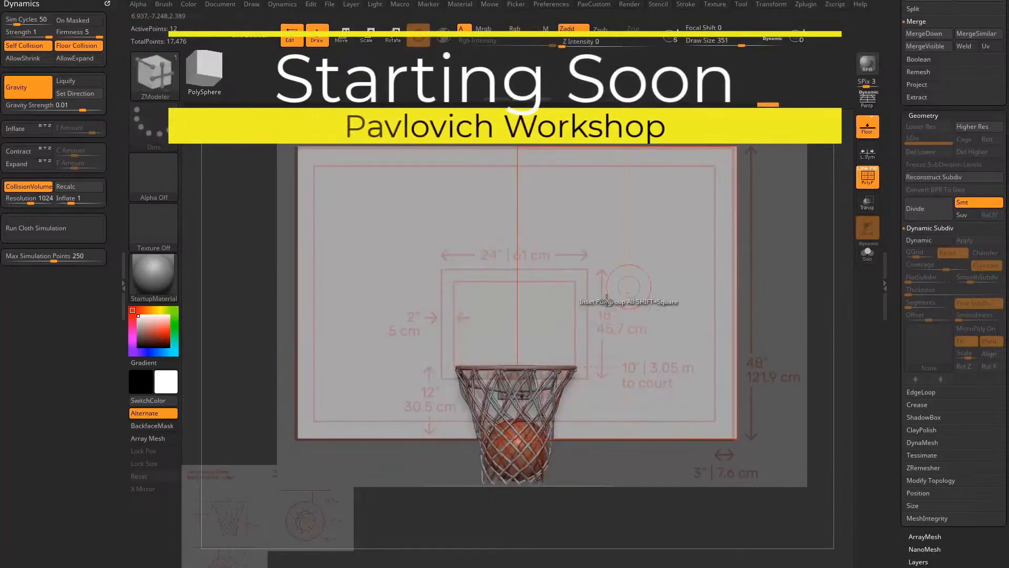
alt+click(516, 274)
key(w)
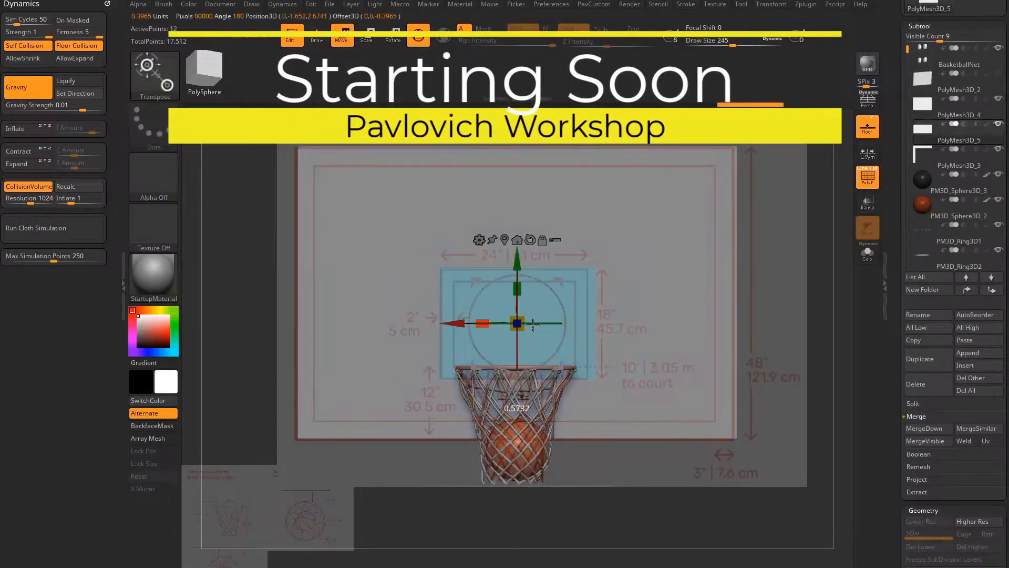
key(q)
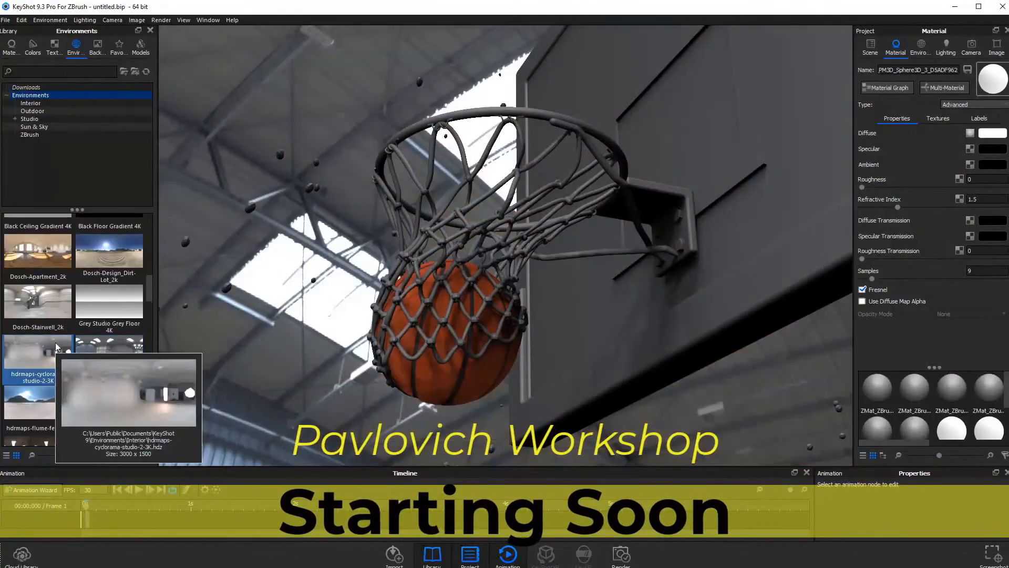
click(52, 301)
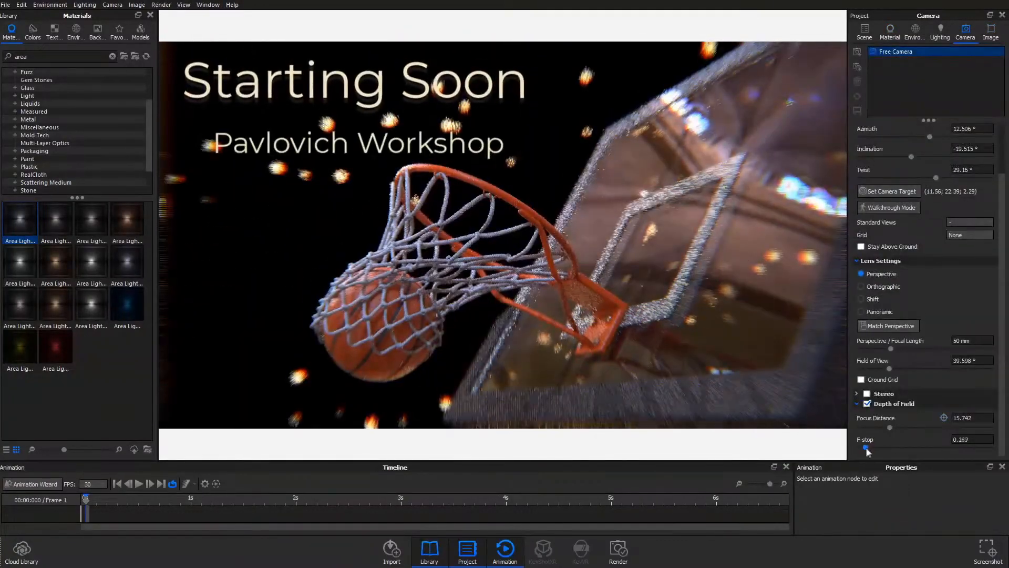
mouse_move(865, 447)
mouse_down()
mouse_move(886, 451)
mouse_move(875, 449)
mouse_up()
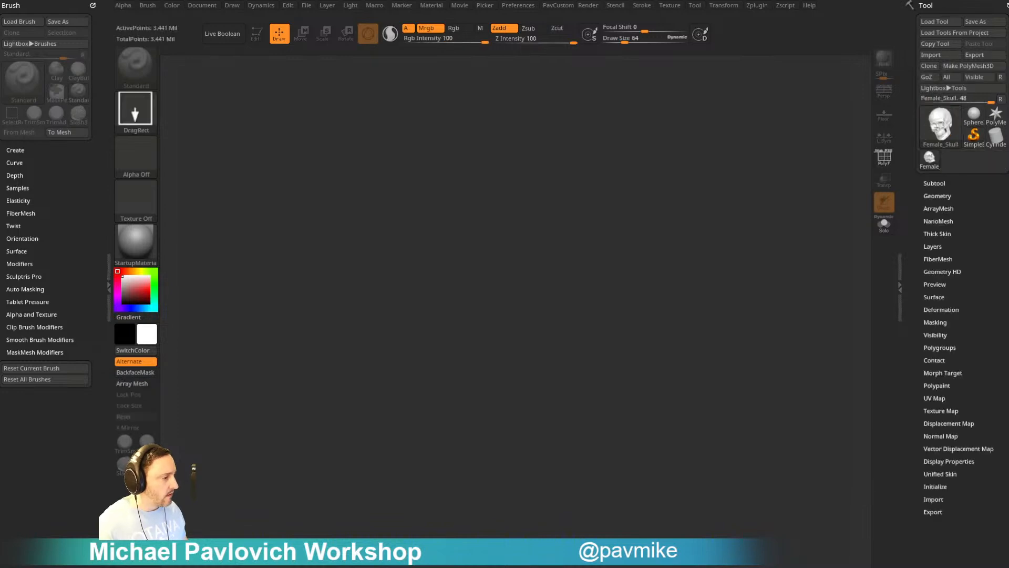
- Place the female skull on the canvas, enter Edit mode and snap it to a front view
drag(531, 292, 417, 273)
click(257, 33)
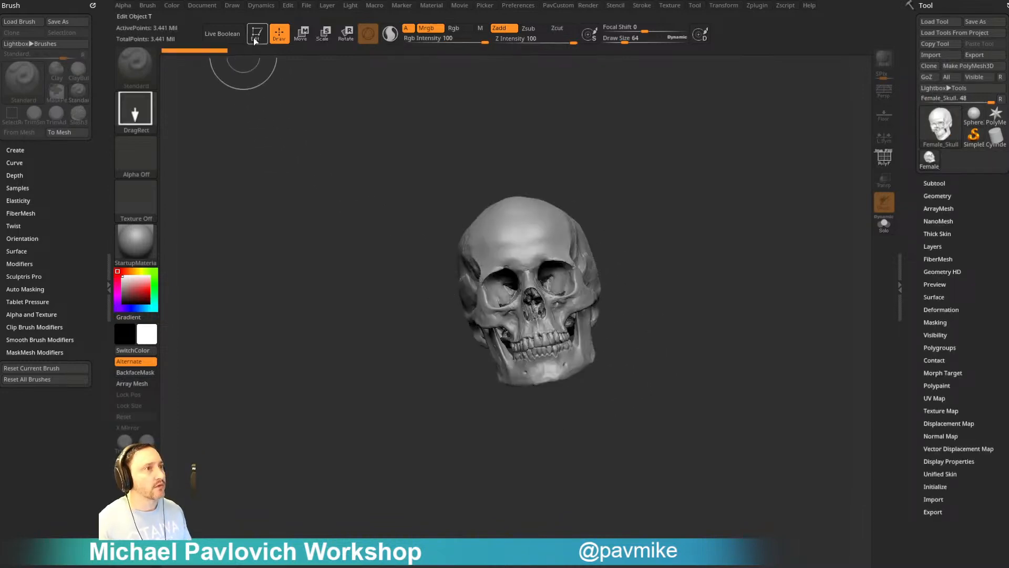
shift+drag(735, 244, 695, 384)
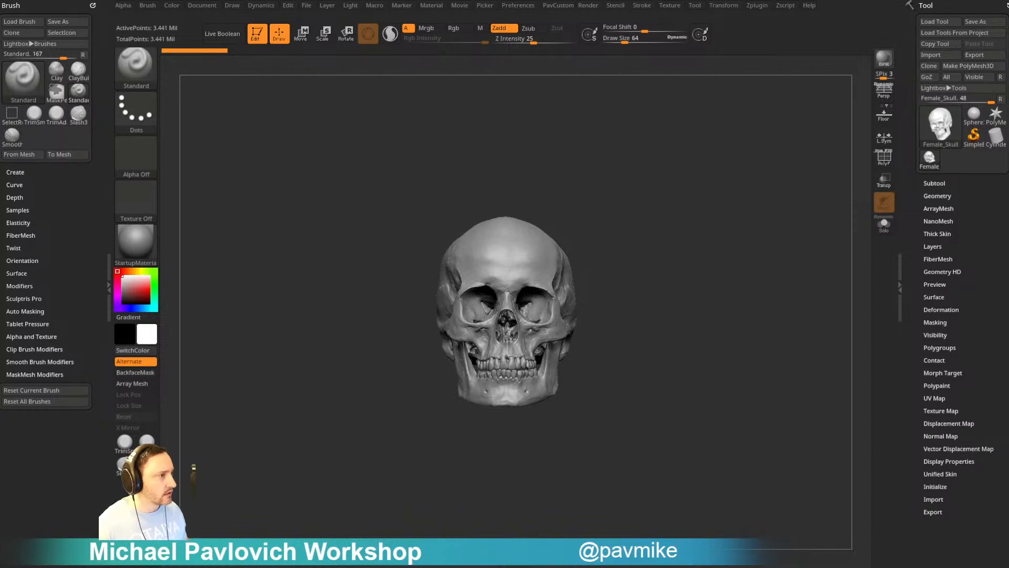
- Compare the male and female skulls in side profile by switching between the two tools
drag(662, 384, 617, 403)
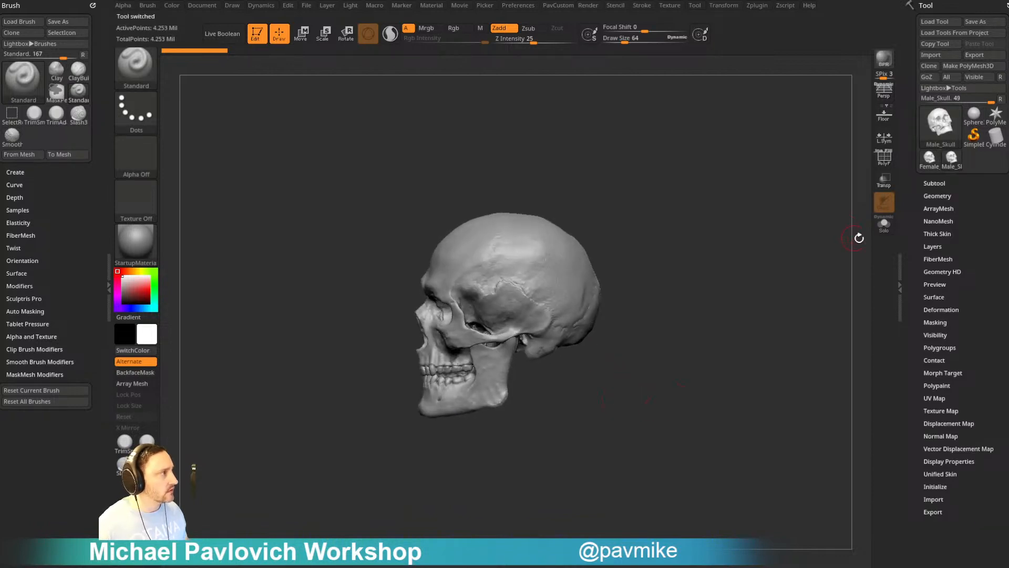
click(930, 158)
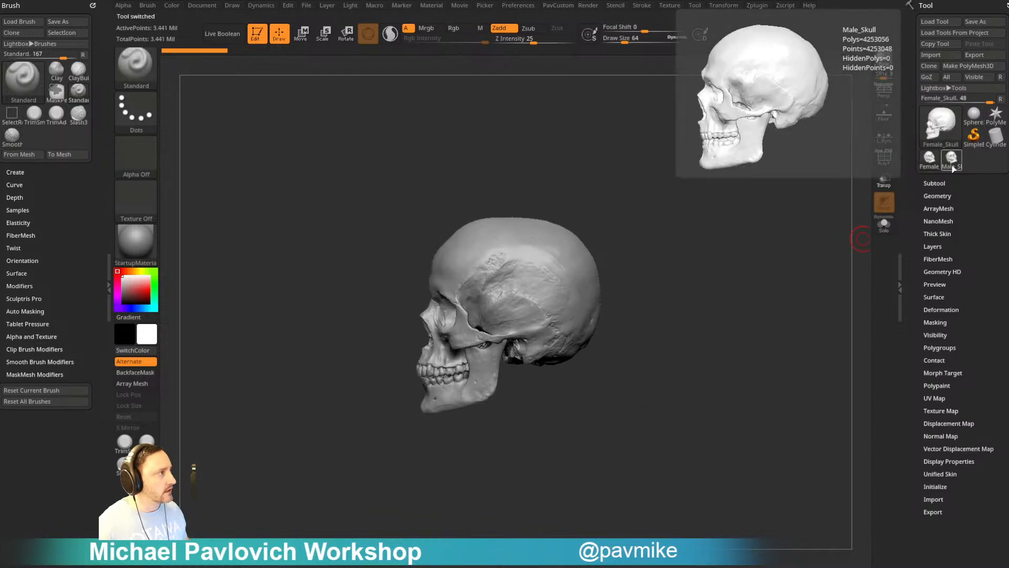
click(953, 168)
click(929, 160)
click(951, 164)
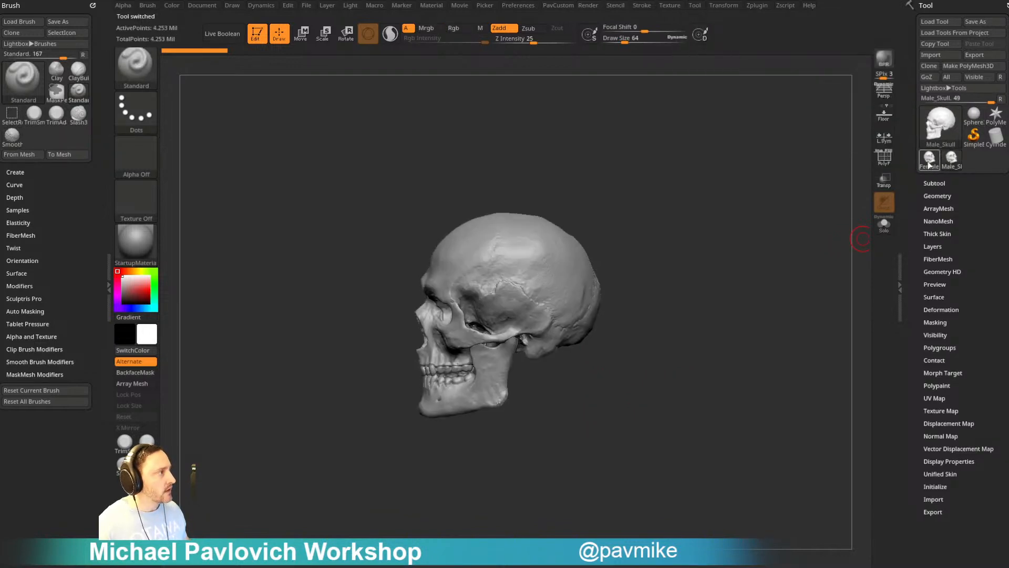
click(930, 161)
- Delete the Female_Skull subtool and make Male_Skull the active tool
click(935, 183)
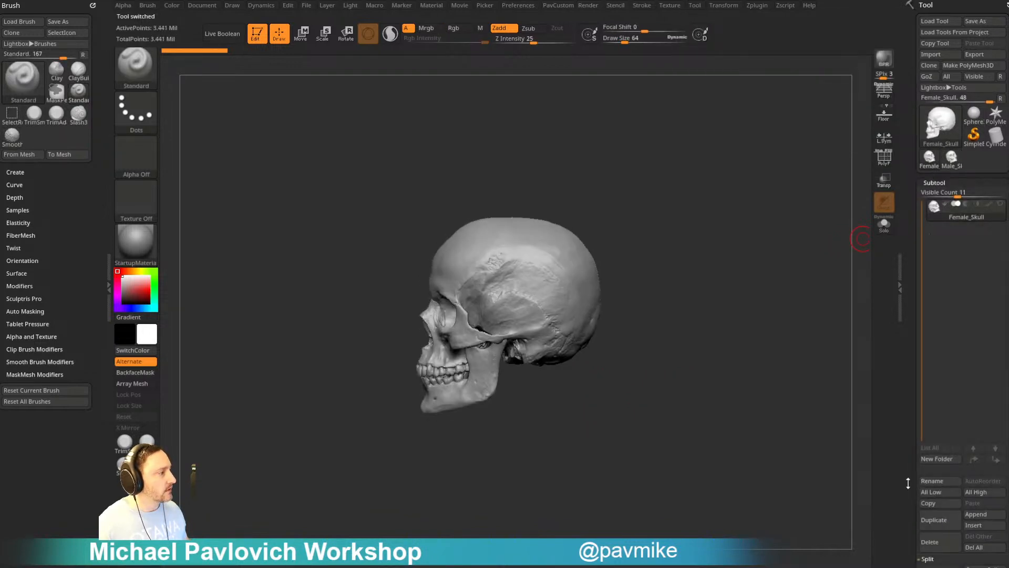
drag(908, 483, 915, 427)
click(920, 428)
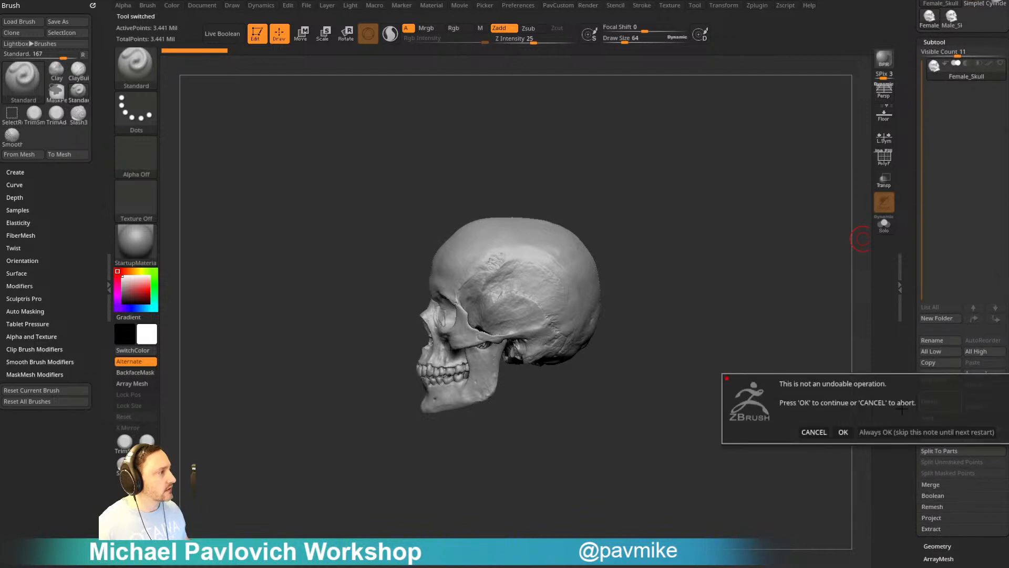
click(926, 431)
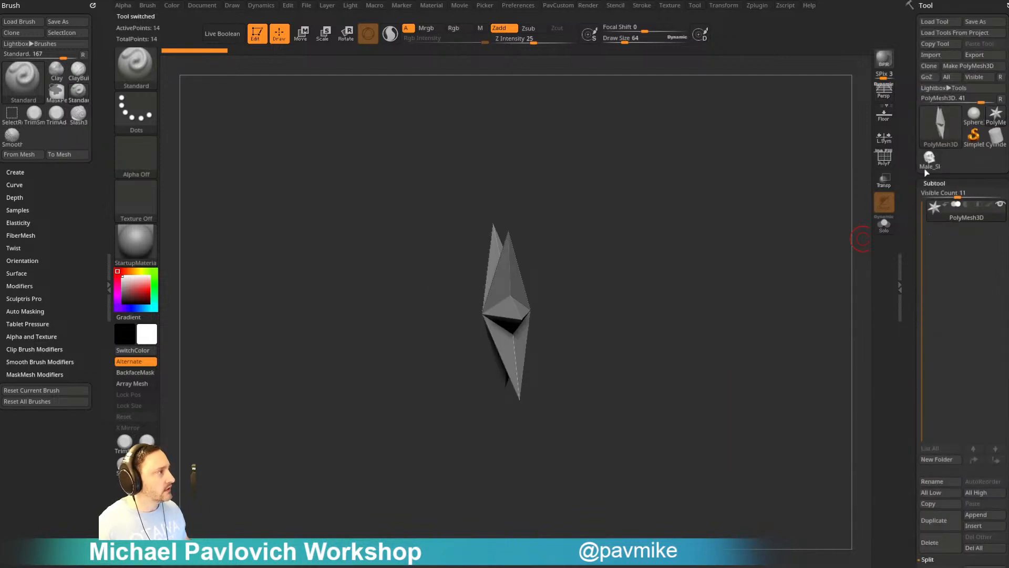
click(928, 167)
- Examine the male skull from the front, three-quarter and side angles
drag(651, 268, 674, 229)
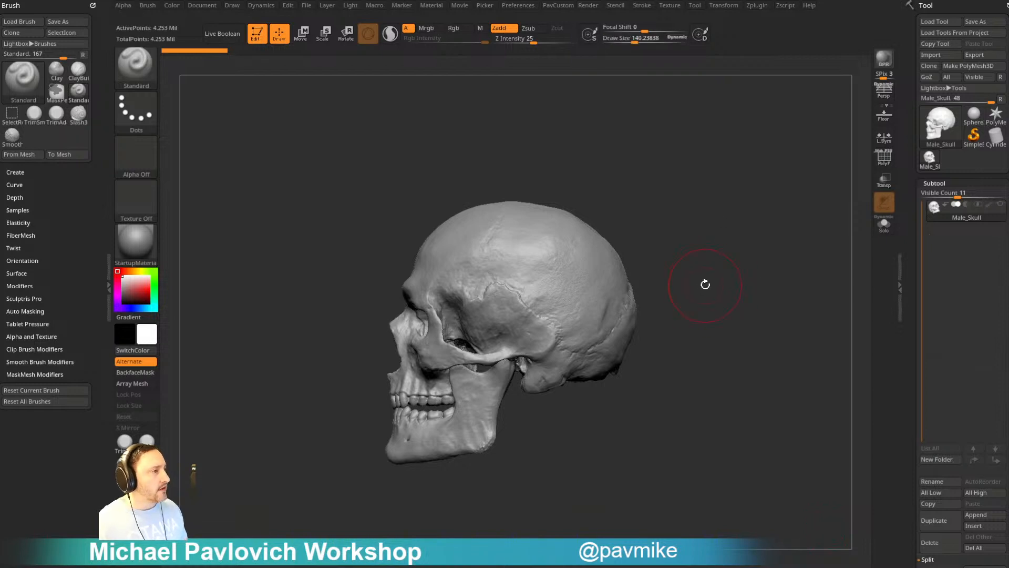
drag(700, 286, 605, 256)
key(space)
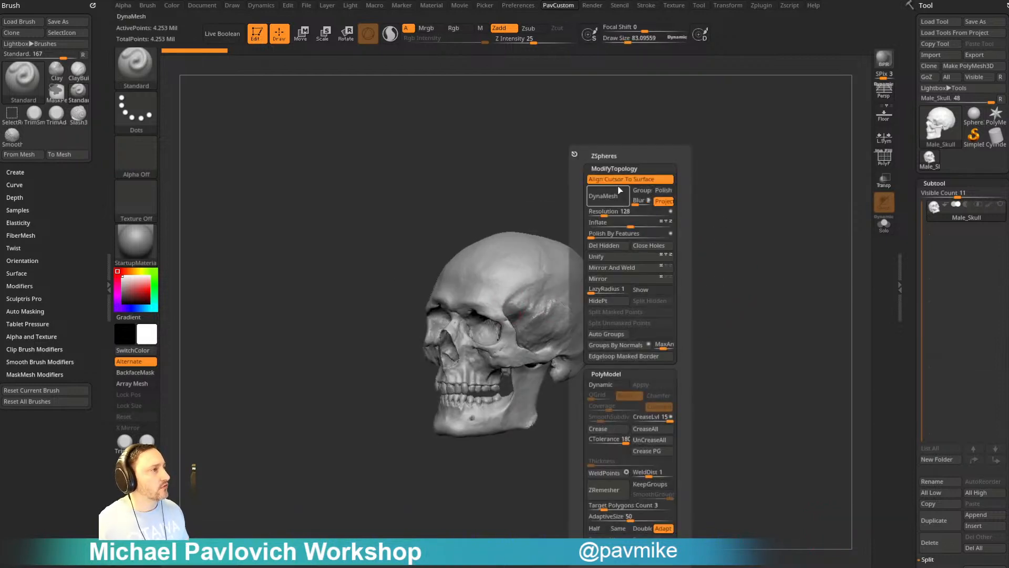
drag(638, 218, 526, 302)
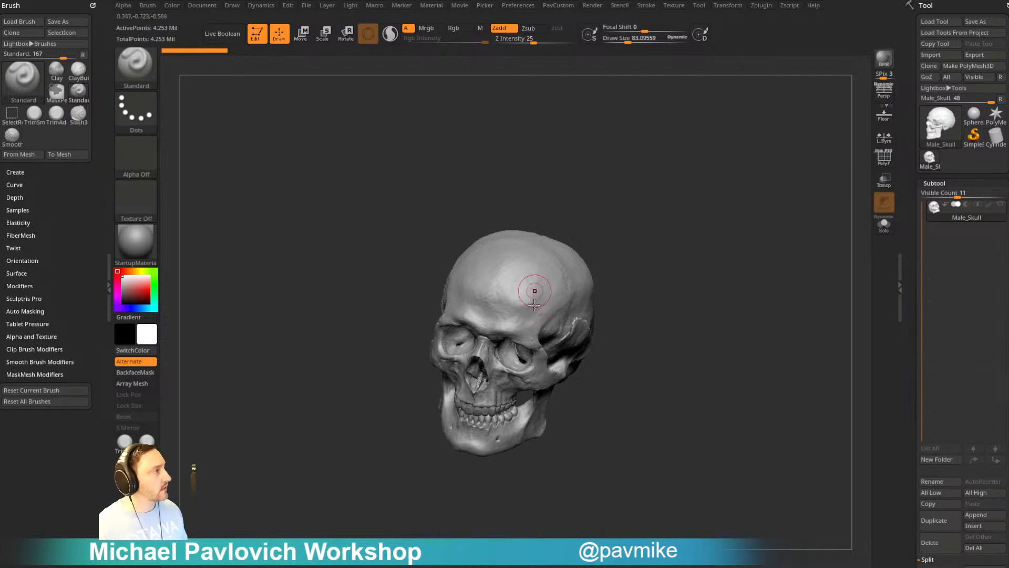
right_drag(525, 304, 664, 258)
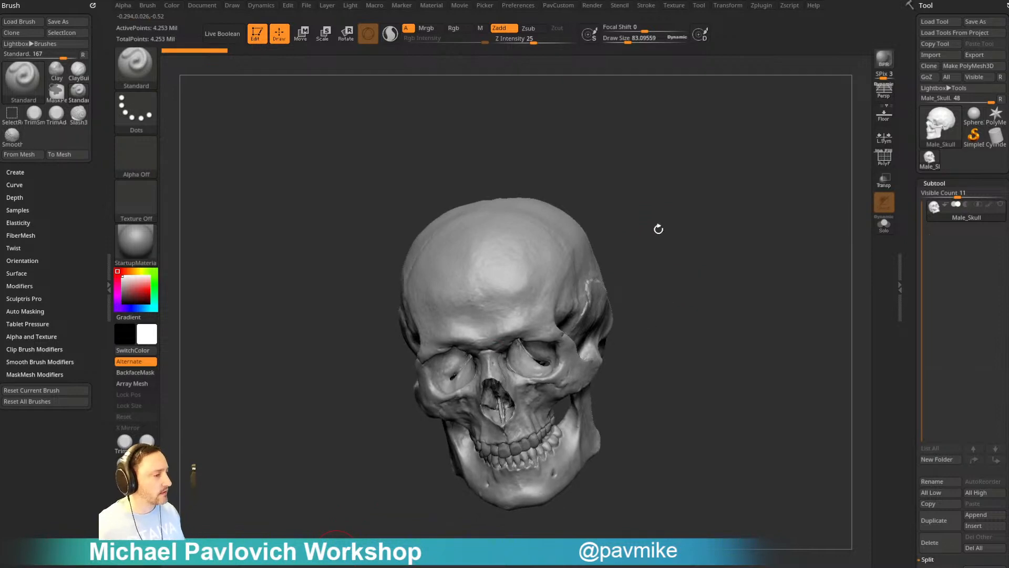
shift+right_drag(678, 257, 687, 286)
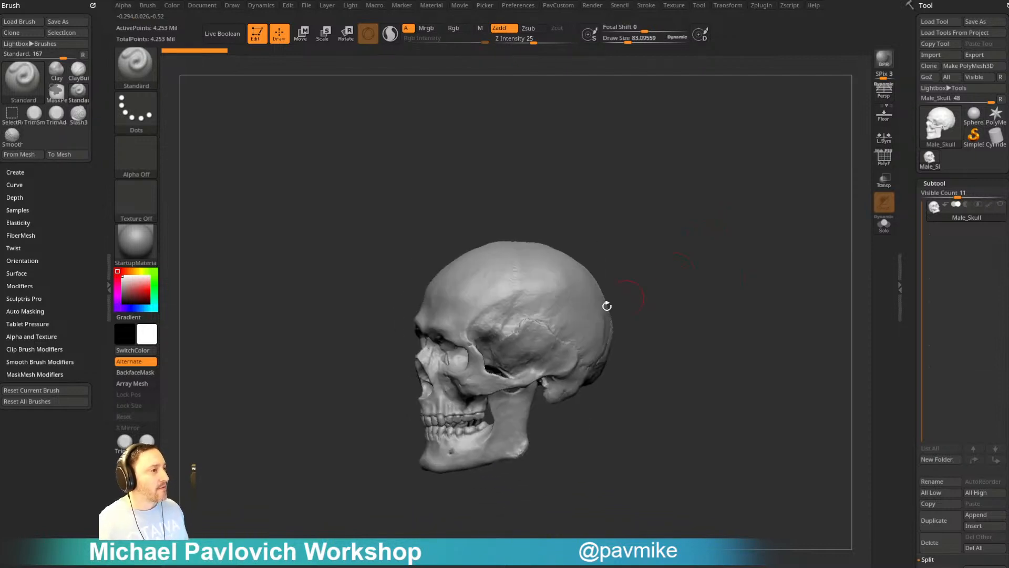
- Browse the Head planes project folder in LightBox
key(comma)
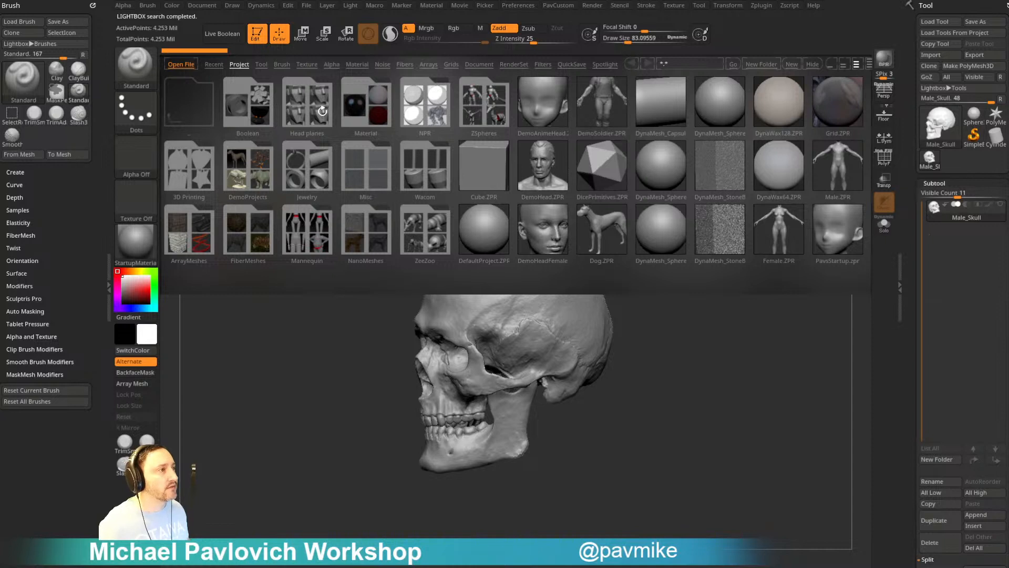
click(322, 111)
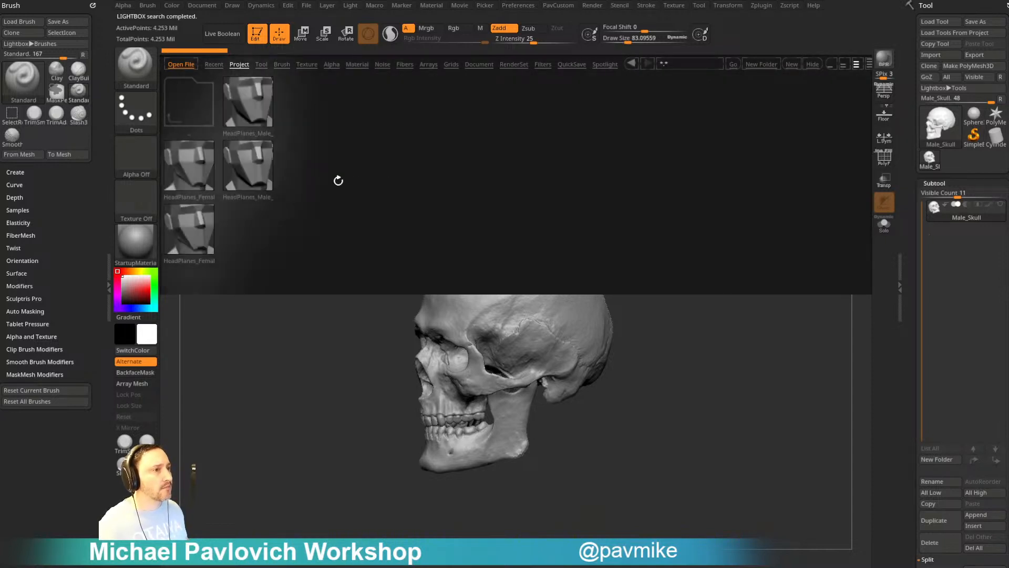
key(comma)
right_drag(647, 201, 665, 202)
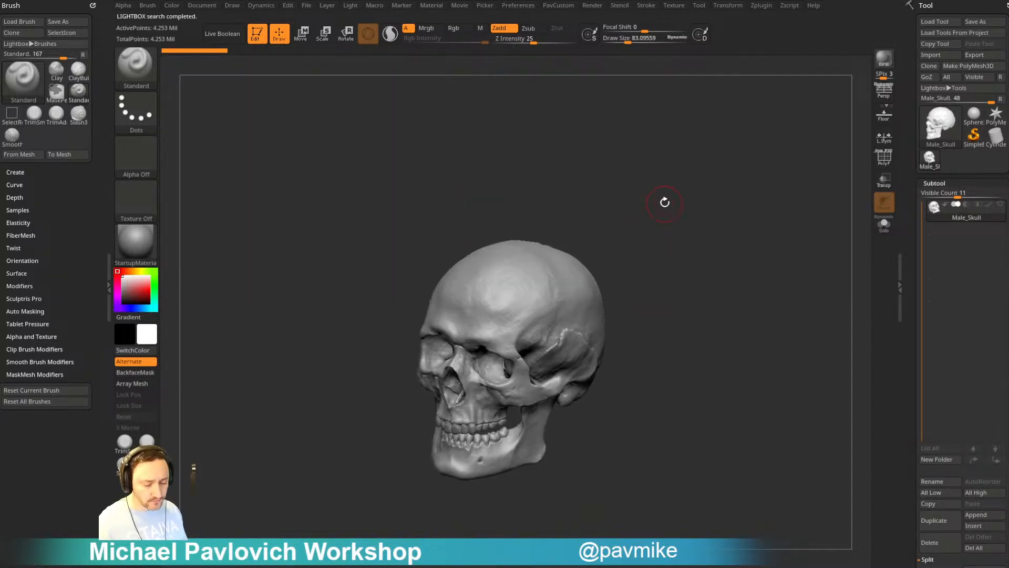
- Load the Ryan Kingslien anatomy model from the LightBox tools and show only its skeleton subtool
key(comma)
click(261, 64)
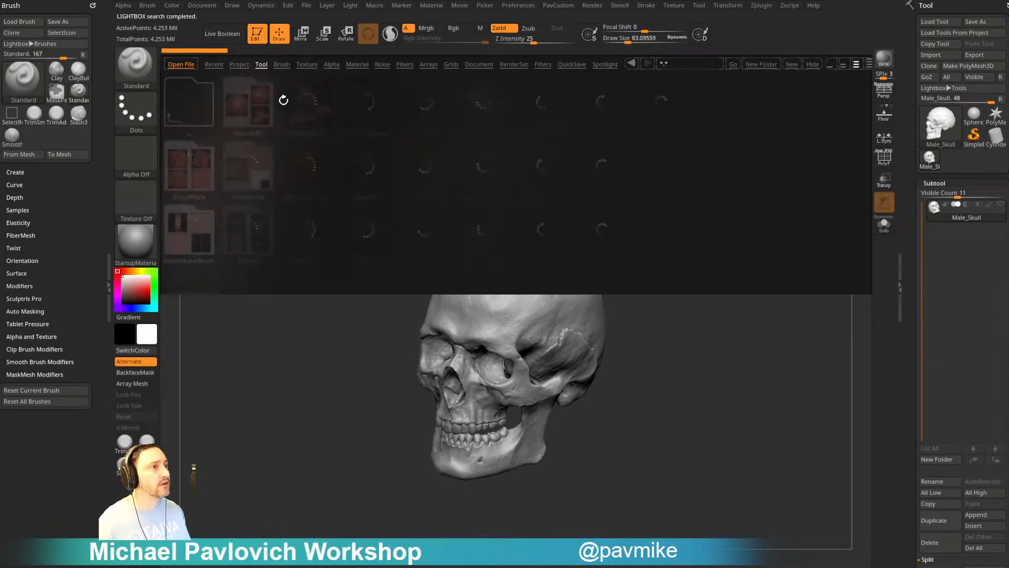
double_click(439, 232)
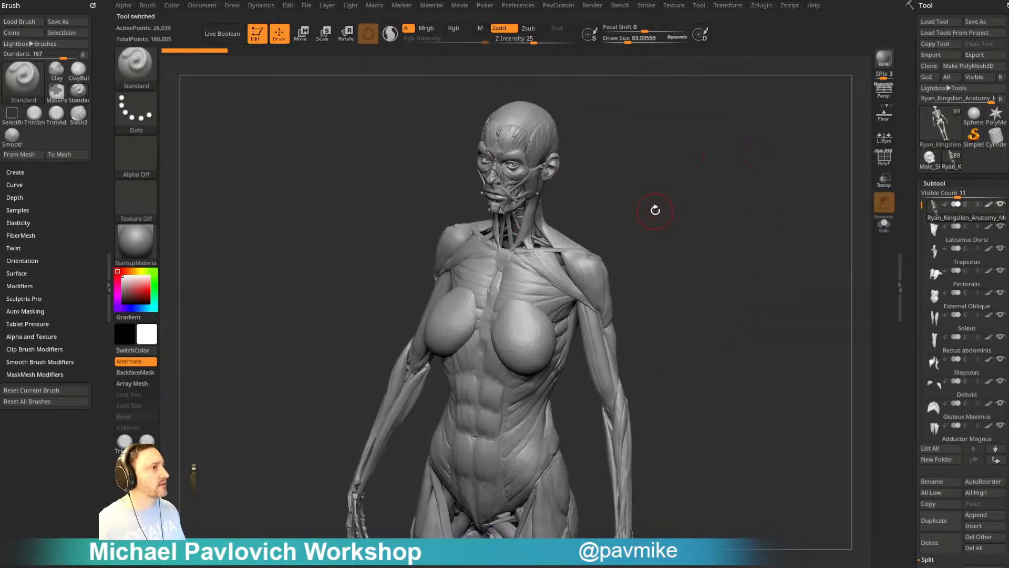
key(shift)
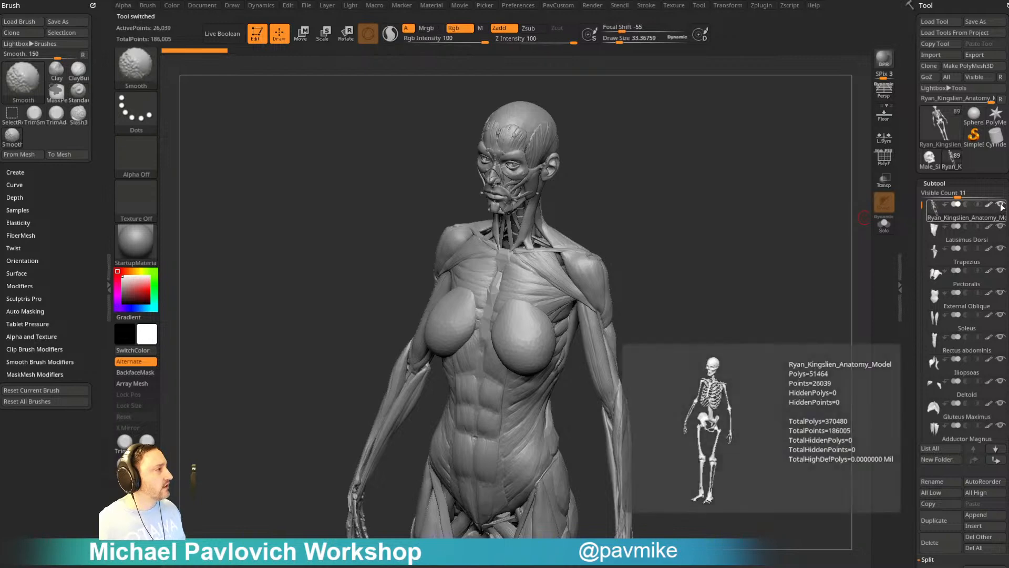
shift+click(1000, 205)
mouse_move(762, 295)
mouse_down()
mouse_move(665, 277)
mouse_move(557, 286)
mouse_move(675, 241)
mouse_up()
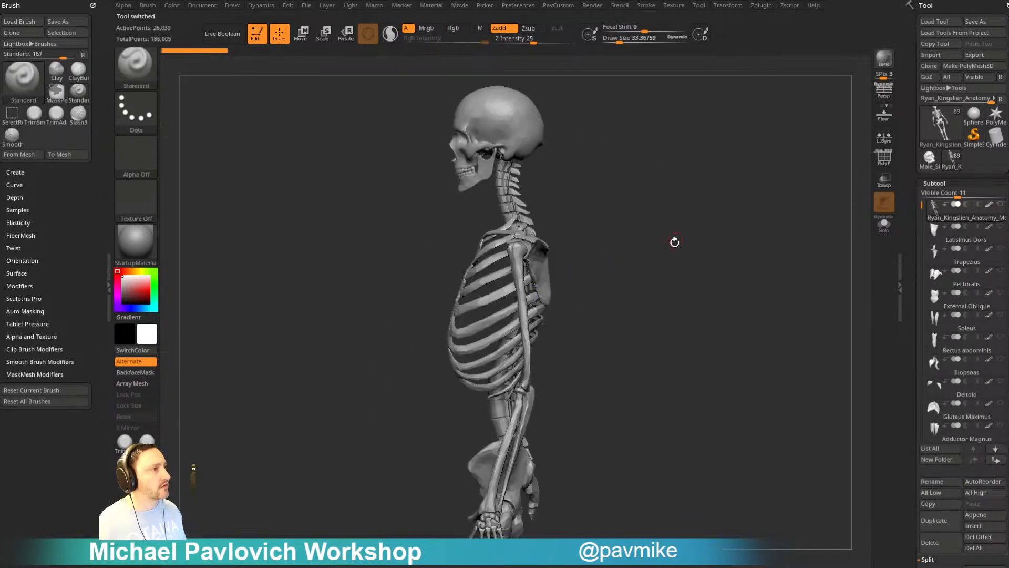
- Isolate the skeleton's skull with the SelectLasso brush and delete the hidden geometry
key(ctrl+shift)
key(b)
click(414, 122)
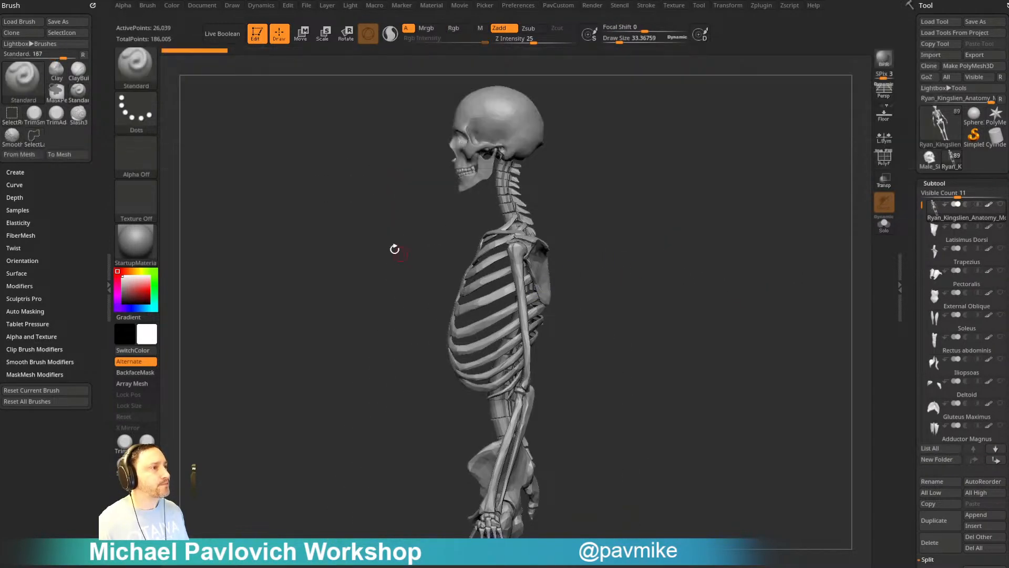
mouse_move(394, 251)
mouse_down()
mouse_move(568, 203)
mouse_move(385, 279)
mouse_move(465, 257)
mouse_up()
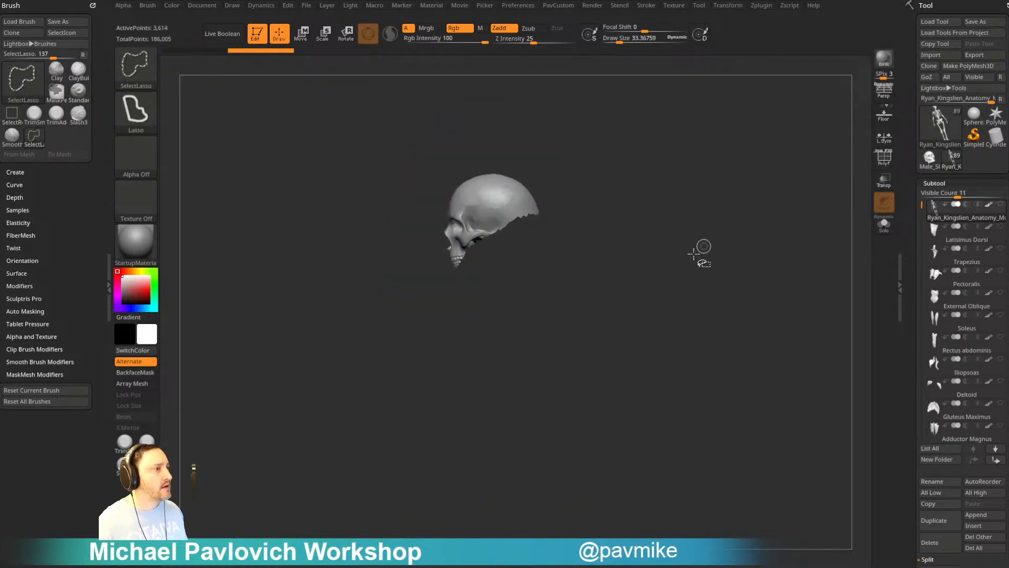
key(space)
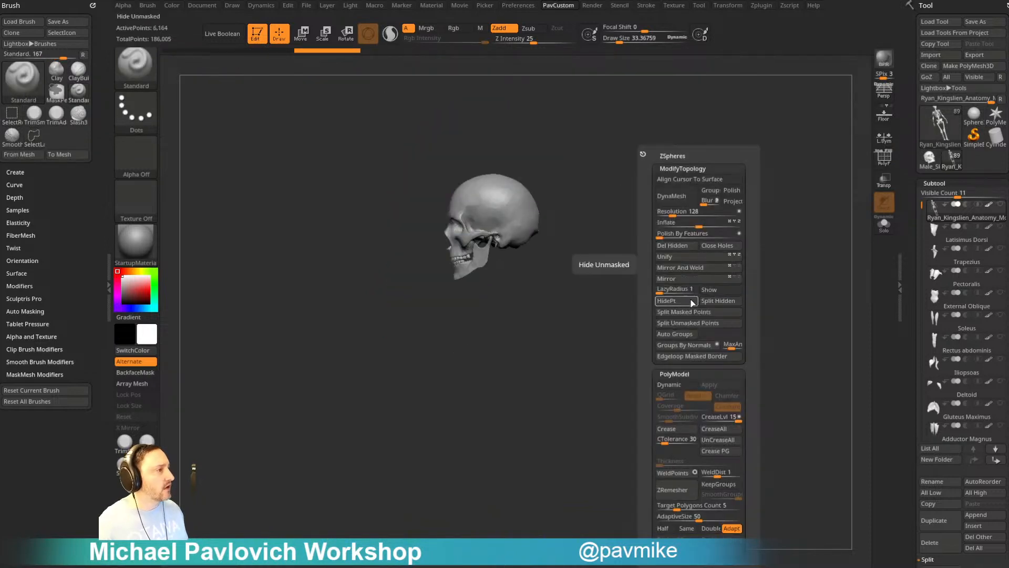
click(686, 247)
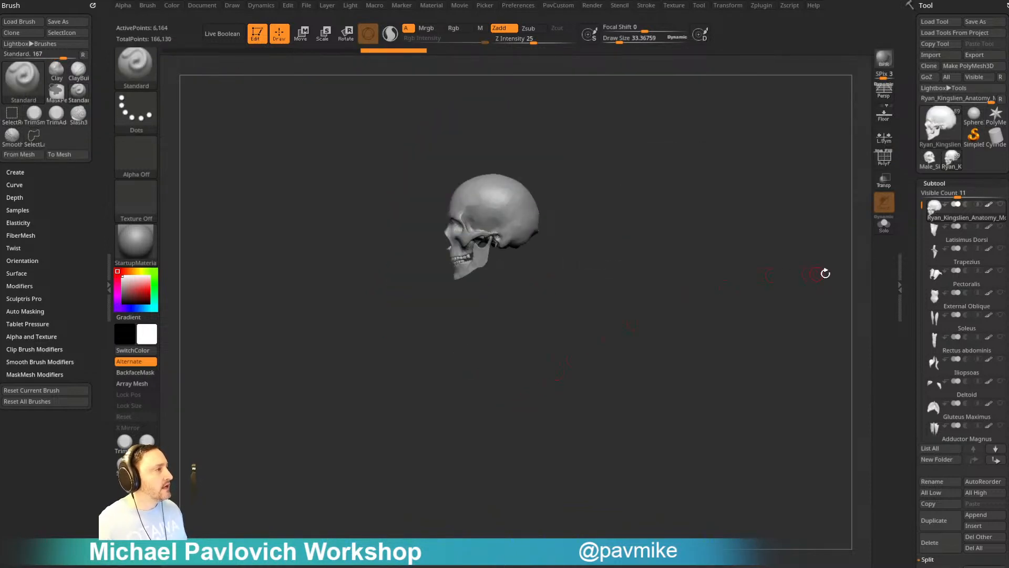
- Delete all the muscle subtools of the anatomy model, keeping only the skull subtool
click(928, 560)
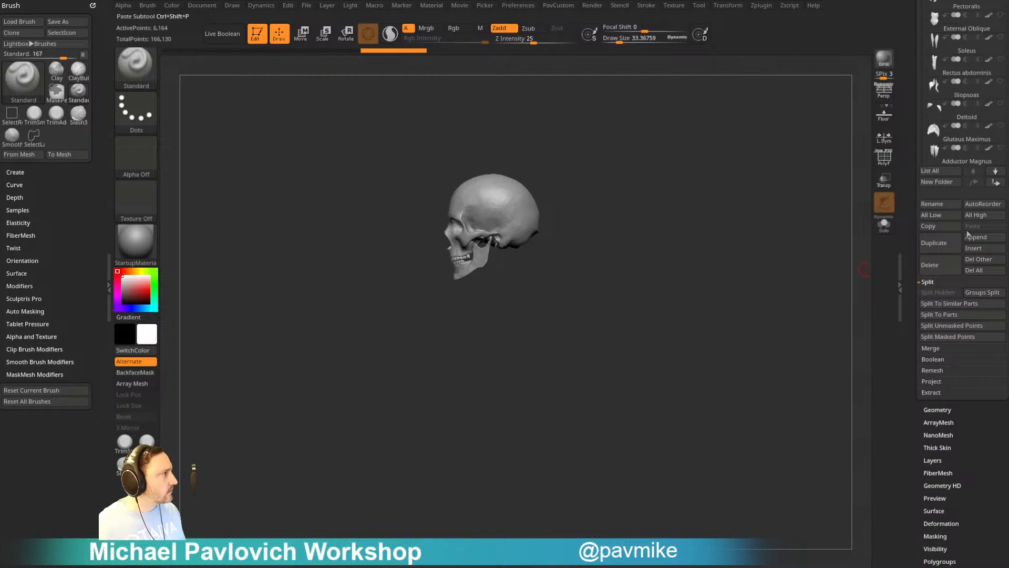
click(978, 258)
click(838, 284)
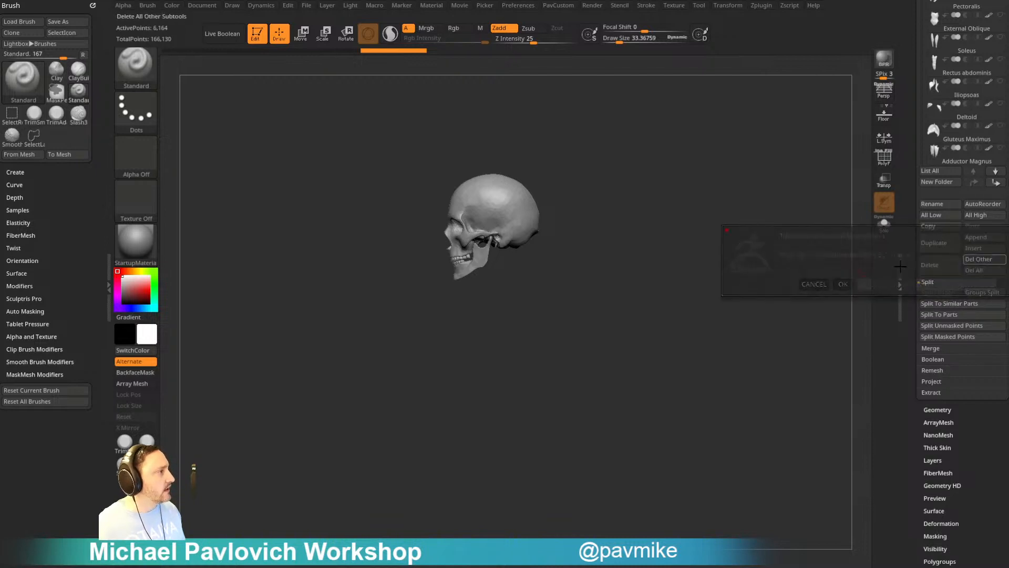
drag(906, 238, 905, 516)
drag(705, 356, 698, 347)
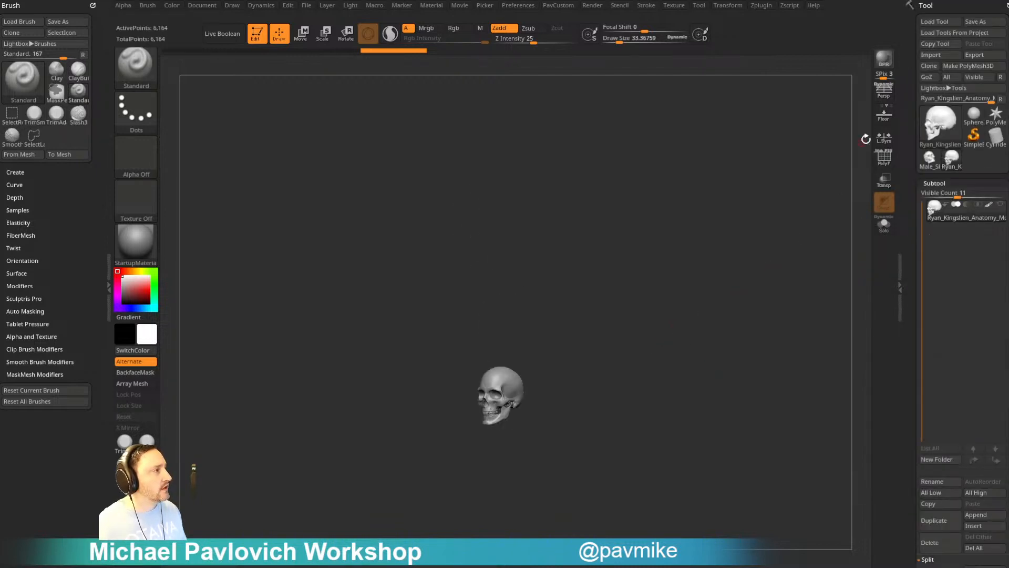
- Turn on the floor grid to check where the isolated skull sits relative to the origin
key(shift+p)
drag(788, 226, 676, 291)
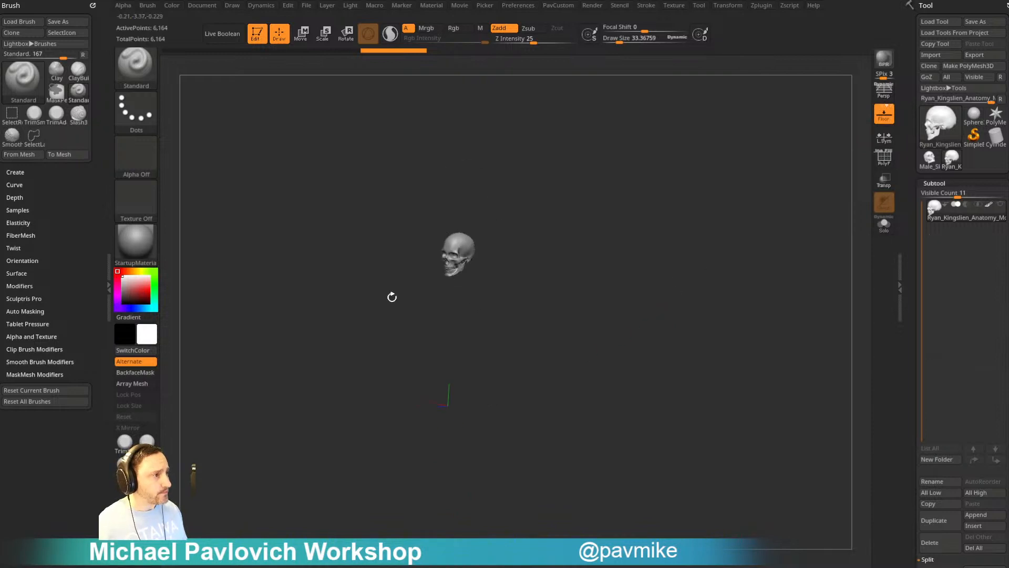
drag(570, 348, 531, 360)
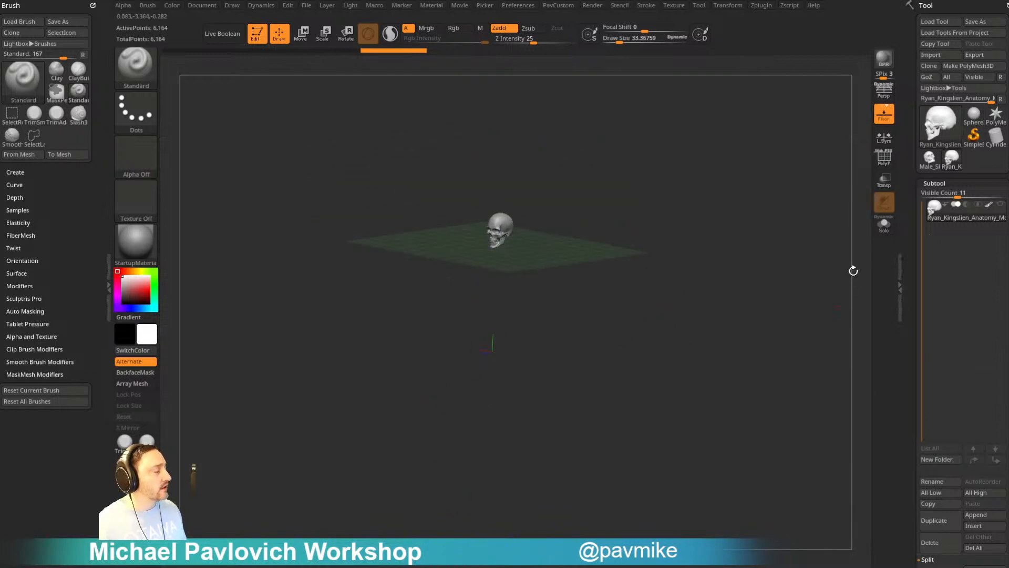
click(929, 157)
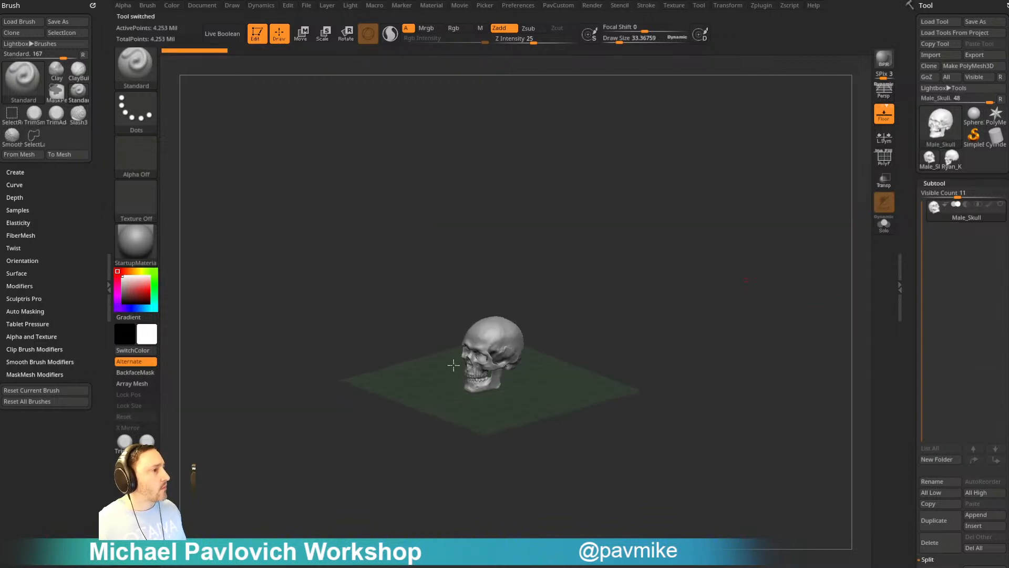
click(927, 559)
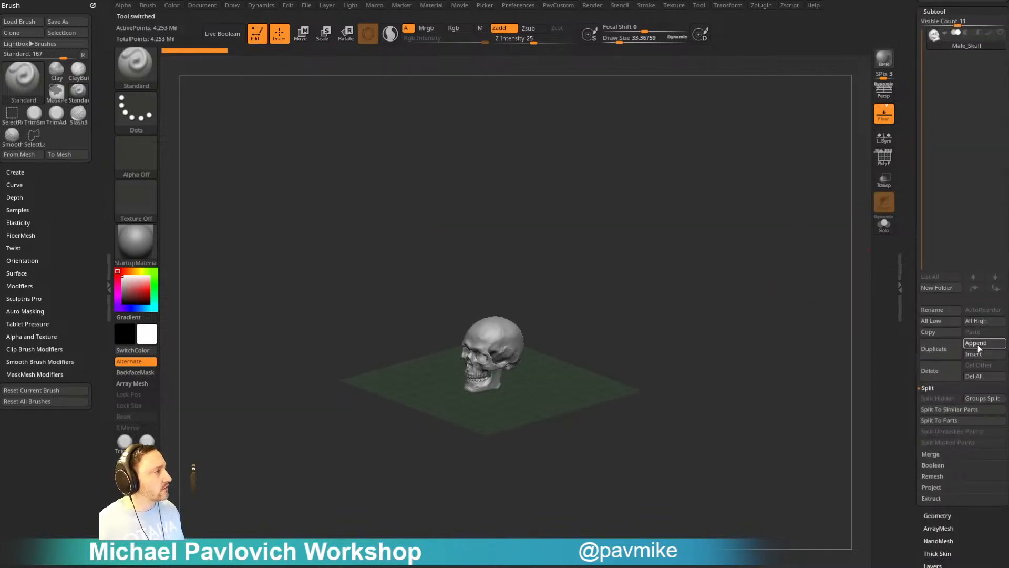
scroll(904, 152, up, 3)
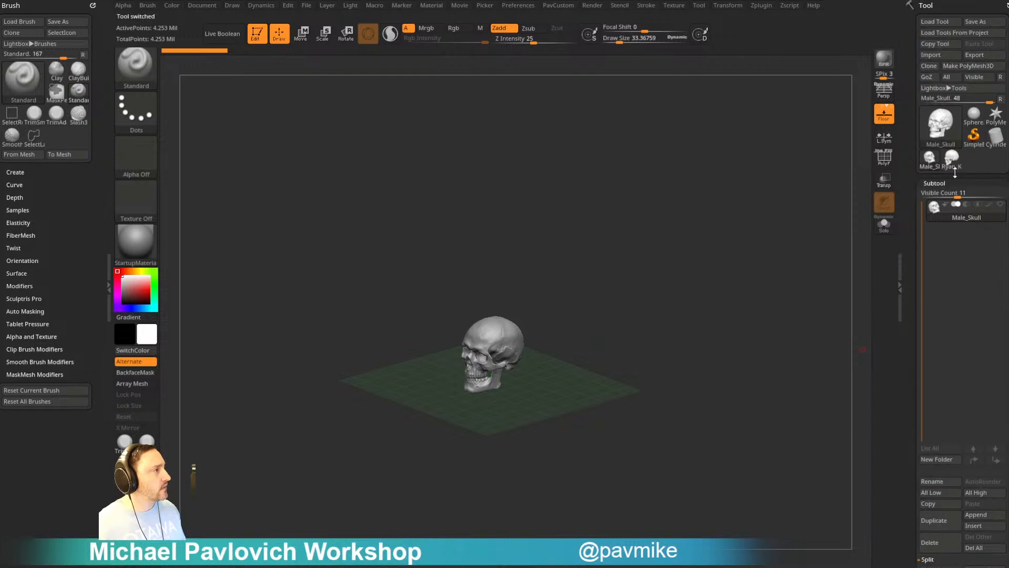
- Center the gizmo on the isolated Ryan Kingslien skull and move the skull to the world origin
click(951, 158)
drag(622, 290, 669, 198)
key(w)
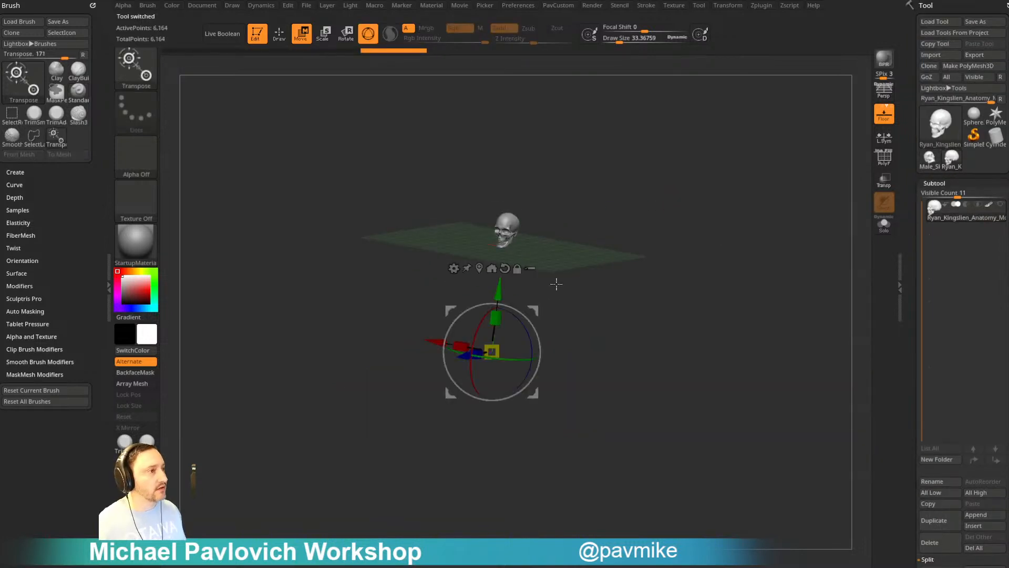
click(505, 268)
shift+drag(572, 218, 633, 200)
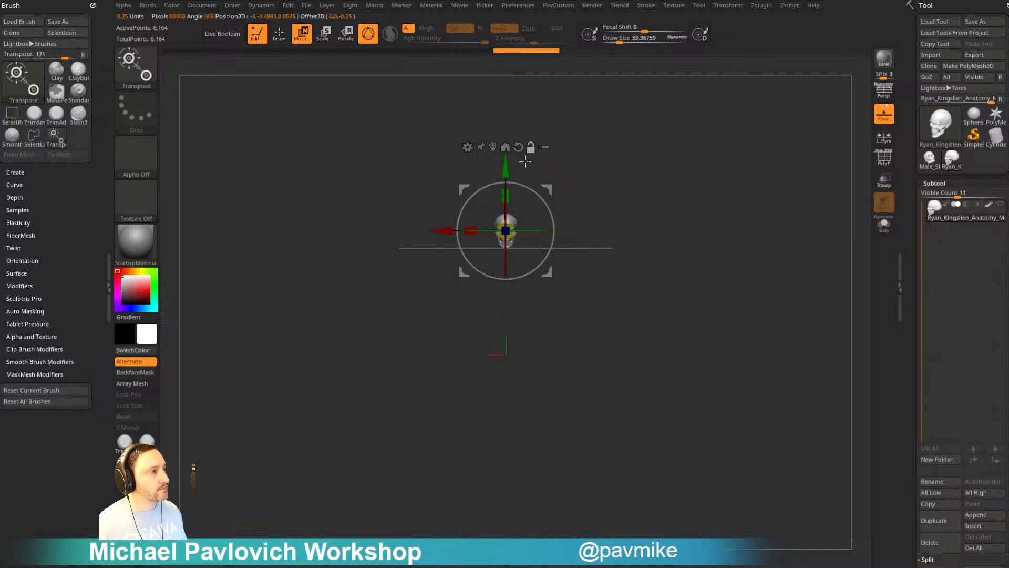
drag(599, 160, 550, 174)
click(506, 147)
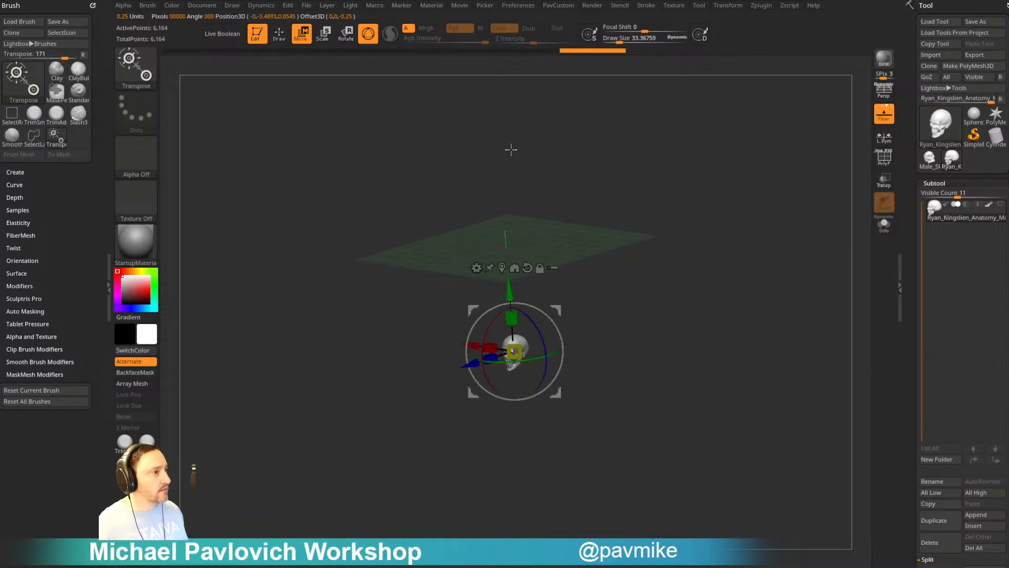
drag(605, 220, 672, 306)
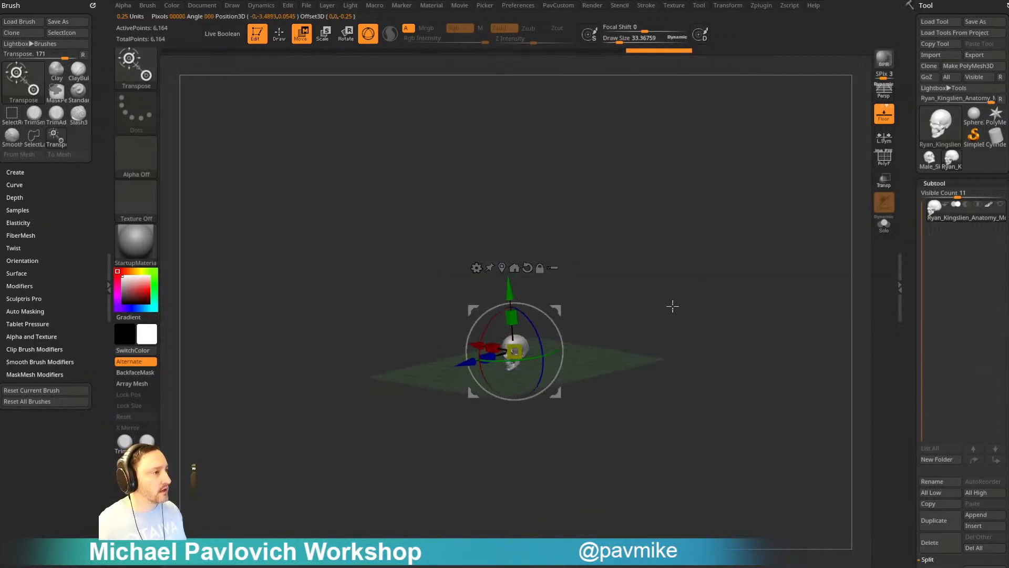
- Append the Ryan Kingslien skull as a subtool of the Male_Skull tool
click(929, 158)
drag(914, 192, 920, 151)
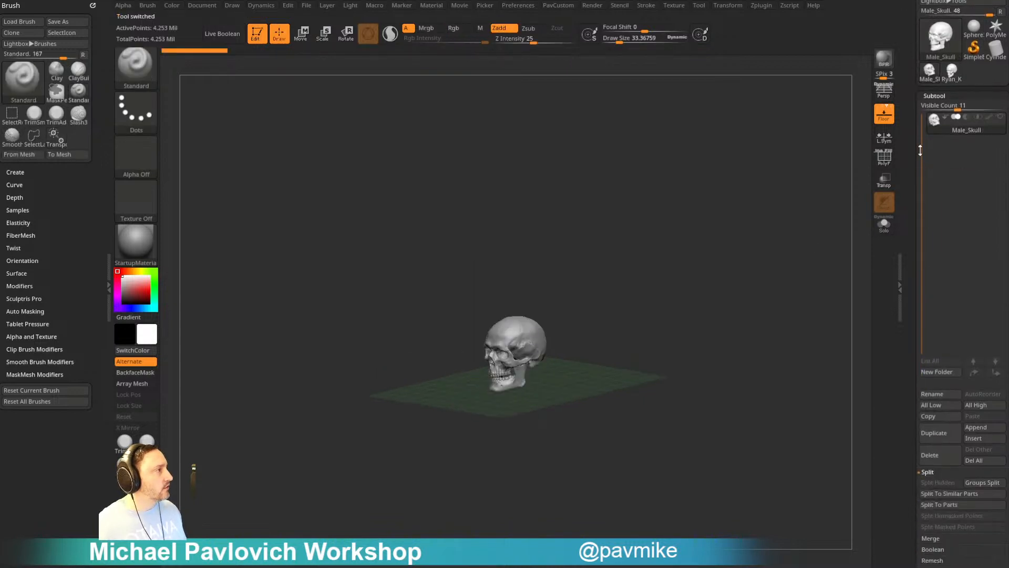
click(978, 427)
click(798, 379)
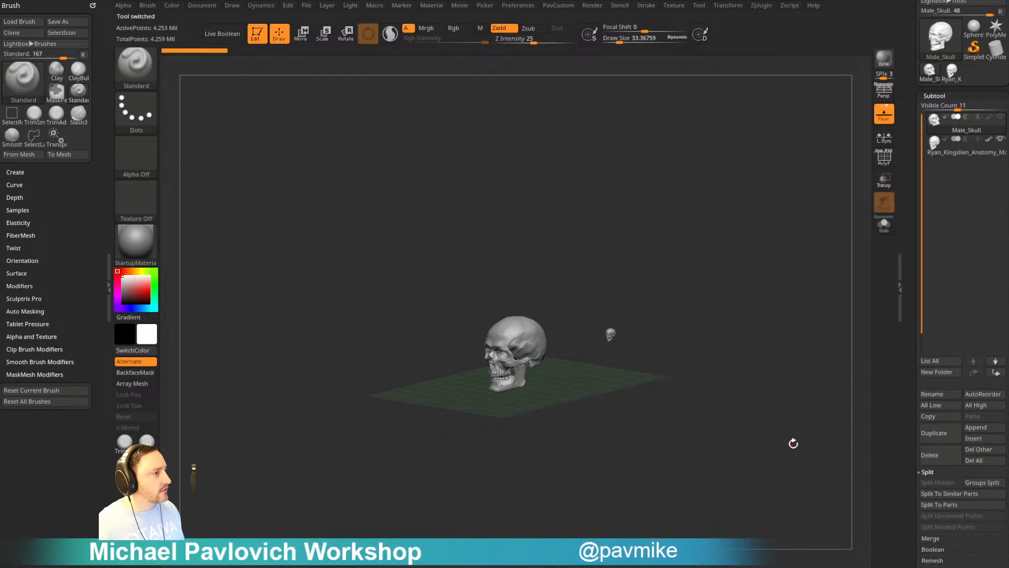
- Resize and center the appended Ryan Kingslien skull with the Unify deformation
click(966, 146)
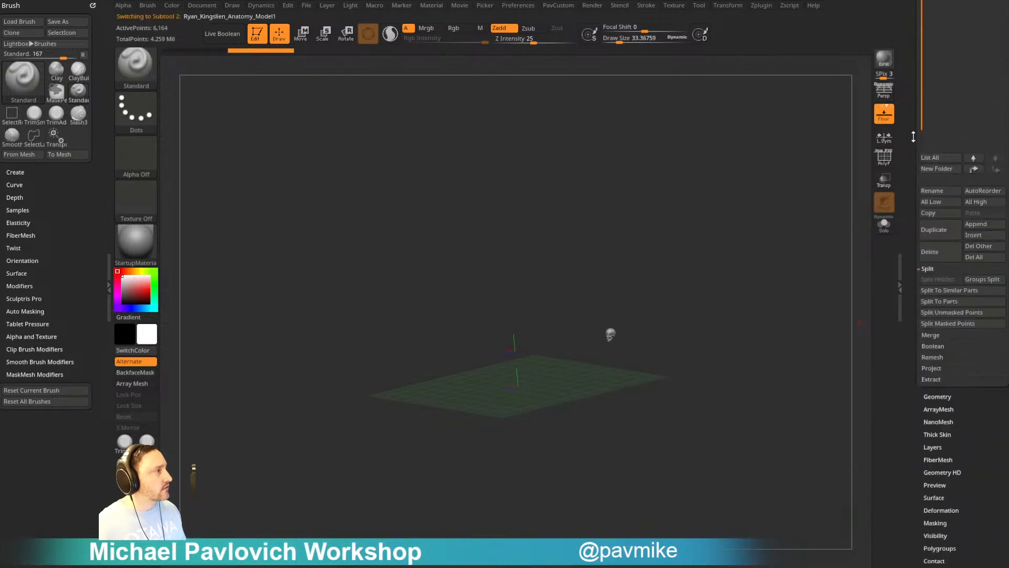
drag(906, 410, 906, 91)
click(939, 170)
click(936, 180)
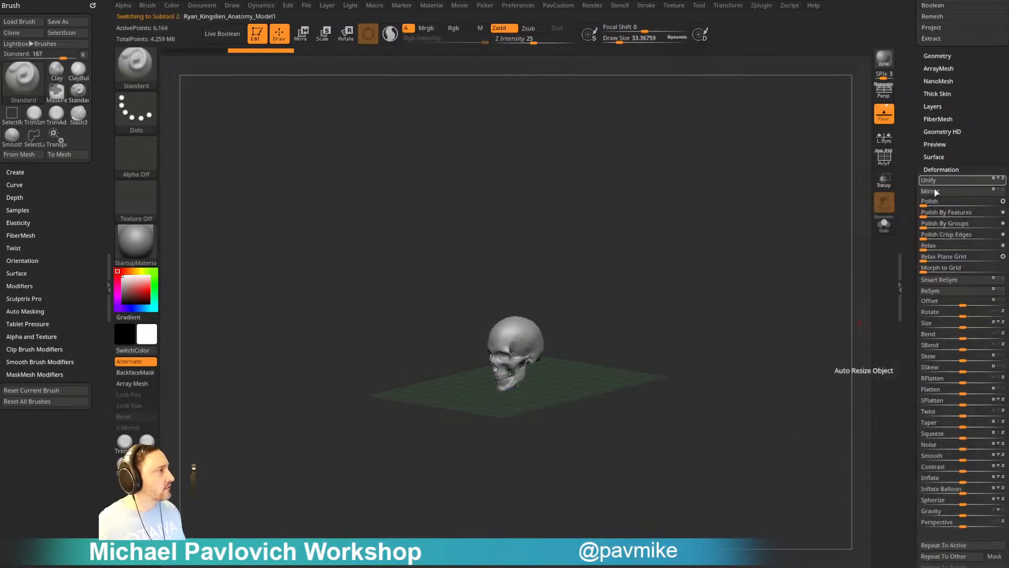
- Compare the two overlapping skulls from the side and front using polyframe and ghosted transparency
drag(914, 186, 915, 281)
shift+drag(829, 264, 683, 327)
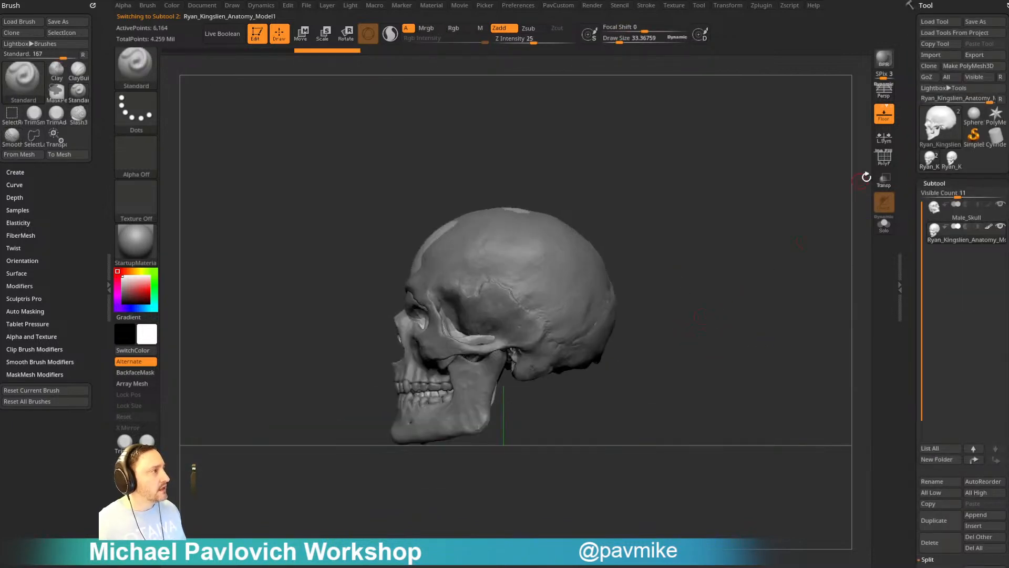
click(884, 156)
click(884, 181)
click(884, 202)
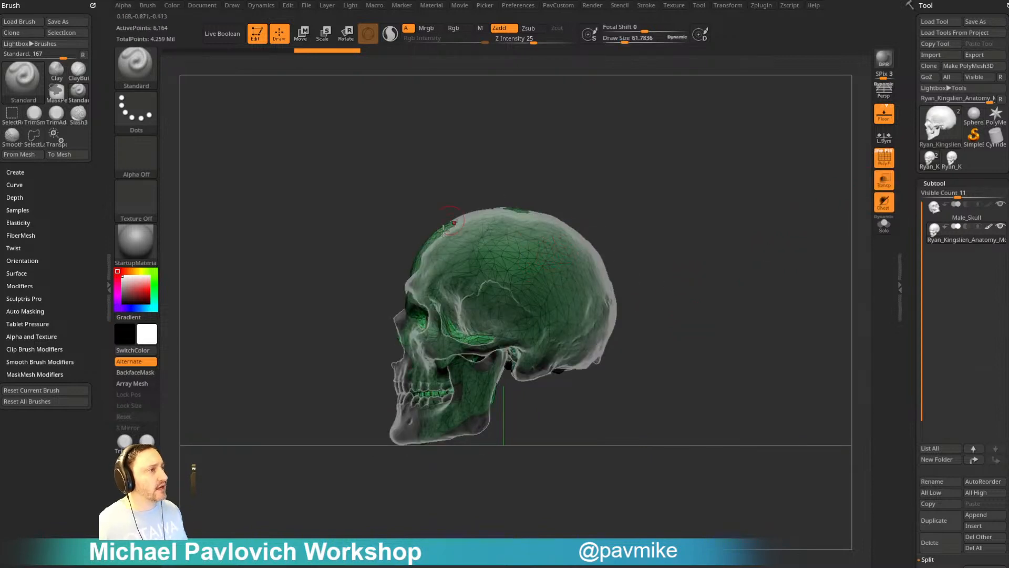
shift+drag(604, 243, 599, 273)
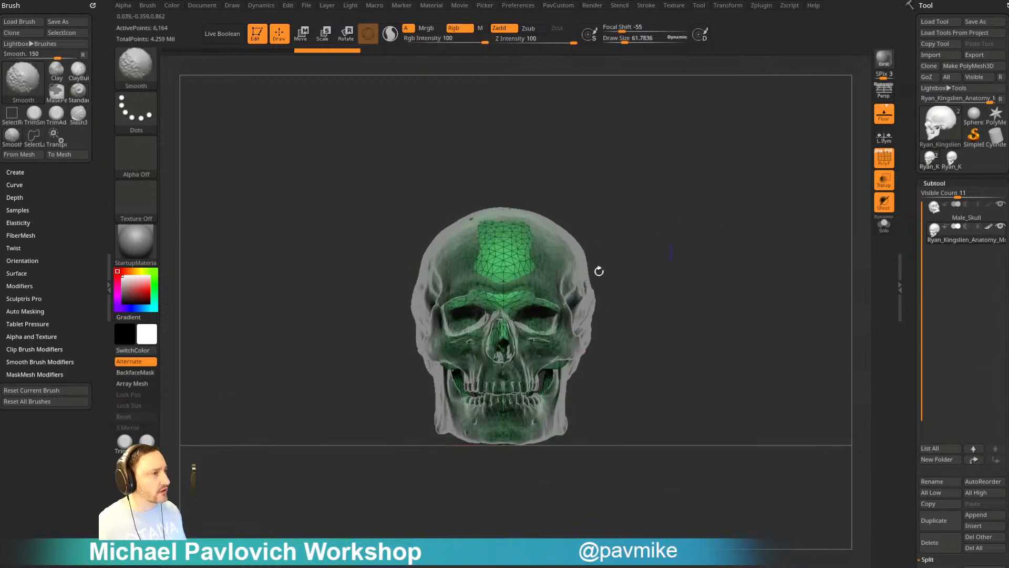
drag(673, 305, 708, 261)
drag(865, 169, 707, 256)
- Turn off polyframe and transparency, and move the Ryan Kingslien skull behind the male skull for a side-by-side profile comparison
click(884, 157)
click(887, 185)
key(w)
drag(458, 280, 657, 294)
key(q)
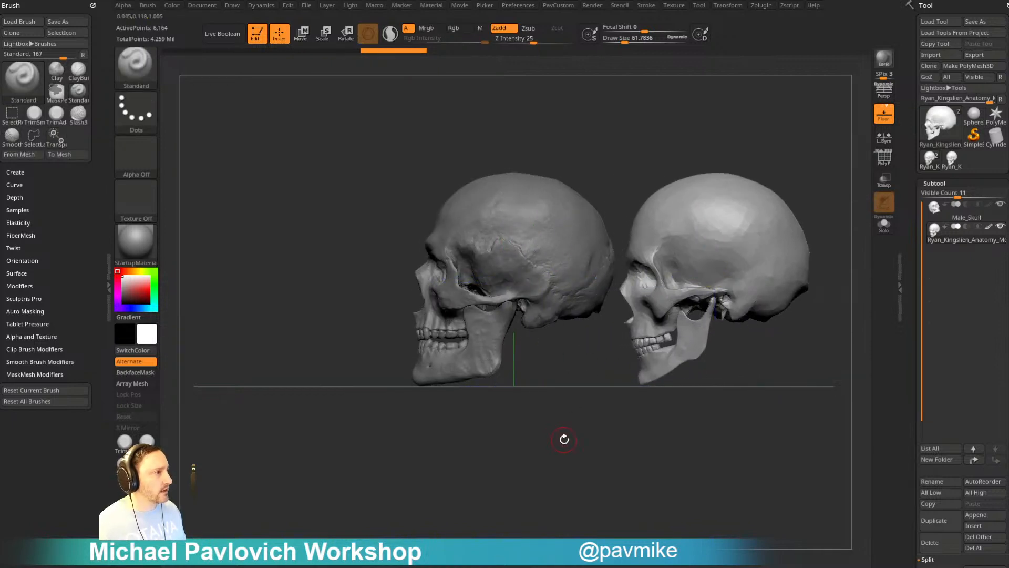
- Delete the Ryan Kingslien skull subtool, keeping only the Male_Skull subtool
alt+drag(563, 440, 538, 450)
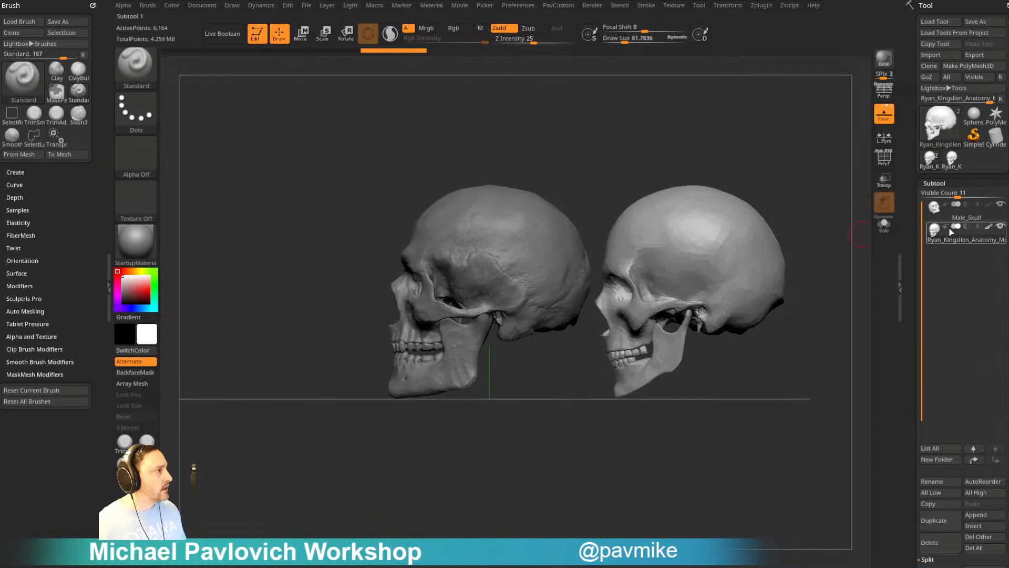
click(941, 543)
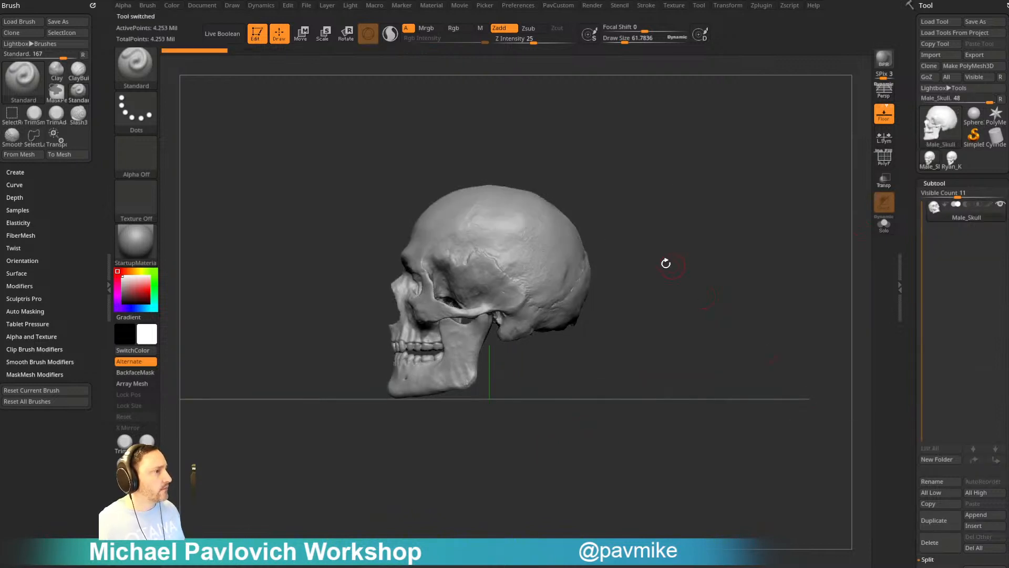
alt+drag(663, 264, 721, 328)
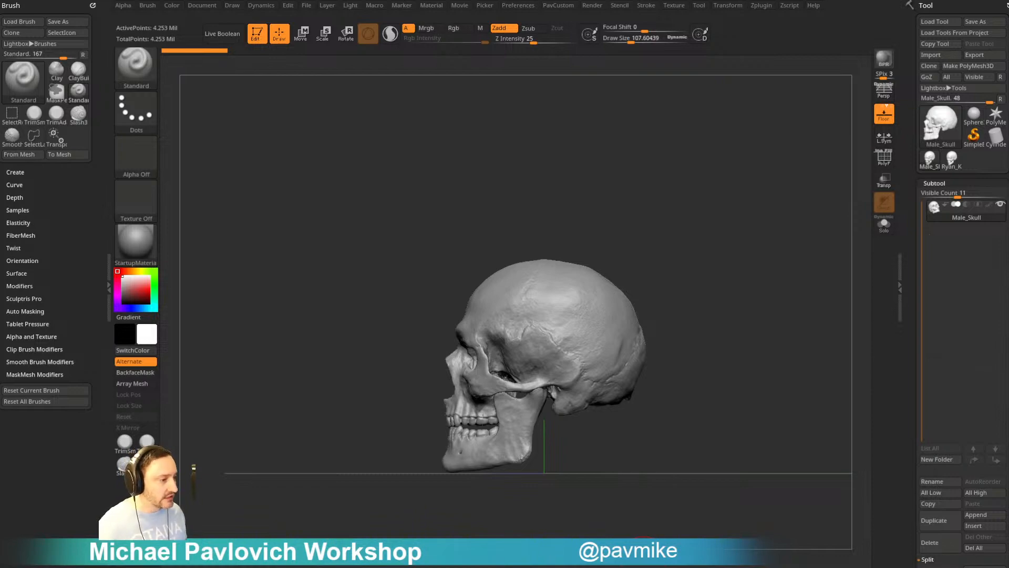
- Switch to the browser, search for "cki vang zbrush summit" and open the video "The Hard Surface with ZBrush 4R8 with Cki Vang"
key(alt+Tab)
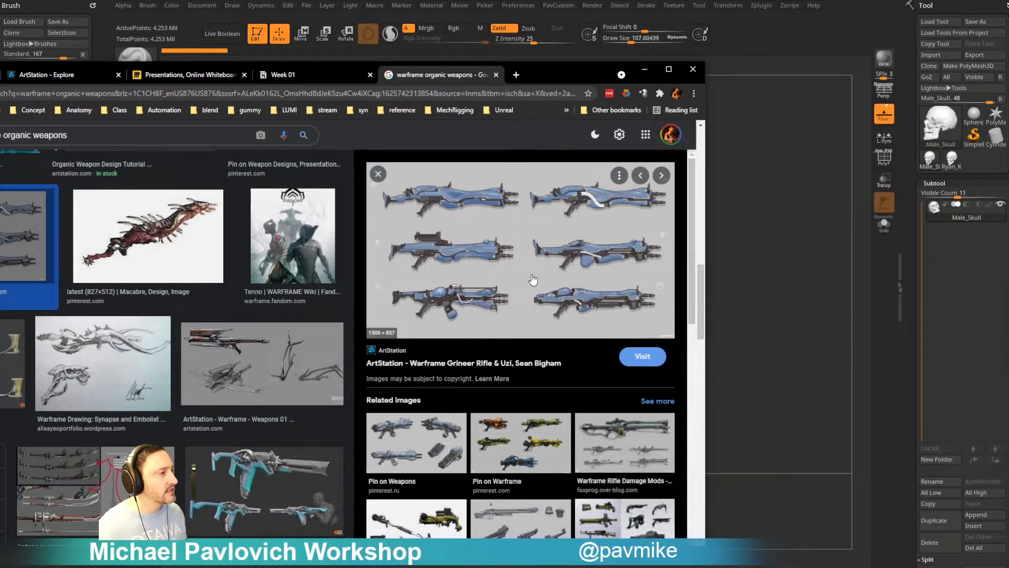
click(515, 75)
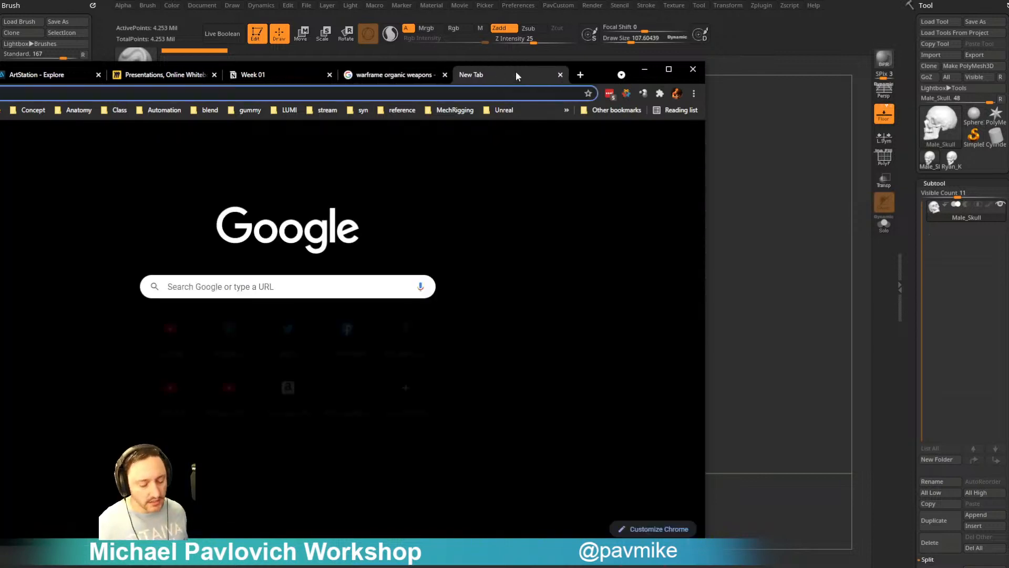
text(cki vang)
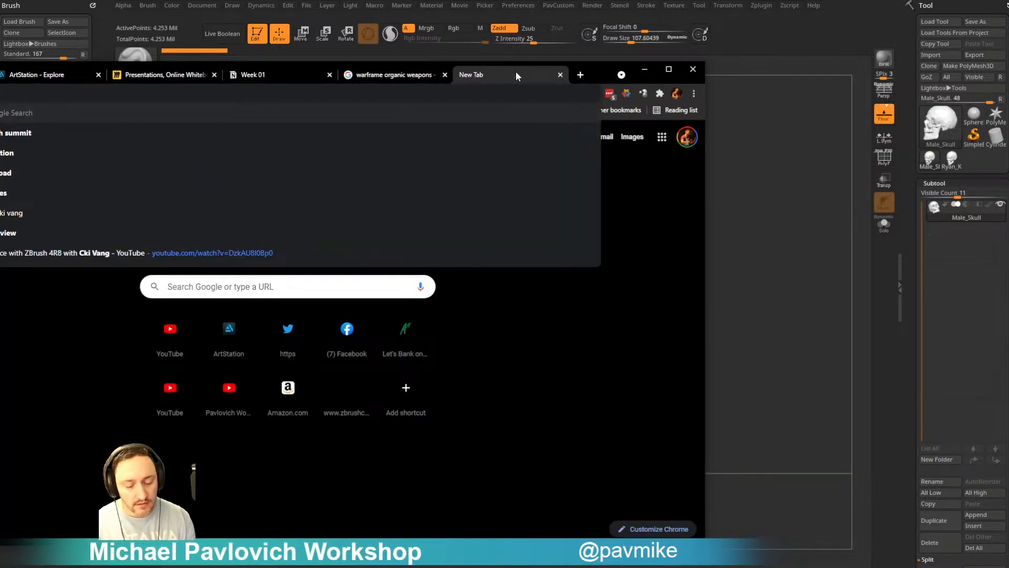
text( zbrush summit)
key(Return)
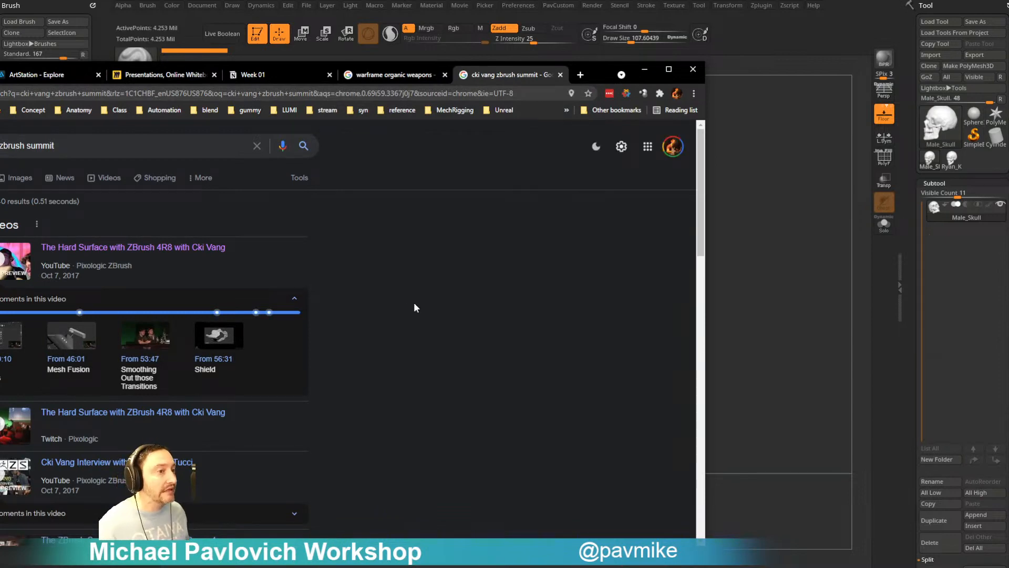
click(83, 249)
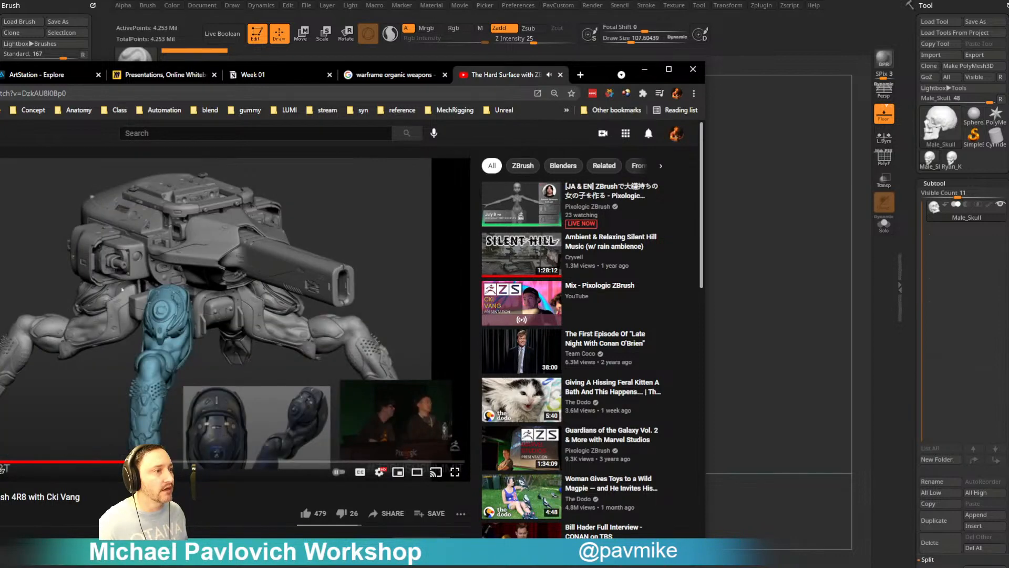
- Skim the hard surface presentation from about 25 minutes to the plated helmet model near 34 minutes
click(133, 462)
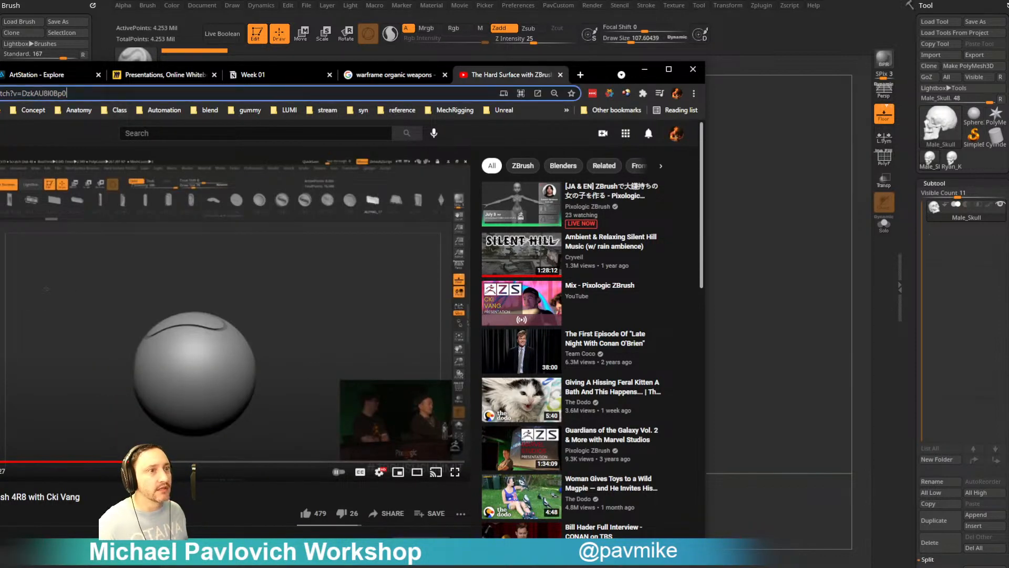
click(31, 93)
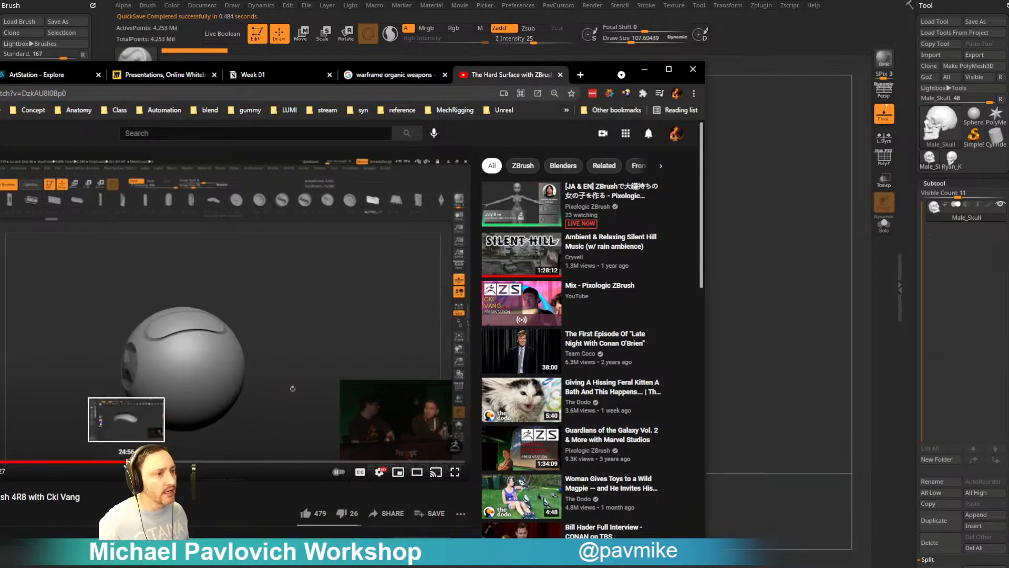
click(113, 462)
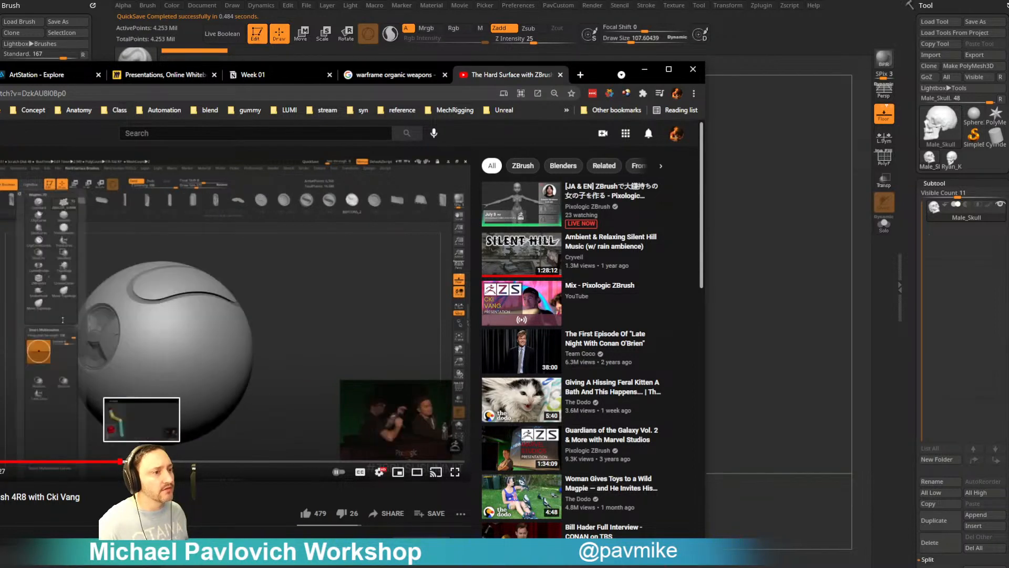
click(143, 462)
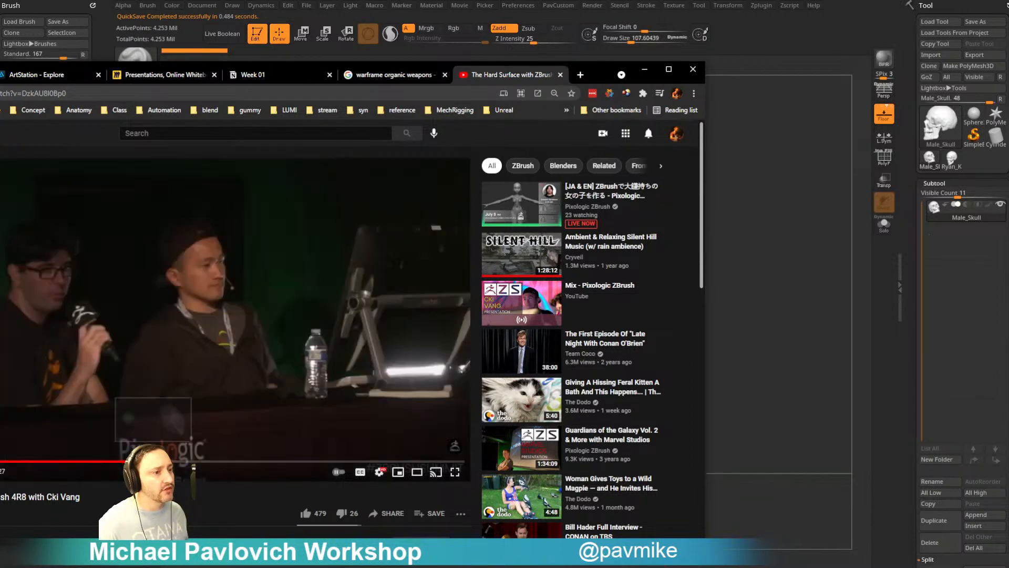
click(191, 462)
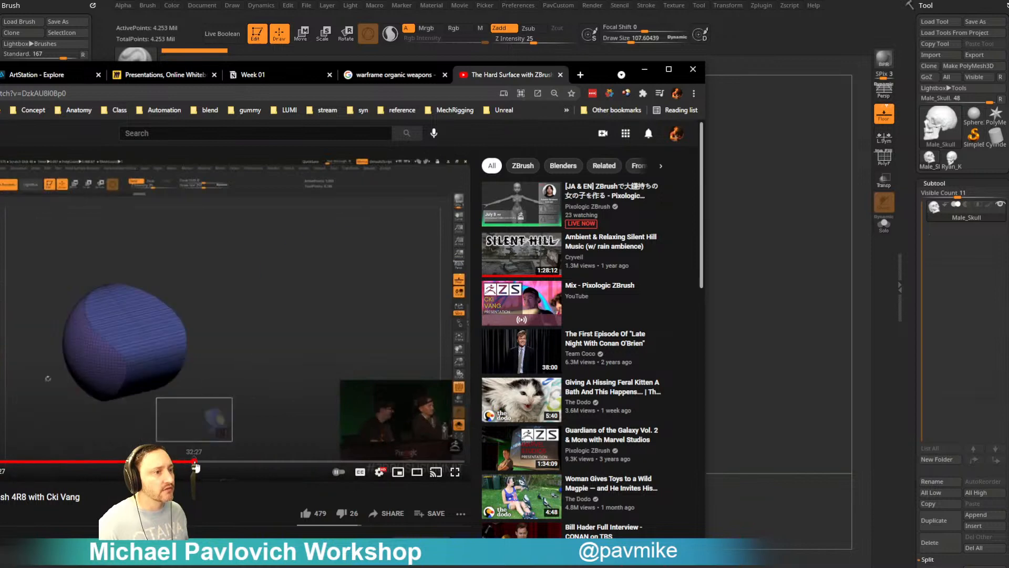
click(202, 463)
click(207, 462)
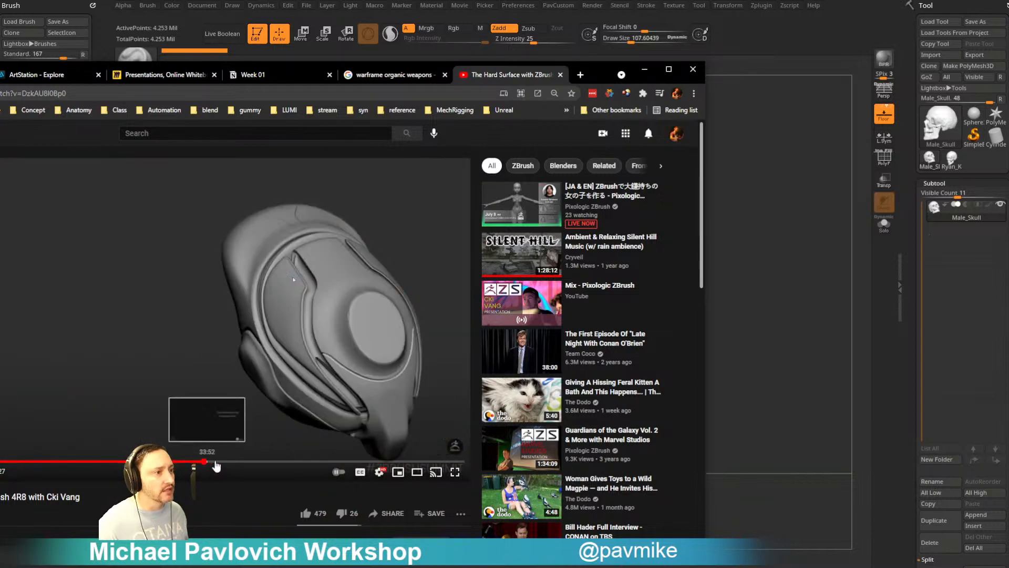
- Skim the presentation's sphere and panel modeling demonstrations from about 35 to 43 minutes
click(216, 463)
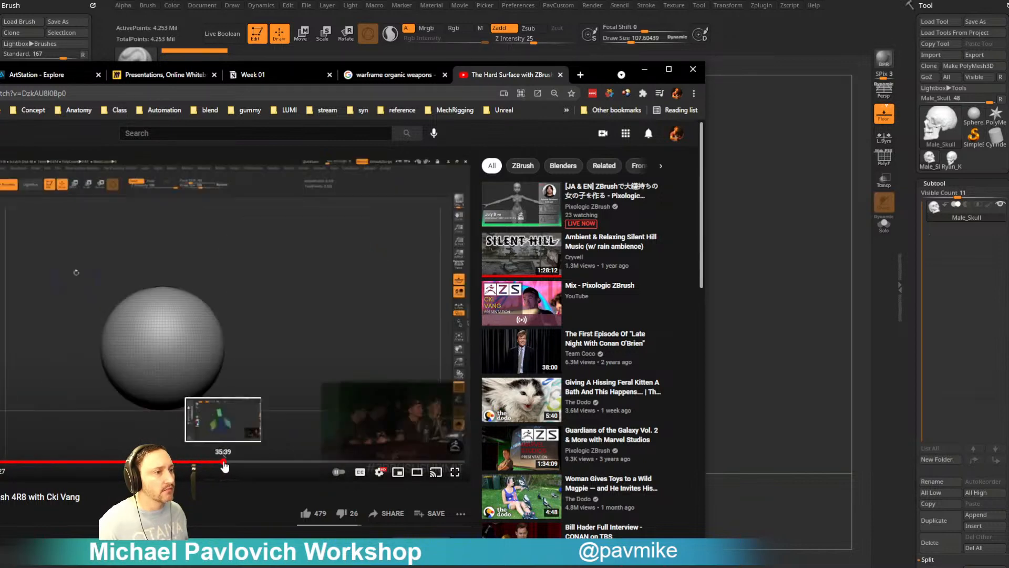
click(227, 463)
click(234, 462)
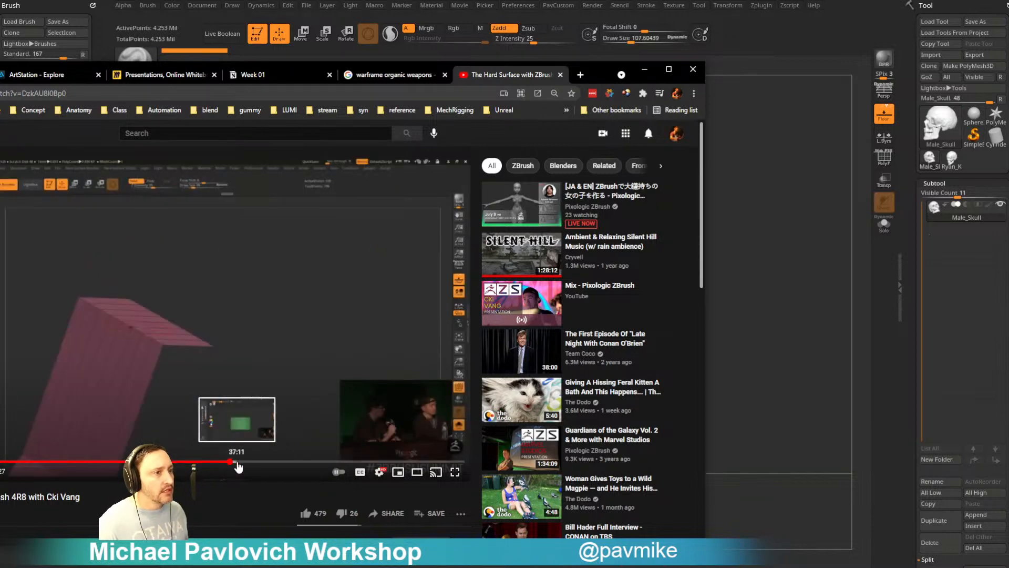
click(248, 463)
click(258, 463)
click(264, 463)
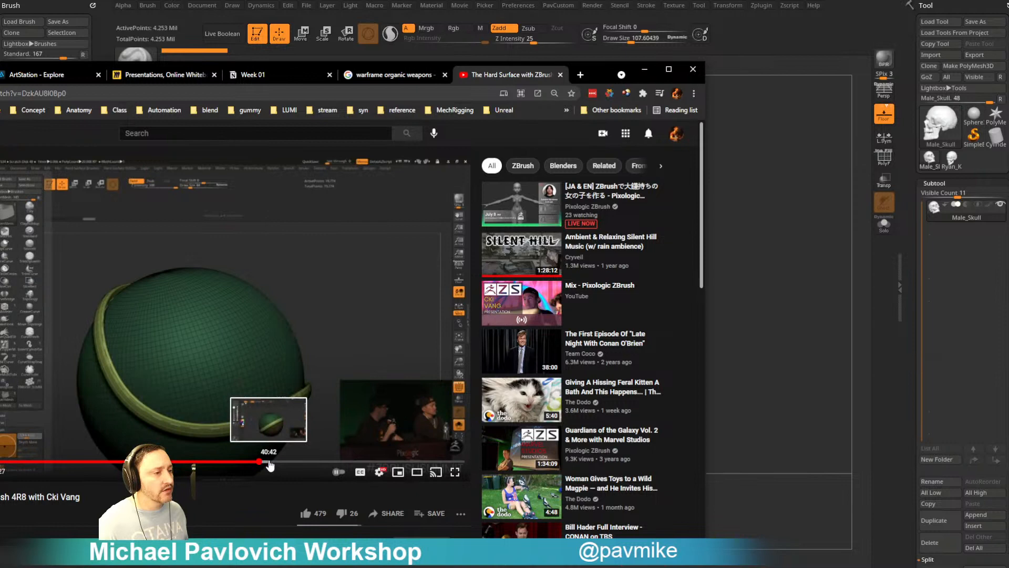
click(271, 462)
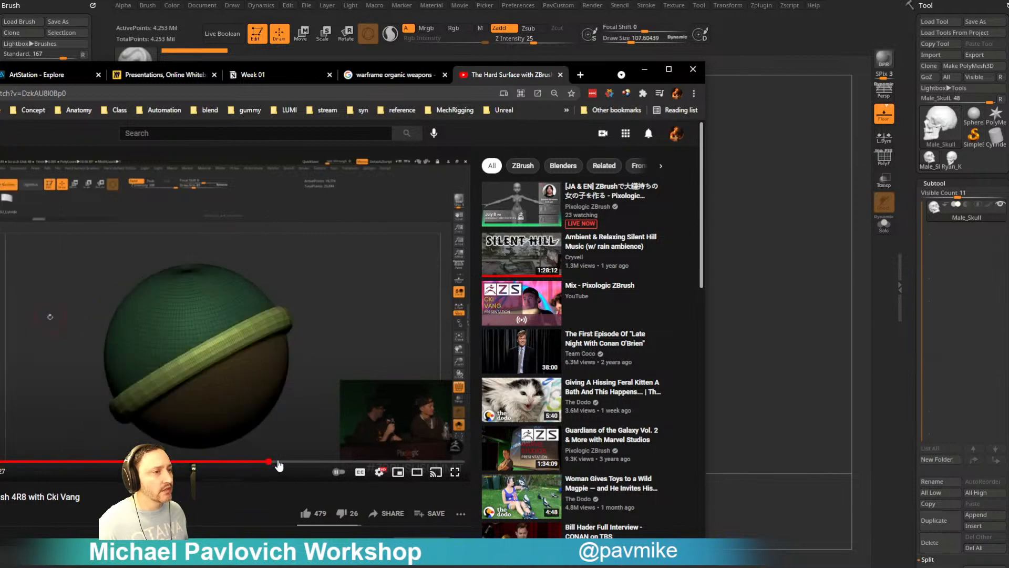
click(277, 463)
click(294, 462)
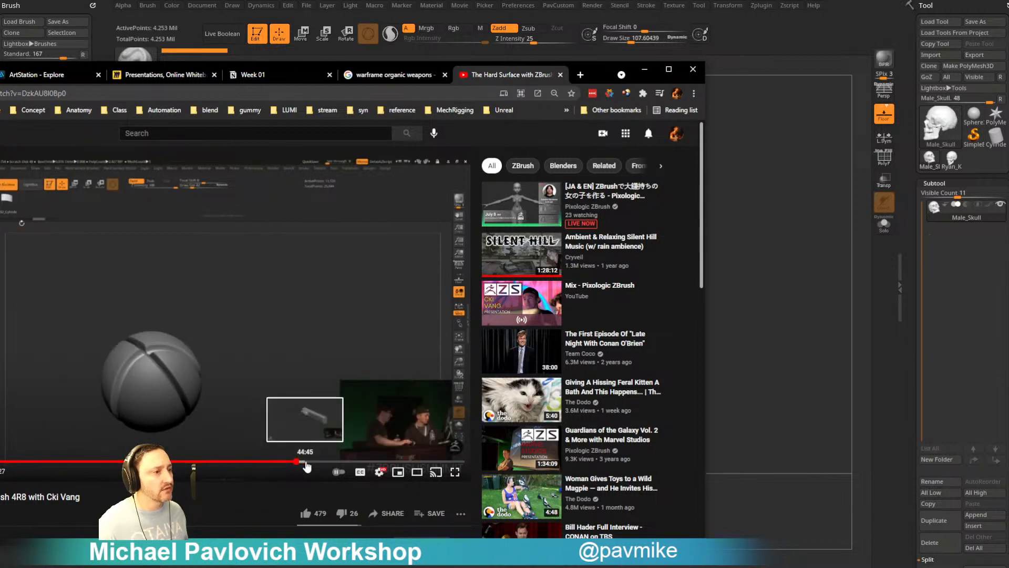
- Skim the gun barrel and Meshfusion IMM sections from about 45 to 52 minutes
click(311, 463)
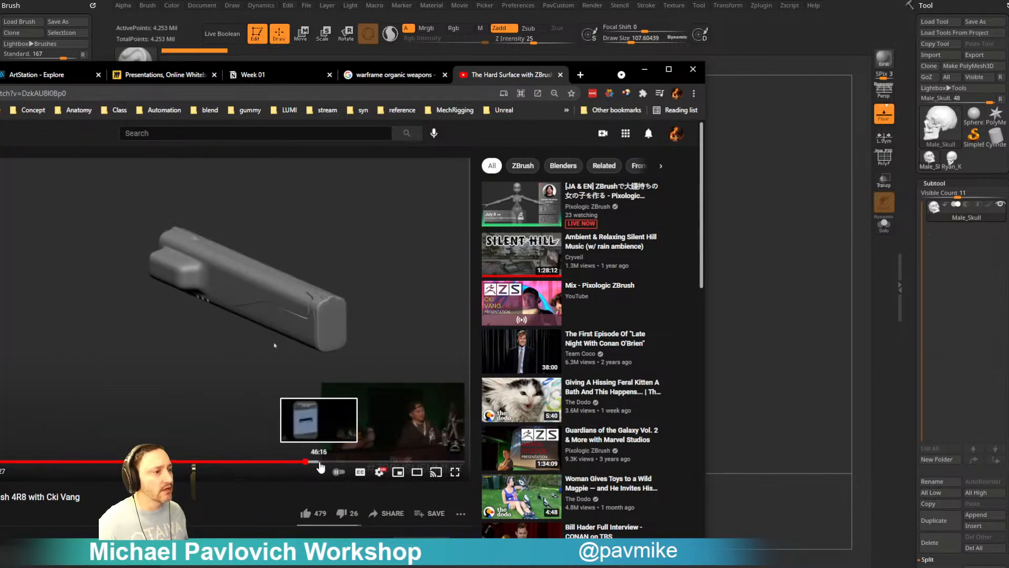
click(319, 463)
click(333, 463)
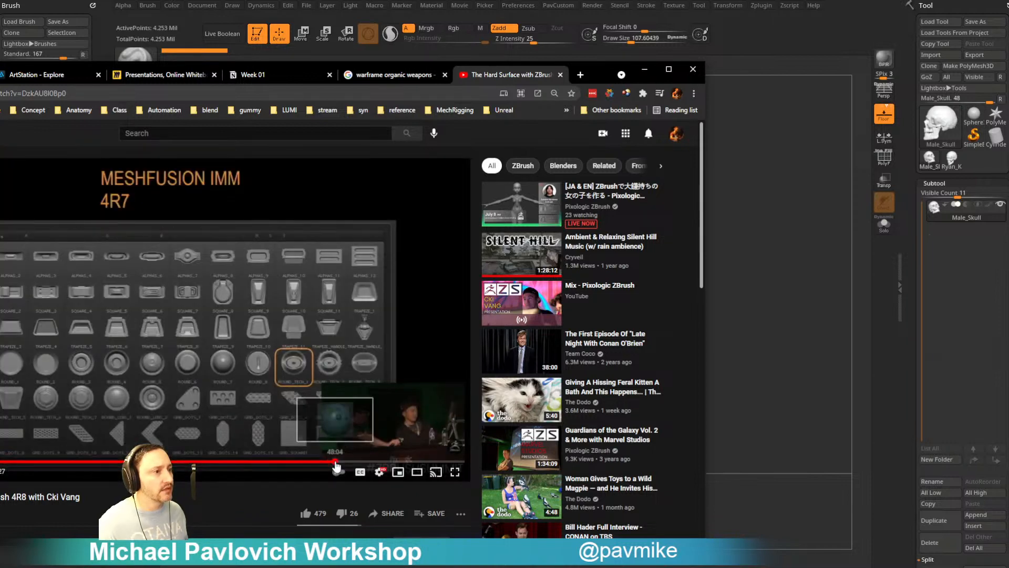
click(344, 462)
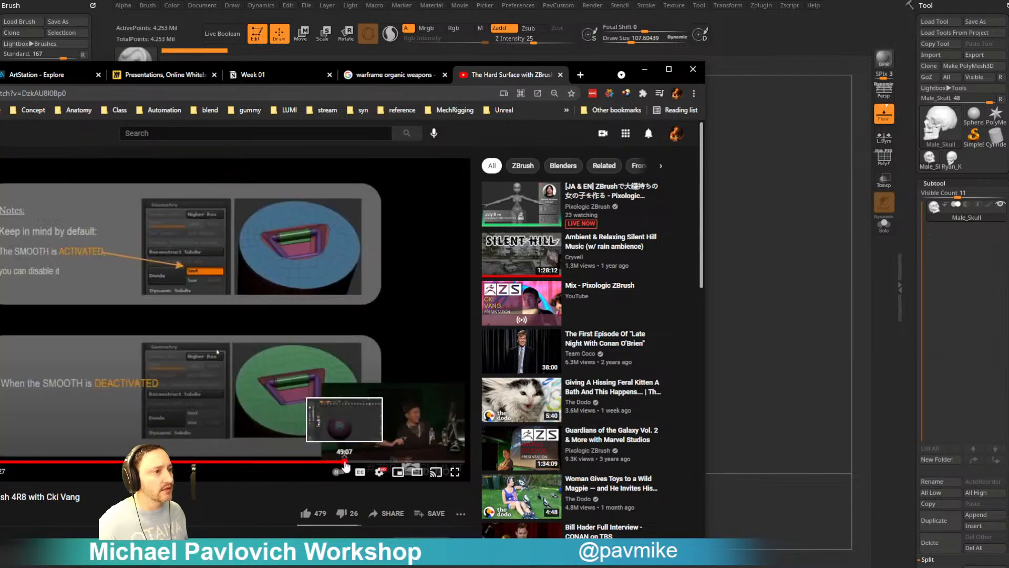
click(355, 462)
click(362, 462)
click(368, 463)
click(376, 462)
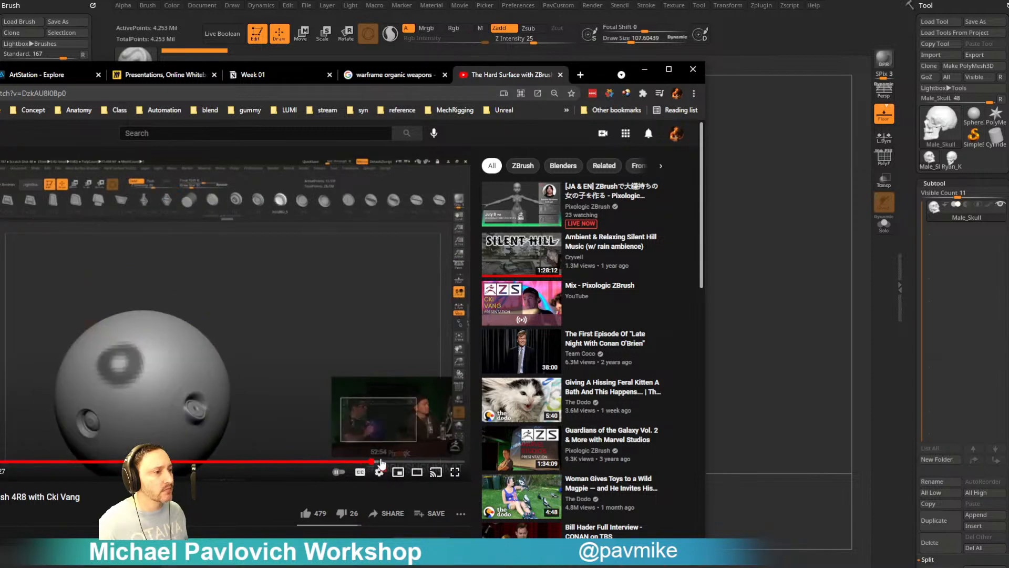
- Skim the closing part of the presentation up to the "How to do that?" before-and-after robot slide near 57 minutes
click(387, 462)
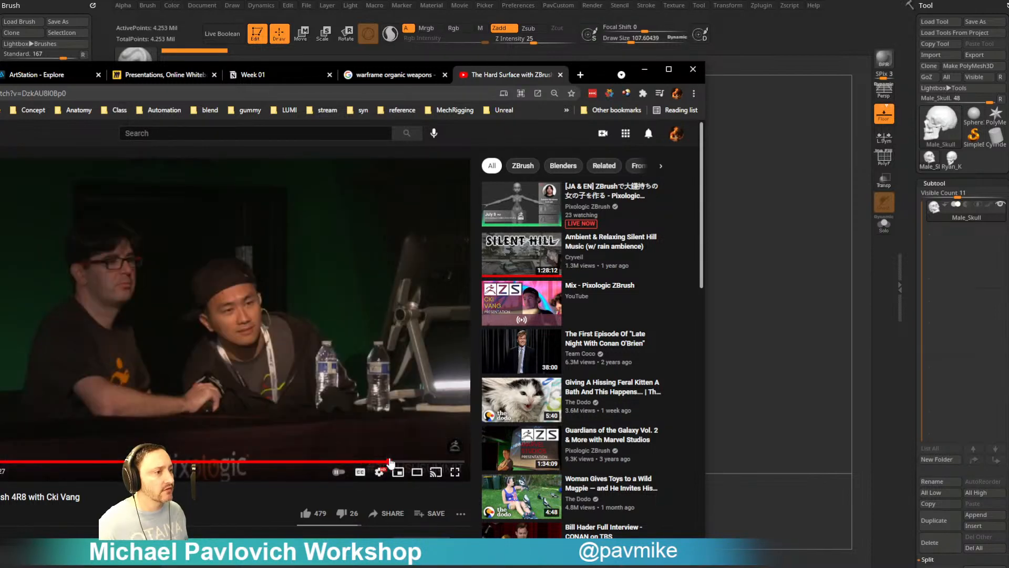
click(393, 463)
click(401, 463)
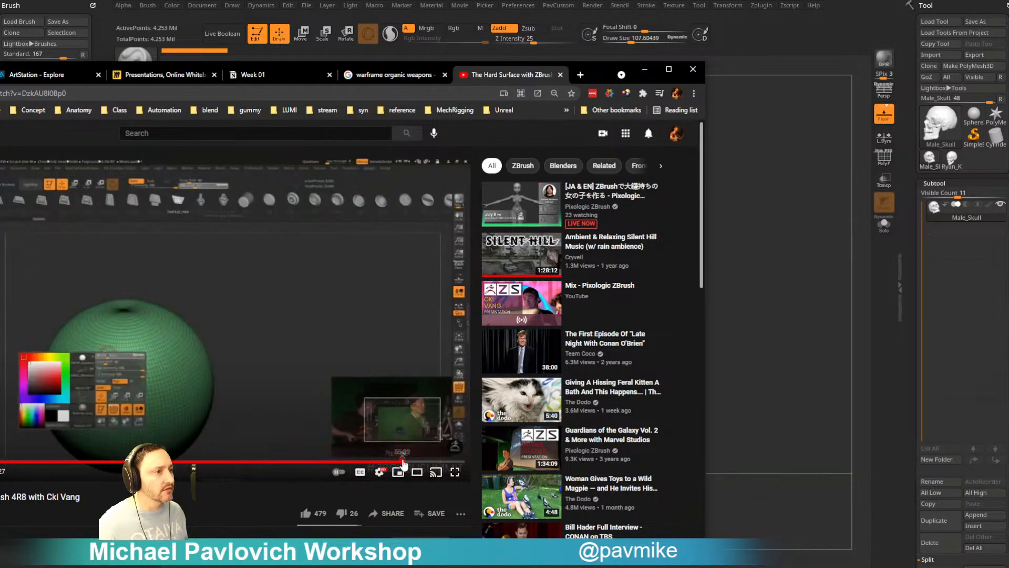
click(410, 463)
click(411, 462)
click(413, 463)
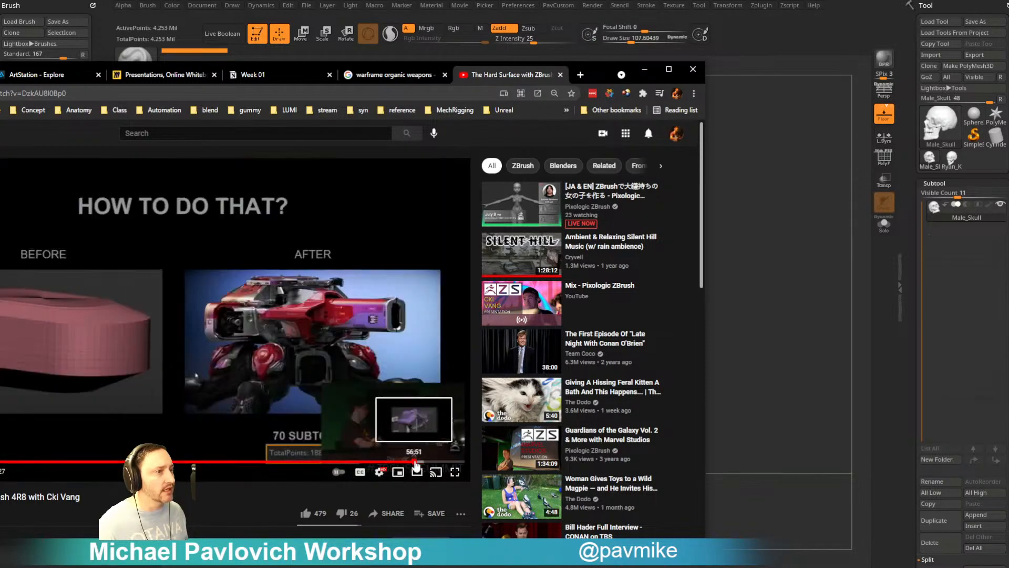
click(415, 463)
click(418, 463)
click(421, 462)
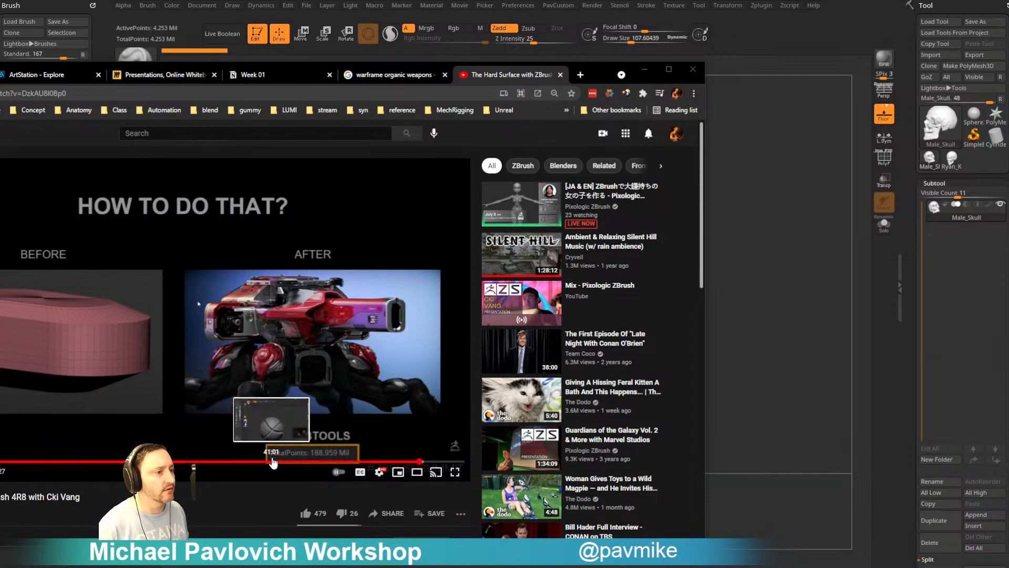
- Return to the organic arm slides near 27 minutes, bring the whole browser window into view and start playback
drag(269, 463, 150, 464)
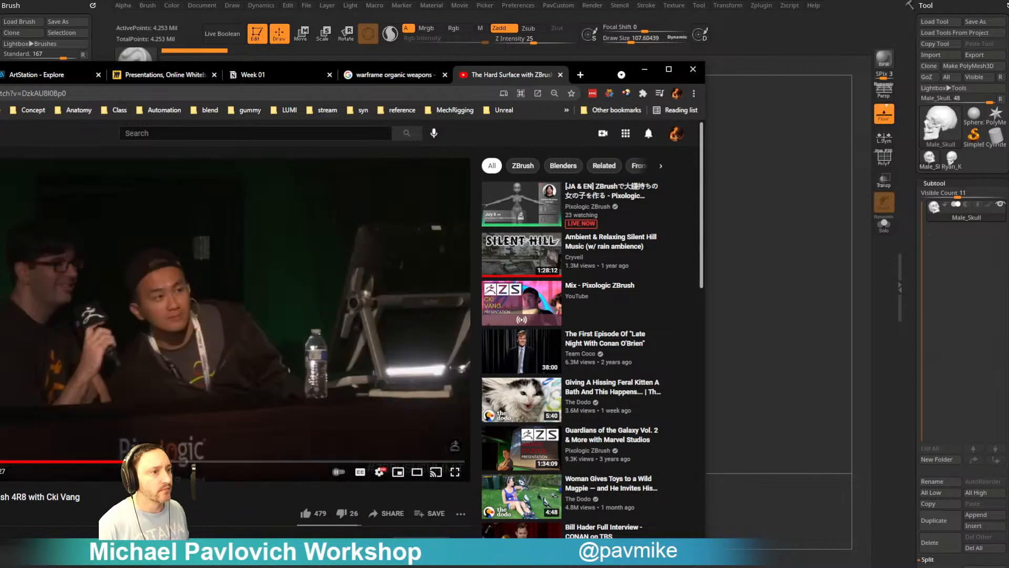
drag(597, 71, 780, 76)
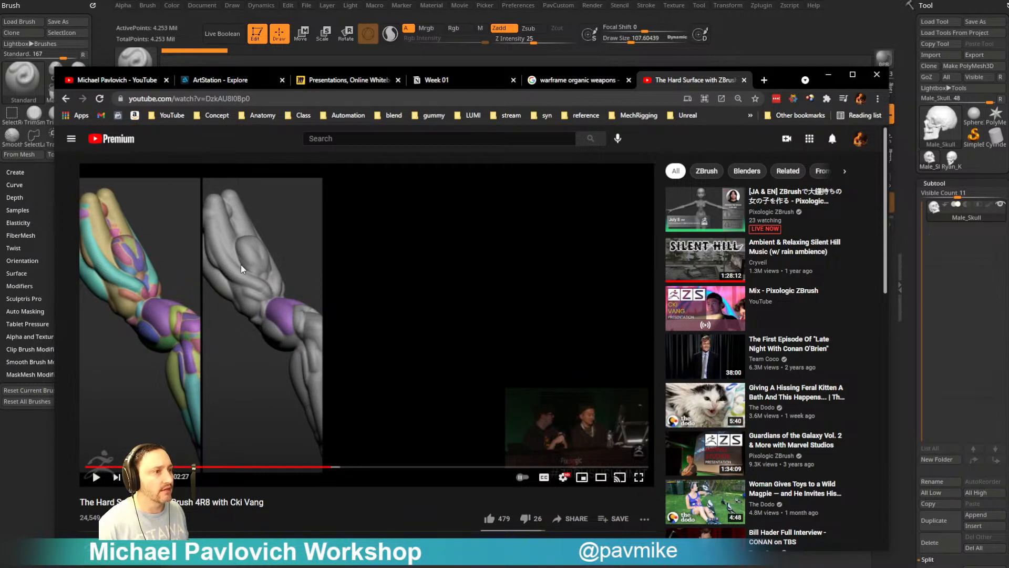
click(96, 478)
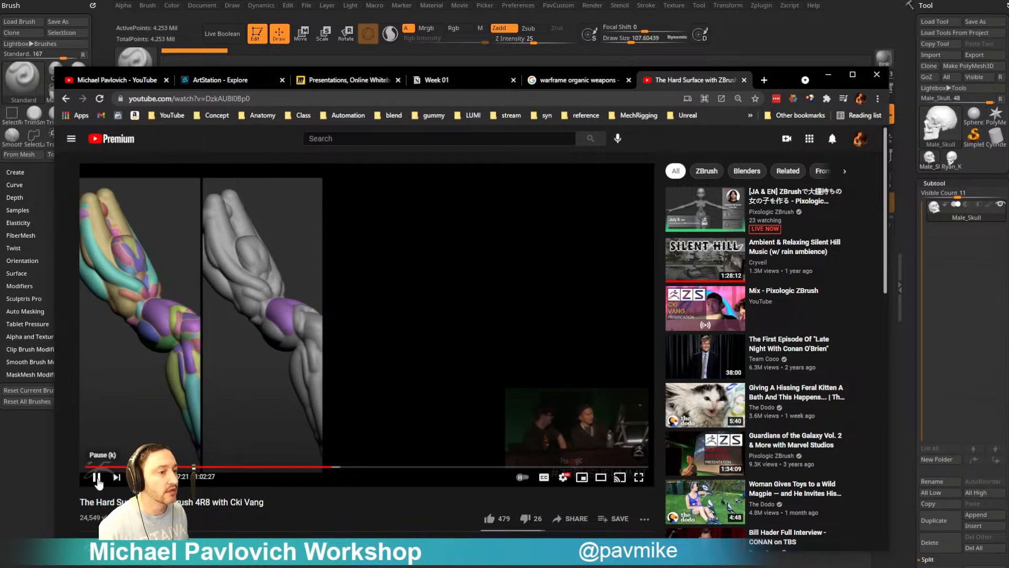
- Set the video's playback speed to 2 and watch the arm panel slides through to the sphere and helmet slide, pausing as needed
click(563, 477)
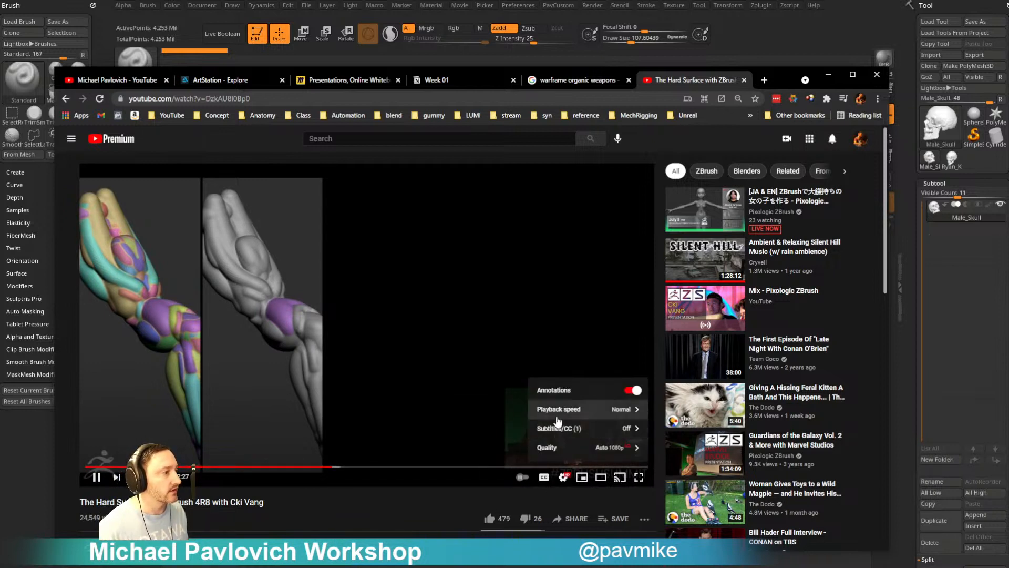
click(559, 415)
click(541, 446)
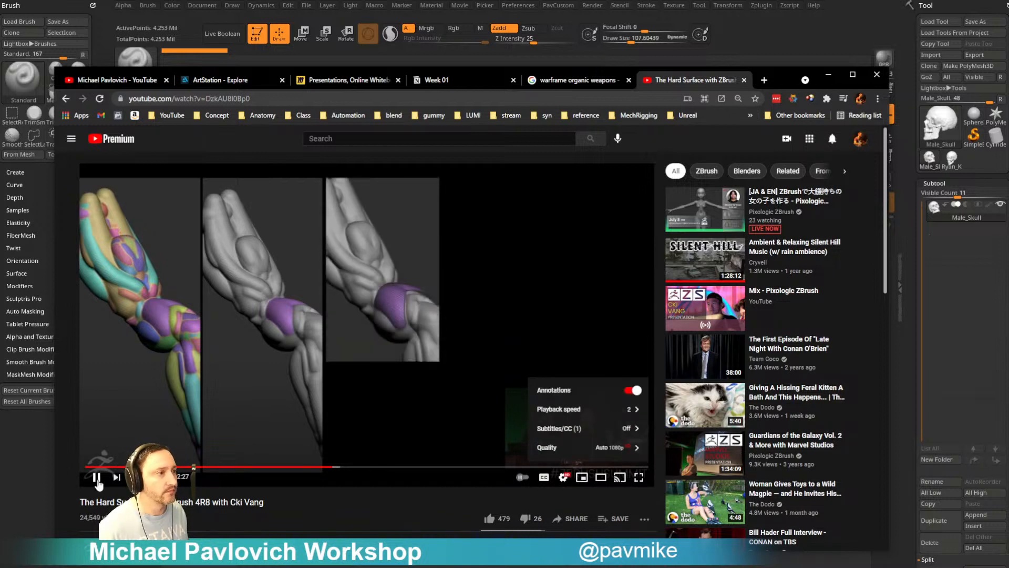
click(97, 478)
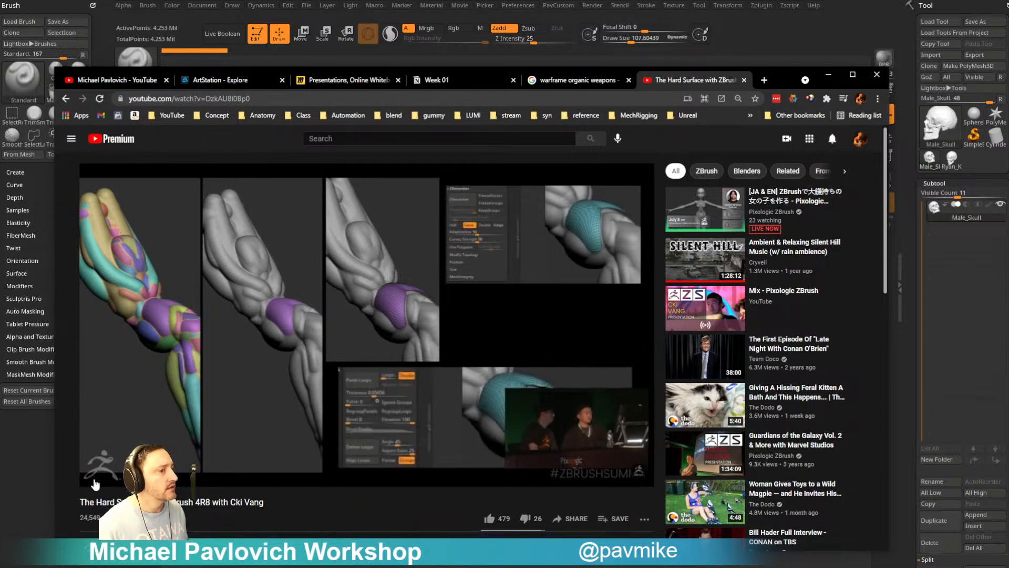
click(95, 481)
click(96, 481)
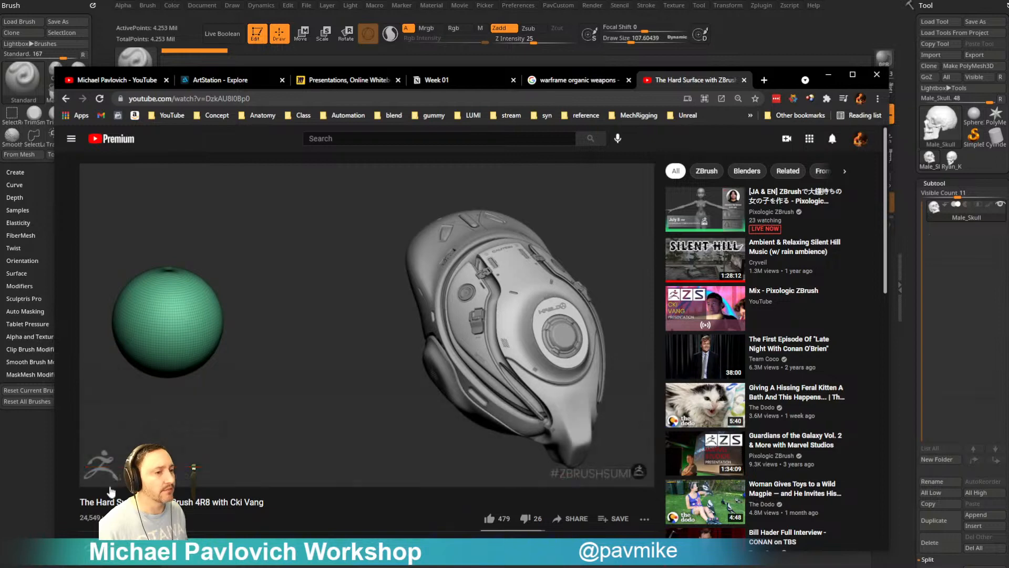
- Leave the presentation and review the Pixologic ZClassroom page "Bladed Weapon Prop - Part 1" and its list of lesson parts
click(828, 74)
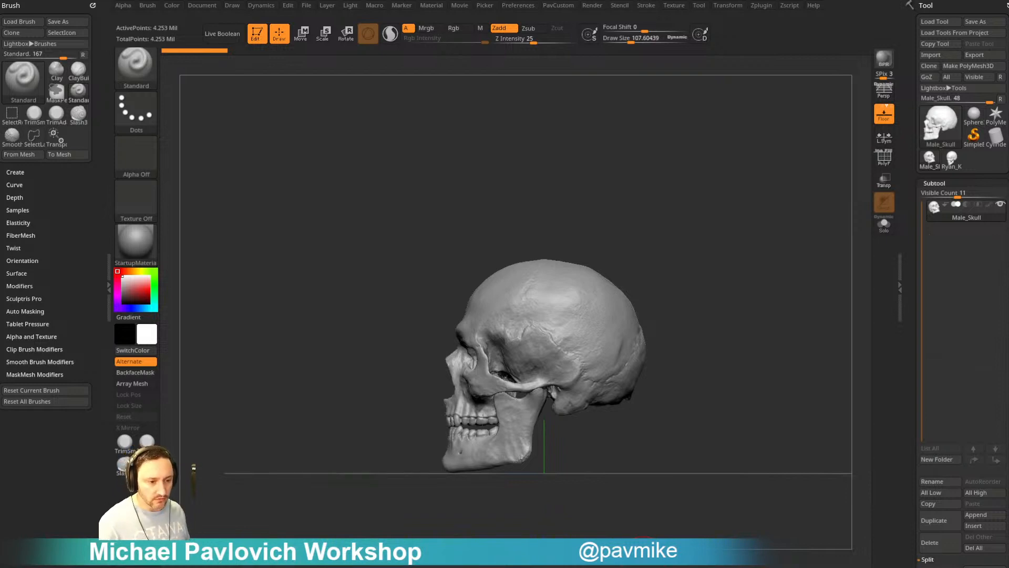
key(alt+Tab)
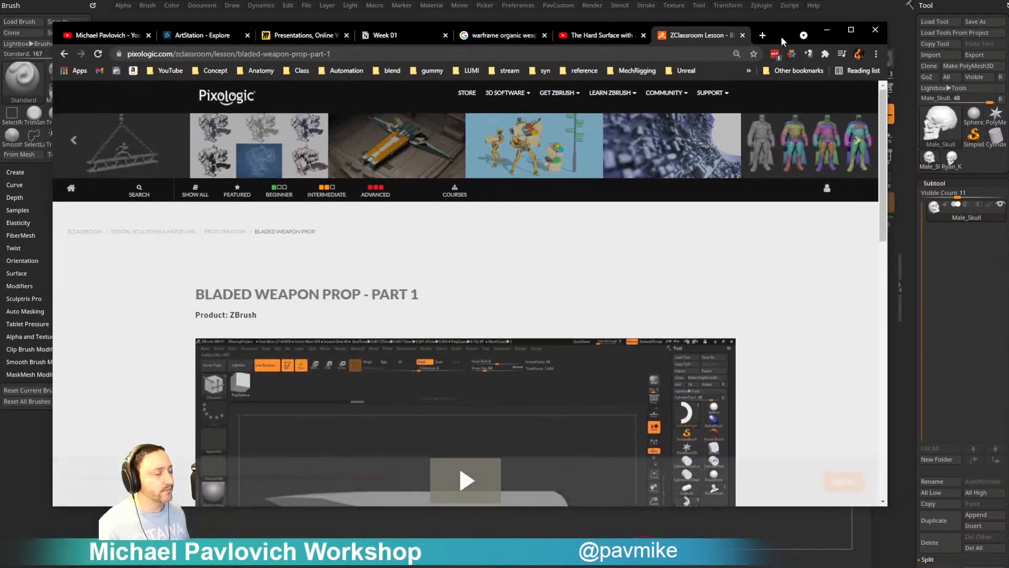
scroll(493, 270, down, 5)
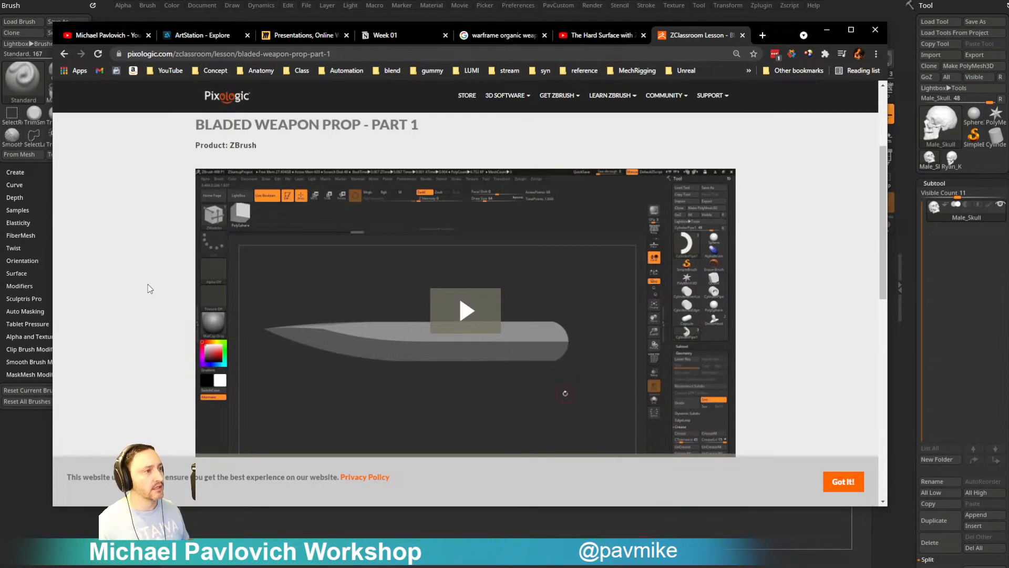
scroll(149, 292, down, 1)
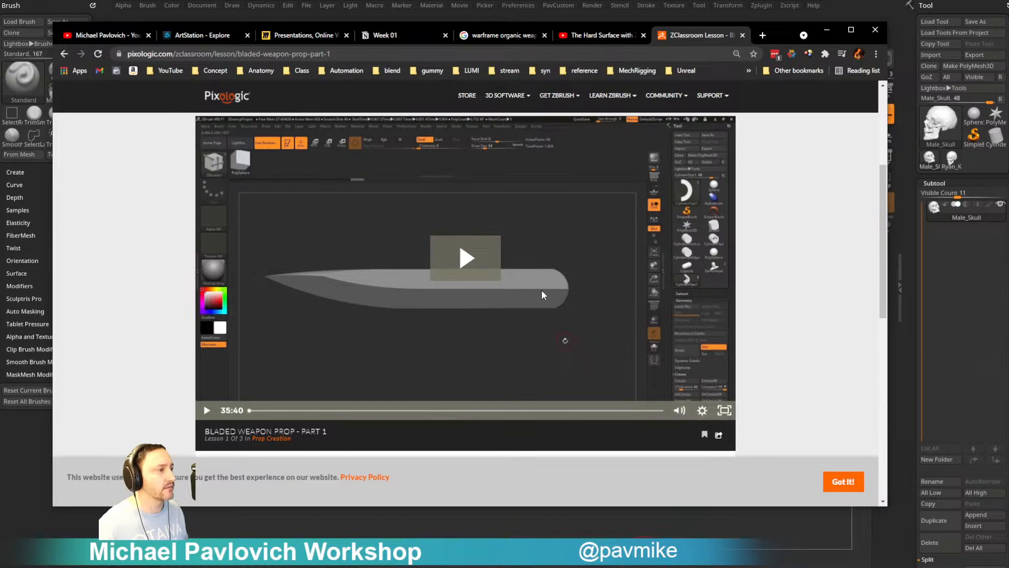
scroll(118, 268, down, 4)
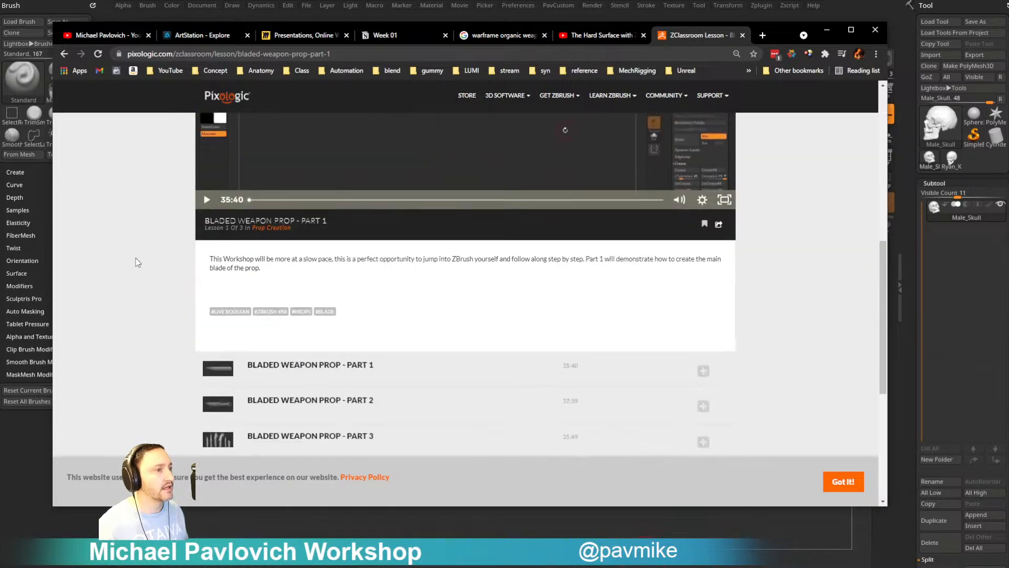
scroll(284, 289, down, 3)
click(366, 208)
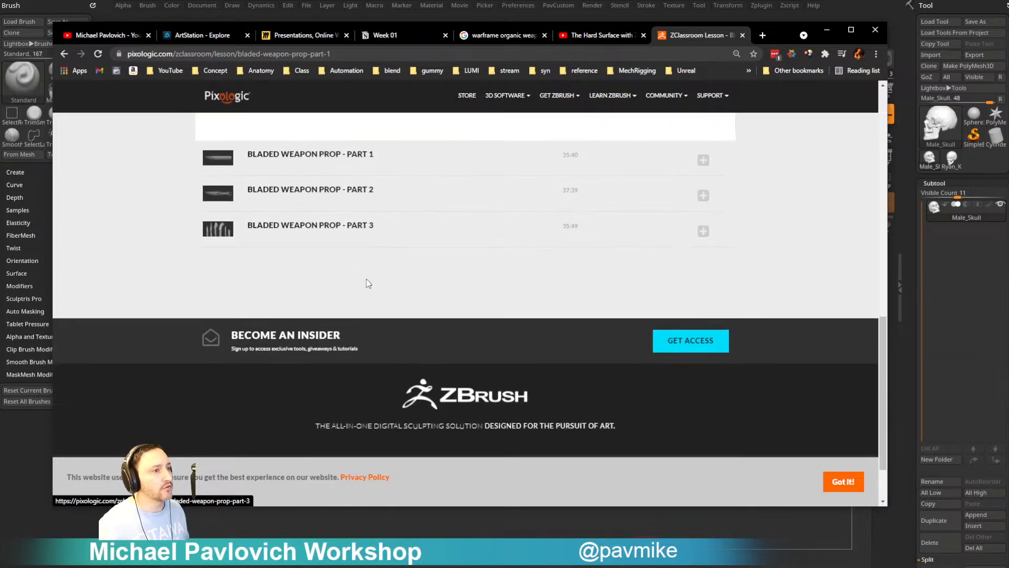
scroll(347, 280, down, 1)
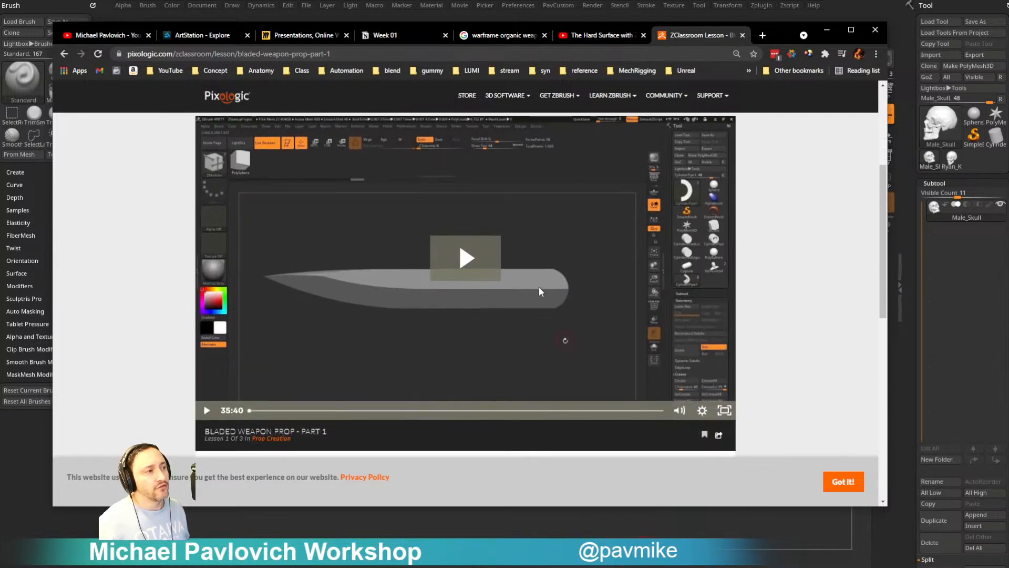
- Play the "Bladed Weapon Prop - Part 1" lesson video and mute its sound
click(464, 259)
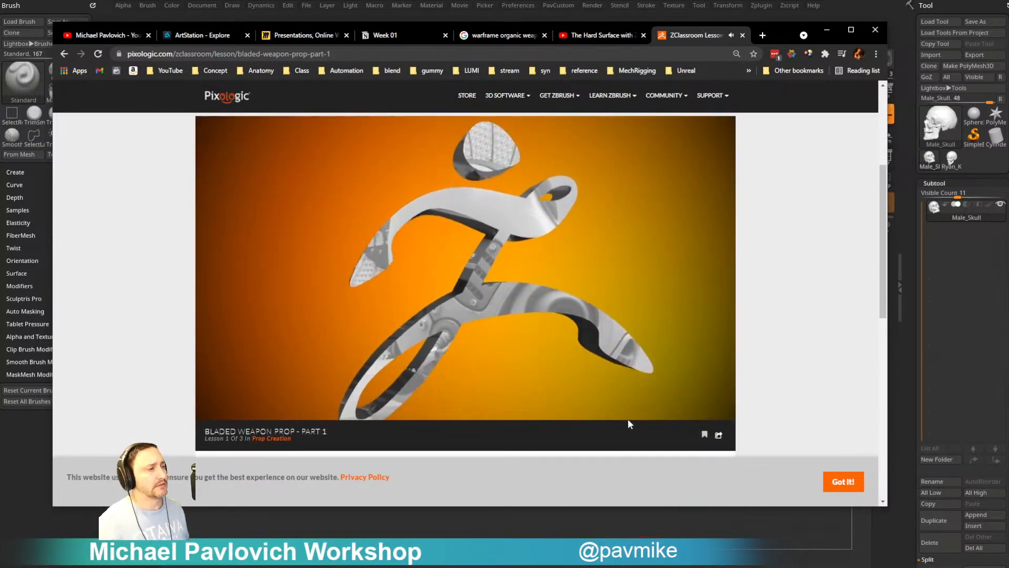
click(678, 412)
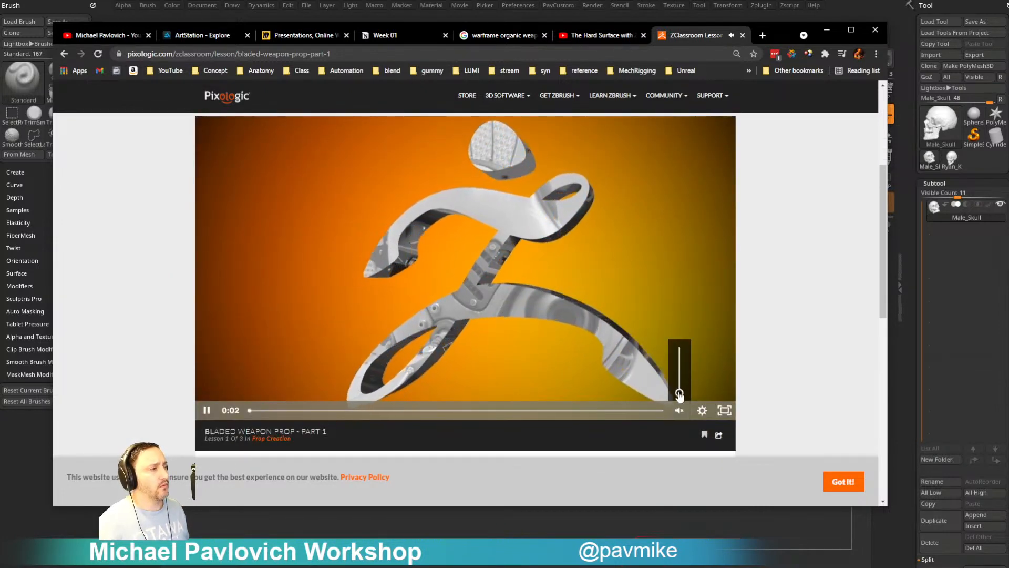
- Skim the muted weapon lesson from its opening through the cube and stretched bar stages to about 18 minutes
click(260, 411)
click(276, 411)
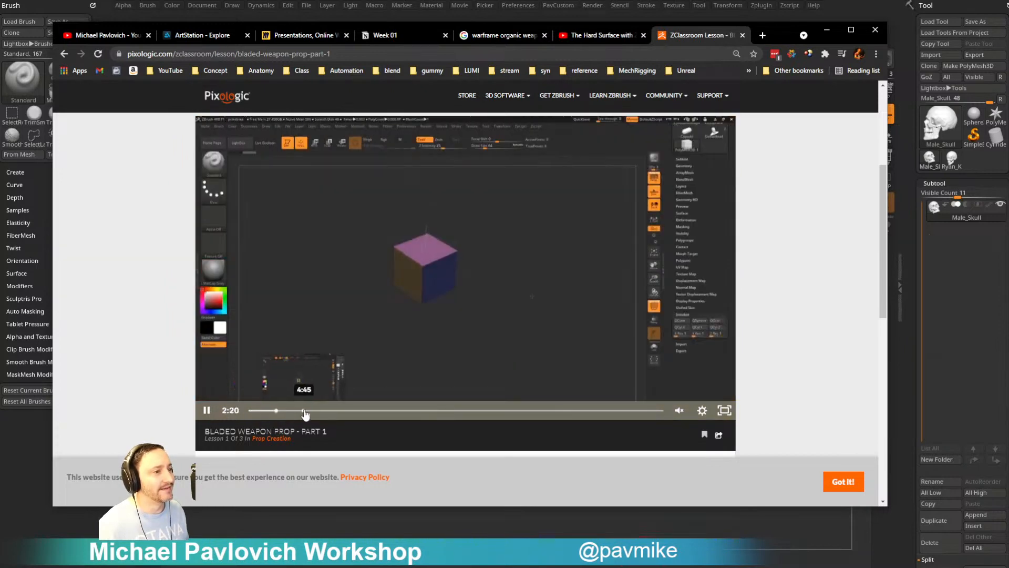
click(305, 411)
click(338, 411)
click(371, 411)
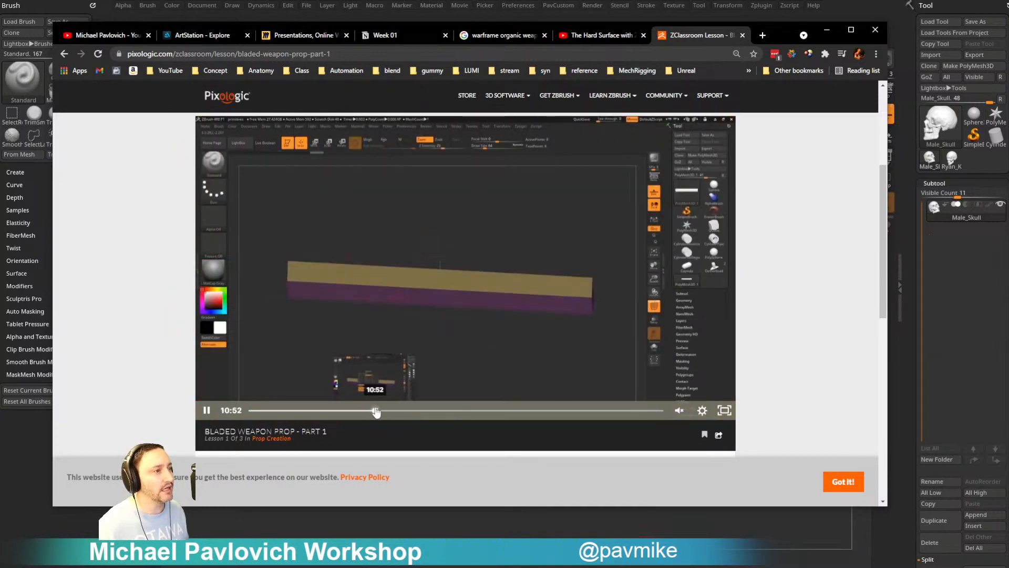
click(376, 411)
click(394, 411)
click(415, 411)
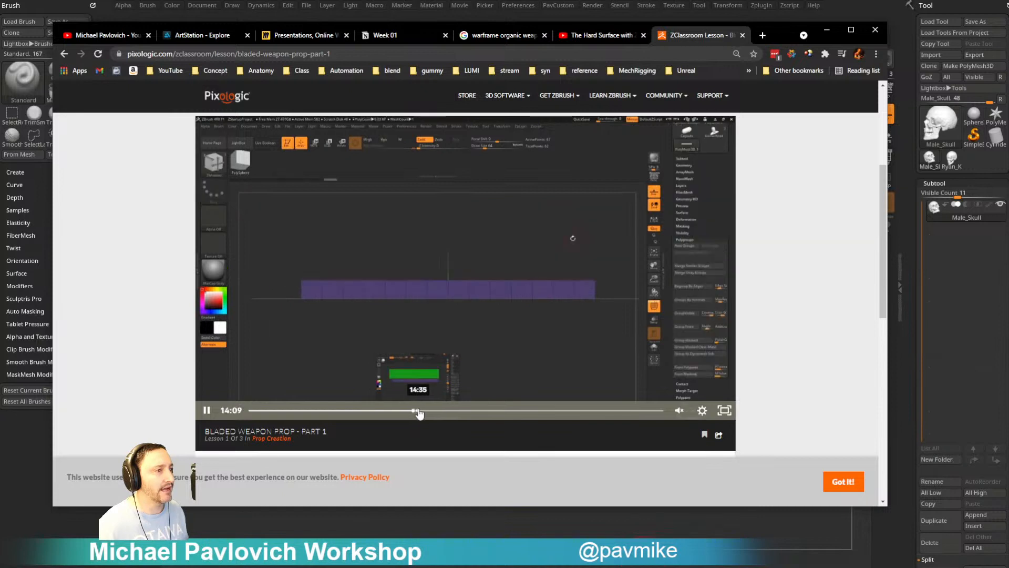
click(433, 411)
click(462, 411)
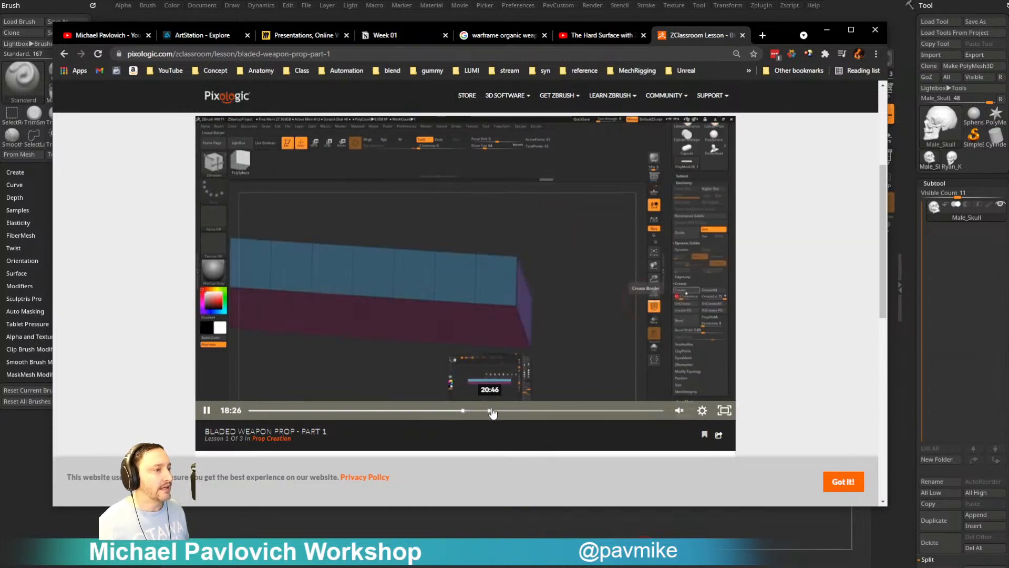
- Skim ahead to the blade and ring primitive near 30:35, and return to the bent bar around 25:38
click(493, 411)
click(515, 411)
click(529, 411)
click(584, 411)
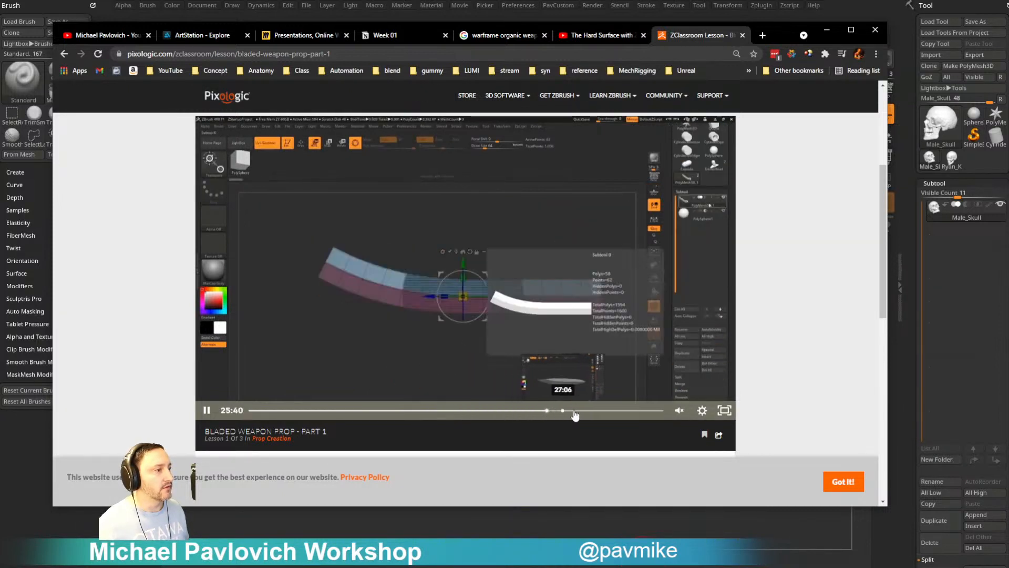
click(592, 411)
click(604, 411)
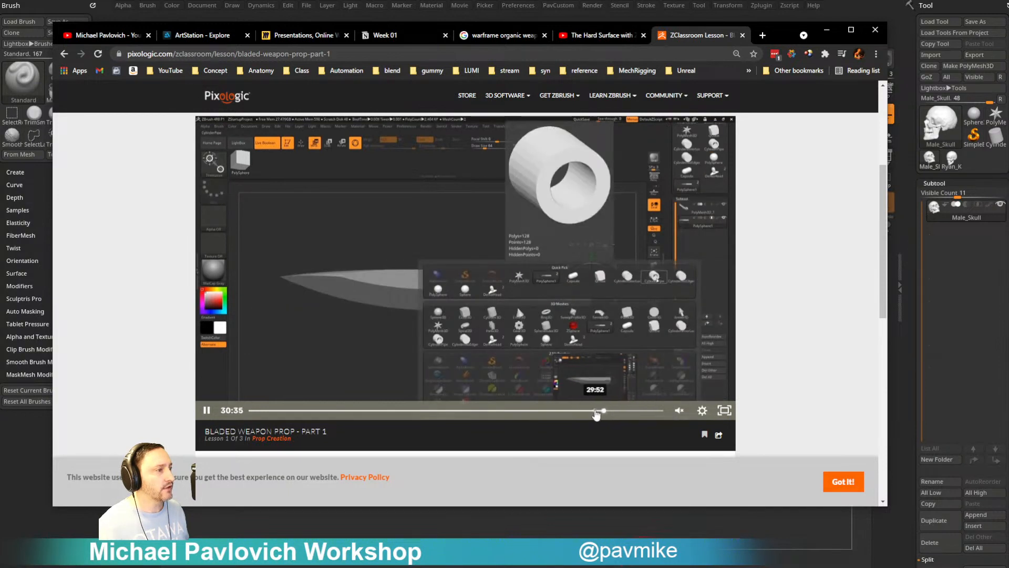
click(597, 412)
click(594, 413)
click(581, 411)
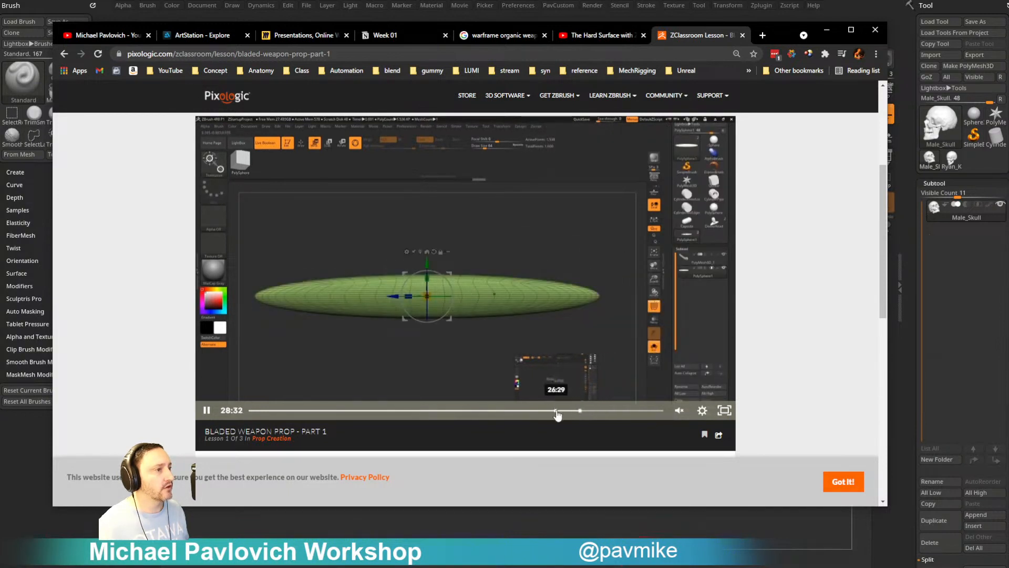
drag(557, 415, 546, 414)
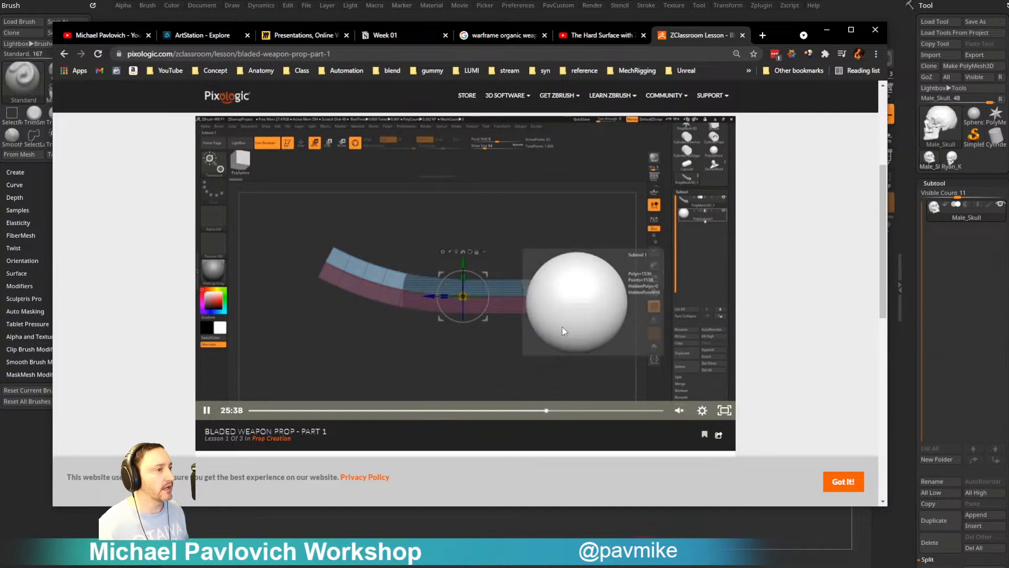
- Skim the lesson forward from 26:24 through the blade shaping and ring cutting to about 34:45
click(556, 414)
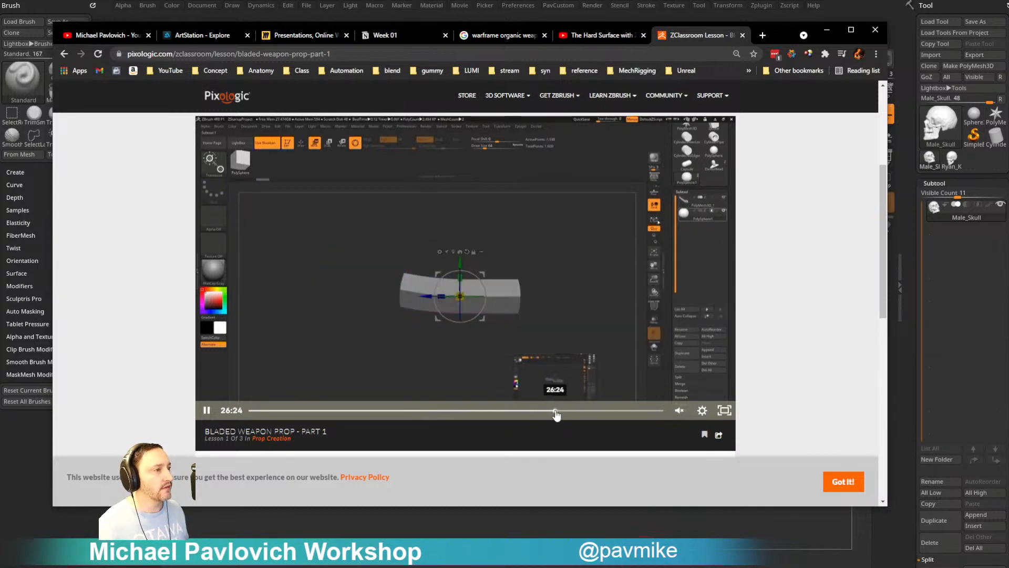
click(570, 415)
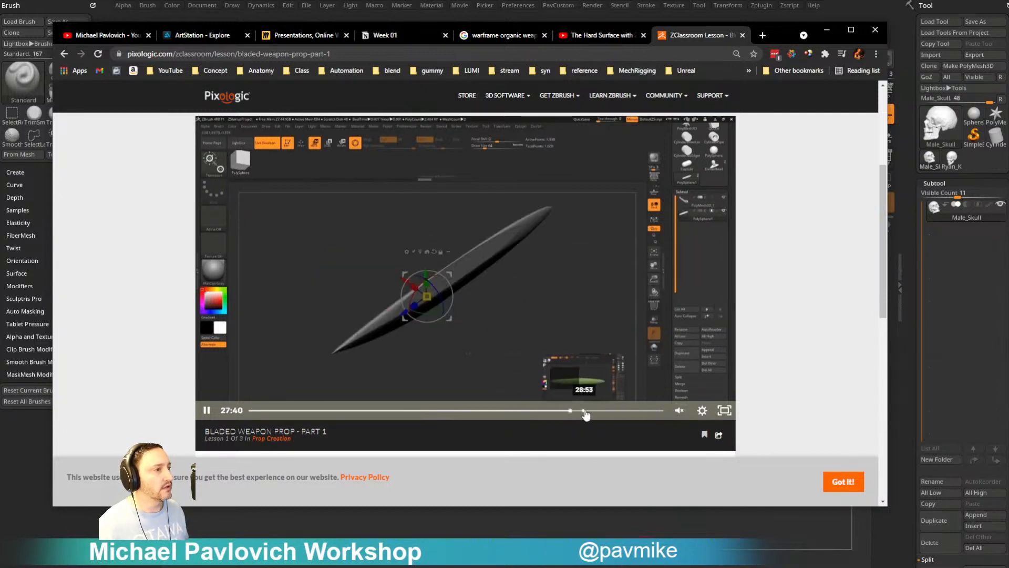
click(585, 414)
click(598, 415)
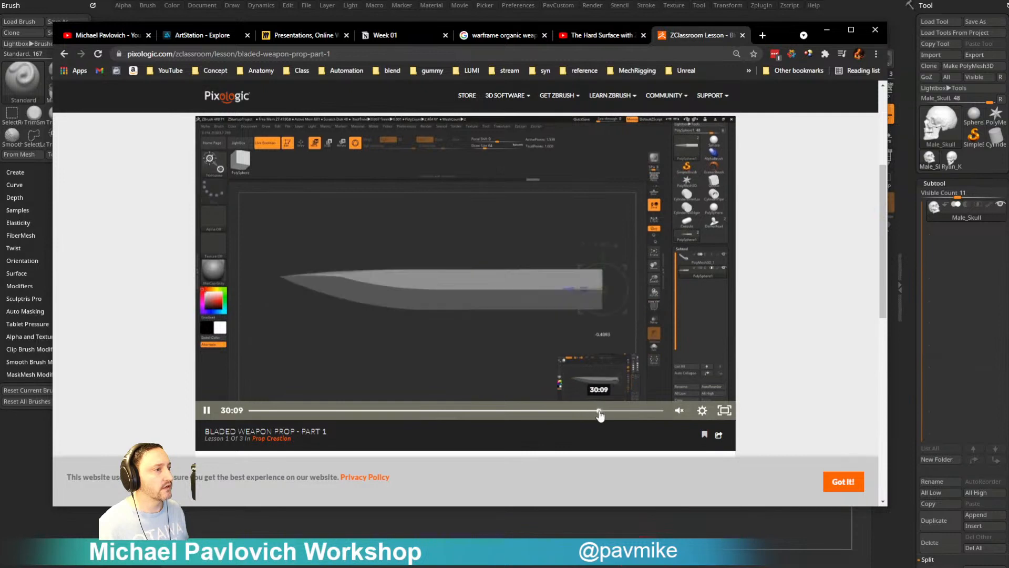
click(608, 414)
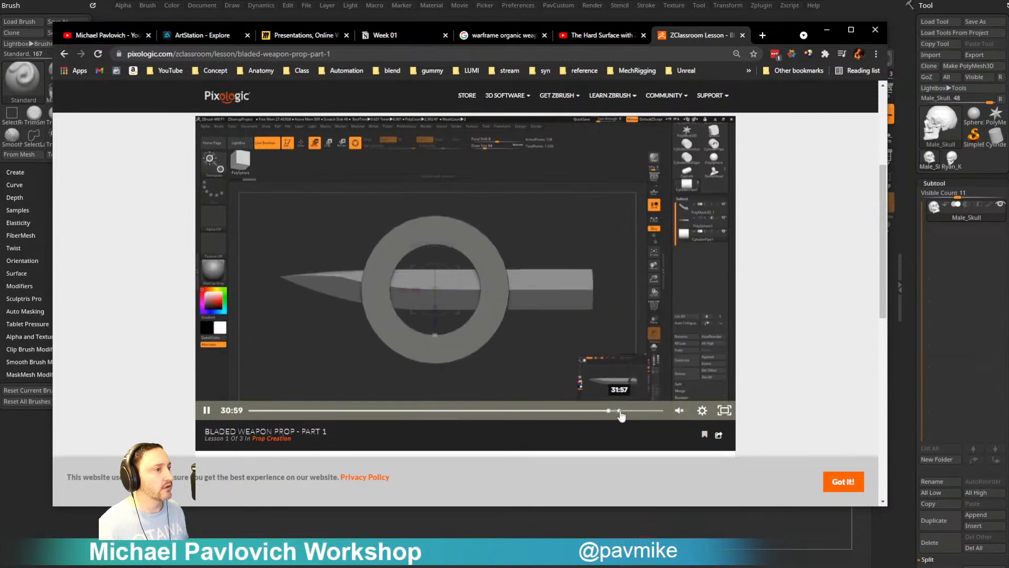
click(621, 415)
click(630, 415)
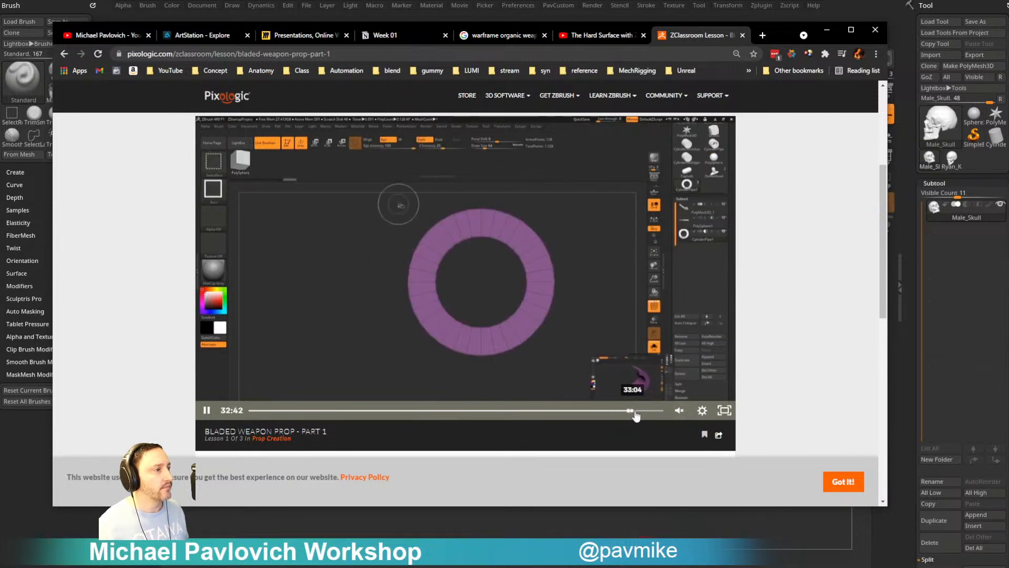
click(642, 413)
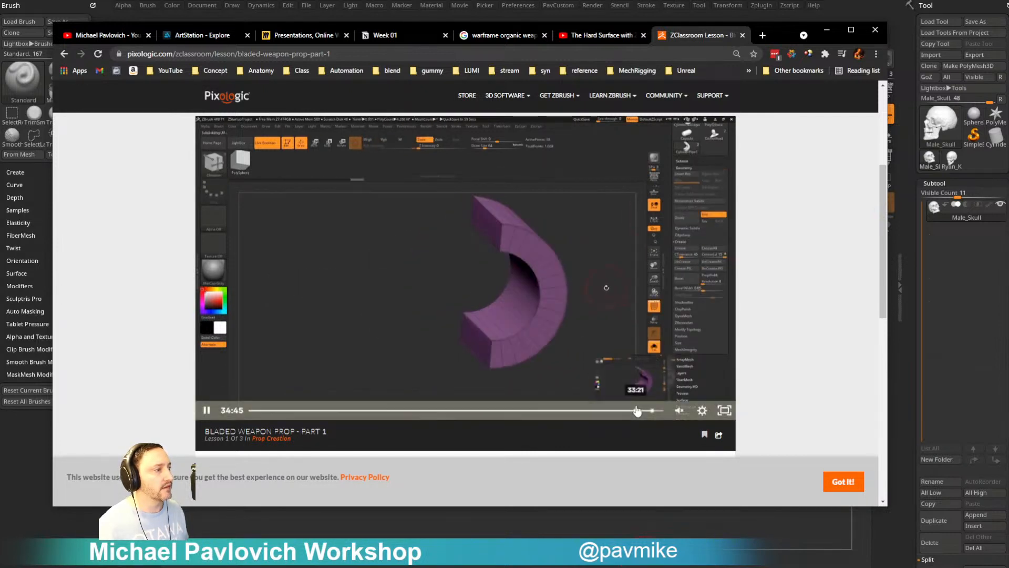
- Return the lesson to about 31:18, where the ring overlaps the blade, pause it and switch back to ZBrush
click(631, 414)
click(612, 413)
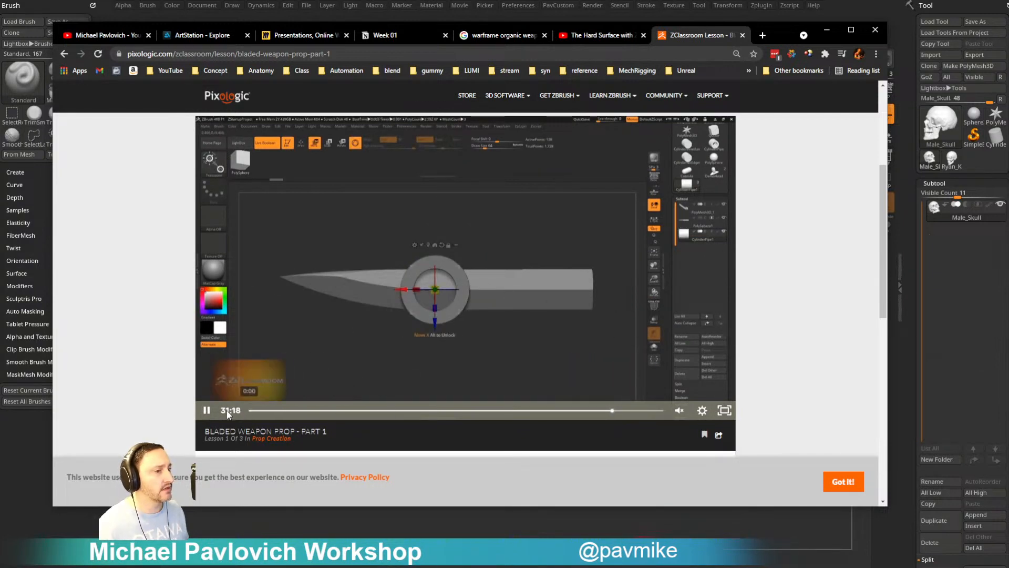
click(206, 410)
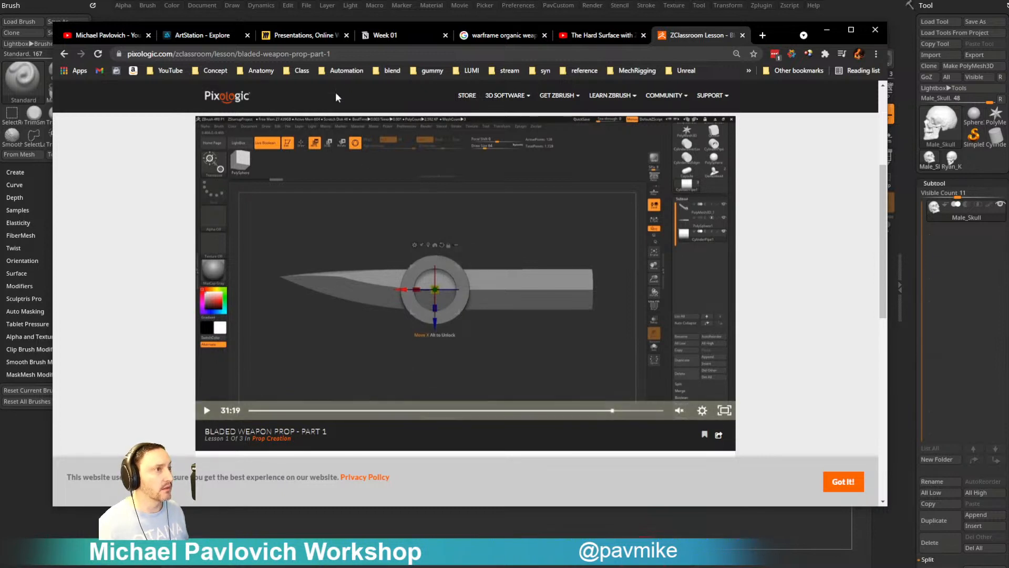
key(ctrl+l)
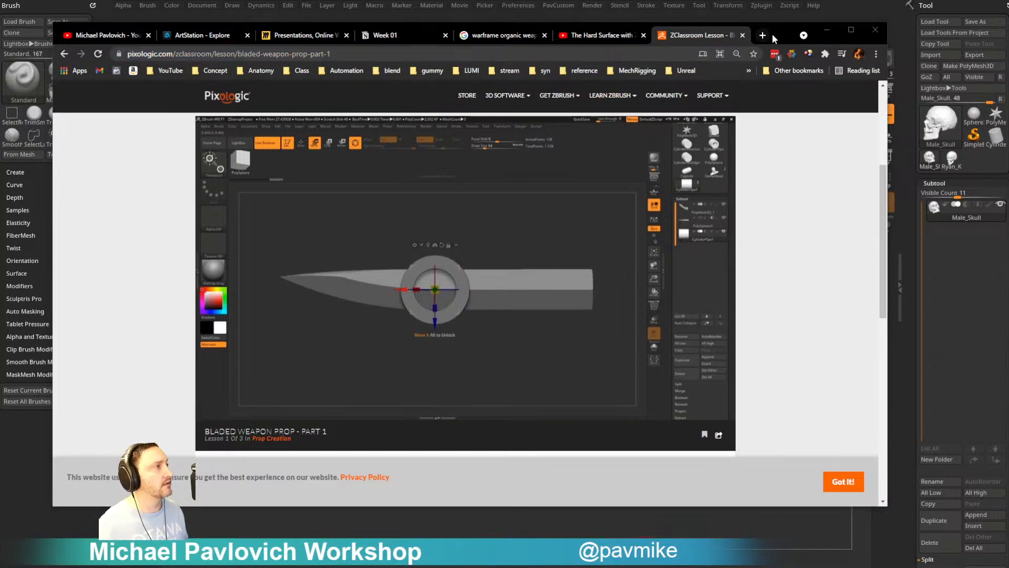
click(827, 30)
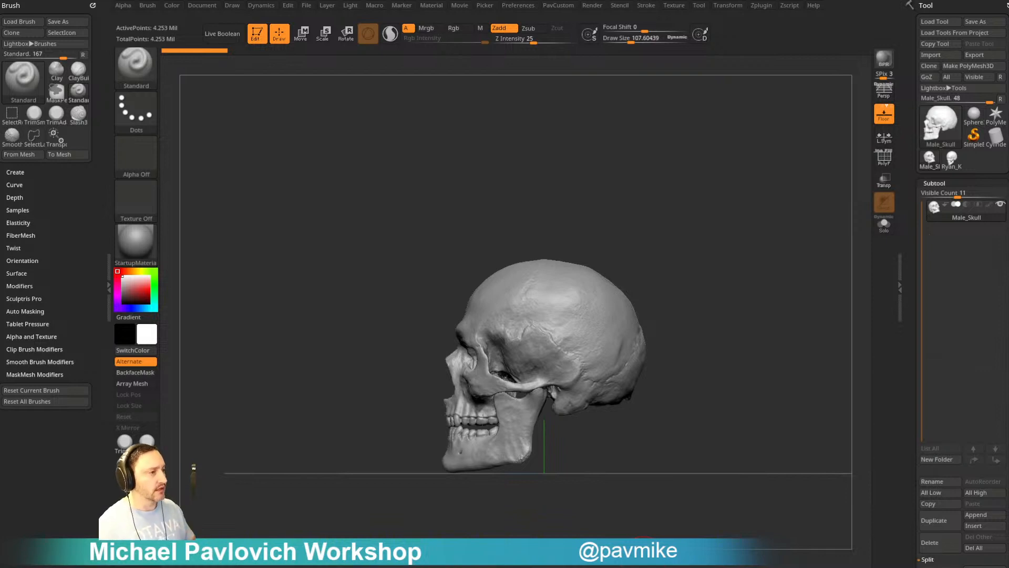
- Orbit the skull to a front three-quarter view and set the brush Draw Size to about 99
shift+drag(624, 218, 644, 182)
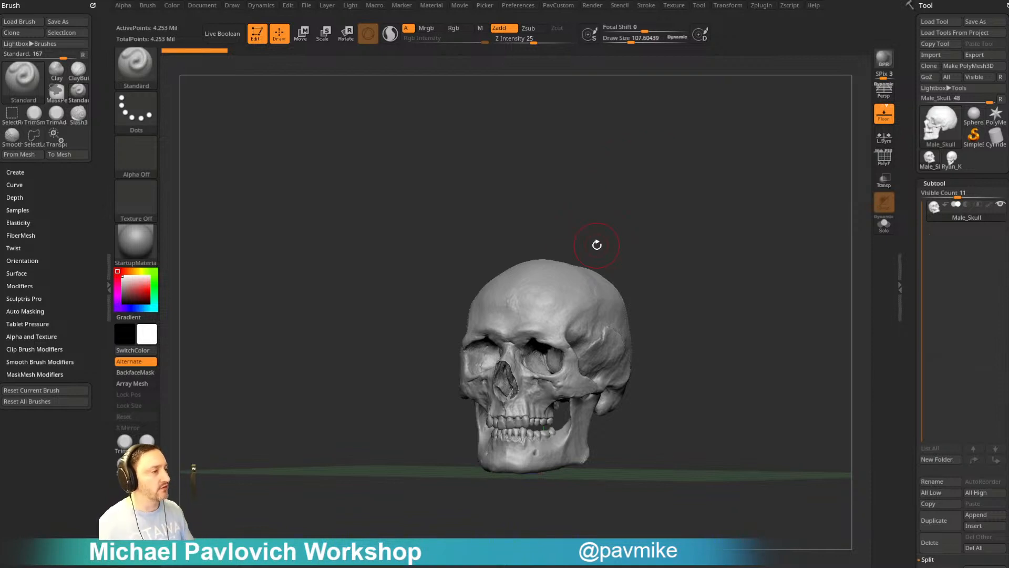
mouse_move(602, 252)
mouse_down()
mouse_move(656, 208)
mouse_move(647, 171)
mouse_move(672, 185)
mouse_up()
key(s)
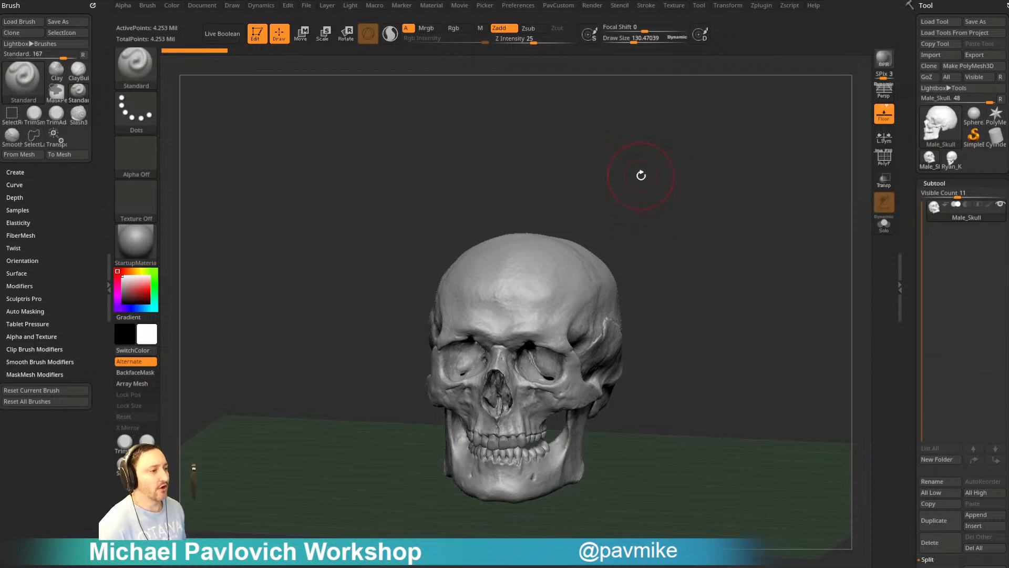
key(s)
click(610, 193)
drag(609, 193, 618, 171)
key(s)
click(613, 202)
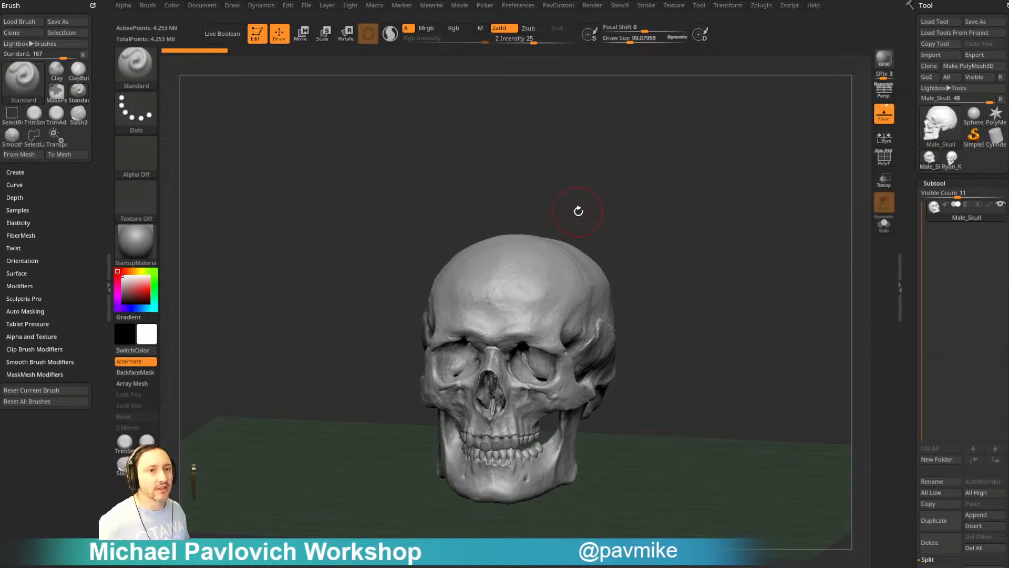
- Switch to the browser, browse the YouTube channel's playlists and review the videos in "NEW Intro to ZBrush - ZBrush for Ideation (Updated for 2021!)"
key(shift)
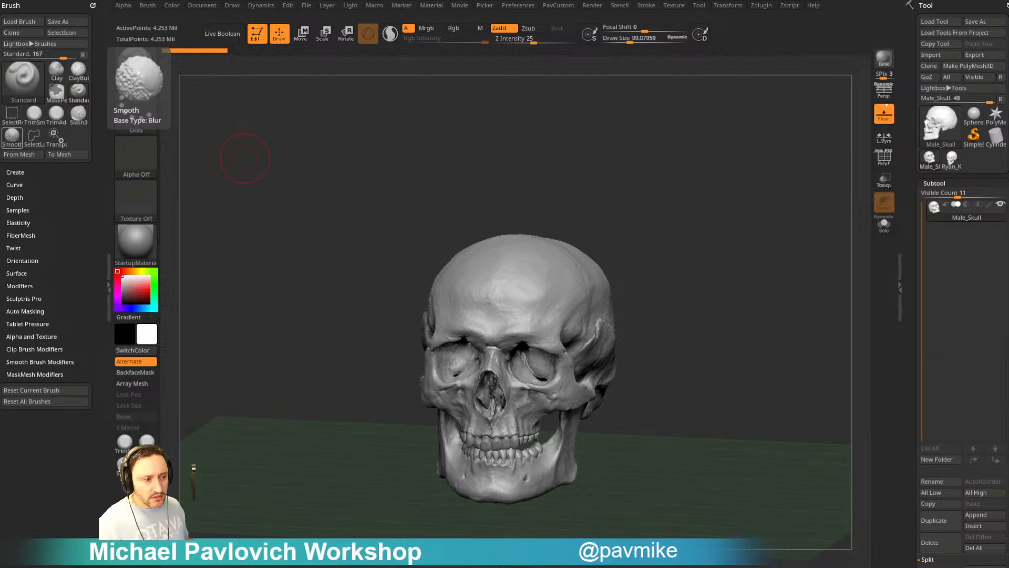
drag(1008, 232, 852, 63)
scroll(648, 335, down, 4)
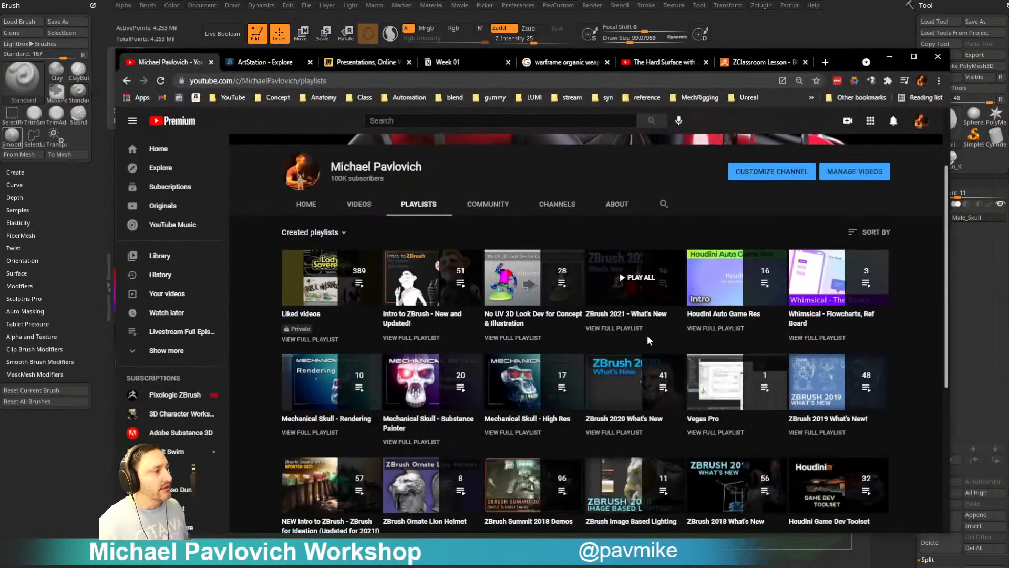
scroll(588, 345, down, 3)
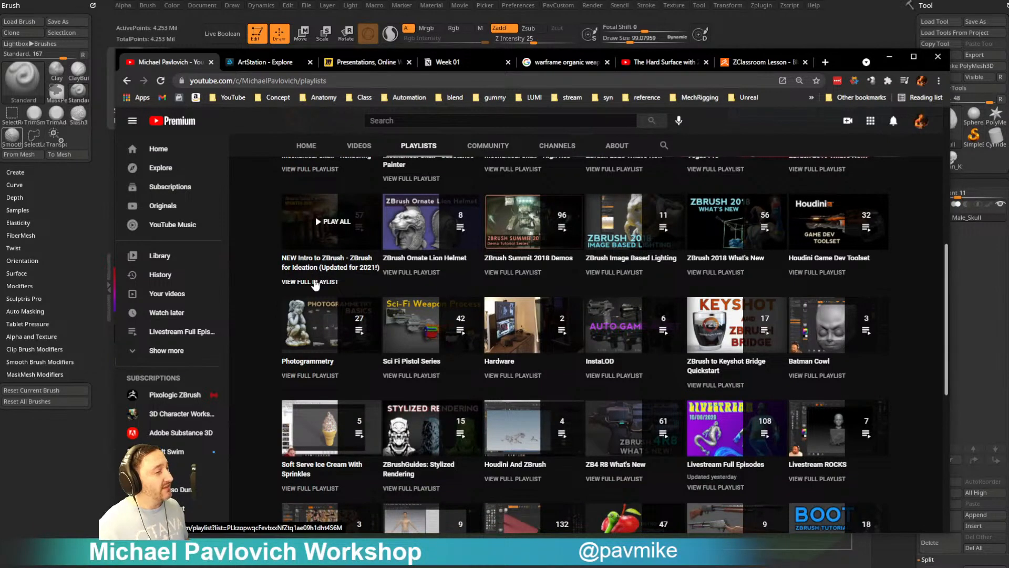
click(316, 284)
scroll(702, 297, down, 5)
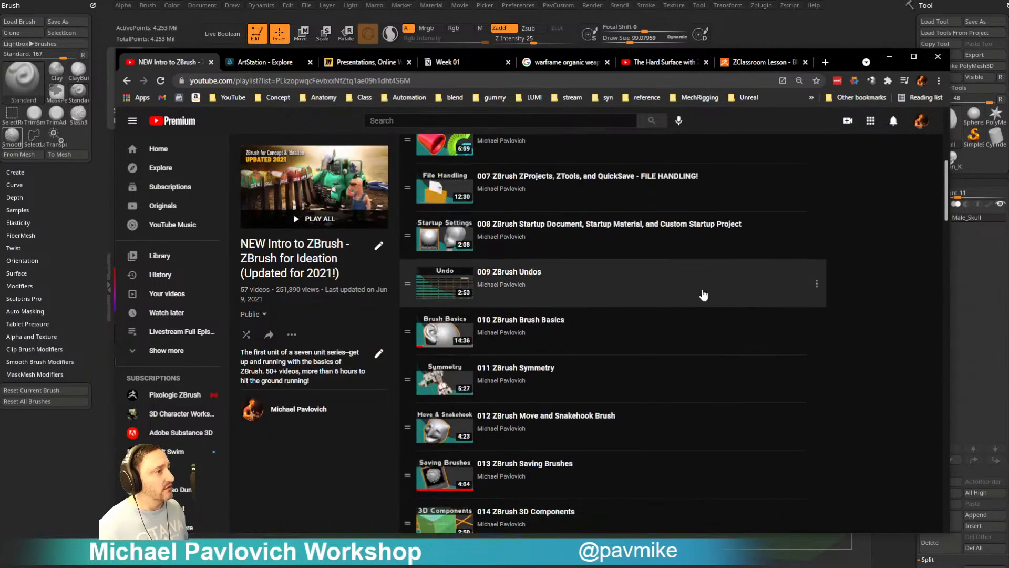
scroll(715, 299, down, 15)
- Return to the channel's playlists page, select its web address and switch back to ZBrush
click(126, 80)
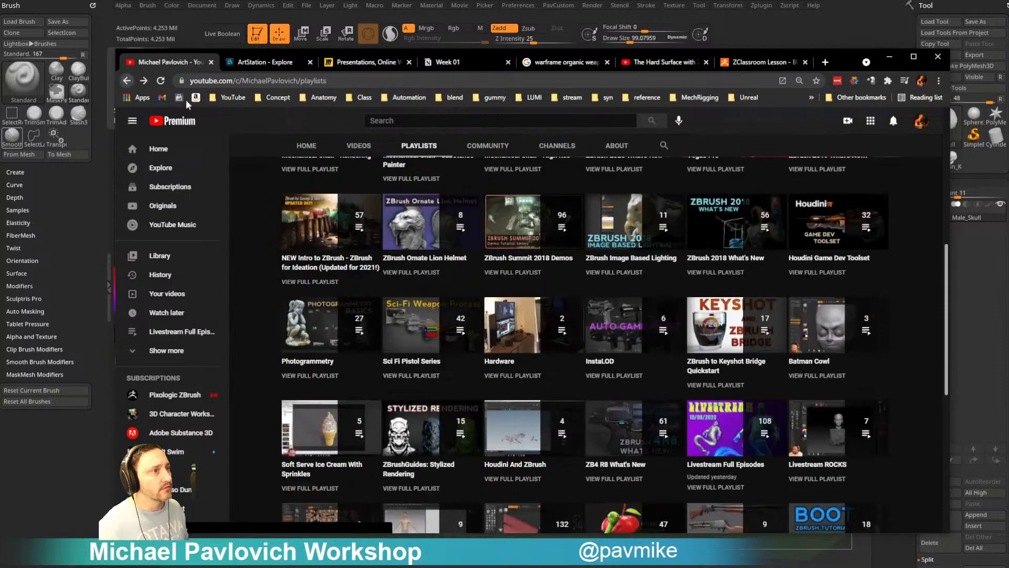
click(221, 80)
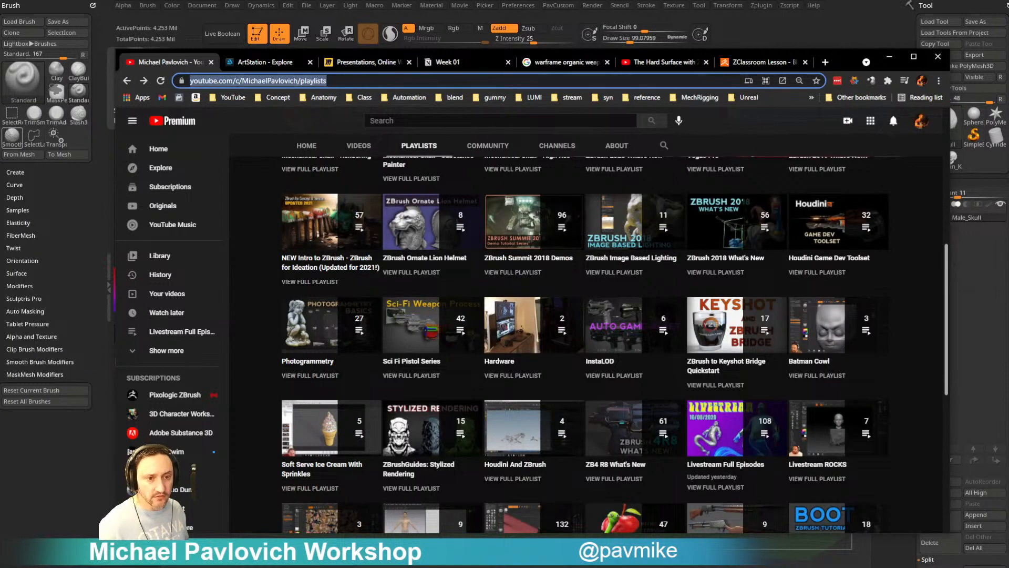
key(alt+Tab)
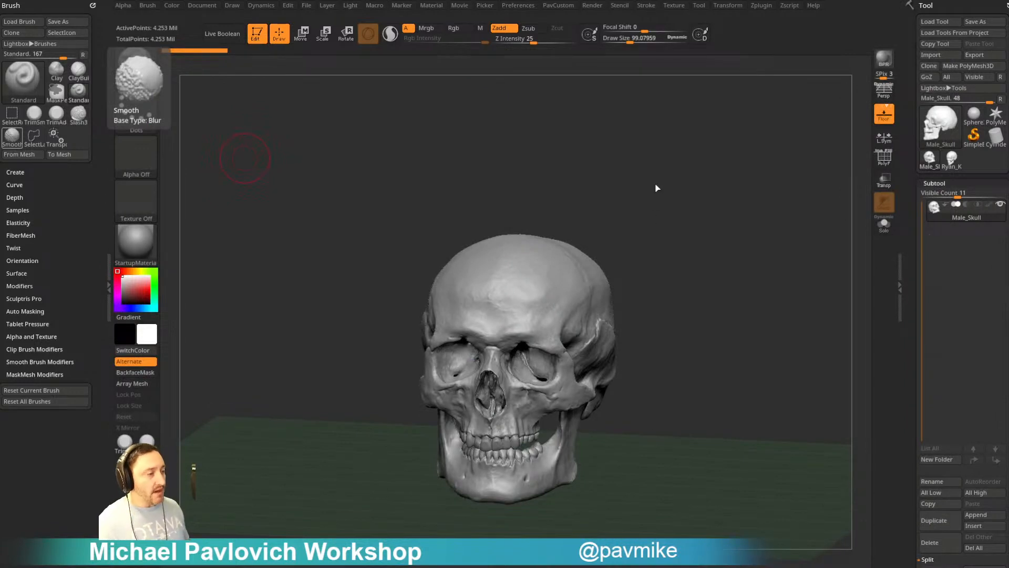
- Review the meshes available to append as a subtool, close the list and align the skull to its side profile
mouse_move(713, 239)
mouse_down()
mouse_move(706, 235)
mouse_move(732, 254)
mouse_move(741, 248)
mouse_up()
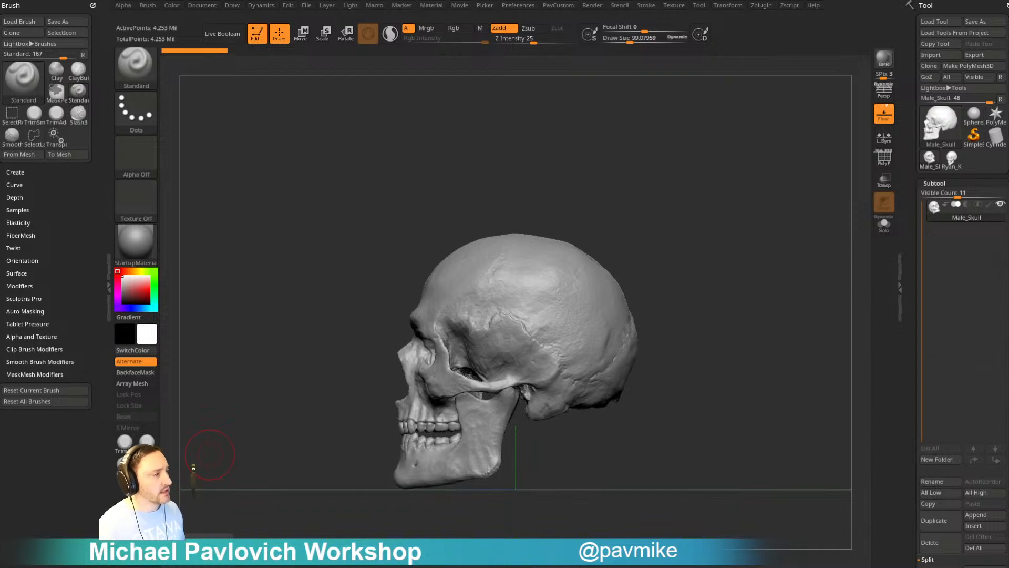
drag(692, 210, 768, 218)
drag(912, 228, 908, 182)
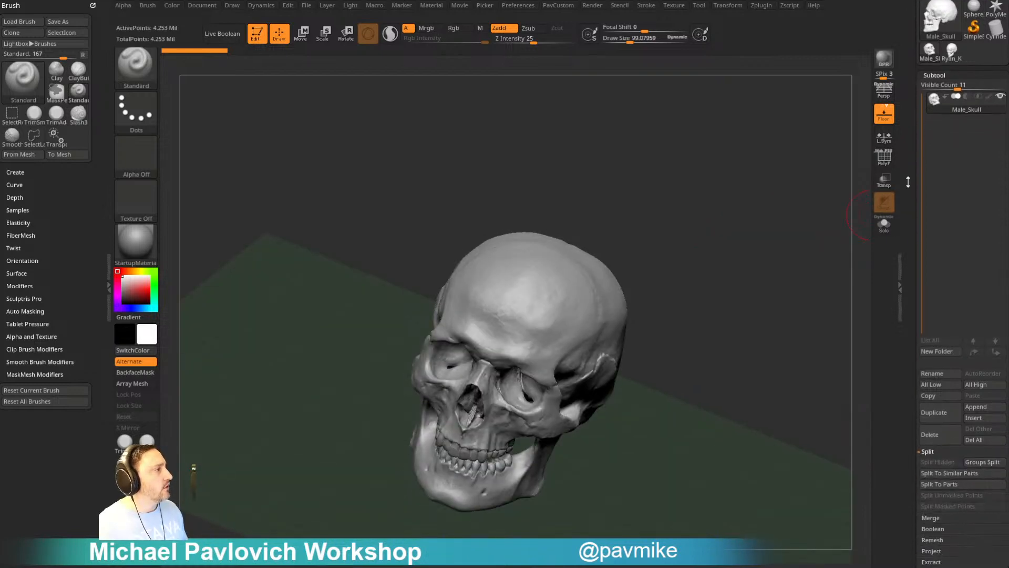
click(975, 410)
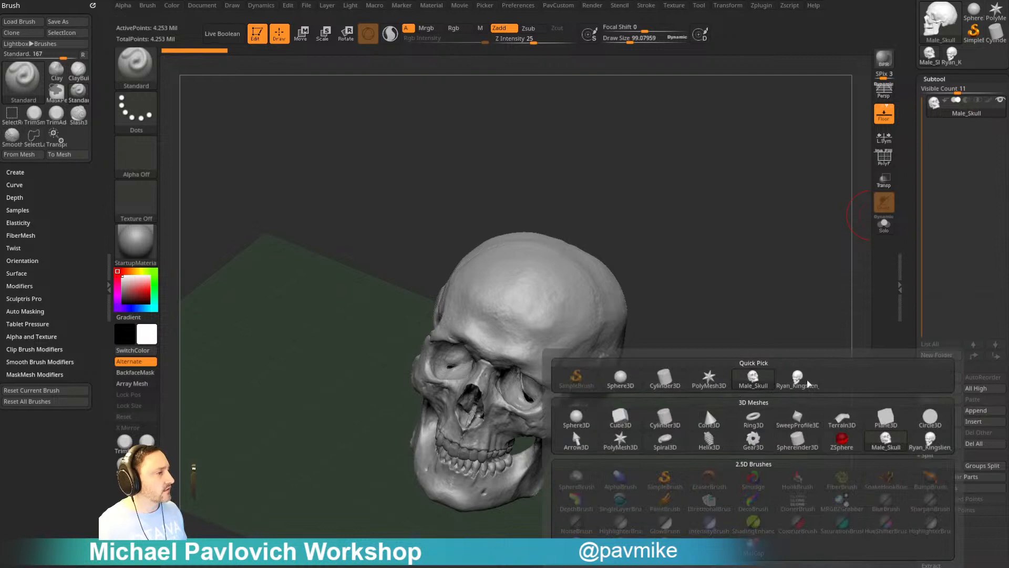
mouse_move(757, 237)
shift+mouse_down()
mouse_move(710, 230)
mouse_move(690, 256)
shift+mouse_up()
- Set the brush Draw Size to about 87 and examine the skull from both side profiles
key(s)
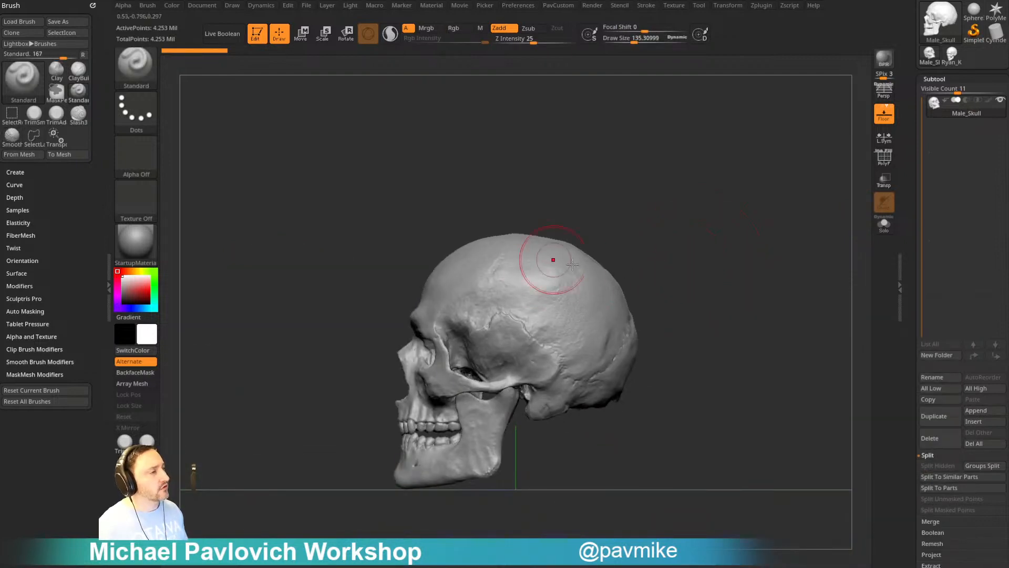
key(bracketleft)
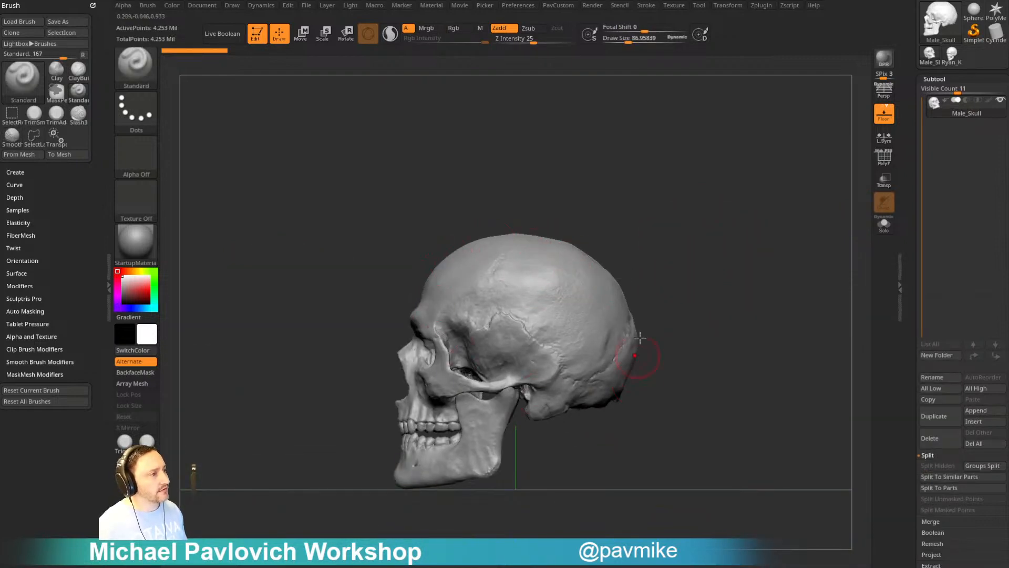
drag(678, 320, 541, 255)
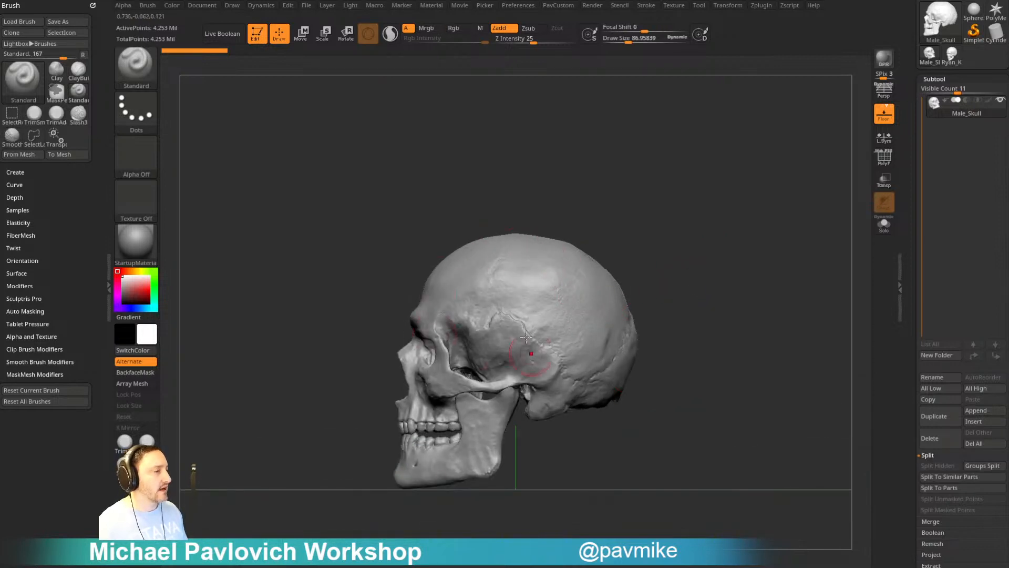
drag(462, 338, 526, 283)
drag(620, 210, 481, 373)
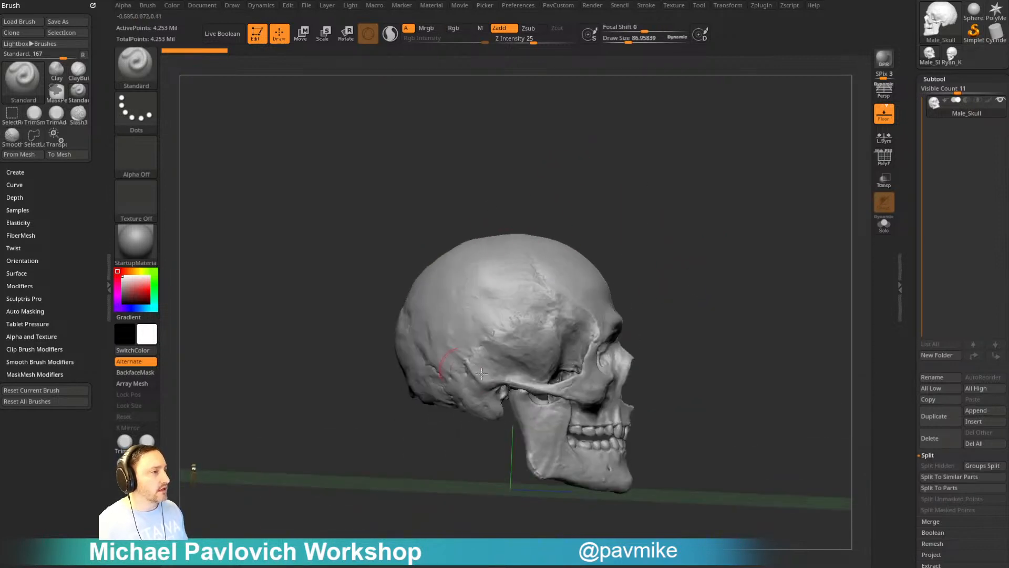
- Insert a Sphere3D mesh as a new subtool below Male_Skull
drag(745, 261, 709, 205)
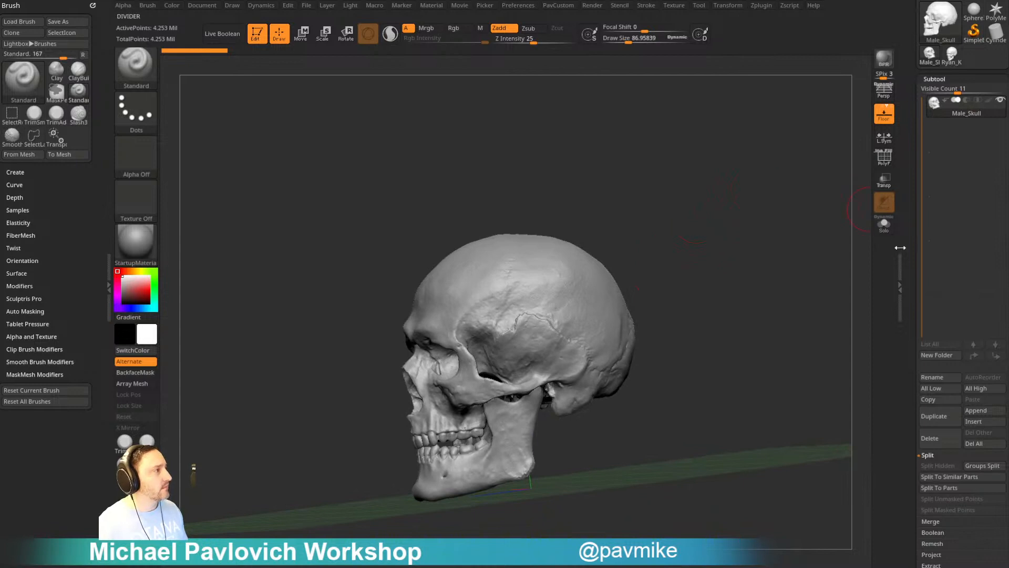
drag(910, 265, 910, 235)
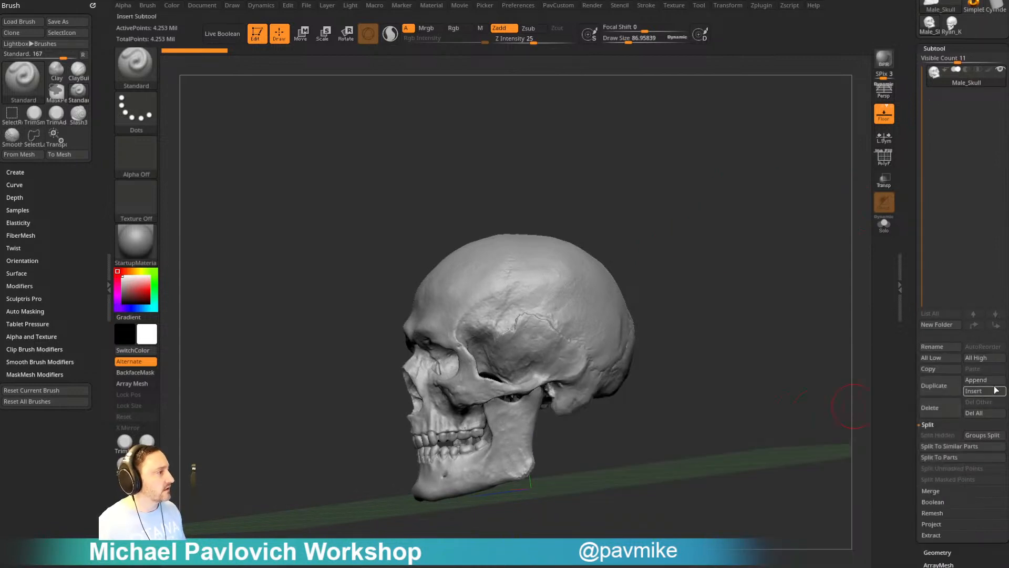
click(974, 390)
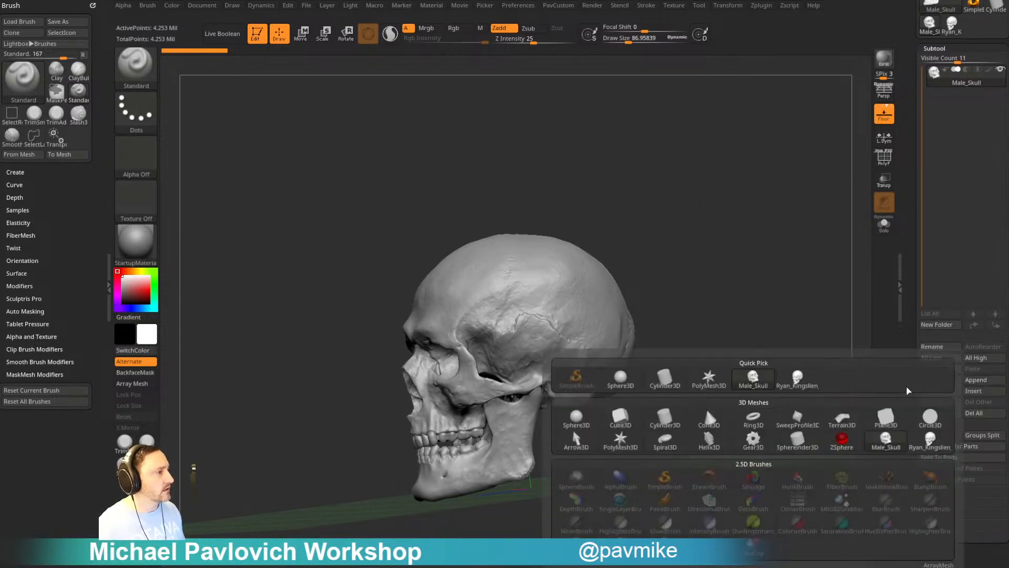
click(576, 418)
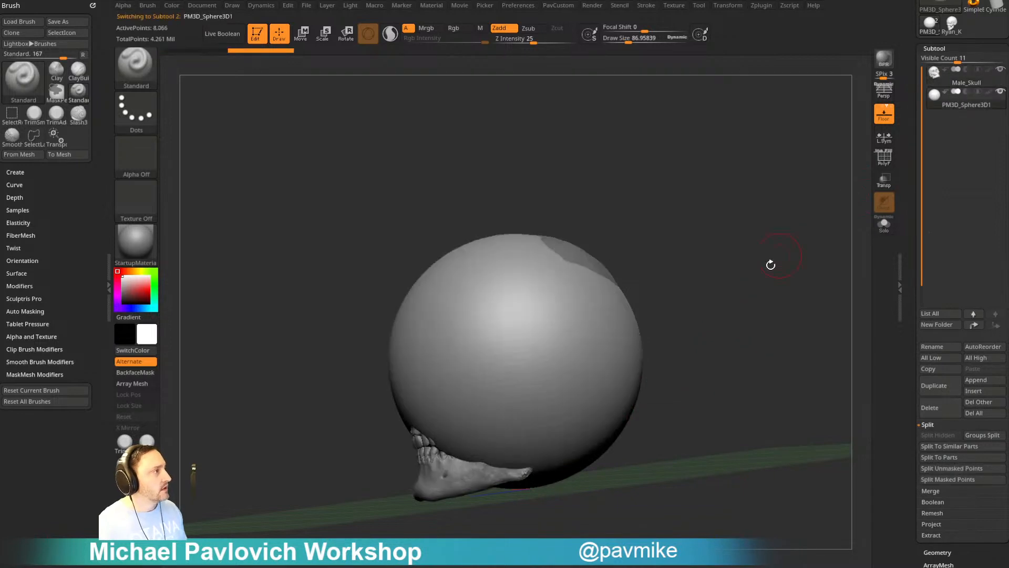
- Turn on the polyframe display and apply the SkinShade4 material to the meshes
key(shift+f)
mouse_move(736, 238)
mouse_down()
mouse_move(786, 246)
mouse_move(725, 232)
mouse_up()
key(w)
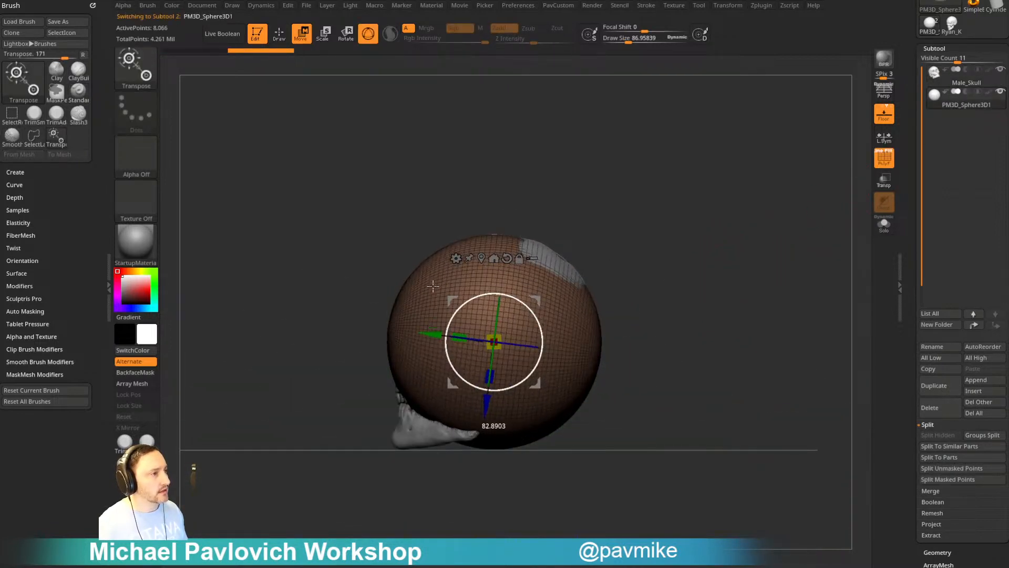
drag(694, 229, 740, 262)
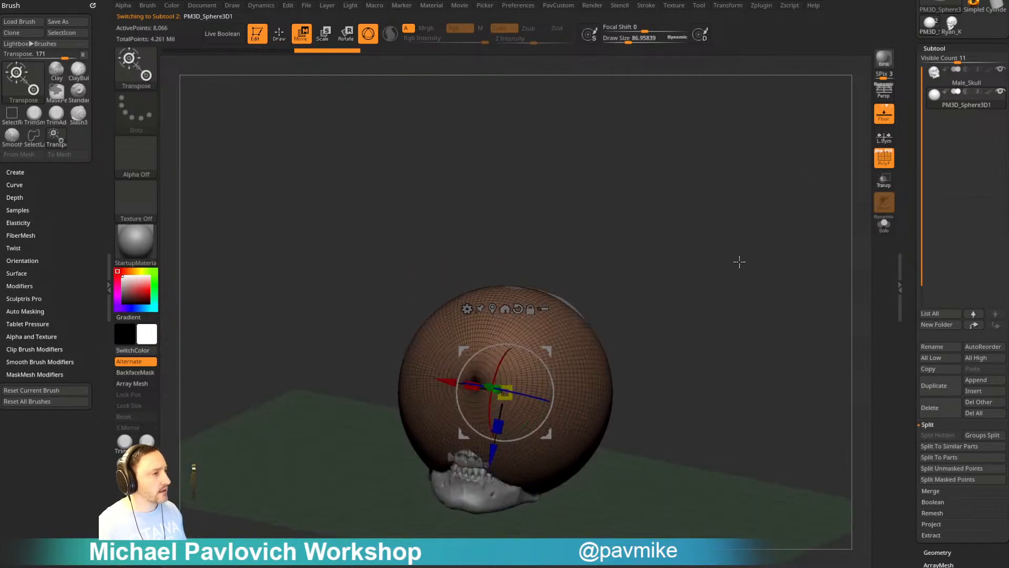
mouse_move(639, 332)
mouse_down()
mouse_move(681, 288)
mouse_move(590, 322)
mouse_up()
key(q)
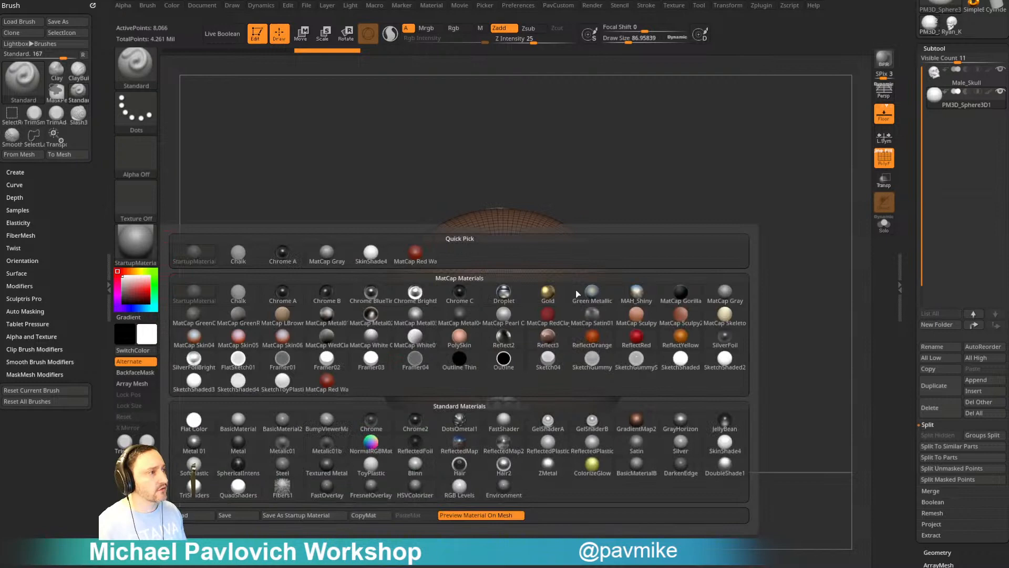
click(725, 443)
drag(766, 285, 655, 285)
key(w)
drag(764, 255, 747, 253)
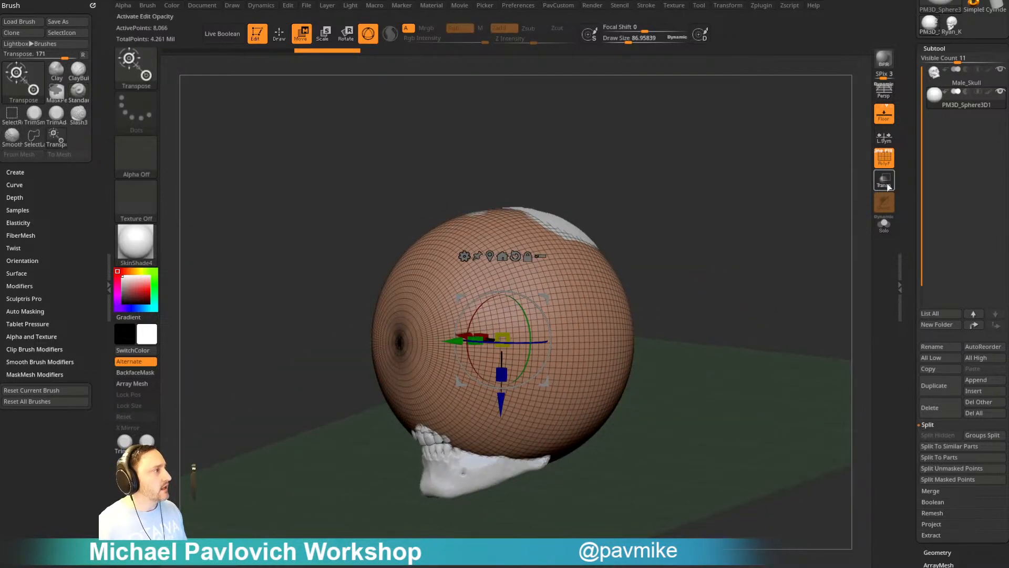
- Turn on ghost transparency, then move, scale and rotate the sphere in side view to fit the skull's cranium
click(886, 182)
shift+drag(804, 226, 752, 234)
drag(502, 340, 547, 262)
key(ctrl+shift+z)
key(ctrl+shift+z)
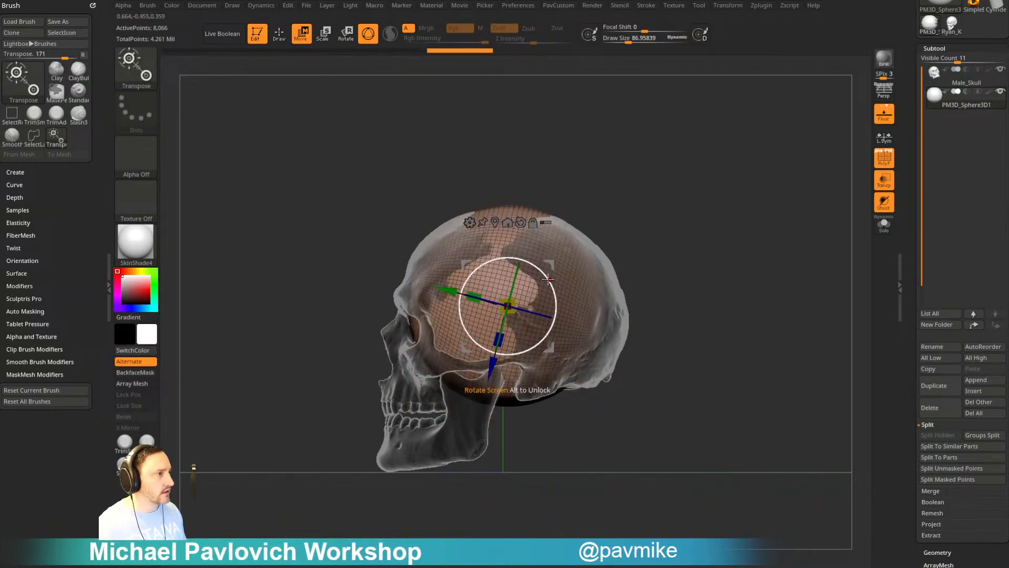
key(ctrl+shift+z)
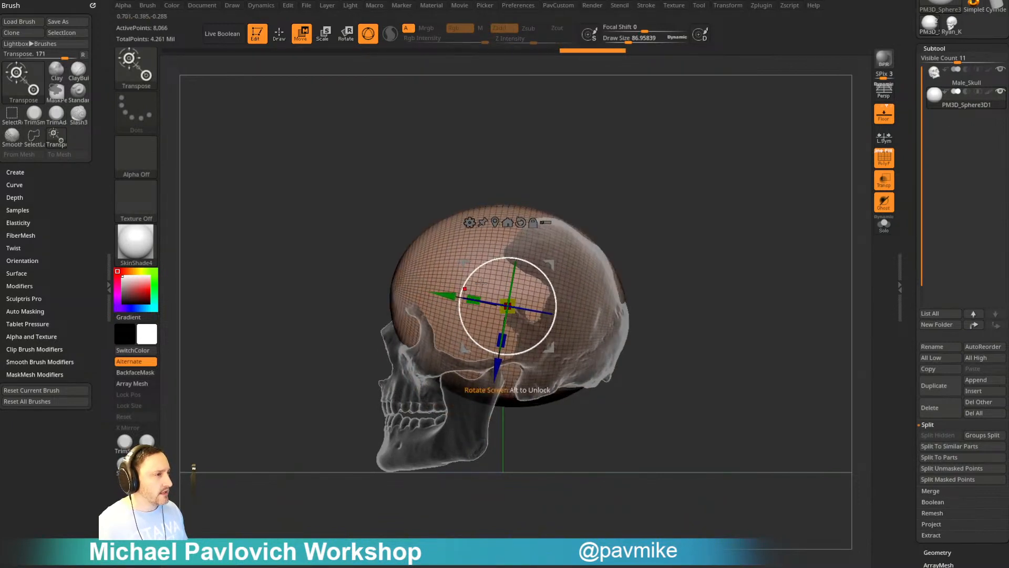
key(ctrl+shift+z)
key(q)
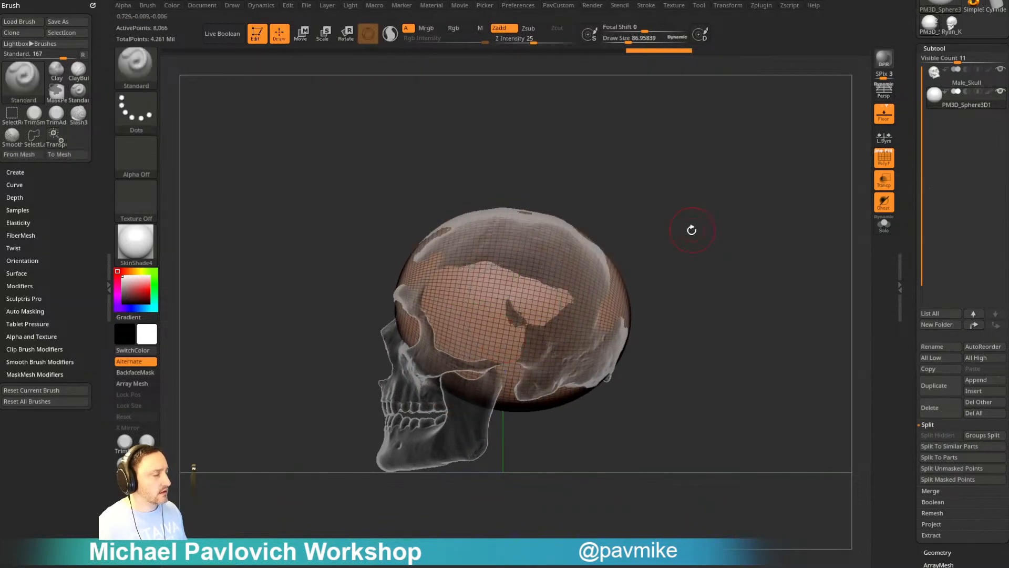
- Check the sphere's fit from the front, then ZRemesh it twice with Half and AdaptiveSize 0
drag(683, 295, 605, 345)
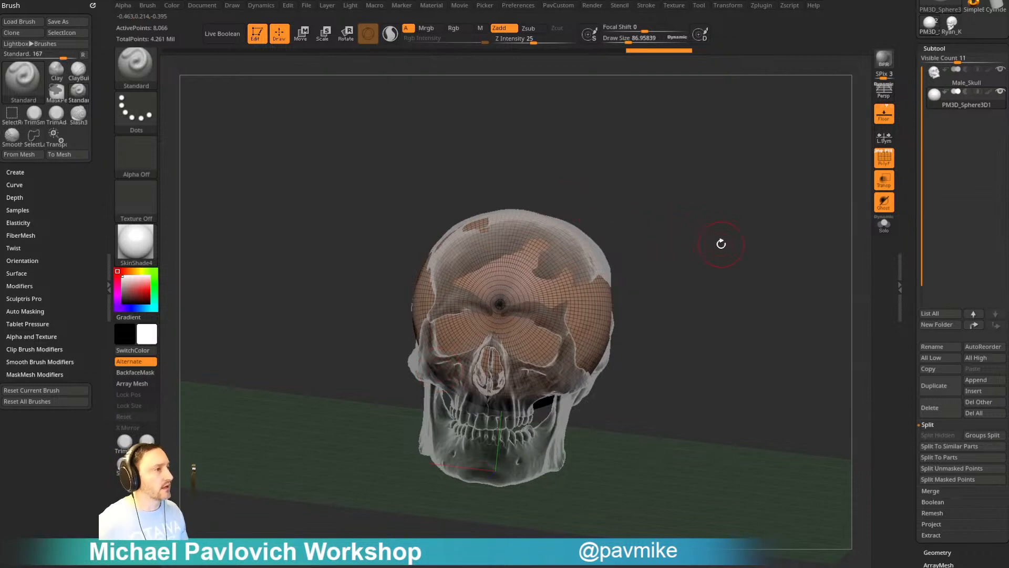
shift+right_drag(721, 244, 715, 270)
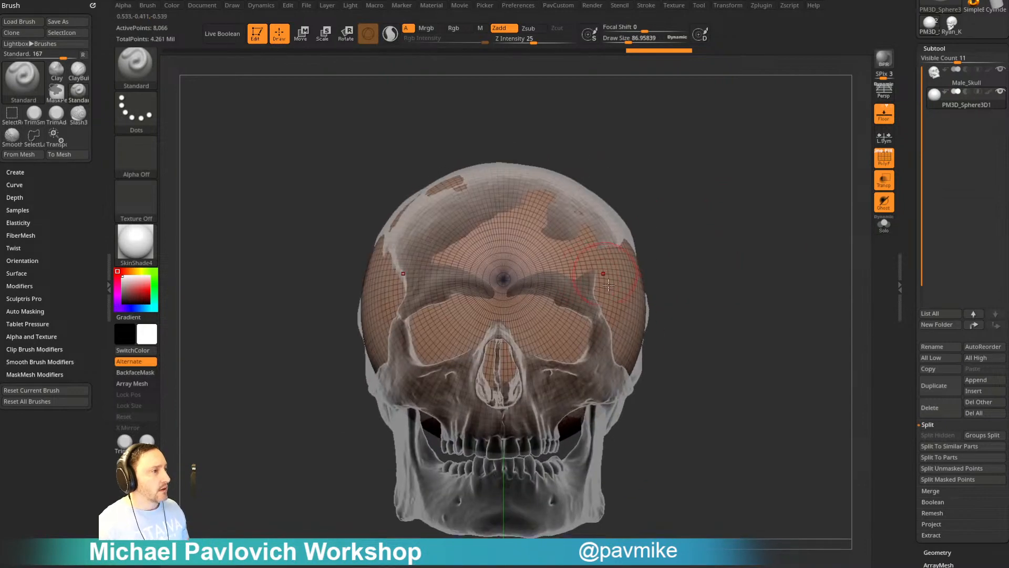
mouse_move(609, 285)
ctrl+right_down()
mouse_move(710, 248)
mouse_move(660, 252)
mouse_move(701, 225)
mouse_move(735, 244)
mouse_move(770, 241)
mouse_move(717, 261)
mouse_move(676, 247)
mouse_move(738, 234)
mouse_move(601, 258)
ctrl+right_up()
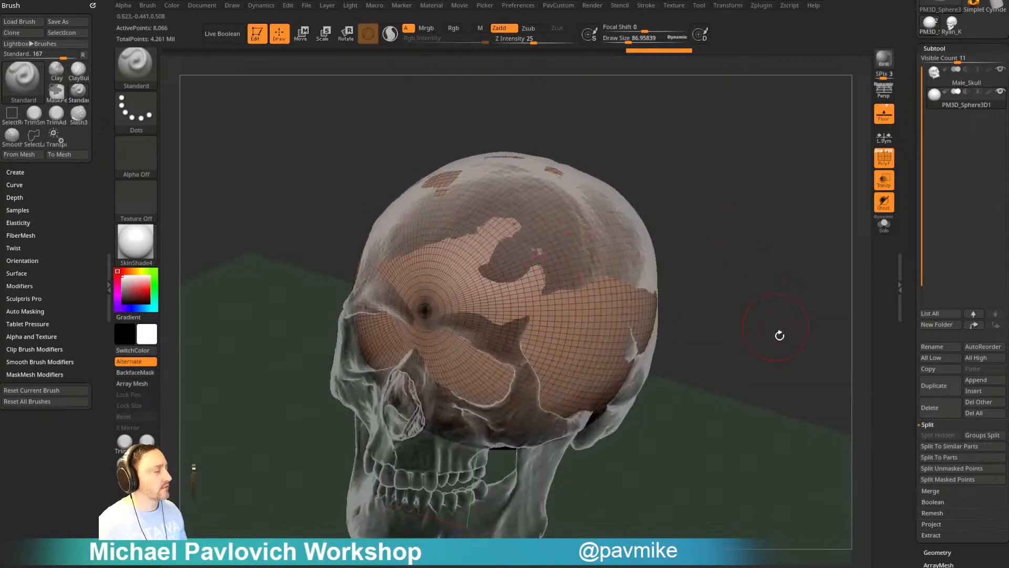
key(space)
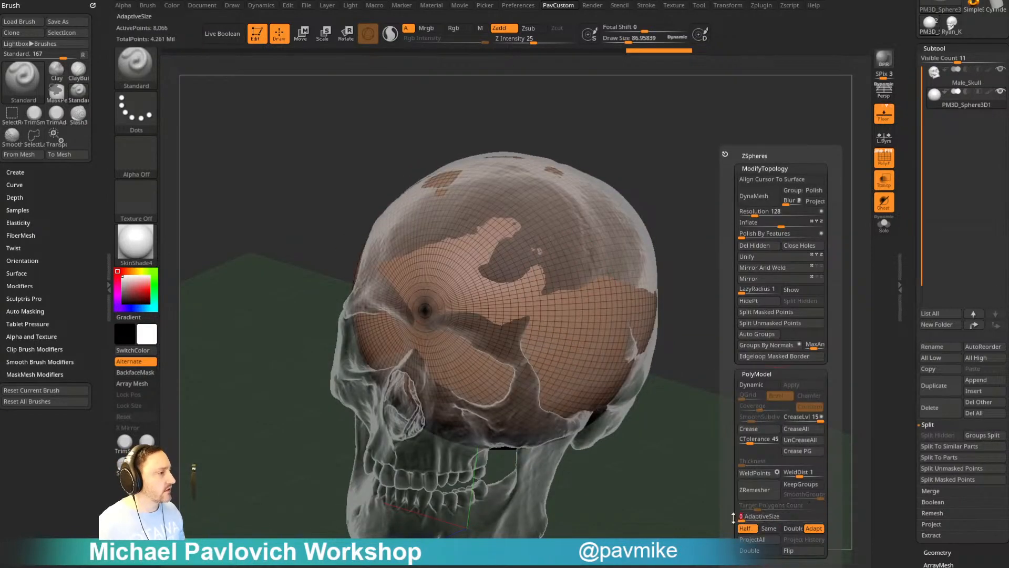
click(772, 493)
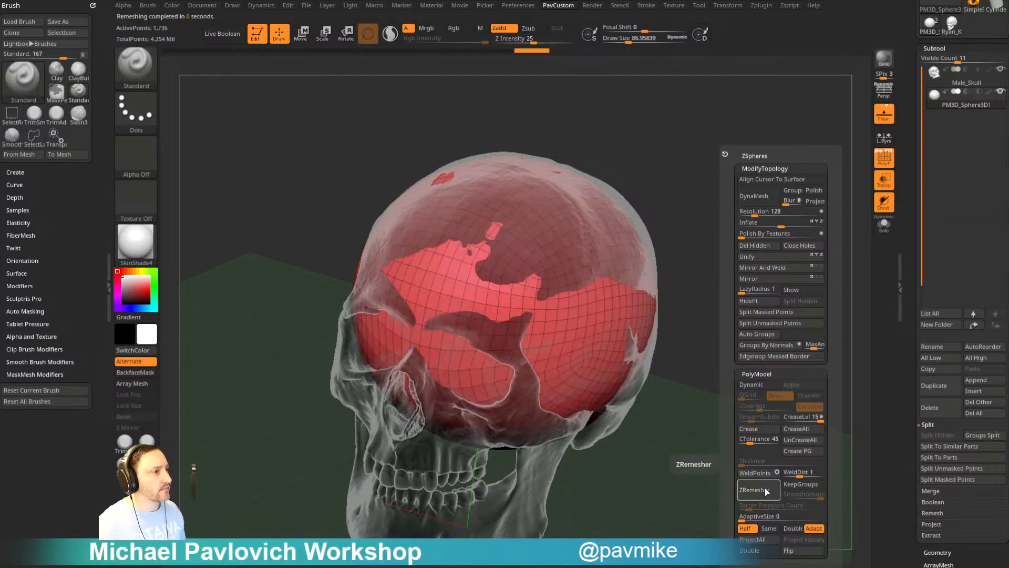
mouse_move(705, 314)
mouse_down()
mouse_move(673, 266)
mouse_move(696, 279)
mouse_move(772, 282)
mouse_move(762, 281)
mouse_up()
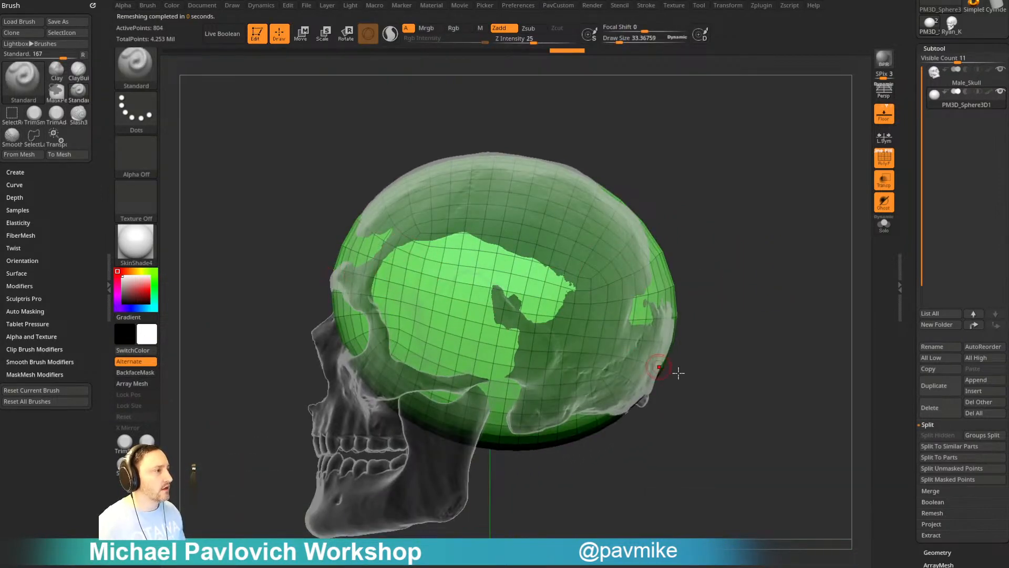
- Tilt and reposition the remeshed sphere in side view to follow the cranium's slope
drag(652, 348, 694, 331)
drag(665, 249, 697, 215)
key(w)
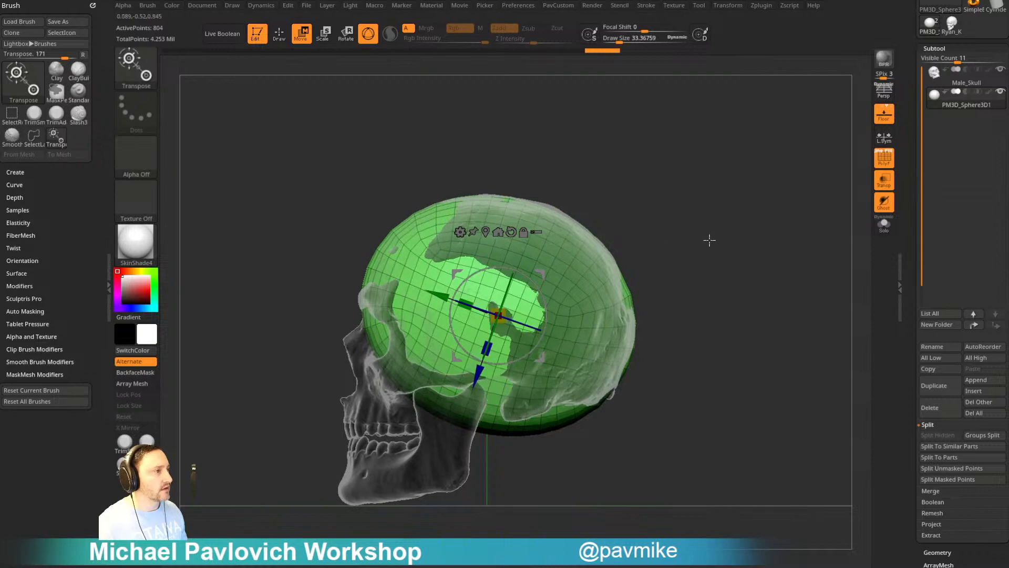
key(q)
- Turn off Ghost while keeping transparency on for the sphere and skull
mouse_move(709, 240)
mouse_down()
mouse_move(712, 232)
mouse_move(667, 232)
mouse_move(727, 207)
mouse_move(775, 235)
mouse_move(728, 227)
mouse_move(764, 264)
mouse_move(799, 266)
mouse_move(752, 387)
mouse_move(783, 368)
mouse_move(678, 243)
mouse_move(736, 230)
mouse_move(791, 248)
mouse_move(793, 286)
mouse_move(830, 236)
mouse_up()
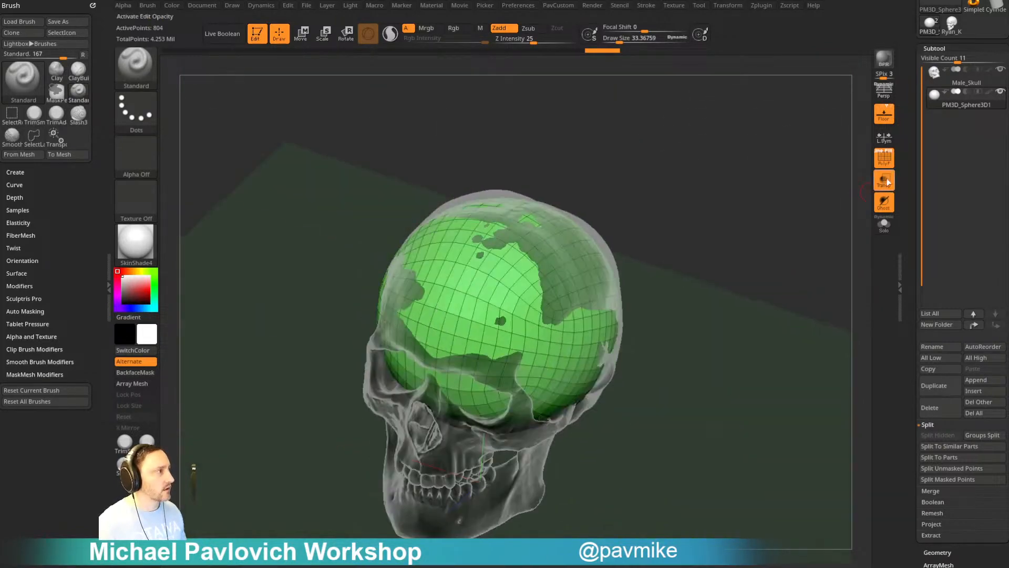
click(886, 181)
click(884, 202)
drag(779, 286, 768, 257)
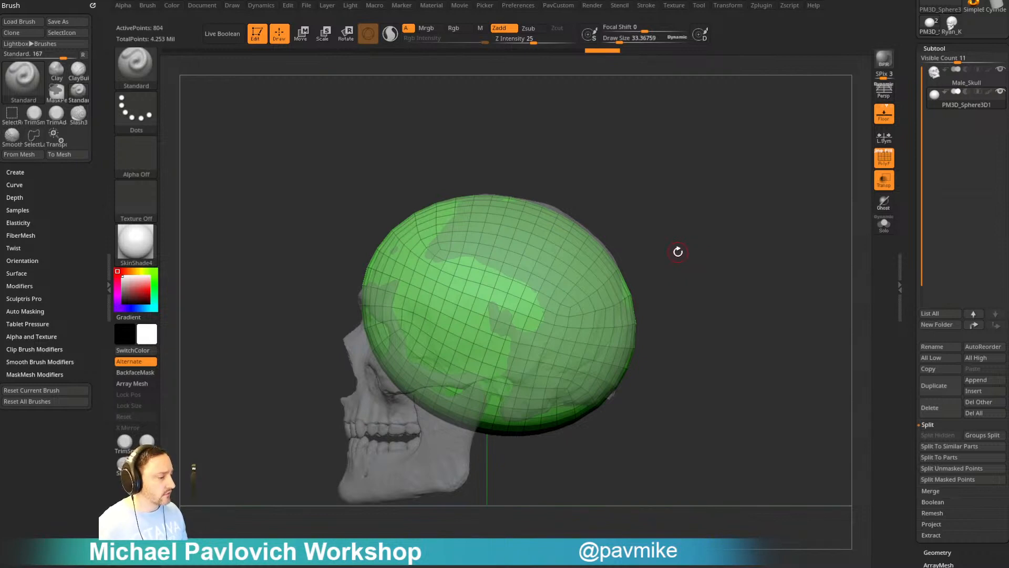
- Slice the sphere with SliceCurve along a 120-degree diagonal in side view, from the forehead down to the lower back of the skull
drag(678, 252, 680, 251)
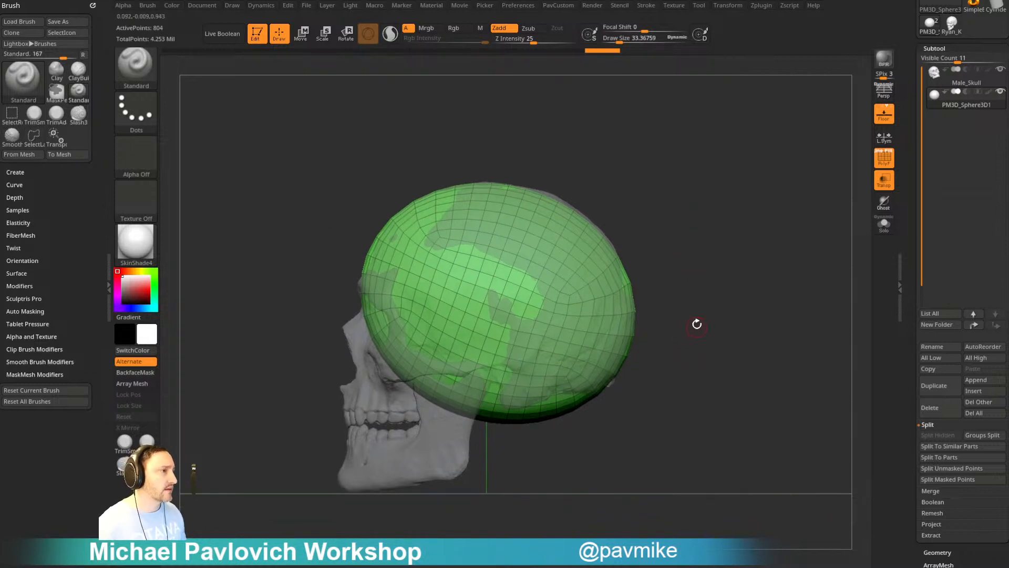
drag(697, 325, 699, 318)
key(ctrl+shift)
key(b)
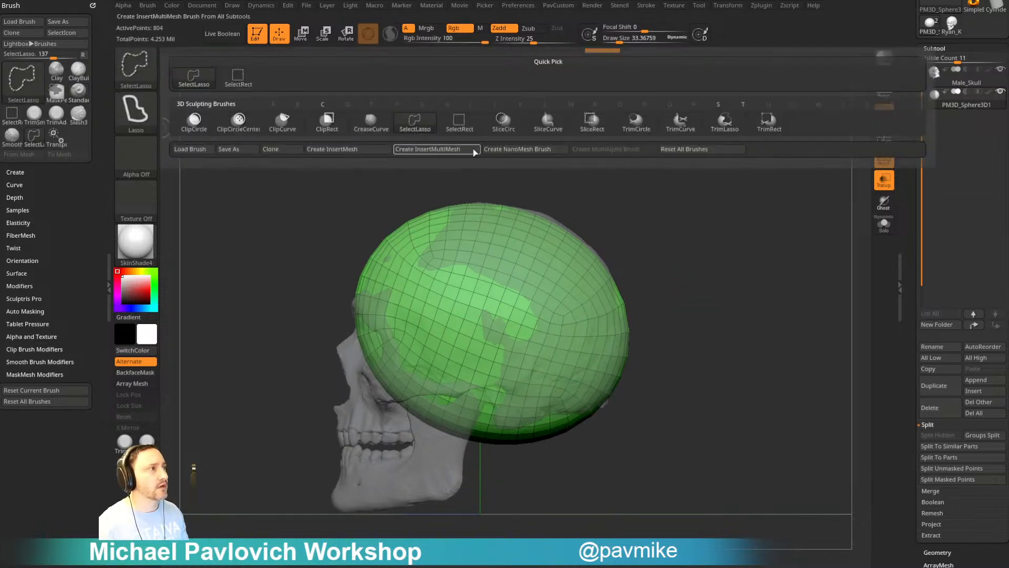
click(548, 122)
drag(301, 255, 772, 493)
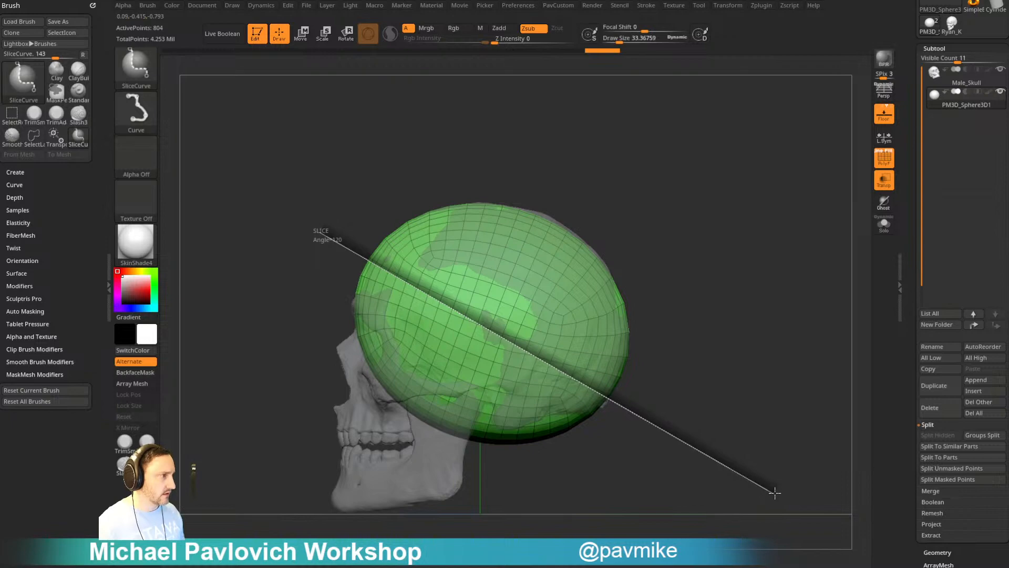
drag(775, 490, 776, 490)
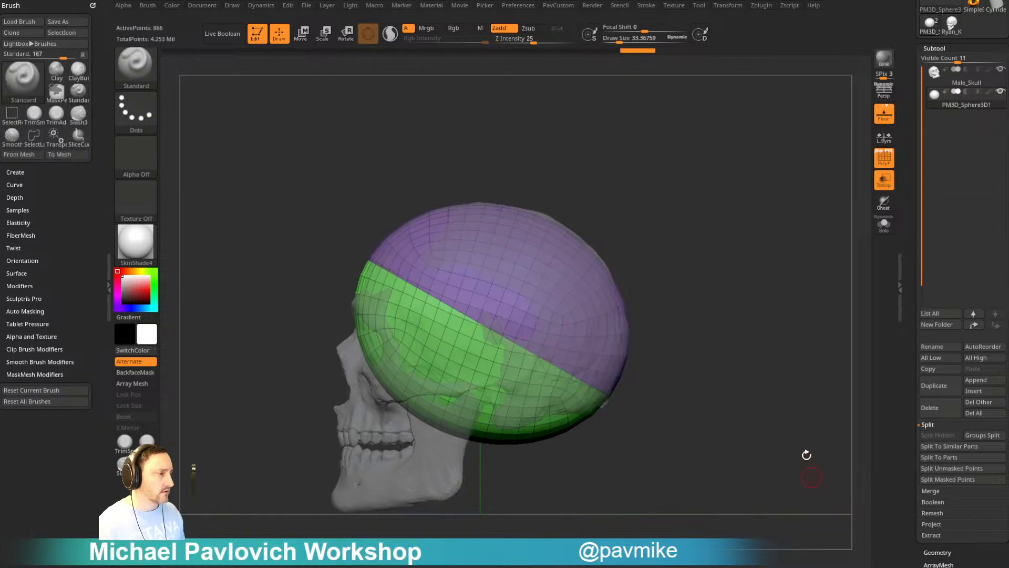
mouse_move(759, 300)
mouse_down()
mouse_move(838, 300)
mouse_move(754, 304)
mouse_up()
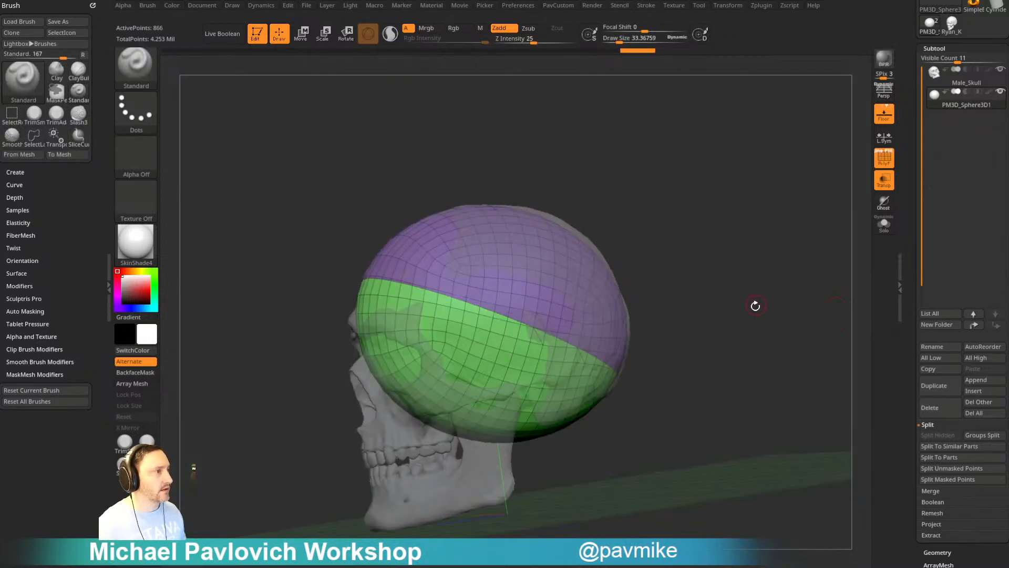
- ZRemesh the sliced sphere with Same and KeepGroups enabled
key(space)
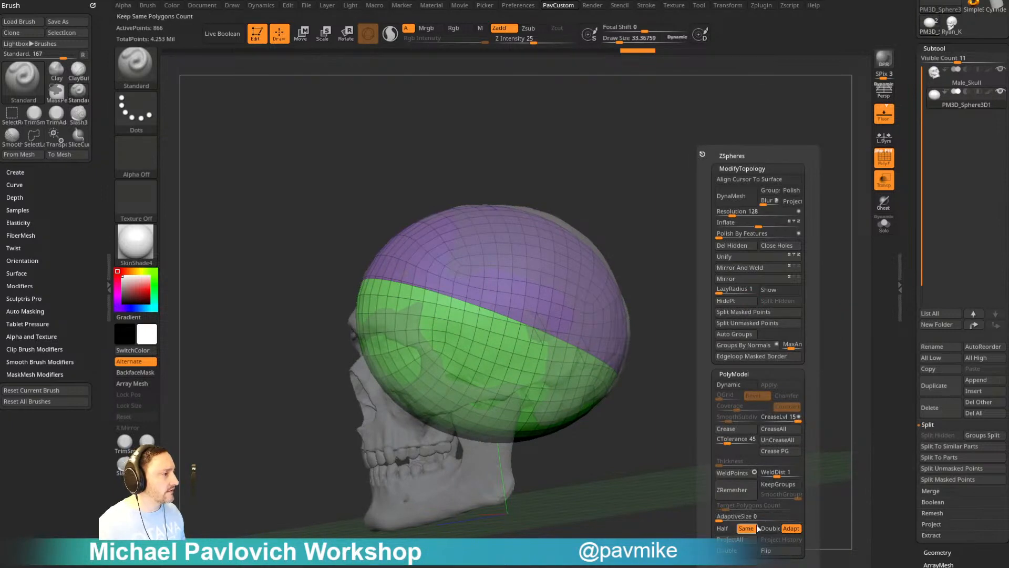
click(732, 490)
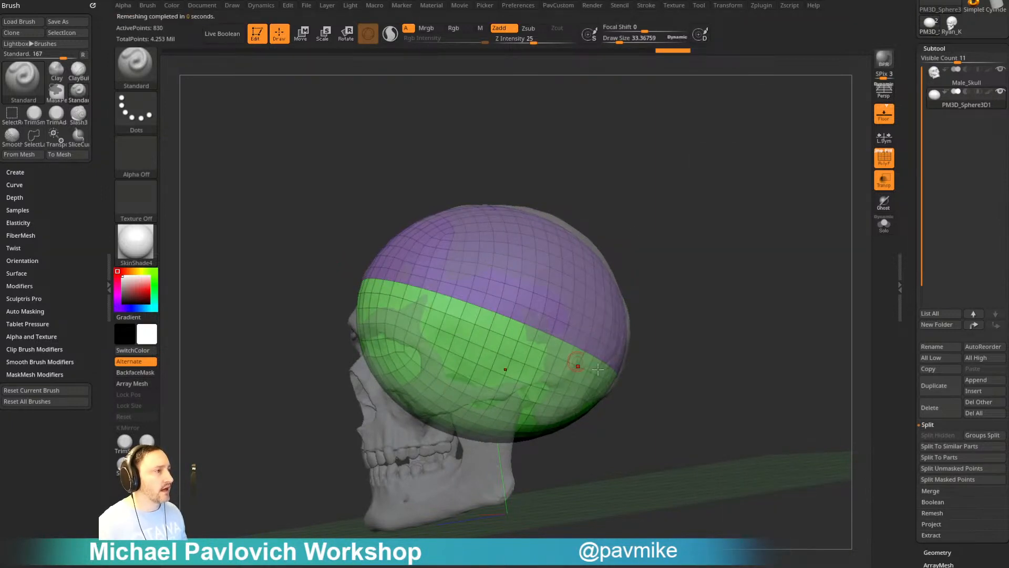
drag(598, 370, 757, 354)
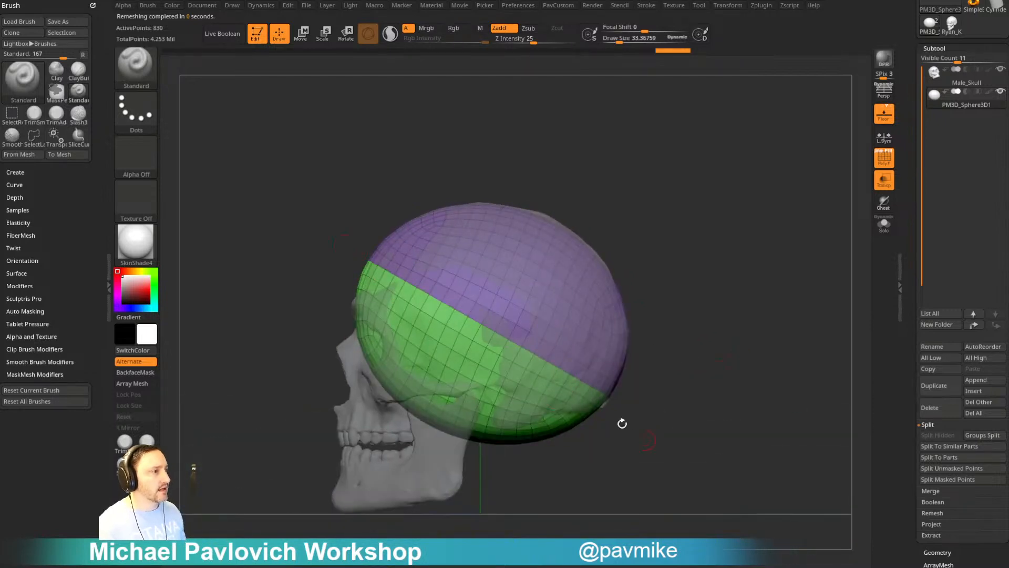
drag(622, 423, 729, 342)
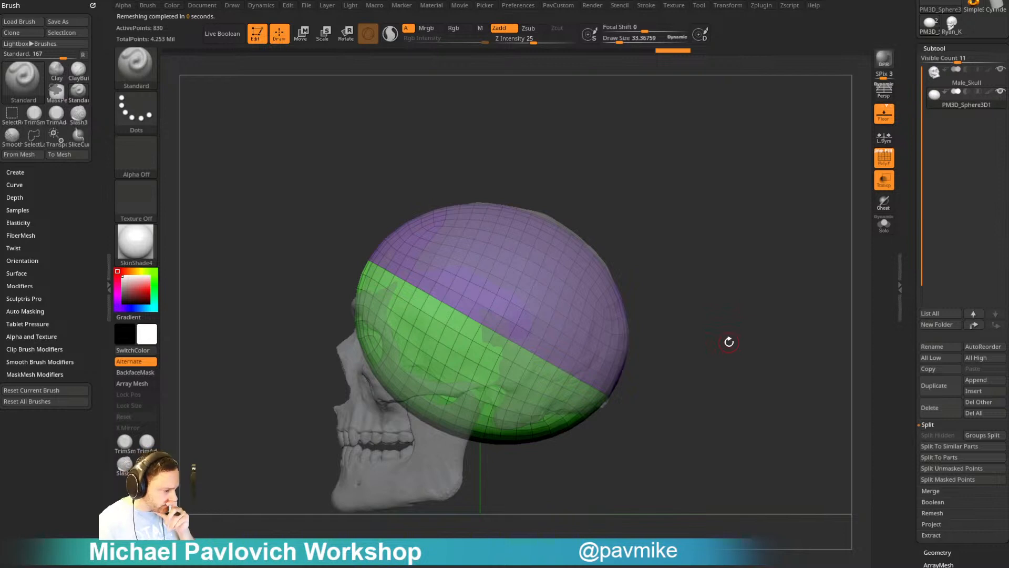
- Slice the sphere vertically through its middle in side view with SliceCurve and ZRemesh it with Same and KeepGroups
drag(688, 253, 693, 189)
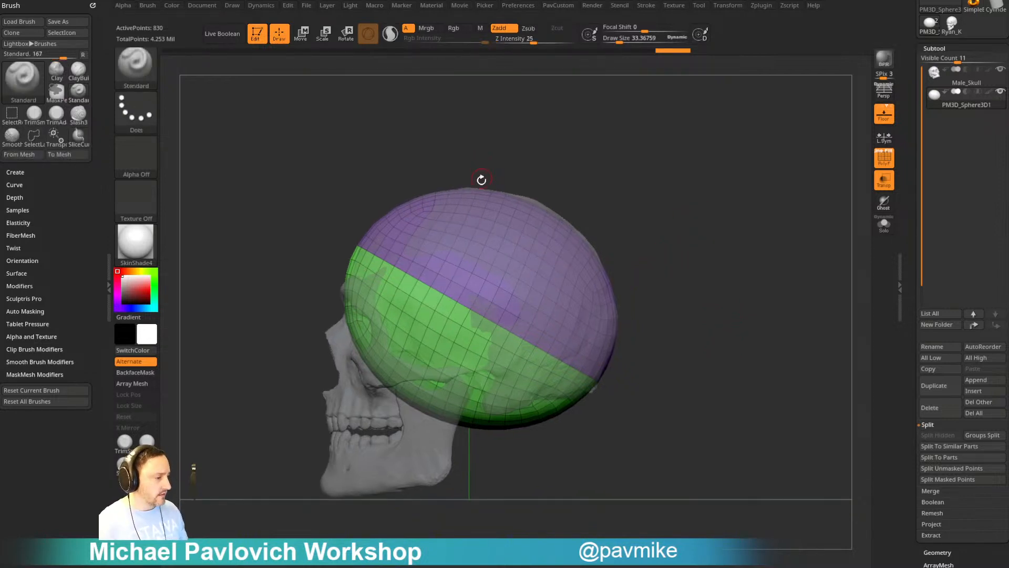
mouse_move(476, 141)
ctrl+shift+mouse_down()
mouse_move(489, 533)
mouse_move(476, 531)
mouse_move(486, 532)
ctrl+shift+mouse_up()
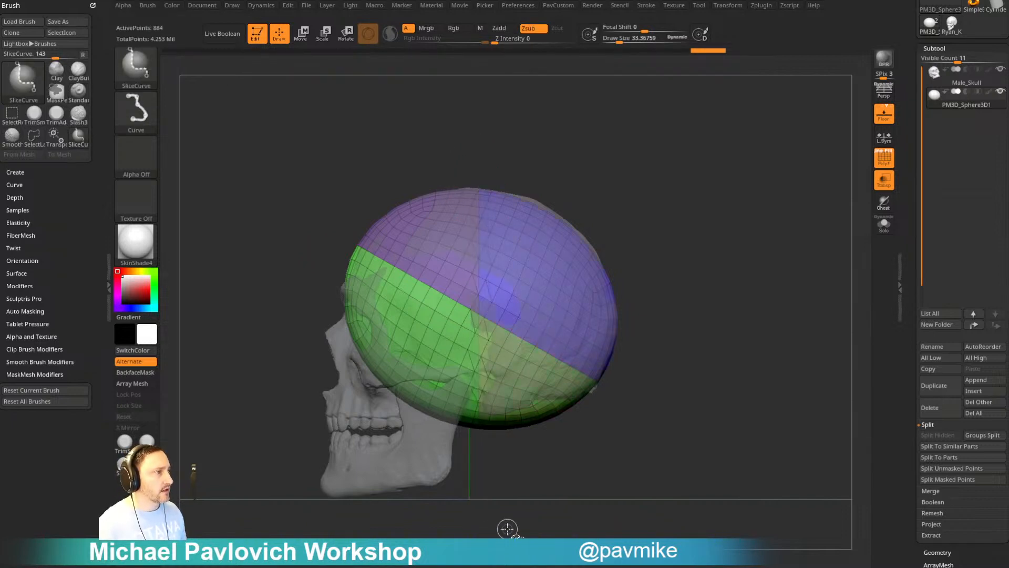
key(space)
click(714, 494)
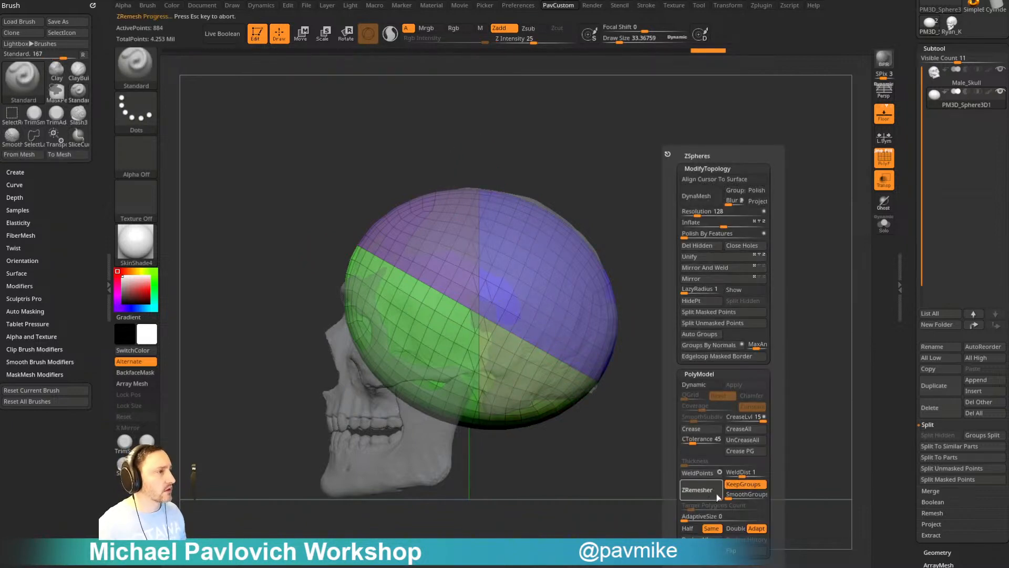
drag(693, 368, 722, 343)
- Reshape the sphere with the Move brush to match the skull's cranium from the back, front and top
mouse_move(680, 195)
mouse_down()
mouse_move(696, 218)
mouse_move(680, 274)
mouse_move(597, 293)
mouse_move(676, 279)
mouse_move(620, 297)
mouse_up()
key(b)
key(m)
key(v)
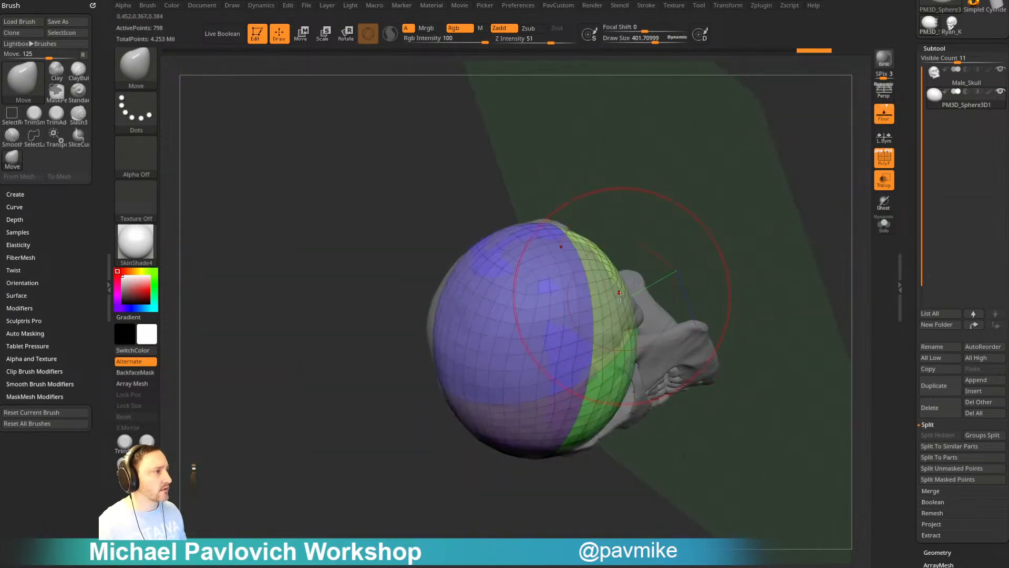
drag(650, 248, 684, 268)
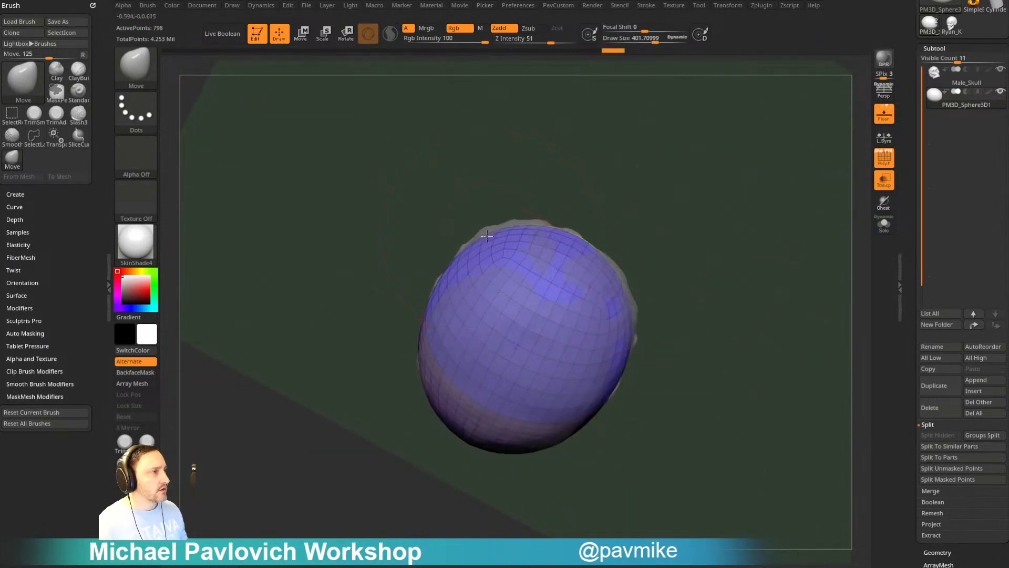
drag(487, 236, 548, 215)
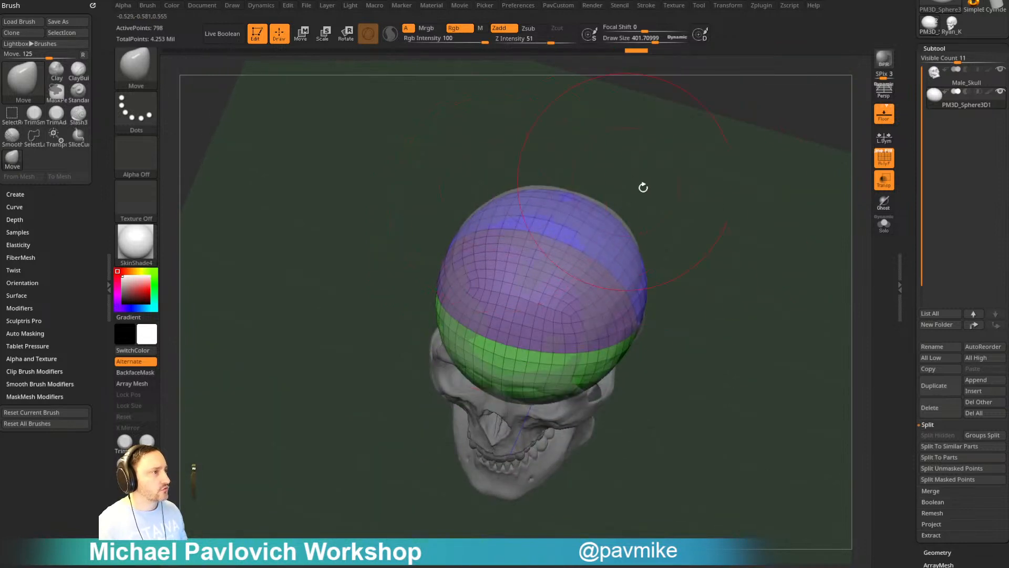
drag(644, 187, 643, 151)
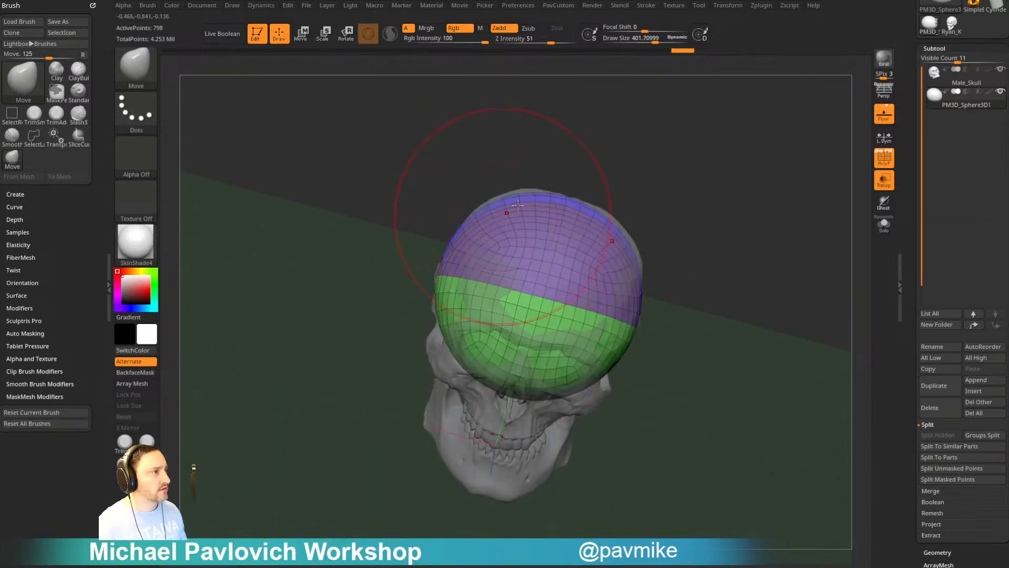
drag(518, 205, 533, 212)
drag(600, 182, 700, 345)
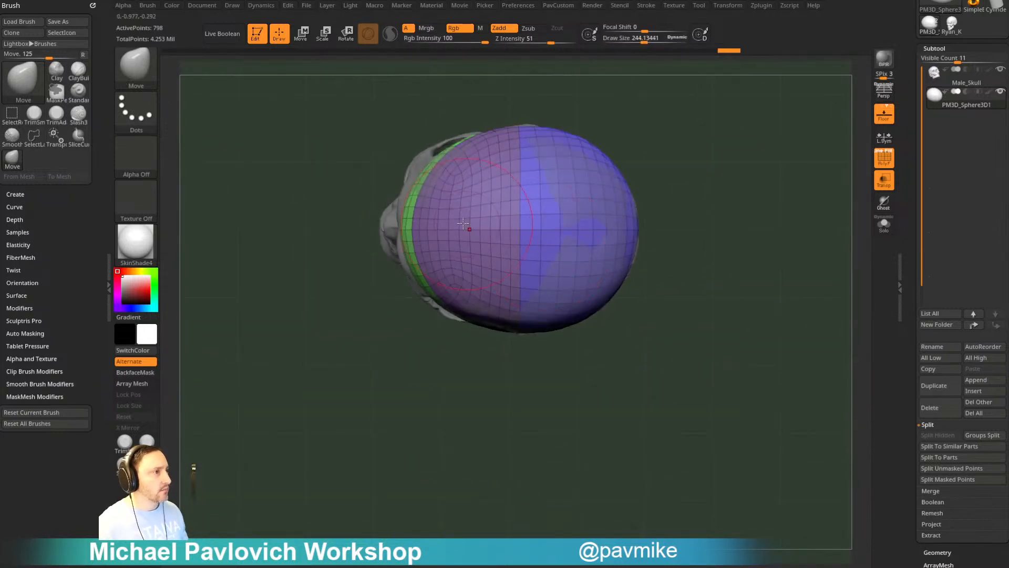
key(bracketright)
key(bracketright)
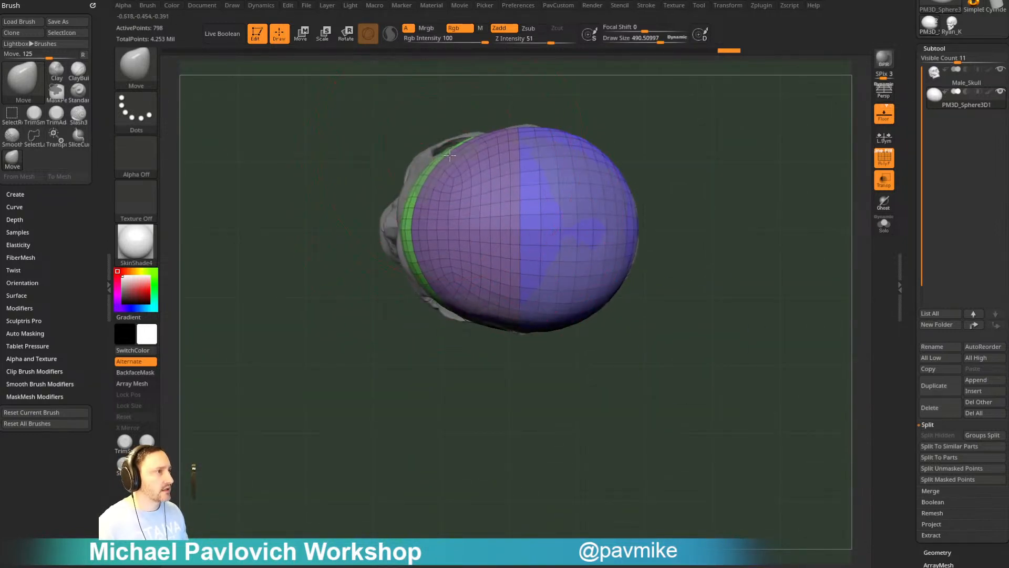
mouse_move(659, 171)
mouse_down()
mouse_move(627, 188)
mouse_move(350, 214)
mouse_move(757, 165)
mouse_move(678, 192)
mouse_move(733, 201)
mouse_move(725, 191)
mouse_move(584, 207)
mouse_move(725, 196)
mouse_up()
- Switch to the Standard brush and compare the sphere with the skull, with polyframe and transparency off and on
key(b)
key(s)
key(t)
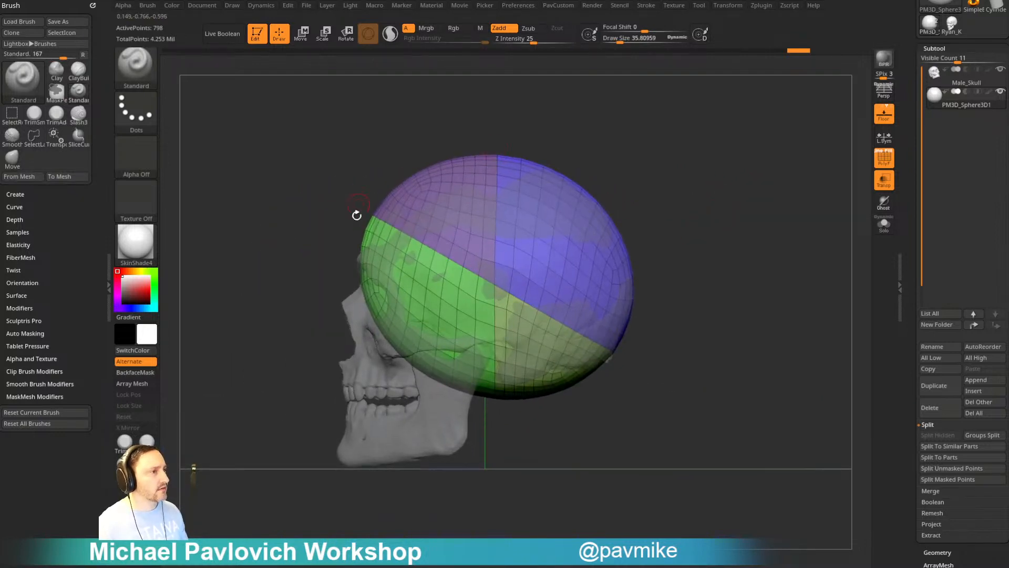
drag(688, 252, 707, 243)
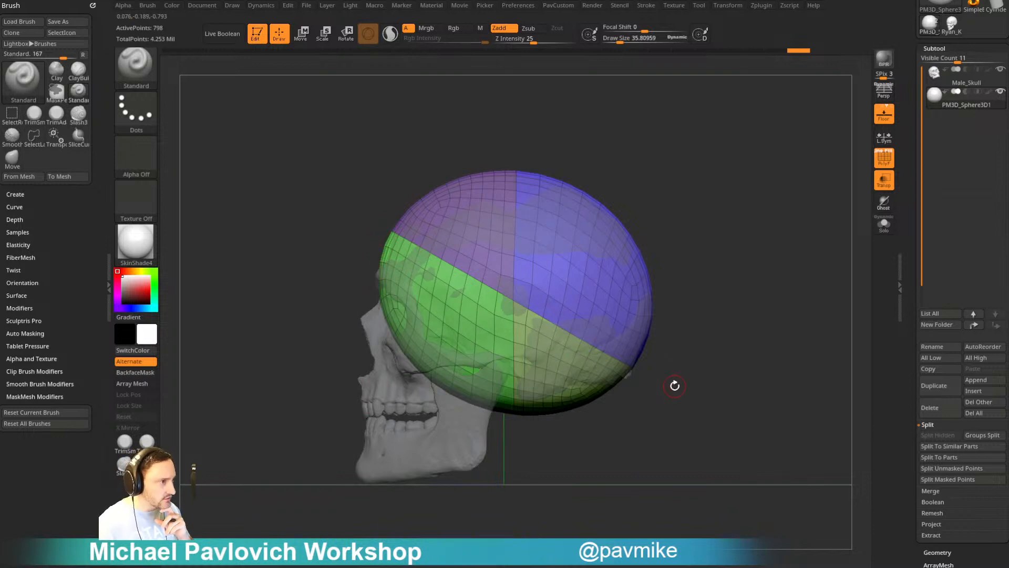
drag(660, 179, 709, 180)
click(885, 156)
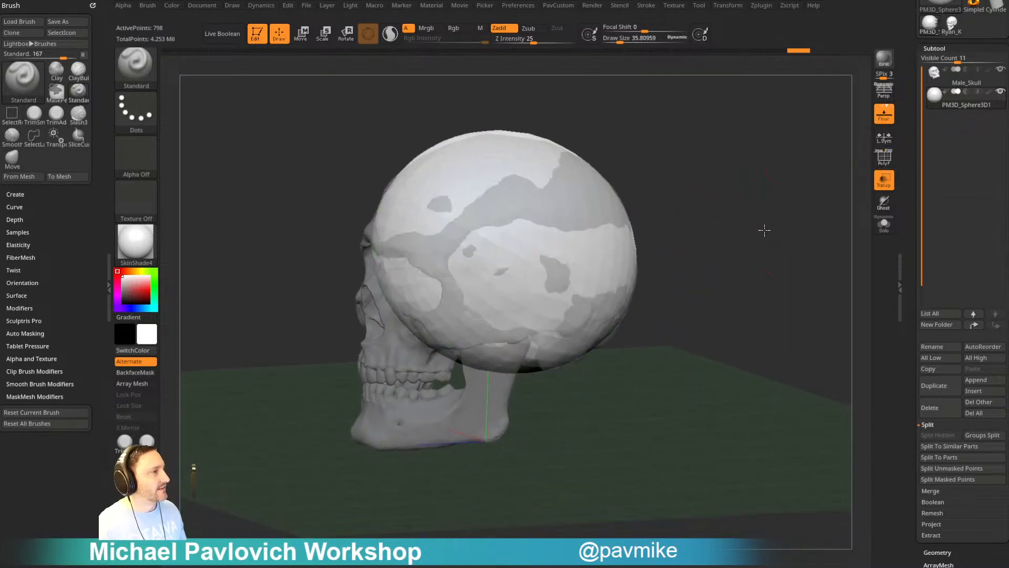
mouse_move(765, 227)
mouse_down()
mouse_move(825, 251)
mouse_move(725, 245)
mouse_move(775, 253)
mouse_move(780, 242)
mouse_move(772, 235)
mouse_move(777, 241)
mouse_move(746, 250)
mouse_up()
click(884, 179)
click(885, 157)
key(s)
key(s)
key(s)
mouse_move(745, 250)
mouse_down()
mouse_move(818, 266)
mouse_move(820, 284)
mouse_move(756, 258)
mouse_up()
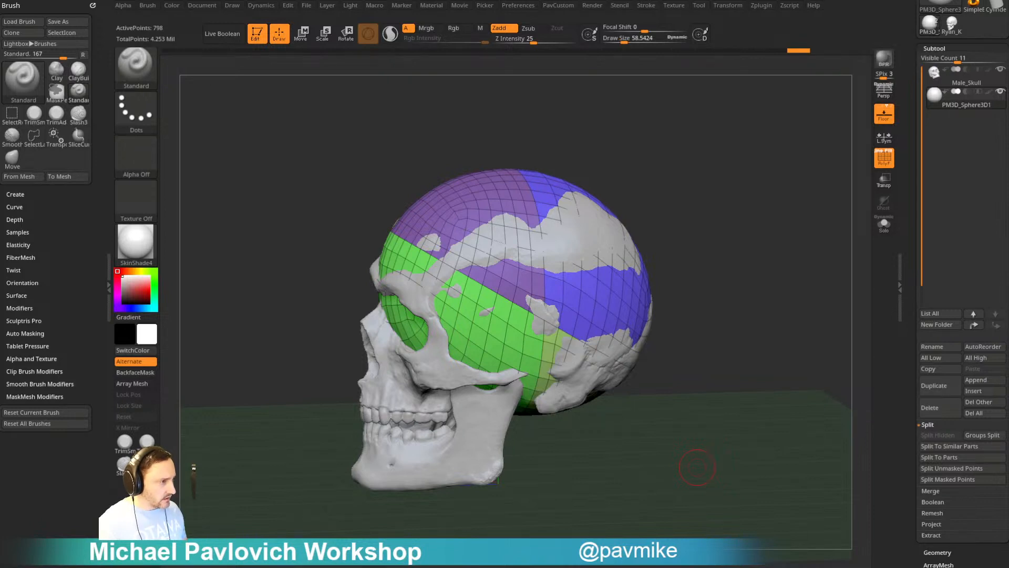
key(shift+f)
shift+drag(789, 194, 860, 145)
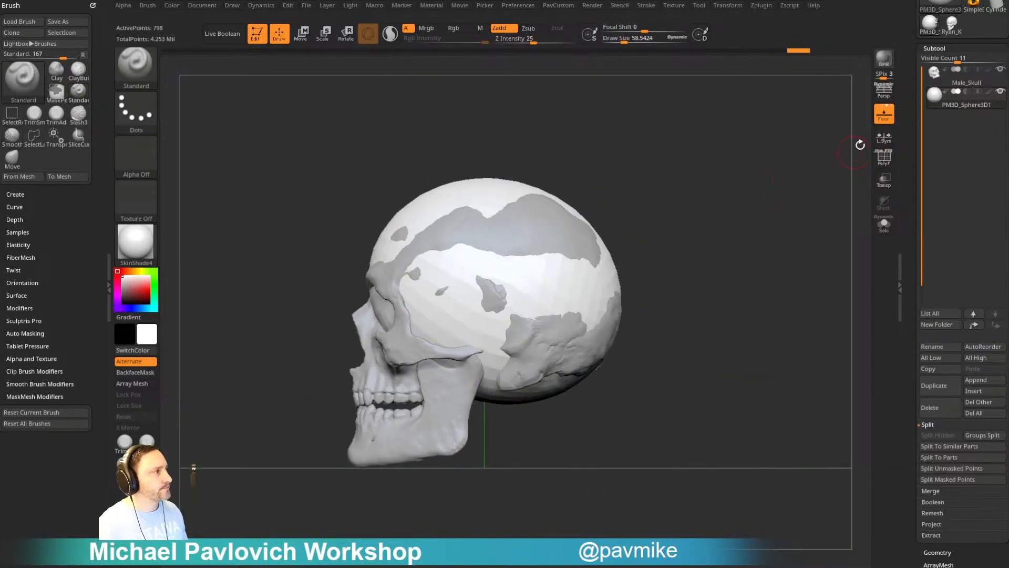
click(884, 158)
click(884, 180)
mouse_move(805, 226)
mouse_down()
mouse_move(727, 255)
mouse_move(735, 261)
mouse_move(725, 251)
mouse_move(815, 246)
mouse_up()
key(s)
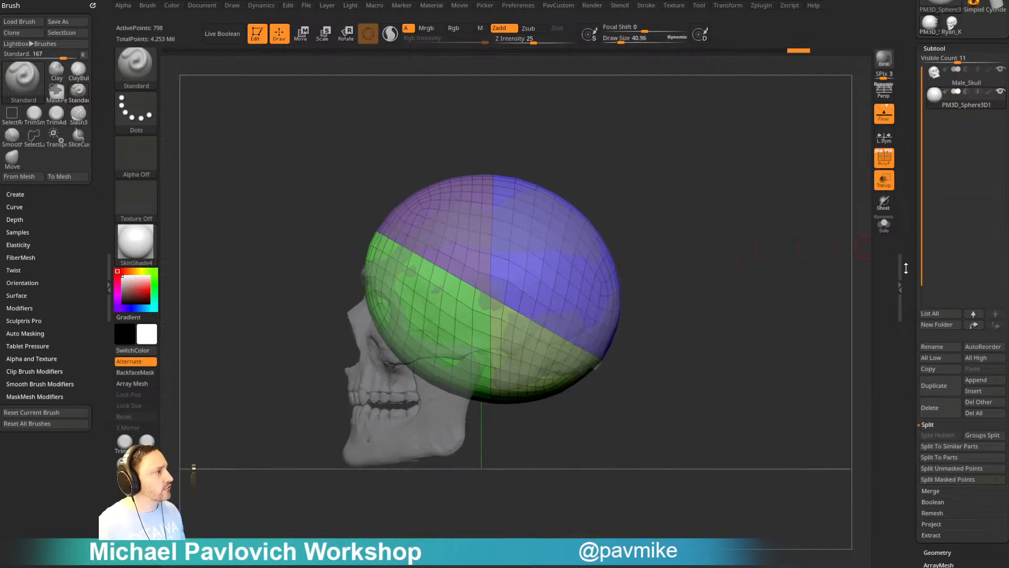
drag(906, 268, 910, 225)
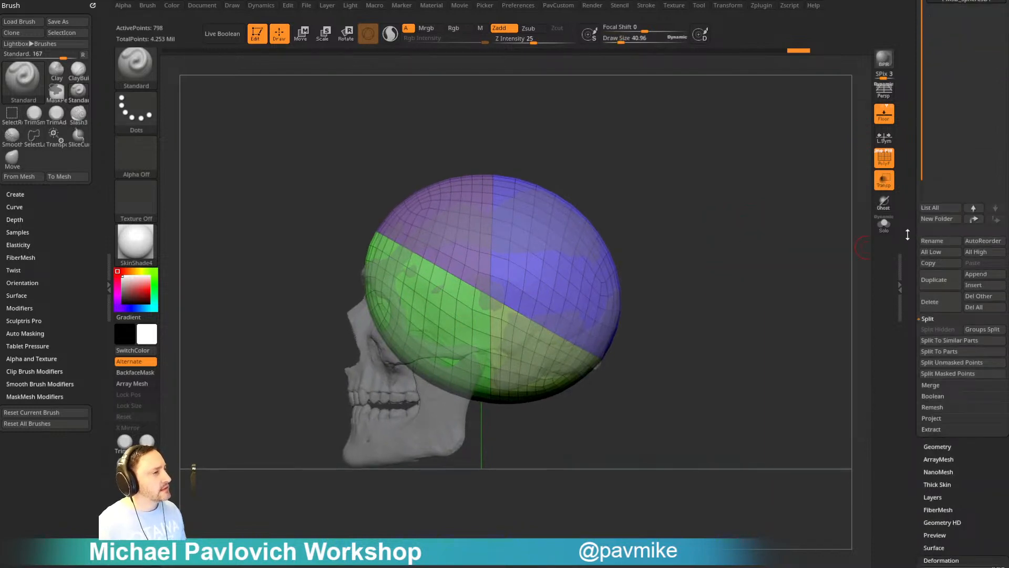
- Insert a small CylinderMid12 primitive on the centre line of the forehead in front view
shift+drag(723, 264, 739, 272)
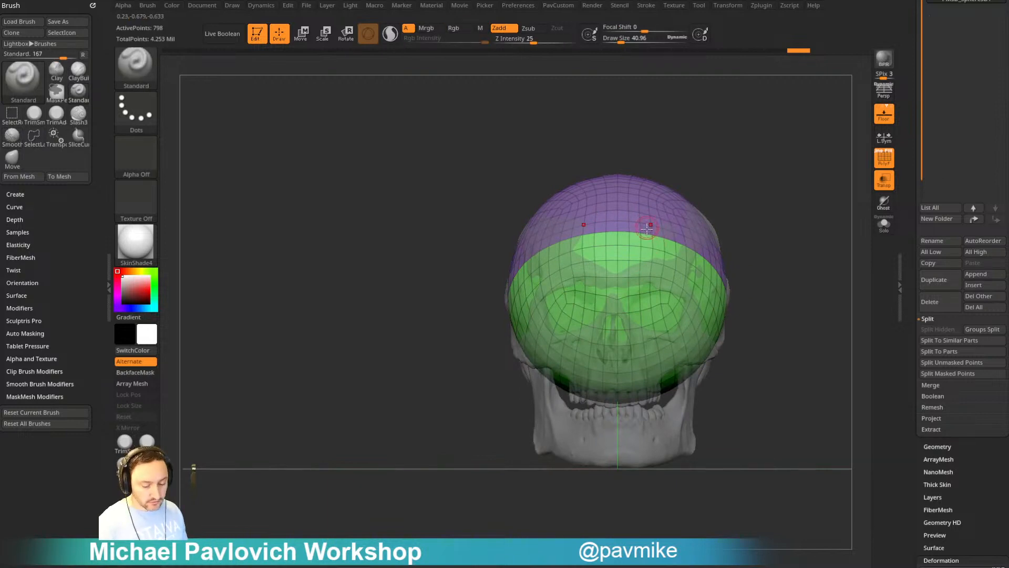
key(m)
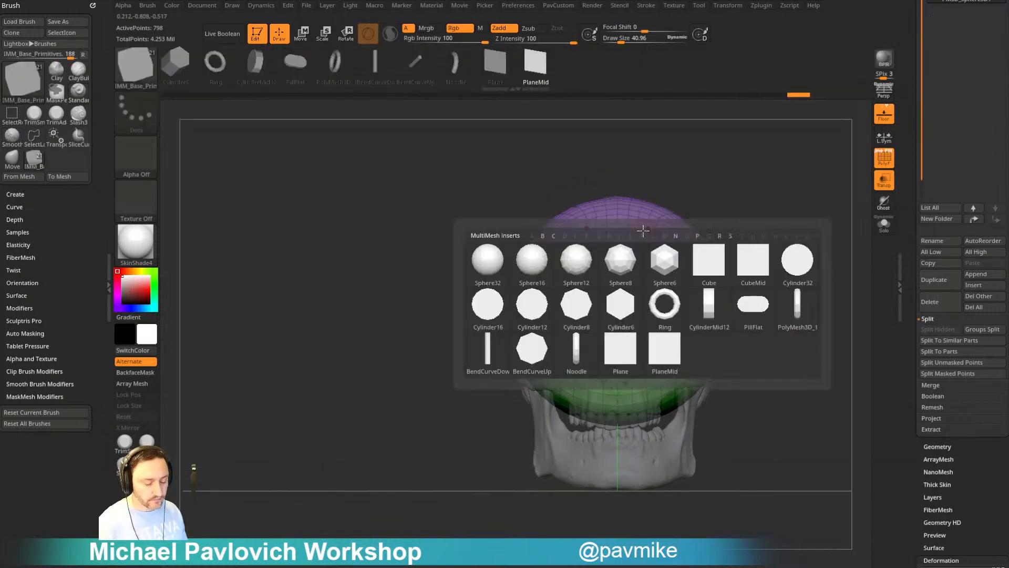
click(714, 310)
alt+drag(804, 253, 769, 257)
drag(582, 249, 588, 265)
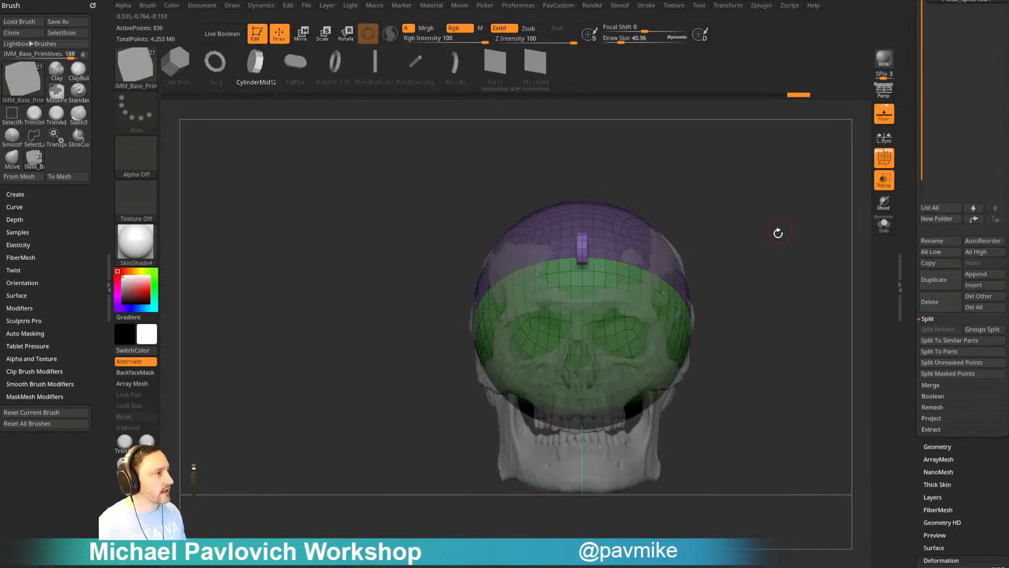
- Separate the inserted cylinder from the sphere into its own subtool with Split Masked Points
shift+drag(779, 233, 758, 226)
key(2)
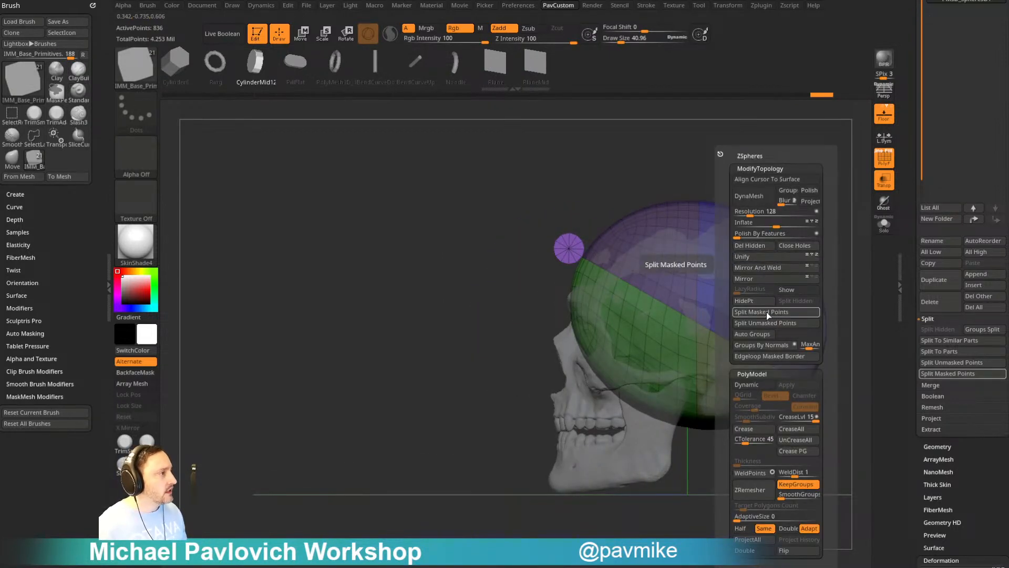
key(2)
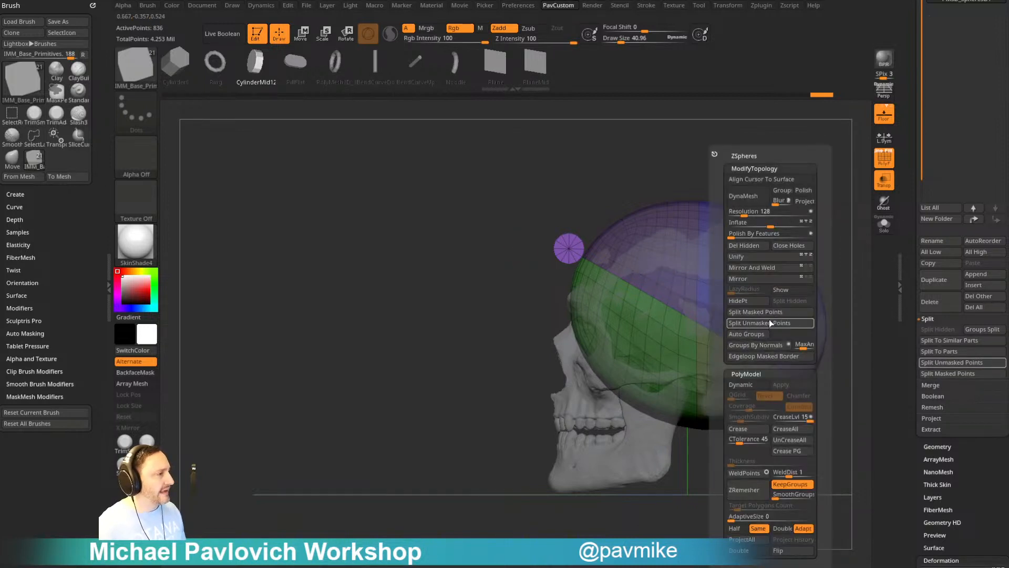
click(772, 311)
- Move the cylinder in side view from the forehead to the ear canal behind the jaw joint
alt+right_drag(693, 237, 588, 235)
key(w)
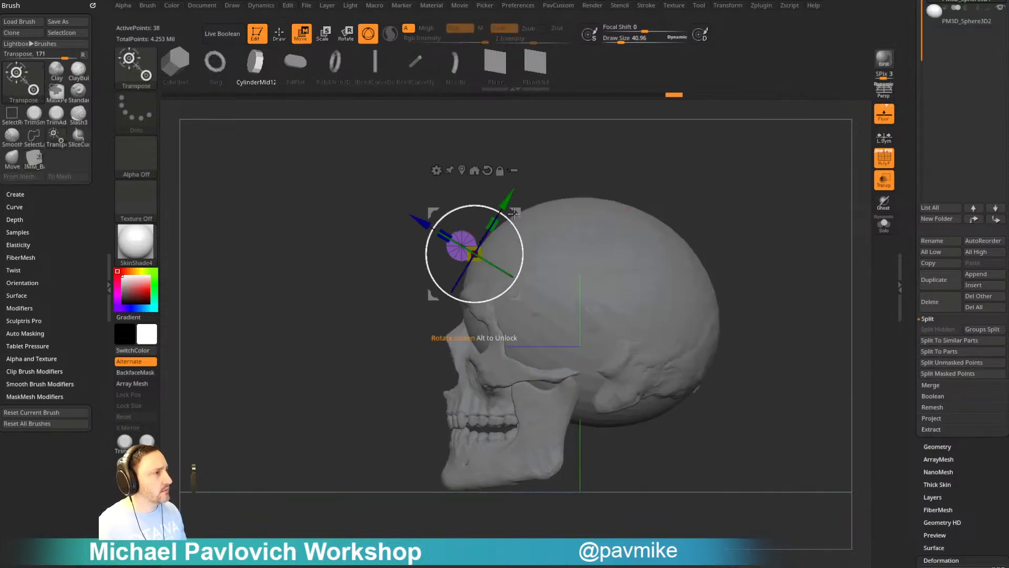
drag(514, 213, 640, 347)
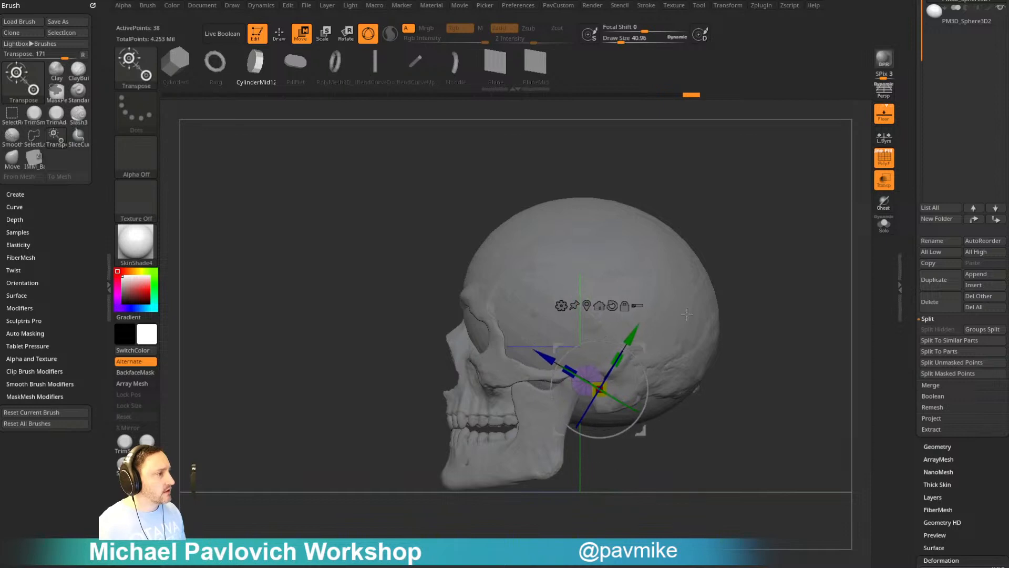
click(883, 188)
alt+right_drag(791, 292, 763, 310)
click(879, 187)
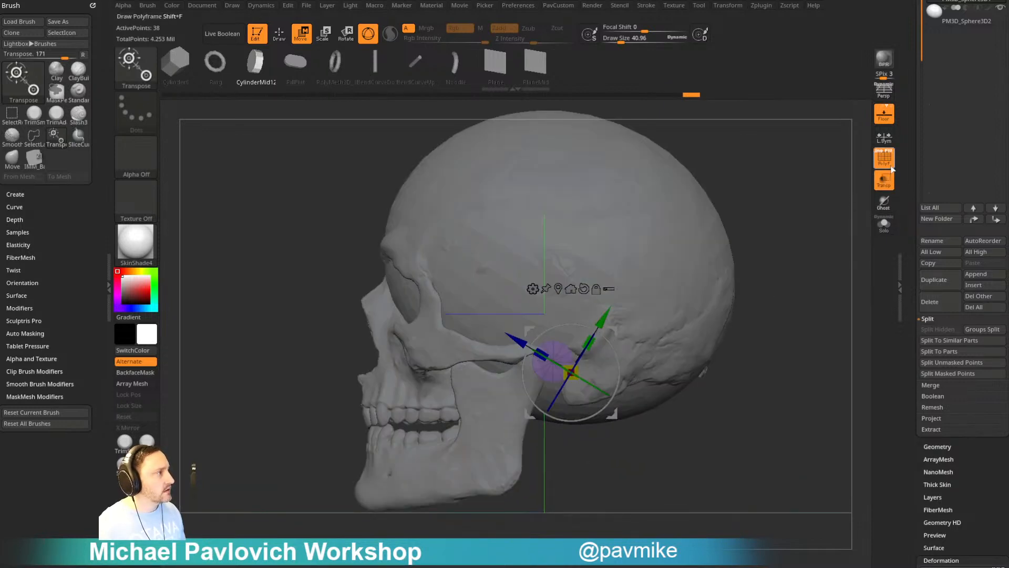
scroll(962, 284, up, 3)
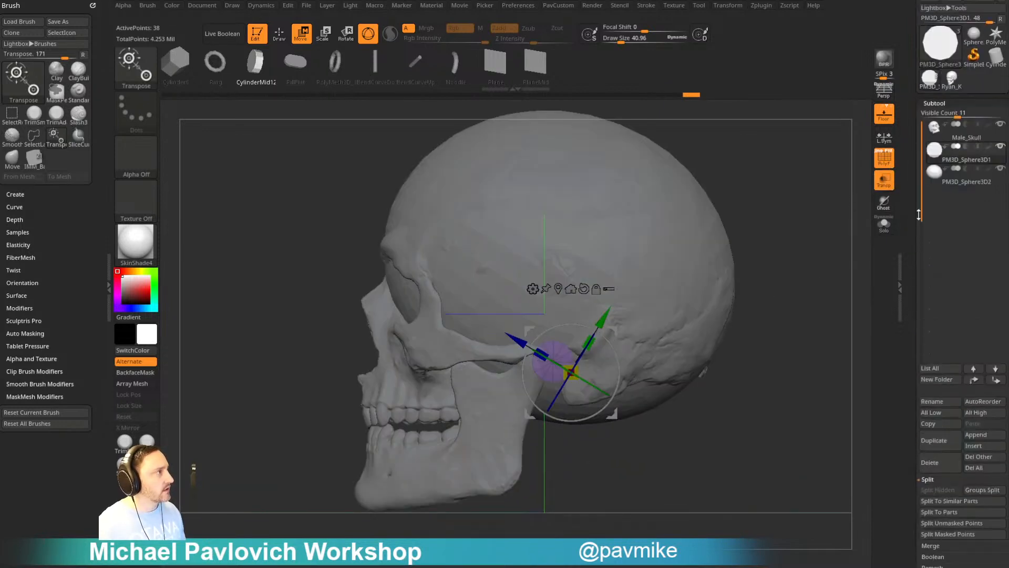
- Hide the PM3D_Sphere3D2 subtool, reset the gizmo's orientation and centre it on the cylinder at the ear canal
click(1002, 164)
alt+right_drag(828, 275, 810, 273)
alt+click(562, 290)
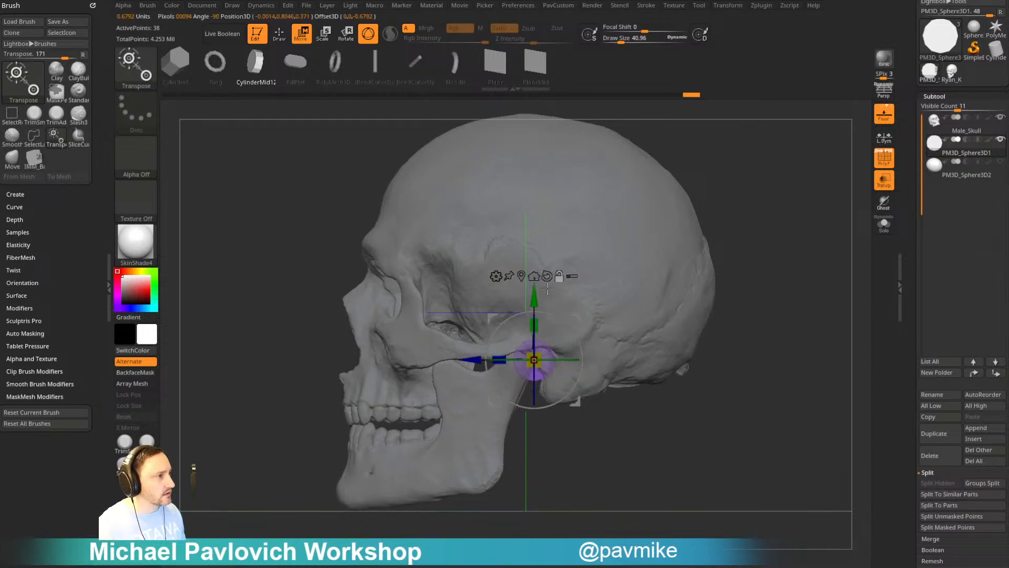
right_drag(740, 288, 805, 294)
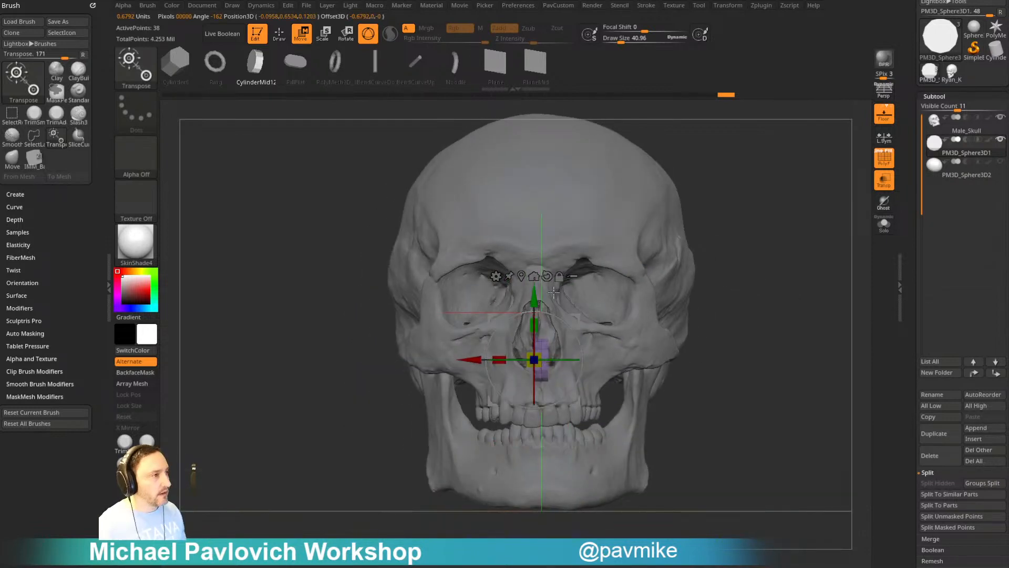
shift+drag(739, 268, 540, 359)
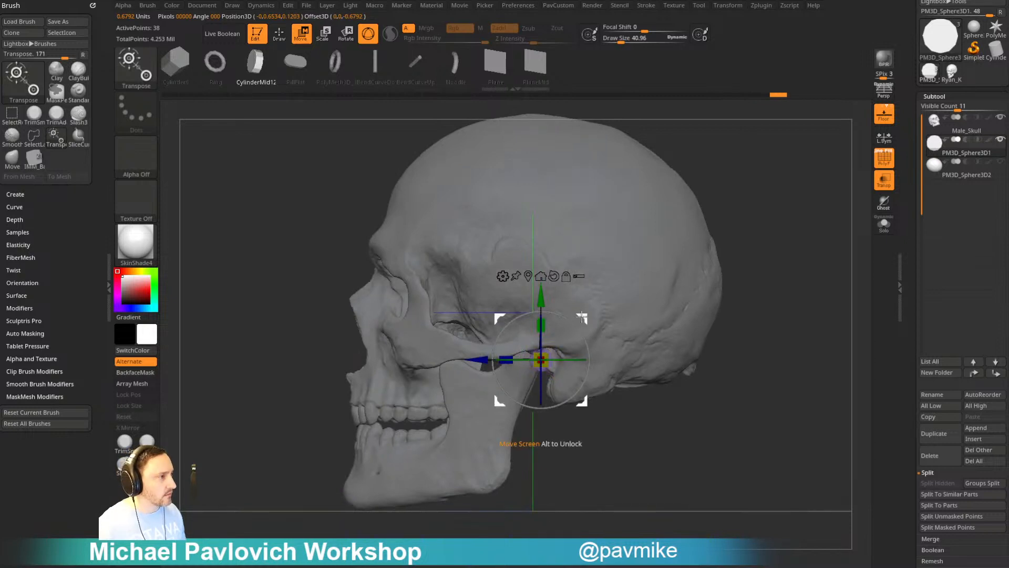
- Stretch the cylinder sideways through the skull until its ends protrude at both ear canals, with the sphere shown again
drag(657, 273, 616, 305)
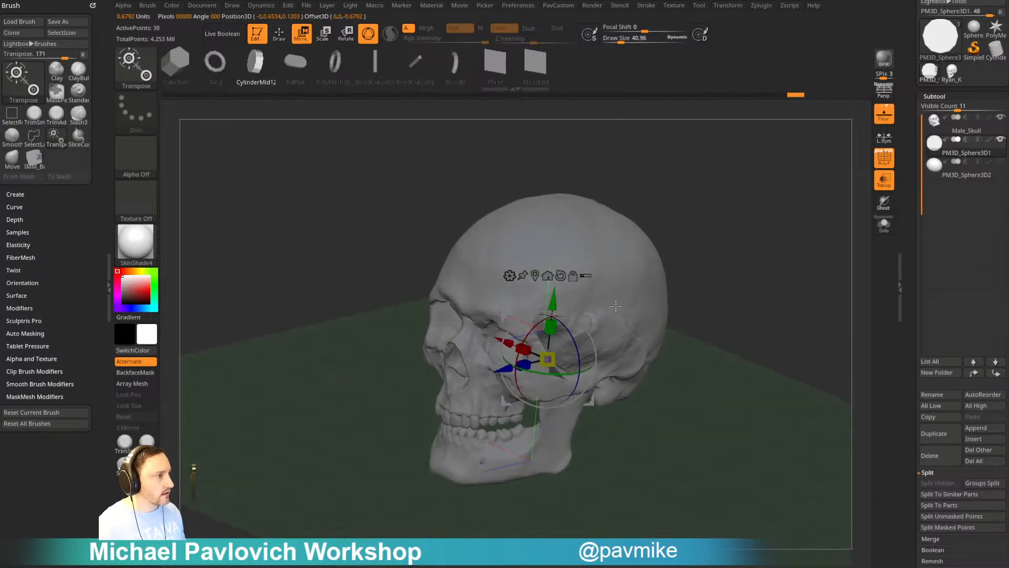
drag(524, 348, 486, 328)
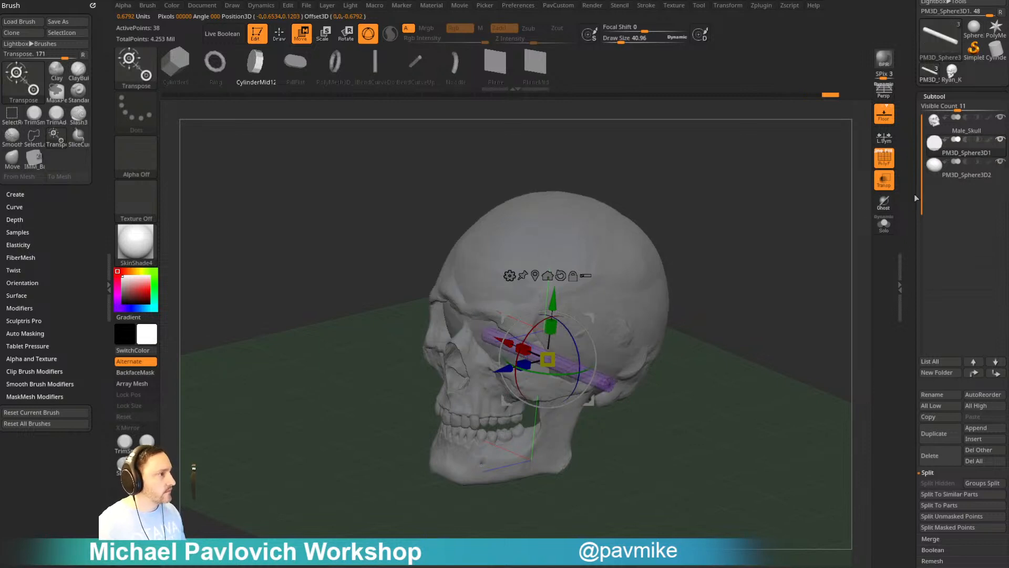
drag(804, 276, 779, 258)
drag(829, 187, 800, 250)
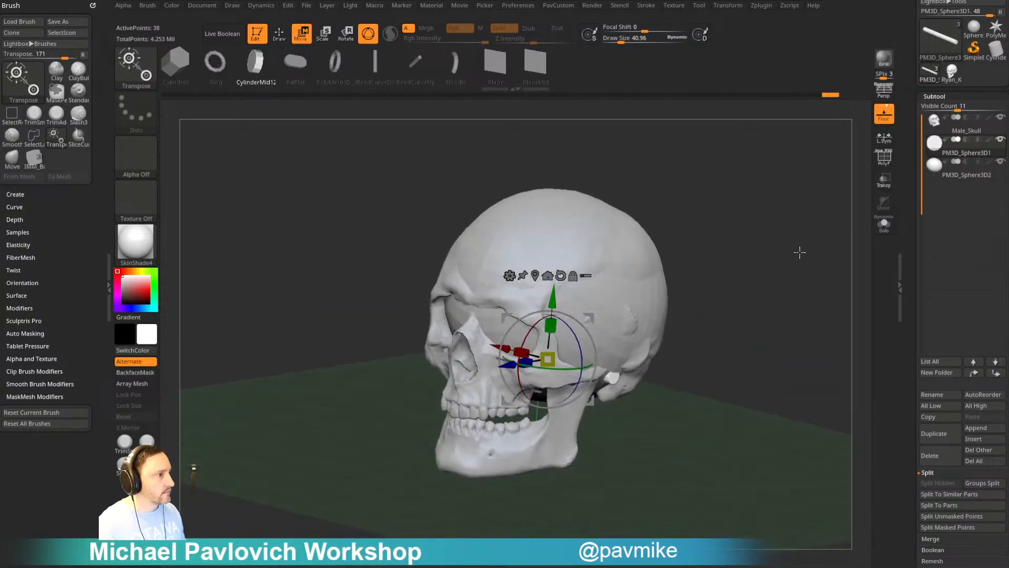
drag(523, 351, 523, 351)
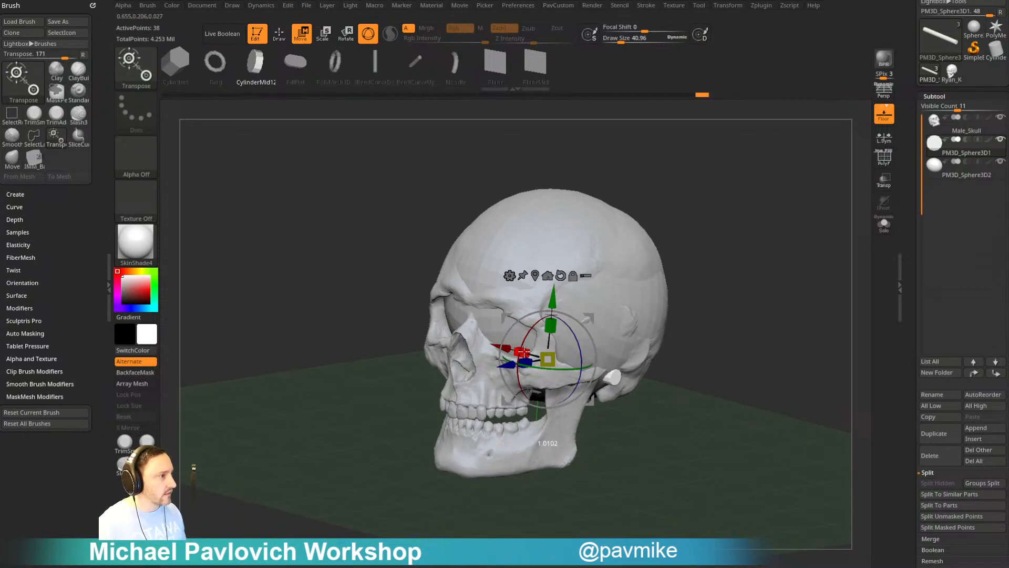
mouse_move(768, 312)
mouse_down()
mouse_move(835, 322)
mouse_move(771, 318)
mouse_move(722, 301)
mouse_move(766, 273)
mouse_move(764, 286)
mouse_move(773, 279)
mouse_up()
key(q)
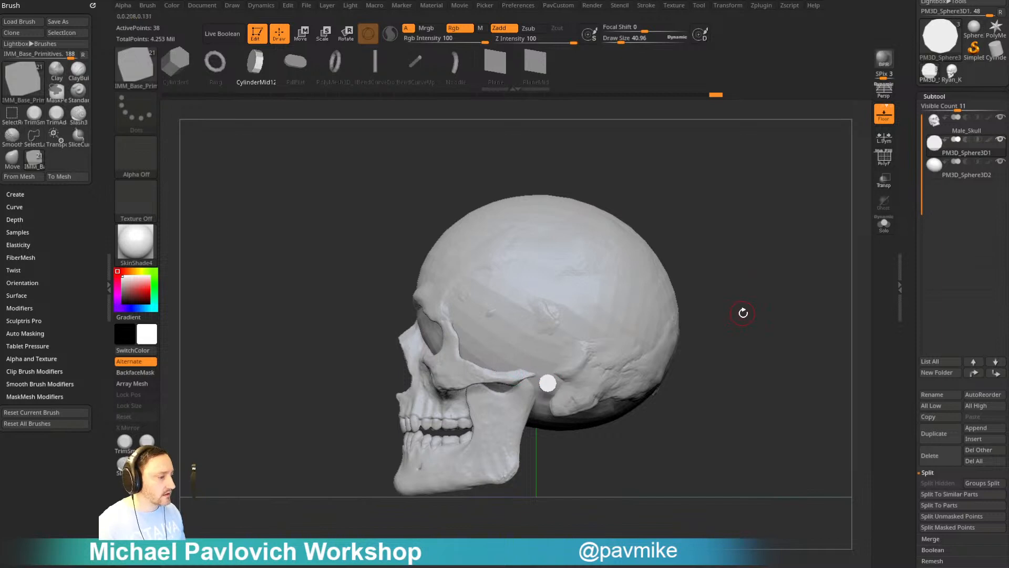
- Hide the Male_Skull subtool and turn on polyframe for the sphere and cylinder, with the Standard brush active
mouse_move(746, 295)
mouse_down()
mouse_move(793, 322)
mouse_move(781, 311)
mouse_move(720, 308)
mouse_move(755, 315)
mouse_move(757, 340)
mouse_move(788, 317)
mouse_move(759, 356)
mouse_move(788, 316)
mouse_move(825, 191)
mouse_move(793, 243)
mouse_move(768, 262)
mouse_move(783, 247)
mouse_up()
key(s)
click(723, 308)
click(1000, 116)
click(884, 156)
- Merge the PM3D_Sphere3D1 cylinder down with the PM3D_Sphere3D2 sphere into one subtool
click(973, 176)
alt+click(736, 412)
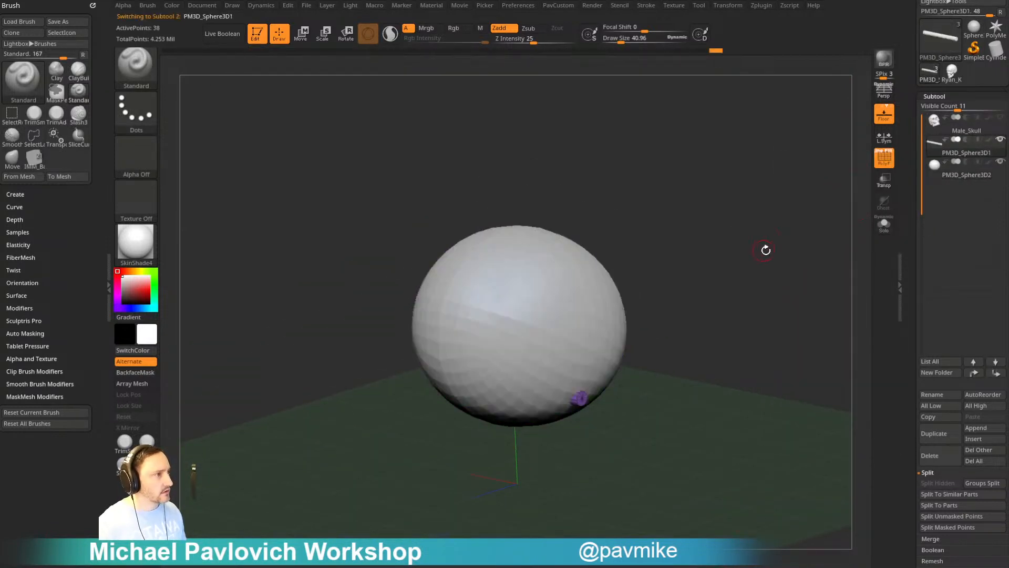
key(ctrl)
key(ctrl+shift+m)
click(776, 278)
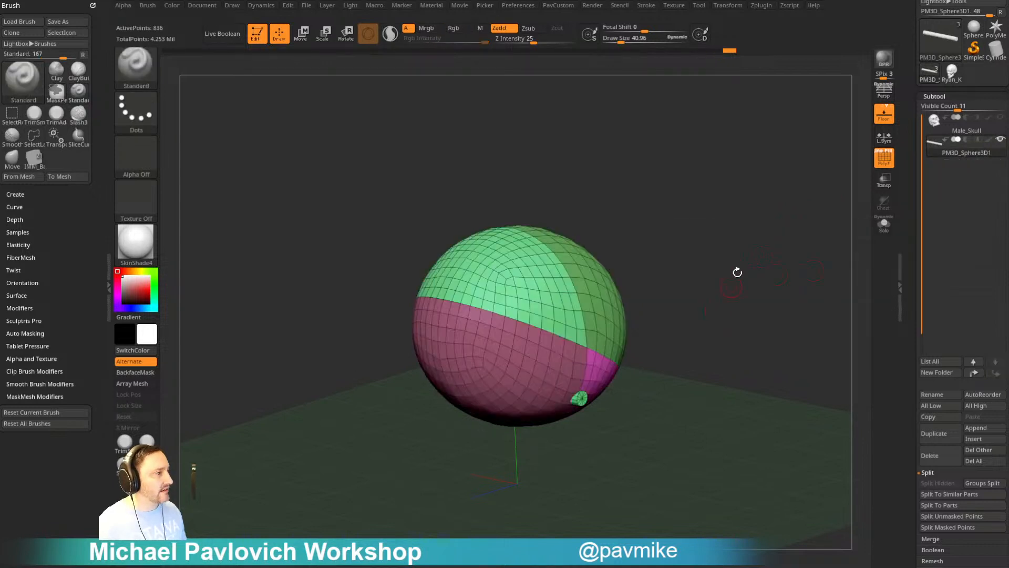
mouse_move(776, 275)
mouse_down()
mouse_move(674, 278)
mouse_move(681, 270)
mouse_move(721, 315)
mouse_move(782, 310)
mouse_move(735, 317)
mouse_move(655, 288)
mouse_move(705, 343)
mouse_move(793, 288)
mouse_move(673, 282)
mouse_move(567, 332)
mouse_up()
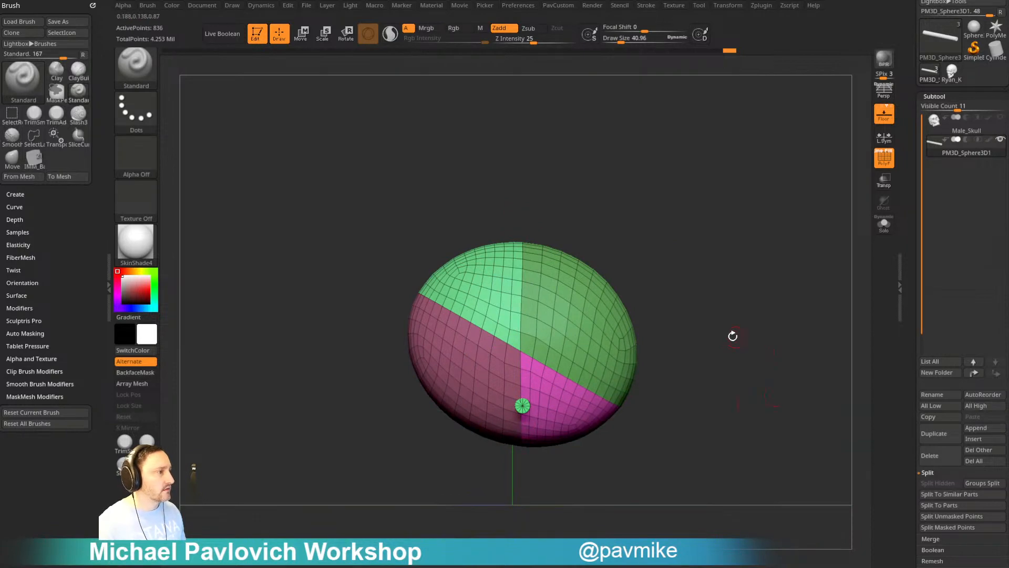
mouse_move(732, 334)
mouse_down()
mouse_move(832, 345)
mouse_move(721, 354)
mouse_move(734, 320)
mouse_move(768, 354)
mouse_move(763, 342)
mouse_up()
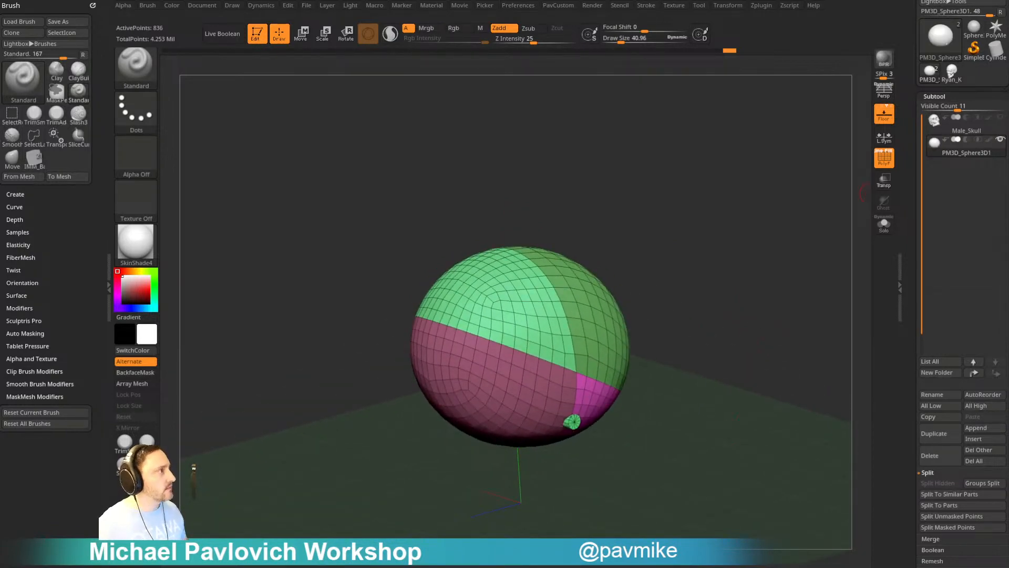
scroll(907, 46, up, 3)
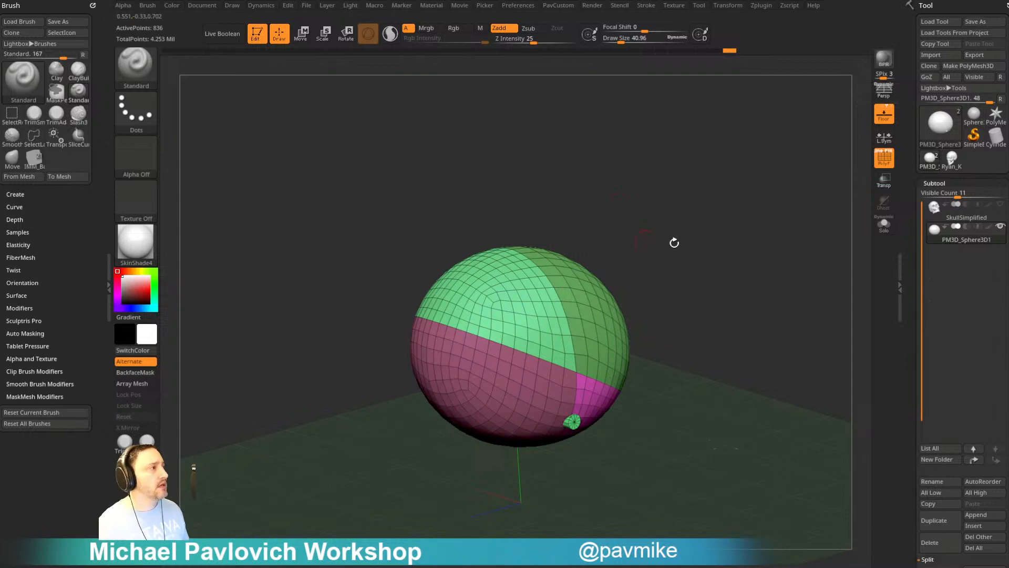
- Switch to a new Cylinder3D primitive, make it a PolyMesh3D and DynaMesh it at resolution 128
click(996, 137)
click(973, 67)
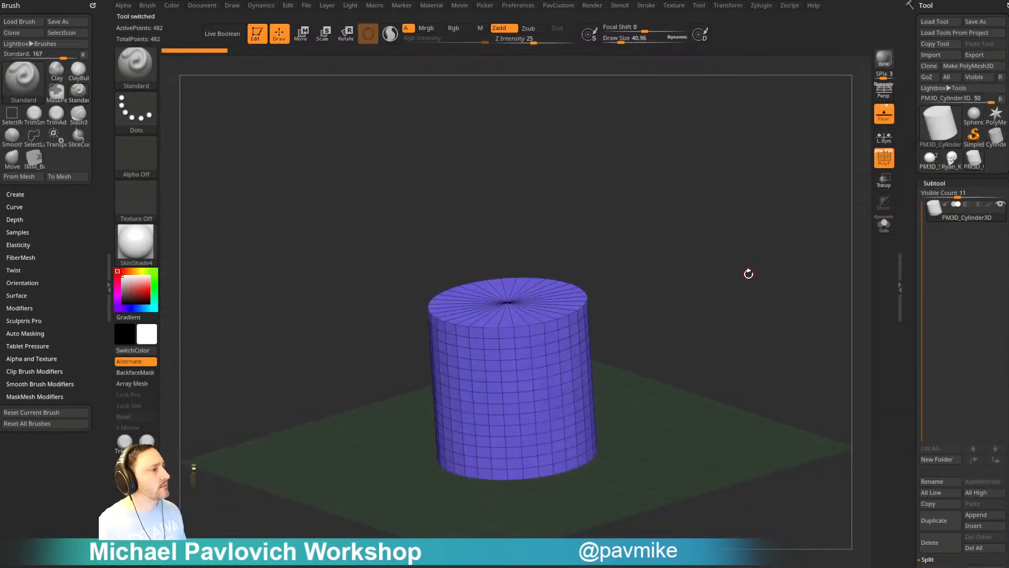
key(space)
click(725, 195)
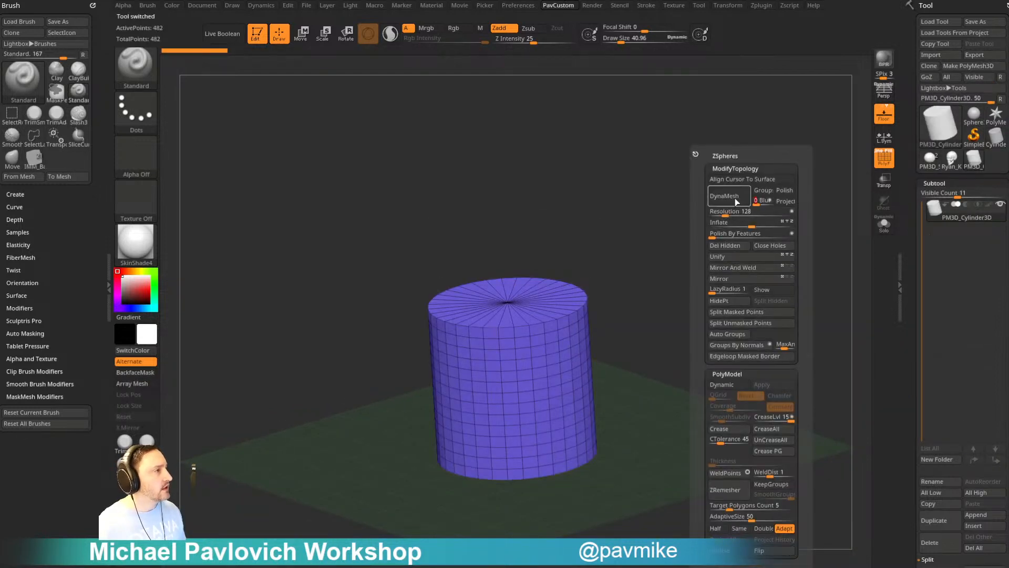
- Try trimming the cylinder's upper corner diagonally with the TrimCurve brush and undo the cut
mouse_move(678, 274)
shift+mouse_down()
mouse_move(698, 318)
mouse_move(691, 360)
shift+mouse_up()
ctrl+shift+click(156, 79)
click(680, 121)
mouse_move(414, 244)
ctrl+shift+mouse_down()
mouse_move(594, 452)
mouse_move(590, 333)
ctrl+shift+mouse_up()
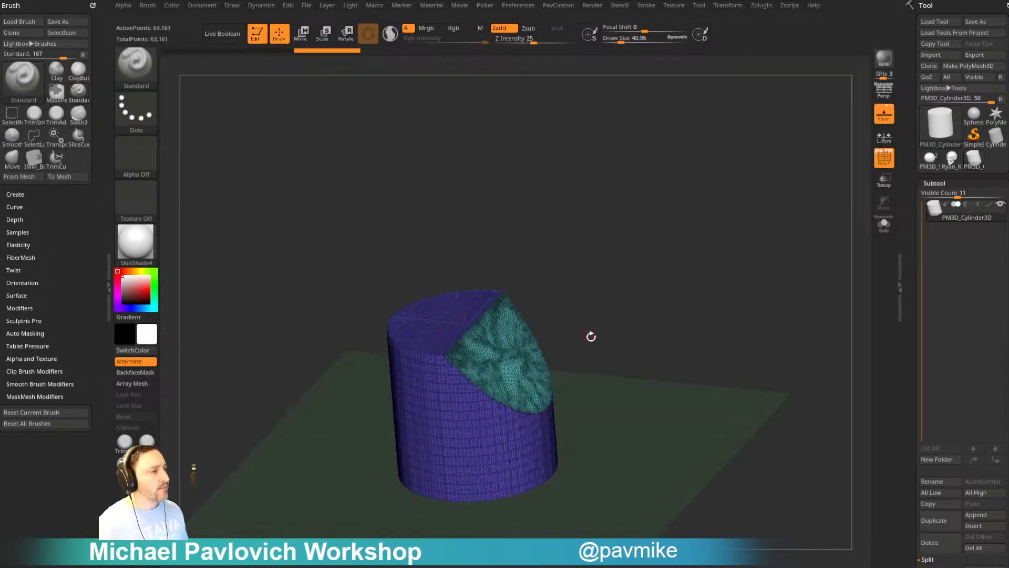
key(ctrl+z)
- Slice diagonally through the cylinder's upper corner with the SliceCurve brush in a straight-on view
shift+drag(555, 275, 578, 249)
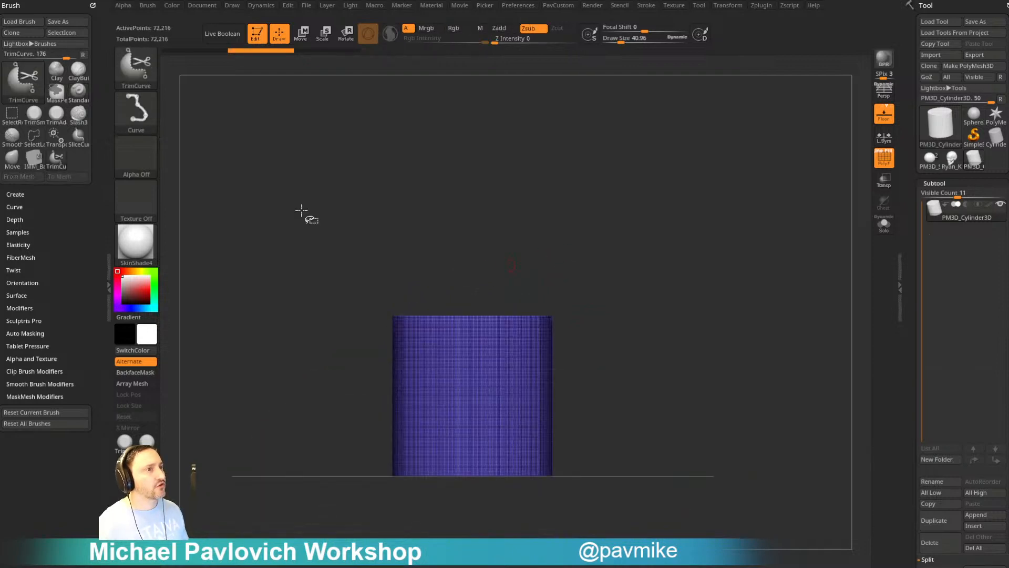
key(b)
key(s)
key(t)
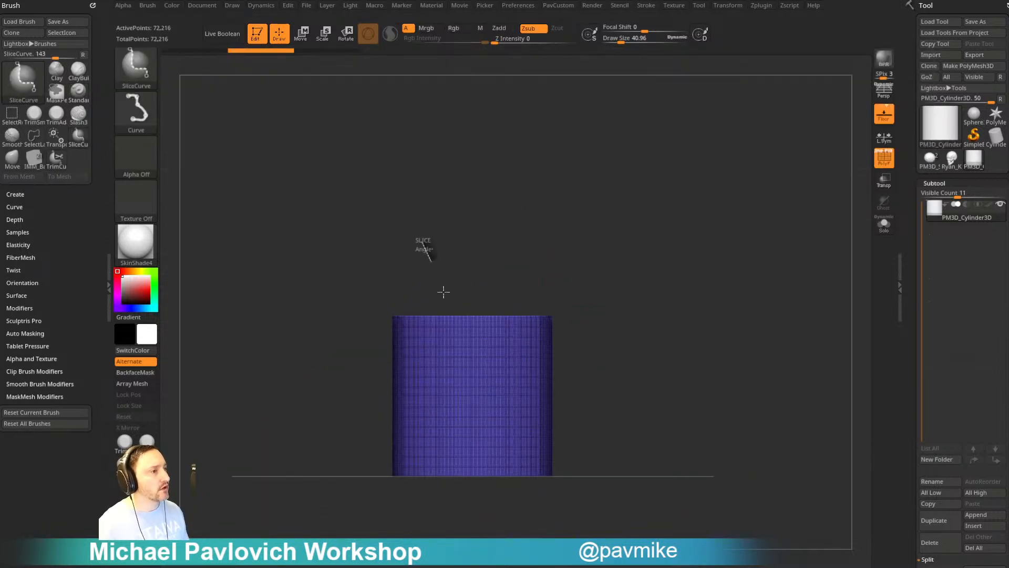
mouse_move(417, 239)
ctrl+shift+mouse_down()
mouse_move(478, 383)
mouse_move(558, 409)
ctrl+shift+mouse_up()
drag(696, 457, 676, 394)
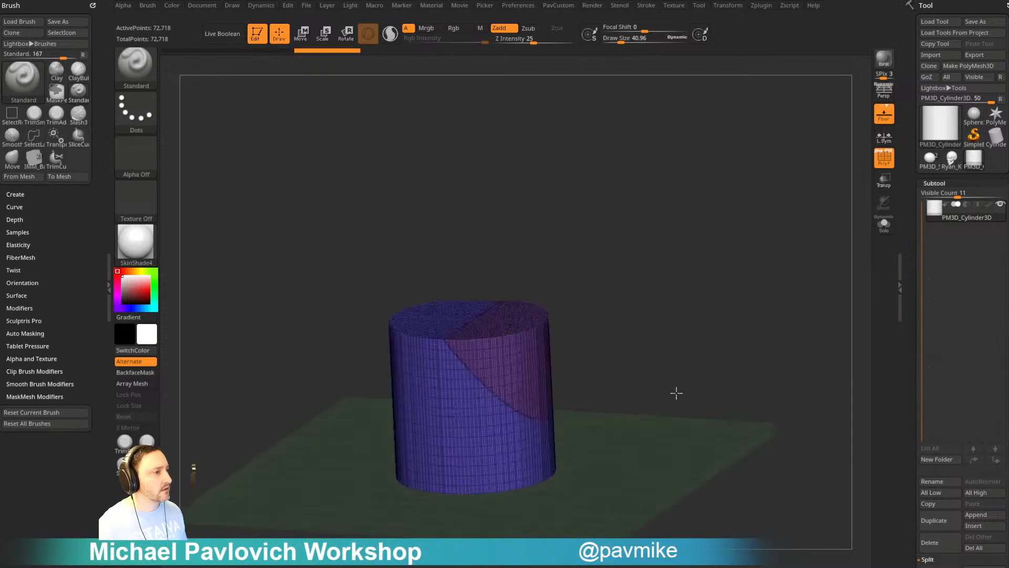
- Try deleting the sliced-off corner and closing the hole, and undo back to the unsliced cylinder
ctrl+shift+click(525, 356)
key(space)
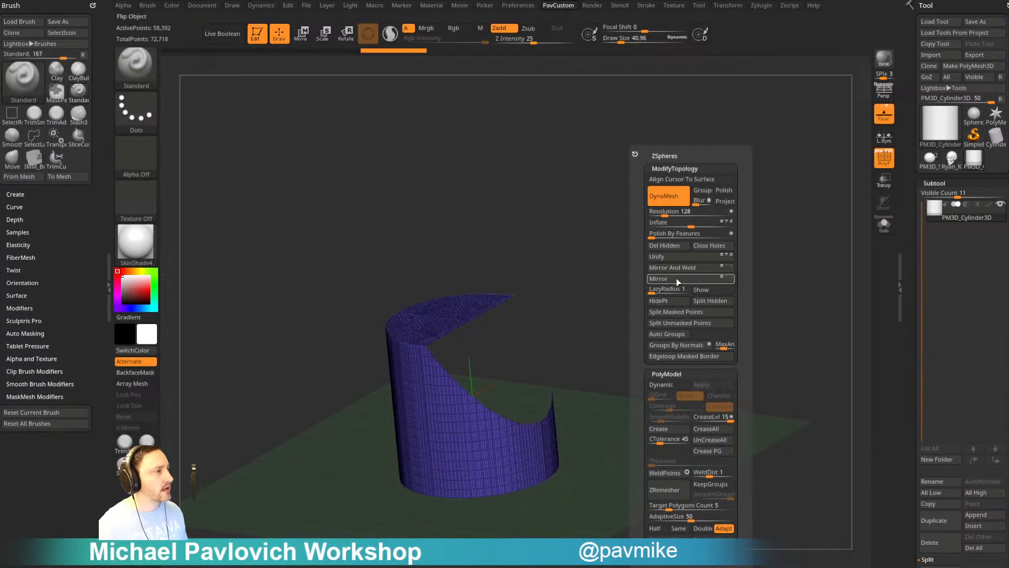
click(683, 247)
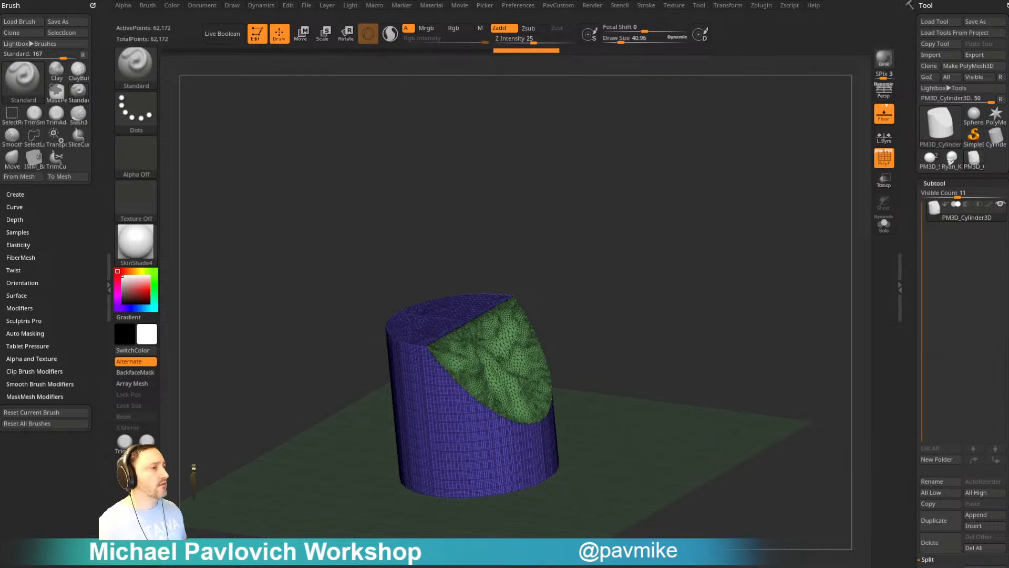
key(ctrl+z)
key(ctrl+z)
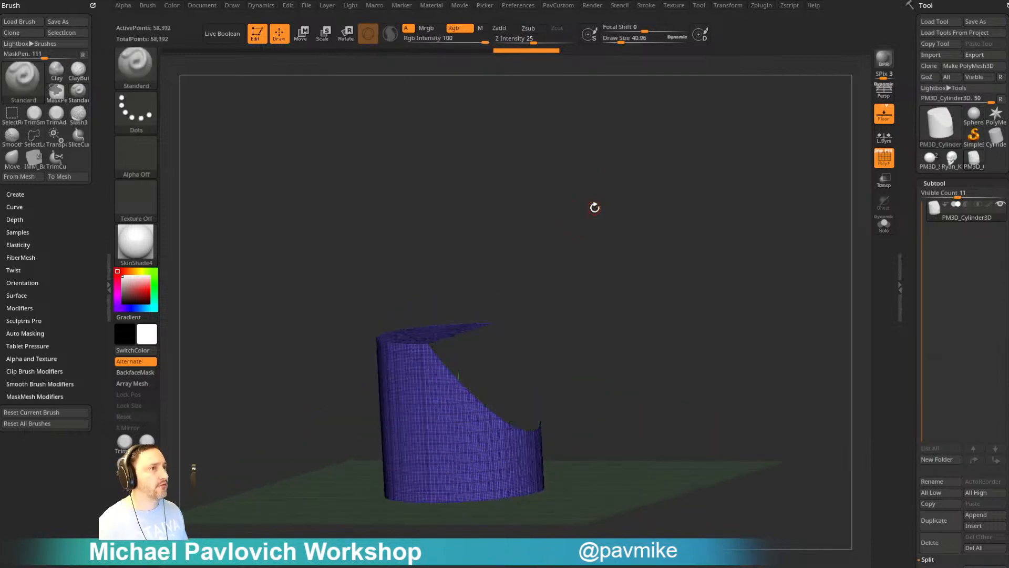
ctrl+shift+click(213, 88)
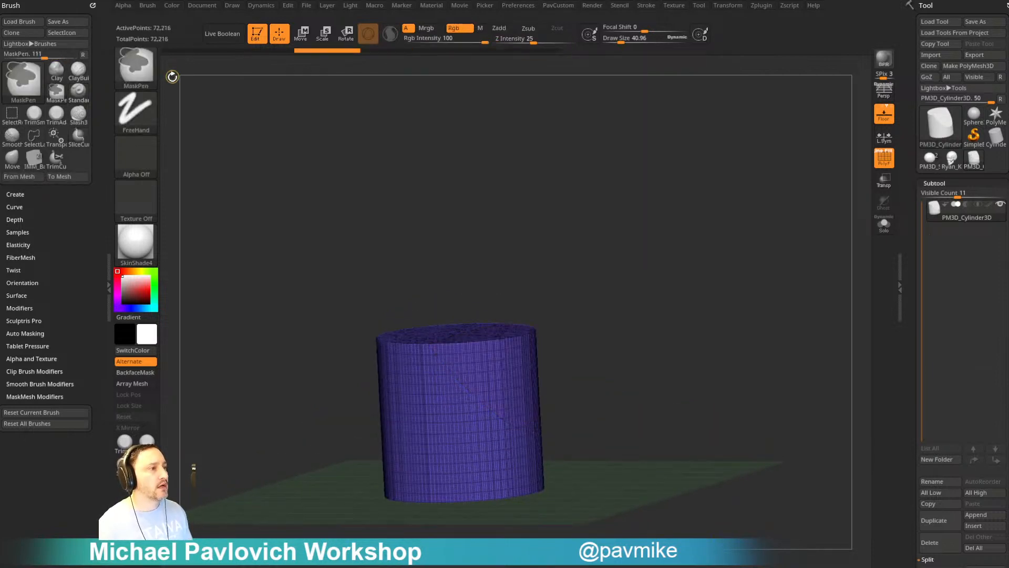
- Cut an L-shaped notch out of the cylinder's upper corner with the TrimCurve brush, undoing the trial cuts
click(136, 69)
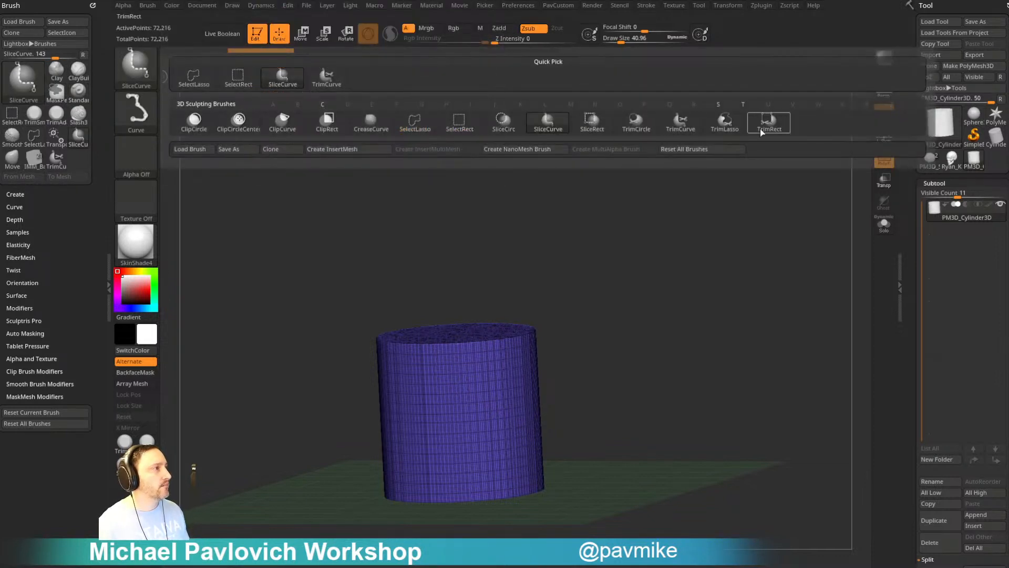
click(681, 124)
shift+drag(658, 315, 624, 303)
mouse_move(412, 260)
ctrl+shift+mouse_down()
mouse_move(424, 394)
mouse_move(549, 393)
ctrl+shift+mouse_up()
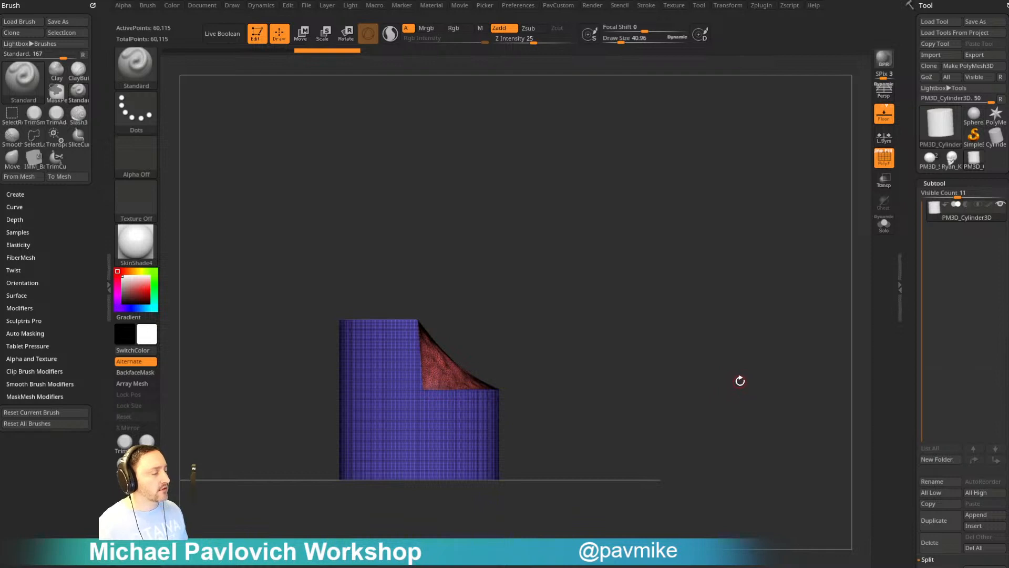
key(ctrl+z)
mouse_move(412, 274)
ctrl+shift+mouse_down()
mouse_move(434, 387)
mouse_move(480, 396)
mouse_move(388, 444)
mouse_move(299, 428)
mouse_move(192, 358)
ctrl+shift+mouse_up()
mouse_move(685, 275)
ctrl+shift+mouse_down()
mouse_move(672, 287)
mouse_move(622, 219)
mouse_move(687, 243)
mouse_move(683, 274)
mouse_move(457, 333)
ctrl+shift+mouse_up()
key(ctrl+z)
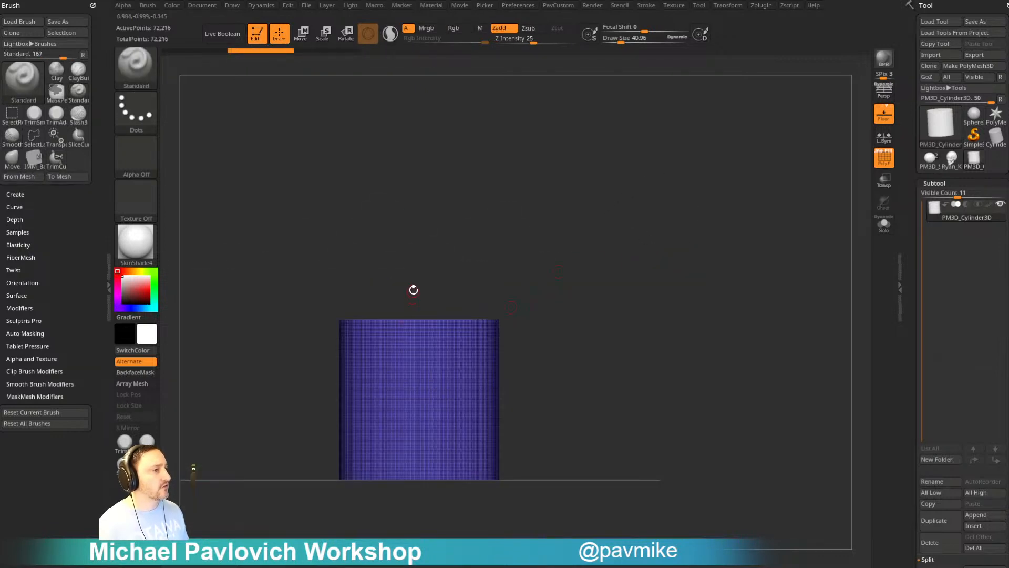
mouse_move(410, 275)
ctrl+shift+mouse_down()
mouse_move(412, 408)
mouse_move(667, 333)
mouse_move(626, 331)
mouse_move(424, 401)
mouse_move(637, 317)
ctrl+shift+mouse_up()
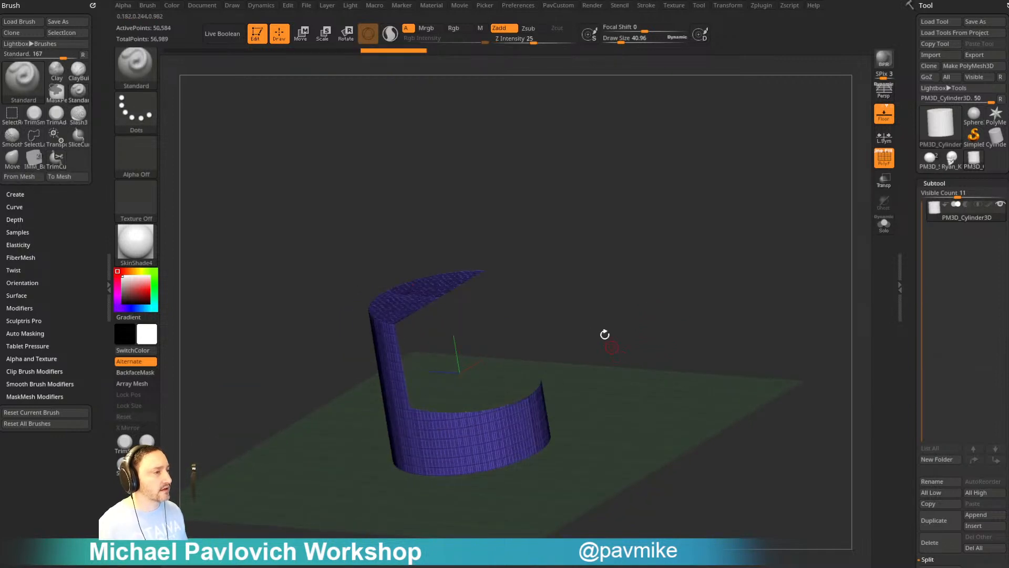
- Try deleting the hidden notch faces and closing the hole with Close Holes
key(space)
click(663, 247)
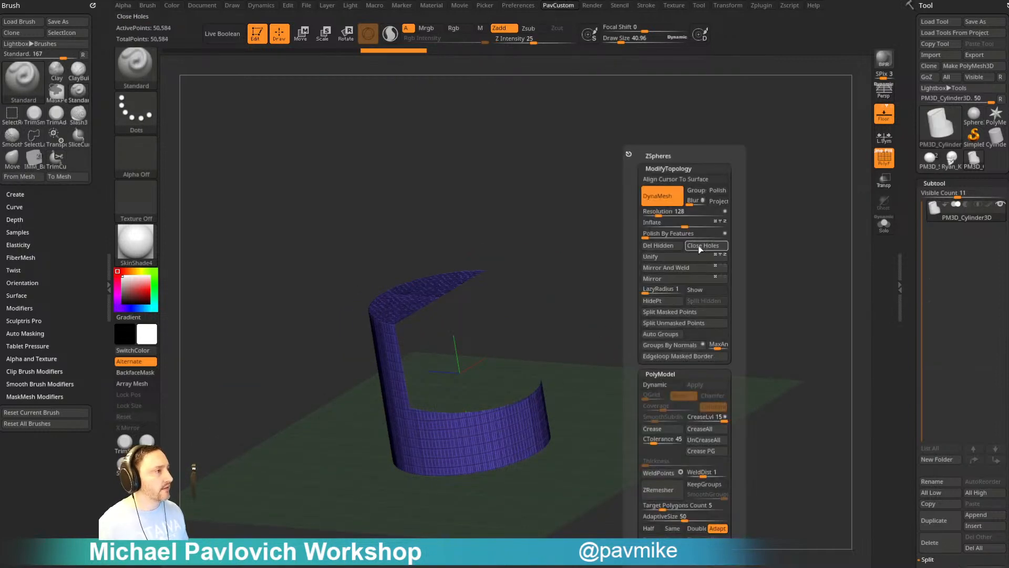
shift+drag(604, 478, 679, 398)
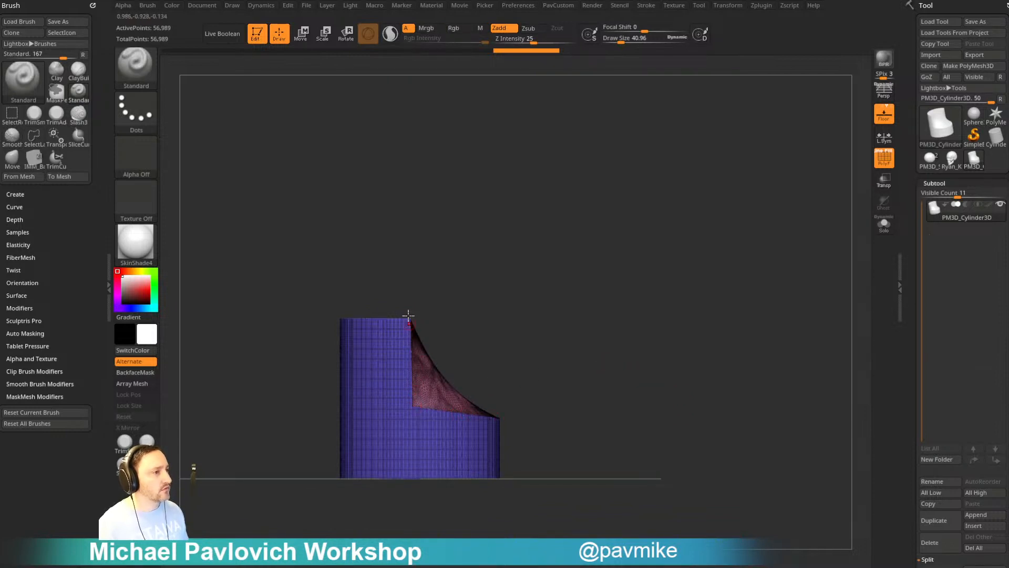
- Examine the notch from above by isolating its cut-face polygroup and showing the whole cylinder again
drag(740, 283, 692, 309)
key(w)
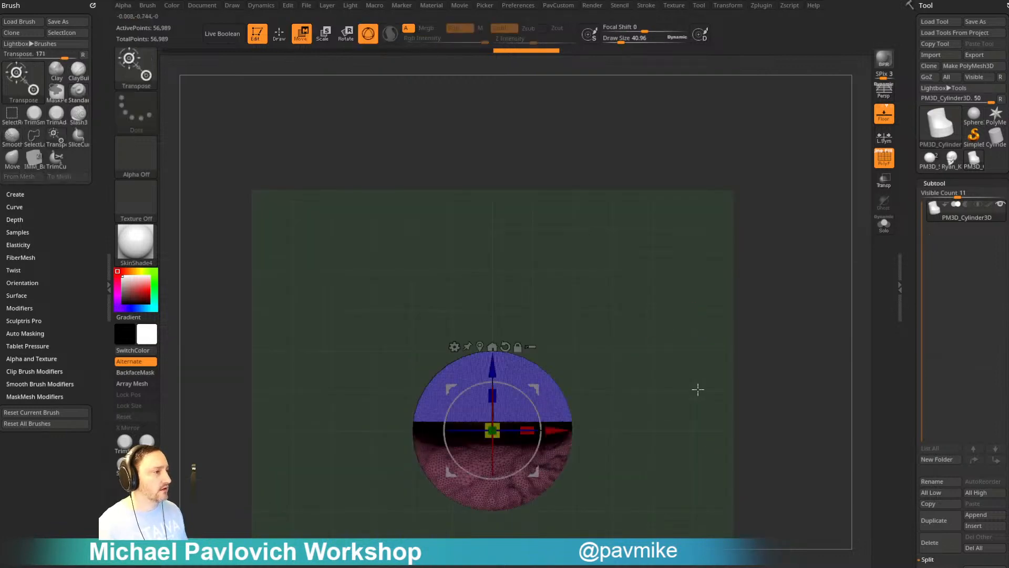
alt+drag(668, 274, 585, 288)
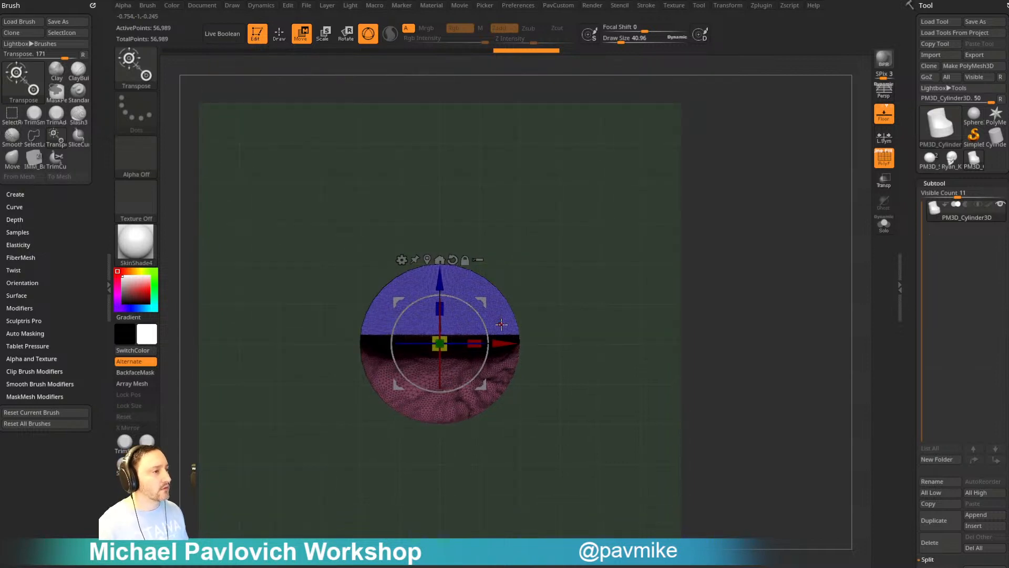
key(q)
drag(568, 286, 461, 342)
ctrl+shift+click(461, 342)
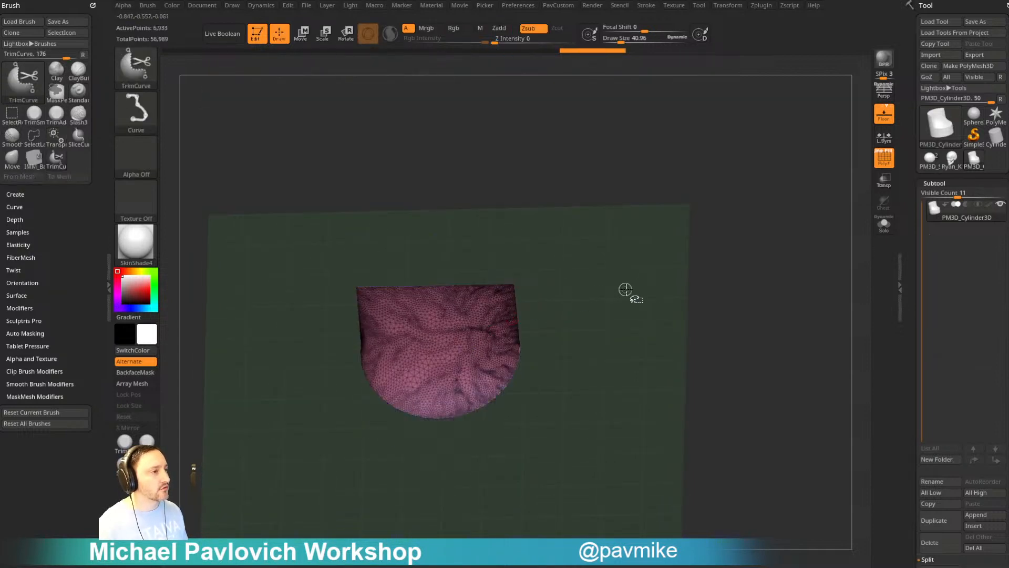
ctrl+shift+click(661, 269)
- Align the gizmo to the world axes over the notch and extrude the cut faces sideways beyond the cylinder
key(w)
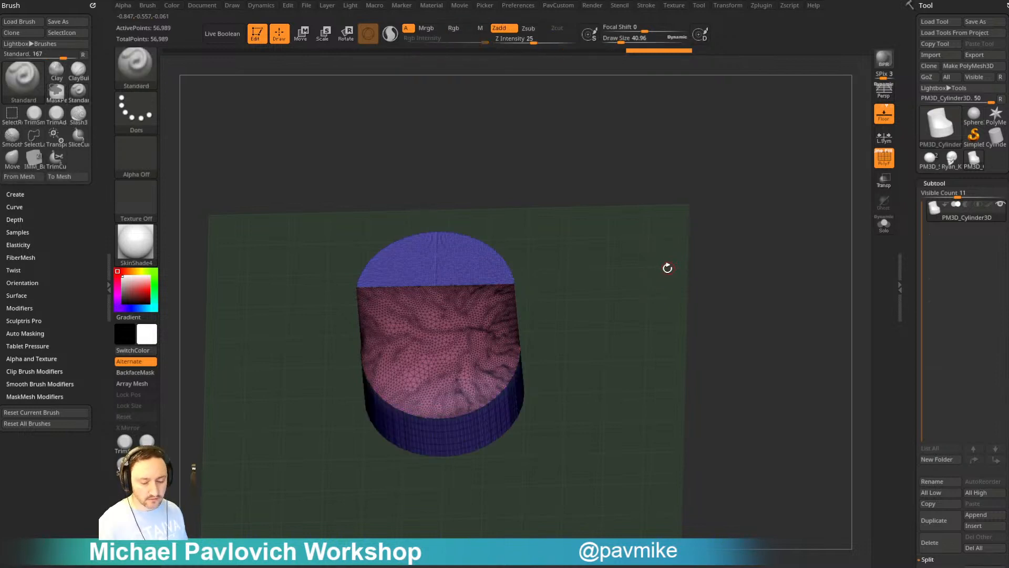
alt+drag(478, 331, 434, 347)
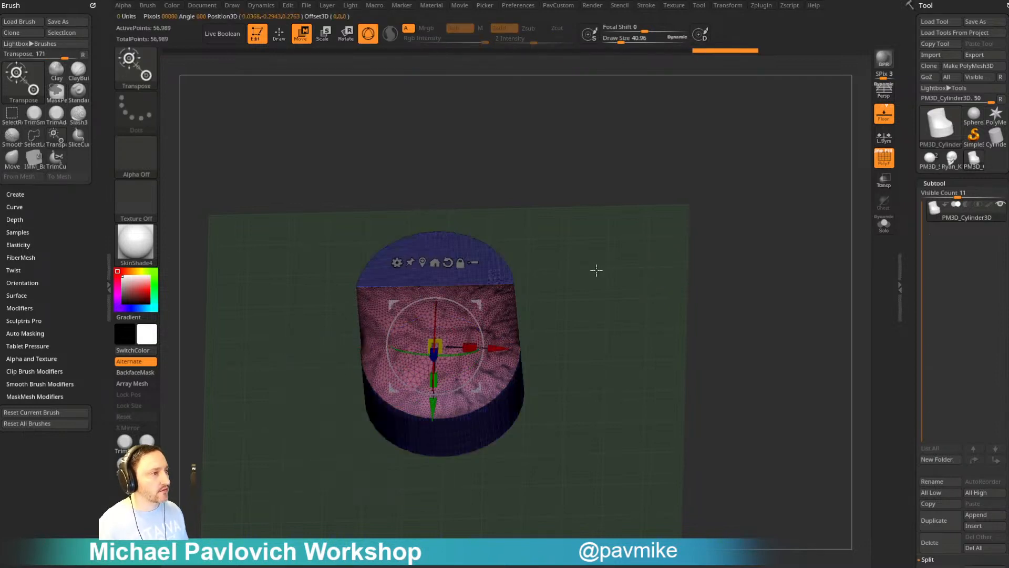
shift+drag(596, 270, 601, 295)
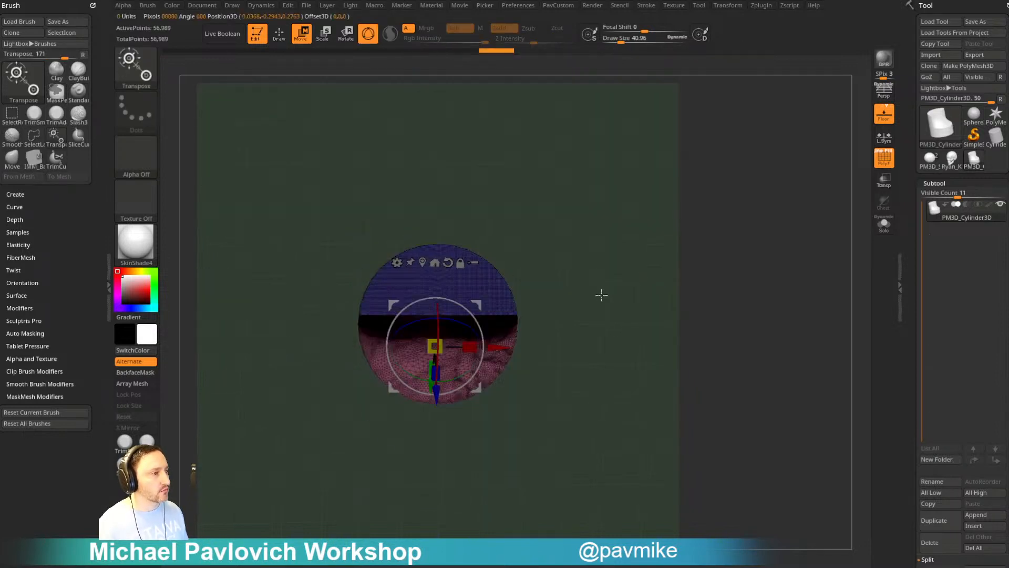
alt+click(448, 262)
ctrl+drag(498, 346, 702, 345)
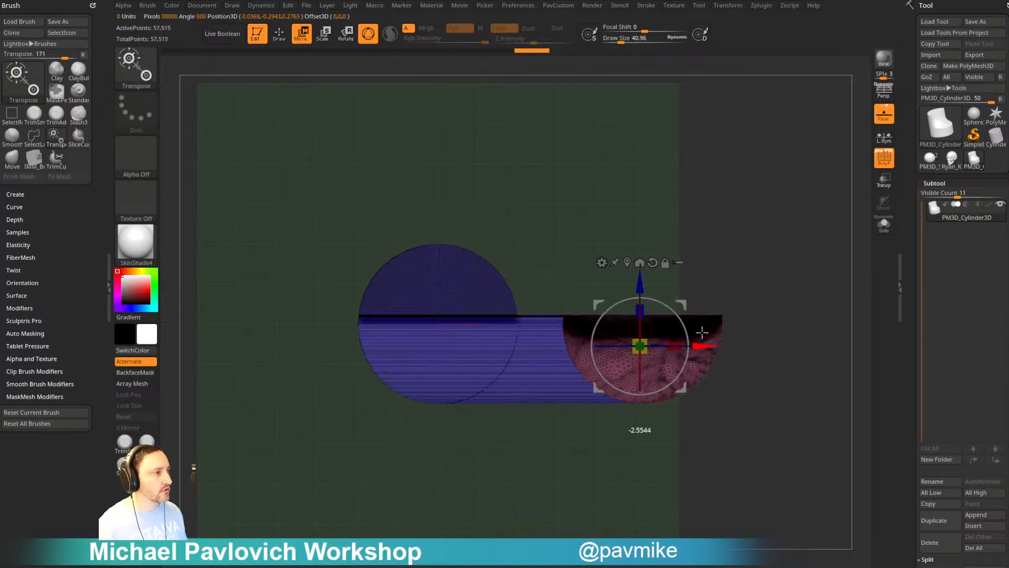
key(q)
drag(807, 438, 822, 354)
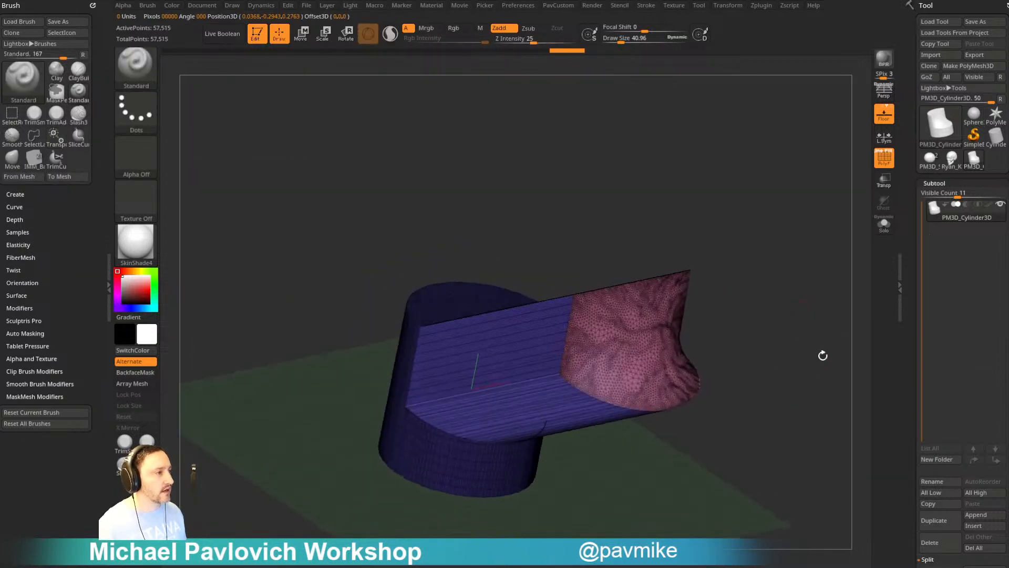
- Isolate the extruded cut faces with their adjoining strips, assign them one polygroup and show the full mesh
ctrl+shift+click(672, 363)
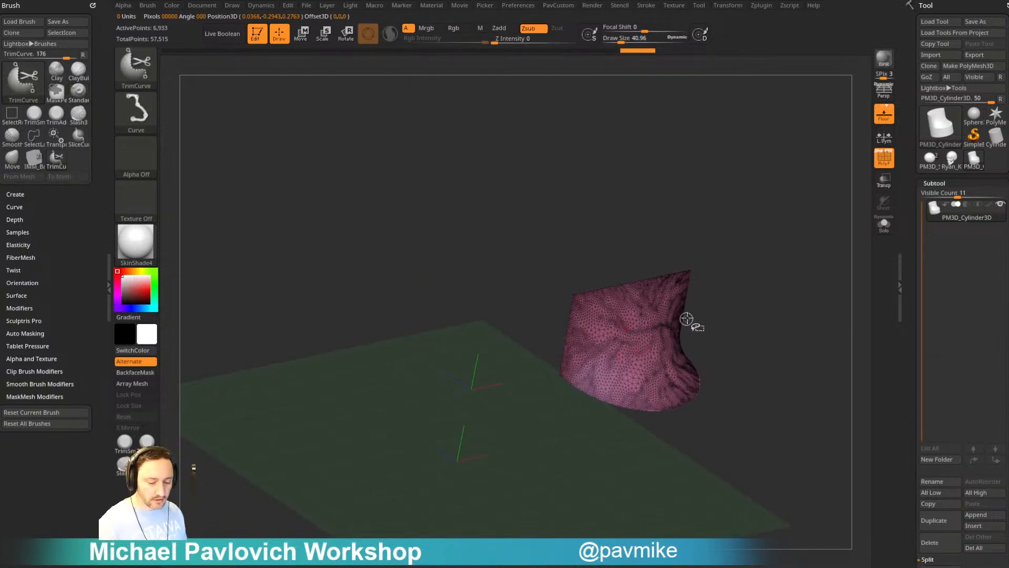
ctrl+shift+click(704, 321)
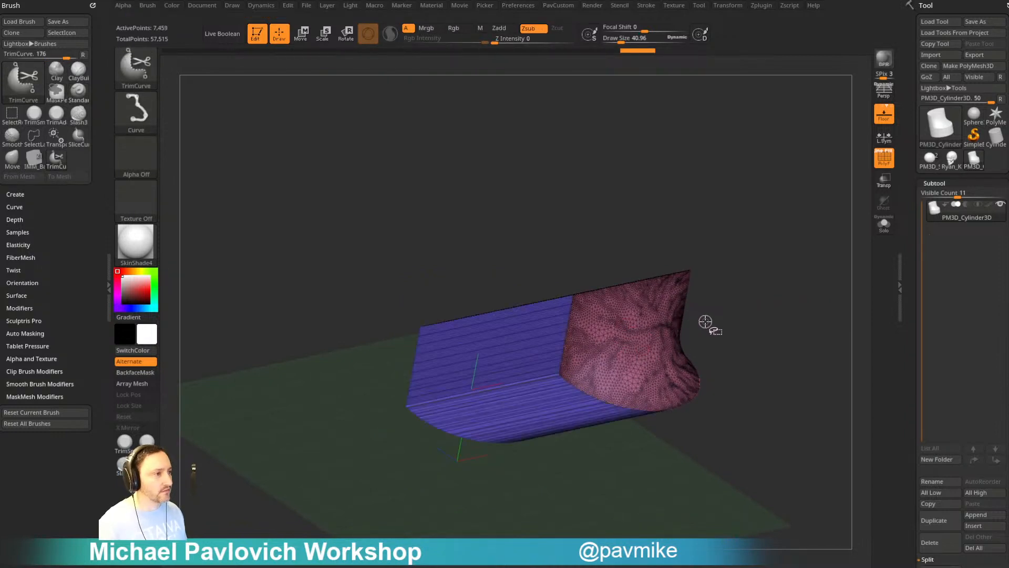
key(ctrl+w)
ctrl+shift+click(725, 315)
- Flip the mesh with Mirror, and use Mirror And Weld to form a symmetrical, clean-faced notch
key(space)
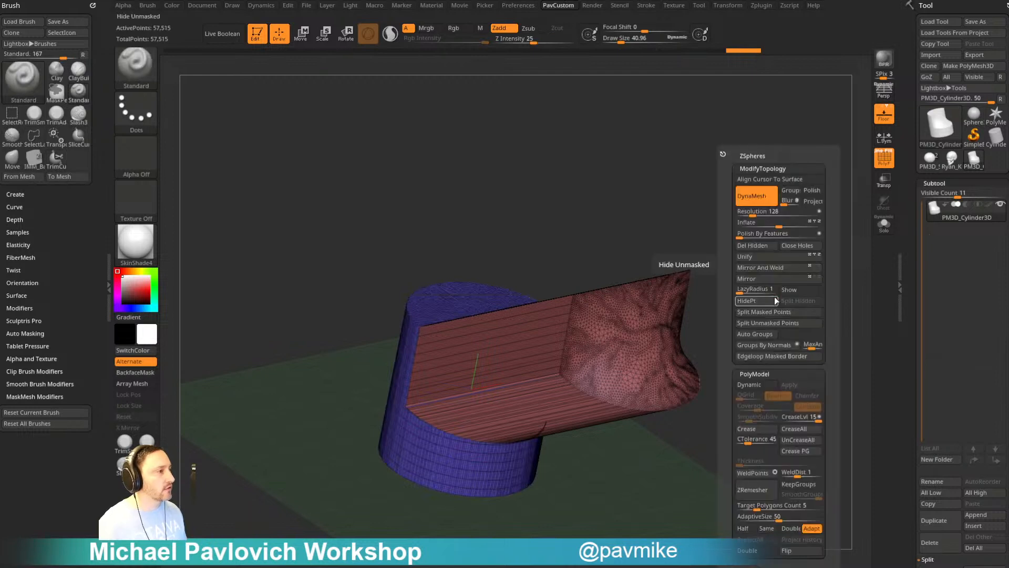
click(772, 270)
key(ctrl+z)
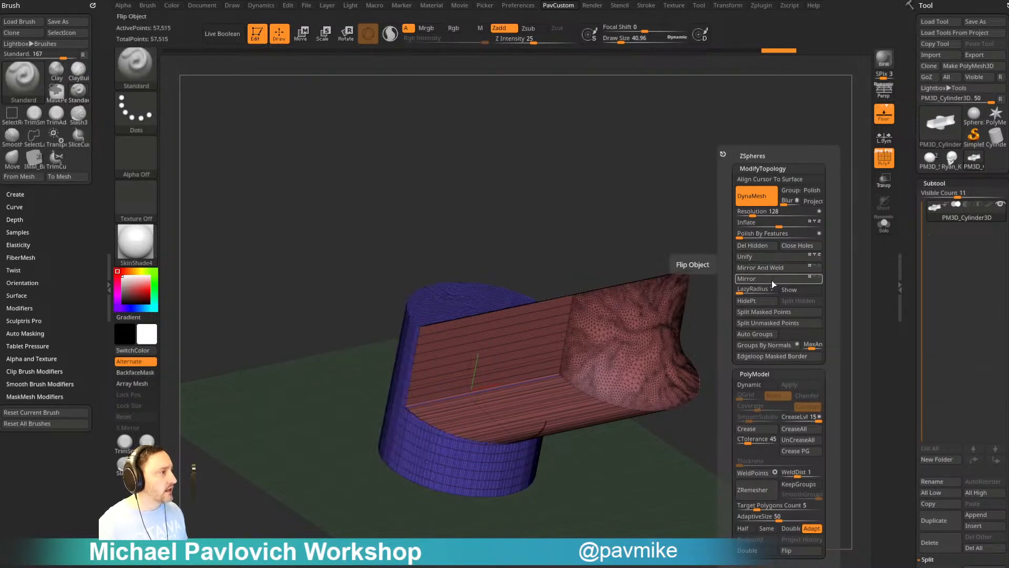
click(773, 279)
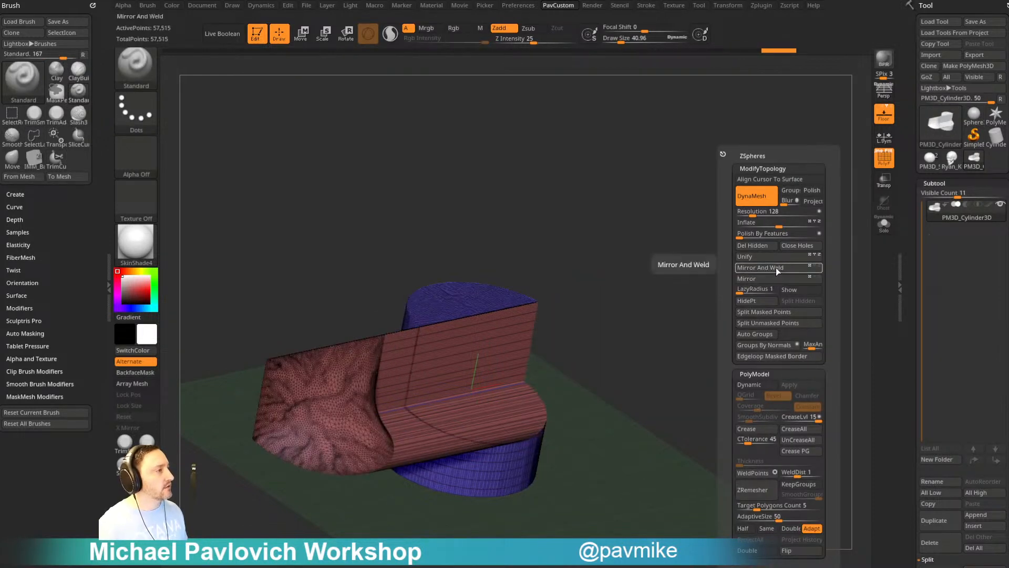
click(776, 267)
drag(779, 271, 783, 332)
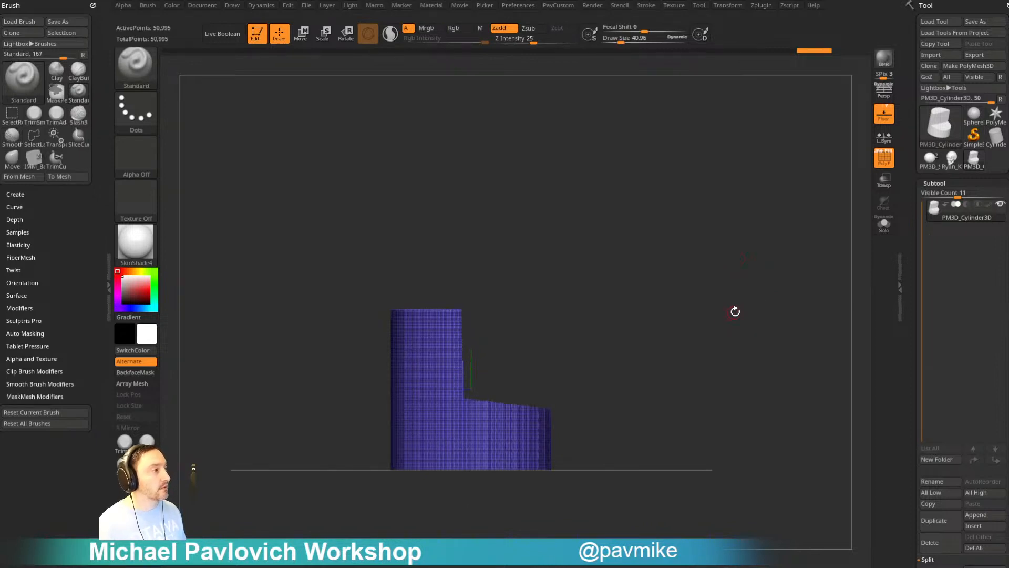
- Switch to the IMM base primitives brush and choose its CubeMid insert mesh
key(8)
key(m)
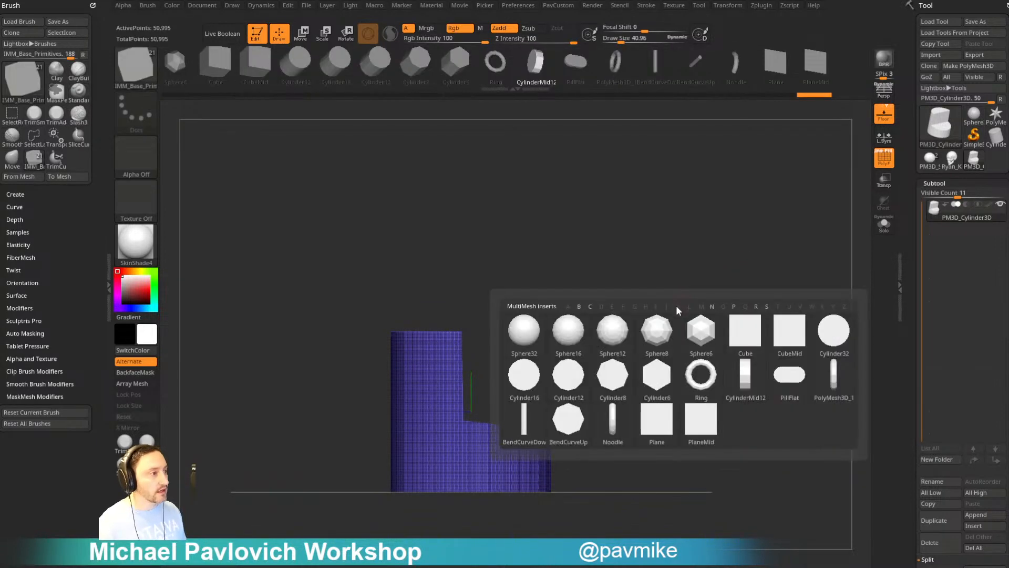
click(787, 339)
- Append a Cube3D as a subtool, make it active and turn on transparency
drag(772, 331, 911, 210)
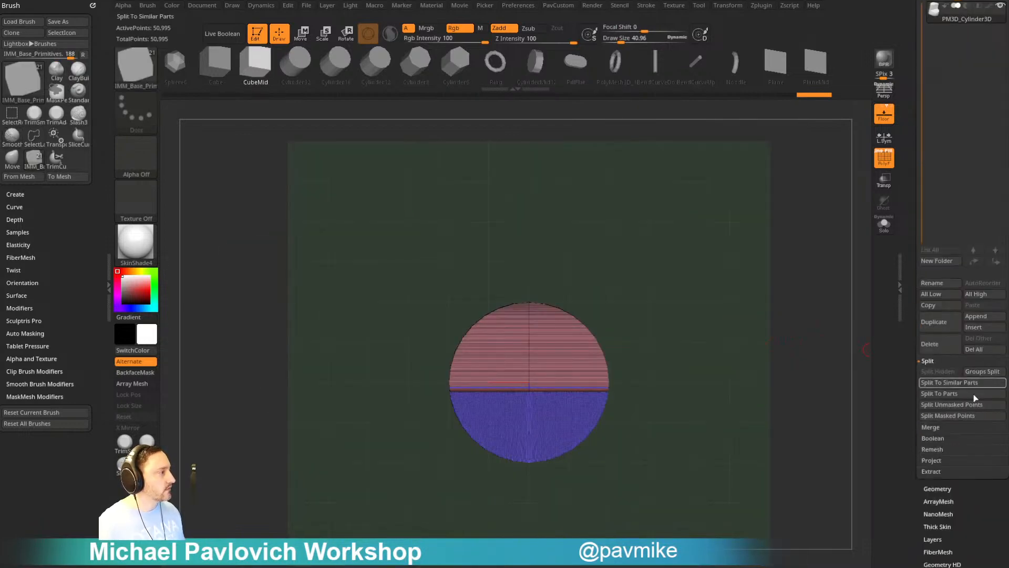
click(980, 317)
click(977, 316)
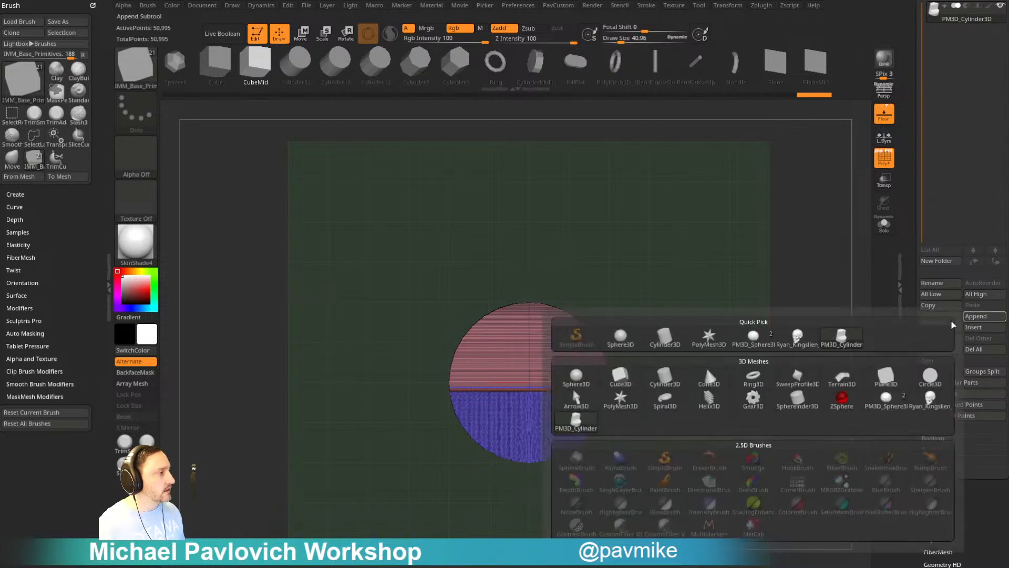
click(620, 376)
drag(621, 375, 834, 246)
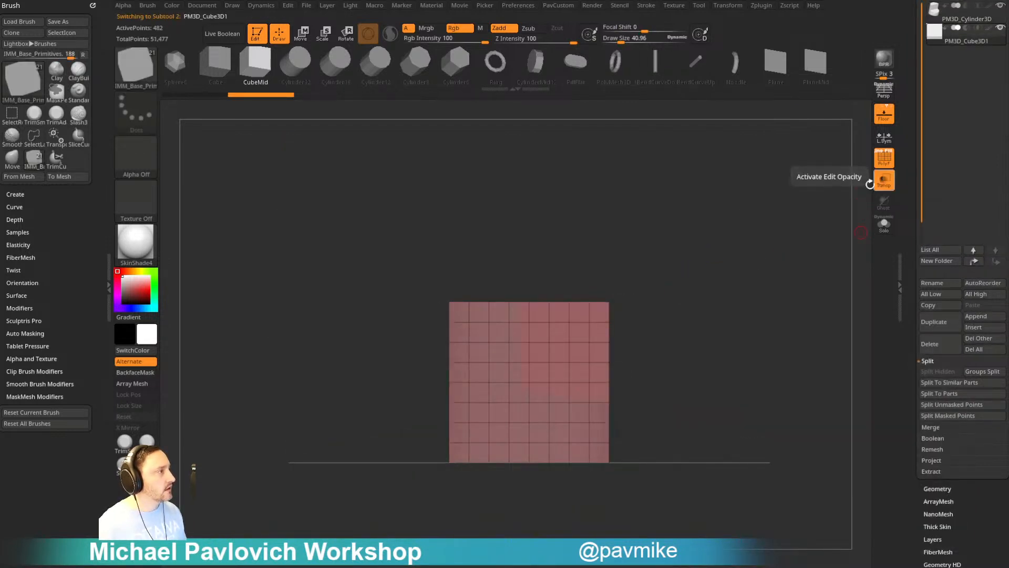
click(884, 181)
alt+drag(807, 188, 829, 223)
- Move the cube upward and sideways until its lower corner overlaps the tall part of the notched cylinder
key(w)
drag(593, 373, 516, 280)
drag(589, 265, 509, 285)
drag(424, 282, 412, 270)
key(q)
mouse_move(701, 276)
mouse_down()
mouse_move(680, 251)
mouse_move(685, 264)
mouse_up()
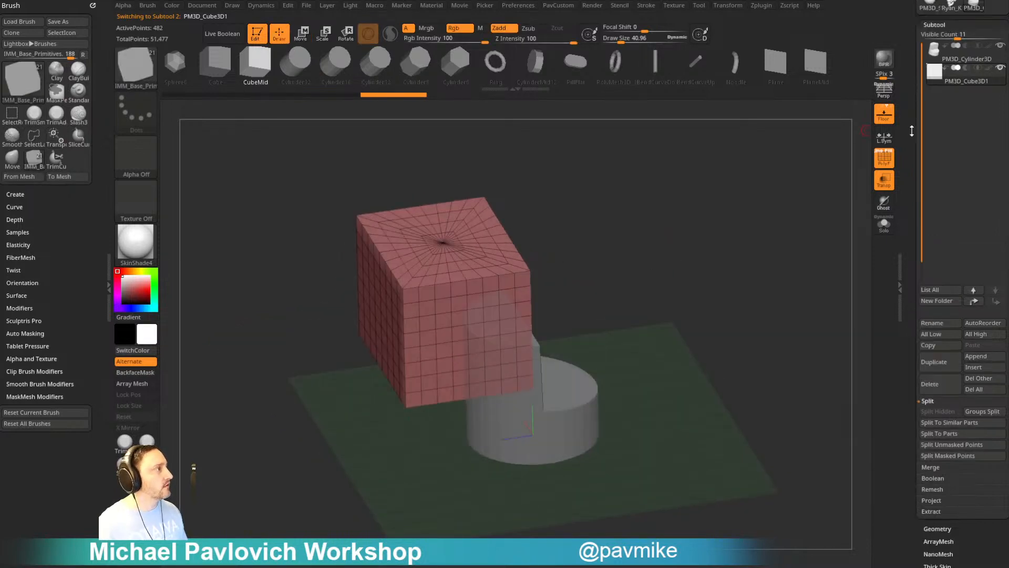
- Set the cube subtool to subtract and preview its cut with Live Boolean, turning off polyframe and transparency
scroll(961, 211, up, 3)
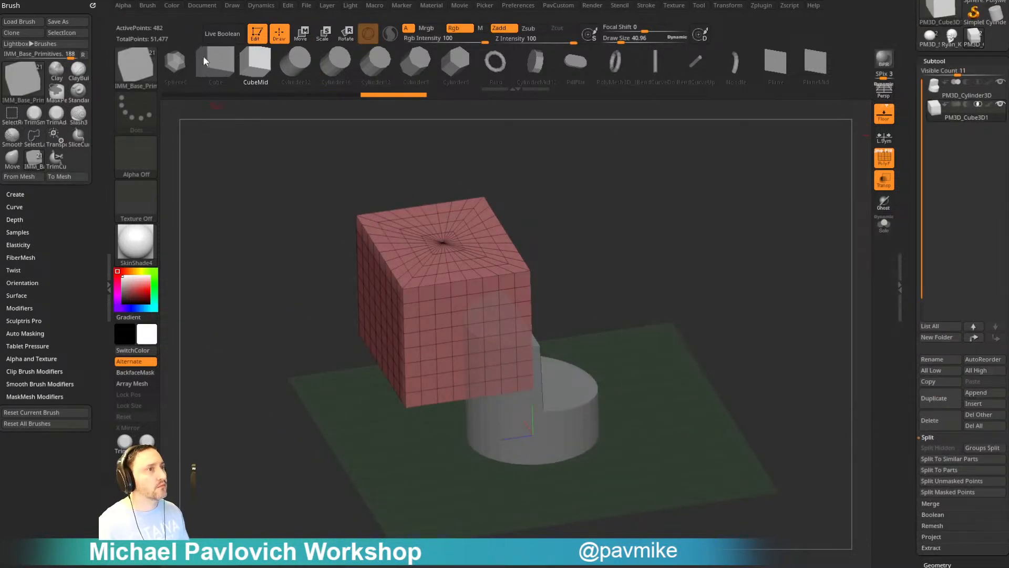
click(889, 161)
shift+drag(744, 268, 737, 262)
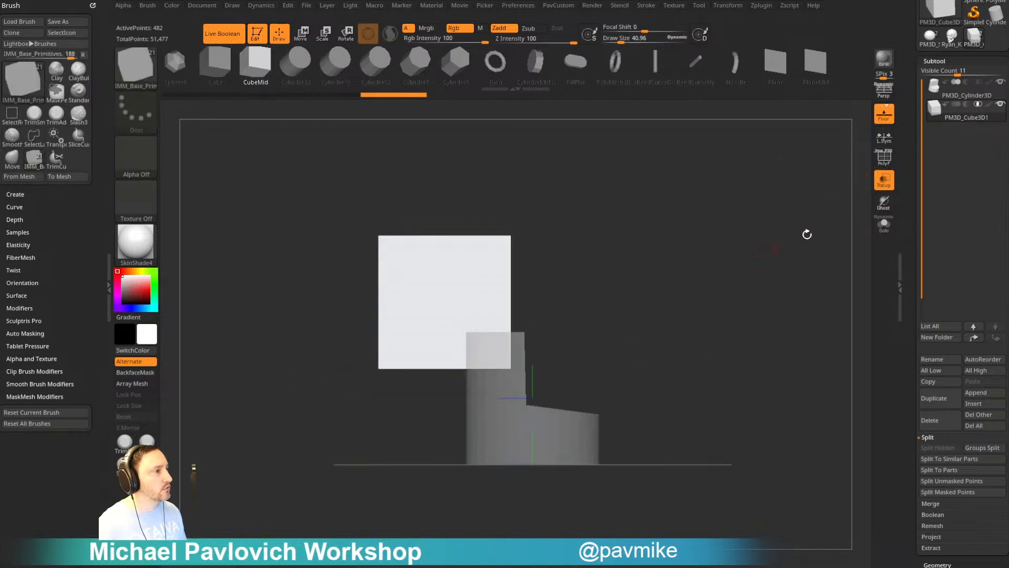
click(885, 181)
alt+drag(801, 207, 781, 222)
click(964, 117)
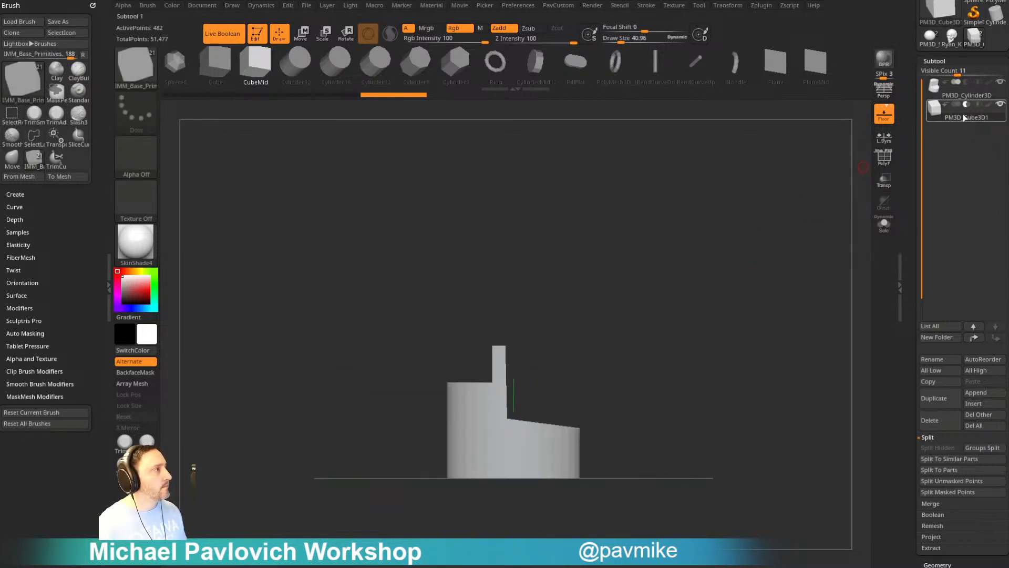
mouse_move(714, 240)
mouse_down()
mouse_move(707, 277)
mouse_move(718, 254)
mouse_up()
- Adjust the subtracting cube's position and add a copy offset outward and down to cut a second step into the cylinder
key(w)
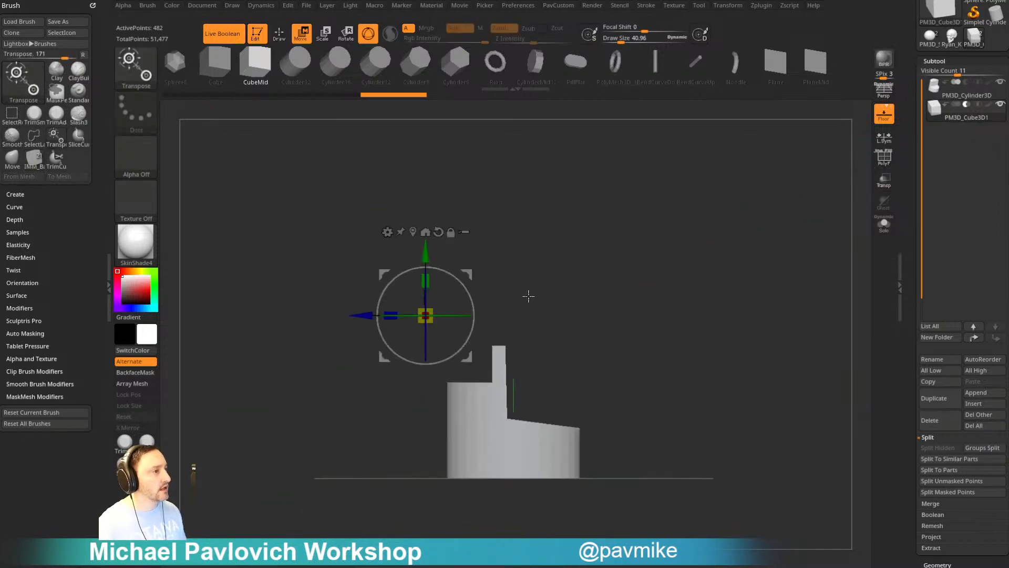
drag(424, 310, 456, 290)
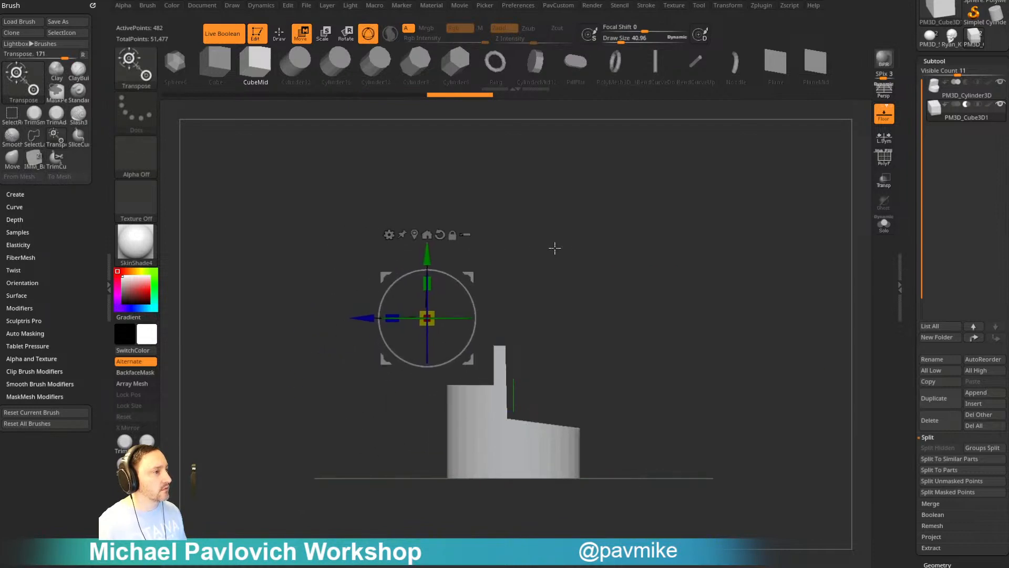
drag(554, 248, 518, 236)
mouse_move(427, 313)
ctrl+mouse_down()
mouse_move(397, 327)
mouse_move(403, 345)
ctrl+mouse_up()
key(q)
mouse_move(495, 260)
mouse_down()
mouse_move(711, 292)
mouse_move(682, 317)
mouse_move(759, 352)
mouse_up()
- Try to convert the stepped Live Boolean cut into real geometry with Make Boolean Mesh
drag(912, 173, 913, 133)
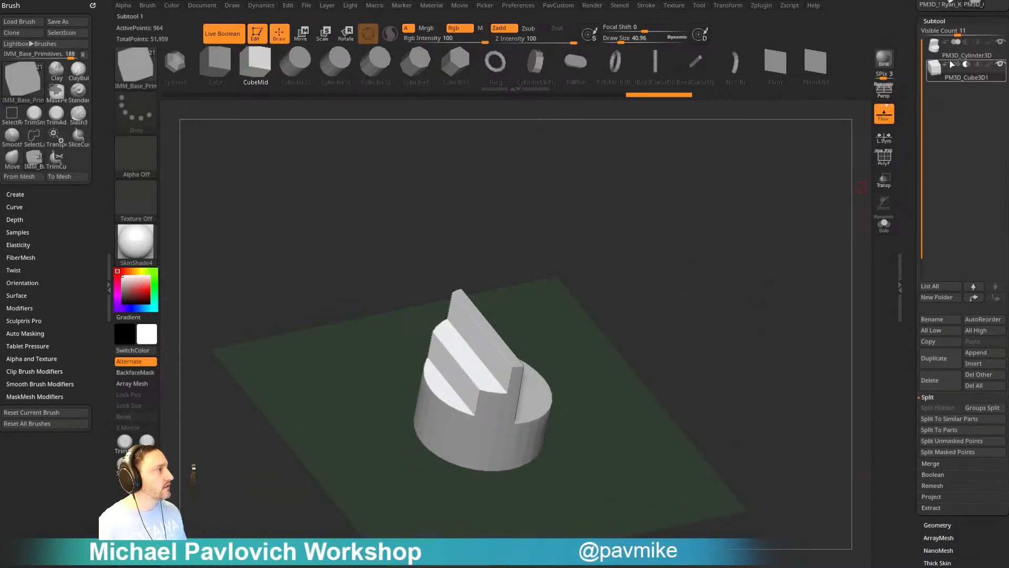
click(933, 474)
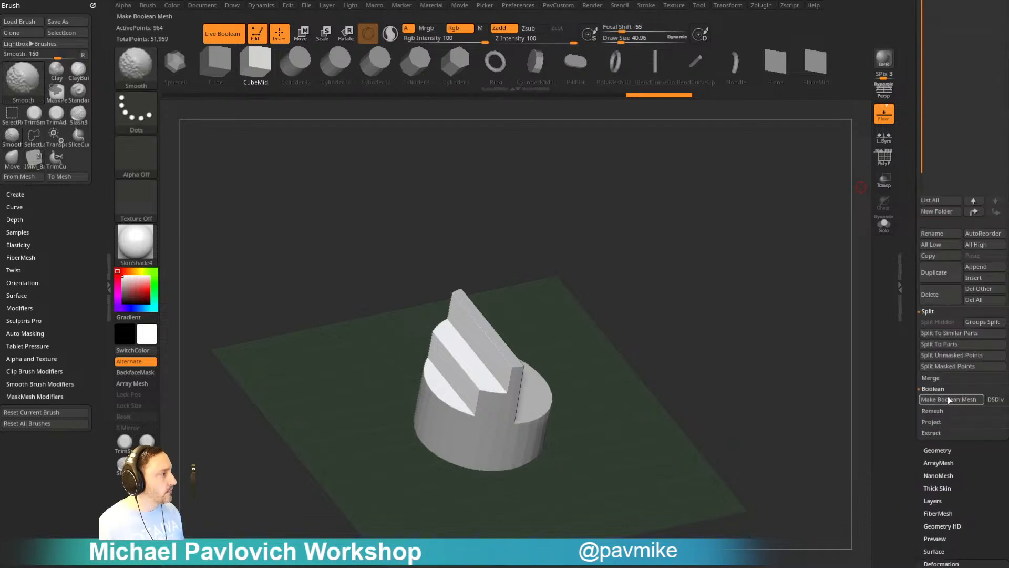
click(964, 401)
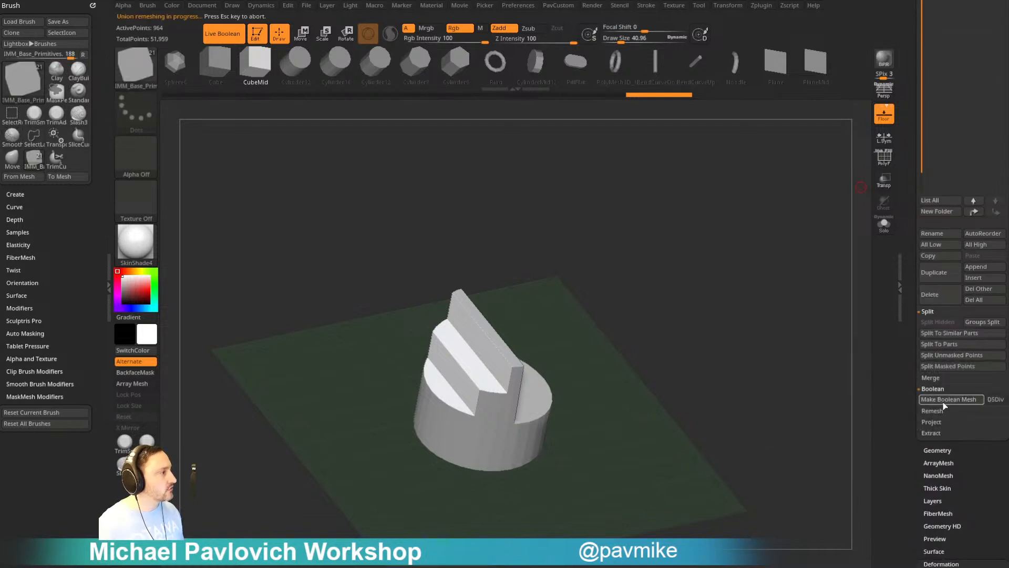
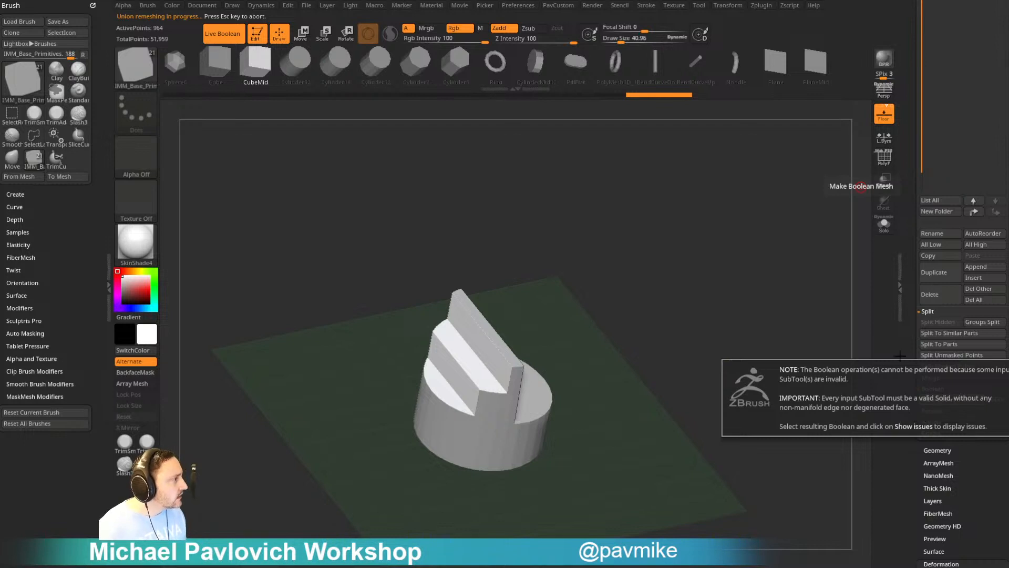
drag(908, 340, 905, 456)
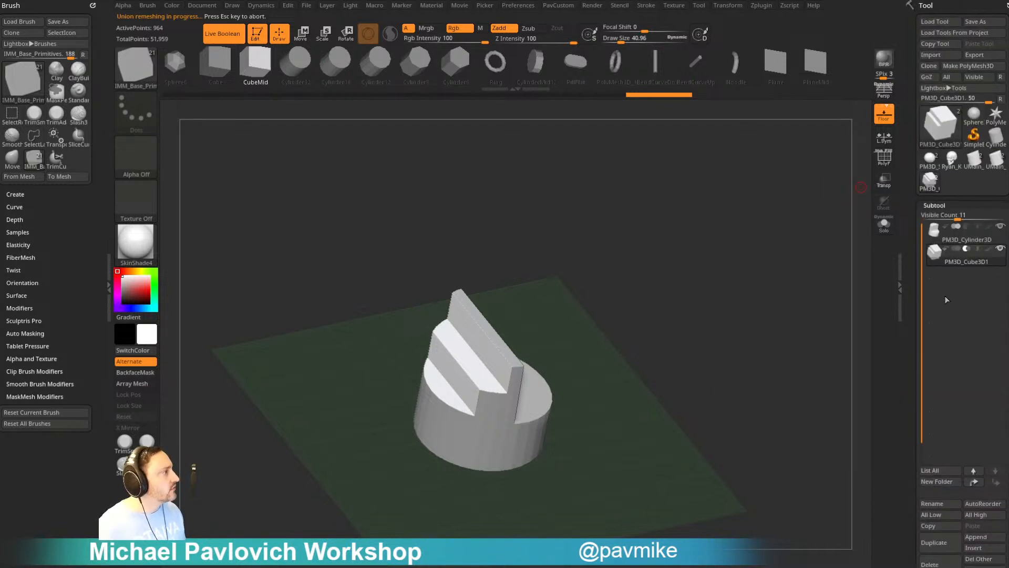
- Check the cylinder subtool's mesh integrity, examine its notch, and retry Make Boolean Mesh
click(959, 241)
scroll(945, 259, down, 10)
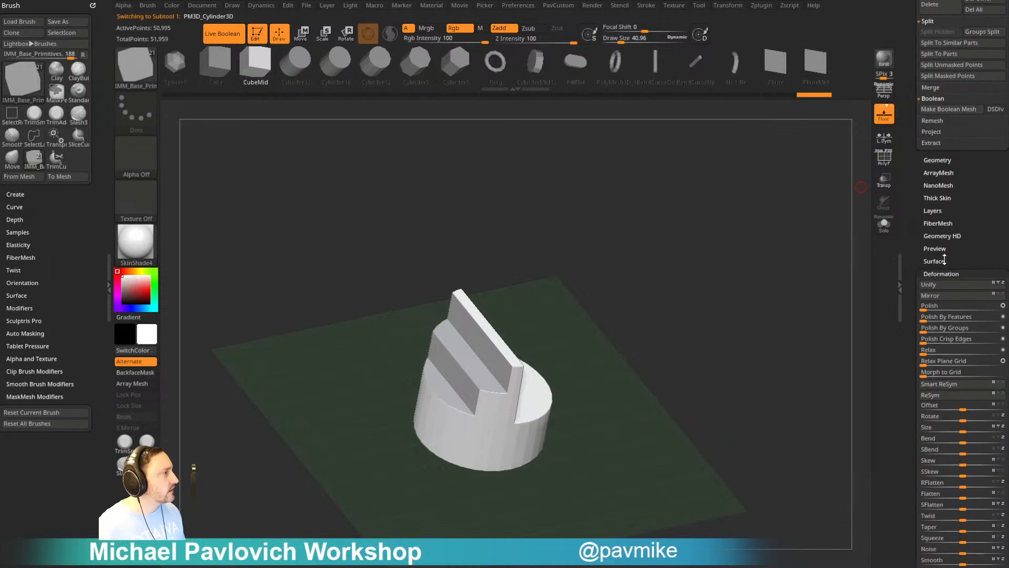
click(939, 160)
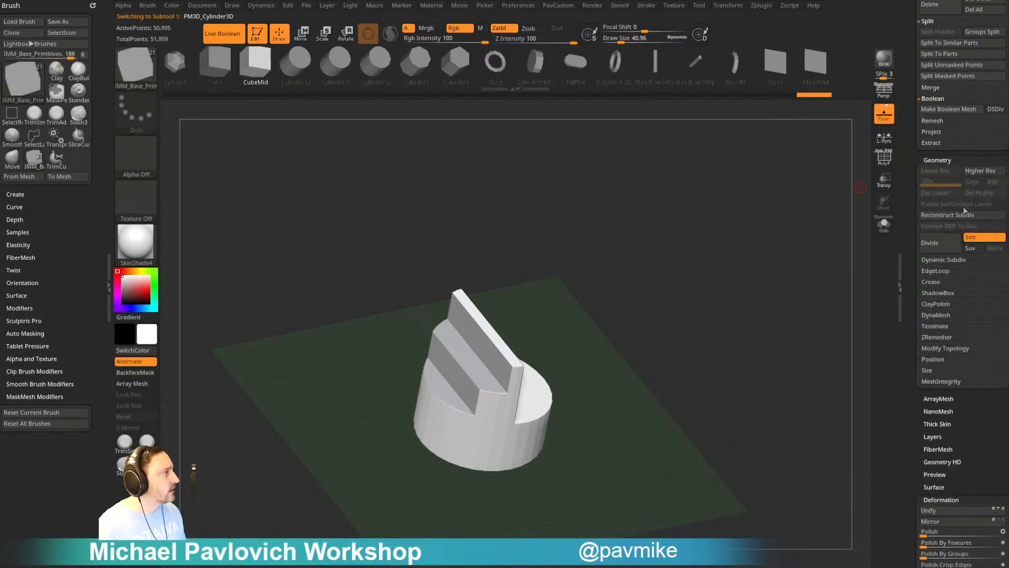
click(938, 380)
click(931, 394)
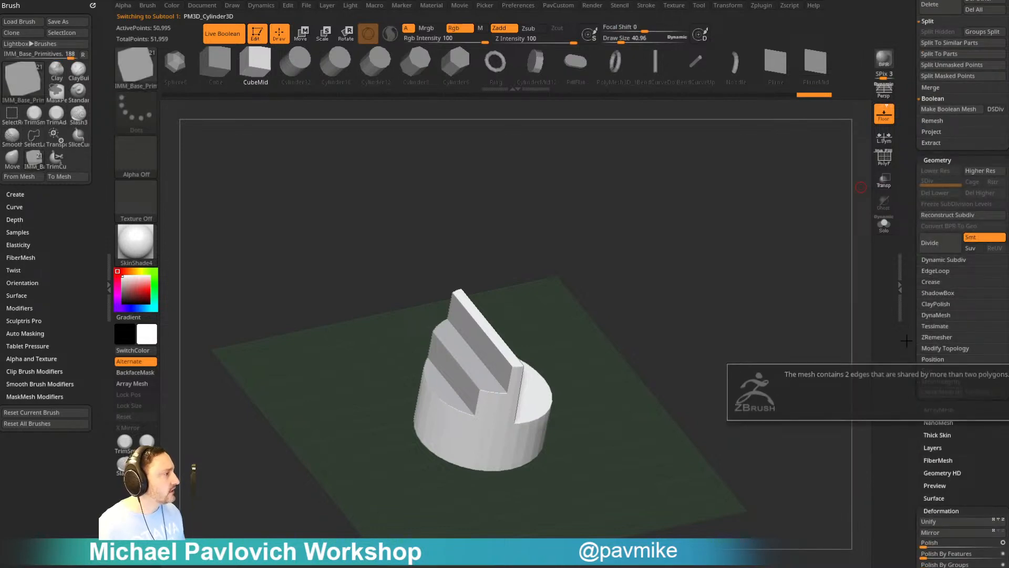
drag(912, 319, 915, 390)
drag(725, 415, 566, 421)
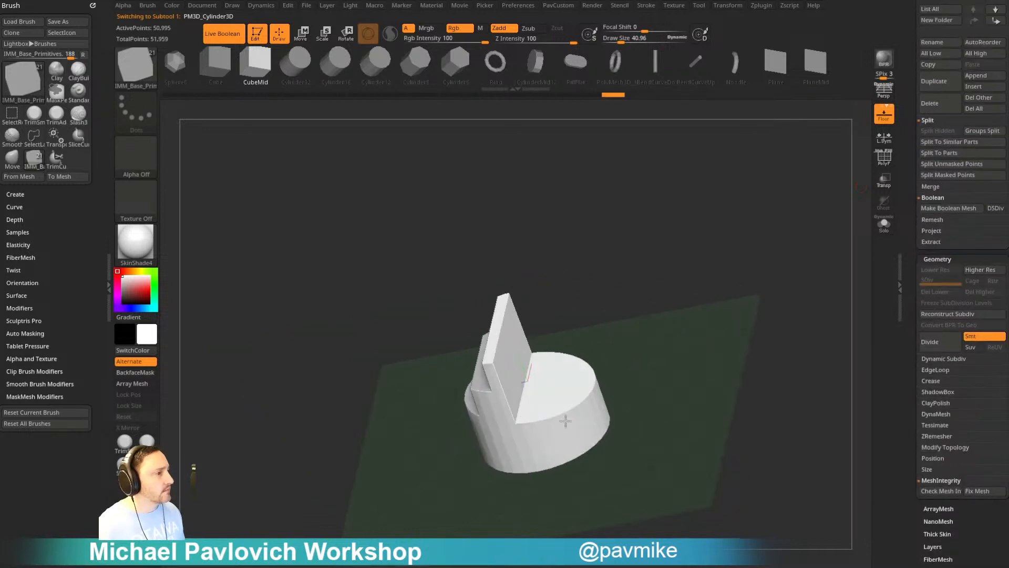
drag(914, 257, 904, 315)
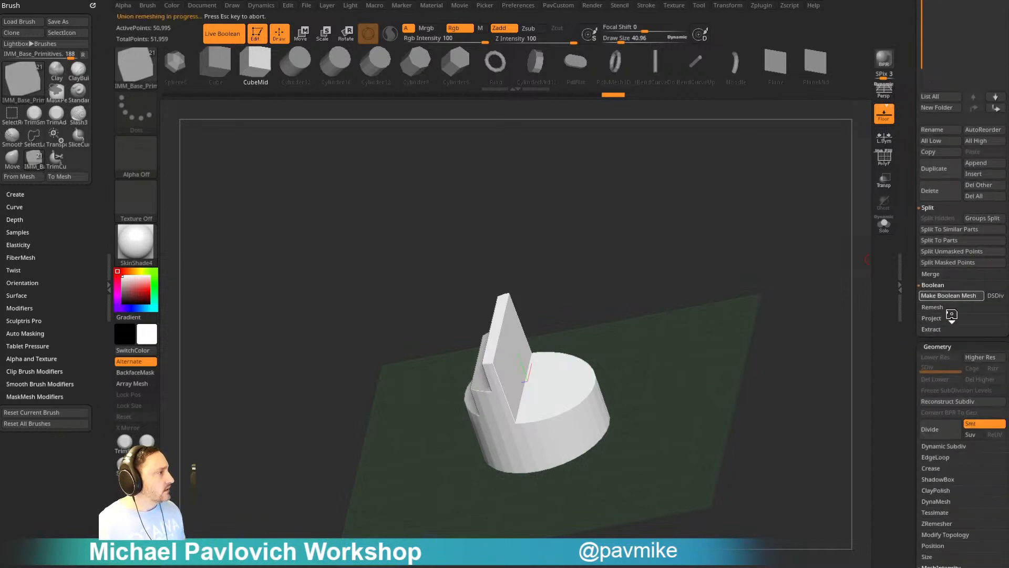
drag(914, 316, 914, 383)
- Isolate the cube subtool with polyframe on and assign its two overlapping boxes separate polygroups
click(962, 90)
drag(761, 312, 787, 300)
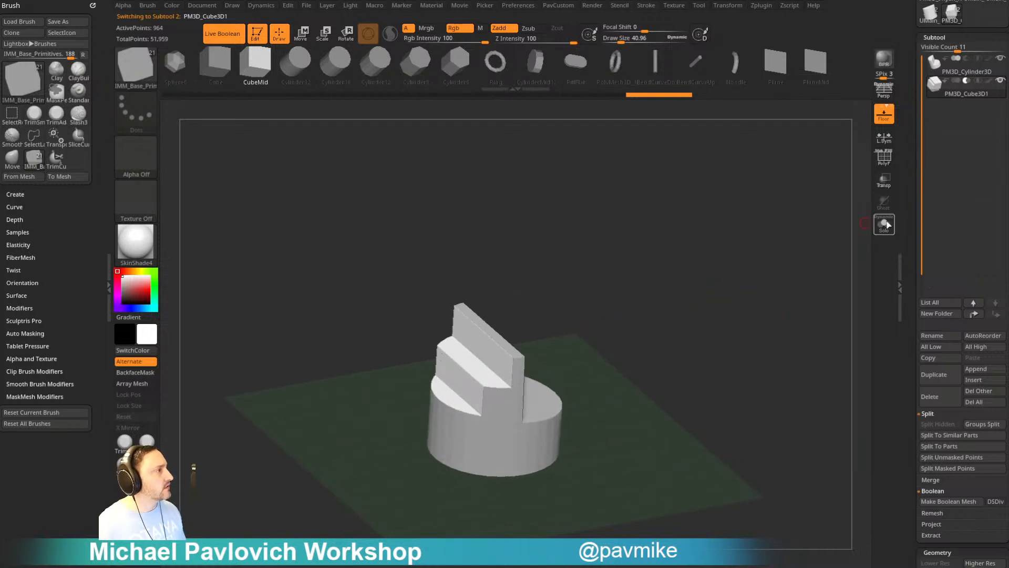
click(885, 225)
key(shift+f)
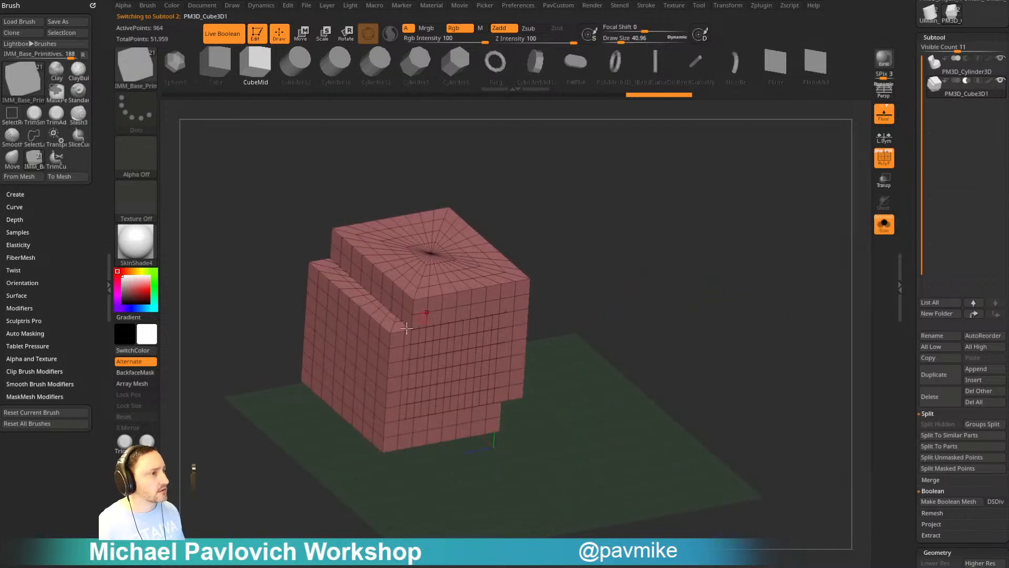
drag(613, 293, 718, 214)
key(2)
click(707, 333)
- Mask the upper box and scale the lower offset box sideways to about 1.06 times its width
key(w)
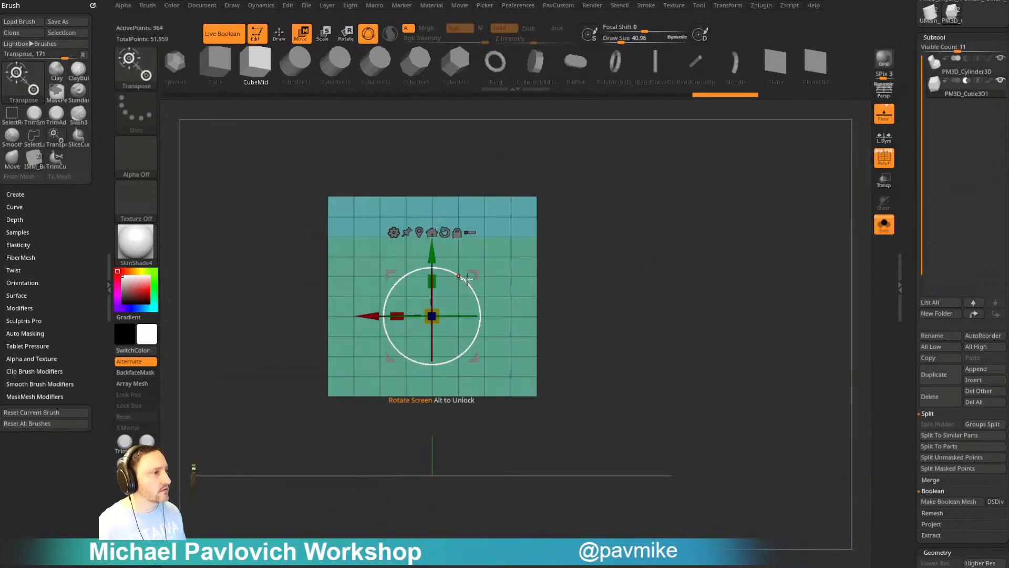
ctrl+shift+click(459, 259)
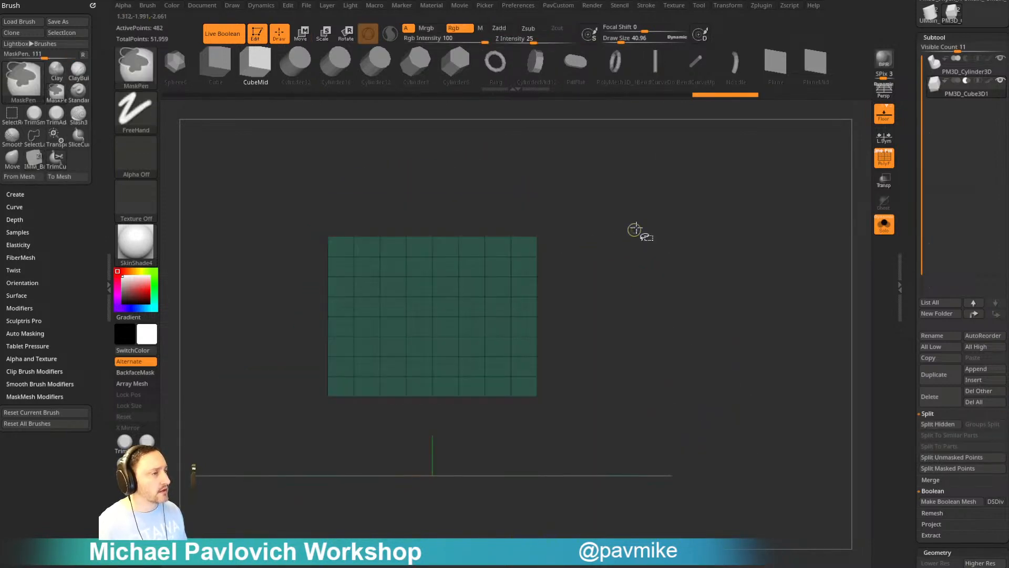
ctrl+shift+click(647, 216)
key(w)
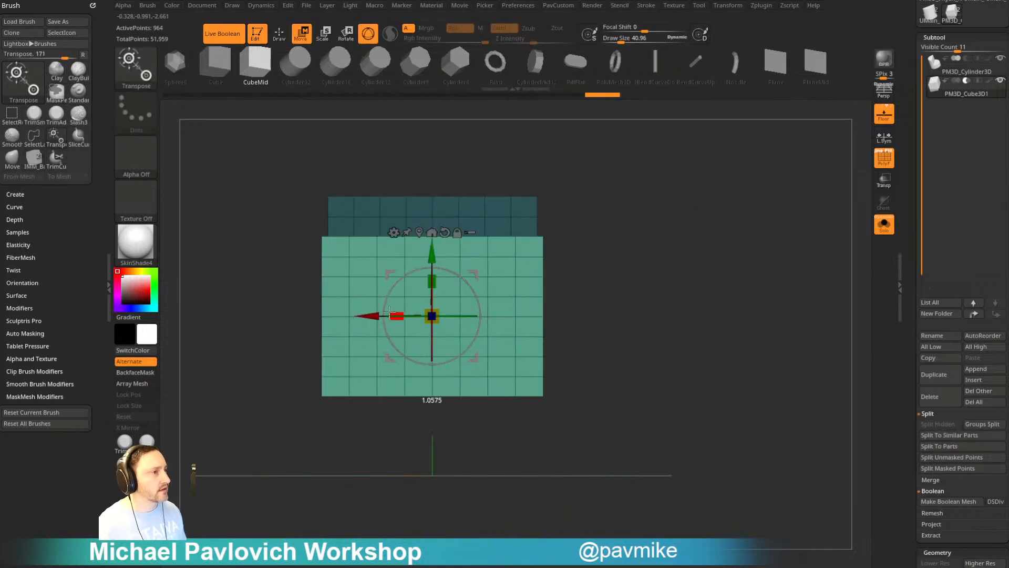
key(q)
drag(758, 264, 806, 317)
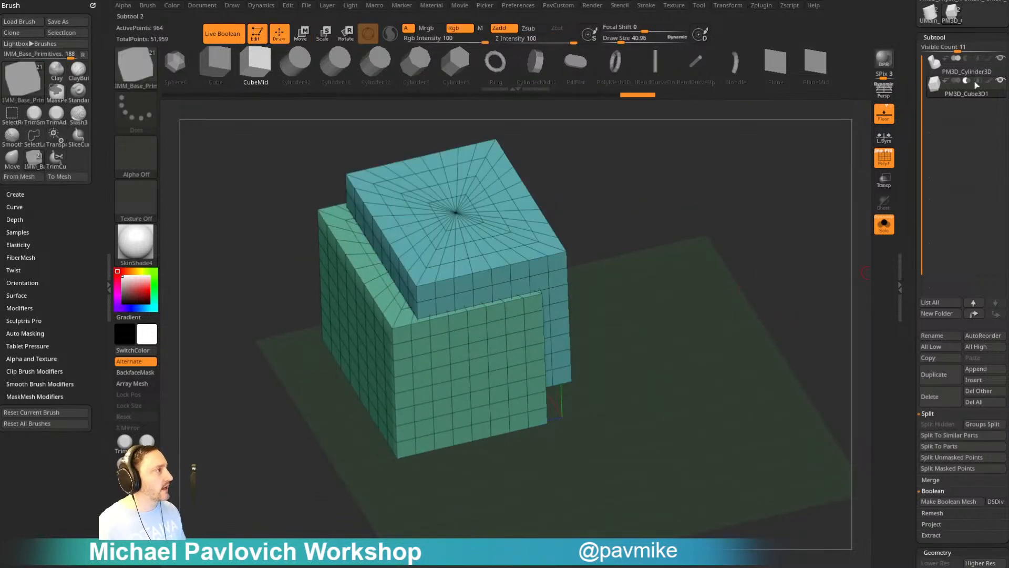
- Bring the cylinder back into view alongside the cutting boxes and hide the polyframe
click(884, 224)
scroll(902, 210, down, 5)
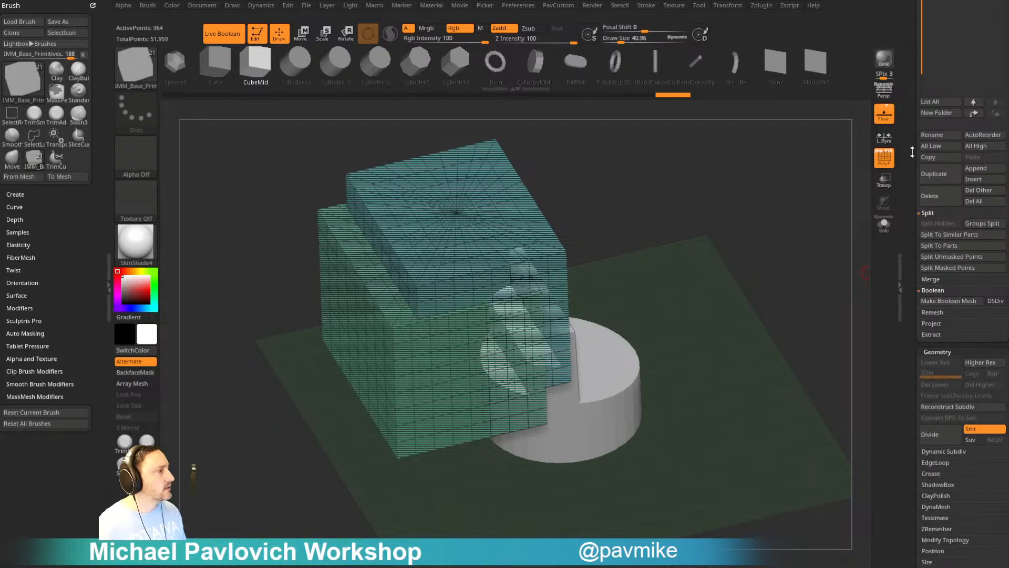
click(884, 157)
drag(795, 253, 851, 271)
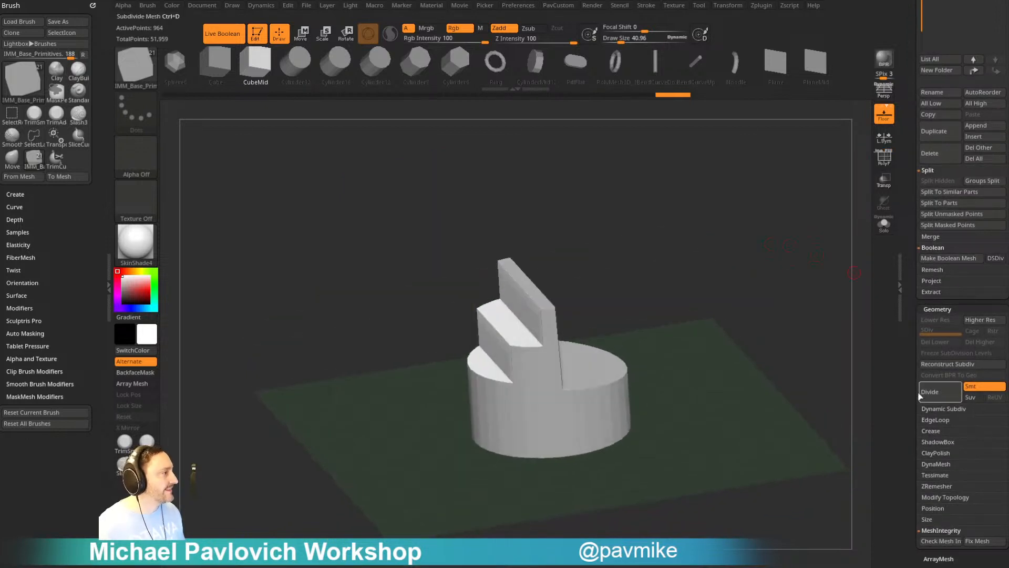
- Run Make Boolean Mesh with the widened lower box, and open the UMain_PM3D_Cylinder3D2 tool to inspect its subtools
scroll(910, 318, down, 5)
scroll(912, 326, down, 1)
scroll(917, 333, up, 3)
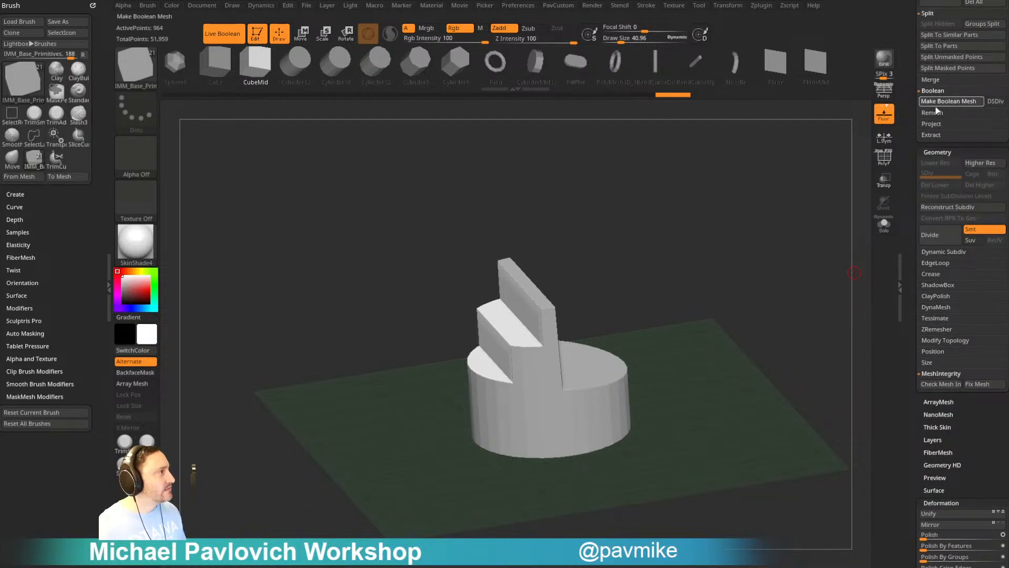
click(937, 105)
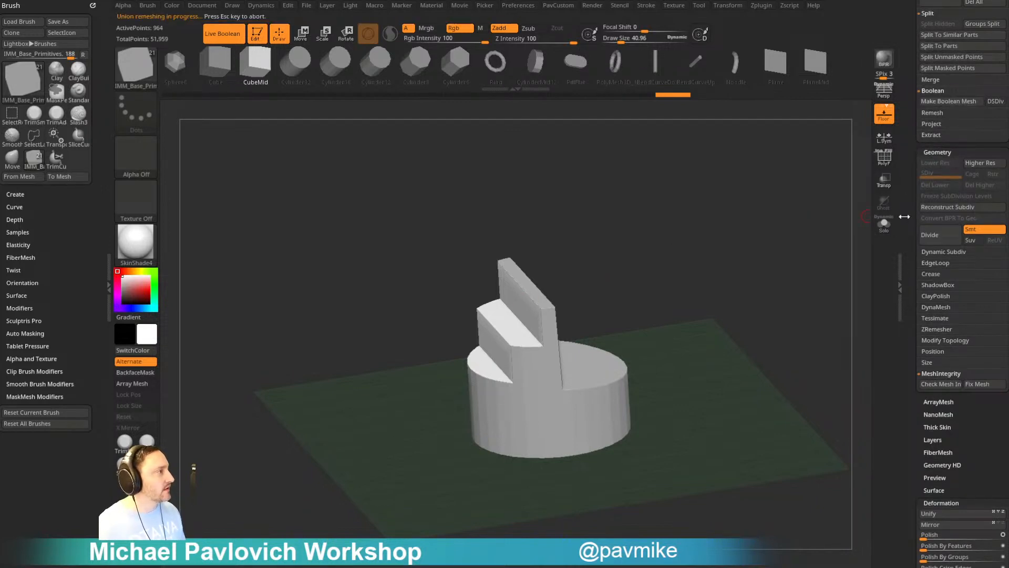
drag(904, 217, 908, 403)
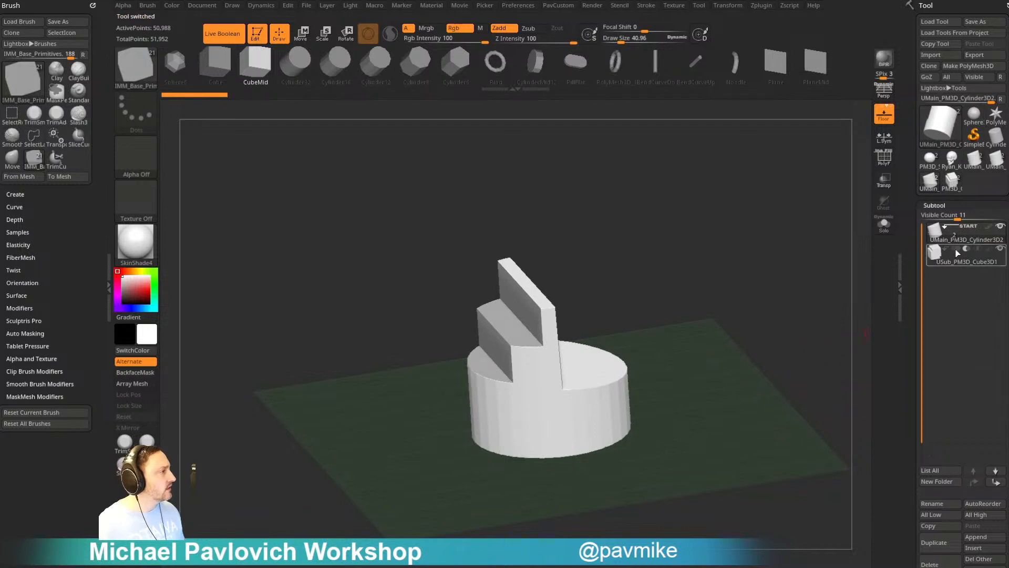
mouse_move(953, 241)
mouse_move(944, 185)
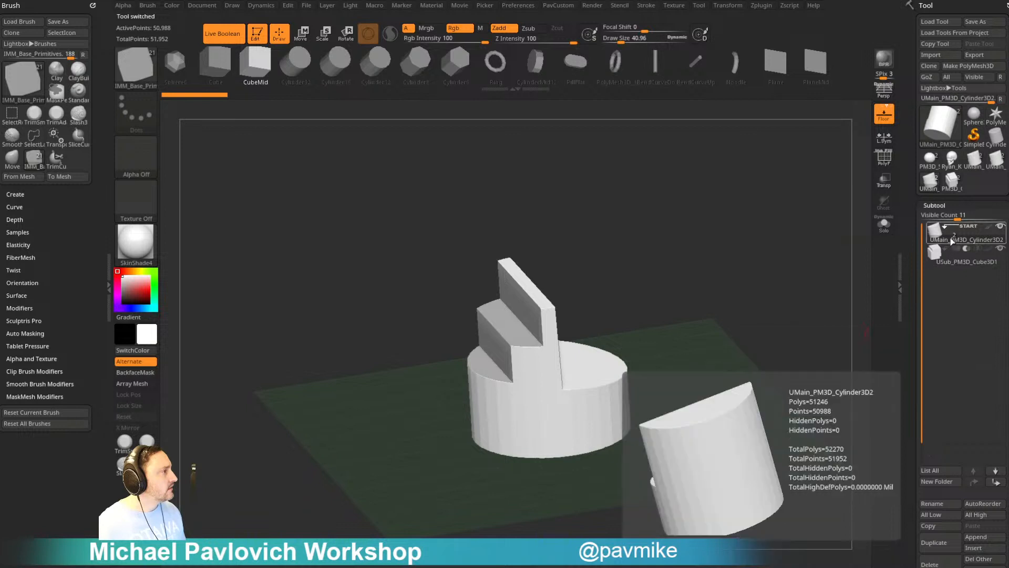
drag(792, 271, 750, 260)
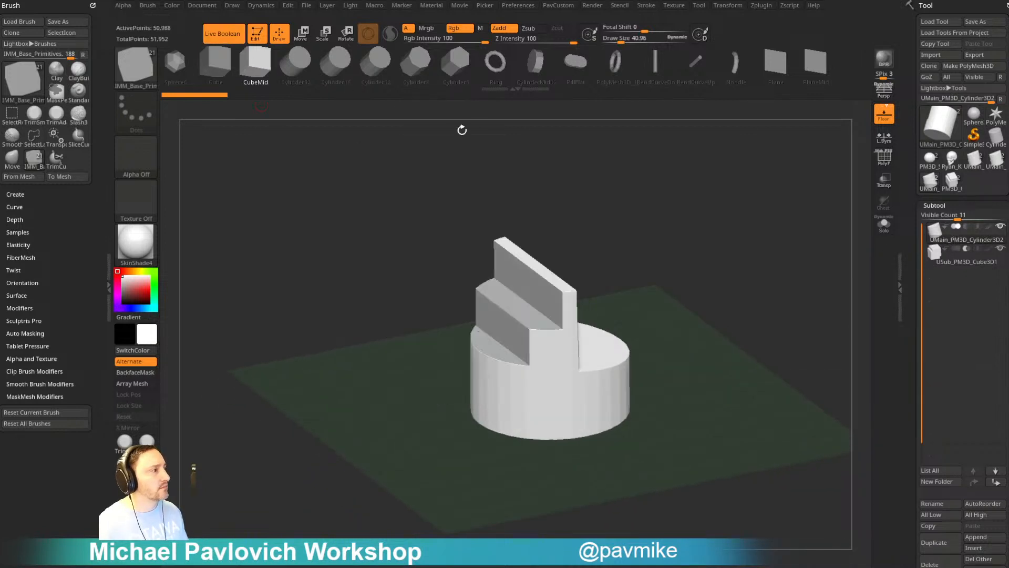
- Select the USub_PM3D_Cube3D1 subtool and try Make Boolean Mesh from it
click(962, 263)
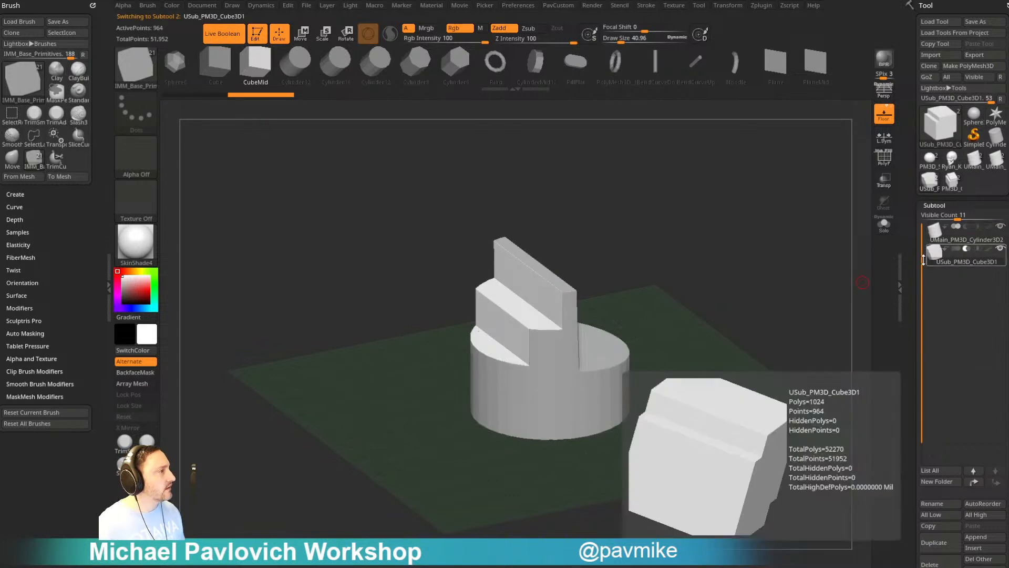
scroll(916, 237, down, 2)
scroll(917, 237, down, 12)
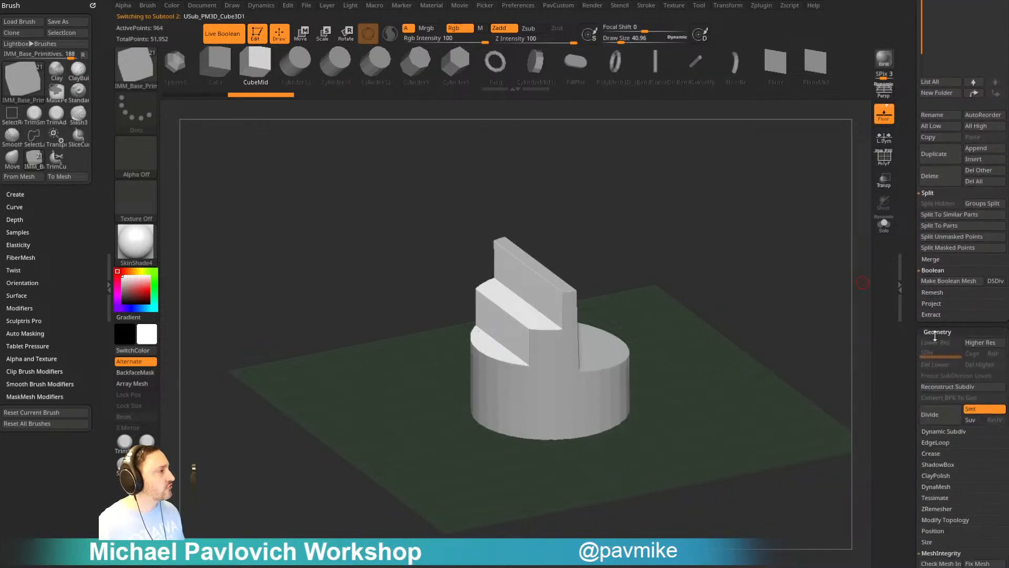
click(943, 282)
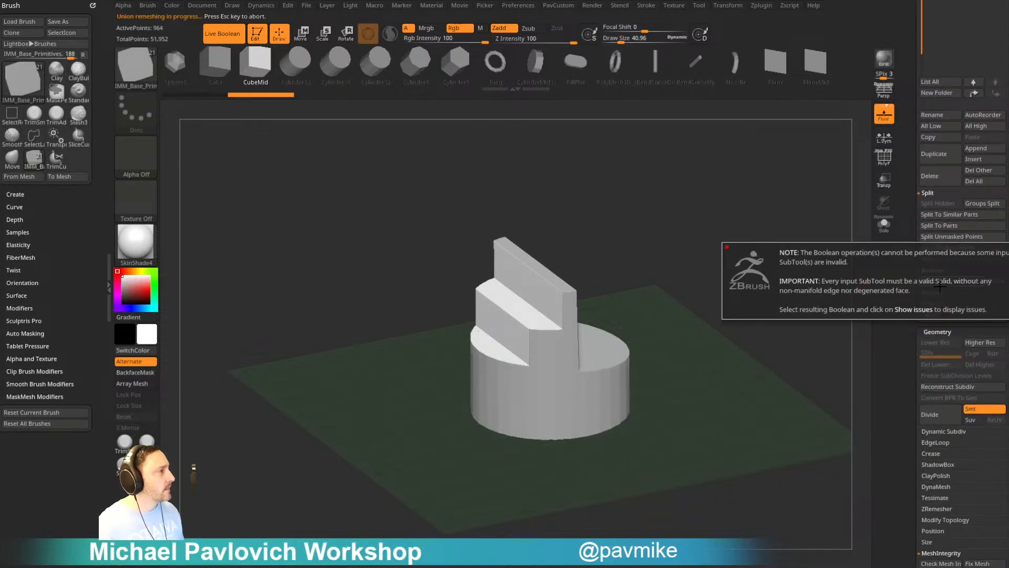
- Examine the cube and cylinder subtools one at a time in Solo view
drag(802, 244, 896, 265)
scroll(914, 369, up, 14)
click(884, 225)
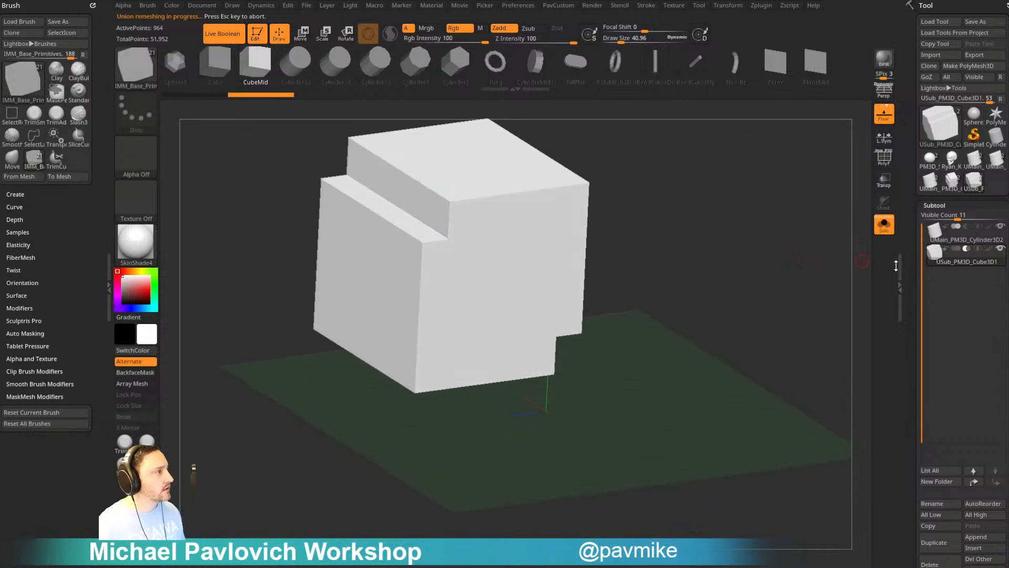
click(966, 234)
scroll(946, 367, down, 3)
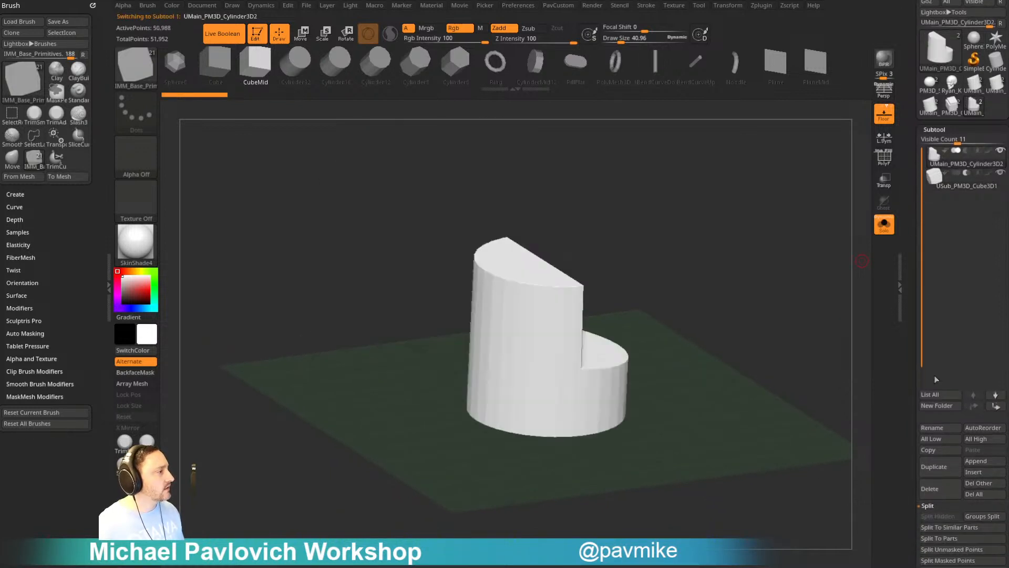
- Delete the current Boolean result tool and switch to the other UMain_PM3D_Cylinder3D2 tool
click(941, 497)
click(941, 492)
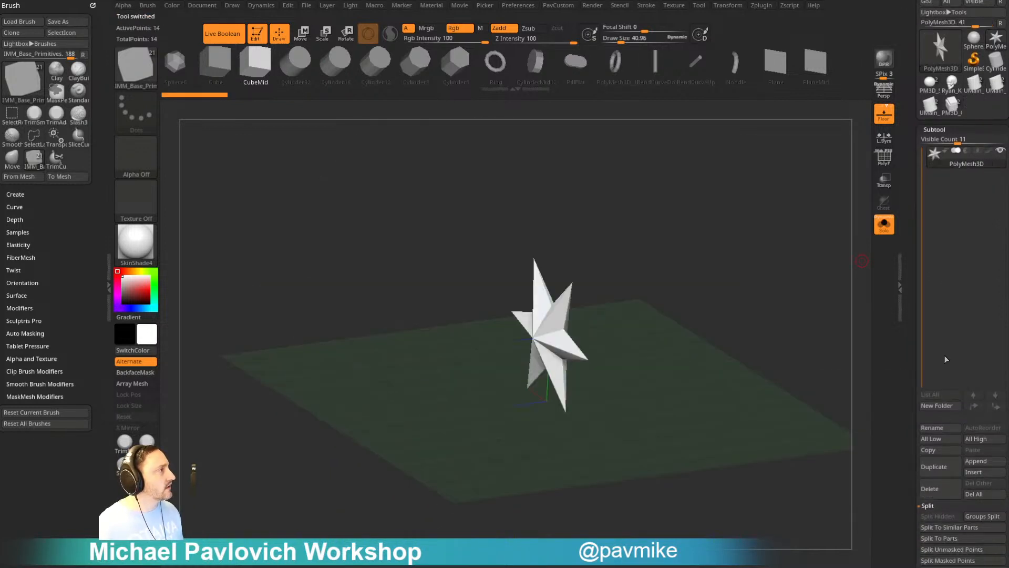
click(950, 109)
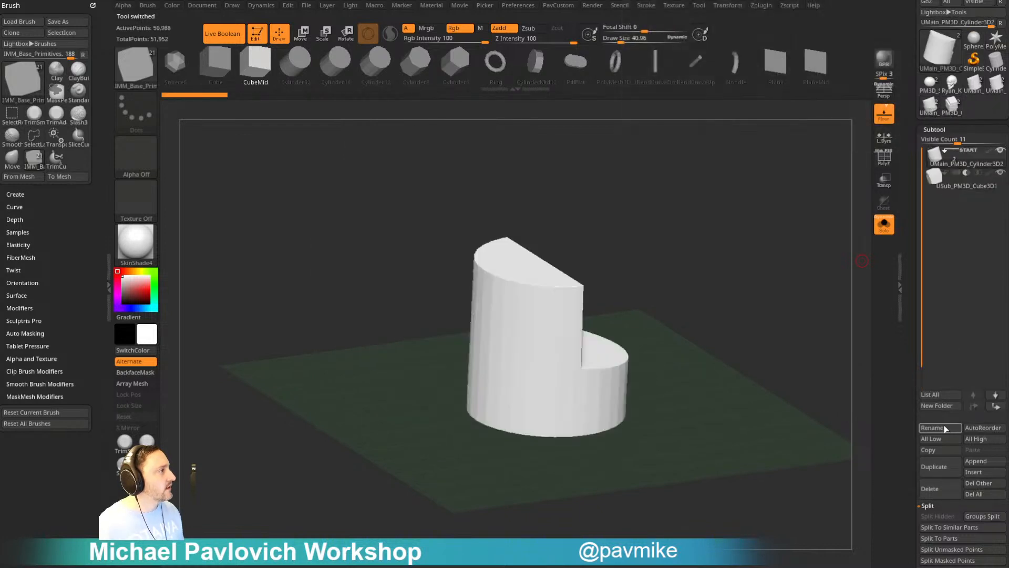
- Delete all subtools of the remaining UMain_PM3D_Cylinder3D Boolean result tools, one tool after another
click(936, 490)
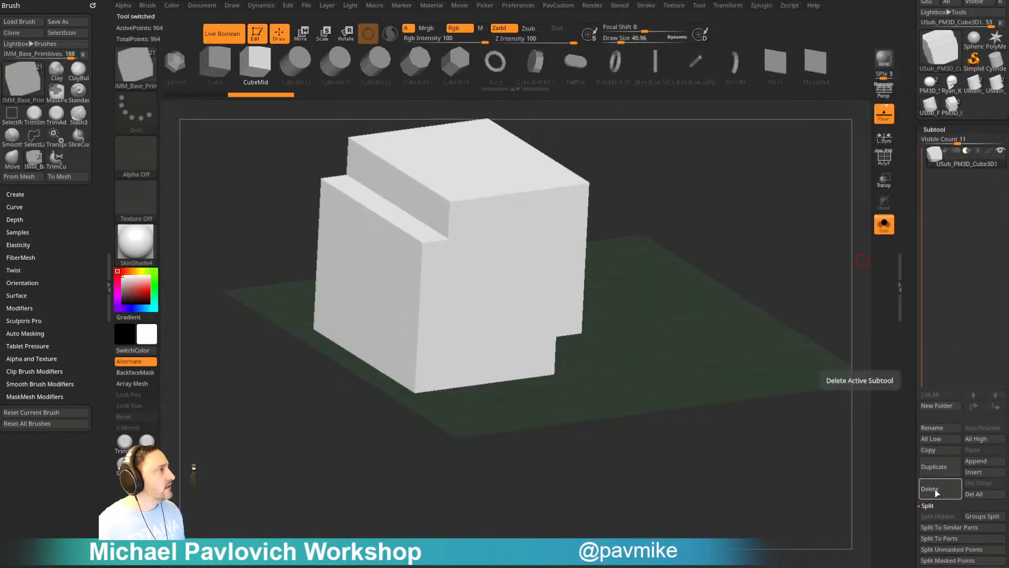
click(937, 490)
click(999, 90)
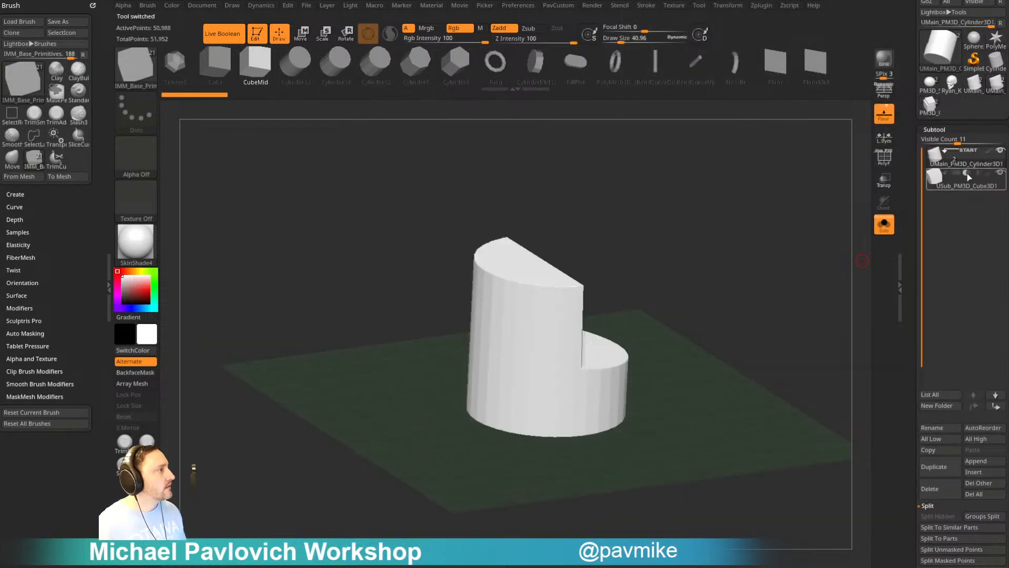
click(933, 489)
click(933, 492)
click(976, 89)
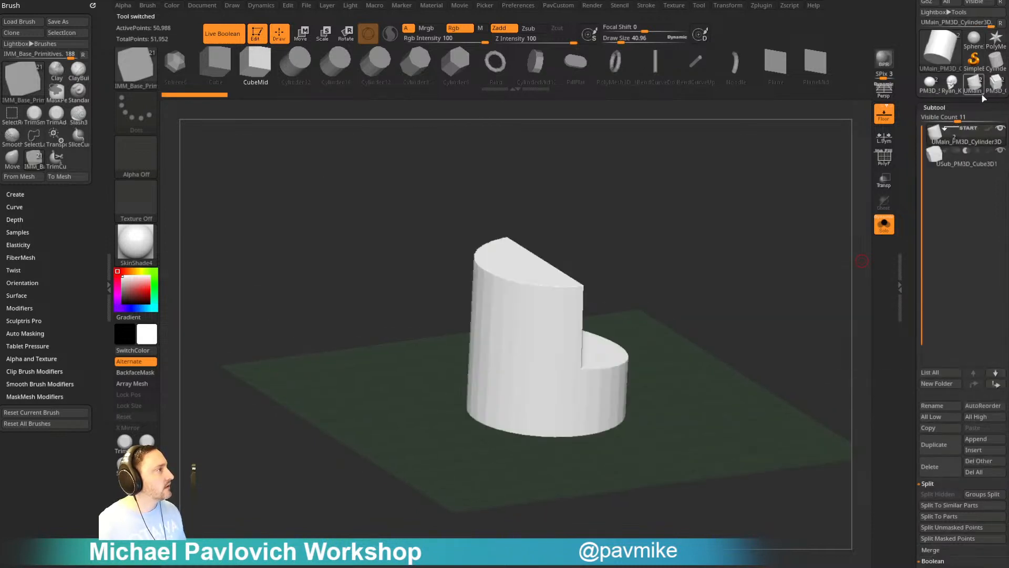
click(938, 471)
click(939, 471)
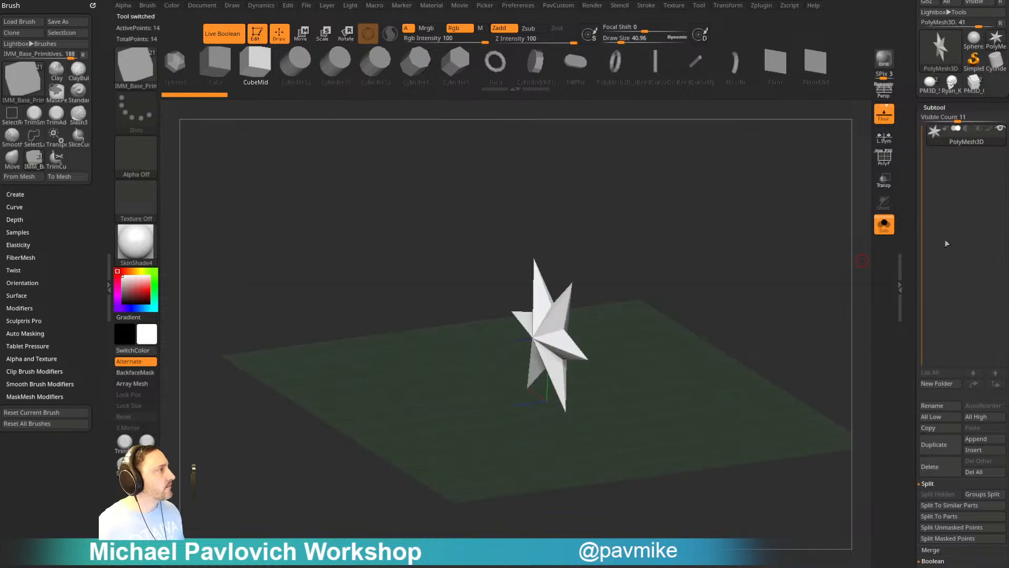
- Switch back to the original cylinder-and-cube tool, select the PM3D_Cylinder3D subtool, and turn off Solo
click(974, 89)
drag(732, 266, 762, 255)
click(941, 134)
click(884, 224)
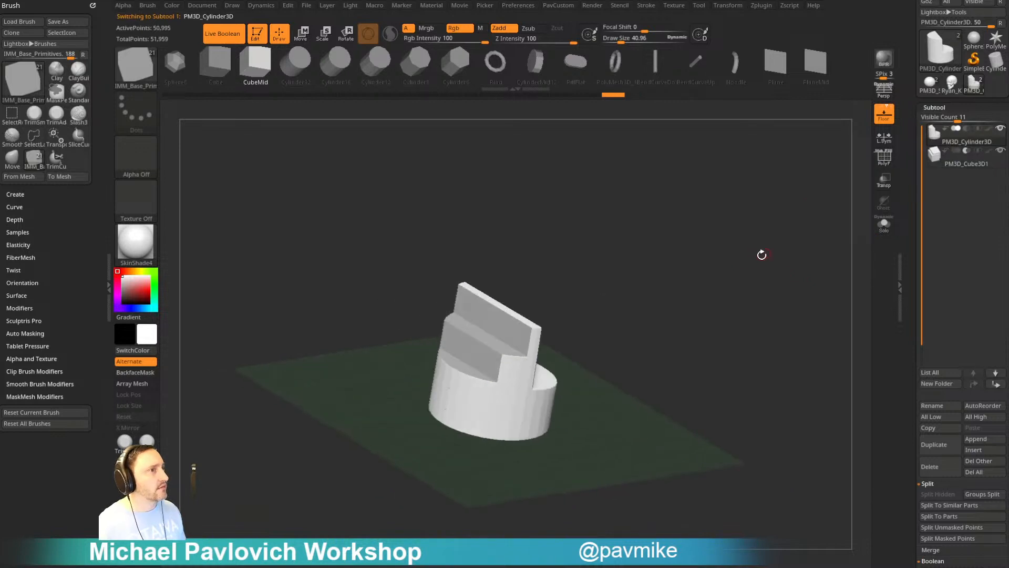
- Try Make Boolean Mesh from the PM3D_Cube3D1 subtool and check the tool list for a result
click(943, 167)
scroll(936, 237, down, 10)
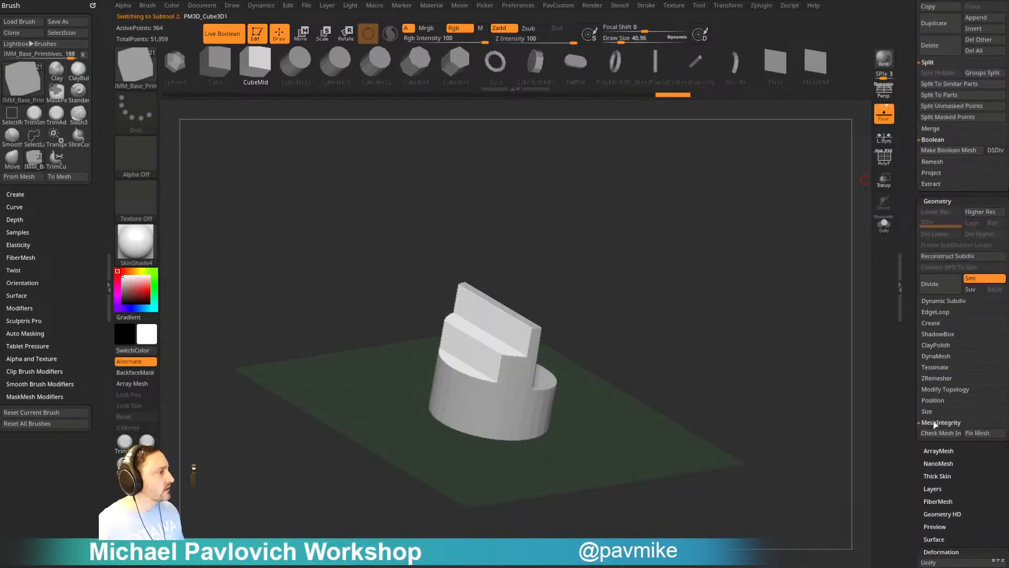
click(942, 151)
scroll(973, 227, up, 10)
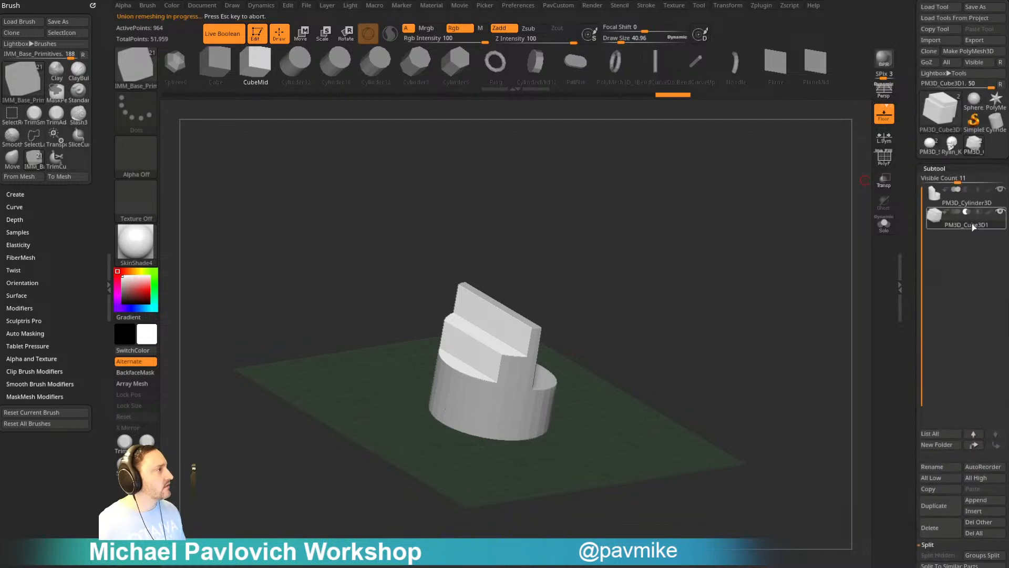
mouse_move(977, 151)
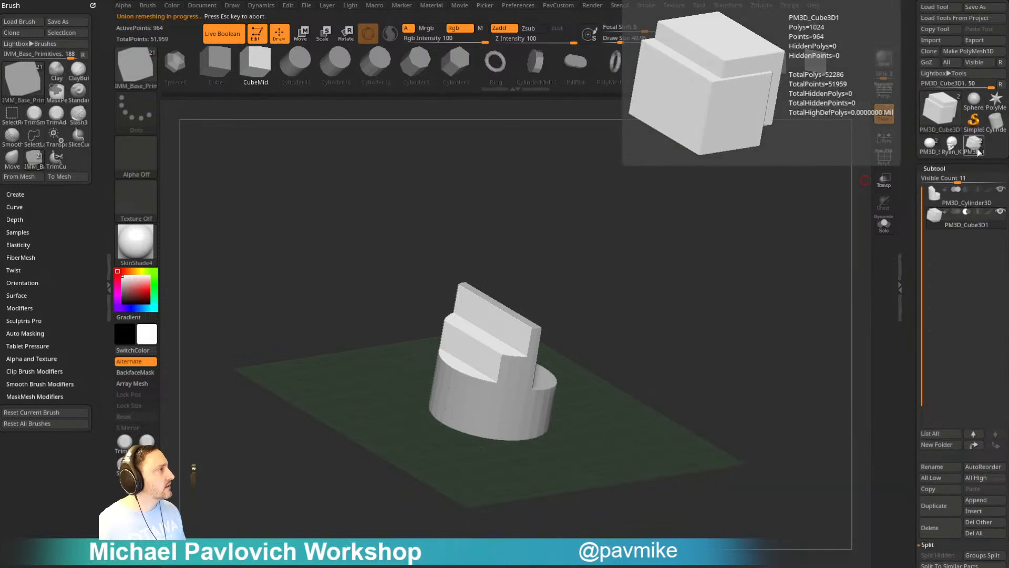
mouse_move(931, 152)
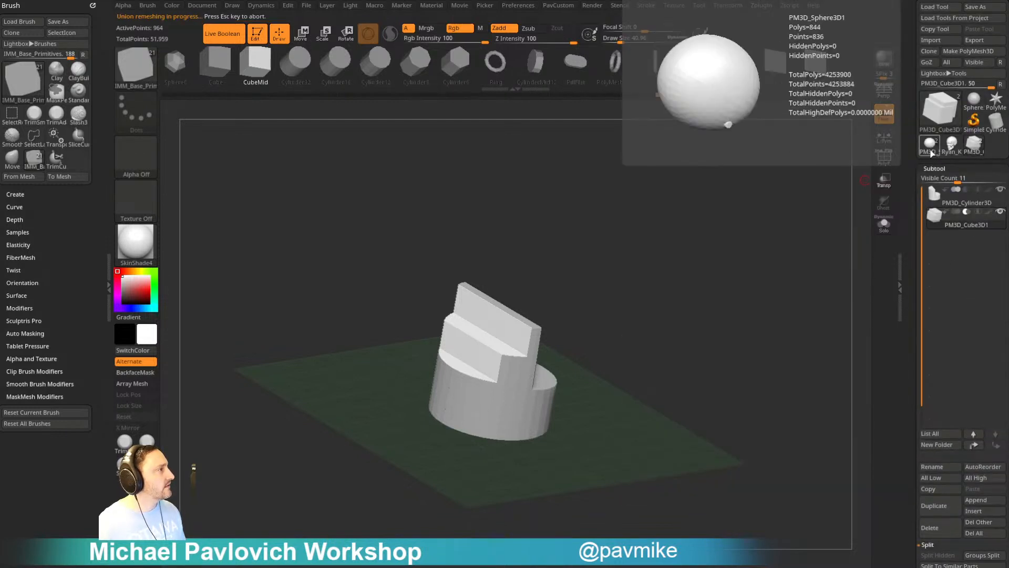
click(936, 115)
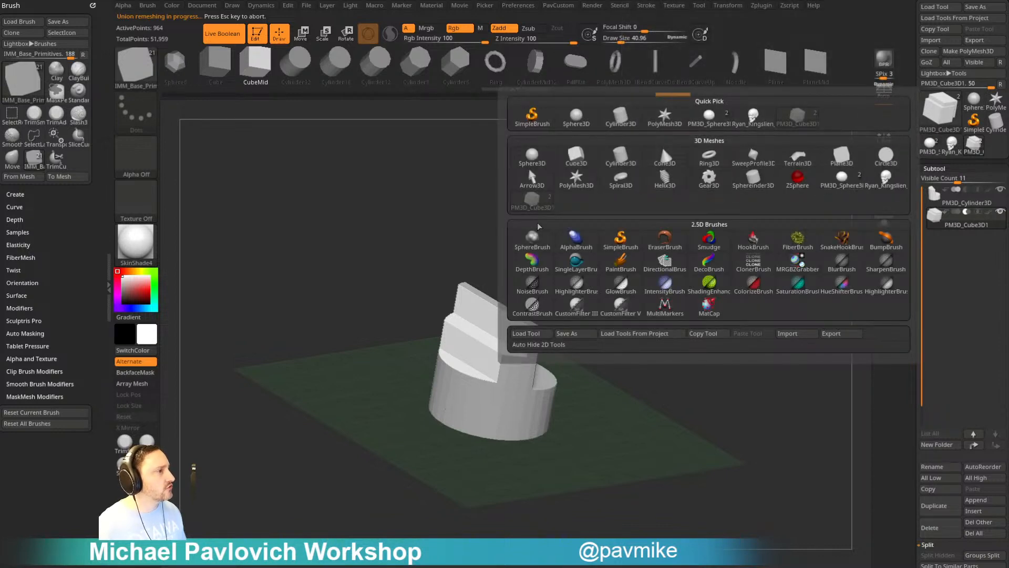
- Examine the wireframe of the subtracting cubes where they cut into the cylinder
drag(652, 336, 674, 333)
click(884, 157)
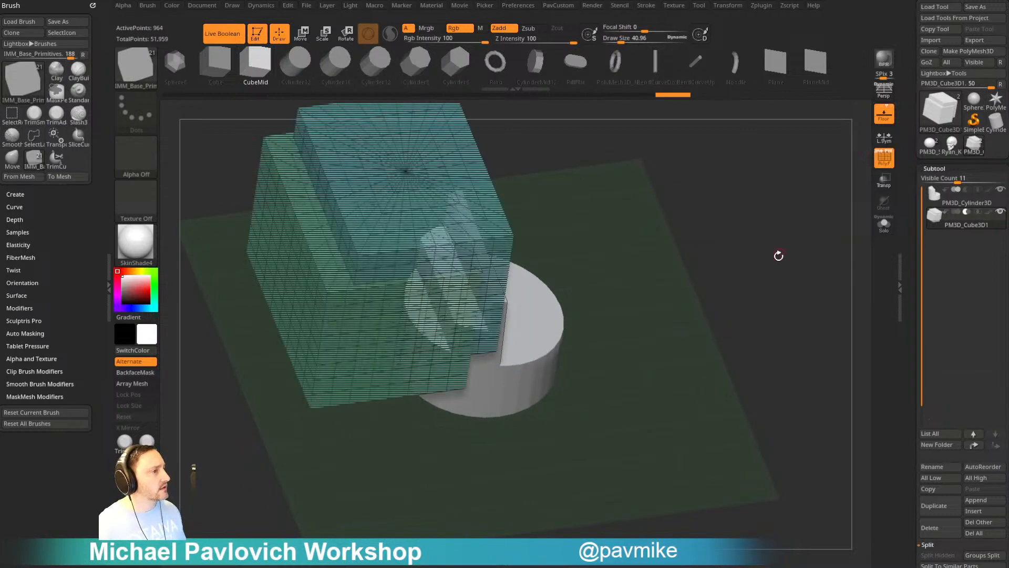
drag(877, 254, 593, 253)
click(884, 157)
mouse_move(736, 252)
shift+mouse_down()
mouse_move(764, 232)
mouse_move(722, 266)
shift+mouse_up()
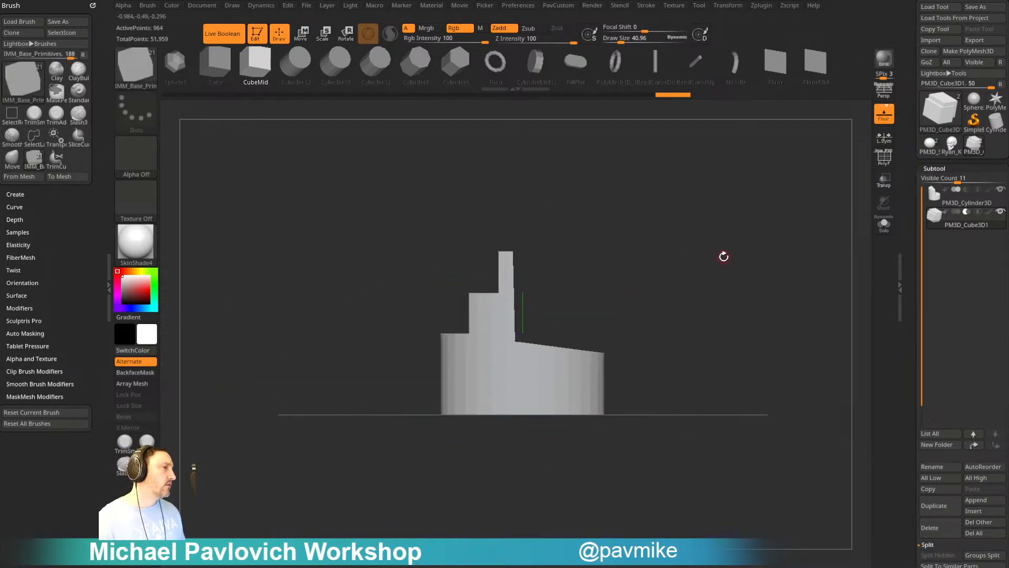
alt+drag(736, 204, 856, 243)
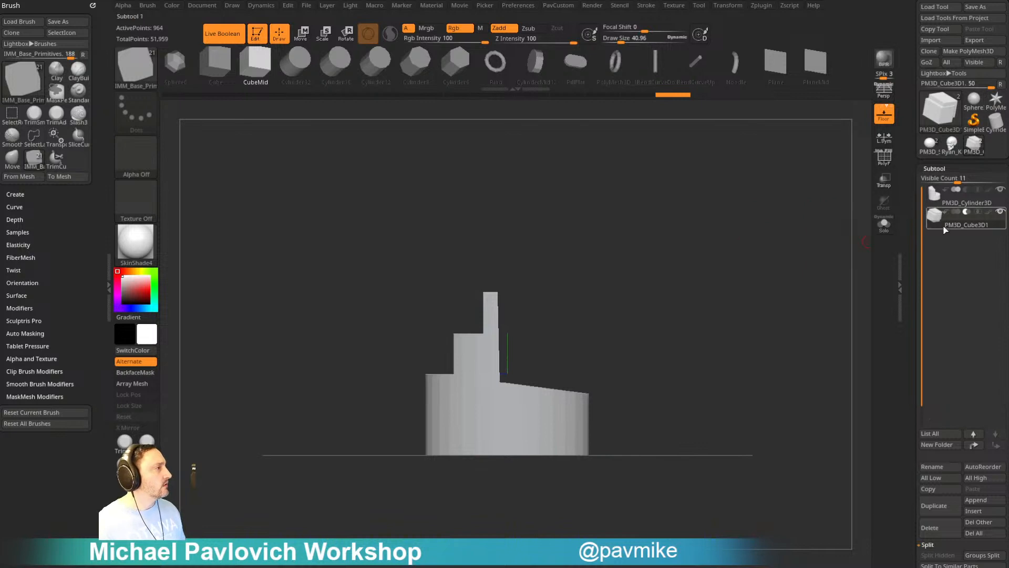
- Delete the PM3D_Cube3D1 subtool and display the remaining cylinder with PolyFrame on and Live Boolean off
click(931, 528)
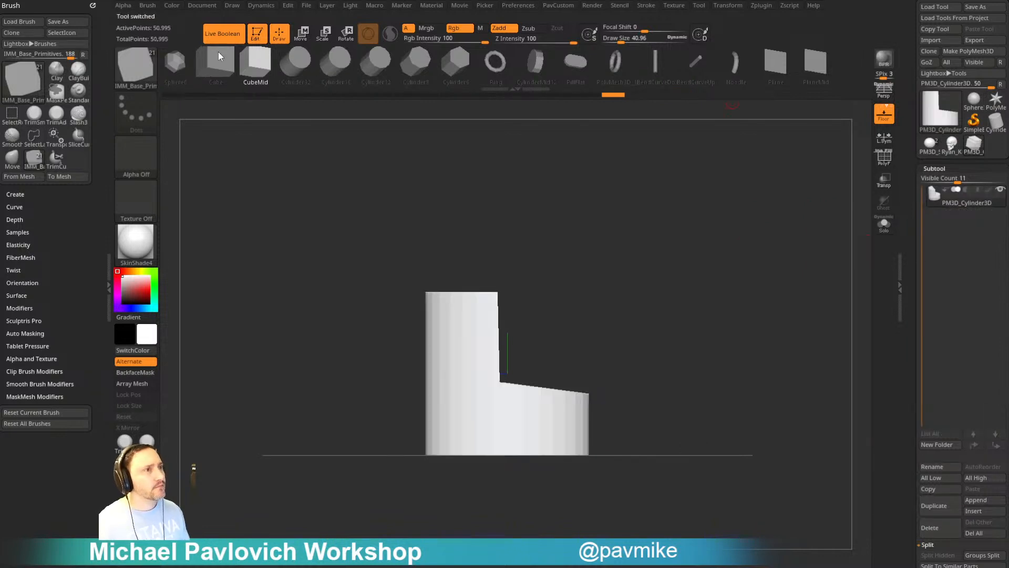
click(884, 160)
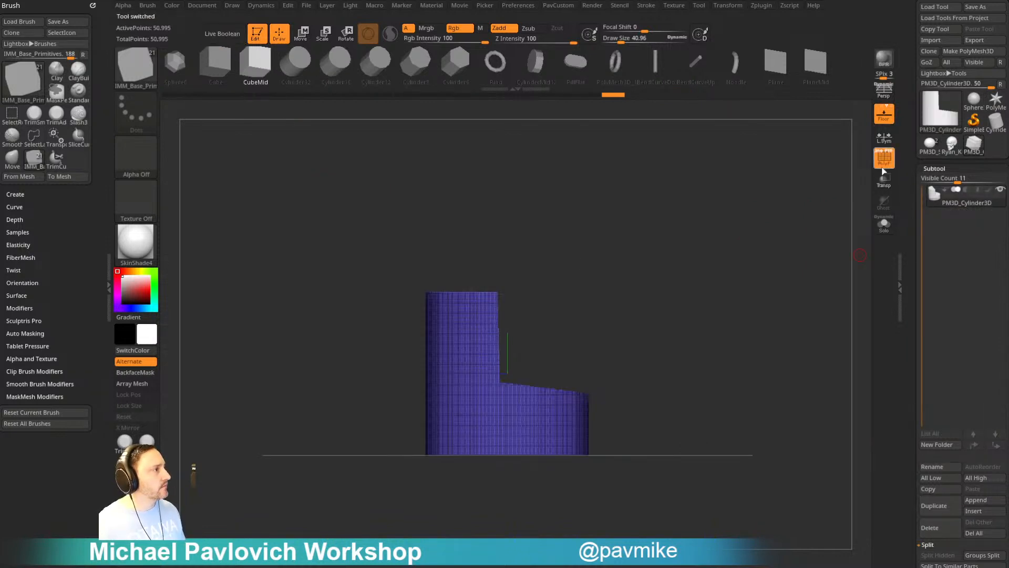
drag(702, 291, 608, 401)
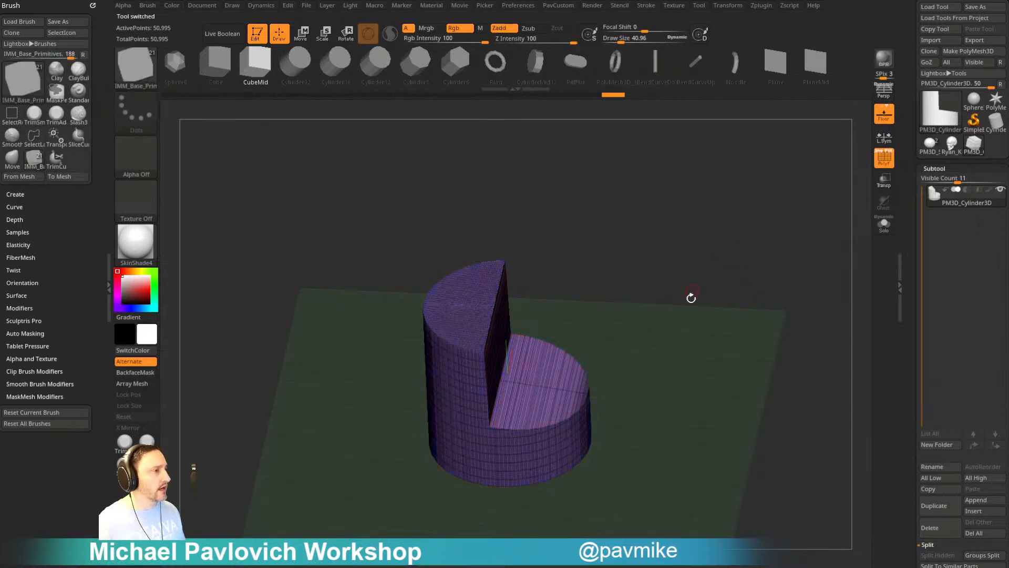
shift+drag(692, 295, 700, 266)
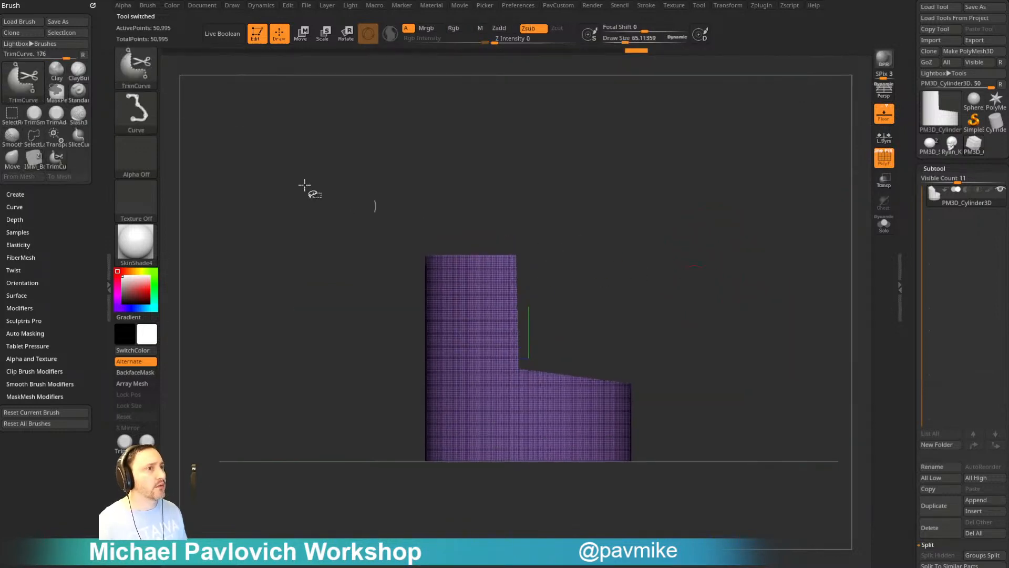
- Enable the DynaMesh Group option and slice the cylinder vertically through its tall half with SliceCurve
key(b)
key(space)
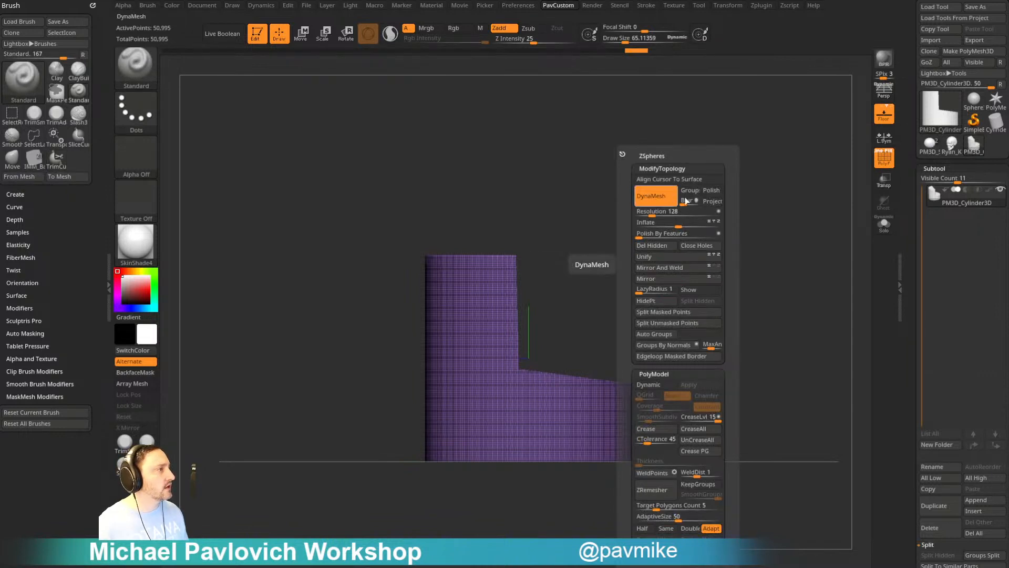
alt+drag(597, 279, 635, 245)
mouse_move(526, 489)
ctrl+shift+mouse_down()
mouse_move(498, 144)
mouse_move(523, 102)
mouse_move(480, 123)
ctrl+shift+mouse_up()
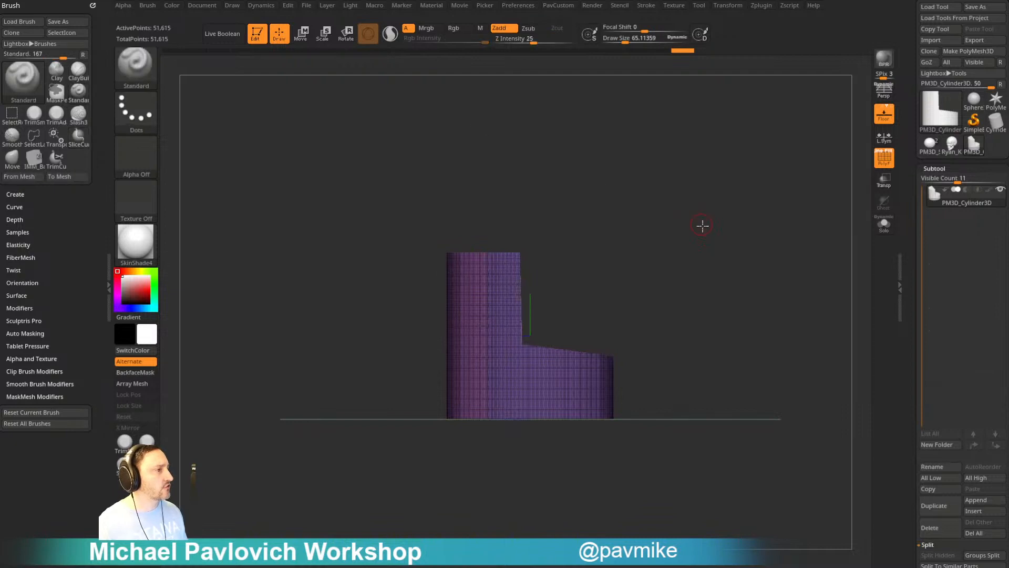
mouse_move(703, 225)
mouse_down()
mouse_move(721, 229)
mouse_move(669, 266)
mouse_move(812, 319)
mouse_up()
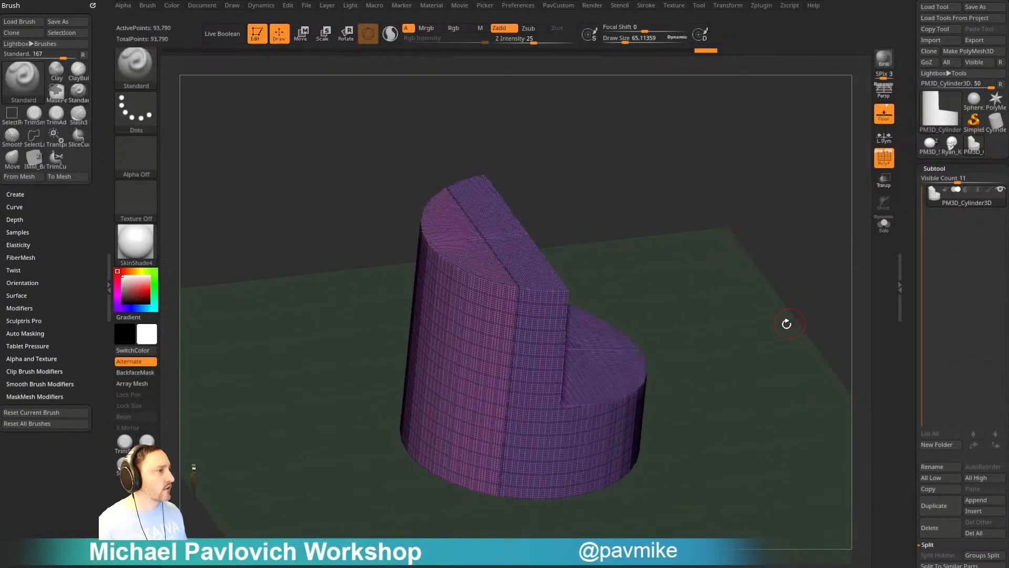
- Isolate the outer polygroup of the tall half and slice it horizontally about a third below its upper end
ctrl+shift+click(536, 300)
mouse_move(704, 239)
mouse_down()
mouse_move(652, 258)
mouse_move(728, 232)
mouse_move(696, 214)
mouse_move(719, 232)
mouse_up()
ctrl+shift+click(702, 238)
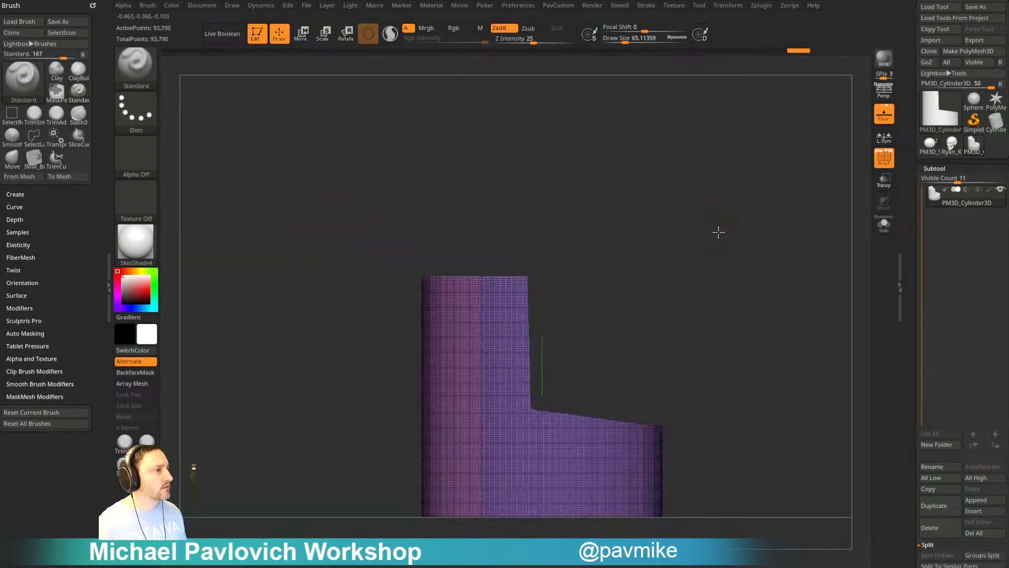
ctrl+shift+click(452, 347)
ctrl+shift+drag(295, 296, 789, 298)
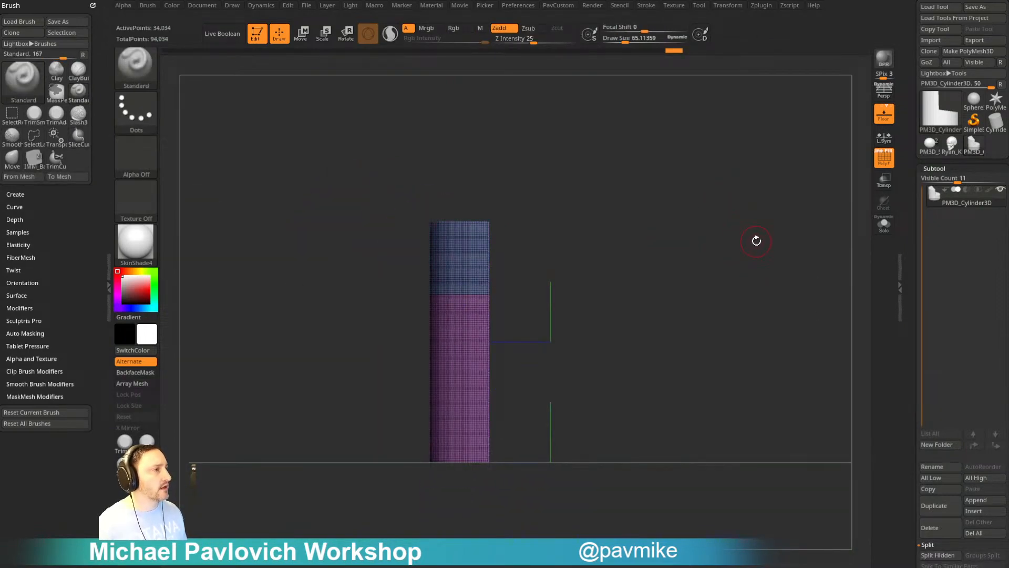
ctrl+shift+click(762, 243)
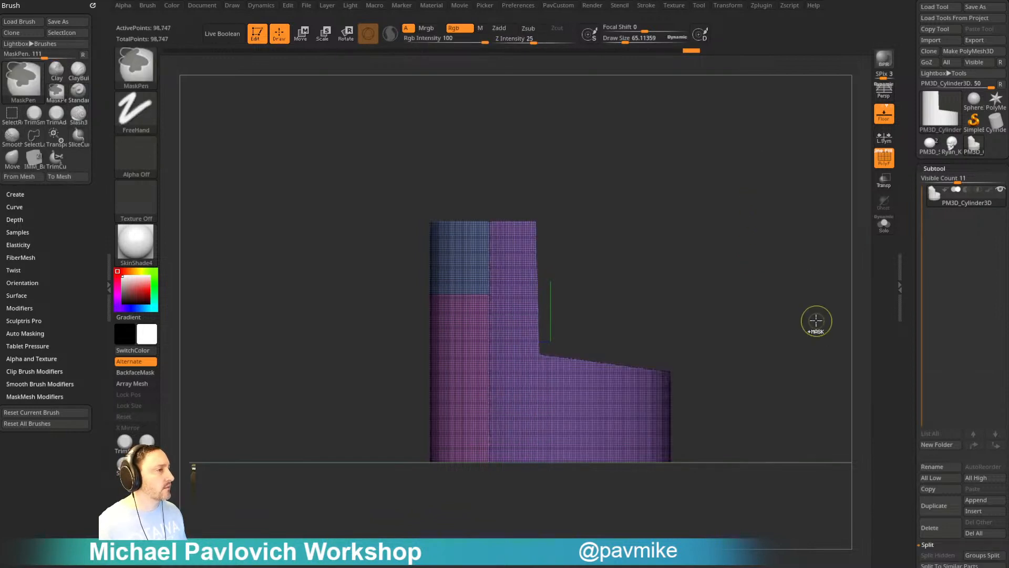
- Slice the lower outer polygroup vertically, and slice its outermost part horizontally in its lower half, isolating each before cutting
ctrl+shift+click(475, 338)
ctrl+shift+drag(468, 503, 461, 184)
ctrl+shift+click(755, 252)
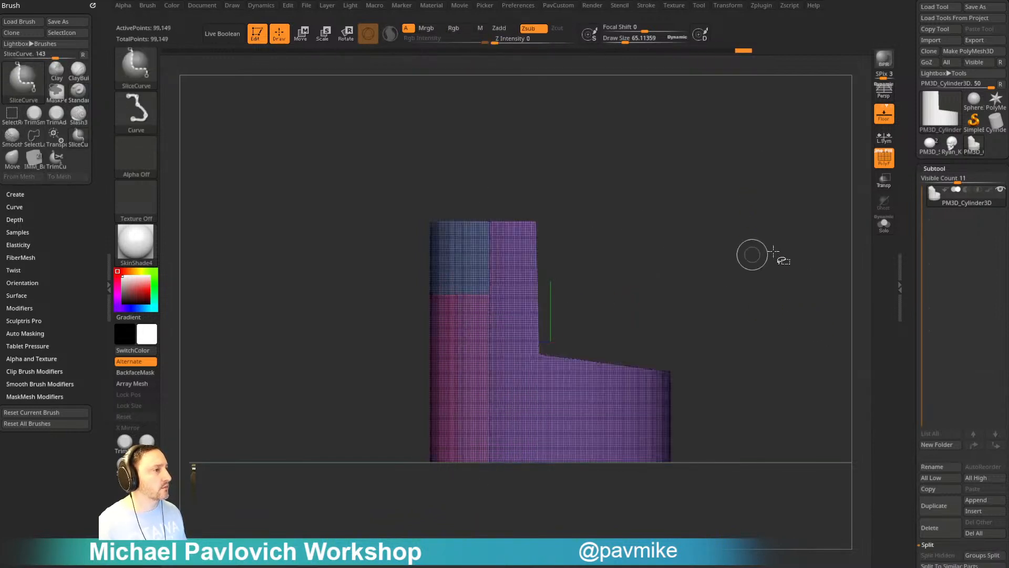
ctrl+shift+click(452, 402)
ctrl+shift+drag(338, 401, 673, 402)
ctrl+shift+click(805, 221)
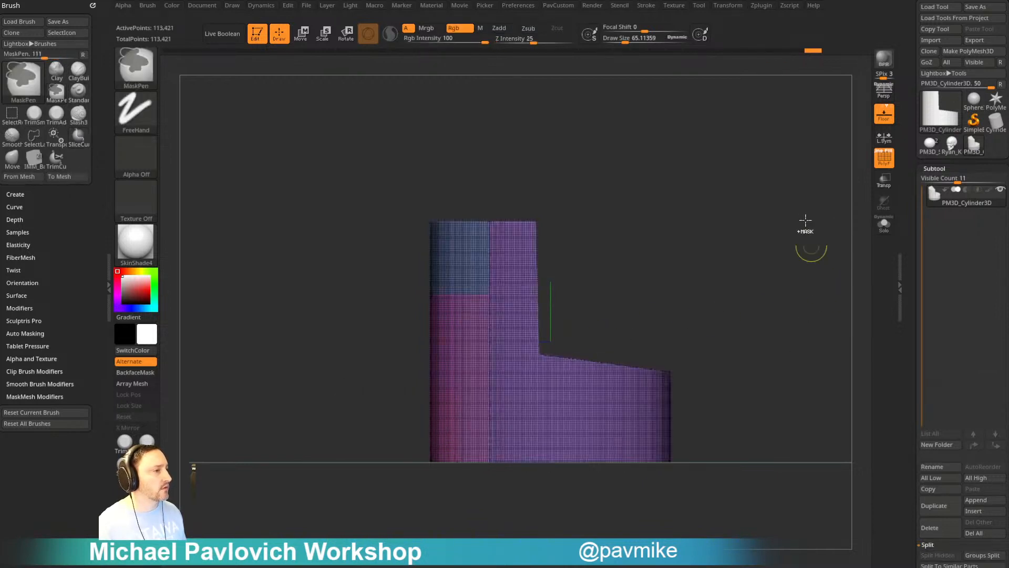
- Hide the wireframe lines and assign a new polygroup to the narrow vertical strip beside the main body
mouse_move(789, 308)
mouse_down()
mouse_move(811, 298)
mouse_move(781, 271)
mouse_up()
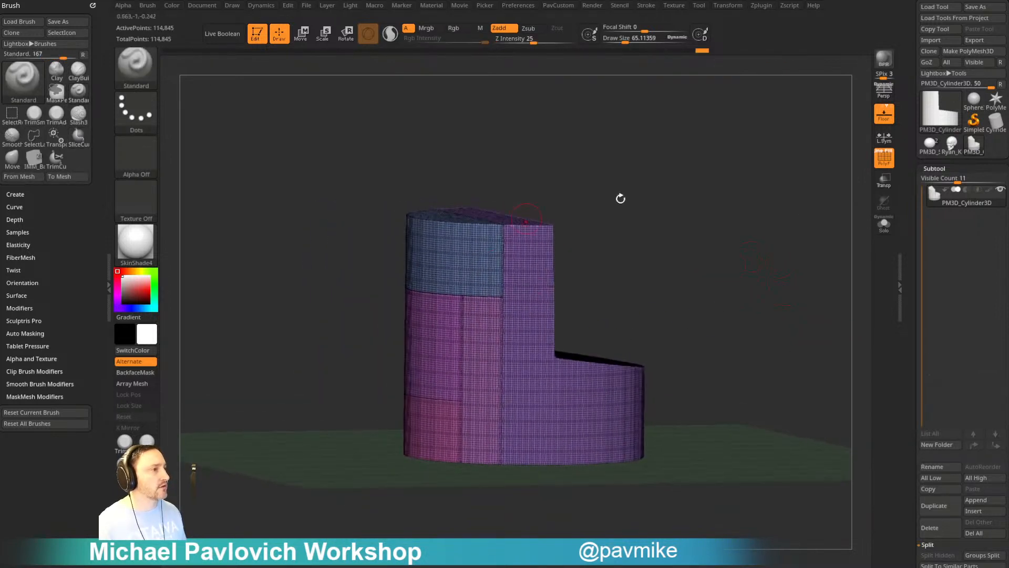
click(883, 156)
mouse_move(799, 194)
mouse_down()
mouse_move(710, 230)
mouse_move(673, 223)
mouse_move(721, 255)
mouse_move(405, 241)
mouse_up()
ctrl+shift+click(463, 303)
key(ctrl+w)
ctrl+shift+click(710, 254)
- Using SelectRect, isolate the pieces surrounding the rectangular front patch and merge them into one polygroup
click(137, 83)
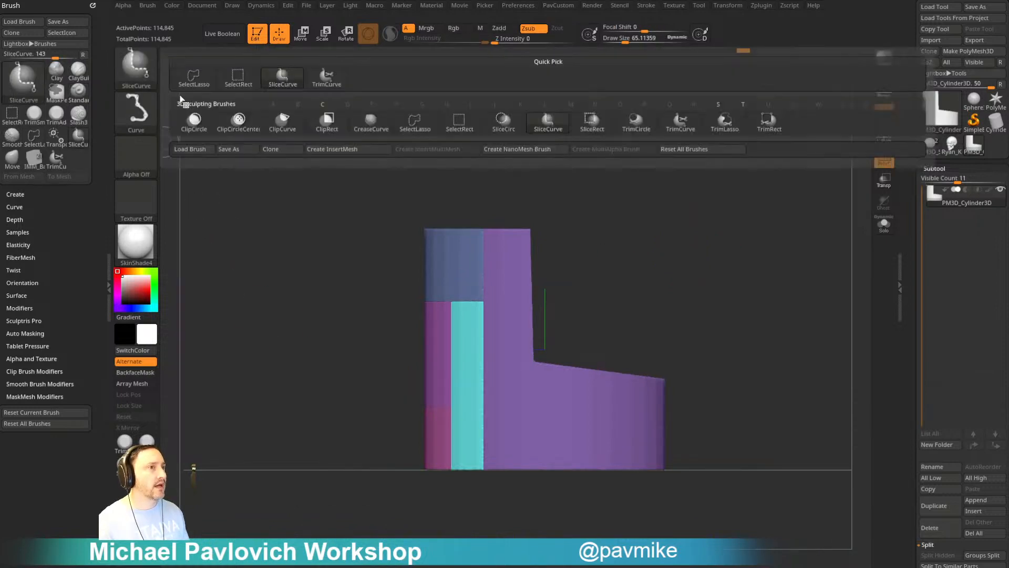
click(243, 87)
ctrl+shift+click(441, 247)
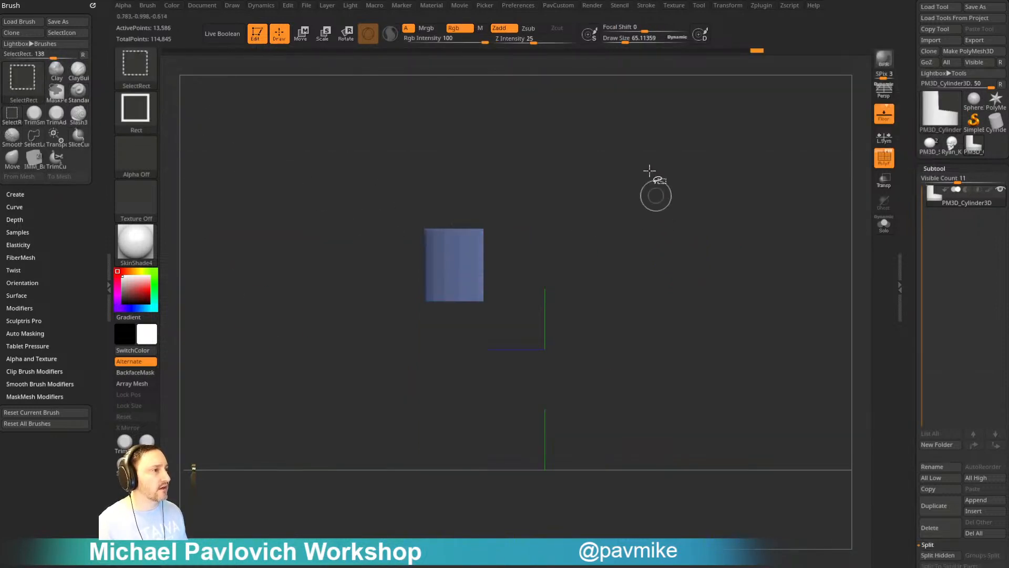
ctrl+shift+click(588, 336)
ctrl+shift+click(473, 343)
ctrl+shift+click(439, 436)
ctrl+shift+drag(809, 331, 801, 319)
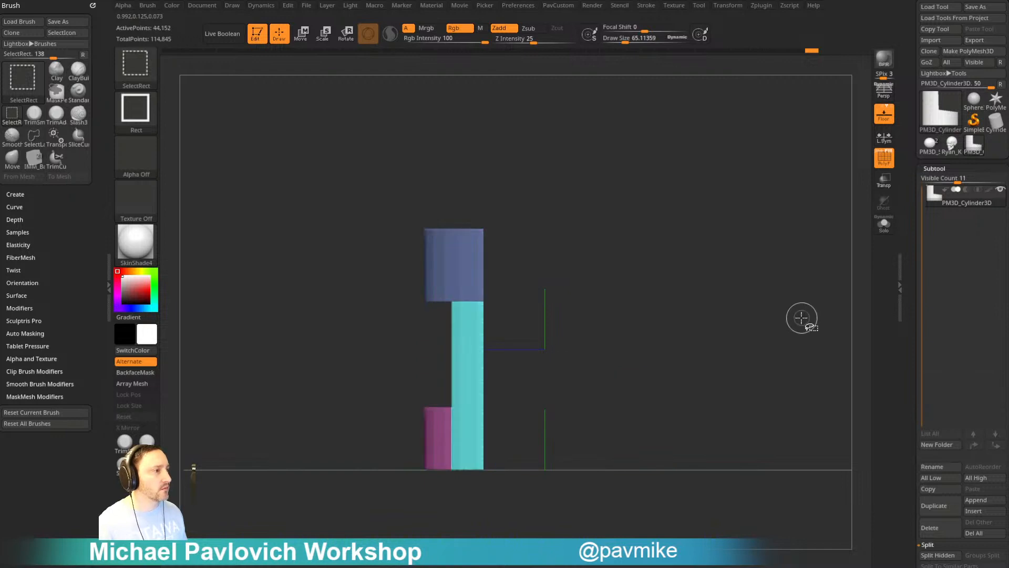
key(ctrl+w)
ctrl+shift+drag(752, 219, 796, 291)
ctrl+shift+click(794, 287)
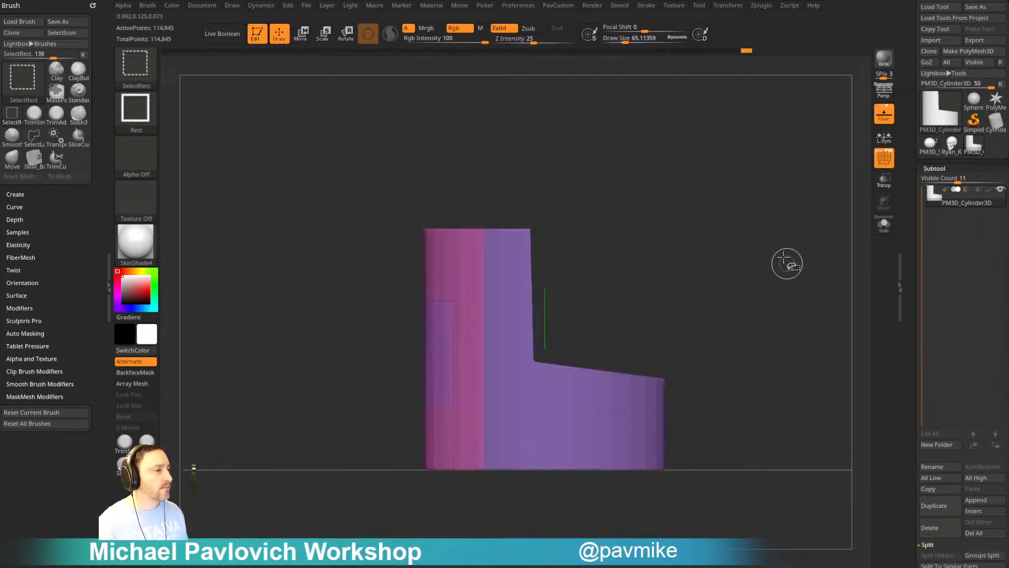
- Mask and isolate the rectangular front polygroup, and split the hidden remainder off as its own subtool
mouse_move(813, 324)
mouse_down()
mouse_move(796, 257)
mouse_move(750, 243)
mouse_move(676, 248)
mouse_up()
ctrl+shift+click(450, 338)
ctrl+click(695, 228)
ctrl+shift+click(697, 218)
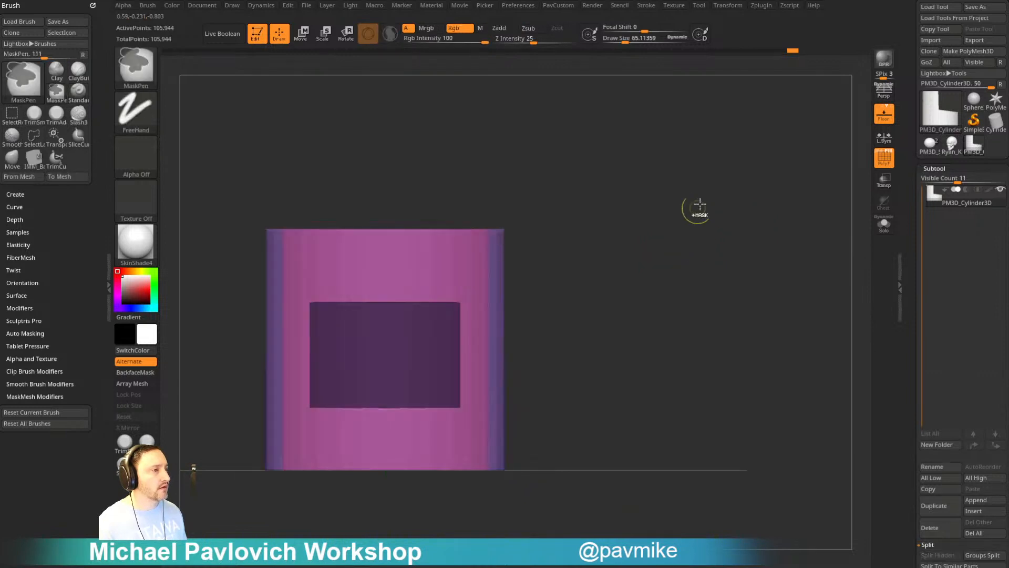
ctrl+click(732, 221)
ctrl+shift+click(518, 346)
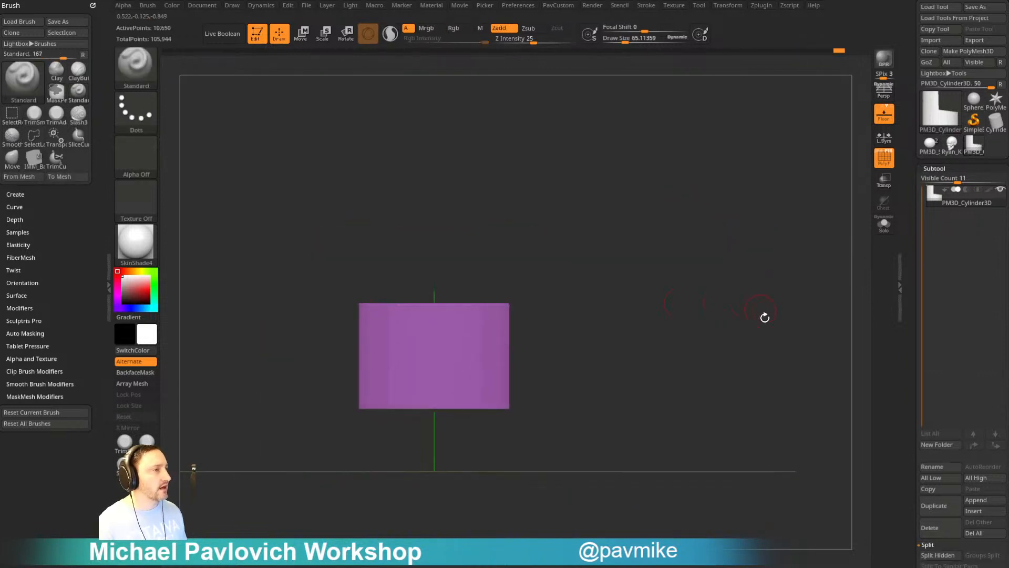
key(space)
click(759, 312)
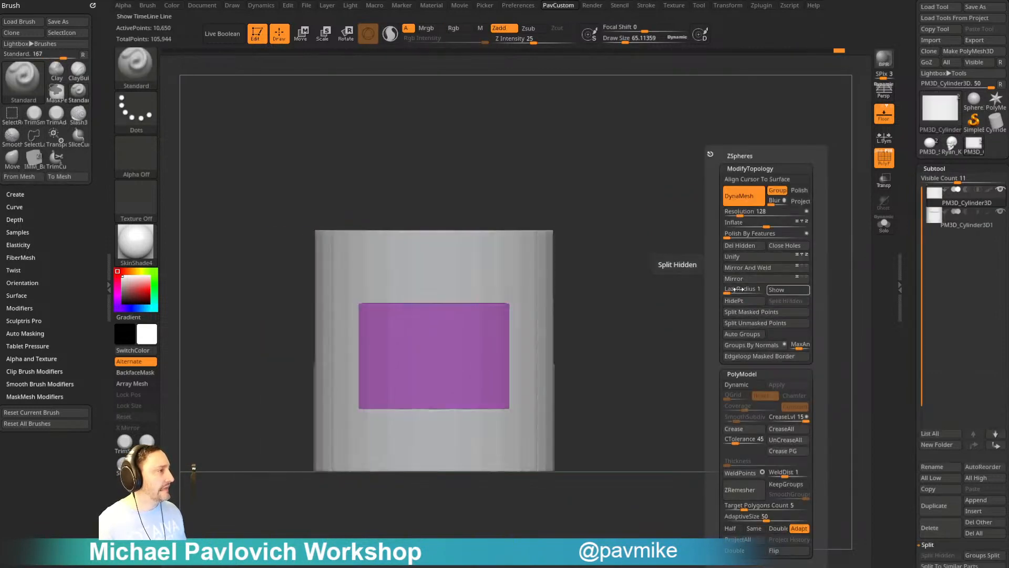
- Centre the Move gizmo on the split rectangular piece and reset the gizmo's orientation
drag(757, 312, 682, 297)
key(w)
drag(755, 244, 766, 222)
key(ctrl+z)
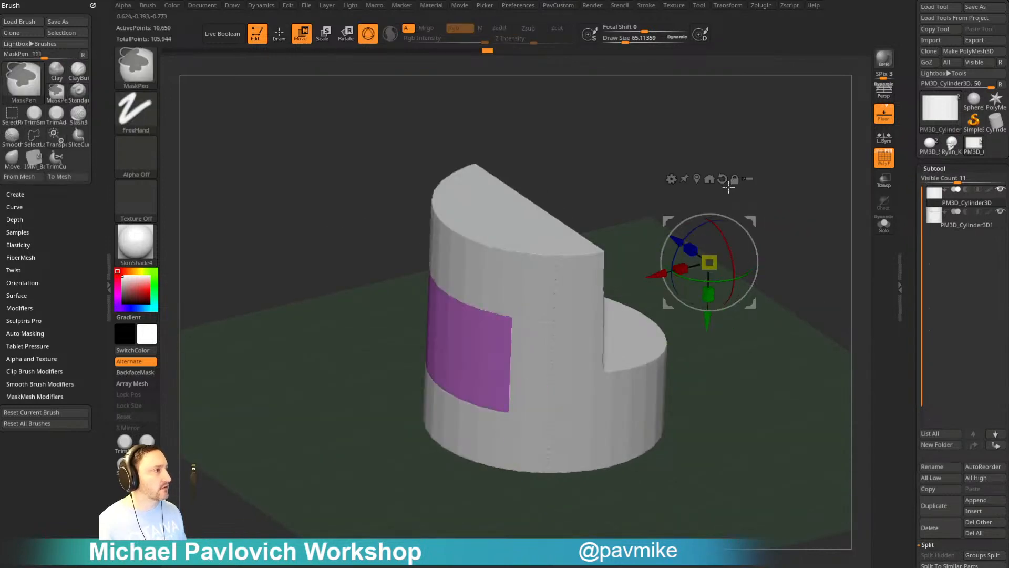
alt+click(723, 179)
click(697, 179)
mouse_move(730, 183)
mouse_down()
mouse_move(767, 180)
mouse_move(741, 183)
mouse_up()
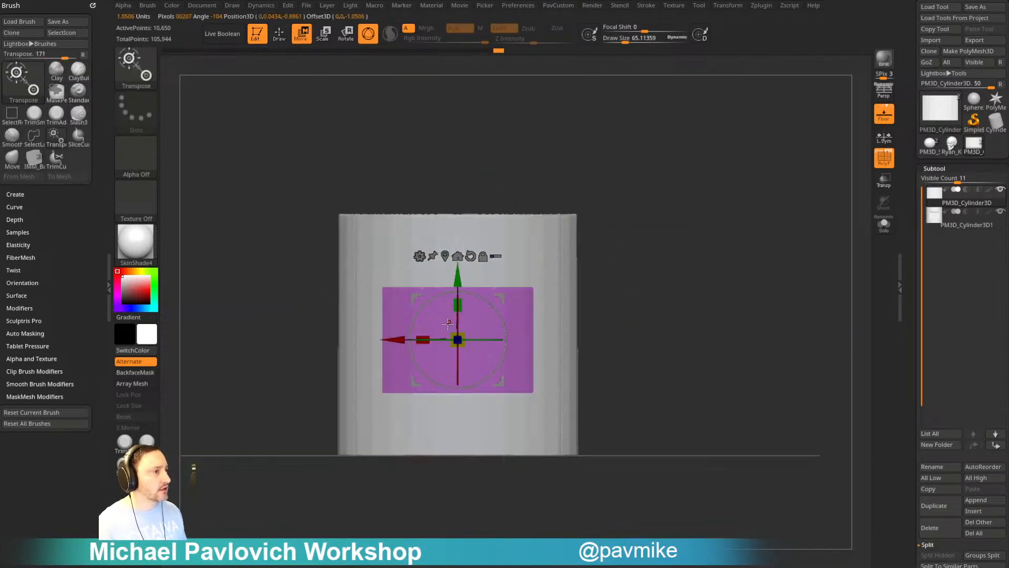
- Scale the rectangular front piece down slightly inside its opening and make the main body the active subtool
drag(461, 305, 461, 310)
key(q)
mouse_move(759, 195)
mouse_down()
mouse_move(704, 216)
mouse_move(766, 226)
mouse_up()
alt+click(605, 262)
drag(658, 239, 556, 311)
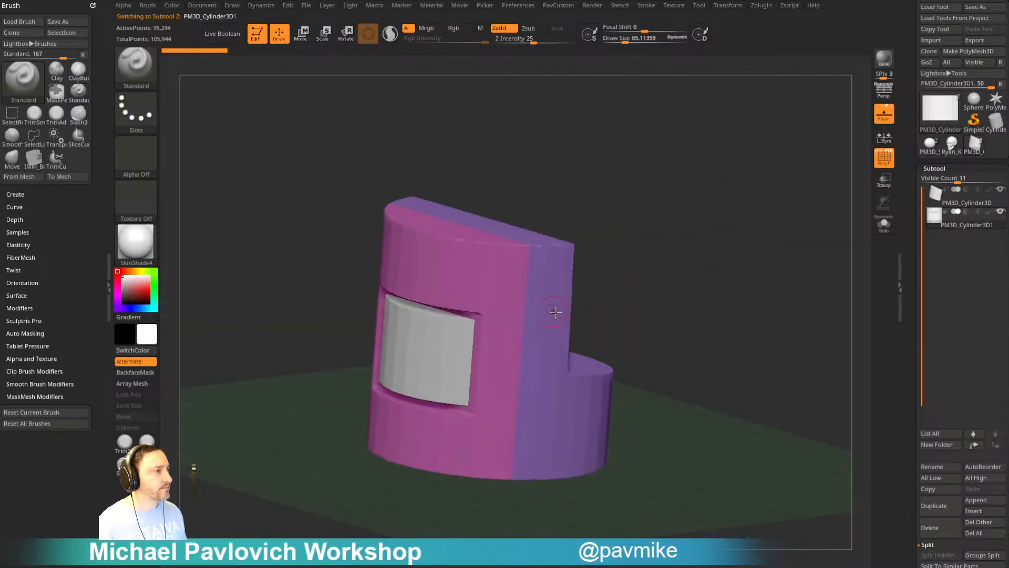
- Isolate the body's purple rear polygroup, split the hidden front shell into its own subtool, and reactivate the rectangular piece
ctrl+shift+click(570, 261)
mouse_move(636, 264)
mouse_down()
mouse_move(610, 281)
mouse_move(651, 271)
mouse_up()
key(3)
click(744, 299)
alt+click(514, 308)
alt+click(542, 327)
alt+click(485, 371)
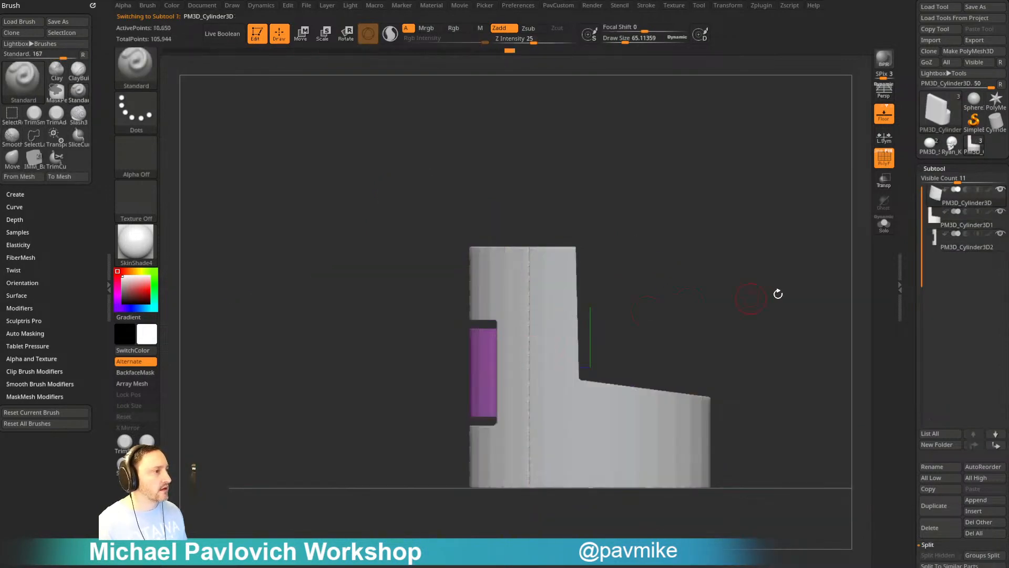
- Examine the DynaMesh group and resolution settings for each of the three split cylinder pieces
drag(714, 292, 779, 276)
key(space)
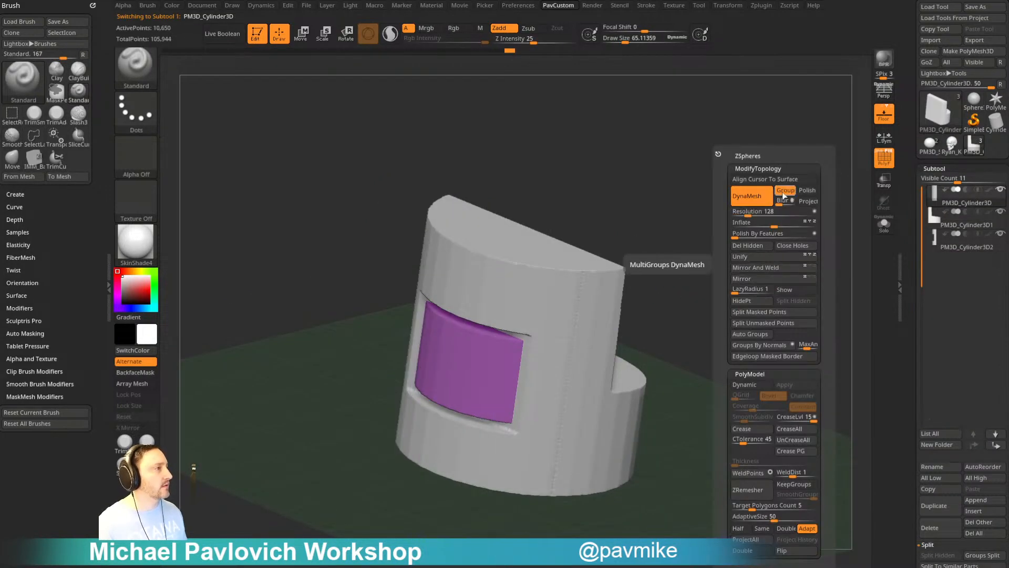
alt+click(583, 276)
key(space)
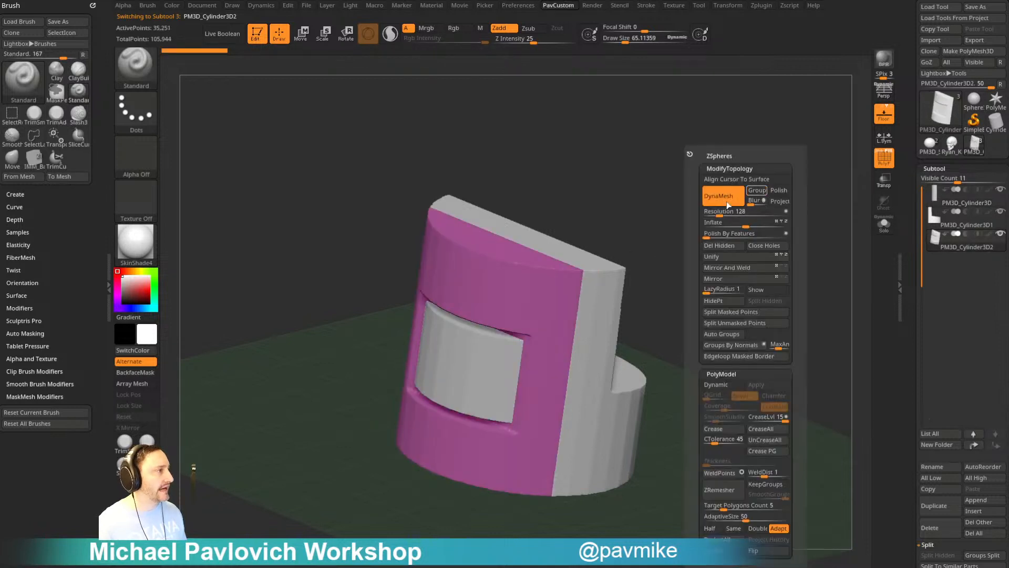
alt+click(620, 292)
key(space)
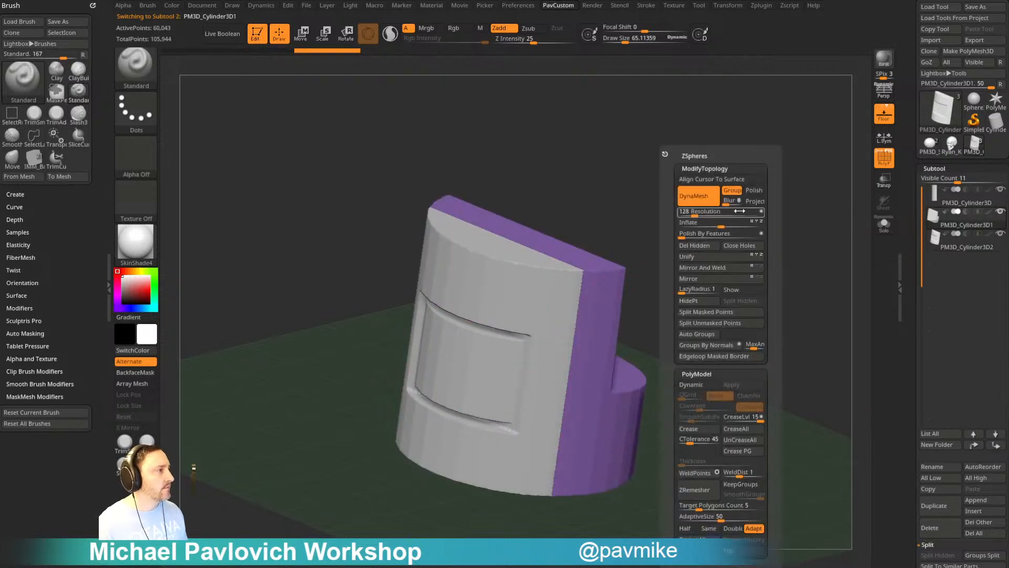
shift+drag(656, 293, 563, 338)
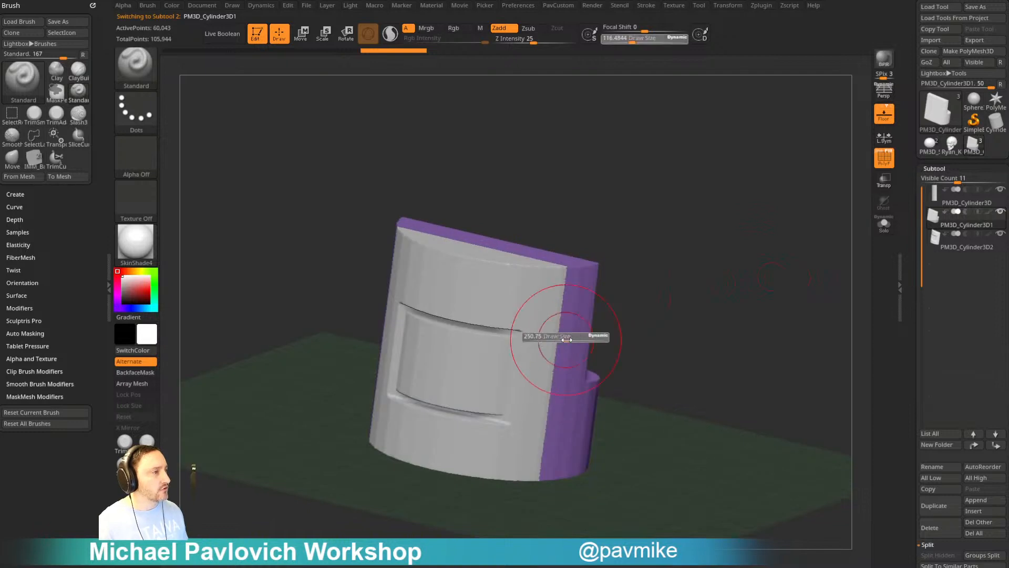
- Make the rear body the active subtool and choose ClipCurve as the clipping brush
alt+click(519, 333)
drag(678, 295, 536, 321)
alt+click(525, 333)
drag(678, 294, 558, 267)
key(ctrl+shift)
key(ctrl+shift+b)
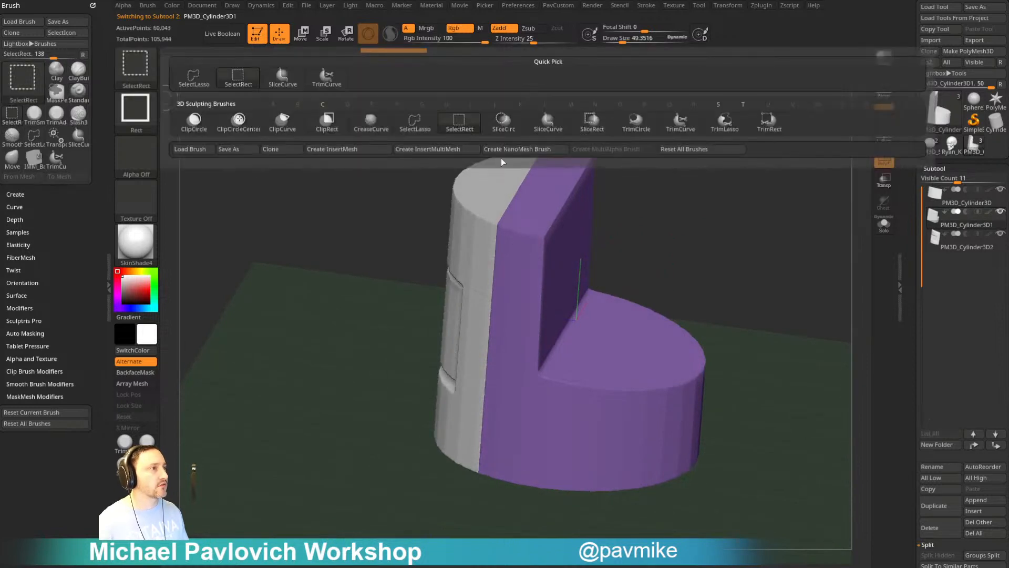
click(288, 129)
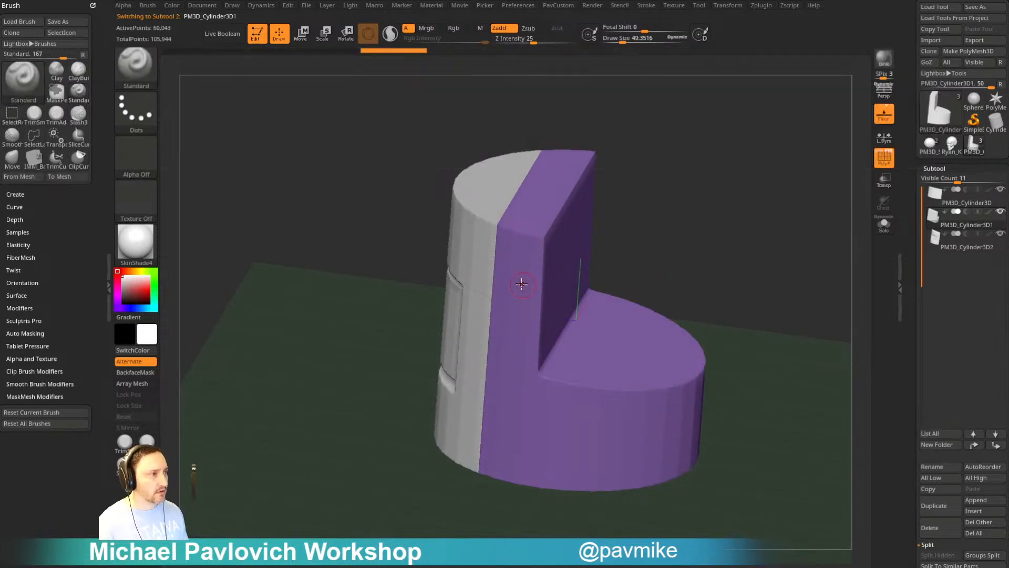
- Clip an angular curve against the side edge of the rear body with ClipCurve
drag(515, 286, 347, 365)
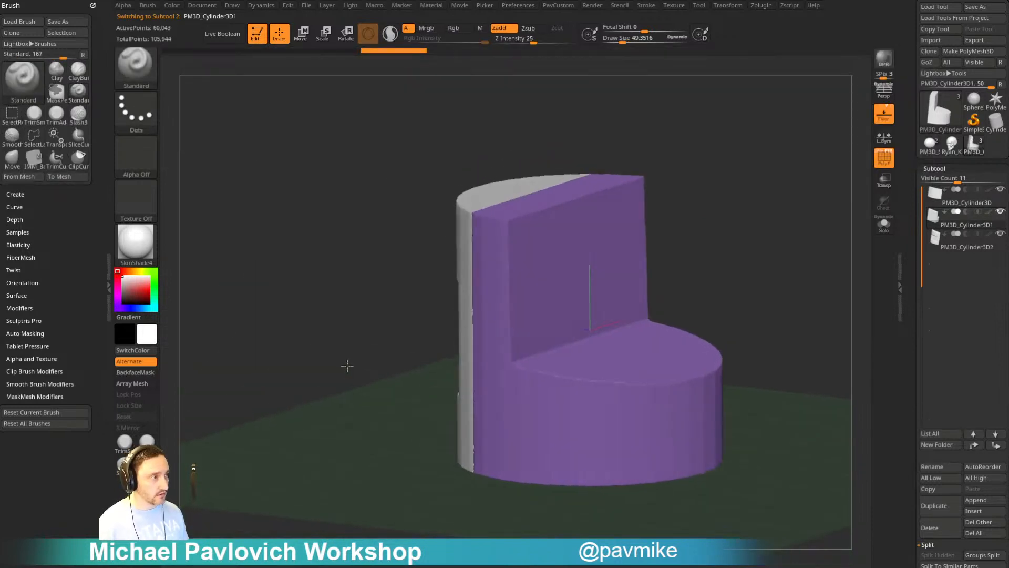
key(ctrl+shift)
mouse_move(368, 453)
ctrl+shift+mouse_down()
mouse_move(481, 373)
mouse_move(478, 299)
ctrl+shift+mouse_up()
key(alt)
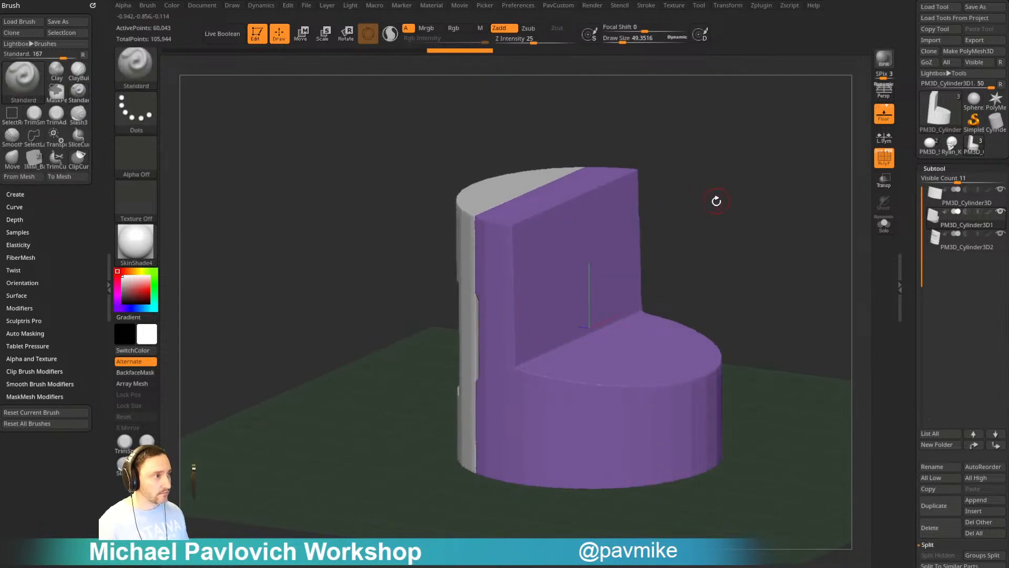
- Activate the front shell and clip a shallow notch into its side edge beside the rectangular opening
mouse_move(716, 198)
shift+mouse_down()
mouse_move(775, 218)
mouse_move(493, 258)
shift+mouse_up()
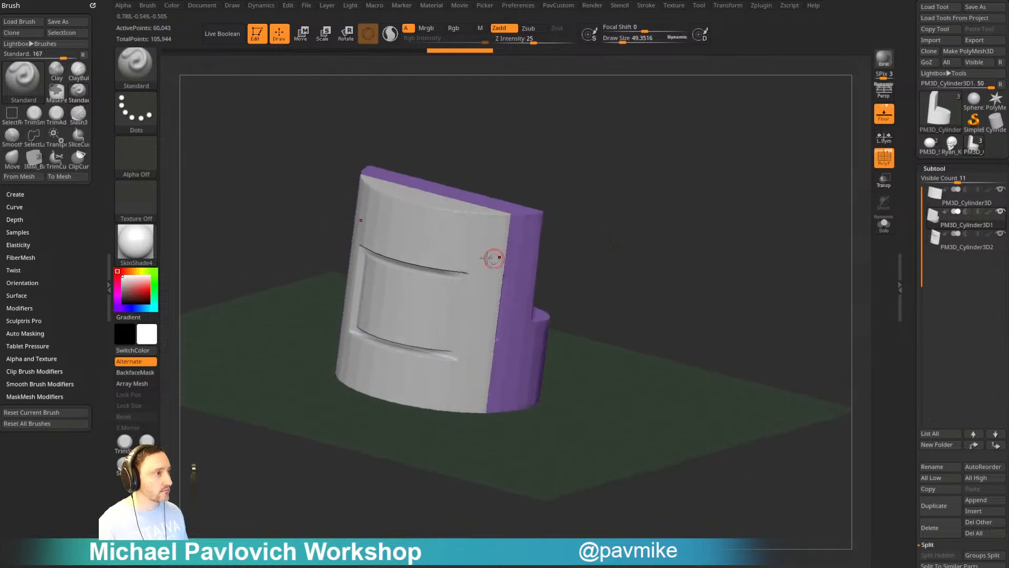
alt+click(485, 245)
mouse_move(667, 226)
mouse_down()
mouse_move(633, 264)
mouse_move(683, 215)
mouse_move(705, 232)
mouse_up()
mouse_move(714, 191)
ctrl+shift+mouse_down()
mouse_move(592, 244)
mouse_move(591, 345)
ctrl+shift+mouse_up()
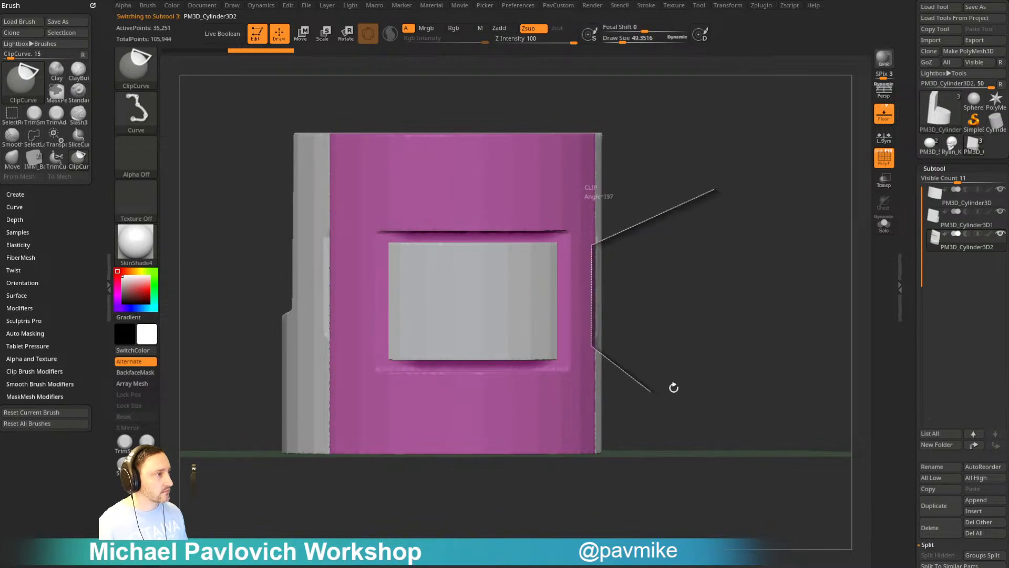
ctrl+shift+drag(674, 387, 673, 388)
mouse_move(673, 388)
mouse_down()
mouse_move(735, 264)
mouse_move(751, 252)
mouse_move(736, 243)
mouse_up()
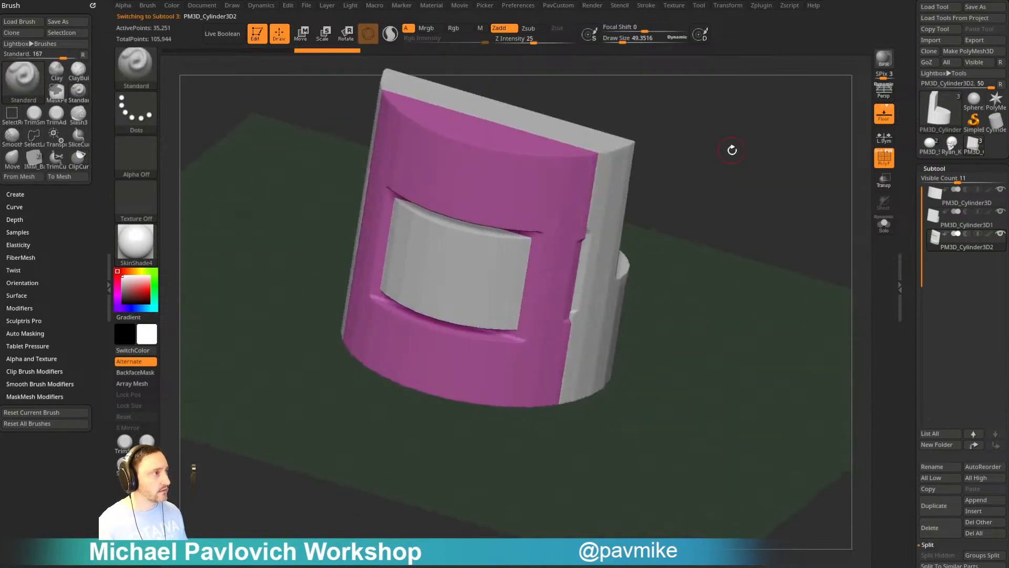
- From the side view, clip the adjoining upper corners of the front shell and the rear body with ClipCurve
mouse_move(732, 151)
mouse_down()
mouse_move(698, 223)
mouse_move(727, 193)
mouse_up()
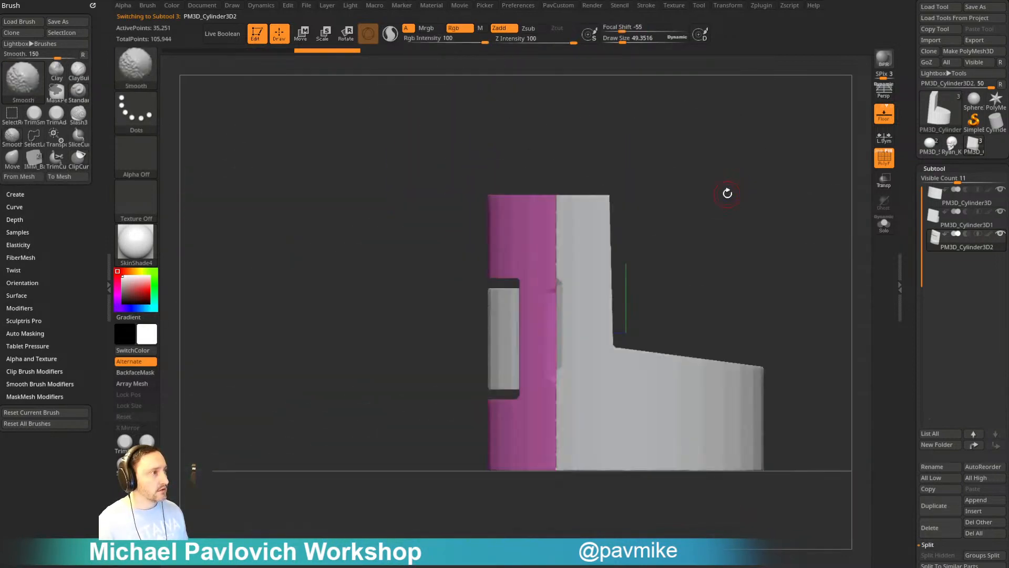
ctrl+shift+drag(496, 140, 610, 260)
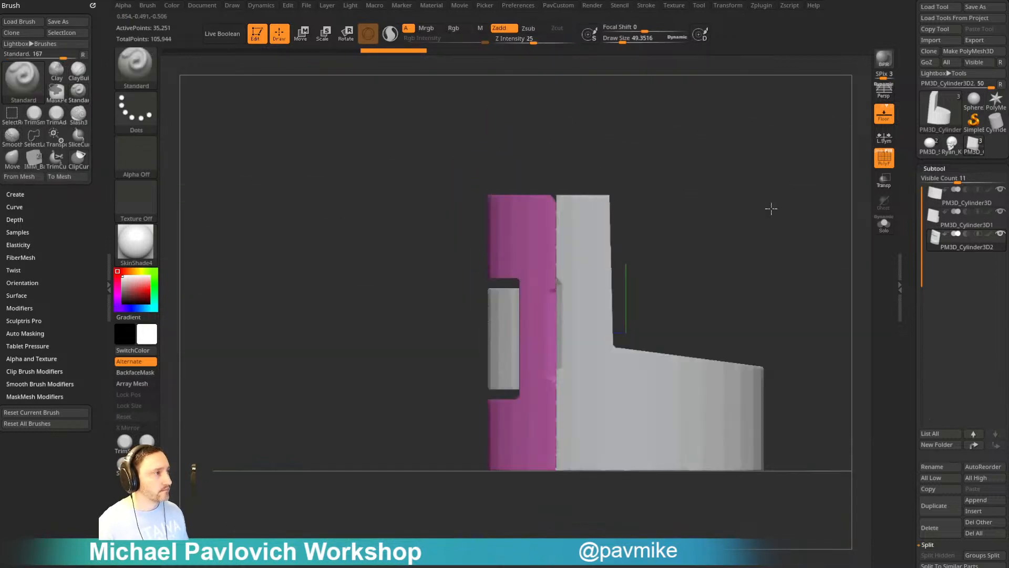
alt+click(601, 198)
mouse_move(557, 206)
ctrl+shift+mouse_down()
mouse_move(631, 117)
mouse_move(629, 129)
mouse_move(618, 127)
ctrl+shift+mouse_up()
mouse_move(766, 203)
mouse_down()
mouse_move(819, 246)
mouse_move(802, 238)
mouse_up()
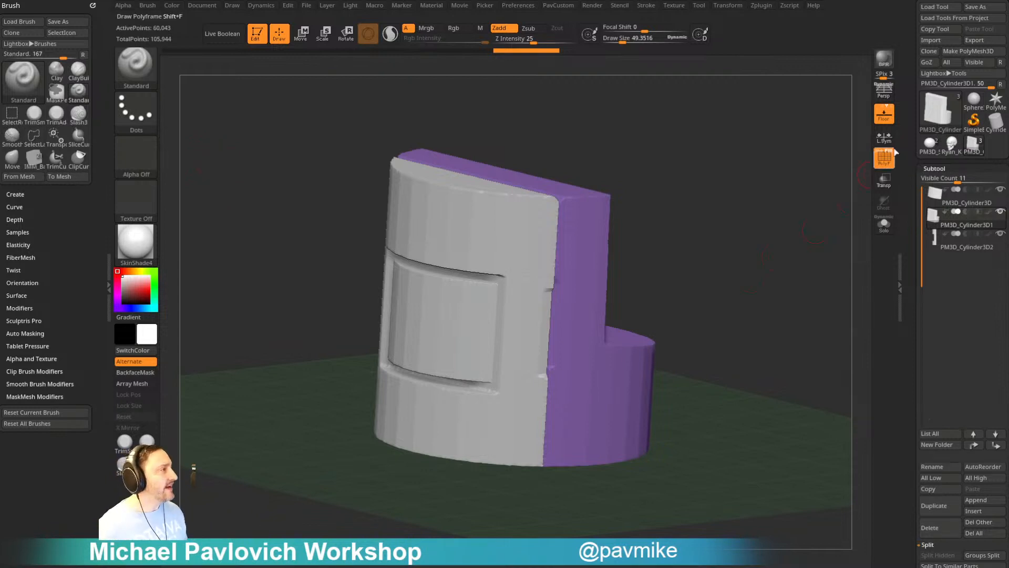
- Switch back to the sphere tool for the skull project and unhide the SkullSimplified subtool
click(929, 143)
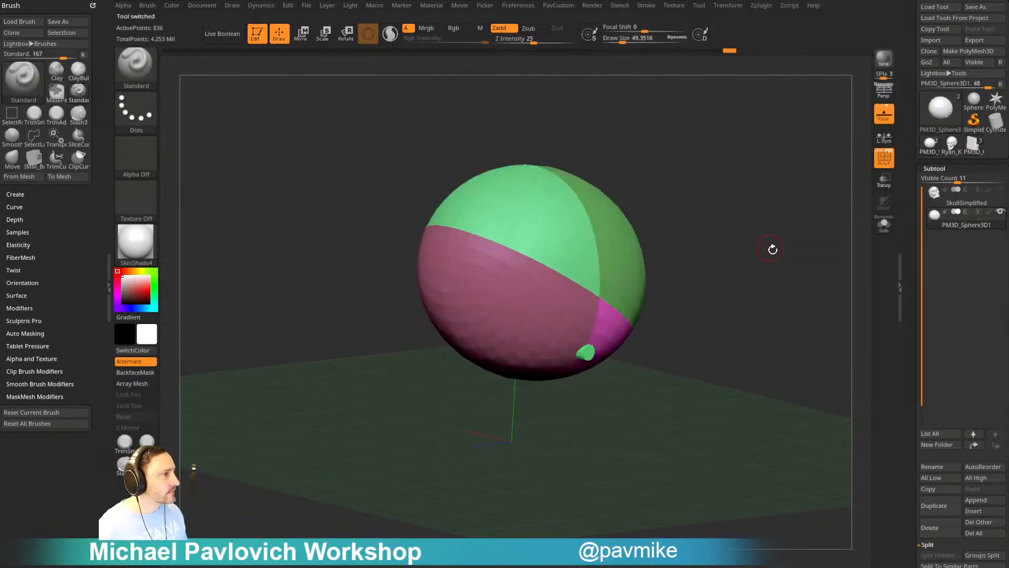
drag(773, 249, 737, 227)
click(1001, 189)
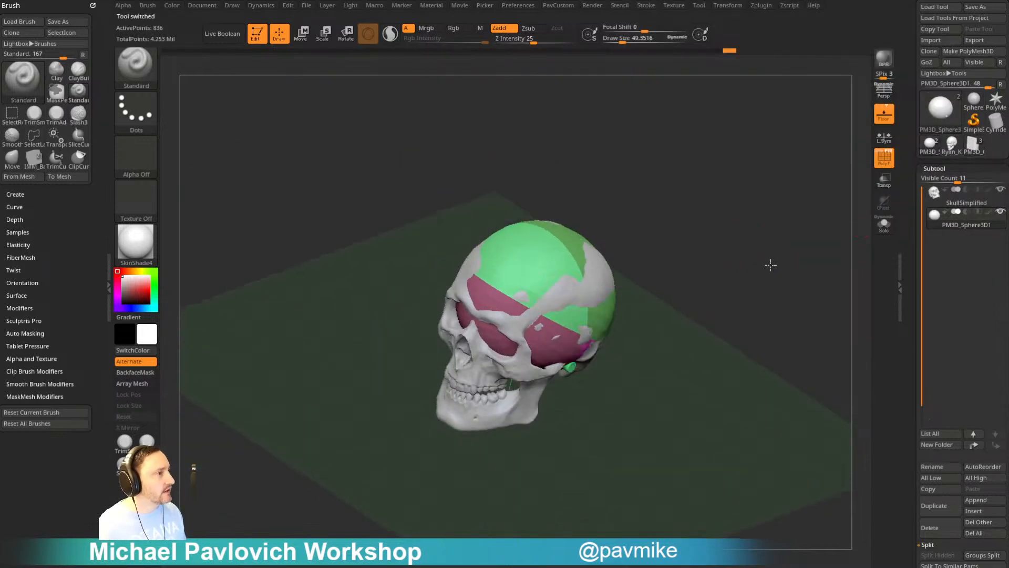
drag(771, 264, 524, 284)
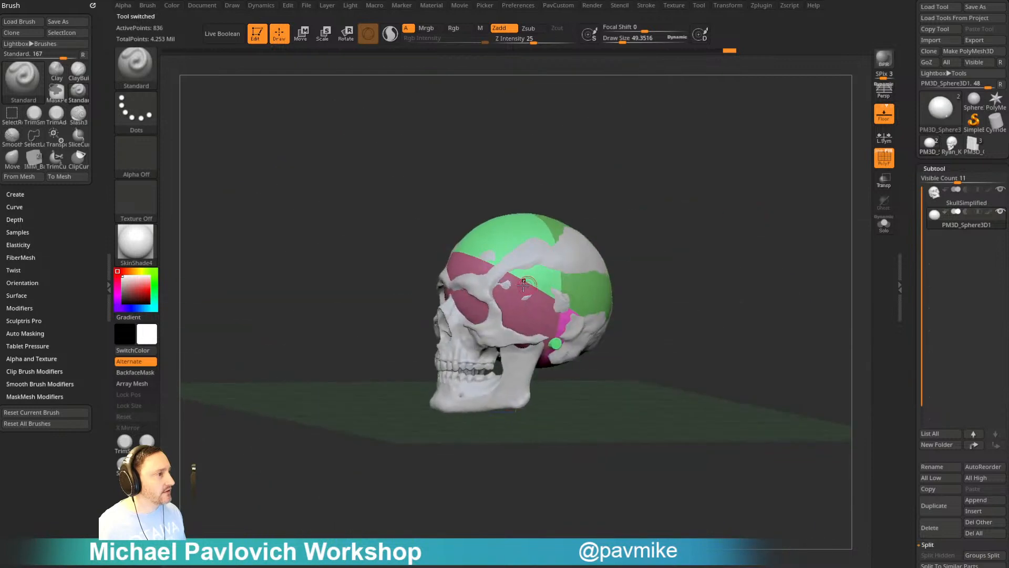
- Adjust the sphere's shape to the skull's cranium using the Move brush at a draw size of about 292 to 345
mouse_move(611, 199)
mouse_down()
mouse_move(701, 228)
mouse_move(721, 214)
mouse_move(565, 250)
mouse_move(597, 169)
mouse_up()
key(s)
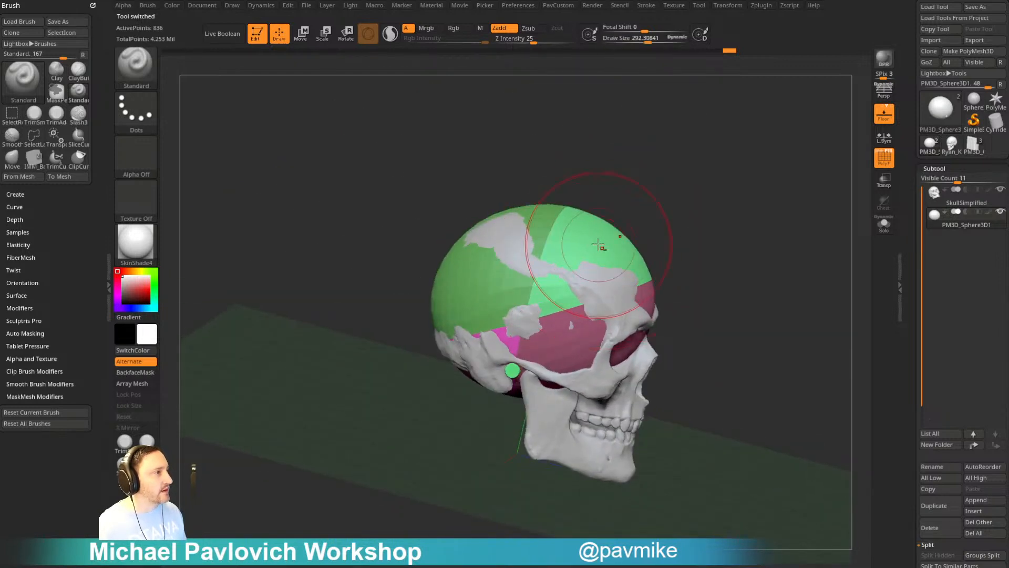
key(b)
key(m)
key(v)
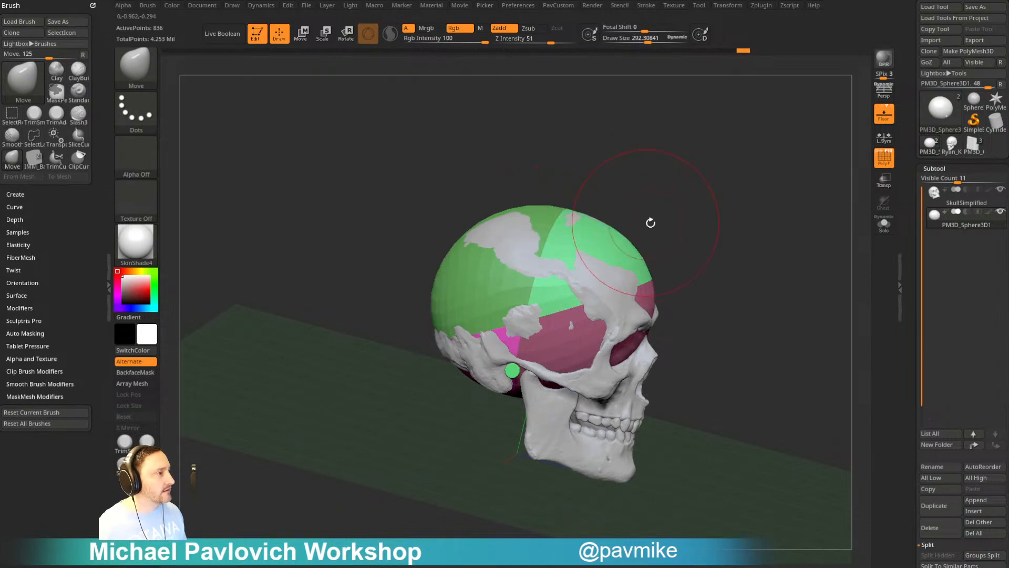
mouse_move(650, 223)
mouse_down()
mouse_move(633, 214)
mouse_move(654, 224)
mouse_up()
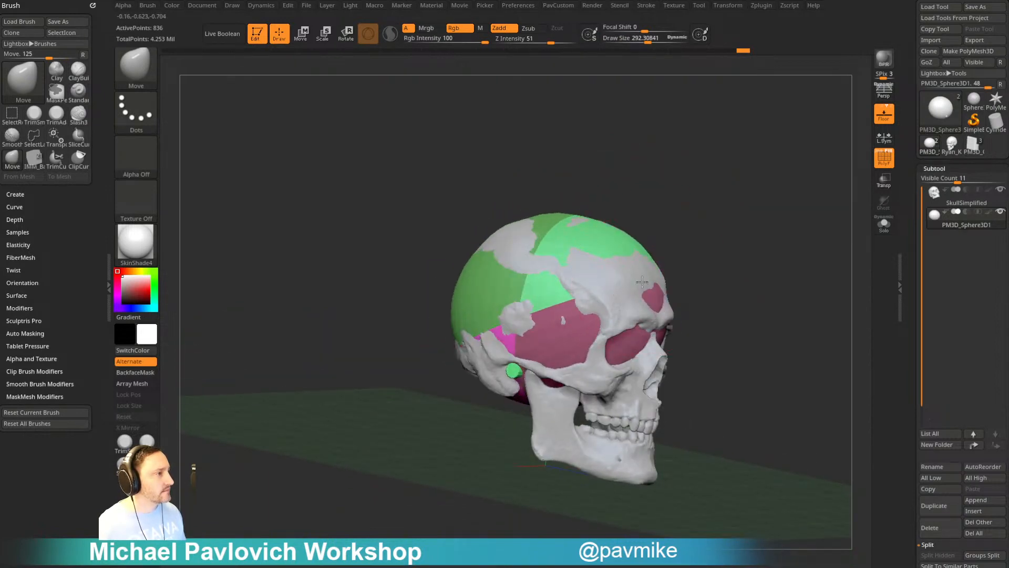
mouse_move(644, 282)
mouse_down()
mouse_move(570, 282)
mouse_move(613, 283)
mouse_move(669, 257)
mouse_move(657, 252)
mouse_up()
mouse_move(617, 205)
mouse_down()
mouse_move(700, 213)
mouse_move(426, 341)
mouse_up()
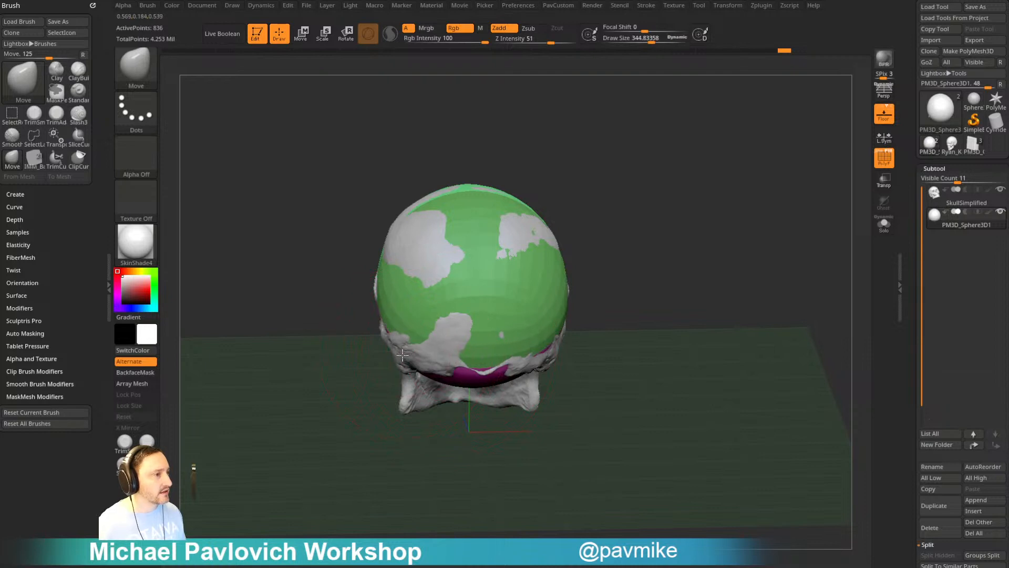
drag(368, 407, 425, 362)
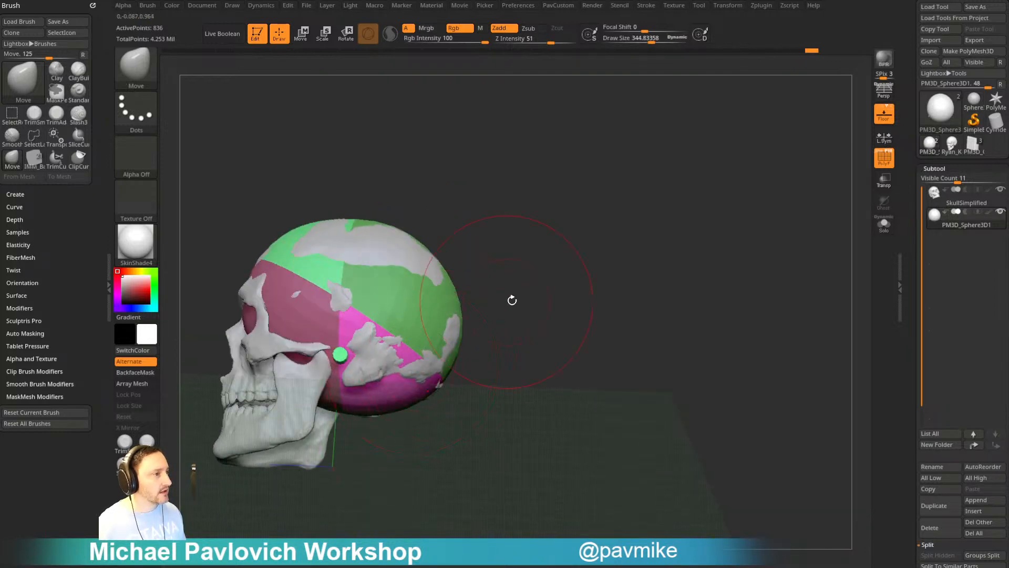
mouse_move(512, 301)
mouse_down()
mouse_move(525, 286)
mouse_move(667, 248)
mouse_move(545, 336)
mouse_up()
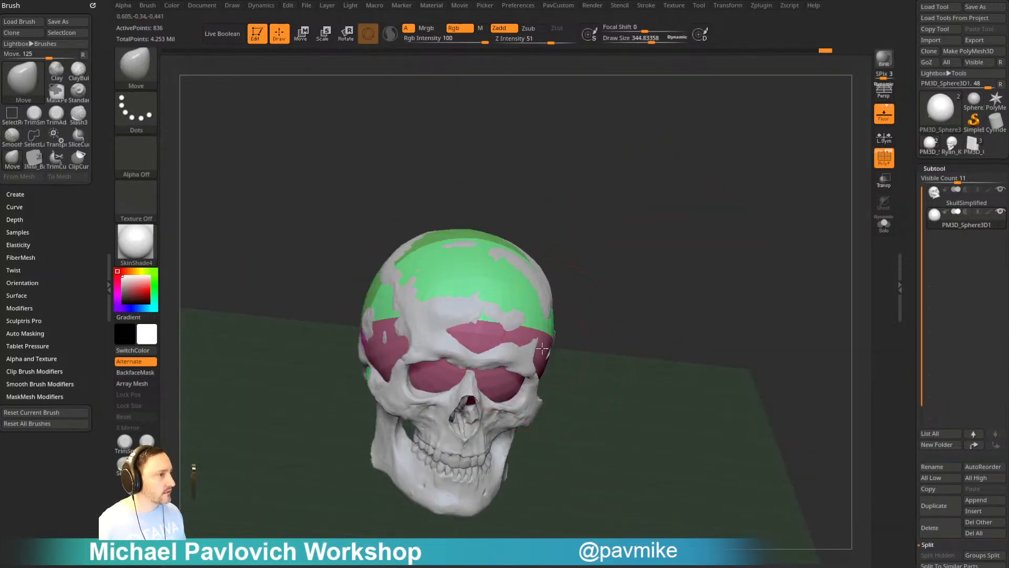
- Switch to the Standard brush with a draw size of about 69 and save the file
key(b)
key(s)
key(t)
mouse_move(678, 294)
mouse_down()
mouse_move(699, 354)
mouse_move(731, 337)
mouse_move(770, 305)
mouse_move(723, 271)
mouse_move(739, 248)
mouse_move(793, 289)
mouse_move(746, 345)
mouse_move(804, 300)
mouse_move(841, 252)
mouse_move(794, 270)
mouse_move(751, 269)
mouse_move(793, 294)
mouse_move(707, 293)
mouse_move(730, 245)
mouse_move(699, 230)
mouse_move(728, 247)
mouse_move(577, 298)
mouse_move(707, 282)
mouse_move(734, 245)
mouse_move(725, 266)
mouse_up()
key(ctrl+shift+s)
key(ctrl+shift+s)
key(s)
drag(677, 296, 678, 399)
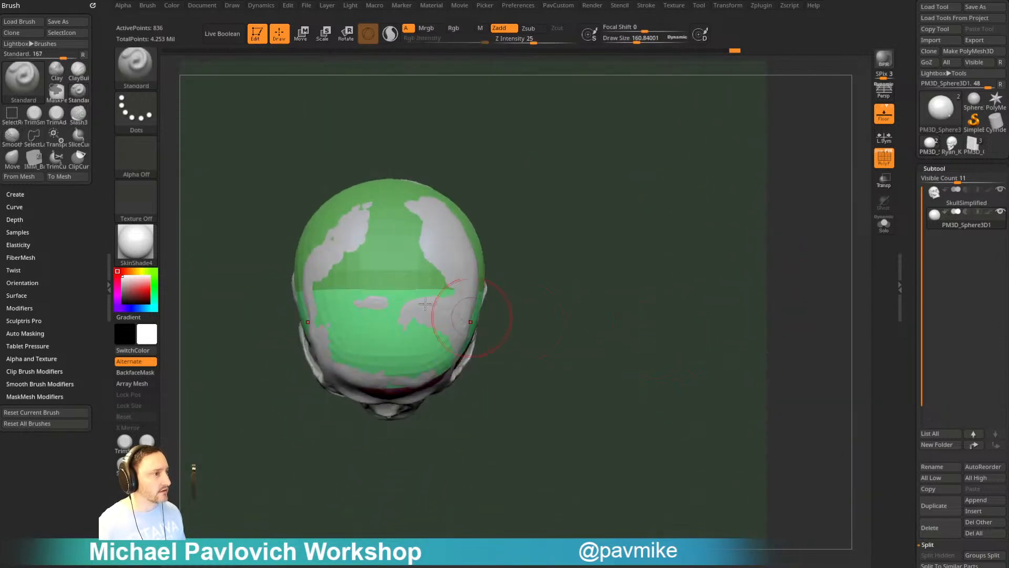
drag(689, 269, 724, 259)
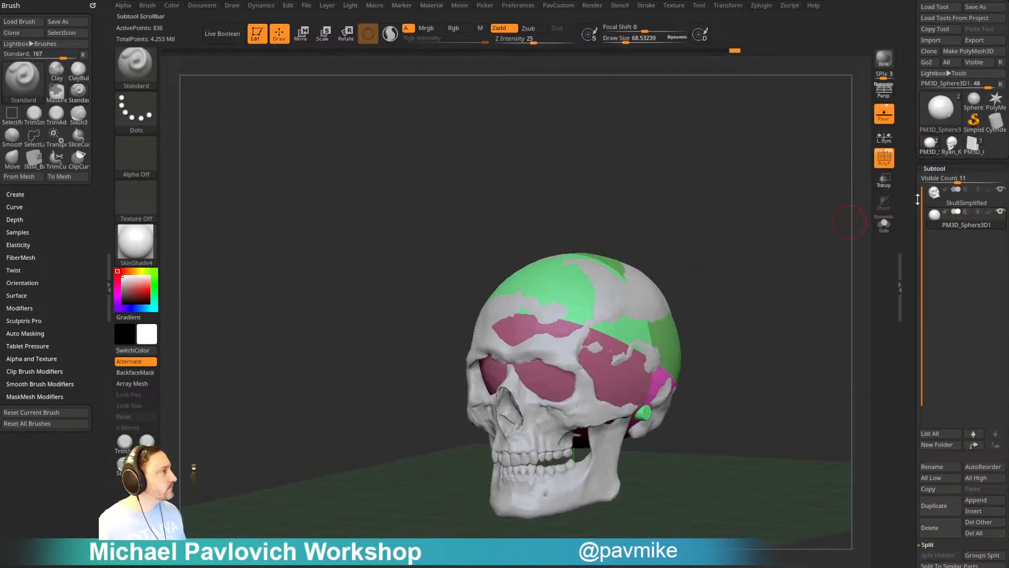
scroll(942, 280, up, 1)
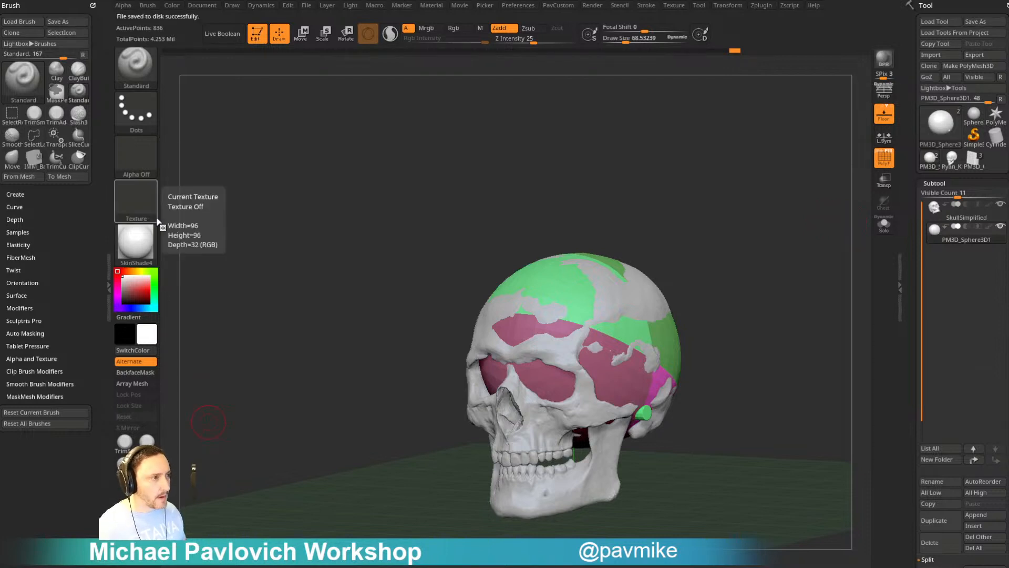
- Switch back to the split cylinder tool and set the draw size to about 116
click(972, 157)
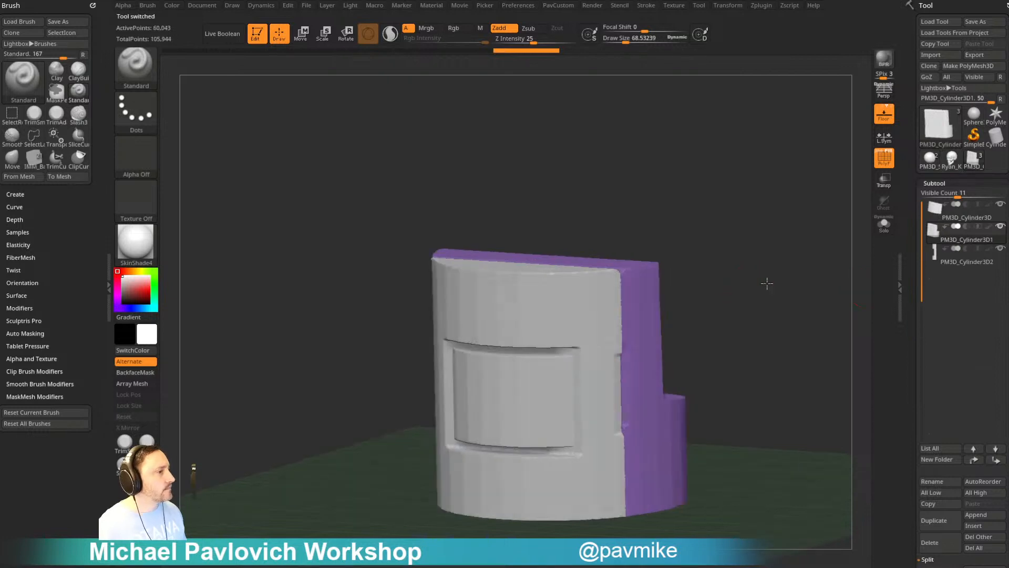
mouse_move(766, 282)
mouse_down()
mouse_move(770, 294)
mouse_move(751, 282)
mouse_up()
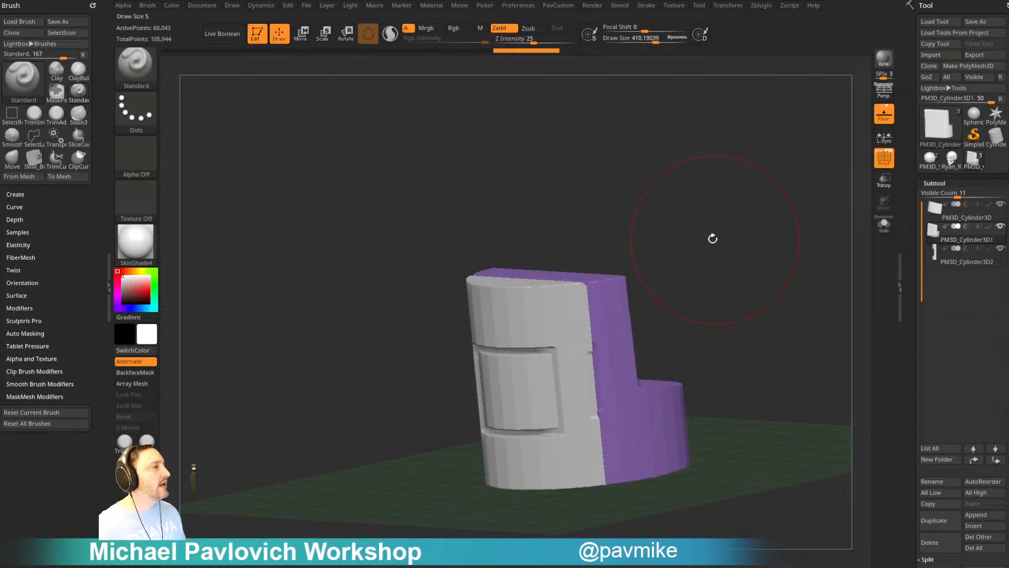
drag(692, 243, 695, 236)
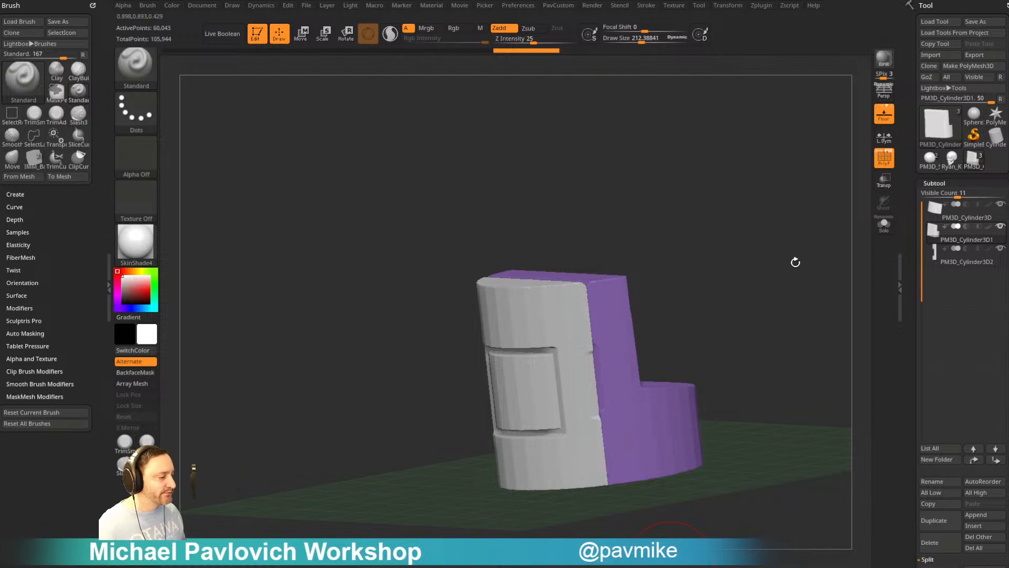
key(s)
drag(712, 242, 703, 241)
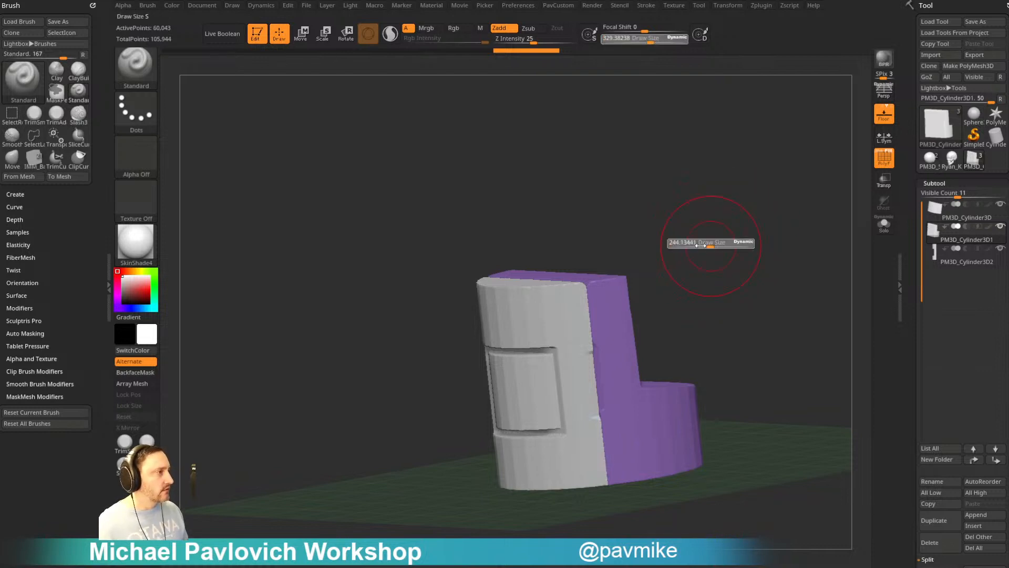
mouse_move(703, 241)
ctrl+right_down()
mouse_move(683, 248)
mouse_move(716, 248)
ctrl+right_up()
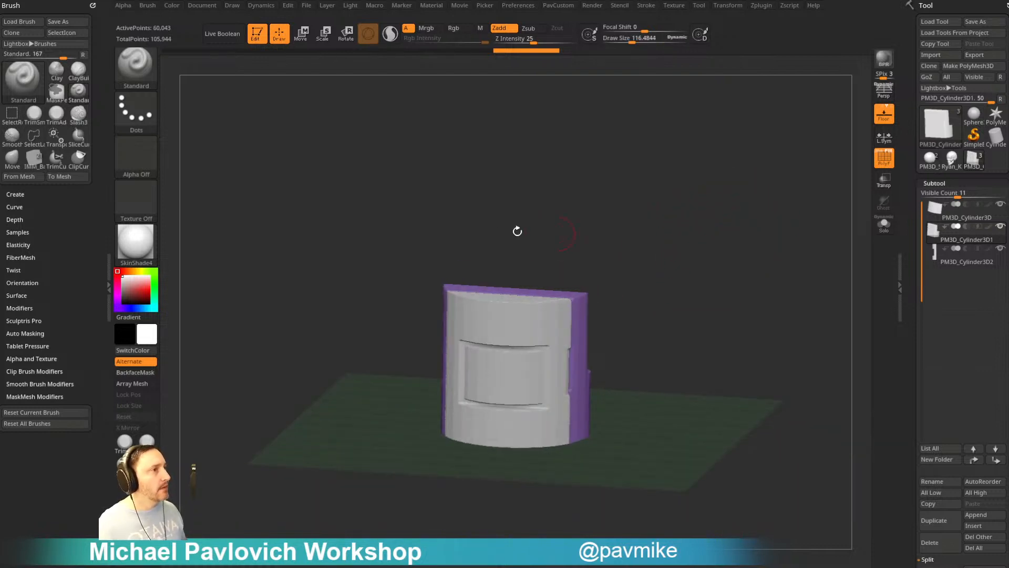
- Leave 3D editing, clear the canvas, and draw a large PolyMesh3D star on it
key(t)
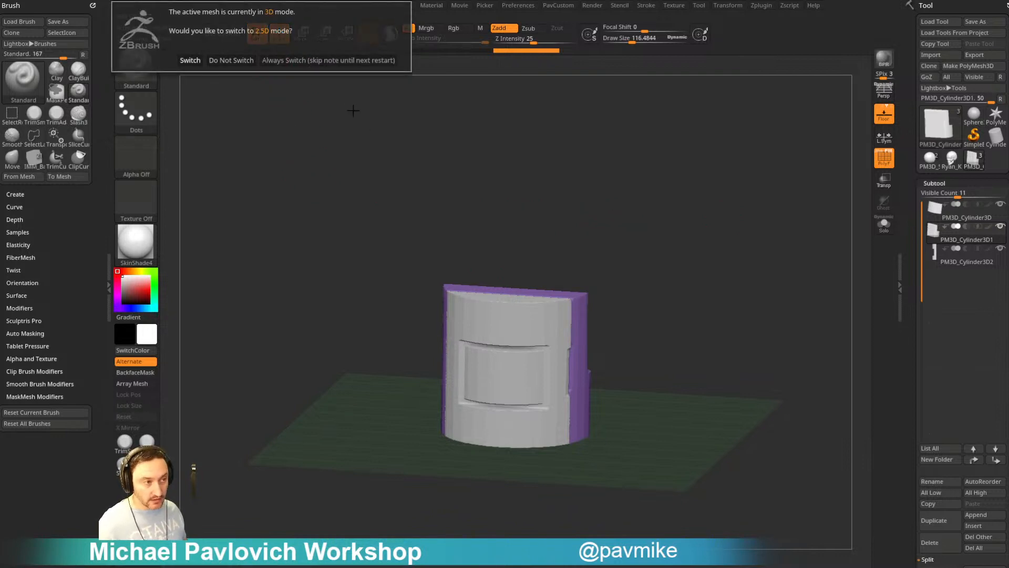
click(342, 61)
key(ctrl+n)
key(s)
drag(665, 196, 628, 195)
click(995, 115)
drag(444, 302, 329, 100)
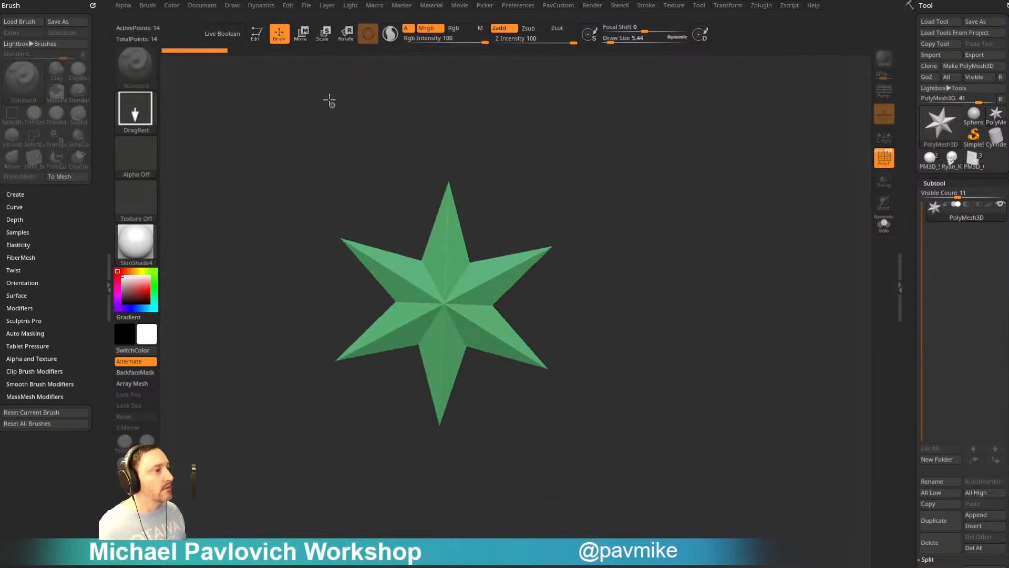
- Make the star editable and dock the ZPlugin palette with its Text 3D & Vector Shapes section expanded
click(257, 34)
click(759, 5)
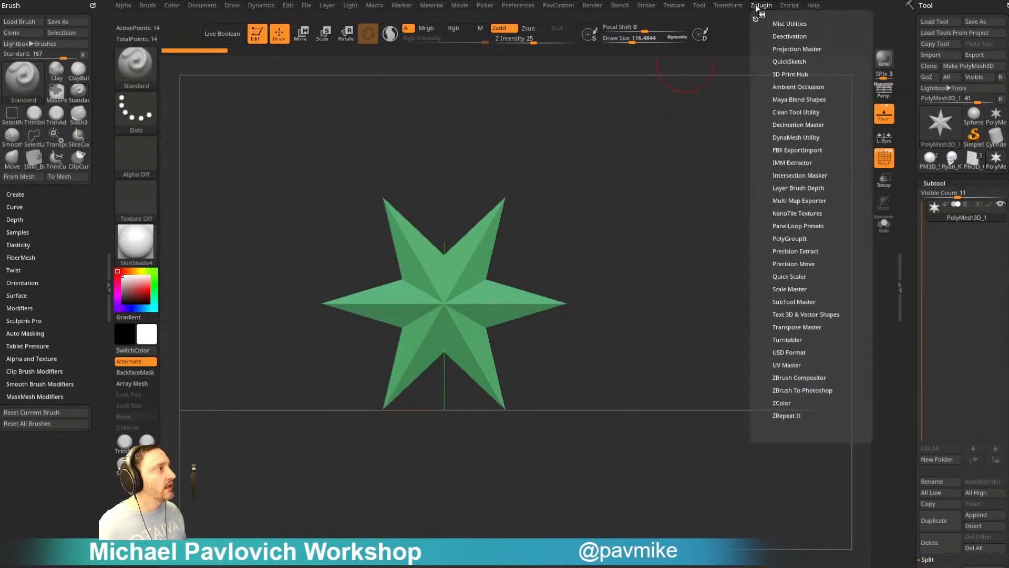
drag(753, 19, 8, 130)
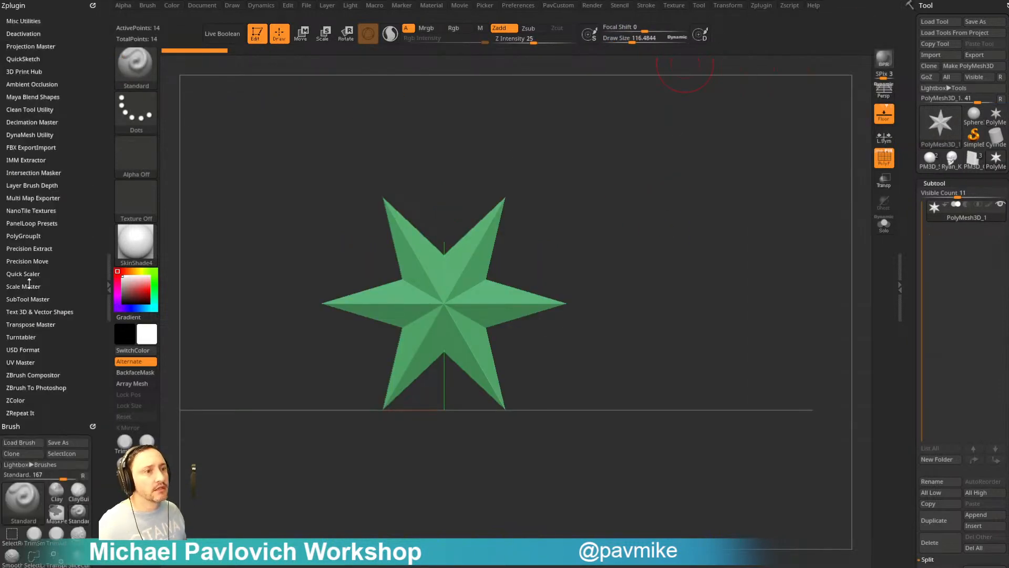
click(23, 312)
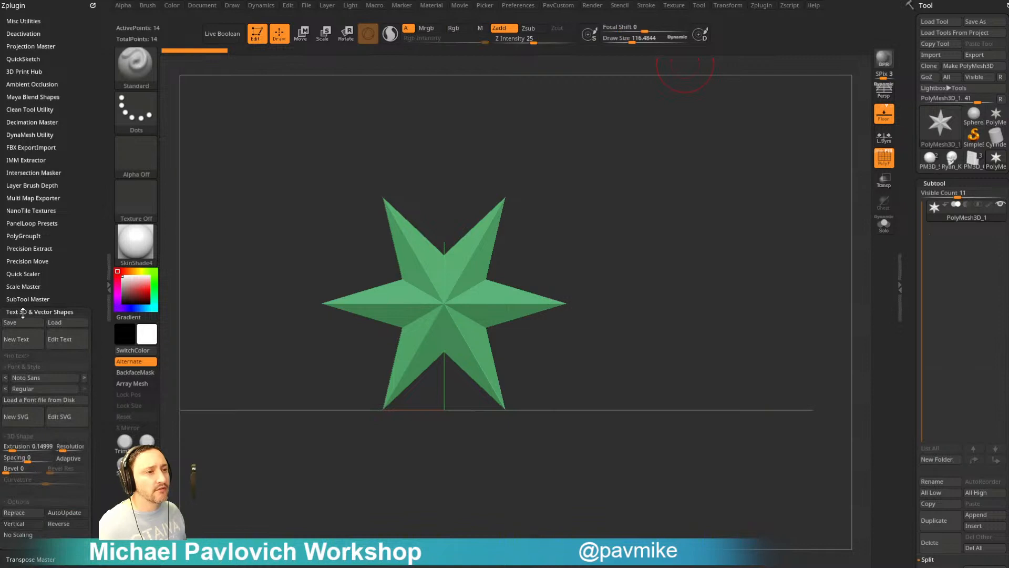
- Create a new 3D text subtool reading "Logo in 3D"
click(18, 341)
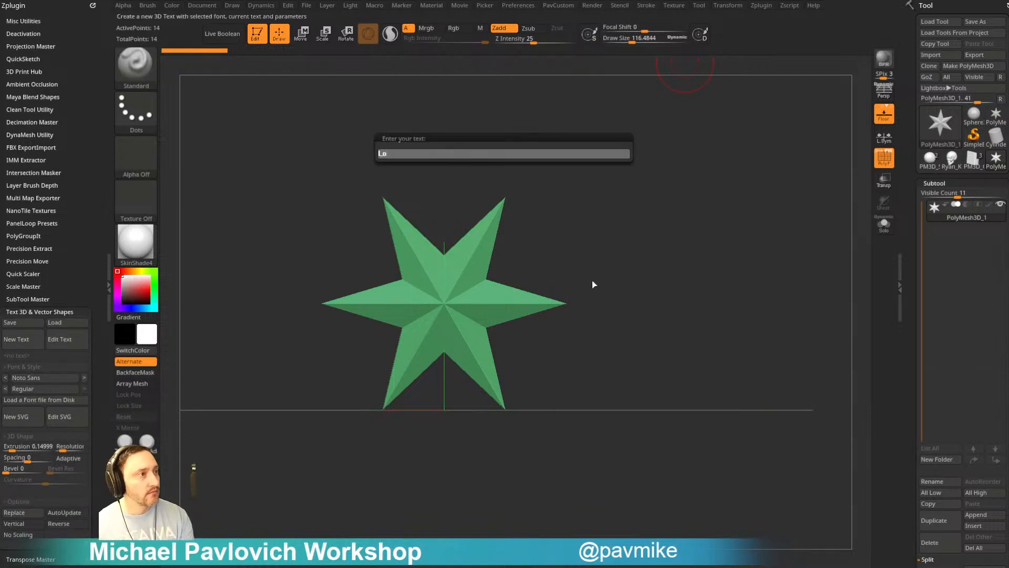
text(Logo in 3D)
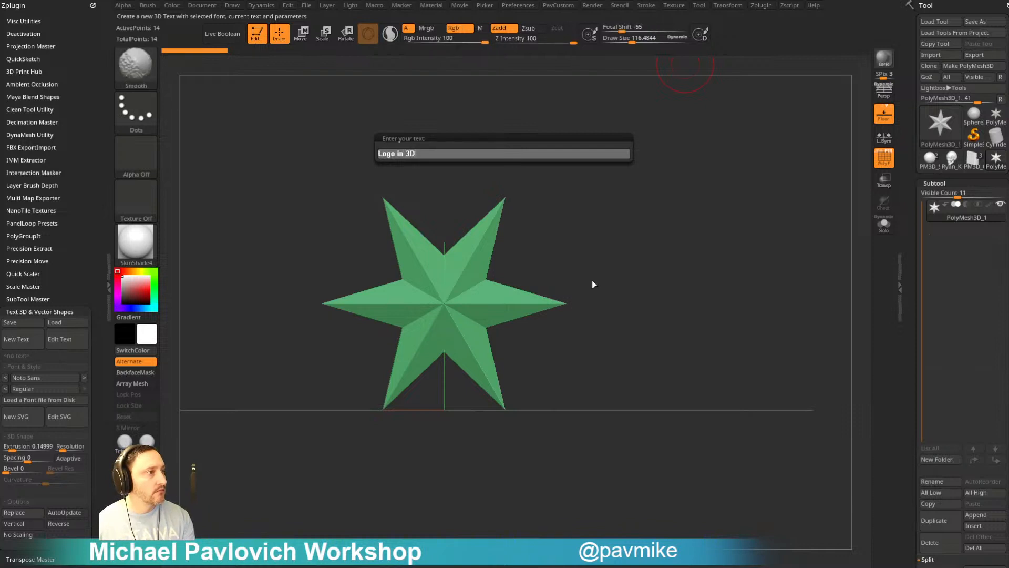
key(Return)
ctrl+right_drag(656, 154, 609, 101)
right_drag(609, 101, 481, 151)
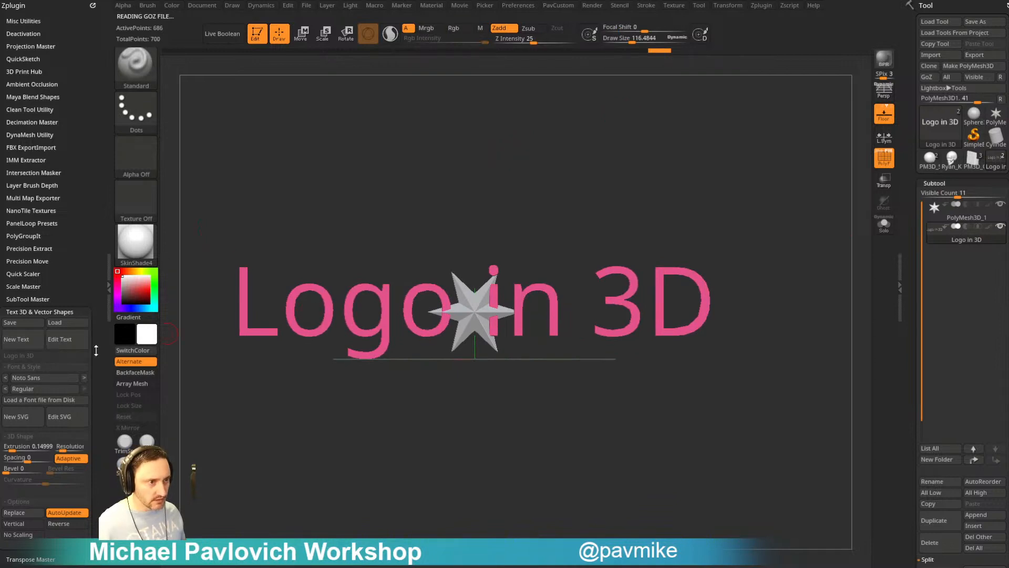
- Try the Notram font on the 3D text and settle on Oswald Bold
click(43, 377)
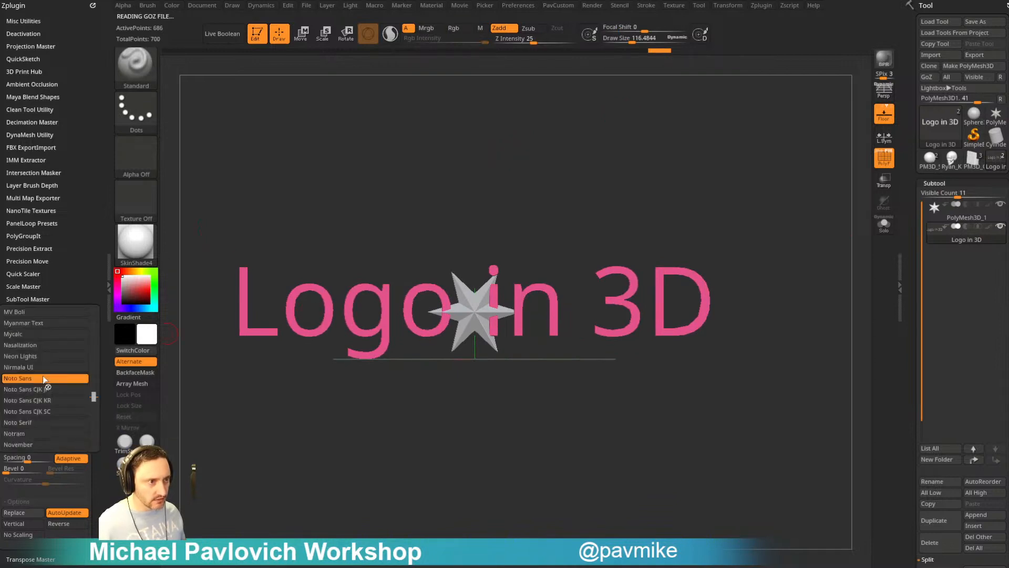
click(25, 432)
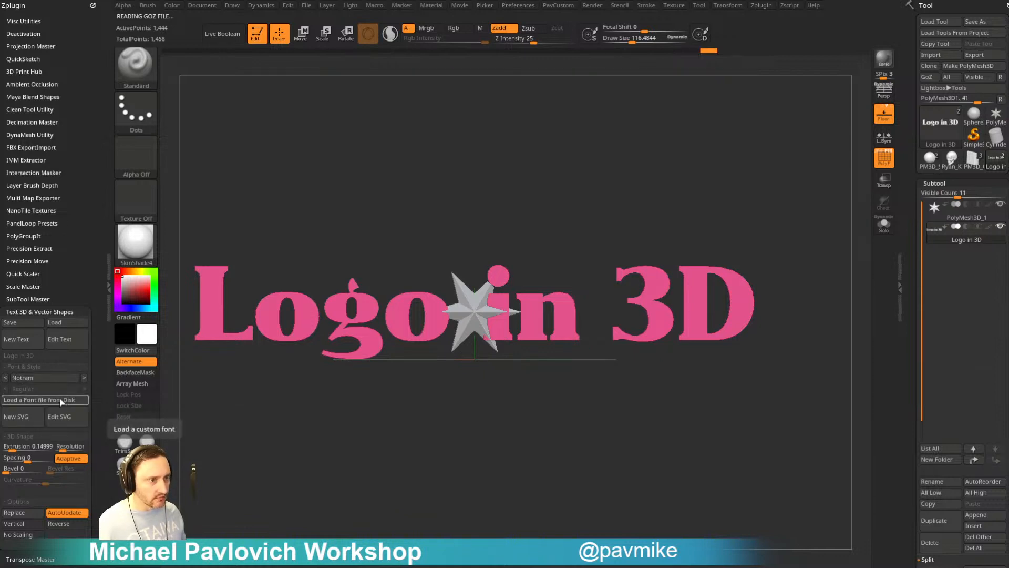
click(42, 378)
click(37, 434)
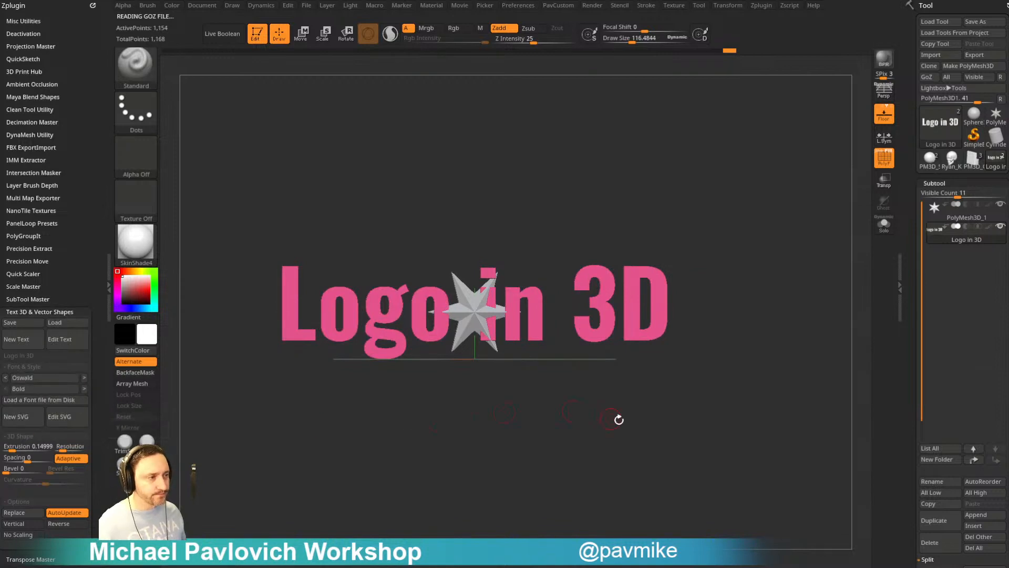
- Compare the letters with and without the polyframe and turn off the Adaptive option for the 3D text
drag(619, 419, 660, 465)
key(f)
click(885, 155)
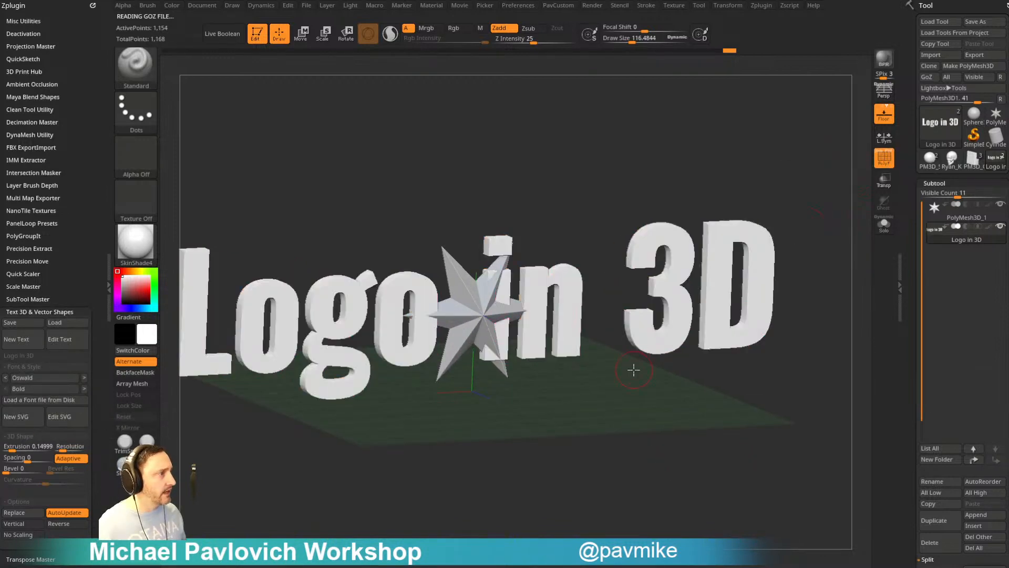
key(f)
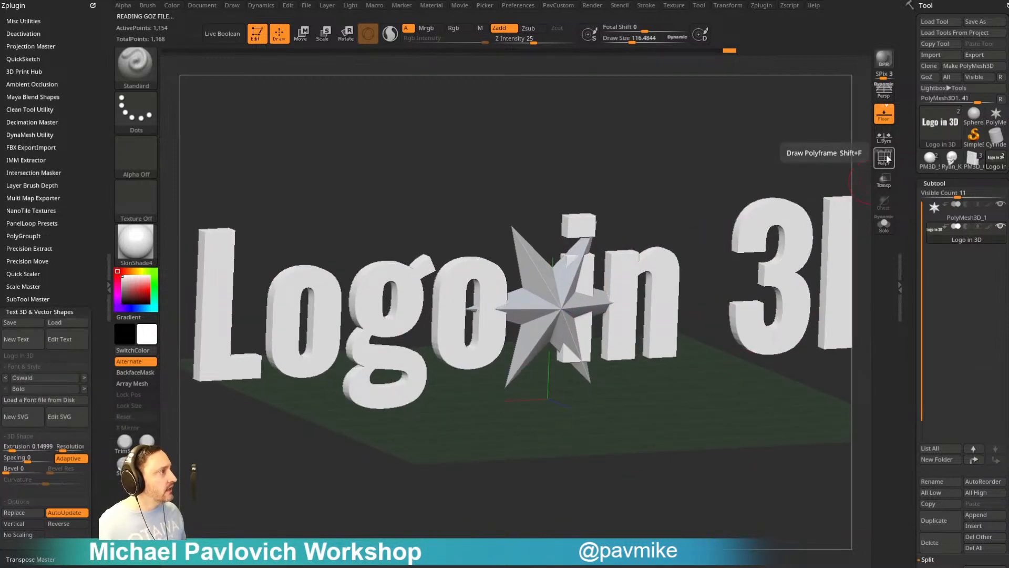
click(884, 155)
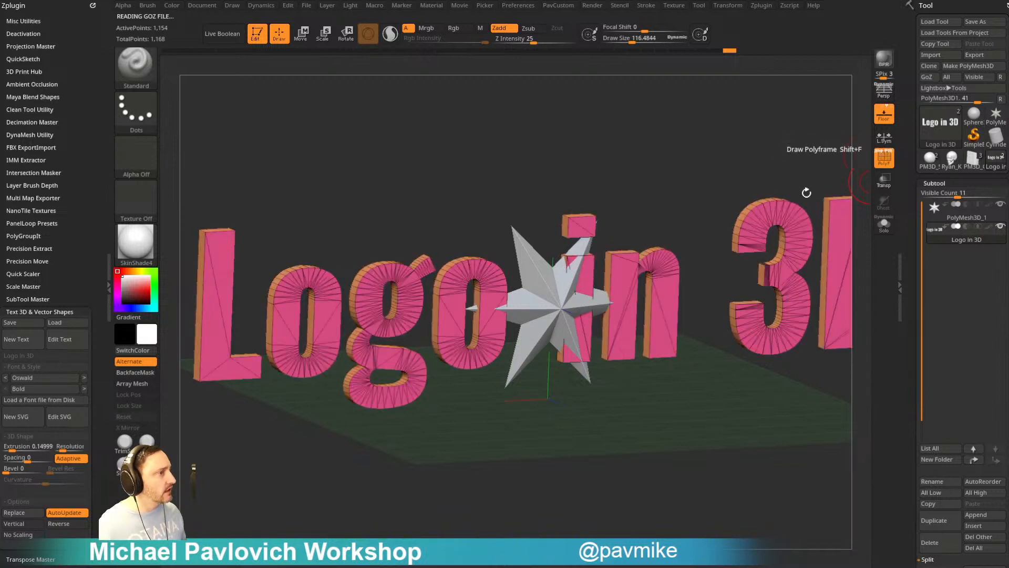
alt+drag(497, 439, 566, 430)
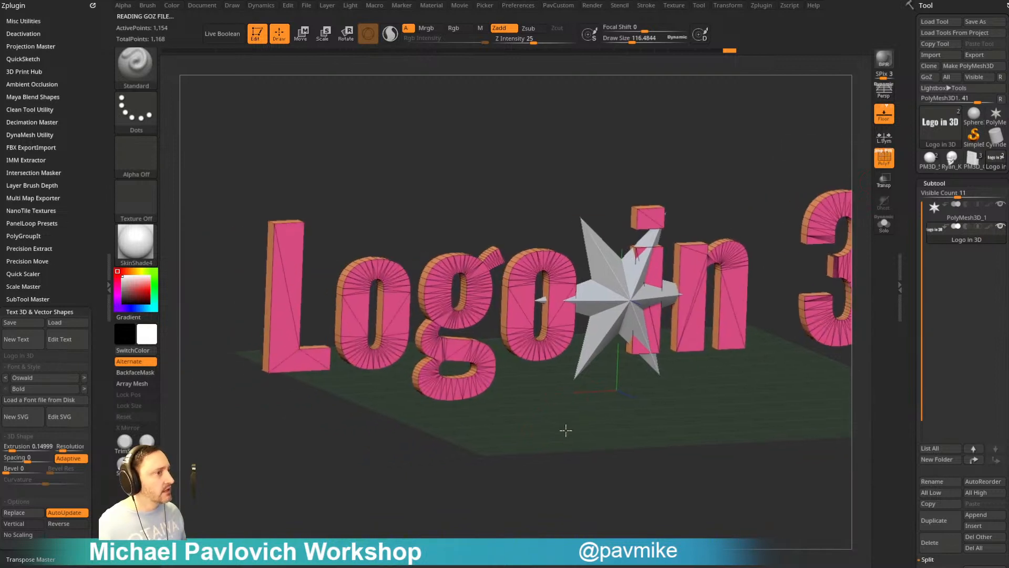
click(67, 460)
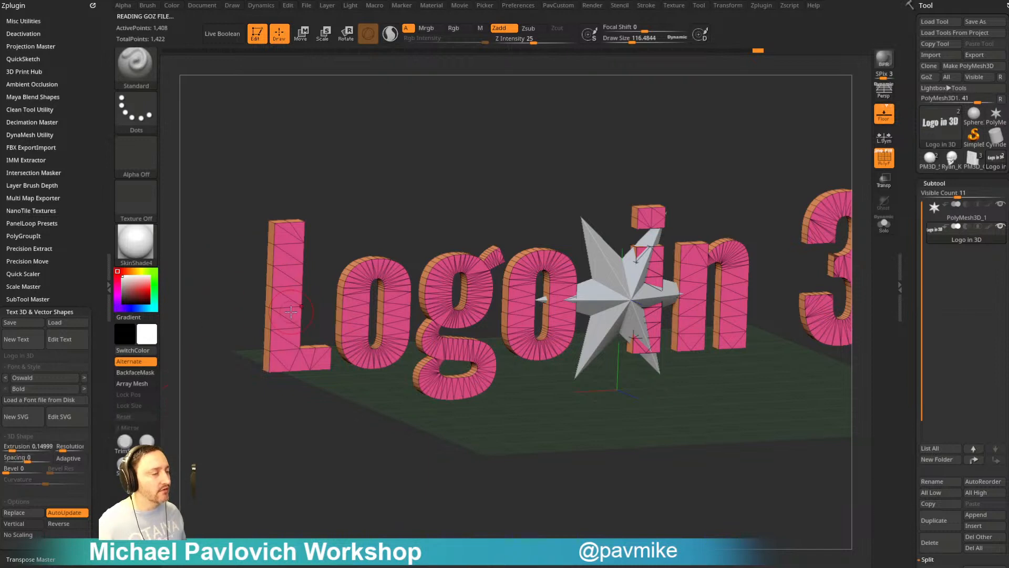
- Delete the star subtool so that only the 3D text is left in the tool
click(966, 227)
click(934, 542)
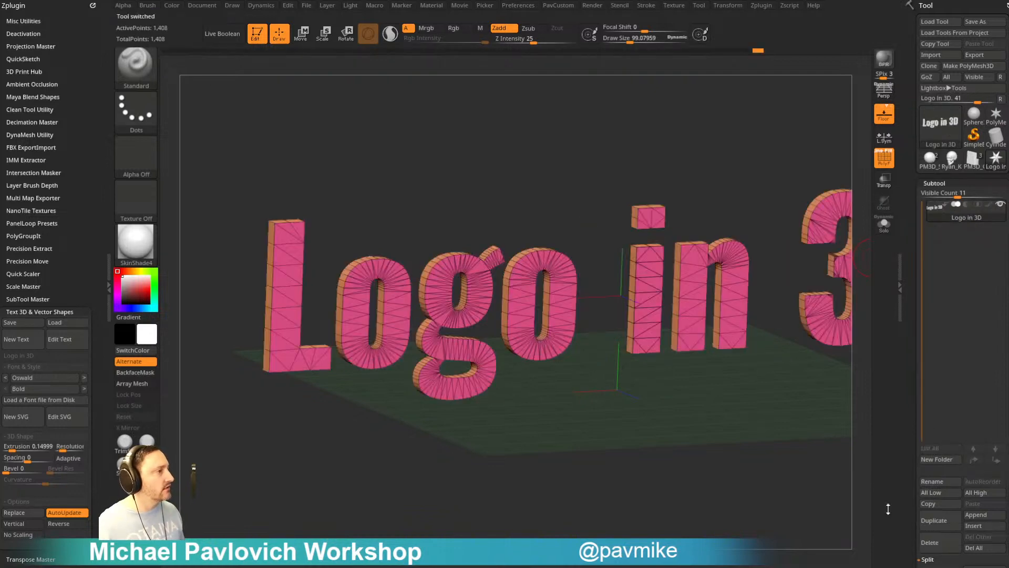
drag(681, 393, 623, 429)
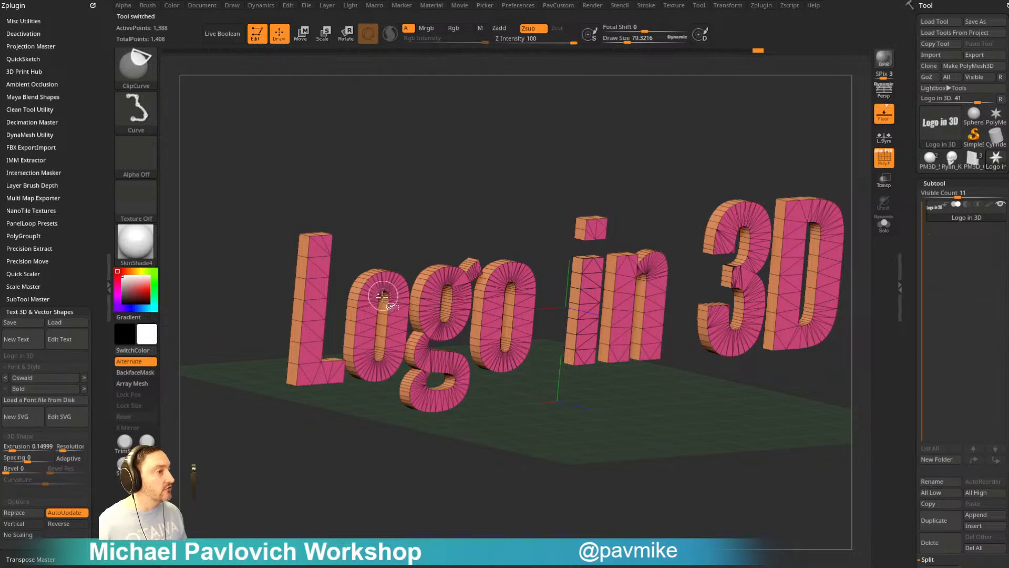
- Isolate one flat face polygroup of the letters with the SelectRect brush and delete the hidden geometry
ctrl+shift+click(395, 342)
ctrl+shift+drag(479, 477, 578, 489)
ctrl+shift+click(136, 66)
click(282, 78)
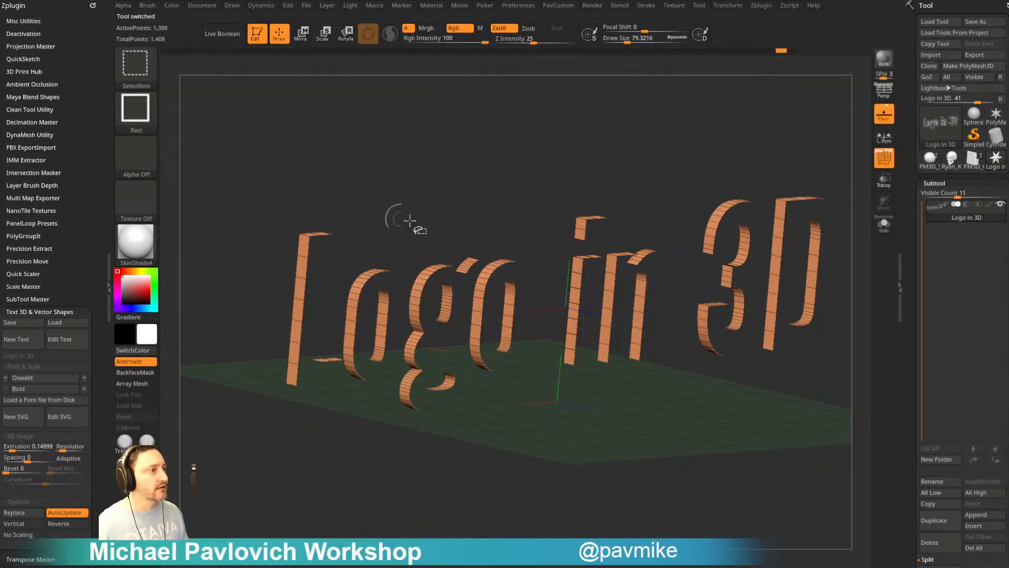
mouse_move(402, 219)
mouse_down()
mouse_move(662, 473)
mouse_move(683, 478)
mouse_move(441, 298)
mouse_move(657, 310)
mouse_move(716, 489)
mouse_move(638, 333)
mouse_up()
ctrl+shift+click(657, 310)
key(space)
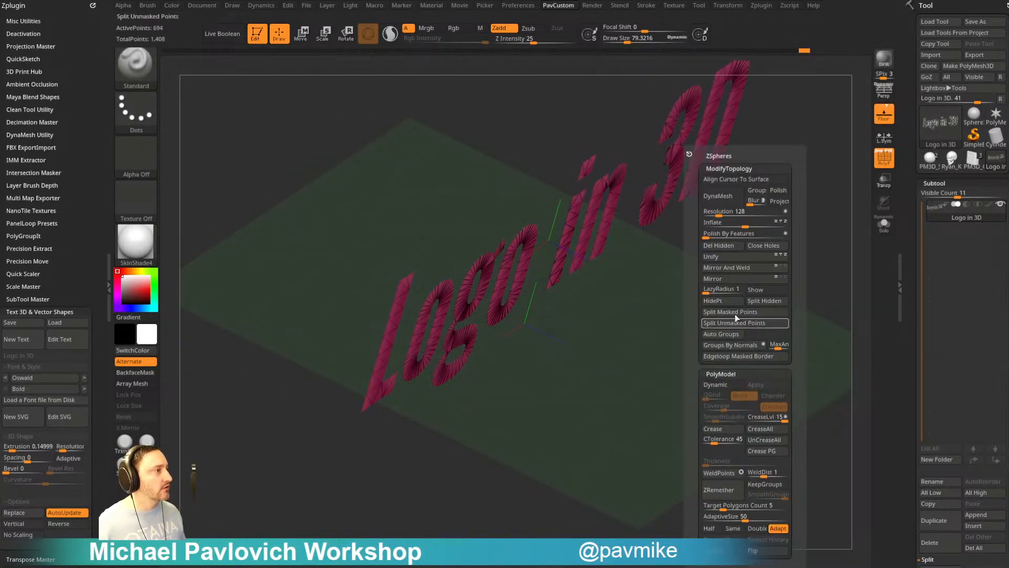
click(732, 254)
- Try ZRemesher on the flat letters with the Same polygon count option and AdaptiveSize 50, and undo it
shift+drag(647, 434, 577, 225)
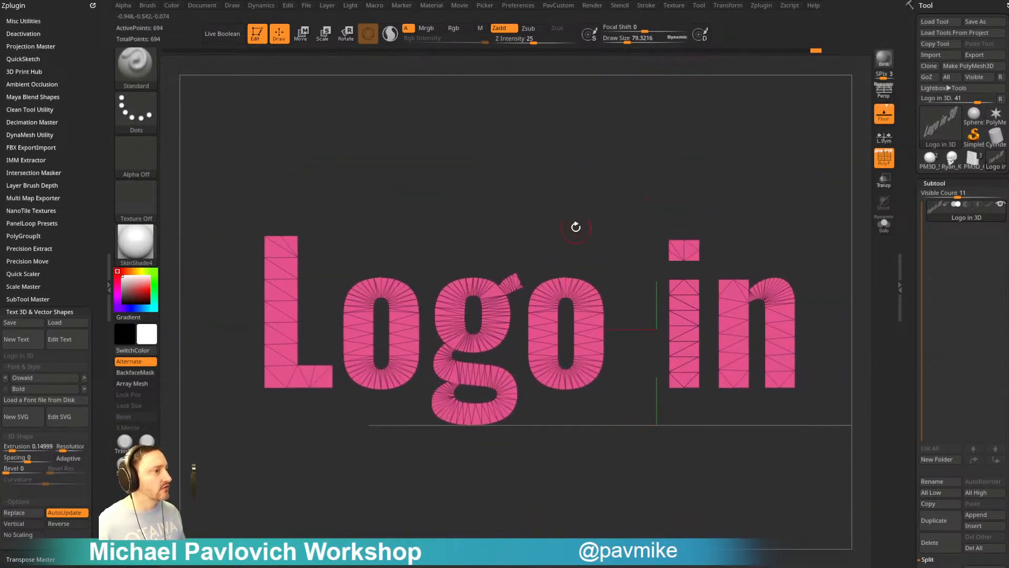
key(space)
click(609, 528)
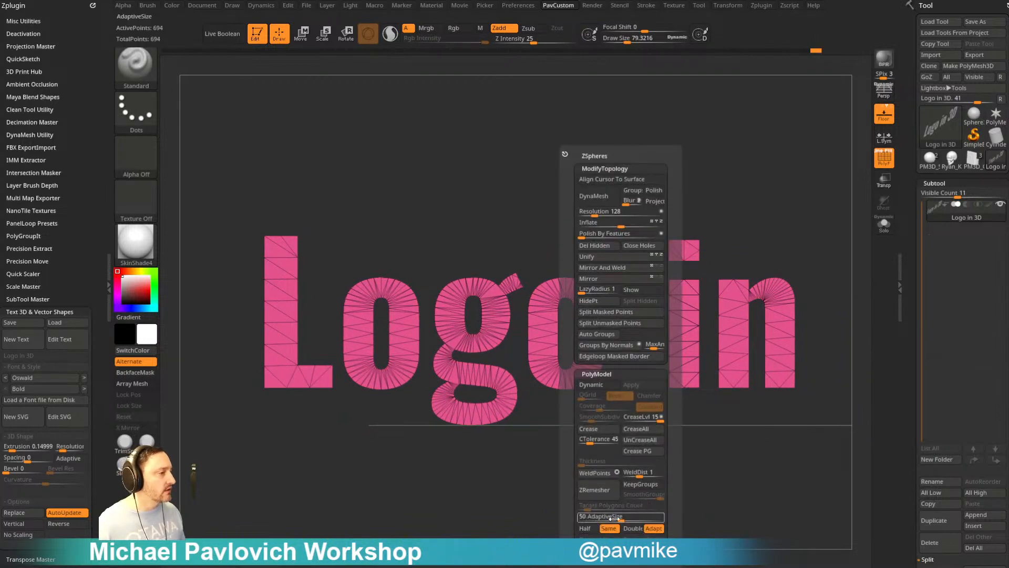
click(594, 490)
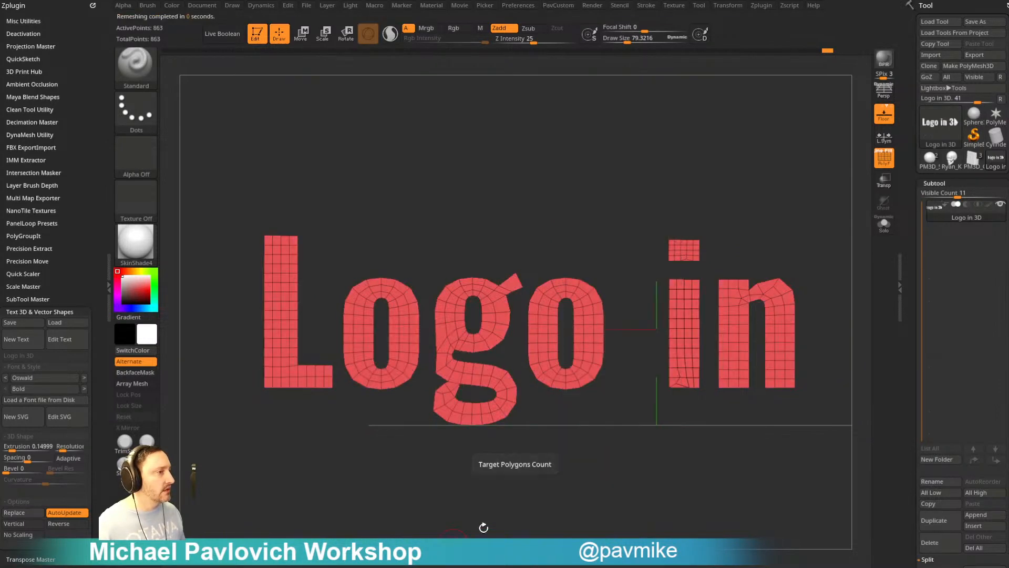
key(ctrl+z)
- Remesh the flat letters with ZRemesher at AdaptiveSize 28, the Same option off and a target polygon count of about 2.25
key(space)
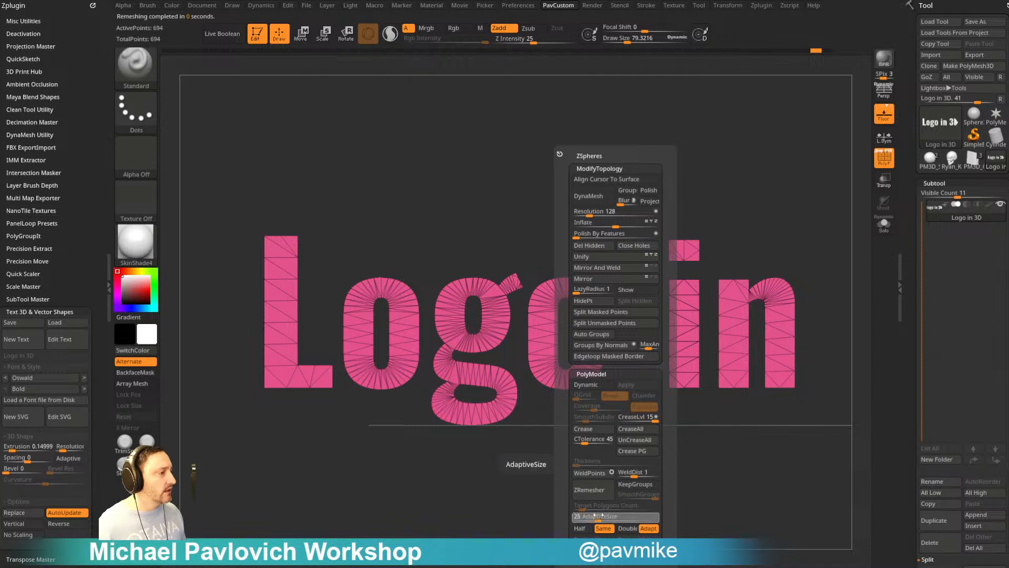
click(603, 495)
key(ctrl+z)
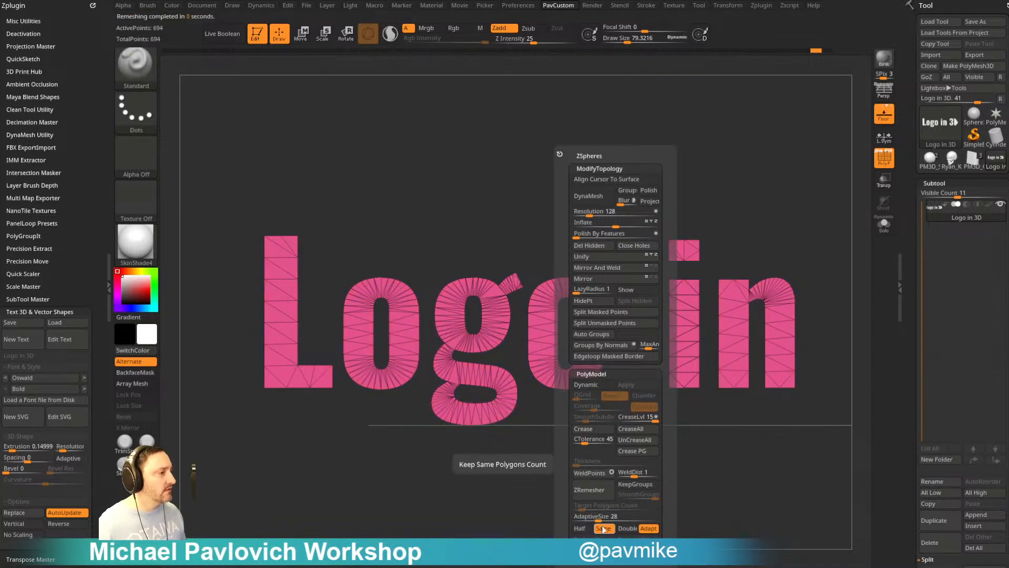
click(603, 528)
click(589, 490)
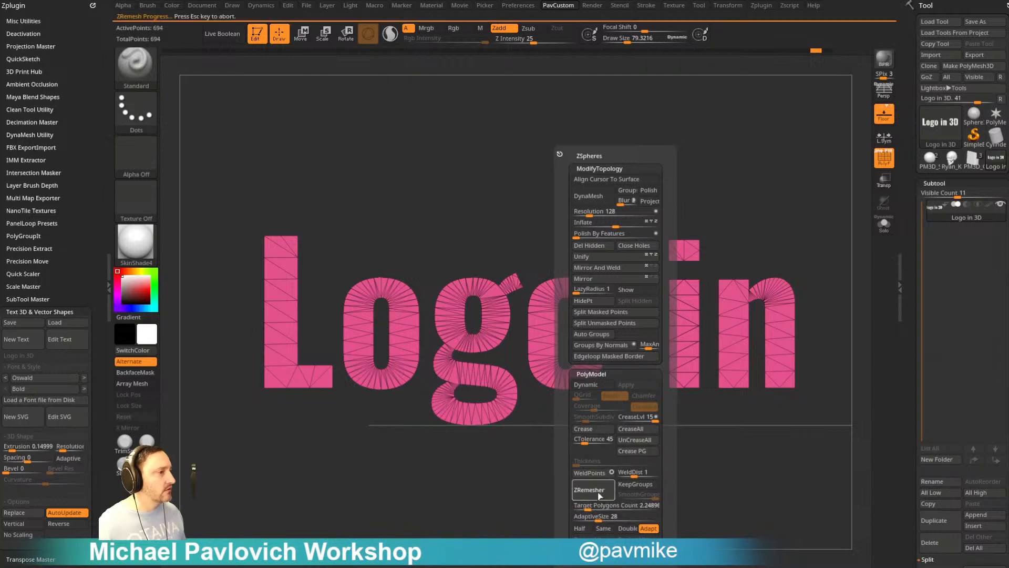
key(f)
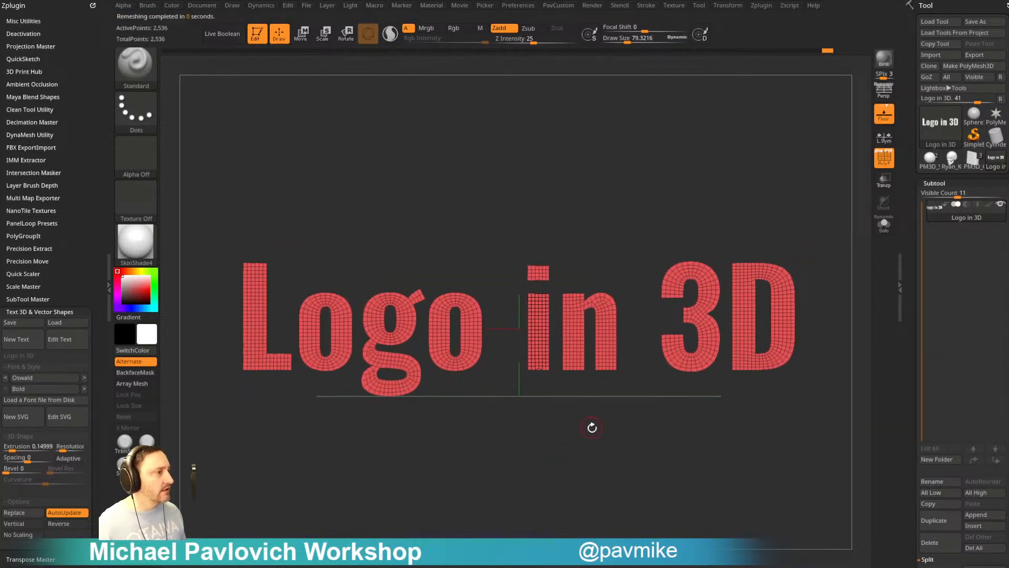
- Isolate the letter L briefly, restore all letters, and give each separate piece its own polygroup with Auto Groups
alt+drag(507, 439, 572, 454)
ctrl+shift+drag(202, 215, 305, 463)
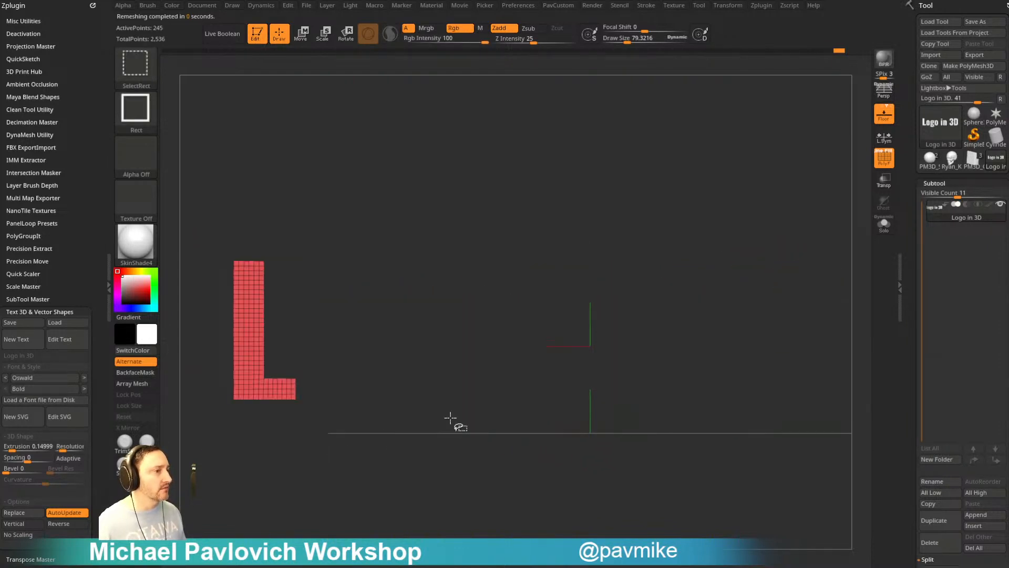
ctrl+shift+click(712, 259)
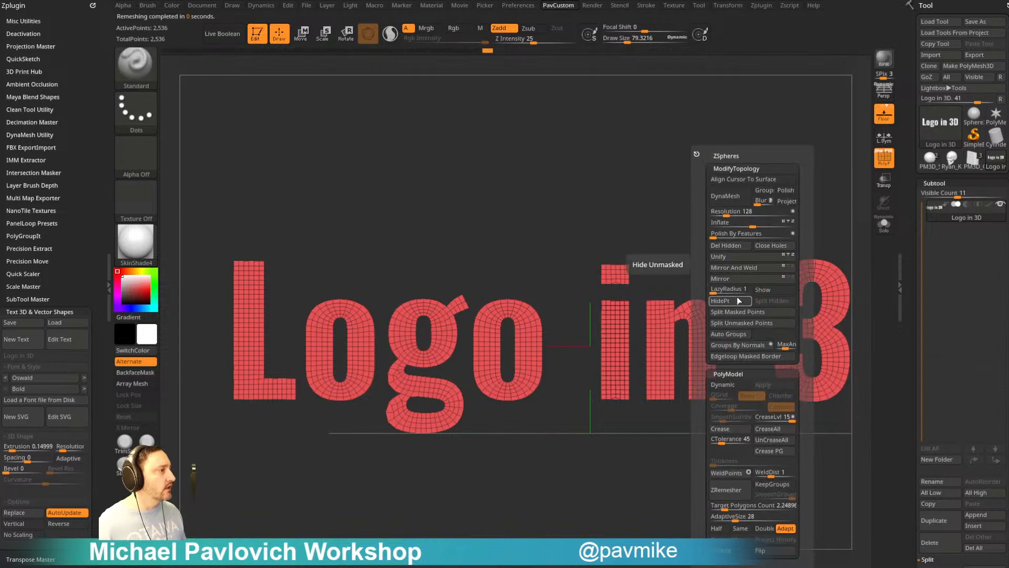
click(740, 343)
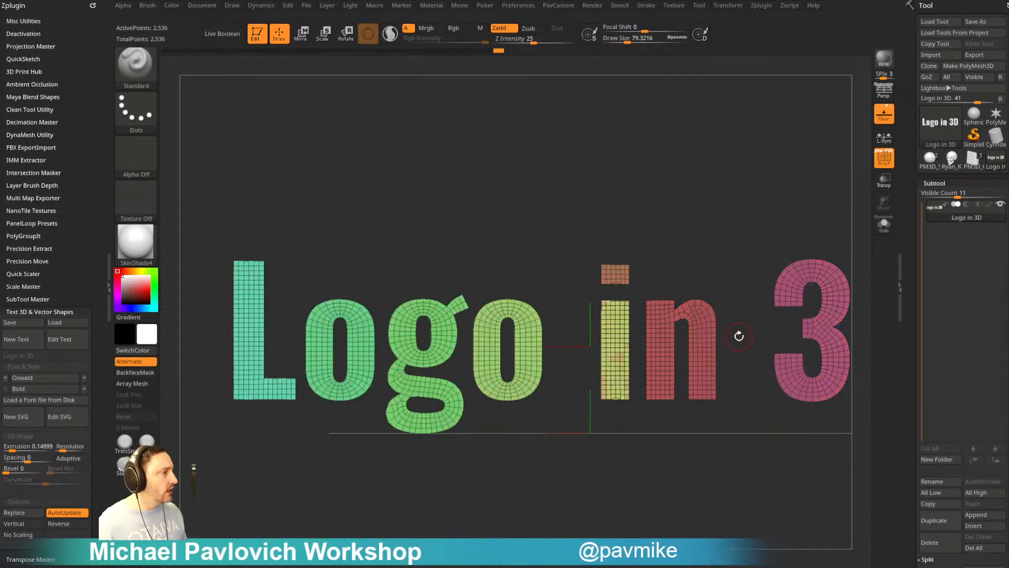
- Split the text into separate subtools by polygroup with Groups Split
scroll(941, 368, down, 5)
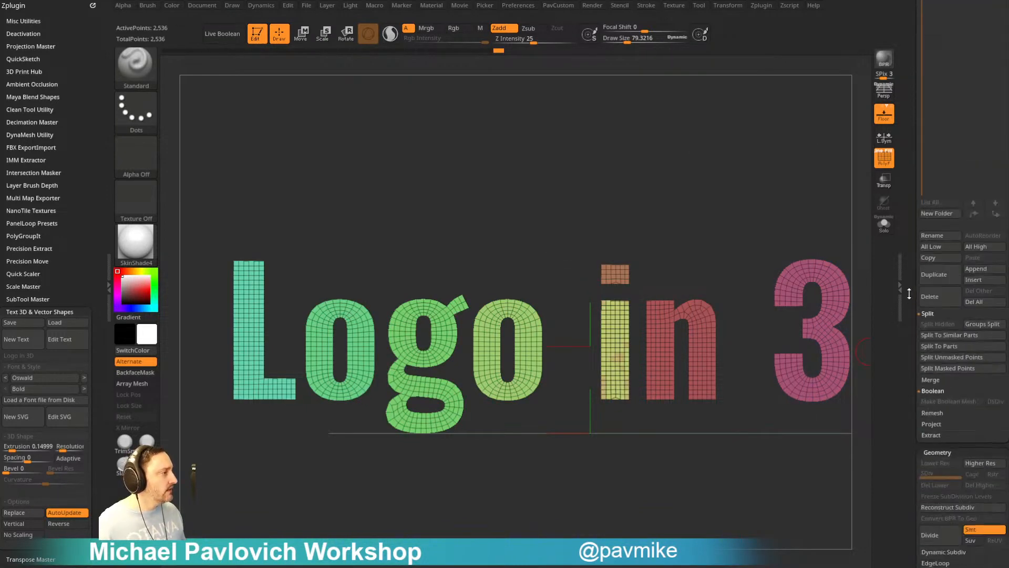
click(927, 299)
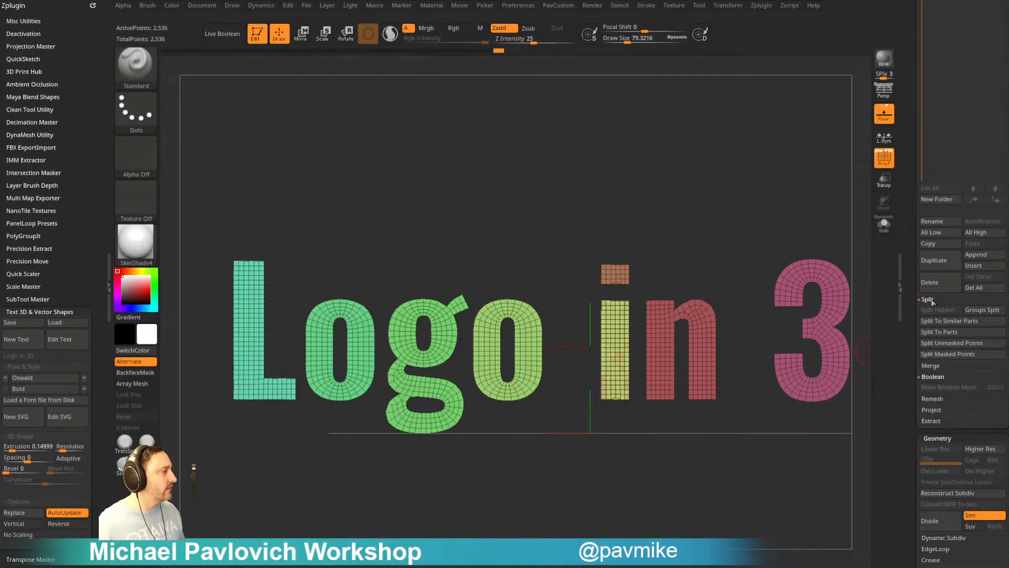
mouse_move(709, 462)
ctrl+right_down()
mouse_move(694, 447)
mouse_move(708, 480)
ctrl+right_up()
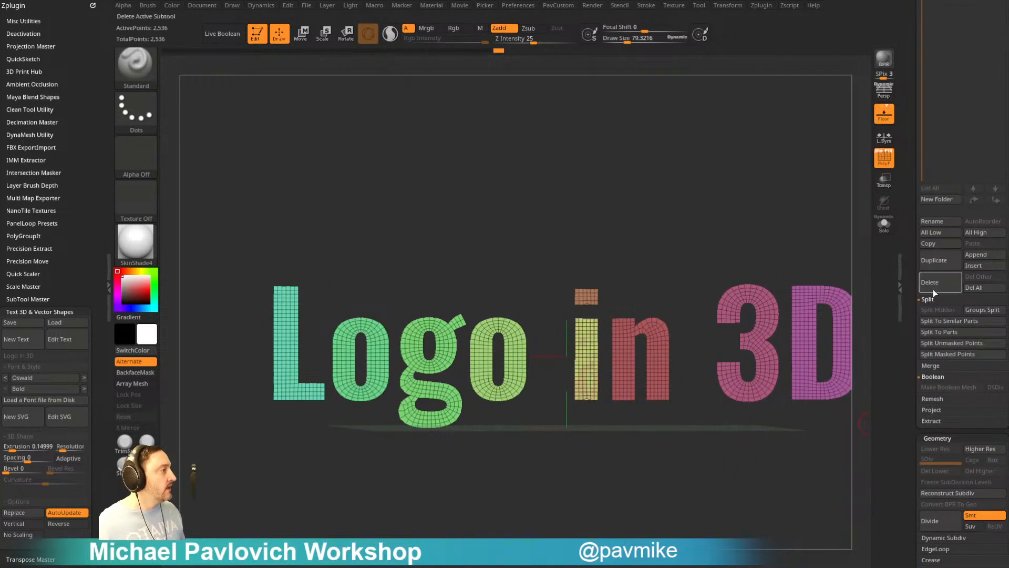
click(979, 310)
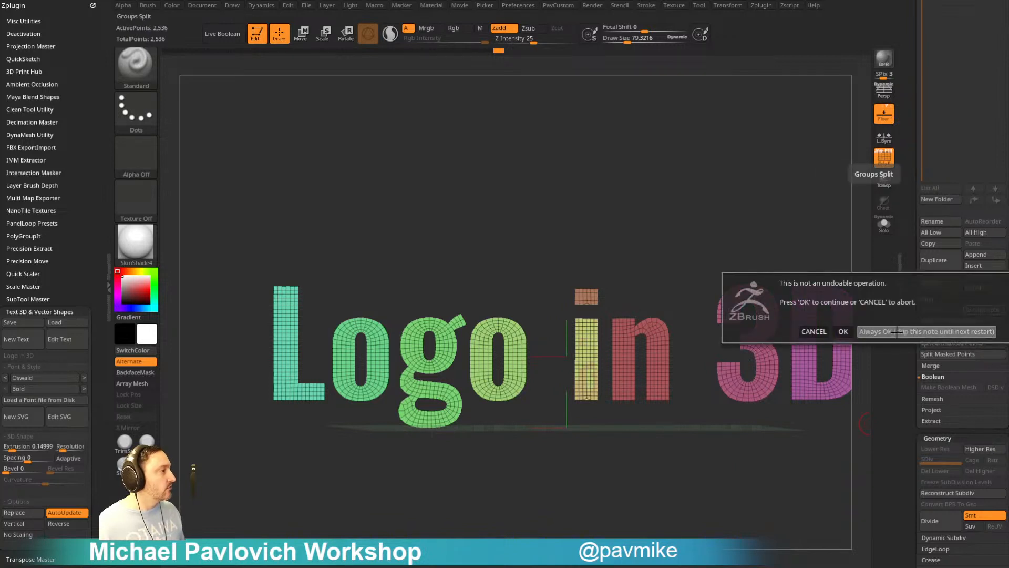
click(838, 331)
drag(913, 293, 906, 421)
- Select the letter L and remesh it with ZRemesher using the Half option and AdaptiveSize 0
alt+click(324, 333)
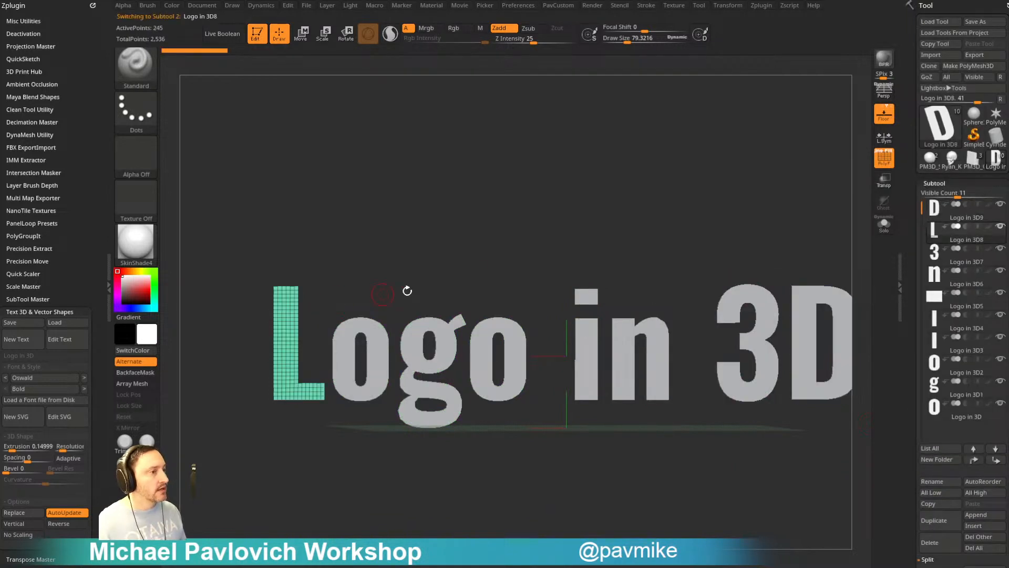
alt+drag(408, 290, 660, 199)
key(grave)
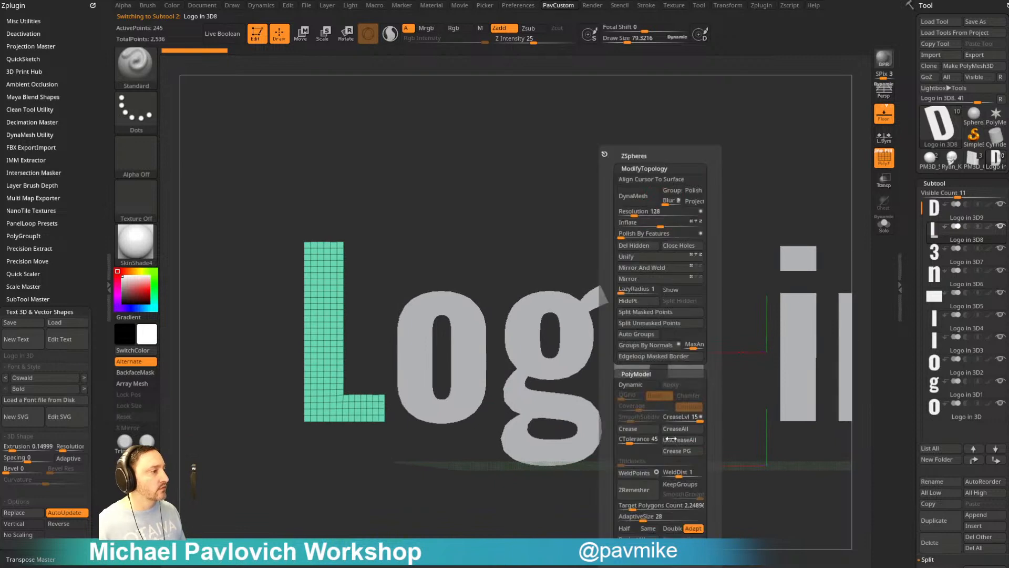
drag(635, 517, 625, 515)
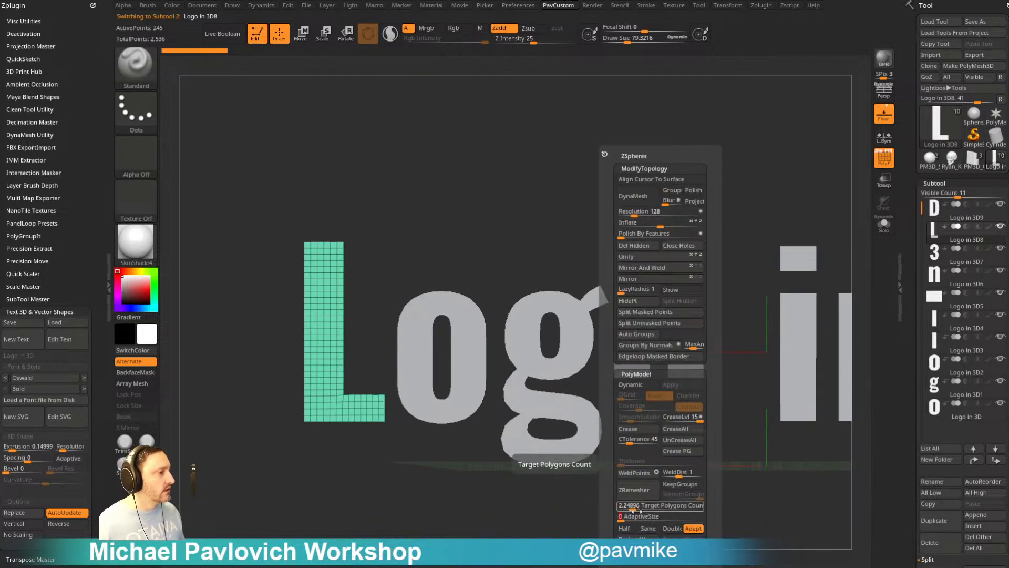
click(625, 529)
click(646, 491)
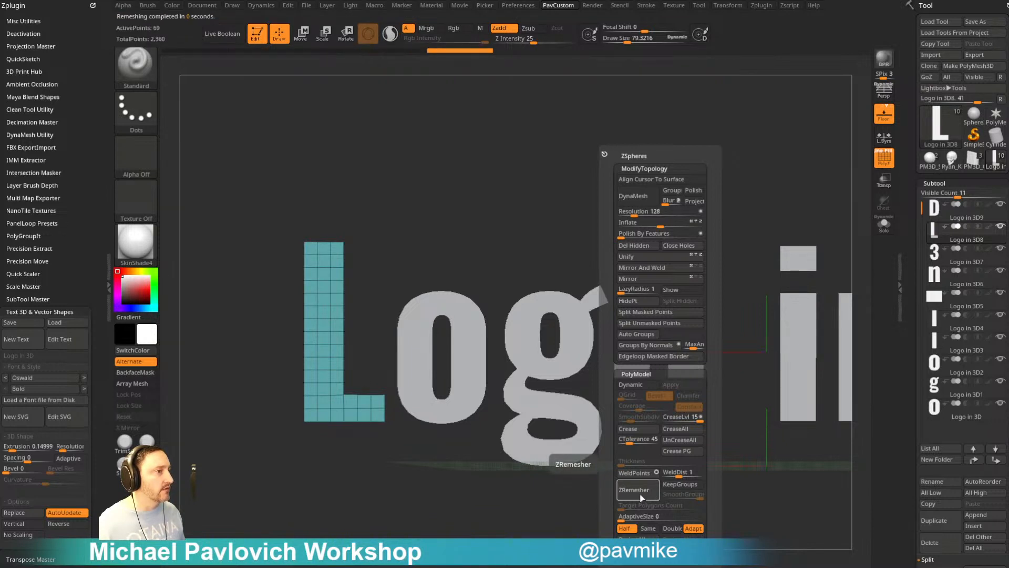
- With the ZModeler brush, delete the lengthwise edge loops inside the L's stem and foot and the lowest surplus loops across the stem
drag(384, 501, 414, 517)
key(b)
key(z)
key(m)
key(f)
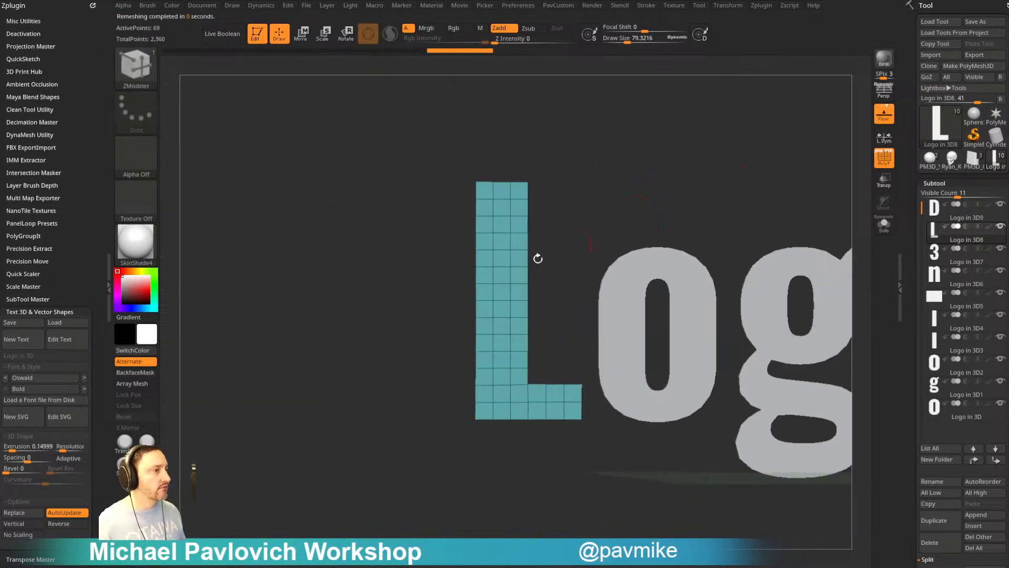
key(space)
click(491, 317)
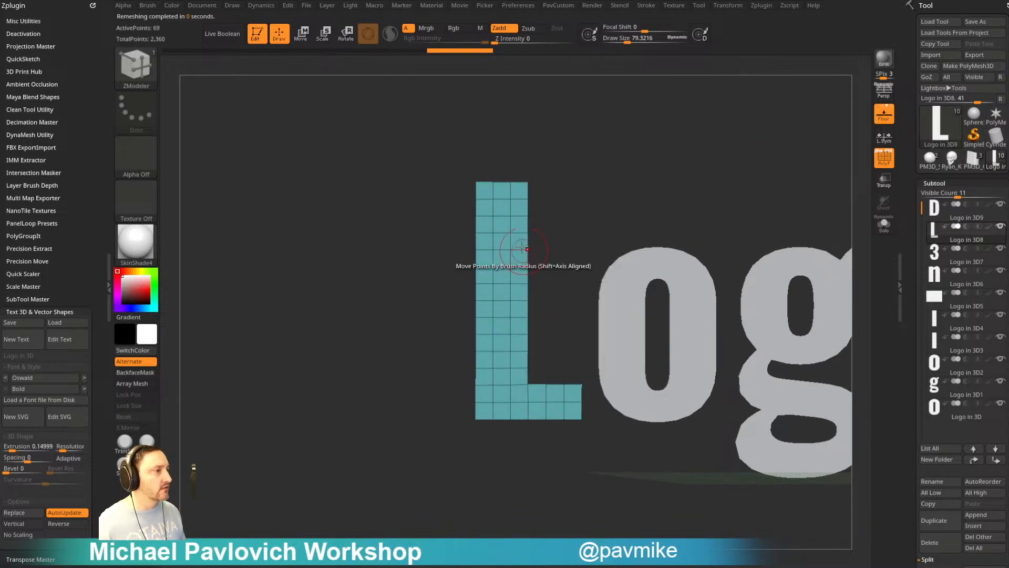
alt+click(537, 403)
alt+click(508, 368)
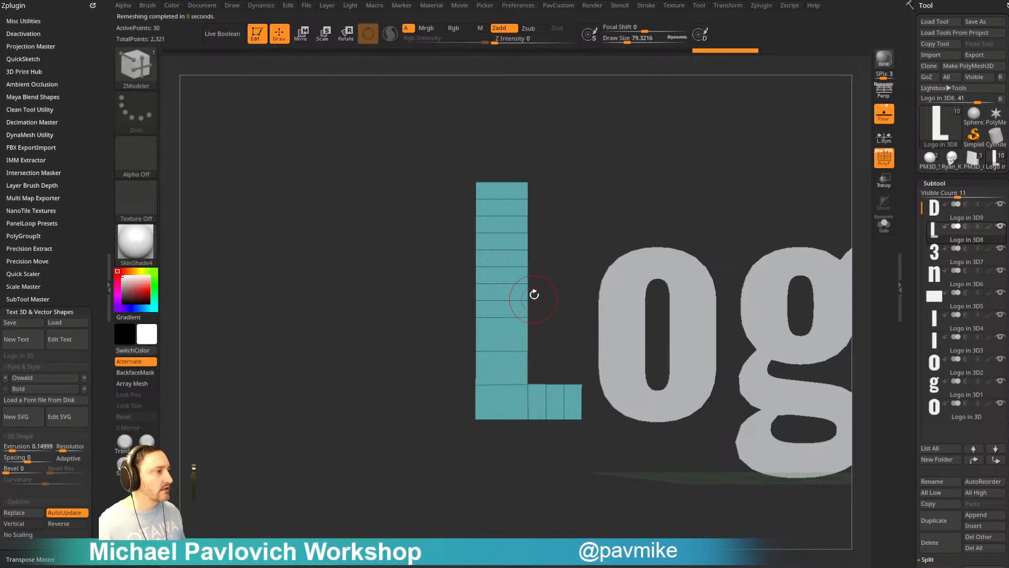
- Delete the remaining crosswise edge loops in the L's stem and foot, keeping only those at the corner
alt+click(507, 317)
alt+click(506, 285)
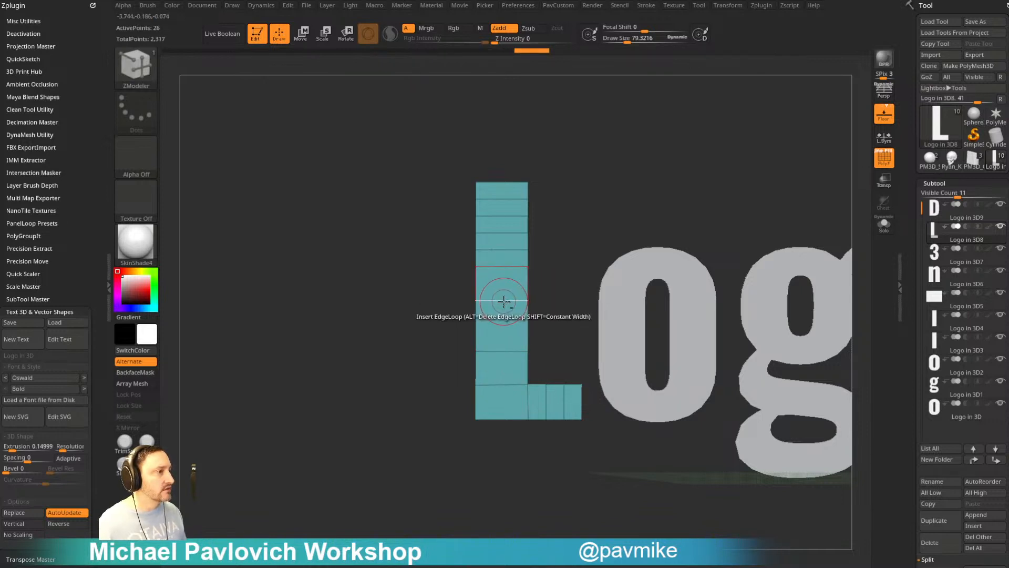
alt+click(503, 267)
alt+click(506, 250)
alt+click(509, 233)
alt+click(512, 216)
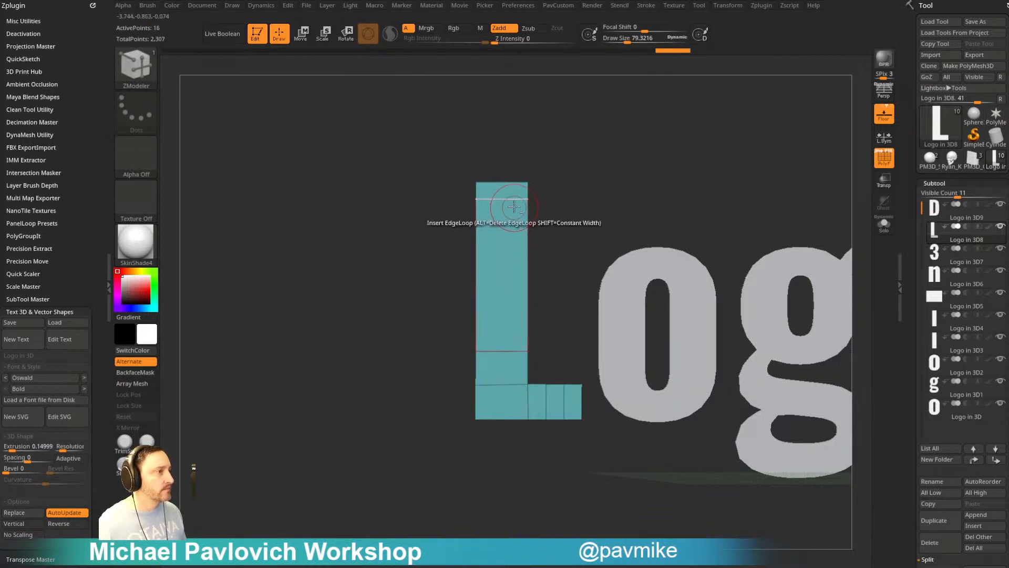
alt+click(514, 206)
alt+click(564, 403)
alt+click(547, 403)
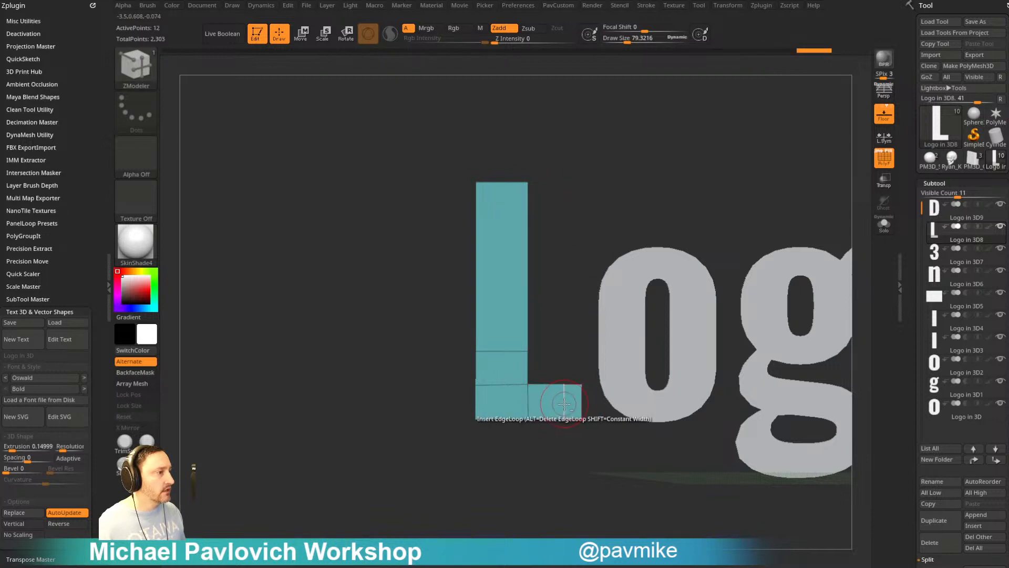
alt+click(505, 354)
- Select the stem of the letter i and remesh it with ZRemesher using the Half option and AdaptiveSize 0
alt+drag(584, 493, 386, 496)
alt+drag(655, 476, 641, 254)
alt+click(576, 420)
key(space)
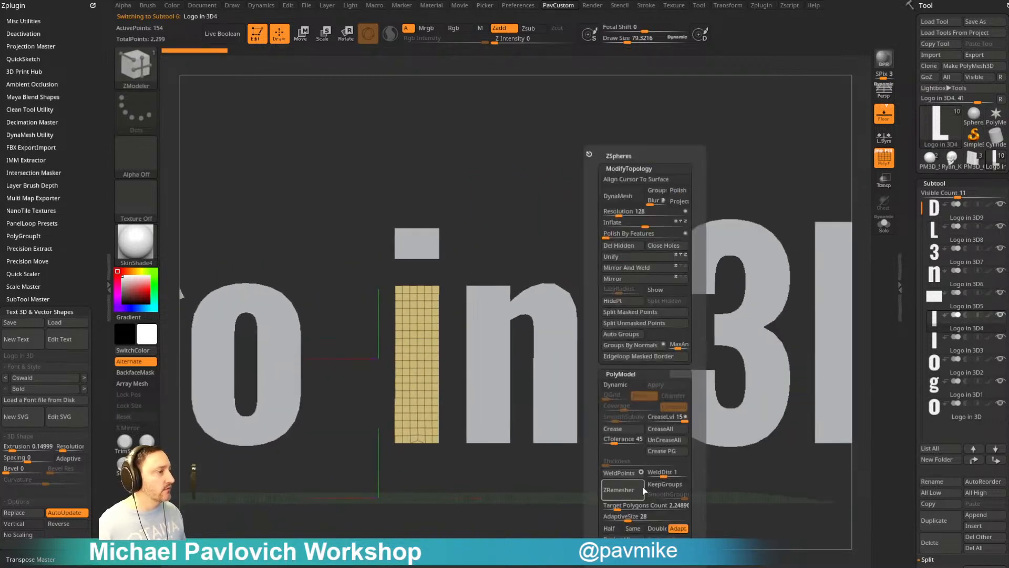
click(610, 528)
click(623, 490)
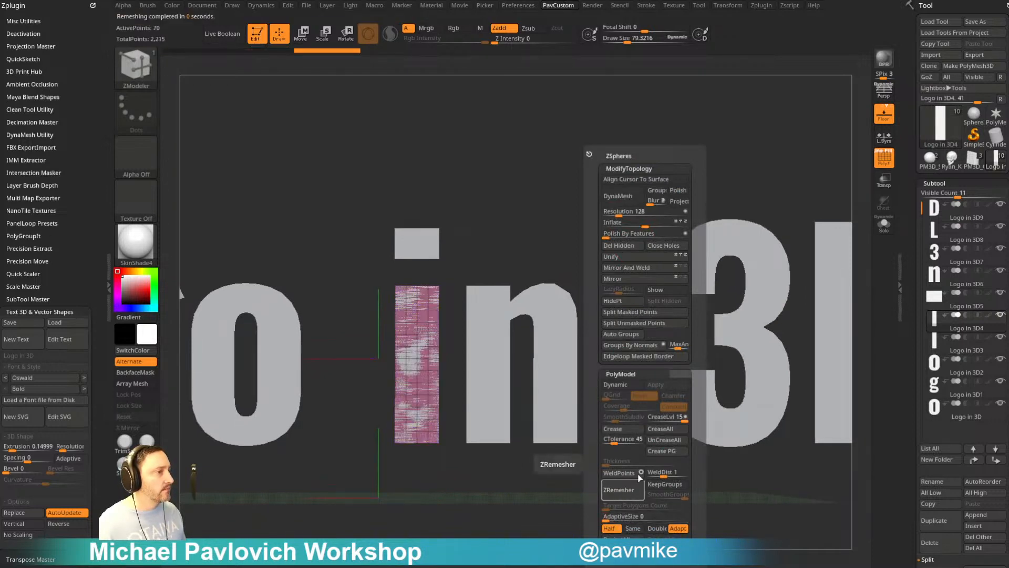
- Delete the duplicate i stem subtool, Logo in 3D3, that overlaps the remeshed one
drag(801, 270, 800, 306)
click(958, 352)
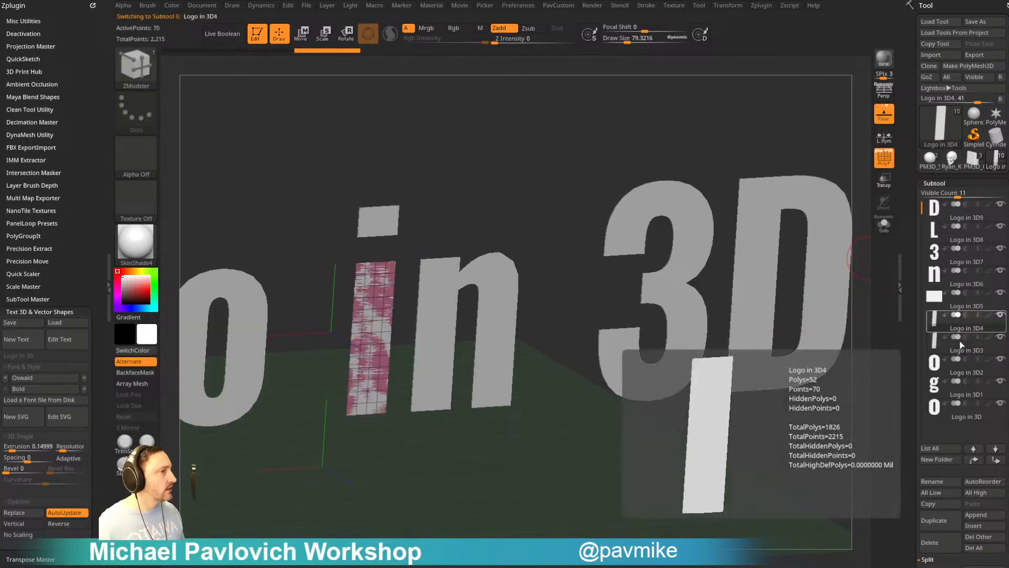
scroll(960, 352, down, 1)
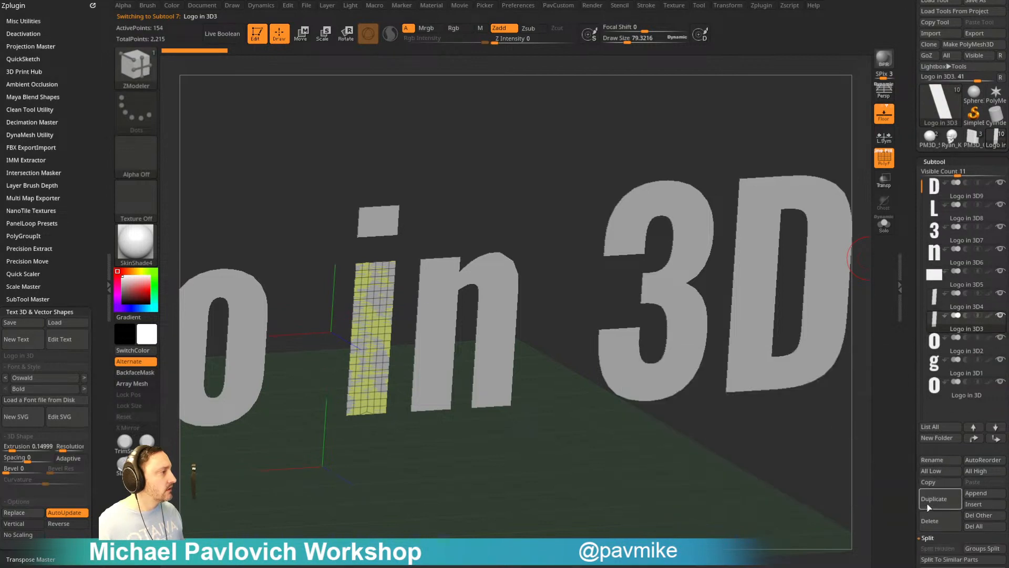
click(960, 321)
- Select the remaining i stem and run ZRemesher on it again with the Half option and AdaptiveSize 0
alt+click(386, 315)
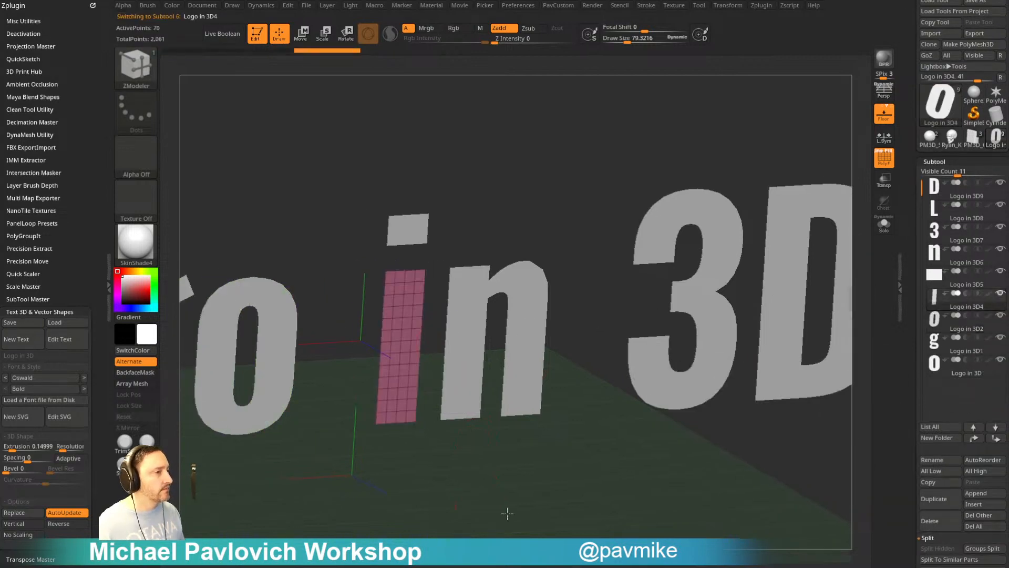
key(space)
click(679, 490)
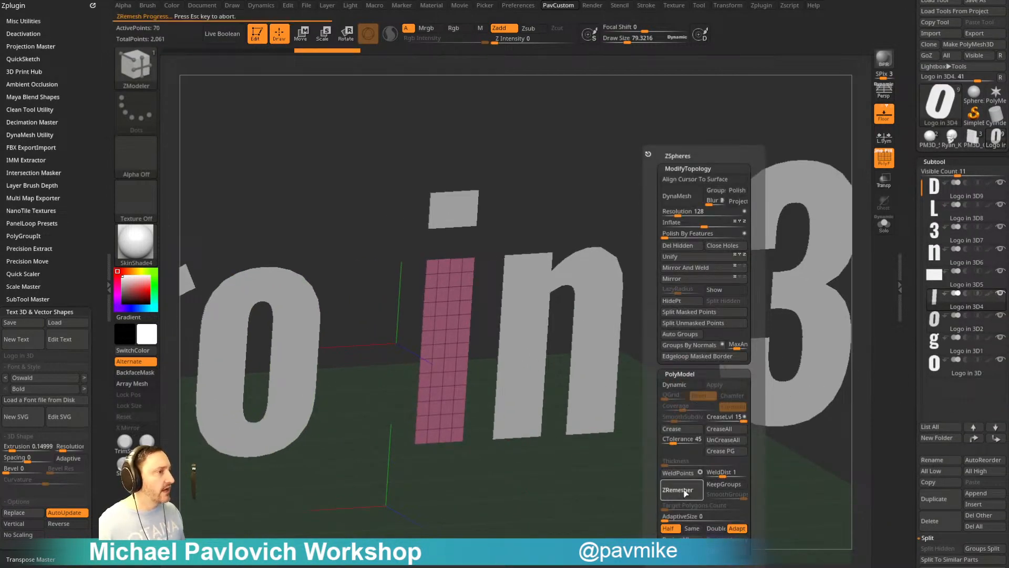
- Show the EdgeLoop settings for the i's stem and lower the Delete Loops angle to about 15.83
scroll(908, 291, down, 5)
scroll(908, 290, down, 2)
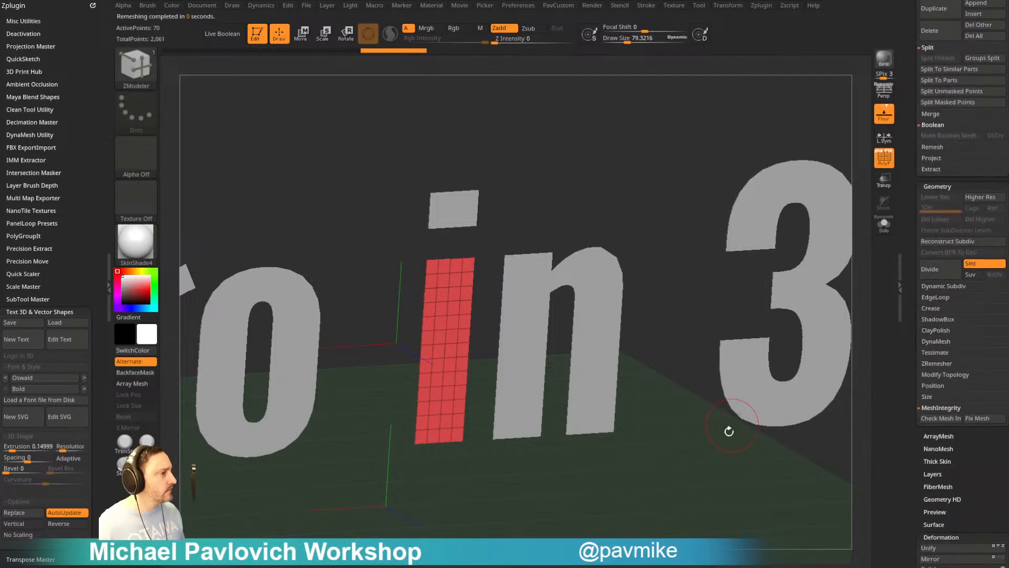
key(space)
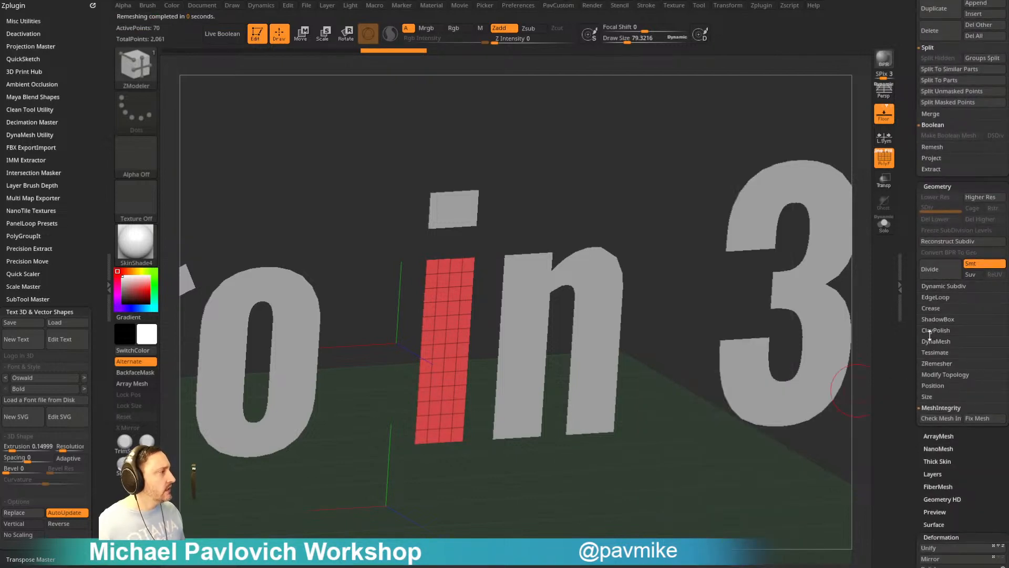
click(935, 297)
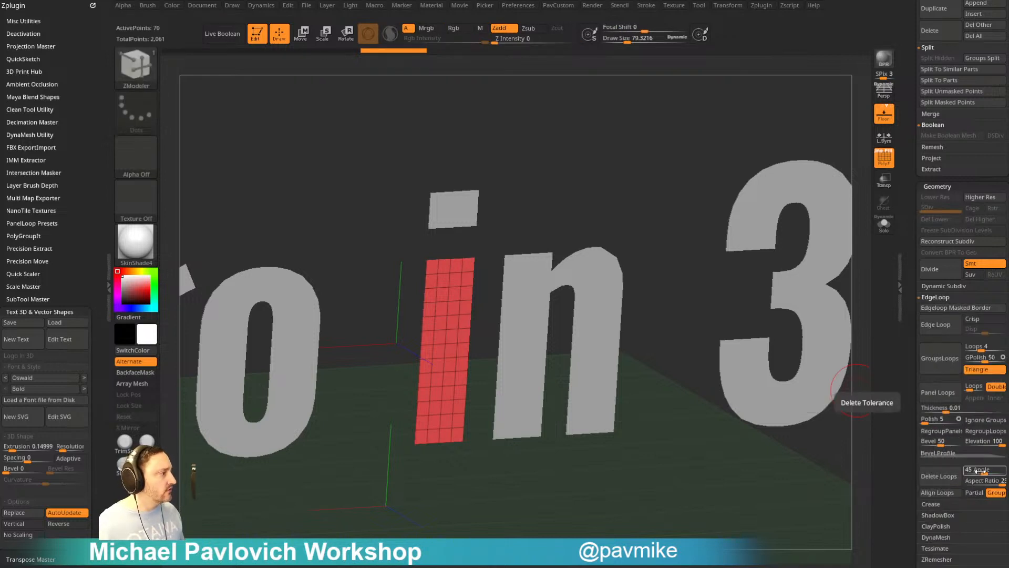
drag(981, 471, 970, 470)
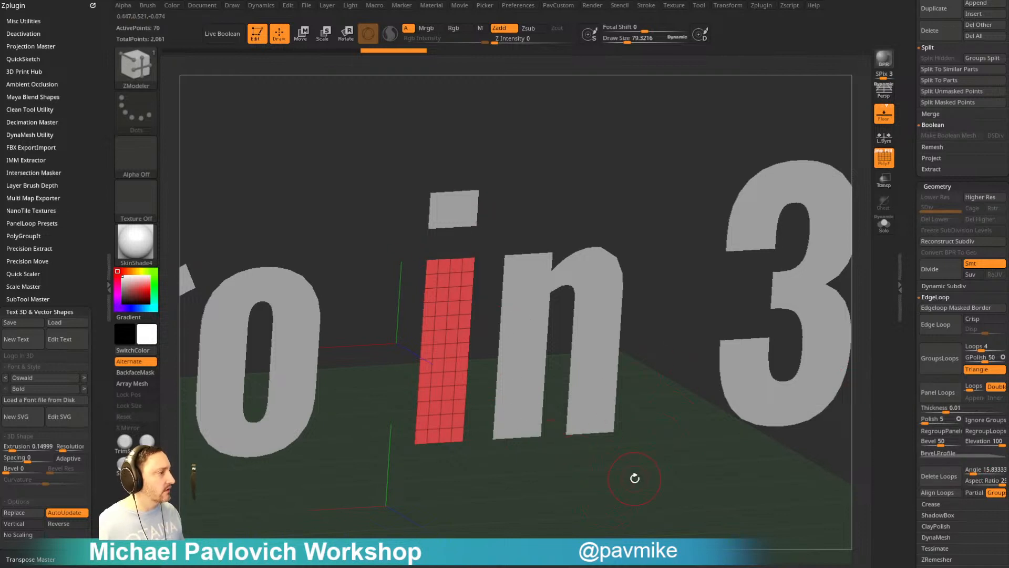
- Delete the vertical edge loops from the i's stem with ZModeler, leaving only the horizontal ones
mouse_move(657, 479)
alt+mouse_down()
mouse_move(649, 501)
mouse_move(646, 480)
alt+mouse_up()
alt+drag(634, 175, 589, 209)
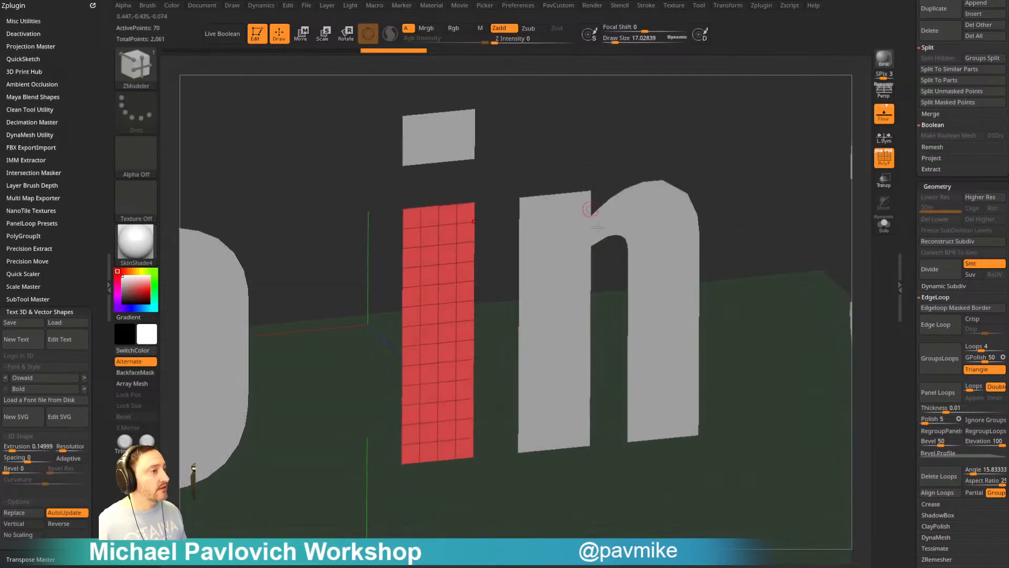
key(space)
click(427, 252)
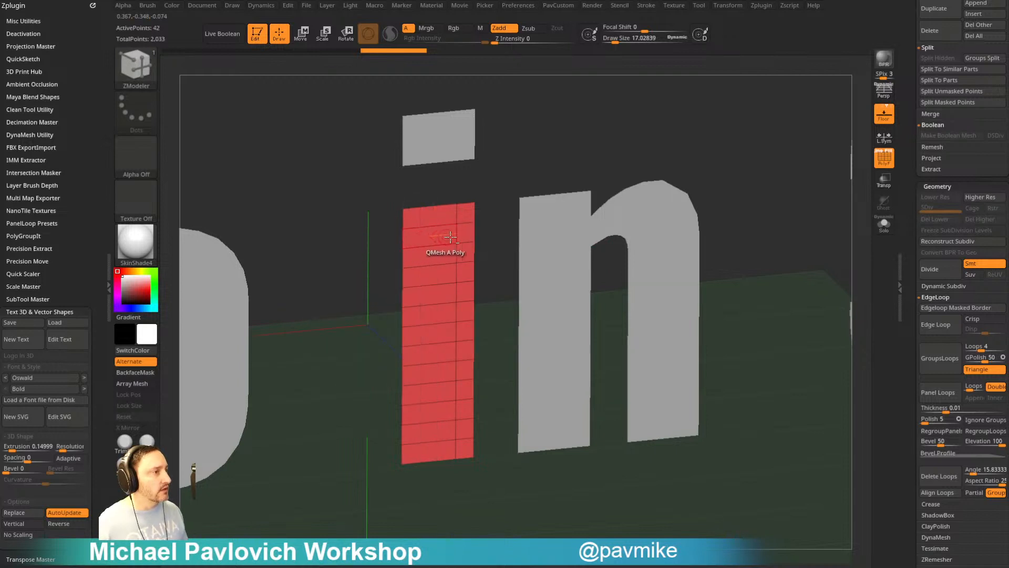
click(448, 236)
drag(491, 235, 484, 236)
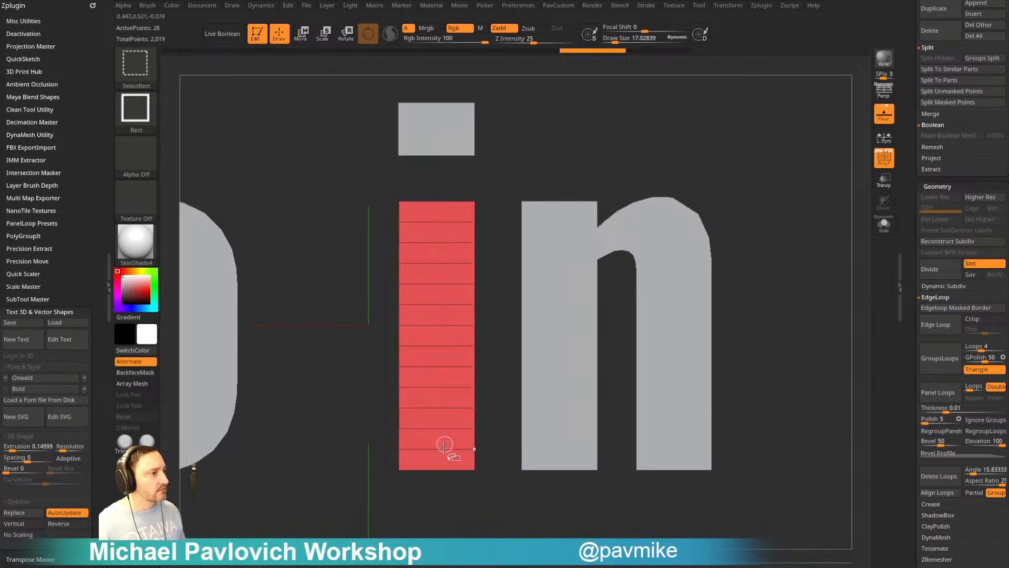
- Switch to the Standard brush, select the first letter o, and bring up the ZRemesher settings for it
mouse_move(550, 171)
alt+mouse_down()
mouse_move(604, 149)
mouse_move(607, 202)
mouse_move(438, 276)
alt+mouse_up()
key(b)
key(s)
key(t)
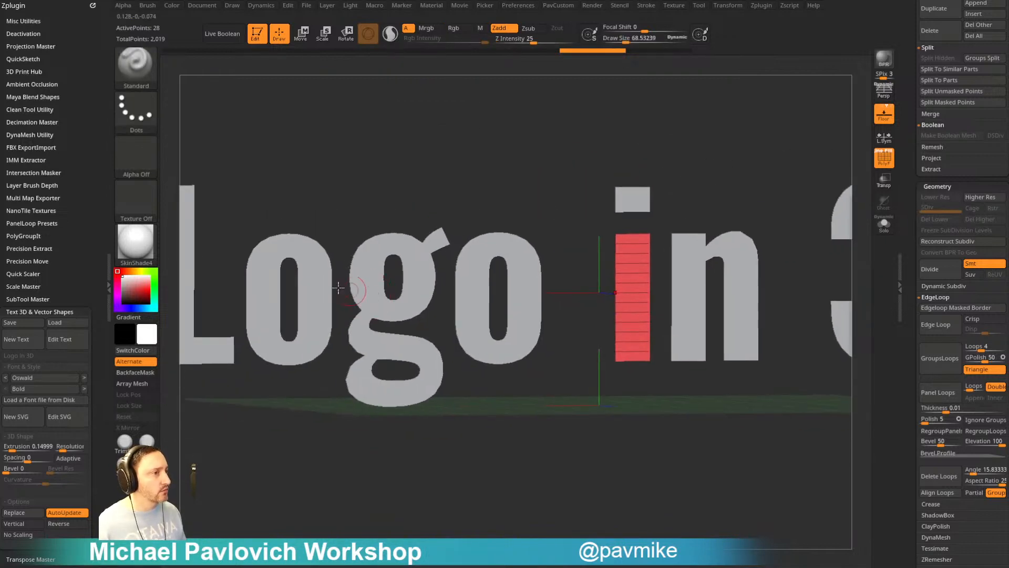
alt+click(323, 287)
alt+drag(323, 287, 475, 266)
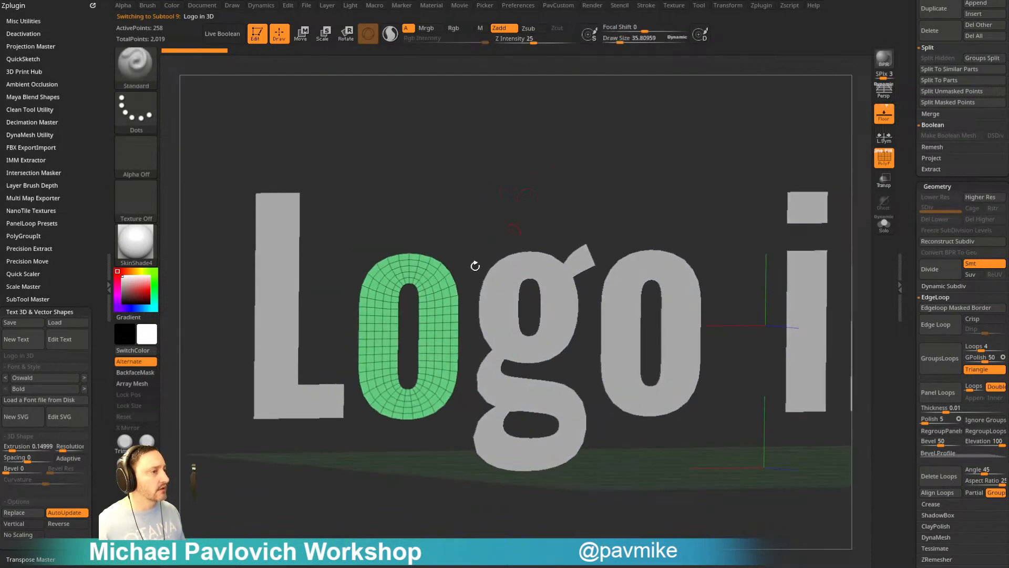
key(space)
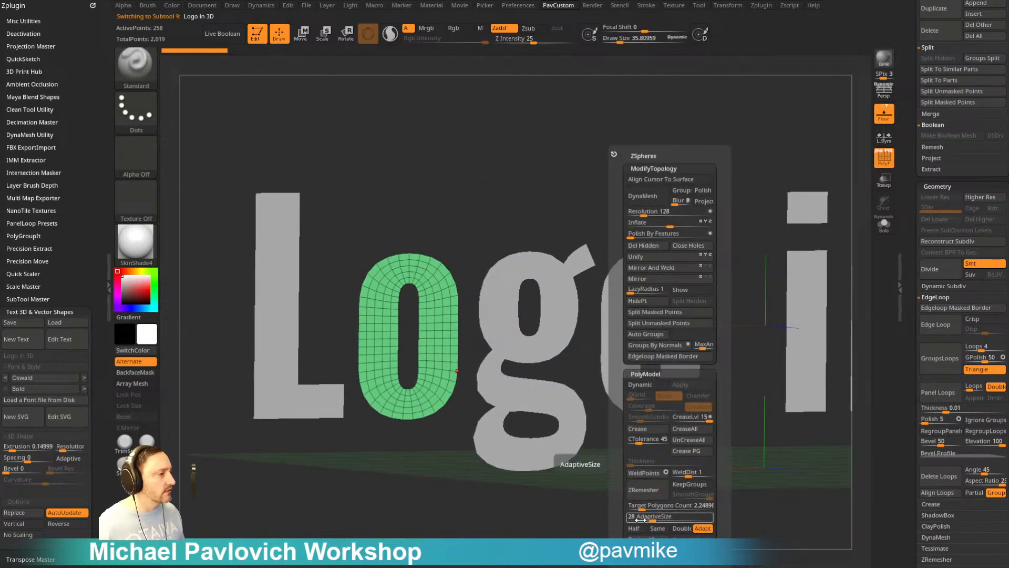
- ZRemesh the first letter o and the letter g at half their polygon density
click(645, 490)
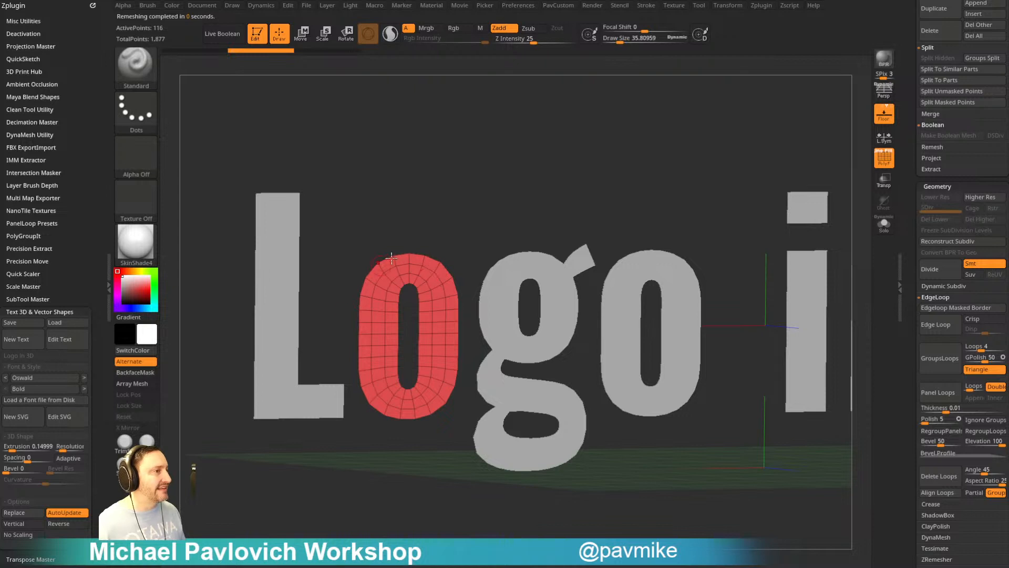
alt+click(558, 318)
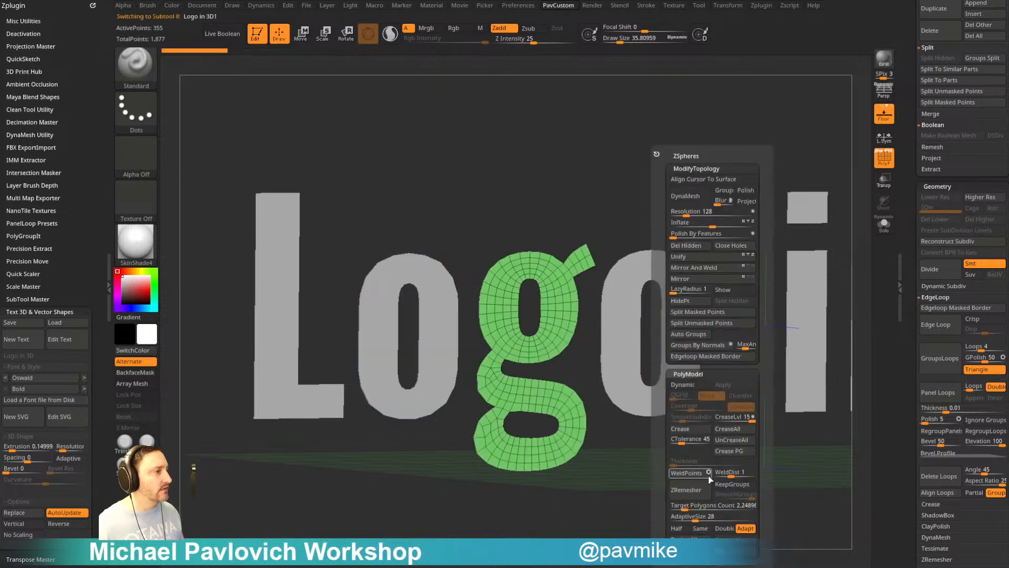
click(689, 493)
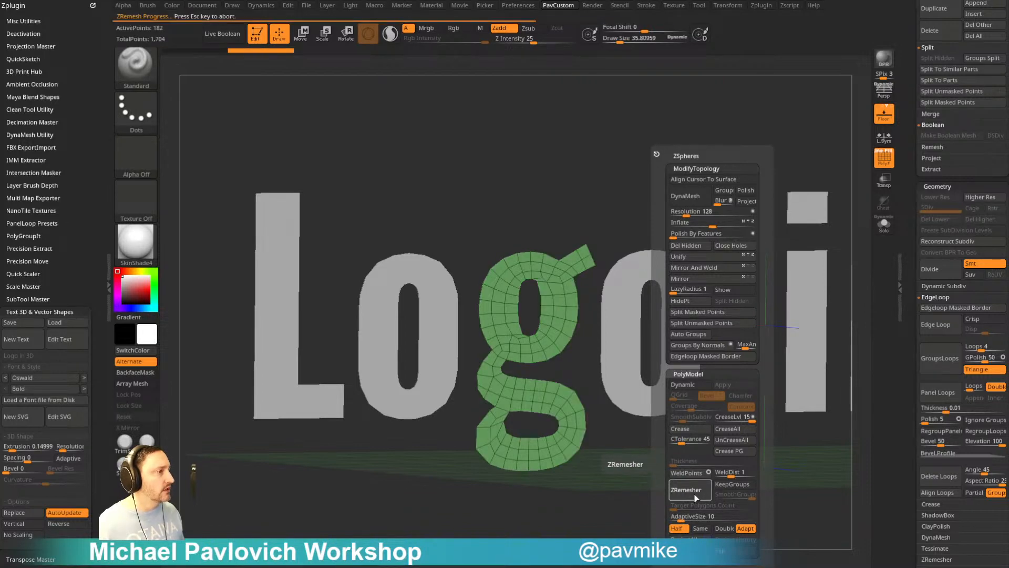
key(ctrl+z)
- Select the letter D subtool and merge all the letter subtools into a single one
ctrl+right_drag(613, 518, 654, 474)
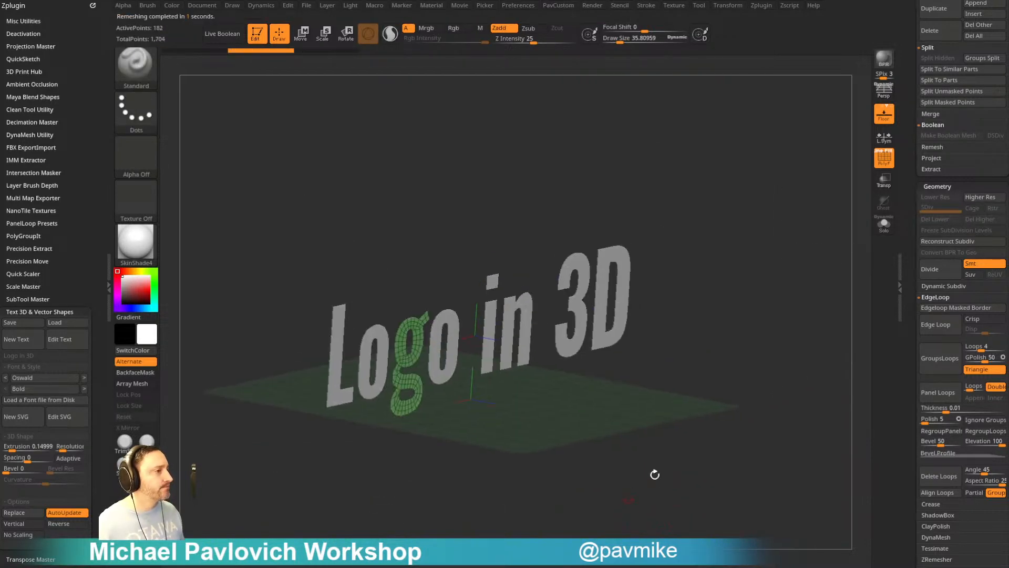
scroll(905, 391, up, 10)
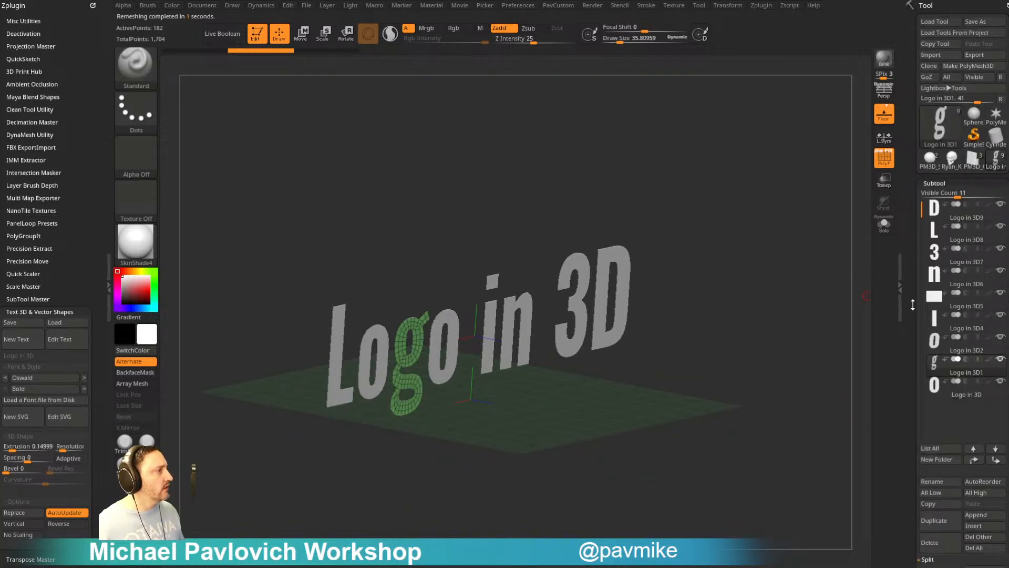
scroll(913, 305, down, 5)
click(933, 51)
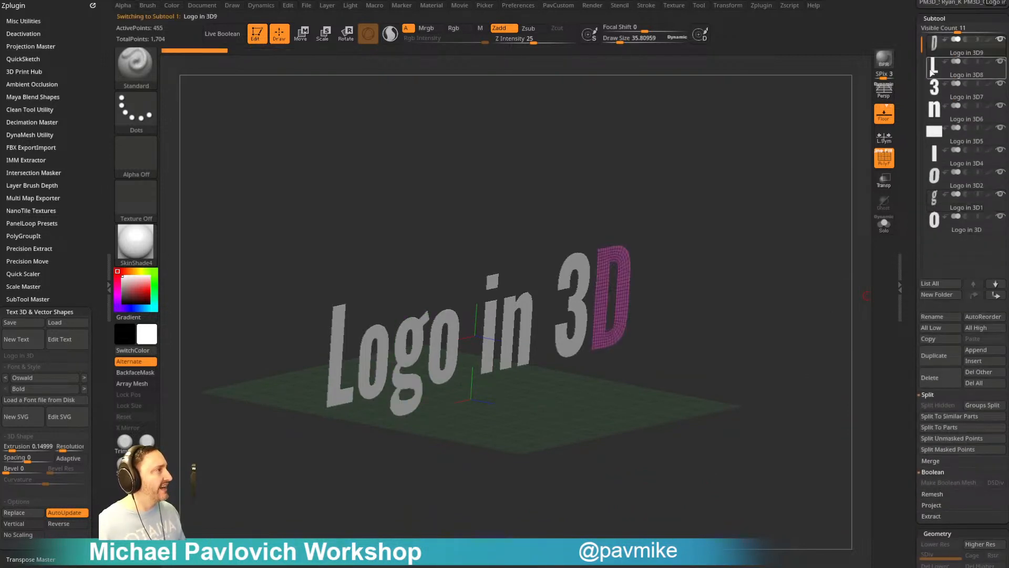
scroll(924, 112, up, 3)
scroll(920, 504, down, 2)
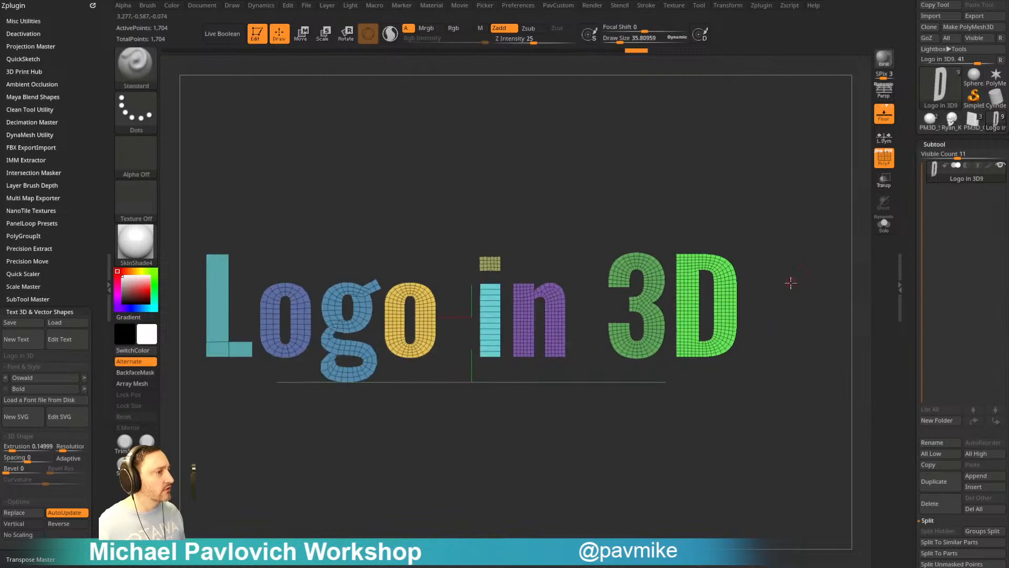
- Set the draw size to about 72 and switch to the ZModeler brush
drag(797, 311, 366, 404)
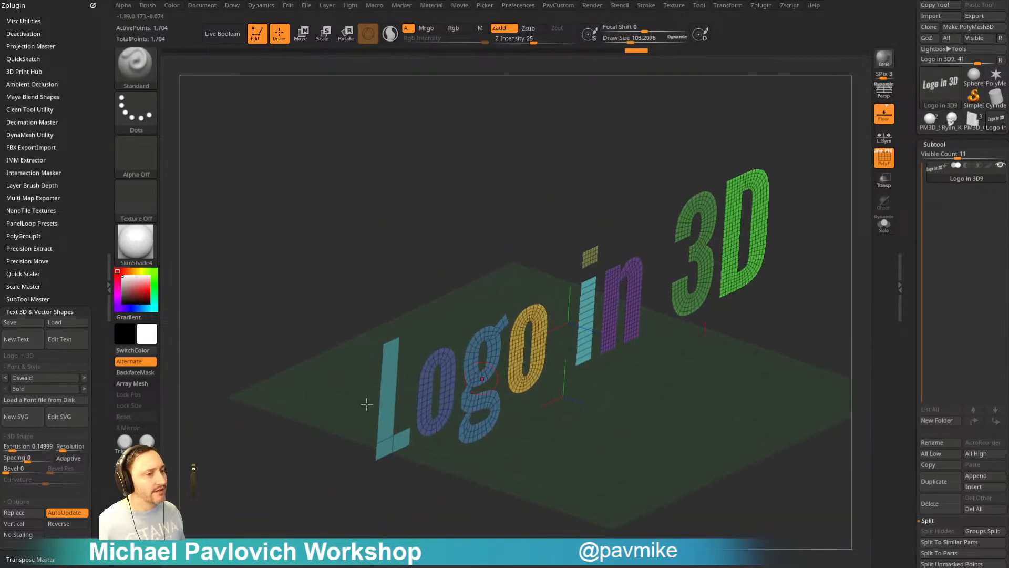
mouse_move(749, 358)
mouse_down()
mouse_move(768, 325)
mouse_move(786, 329)
mouse_up()
key(s)
key(b)
key(z)
key(m)
- Set the ZModeler polygon action to Extrude with the All Polygons target and extrude the whole lettering to give it thickness
key(space)
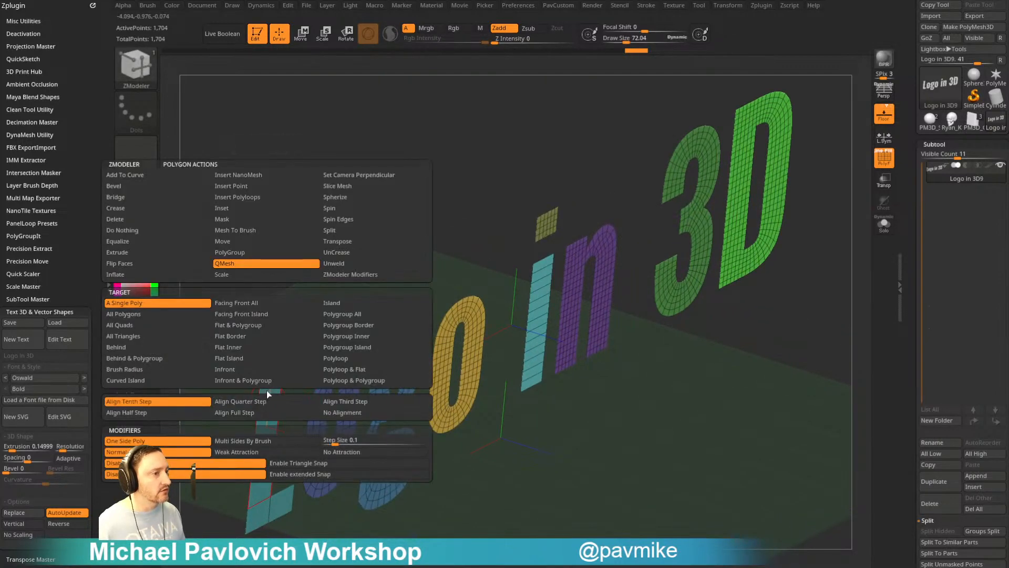
click(266, 390)
key(space)
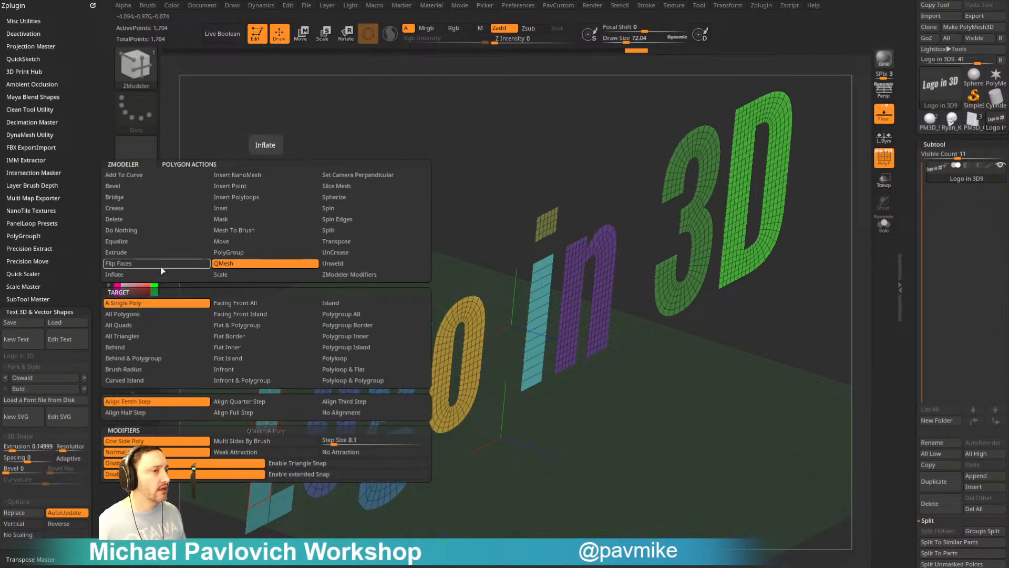
click(169, 254)
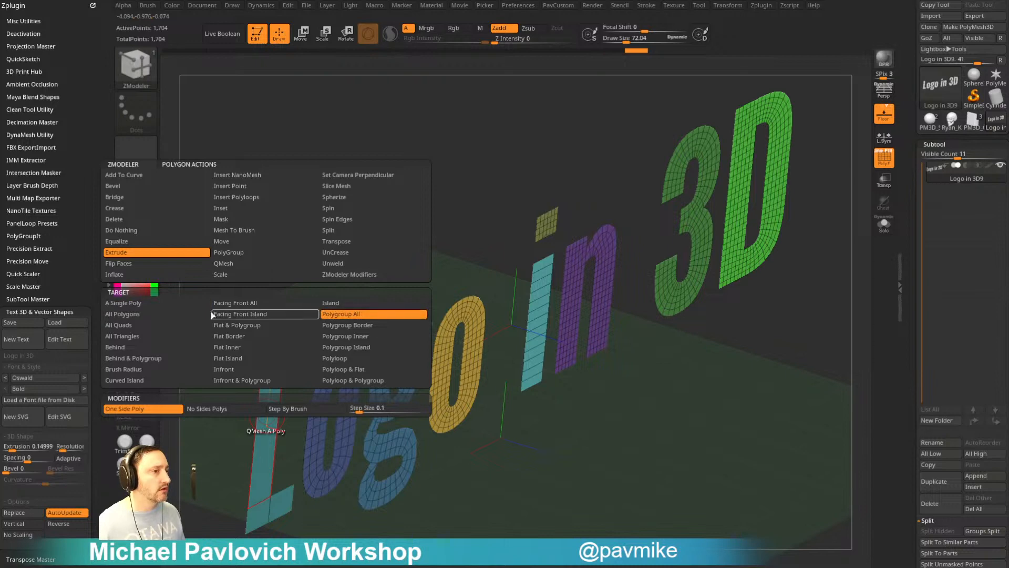
click(173, 313)
drag(582, 442, 400, 331)
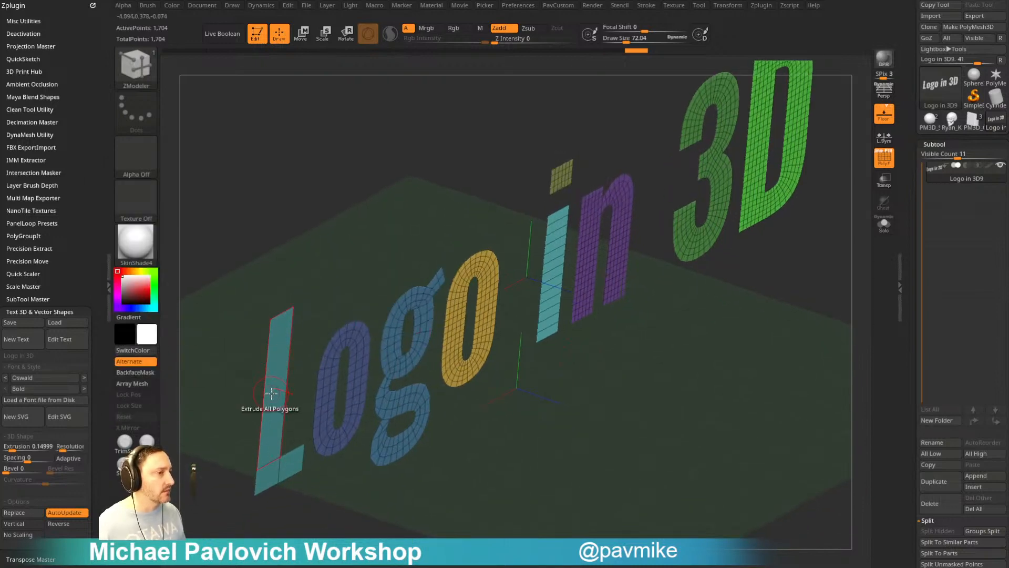
mouse_move(271, 393)
mouse_down()
mouse_move(259, 377)
mouse_move(289, 410)
mouse_move(255, 384)
mouse_up()
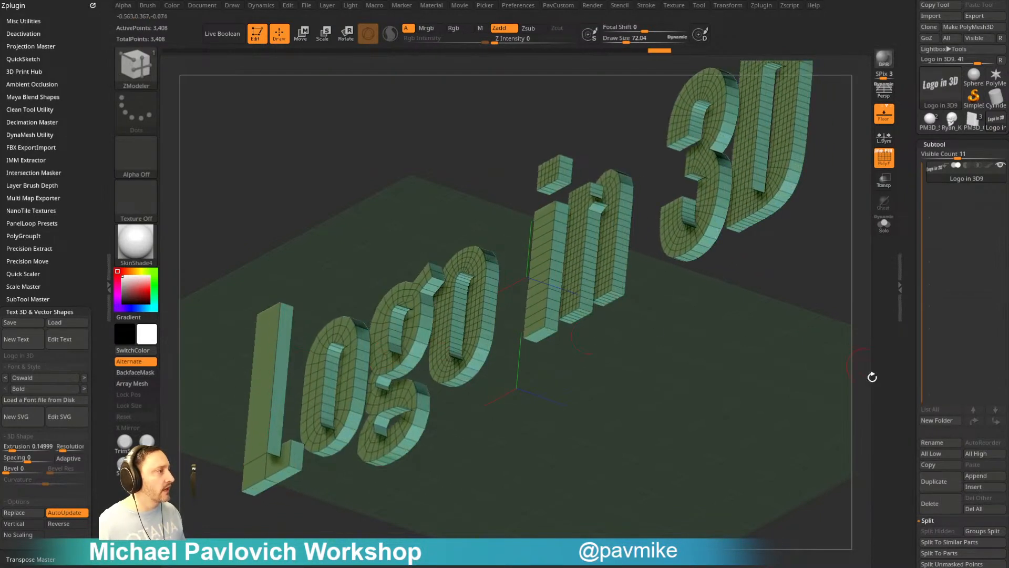
- Flip the lettering's polygon normals in the display properties so that the coloured faces point outward
drag(912, 412, 908, 184)
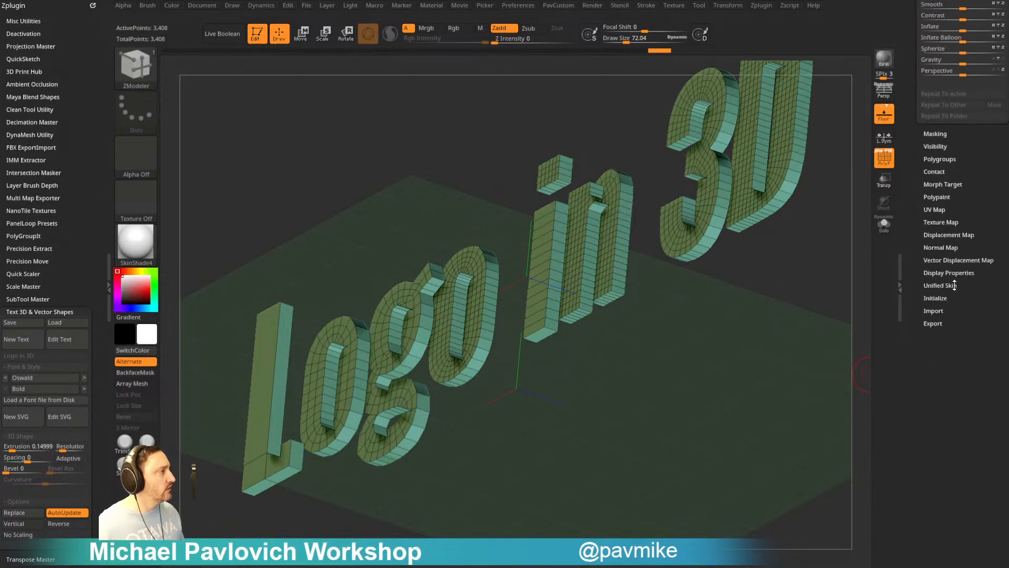
shift+click(942, 275)
click(976, 305)
drag(678, 398, 722, 402)
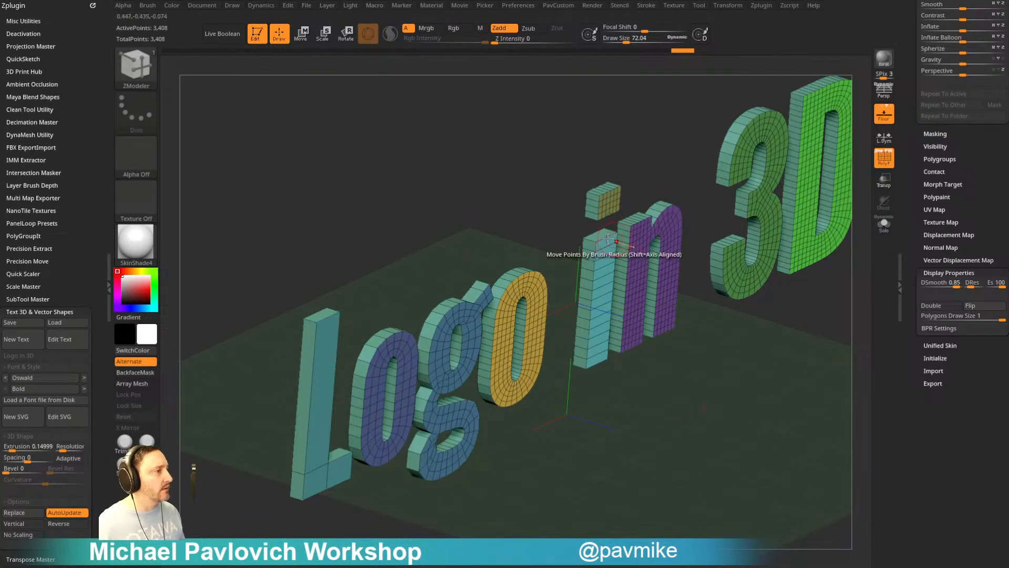
- Show the geometry crease settings and set the Bevel Width to about 0.052
drag(909, 209, 914, 341)
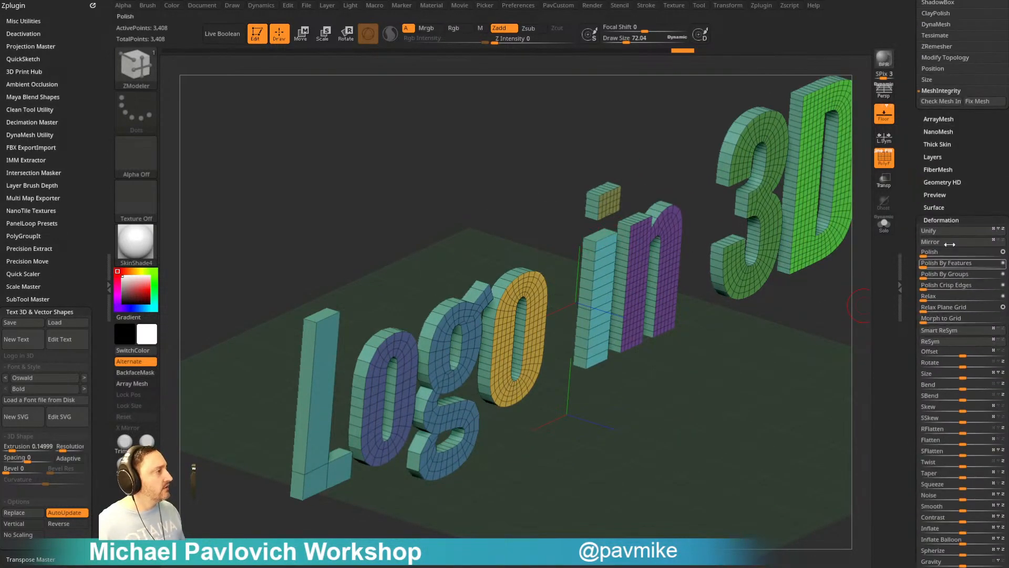
shift+click(942, 219)
drag(910, 143, 910, 258)
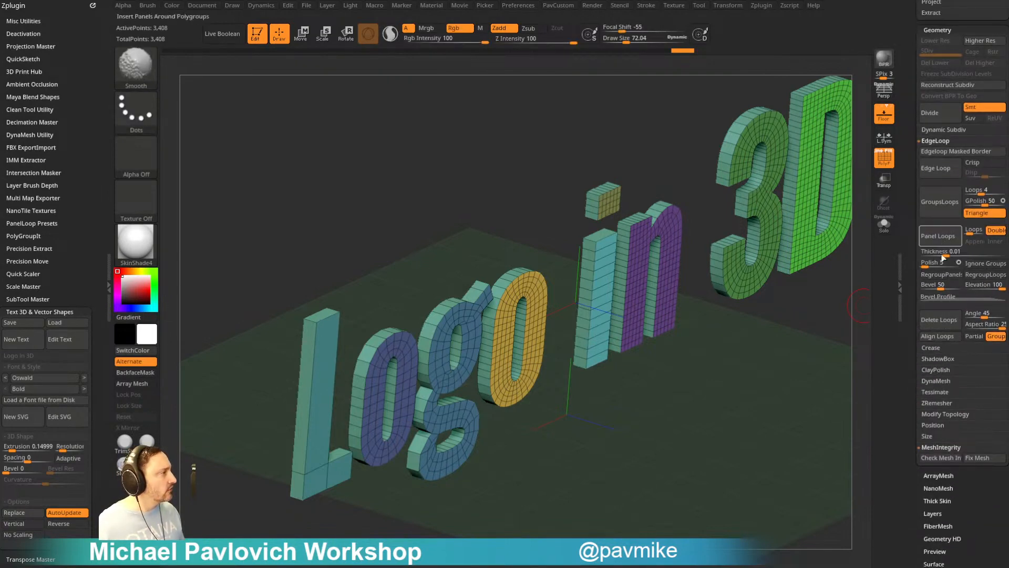
click(931, 347)
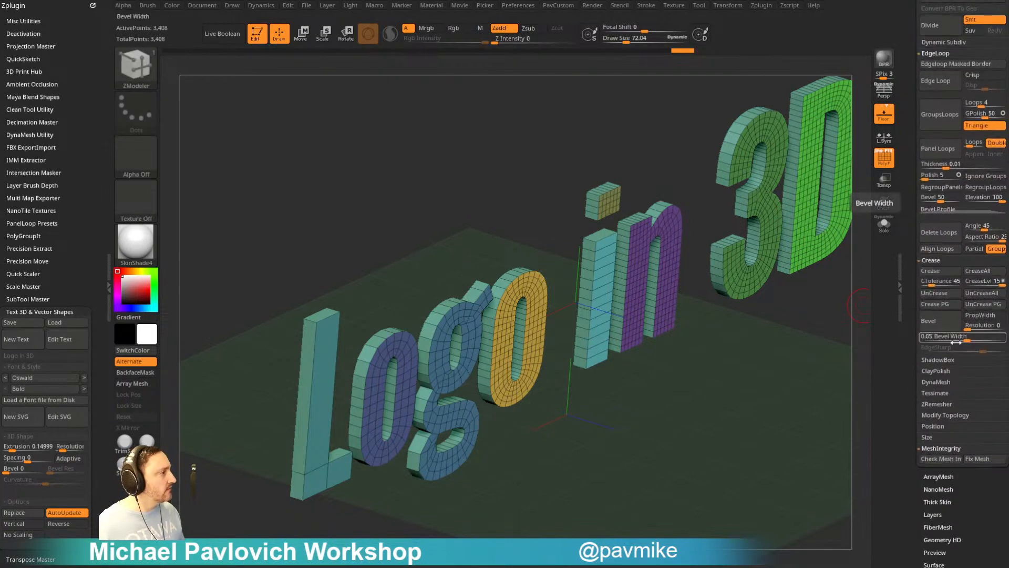
drag(957, 340, 974, 340)
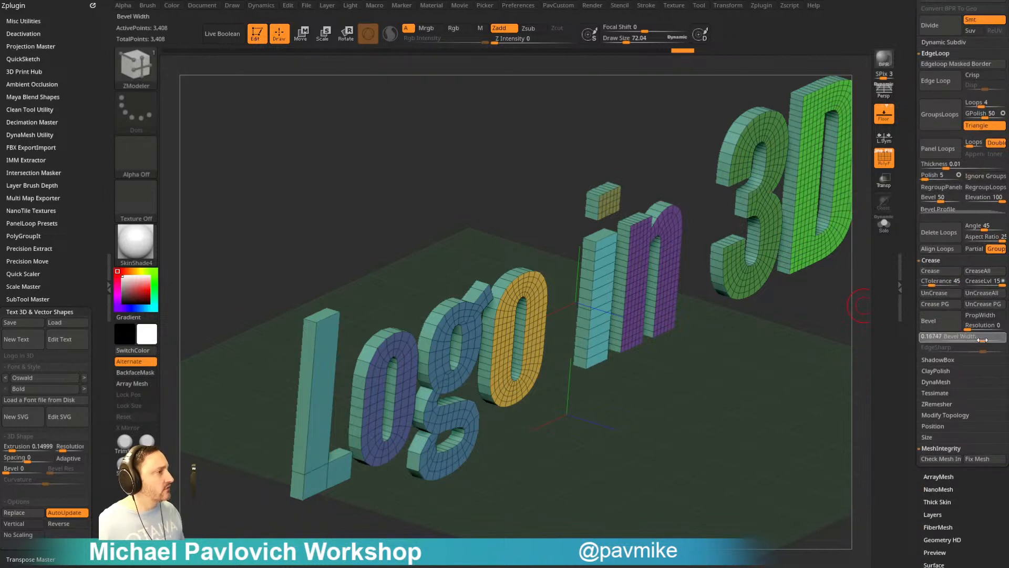
drag(960, 345, 967, 345)
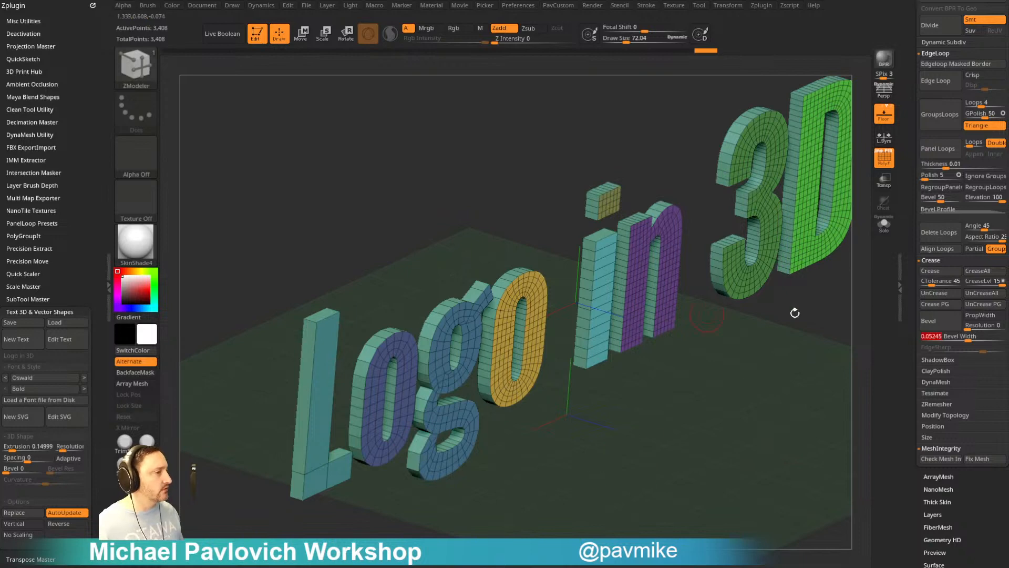
- Crease the hard edges of the extruded lettering
key(space)
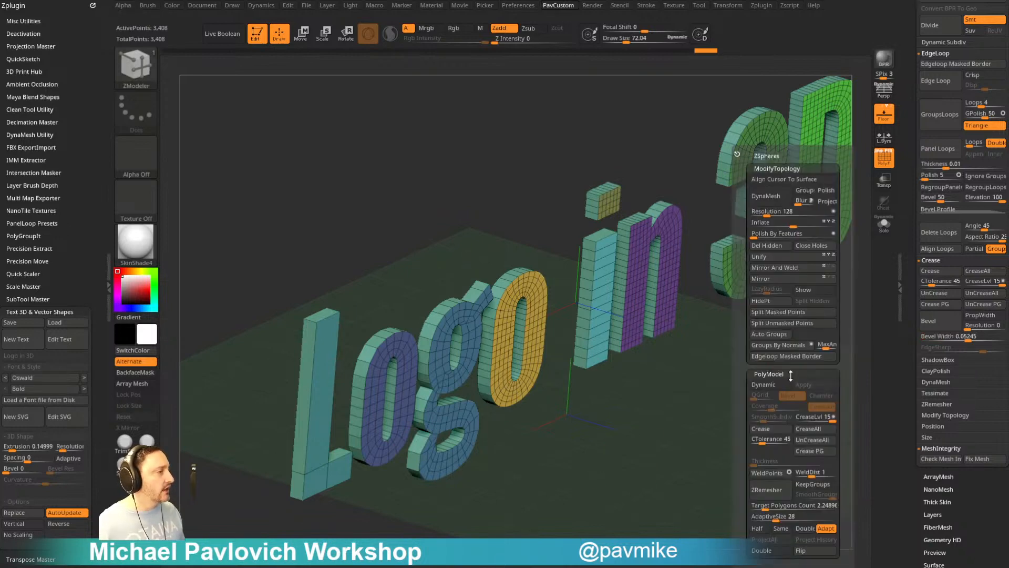
click(760, 429)
drag(684, 452, 643, 500)
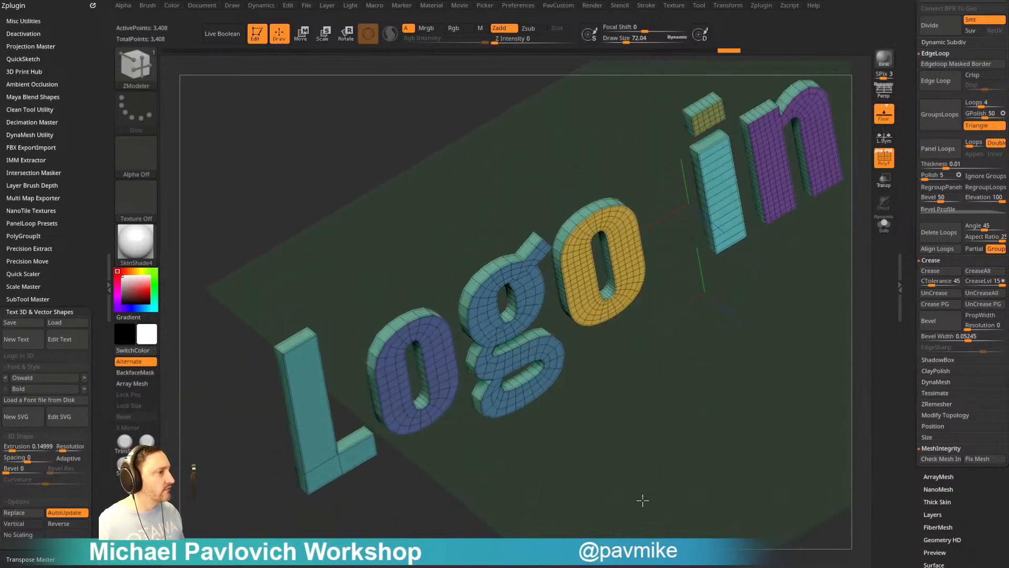
drag(727, 385, 758, 402)
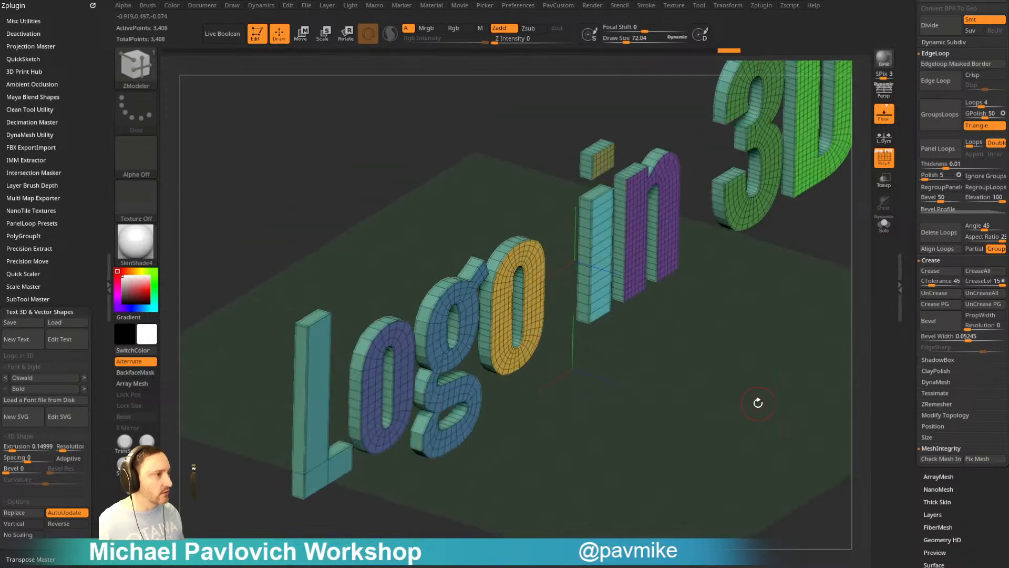
- Try Dynamic Subdiv on the lettering, accepting its prompt, and hide the polyframe to view the smooth surface
key(d)
click(526, 180)
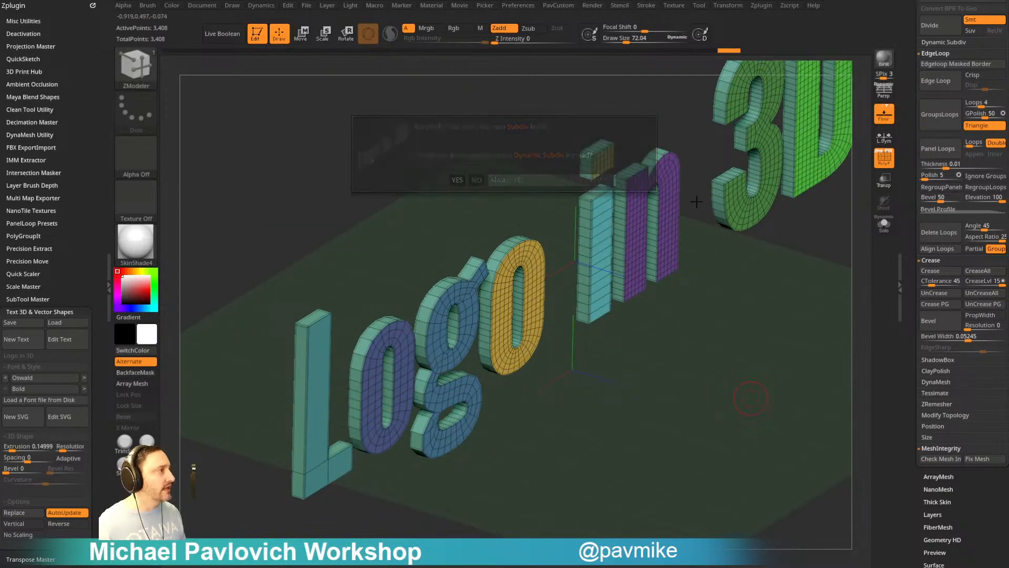
scroll(946, 158, up, 5)
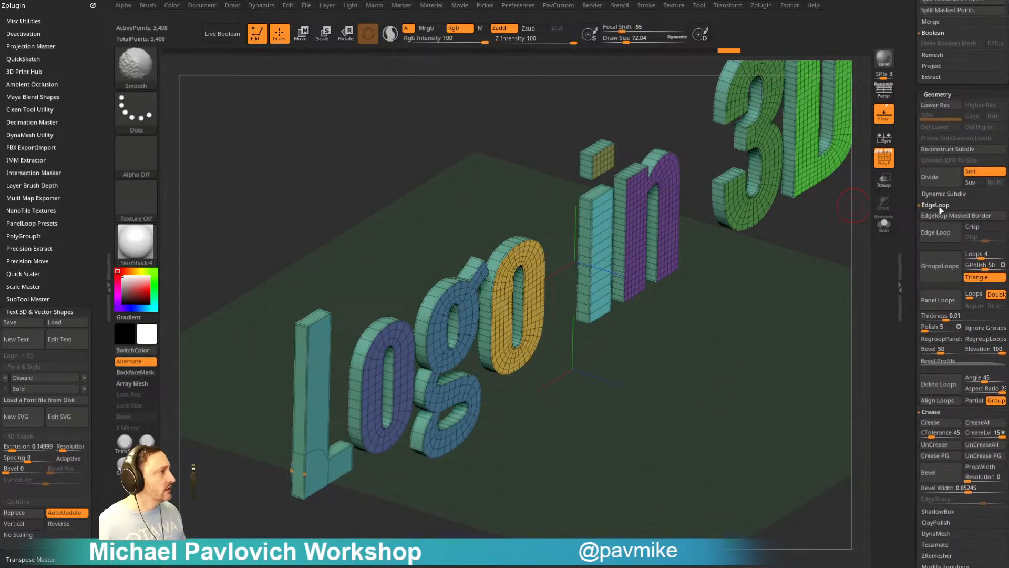
click(943, 193)
key(shift+f)
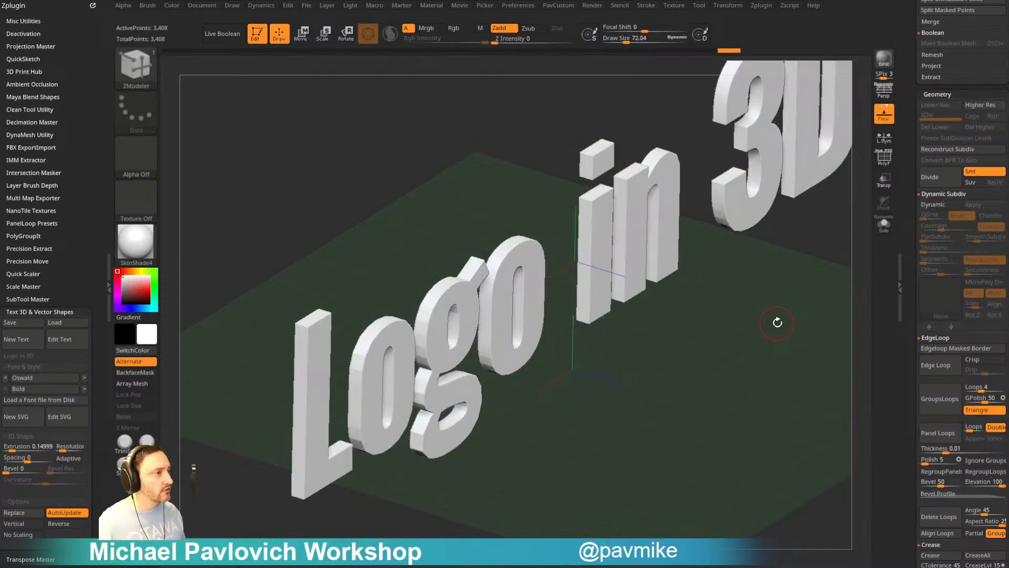
- Set the crease level to 2 for the dynamically subdivided lettering and compare its edges with and without the polyframe
key(space)
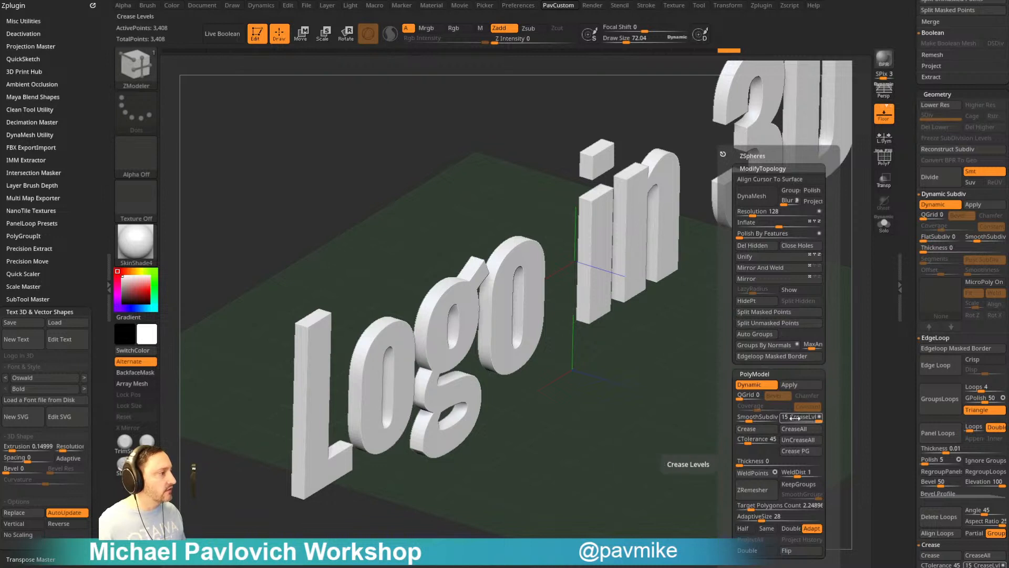
click(741, 418)
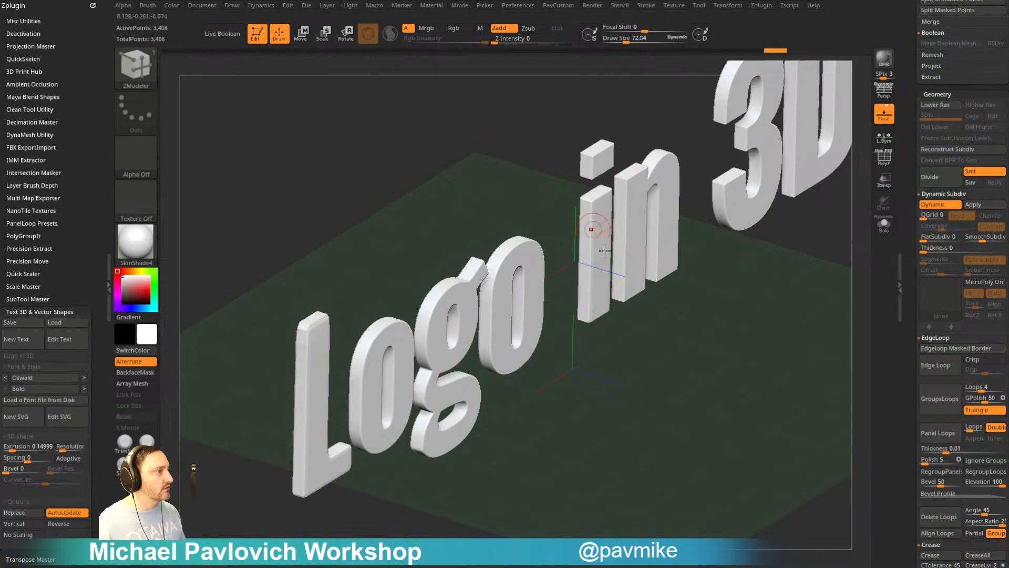
click(884, 157)
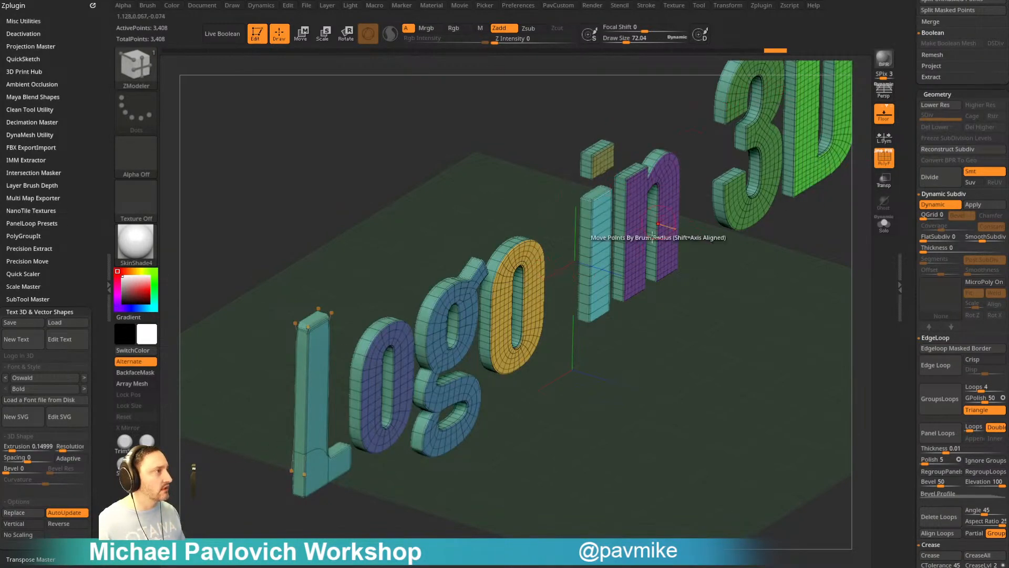
key(shift+f)
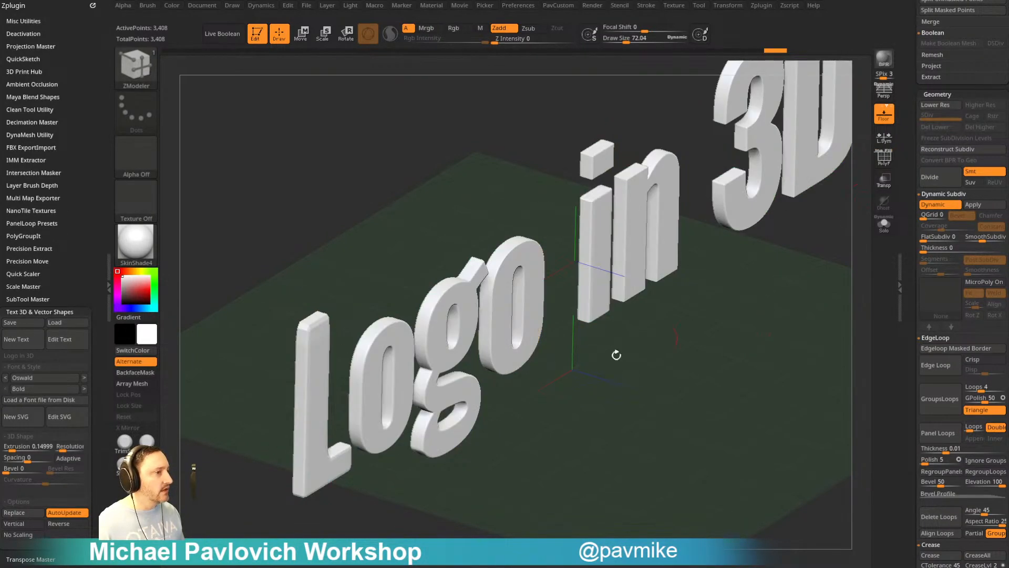
key(shift+f)
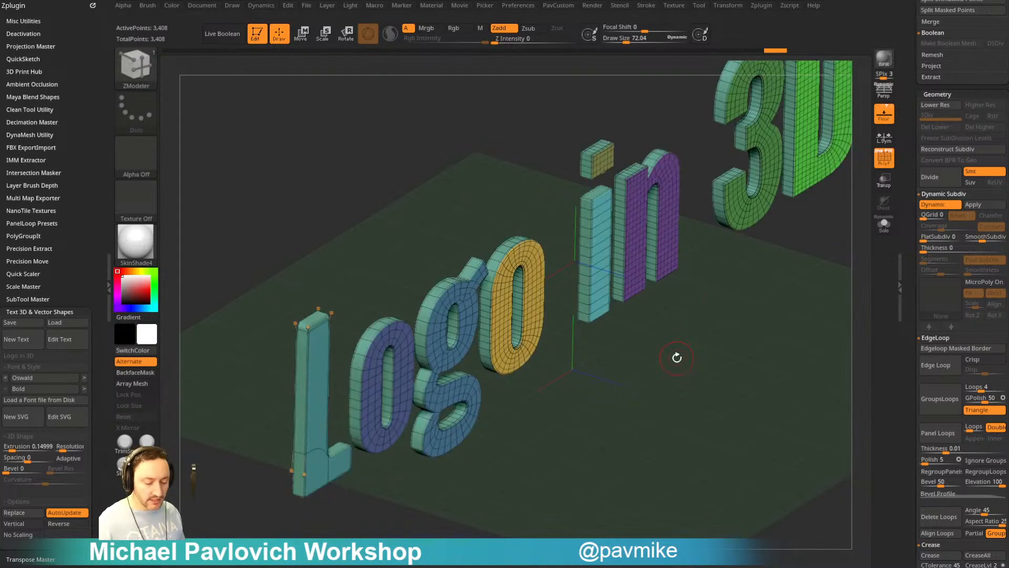
- Turn off dynamic subdivision and insert a horizontal edge loop near the top of the letter L with ZModeler
key(shift+d)
shift+drag(683, 367, 568, 210)
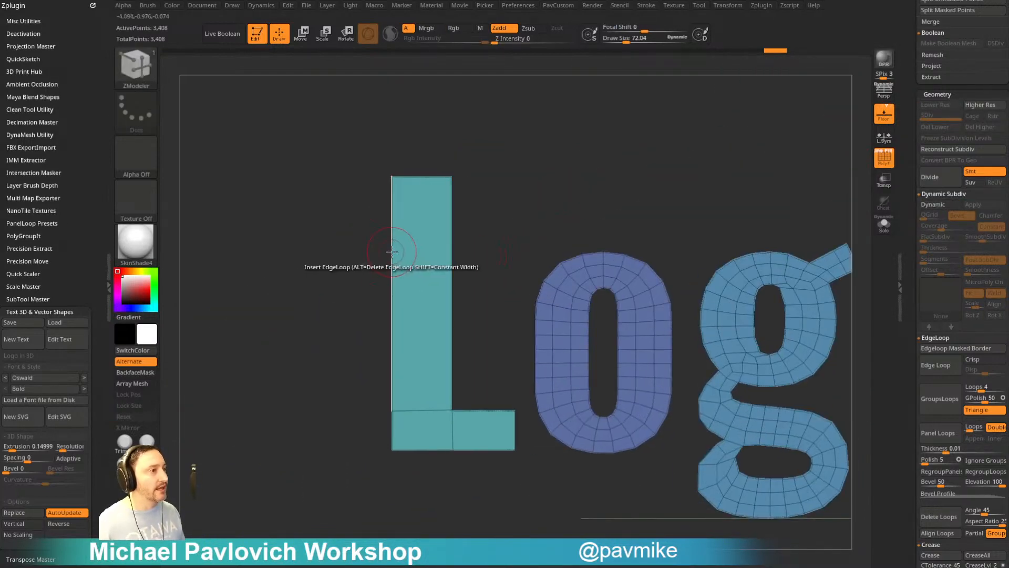
key(space)
alt+drag(511, 168, 488, 193)
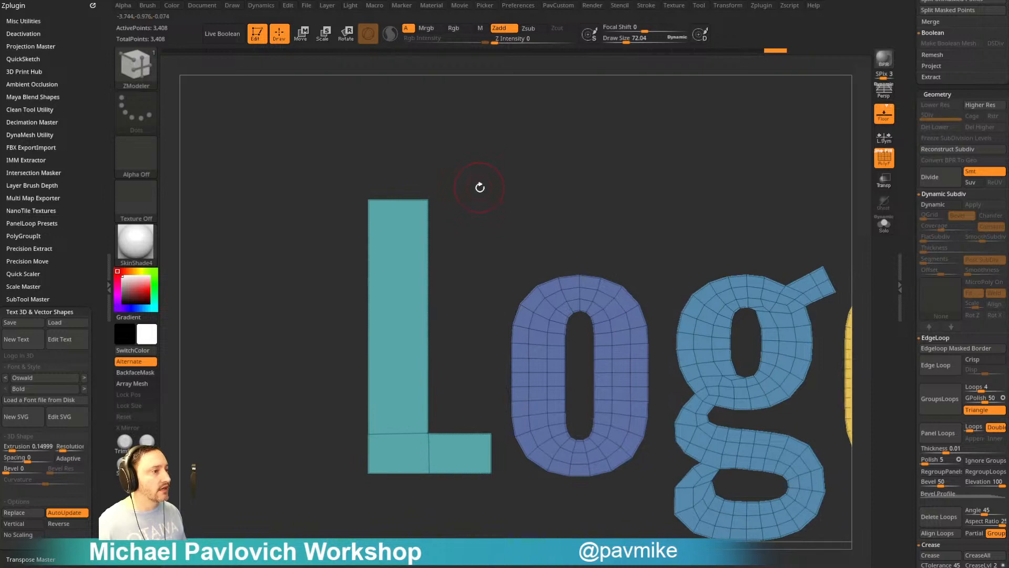
key(space)
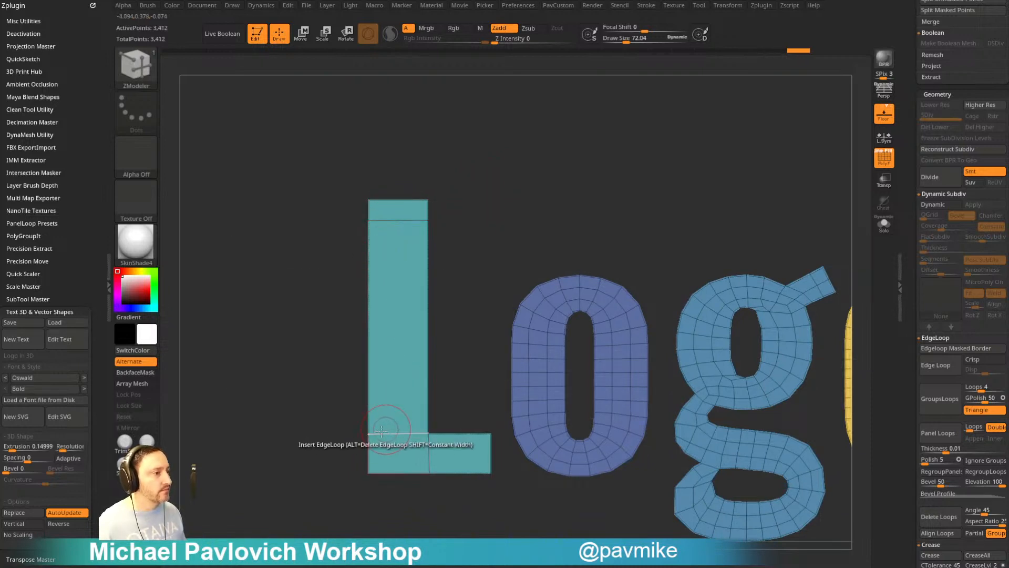
key(ctrl)
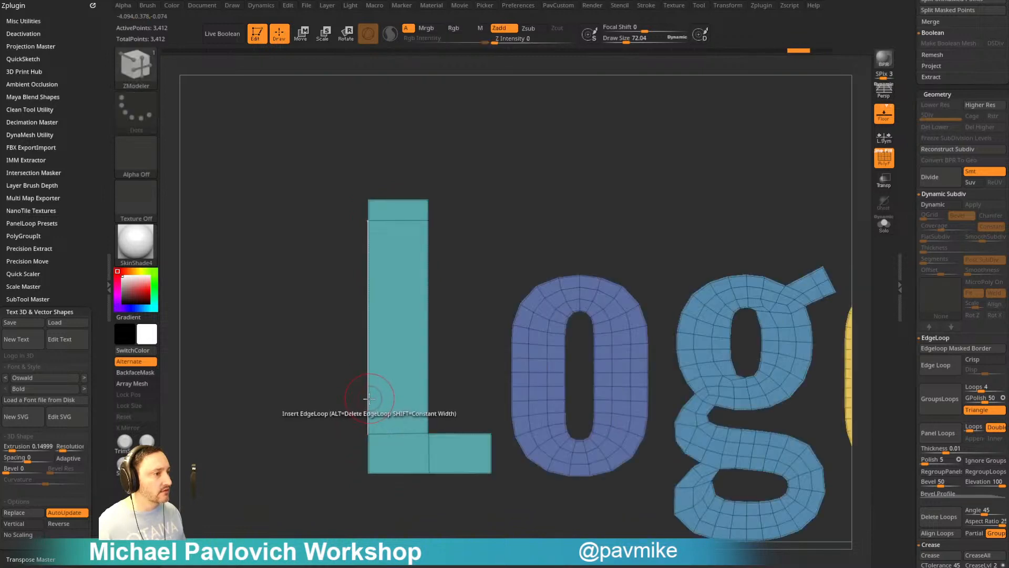
- Insert more horizontal edge loops near the base of the letter L and vertical loops through its stem and foot
click(369, 420)
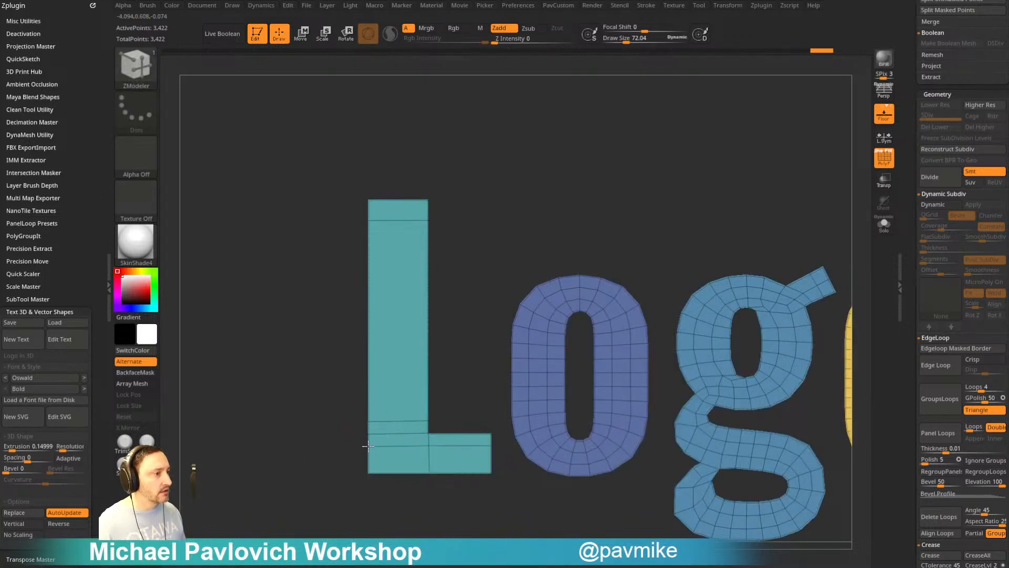
click(415, 473)
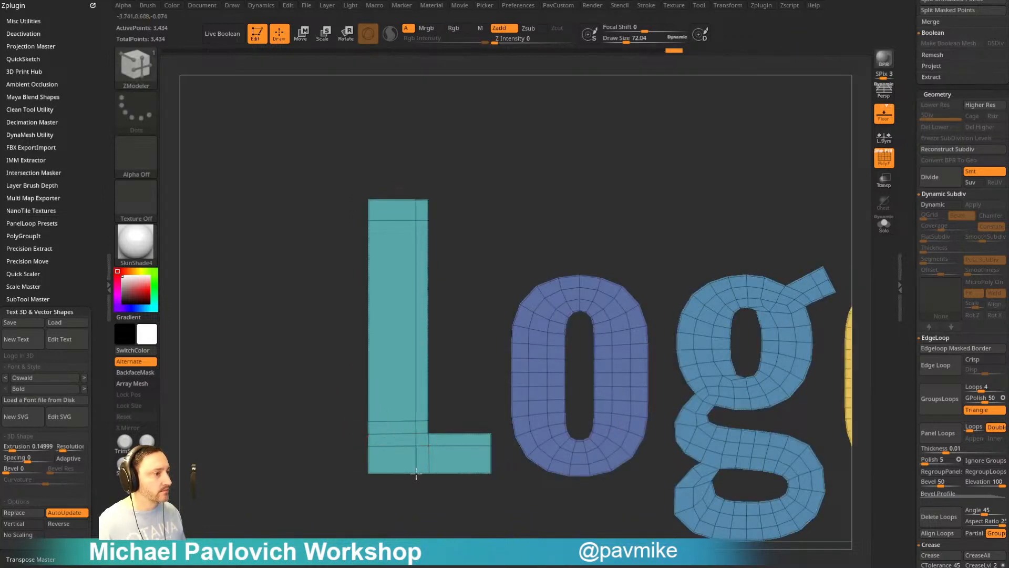
click(383, 473)
click(451, 473)
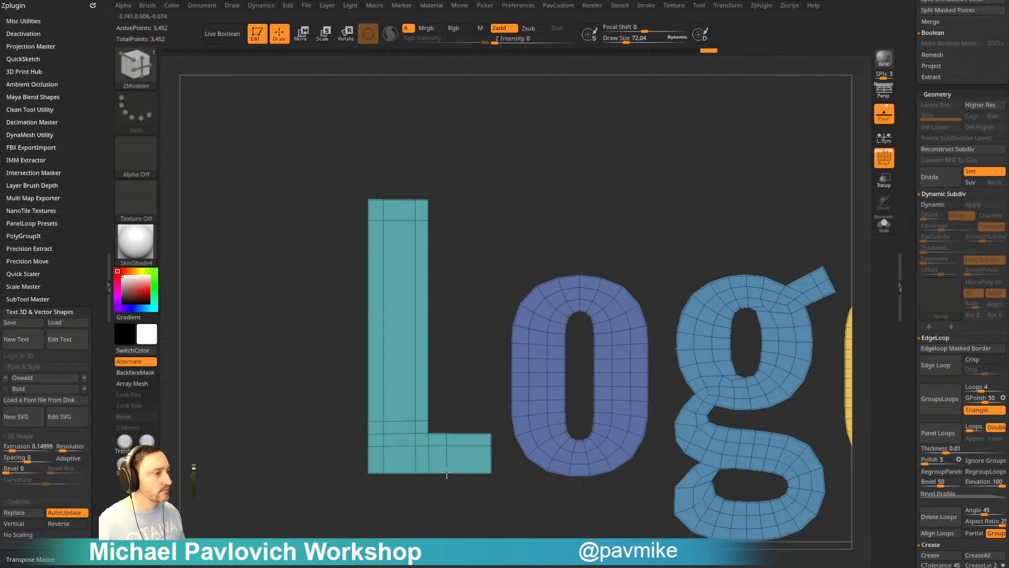
click(473, 473)
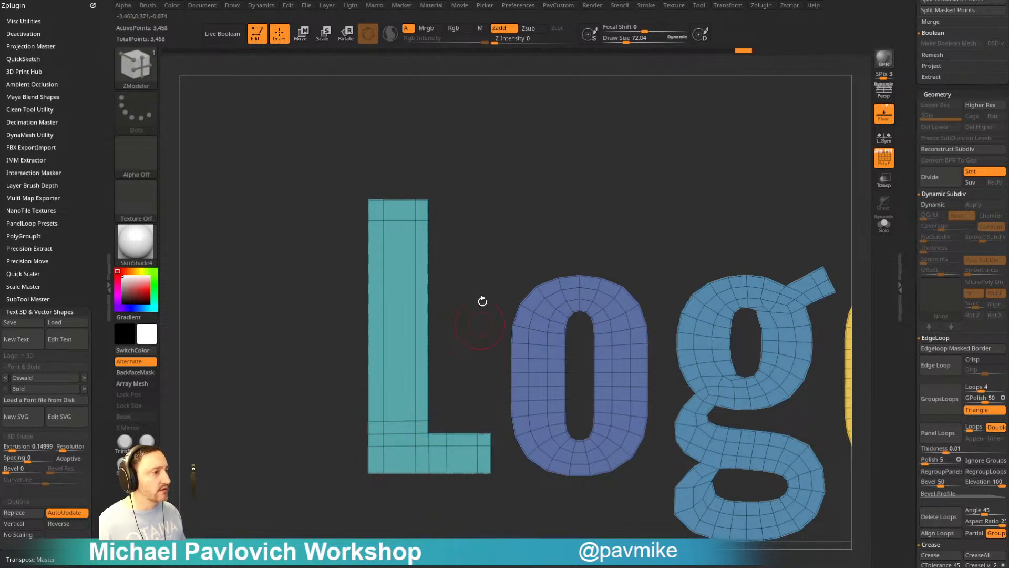
drag(490, 210, 657, 425)
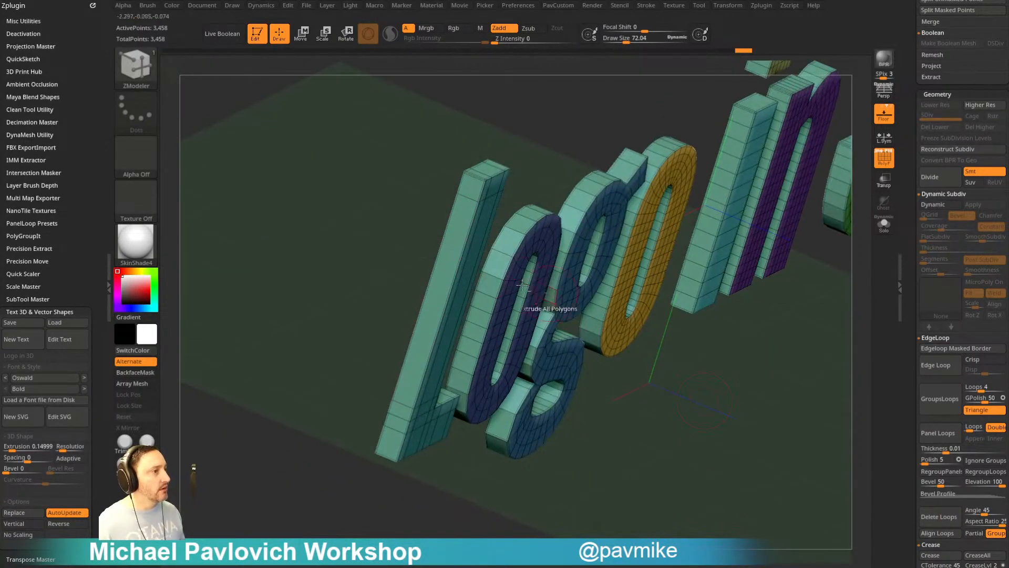
- Try insetting the letters' side walls with ZModeler, using the Polygroup All target and Legacy mode, to make a separate central band
key(space)
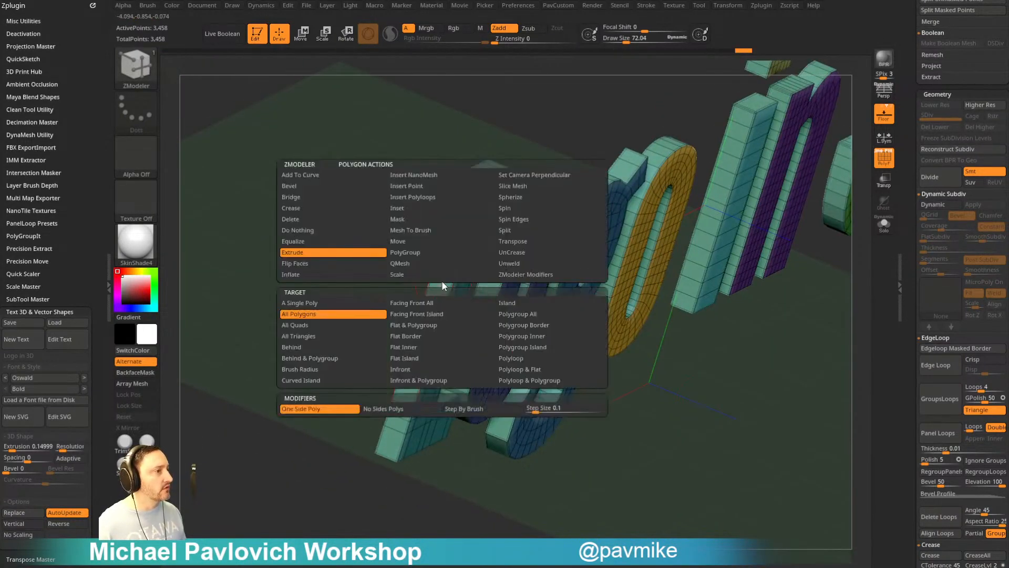
click(432, 199)
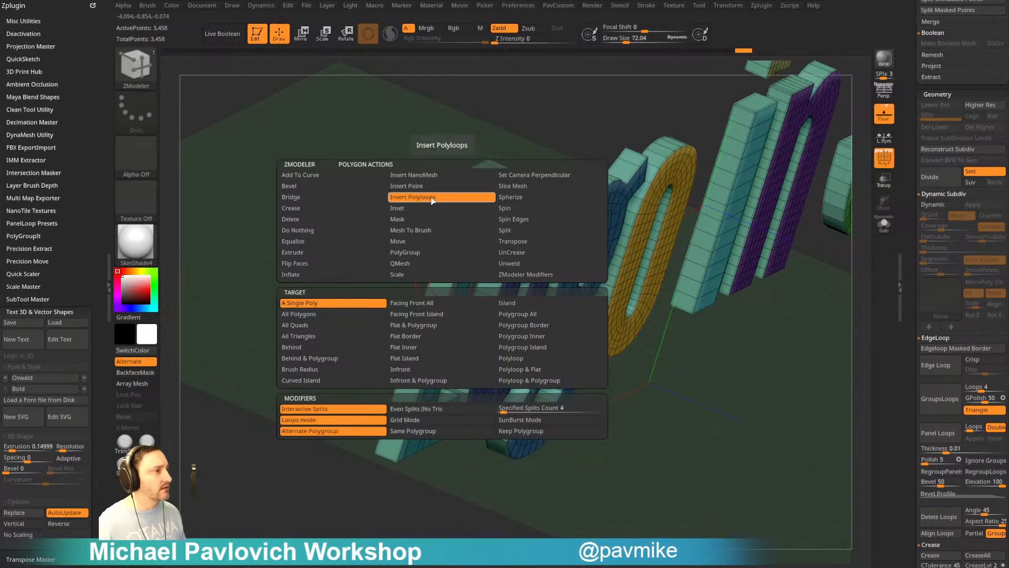
click(504, 314)
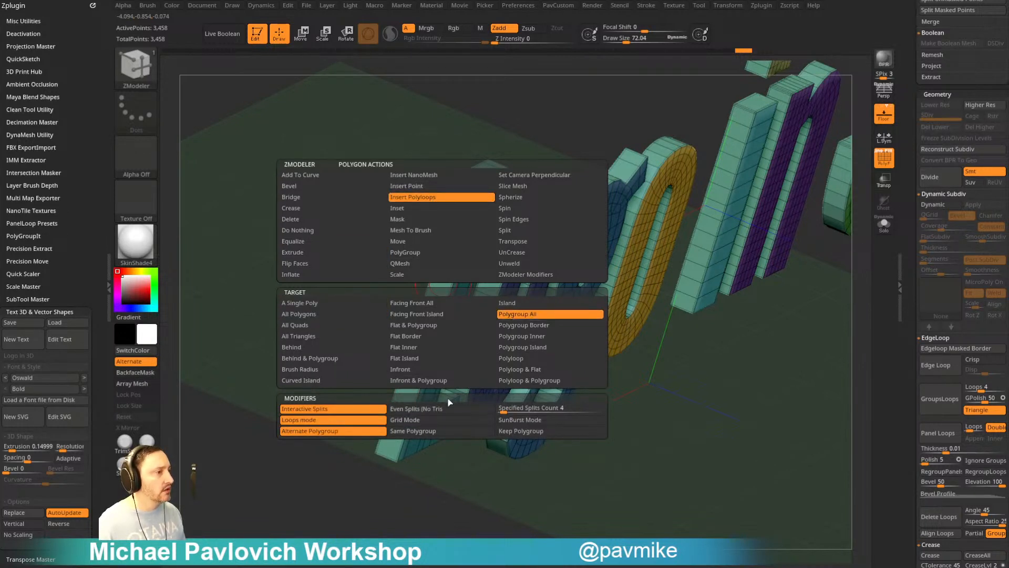
click(440, 210)
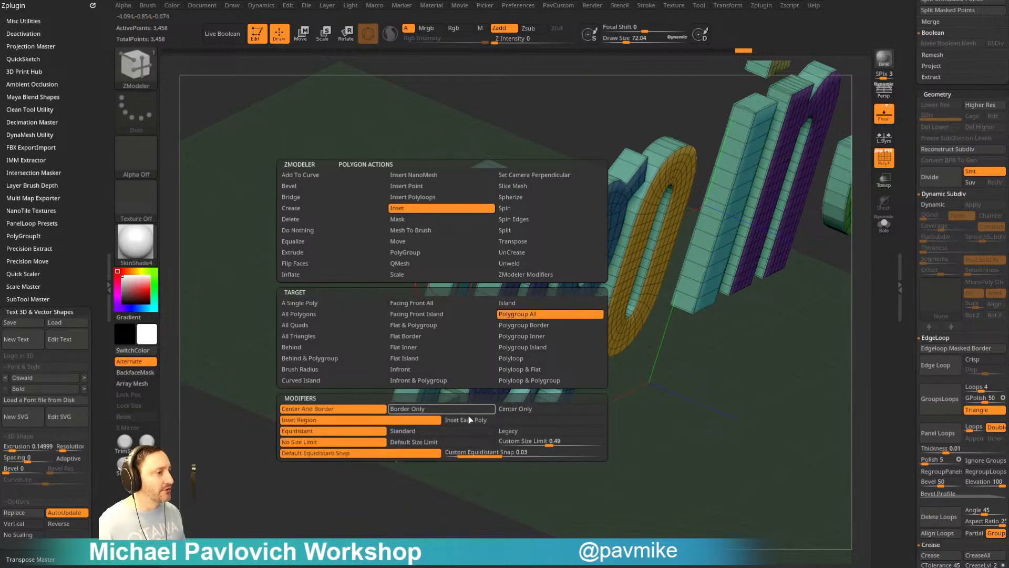
click(511, 431)
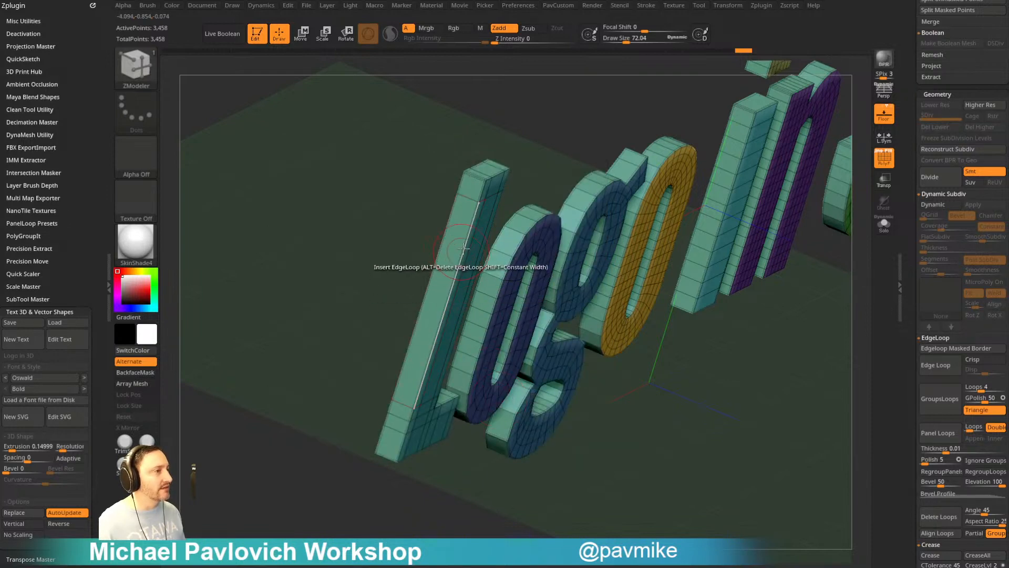
drag(450, 257, 450, 251)
drag(507, 161, 452, 195)
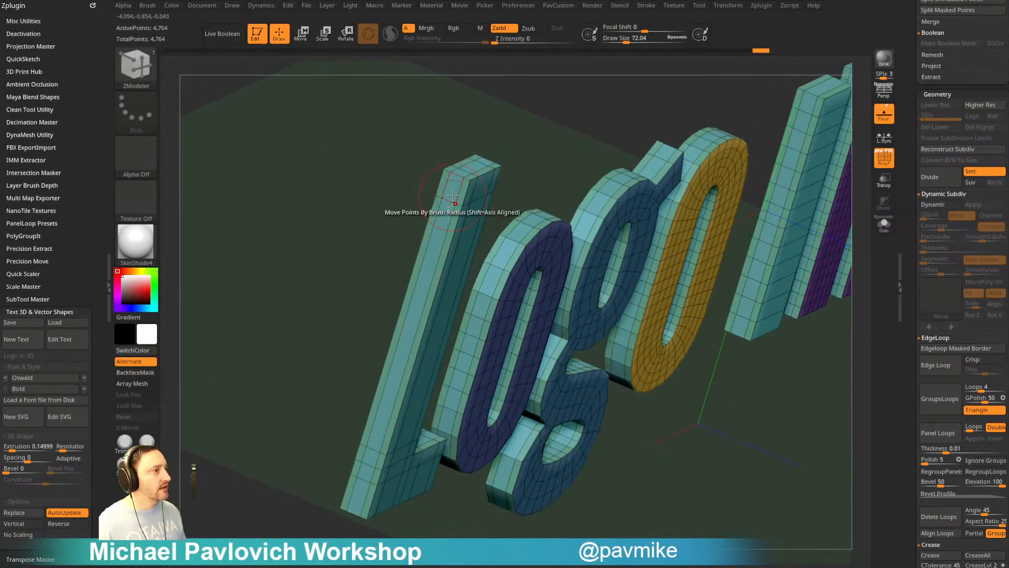
click(452, 193)
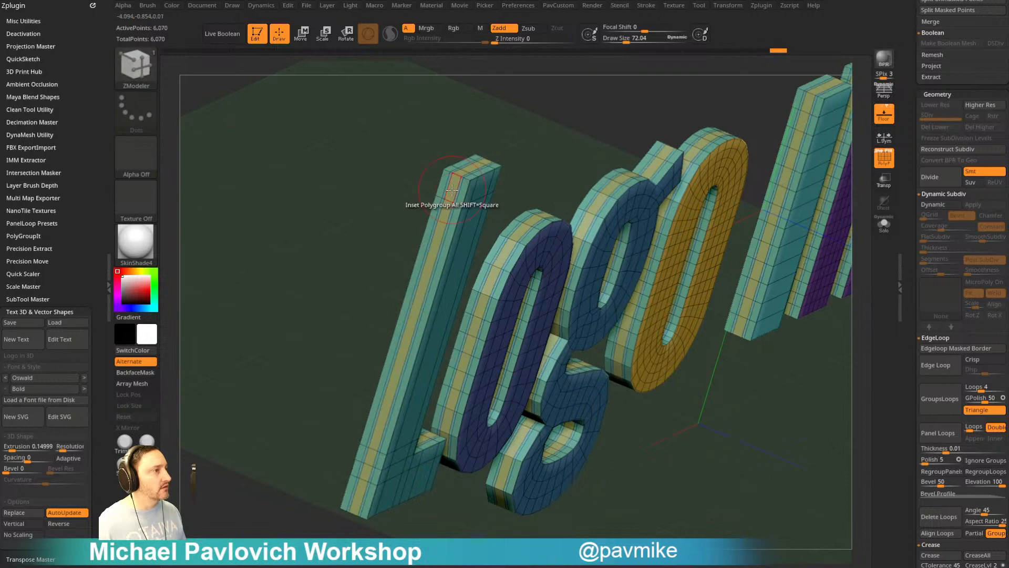
- Try pushing the central side band inward with QMesh on Polygroup All to form a groove, and check it without the polyframe
drag(550, 143, 541, 219)
key(space)
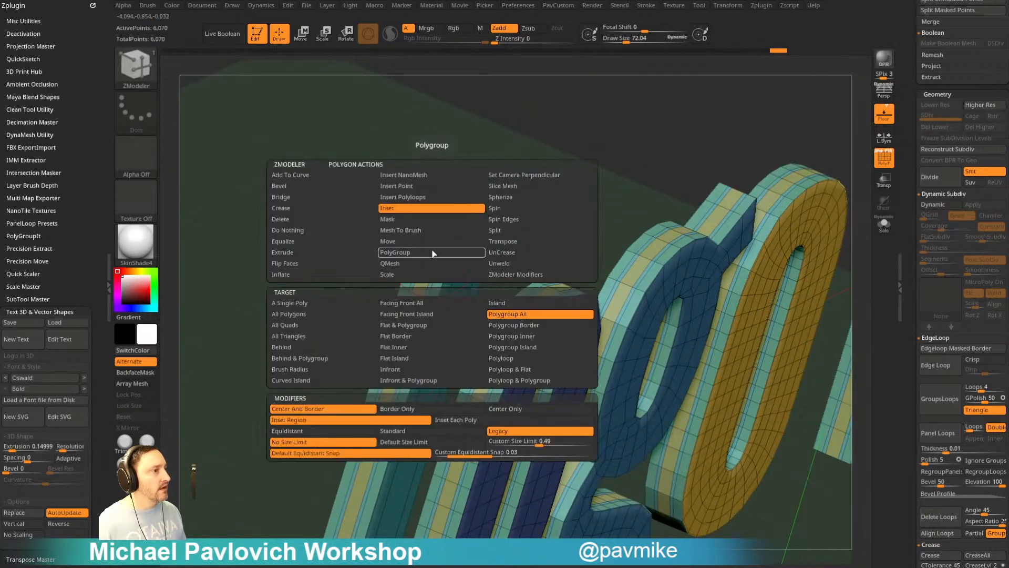
click(402, 263)
click(525, 313)
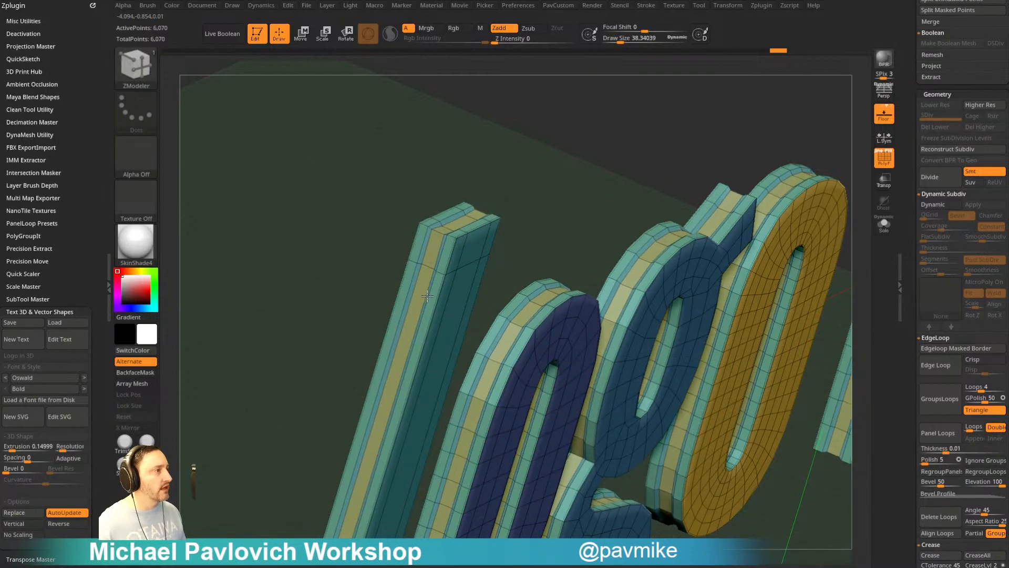
drag(567, 210, 528, 177)
click(884, 156)
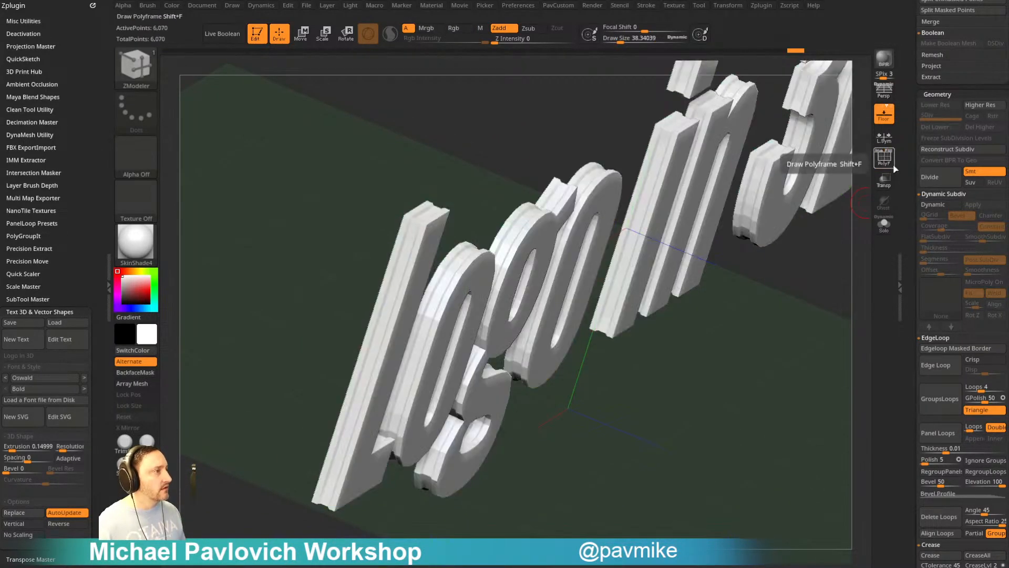
click(884, 157)
- Crease the polygroup borders of the grooved lettering and turn on dynamic subdivision
key(shift+space)
click(804, 451)
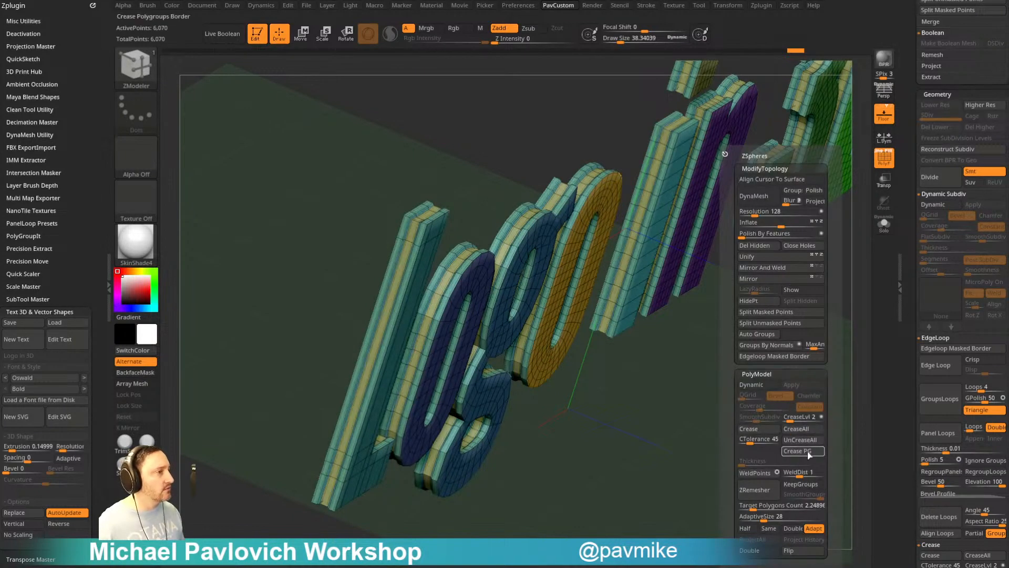
key(d)
drag(741, 450, 748, 455)
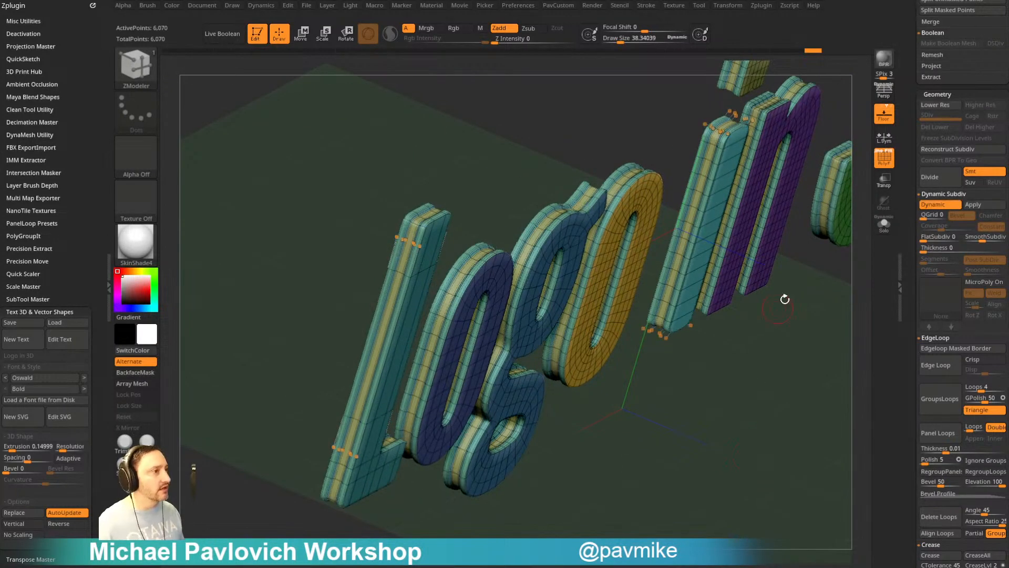
- Examine the smoothed grooved letters without the polyframe in StartupMaterial, and restore the polyframe
click(884, 156)
drag(789, 410, 731, 446)
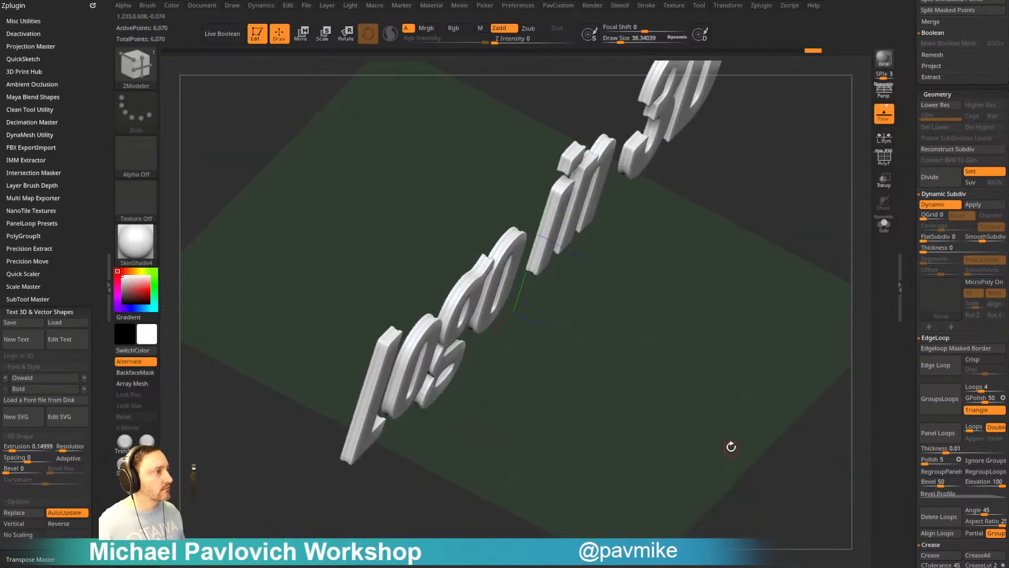
drag(862, 163, 745, 347)
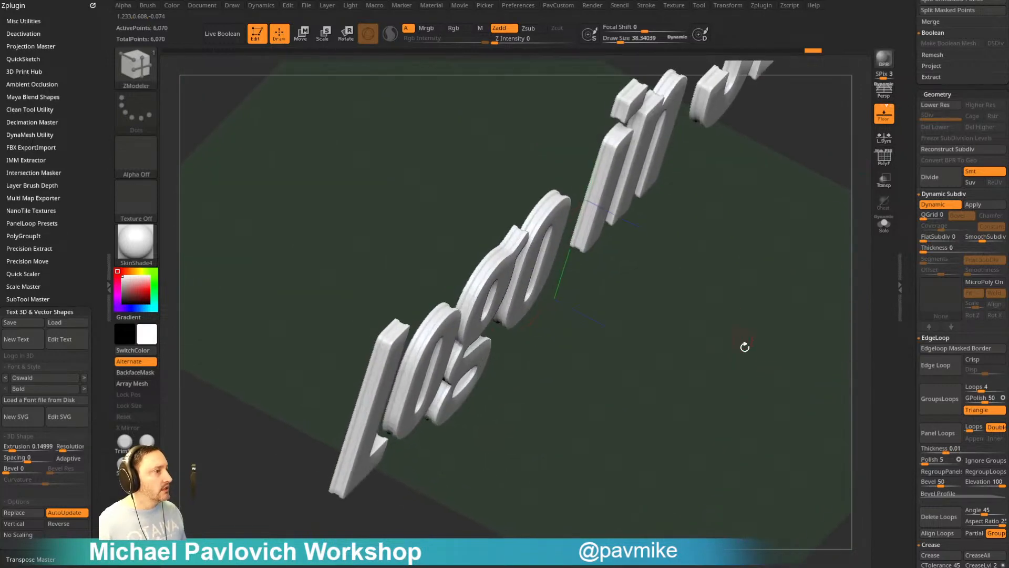
click(145, 257)
click(200, 254)
drag(736, 428, 778, 315)
click(884, 157)
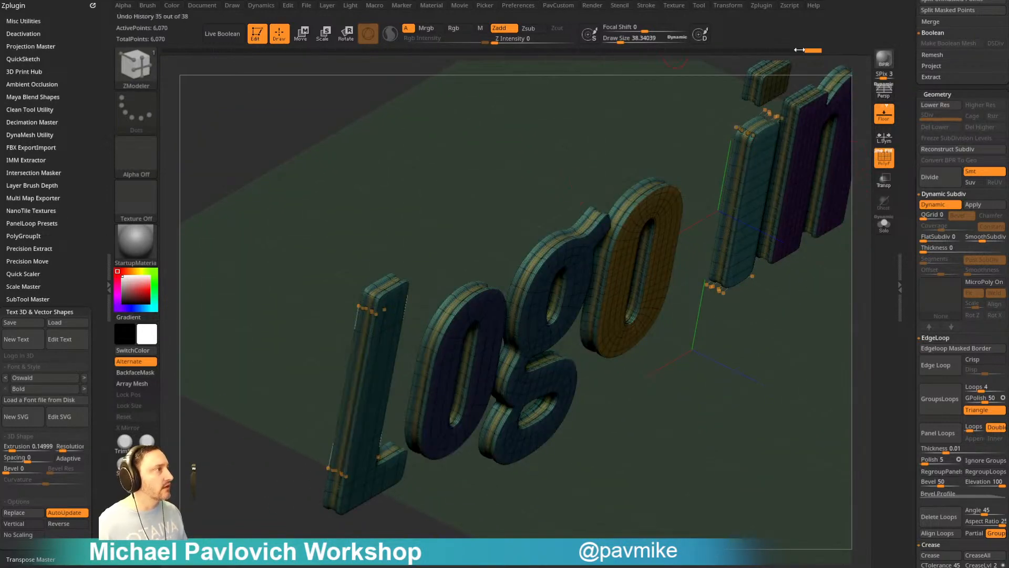
- Undo back to the lettering before the side-wall inset and switch its material to SketchShaded2
drag(809, 52, 766, 54)
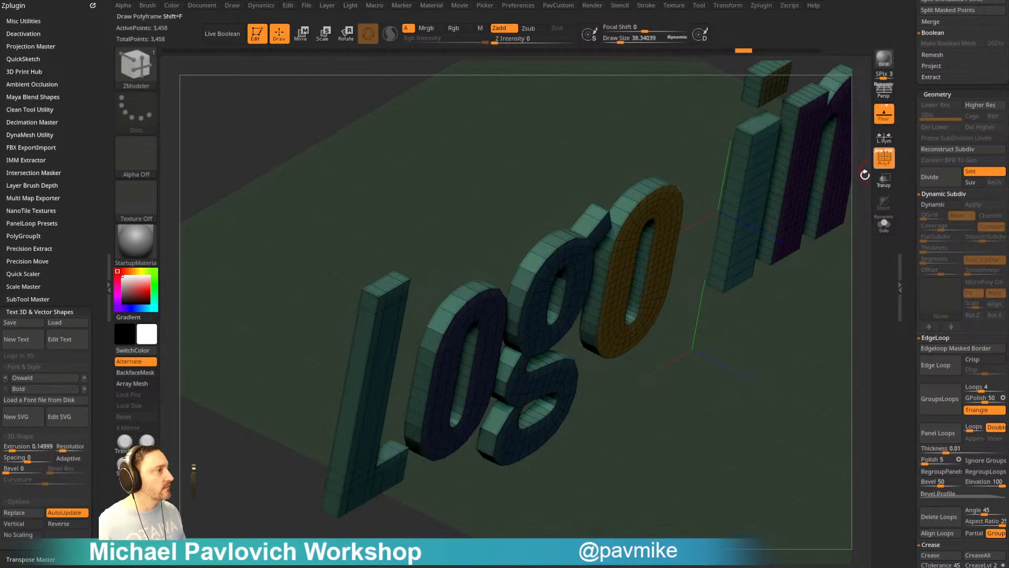
key(shift+f)
drag(865, 175, 841, 221)
click(883, 158)
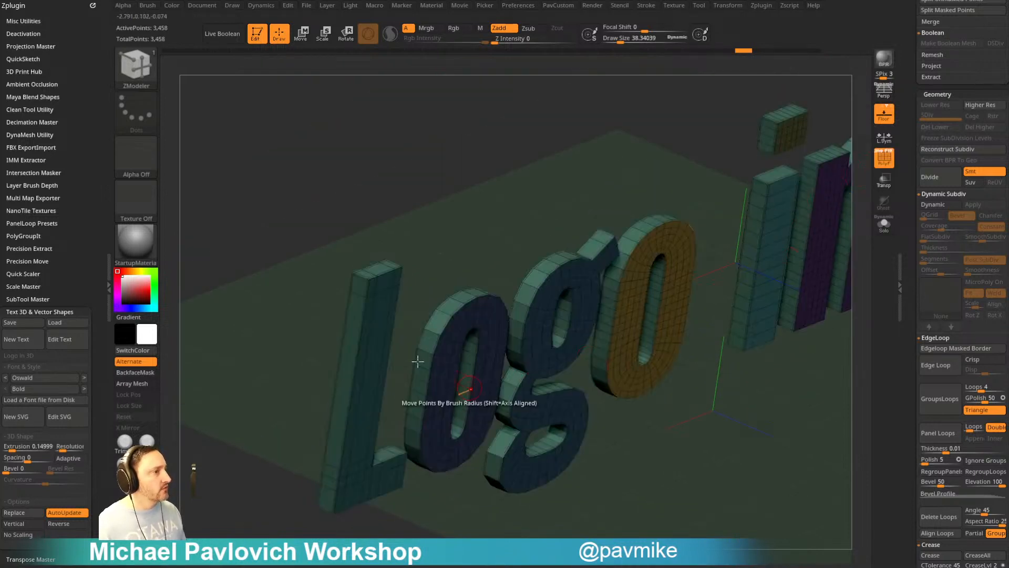
scroll(908, 226, down, 3)
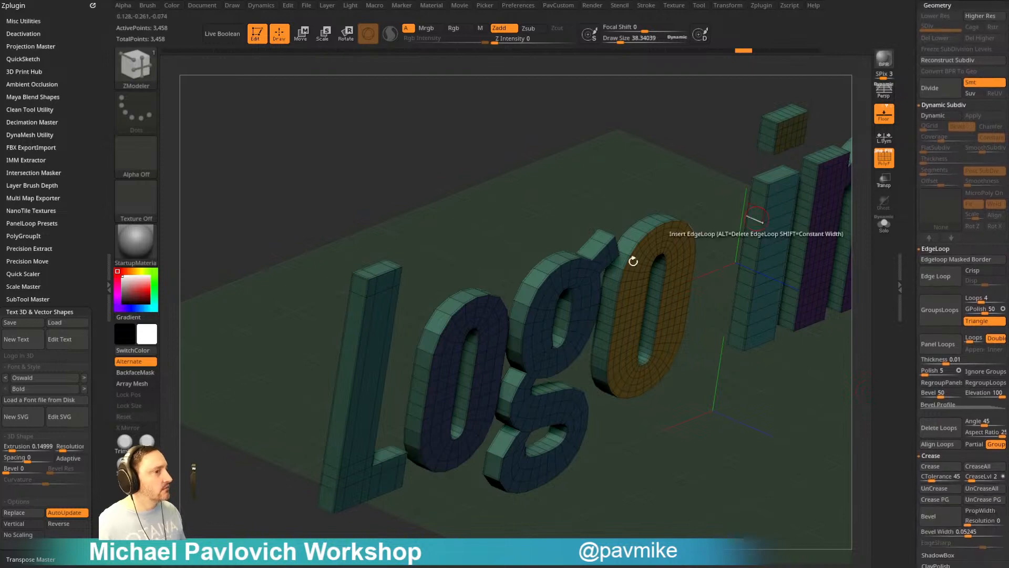
click(136, 240)
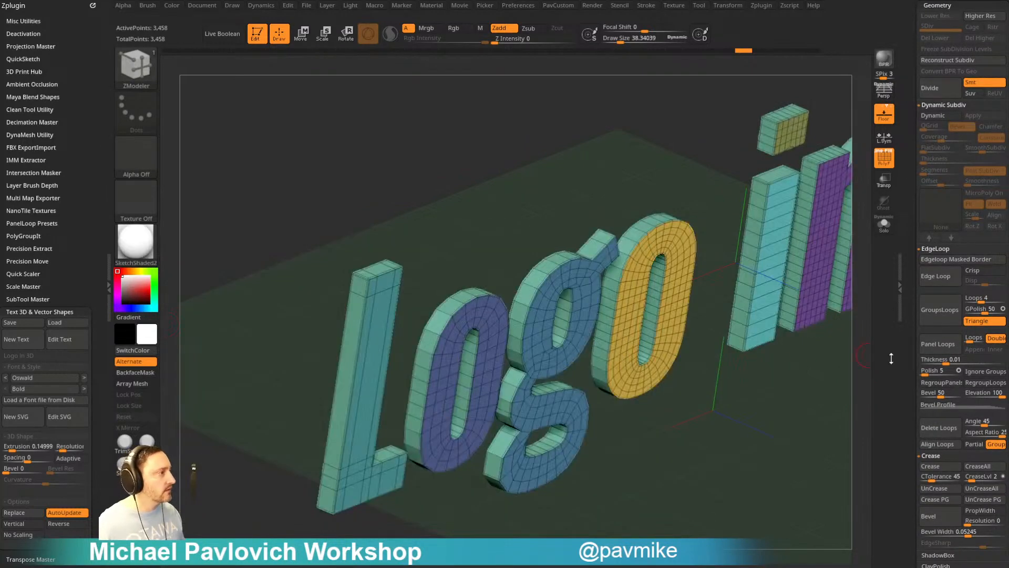
- Try bevelling the lettering's creased edges, adjusting the Bevel Width up to about 0.1
scroll(914, 305, down, 5)
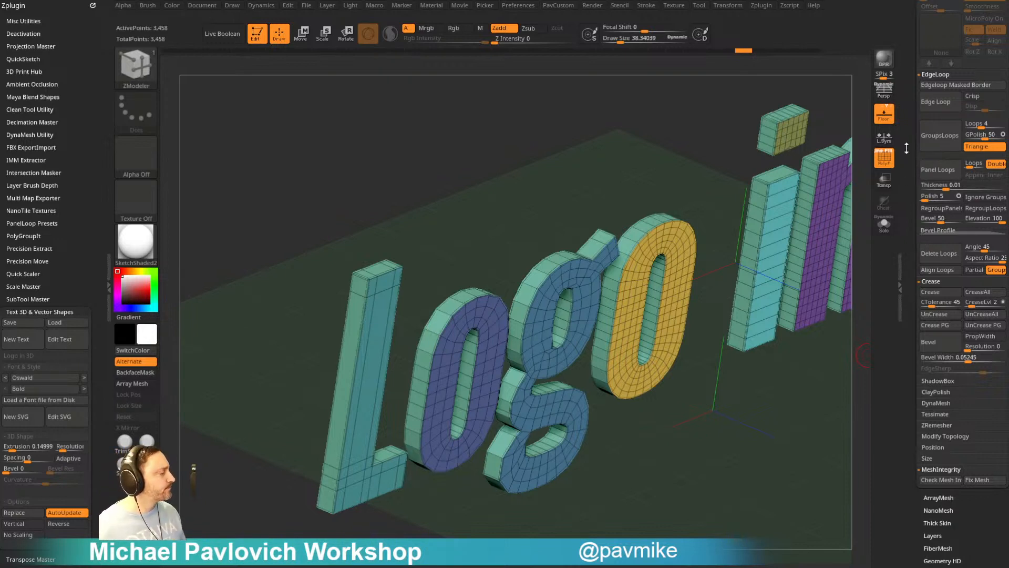
scroll(930, 158, up, 2)
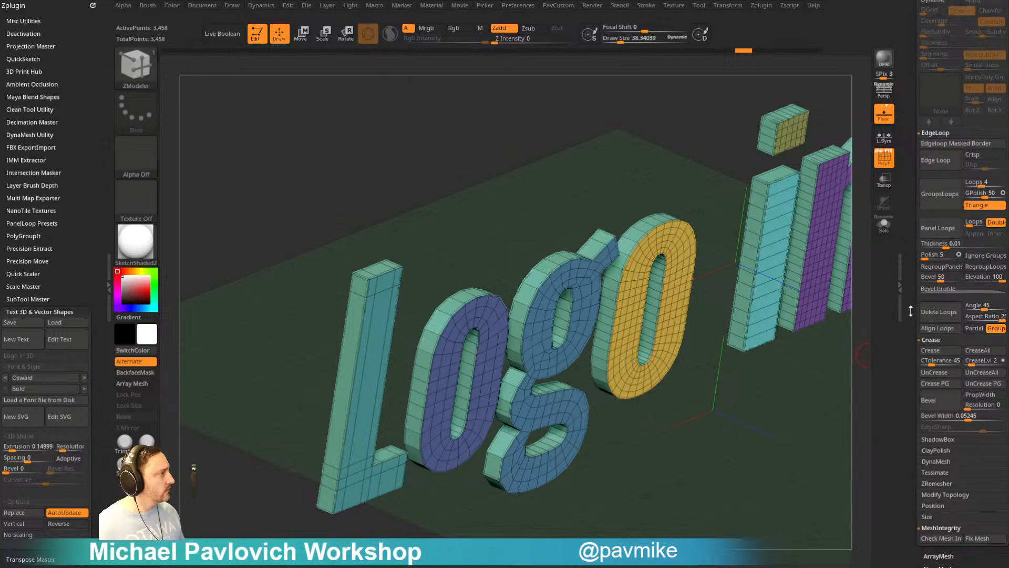
scroll(939, 265, down, 1)
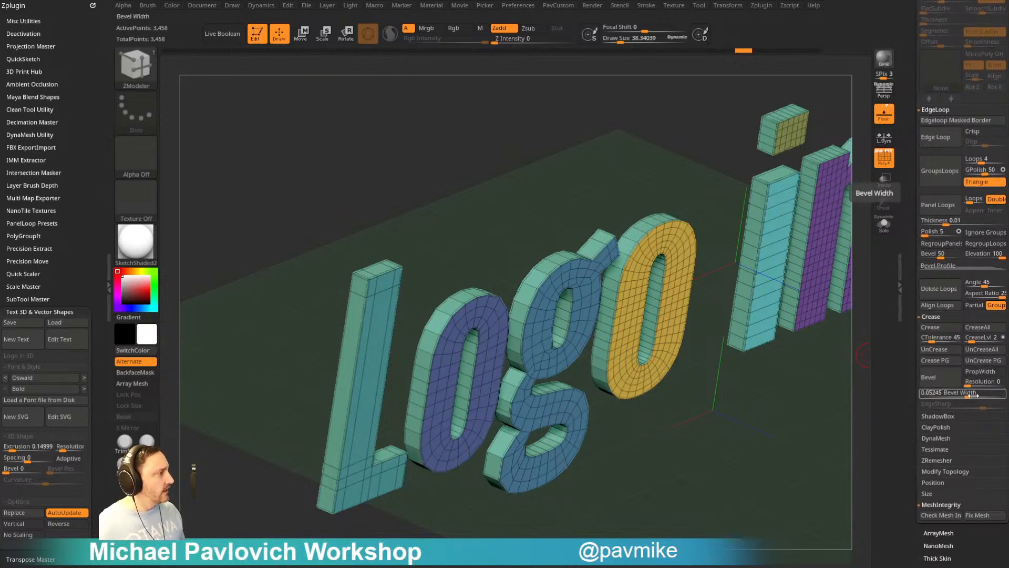
drag(971, 395, 960, 397)
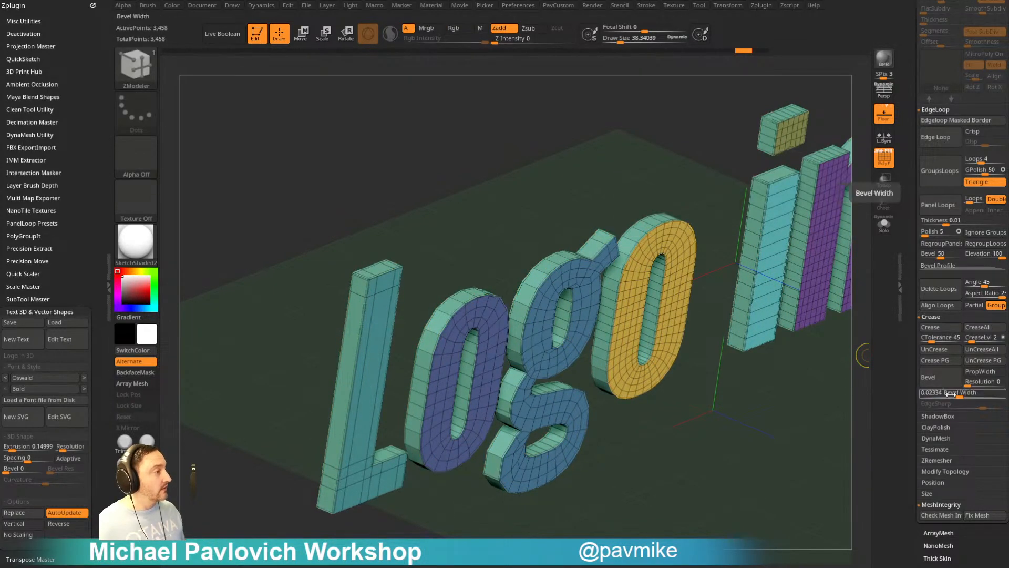
drag(779, 464, 773, 420)
mouse_move(967, 396)
drag(967, 395, 965, 397)
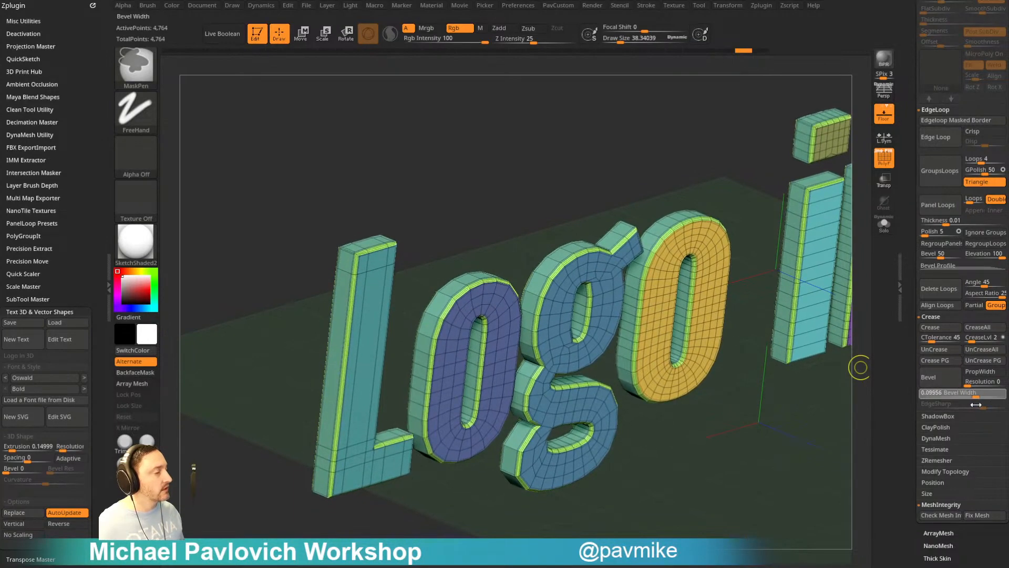
mouse_move(970, 406)
mouse_down()
mouse_move(990, 433)
mouse_move(956, 400)
mouse_move(987, 395)
mouse_up()
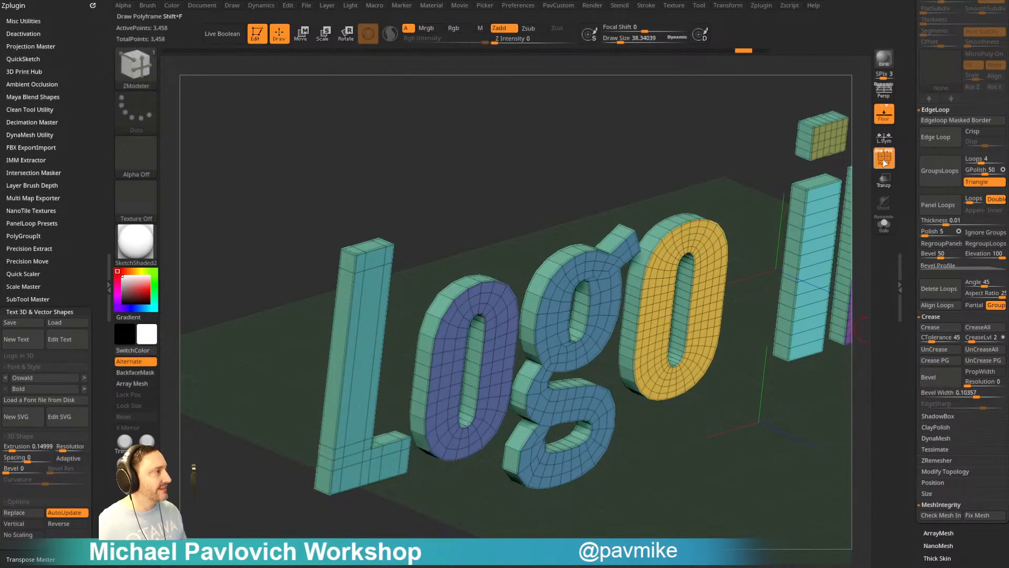
- Hide the polyframe, apply StartupMaterial to the lettering, and snap to the straight front view
click(885, 160)
drag(752, 447, 685, 421)
click(138, 248)
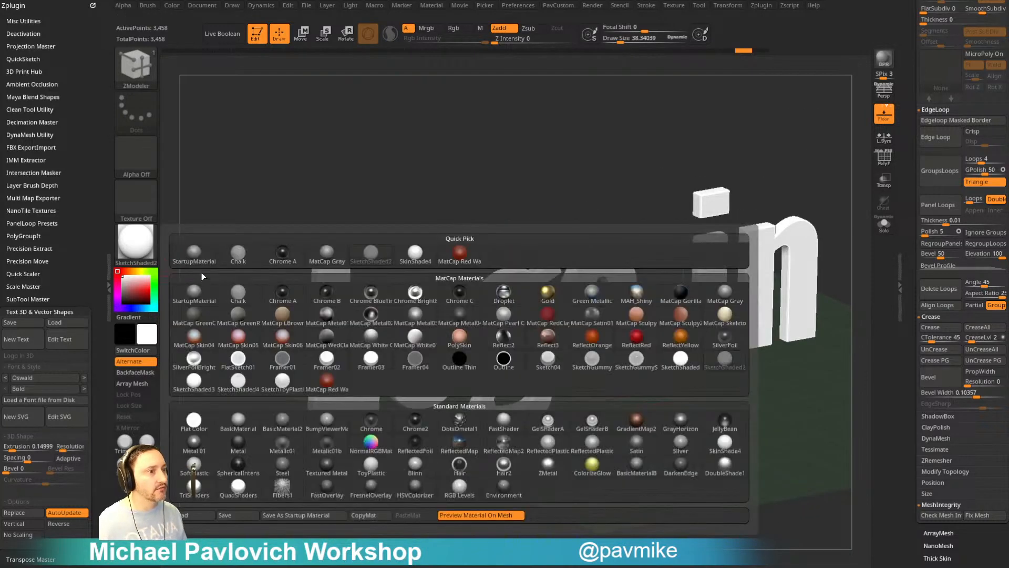
click(201, 272)
mouse_move(658, 466)
shift+mouse_down()
mouse_move(634, 459)
mouse_move(648, 459)
mouse_move(640, 471)
shift+mouse_up()
- Switch to the Standard brush and set the draw size to about 161
key(b)
key(s)
key(t)
key(s)
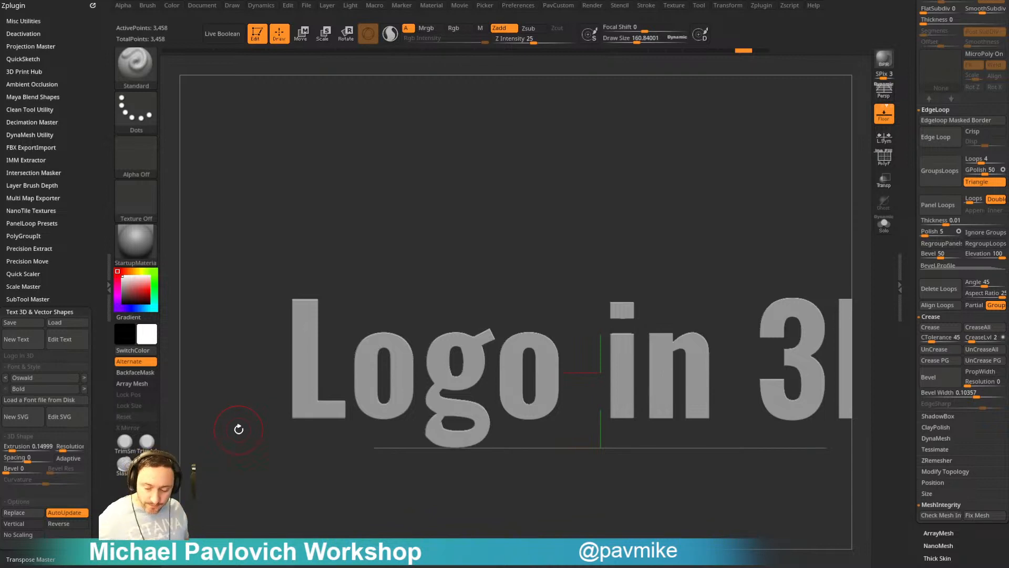
- Append a Plane3D as a new subtool beneath the lettering in the subtool list and make it active
drag(911, 251, 930, 465)
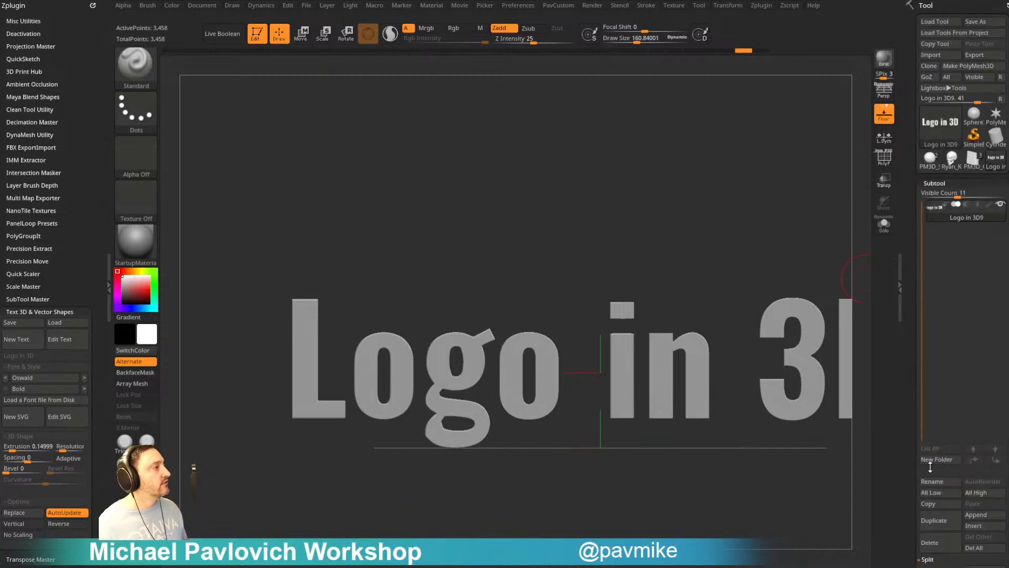
drag(851, 263, 819, 258)
drag(903, 410, 906, 312)
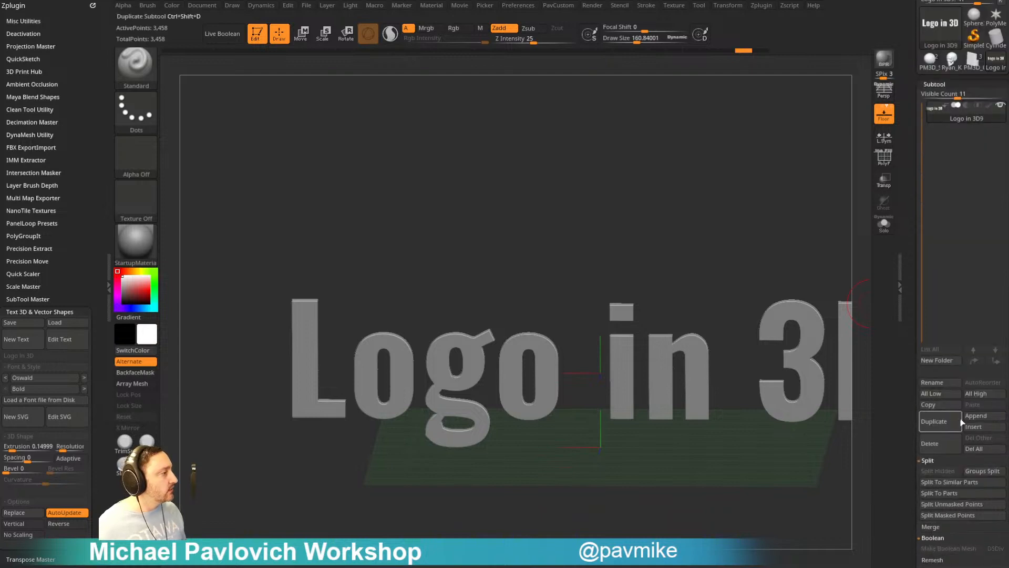
click(976, 415)
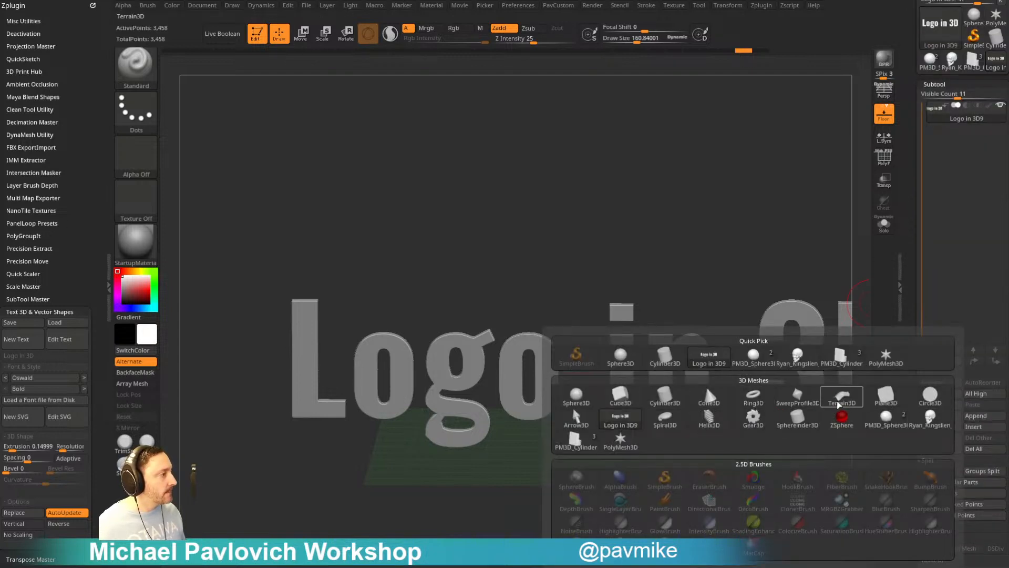
click(886, 395)
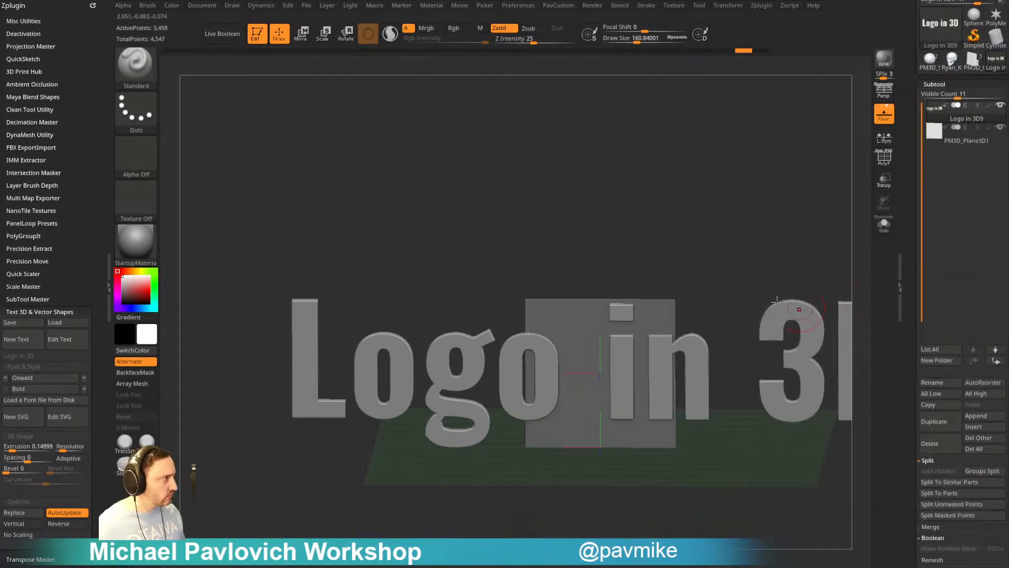
click(958, 146)
- Rotate the plane so it lies horizontally across the lettering and show its polyframe
alt+drag(819, 221, 701, 265)
key(w)
shift+drag(536, 327, 554, 410)
drag(594, 368, 763, 281)
click(879, 163)
- Stretch the plane to a long rectangle covering the whole lettering and raise it just above the letters
drag(470, 348, 360, 339)
drag(683, 263, 605, 269)
drag(520, 326, 526, 317)
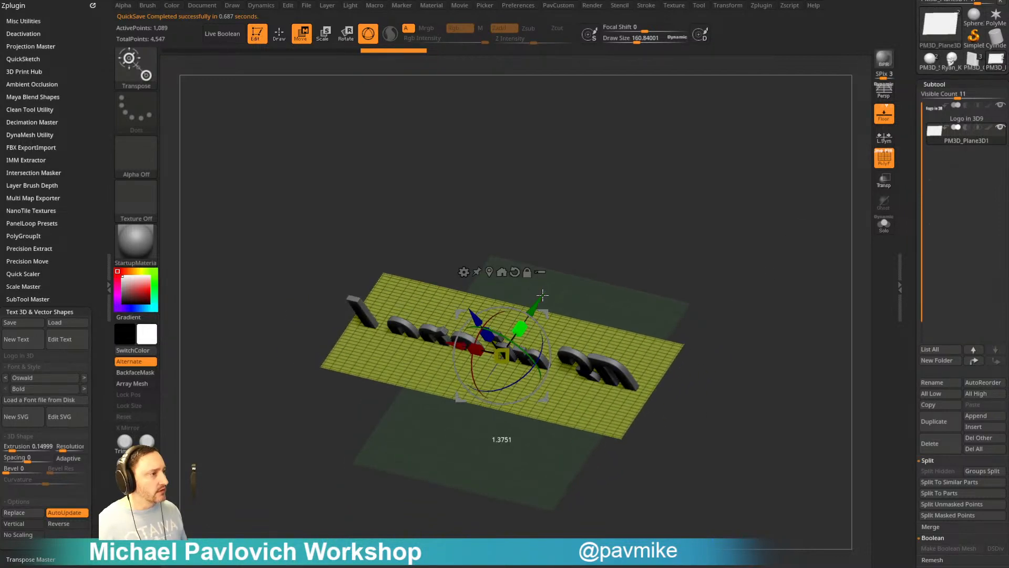
drag(570, 250, 604, 236)
drag(491, 305, 481, 267)
- ZRemesh the plane into even square polygons with the Same option on and AdaptiveSize set to 0
key(q)
mouse_move(692, 232)
mouse_down()
mouse_move(767, 281)
mouse_move(753, 261)
mouse_move(789, 242)
mouse_up()
key(1)
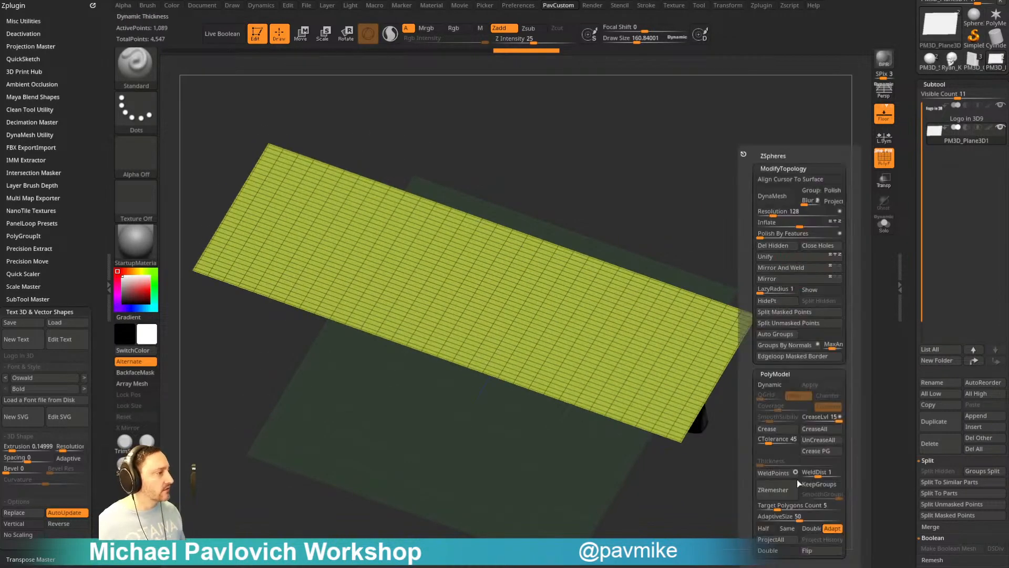
click(786, 527)
click(779, 516)
text(0)
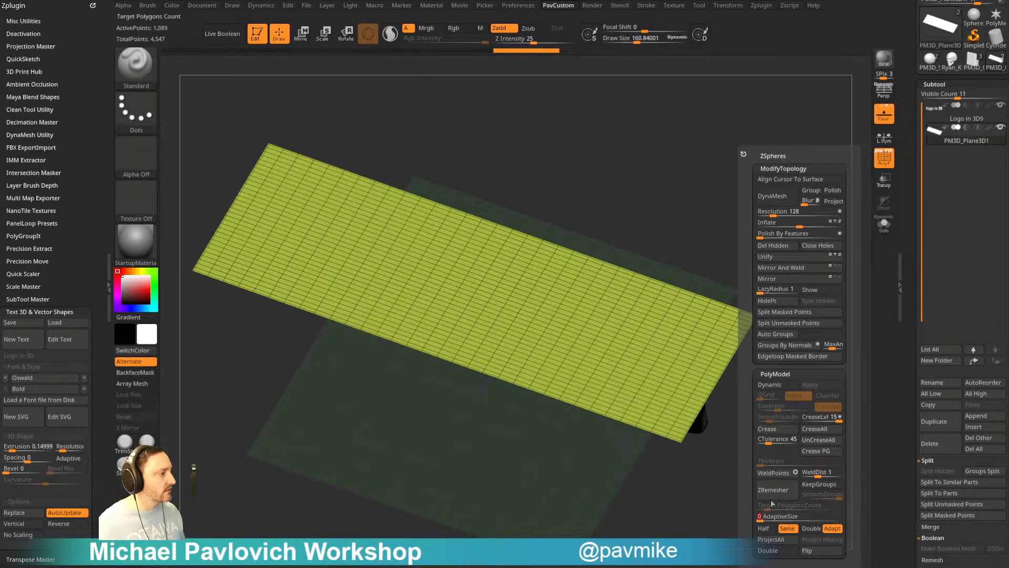
key(Return)
click(773, 490)
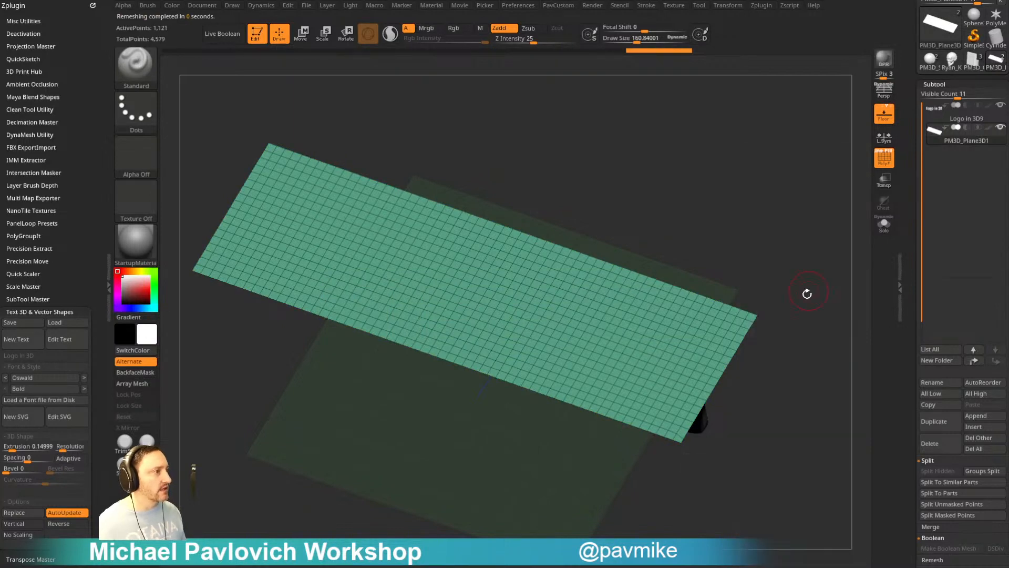
- Enable Dynamic Subdiv on the plane and set its Thickness to about 0.013
drag(807, 293, 809, 256)
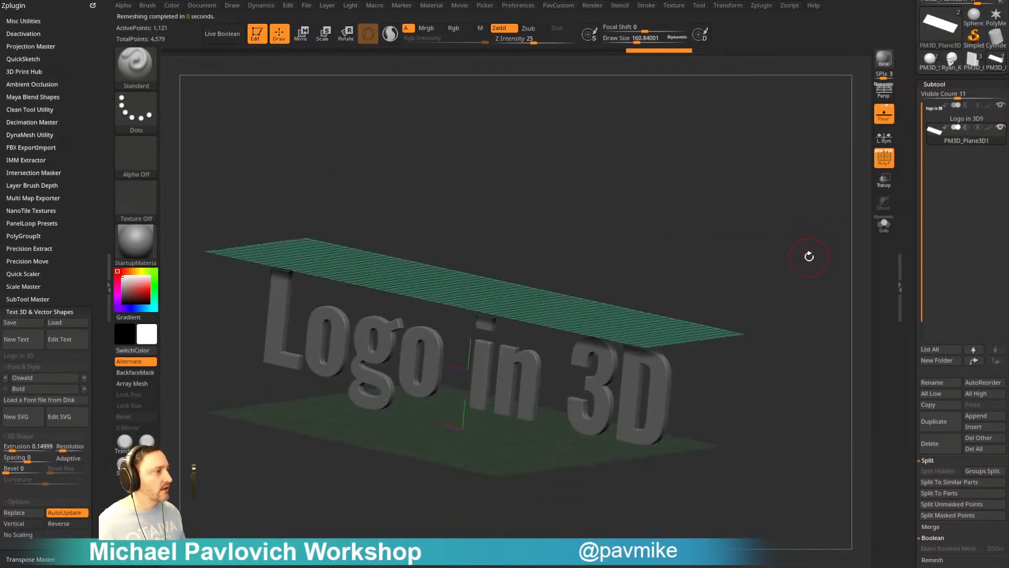
drag(907, 303, 925, 183)
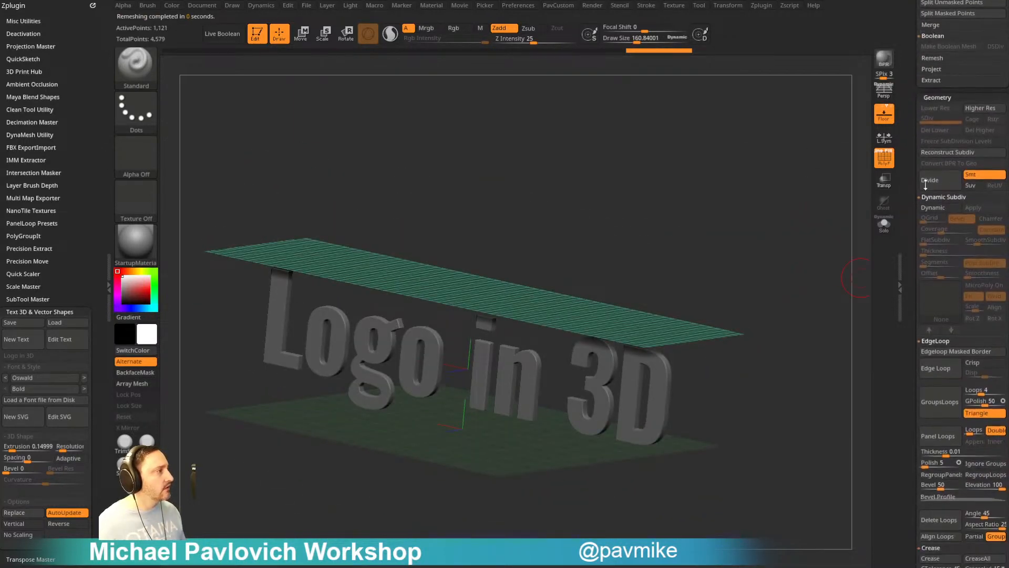
click(956, 208)
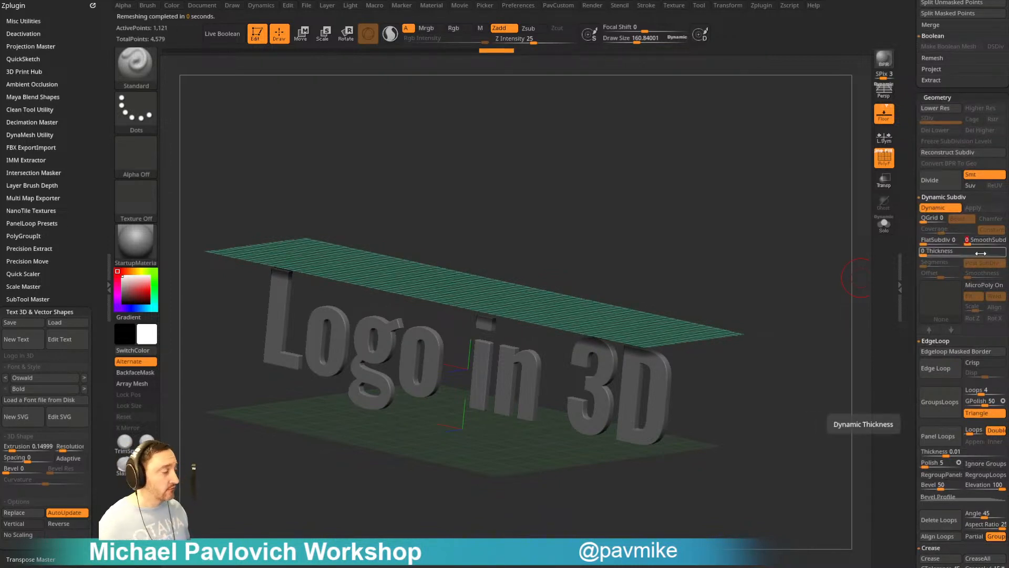
mouse_move(928, 251)
mouse_down()
mouse_move(945, 255)
mouse_move(936, 254)
mouse_up()
drag(732, 279, 793, 223)
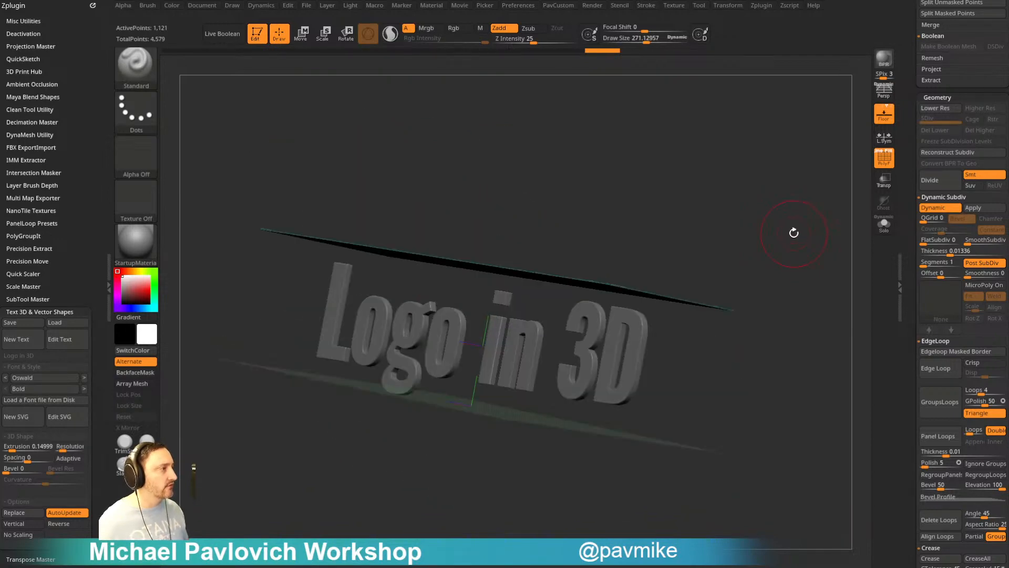
click(939, 248)
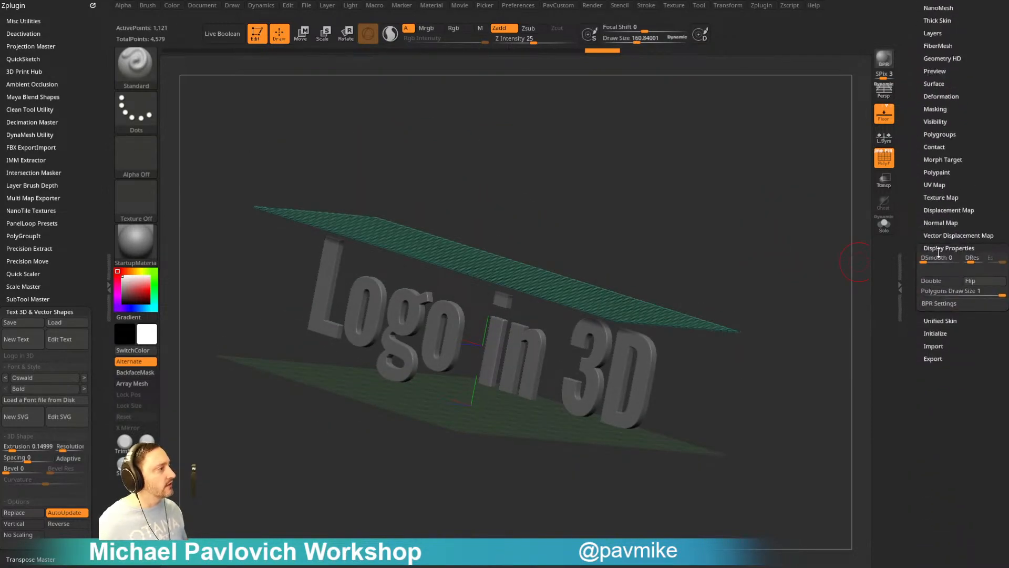
drag(766, 266, 919, 199)
scroll(919, 199, up, 10)
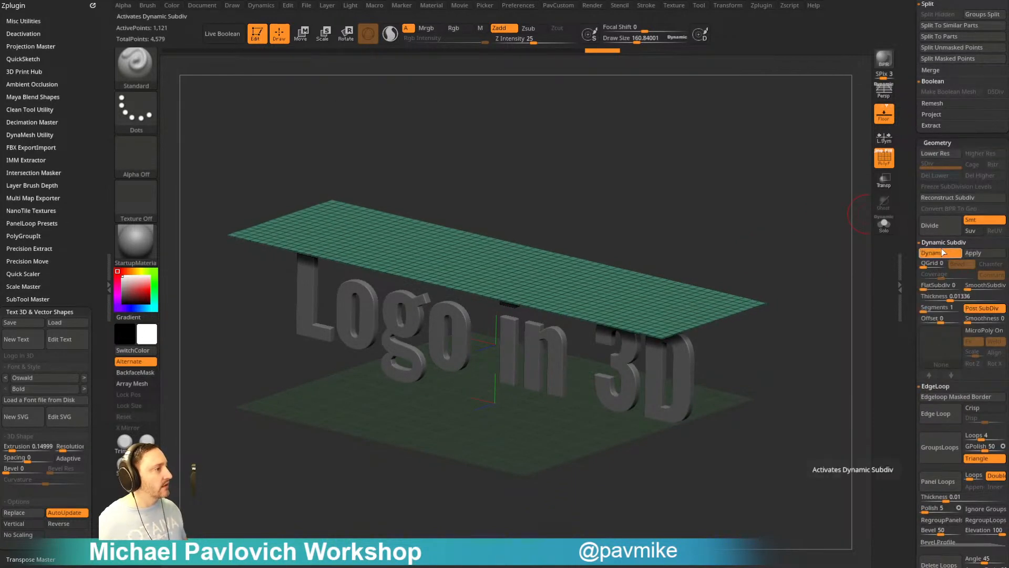
mouse_move(765, 296)
mouse_down()
mouse_move(800, 191)
mouse_move(789, 218)
mouse_up()
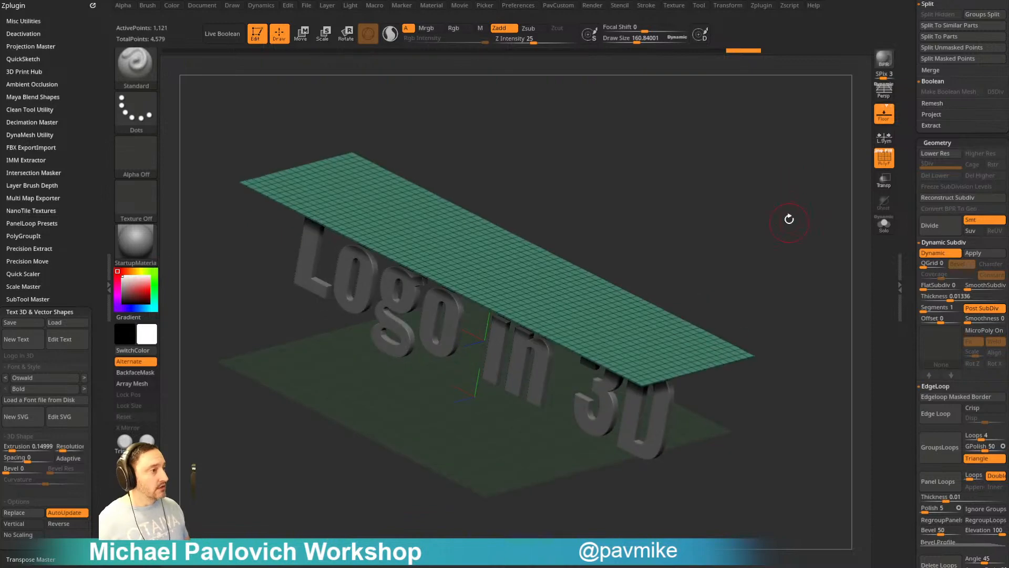
- Activate the move gizmo on the plane and switch its brush to TransposeCloth
key(w)
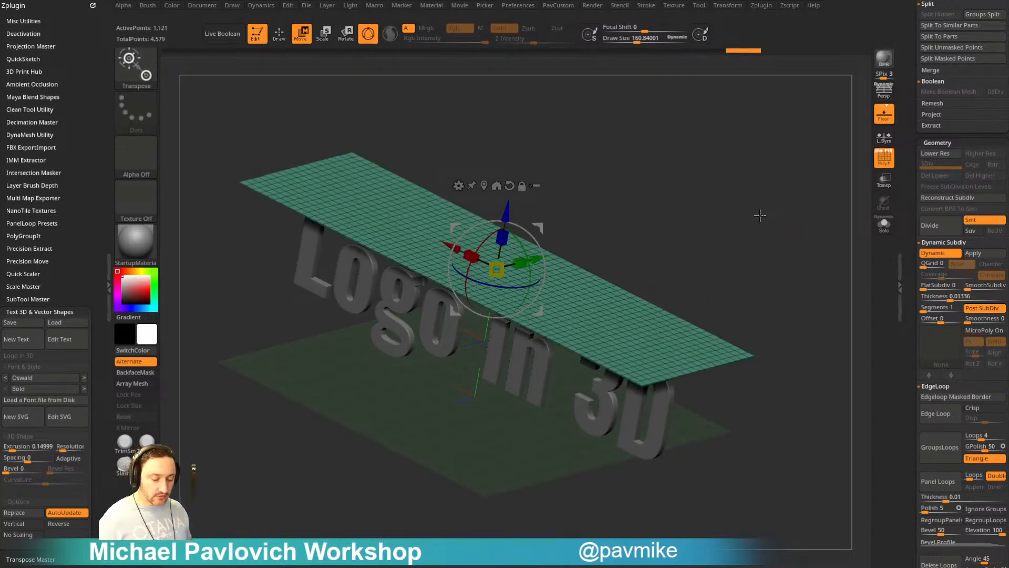
key(b)
key(t)
click(735, 234)
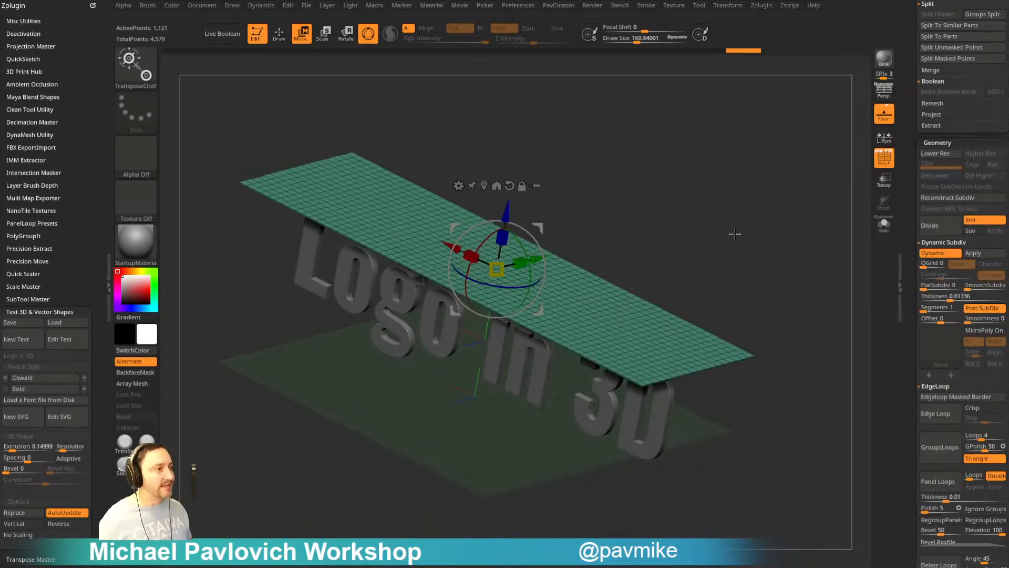
drag(735, 233, 757, 225)
mouse_move(525, 222)
mouse_down()
mouse_move(520, 271)
mouse_move(522, 247)
mouse_move(478, 387)
mouse_move(485, 405)
mouse_move(529, 234)
mouse_up()
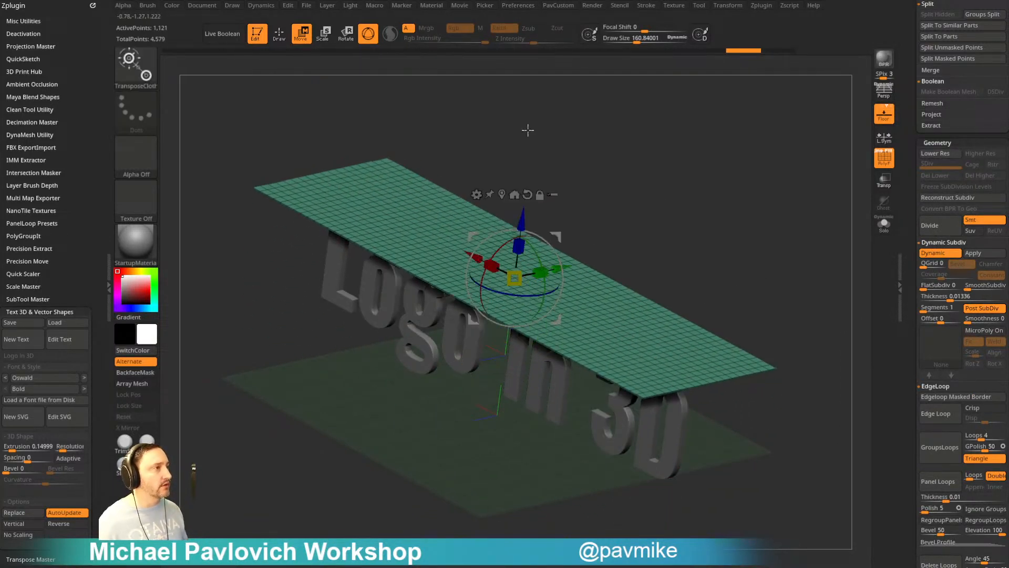
- Dock the Dynamics settings, test the gravity simulation on the plane, and rerun it with CollisionVolume turned on
click(261, 5)
click(252, 14)
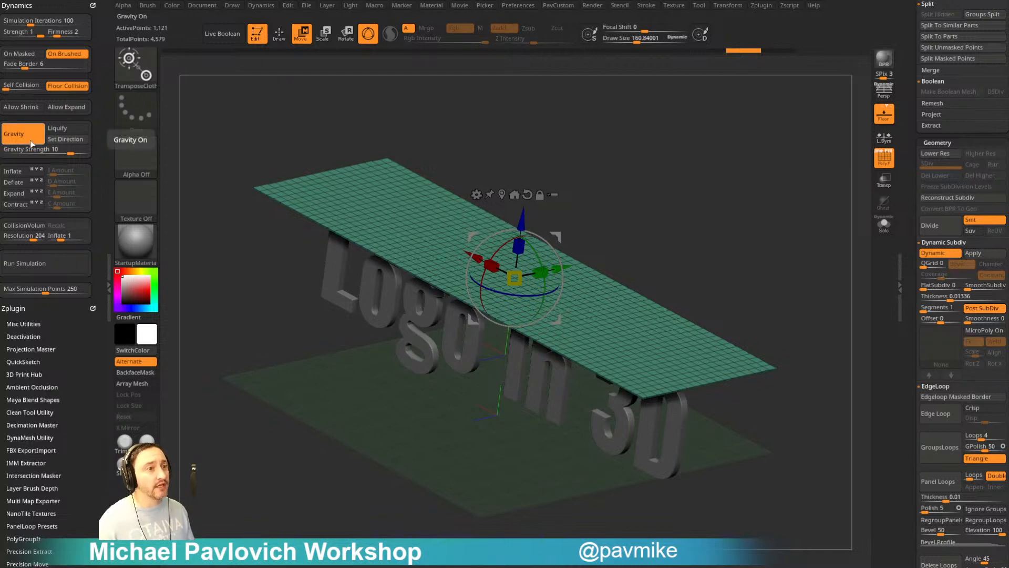
click(45, 262)
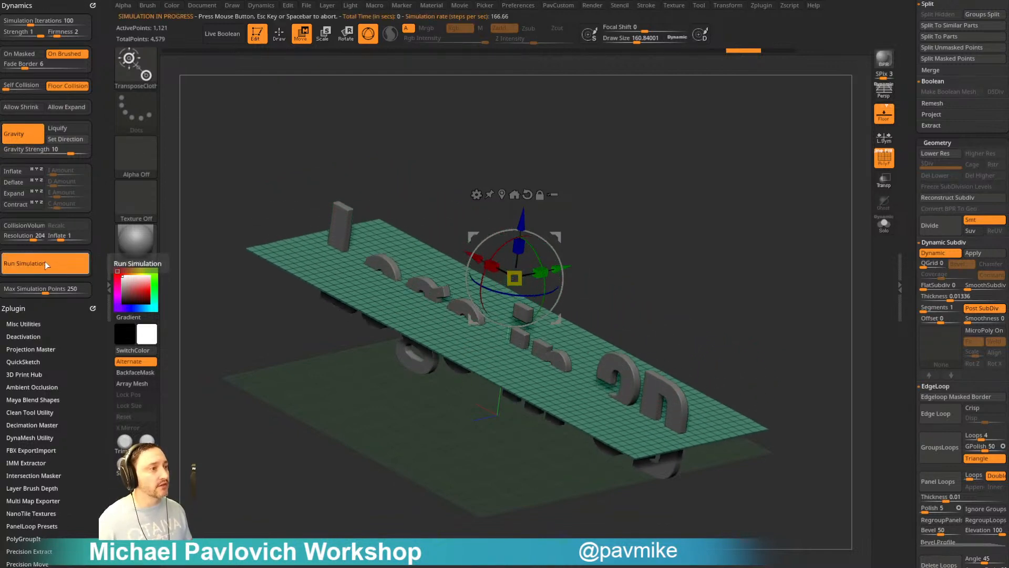
click(26, 226)
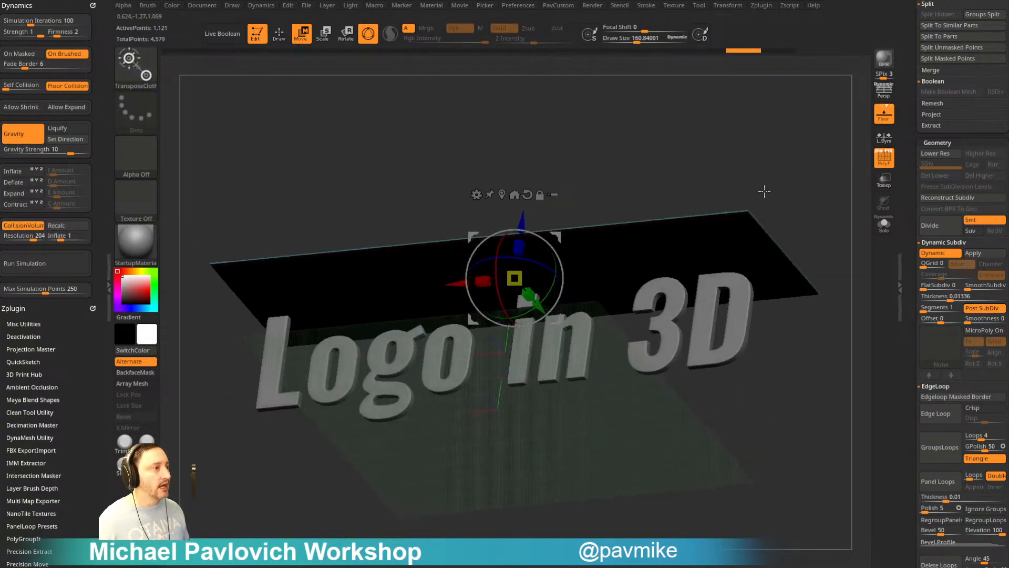
click(36, 258)
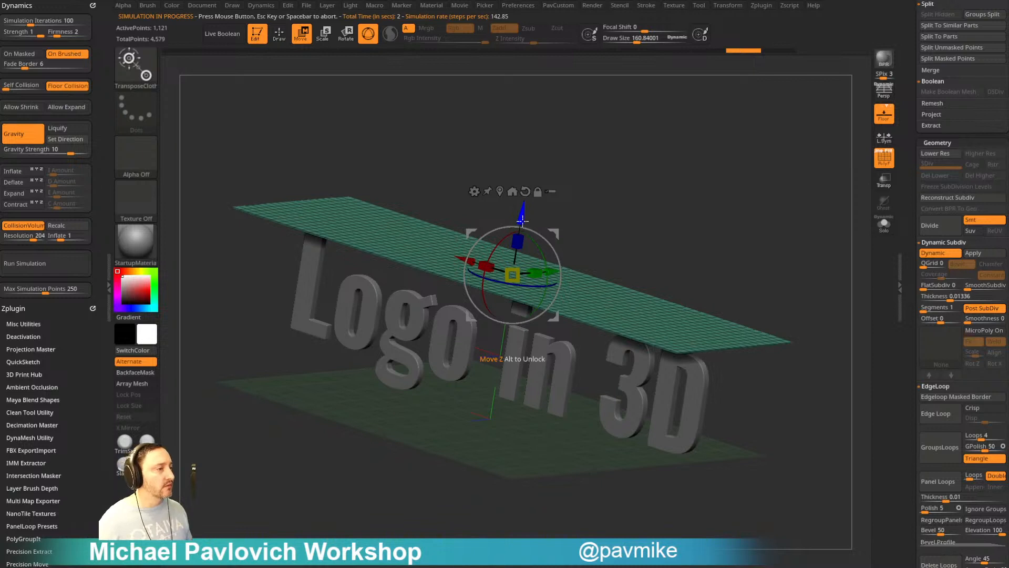
- Try pulling the cloth plane straight down over the lettering with the gizmo, and undo back to the flat plane
drag(523, 220, 528, 383)
drag(540, 421, 668, 353)
key(ctrl+z)
key(ctrl+z)
key(ctrl+z)
key(ctrl+z)
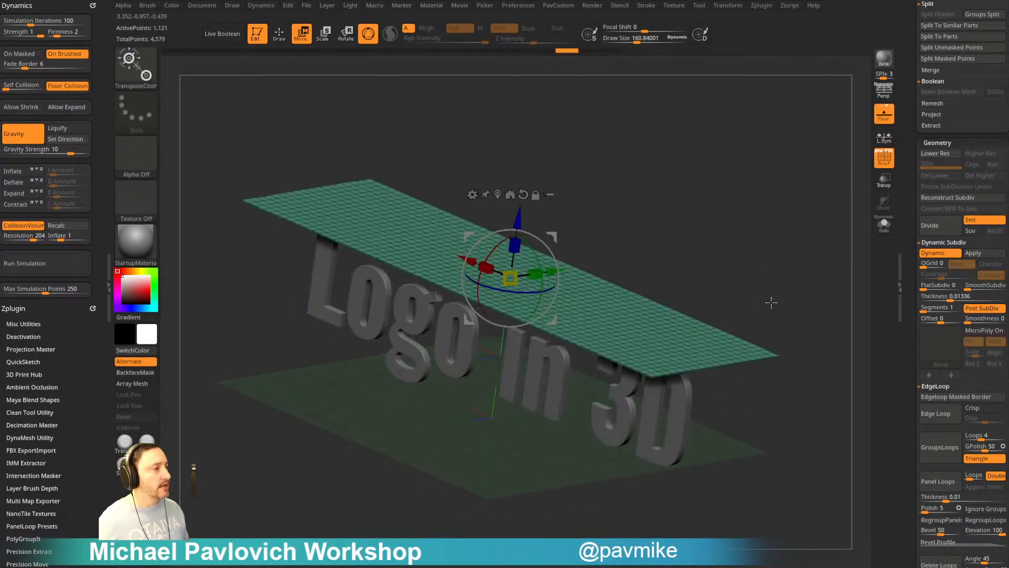
- Try lowering the cloth plane onto the letters again, inspect the folds from the front and at an angle, and undo it
key(q)
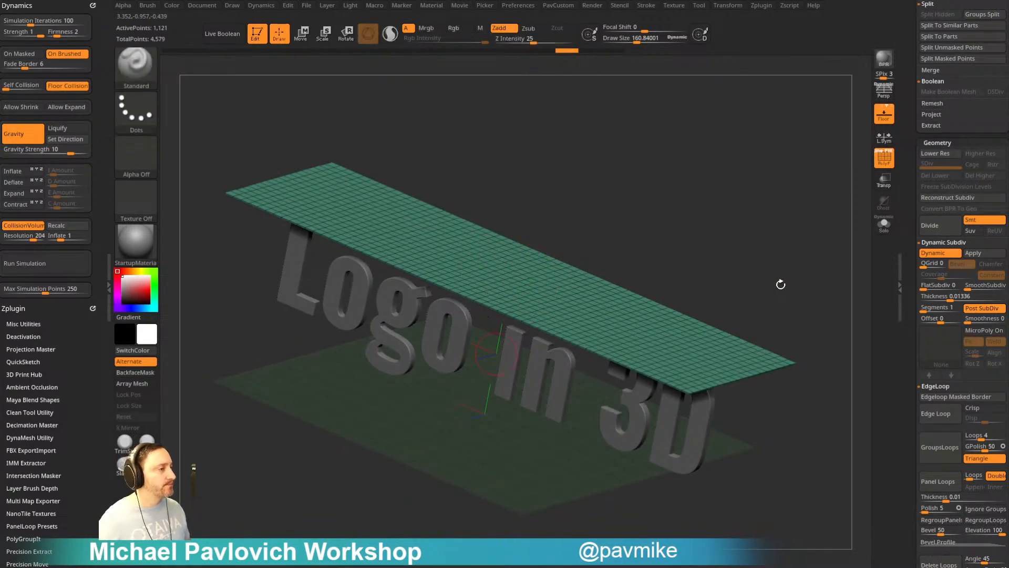
key(w)
click(512, 228)
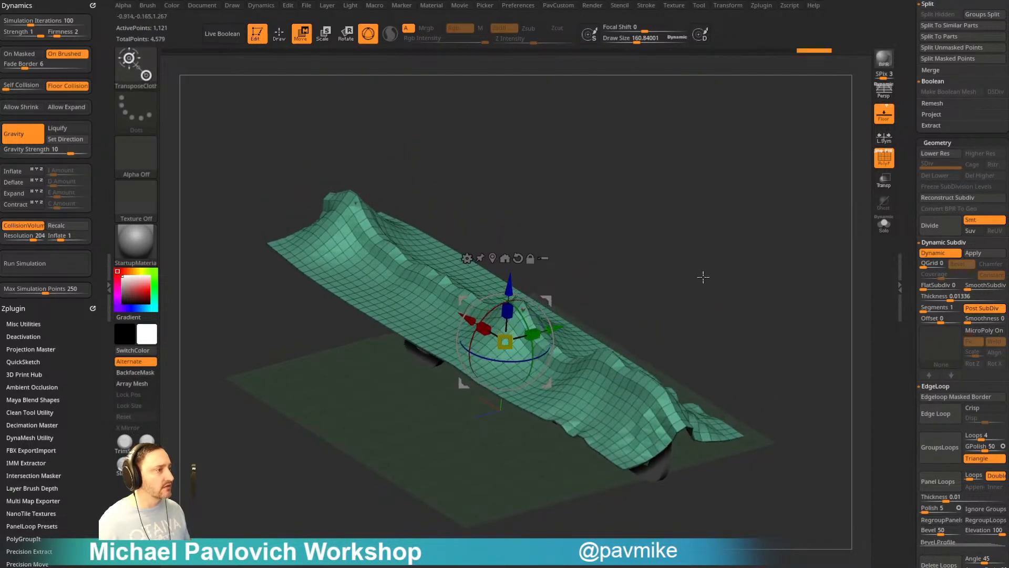
shift+drag(703, 276, 764, 252)
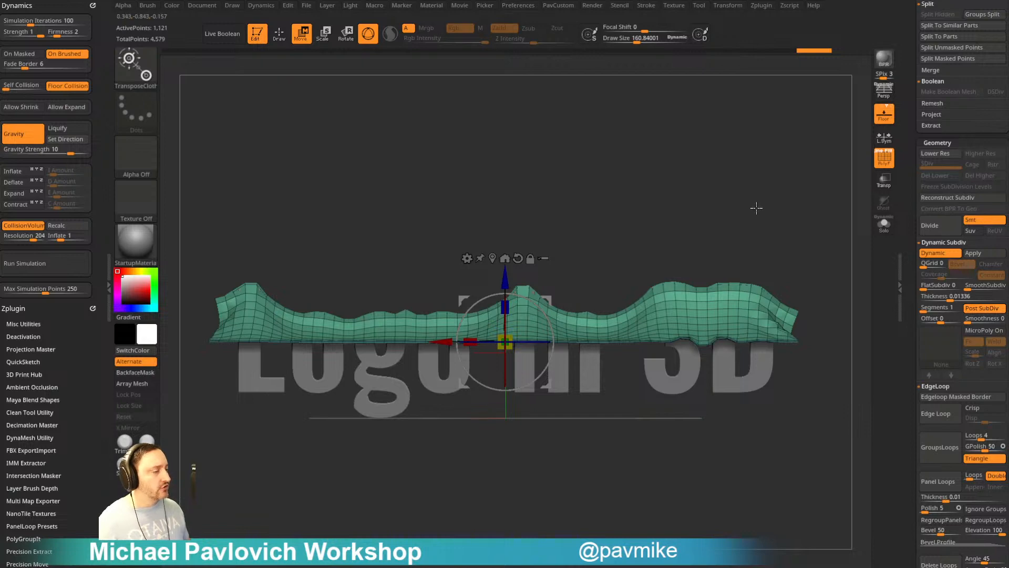
key(q)
drag(756, 208, 642, 285)
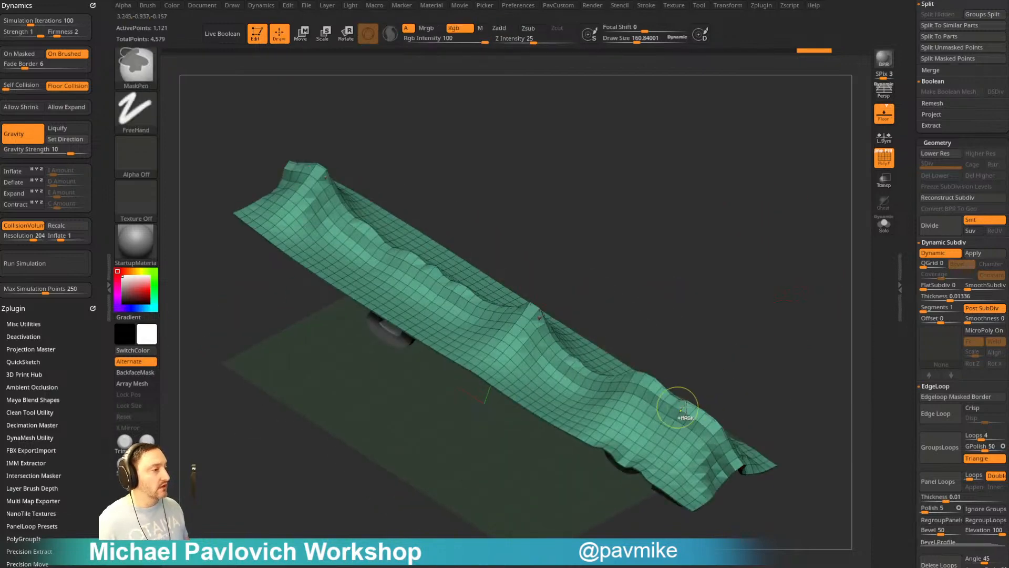
key(ctrl+z)
- Raise the plane's SmoothSubdiv level and hide the polyframe
drag(910, 284, 916, 298)
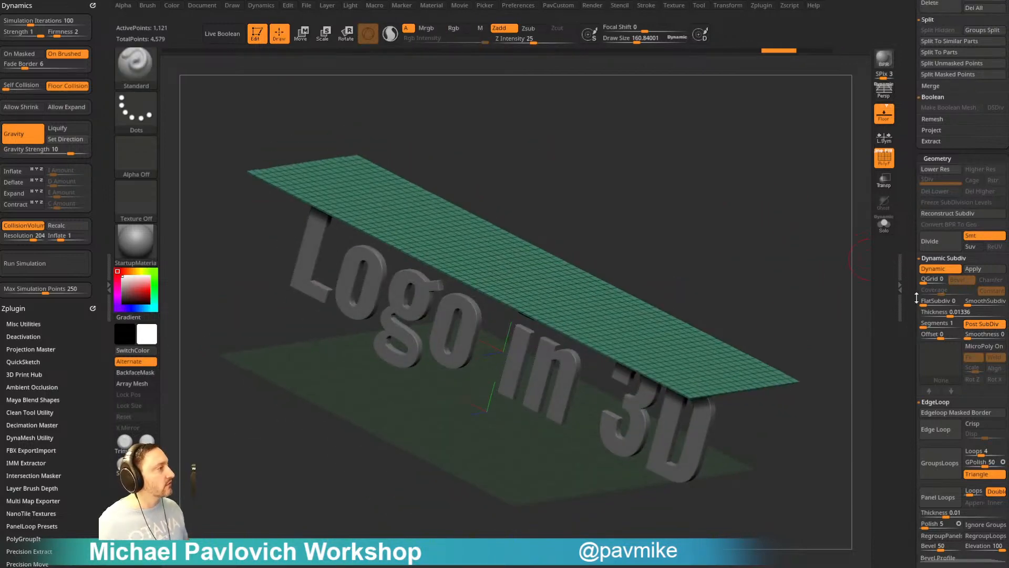
click(966, 301)
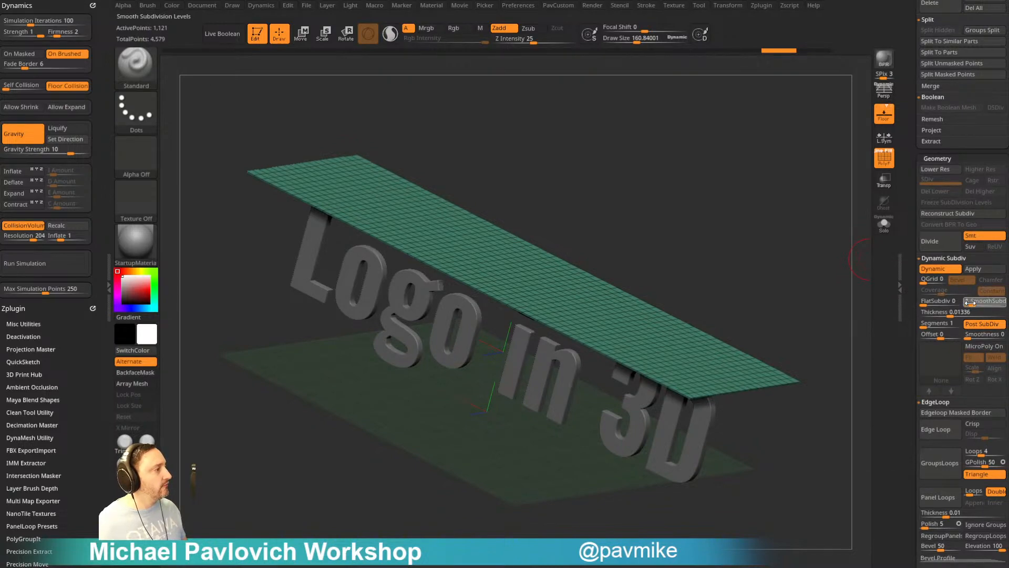
click(884, 158)
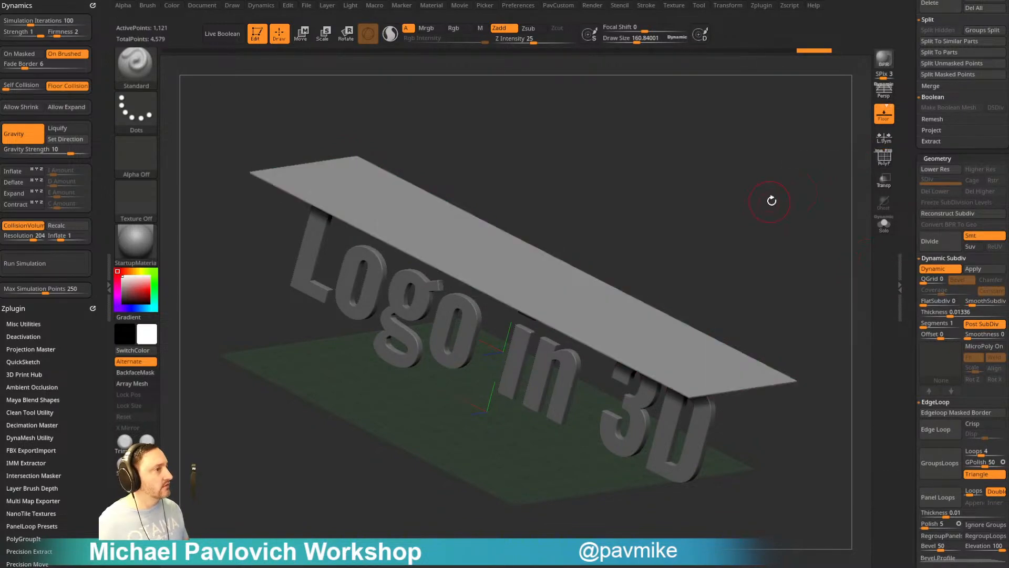
drag(770, 198, 802, 194)
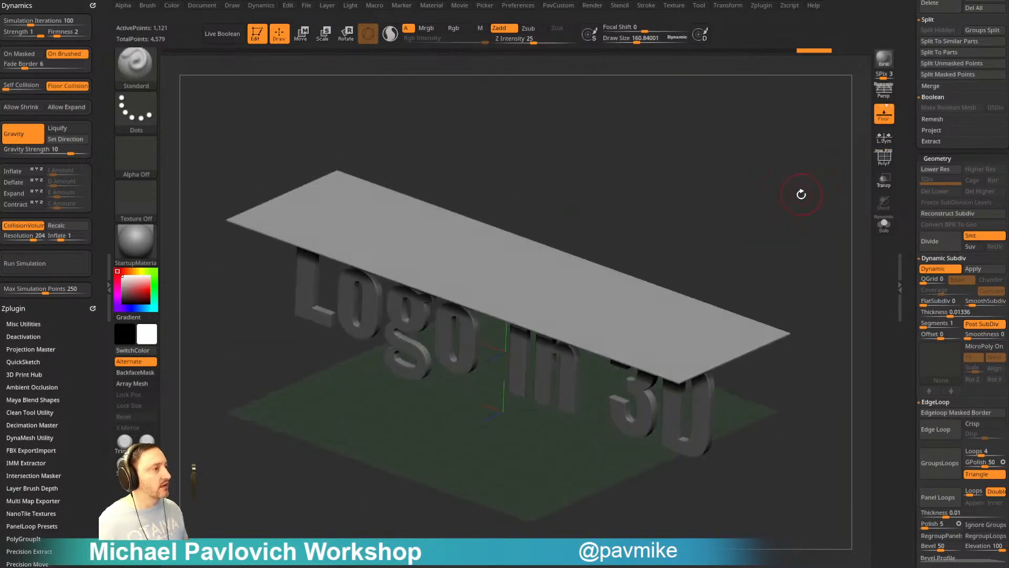
- Run the gravity simulation to drape the smoothed plane over the lettering
key(w)
key(q)
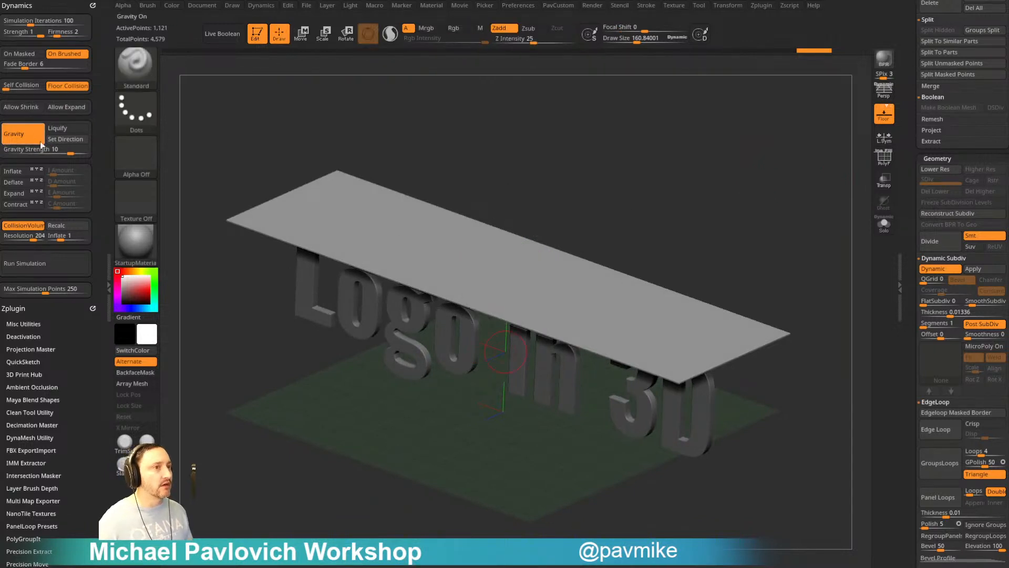
click(46, 258)
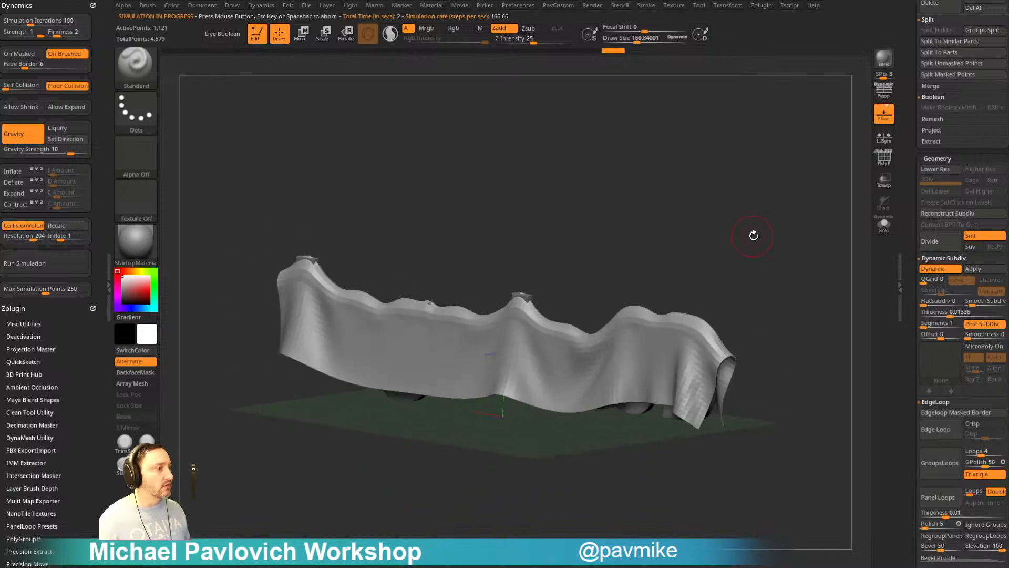
- Undo the drape back to the flat plane and turn off its Dynamic Subdiv
key(ctrl+z)
drag(759, 232, 789, 246)
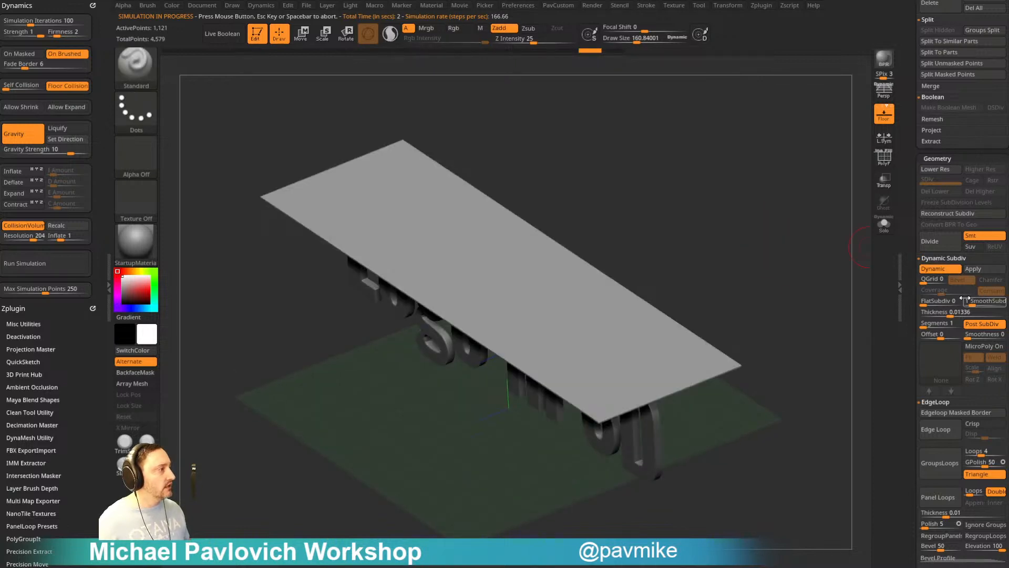
key(shift+d)
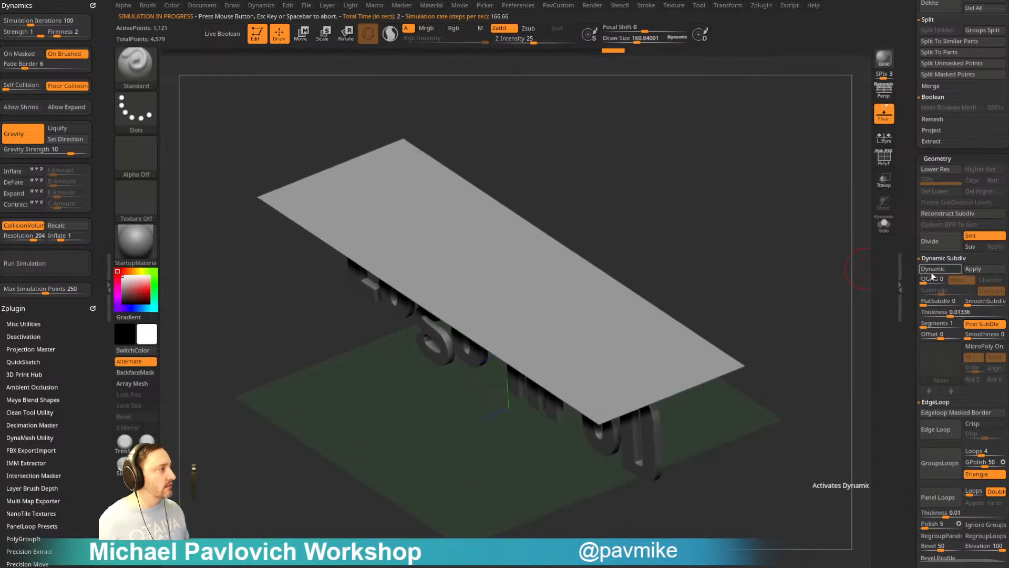
- Show the polyframe on the flat cloth plane and examine its grid and corners from above
click(892, 162)
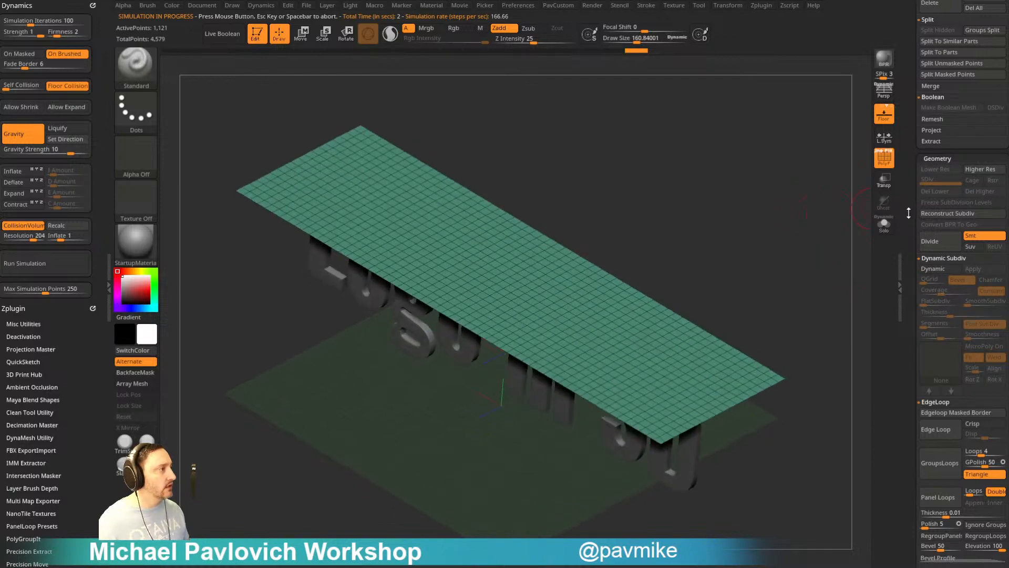
scroll(908, 213, down, 2)
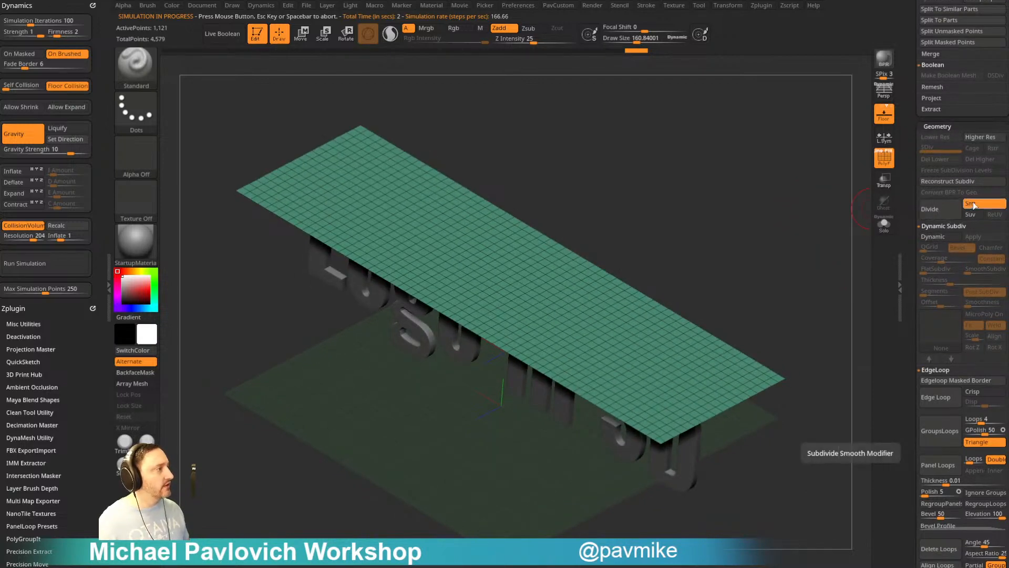
drag(872, 254, 781, 411)
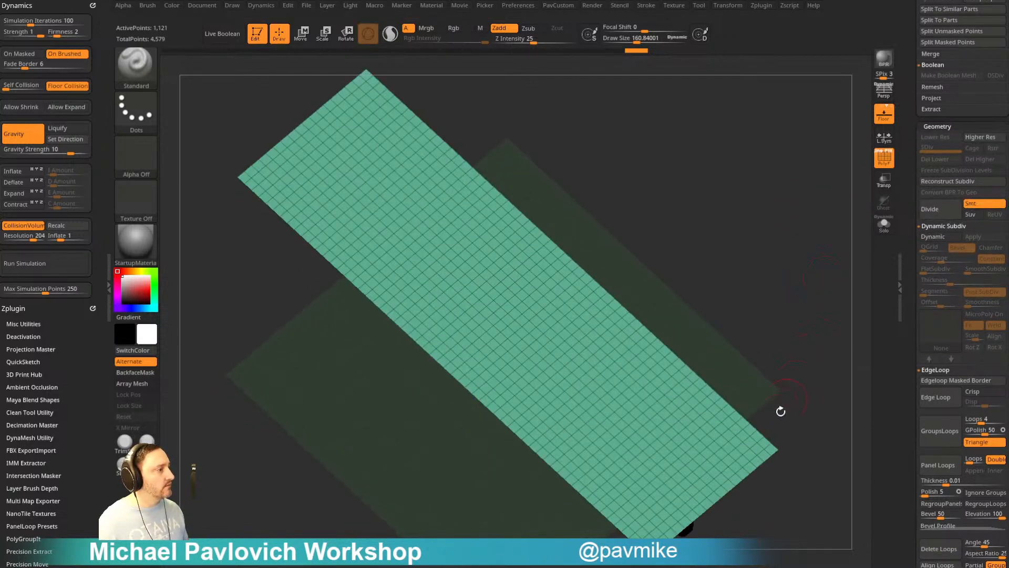
click(937, 215)
key(shift+d)
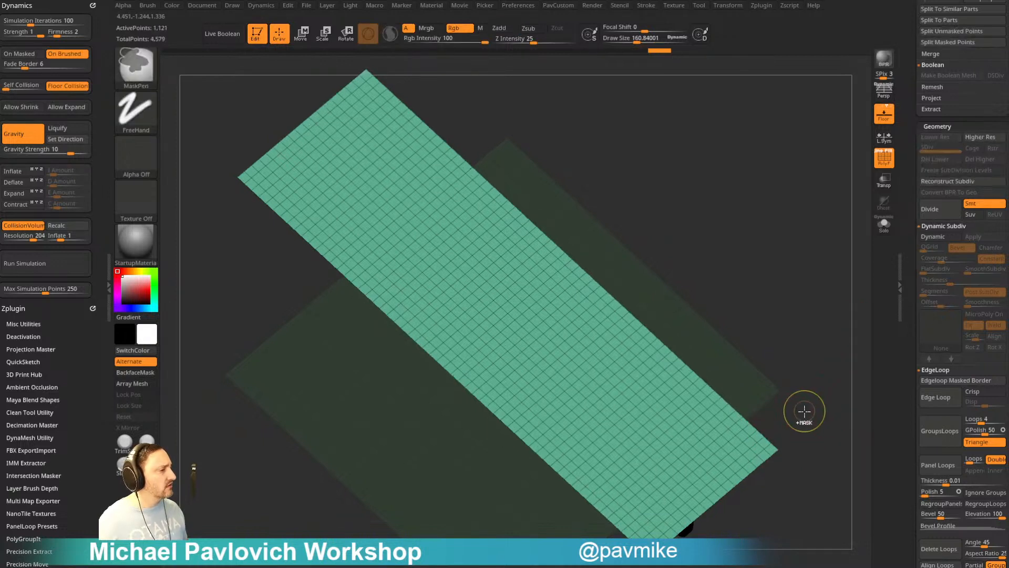
drag(804, 412, 812, 378)
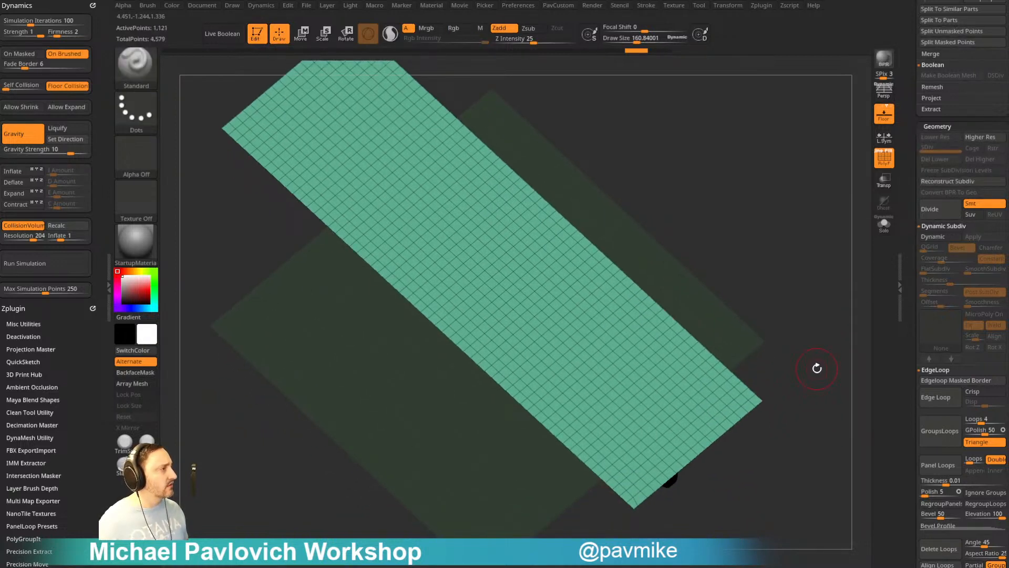
scroll(916, 325, down, 3)
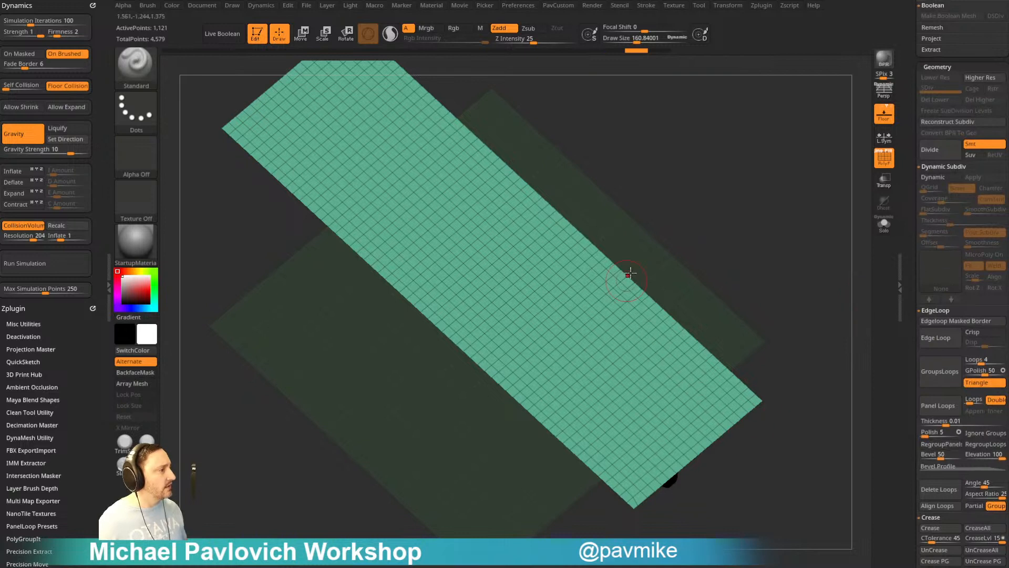
scroll(912, 425, down, 4)
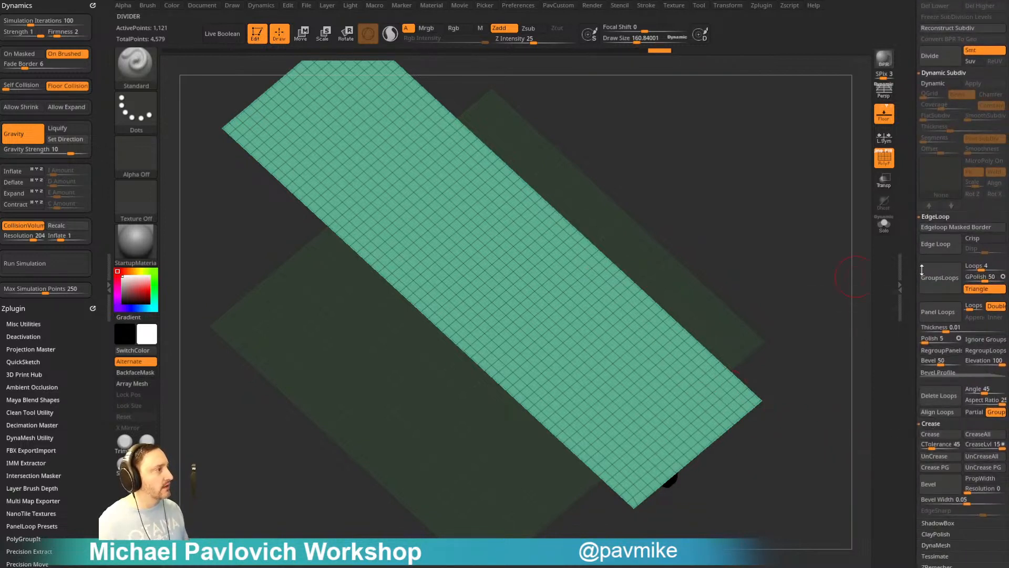
scroll(921, 269, up, 7)
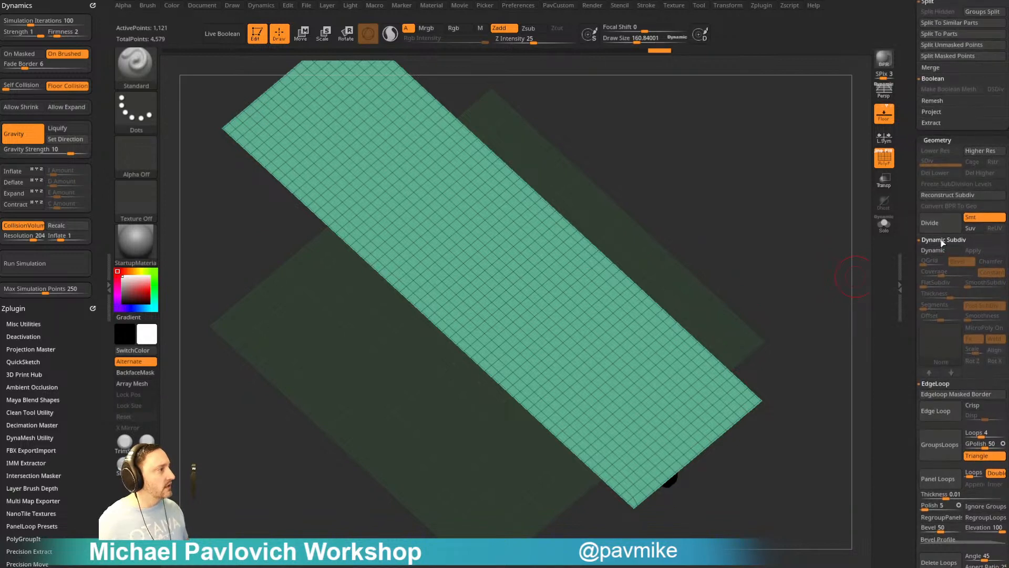
- Try dividing the plane with Smt on, inspect its corners and edges, and undo the division
click(930, 223)
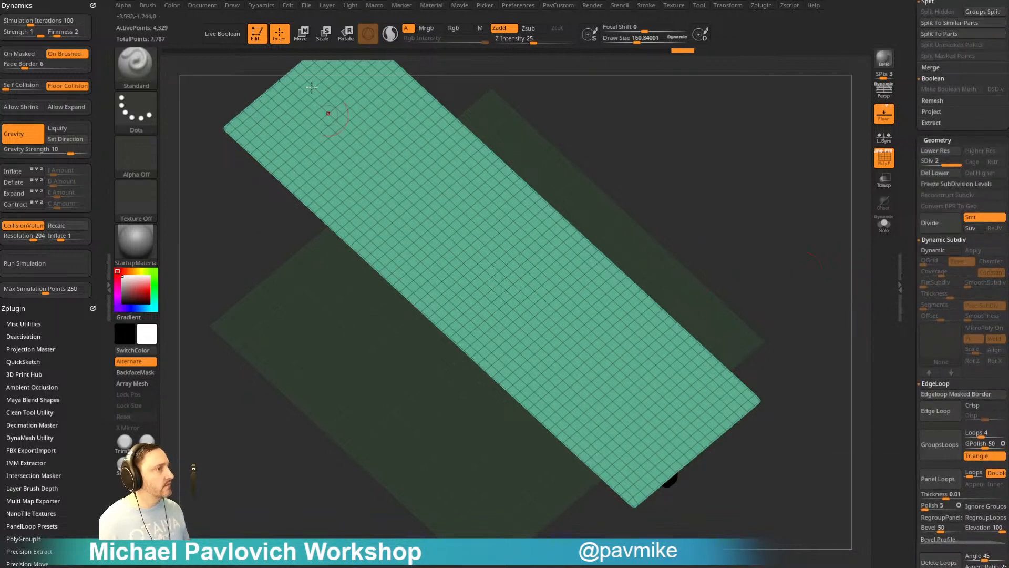
drag(714, 231, 693, 239)
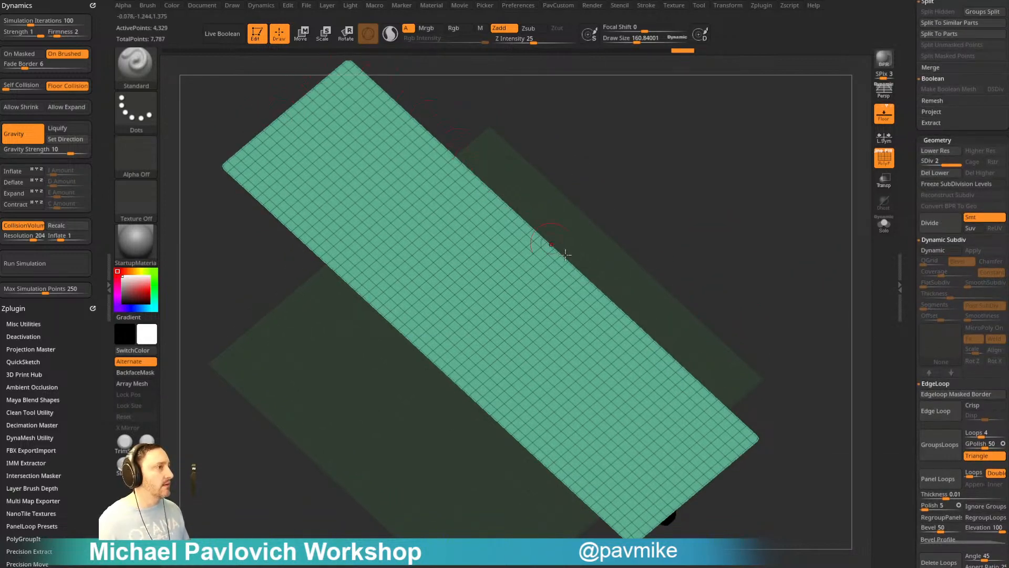
drag(797, 439, 708, 375)
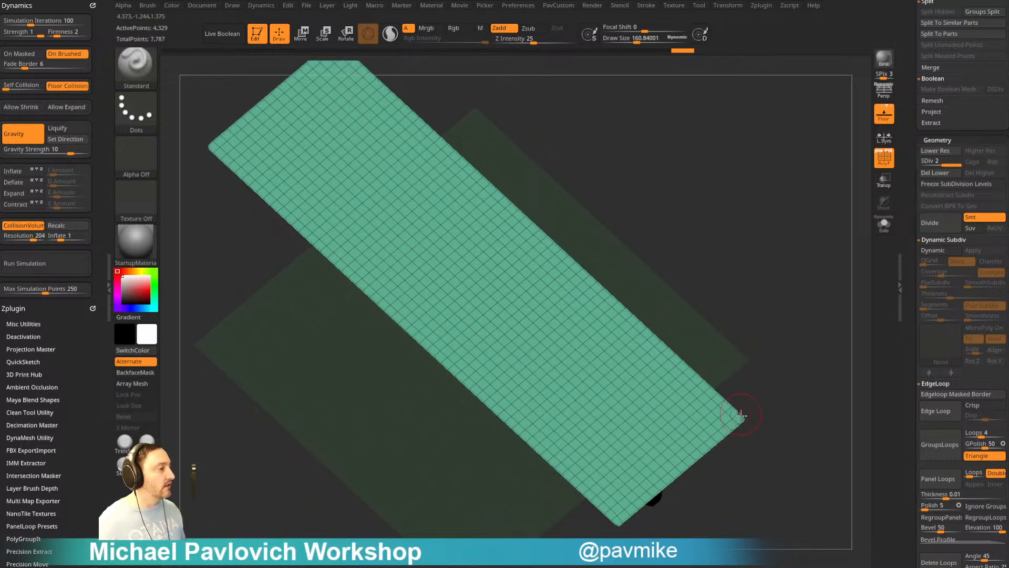
key(ctrl+z)
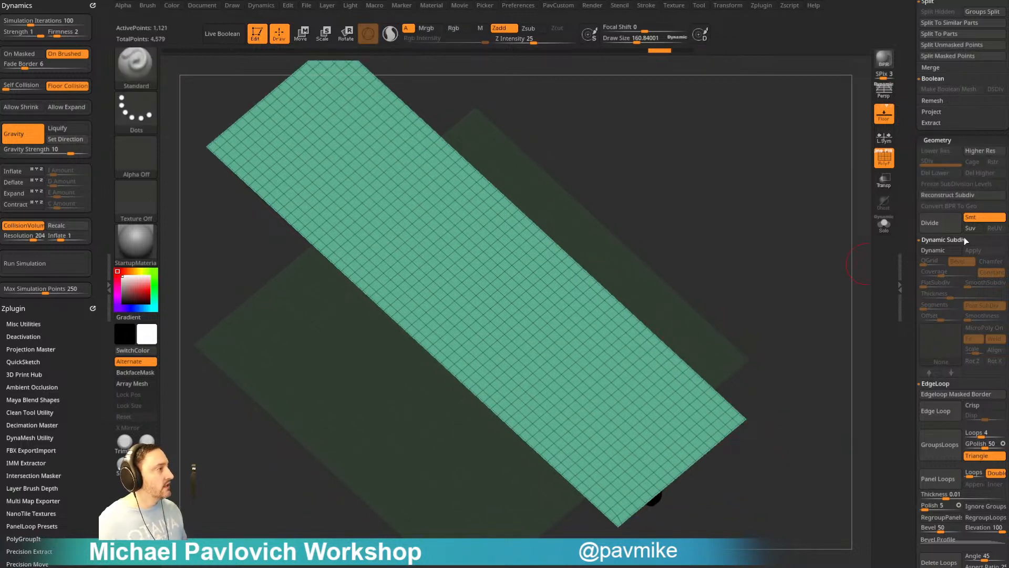
- Divide the plane once with Smt off, check the denser grid, and hide the polyframe
click(931, 226)
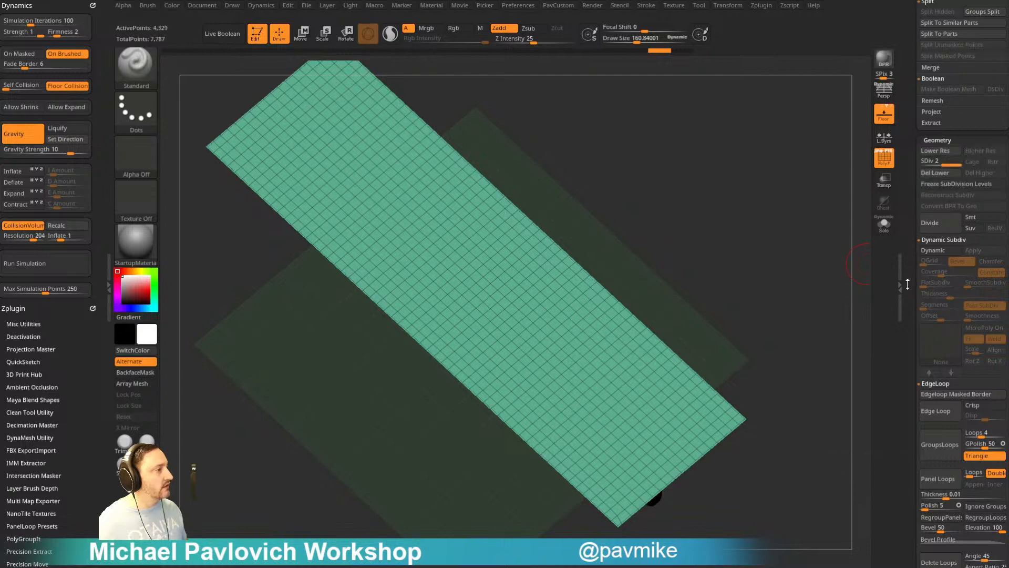
click(884, 158)
click(884, 157)
drag(797, 262, 723, 295)
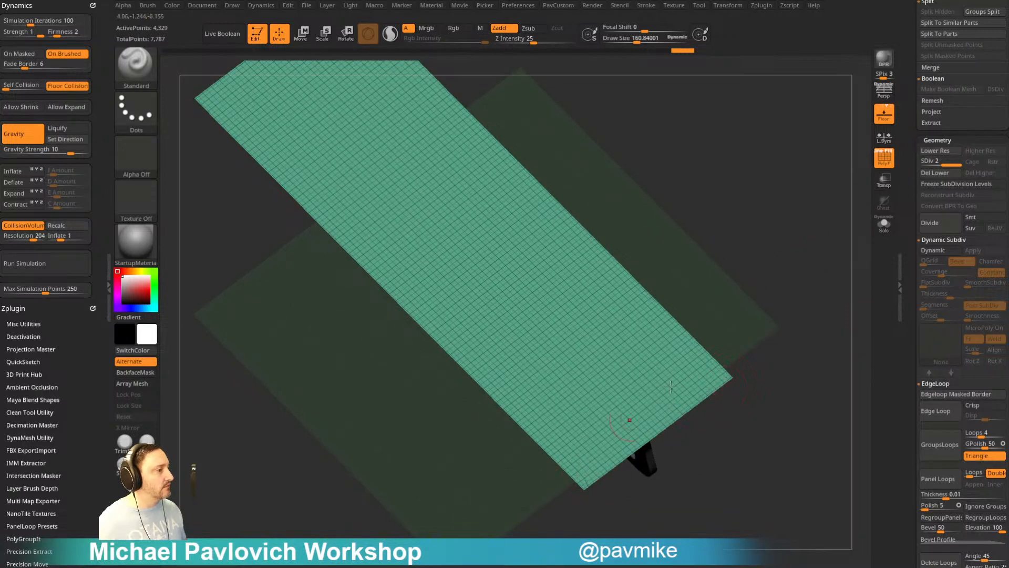
drag(793, 333, 801, 275)
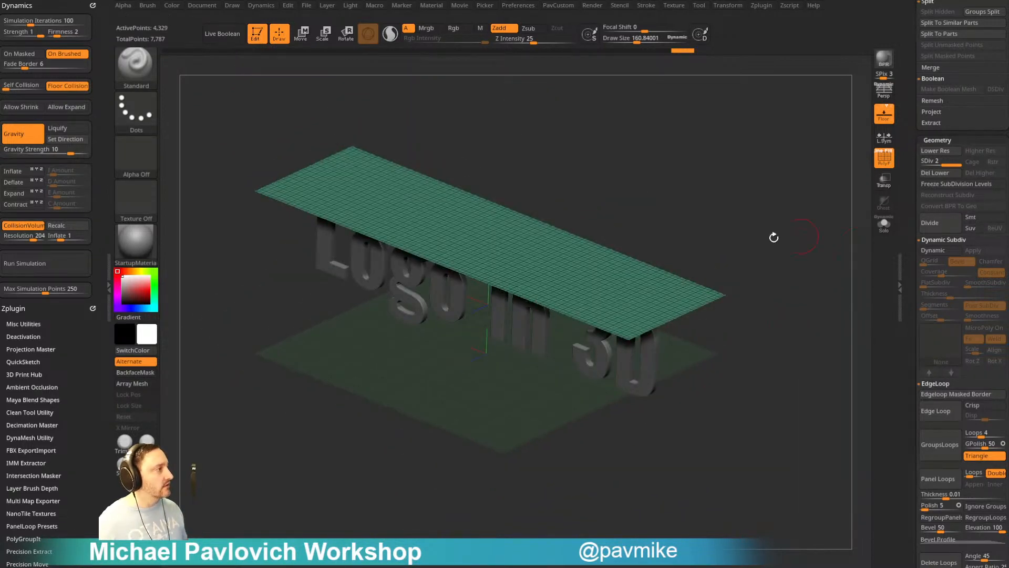
mouse_move(773, 238)
mouse_down()
mouse_move(772, 275)
mouse_move(798, 234)
mouse_move(633, 384)
mouse_up()
key(shift+f)
- Run the gravity simulation to drape the subdivided plane over the lettering
key(w)
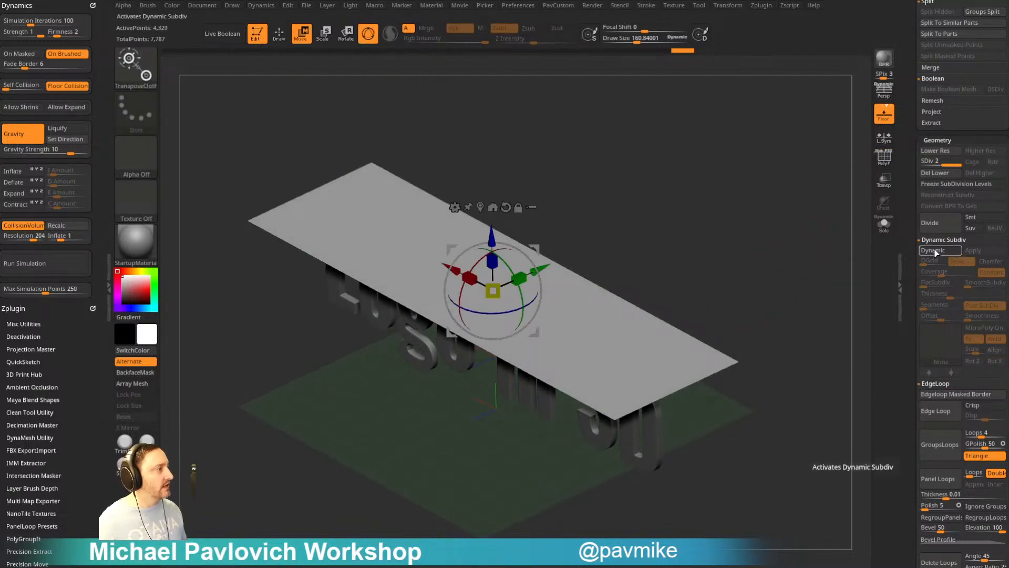
drag(776, 265, 787, 269)
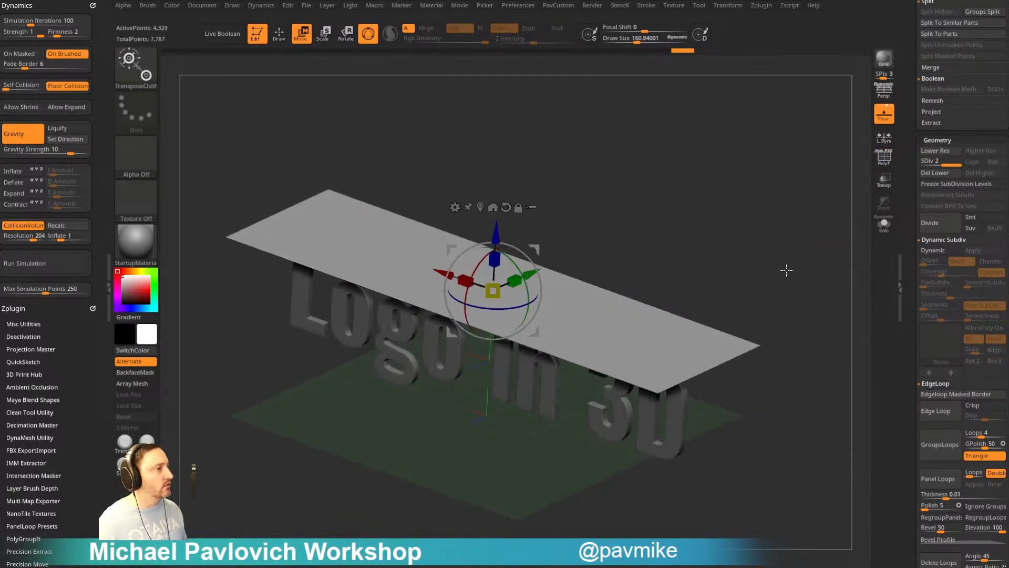
click(67, 270)
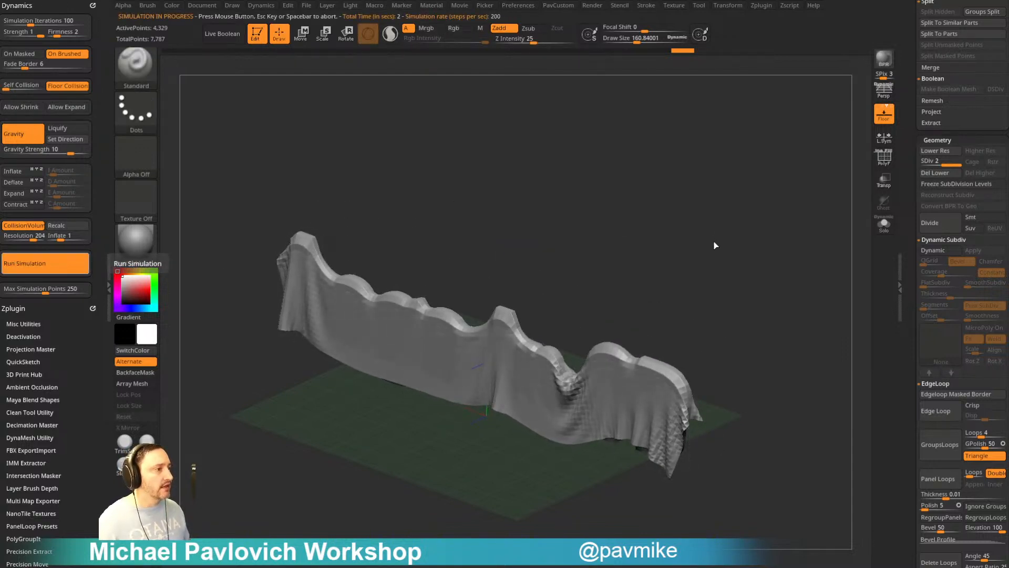
drag(721, 242, 641, 302)
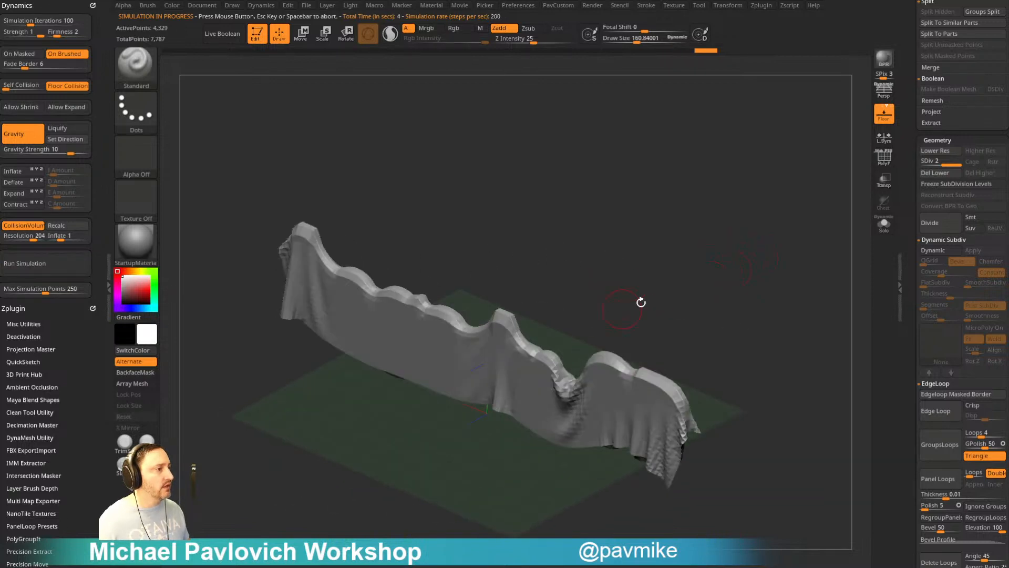
- Turn on Dynamic Subdiv for the draped cloth and set SmoothSubdiv to 1
click(940, 251)
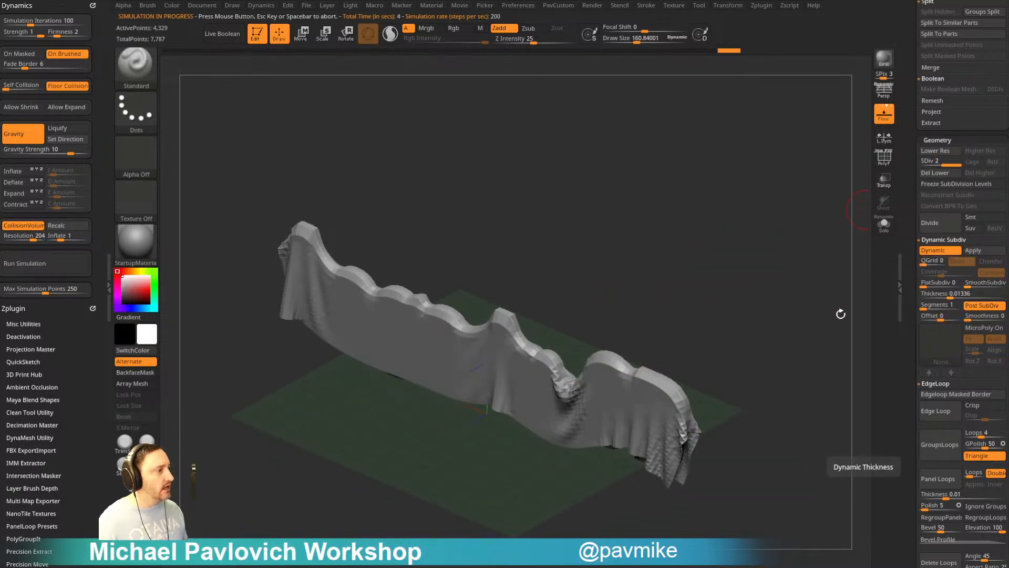
drag(837, 315, 669, 313)
drag(586, 239, 663, 252)
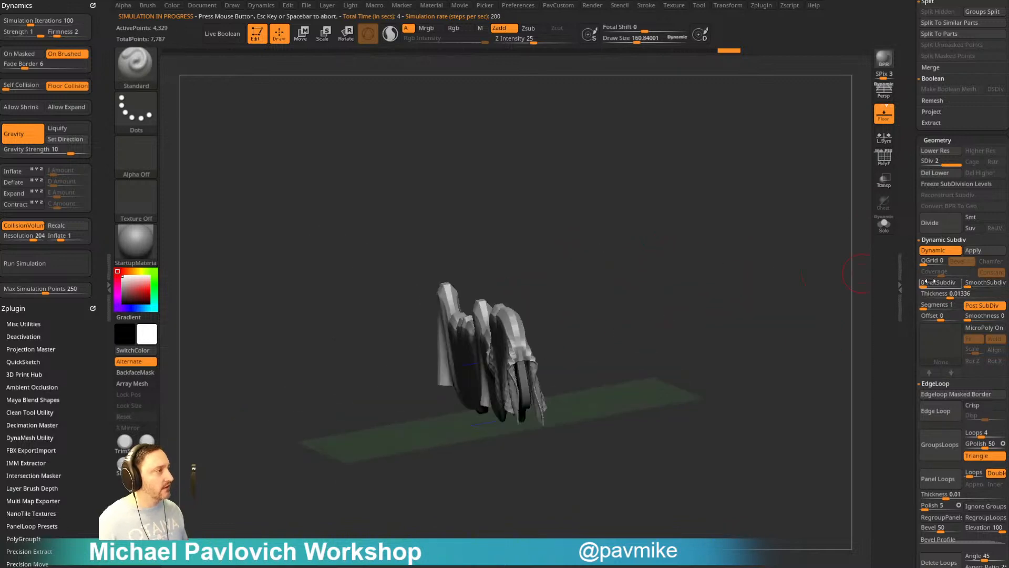
click(973, 287)
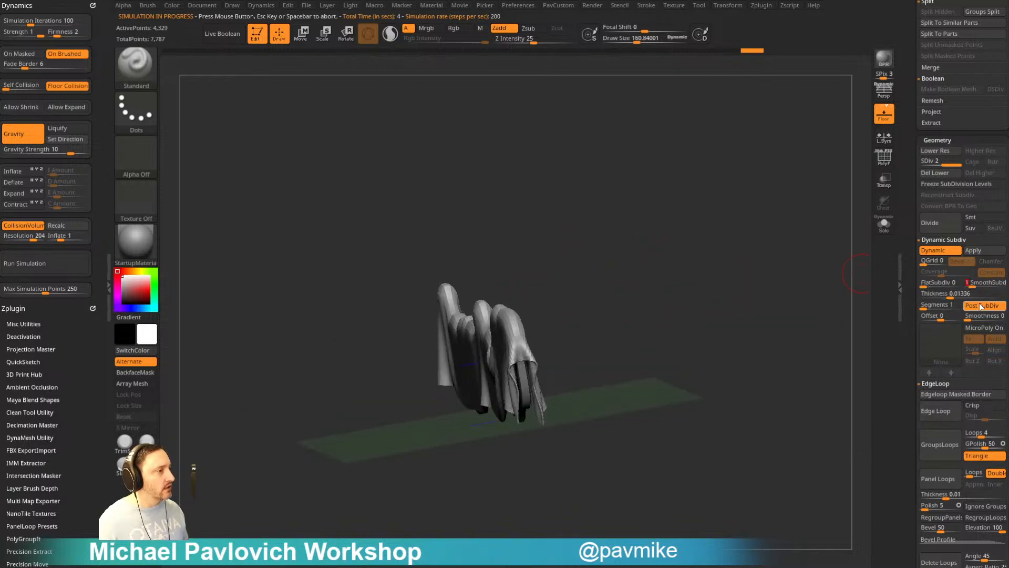
mouse_move(862, 273)
mouse_down()
mouse_move(741, 256)
mouse_move(840, 246)
mouse_up()
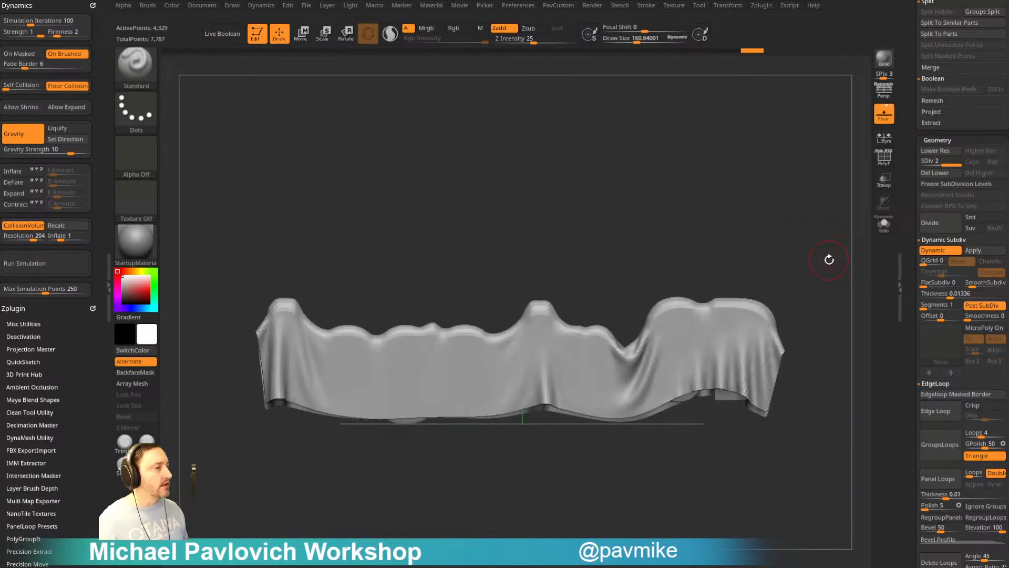
- Try shifting the draped cloth across the letters with the TransposeCloth gizmo and undo the moves
key(w)
mouse_move(640, 230)
mouse_down()
mouse_move(669, 219)
mouse_move(664, 247)
mouse_move(537, 287)
mouse_move(887, 180)
mouse_up()
key(b)
key(Escape)
drag(707, 437, 786, 388)
key(ctrl+z)
drag(773, 307, 578, 238)
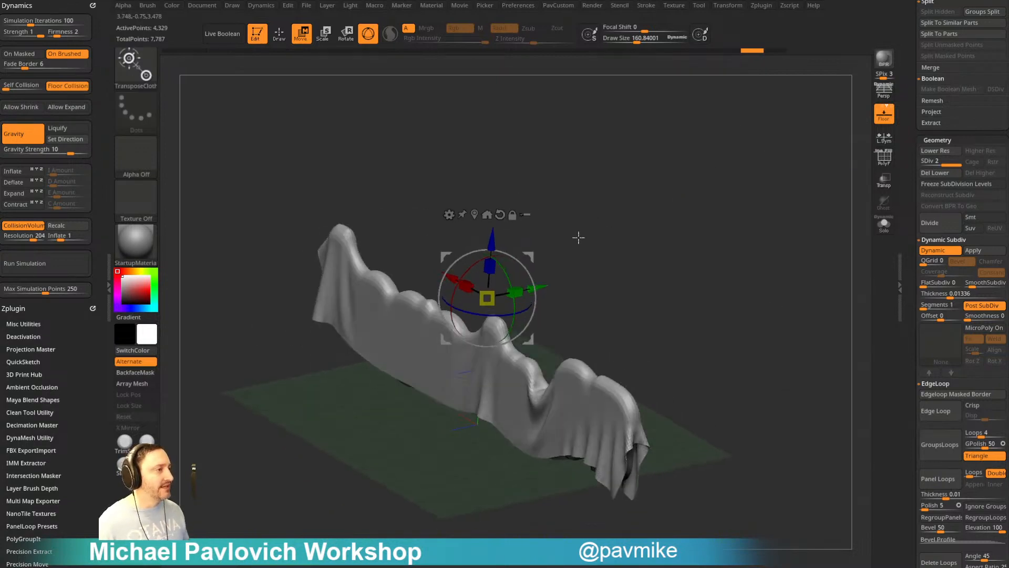
drag(541, 285, 566, 270)
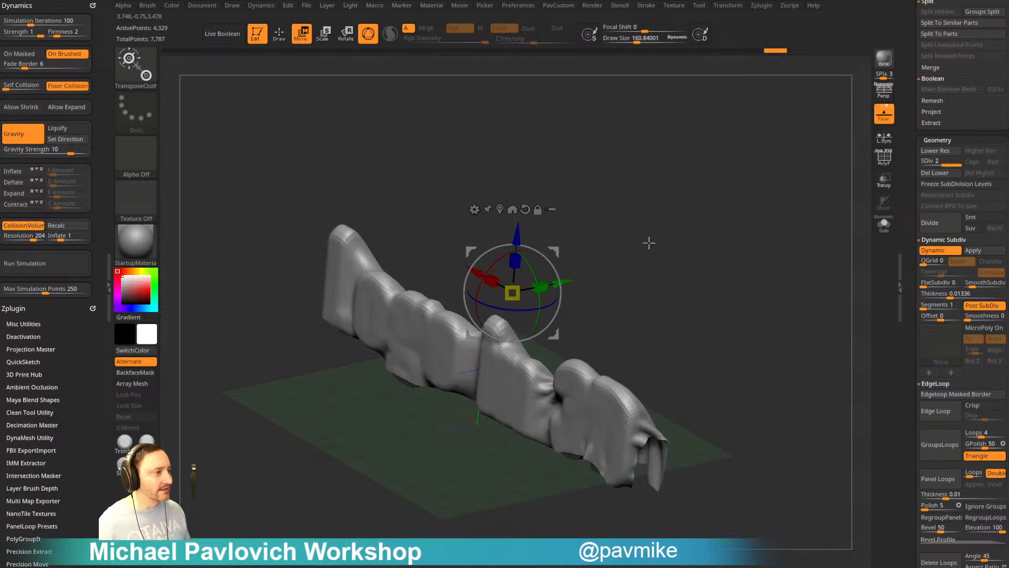
drag(648, 242, 540, 278)
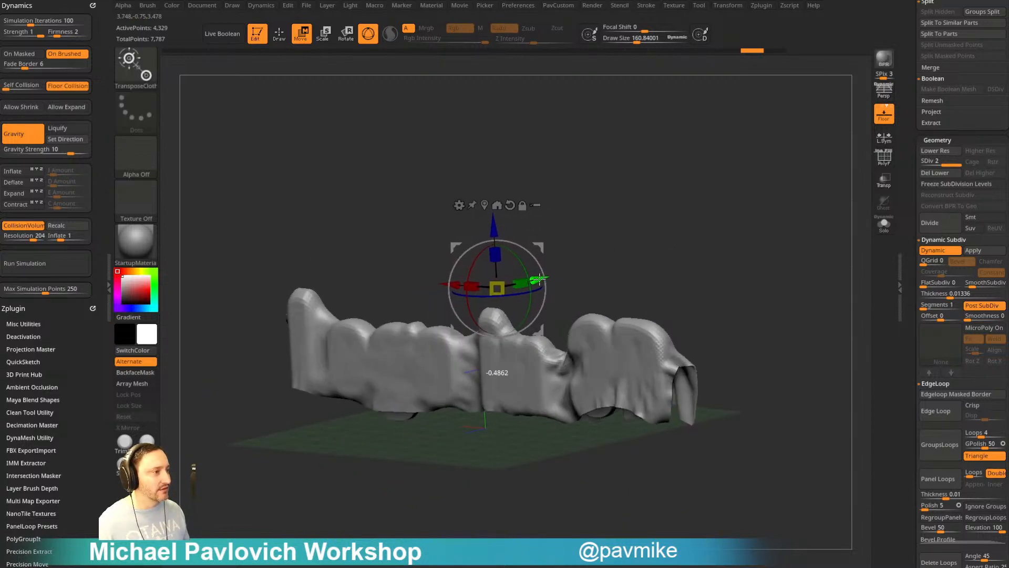
mouse_move(687, 228)
mouse_down()
mouse_move(717, 223)
mouse_move(693, 227)
mouse_up()
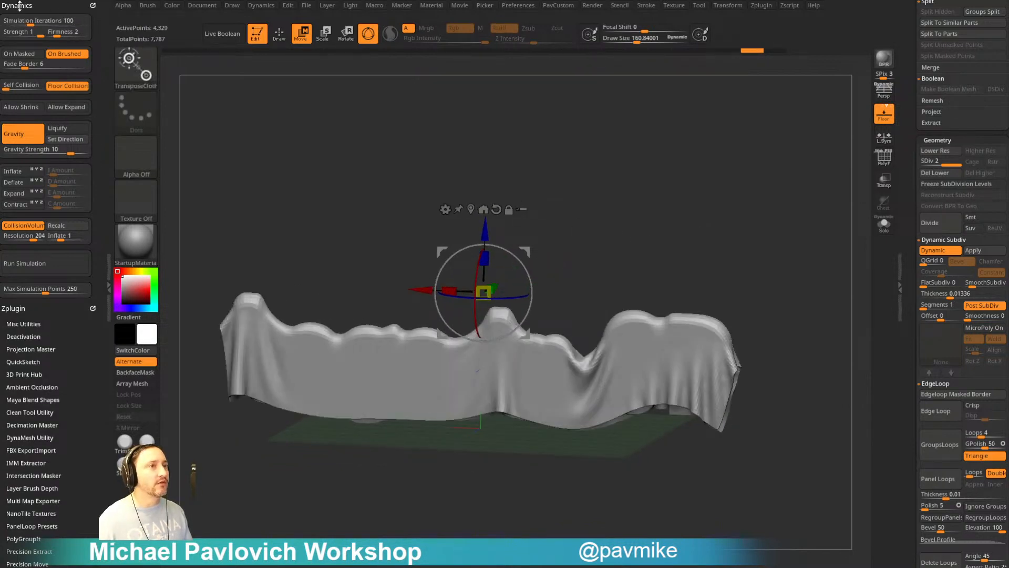
- Set the simulation Firmness to 1, try moving the cloth against the letters, and undo the move
drag(56, 35, 51, 36)
drag(723, 210, 683, 236)
drag(513, 278, 603, 321)
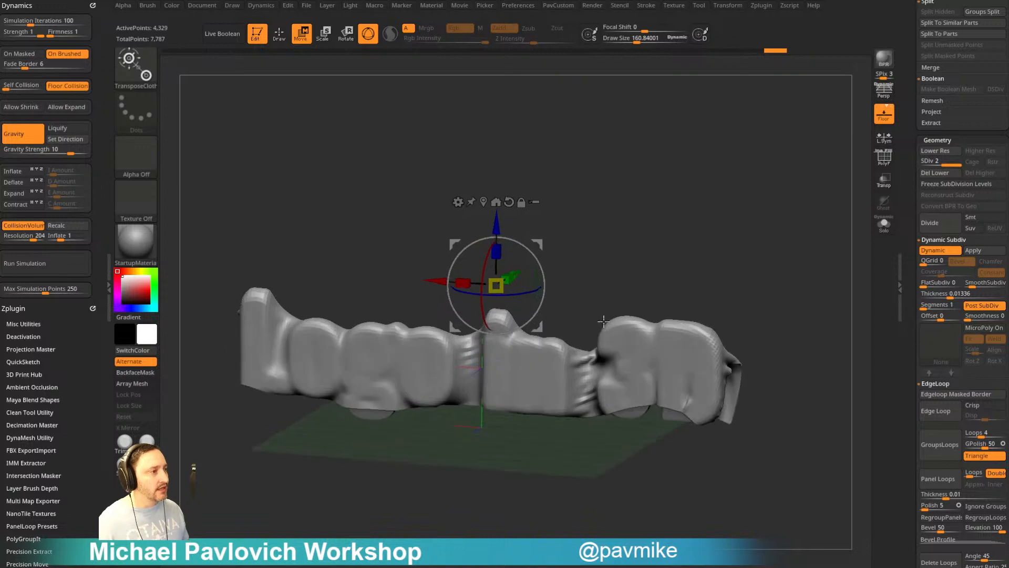
key(ctrl+z)
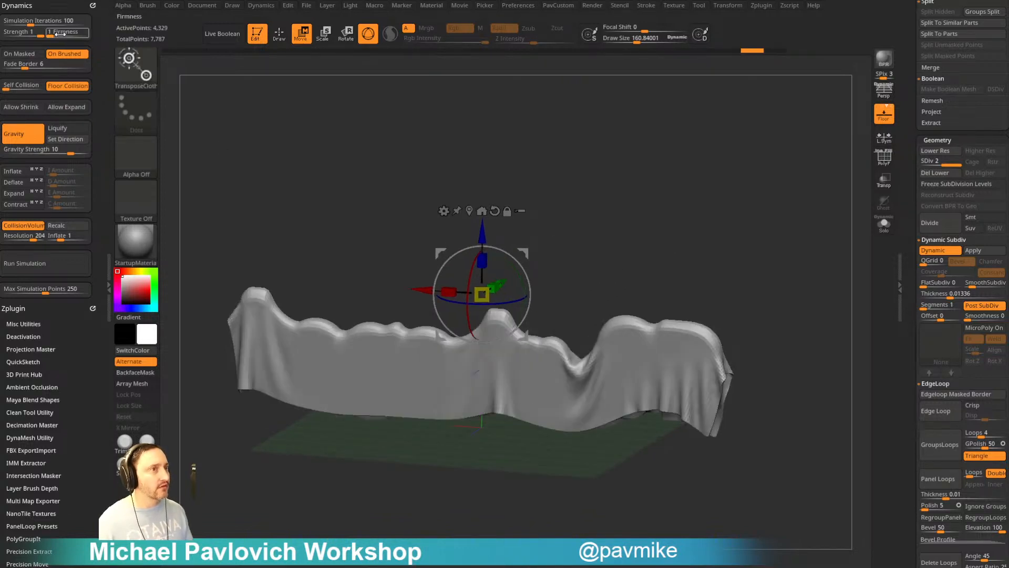
- Set the simulation Firmness to 4, try moving the cloth against the letters, and undo the move
drag(363, 126, 539, 265)
drag(730, 279, 660, 206)
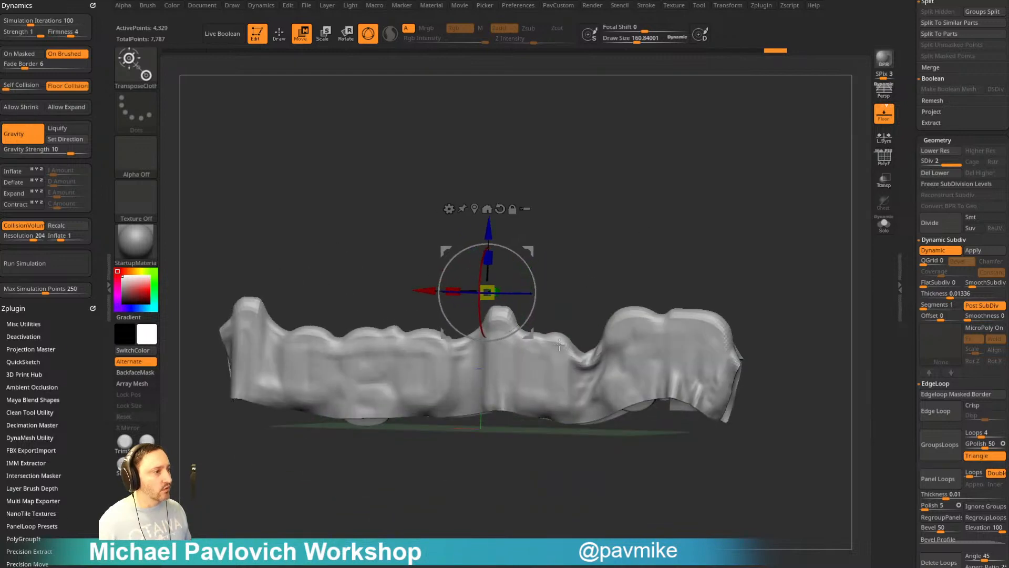
drag(694, 254, 703, 268)
key(ctrl+z)
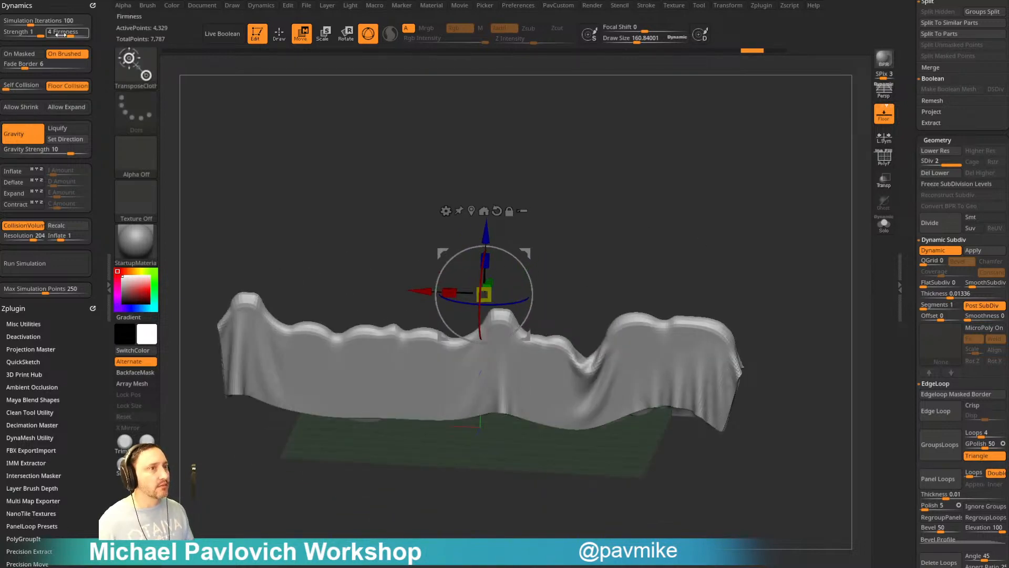
- Return the simulation Firmness to 1, try pulling the cloth up off the letters, and undo the moves
drag(71, 32, 57, 32)
drag(534, 192, 526, 265)
mouse_move(704, 258)
mouse_down()
mouse_move(766, 239)
mouse_move(711, 257)
mouse_move(691, 250)
mouse_up()
drag(571, 240, 597, 195)
drag(631, 196, 726, 207)
drag(573, 193, 811, 210)
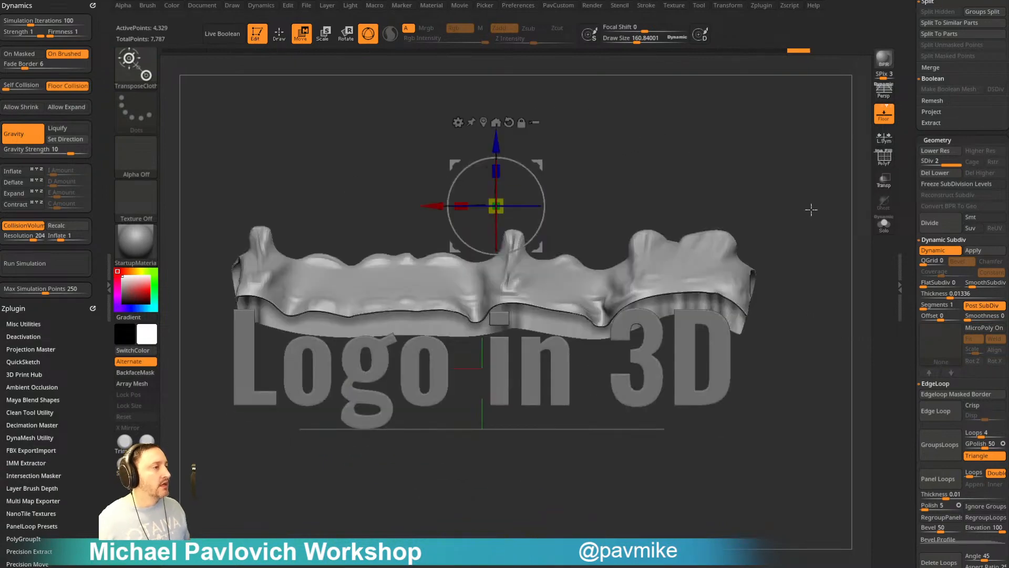
key(ctrl)
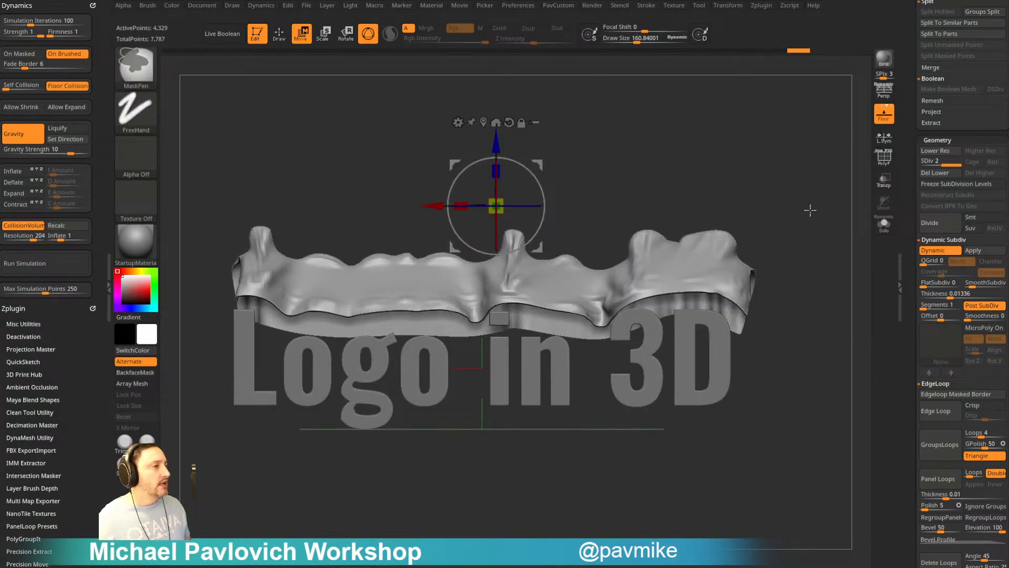
key(ctrl+z)
key(ctrl+z)
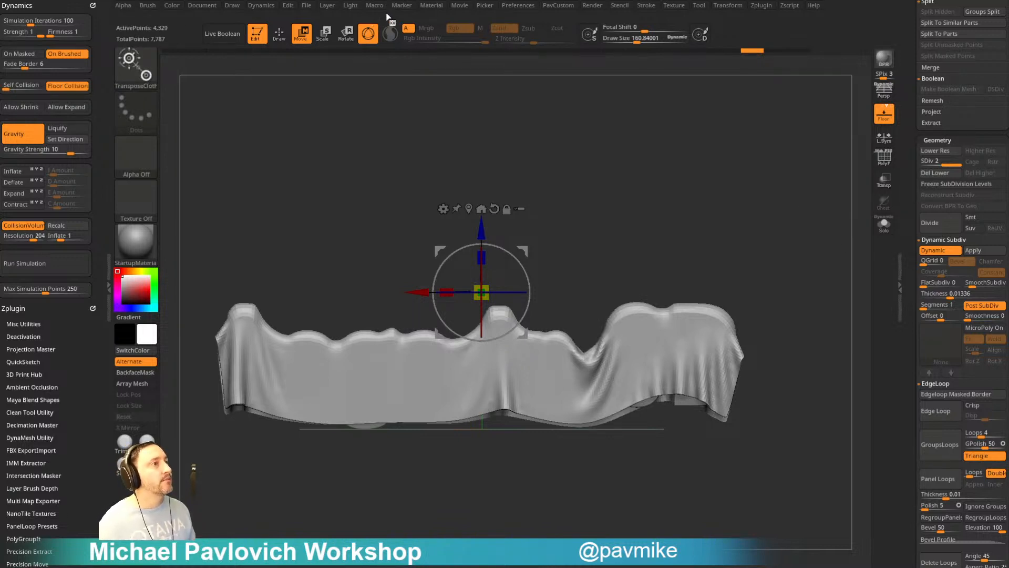
- Show the movie timeline above the canvas
click(459, 6)
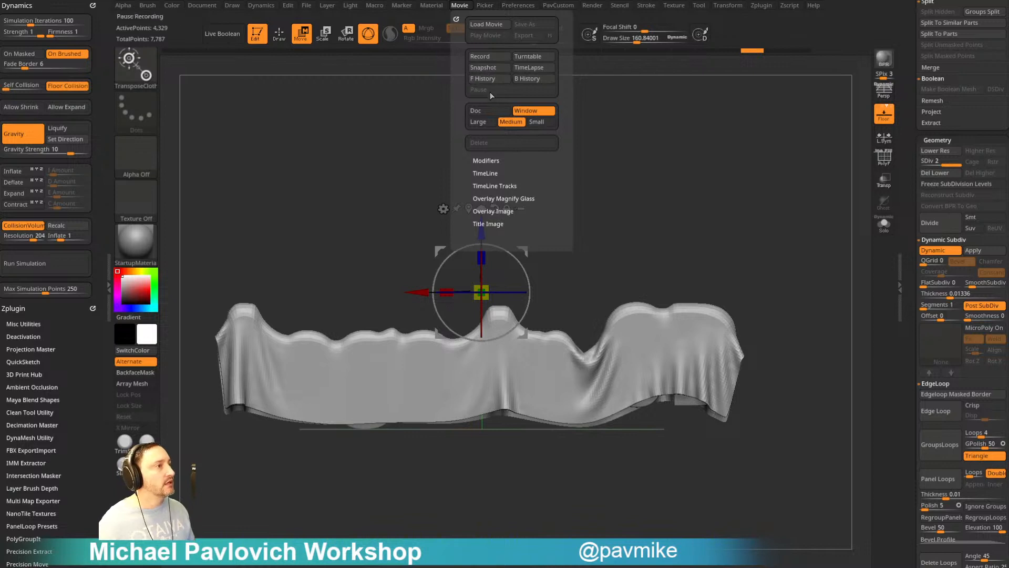
click(485, 174)
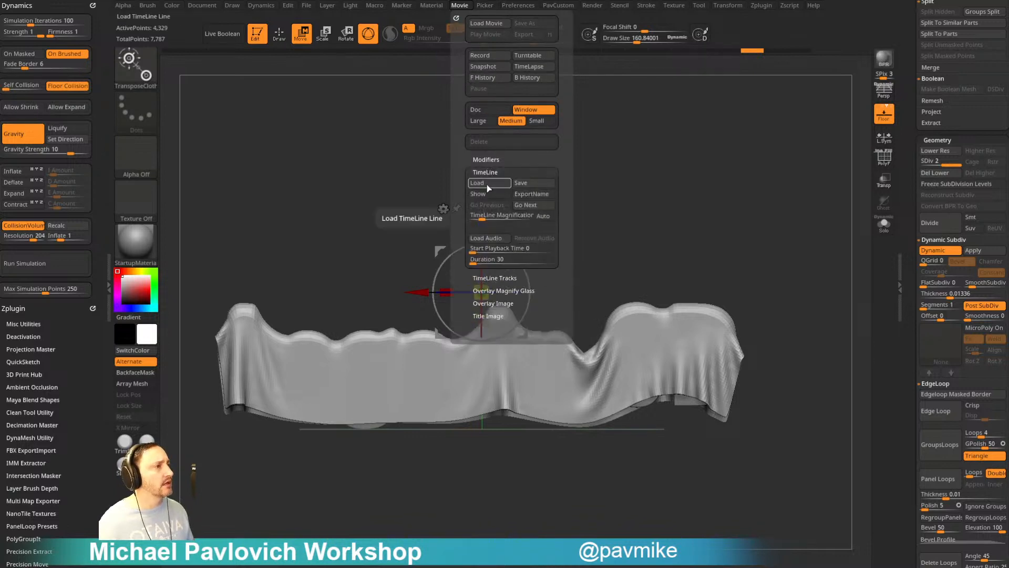
click(487, 185)
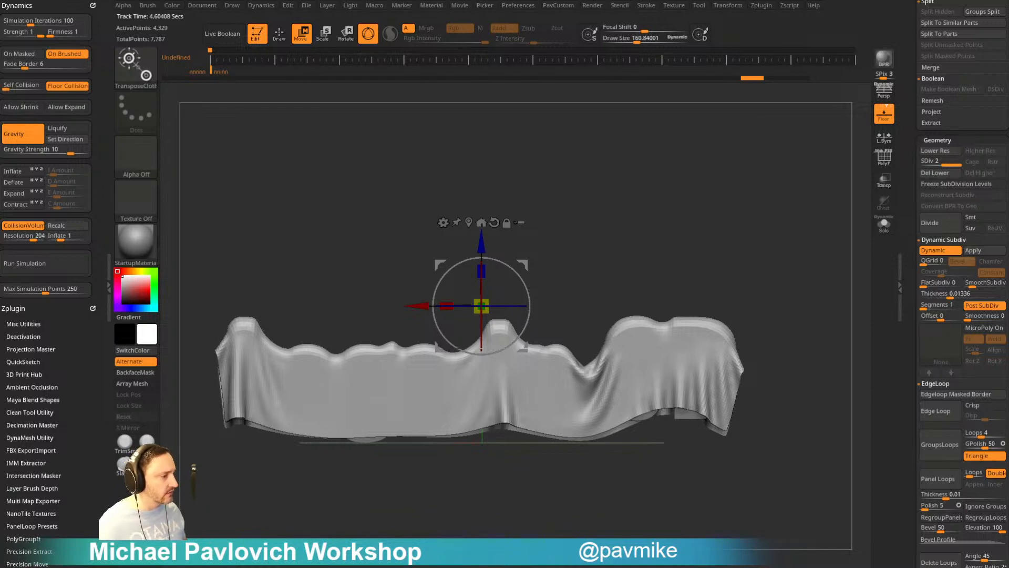
- Switch to the YouTube channel's playlists in the browser, open "ZBrush 2021 - What's New", and browse its videos
key(alt+Tab)
scroll(438, 311, up, 5)
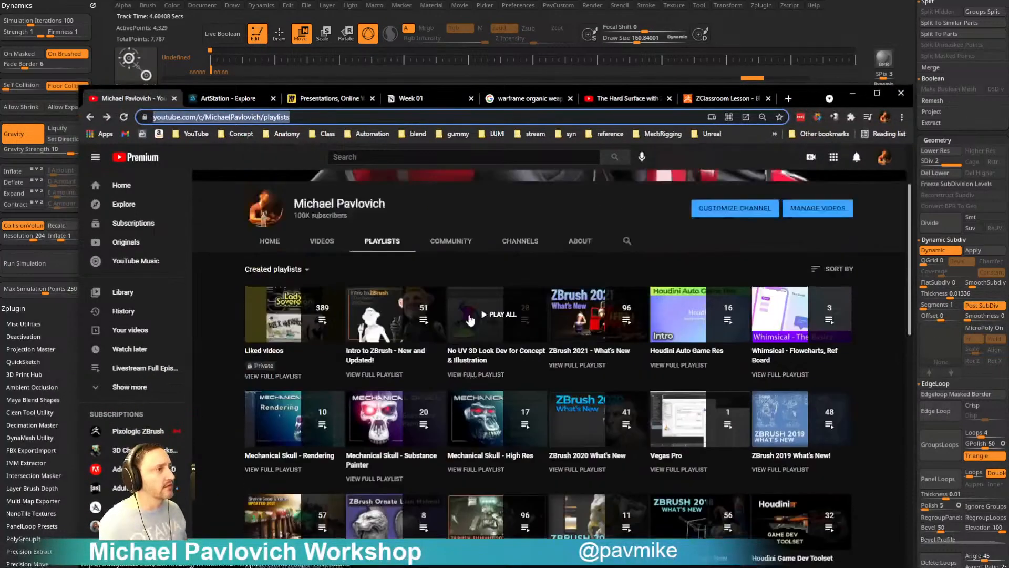
scroll(469, 320, up, 2)
click(627, 346)
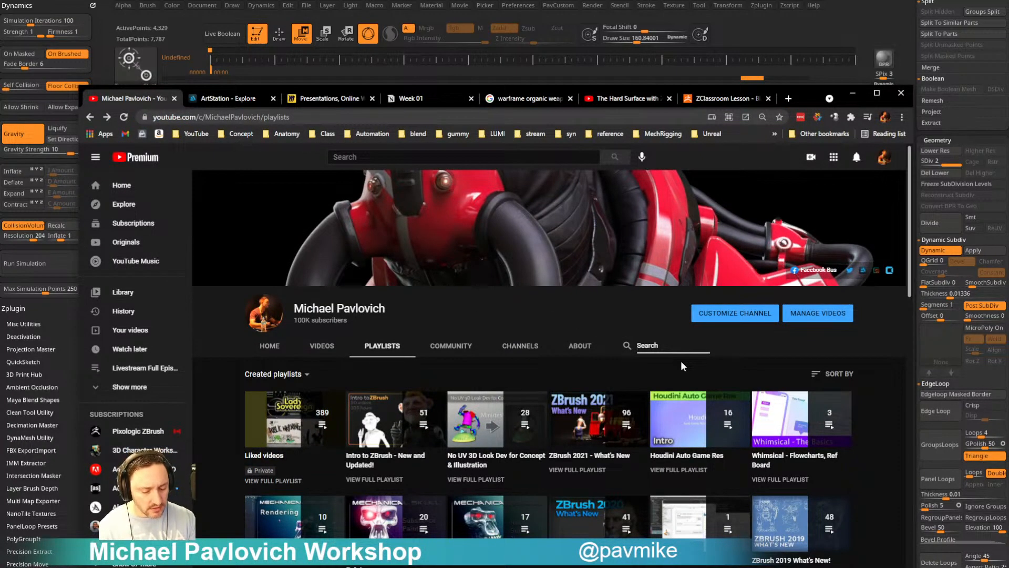
click(571, 472)
click(263, 116)
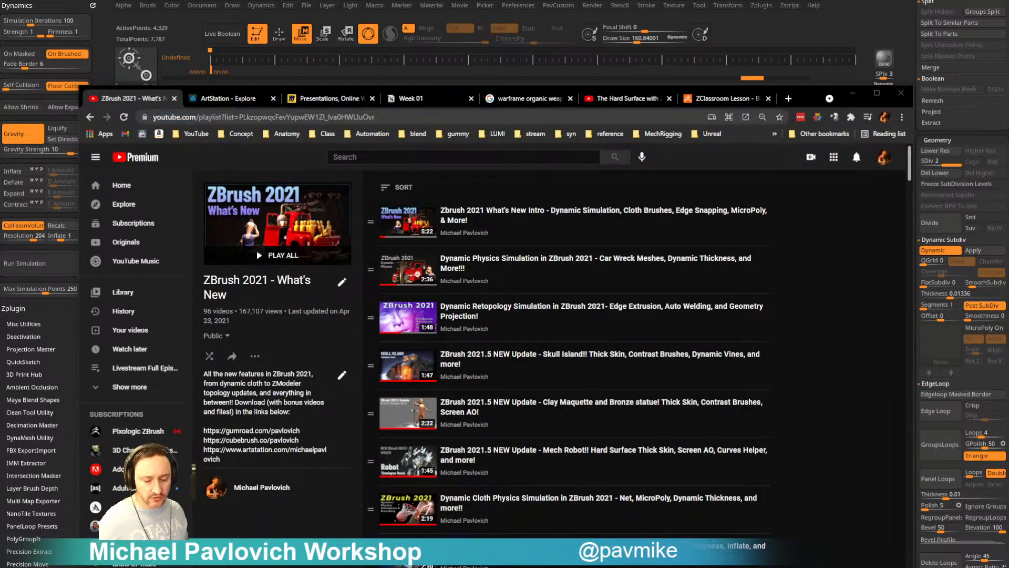
scroll(650, 334, down, 4)
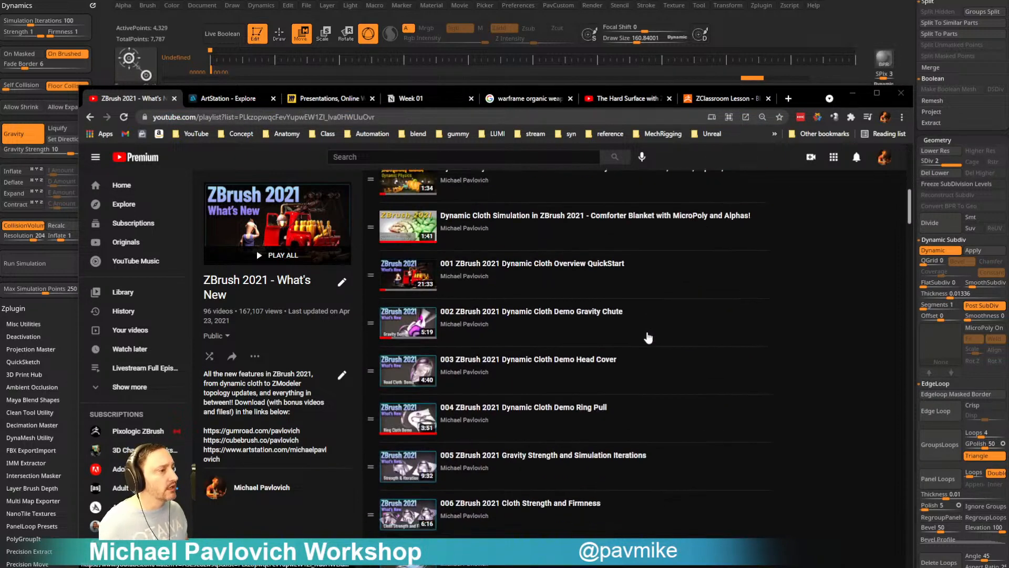
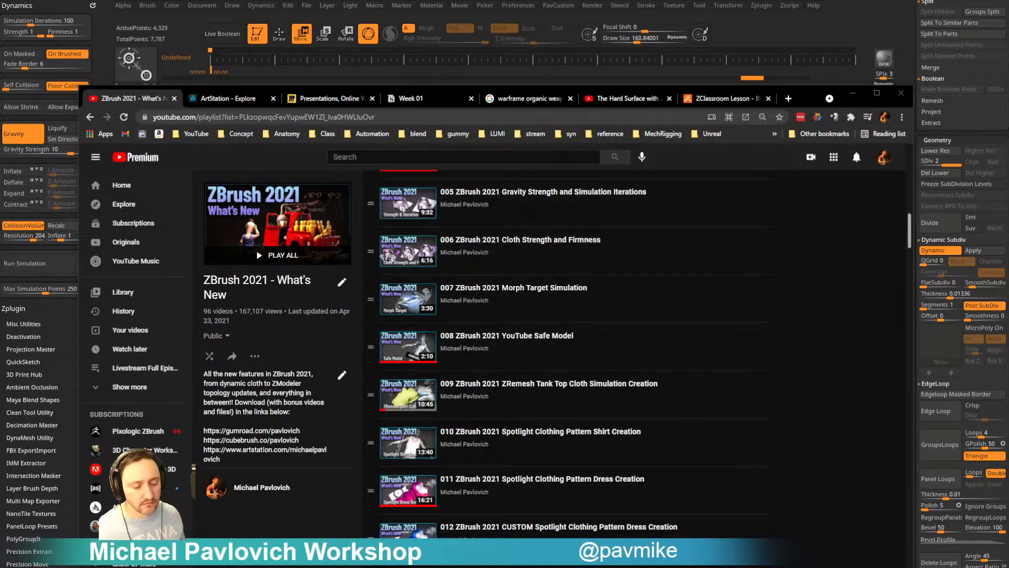
- Find "time" on the playlist page, open video 026 about animation cache recording and playback, and return to ZBrush
drag(809, 97, 803, 76)
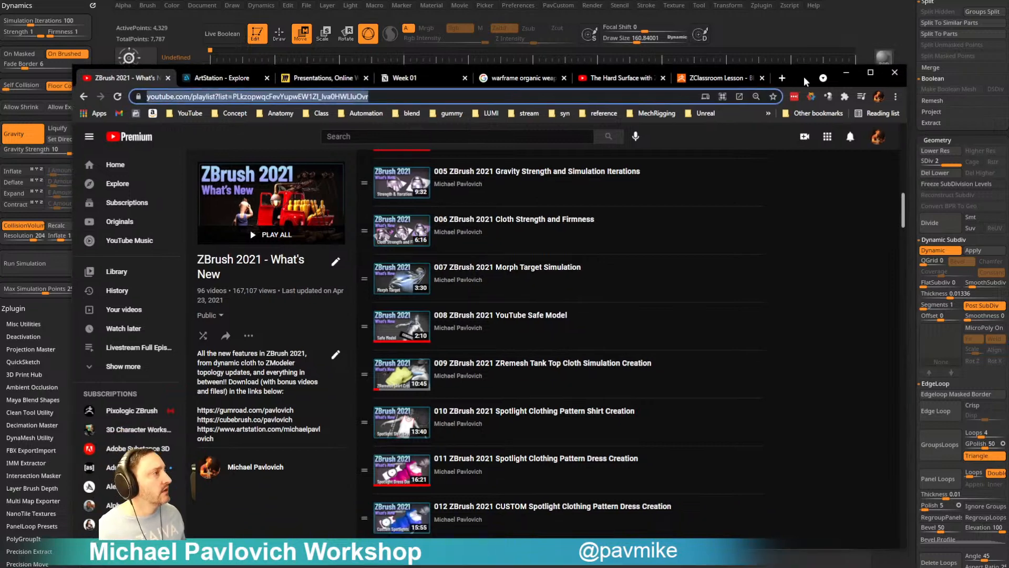
key(ctrl+f)
text(time)
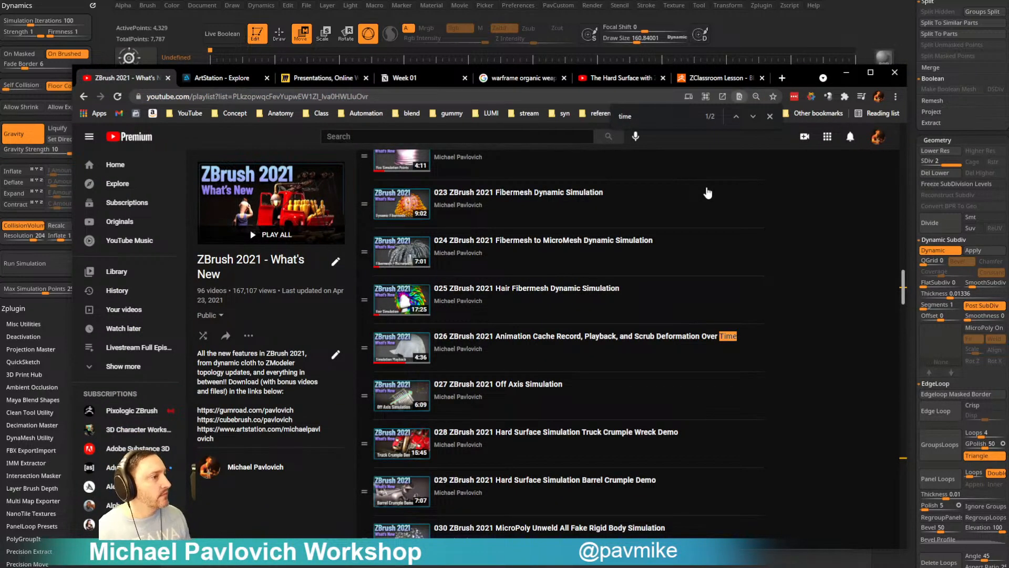
click(454, 336)
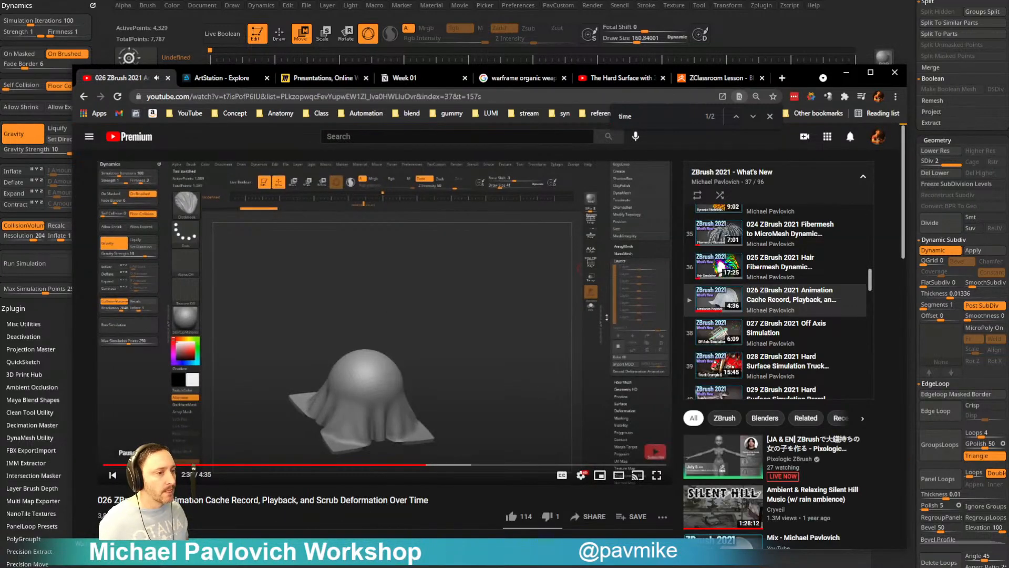
drag(771, 81, 801, 69)
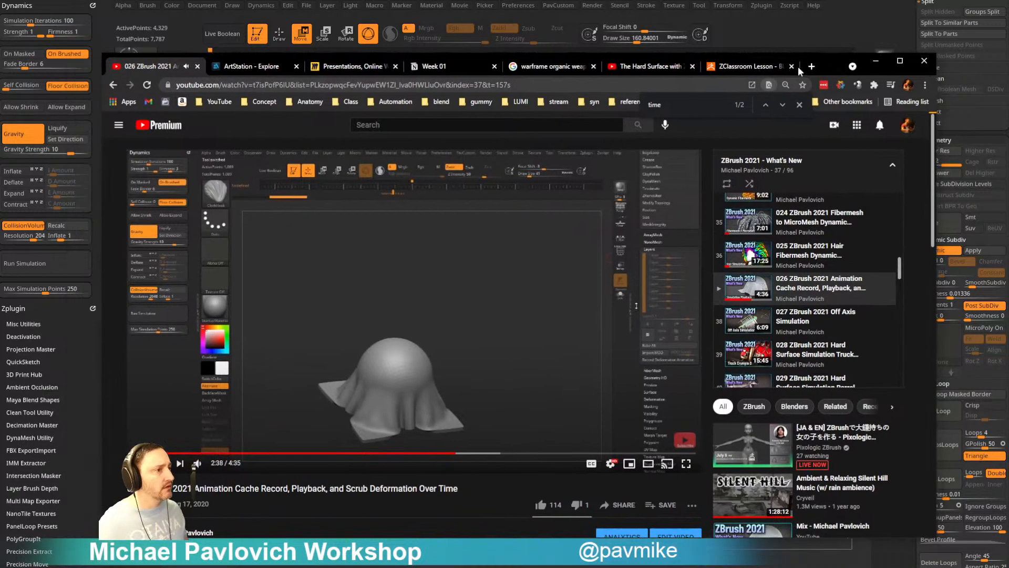
click(876, 61)
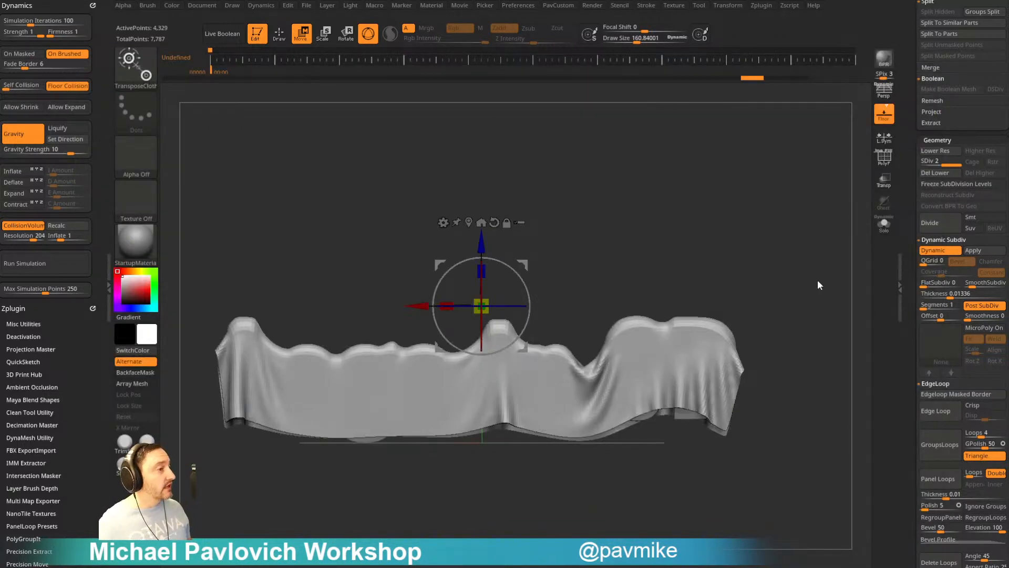
- Open the cloth's Layers settings and add a new layer
scroll(906, 292, down, 10)
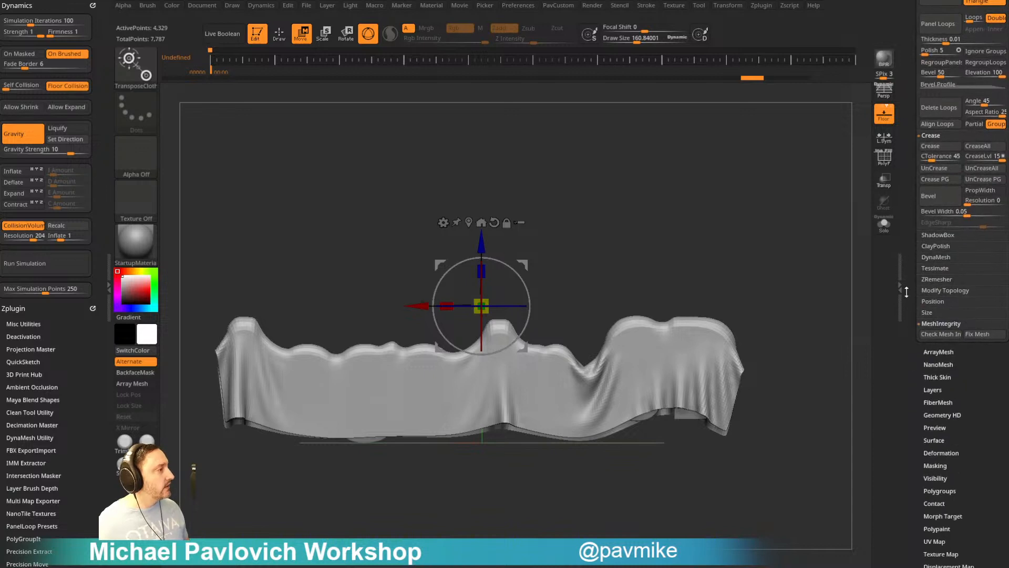
scroll(909, 294, down, 5)
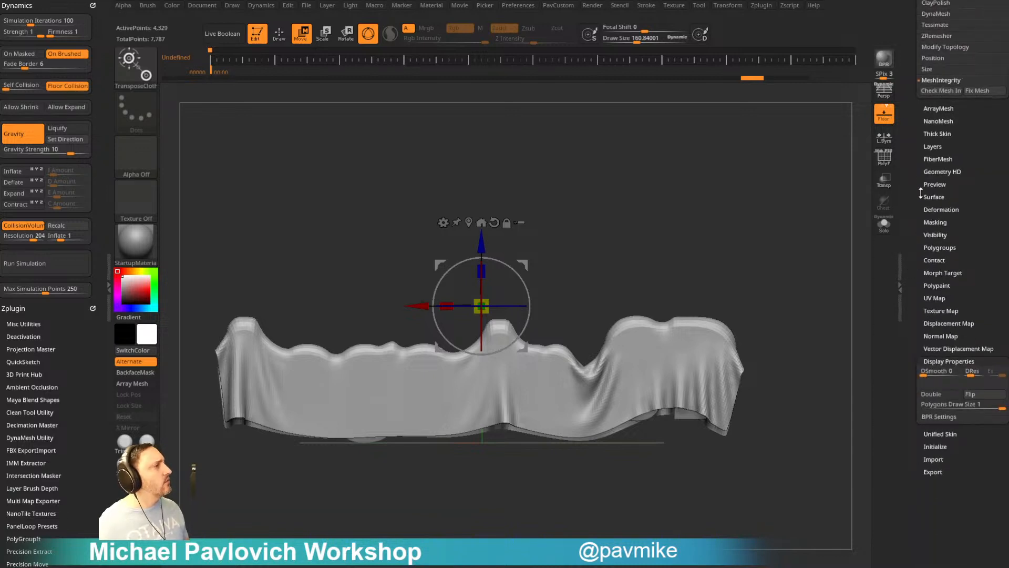
scroll(921, 208, up, 3)
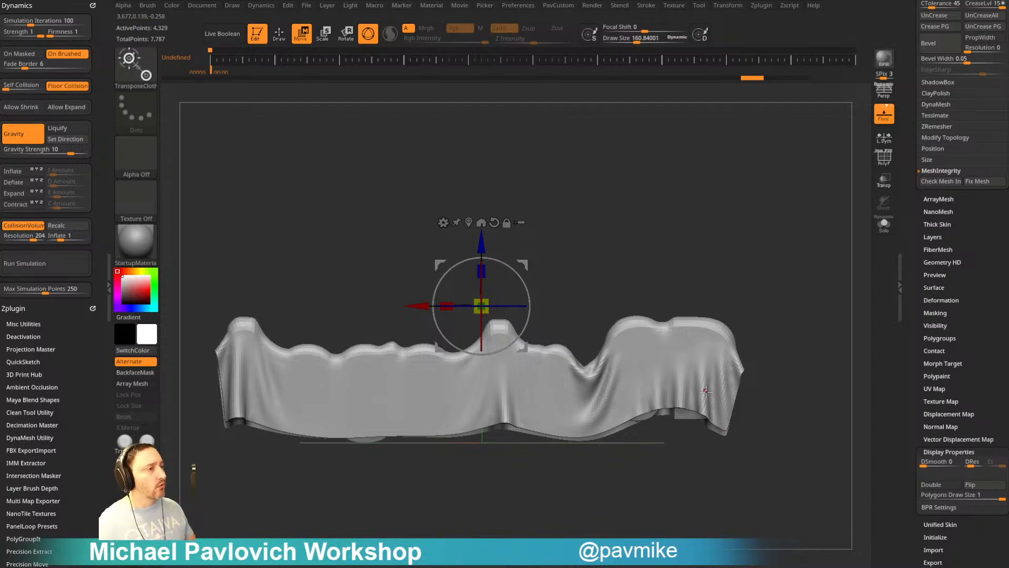
mouse_move(737, 253)
mouse_down()
mouse_move(655, 270)
mouse_move(721, 264)
mouse_up()
click(933, 237)
drag(909, 312, 909, 258)
click(929, 316)
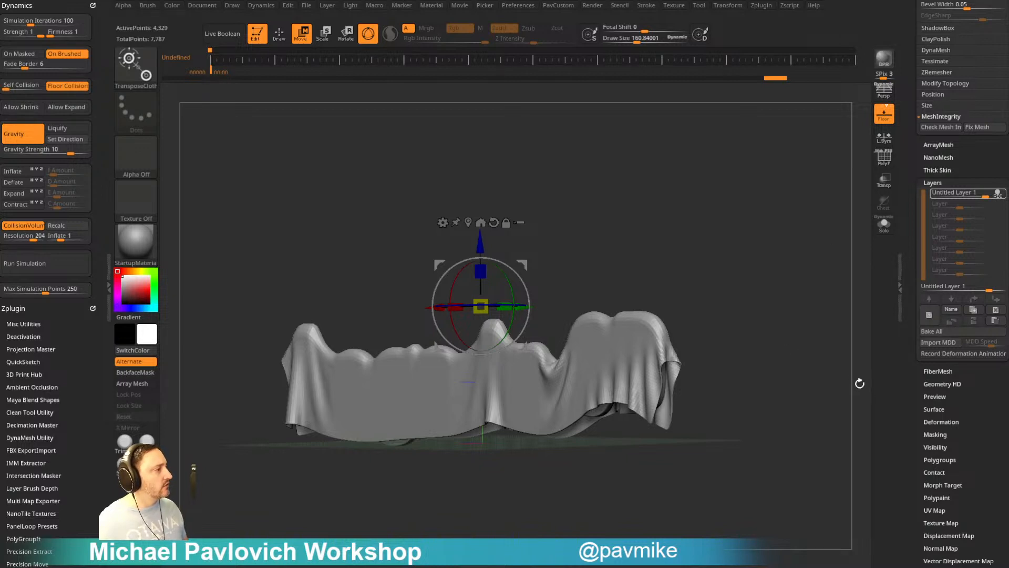
- Record a deformation animation while pulling the cloth up off the letters, and save it to the Desktop as Animation.mdd
click(940, 355)
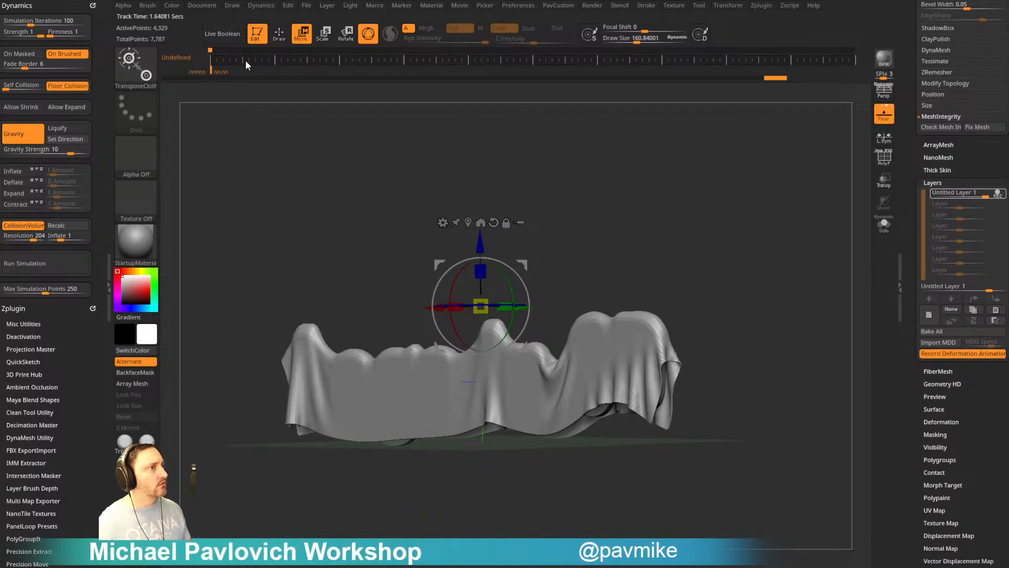
mouse_move(712, 263)
mouse_down()
mouse_move(683, 271)
mouse_move(528, 260)
mouse_move(673, 176)
mouse_move(755, 91)
mouse_move(872, 84)
mouse_up()
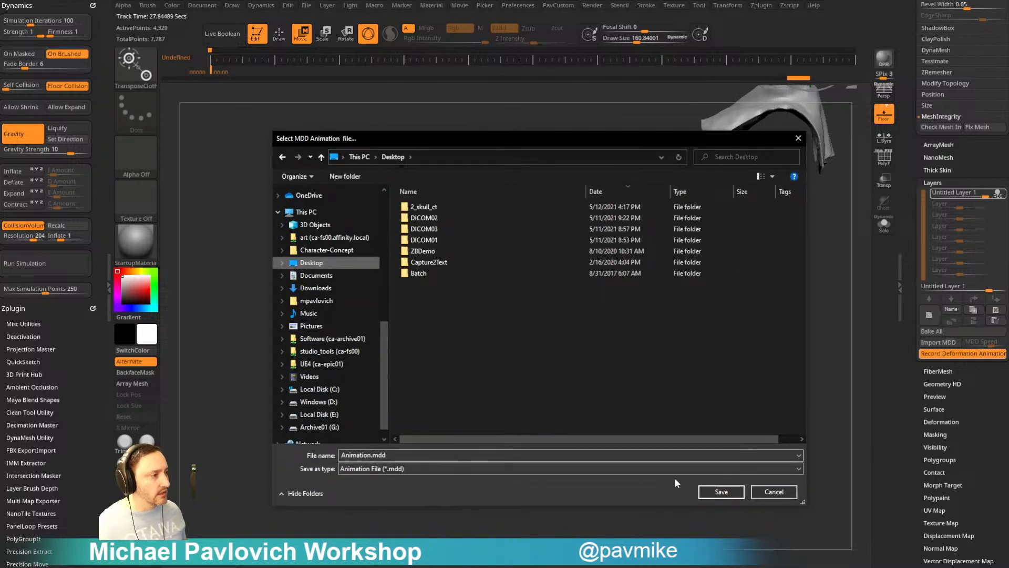
click(714, 492)
mouse_move(698, 289)
mouse_down()
mouse_move(746, 297)
mouse_move(723, 243)
mouse_move(724, 287)
mouse_move(735, 293)
mouse_up()
key(q)
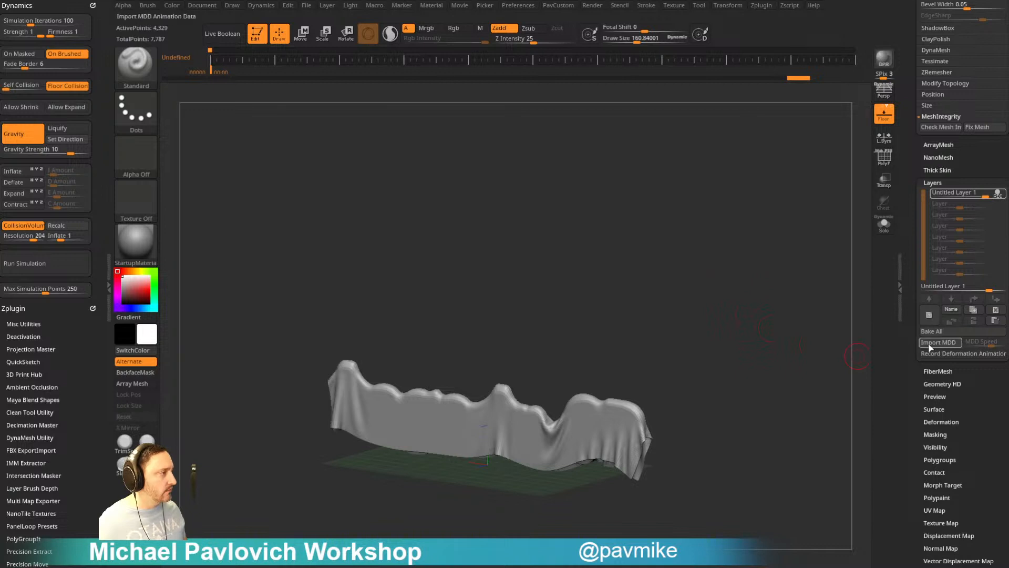
- Add a camera keyframe at about 3 seconds on the timeline and import the recorded MDD animation onto the cloth
click(275, 58)
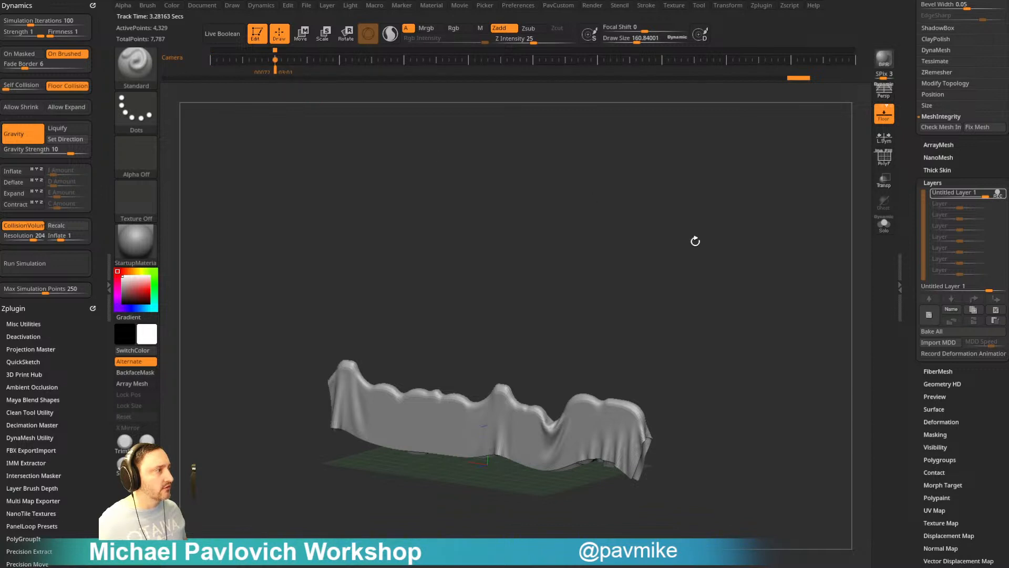
click(930, 353)
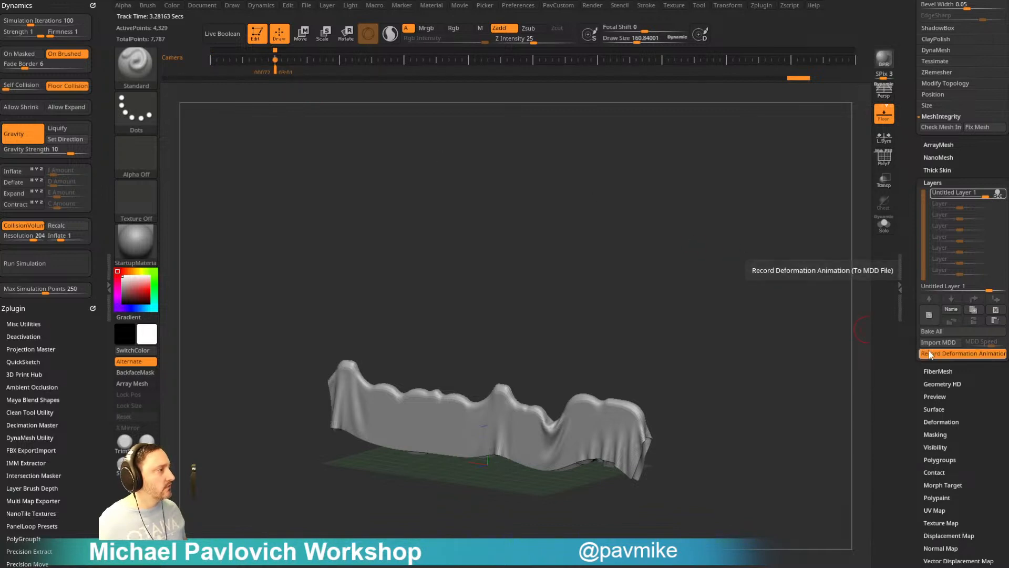
key(Return)
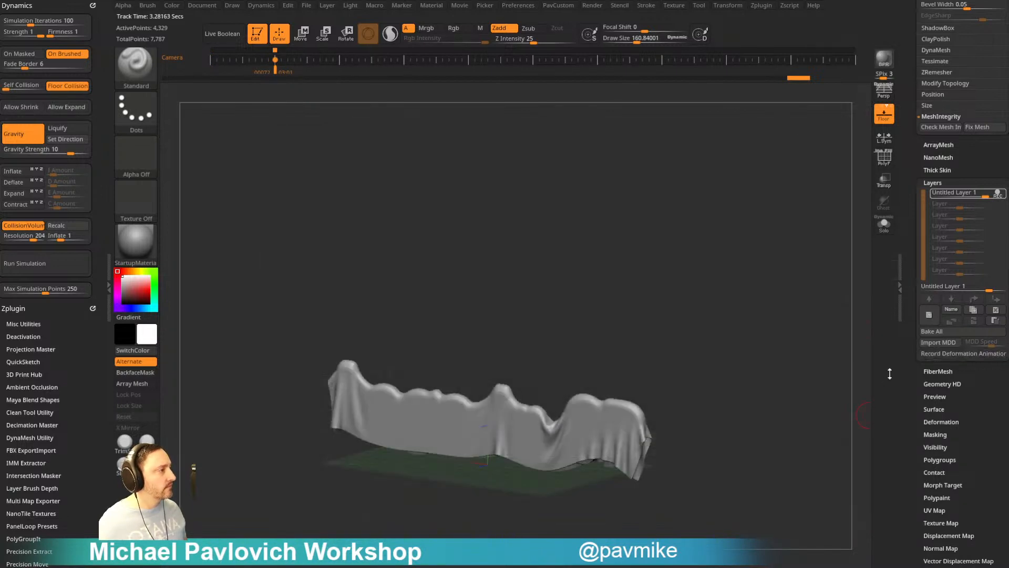
click(937, 342)
double_click(449, 285)
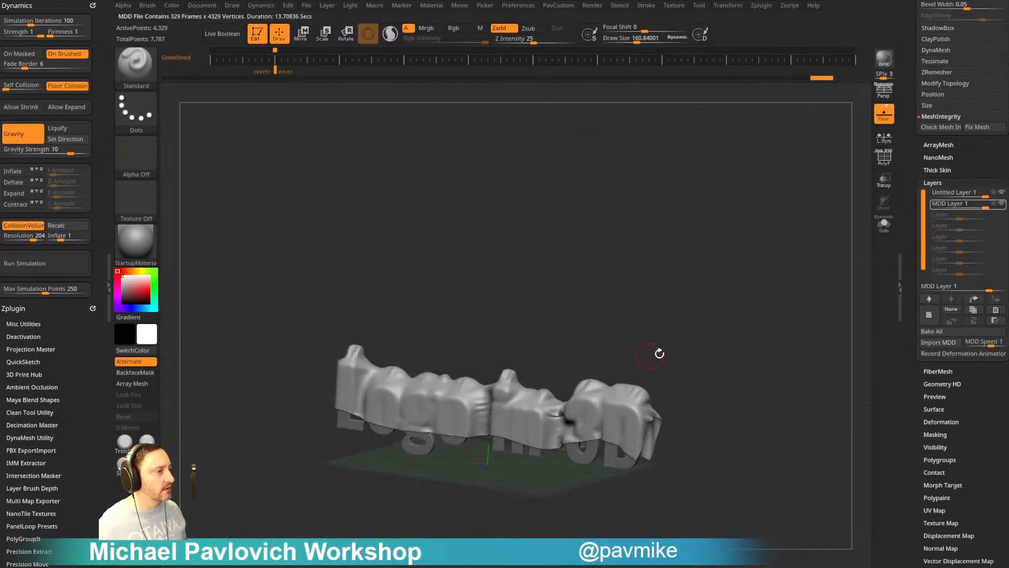
- Hide Untitled Layer 1, add a second camera keyframe, and scrub the timeline to preview the MDD deformation
click(275, 61)
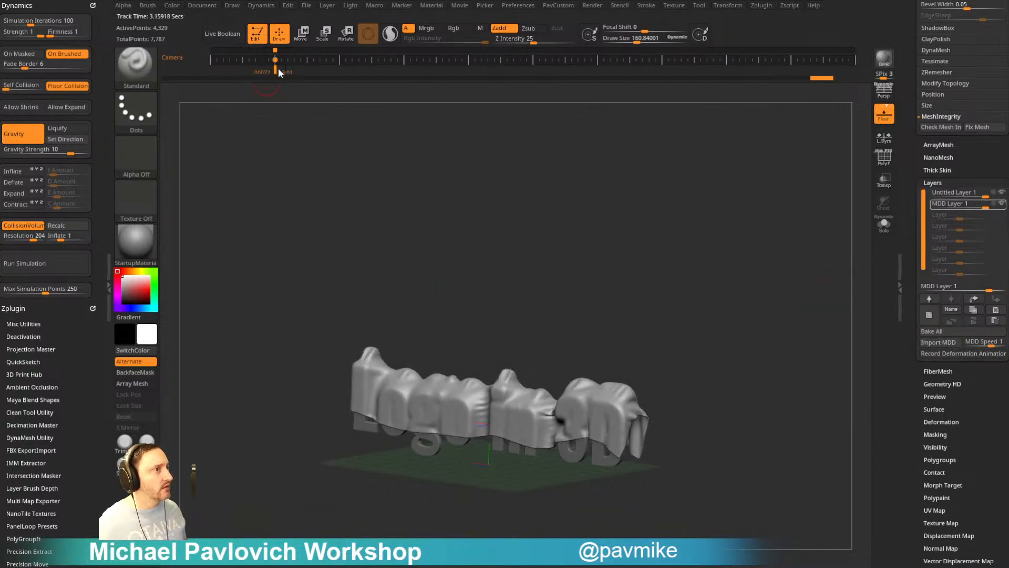
drag(279, 71, 268, 73)
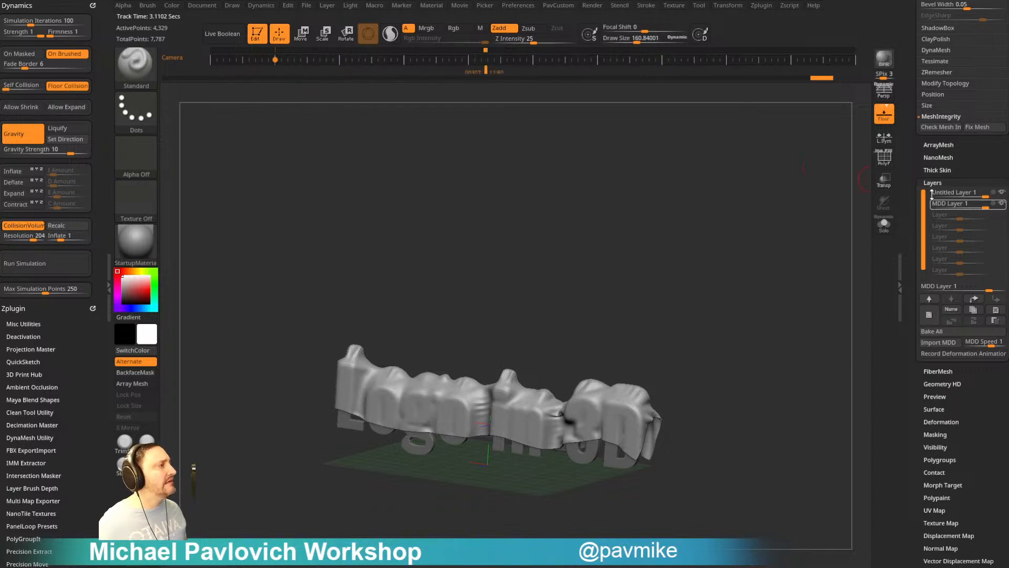
click(1001, 193)
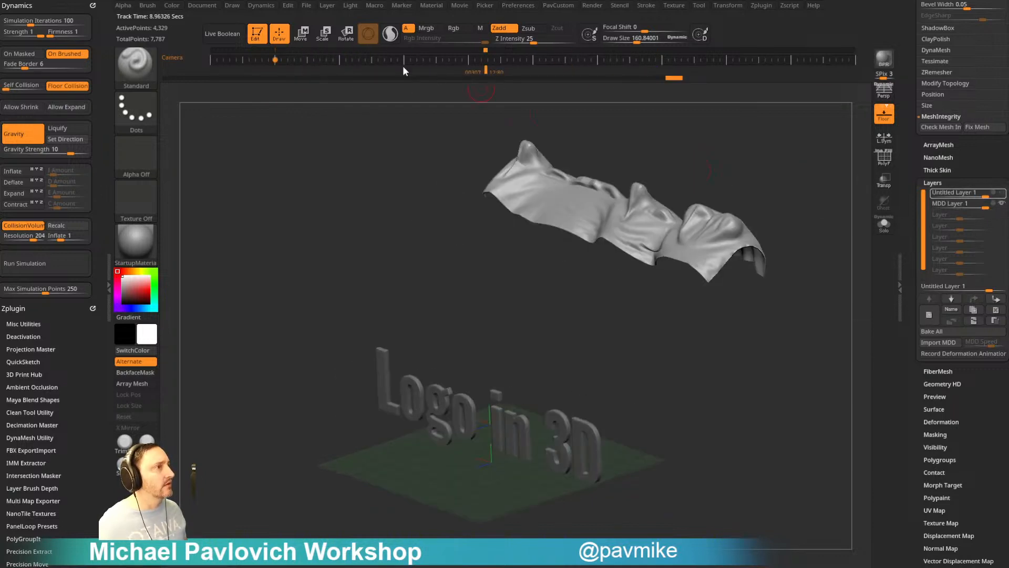
click(301, 71)
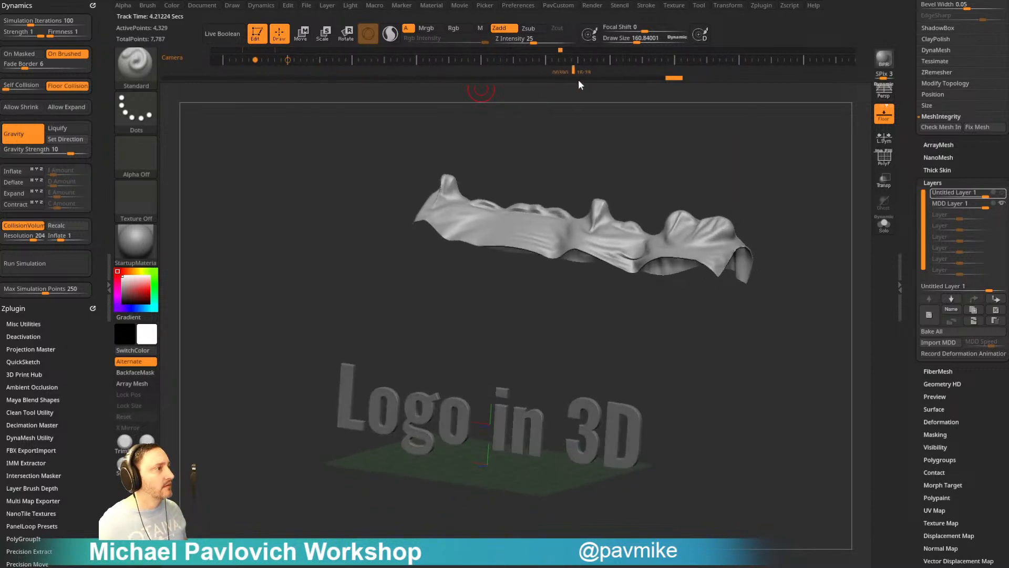
drag(578, 80, 336, 62)
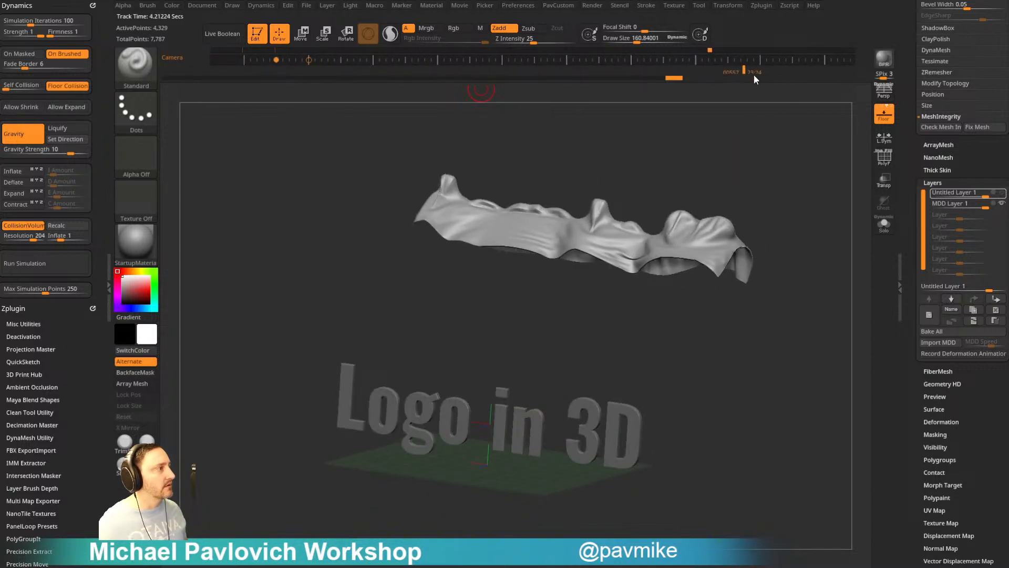
- Select MDD Layer 1, add a keyframe to its track at about 2.6 seconds, and scrub through the cloth deformation
click(949, 202)
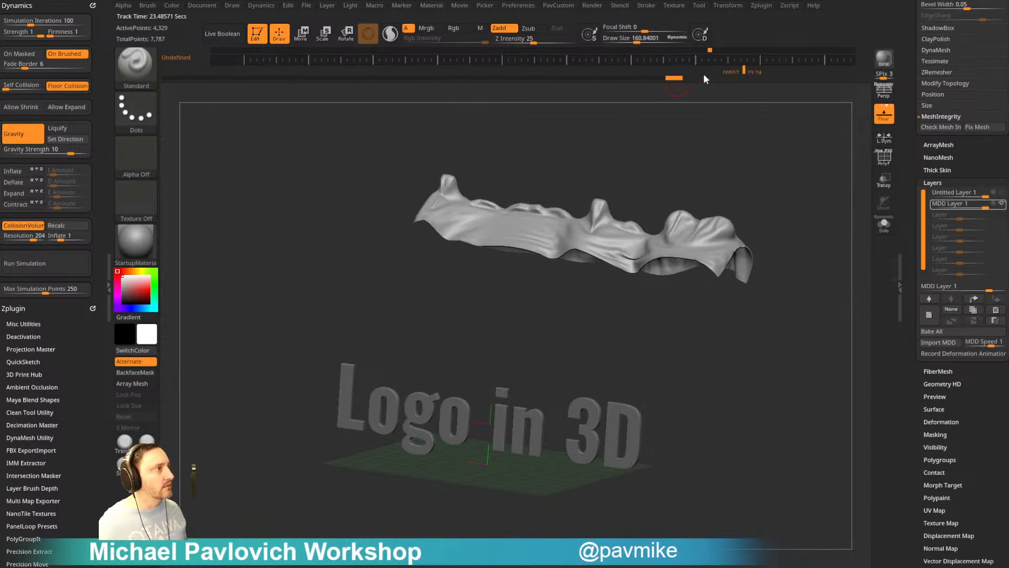
click(244, 62)
click(317, 62)
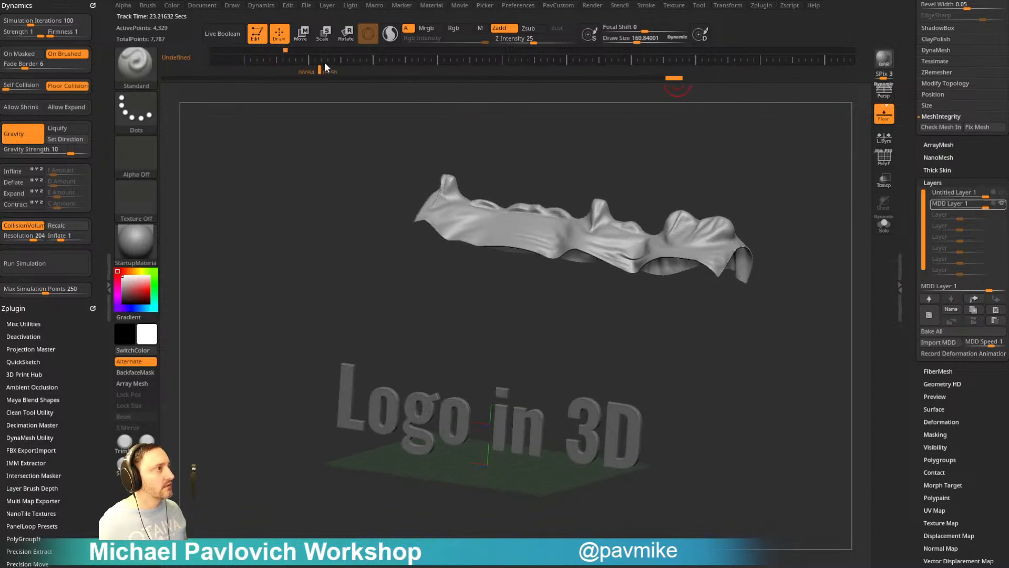
click(300, 61)
click(412, 62)
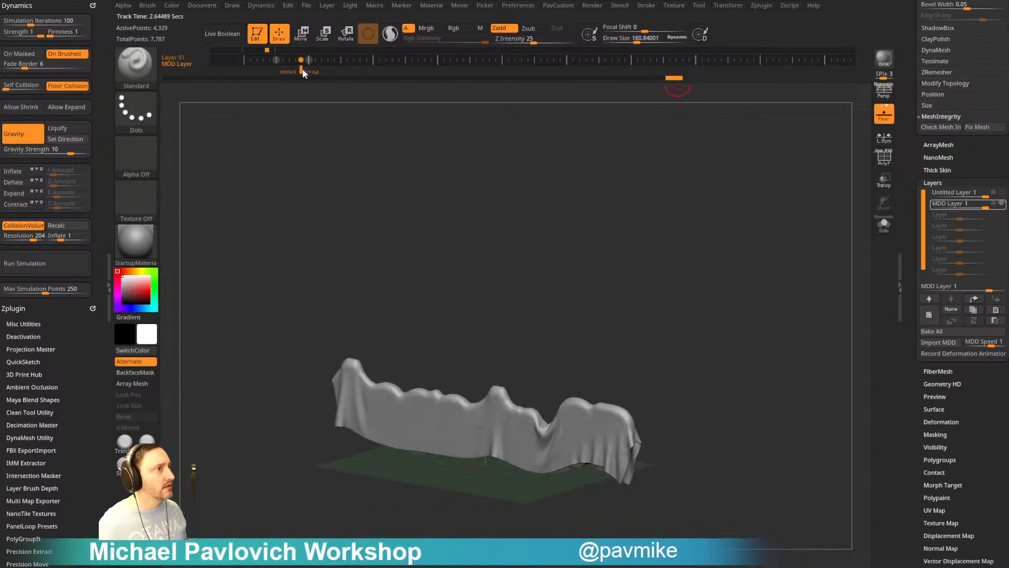
mouse_move(456, 78)
mouse_down()
mouse_move(471, 83)
mouse_move(265, 91)
mouse_move(495, 95)
mouse_up()
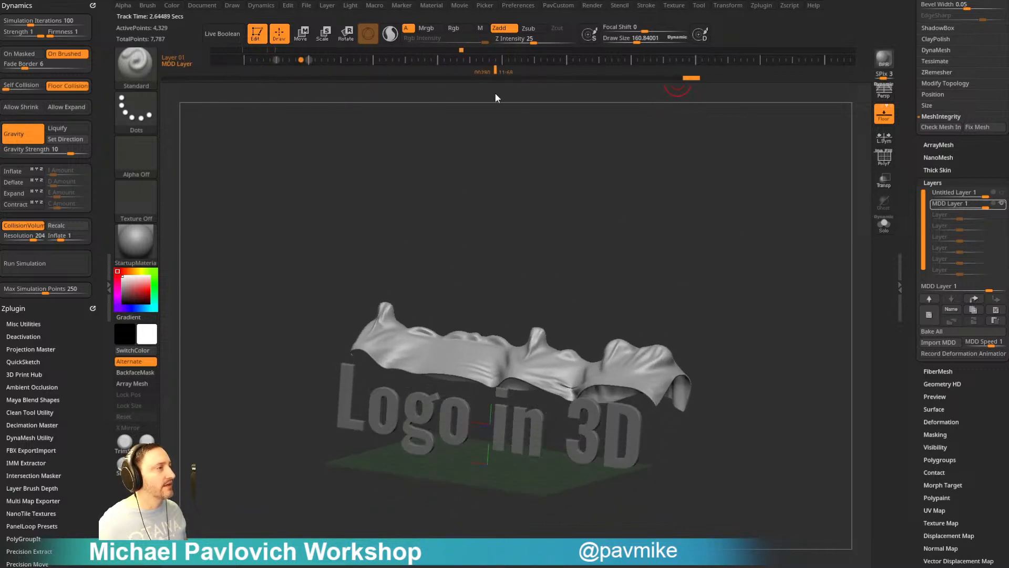
- Select Untitled Layer 1 and scrub the timeline back to about 3 seconds to check the cloth over the letters
click(952, 193)
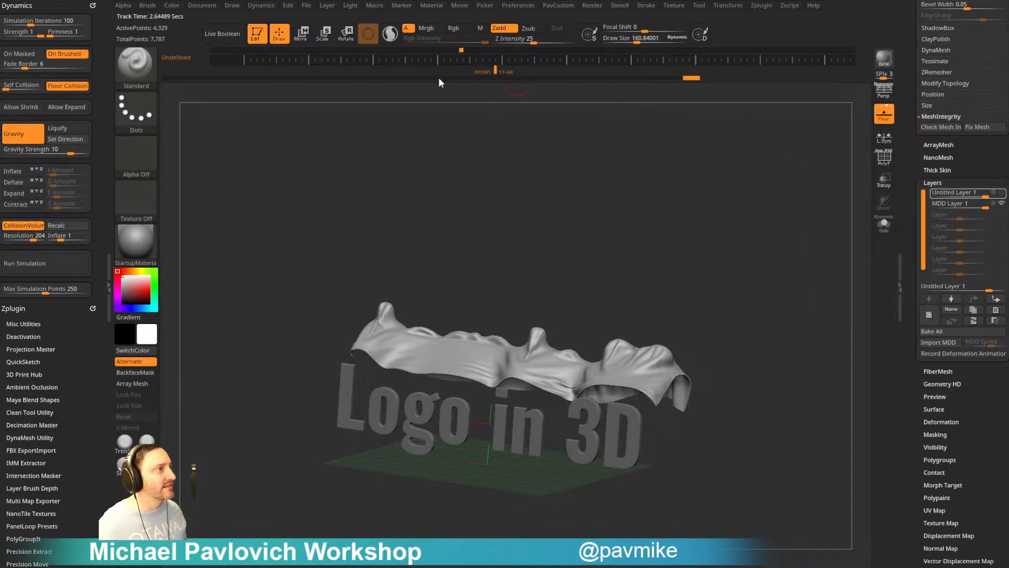
mouse_move(496, 71)
mouse_down()
mouse_move(228, 70)
mouse_move(312, 71)
mouse_up()
drag(609, 225, 617, 247)
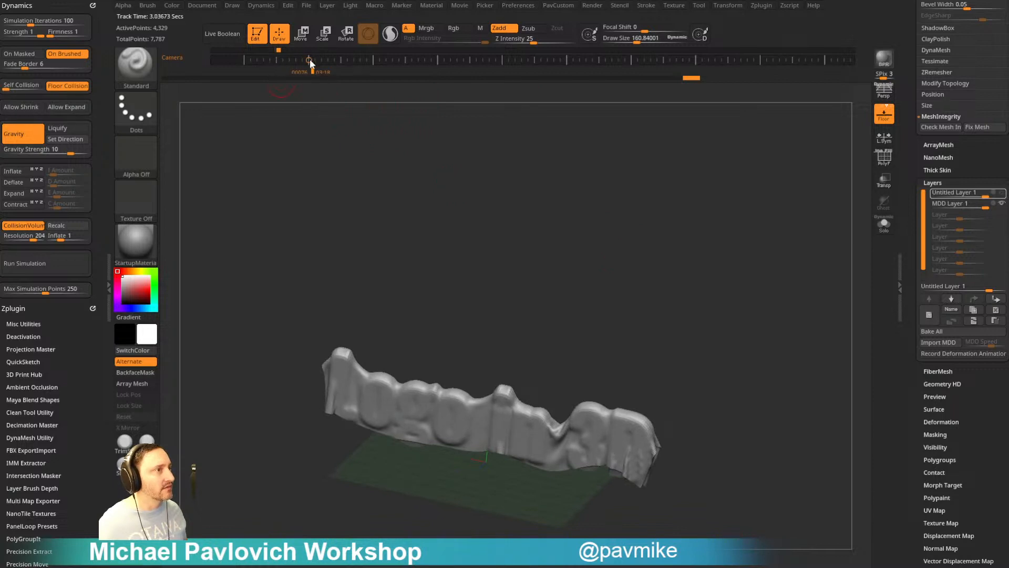
- Reselect MDD Layer 1 and scrub the timeline to preview the cloth's deformation from an angle and from the front
click(956, 204)
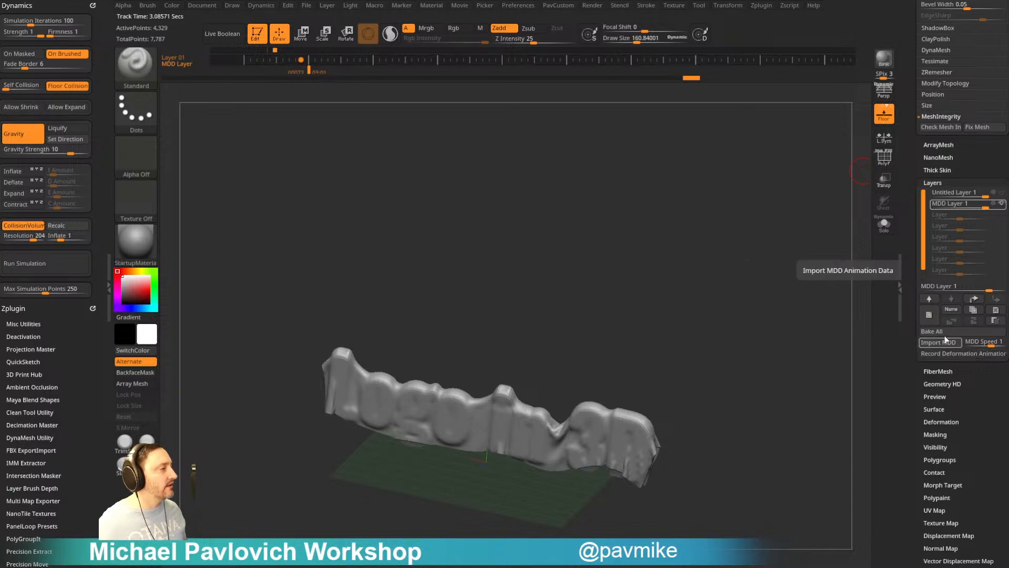
click(967, 193)
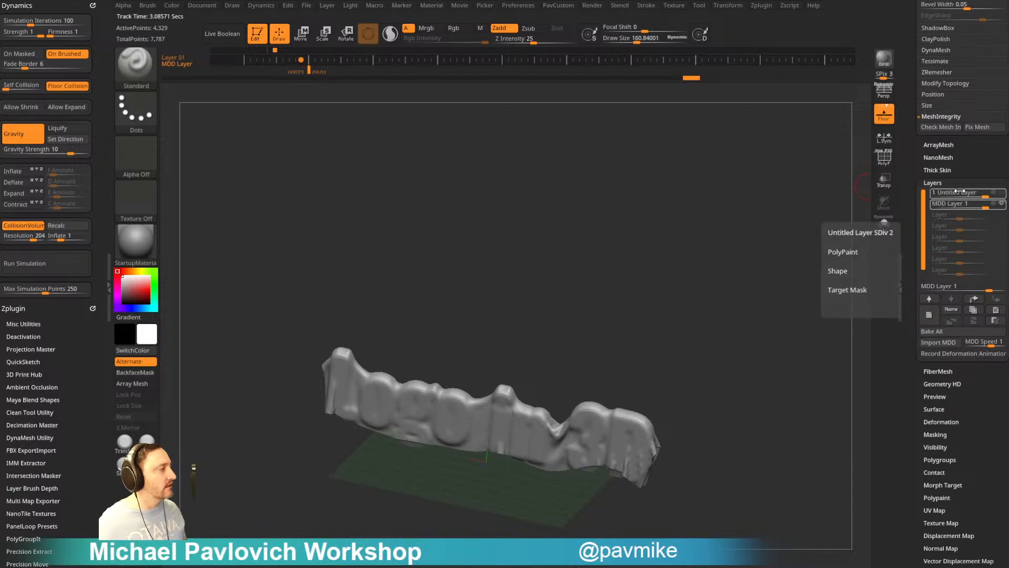
click(996, 202)
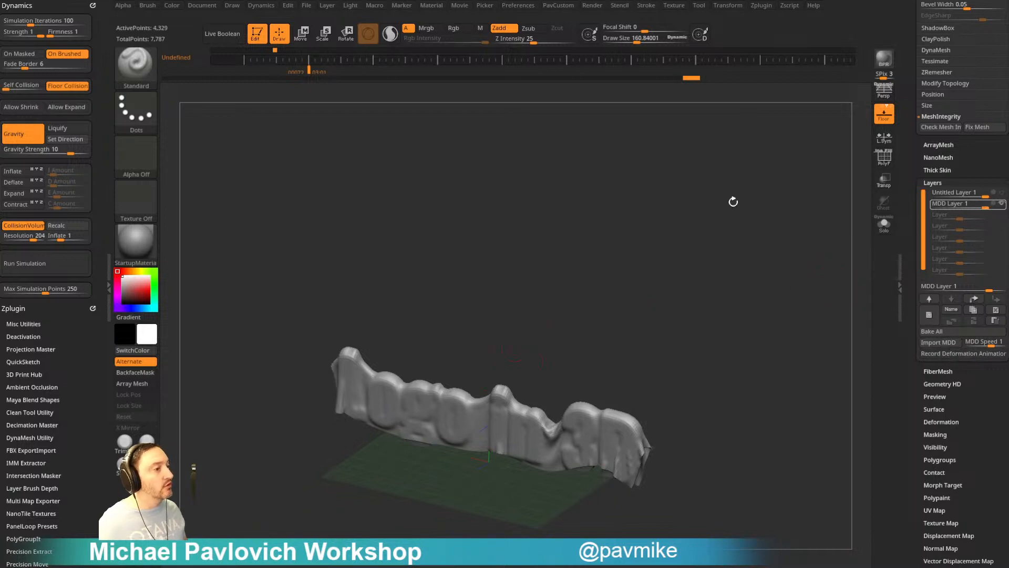
click(933, 352)
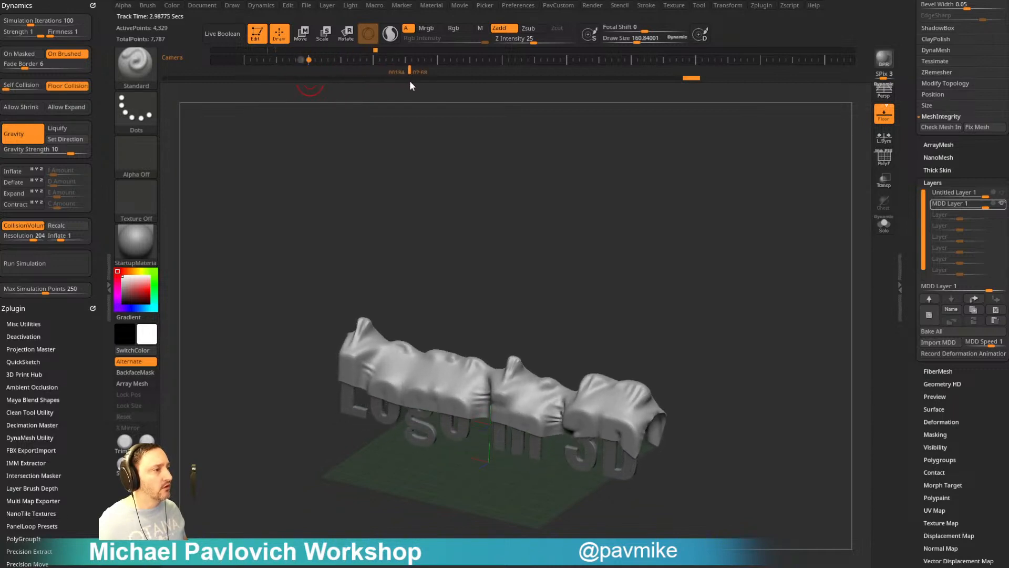
drag(410, 82, 528, 83)
mouse_move(610, 92)
mouse_down()
mouse_move(476, 96)
mouse_move(303, 122)
mouse_move(563, 122)
mouse_move(779, 138)
mouse_up()
key(shift)
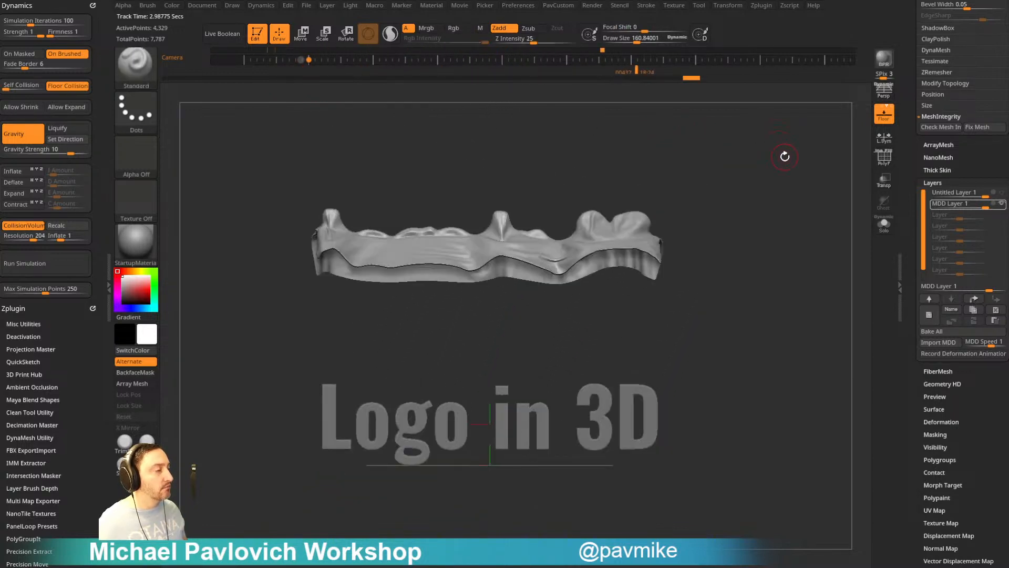
- Move the MDD Layer 1 keyframe to about 2.9 seconds and scrub the timeline to preview the drape
click(304, 62)
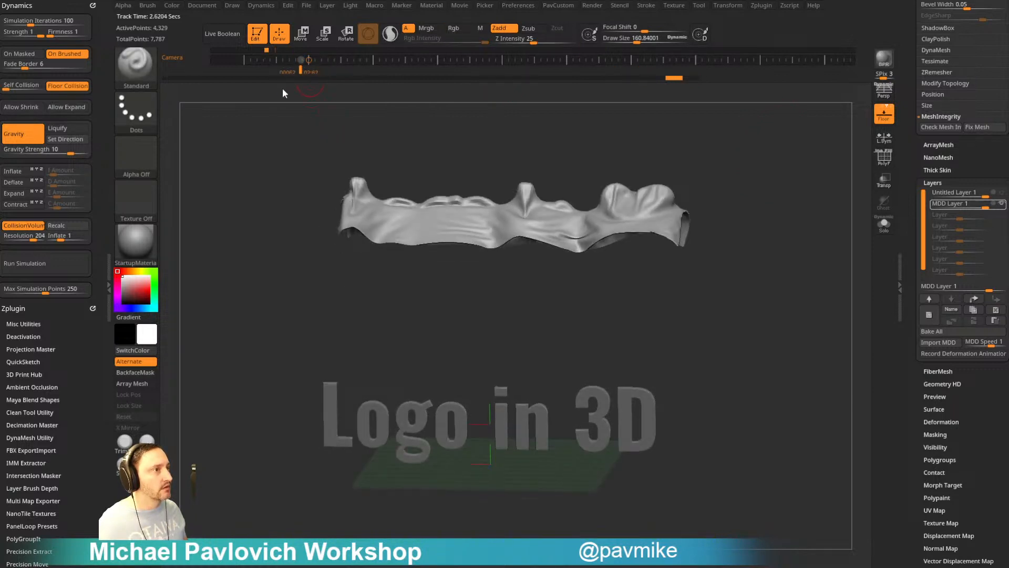
click(297, 70)
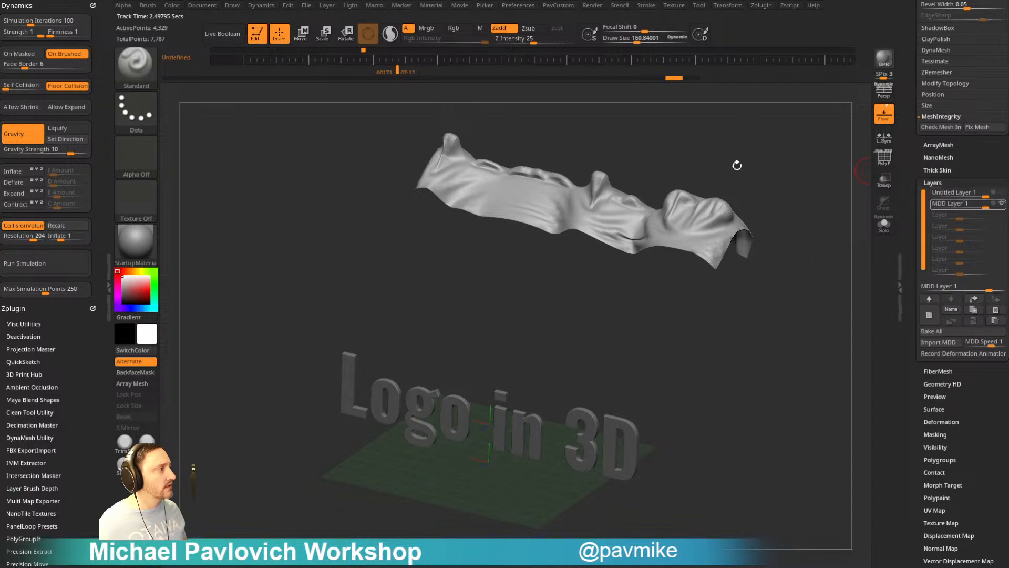
click(307, 59)
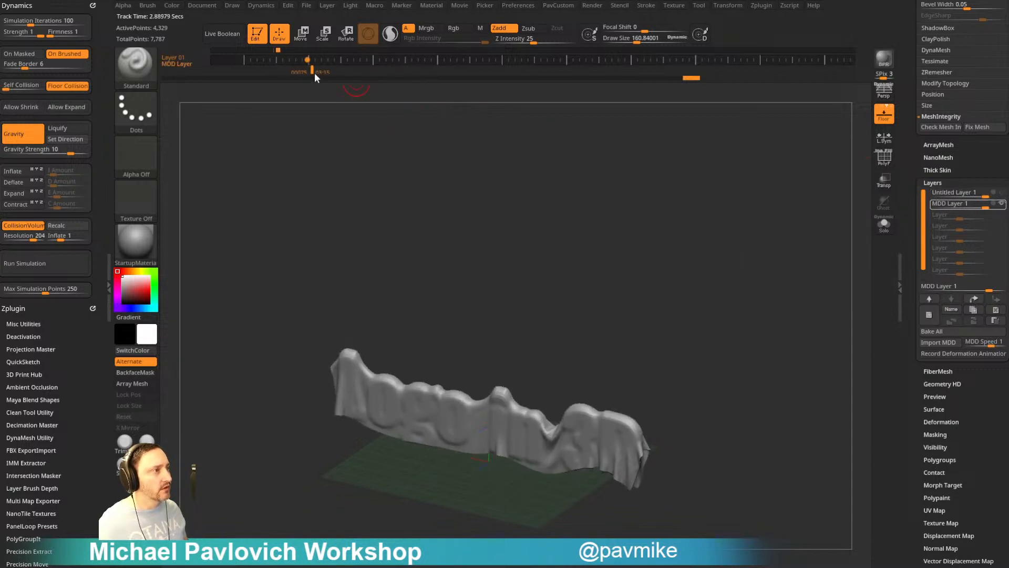
mouse_move(409, 86)
mouse_down()
mouse_move(623, 90)
mouse_move(294, 105)
mouse_move(574, 92)
mouse_move(301, 93)
mouse_up()
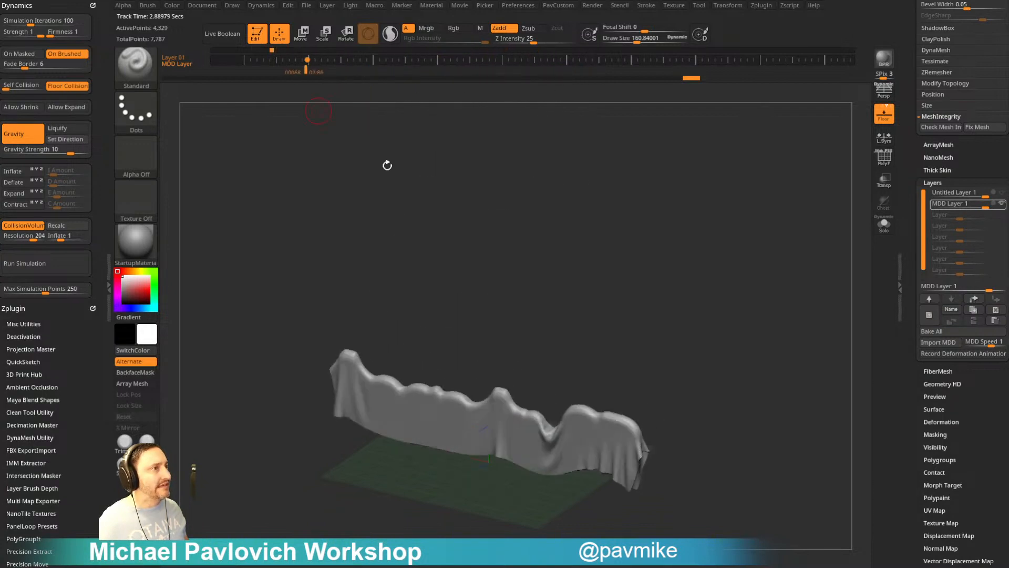
- Scrub through the cloth deformation in a front view and examine how it falls over the letters
drag(594, 199, 614, 198)
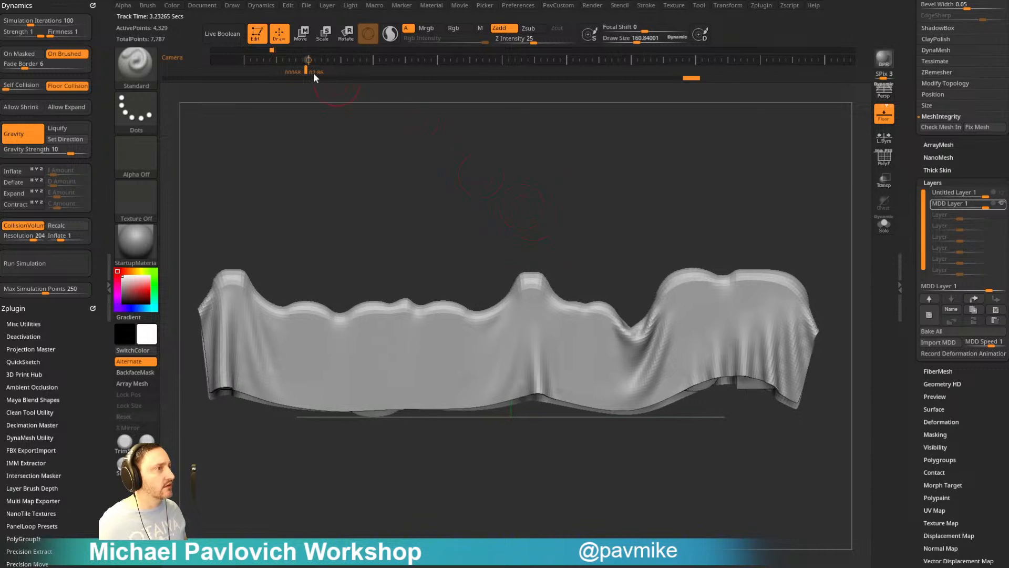
mouse_move(307, 70)
mouse_down()
mouse_move(318, 75)
mouse_move(311, 81)
mouse_up()
shift+drag(376, 163, 408, 138)
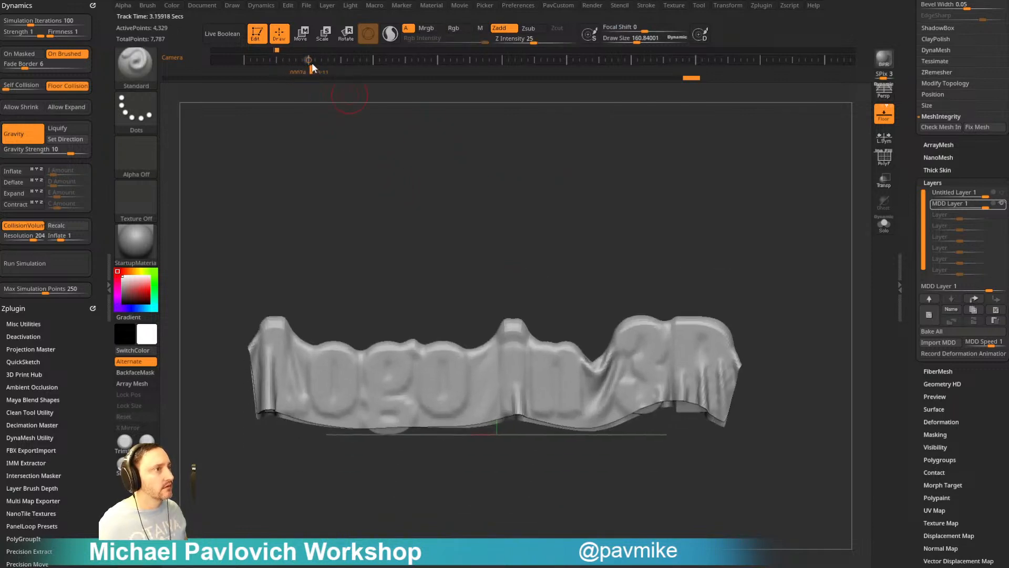
drag(307, 73, 351, 162)
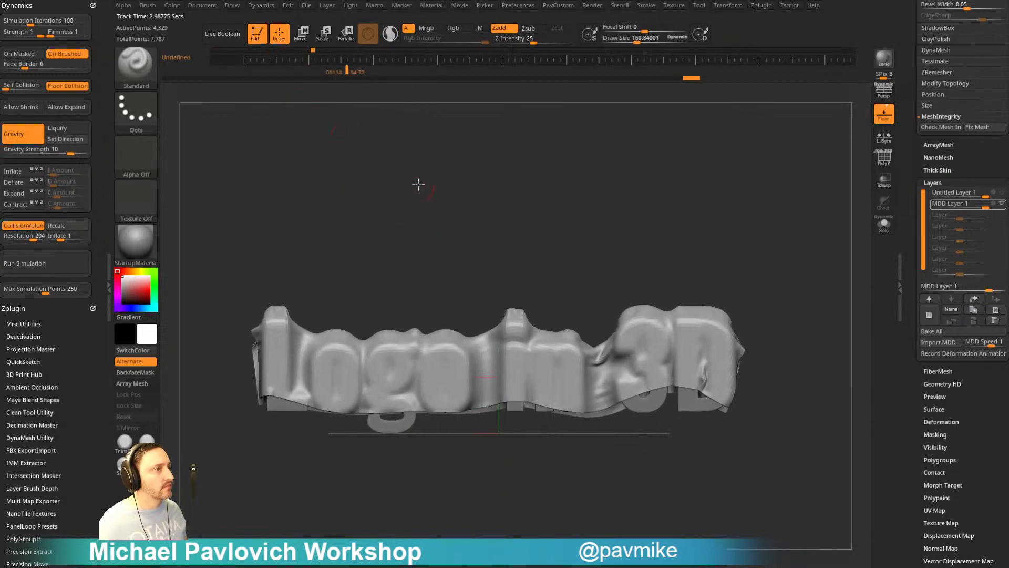
mouse_move(417, 185)
mouse_down()
mouse_move(459, 174)
mouse_move(465, 184)
mouse_move(425, 184)
mouse_up()
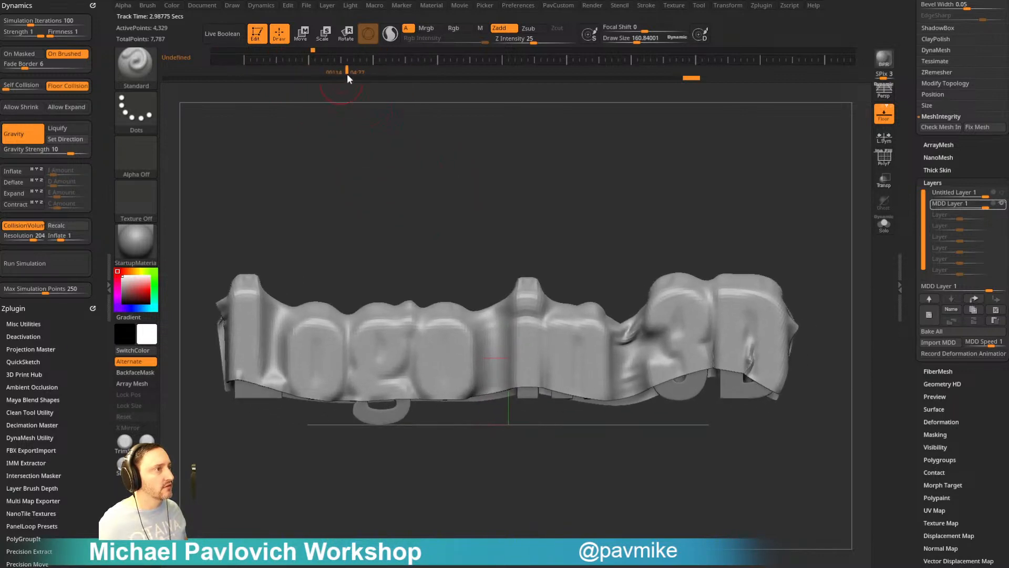
drag(347, 74, 648, 103)
alt+drag(594, 223, 504, 115)
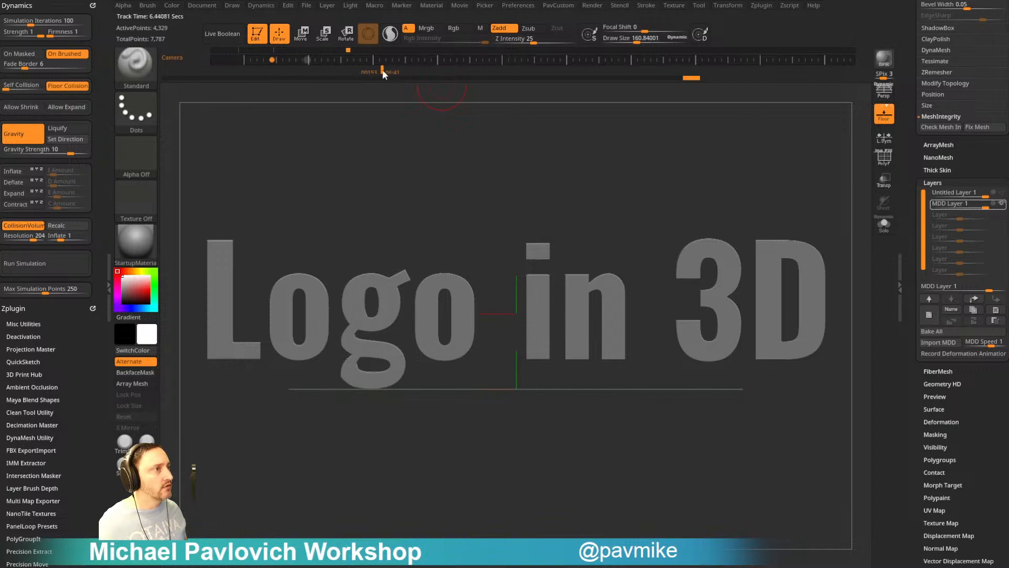
- Move the MDD Layer 1 keyframe to about 1.5 seconds and scrub the timeline to check the cloth's motion
drag(383, 70, 380, 70)
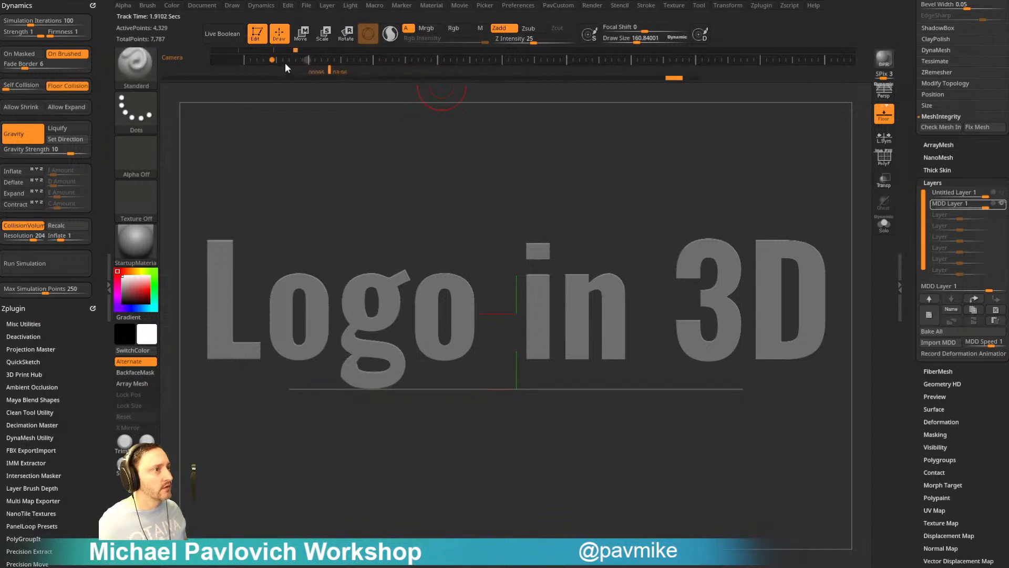
click(273, 60)
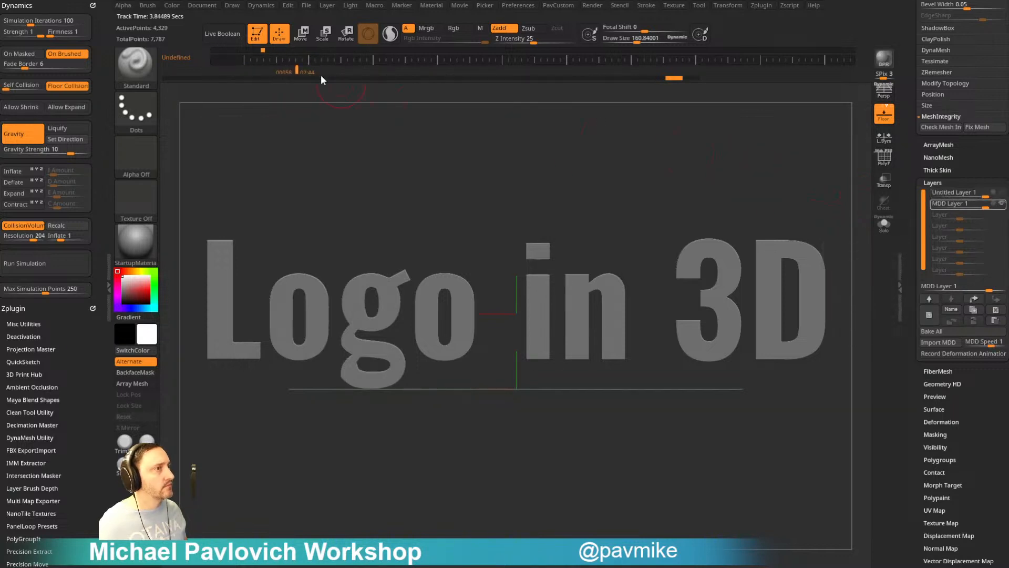
click(271, 61)
drag(282, 69, 369, 168)
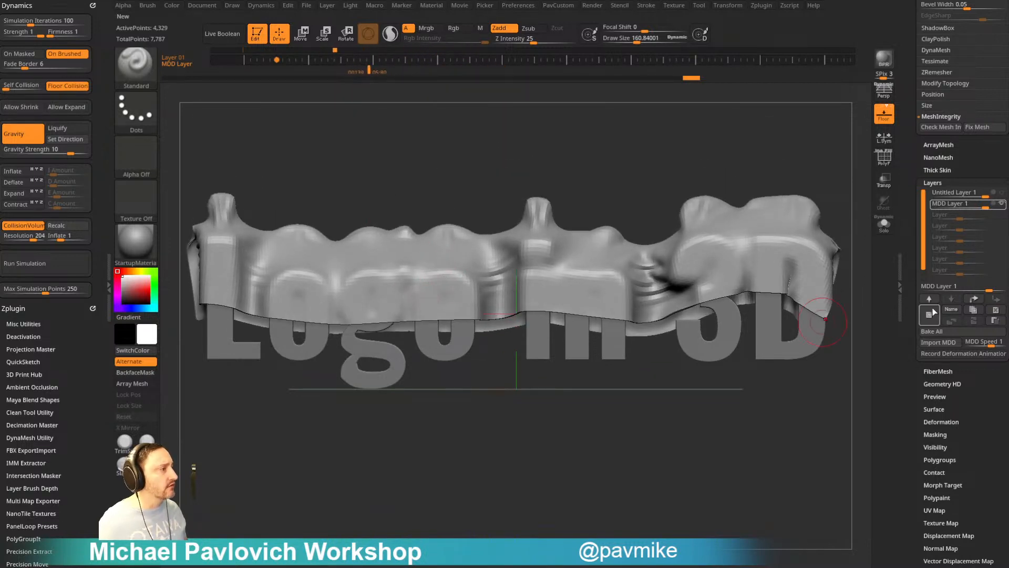
- Set the cloth's Dynamic Subdiv SmoothSubdiv to 2 and scrub the timeline to see the smoothed deformation
drag(912, 312, 908, 461)
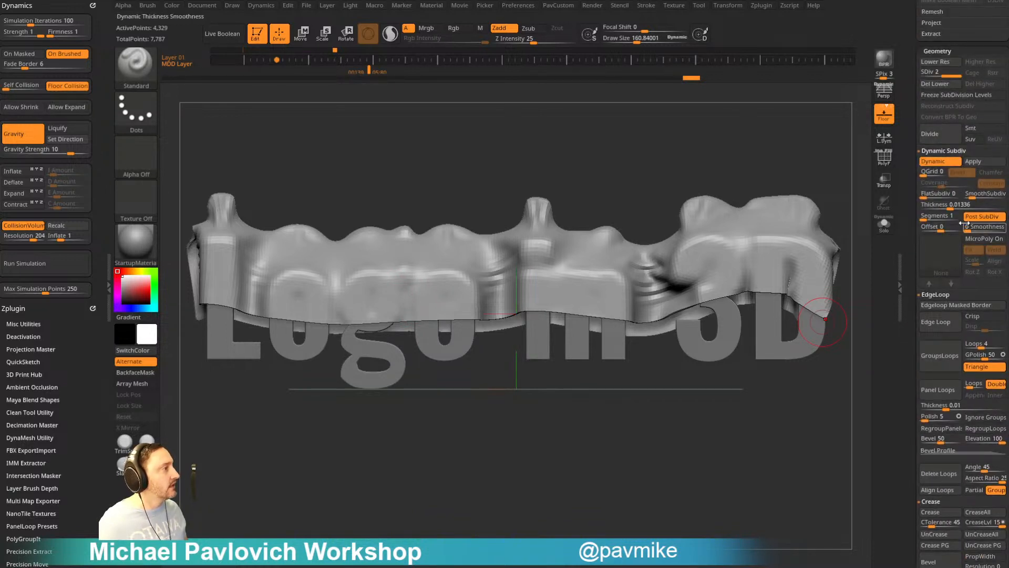
drag(967, 227, 975, 198)
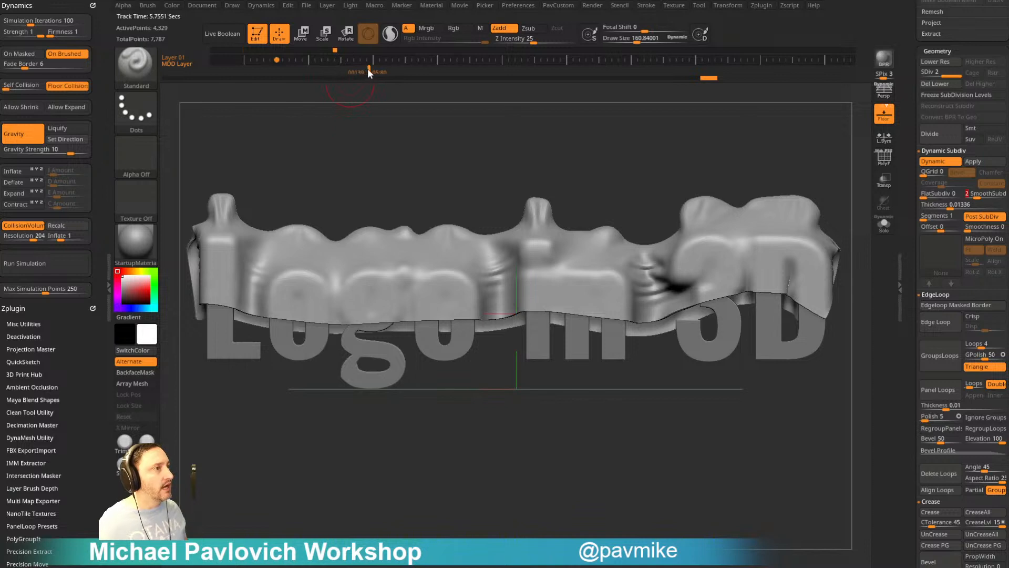
drag(369, 73, 412, 112)
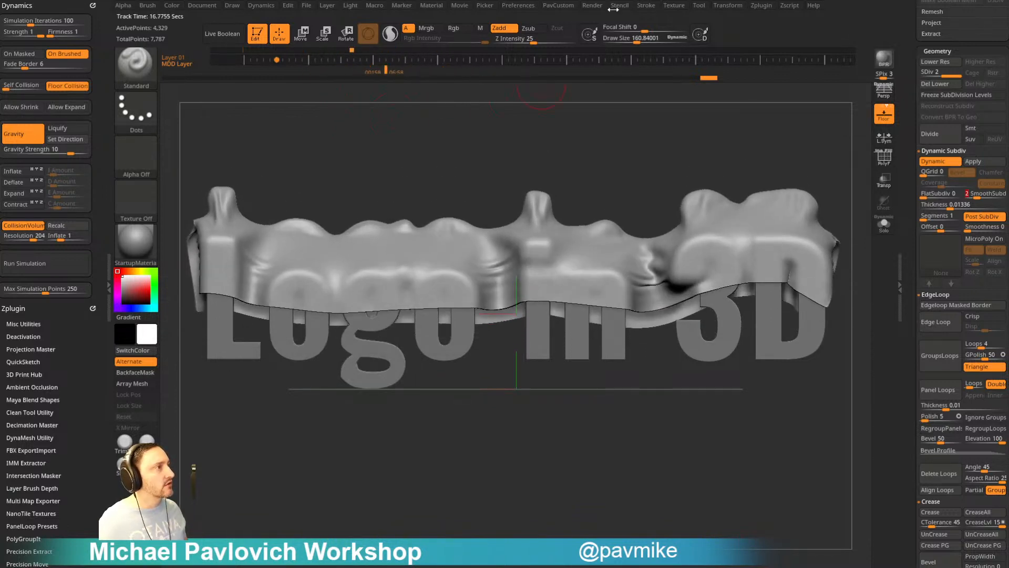
- Dock the Render palette, expand its BPR Shadow settings, and make a BPR render of the draped letters with SPix 0
click(593, 6)
drag(597, 11, 44, 10)
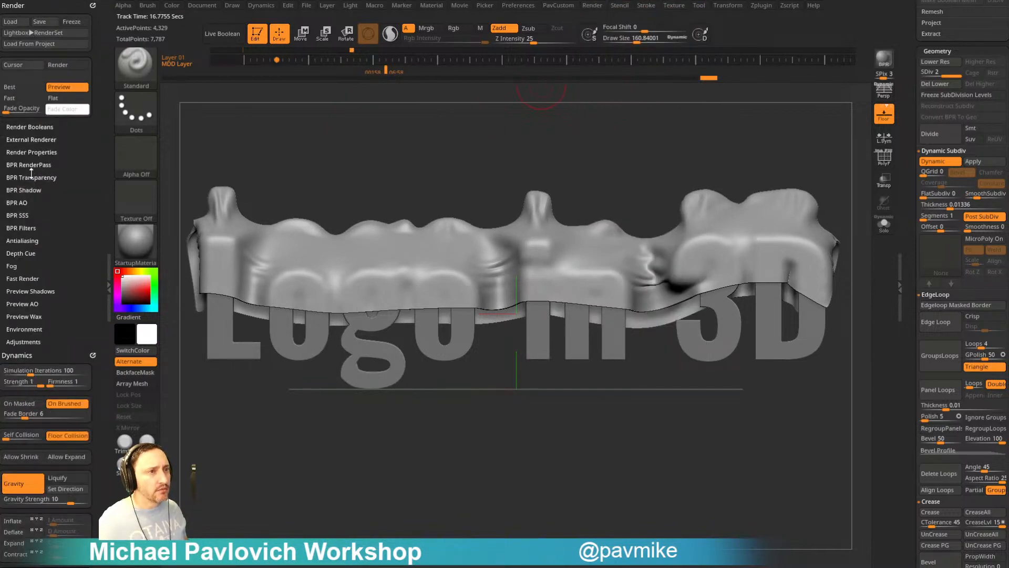
click(30, 190)
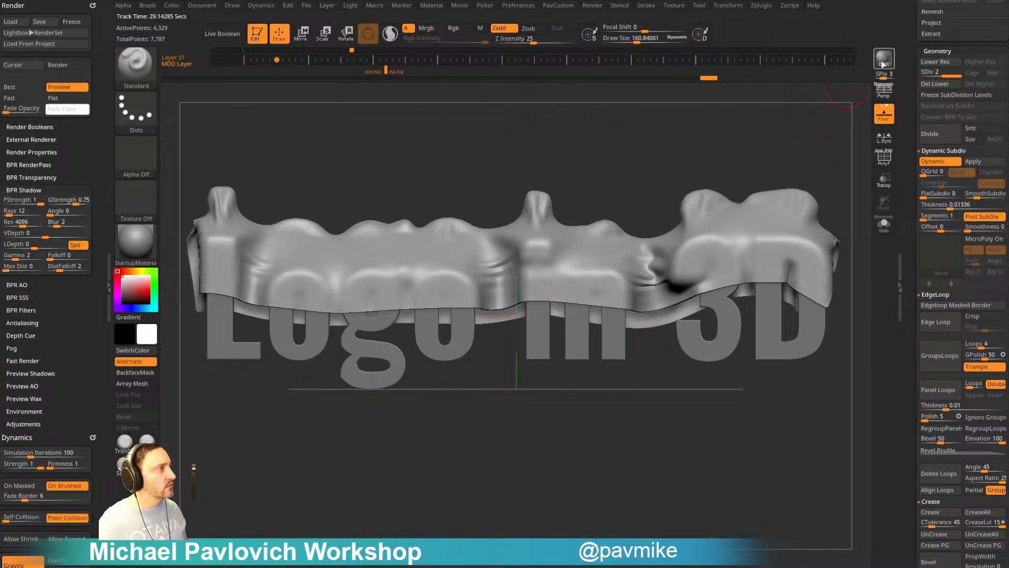
key(shift+r)
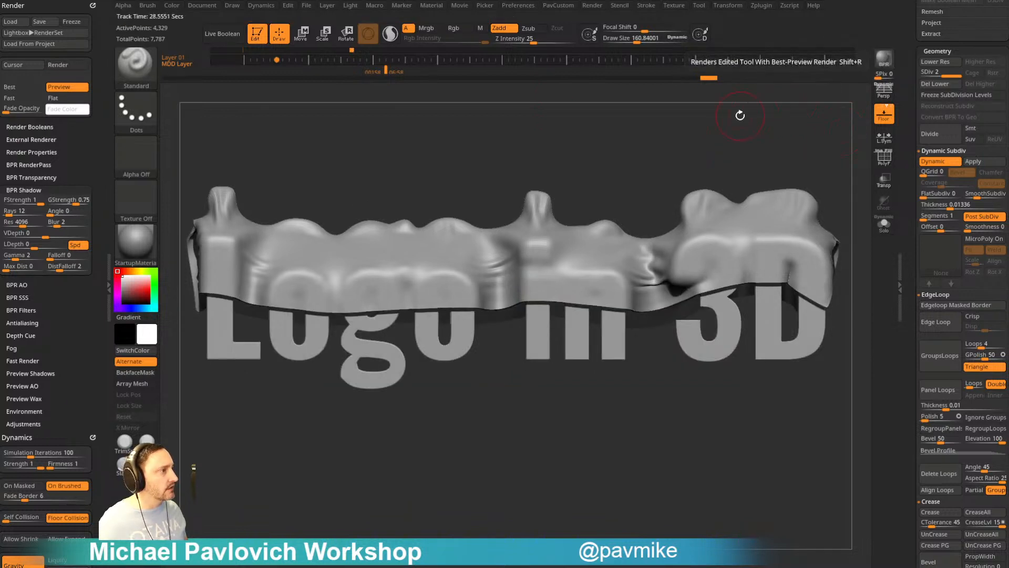
mouse_move(738, 110)
mouse_down()
mouse_move(770, 131)
mouse_move(836, 86)
mouse_up()
key(shift+r)
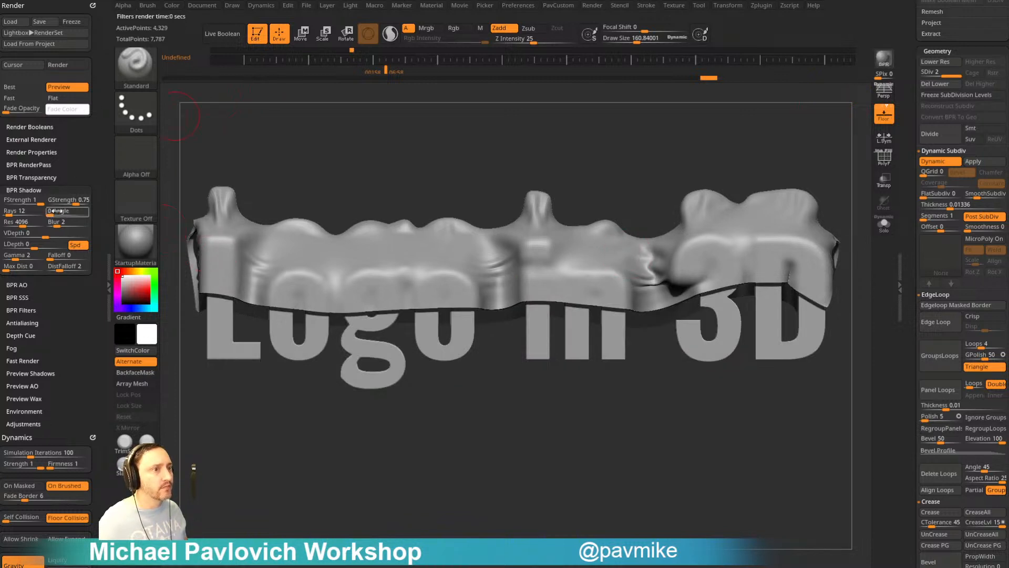
- Set the BPR shadow angle to 5.28925 and render the draped letters again from a slightly raised view
drag(56, 211, 53, 214)
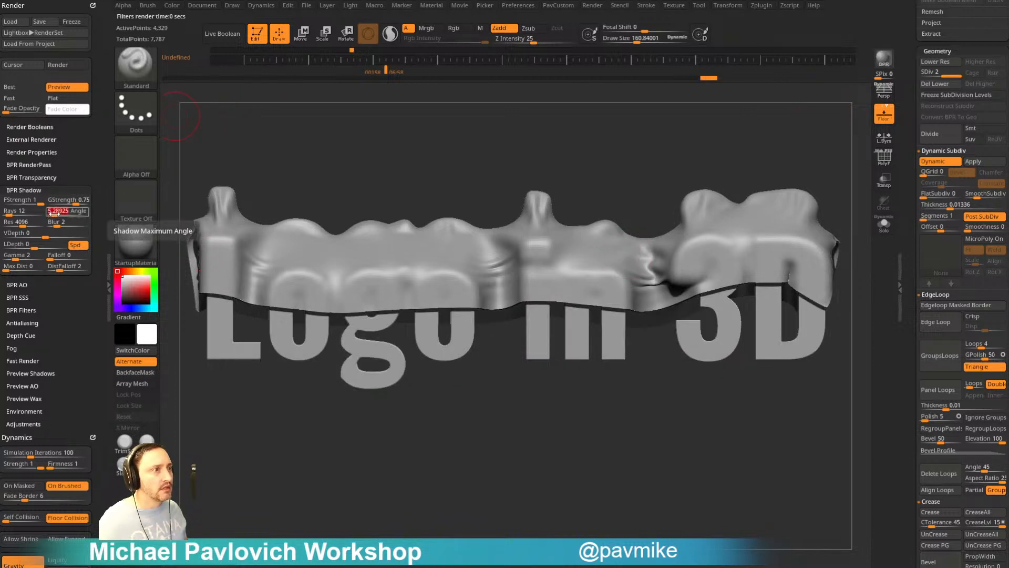
click(448, 183)
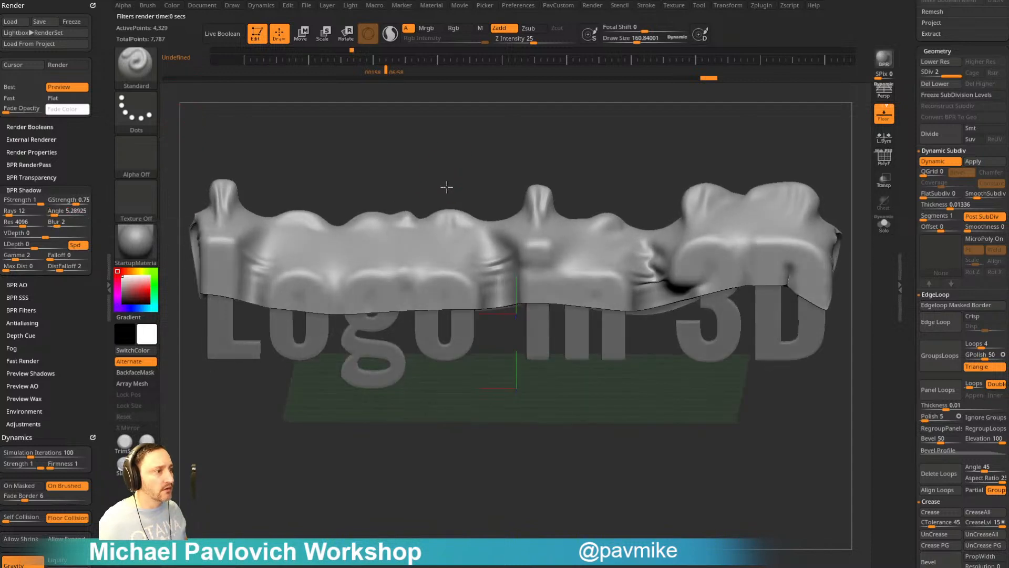
click(886, 62)
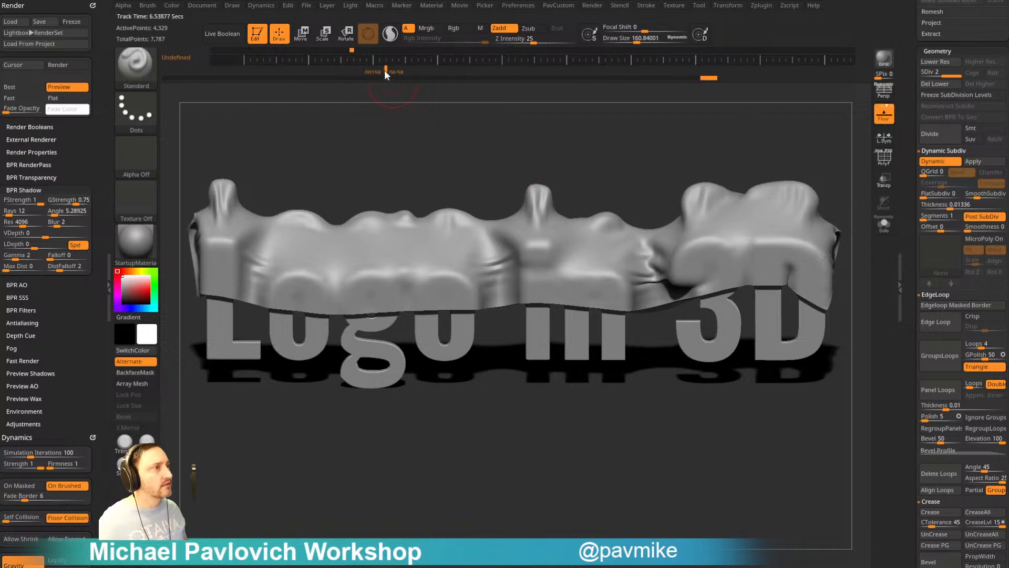
- Scrub back through the deformation, select the MDD Layer 1 track and add a keyframe at about 14.4 seconds
drag(384, 70, 301, 79)
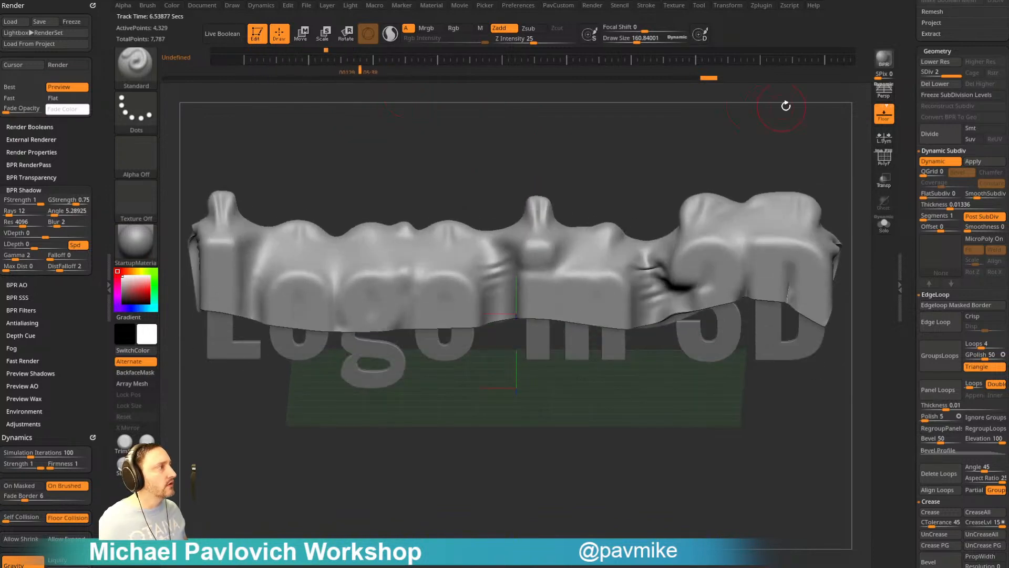
scroll(956, 110, down, 10)
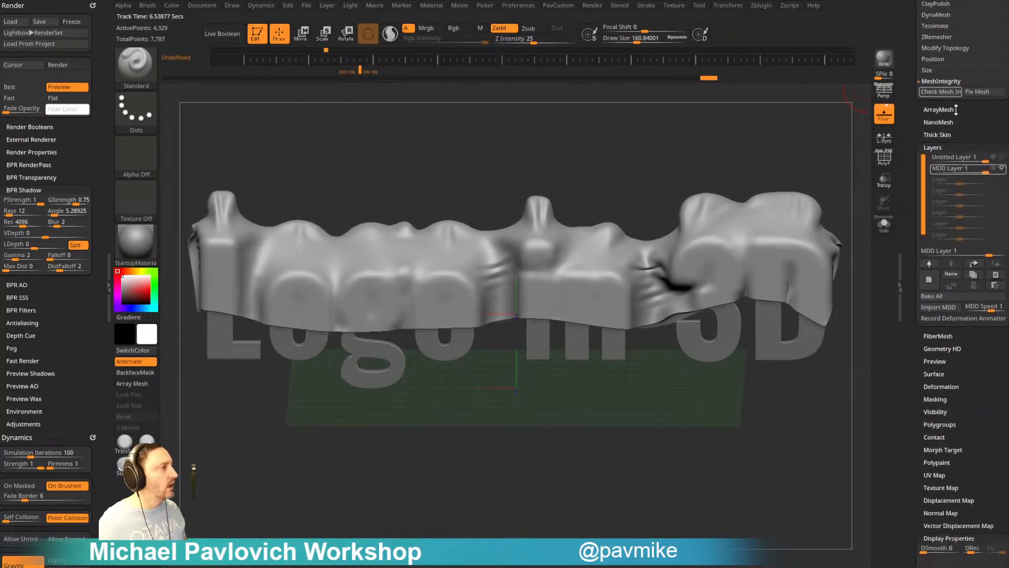
click(946, 169)
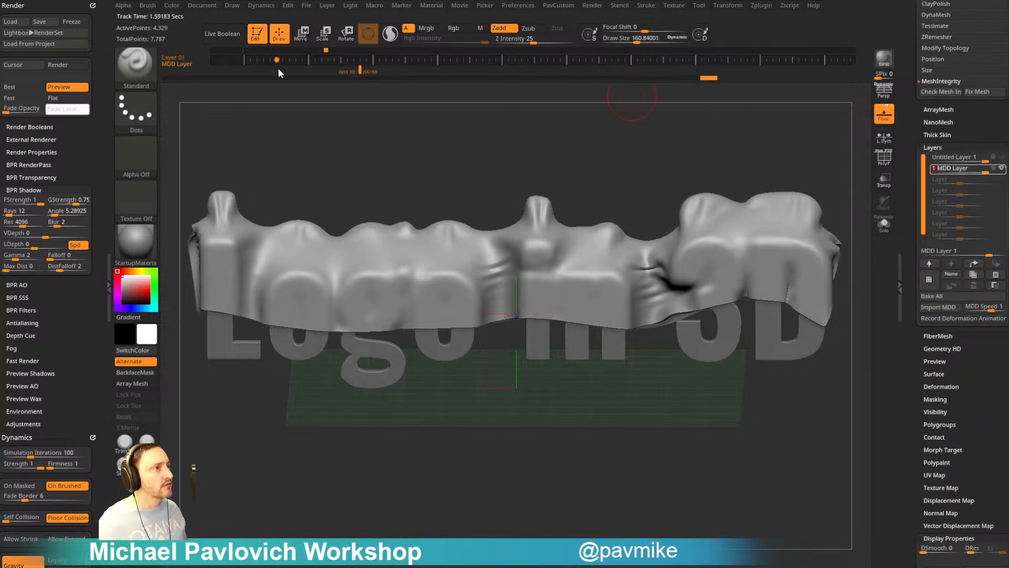
drag(276, 68, 551, 88)
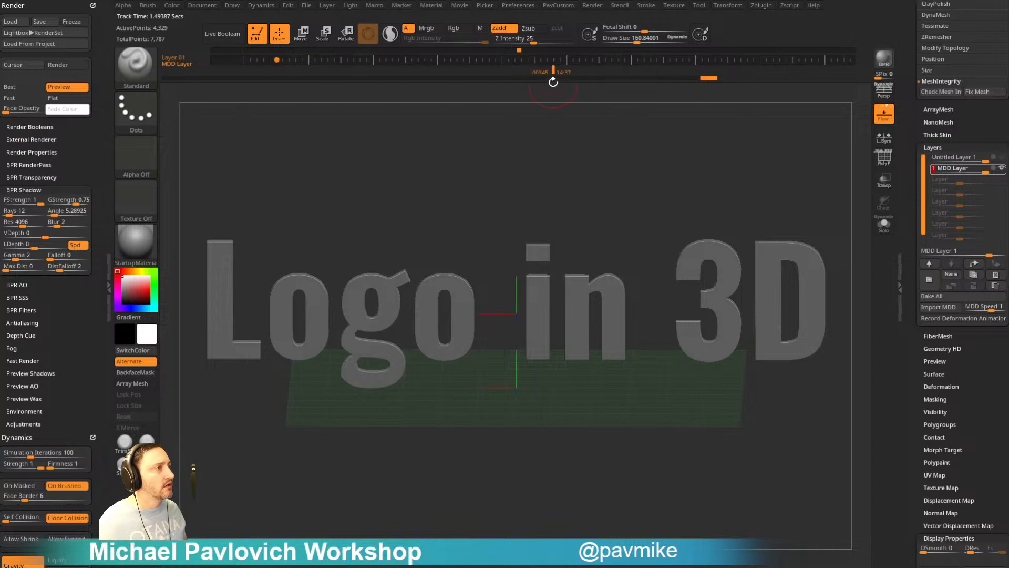
click(553, 58)
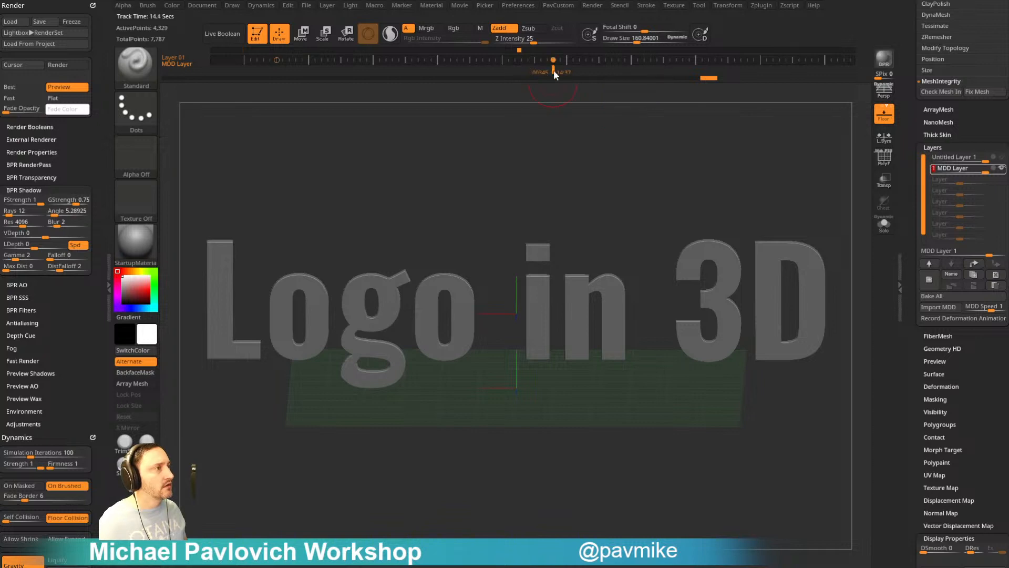
- Scrub the timeline back to the first MDD Layer 1 keyframe at about 1.5 seconds to check the cloth
drag(554, 70, 277, 87)
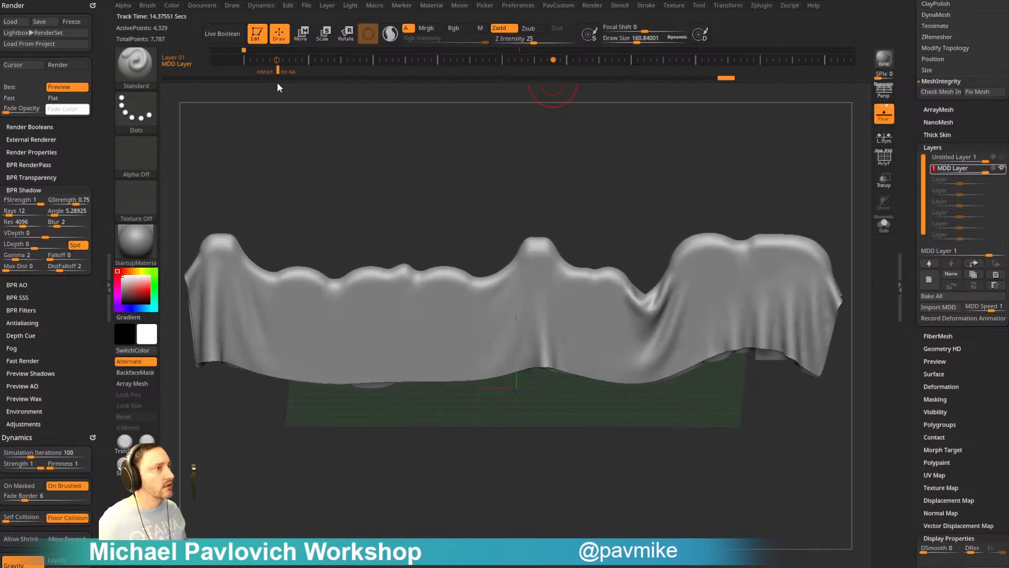
key(ctrl)
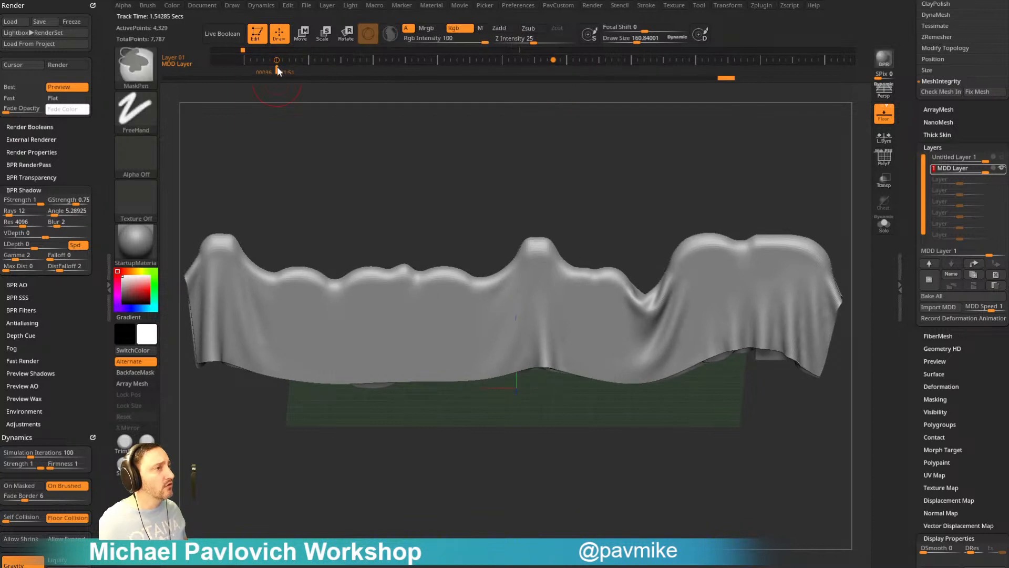
click(277, 70)
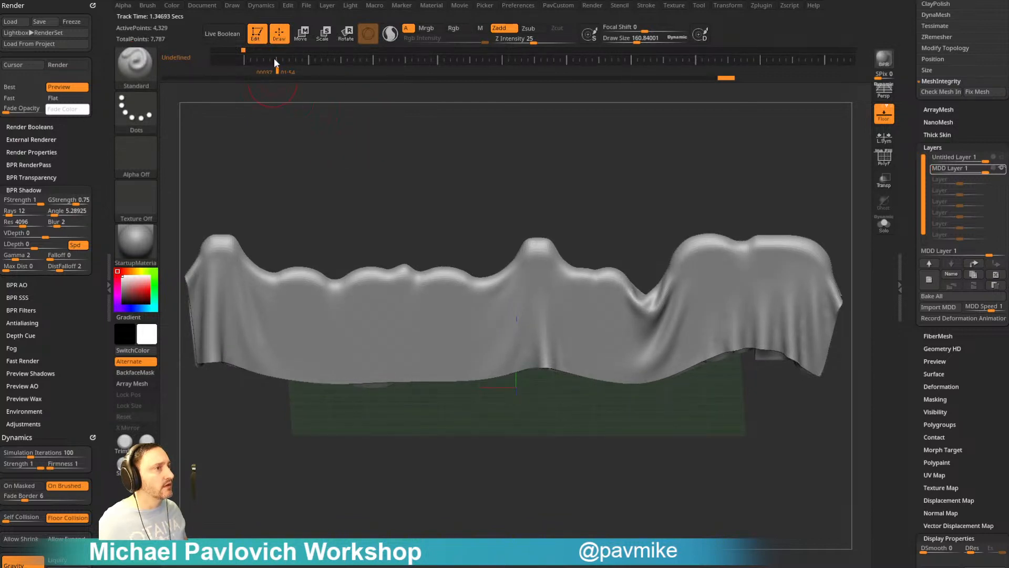
- Key the Camera track at about 1.5 and 14.5 seconds and play the cloth animation from the first keyframe
click(553, 59)
drag(276, 67, 278, 89)
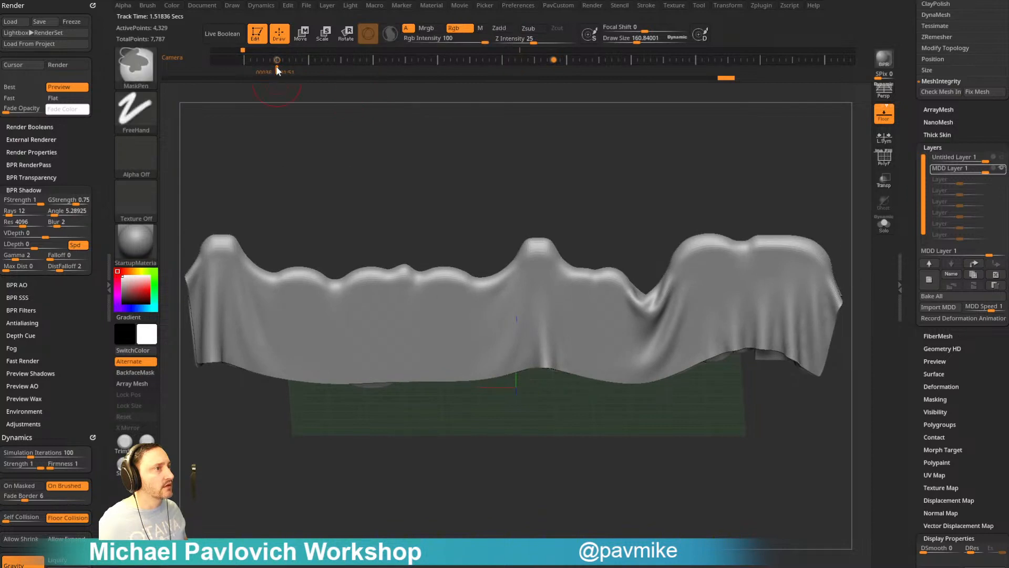
shift+click(275, 65)
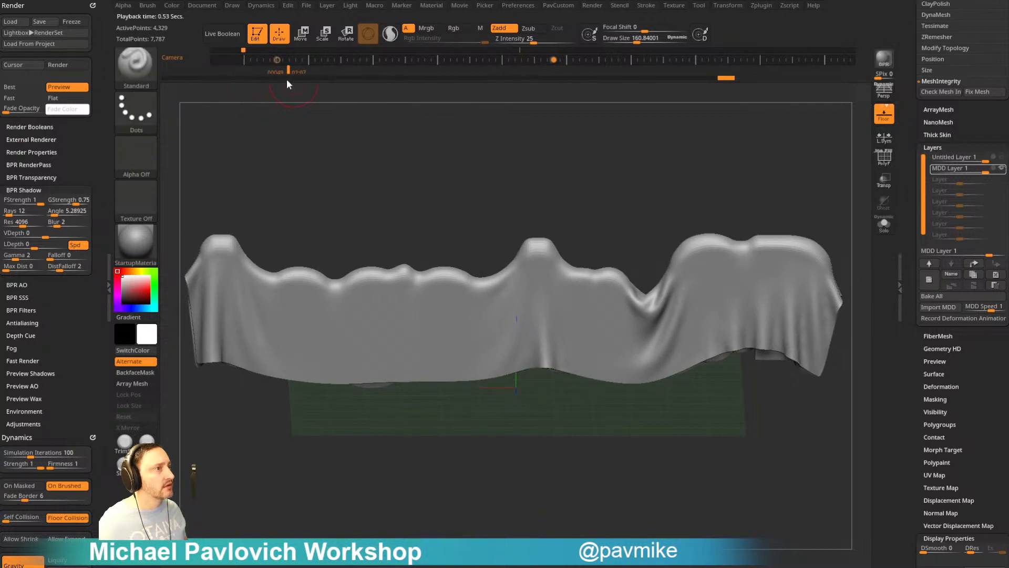
shift+click(287, 70)
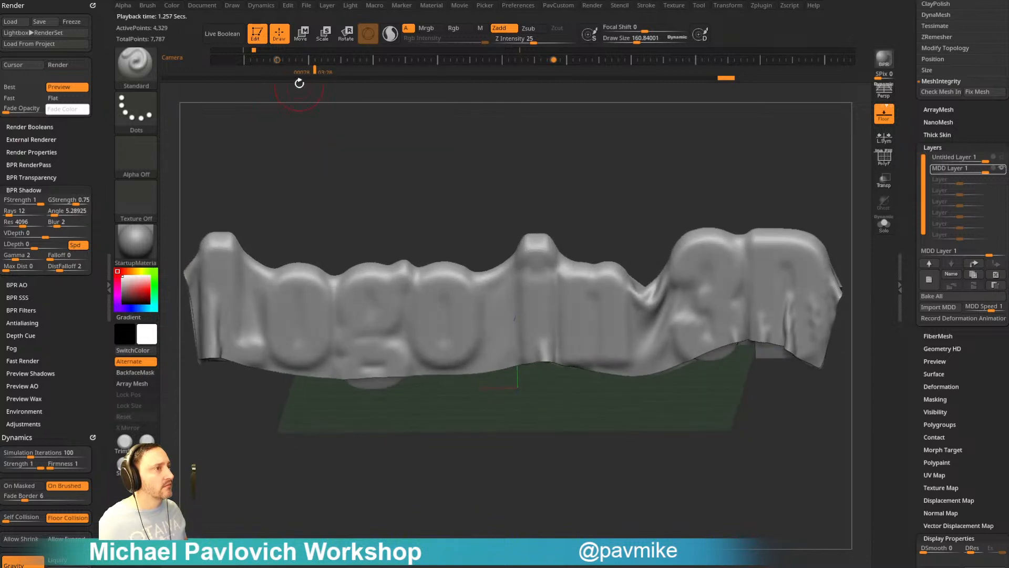
drag(315, 69, 277, 74)
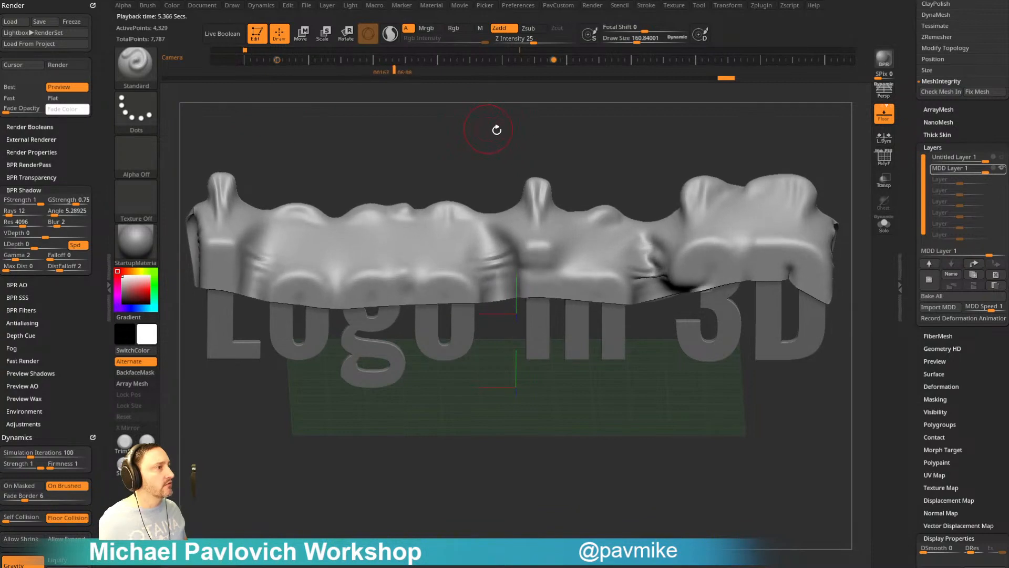
drag(393, 71, 275, 73)
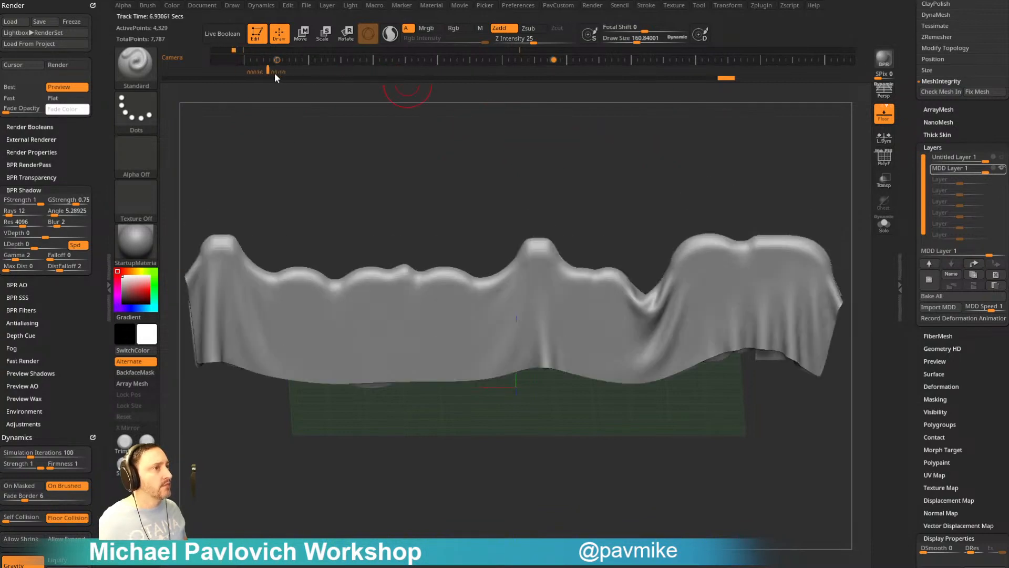
- Make a BPR render of the draped letters near the first keyframe and record the timeline as a BPR-rendered movie
click(887, 62)
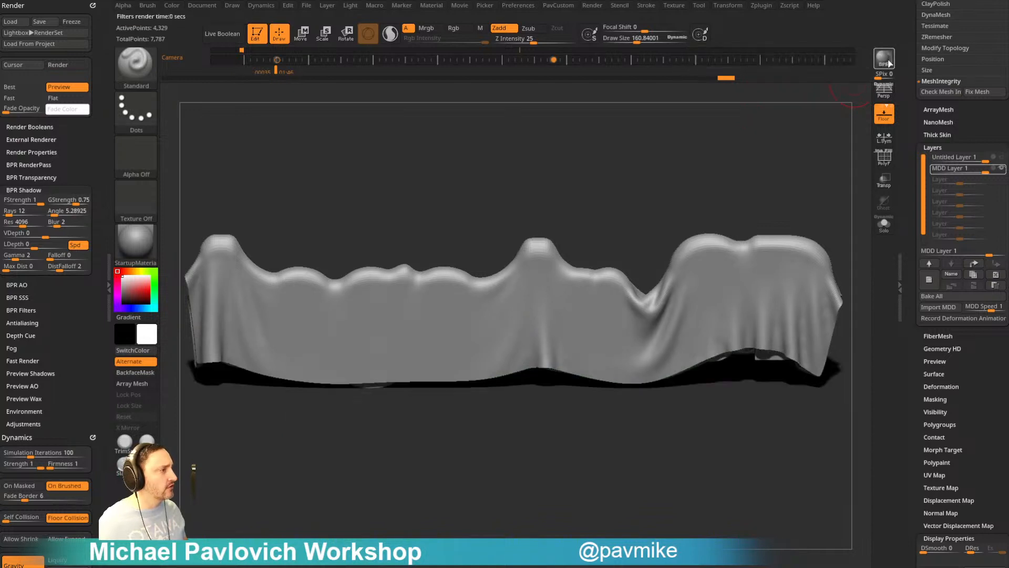
shift+click(274, 68)
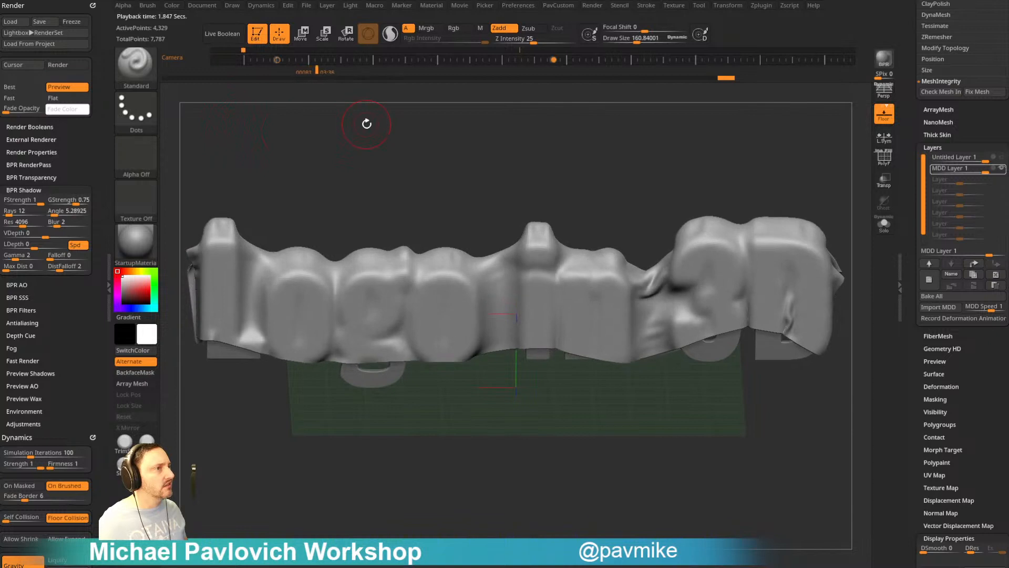
drag(314, 71, 277, 71)
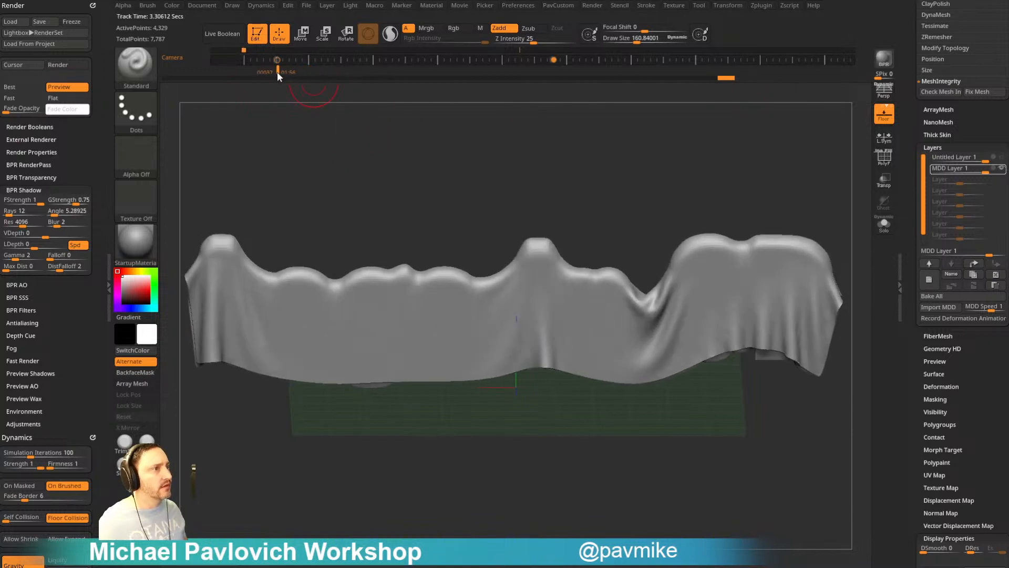
key(shift+r)
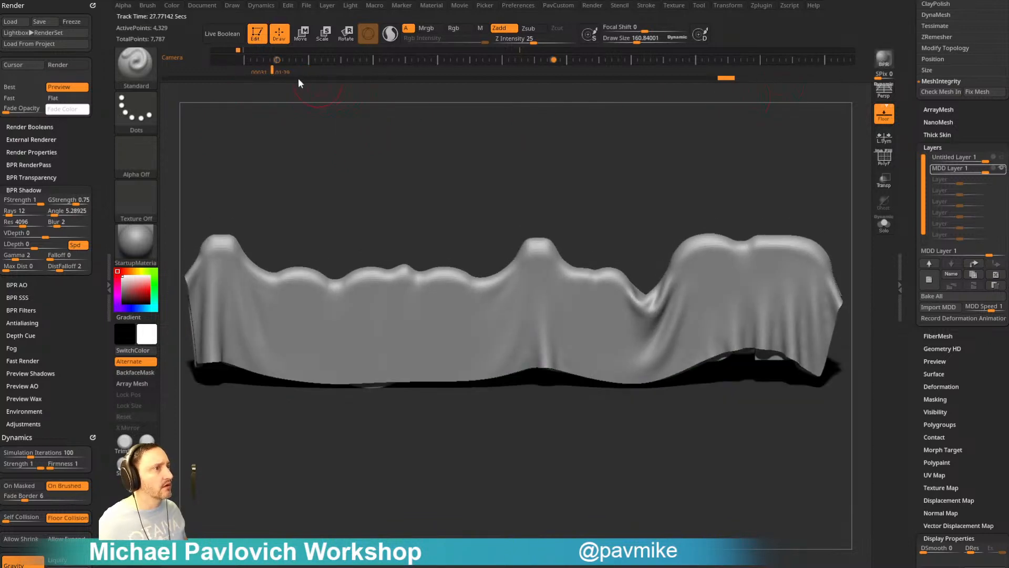
ctrl+shift+click(273, 69)
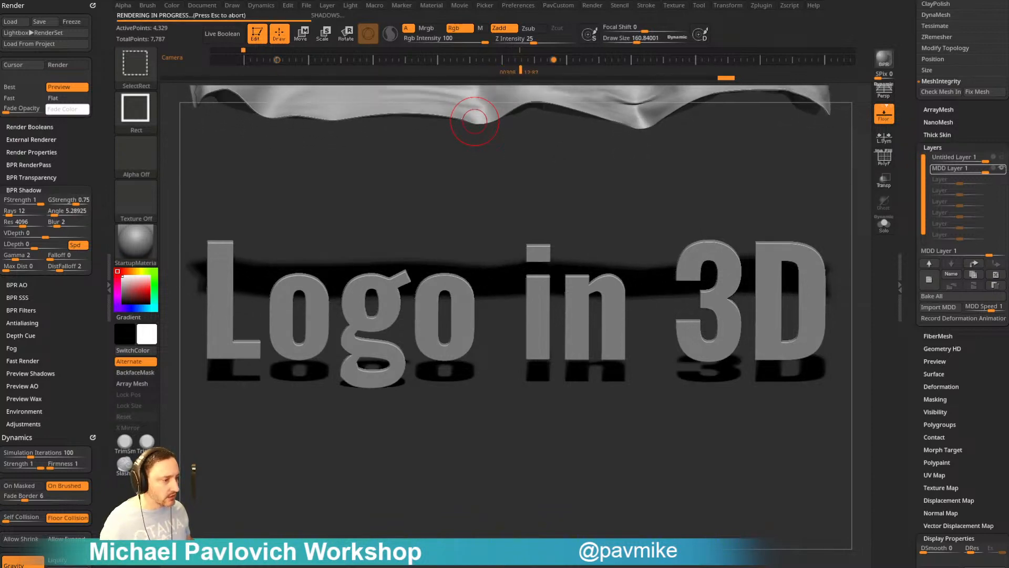
- Bring up the "ZBrush 2021 Cloth Dynamic to Maya" YouTube page in the browser, select its address, and put the browser away
drag(788, 1, 782, 77)
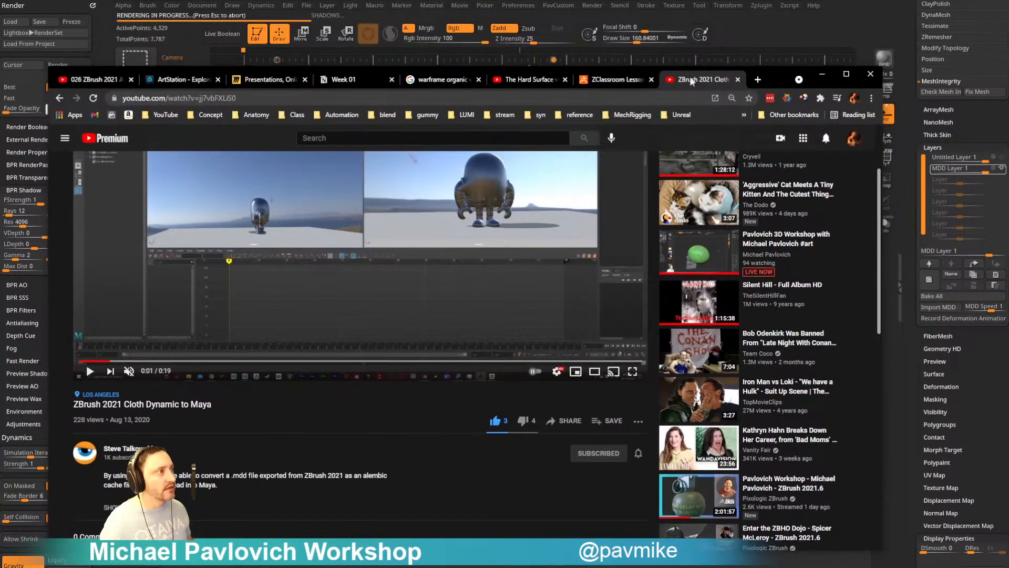
key(ctrl+l)
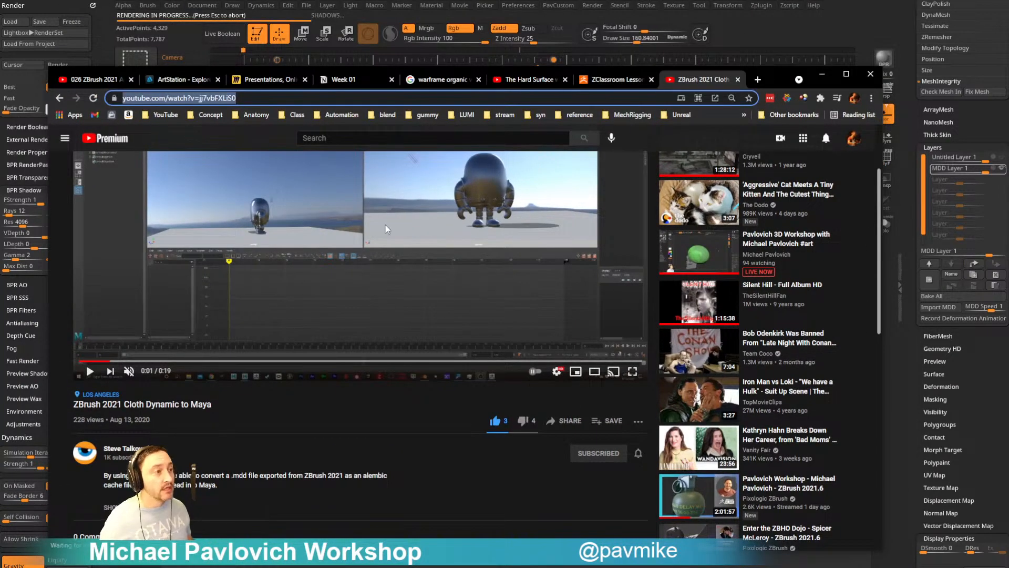
drag(761, 81, 759, 565)
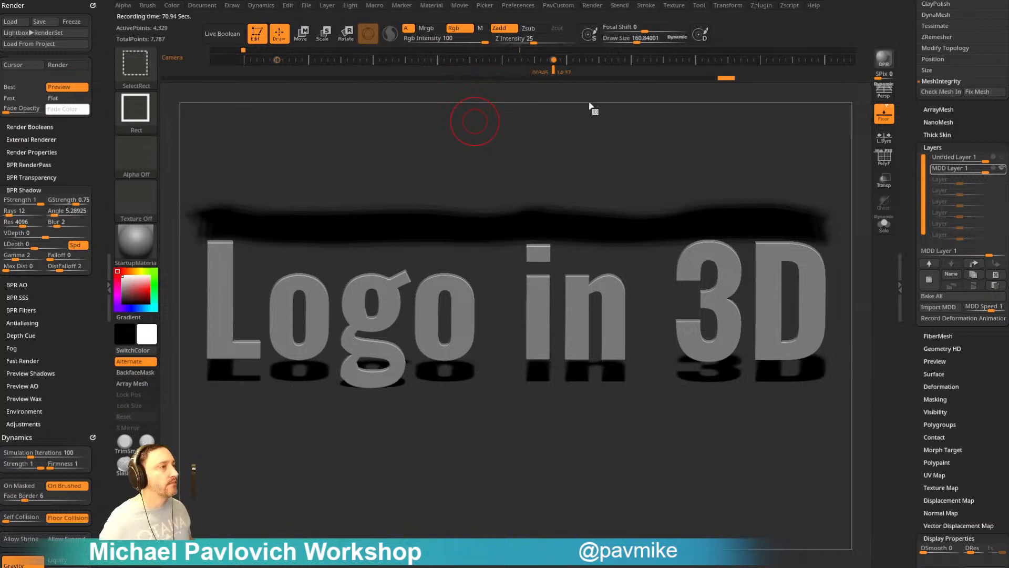
click(460, 5)
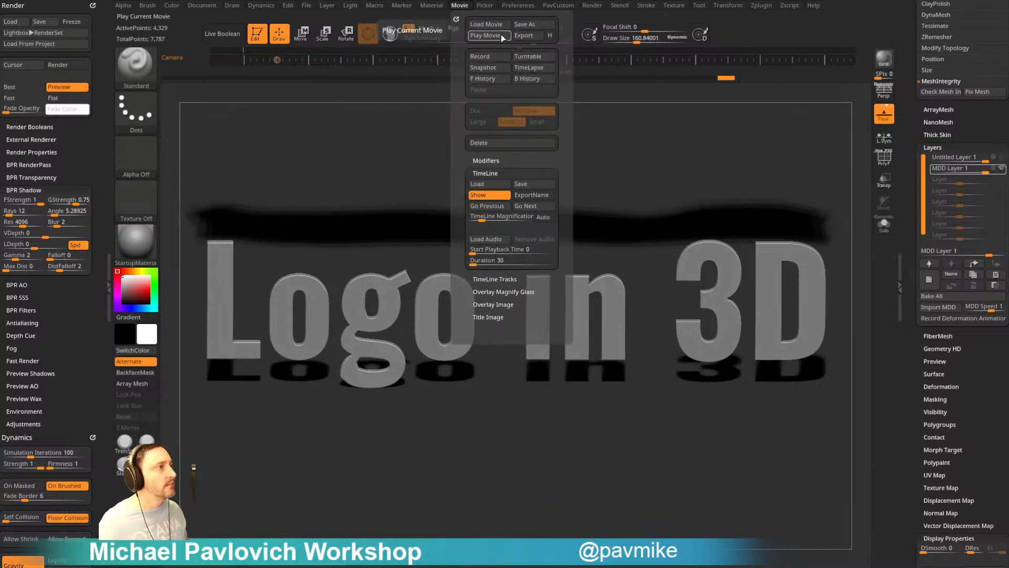
click(456, 6)
click(535, 37)
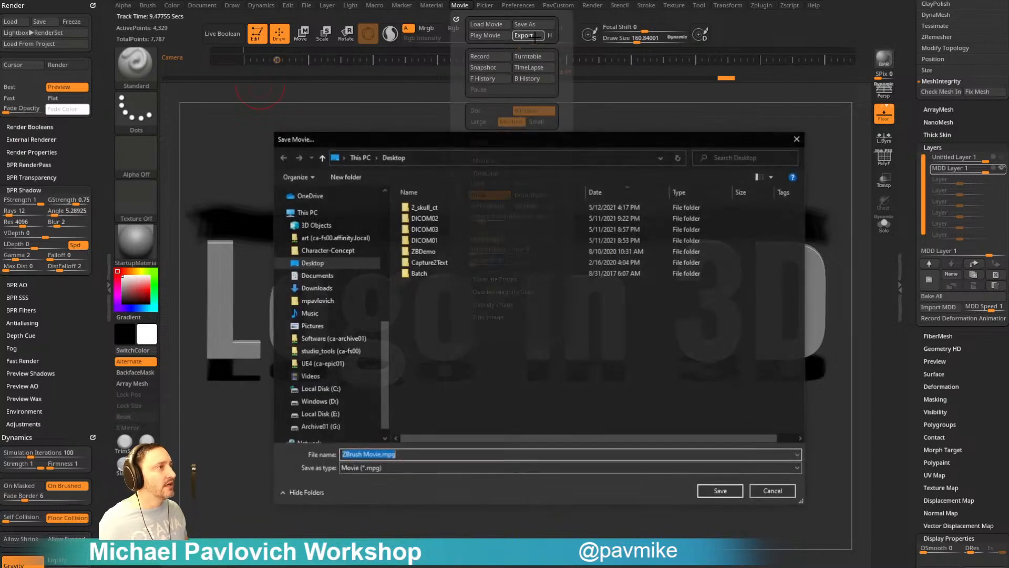
click(798, 138)
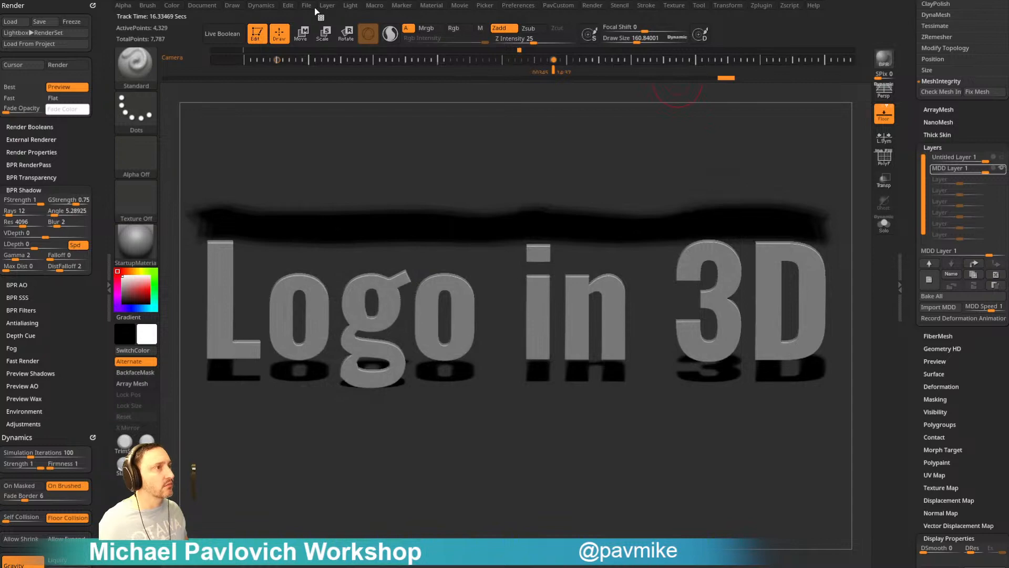
- Export the recorded movie to the Desktop with the H option enabled, naming the file "test"
click(461, 7)
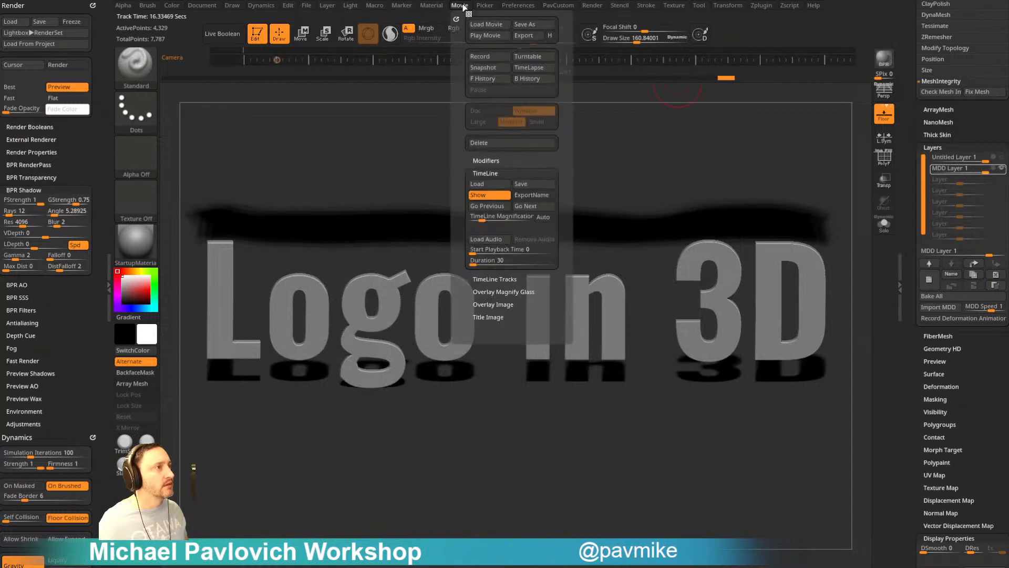
click(534, 37)
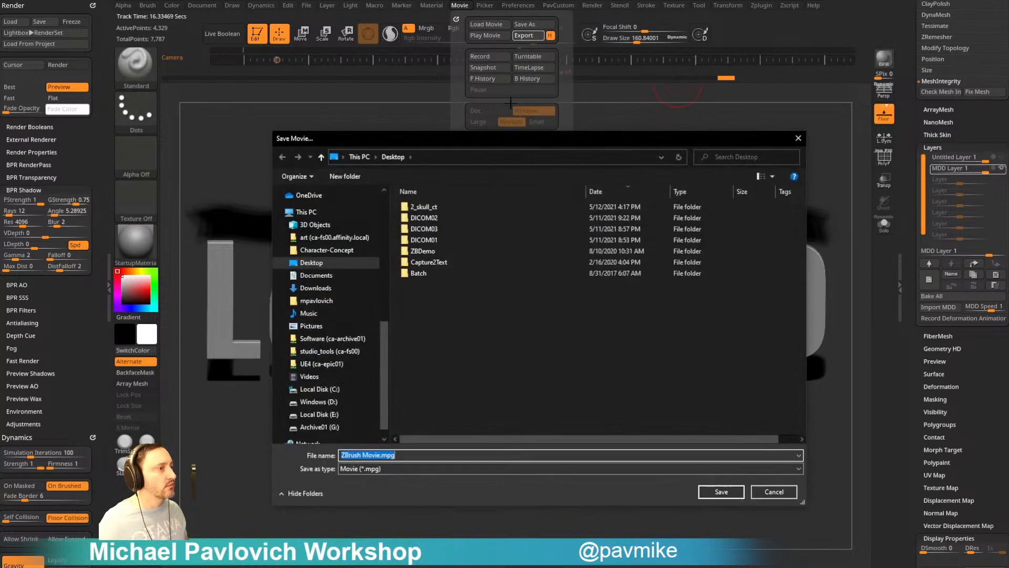
text(test)
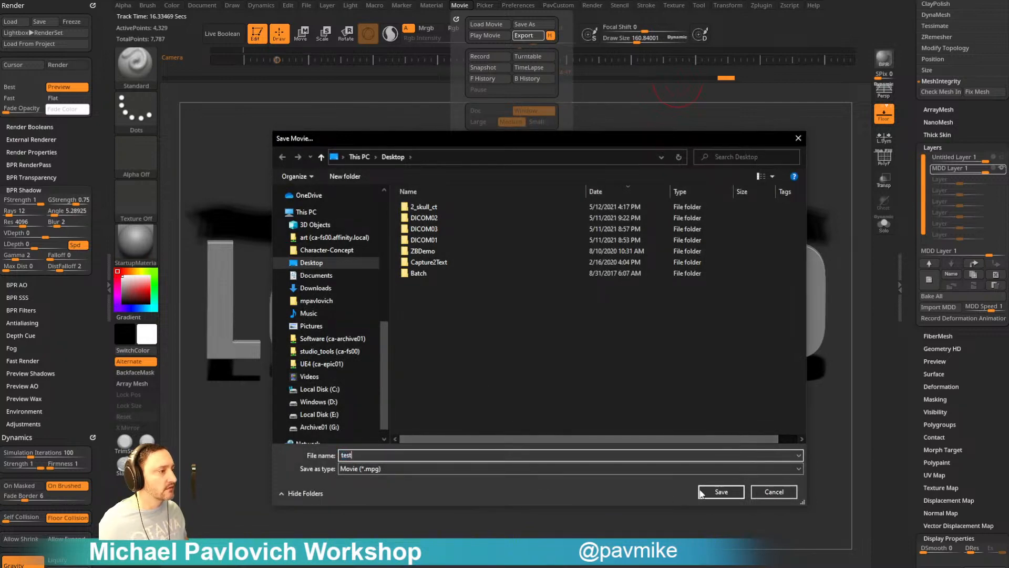
click(710, 493)
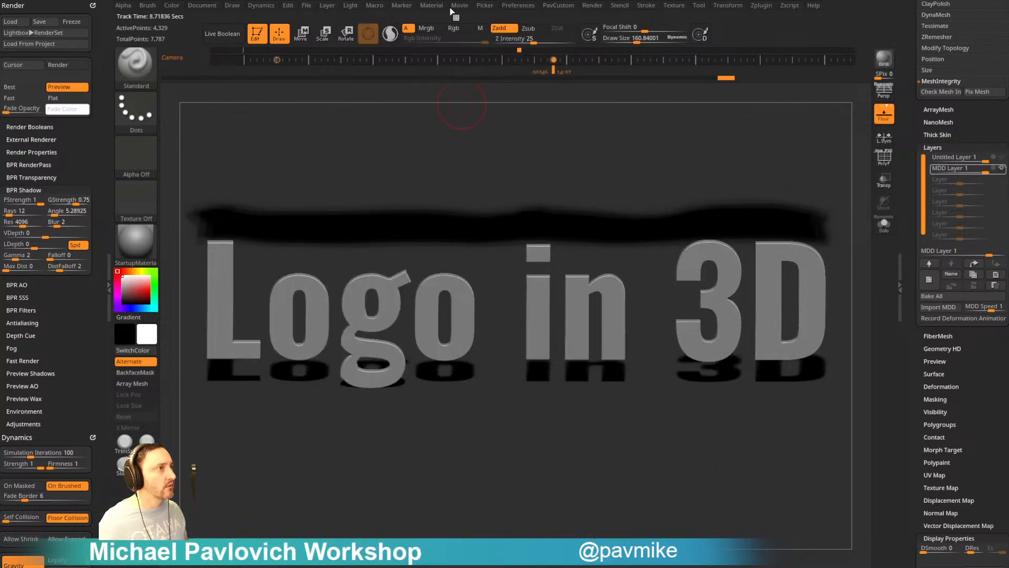
- Set the movie's Overlay Image opacity to 0 and check the Title Image fade settings
click(465, 8)
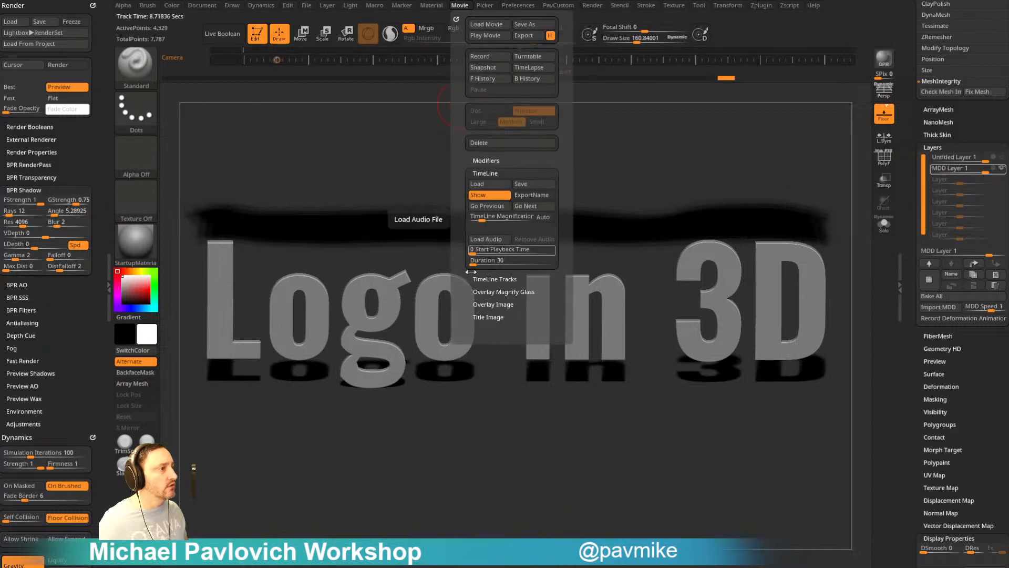
key(shift)
click(482, 161)
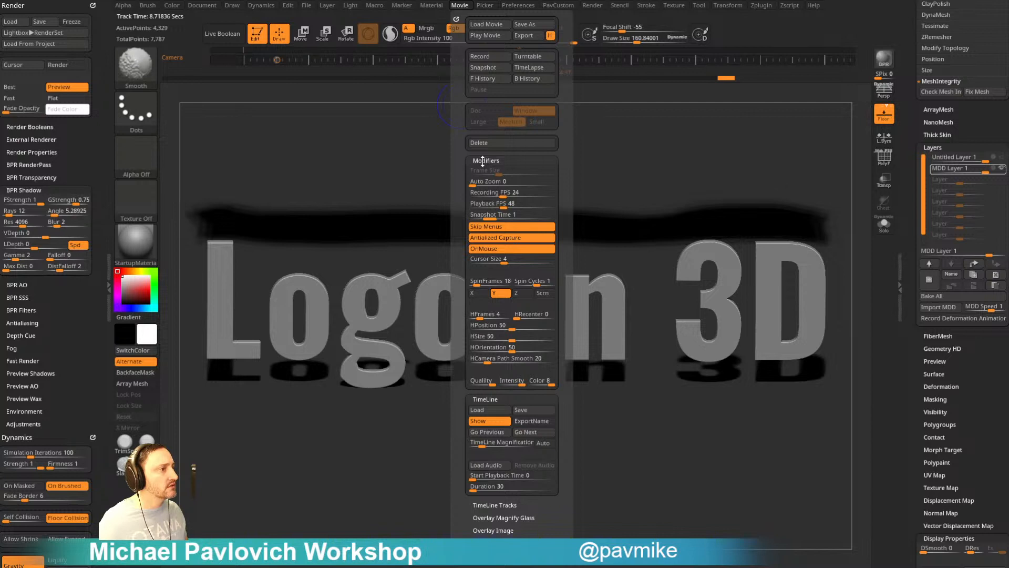
click(483, 161)
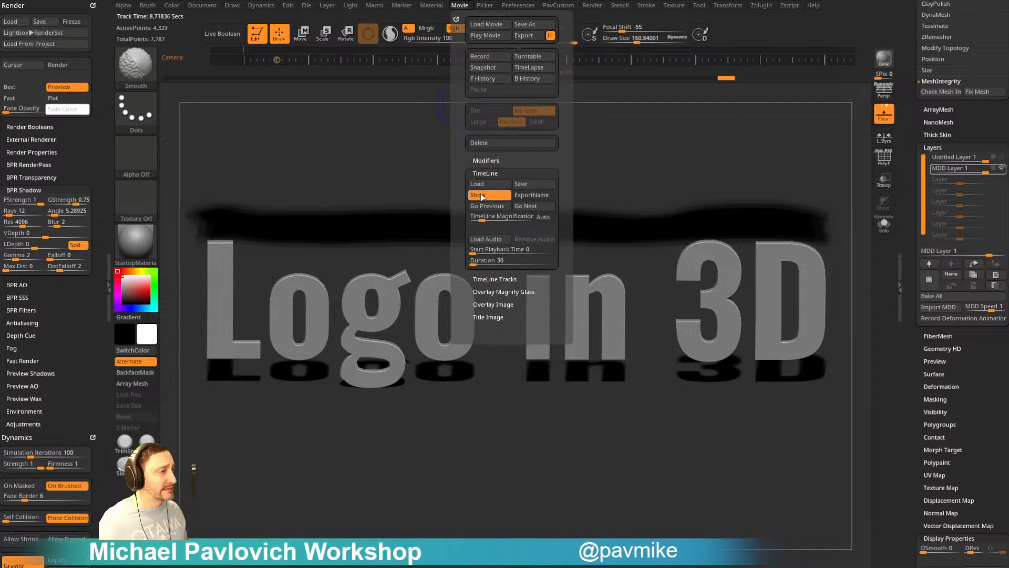
click(483, 304)
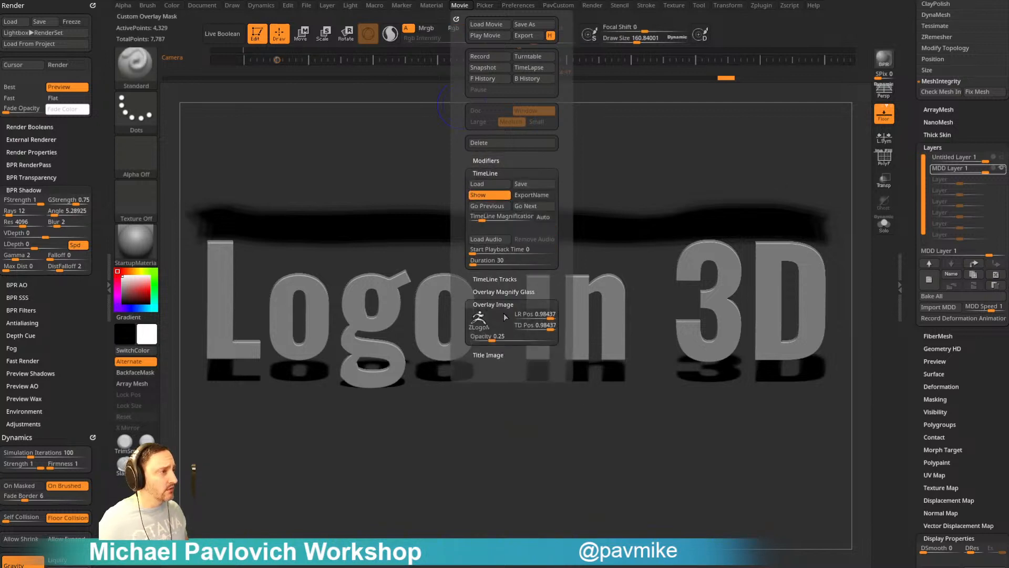
drag(482, 340, 469, 340)
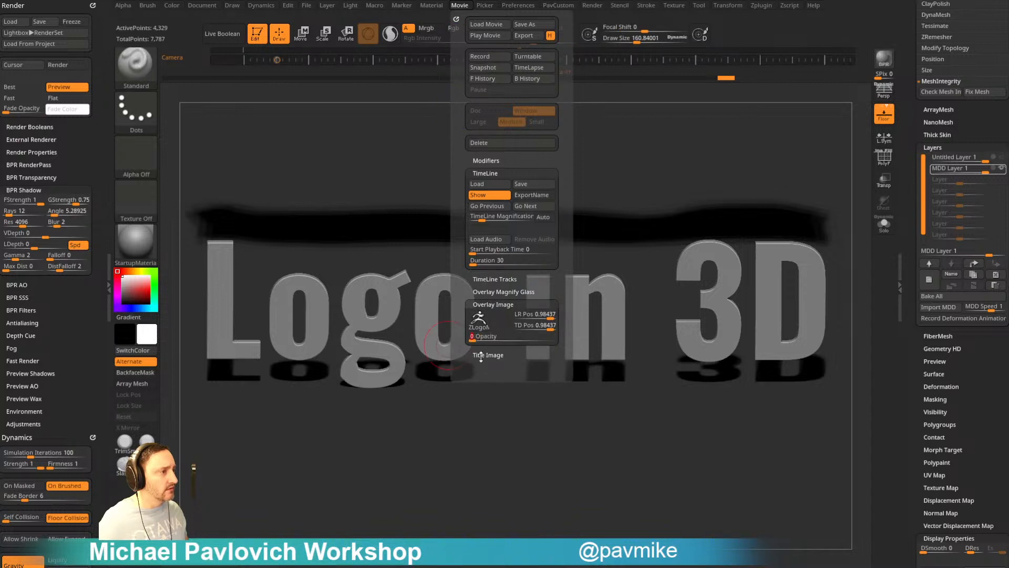
click(487, 355)
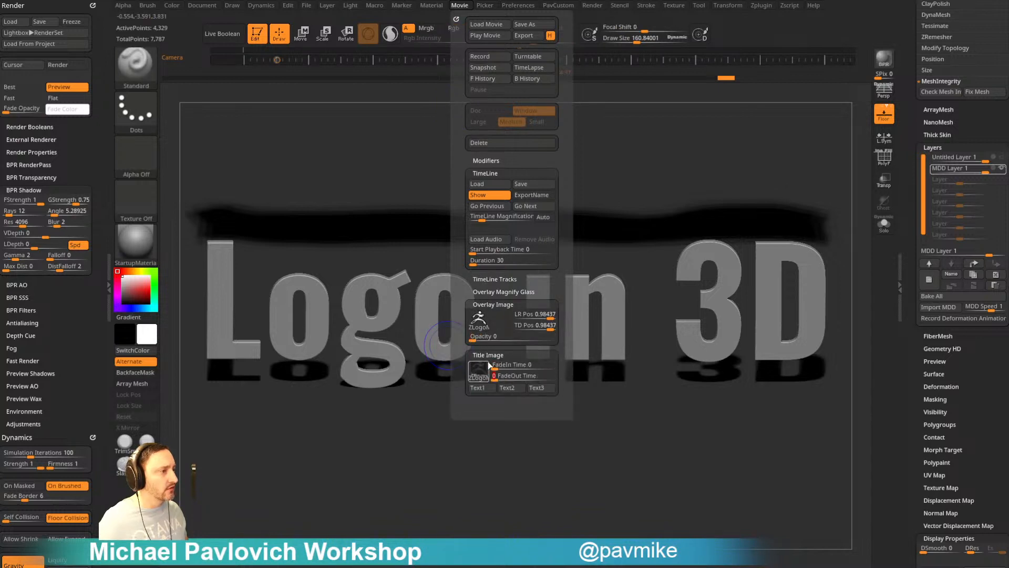
click(488, 355)
click(494, 304)
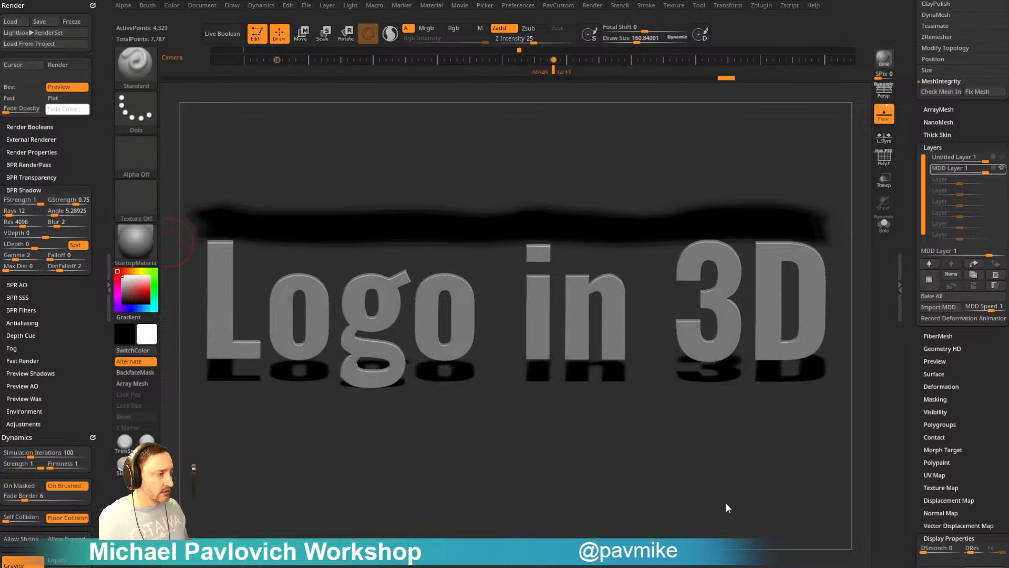
- Return the timeline to the first keyframe at about 1.5 seconds and send the draped letters to KeyShot through the external renderer
drag(705, 179, 853, 180)
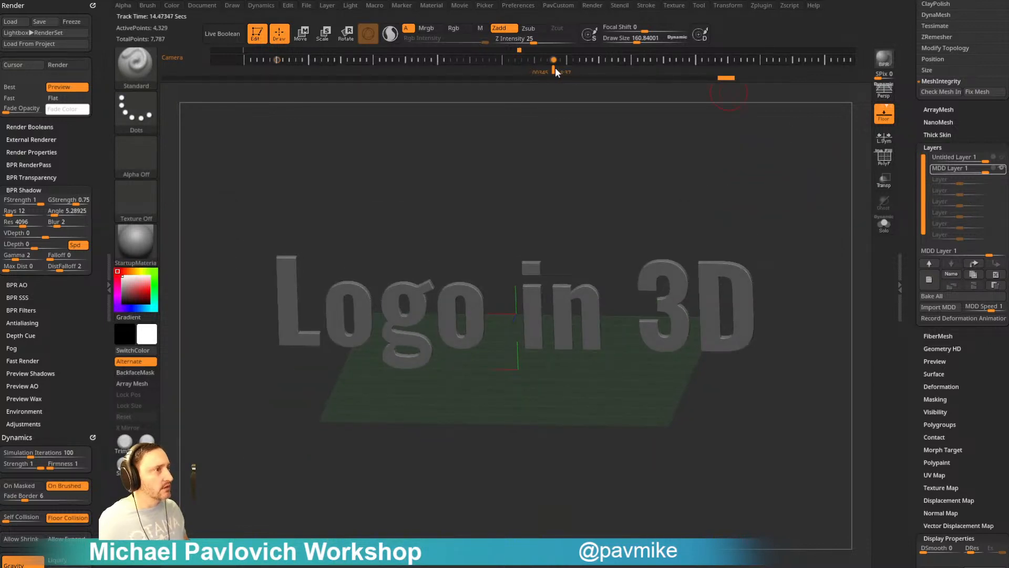
drag(555, 68, 276, 68)
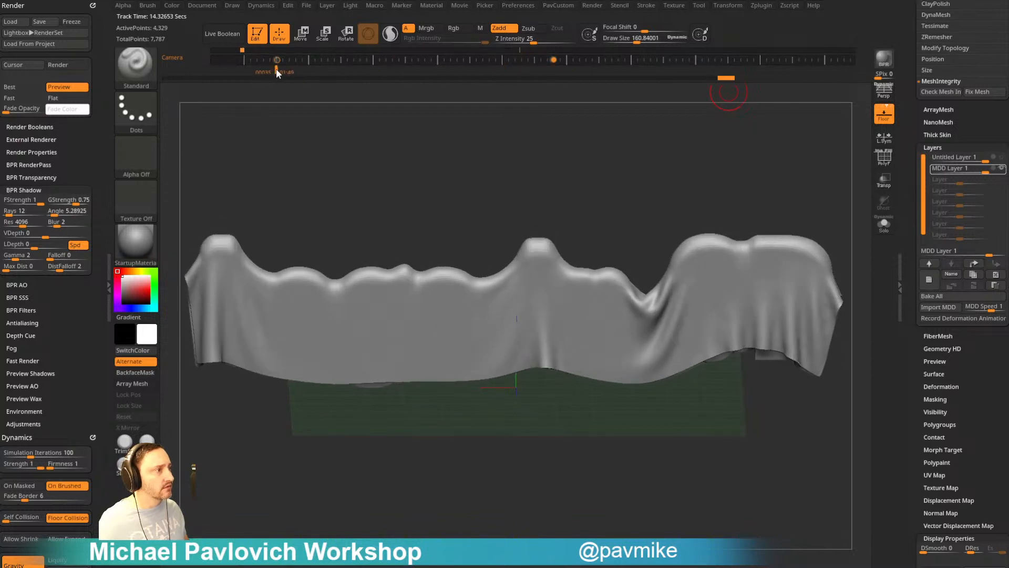
click(595, 9)
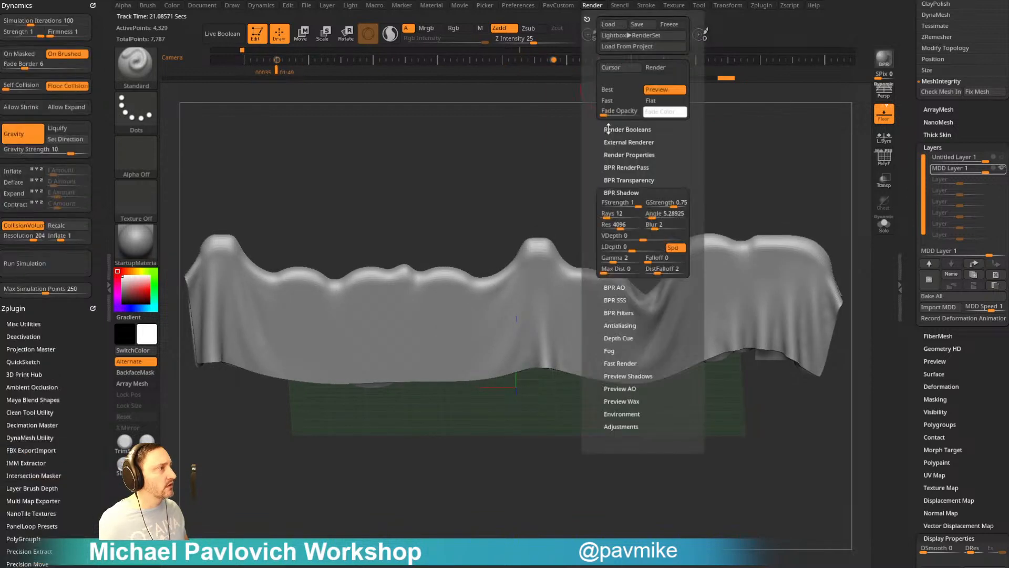
click(620, 141)
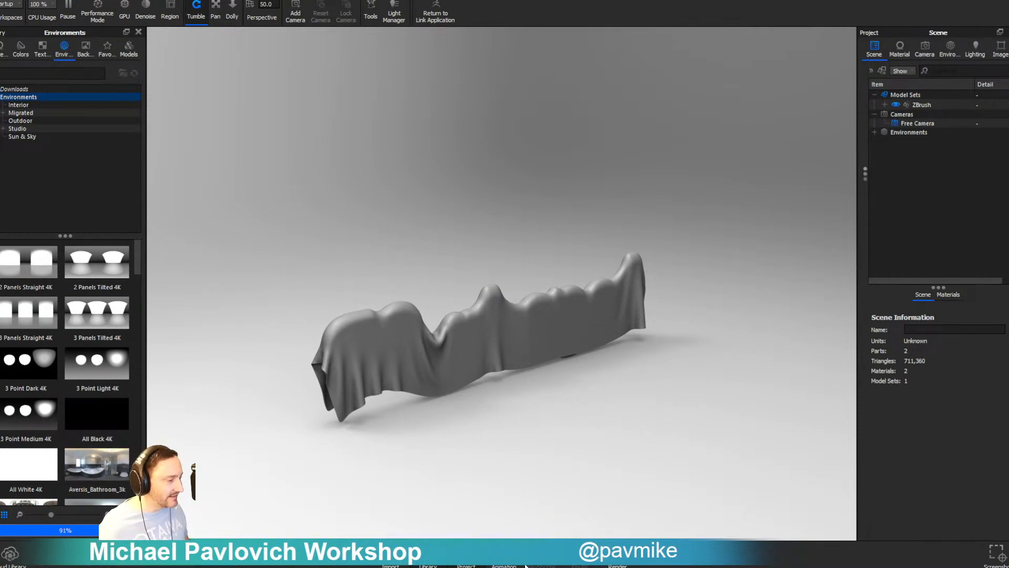
- Show KeyShot's animation timeline and scrub through it to check the draped model for cloth motion
click(504, 565)
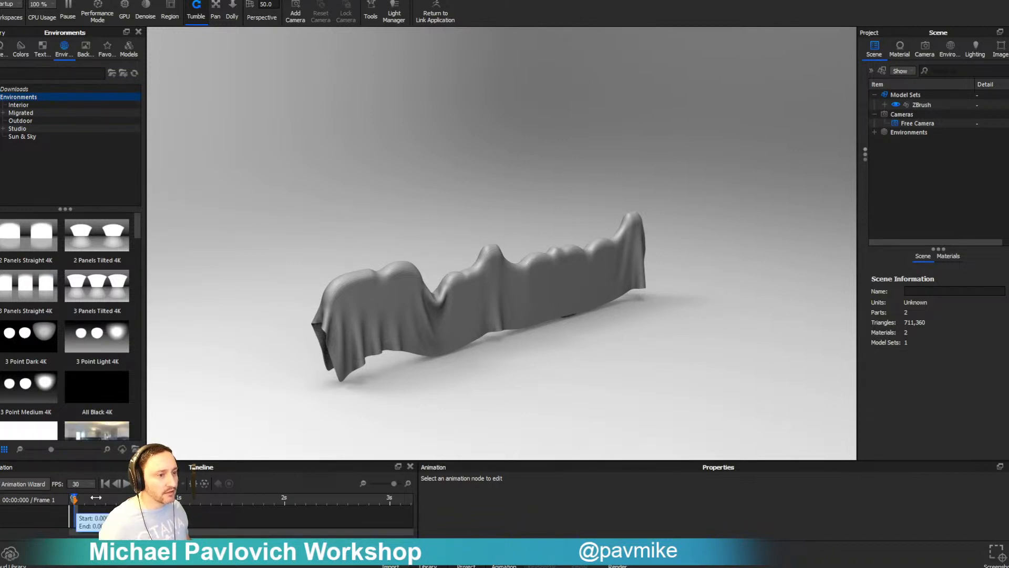
drag(212, 500, 152, 501)
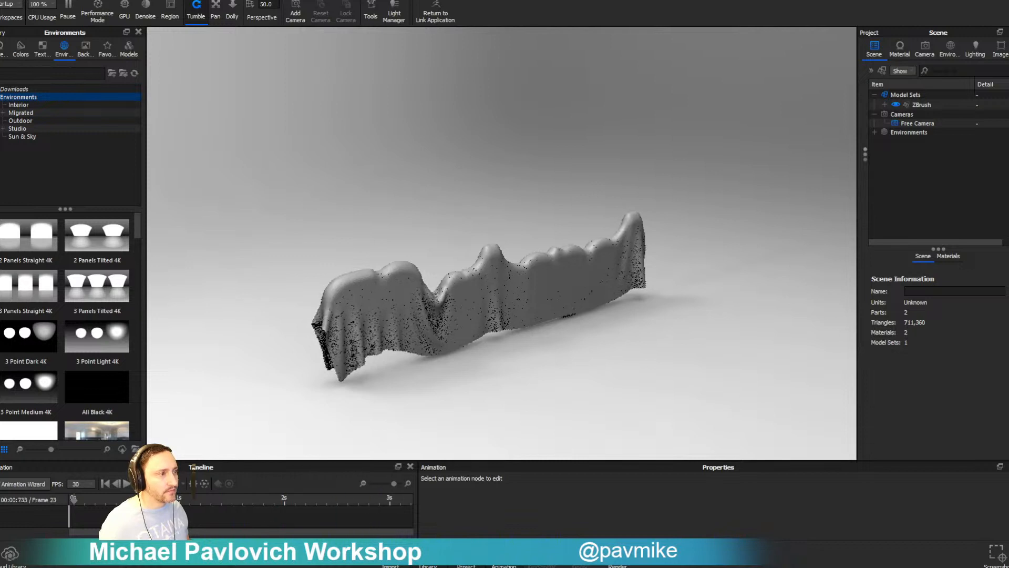
drag(374, 519, 51, 500)
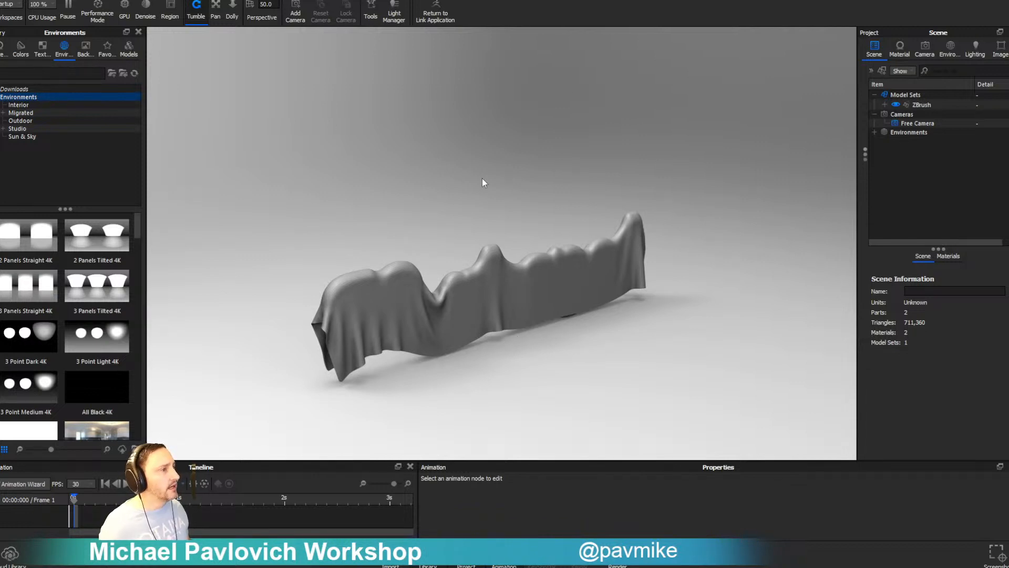
click(29, 5)
click(21, 94)
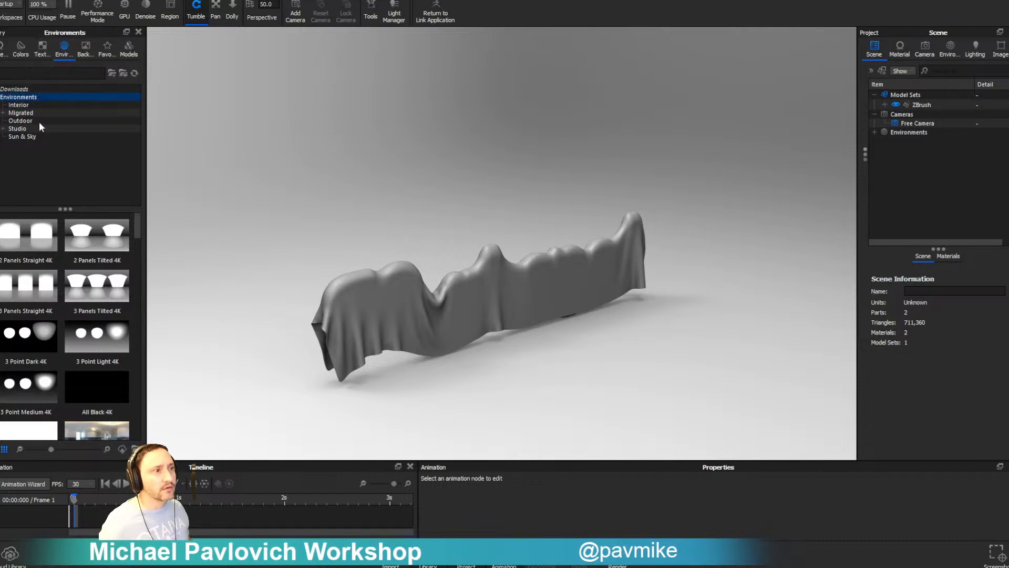
- Recalculate the draped cloth's vertex normals in Edit Normals with a 45° minimum edge angle and apply them
click(680, 410)
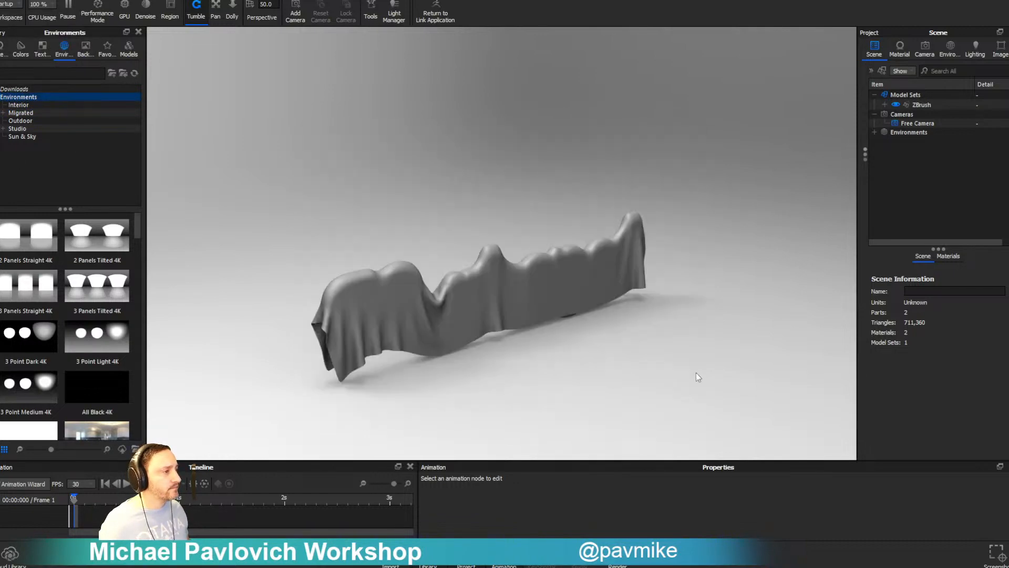
drag(698, 367, 613, 272)
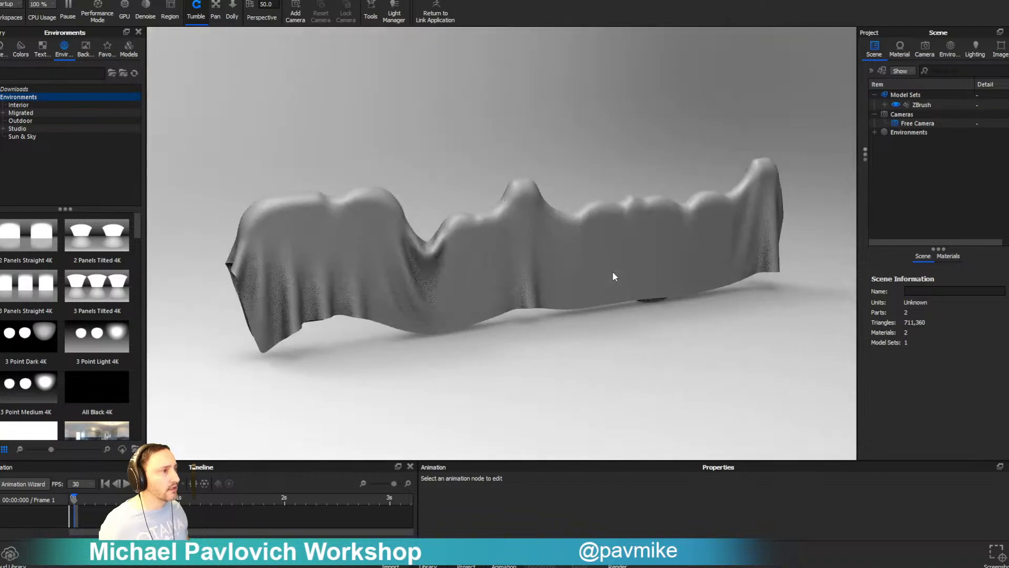
click(613, 272)
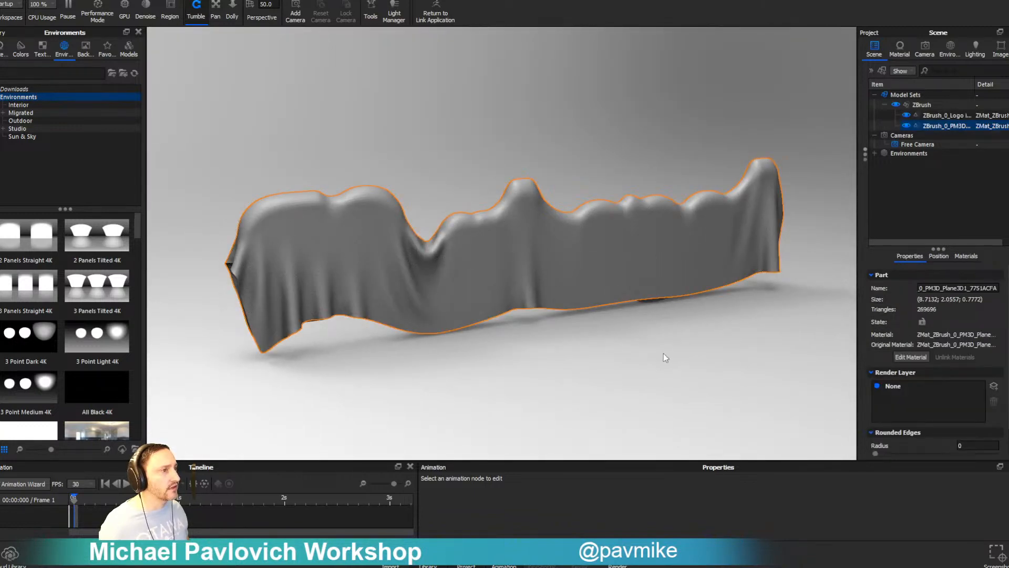
scroll(512, 252, up, 5)
scroll(522, 163, down, 7)
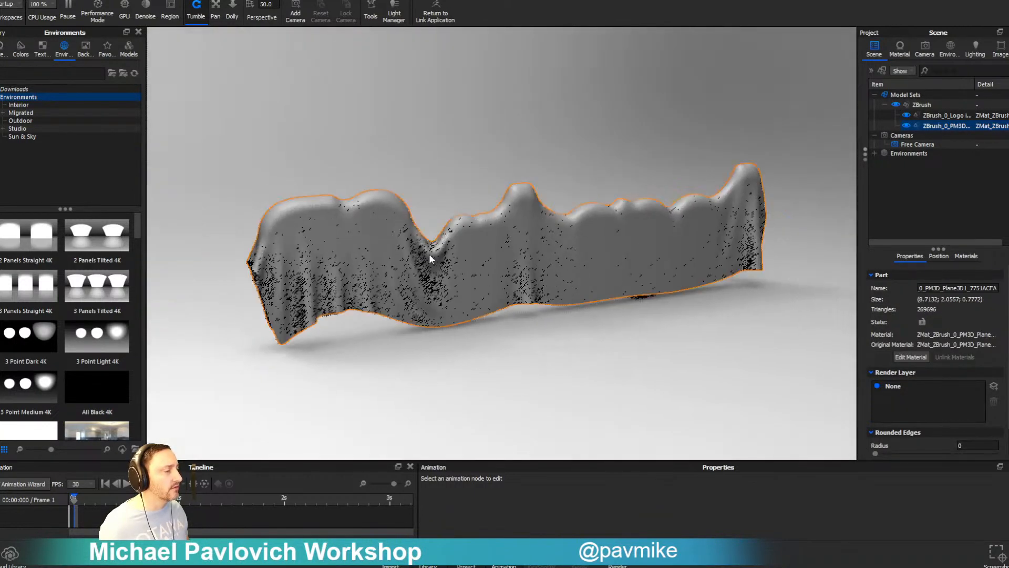
scroll(428, 253, up, 2)
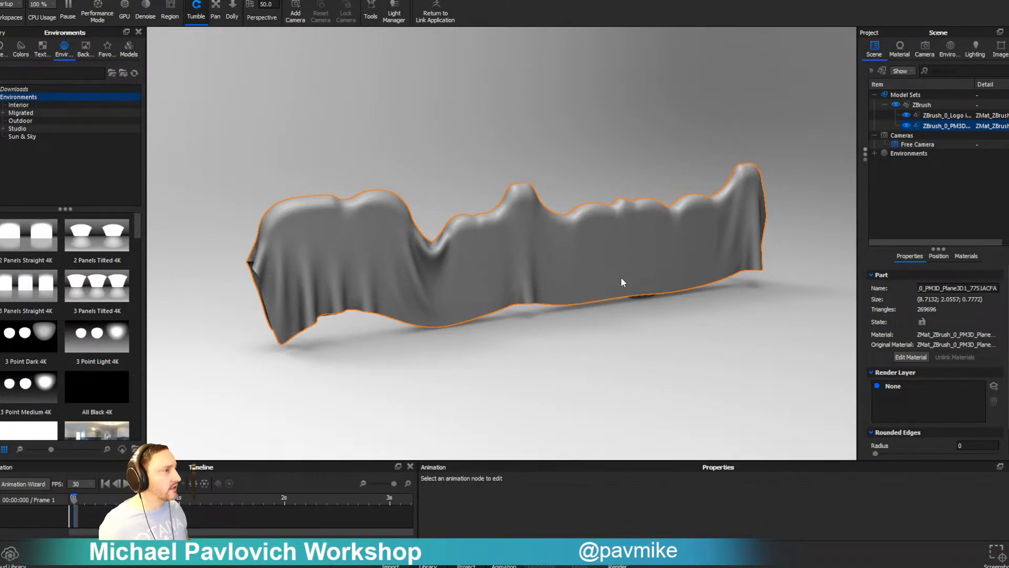
right_click(537, 261)
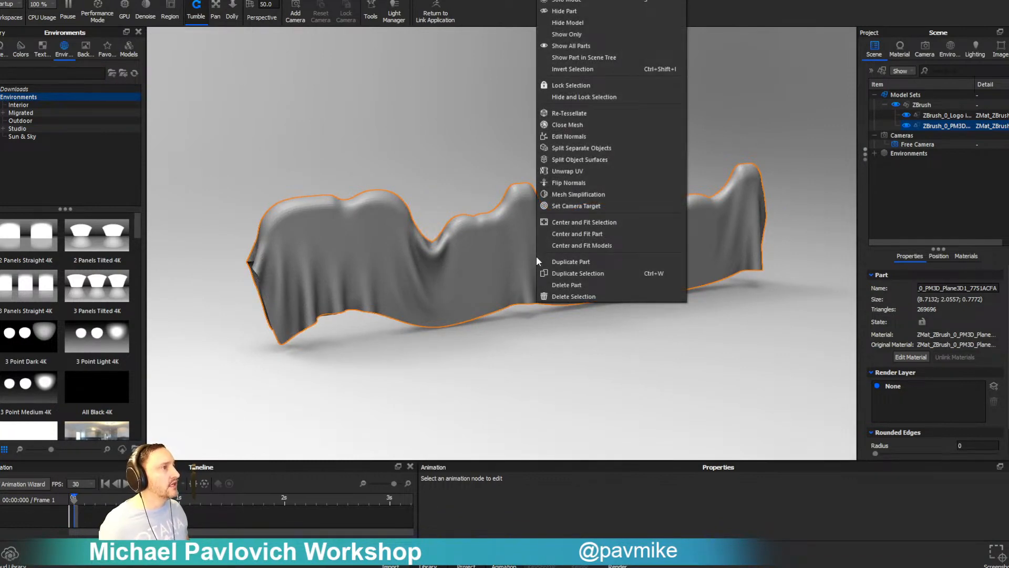
click(567, 136)
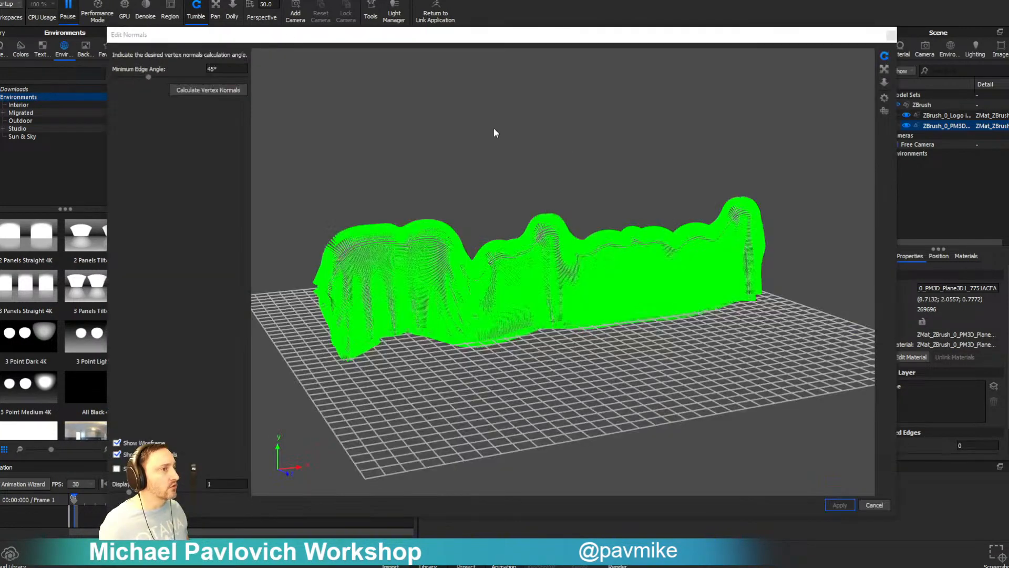
click(230, 90)
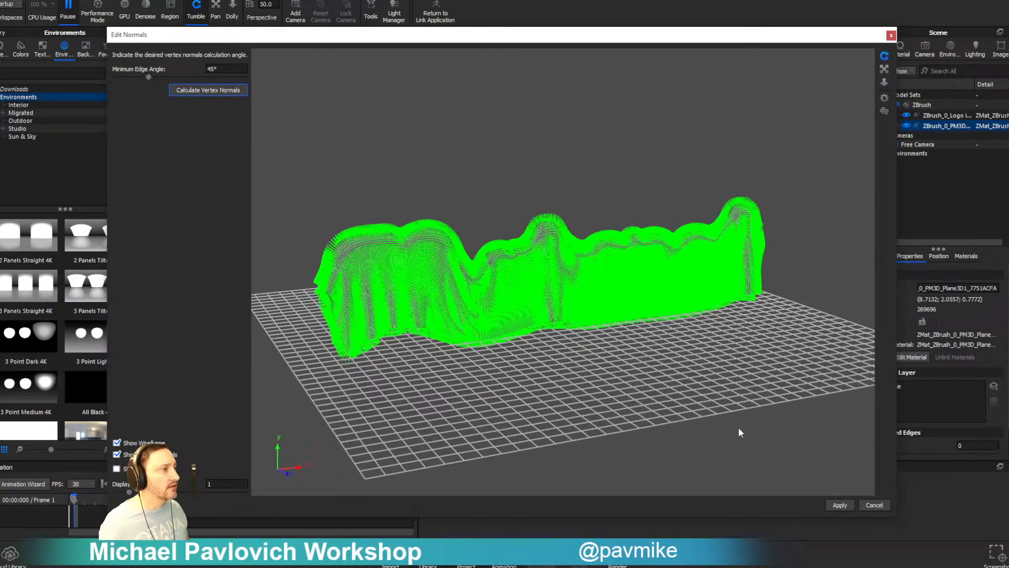
click(839, 506)
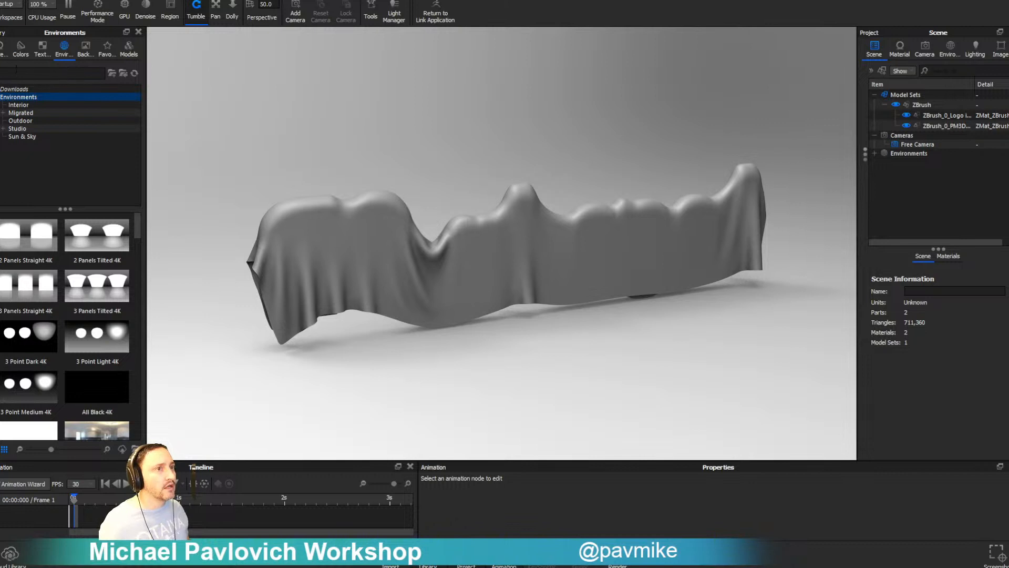
- Search the material library for "trans" and browse the translucent materials and material categories
click(2, 52)
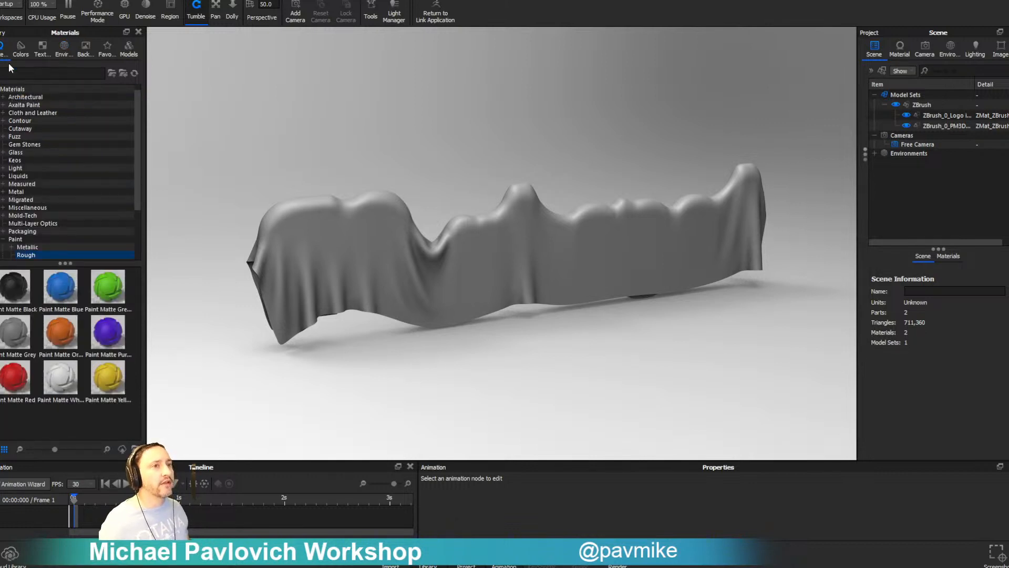
text(tra)
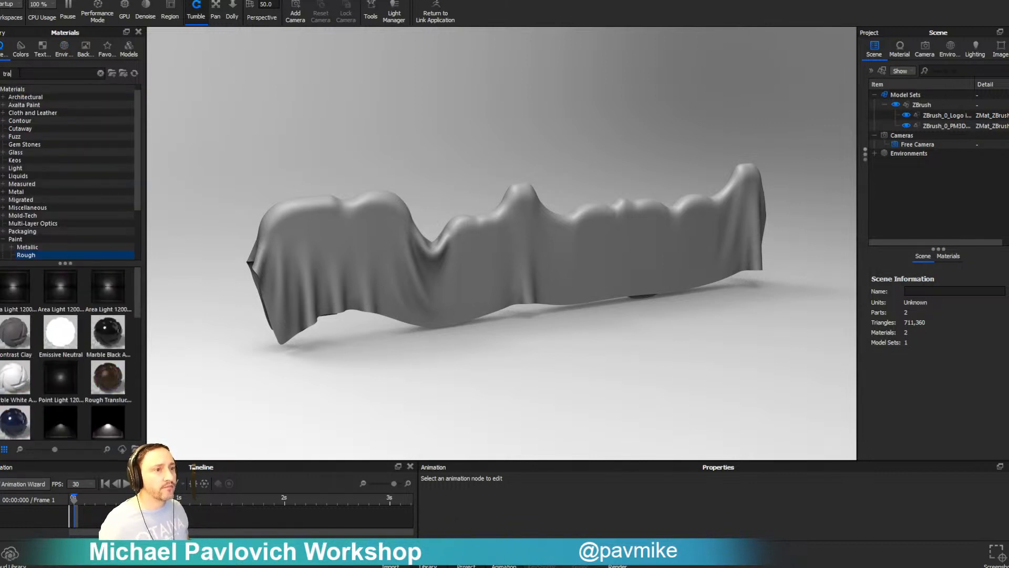
text(ns)
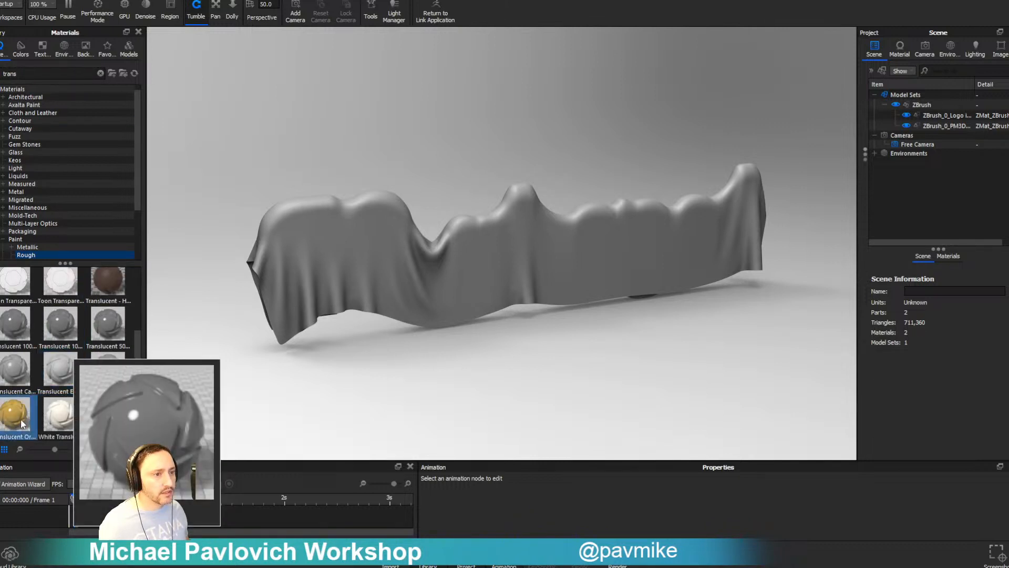
scroll(66, 217, up, 1)
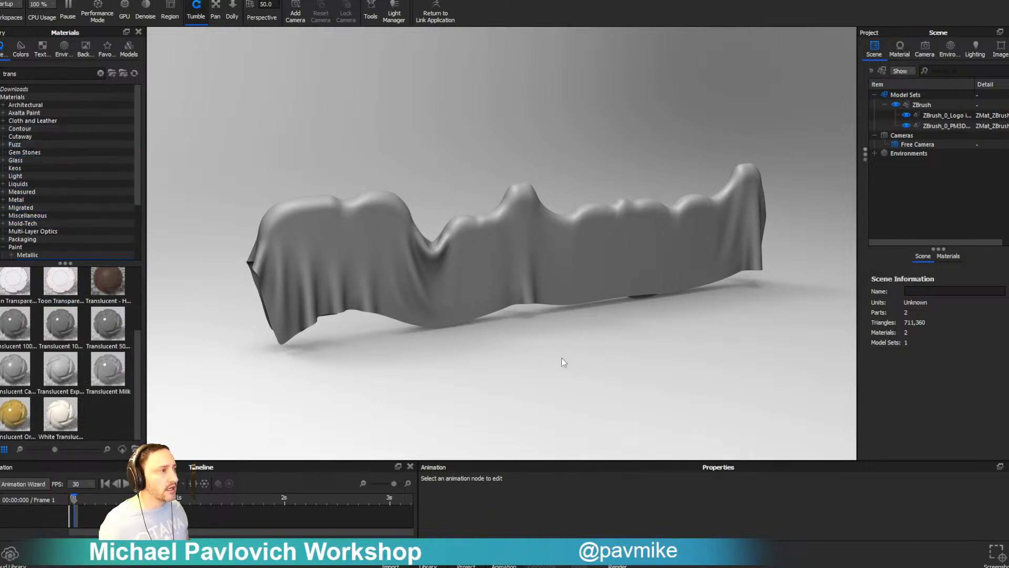
scroll(26, 195, down, 3)
scroll(27, 196, down, 7)
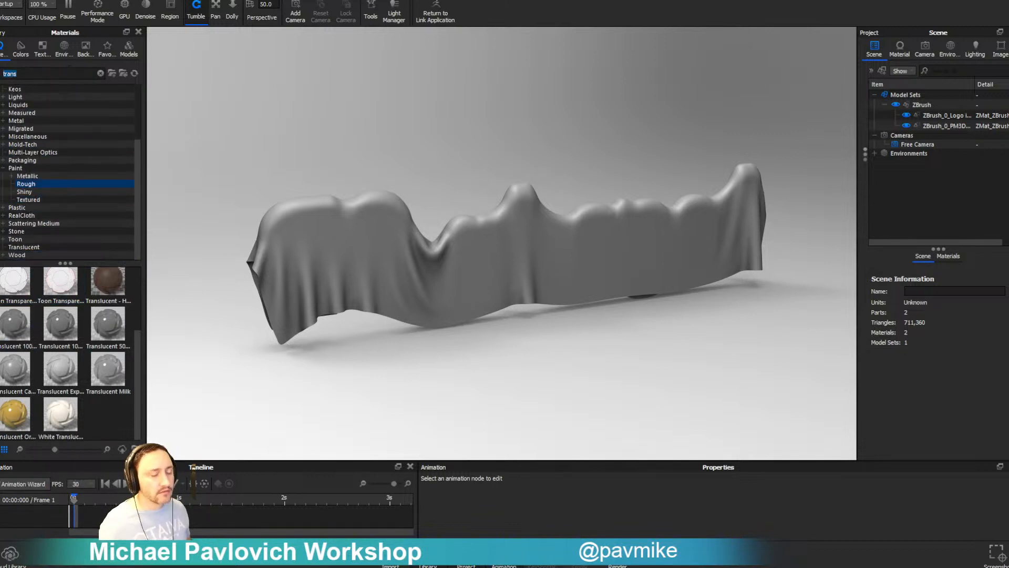
- Search the material library for "towel" and assign the Plastic Towel Coarse Blue Fuzz material to the cloth
text(towel)
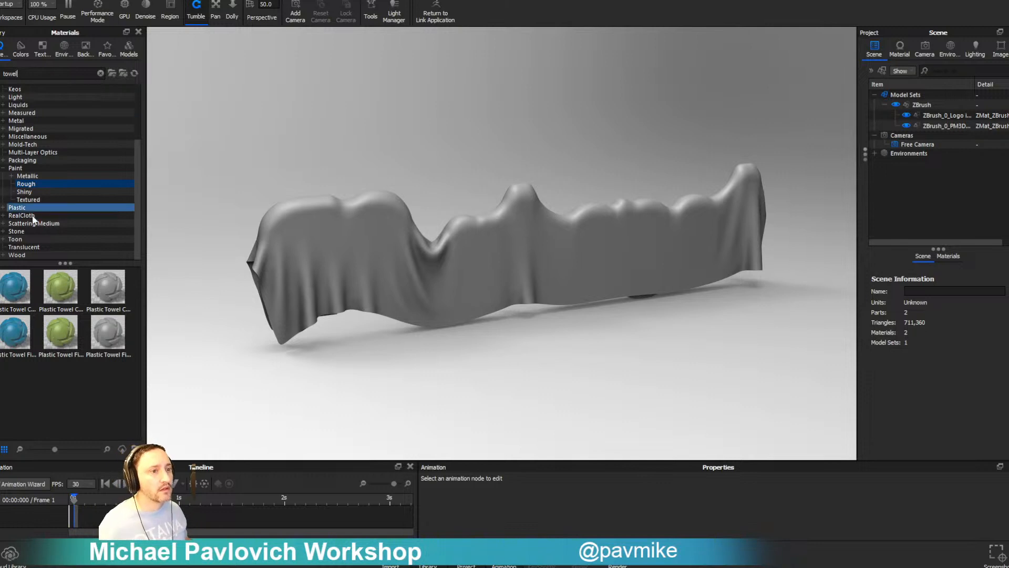
drag(13, 284, 404, 273)
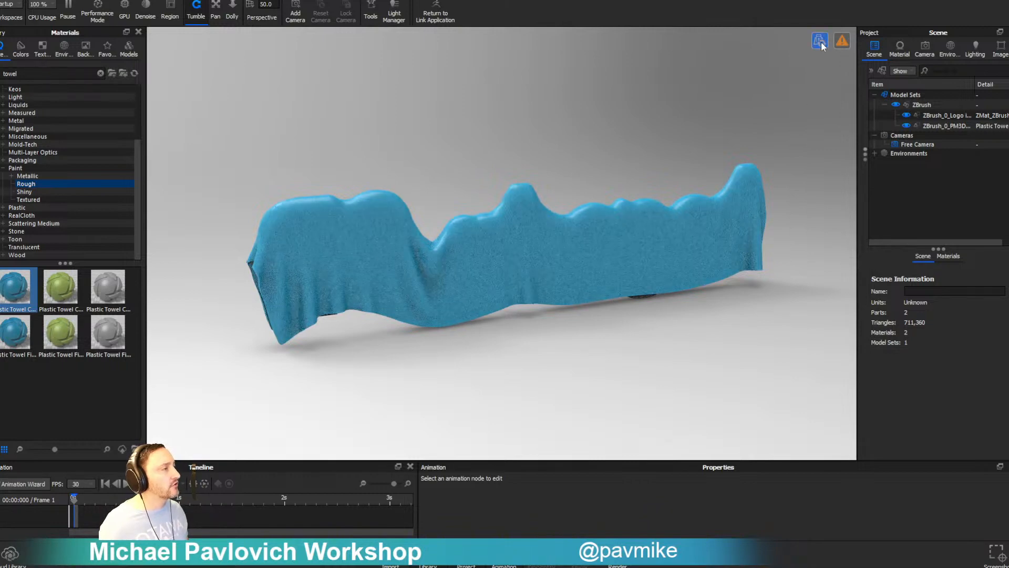
drag(639, 124, 819, 46)
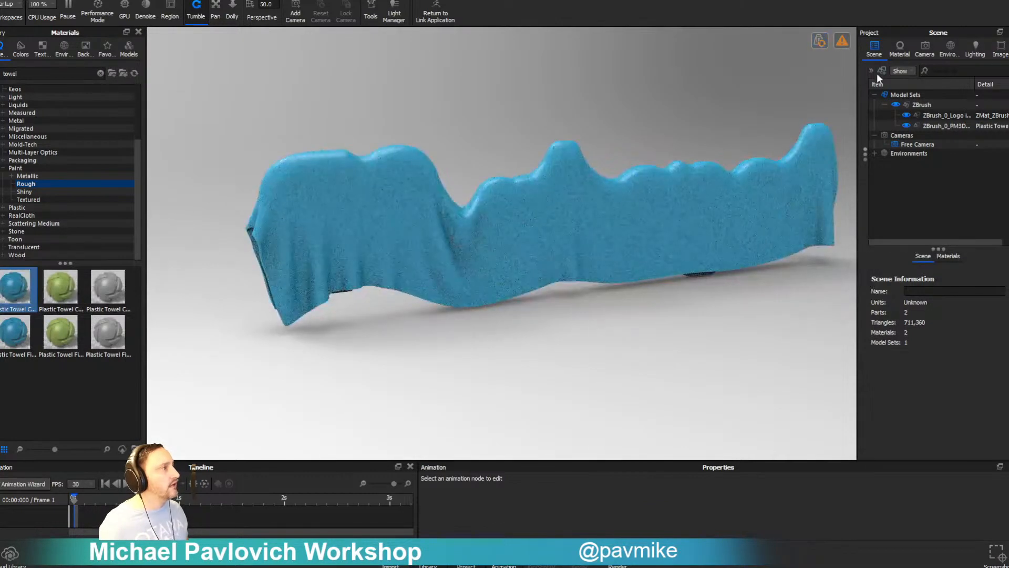
- Open the cloth's towel material in the Material Graph and bring the whole graph window into view
double_click(529, 207)
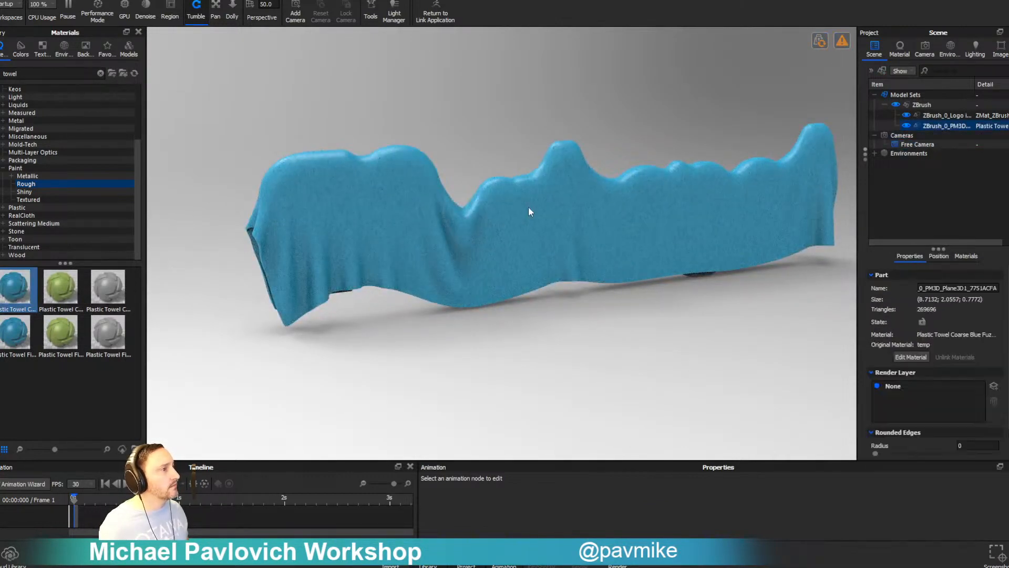
click(892, 87)
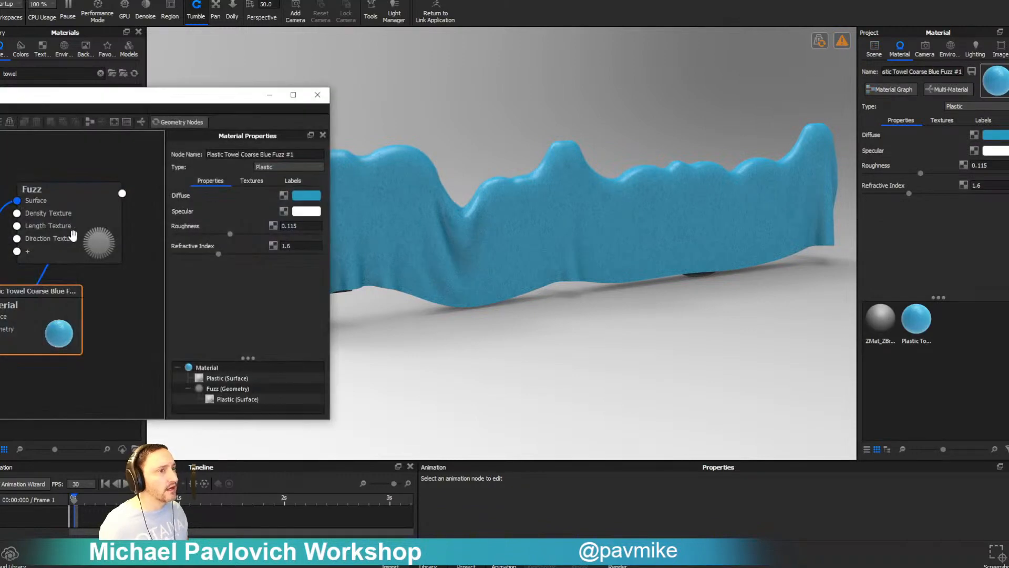
drag(50, 108, 326, 195)
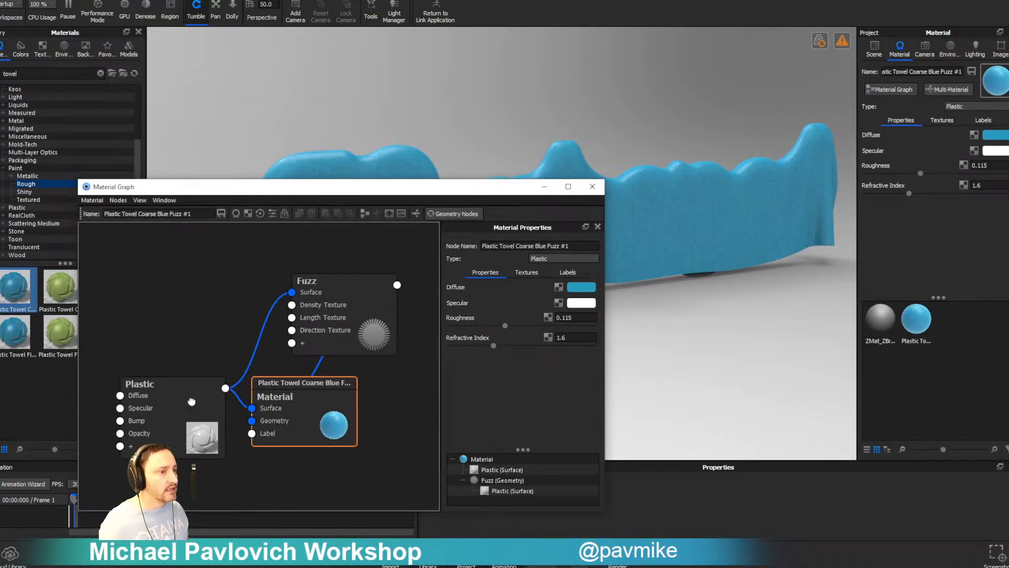
- Spread out the Plastic, Fuzz and Material nodes in the graph and show the Fuzz node's properties
drag(193, 400, 170, 350)
drag(323, 304, 339, 285)
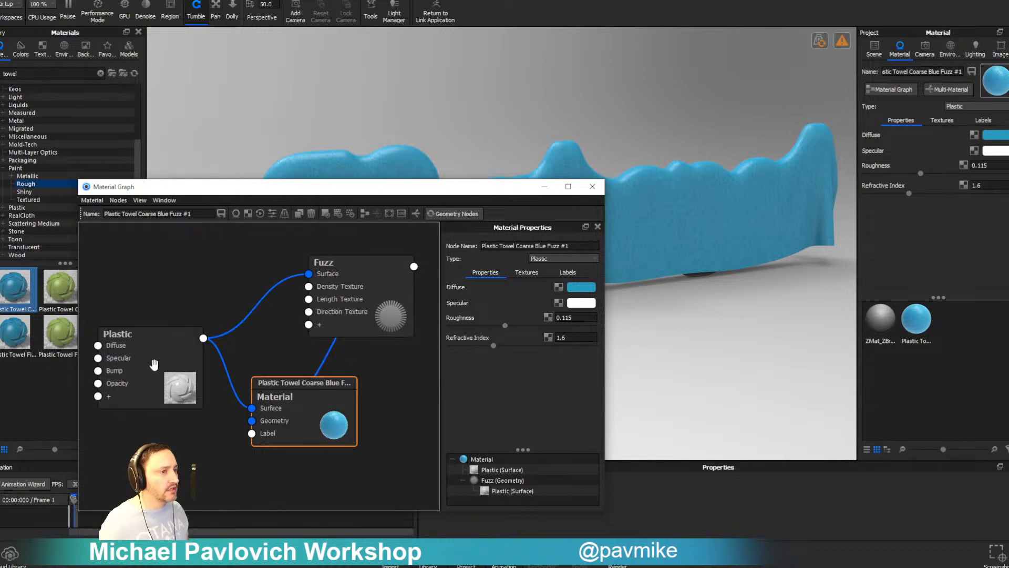
drag(301, 415, 285, 399)
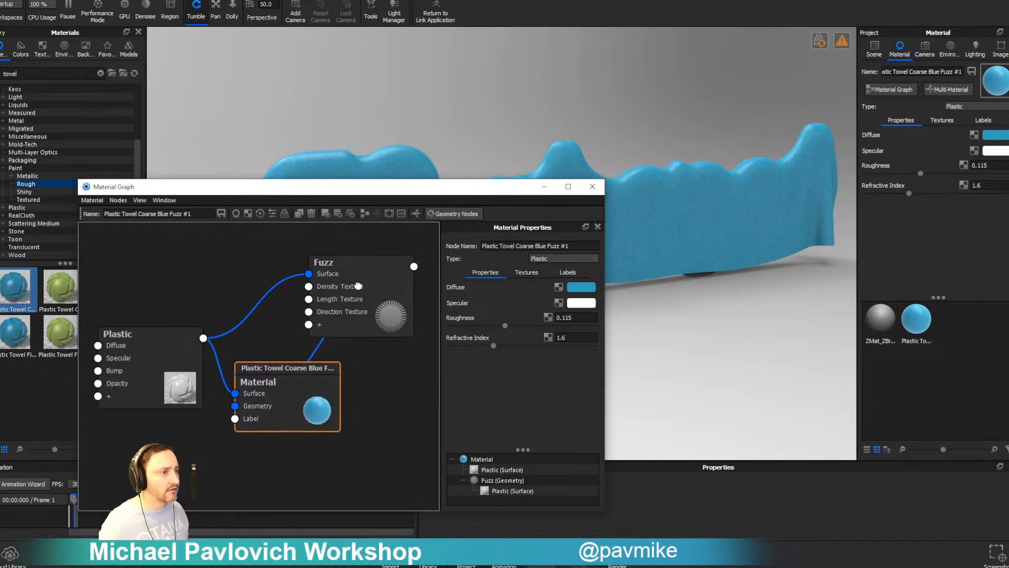
drag(329, 263, 364, 276)
drag(306, 387, 293, 388)
drag(151, 387, 152, 315)
drag(252, 414, 258, 400)
drag(377, 324, 388, 315)
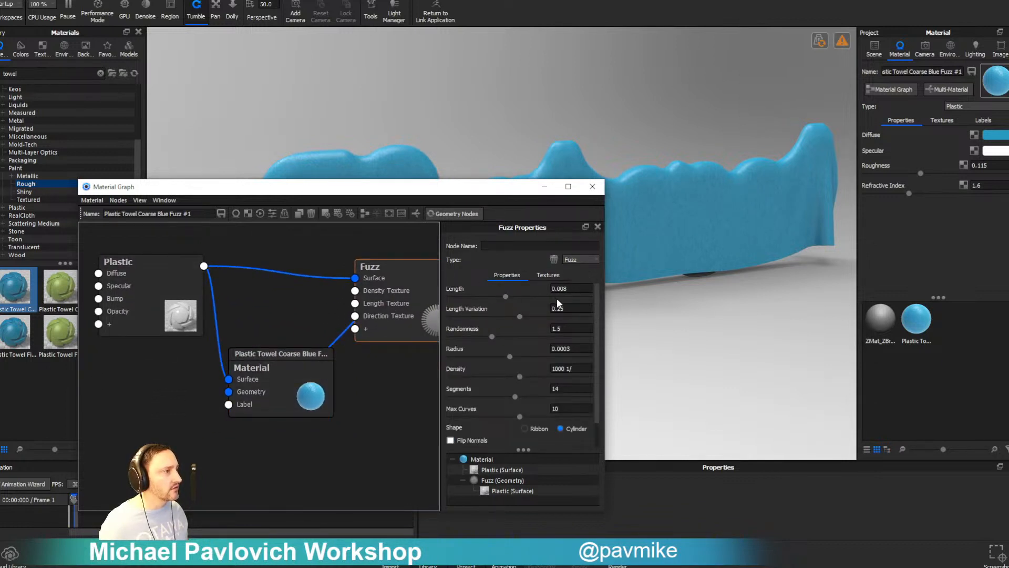
- Execute the Fuzz geometry node to generate the fibres on the cloth, keeping the model visible beside the graph
drag(515, 188, 760, 180)
scroll(769, 341, down, 1)
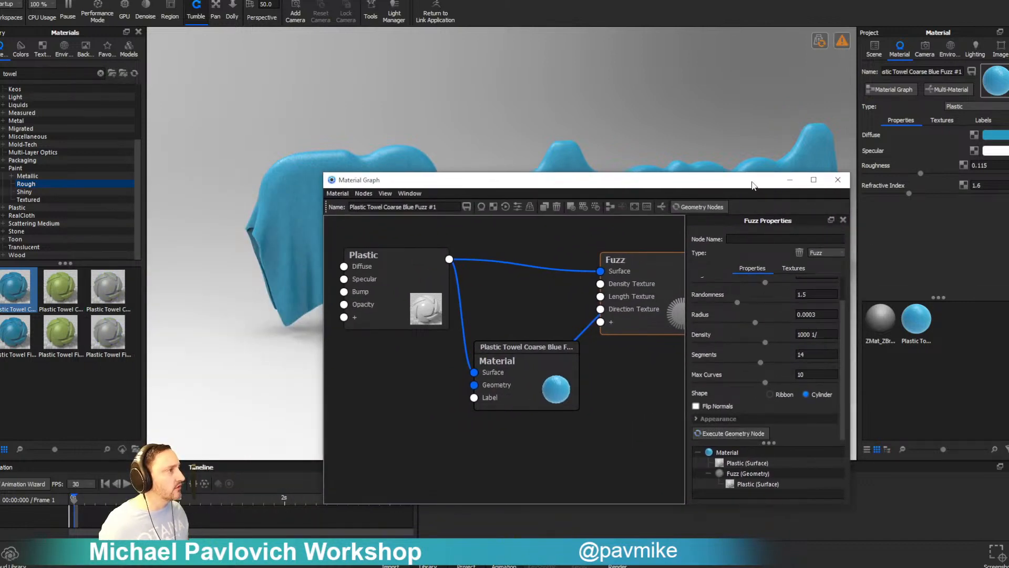
drag(751, 185, 367, 171)
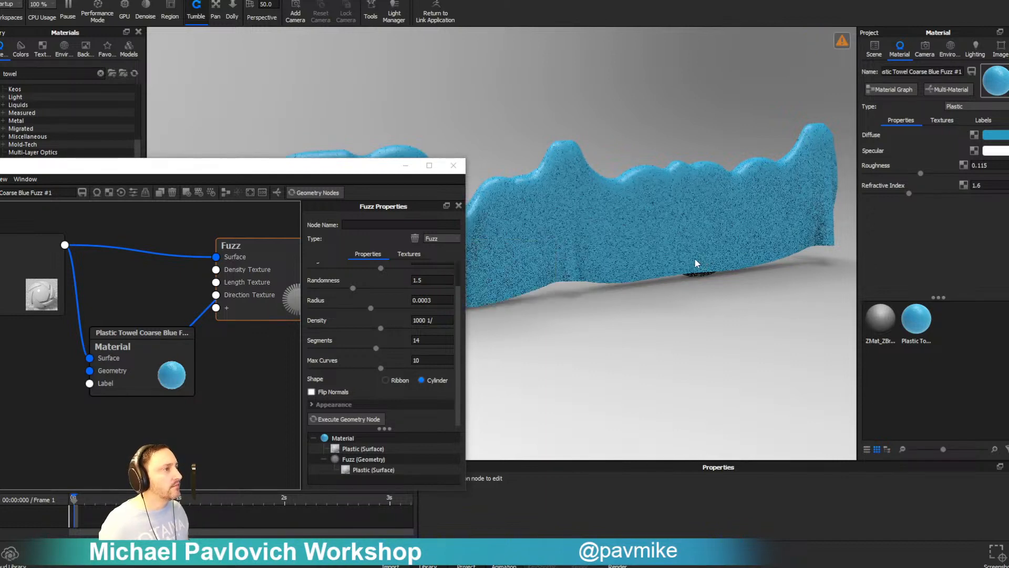
- Set the Fuzz length to 0.08 while viewing the cloth up close
drag(523, 149, 755, 301)
scroll(793, 213, up, 4)
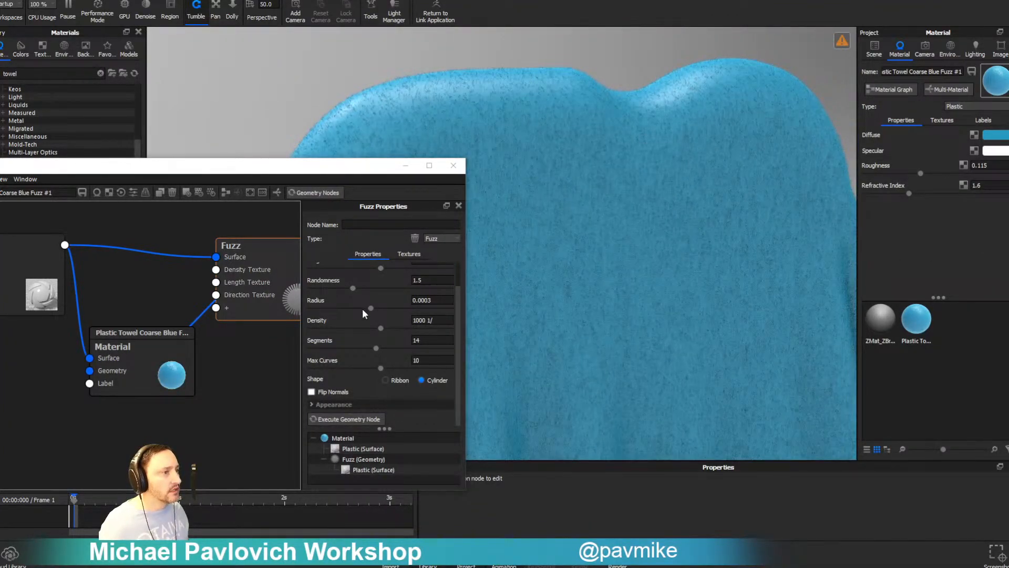
scroll(363, 311, up, 1)
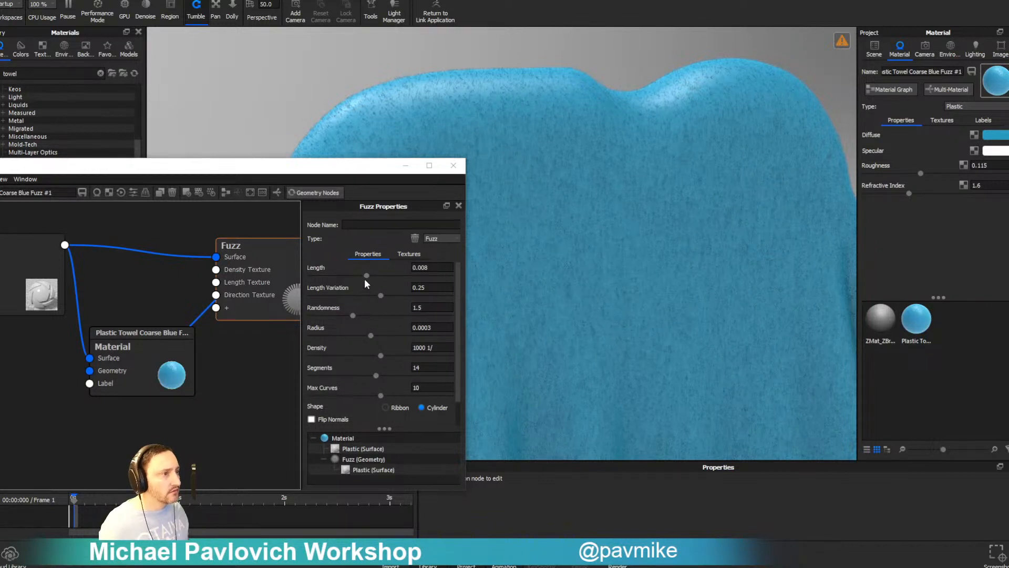
click(439, 268)
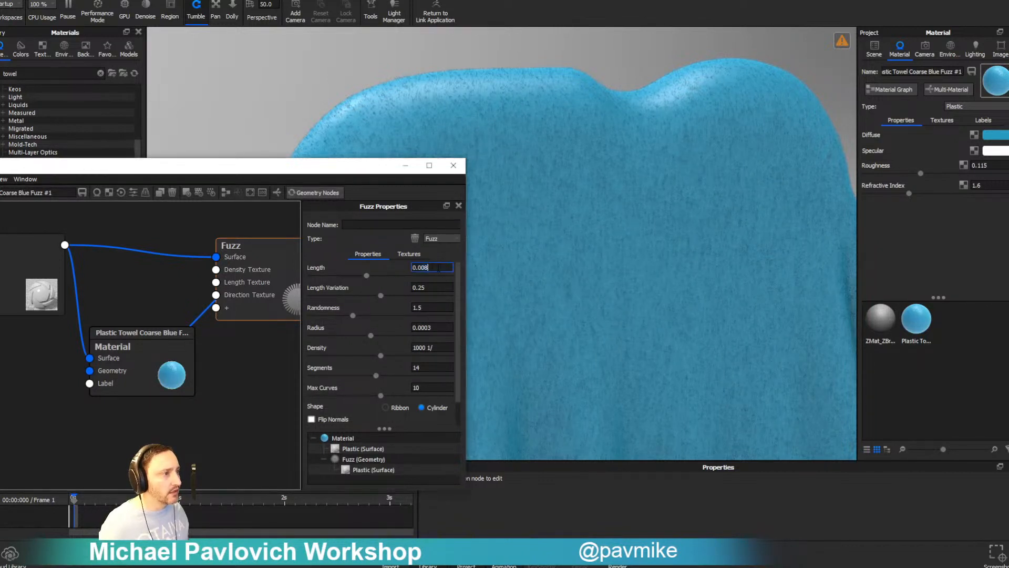
key(Left)
key(BackSpace)
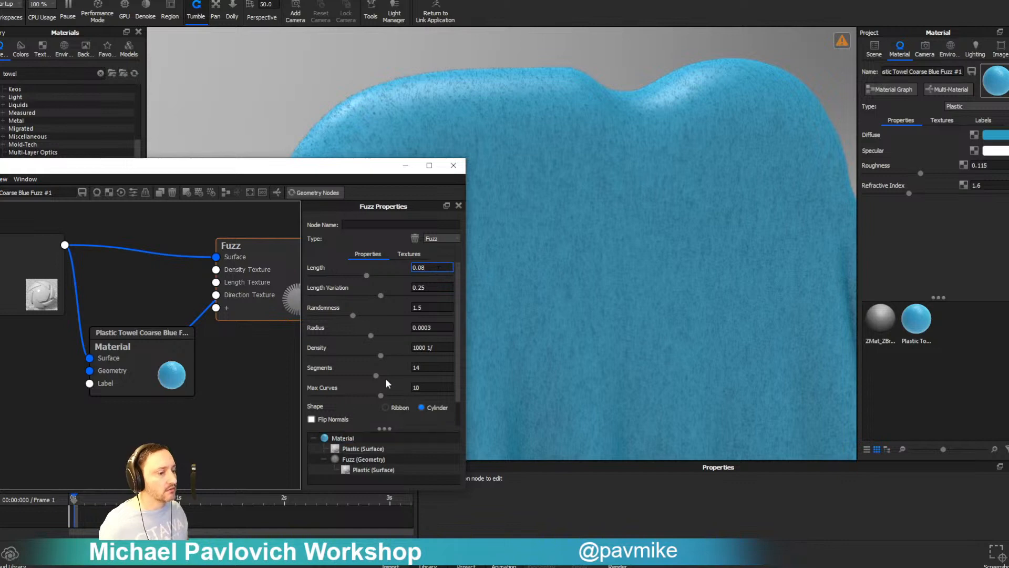
key(Return)
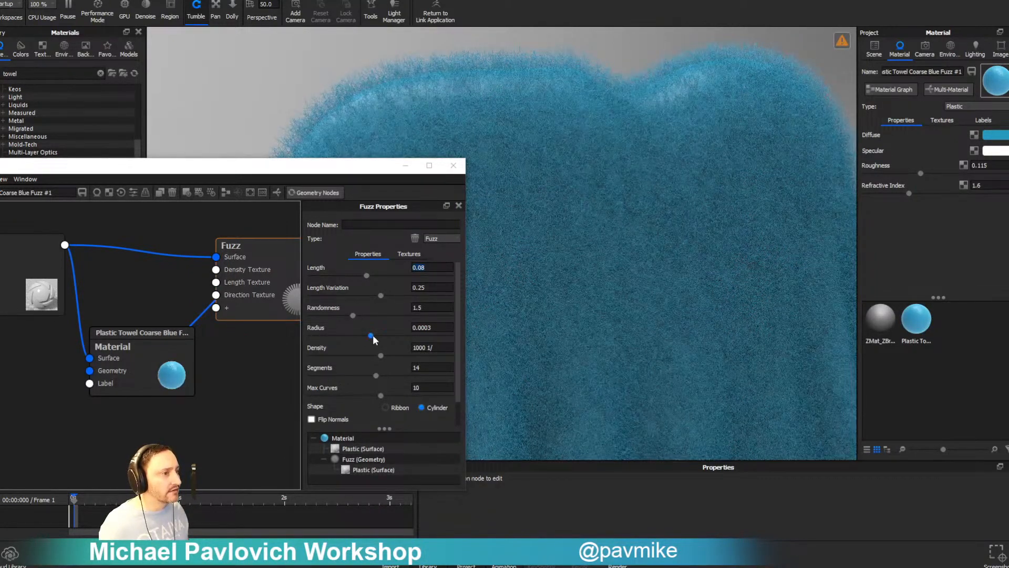
- Set the Fuzz radius to 0.003 to thicken the fibres
click(434, 327)
text(0.0003)
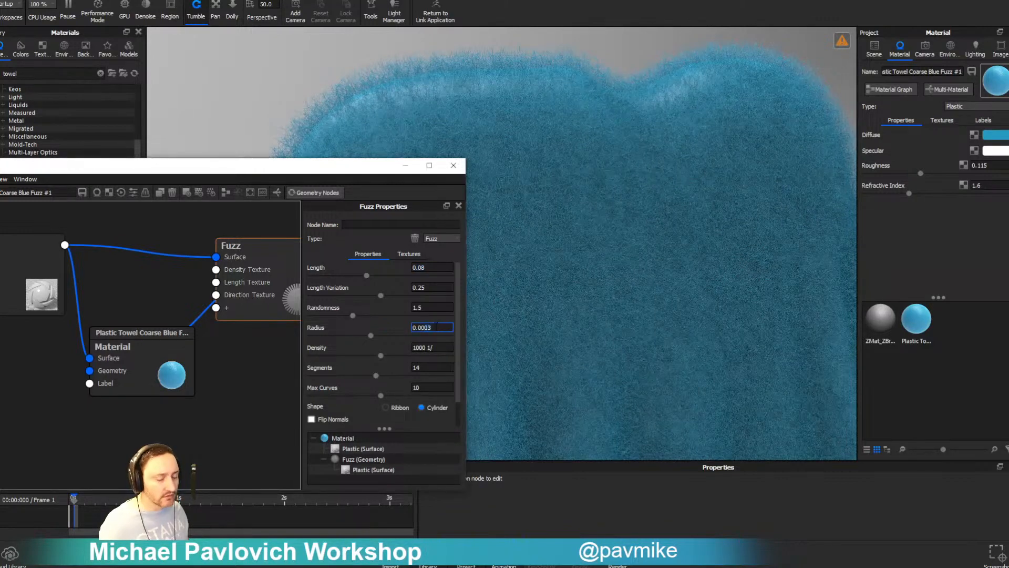
key(BackSpace)
key(BackSpace)
text(3)
key(Return)
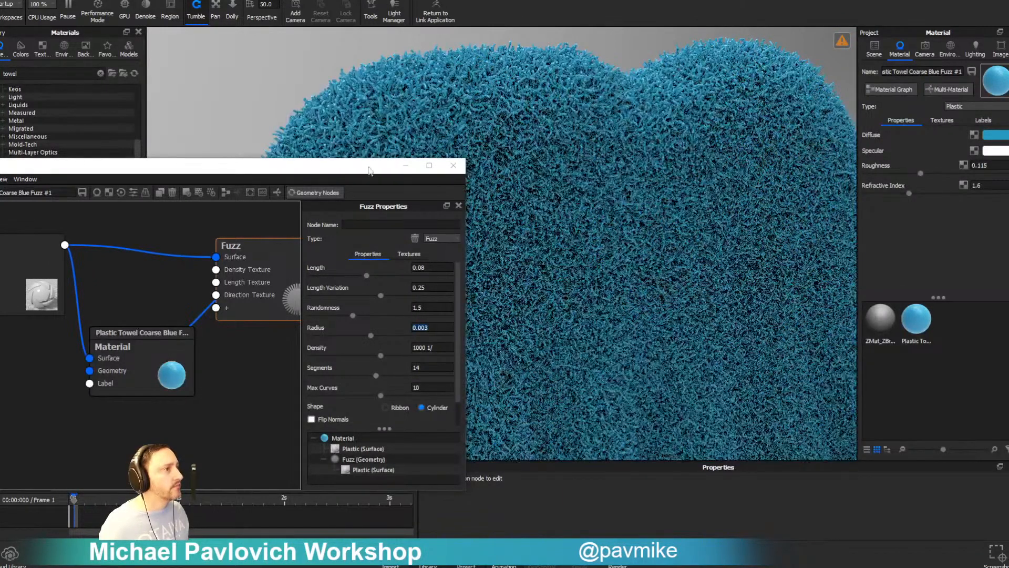
- Move the graph aside, frame the whole fuzzy cloth and select its part in the scene tree
drag(362, 164, 50, 160)
drag(599, 255, 512, 186)
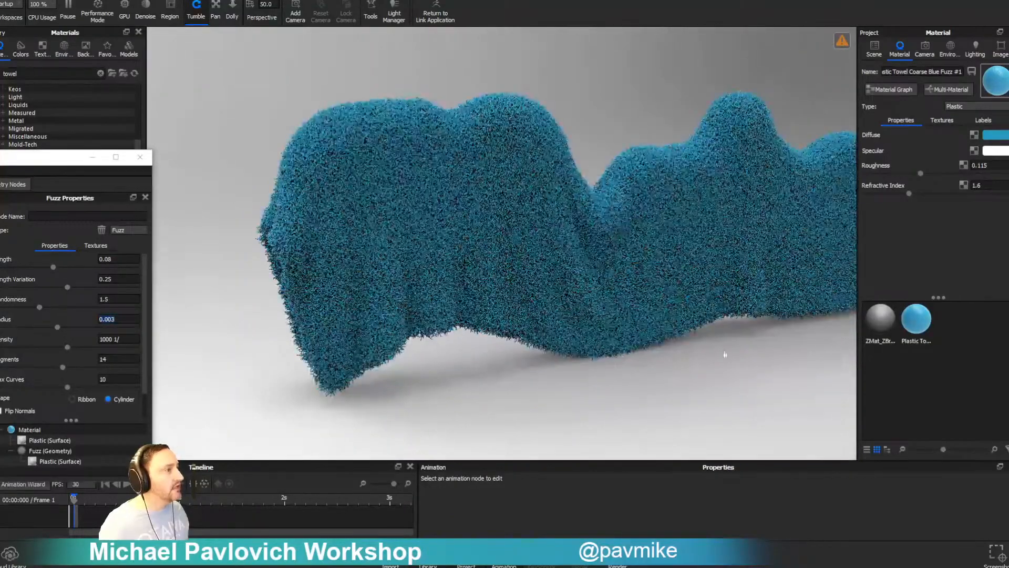
drag(764, 376, 557, 253)
click(874, 50)
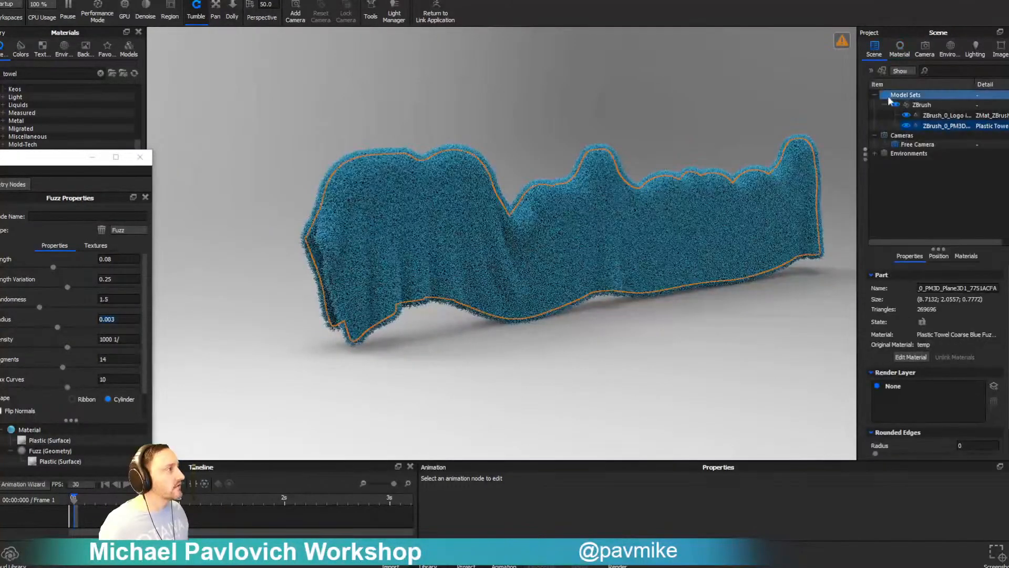
click(918, 126)
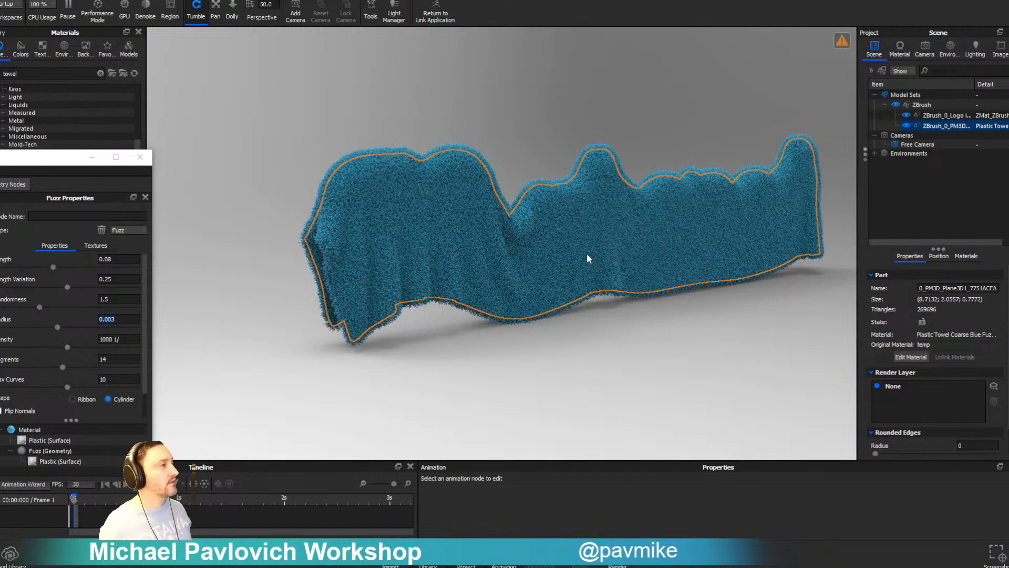
- Clear the cloth's selection and examine its fuzz fibres up close and from a distance
click(508, 123)
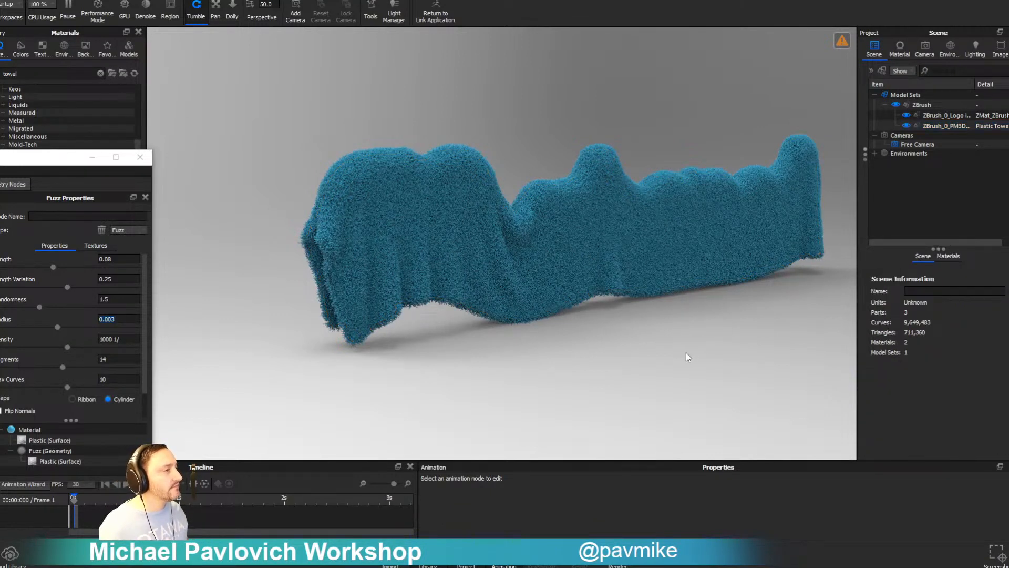
drag(440, 235, 519, 237)
scroll(551, 221, up, 5)
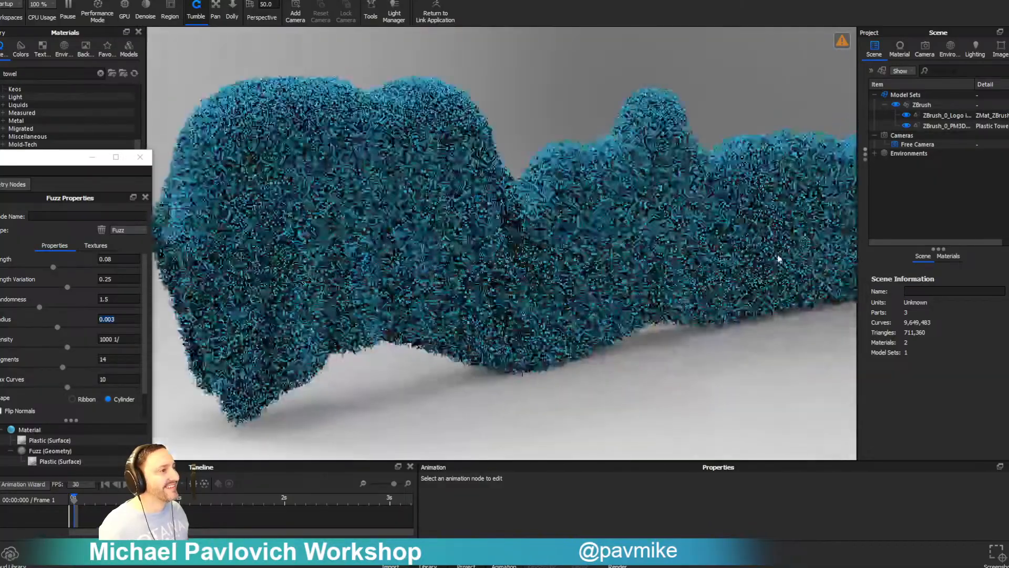
scroll(552, 220, up, 5)
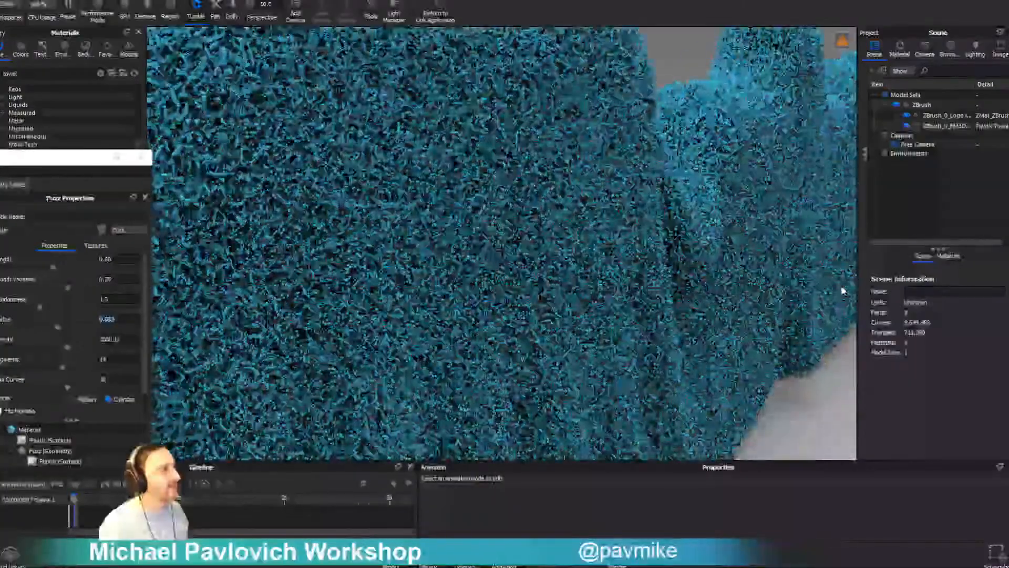
scroll(475, 226, down, 8)
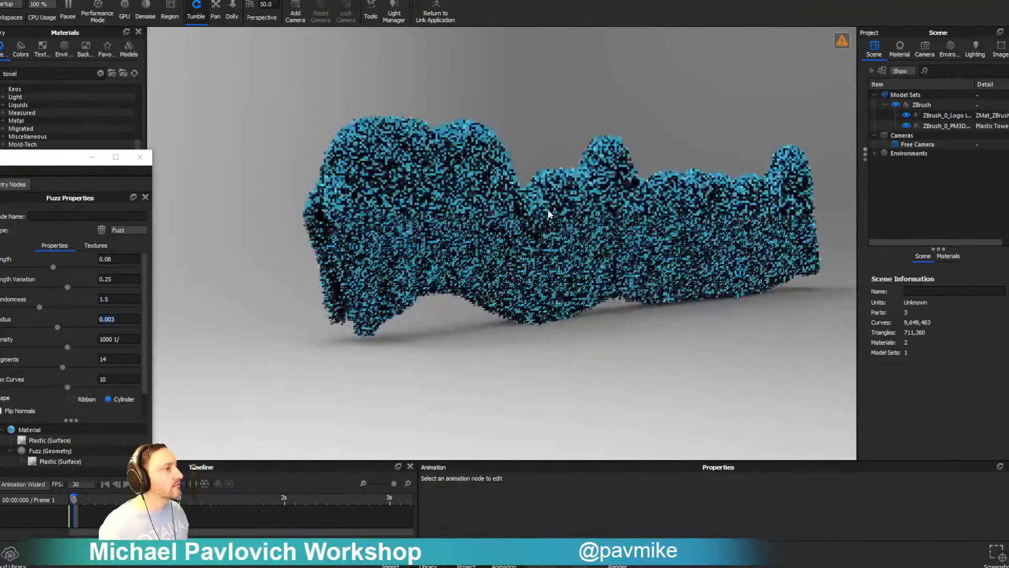
drag(548, 213, 630, 174)
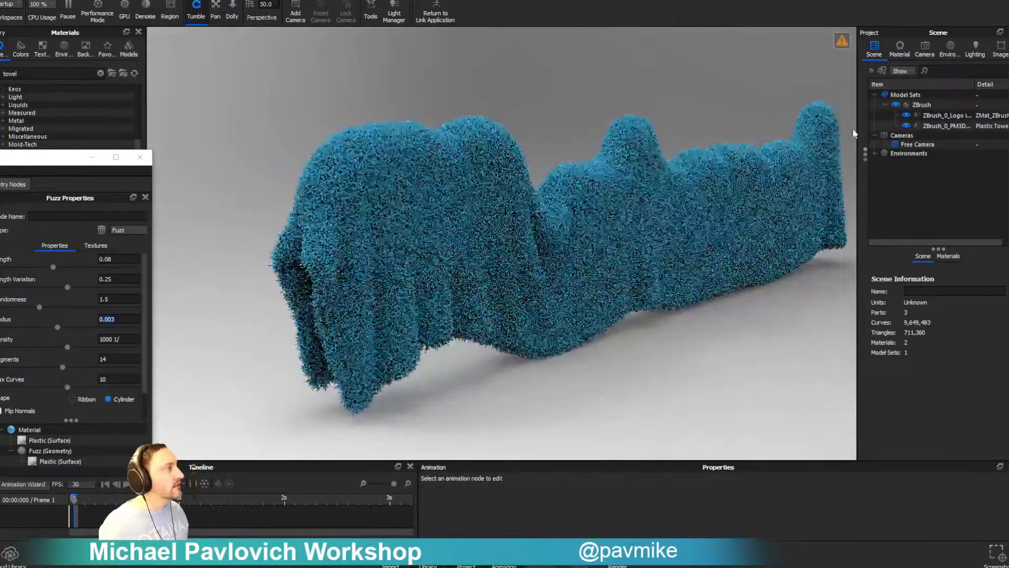
- Move the cloth part up off the letters, view them from the other side, and lower it over them to a Y translation of 0.1985
click(648, 163)
right_click(648, 160)
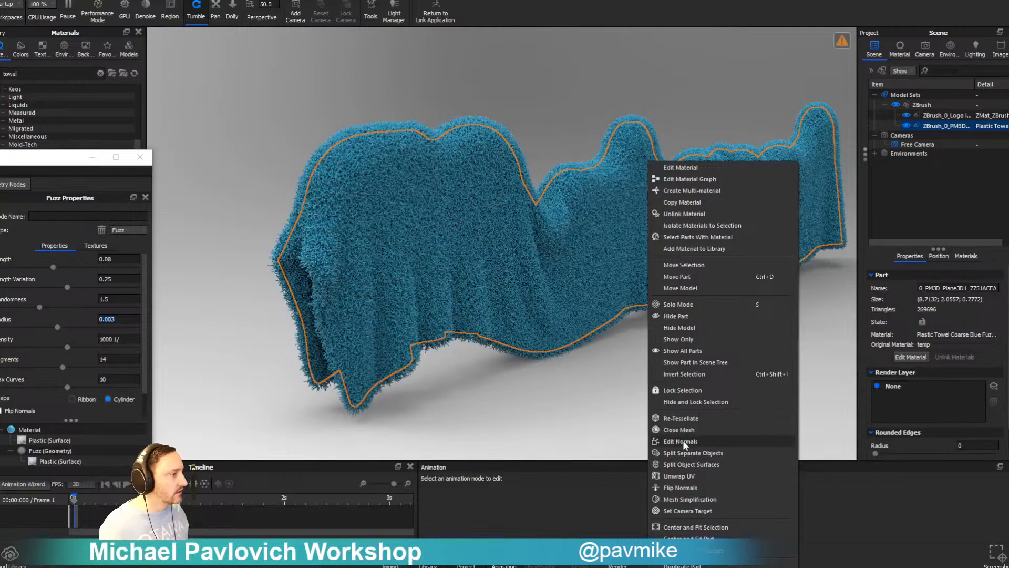
click(676, 276)
drag(646, 180, 650, 63)
drag(197, 227, 481, 256)
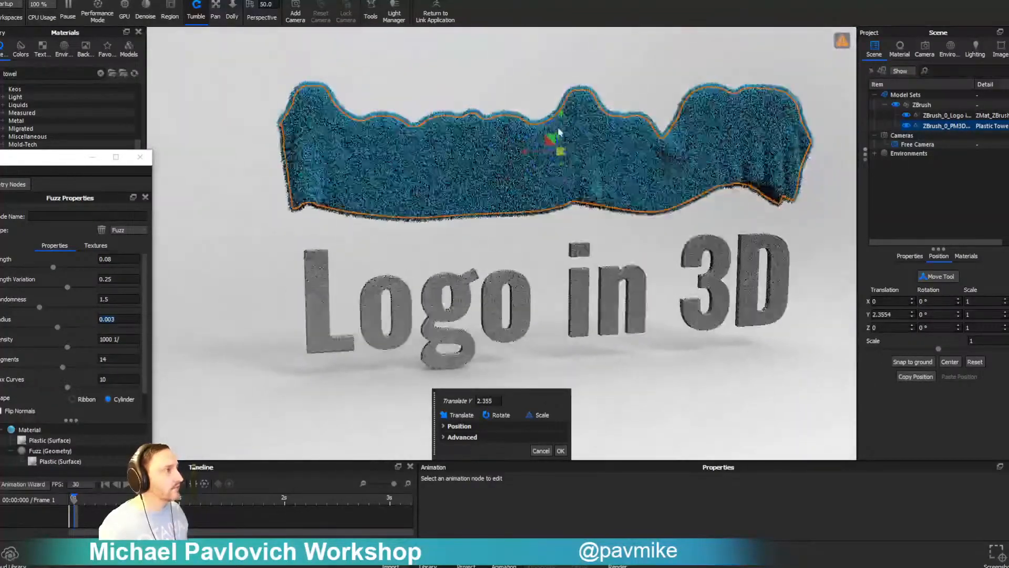
drag(555, 118, 551, 253)
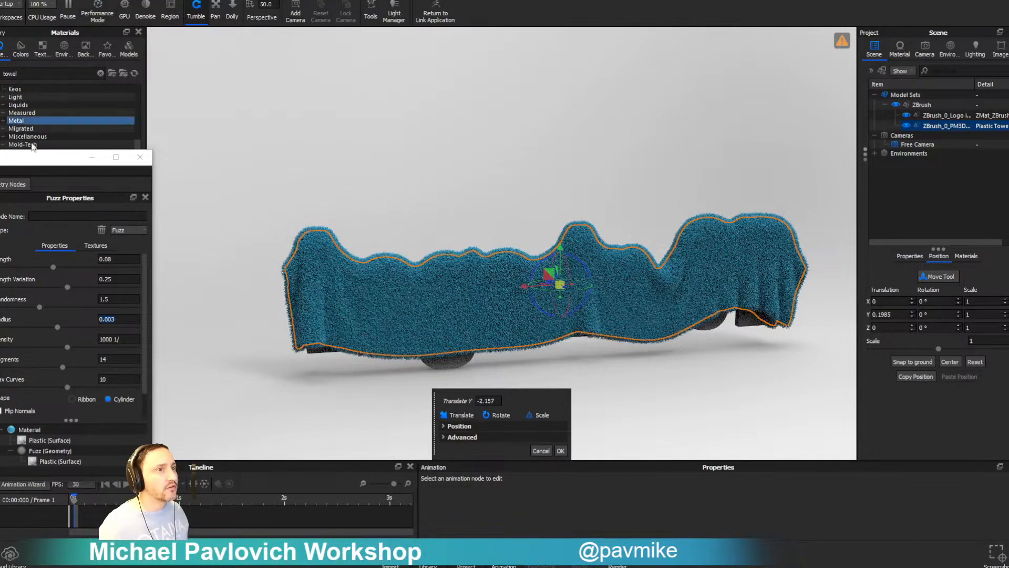
- Close the material graph window and pause the real-time rendering
click(140, 157)
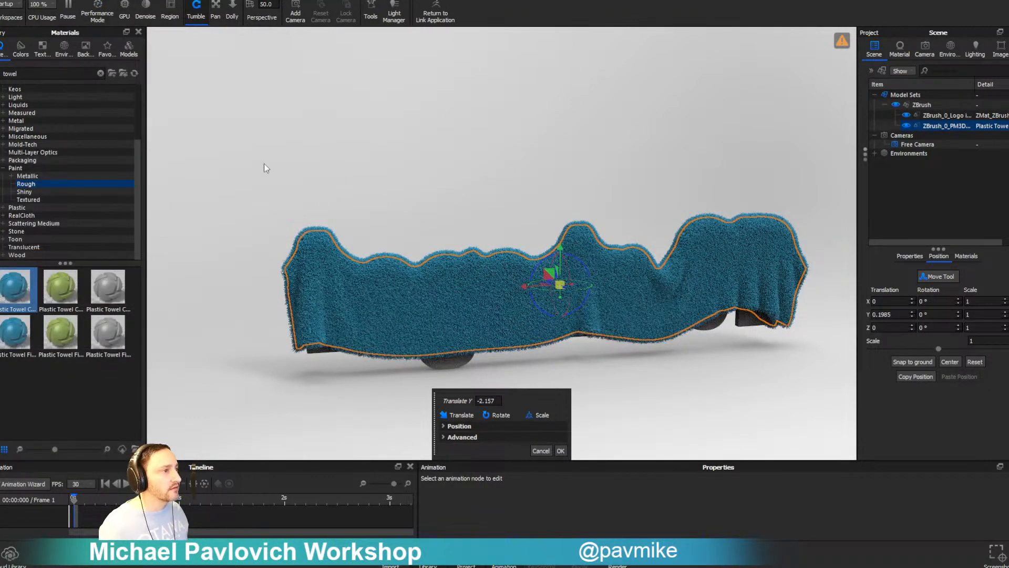
click(67, 7)
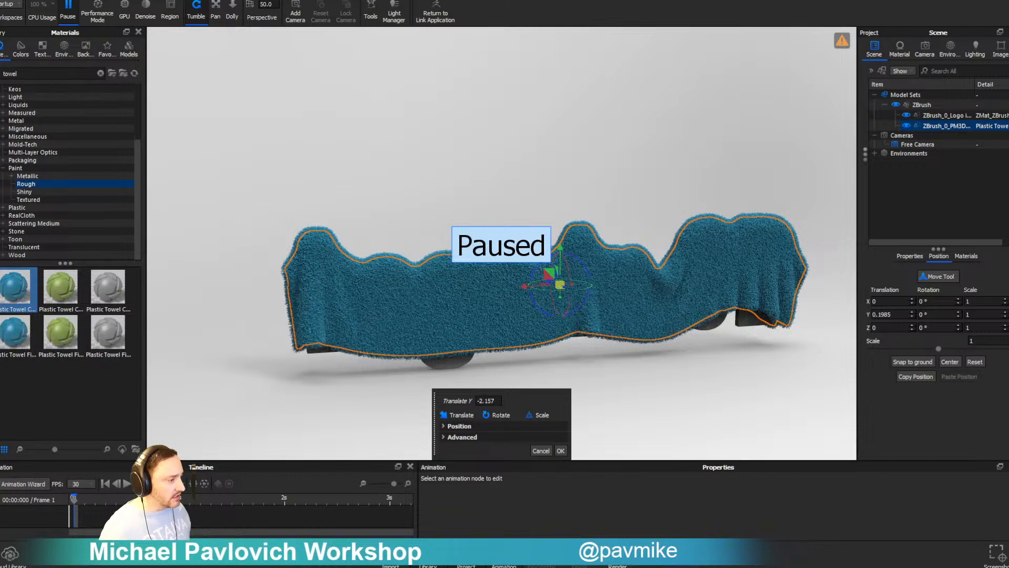
- Switch to the Chrome browser and open the YouTube channel's playlists page from the bookmarks
key(alt+Tab)
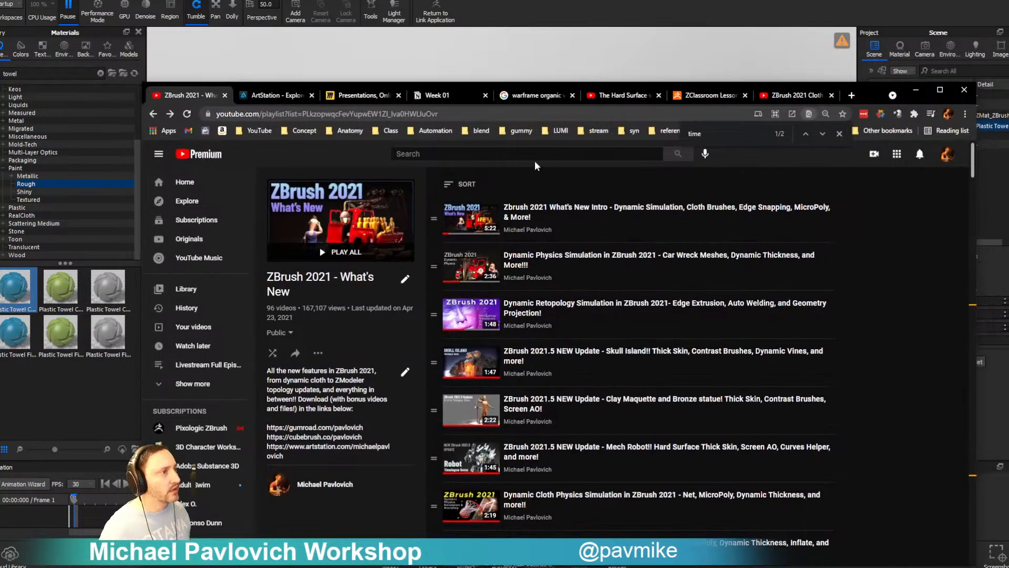
click(257, 129)
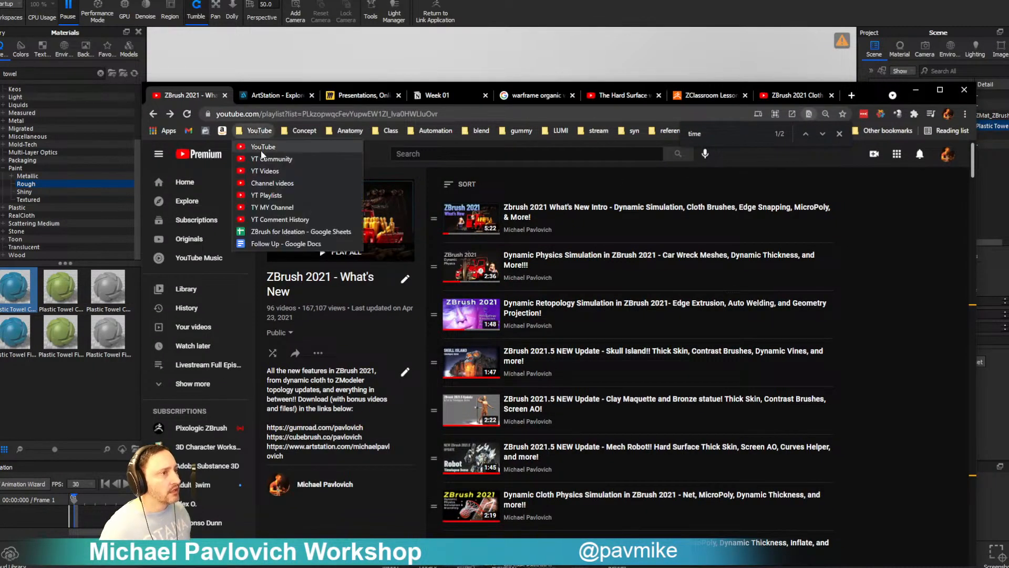
click(265, 196)
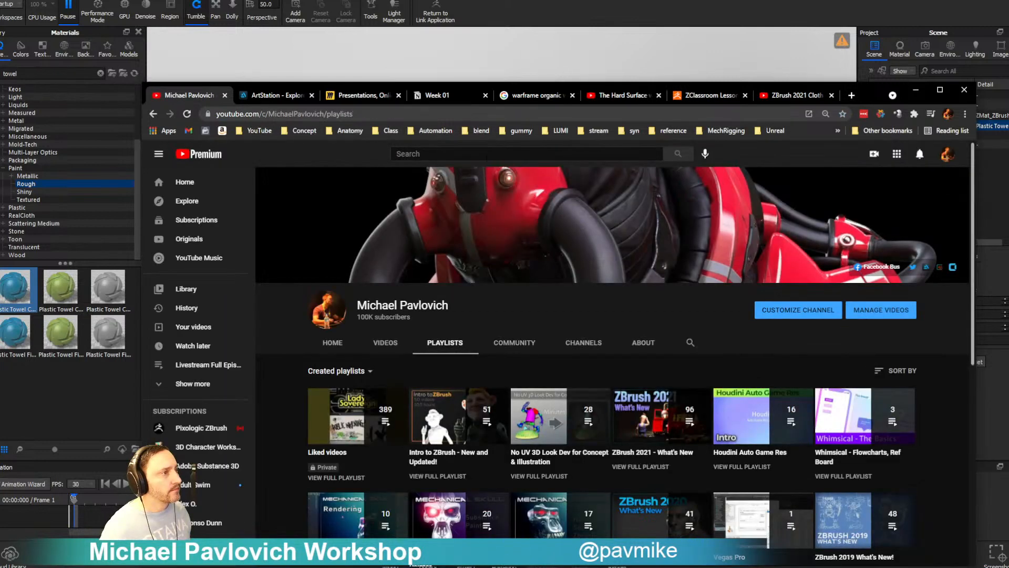
- Search the YouTube channel for "topology" and look through the retopology videos in the results
click(690, 342)
text(t)
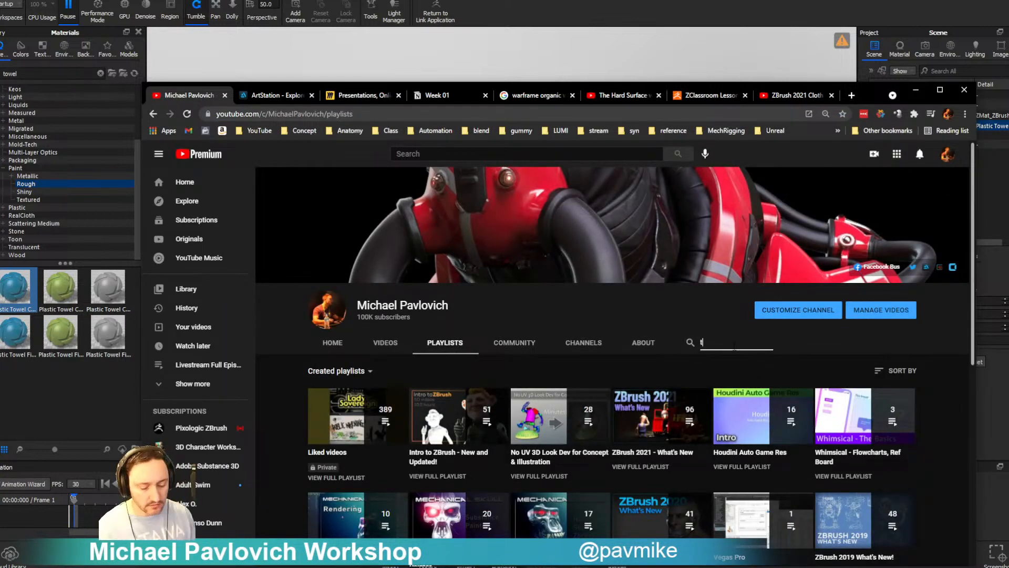
text(opology)
key(Return)
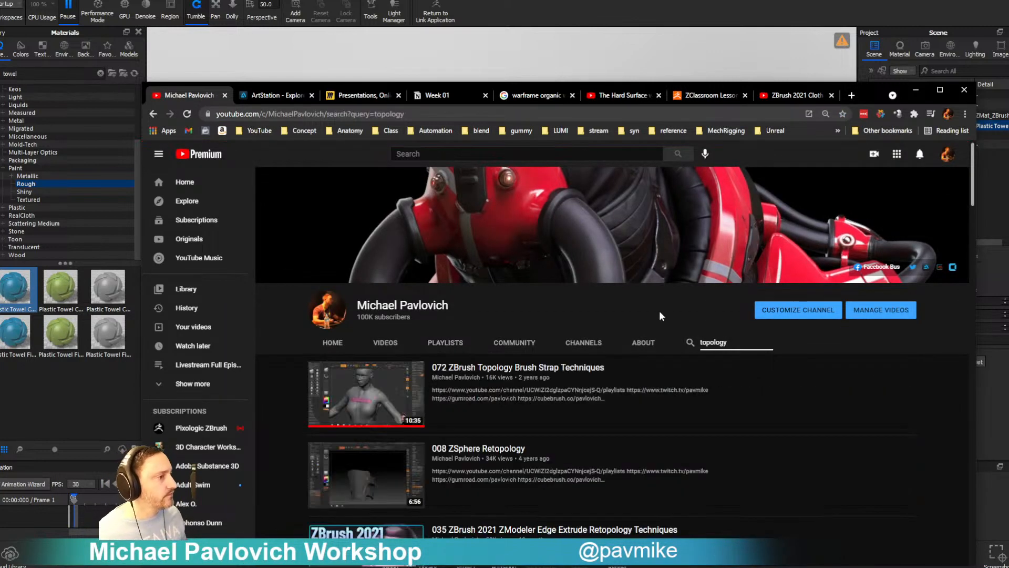
scroll(629, 301, down, 2)
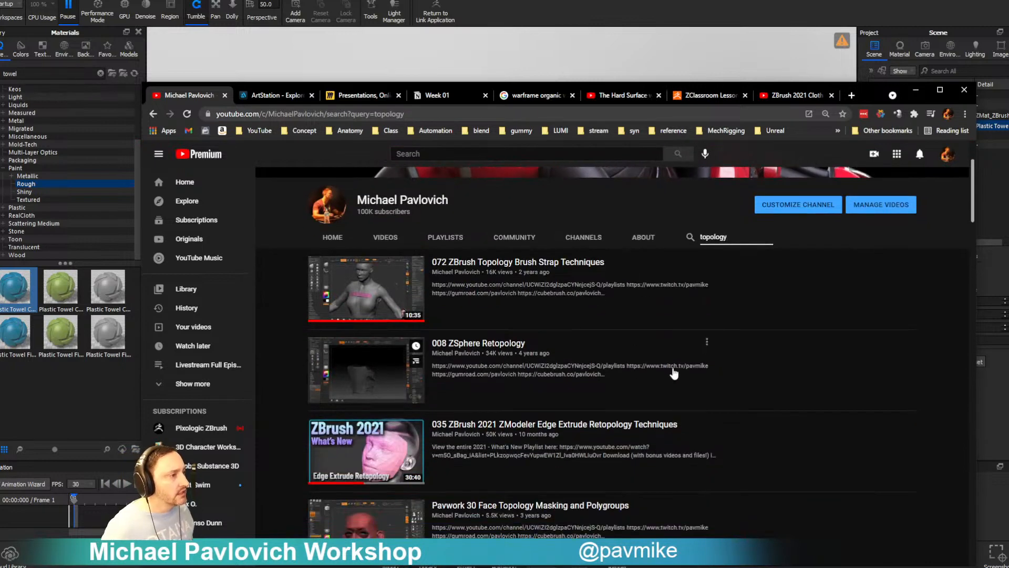
scroll(565, 362, down, 2)
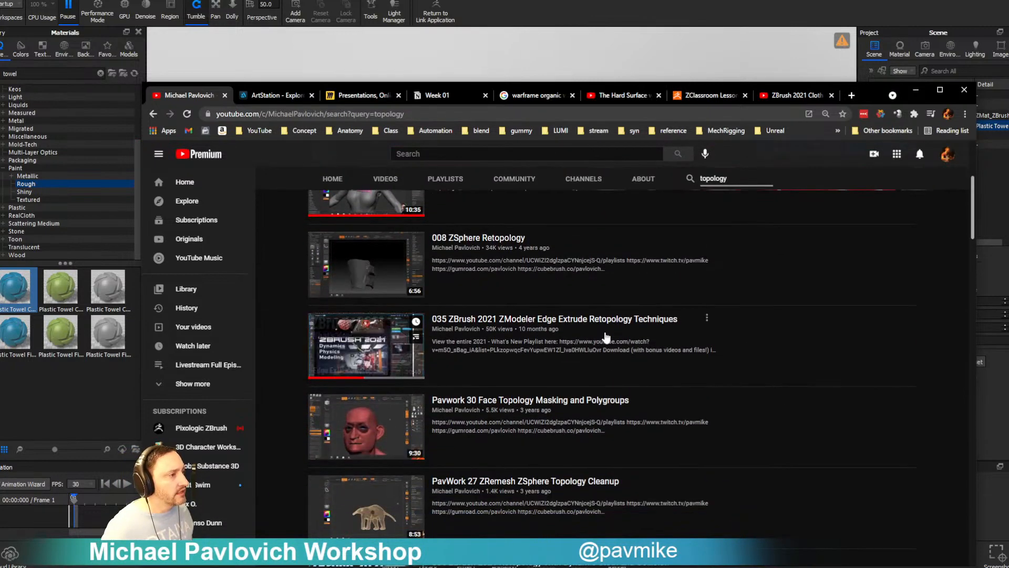
scroll(623, 330, down, 2)
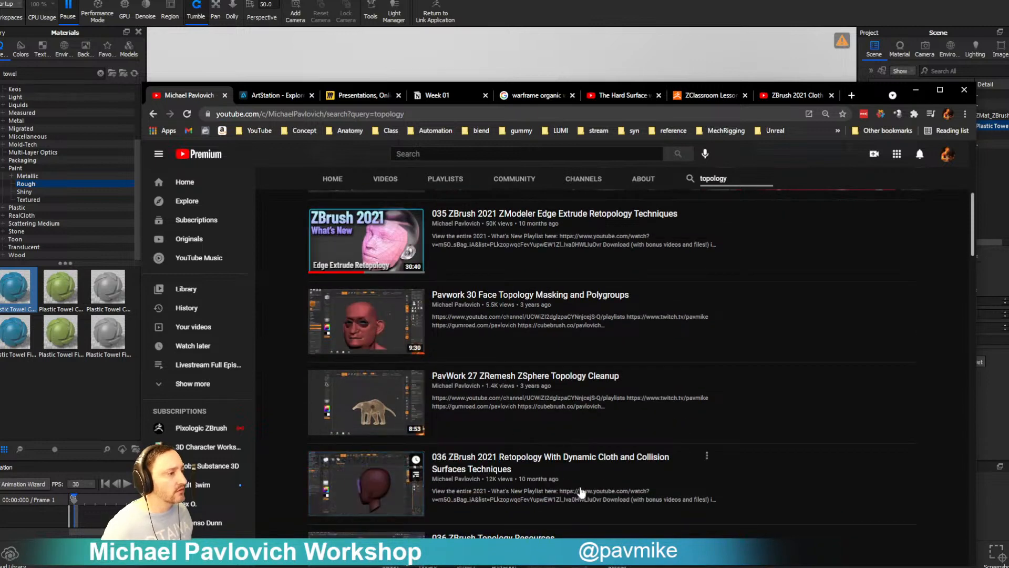
scroll(489, 404, up, 6)
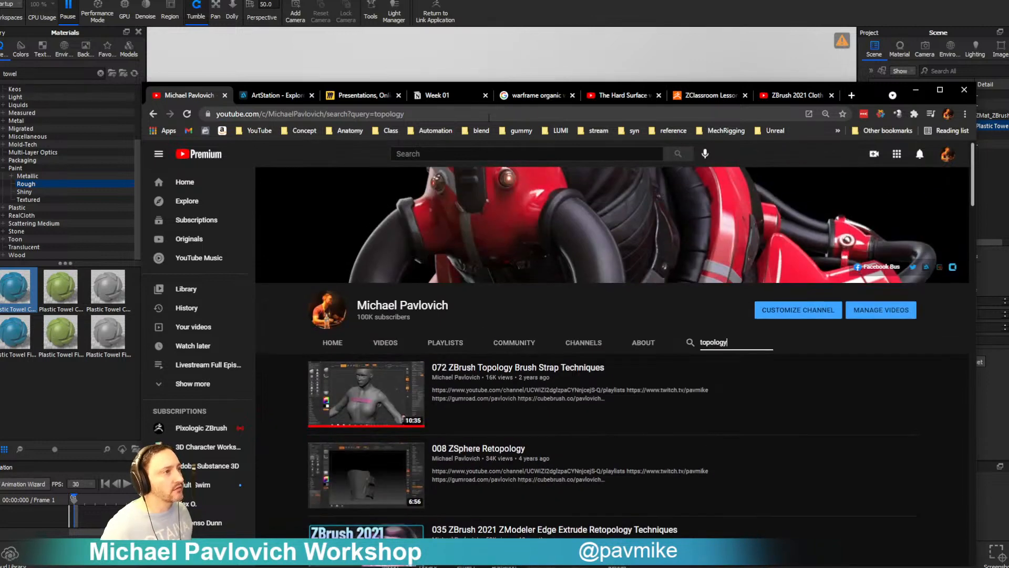
- Search Google for "lion king zbrush summit"
click(489, 114)
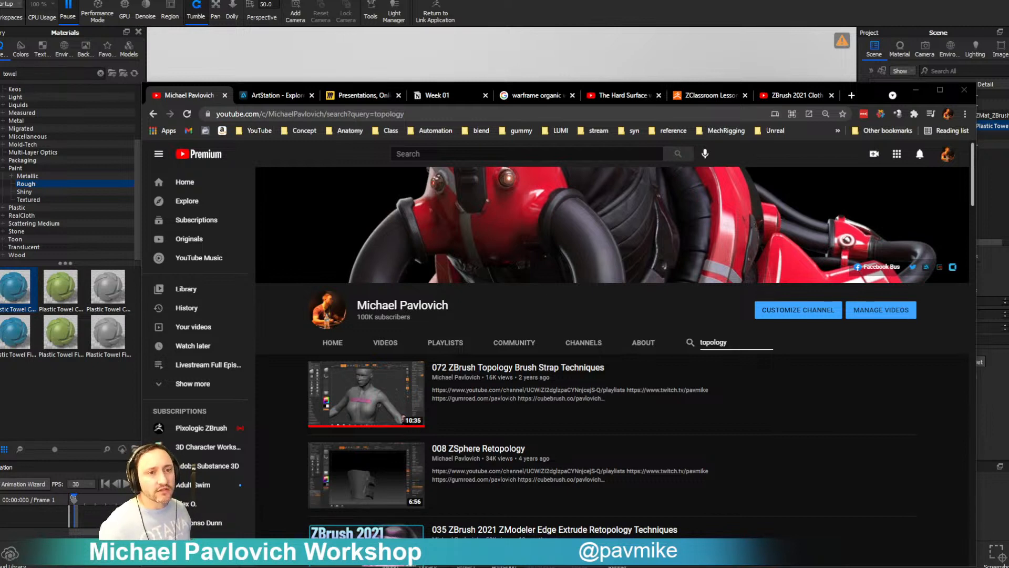
click(692, 114)
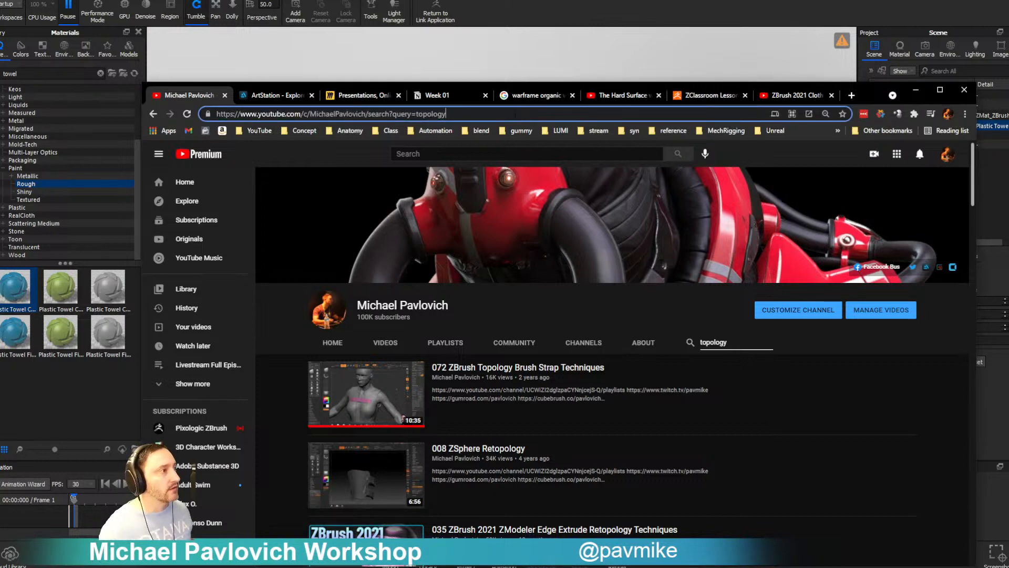
key(ctrl+a)
text(lion)
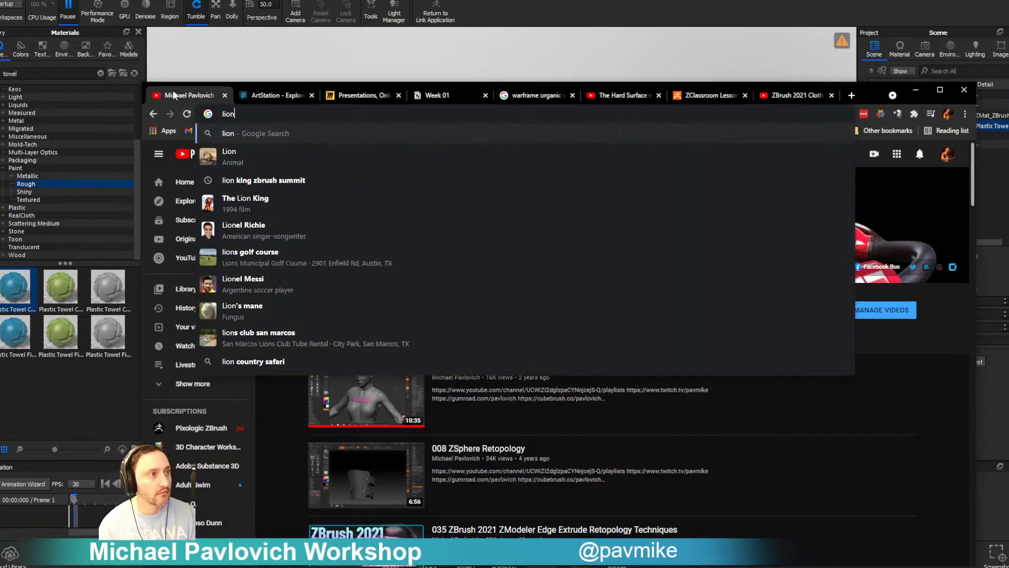
text( king zbrush summit)
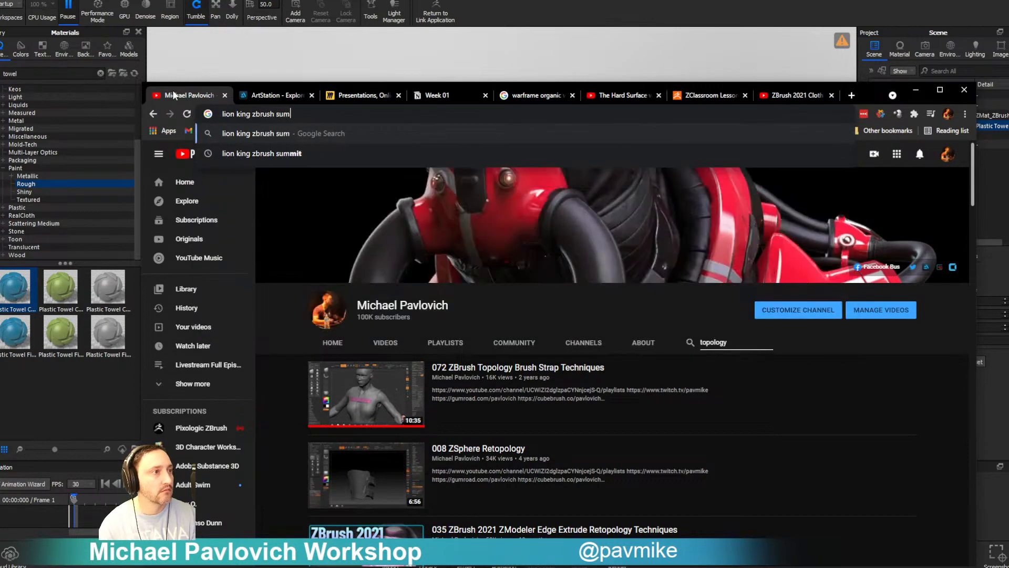
key(Return)
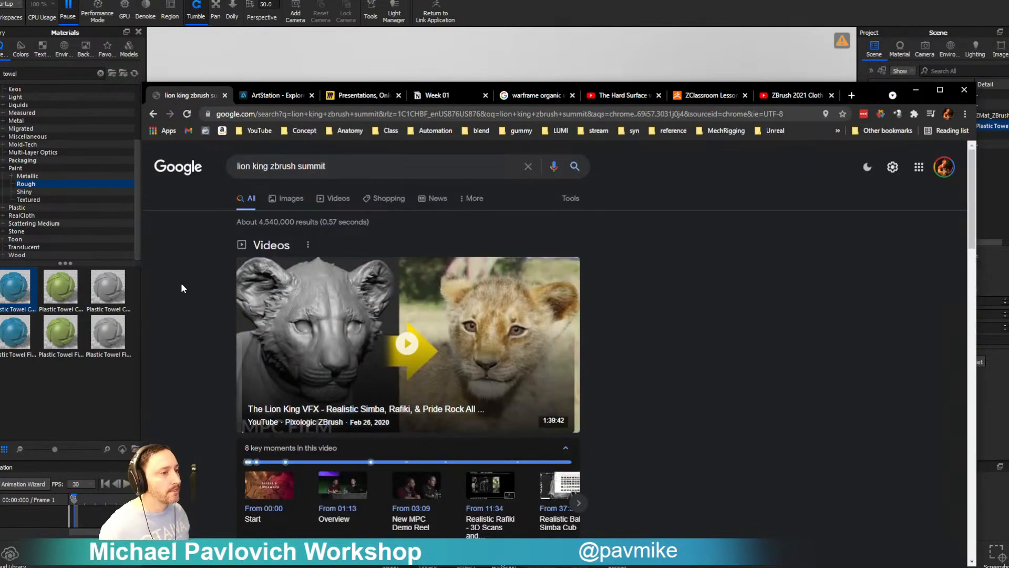
- Open the video "MPC Film - The Naturalistic effects of The Lion King" and skip ahead to the cloud effects
scroll(191, 307, down, 2)
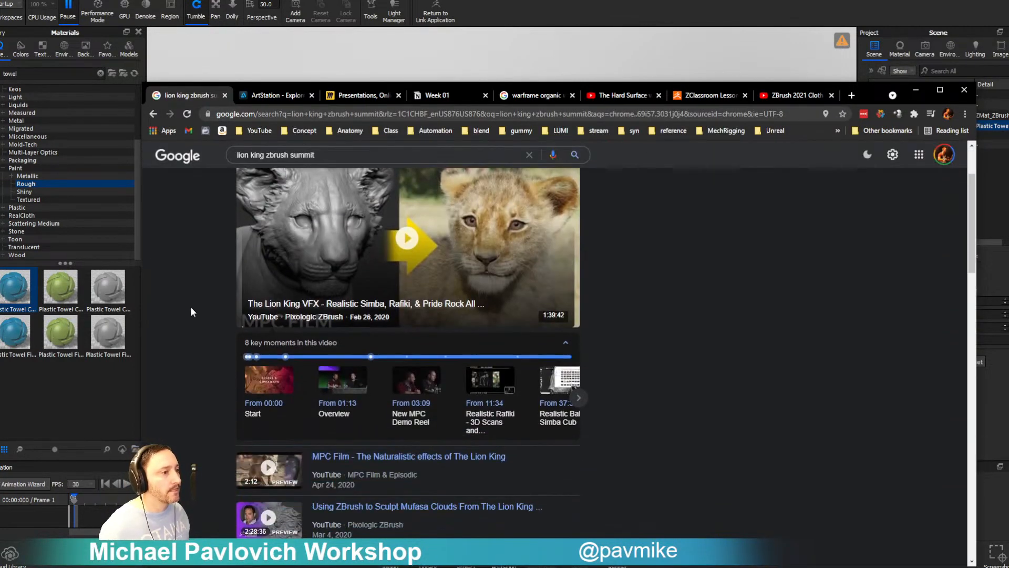
click(352, 457)
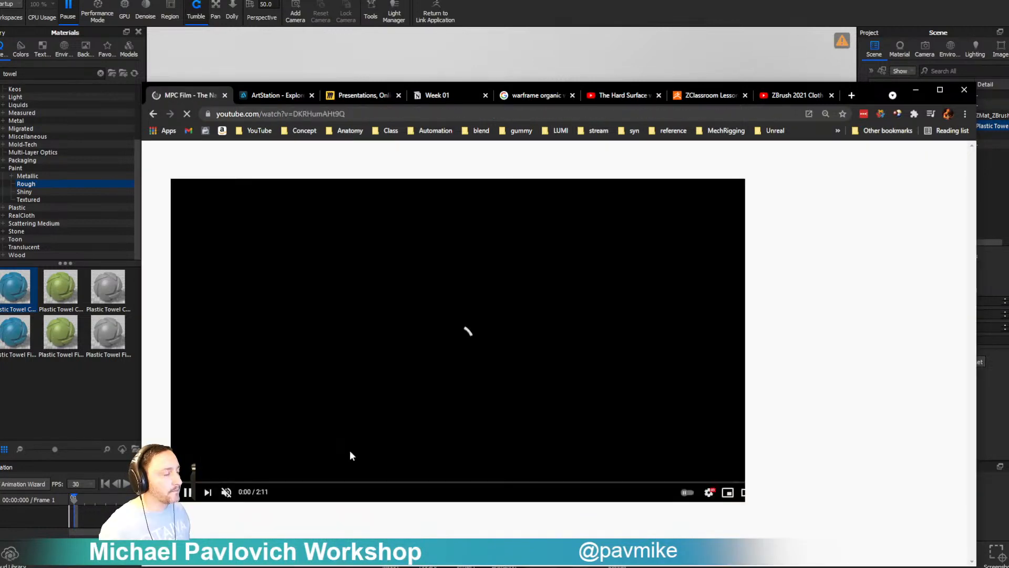
drag(238, 487, 386, 483)
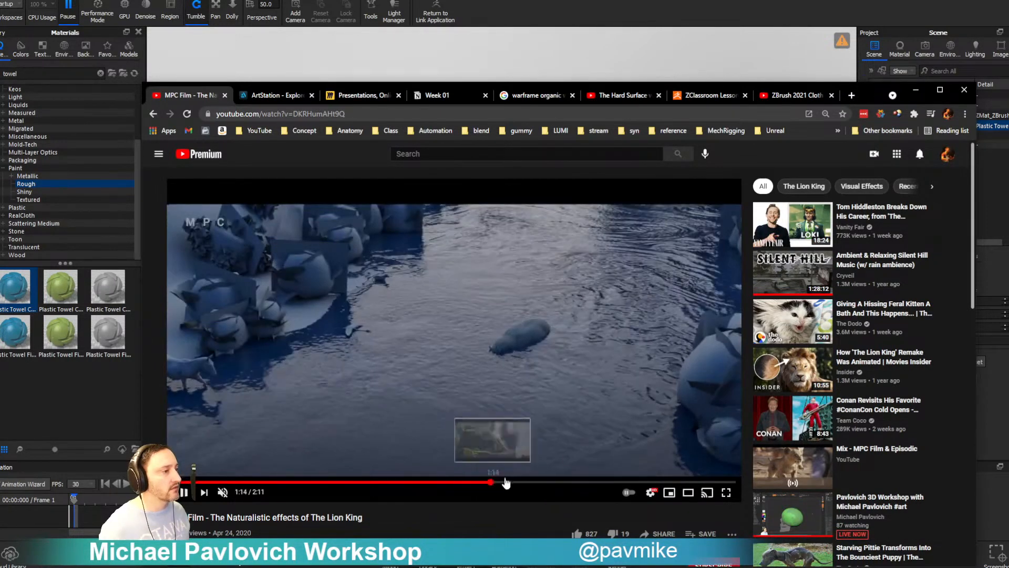
click(557, 482)
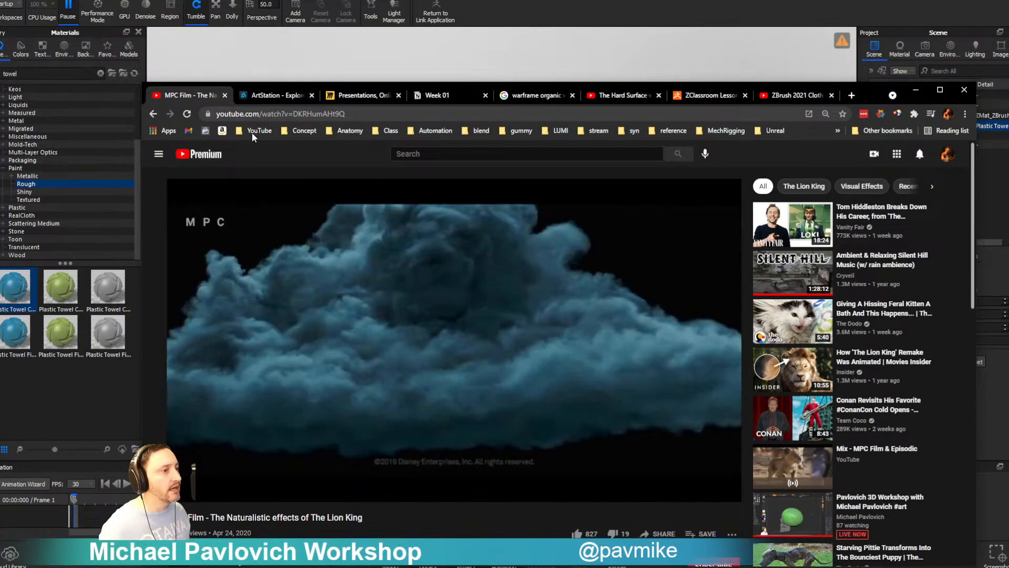
- Return to the Google results and open the video "The Lion King VFX - Realistic Simba, Rafiki, & Pride Rock"
click(153, 114)
scroll(231, 344, down, 4)
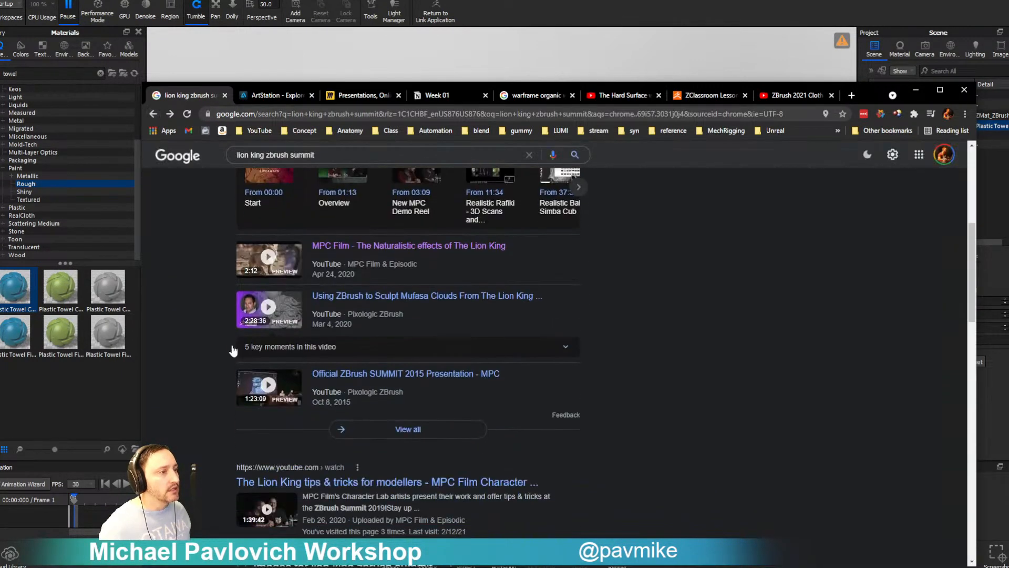
scroll(230, 350, down, 1)
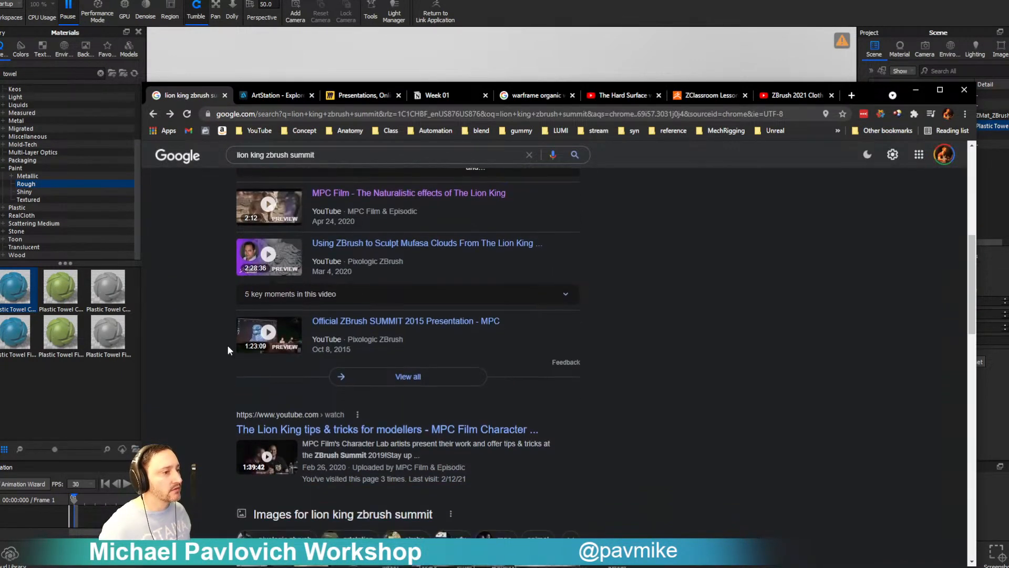
scroll(228, 350, down, 2)
scroll(227, 345, up, 7)
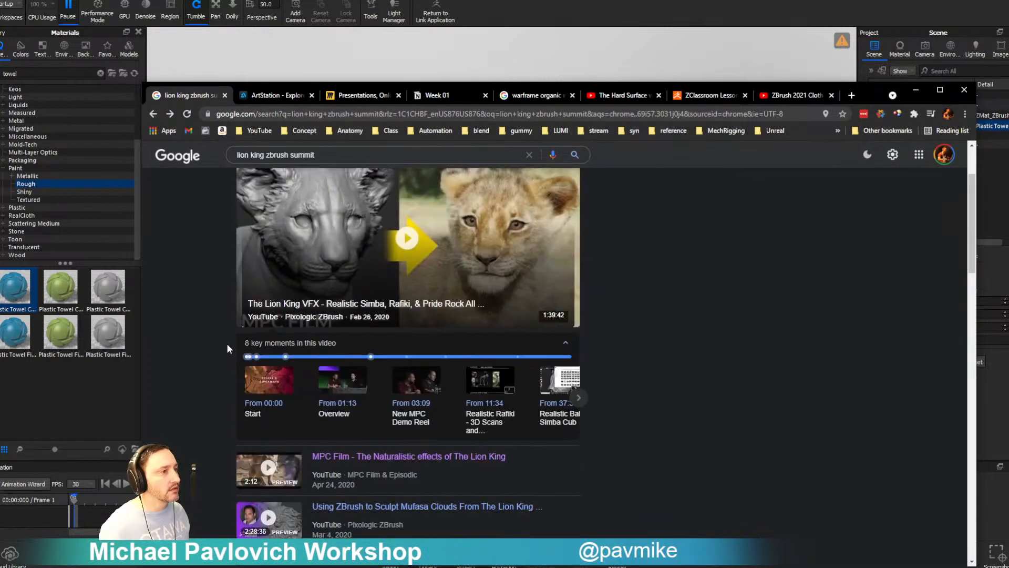
scroll(235, 347, up, 2)
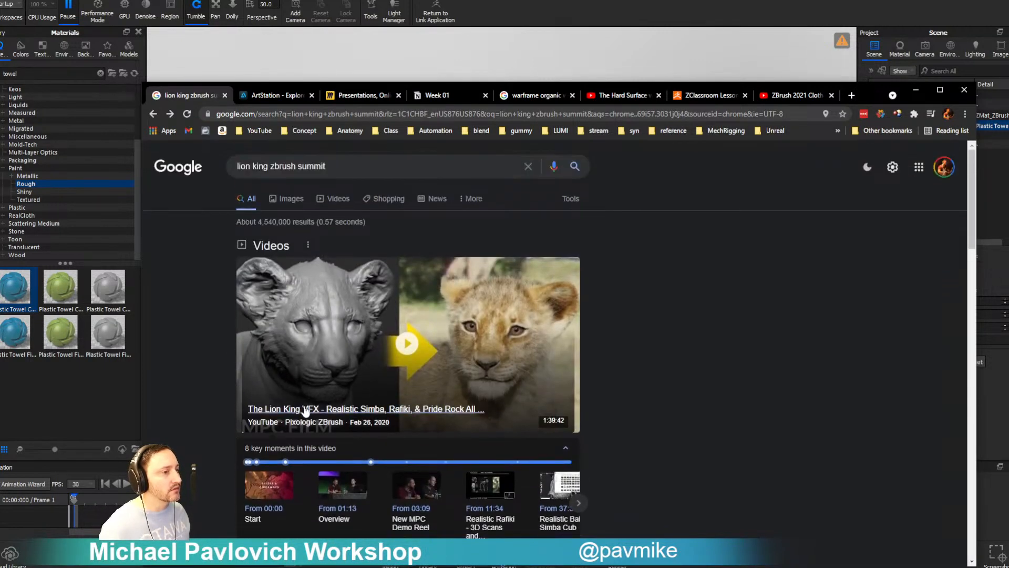
click(313, 409)
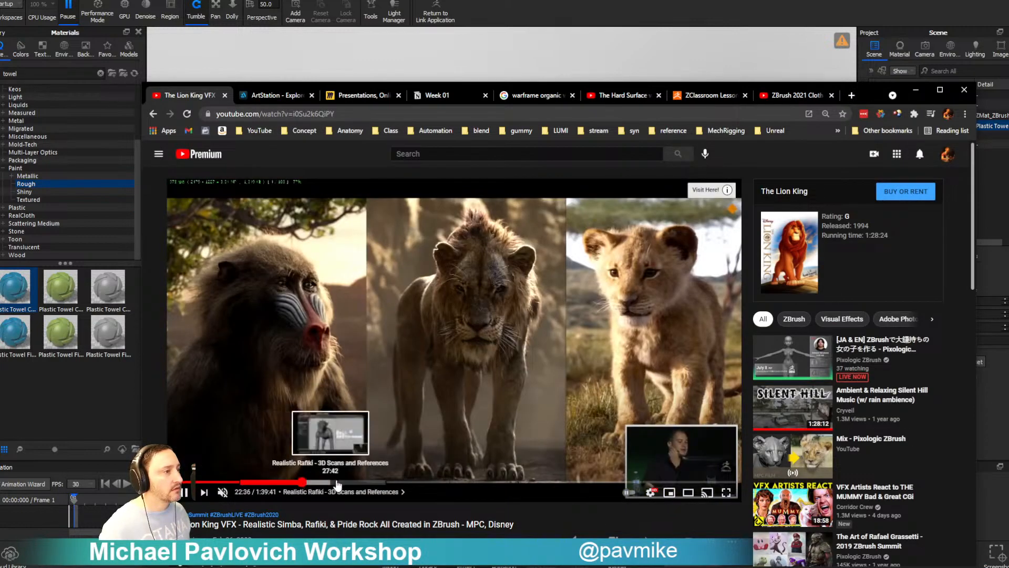
- Skip through the video's Rafiki, baby Simba cub and Pride Rock modeling sections
click(347, 482)
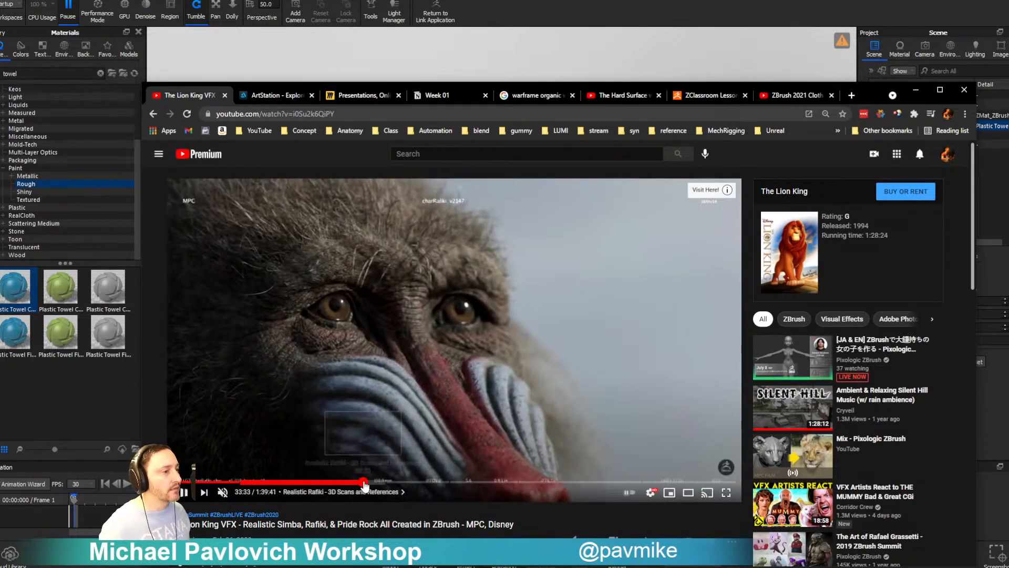
click(389, 482)
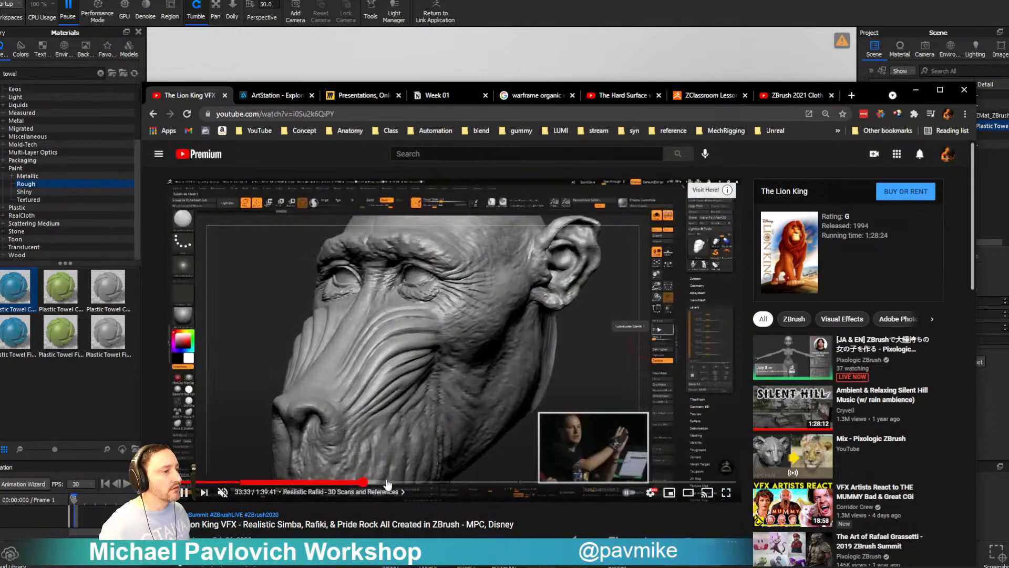
click(436, 482)
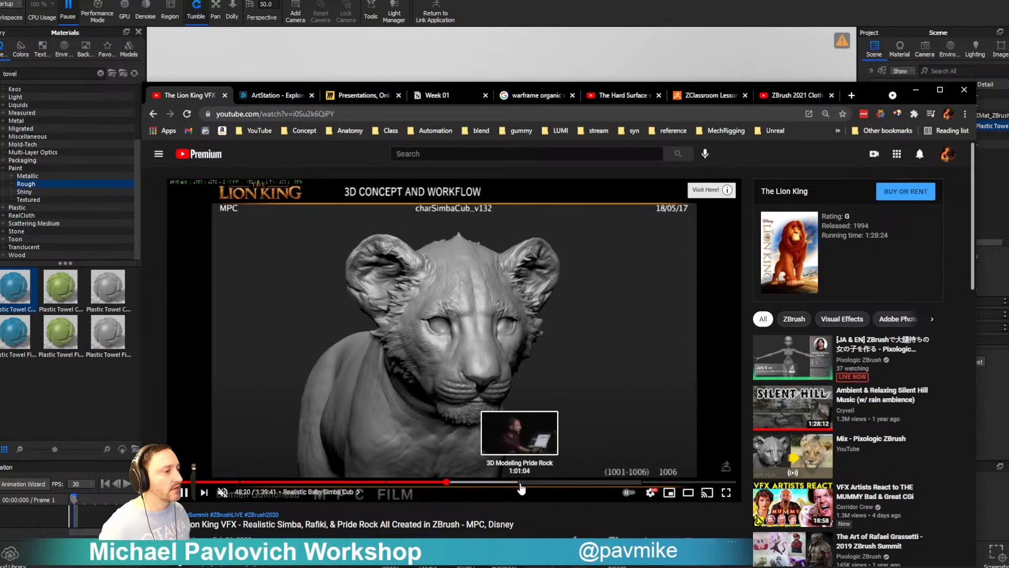
click(521, 482)
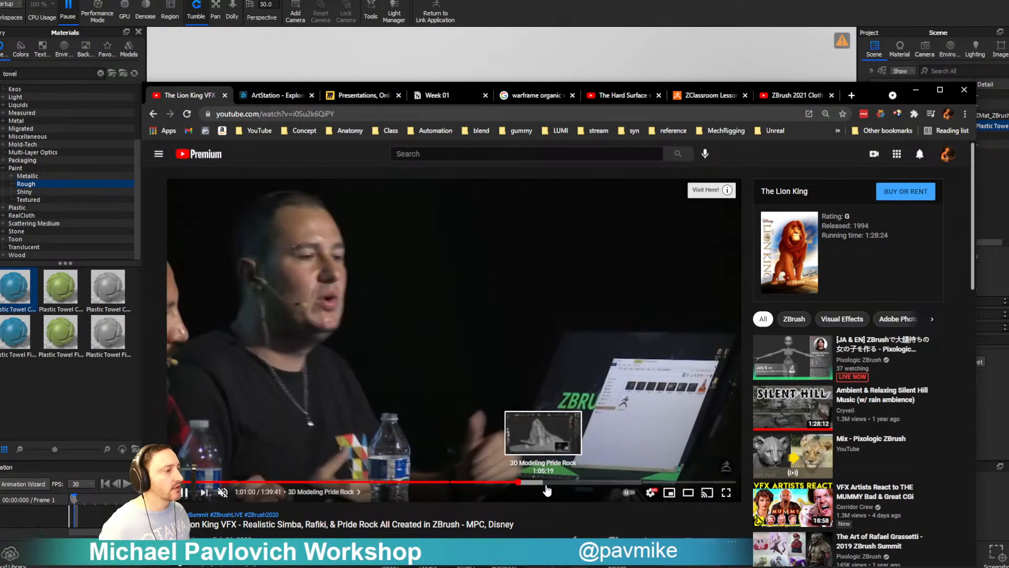
click(561, 482)
click(587, 482)
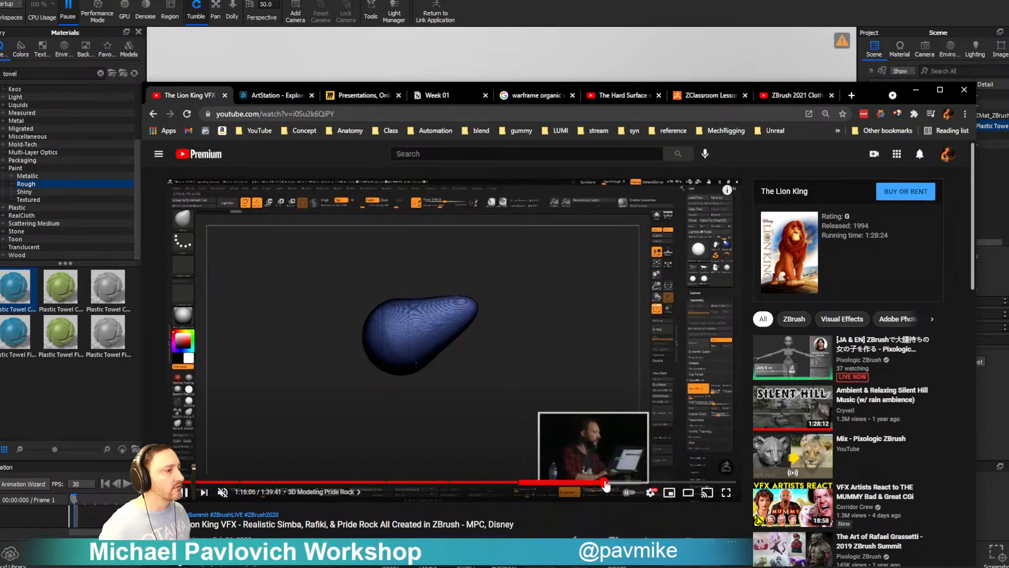
- Skim ahead through the Q&A with MPC and return to the Pride Rock sculpting demonstration at about 1:18:57
click(606, 482)
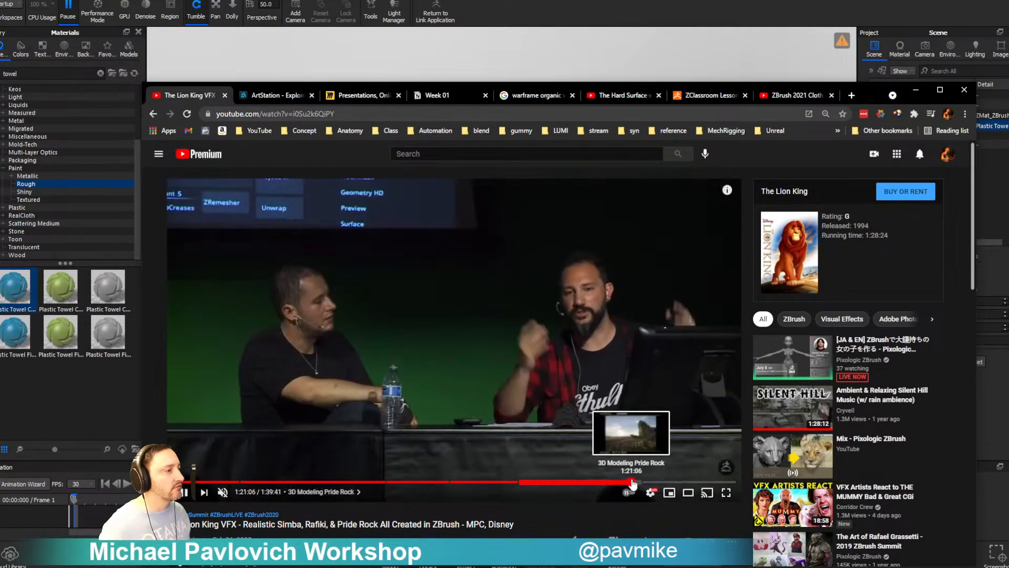
click(632, 482)
click(670, 481)
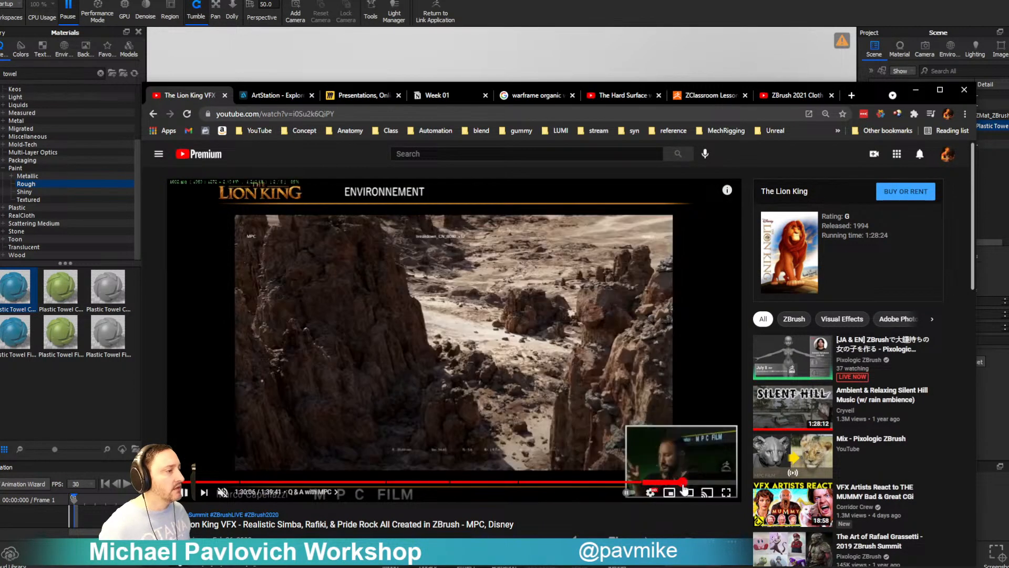
click(682, 482)
click(704, 483)
click(710, 483)
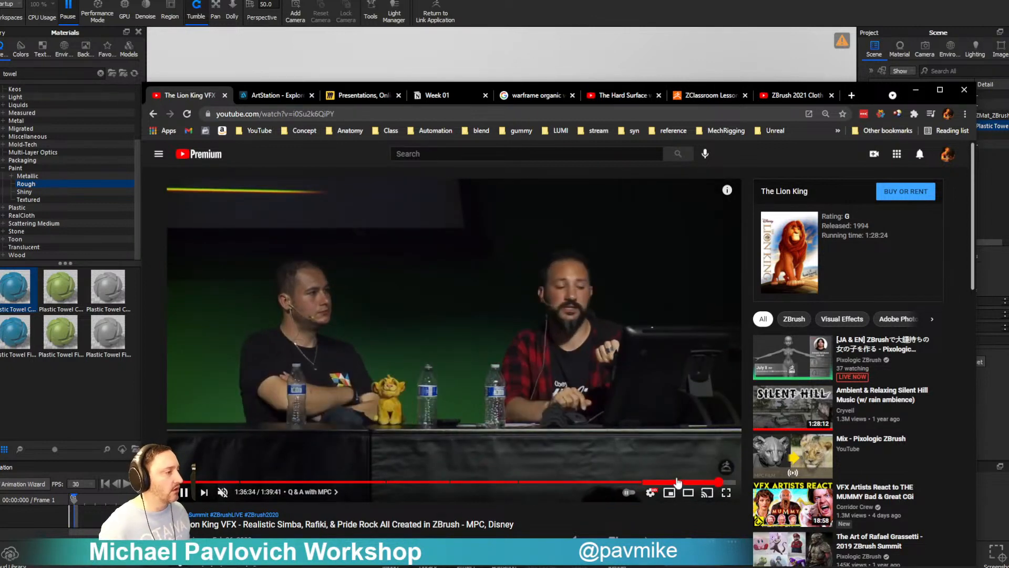
click(650, 482)
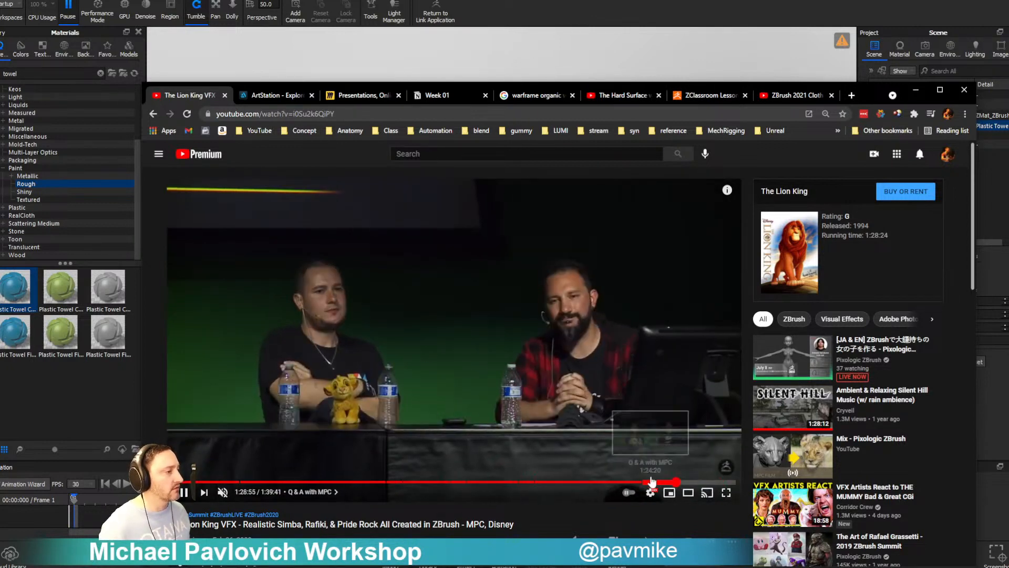
click(620, 482)
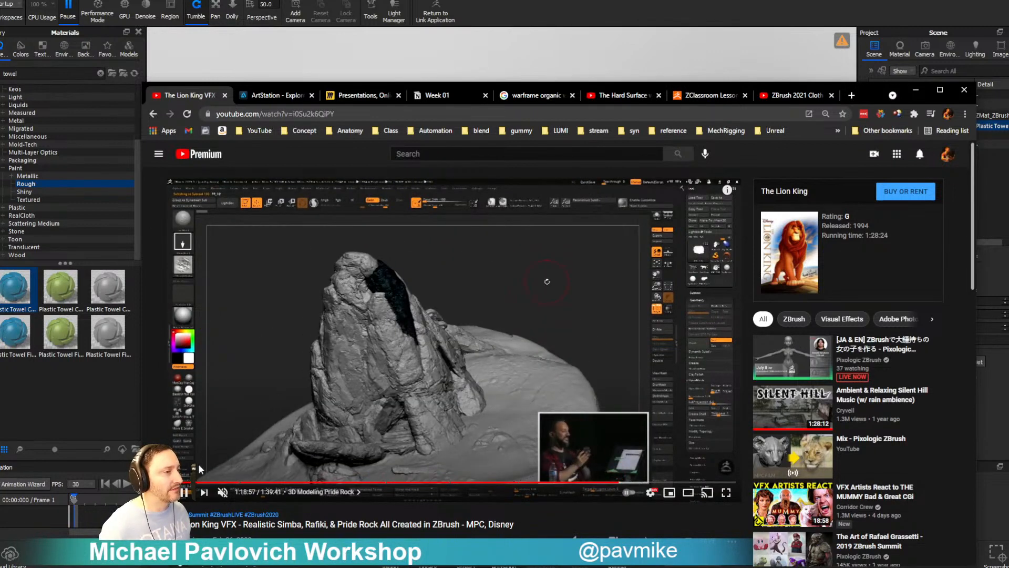
- Leave the paused video, minimize the browser and switch to ZBrush
click(341, 116)
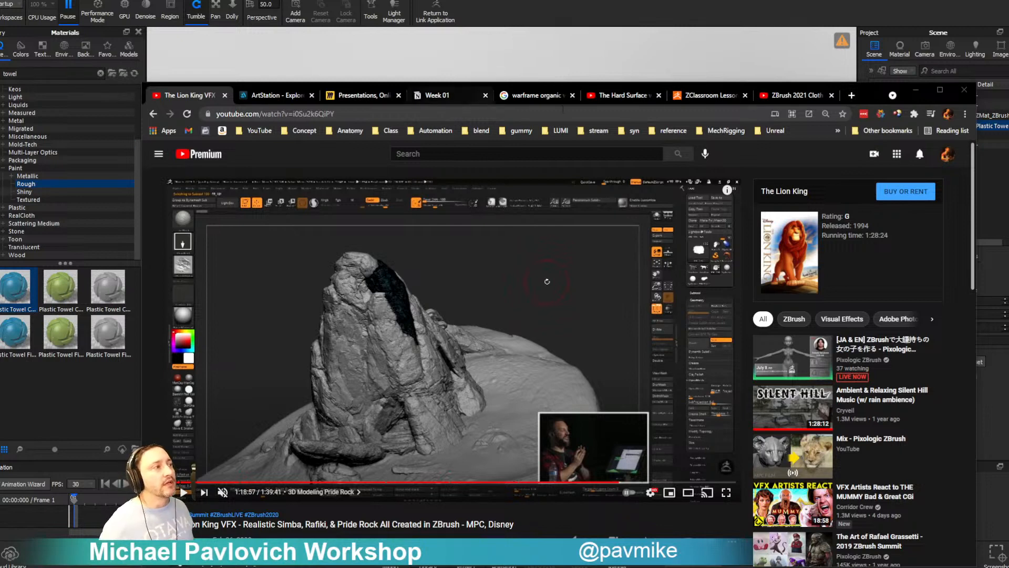
key(super+Down)
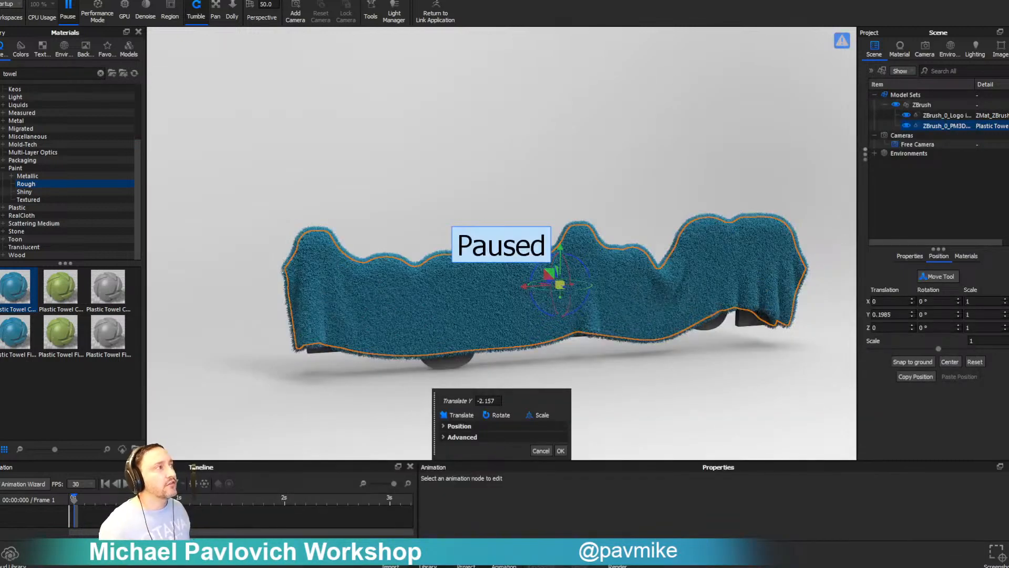
click(508, 288)
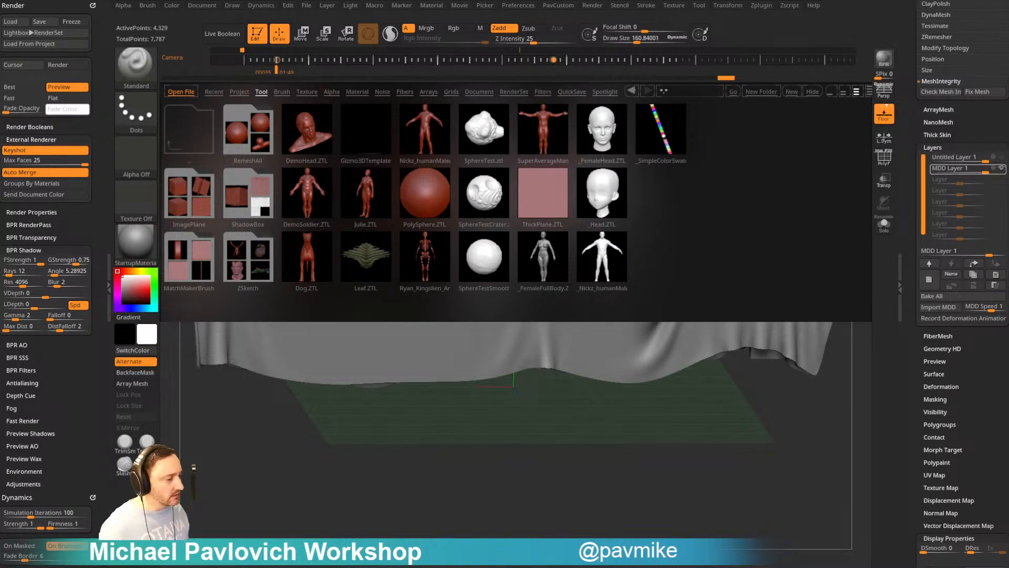
- Create a shortcut to the reference_library's Scan_Models folder inside the ZBrush 2021 program folder and clear the file windows away
key(alt+Tab)
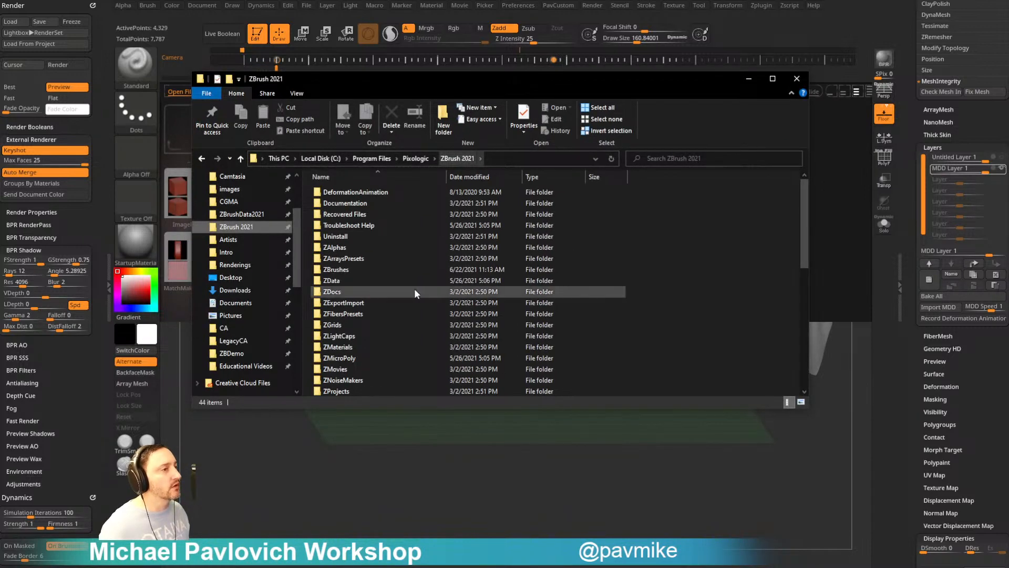
scroll(430, 212, down, 6)
scroll(431, 204, up, 5)
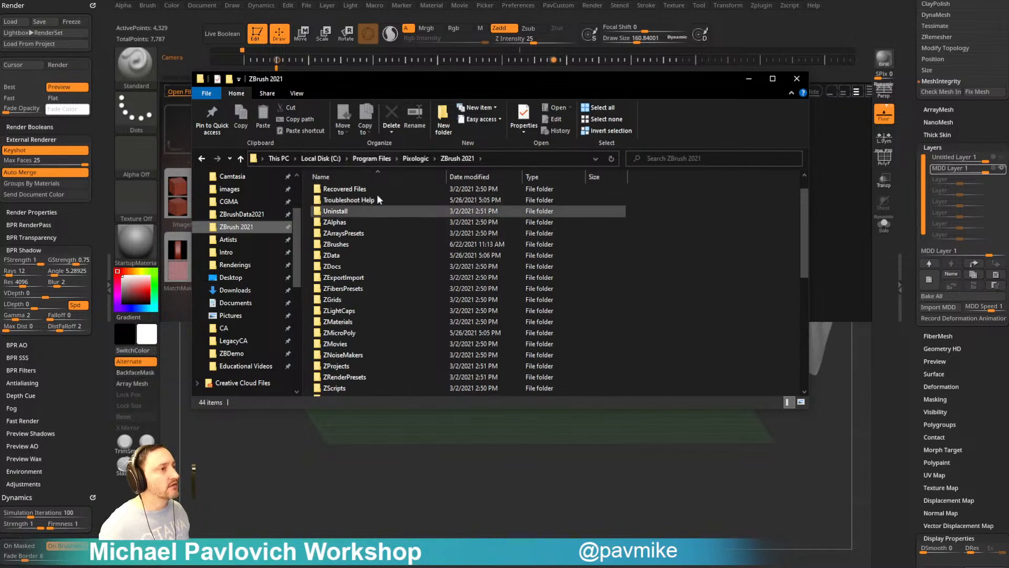
scroll(424, 257, down, 8)
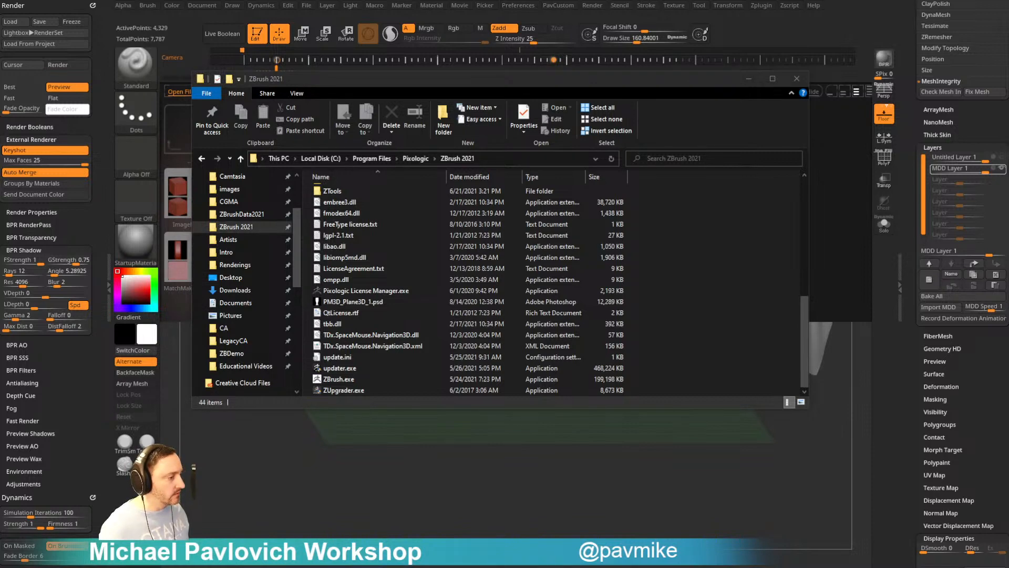
drag(1008, 122, 809, 112)
drag(695, 425, 423, 259)
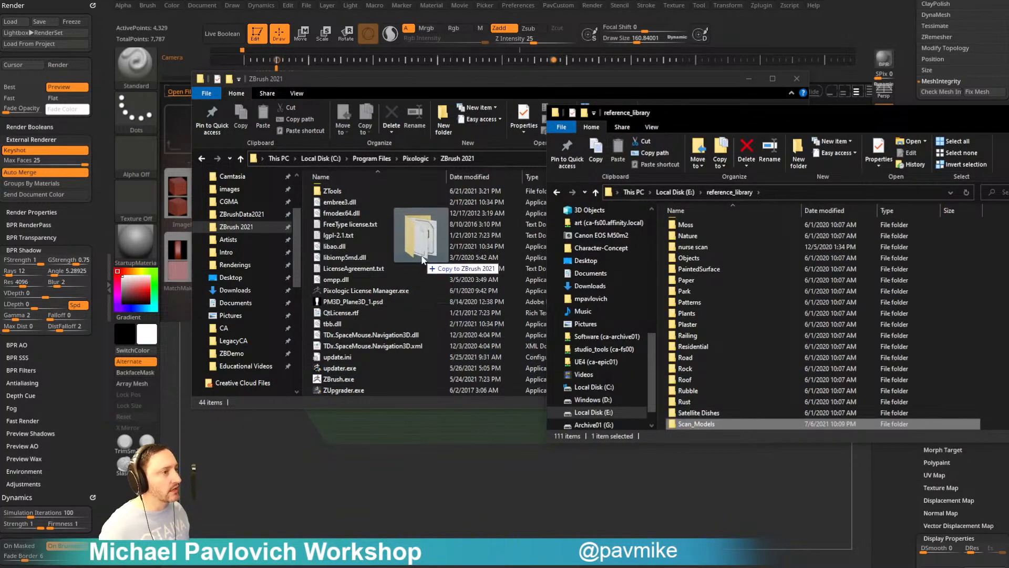
right_drag(422, 257, 422, 253)
click(462, 305)
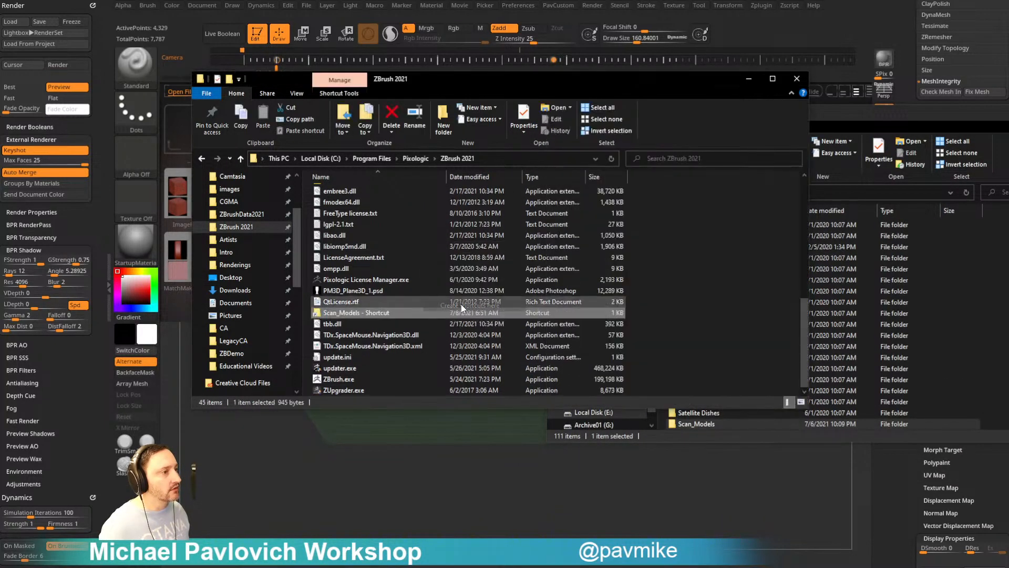
drag(953, 118, 836, 567)
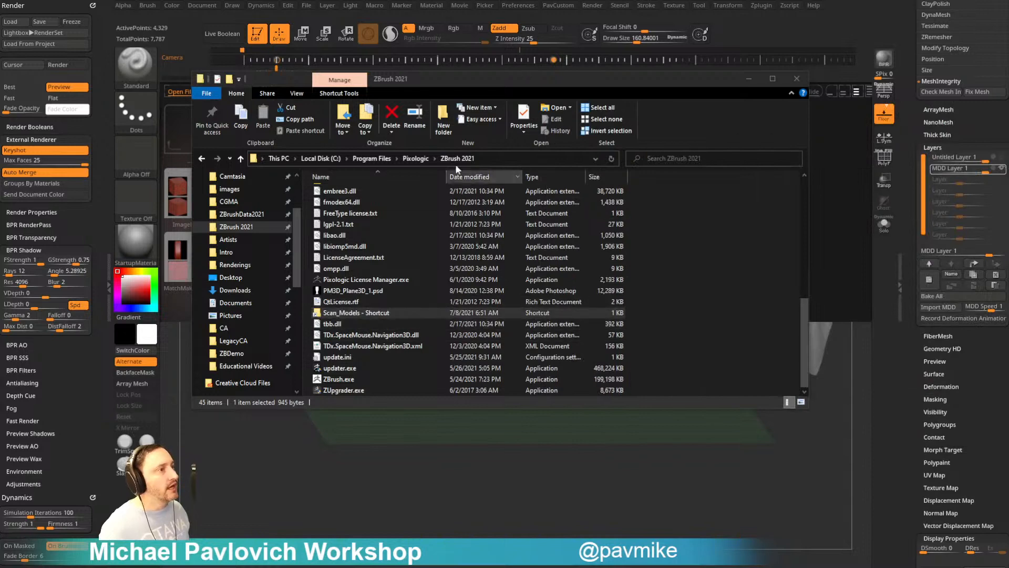
drag(491, 75, 835, 567)
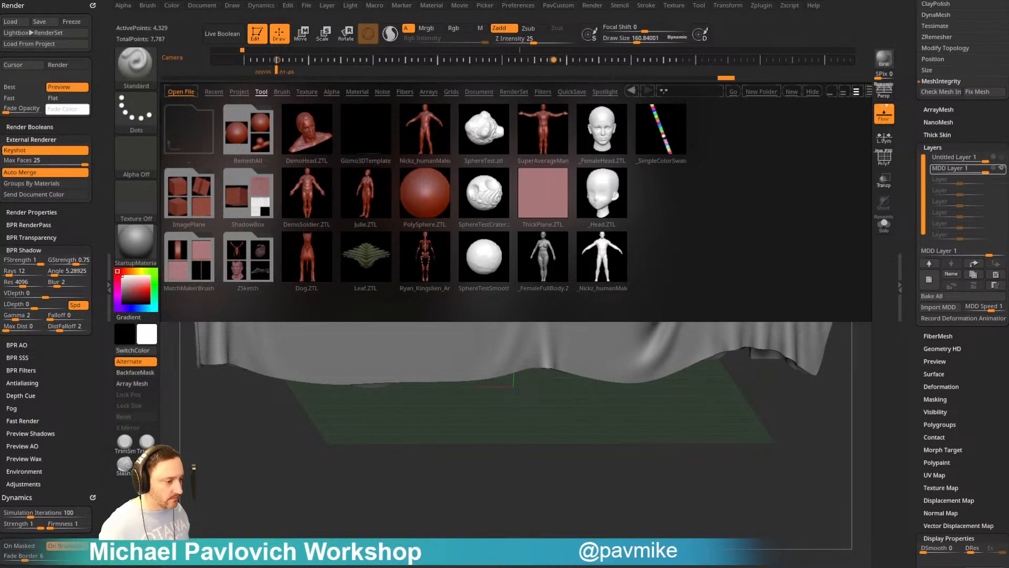
- Place the Scan_Models shortcut in the ZTools folder and reload the tool files in ZBrush's LightBox
key(alt+Tab)
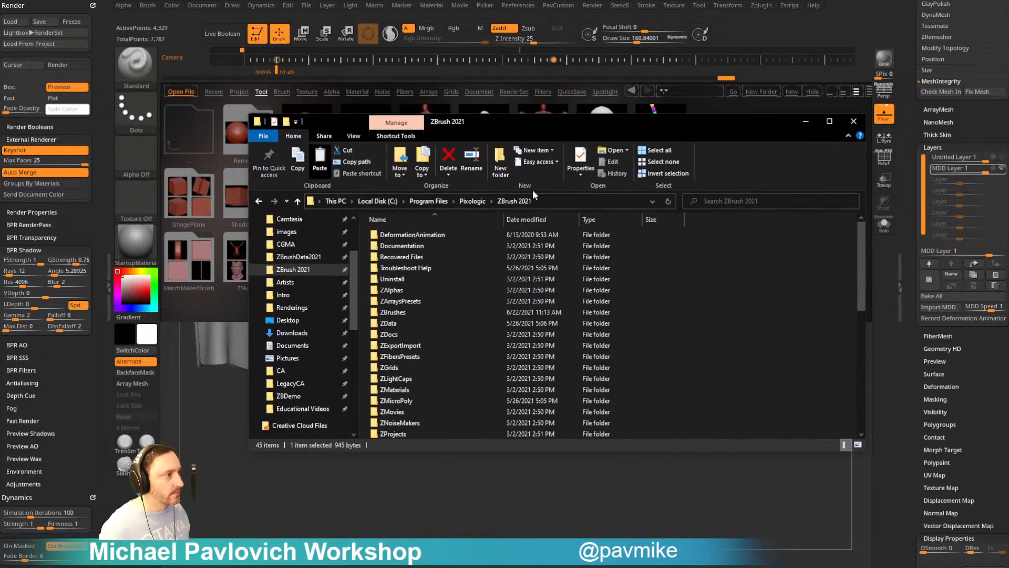
scroll(443, 353, down, 4)
double_click(411, 388)
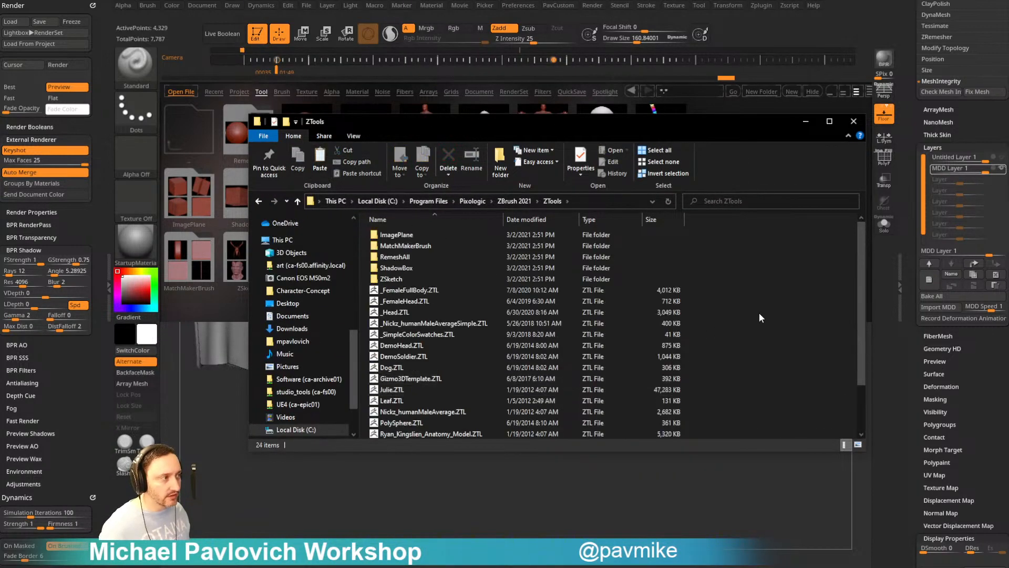
scroll(629, 322, down, 2)
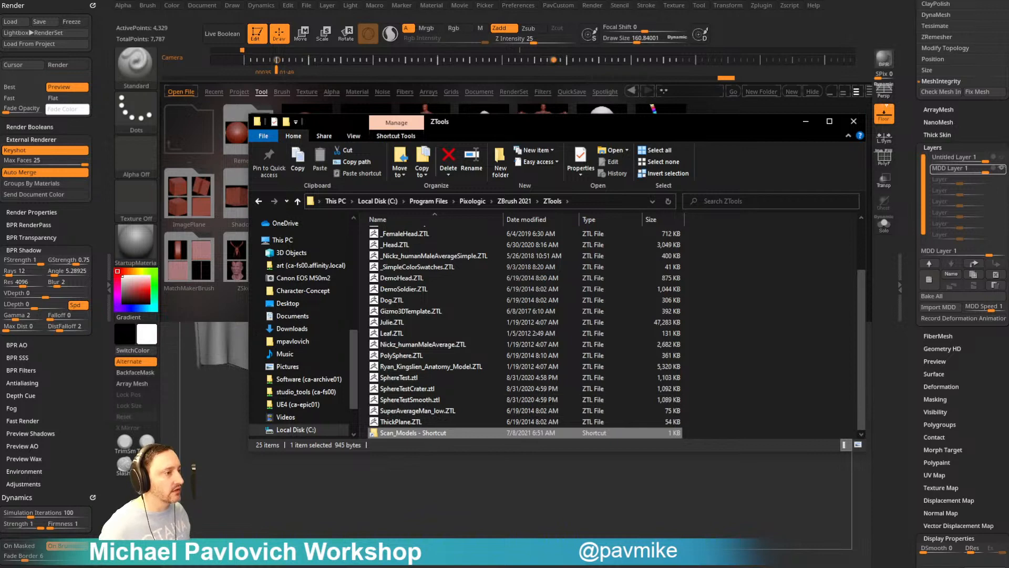
key(alt+Tab)
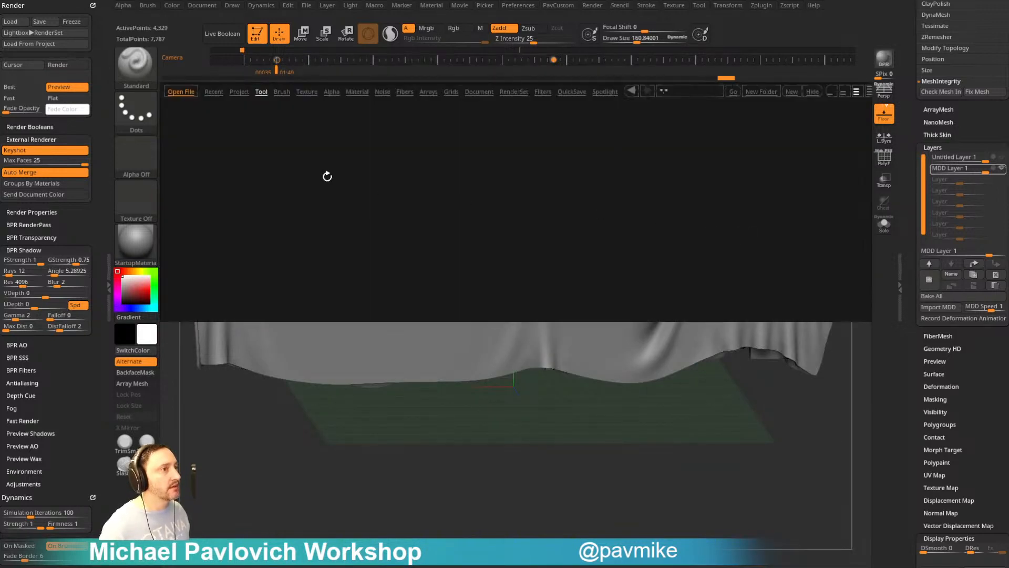
click(261, 93)
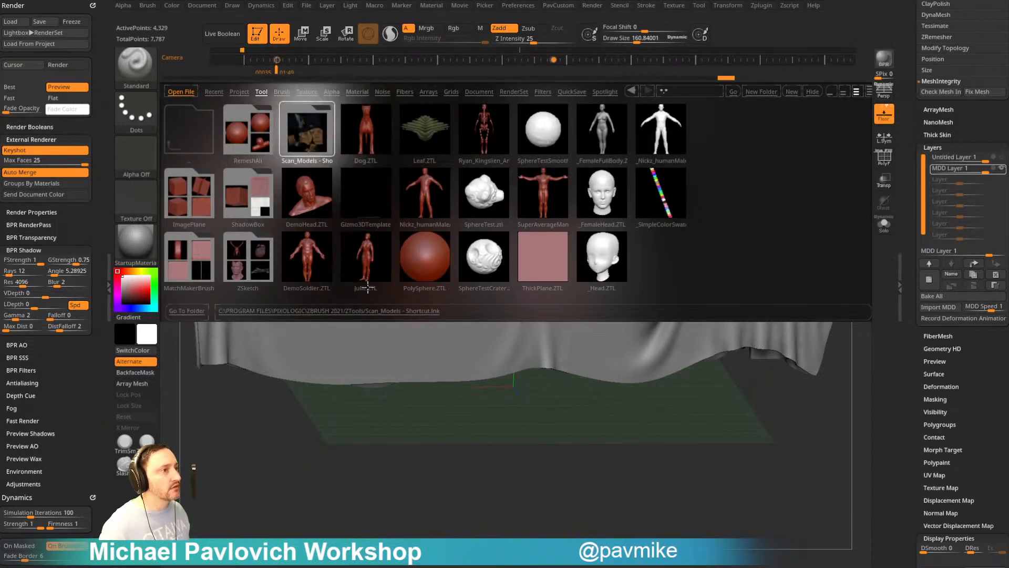
- Examine the LightBox and Startup sections of the ZBrush preferences
click(518, 5)
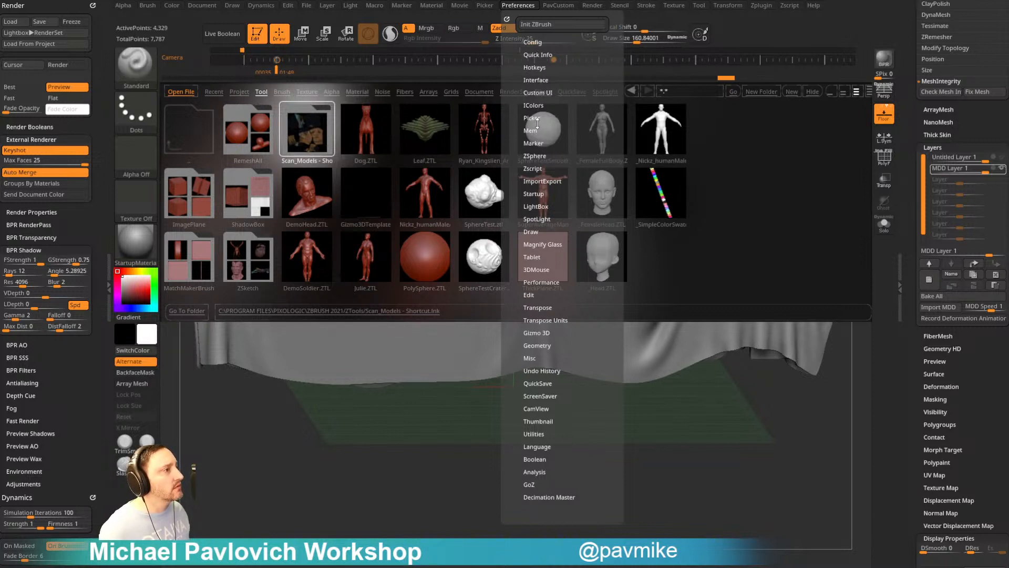
click(536, 206)
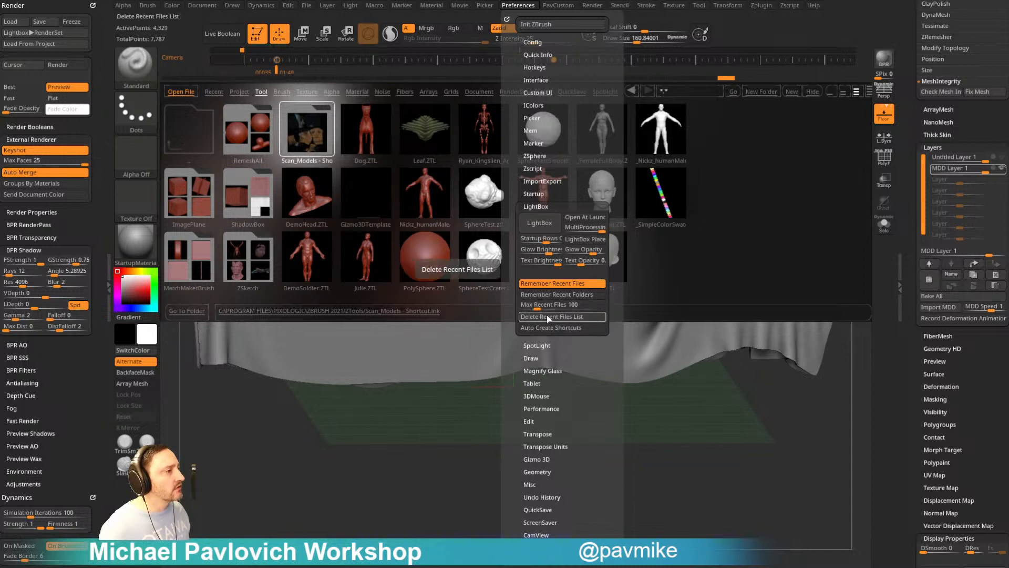
key(shift)
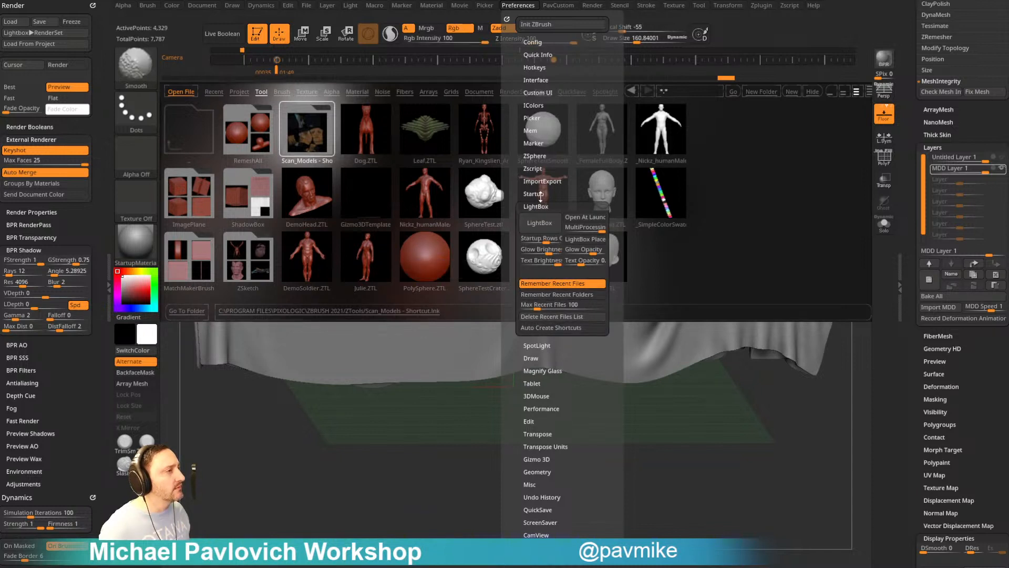
click(534, 194)
click(534, 194)
click(534, 194)
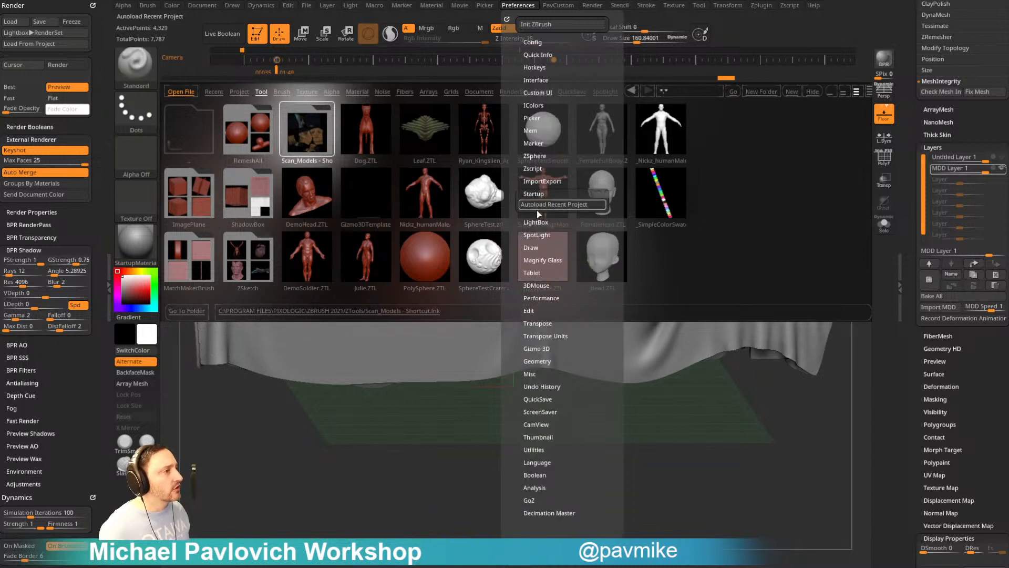
click(534, 194)
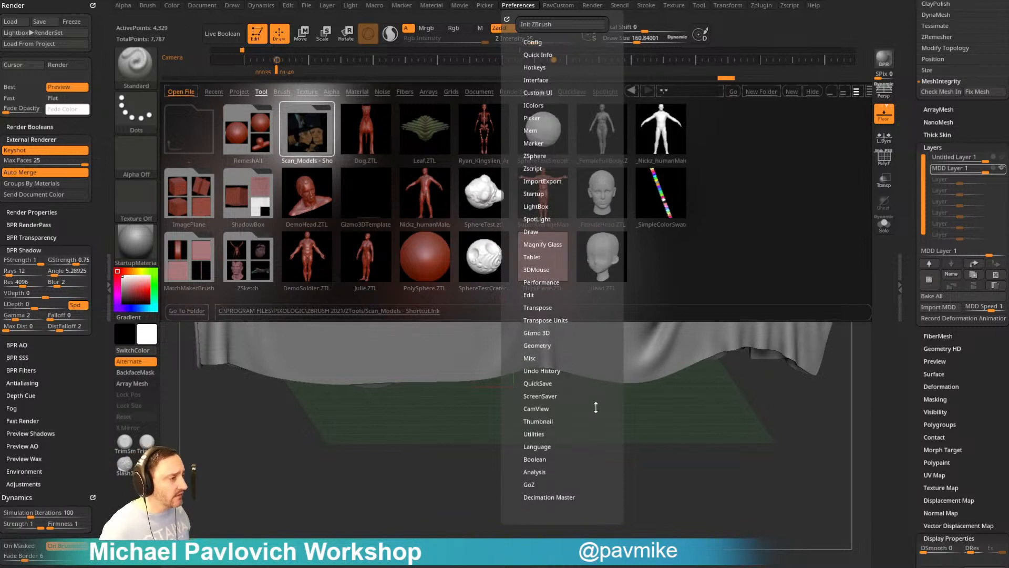
- Hide LightBox, check the ZTools folder containing the Scan_Models shortcut in the file window and put that window away
key(shift)
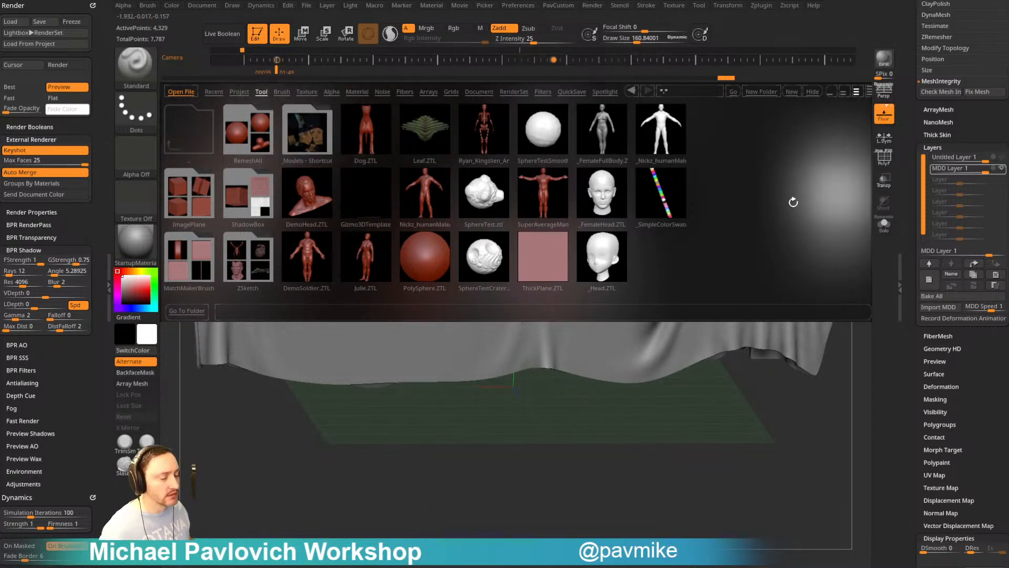
click(792, 198)
click(583, 489)
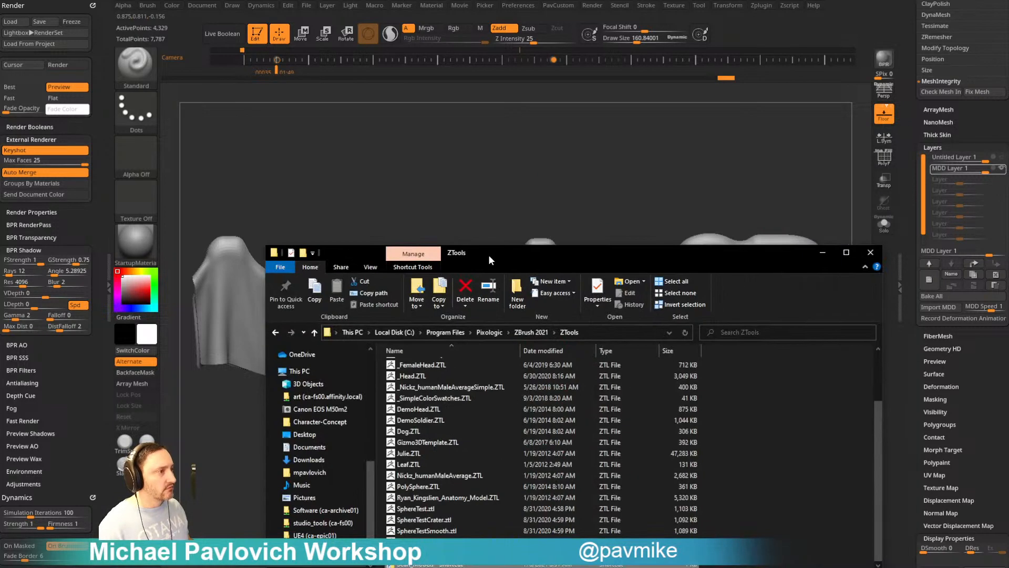
drag(487, 255, 553, 191)
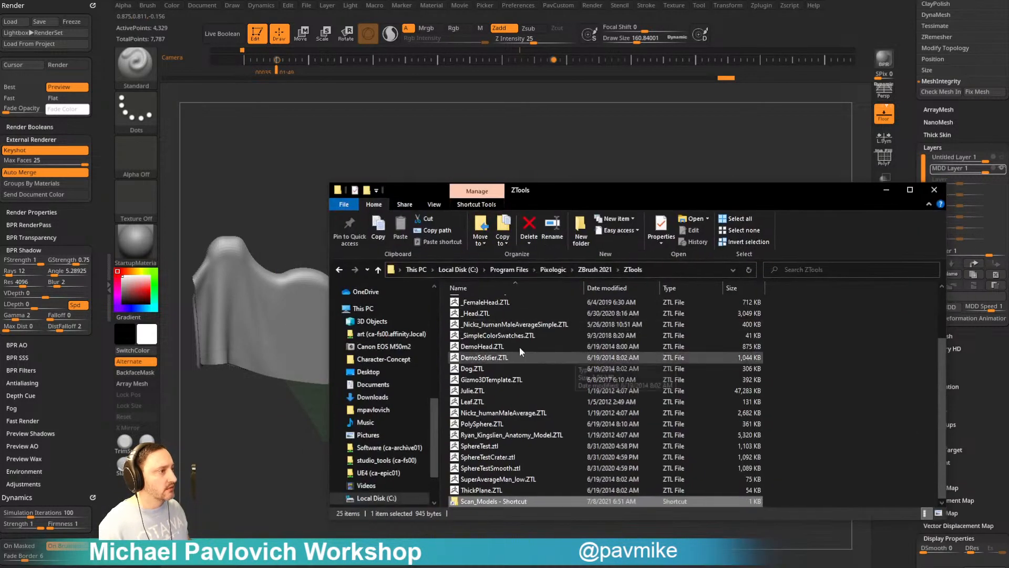
scroll(410, 373, up, 10)
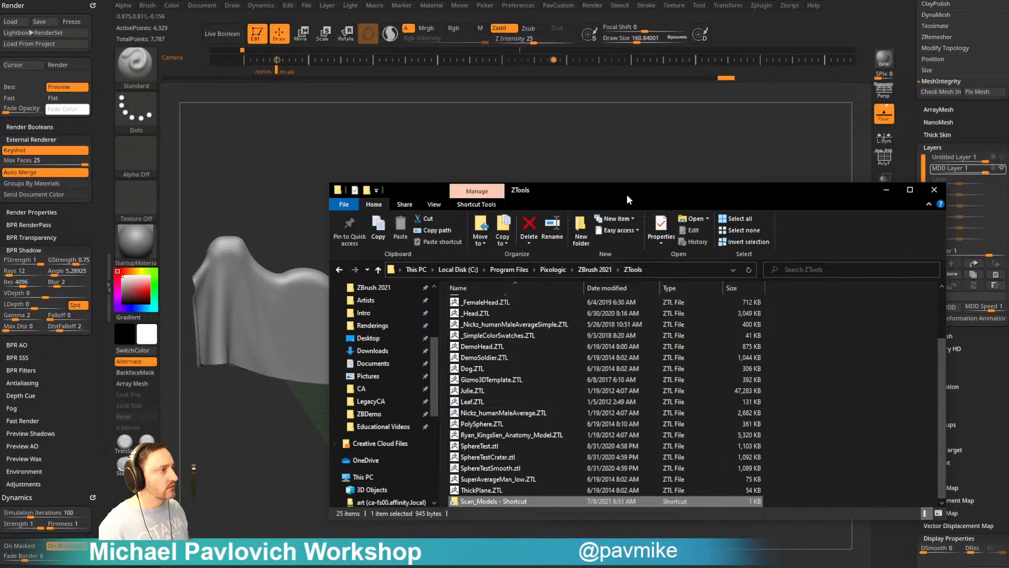
click(583, 489)
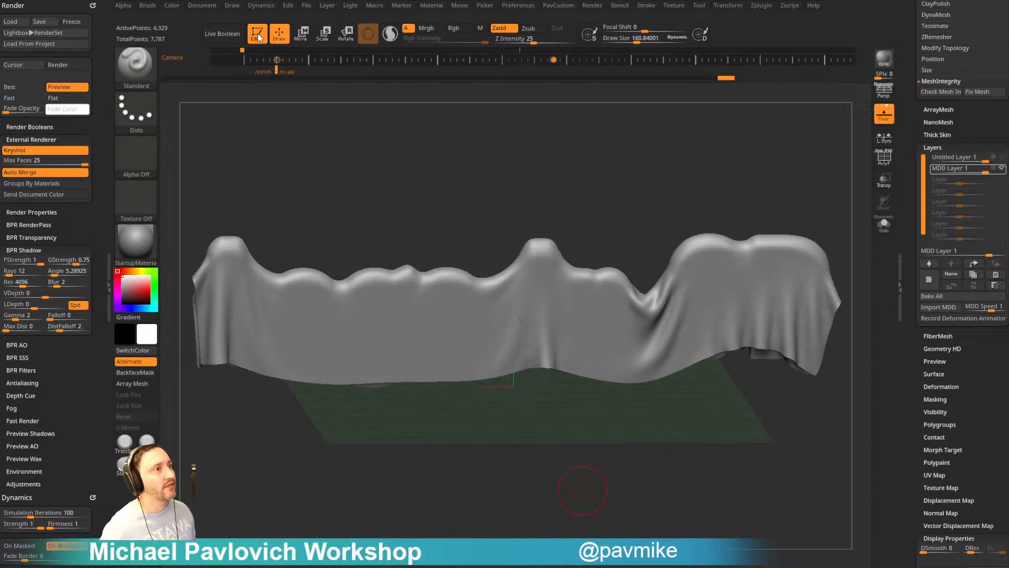
click(261, 6)
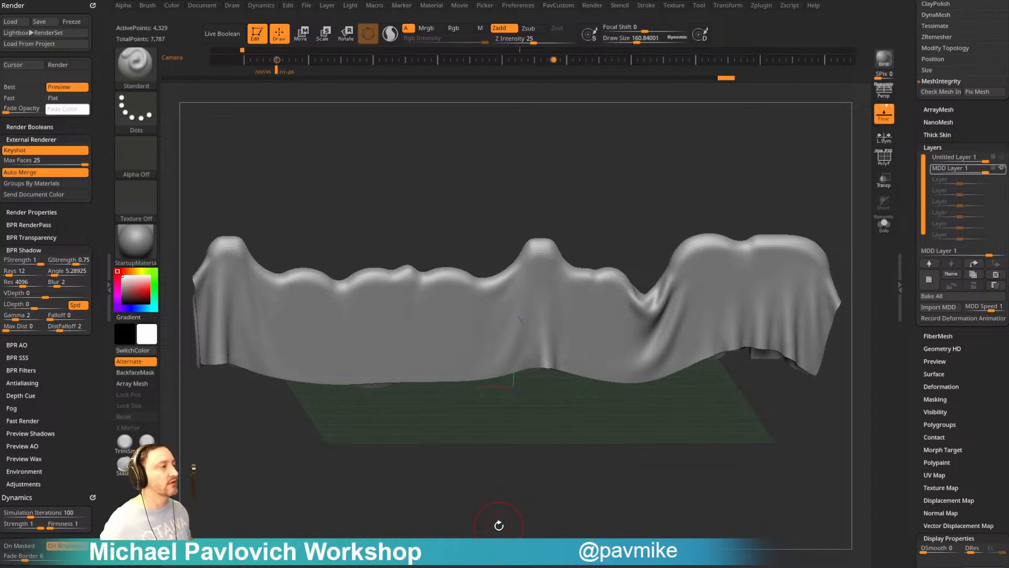
drag(682, 165, 662, 173)
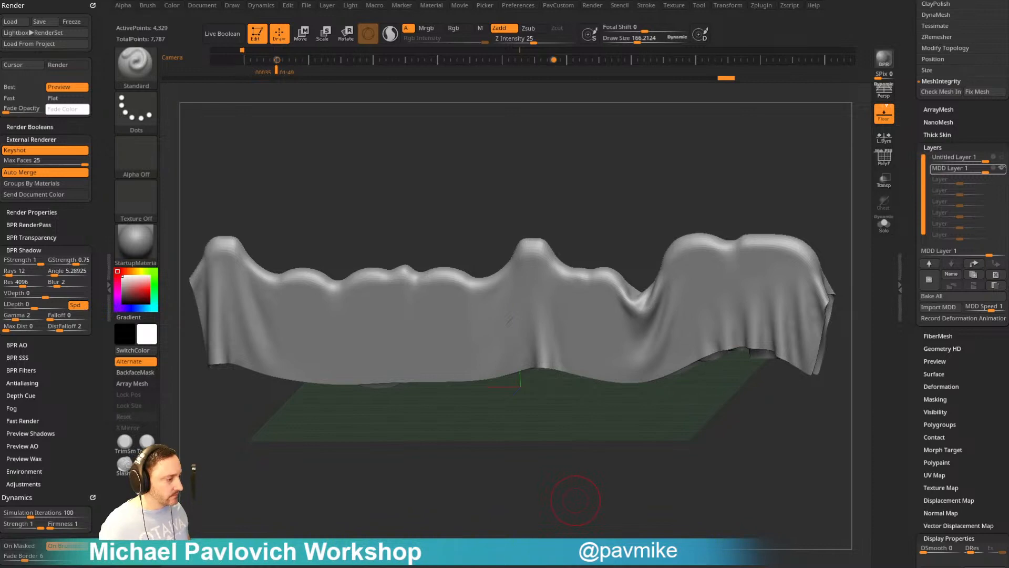
- Switch to the browser, view the artist's ArtStation profile page and minimize the browser again
key(alt+Tab)
click(239, 55)
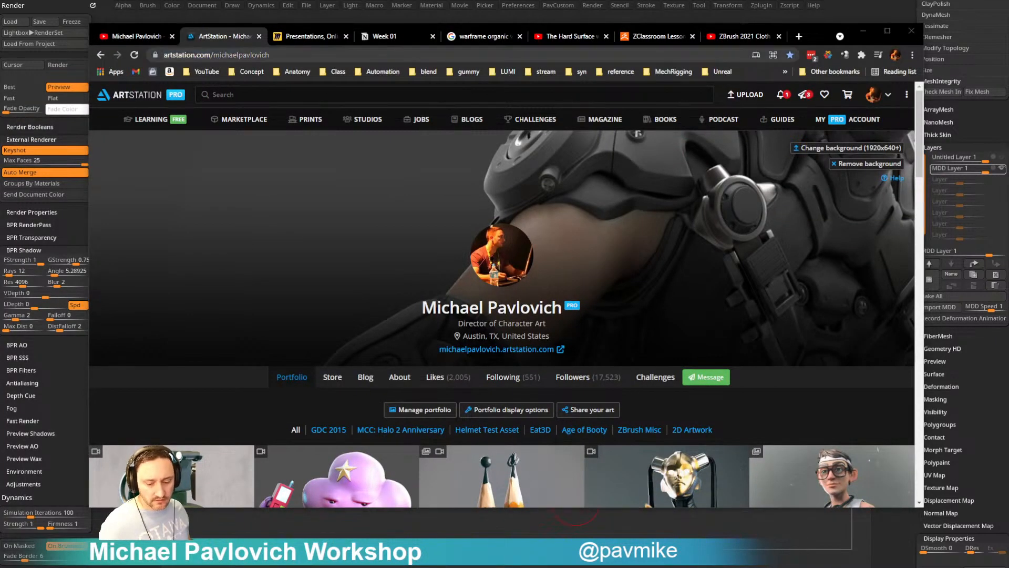
scroll(358, 263, down, 5)
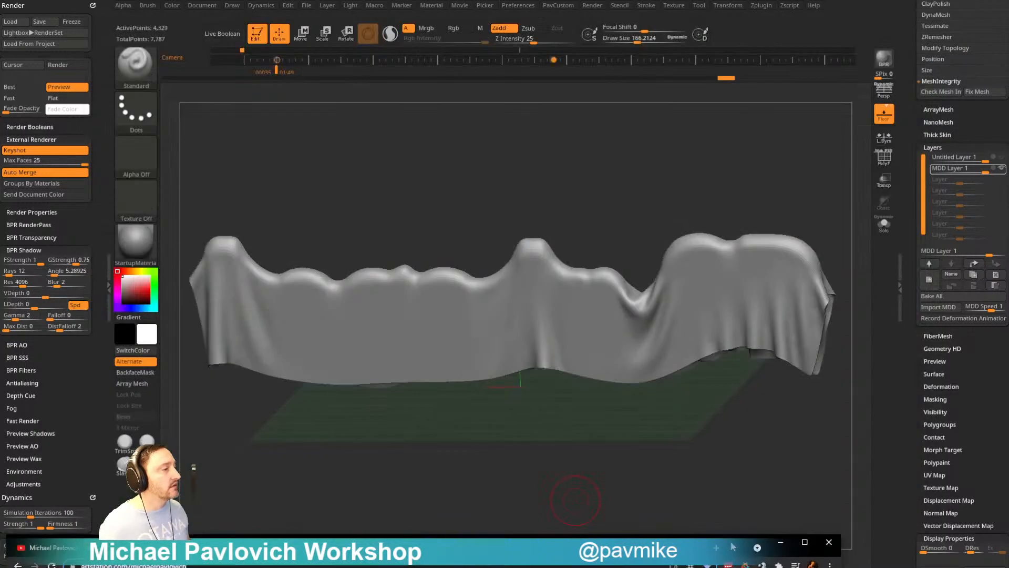
click(863, 31)
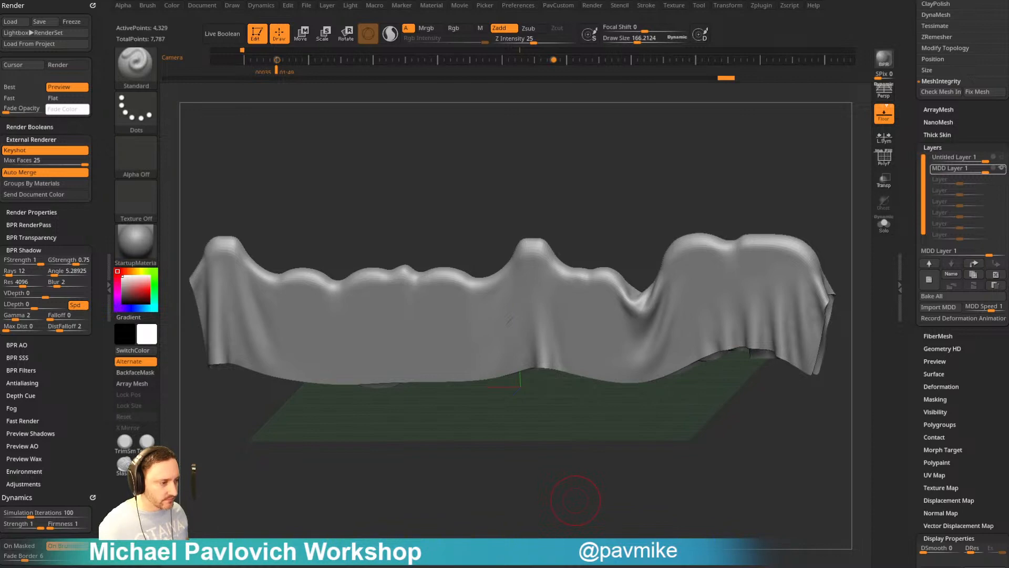
- Return to the browser and open the KeyShot with ZBrush video from the KeyShot YouTube channel's uploads
key(alt+Tab)
scroll(413, 379, down, 3)
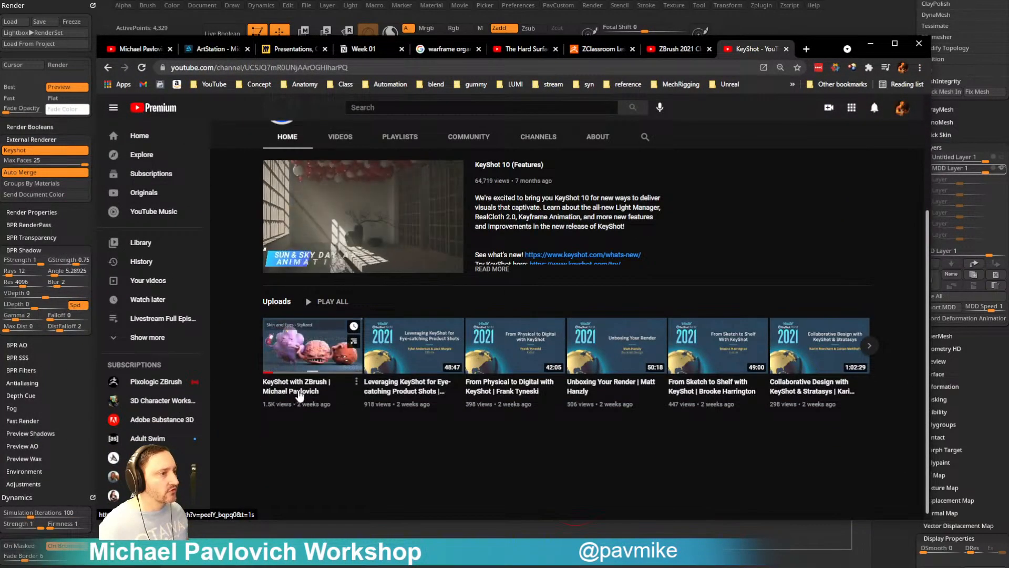
click(297, 395)
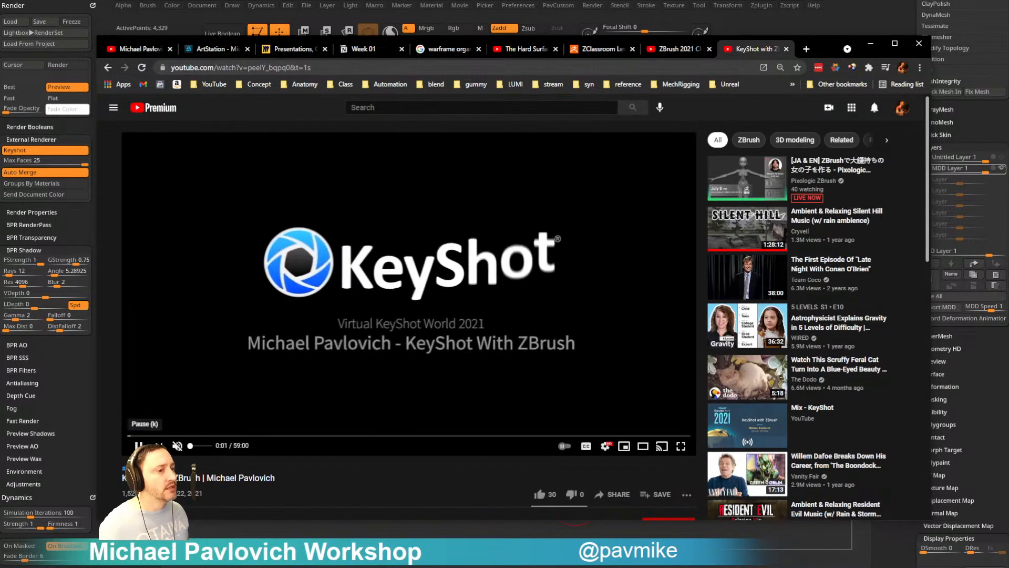
scroll(260, 311, down, 5)
scroll(268, 328, up, 5)
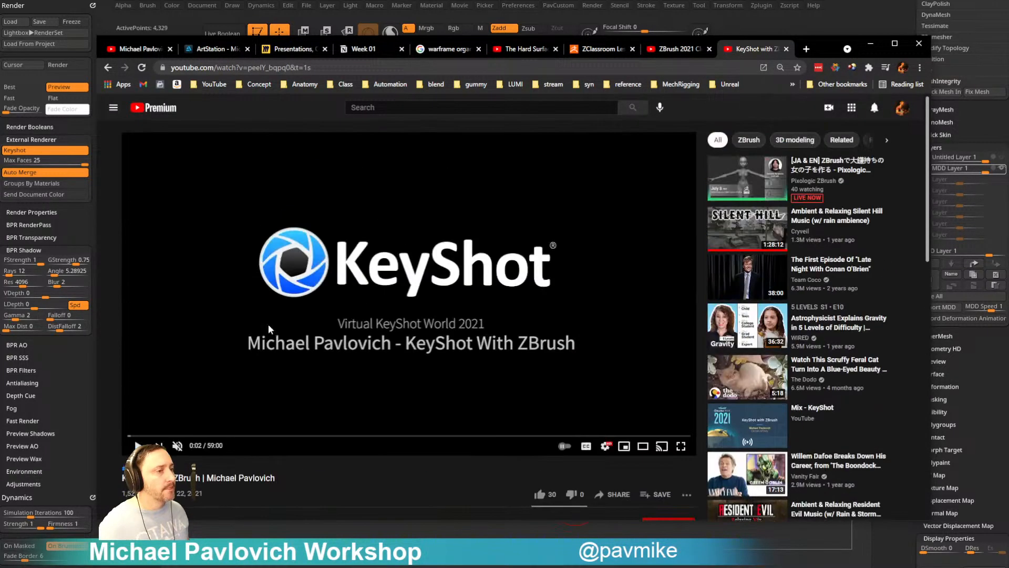
- Skim through the KeyShot with ZBrush video, skipping ahead in stages to 46:09
click(288, 435)
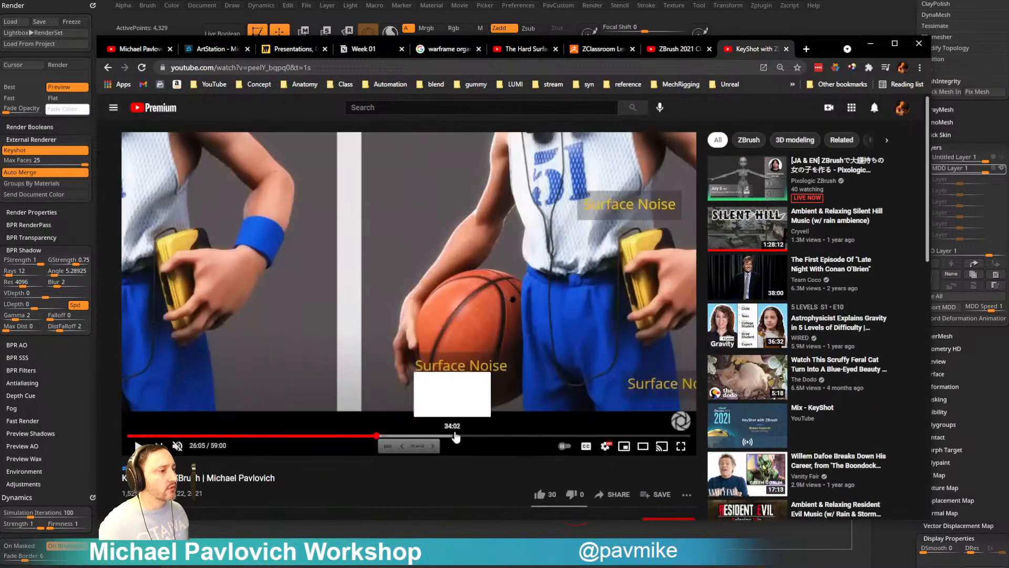
click(463, 435)
click(492, 435)
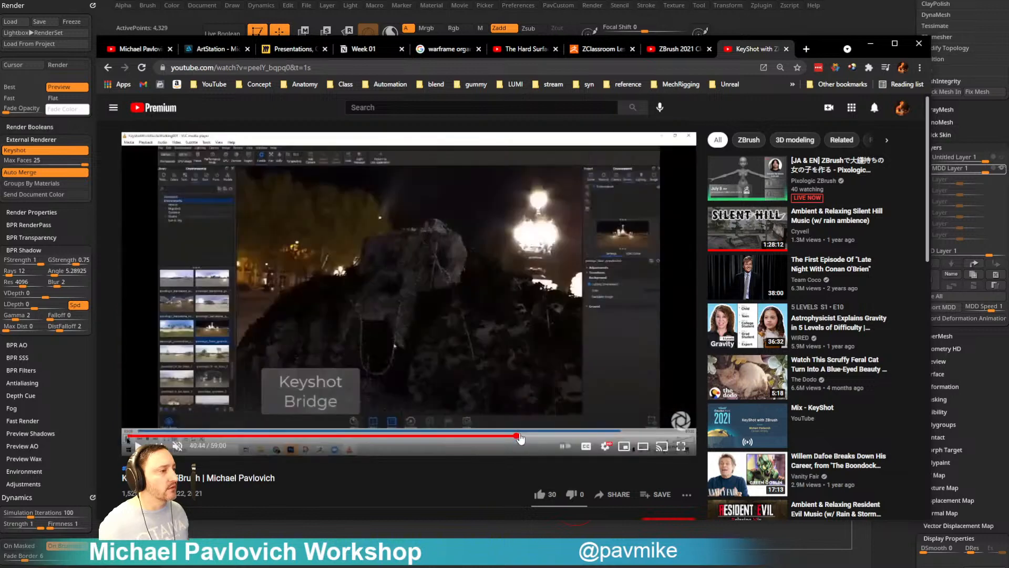
click(517, 435)
click(569, 436)
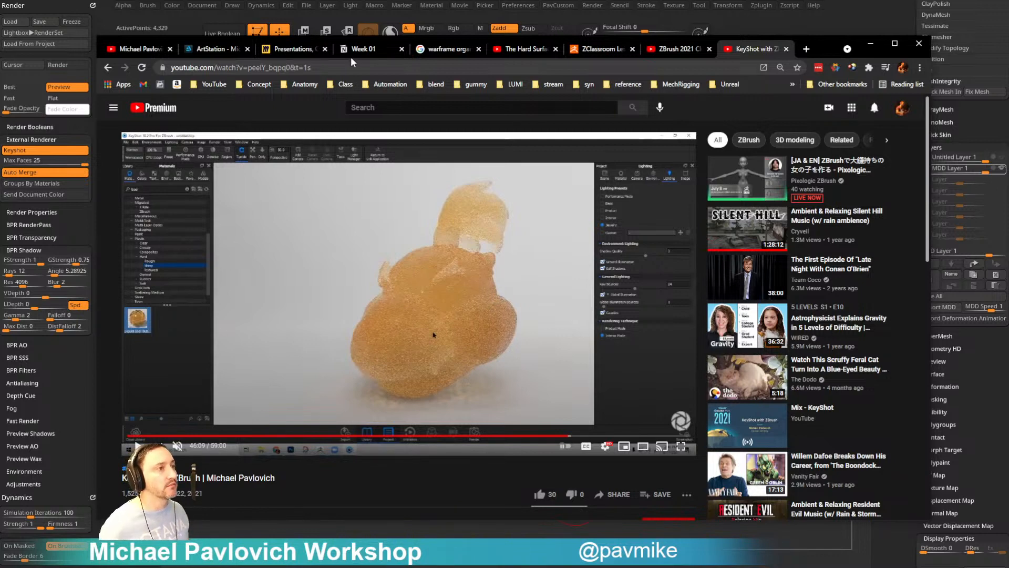
- Copy the video's share link without a start time, close the sharing dialog and minimize the browser
click(612, 494)
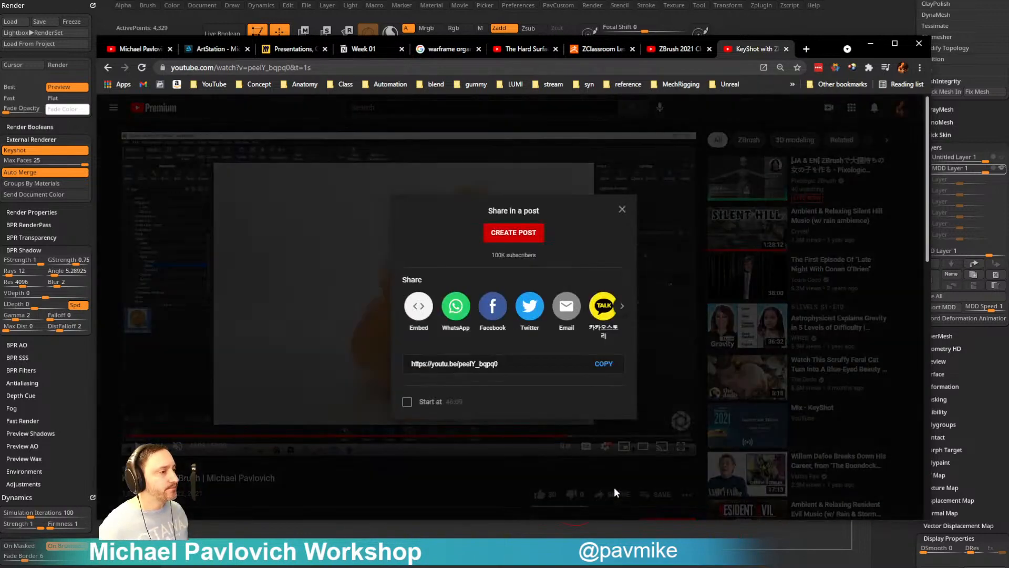
click(436, 403)
click(603, 366)
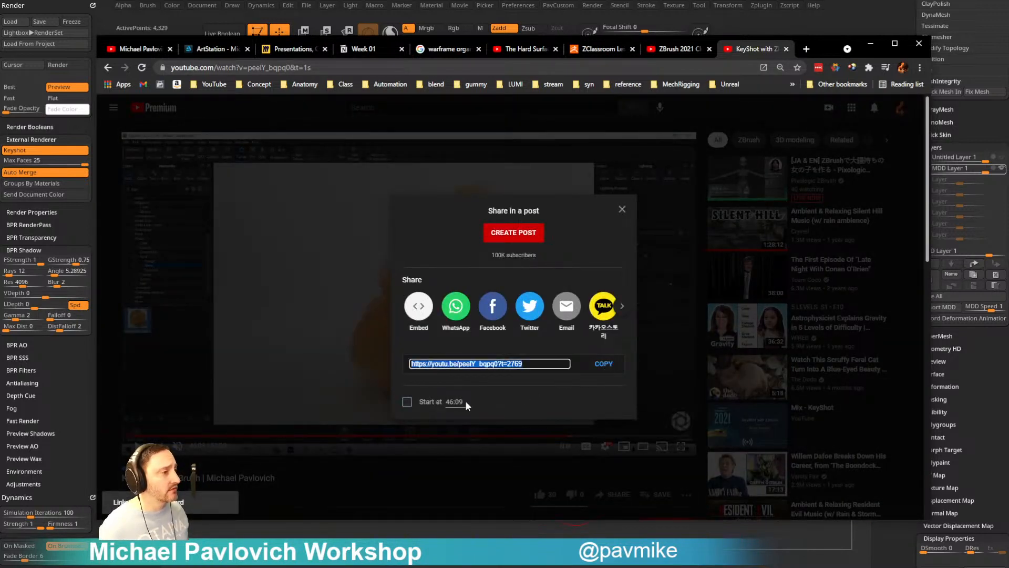
click(436, 402)
click(602, 363)
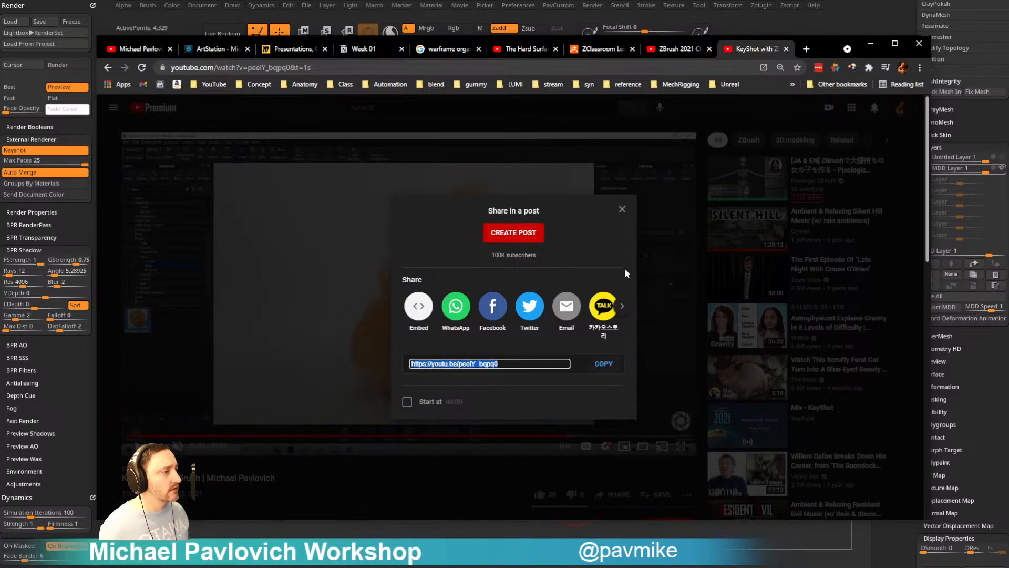
click(621, 209)
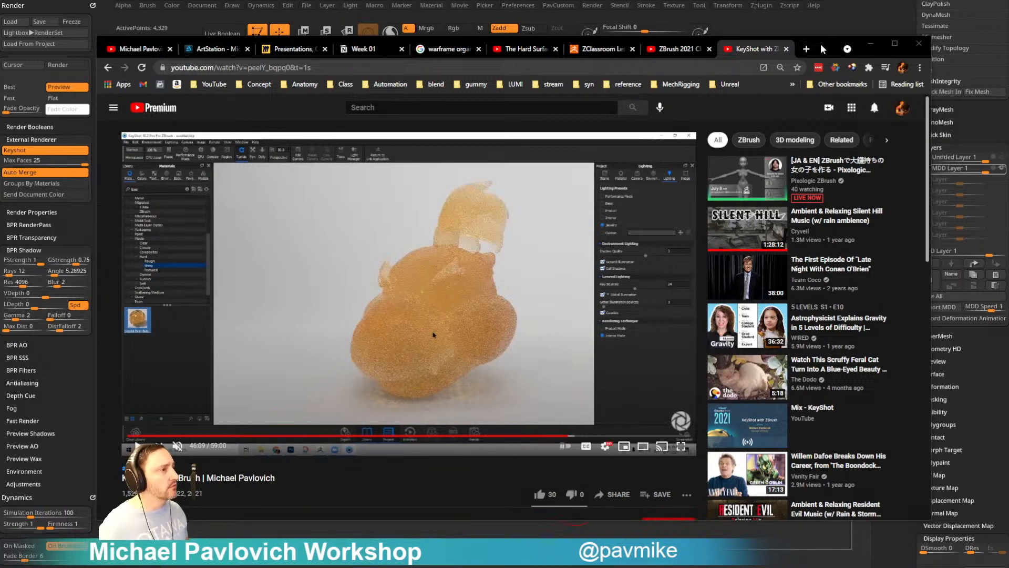
drag(822, 47, 815, 96)
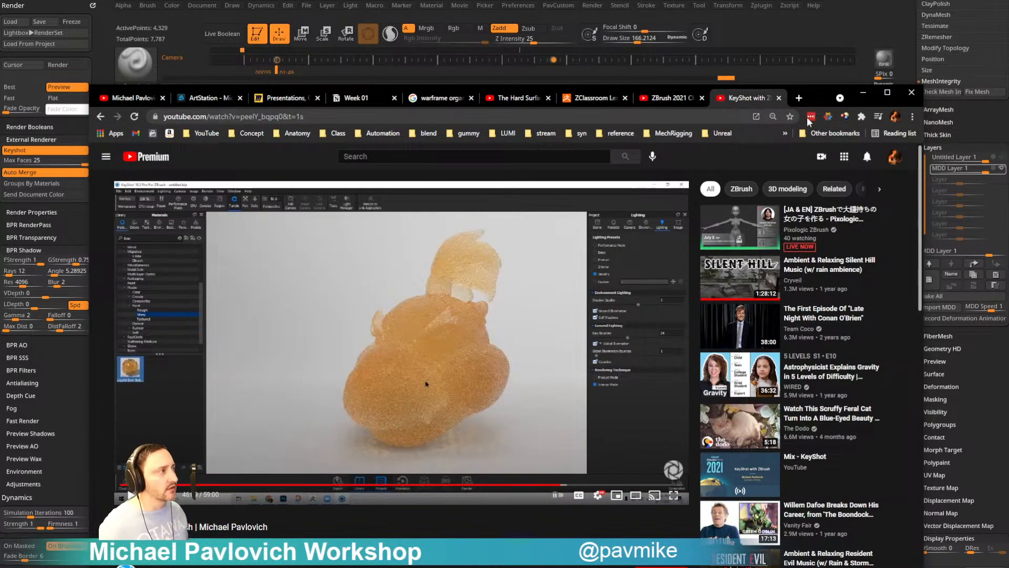
click(863, 93)
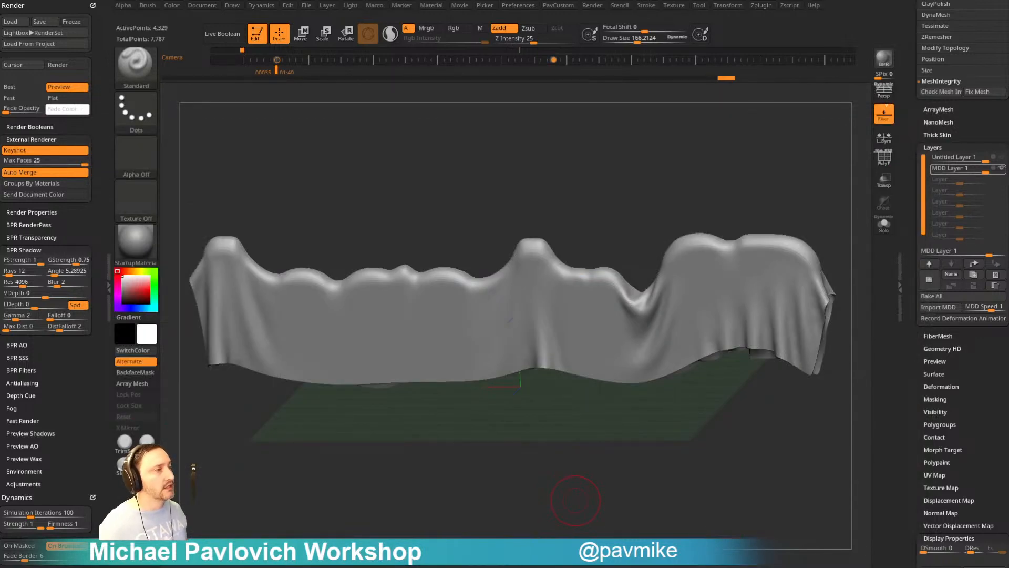
- Turn the draped cloth to a nearly frontal view lower in the canvas and set the Draw Size to about 150
ctrl+right_drag(683, 170, 646, 187)
key(s)
key(s)
drag(640, 188, 646, 187)
alt+right_drag(610, 150, 647, 227)
right_drag(647, 227, 644, 218)
key(s)
click(644, 218)
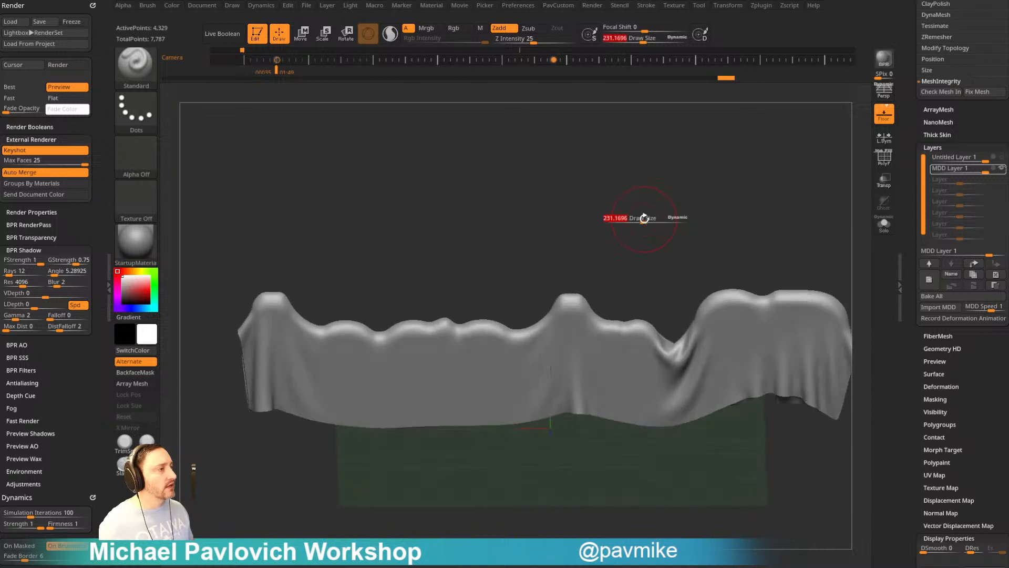
key(s)
drag(641, 216, 633, 215)
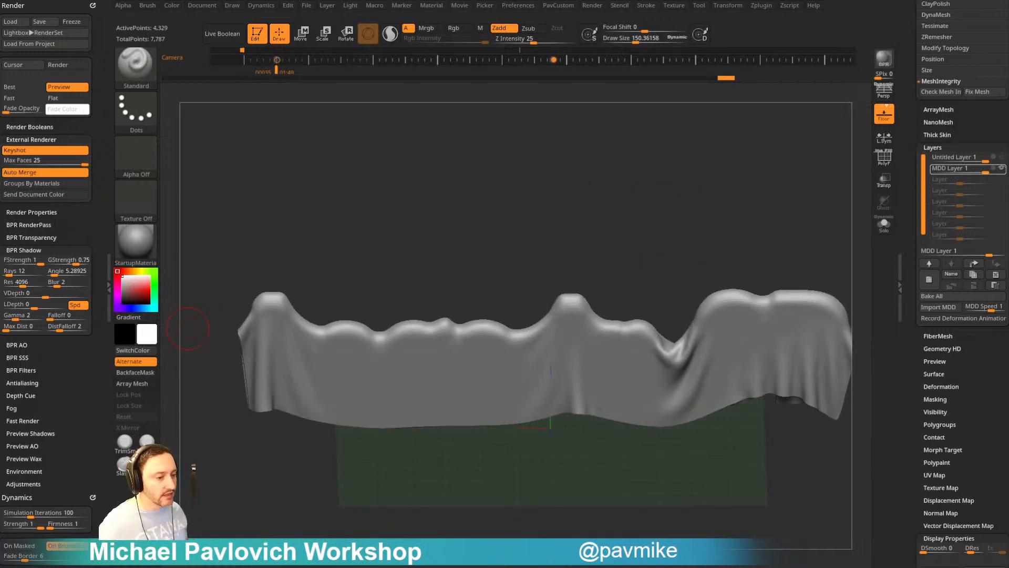
- Switch to the ArtStation portfolio in the browser and open the Mechanical Skull tutorial series artwork
key(alt+Tab)
scroll(312, 295, down, 5)
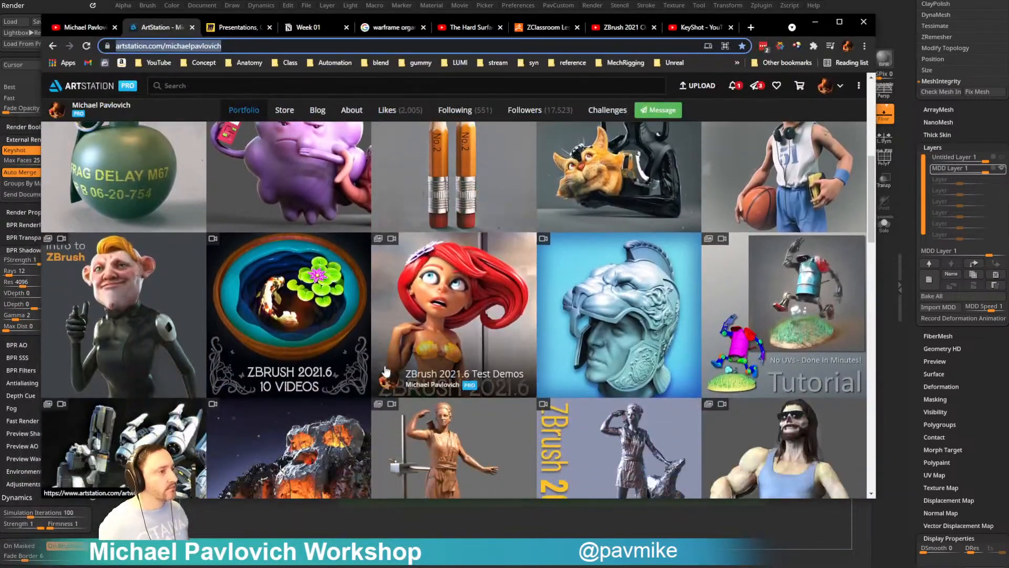
scroll(310, 336, up, 5)
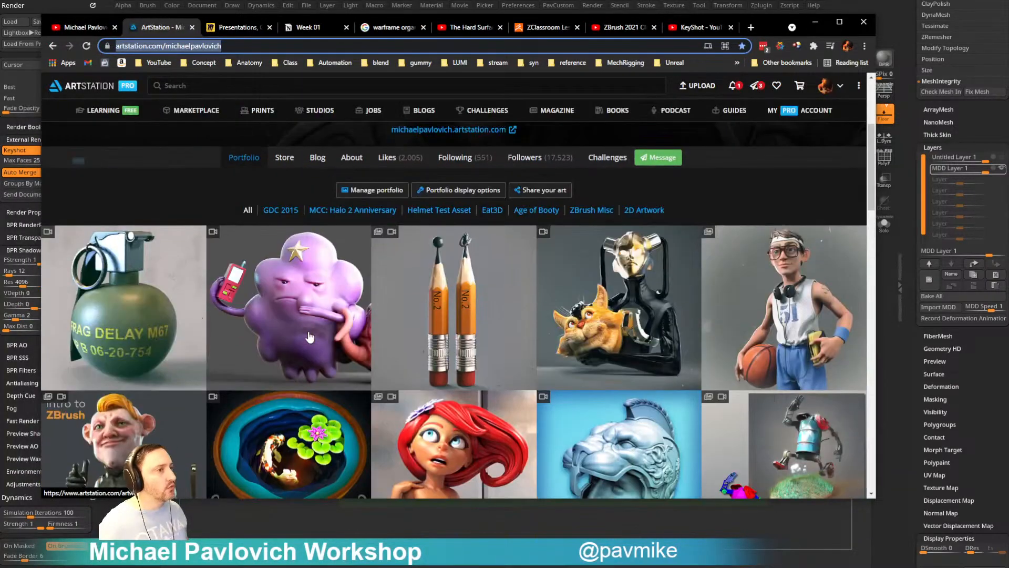
scroll(310, 336, down, 8)
scroll(310, 336, down, 3)
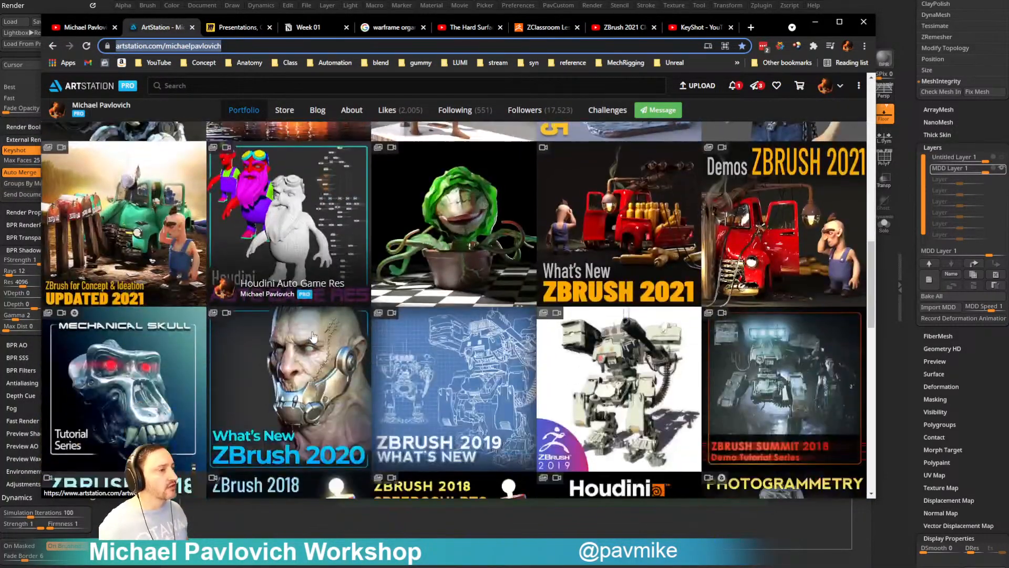
scroll(310, 336, up, 1)
click(112, 401)
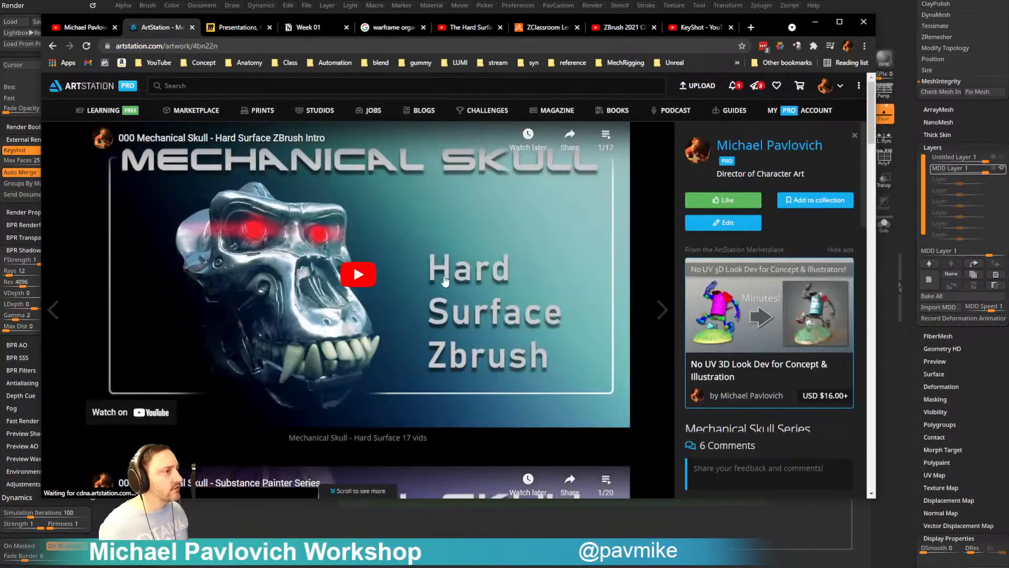
- Examine the Mechanical Skull page's video playlists, 3D model viewer and skull renders
scroll(455, 247, down, 6)
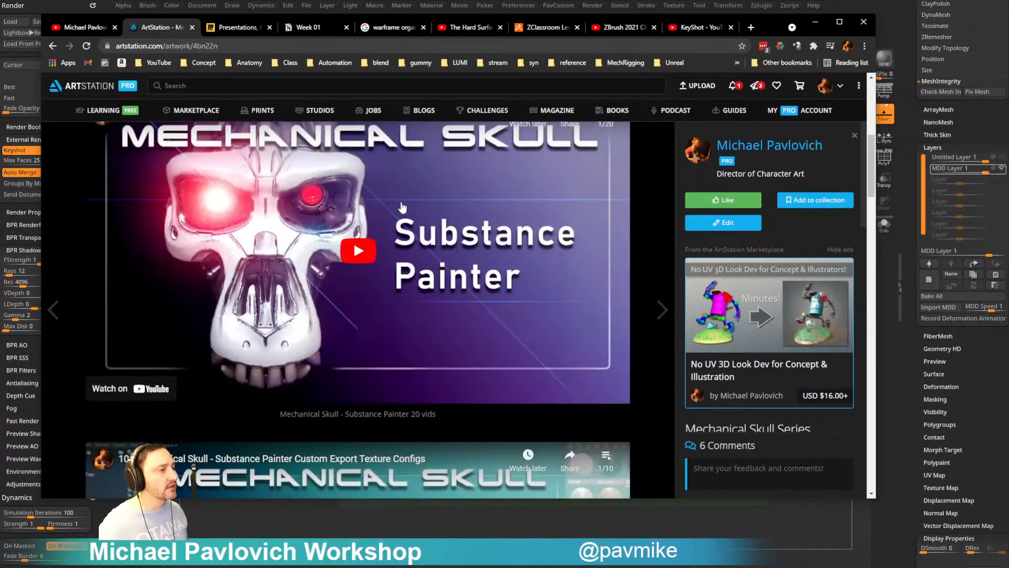
scroll(421, 247, down, 4)
scroll(440, 338, down, 8)
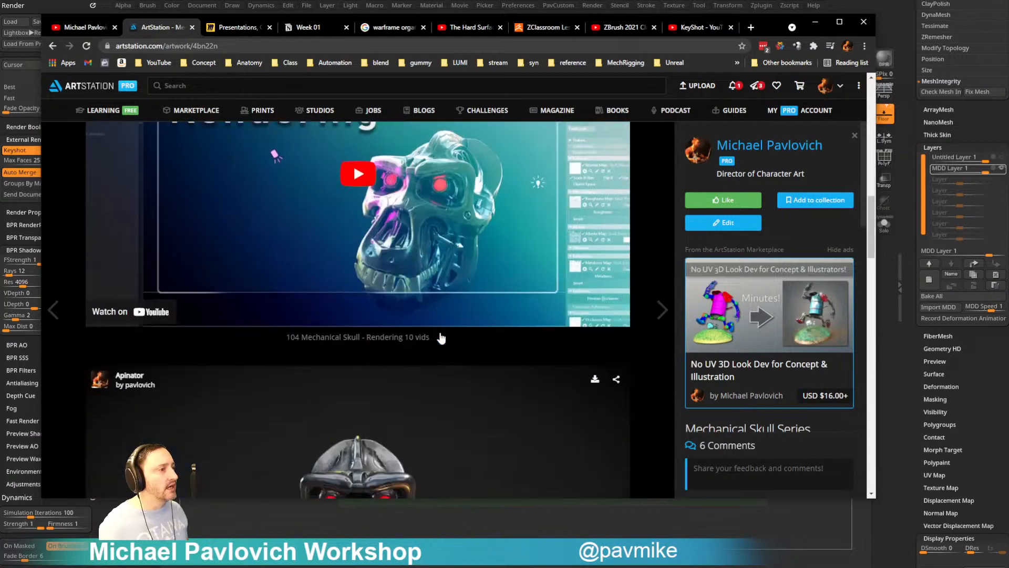
scroll(500, 329, down, 1)
scroll(504, 318, down, 2)
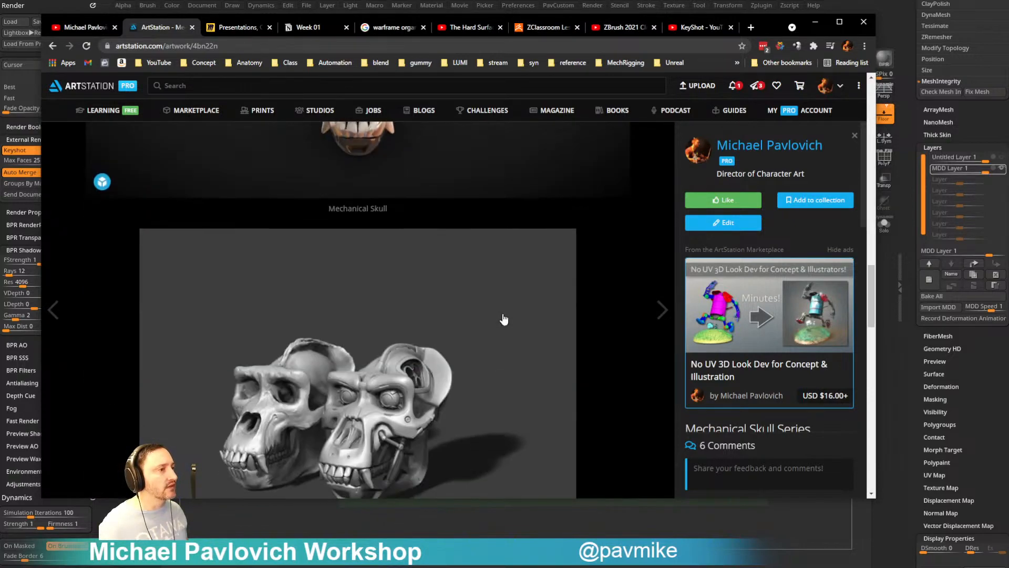
scroll(473, 305, up, 15)
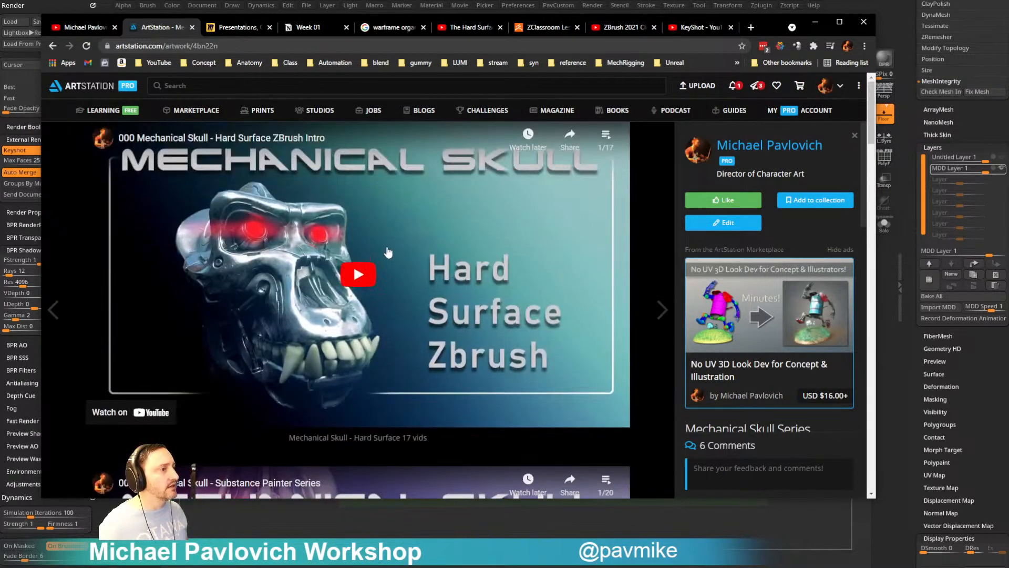
scroll(412, 261, down, 16)
scroll(564, 305, up, 6)
scroll(563, 305, up, 9)
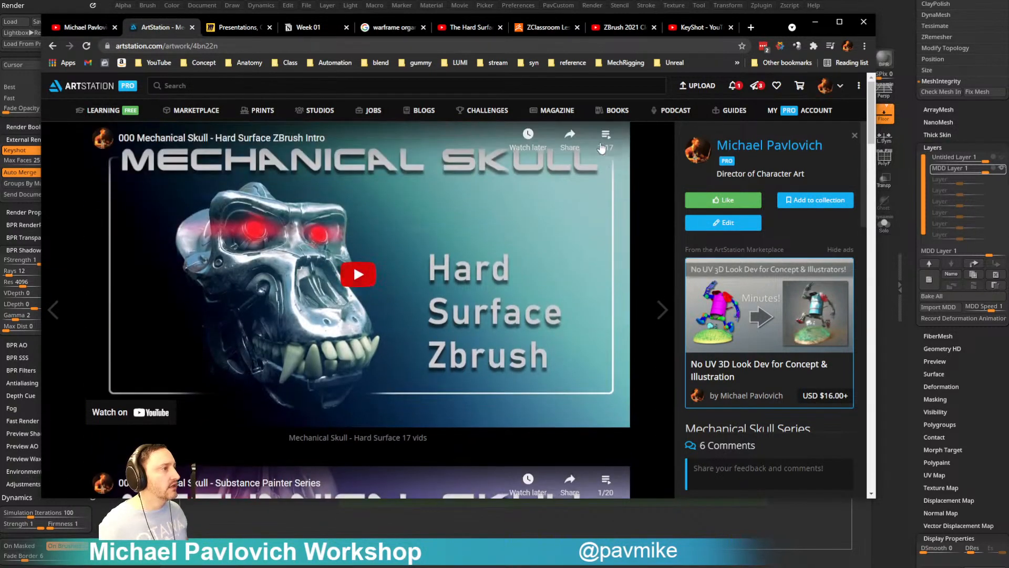
- Expand the Mechanical Skull Series description and read its playlist and marketplace details
scroll(735, 354, down, 2)
scroll(735, 355, down, 3)
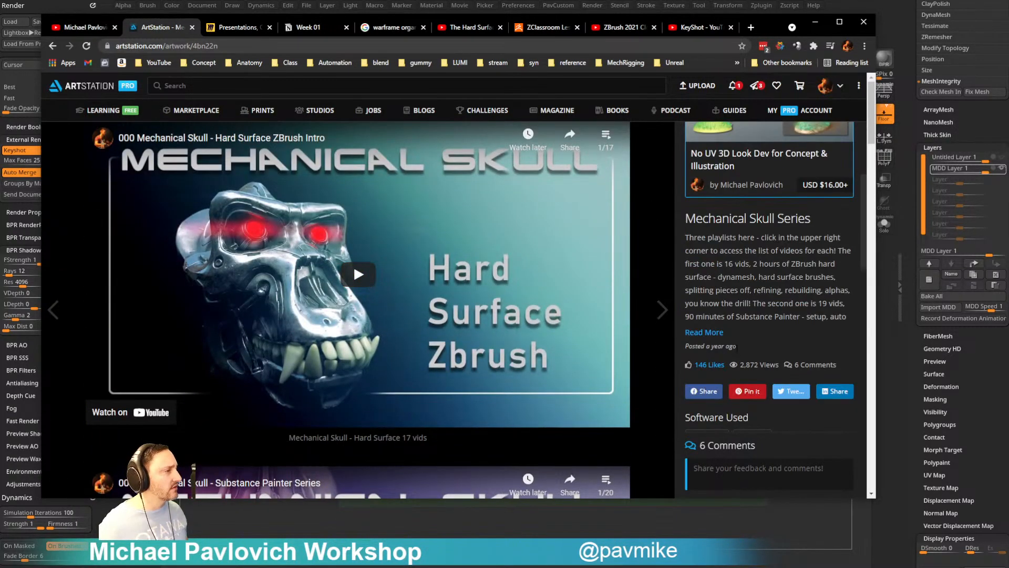
click(695, 333)
scroll(707, 337, down, 2)
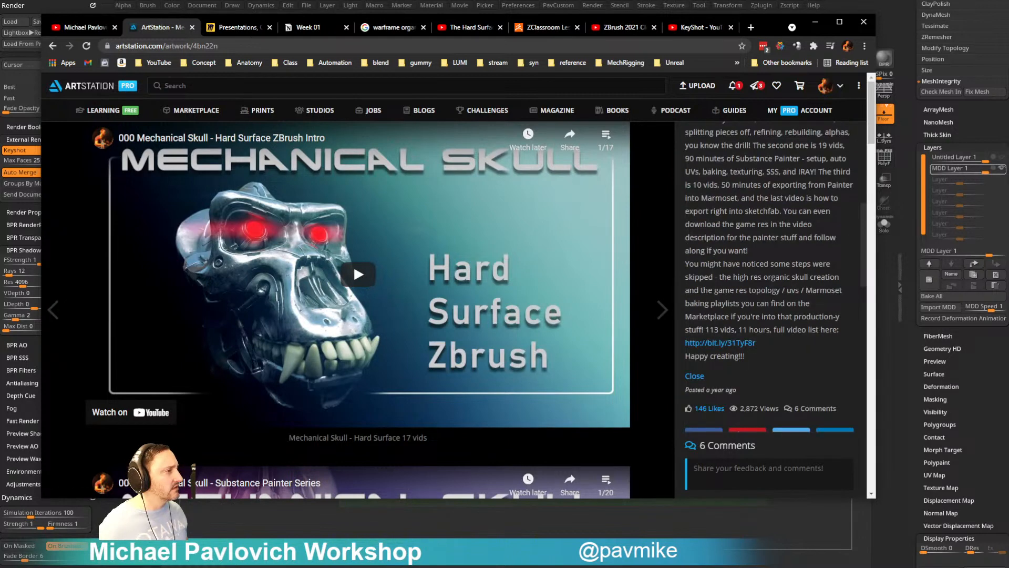
- Open the full video list linked in the Mechanical Skull description and examine the spreadsheet's playlist columns through to Rendering
click(724, 344)
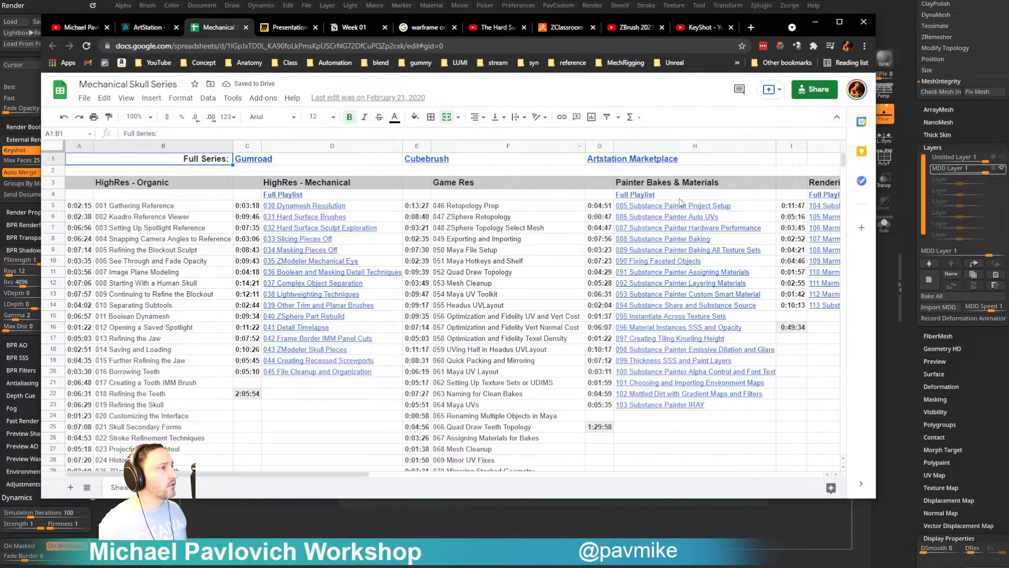
drag(374, 475, 452, 478)
scroll(352, 380, down, 6)
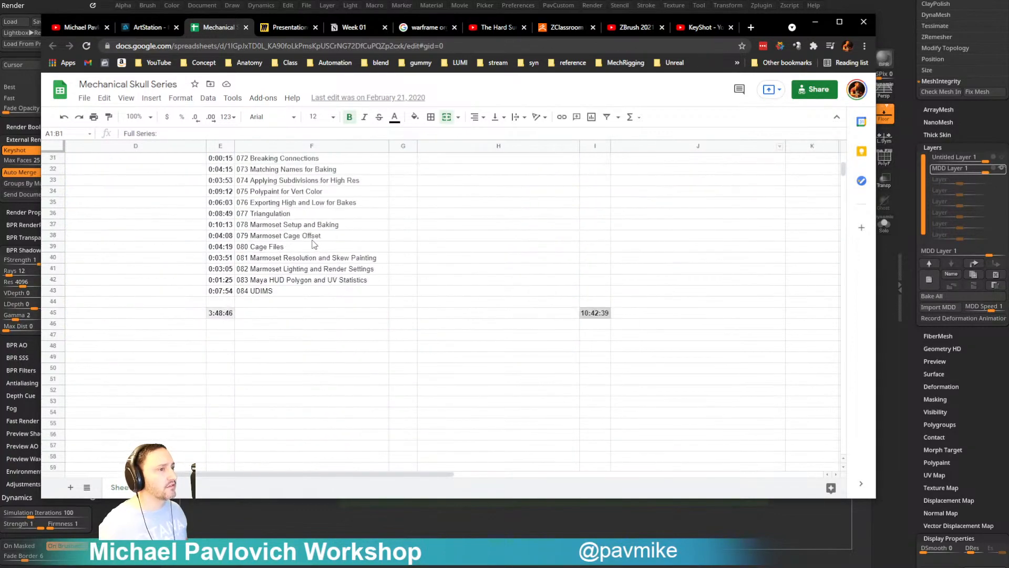
scroll(352, 380, up, 6)
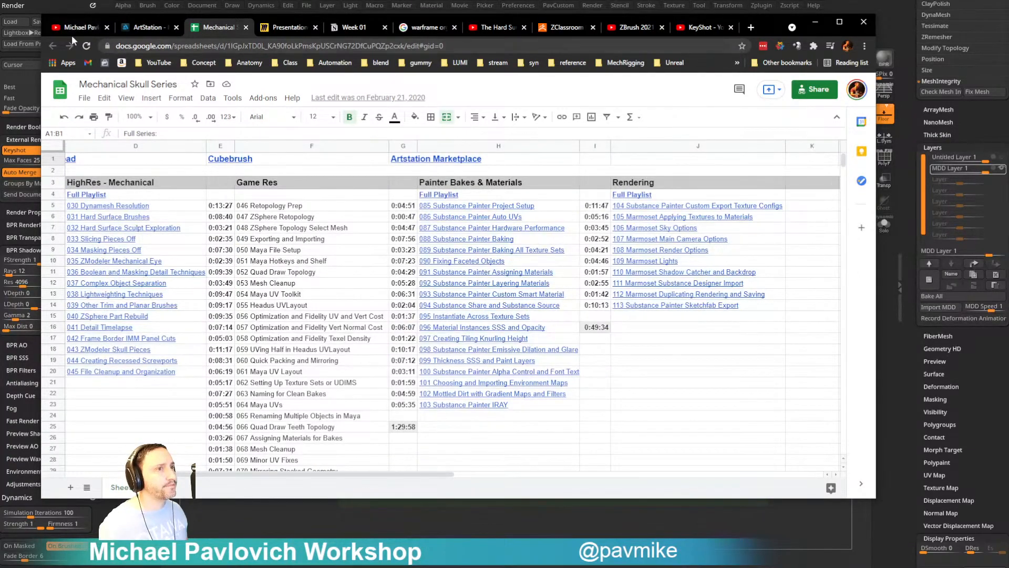
- Return to the Mechanical Skull artwork page on ArtStation and select its web address
click(706, 29)
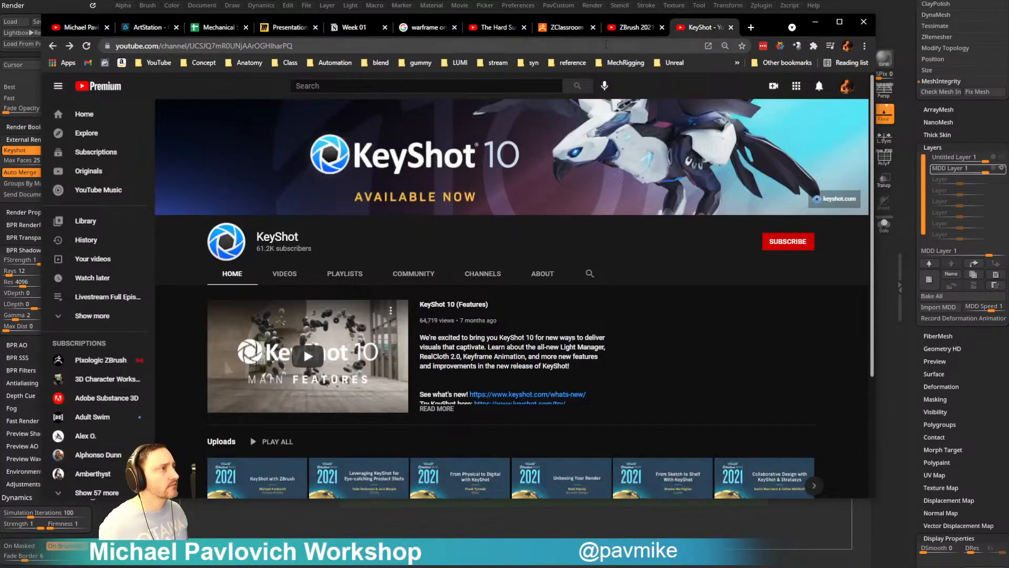
click(633, 27)
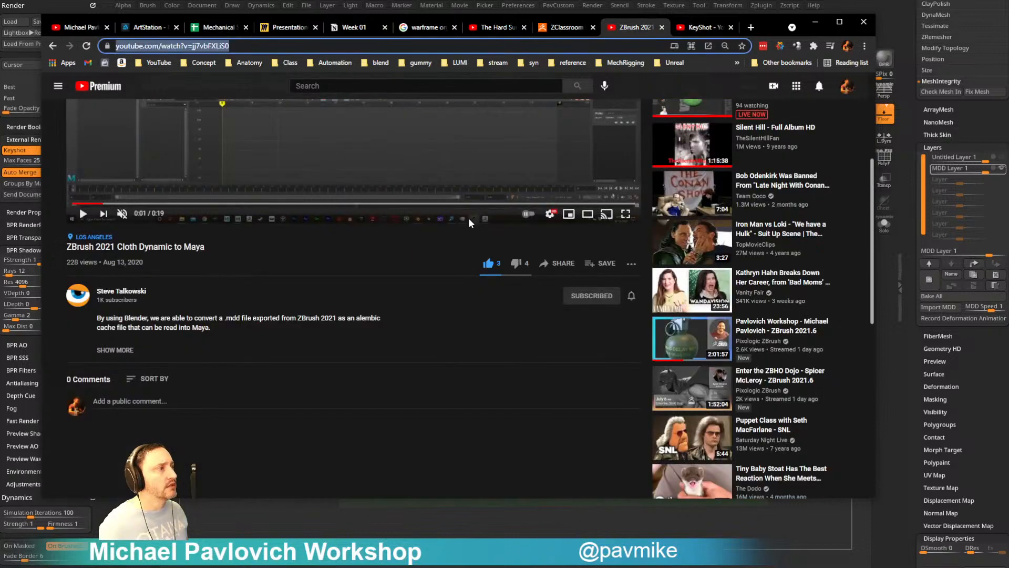
click(221, 30)
click(153, 33)
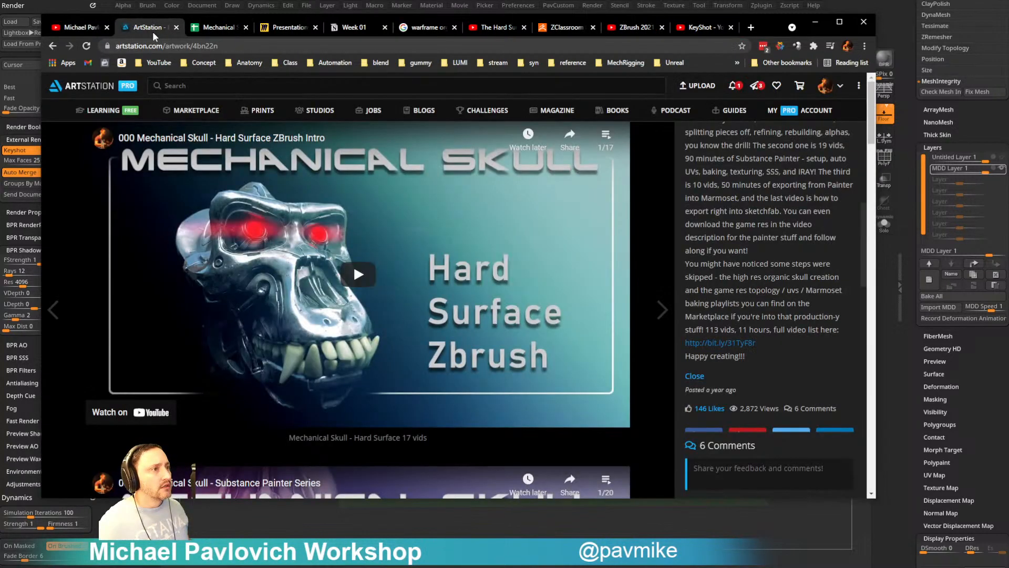
click(232, 47)
key(alt+Tab)
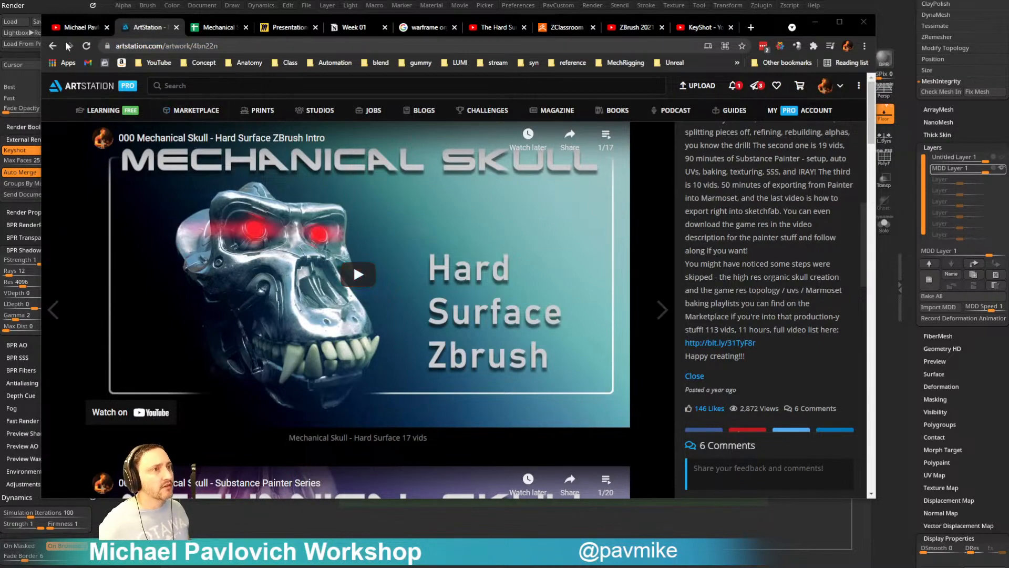
- Go back to the ArtStation portfolio and open the Sci-Fi Weapon Process and Speed Modeling and Texturing artworks in new tabs
click(53, 45)
scroll(386, 322, down, 6)
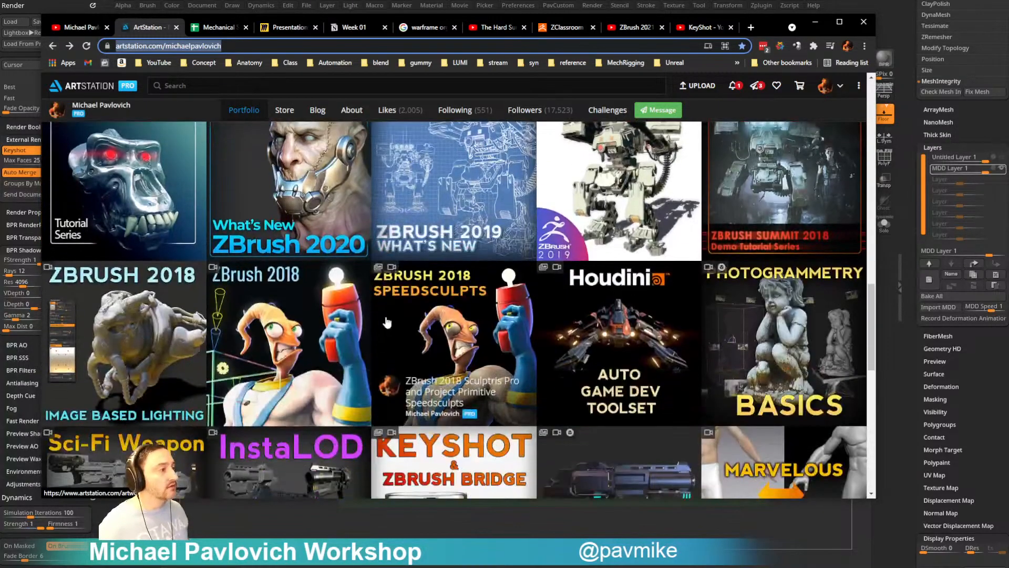
scroll(386, 321, down, 4)
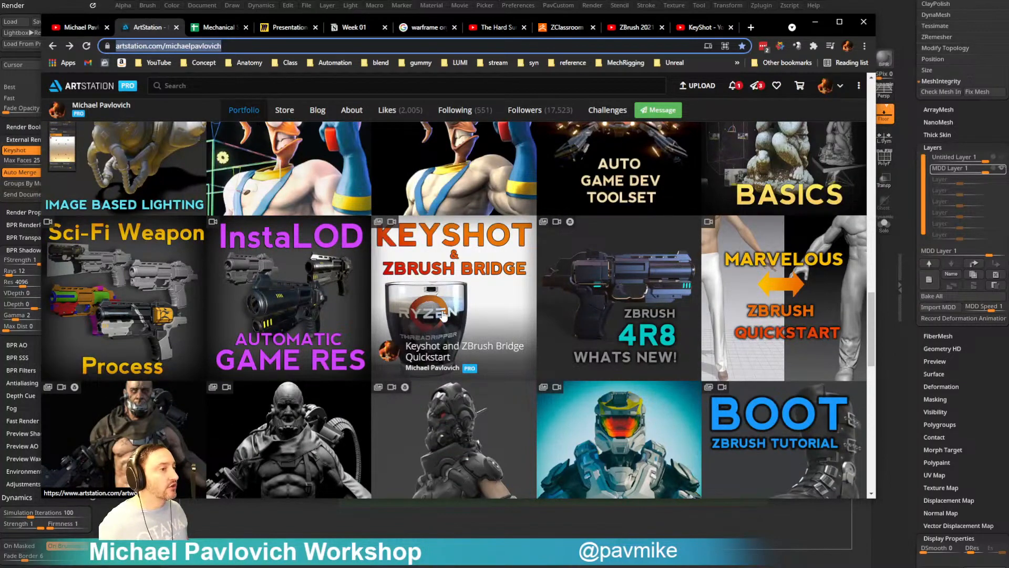
middle_click(153, 280)
scroll(603, 266, down, 4)
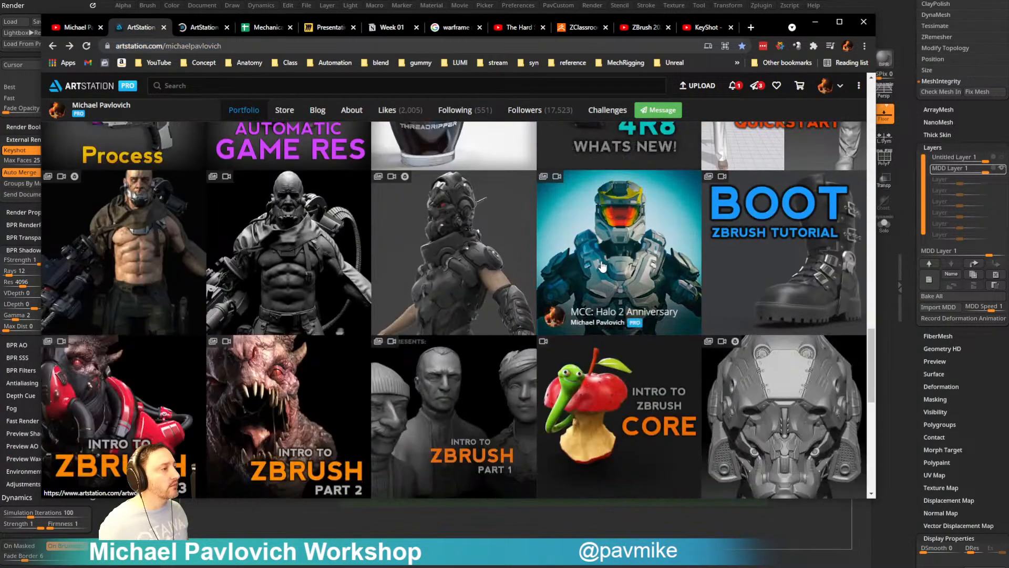
scroll(603, 266, down, 5)
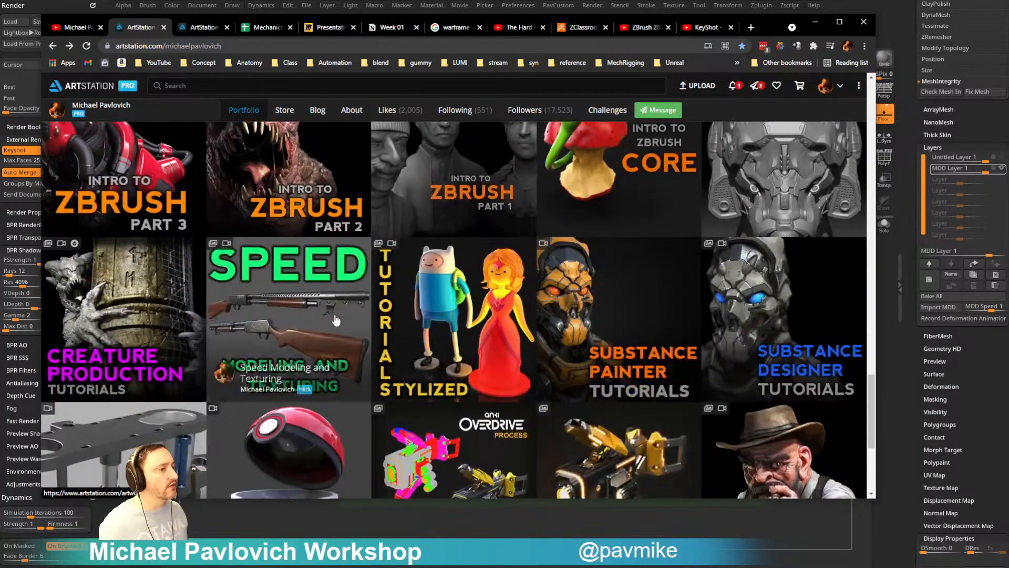
middle_click(369, 343)
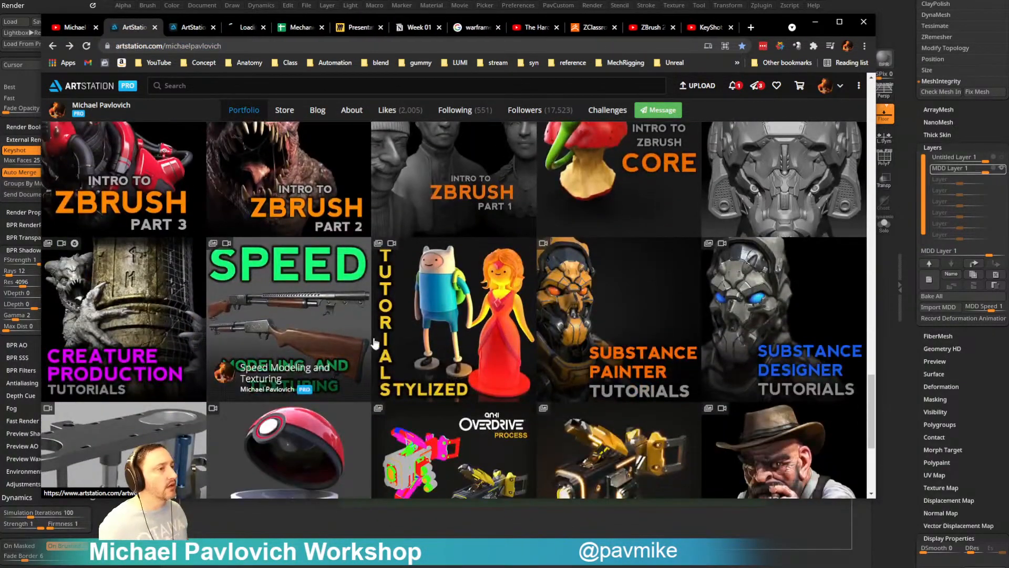
- Examine the Sci-Fi Weapon Process page and browse its Sci Fi Pistol Series playlist down to the last videos
click(188, 27)
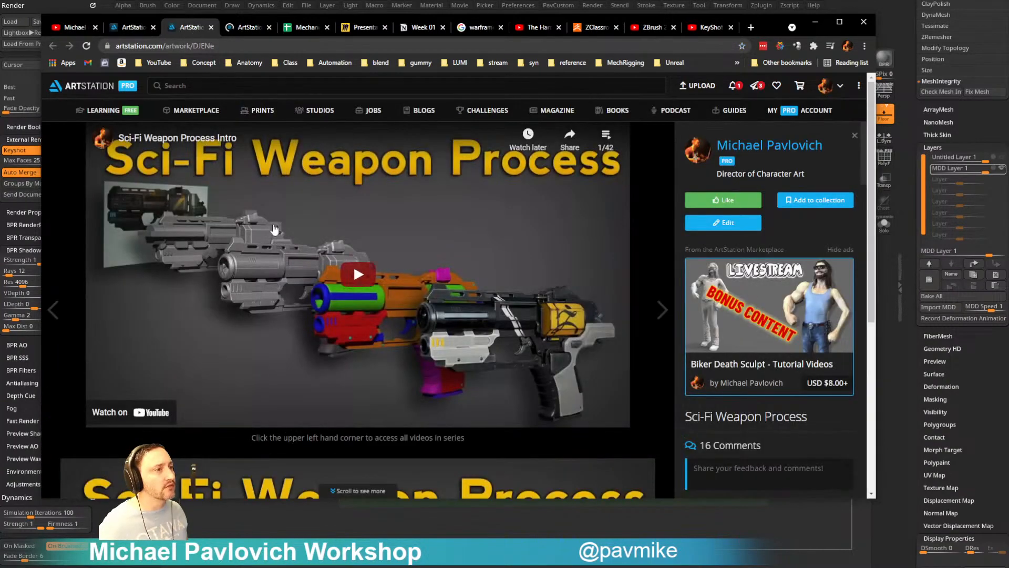
scroll(294, 231, down, 5)
scroll(316, 241, up, 5)
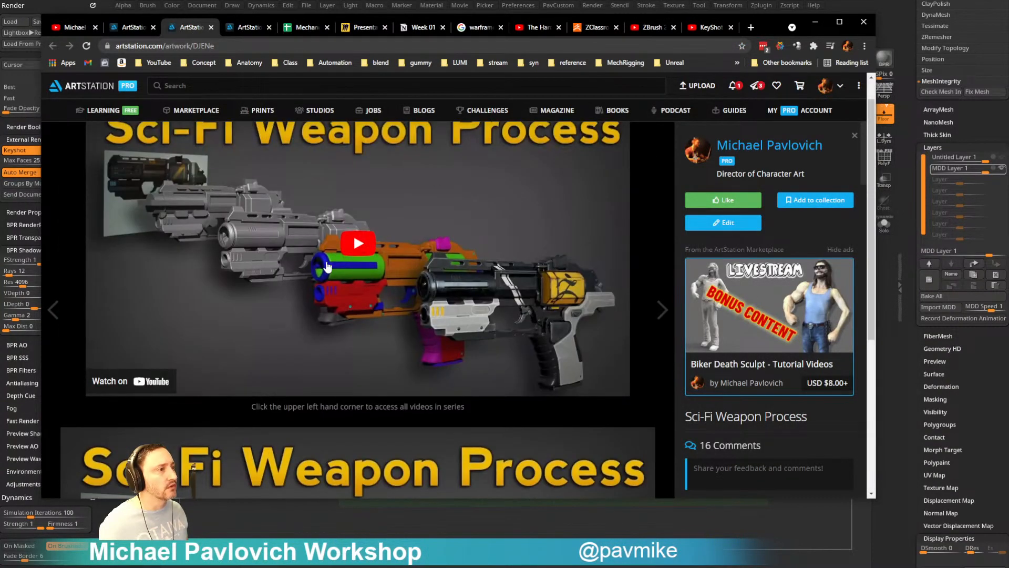
scroll(321, 268, down, 4)
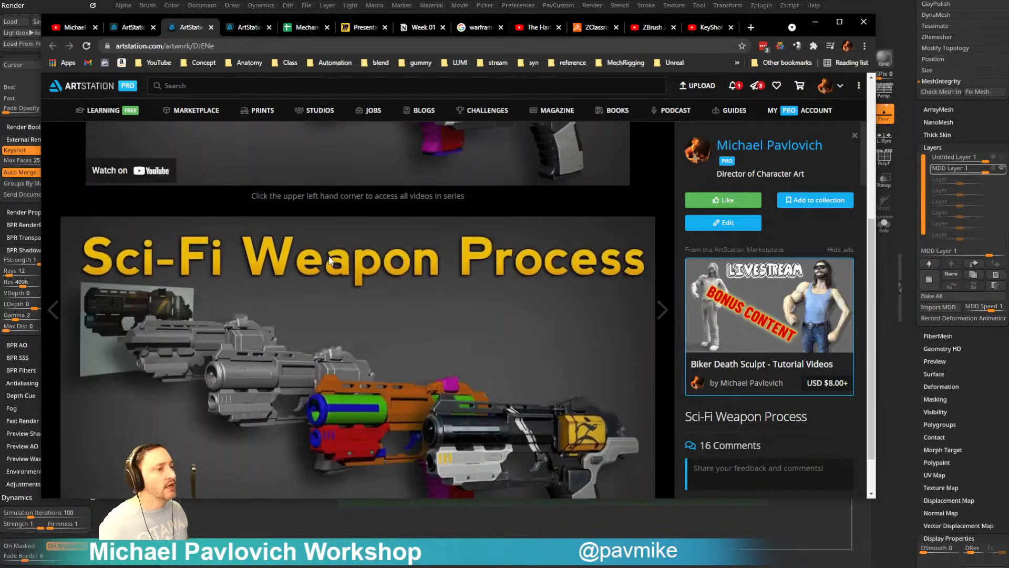
scroll(342, 247, down, 1)
scroll(377, 225, up, 6)
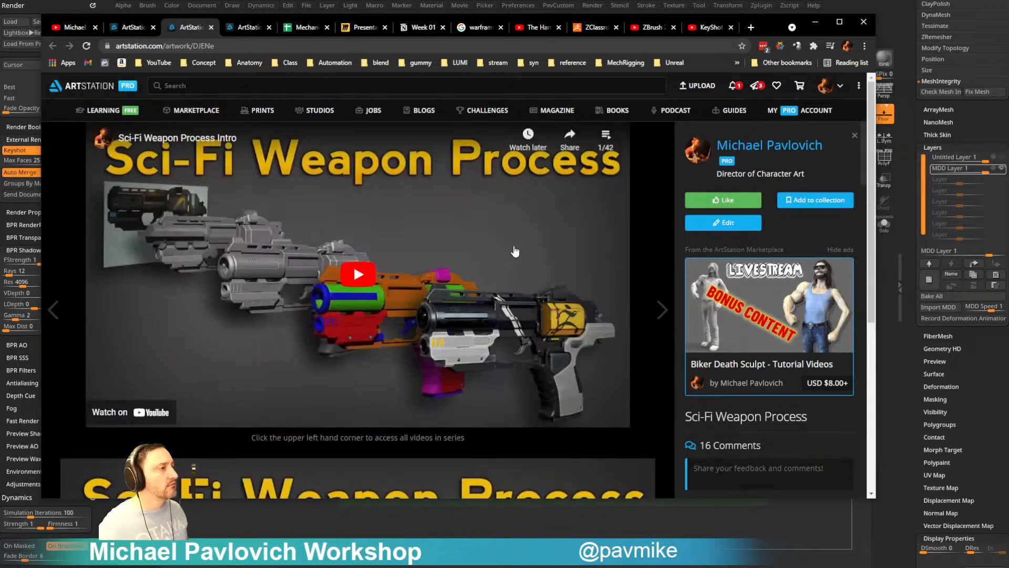
click(604, 152)
scroll(540, 274, down, 20)
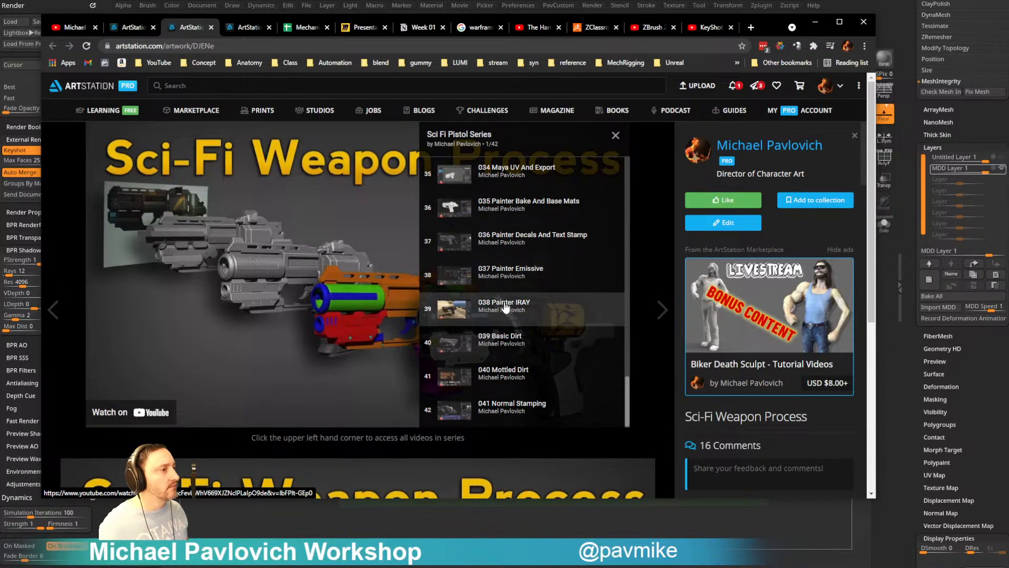
- Open the playlist video "036 Painter Decals And Text Stamp" and skim through it to near its end
click(512, 245)
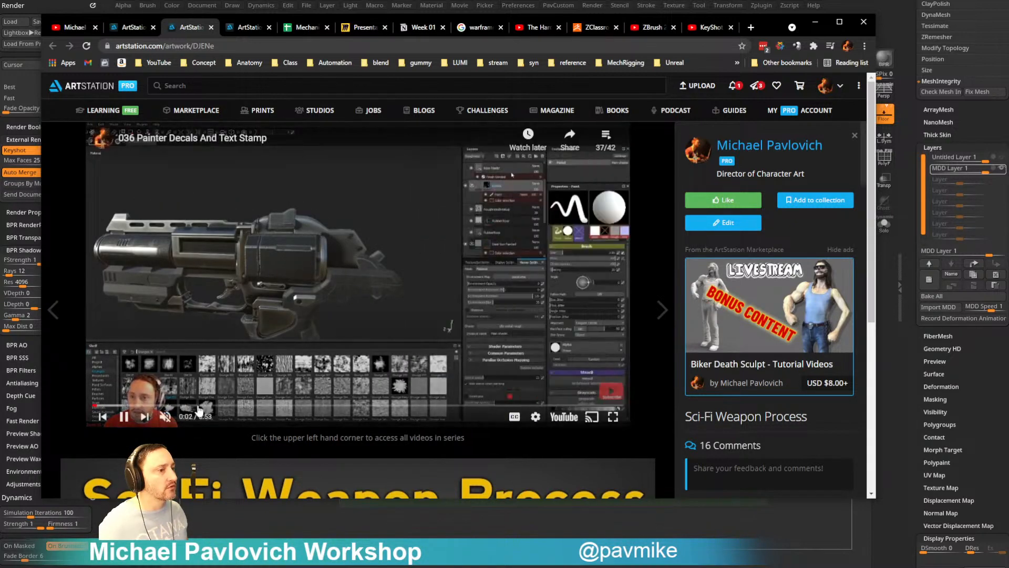
click(254, 406)
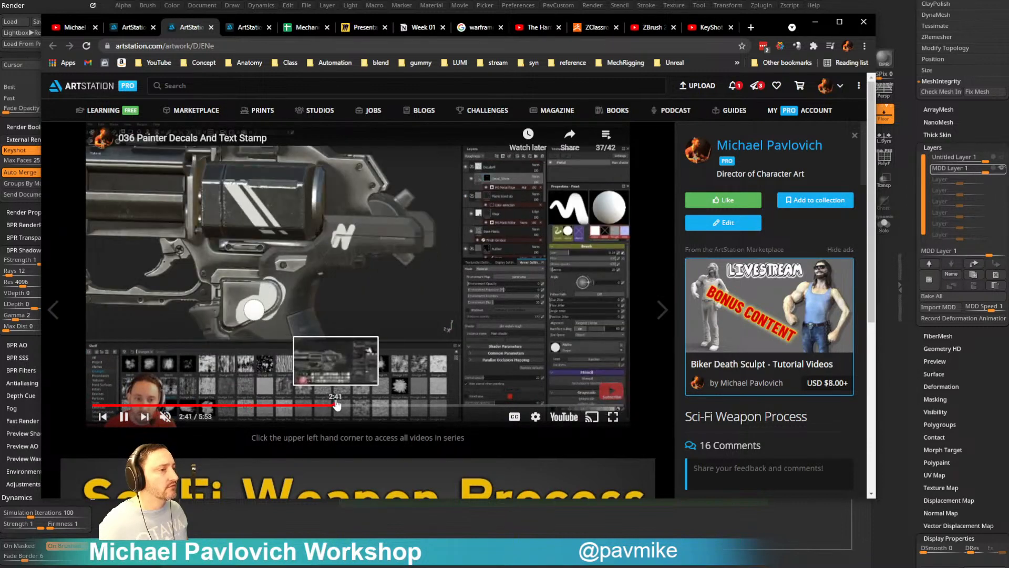
click(373, 406)
click(427, 406)
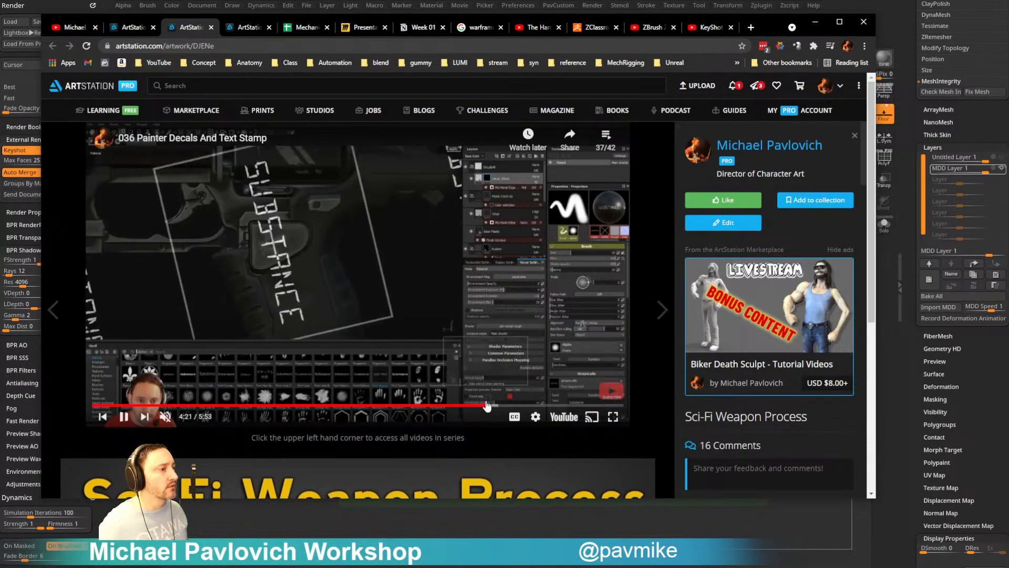
click(543, 406)
click(554, 405)
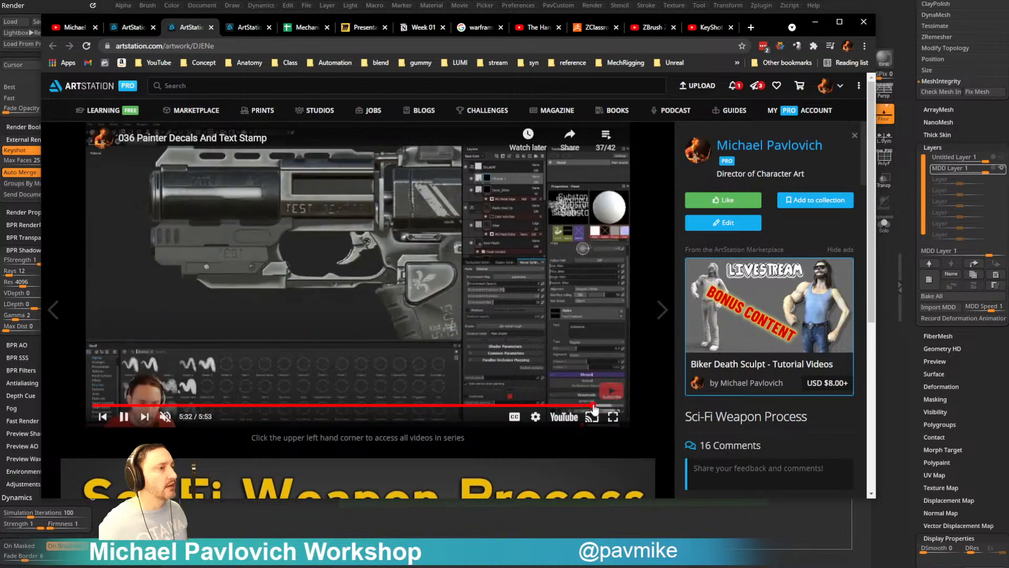
click(211, 28)
- Switch to ZBrush and open the Transpose Master plugin options
key(alt+Tab)
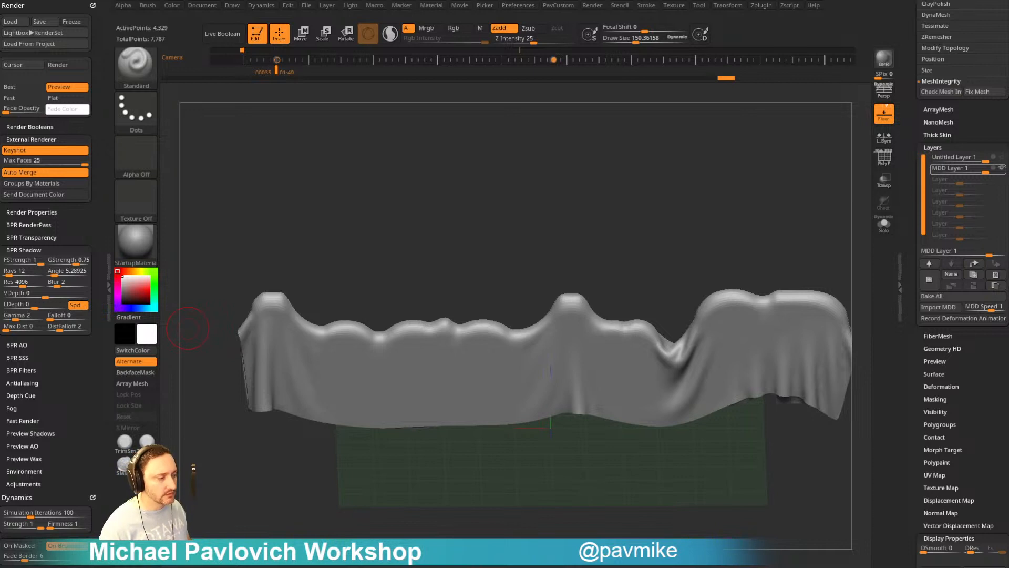
click(769, 5)
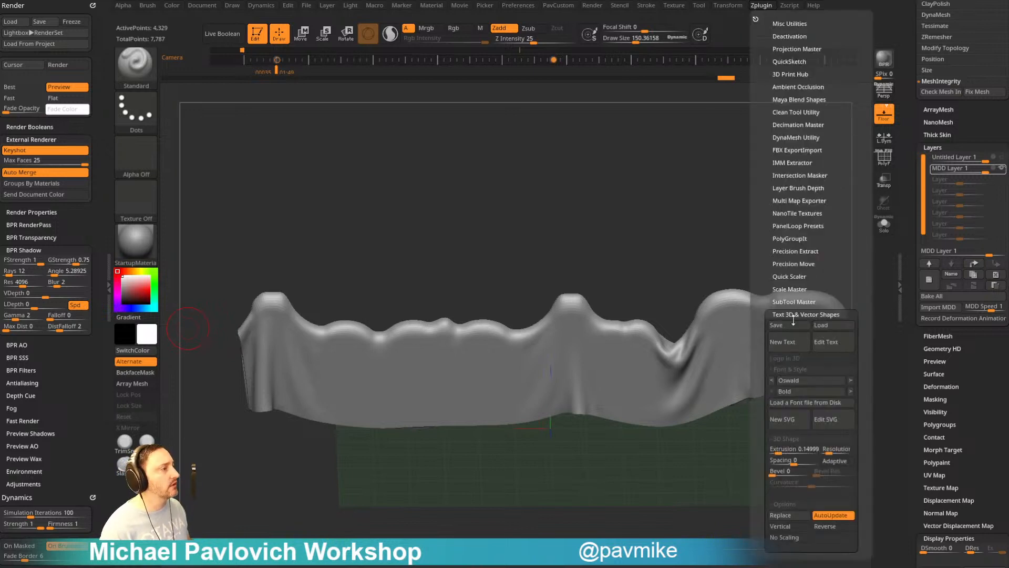
click(786, 315)
click(785, 327)
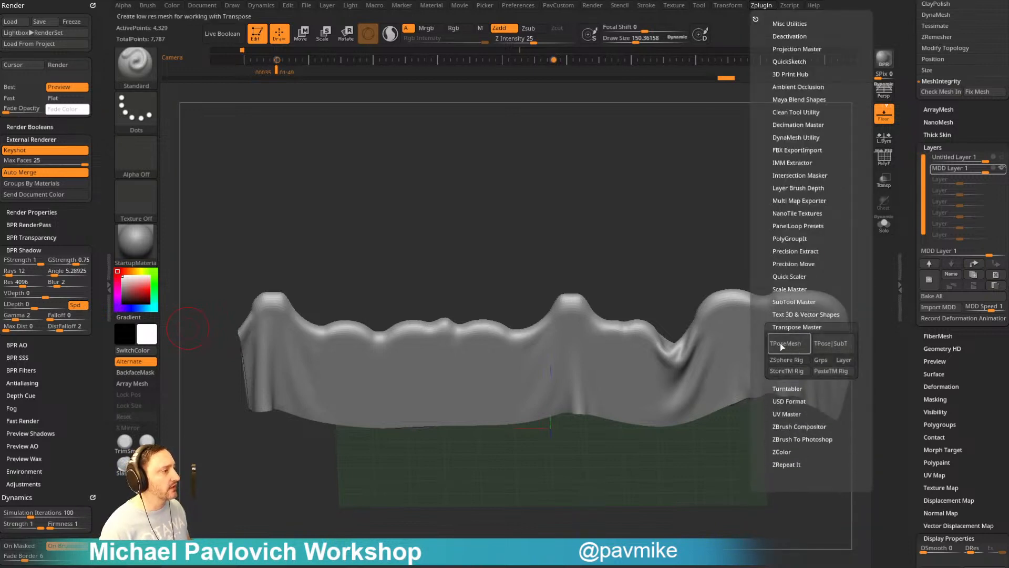
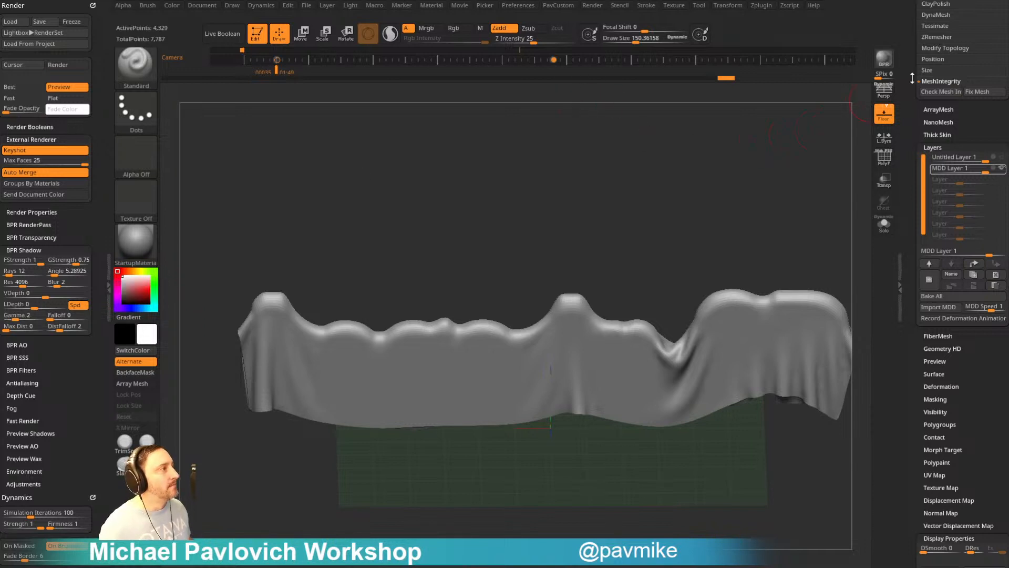
- Select the PolyMesh3D star tool and reinitialize ZBrush without saving the project changes
drag(912, 78, 913, 242)
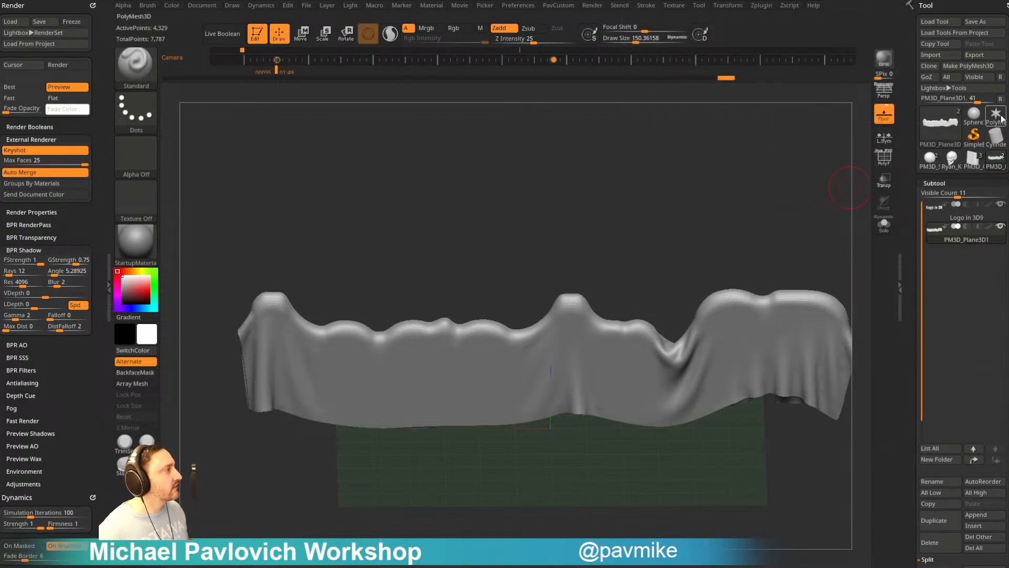
click(995, 114)
click(460, 5)
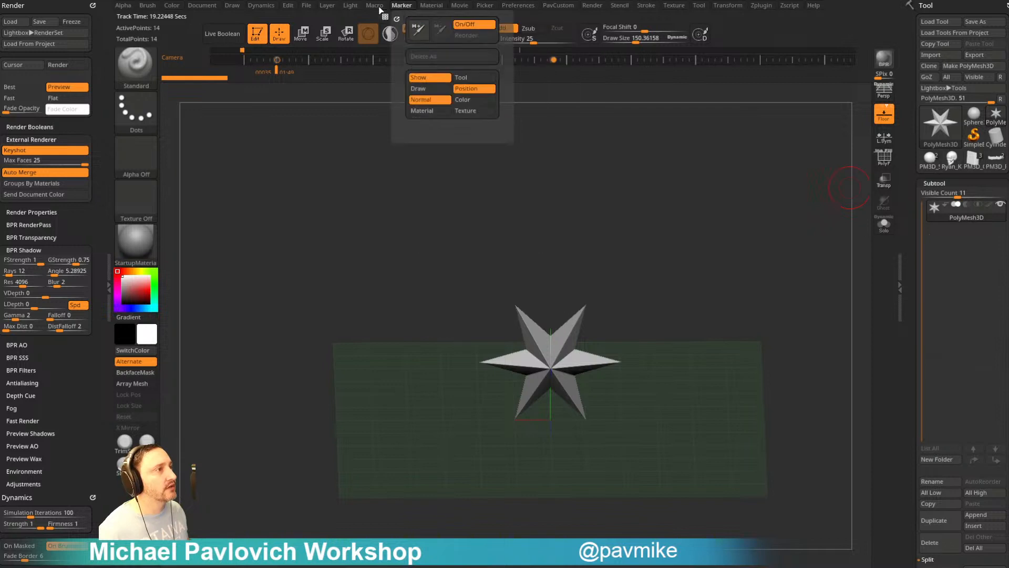
mouse_move(518, 7)
click(536, 24)
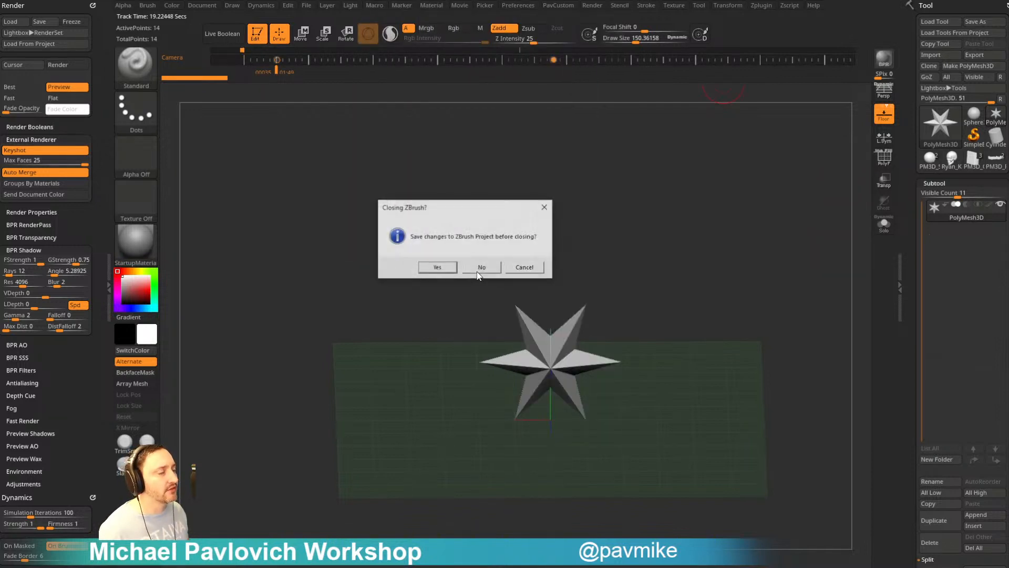
click(473, 266)
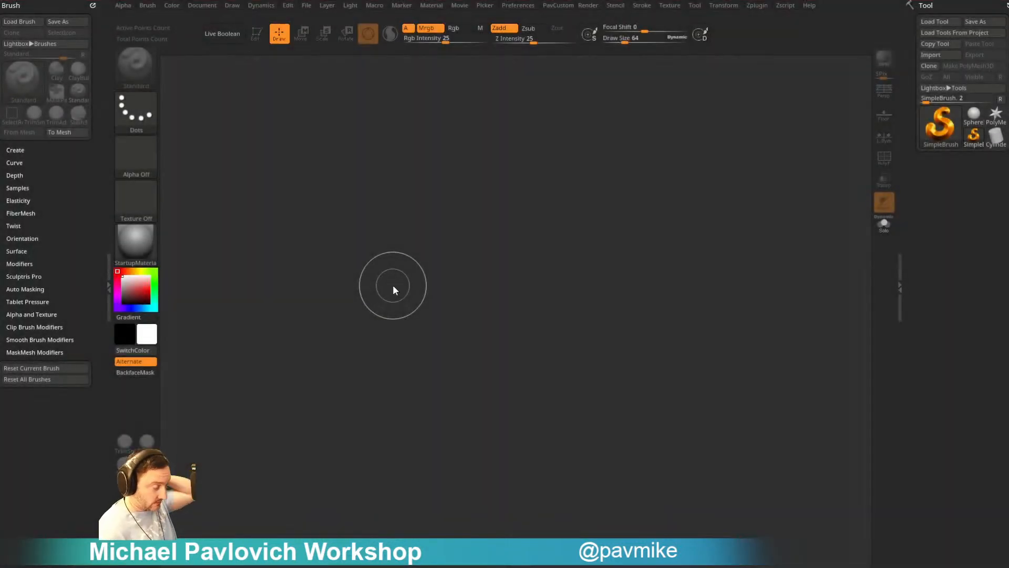
- Place a Sphere3D on the canvas in Edit mode, convert it to a PolyMesh3D and show its polyframe
click(920, 126)
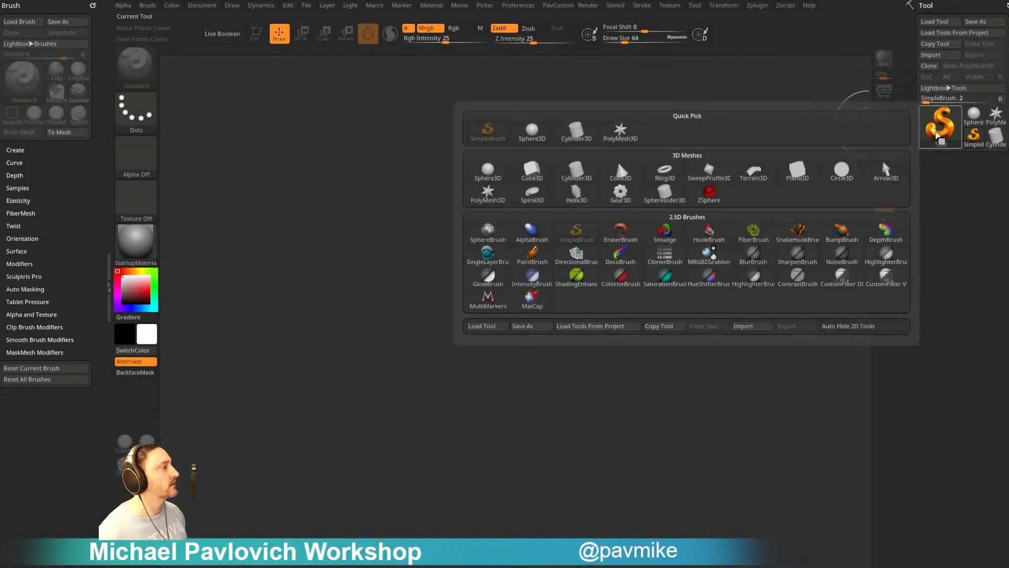
click(616, 159)
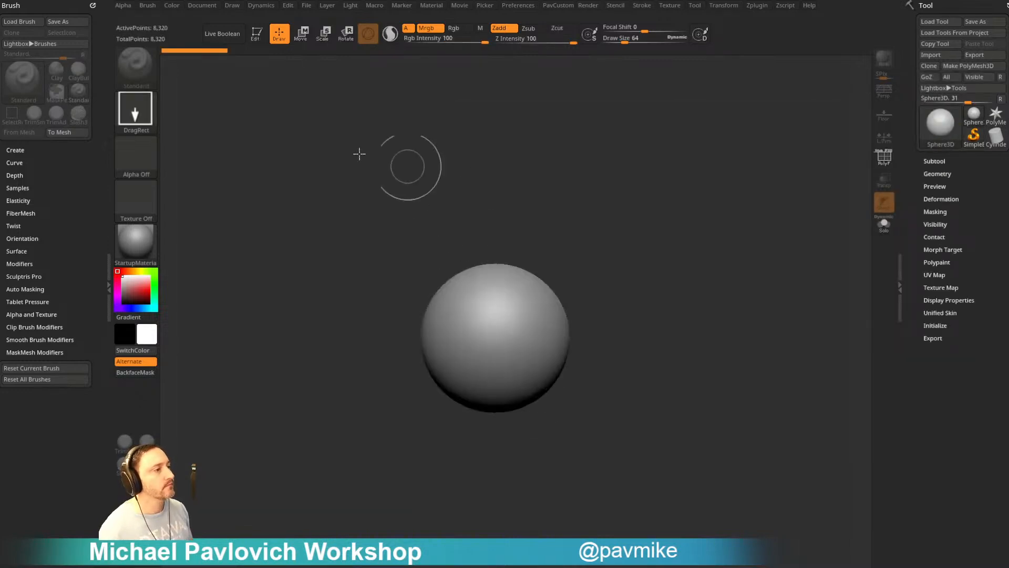
click(256, 34)
click(966, 67)
key(shift+f)
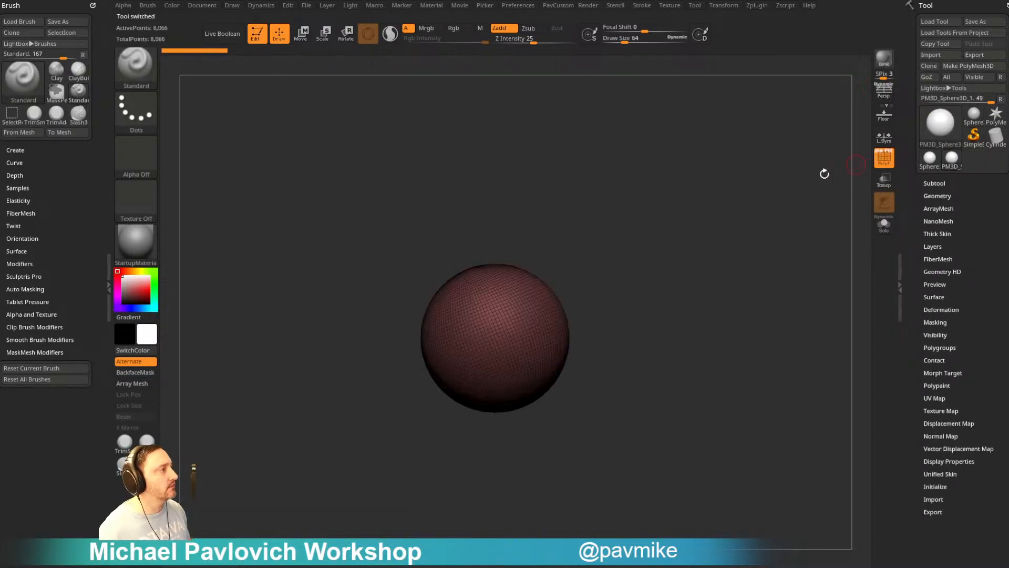
- Stretch the sphere along its Z axis to about 2.3 times its length with the gizmo
key(w)
drag(493, 311, 396, 313)
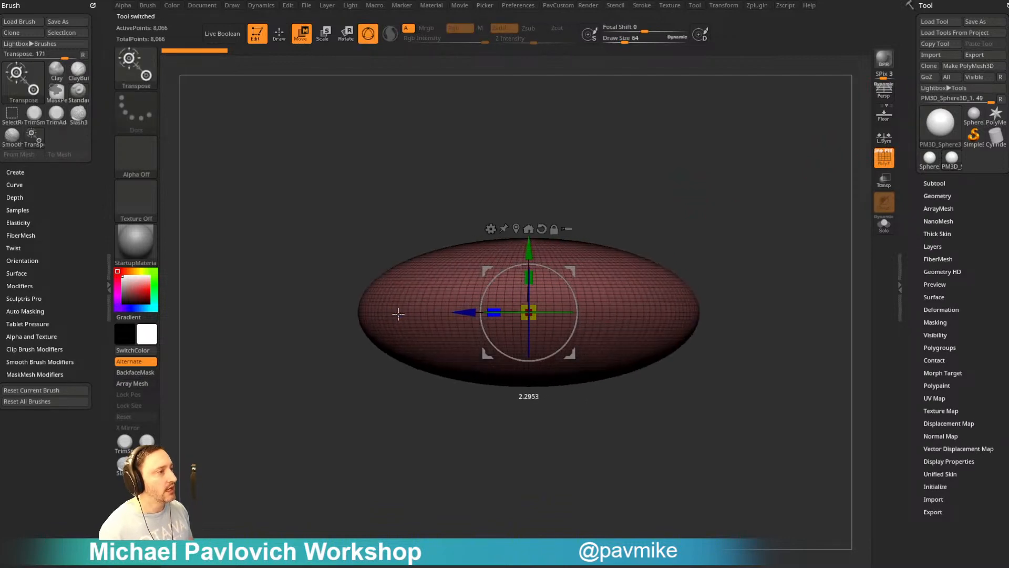
key(q)
mouse_move(691, 158)
mouse_down()
mouse_move(734, 221)
mouse_move(701, 205)
mouse_move(710, 263)
mouse_move(595, 277)
mouse_up()
key(s)
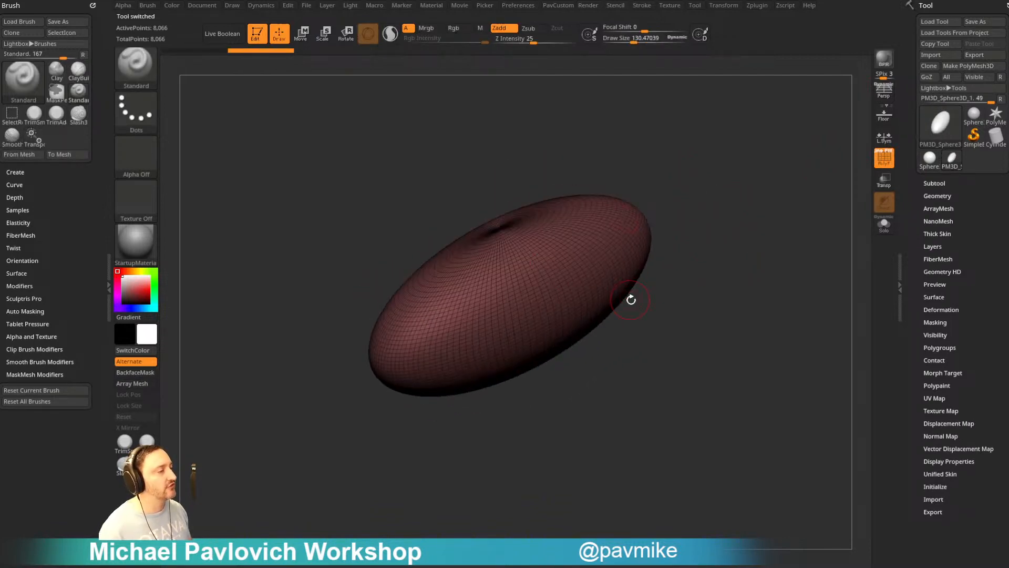
alt+drag(683, 281, 694, 312)
- Apply the SkinShade4 material to the ellipsoid
key(space)
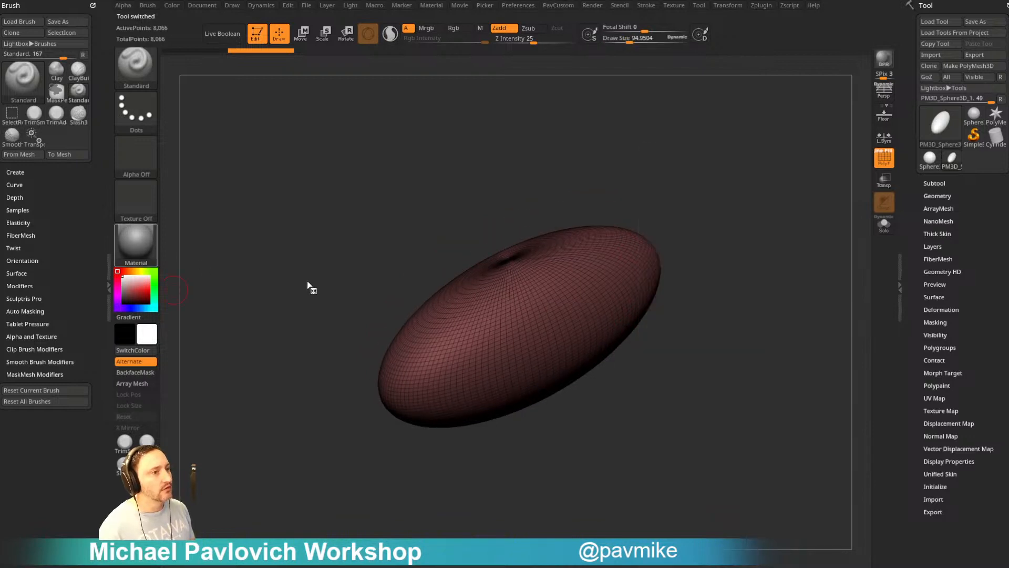
key(m)
click(724, 423)
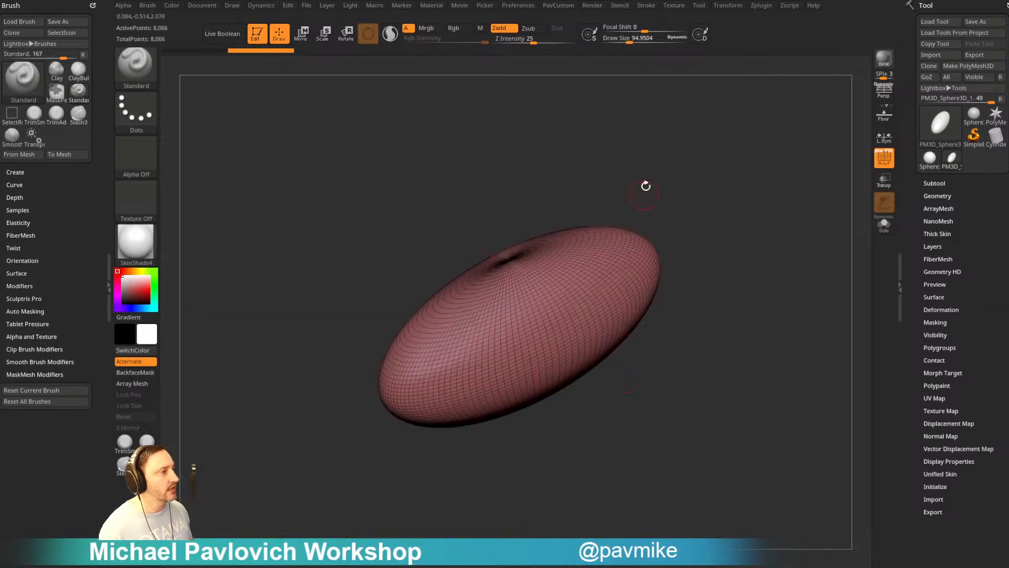
- Flatten the ellipsoid along its Y axis to a scale of about 0.45 with the gizmo
key(s)
drag(646, 186, 650, 219)
key(w)
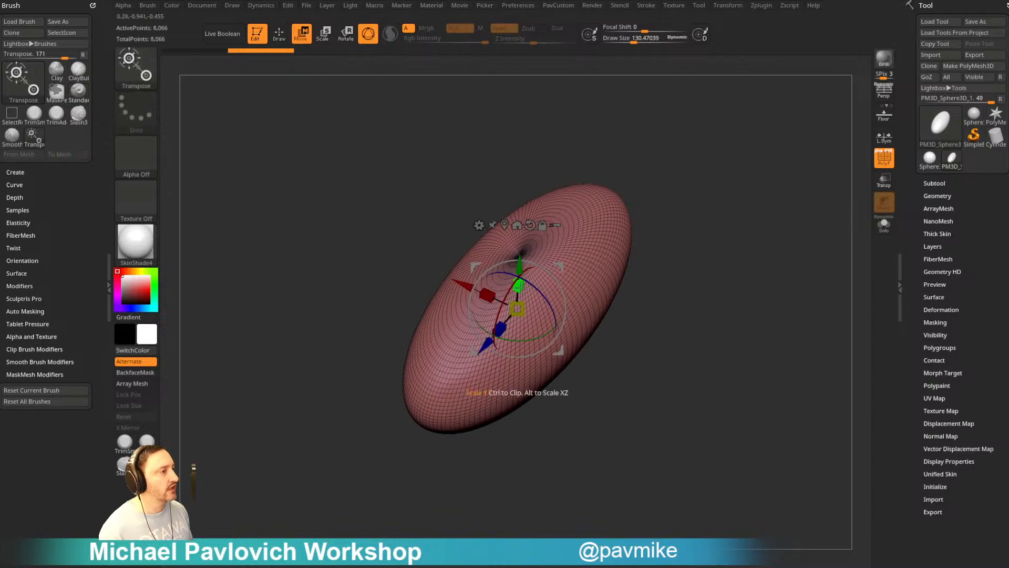
drag(620, 270, 594, 284)
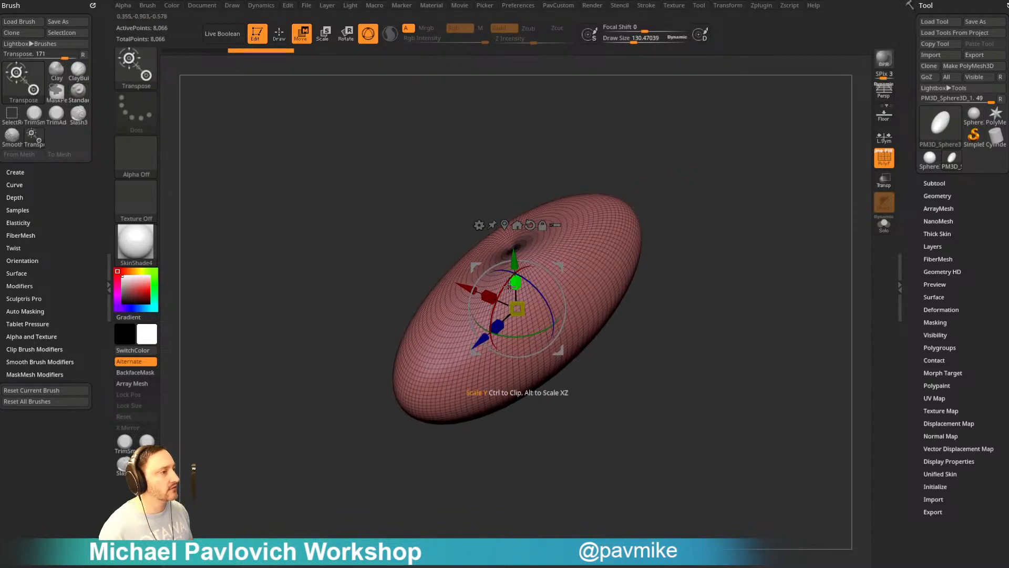
drag(509, 285, 555, 300)
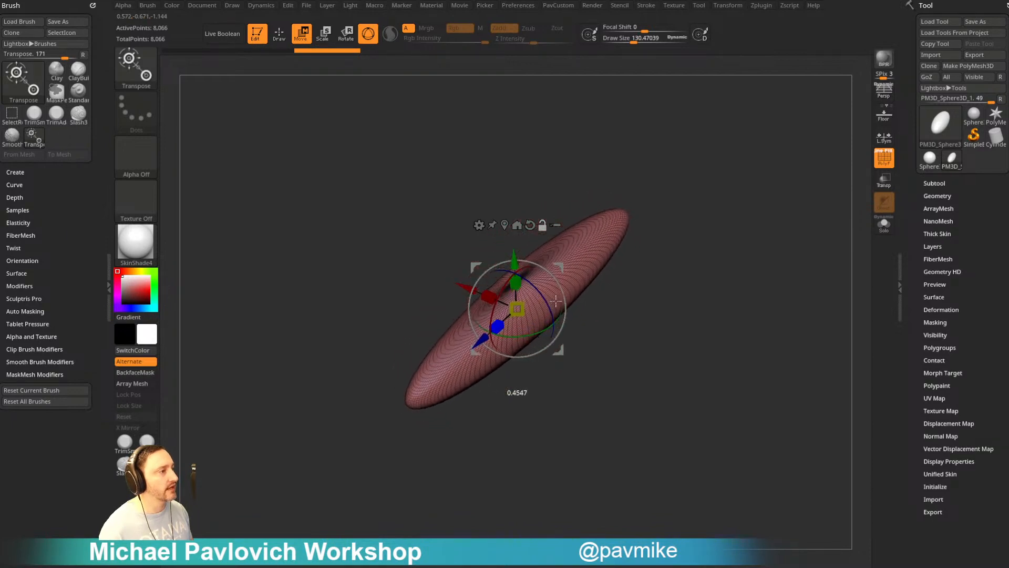
- Return to Draw mode, hide the polyframe and give the ellipsoid the StartupMaterial
key(q)
mouse_move(754, 273)
mouse_down()
mouse_move(792, 209)
mouse_move(730, 283)
mouse_move(759, 279)
mouse_up()
click(881, 165)
drag(693, 324, 715, 326)
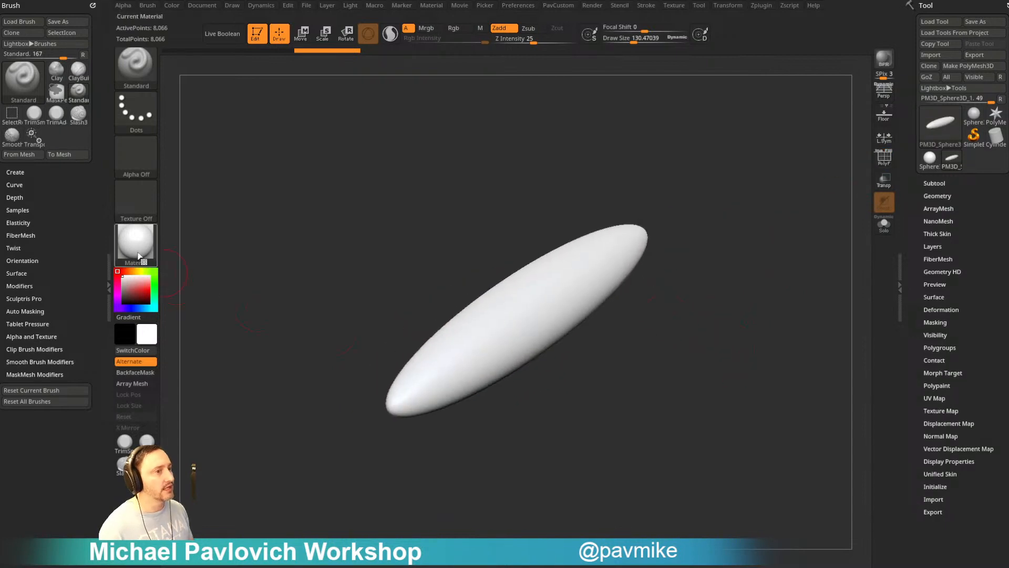
click(135, 241)
click(193, 261)
- Append a ZSphere as a new subtool and make it the active subtool
click(935, 183)
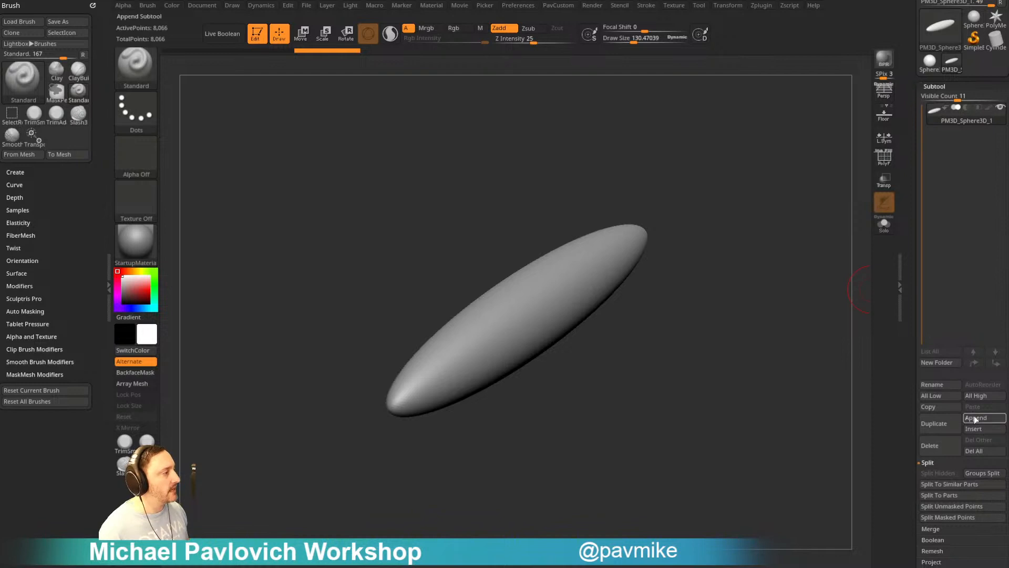
click(975, 418)
click(842, 419)
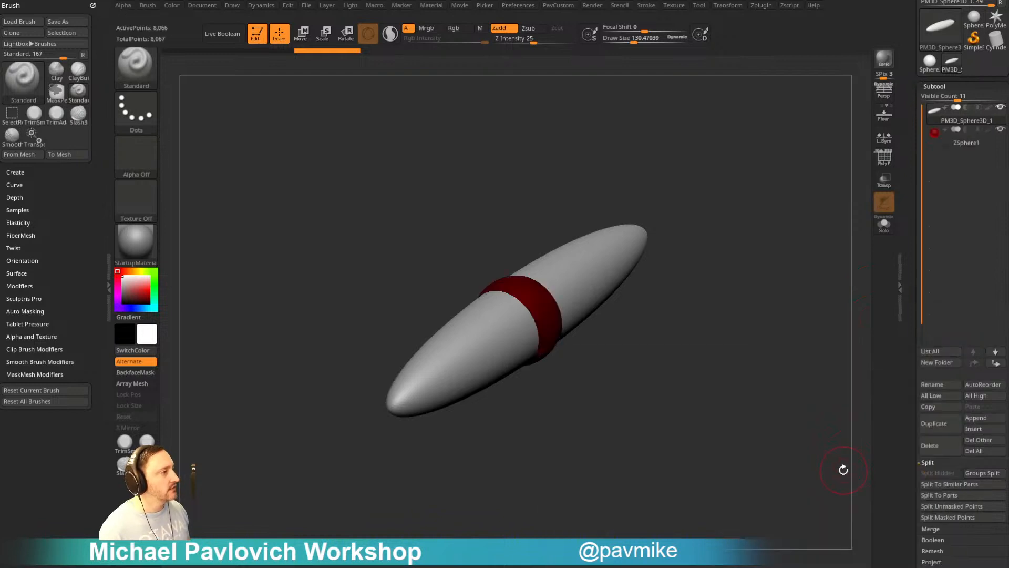
click(966, 143)
- Turn on transparency and scale the ZSphere down to a small ball at the centre of the ellipsoid
drag(669, 309, 584, 312)
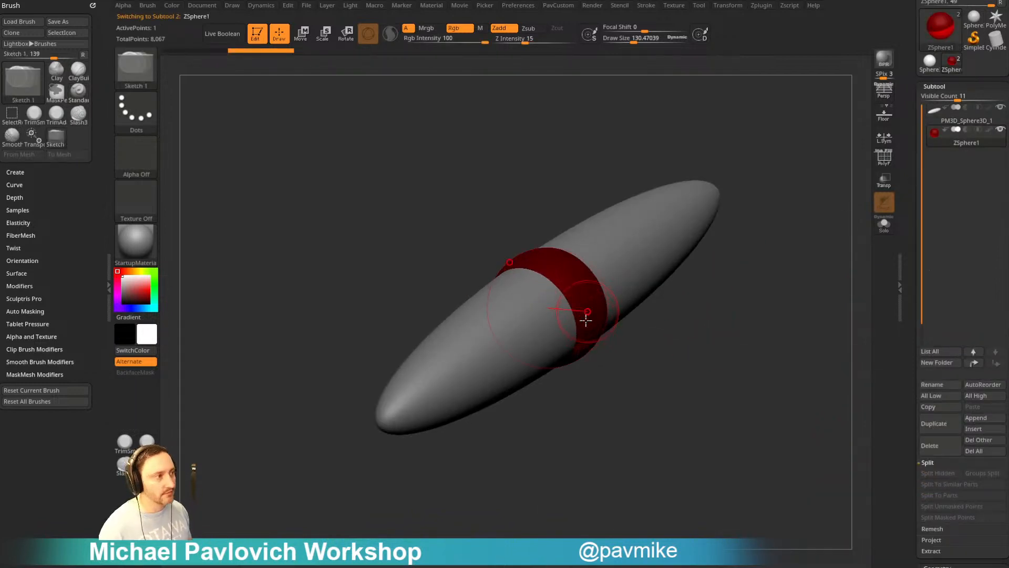
key(e)
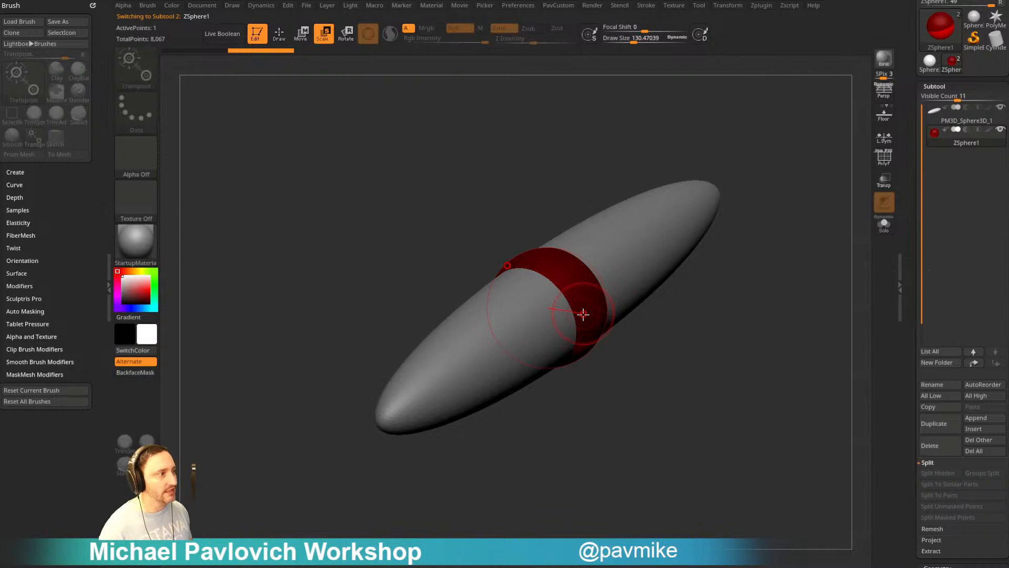
click(884, 181)
shift+drag(750, 307, 563, 300)
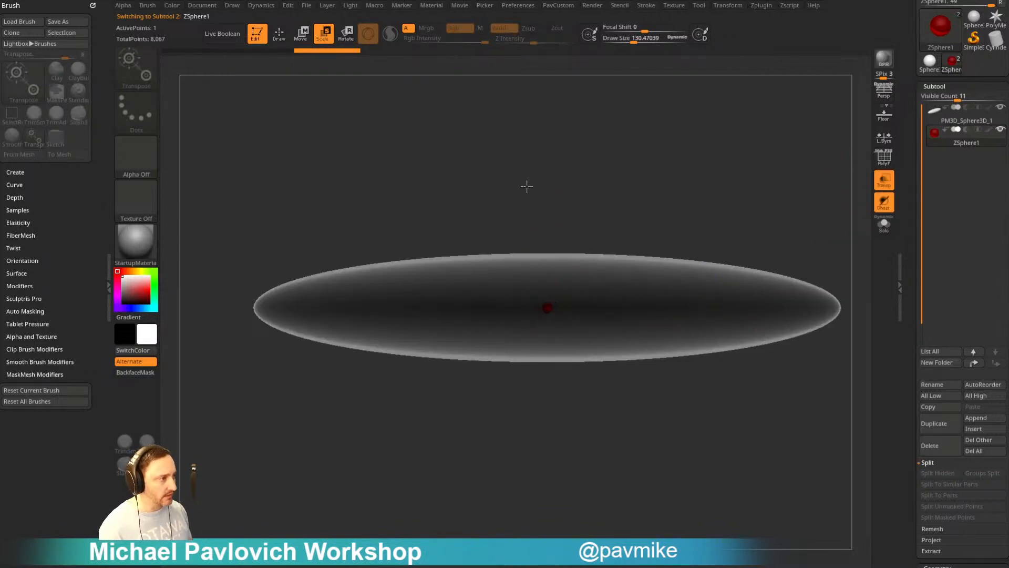
drag(526, 186, 536, 181)
mouse_move(694, 185)
mouse_down()
mouse_move(743, 213)
mouse_move(725, 214)
mouse_up()
key(s)
alt+drag(734, 172, 739, 202)
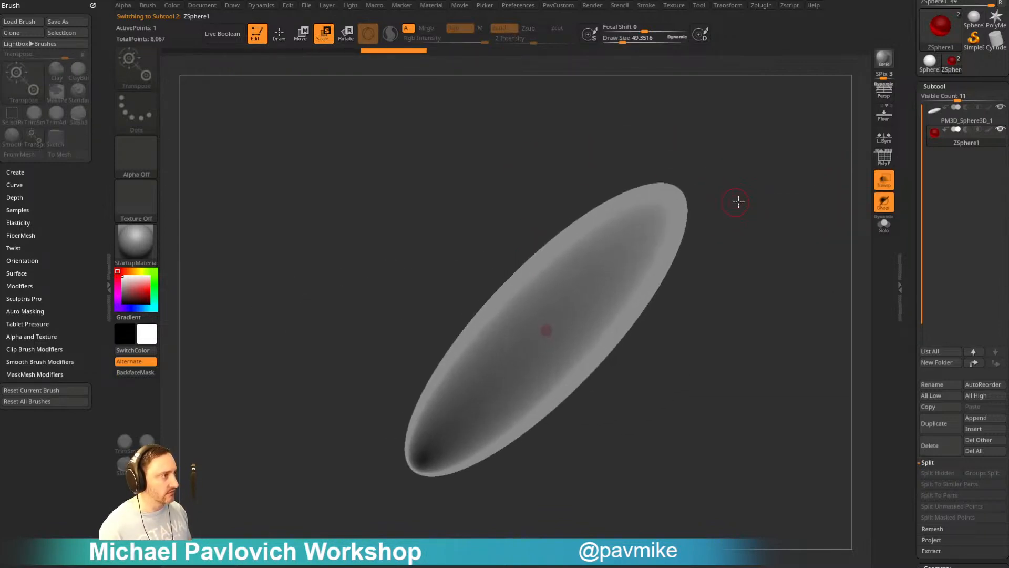
- Reduce the draw size to 28.75 and keep the ellipsoid transparent
click(884, 181)
mouse_move(725, 307)
mouse_down()
mouse_move(776, 324)
mouse_move(720, 363)
mouse_up()
key(s)
key(s)
drag(726, 357, 732, 348)
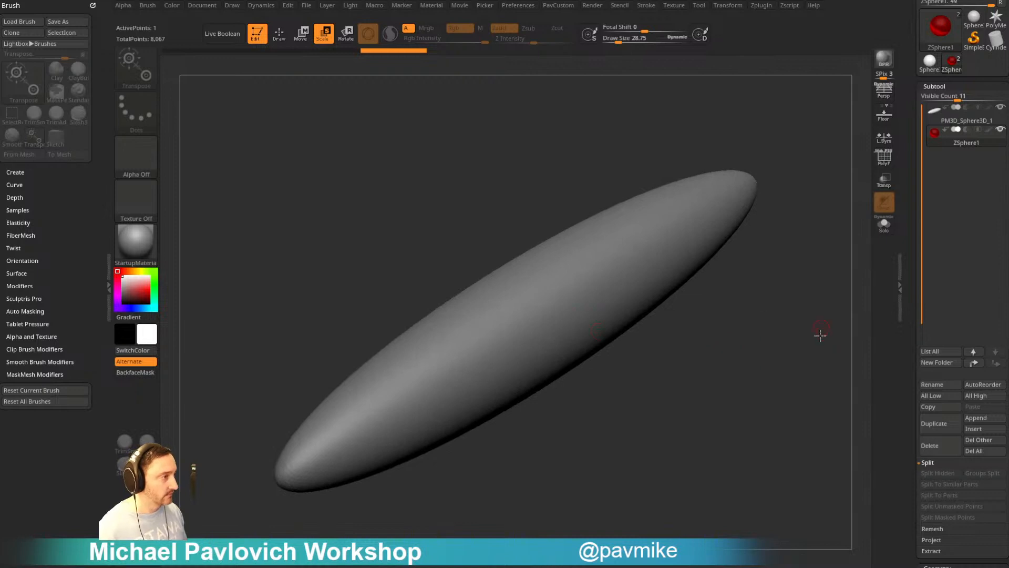
click(884, 181)
drag(799, 295, 785, 304)
- Draw a mirrored pair of child ZSpheres on the root ZSphere inside the ellipsoid, undoing the unwanted placement
drag(549, 358, 710, 360)
drag(909, 346, 918, 8)
mouse_move(698, 354)
alt+mouse_down()
mouse_move(743, 387)
mouse_move(573, 307)
alt+mouse_up()
key(q)
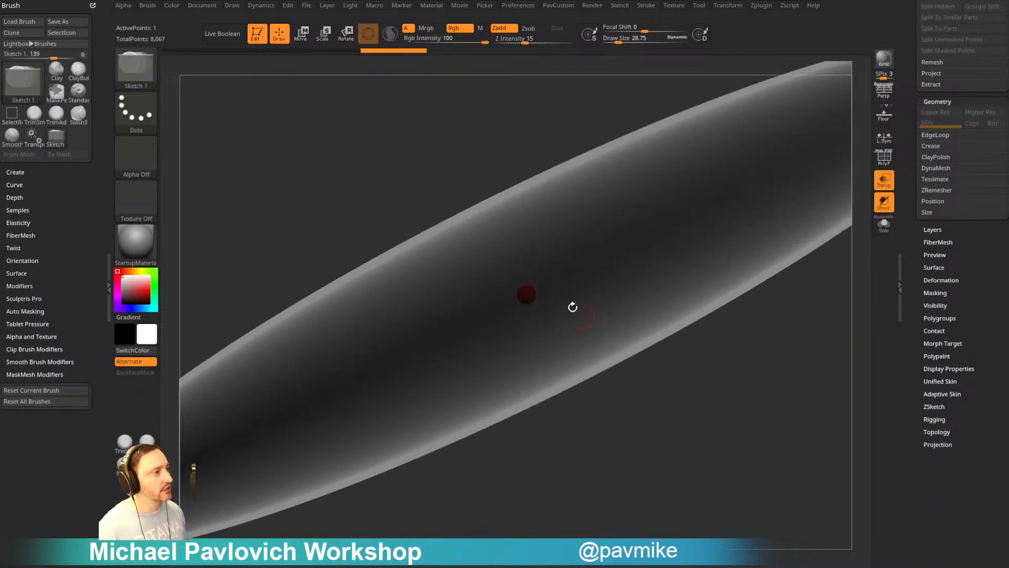
key(ctrl+z)
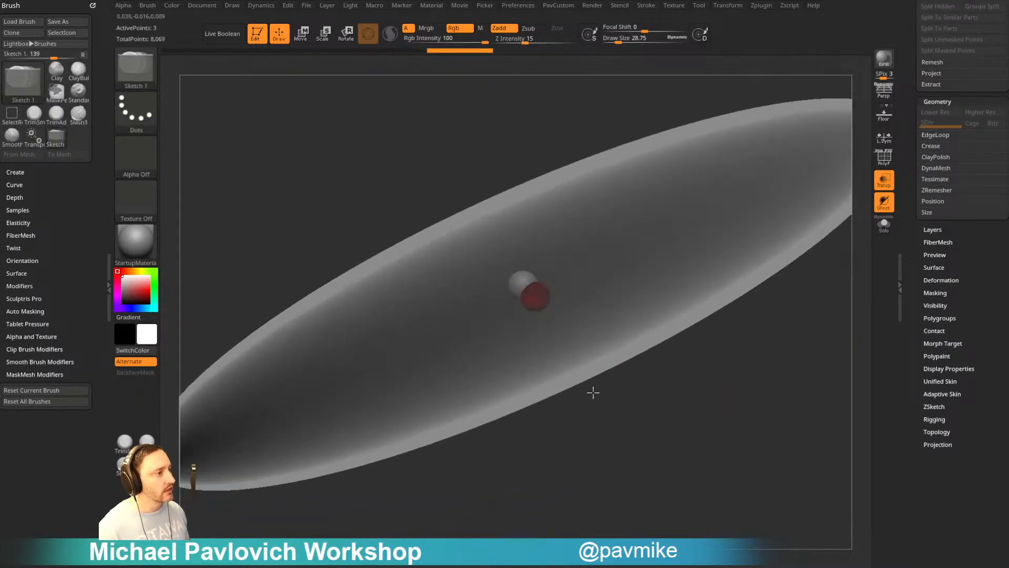
- Turn off Ghost transparency and extend the mirrored ZSpheres outward as two arms toward the ellipsoid's sides
click(883, 201)
mouse_move(862, 218)
mouse_down()
mouse_move(570, 313)
mouse_move(532, 302)
mouse_up()
mouse_move(552, 368)
mouse_down()
mouse_move(585, 405)
mouse_move(533, 477)
mouse_up()
mouse_move(487, 378)
mouse_down()
mouse_move(491, 452)
mouse_move(457, 354)
mouse_move(440, 349)
mouse_up()
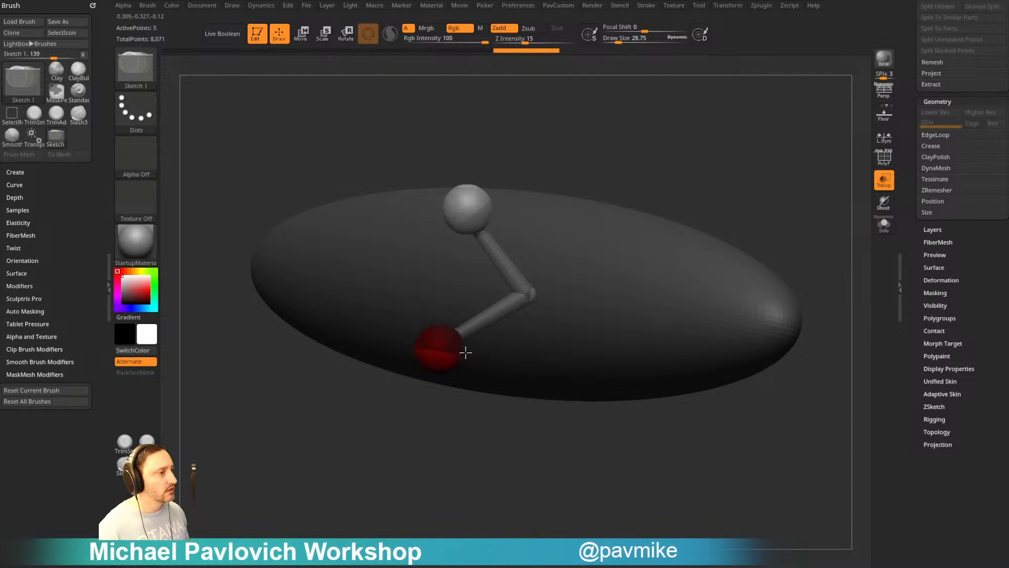
- Try to add another mirrored pair of ZSpheres at the arm ends and move them outward along the ellipsoid
drag(438, 396, 468, 419)
key(ctrl+z)
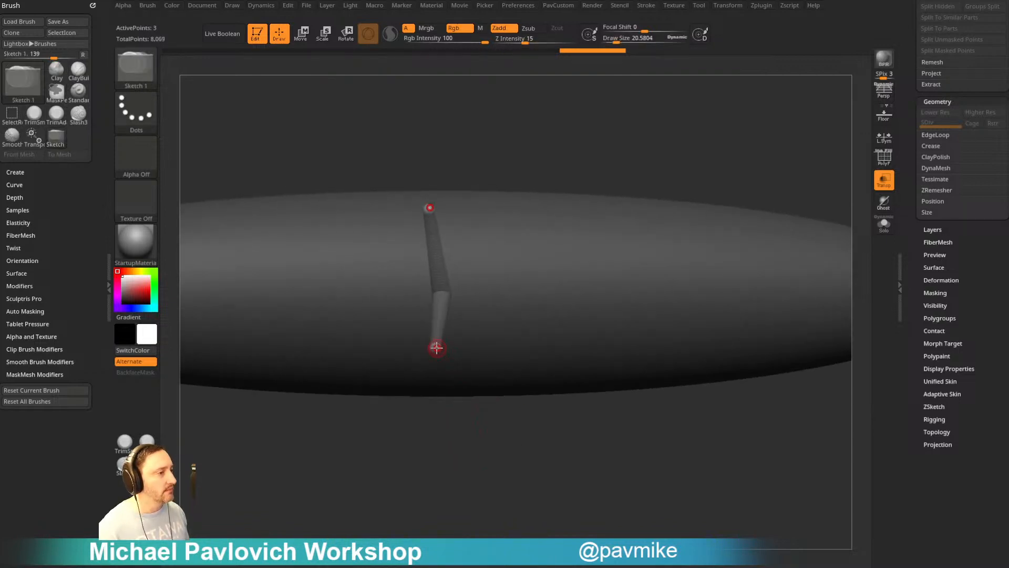
mouse_move(450, 370)
mouse_down()
mouse_move(437, 361)
mouse_move(468, 387)
mouse_up()
key(w)
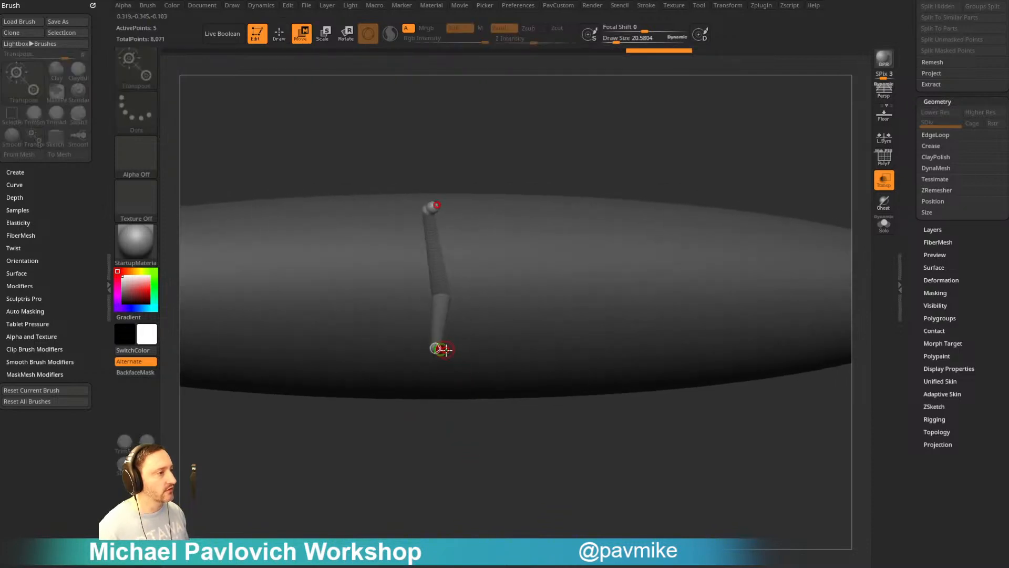
mouse_move(444, 349)
mouse_down()
mouse_move(556, 348)
mouse_move(412, 356)
mouse_move(480, 405)
mouse_move(613, 292)
mouse_move(546, 354)
mouse_move(536, 387)
mouse_move(503, 401)
mouse_move(685, 299)
mouse_move(606, 280)
mouse_move(721, 347)
mouse_up()
- Undo the mirrored arm ZSpheres back to the single root ZSphere
key(ctrl+z)
key(ctrl+z)
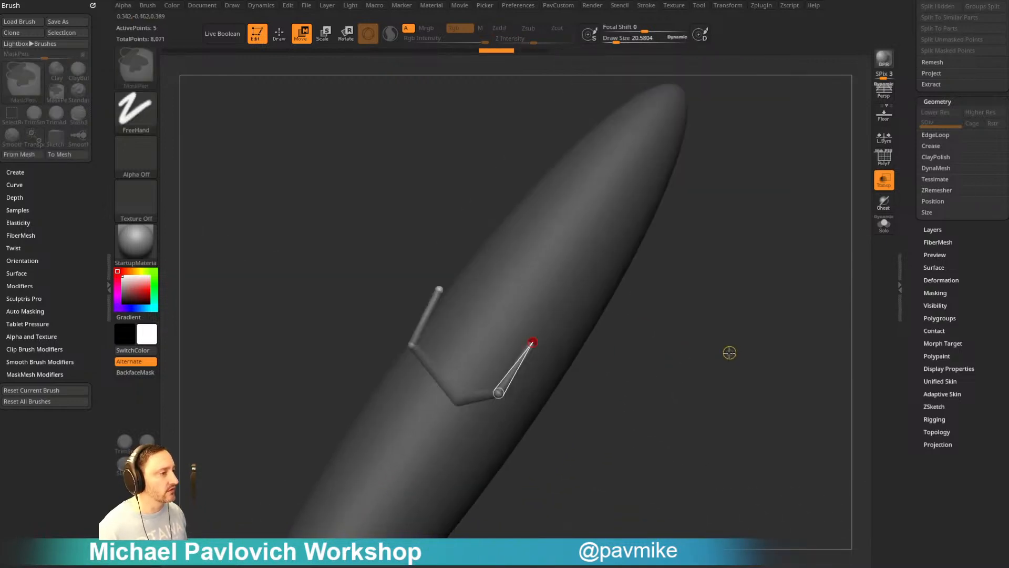
key(ctrl+z)
mouse_move(755, 401)
mouse_down()
mouse_move(800, 299)
mouse_move(732, 412)
mouse_move(512, 447)
mouse_up()
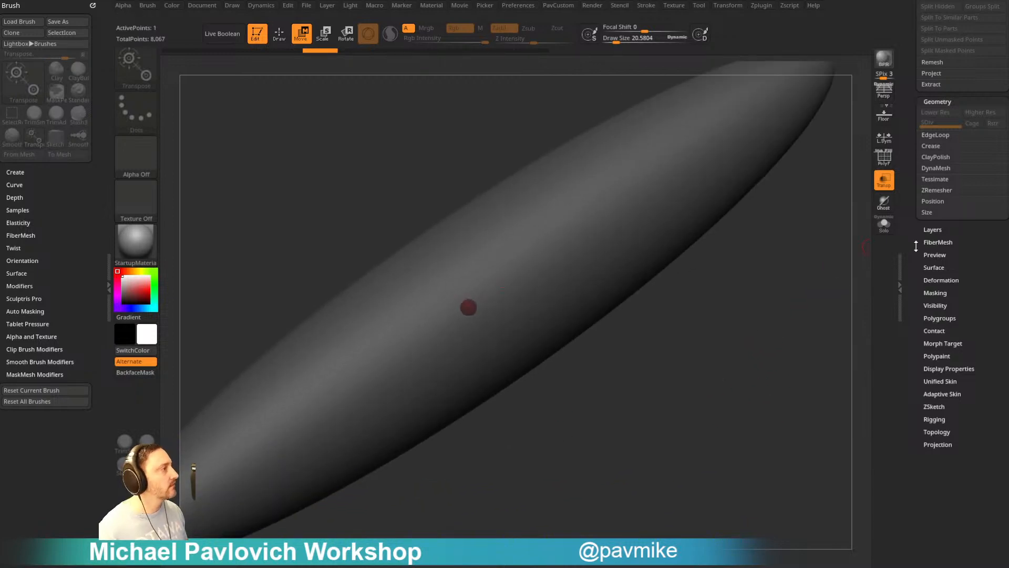
- Turn on the ZSketch EditSketch mode for the root ZSphere and frame the whole ellipsoid
scroll(912, 268, down, 1)
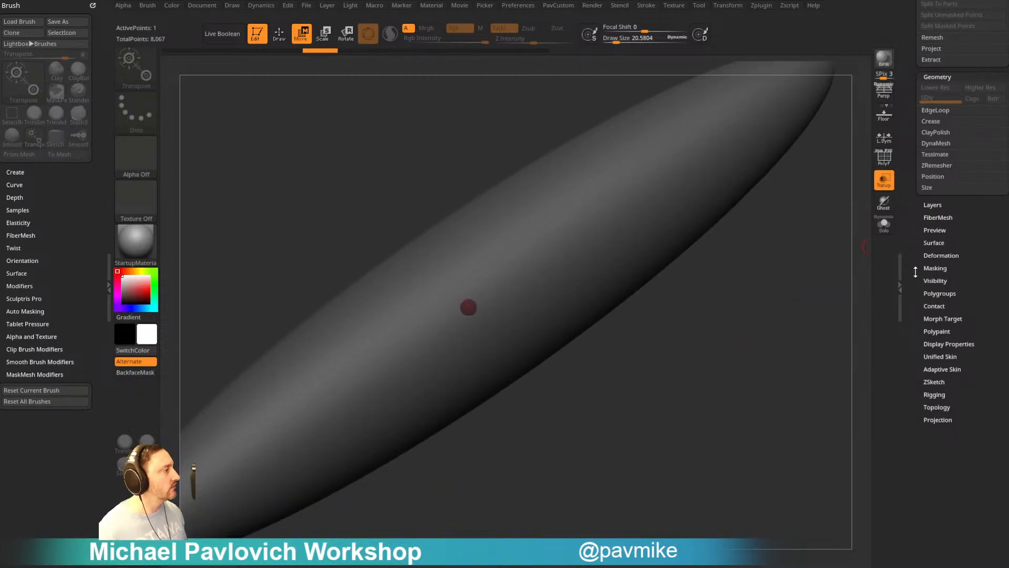
scroll(918, 316, up, 6)
scroll(925, 315, down, 7)
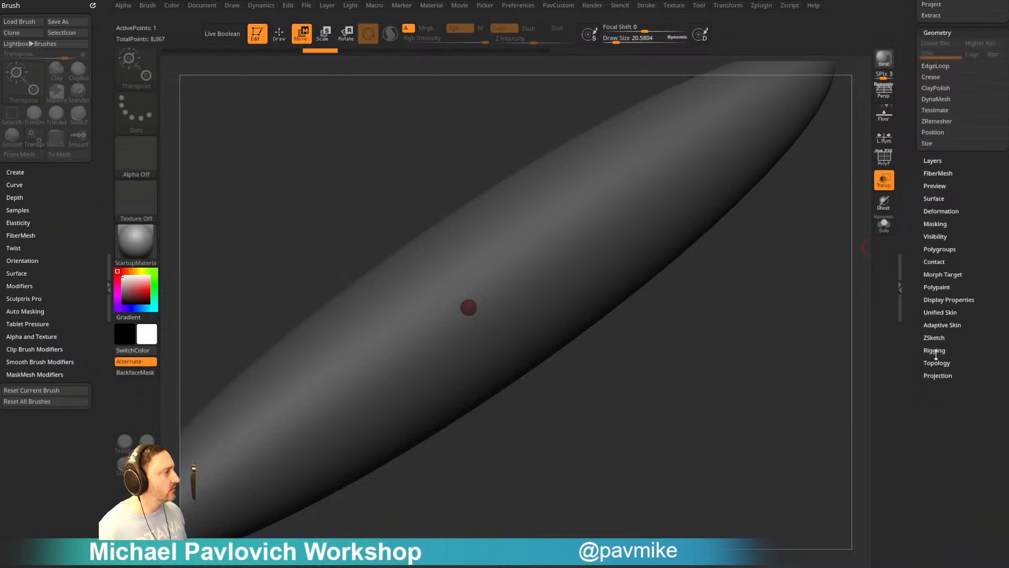
click(934, 337)
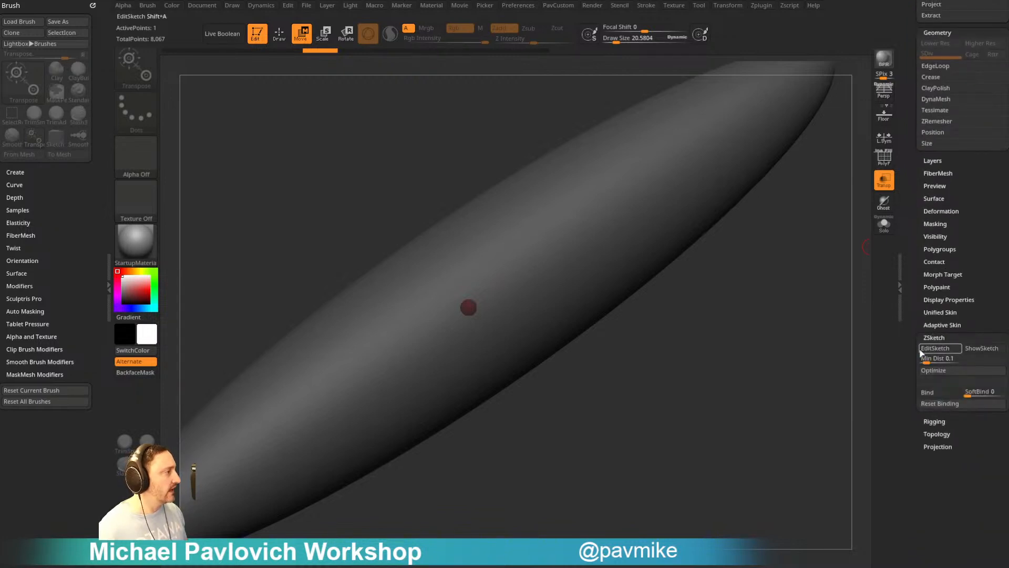
scroll(921, 353, down, 1)
click(930, 322)
drag(741, 412, 775, 379)
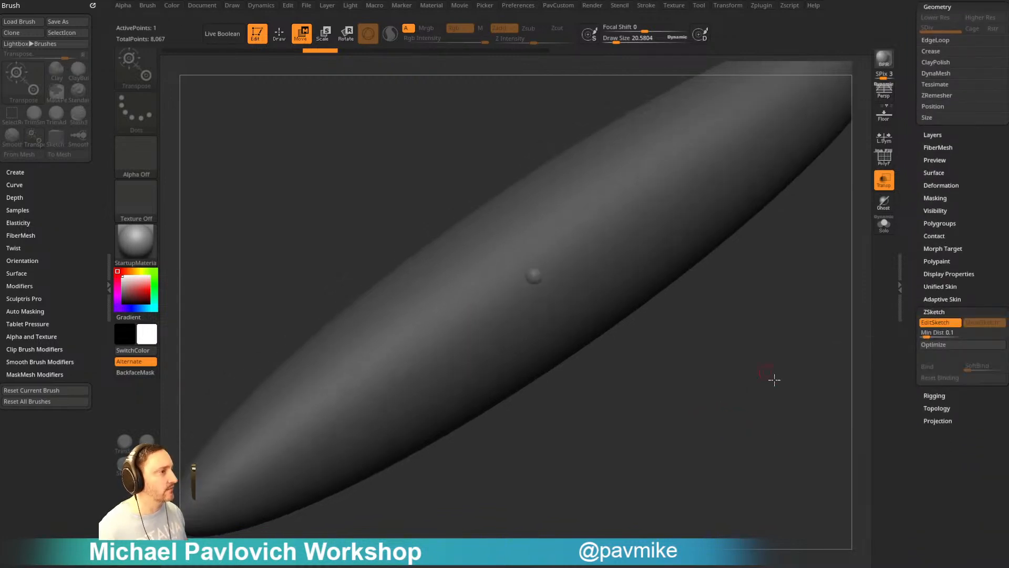
key(f)
drag(609, 314, 694, 336)
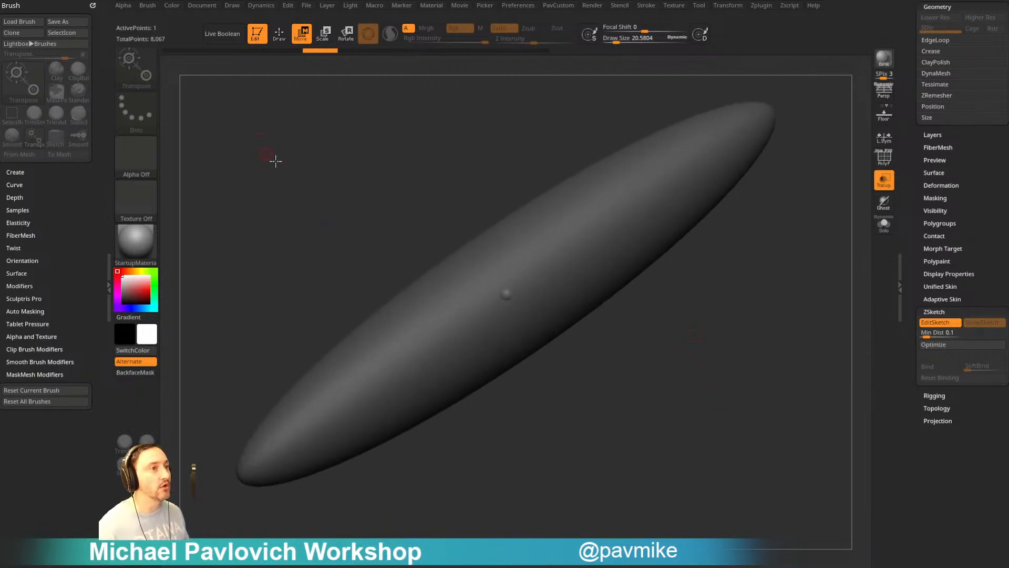
- Return to Draw mode and choose the Sketch 1 brush for sketching on the ellipsoid
key(Tab)
key(Tab)
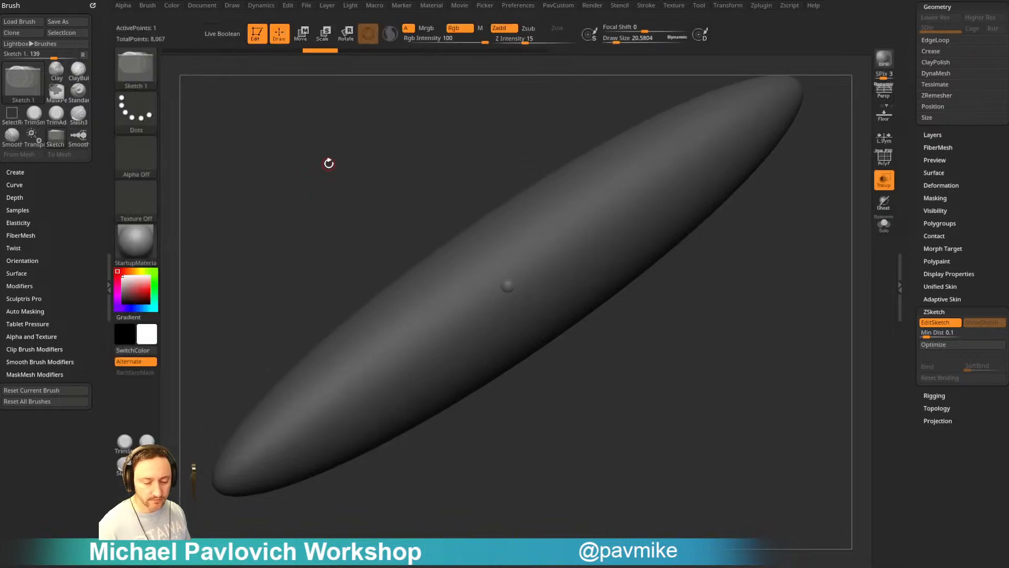
drag(318, 137, 187, 106)
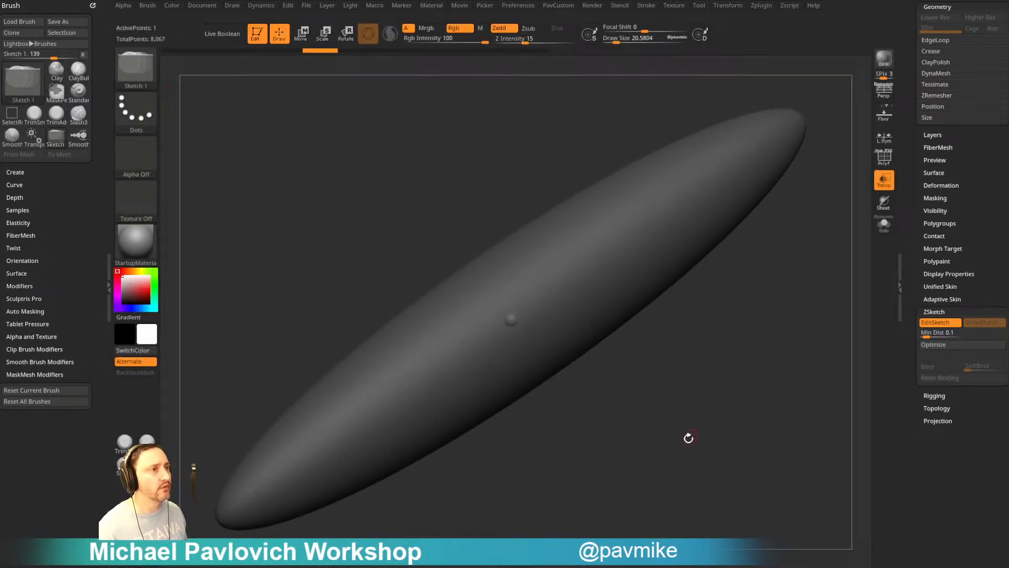
drag(688, 438, 506, 325)
click(156, 71)
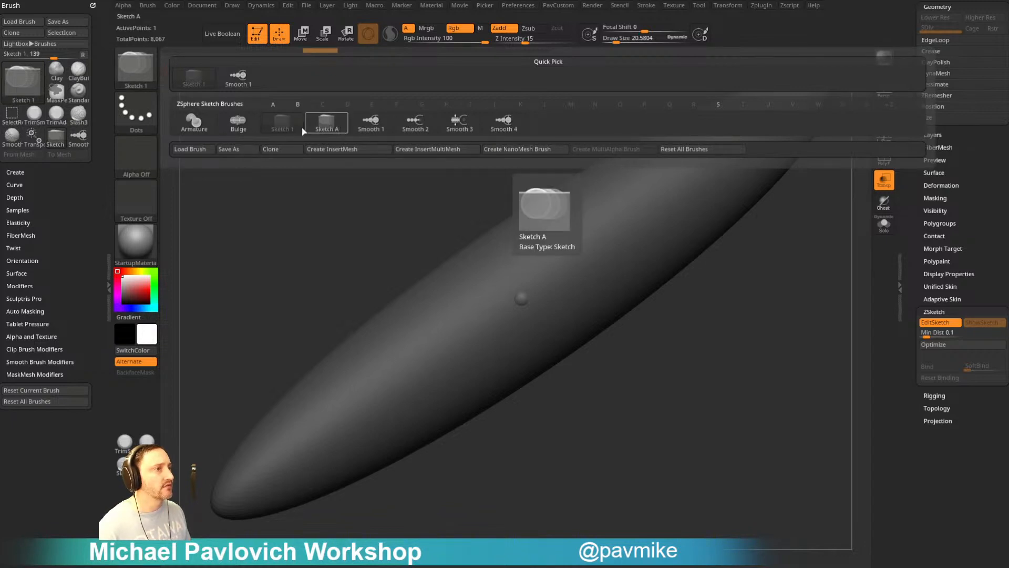
click(283, 129)
mouse_move(694, 423)
mouse_down()
mouse_move(713, 381)
mouse_move(590, 274)
mouse_up()
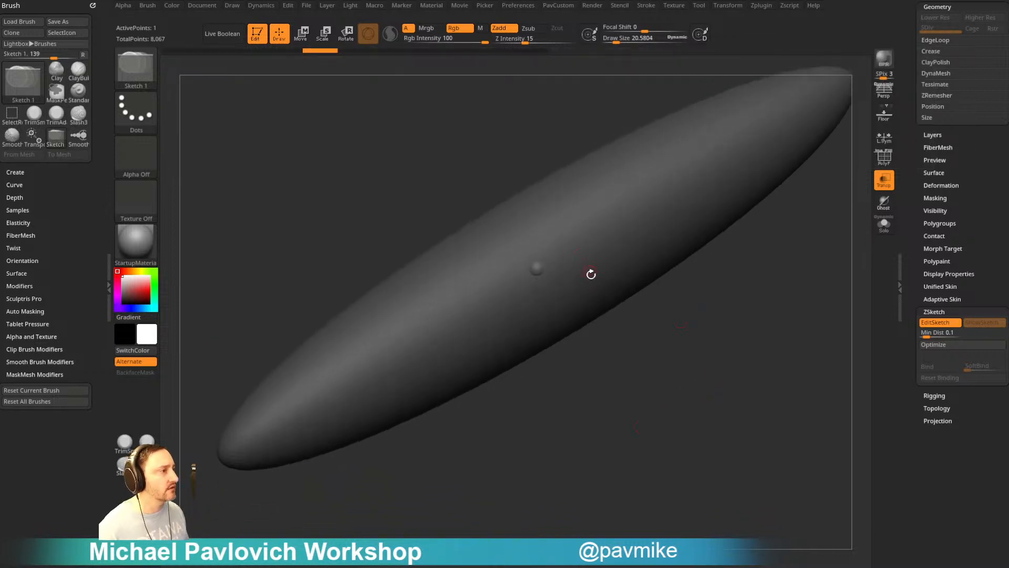
- Try short mirrored Sketch 1 strokes beside the root ZSphere, smooth them, and undo them
mouse_move(507, 299)
mouse_down()
mouse_move(527, 392)
mouse_move(521, 345)
mouse_move(573, 347)
mouse_move(581, 380)
mouse_move(593, 309)
mouse_up()
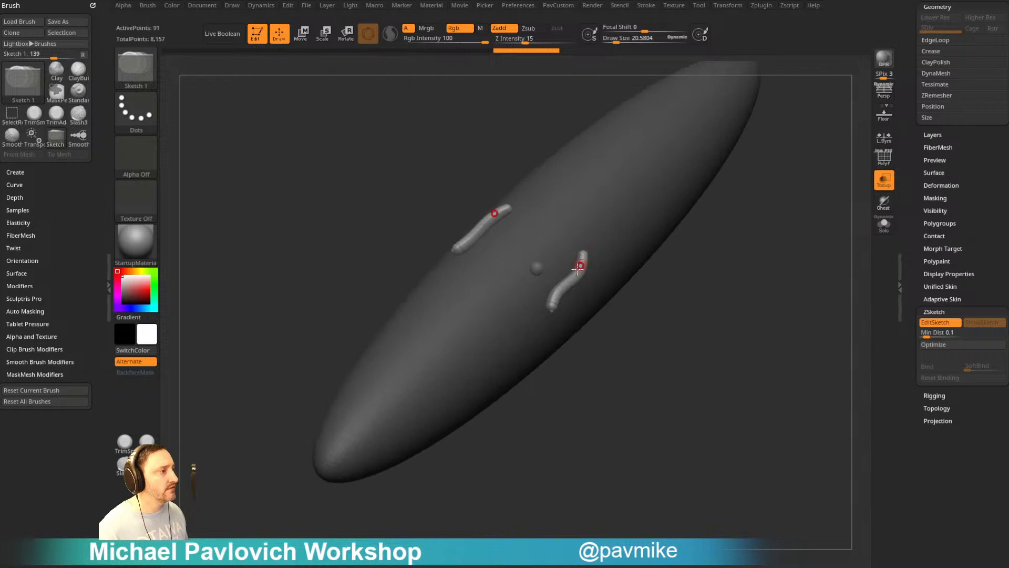
mouse_move(664, 287)
alt+mouse_down()
mouse_move(705, 347)
mouse_move(682, 338)
mouse_move(694, 376)
mouse_move(597, 261)
mouse_move(565, 279)
mouse_move(536, 322)
mouse_move(681, 387)
mouse_move(613, 260)
mouse_move(536, 347)
alt+mouse_up()
key(shift)
drag(691, 308, 597, 293)
key(ctrl+z)
mouse_move(578, 335)
mouse_down()
mouse_move(562, 263)
mouse_move(493, 347)
mouse_move(545, 408)
mouse_up()
key(ctrl+z)
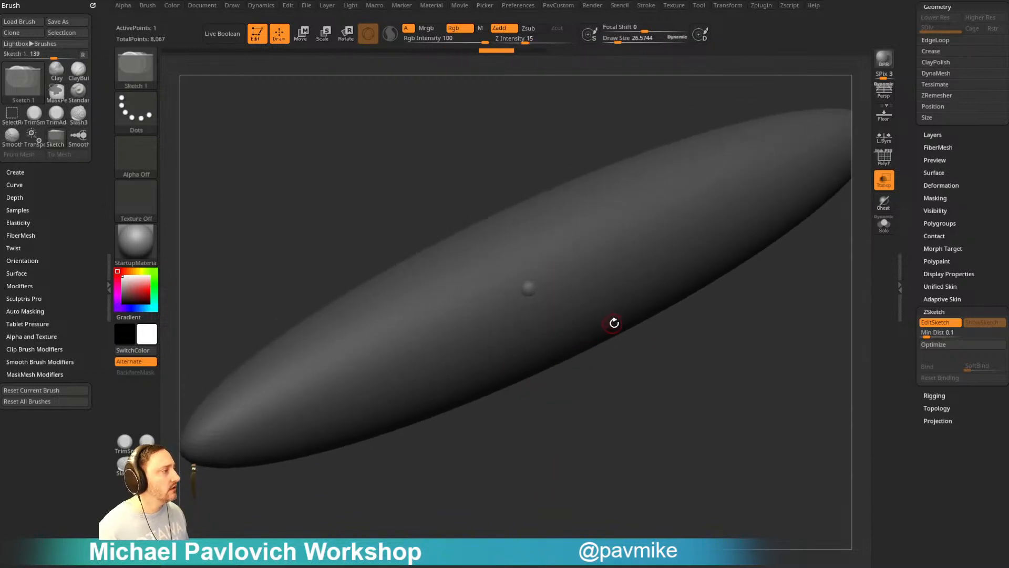
- Sketch a mirrored pair of curved strands on the ellipsoid beside the root ZSphere at draw size 26.57, undoing the unwanted stroke
drag(711, 388, 662, 347)
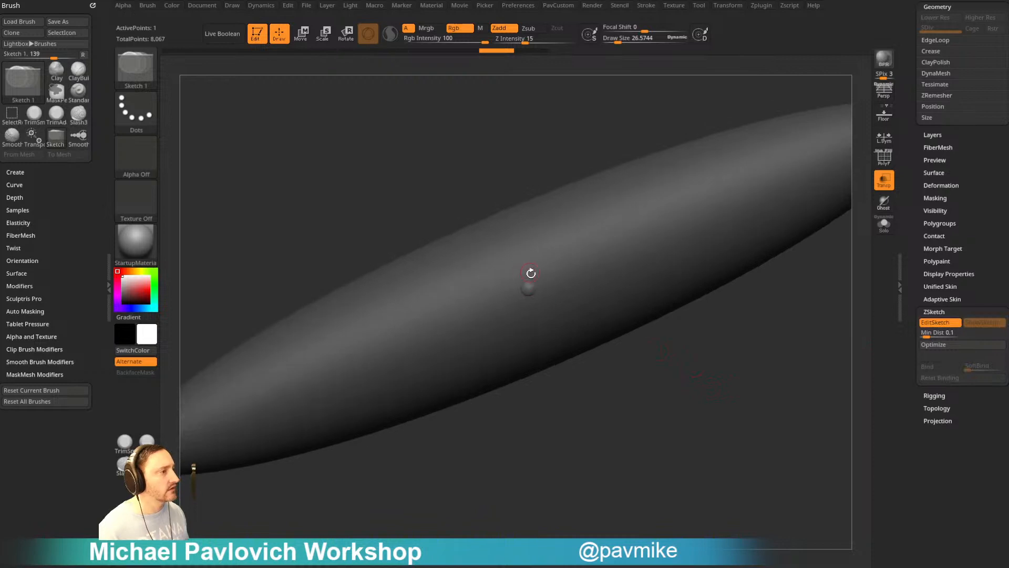
mouse_move(530, 276)
mouse_down()
mouse_move(488, 337)
mouse_move(647, 258)
mouse_up()
mouse_move(687, 361)
mouse_down()
mouse_move(705, 424)
mouse_move(592, 323)
mouse_up()
key(ctrl+z)
drag(588, 271, 636, 252)
drag(525, 310, 512, 352)
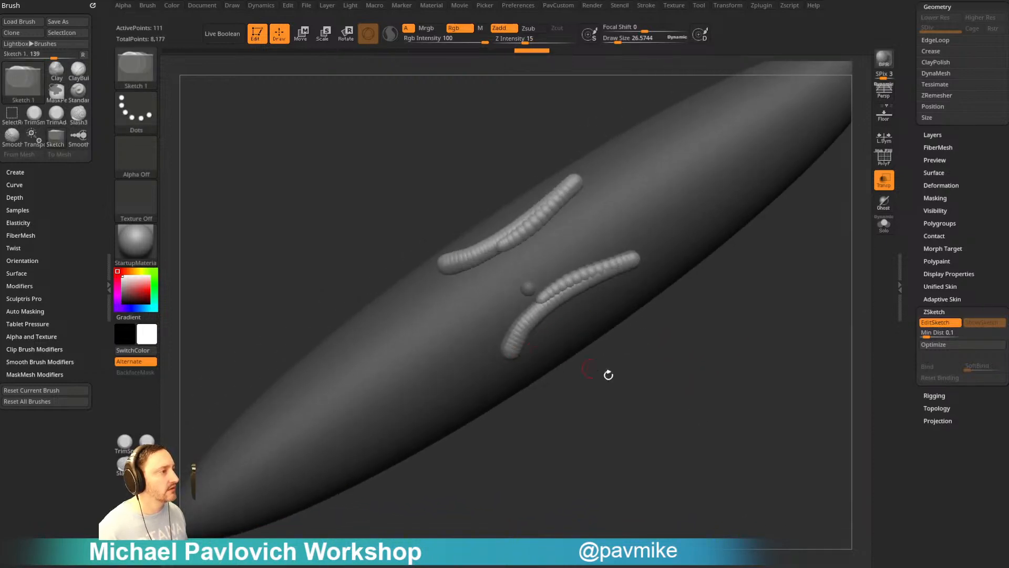
- Turn off transparency and layer thicker mirrored strands over the first pair at draw size 40.96
drag(608, 374, 581, 322)
key(f)
mouse_move(651, 381)
mouse_down()
mouse_move(669, 349)
mouse_move(191, 469)
mouse_up()
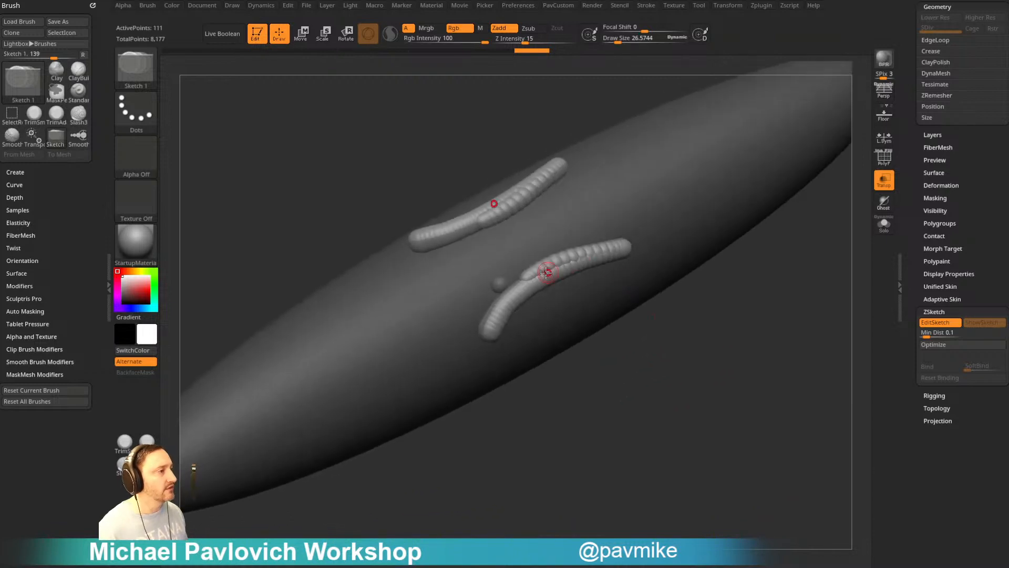
key(shift)
mouse_move(716, 266)
mouse_down()
mouse_move(752, 281)
mouse_move(682, 269)
mouse_up()
mouse_move(607, 284)
mouse_down()
mouse_move(666, 265)
mouse_move(665, 205)
mouse_up()
key(shift)
key(f)
drag(562, 312, 475, 337)
- Smooth the layered mirrored strands with the Smooth 1 brush so they flow along the ellipsoid
key(shift)
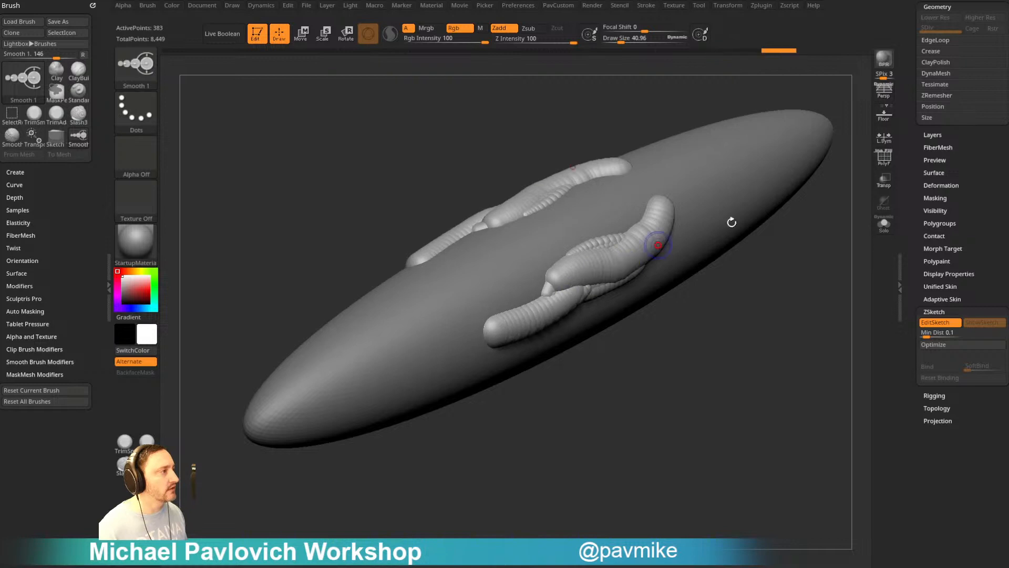
key(shift+f)
mouse_move(735, 232)
mouse_down()
mouse_move(798, 282)
mouse_move(741, 307)
mouse_move(751, 306)
mouse_move(603, 261)
mouse_up()
key(shift+f)
key(shift)
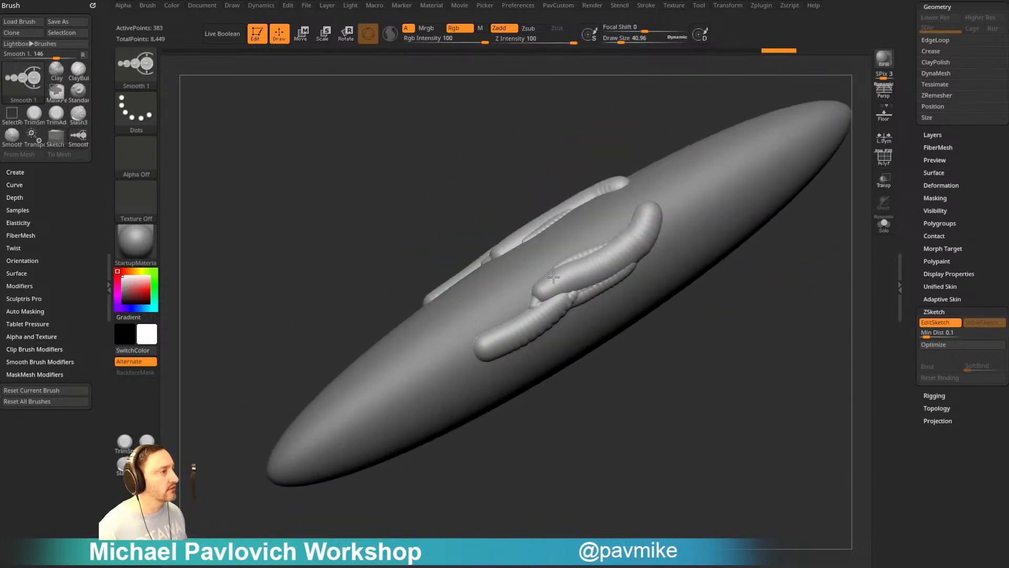
- Sketch a larger mirrored strand from the existing strands toward the ellipsoid's far end at draw size 43.67, undoing unwanted strokes
mouse_move(585, 303)
mouse_down()
mouse_move(623, 267)
mouse_move(741, 213)
mouse_up()
key(ctrl+z)
drag(604, 247, 747, 210)
drag(644, 239, 726, 237)
key(ctrl+z)
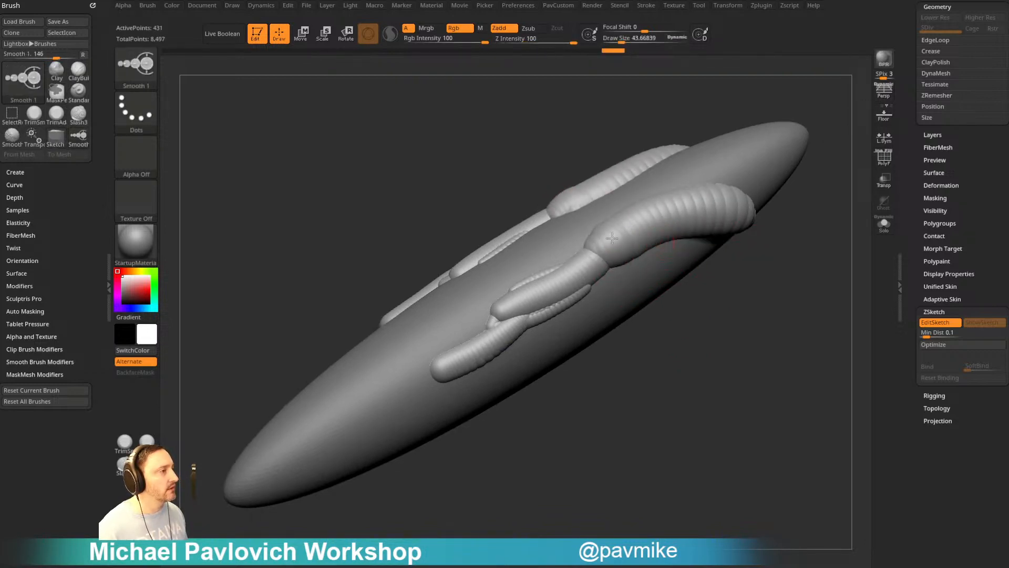
- Smooth the large mirrored strands into the surface and sketch additional strands alongside them
shift+drag(573, 211, 763, 205)
drag(676, 242, 547, 304)
drag(743, 308, 726, 247)
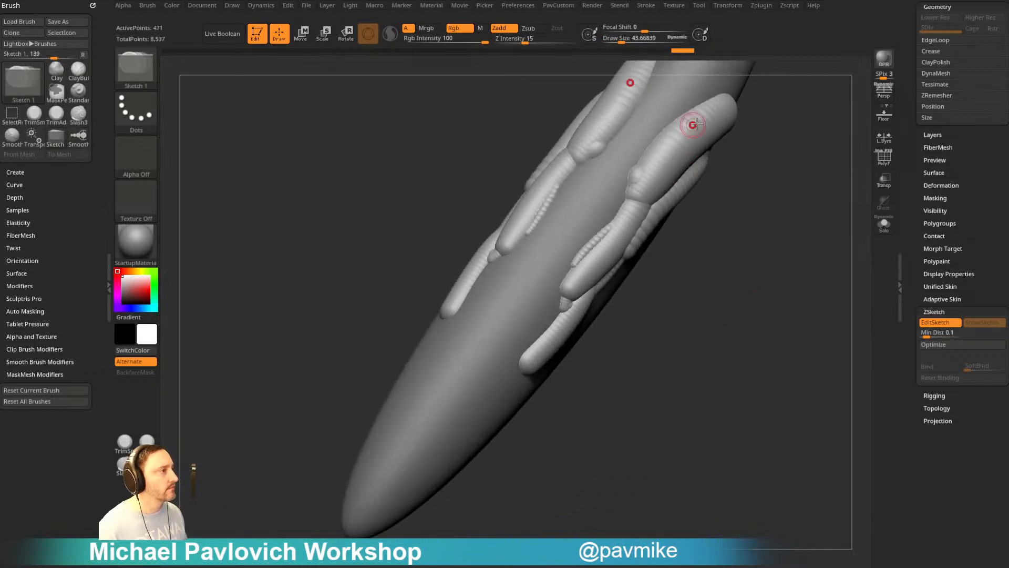
drag(698, 145, 508, 277)
shift+drag(644, 176, 507, 281)
- Sketch mirrored strands that cross over the top of the ellipsoid and join the side strands
mouse_move(708, 149)
mouse_down()
mouse_move(802, 167)
mouse_move(815, 144)
mouse_move(810, 173)
mouse_up()
mouse_move(678, 258)
mouse_down()
mouse_move(716, 266)
mouse_move(757, 145)
mouse_up()
drag(796, 225, 644, 284)
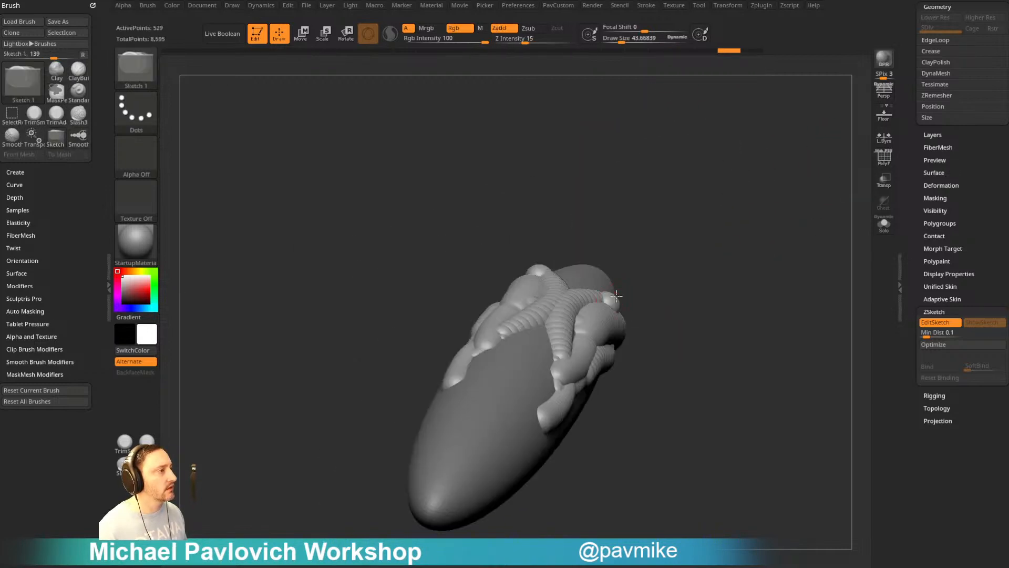
- Sketch mirrored curly tentacles extending off the ellipsoid's far end at draw size 26.57
drag(797, 248, 740, 309)
mouse_move(668, 273)
shift+mouse_down()
mouse_move(634, 303)
mouse_move(777, 226)
mouse_move(791, 158)
shift+mouse_up()
key(s)
key(ctrl+z)
key(ctrl+z)
drag(777, 304, 736, 294)
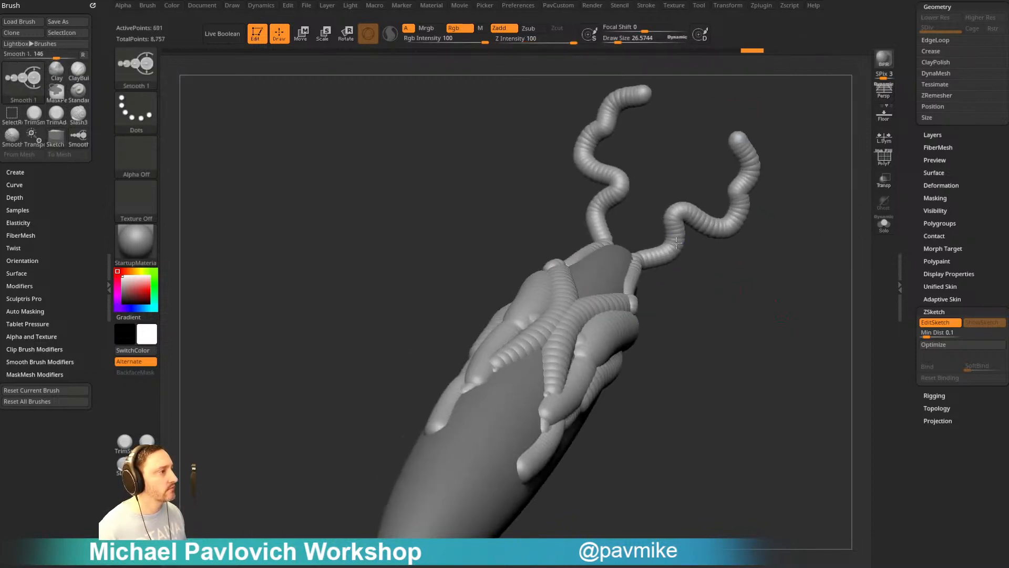
- Smooth the bases of the mirrored tentacles into the strands on the ellipsoid
shift+drag(649, 258, 624, 298)
drag(746, 317, 686, 331)
shift+drag(549, 330, 676, 226)
drag(752, 287, 801, 290)
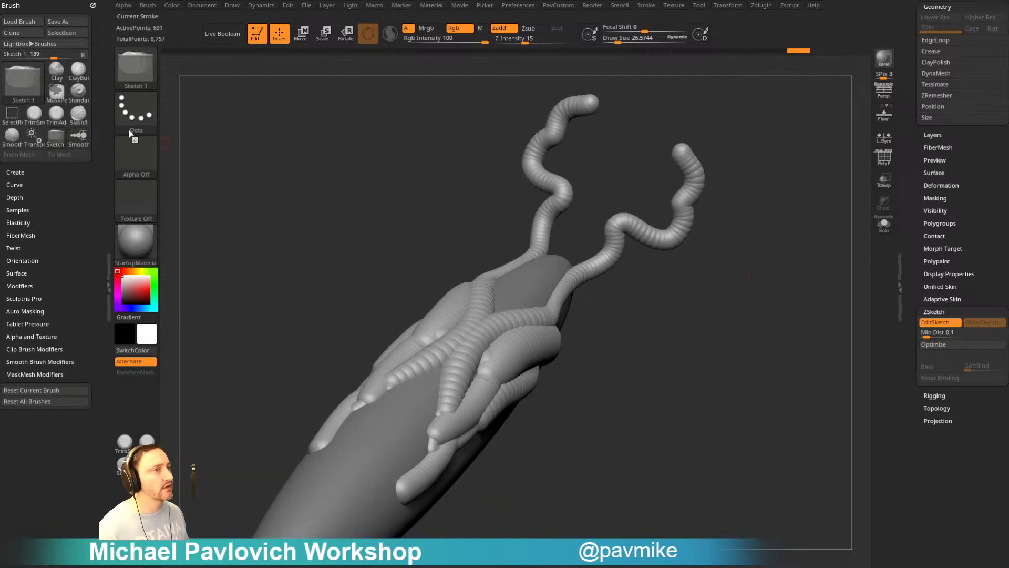
- Choose the Armature brush and draw mirrored two-segment limbs branching off the tentacles into empty space
click(125, 81)
click(195, 123)
drag(697, 272, 699, 238)
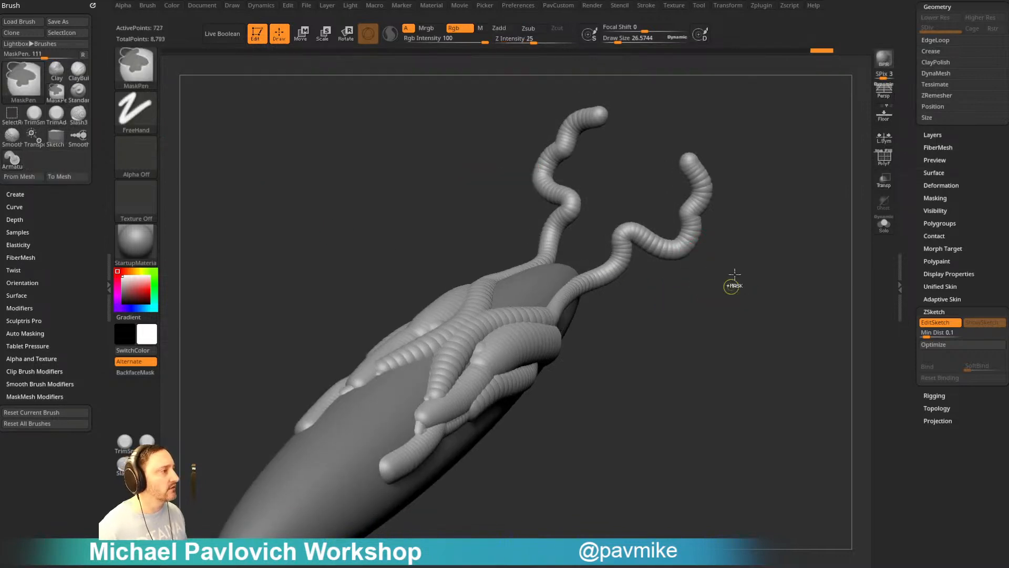
drag(685, 255, 728, 332)
drag(768, 306, 815, 272)
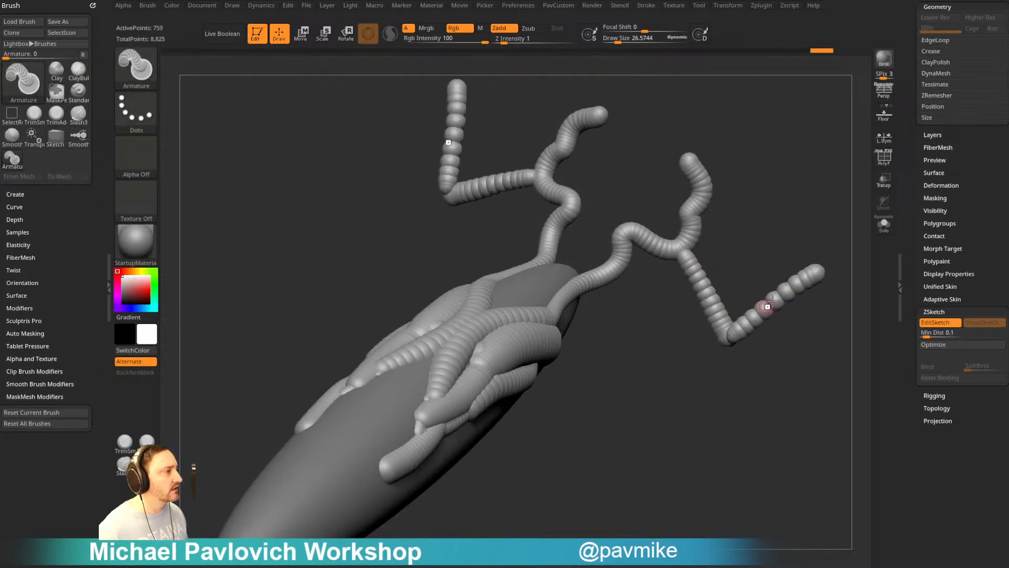
- Smooth the armature limbs so their outer segments taper toward the tips
mouse_move(735, 331)
shift+mouse_down()
mouse_move(794, 284)
mouse_move(707, 276)
mouse_move(730, 328)
mouse_move(724, 300)
mouse_move(715, 313)
shift+mouse_up()
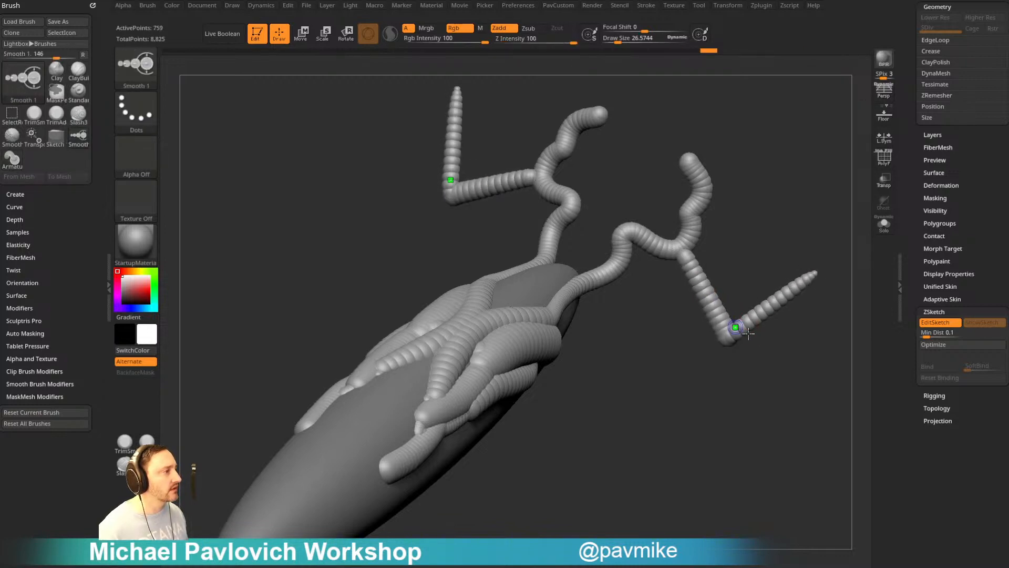
right_drag(749, 333, 775, 326)
shift+drag(767, 301, 753, 311)
mouse_move(773, 337)
right_down()
mouse_move(694, 275)
mouse_move(745, 300)
right_up()
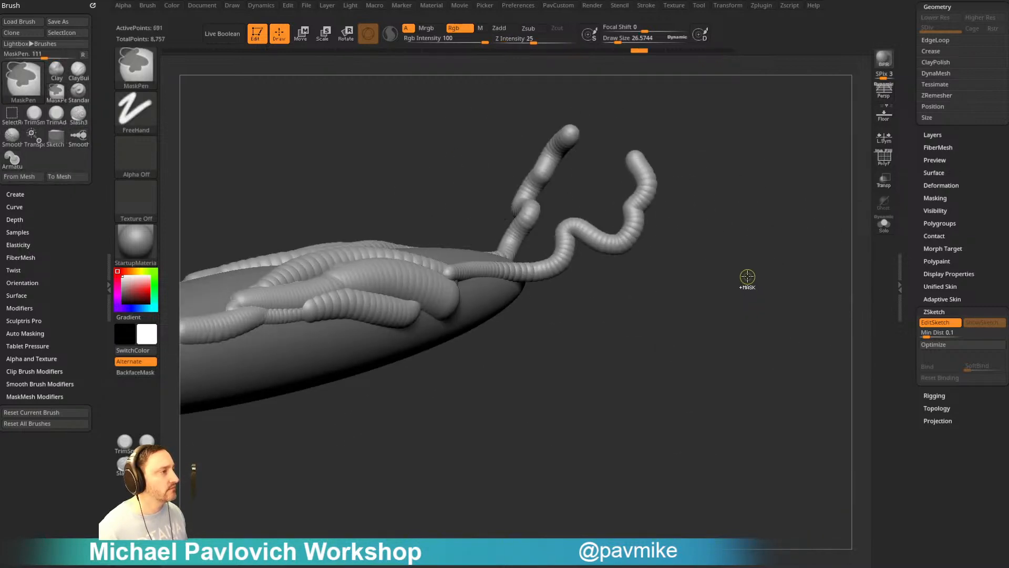
- Undo the armature limbs and tentacles back to the strands on the ellipsoid
key(ctrl+z)
right_drag(741, 236, 781, 247)
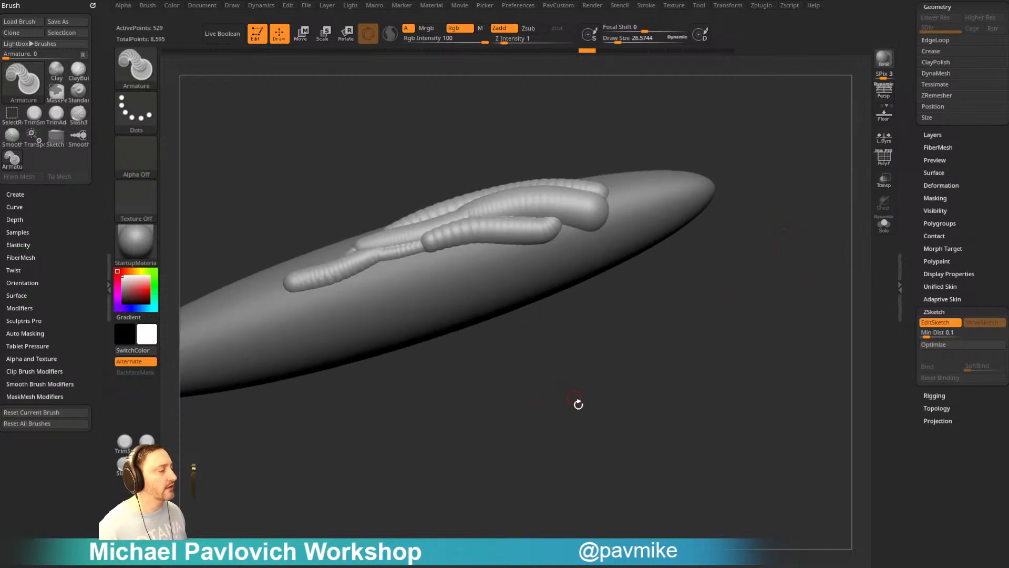
mouse_move(561, 422)
right_down()
mouse_move(676, 401)
mouse_move(656, 415)
mouse_move(584, 315)
right_up()
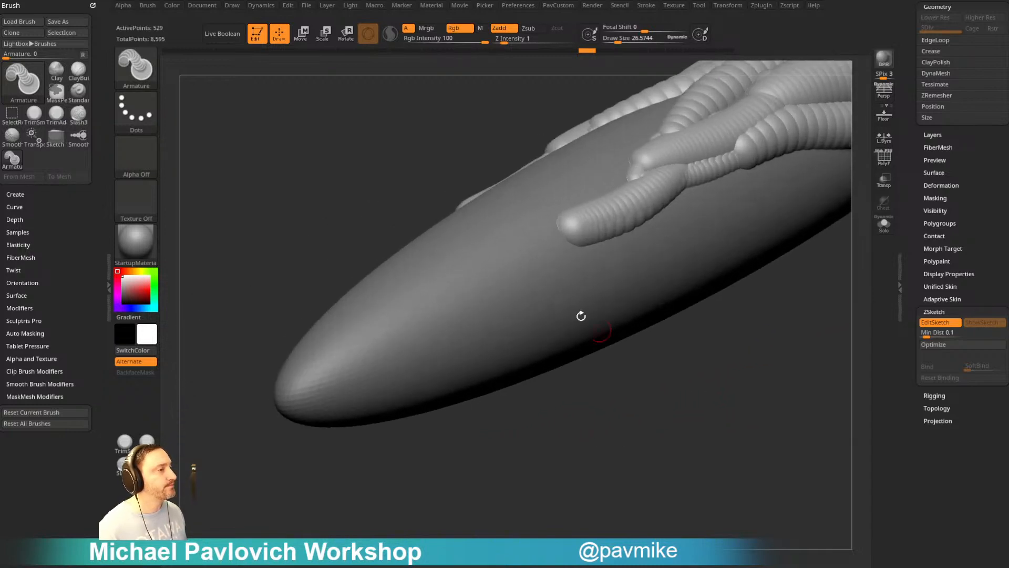
- Reduce the draw size to 15.39 for finer strokes on the ellipsoid
key(s)
drag(523, 273, 520, 273)
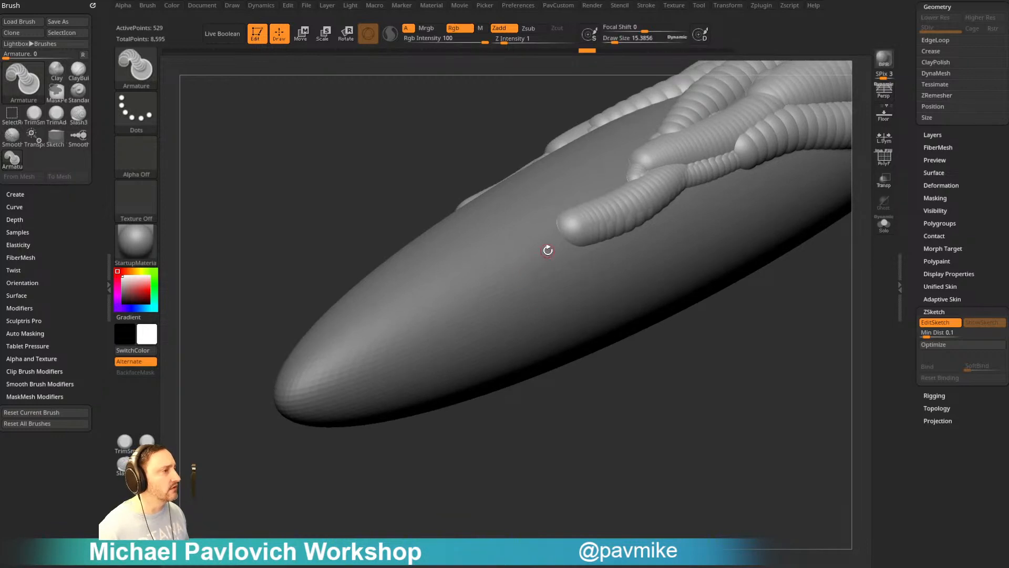
key(ctrl+z)
mouse_move(565, 271)
right_down()
mouse_move(692, 356)
mouse_move(654, 225)
right_up()
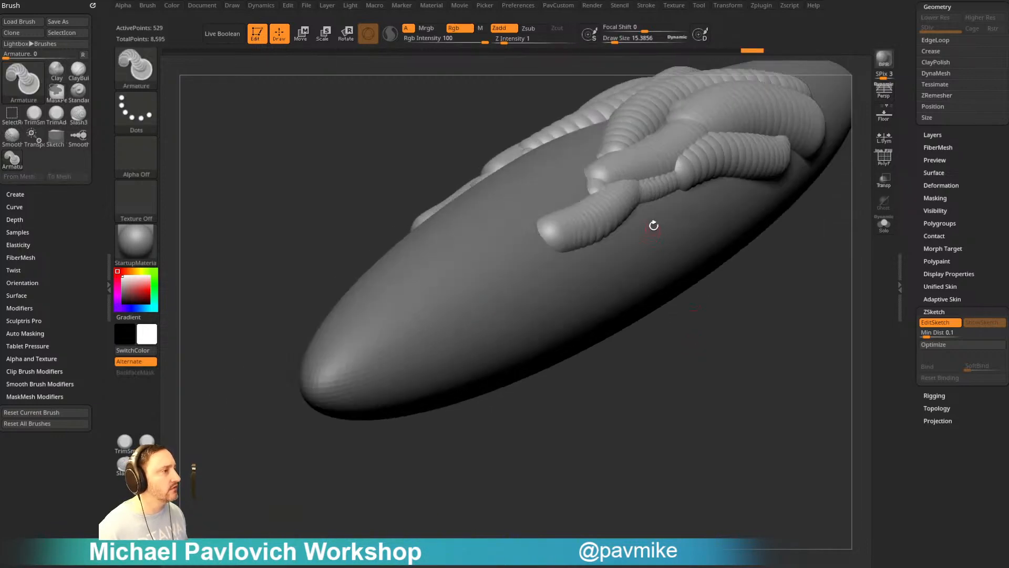
- Toggle EditSketch off and back on to check the sketched strands
right_drag(730, 260, 727, 287)
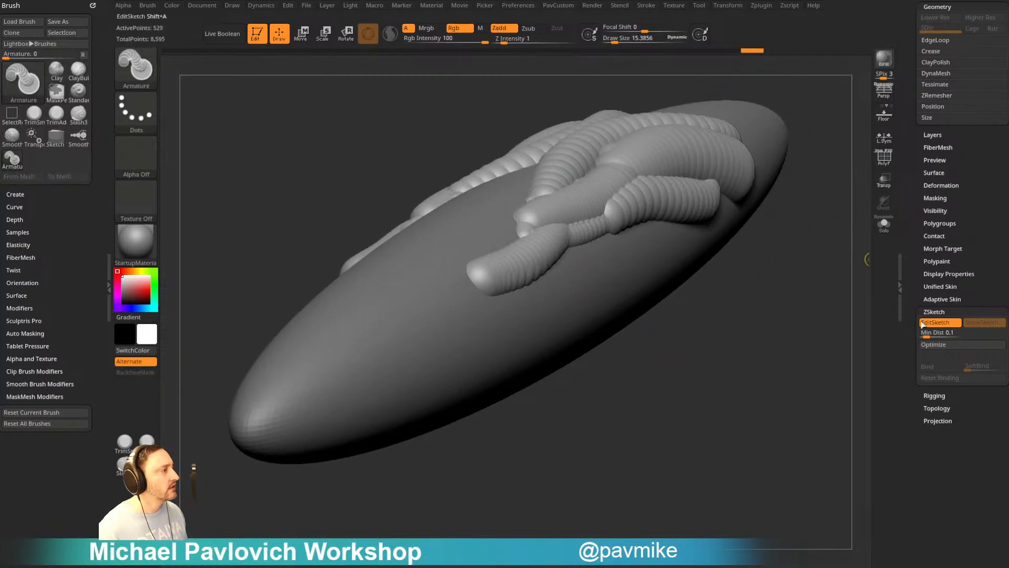
click(923, 323)
click(929, 323)
alt+right_drag(829, 320, 814, 344)
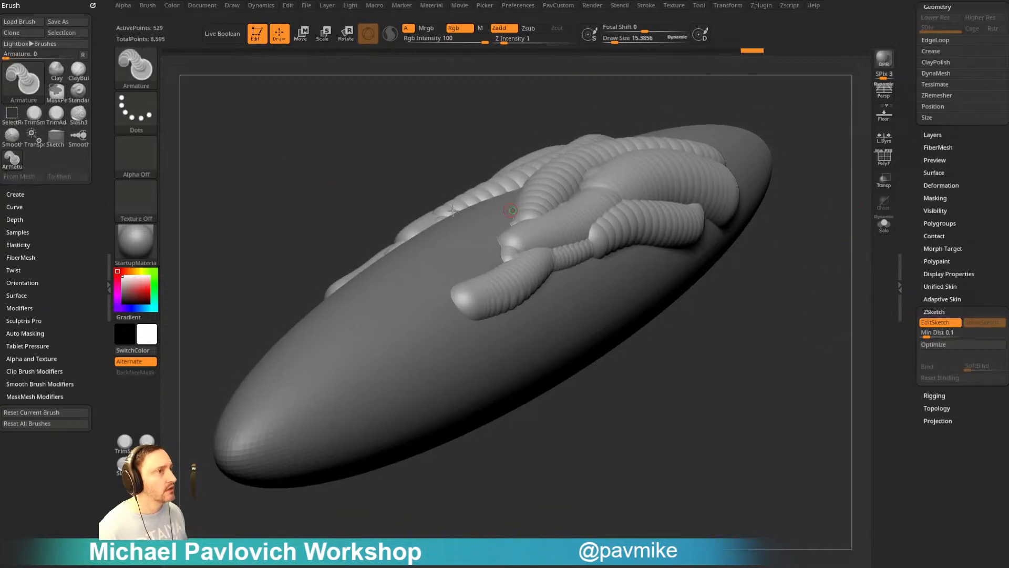
- Switch to the Sketch 1 brush and set its imbed depth to -46
key(b)
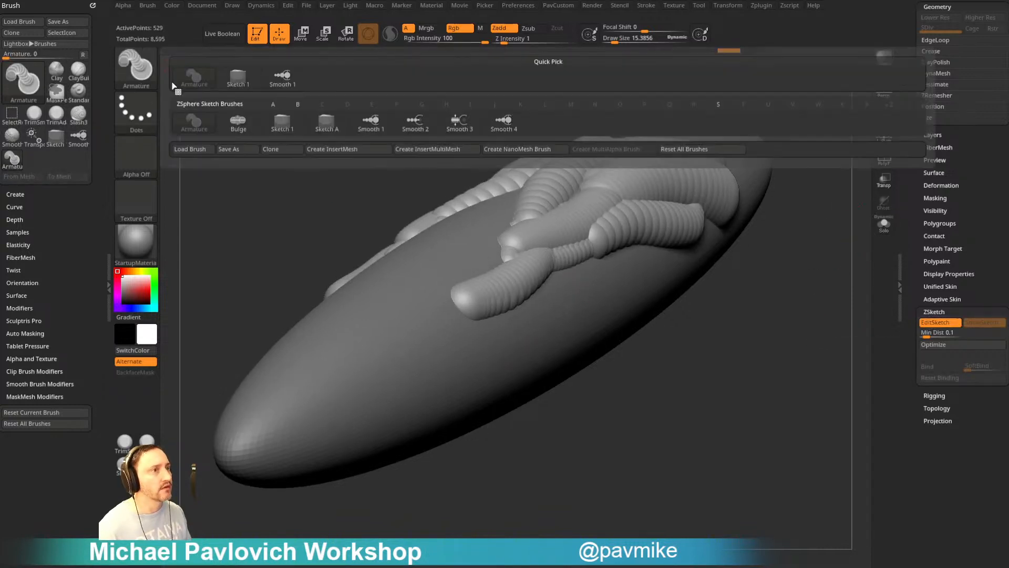
click(285, 127)
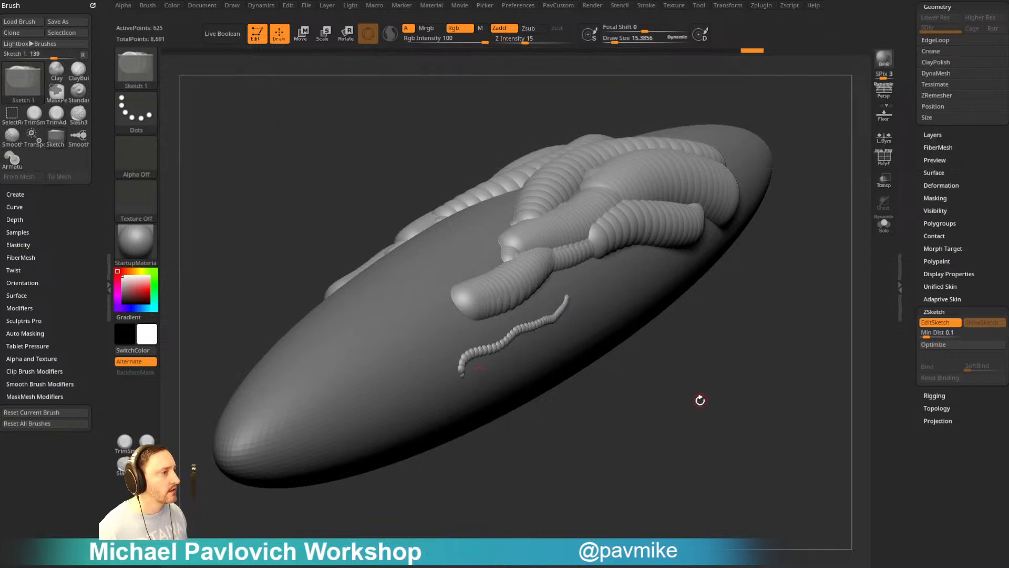
drag(700, 400, 631, 408)
key(ctrl+z)
click(15, 220)
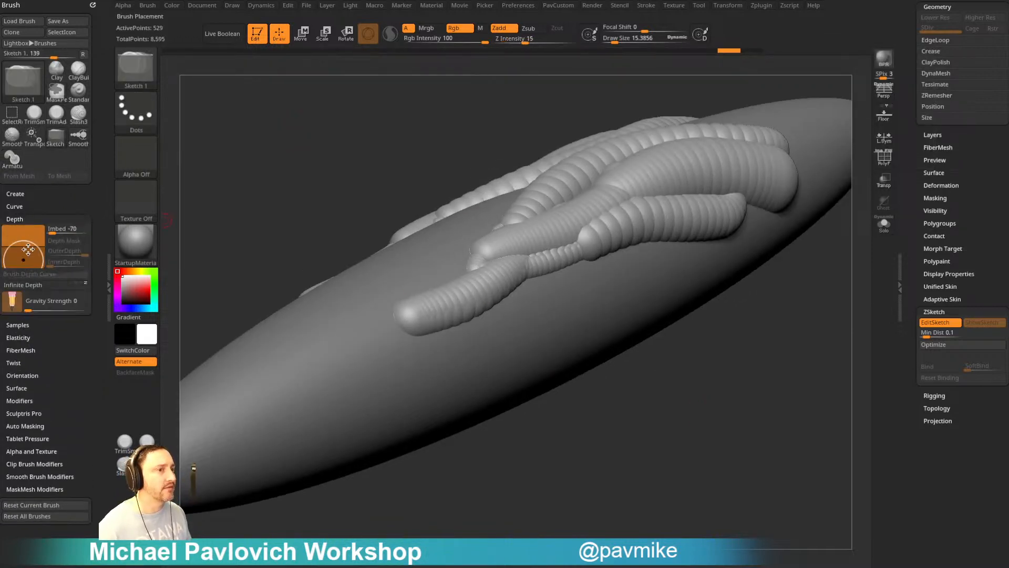
drag(22, 258, 23, 255)
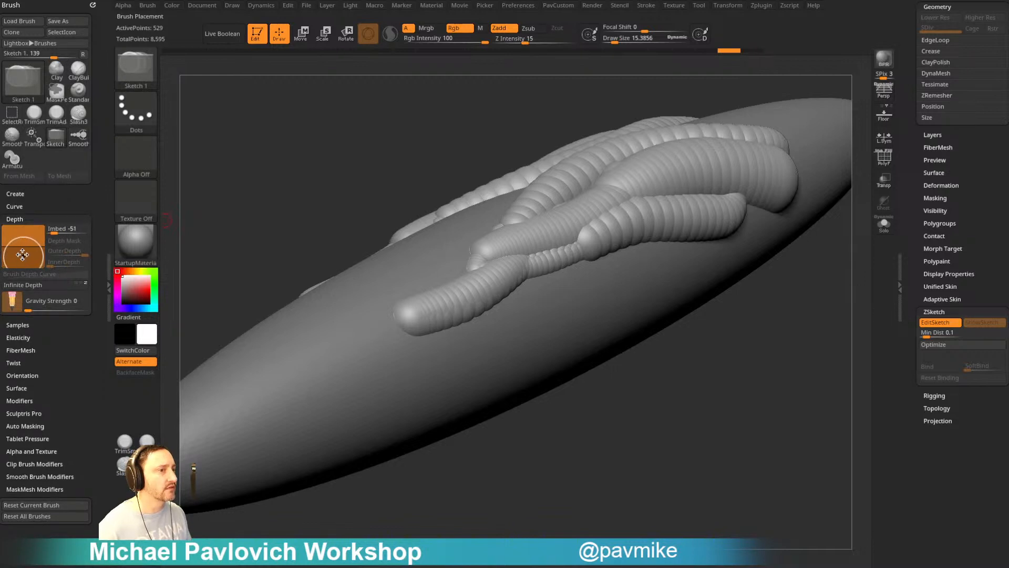
- Sketch thin, branching vein-like strands on the ellipsoid's side below the thick strands
drag(505, 336, 462, 362)
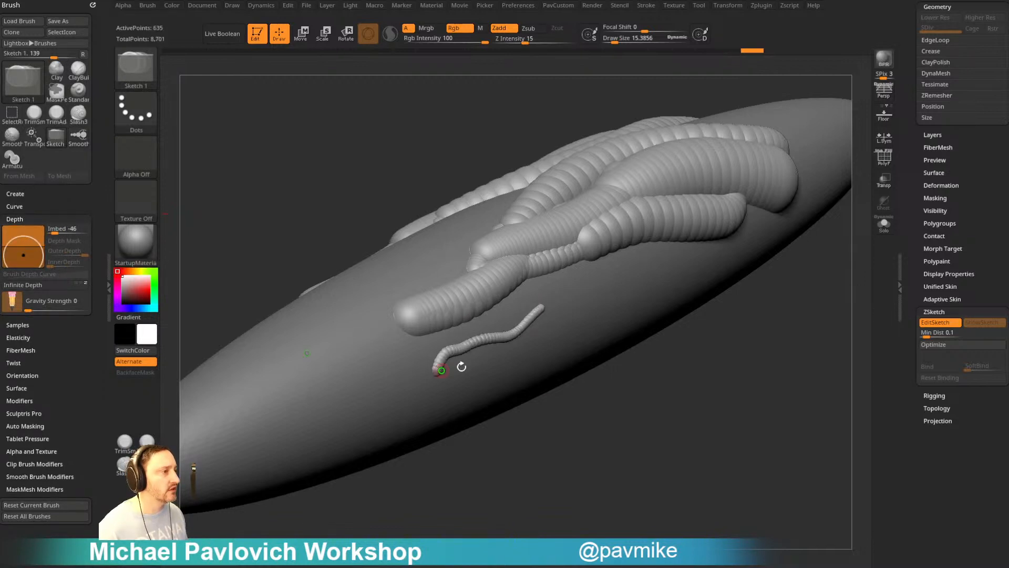
mouse_move(672, 432)
mouse_down()
mouse_move(696, 448)
mouse_move(673, 458)
mouse_move(434, 423)
mouse_move(592, 393)
mouse_move(624, 399)
mouse_move(552, 268)
mouse_move(652, 244)
mouse_up()
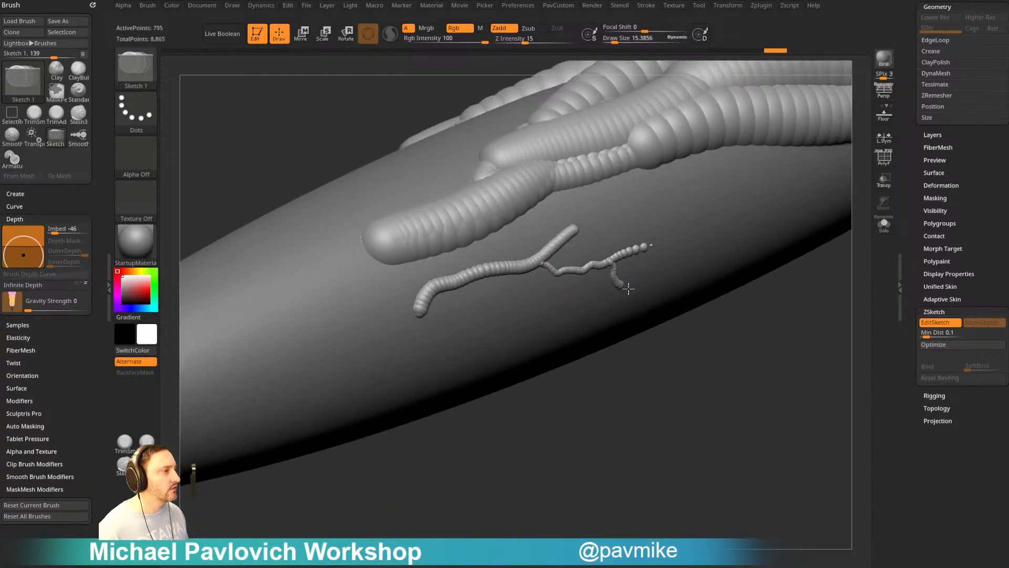
drag(628, 288, 631, 294)
drag(631, 379, 632, 365)
drag(659, 248, 749, 186)
drag(699, 252, 757, 246)
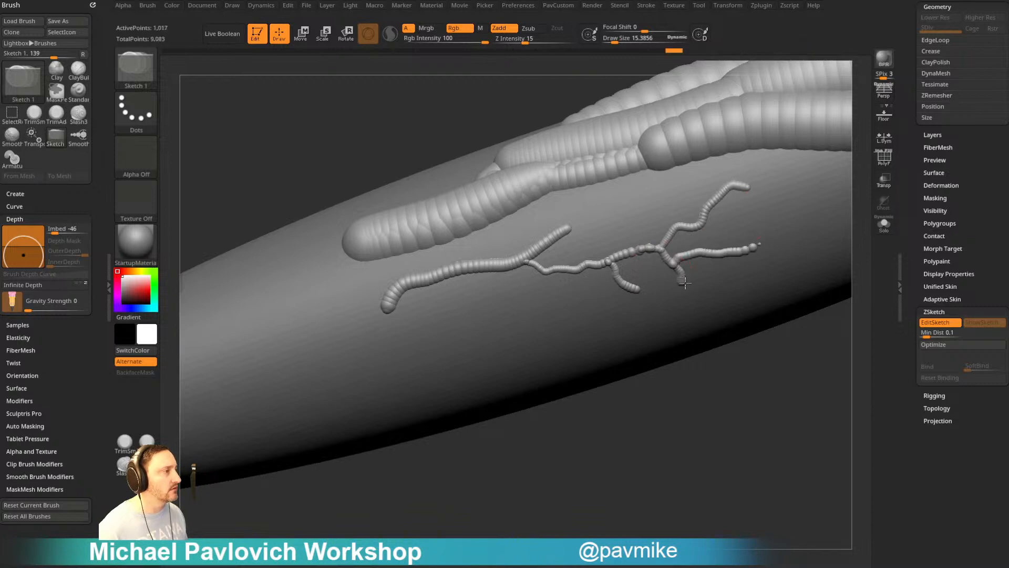
drag(685, 283, 655, 343)
drag(605, 263, 502, 347)
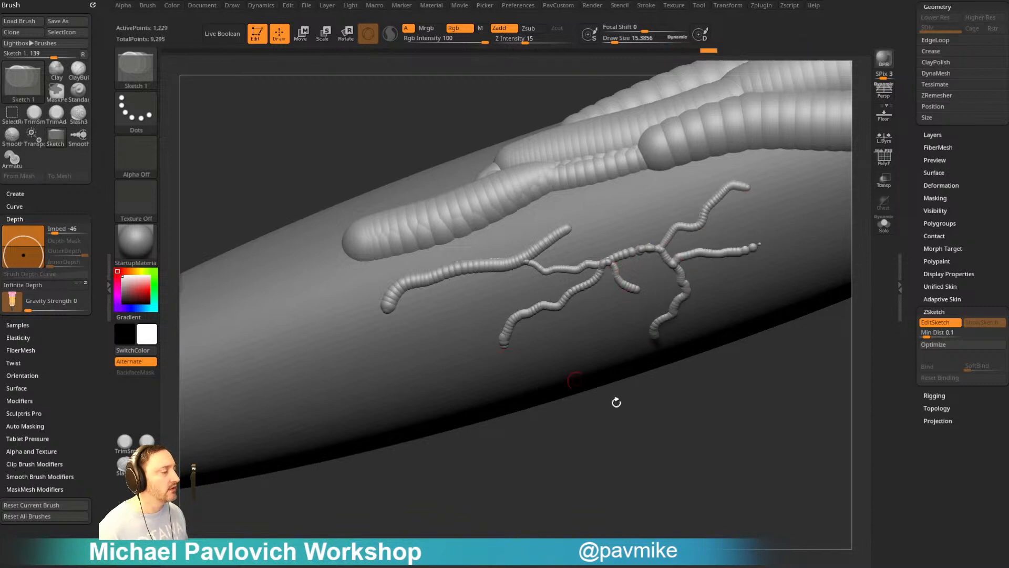
- Undo all the branching vein-like strands on the ellipsoid's side
mouse_move(616, 402)
mouse_down()
mouse_move(700, 428)
mouse_move(698, 442)
mouse_move(708, 439)
mouse_up()
key(ctrl+z)
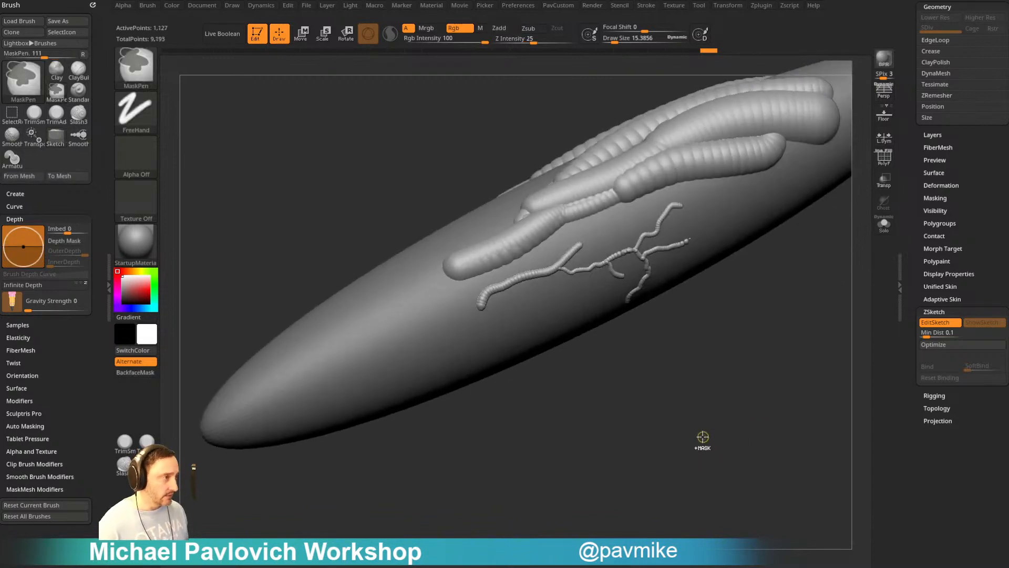
key(ctrl+z)
key(ctrl+z)
key(ctrl+z)
key(ctrl+z)
key(ctrl+z)
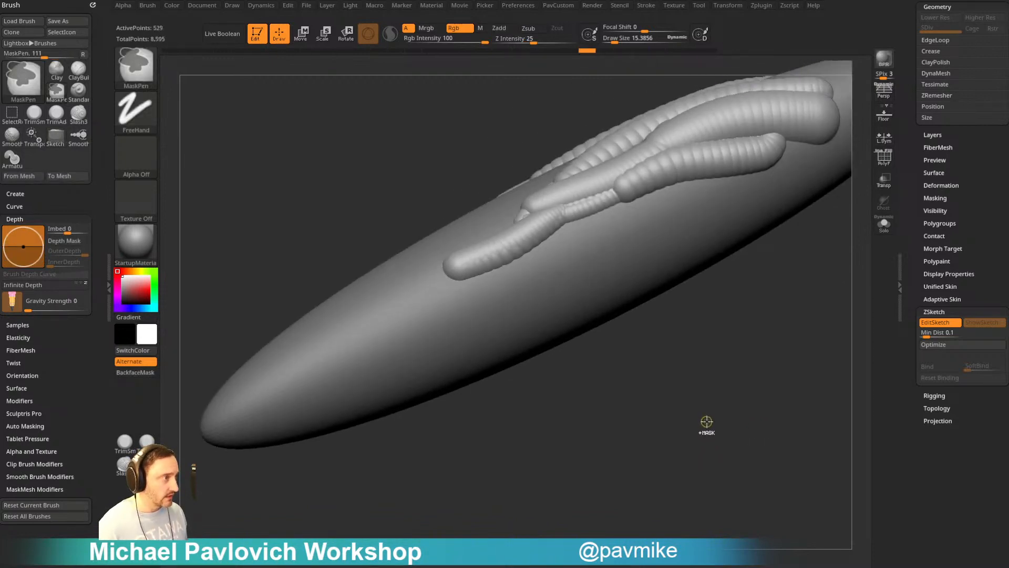
- Set the draw size to 8.5 and sketch very thin vertical strands down the ellipsoid's side, the last one branching
mouse_move(705, 421)
mouse_down()
mouse_move(696, 426)
mouse_move(700, 459)
mouse_move(630, 374)
mouse_up()
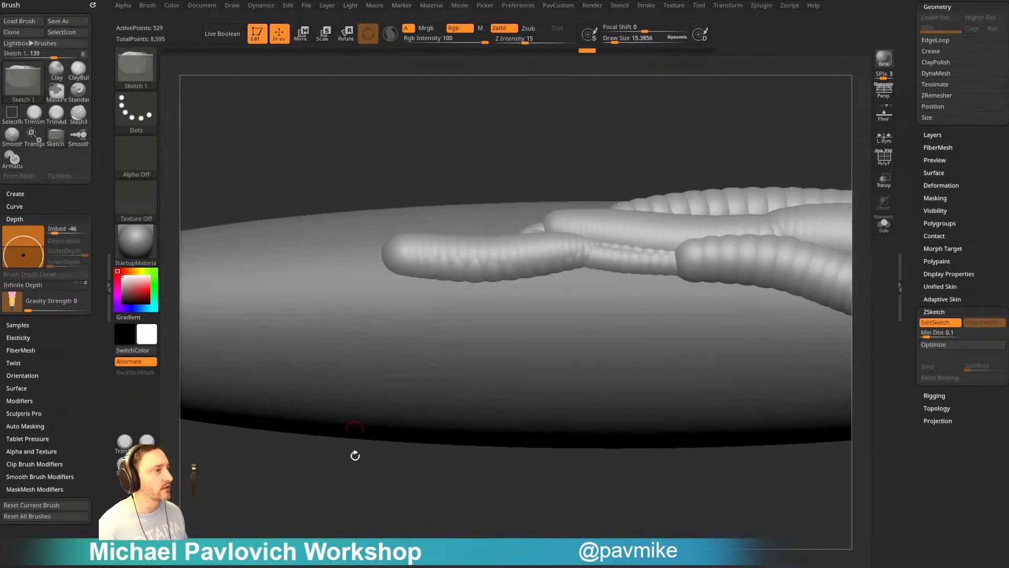
drag(355, 455, 475, 319)
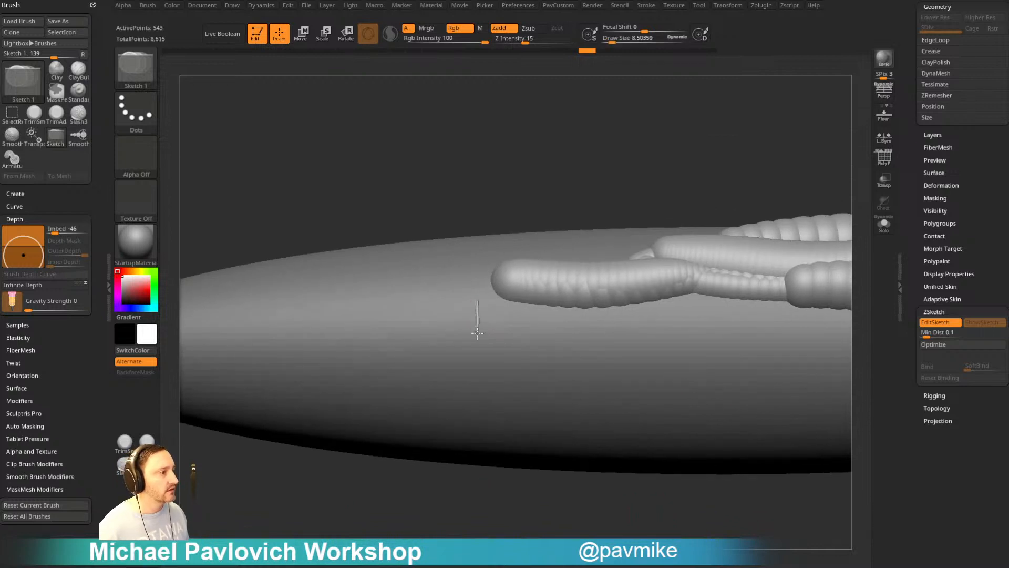
drag(475, 417, 475, 427)
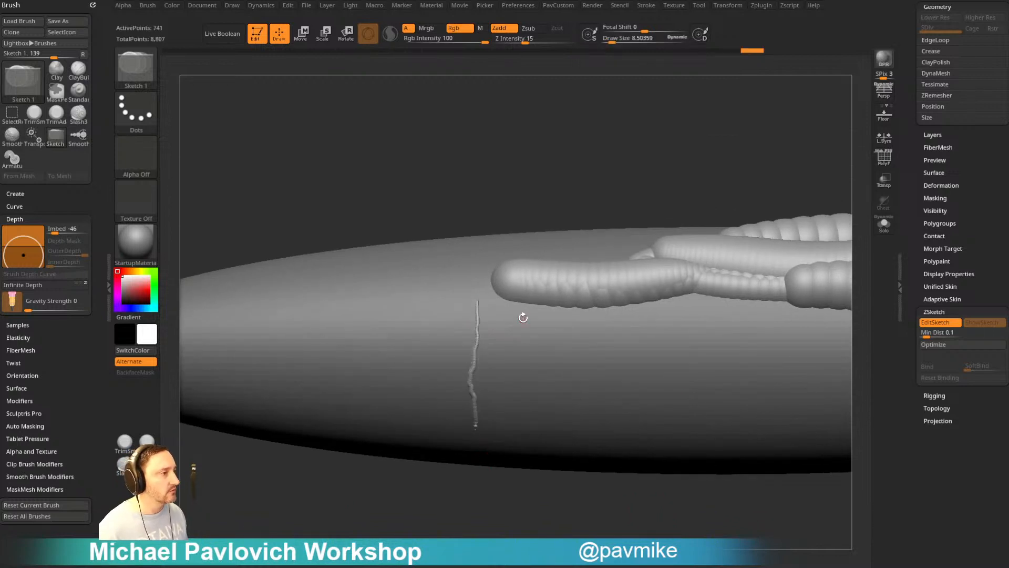
drag(522, 398, 522, 428)
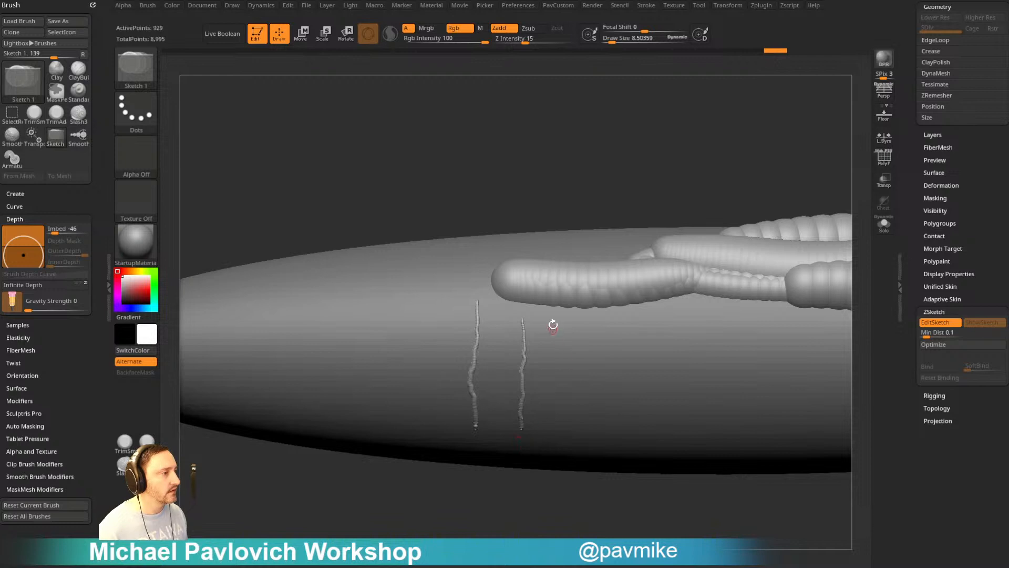
drag(546, 390, 545, 390)
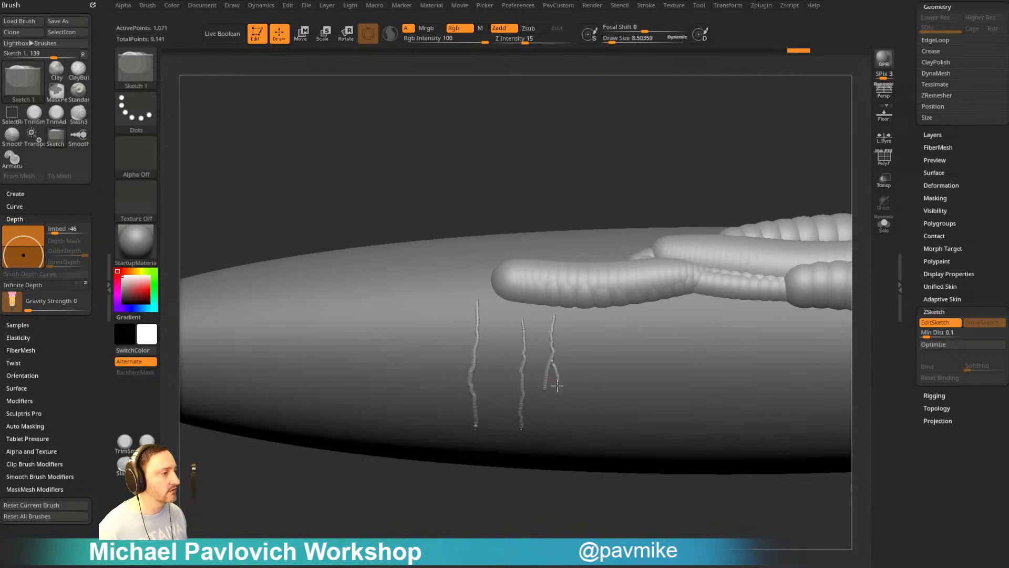
- Undo the very thin vertical strands on the ellipsoid's side
key(ctrl+z)
mouse_move(552, 504)
mouse_down()
mouse_move(575, 518)
mouse_move(560, 499)
mouse_move(608, 473)
mouse_move(626, 482)
mouse_up()
key(ctrl+z)
key(ctrl+z)
key(ctrl+z)
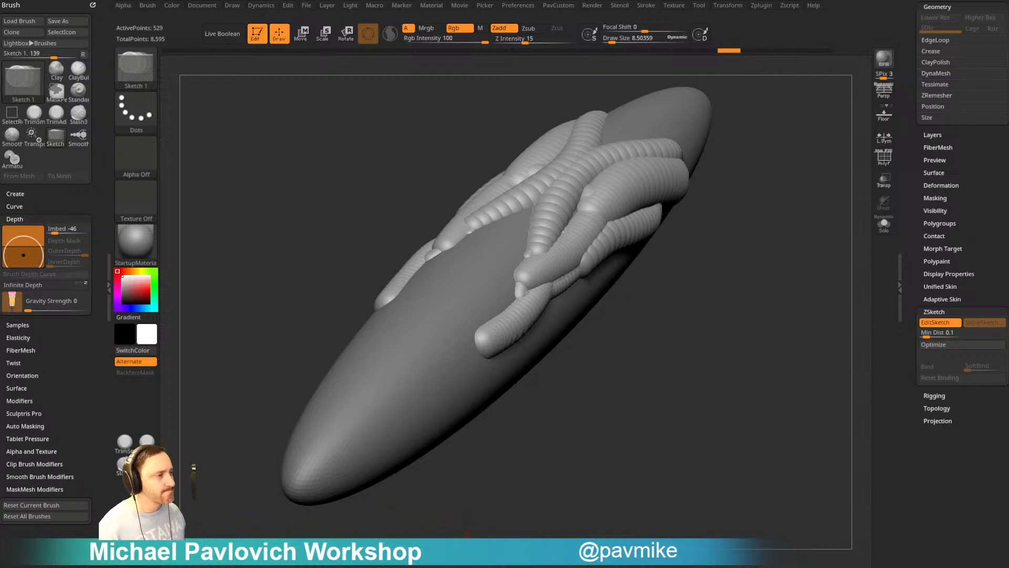
- Sketch a thin strand forking at both ends on the ellipsoid's side, with a draw size of 8.5
drag(697, 317, 707, 349)
key(bracketright)
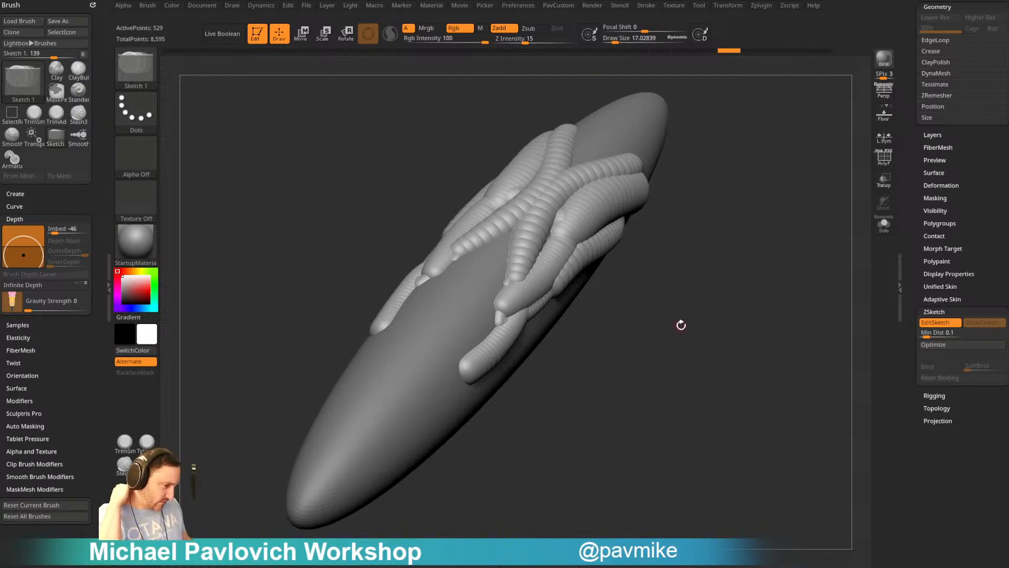
mouse_move(572, 416)
mouse_down()
mouse_move(558, 418)
mouse_move(480, 505)
mouse_move(529, 409)
mouse_up()
key(s)
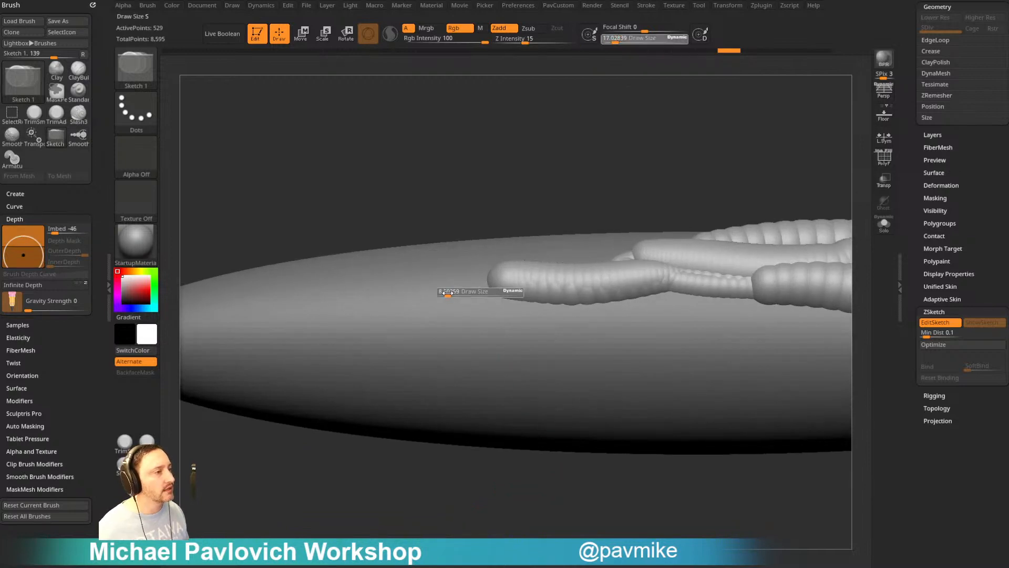
mouse_move(450, 290)
mouse_down()
mouse_move(423, 345)
mouse_move(427, 336)
mouse_move(462, 386)
mouse_up()
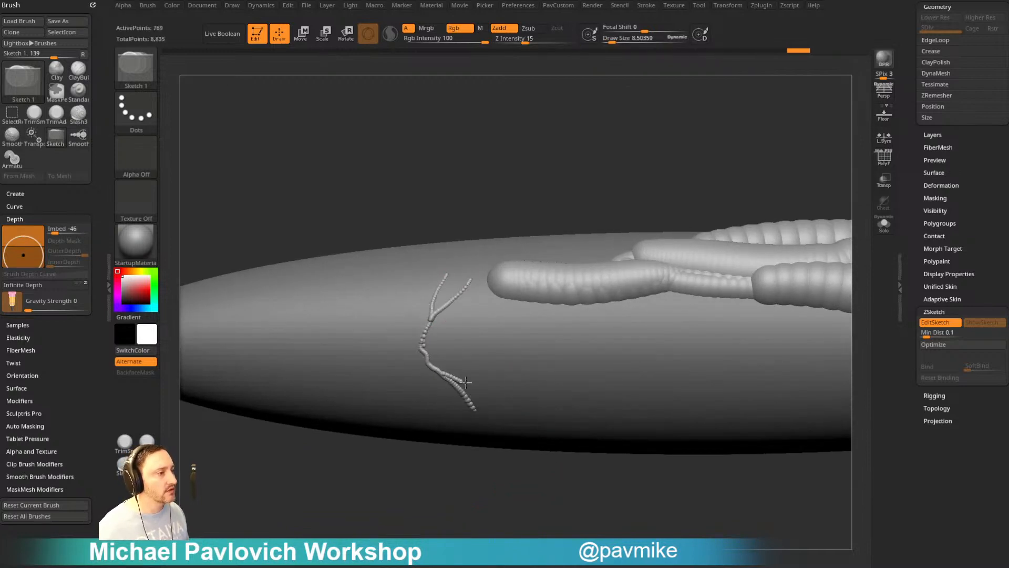
- Undo the thin forked strands on the ellipsoid's side
key(ctrl+z)
mouse_move(613, 497)
mouse_down()
mouse_move(579, 505)
mouse_move(552, 528)
mouse_up()
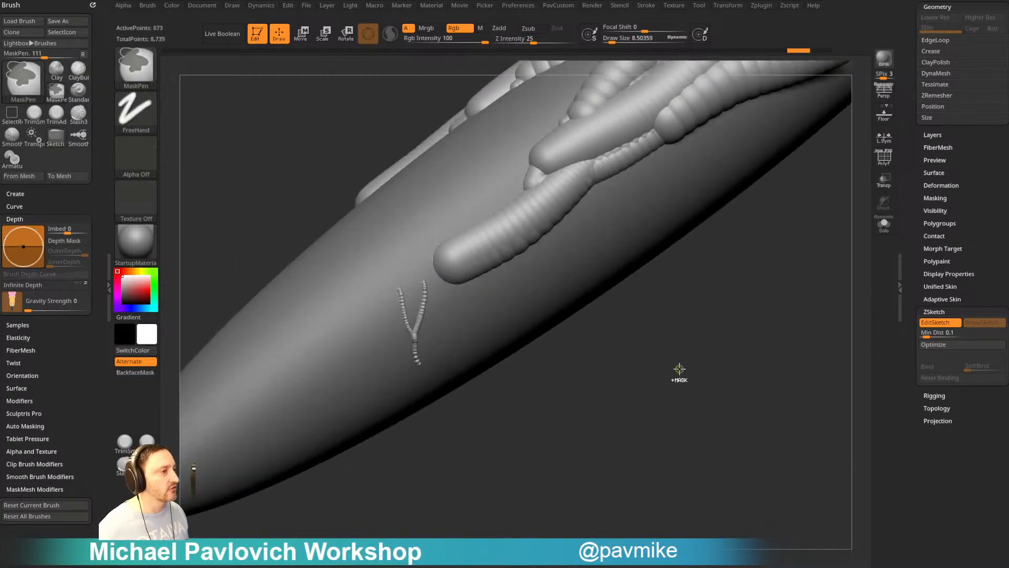
key(ctrl+z)
- Set the draw size to 33.37 and sketch a mirrored strand from the upper strand's end to the ellipsoid's far tip
mouse_move(680, 379)
mouse_down()
mouse_move(671, 354)
mouse_move(680, 395)
mouse_move(536, 340)
mouse_move(584, 338)
mouse_move(678, 367)
mouse_move(667, 327)
mouse_move(622, 392)
mouse_move(546, 272)
mouse_move(576, 223)
mouse_move(590, 242)
mouse_move(574, 272)
mouse_move(590, 226)
mouse_move(651, 275)
mouse_up()
key(s)
key(ctrl+z)
key(s)
key(ctrl+z)
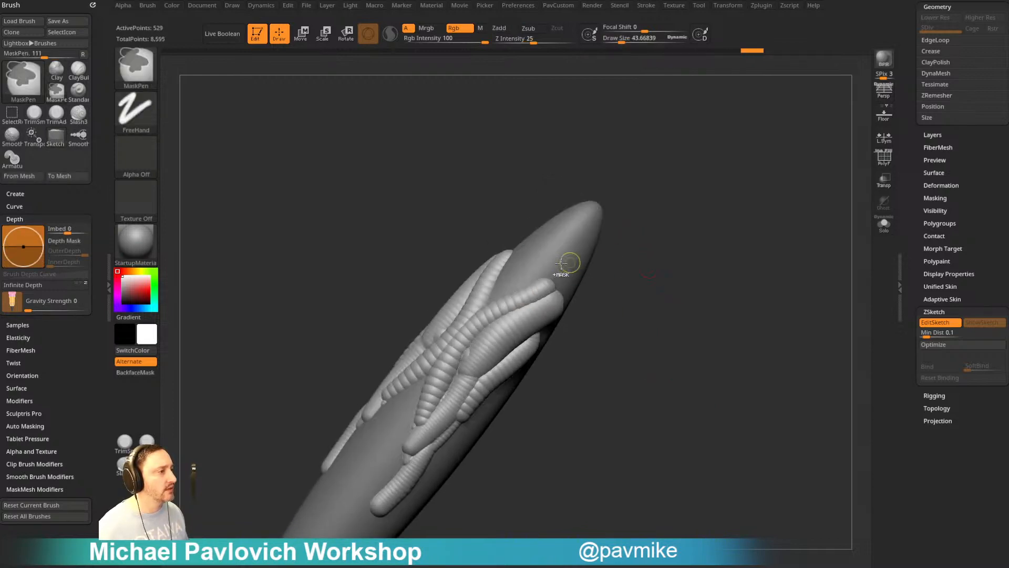
key(s)
drag(560, 270, 558, 271)
drag(550, 281, 590, 223)
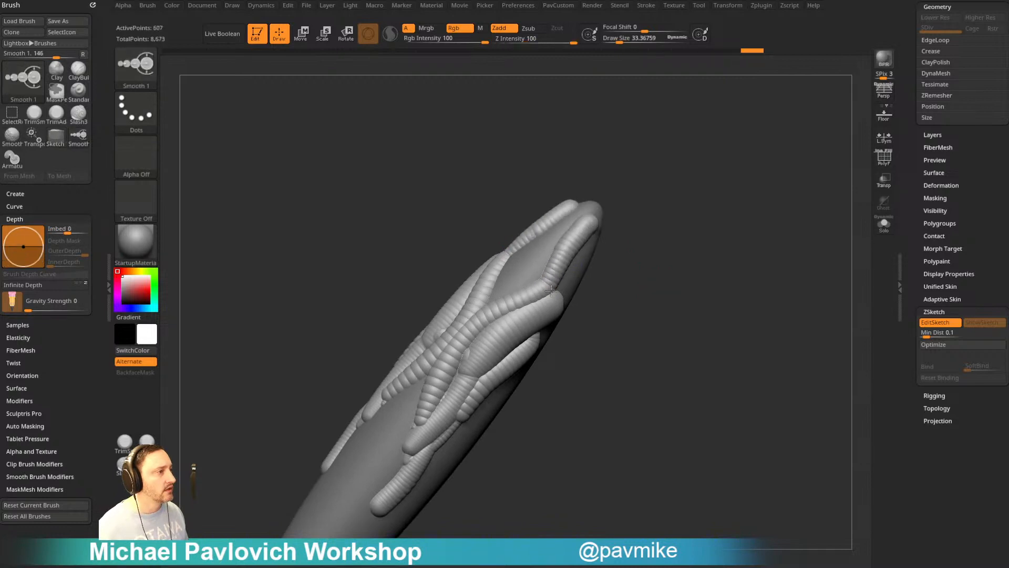
- Sketch and smooth further mirrored strands along the ellipsoid's side, extending them to the far tip
mouse_move(628, 290)
mouse_down()
mouse_move(649, 210)
mouse_move(634, 234)
mouse_up()
drag(475, 265, 610, 221)
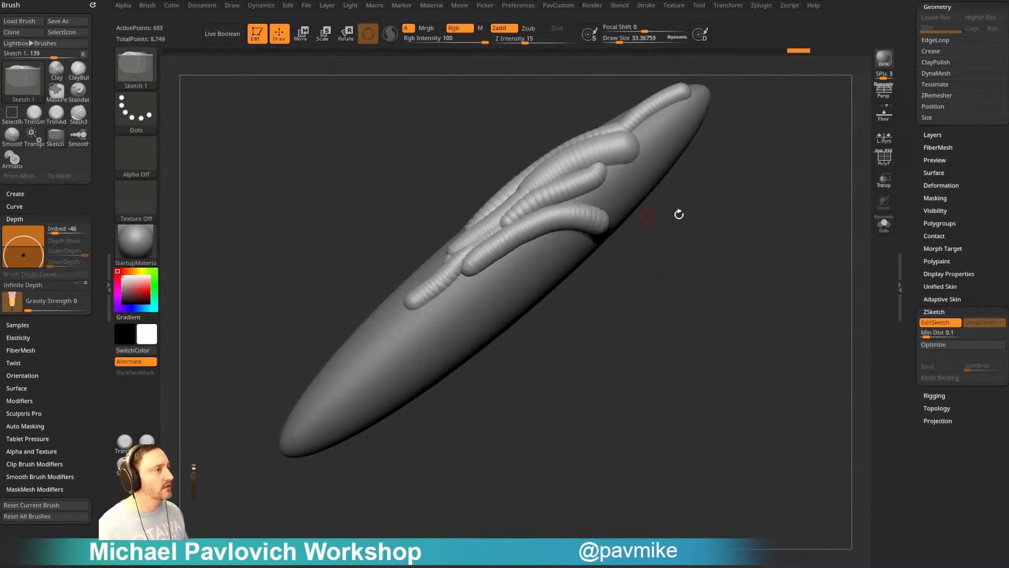
mouse_move(678, 214)
mouse_down()
mouse_move(640, 243)
mouse_move(485, 274)
mouse_move(623, 176)
mouse_up()
key(shift)
drag(670, 153, 633, 210)
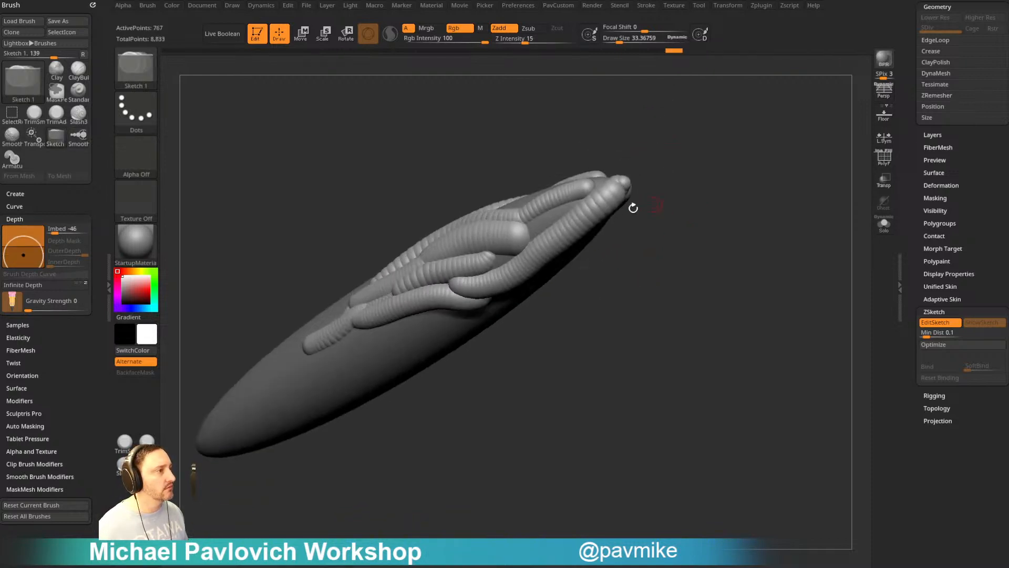
key(shift)
- Fill the gaps around the far tip and along its centre with short mirrored strands and smooth them
mouse_move(625, 258)
mouse_down()
mouse_move(617, 270)
mouse_move(495, 294)
mouse_up()
shift+drag(605, 218, 510, 306)
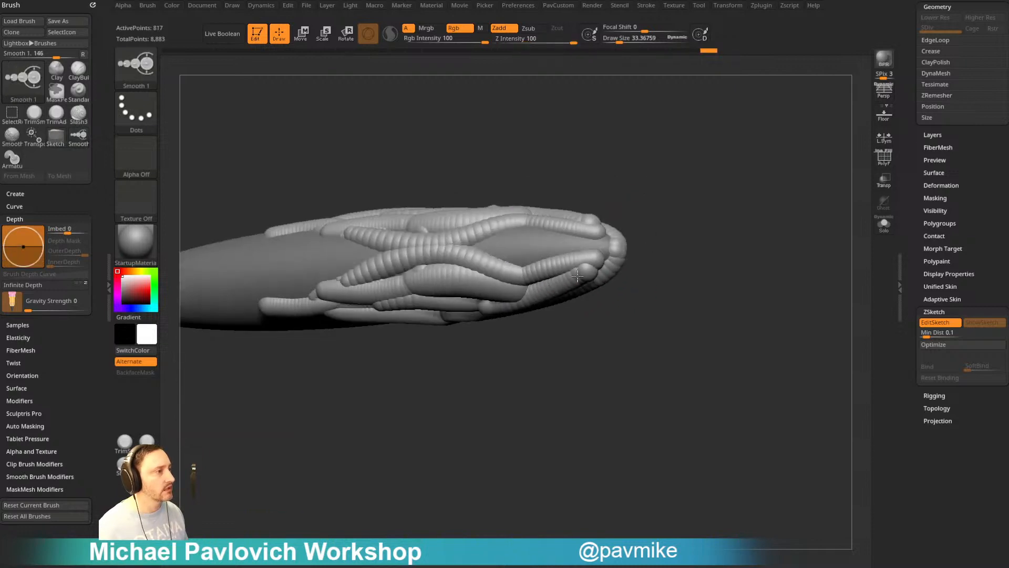
drag(648, 209, 486, 261)
drag(593, 272, 613, 267)
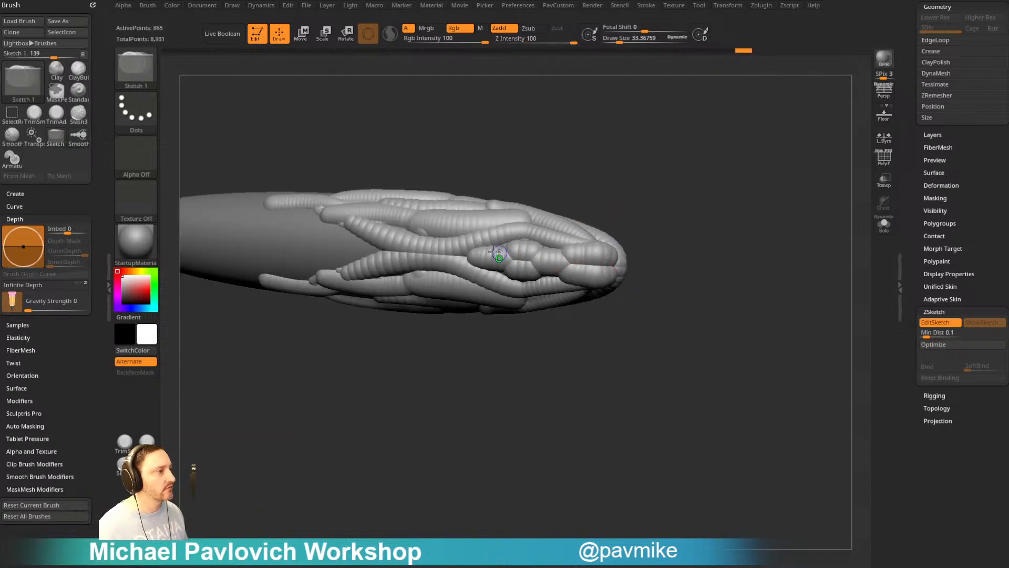
mouse_move(500, 254)
shift+mouse_down()
mouse_move(610, 258)
mouse_move(574, 256)
shift+mouse_up()
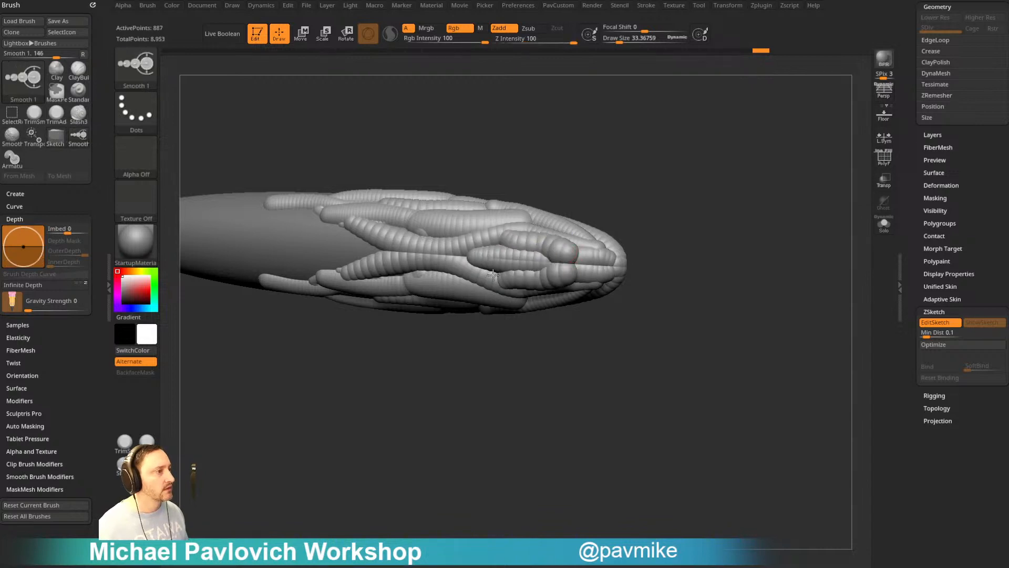
- Turn on the PolyFrame display to tell the sketched strands apart by colour
mouse_move(651, 221)
mouse_down()
mouse_move(678, 196)
mouse_move(551, 228)
mouse_move(586, 241)
mouse_up()
mouse_move(674, 240)
mouse_down()
mouse_move(565, 208)
mouse_move(610, 212)
mouse_move(604, 184)
mouse_move(658, 216)
mouse_move(601, 226)
mouse_move(662, 249)
mouse_up()
click(886, 163)
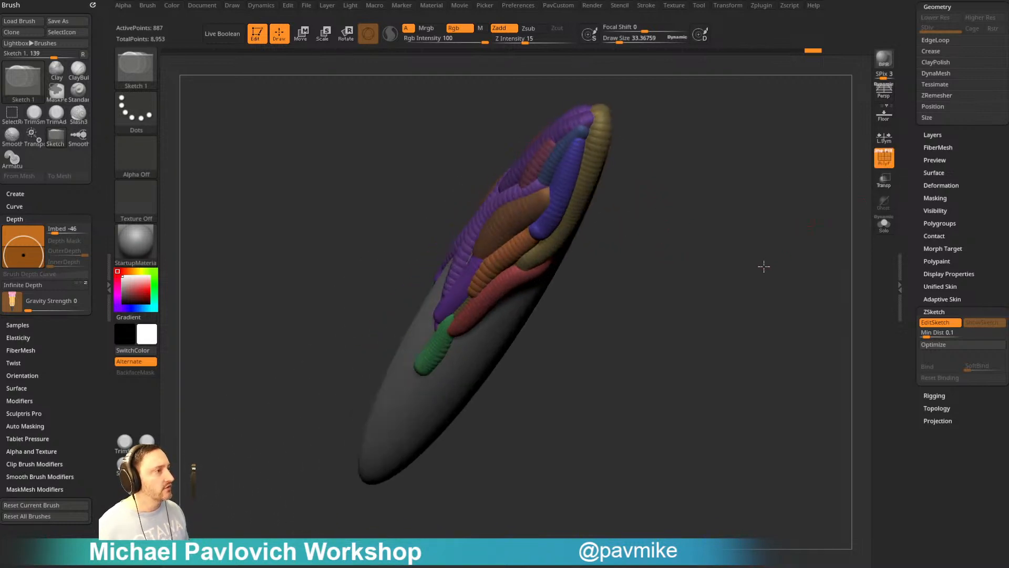
drag(766, 266, 809, 245)
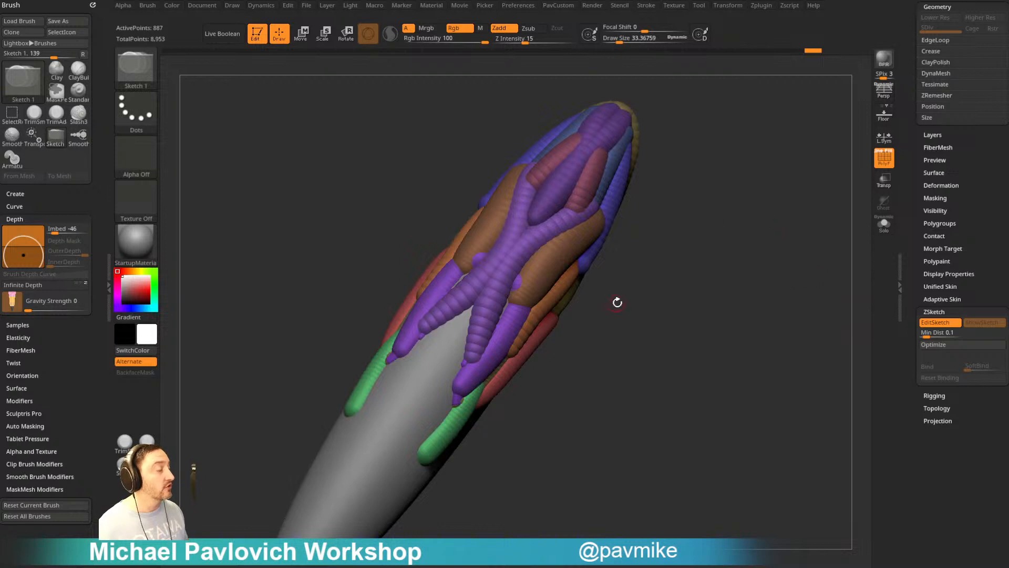
- Try to move the central strands with the Move brush at a draw size of 166.21, undoing the stray sphere
key(b)
key(m)
key(v)
click(486, 314)
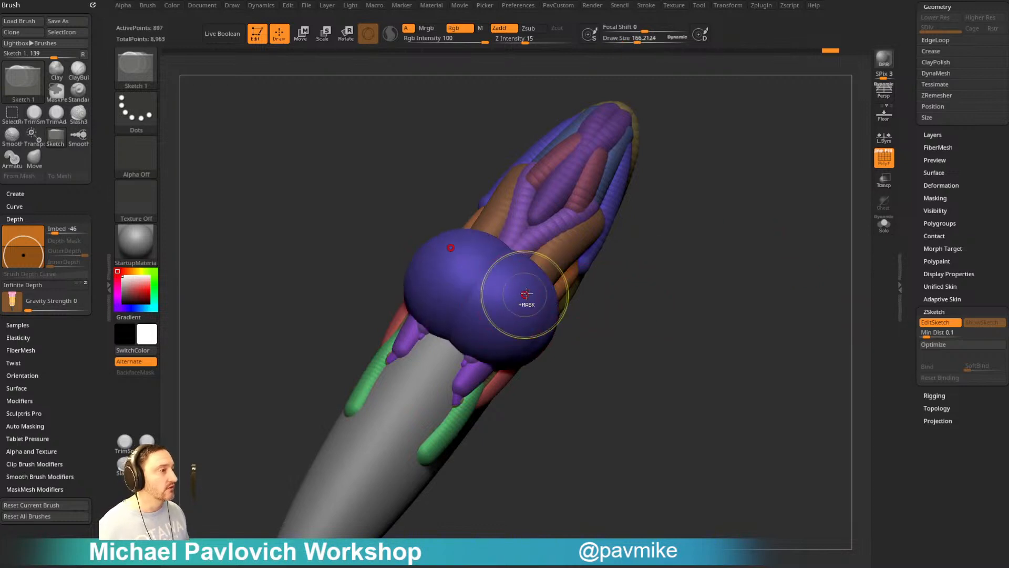
key(ctrl+z)
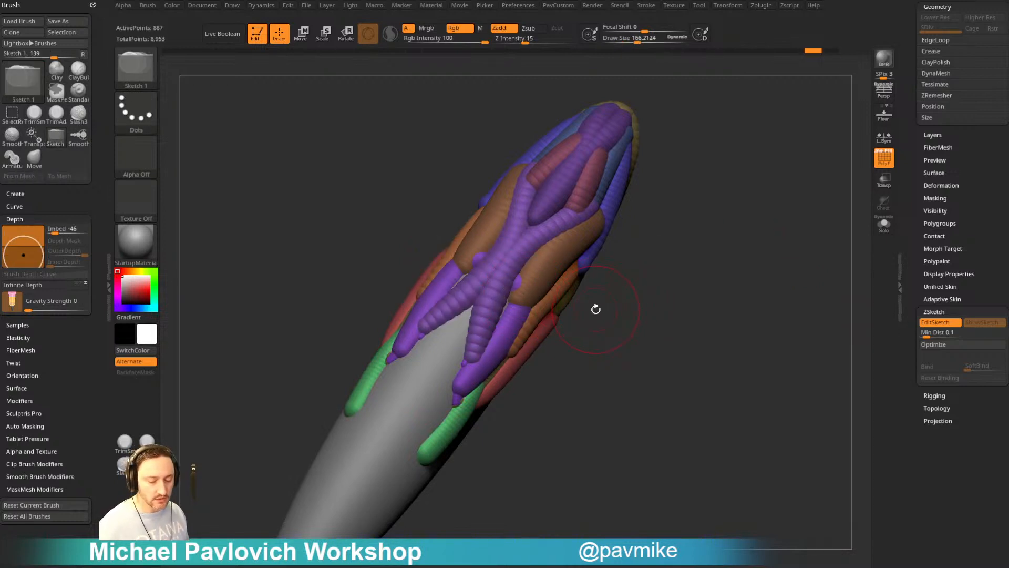
- Switch to Move mode, reduce the draw size to 90.91 and nudge the central forked strands, comparing with undo and redo
key(w)
drag(511, 314, 515, 307)
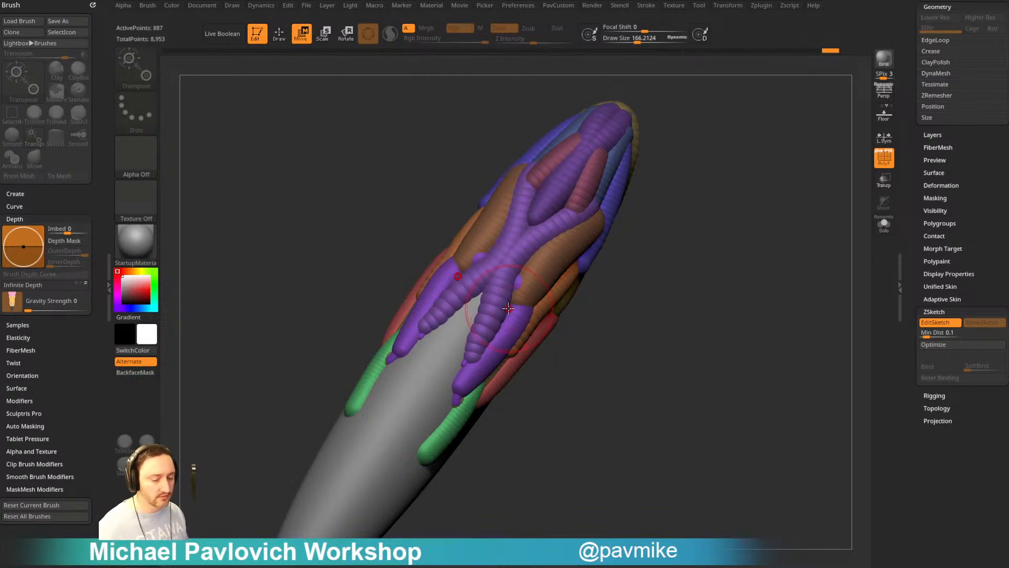
key([)
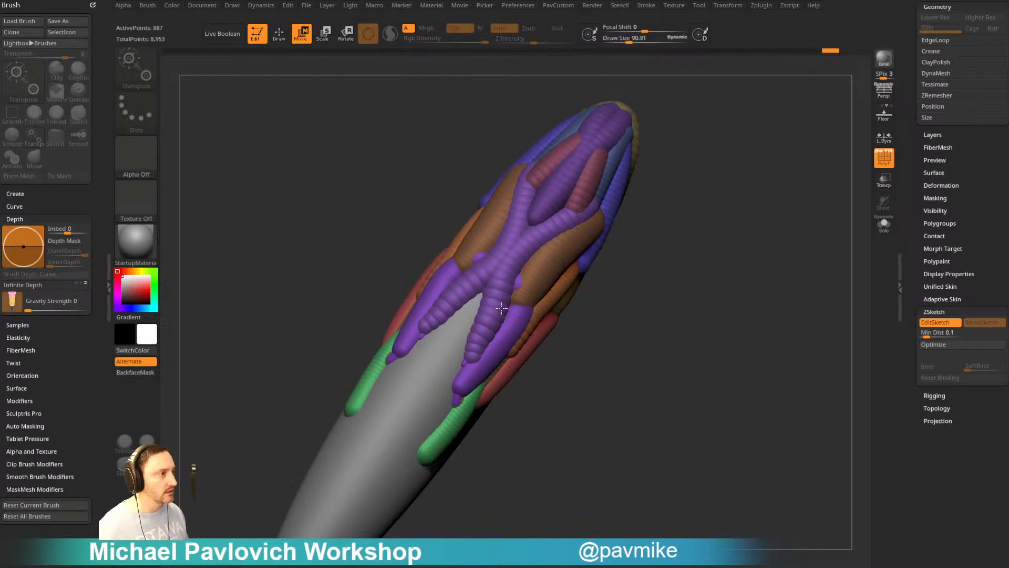
key(ctrl+z)
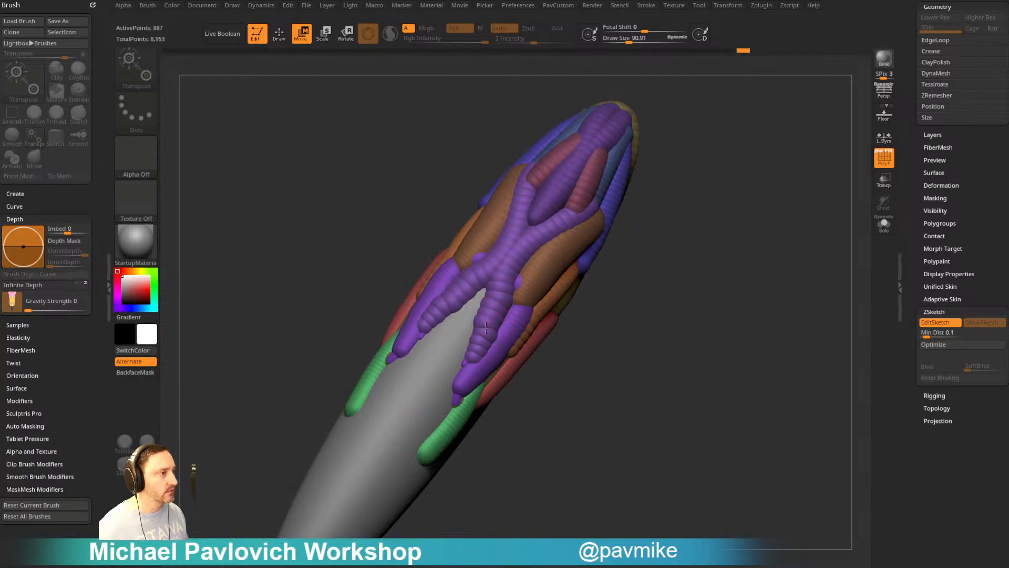
key(ctrl+shift+z)
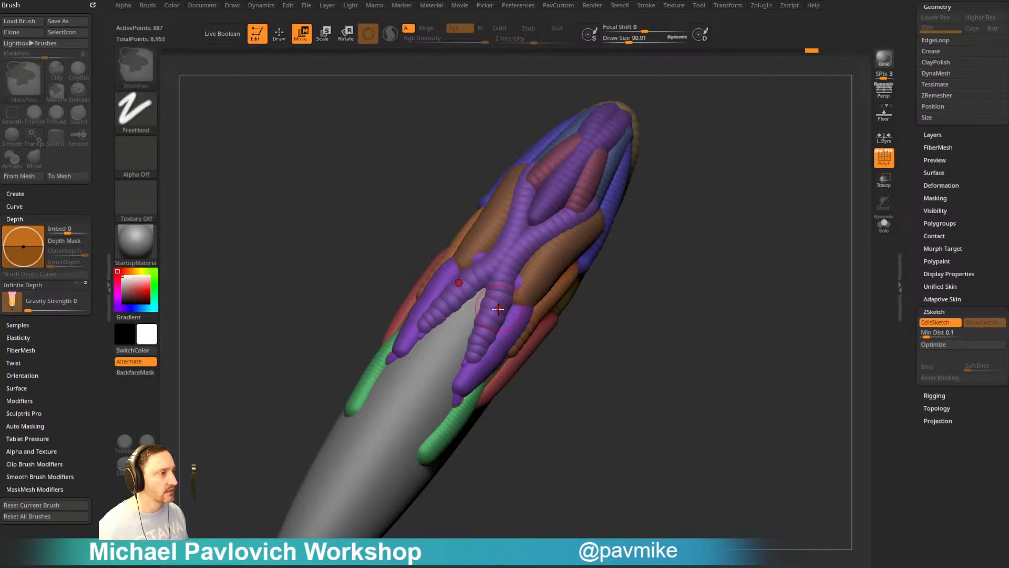
- Try to move the lower ends of the central forked strands in Move mode, undoing the change
key(q)
key(ctrl+z)
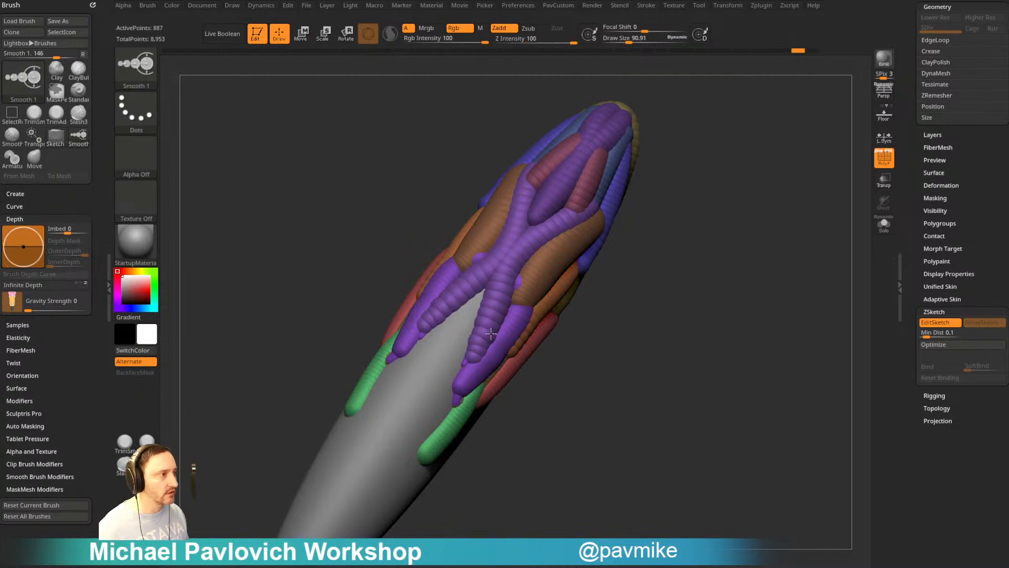
key(w)
drag(446, 251, 545, 313)
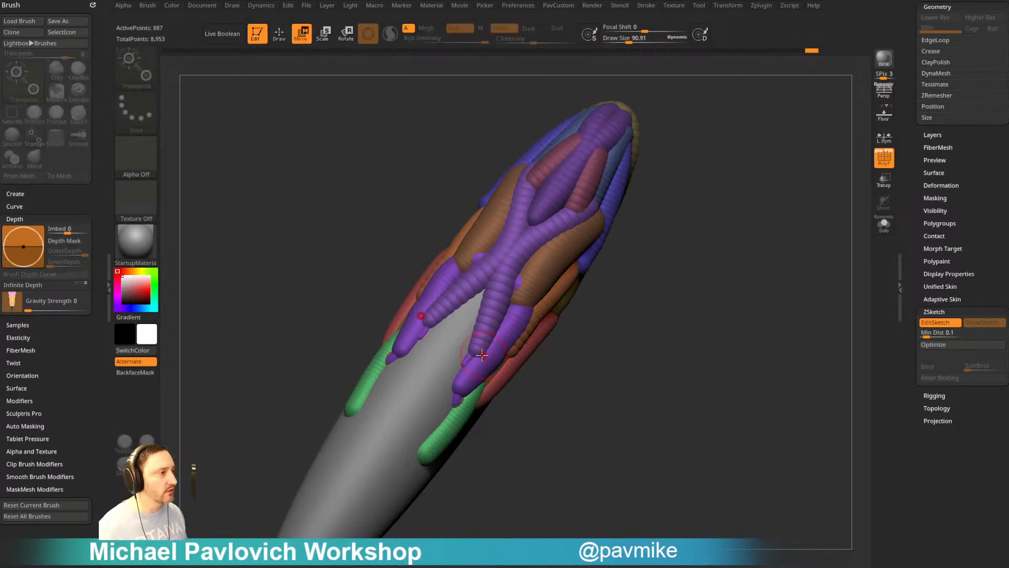
key(ctrl+z)
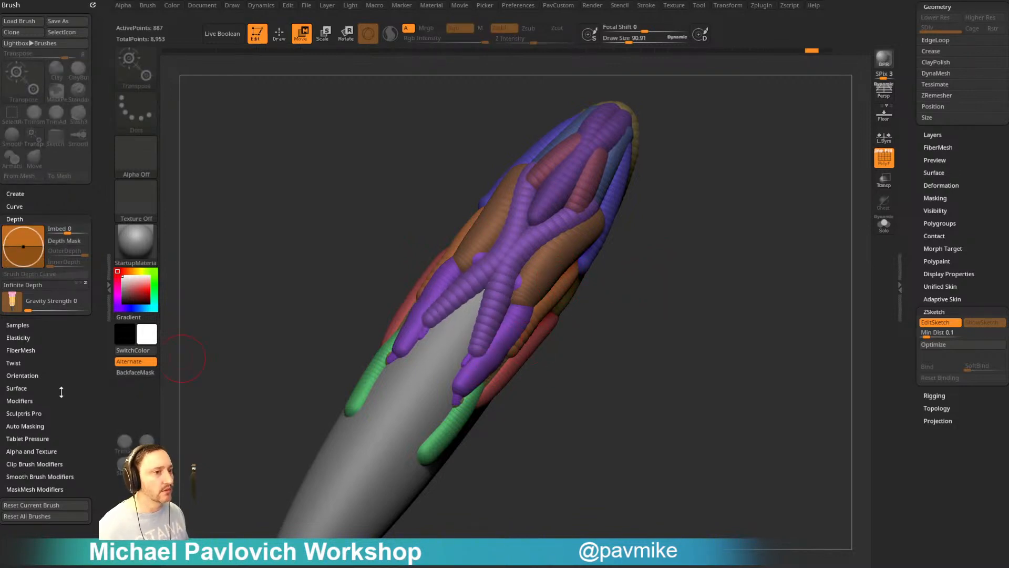
- Set Mask By Polygroups to 0 in the brush's auto masking settings
scroll(61, 391, down, 1)
click(26, 410)
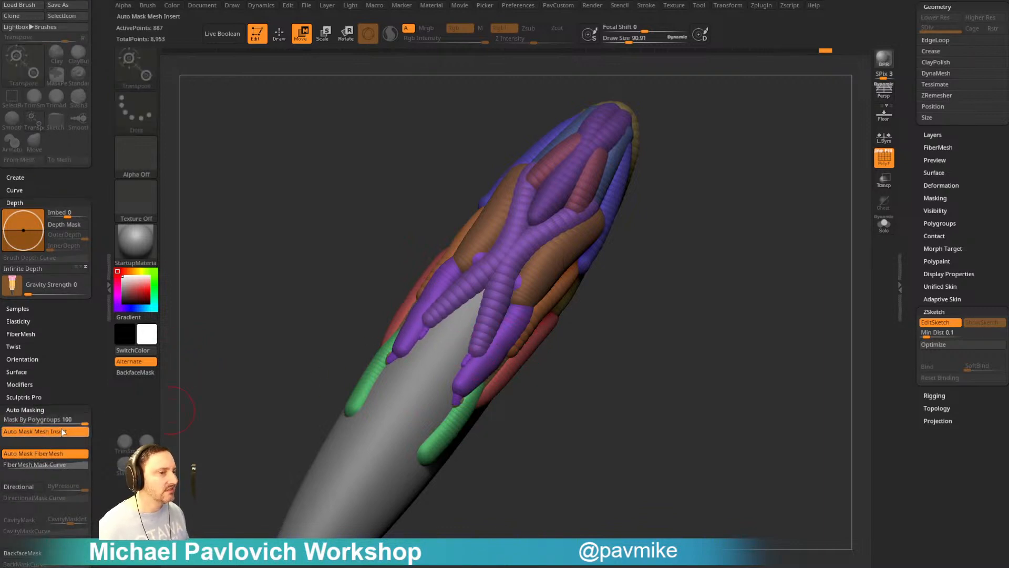
drag(83, 420, 3, 418)
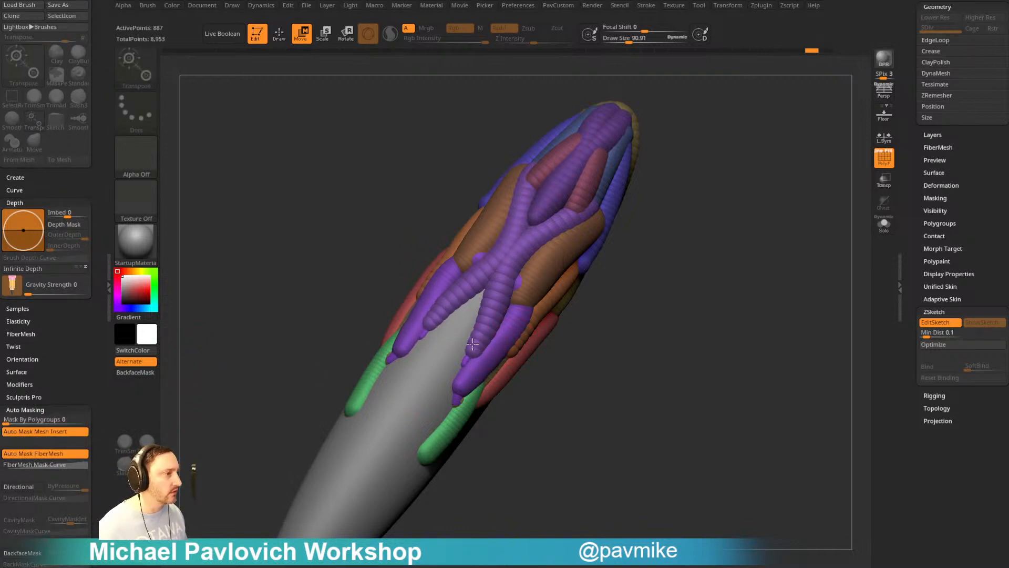
drag(66, 368, 65, 281)
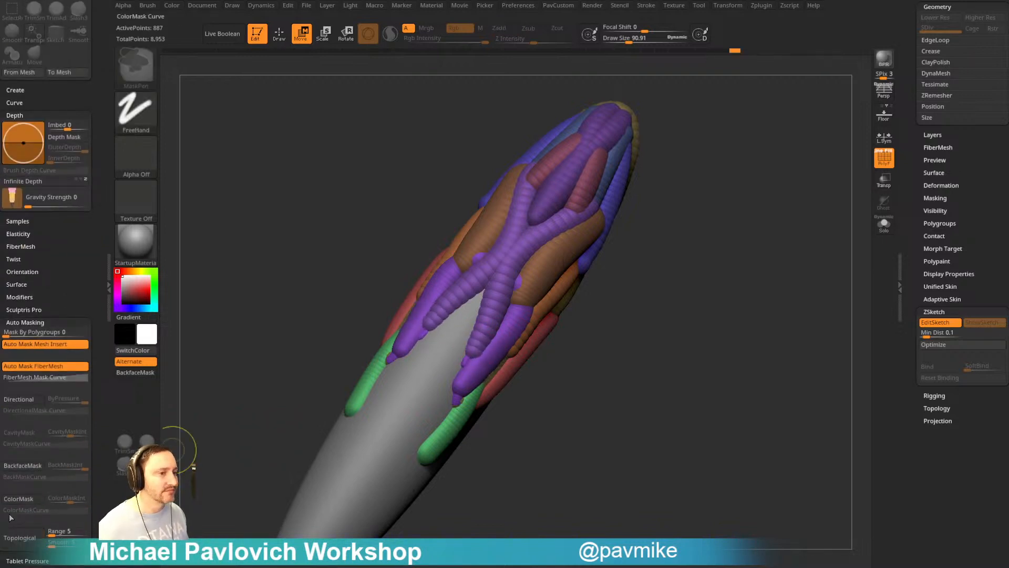
click(25, 527)
- Isolate the central forked strands and the purple strands alongside them in turn, restoring the full sketch after each
ctrl+shift+click(486, 319)
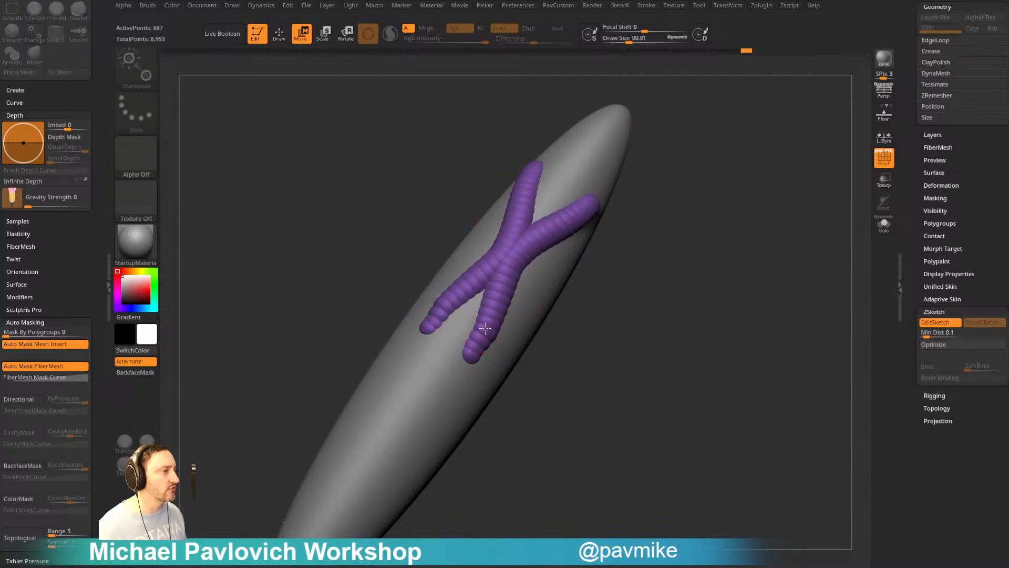
ctrl+shift+click(617, 345)
ctrl+shift+click(461, 396)
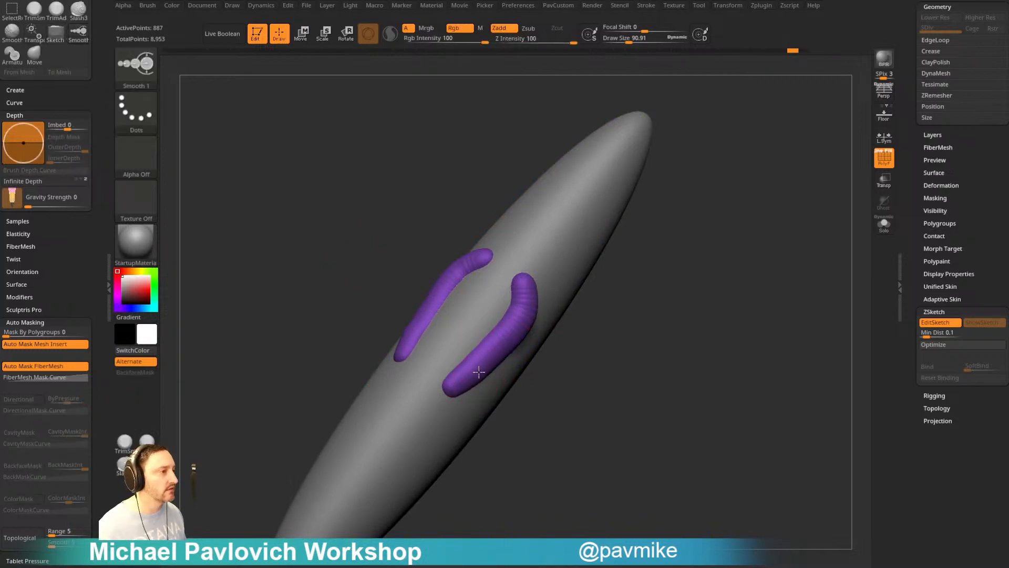
ctrl+shift+click(707, 321)
drag(708, 321, 693, 337)
key(ctrl+shift+z)
drag(720, 250, 704, 282)
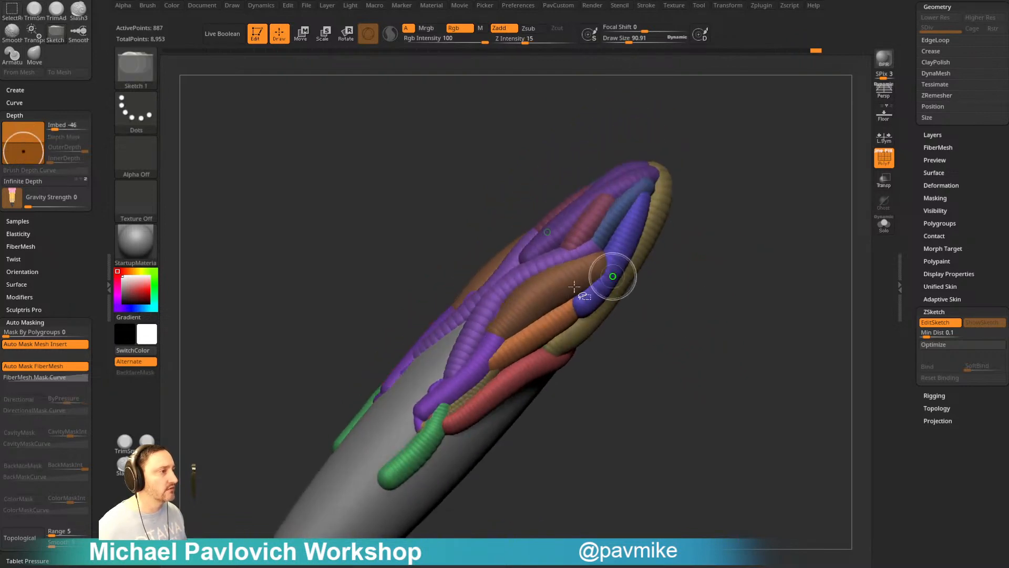
- Isolate the thick brown strands, adjust their lower ends in Move mode and show the full sketch again
ctrl+shift+click(581, 286)
mouse_move(493, 337)
mouse_down()
mouse_move(499, 324)
mouse_move(480, 349)
mouse_move(506, 318)
mouse_up()
key(w)
key(q)
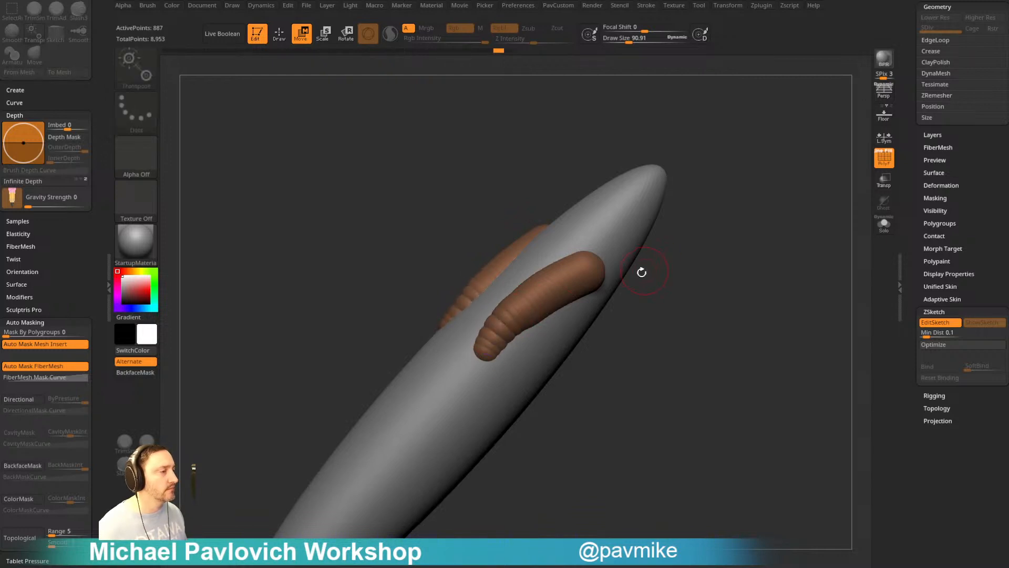
key(shift)
ctrl+shift+click(788, 282)
mouse_move(788, 282)
mouse_down()
mouse_move(783, 300)
mouse_move(756, 294)
mouse_up()
key(Tab)
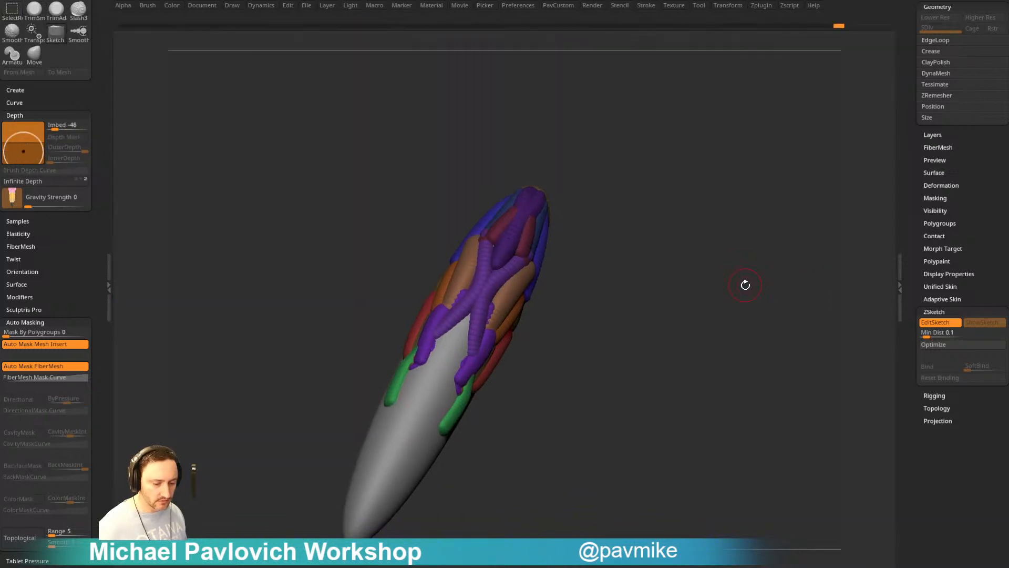
key(Tab)
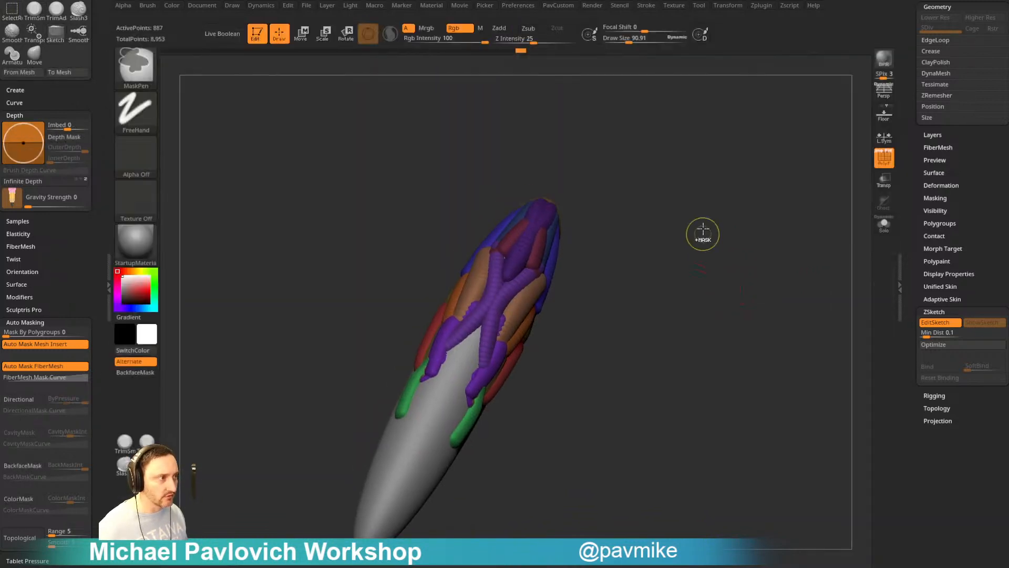
mouse_move(702, 232)
mouse_down()
mouse_move(733, 311)
mouse_move(715, 293)
mouse_up()
- Look through the sample tools in LightBox's ZSketch folder, and close LightBox
key(comma)
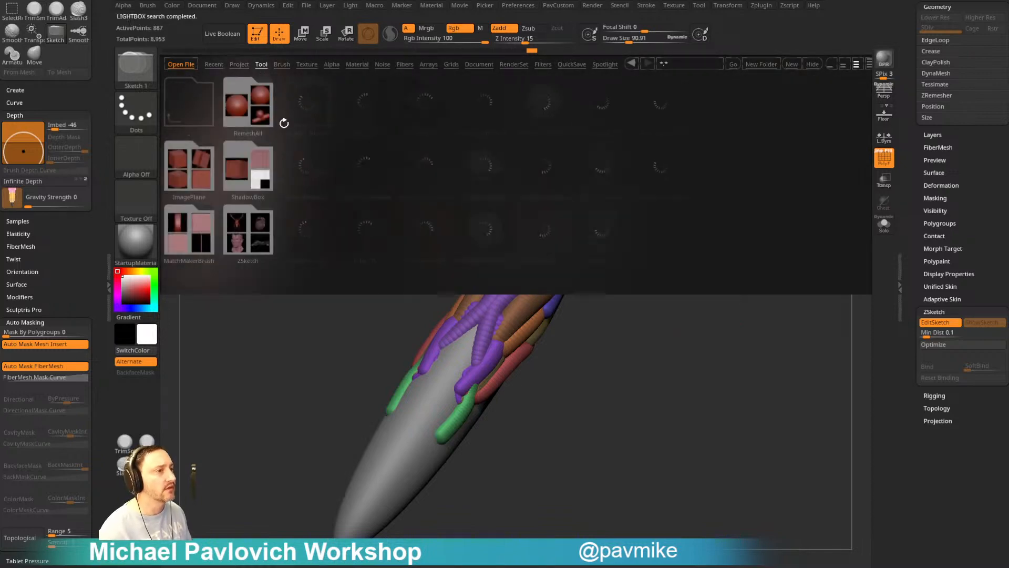
scroll(258, 242, down, 2)
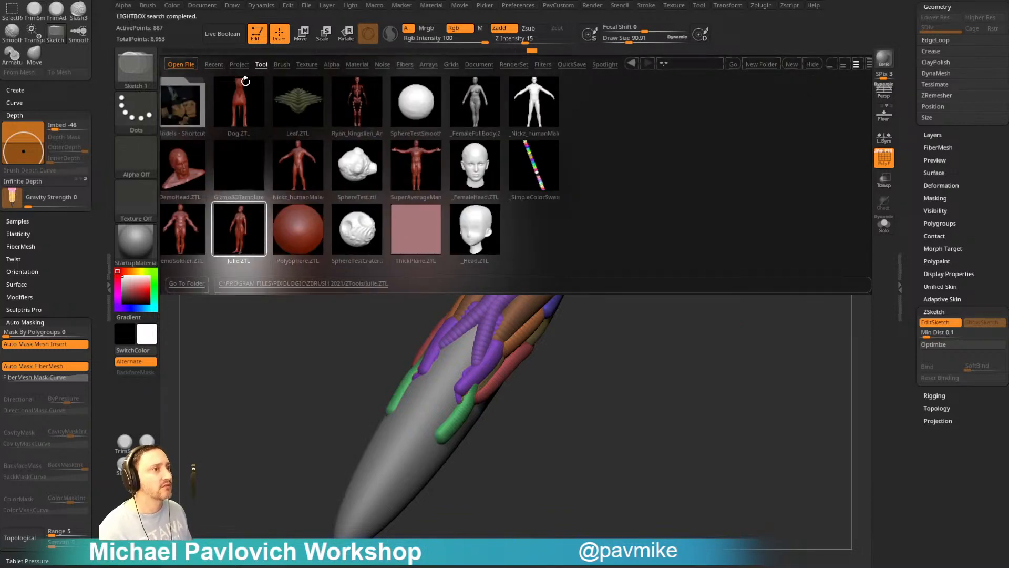
click(241, 65)
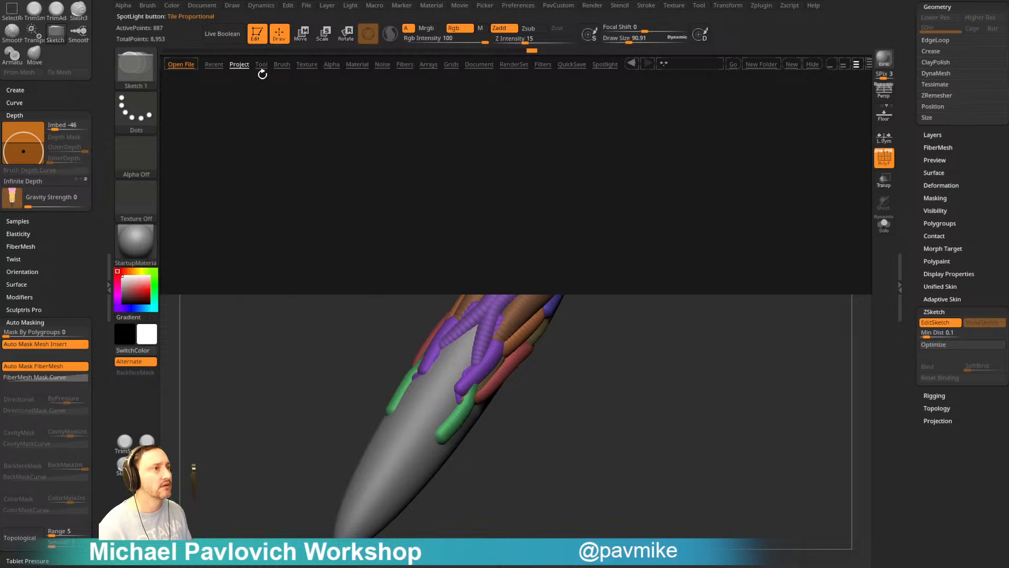
click(262, 66)
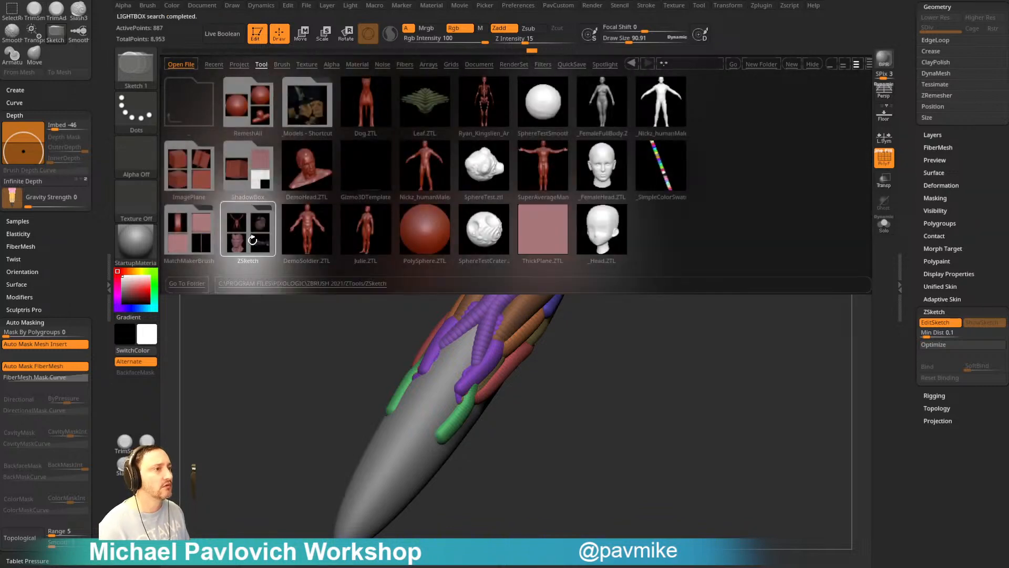
double_click(252, 239)
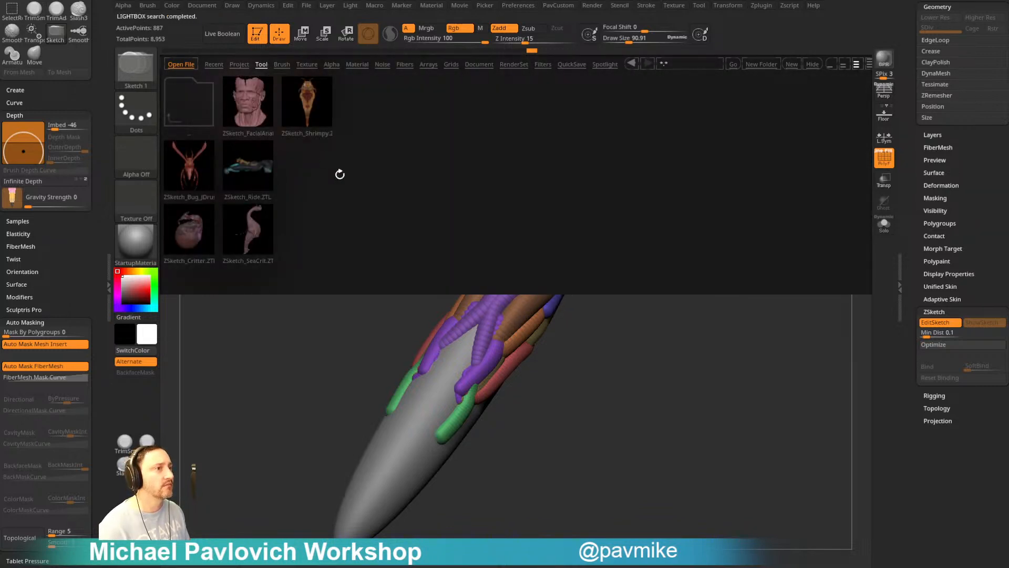
drag(703, 395, 699, 276)
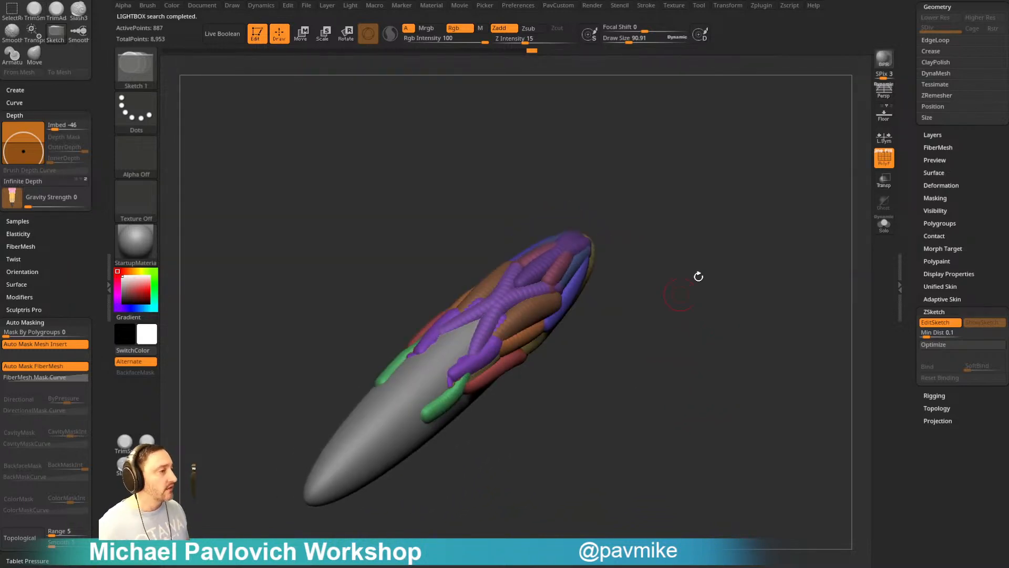
- Preview the sketch's unified skin and inspect its surface with PolyFrame off and on
click(934, 312)
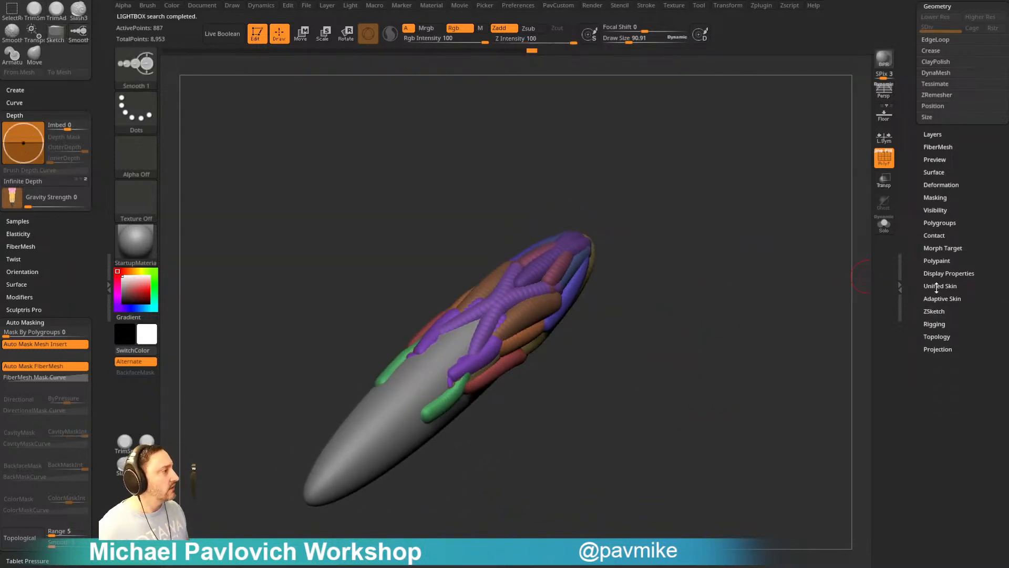
click(940, 285)
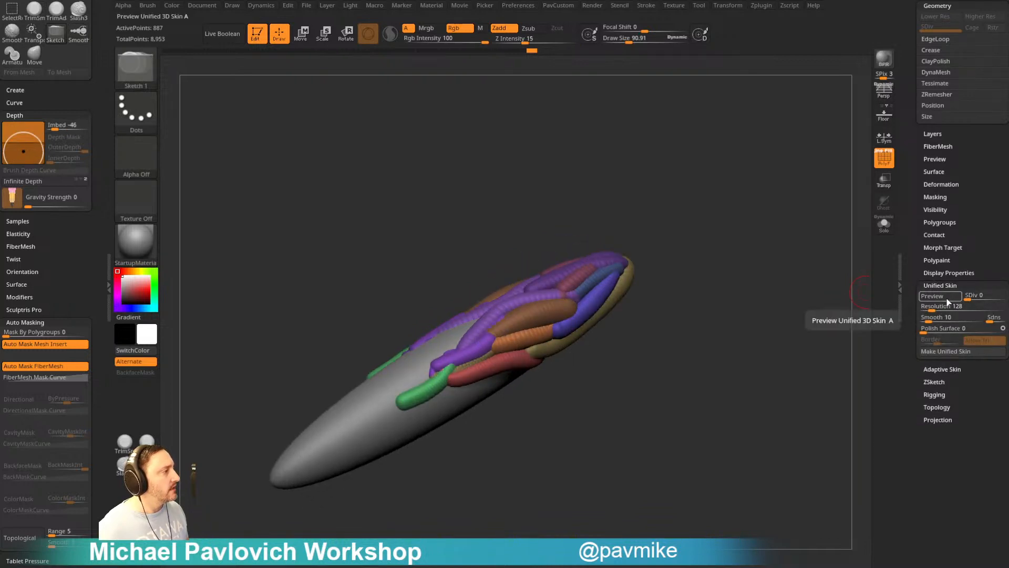
drag(785, 290, 778, 290)
key(a)
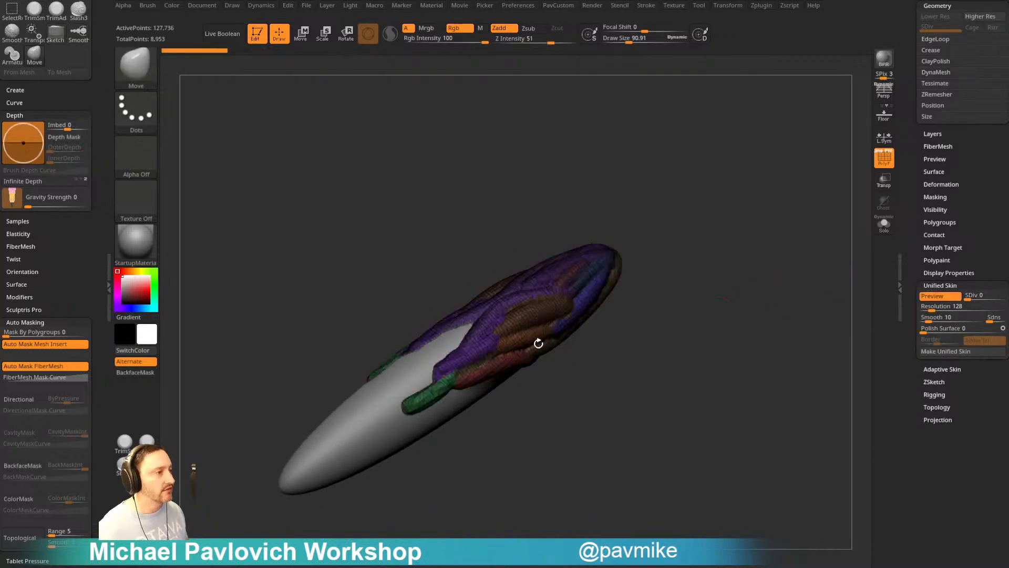
mouse_move(736, 262)
alt+mouse_down()
mouse_move(727, 228)
mouse_move(759, 294)
alt+mouse_up()
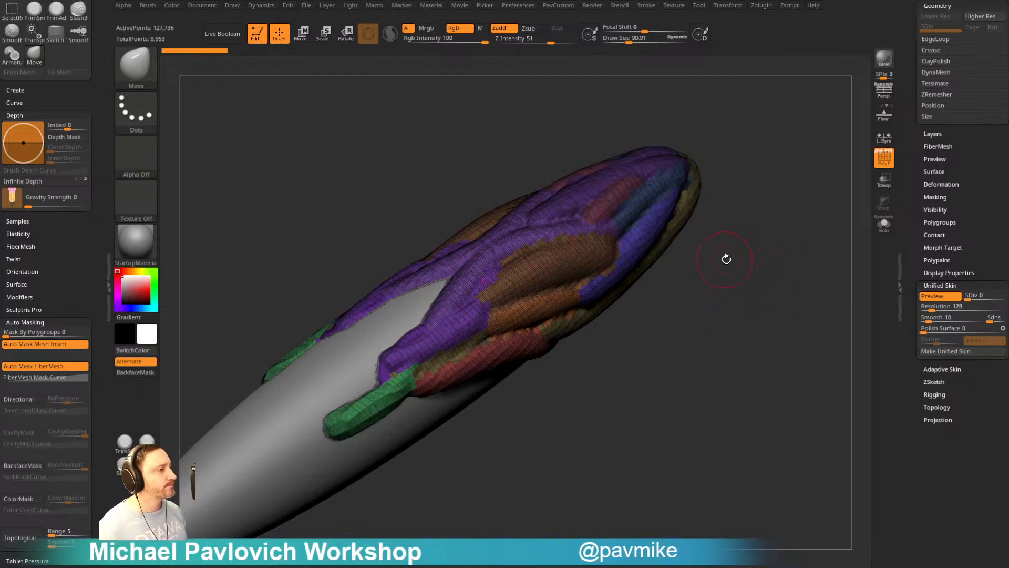
drag(726, 259, 760, 271)
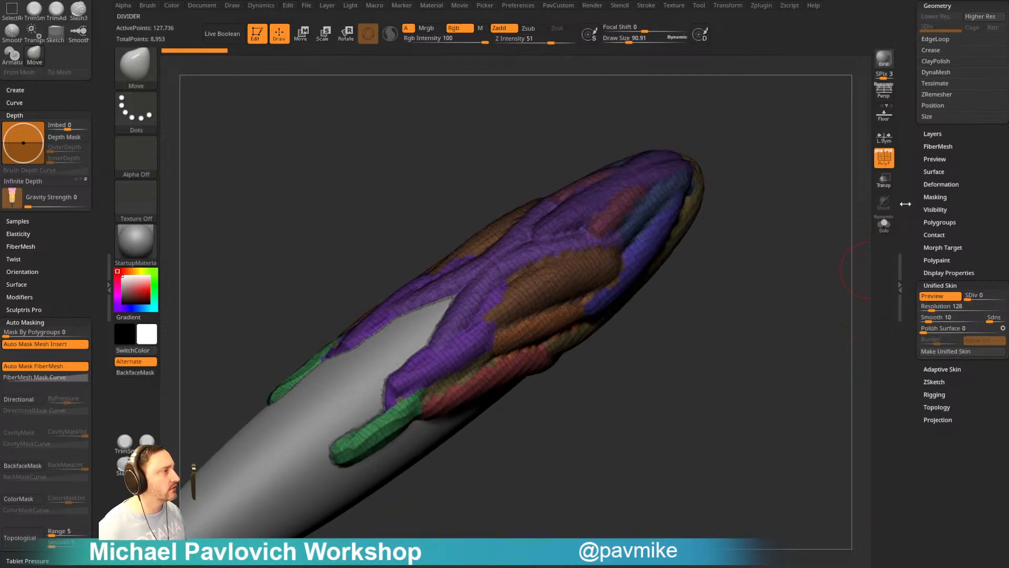
click(884, 156)
drag(847, 198, 870, 196)
click(884, 157)
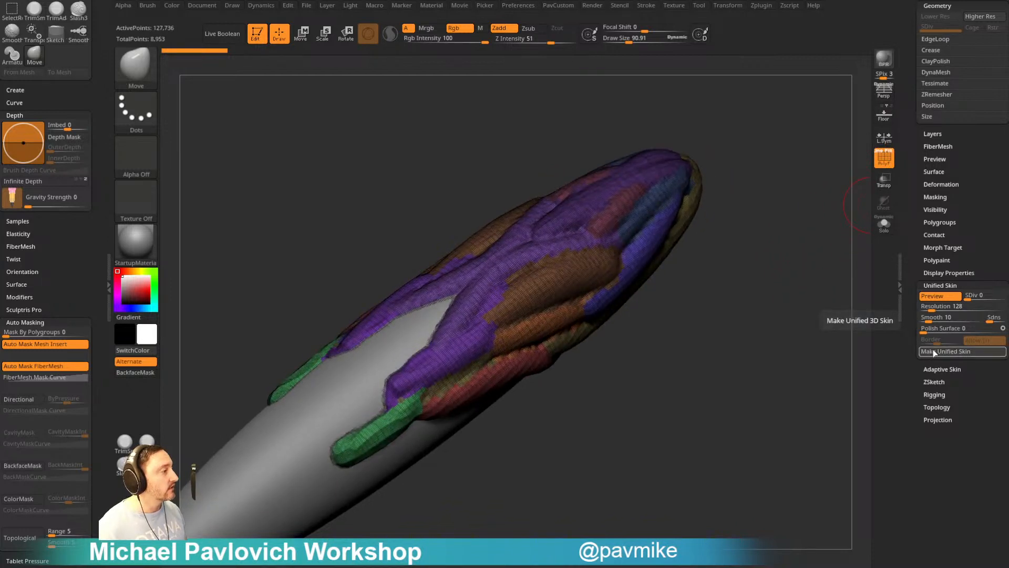
- Make a unified skin mesh from the sketch, check it as its own tool and return to ZSphere1
drag(917, 357, 916, 425)
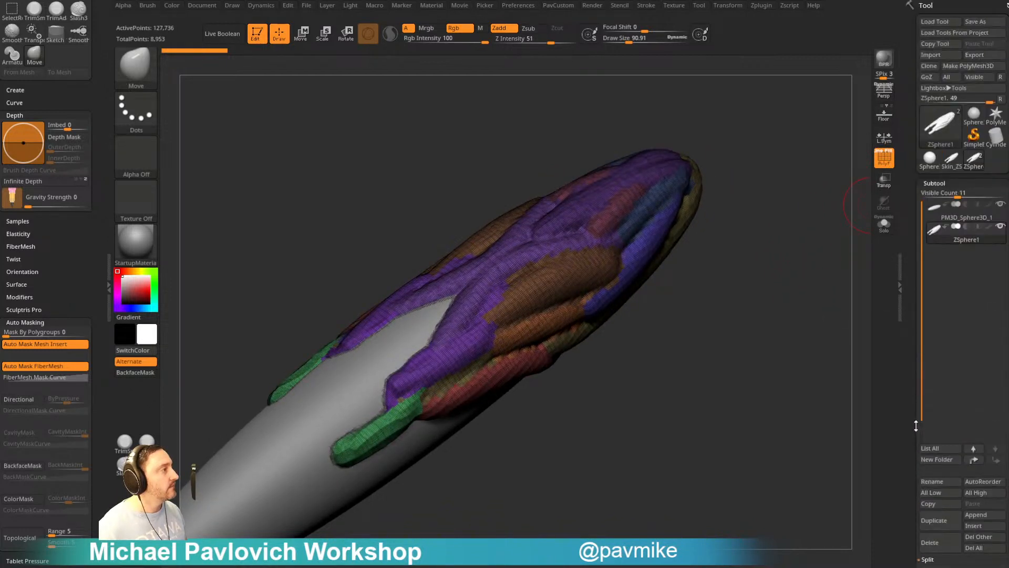
click(953, 162)
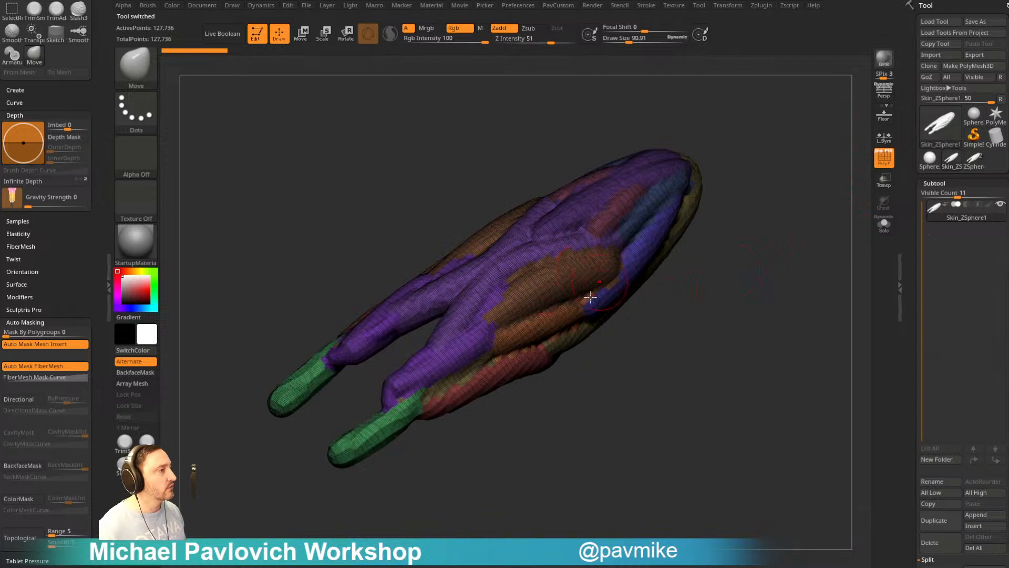
click(974, 157)
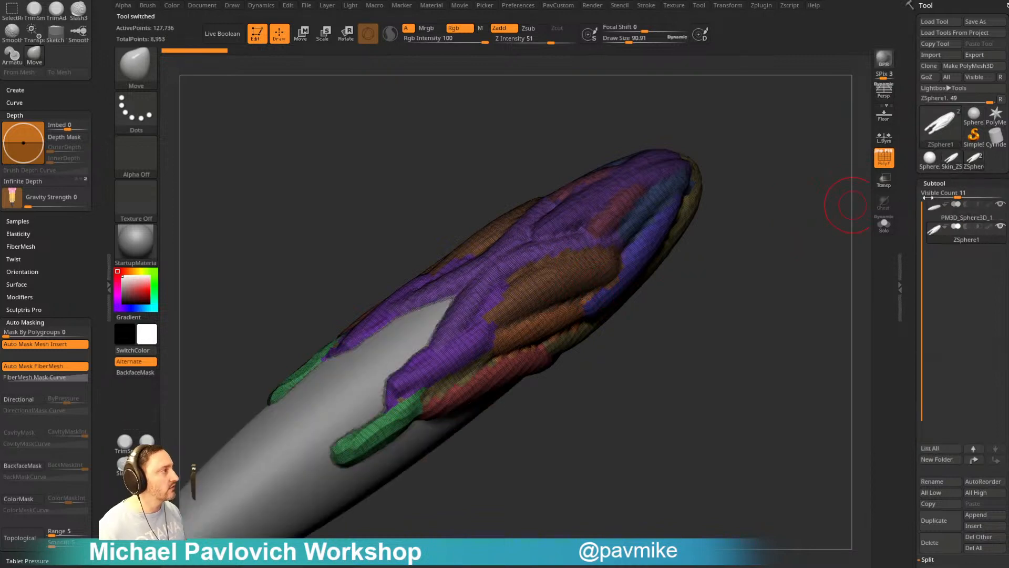
- Append Skin_ZSphere1 as a subtool, hide the ZSphere1 sketch and select the appended skin
click(976, 473)
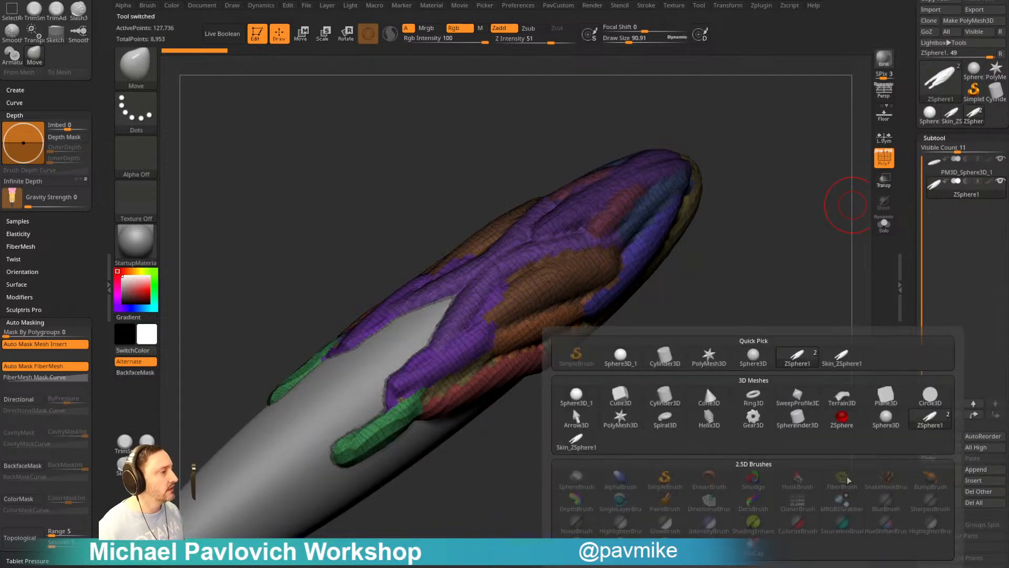
click(577, 441)
drag(753, 257, 778, 278)
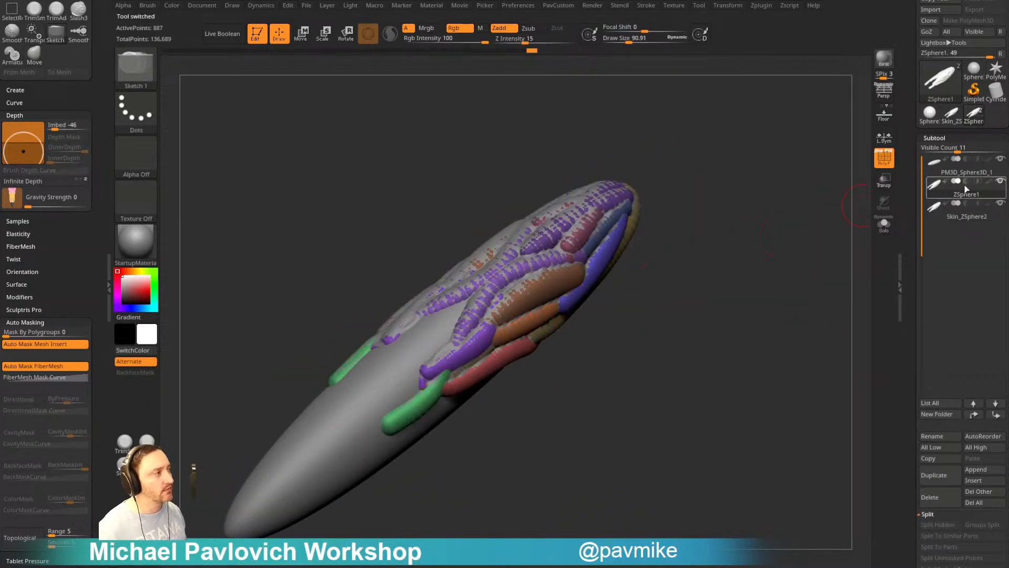
click(1000, 180)
click(967, 213)
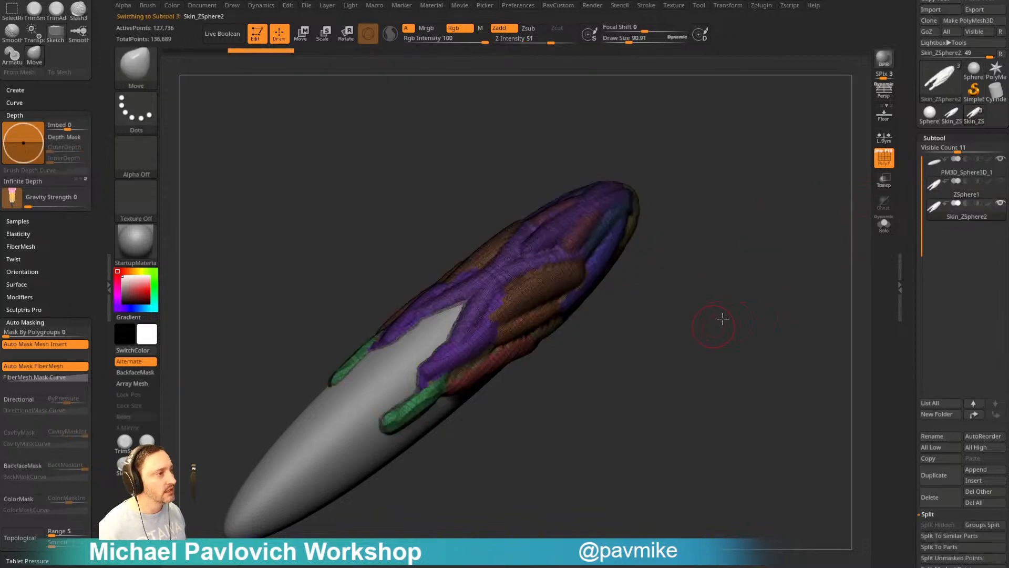
- Hide the PolyFrame wireframe lines while keeping the polygroup colours, and reduce the draw size to 20.58
mouse_move(720, 316)
mouse_down()
mouse_move(800, 342)
mouse_move(791, 319)
mouse_up()
click(883, 155)
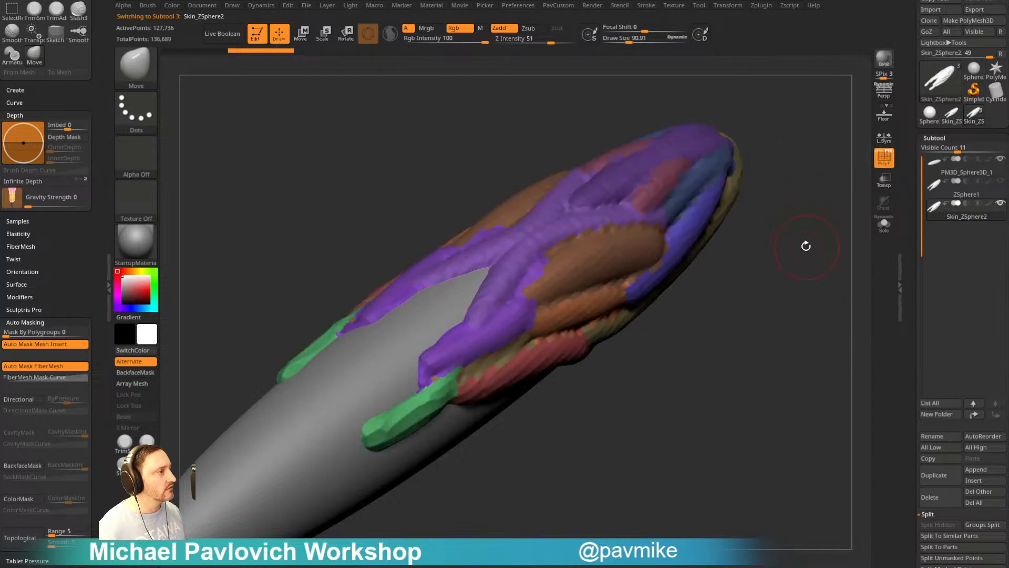
drag(807, 242, 792, 254)
key(s)
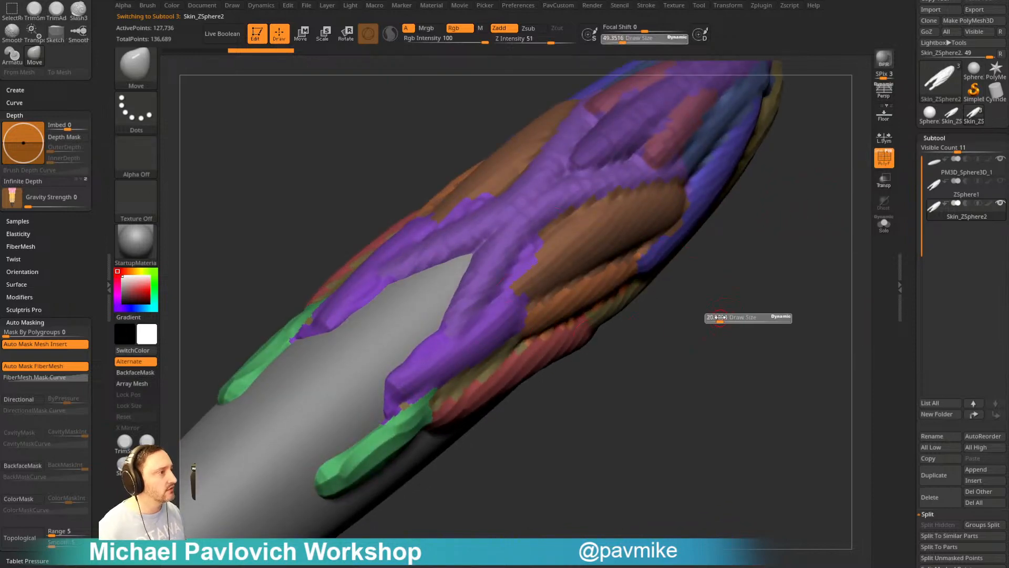
- Try polishing the appended skin with the Deformation polish sliders to smooth its surface and polygroup borders
drag(910, 334, 899, 203)
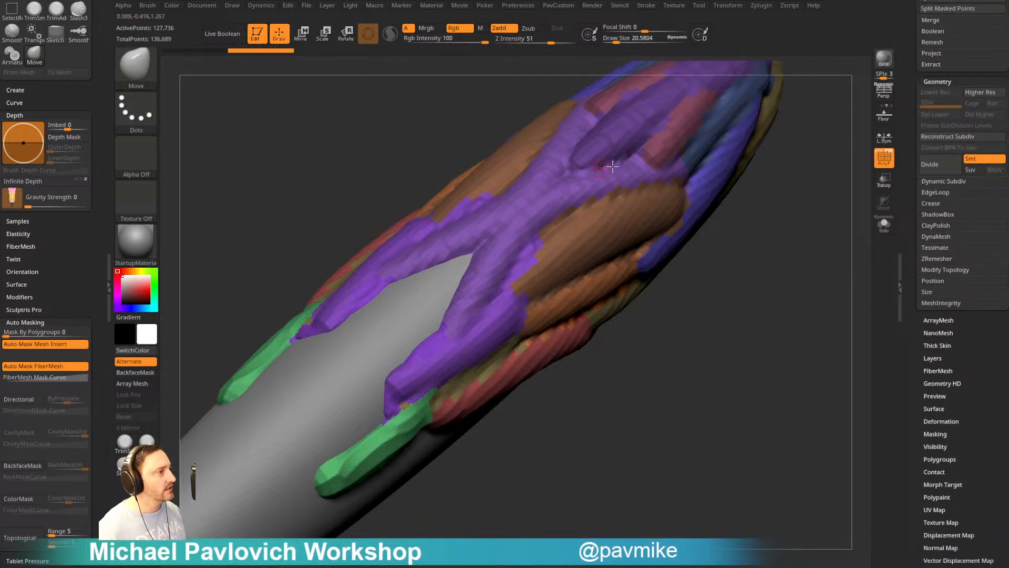
key(shift)
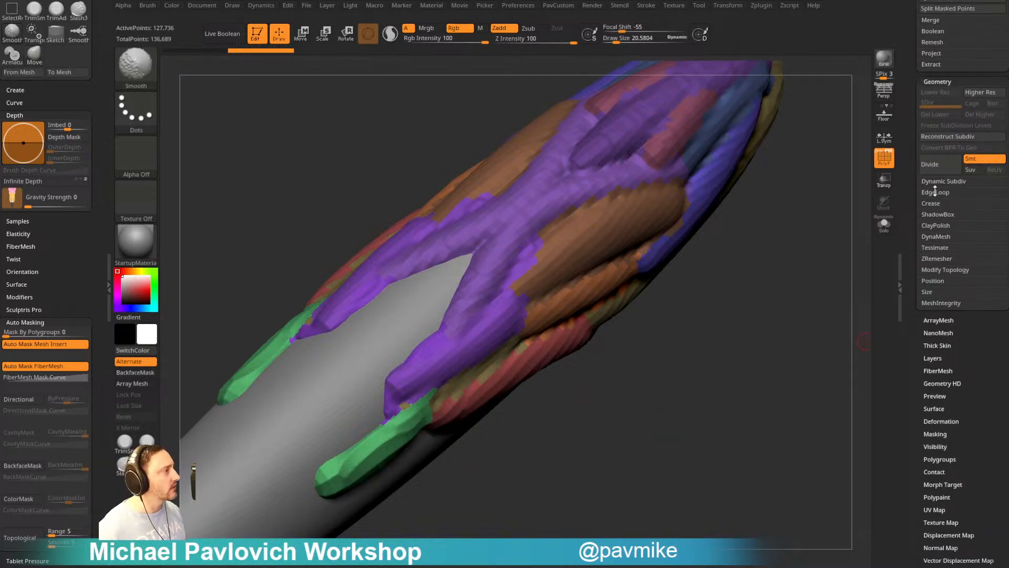
scroll(930, 315, down, 3)
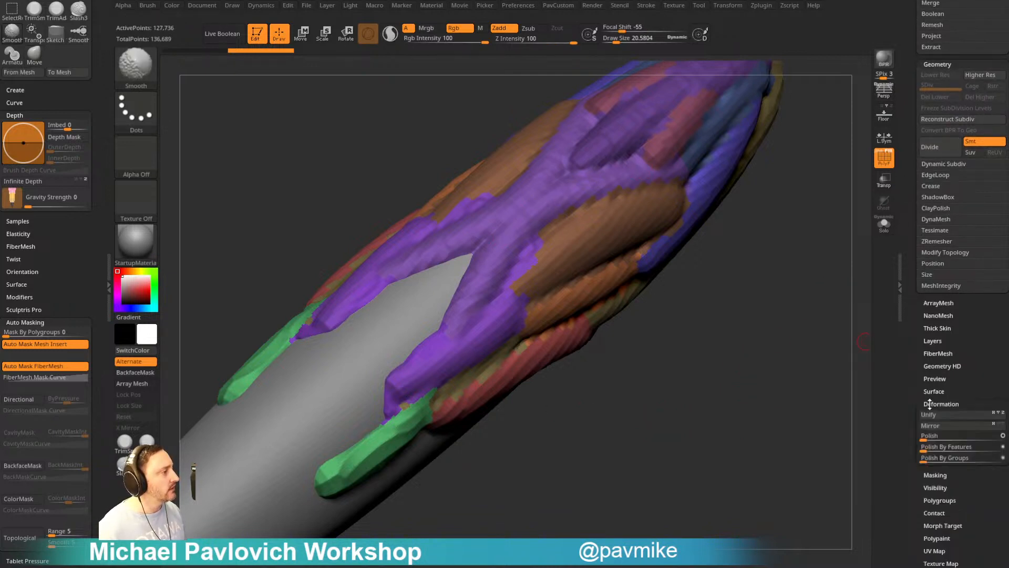
click(941, 289)
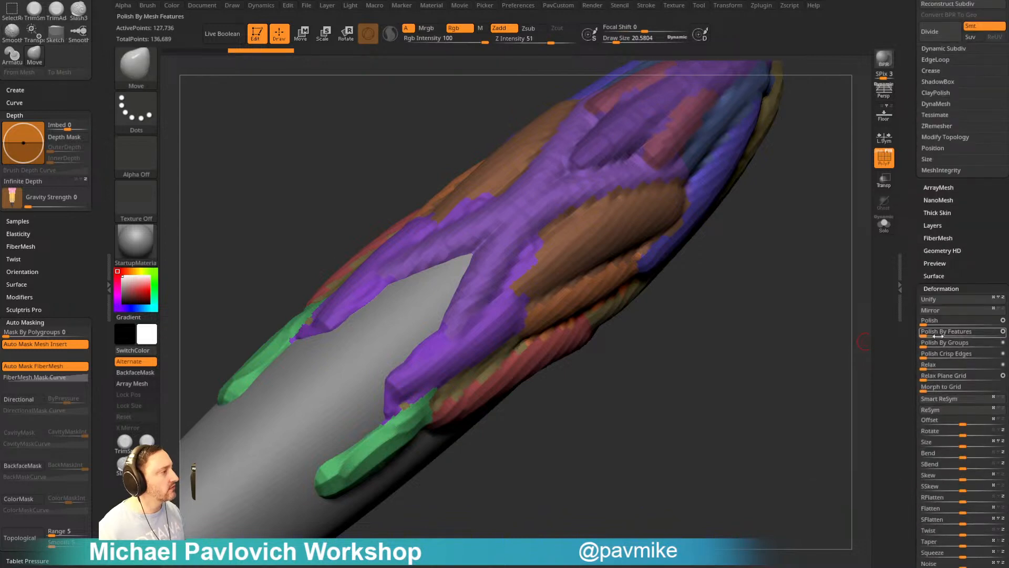
click(965, 341)
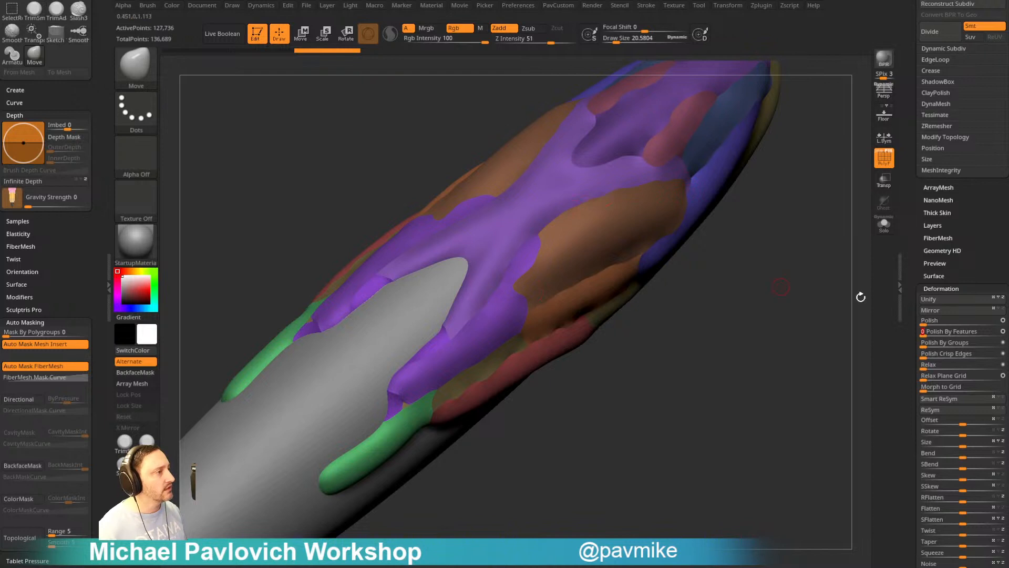
click(918, 330)
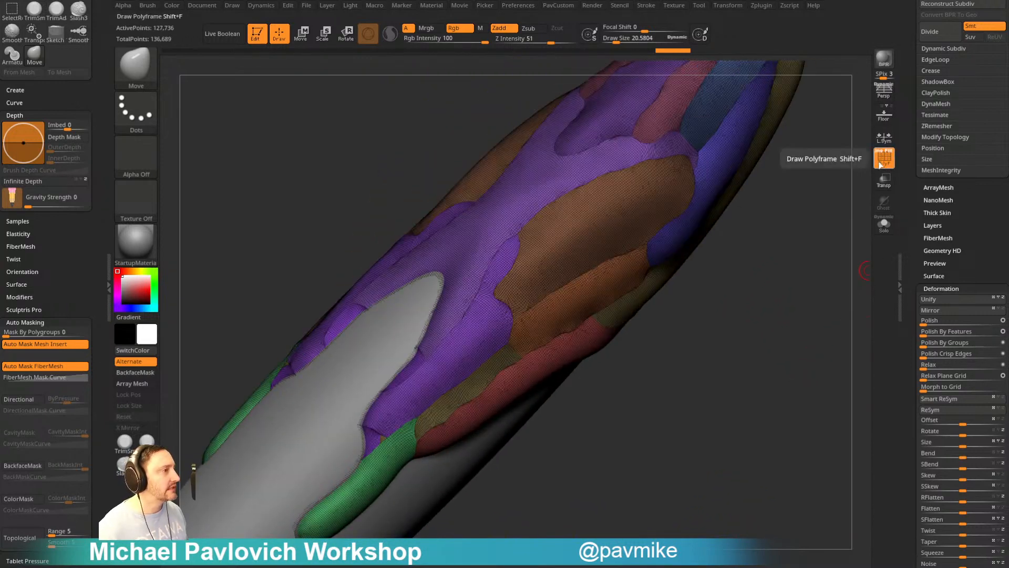
- Inspect the polished skin with PolyFrame off and on, and undo the polish
click(882, 164)
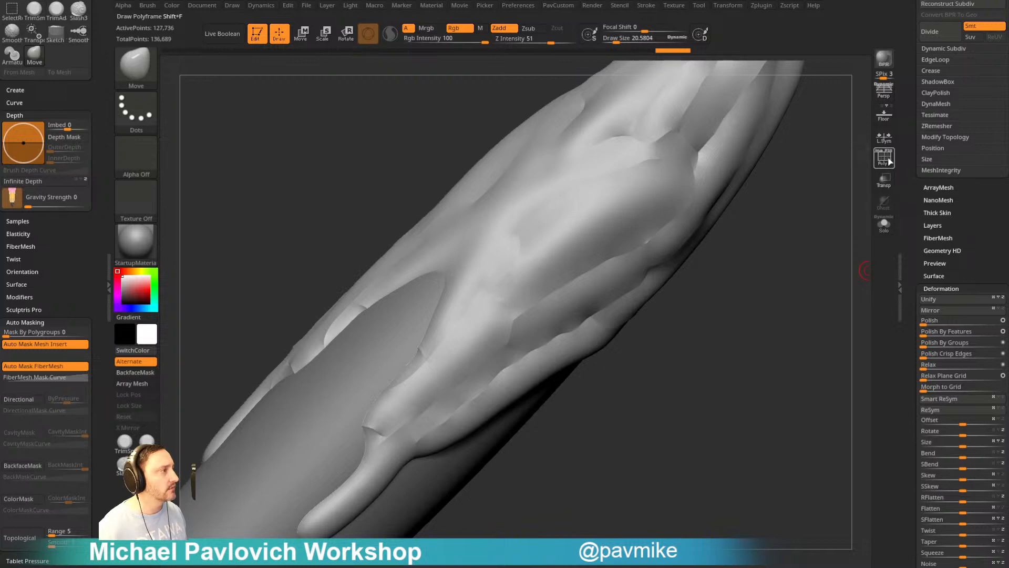
click(885, 159)
key(ctrl)
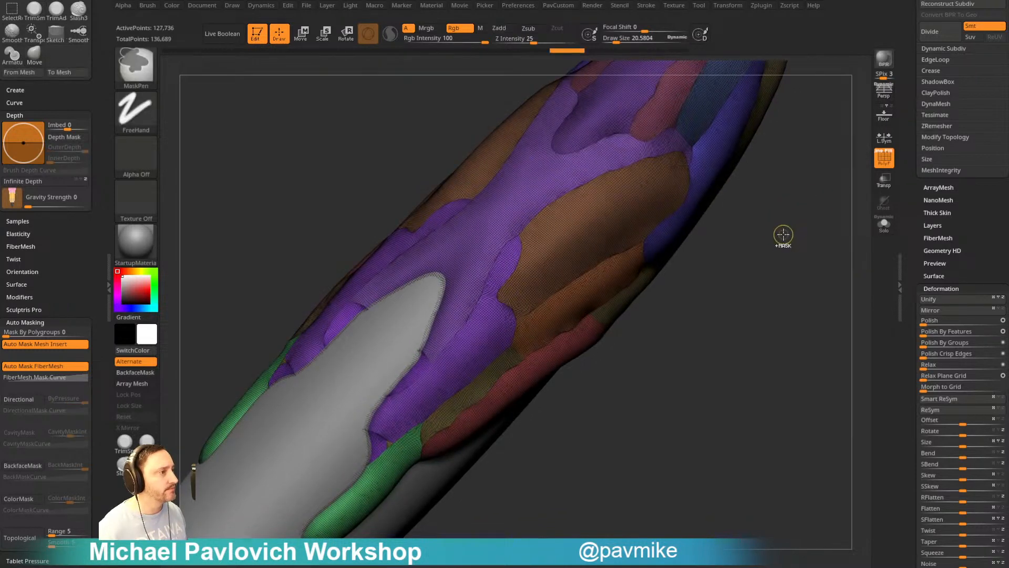
key(ctrl+z)
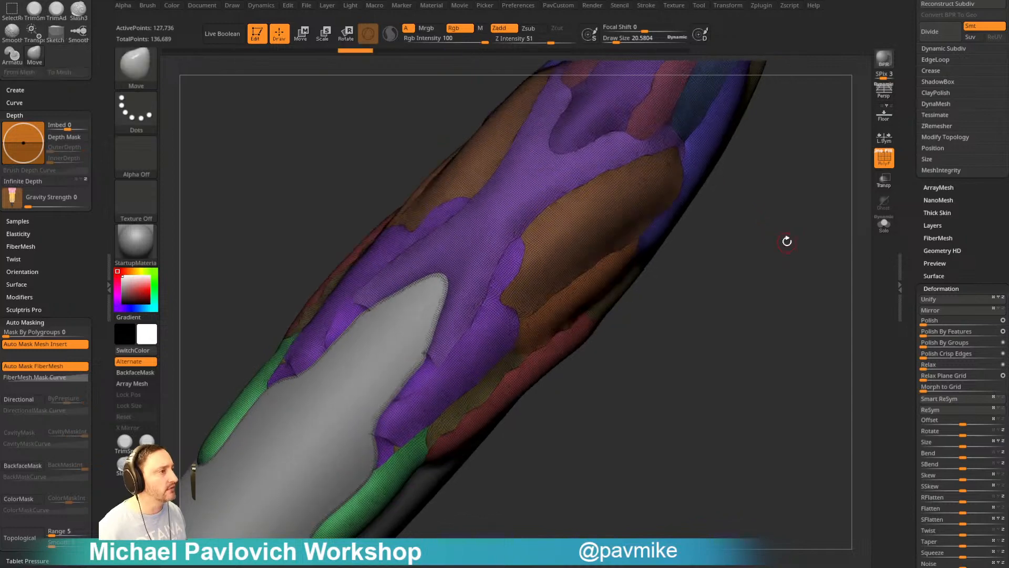
key(ctrl+z)
- Set the draw size to 18.76 and load Smooth Groups from the brush library as the smoothing brush
key(s)
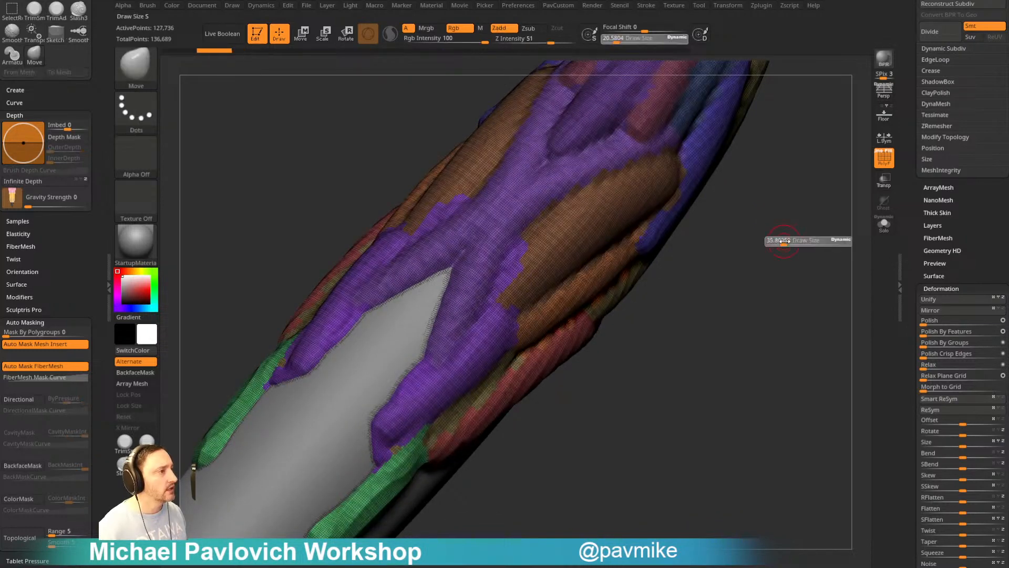
mouse_move(782, 241)
mouse_down()
mouse_move(805, 307)
mouse_move(777, 309)
mouse_up()
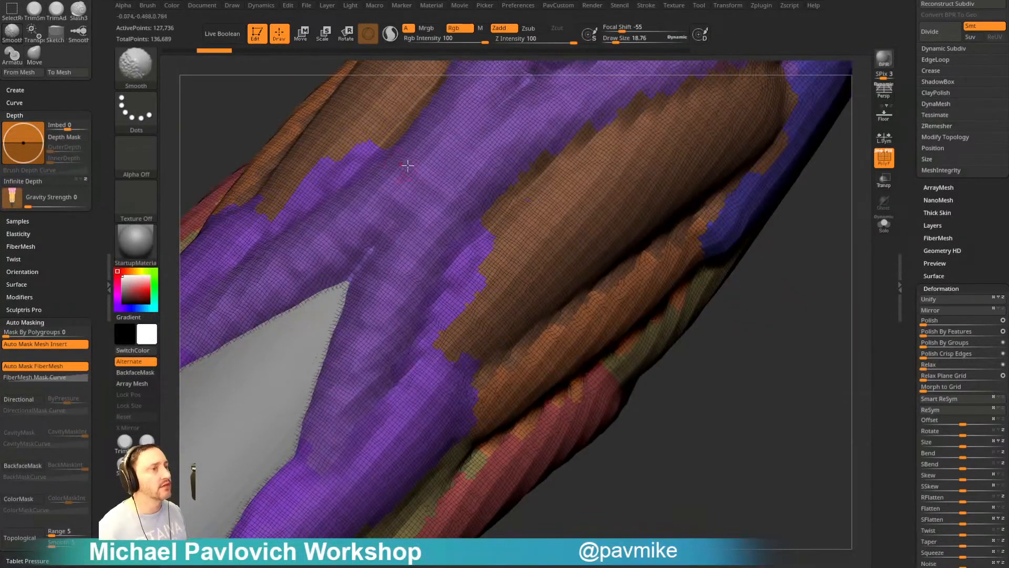
key(comma)
click(282, 64)
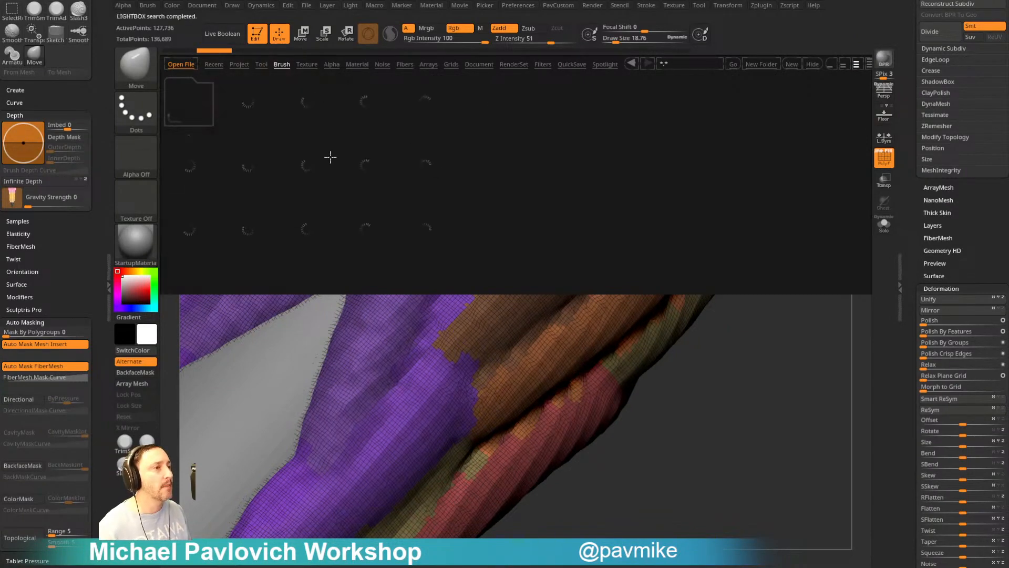
click(596, 227)
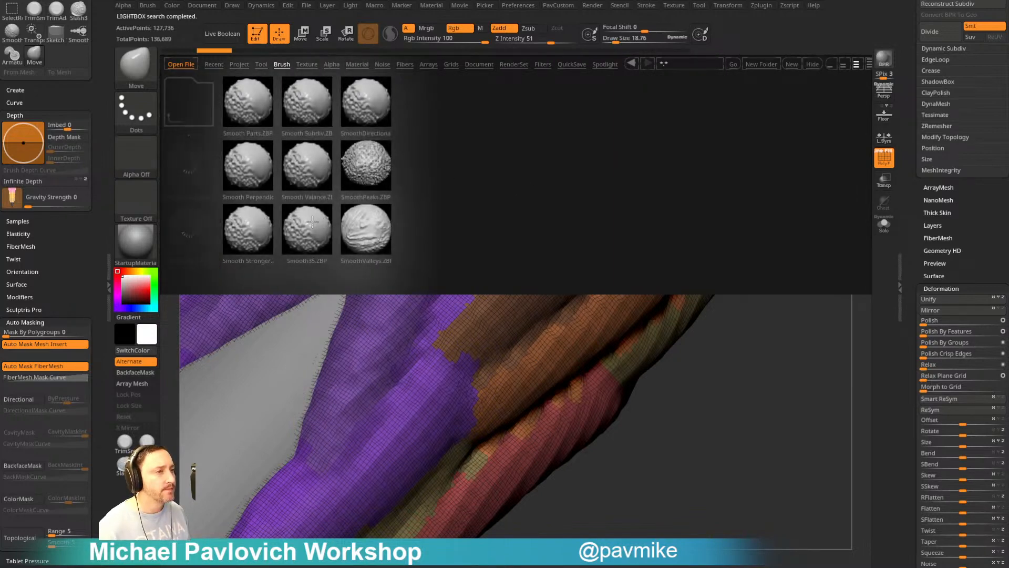
double_click(197, 232)
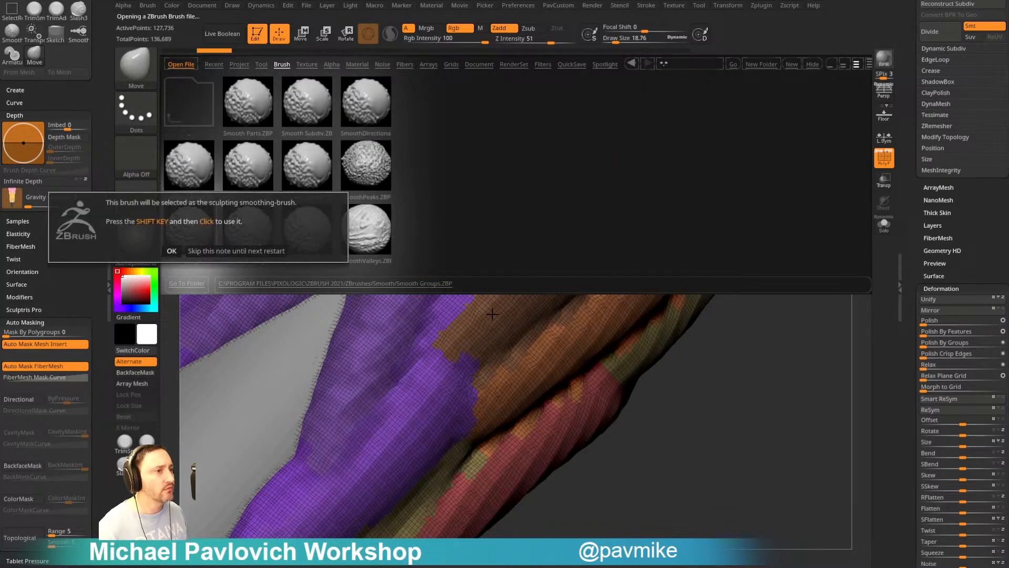
click(172, 251)
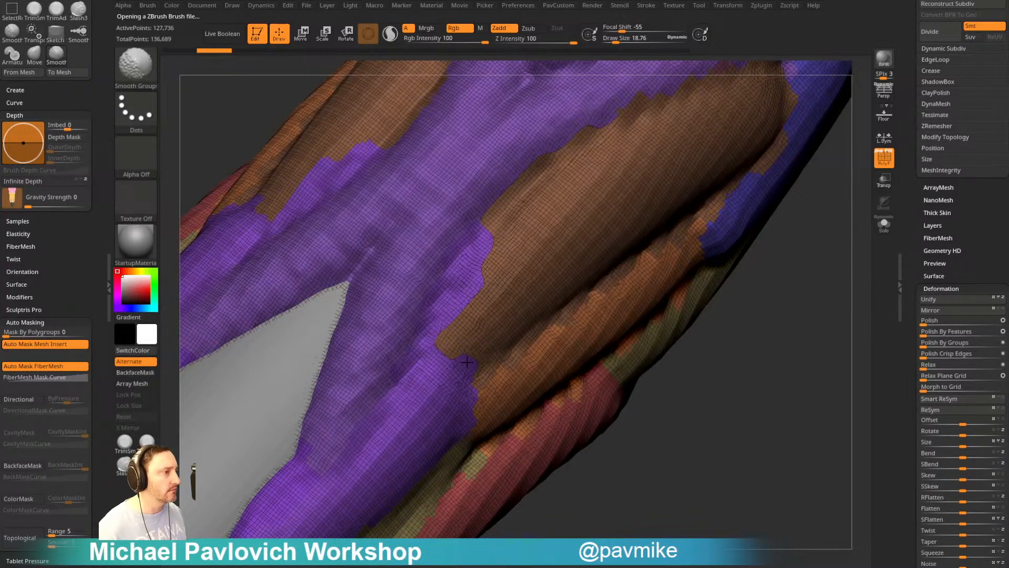
- Smooth the jagged border between the purple and brown polygroups with Smooth Groups at a draw size of about 75.6
mouse_move(775, 428)
mouse_down()
mouse_move(815, 427)
mouse_move(659, 325)
mouse_up()
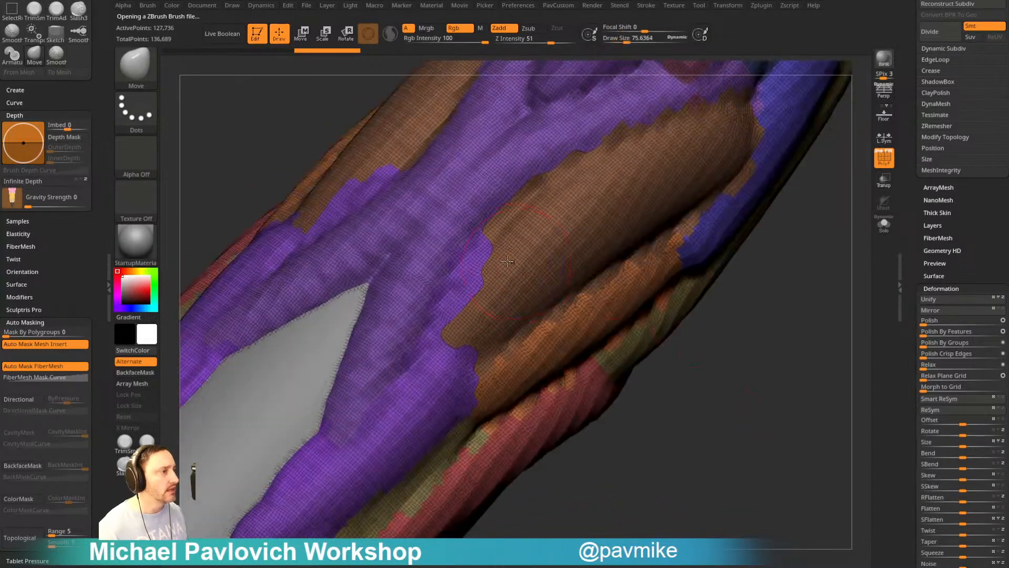
key(shift)
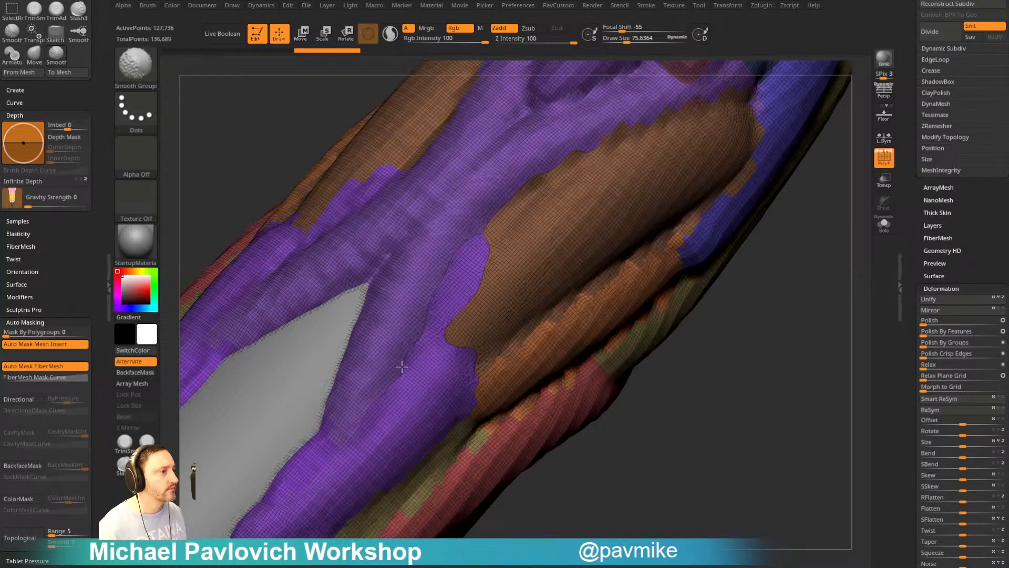
mouse_move(646, 412)
mouse_down()
mouse_move(687, 383)
mouse_move(755, 188)
mouse_up()
- Change the material to SketchShaded2 and hide the wireframe lines while keeping the polygroup colours
key(m)
click(724, 346)
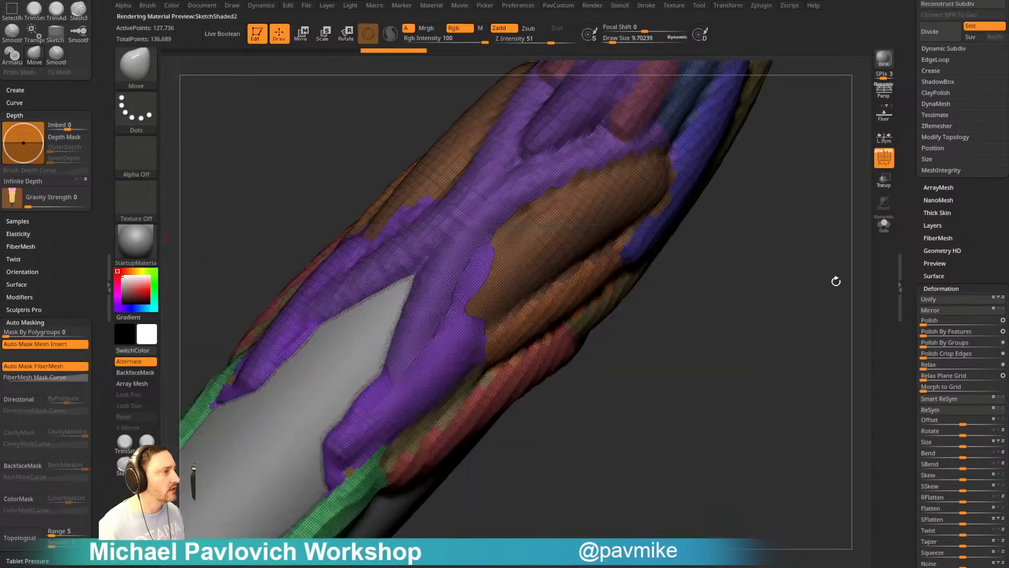
click(884, 157)
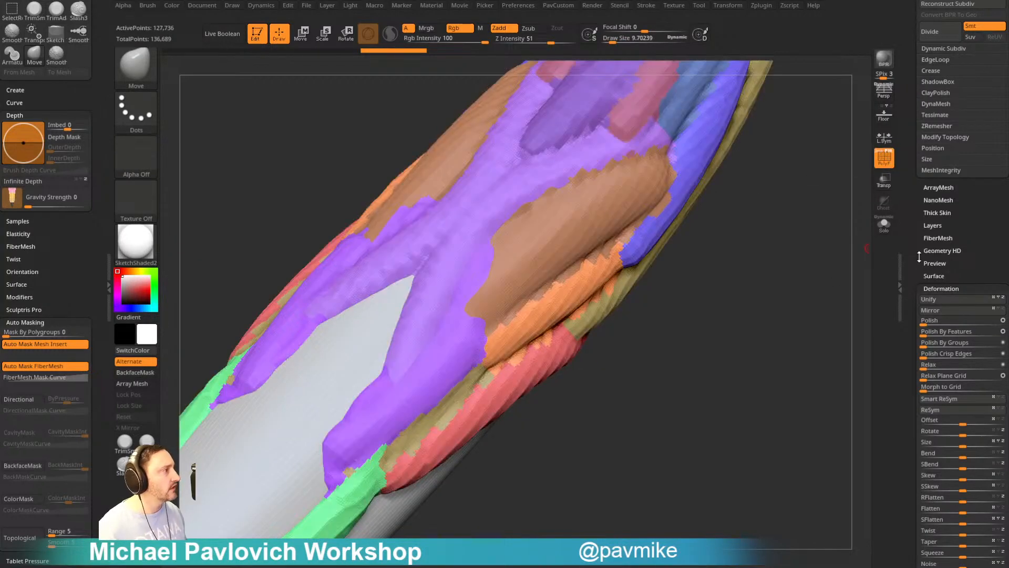
- Polish the whole skin with the Deformation settings to smooth the strands
scroll(914, 289, down, 1)
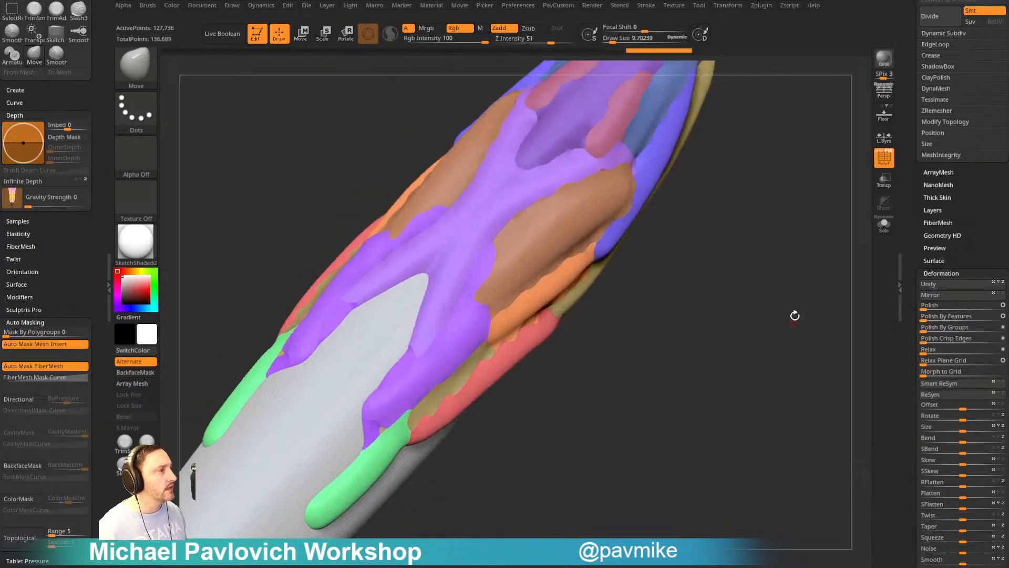
drag(795, 315, 783, 333)
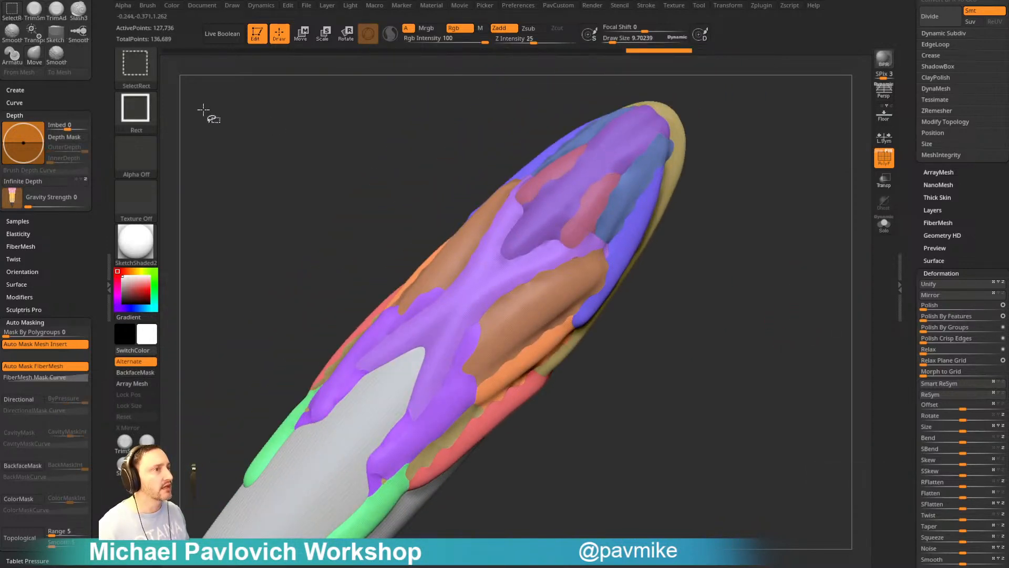
- Combine the dark purple and pink strands near the body's tip into one polygroup and show the whole skin
ctrl+shift+click(578, 201)
ctrl+shift+click(581, 202)
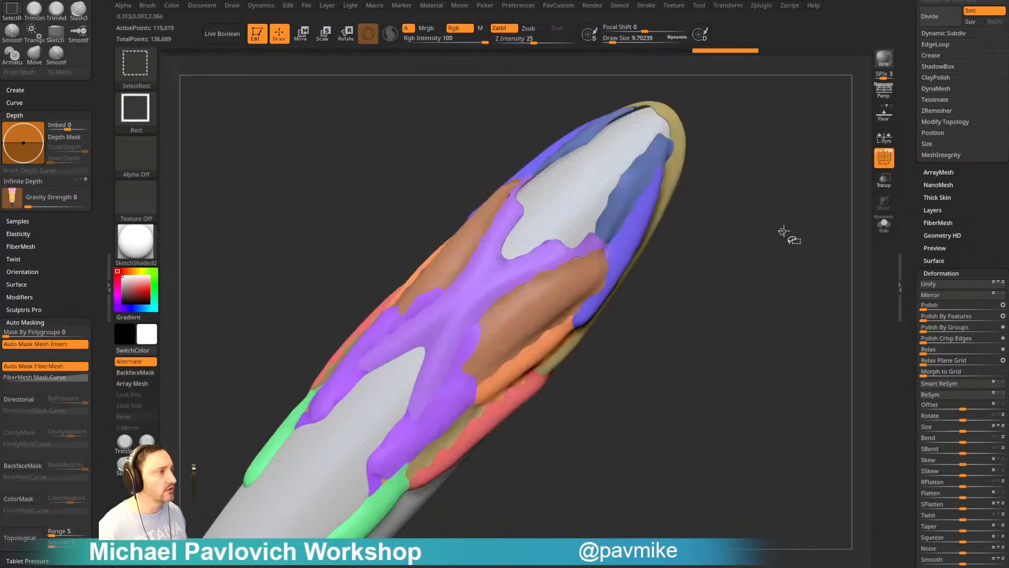
ctrl+shift+click(785, 247)
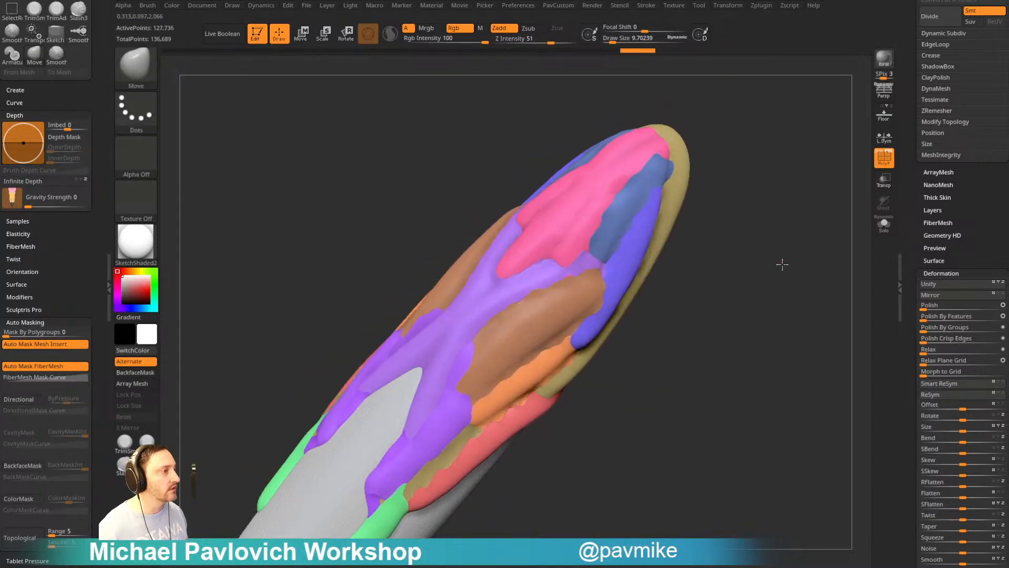
- Isolate the combined pink polygroup at the tip, apply Auto Groups to it and show the whole skin
ctrl+shift+drag(781, 263, 788, 234)
key(space)
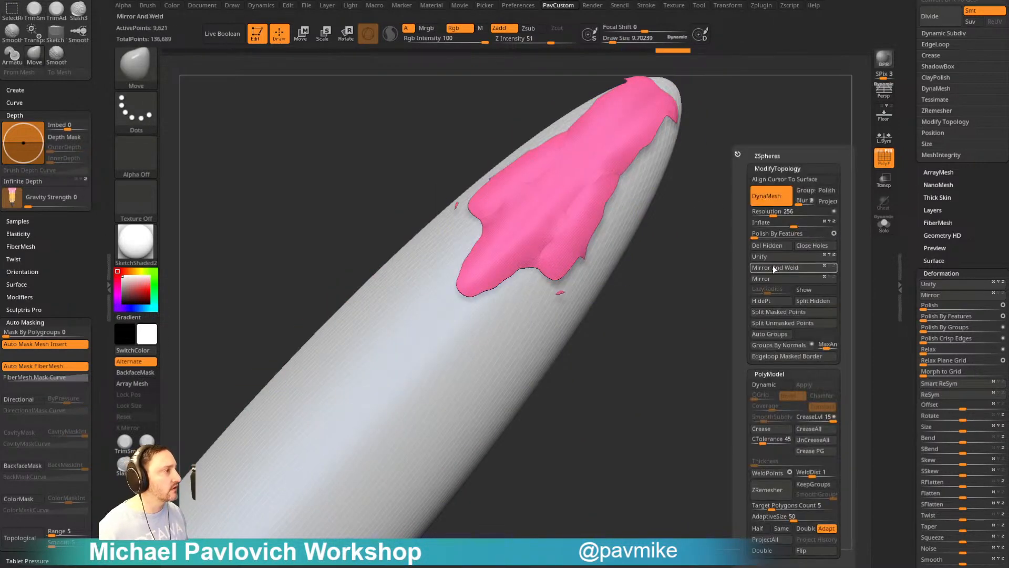
click(773, 333)
ctrl+shift+click(772, 284)
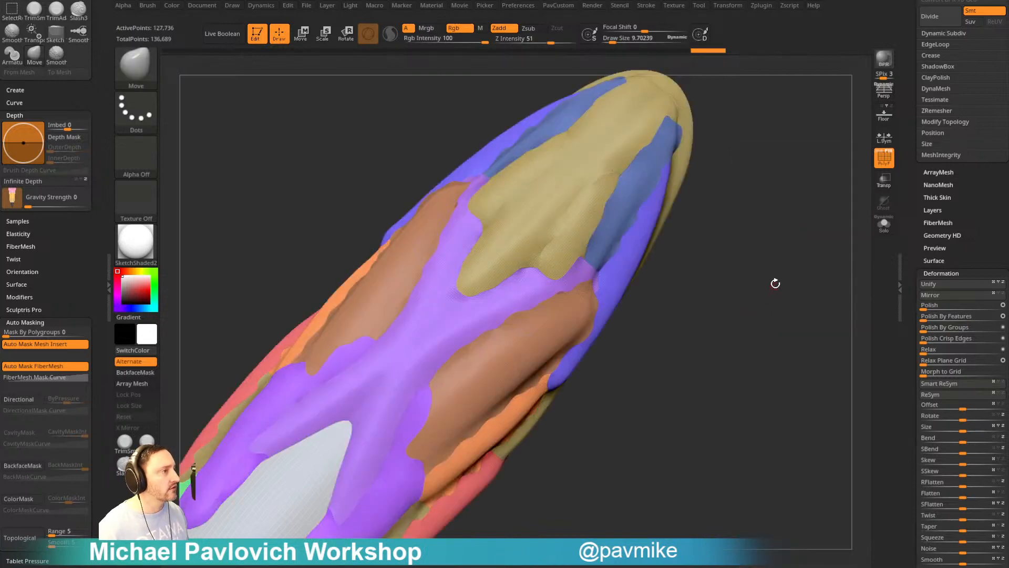
- Apply Mirror And Weld to the skin and open the Polygroups options to review Merge Similar Groups and Merge Stray Groups
key(space)
click(760, 269)
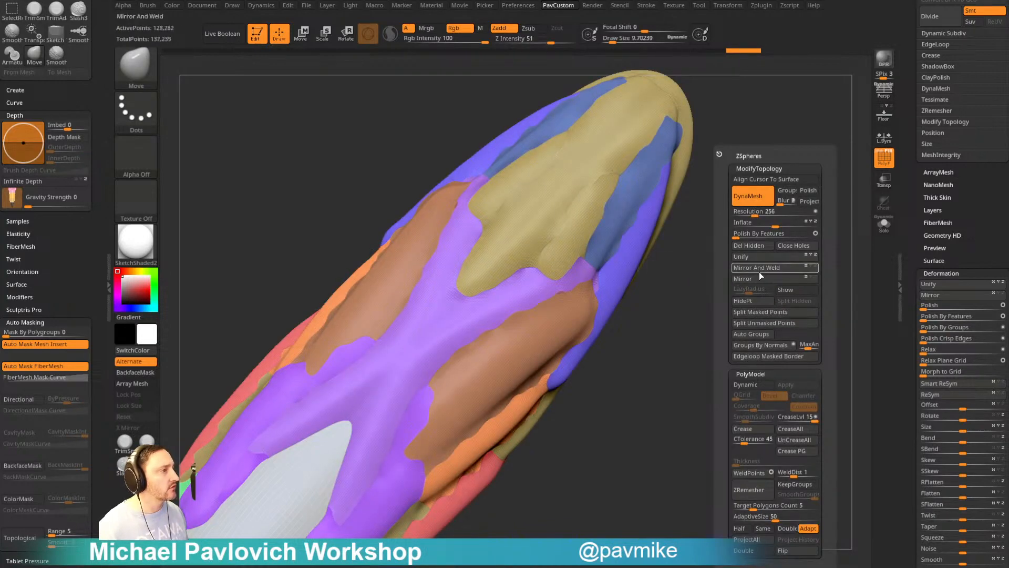
mouse_move(907, 176)
mouse_down()
mouse_move(908, 238)
mouse_move(930, 36)
mouse_up()
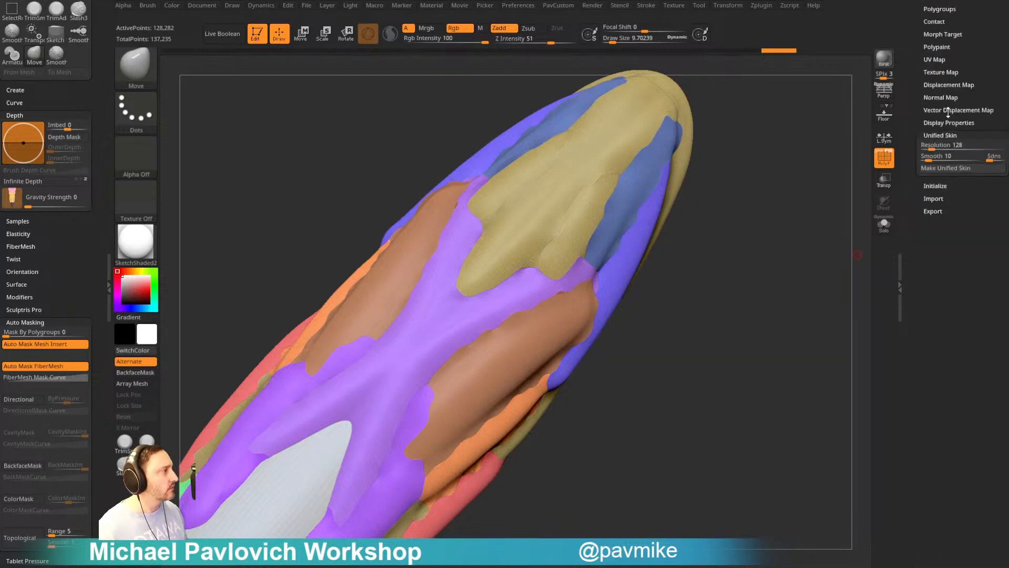
key(shift)
click(934, 9)
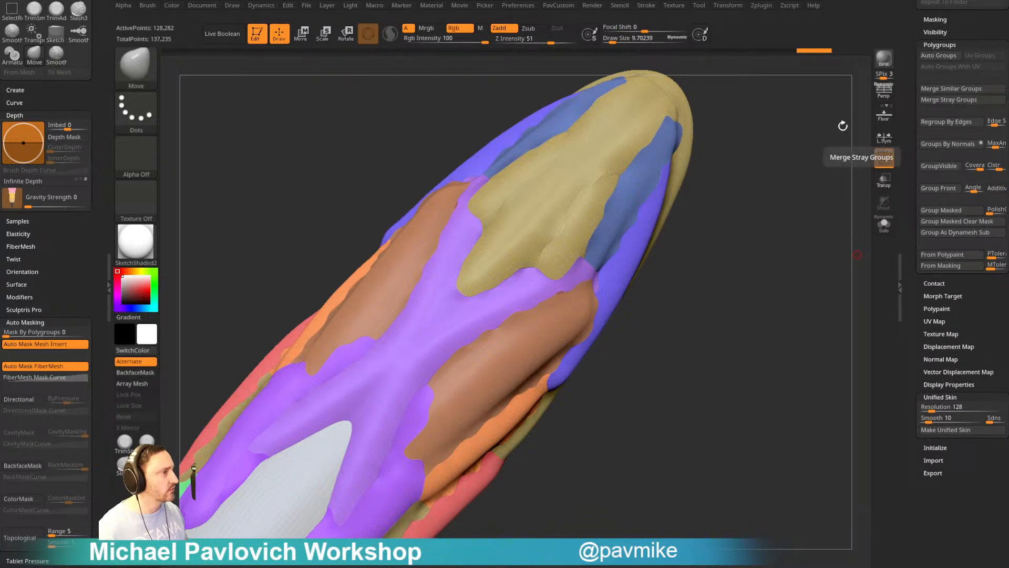
drag(718, 260, 824, 206)
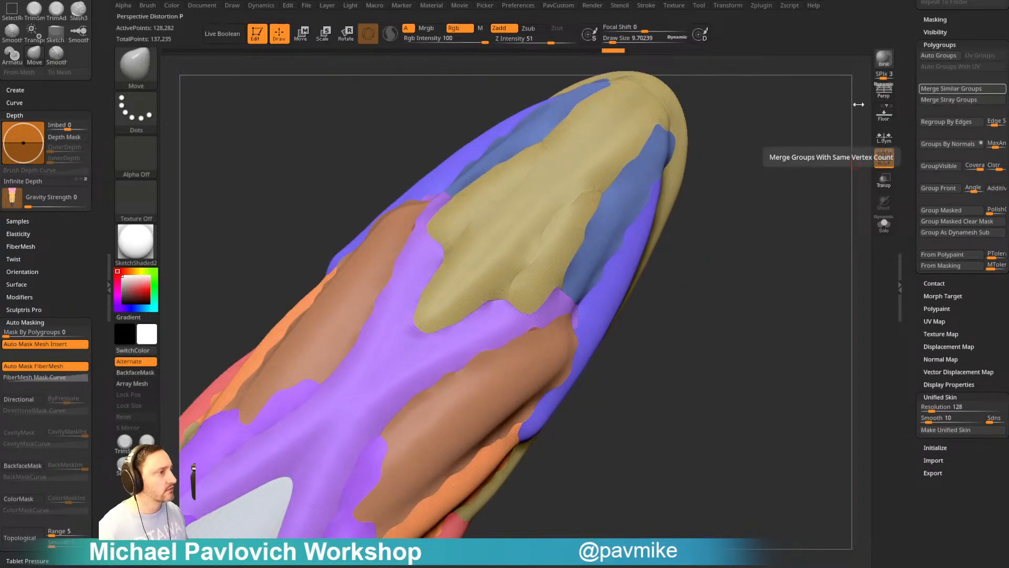
- Try to assign the whole skin to a single polygroup and undo the regrouping
drag(747, 247, 727, 136)
key(shift+f)
key(shift+f)
key(ctrl)
key(shift+f)
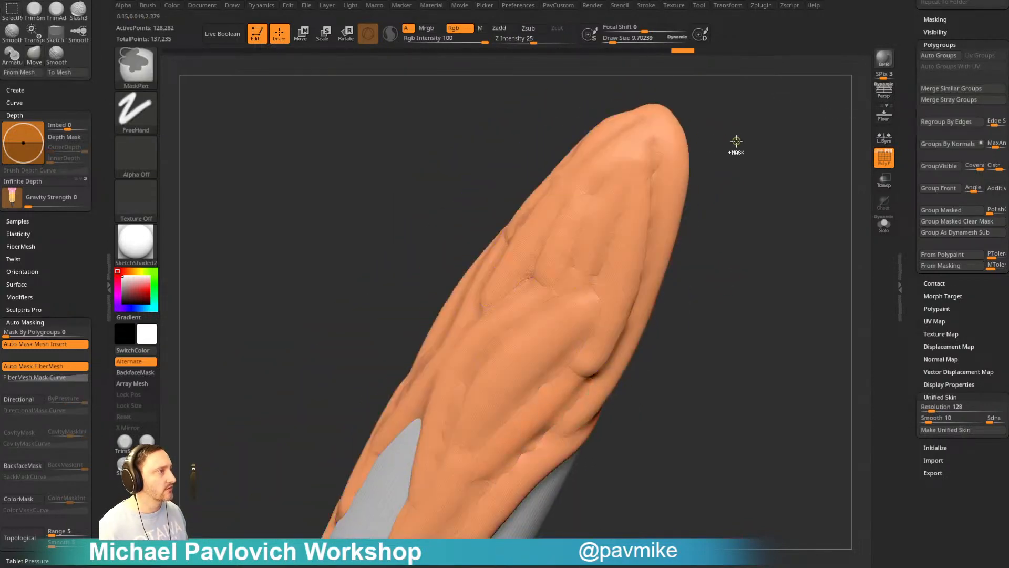
key(shift+f)
- Isolate the yellow strand group at the tip, assign it a new polygroup and show the whole skin
ctrl+shift+click(705, 140)
key(shift+f)
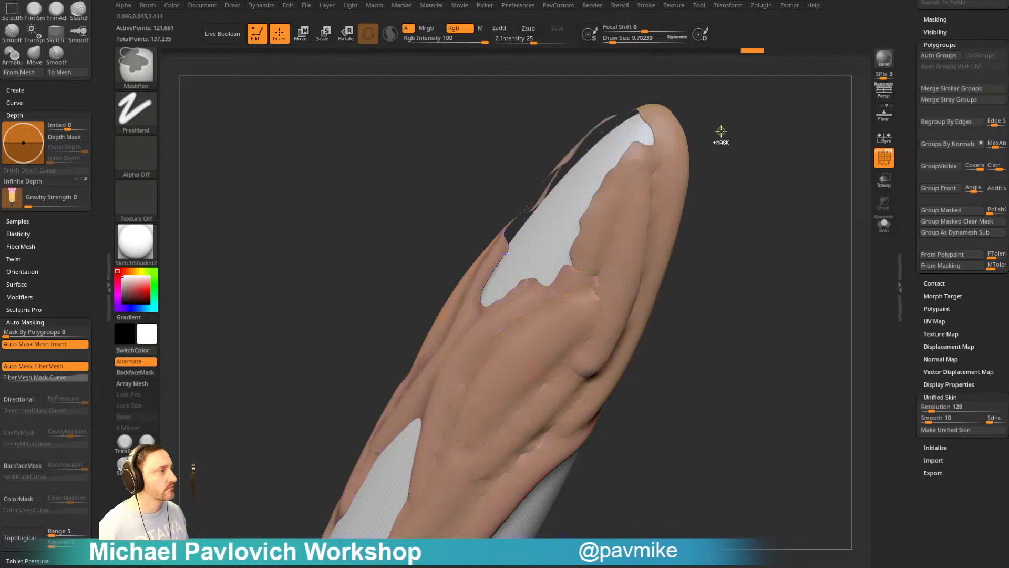
key(shift+f)
ctrl+shift+click(736, 141)
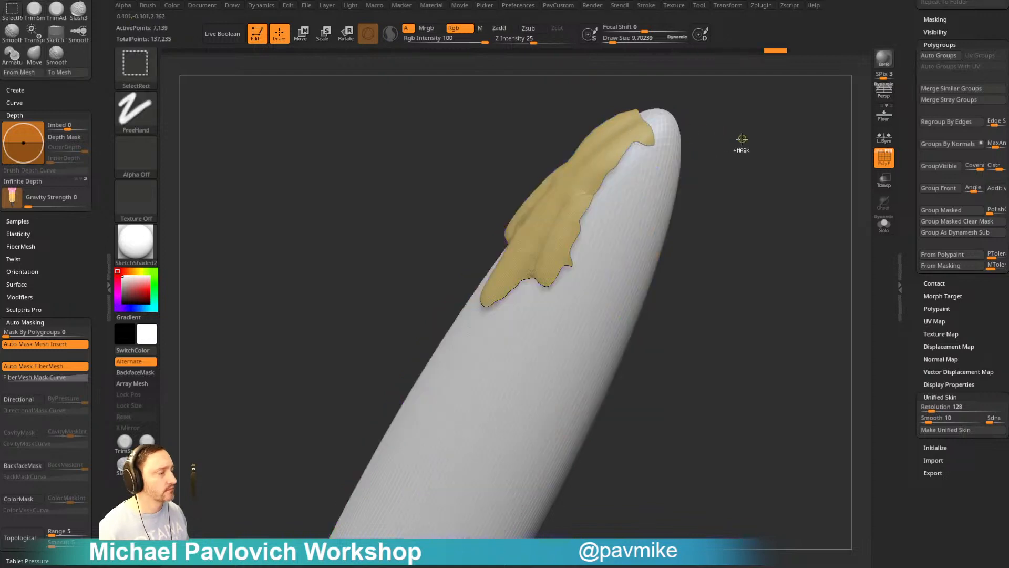
ctrl+shift+click(746, 139)
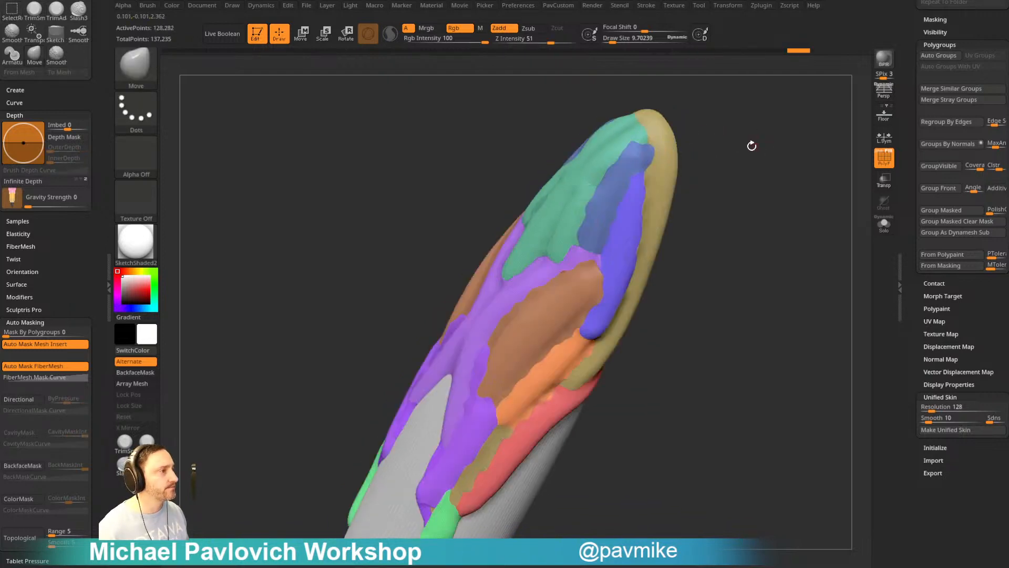
- Isolate the Y-shaped purple strand below the tip with its small stray group, regroup them as one polygroup and show everything
mouse_move(752, 147)
mouse_down()
mouse_move(728, 198)
mouse_move(745, 216)
mouse_move(732, 189)
mouse_move(543, 334)
mouse_up()
ctrl+shift+click(733, 255)
ctrl+shift+click(732, 255)
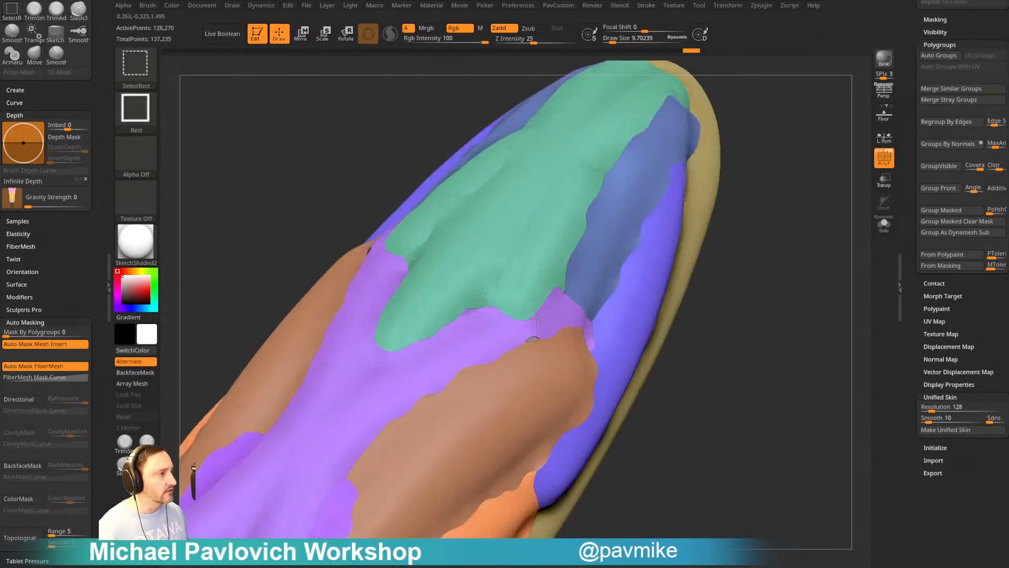
mouse_move(799, 210)
ctrl+shift+mouse_down()
mouse_move(825, 320)
mouse_move(811, 270)
mouse_move(834, 216)
ctrl+shift+mouse_up()
ctrl+shift+click(802, 303)
ctrl+shift+click(802, 302)
drag(759, 241, 778, 174)
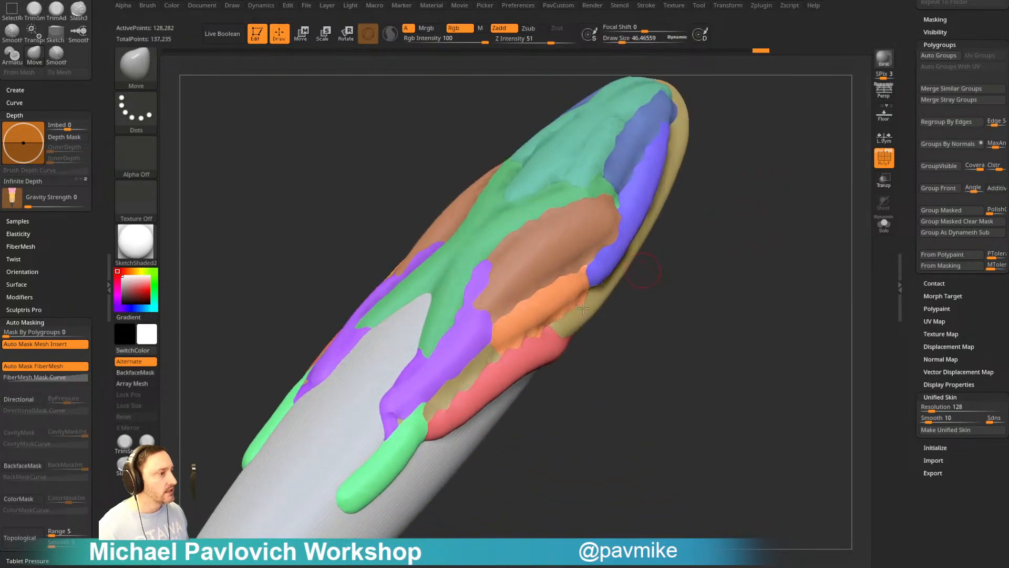
- Hide the purple strand with its stray fragments to inspect the surrounding groups, and show the whole skin again
ctrl+shift+click(407, 400)
ctrl+shift+click(393, 431)
ctrl+alt+shift+click(389, 423)
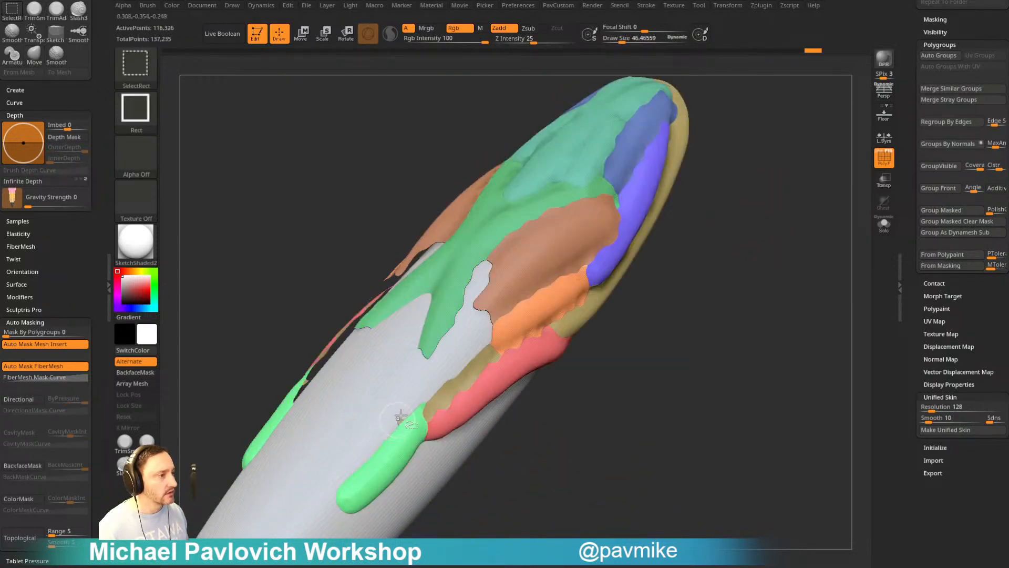
ctrl+shift+click(781, 350)
ctrl+shift+click(456, 392)
ctrl+shift+click(711, 300)
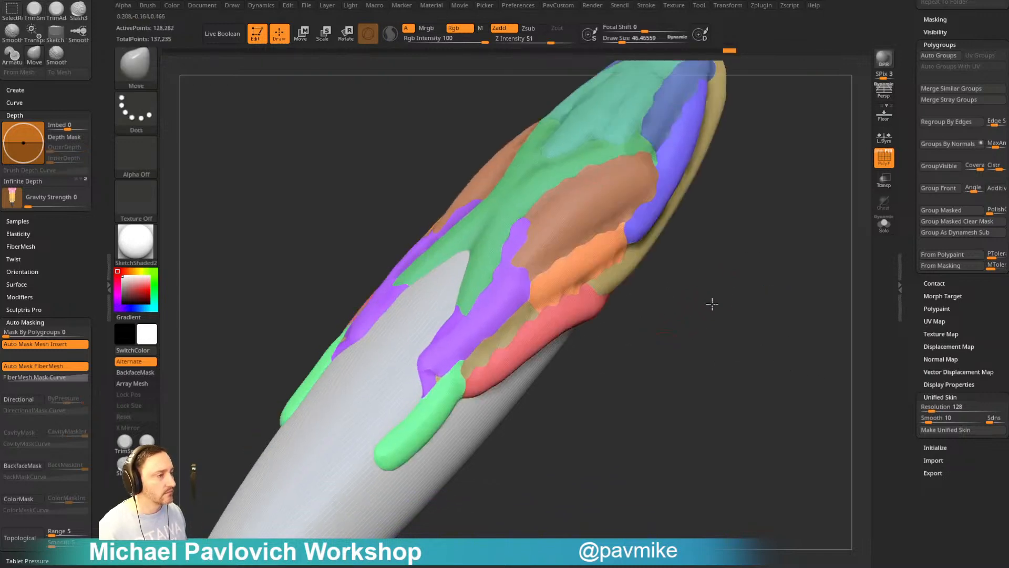
- Isolate the khaki strip between the purple and red strands, split its pieces into separate polygroups with Auto Groups and show everything
drag(711, 300, 484, 349)
ctrl+shift+click(500, 342)
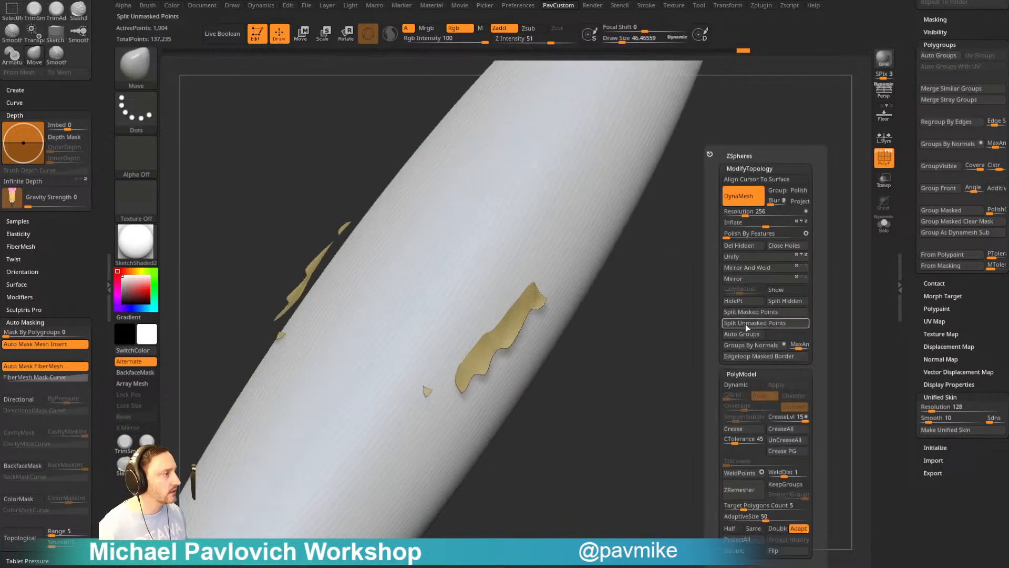
ctrl+shift+click(752, 336)
key(space)
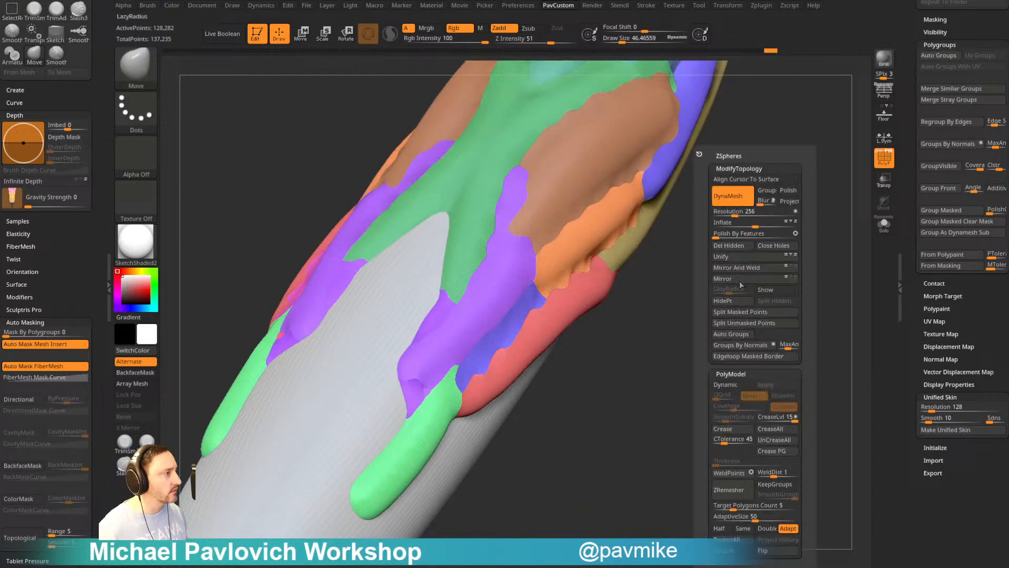
- Isolate the purple strand together with its small stray fragments, assign them one new polygroup and show the whole skin
ctrl+shift+click(462, 379)
ctrl+shift+click(502, 347)
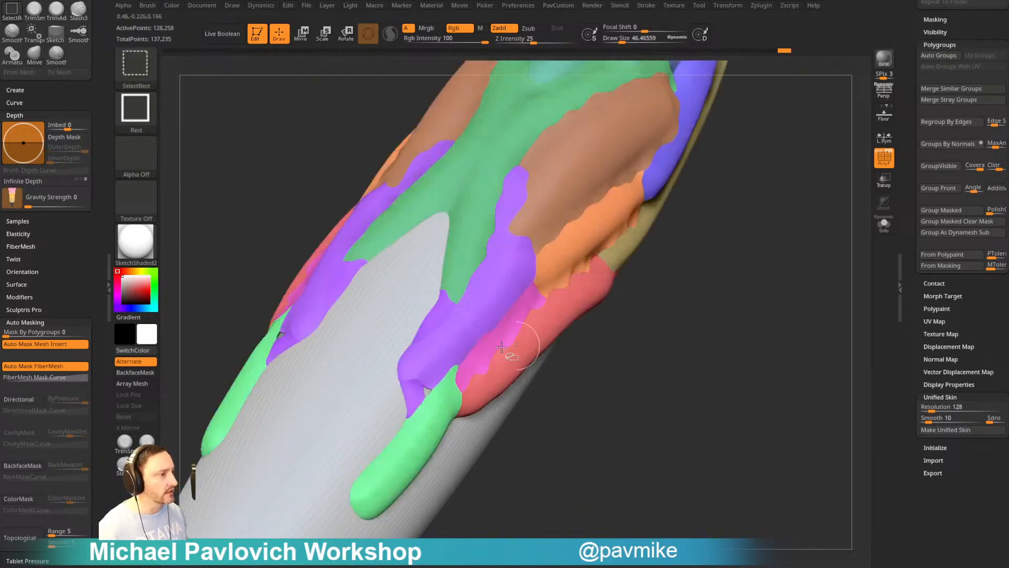
ctrl+shift+click(501, 347)
ctrl+shift+click(435, 328)
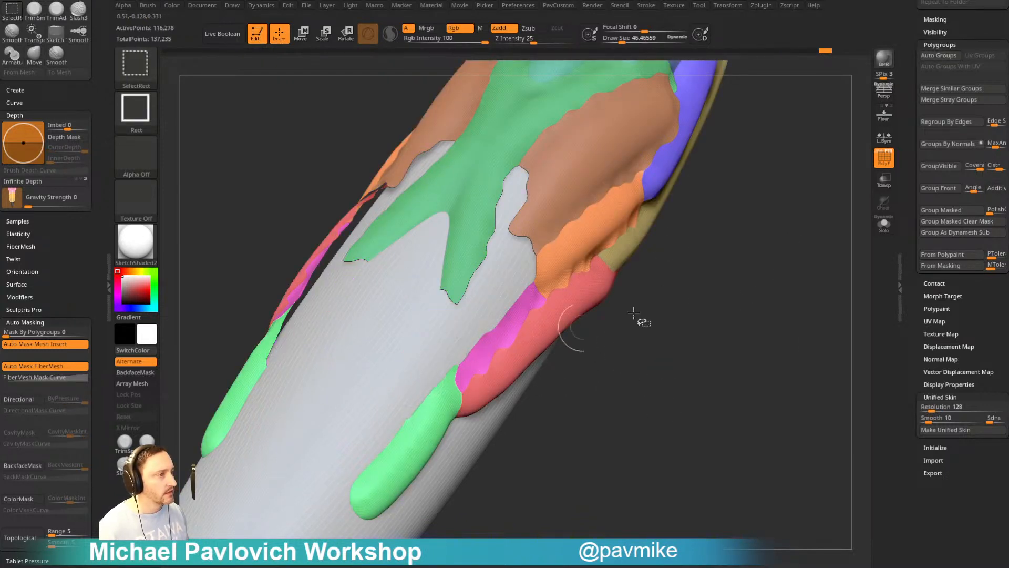
ctrl+shift+click(804, 356)
key(ctrl+w)
ctrl+shift+click(782, 348)
- Try to adjust the jagged border between the blue and green groups with the Move and Smooth Groups brushes, and undo the strokes
mouse_move(782, 346)
mouse_down()
mouse_move(746, 297)
mouse_move(752, 322)
mouse_move(780, 348)
mouse_move(777, 325)
mouse_up()
key(s)
drag(483, 287, 482, 288)
key(shift)
key(ctrl+z)
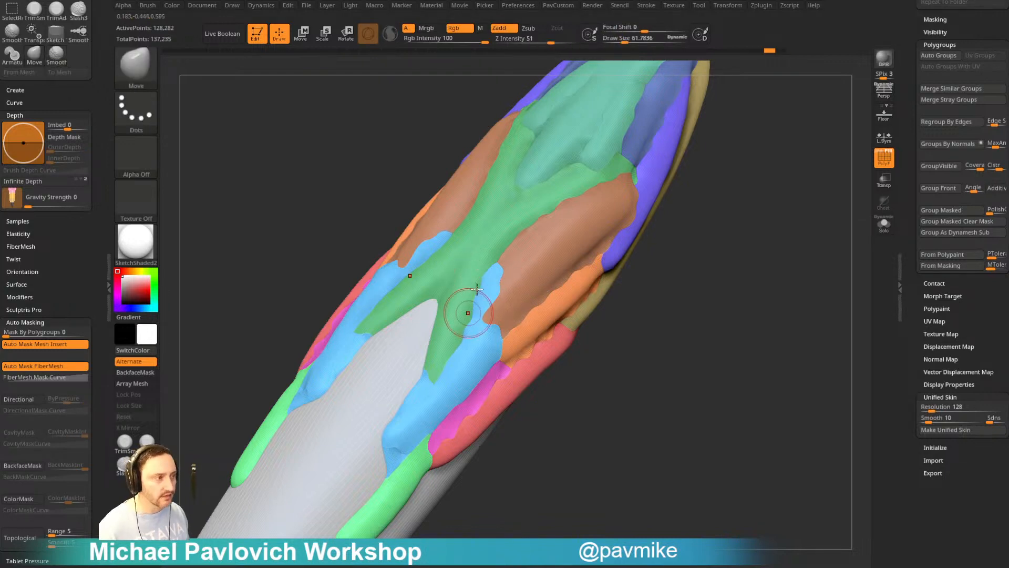
key(2)
key(shift)
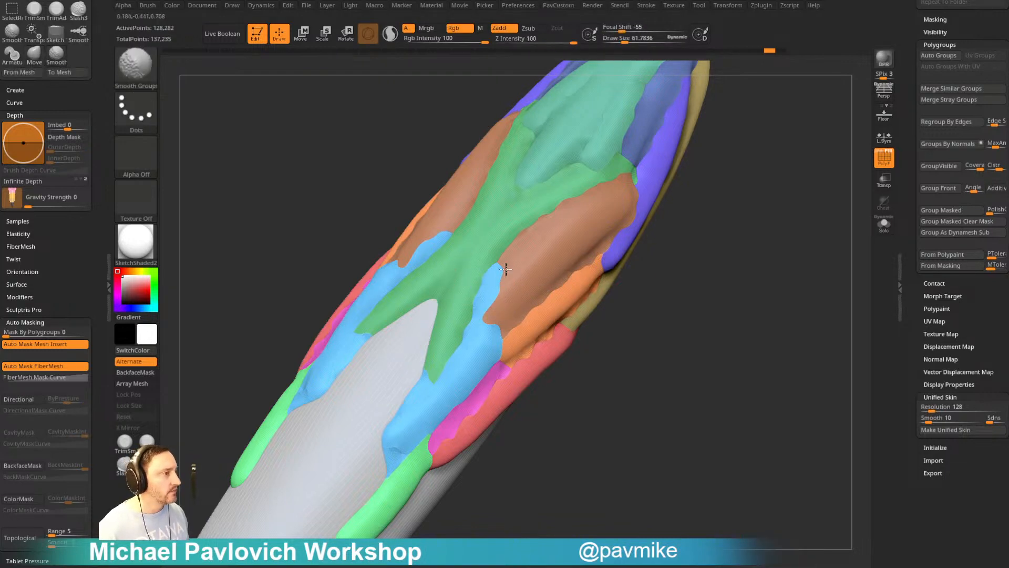
key(ctrl+z)
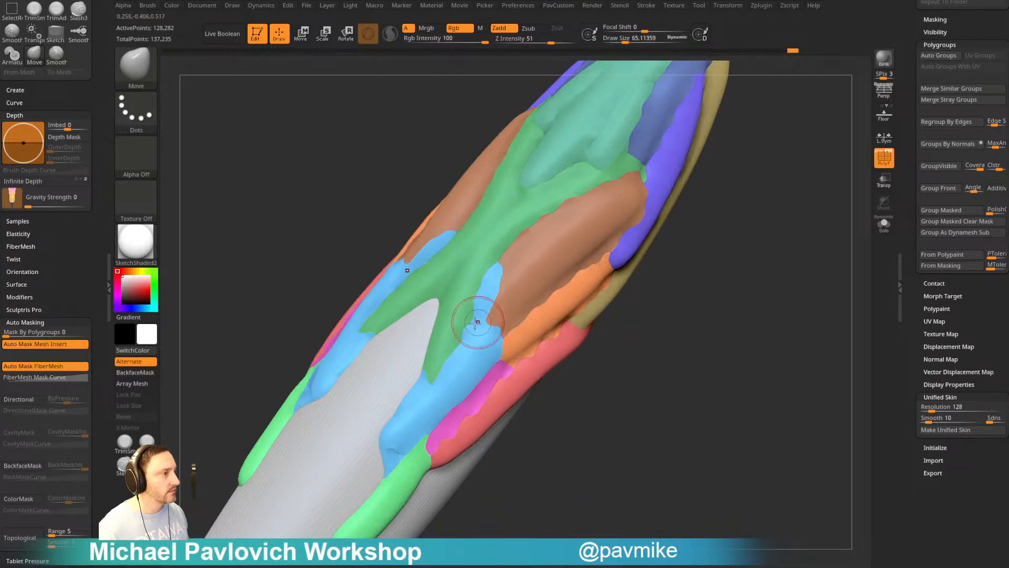
key([)
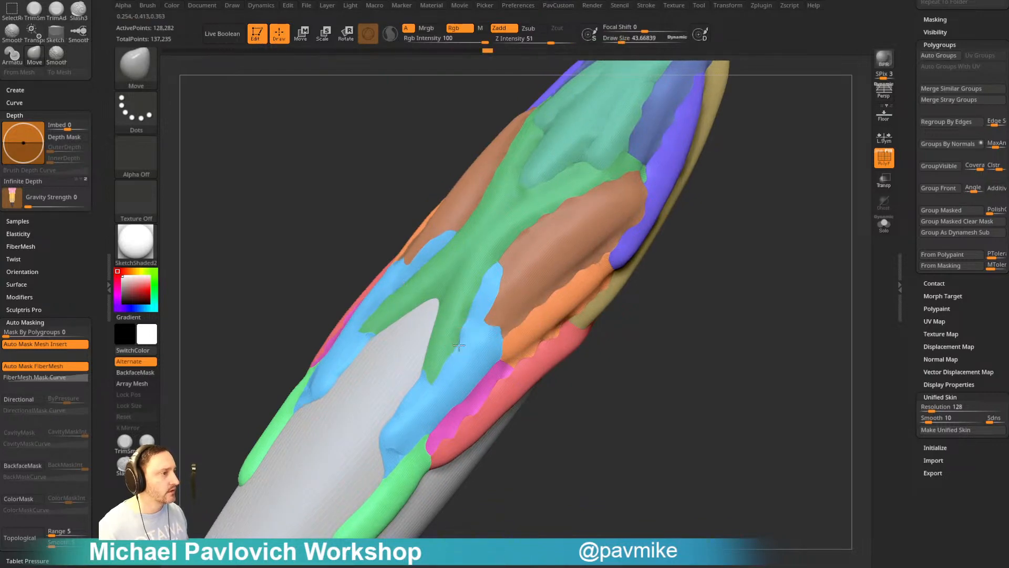
drag(701, 335, 726, 340)
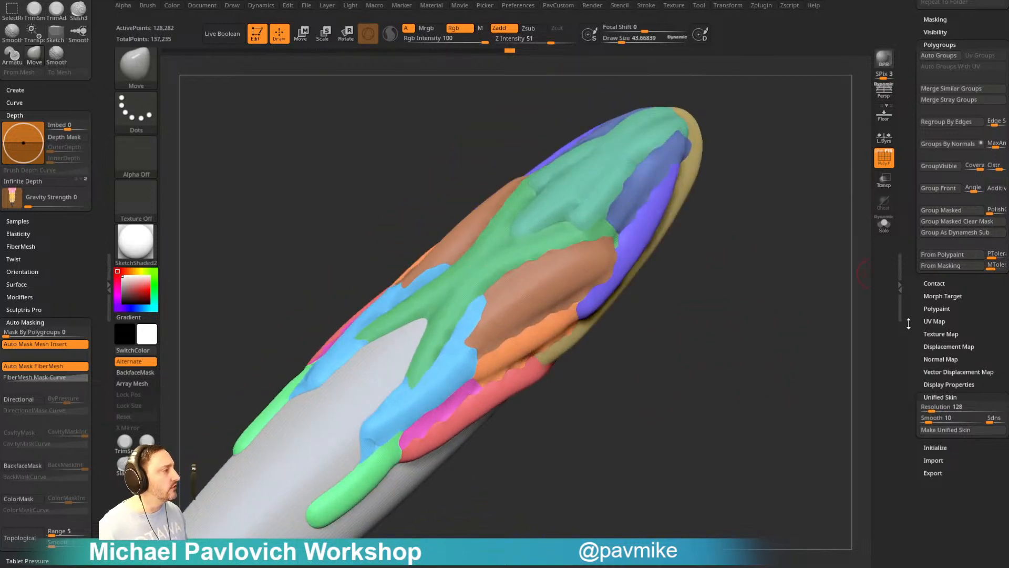
- Mask the polygroup borders by feature with only Groups enabled, grow the mask and invert it to leave the borders editable
drag(909, 323, 908, 285)
shift+click(935, 357)
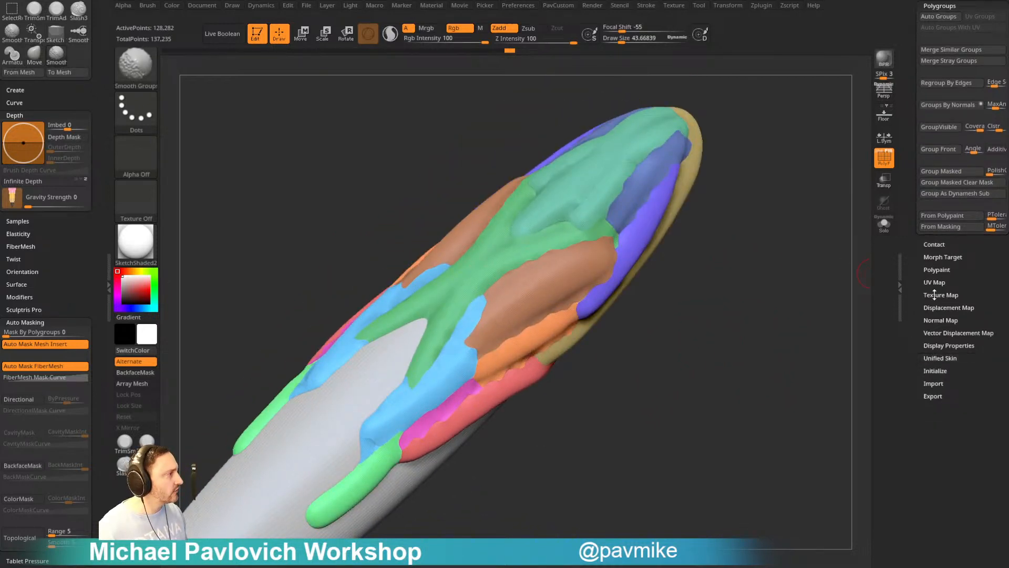
click(909, 279)
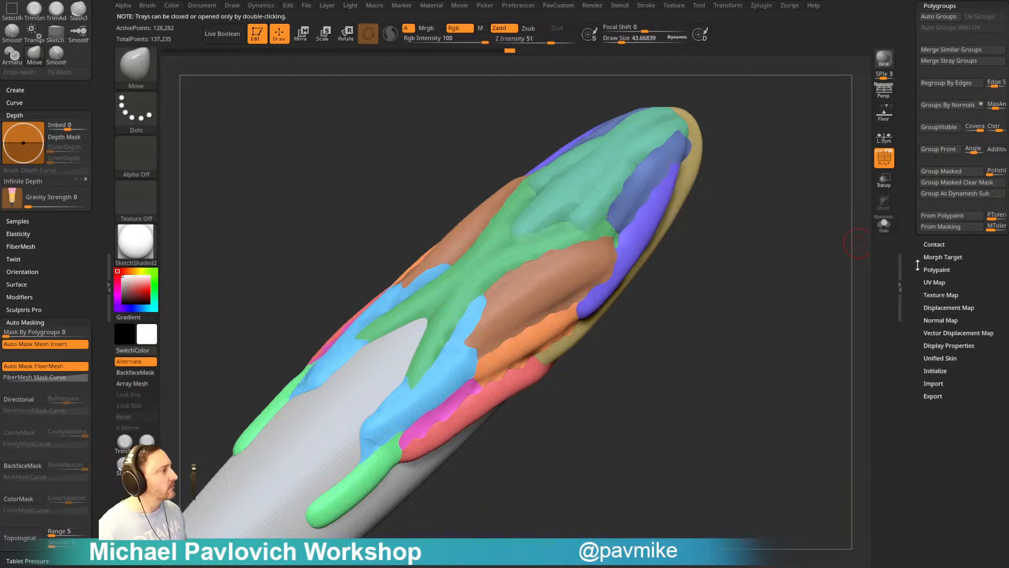
drag(917, 268, 918, 513)
shift+click(939, 252)
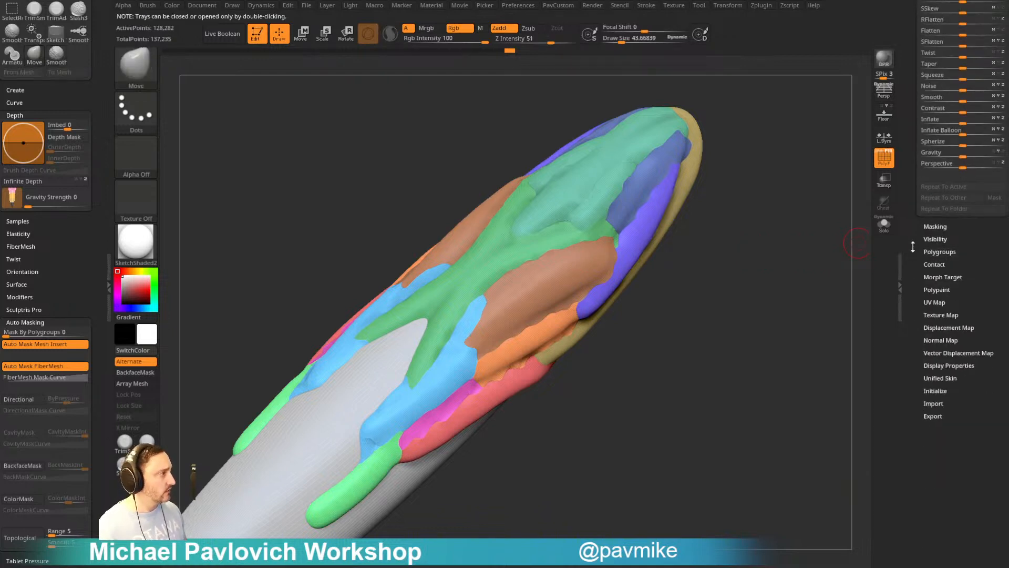
click(927, 226)
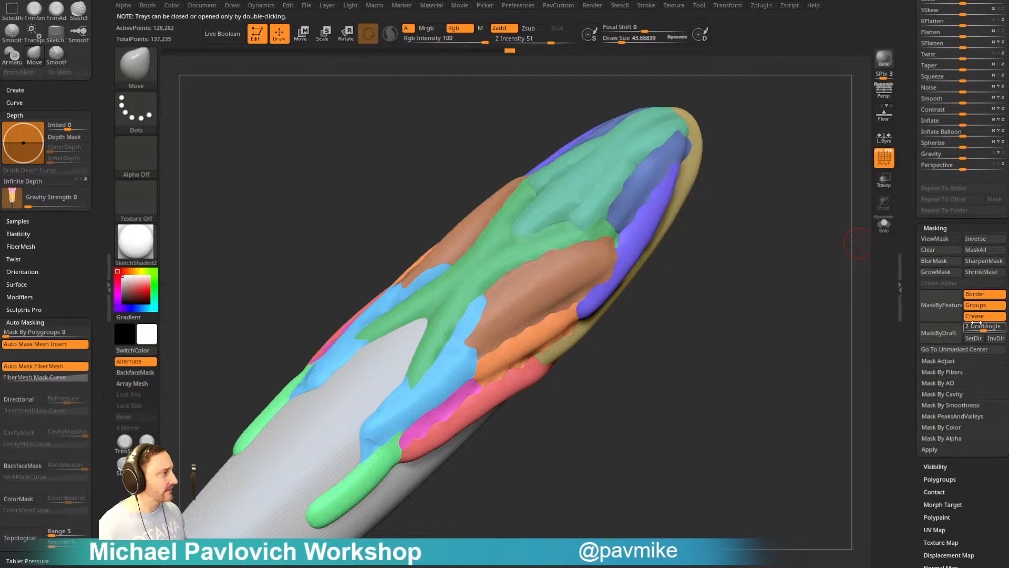
click(979, 298)
click(947, 310)
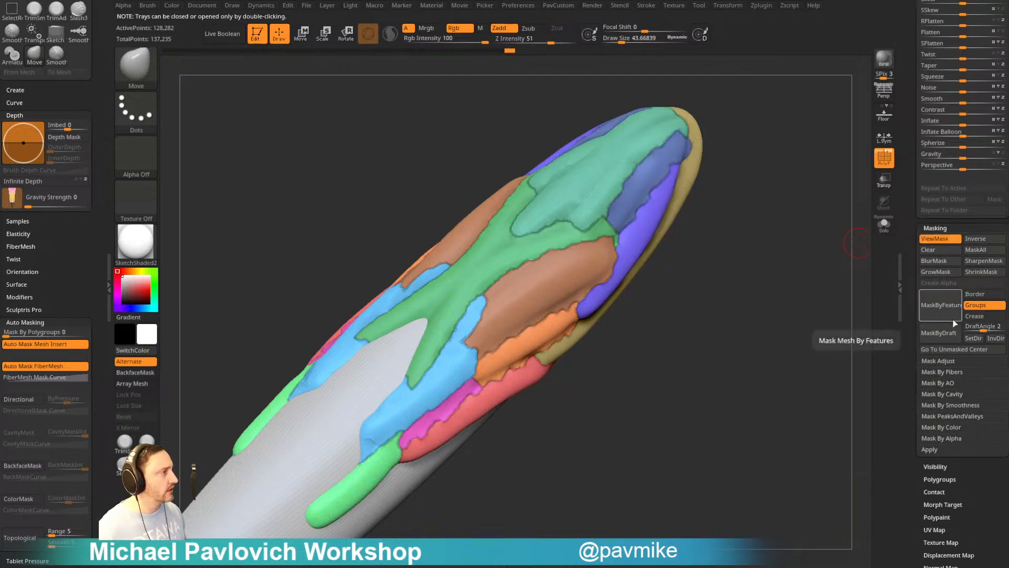
click(940, 272)
ctrl+click(797, 323)
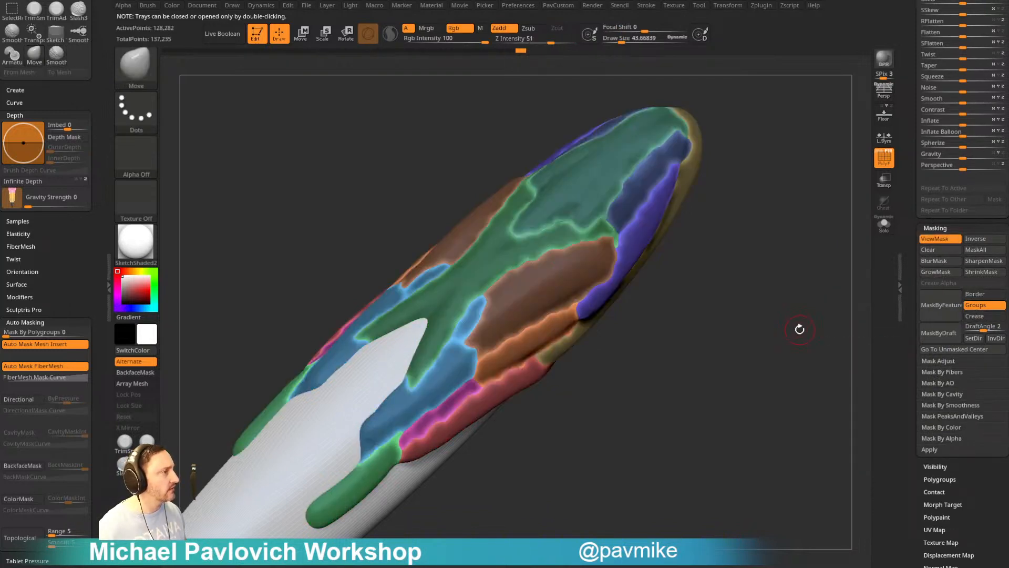
- Smooth the unmasked group borders with repeated Polish By Features passes and clear the mask
key(space)
key(2)
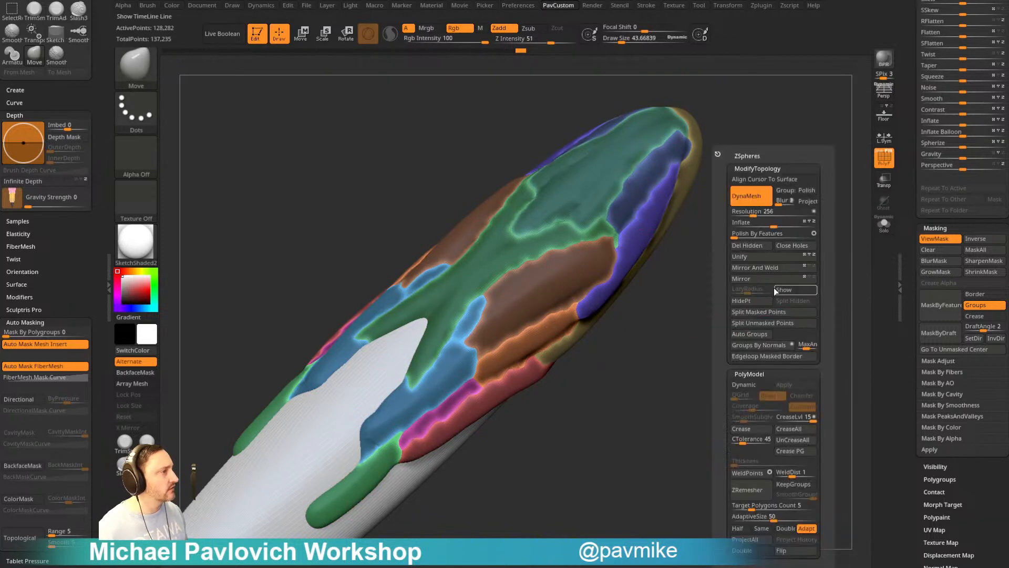
drag(741, 235, 811, 237)
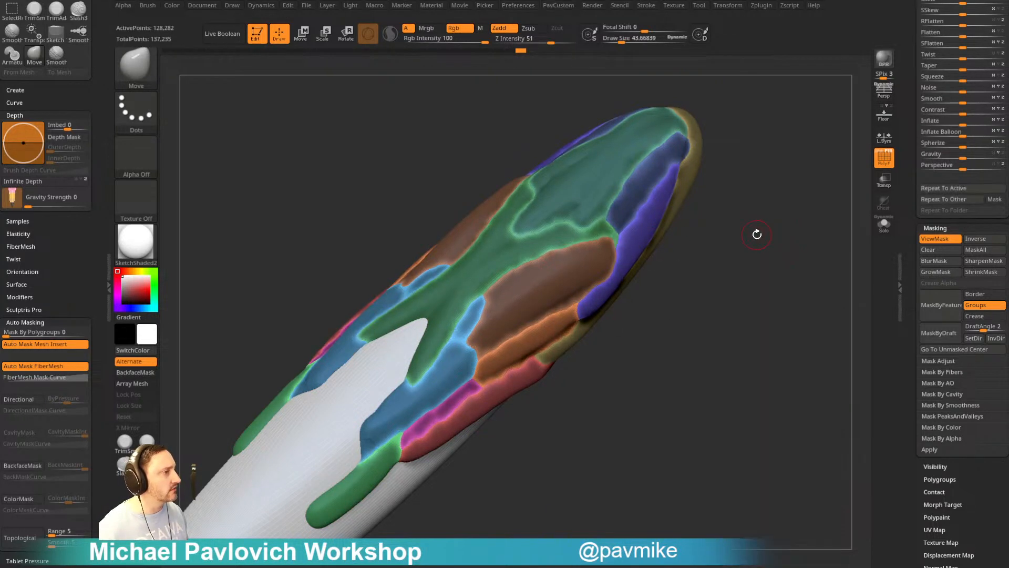
key(2)
drag(724, 236, 800, 238)
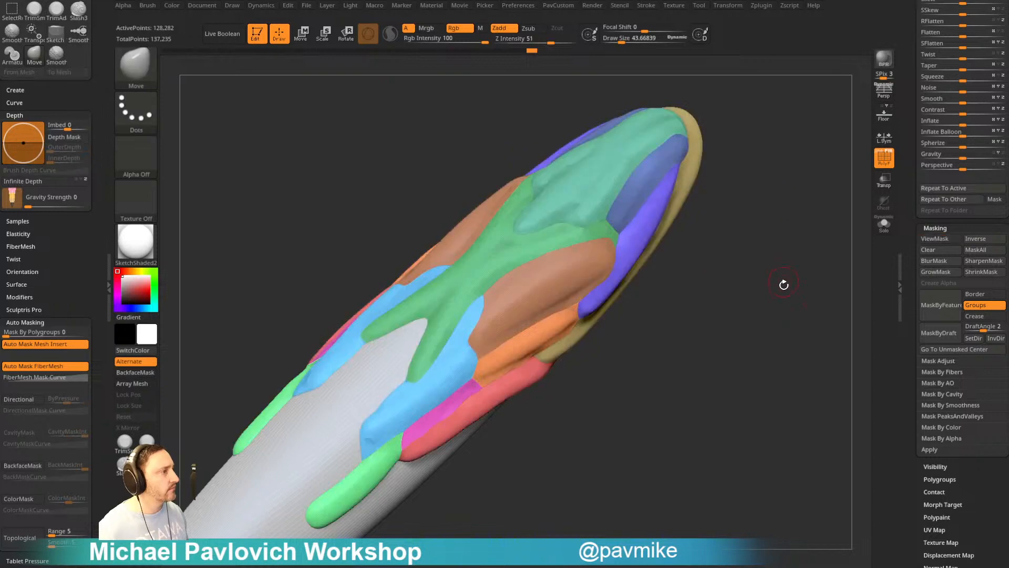
drag(786, 278, 753, 299)
- Show the polyframe and remesh the skin with ZRemesher using Half and KeepGroups
click(880, 152)
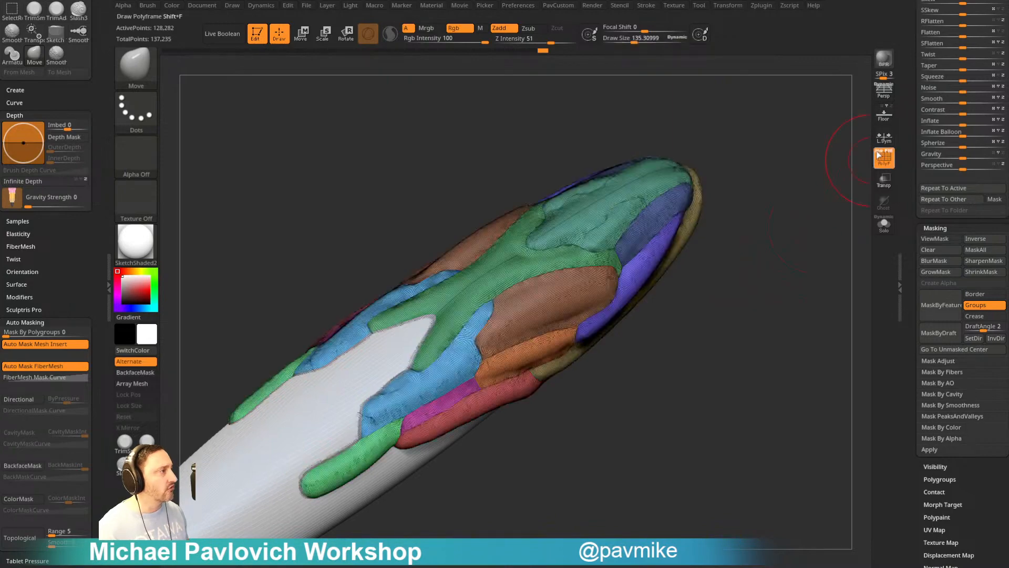
drag(783, 214, 765, 286)
key(3)
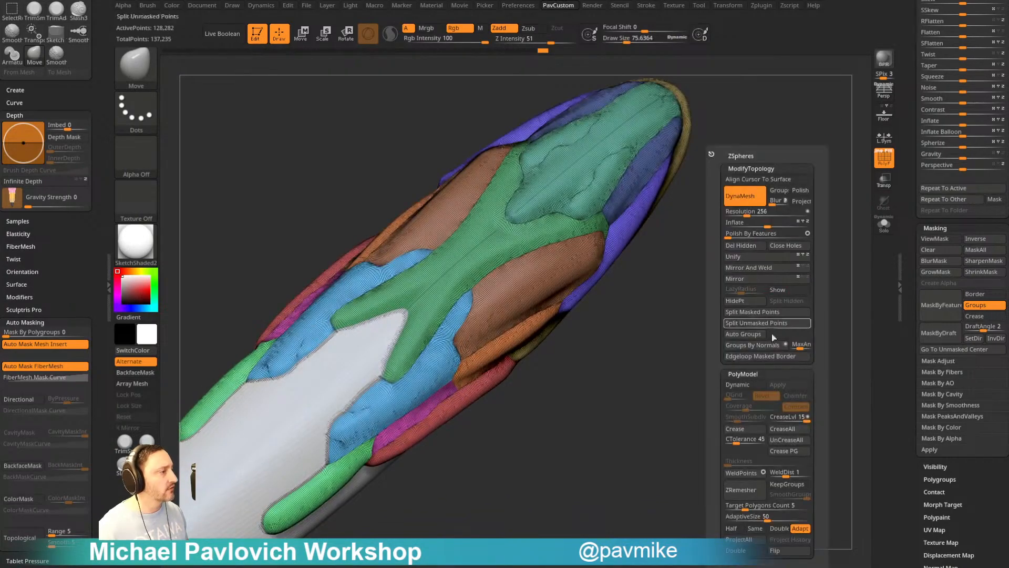
click(731, 528)
click(786, 488)
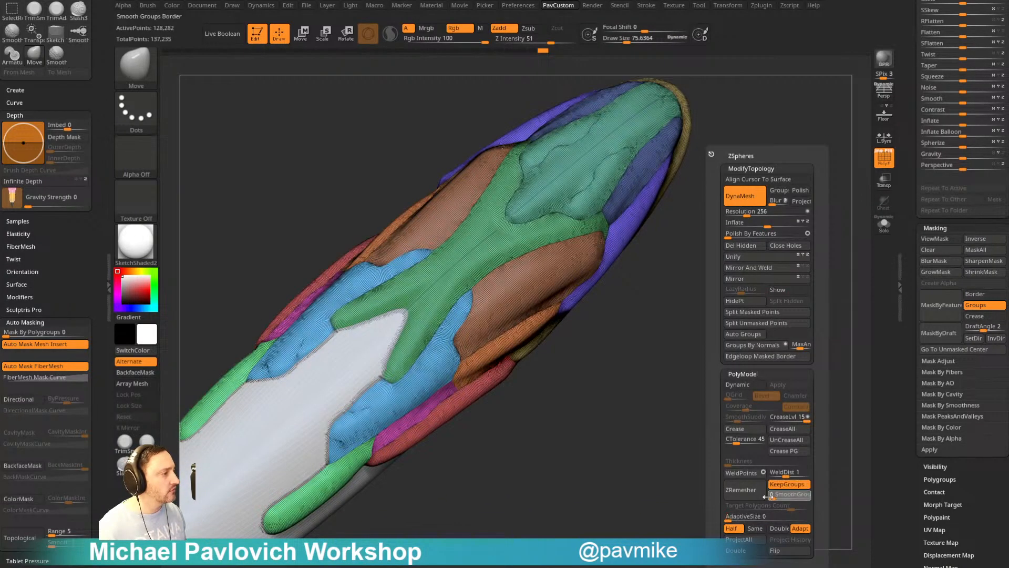
click(741, 490)
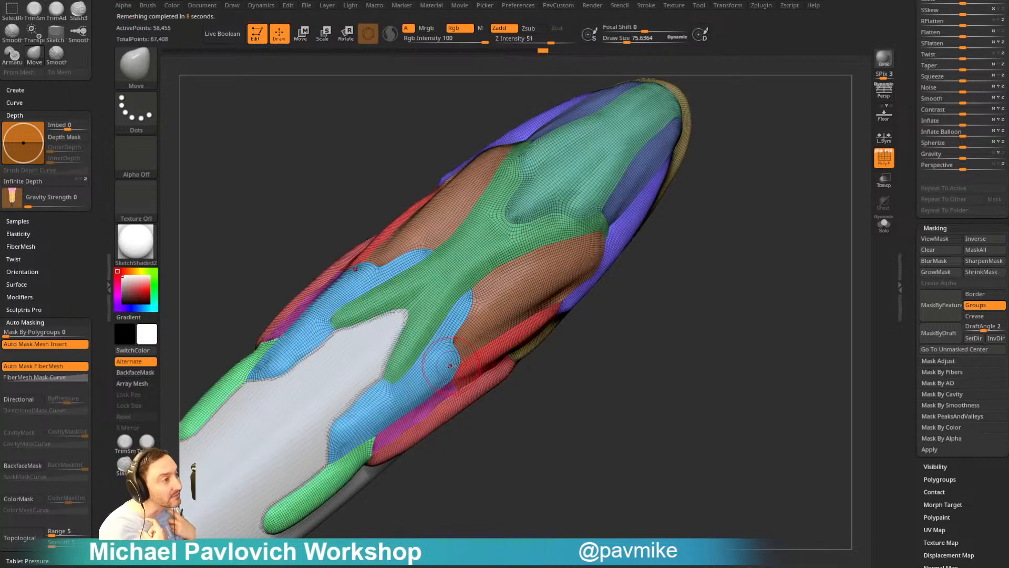
- Run ZRemesher at Half several more times to reduce the skin further, and hide the polyframe
drag(723, 366, 767, 347)
drag(743, 364, 747, 361)
key(2)
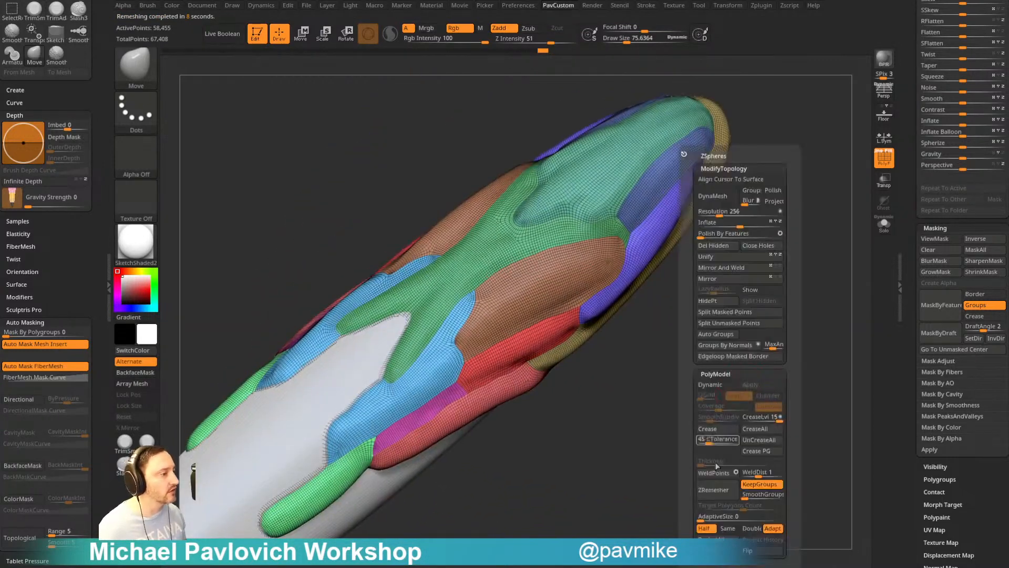
click(715, 490)
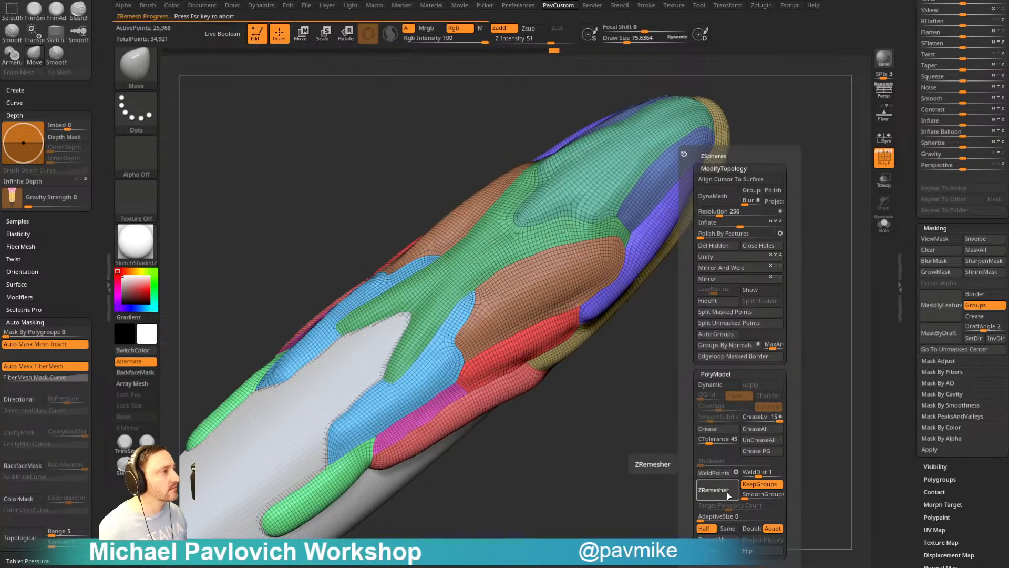
drag(565, 440, 846, 237)
click(889, 161)
drag(804, 319, 654, 243)
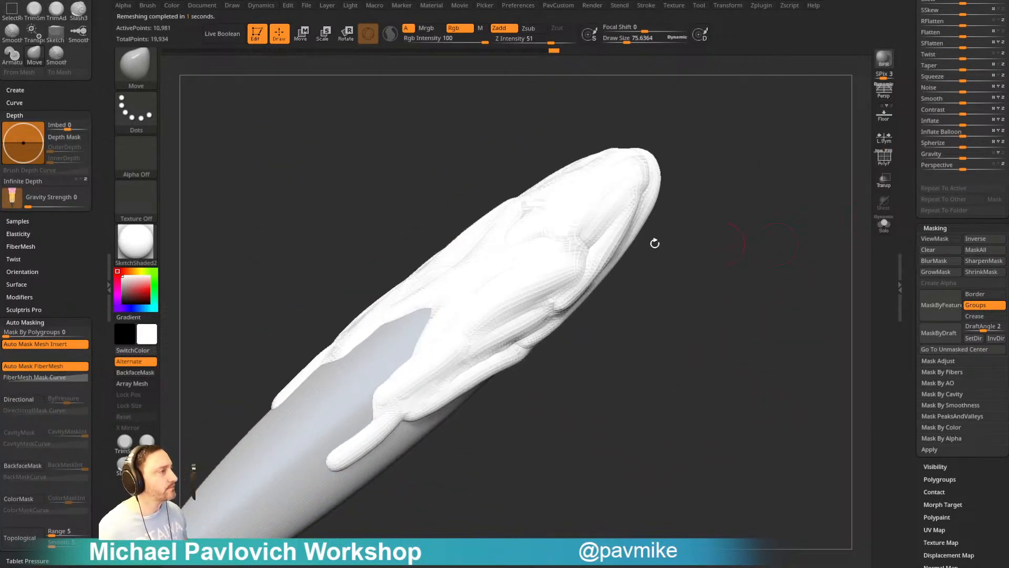
- Switch the skin's material to the StartupMaterial, select the Standard brush and leave the polyframe hidden
click(136, 242)
mouse_move(665, 331)
mouse_down()
mouse_move(705, 331)
mouse_move(833, 236)
mouse_move(803, 219)
mouse_move(809, 229)
mouse_move(536, 361)
mouse_up()
click(884, 157)
key(b)
key(s)
key(t)
click(880, 165)
drag(833, 216, 820, 233)
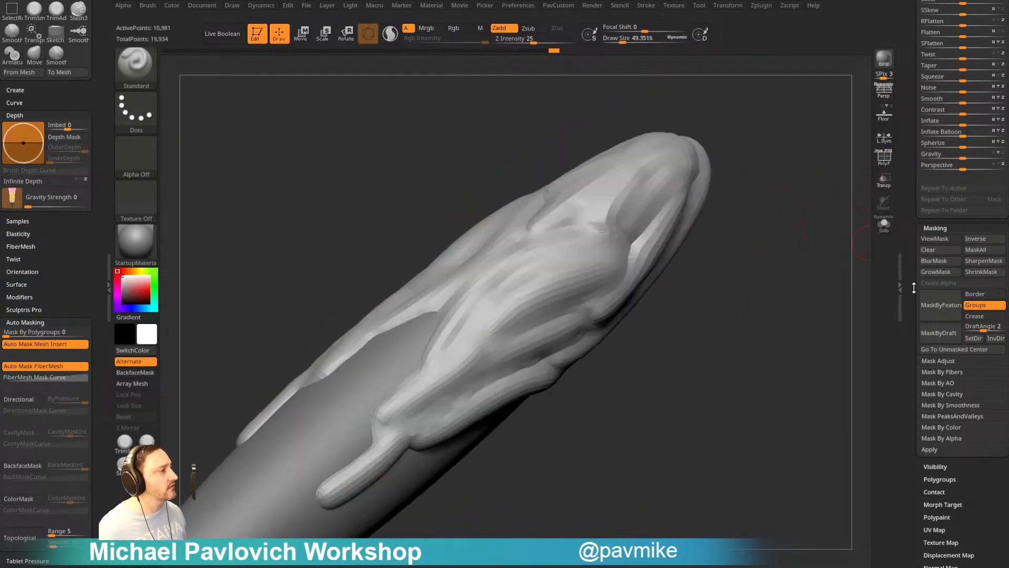
- Close the Deformation and Masking options, open the geometry's EdgeLoop options and try Panel Loops with Polish 5
drag(913, 333, 915, 376)
click(914, 376)
key(shift)
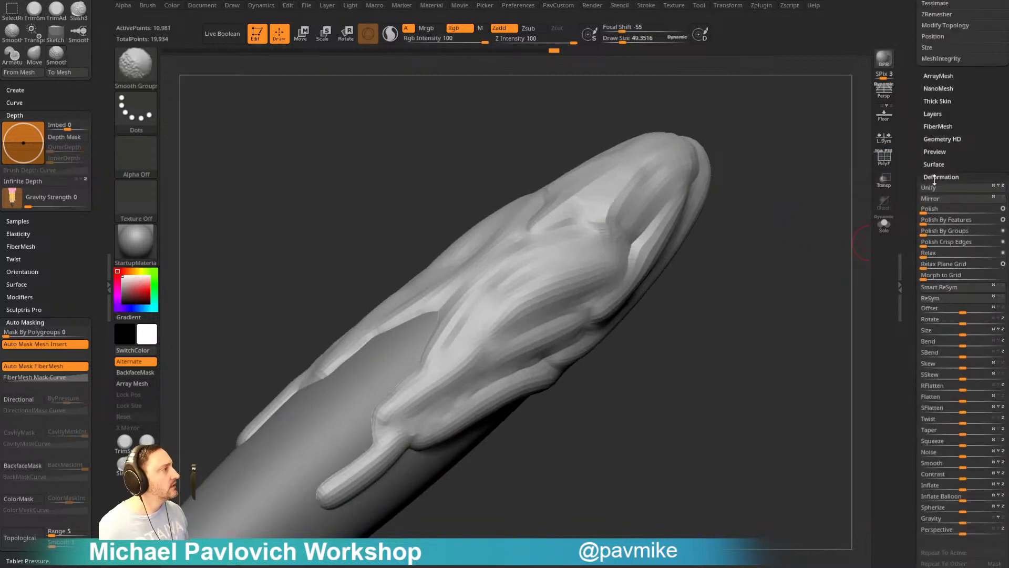
click(936, 188)
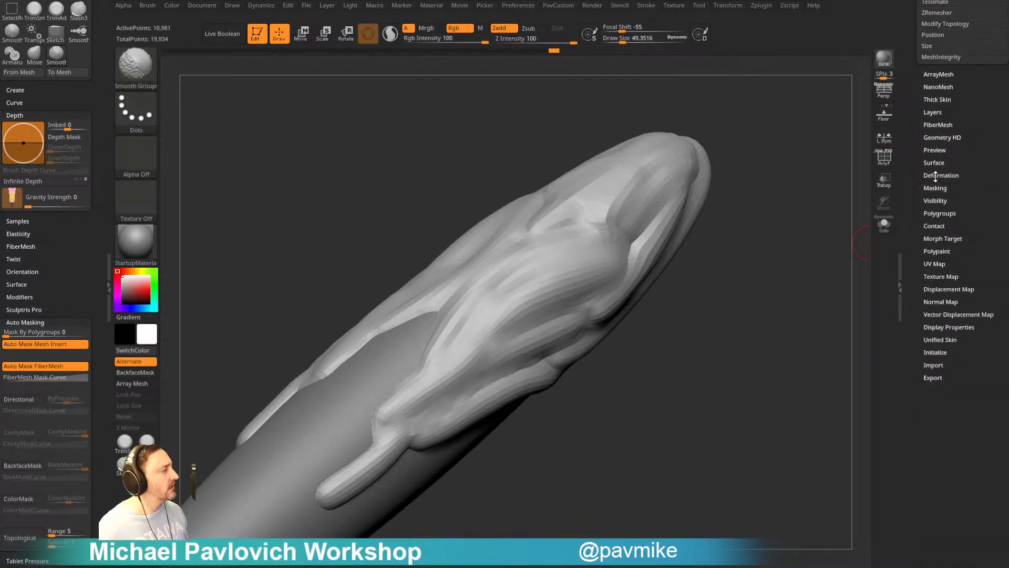
scroll(930, 94, up, 5)
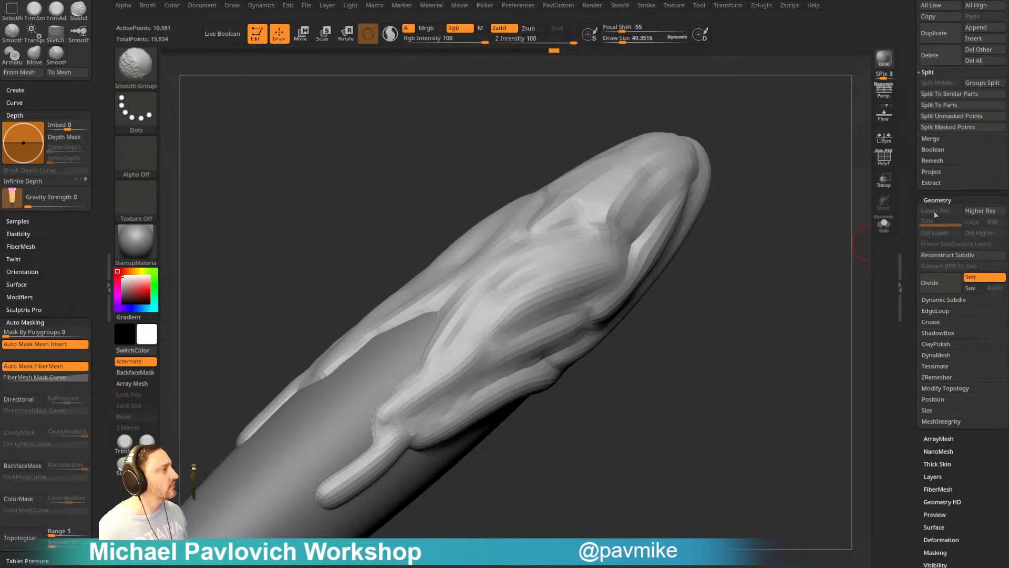
click(935, 310)
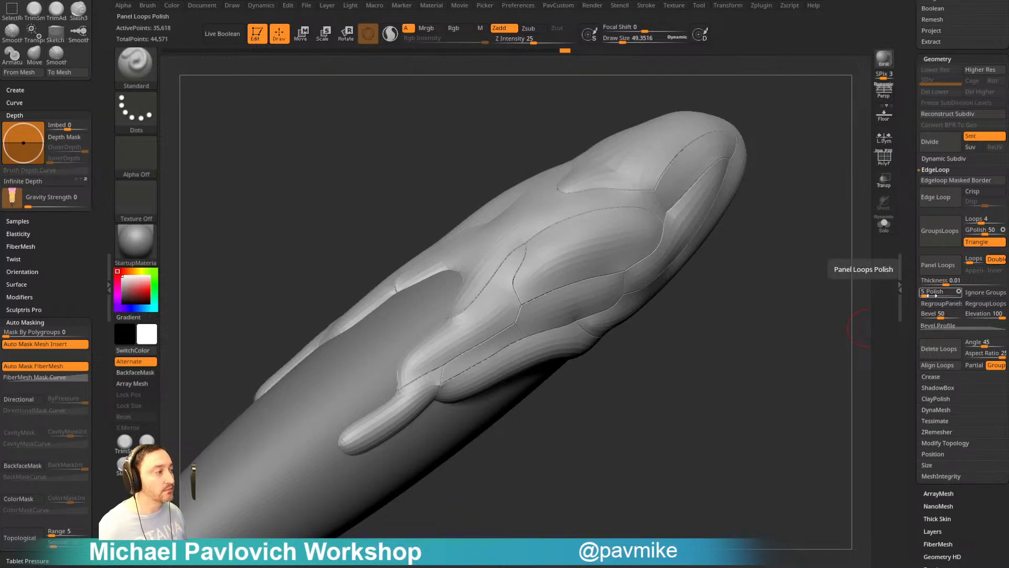
- Undo the panel loops, set the Panel Loops Polish to 0 and apply Panel Loops to the skin again
key(ctrl+z)
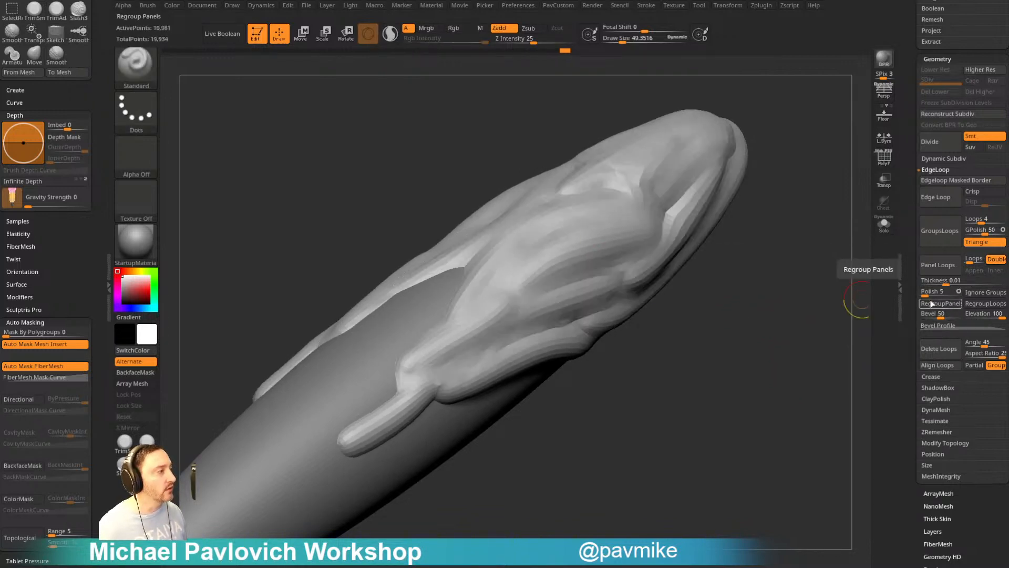
drag(931, 292, 917, 292)
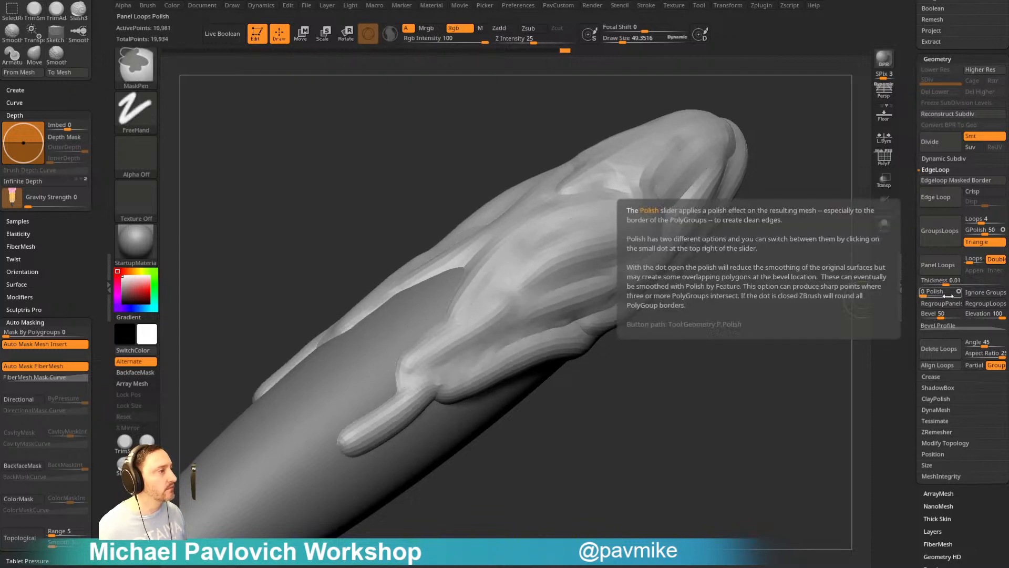
click(939, 265)
drag(821, 304, 818, 343)
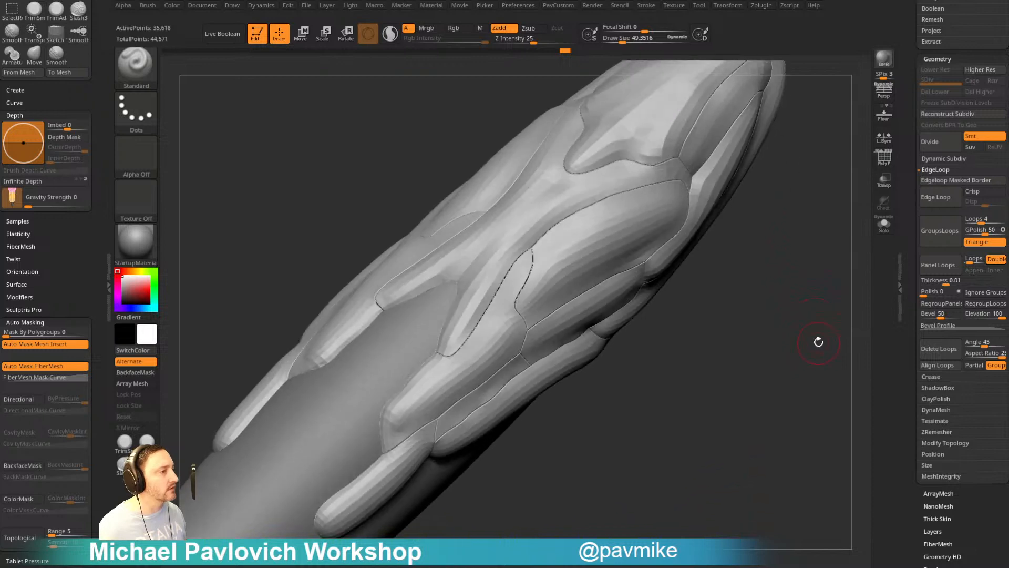
- Undo the panel loops, set the Panel Loops Thickness to 0.04707 and Elevation to -100, and apply Panel Loops to the skin again
key(ctrl+z)
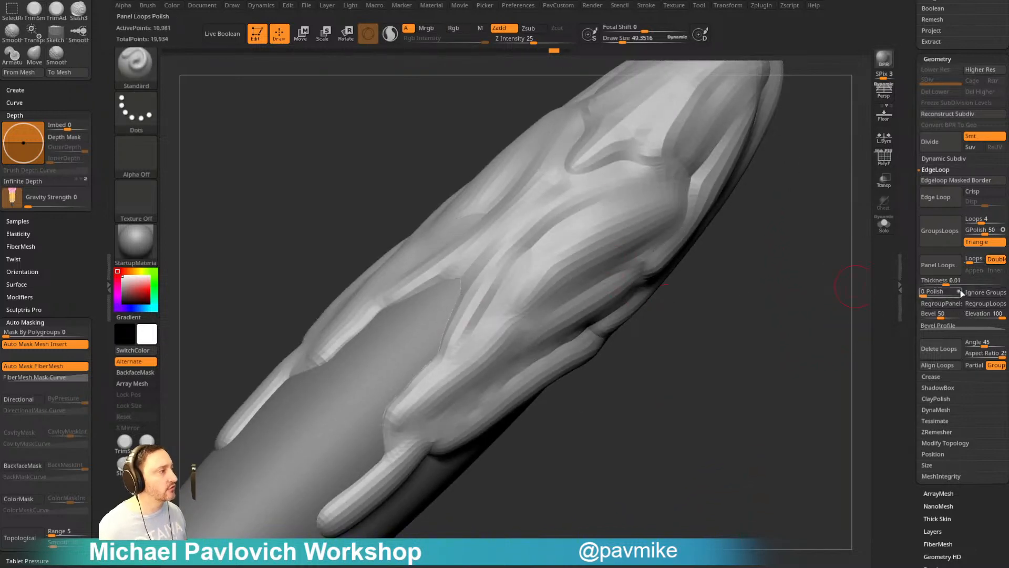
drag(774, 260, 741, 270)
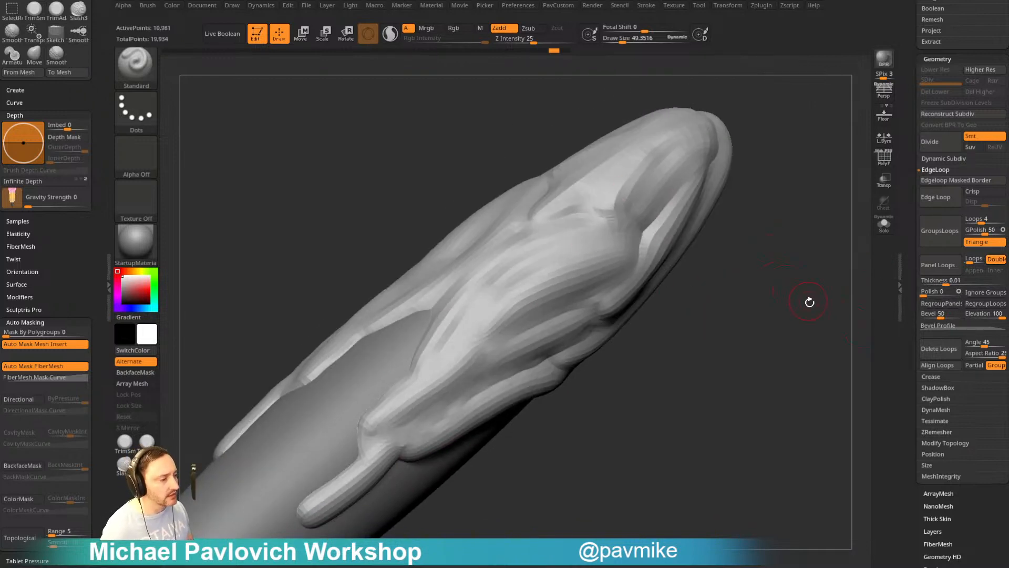
click(956, 282)
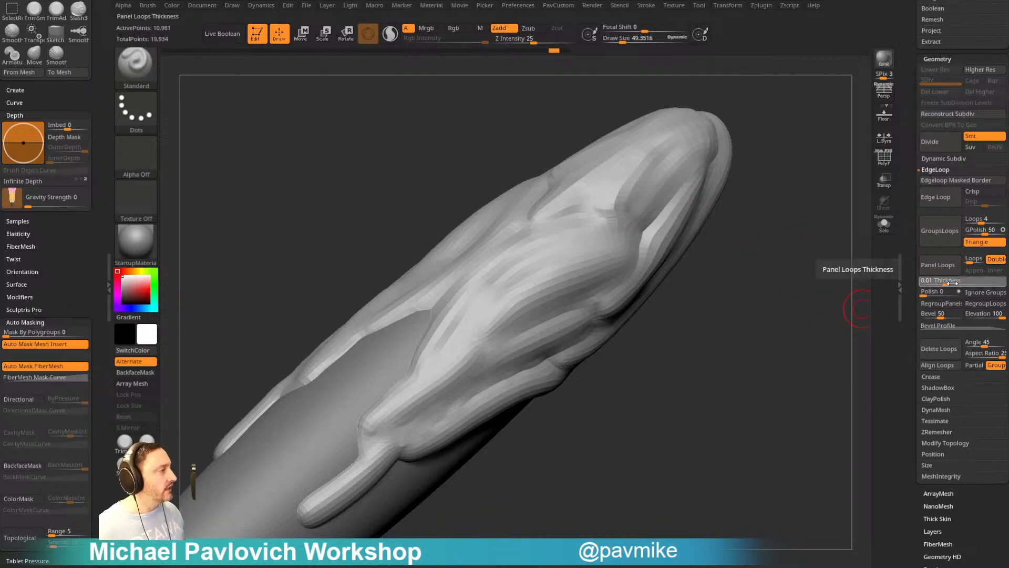
click(885, 164)
key(ctrl+z)
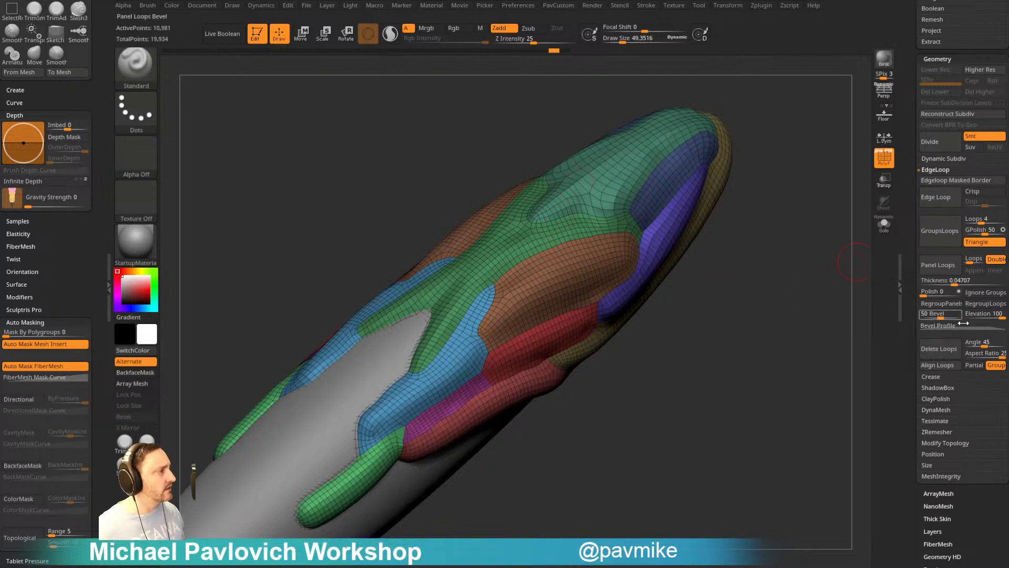
click(937, 265)
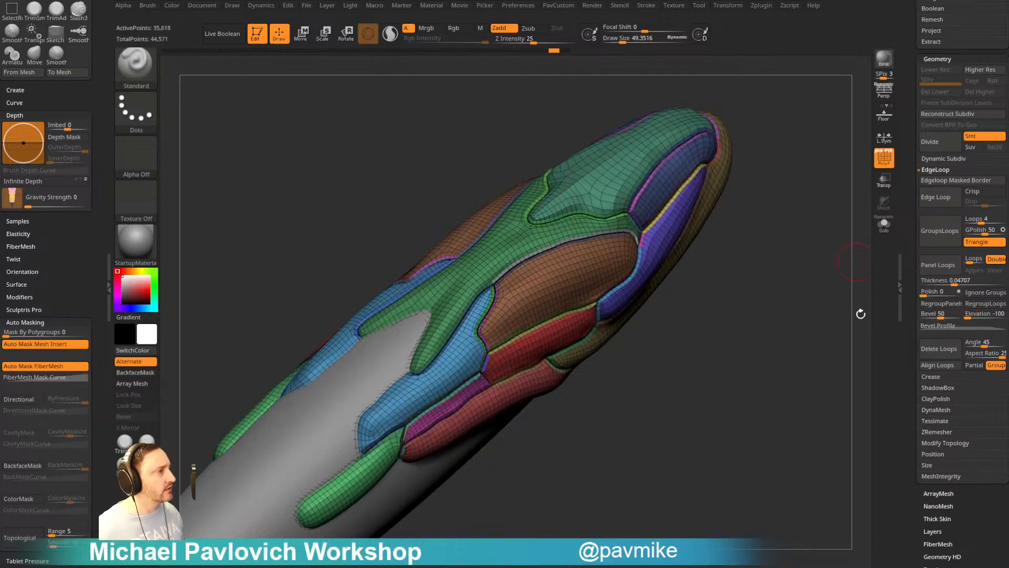
- Examine the panelled skin on its own and without the polyframe, and isolate the large side panel to check its thickness
click(884, 224)
drag(844, 228, 786, 334)
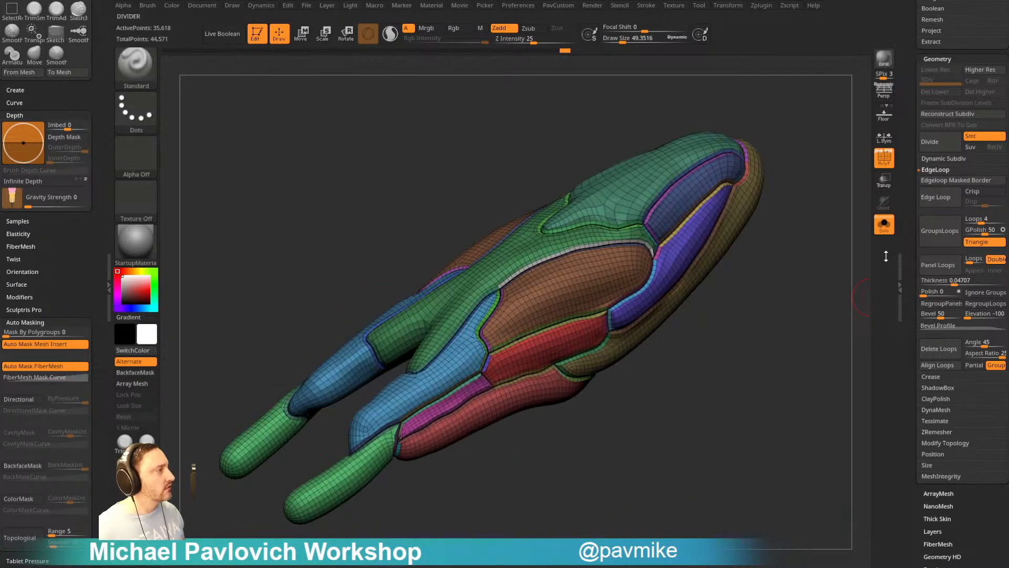
click(884, 224)
drag(840, 273, 823, 279)
click(883, 158)
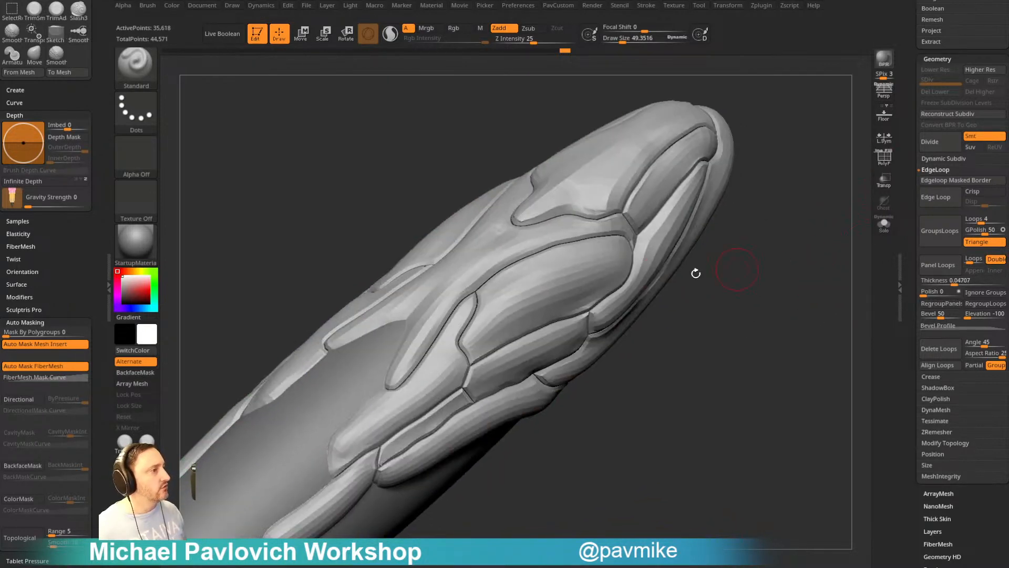
ctrl+shift+click(612, 268)
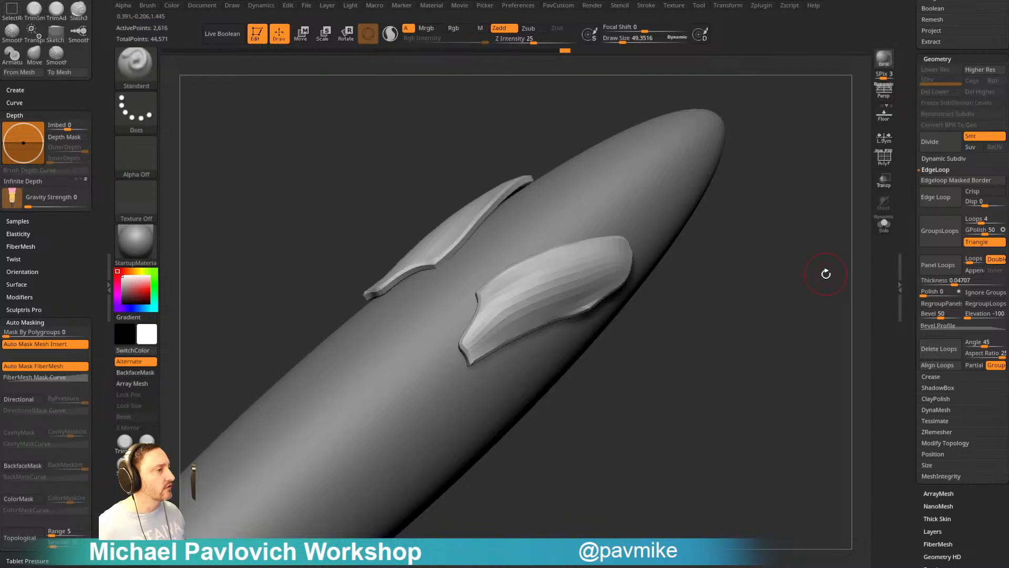
drag(827, 272, 780, 332)
key(shift+f)
ctrl+shift+click(799, 322)
- Undo the panel loops on the skin and check the unpanelled skin in Solo mode
key(ctrl+z)
key(ctrl+z)
key(ctrl+z)
key(ctrl+z)
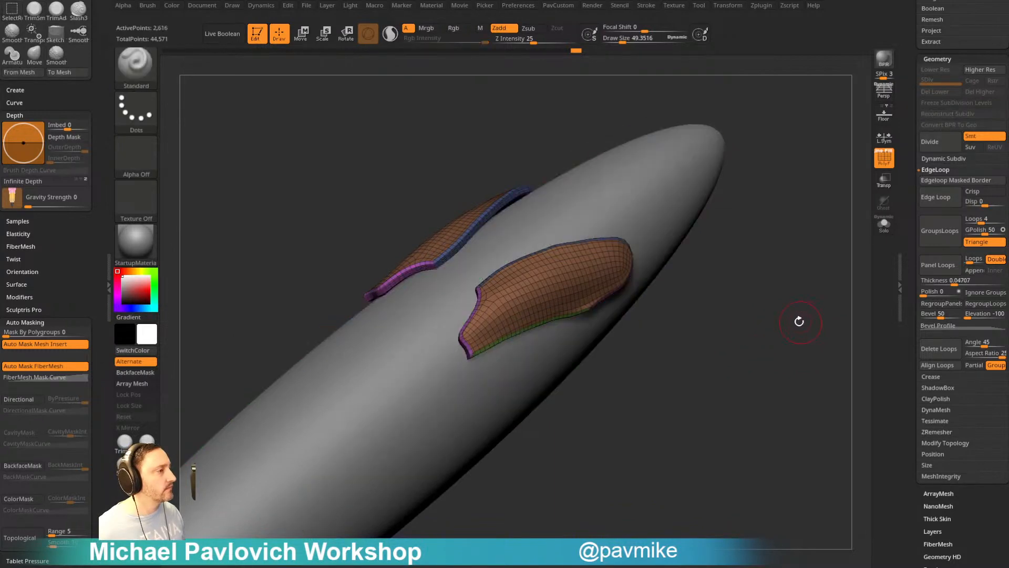
mouse_move(796, 314)
mouse_down()
mouse_move(777, 306)
mouse_move(782, 315)
mouse_move(804, 279)
mouse_move(812, 187)
mouse_up()
click(886, 226)
drag(746, 201, 777, 219)
click(884, 223)
mouse_move(841, 231)
mouse_down()
mouse_move(799, 241)
mouse_move(841, 226)
mouse_up()
- Duplicate the PM3D_Sphere3D_1 subtool and move the copy to the end of the subtool list
drag(901, 217, 906, 359)
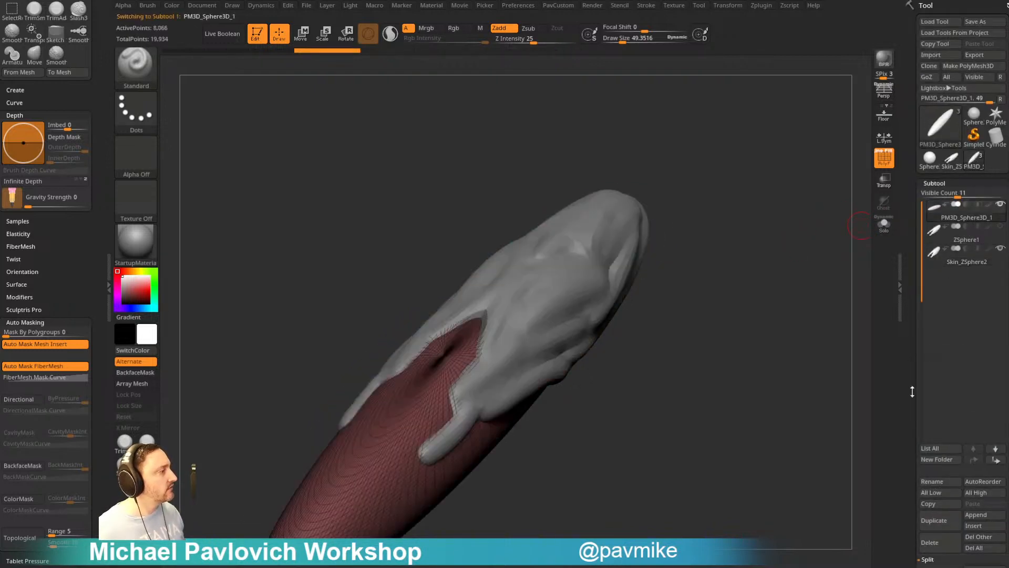
scroll(966, 384, down, 3)
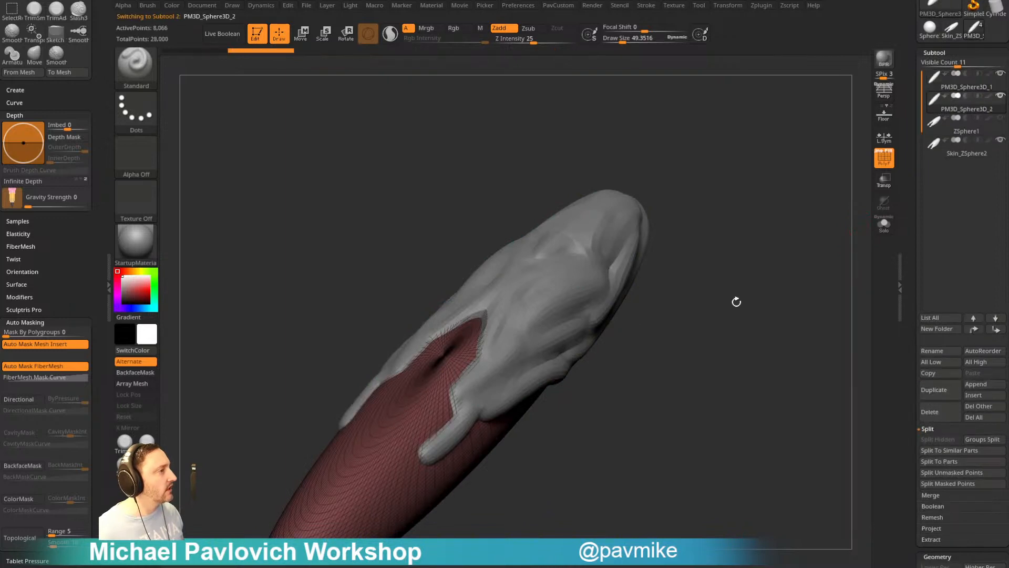
drag(425, 416, 681, 421)
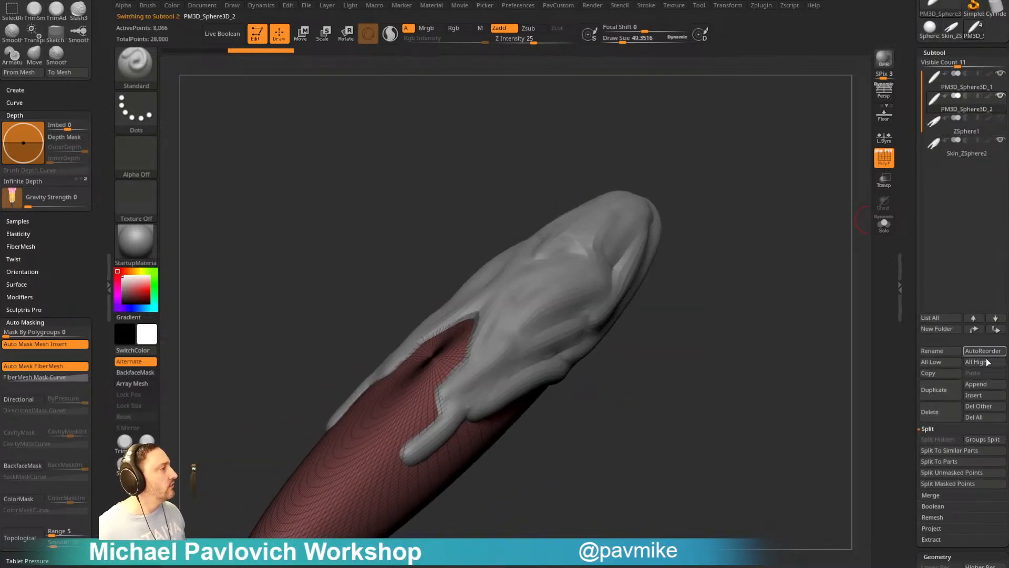
click(996, 331)
click(996, 330)
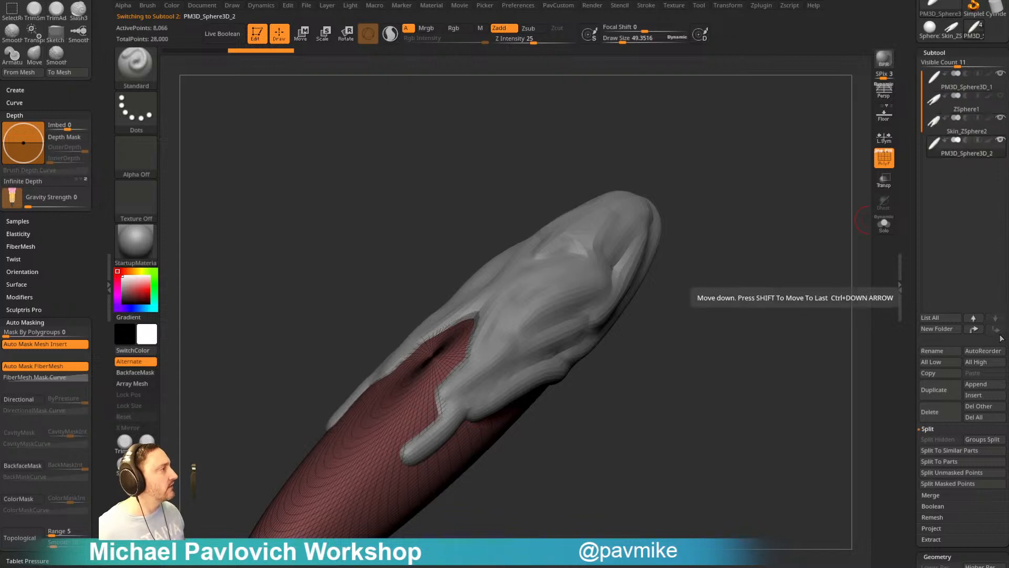
- Delete the ZSphere1 subtool that holds the original sketch strands
click(965, 108)
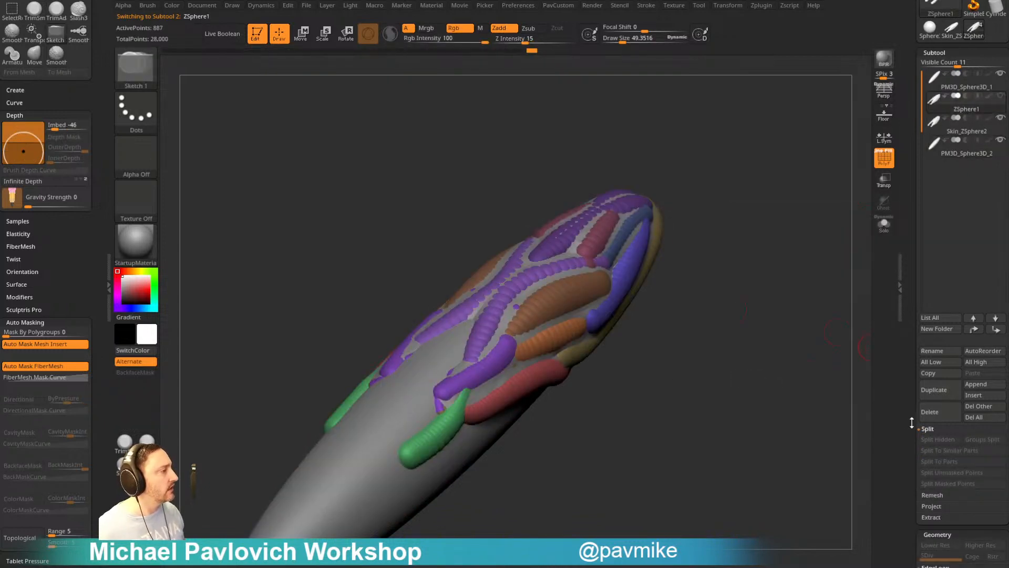
click(926, 415)
click(843, 436)
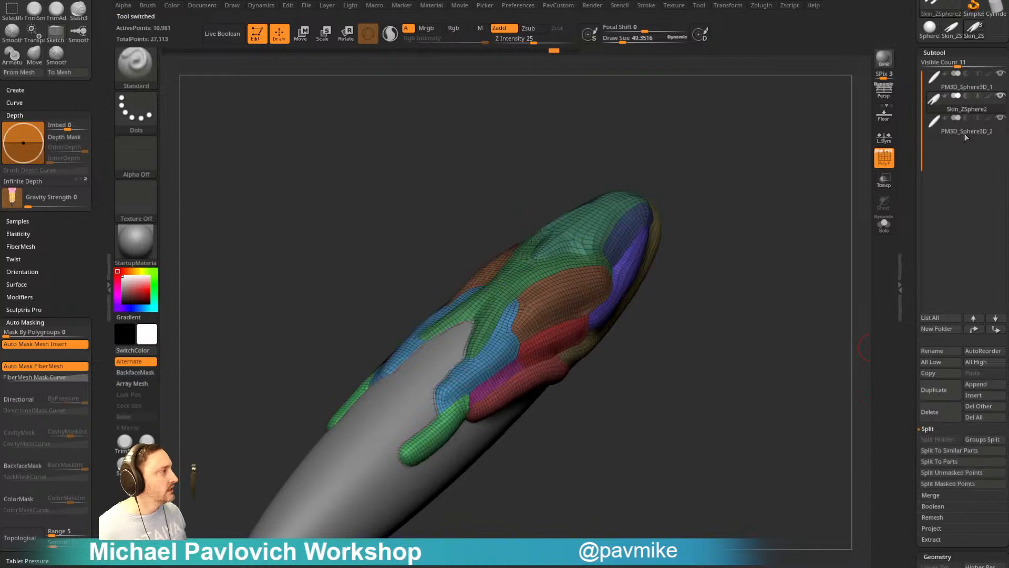
- Set the PM3D_Sphere3D_2 subtool to subtract, turn on Live Boolean and preview the cut skin without the polyframe
click(960, 132)
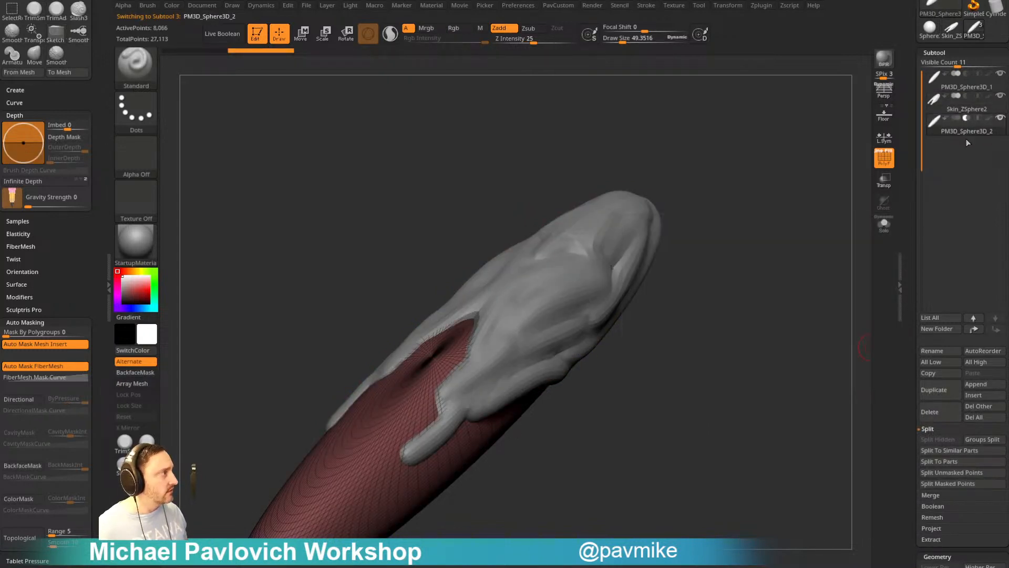
click(226, 34)
key(shift+f)
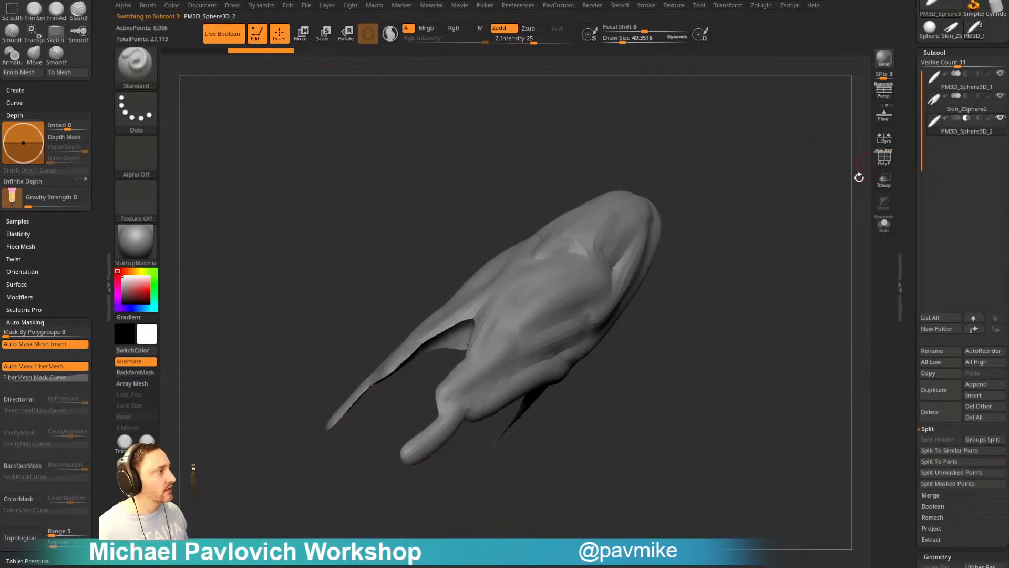
mouse_move(804, 230)
mouse_down()
mouse_move(780, 196)
mouse_move(783, 172)
mouse_move(785, 212)
mouse_move(743, 227)
mouse_move(773, 259)
mouse_move(774, 282)
mouse_move(790, 259)
mouse_move(773, 199)
mouse_move(818, 214)
mouse_move(781, 153)
mouse_move(811, 185)
mouse_move(815, 277)
mouse_move(804, 230)
mouse_move(664, 263)
mouse_up()
key(shift+f)
key(shift+f)
- Select the Skin_ZSphere2 subtool, show its polyframe and turn off Live Boolean
alt+click(590, 287)
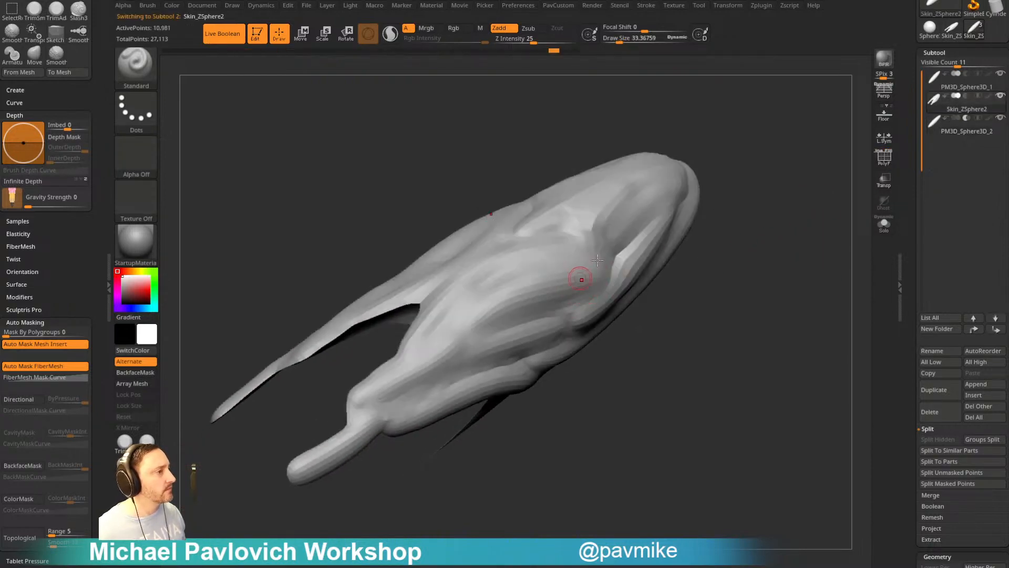
click(883, 164)
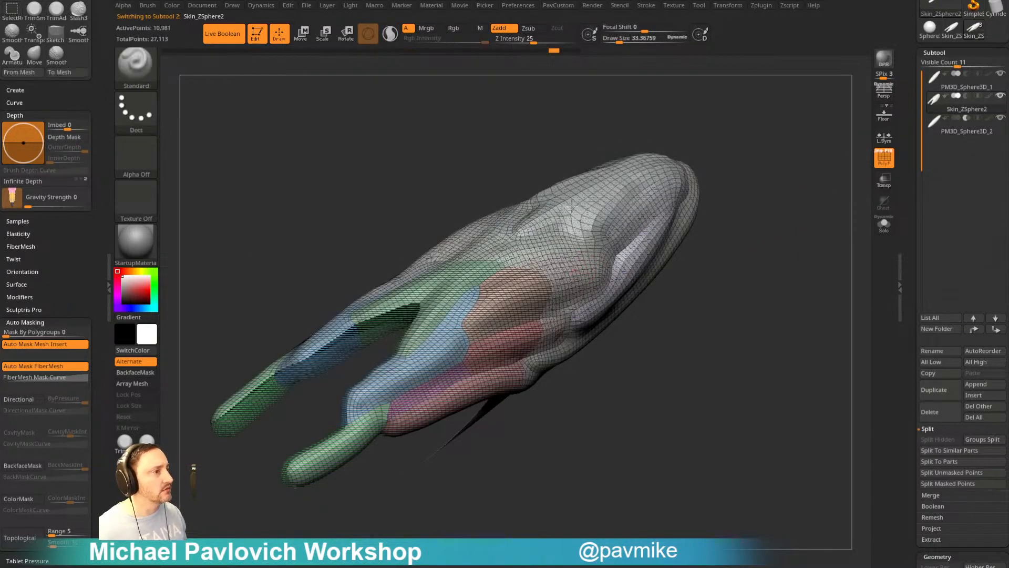
drag(763, 341, 912, 176)
mouse_move(252, 86)
mouse_down()
mouse_move(362, 90)
mouse_move(671, 250)
mouse_move(788, 180)
mouse_move(802, 244)
mouse_move(670, 304)
mouse_move(735, 316)
mouse_move(705, 208)
mouse_move(705, 228)
mouse_move(725, 210)
mouse_move(774, 327)
mouse_move(766, 308)
mouse_up()
- Isolate single polygroups of the skin, examine how they sit on the sphere, and show the whole skin again
ctrl+shift+click(683, 254)
ctrl+shift+click(802, 243)
ctrl+shift+click(514, 272)
key(alt+s)
drag(842, 255, 773, 175)
key(alt+s)
drag(766, 237, 631, 201)
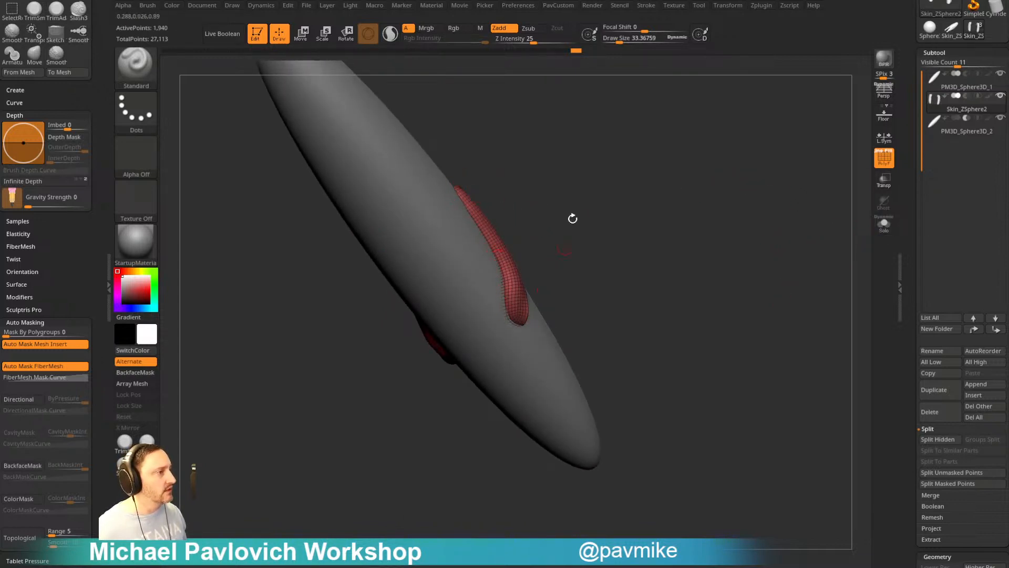
drag(573, 218, 558, 240)
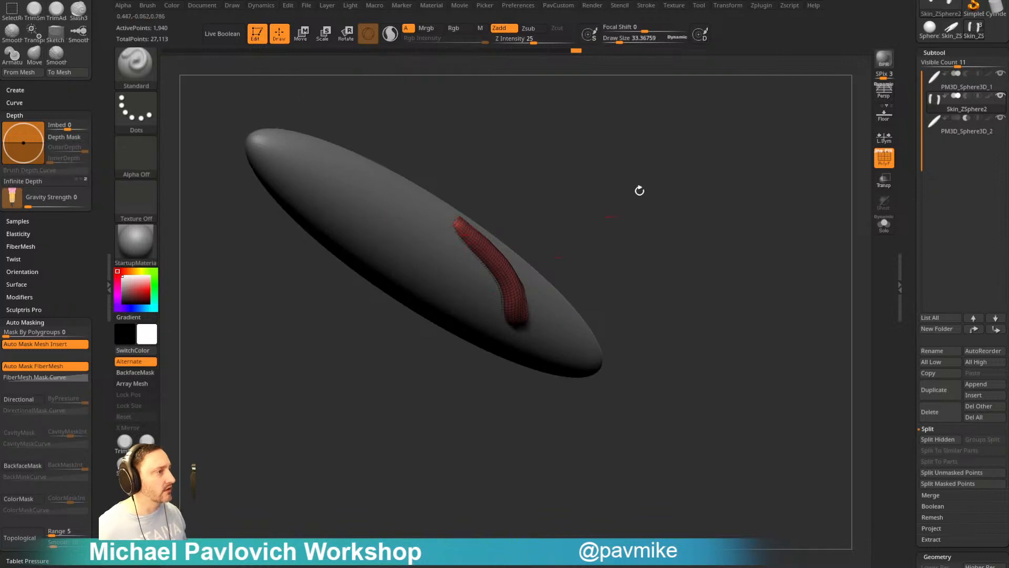
drag(639, 190, 784, 287)
ctrl+shift+click(765, 309)
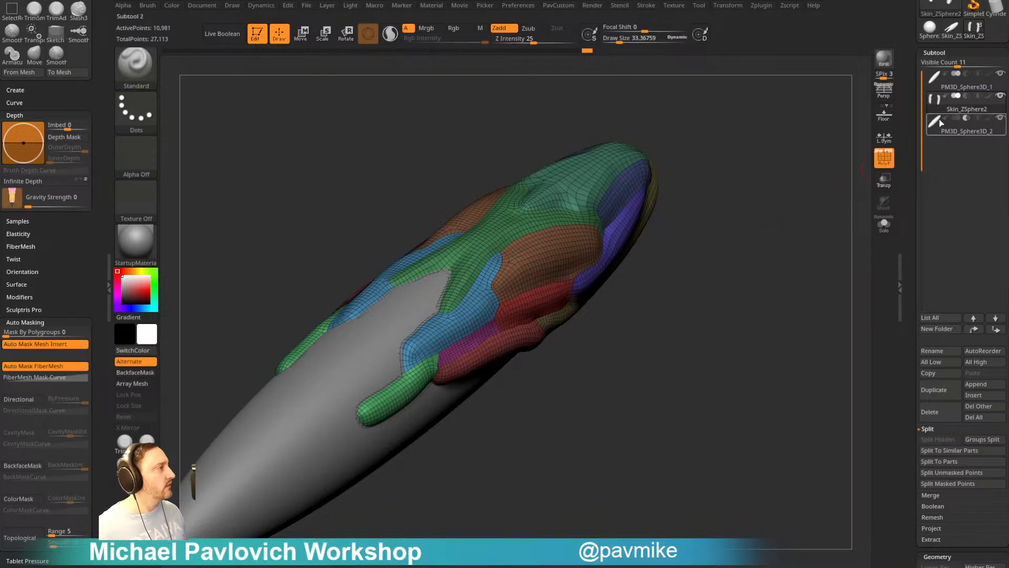
- Turn Live Boolean back on, hide the polyframe and check the subtracted skin from several sides
click(233, 42)
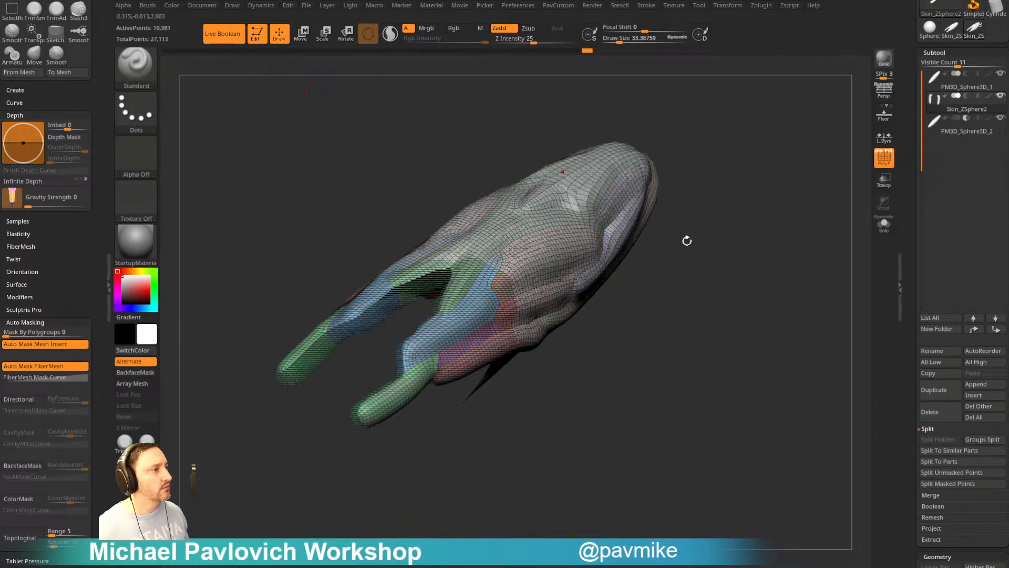
mouse_move(685, 238)
mouse_down()
mouse_move(818, 207)
mouse_move(794, 247)
mouse_move(826, 196)
mouse_move(809, 153)
mouse_move(818, 126)
mouse_move(793, 201)
mouse_move(851, 166)
mouse_up()
key(shift+f)
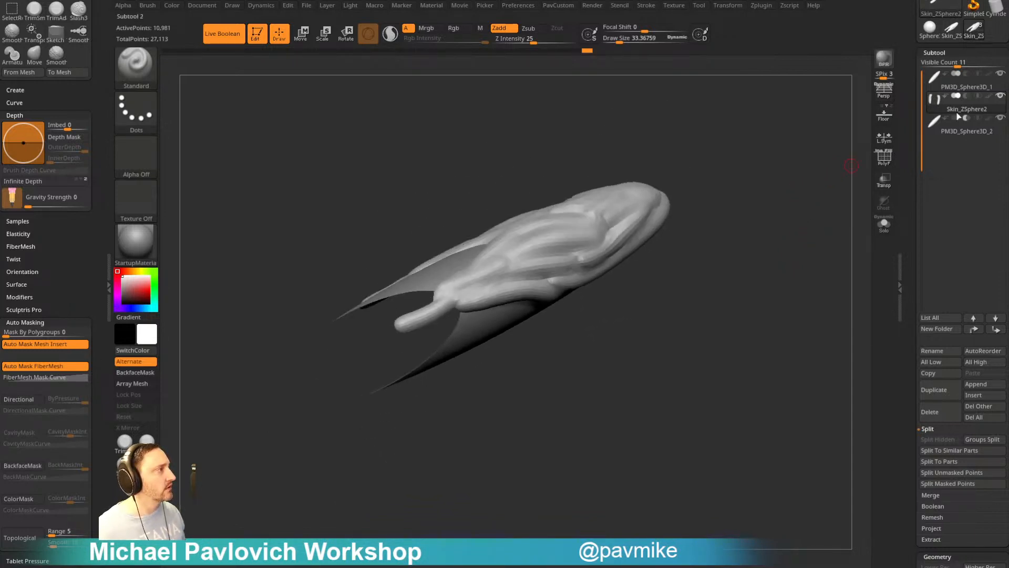
drag(810, 226, 851, 283)
- Hide the PM3D_Sphere3D_1 subtool, make a boolean mesh of the cut skin and switch to the UMesh_Skin_ZSphere2 tool
click(967, 122)
scroll(931, 363, down, 5)
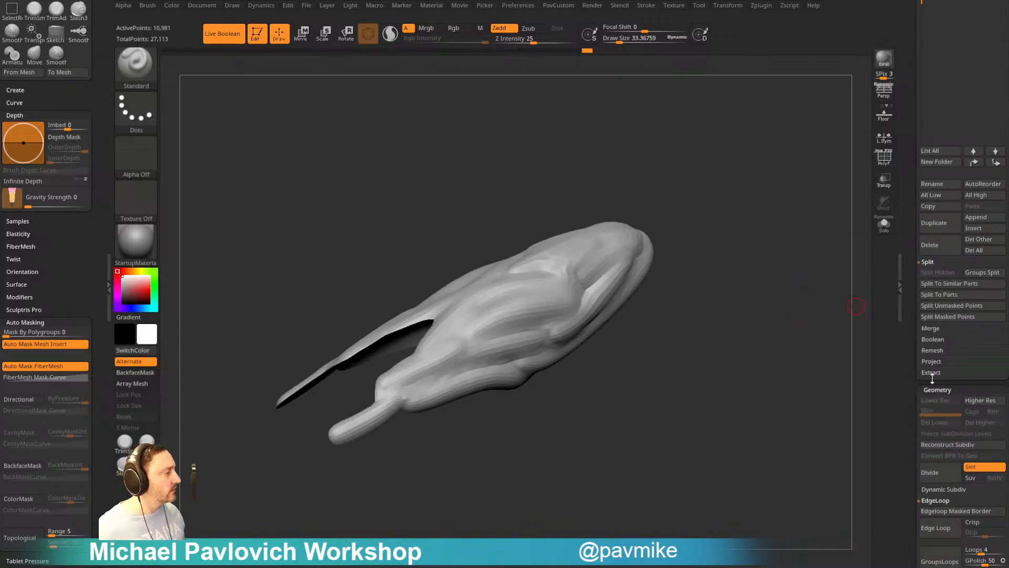
click(934, 285)
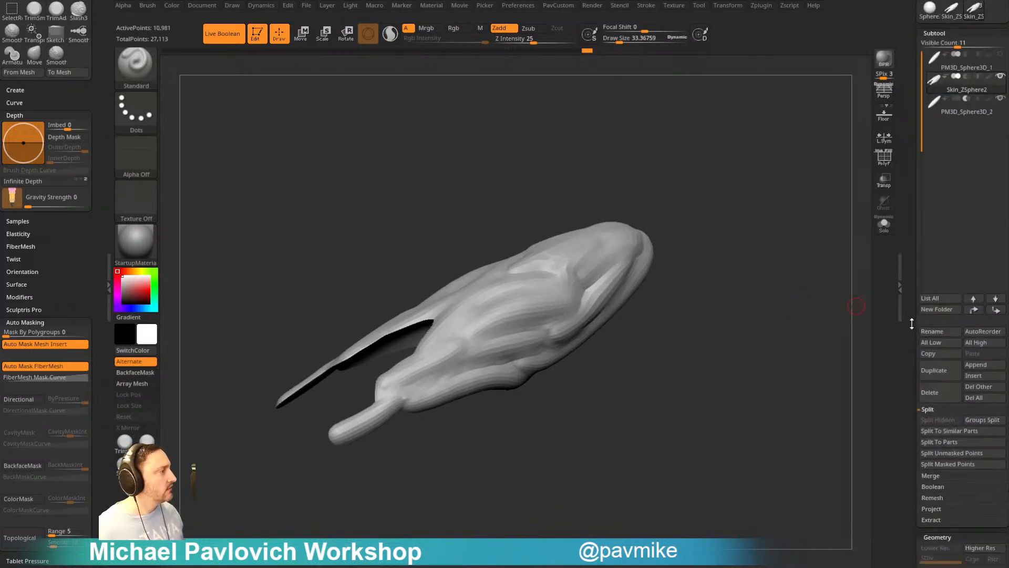
click(934, 395)
click(941, 406)
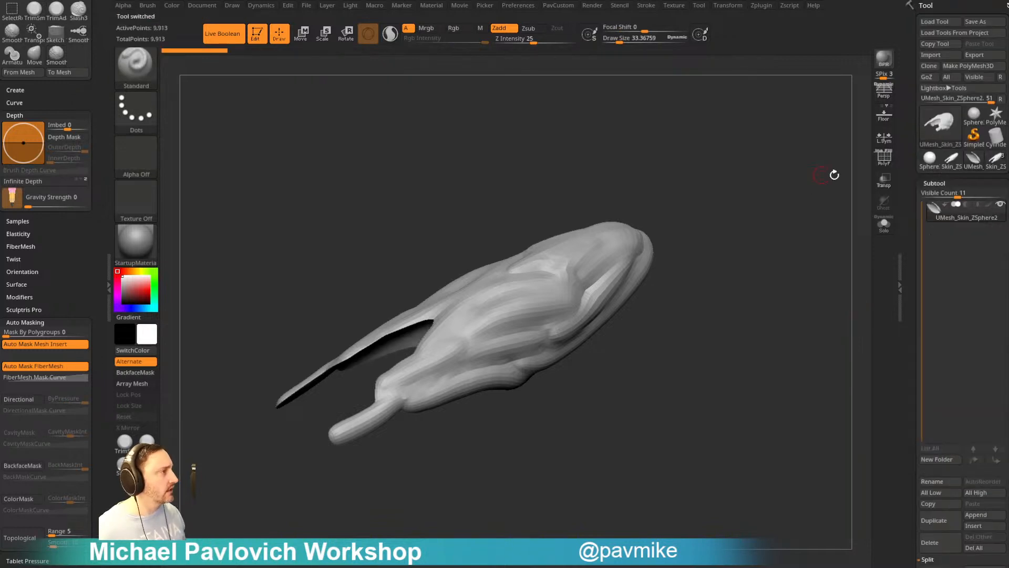
- Show the polyframe, hide the inner surface left by the subtracted sphere and delete the hidden polygons
key(shift+f)
mouse_move(810, 283)
mouse_down()
mouse_move(834, 171)
mouse_move(804, 226)
mouse_move(775, 236)
mouse_up()
ctrl+shift+click(469, 348)
ctrl+shift+drag(728, 209, 805, 293)
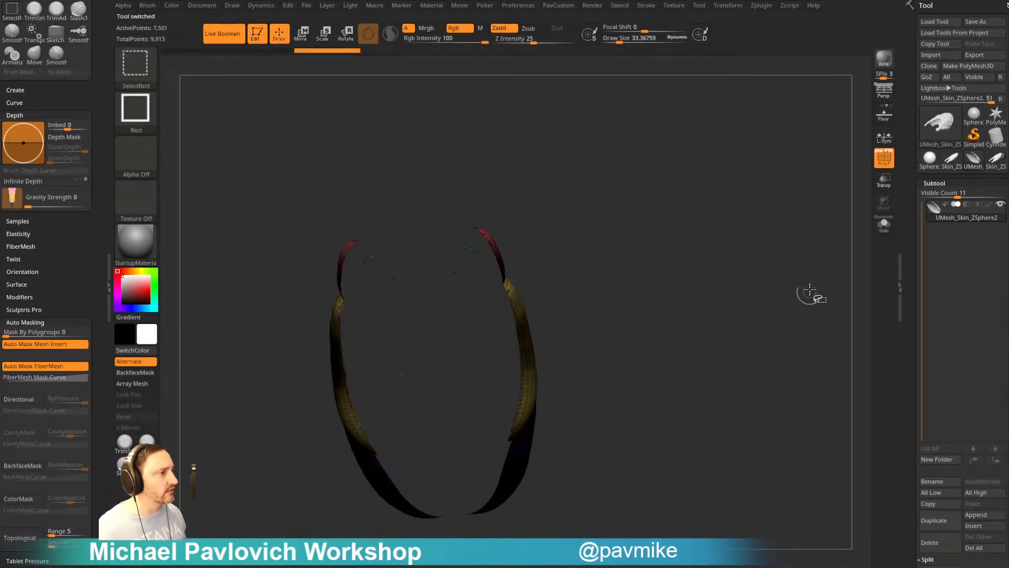
drag(794, 209, 782, 287)
key(grave)
click(772, 250)
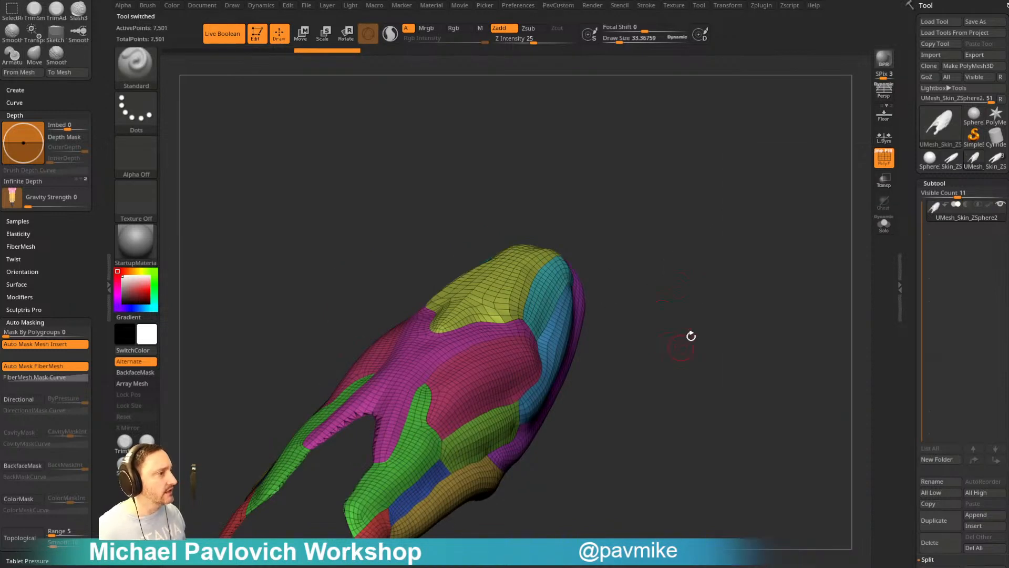
- Isolate the magenta forked polygroup of the shell and split the hidden rest into a separate subtool
mouse_move(692, 336)
mouse_down()
mouse_move(779, 252)
mouse_move(803, 214)
mouse_move(789, 181)
mouse_move(843, 273)
mouse_move(826, 292)
mouse_move(823, 334)
mouse_move(796, 273)
mouse_move(778, 325)
mouse_move(791, 257)
mouse_up()
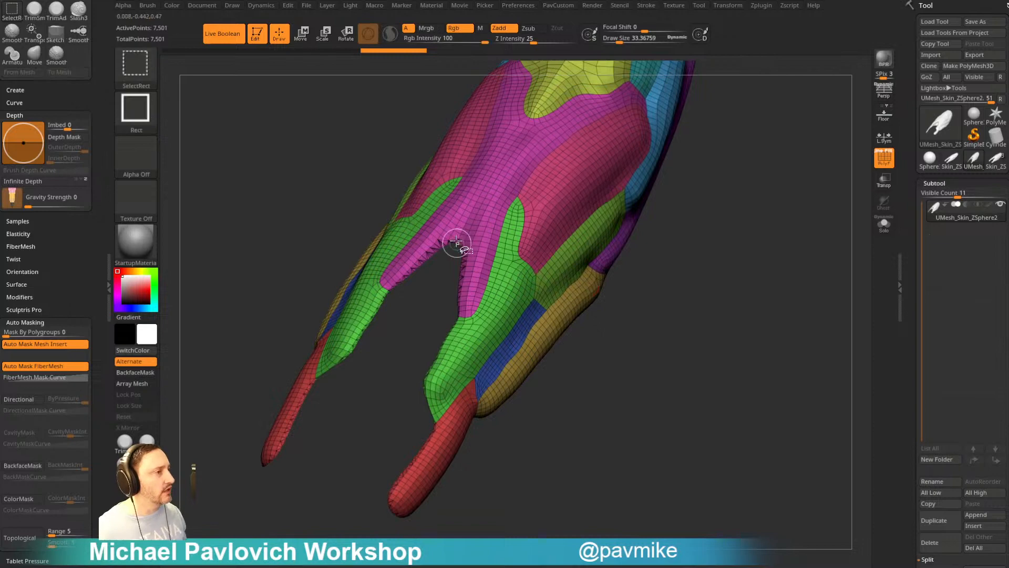
ctrl+shift+click(467, 256)
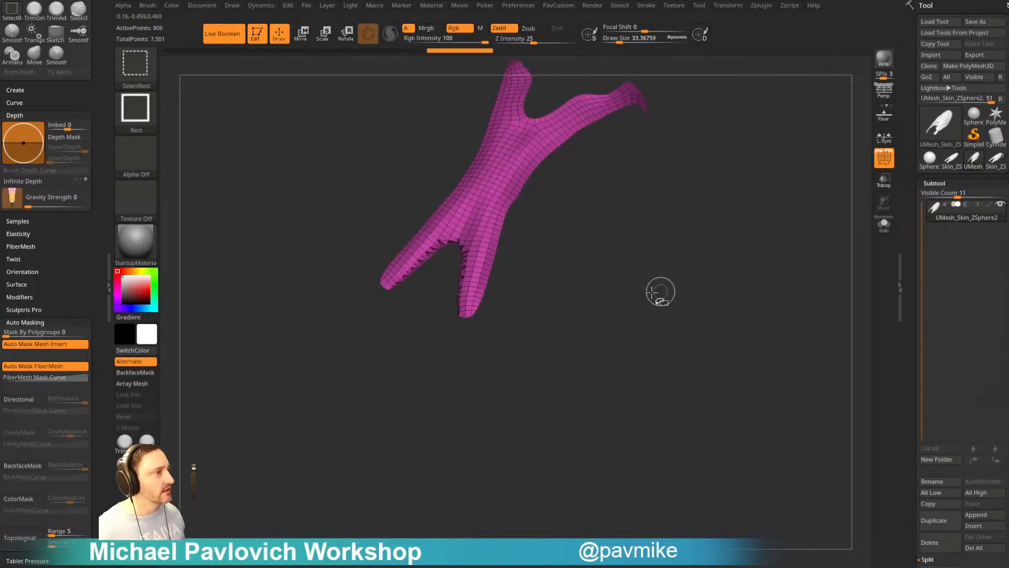
alt+drag(755, 228, 748, 293)
key(2)
click(764, 304)
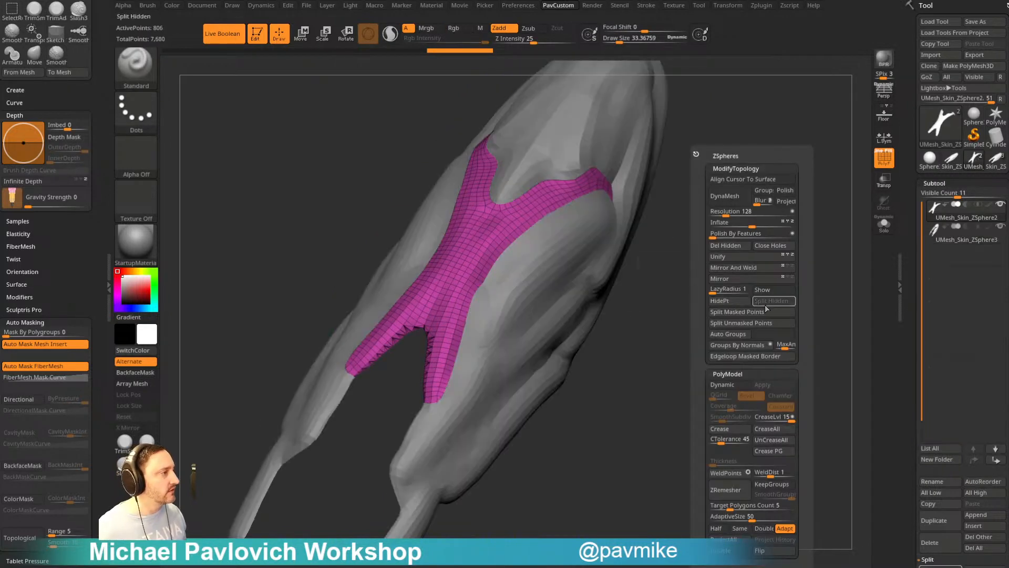
- Remesh the forked strip with ZRemesher using the Same polygon count option and inspect its edges
click(739, 527)
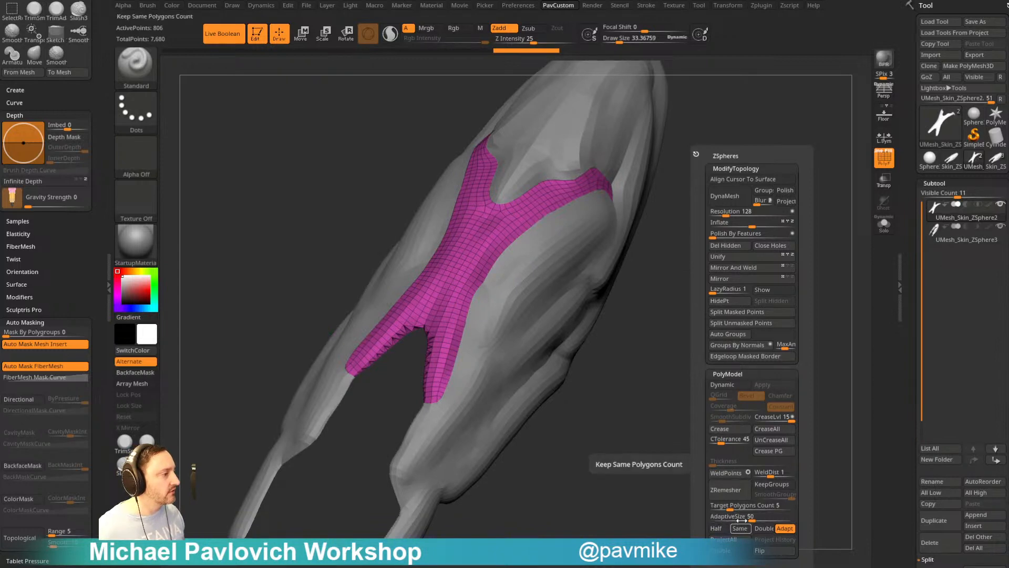
click(732, 493)
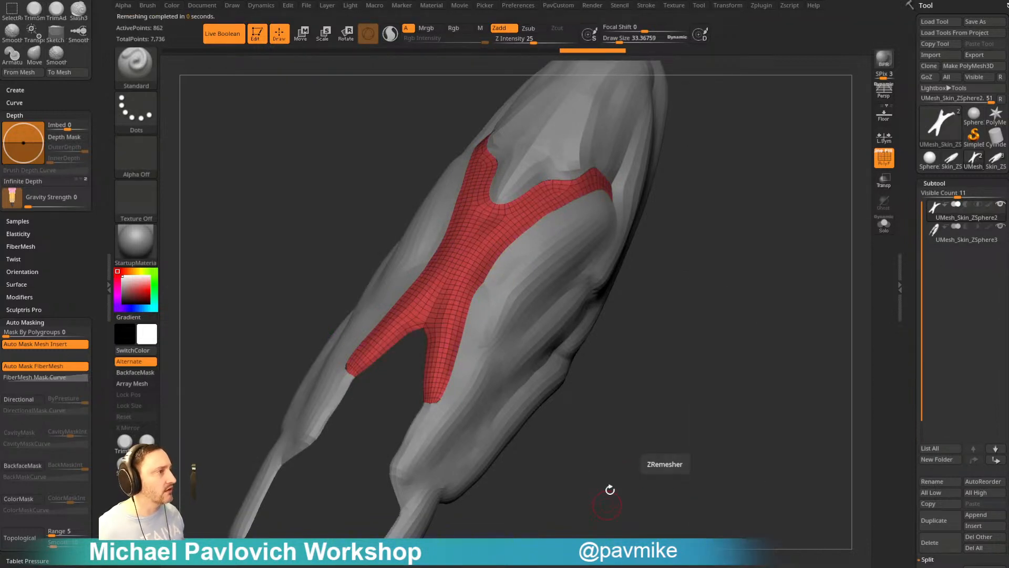
drag(609, 490, 370, 321)
mouse_move(423, 339)
mouse_down()
mouse_move(720, 376)
mouse_move(676, 356)
mouse_move(494, 374)
mouse_up()
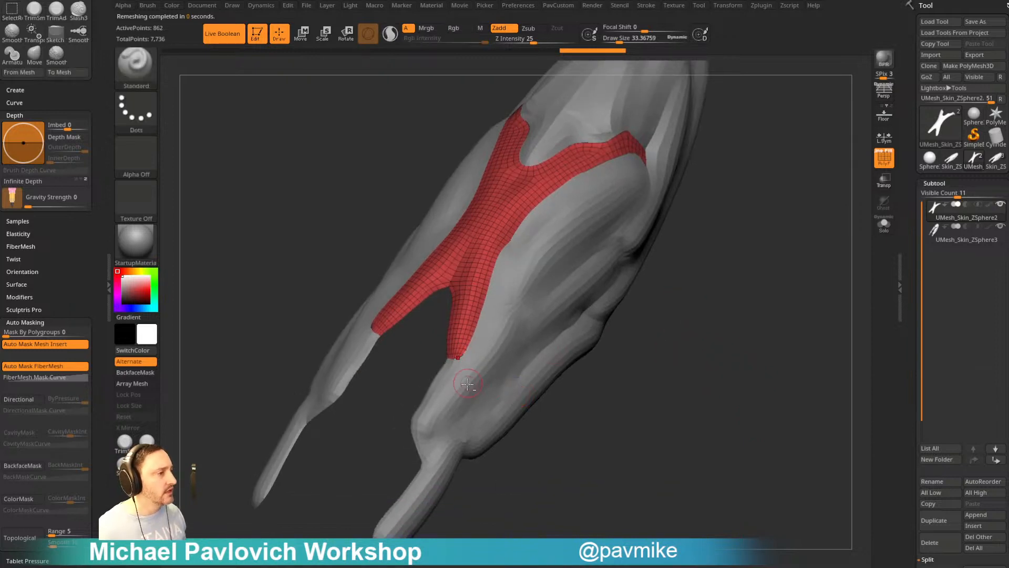
- Try remeshing the UMesh_Skin_ZSphere3 shell with ZRemesher using KeepGroups and the Same polygon count, and undo the remesh
alt+click(452, 389)
key(space)
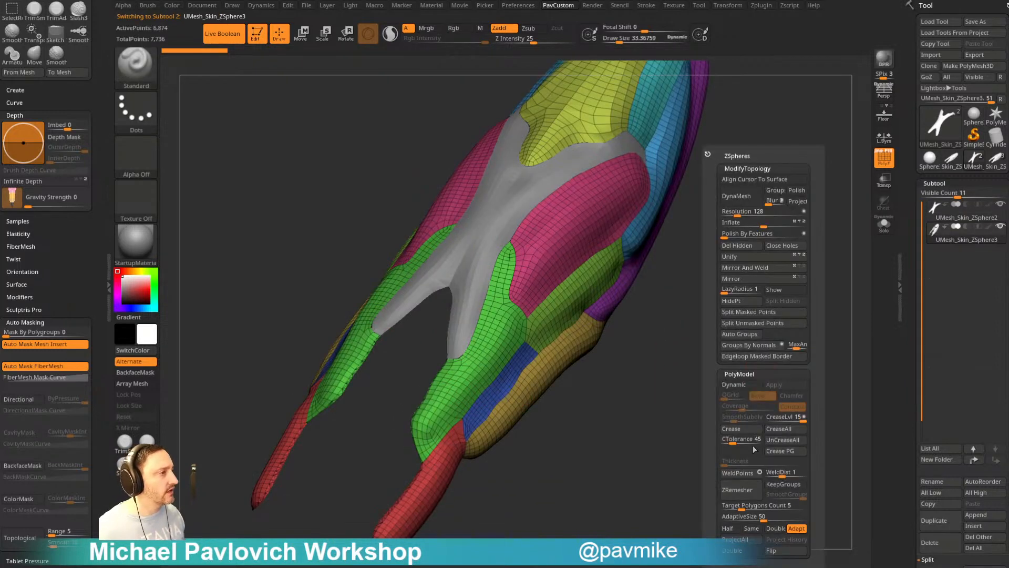
click(783, 486)
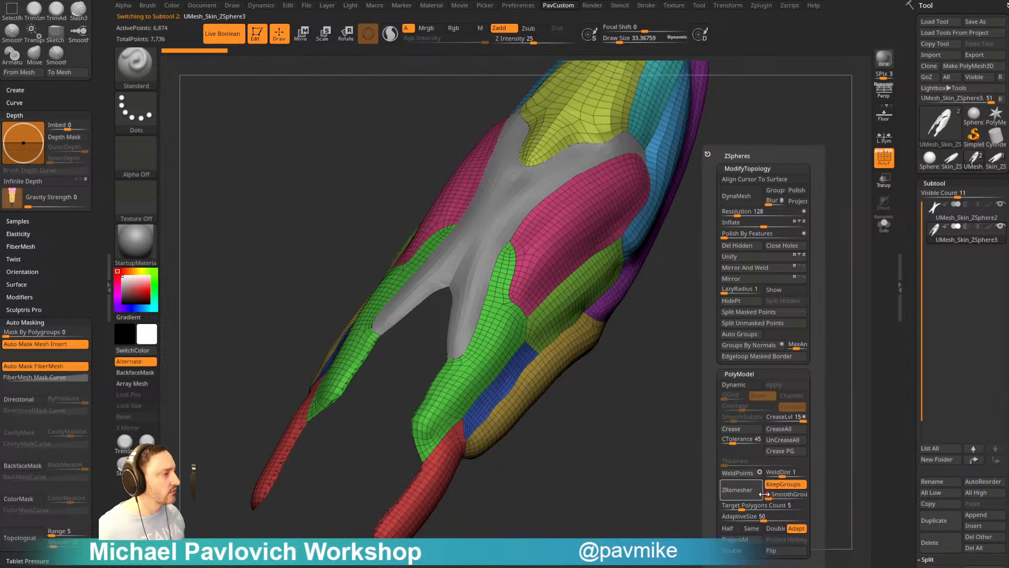
click(751, 528)
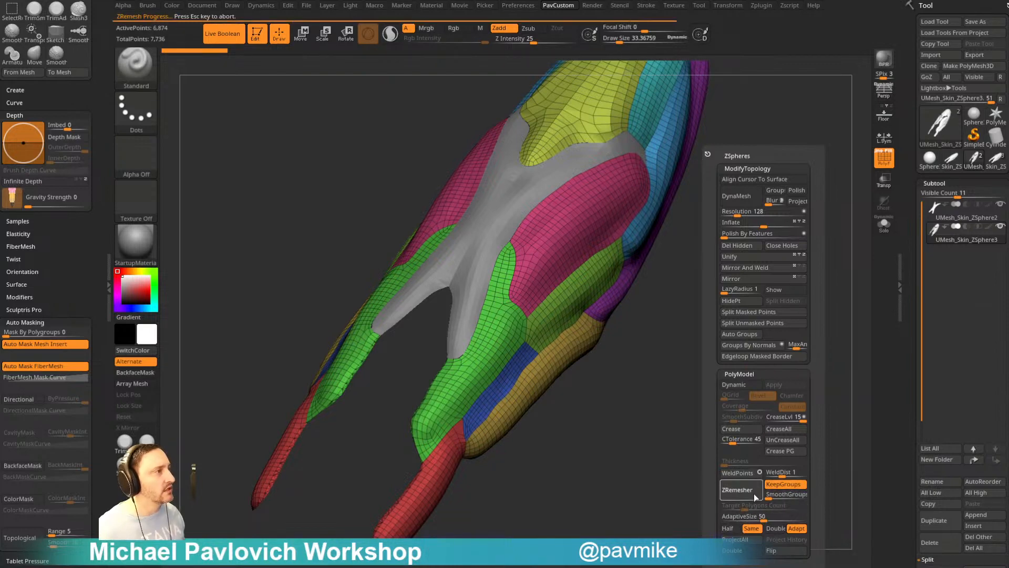
click(753, 494)
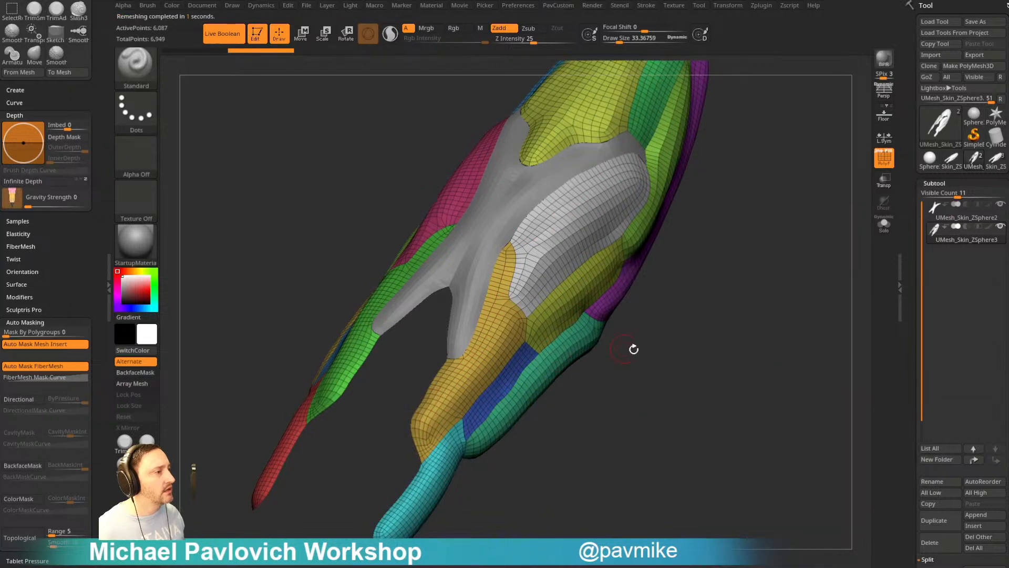
drag(633, 347, 744, 354)
key(ctrl+z)
- Mirror and weld the shell, and remesh it with ZRemesher at AdaptiveSize 0 with KeepGroups on
key(space)
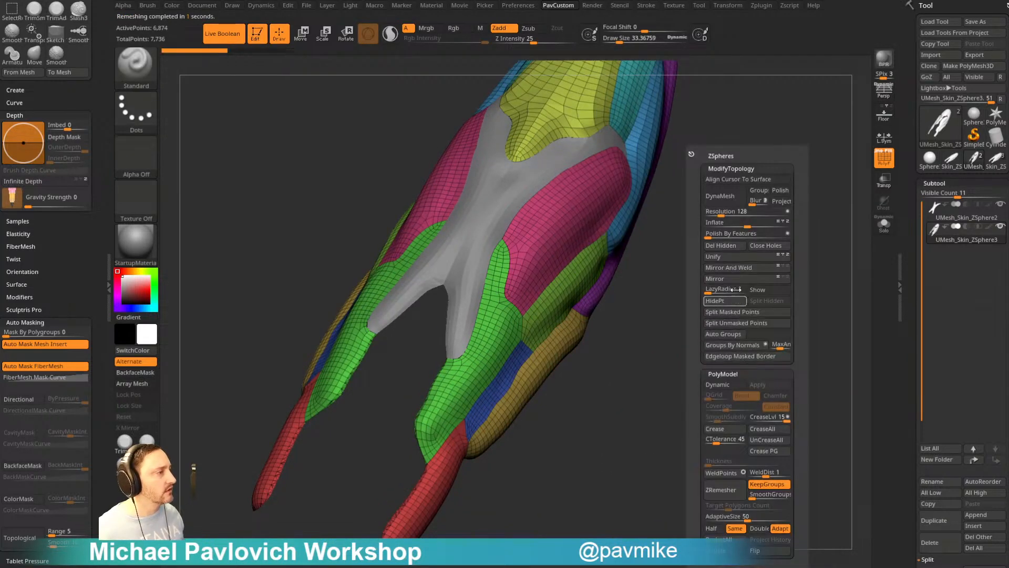
click(740, 267)
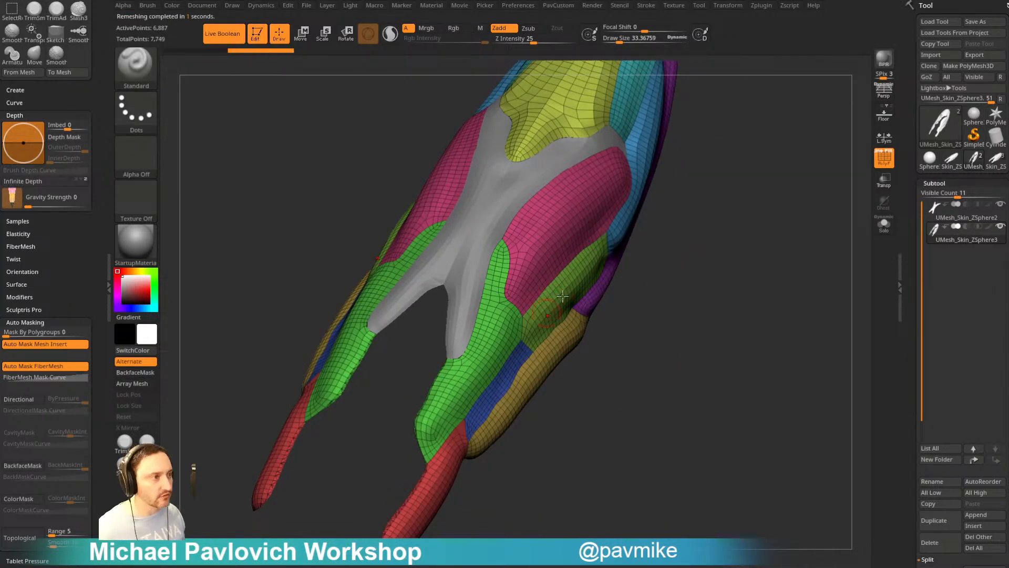
key(space)
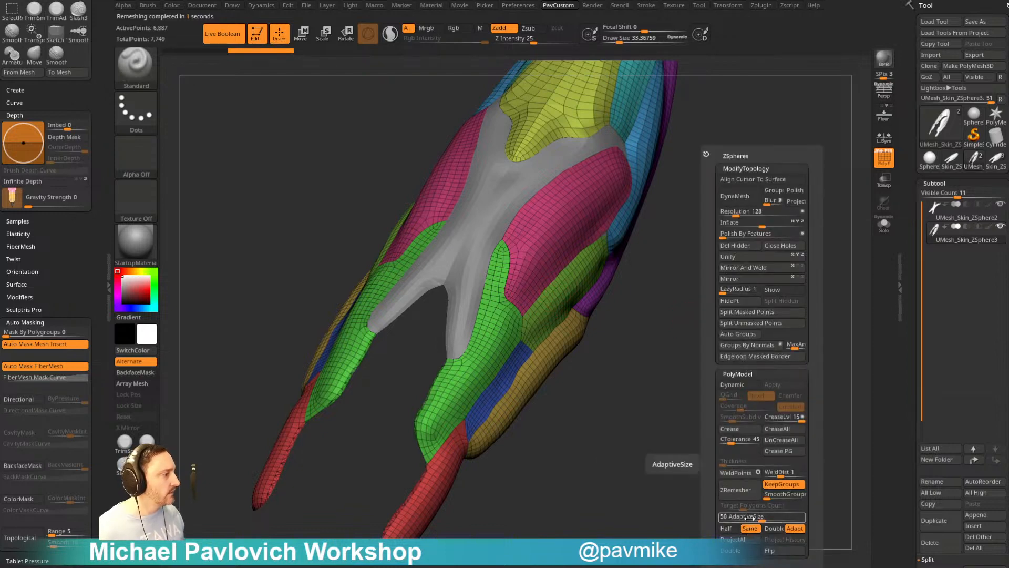
drag(741, 518, 719, 518)
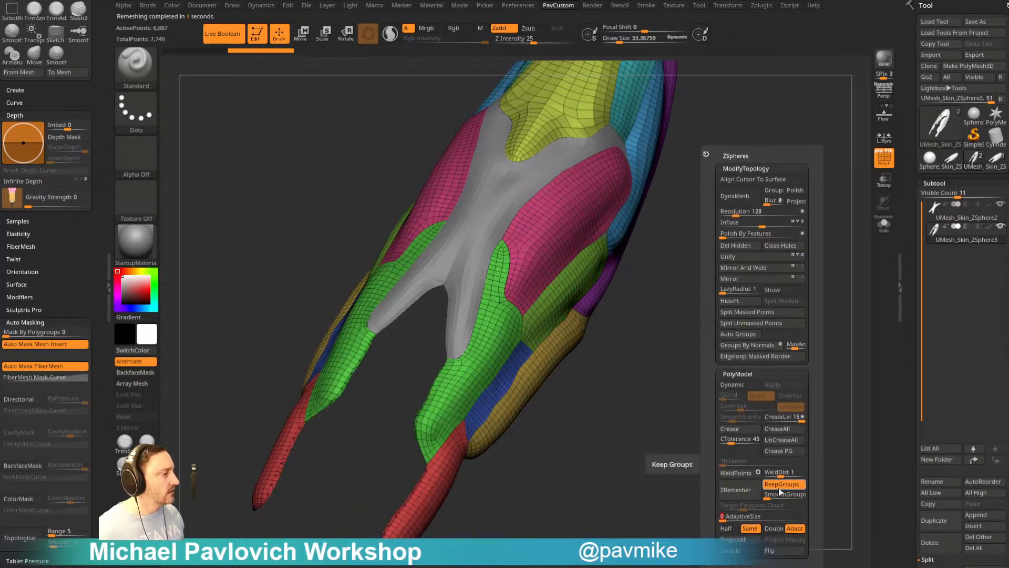
click(751, 494)
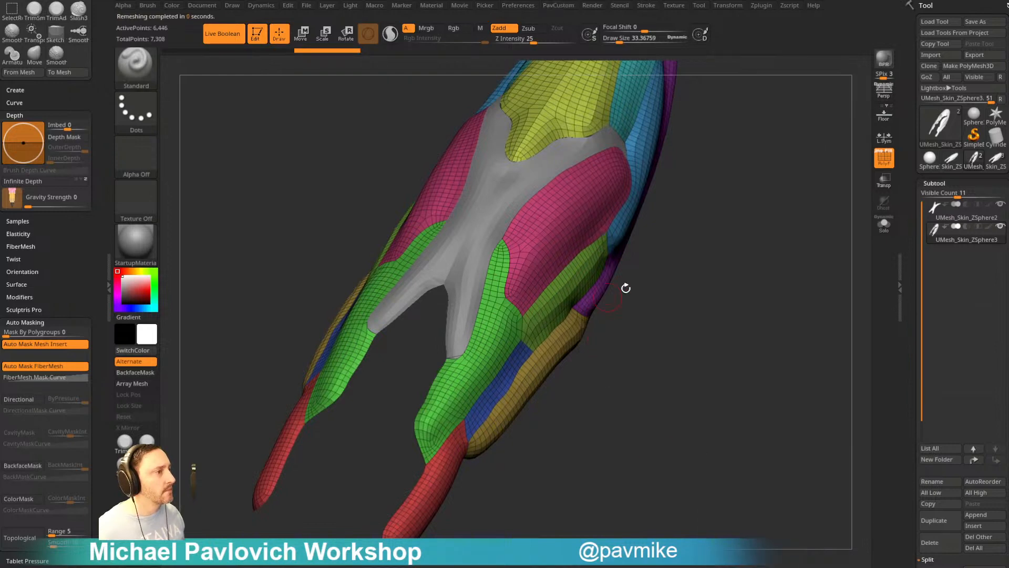
- Inspect the remeshed shell on its own and without the polyframe, and switch to the forked strip UMesh_Skin_ZSphere2 with the polyframe on
click(884, 223)
drag(777, 292, 843, 295)
click(884, 226)
click(885, 160)
alt+drag(783, 259, 704, 243)
alt+click(559, 198)
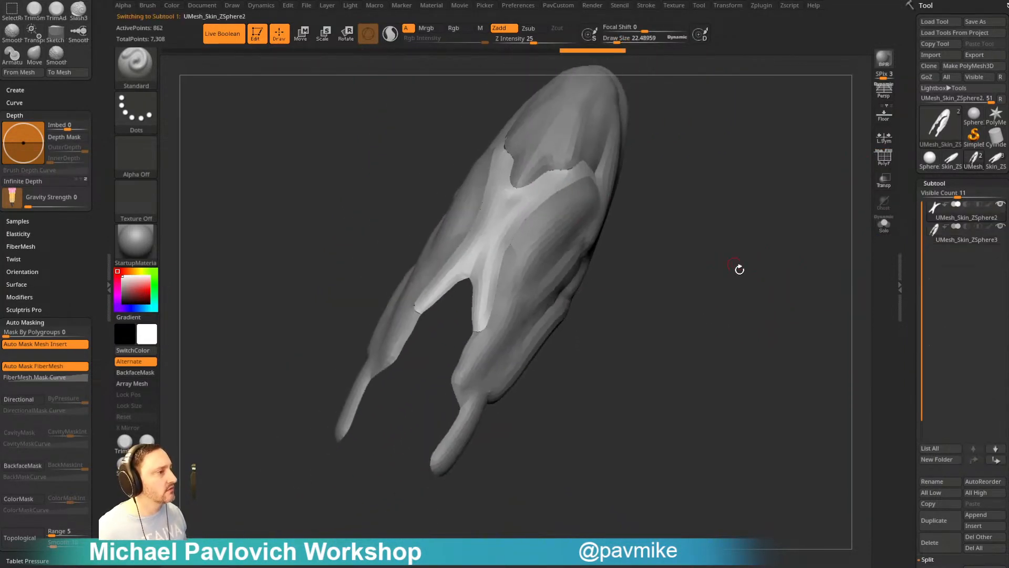
click(884, 158)
- Try Panel Loops on the forked strip with the existing EdgeLoop settings and undo the result
mouse_move(762, 236)
alt+mouse_down()
mouse_move(778, 244)
mouse_move(806, 227)
mouse_move(784, 297)
mouse_move(789, 263)
mouse_move(777, 257)
mouse_move(761, 281)
mouse_move(793, 279)
mouse_move(804, 254)
mouse_move(704, 252)
mouse_move(862, 290)
alt+mouse_up()
drag(931, 304, 940, 100)
click(938, 292)
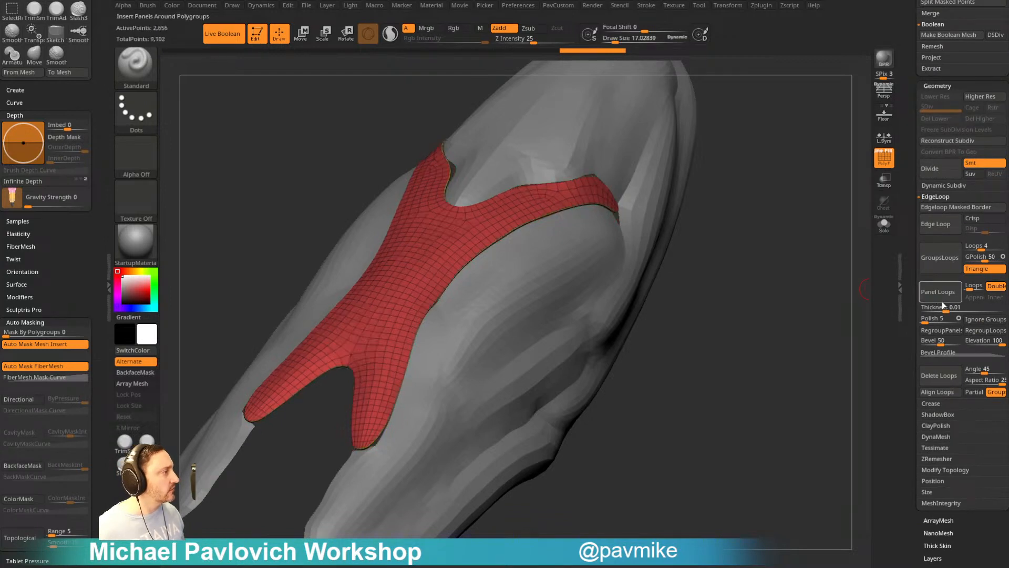
drag(748, 354, 781, 362)
key(ctrl+z)
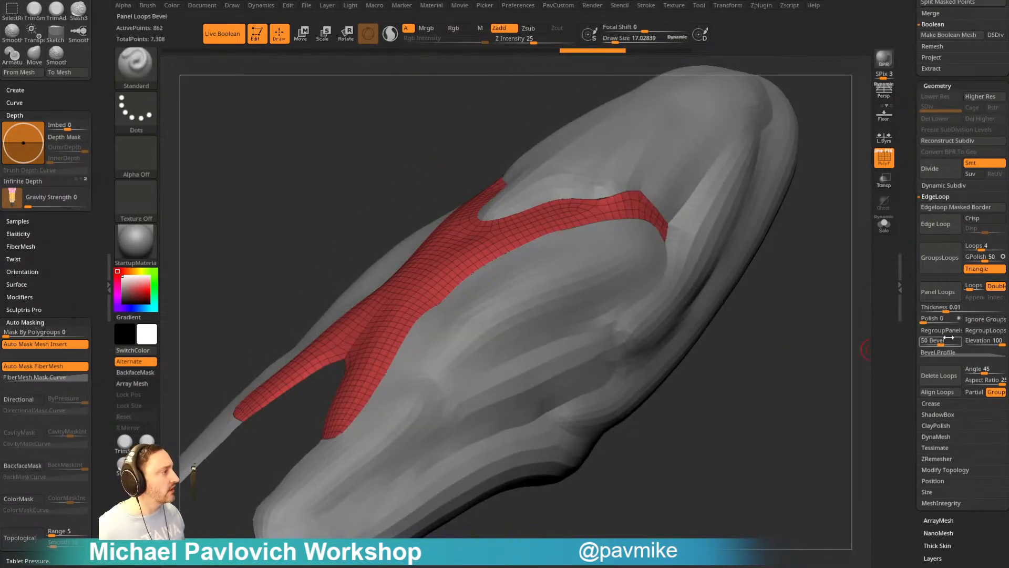
- Set the panel loop Polish to 0 and Thickness to 0.03023, and create Panel Loops on the forked strip
drag(941, 307, 953, 298)
click(952, 298)
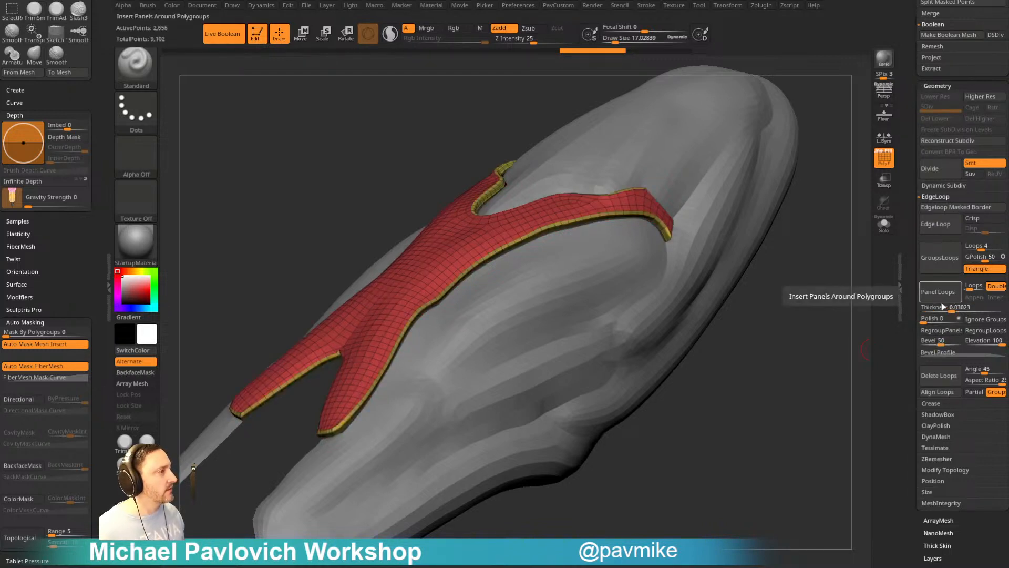
mouse_move(782, 274)
mouse_down()
mouse_move(736, 221)
mouse_move(811, 203)
mouse_move(818, 242)
mouse_up()
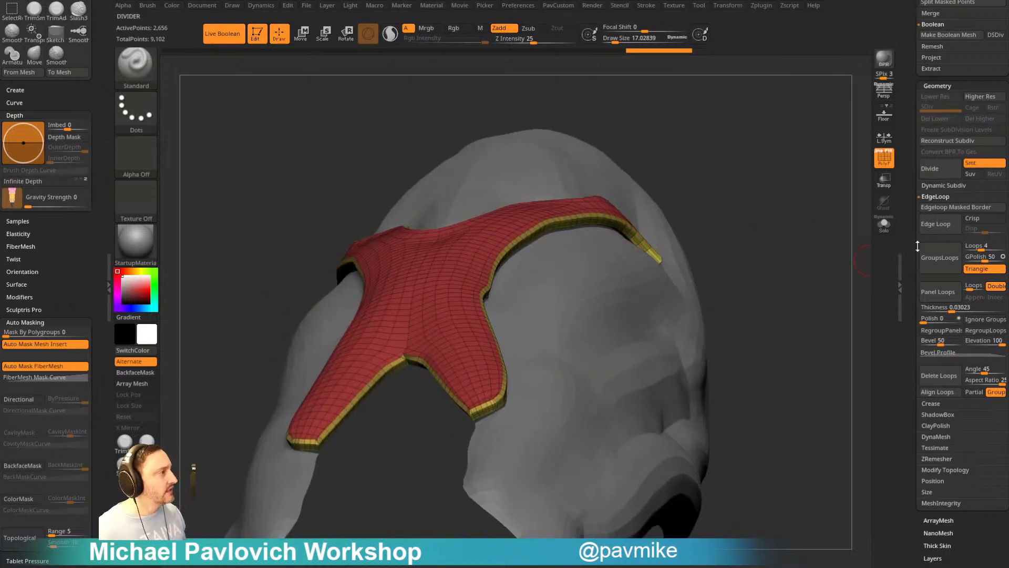
- Expand the panel loop Bevel Profile and try flipping its curve vertically and back
click(946, 352)
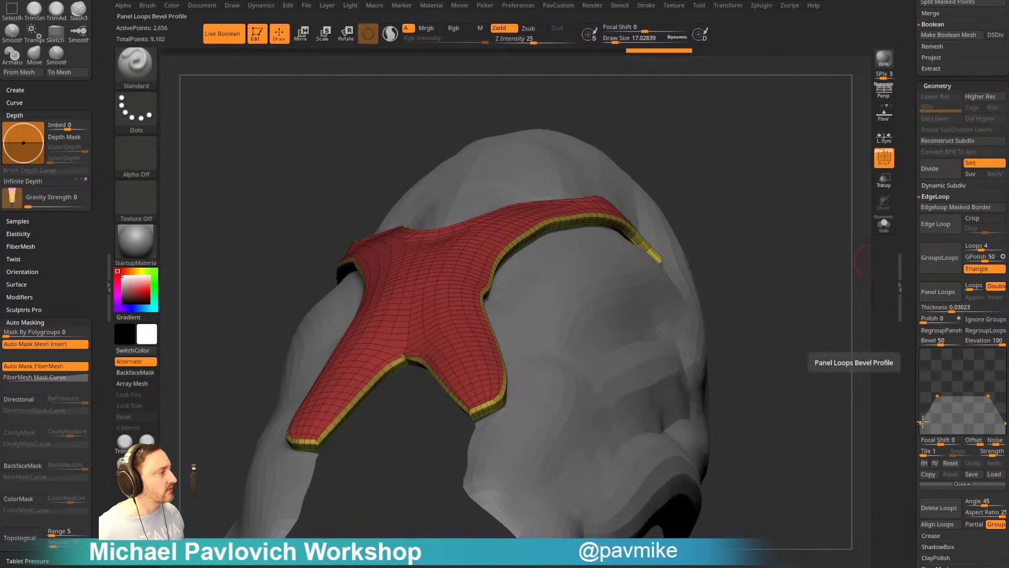
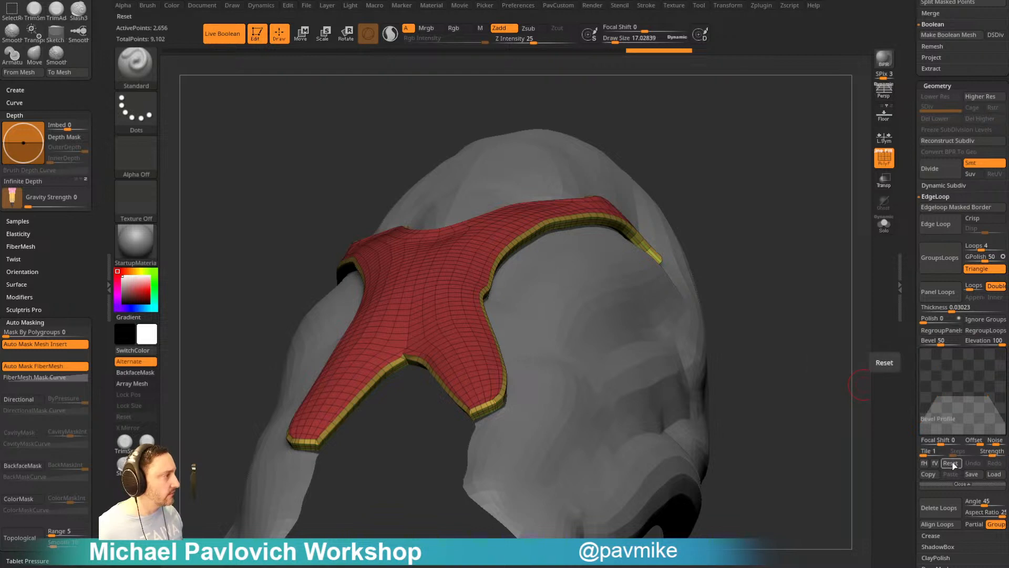
click(935, 463)
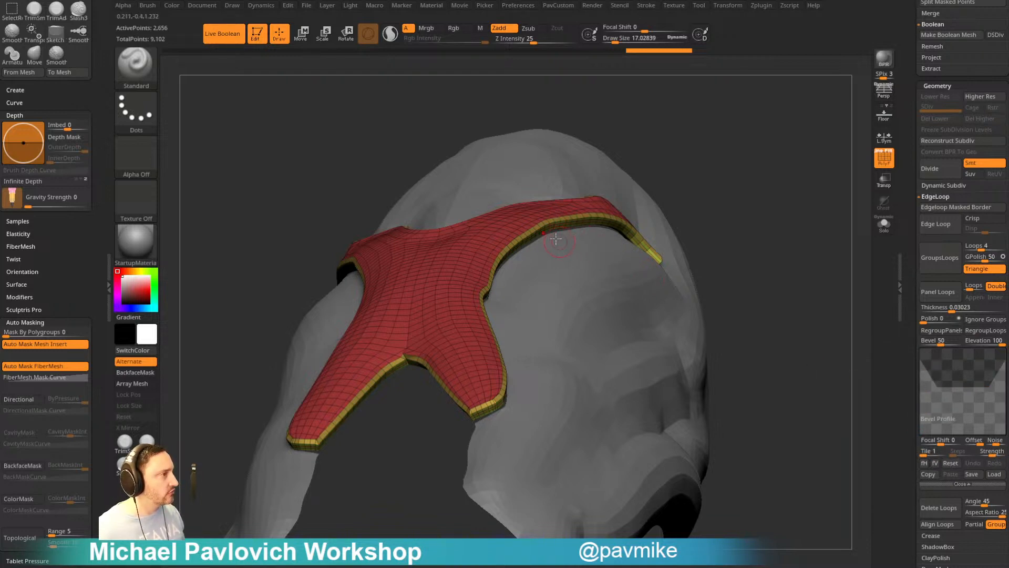
click(935, 465)
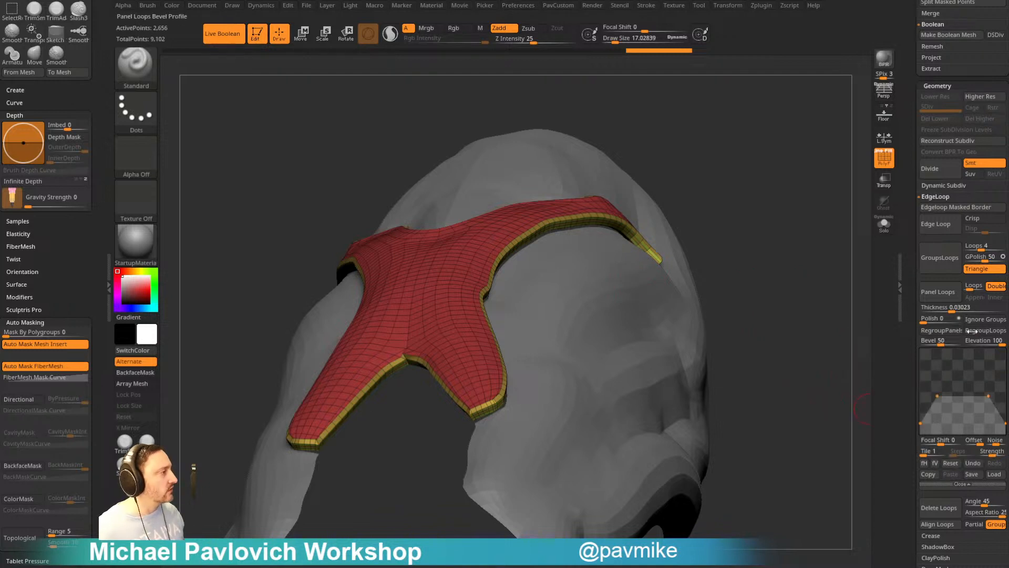
- Undo the strip's panel loops and rebuild them with Loops set to 1
mouse_move(822, 334)
mouse_down()
mouse_move(806, 342)
mouse_move(813, 347)
mouse_up()
key(ctrl+z)
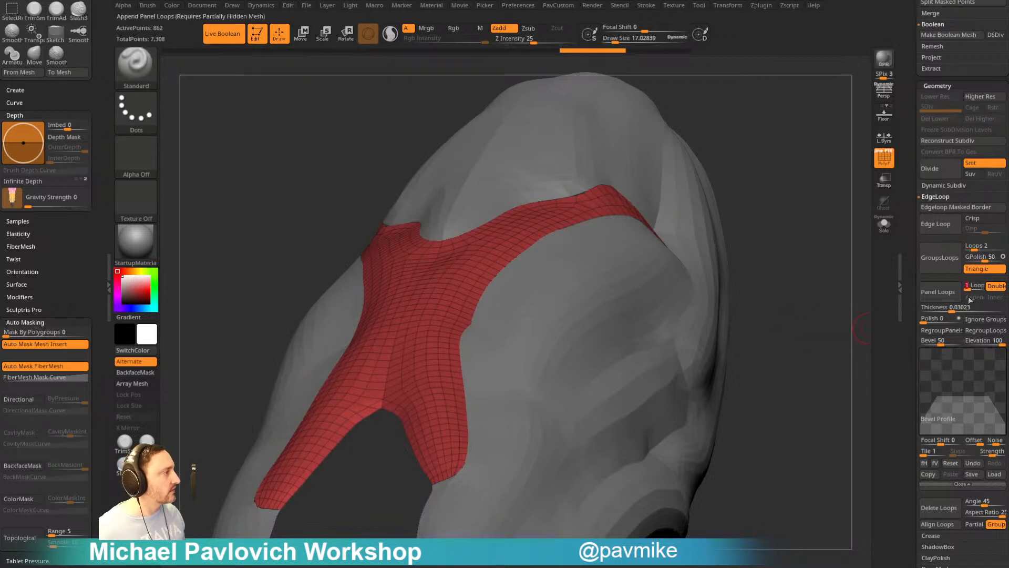
click(938, 292)
drag(820, 351, 675, 462)
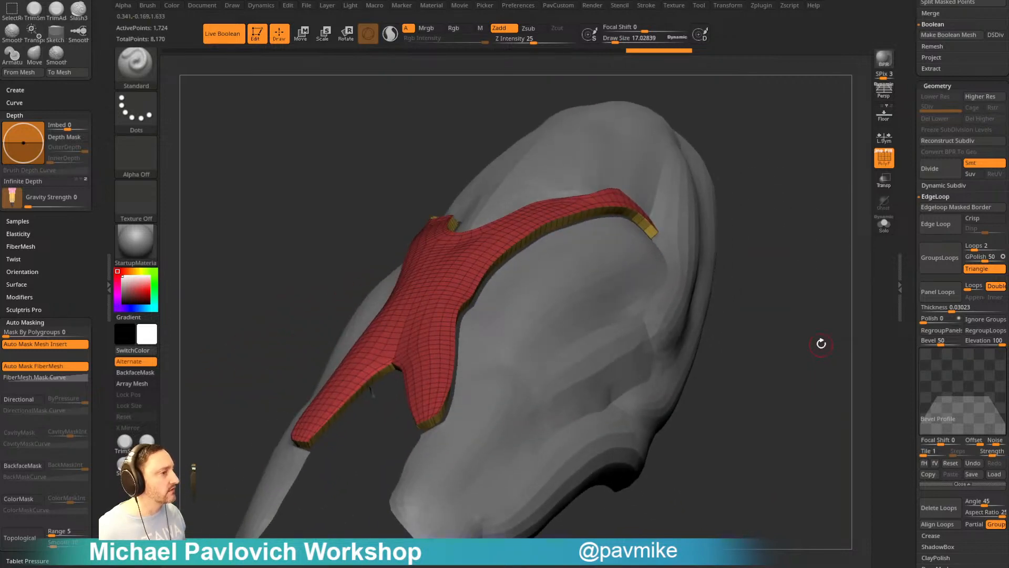
drag(817, 342, 529, 297)
- Switch to the UMesh_Skin_ZSphere3 shell and add Panel Loops with Polish 0 and Thickness 0.04707, checking them without the polyframe
alt+click(577, 297)
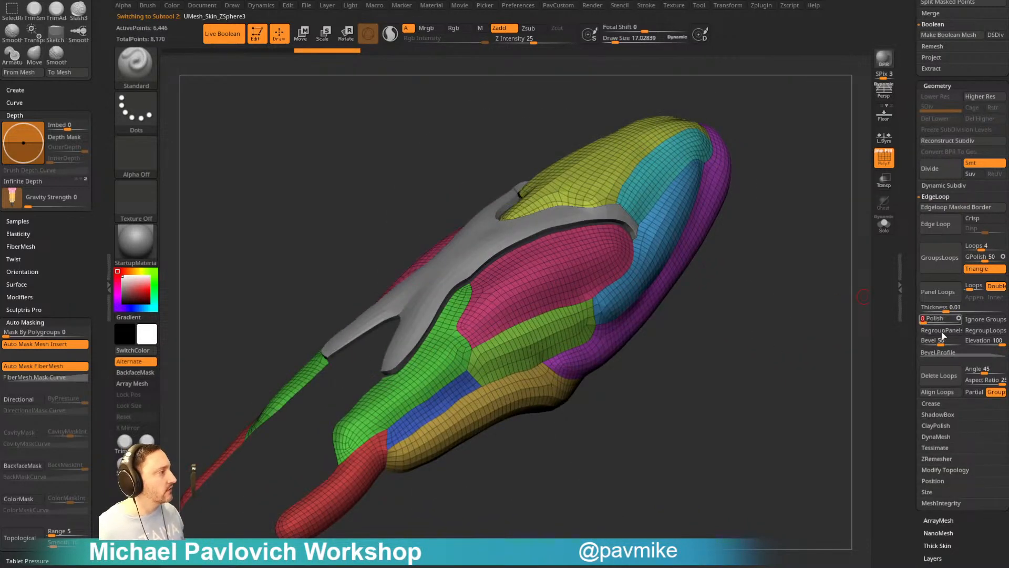
drag(949, 309, 955, 309)
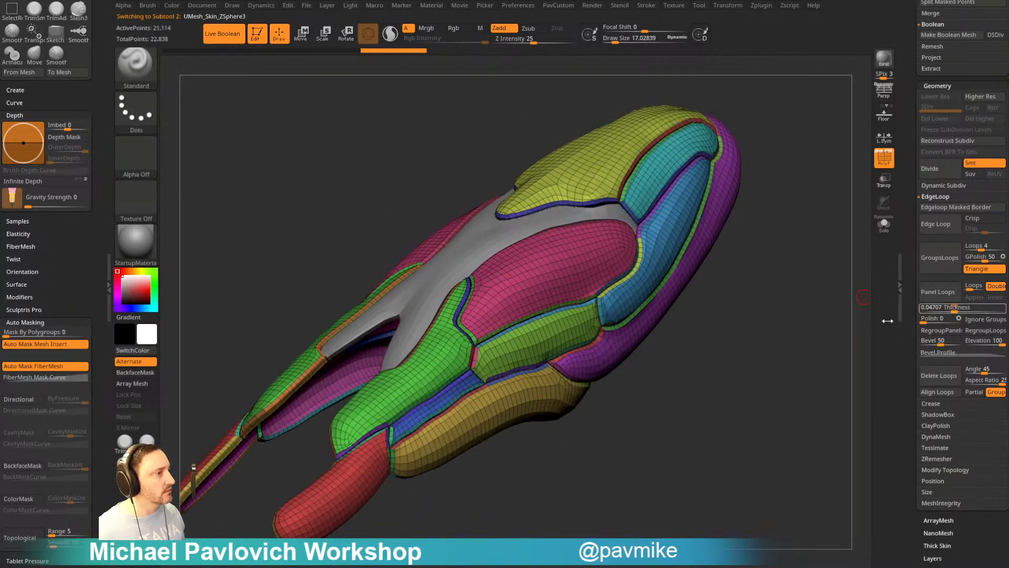
mouse_move(792, 324)
mouse_down()
mouse_move(828, 326)
mouse_move(792, 310)
mouse_move(799, 294)
mouse_up()
key(shift+f)
drag(859, 200, 809, 240)
- Dock the ZPlugin palette and expand its PanelLoop Presets section
click(789, 5)
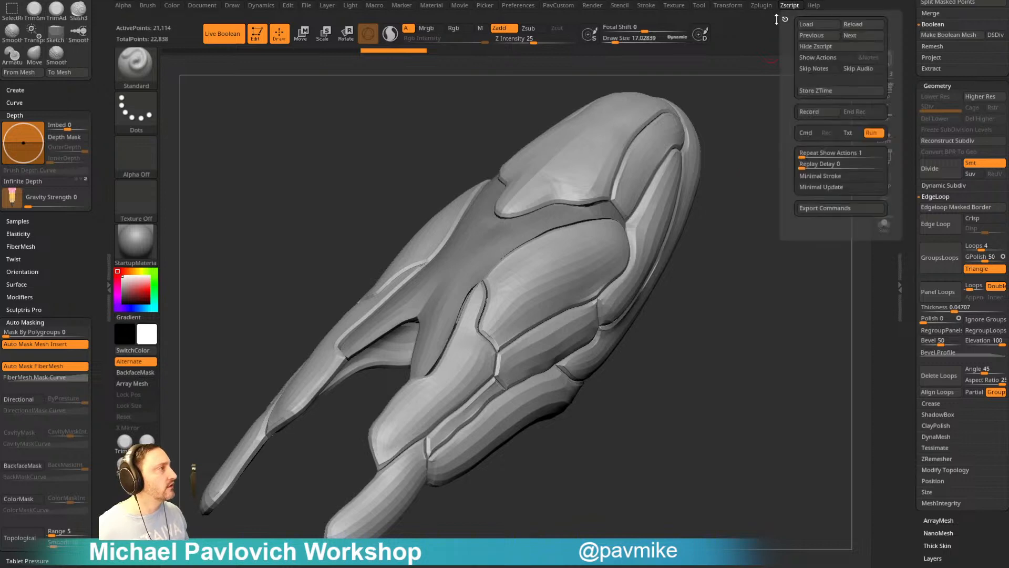
click(761, 5)
drag(756, 19, 75, 70)
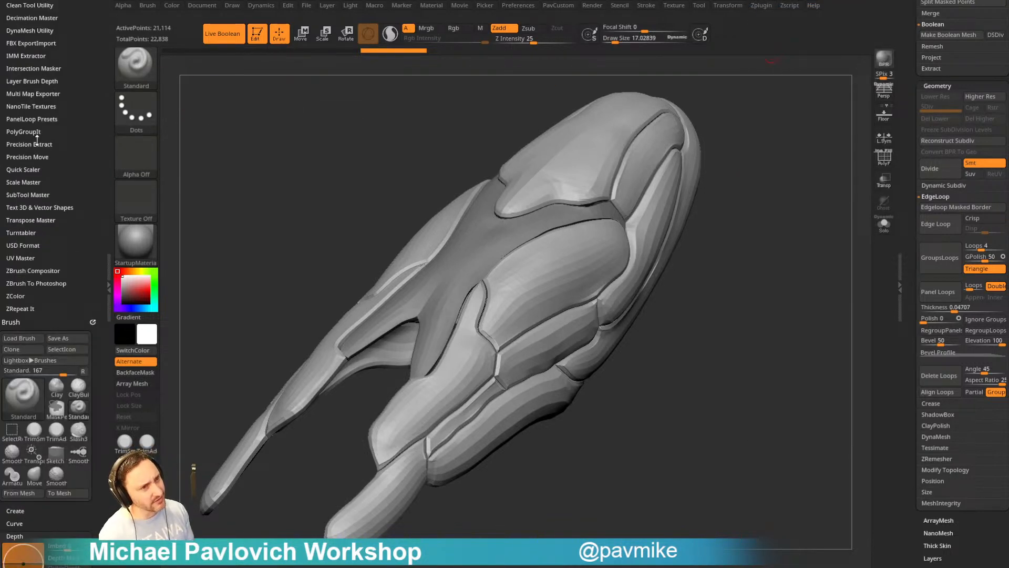
scroll(43, 120, up, 2)
click(47, 178)
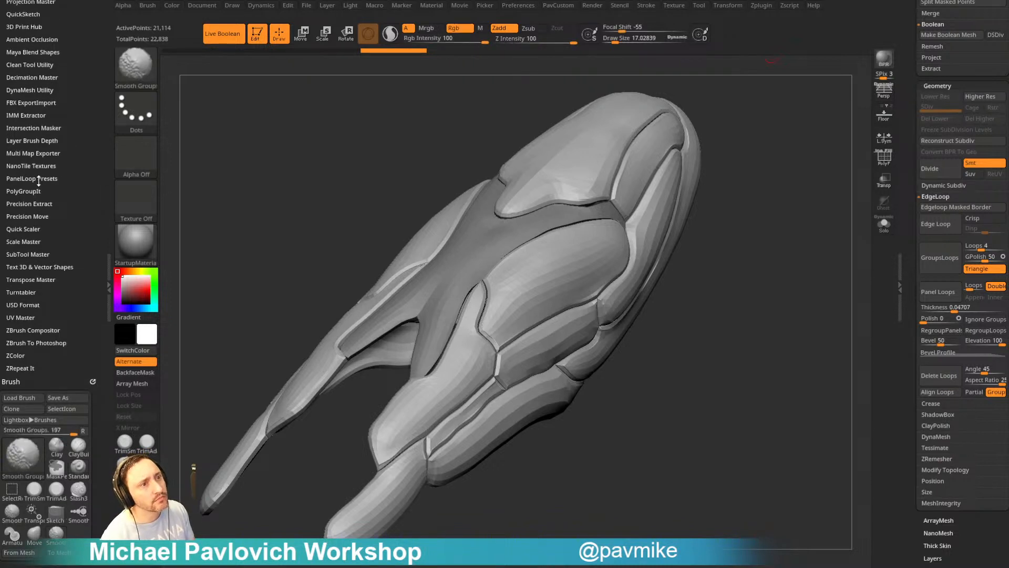
- Undo the shell's panel loops and show its polyframe
drag(710, 287, 786, 309)
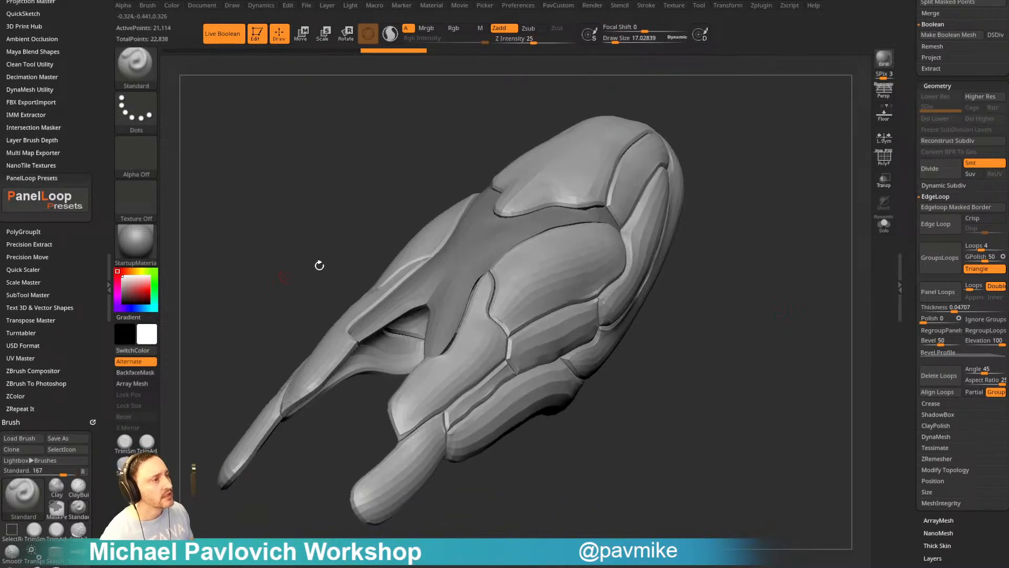
drag(319, 265, 804, 261)
key(ctrl+z)
key(shift+f)
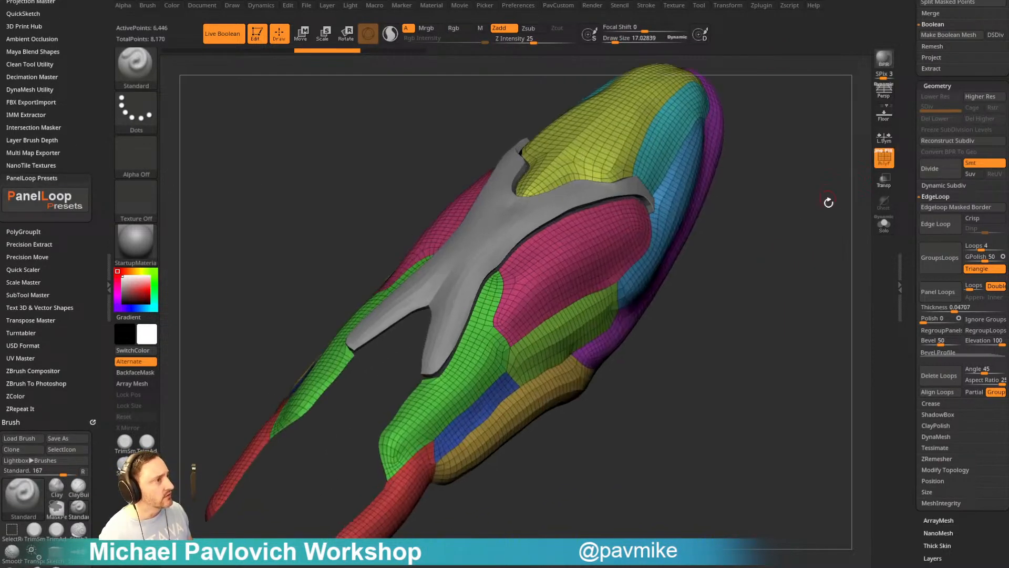
- Apply the second Shell preset from PanelLoop Presets to the shell, accept it and view the result without the polyframe
click(79, 214)
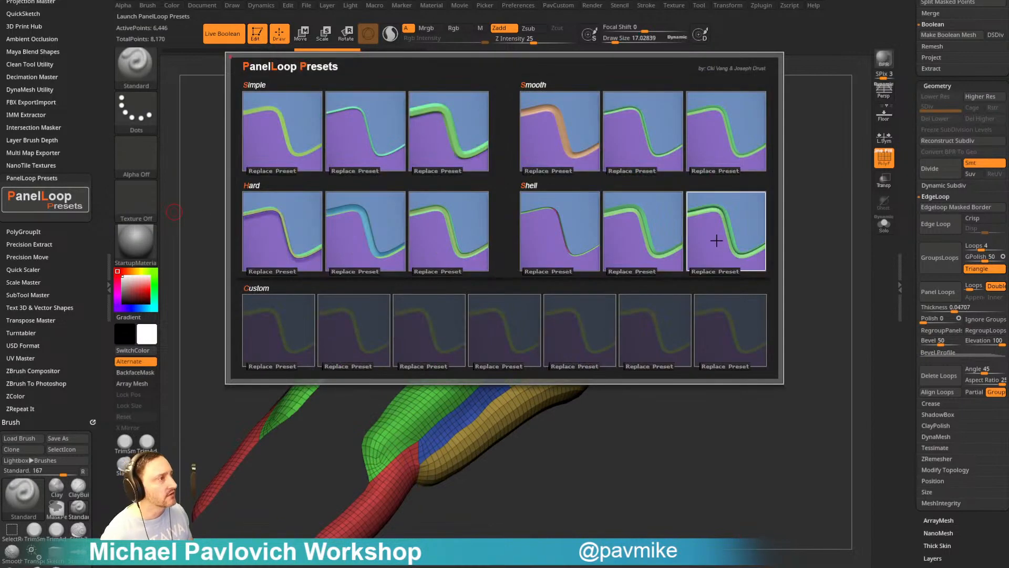
click(651, 229)
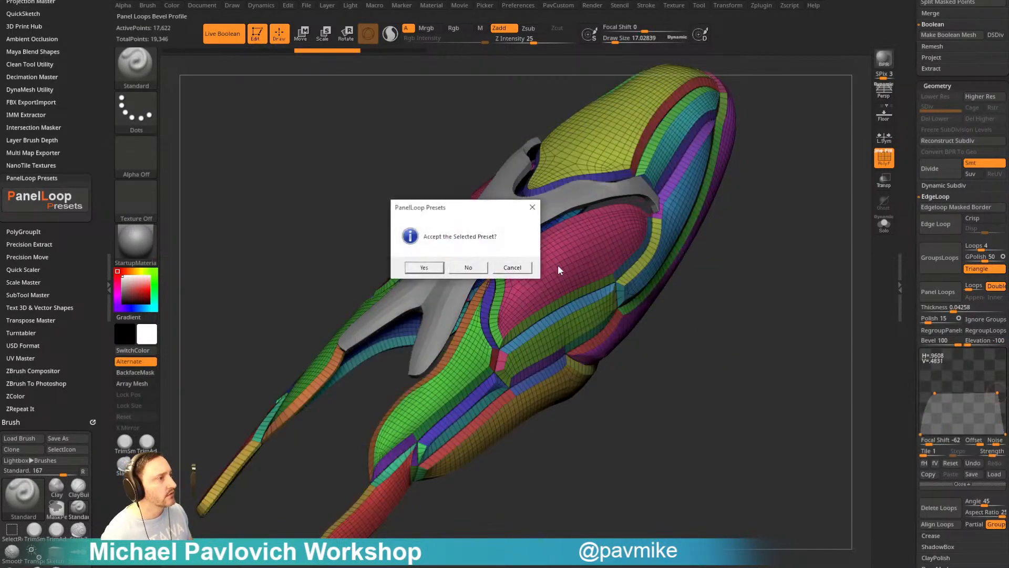
click(424, 267)
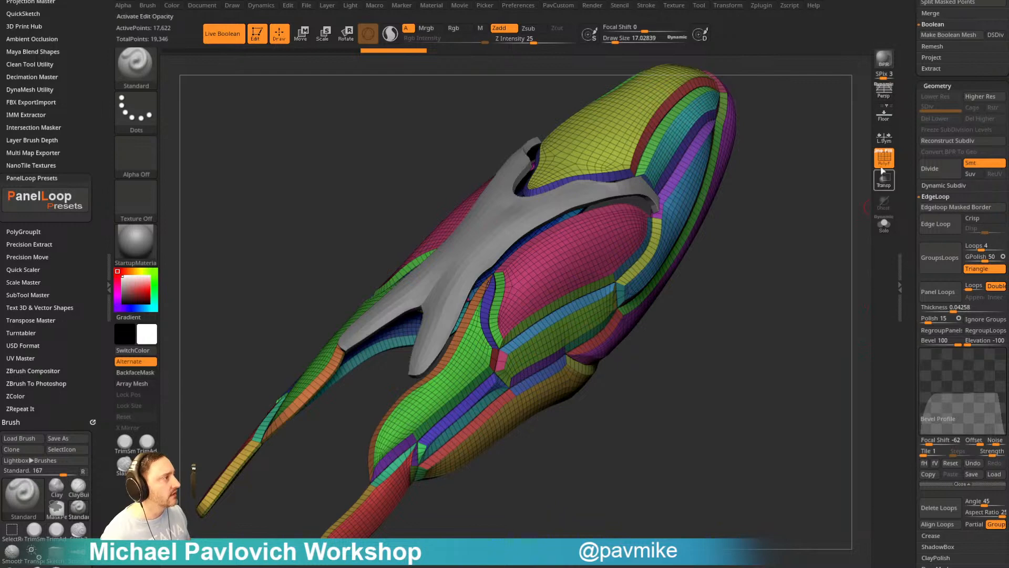
mouse_move(820, 194)
mouse_down()
mouse_move(793, 205)
mouse_move(813, 234)
mouse_move(850, 209)
mouse_up()
key(shift+f)
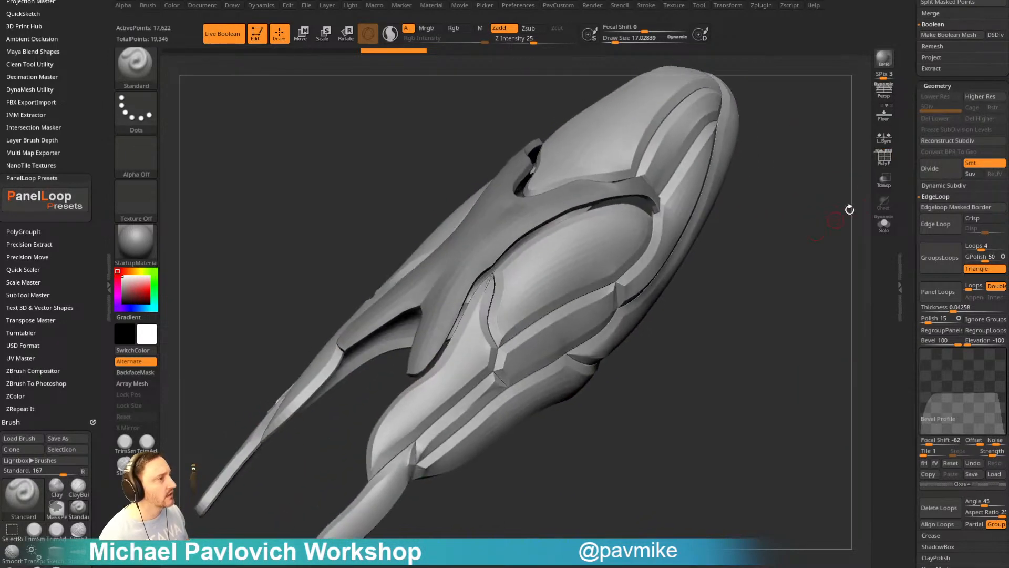
- Show the polyframe and undo the preset's panel loops on the shell
click(884, 157)
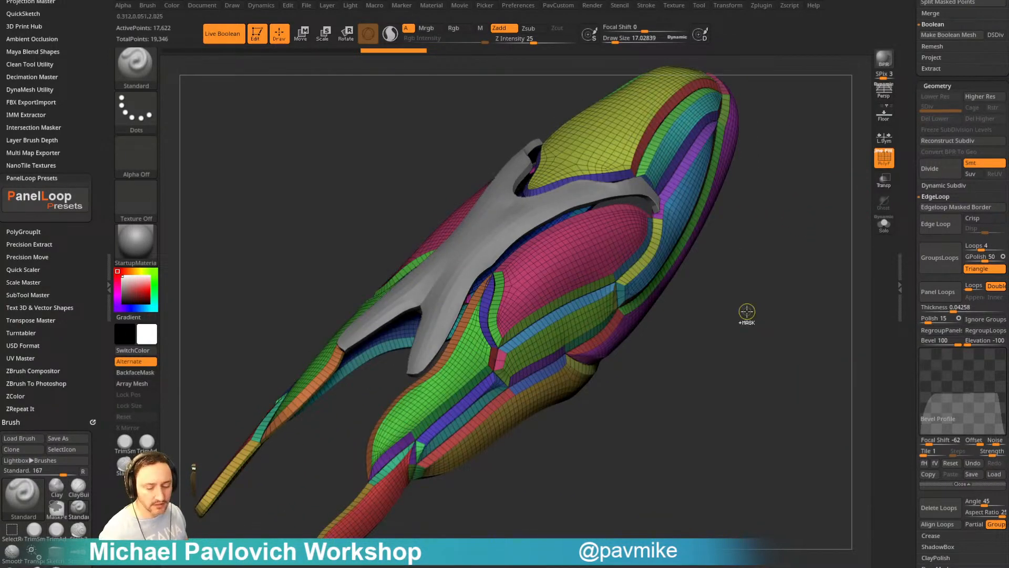
key(ctrl)
key(ctrl+z)
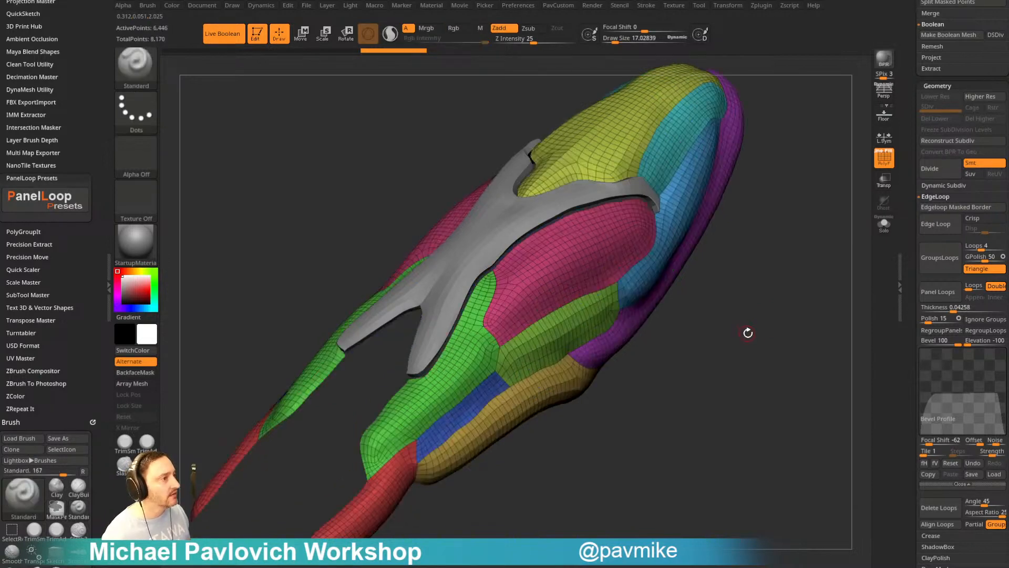
- Set the shell's panel loop Polish to 0
scroll(944, 227, down, 5)
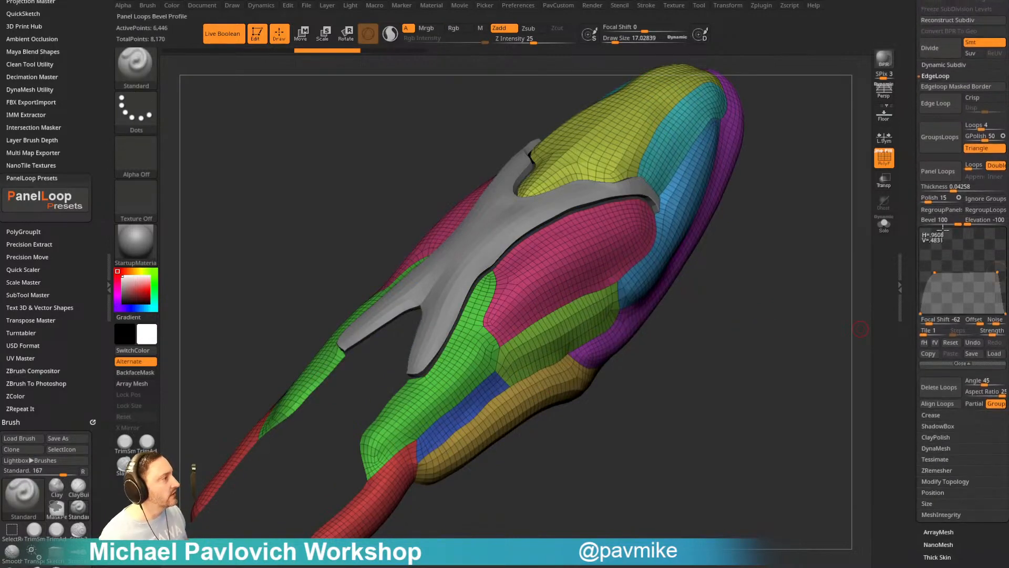
click(918, 200)
text(0)
key(Return)
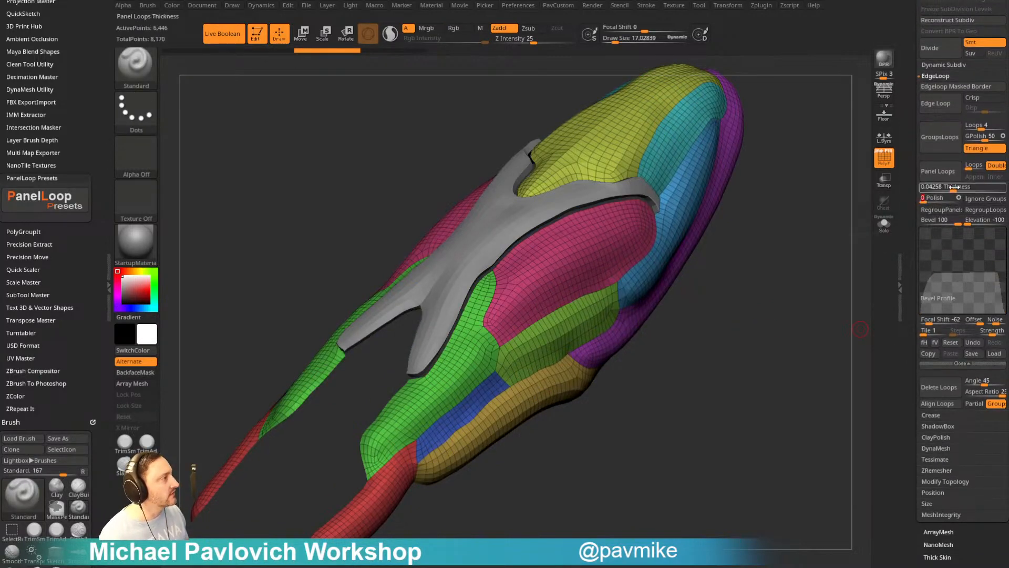
- Try panel loops on the shell with thickness 0.03313, Polish 0 and Bevel 41, and view them without the polyframe
click(945, 173)
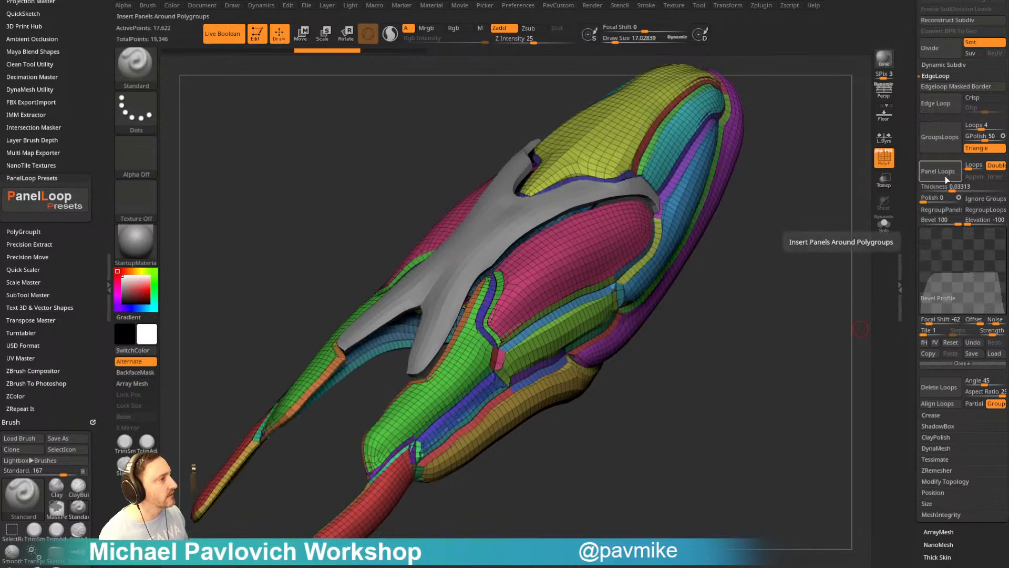
key(ctrl+z)
drag(958, 221, 936, 225)
click(938, 171)
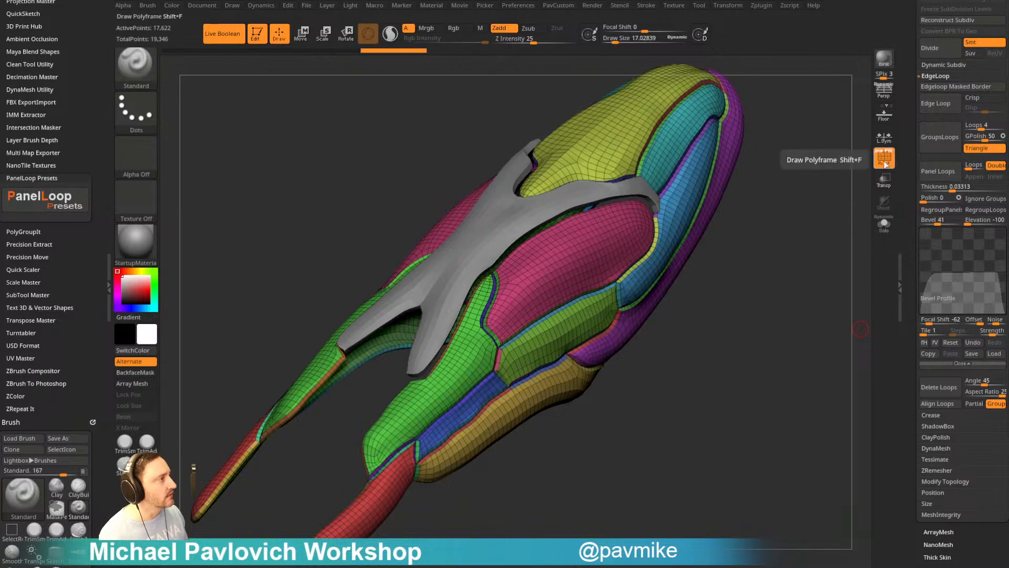
click(884, 161)
drag(820, 226, 826, 257)
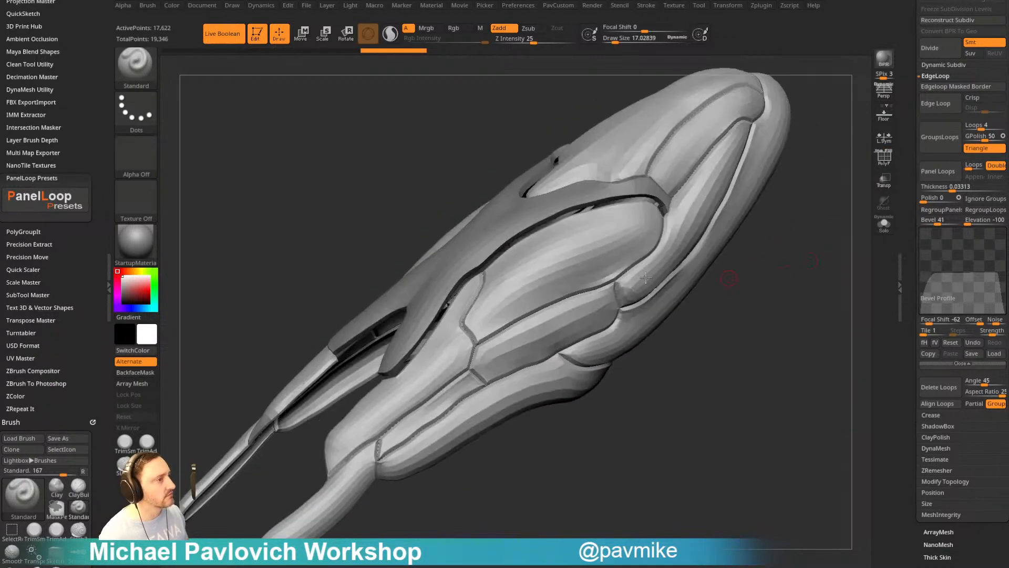
- Close PanelLoop Presets without choosing one and undo the shell's panel loops
click(82, 205)
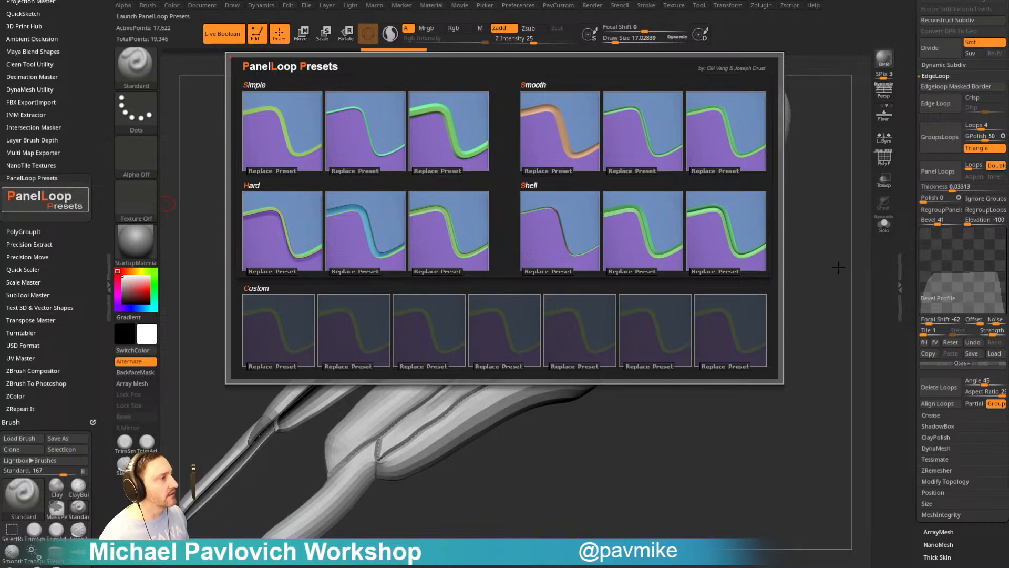
click(832, 251)
key(ctrl+z)
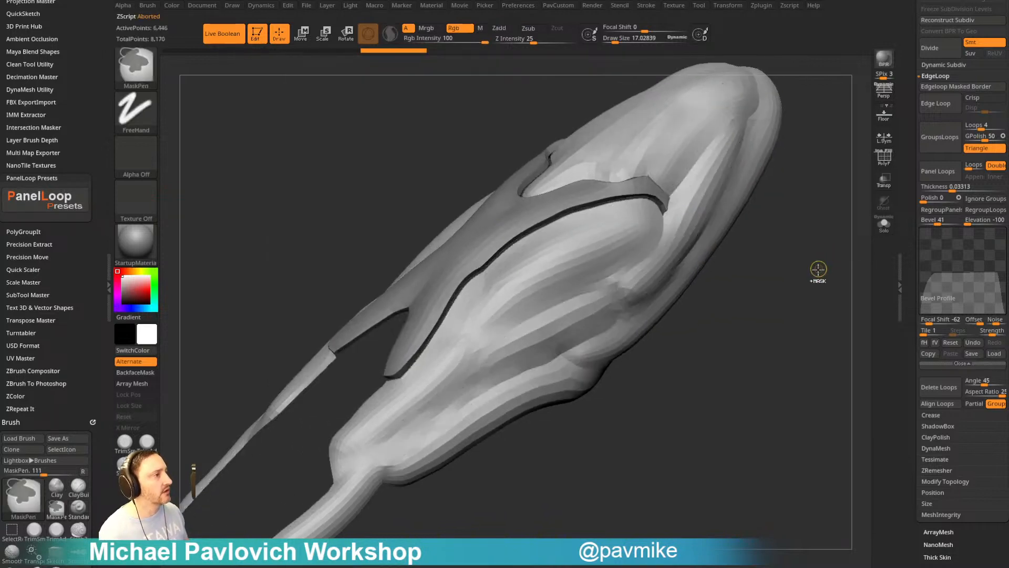
- Switch to the Skin_ZSphere2 tool and append the UMesh_Skin shell to it as a subtool
drag(807, 270, 824, 214)
drag(906, 166, 921, 315)
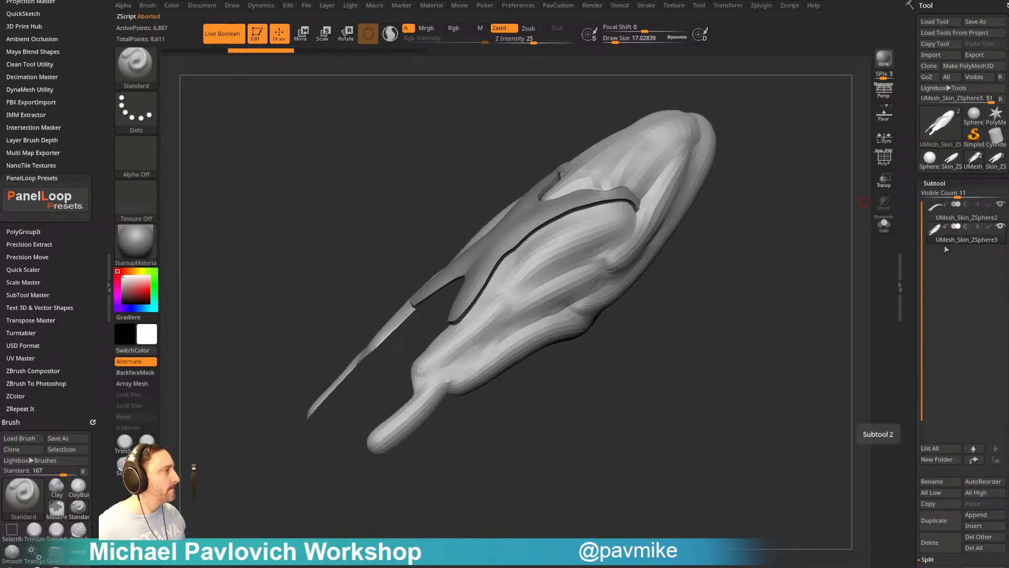
click(996, 166)
click(977, 413)
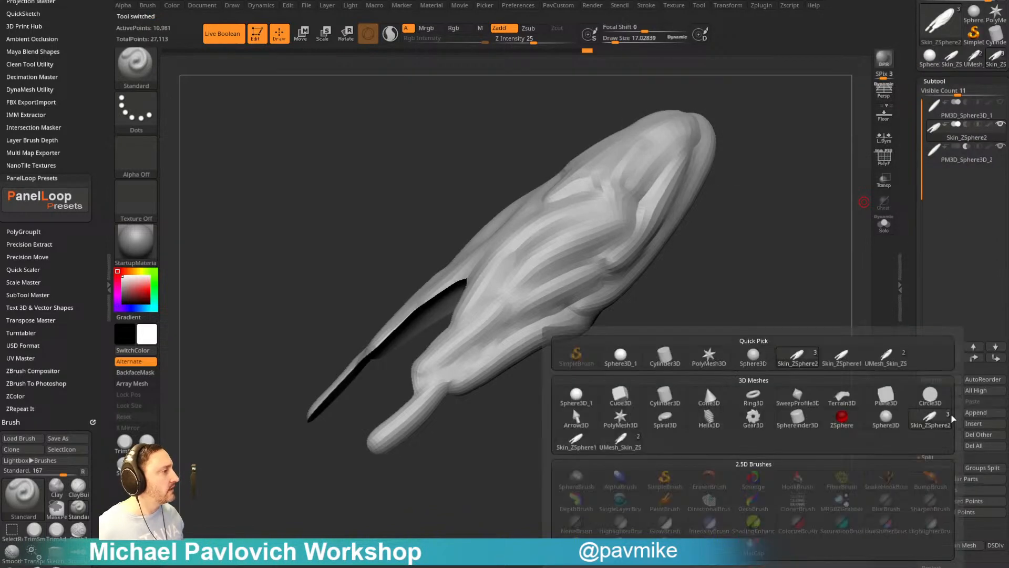
click(631, 442)
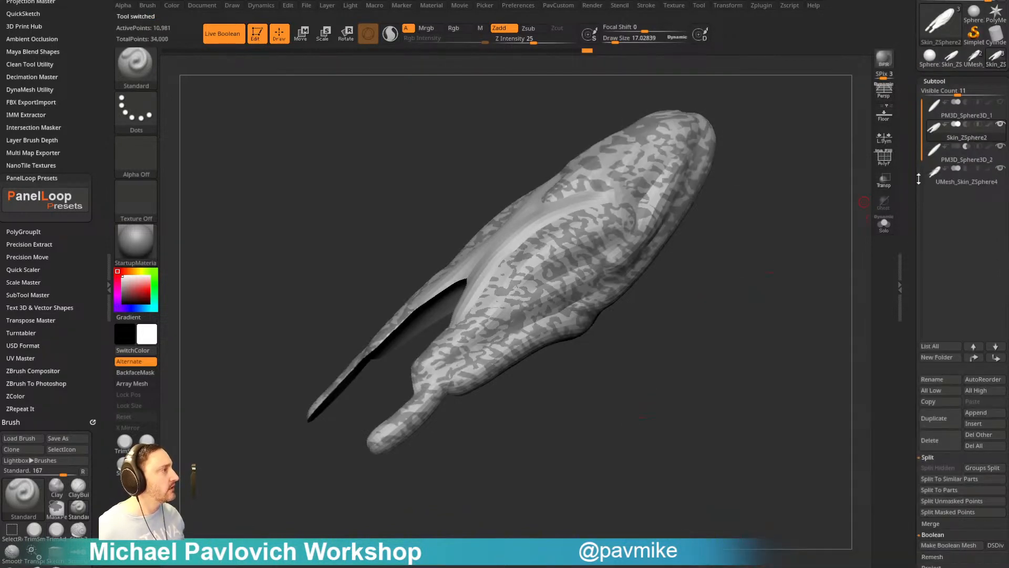
- Delete the Skin_ZSphere2 subtool
click(934, 442)
click(958, 158)
drag(766, 247, 878, 180)
- Make the PM3D_Sphere3D_2 subtool active, show its polyframe and turn off Live Boolean
click(947, 136)
click(884, 156)
drag(792, 174, 572, 322)
click(223, 34)
alt+drag(798, 322, 728, 302)
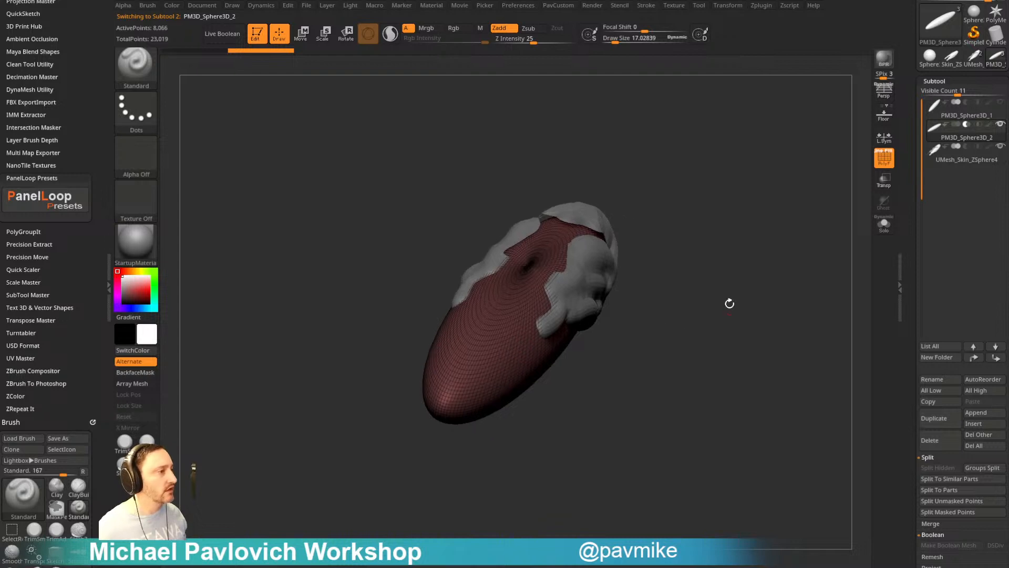
- ZRemesh the PM3D_Sphere3D_2 ellipsoid at half density with AdaptiveSize 0
key(2)
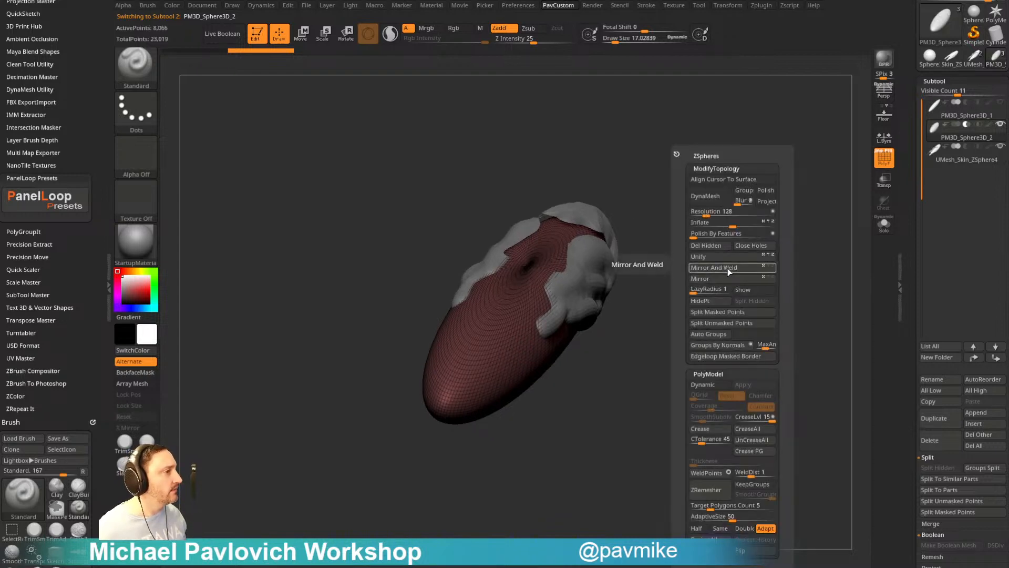
click(697, 528)
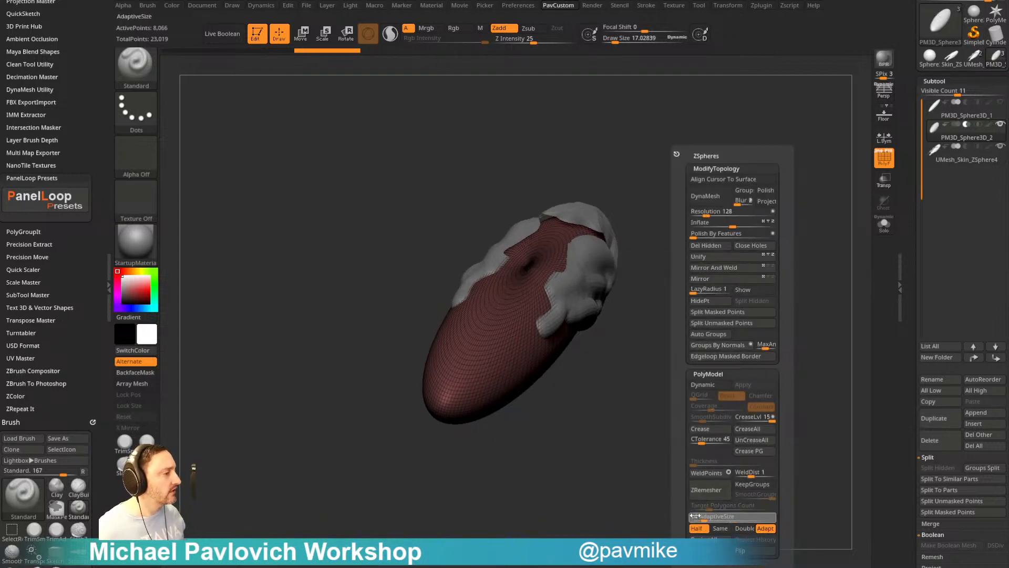
drag(731, 516, 690, 516)
click(717, 494)
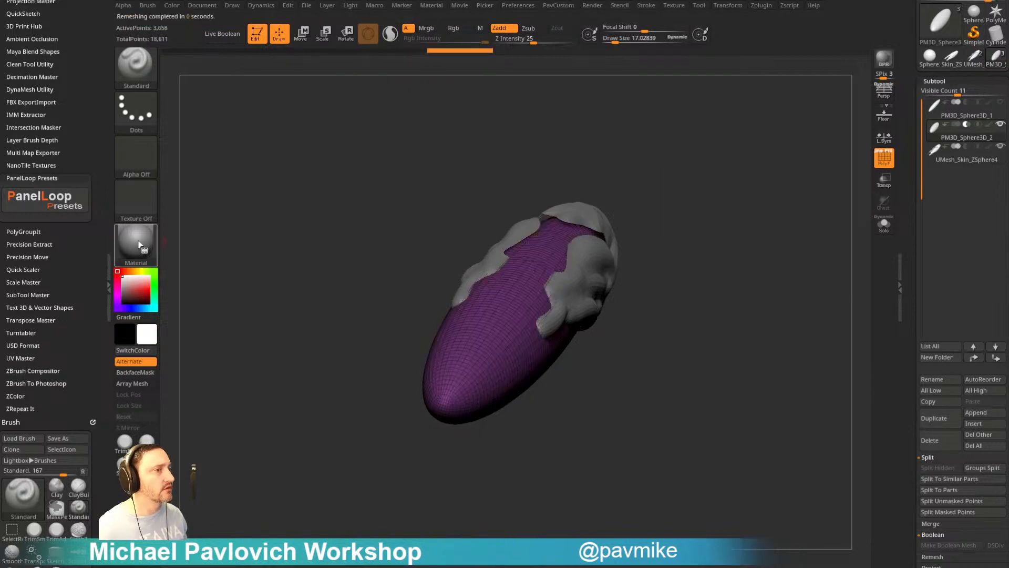
- Switch the material to SkinShade4 and ZRemesh the ellipsoid to half density once more
click(139, 244)
click(725, 444)
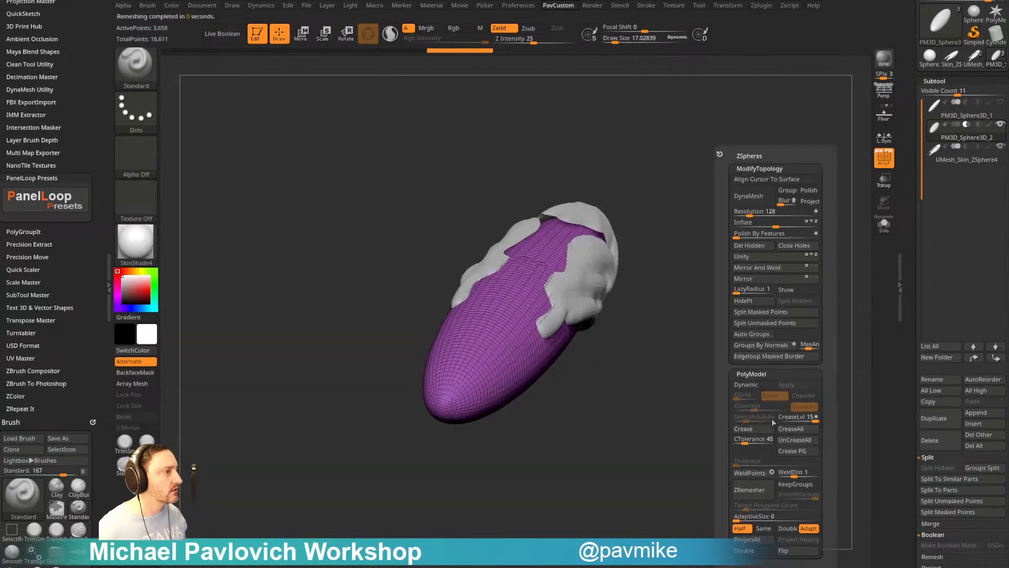
click(759, 492)
mouse_move(705, 434)
mouse_down()
mouse_move(668, 391)
mouse_move(620, 405)
mouse_move(665, 442)
mouse_move(644, 442)
mouse_up()
- Replace the SelectRect selection brush with a slicing brush and enlarge the draw size to about 52
key(s)
key(s)
mouse_move(788, 197)
alt+mouse_down()
mouse_move(779, 187)
mouse_move(778, 196)
alt+mouse_up()
key(s)
key(s)
ctrl+shift+click(149, 72)
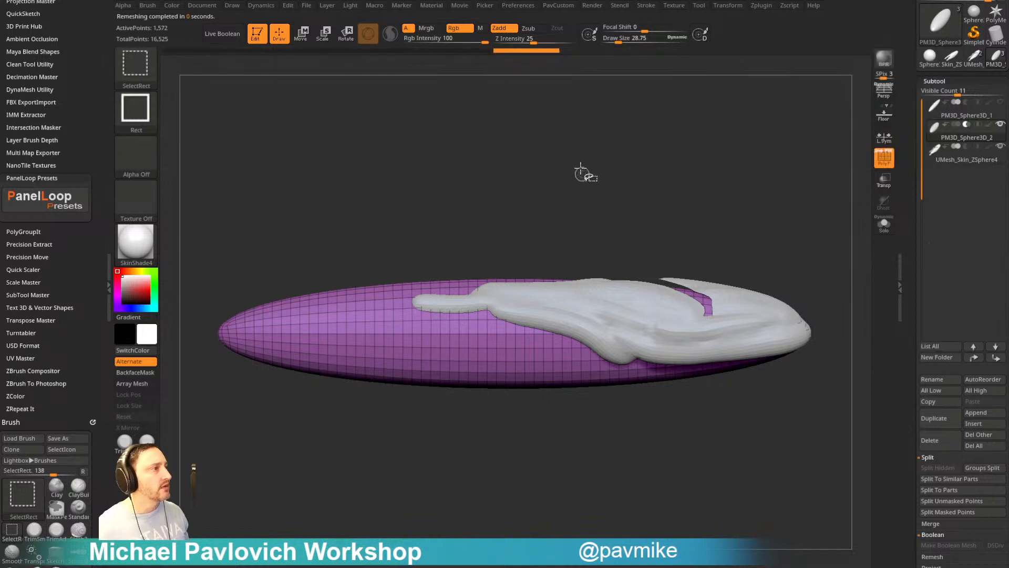
ctrl+shift+click(145, 68)
ctrl+shift+click(464, 128)
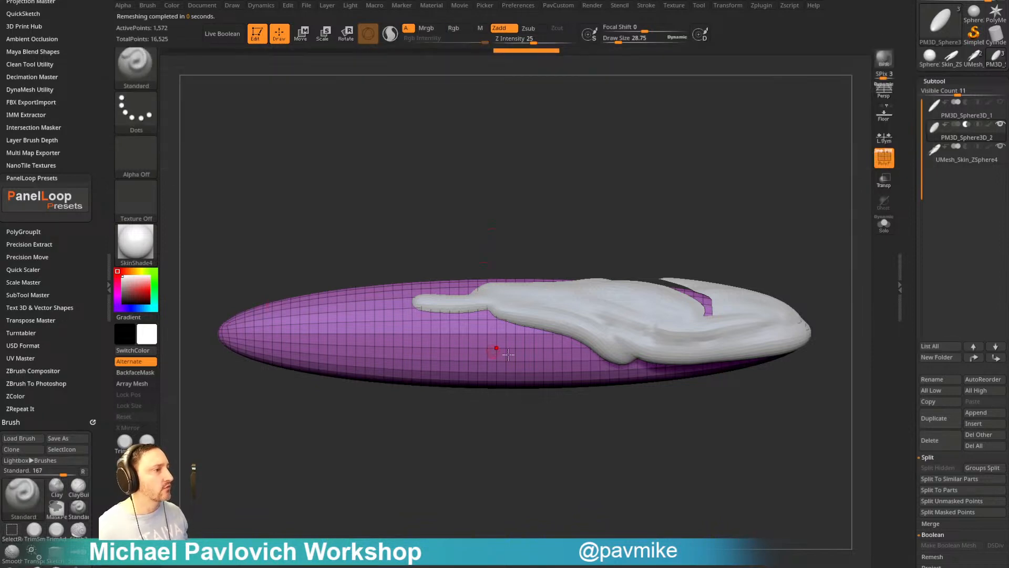
key(s)
drag(513, 346, 519, 346)
alt+drag(679, 223, 669, 187)
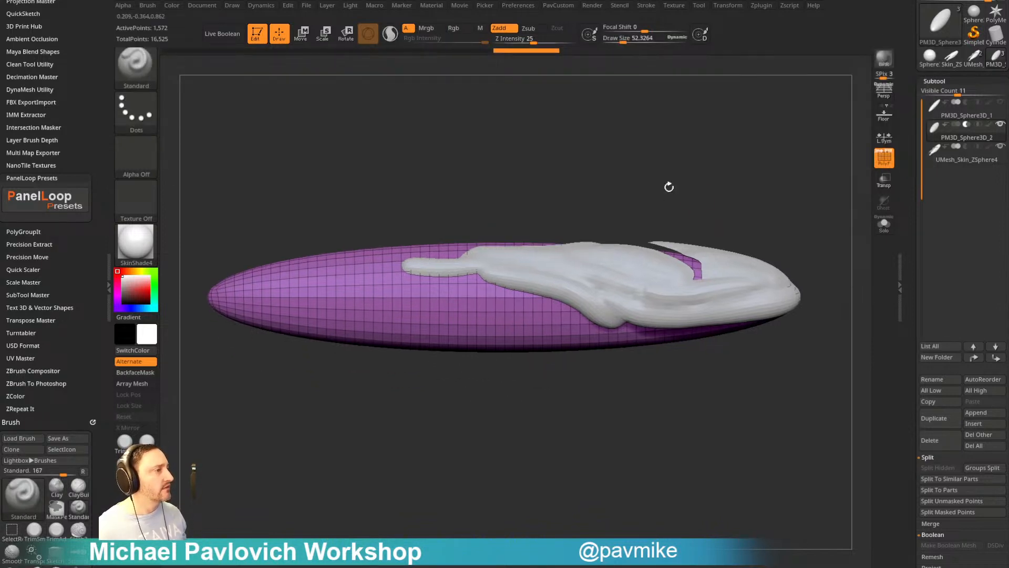
- Isolate the ellipsoid and slice its surface into polygroups for an end cap and curved panels
click(884, 225)
alt+drag(798, 192, 804, 224)
mouse_move(316, 232)
ctrl+shift+mouse_down()
mouse_move(420, 316)
mouse_move(687, 301)
mouse_move(743, 232)
mouse_move(694, 281)
mouse_move(793, 277)
mouse_move(837, 343)
ctrl+shift+mouse_up()
mouse_move(785, 389)
alt+mouse_down()
mouse_move(794, 361)
mouse_move(788, 320)
mouse_move(677, 287)
mouse_move(597, 353)
mouse_move(541, 379)
mouse_move(604, 322)
mouse_move(539, 395)
mouse_move(401, 315)
mouse_move(277, 195)
mouse_move(286, 168)
alt+mouse_up()
mouse_move(489, 187)
mouse_down()
mouse_move(750, 174)
mouse_move(775, 301)
mouse_move(796, 287)
mouse_move(795, 304)
mouse_move(809, 291)
mouse_up()
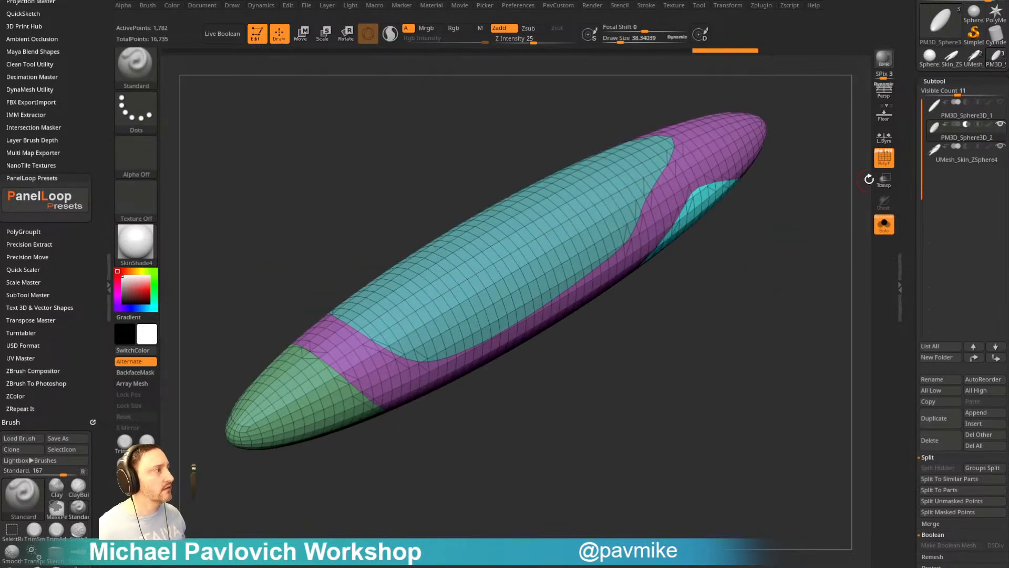
alt+drag(832, 193, 849, 245)
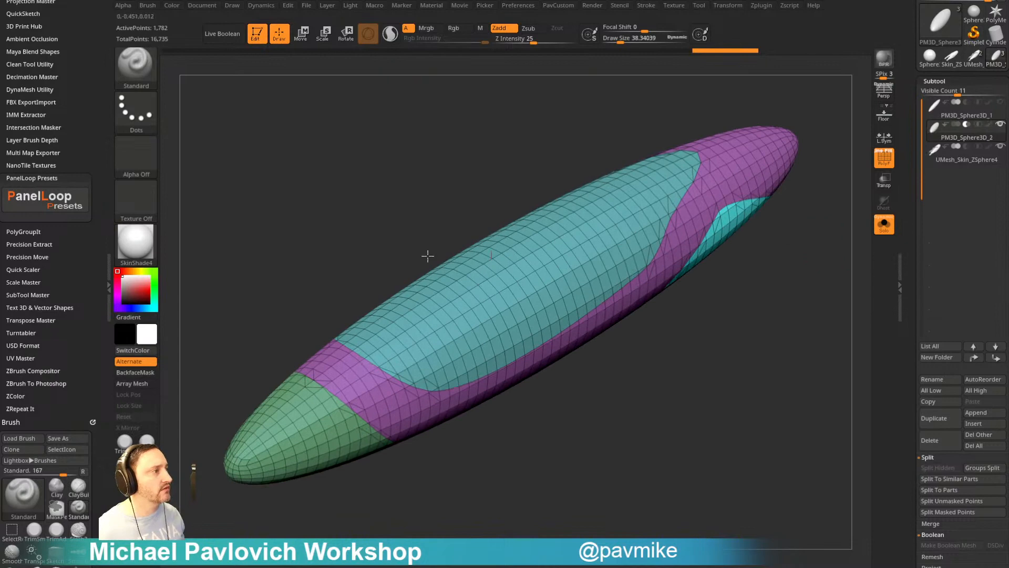
- Hide the wireframe lines, apply the third Shell preset from PanelLoop Presets to the ellipsoid and undo the resulting panel loops
click(883, 156)
click(61, 203)
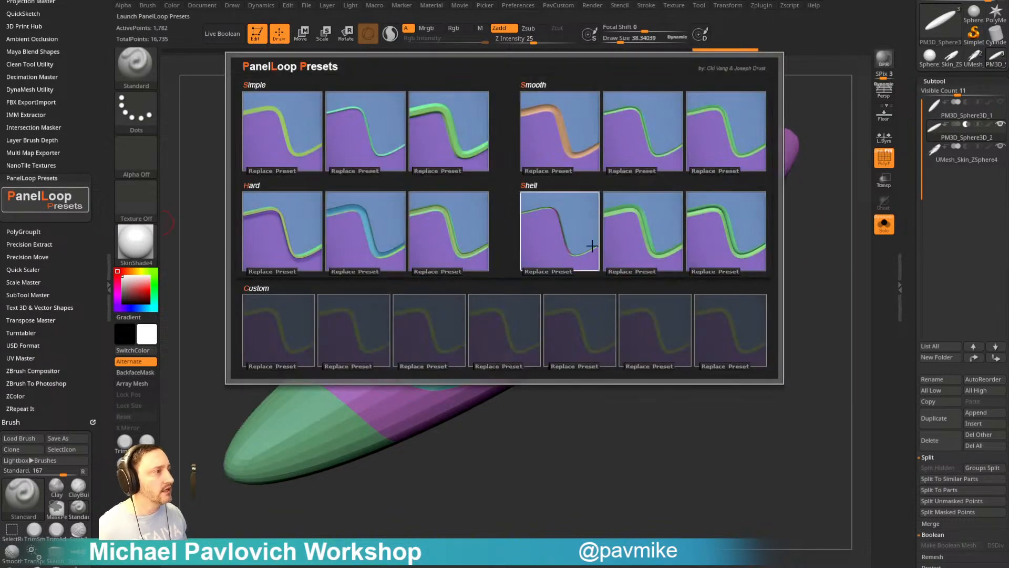
click(754, 248)
click(461, 267)
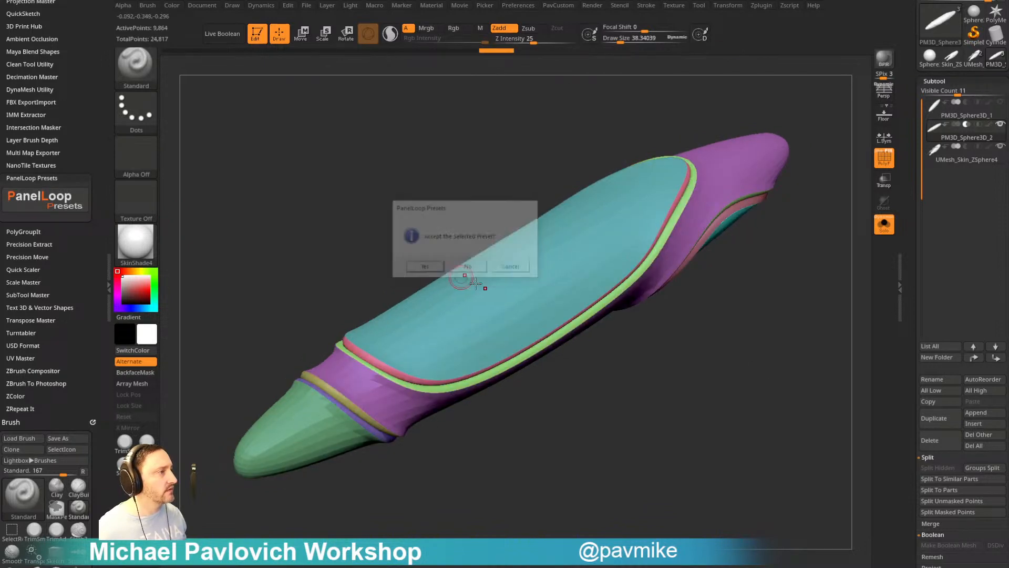
key(ctrl+z)
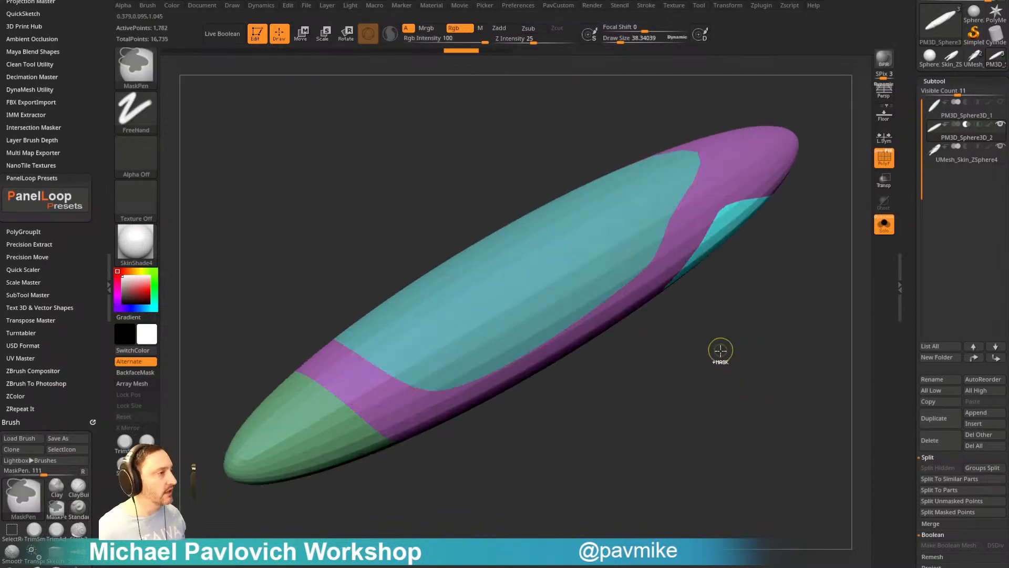
- Try panel loops on the ellipsoid with Polish 0 and undo them
scroll(916, 191, down, 5)
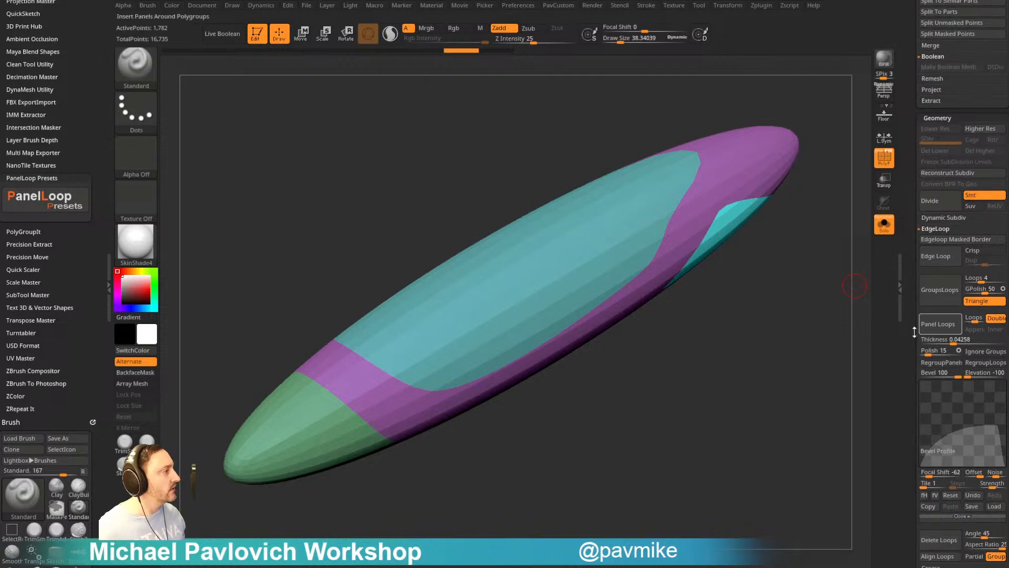
click(923, 350)
click(933, 332)
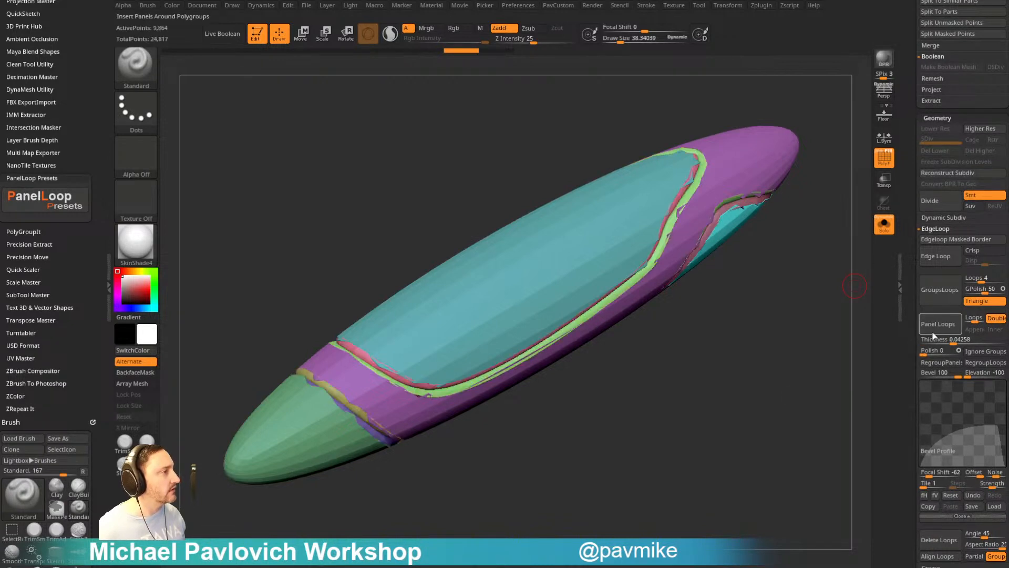
key(ctrl+z)
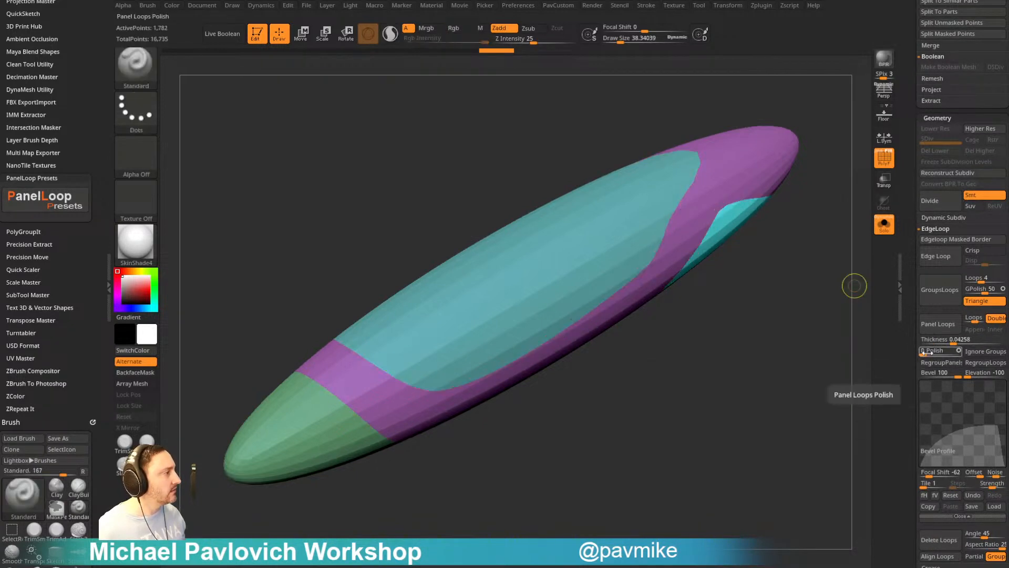
- Generate the ellipsoid's panel loops with Polish 6 and view the whole result without the polyframe
click(926, 352)
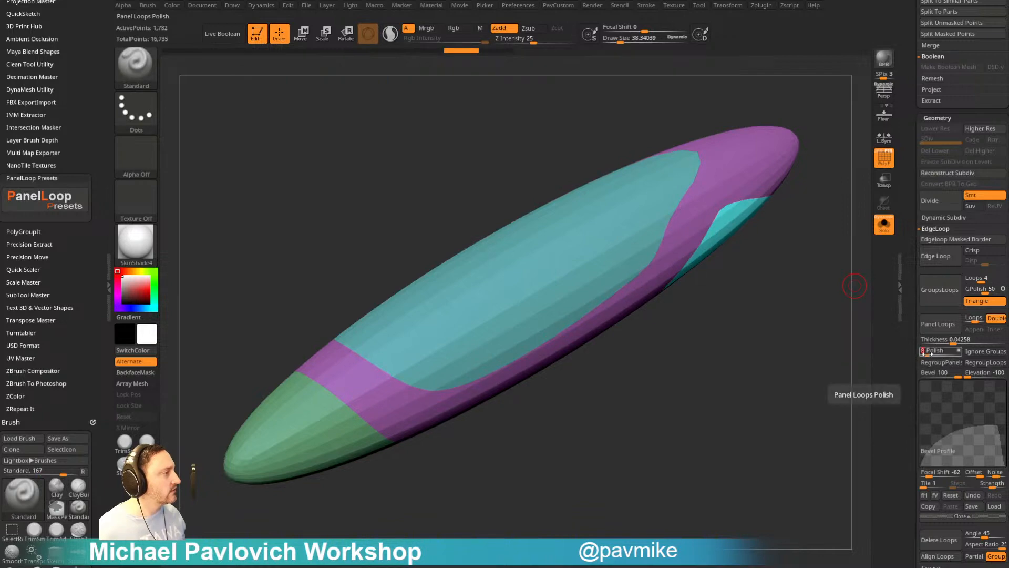
click(938, 323)
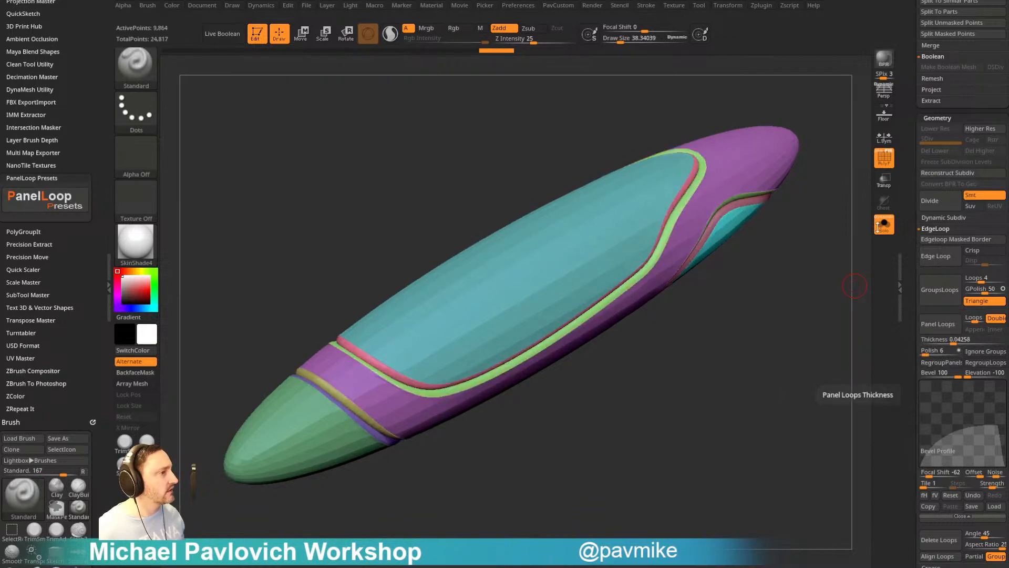
click(884, 156)
drag(804, 263, 803, 303)
key(shift+f)
key(f)
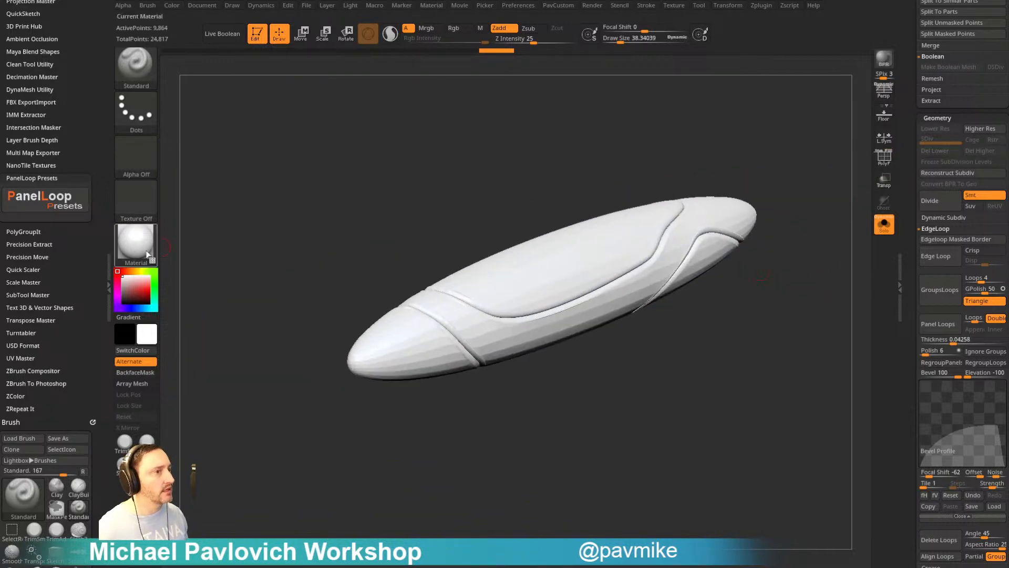
- Switch the material to StartupMaterial
key(m)
click(603, 274)
drag(789, 337, 787, 362)
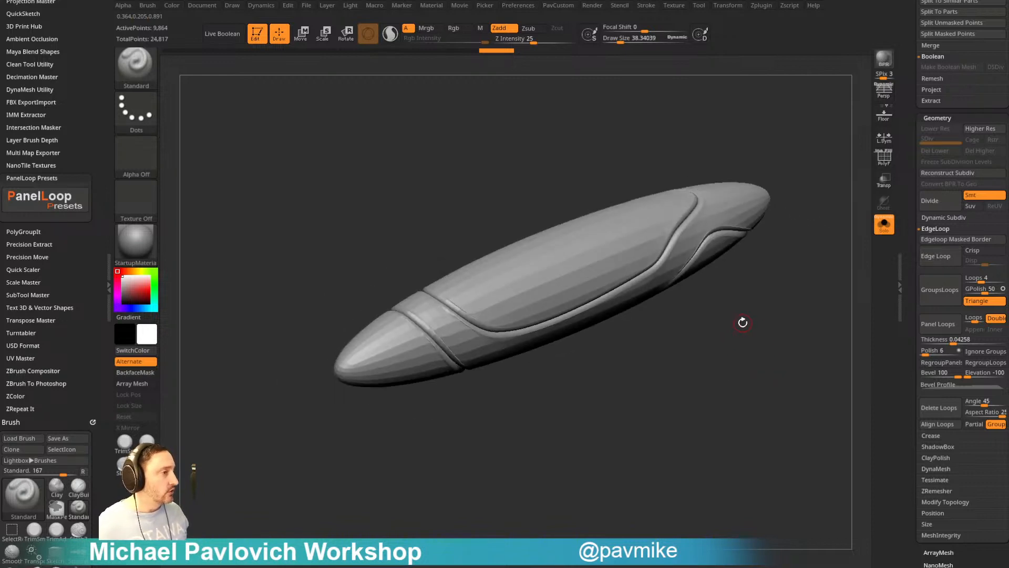
click(56, 203)
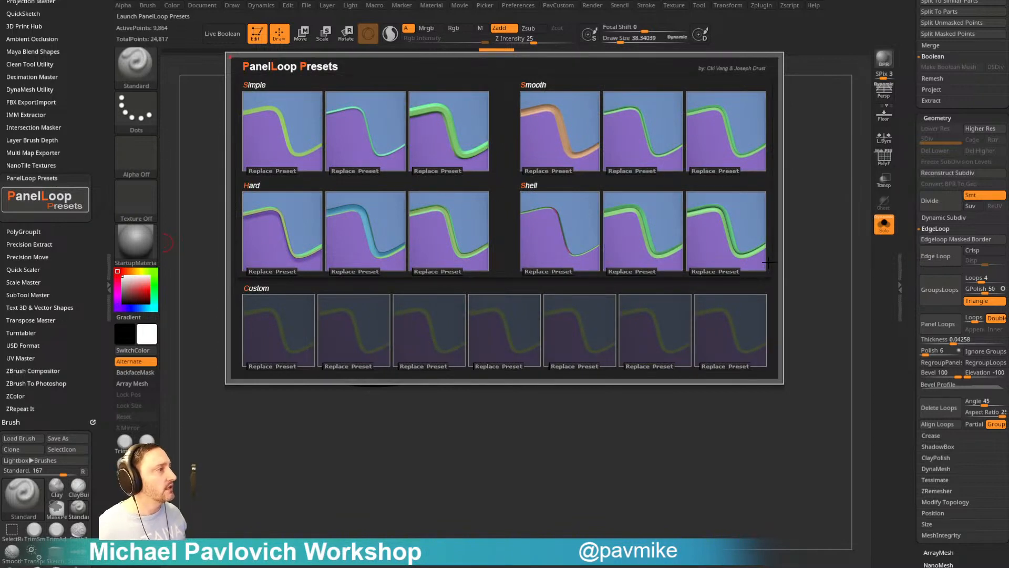
click(808, 206)
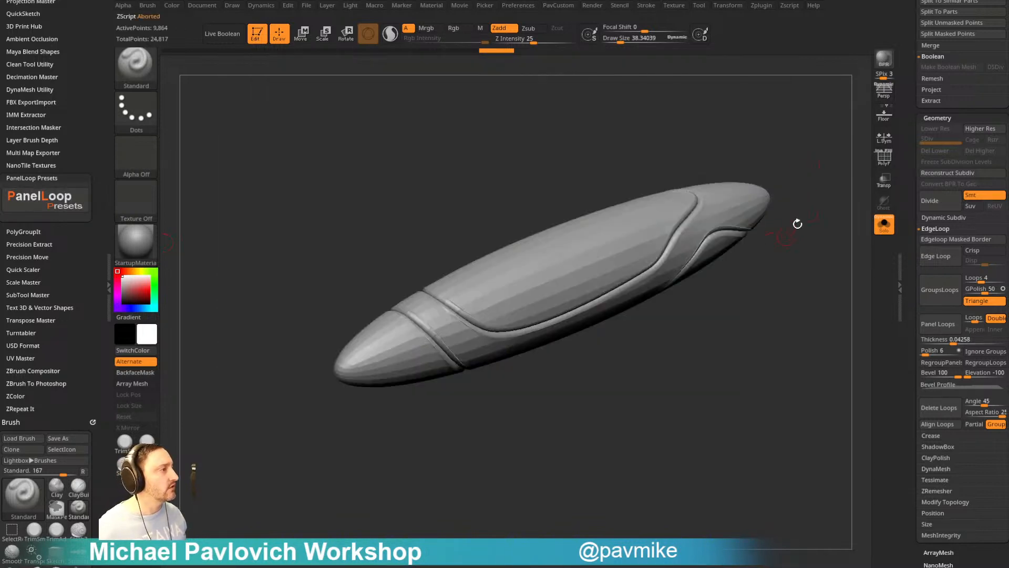
drag(795, 223, 704, 235)
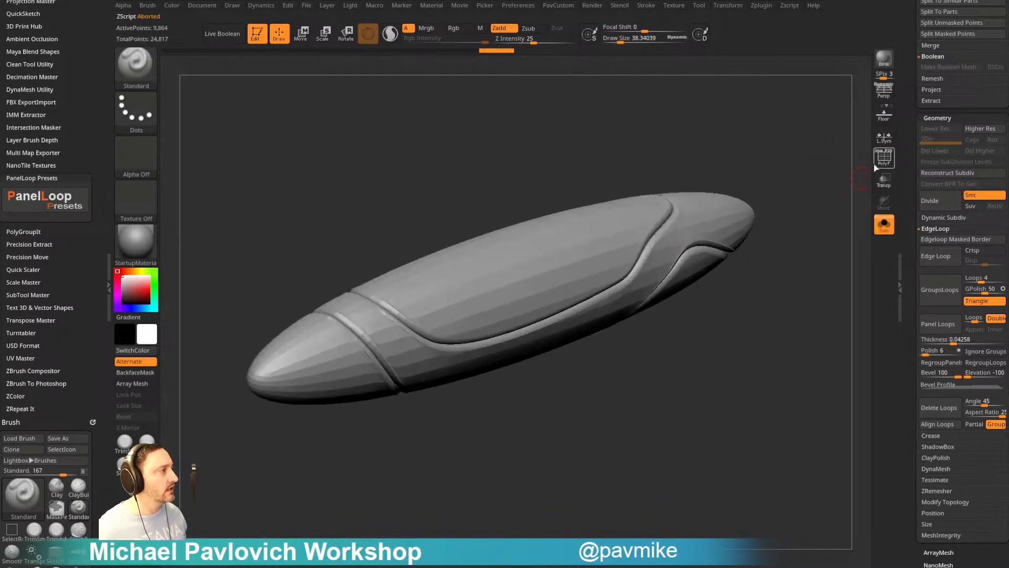
- Show the polyframe on the ellipsoid and isolate the purple panel's polygroup
click(884, 157)
scroll(810, 253, up, 5)
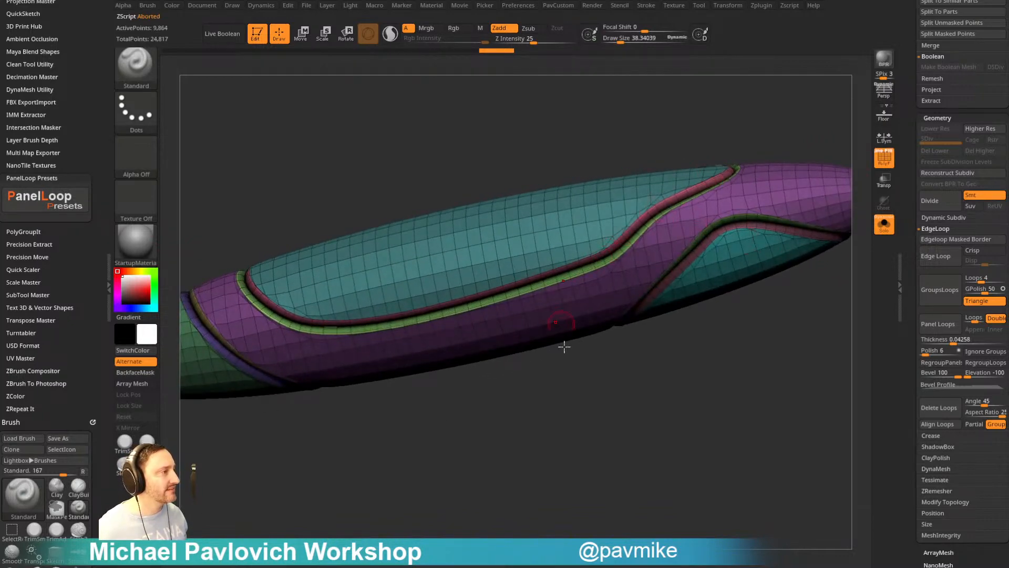
drag(563, 346, 676, 407)
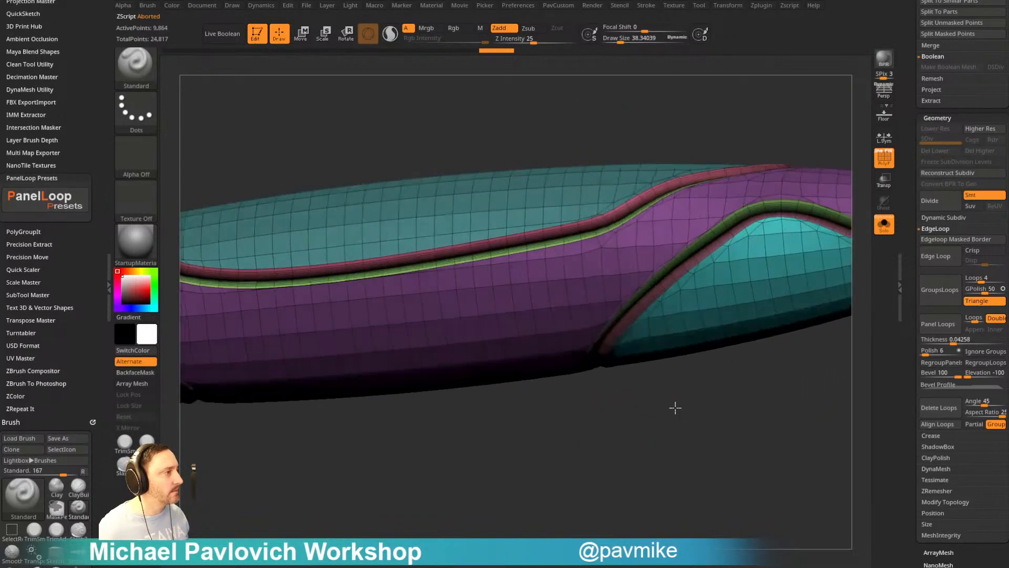
ctrl+shift+click(653, 247)
drag(720, 466, 757, 386)
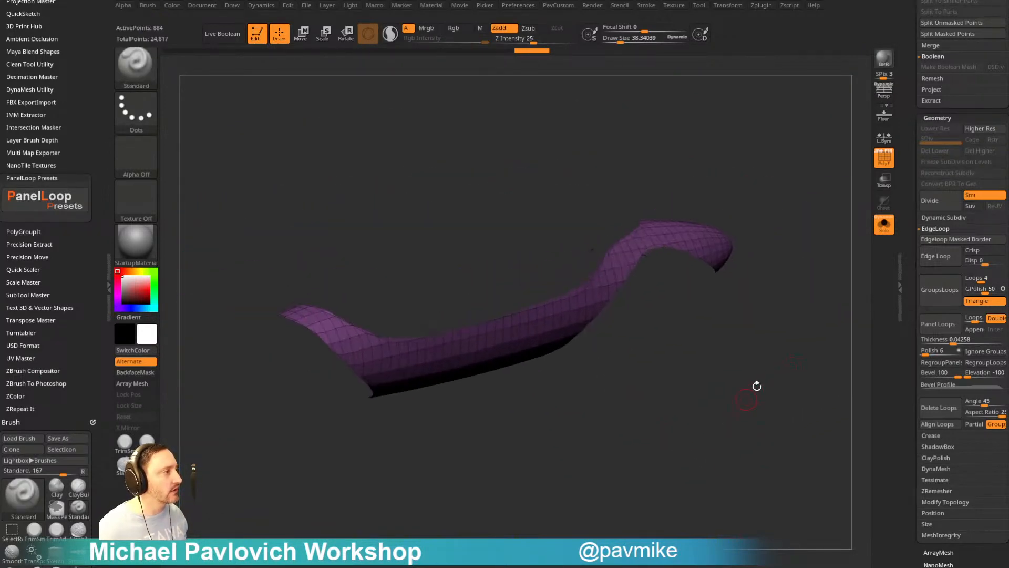
- Try ZRemesher on the isolated purple panel with the Same polygon target and undo the remesh
key(space)
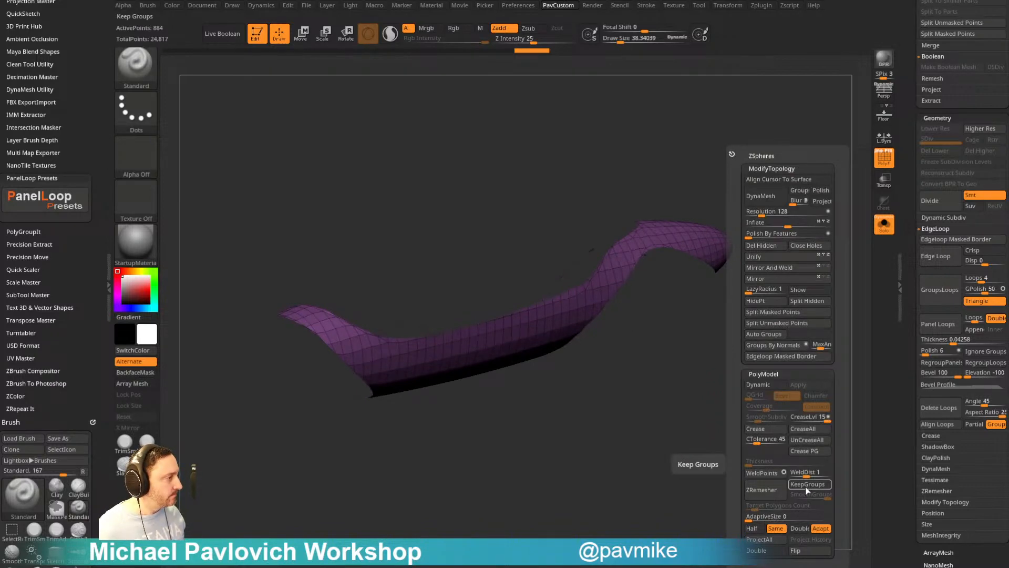
scroll(909, 358, down, 3)
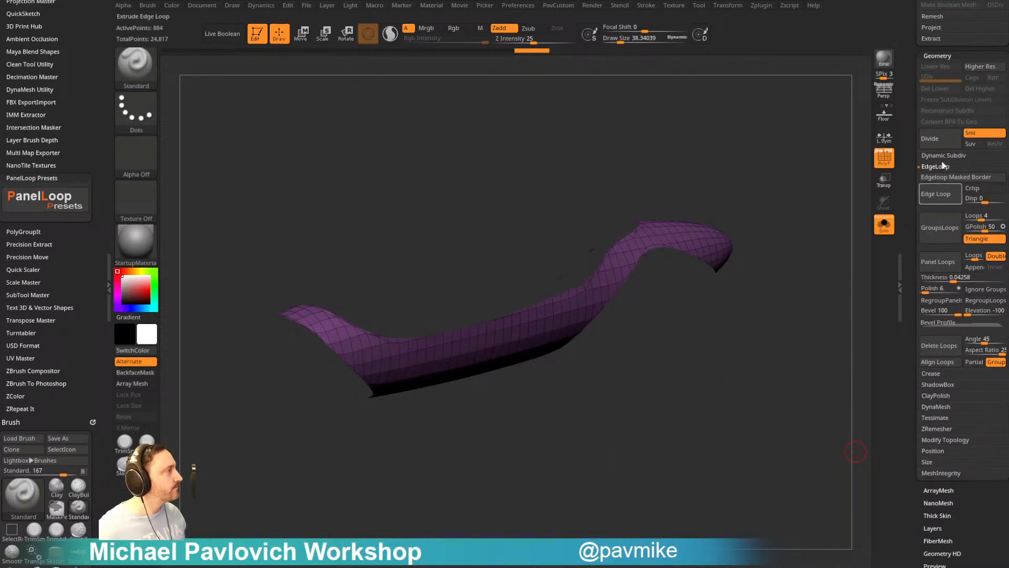
click(937, 429)
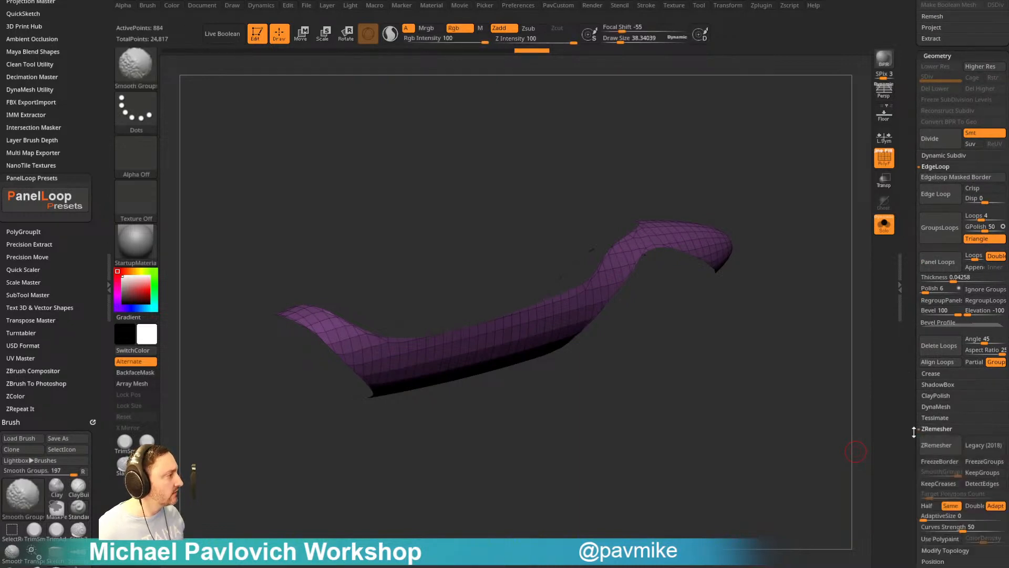
scroll(909, 347, down, 5)
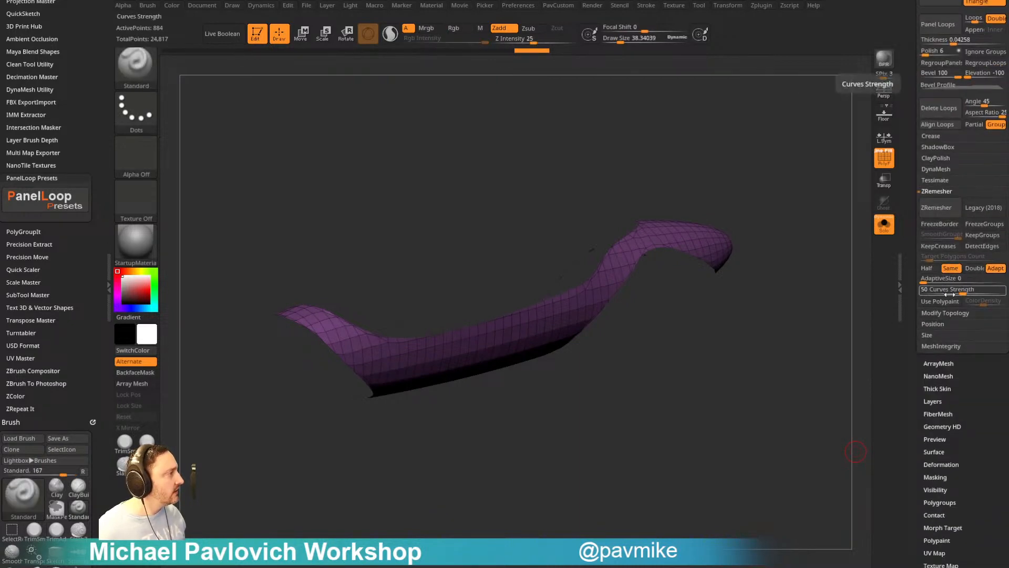
click(937, 208)
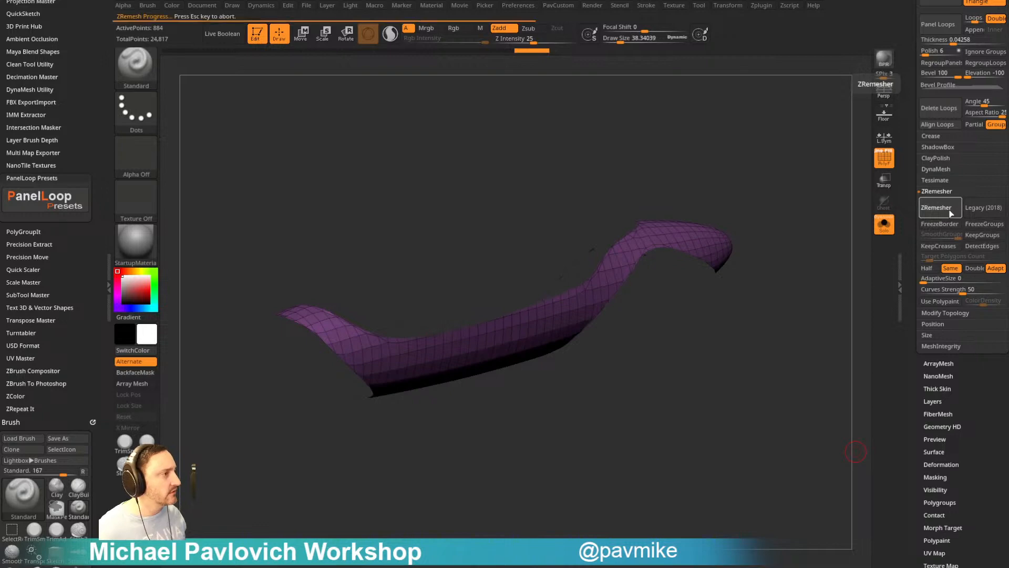
drag(875, 274, 784, 309)
ctrl+shift+click(761, 244)
drag(761, 243, 763, 222)
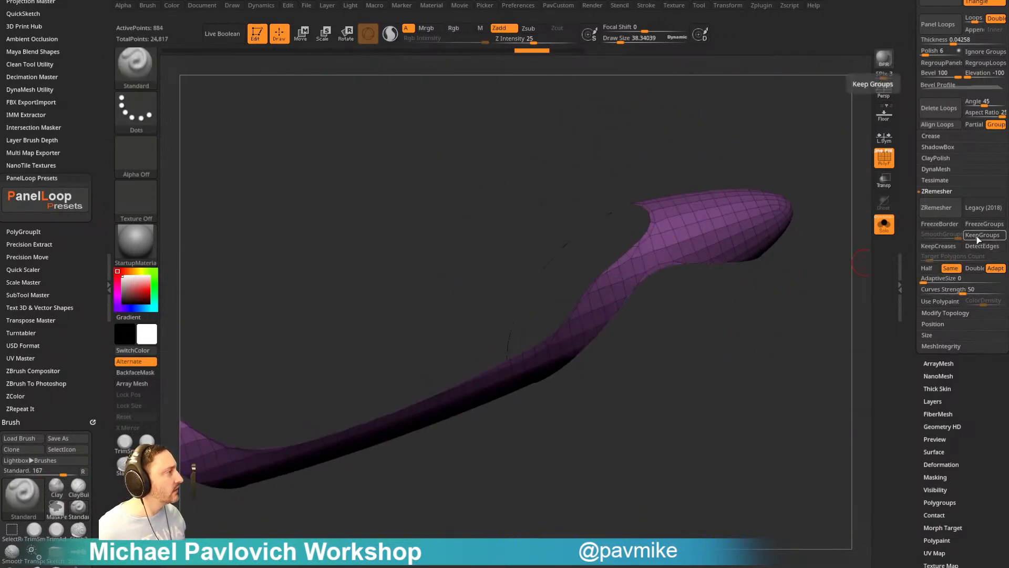
- Try remeshing the isolated purple panel with FreezeBorder enabled and undo the result
click(925, 224)
click(937, 208)
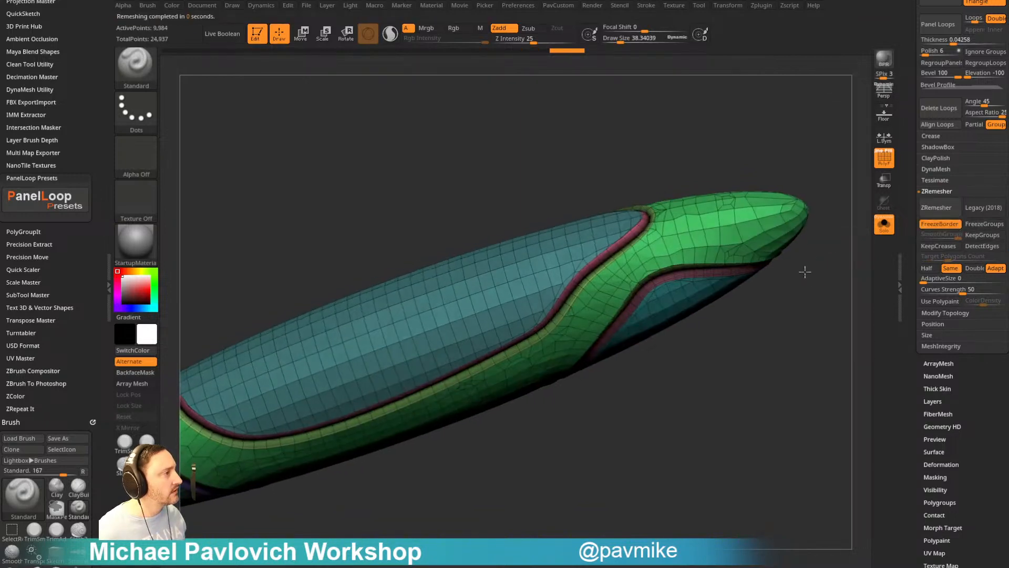
mouse_move(805, 272)
mouse_down()
mouse_move(820, 298)
mouse_move(797, 235)
mouse_move(765, 286)
mouse_move(790, 439)
mouse_move(648, 237)
mouse_up()
key(ctrl+z)
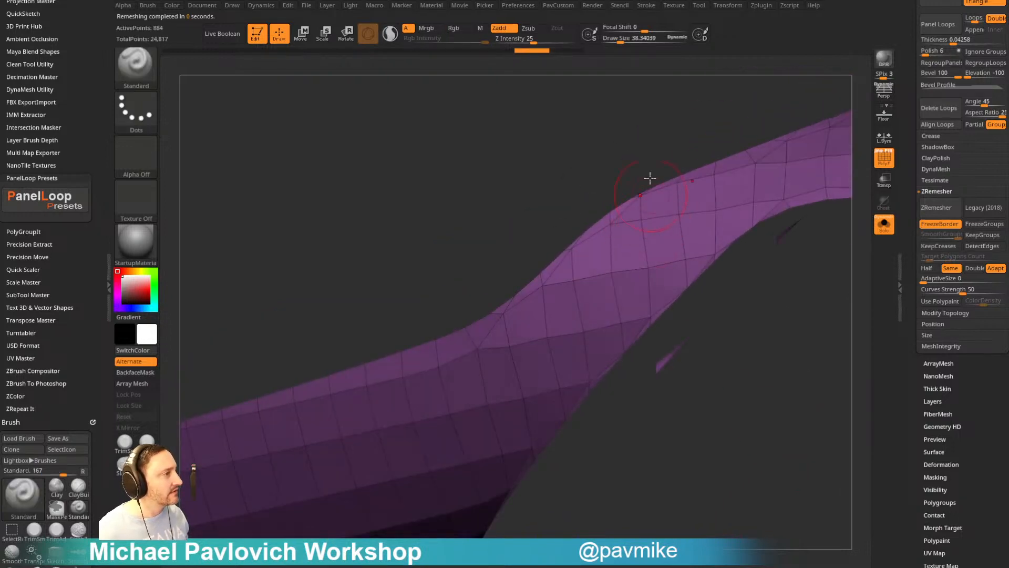
- Try adjusting the isolated panel's border vertices using the Move brush with a draw size of about 12
drag(650, 178, 660, 207)
key(b)
key(m)
key(v)
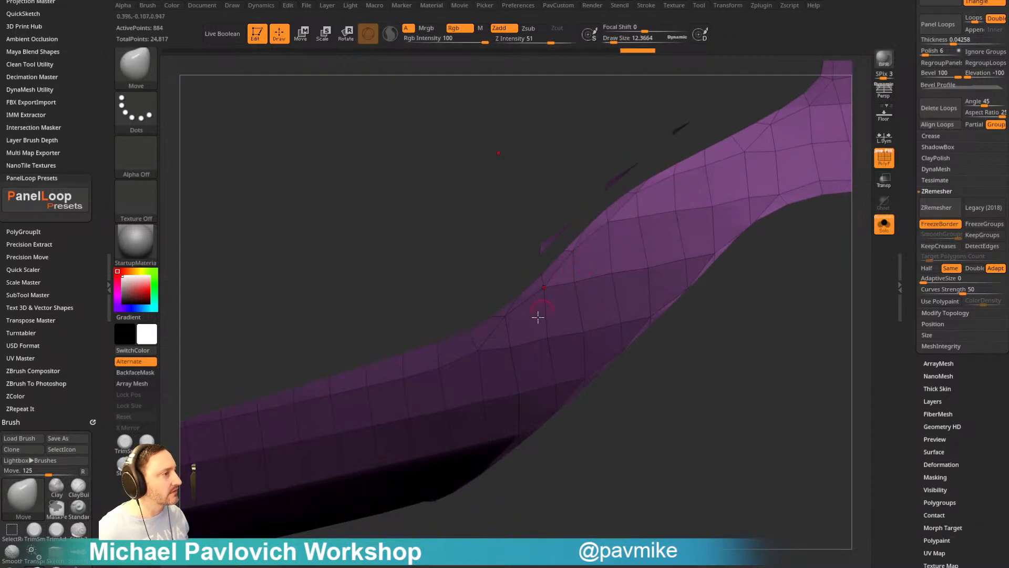
drag(589, 311, 663, 371)
ctrl+shift+click(724, 356)
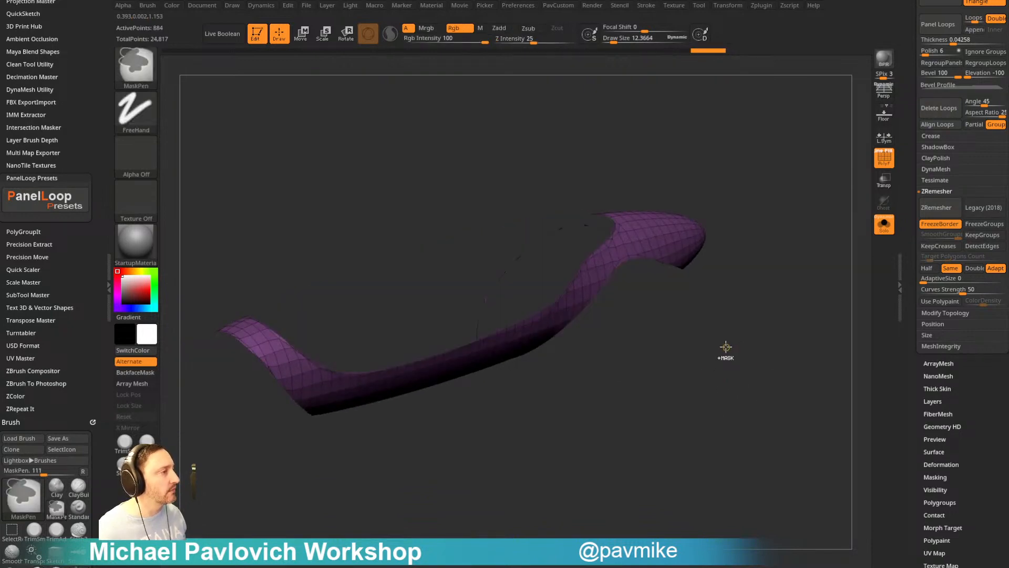
- Unhide the whole ellipsoid and step back through the undo history to the sliced polygroups before the panel loops
ctrl+shift+click(725, 347)
mouse_move(721, 343)
mouse_down()
mouse_move(747, 329)
mouse_move(724, 308)
mouse_up()
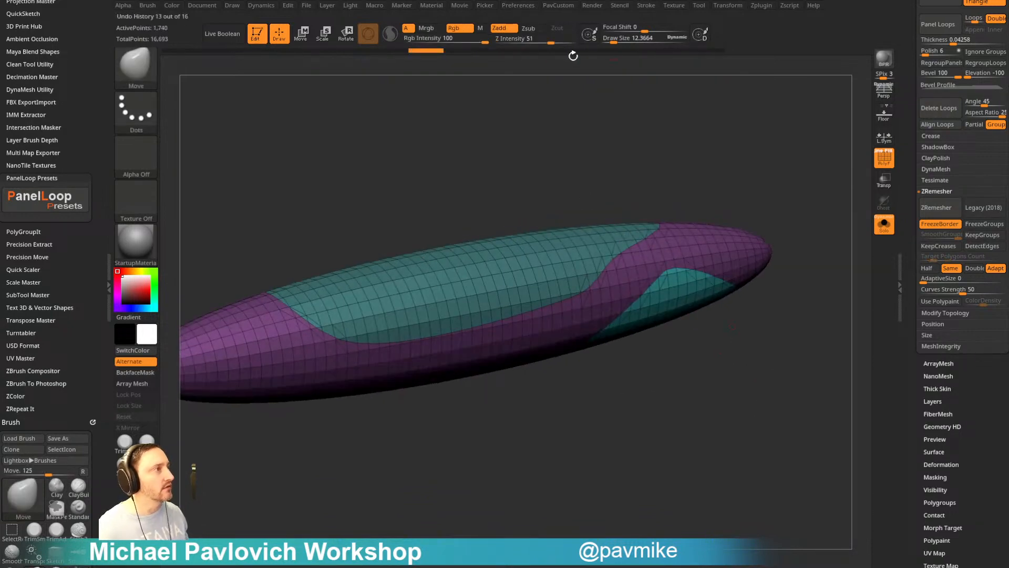
drag(436, 51, 461, 51)
drag(725, 388, 586, 289)
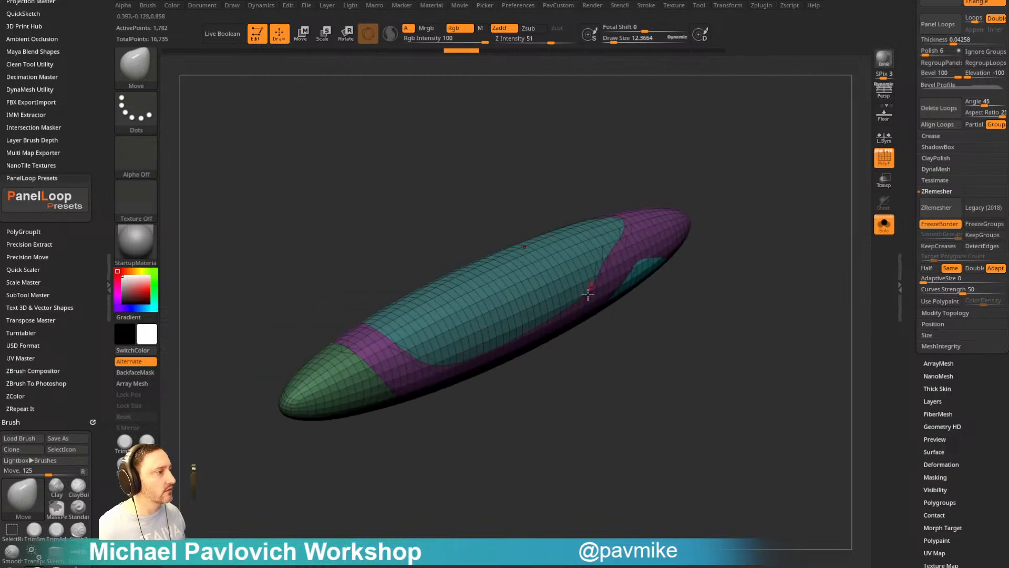
- Enable KeepGroups with SmoothGroups at 0 and try to ZRemesh the whole ellipsoid
key(space)
click(794, 484)
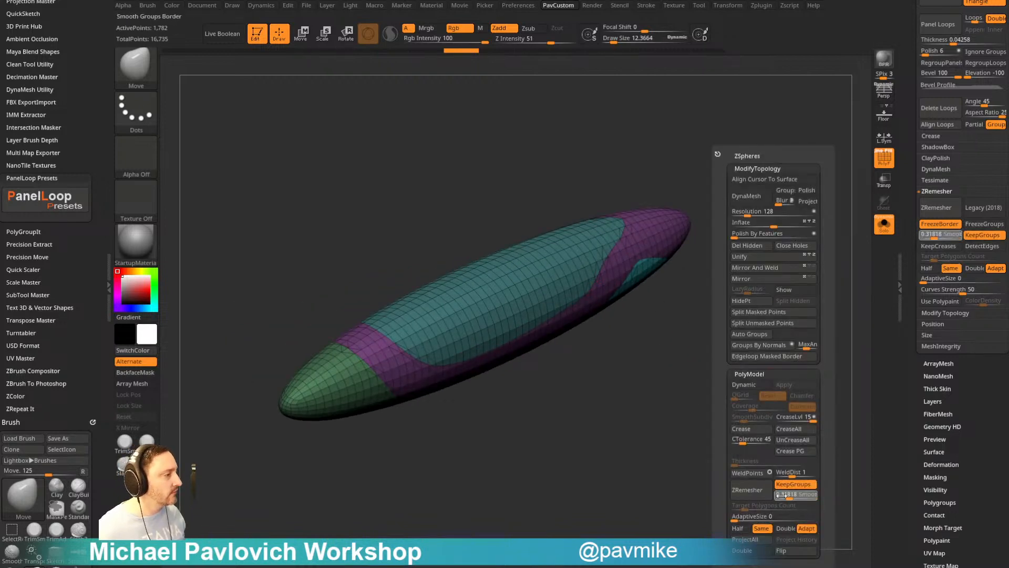
click(760, 494)
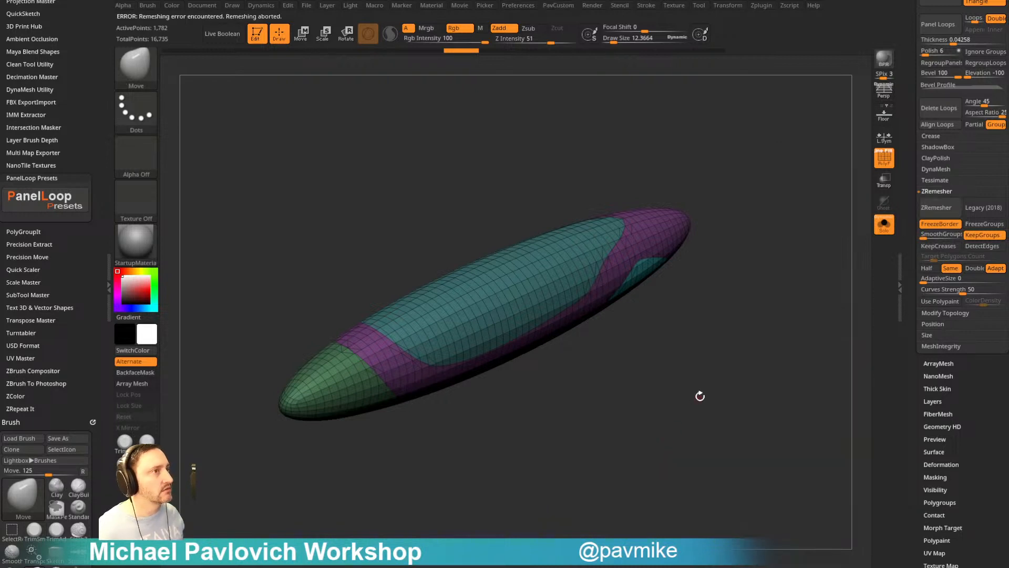
- Disable FreezeBorder and try remeshing the ellipsoid at the Same polygon target with KeepGroups on
drag(701, 396, 866, 325)
scroll(914, 298, up, 5)
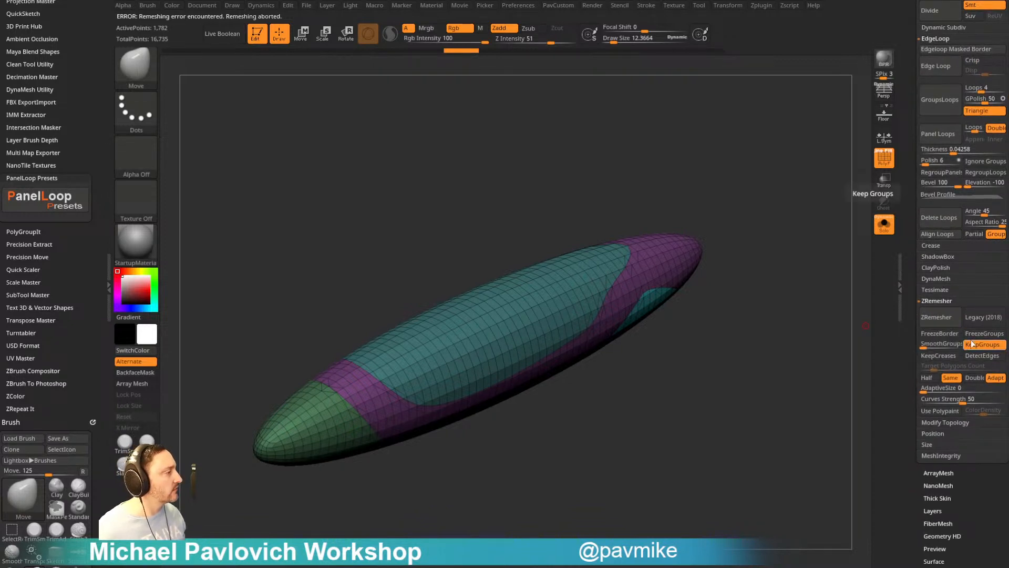
key(space)
click(770, 491)
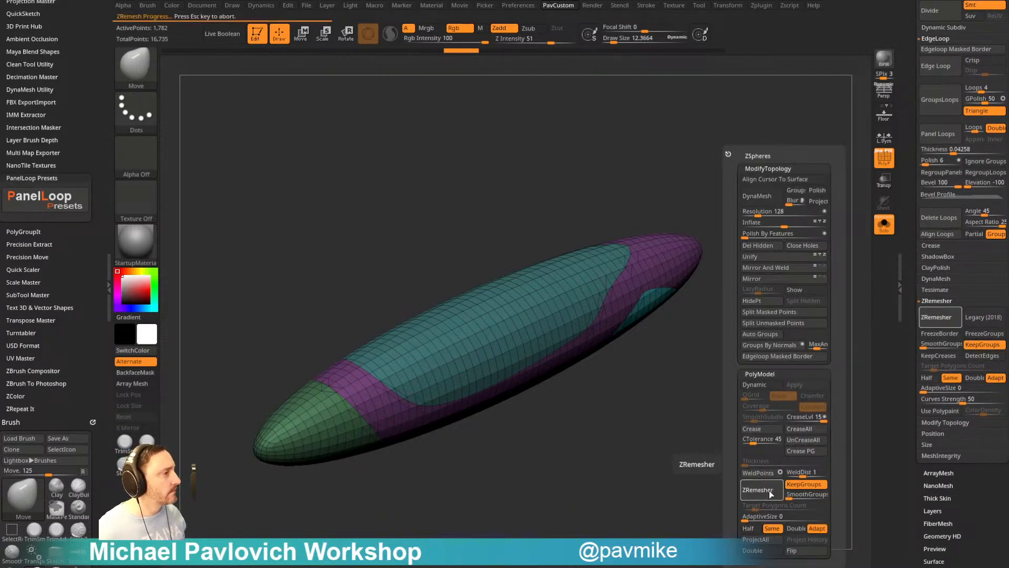
drag(726, 482, 703, 443)
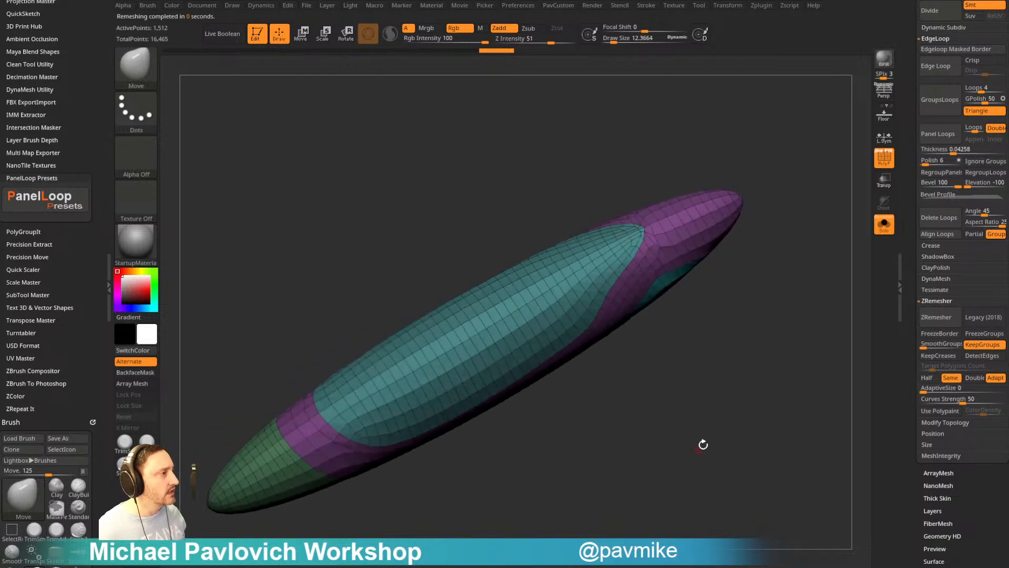
- Try ZRemesher on the ellipsoid with the Double and Half polygon targets, undoing each result
key(space)
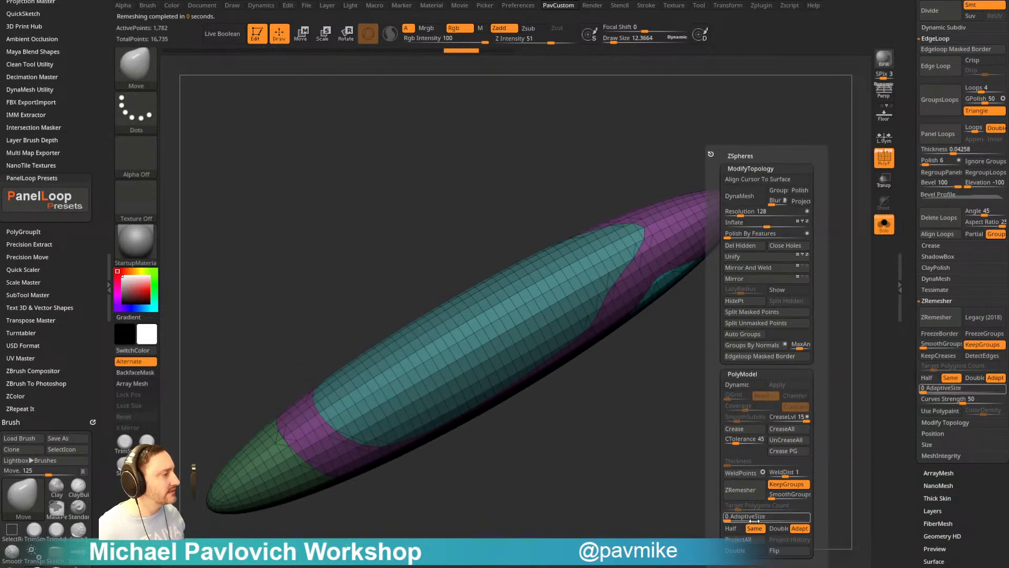
click(778, 528)
click(758, 496)
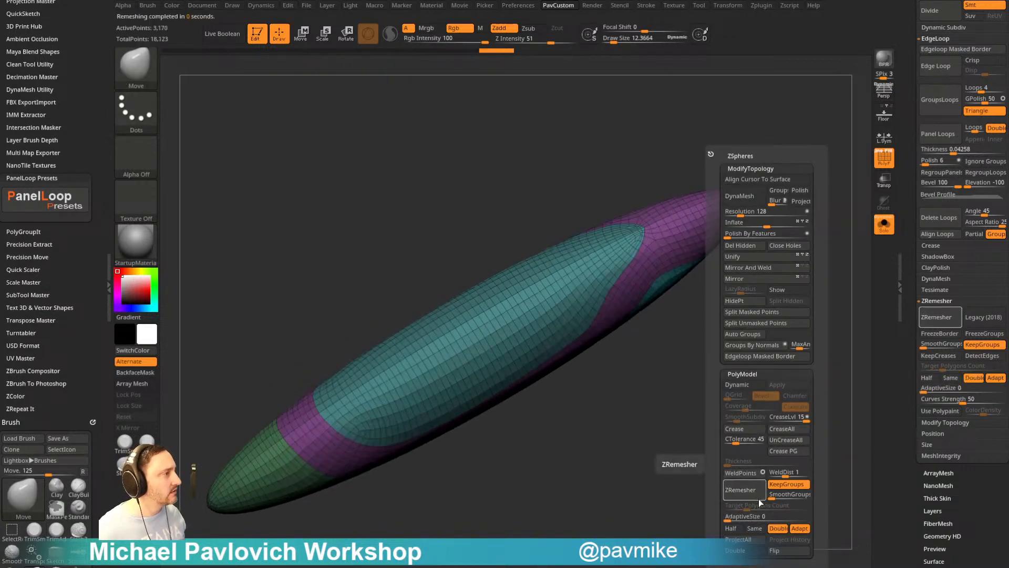
click(731, 528)
click(756, 495)
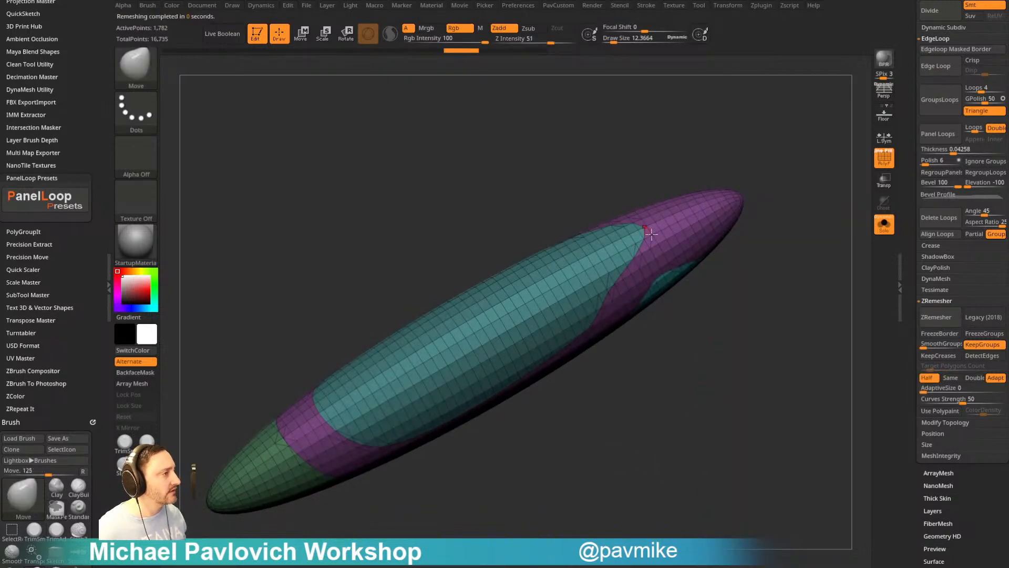
- Collapse a short edge at the tip of the teal polygroup's border with the ZModeler brush
mouse_move(662, 288)
ctrl+right_down()
mouse_move(750, 347)
mouse_move(739, 361)
mouse_move(652, 240)
ctrl+right_up()
key(s)
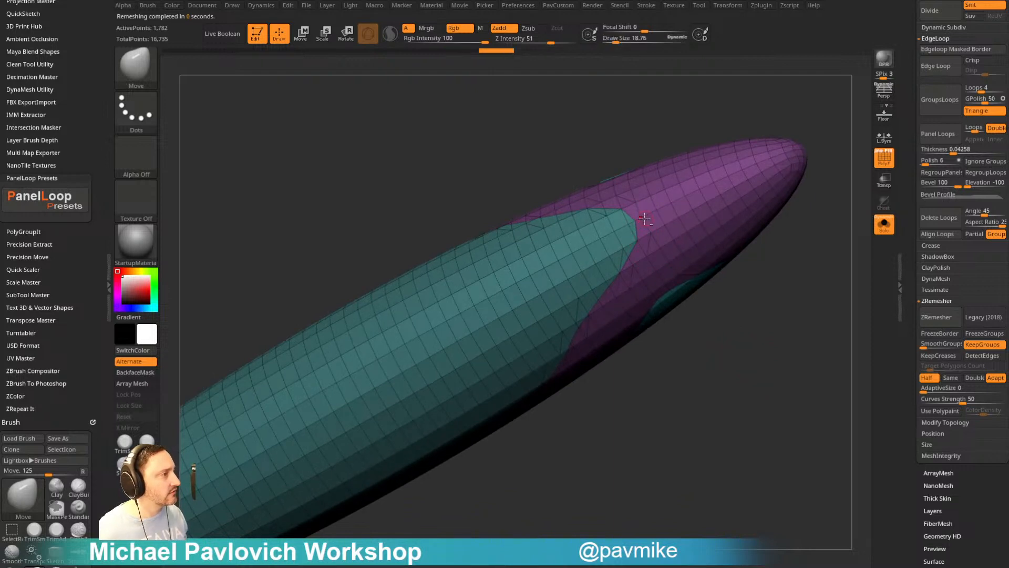
key(b)
key(z)
key(m)
key(space)
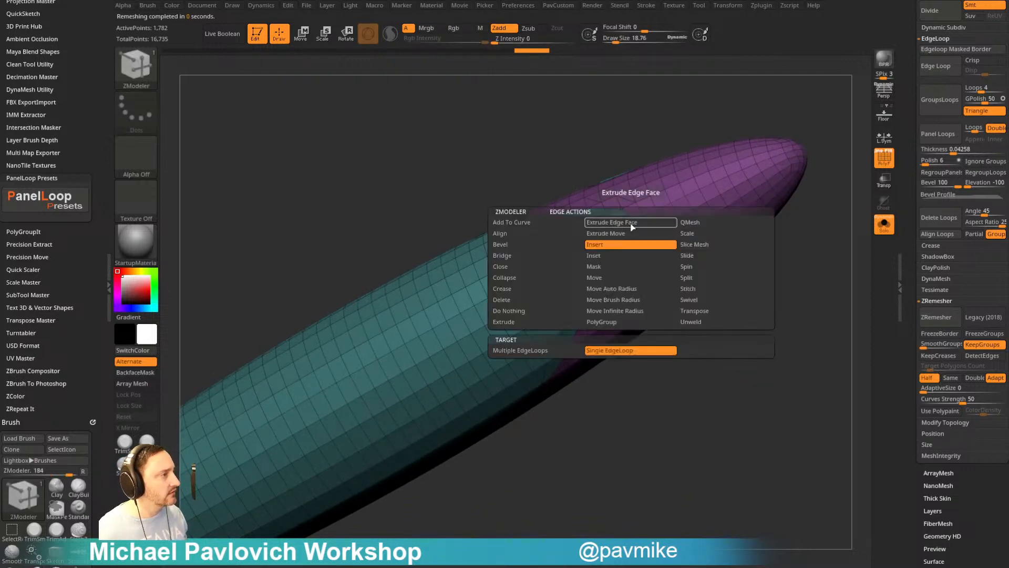
click(538, 274)
key(f)
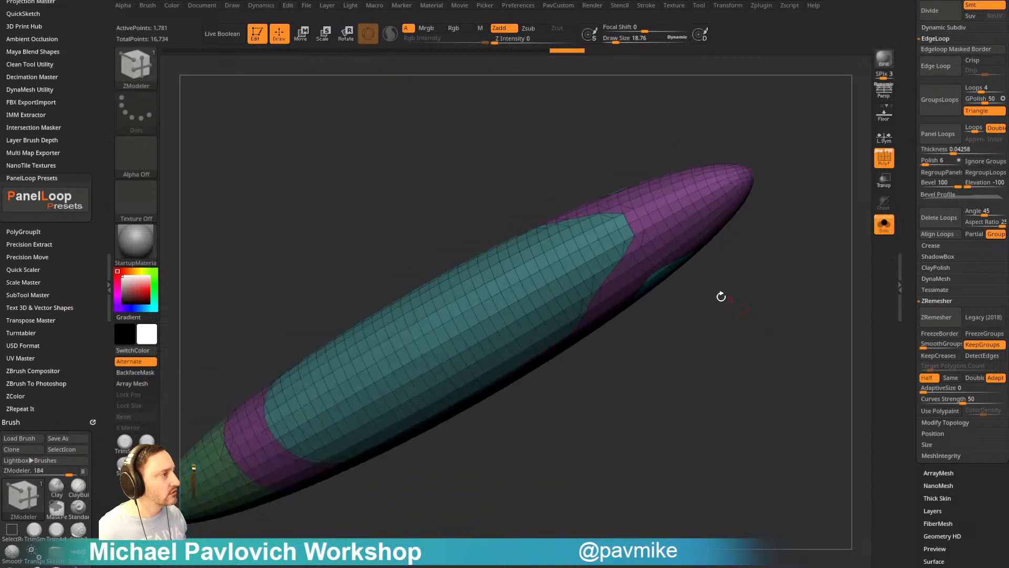
- Nudge the border vertices at the teal polygroup's tip with the Move brush and frame the ellipsoid
ctrl+right_drag(725, 261, 636, 220)
key(b)
key(m)
key(v)
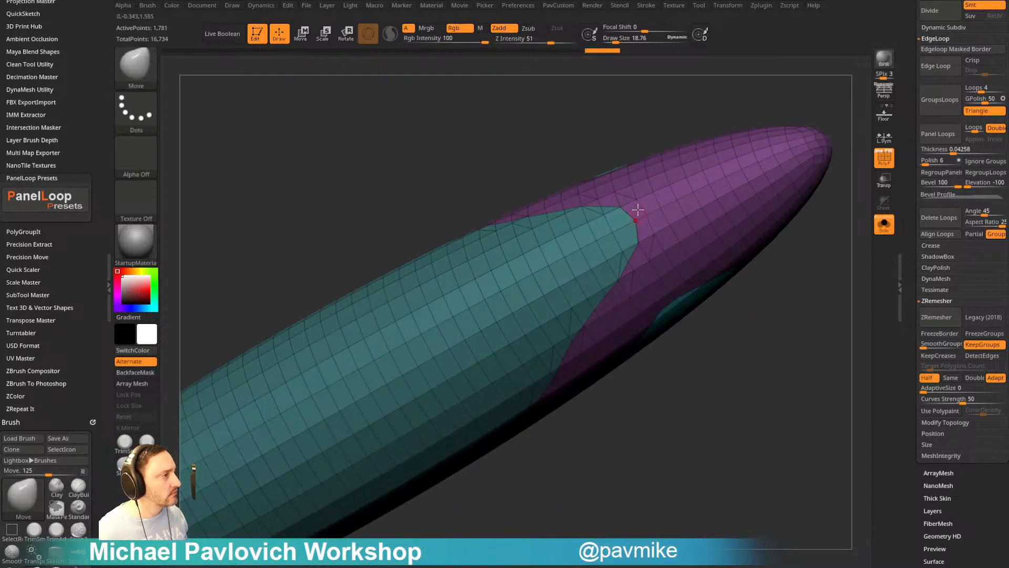
key(f)
right_drag(745, 289, 778, 334)
- Try remeshing the edited ellipsoid at Half and with target polygon counts of 2.05804 and about 10.76, undoing each result
key(space)
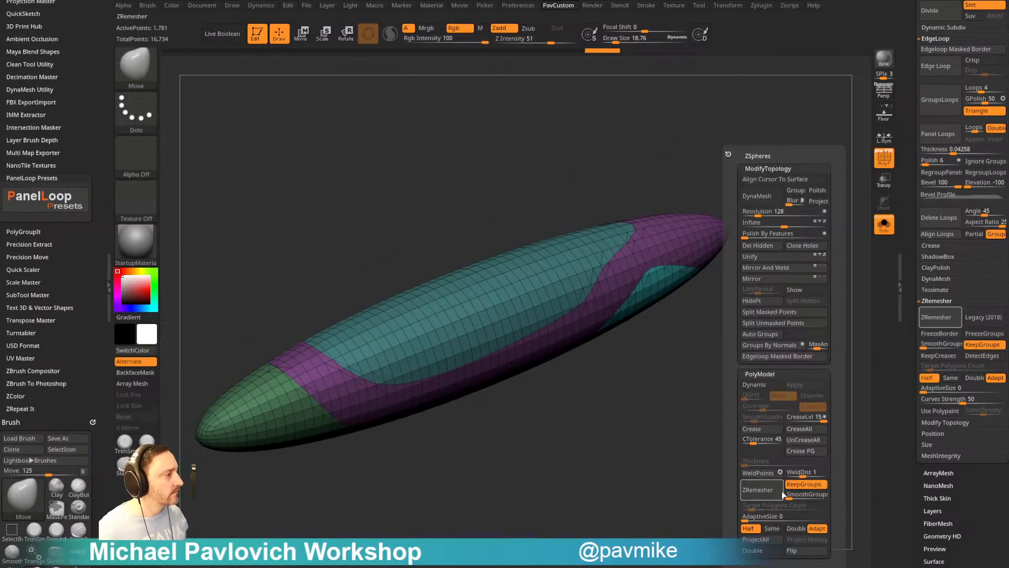
click(772, 489)
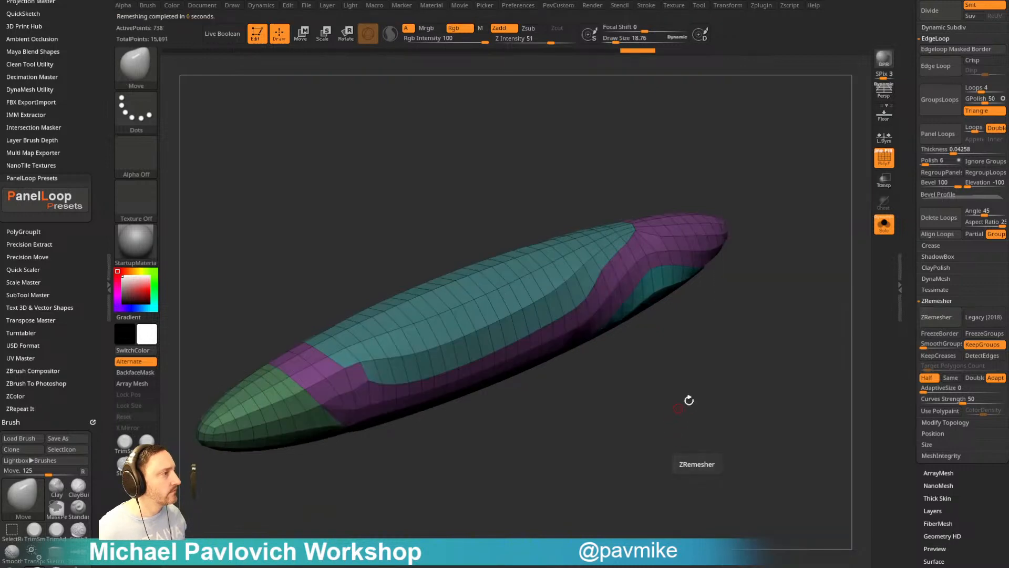
key(space)
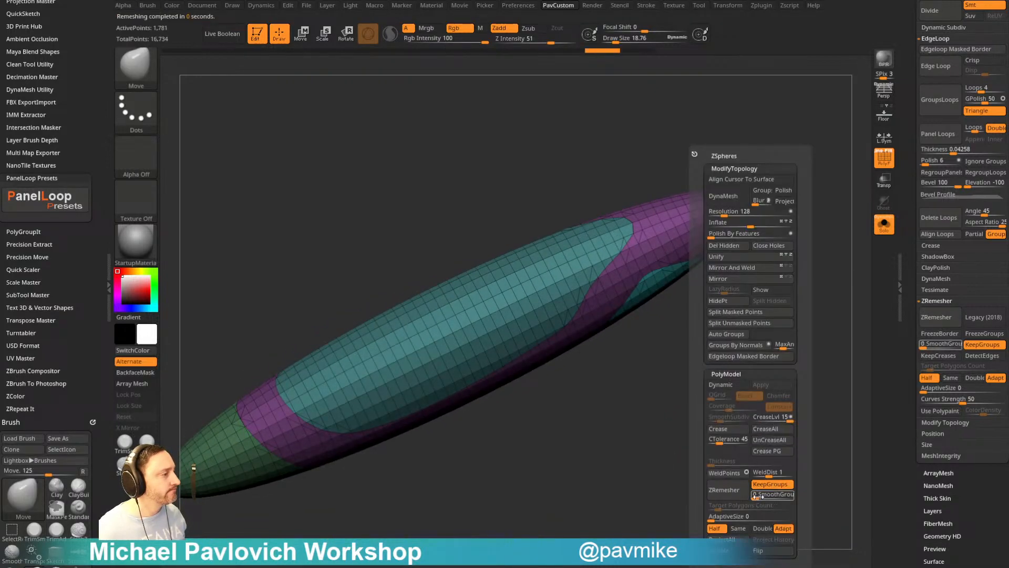
click(721, 505)
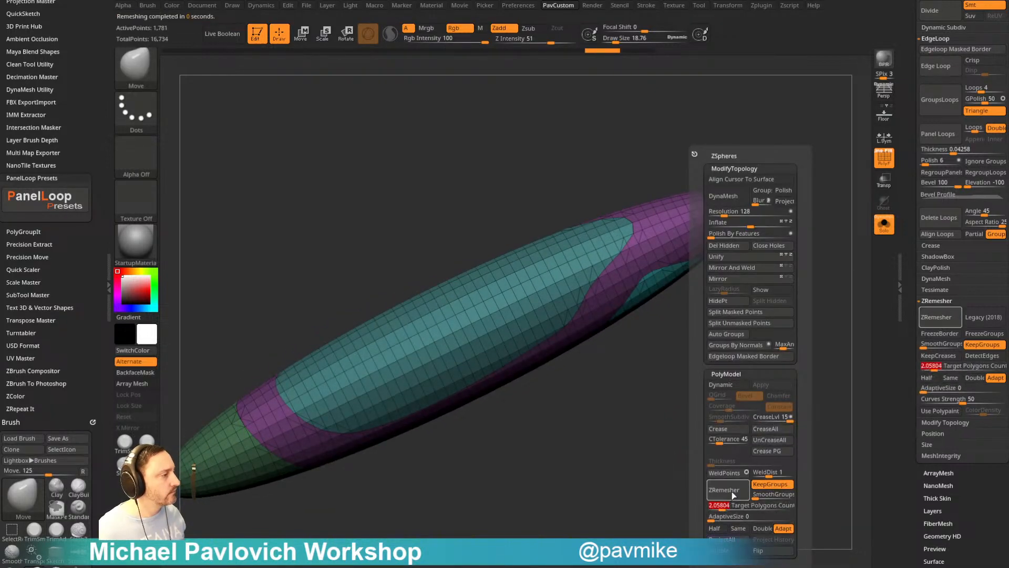
drag(719, 508, 737, 509)
click(733, 493)
click(737, 494)
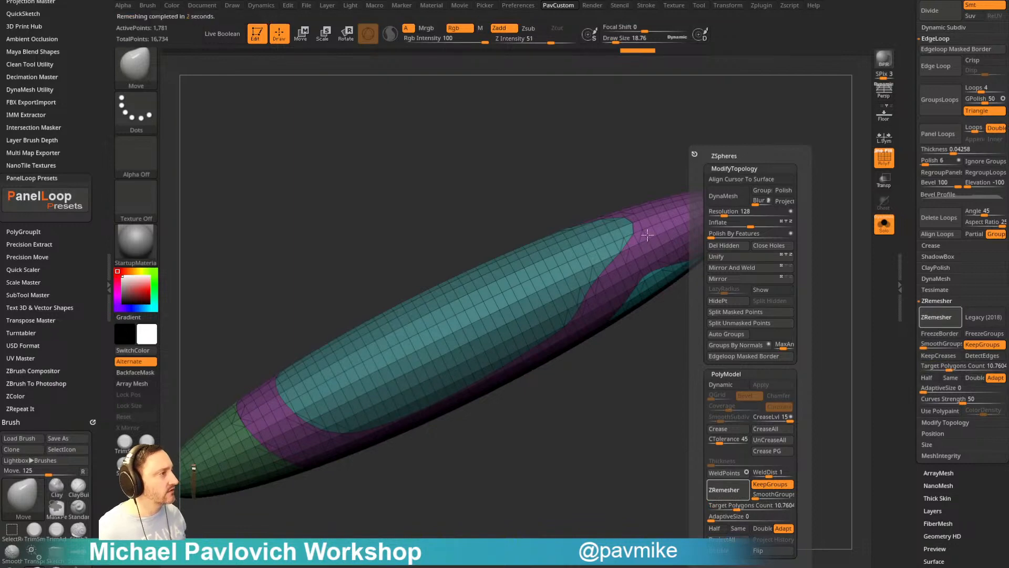
key(ctrl+z)
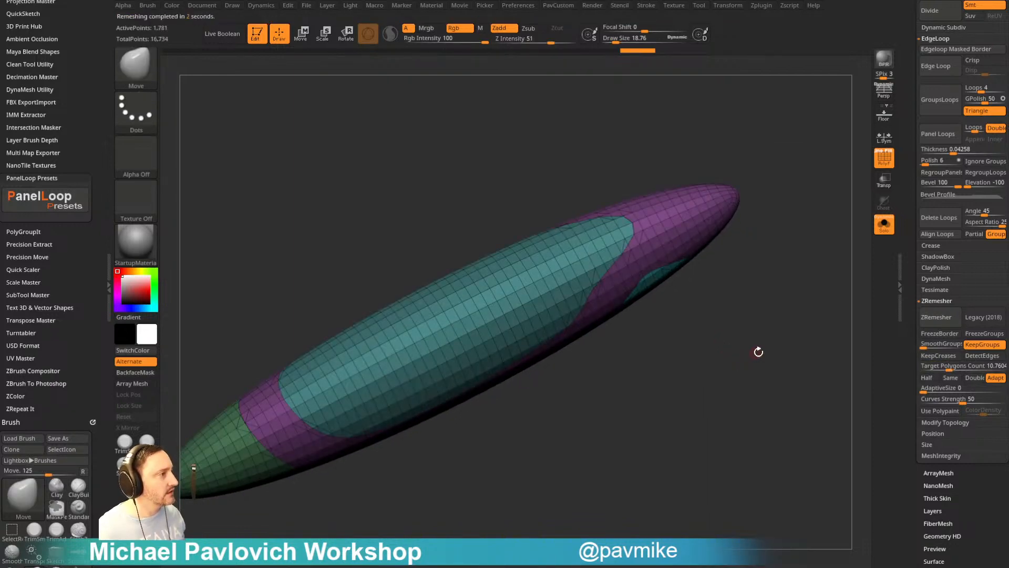
key(ctrl+z)
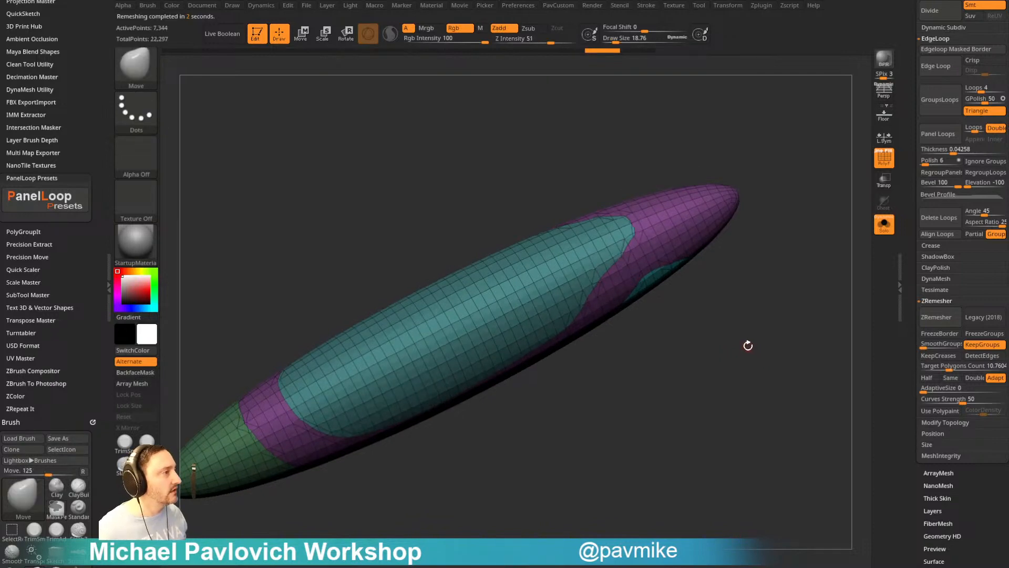
key(ctrl+shift+z)
- Collapse another short edge on the border at the teal polygroup's tip with the ZModeler brush and frame the ellipsoid
mouse_move(748, 345)
mouse_down()
mouse_move(716, 367)
mouse_move(790, 427)
mouse_move(552, 333)
mouse_up()
key(b)
key(s)
key(g)
key(b)
key(z)
key(m)
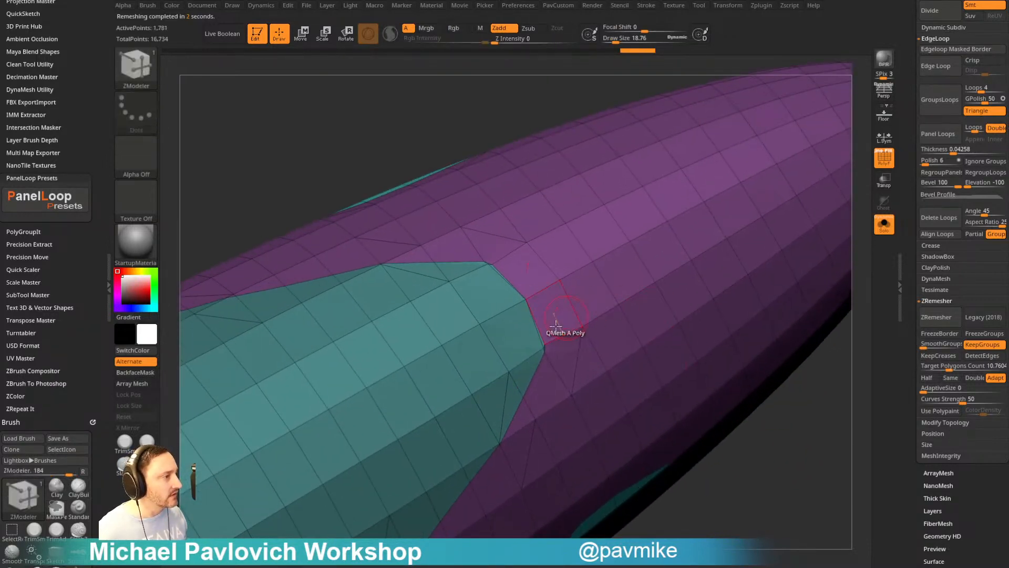
key(space)
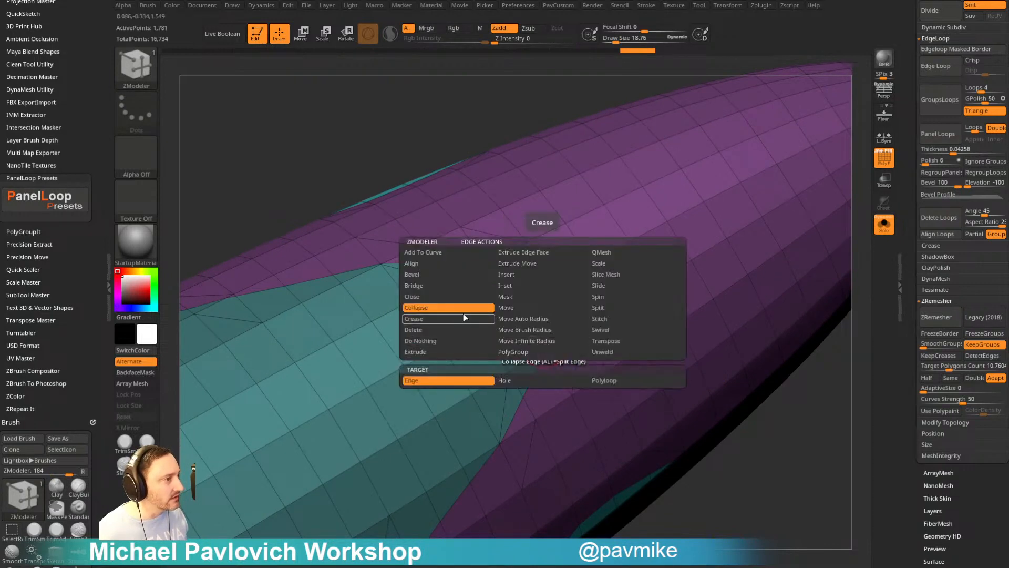
click(524, 330)
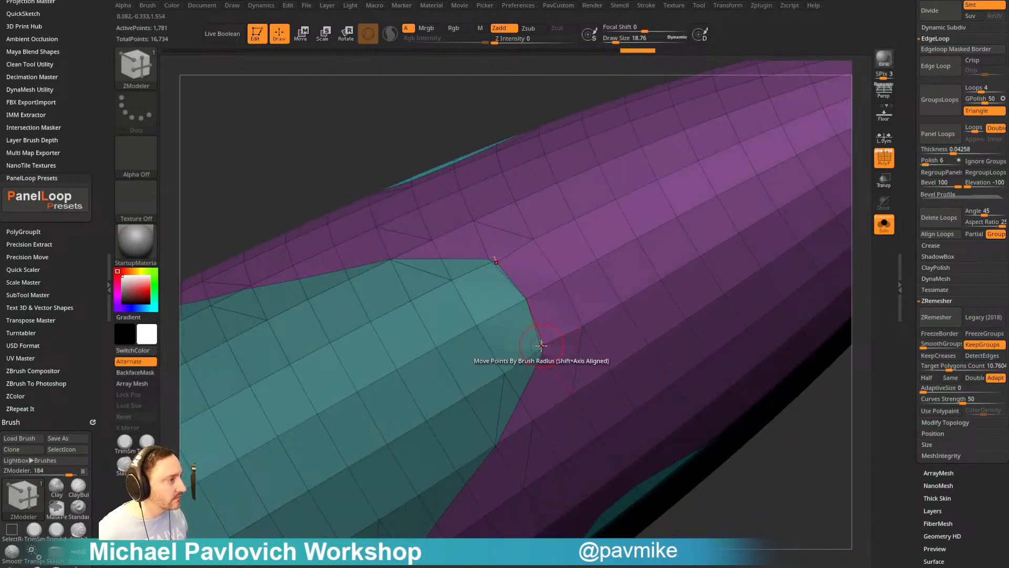
click(540, 348)
drag(646, 408, 725, 396)
key(f)
- Try remeshing the ellipsoid with ZRemesher at the Half polygon target, undoing the result
key(ctrl+space)
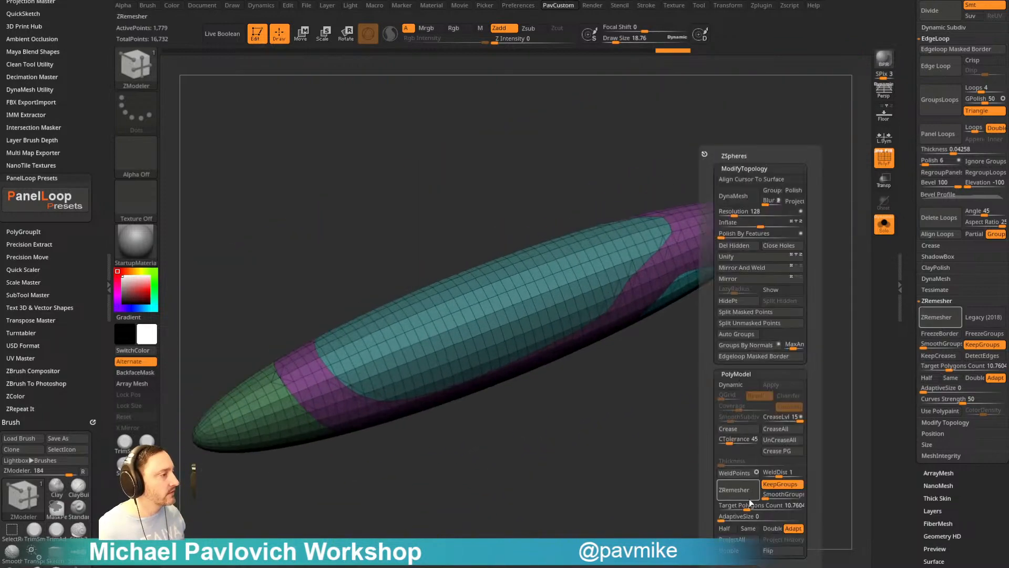
click(727, 528)
click(746, 486)
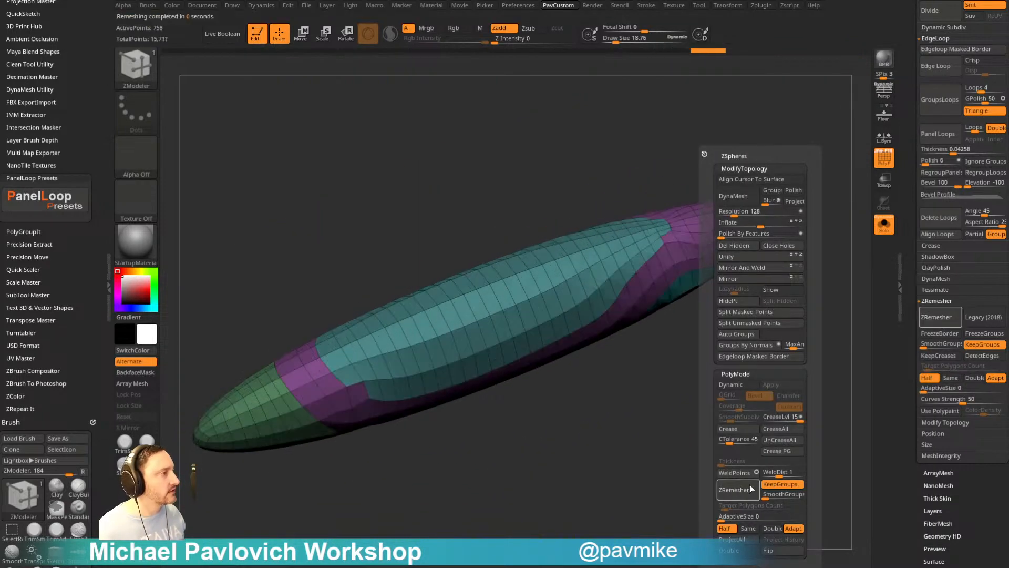
- Set the ZRemesher polygon target to Same, remesh the ellipsoid and undo the result
click(748, 528)
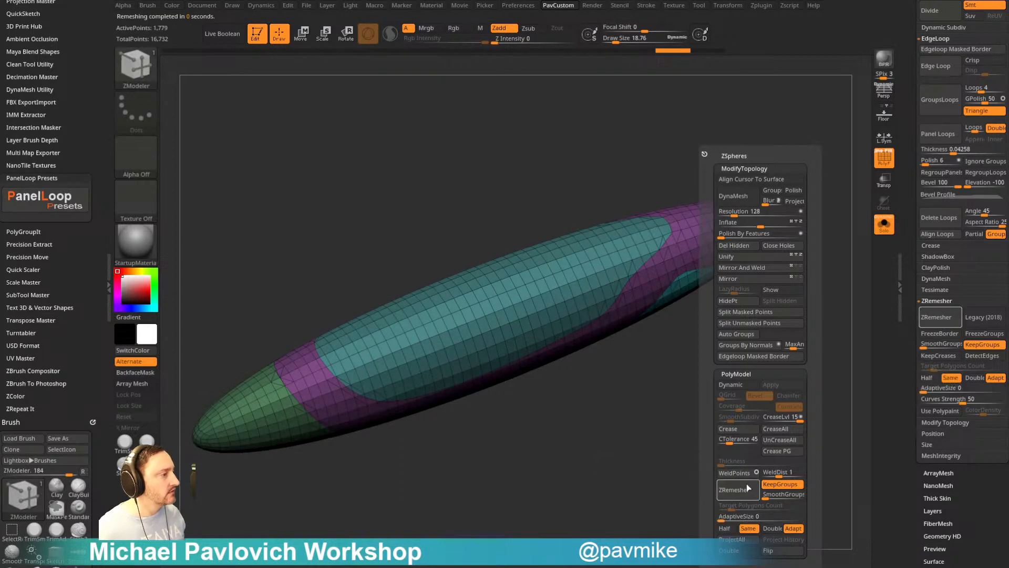
click(747, 489)
key(ctrl+z)
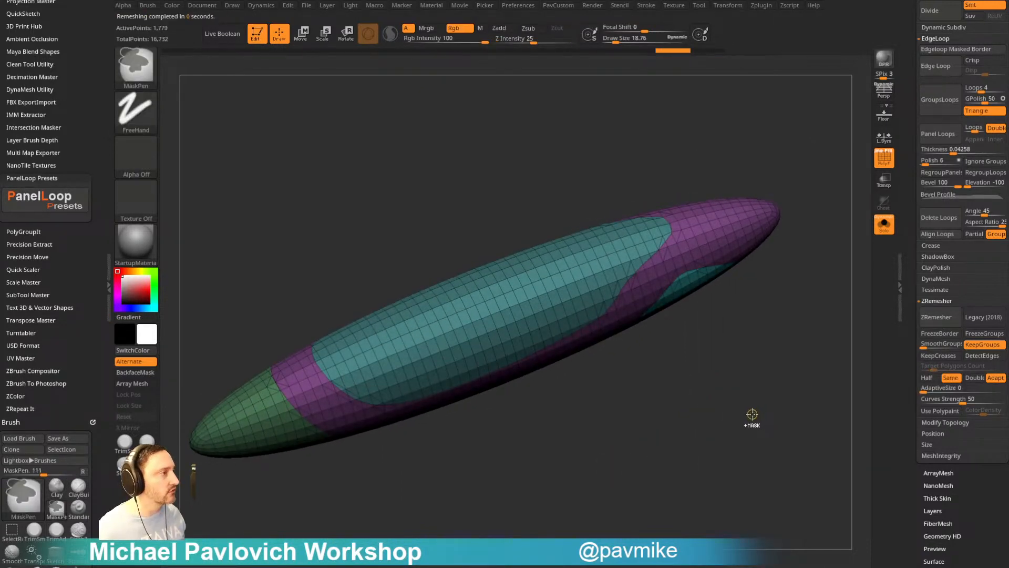
- Step through the undo history to compare the ellipsoid's polygroup borders with and without the latest edge collapse
key(ctrl+shift+z)
alt+drag(752, 407, 788, 348)
click(883, 157)
key(ctrl+z)
key(shift+f)
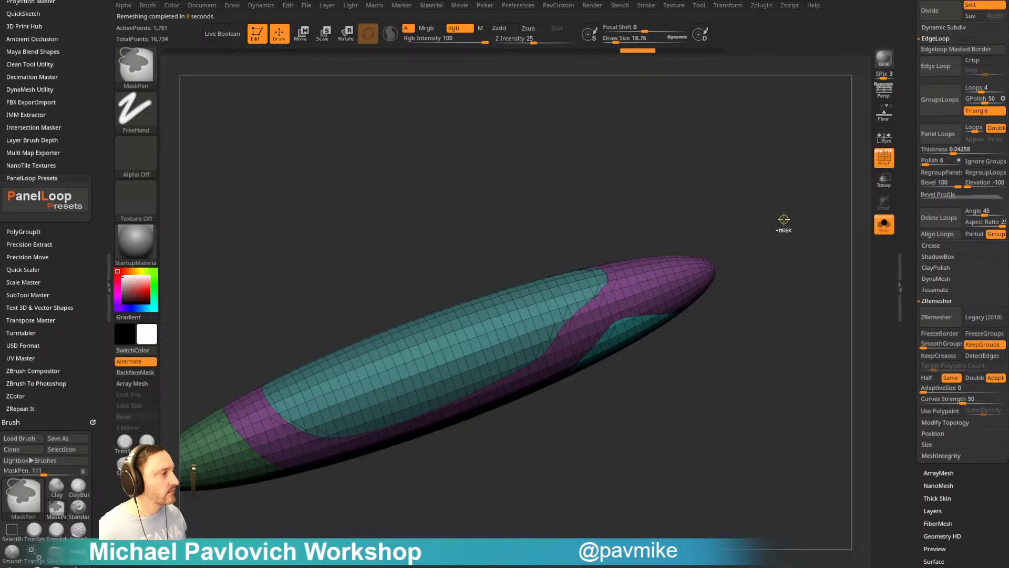
drag(783, 219, 812, 246)
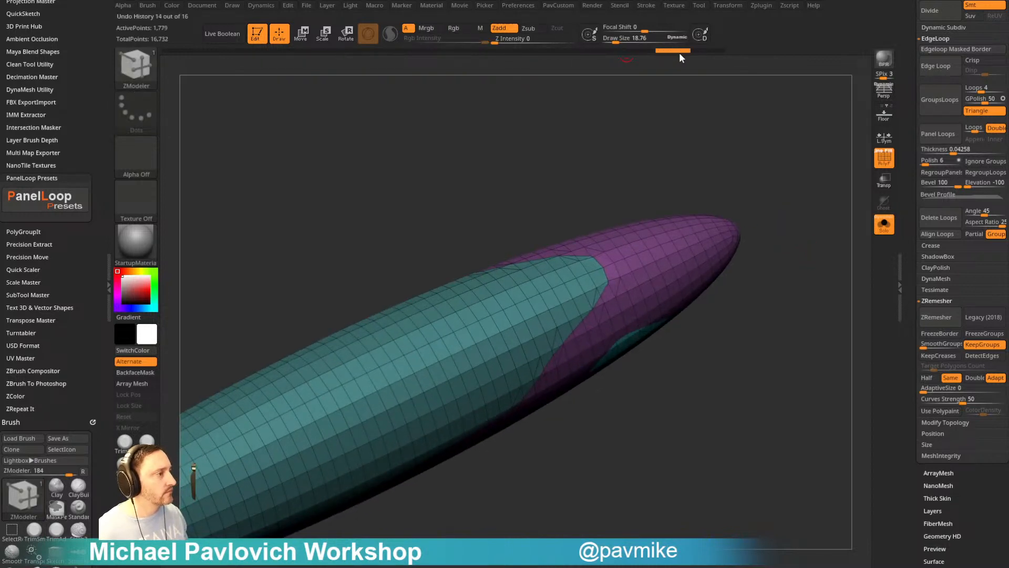
- Try dividing the ellipsoid by one subdivision level to check its borders, undoing the division
key(ctrl+d)
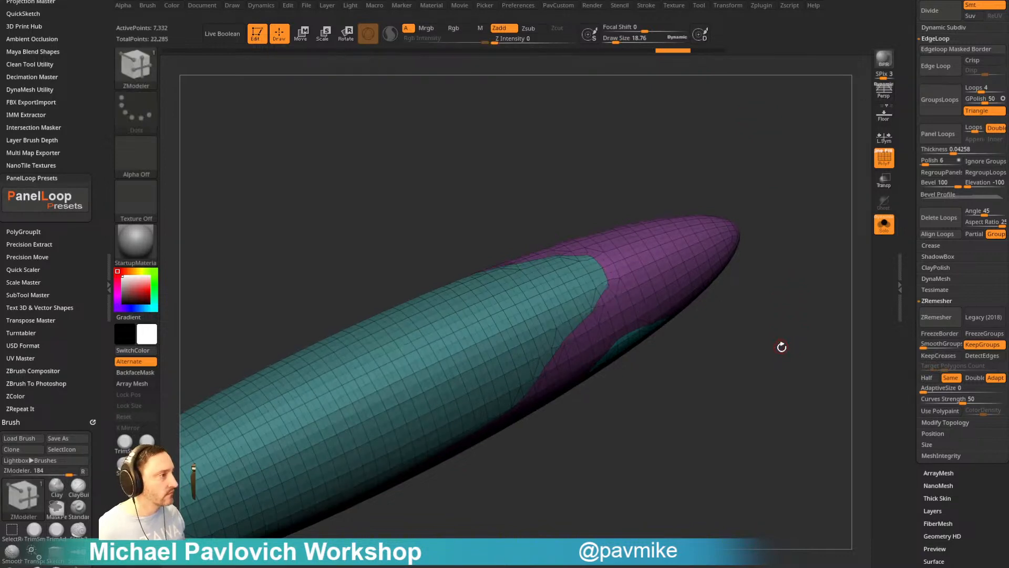
mouse_move(781, 345)
mouse_down()
mouse_move(806, 338)
mouse_move(797, 343)
mouse_up()
key(ctrl+z)
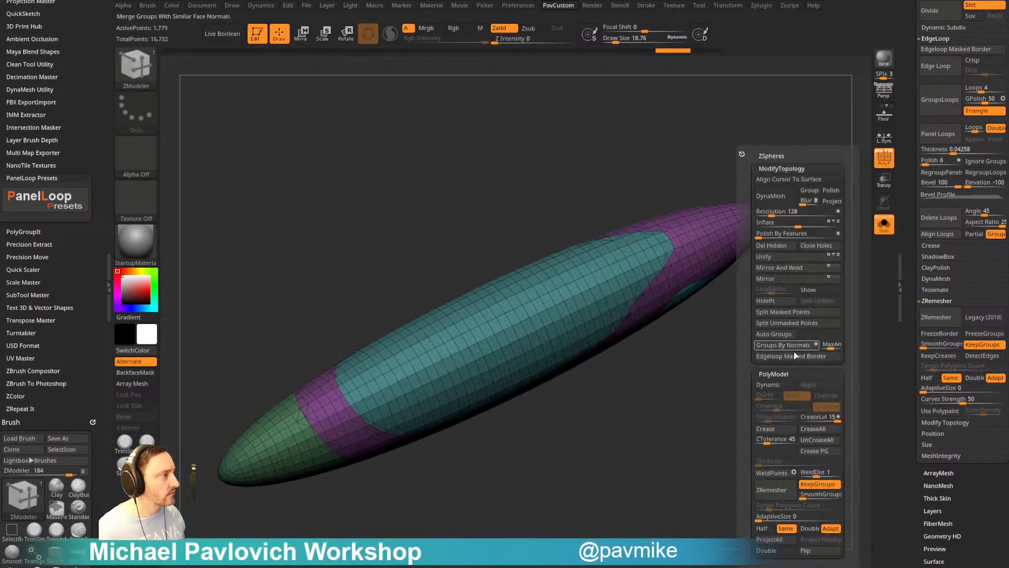
- Remesh the ellipsoid with ZRemesher at the Same polygon target, keeping its polygroups
key(space)
click(811, 441)
key(ctrl)
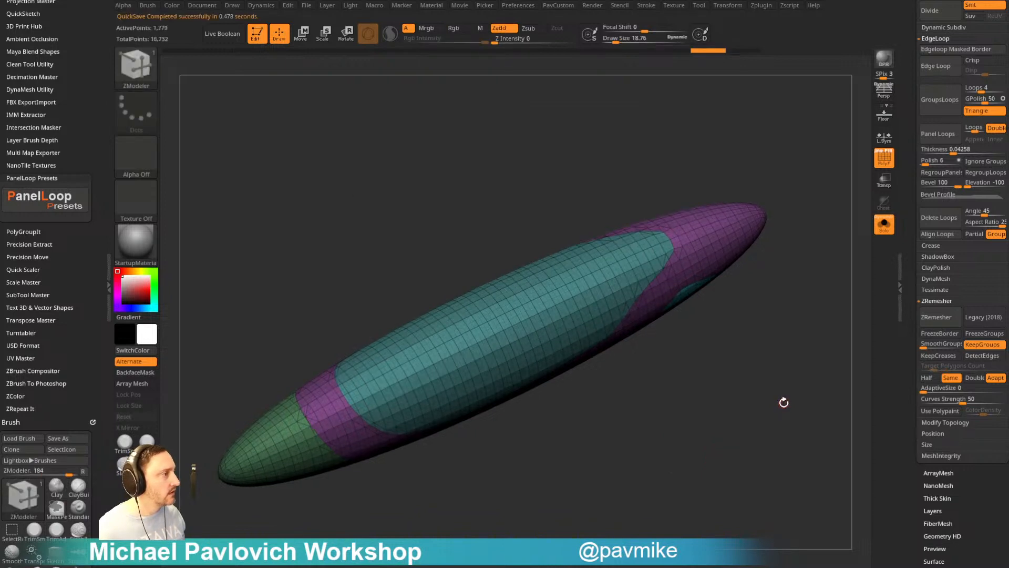
drag(782, 402, 788, 390)
key(space)
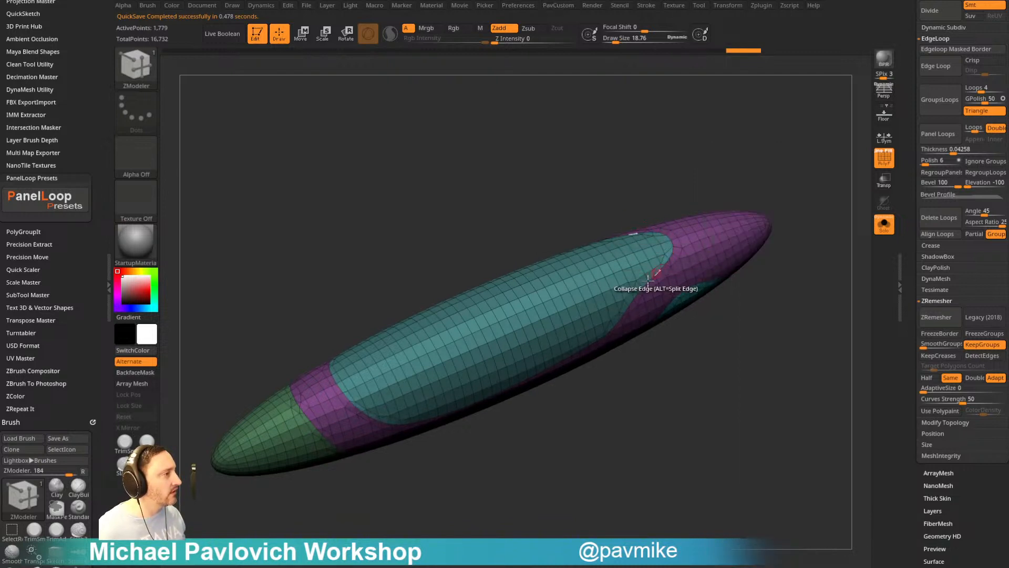
drag(642, 343, 731, 374)
key(grave)
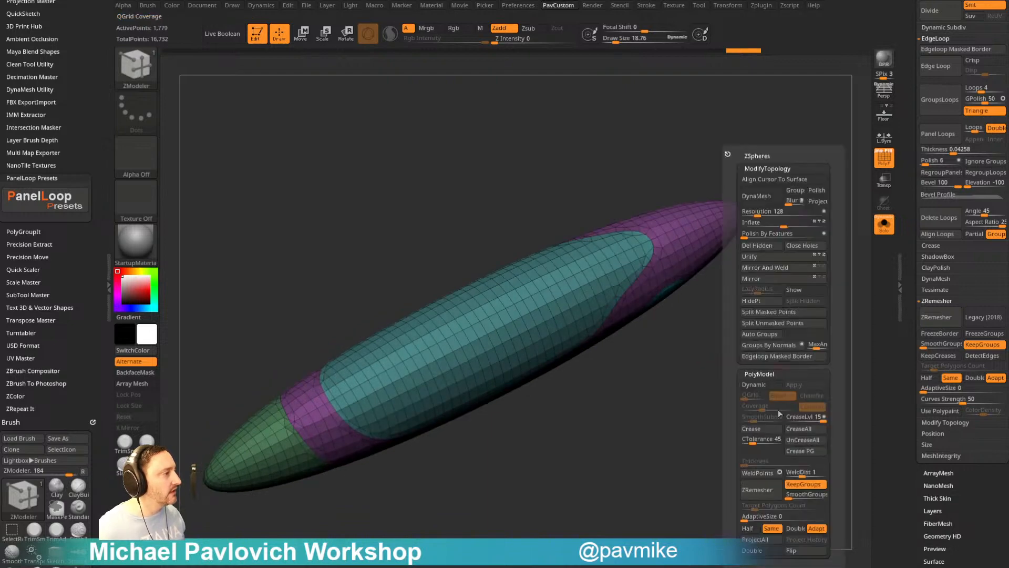
click(755, 487)
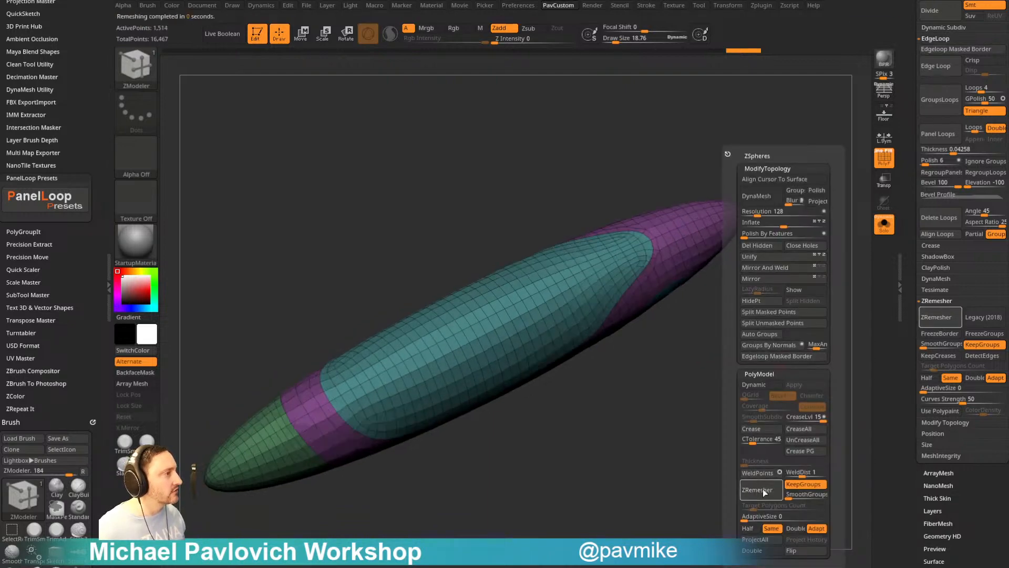
- Examine the teal polygroups' borders near the purple end of the remeshed ellipsoid from both sides
drag(687, 428, 737, 319)
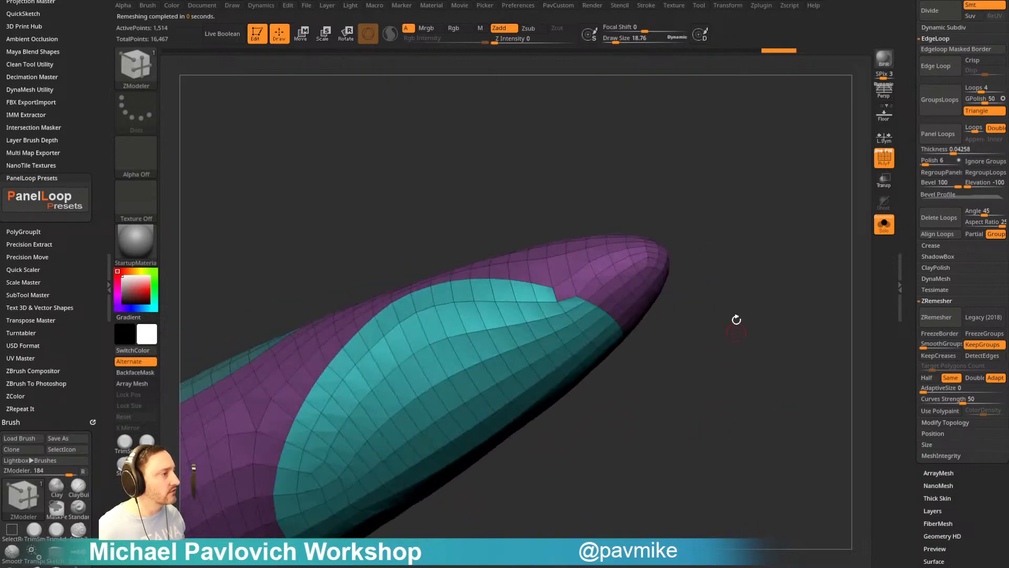
key(space)
click(503, 307)
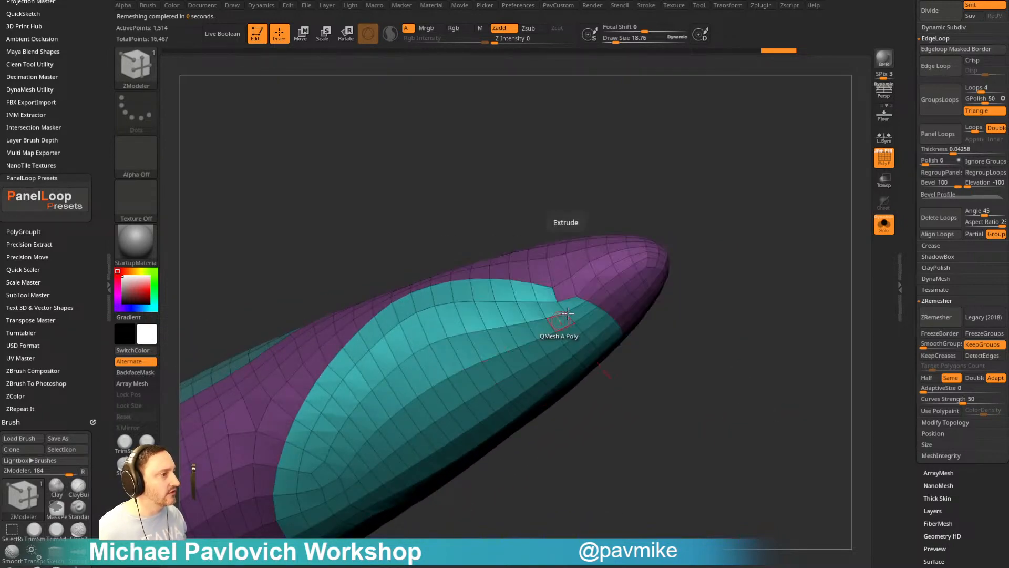
click(567, 298)
drag(688, 278, 750, 268)
key(space)
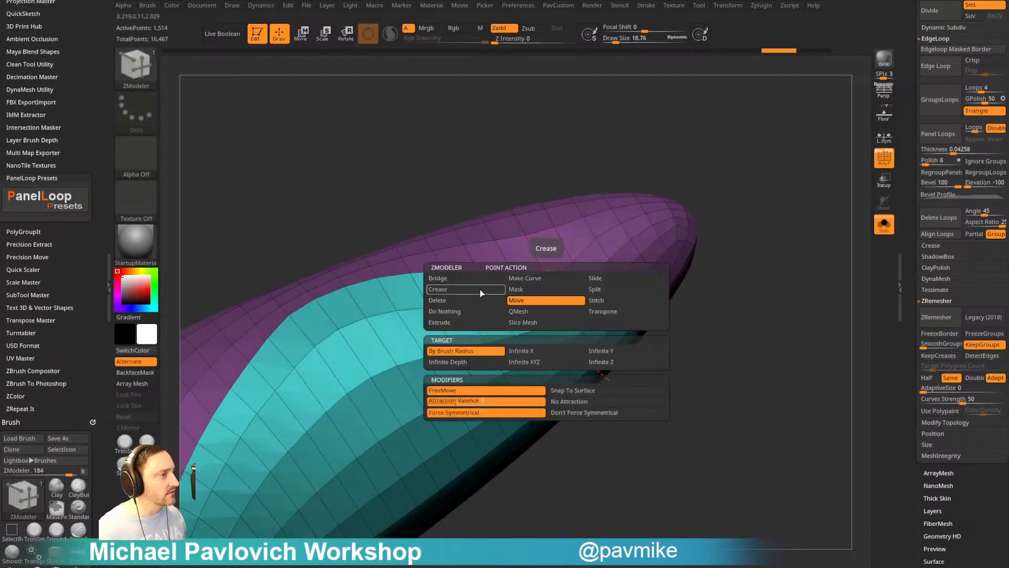
click(468, 280)
click(528, 352)
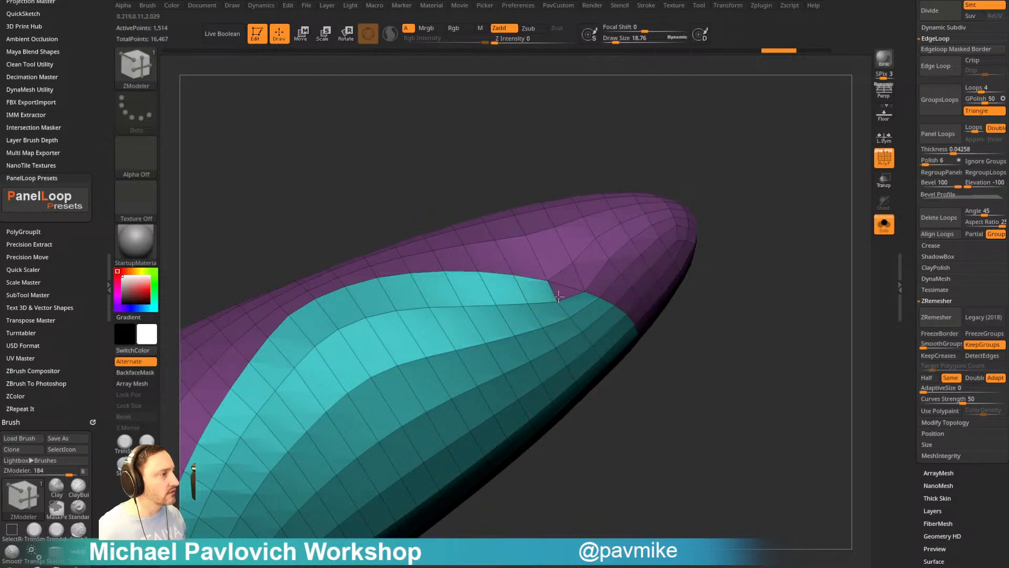
drag(711, 272, 450, 227)
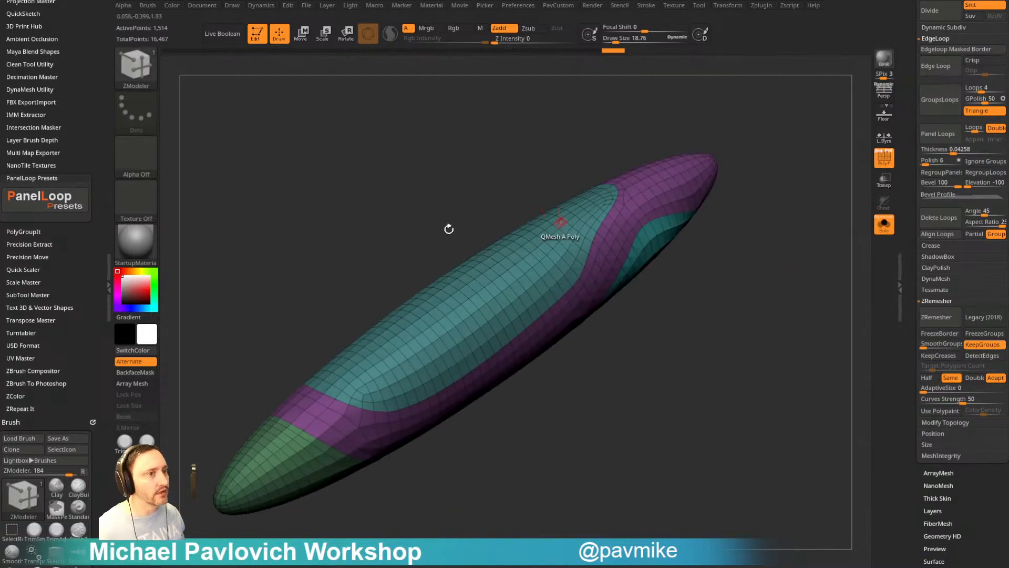
- Preview the third Shell panel loop preset, decline it, and generate the panel loops with Polish set to 0
click(67, 203)
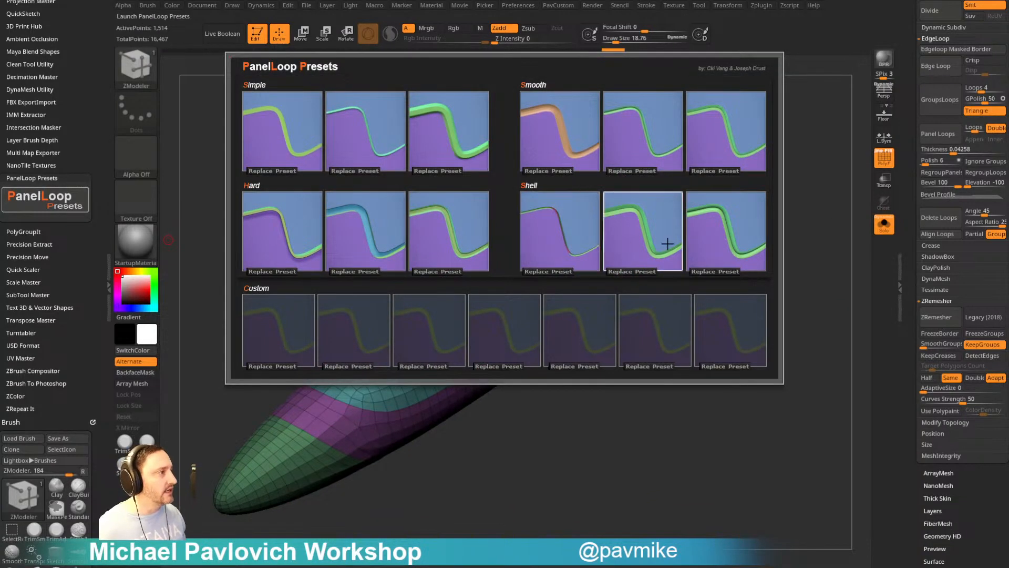
click(728, 233)
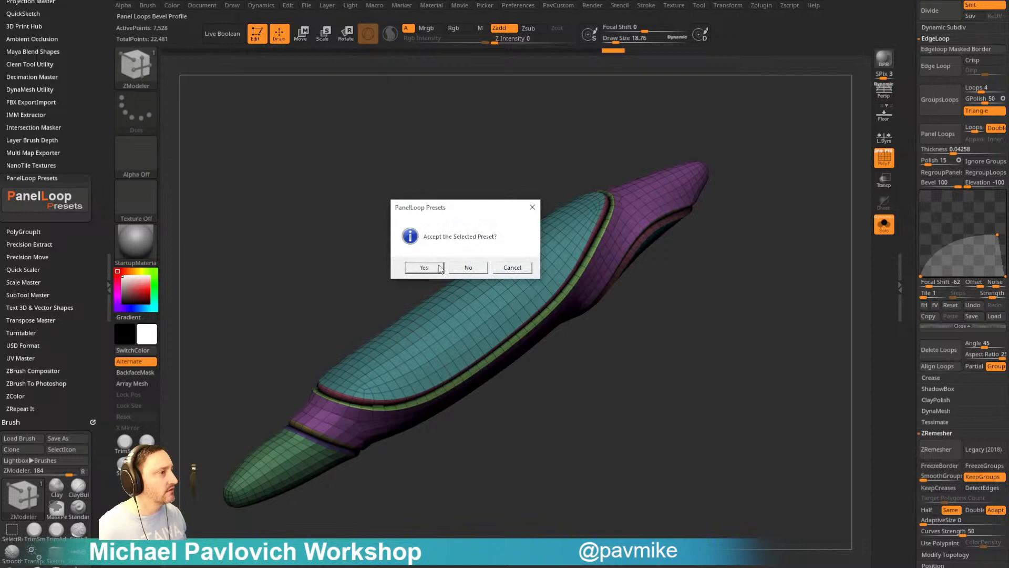
click(468, 267)
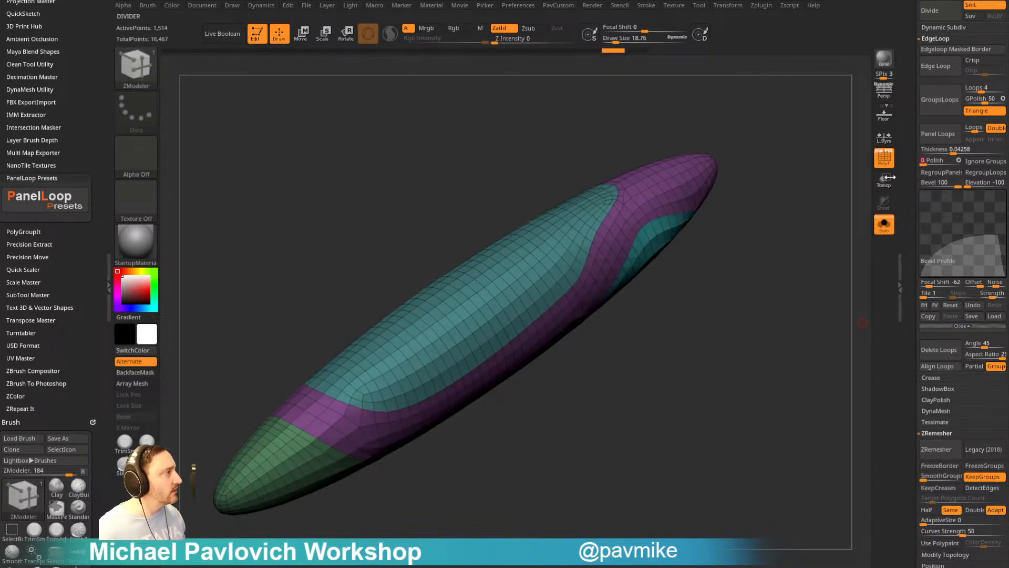
click(939, 137)
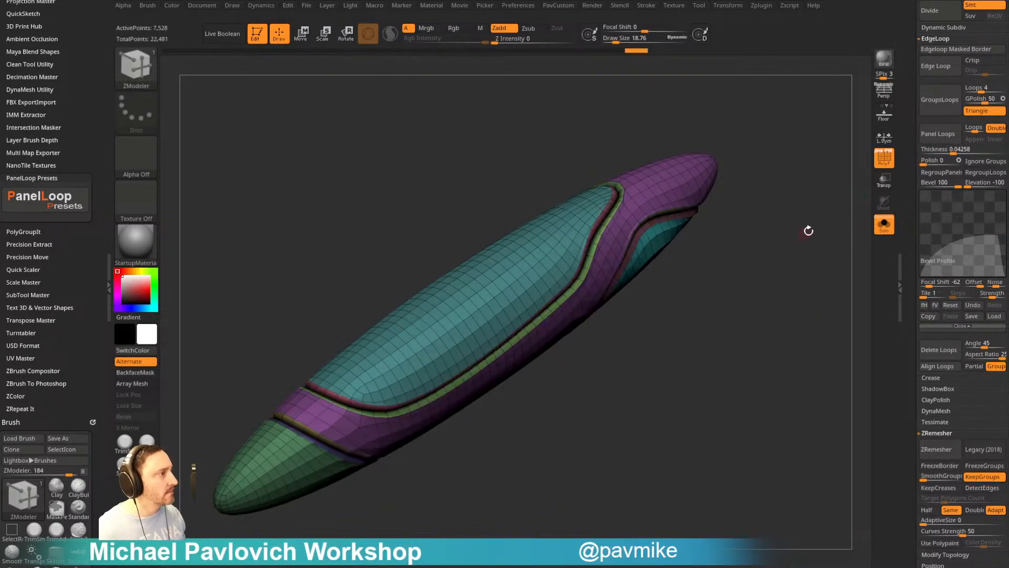
- Examine the ellipsoid's panel seams from several angles with the polyframe display off and on
click(884, 157)
drag(835, 181, 800, 205)
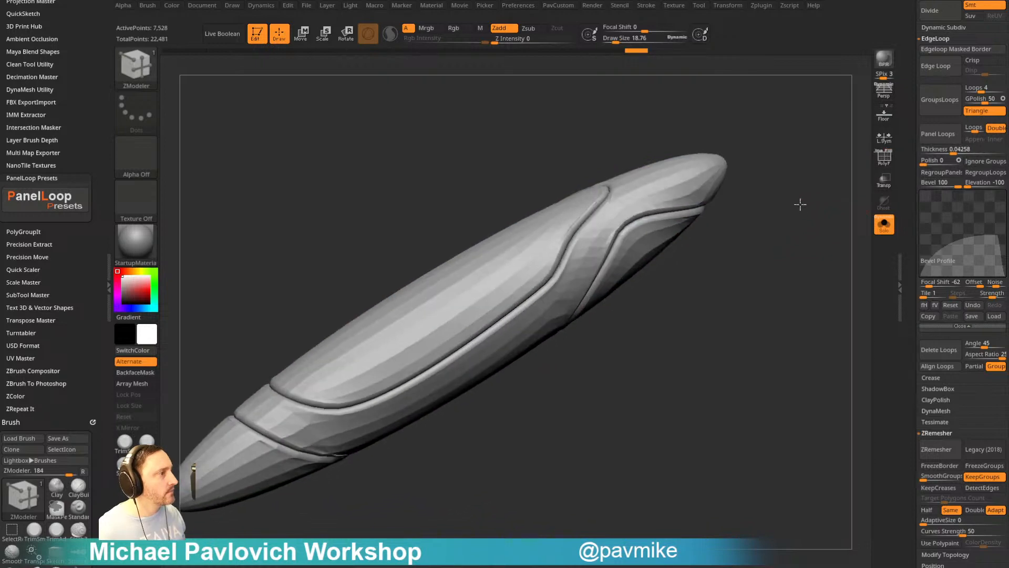
click(885, 156)
drag(604, 327, 689, 295)
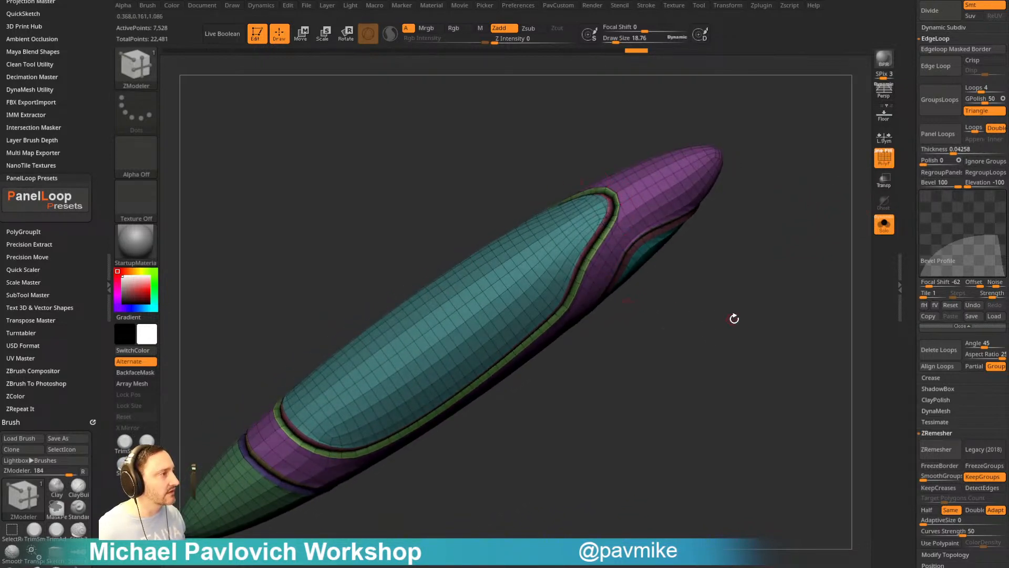
drag(734, 318, 736, 303)
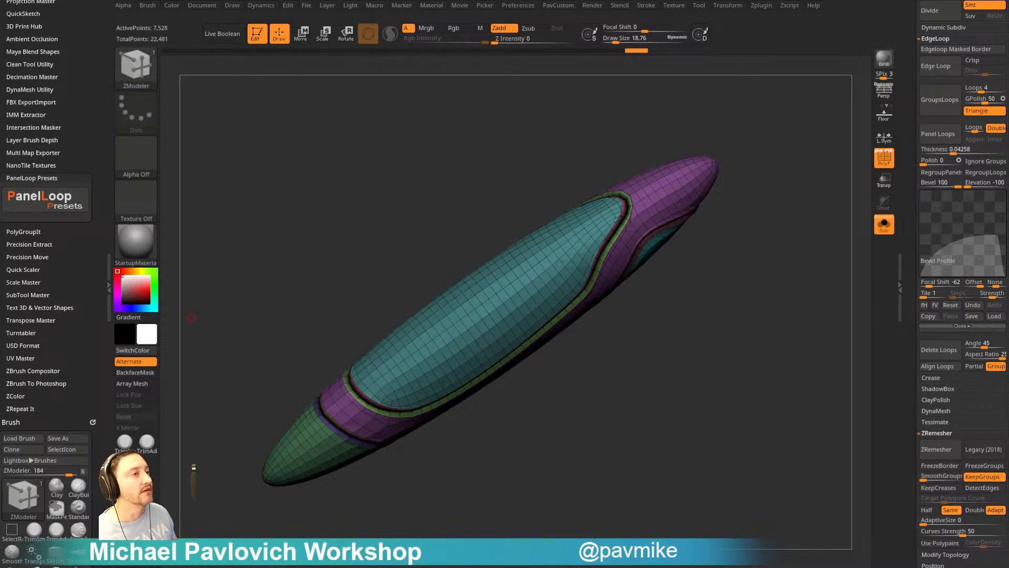
- Clear the canvas and open the QuickHeavyLoadMech.ZPR project from Lightbox's DemoProjects folder without saving the current changes
click(257, 38)
click(321, 75)
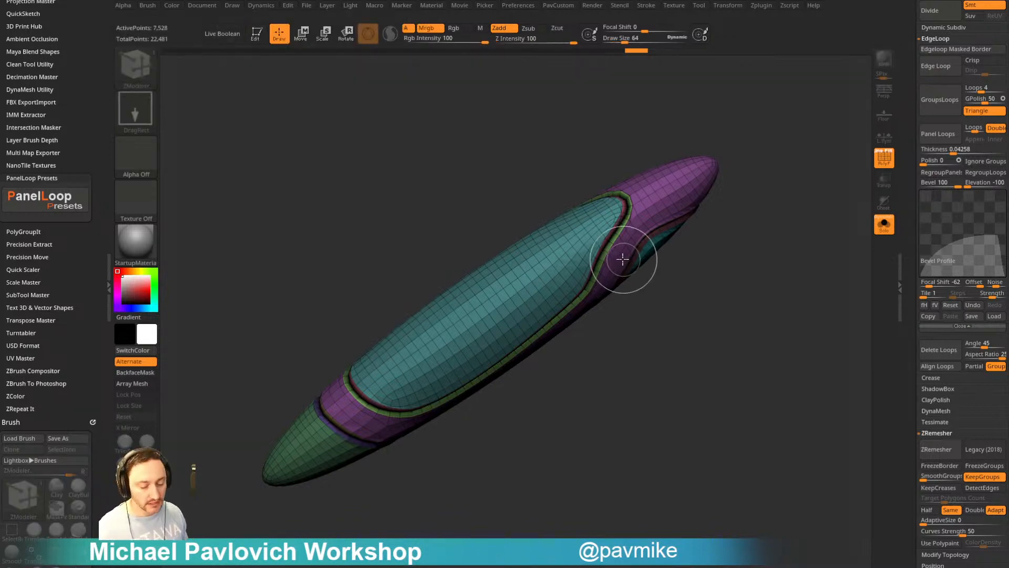
key(ctrl+n)
scroll(912, 272, up, 10)
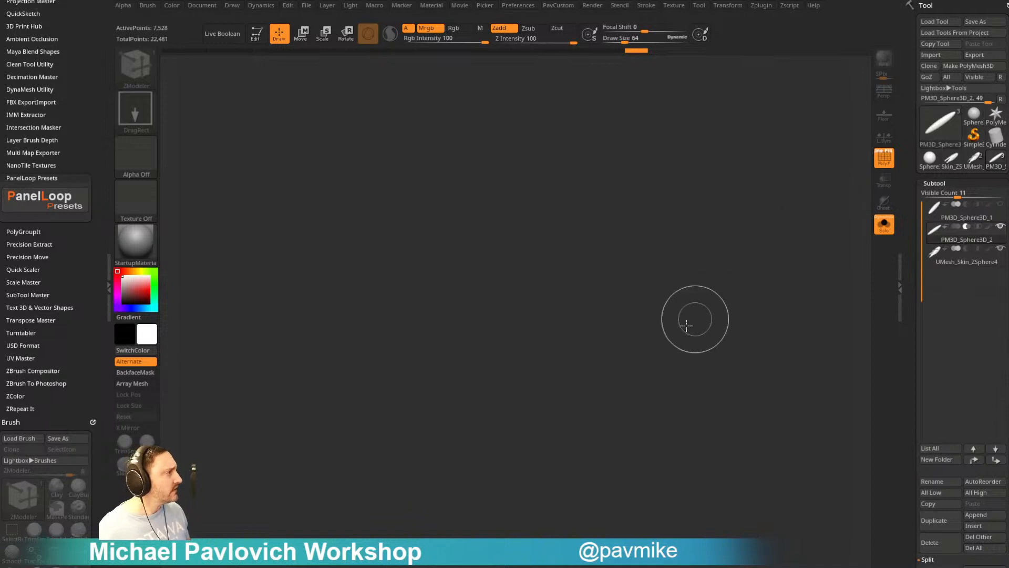
key(comma)
click(282, 65)
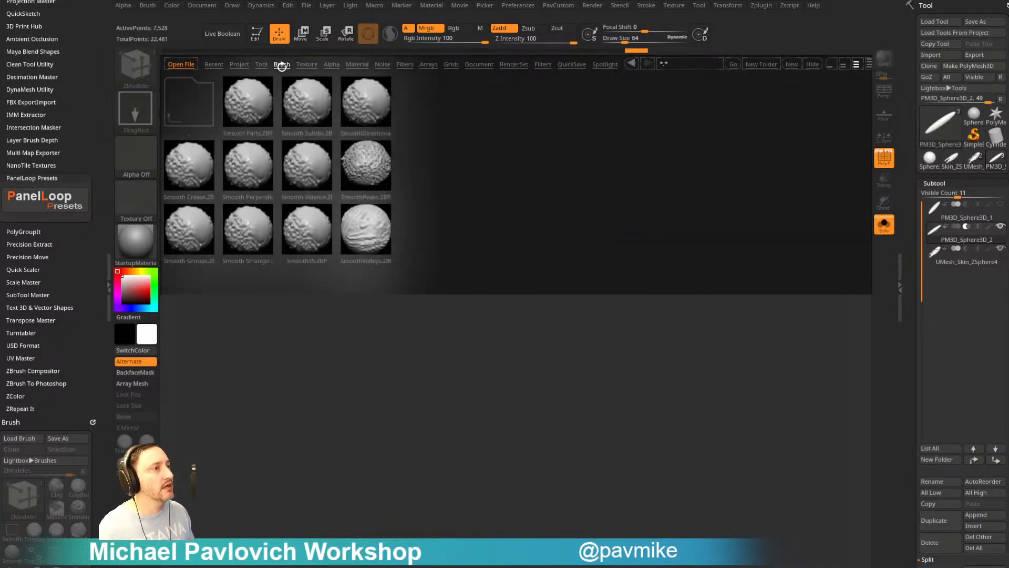
click(261, 65)
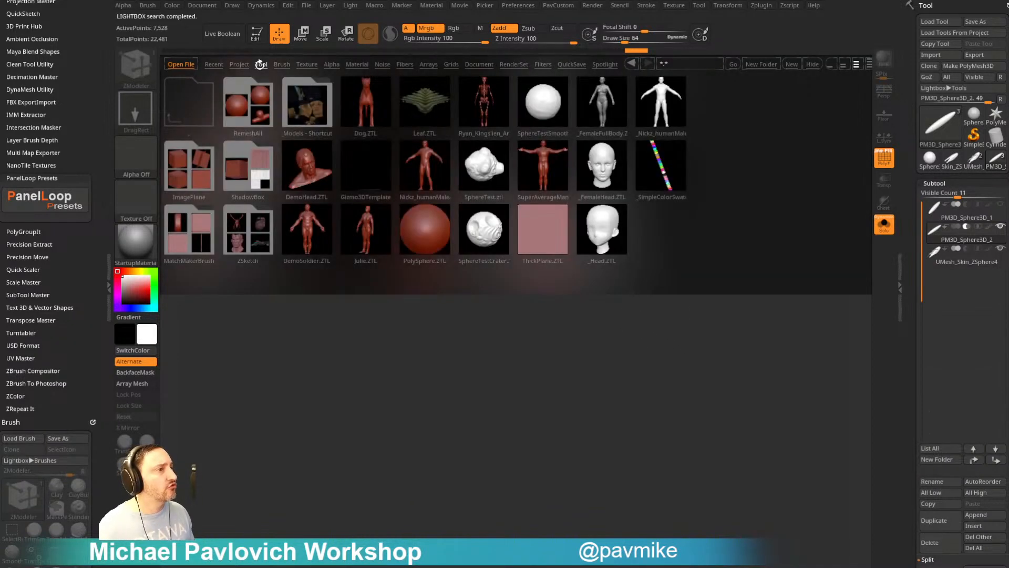
click(239, 65)
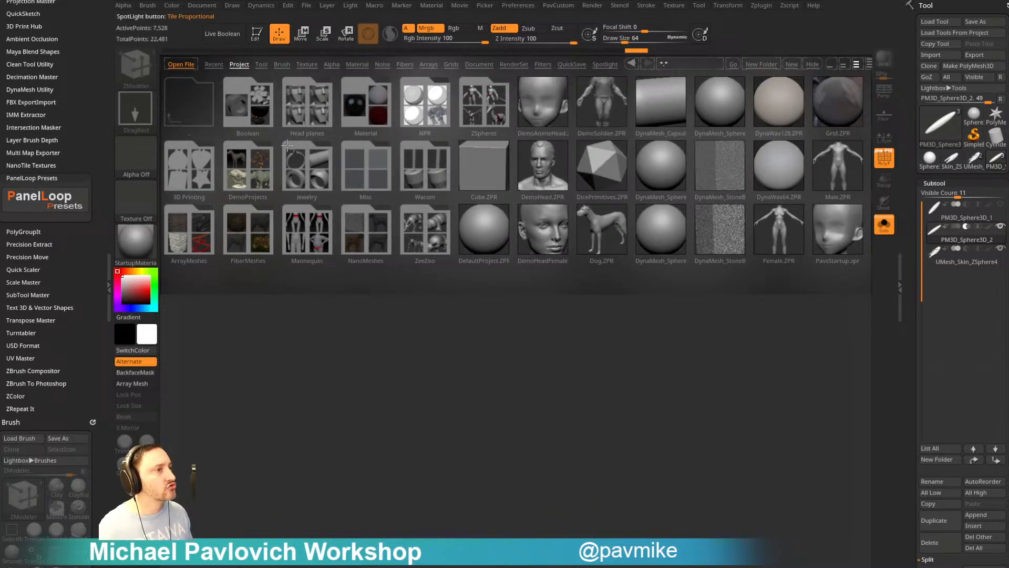
click(265, 171)
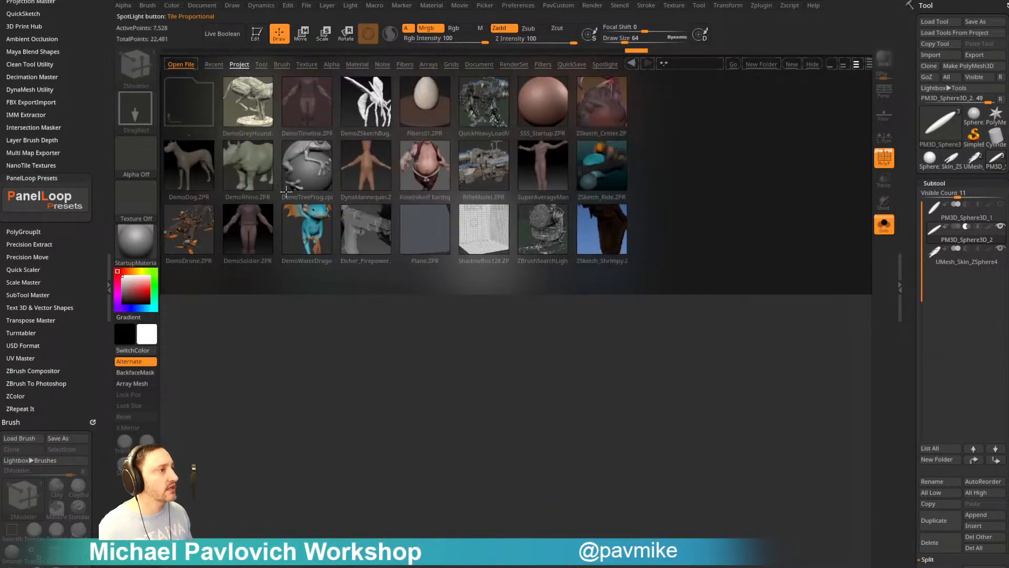
double_click(494, 110)
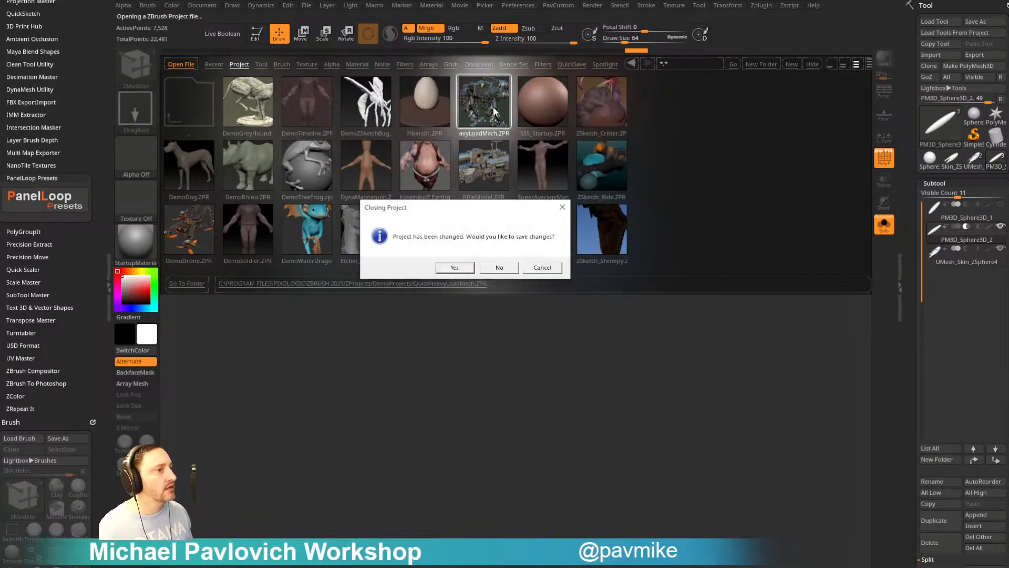
click(496, 267)
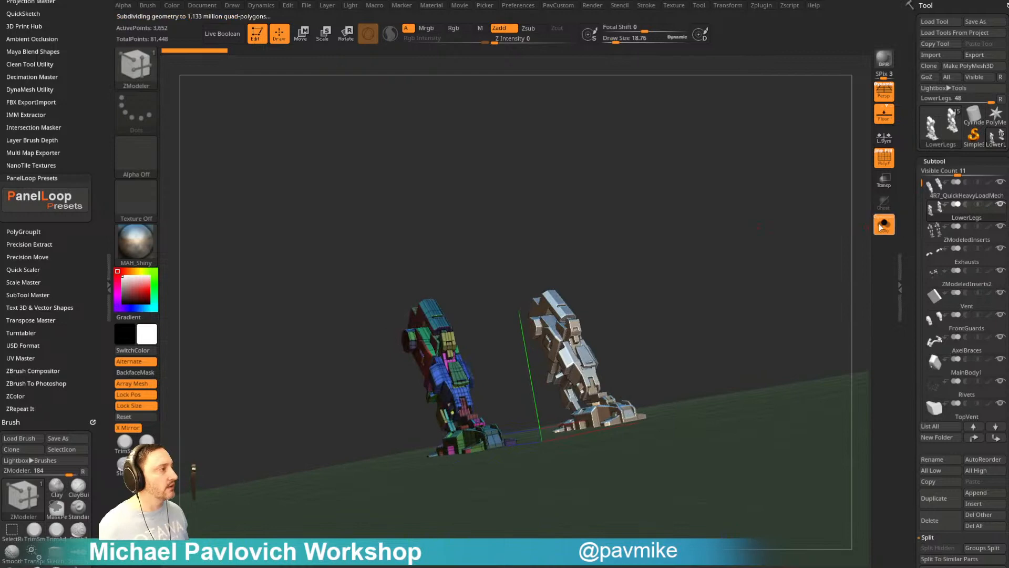
- Merge all visible subtools of the mech into a new tool, delete the original subtools, and load the merged mech
mouse_move(781, 267)
mouse_down()
mouse_move(757, 281)
mouse_move(736, 214)
mouse_move(776, 247)
mouse_up()
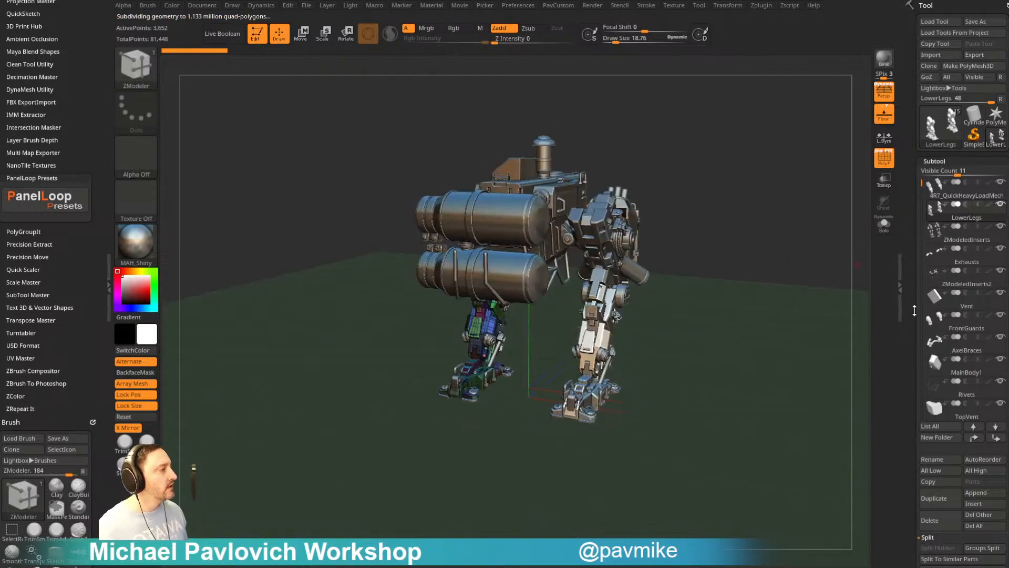
scroll(908, 213, down, 5)
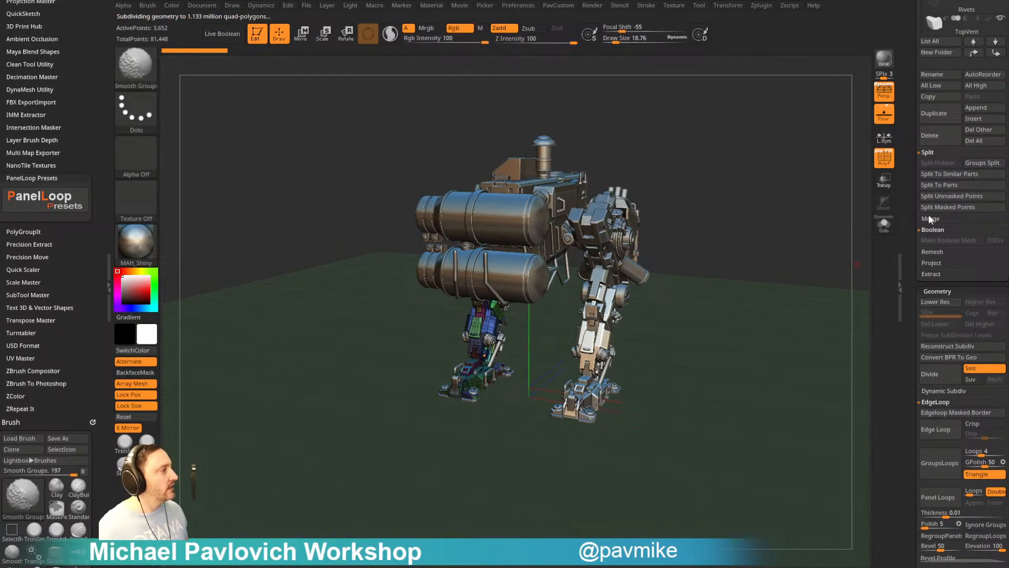
click(931, 241)
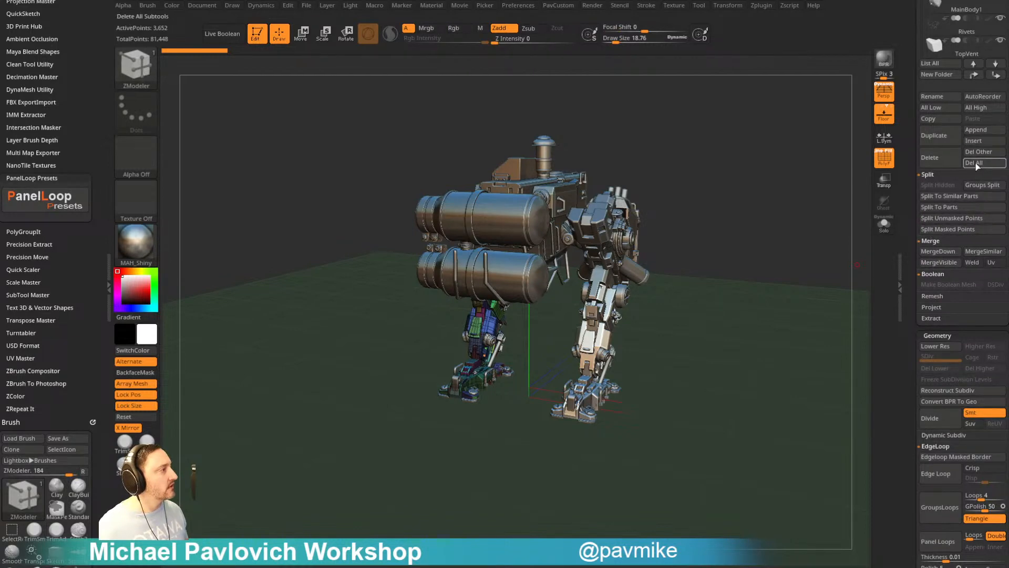
click(976, 164)
click(838, 185)
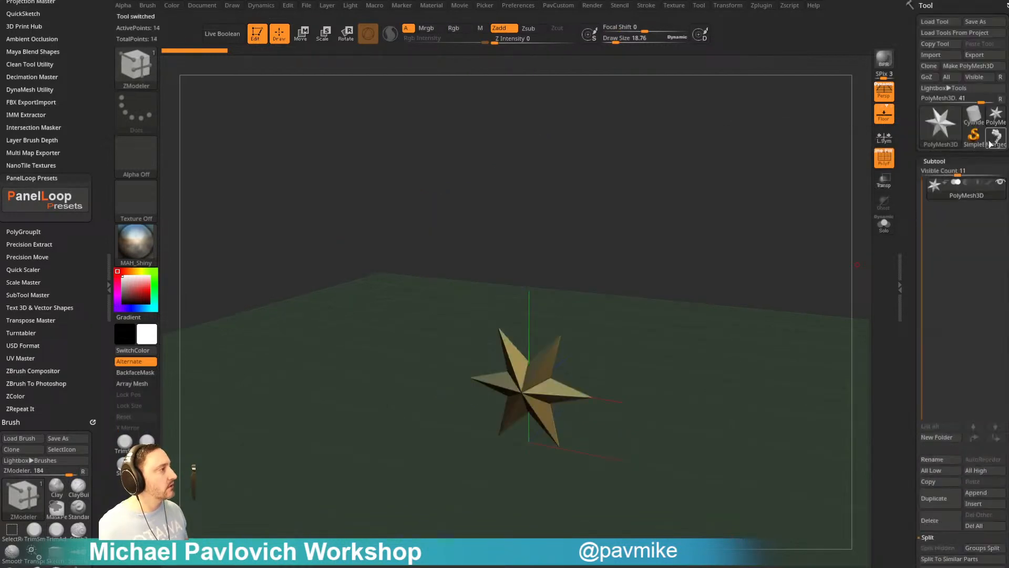
click(995, 138)
- Flip the merged mech with Mirror, and apply Mirror And Weld to complete both sides with legs
key(space)
click(768, 267)
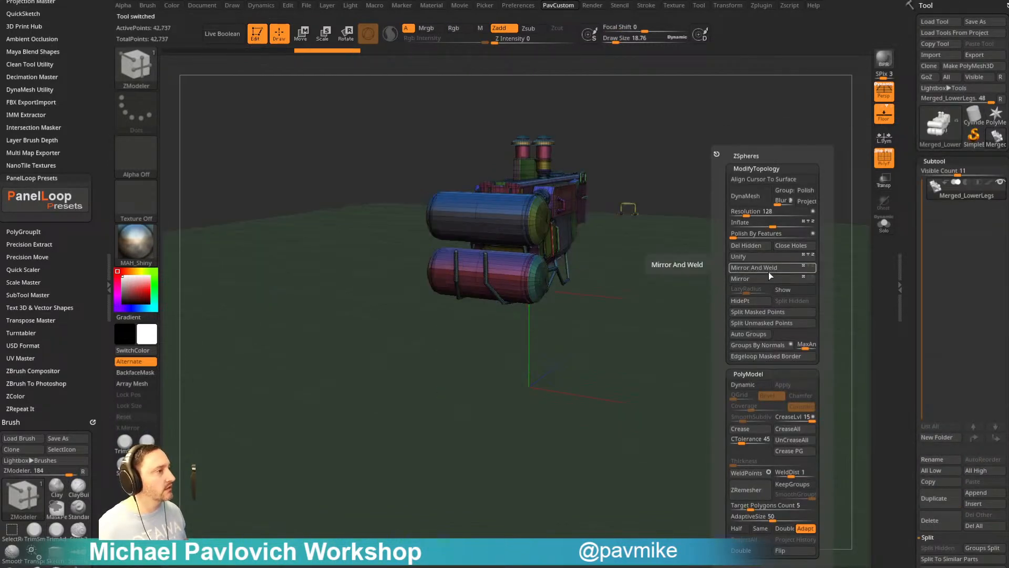
click(765, 279)
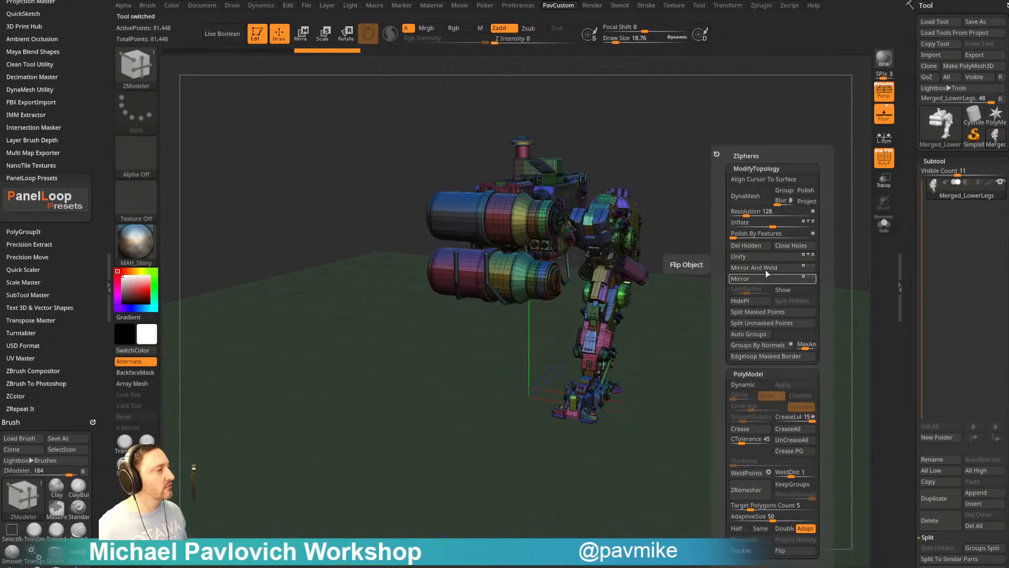
click(766, 269)
- Turn off the mech's polyframe and perspective display, and assign the StartupMaterial
mouse_move(720, 285)
mouse_down()
mouse_move(781, 281)
mouse_move(774, 221)
mouse_move(737, 262)
mouse_move(856, 187)
mouse_up()
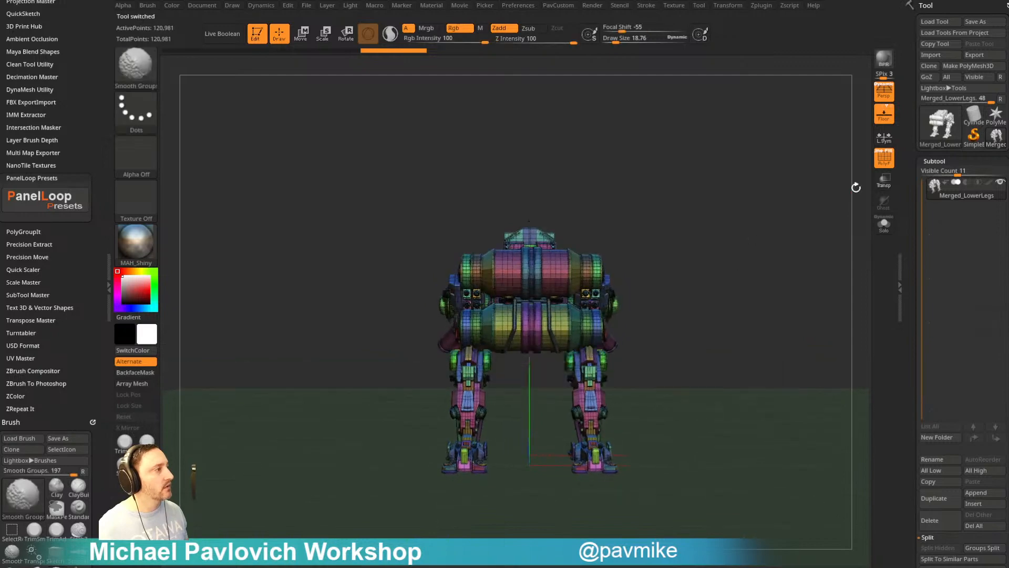
key(shift+f)
mouse_move(782, 196)
mouse_down()
mouse_move(786, 221)
mouse_move(424, 130)
mouse_up()
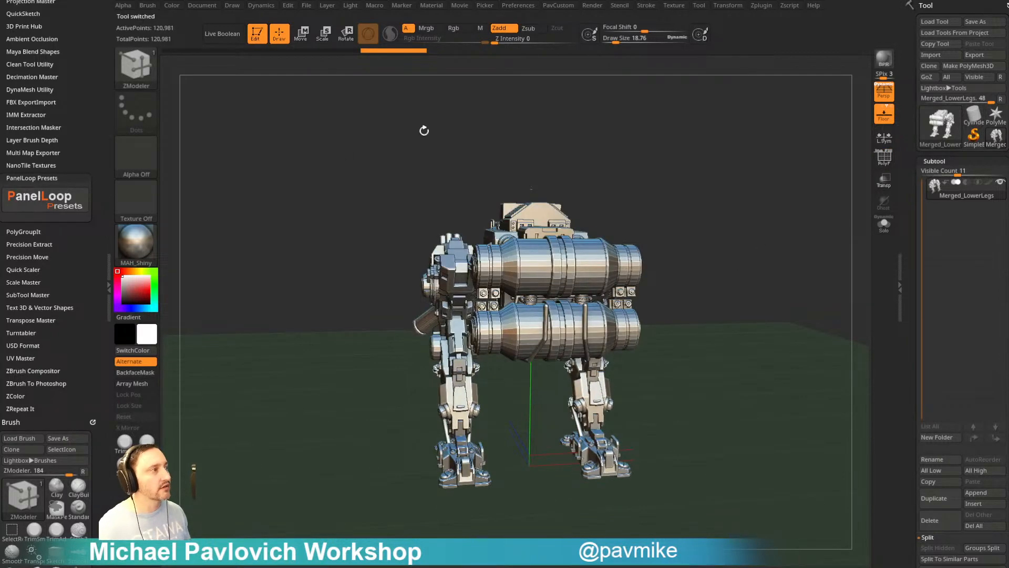
click(890, 95)
click(136, 242)
click(263, 243)
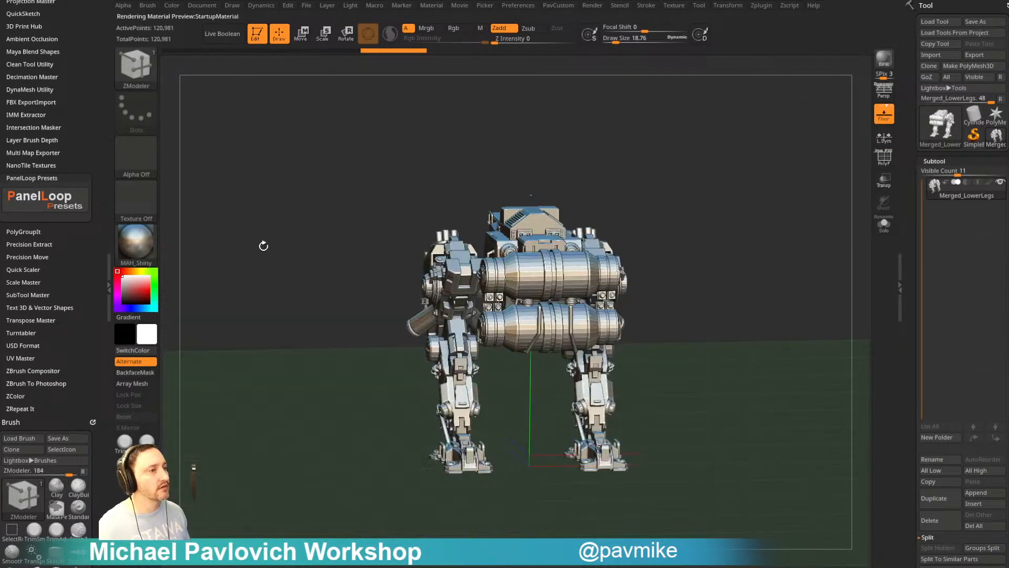
- Align the view straight onto the mech and cut away the small stray piece floating above its top
shift+drag(263, 242, 493, 194)
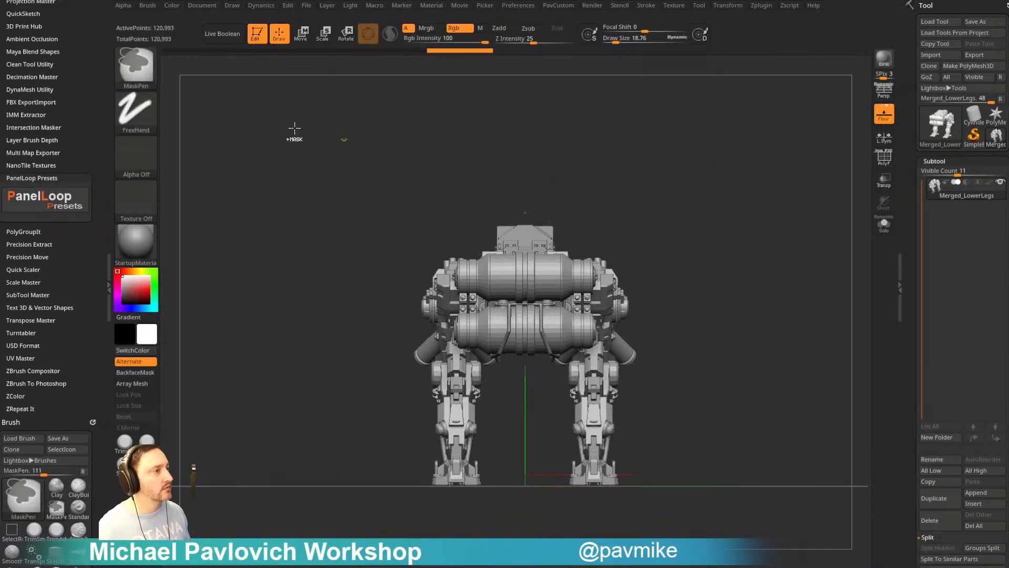
ctrl+shift+click(136, 65)
click(193, 84)
ctrl+shift+drag(536, 149, 541, 232)
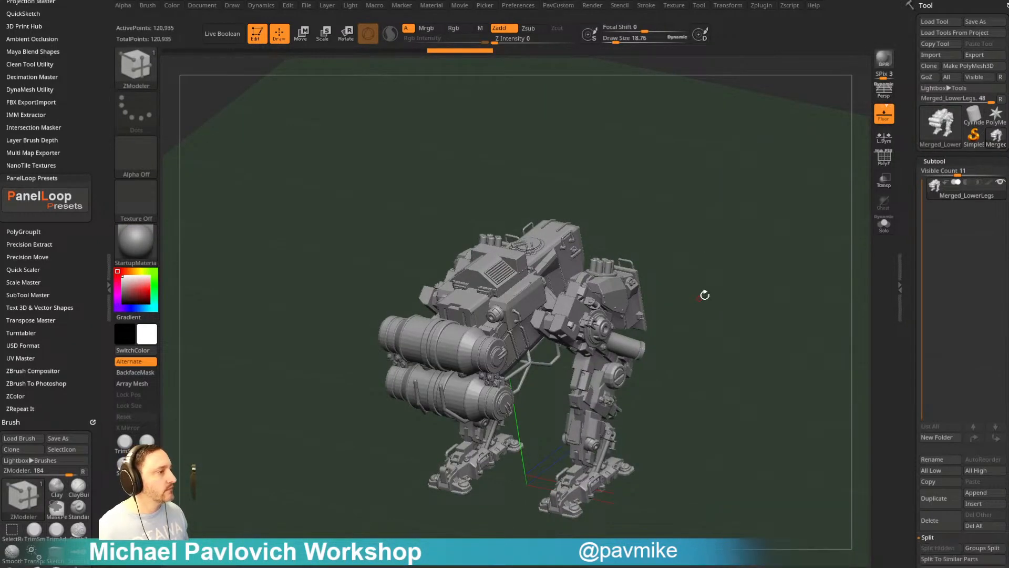
- Frame the mech, choose the Standard brush, hide the floor grid, and set the draw size to about 58.5
key(f)
key(b)
key(s)
key(t)
mouse_move(769, 238)
mouse_down()
mouse_move(768, 254)
mouse_move(845, 203)
mouse_move(835, 268)
mouse_move(807, 249)
mouse_move(835, 218)
mouse_move(800, 195)
mouse_move(775, 218)
mouse_move(770, 207)
mouse_move(779, 227)
mouse_up()
key(shift+p)
key(s)
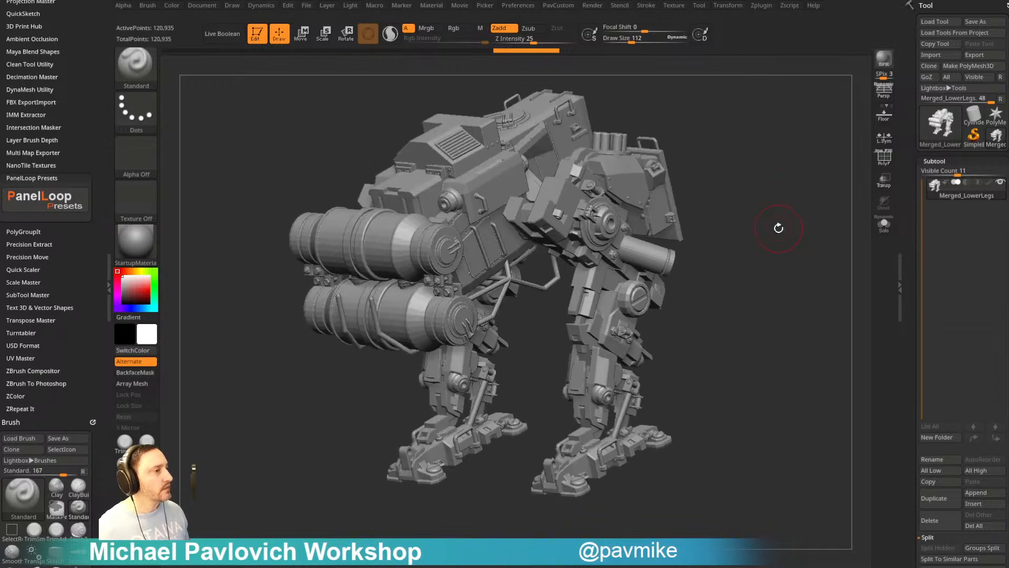
drag(784, 279, 806, 265)
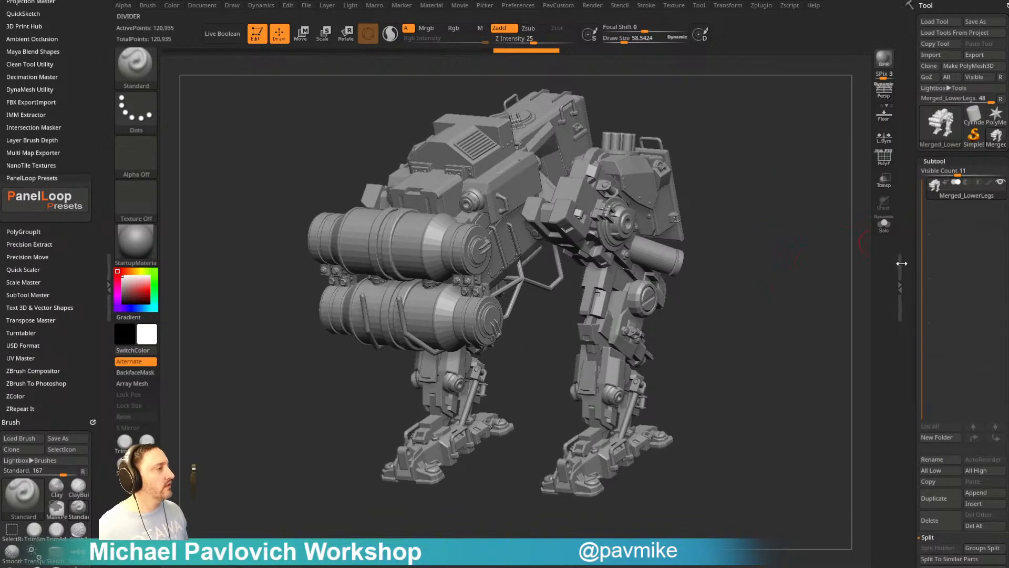
- Duplicate the merged mech subtool and convert the copy with DynaMesh
scroll(902, 265, down, 5)
click(943, 351)
key(m)
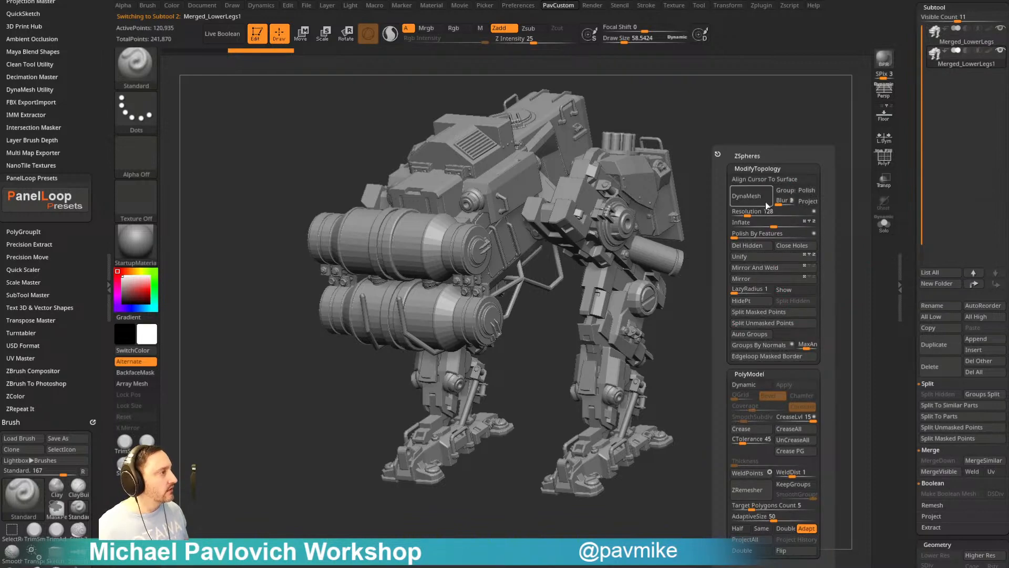
click(747, 216)
click(749, 198)
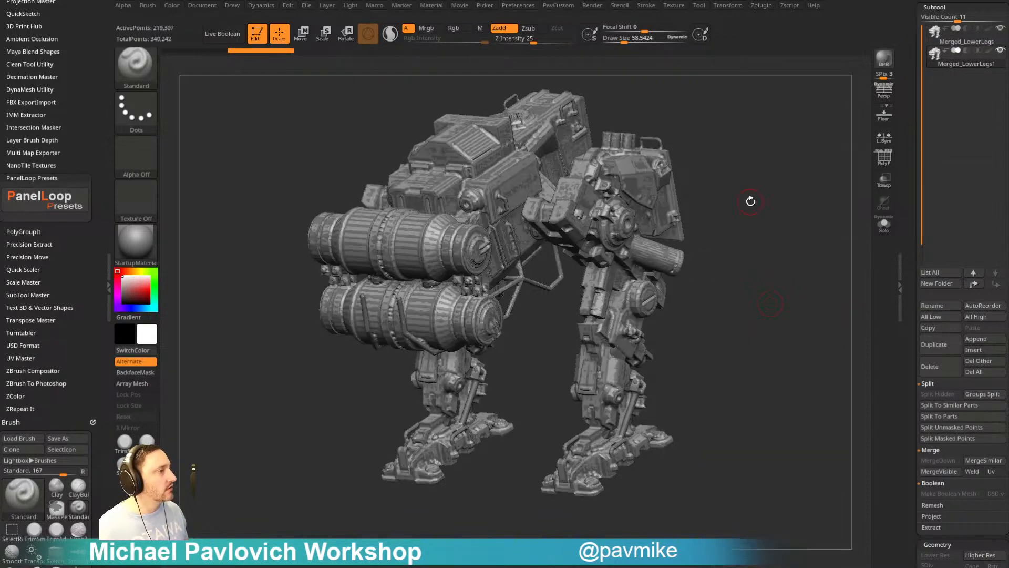
- Remesh the duplicated mech subtool Merged_LowerLegs1 with DynaMesh at resolution 128
key(ctrl+shift+s)
drag(845, 228, 778, 218)
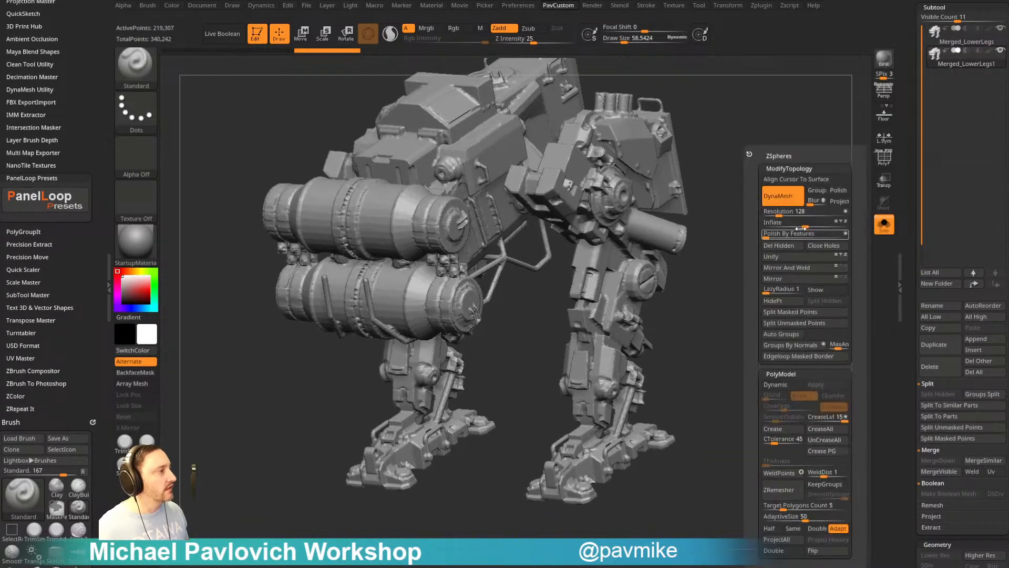
key(m)
ctrl+click(834, 280)
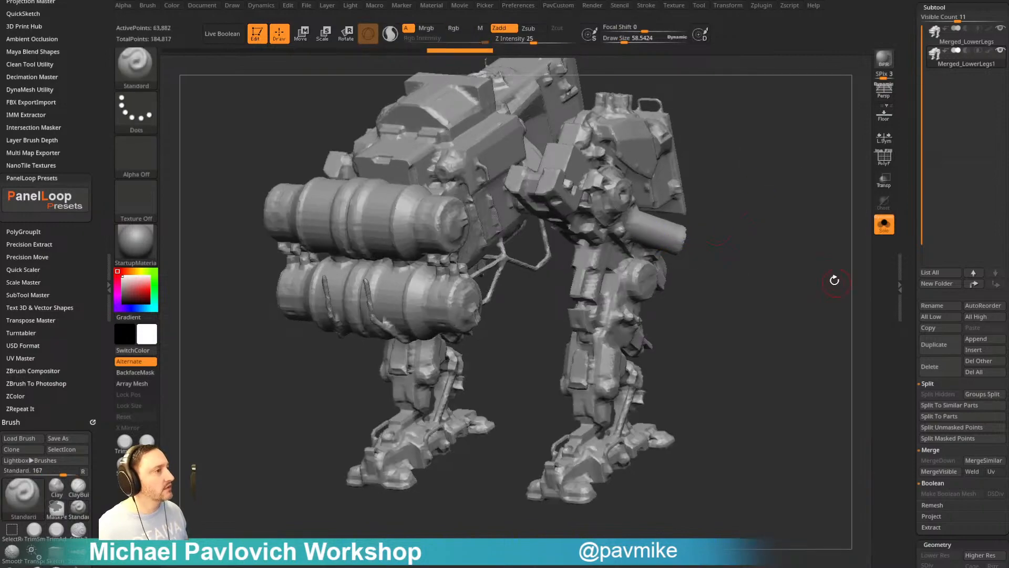
drag(807, 197, 811, 232)
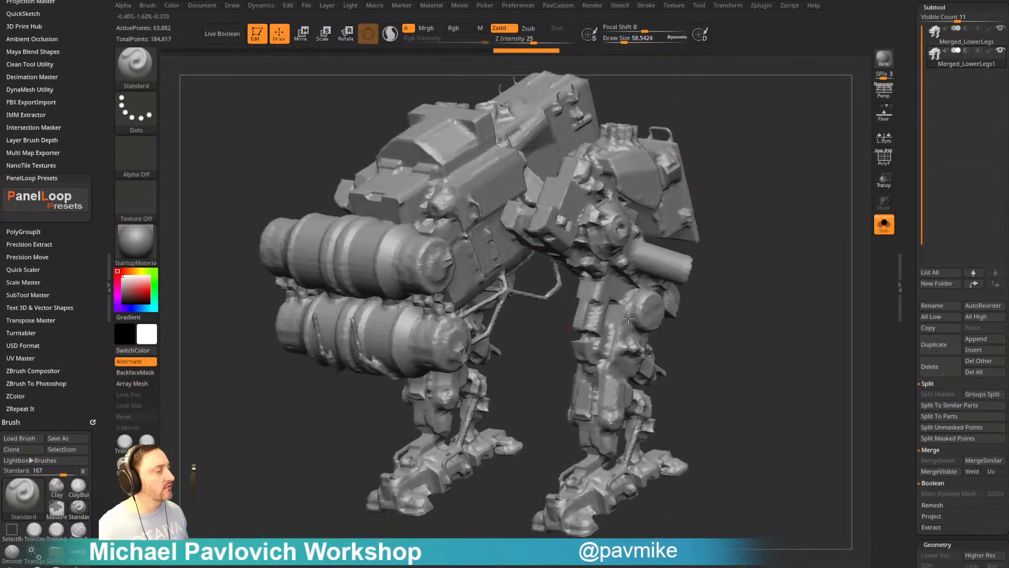
- Examine the DynaMeshed mech's wireframe, polygroups and surface from several angles
drag(709, 205, 812, 208)
key(shift+f)
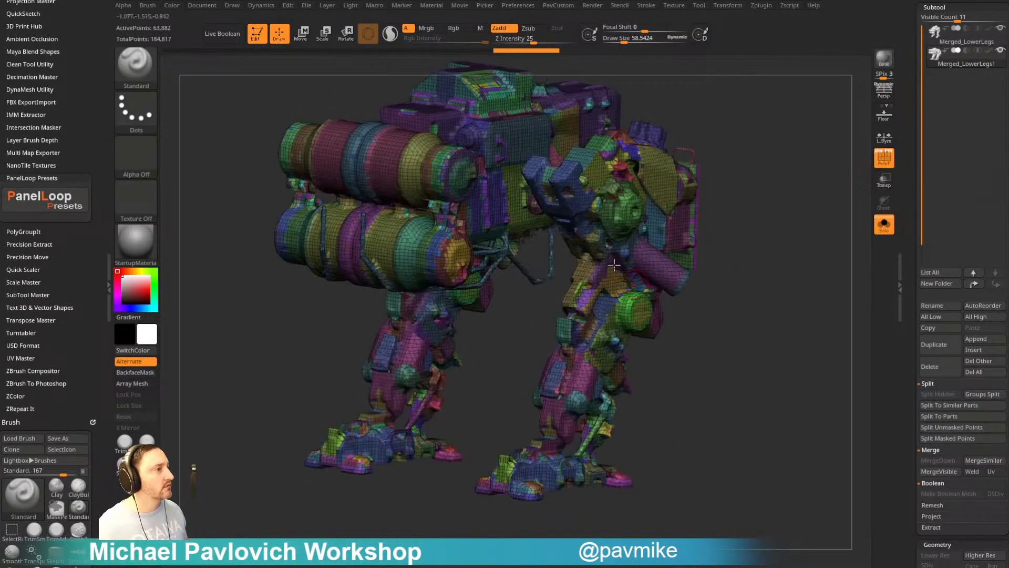
key(shift+f)
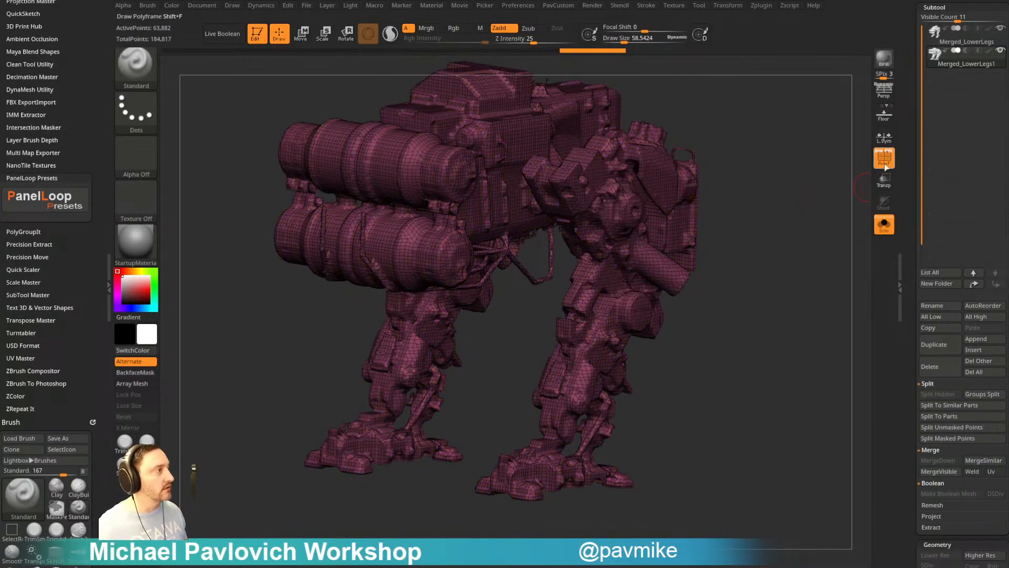
drag(809, 201, 798, 219)
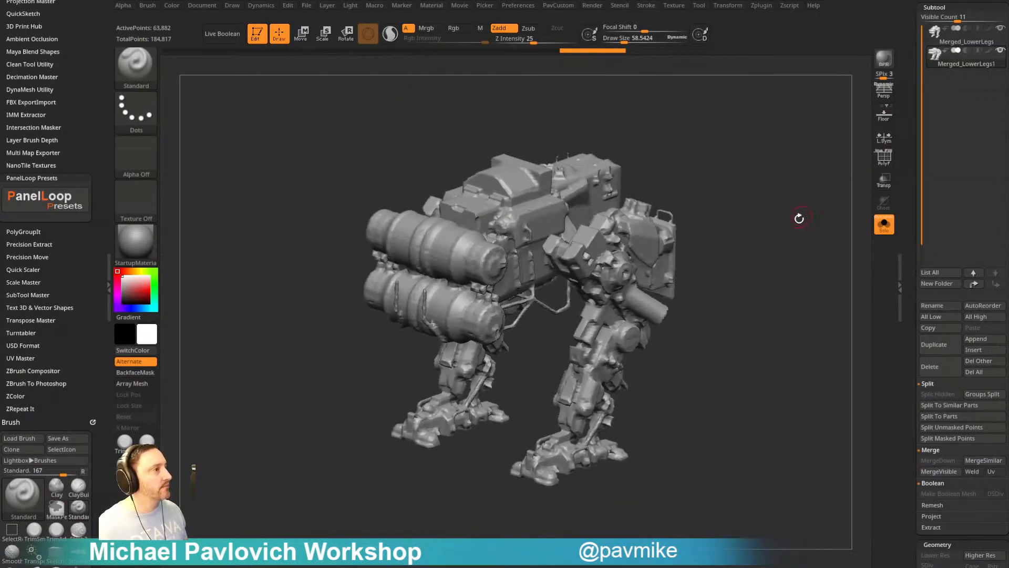
scroll(825, 293, up, 5)
drag(791, 270, 760, 203)
key(f)
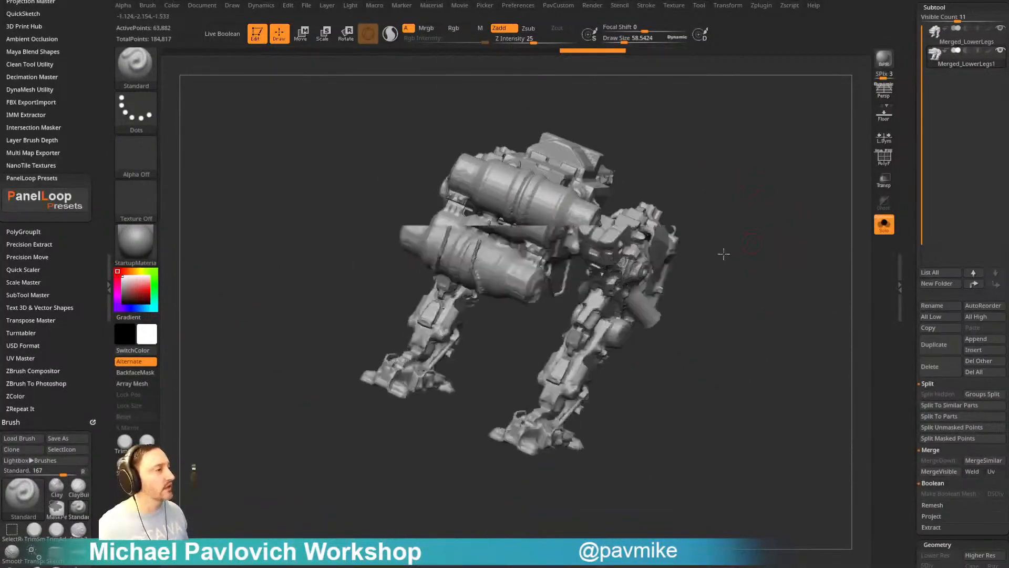
- Delete the DynaMeshed duplicate subtool, leaving only the original mech
drag(724, 254, 733, 248)
click(941, 367)
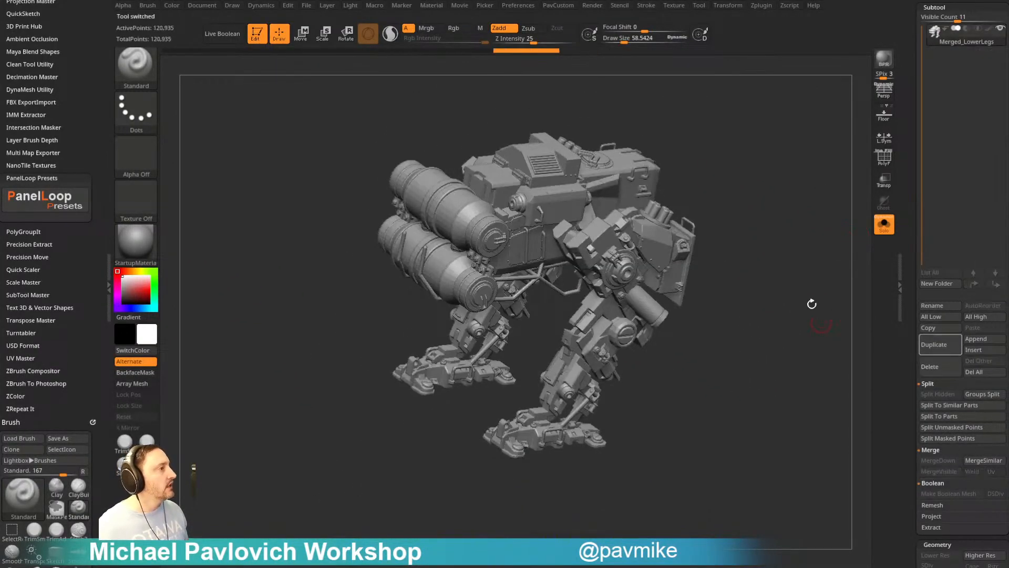
mouse_move(818, 300)
mouse_down()
mouse_move(795, 310)
mouse_move(807, 271)
mouse_move(770, 266)
mouse_move(774, 280)
mouse_up()
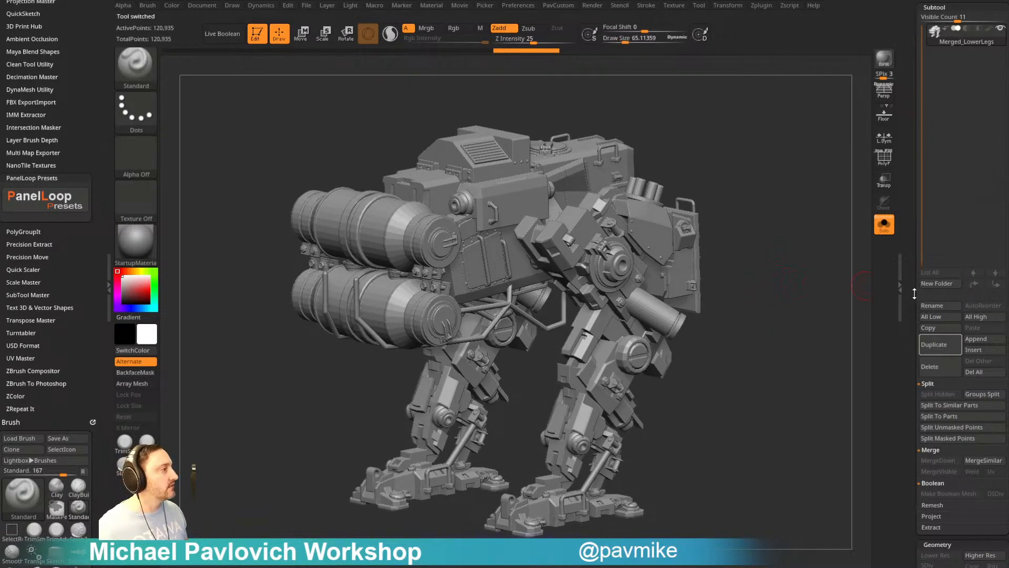
- Remesh the visible mech with ReMesh All at resolution 128 and polish 10, and turn off Solo mode
drag(914, 294, 907, 212)
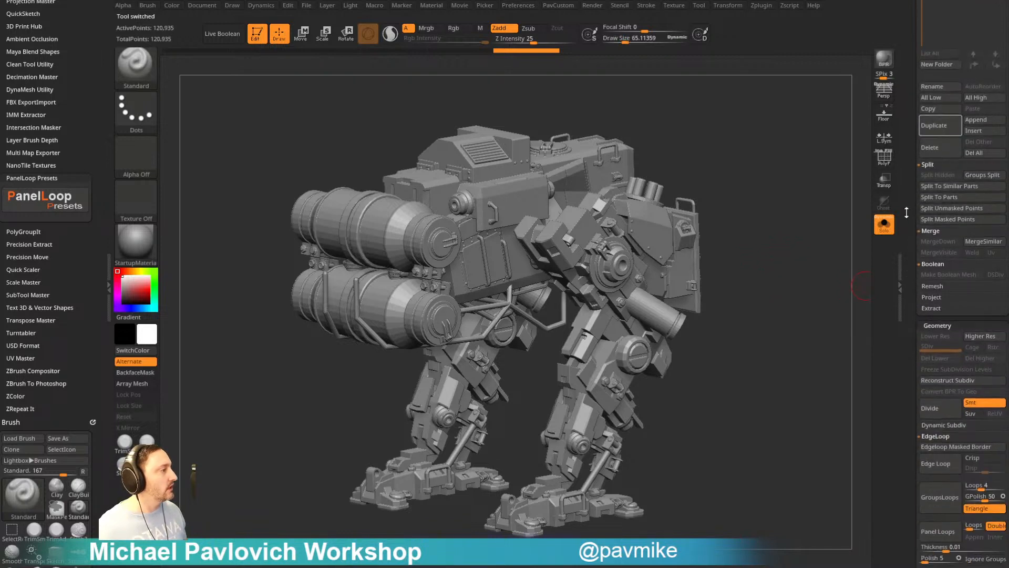
click(933, 286)
drag(913, 287, 907, 344)
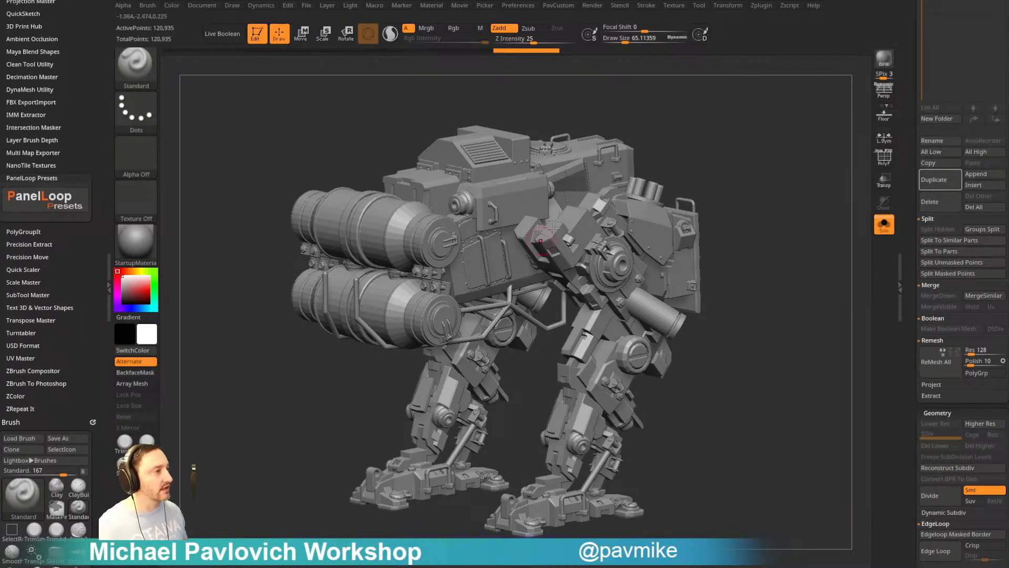
right_drag(553, 228, 618, 200)
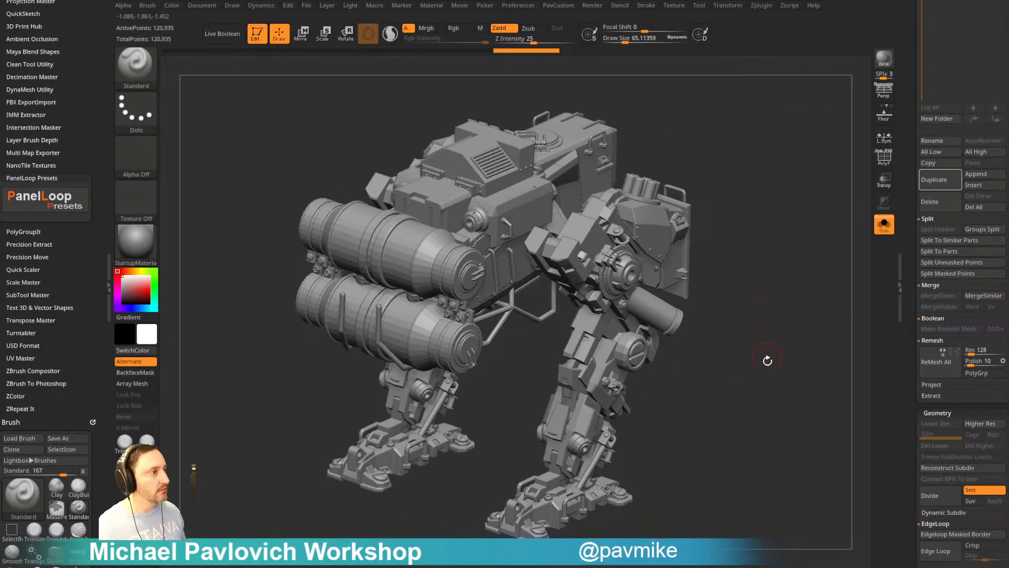
right_drag(767, 360, 852, 346)
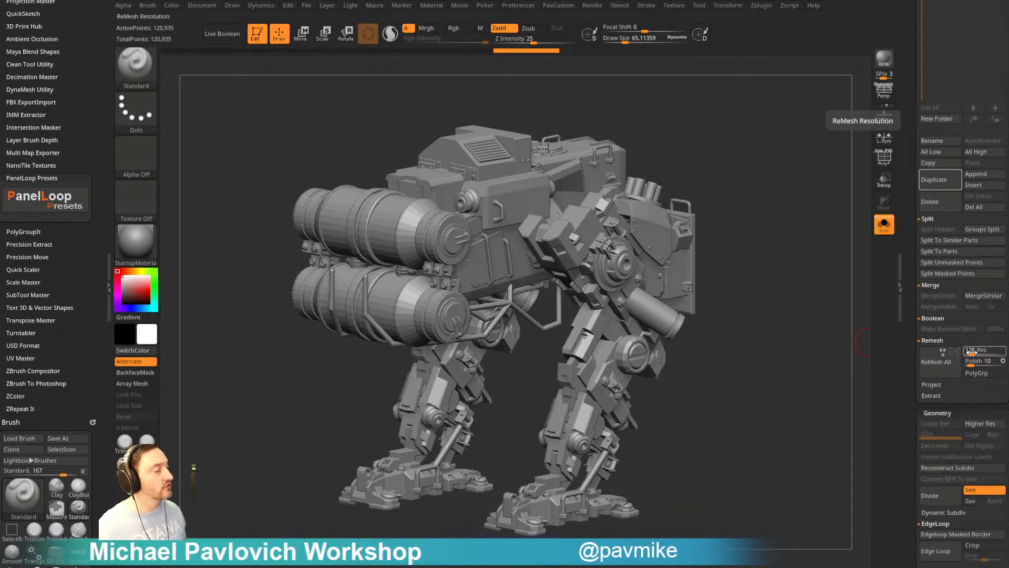
click(936, 361)
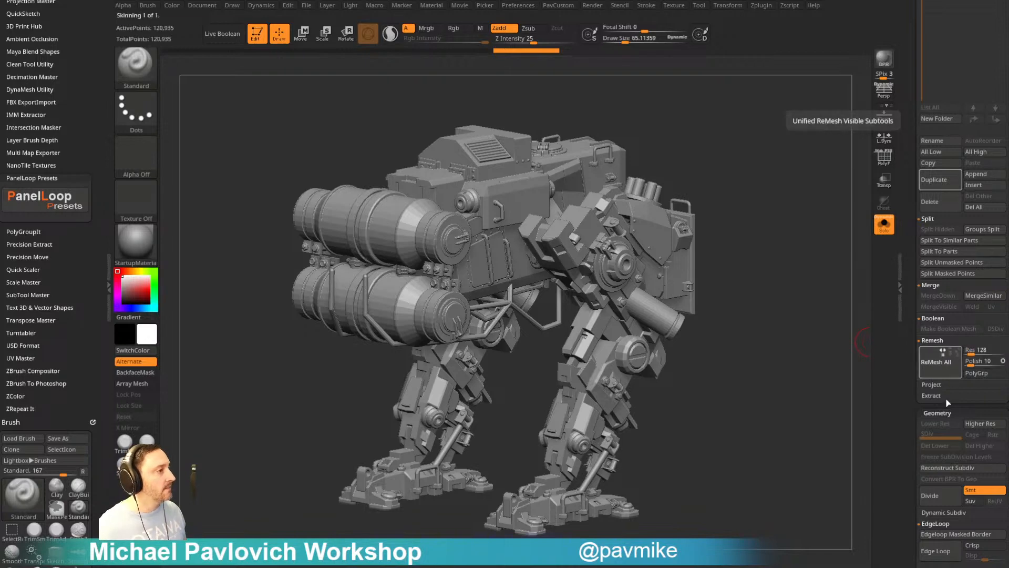
click(884, 226)
- Select the remeshed skin subtool and pre-process it for decimation in Decimation Master
drag(911, 269, 914, 377)
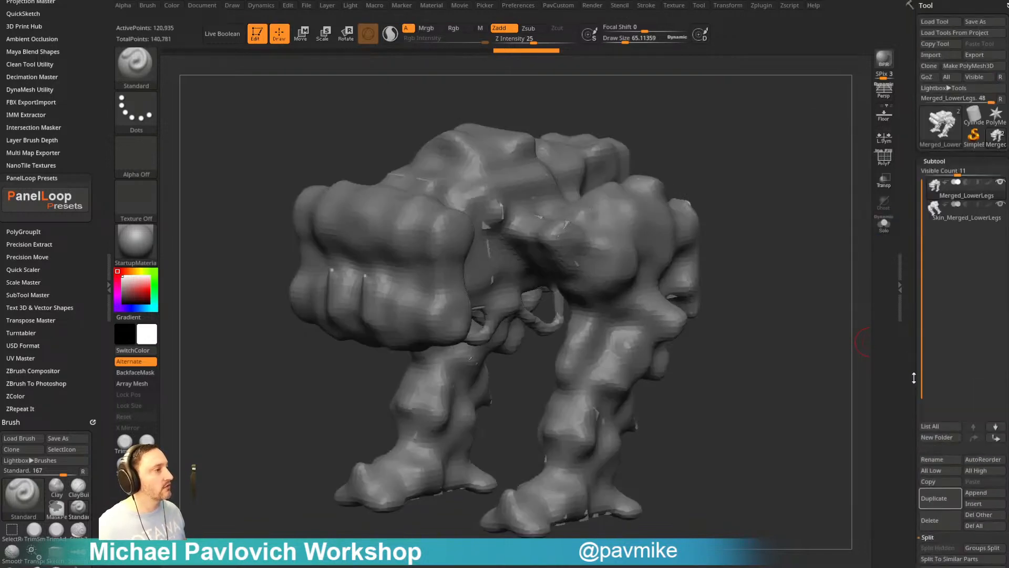
click(964, 212)
drag(776, 299, 796, 322)
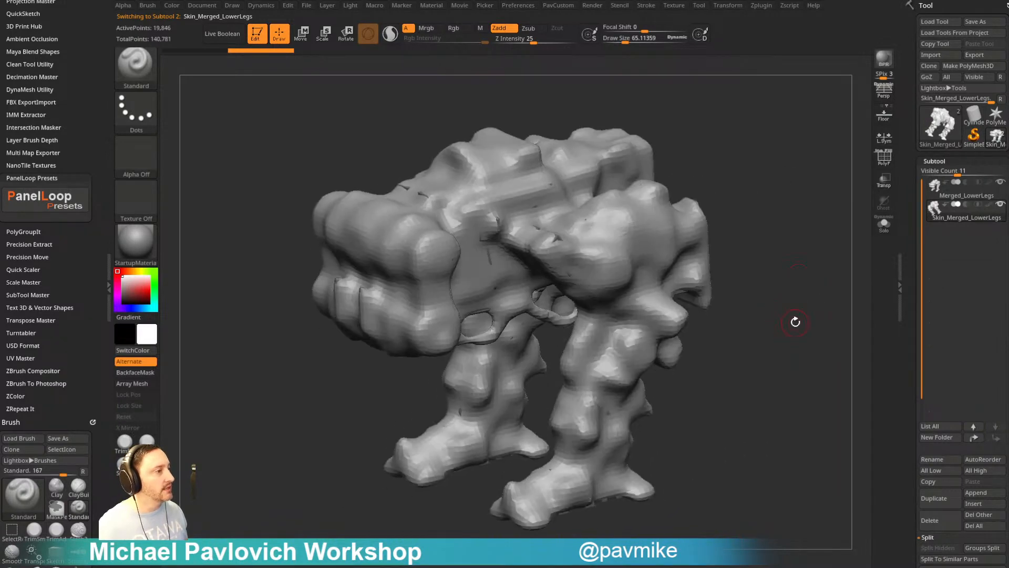
drag(798, 285, 809, 300)
drag(926, 304, 906, 245)
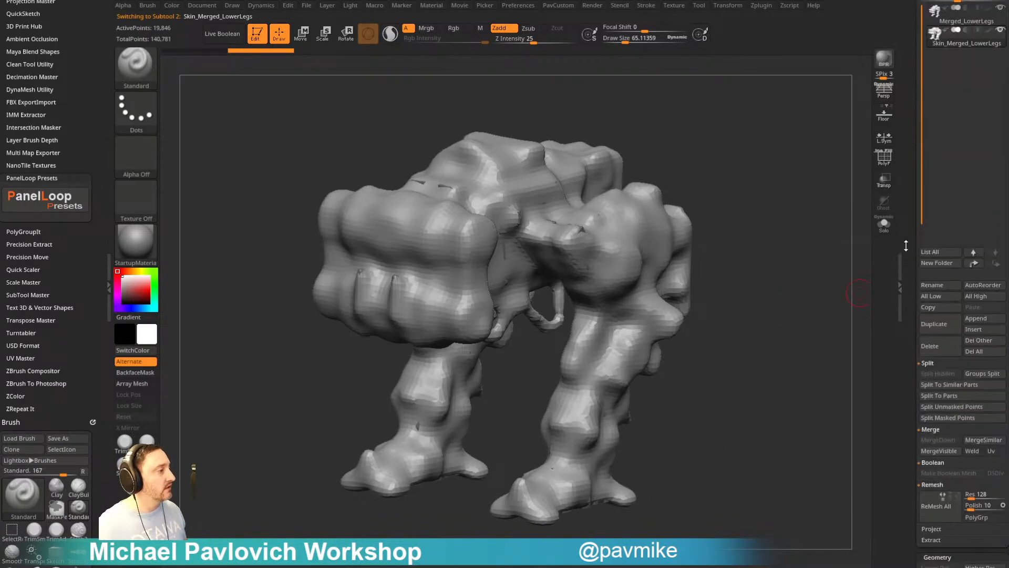
click(762, 12)
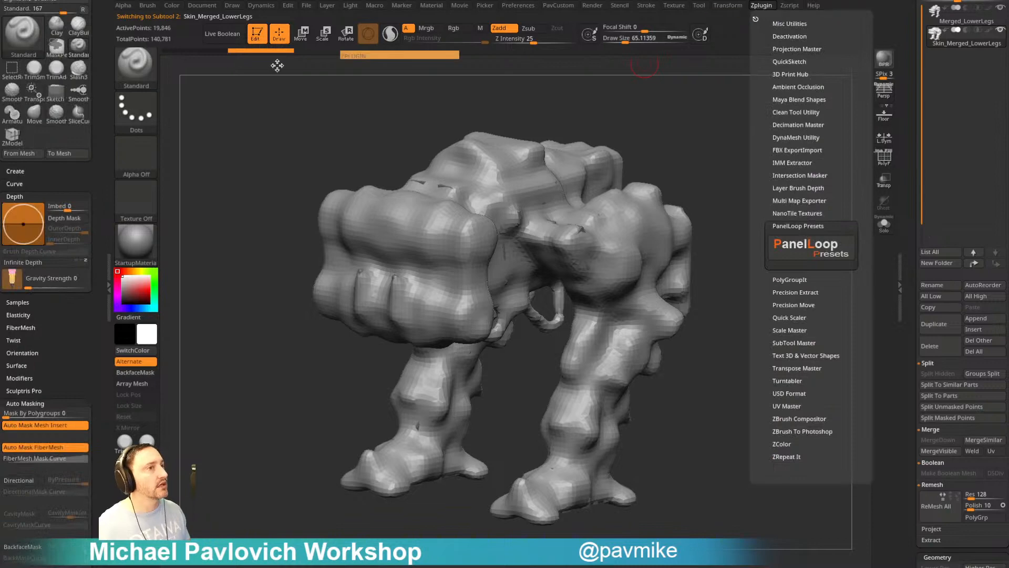
click(61, 202)
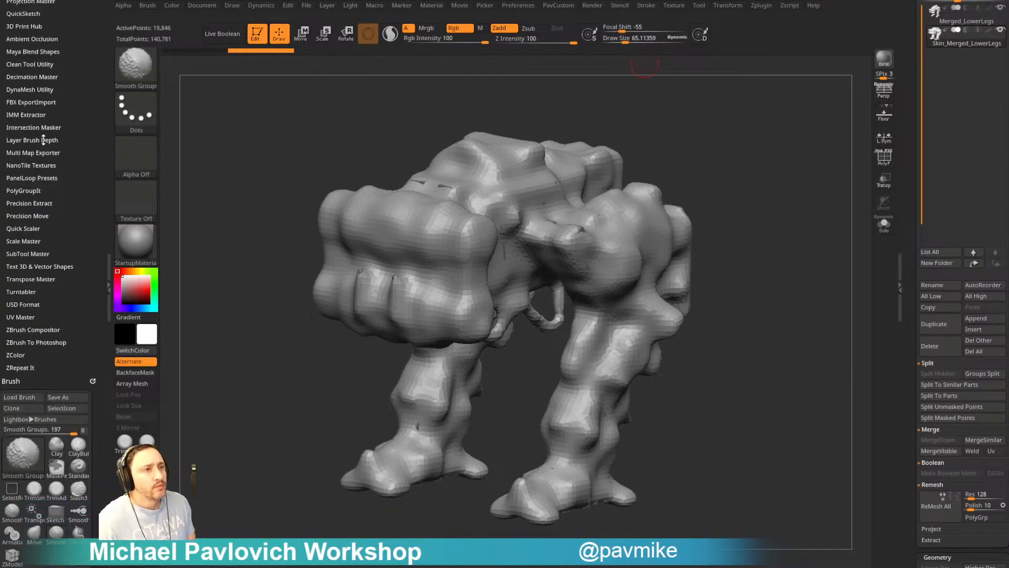
click(32, 77)
click(41, 168)
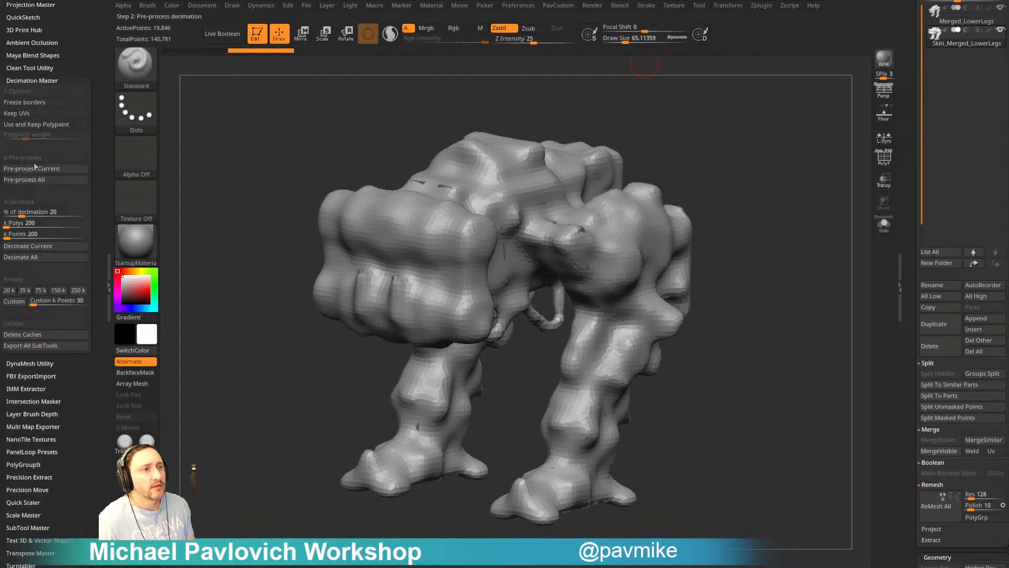
- Decimate the remeshed skin subtool to 1k polys
click(17, 224)
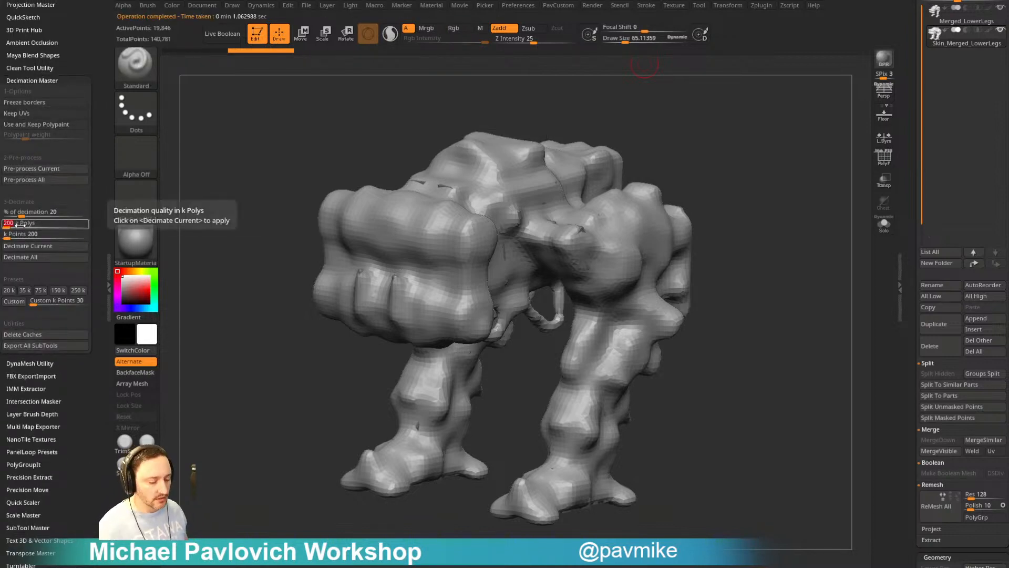
key(Return)
click(30, 245)
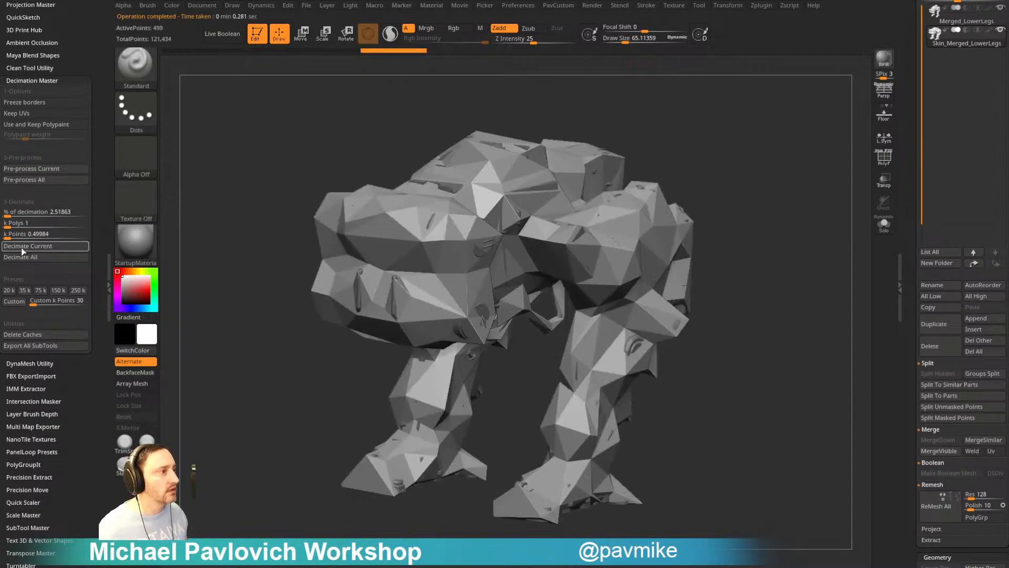
- Examine the decimated skin's triangles and its fit against the original mech, using the wireframe and transparency displays
click(881, 165)
drag(835, 178, 639, 299)
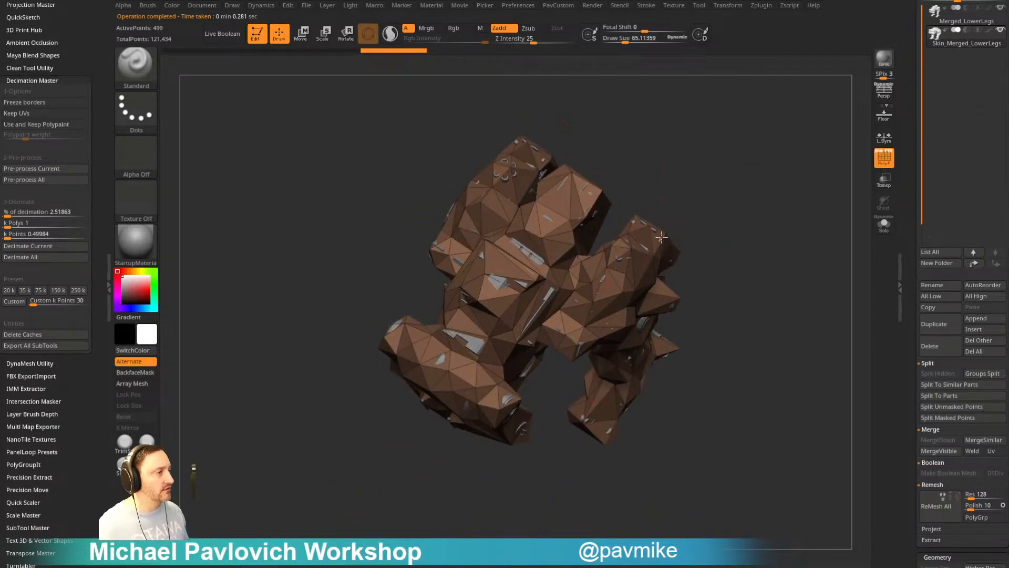
drag(661, 237, 641, 193)
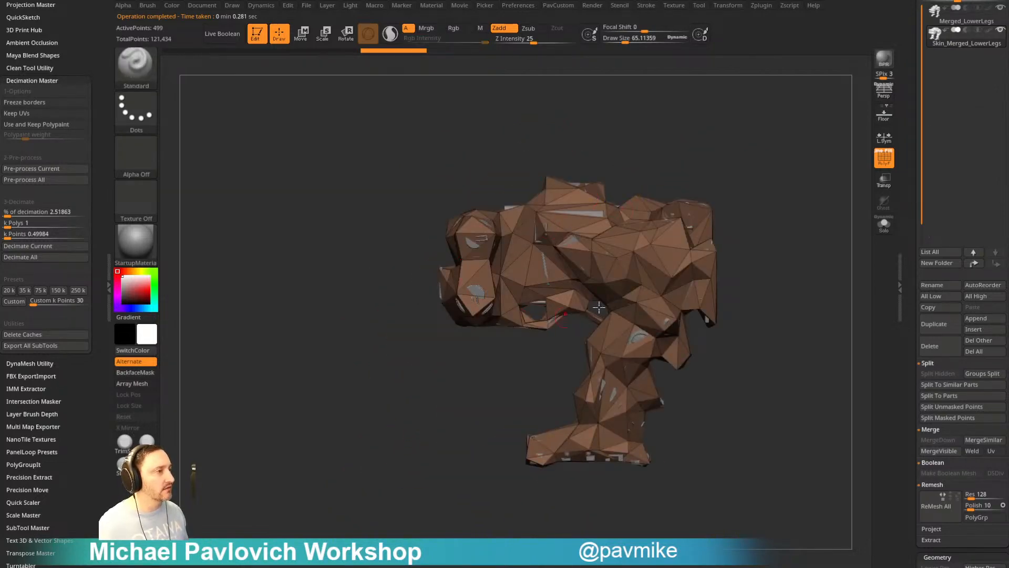
drag(520, 179, 689, 156)
click(889, 165)
mouse_move(759, 223)
mouse_down()
mouse_move(748, 209)
mouse_move(759, 226)
mouse_move(773, 220)
mouse_up()
click(883, 180)
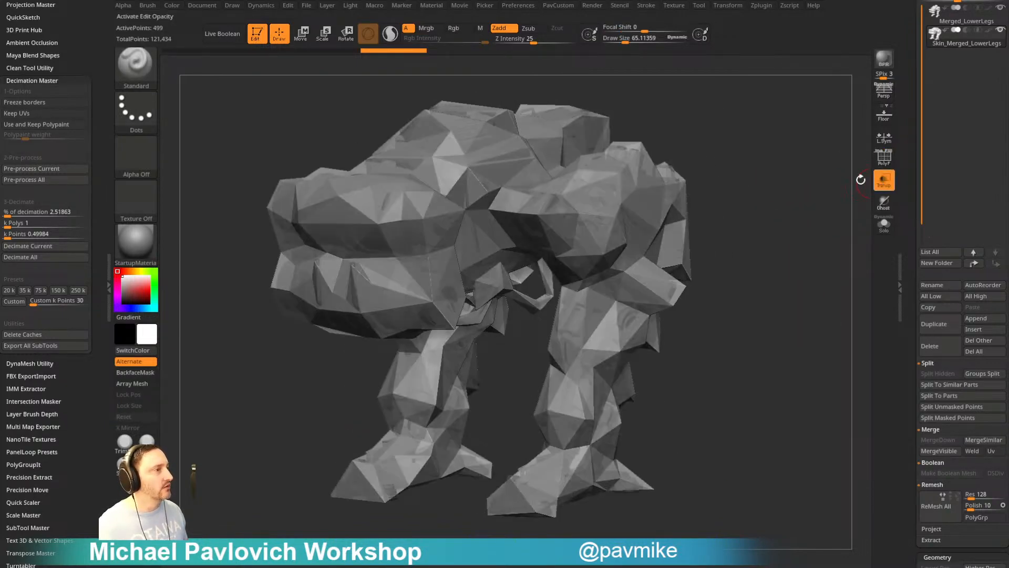
drag(861, 180, 804, 224)
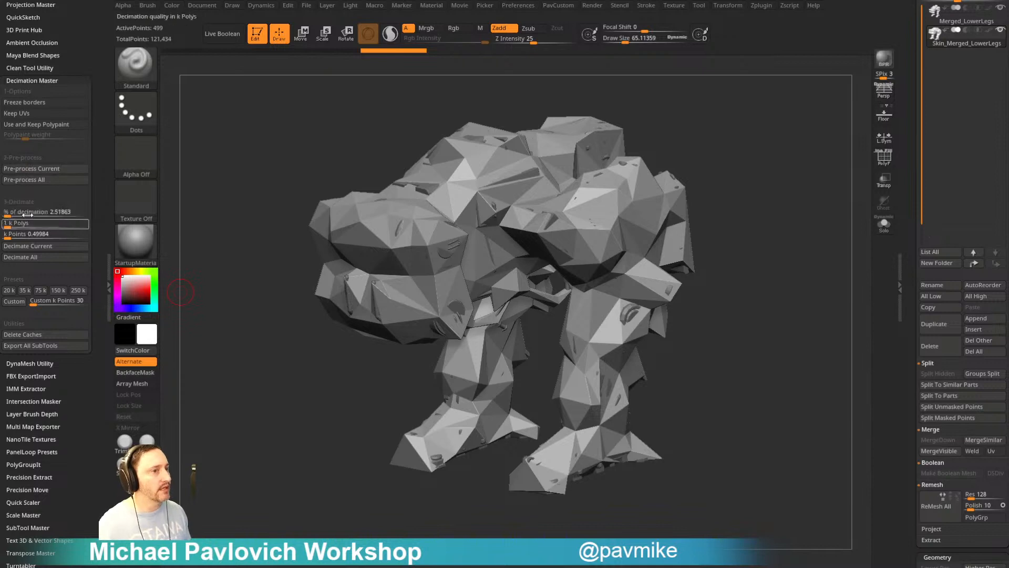
- Delete the decimated skin subtool and remesh the original mech with ReMesh All at resolution 192 and polish 5
drag(799, 186, 815, 214)
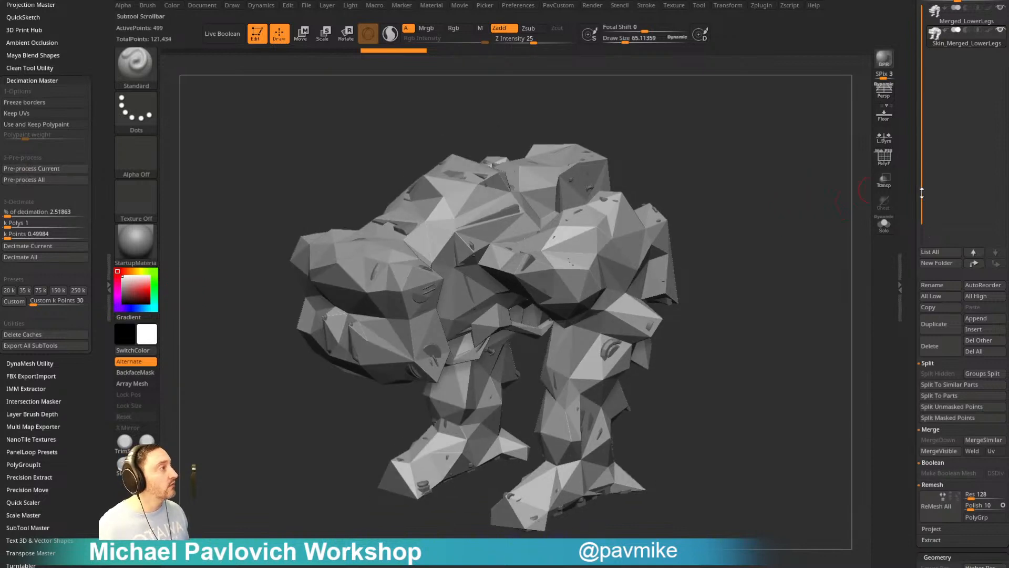
click(929, 346)
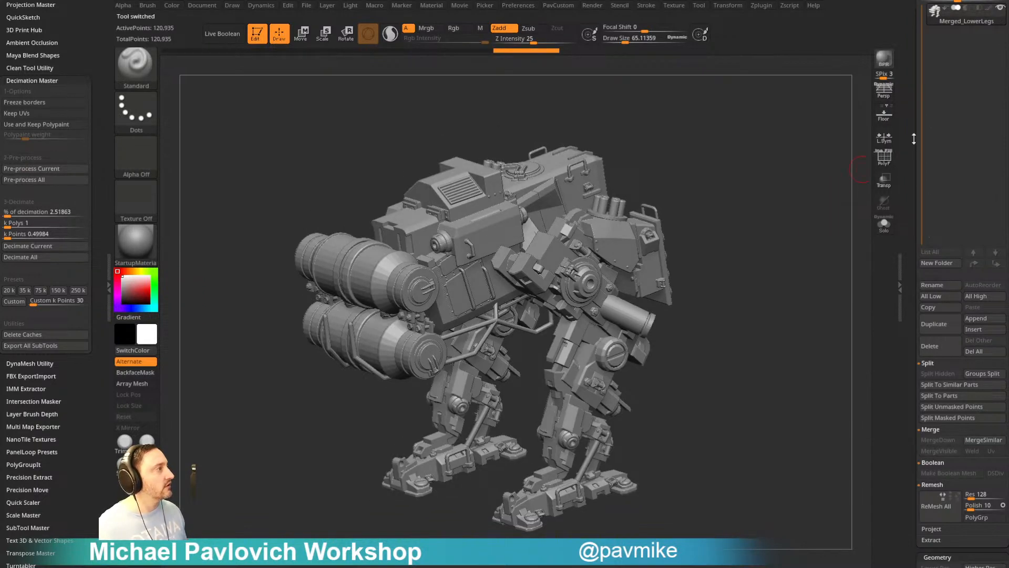
scroll(939, 427, down, 3)
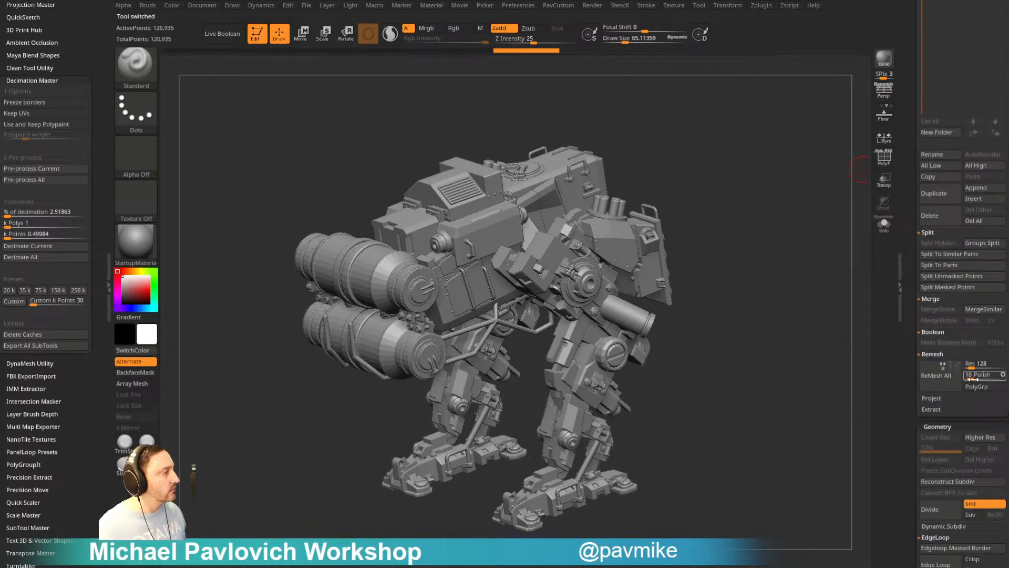
drag(971, 379, 976, 368)
click(942, 385)
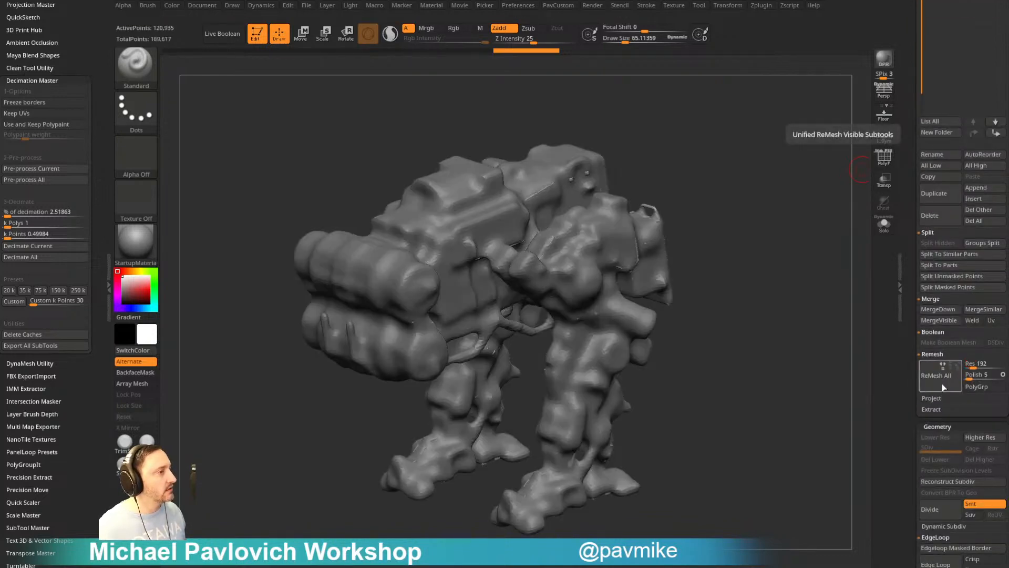
- Select the new skin subtool and project the original mech's detail onto it with ProjectAll at an increased distance
scroll(941, 315, up, 3)
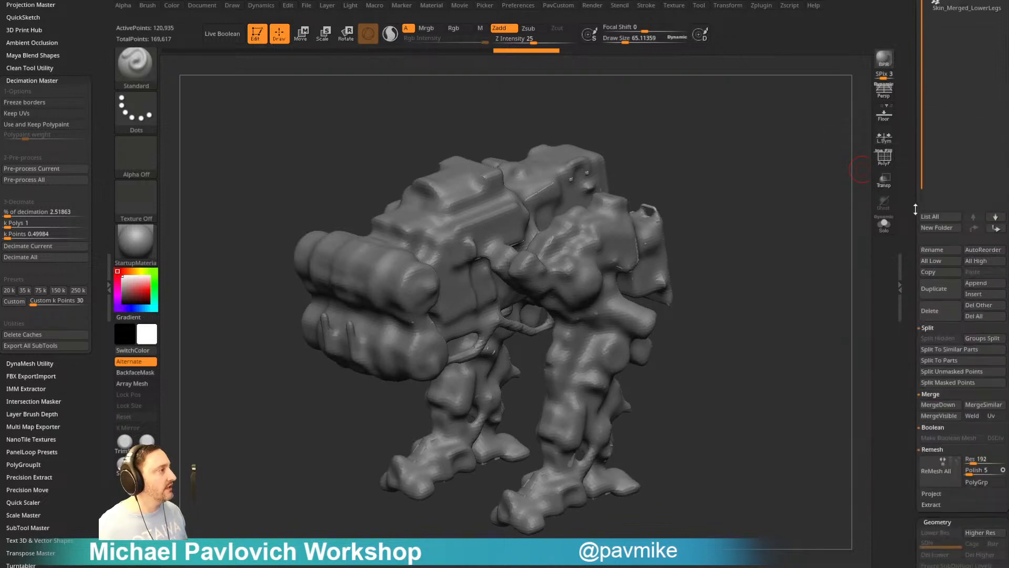
click(955, 24)
scroll(939, 299, up, 1)
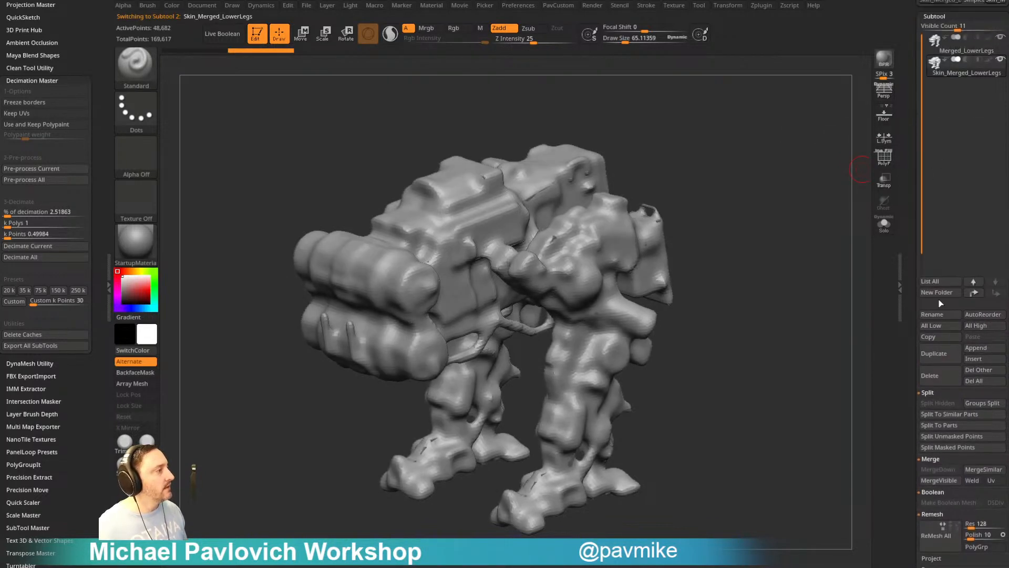
scroll(920, 459, down, 2)
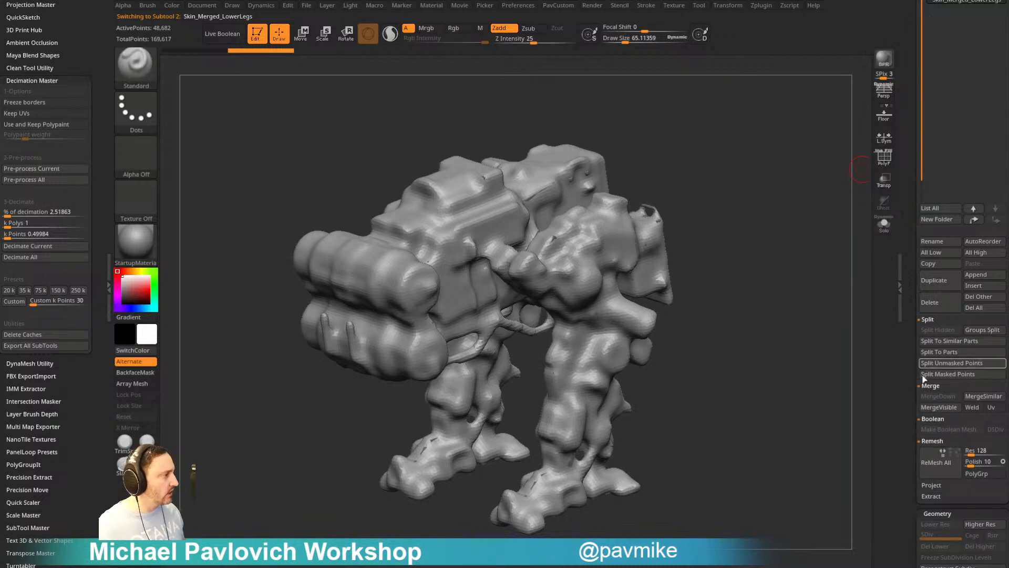
click(933, 442)
click(934, 452)
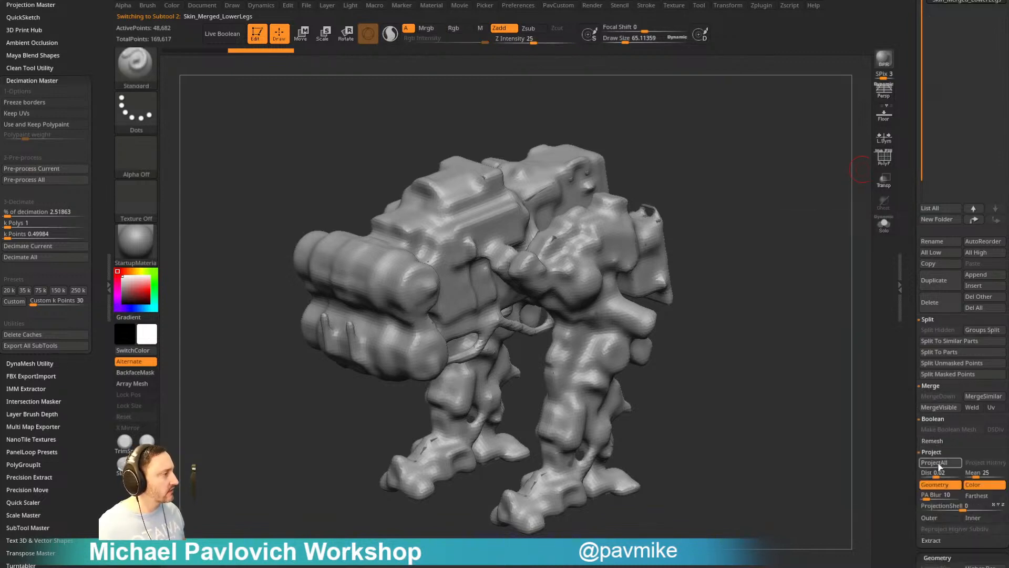
click(938, 463)
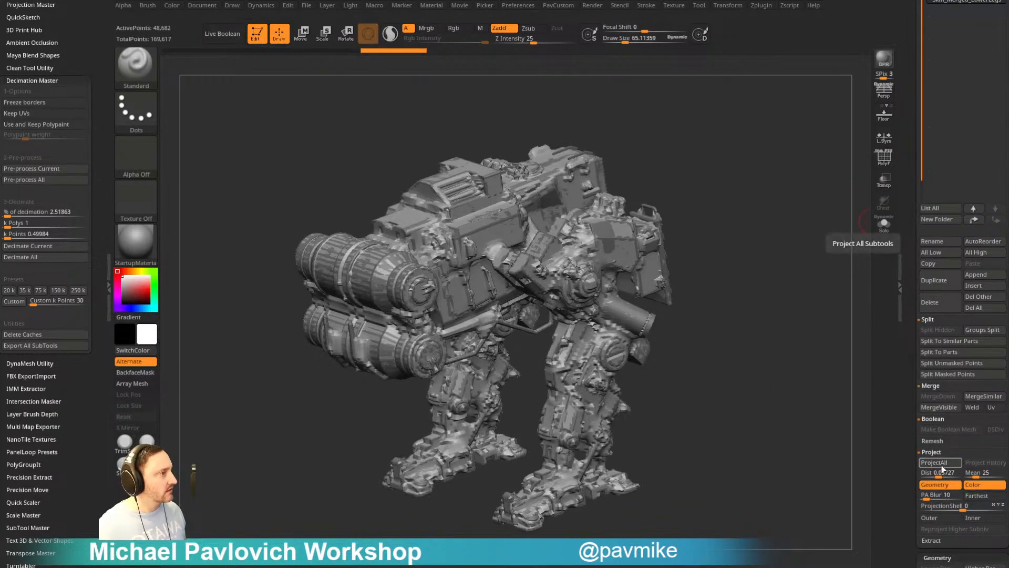
- Isolate the projected skin subtool and soften its rough surface with Polish By Features
click(884, 223)
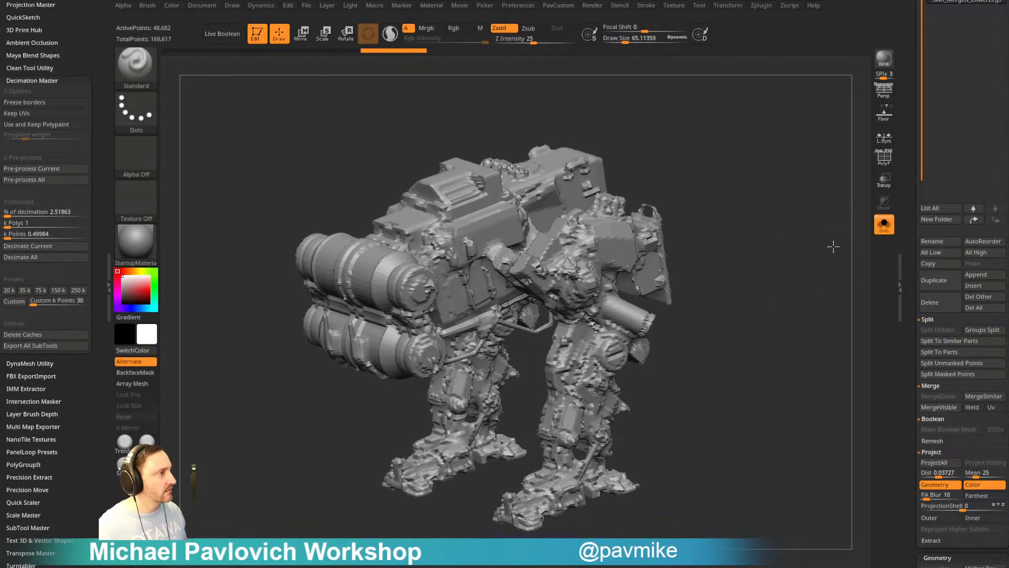
drag(833, 246, 824, 251)
key(2)
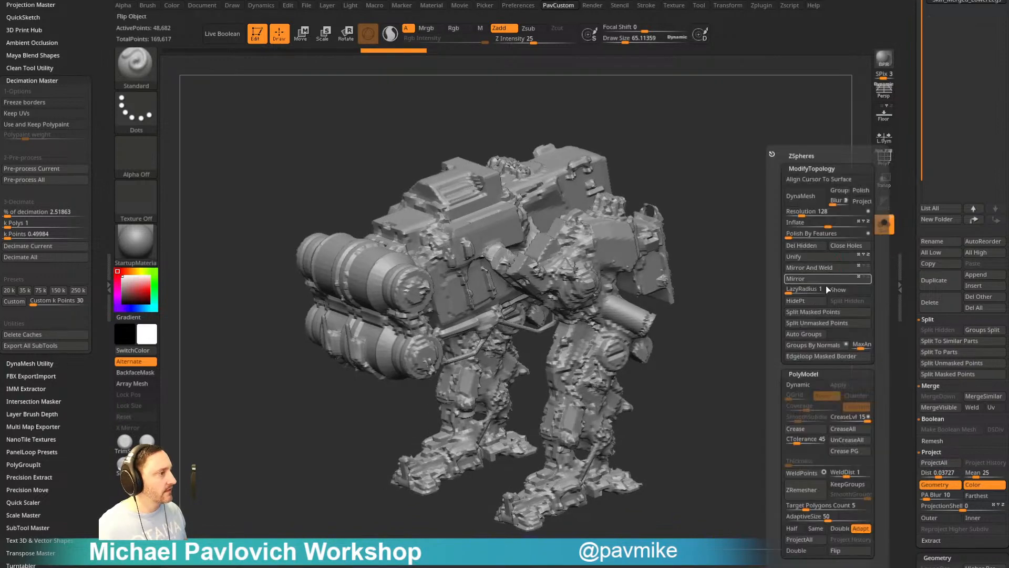
click(888, 155)
key(shift+f)
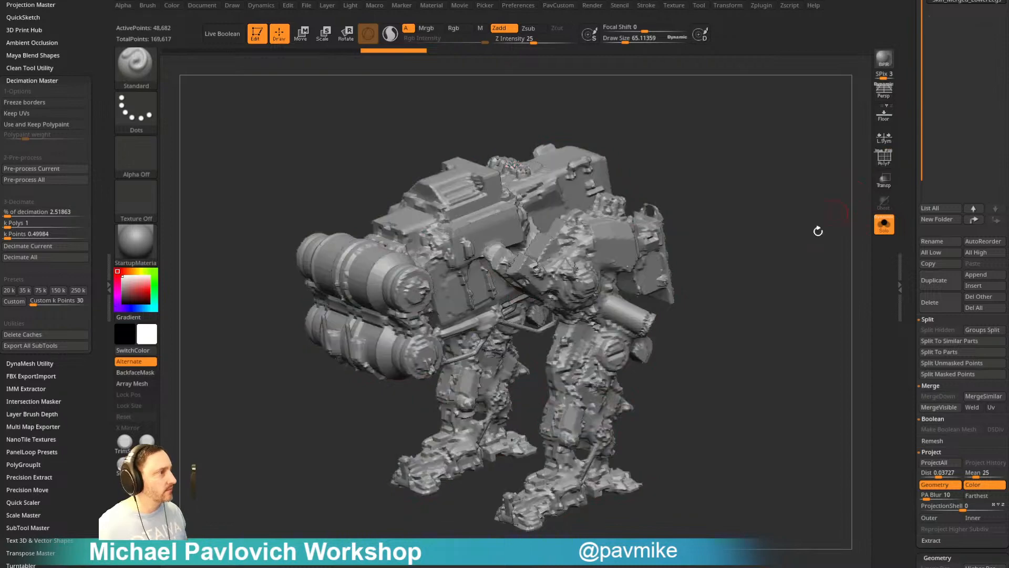
key(2)
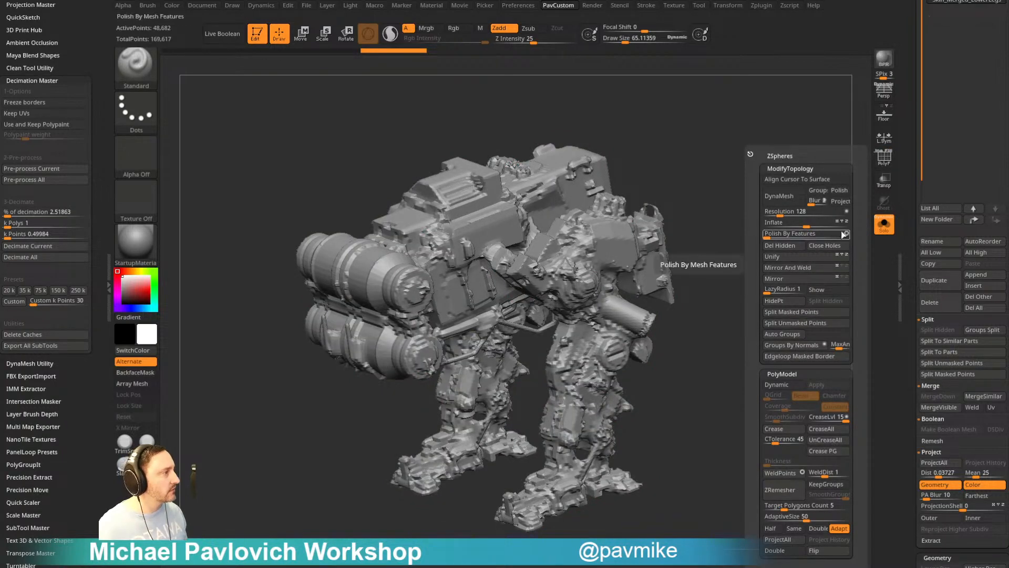
drag(841, 237, 795, 235)
key(ctrl+z)
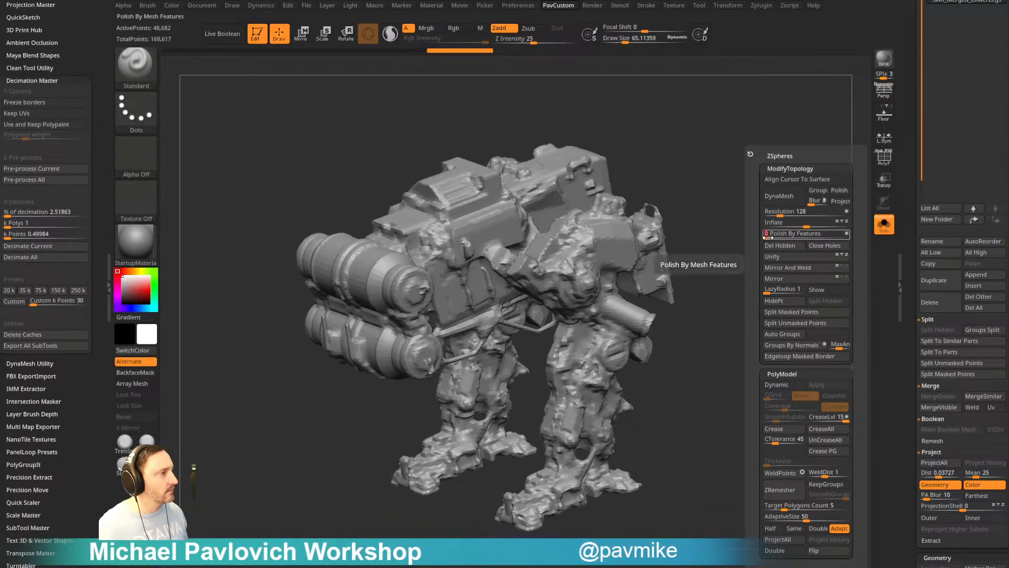
key(ctrl+shift+z)
- Turn on Sculptris Pro and smooth away the thin handle loops on the mech's shoulders
drag(738, 254, 747, 258)
right_drag(747, 259, 823, 311)
right_drag(785, 174, 689, 286)
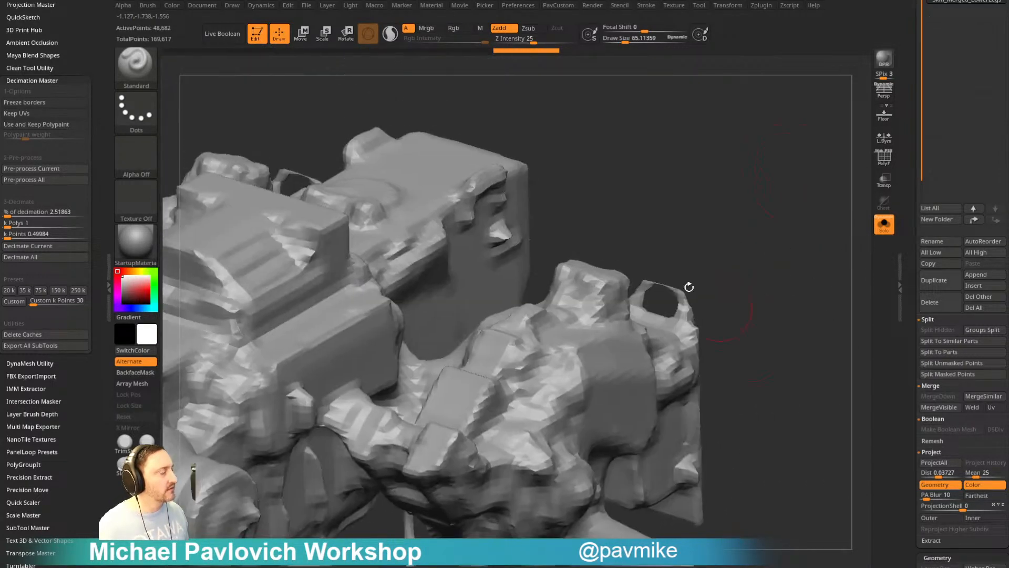
key(shift)
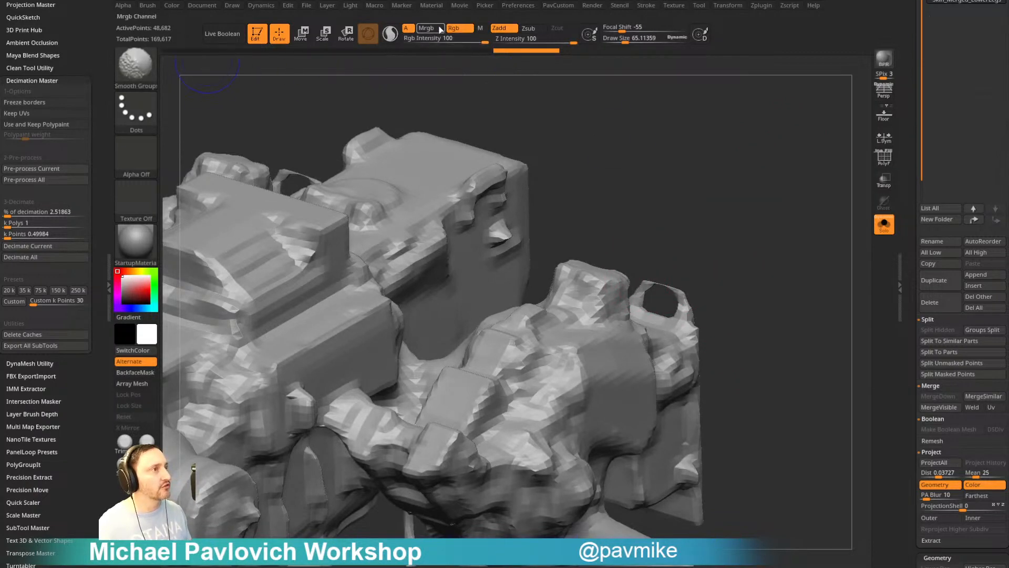
key([)
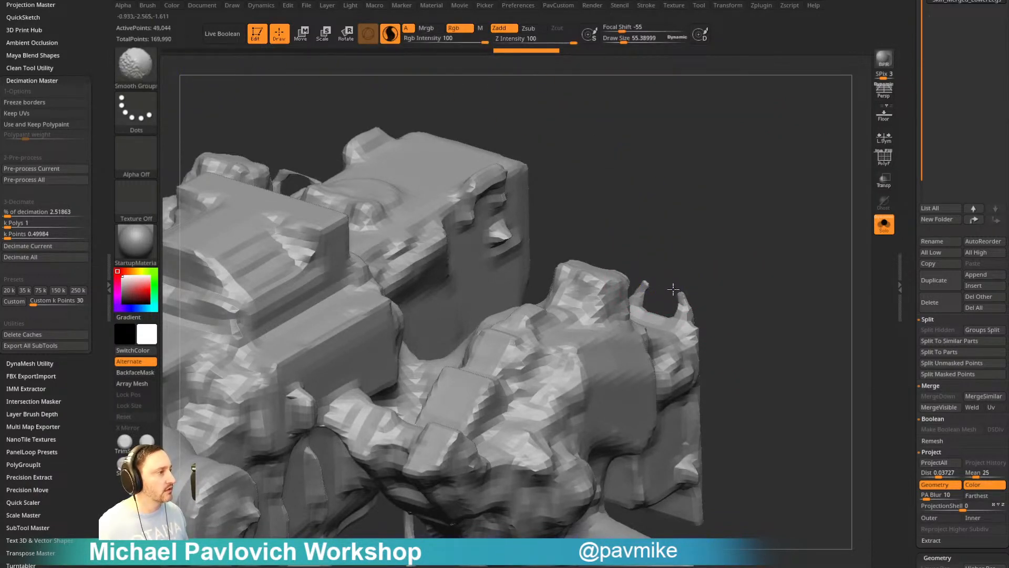
mouse_move(672, 288)
right_down()
mouse_move(775, 265)
mouse_move(794, 288)
mouse_move(687, 293)
right_up()
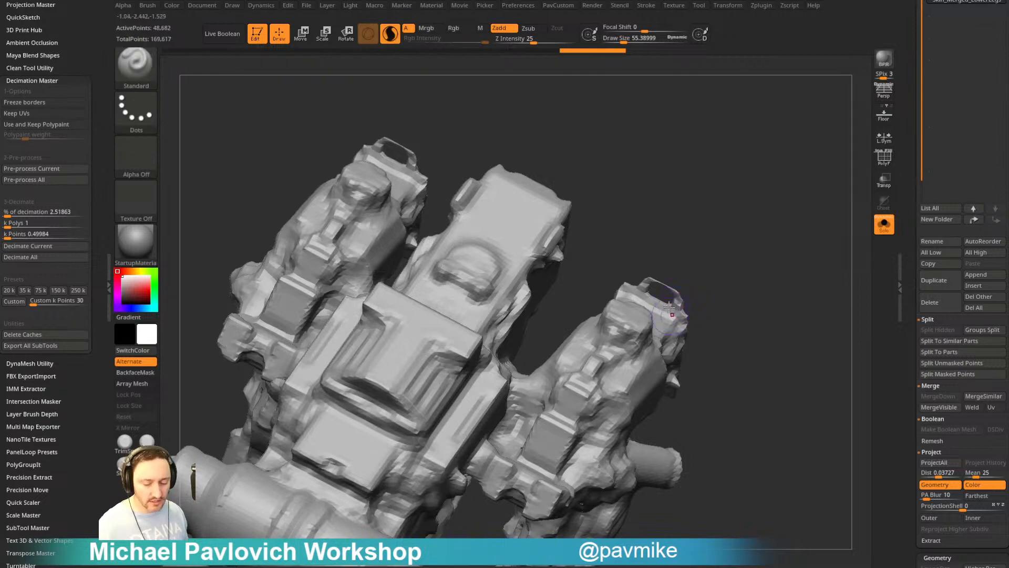
right_drag(705, 248, 768, 266)
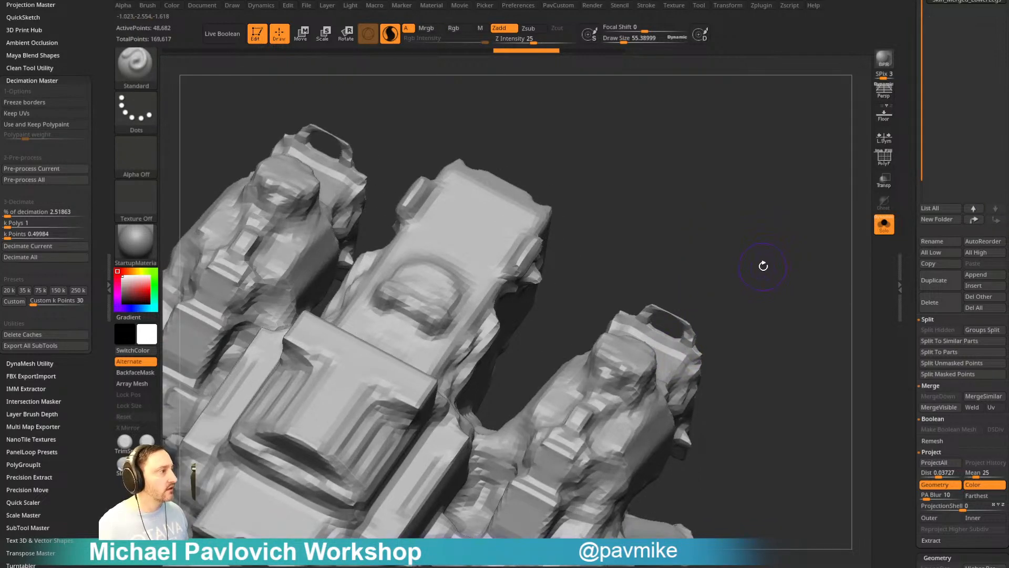
key(space)
key(shift)
mouse_move(768, 285)
right_down()
mouse_move(759, 257)
mouse_move(705, 205)
mouse_move(732, 167)
mouse_move(788, 226)
mouse_move(788, 181)
mouse_move(586, 356)
right_up()
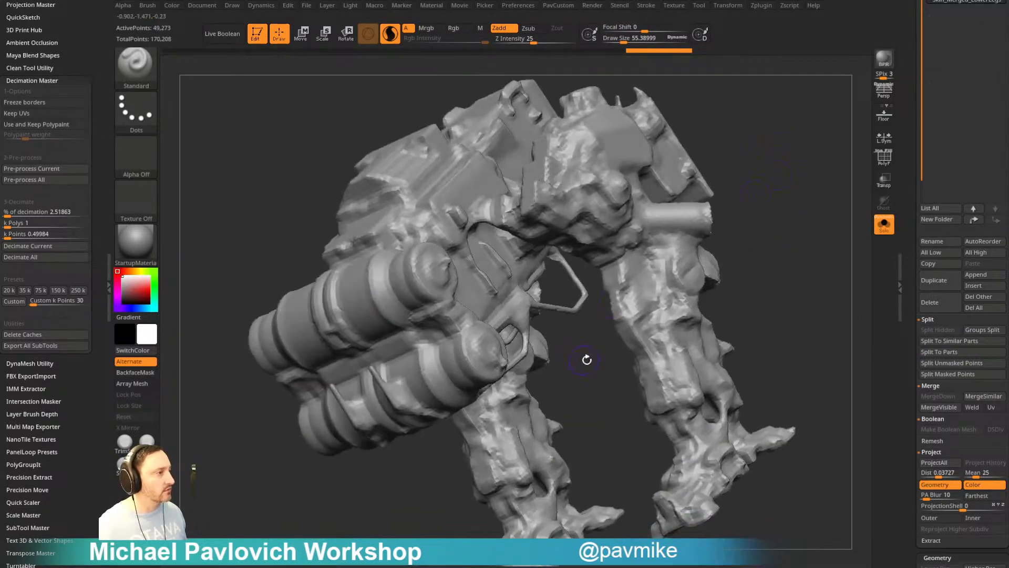
- Smooth away the thin bars and loops under the body and around the barrels with Sculptris Pro
key(f)
right_drag(583, 407, 610, 379)
key(shift)
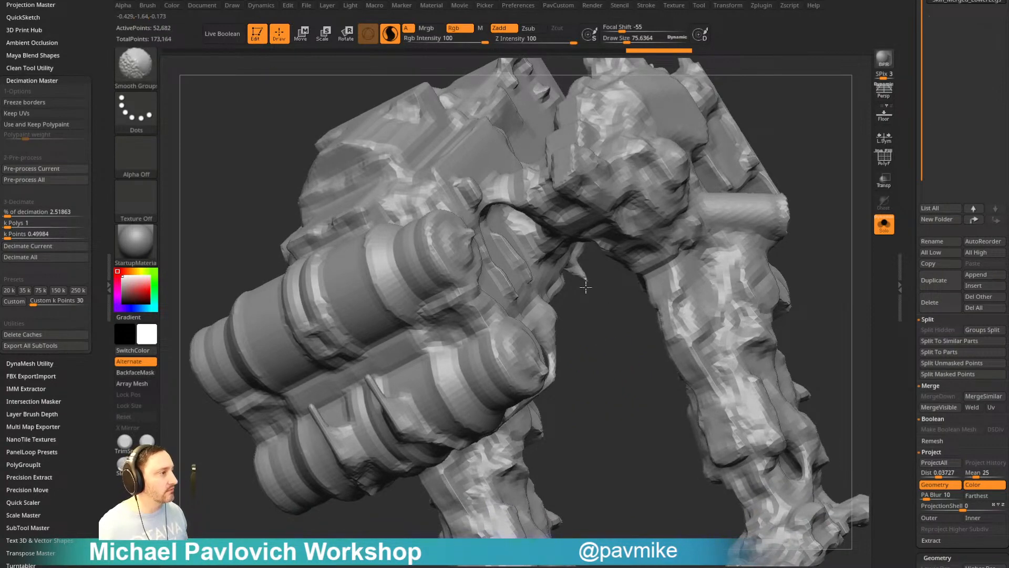
right_drag(596, 281, 495, 349)
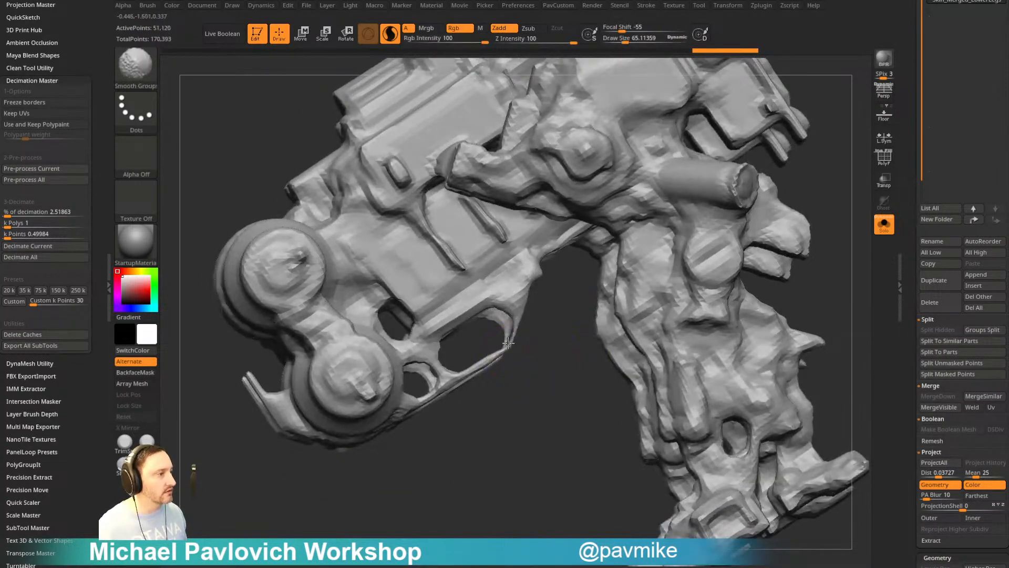
mouse_move(443, 387)
shift+mouse_down()
mouse_move(491, 363)
mouse_move(525, 327)
shift+mouse_up()
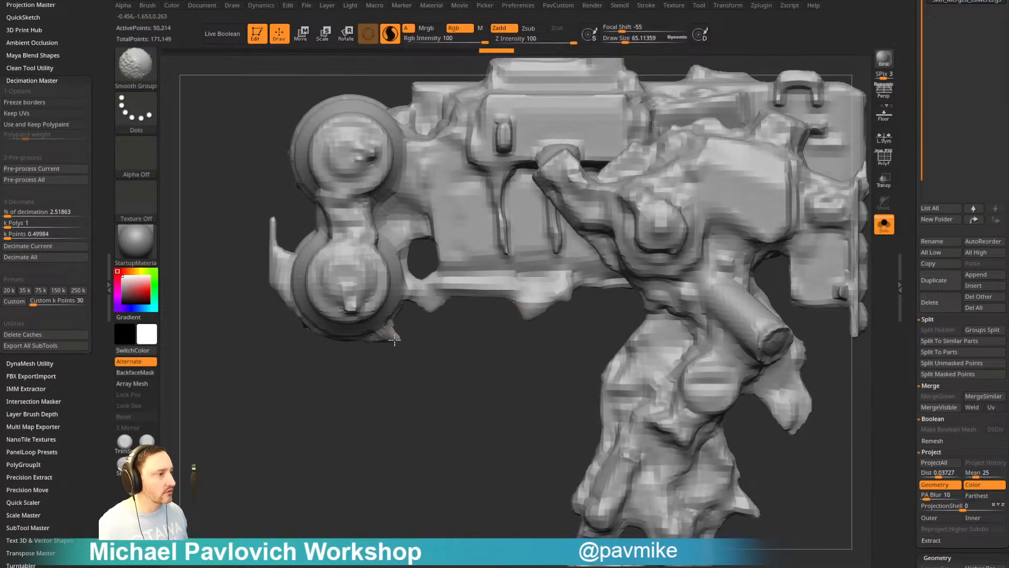
mouse_move(410, 348)
mouse_down()
mouse_move(419, 360)
mouse_move(428, 337)
mouse_move(475, 446)
mouse_move(421, 467)
mouse_move(408, 428)
mouse_move(417, 393)
mouse_move(367, 421)
mouse_move(661, 286)
mouse_move(588, 277)
mouse_move(566, 293)
mouse_move(727, 148)
mouse_move(678, 191)
mouse_move(705, 286)
mouse_up()
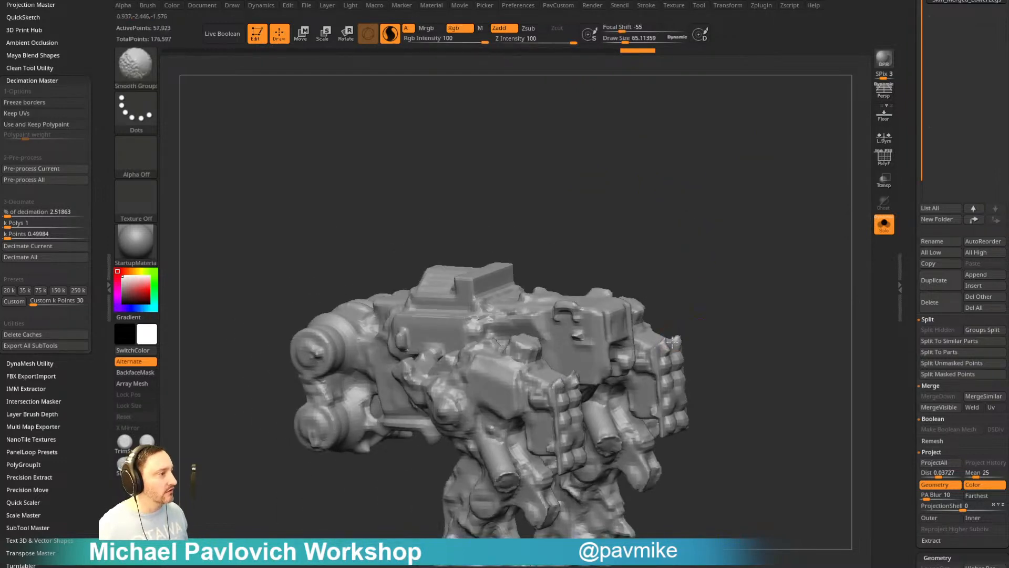
- Smooth the remaining small protrusions on the shoulders and legs, and frame the whole mech
mouse_move(744, 322)
mouse_down()
mouse_move(759, 231)
mouse_move(831, 268)
mouse_move(706, 305)
mouse_move(669, 280)
mouse_move(677, 262)
mouse_move(699, 308)
mouse_move(675, 351)
mouse_move(701, 315)
mouse_move(705, 349)
mouse_move(676, 452)
mouse_move(517, 292)
mouse_up()
key(shift)
key(shift)
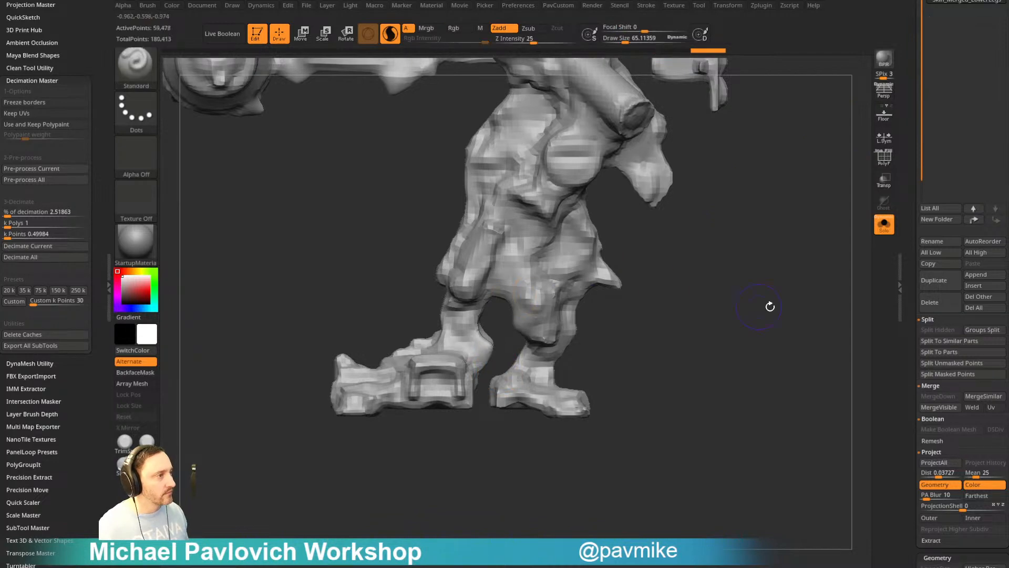
key(f)
mouse_move(732, 232)
mouse_down()
mouse_move(775, 311)
mouse_move(797, 303)
mouse_up()
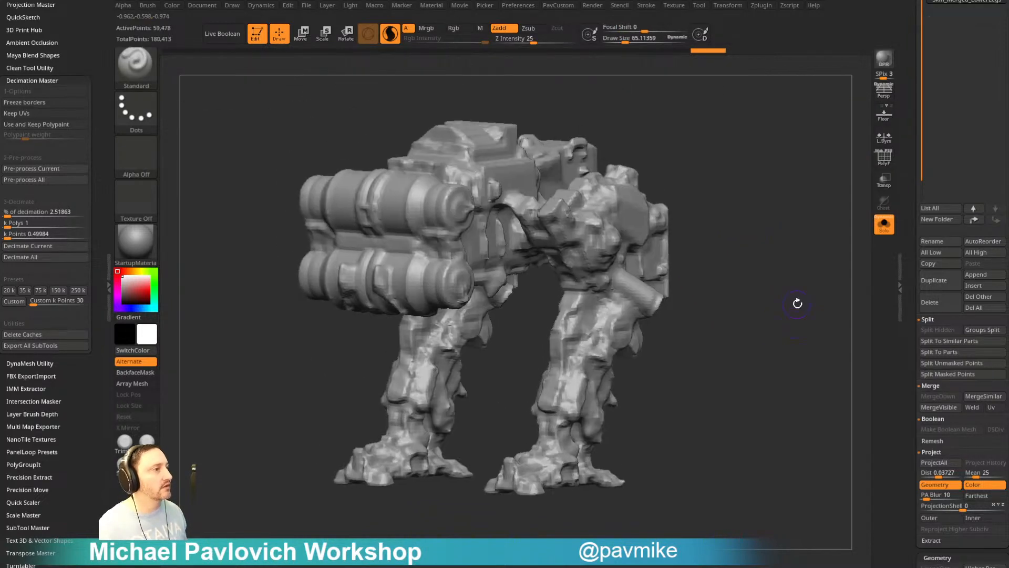
- Pre-process the smoothed skin subtool and decimate it to 2k polys and again to 5k polys, with the wireframe displayed
click(30, 168)
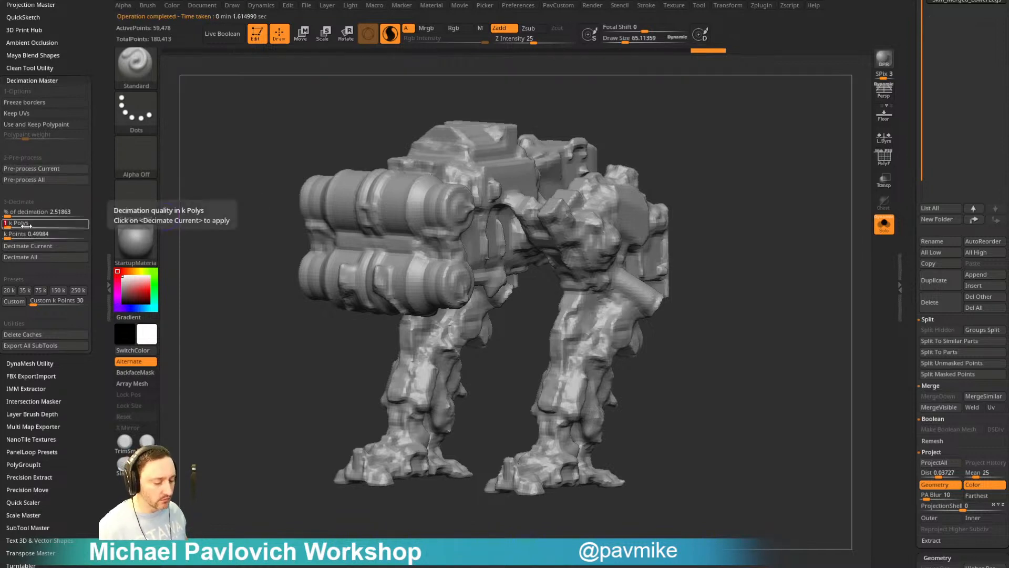
click(26, 246)
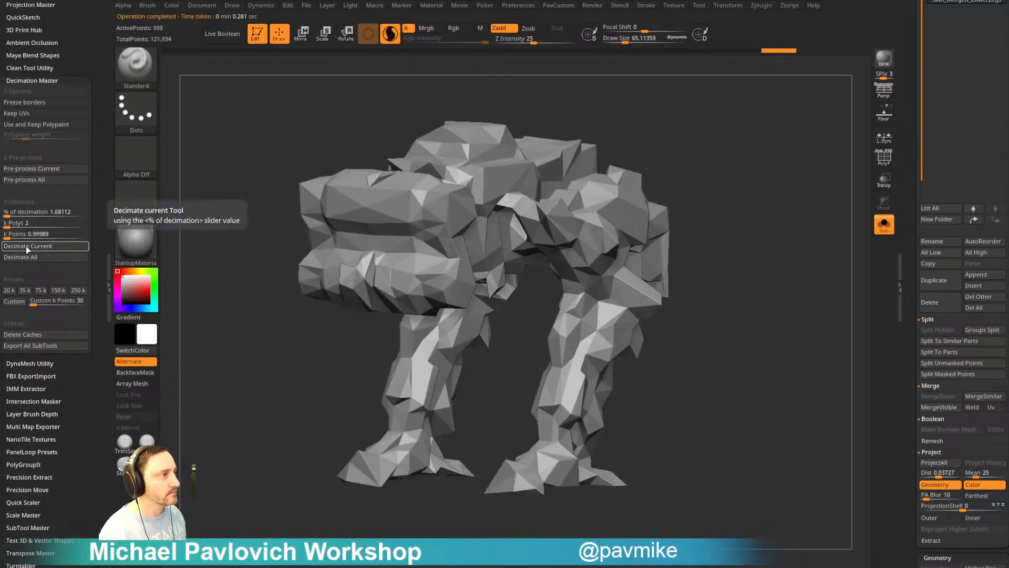
click(11, 223)
text(5)
key(Return)
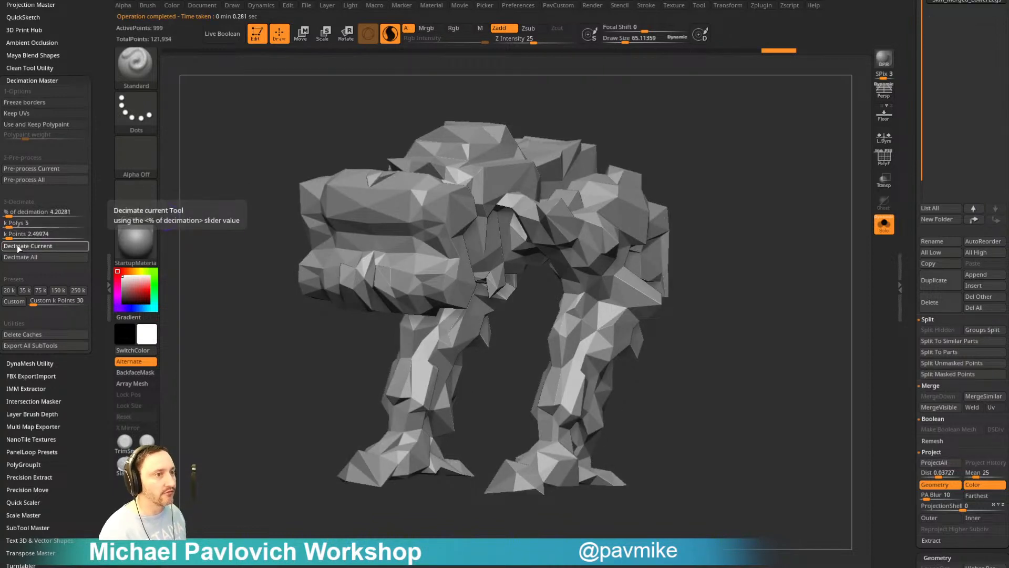
click(17, 245)
drag(754, 237, 755, 178)
click(884, 156)
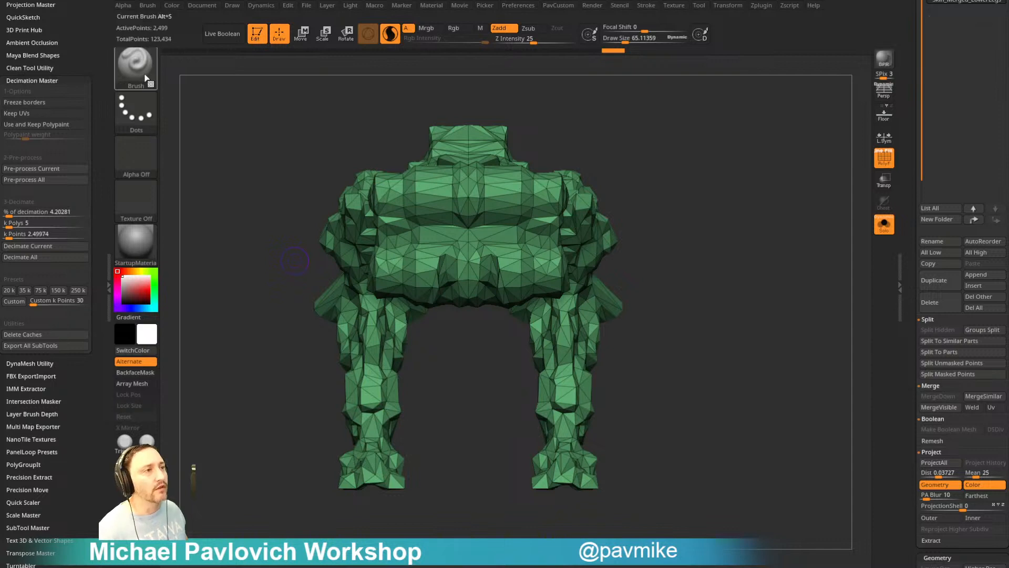
- Clear the mech from the canvas, draw a Cylinder3D primitive in edit mode and convert it to a polymesh
click(256, 34)
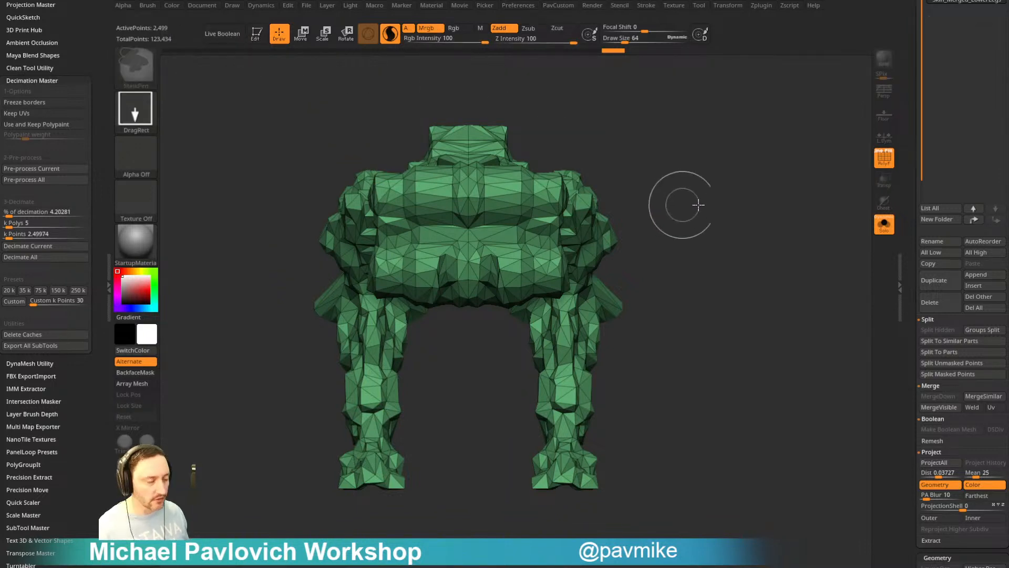
key(ctrl+n)
scroll(907, 190, up, 5)
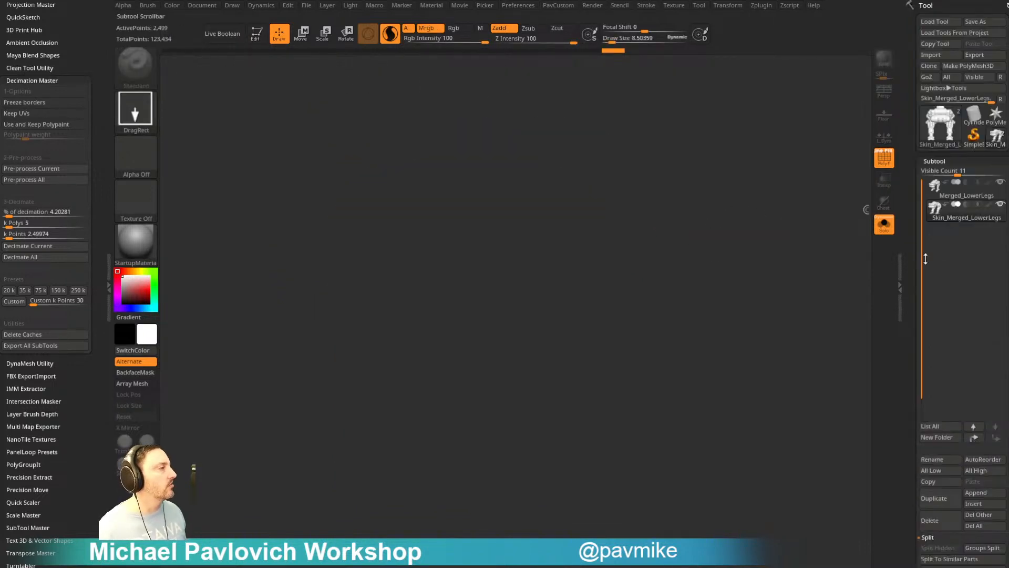
click(974, 121)
drag(451, 375, 515, 468)
key(t)
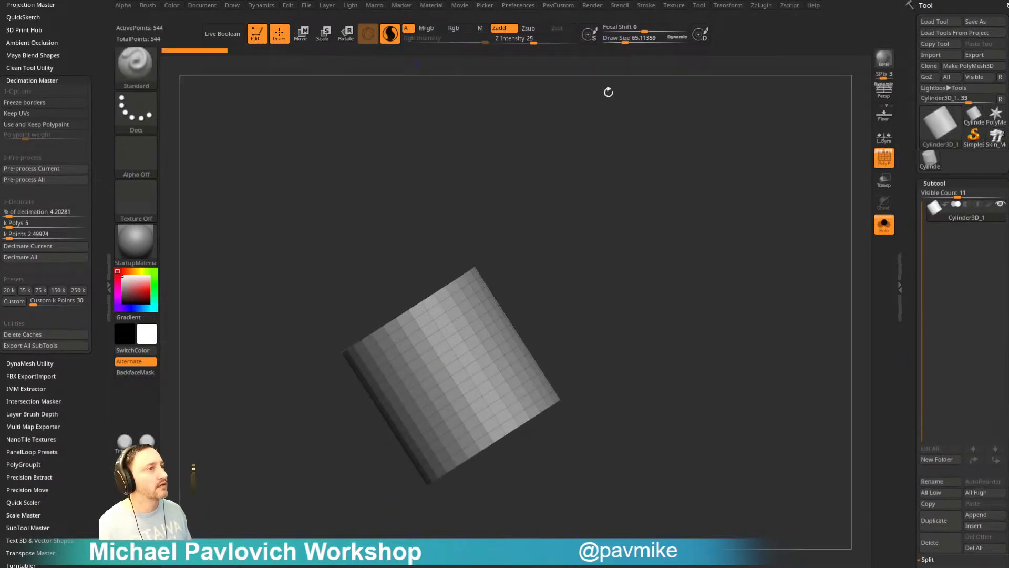
key(ctrl+shift+p)
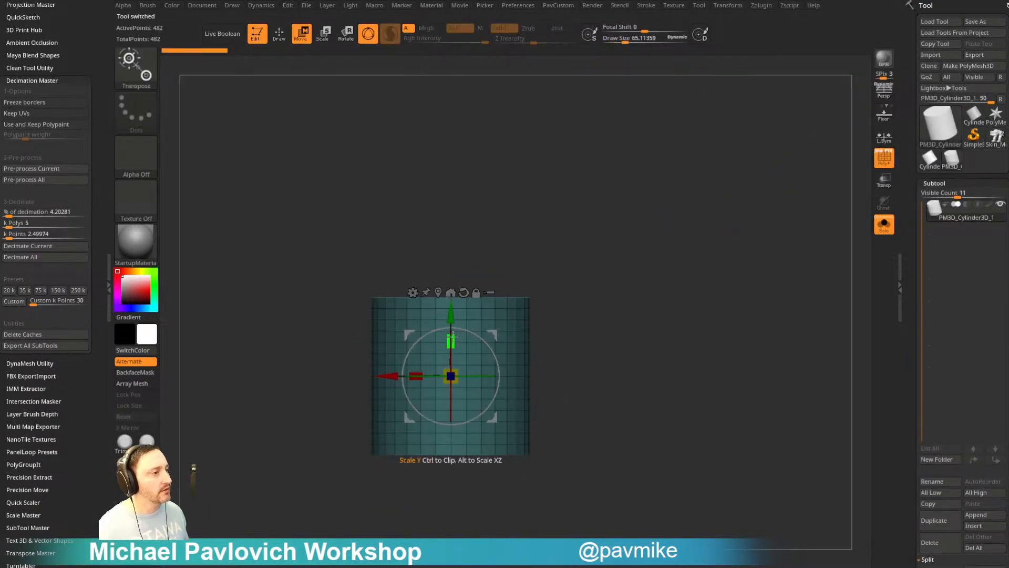
- Scale the cylinder down along its Y axis into a thin disc
drag(452, 336, 452, 460)
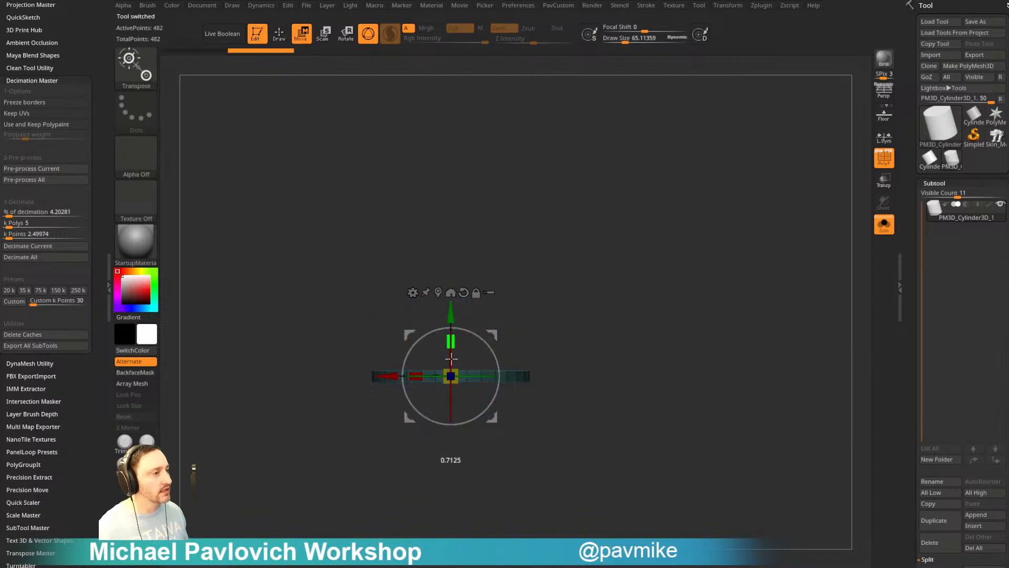
drag(451, 358, 451, 387)
key(q)
drag(659, 264, 731, 286)
- Crease the disc and apply its dynamic subdivision, with the wireframe hidden
key(5)
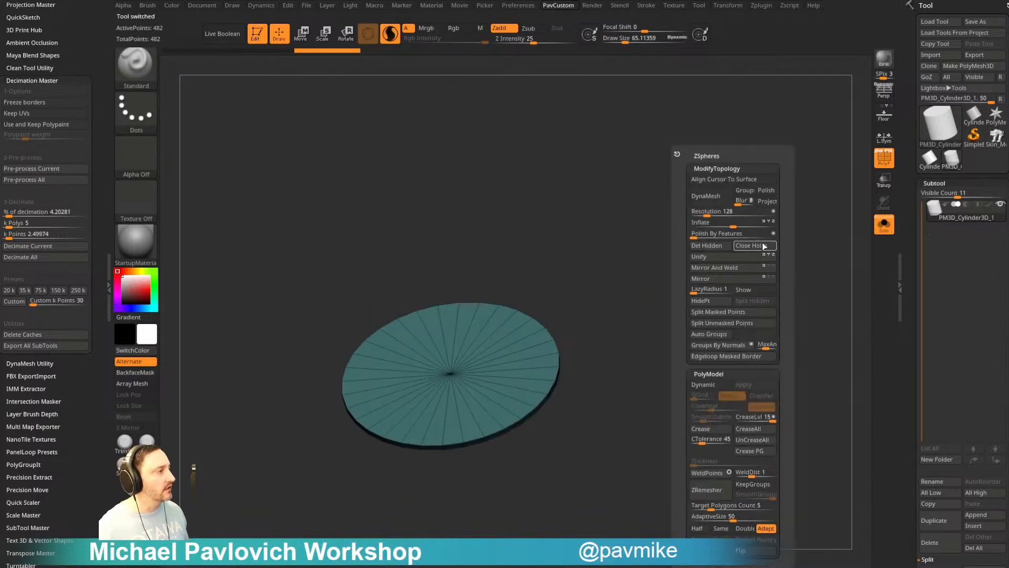
click(708, 430)
click(754, 383)
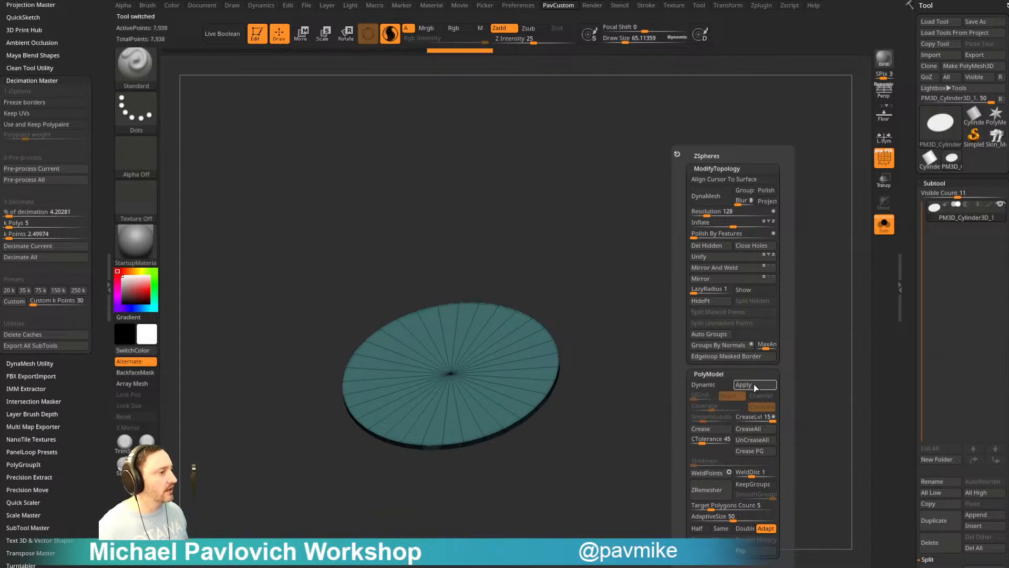
key(shift+f)
drag(756, 368, 770, 249)
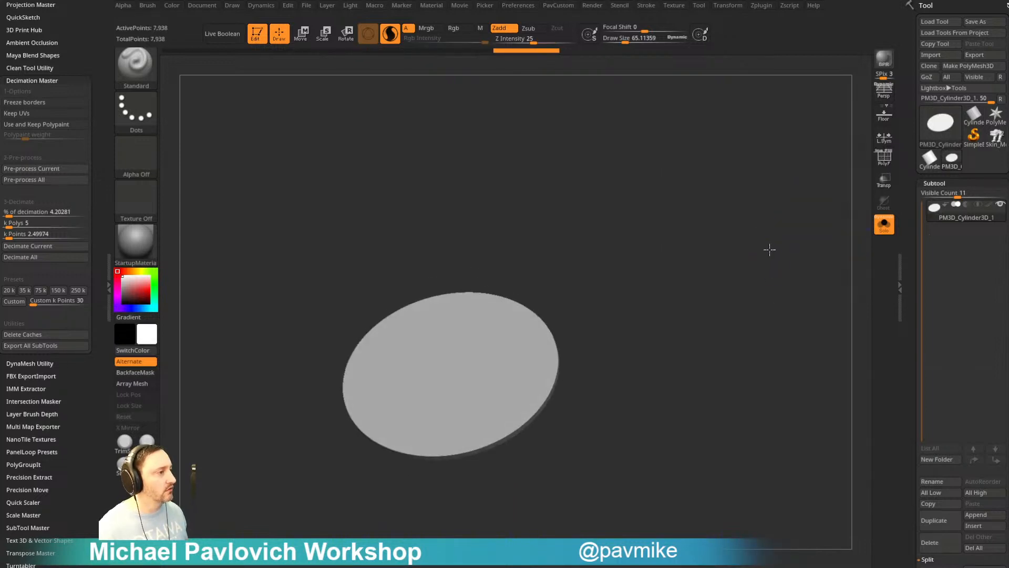
- DynaMesh the disc at resolution 128 without freezing its subdivision levels, and show its wireframe
key(space)
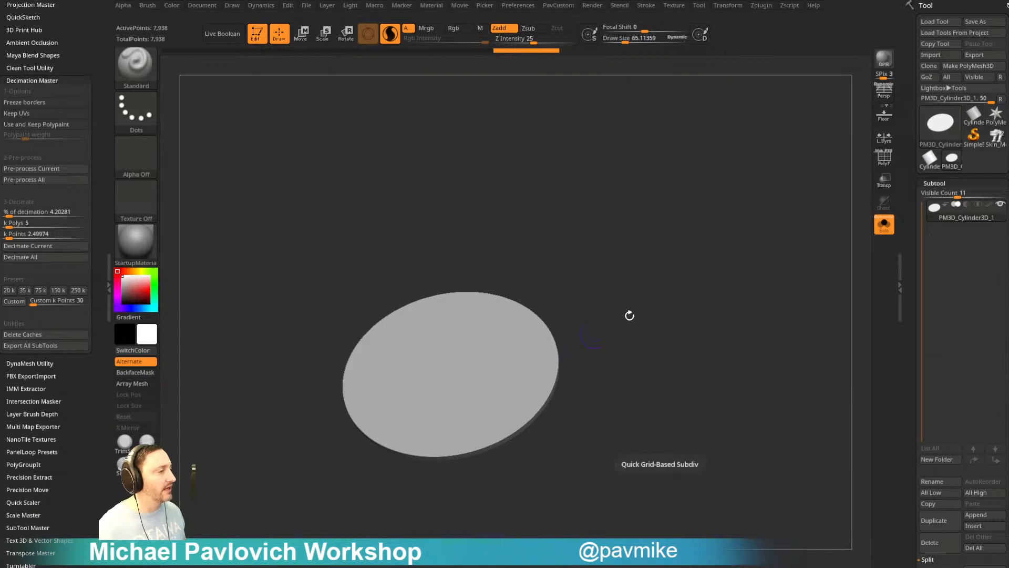
key(space)
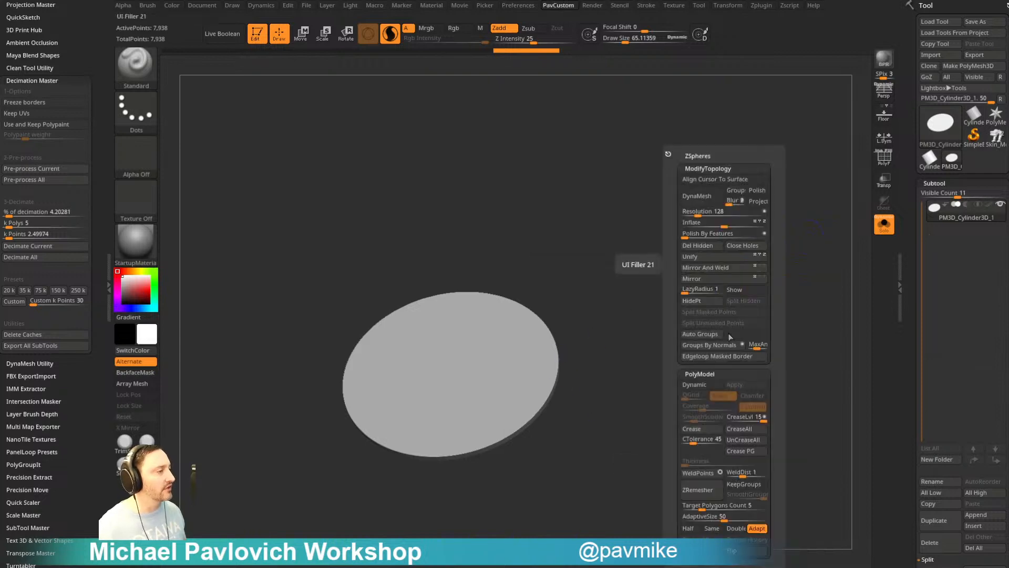
click(698, 198)
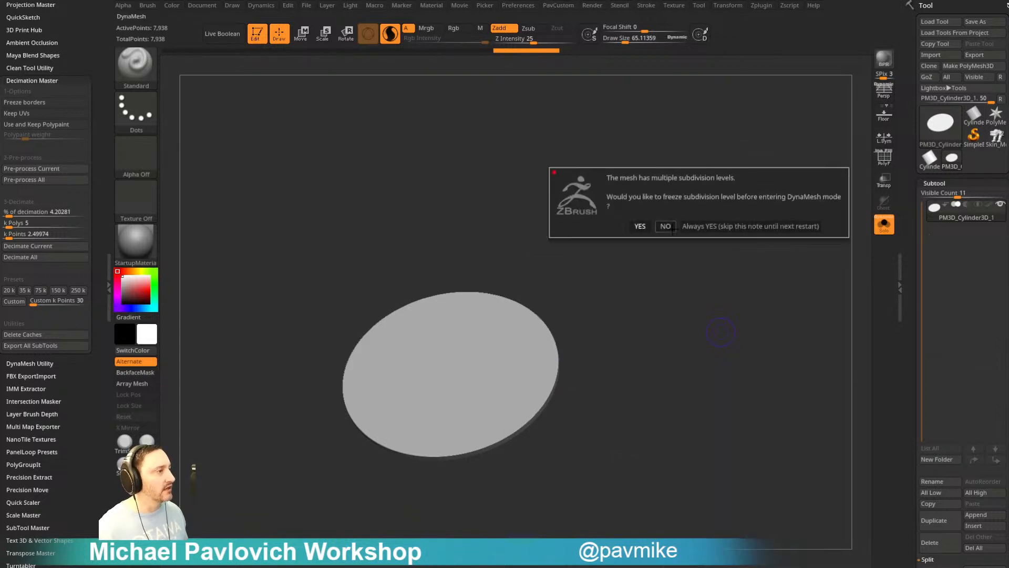
click(673, 227)
drag(647, 268, 815, 162)
key(shift+f)
shift+drag(631, 294, 661, 277)
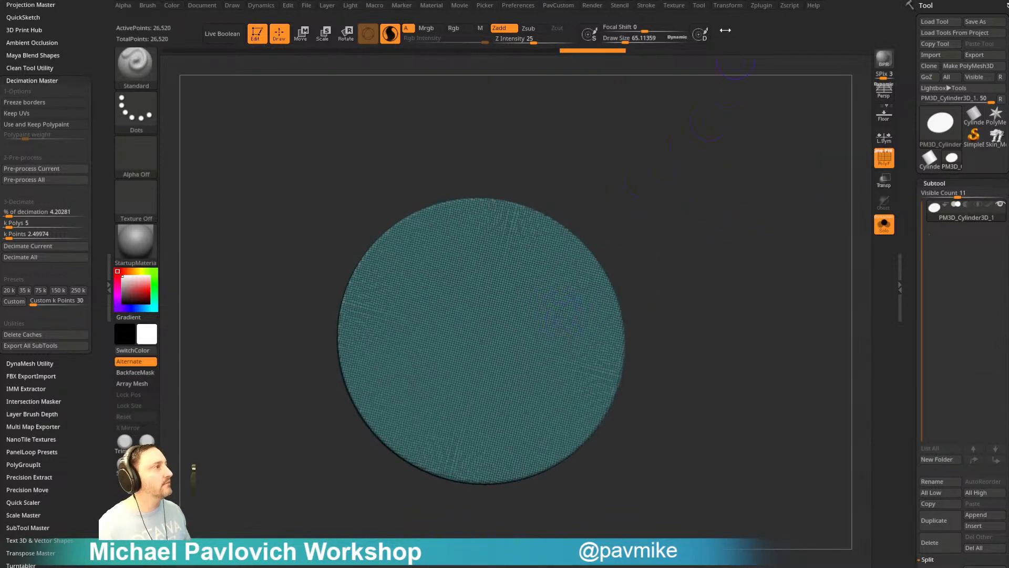
click(728, 6)
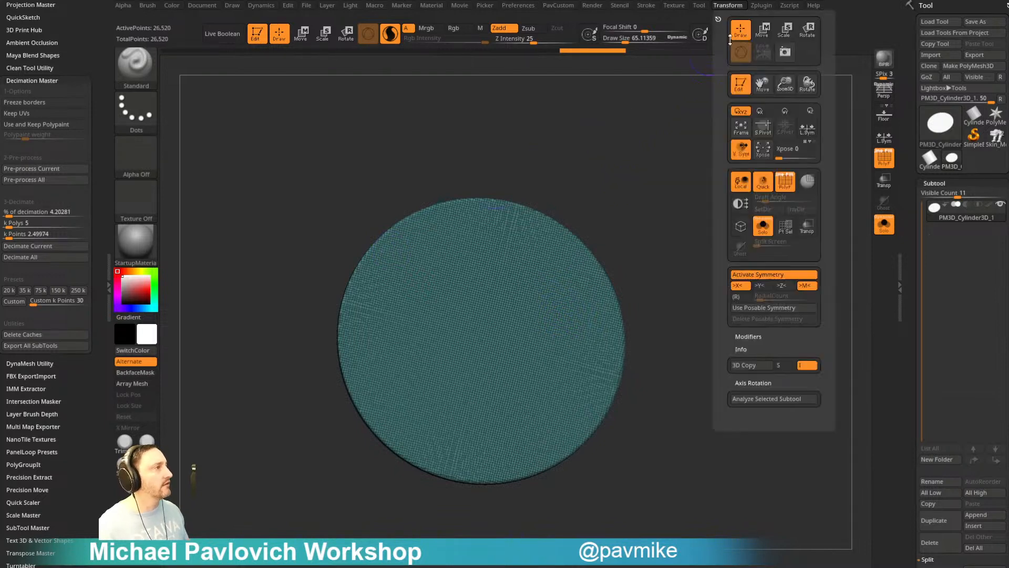
drag(598, 54, 52, 28)
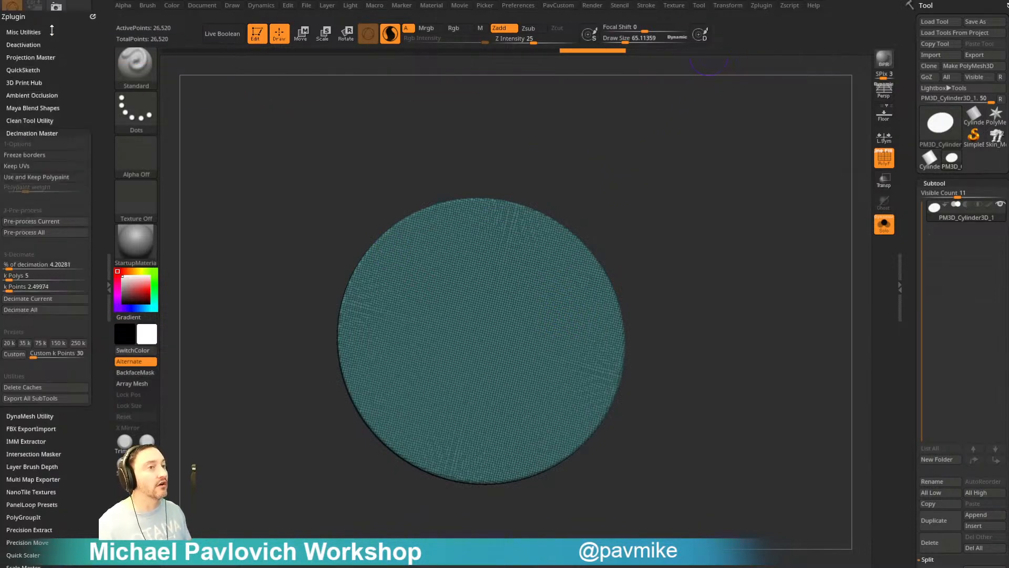
- Turn on the floor grid and activate radial symmetry about the Y axis with a radial count of 8
click(15, 242)
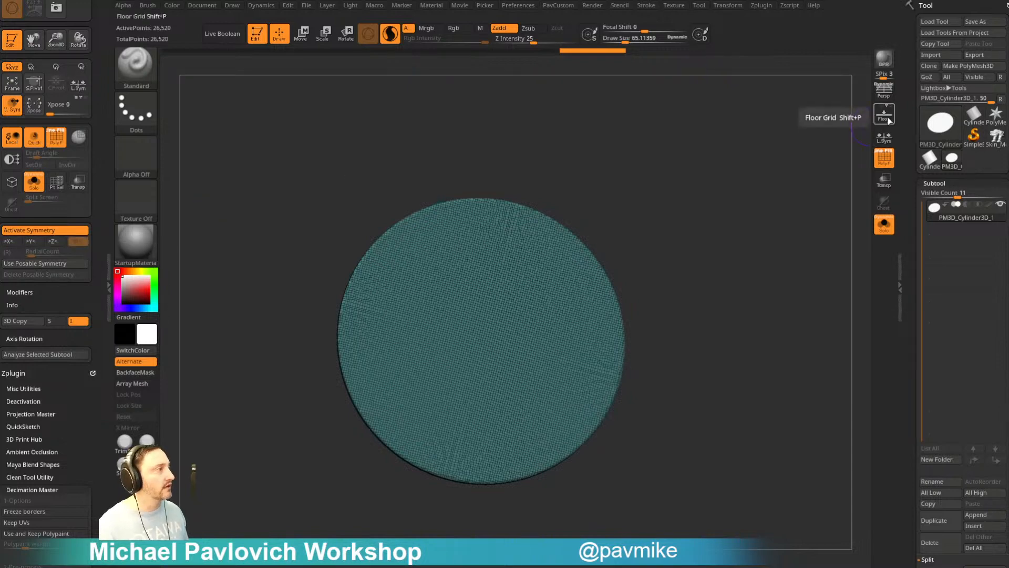
click(884, 113)
drag(755, 214, 639, 297)
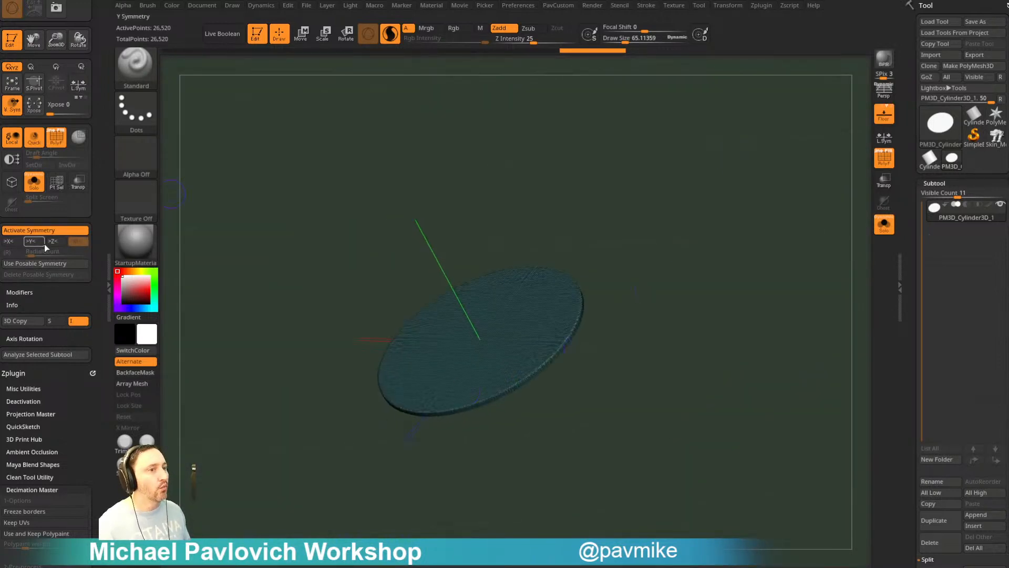
click(8, 252)
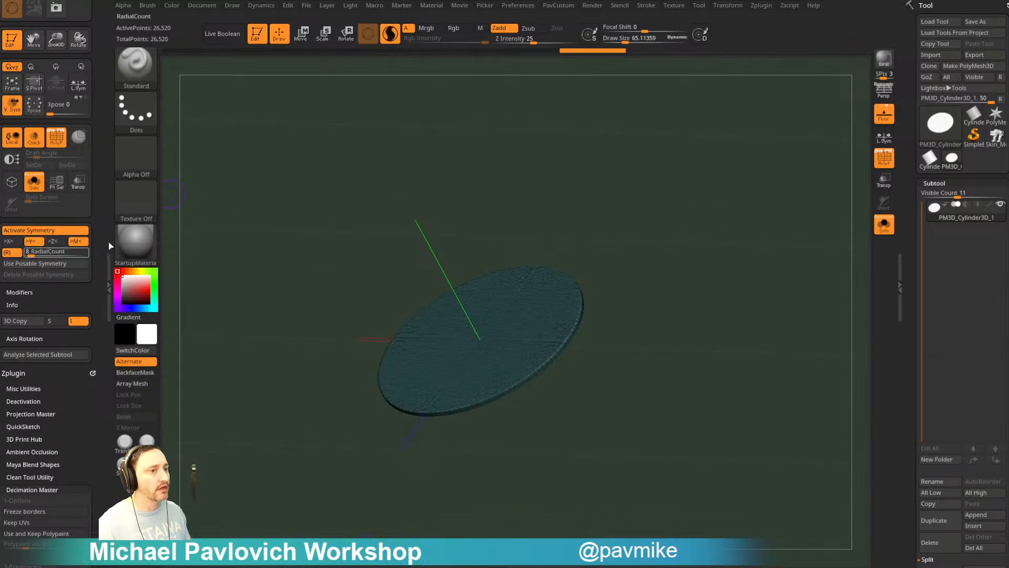
- Sculpt a ring of test strokes on the disc with the Standard brush, hide the wireframe and undo the strokes
shift+drag(315, 316, 546, 311)
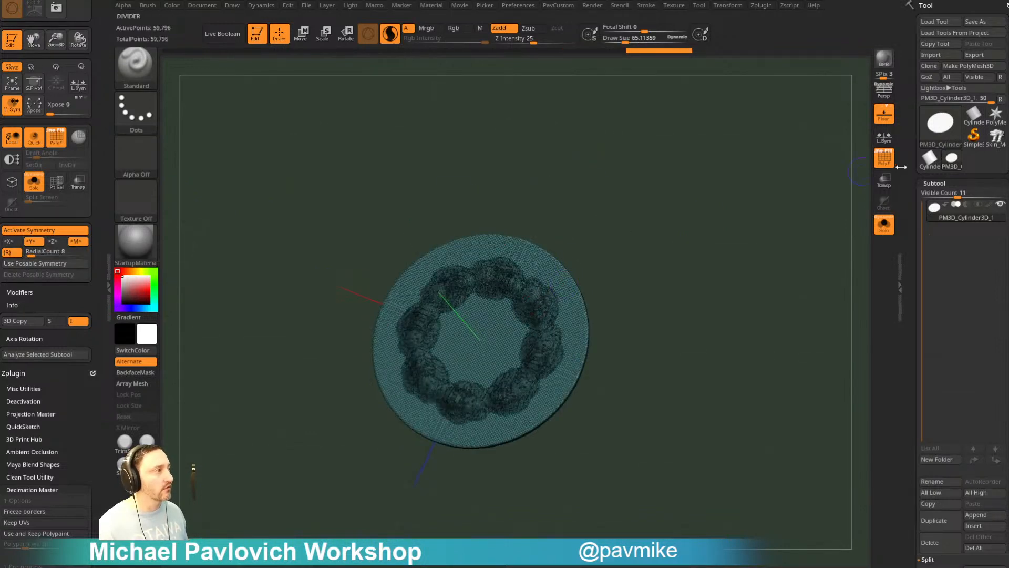
key(shift+f)
drag(743, 219, 598, 264)
key(ctrl+z)
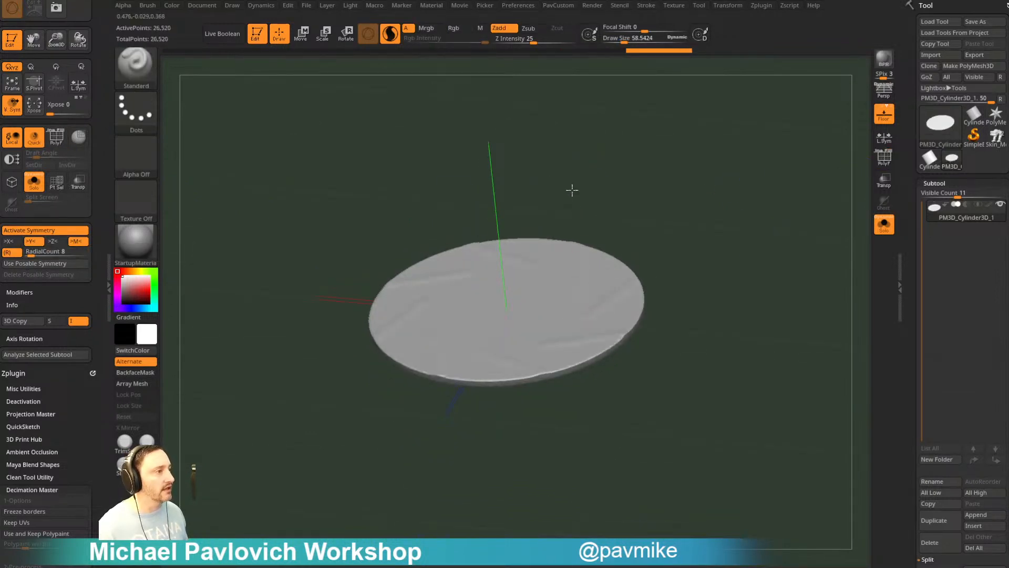
key(ctrl+z)
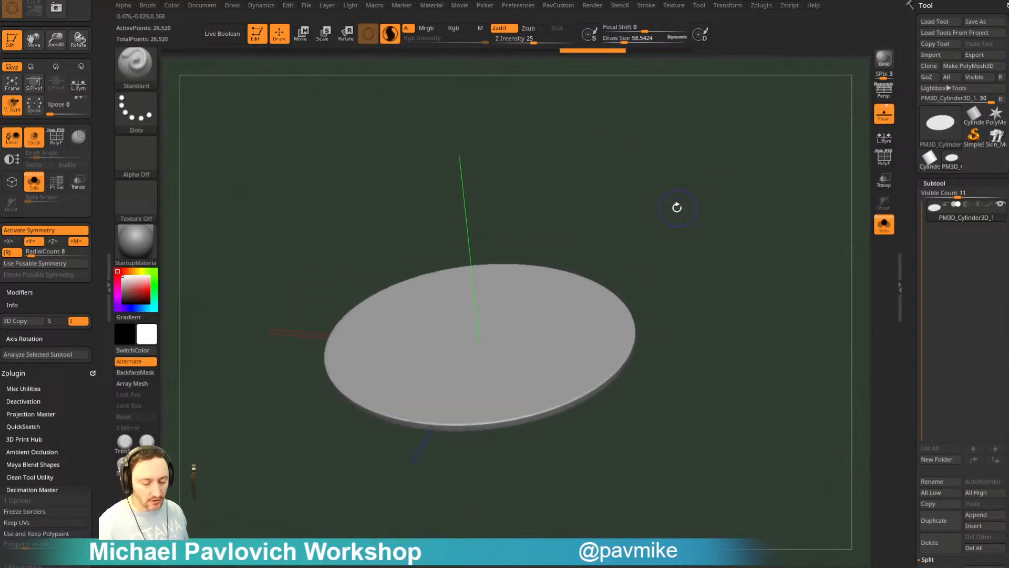
- Switch to the SnakeHook2 sculpting brush
key(b)
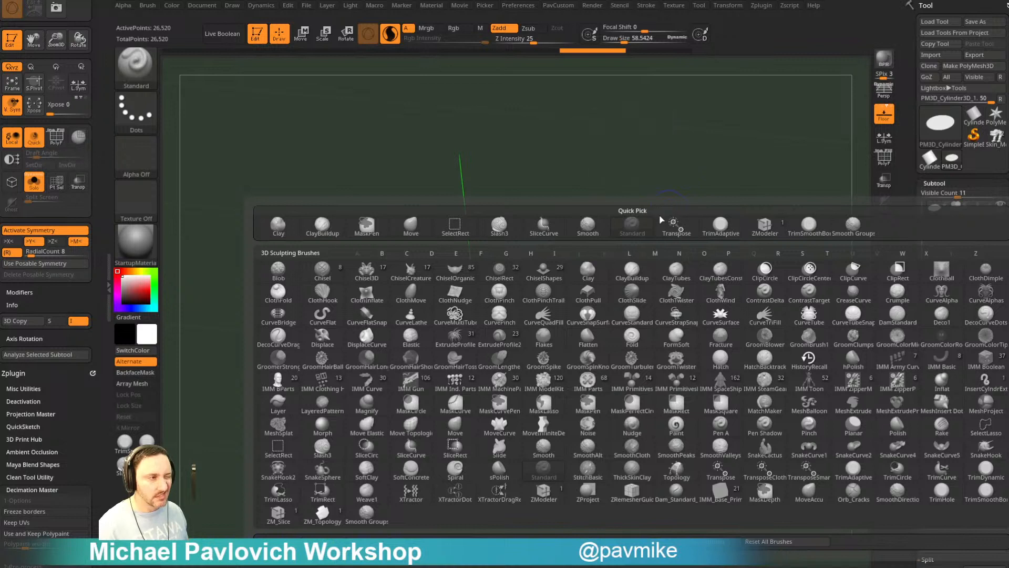
key(s)
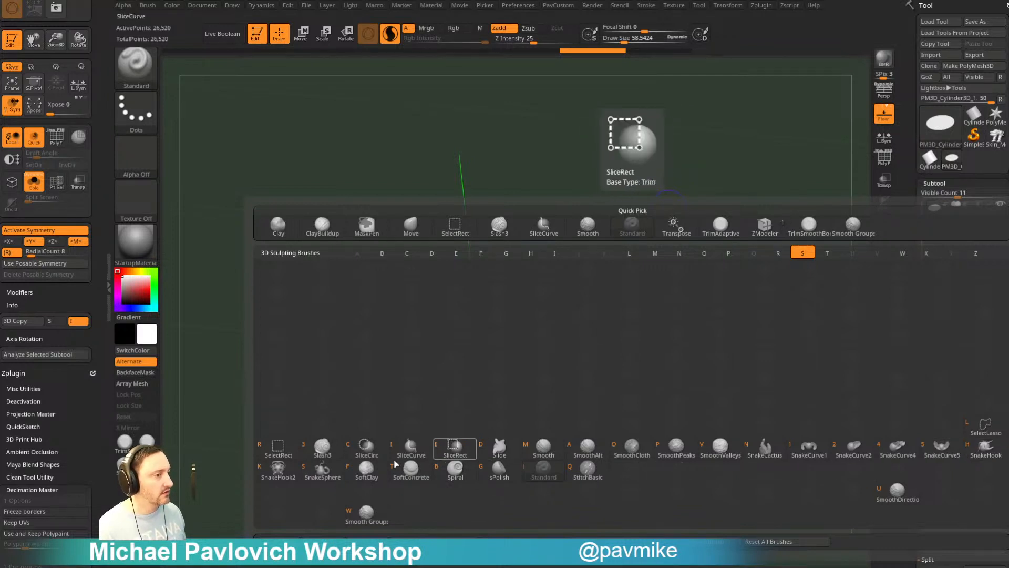
click(284, 467)
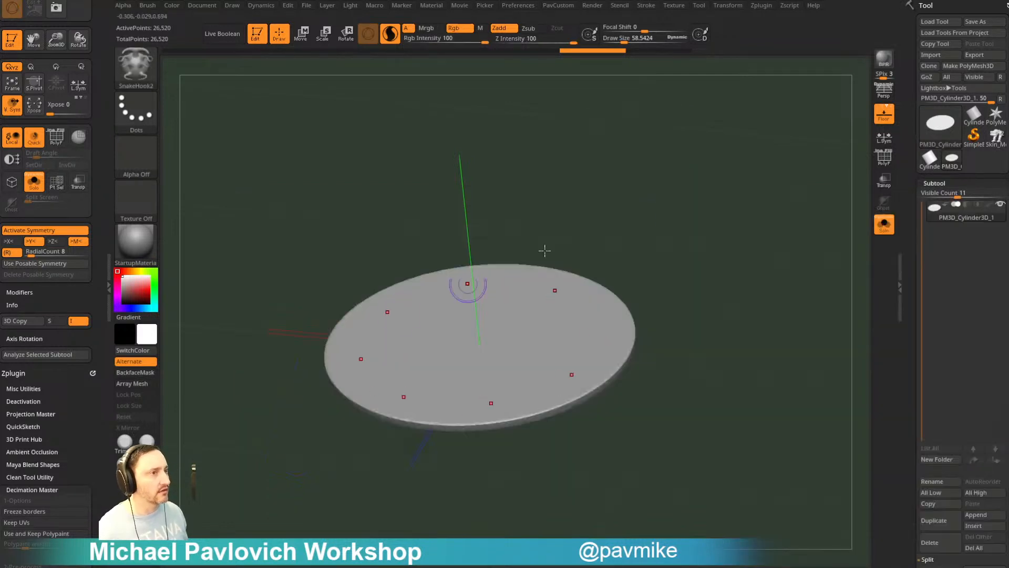
- Try pulling a ring of eight spikes up from the disc twice, undoing each attempt
mouse_move(545, 250)
mouse_down()
mouse_move(570, 304)
mouse_move(531, 233)
mouse_up()
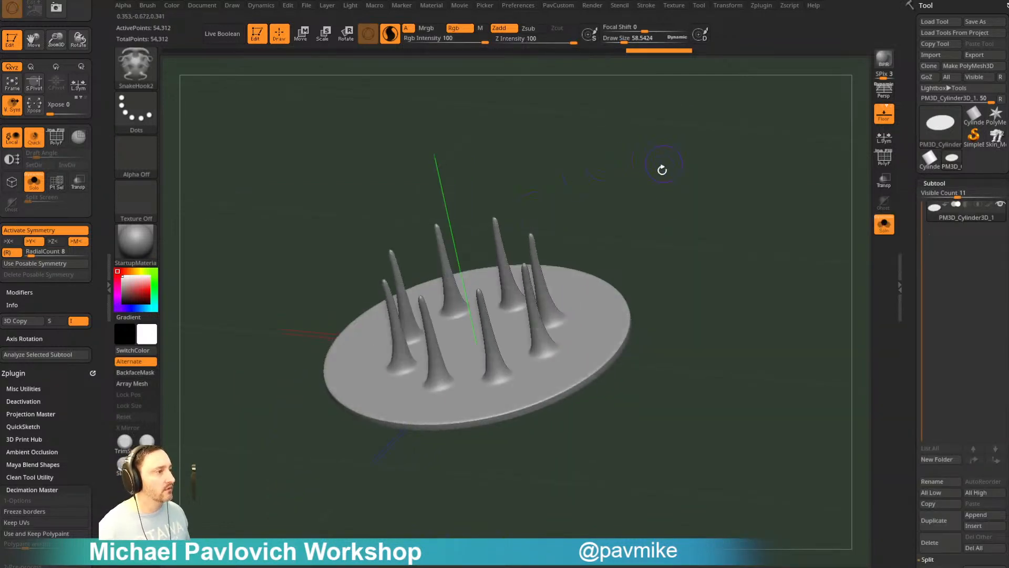
mouse_move(662, 169)
mouse_down()
mouse_move(721, 192)
mouse_move(674, 214)
mouse_up()
key(ctrl+z)
drag(561, 355, 567, 245)
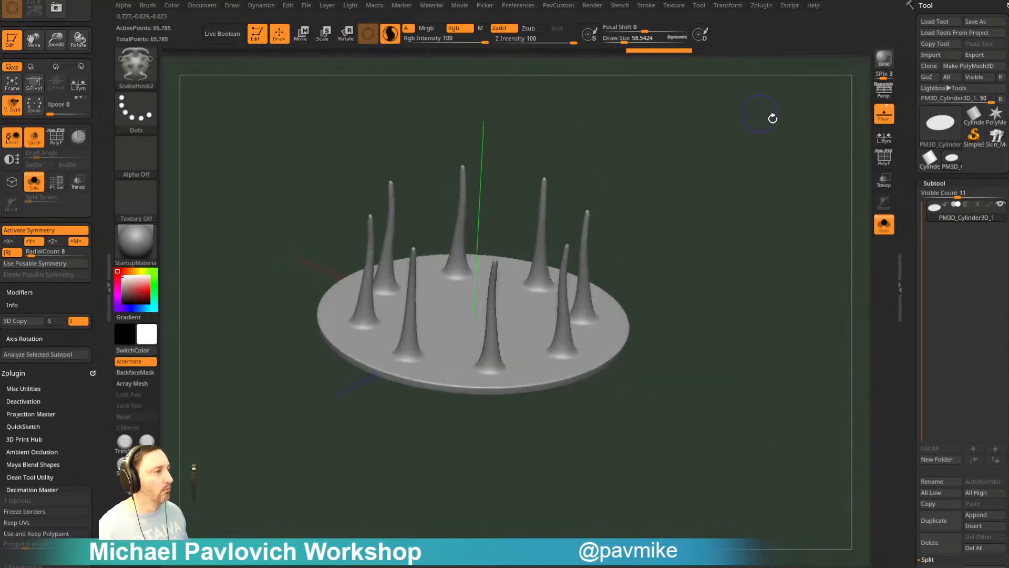
drag(772, 118, 186, 356)
key(ctrl+z)
- Enable BackfaceMask for the SnakeHook2 brush and bring up its Auto Masking settings
key(backslash)
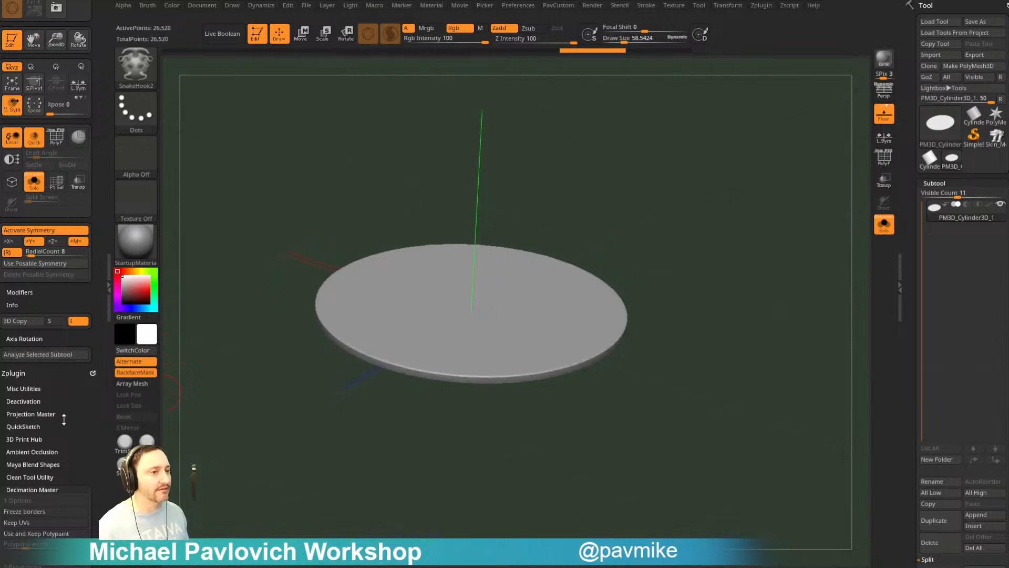
mouse_move(64, 419)
mouse_down()
mouse_move(58, 309)
mouse_move(67, 331)
mouse_up()
shift+click(90, 236)
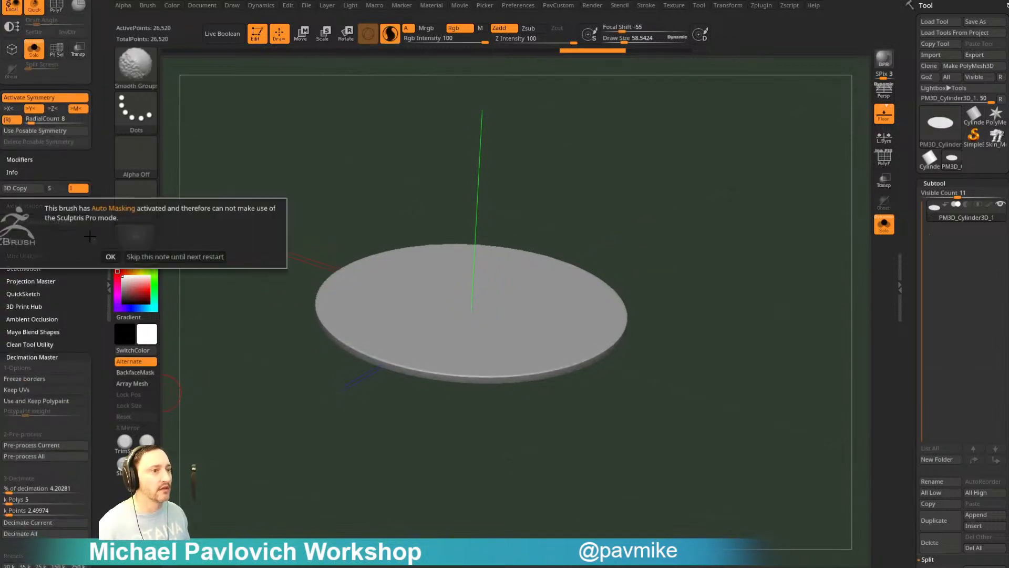
click(111, 256)
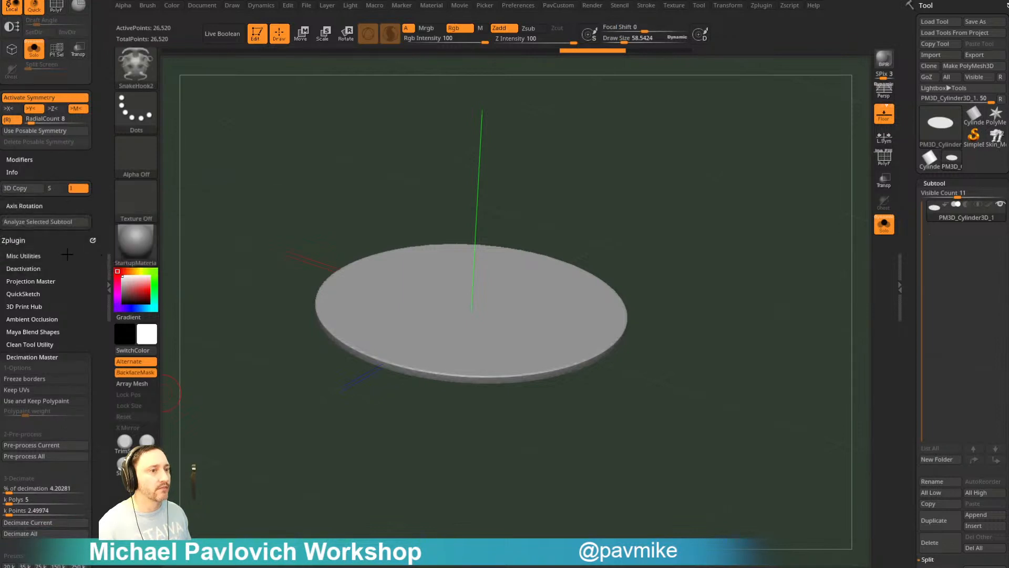
click(31, 241)
scroll(47, 315, down, 5)
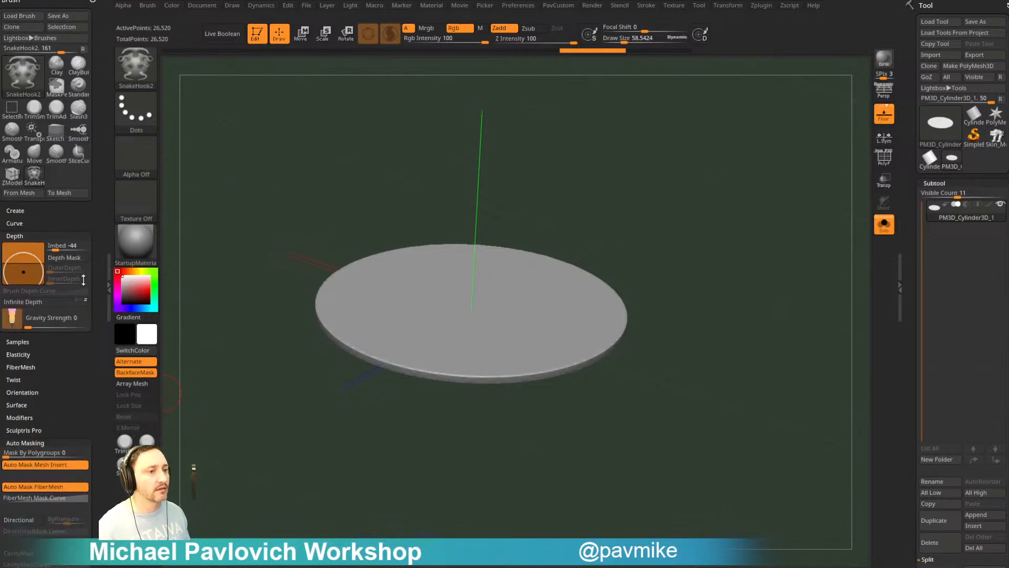
shift+click(23, 238)
shift+click(34, 348)
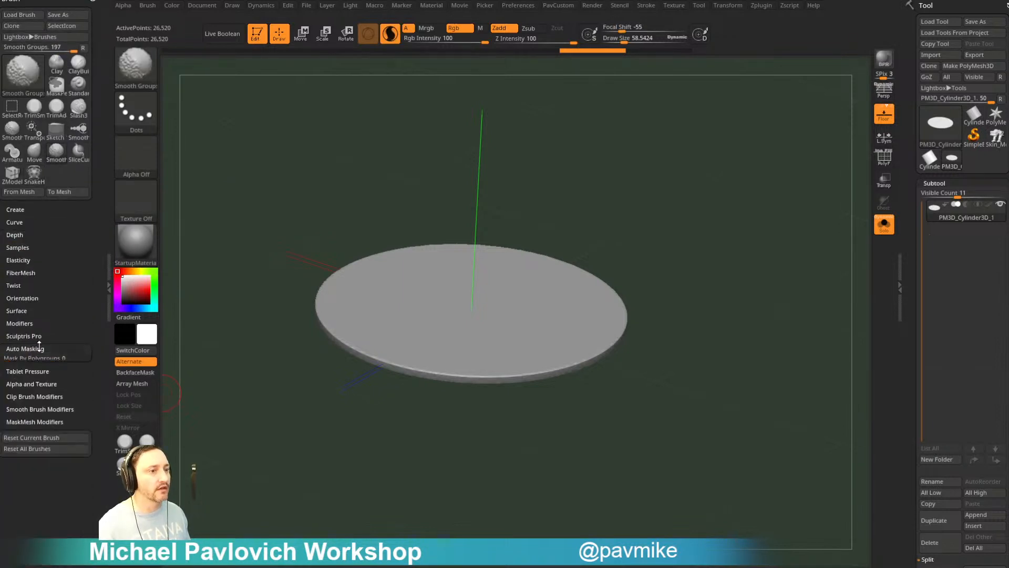
shift+click(39, 346)
click(110, 336)
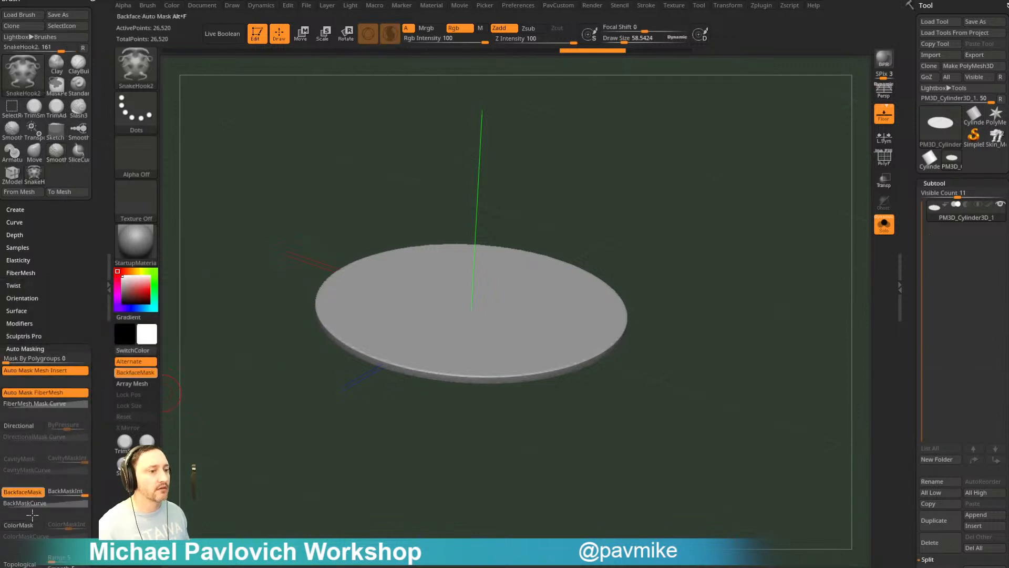
- Try pulling eight spikes from the disc with back-face masking on, check the underside and undo them
mouse_move(672, 215)
mouse_down()
mouse_move(660, 148)
mouse_move(669, 218)
mouse_up()
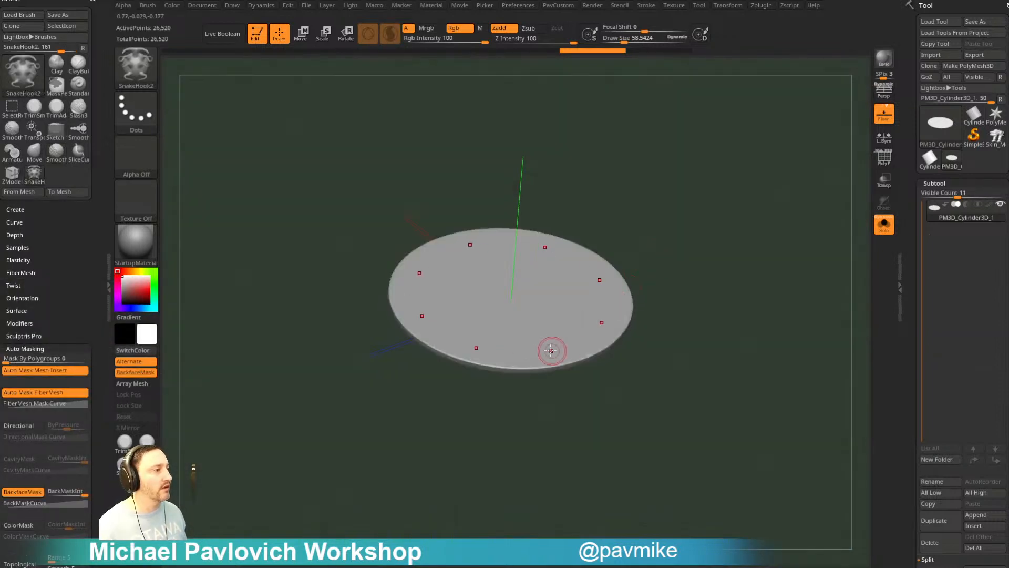
drag(552, 351, 554, 271)
mouse_move(678, 242)
mouse_down()
mouse_move(690, 182)
mouse_move(576, 323)
mouse_up()
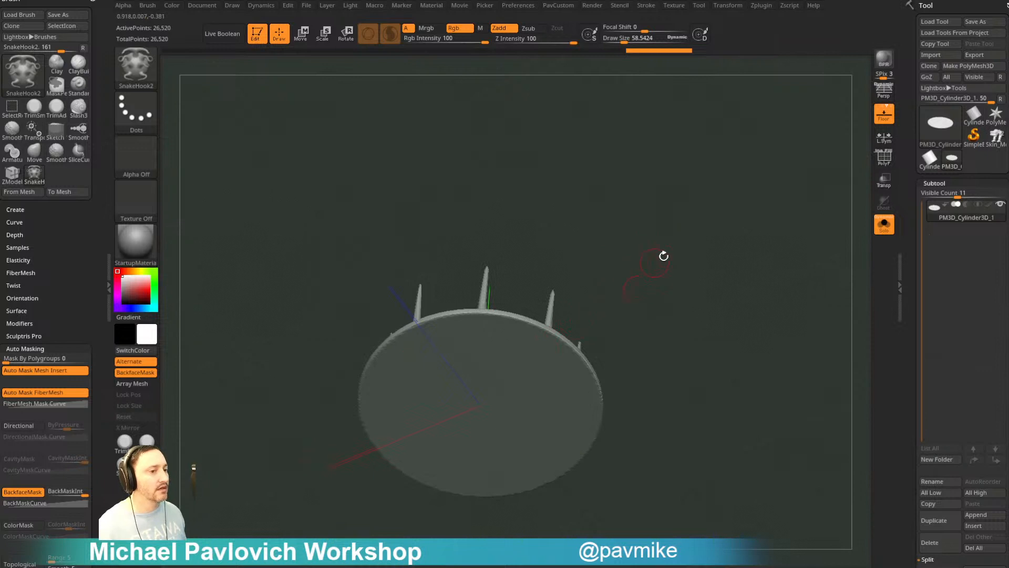
mouse_move(662, 255)
mouse_down()
mouse_move(657, 356)
mouse_move(563, 342)
mouse_up()
key(ctrl)
ctrl+click(563, 343)
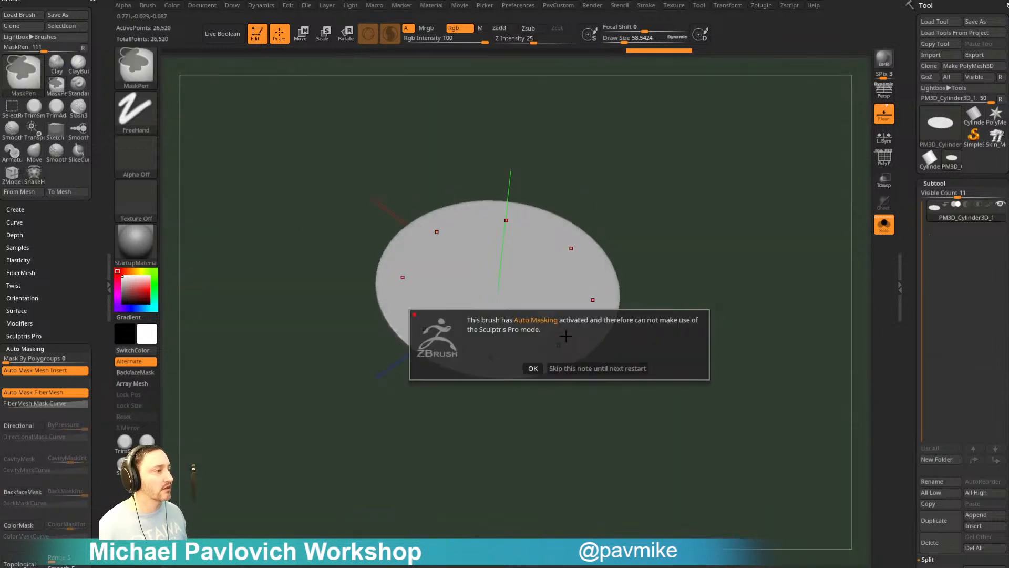
click(533, 367)
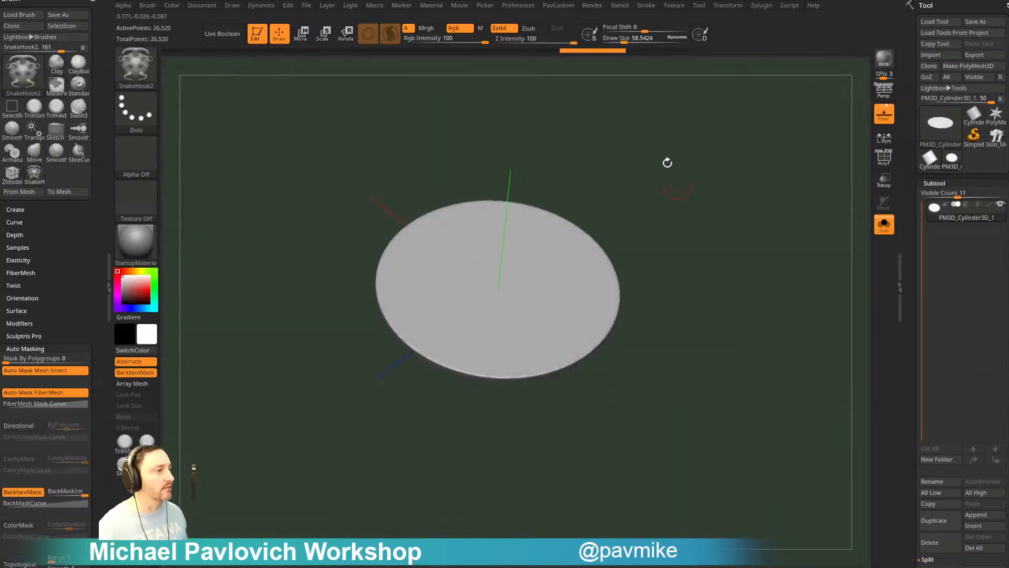
- Turn off BackfaceMask and isolate the disc's top face from a side view, hiding the rest of the mesh
click(22, 492)
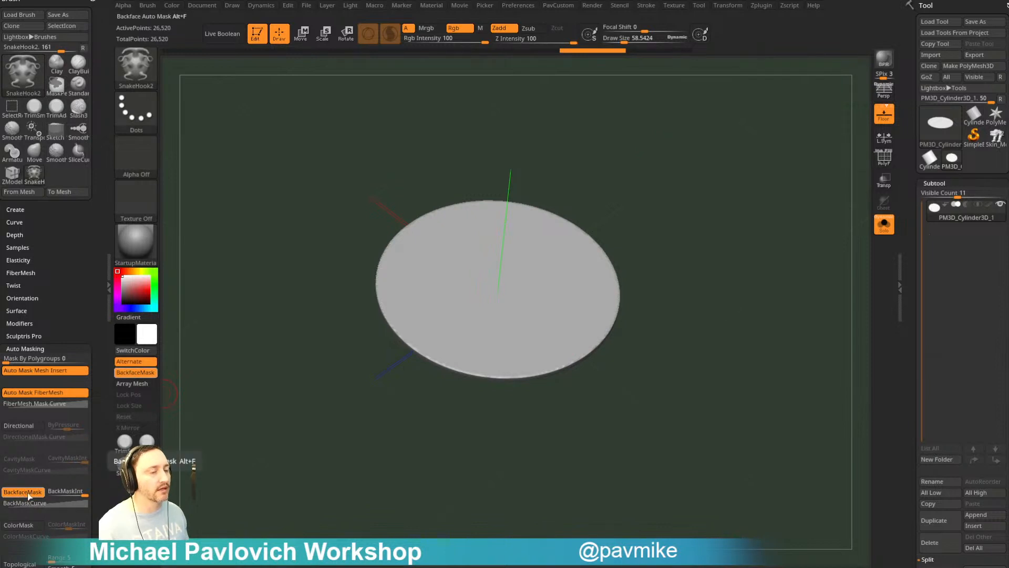
click(24, 494)
drag(673, 174, 548, 334)
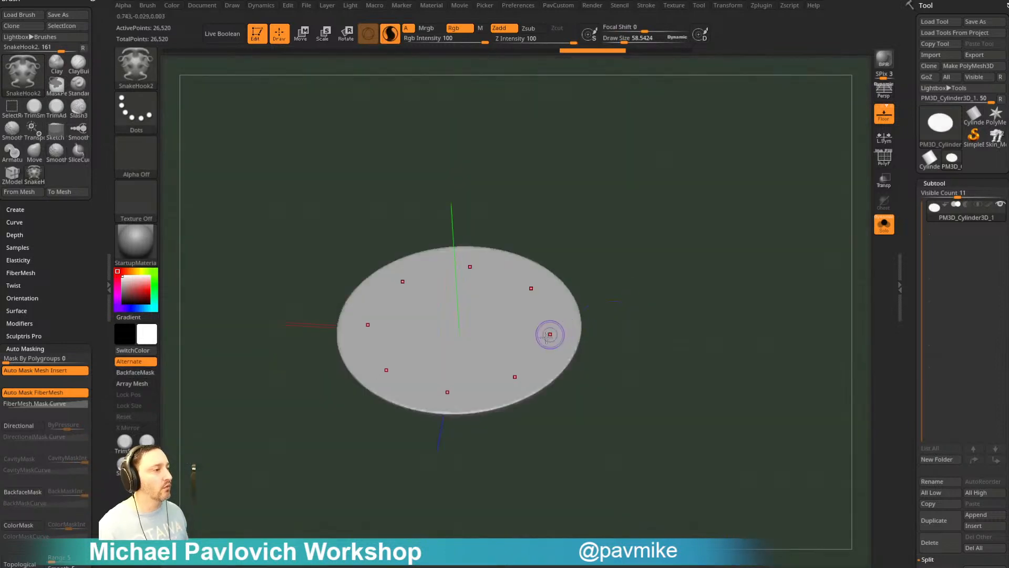
drag(711, 284, 685, 303)
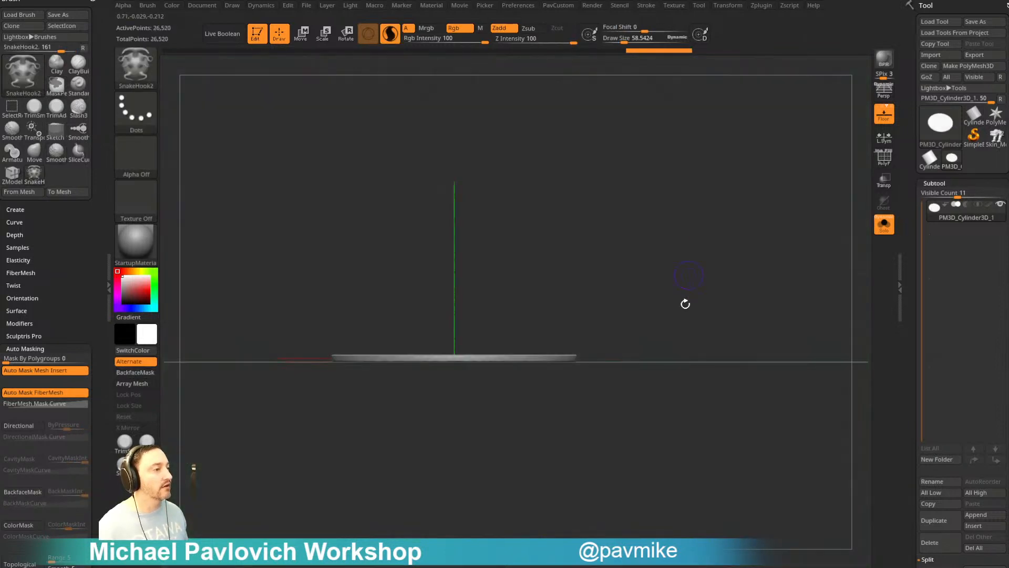
mouse_move(730, 228)
ctrl+shift+mouse_down()
mouse_move(466, 283)
mouse_move(241, 349)
mouse_move(242, 360)
ctrl+shift+mouse_up()
mouse_move(689, 254)
mouse_down()
mouse_move(680, 191)
mouse_move(680, 289)
mouse_move(542, 352)
mouse_move(543, 324)
mouse_move(714, 194)
mouse_move(698, 328)
mouse_move(680, 302)
mouse_move(725, 281)
mouse_move(632, 268)
mouse_up()
ctrl+shift+click(702, 227)
key(ctrl+z)
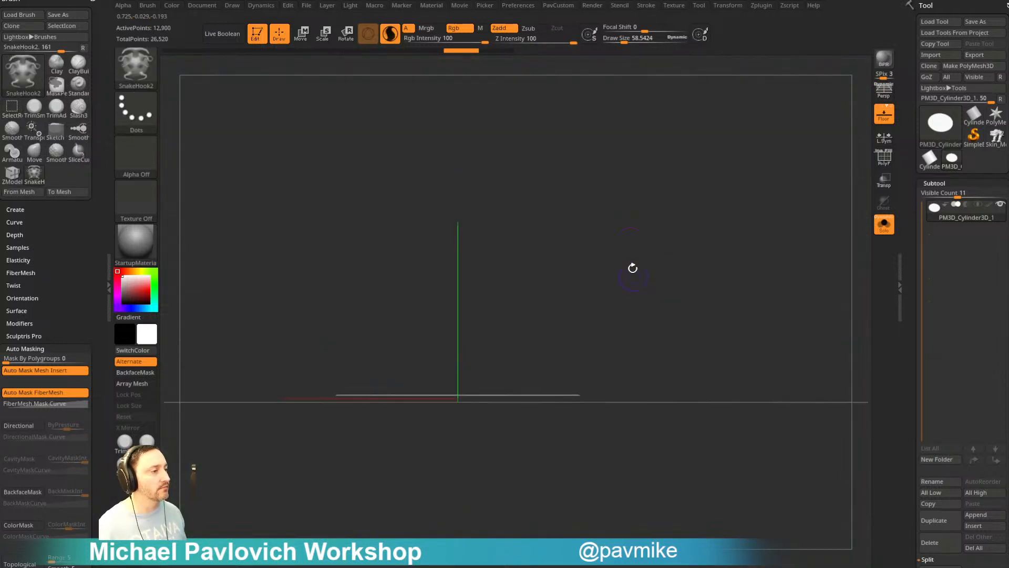
- Pull eight tall, curved spikes up from the isolated top face with SnakeHook2
key(ctrl+shift+z)
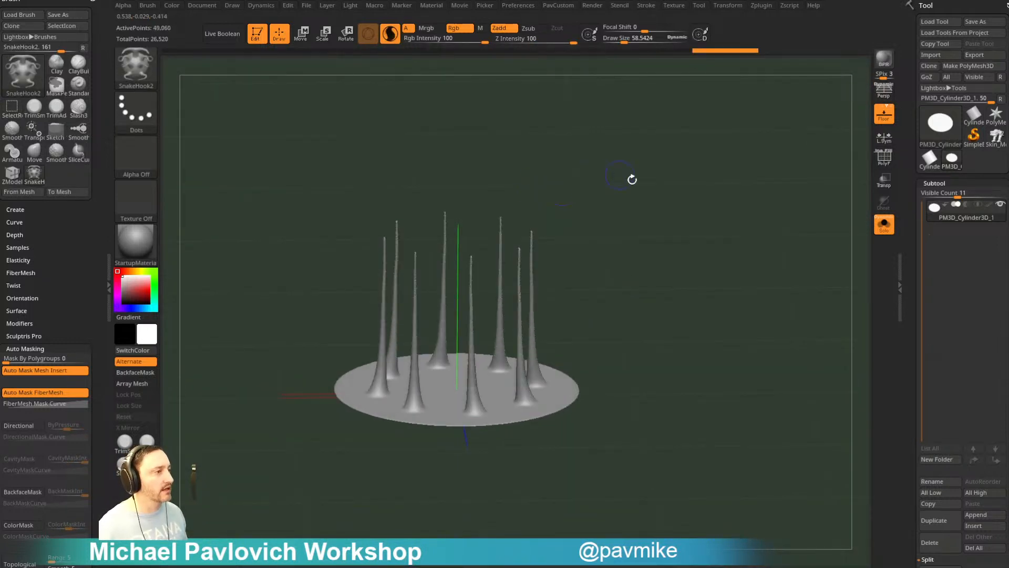
drag(679, 230, 534, 383)
key(ctrl+z)
key(ctrl+shift+z)
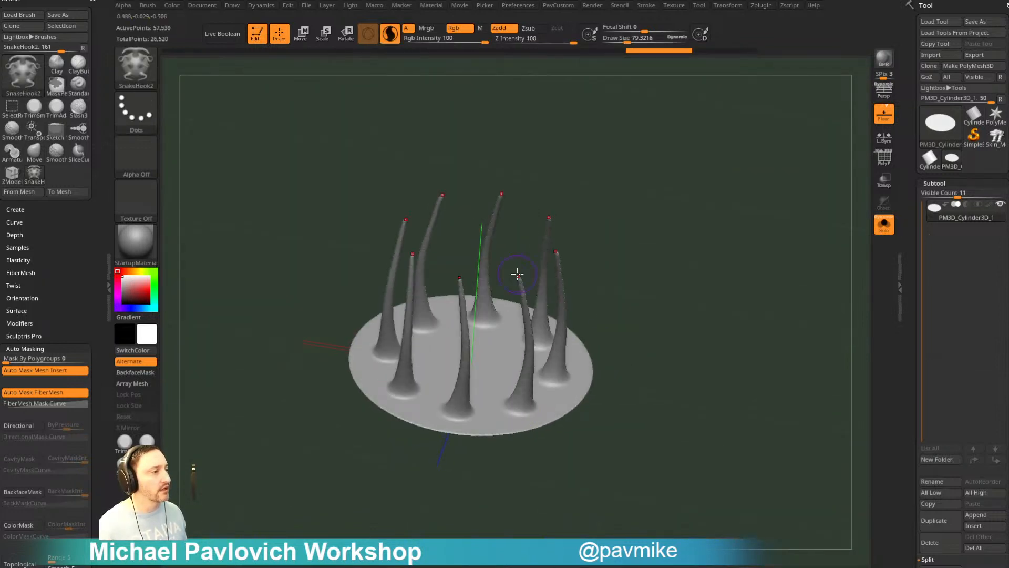
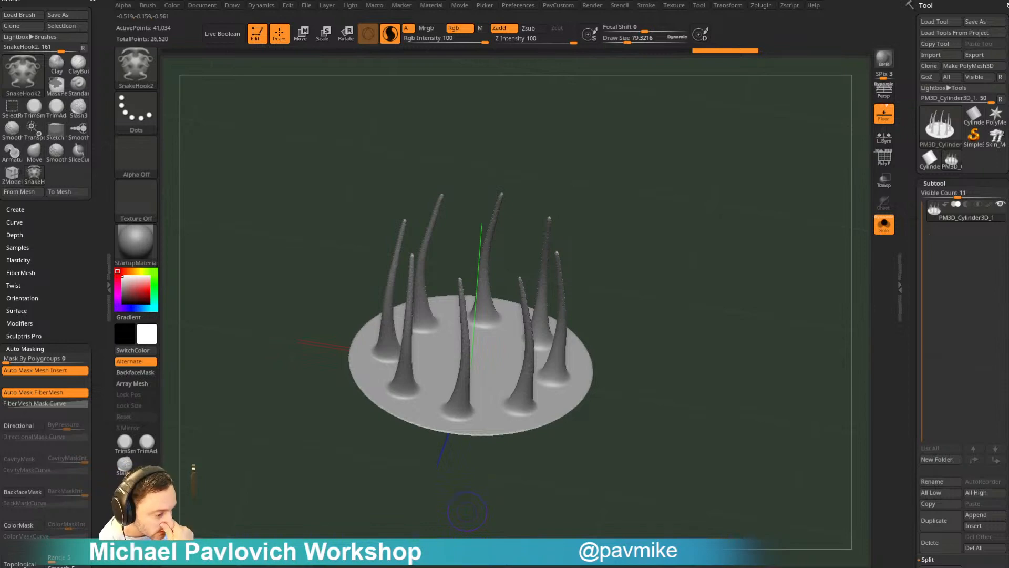
- Switch to the browser, view the splash crown picture in the "milk drop" image results, and return to ZBrush
key(alt+Tab)
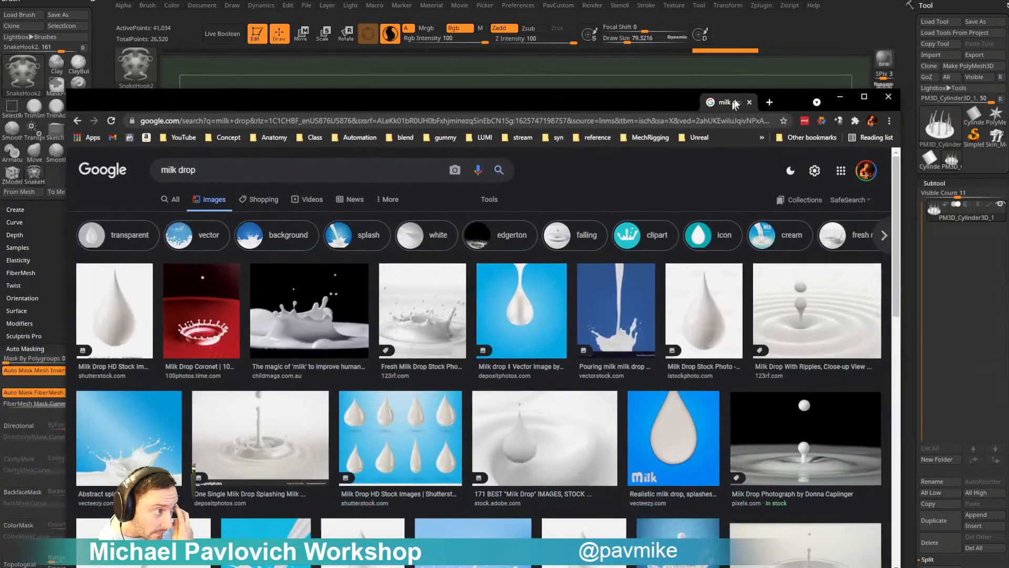
scroll(586, 311, down, 2)
scroll(586, 311, down, 1)
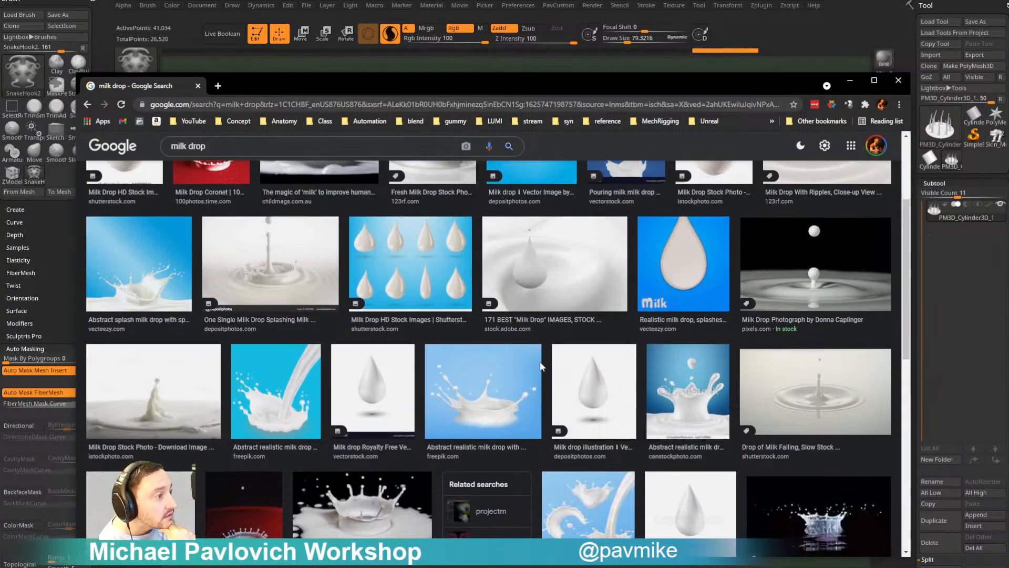
click(502, 400)
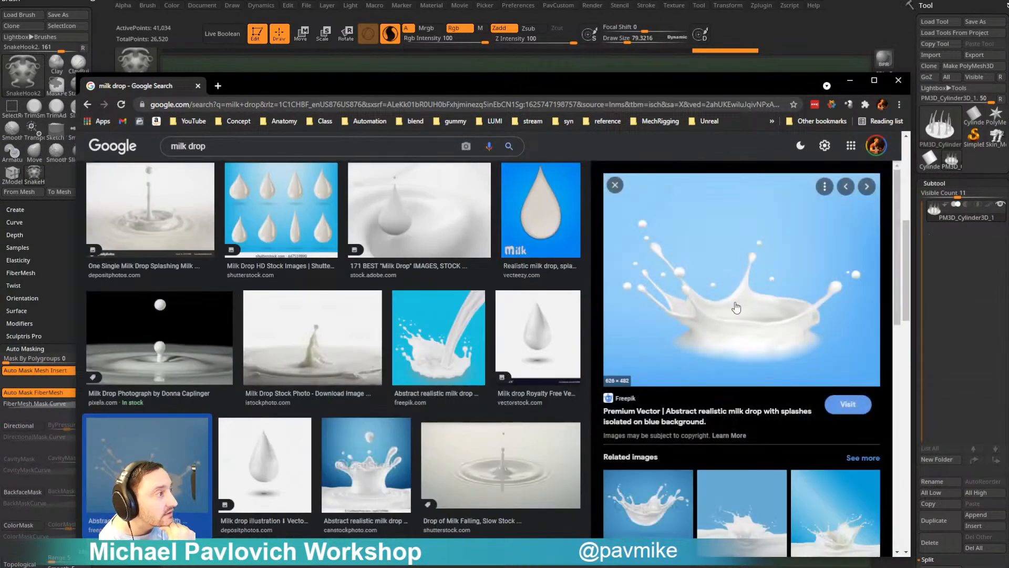
key(alt+Tab)
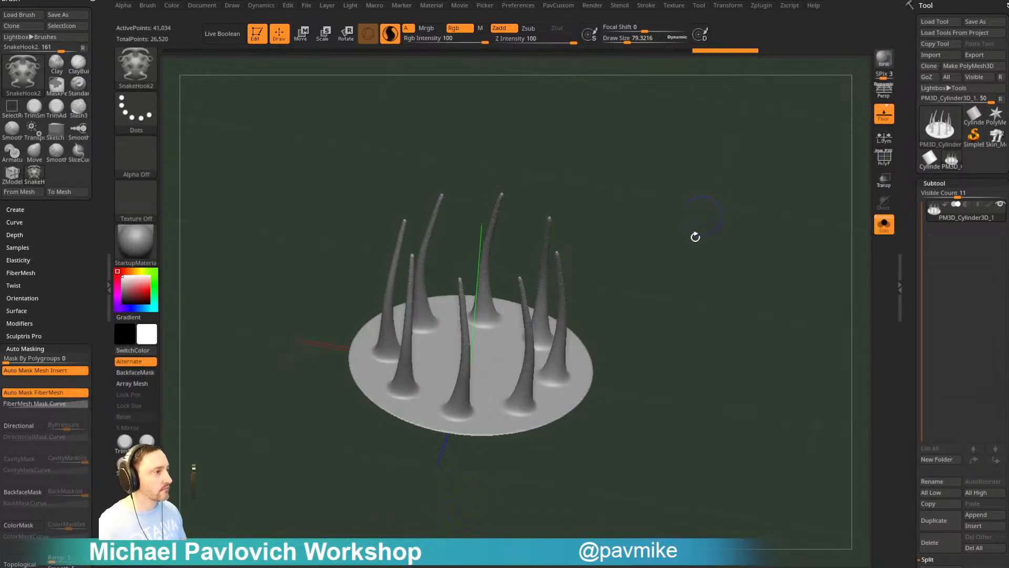
- Undo the spikes on the isolated top face and switch to the Standard brush
key(ctrl+z)
drag(676, 255, 448, 366)
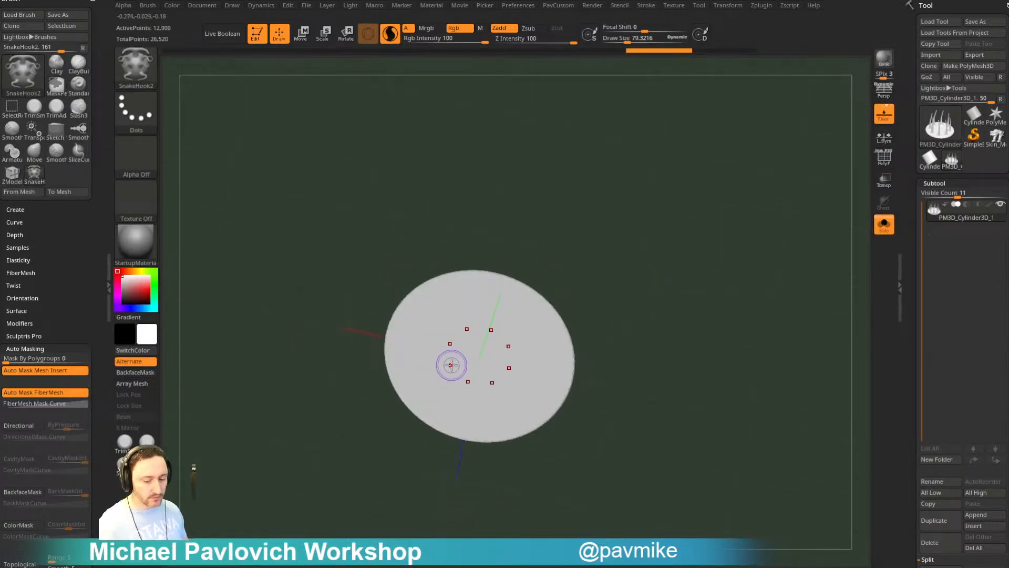
key(b)
key(s)
key(t)
drag(611, 252, 540, 249)
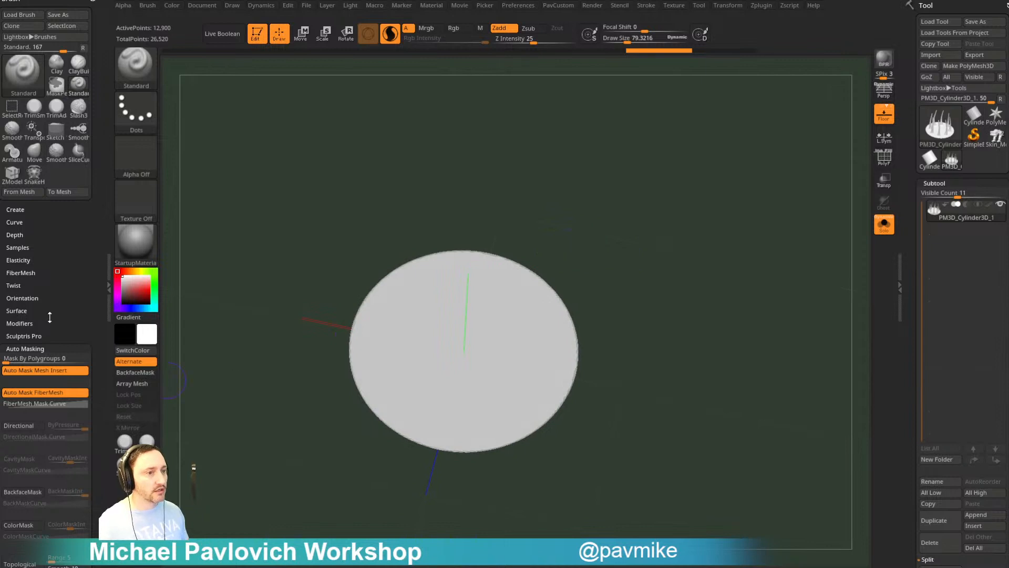
scroll(65, 227, up, 5)
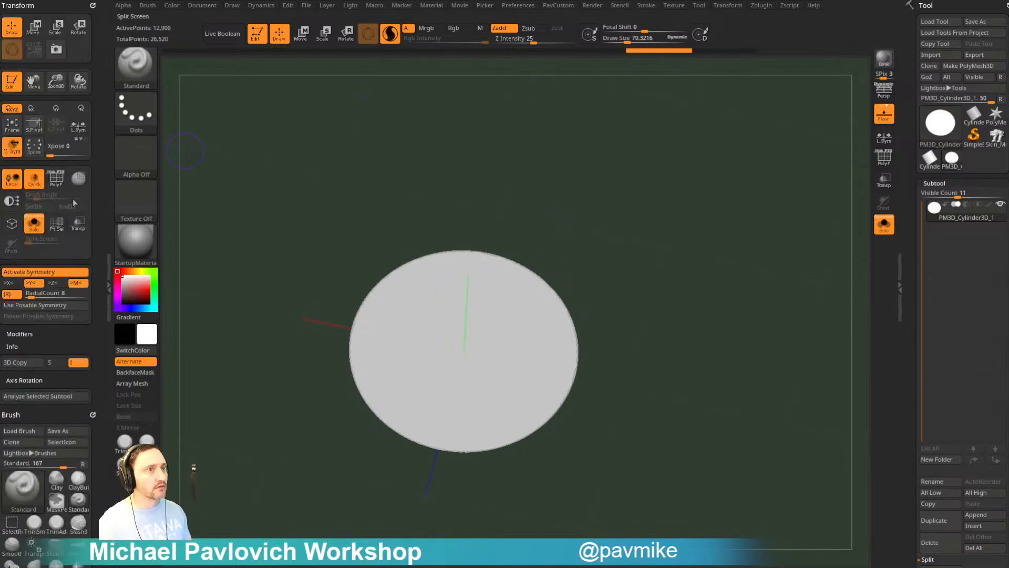
- Set the radial symmetry count to 52 and raise a circular ring on the disc's face with the Standard brush
text(52)
key(Return)
mouse_move(450, 219)
mouse_down()
mouse_move(428, 270)
mouse_move(403, 246)
mouse_up()
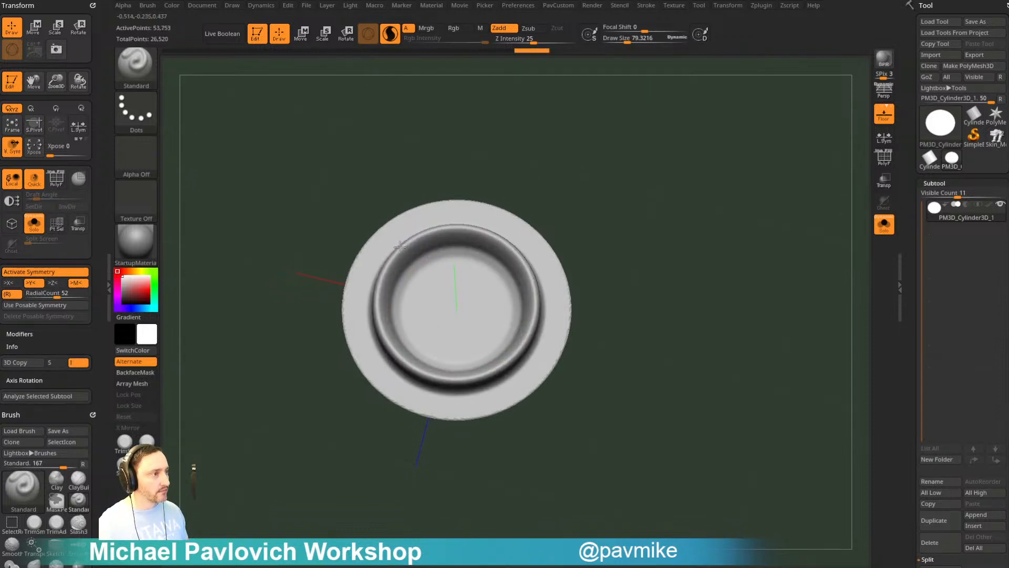
mouse_move(581, 184)
mouse_down()
mouse_move(590, 115)
mouse_move(582, 167)
mouse_move(614, 180)
mouse_move(385, 250)
mouse_up()
- Build the raised ring up into a taller bowl wall with more Standard brush strokes along its upper edge
right_drag(384, 249, 523, 244)
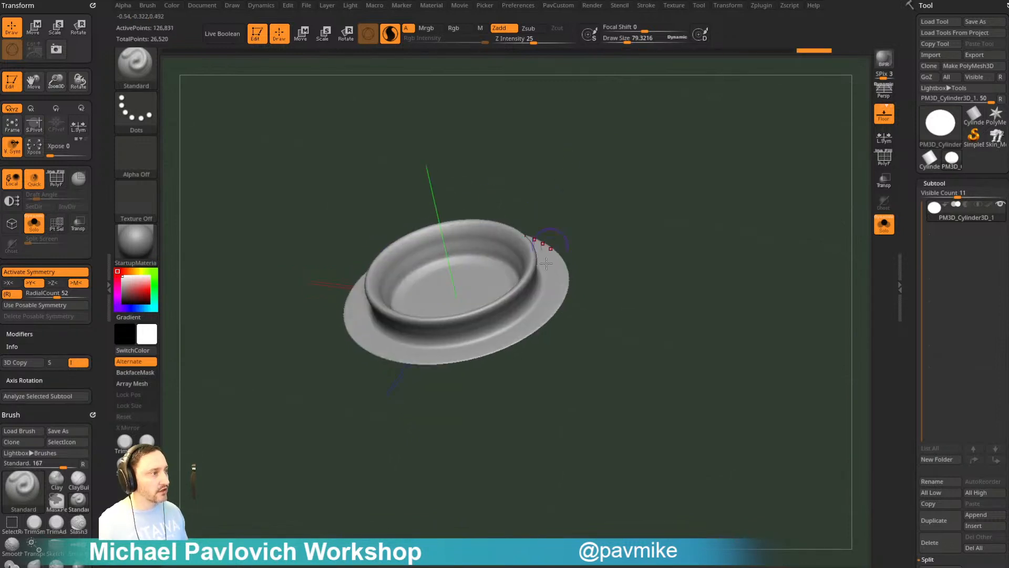
drag(523, 245, 521, 283)
right_drag(520, 284, 528, 272)
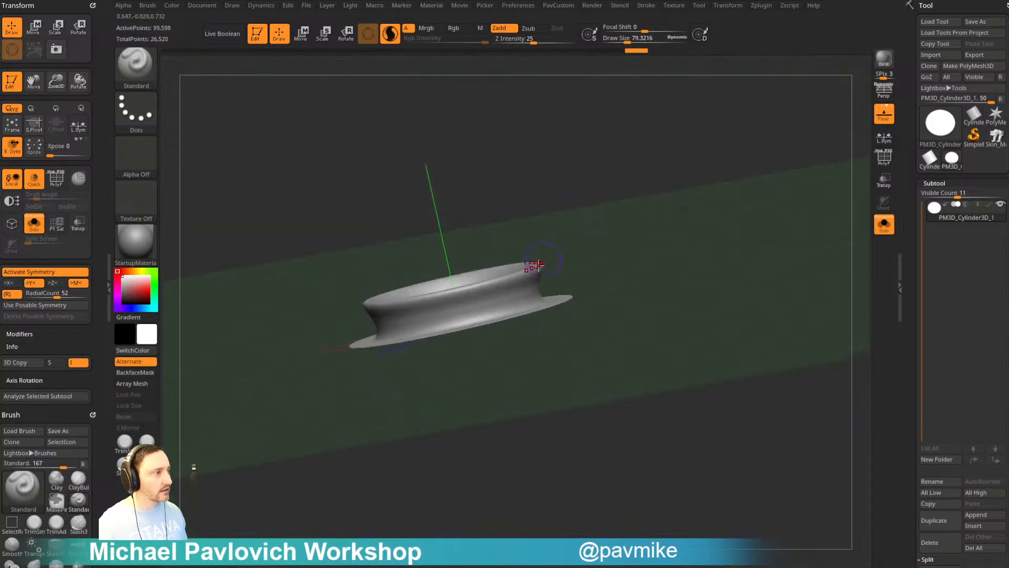
drag(528, 272, 530, 269)
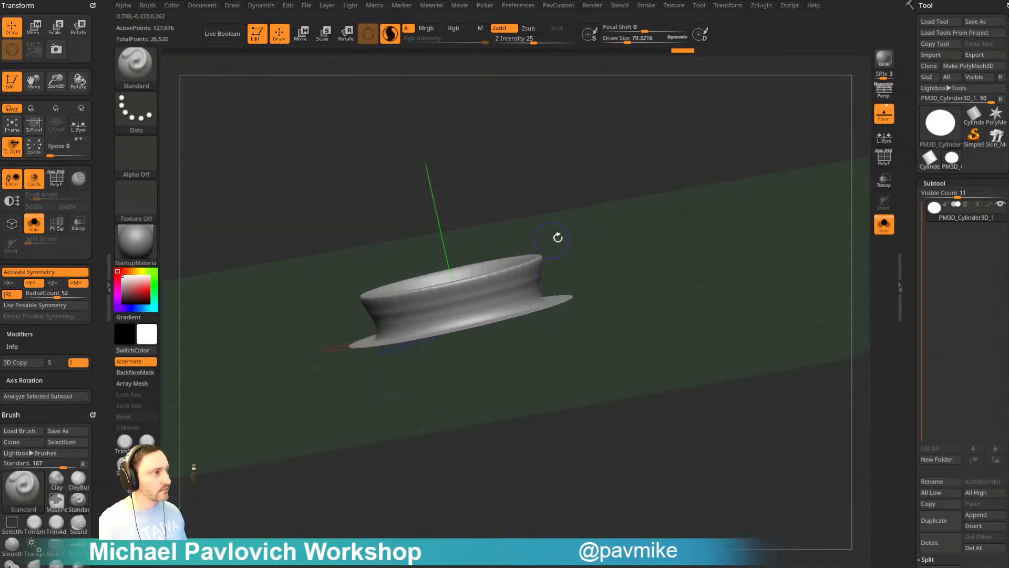
right_drag(559, 237, 533, 249)
drag(533, 249, 536, 250)
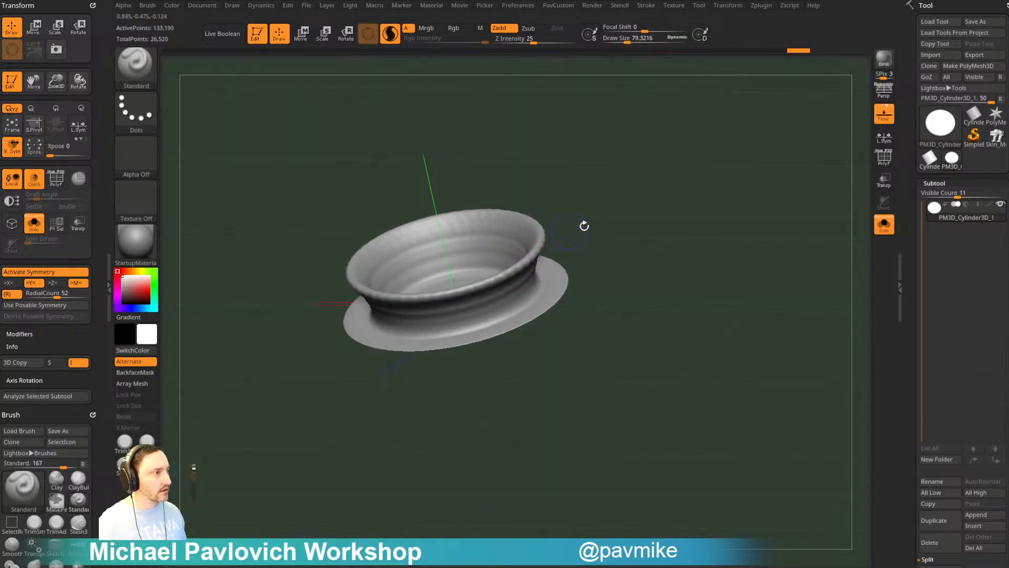
right_drag(583, 225, 610, 202)
right_drag(624, 165, 635, 207)
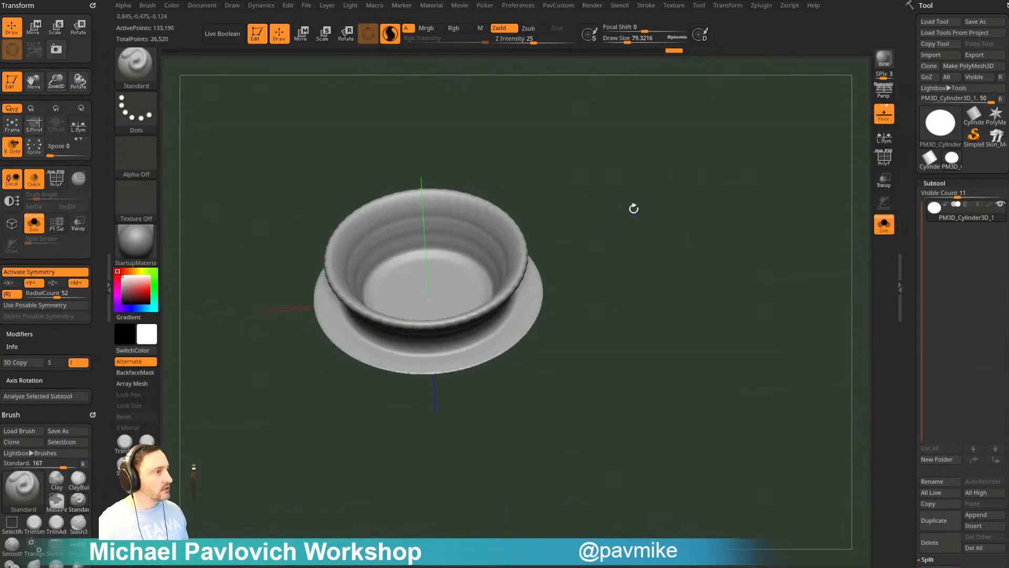
- Flare the bowl's rim outward with the Move brush and smooth the inner wall
key(b)
key(m)
key(v)
drag(538, 234, 600, 234)
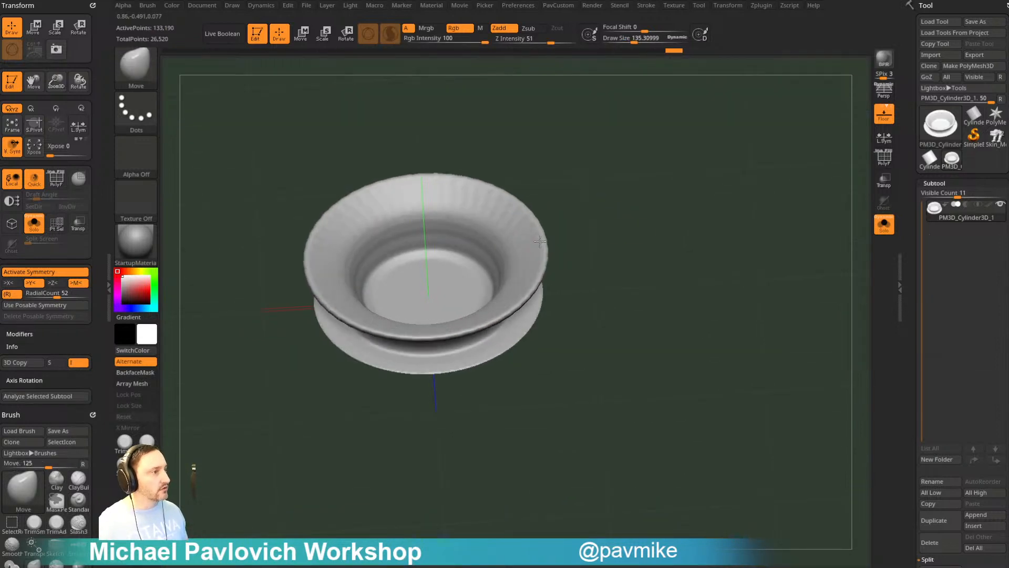
mouse_move(615, 232)
right_down()
mouse_move(642, 179)
mouse_move(620, 194)
mouse_move(642, 191)
right_up()
shift+drag(446, 272, 500, 277)
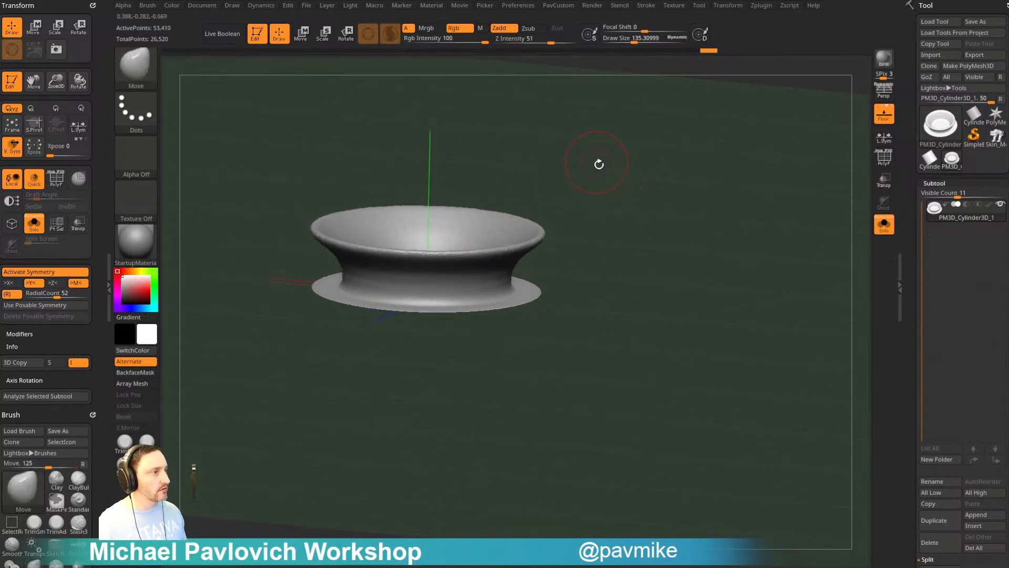
right_drag(597, 163, 628, 224)
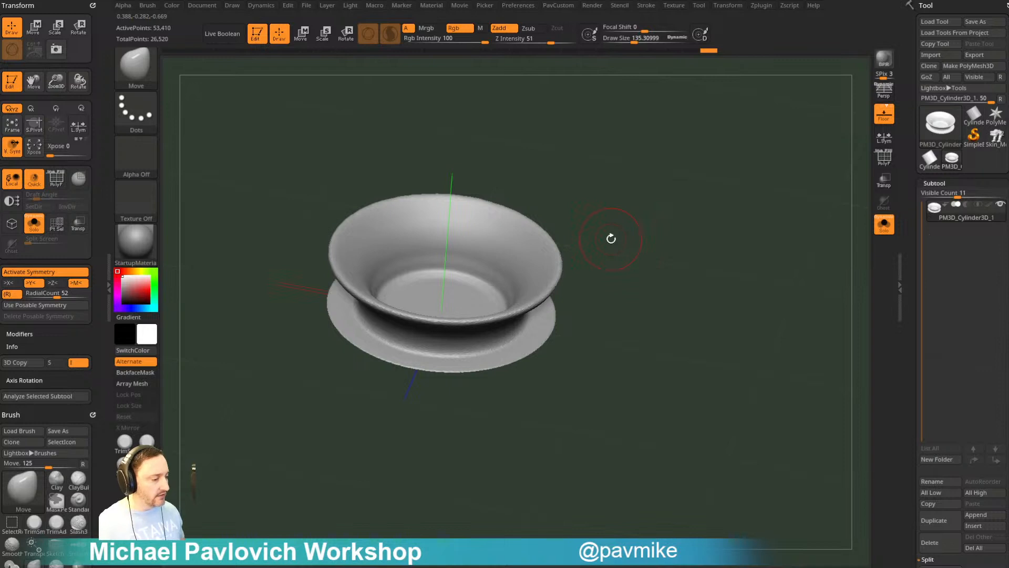
right_drag(599, 178, 534, 187)
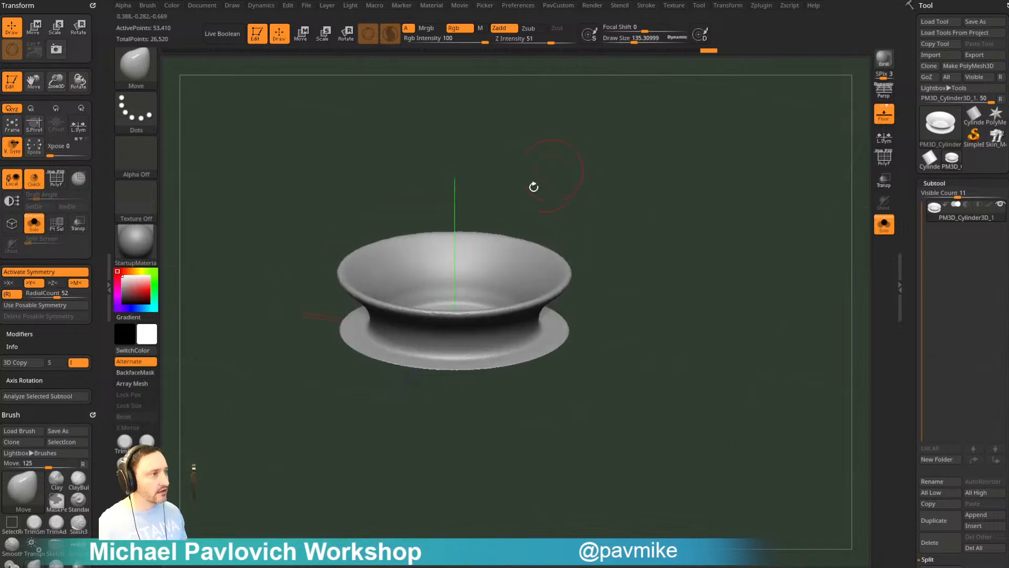
- Set the radial symmetry count to 15 and pull the bowl's rim into a wavy, scalloped edge with the Move brush
click(48, 293)
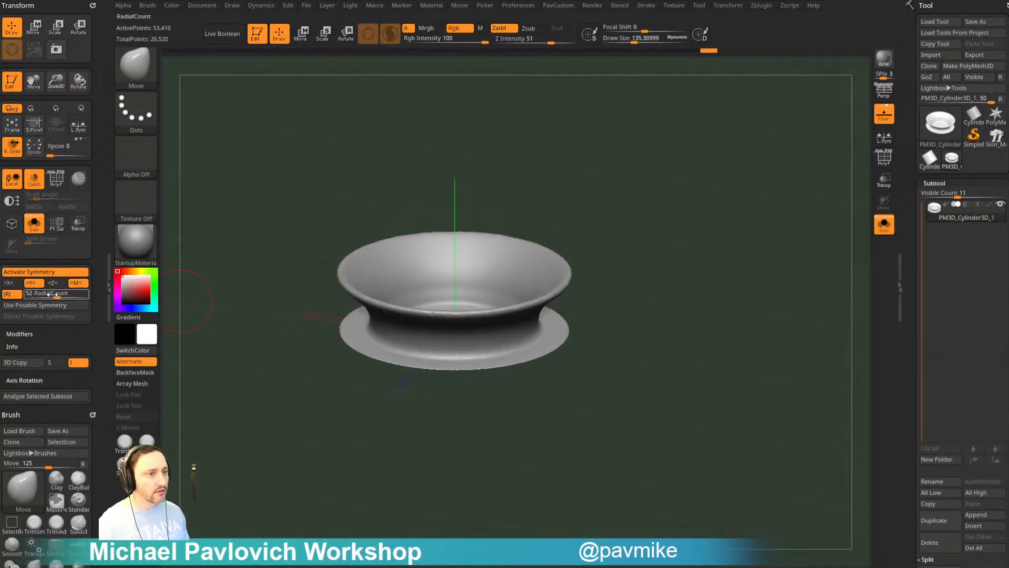
text(26)
key(Return)
right_drag(447, 226, 442, 230)
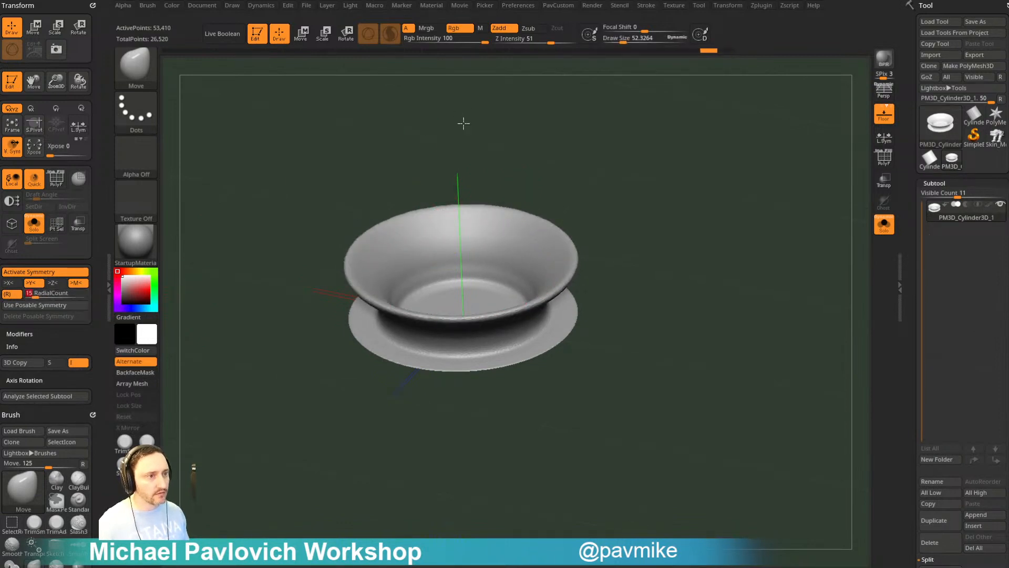
right_drag(464, 123, 424, 213)
drag(424, 213, 440, 227)
key(ctrl+z)
key(ctrl+z)
mouse_move(440, 227)
right_down()
mouse_move(608, 153)
mouse_move(608, 194)
right_up()
key(s)
click(608, 184)
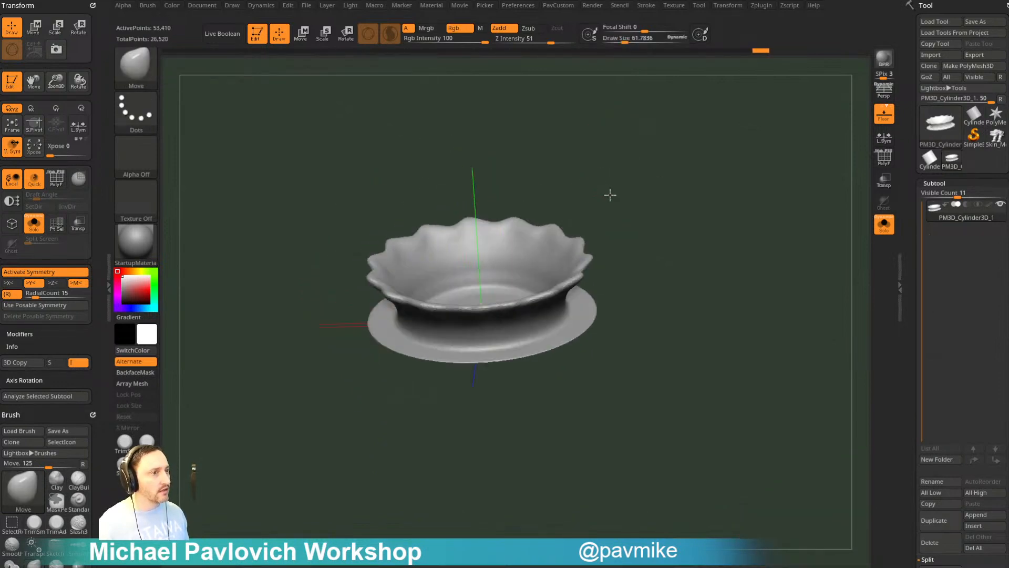
- Turn off symmetry and pull a single spike up from the rim with SnakeHook2 at a draw size of about 121
click(19, 273)
right_drag(634, 160, 498, 225)
key(s)
click(493, 230)
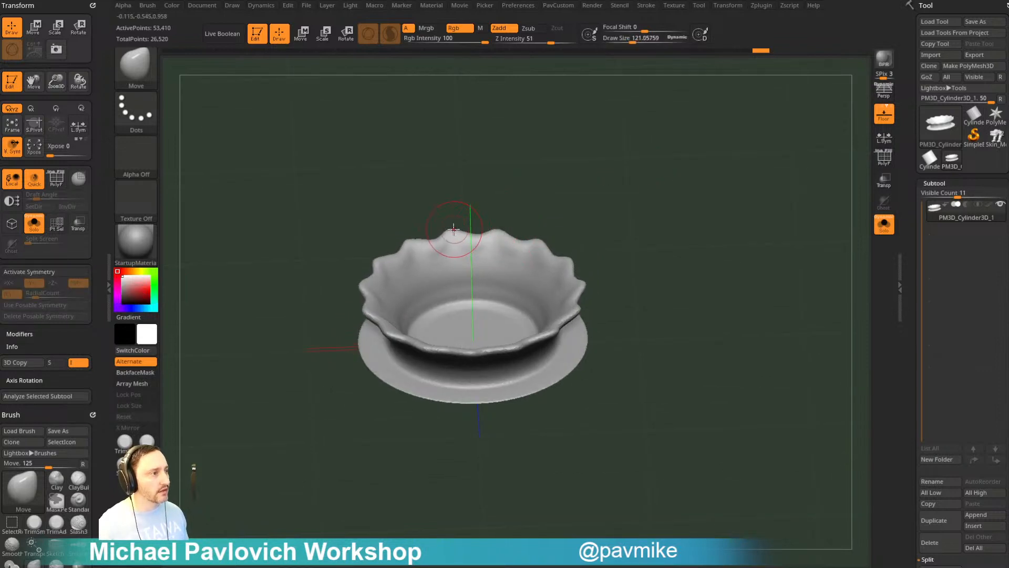
drag(519, 137, 540, 165)
key(b)
key(s)
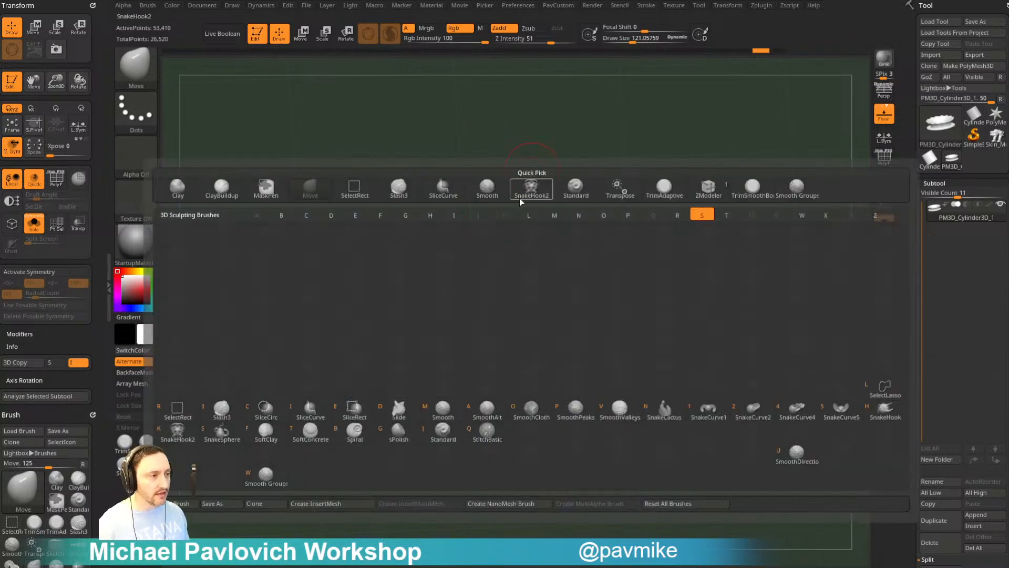
key(k)
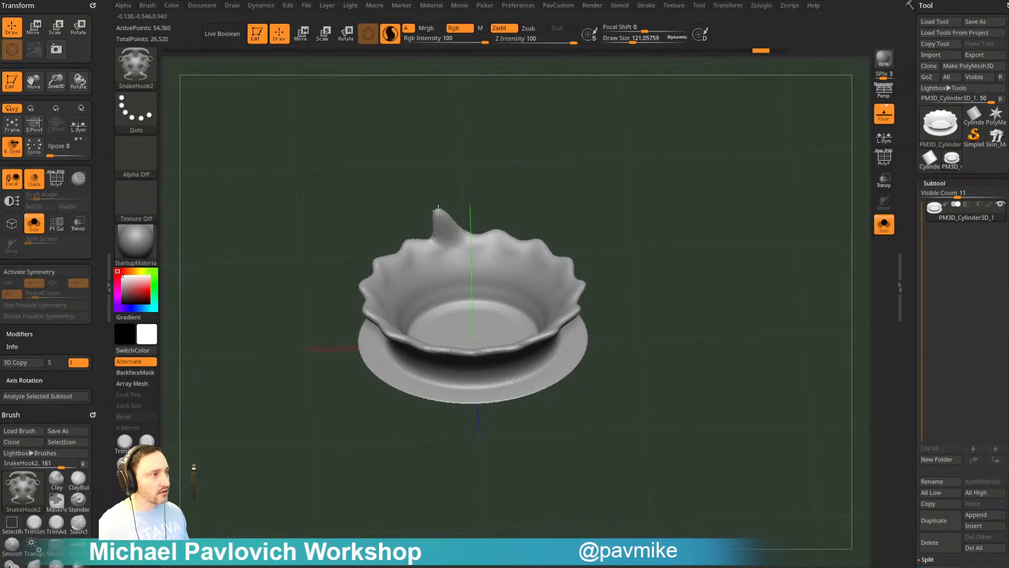
key(ctrl+z)
drag(446, 194, 461, 221)
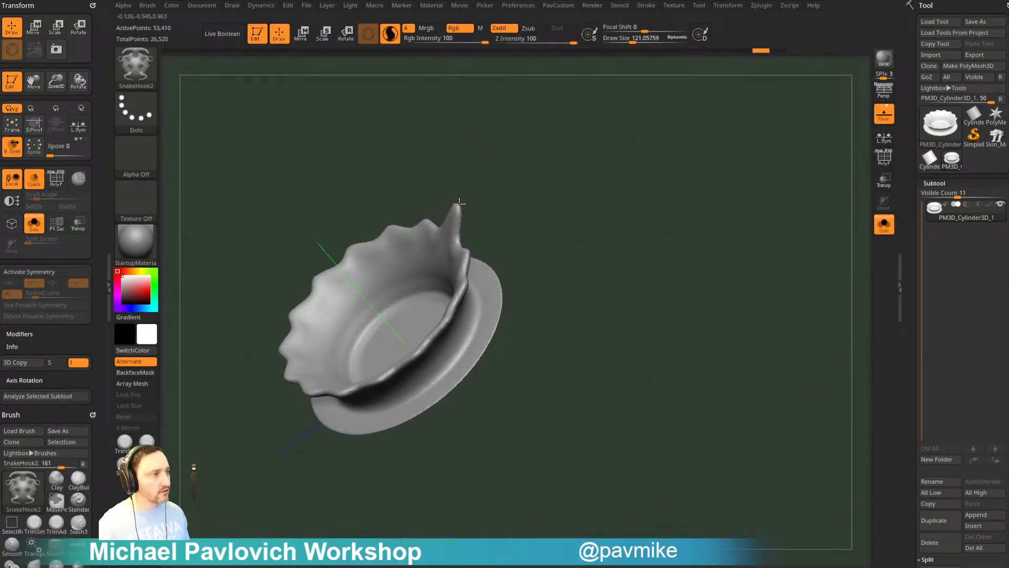
- Show the polyframe and stretch the rim's spike into a long, thin tendril
key(shift+f)
drag(660, 214, 732, 156)
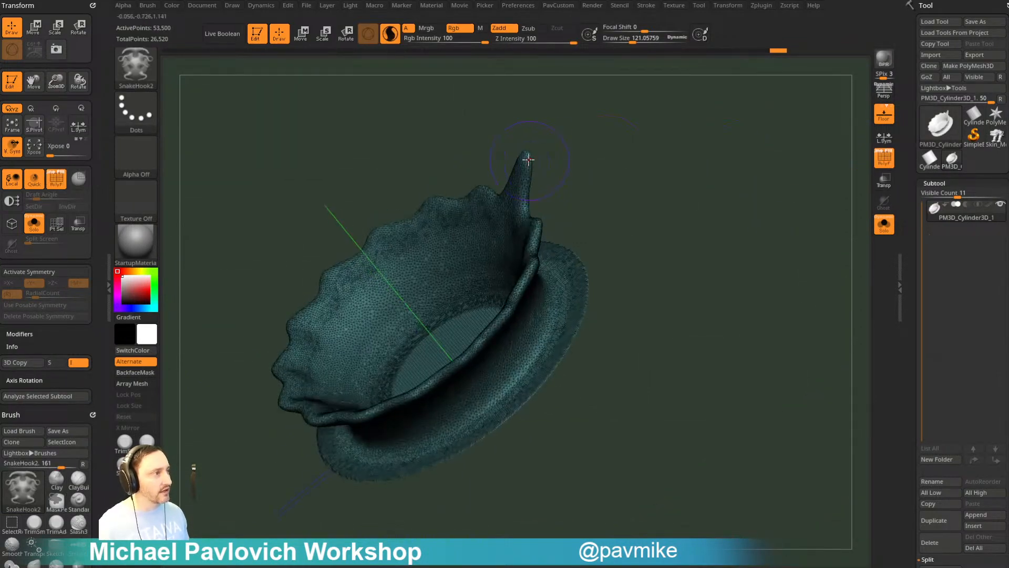
drag(528, 159, 537, 115)
drag(601, 112, 651, 153)
- Smooth the tendril until its tip breaks away as a separate droplet, and hide the polyframe
key(shift)
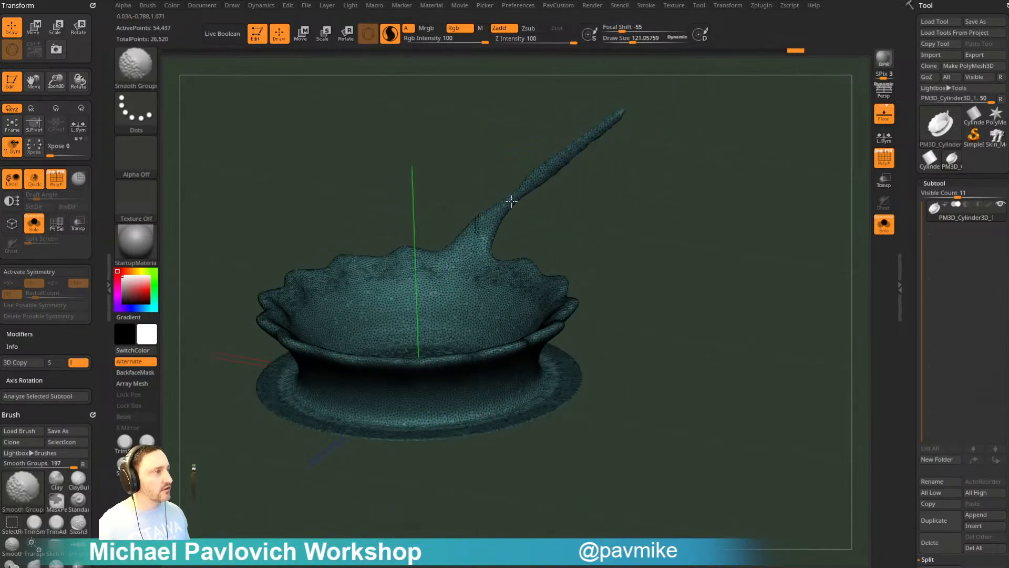
mouse_move(657, 173)
mouse_down()
mouse_move(773, 185)
mouse_move(705, 191)
mouse_move(719, 183)
mouse_up()
key(shift+f)
mouse_move(497, 243)
mouse_down()
mouse_move(573, 180)
mouse_move(536, 211)
mouse_up()
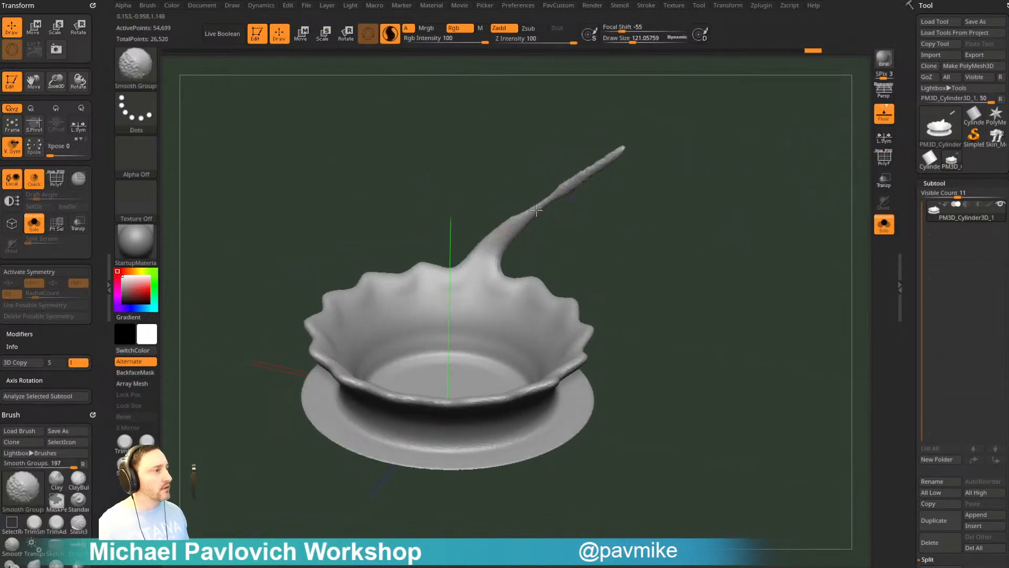
drag(626, 189, 603, 186)
key(shift)
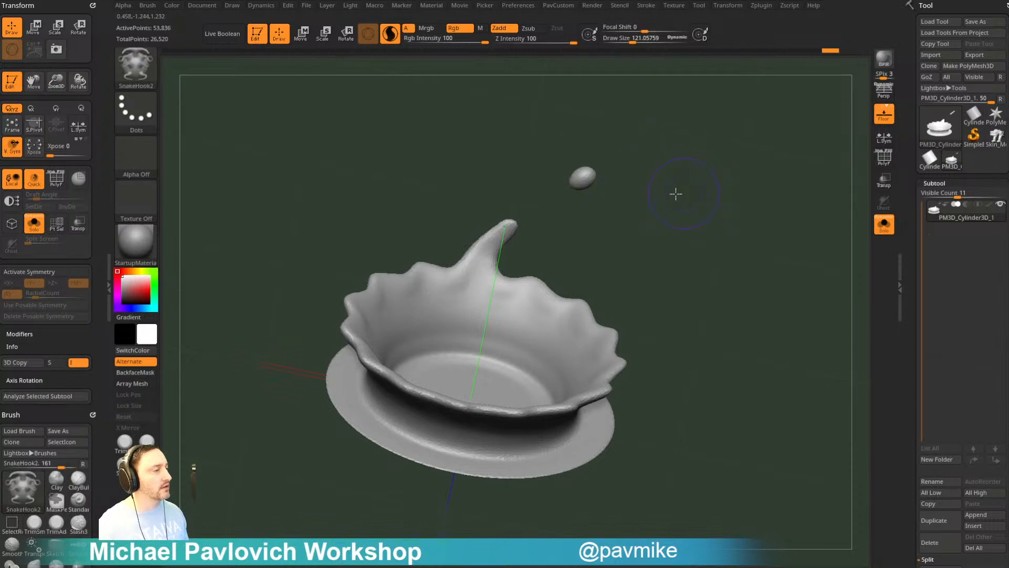
- Reshape the remaining spike below the droplet with SnakeHook2 and smooth its tip
mouse_move(676, 196)
mouse_down()
mouse_move(597, 185)
mouse_move(676, 203)
mouse_move(515, 246)
mouse_move(626, 221)
mouse_move(642, 225)
mouse_move(672, 281)
mouse_move(669, 223)
mouse_up()
key(shift)
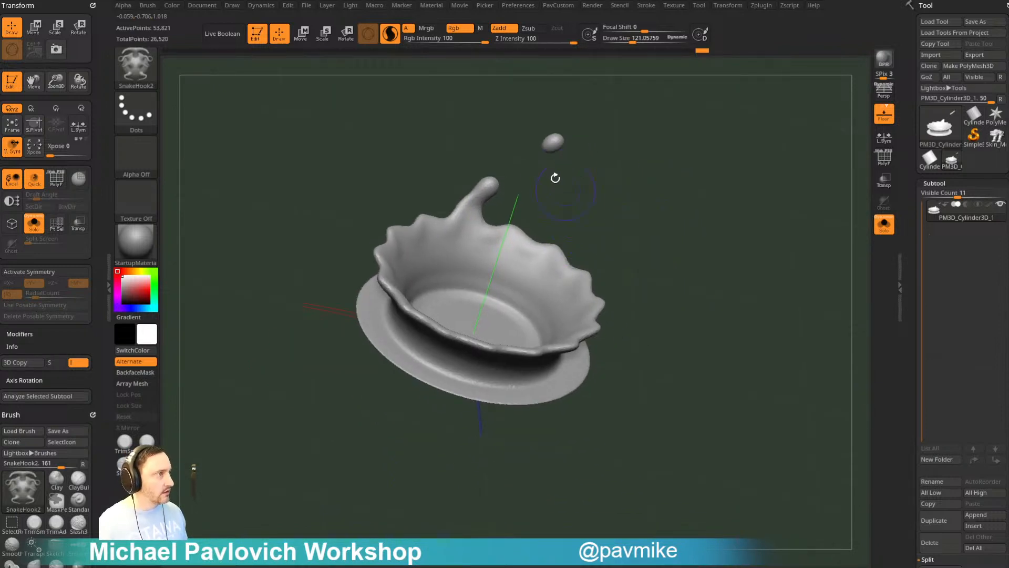
shift+drag(492, 184, 492, 185)
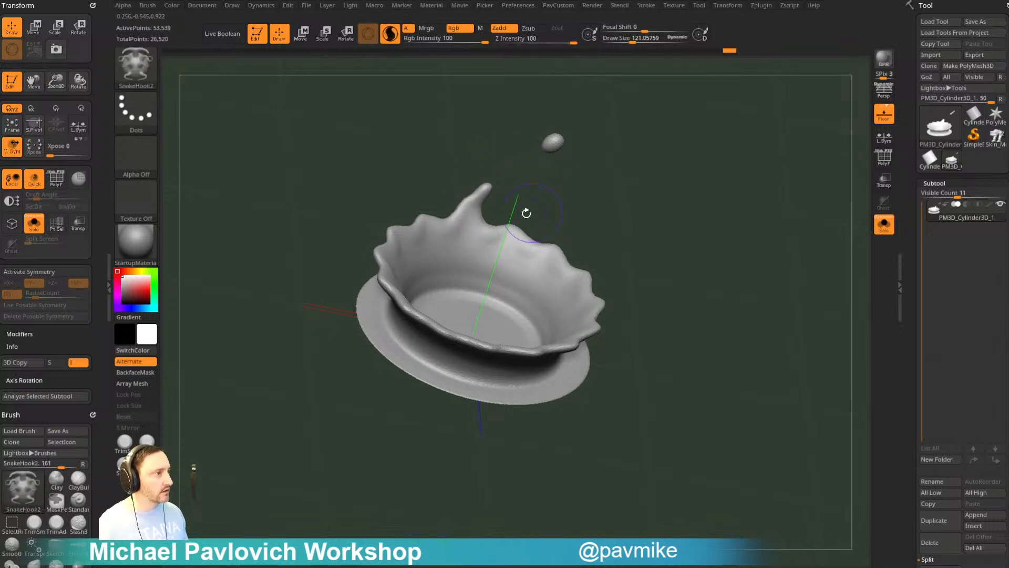
mouse_move(663, 248)
mouse_down()
mouse_move(598, 257)
mouse_move(601, 239)
mouse_move(671, 247)
mouse_up()
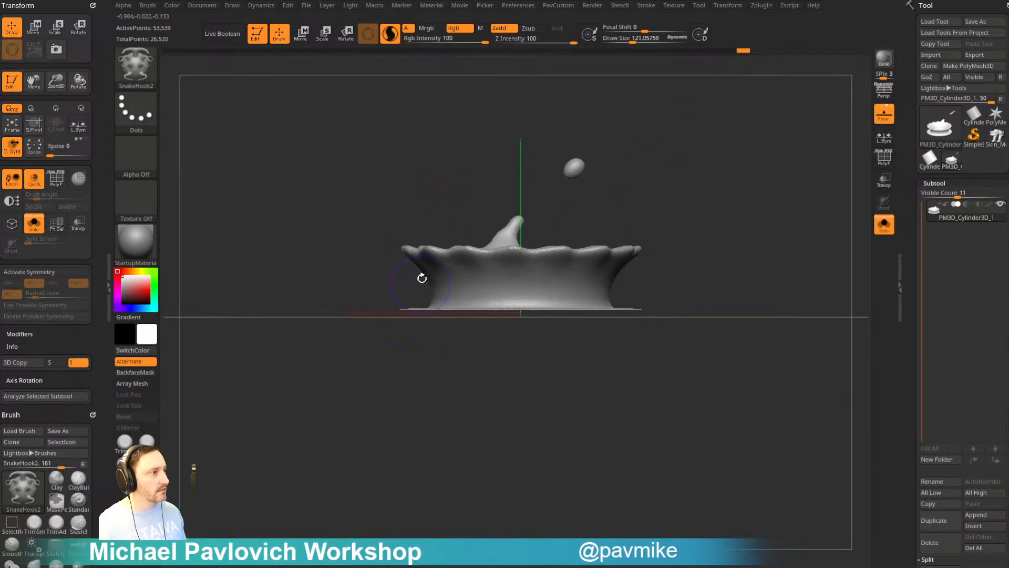
- Pull one side of the crown's rim outward and up into a large lip with an enlarged Move brush
key(bracketright)
key(bracketright)
key(bracketright)
key(b)
key(m)
key(v)
key(bracketleft)
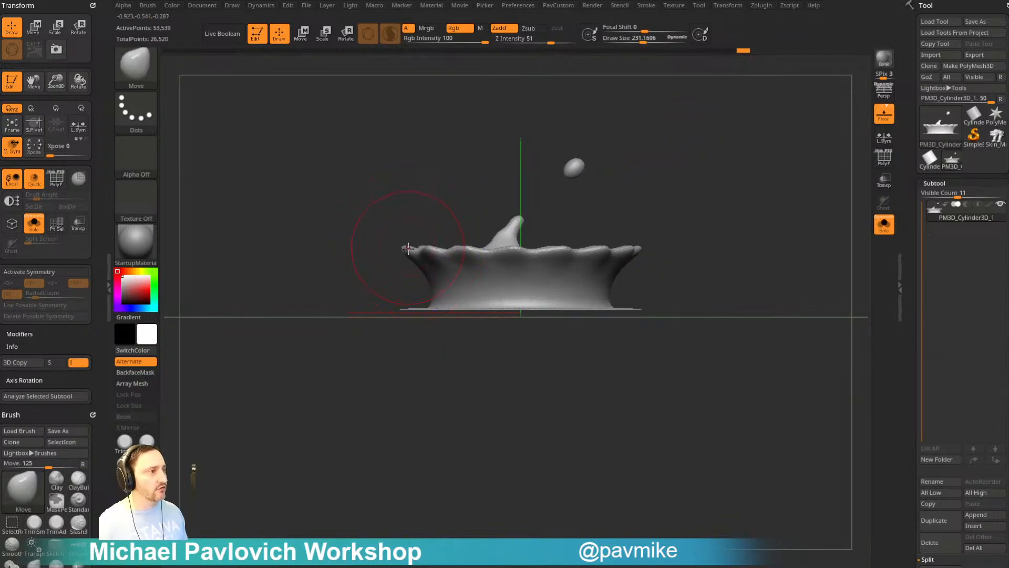
mouse_move(362, 227)
mouse_down()
mouse_move(409, 210)
mouse_move(389, 208)
mouse_up()
key(bracketleft)
- Smooth and reshape the scalloped rim on the side opposite the large lip
shift+drag(332, 163, 607, 99)
mouse_move(548, 220)
alt+mouse_down()
mouse_move(621, 252)
mouse_move(631, 230)
mouse_move(604, 259)
mouse_move(578, 253)
alt+mouse_up()
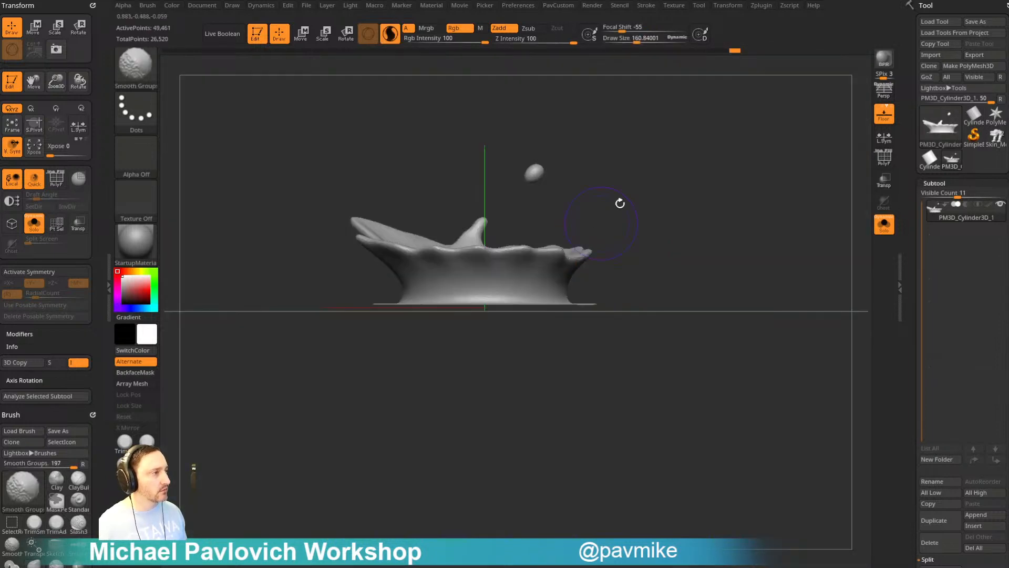
drag(620, 203, 608, 253)
mouse_move(583, 247)
shift+mouse_down()
mouse_move(571, 266)
mouse_move(590, 208)
mouse_move(581, 187)
shift+mouse_up()
drag(616, 241, 574, 216)
mouse_move(628, 210)
shift+mouse_down()
mouse_move(640, 163)
mouse_move(703, 242)
shift+mouse_up()
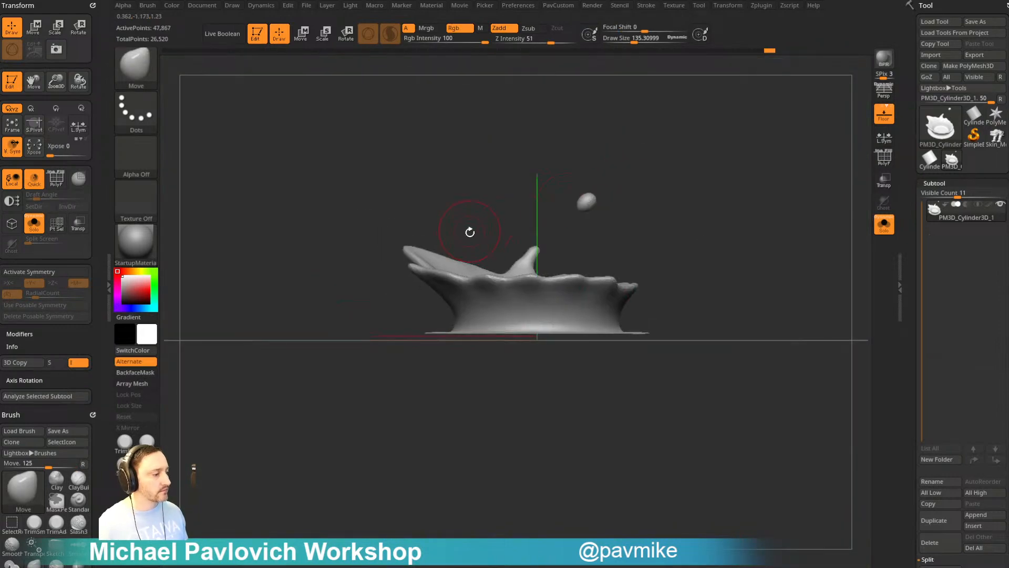
- Switch the sculpting brush to SnakeHook2
drag(455, 209, 436, 247)
key(b)
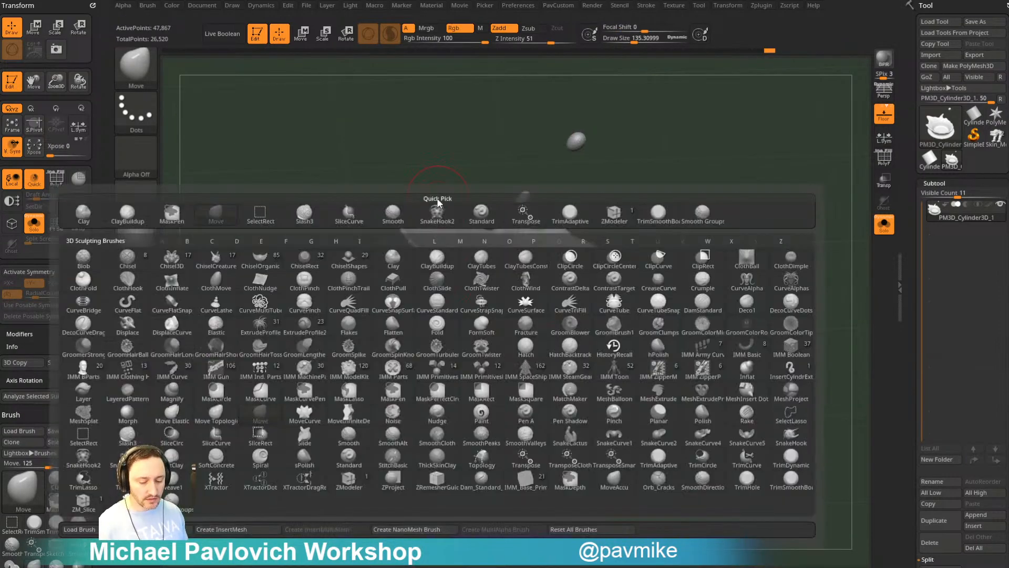
key(h)
mouse_move(417, 153)
mouse_down()
mouse_move(429, 218)
mouse_move(372, 262)
mouse_move(394, 253)
mouse_up()
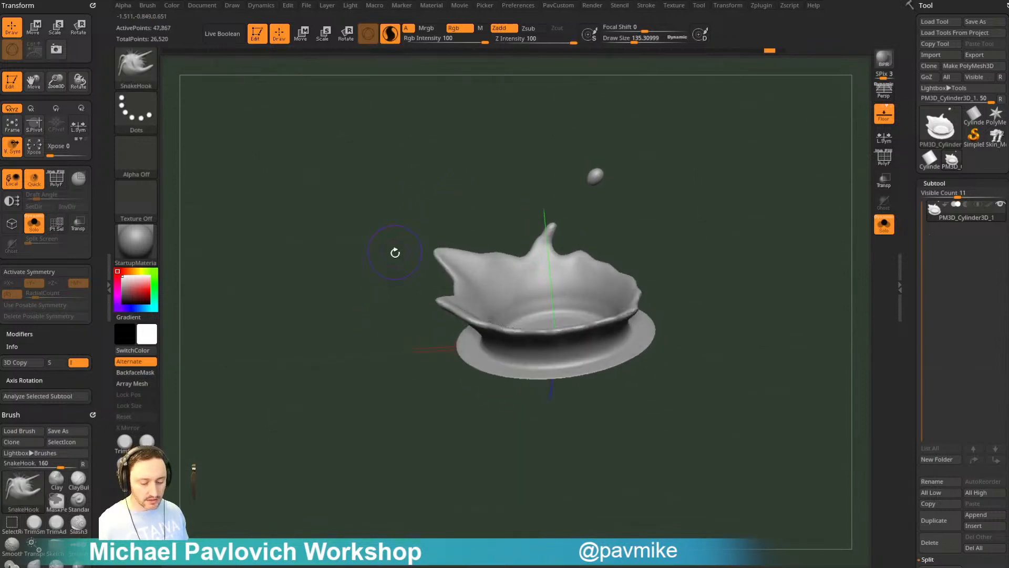
key(b)
key(s)
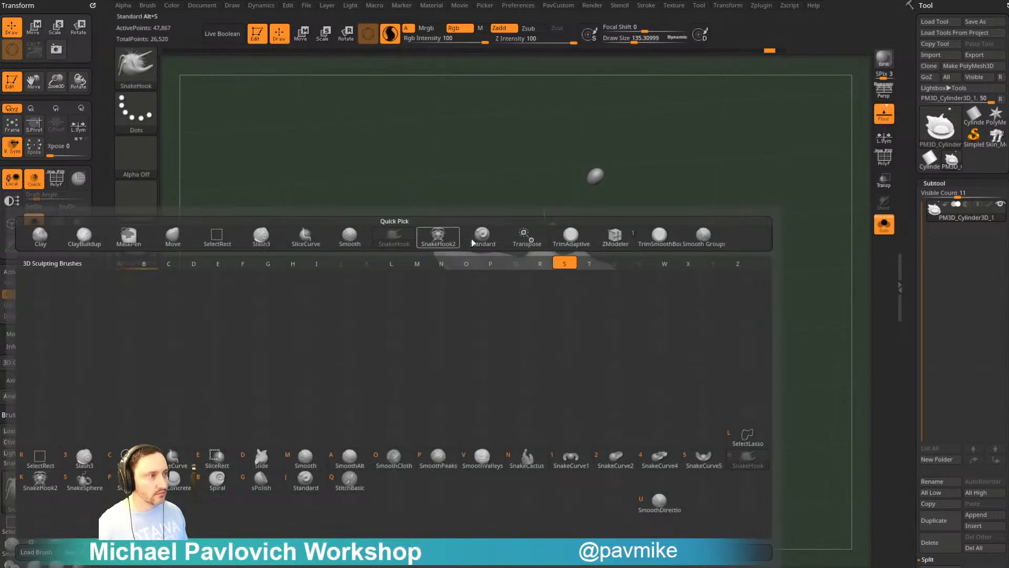
key(h)
alt+drag(374, 257, 362, 269)
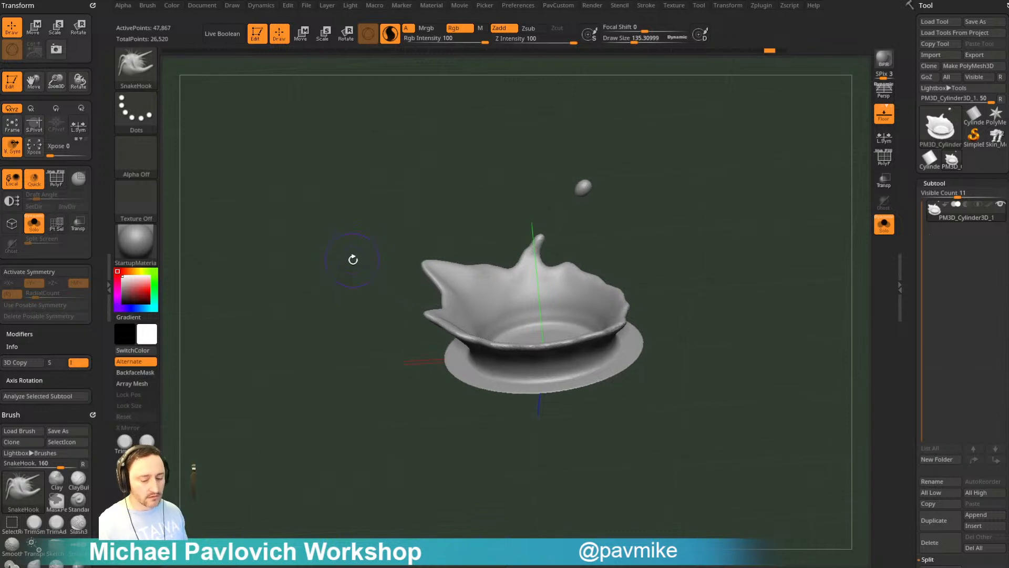
key(b)
key(s)
click(52, 474)
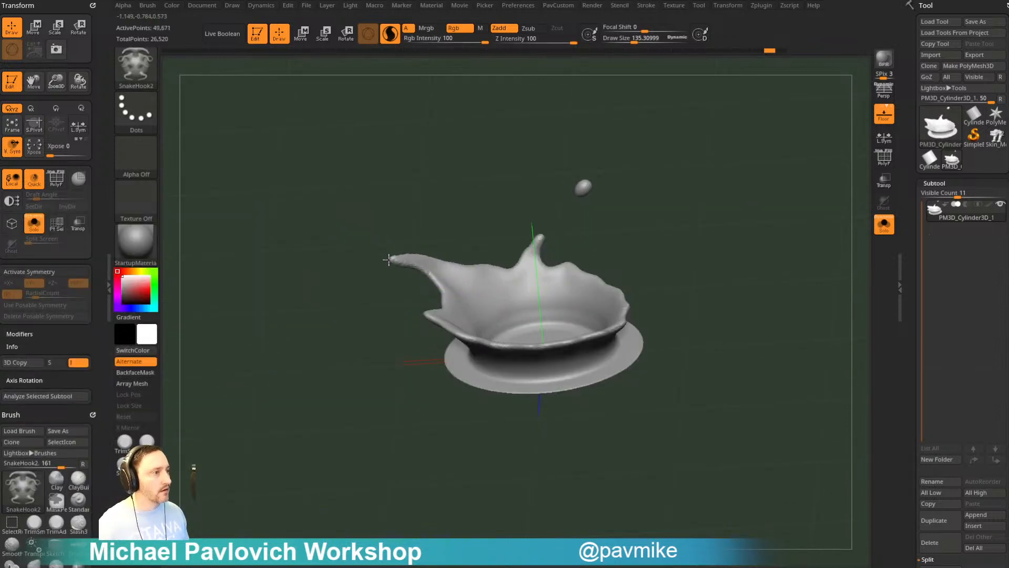
- Try to stretch the tip of the large lip outward into a longer spike with SnakeHook2
mouse_move(449, 214)
mouse_down()
mouse_move(445, 247)
mouse_move(399, 251)
mouse_up()
key(ctrl+z)
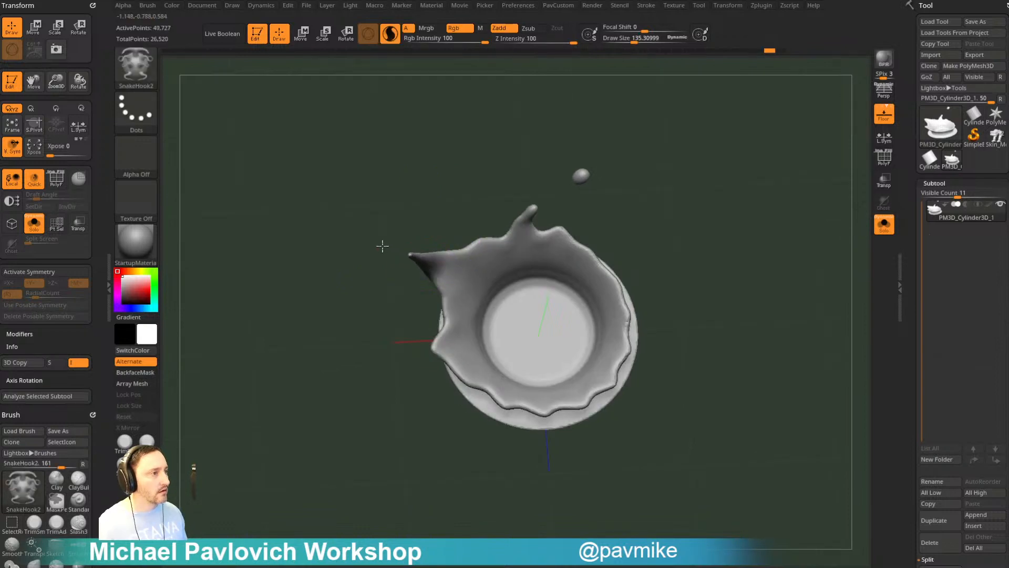
drag(374, 297, 380, 239)
key(ctrl+z)
- Try pulling a spike up from the crown's inner floor with SnakeHook2 at draw size about 126, and undo the strokes
drag(671, 264, 680, 292)
key(s)
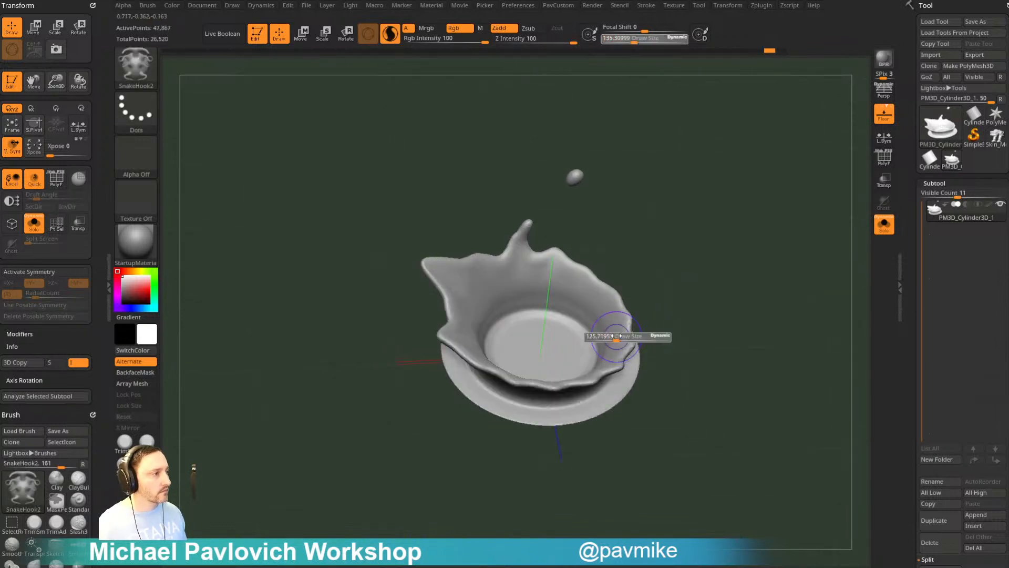
click(616, 337)
drag(562, 346, 564, 337)
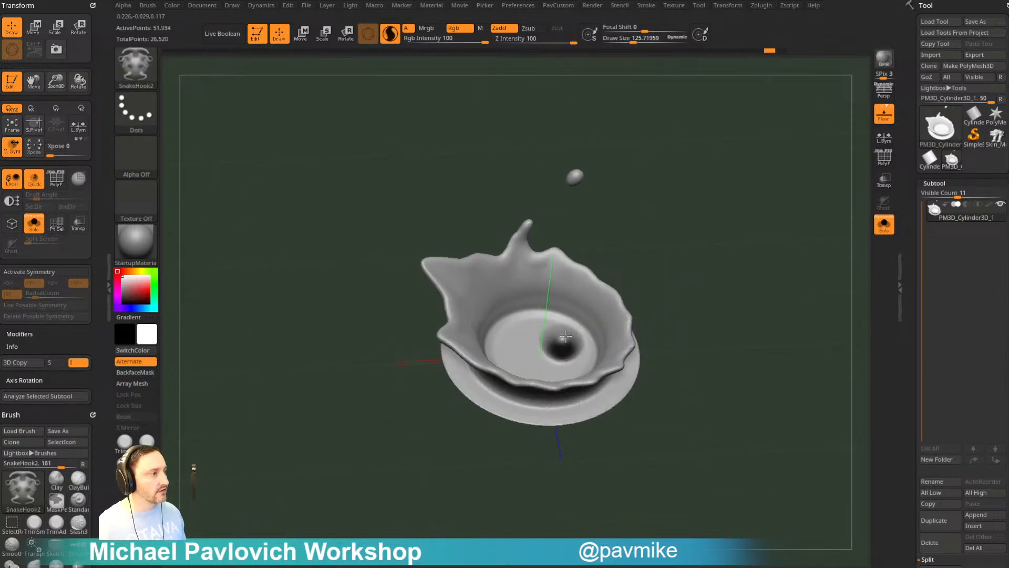
key(ctrl+z)
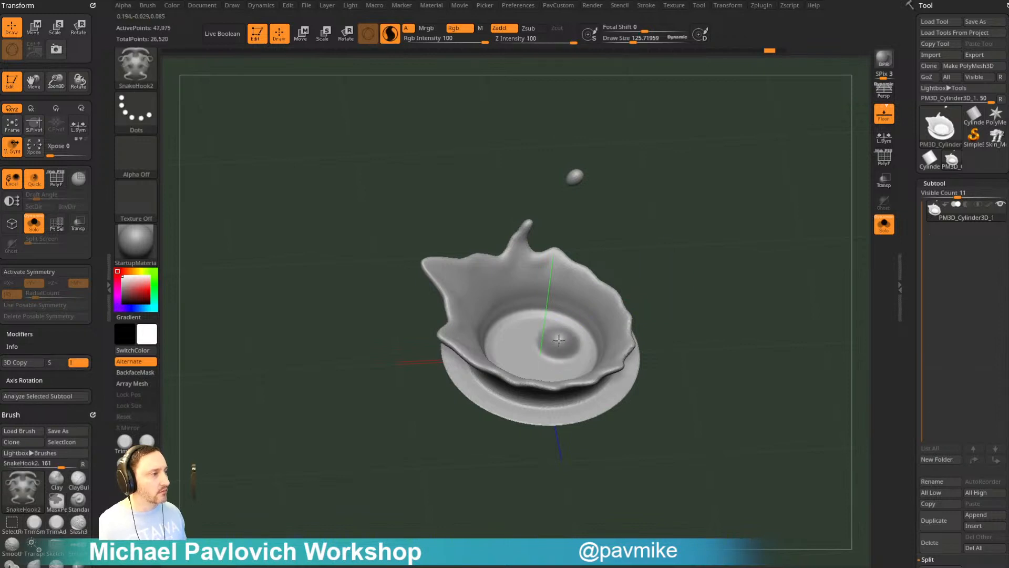
drag(558, 341, 583, 309)
key(ctrl+z)
- Set SnakeHook2's Brush Modifier to 0, pull a test spike from the crown's inner floor, and undo it
scroll(66, 315, down, 8)
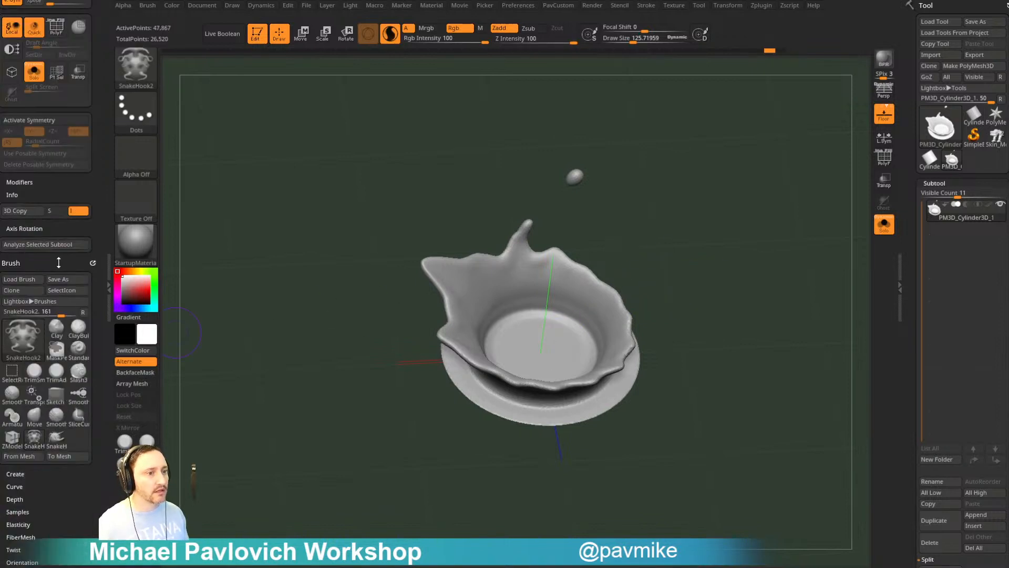
key(b)
key(s)
key(g)
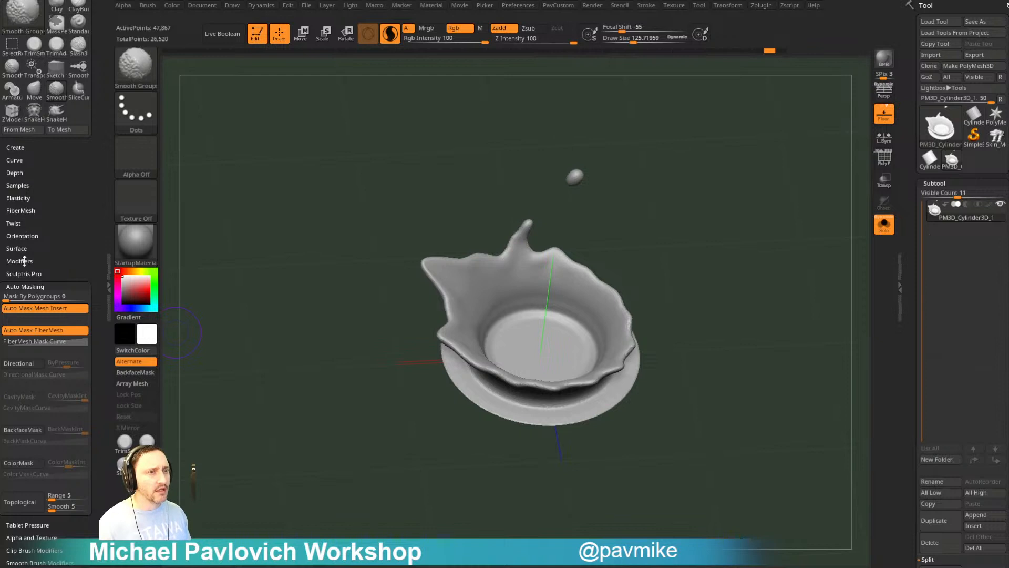
click(21, 261)
ctrl+alt+drag(82, 270, 80, 274)
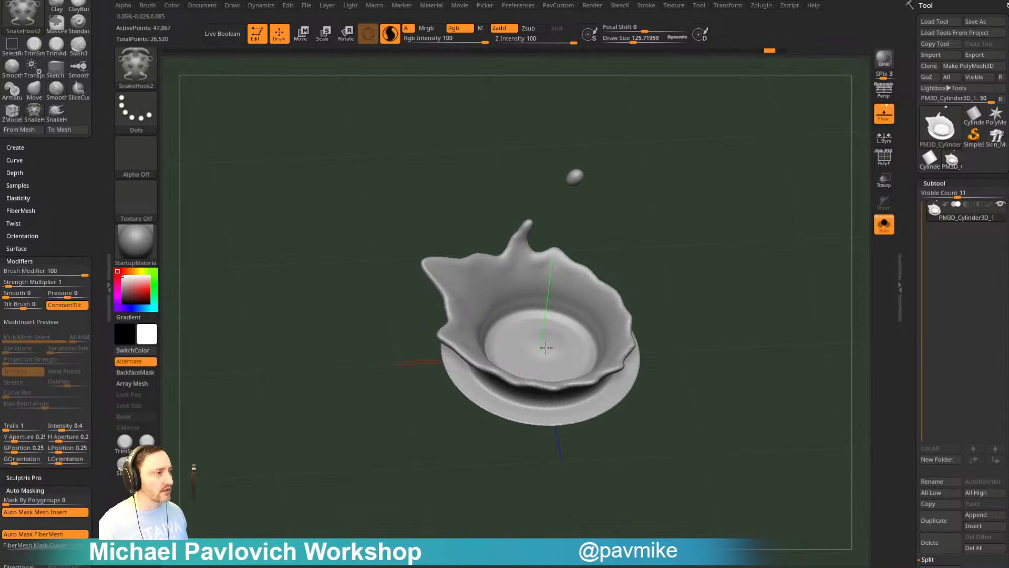
mouse_move(686, 295)
mouse_down()
mouse_move(732, 304)
mouse_move(705, 293)
mouse_up()
key(ctrl+z)
drag(82, 271, 5, 270)
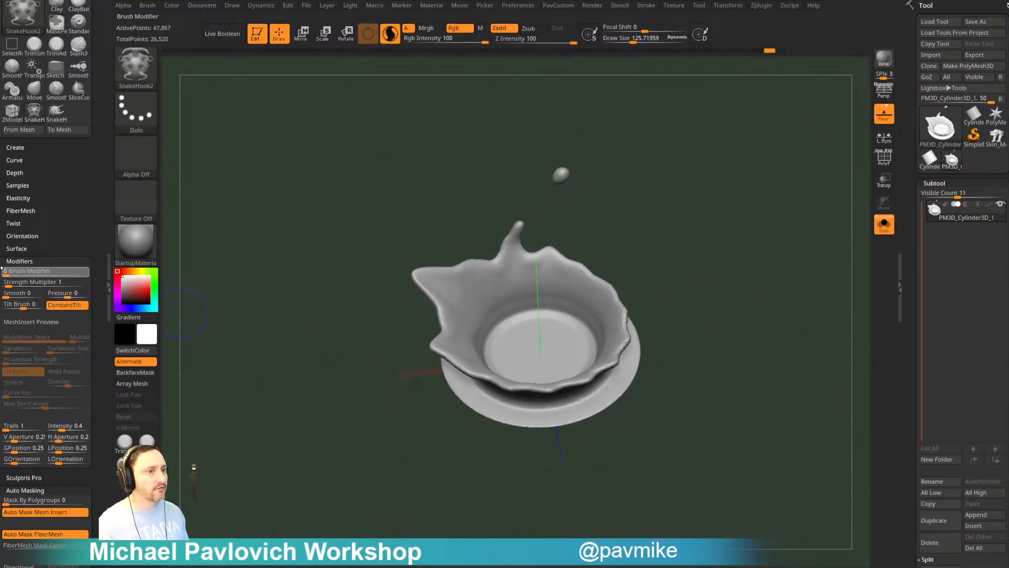
drag(541, 346, 533, 297)
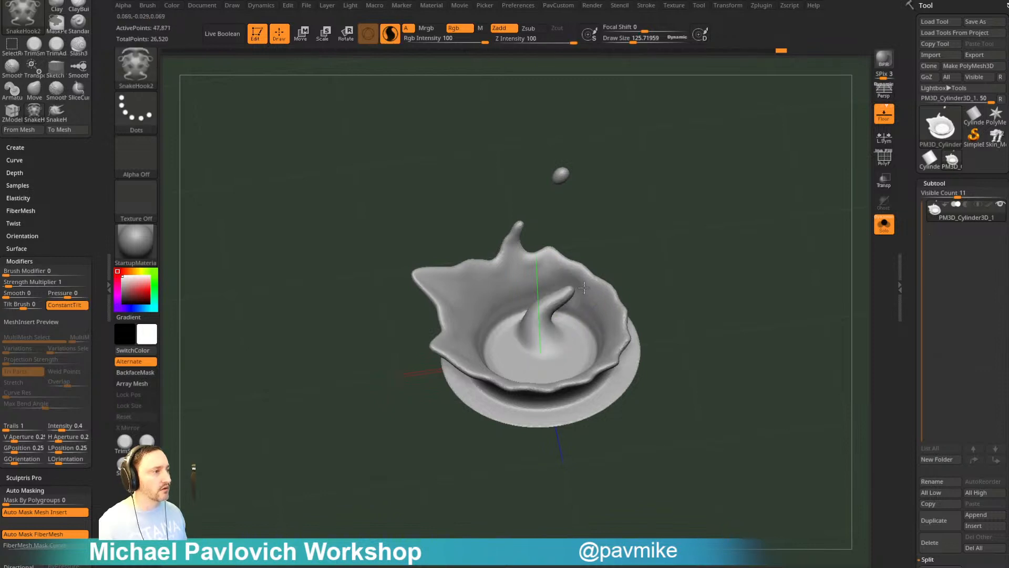
key(ctrl+z)
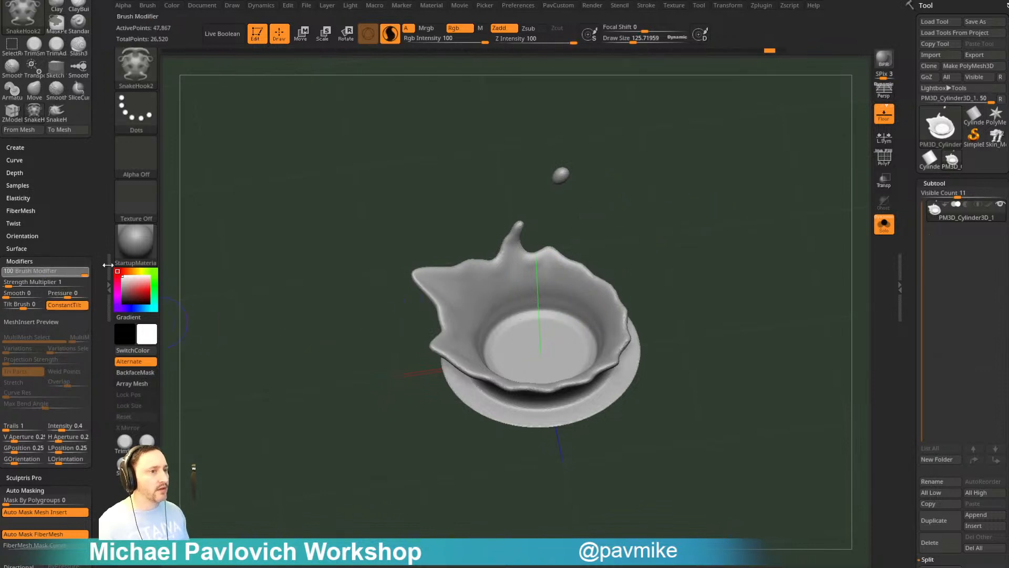
- Test SnakeHook2 on the crown with the Brush Modifier back at 100, and undo the test strokes
drag(543, 348, 546, 340)
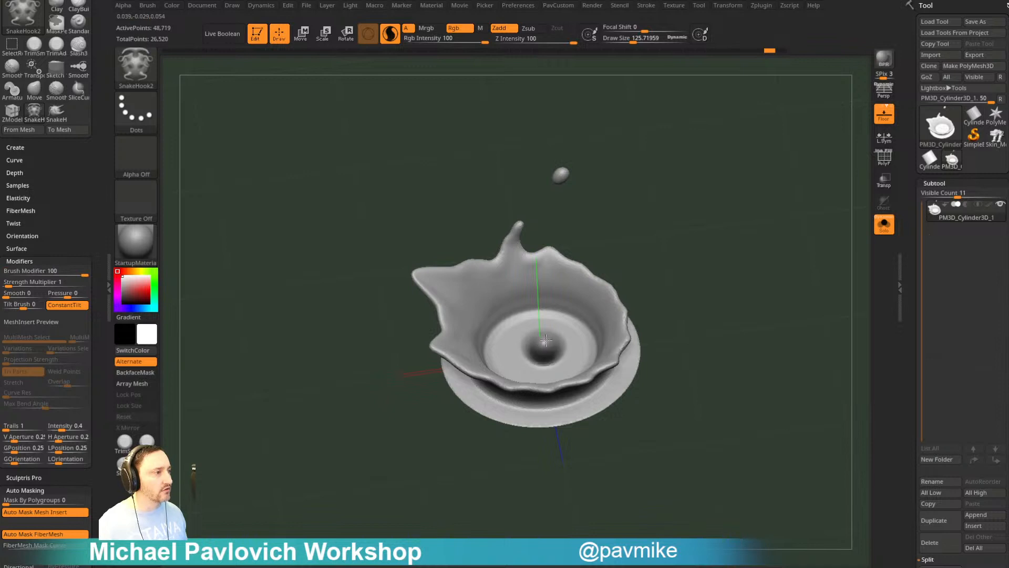
mouse_move(715, 241)
mouse_down()
mouse_move(734, 214)
mouse_move(750, 276)
mouse_up()
key(ctrl+z)
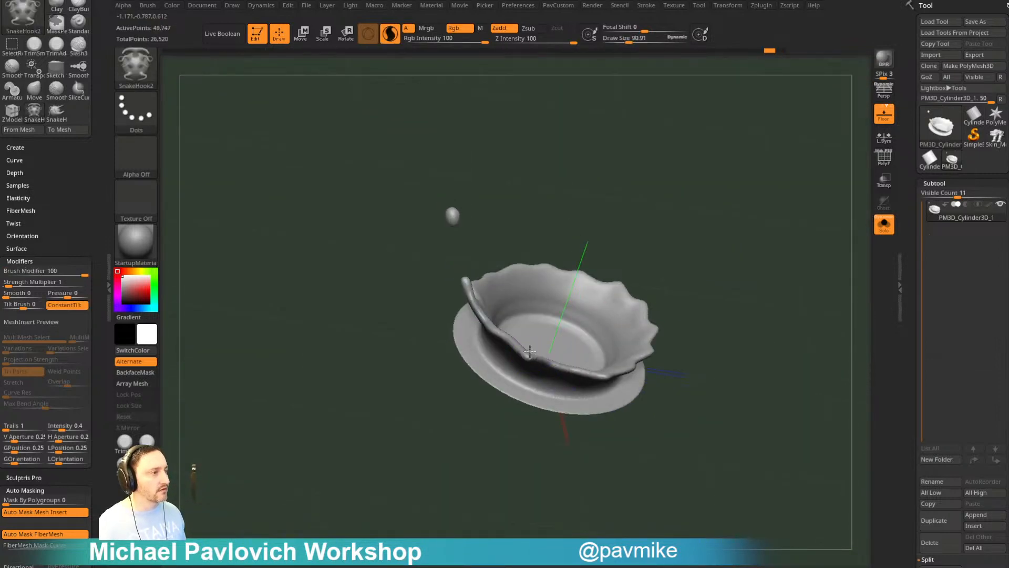
key(ctrl+z)
- Pull long spikes out of the crown's rim with SnakeHook2 at draw size about 79, and smooth them until droplets break off
mouse_move(683, 294)
mouse_down()
mouse_move(710, 277)
mouse_move(705, 354)
mouse_move(494, 342)
mouse_move(435, 371)
mouse_move(453, 410)
mouse_move(581, 364)
mouse_up()
key(s)
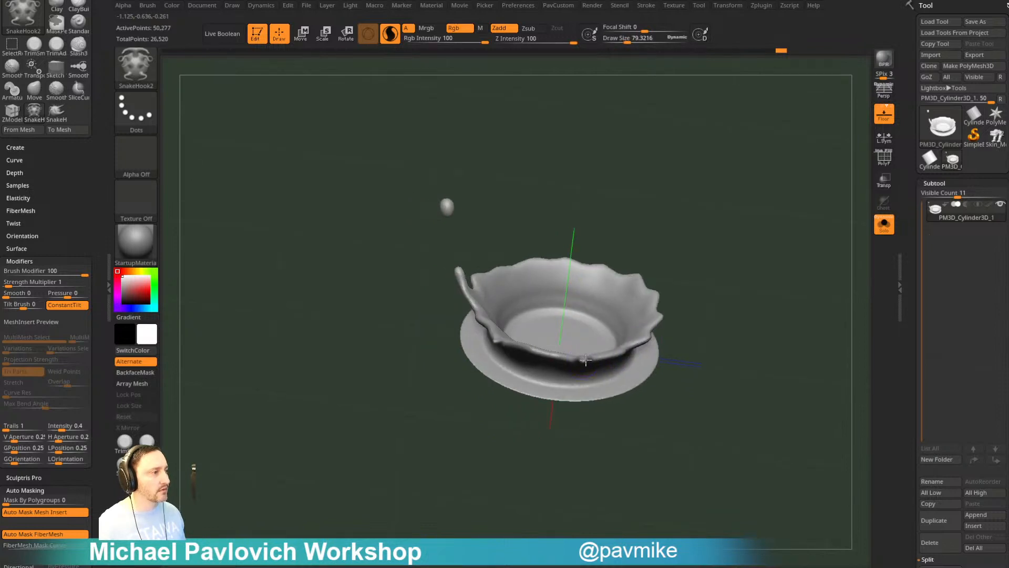
mouse_move(703, 345)
mouse_down()
mouse_move(702, 295)
mouse_move(726, 324)
mouse_move(695, 319)
mouse_move(739, 301)
mouse_move(522, 351)
mouse_up()
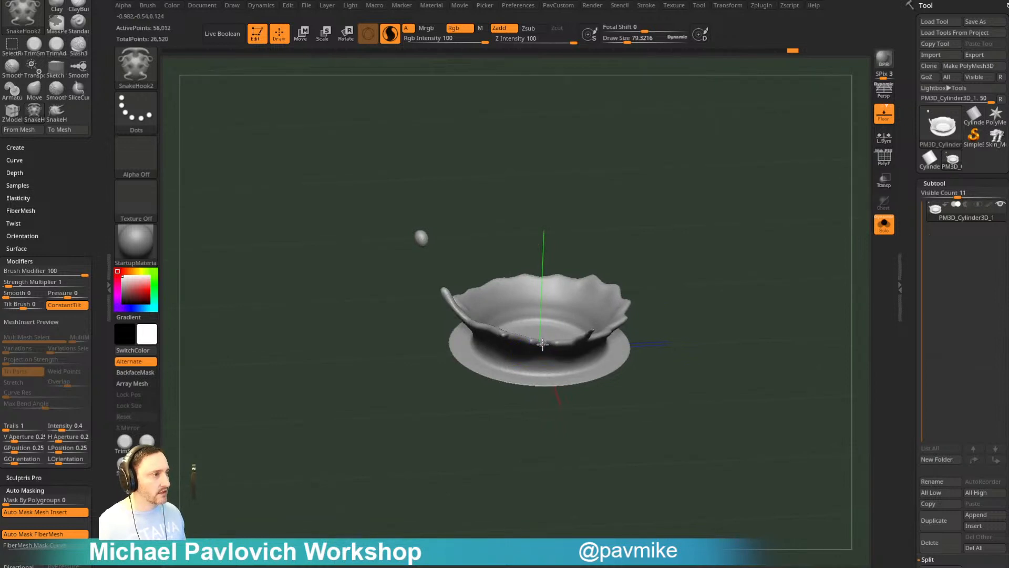
mouse_move(543, 344)
mouse_down()
mouse_move(741, 275)
mouse_move(777, 347)
mouse_move(805, 306)
mouse_move(759, 299)
mouse_move(742, 273)
mouse_move(750, 274)
mouse_move(581, 295)
mouse_up()
key(shift)
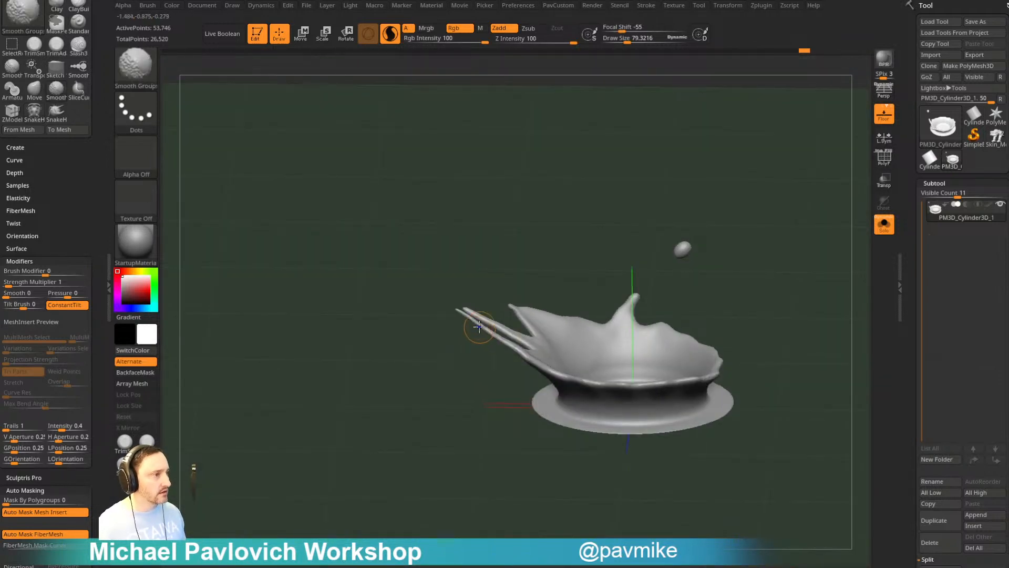
mouse_move(488, 332)
mouse_down()
mouse_move(496, 318)
mouse_move(457, 390)
mouse_up()
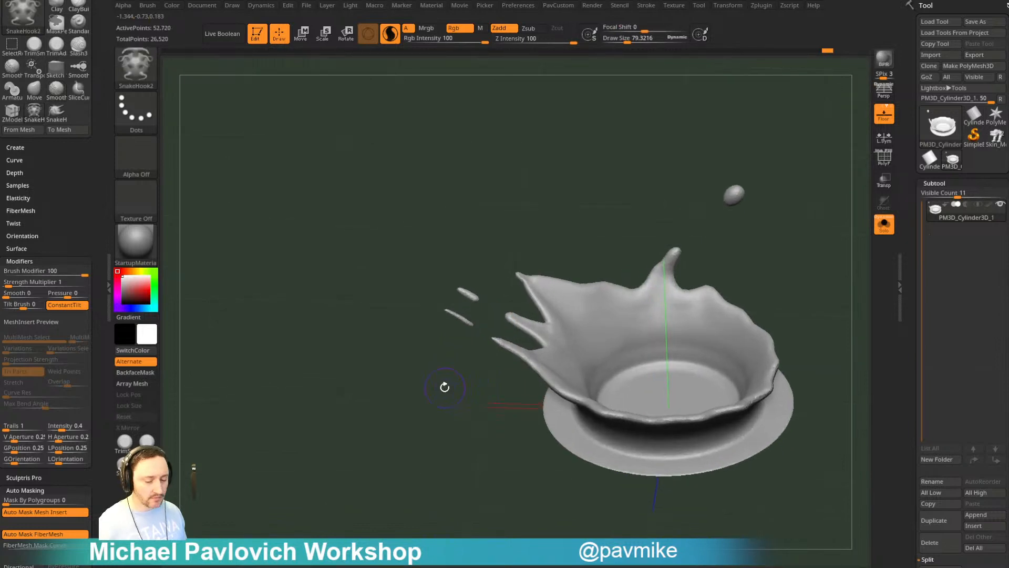
- Inflate the two thin detached pieces beside the spikes into rounded droplets with the Inflat brush
key(b)
key(i)
key(n)
key(bracketright)
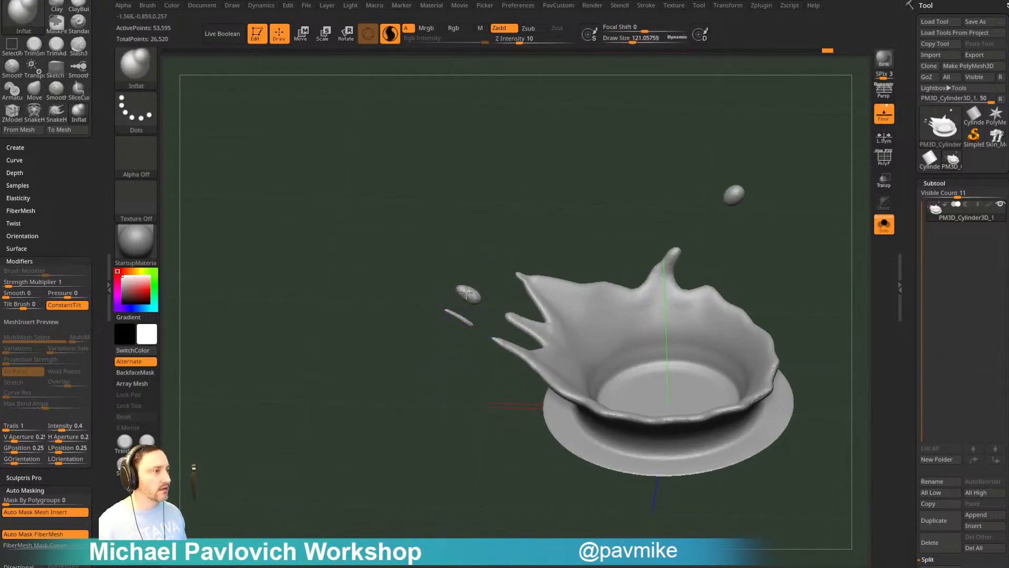
key(s)
click(456, 315)
mouse_move(455, 314)
mouse_down()
mouse_move(463, 324)
mouse_move(547, 259)
mouse_move(559, 230)
mouse_move(533, 246)
mouse_up()
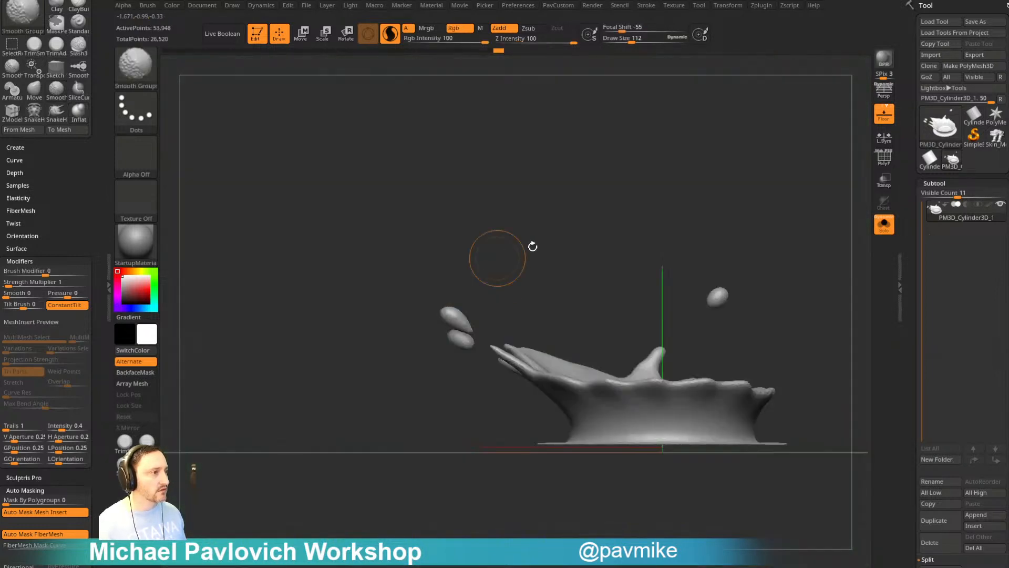
- Display the mesh wireframe, and try inflating the two detached droplets further before undoing the stroke
drag(705, 254, 680, 279)
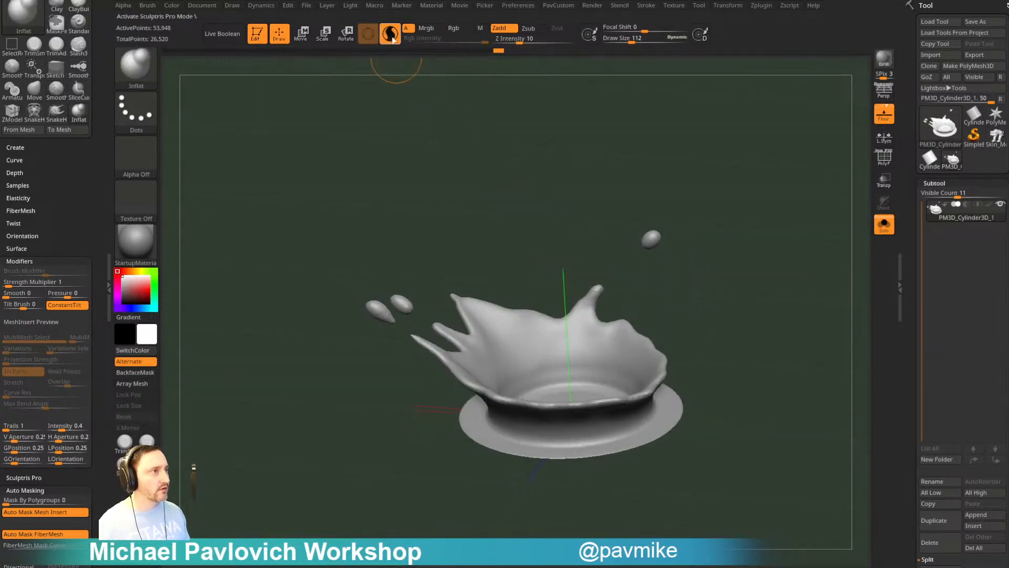
alt+drag(689, 95, 736, 150)
key(shift+f)
drag(390, 317, 392, 325)
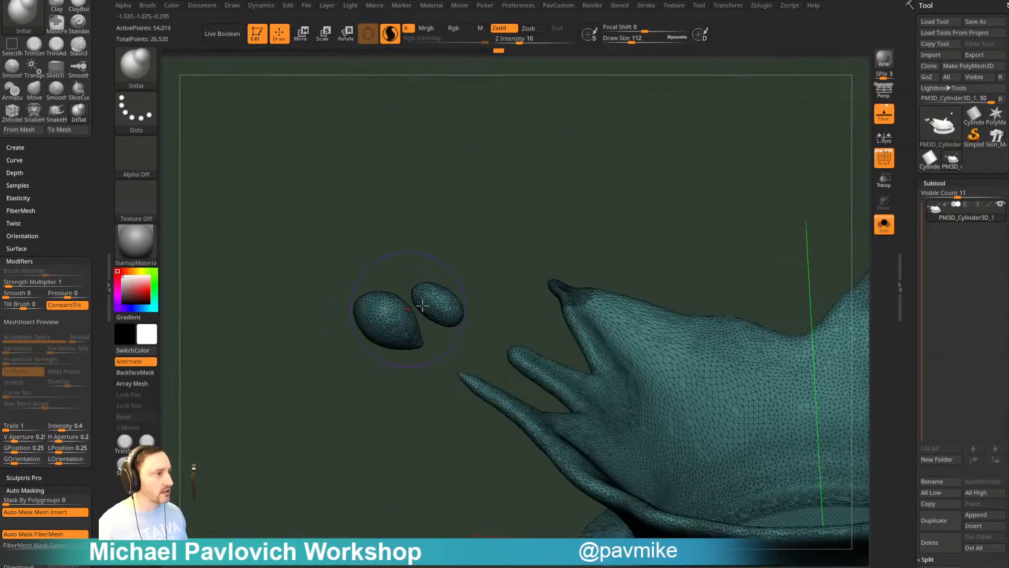
key(ctrl+z)
- Thicken the tips of the two rim spikes with the Inflat brush, reducing its draw size to about 62
mouse_move(458, 273)
mouse_down()
mouse_move(475, 241)
mouse_move(473, 315)
mouse_move(375, 403)
mouse_move(426, 377)
mouse_up()
key(s)
click(428, 374)
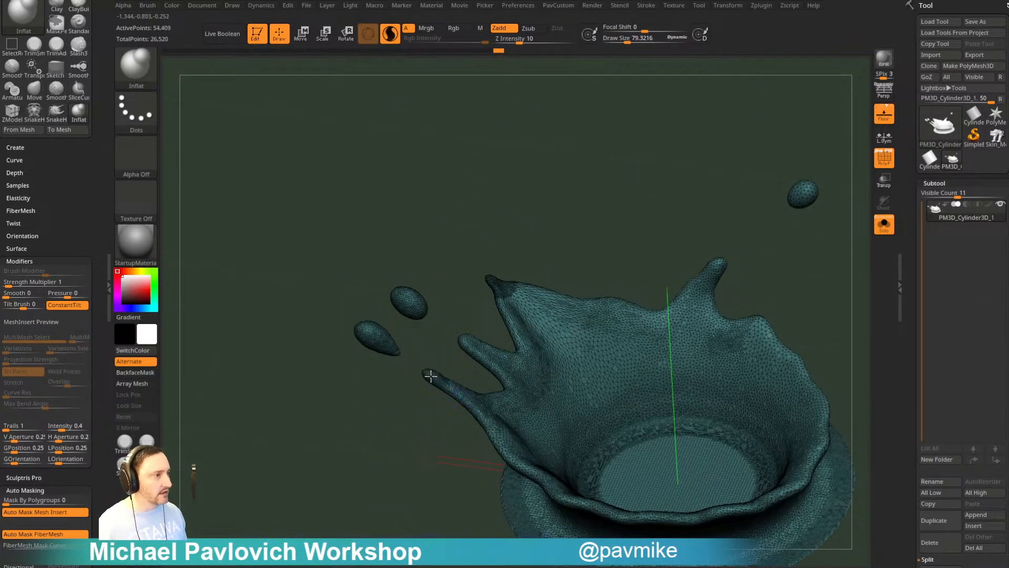
drag(409, 420, 414, 387)
key(s)
click(415, 377)
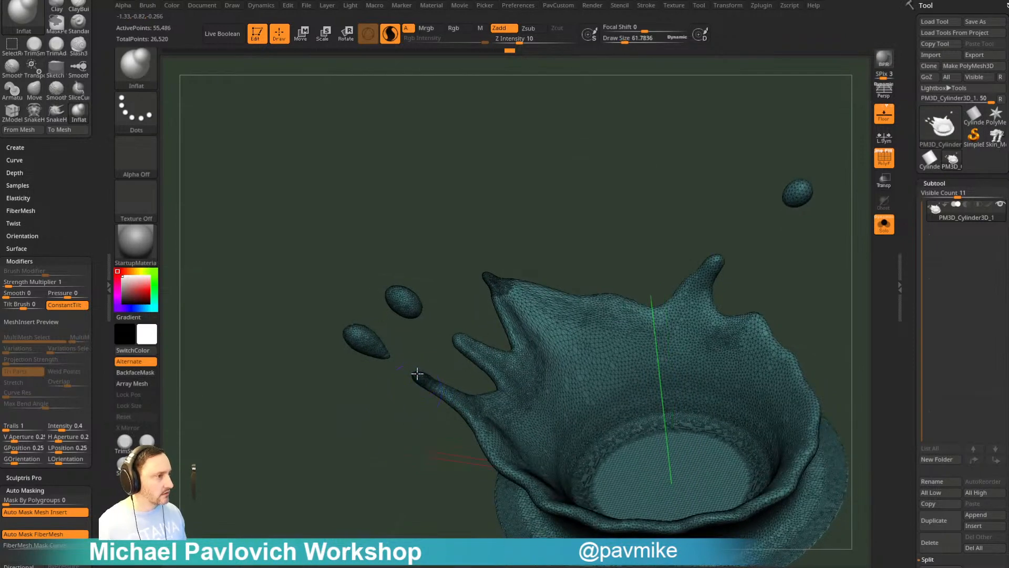
click(457, 330)
drag(538, 205, 708, 237)
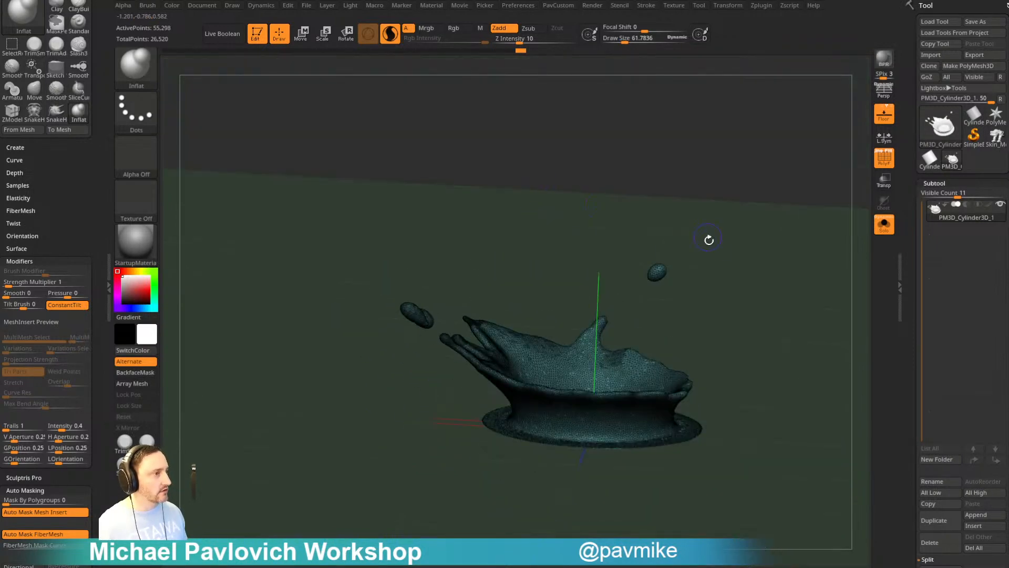
- Mask everything except the pointed detached droplet, and adjust its scale with the transform gizmo
key(space)
click(709, 334)
drag(521, 243, 545, 252)
key(w)
click(418, 332)
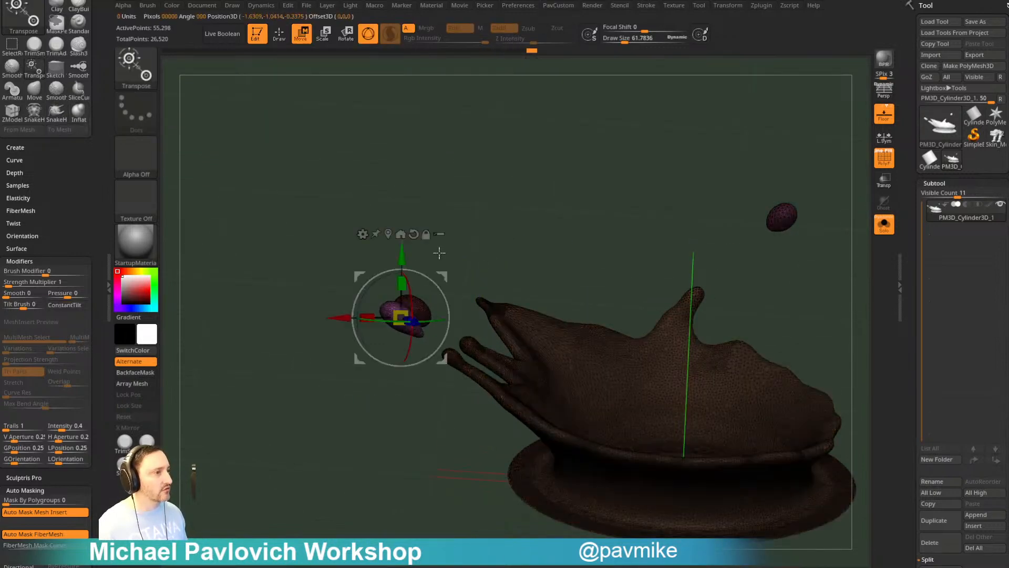
drag(402, 298, 398, 314)
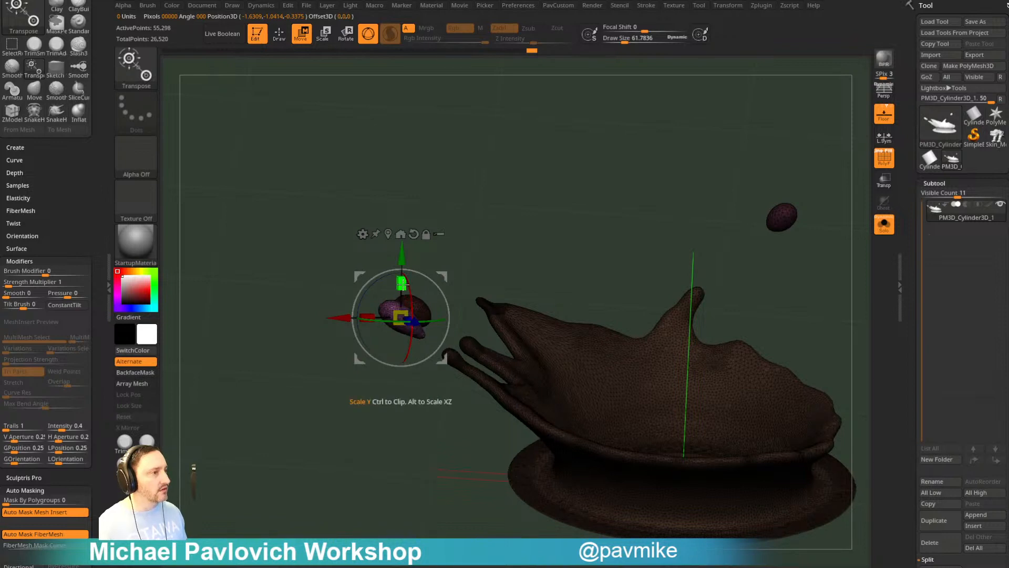
drag(402, 285, 401, 286)
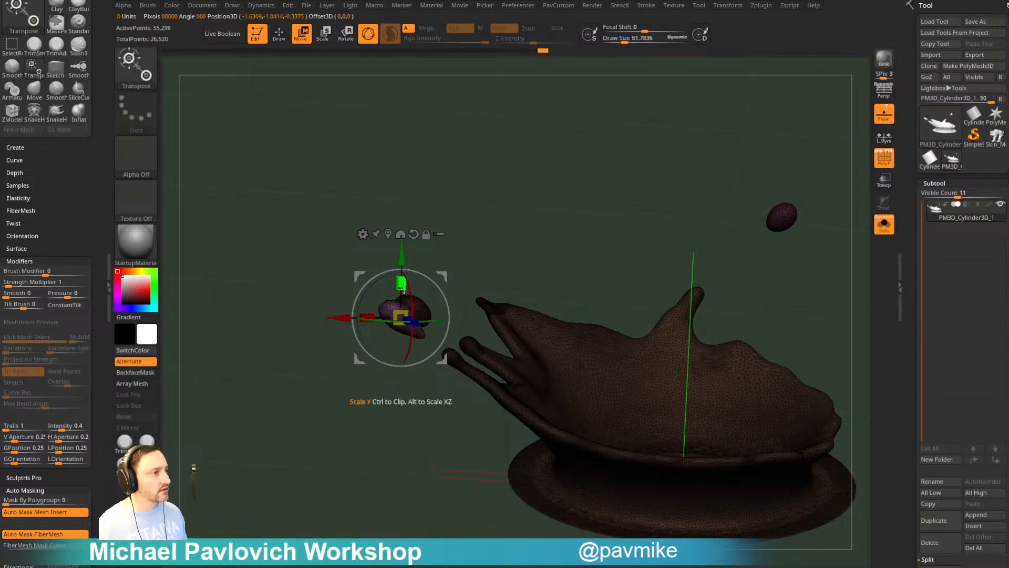
drag(489, 237, 449, 287)
drag(401, 315, 342, 389)
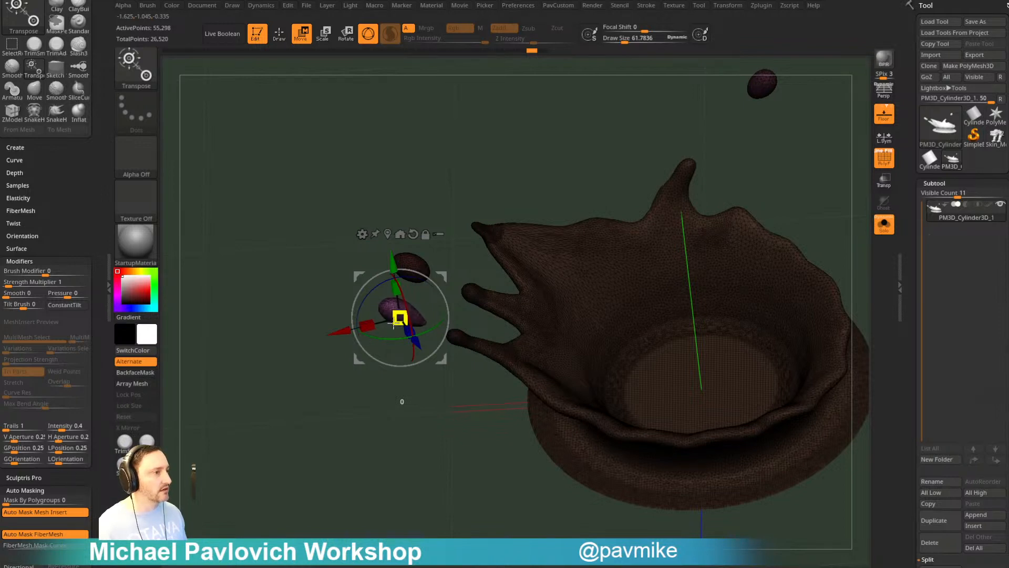
- Smooth the isolated droplet, and return the whole mesh to an unmasked, plain shaded view with the Inflat brush active
key(q)
mouse_move(374, 342)
mouse_down()
mouse_move(371, 388)
mouse_move(399, 363)
mouse_up()
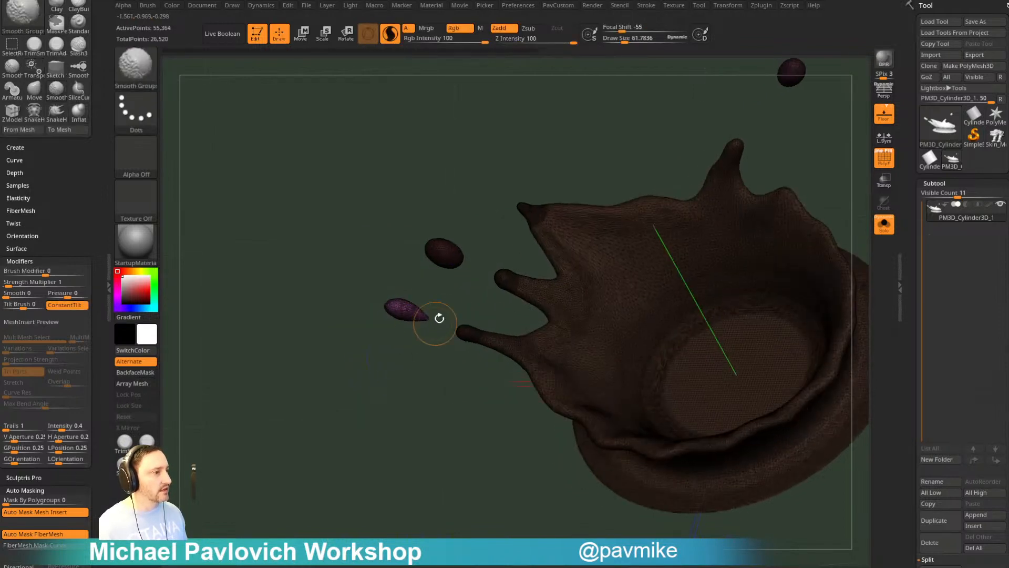
mouse_move(401, 326)
mouse_down()
mouse_move(420, 341)
mouse_move(774, 247)
mouse_move(778, 198)
mouse_move(804, 263)
mouse_move(811, 189)
mouse_move(838, 262)
mouse_move(776, 299)
mouse_move(768, 275)
mouse_move(782, 258)
mouse_move(766, 221)
mouse_move(784, 333)
mouse_move(755, 338)
mouse_move(784, 335)
mouse_move(781, 268)
mouse_move(768, 279)
mouse_move(757, 262)
mouse_move(780, 237)
mouse_move(764, 253)
mouse_move(775, 272)
mouse_move(750, 261)
mouse_up()
key(b)
key(i)
key(n)
key(shift+f)
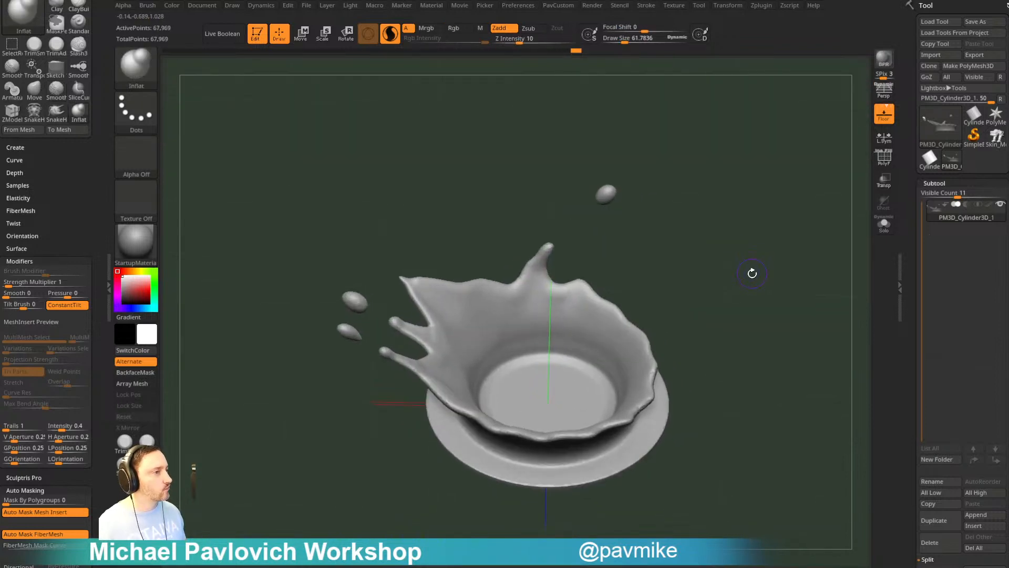
- Send the finished splash model to KeyShot through the external renderer
click(592, 6)
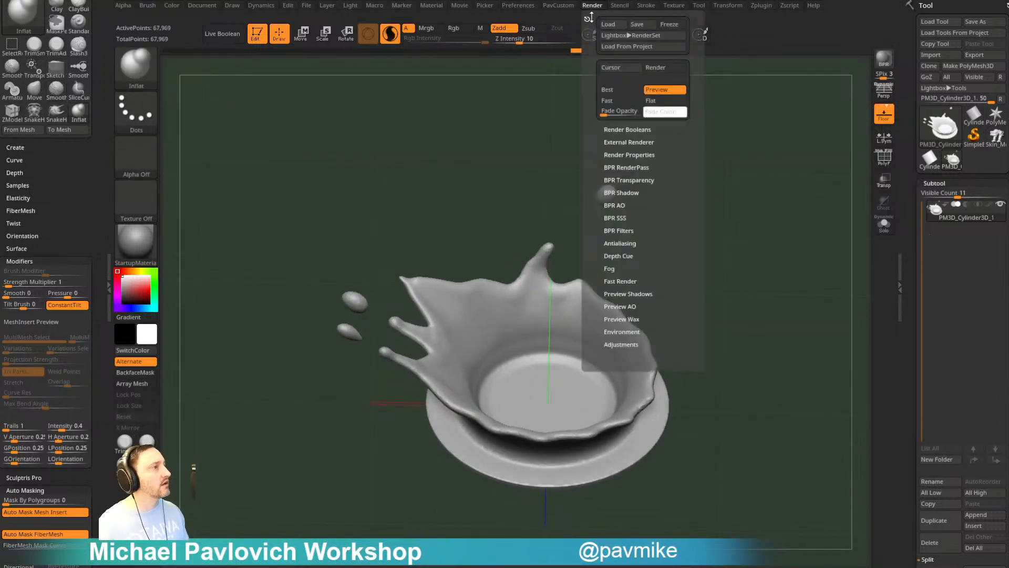
click(628, 142)
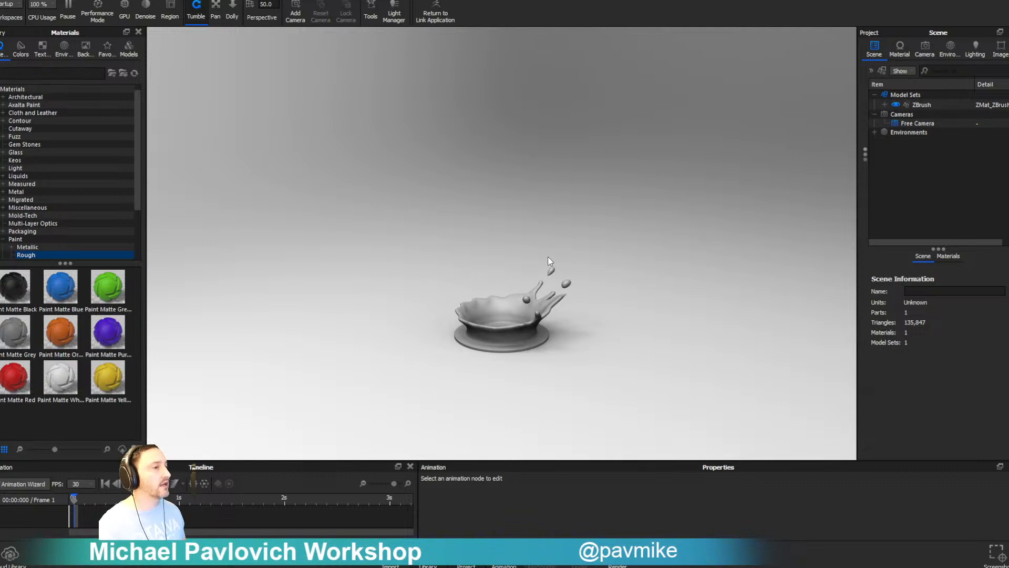
- Review KeyShot's interface preferences and save them
click(24, 1)
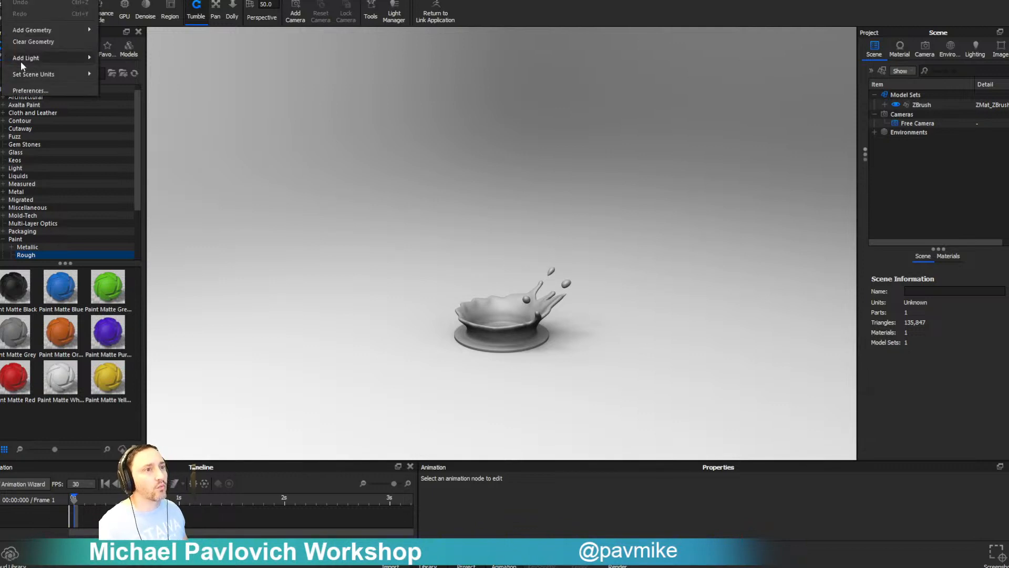
click(29, 91)
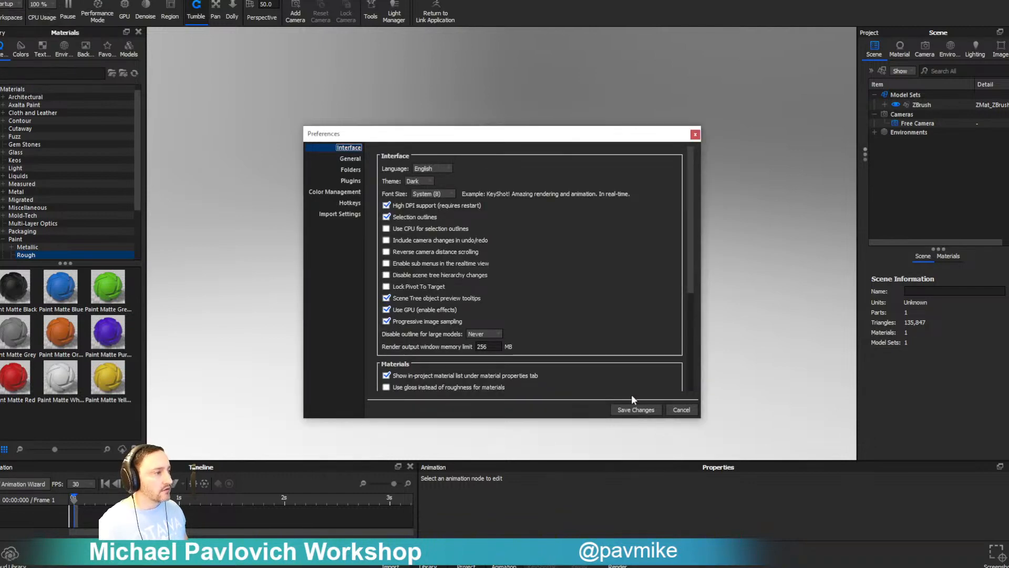
click(628, 409)
- Apply the Product lighting preset to the scene, and frame the splash crown closely from above its rim
drag(517, 250, 689, 263)
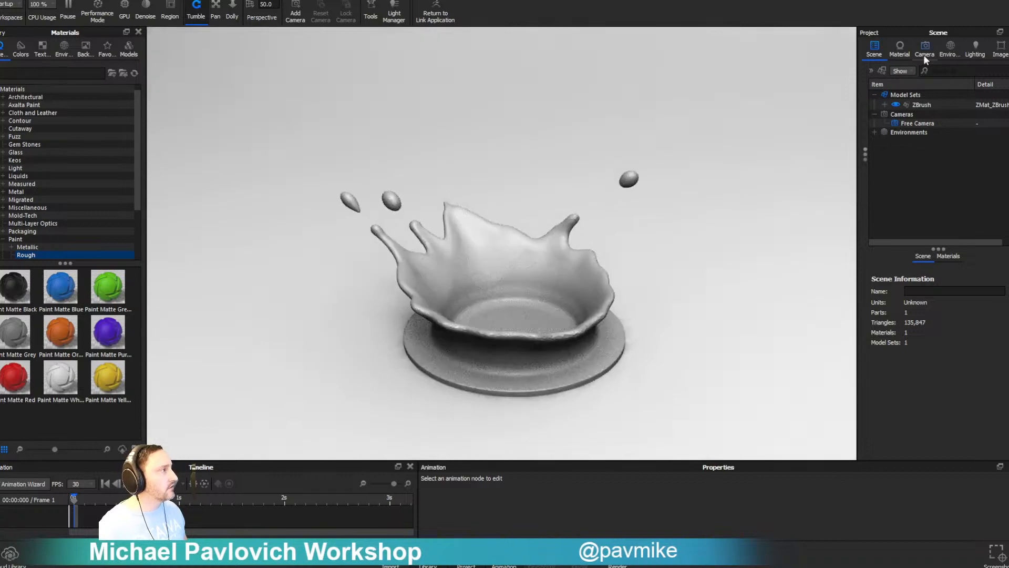
click(974, 51)
click(888, 111)
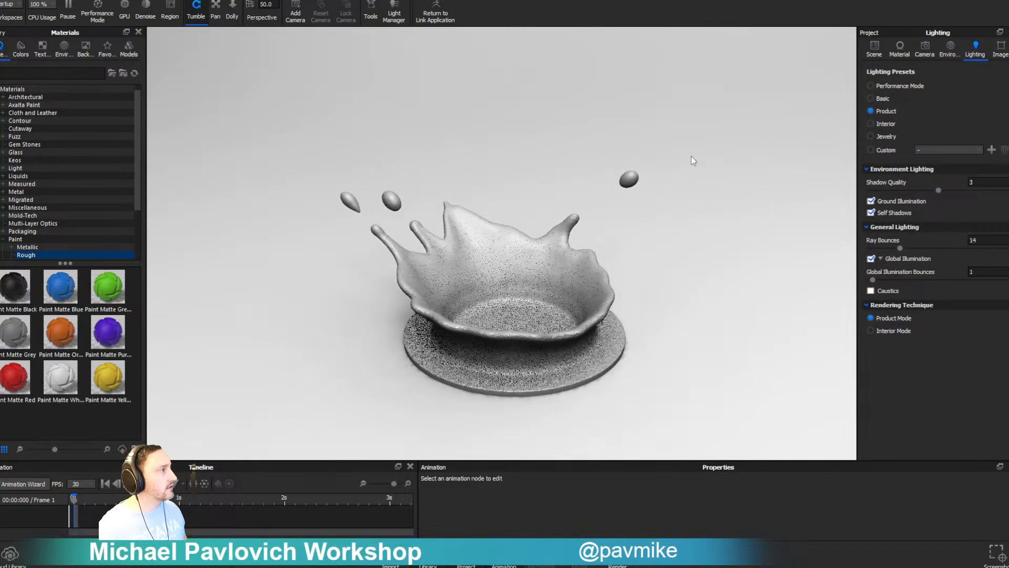
drag(692, 156, 732, 207)
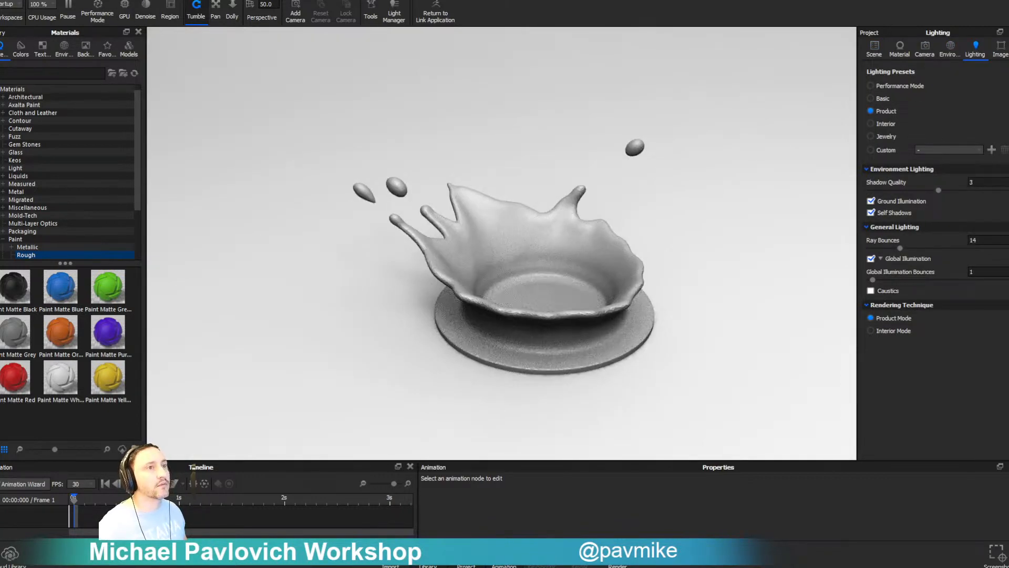
- Try the Dosch-Apartment_2k and Dosch-Stairwell_2k environments around the splash crown
click(66, 50)
click(99, 347)
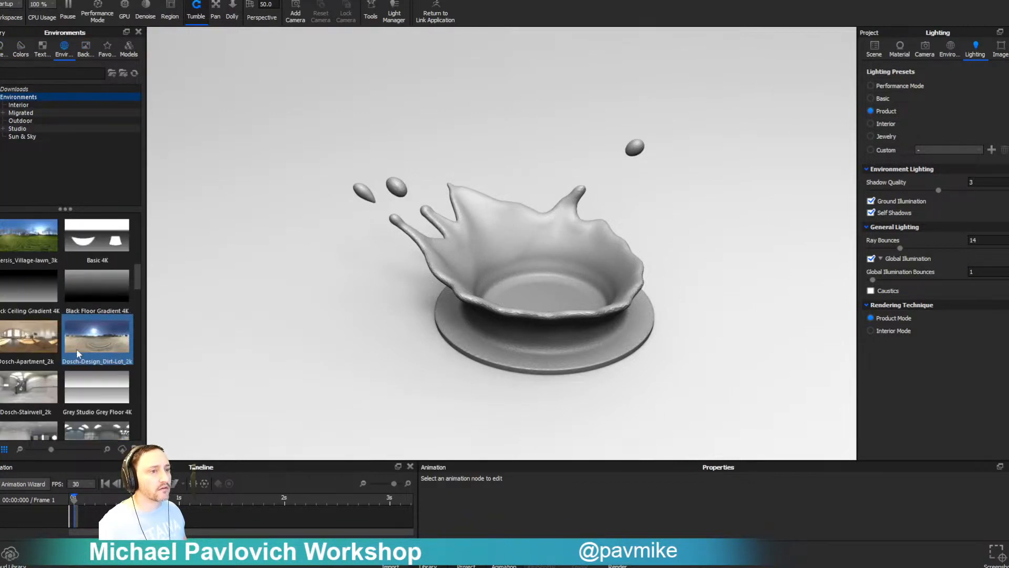
double_click(35, 335)
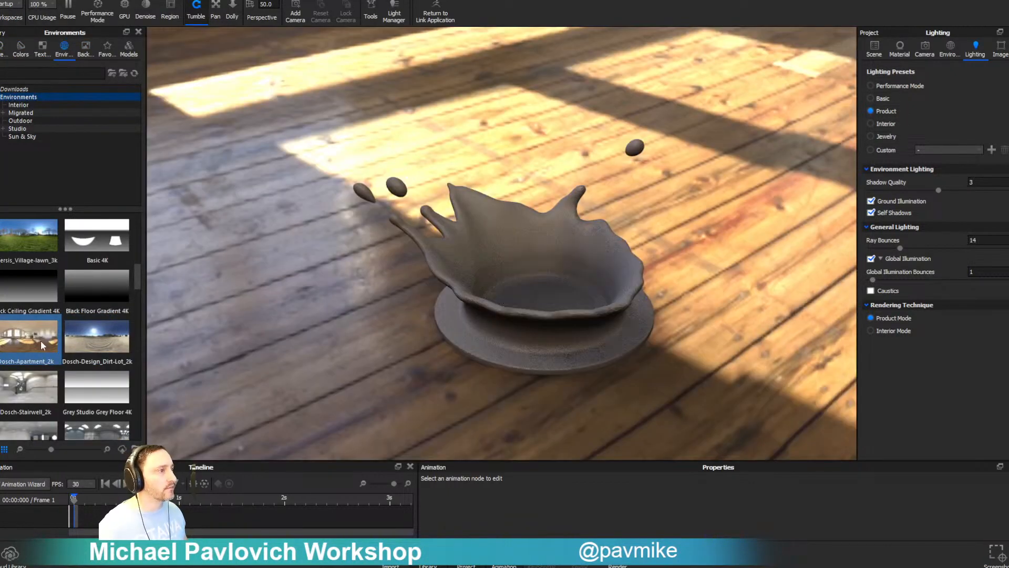
scroll(40, 339, down, 3)
double_click(32, 240)
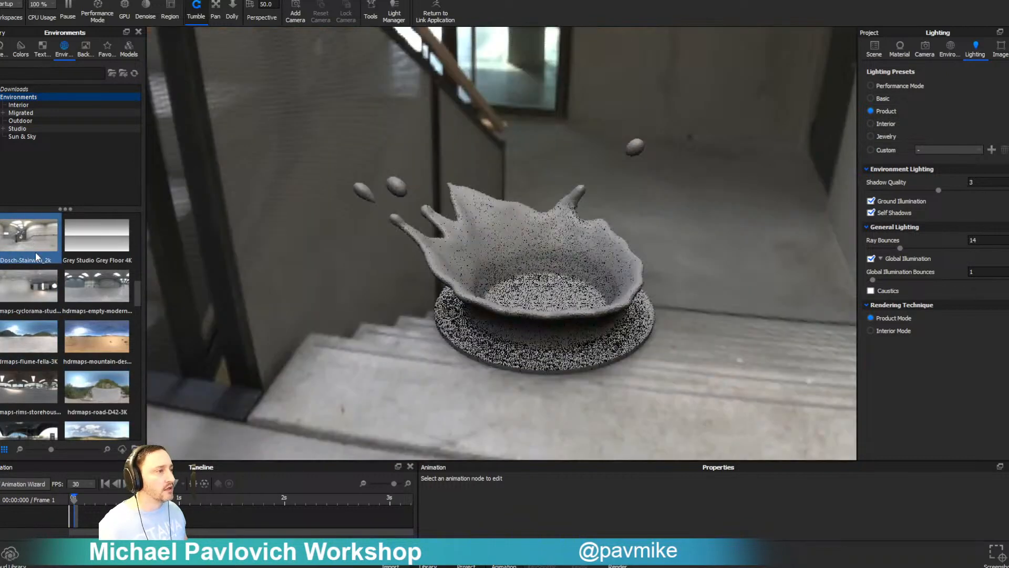
- Light the scene with the Aversis_Bathroom_3k environment, and set a solid grey background with 0% saturation and 55% value
click(100, 261)
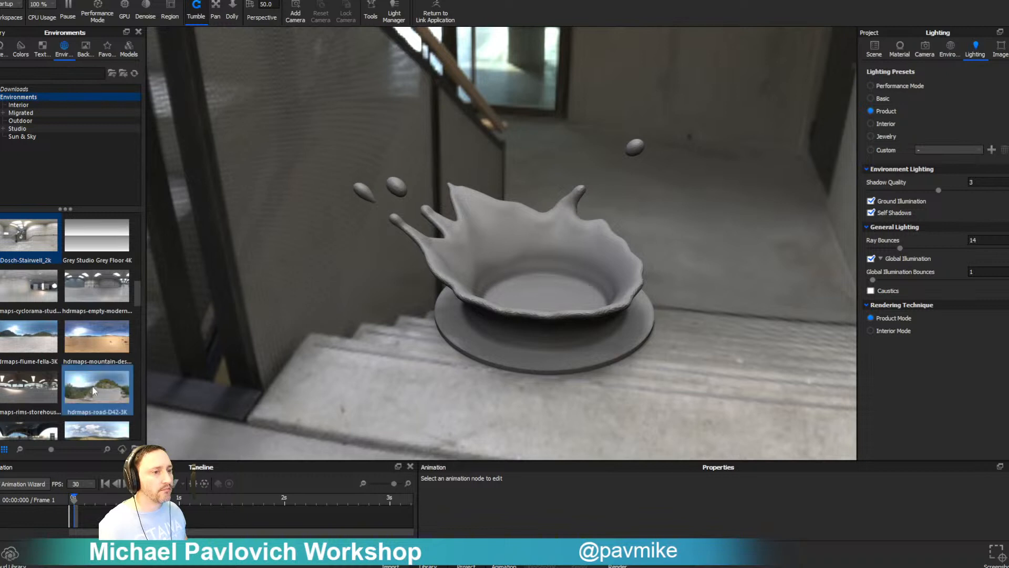
drag(137, 298, 143, 258)
drag(97, 302, 559, 275)
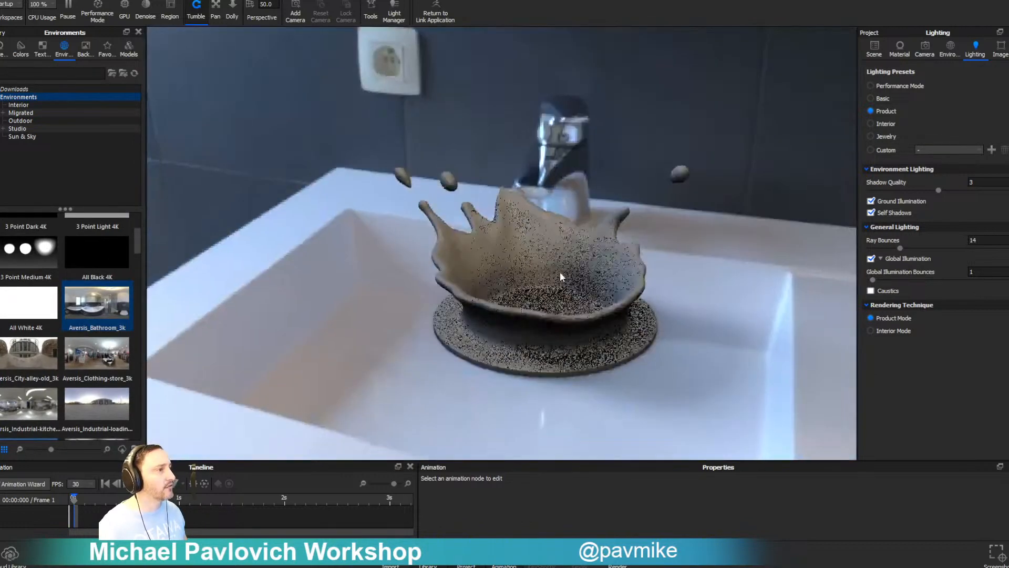
click(949, 51)
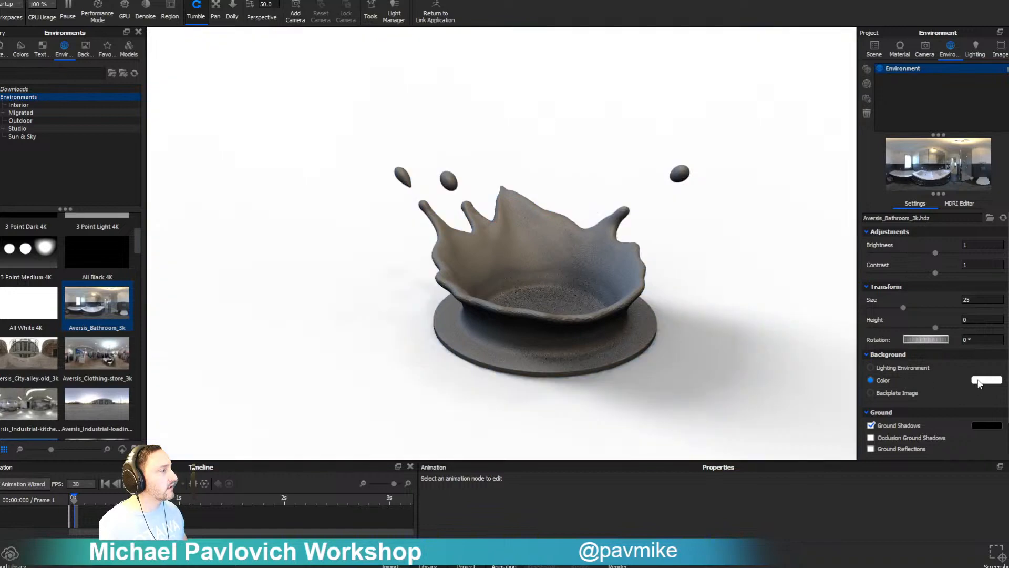
click(986, 380)
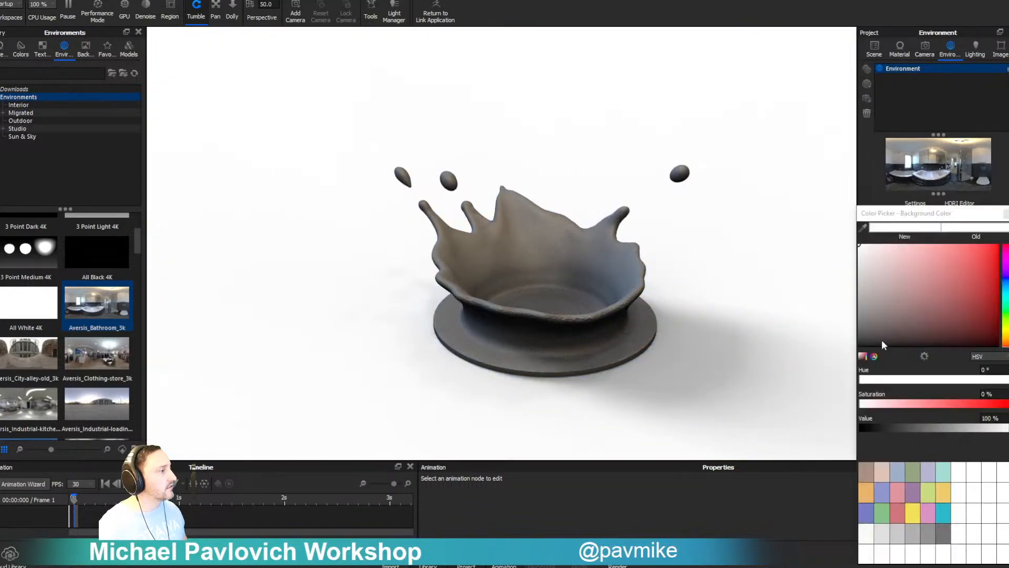
drag(889, 315, 855, 318)
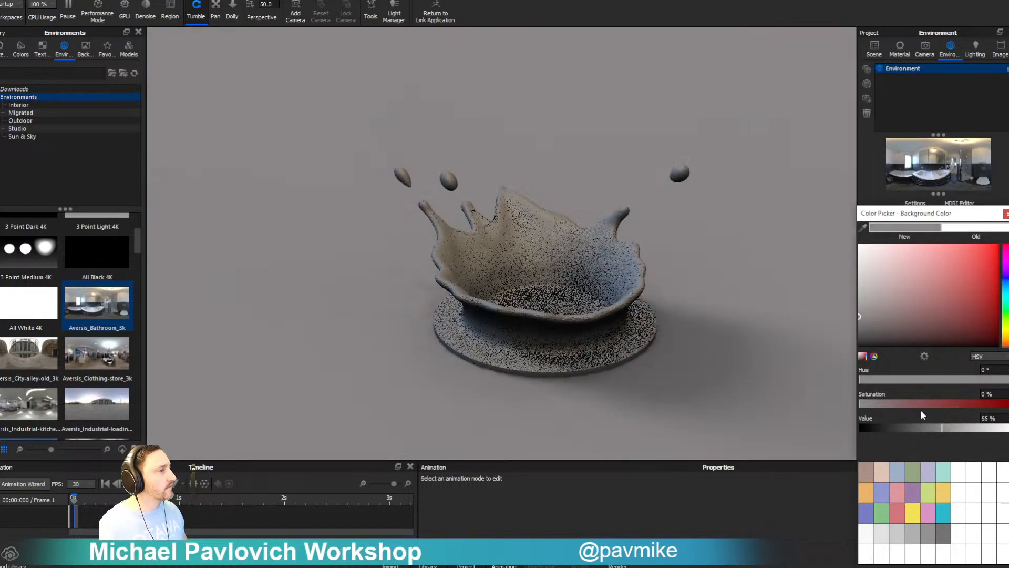
- Recalculate the splash mesh's vertex normals with a minimum edge angle of 45° and apply them
click(6, 50)
scroll(516, 199, up, 3)
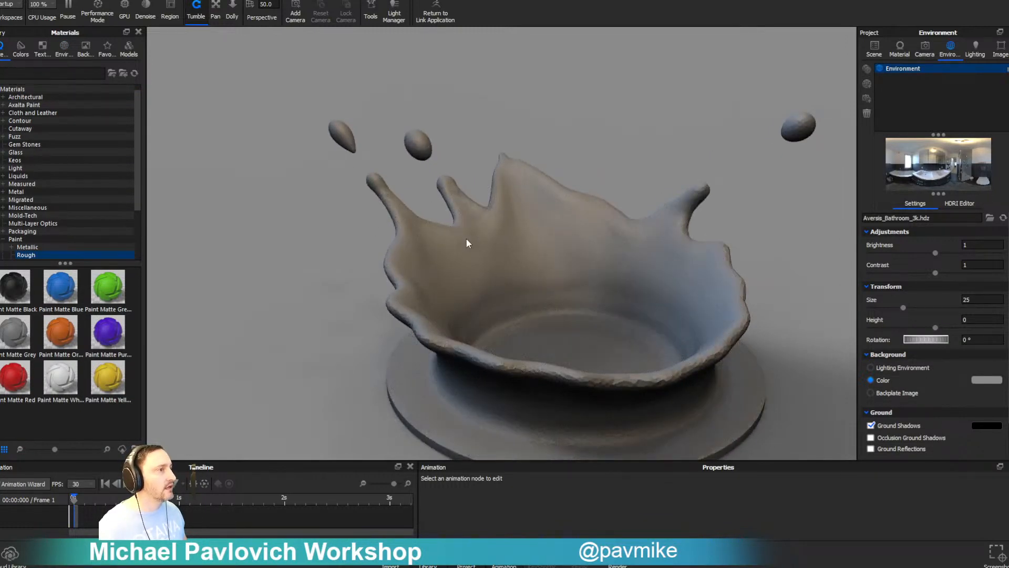
click(880, 51)
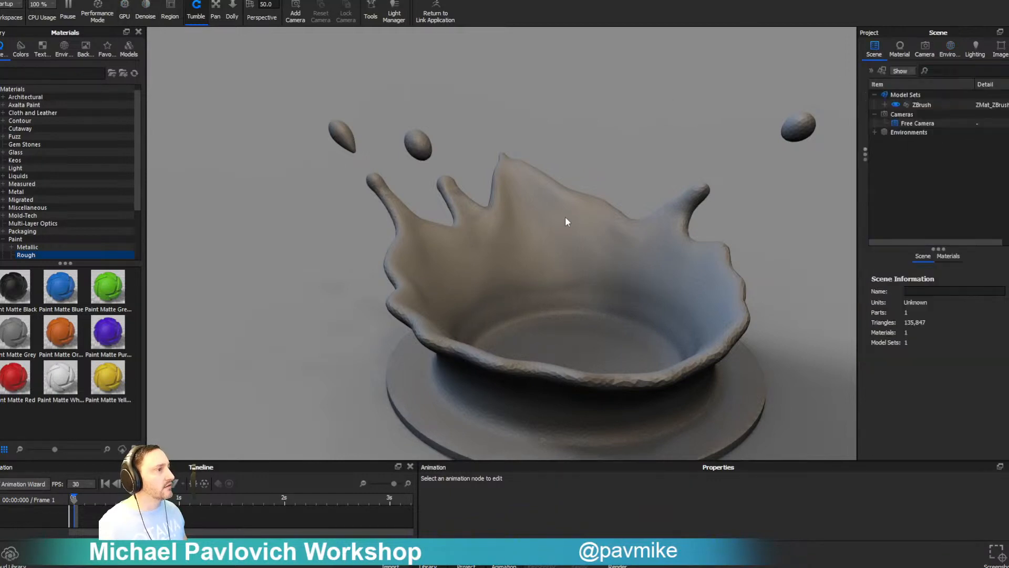
click(525, 215)
right_click(526, 216)
click(555, 137)
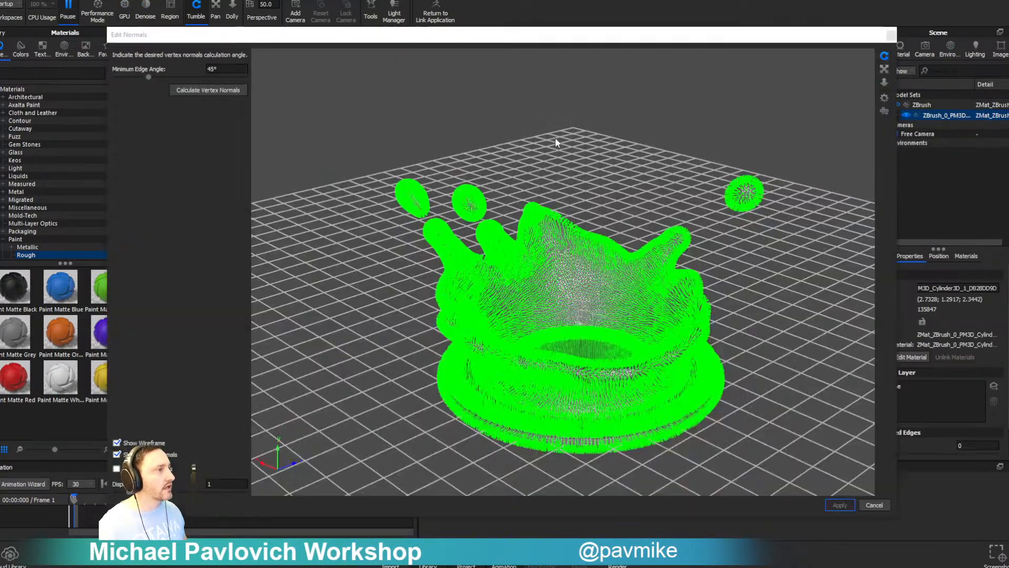
click(204, 90)
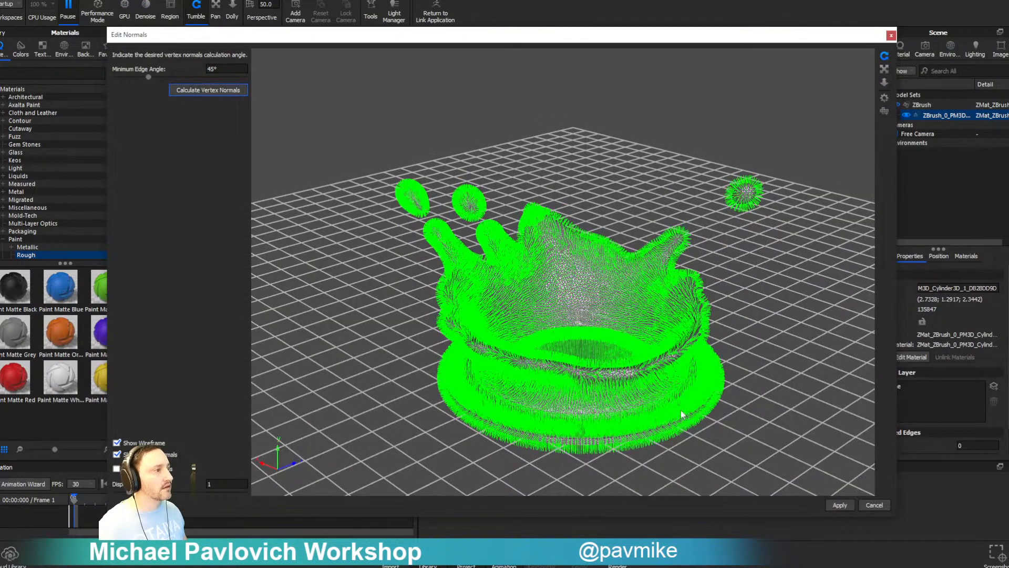
click(837, 506)
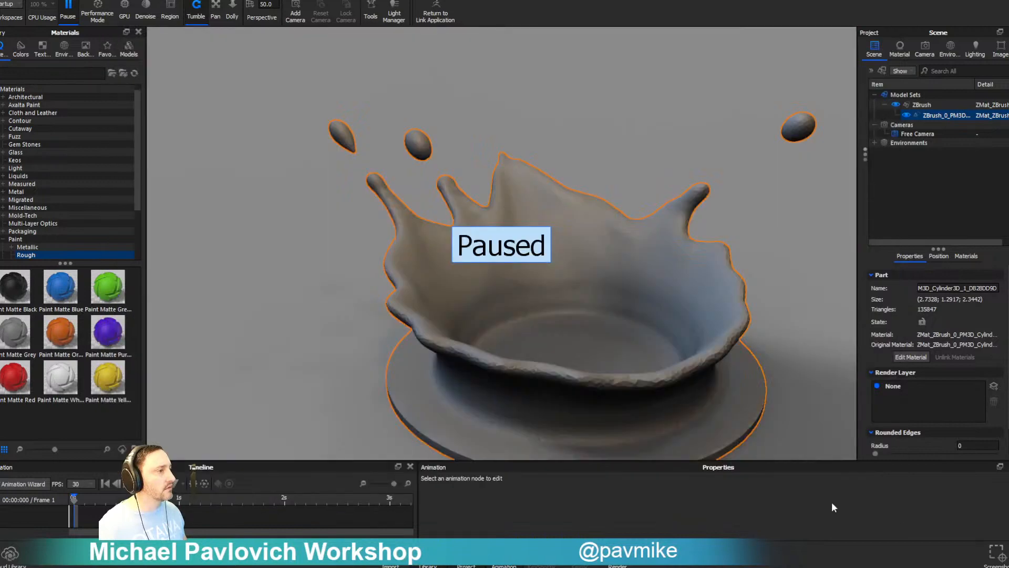
- Recalculate the splash mesh's vertex normals with a minimum edge angle of 180° and apply them
click(699, 290)
right_click(699, 290)
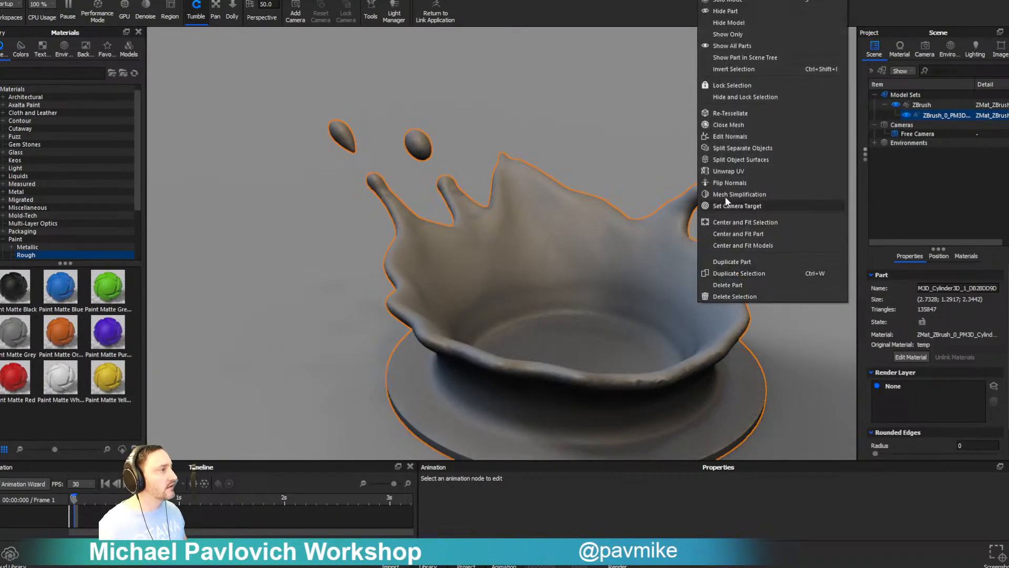
click(729, 136)
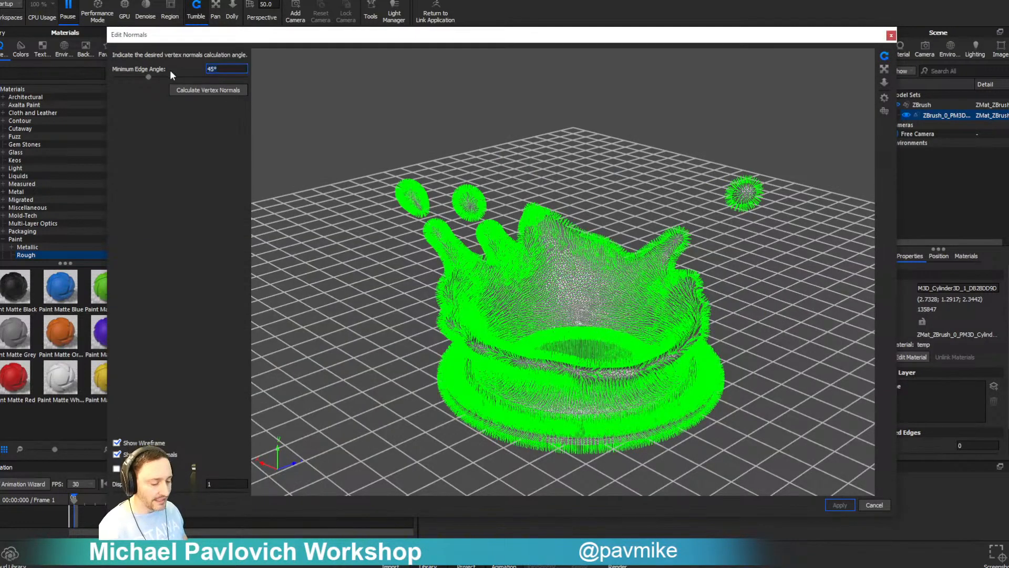
text(180)
click(210, 90)
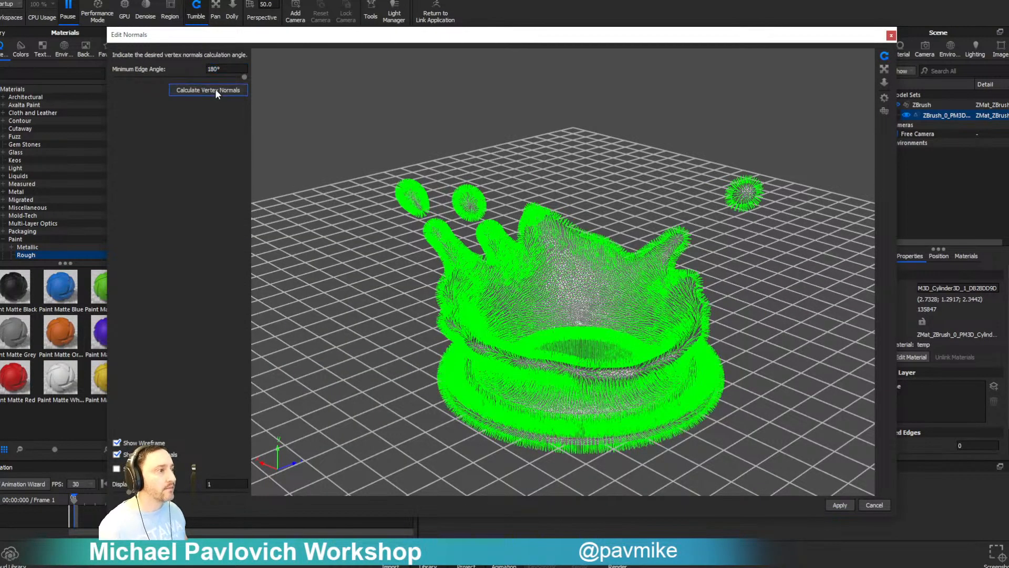
click(840, 503)
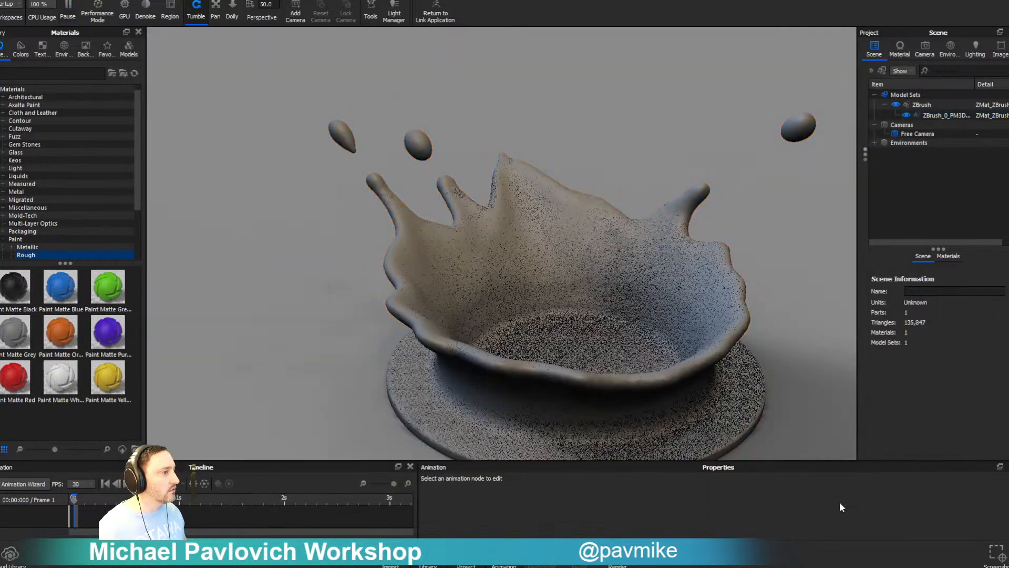
- Search the local and cloud material libraries for milk, and download the Milk Chocolate #1 material from the cloud
click(589, 247)
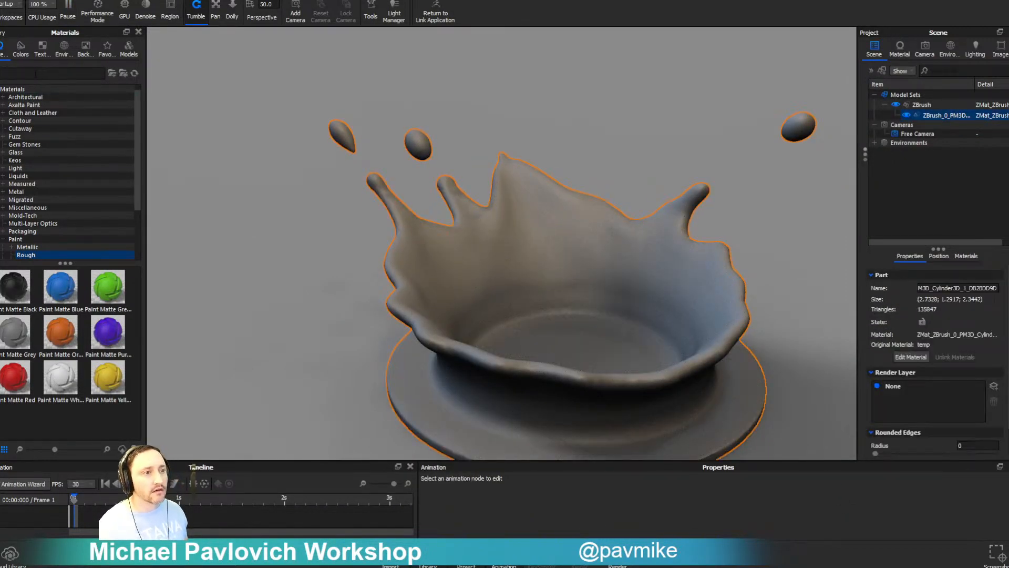
text(milk)
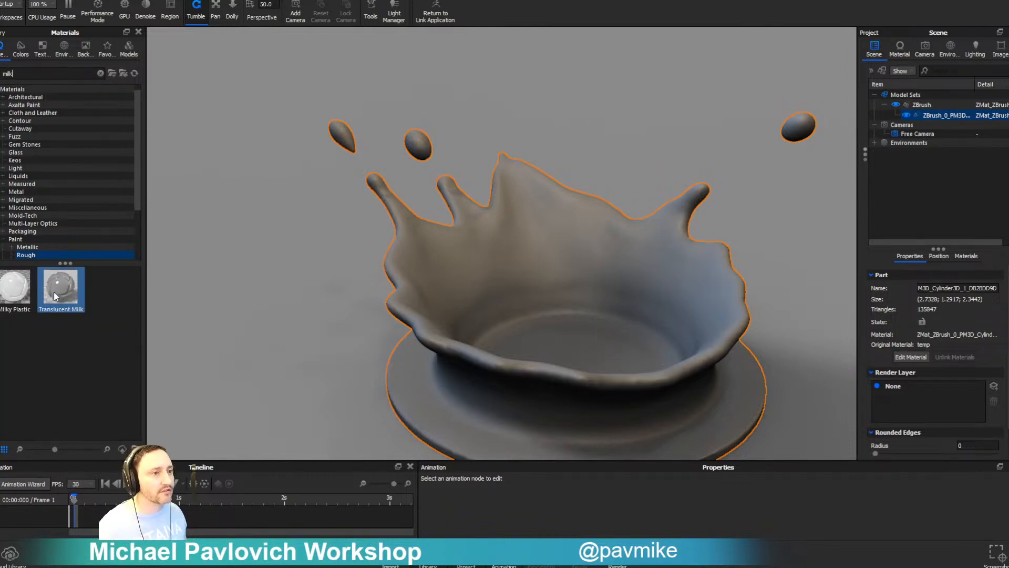
click(15, 564)
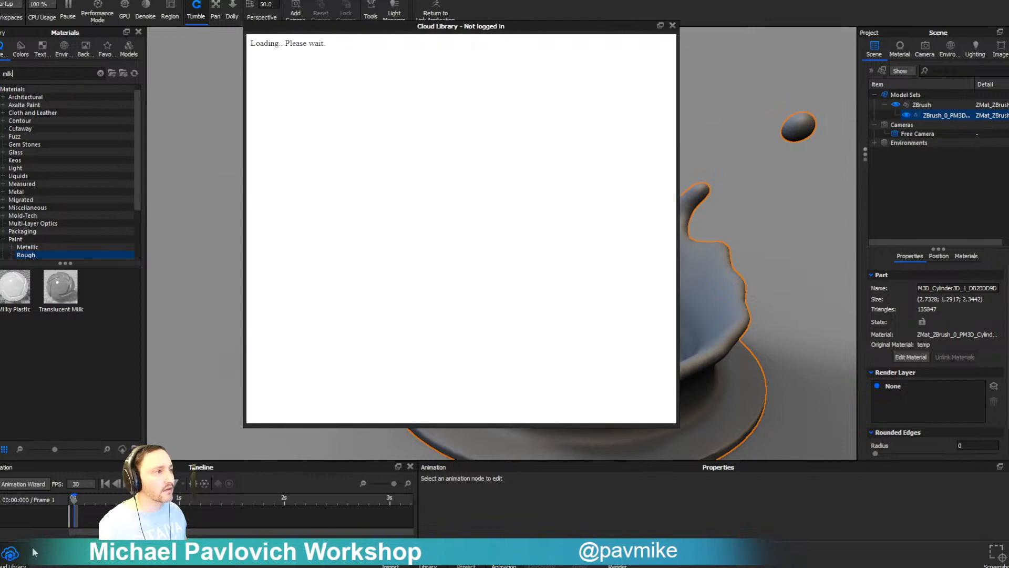
key(Escape)
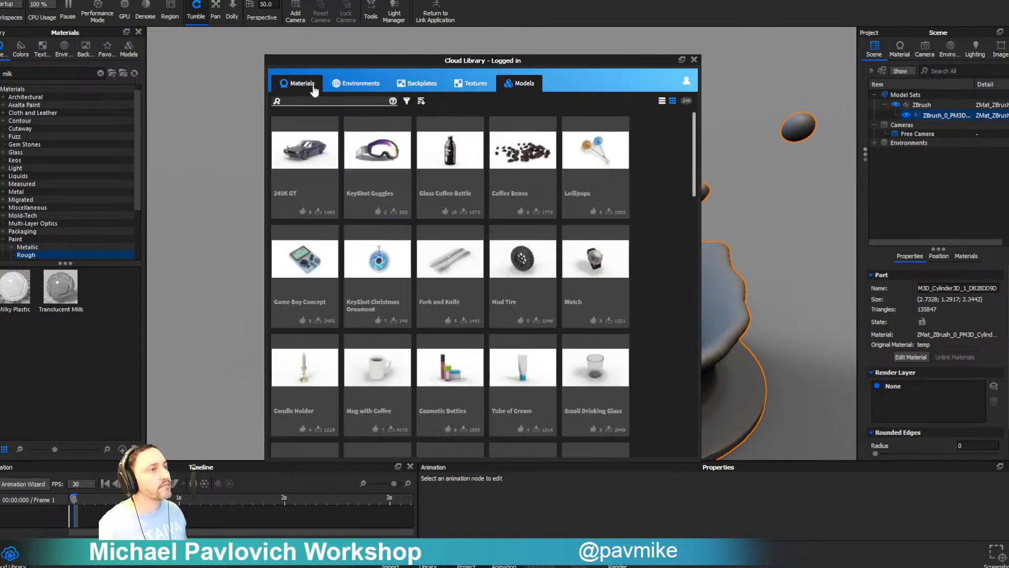
click(298, 83)
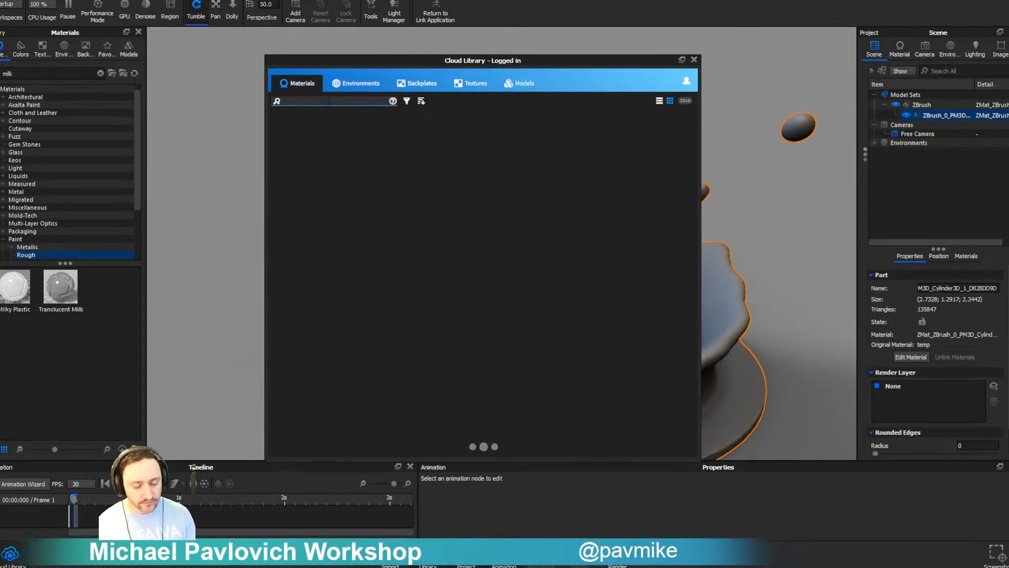
text(milk)
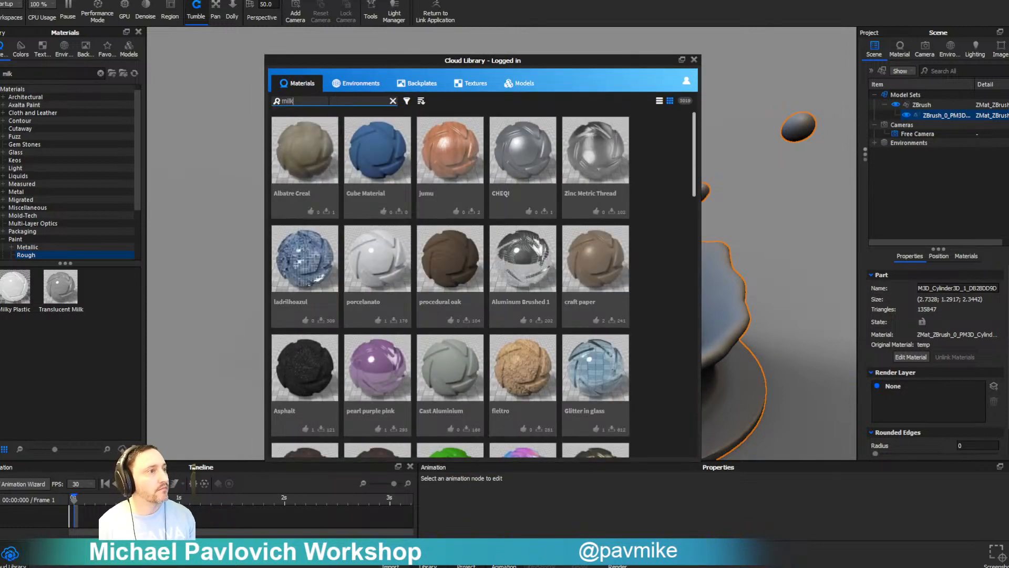
key(Return)
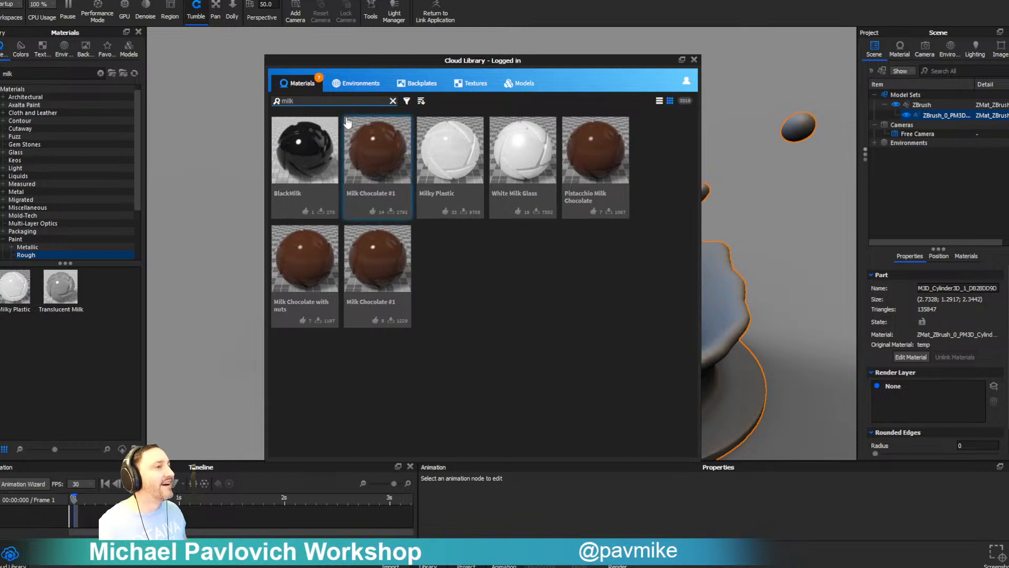
click(391, 212)
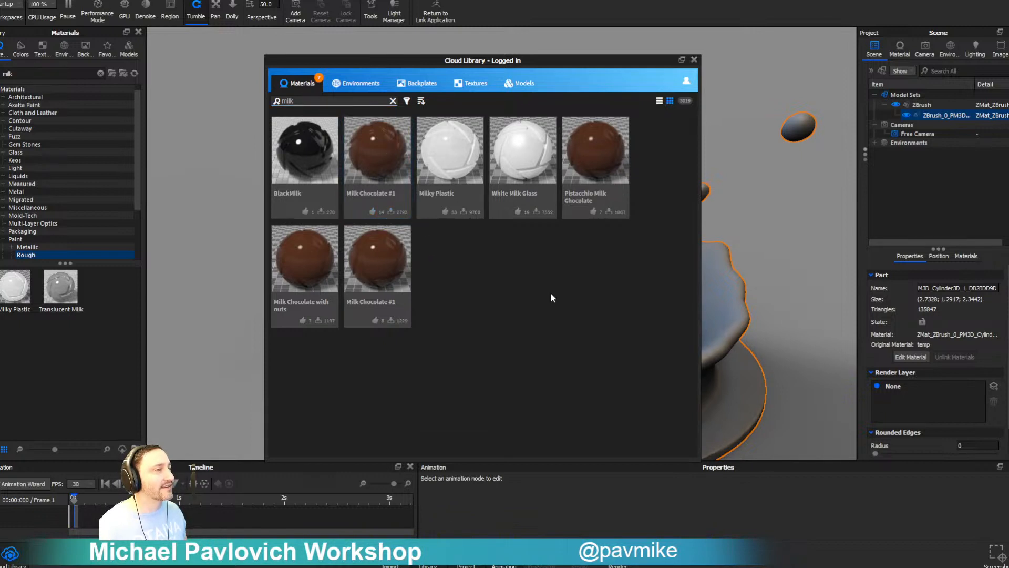
click(693, 60)
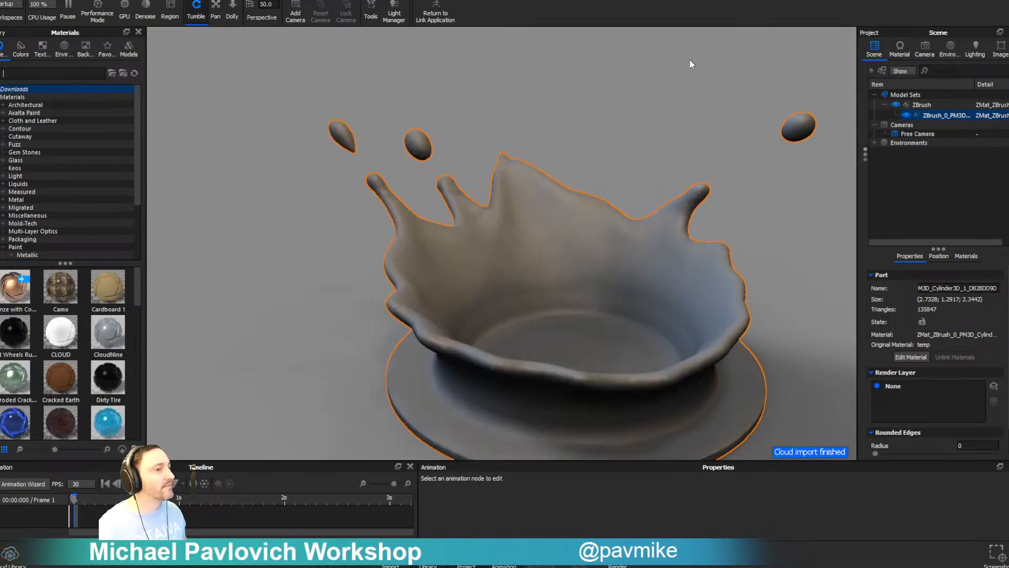
- Find the downloaded milk chocolate material by searching for milk, and apply it to the splash model
scroll(61, 284, down, 10)
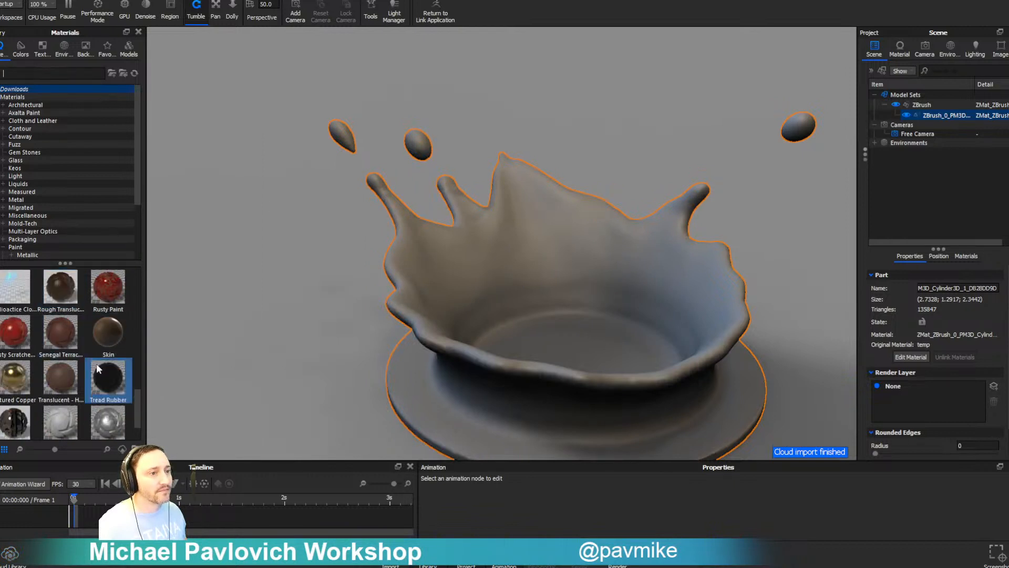
scroll(97, 368, up, 5)
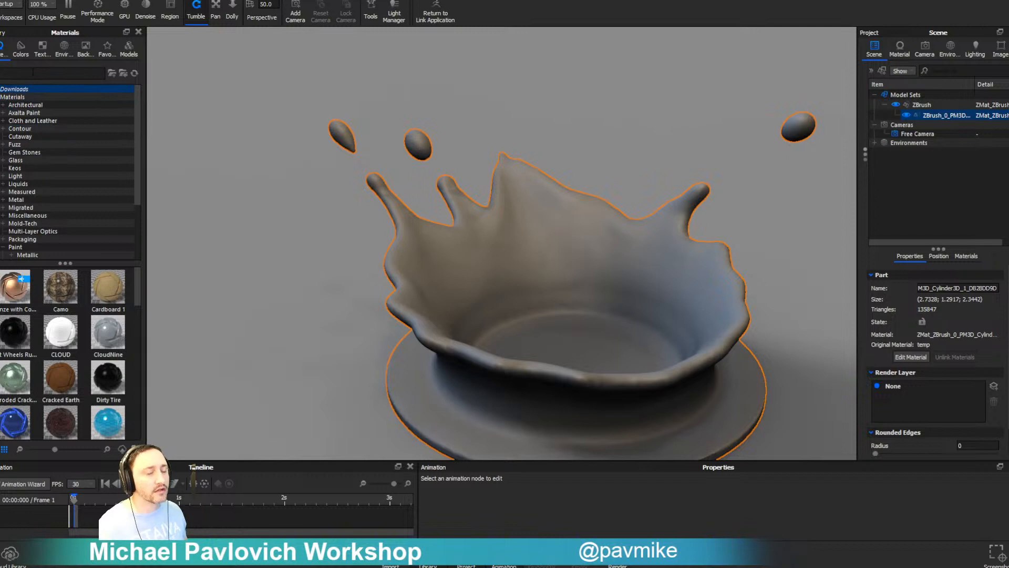
text(milk)
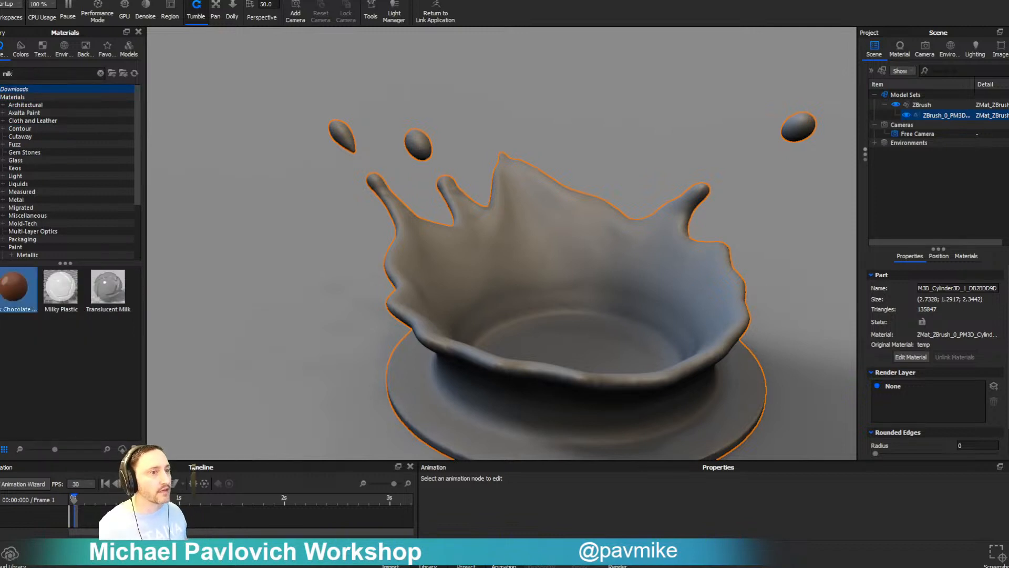
drag(14, 286, 557, 267)
scroll(774, 298, down, 2)
middle_drag(774, 298, 735, 239)
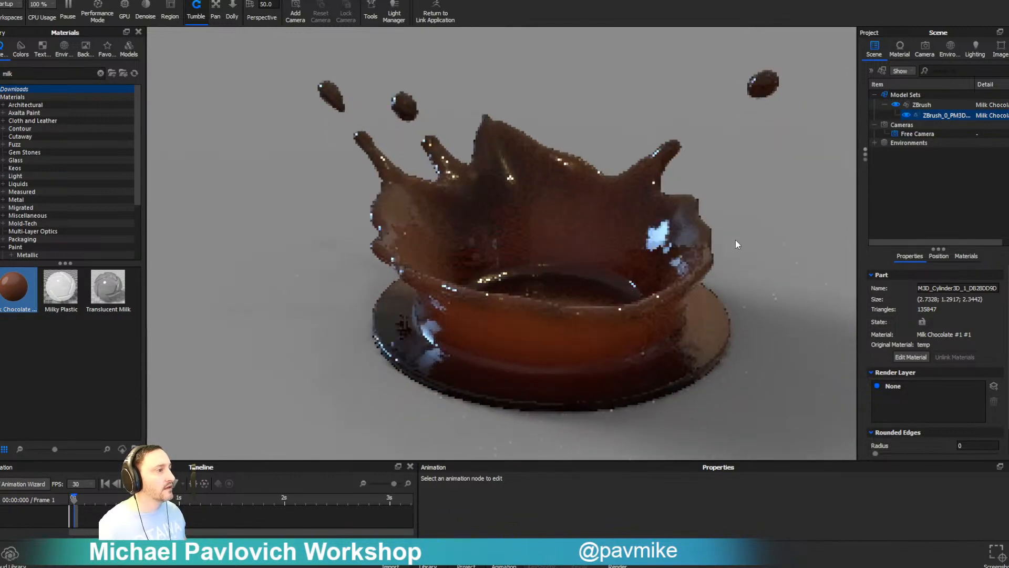
click(774, 260)
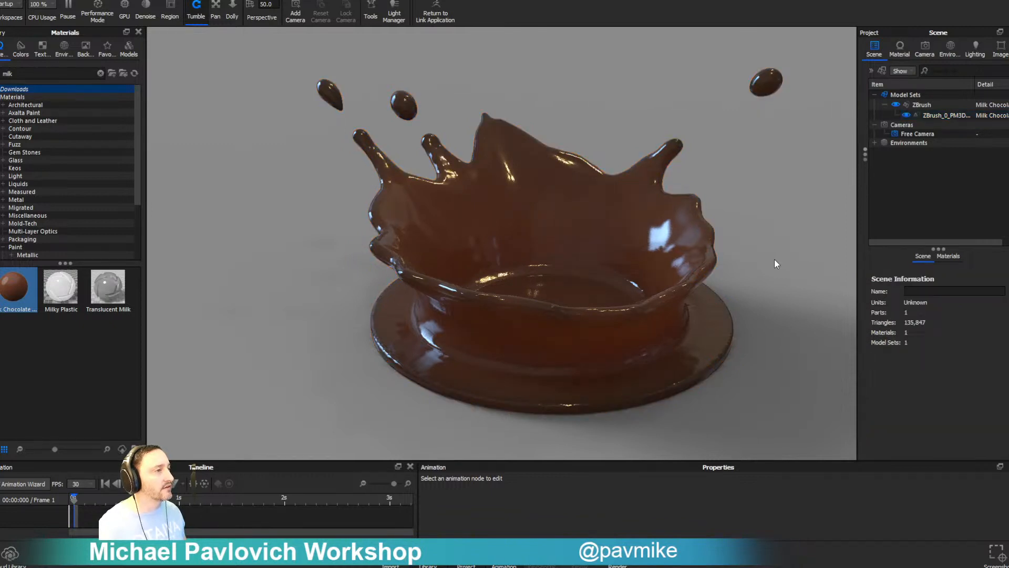
- Set the splash material's surface colour to a pale blue with hue 197°, saturation 10% and value 98%
double_click(650, 213)
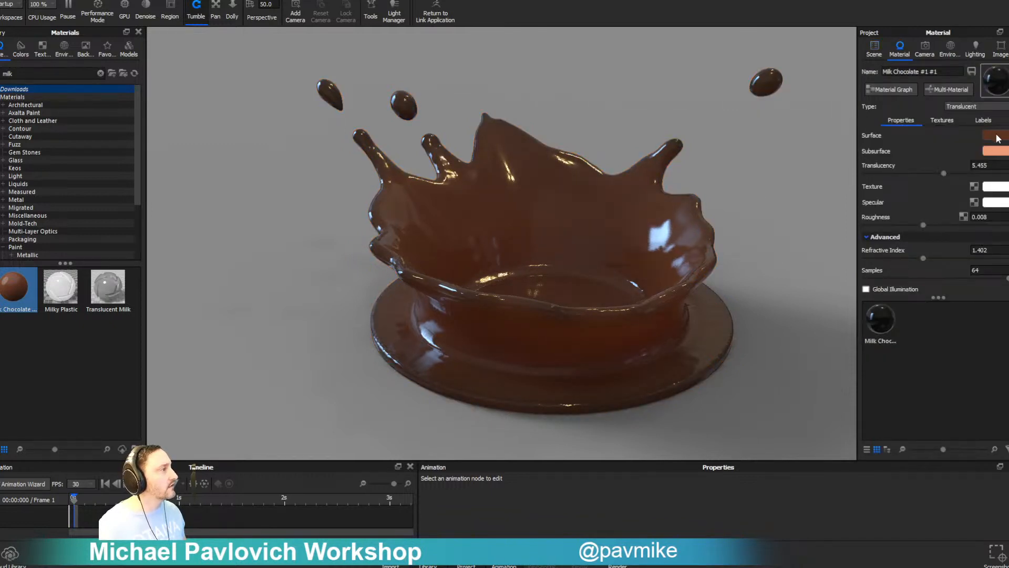
click(996, 135)
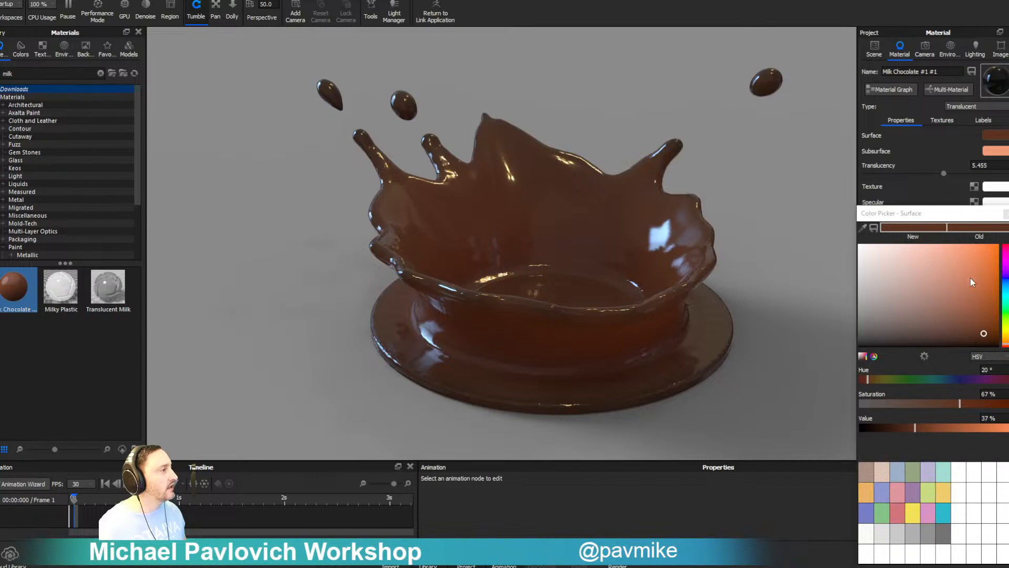
click(1002, 293)
click(884, 248)
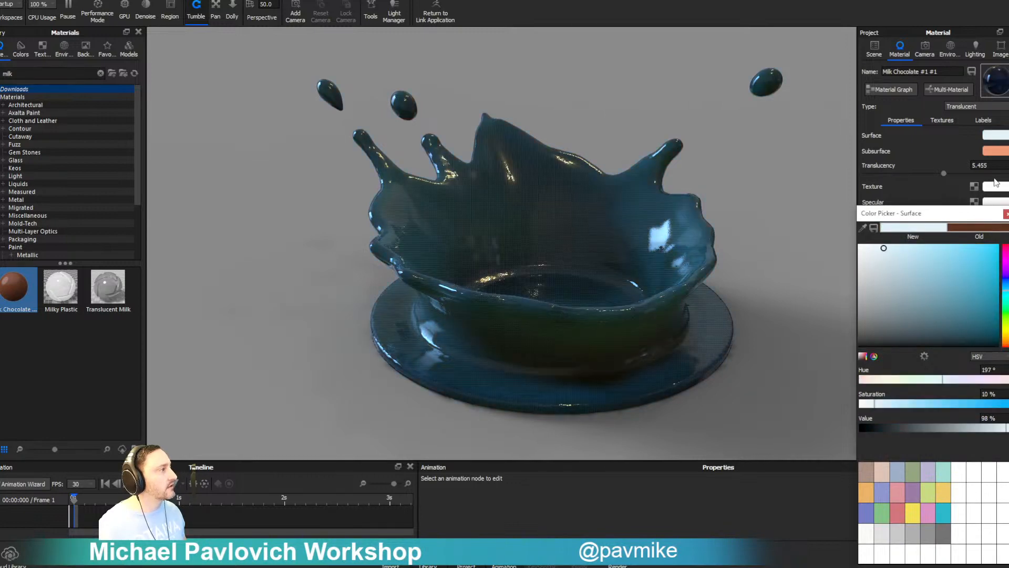
- Set the splash material's subsurface colour to a pale cyan with hue 187°, saturation 12% and value 98%
click(995, 151)
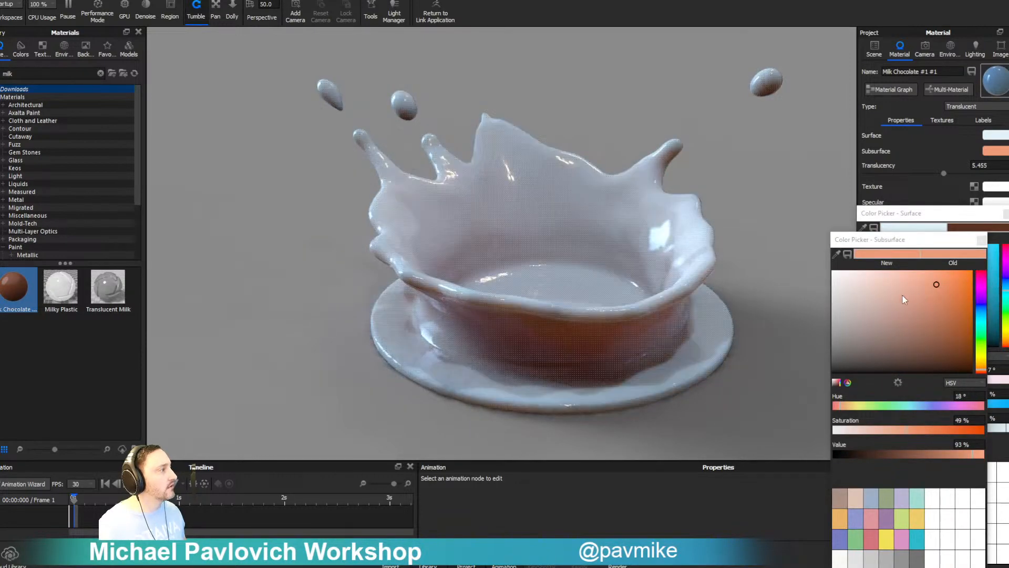
click(979, 319)
click(865, 275)
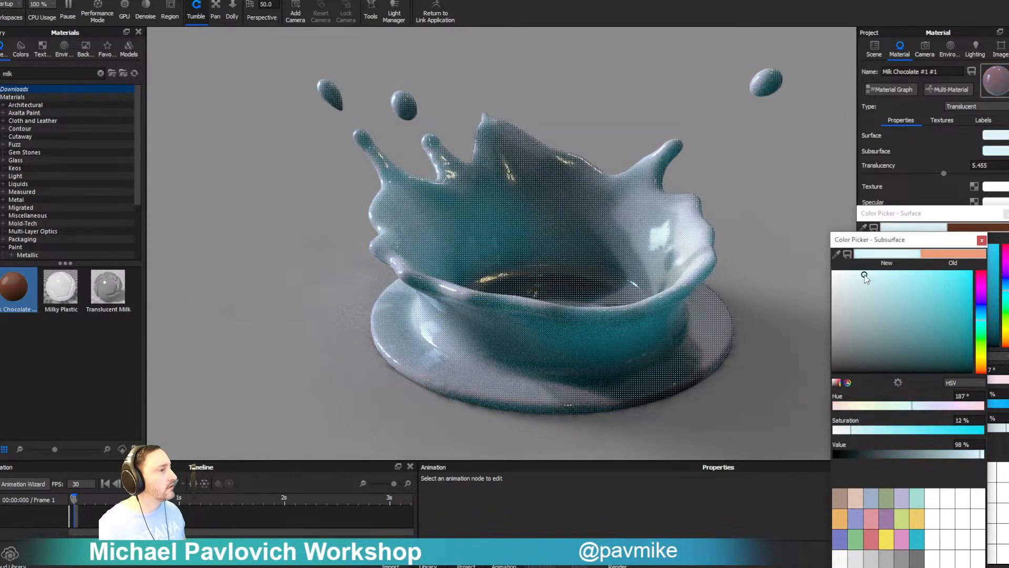
drag(889, 247, 844, 134)
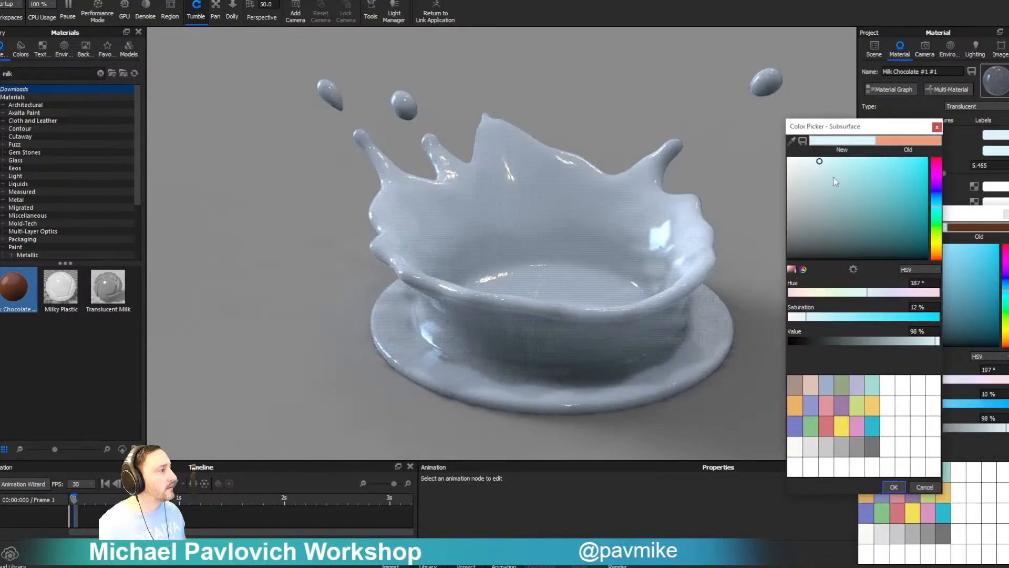
click(892, 487)
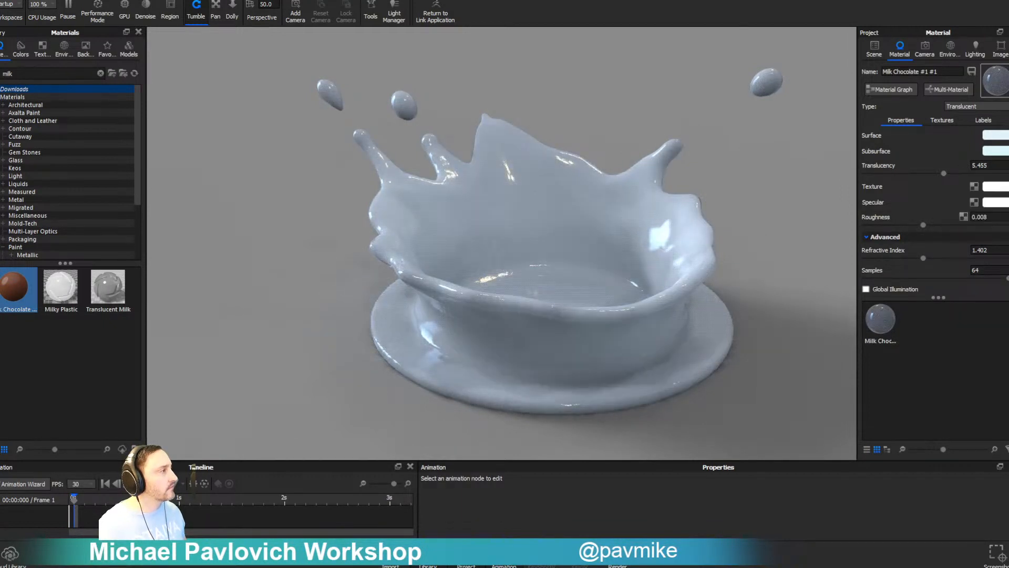
click(1001, 136)
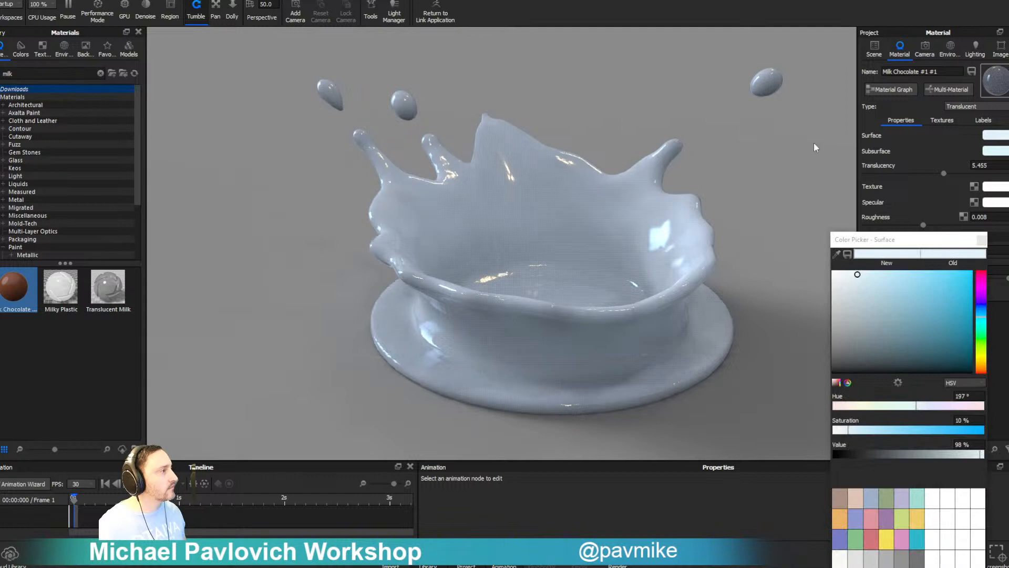
click(981, 239)
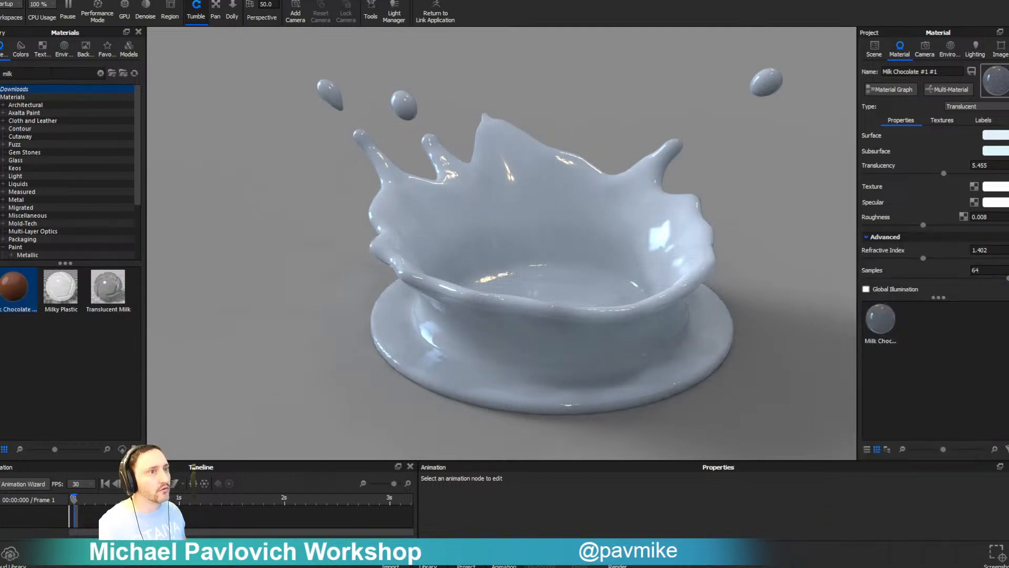
- Search the material library for beer, apply Liquid Beer Bubbles to the splash model, and set its transparency distance to 0.5
text(beer)
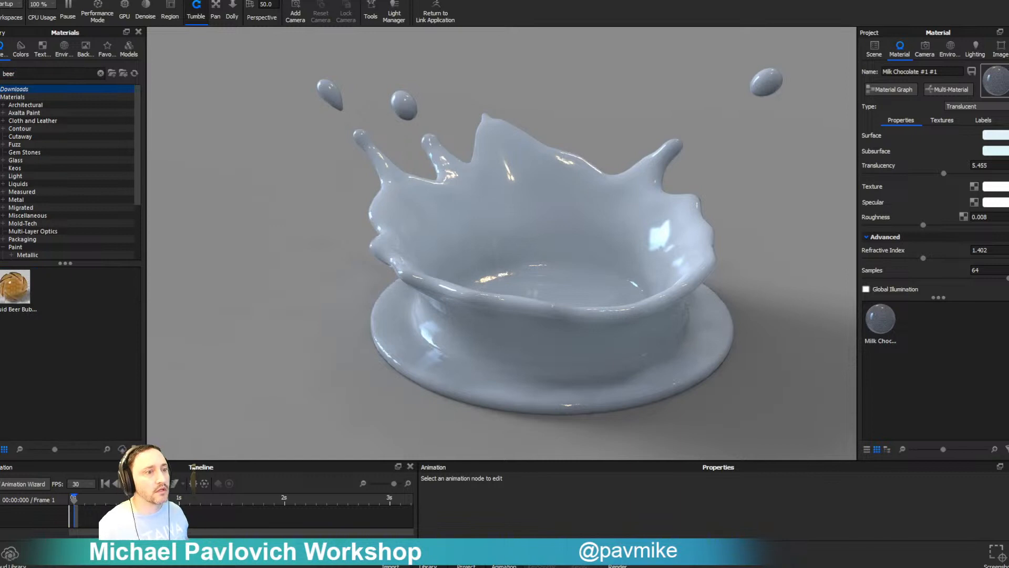
drag(16, 287, 473, 210)
double_click(667, 204)
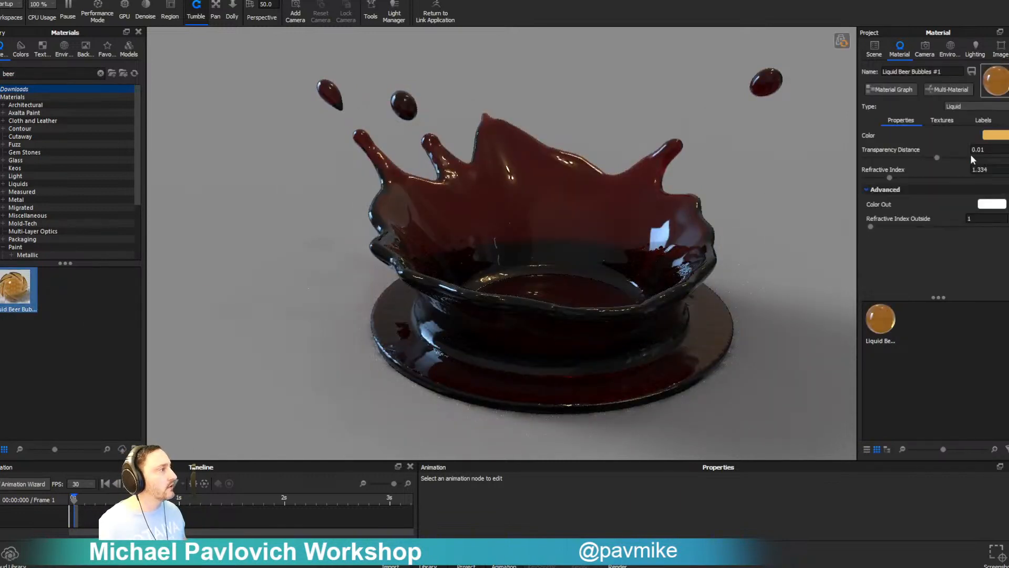
text(0.5)
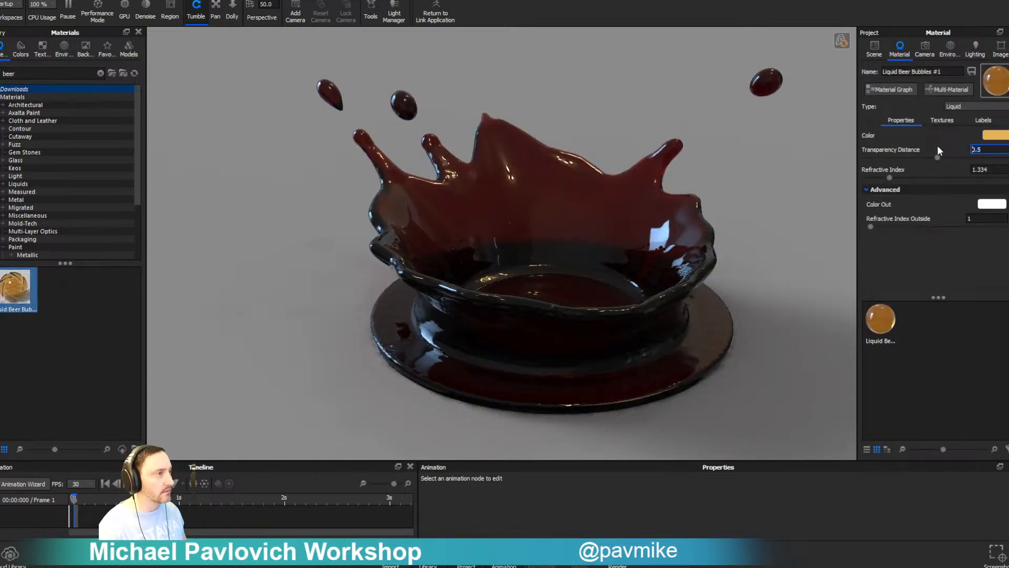
key(Return)
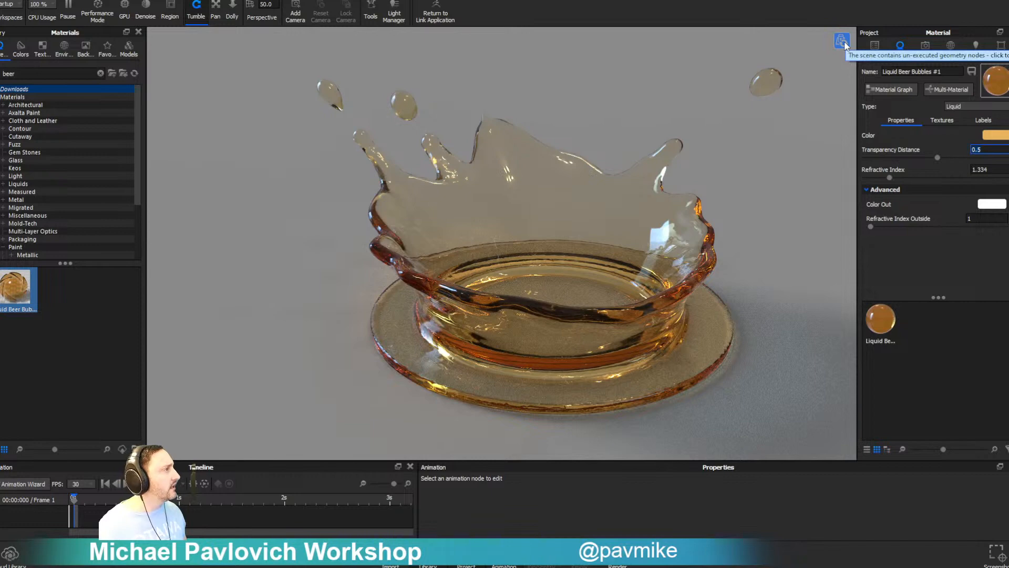
- Delete the Bubbles geometry node from the beer material's graph and close the graph
click(887, 89)
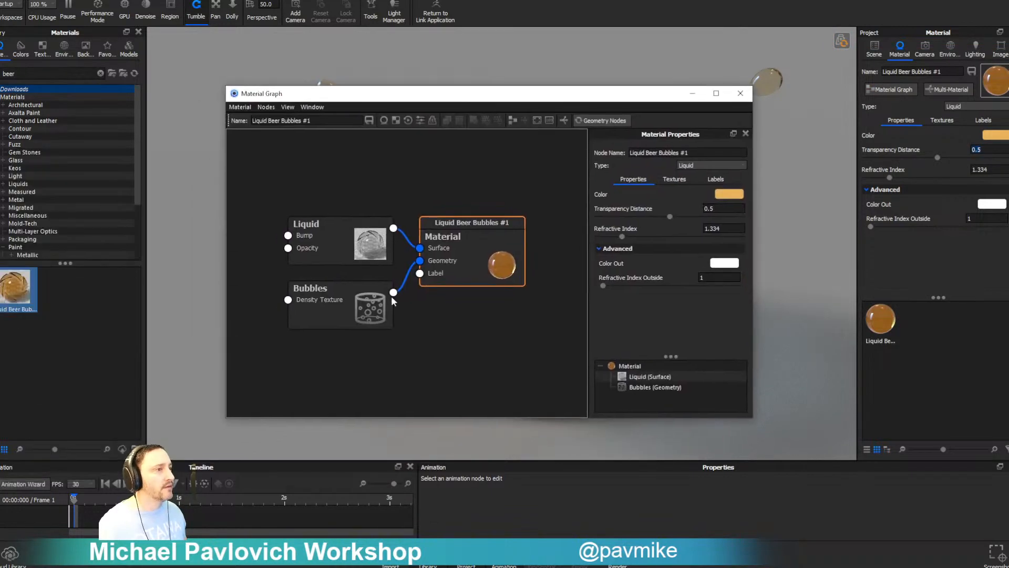
click(341, 305)
key(Delete)
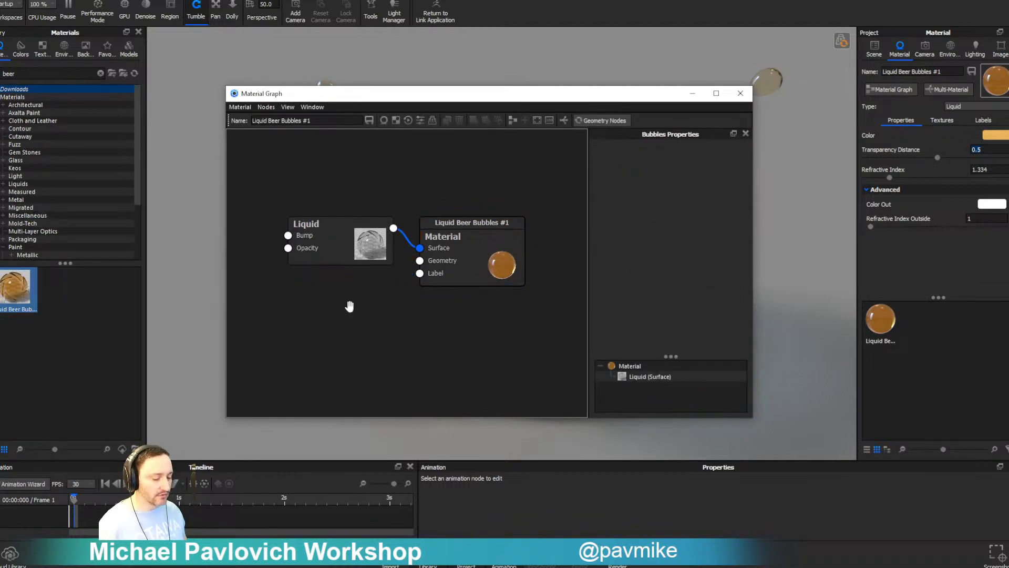
drag(331, 240, 326, 264)
drag(503, 98, 0, 169)
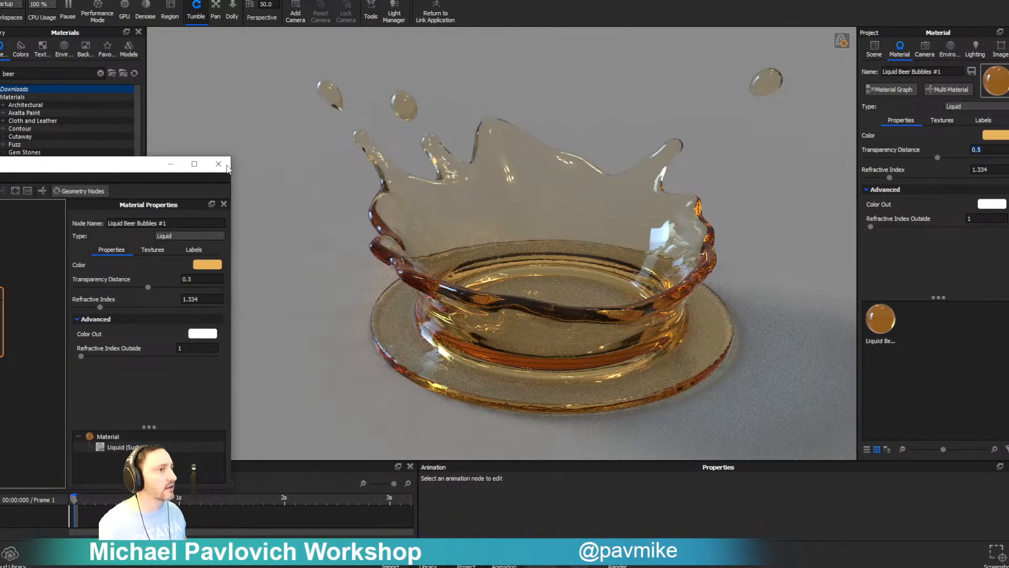
click(224, 165)
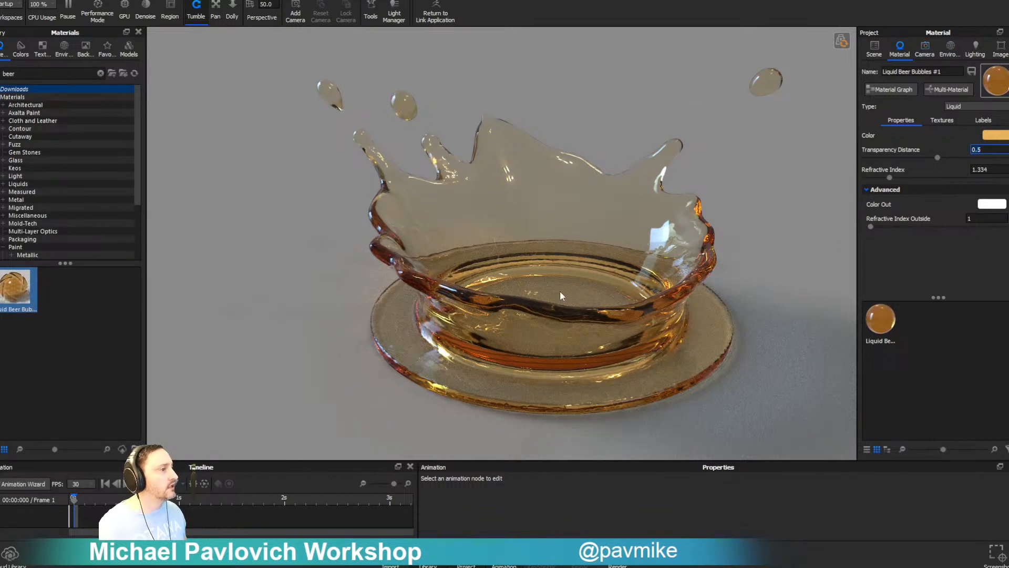
- Apply the Jewelry lighting preset to the scene and view the splash from a lower angle
click(974, 52)
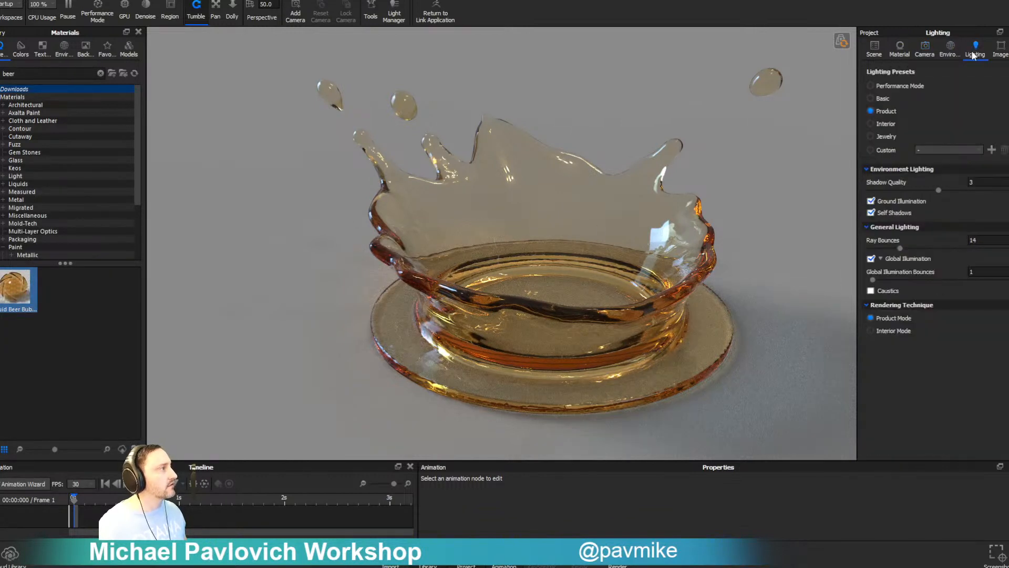
click(885, 136)
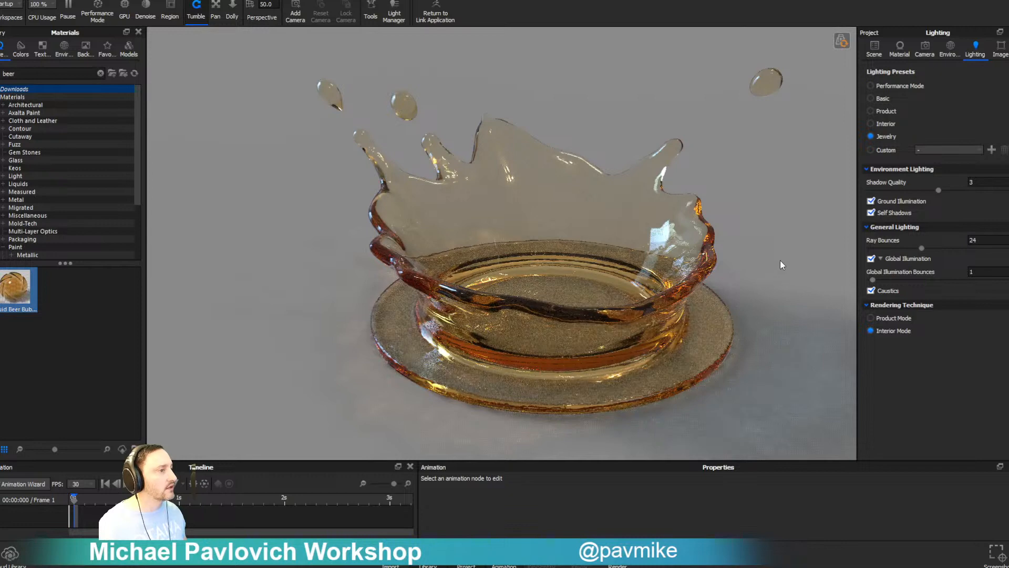
drag(780, 261, 708, 193)
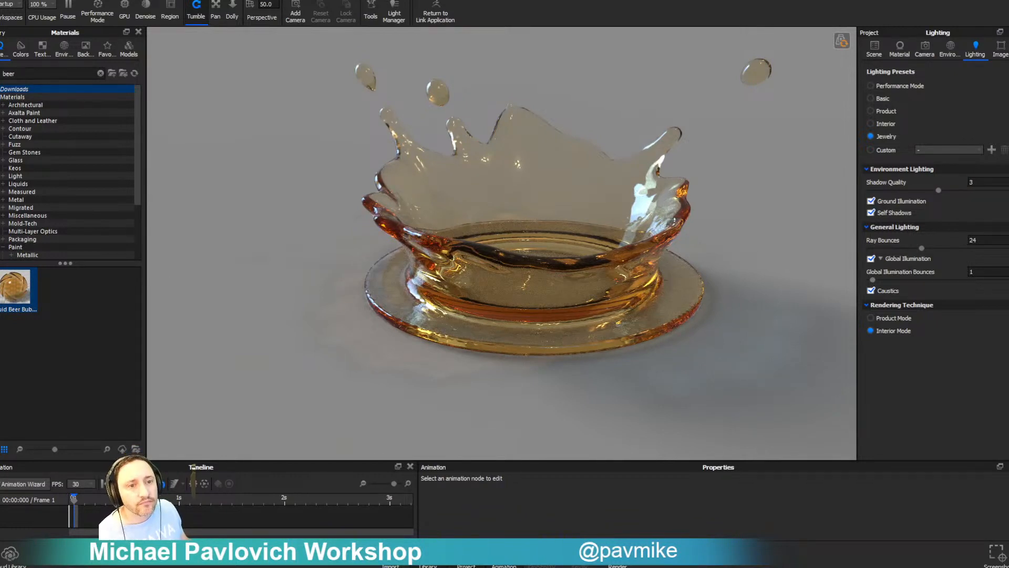
click(4, 0)
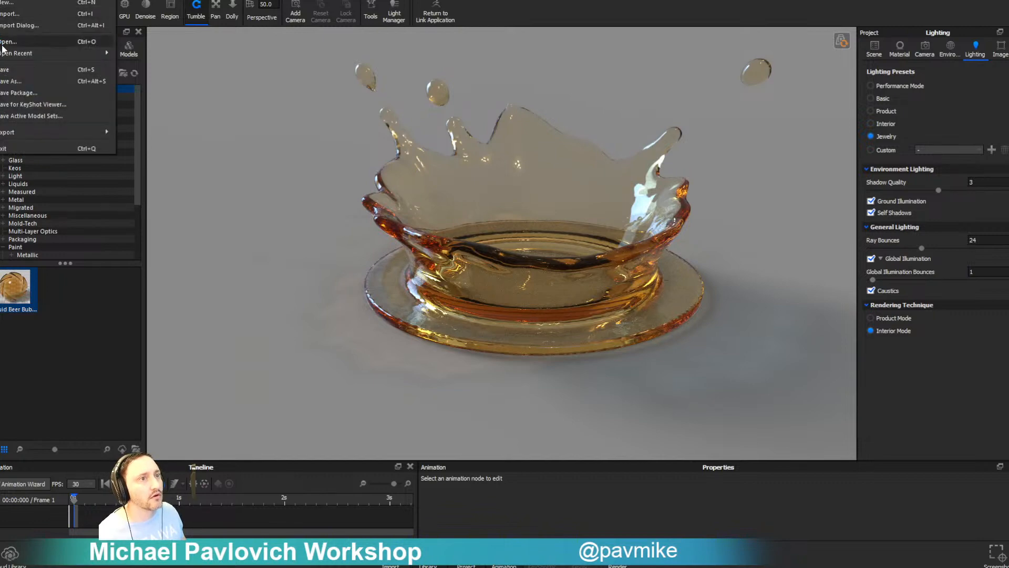
click(621, 125)
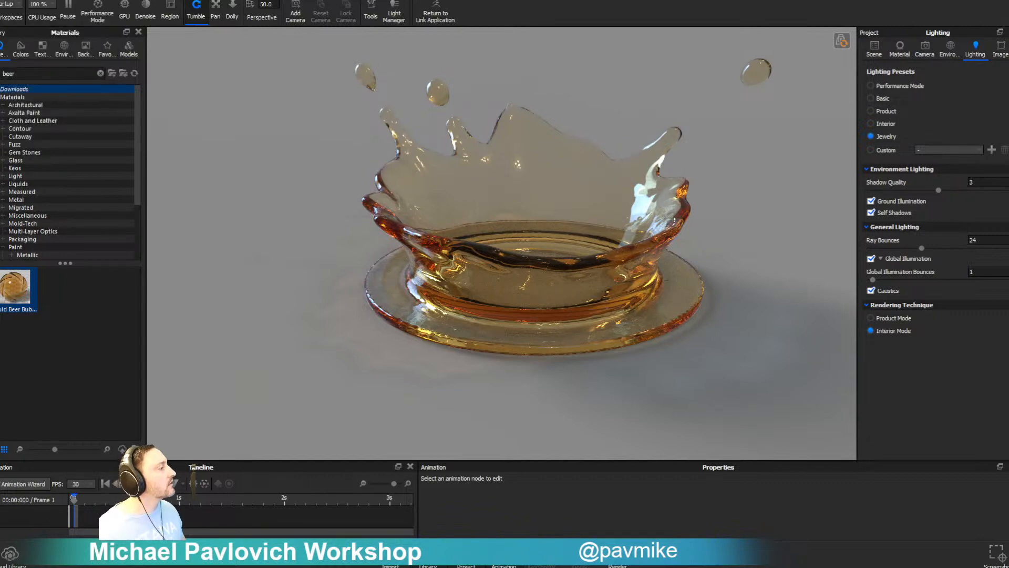
- Switch to ZBrush, clear the canvas, and place an editable Cylinder3D primitive on it
click(535, 287)
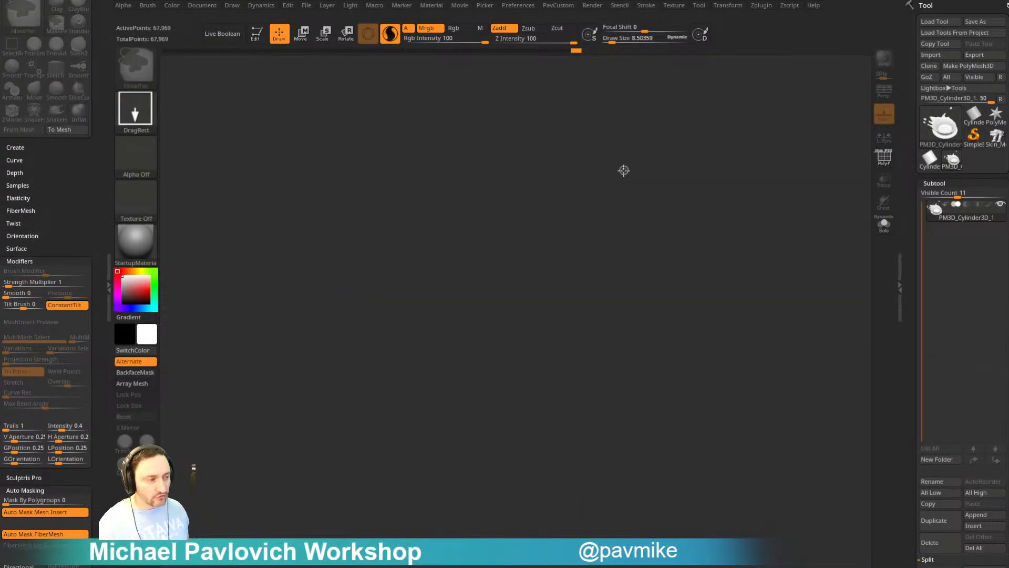
key(ctrl+n)
click(949, 129)
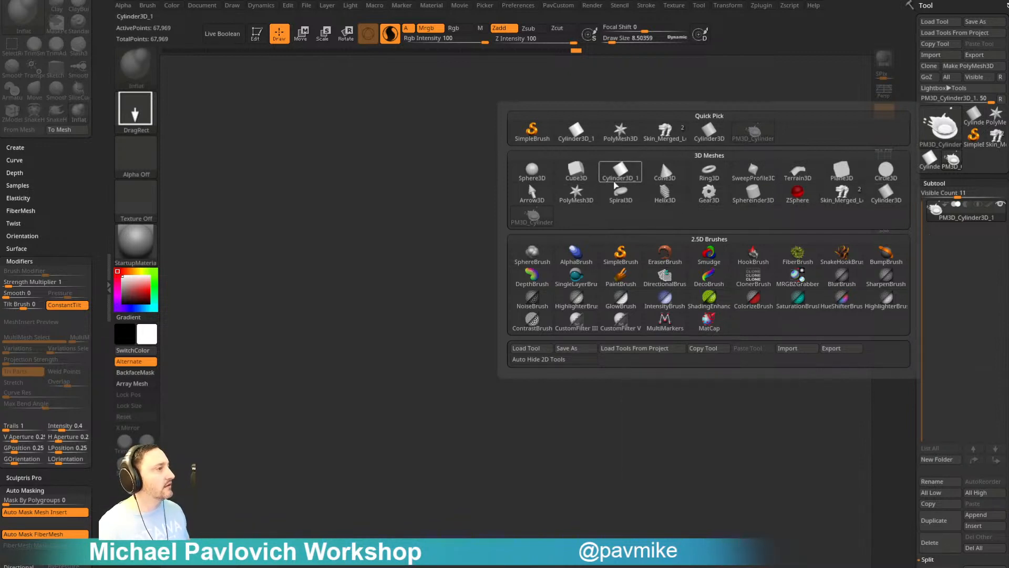
click(620, 169)
drag(489, 351, 534, 469)
key(t)
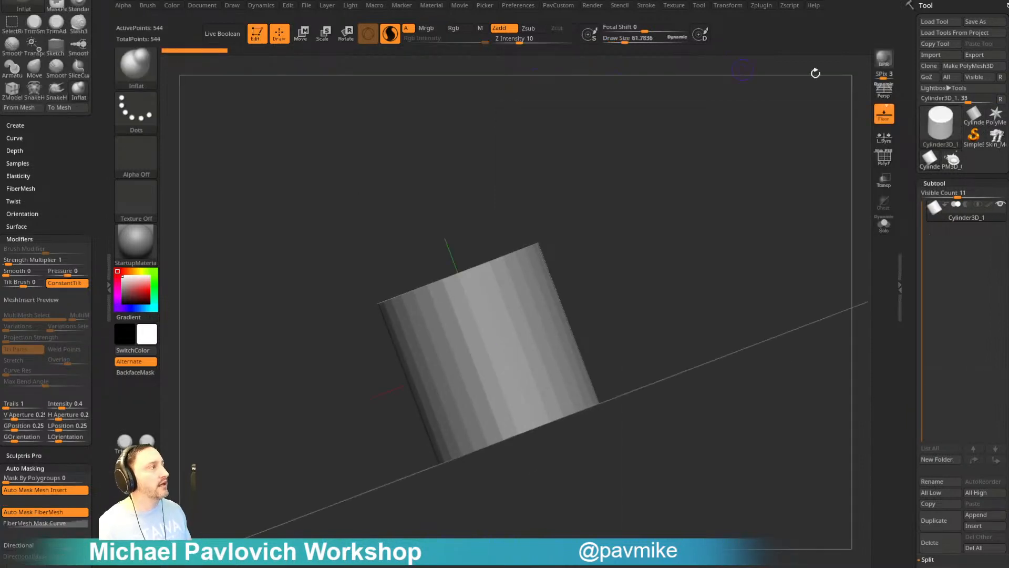
key(p)
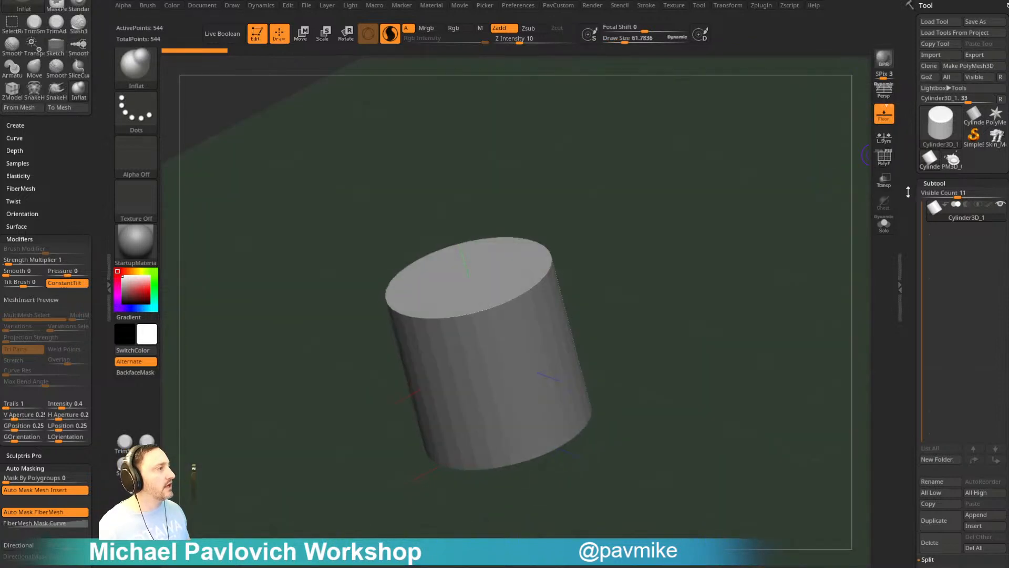
- Show the cylinder's polyframe and initialize it with an HDivide of 16 and a VDivide of 4
click(885, 158)
scroll(947, 211, down, 5)
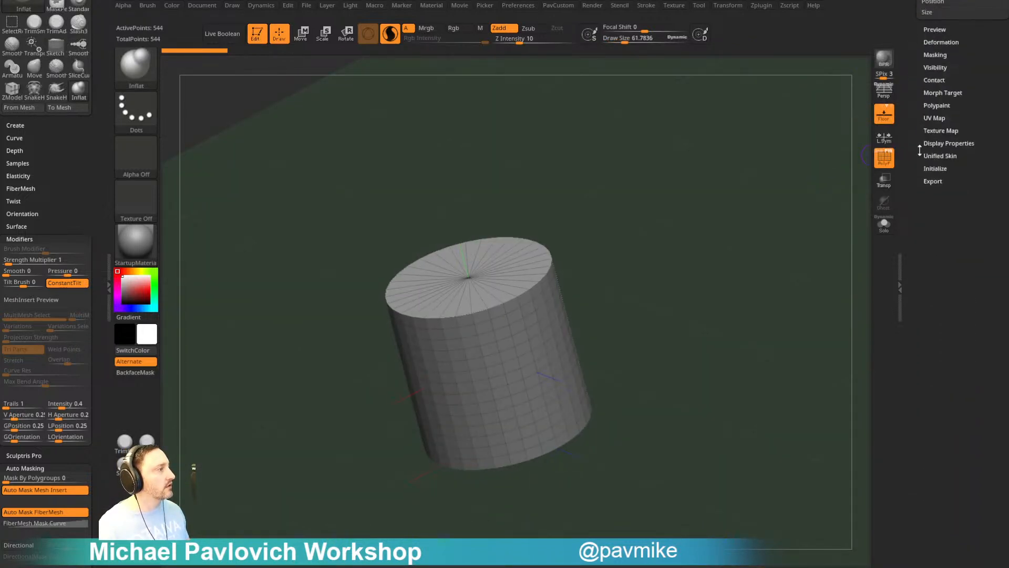
click(935, 169)
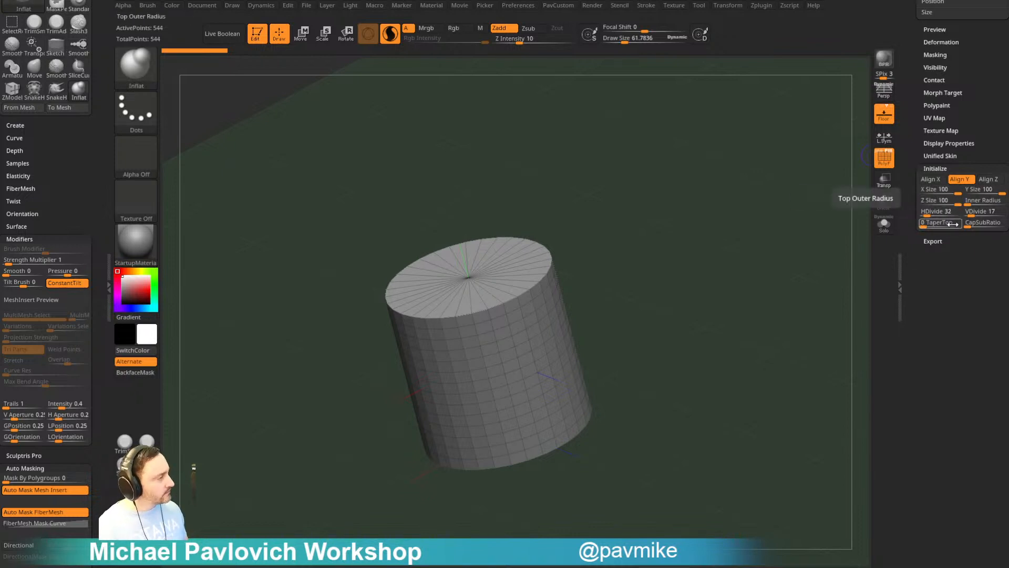
drag(948, 214, 951, 213)
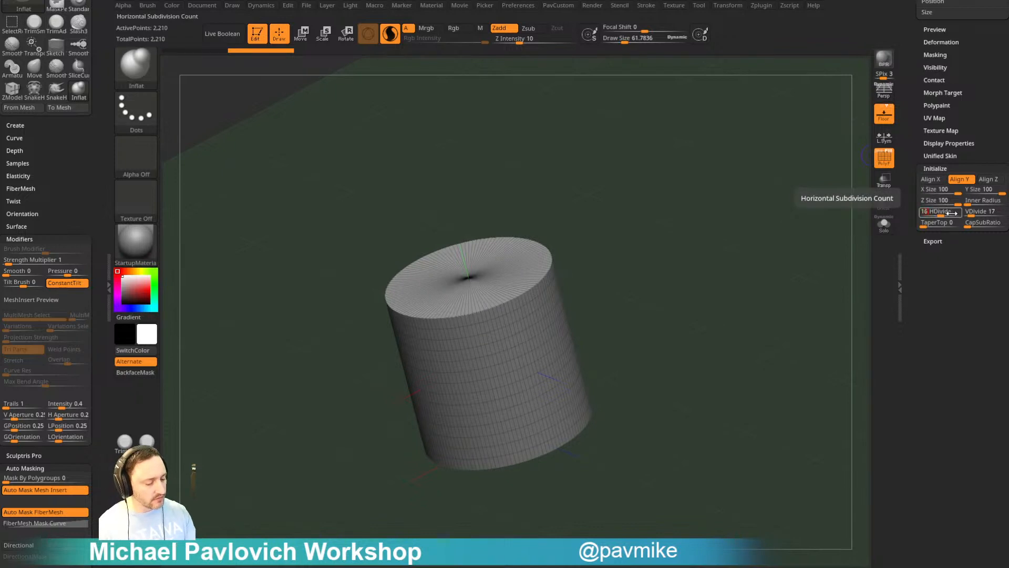
text(16)
key(Tab)
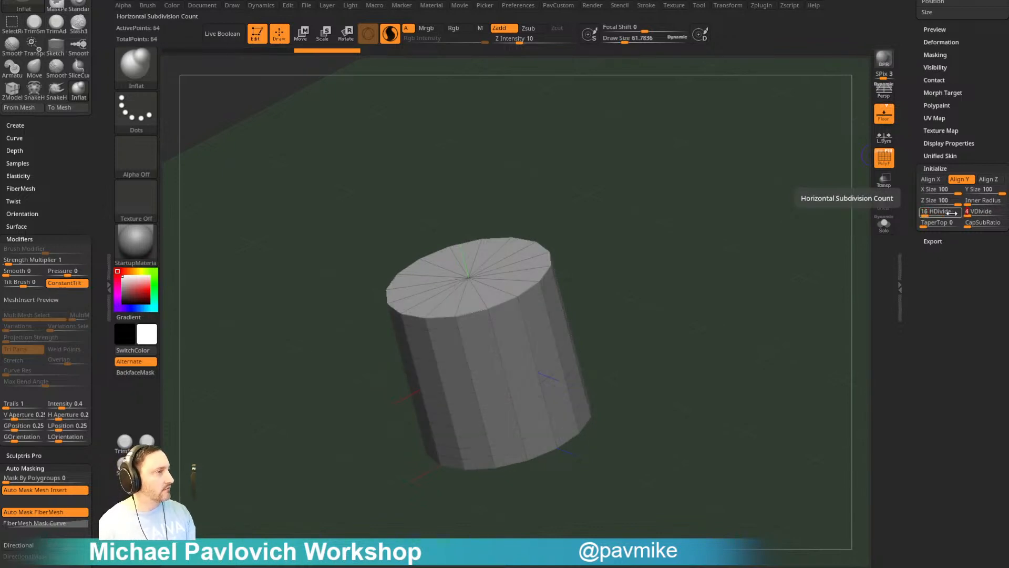
- Set the cylinder's horizontal subdivision count to 24
scroll(951, 213, up, 10)
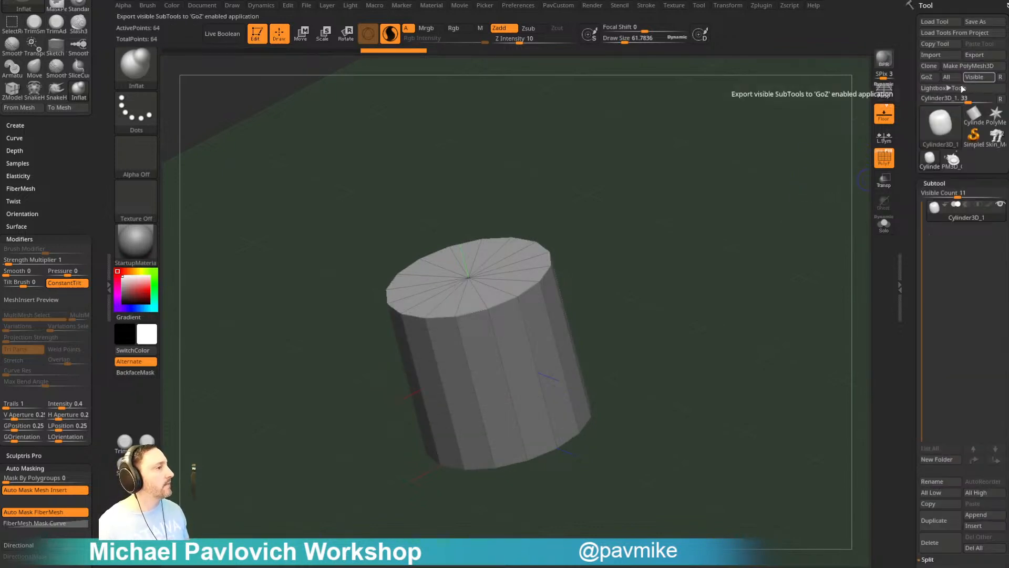
scroll(946, 157, down, 10)
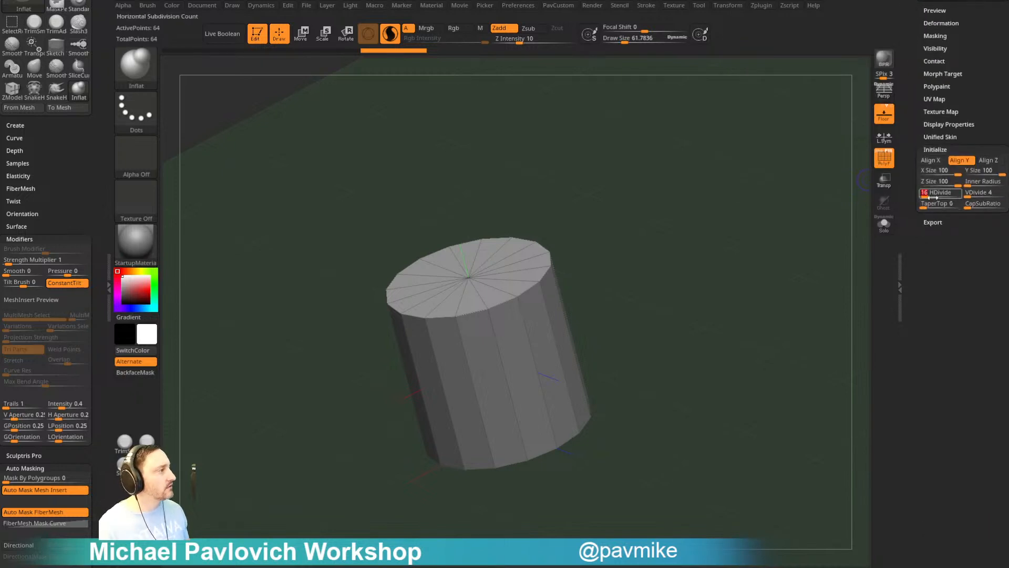
text(24)
key(Return)
- Convert the cylinder to a PolyMesh3D and display its polyframe looking straight onto the round cap
drag(917, 103, 917, 335)
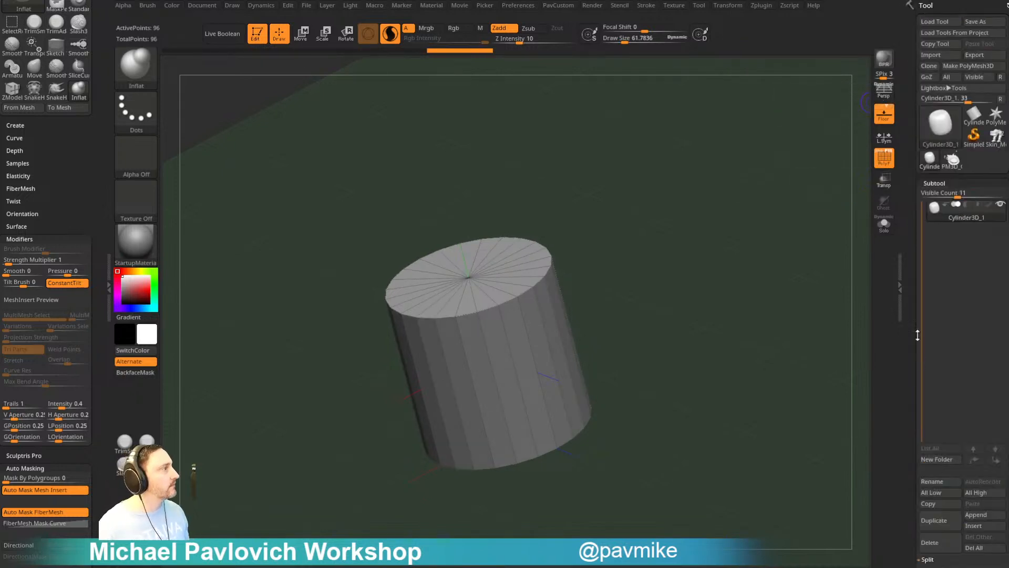
click(968, 66)
click(883, 164)
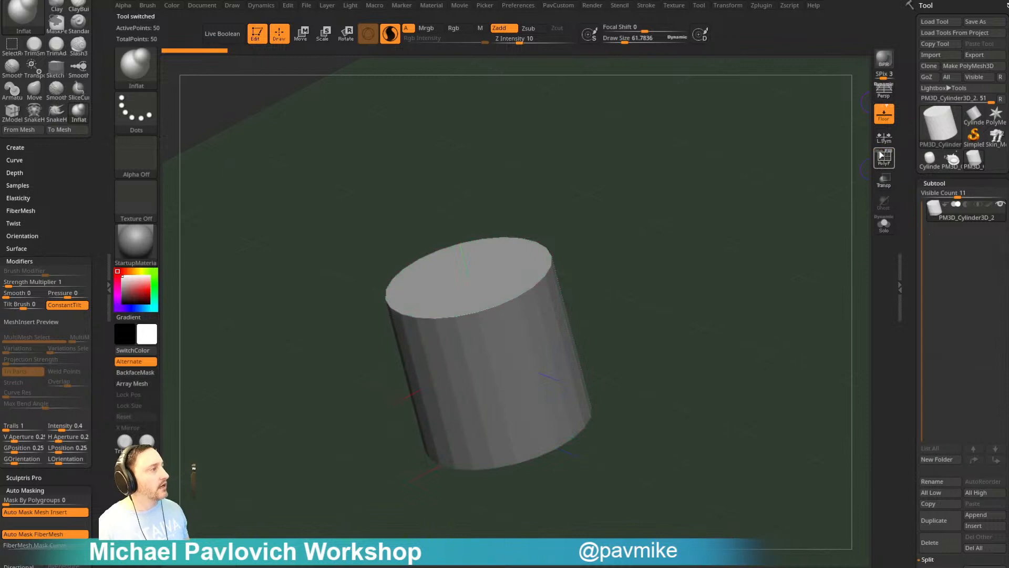
click(883, 156)
shift+drag(816, 168, 762, 272)
shift+drag(688, 219, 633, 250)
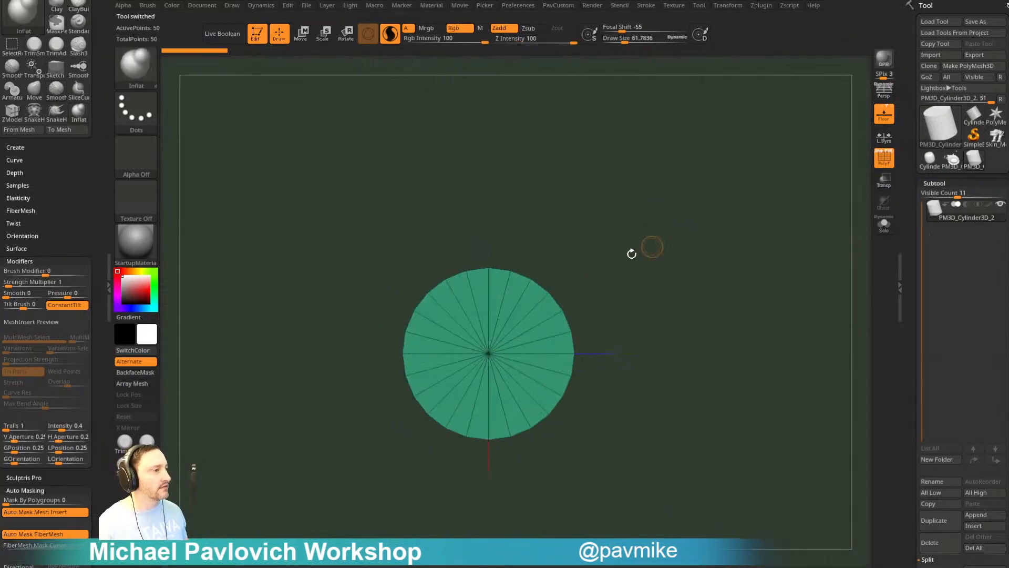
- Turn the cylinder to a straight side view and switch to the ZModeler brush
drag(658, 341, 657, 226)
mouse_move(615, 273)
mouse_down()
mouse_move(671, 255)
mouse_move(671, 237)
mouse_move(694, 291)
mouse_move(694, 281)
mouse_move(715, 282)
mouse_move(696, 279)
mouse_move(712, 294)
mouse_move(698, 245)
mouse_up()
key(s)
key(w)
key(q)
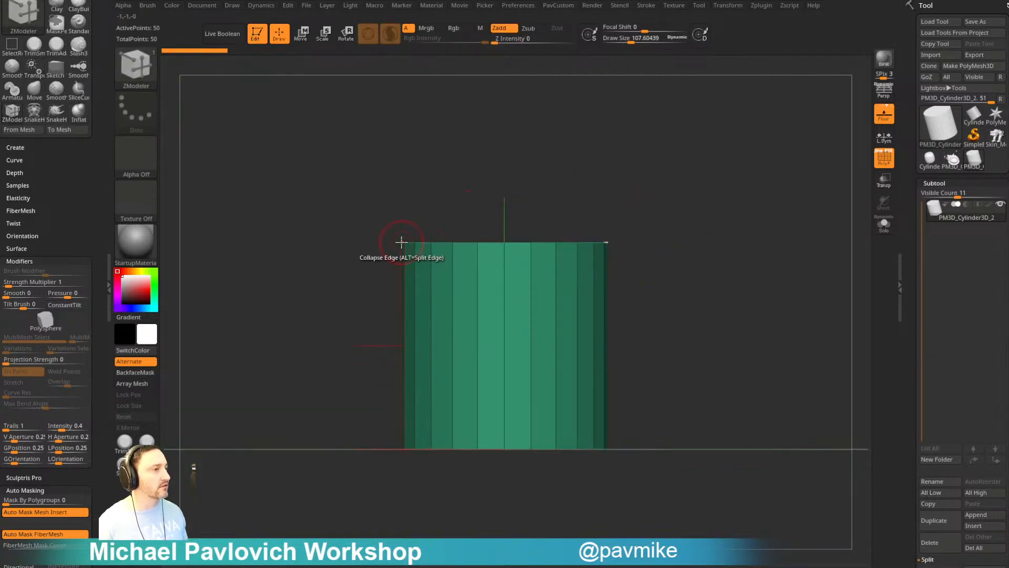
- Try to flare the cylinder's top outward by scaling it, and undo the change
key(w)
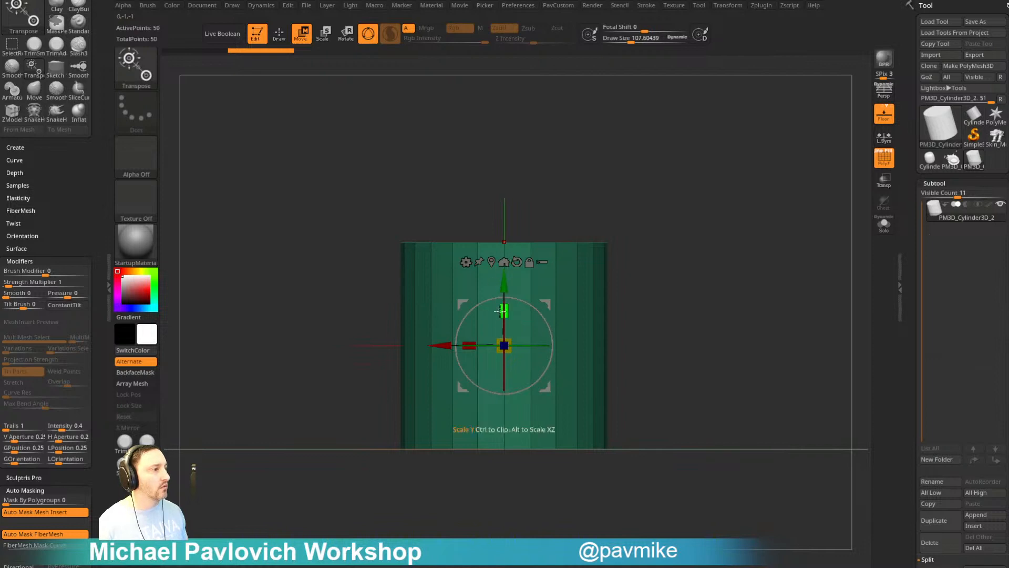
drag(504, 345, 640, 298)
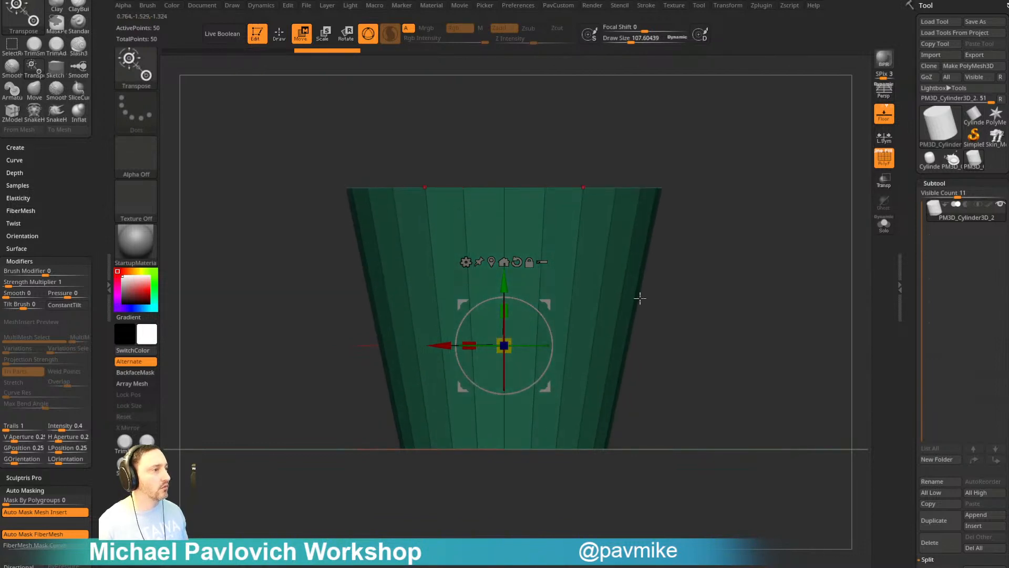
key(ctrl+z)
key(q)
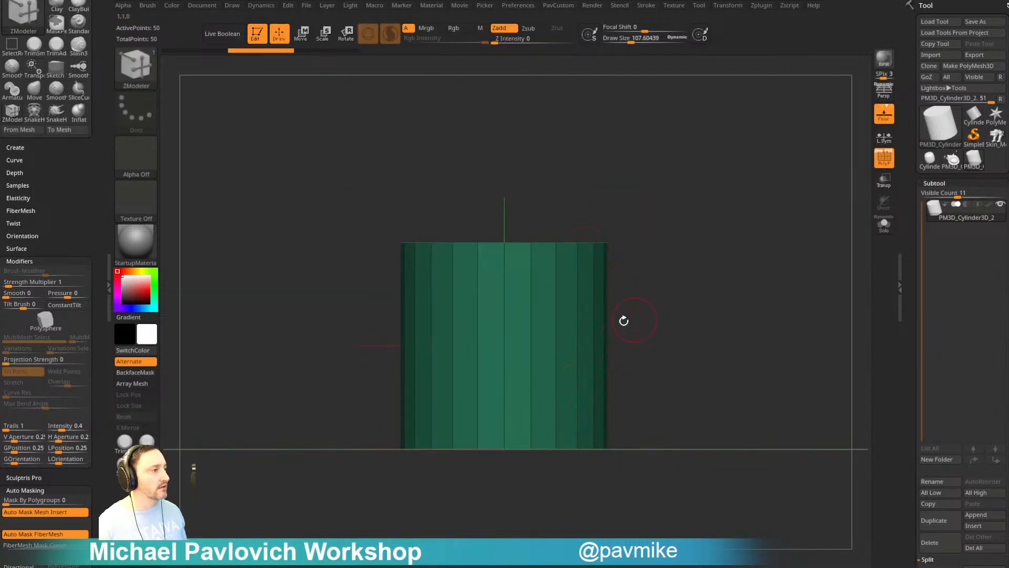
- Insert six evenly spaced horizontal edge loops along the cylinder's height, using the Multiple EdgeLoops target
key(space)
click(559, 274)
click(531, 380)
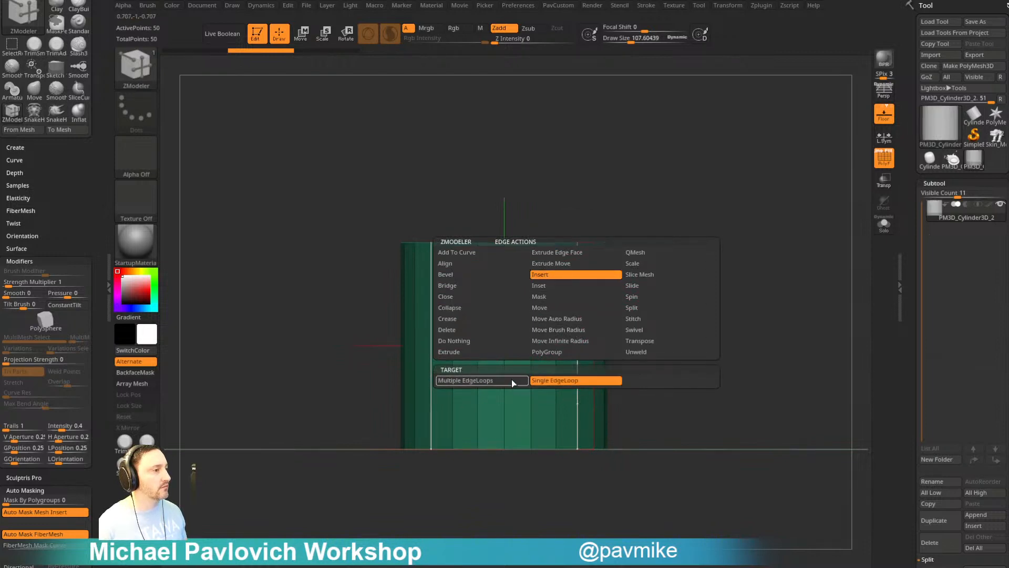
click(512, 380)
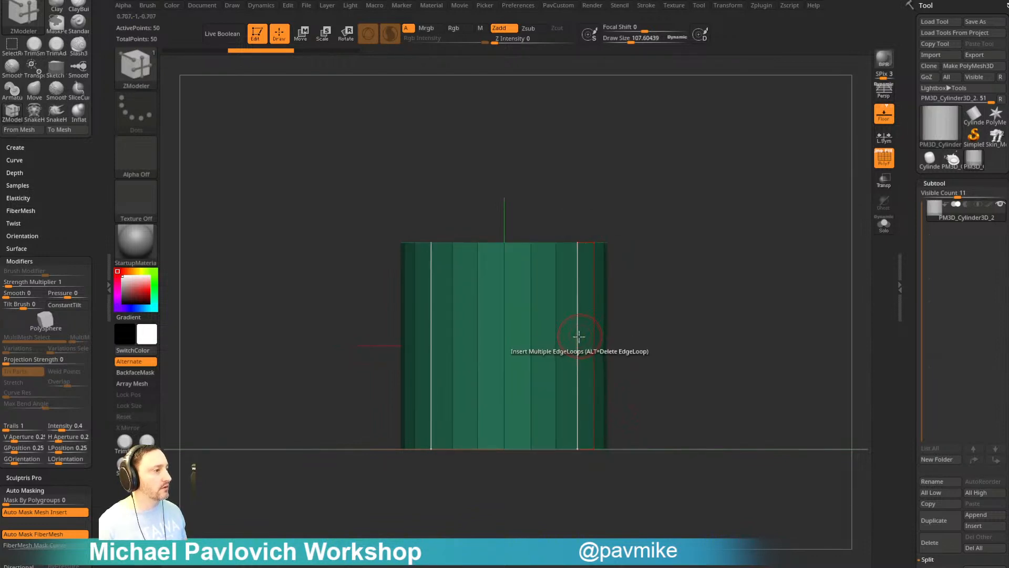
drag(579, 336, 579, 306)
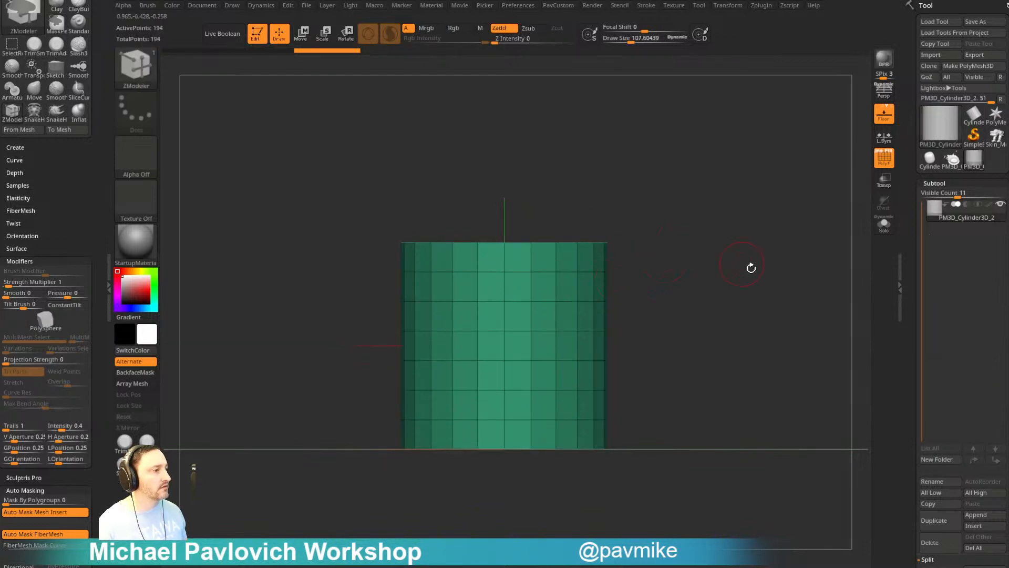
- Apply the Deformer to the cylinder and scale its middle and top rows of control points outward
drag(751, 268, 763, 224)
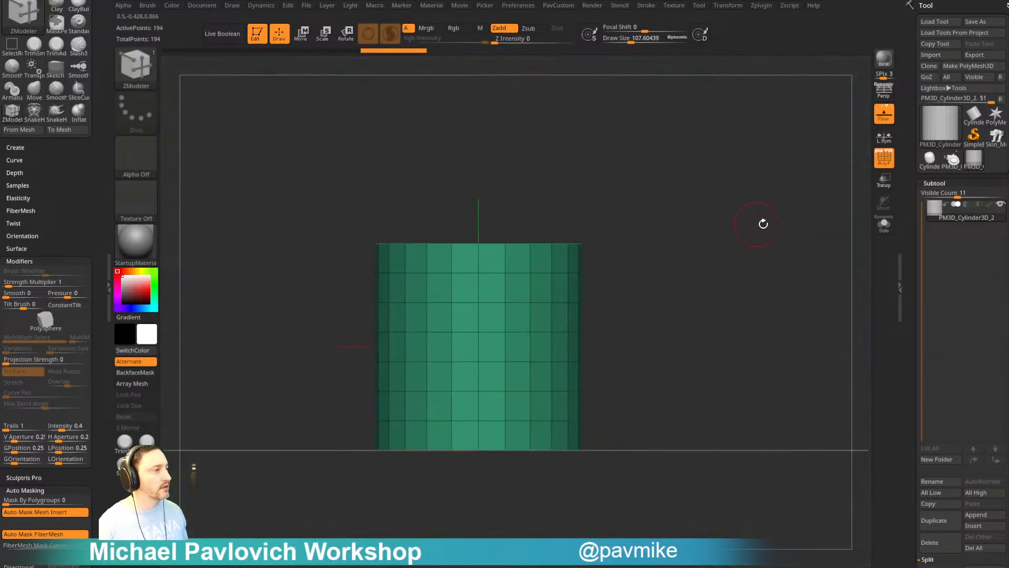
key(w)
click(440, 265)
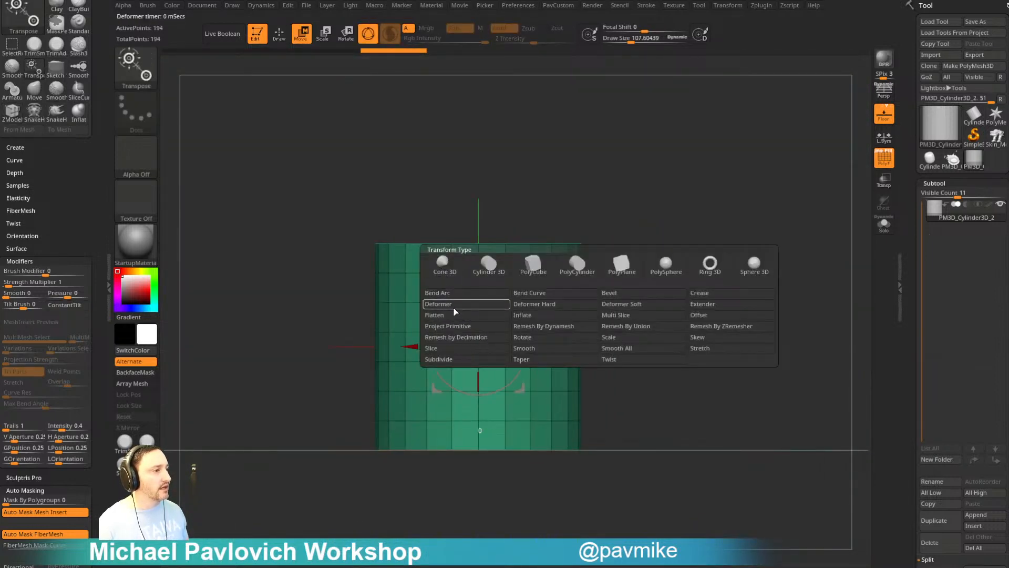
click(455, 307)
shift+drag(692, 261, 366, 403)
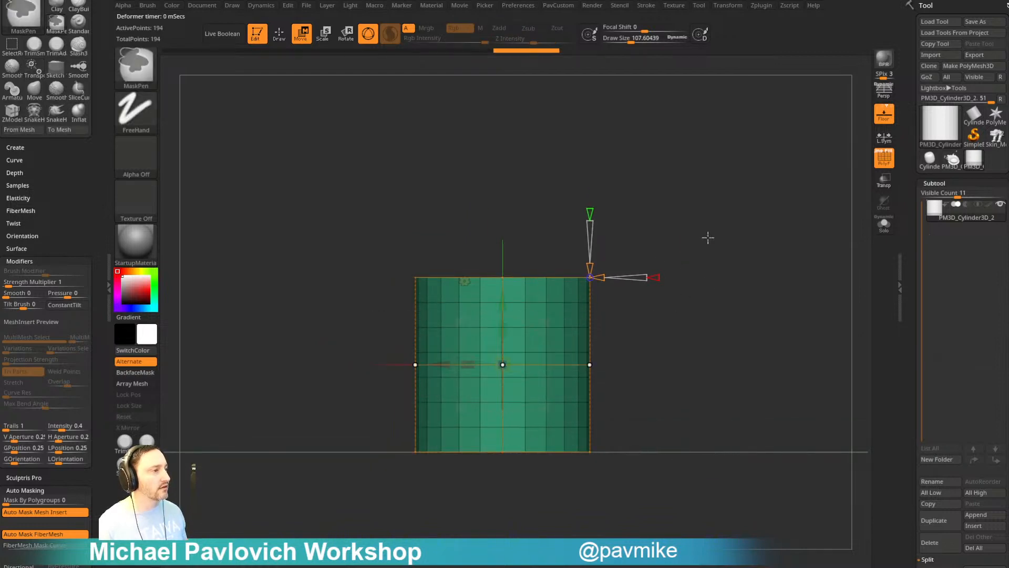
ctrl+drag(718, 195, 346, 375)
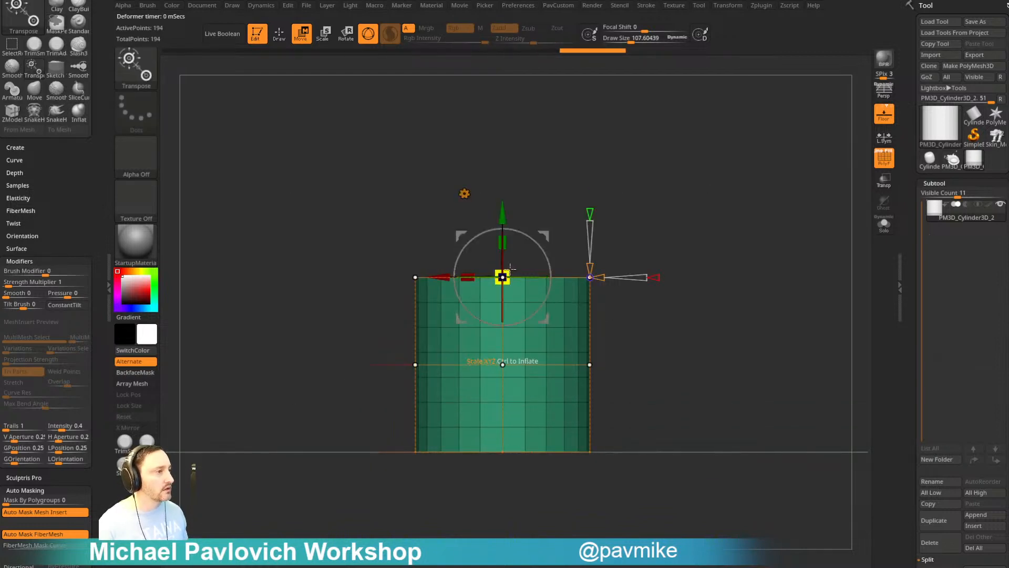
drag(503, 277, 562, 272)
mouse_move(745, 253)
mouse_down()
mouse_move(721, 259)
mouse_move(734, 282)
mouse_move(756, 256)
mouse_move(763, 281)
mouse_up()
key(q)
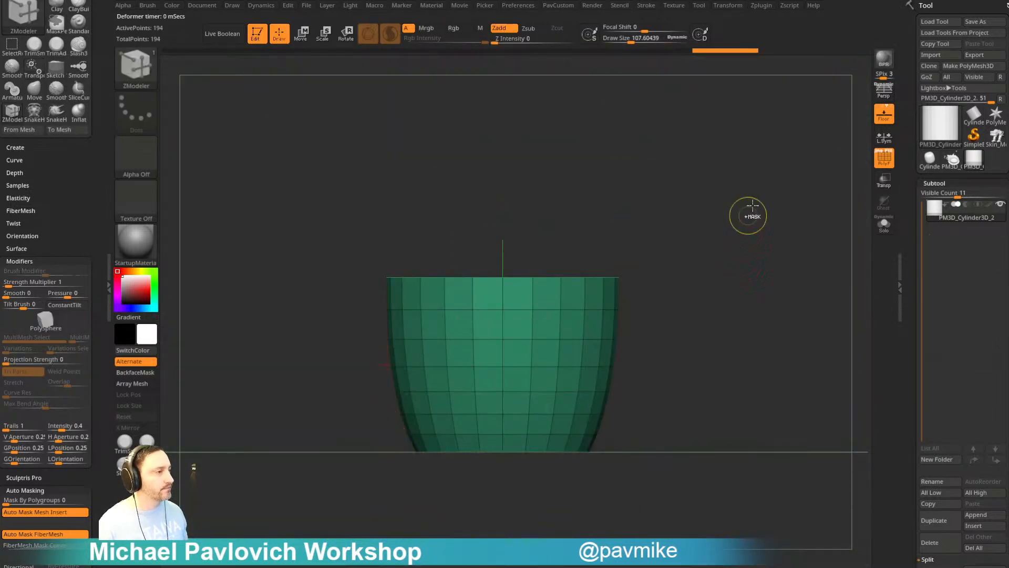
- Scale the deformer's top and bottom rows of control points inward, each to about 0.77, to form a barrel
key(w)
click(503, 277)
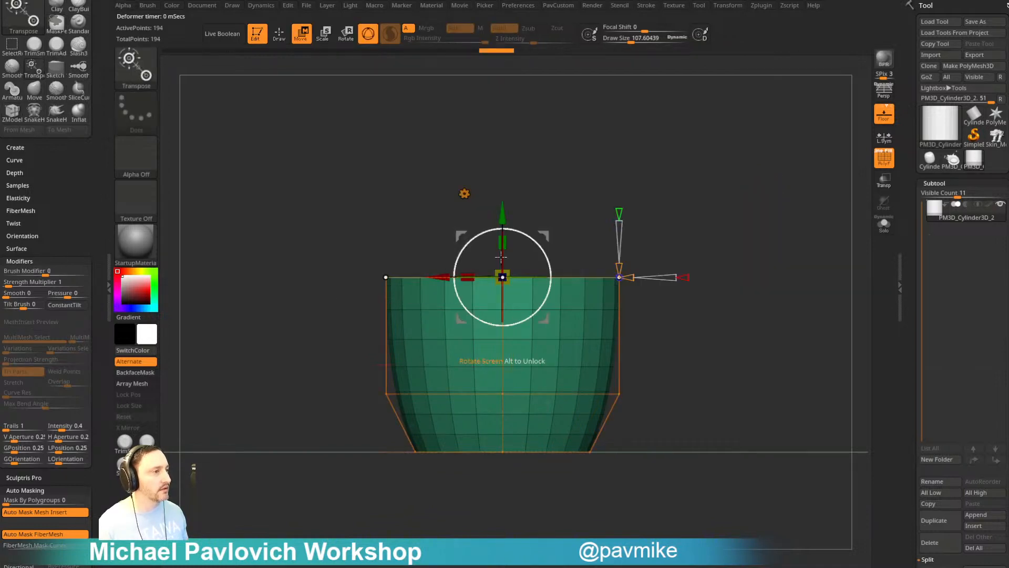
drag(507, 271, 473, 275)
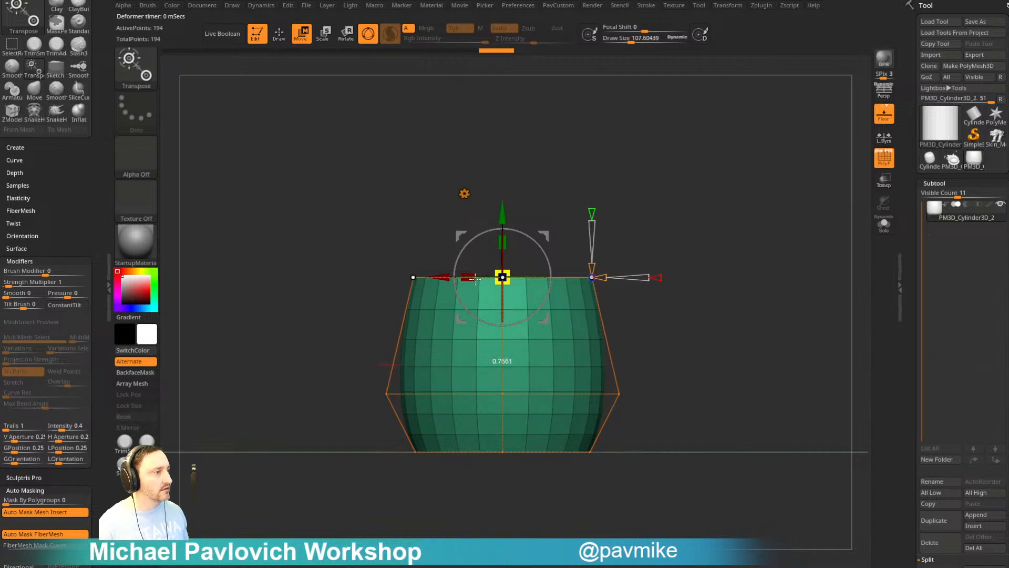
click(617, 248)
drag(762, 266, 721, 311)
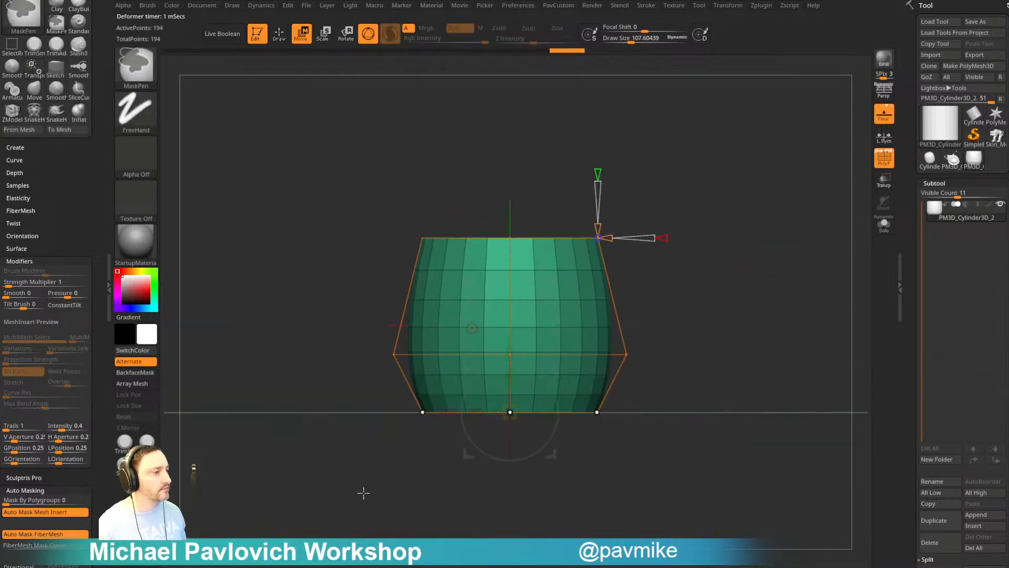
click(509, 412)
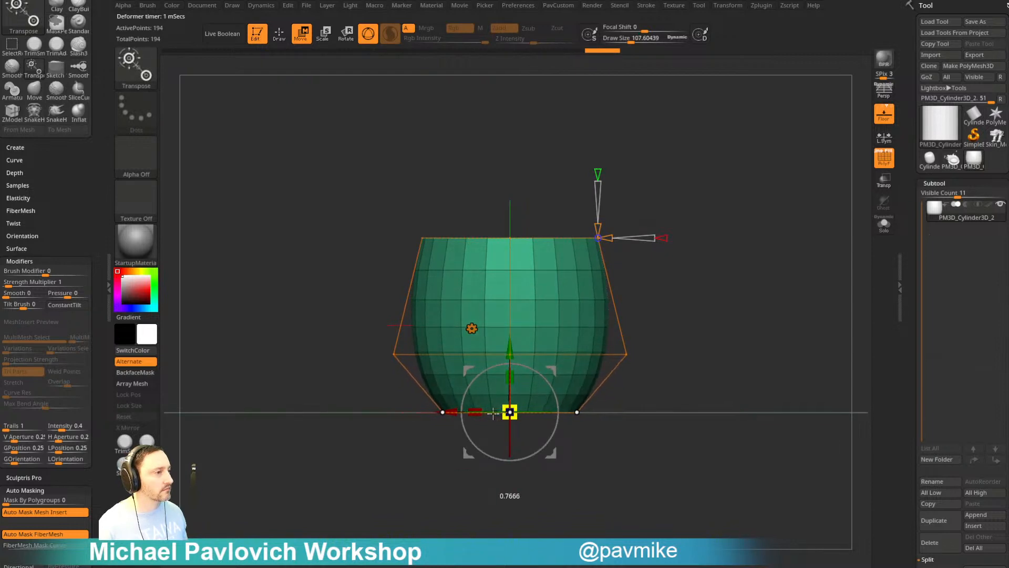
key(q)
- Hide the floor grid and insert an edge loop around the barrel's bottom cap
drag(752, 315, 717, 309)
mouse_move(700, 293)
mouse_down()
mouse_move(744, 219)
mouse_move(725, 282)
mouse_move(847, 216)
mouse_move(828, 167)
mouse_move(820, 235)
mouse_move(766, 239)
mouse_move(826, 227)
mouse_move(775, 205)
mouse_move(801, 204)
mouse_move(605, 265)
mouse_up()
click(884, 113)
click(884, 113)
click(885, 113)
key(shift+f)
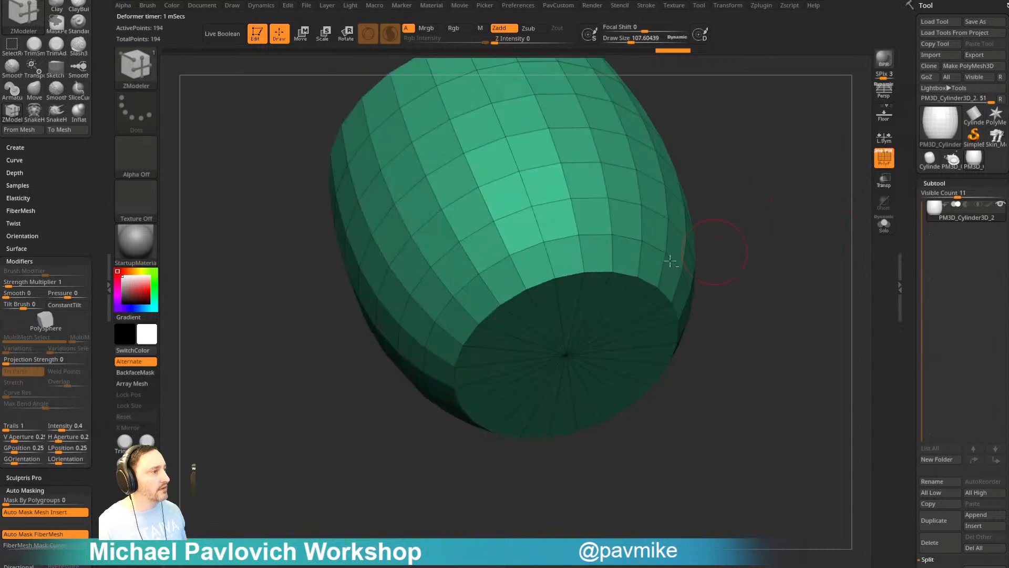
key(space)
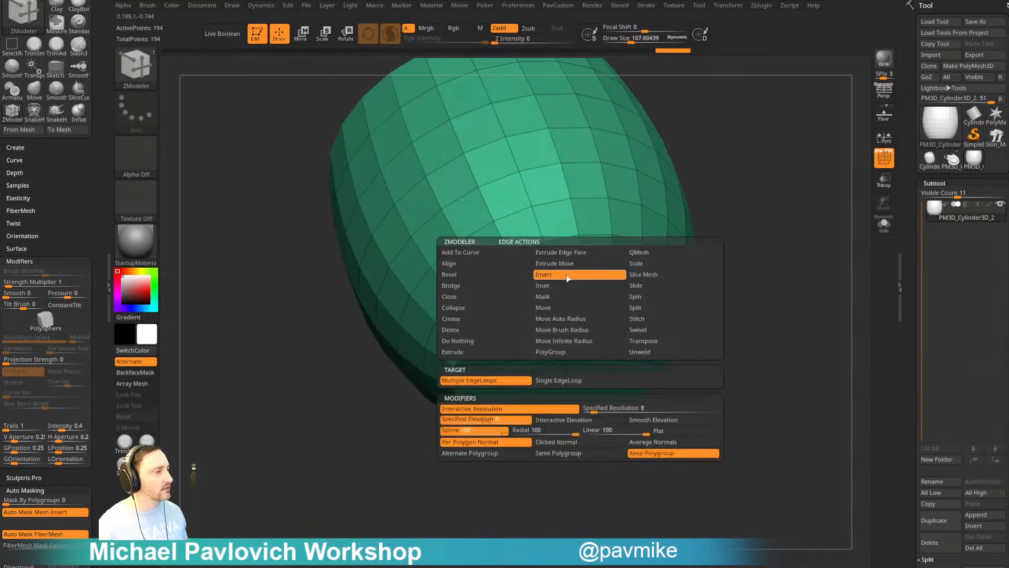
click(584, 284)
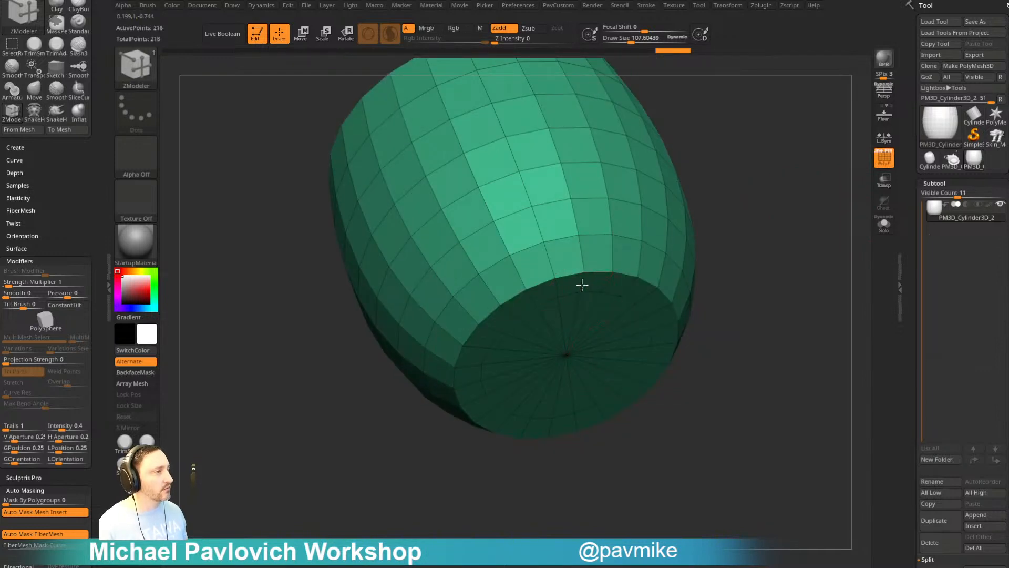
- Slide the edge loop at the barrel's bottom rim using the ZModeler Slide edge action
key(space)
click(651, 263)
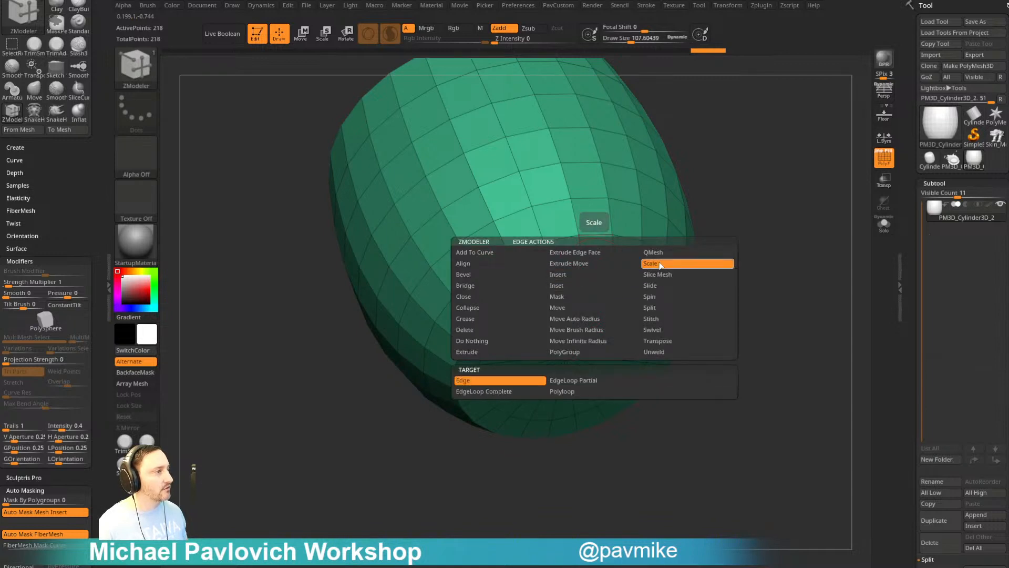
click(657, 274)
click(650, 285)
click(583, 380)
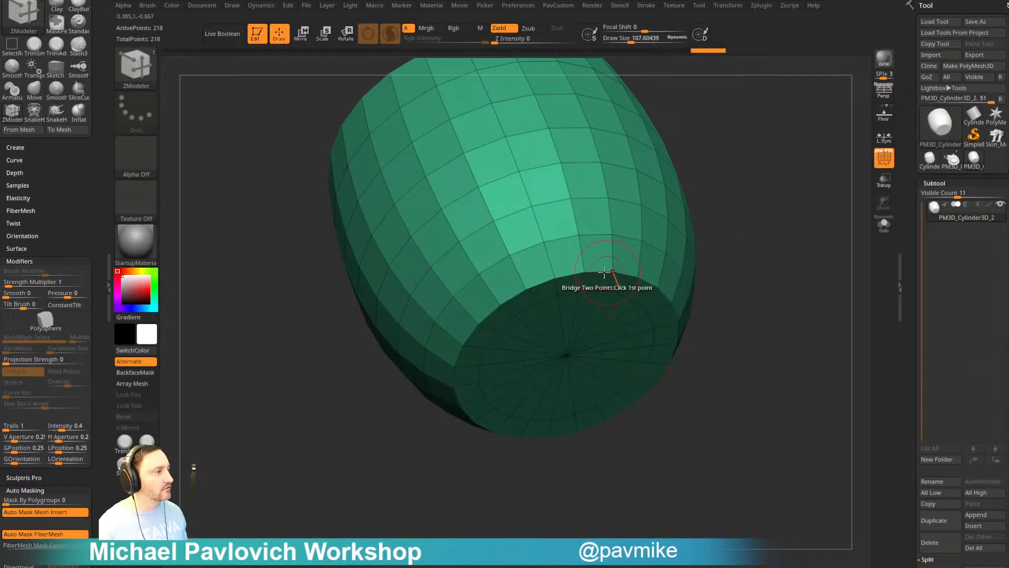
drag(596, 273, 599, 257)
shift+right_drag(626, 238, 579, 313)
mouse_move(578, 320)
mouse_down()
mouse_move(581, 304)
mouse_move(580, 315)
mouse_up()
right_drag(579, 316, 649, 306)
- Bevel the edge loop around the barrel's bottom to soften the transition into the cap
key(space)
click(463, 274)
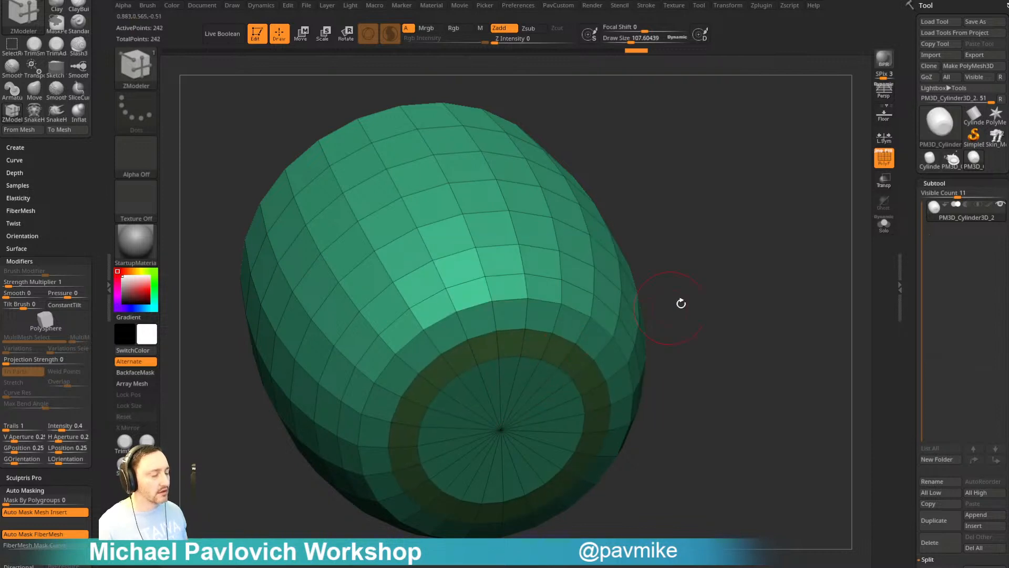
right_drag(682, 304, 687, 261)
- Regroup the barrel's polygons with Groups By Normals to separate the flat top cap from the body
key(space)
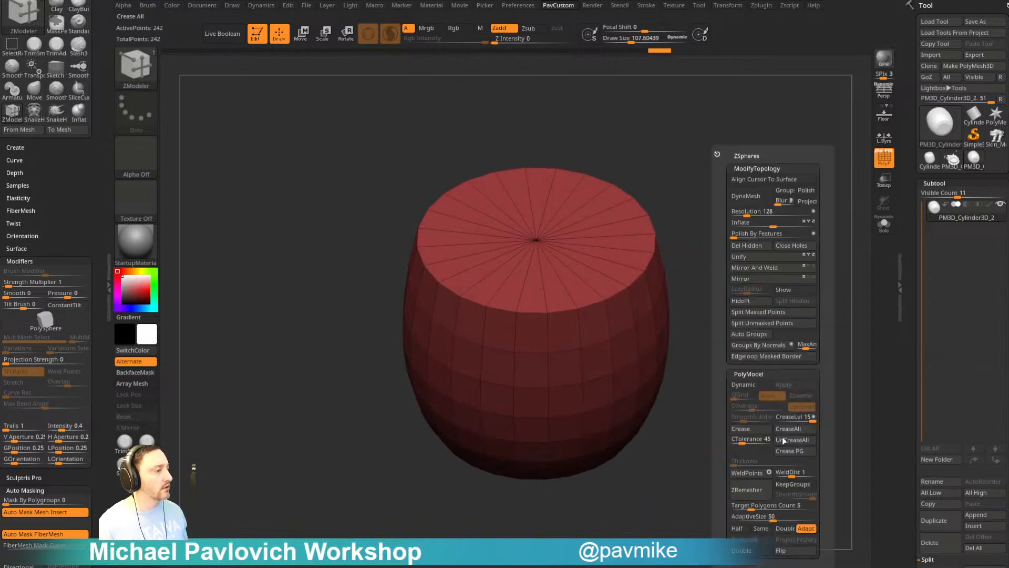
click(759, 345)
right_drag(753, 436, 592, 431)
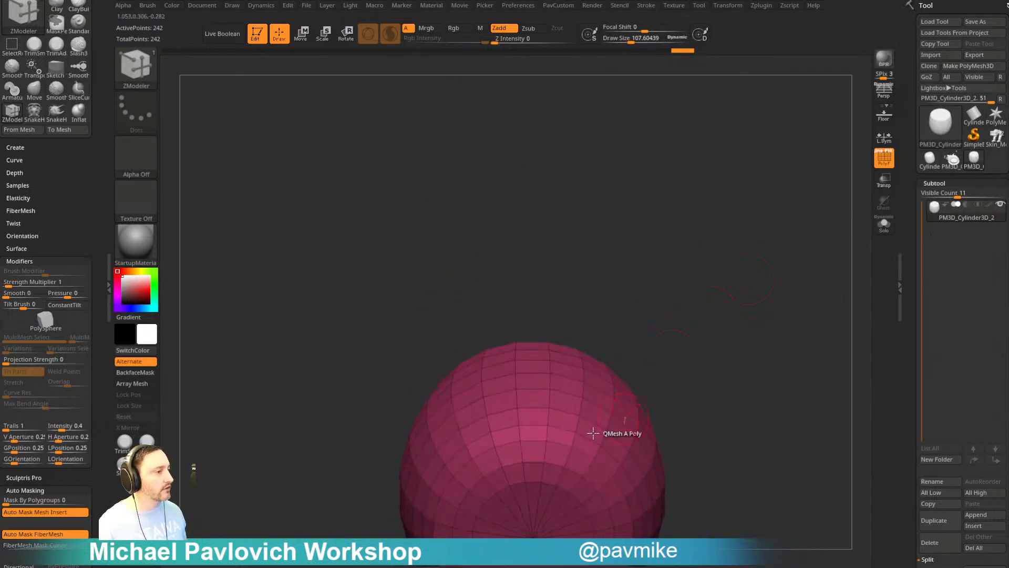
- Set the ZModeler edge action to Scale with the EdgeLoop Complete target
right_drag(514, 478, 536, 338)
right_click(531, 334)
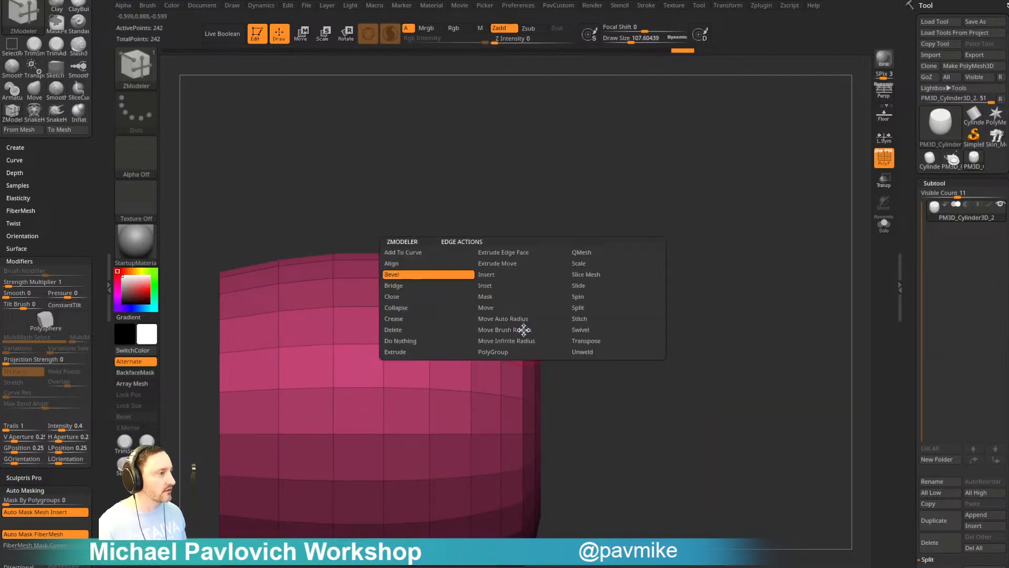
click(588, 263)
click(462, 391)
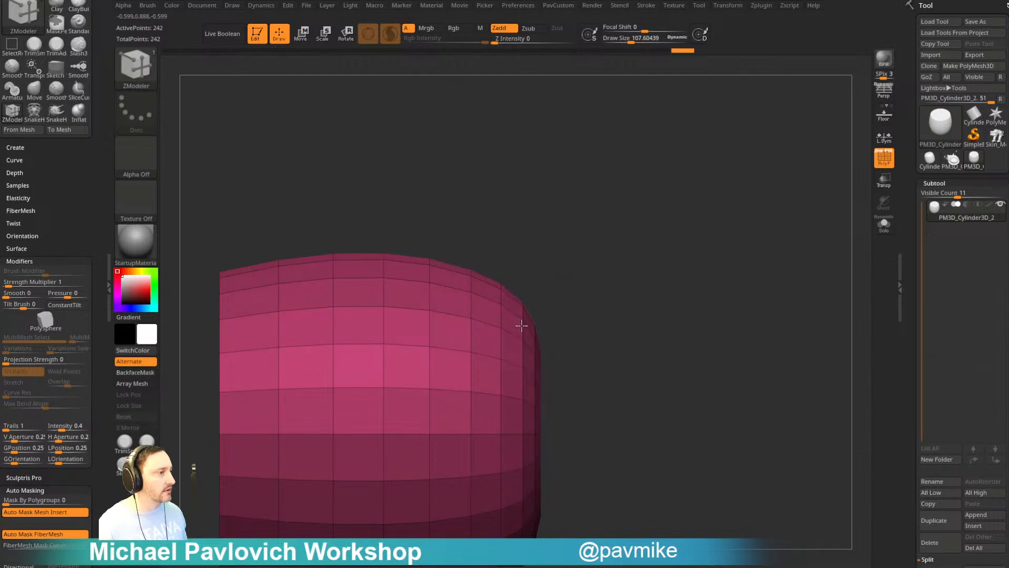
- Isolate the barrel body by its polygroup and delete the hidden top cap to open the shell
mouse_move(677, 304)
right_down()
mouse_move(755, 223)
mouse_move(771, 236)
mouse_move(696, 342)
mouse_move(561, 457)
mouse_move(698, 314)
mouse_move(705, 352)
mouse_move(550, 376)
right_up()
ctrl+shift+click(482, 292)
ctrl+shift+drag(717, 261, 725, 247)
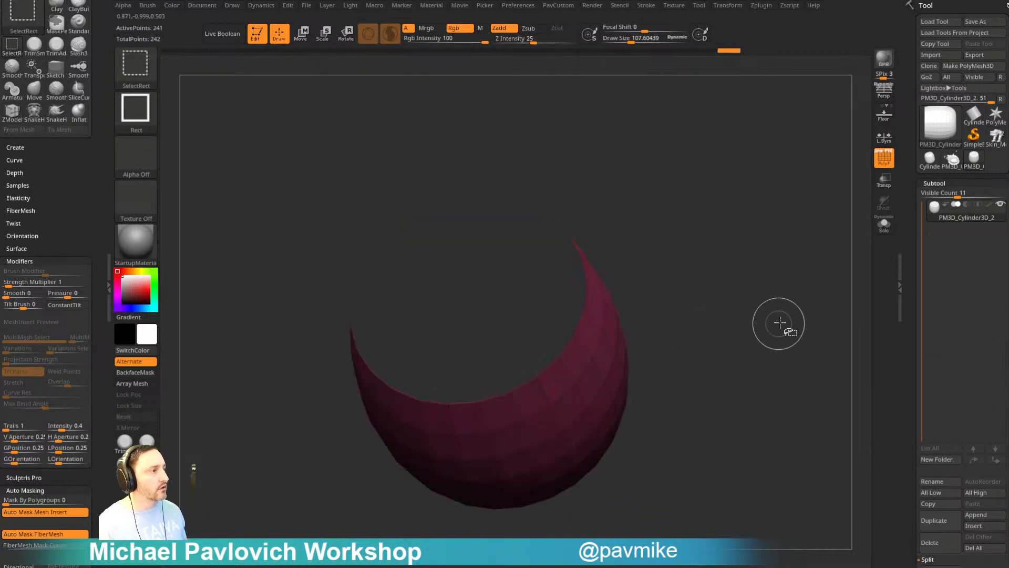
key(shift+space)
click(755, 245)
right_drag(696, 290, 670, 283)
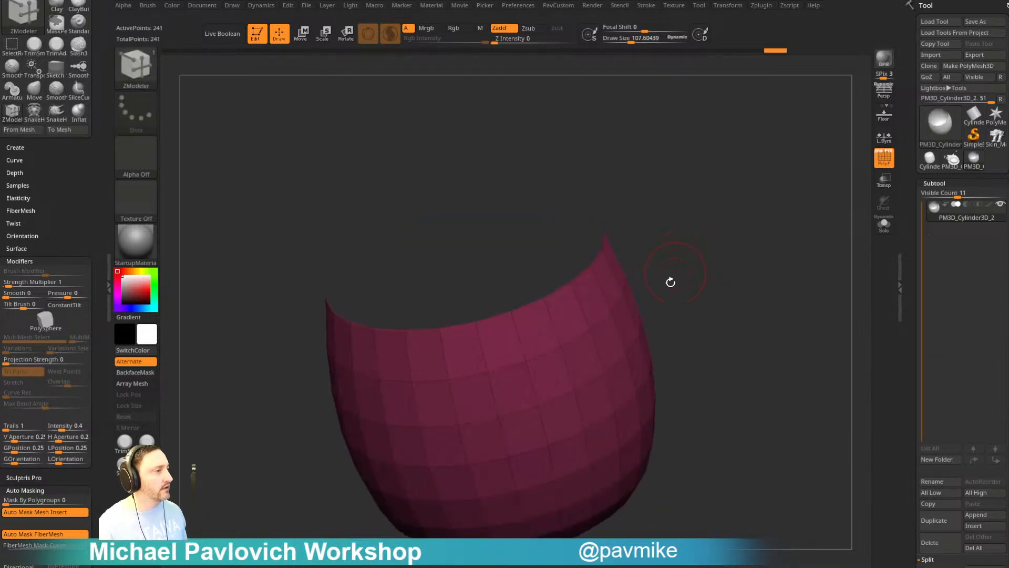
- Switch the material to SkinShade4 and extrude the open shell with the Polygroup All target to give it wall thickness
key(space)
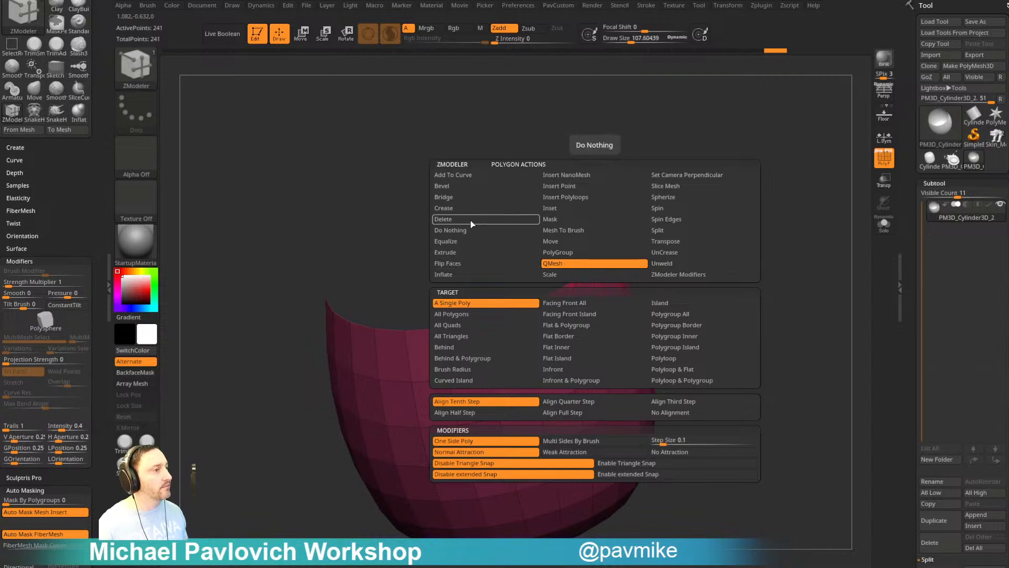
click(463, 253)
click(686, 314)
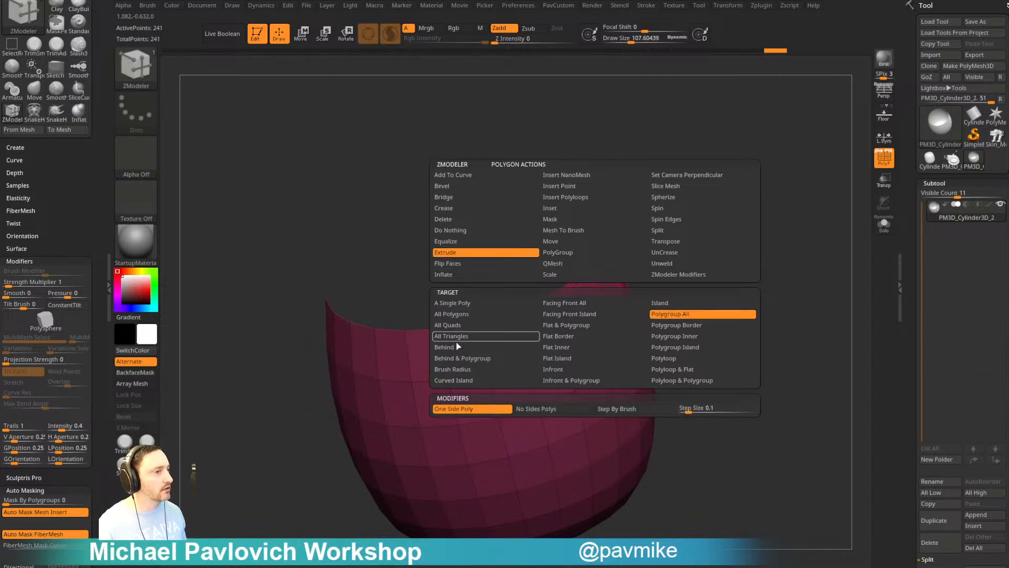
click(135, 242)
click(724, 442)
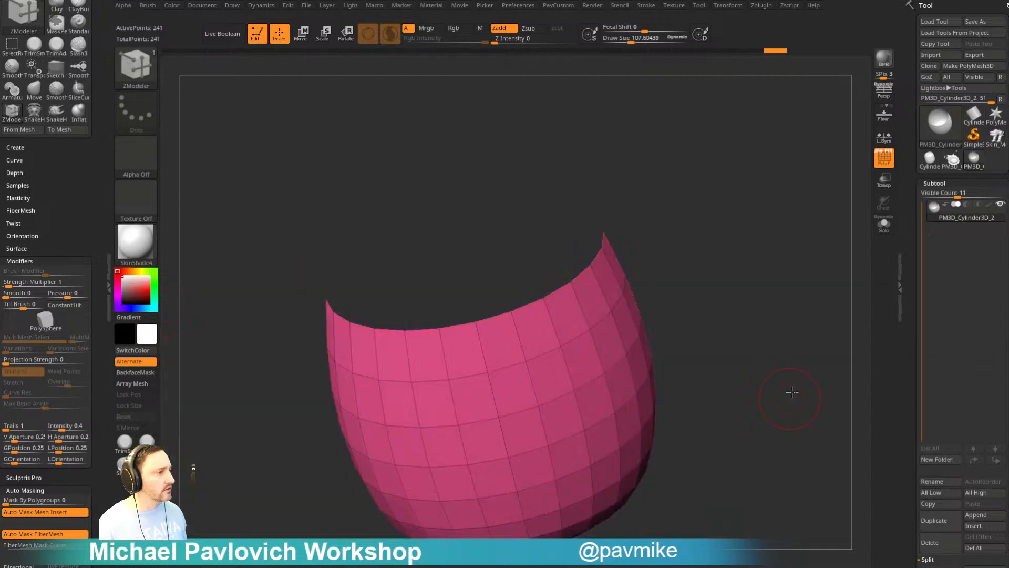
drag(790, 391, 692, 251)
drag(548, 301, 540, 292)
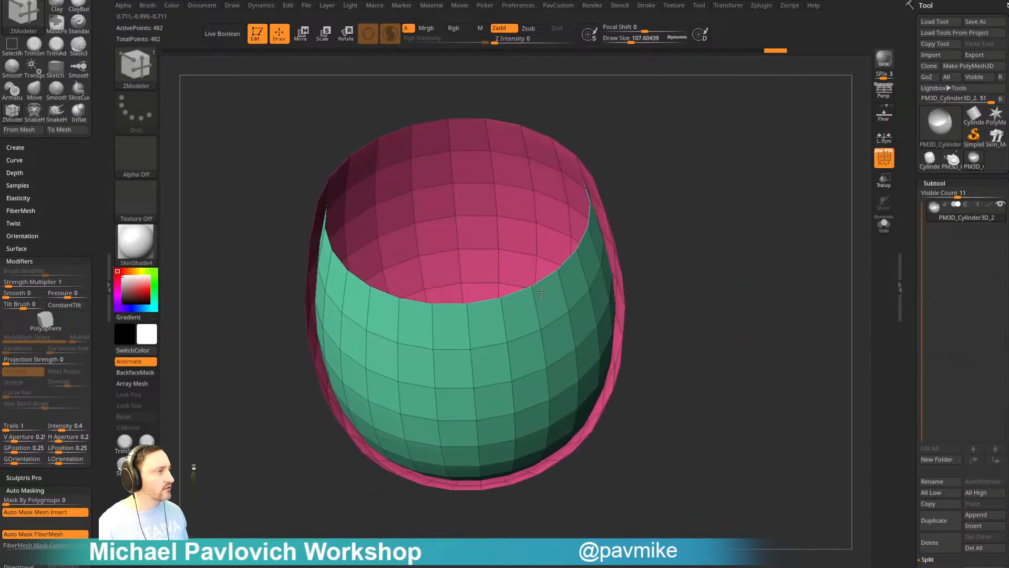
- Flip the surface normals of the extruded cup and view it from the side
scroll(962, 263, down, 10)
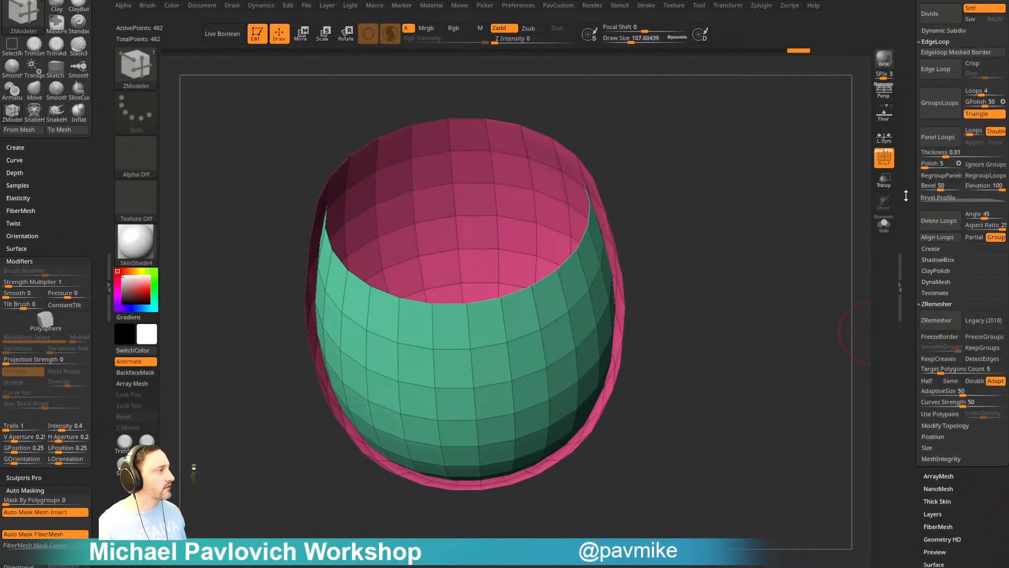
shift+click(942, 162)
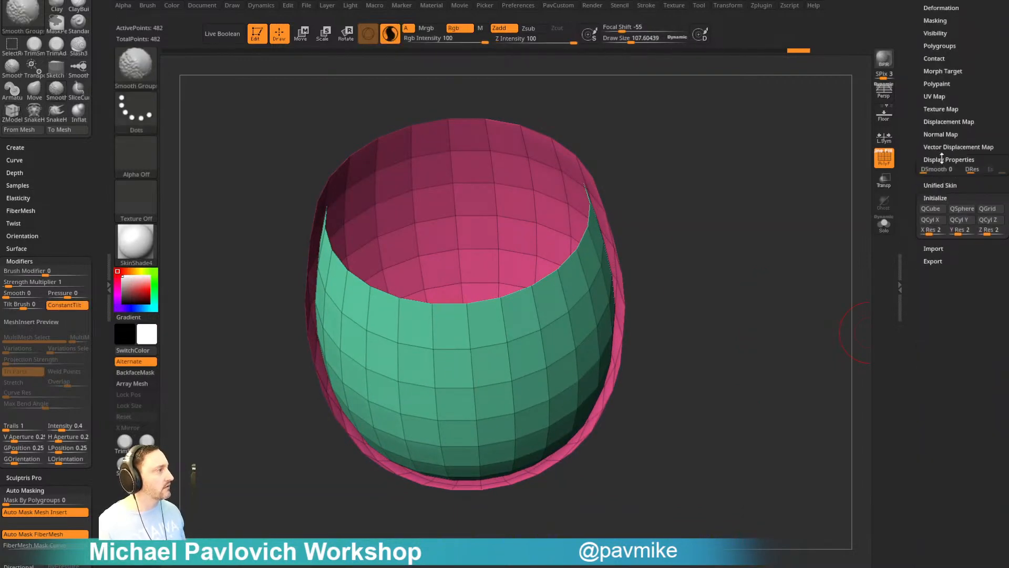
click(973, 193)
drag(751, 231, 752, 167)
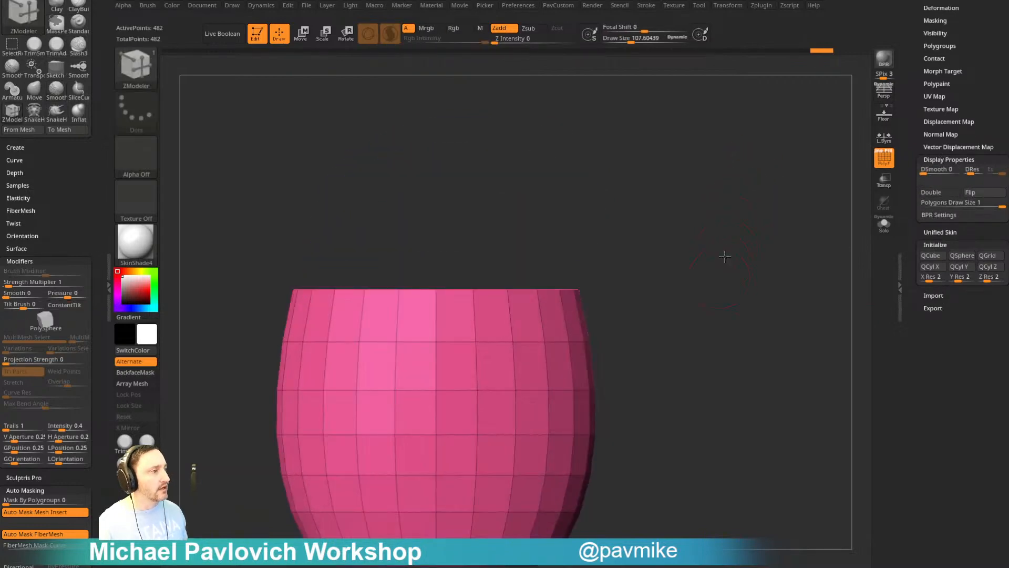
- Flip the surface normals to examine the cup's inner wall and base thickness, and restore them
drag(724, 256, 750, 280)
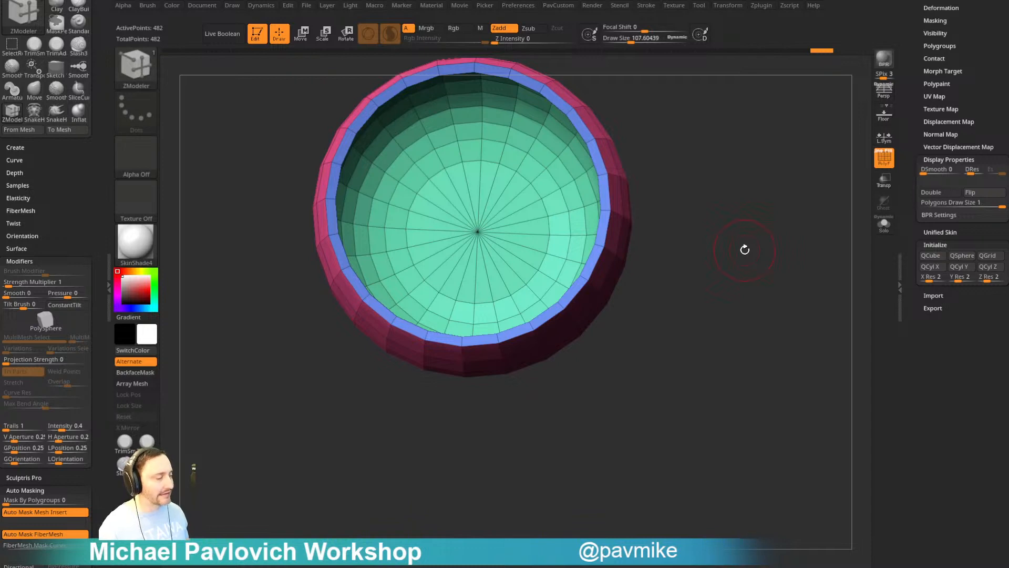
click(970, 192)
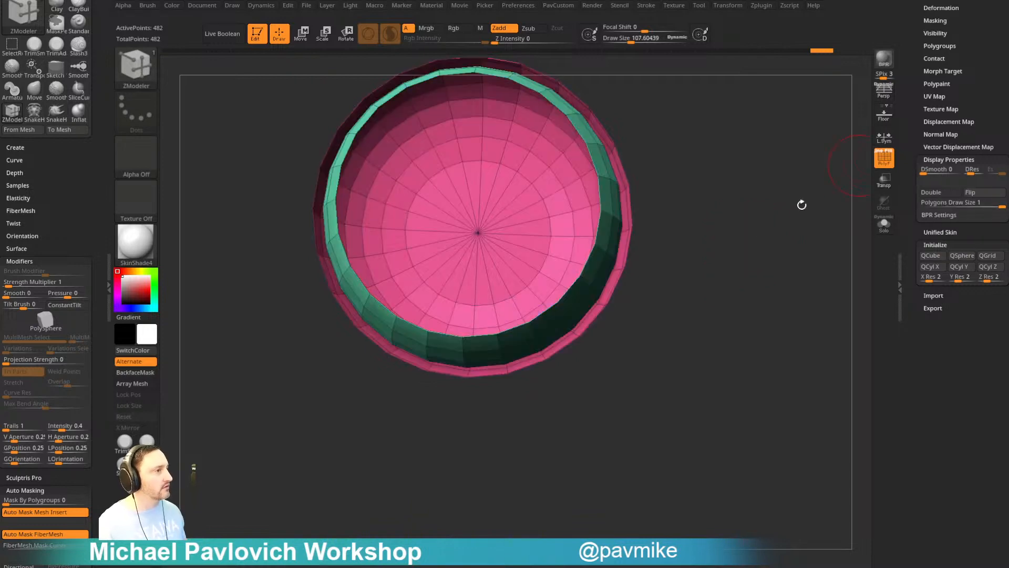
drag(759, 287, 699, 233)
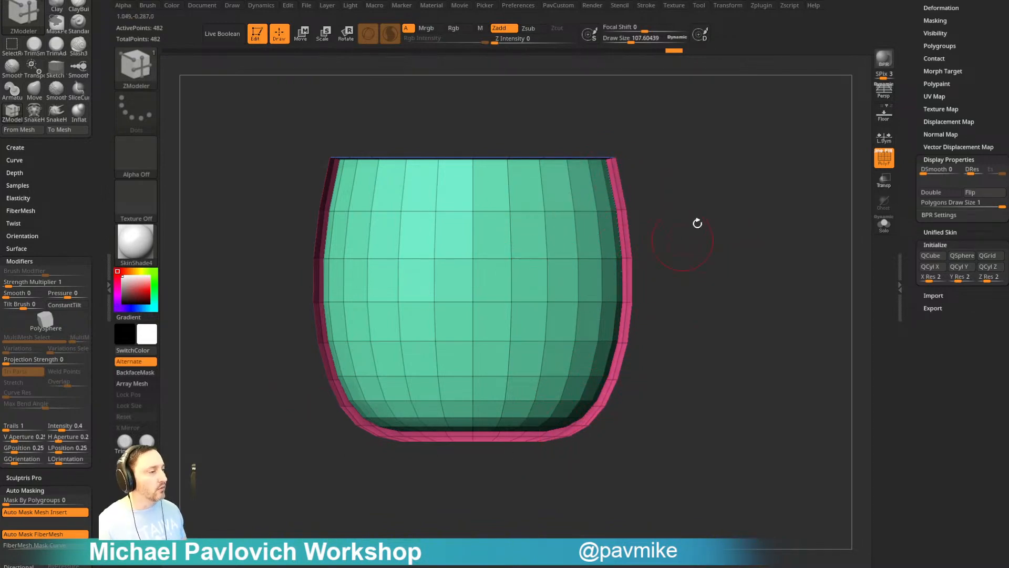
drag(718, 231, 705, 331)
key(w)
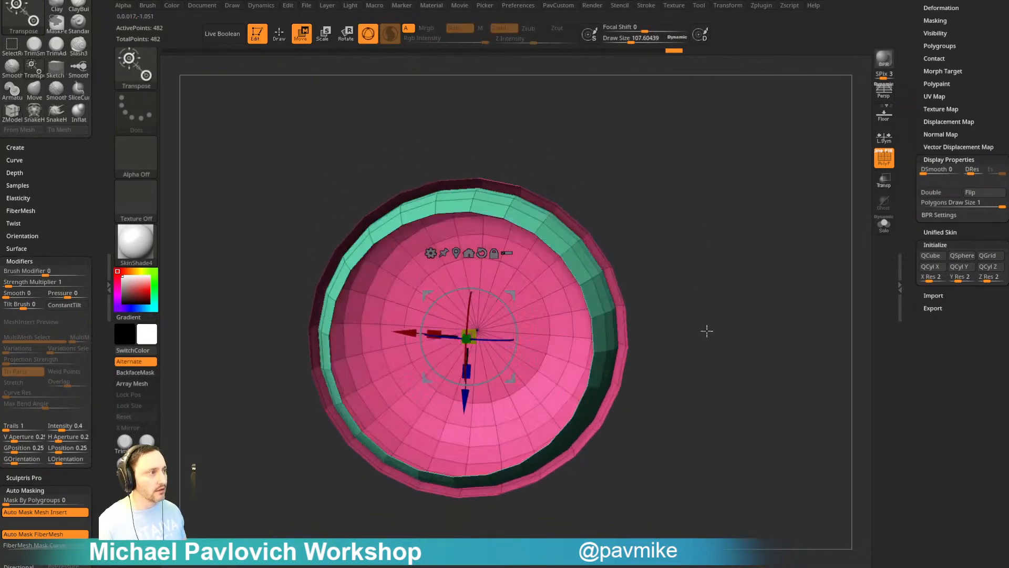
click(970, 192)
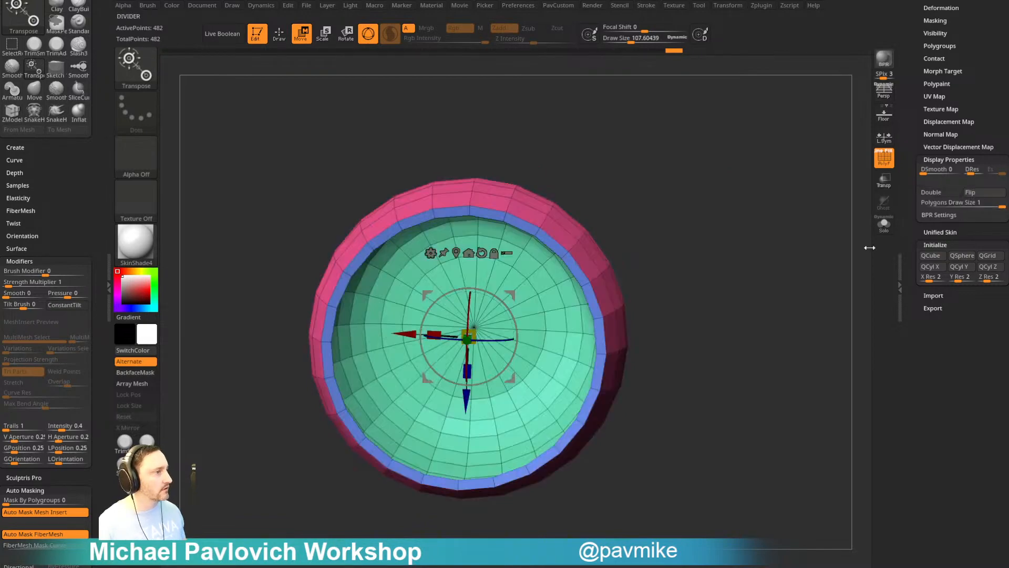
- Mask the cup's outer shell and position the transform gizmo upright at the centre of the rim
drag(496, 303, 454, 534)
click(460, 196)
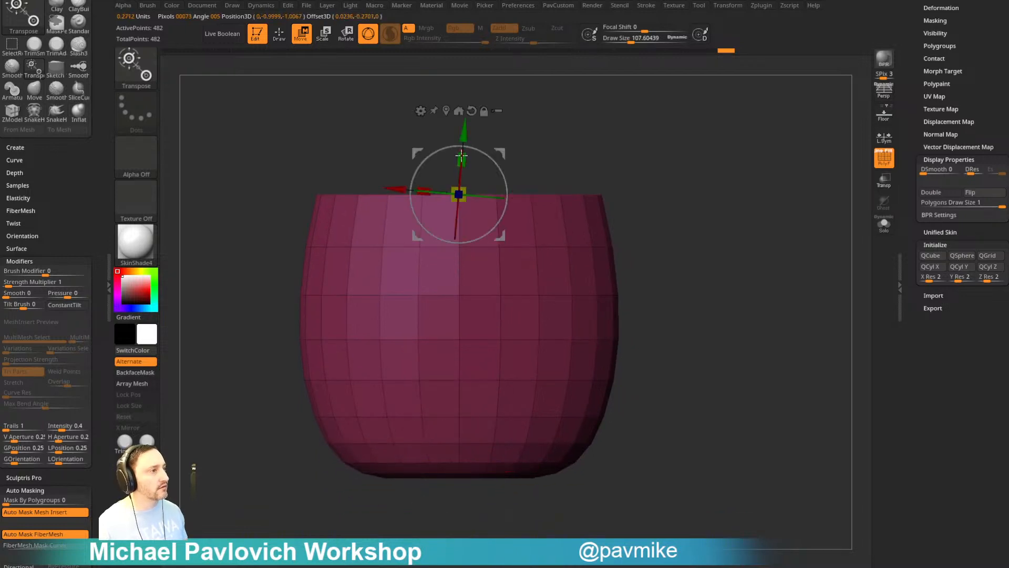
click(532, 194)
click(533, 161)
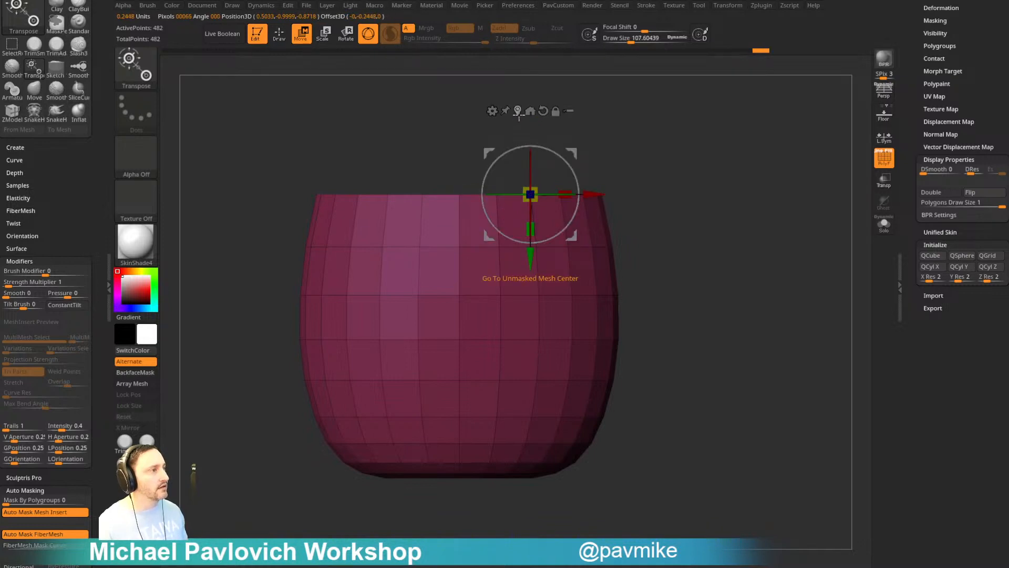
alt+drag(583, 189, 511, 192)
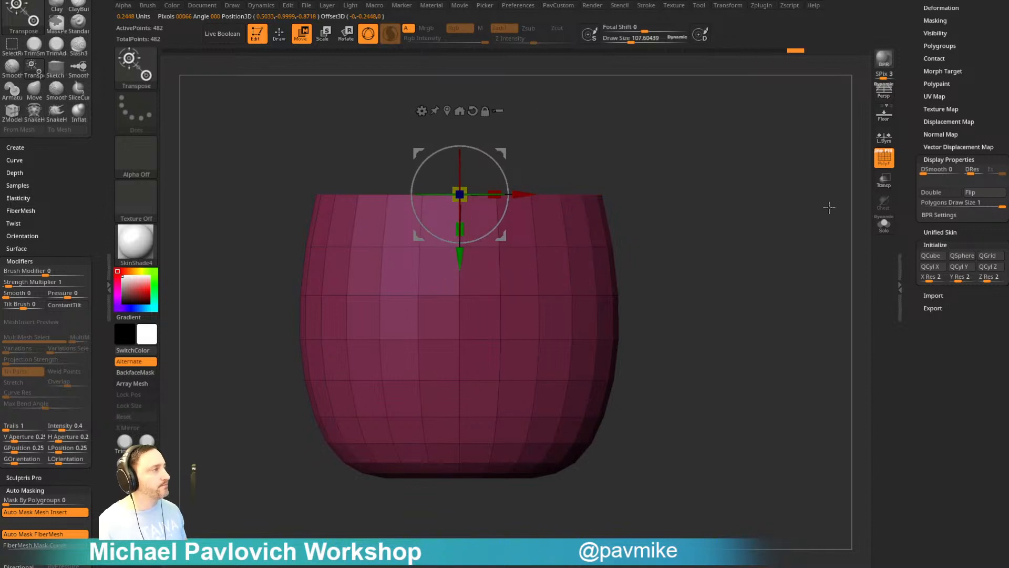
drag(483, 224, 566, 203)
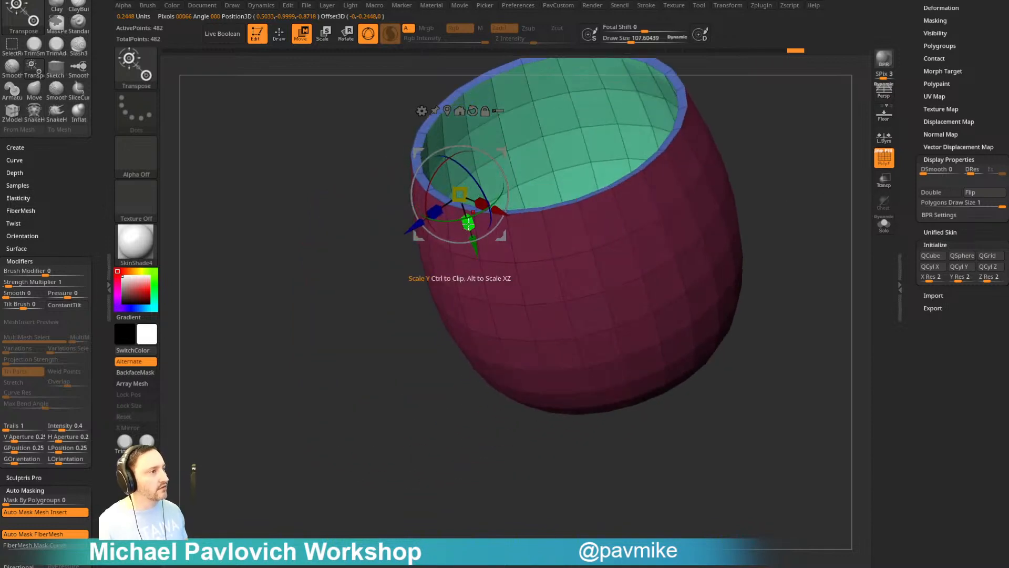
- Scale the inner shell vertically from the rim with flipped normals to thicken the cup's base, and restore the normals
drag(399, 252, 959, 206)
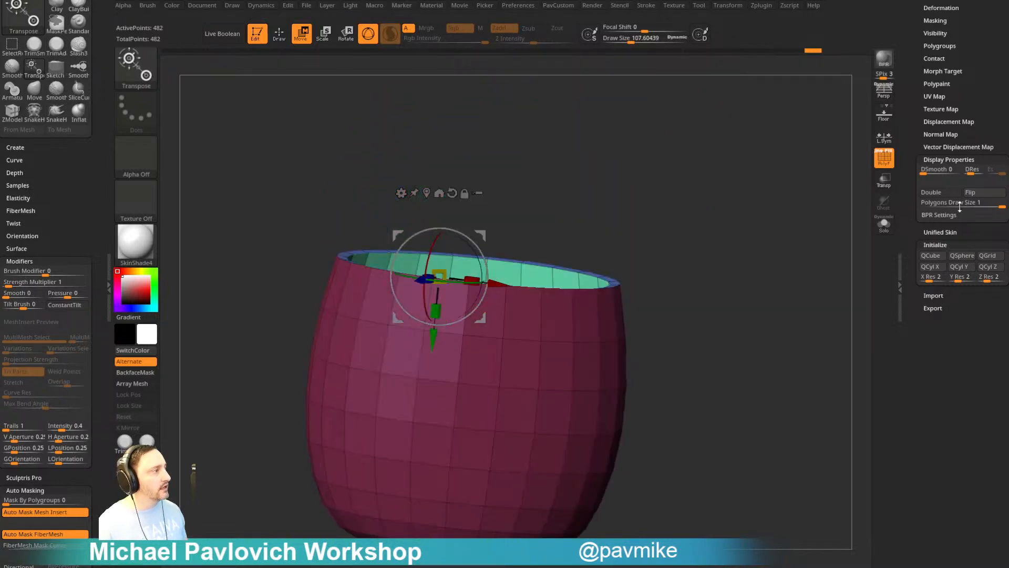
click(970, 192)
shift+drag(778, 242, 757, 221)
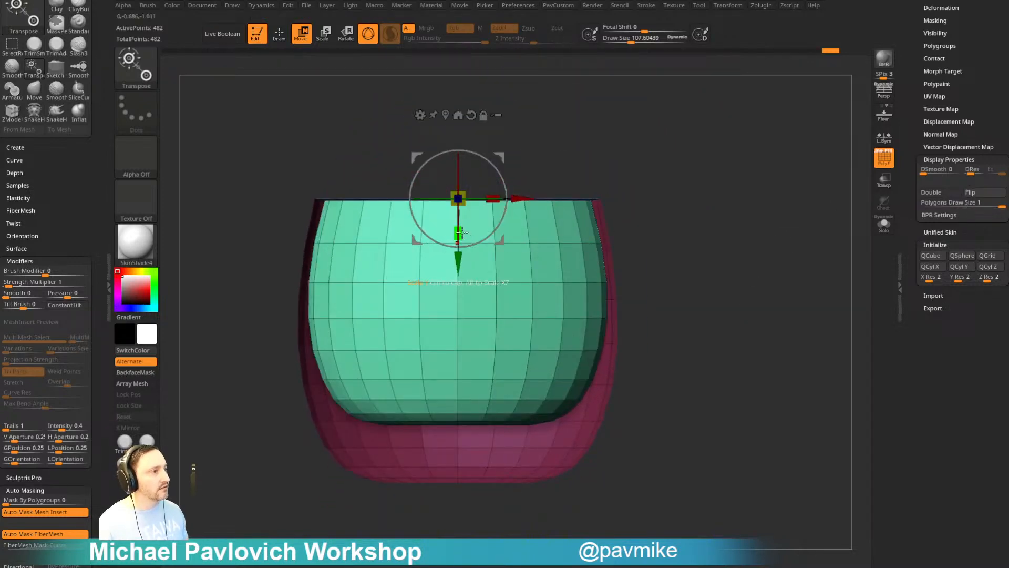
mouse_move(459, 232)
mouse_down()
mouse_move(460, 260)
mouse_move(460, 248)
mouse_up()
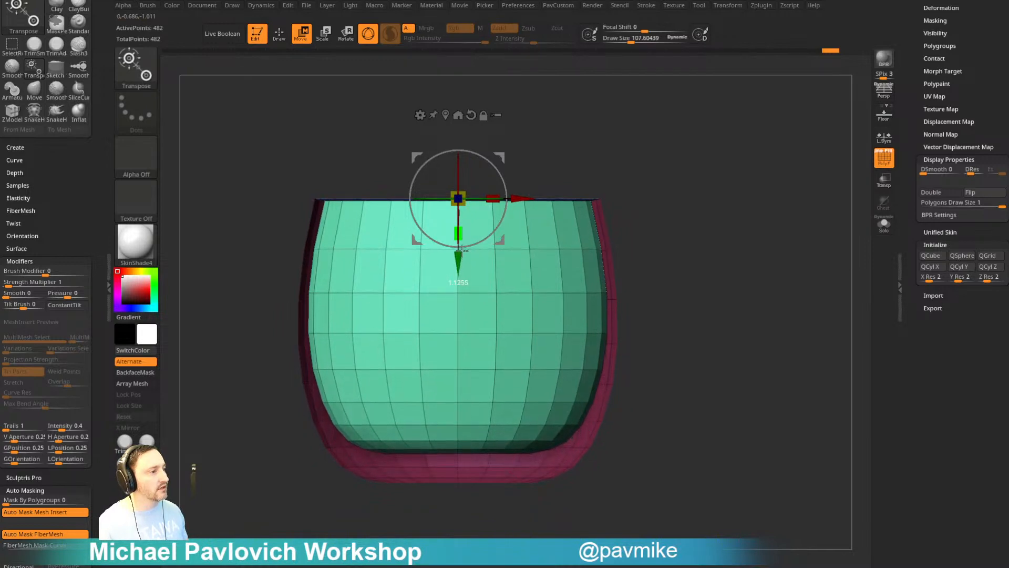
mouse_move(464, 474)
mouse_down()
mouse_move(723, 272)
mouse_move(791, 240)
mouse_move(792, 264)
mouse_move(751, 244)
mouse_move(750, 268)
mouse_move(771, 223)
mouse_up()
click(954, 196)
- Mask everything below the cup's top ring, flatten the rim vertically with the gizmo, and clear the mask
key(q)
key(space)
key(w)
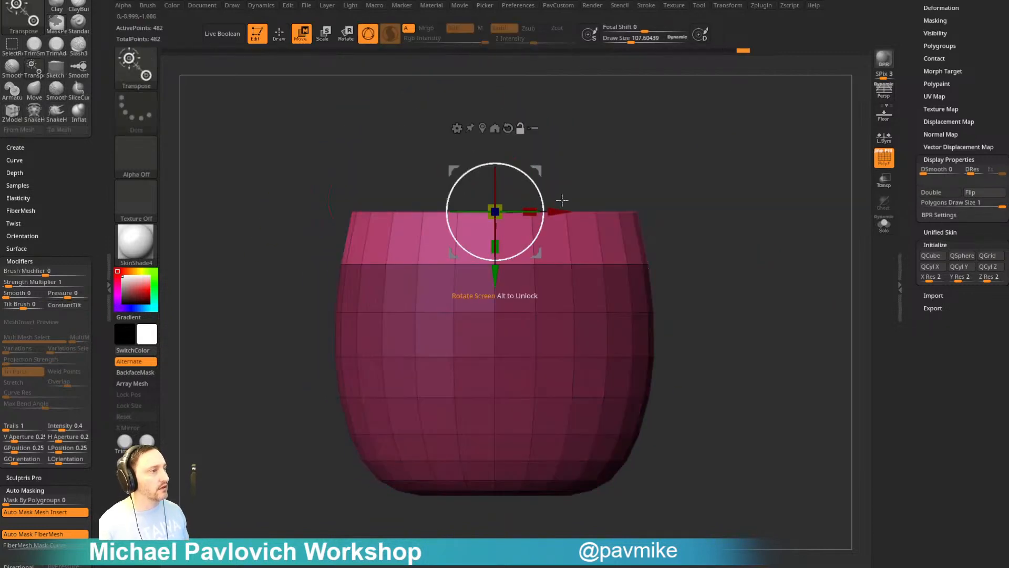
click(342, 279)
click(494, 211)
drag(497, 170, 503, 206)
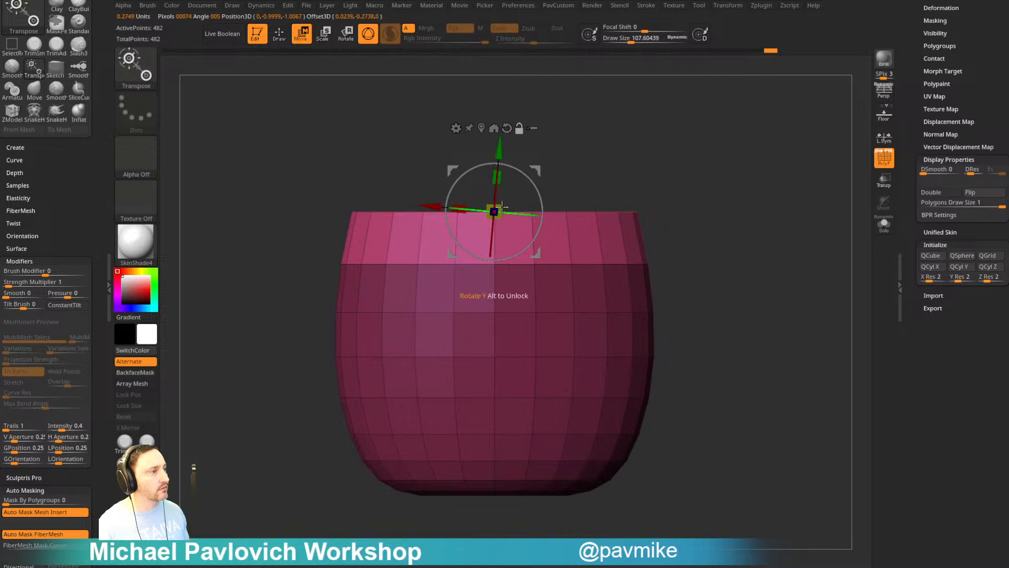
drag(504, 171, 507, 163)
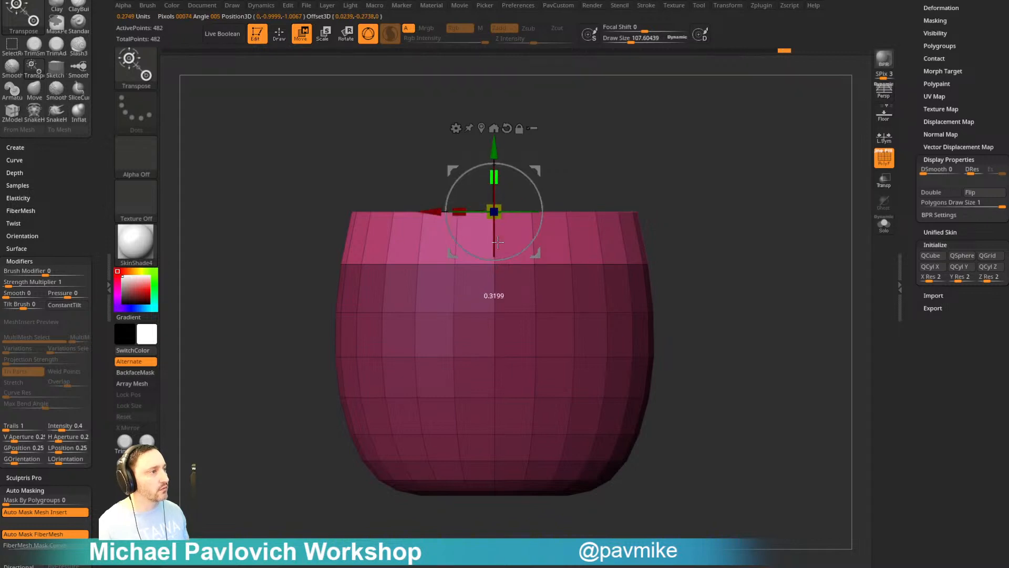
key(q)
ctrl+click(748, 209)
mouse_move(748, 210)
mouse_down()
mouse_move(746, 182)
mouse_move(716, 223)
mouse_move(781, 194)
mouse_up()
key(s)
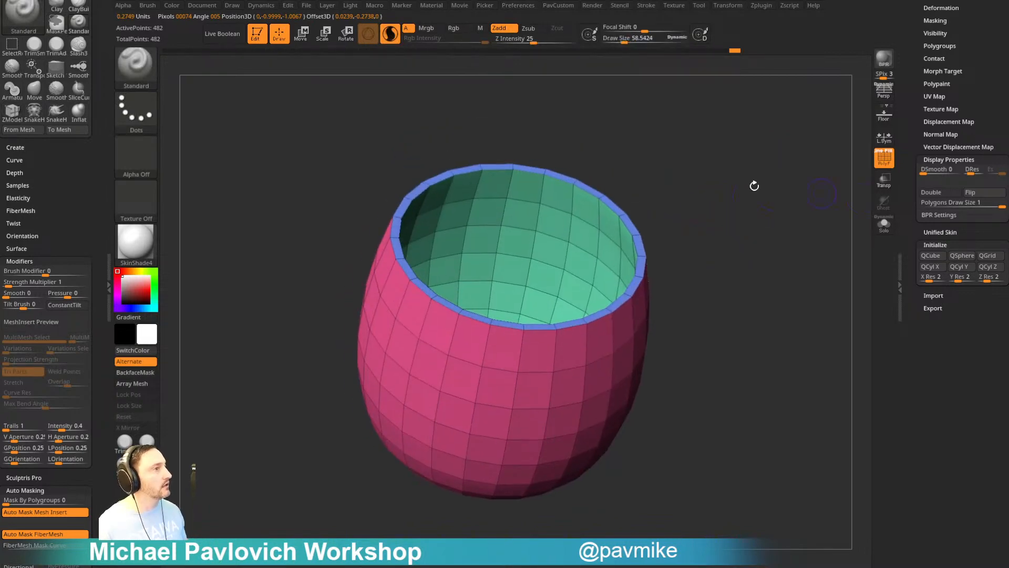
- Duplicate the cup subtool
scroll(918, 342, up, 15)
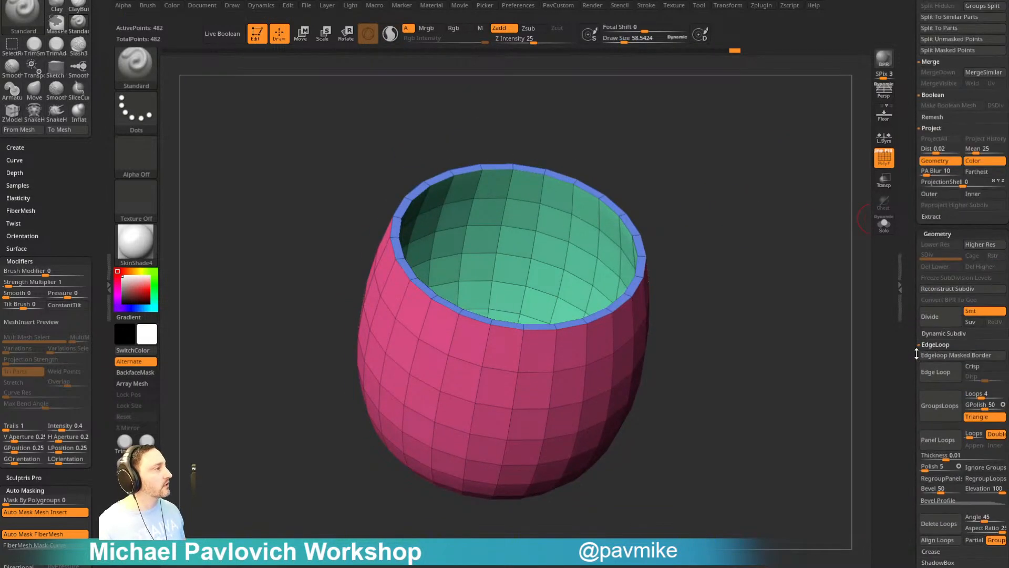
scroll(917, 386, down, 2)
click(934, 319)
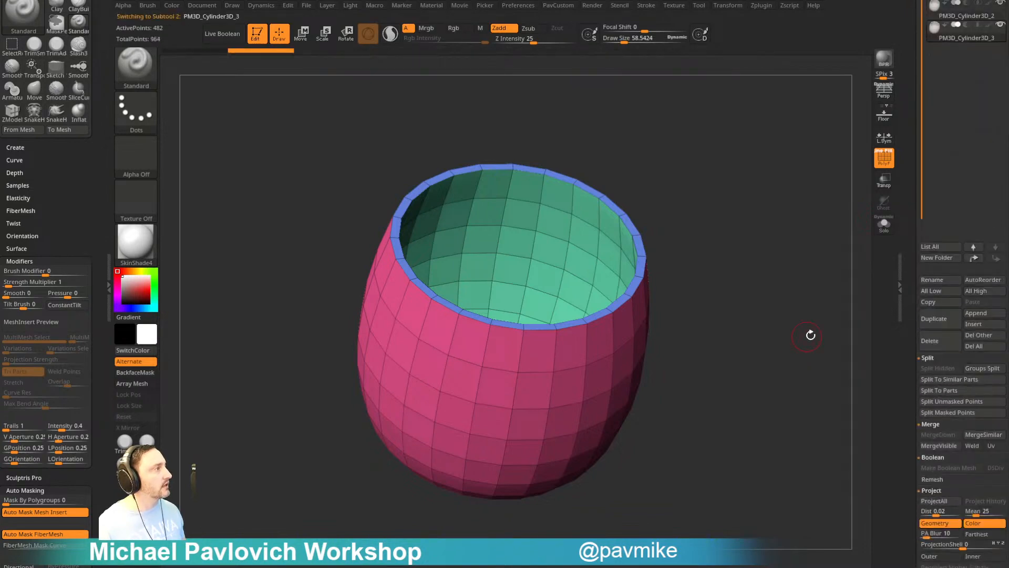
- Isolate the inner green polygroup of the duplicated cup in Solo mode and delete the hidden geometry
drag(806, 333, 598, 284)
ctrl+shift+click(524, 231)
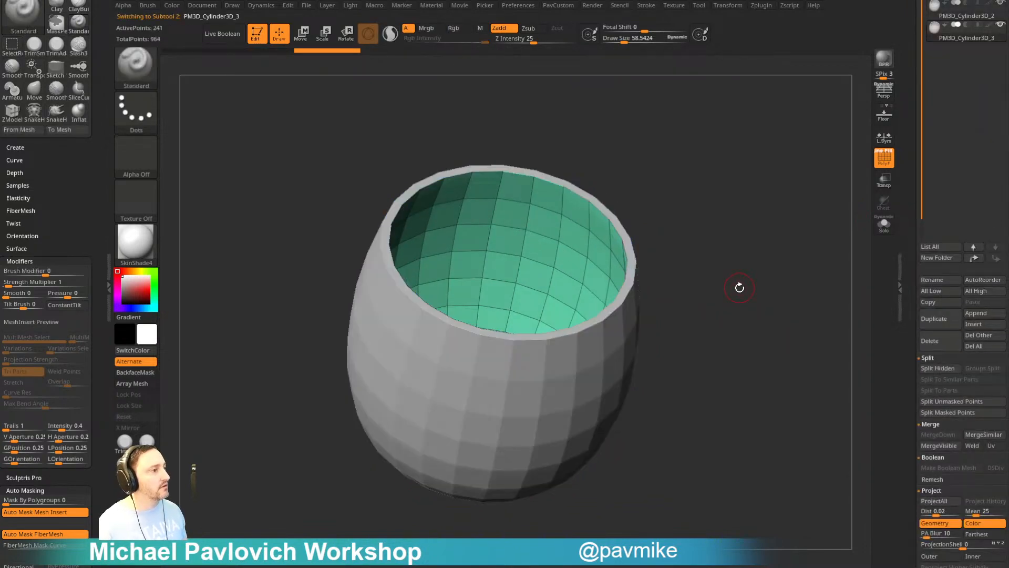
click(884, 225)
ctrl+shift+click(791, 256)
ctrl+shift+click(522, 230)
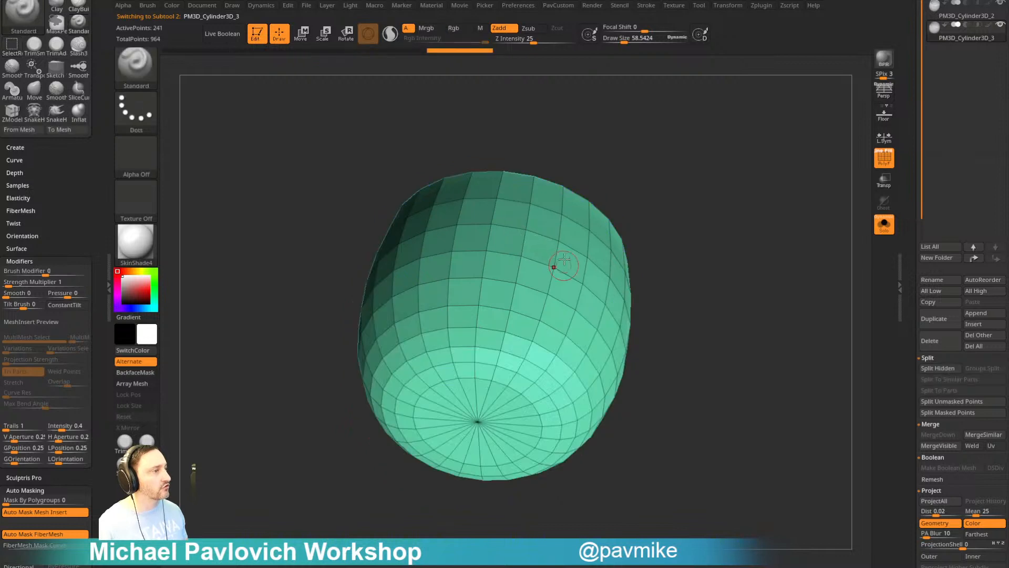
key(space)
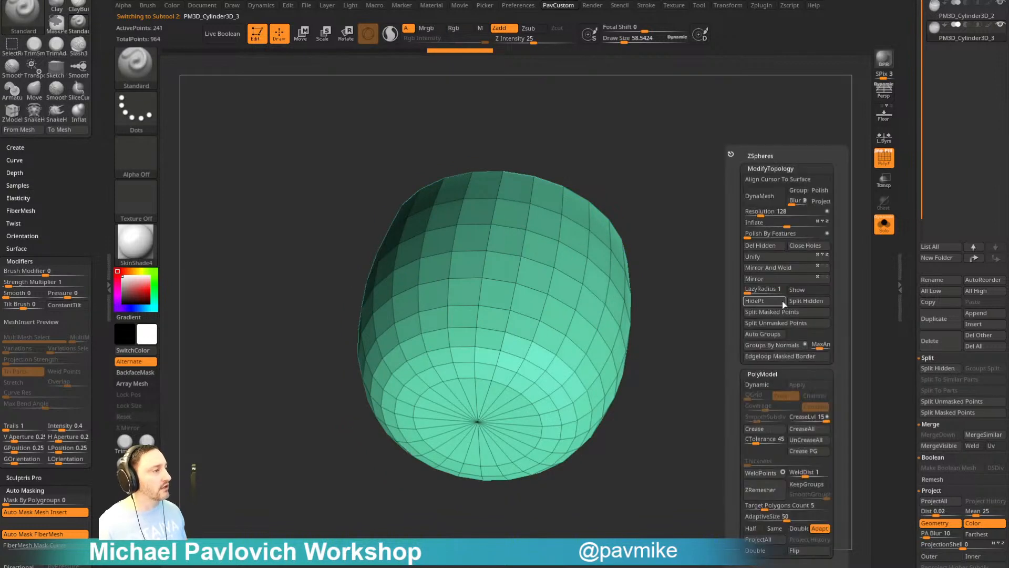
click(765, 245)
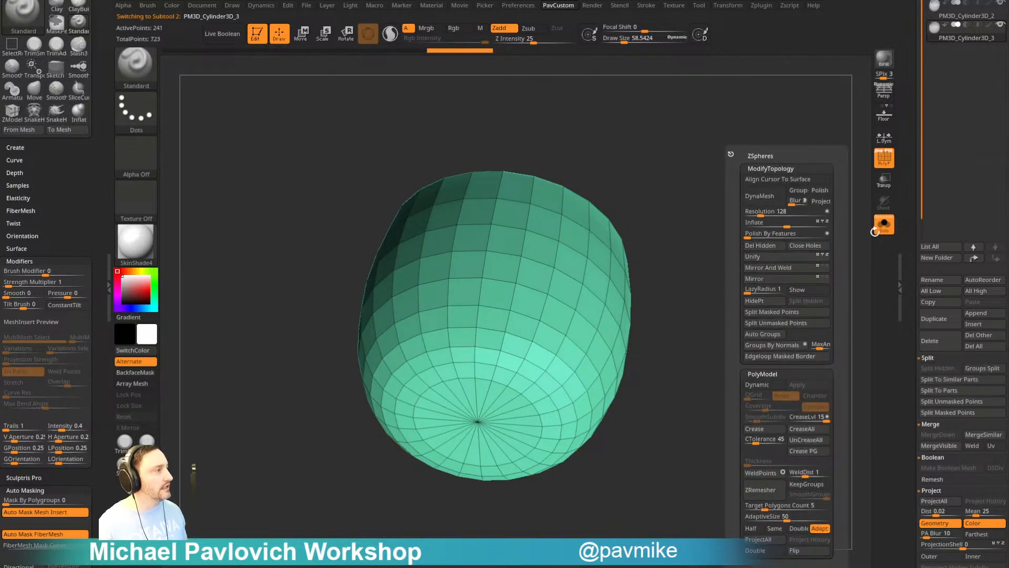
- Show the outer cup transparently, hide the top two polygon rows of the inner shell and delete them
click(885, 225)
drag(841, 241, 762, 270)
click(884, 180)
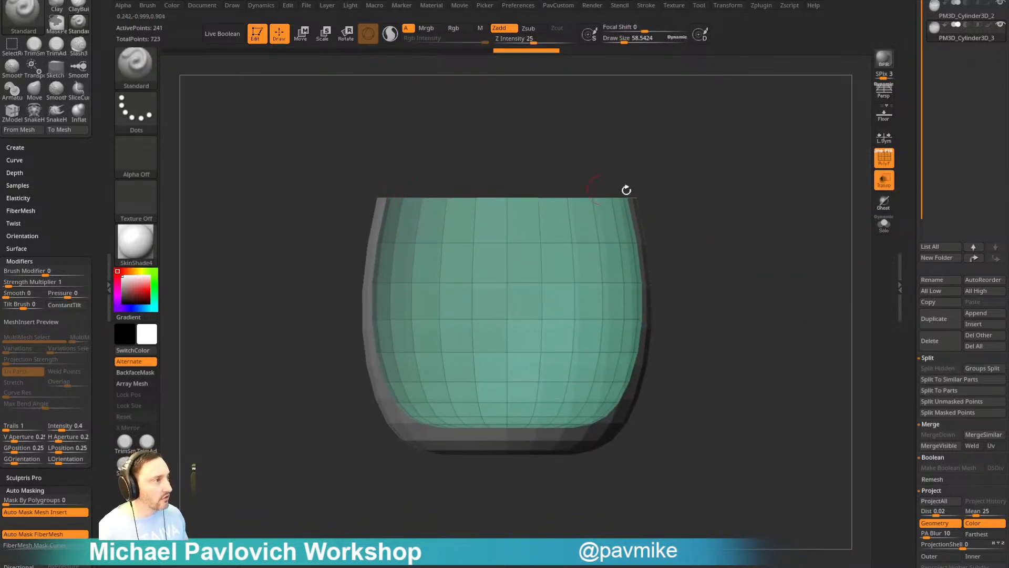
mouse_move(298, 133)
ctrl+shift+mouse_down()
mouse_move(808, 252)
mouse_move(808, 270)
mouse_move(790, 240)
mouse_move(806, 238)
mouse_move(788, 264)
ctrl+shift+mouse_up()
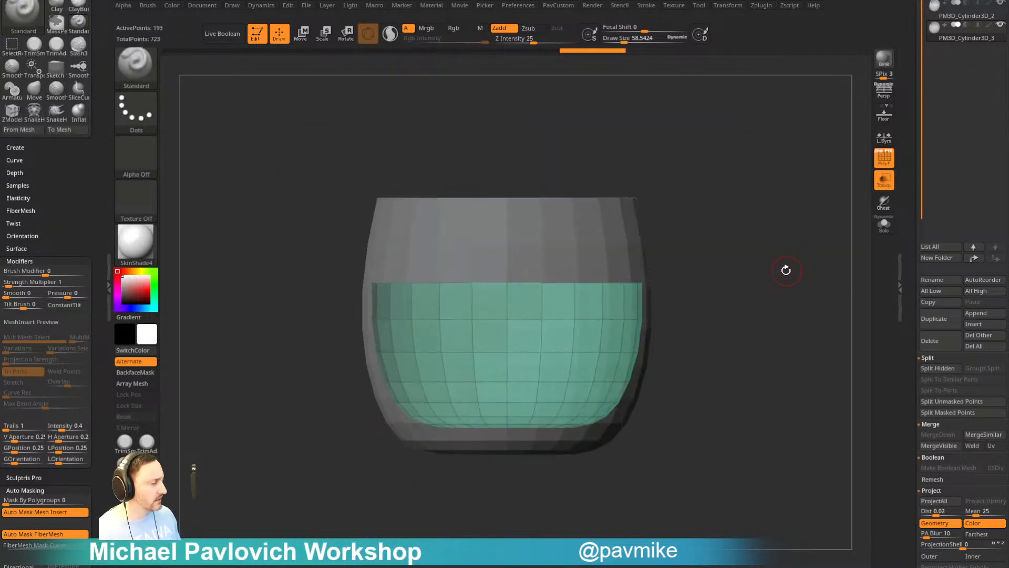
key(space)
click(772, 243)
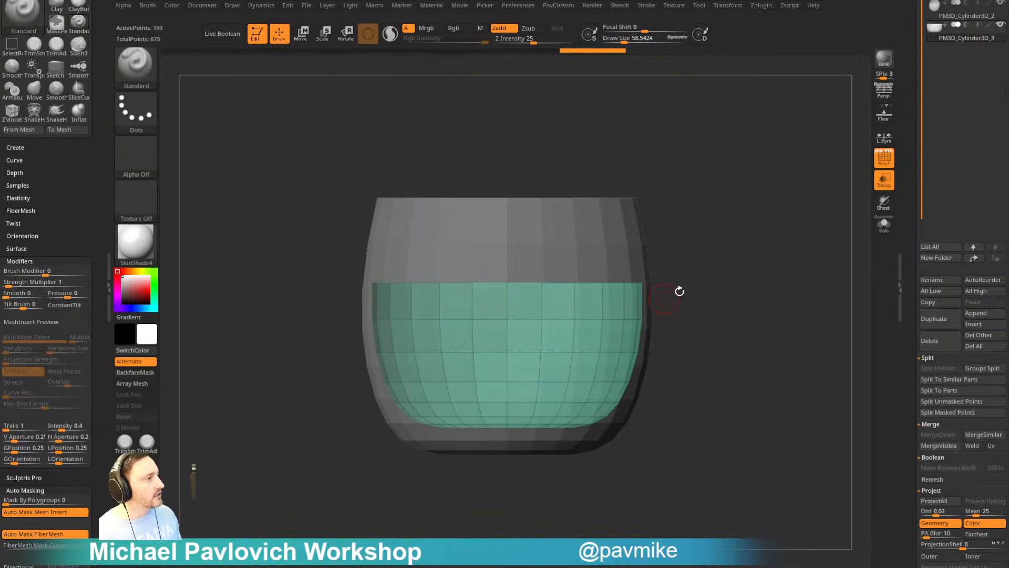
- Solo the shortened inner shell and flip its surface normals
drag(678, 288, 738, 315)
click(884, 224)
mouse_move(771, 270)
mouse_down()
mouse_move(746, 223)
mouse_move(757, 266)
mouse_up()
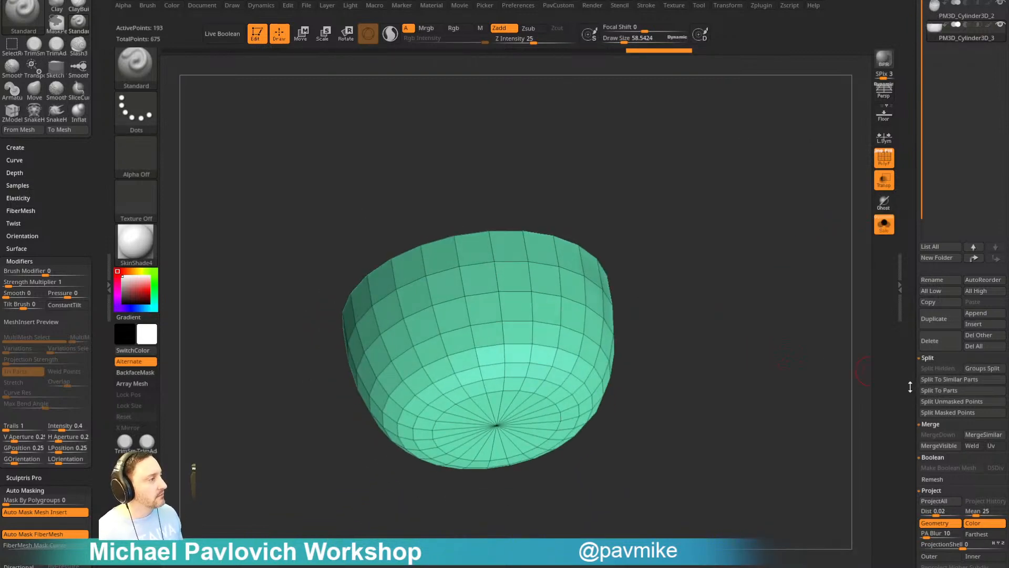
drag(910, 387, 940, 282)
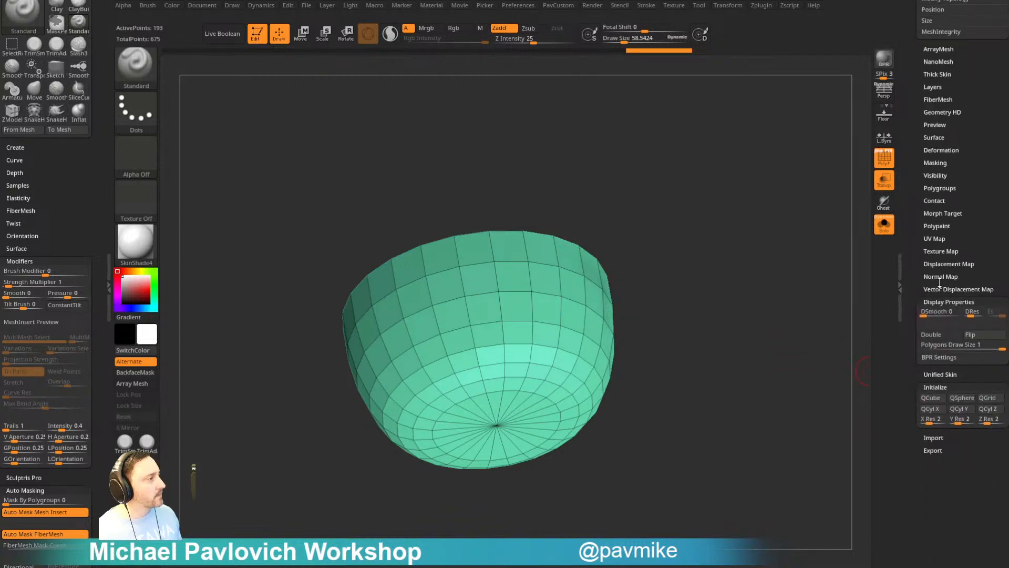
click(973, 335)
- Set the ZModeler edge action to Close and cap the open top of the inner shell
key(b)
key(z)
key(m)
key(space)
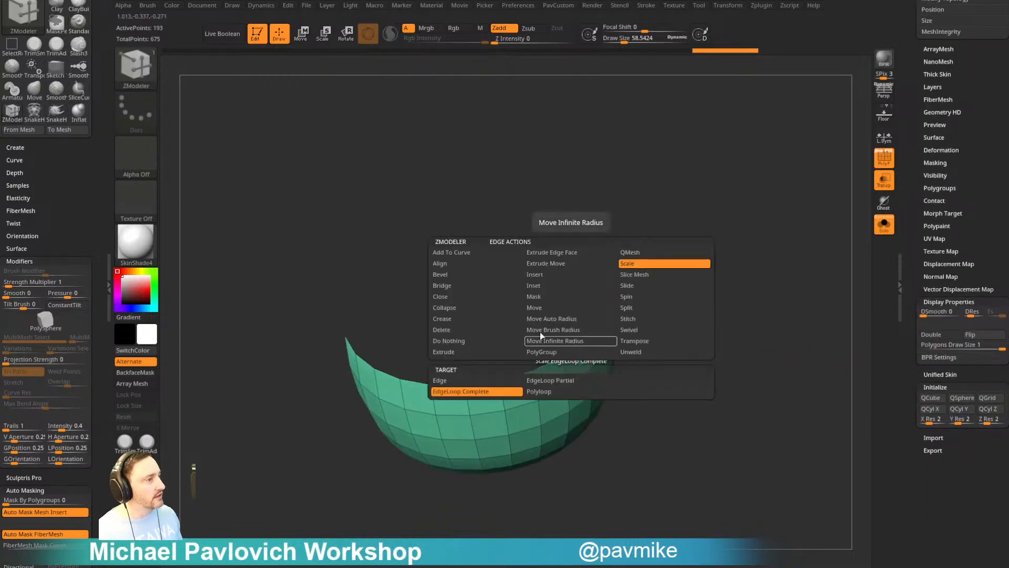
click(481, 293)
click(545, 378)
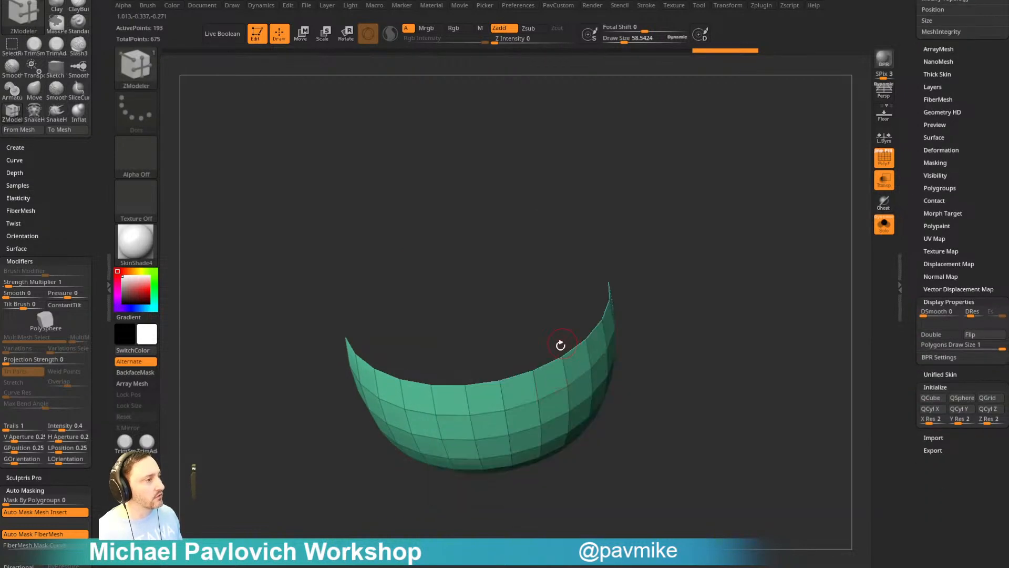
click(560, 345)
- Isolate the new top cap, assign it its own polygroup, and show the whole inner mesh again
ctrl+shift+click(476, 307)
key(ctrl+w)
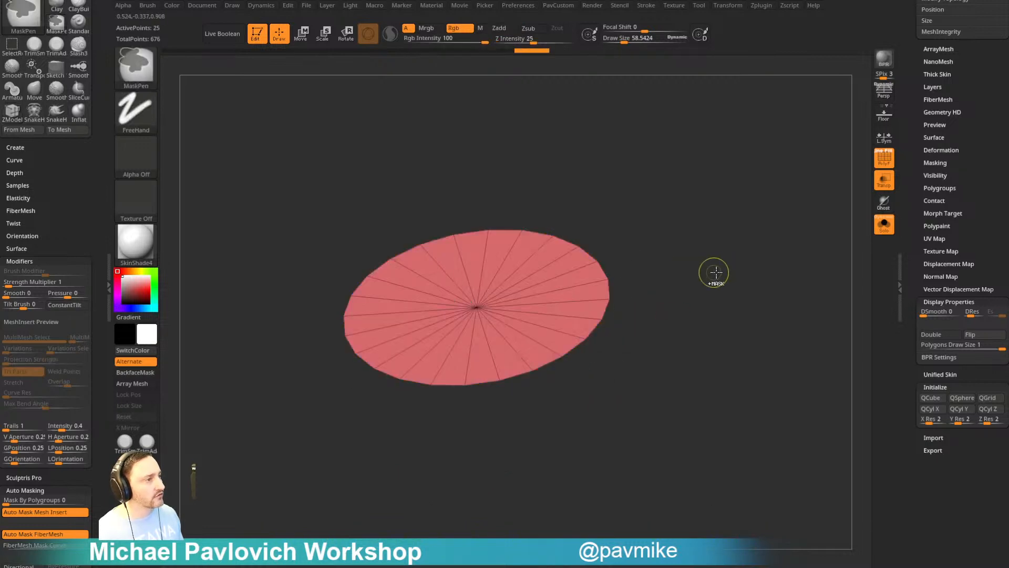
ctrl+shift+click(716, 272)
key(shift+space)
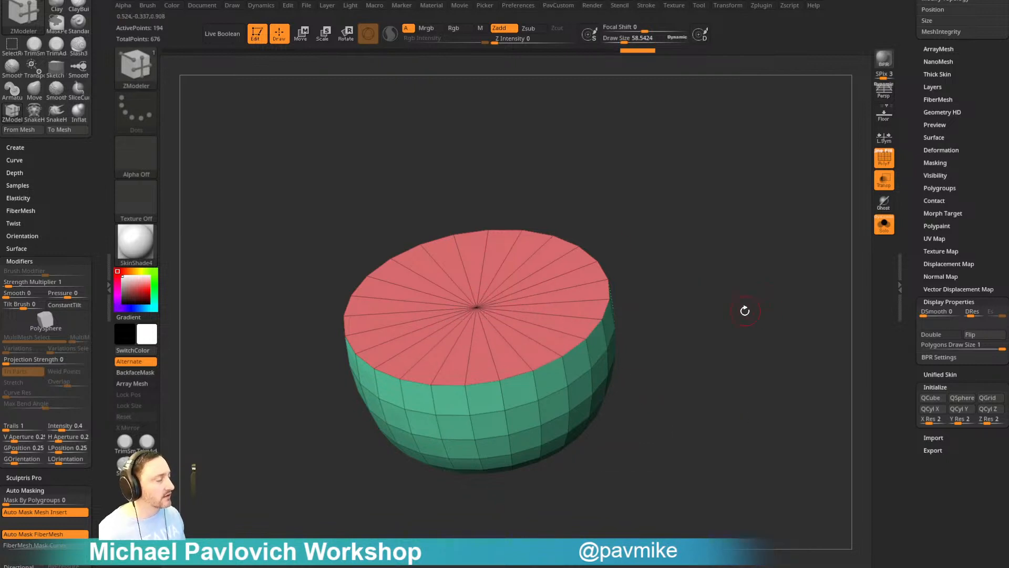
- Set the ZModeler edge action to Insert with the Single EdgeLoop target and add two edge loops around the cap's edge
drag(745, 310, 768, 314)
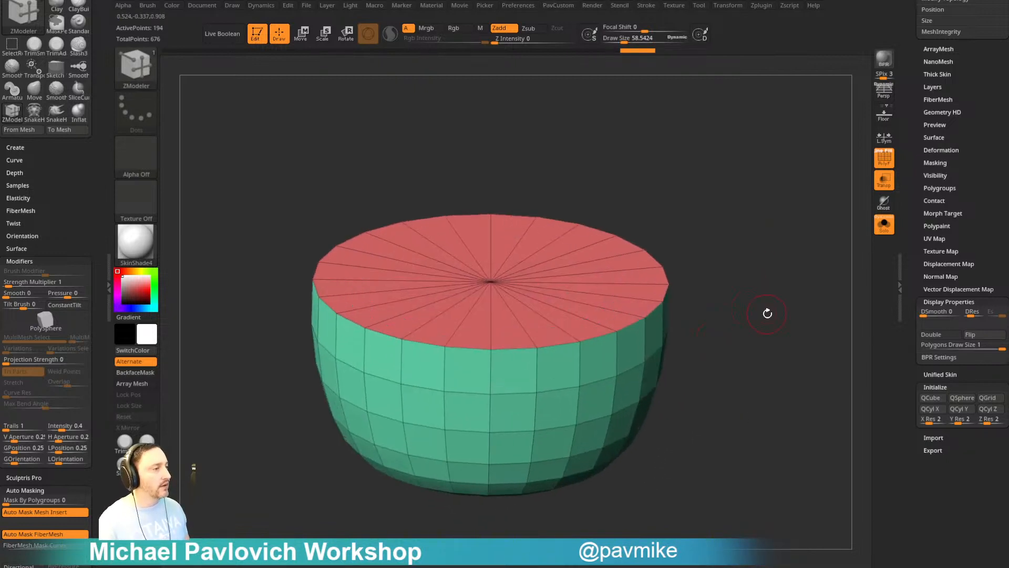
key(space)
click(573, 280)
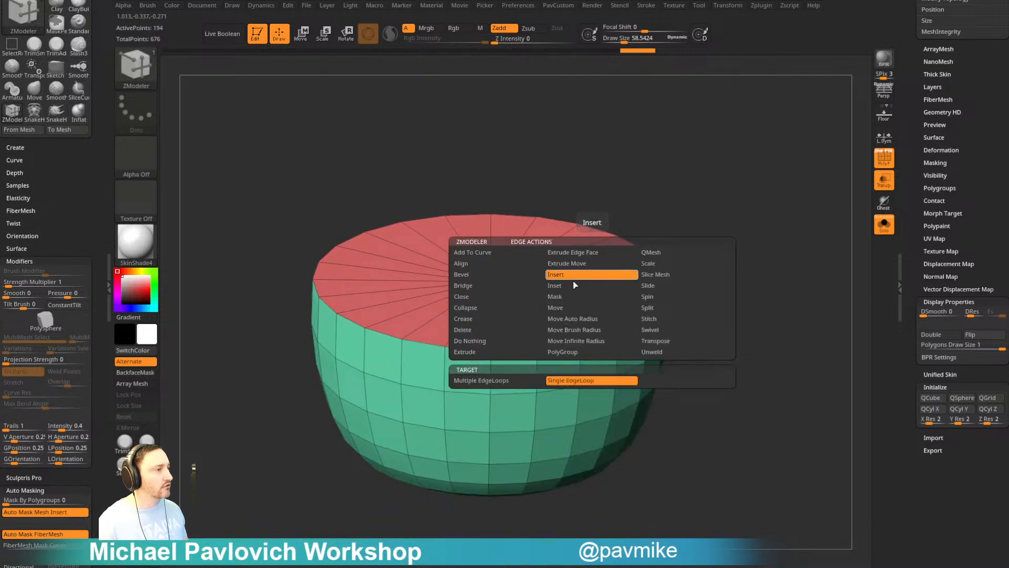
click(604, 331)
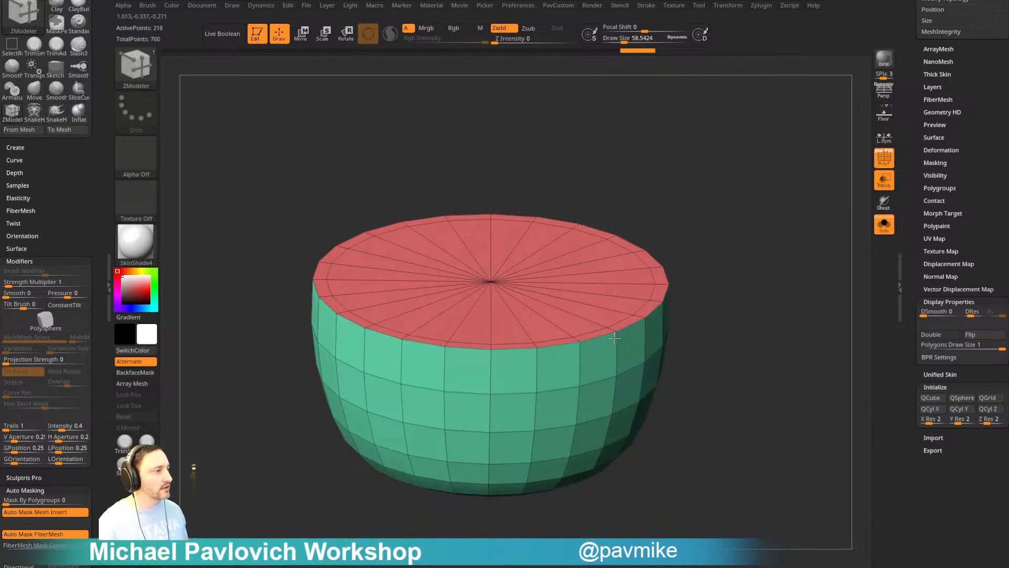
click(575, 315)
drag(736, 316, 644, 363)
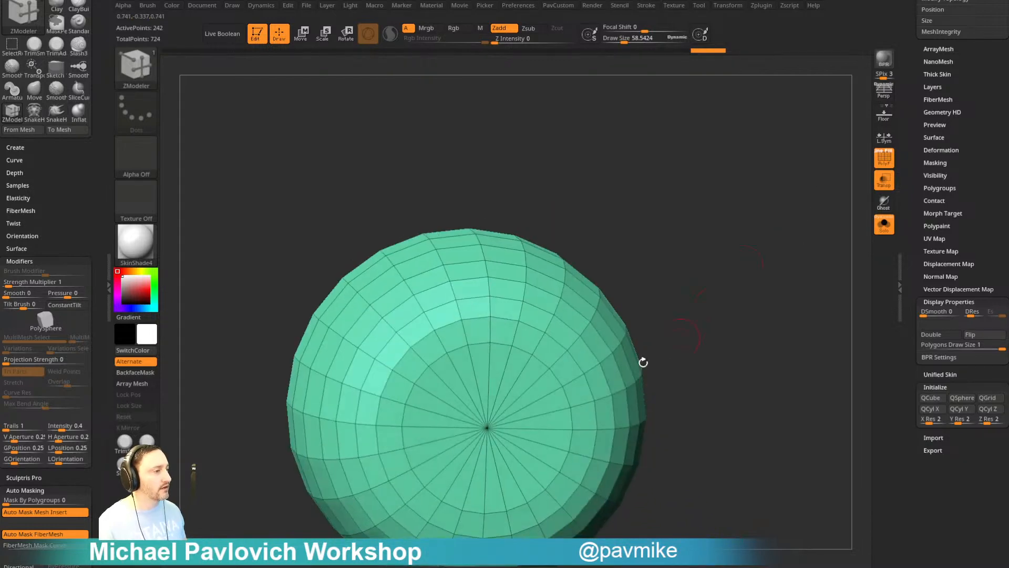
- Insert an edge loop on the bottom of the inner liquid mesh and another one on the cup's base
click(524, 395)
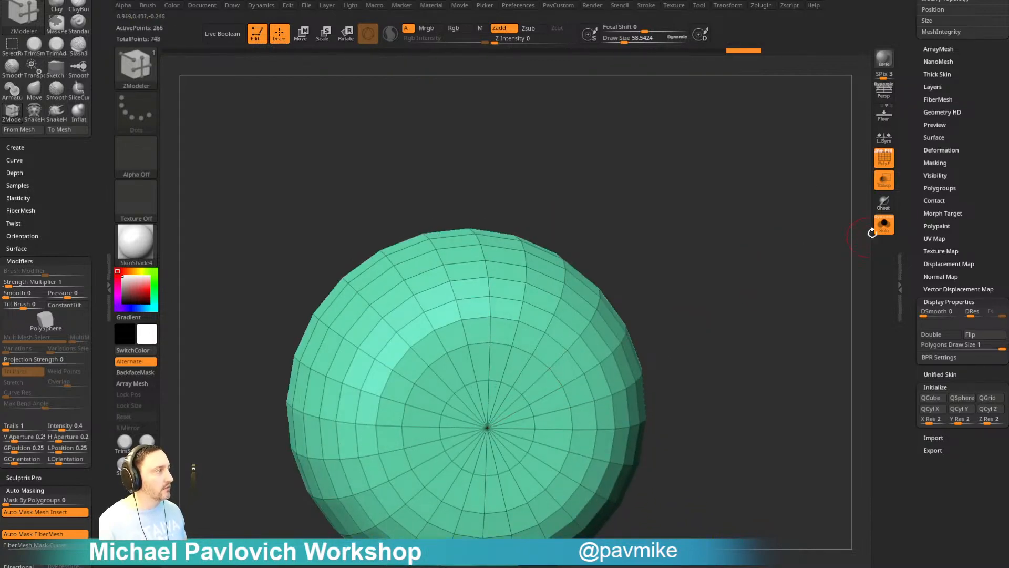
click(877, 229)
alt+click(652, 290)
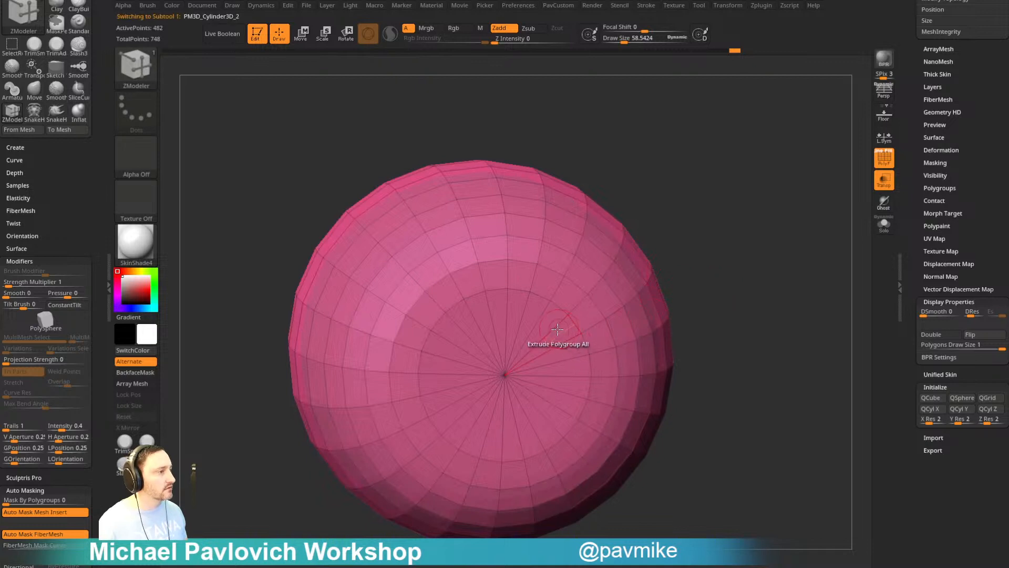
drag(679, 290, 744, 357)
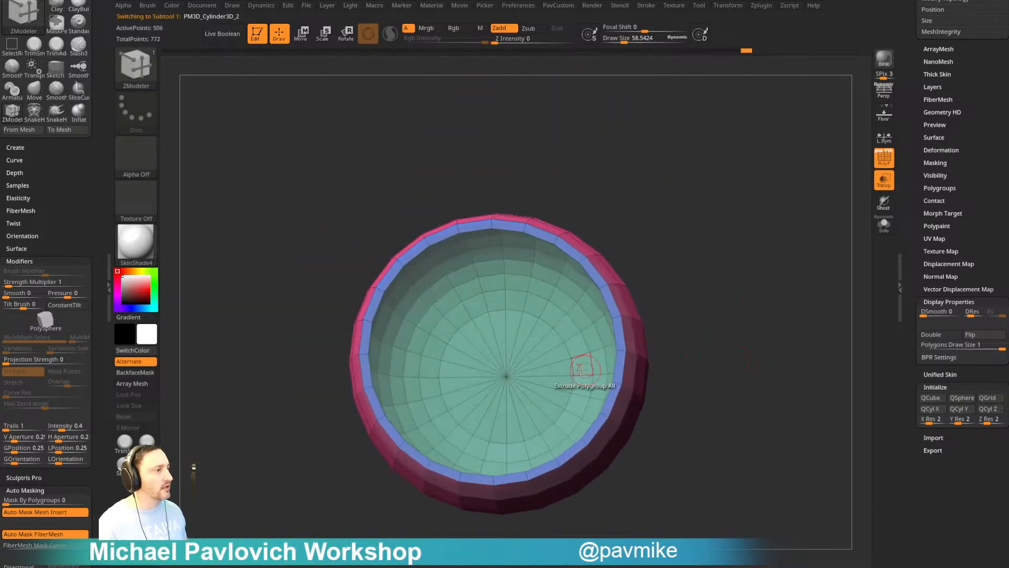
- Turn off transparency and switch to the Standard brush with the cup mesh selected
click(880, 185)
alt+click(578, 300)
mouse_move(699, 284)
mouse_down()
mouse_move(776, 262)
mouse_move(772, 248)
mouse_move(743, 247)
mouse_move(744, 234)
mouse_move(715, 277)
mouse_up()
key(alt+Up)
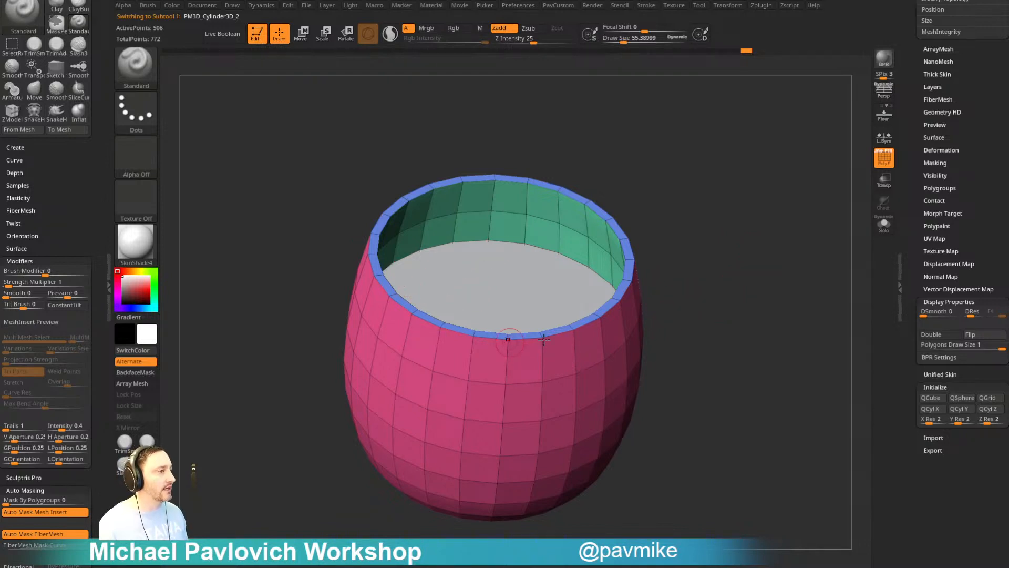
- Turn on Dynamic Subdiv for the cup and crease its polygroup borders
drag(774, 229, 815, 242)
drag(911, 177, 913, 252)
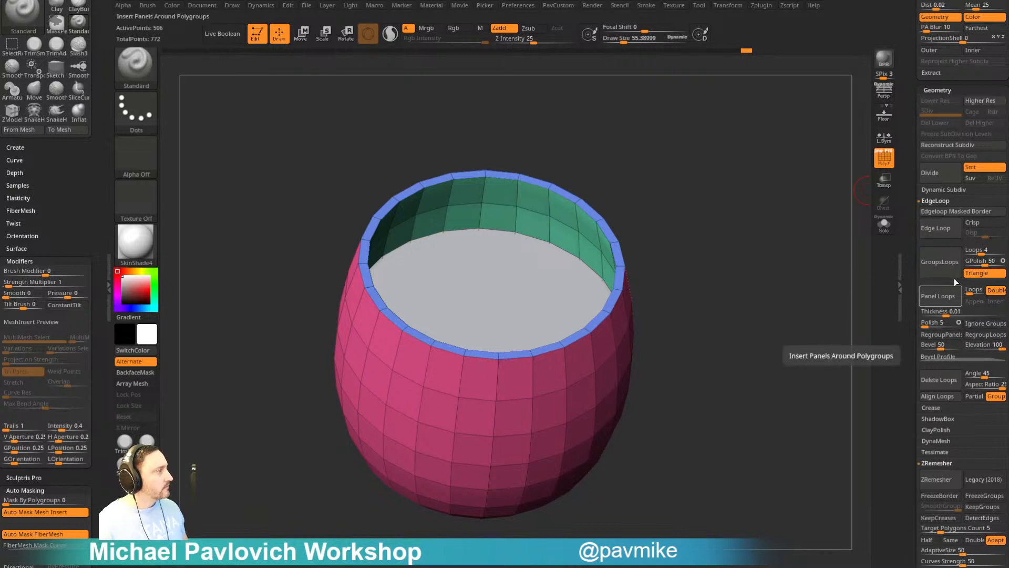
click(943, 189)
click(951, 202)
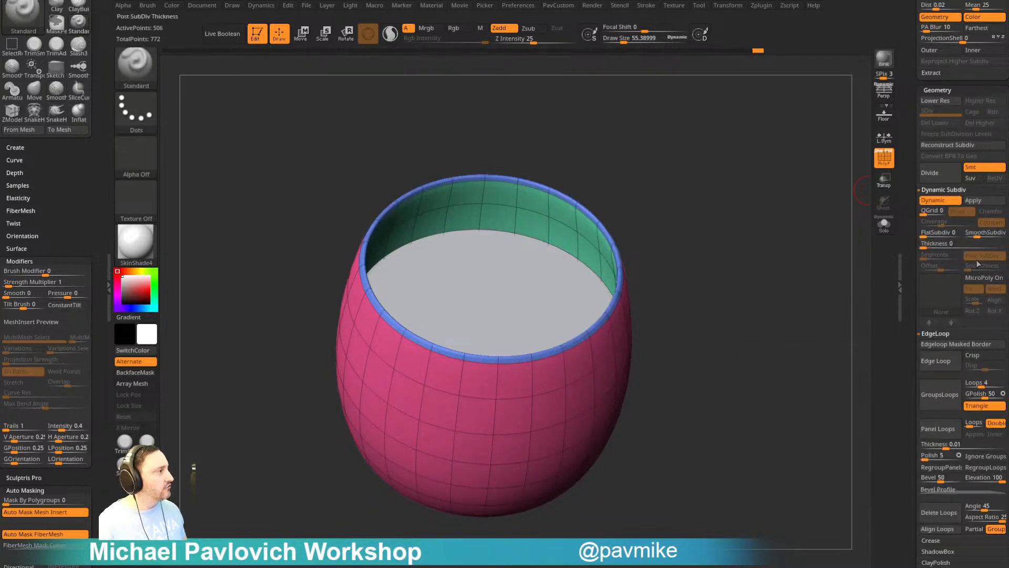
click(935, 335)
click(934, 345)
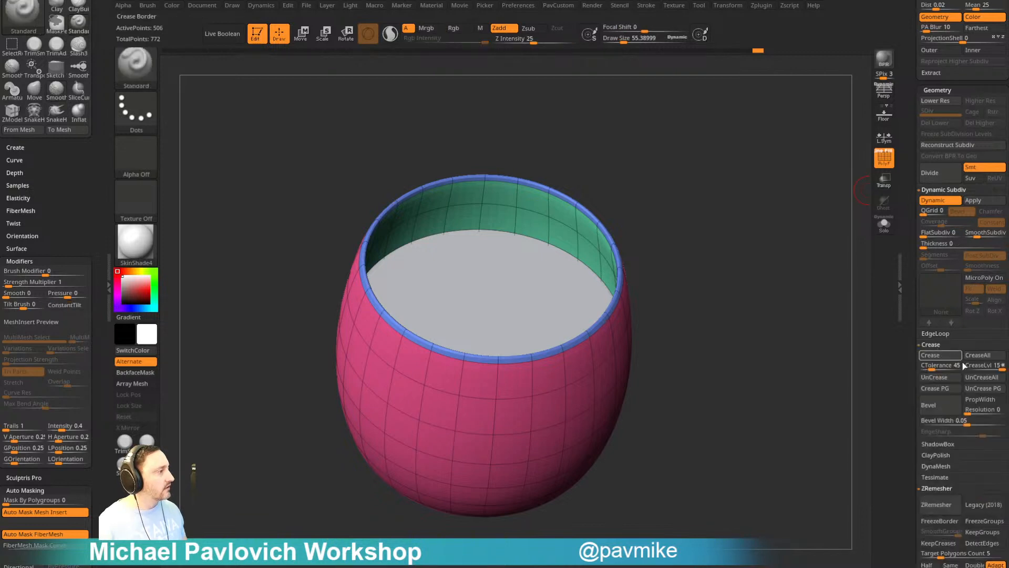
click(980, 390)
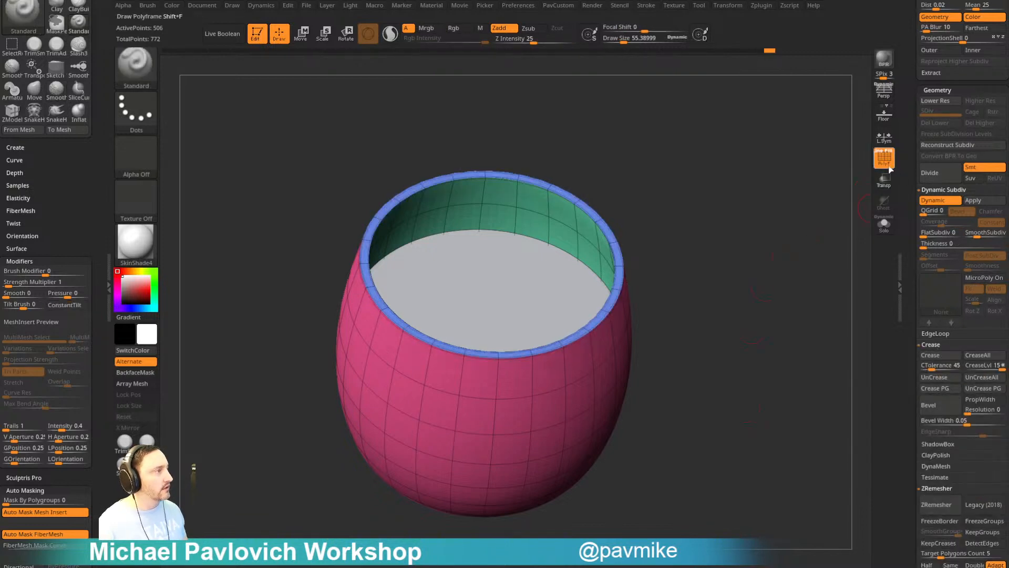
- With polyframes hidden, raise the cup's smooth subdivision level and set its crease level to 3
click(886, 159)
drag(799, 220, 581, 276)
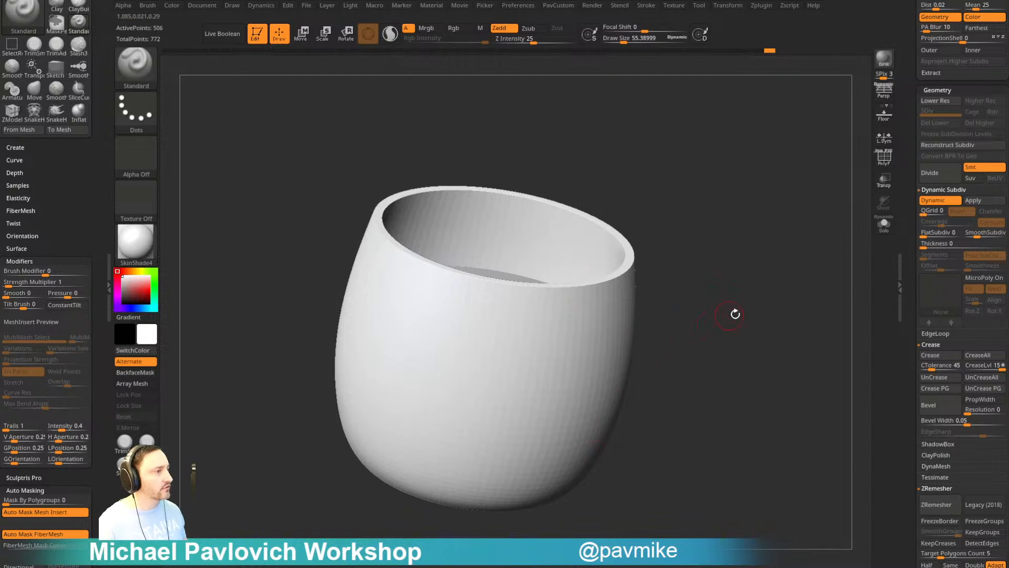
drag(735, 314, 779, 424)
click(979, 233)
alt+drag(788, 379, 719, 295)
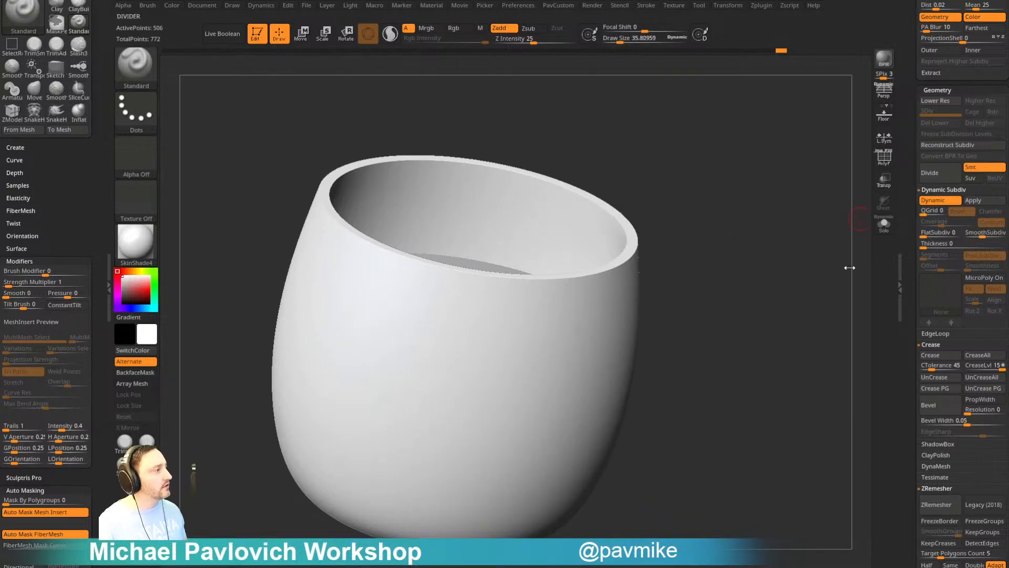
key(space)
drag(823, 418, 806, 422)
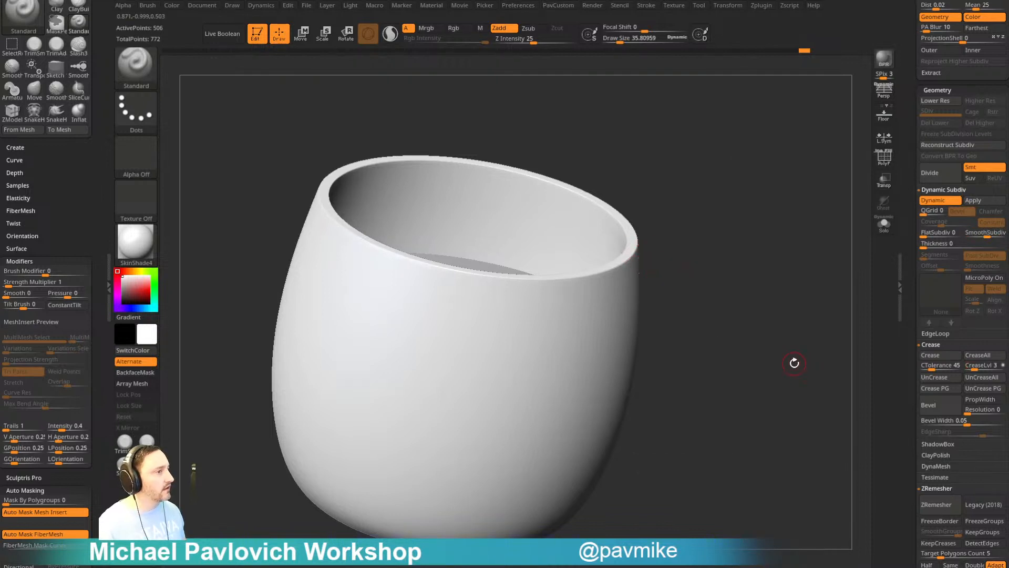
- Select the liquid mesh, set its crease level to 3, and turn on dynamic subdivision with a raised smooth subdivision level
key(space)
mouse_move(758, 301)
mouse_down()
mouse_move(778, 328)
mouse_move(755, 349)
mouse_move(573, 318)
mouse_up()
key(s)
click(749, 347)
alt+click(573, 317)
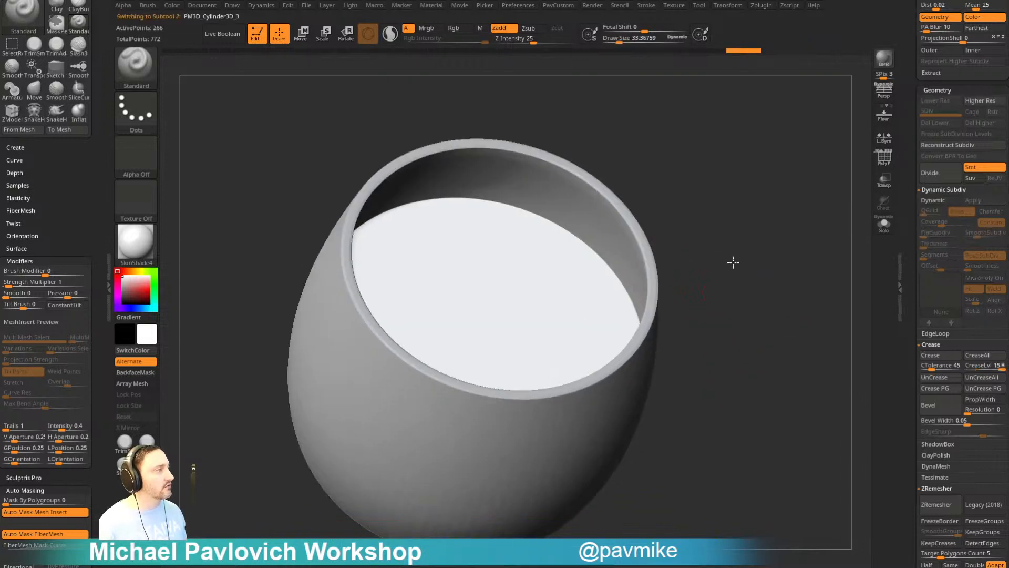
alt+drag(733, 263, 738, 255)
key(2)
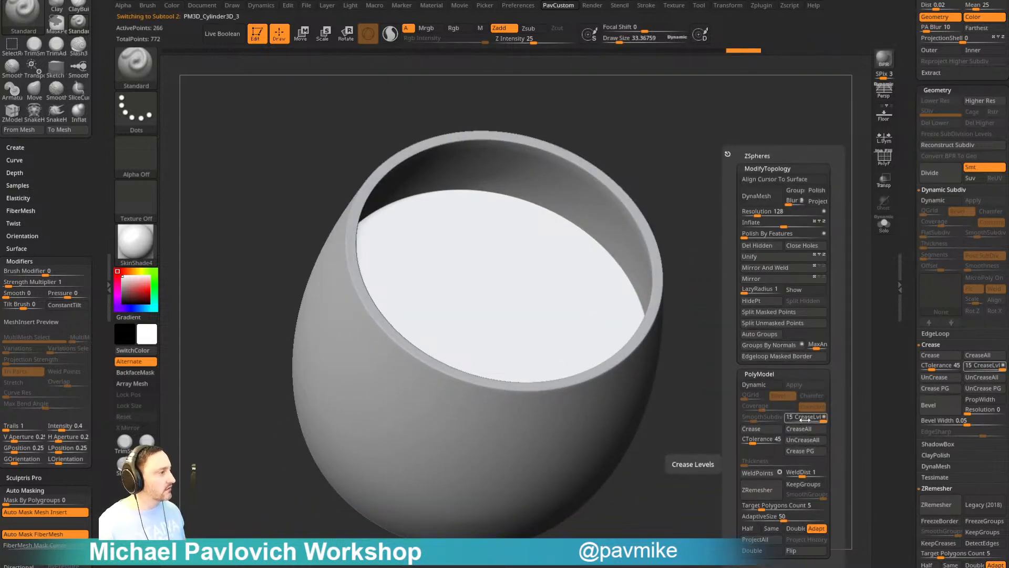
drag(805, 420, 793, 422)
click(763, 385)
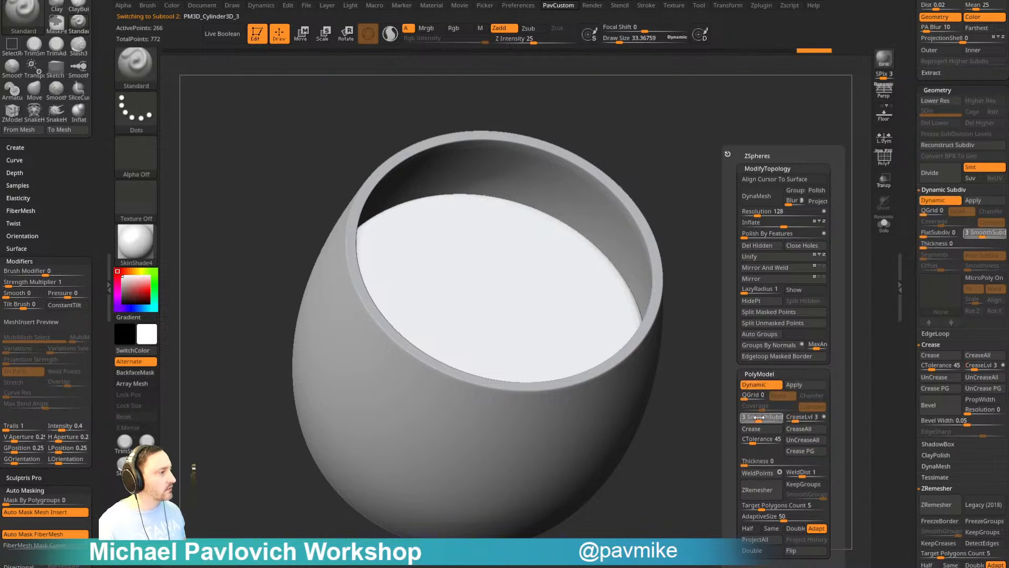
mouse_move(710, 421)
mouse_down()
mouse_move(744, 399)
mouse_move(734, 439)
mouse_move(723, 397)
mouse_move(739, 332)
mouse_move(754, 364)
mouse_up()
- Turn on transparency and crease the polygroup borders of the liquid mesh
key(bracketright)
key(bracketright)
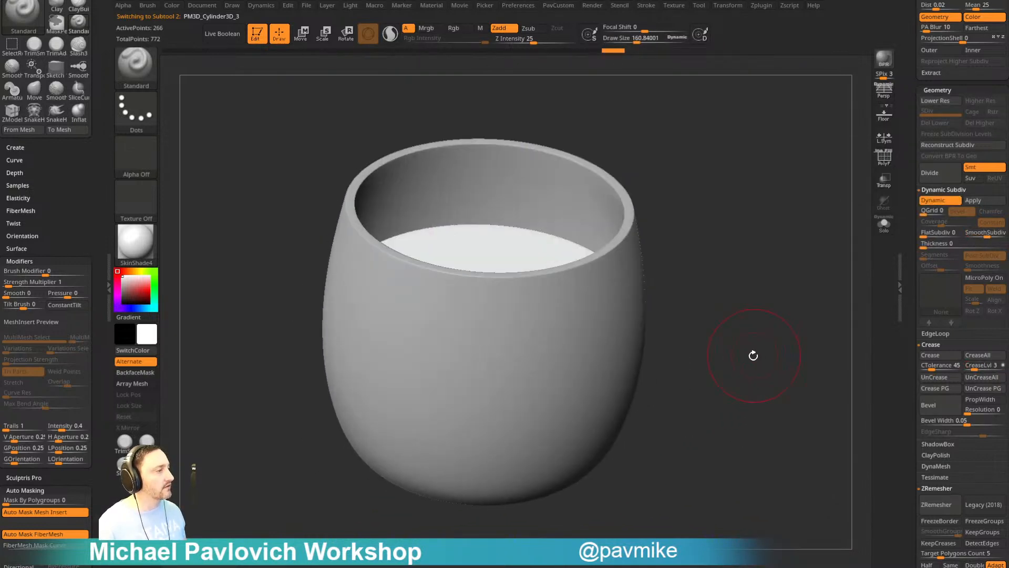
click(884, 180)
key(bracketright)
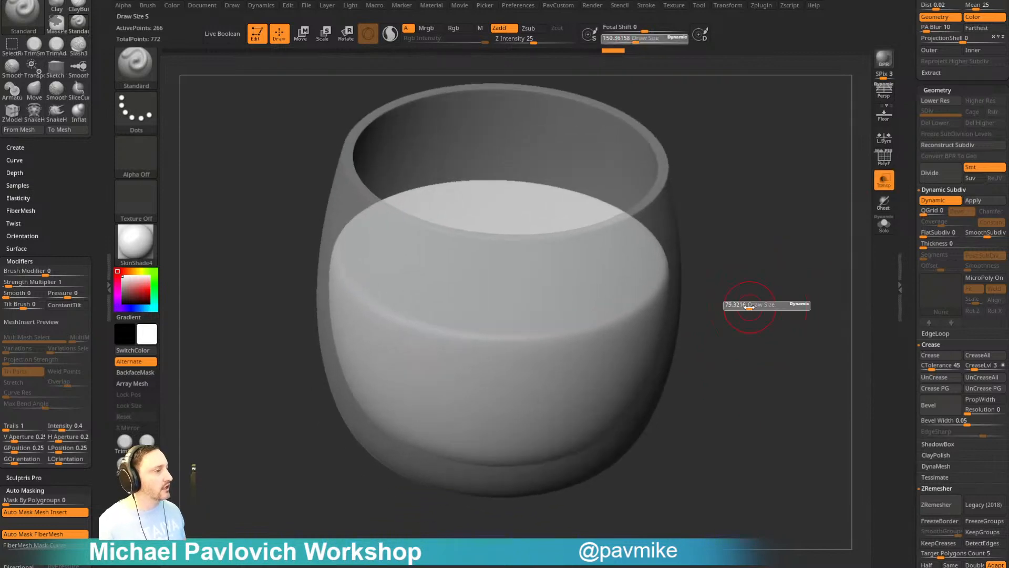
shift+drag(754, 305, 744, 307)
key(s)
key(grave)
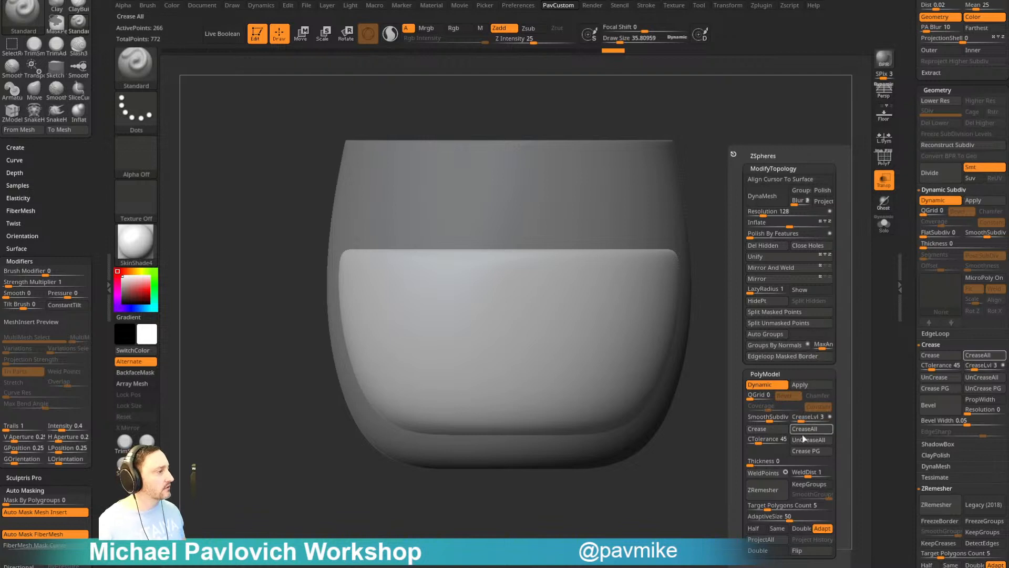
click(804, 451)
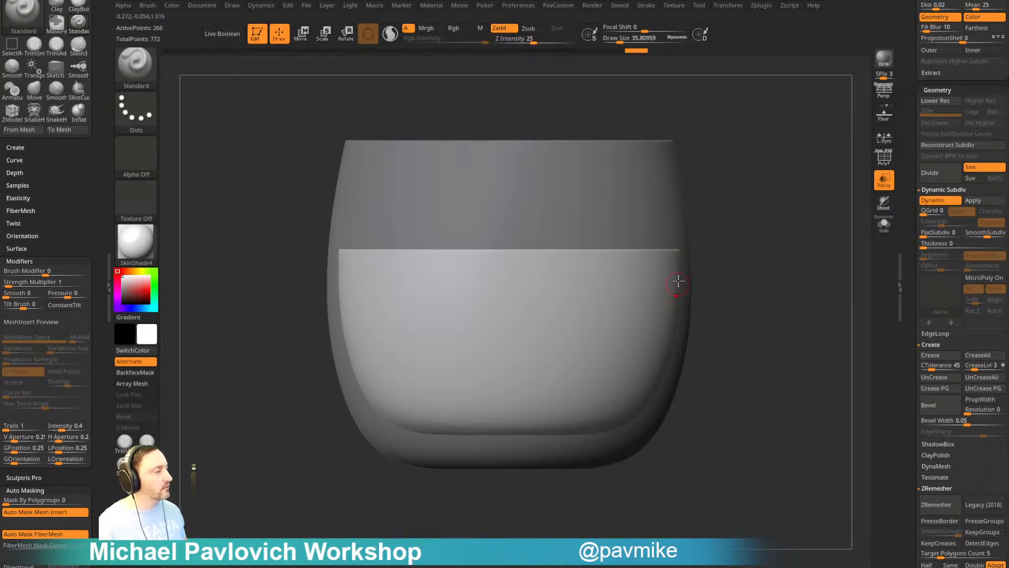
drag(678, 257, 709, 261)
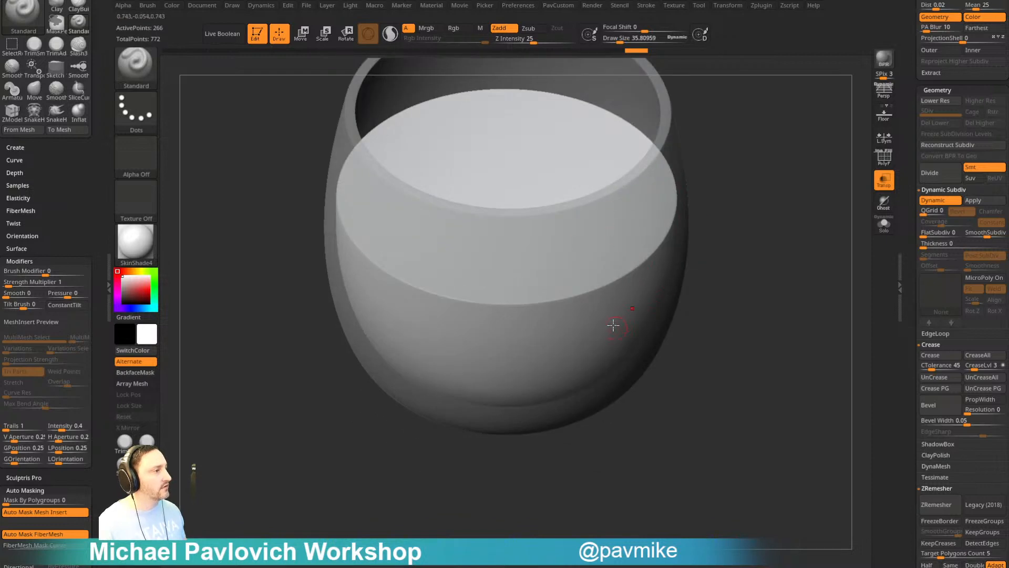
mouse_move(769, 223)
shift+mouse_down()
mouse_move(785, 204)
mouse_move(798, 269)
shift+mouse_up()
- Switch to ZModeler, show polyframes with ghost transparency, and inspect how the liquid volume sits against the cup's inner wall
click(884, 159)
key(b)
key(z)
key(m)
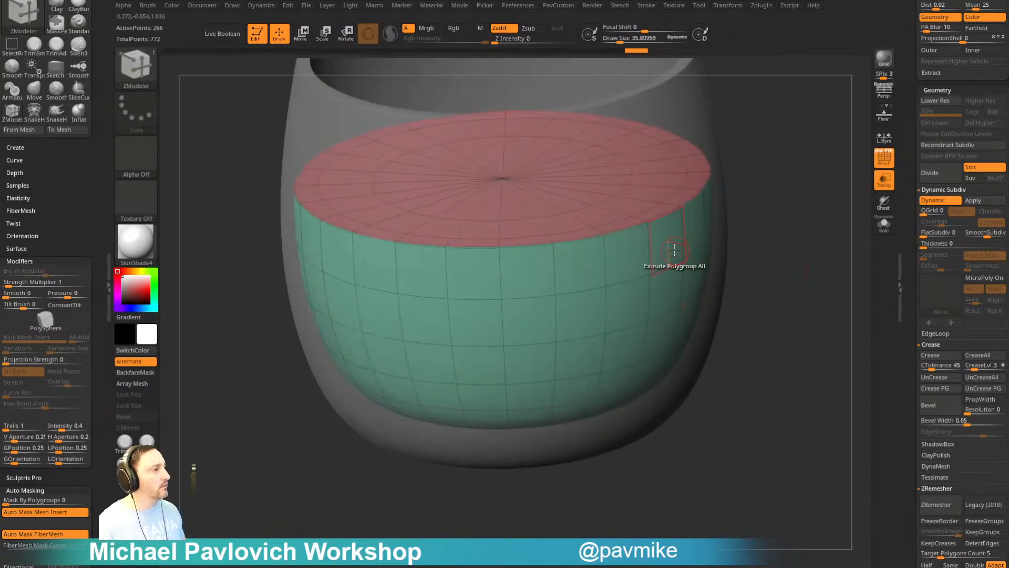
key(space)
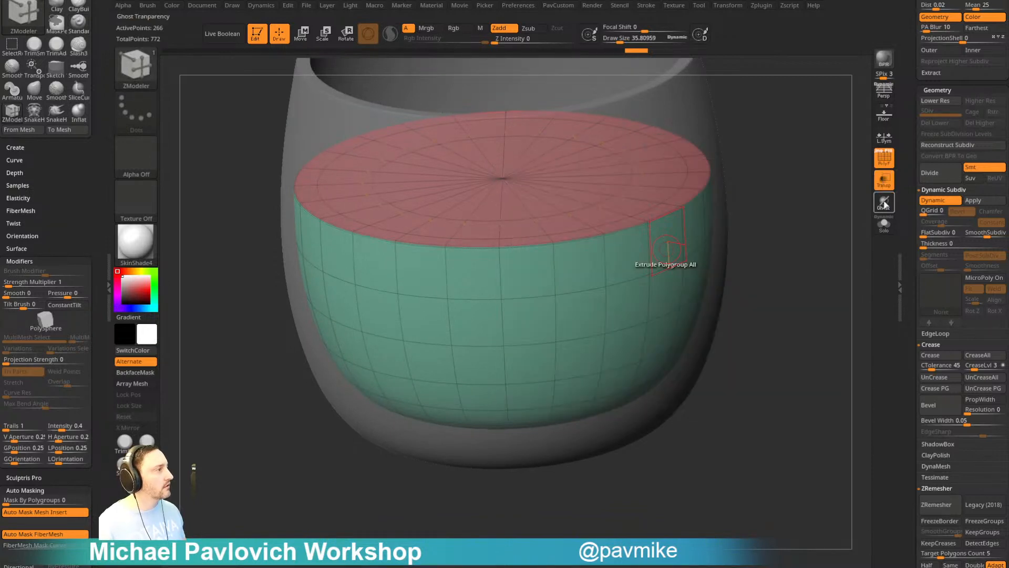
drag(788, 189, 805, 217)
key(space)
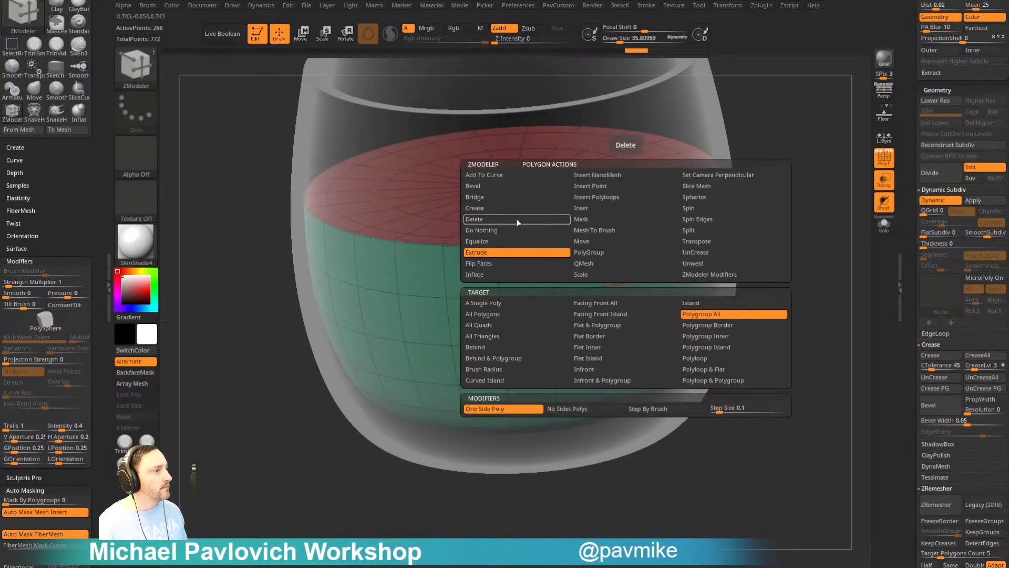
click(581, 263)
click(727, 307)
drag(741, 310, 631, 308)
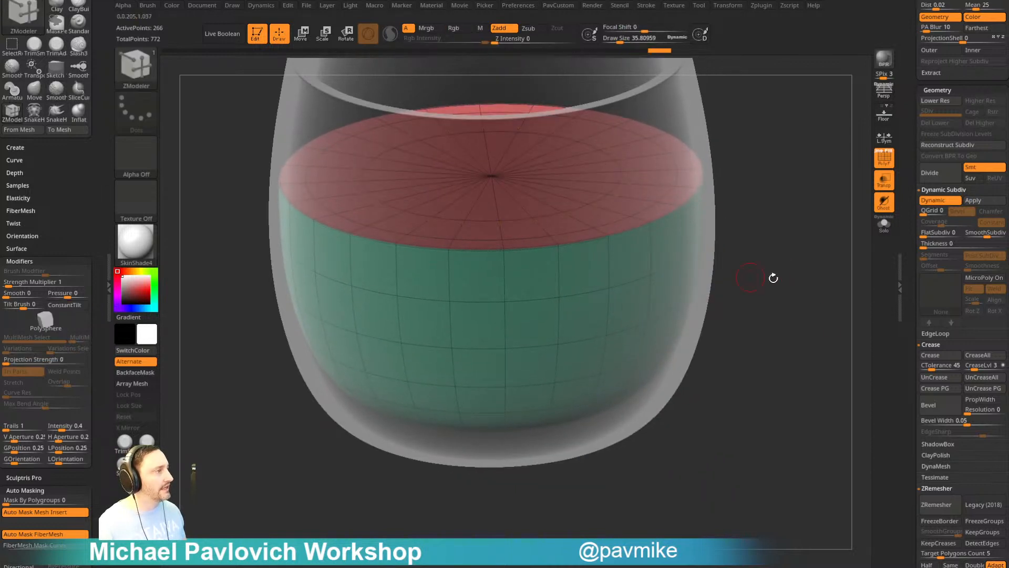
shift+drag(773, 278, 818, 257)
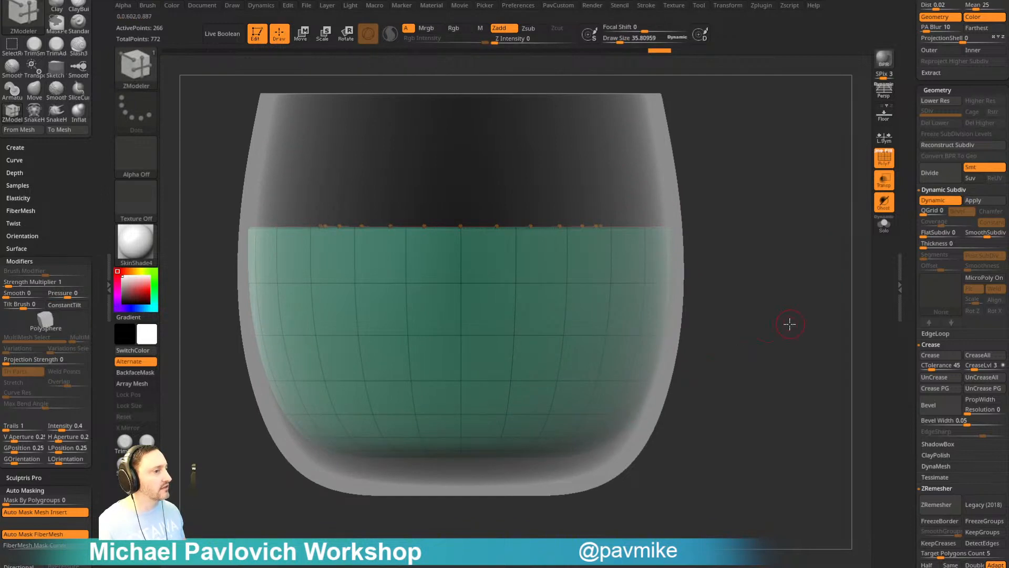
drag(790, 323, 782, 322)
mouse_move(772, 242)
mouse_down()
mouse_move(806, 266)
mouse_move(799, 293)
mouse_move(849, 266)
mouse_move(795, 228)
mouse_move(788, 245)
mouse_move(767, 228)
mouse_move(766, 261)
mouse_move(736, 271)
mouse_up()
- Turn off transparency and polyframes, frame the model, and return to the Standard brush
click(886, 182)
key(f)
key(shift+f)
key(b)
key(s)
key(t)
key(s)
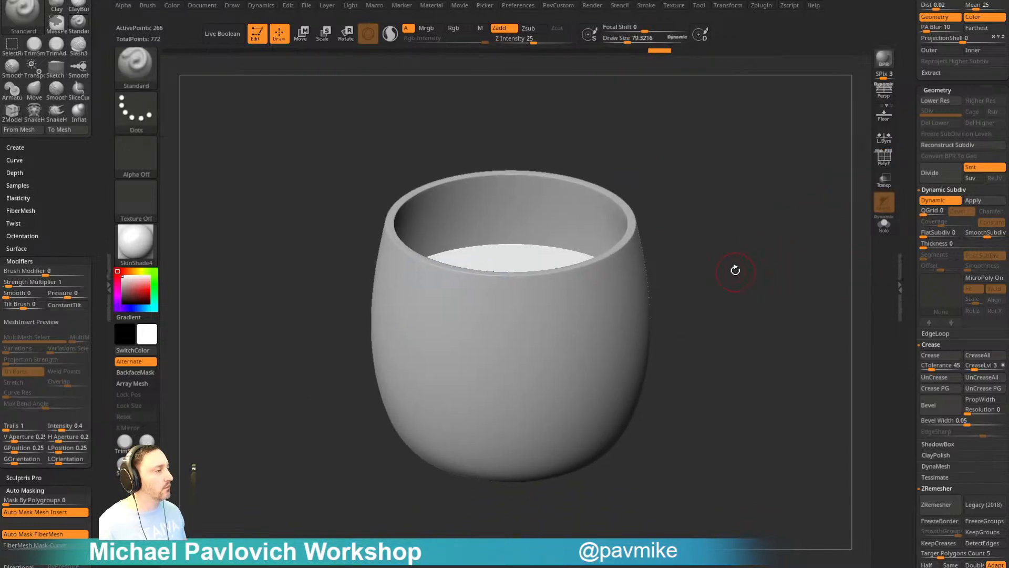
- Select the cup mesh and duplicate its subtool
alt+click(613, 267)
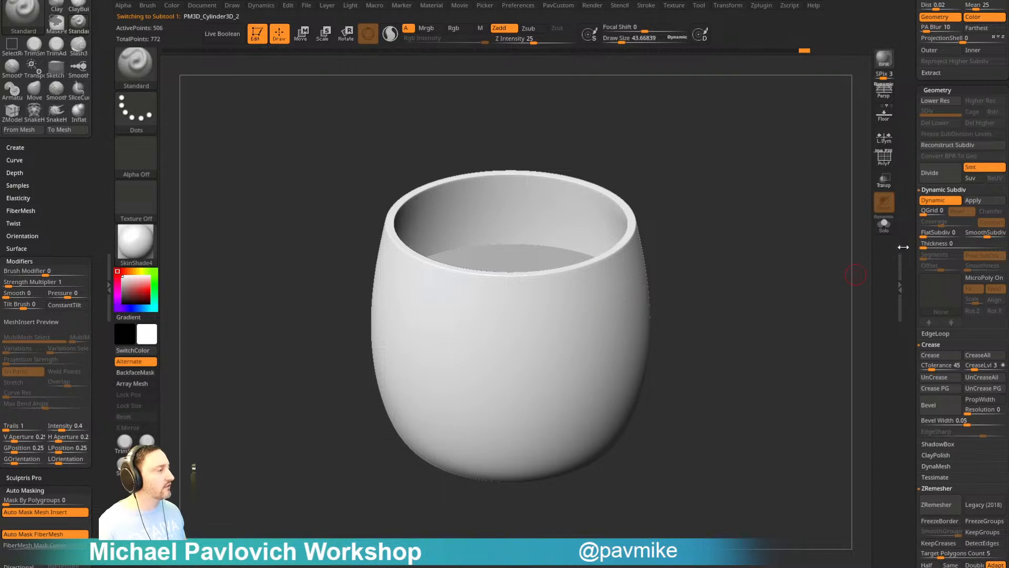
scroll(956, 269, up, 10)
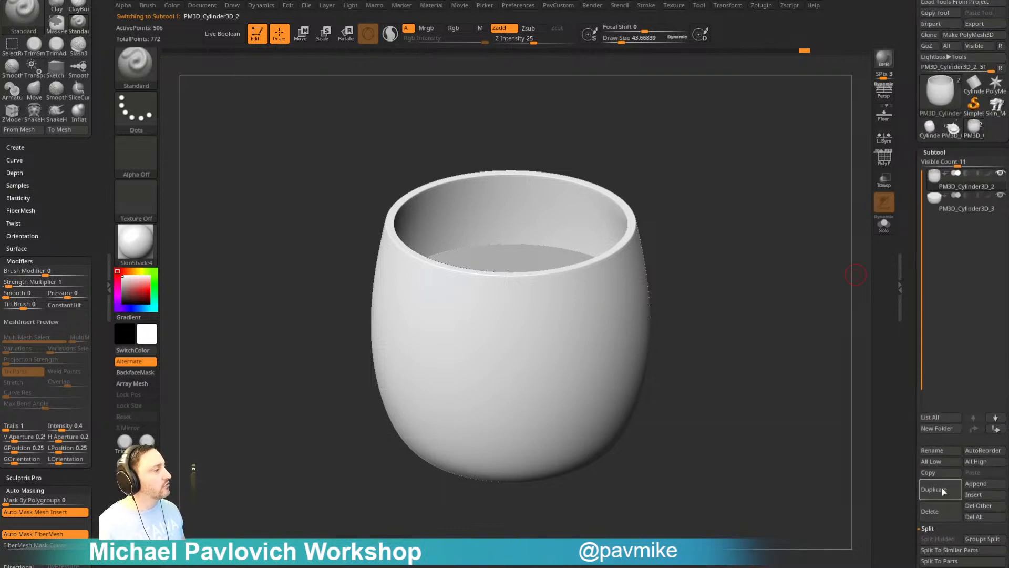
click(941, 489)
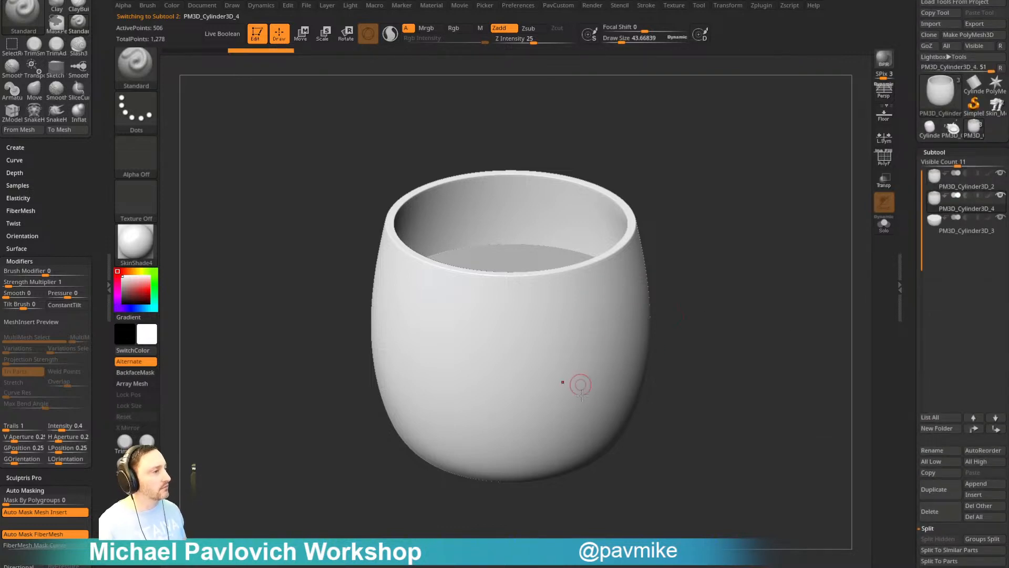
alt+right_drag(580, 392, 539, 411)
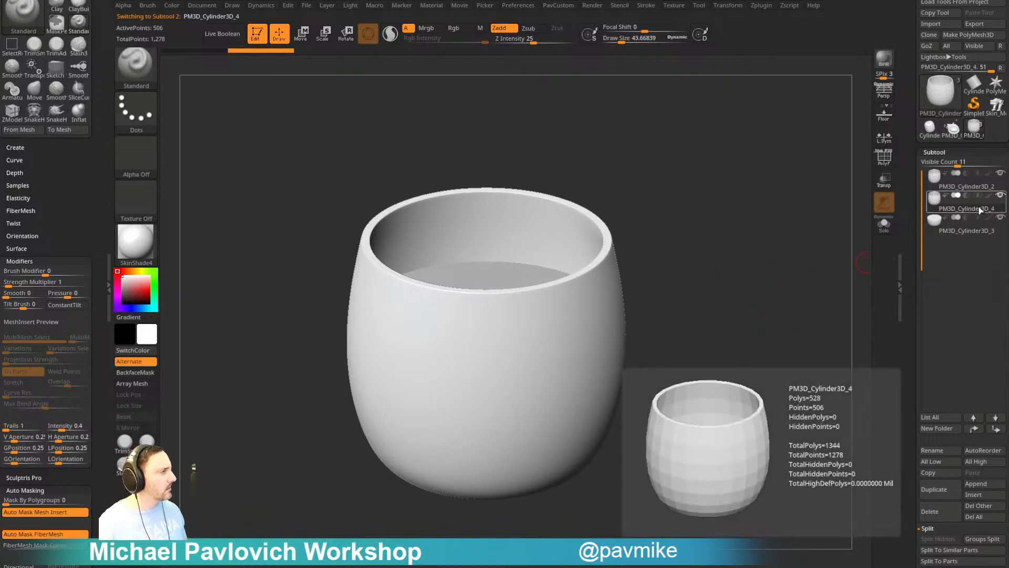
- Show polyframes, set the duplicate cup's smooth subdivision level to 2 and apply its dynamic subdivision to the mesh
click(884, 160)
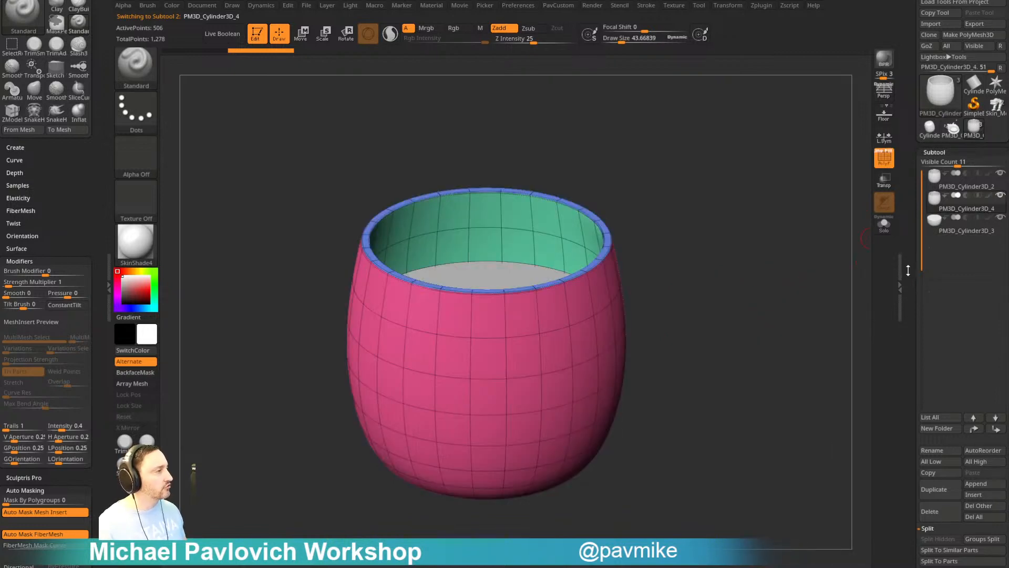
drag(907, 270, 907, 148)
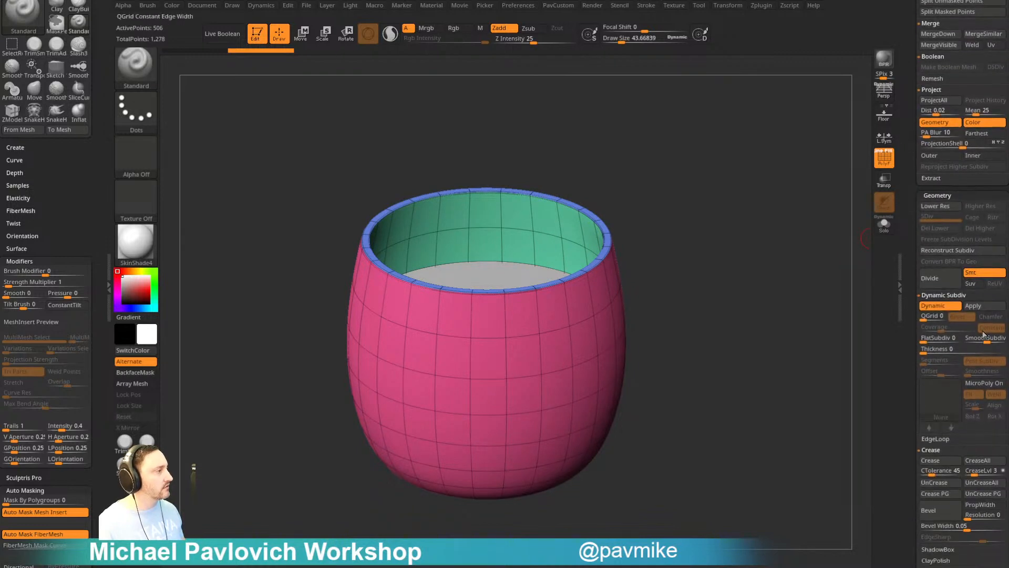
click(982, 340)
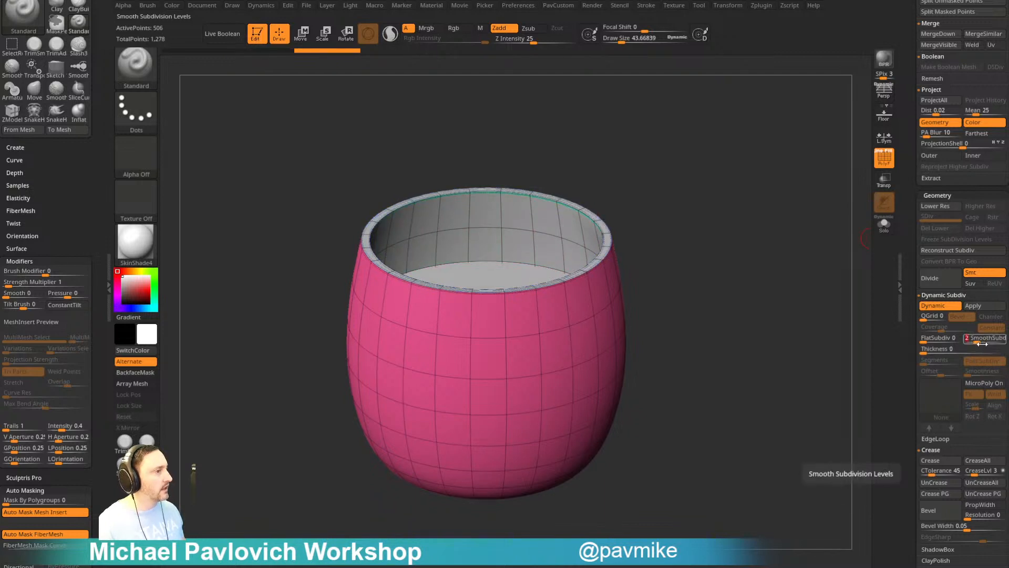
shift+drag(720, 360, 619, 318)
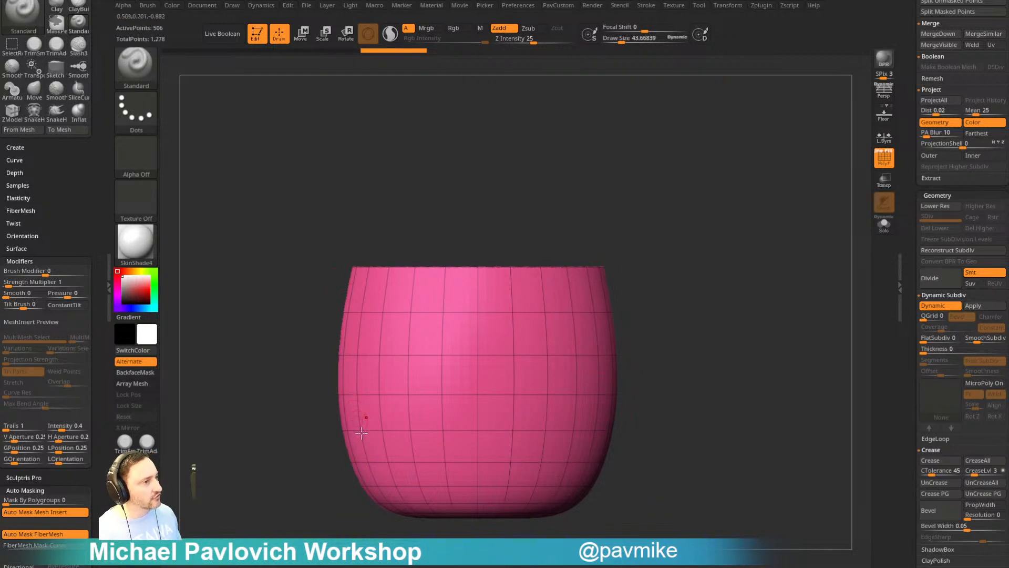
drag(652, 294, 710, 333)
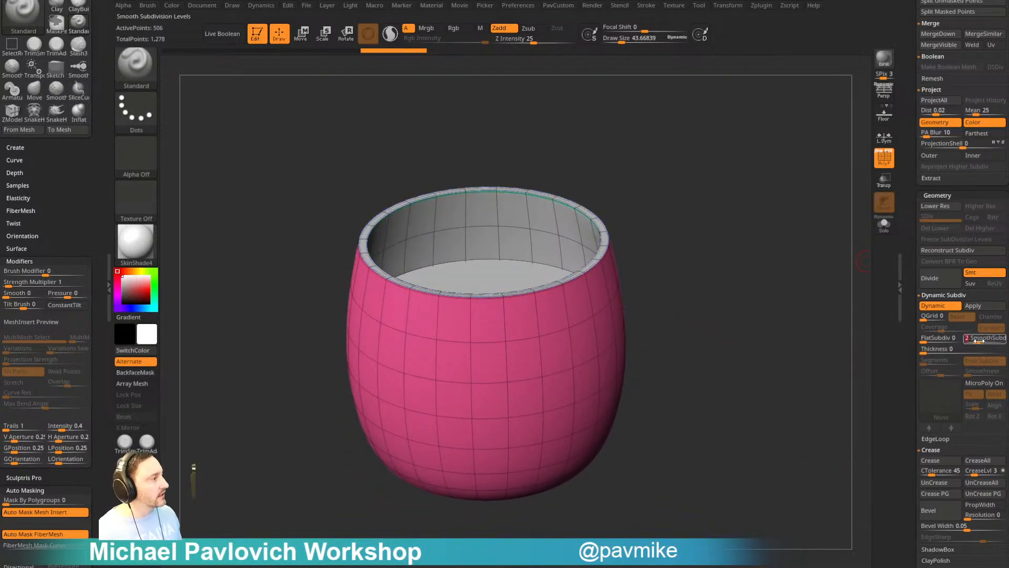
click(977, 306)
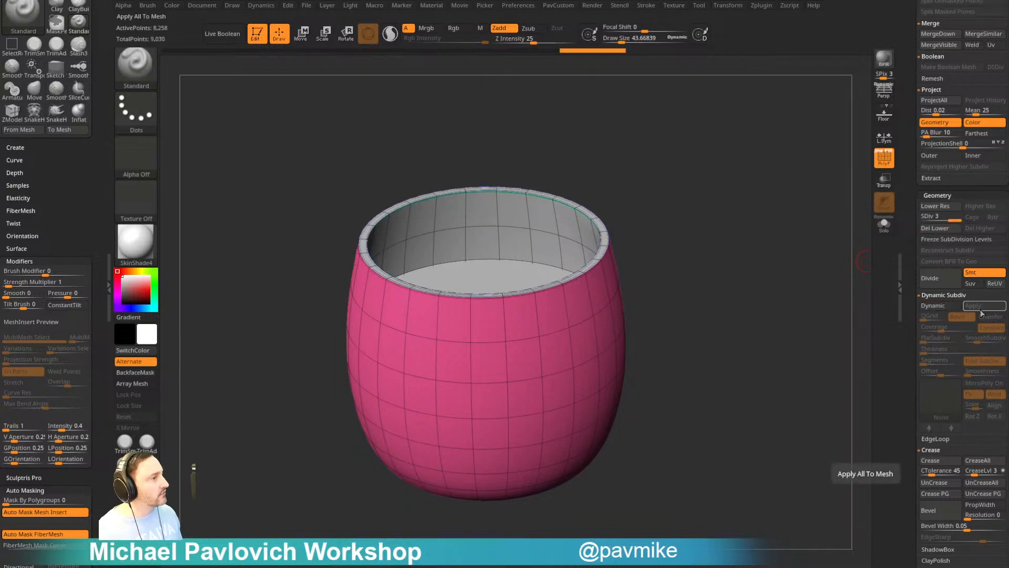
- Delete the duplicate cup's lower subdivision levels and keep only its outer wall polygroup by deleting the hidden geometry
click(963, 238)
drag(720, 288, 636, 286)
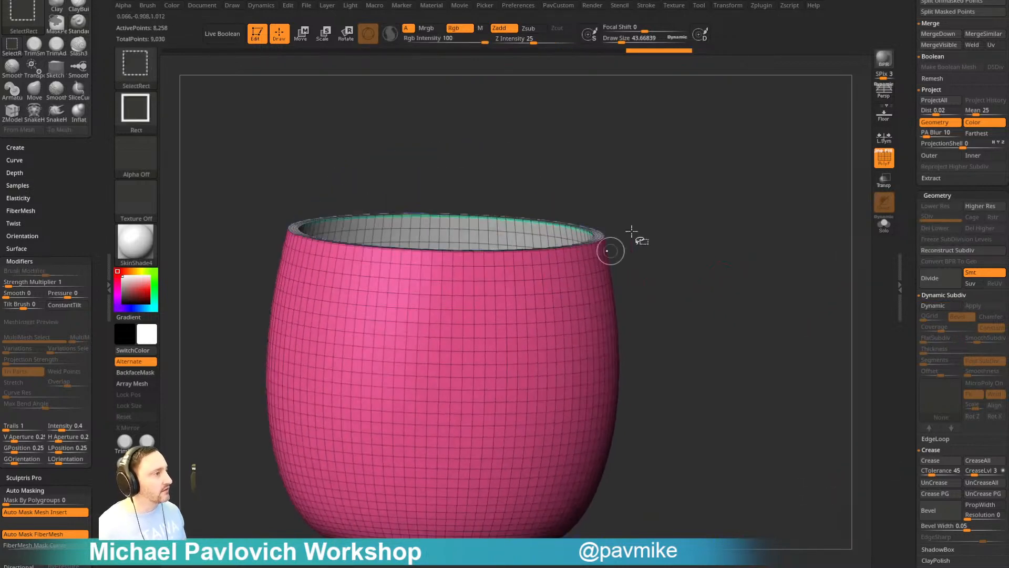
ctrl+shift+click(565, 306)
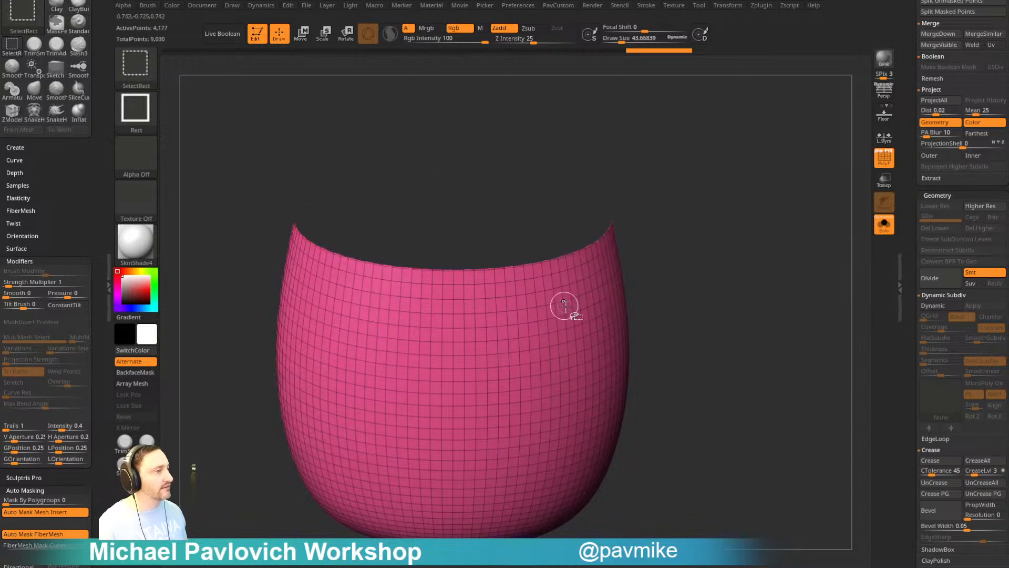
mouse_move(699, 279)
mouse_down()
mouse_move(712, 295)
mouse_move(711, 266)
mouse_up()
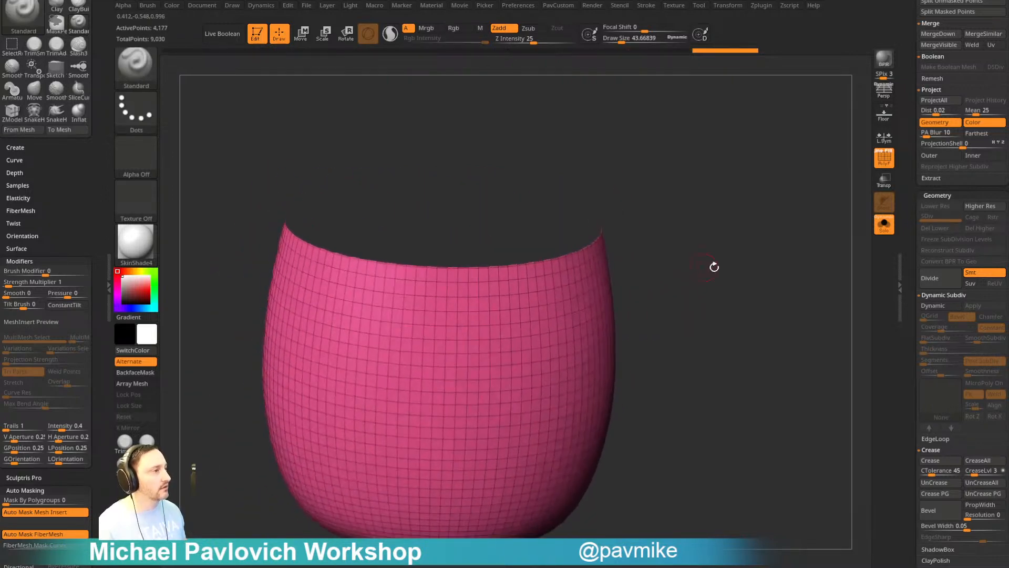
click(881, 229)
key(space)
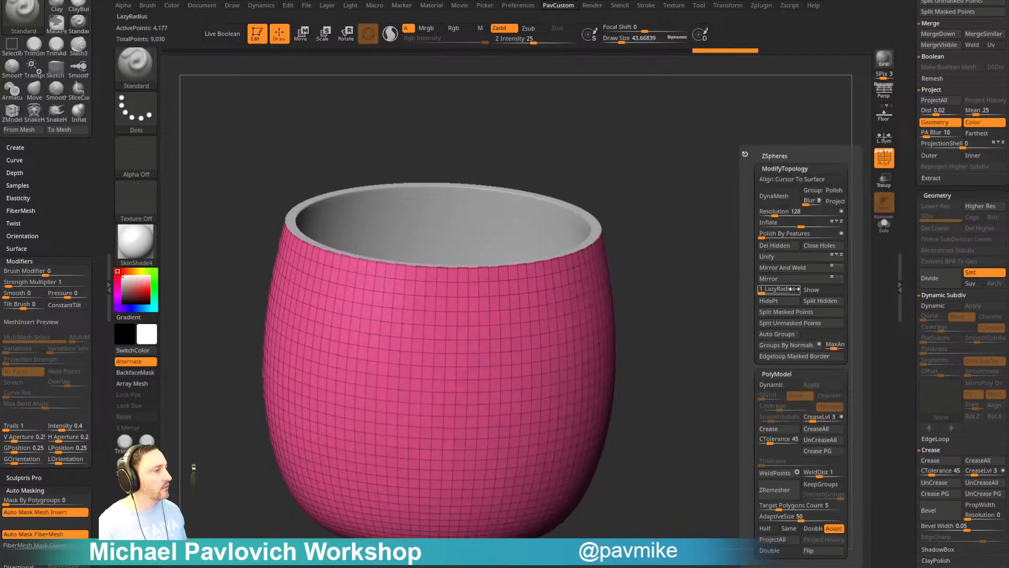
click(774, 245)
drag(689, 300, 735, 324)
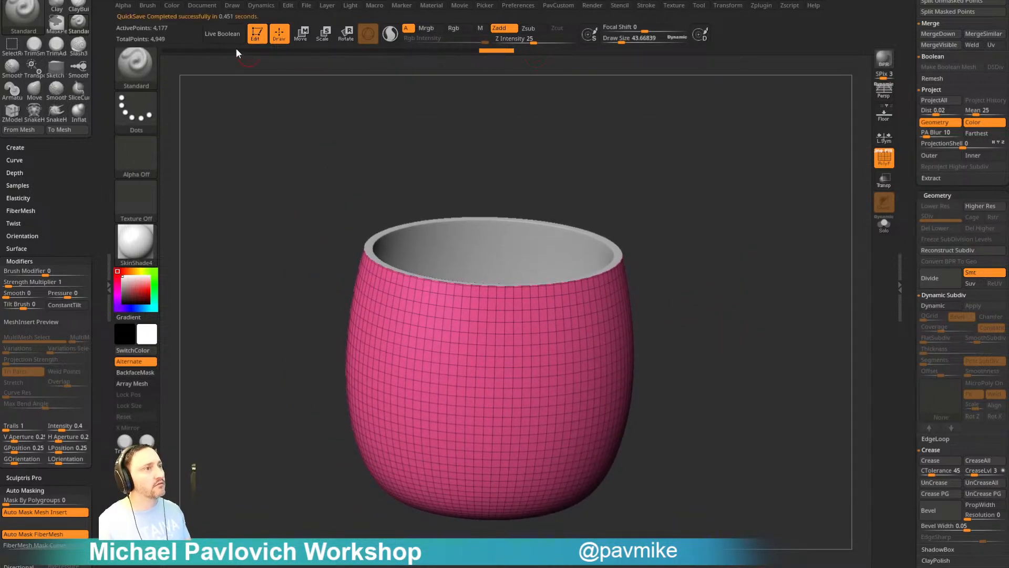
- Leave edit mode, clear the canvas, and draw a Sphere3D primitive in edit mode
click(256, 34)
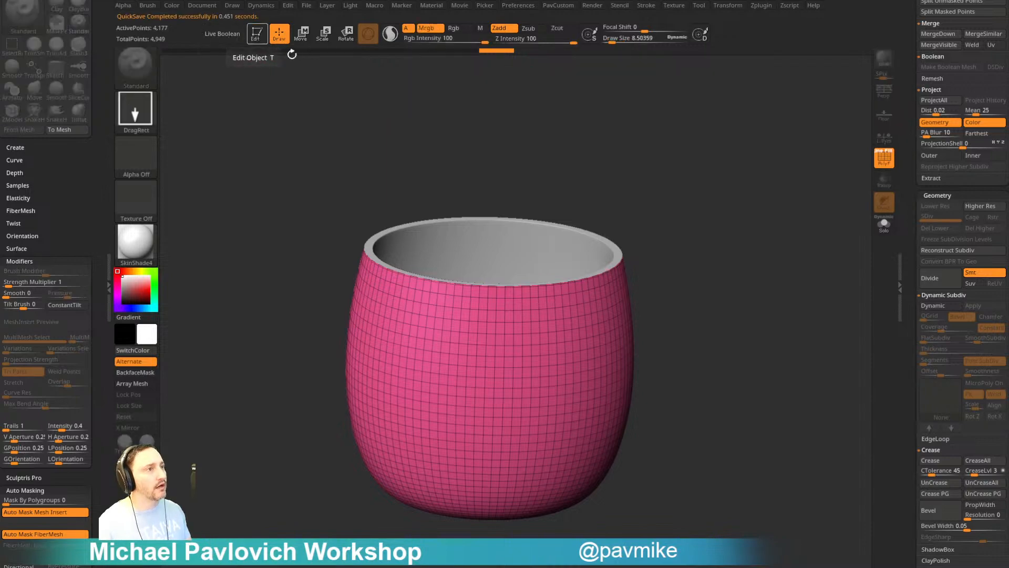
key(ctrl+n)
scroll(946, 158, up, 10)
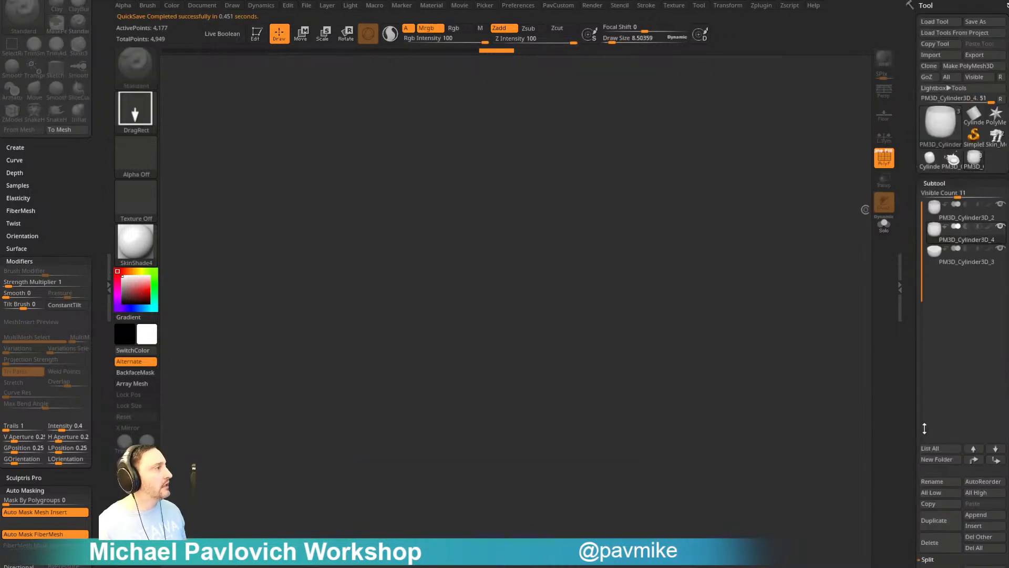
click(939, 128)
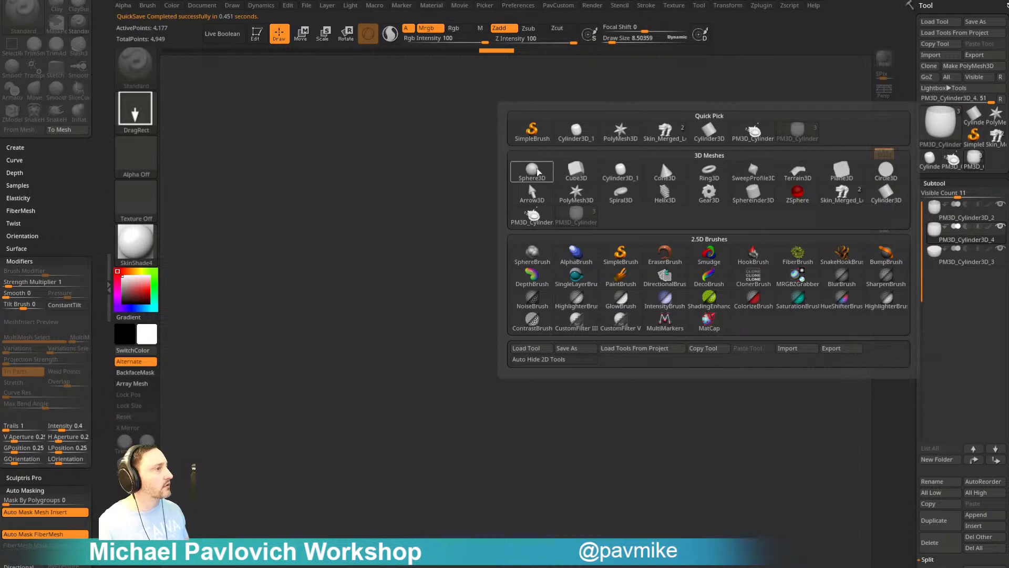
click(532, 171)
drag(495, 290, 547, 408)
key(t)
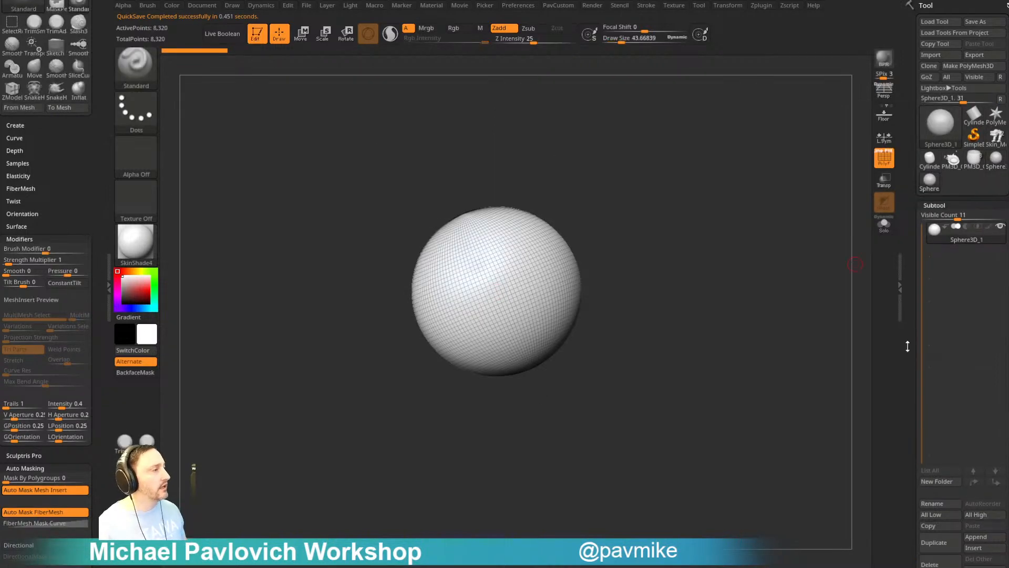
- Set the sphere primitive's horizontal and vertical divisions to 10 each
drag(907, 346, 928, 213)
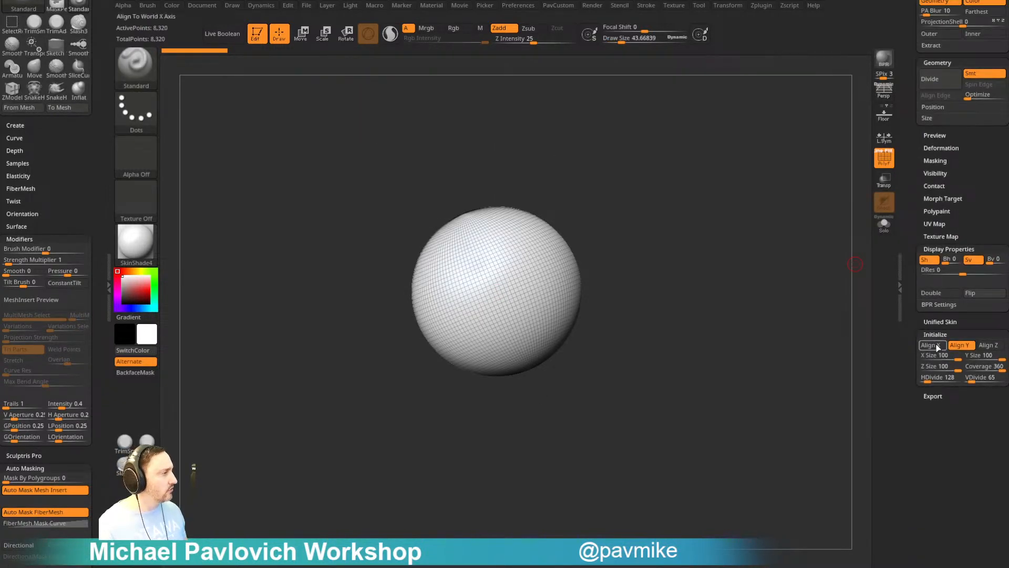
click(944, 377)
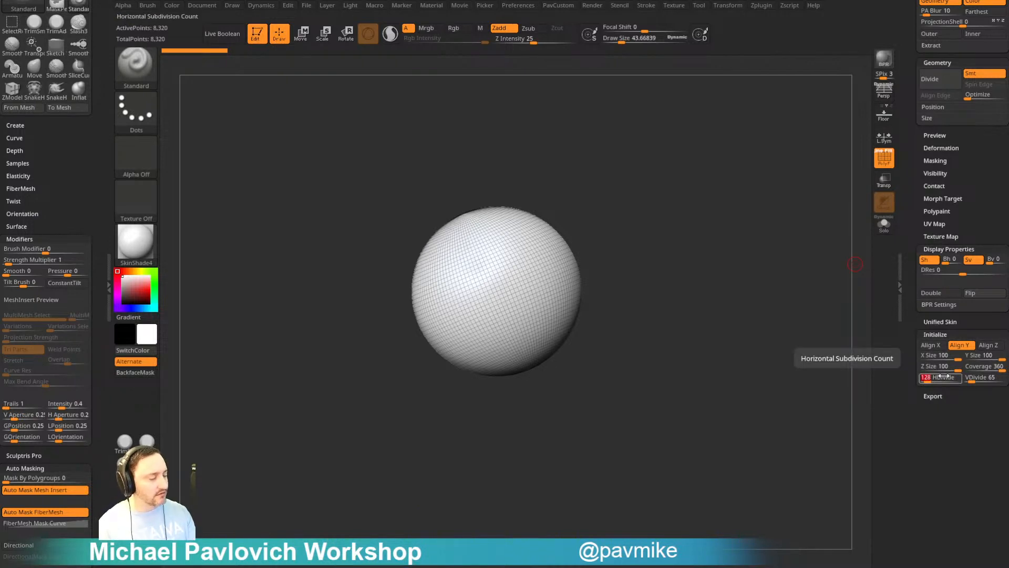
text(10)
key(Tab)
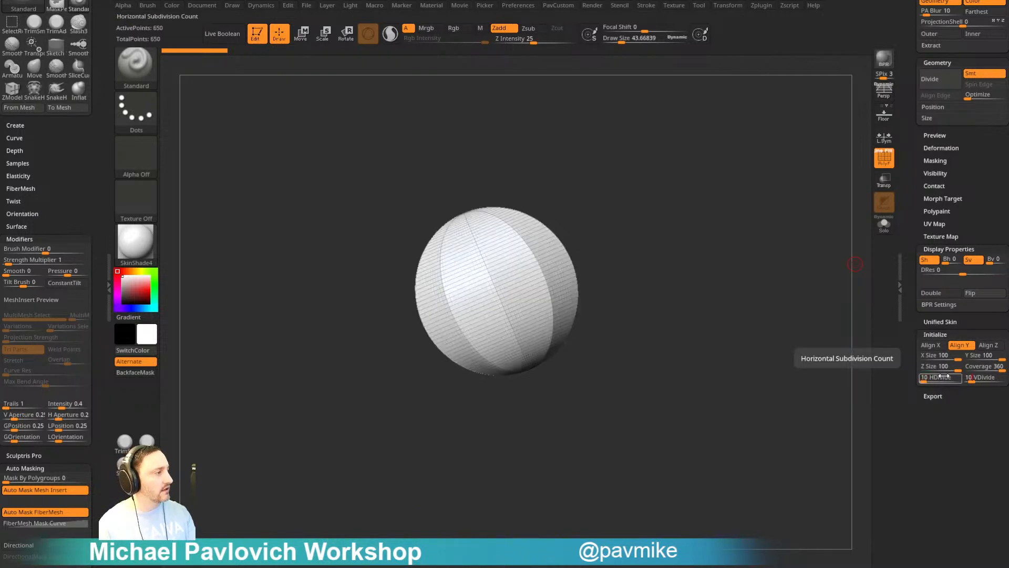
text(10)
key(Return)
drag(778, 162, 862, 221)
scroll(959, 158, up, 5)
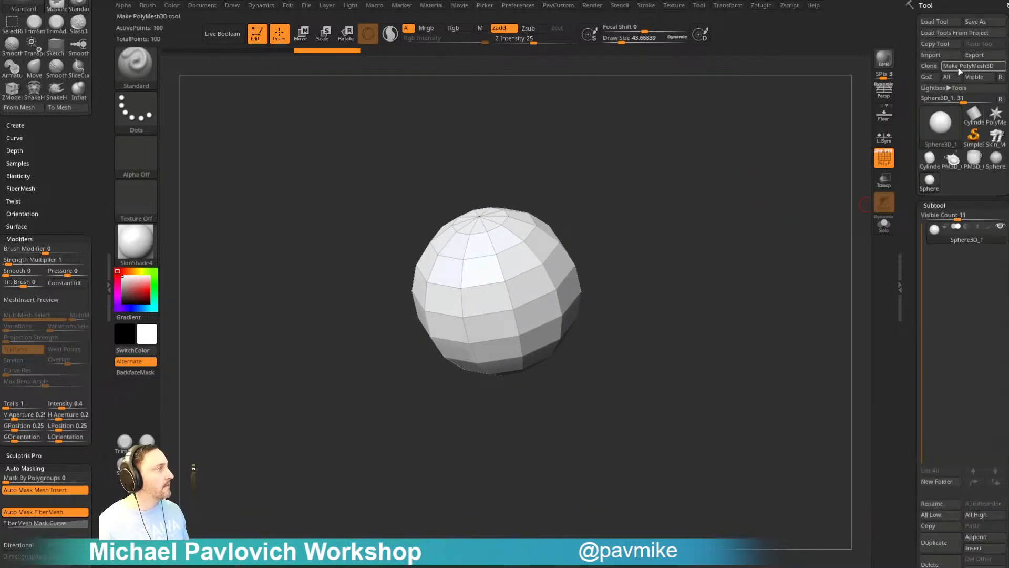
- Convert the sphere to a PolyMesh3D and create a new InsertMesh brush from its pole-on view
click(960, 66)
shift+drag(720, 253, 698, 227)
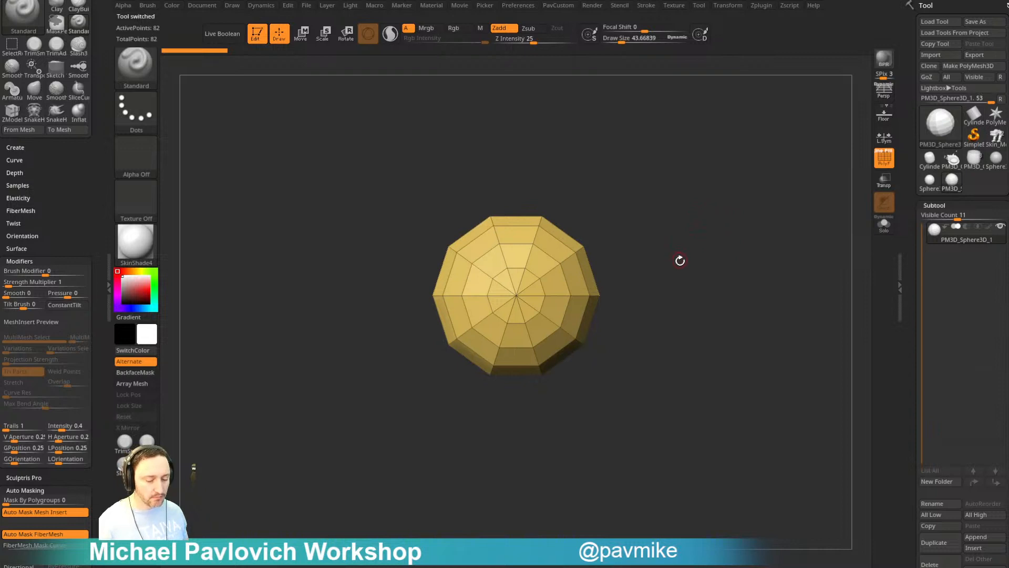
key(b)
click(503, 370)
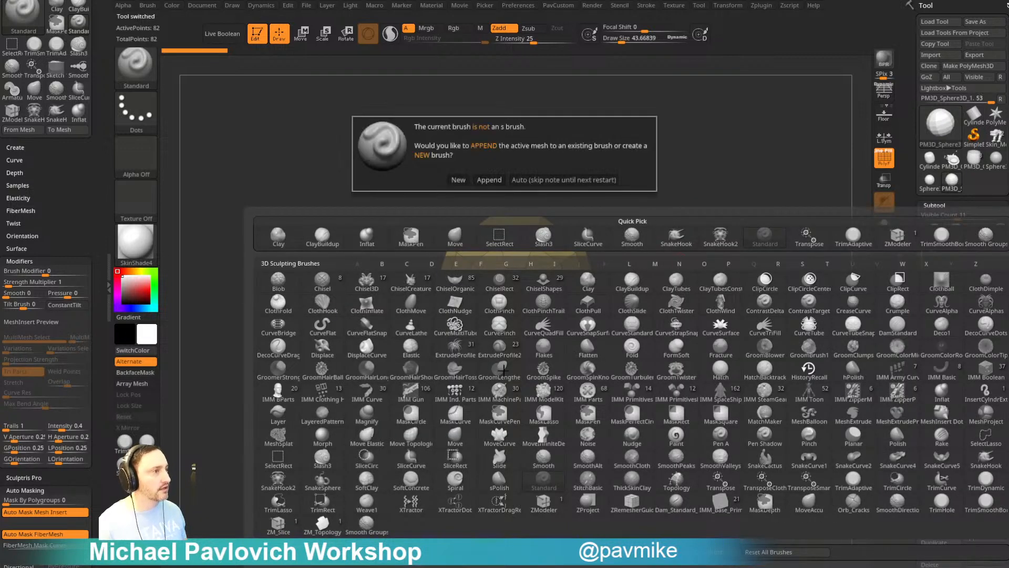
click(458, 180)
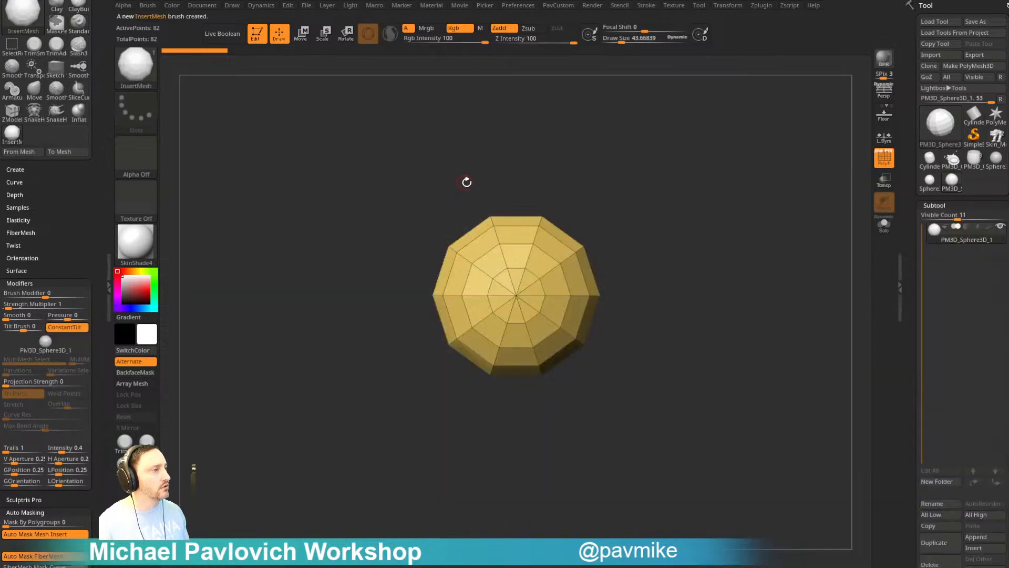
- Switch back to the cup's tool and show the side of its outer wall
click(944, 184)
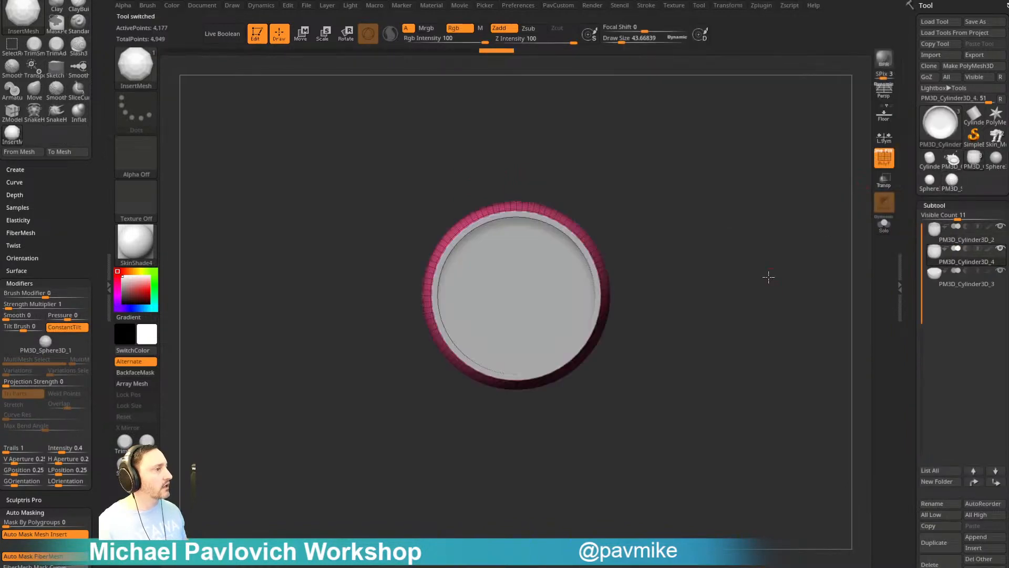
drag(768, 277, 766, 220)
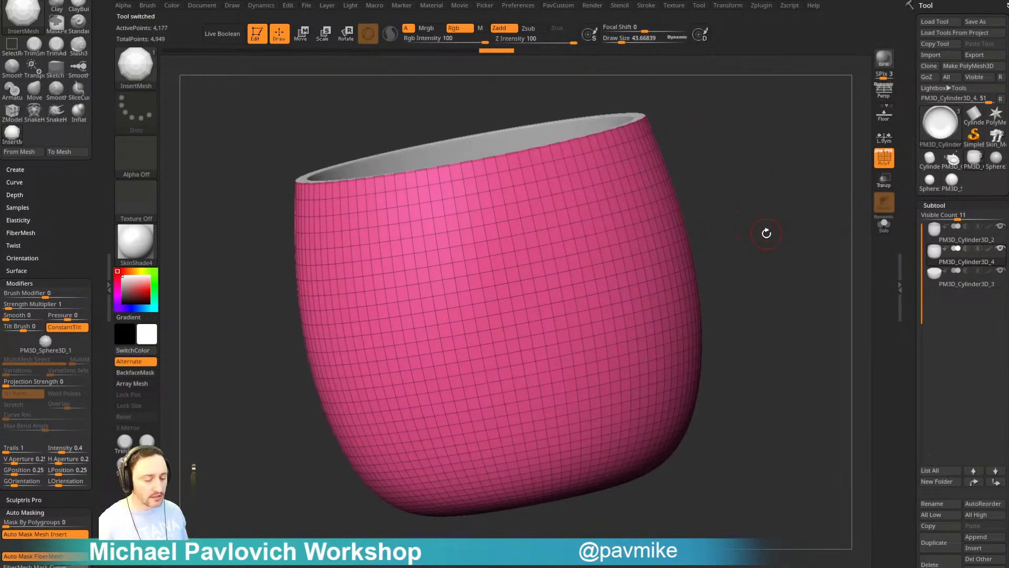
key(b)
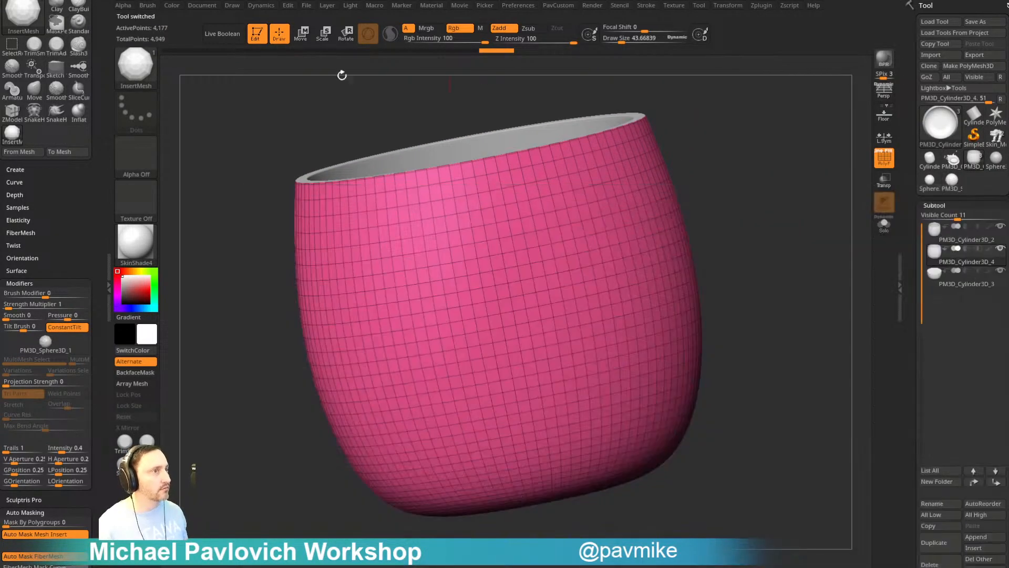
- Try inserting a small sphere on the cup's outer wall with the InsertMesh brush and undo it
drag(533, 246, 543, 236)
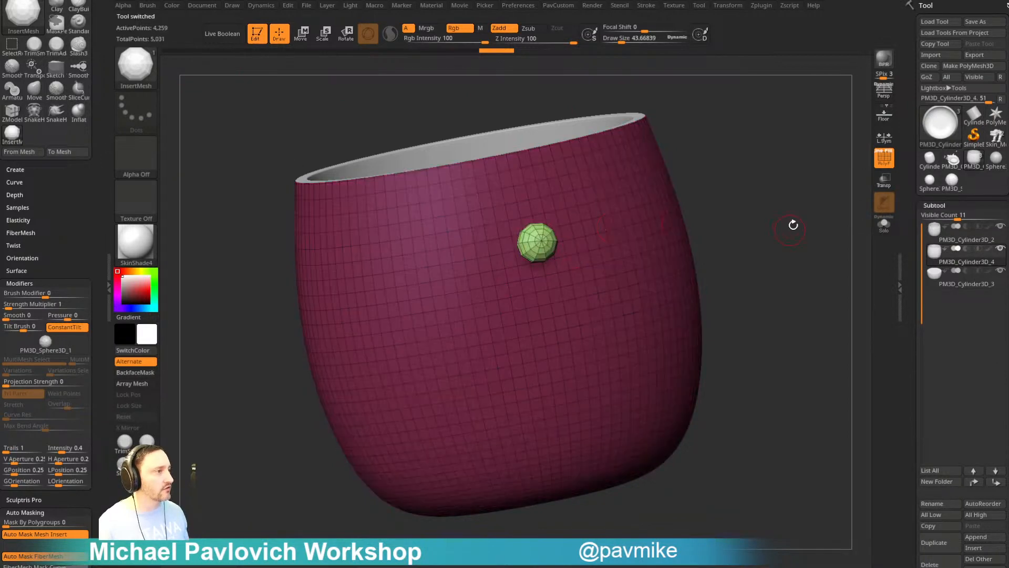
drag(794, 223, 814, 218)
key(ctrl+z)
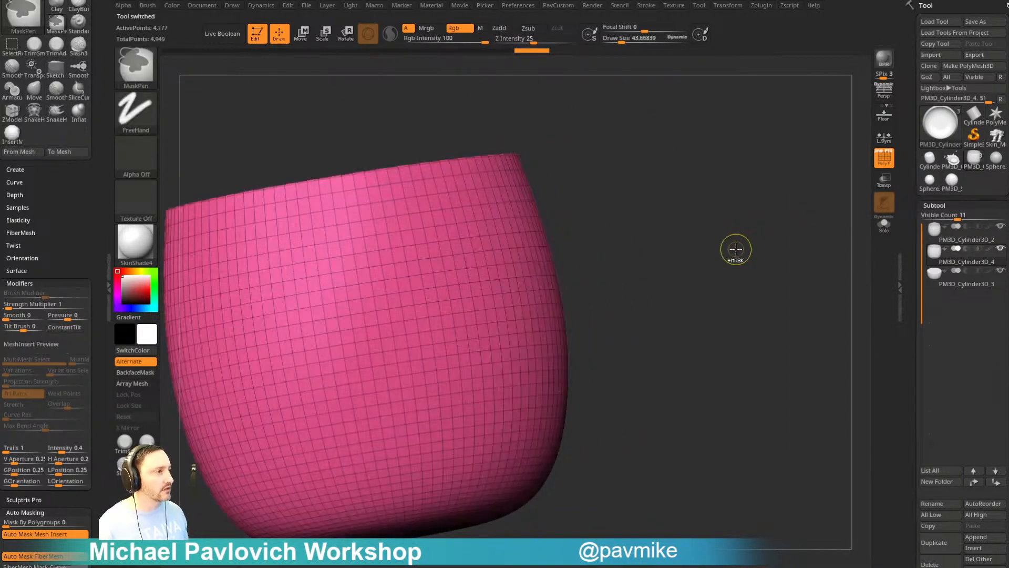
key(ctrl+z)
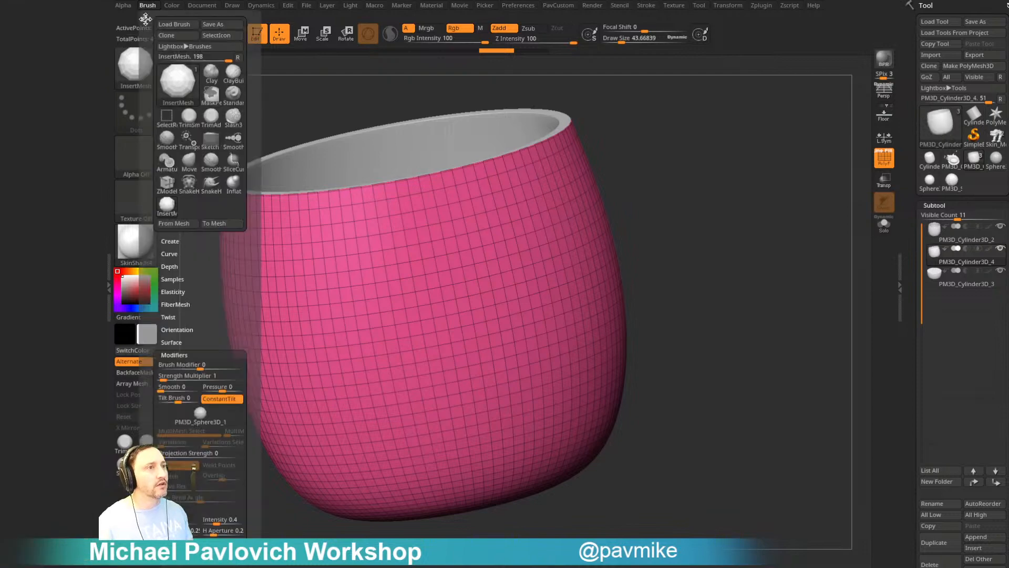
- Create a NanoMesh brush from the active sphere InsertMesh brush
mouse_move(103, 162)
mouse_down()
mouse_move(102, 244)
mouse_move(99, 185)
mouse_up()
click(16, 238)
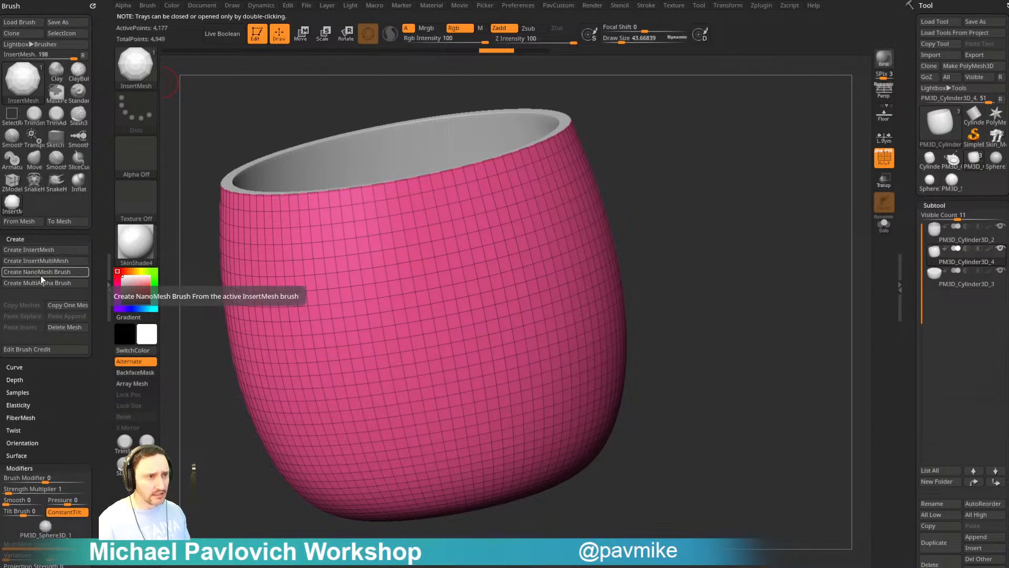
key(b)
key(z)
key(m)
drag(706, 223, 740, 209)
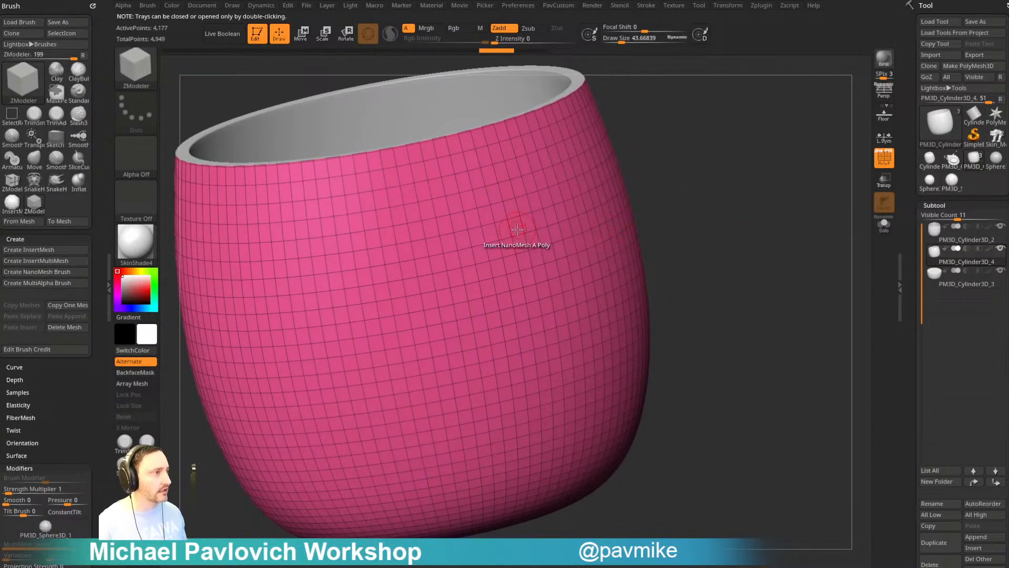
- Select the new ZModeler NanoMesh brush and set its Insert NanoMesh polygon target to Polygroup All
key(b)
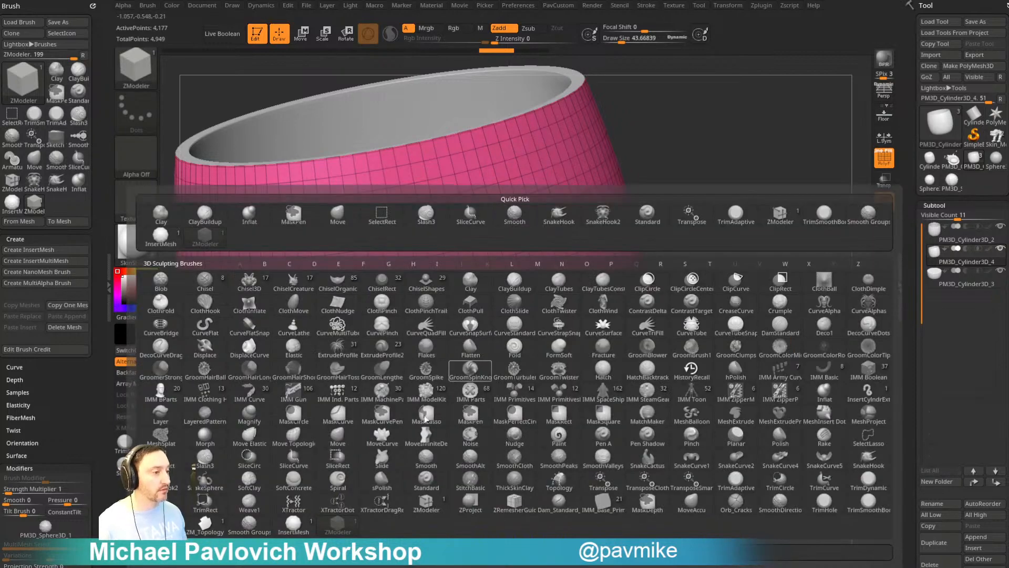
click(341, 528)
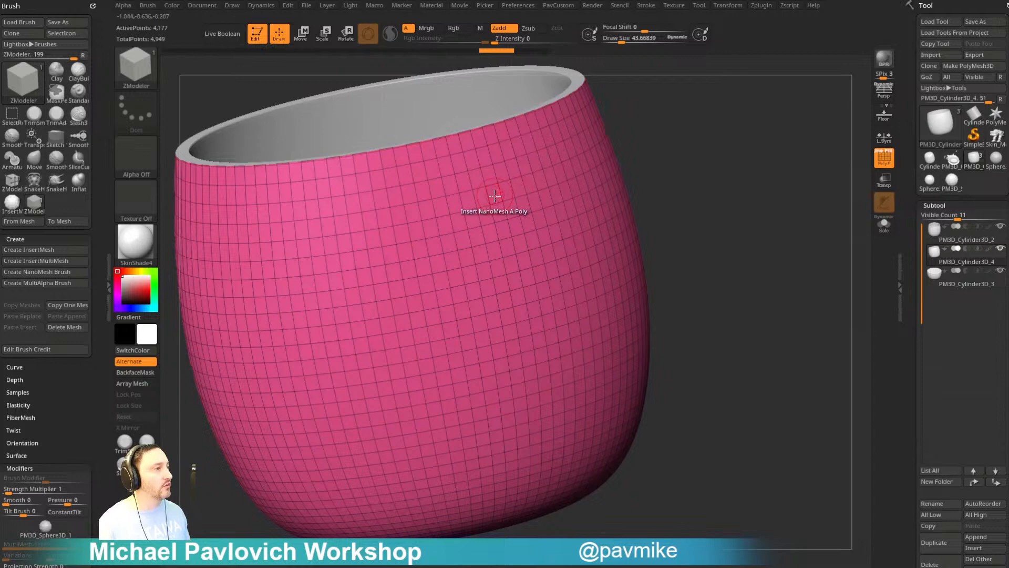
key(space)
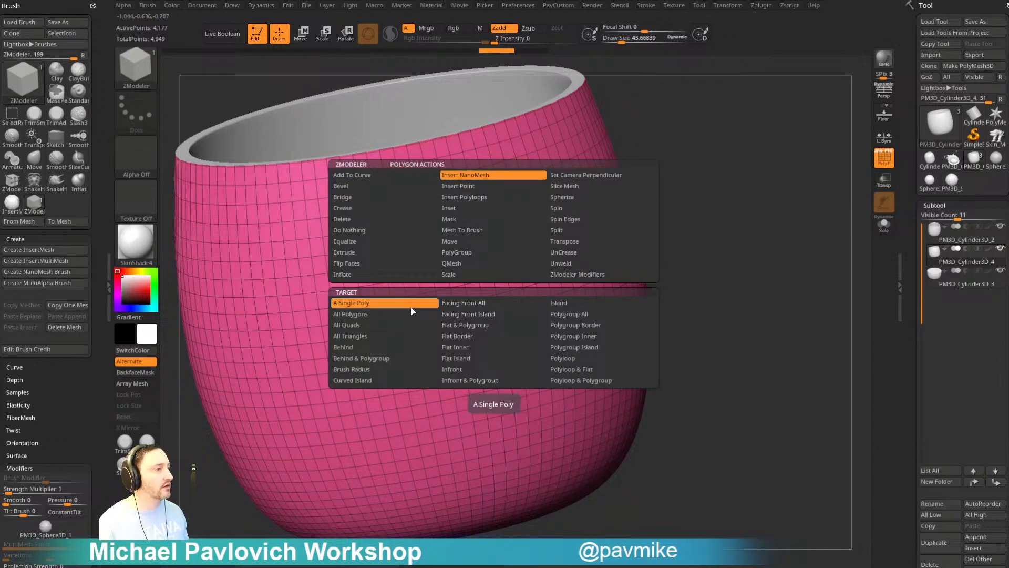
click(570, 314)
- Assign separate polygroups to the outer wall's base and to a narrow band below its rim, leaving the full wall shown
drag(716, 228, 740, 250)
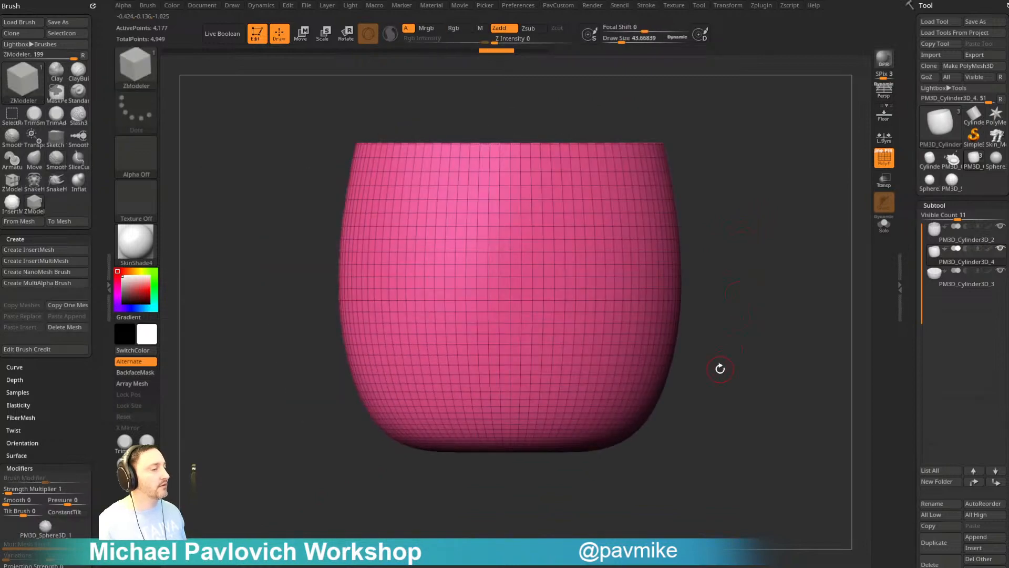
ctrl+drag(746, 506, 302, 433)
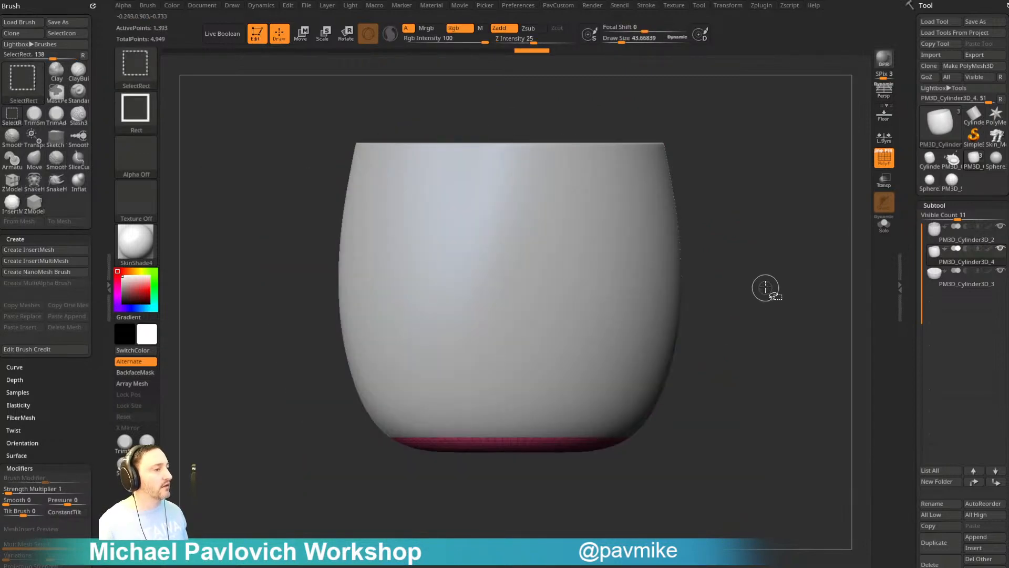
ctrl+shift+click(757, 292)
mouse_move(779, 266)
alt+mouse_down()
mouse_move(798, 257)
mouse_move(801, 271)
mouse_move(766, 223)
mouse_move(680, 197)
alt+mouse_up()
ctrl+shift+drag(338, 144, 782, 218)
key(ctrl+w)
ctrl+shift+click(811, 244)
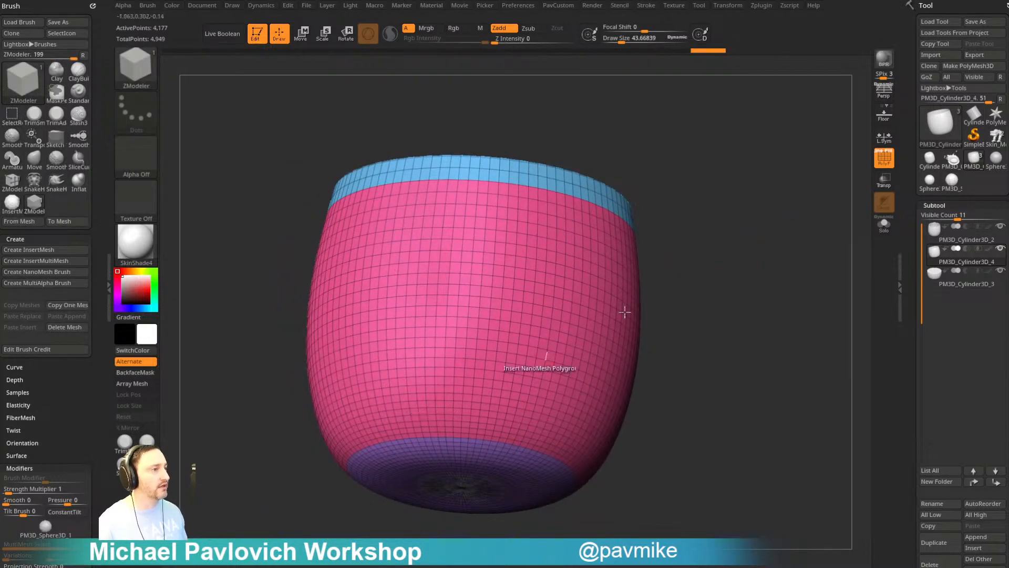
- Insert NanoMesh spheres across the outer wall's middle polygroup at a size of about 0.39
drag(742, 259, 720, 251)
drag(542, 230, 599, 241)
shift+drag(748, 259, 737, 164)
drag(774, 190, 829, 187)
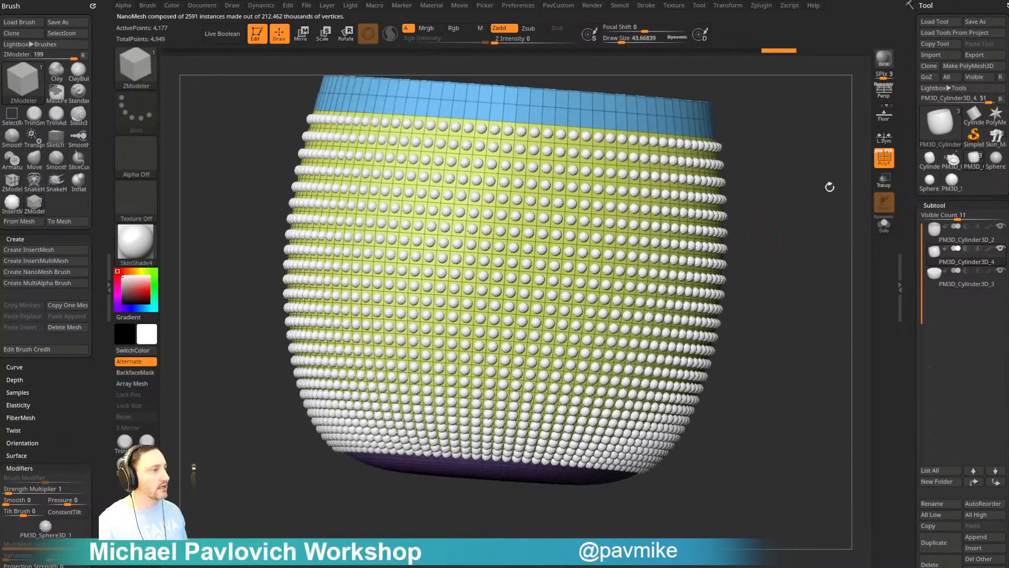
drag(773, 256, 785, 272)
- Set the NanoMesh's random distribution to about 0.042, its width to about 1.81 and its width variance to 12
drag(909, 330, 915, 124)
key(shift)
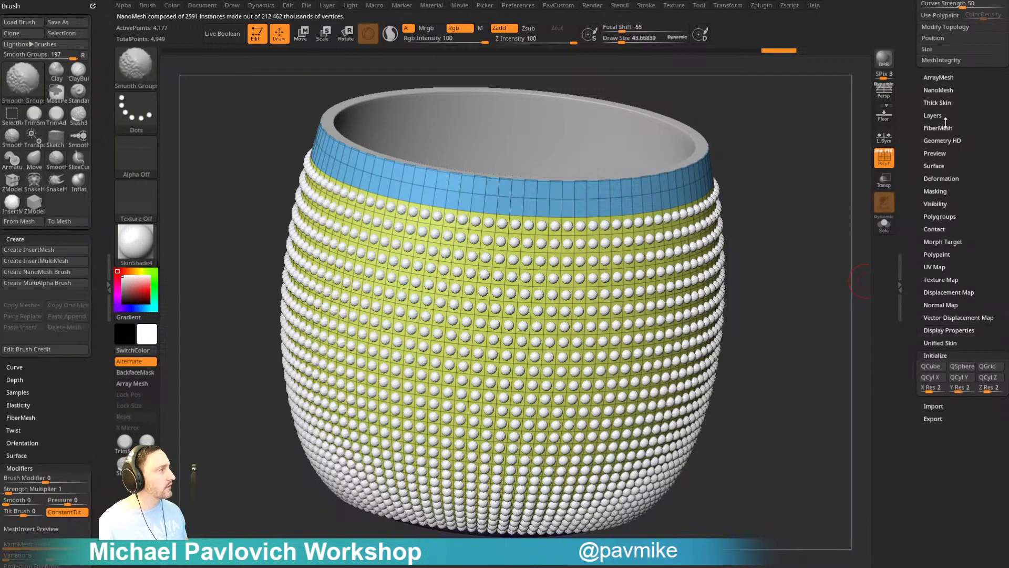
click(934, 91)
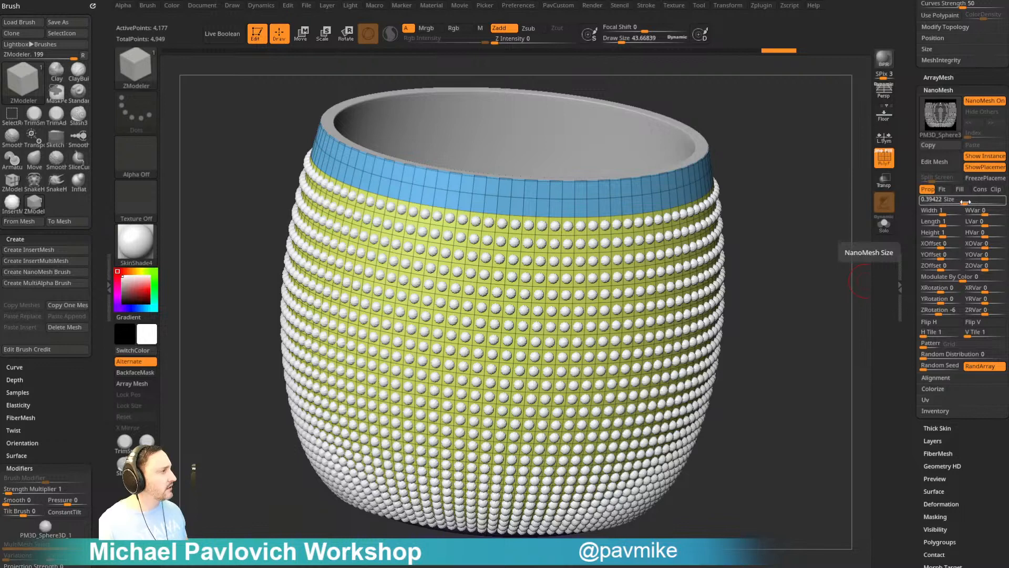
drag(933, 355, 930, 356)
drag(943, 210, 950, 211)
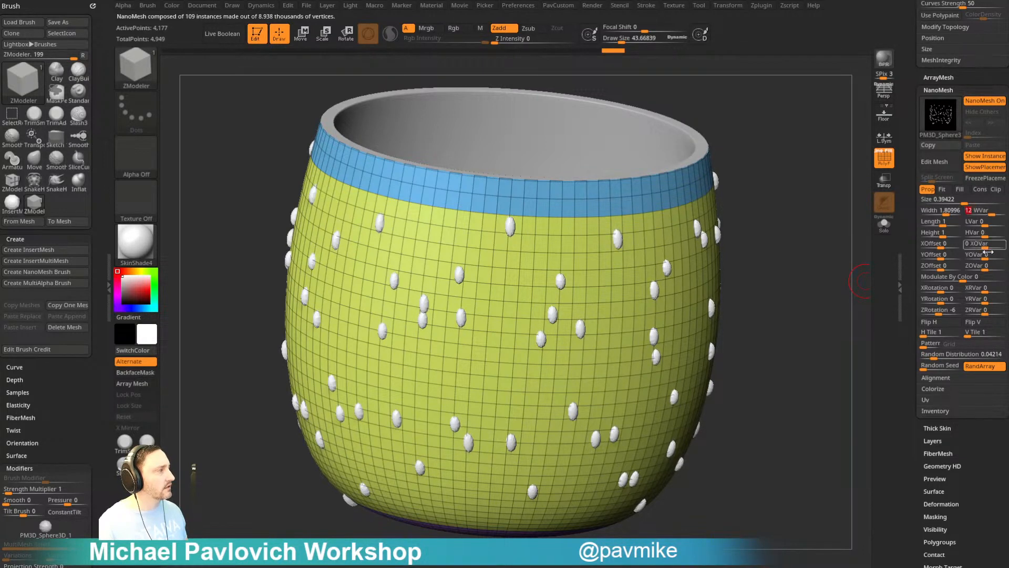
shift+drag(850, 272, 844, 273)
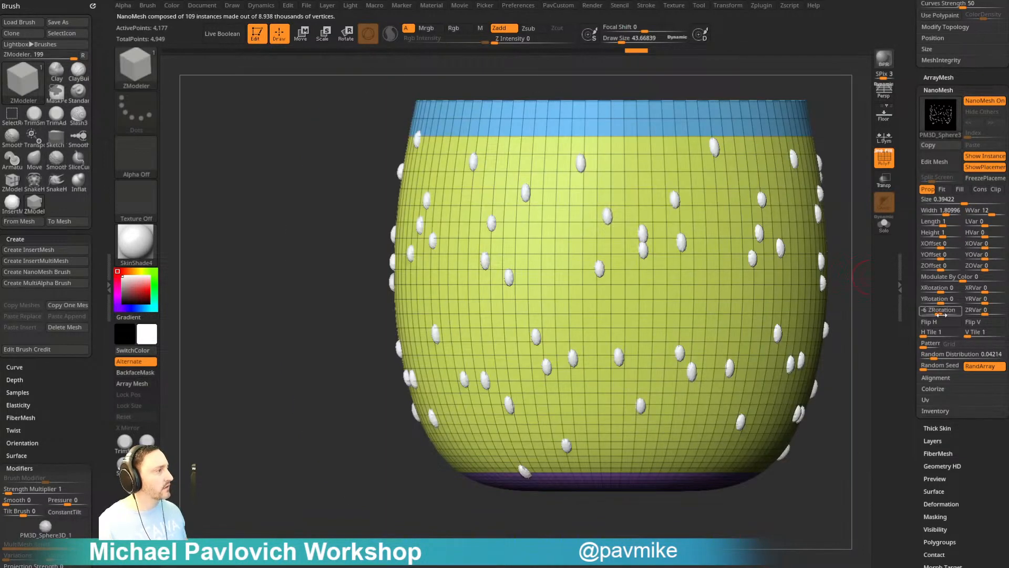
- Try out a different Z rotation for the NanoMesh droplets on the cup
drag(944, 315, 943, 316)
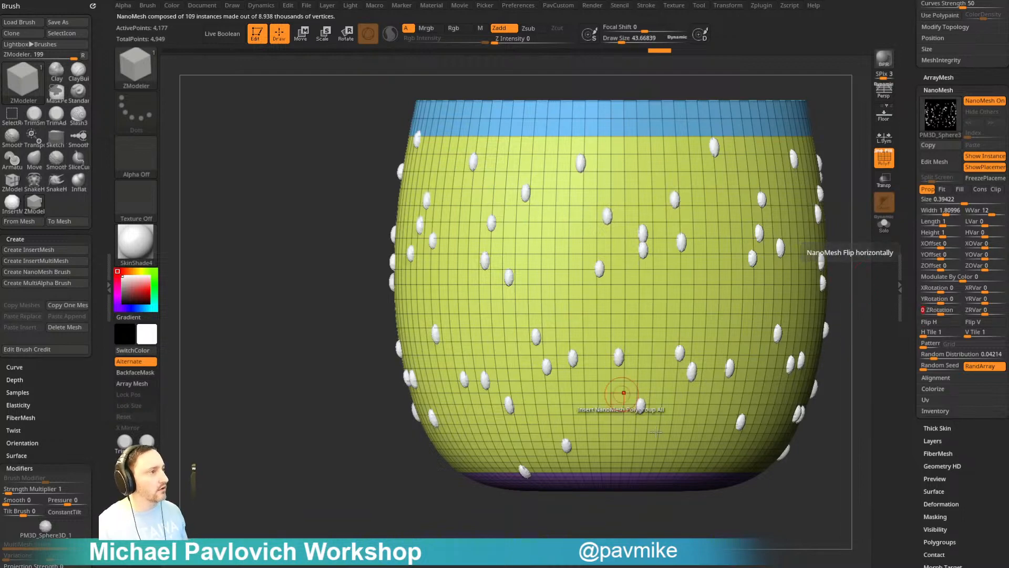
alt+drag(705, 527, 698, 492)
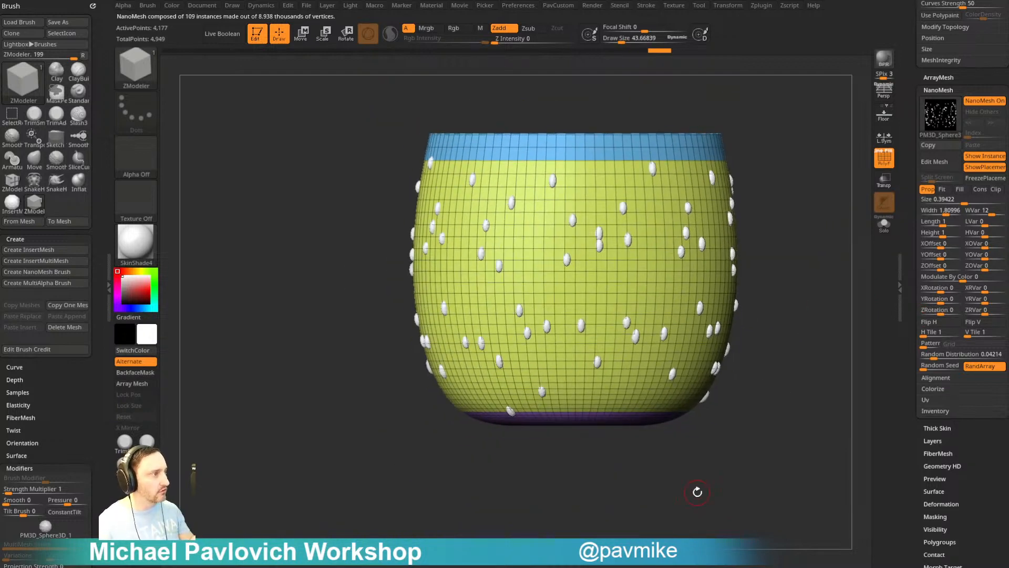
drag(738, 172, 798, 208)
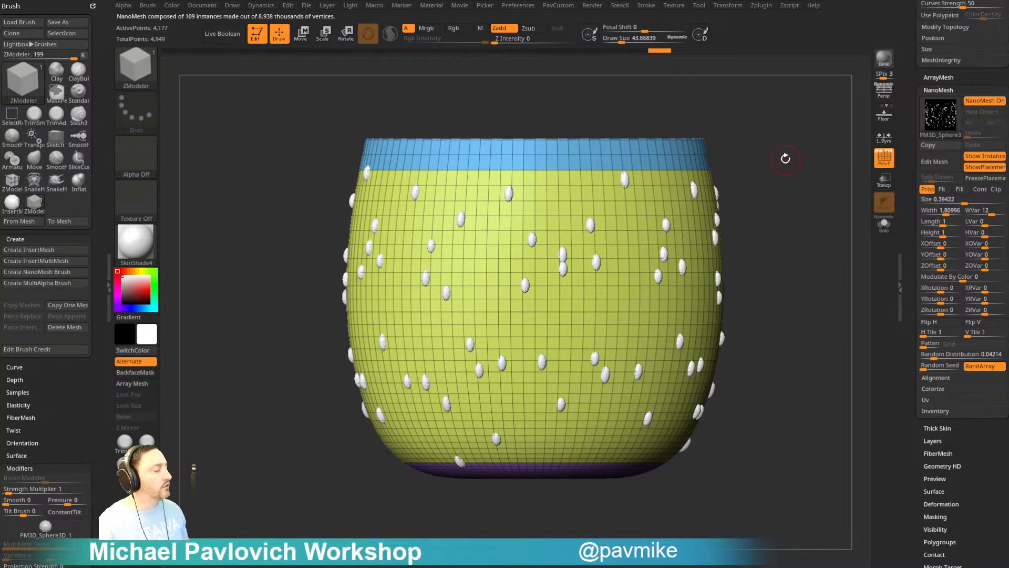
- Open the NanoMesh sphere for editing and rotate it so one of its outer corners points straight up
click(929, 162)
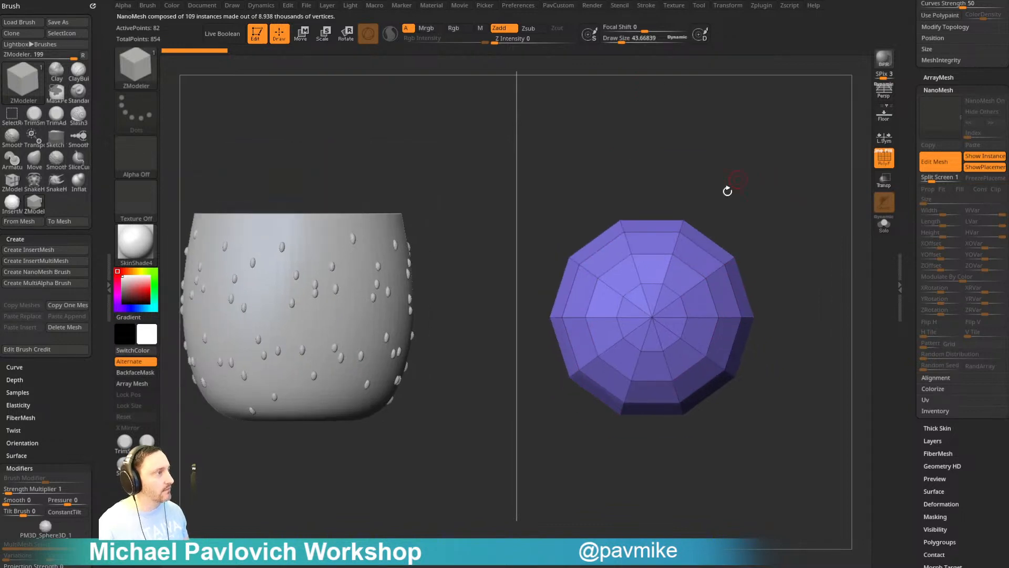
key(b)
key(m)
key(v)
drag(657, 168, 651, 133)
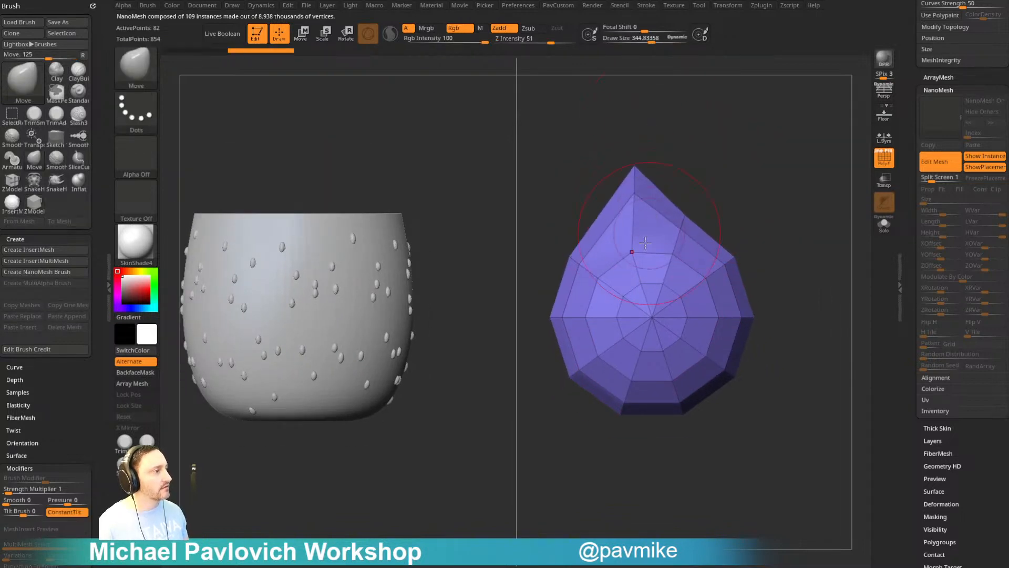
key(ctrl+z)
key(w)
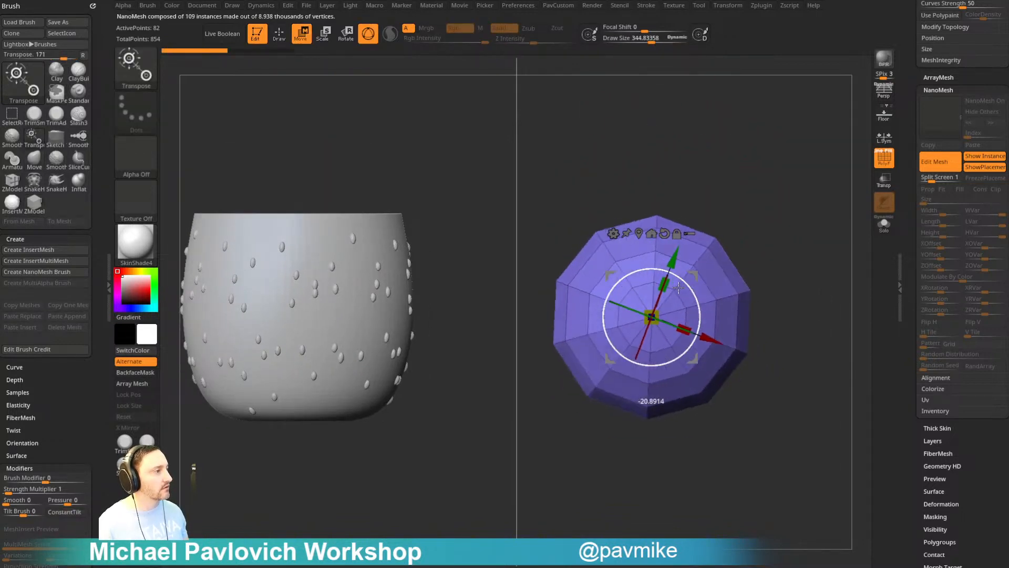
- Pull the sphere's top up into a teardrop point with the Move brush and finish editing the NanoMesh
key(q)
key(s)
drag(663, 236, 670, 238)
drag(650, 223, 642, 112)
ctrl+right_drag(743, 164, 667, 182)
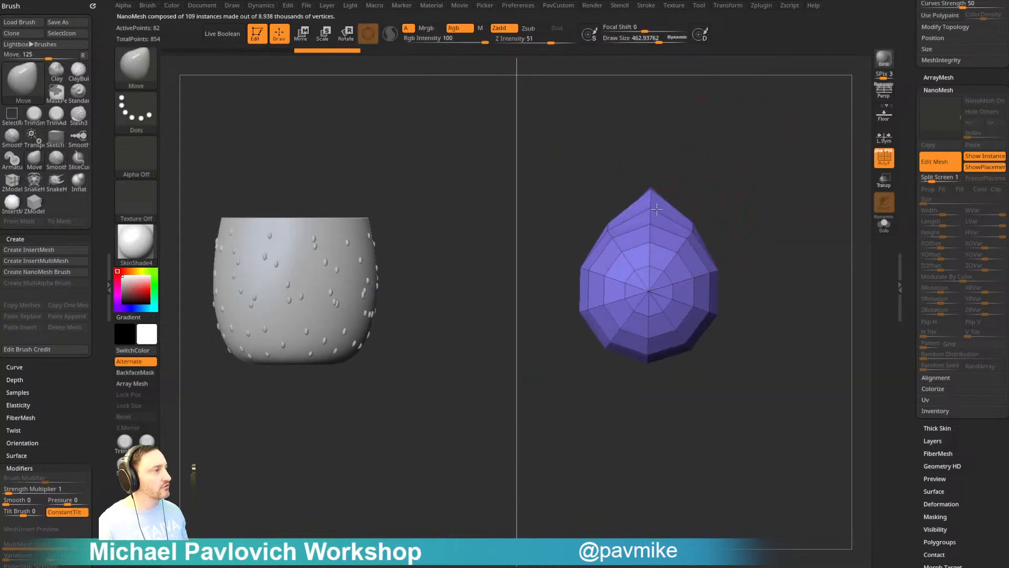
key(ctrl+z)
key(w)
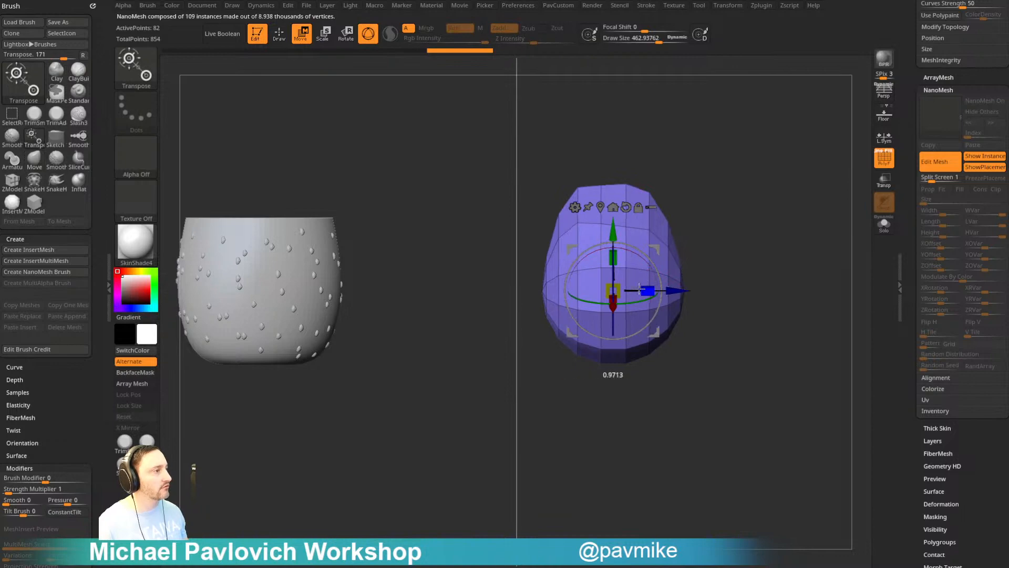
key(q)
key(ctrl+shift+z)
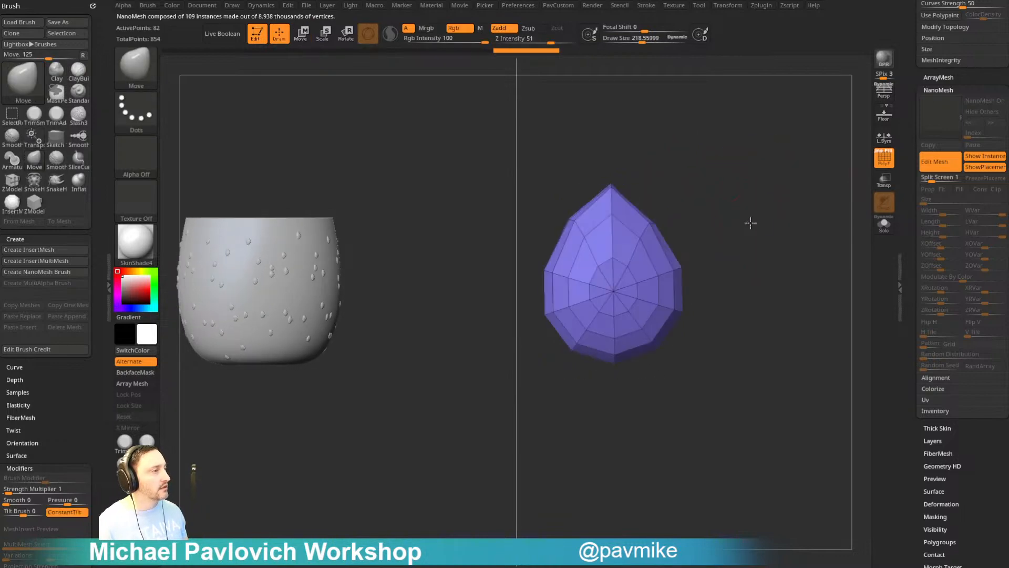
ctrl+right_drag(752, 221, 774, 227)
click(930, 162)
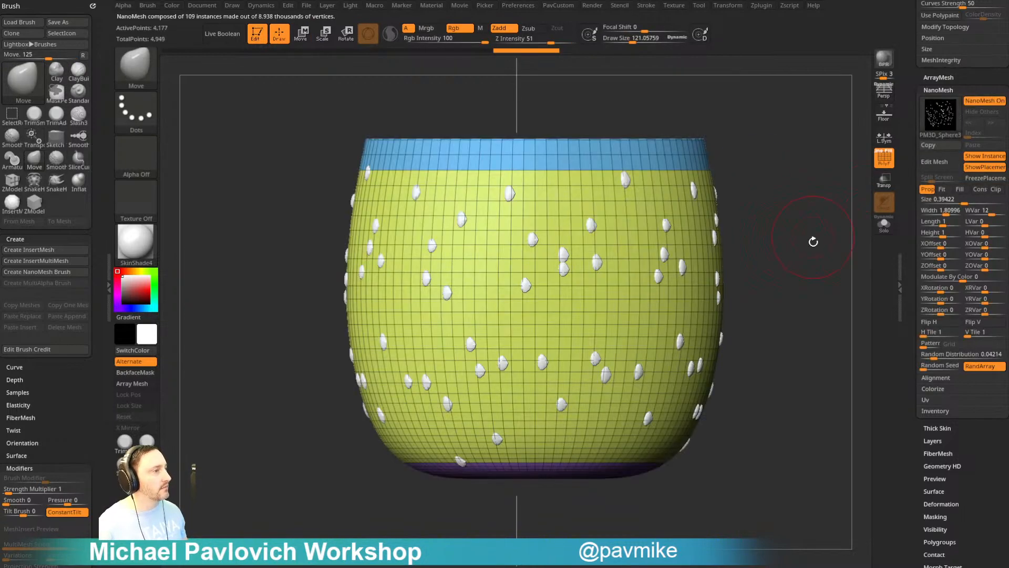
- Set the NanoMesh droplets' Z offset to about 0.14
mouse_move(814, 242)
mouse_down()
mouse_move(804, 250)
mouse_move(784, 243)
mouse_move(829, 243)
mouse_up()
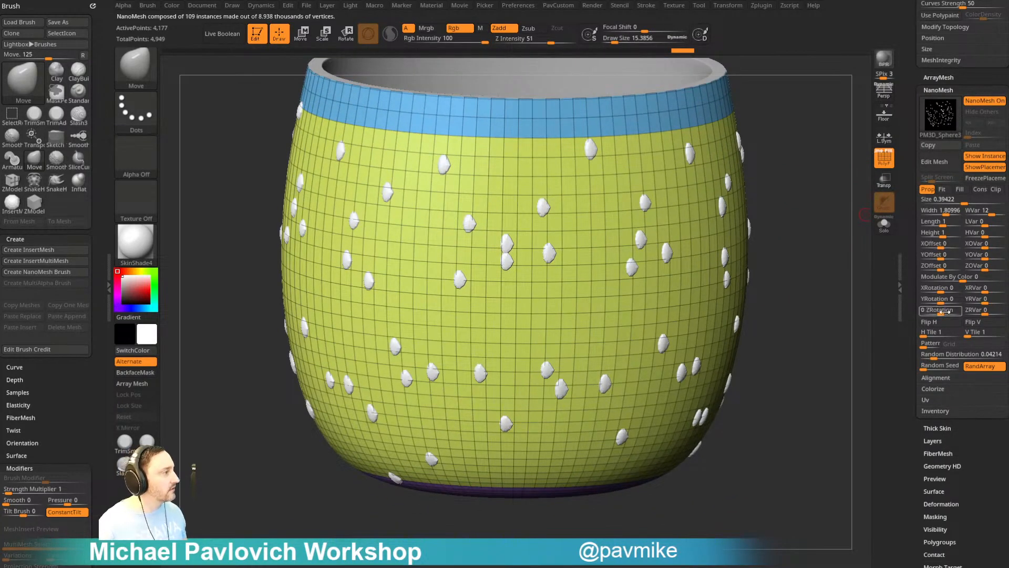
drag(933, 269, 946, 268)
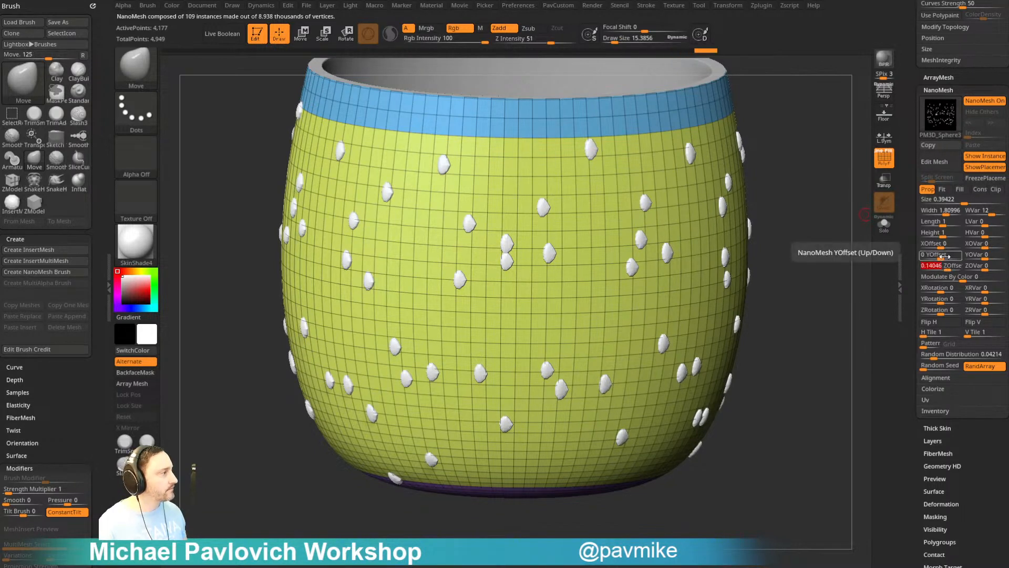
- Set the droplet NanoMesh's width to 0.71356 and its Z rotation to -90
mouse_move(943, 211)
mouse_down()
mouse_move(961, 211)
mouse_move(940, 212)
mouse_up()
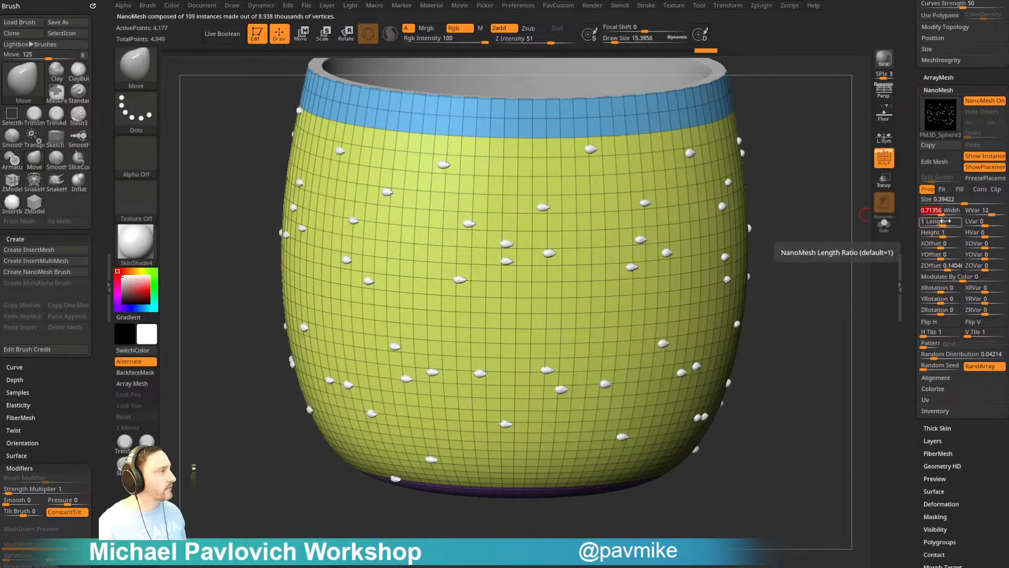
drag(938, 312, 930, 315)
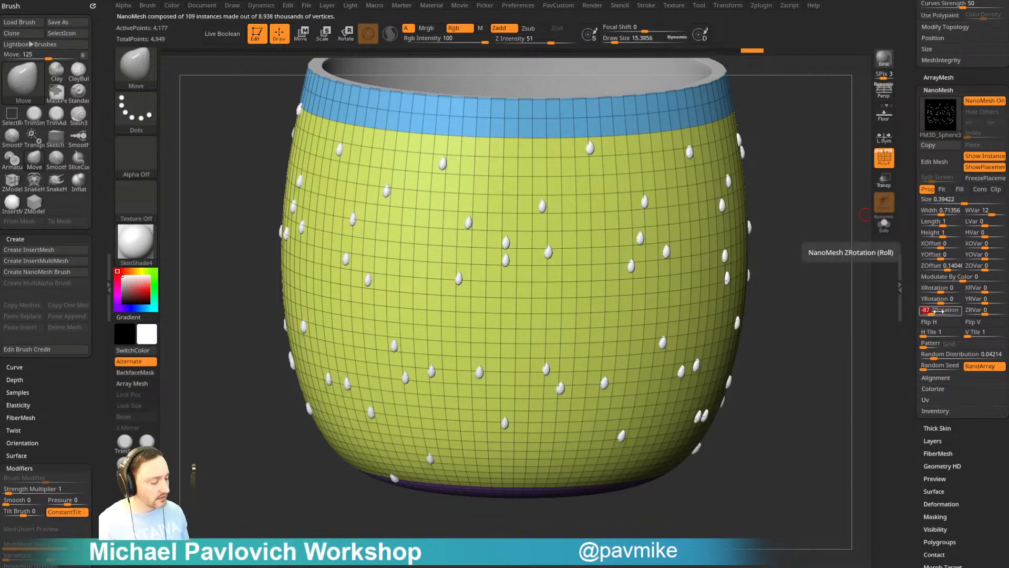
key(Return)
drag(781, 277, 822, 309)
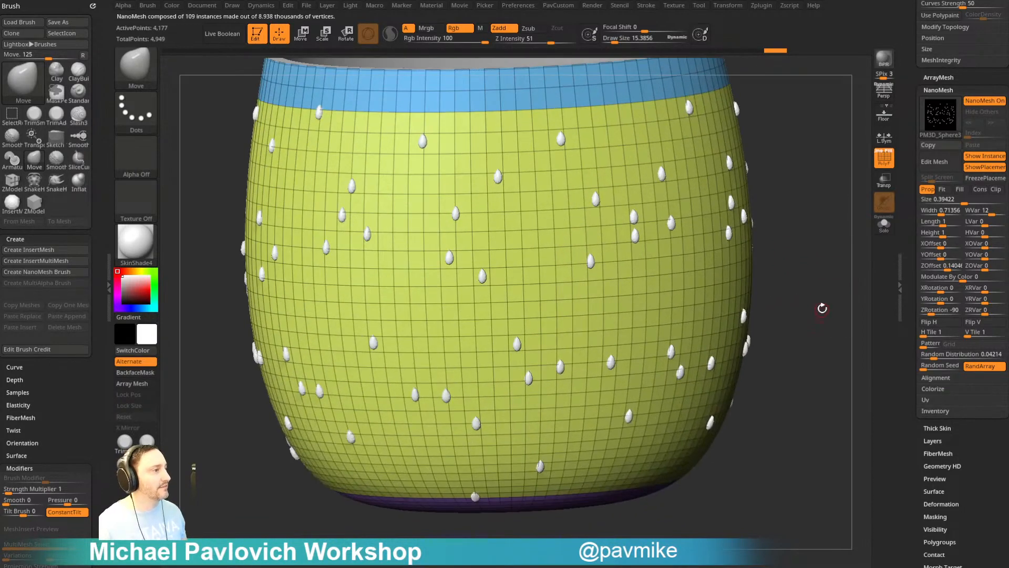
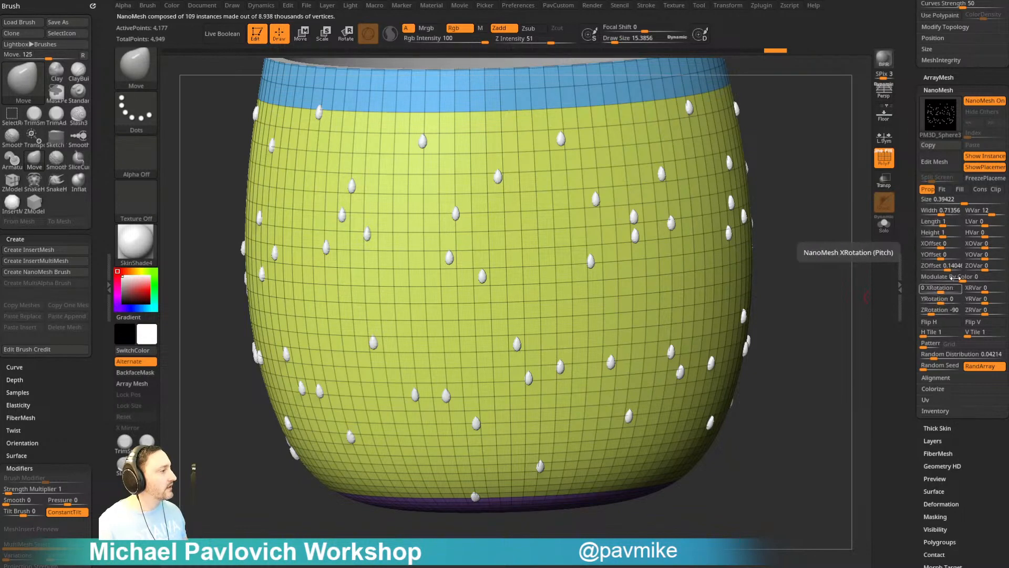
- Set the droplets' length to about 1.4977 with variance 17, height to 1.64827 with variance 14, and width to 0.80006
drag(944, 225, 997, 225)
mouse_move(849, 263)
mouse_down()
mouse_move(837, 251)
mouse_move(833, 257)
mouse_up()
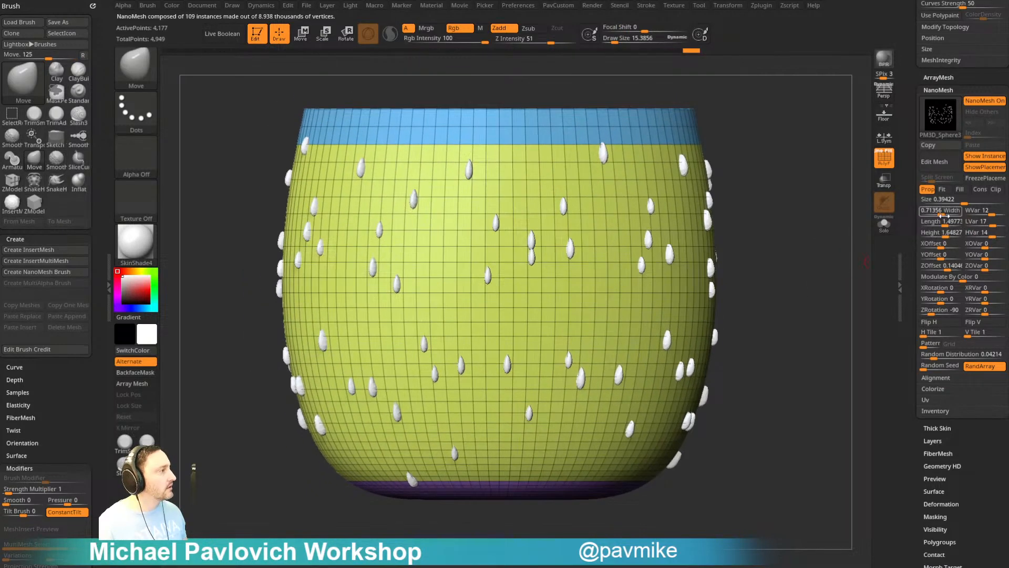
drag(941, 216, 960, 254)
- Set the NanoMesh size to 0.23769 and the random distribution to 0.06786
mouse_move(938, 351)
mouse_down()
mouse_move(958, 353)
mouse_move(939, 361)
mouse_up()
drag(815, 329, 896, 323)
drag(836, 348, 760, 362)
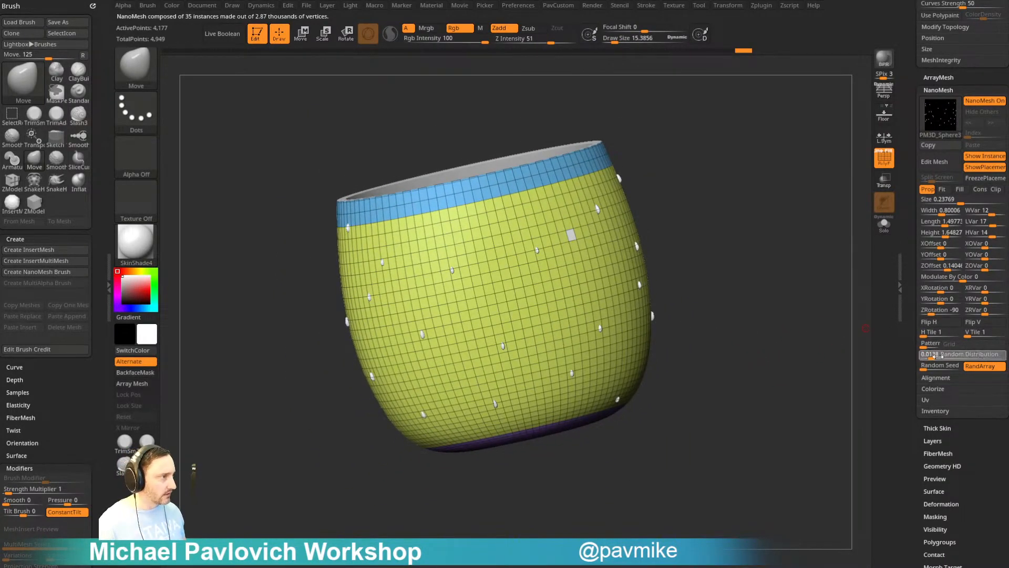
drag(938, 355, 821, 402)
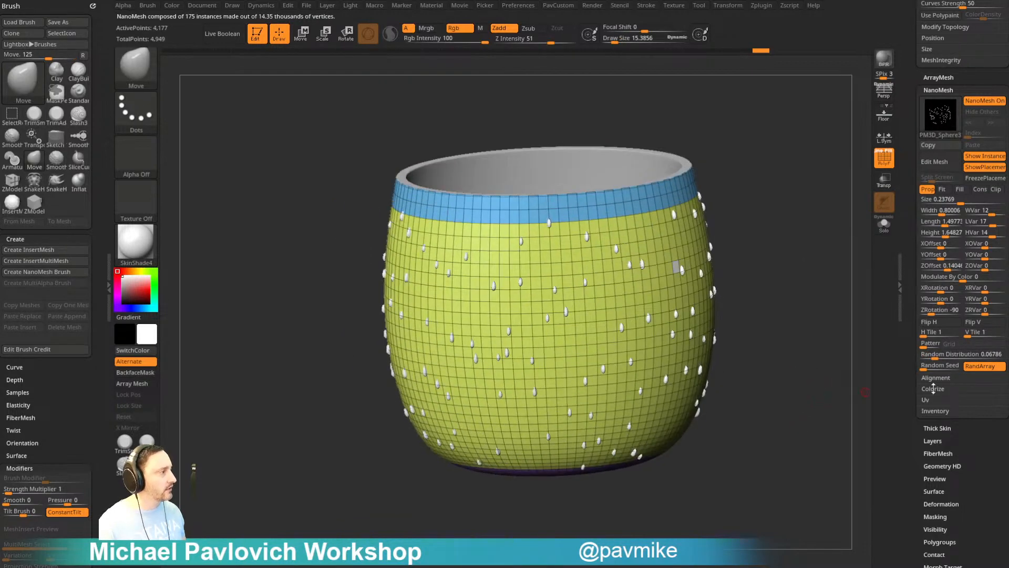
- Convert the NanoMesh droplets into real geometry with One To Mesh
click(935, 410)
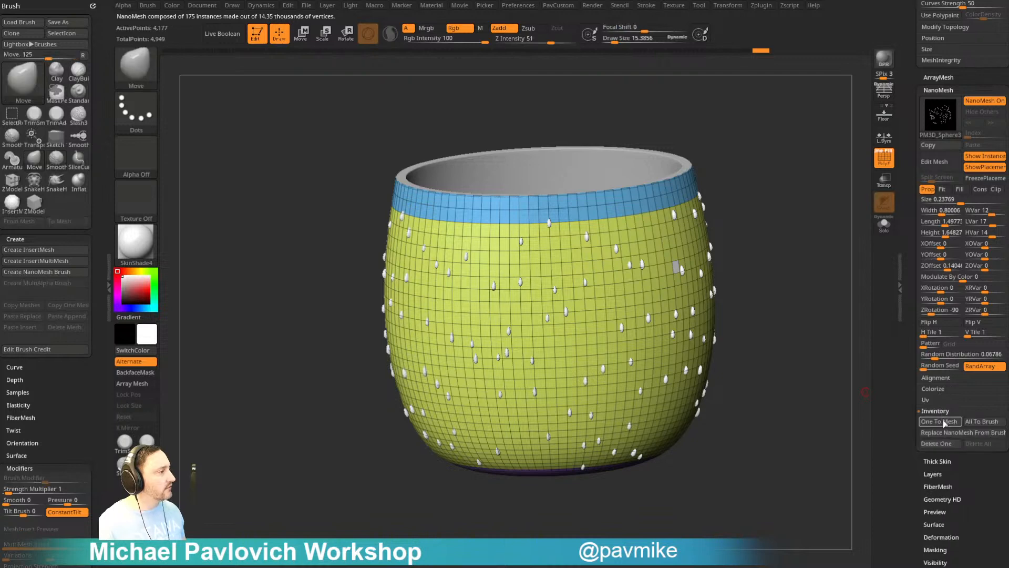
click(941, 423)
- Isolate the droplet geometry, delete the hidden placement surface, and turn off the polyframe display
key(ctrl+shift)
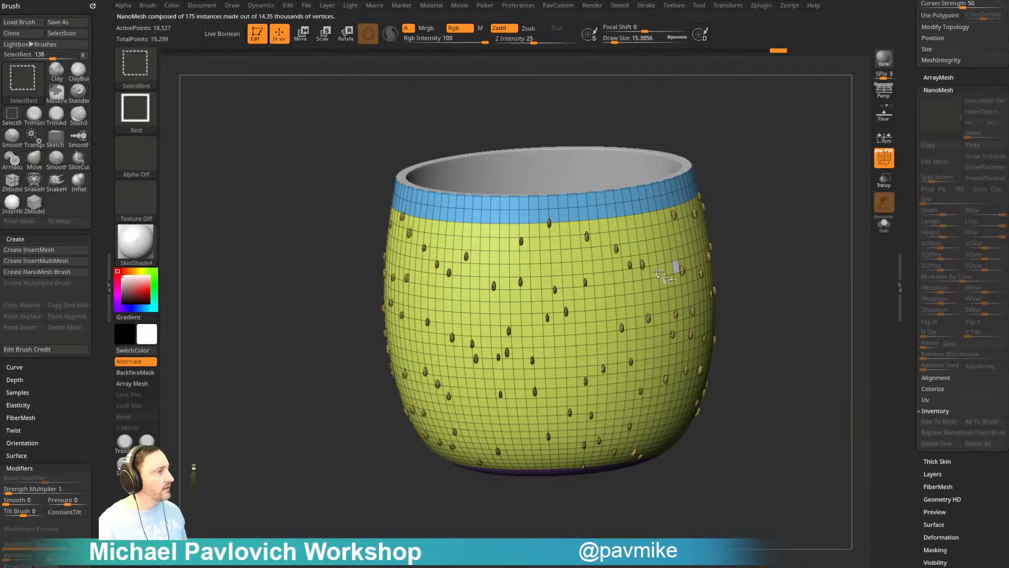
ctrl+shift+click(651, 267)
ctrl+shift+click(804, 266)
ctrl+shift+drag(804, 266, 772, 316)
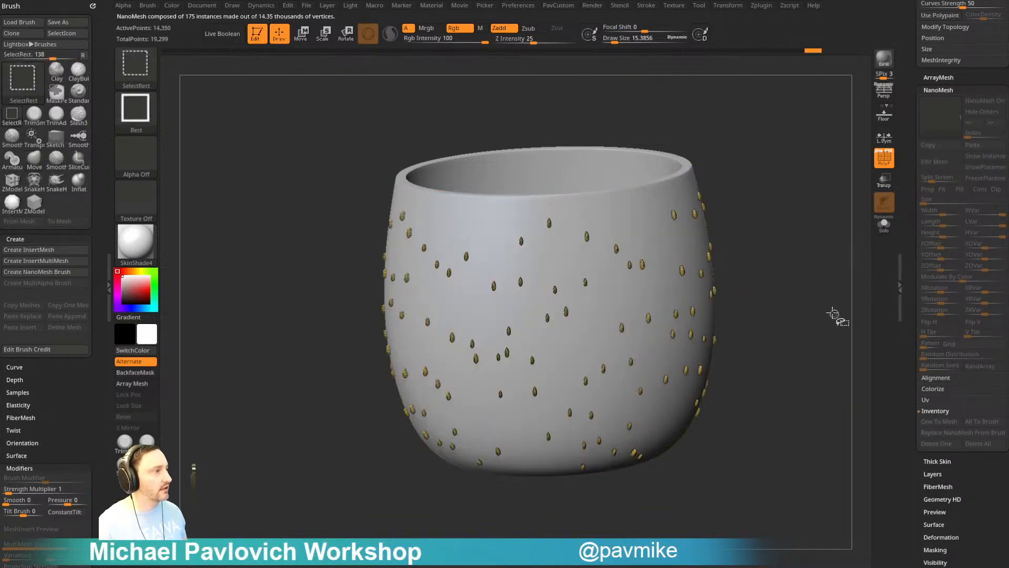
key(space)
click(885, 156)
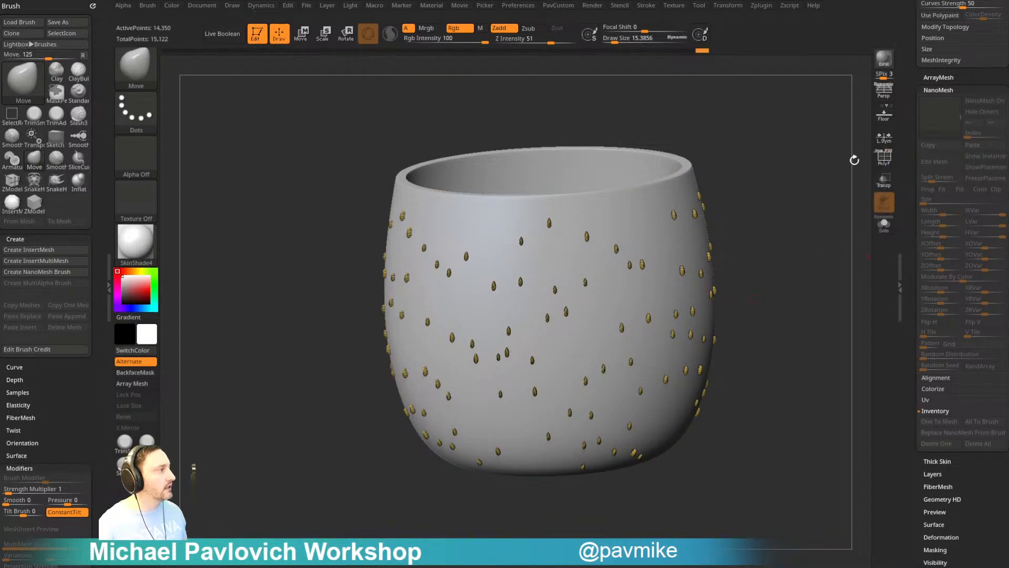
- Subdivide the droplet mesh once to smooth it
key(f)
mouse_move(789, 252)
alt+mouse_down()
mouse_move(786, 352)
mouse_move(820, 295)
alt+mouse_up()
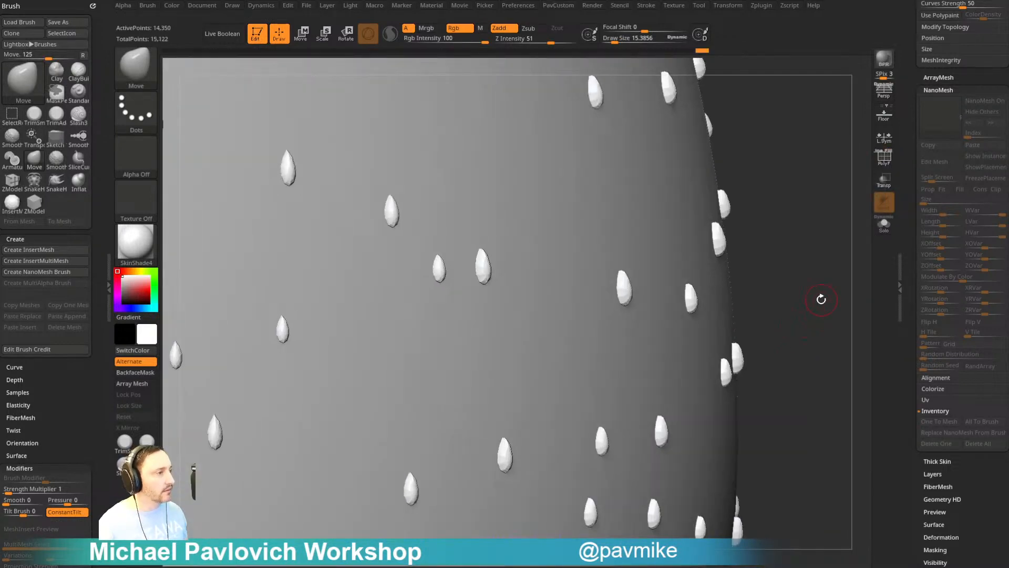
key(ctrl)
key(f)
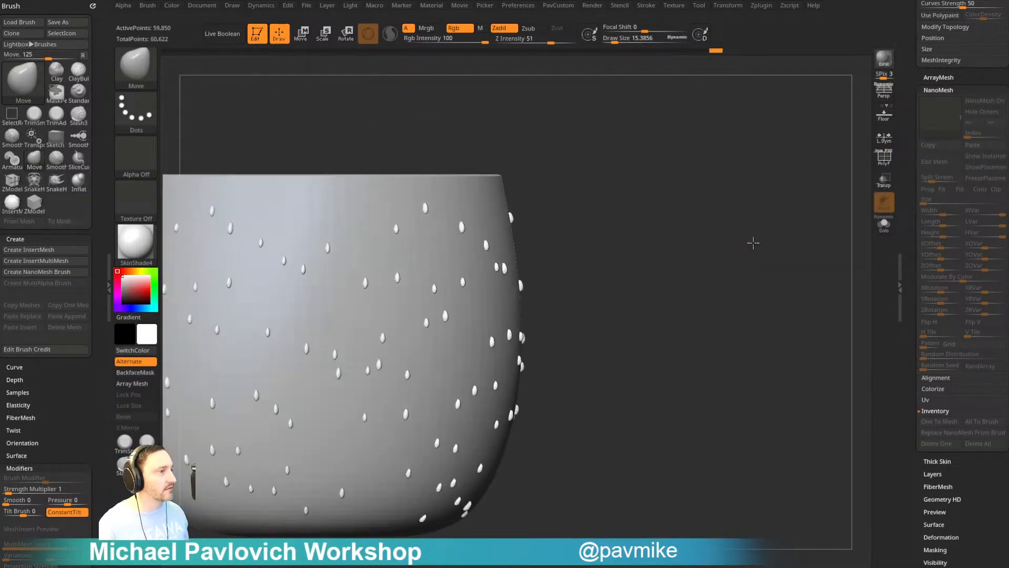
- Select the Standard brush and send the glass with its droplets to KeyShot
key(b)
key(s)
key(t)
mouse_move(739, 271)
mouse_down()
mouse_move(750, 273)
mouse_move(721, 259)
mouse_move(909, 227)
mouse_up()
drag(820, 273, 736, 152)
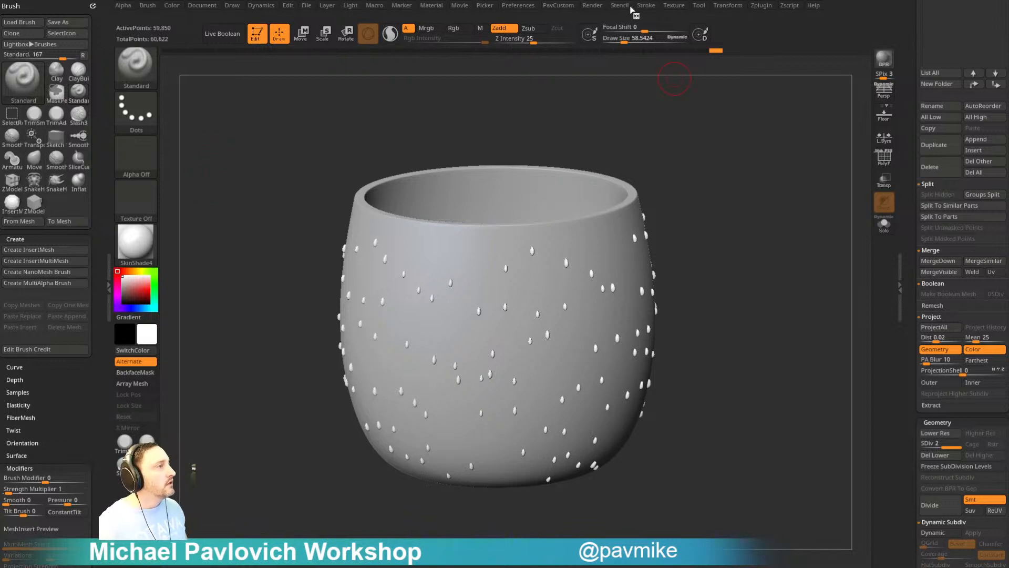
click(592, 5)
click(644, 155)
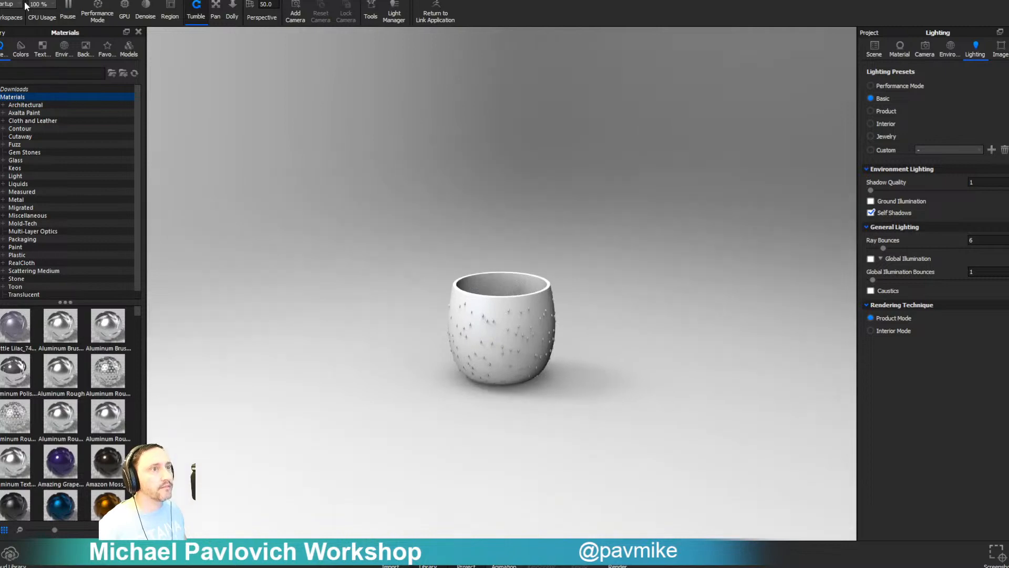
- Check the KeyShot interface preferences and save them
click(21, 2)
click(28, 90)
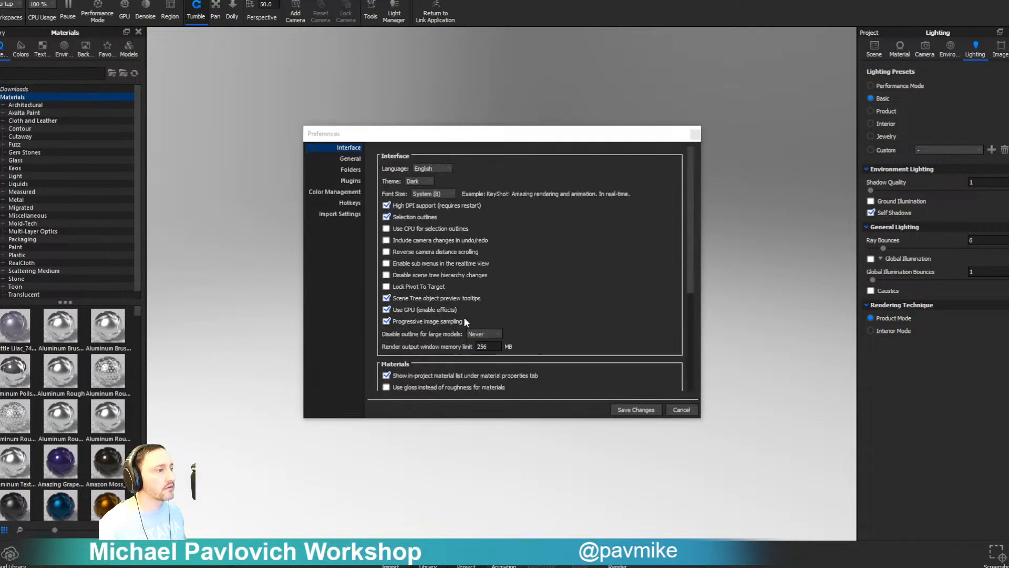
click(633, 412)
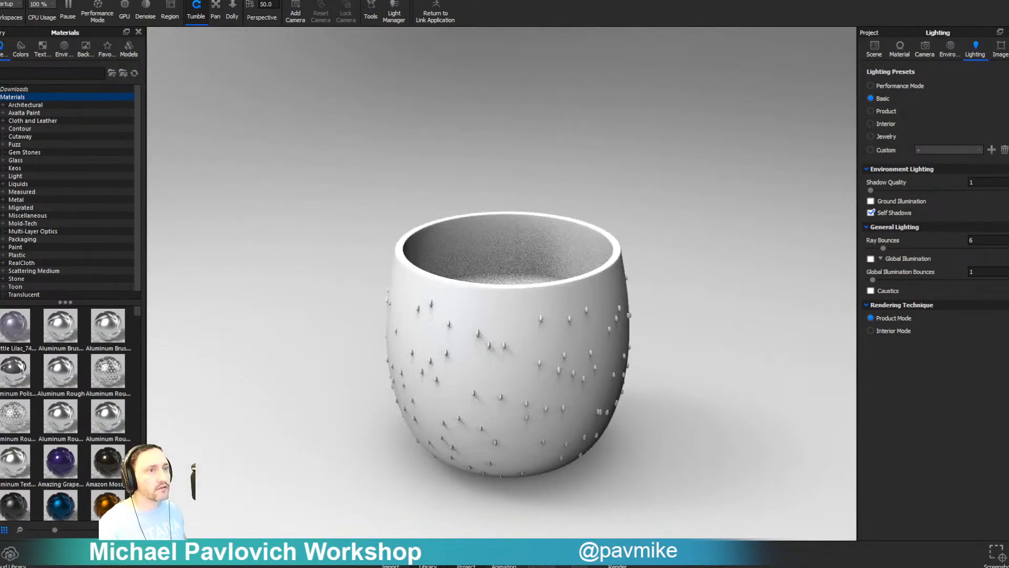
- Search the material library for glass and apply Glass (Solid) White to the cup
text(glass)
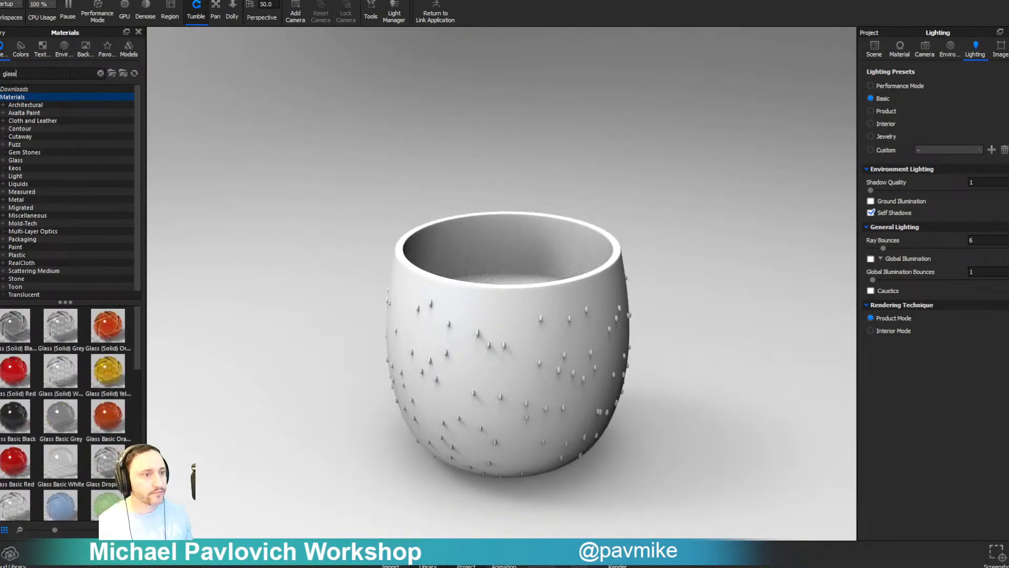
drag(60, 371, 533, 453)
- Change the scene's lighting preset to Product
click(955, 53)
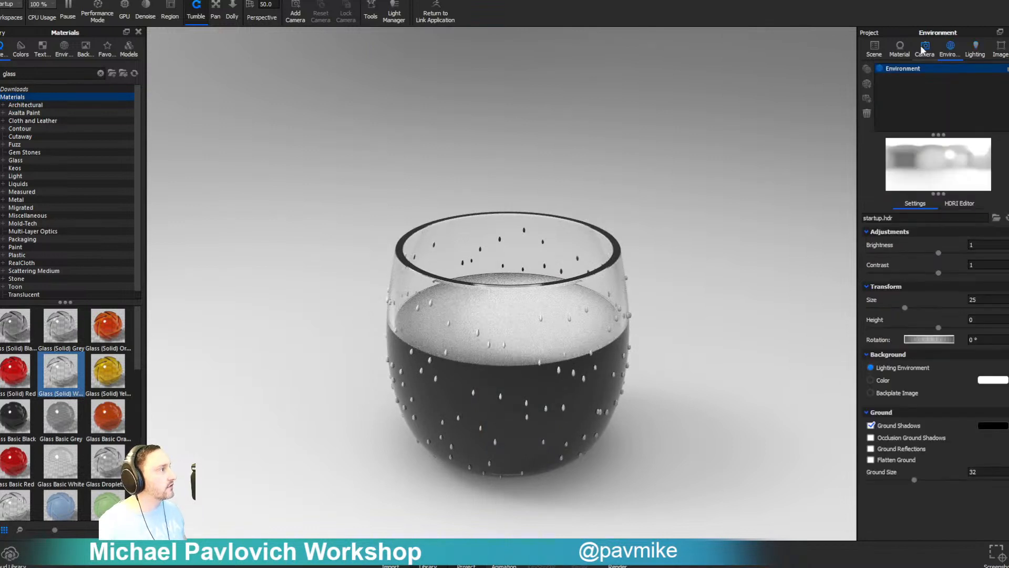
click(900, 49)
click(920, 49)
click(902, 50)
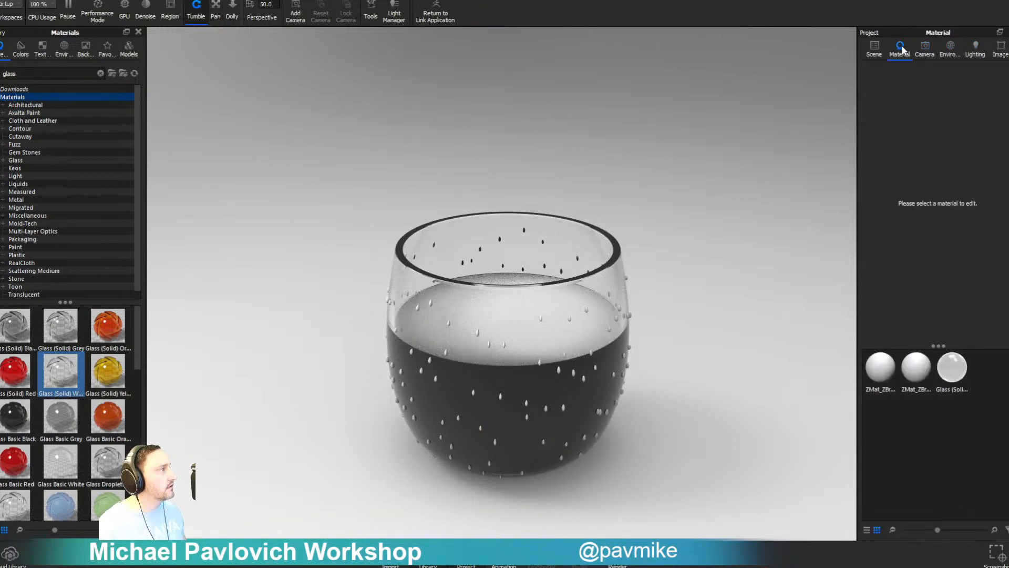
click(974, 51)
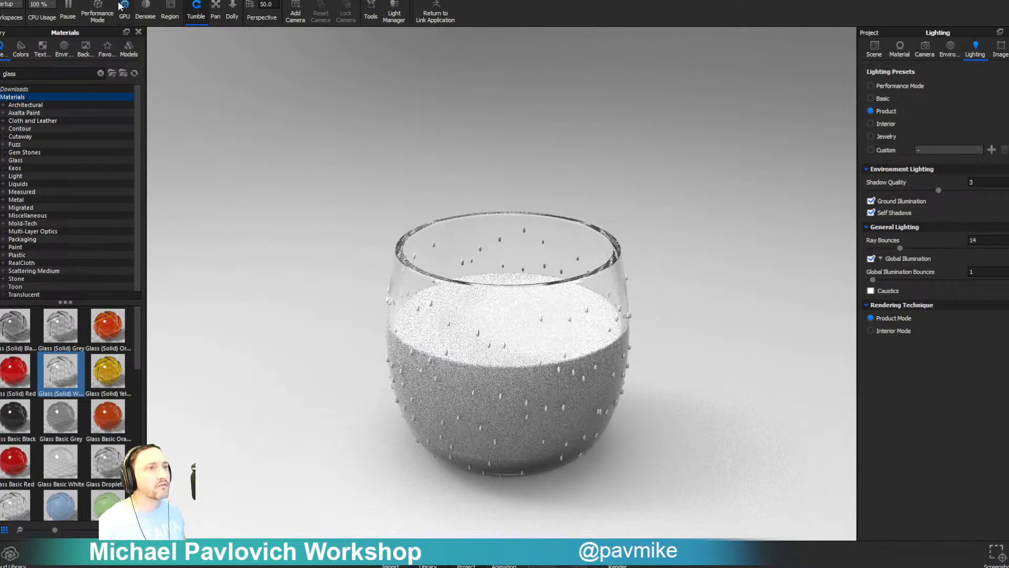
- Apply the Aversis_Bathroom_3k environment from the library to the scene
click(64, 49)
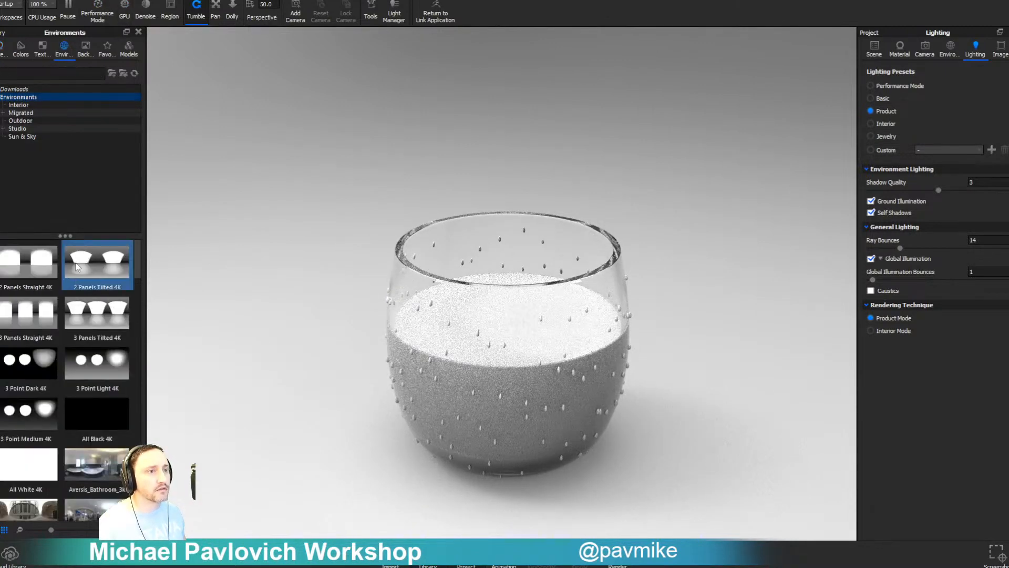
scroll(67, 299, down, 6)
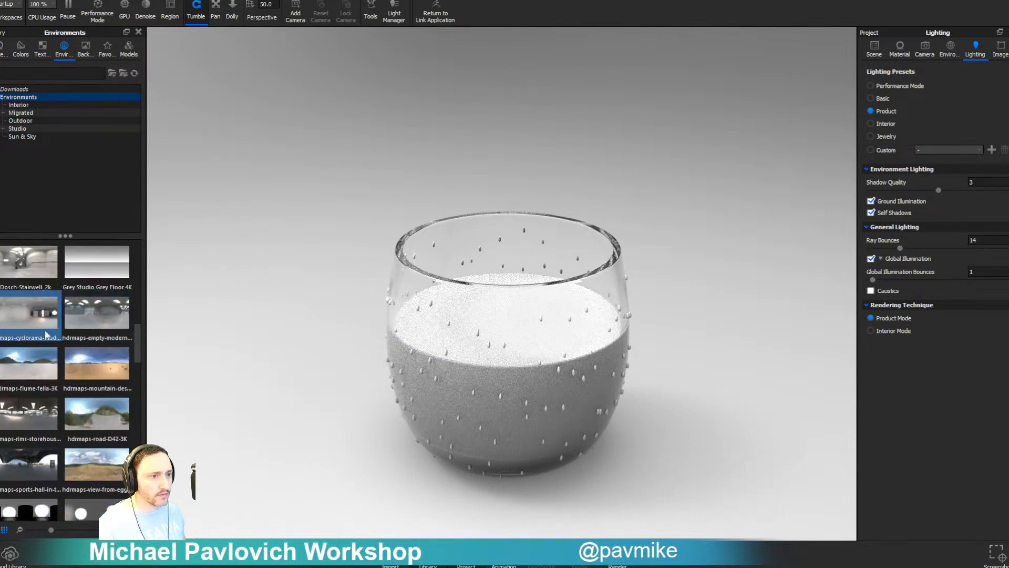
scroll(36, 347, up, 10)
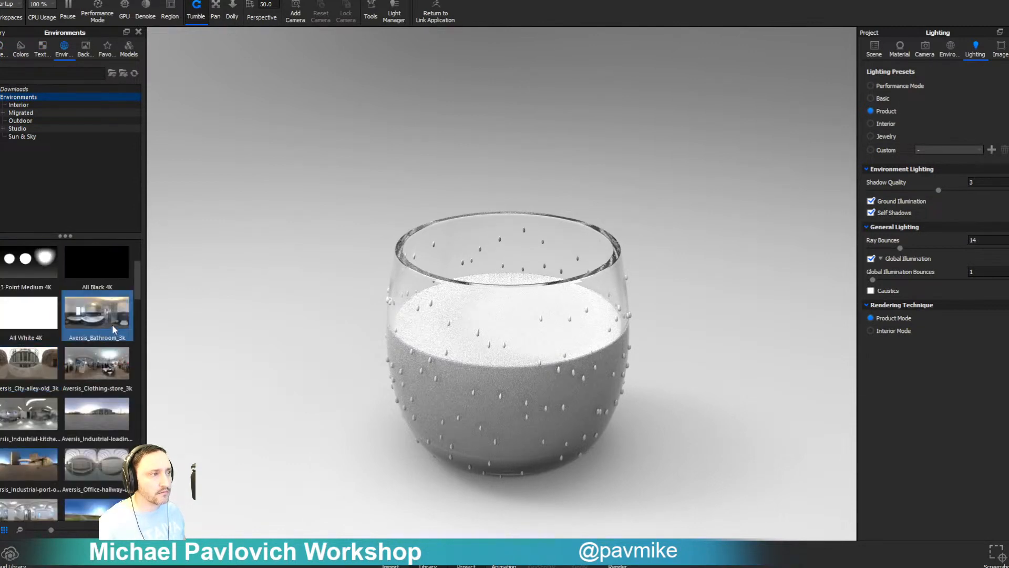
drag(112, 324, 721, 272)
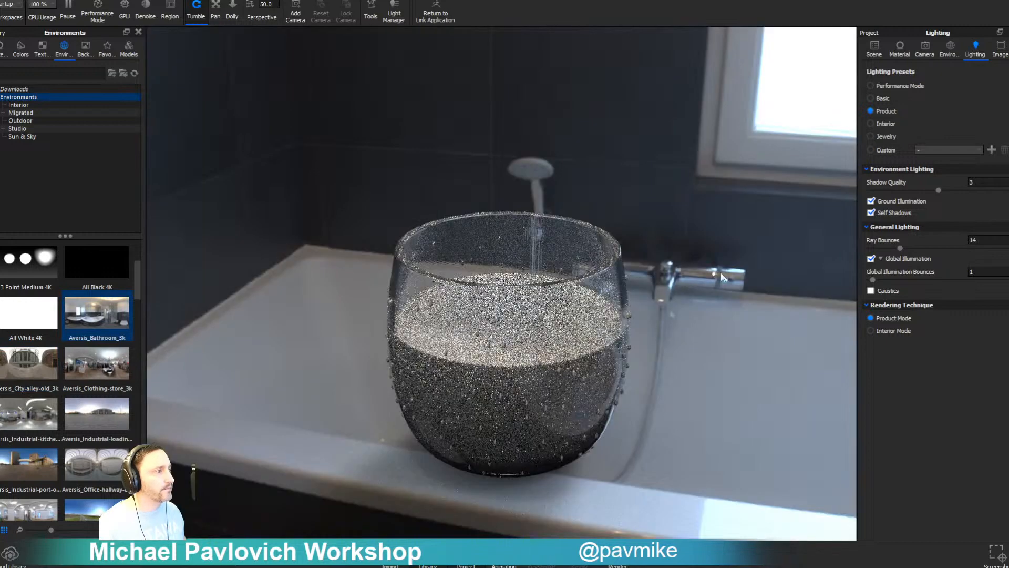
- Change the environment background to a solid medium grey colour
click(949, 51)
click(896, 380)
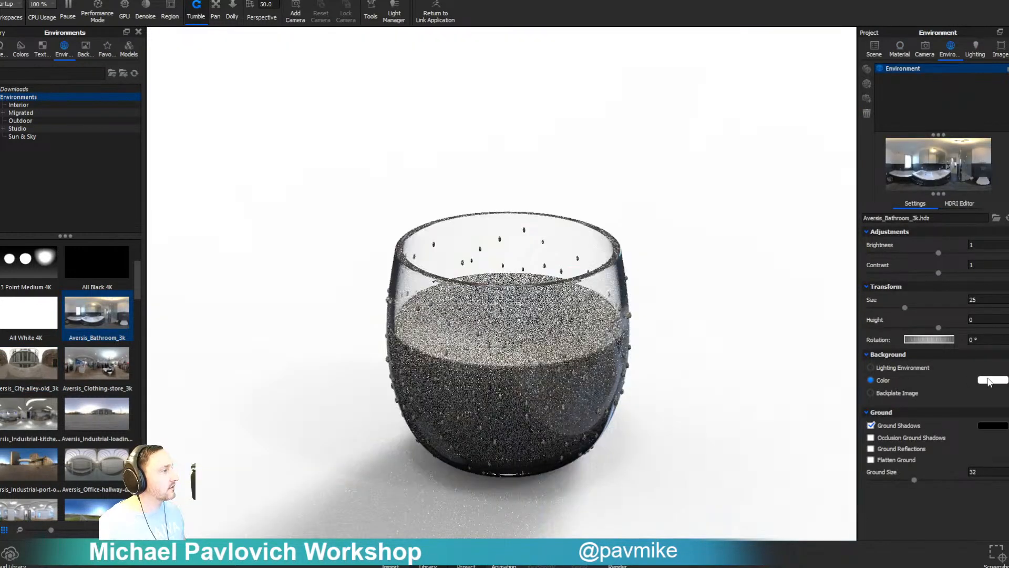
click(993, 380)
drag(936, 321, 835, 307)
click(608, 369)
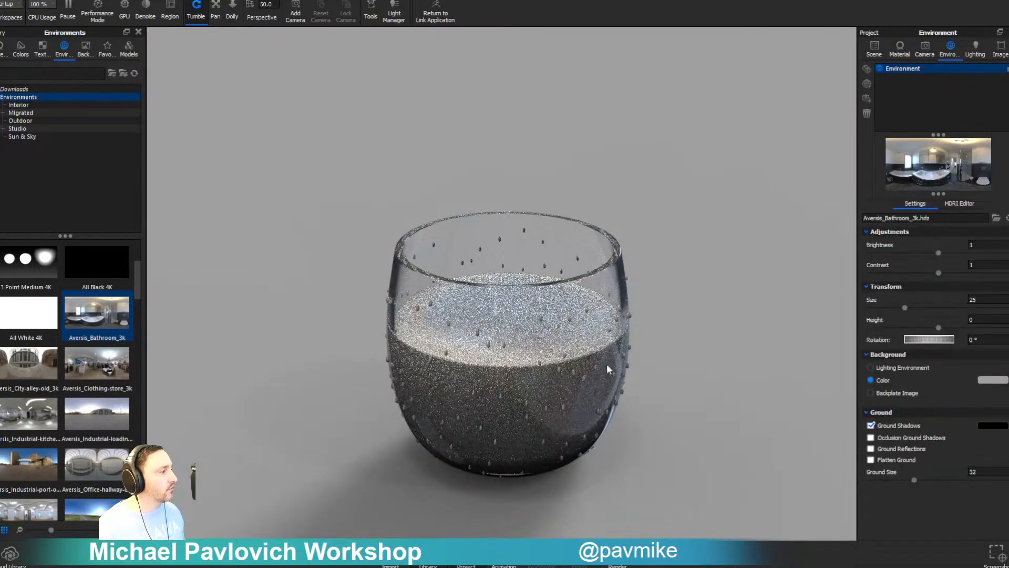
- Search the material library for water and apply Liquid Water to the droplets
drag(705, 252, 744, 140)
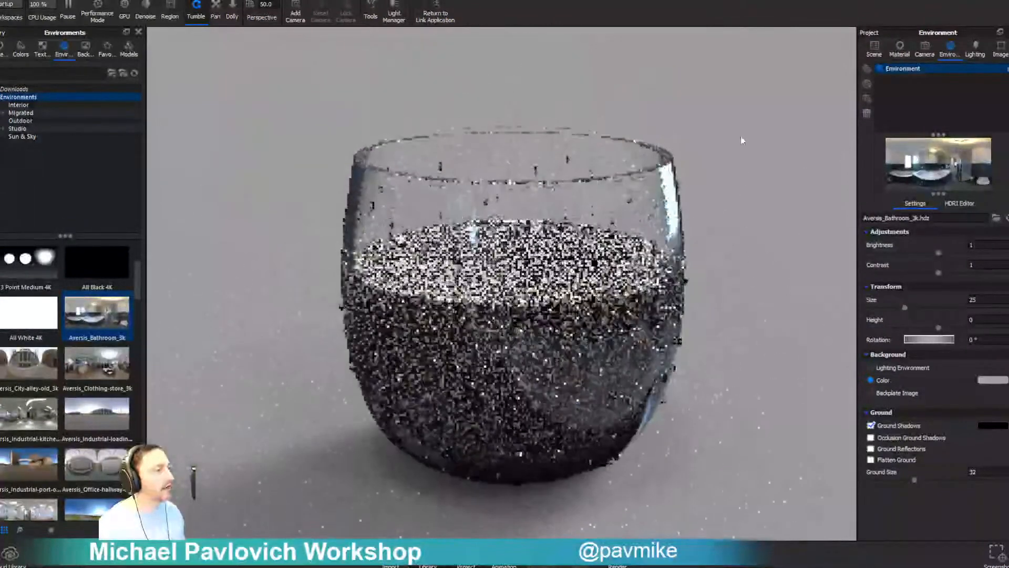
click(52, 74)
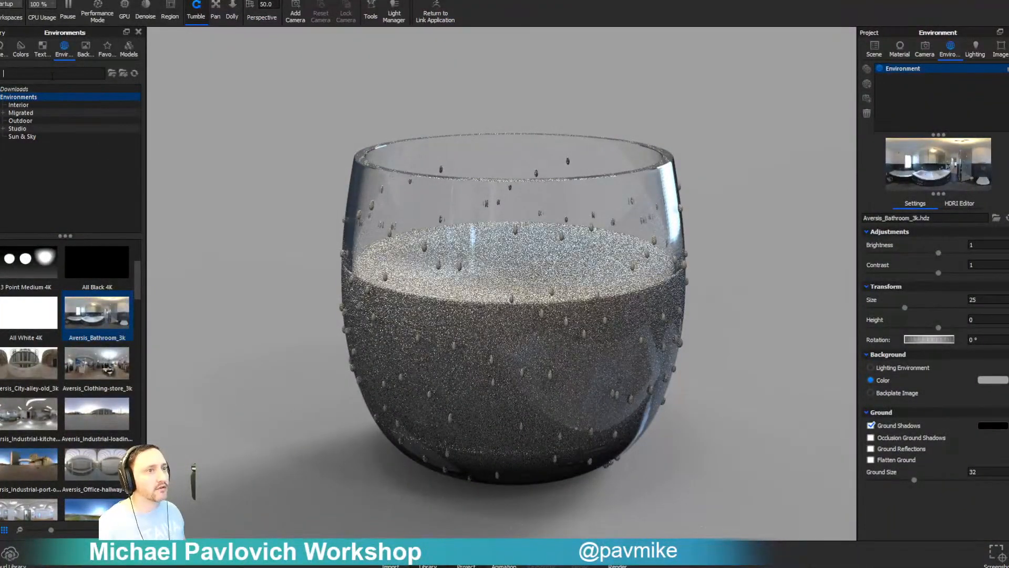
text(water)
click(3, 50)
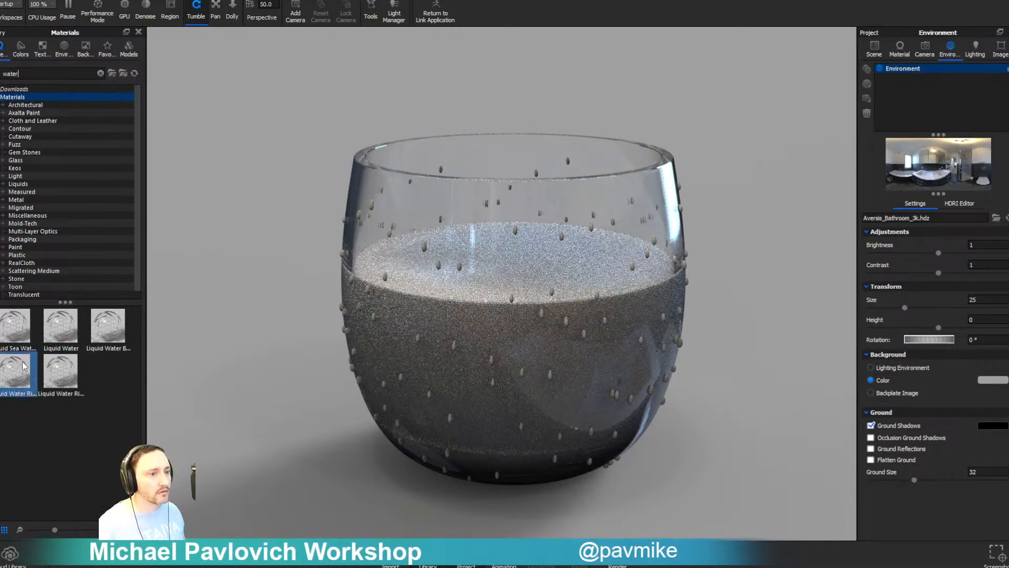
mouse_move(61, 333)
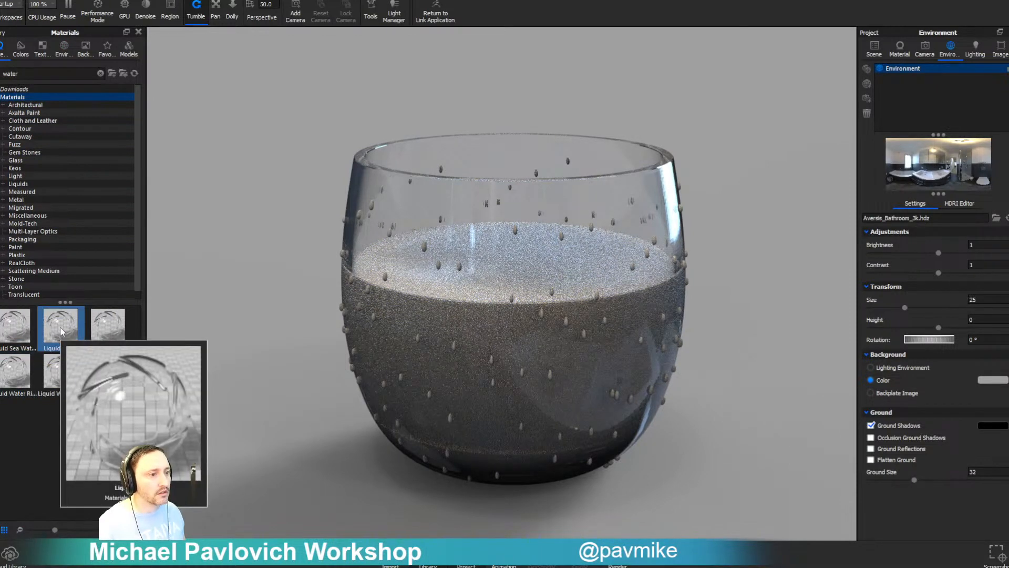
drag(60, 327, 424, 247)
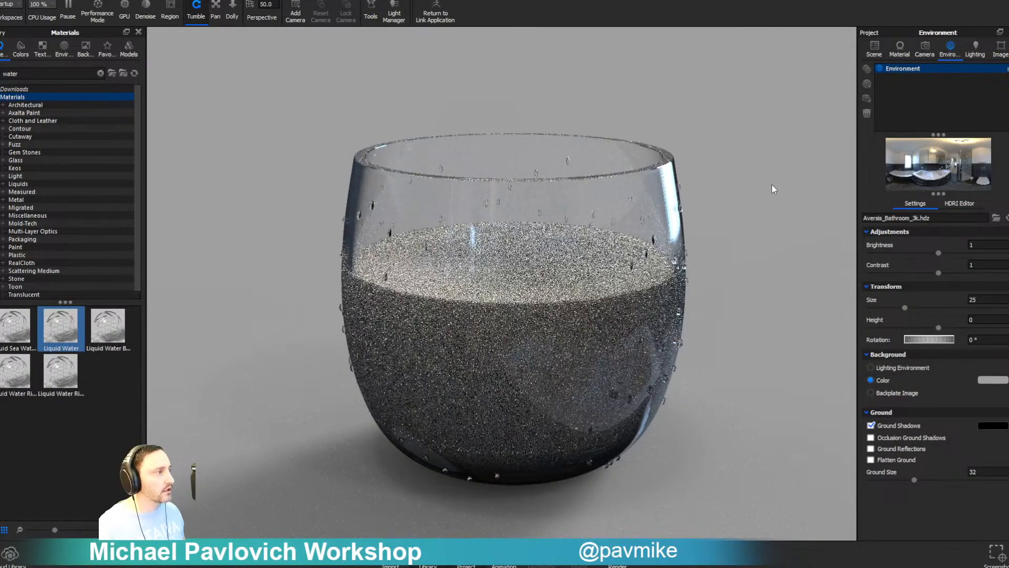
- Recalculate the vertex normals of the drinking glass part with Edit Normals and apply the result
scroll(781, 216, up, 2)
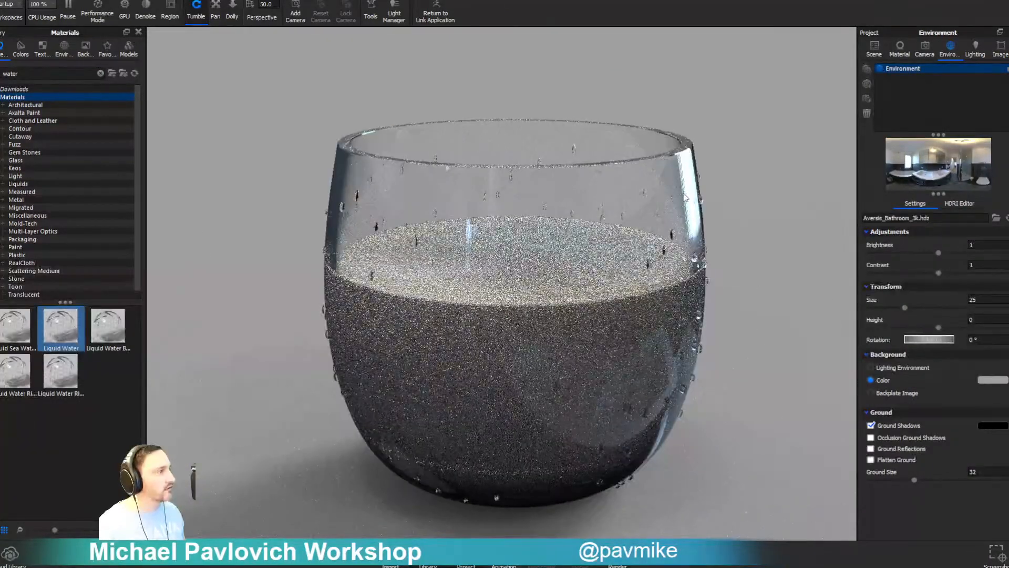
click(874, 49)
right_click(648, 169)
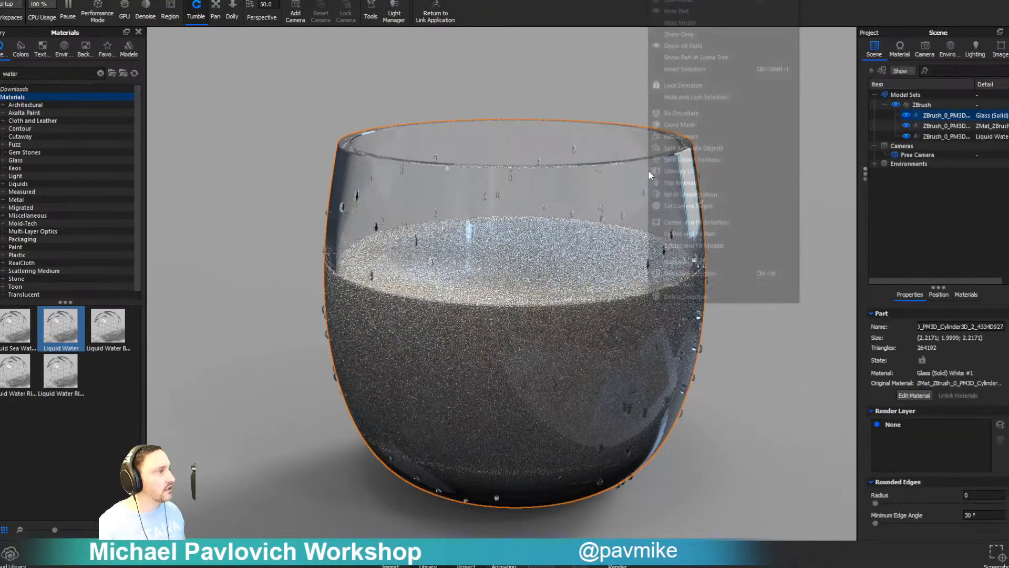
click(681, 137)
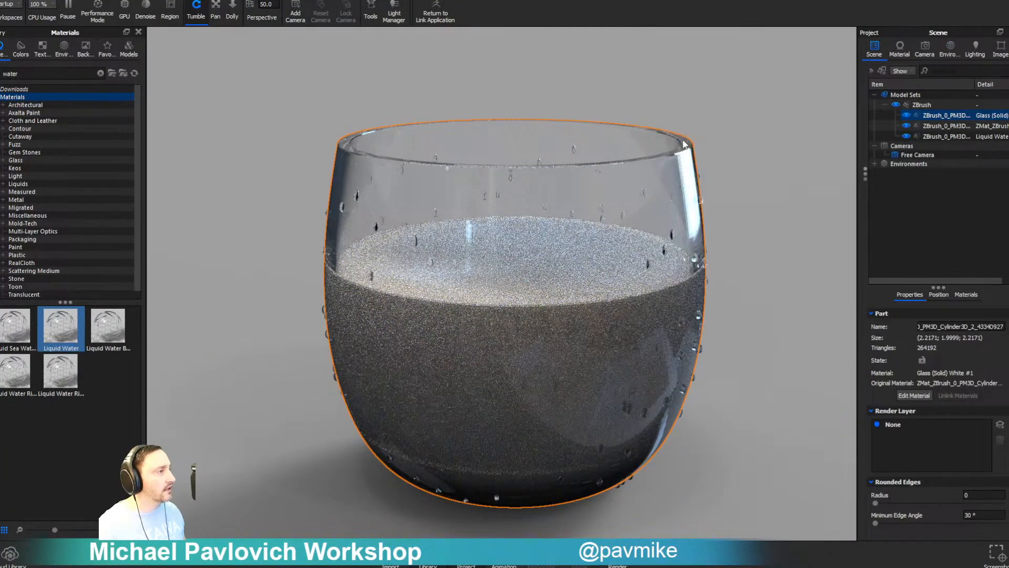
click(194, 92)
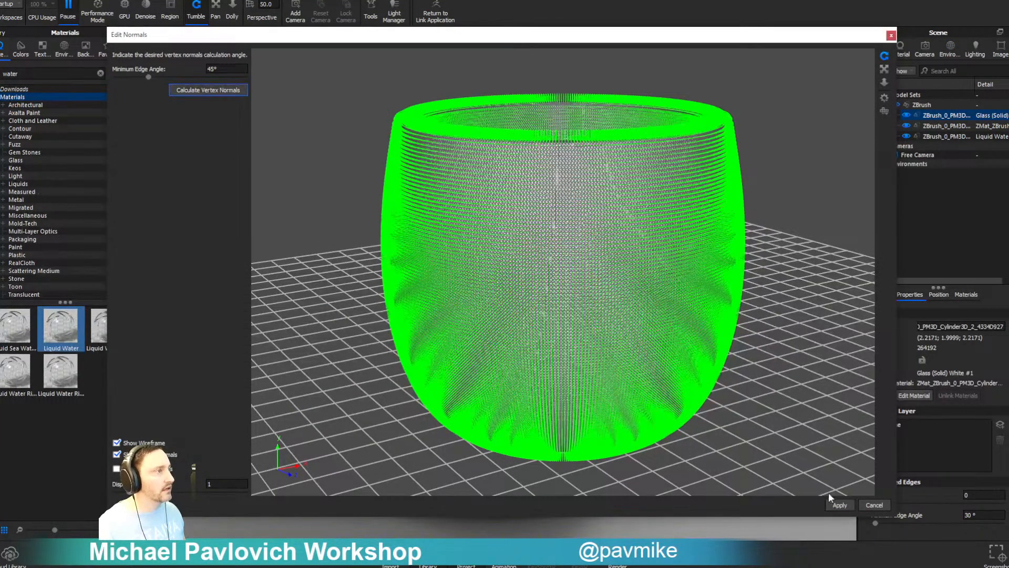
click(841, 504)
- Recalculate the vertex normals of the liquid inside the glass with Edit Normals and apply the result
drag(821, 358, 524, 210)
click(524, 210)
right_click(523, 205)
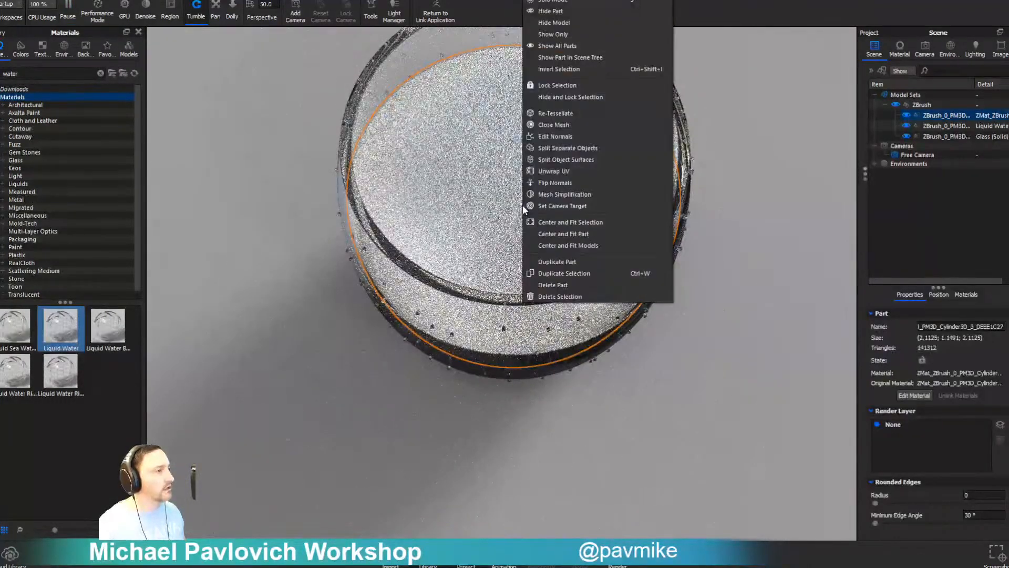
click(560, 136)
click(194, 90)
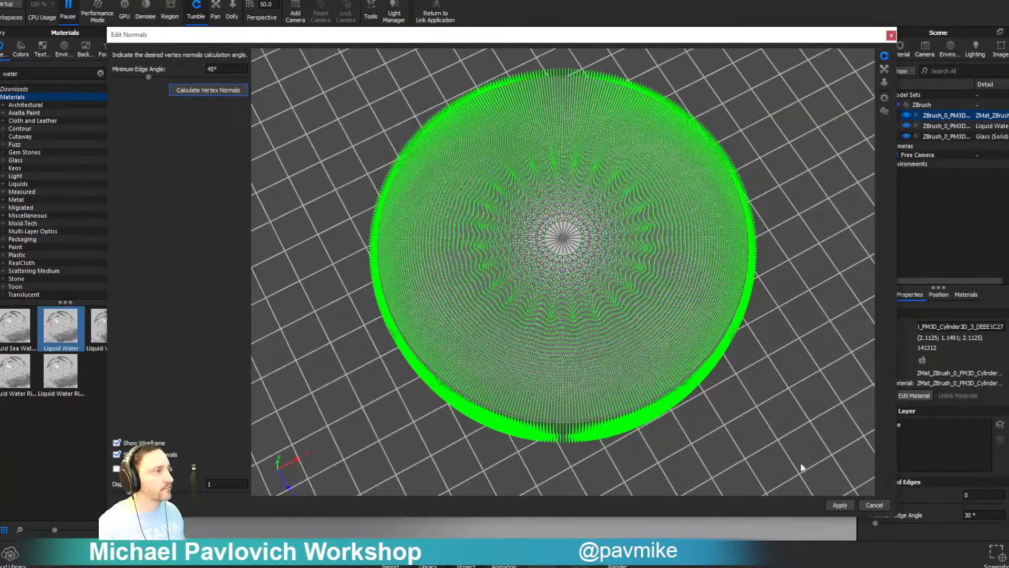
click(840, 506)
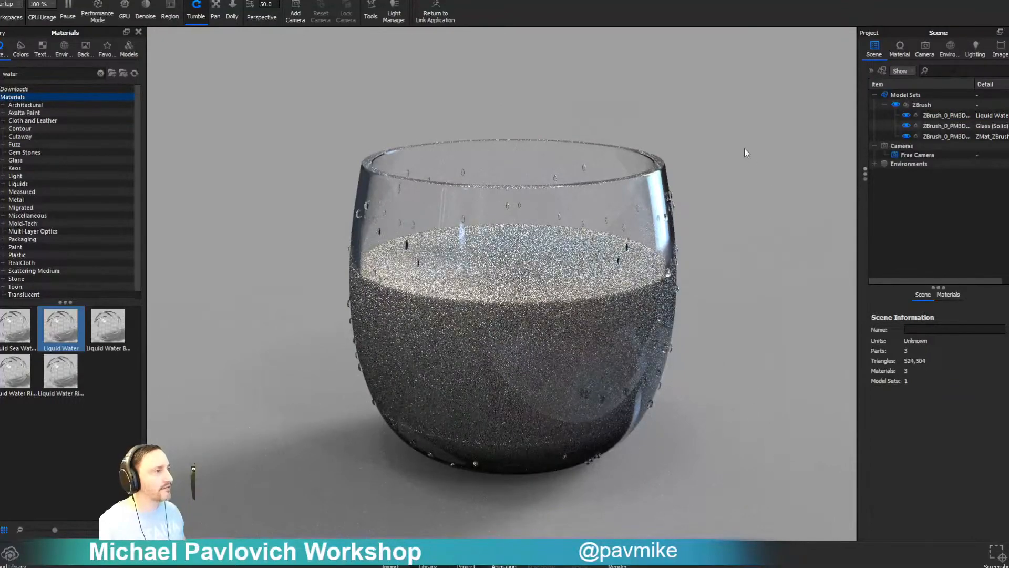
- Search the material library for beer and apply the Liquid Beer Bubbles material to the liquid in the glass
drag(724, 128, 730, 190)
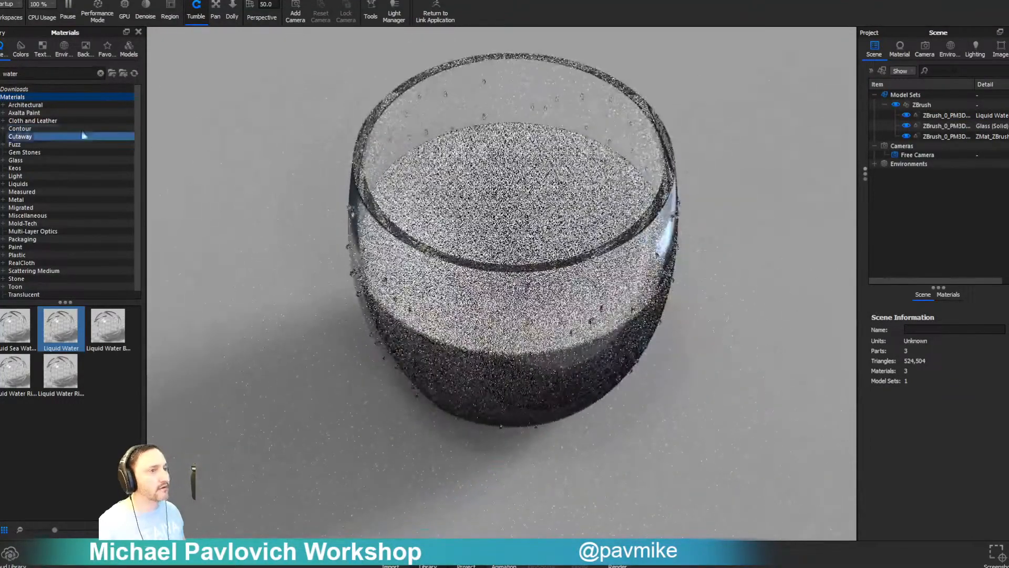
click(13, 73)
text(b)
double_click(13, 73)
text(beer)
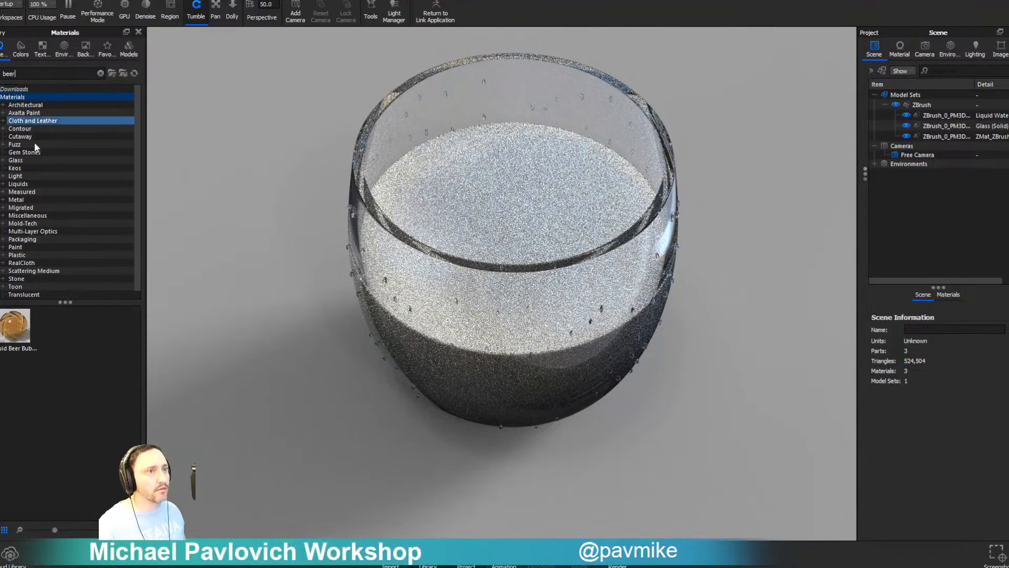
drag(15, 325, 529, 200)
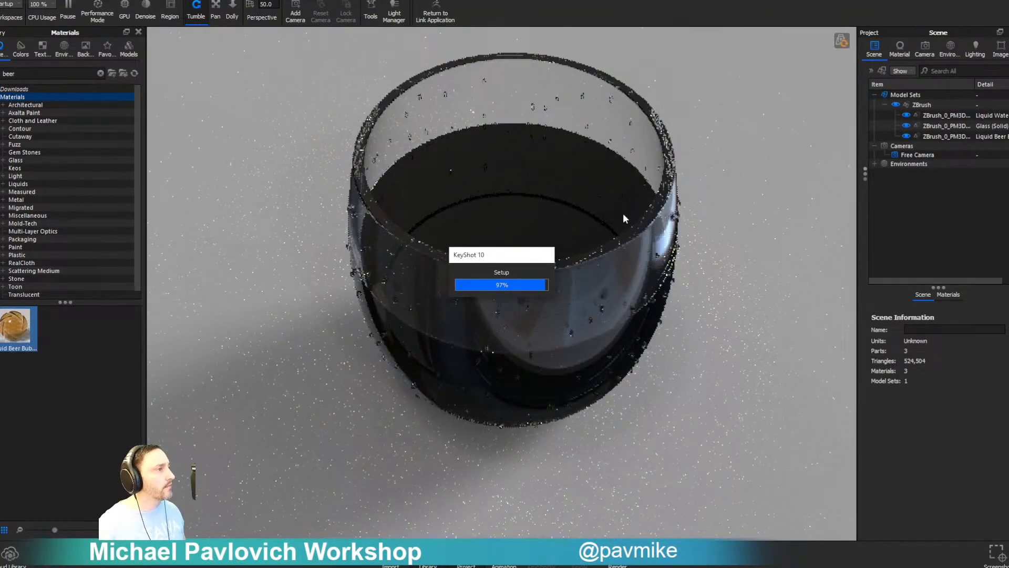
- Set the Transparency Distance of the Liquid Beer Bubbles material to 0.5
double_click(577, 207)
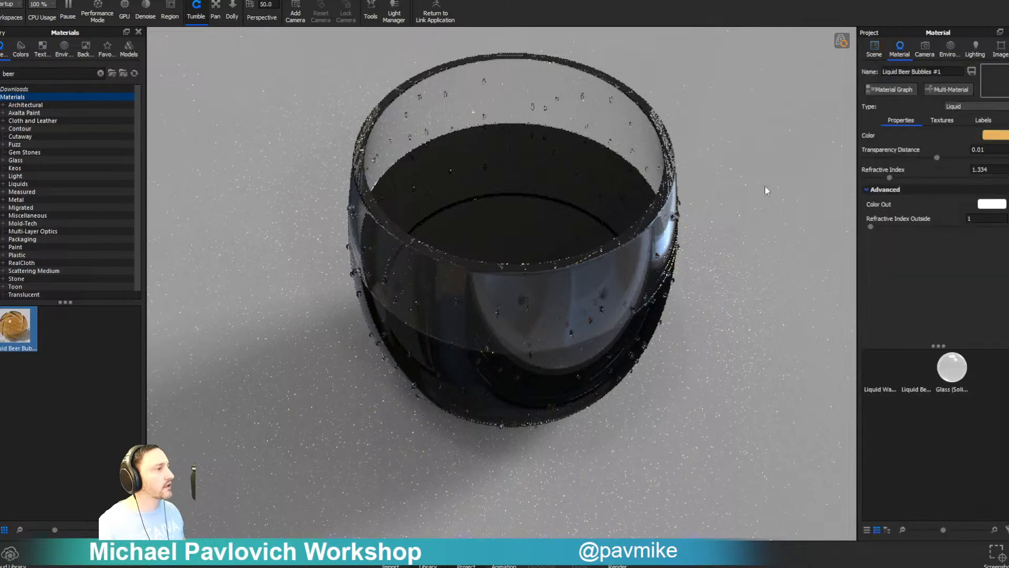
click(980, 150)
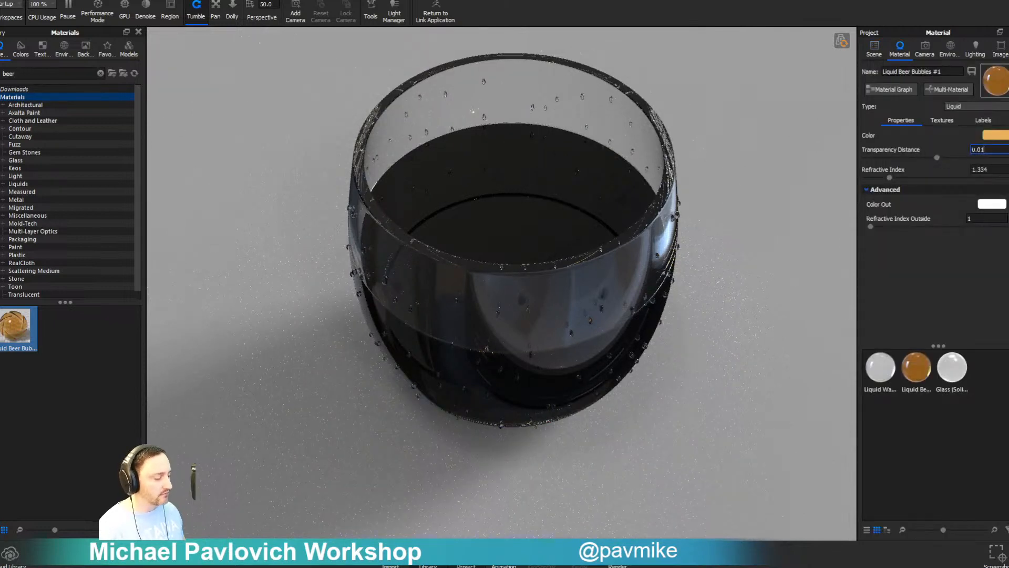
key(ctrl+a)
text(.)
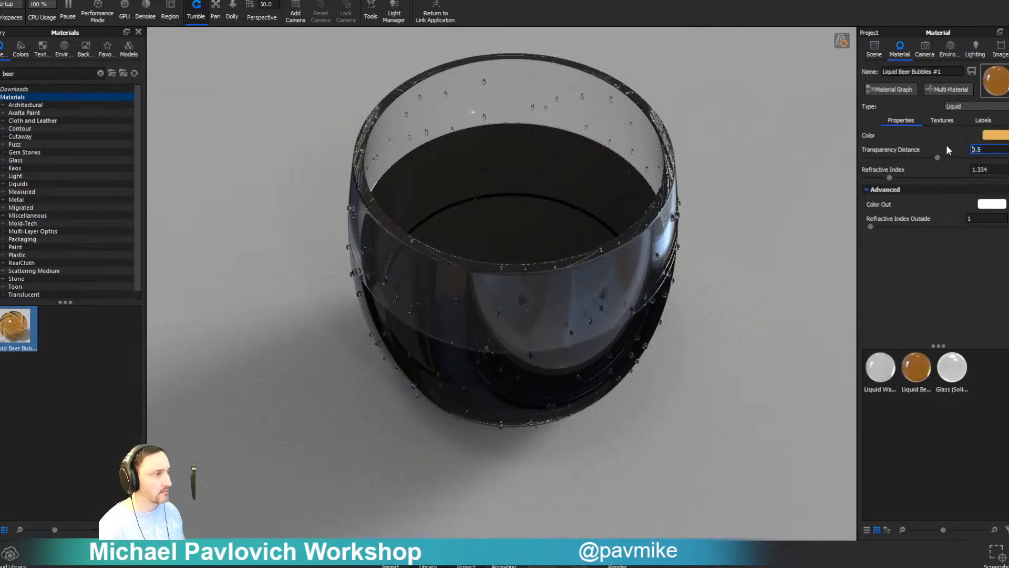
text(5)
key(Return)
- In the beer's material graph, set the Bubbles geometry node's size to 0.003 and execute the node
drag(750, 226, 781, 121)
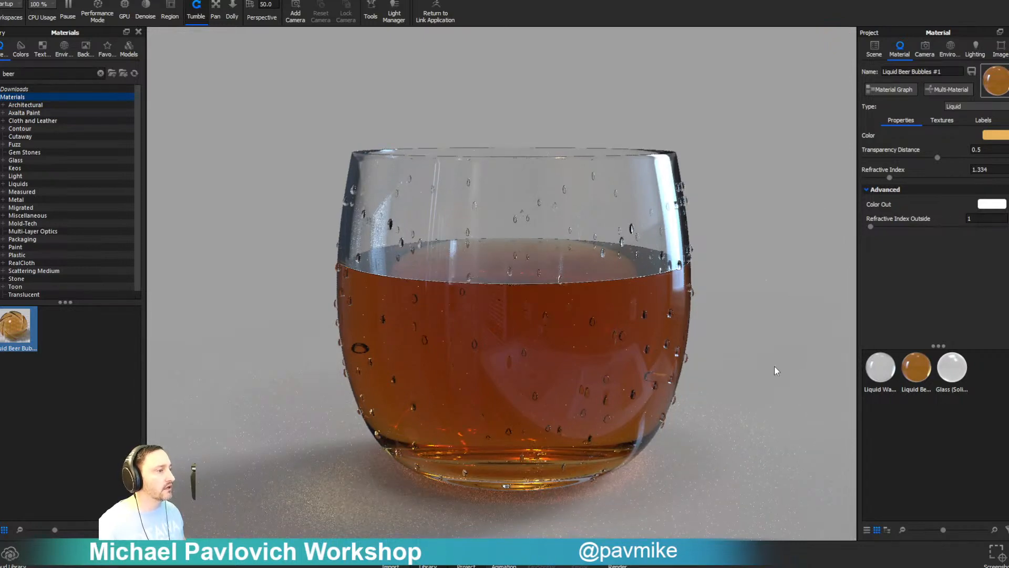
drag(771, 336, 732, 307)
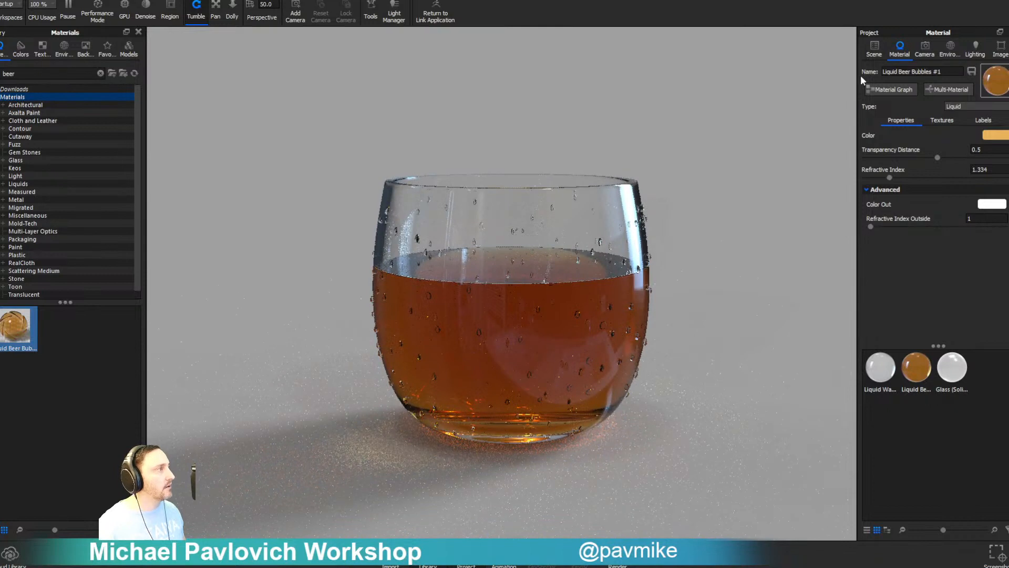
click(885, 90)
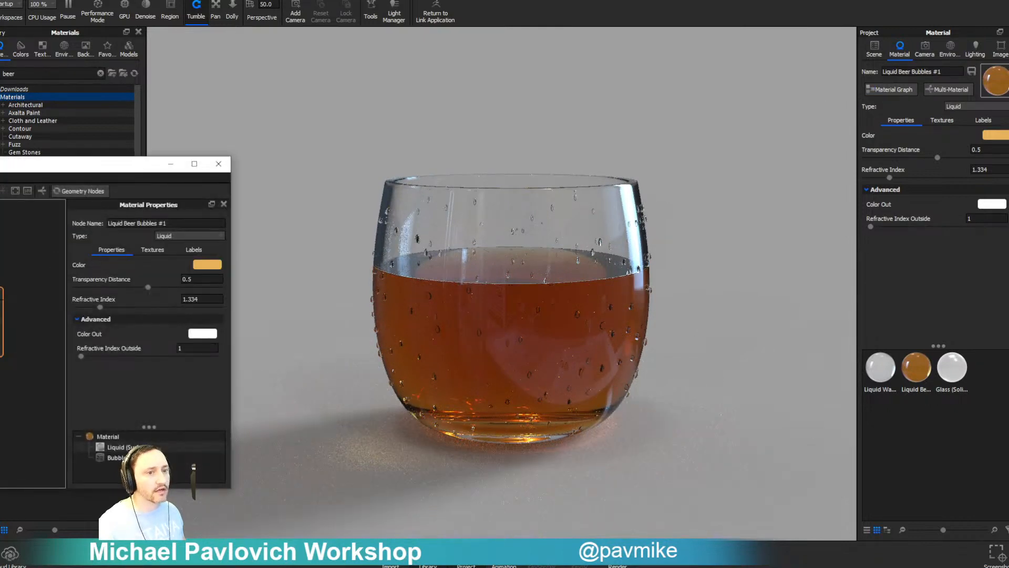
click(113, 457)
drag(0, 166, 78, 206)
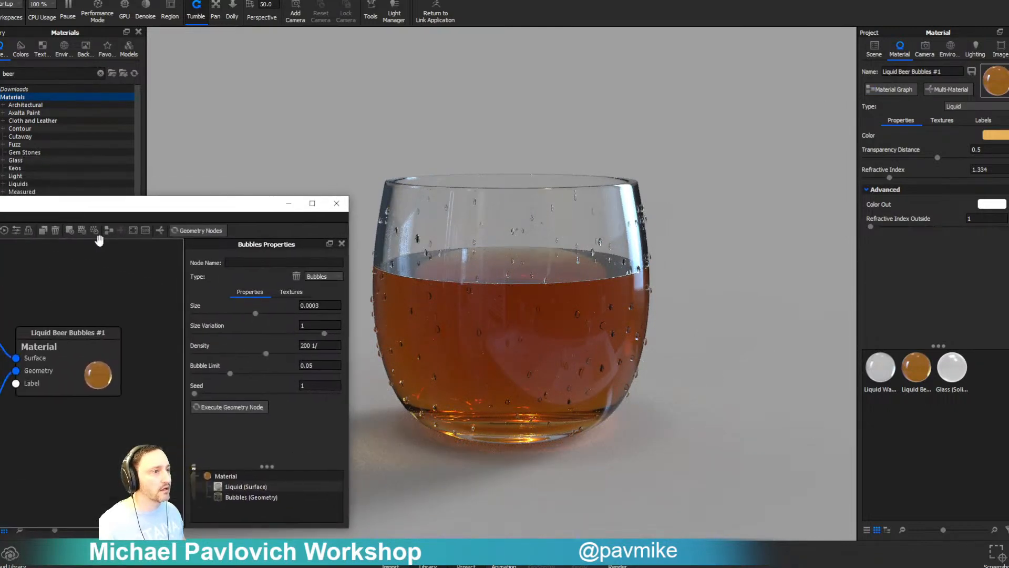
click(314, 305)
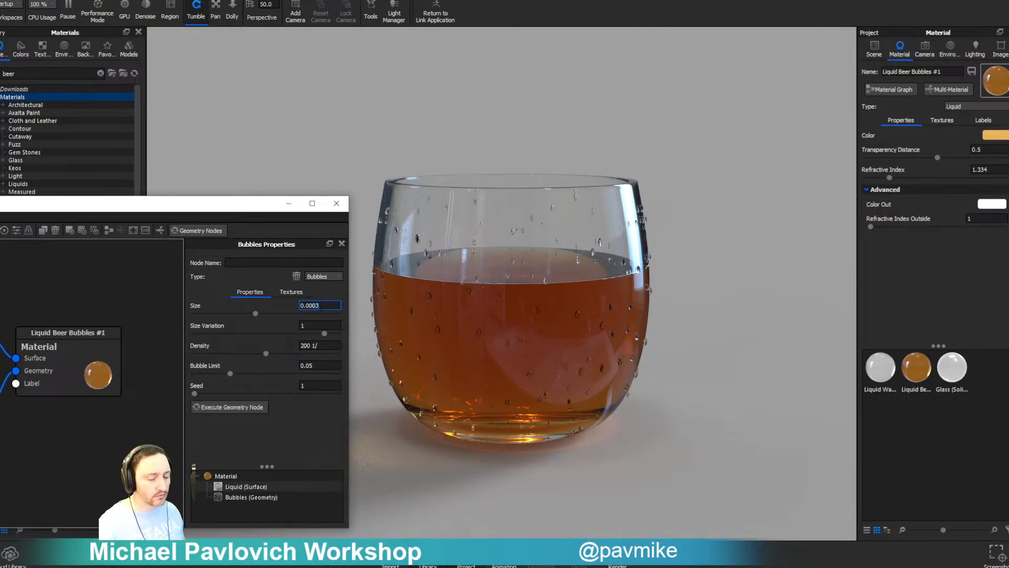
click(245, 406)
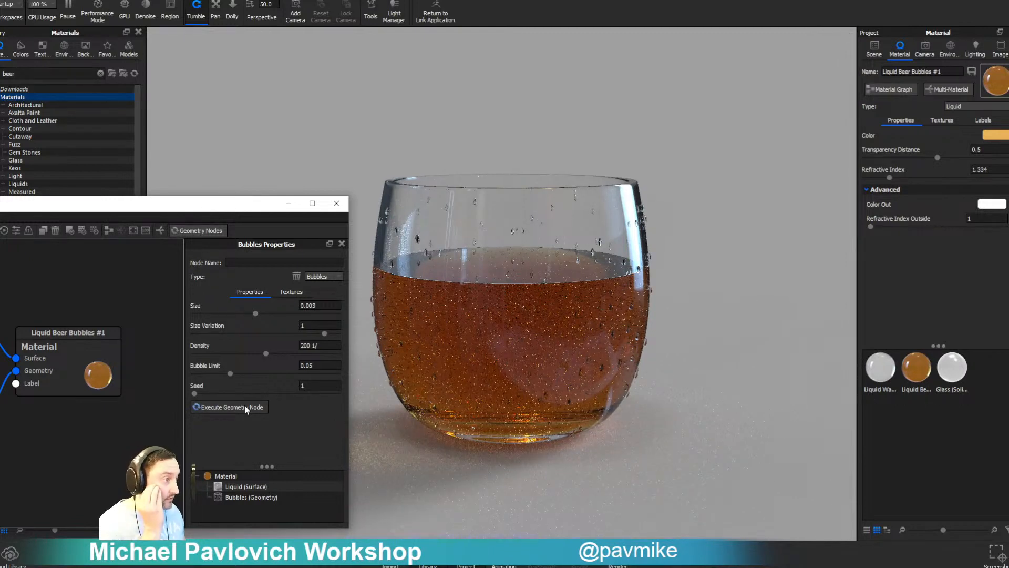
- Try a bubble size of 0.03 for the beer and execute the geometry node
click(309, 306)
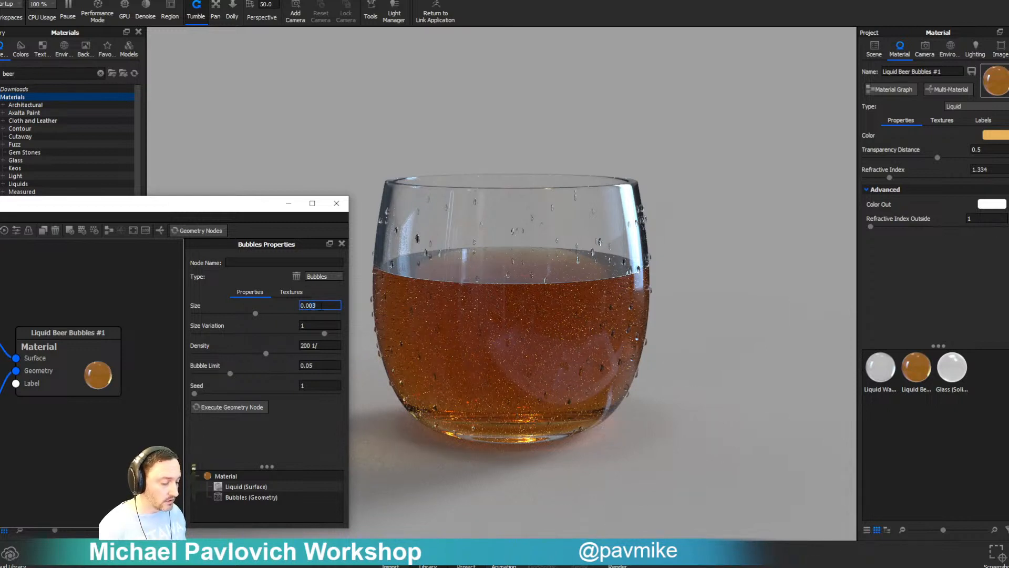
key(Return)
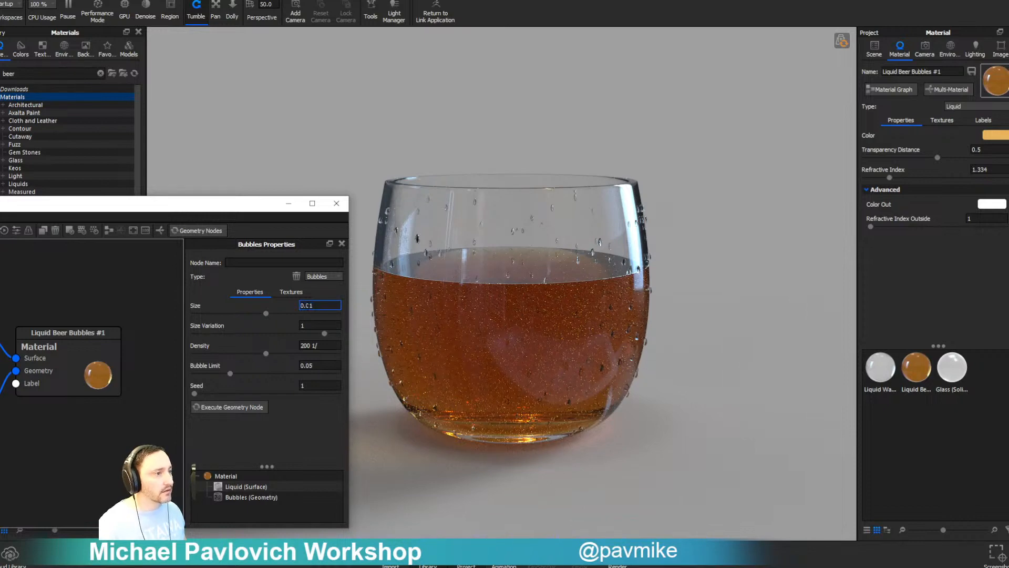
key(Return)
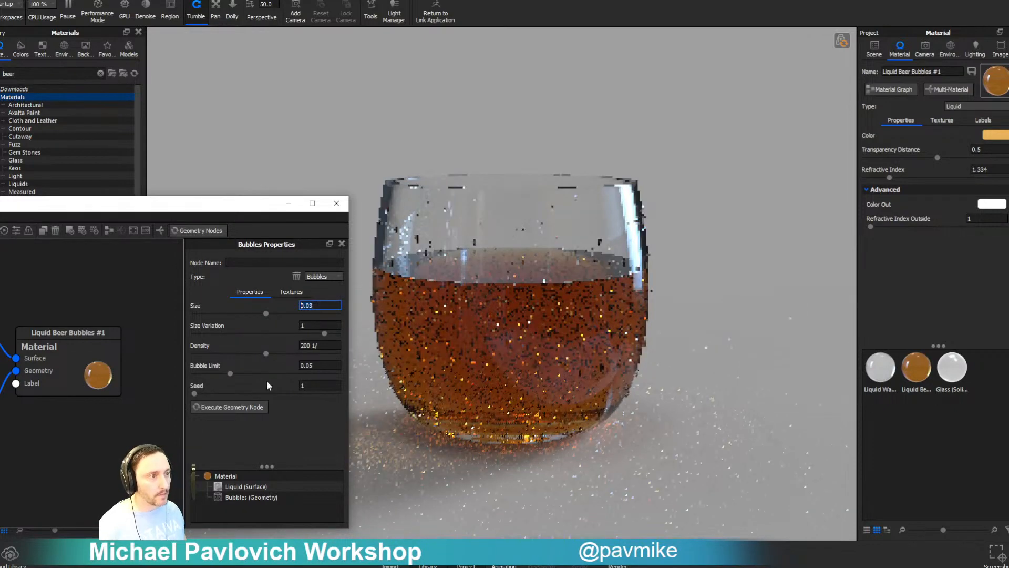
click(243, 412)
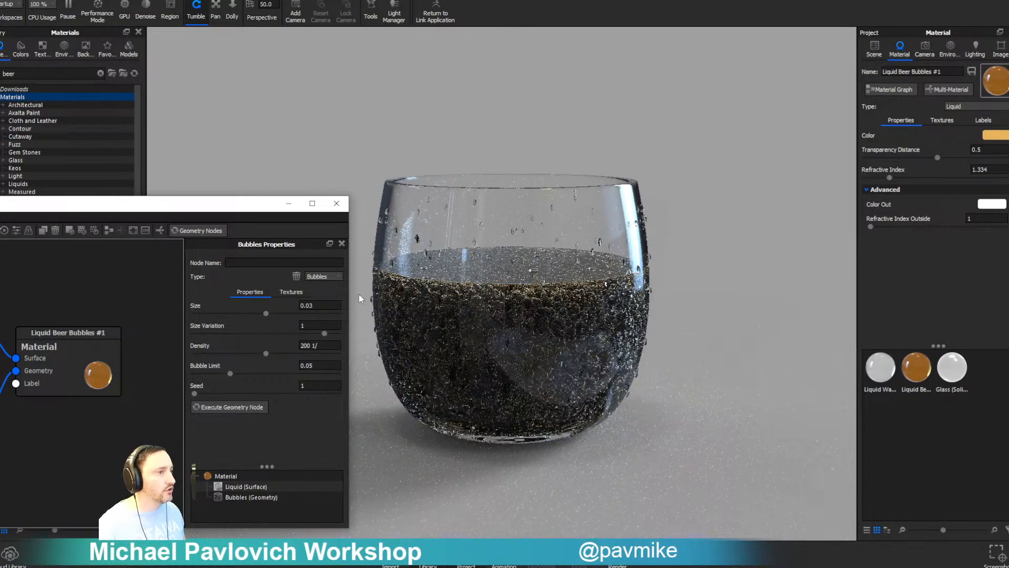
- Set the beer's bubble size to 0.01 and regenerate the bubbles
click(310, 305)
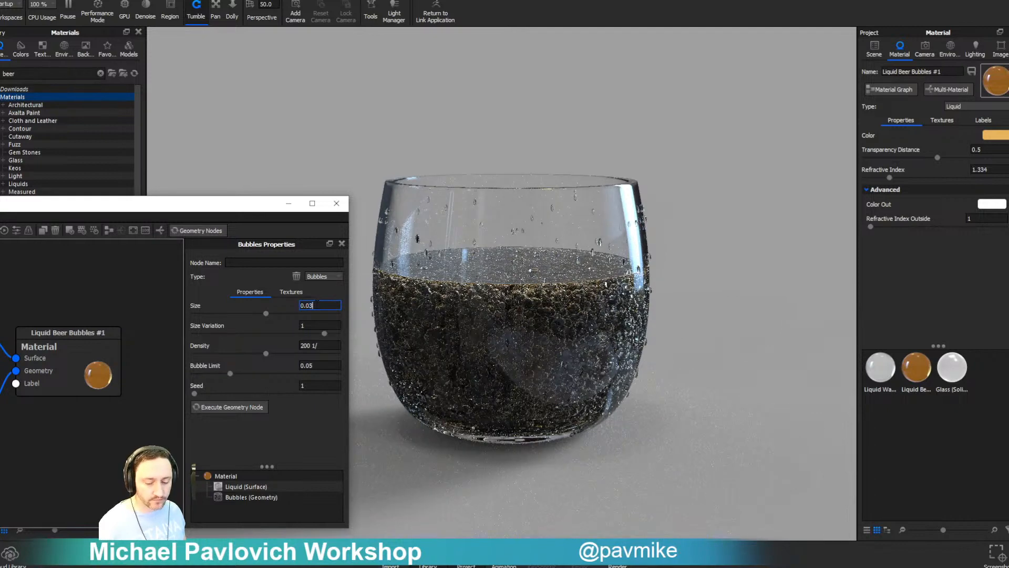
text(1)
key(Return)
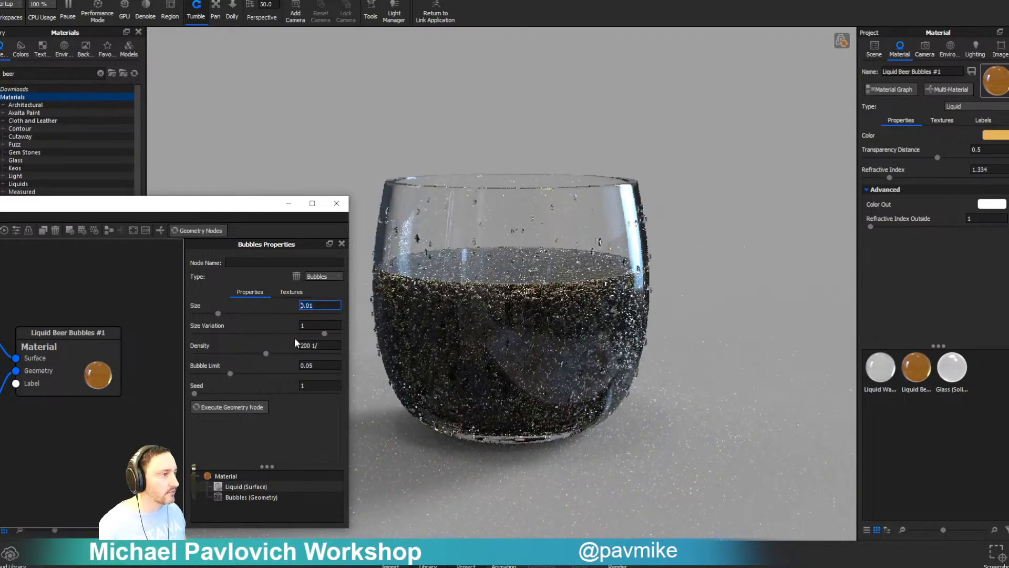
click(226, 408)
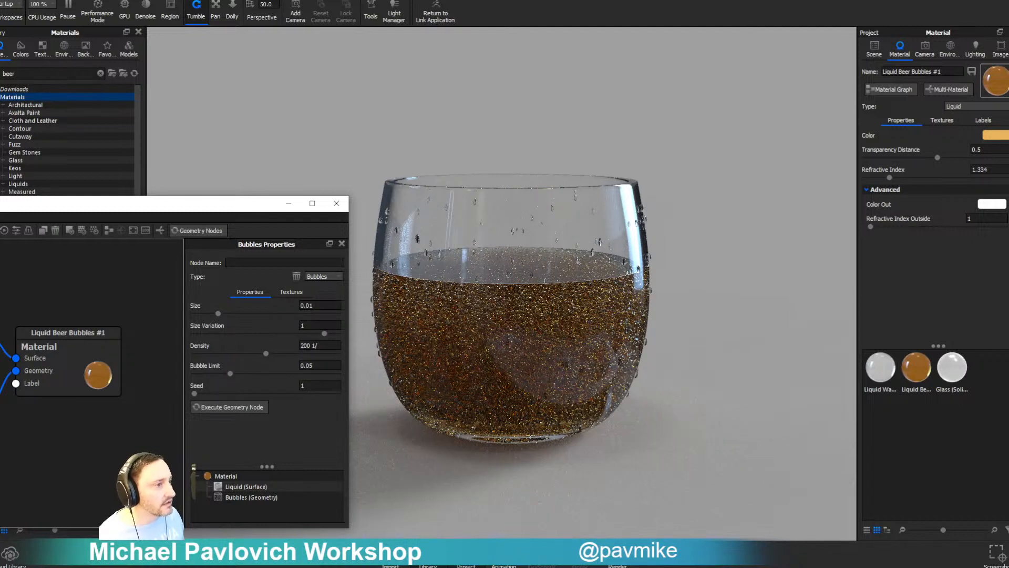
- Set the bubble density to 100 and execute the geometry node
click(306, 345)
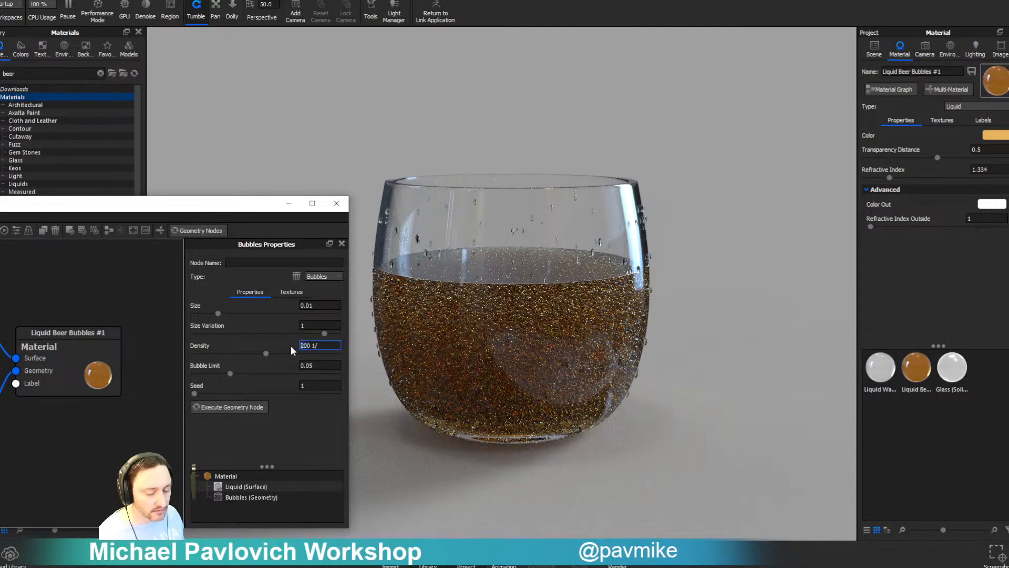
text(100)
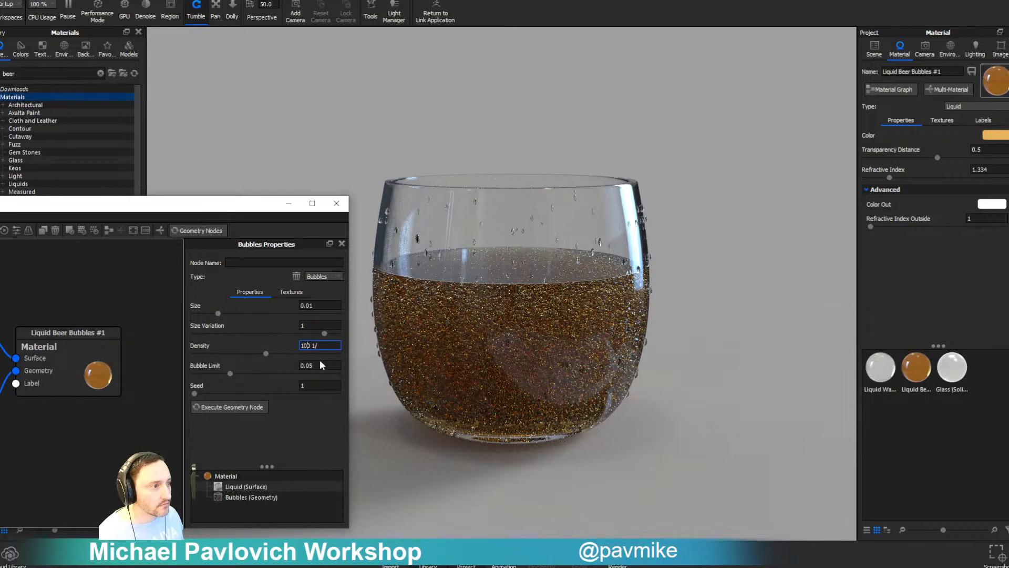
click(240, 407)
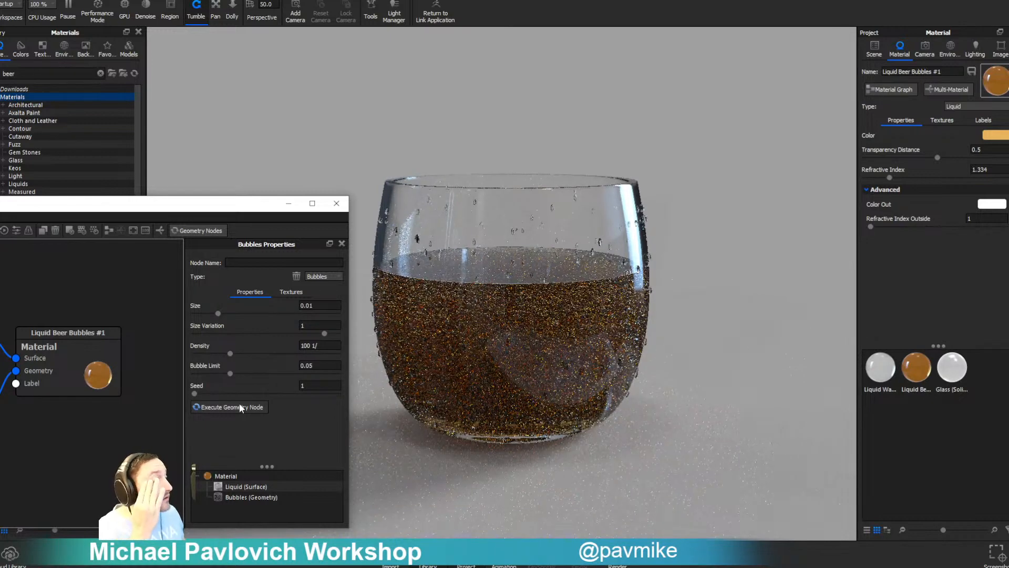
- Switch the real-time rendering to GPU mode, set the bubble density to 50 and execute the geometry node
click(124, 10)
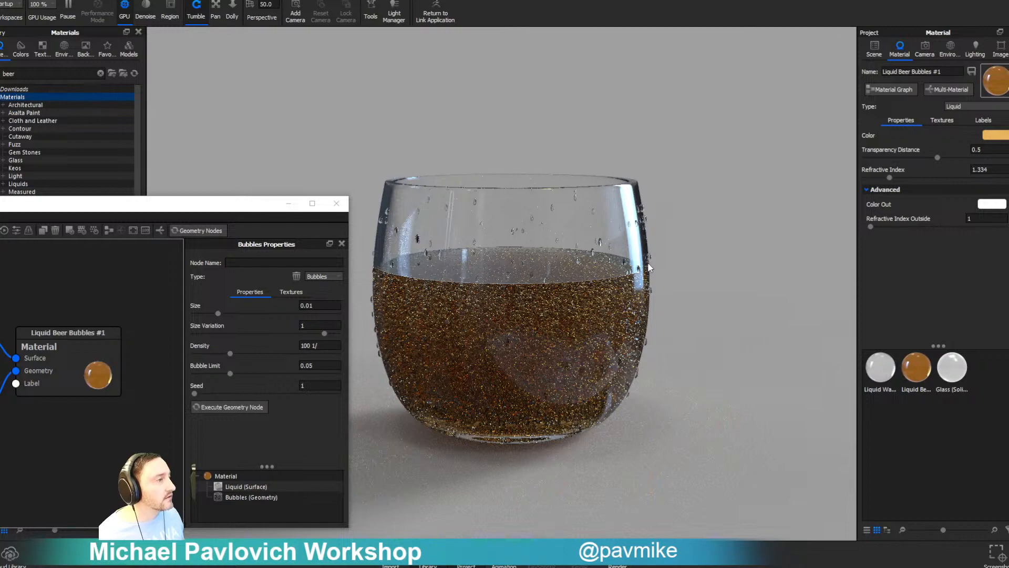
drag(686, 281, 791, 324)
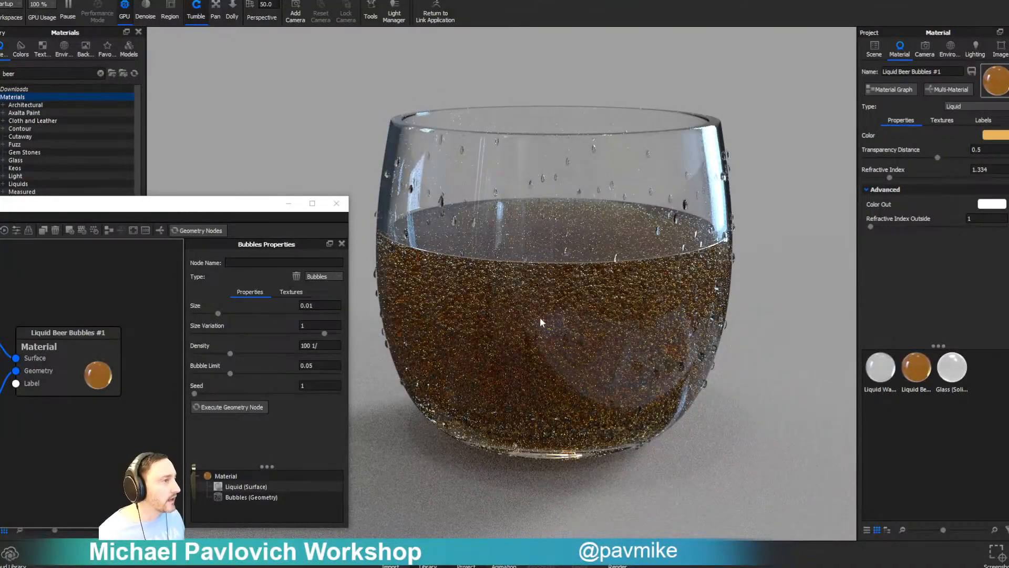
double_click(315, 346)
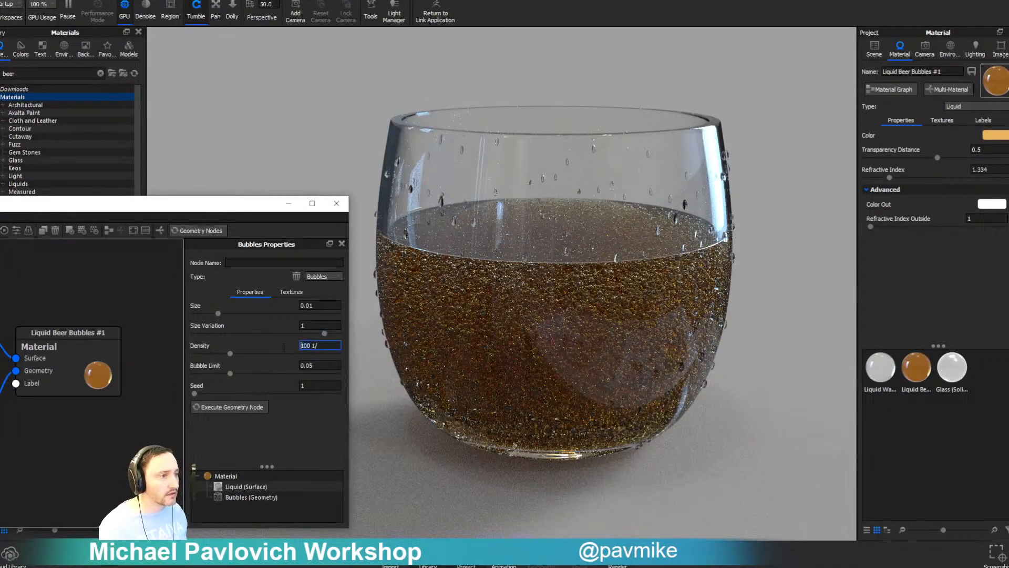
text(5)
key(Return)
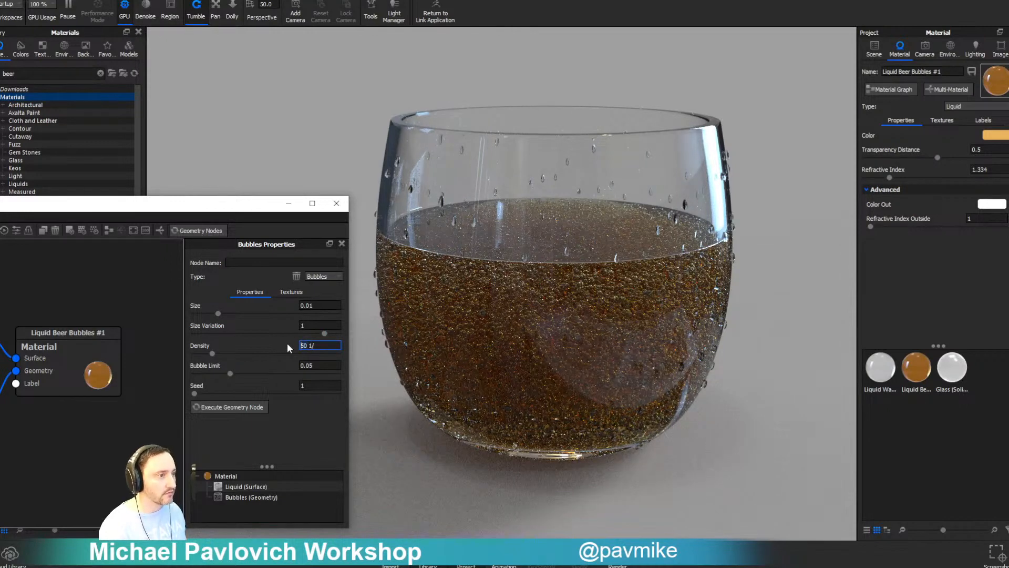
click(245, 403)
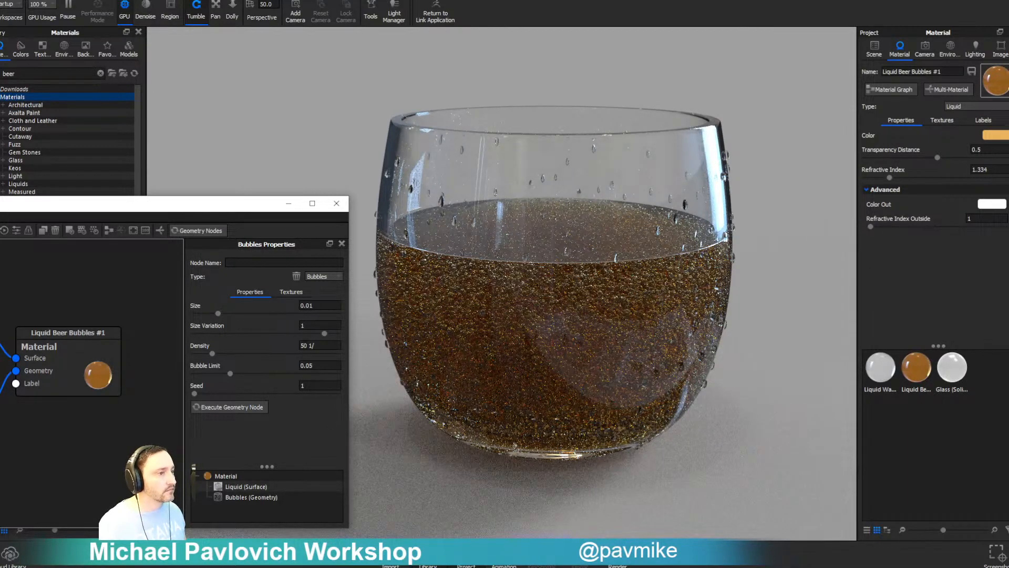
- Set the bubble density to 10 and execute the geometry node
click(282, 345)
key(Delete)
text(1)
key(Return)
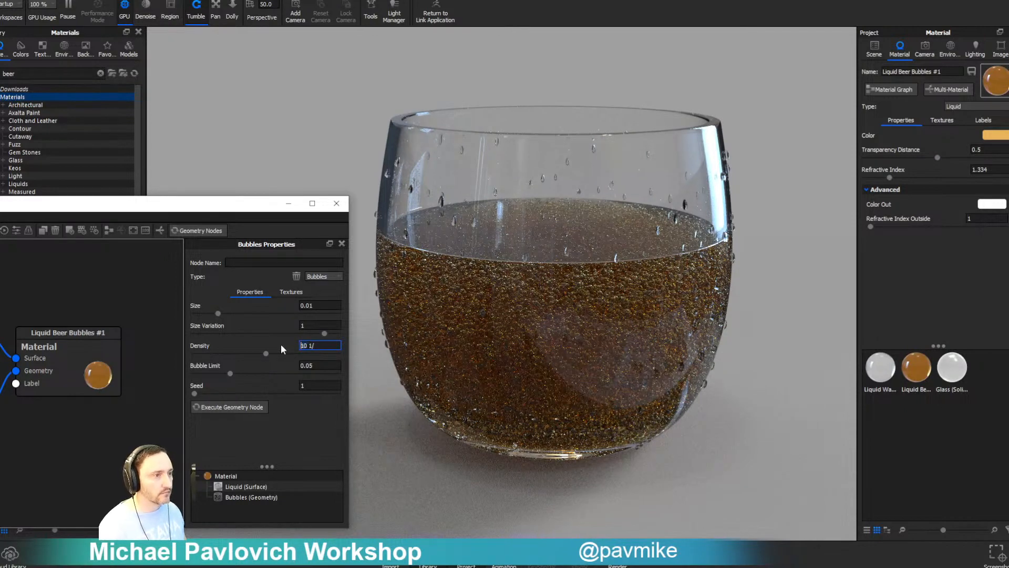
click(257, 407)
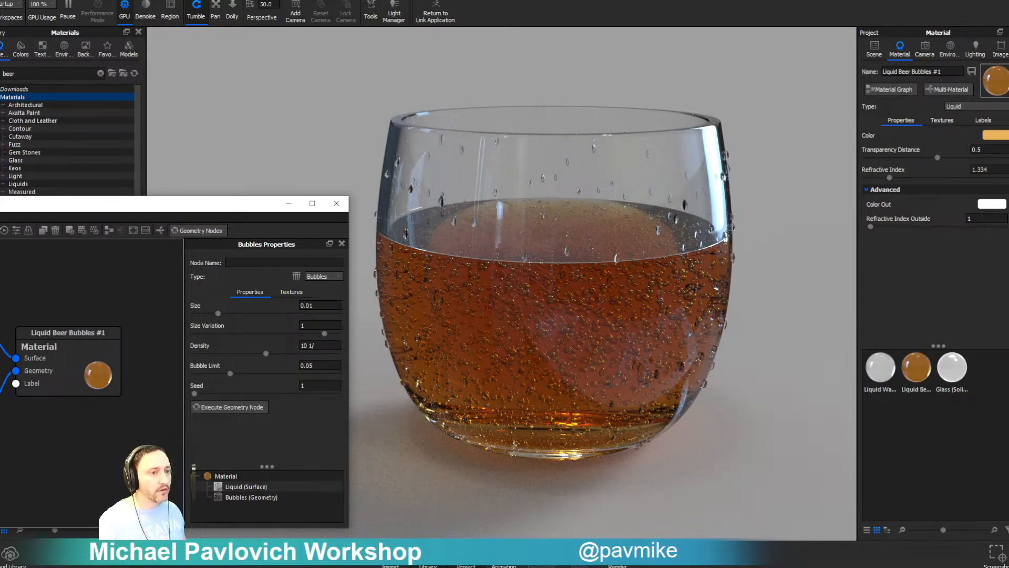
- Add a Color Gradient texture node to the beer's material graph
right_click(59, 431)
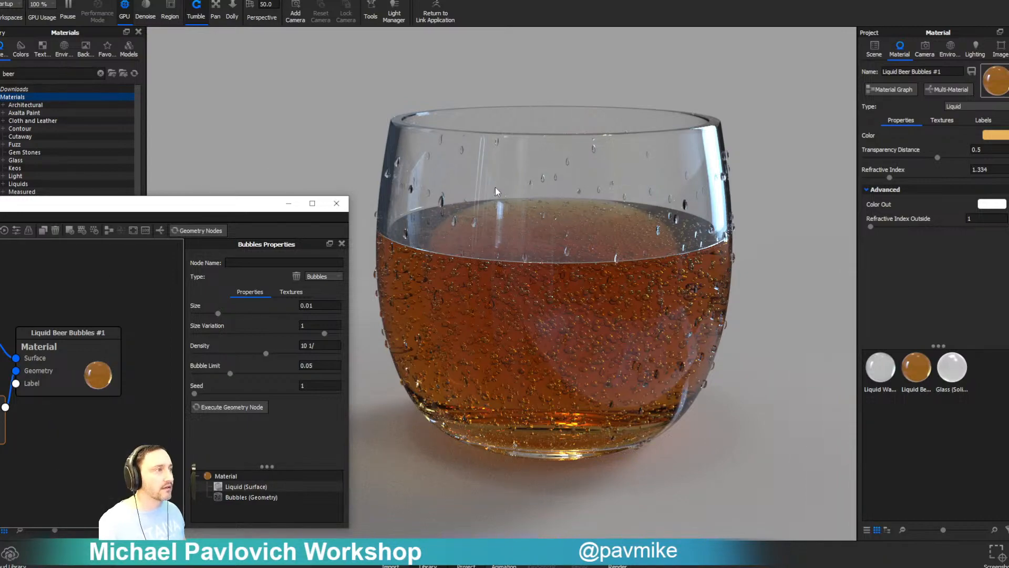
drag(641, 193, 463, 205)
scroll(561, 163, up, 3)
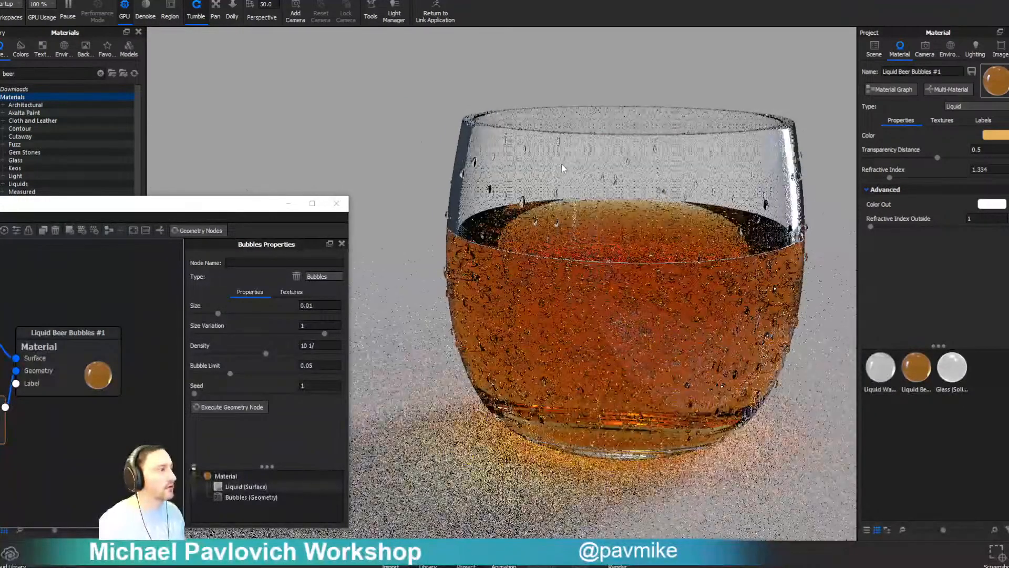
drag(562, 163, 506, 175)
drag(267, 212, 423, 151)
right_click(312, 373)
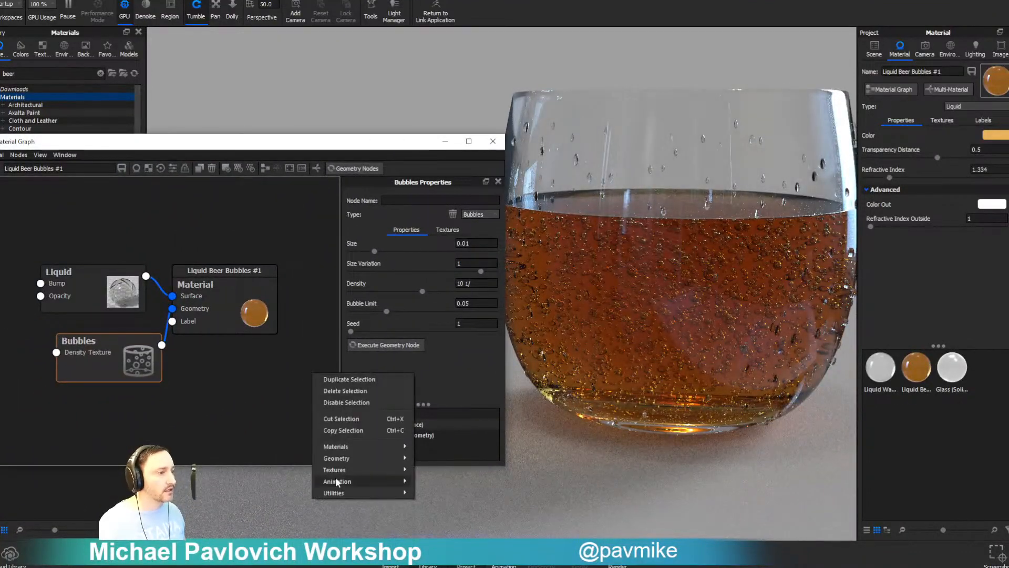
mouse_move(339, 469)
click(448, 451)
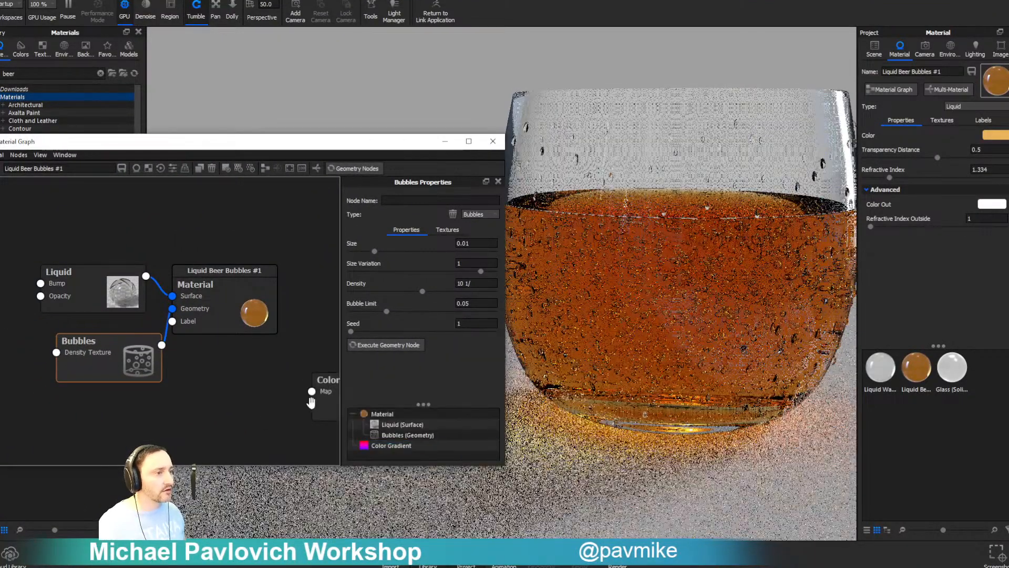
- Space out the graph nodes and connect the Color Gradient to the Bubbles node's Density Texture input
drag(323, 380, 2, 368)
drag(159, 333, 182, 341)
drag(226, 287, 289, 283)
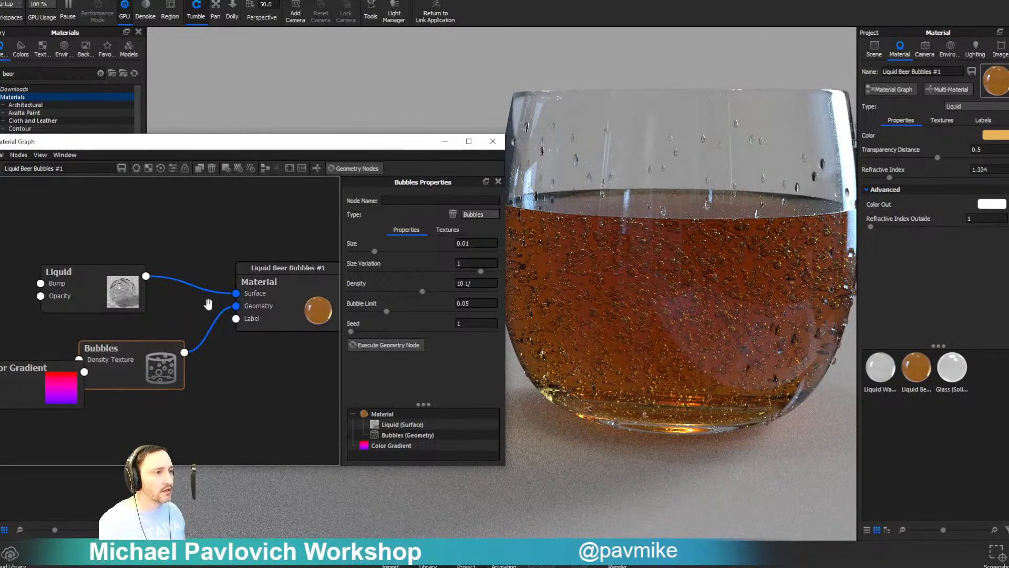
drag(122, 289, 153, 277)
drag(170, 379, 181, 360)
mouse_move(85, 382)
mouse_down()
mouse_move(86, 364)
mouse_move(44, 351)
mouse_move(96, 351)
mouse_move(90, 340)
mouse_up()
- Preview the Color Gradient on the liquid, start moving its texture and shift the black stop to location 0.568
click(44, 351)
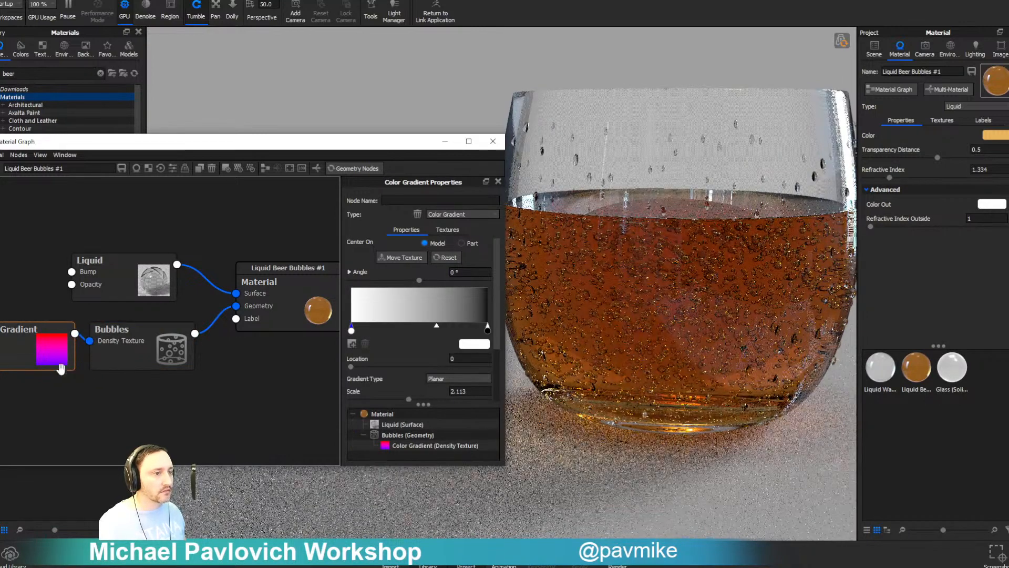
click(46, 348)
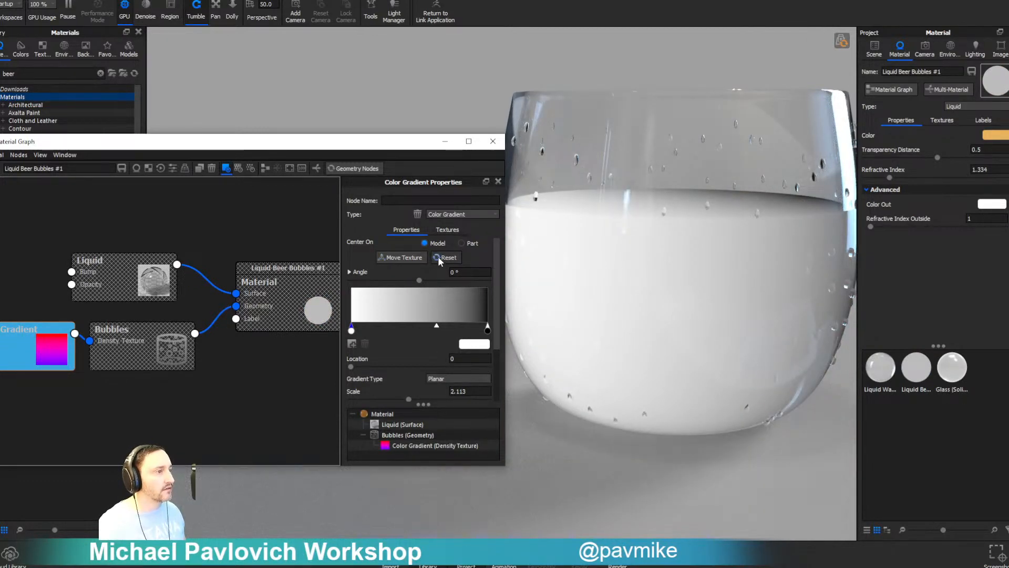
click(411, 259)
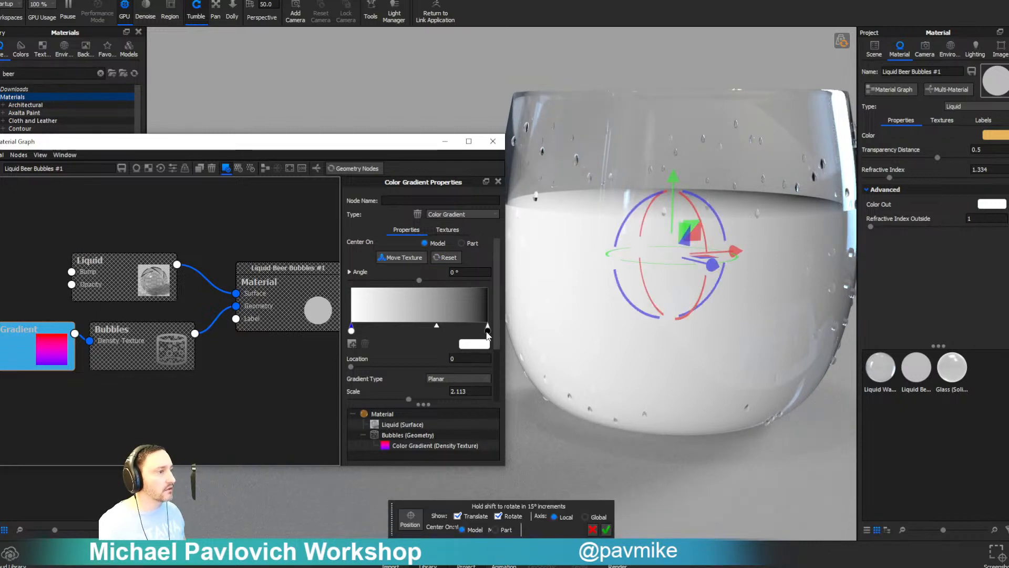
drag(488, 329, 428, 333)
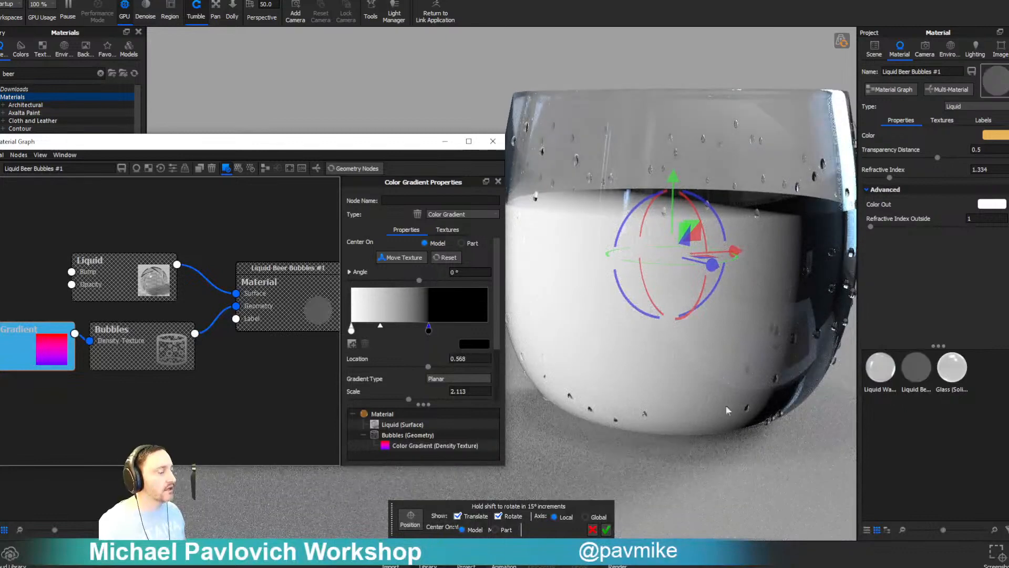
- Rotate the gradient to -90° so white covers the liquid's upper part, confirming the placement and ending the color preview
scroll(664, 395, down, 5)
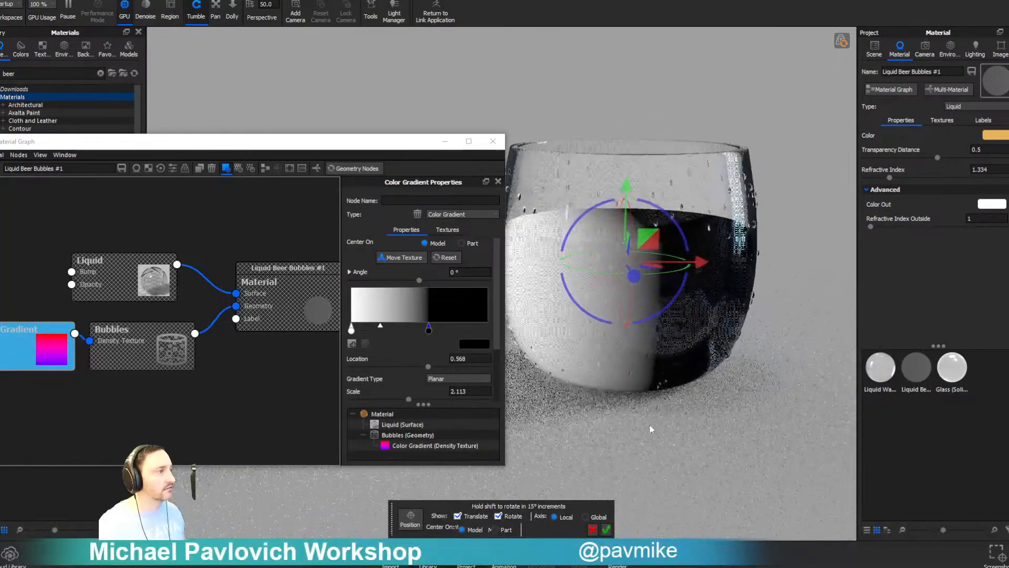
drag(592, 209, 692, 212)
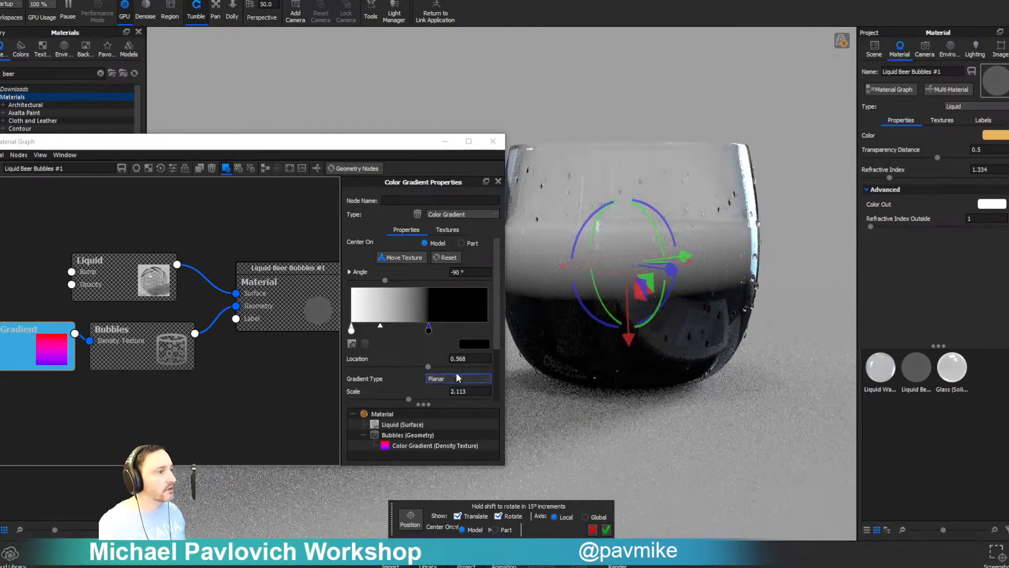
scroll(439, 310, down, 2)
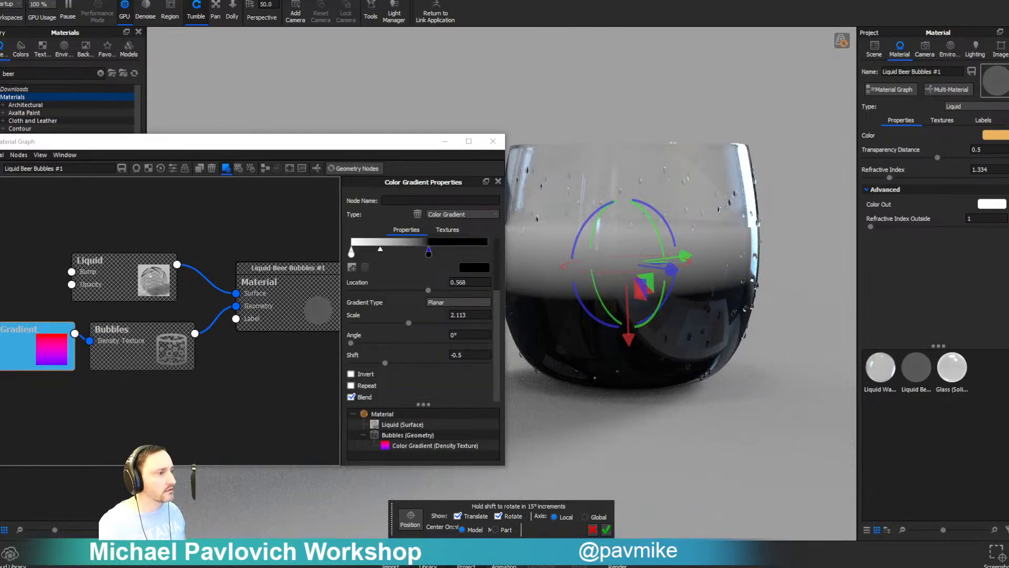
drag(544, 326, 733, 428)
drag(593, 329, 625, 239)
scroll(418, 357, up, 3)
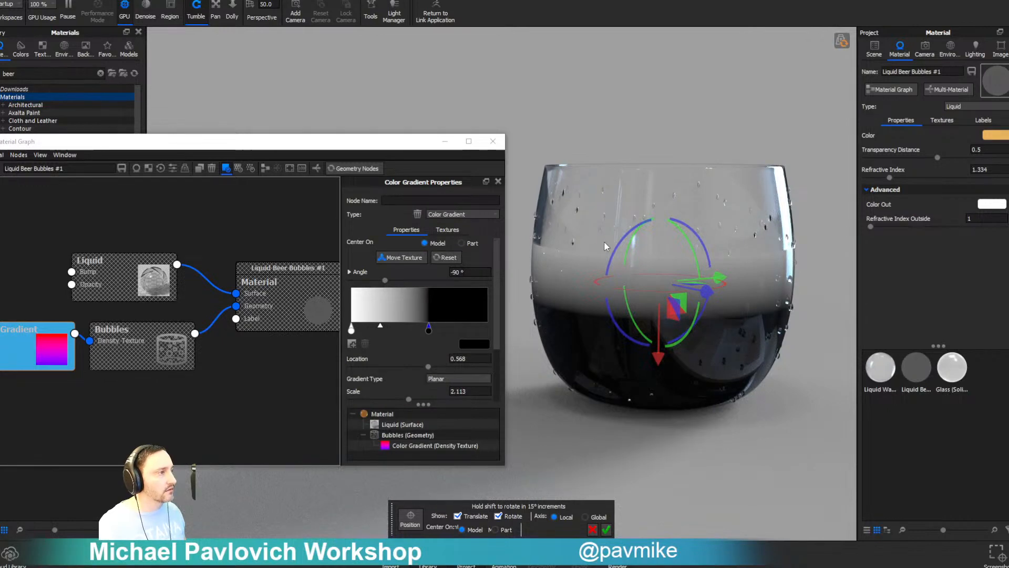
drag(605, 246, 624, 244)
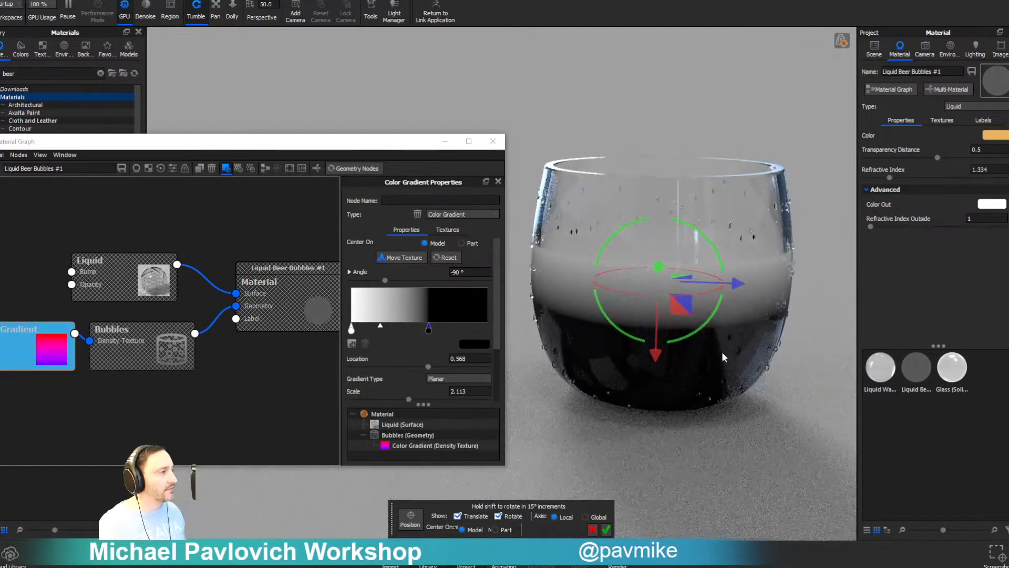
click(161, 398)
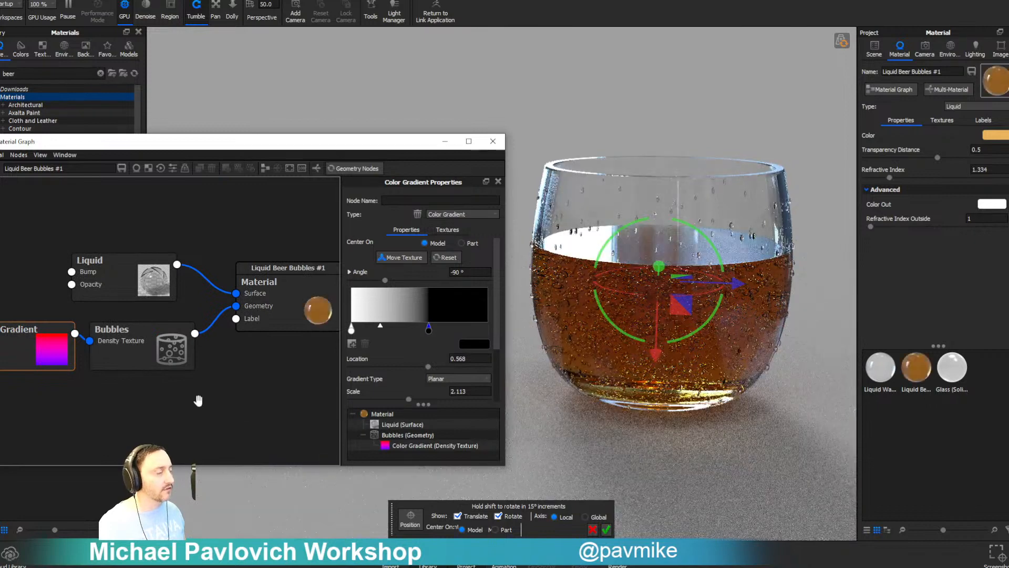
click(606, 529)
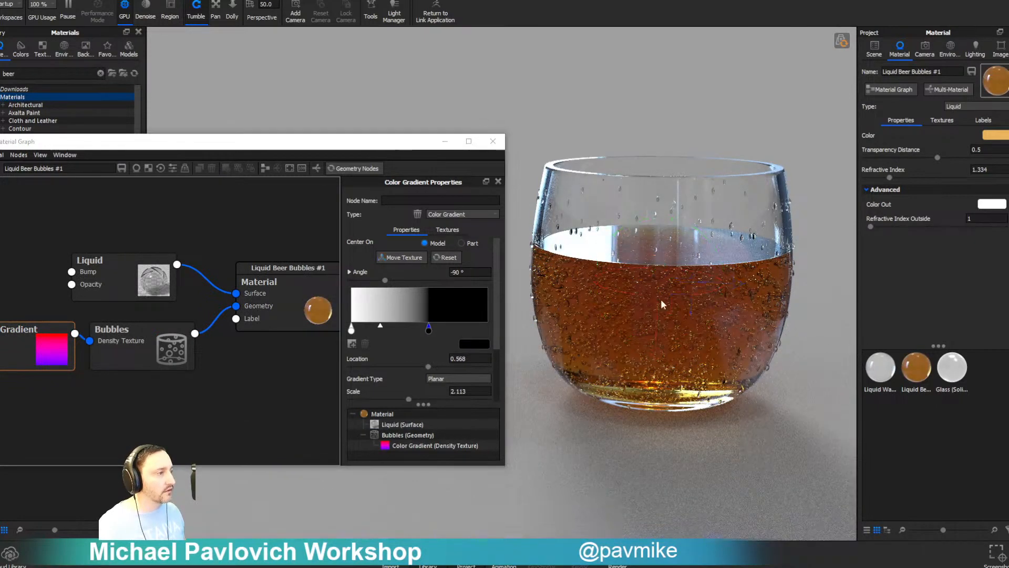
- Execute the Bubbles geometry node with the gradient controlling the bubble density
click(178, 351)
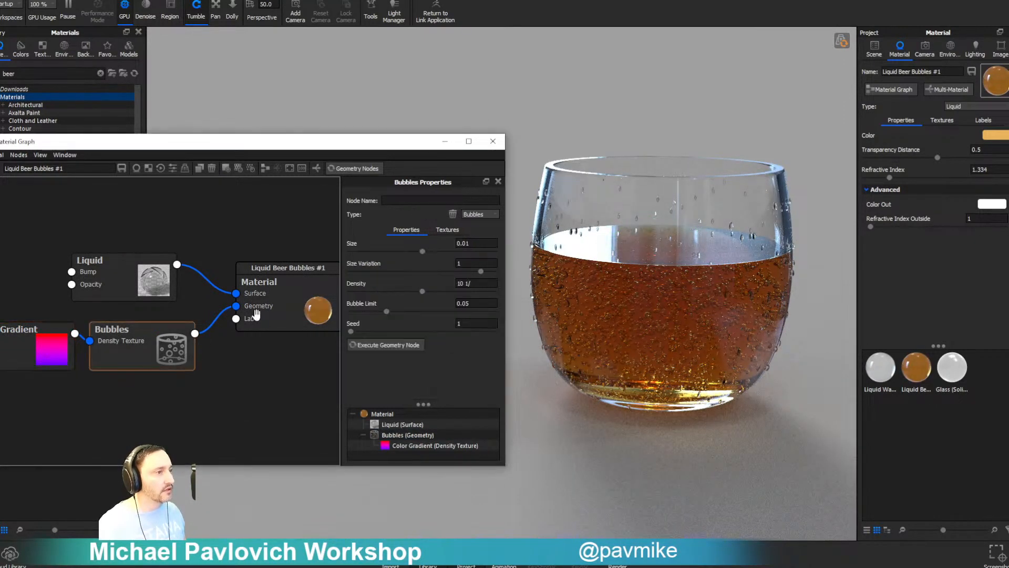
click(399, 345)
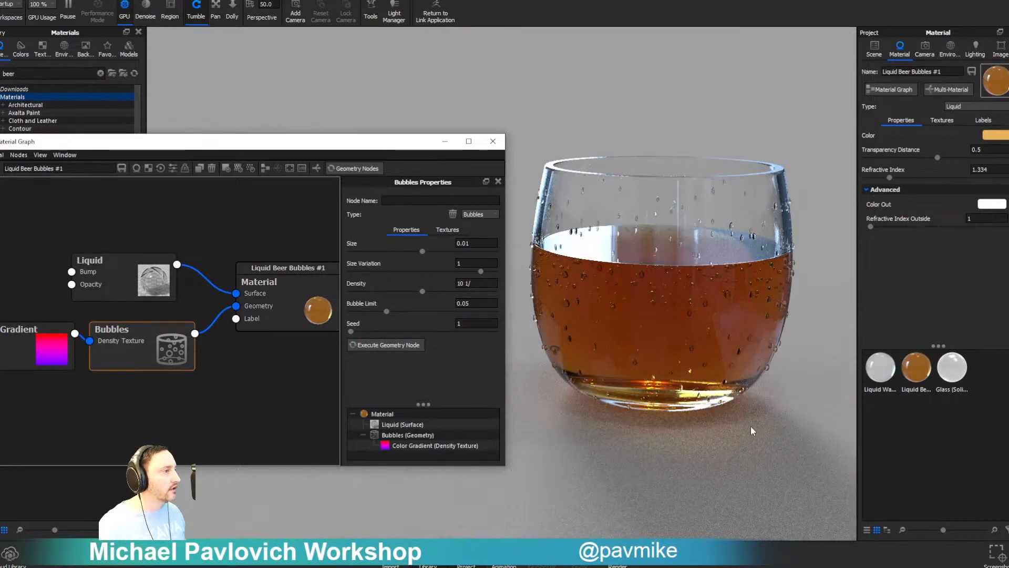
click(402, 346)
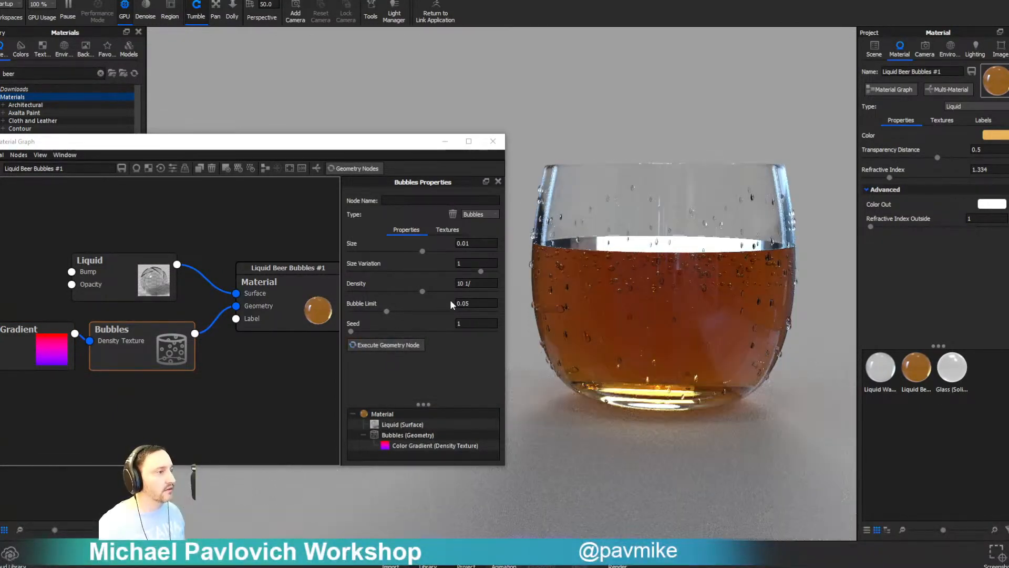
- Set the bubble density to 25 and regenerate the bubbles
double_click(460, 283)
text(2)
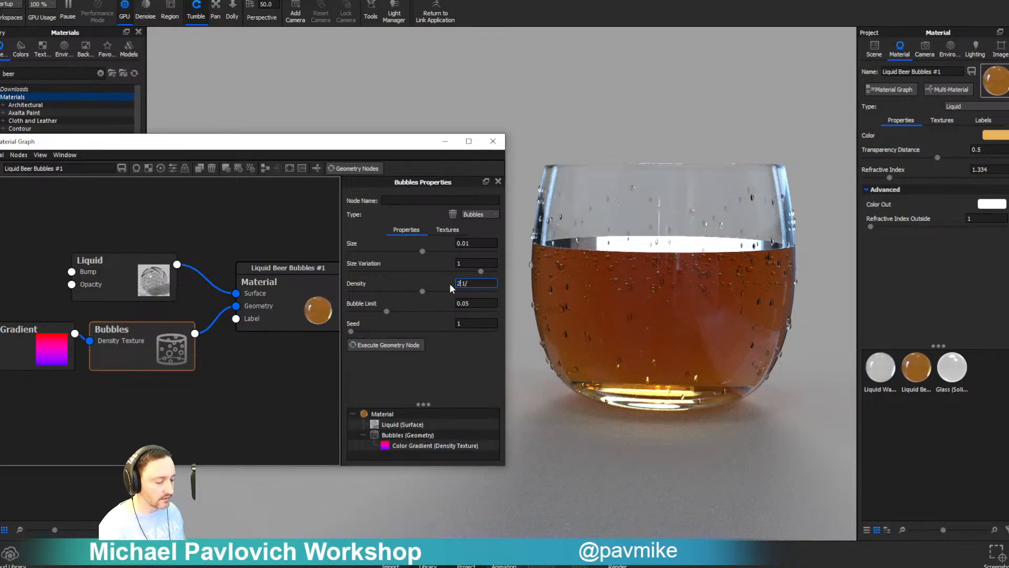
text(5)
click(395, 342)
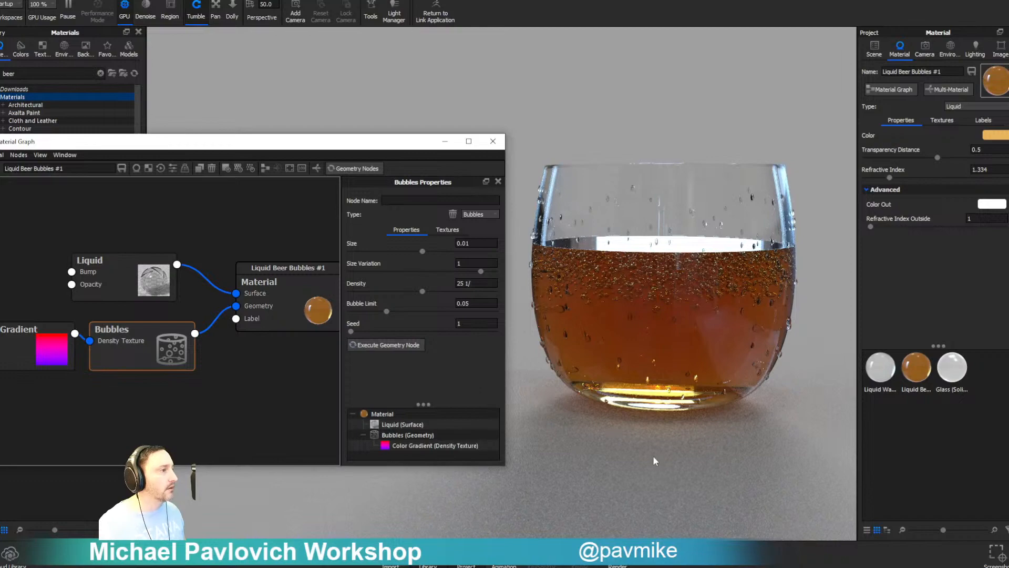
- Return the real-time rendering to CPU mode and close the material graph to examine the bubbles in the beer
drag(653, 455, 627, 472)
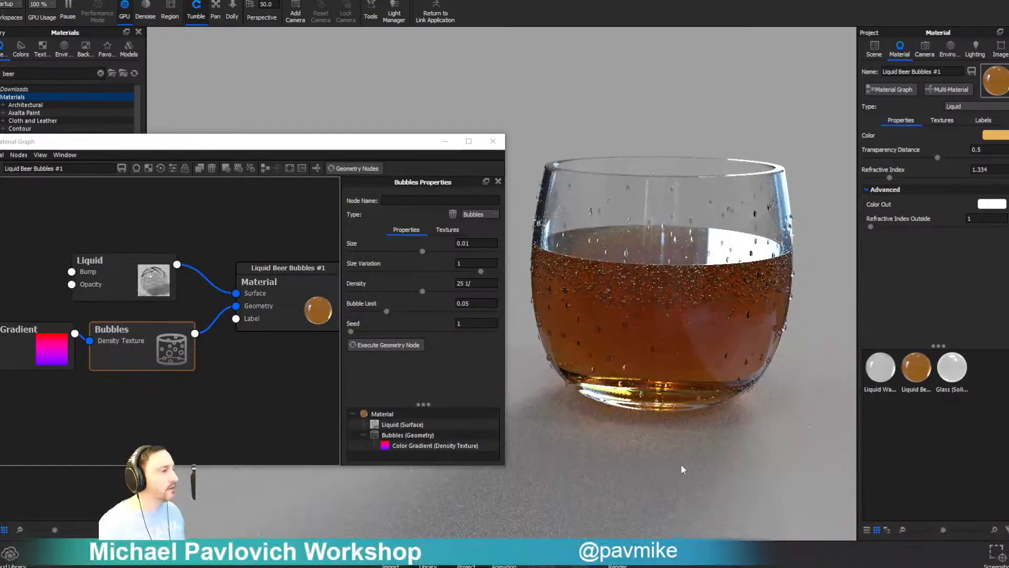
drag(762, 428, 749, 375)
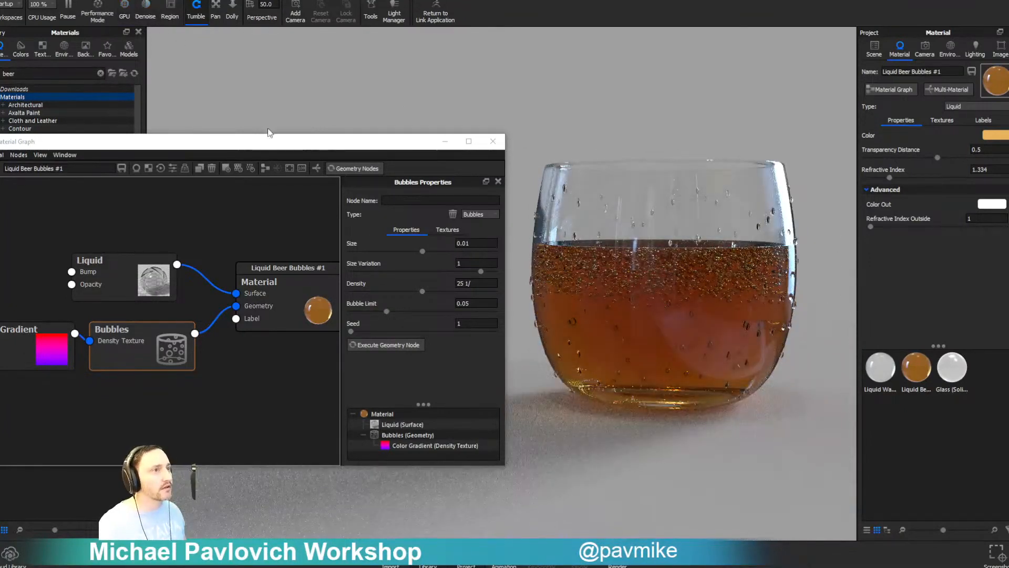
click(492, 140)
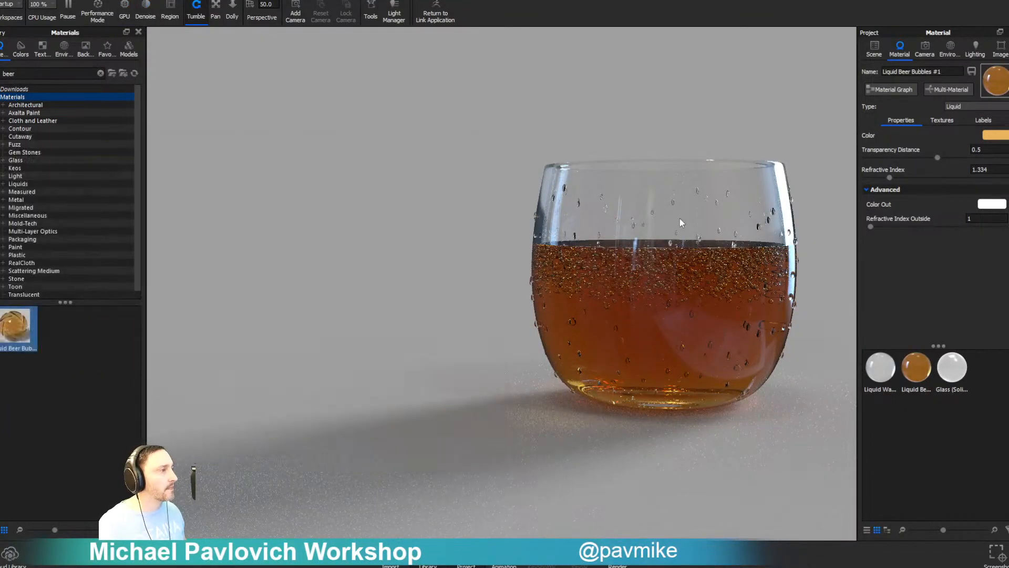
drag(665, 238, 726, 238)
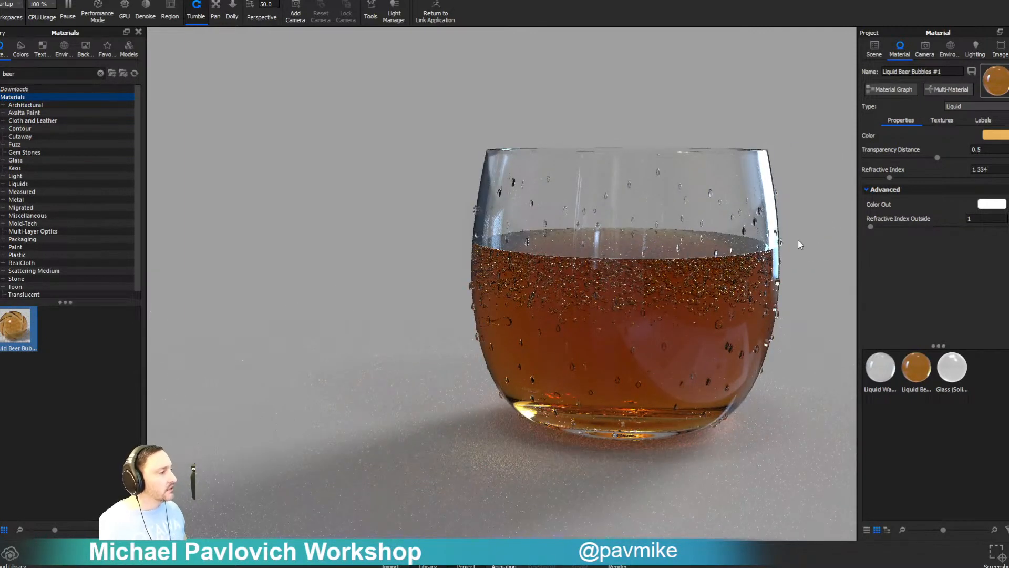
scroll(800, 239, up, 5)
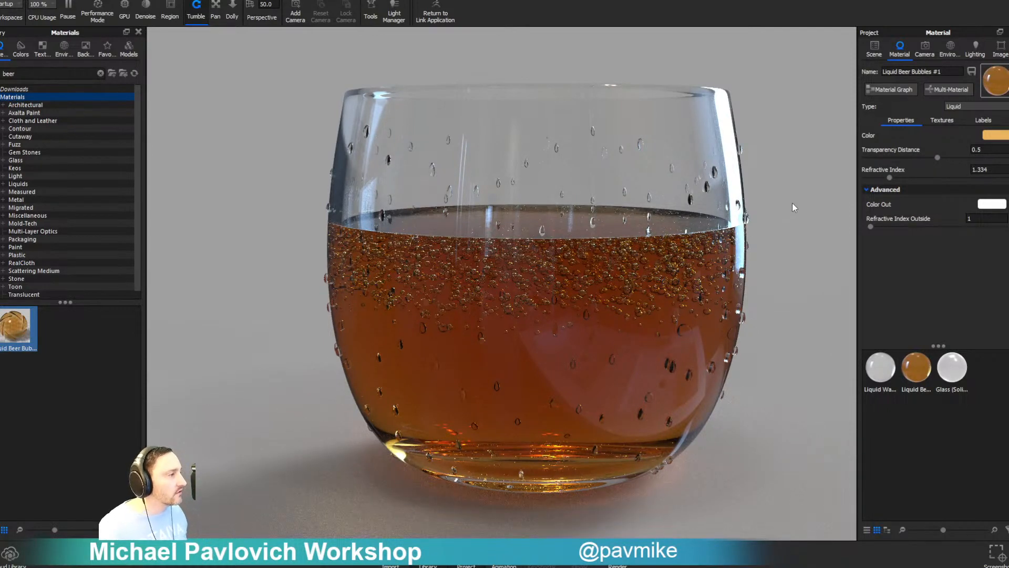
scroll(800, 200, down, 3)
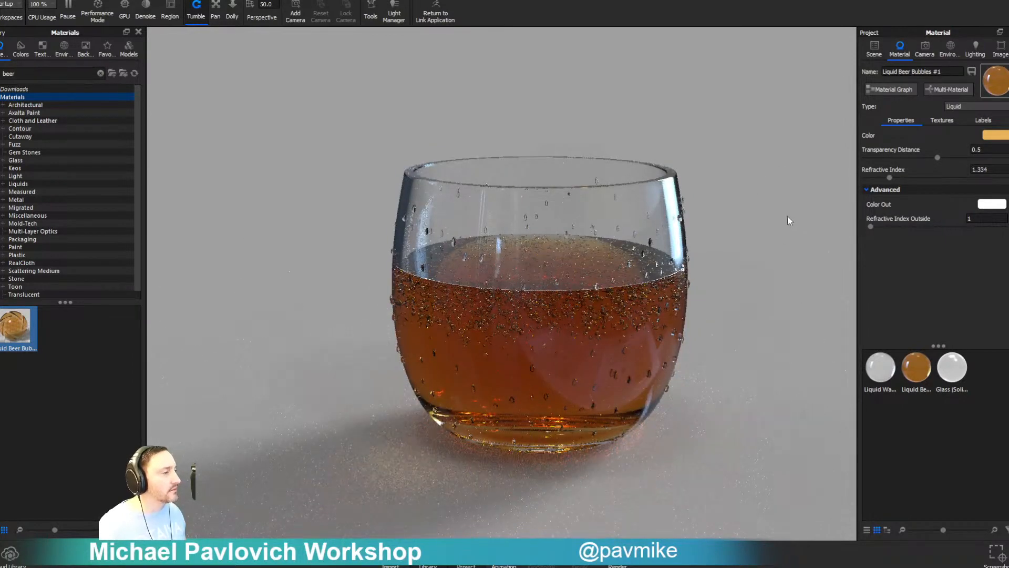
drag(788, 216, 765, 215)
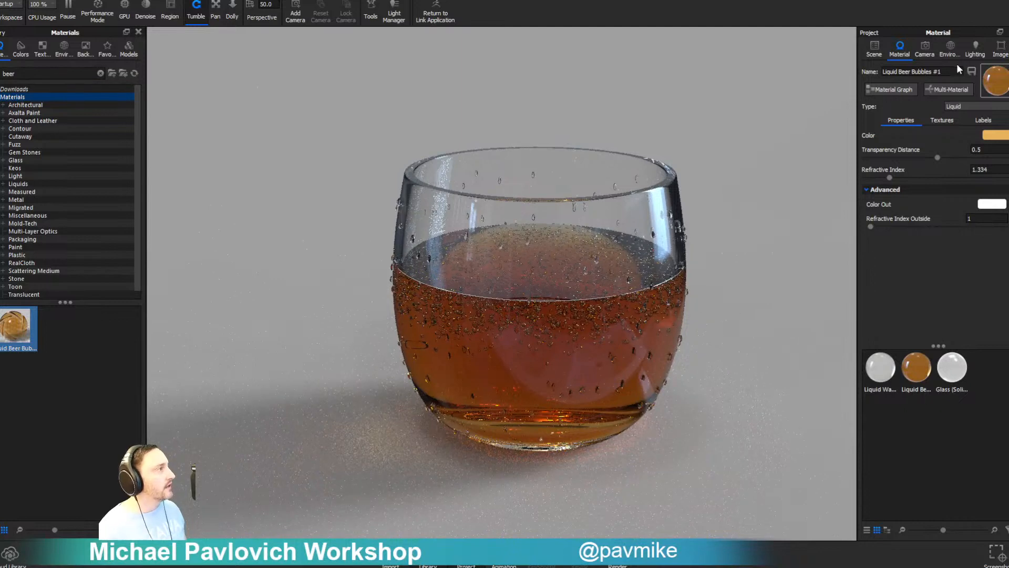
- Show the lighting settings and rotate the environment lighting so the shadow falls on the opposite side of the glass
click(972, 52)
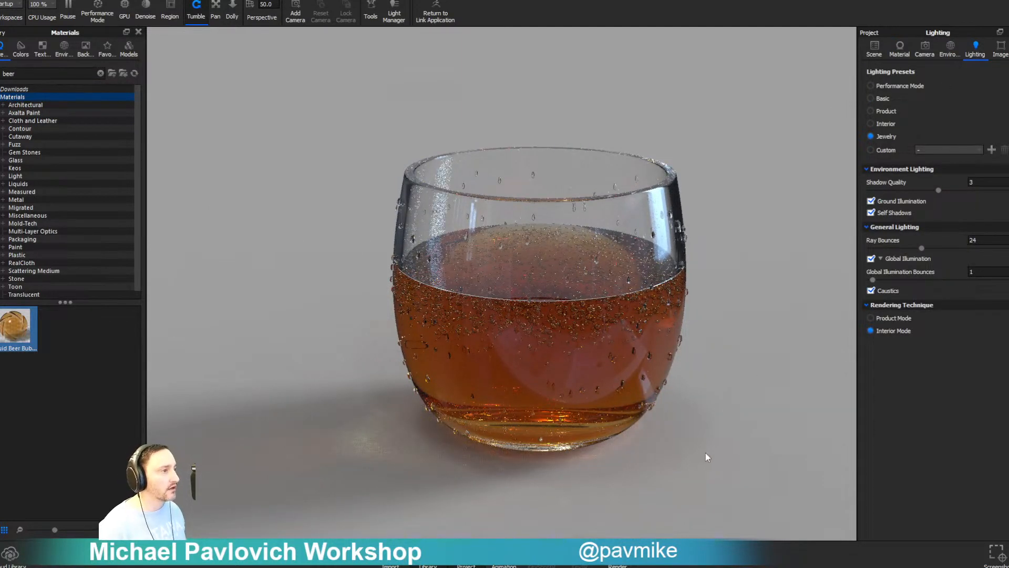
ctrl+drag(263, 206, 625, 222)
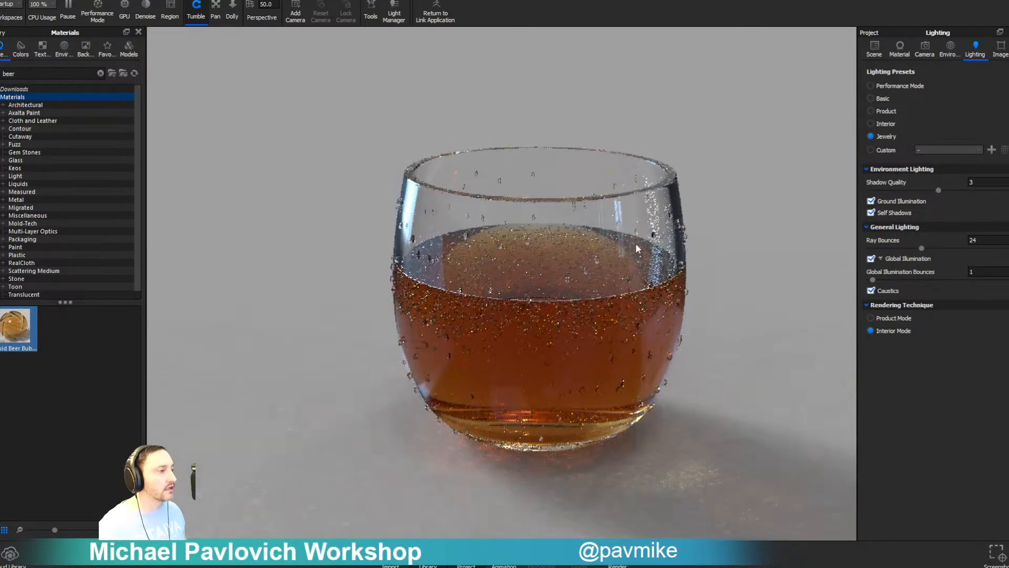
- Add a spotlight and translate it above and to one side of the glass, to -2.288 in X and 4.417 in Y
click(42, 2)
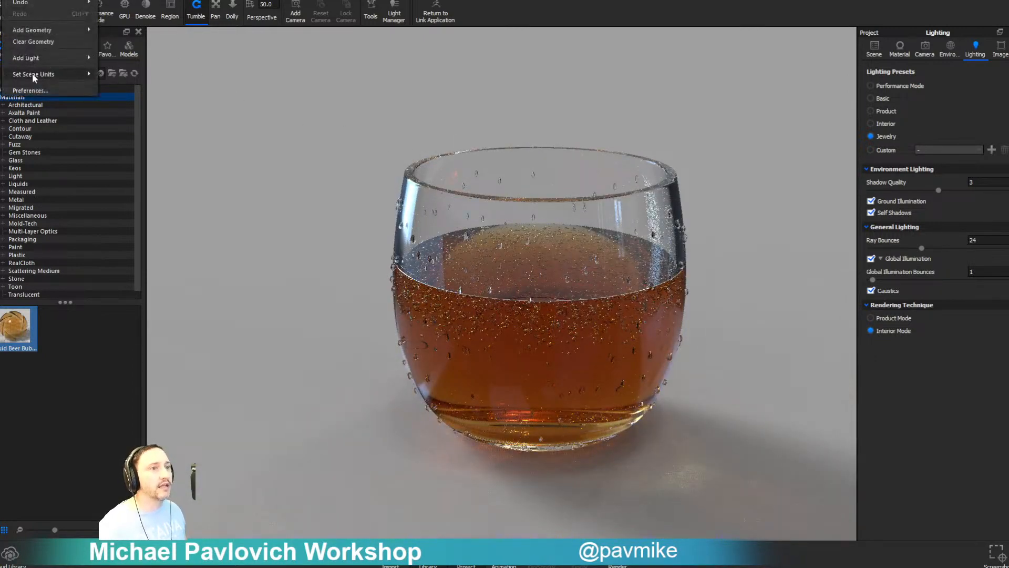
mouse_move(38, 58)
click(121, 92)
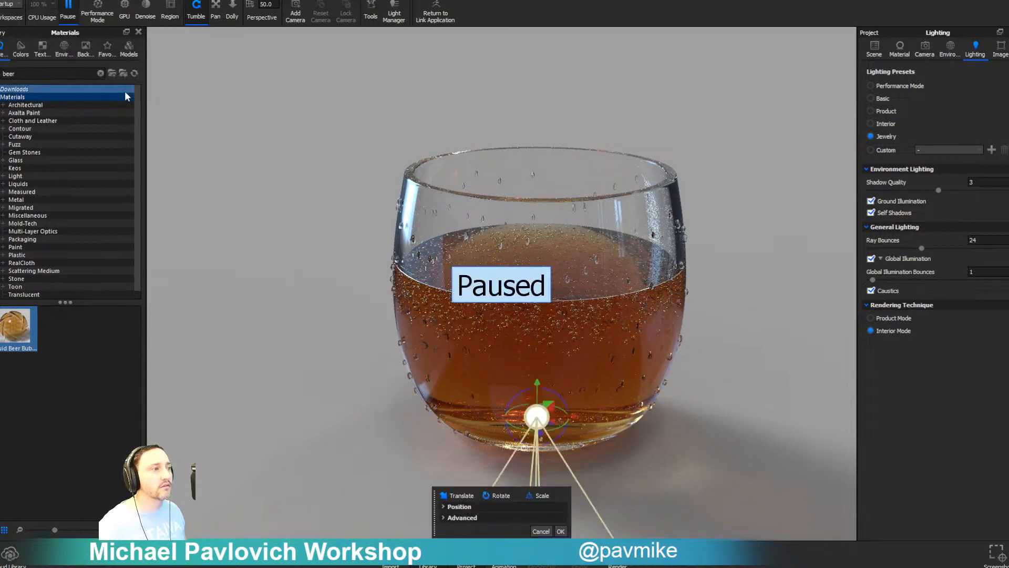
drag(537, 385, 536, 32)
scroll(512, 305, down, 3)
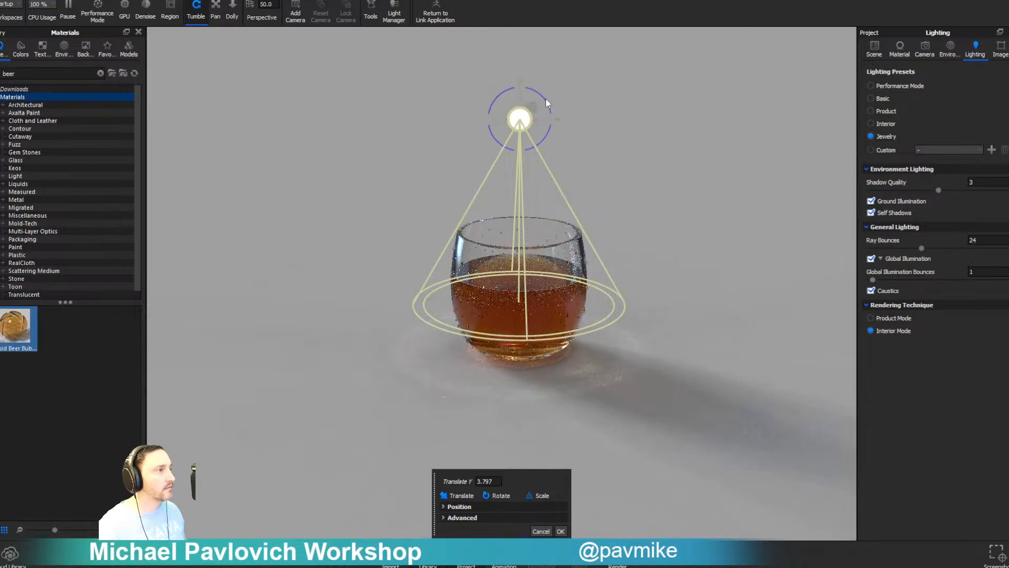
drag(545, 99, 192, 28)
scroll(611, 289, up, 2)
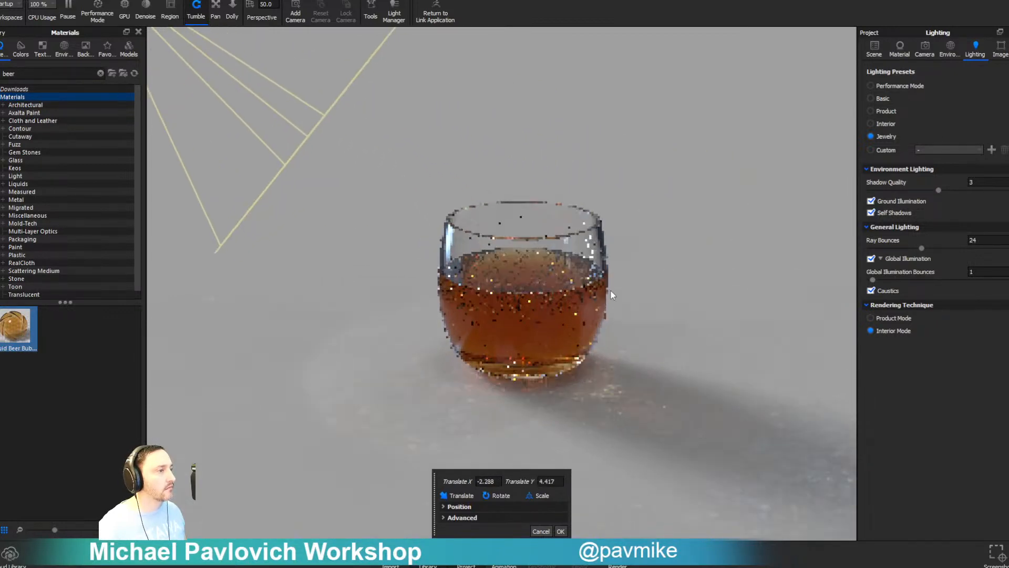
middle_drag(566, 248, 338, 124)
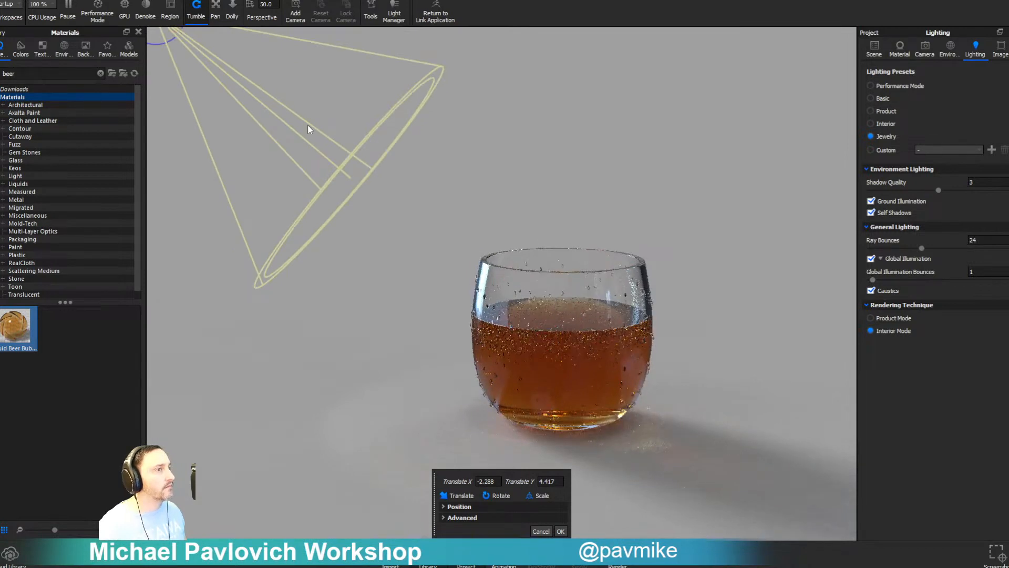
- Open the spotlight's material and enable Constant Light Output to brighten the glass and its caustics
click(874, 47)
click(918, 146)
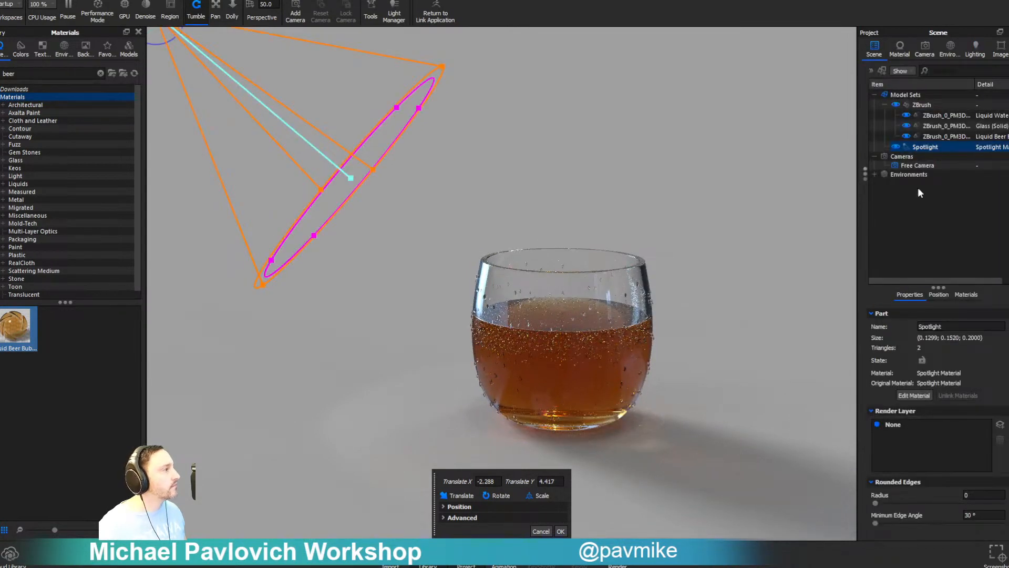
double_click(917, 144)
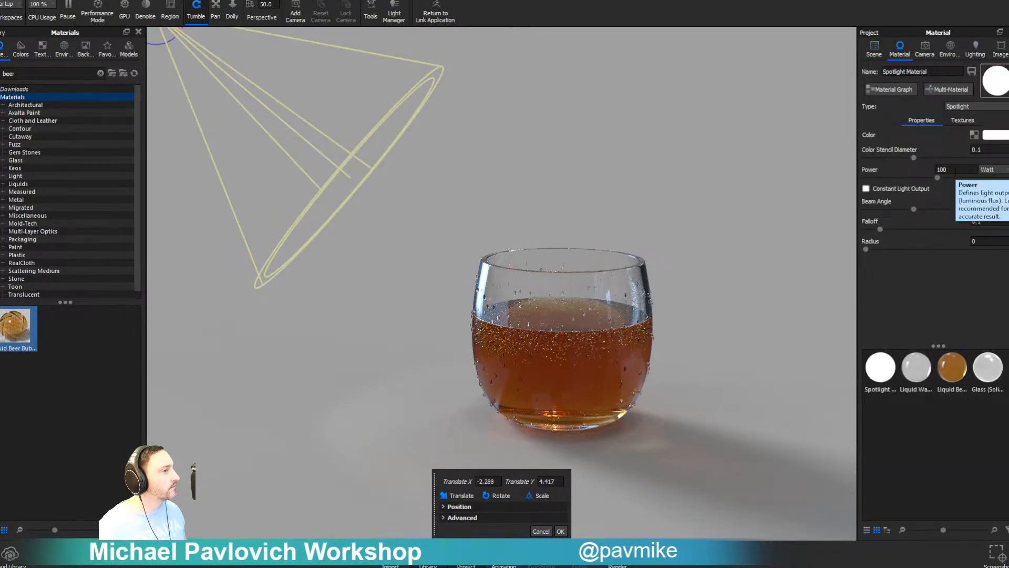
click(955, 169)
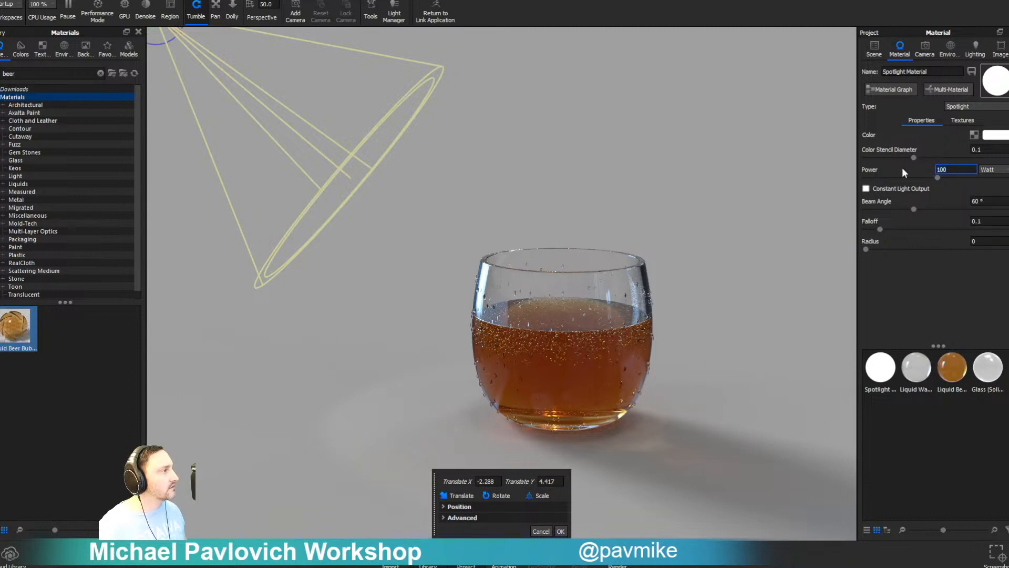
click(875, 188)
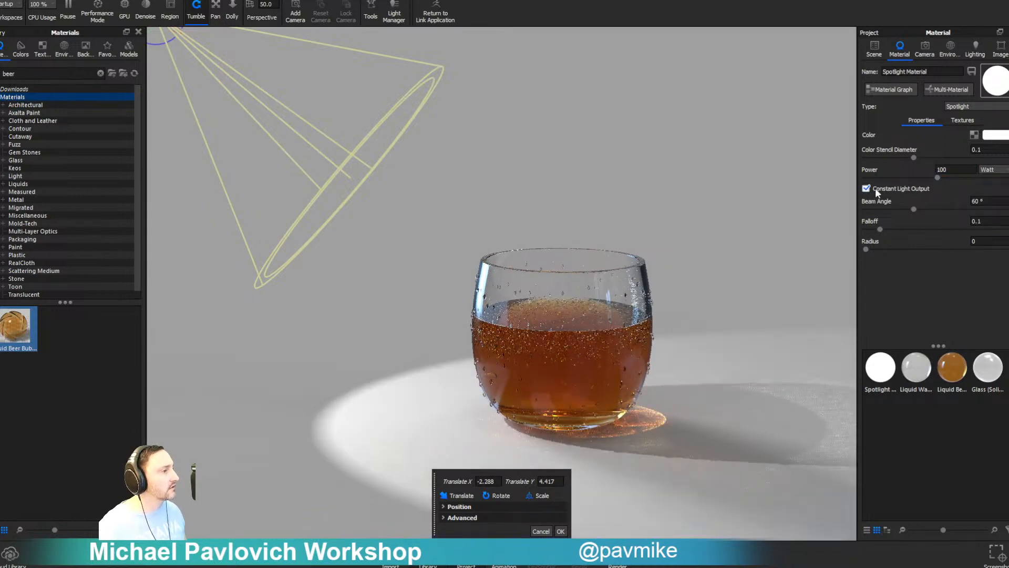
scroll(666, 204, up, 10)
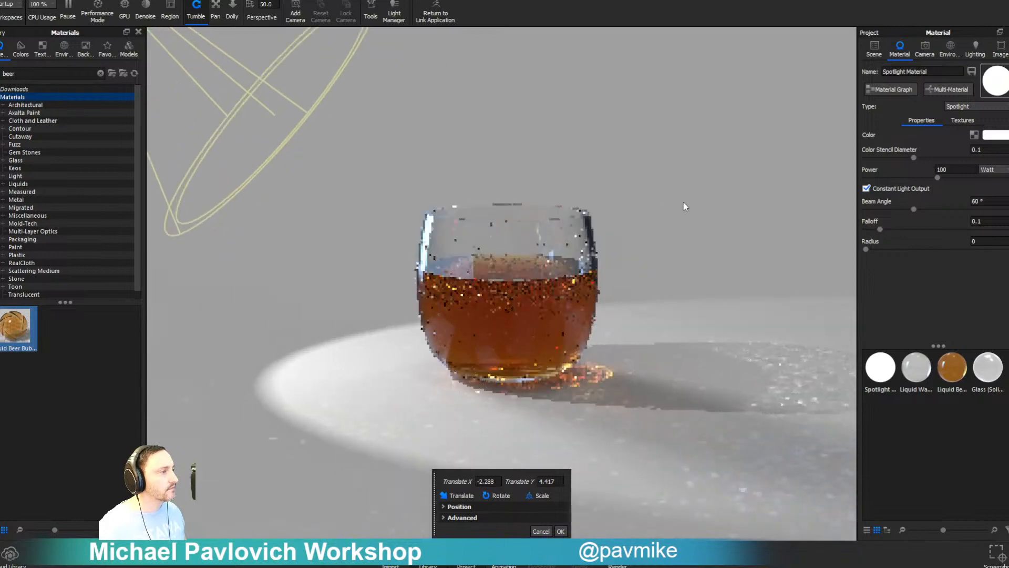
scroll(636, 164, down, 6)
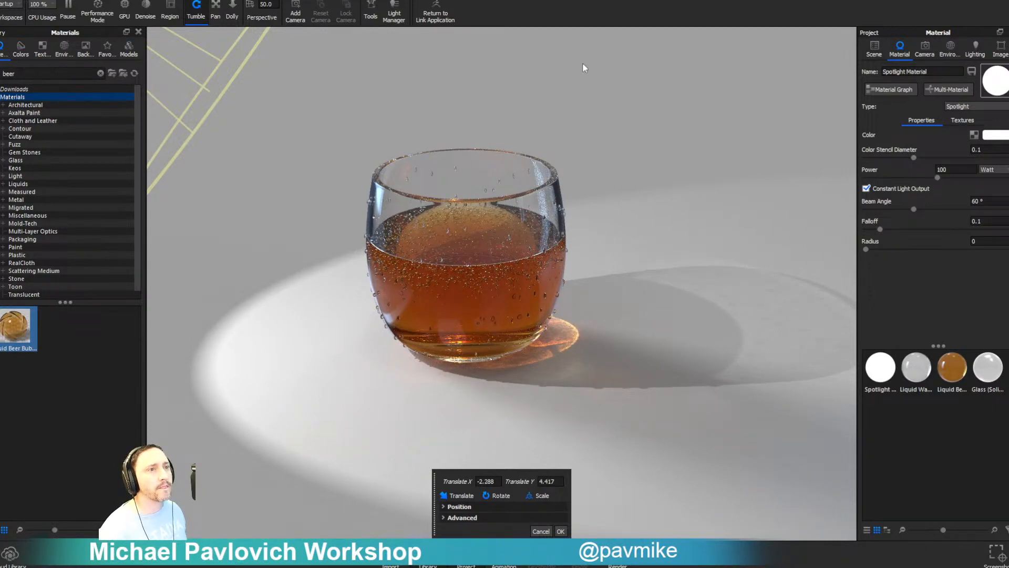
- Show the glass's Glass (Solid) material settings, reselect the glass and accept the spotlight placement
click(874, 51)
click(553, 188)
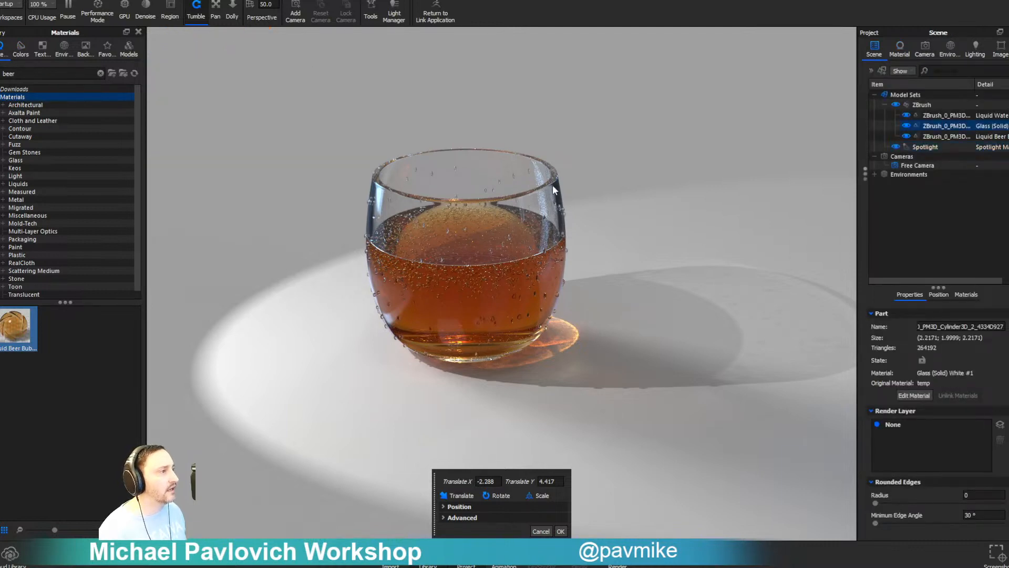
double_click(553, 188)
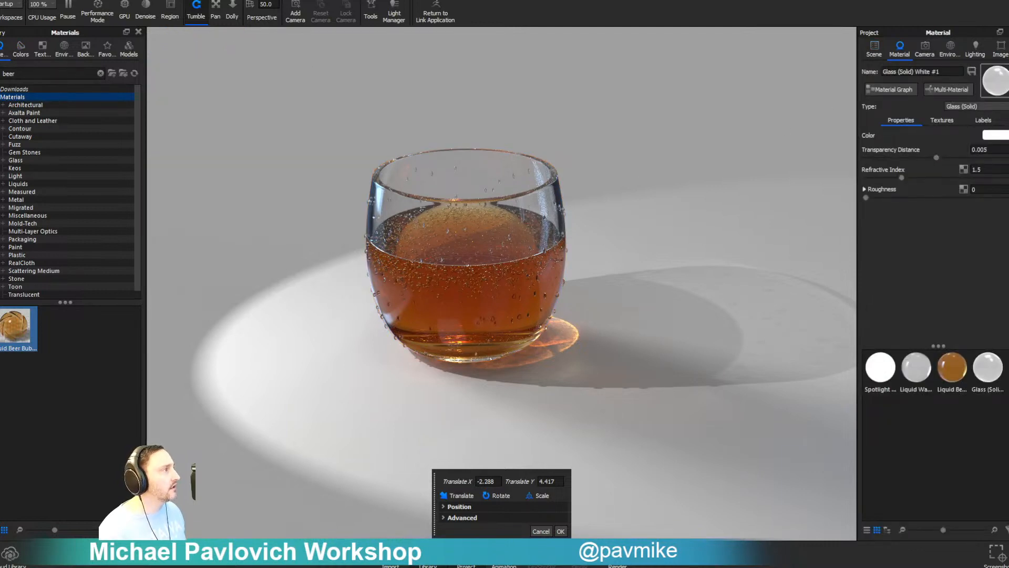
click(554, 187)
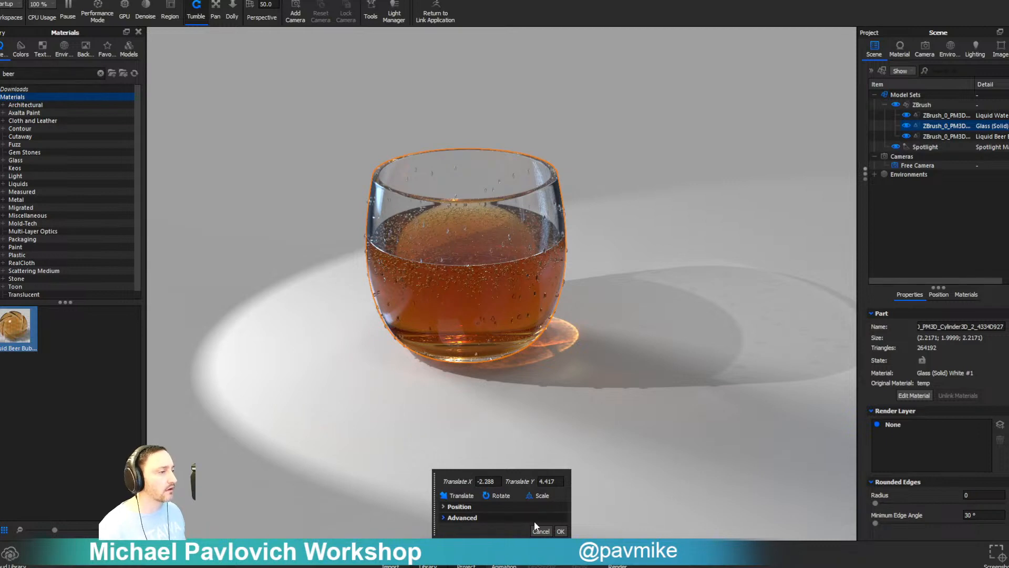
click(560, 530)
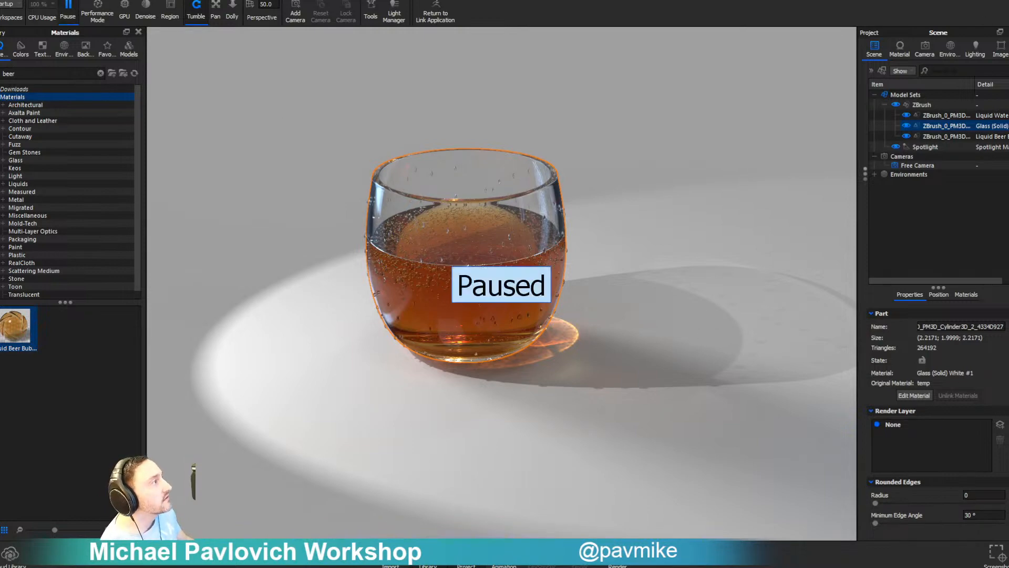
- Switch to ZBrush and make the water splash model the active tool
key(alt+Tab)
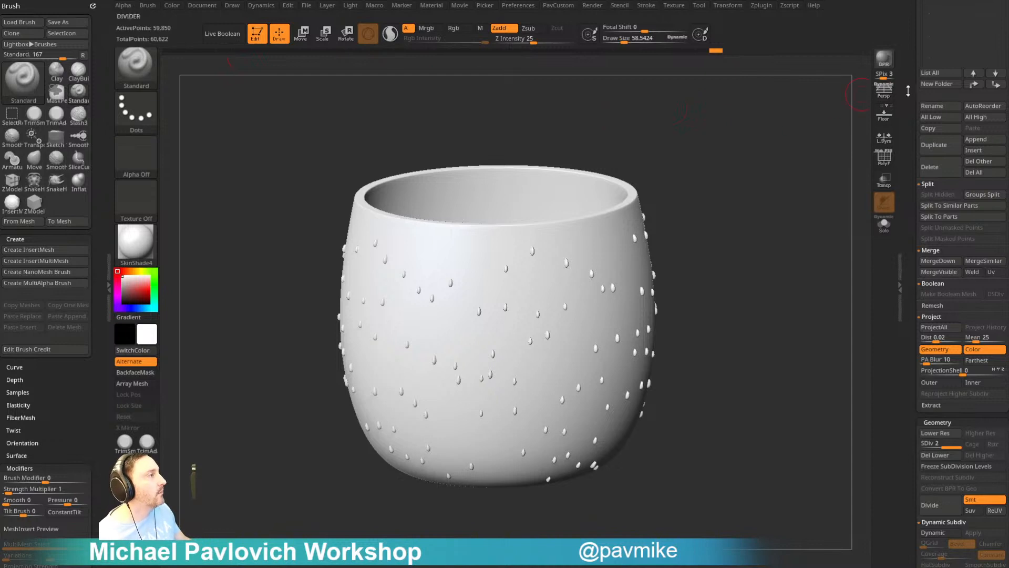
scroll(962, 236, up, 5)
click(958, 165)
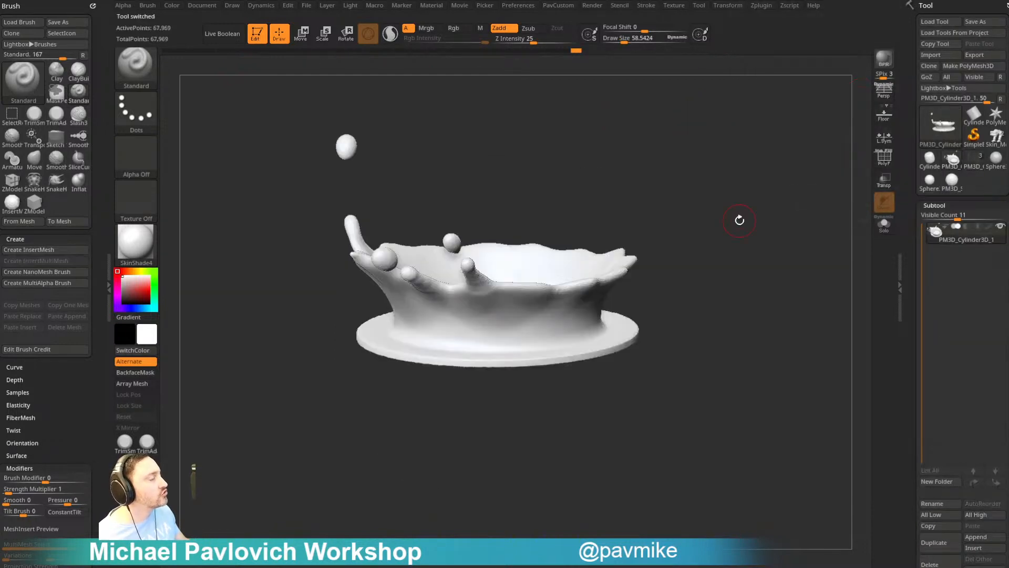
mouse_move(740, 220)
mouse_down()
mouse_move(669, 226)
mouse_move(720, 221)
mouse_move(724, 239)
mouse_move(726, 230)
mouse_up()
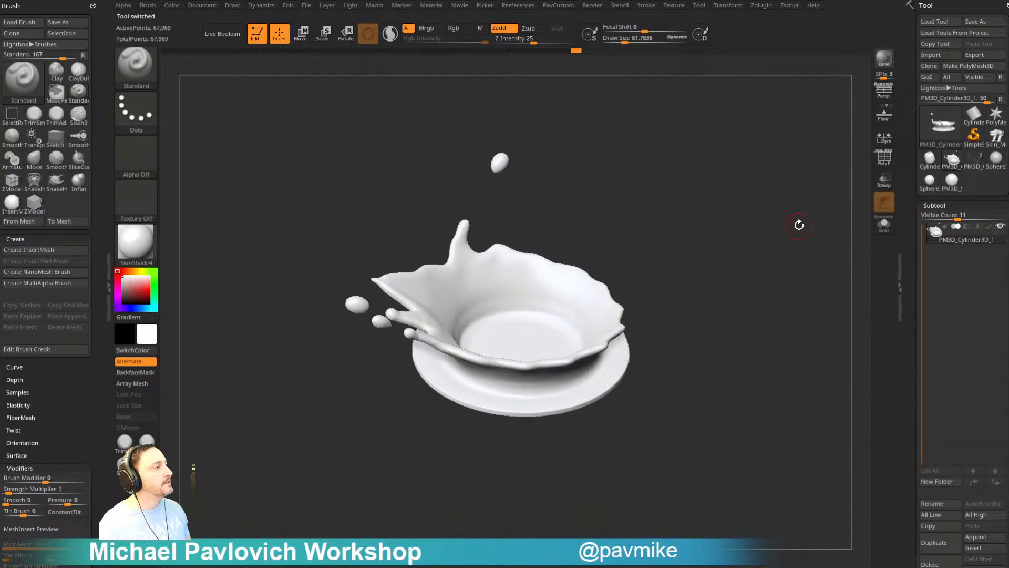
- Duplicate the splash subtool, hide the copy and roll the original's undo history back to the flat disc
click(934, 542)
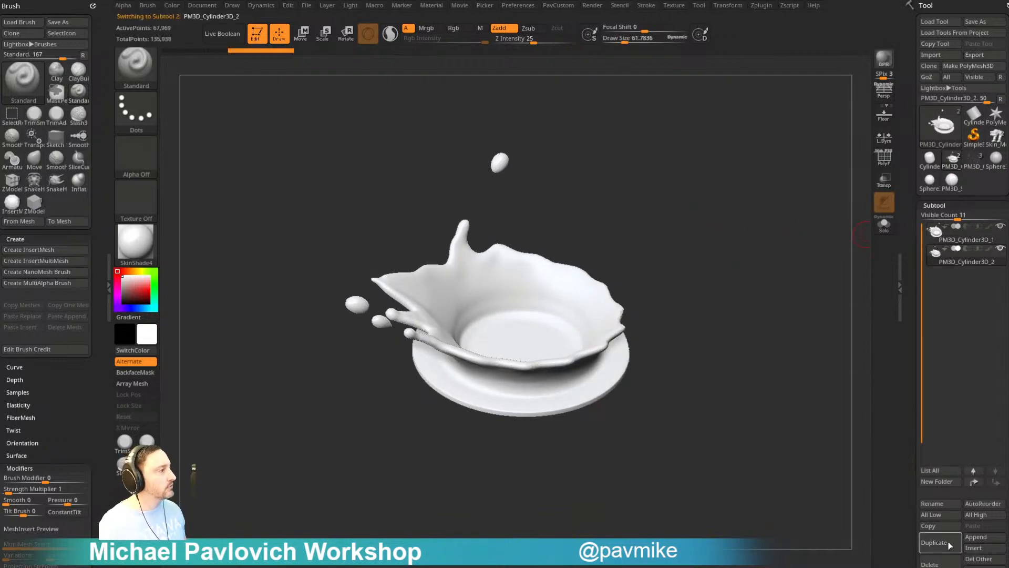
click(967, 239)
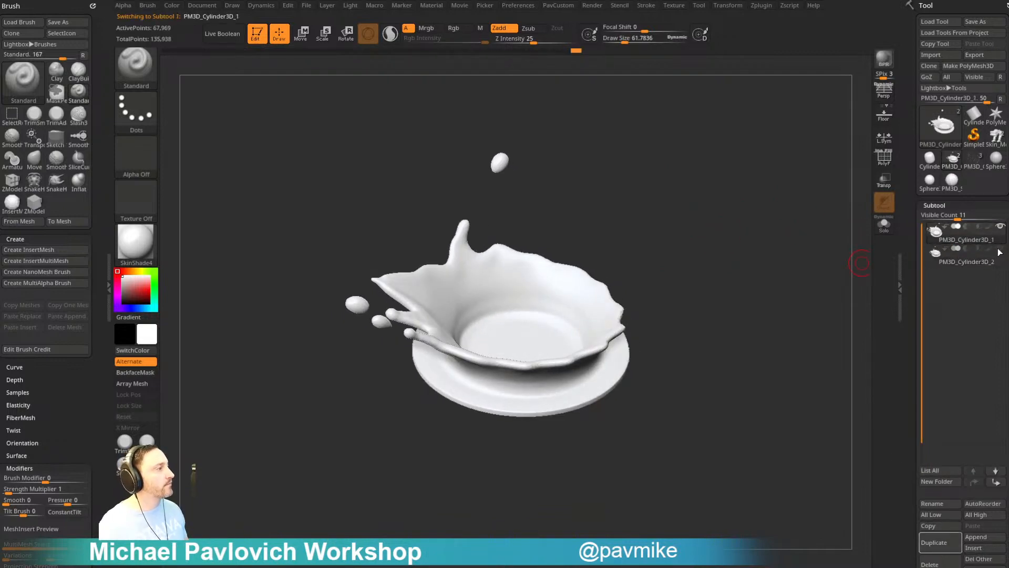
drag(574, 54, 202, 72)
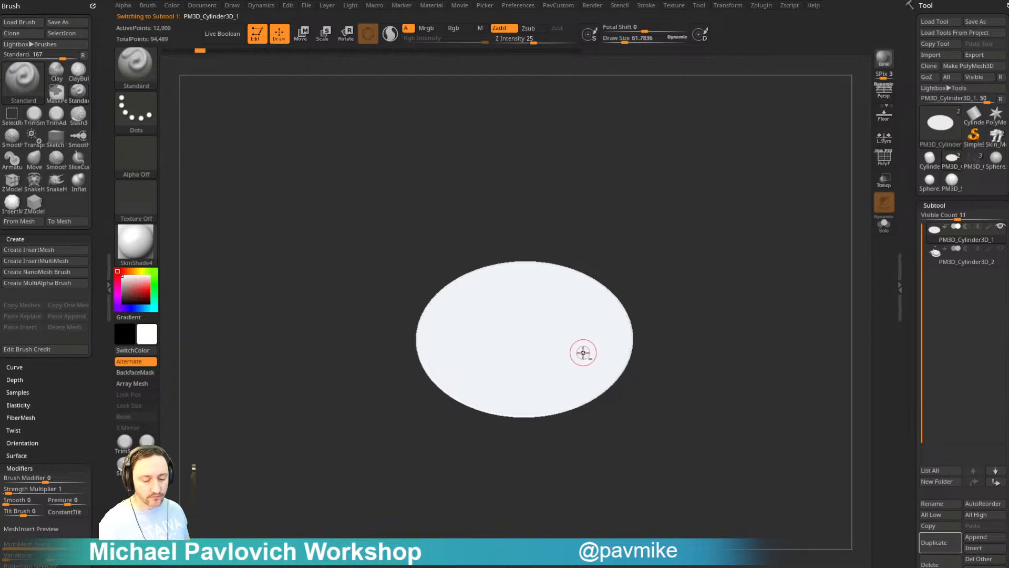
- Insert a ring of spheres on the disc with the sphere InsertMesh brush and radial symmetry, discarding the newer undo history
key(b)
click(364, 525)
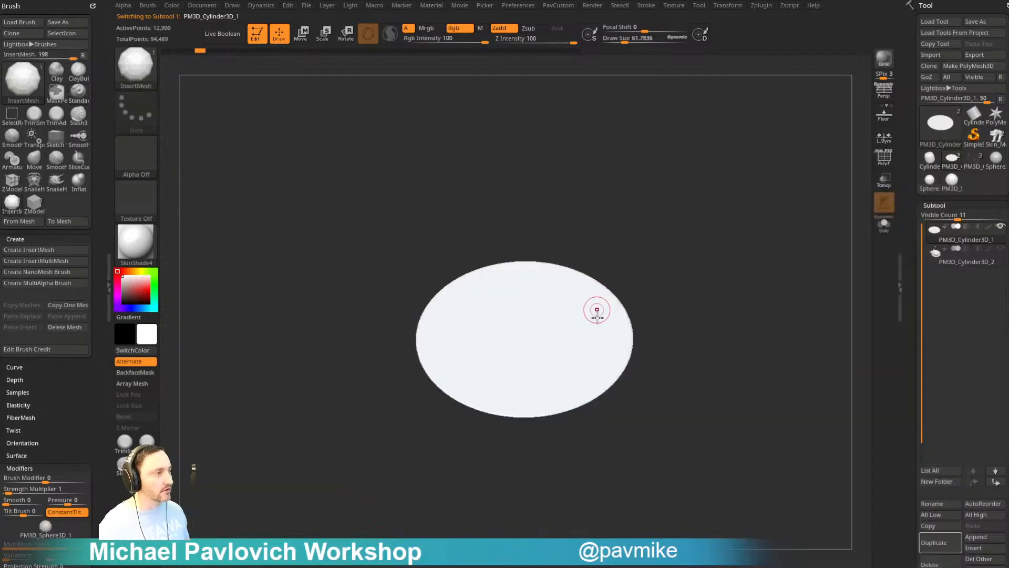
alt+drag(671, 213, 674, 268)
key(x)
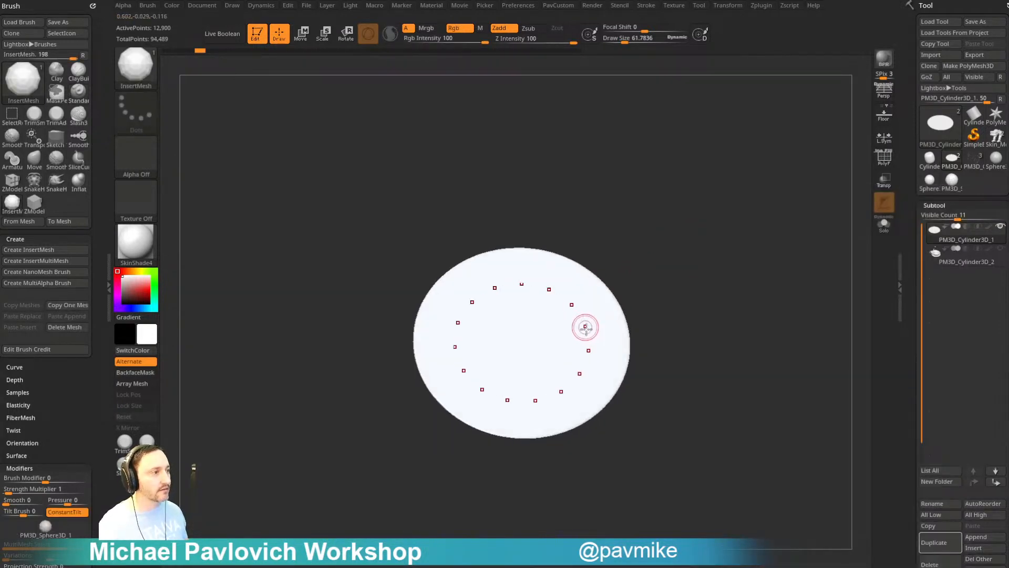
key([)
click(593, 322)
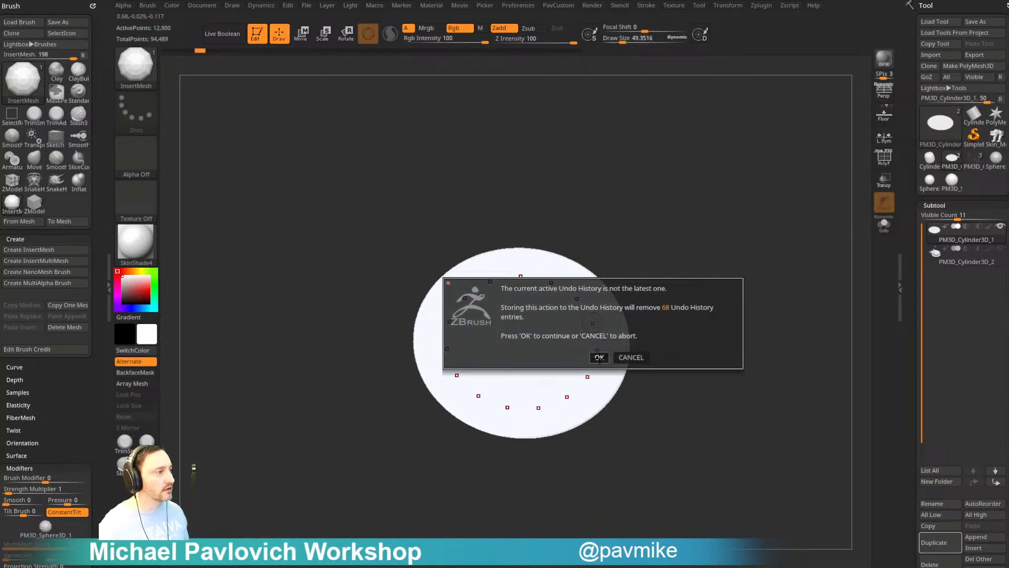
click(598, 354)
click(590, 320)
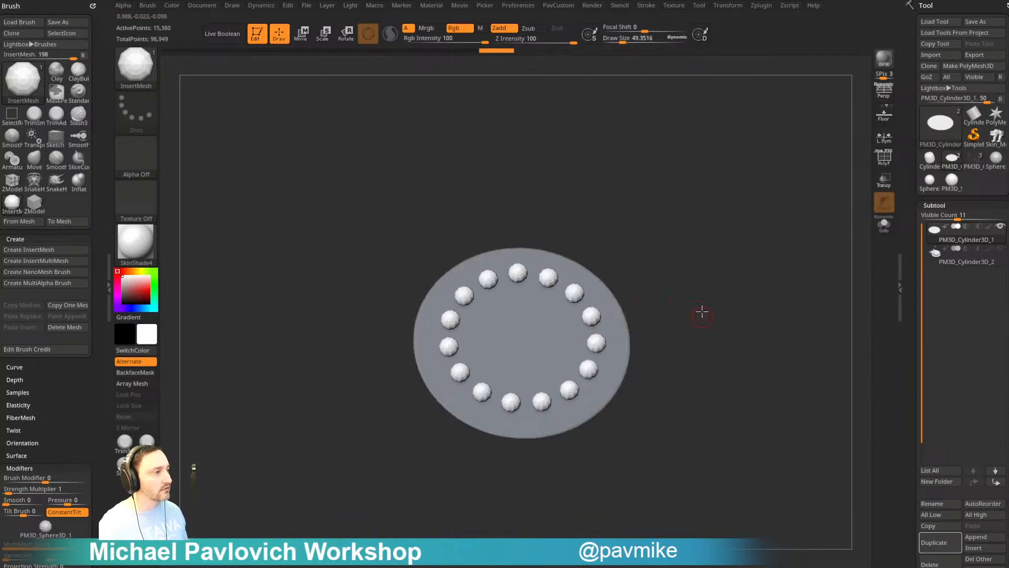
- Undo the sphere insertions and restore a single ring of spheres on the disc
drag(701, 311, 718, 284)
key(ctrl+z)
key(ctrl+z)
key(ctrl+z)
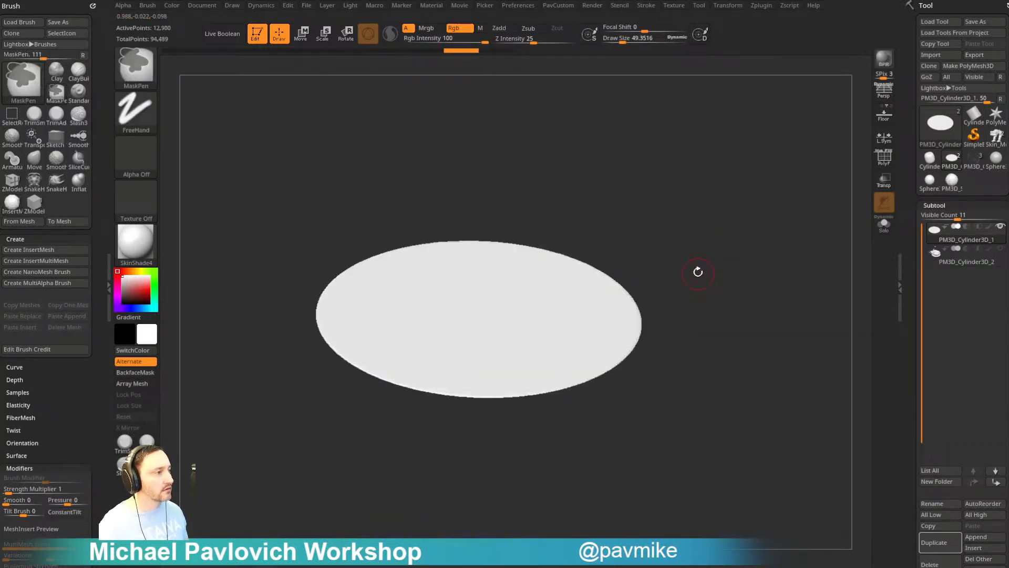
key(ctrl+shift+z)
key(ctrl+shift+z)
key(ctrl+shift+z)
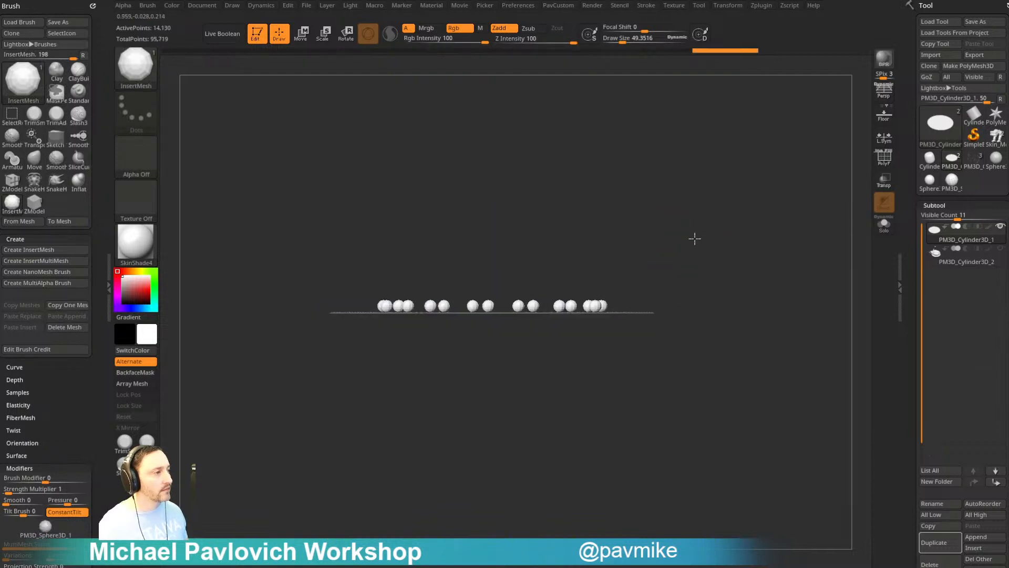
- Stretch the ring of spheres vertically into ellipsoids and raise them above the disc
key(w)
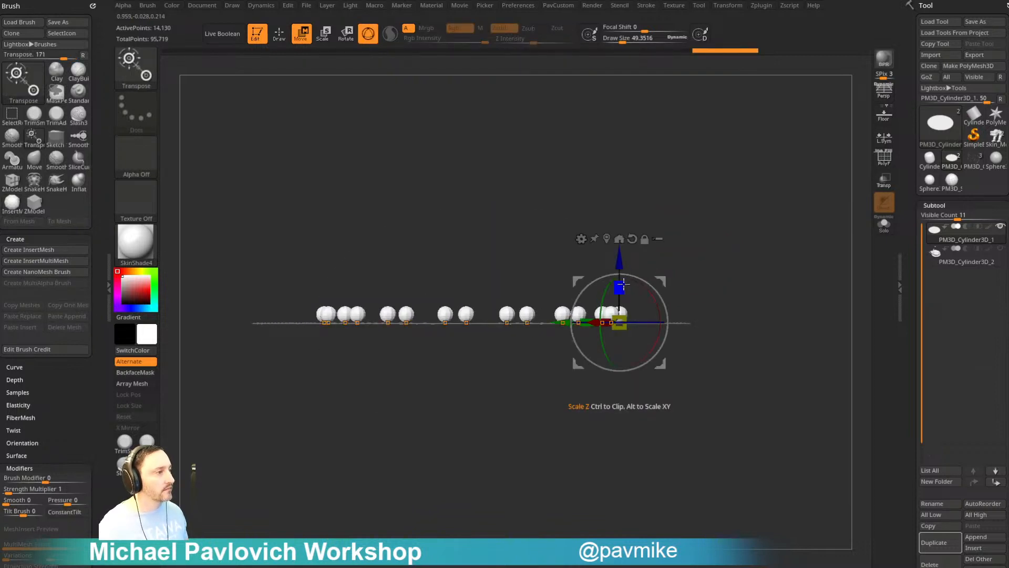
drag(621, 278, 614, 157)
key(q)
drag(749, 205, 750, 235)
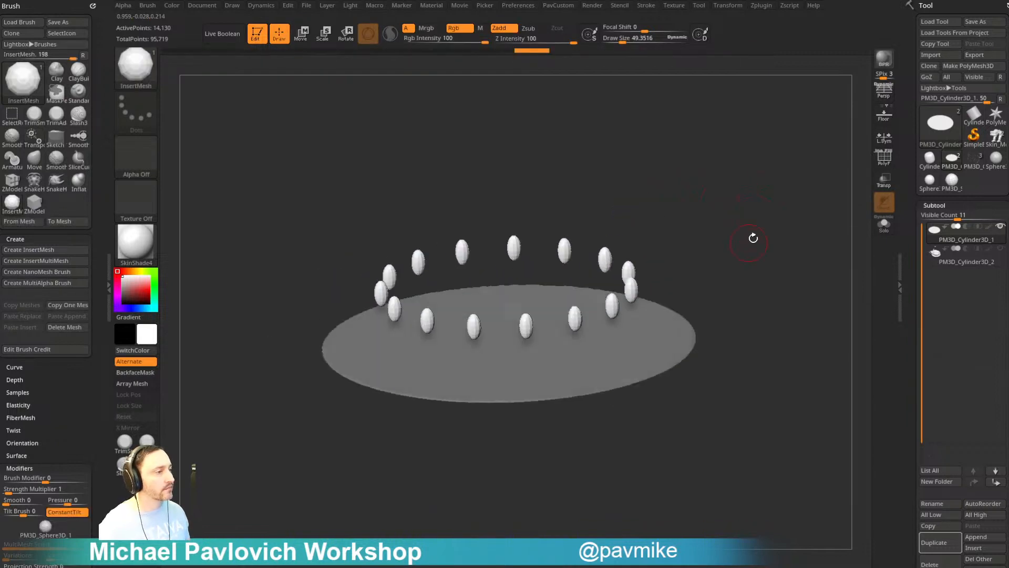
- Create a thickened copy of the disc as a separate subtool and reselect the subtool containing the ellipsoids
key(space)
click(777, 301)
drag(760, 294, 766, 259)
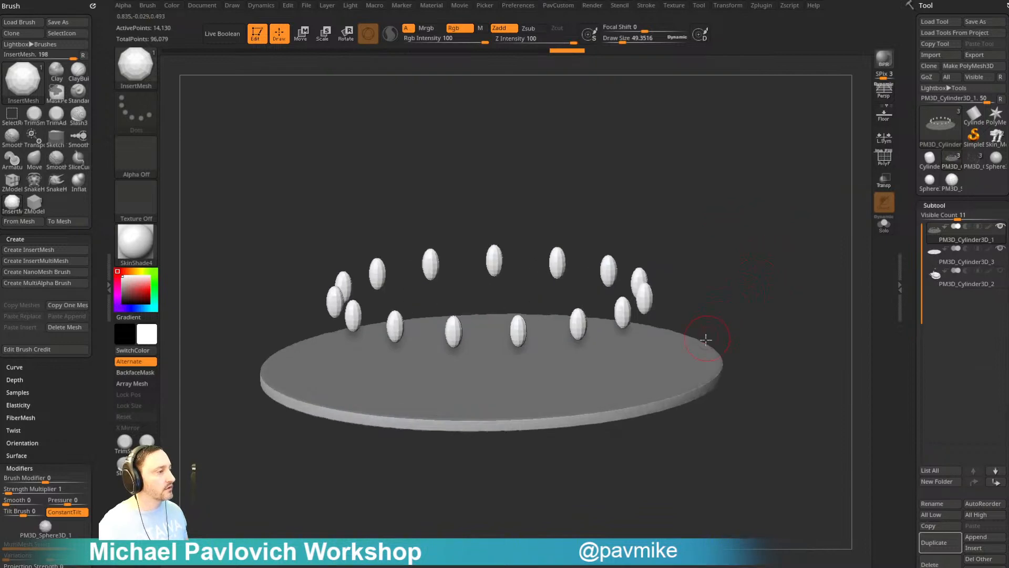
click(955, 258)
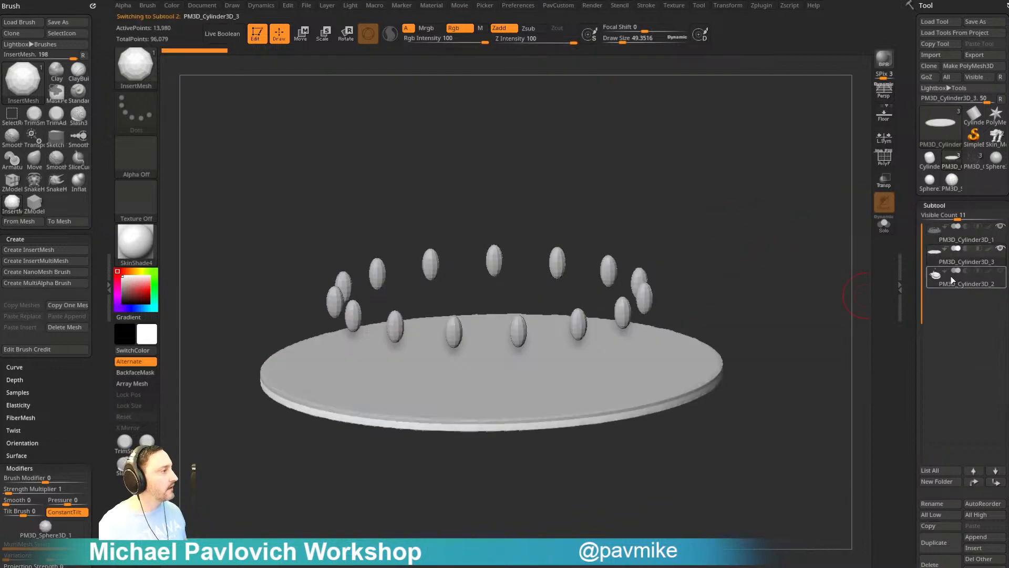
click(956, 239)
- Isolate the disc and split the ring of ellipsoids off into its own subtool
key(ctrl+shift)
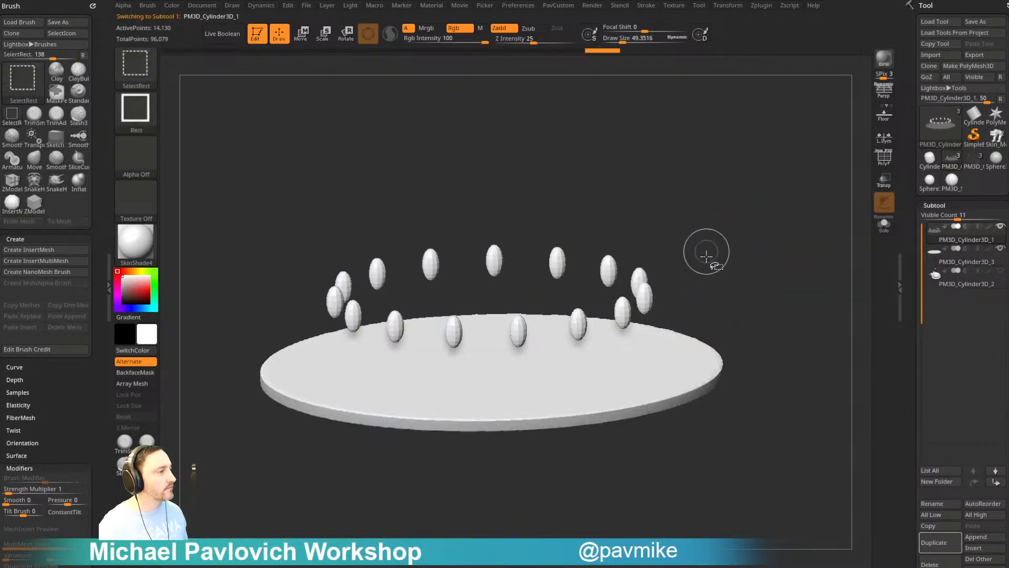
ctrl+shift+click(682, 341)
key(2)
click(816, 312)
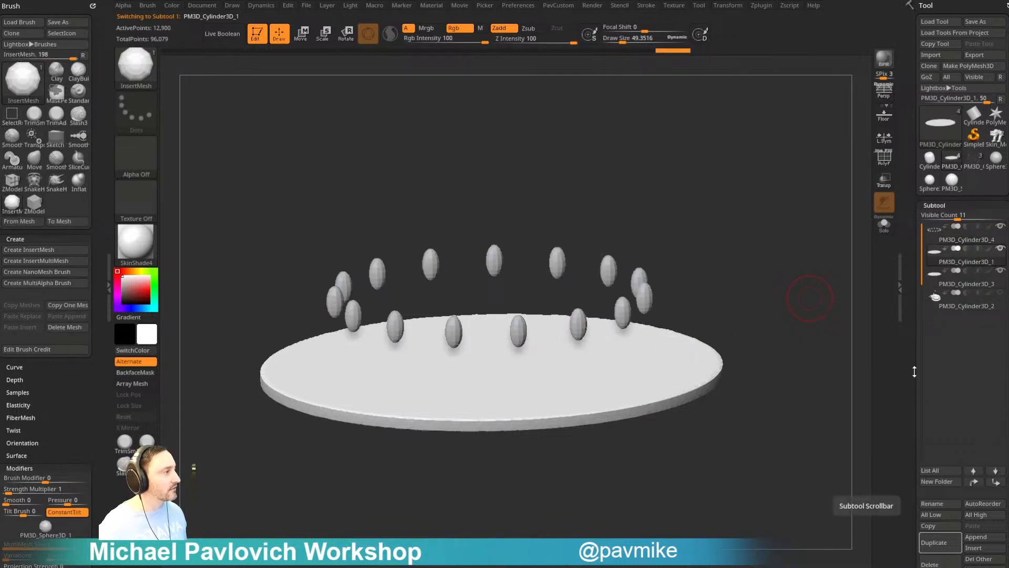
- Delete the extra disc subtool and activate the ellipsoid ring with the Standard brush at a draw size of about 24
key(ctrl+Delete)
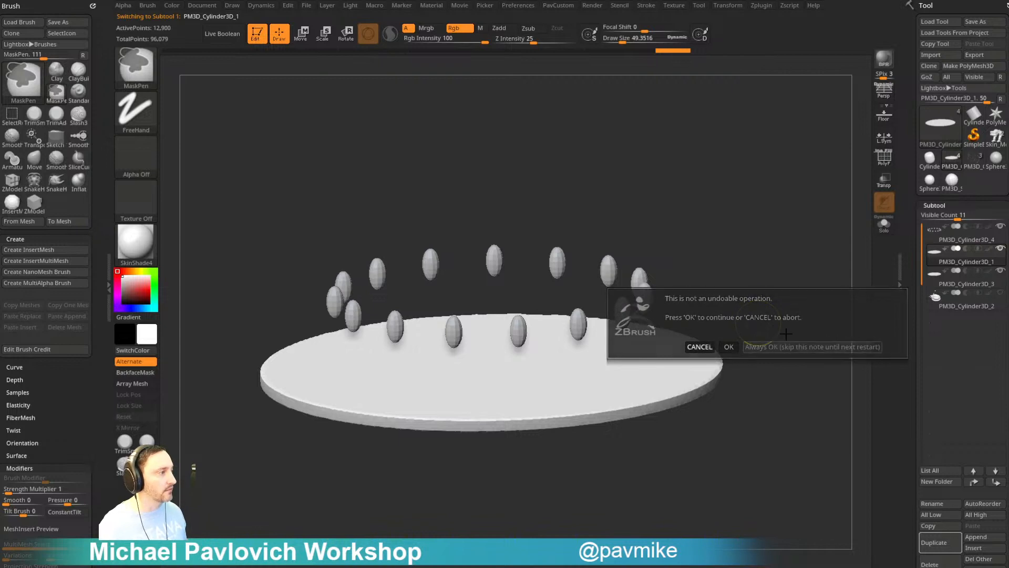
click(787, 346)
mouse_move(768, 293)
mouse_down()
mouse_move(658, 311)
mouse_move(727, 286)
mouse_move(722, 300)
mouse_up()
key(s)
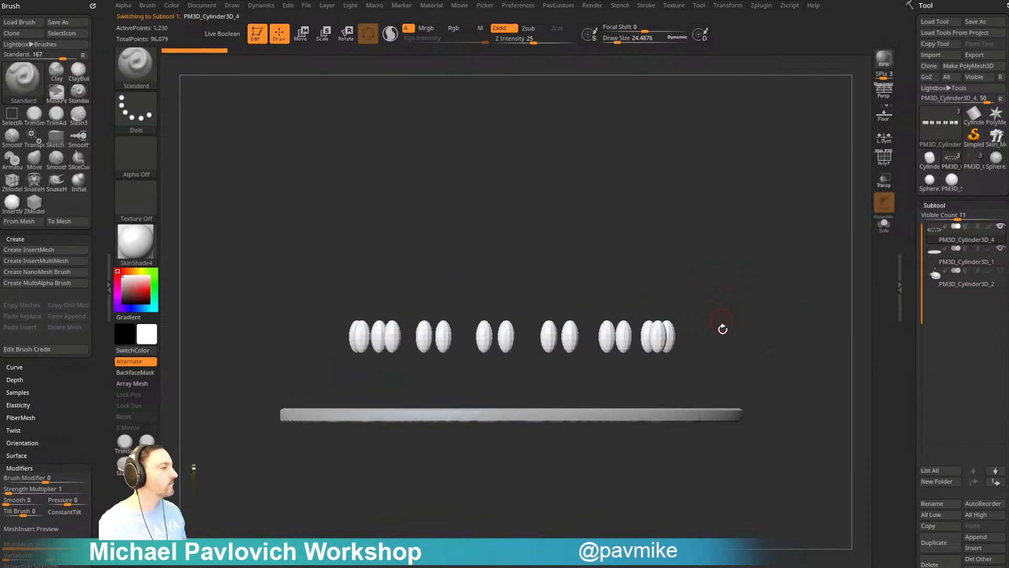
- Subdivide the ring of ellipsoids and mask their upper halves
mouse_move(739, 377)
ctrl+mouse_down()
mouse_move(327, 345)
mouse_move(314, 329)
ctrl+mouse_up()
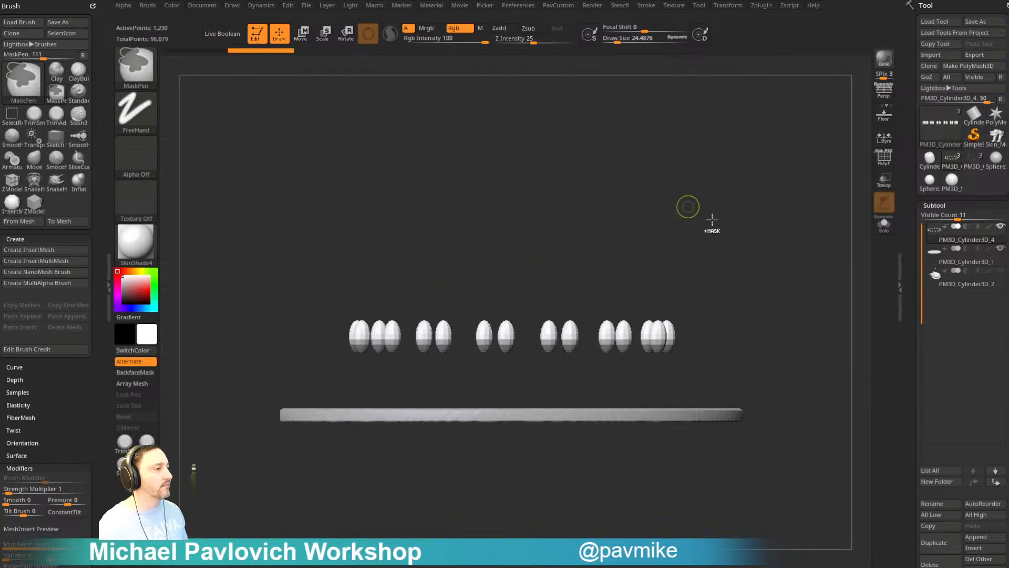
ctrl+shift+click(760, 302)
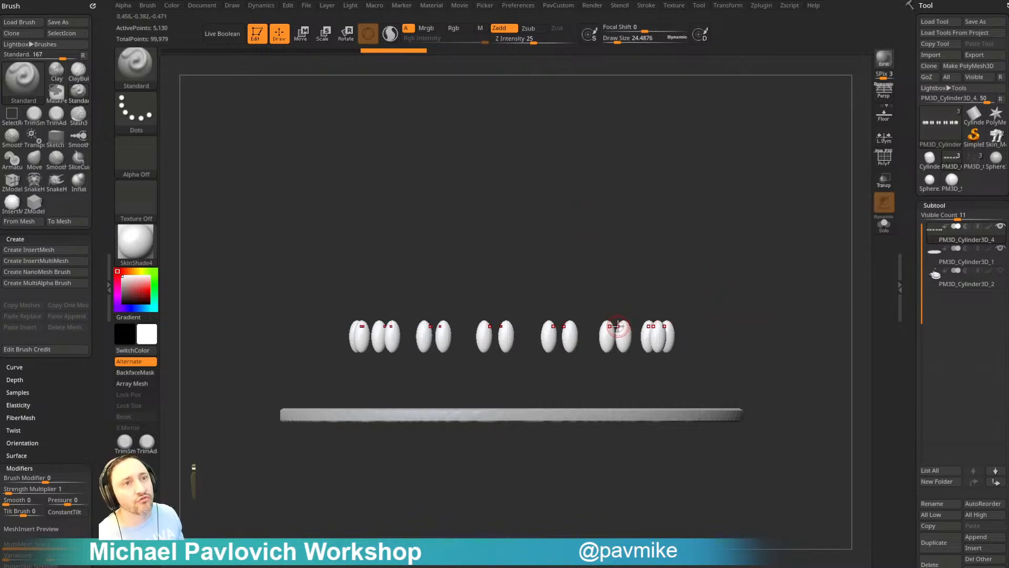
key(ctrl)
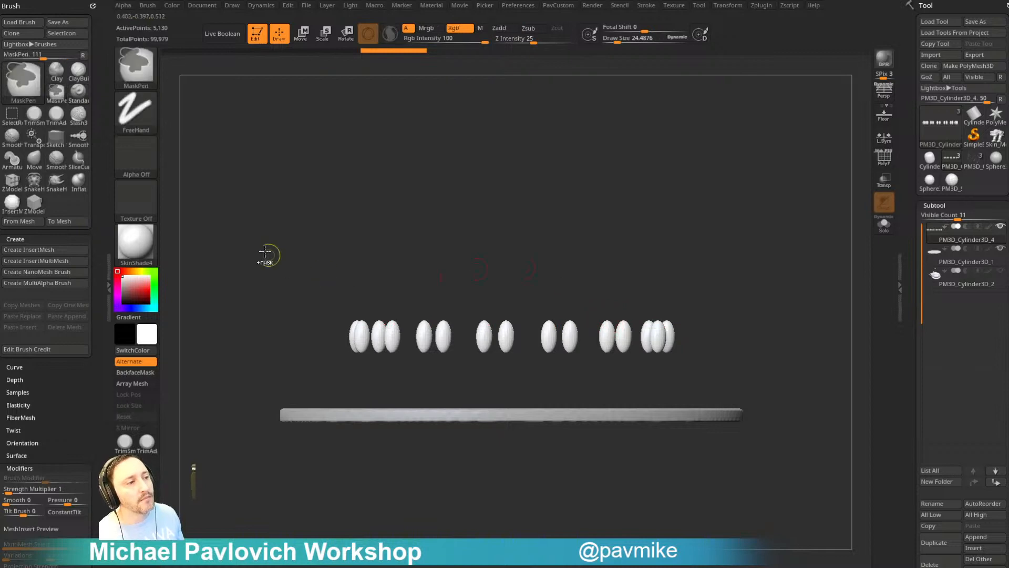
ctrl+drag(268, 260, 763, 348)
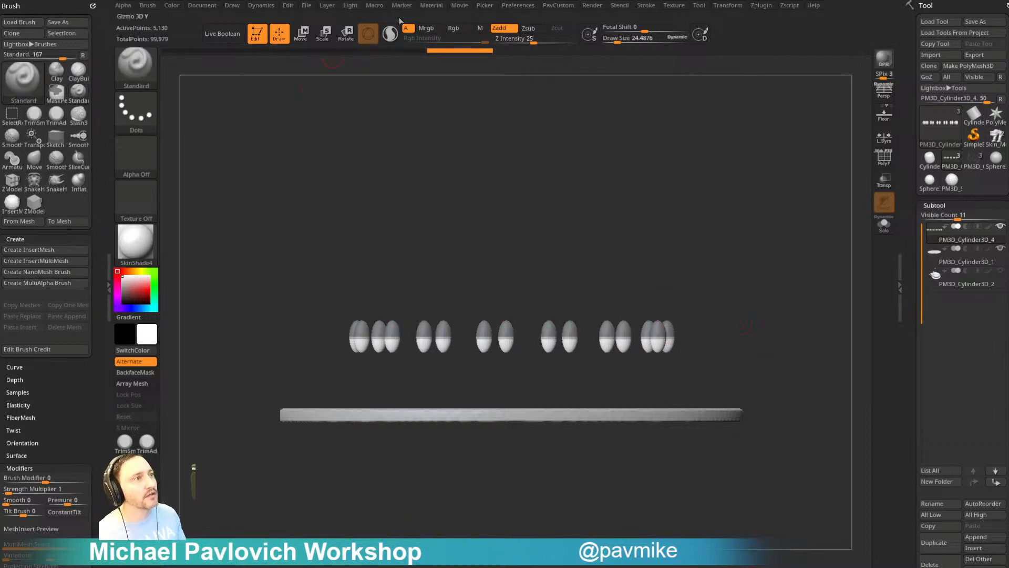
- Enable Expand and Liquify in the dynamics settings, set Firmness to 1, and run the simulation on the ellipsoids' lower halves
click(261, 7)
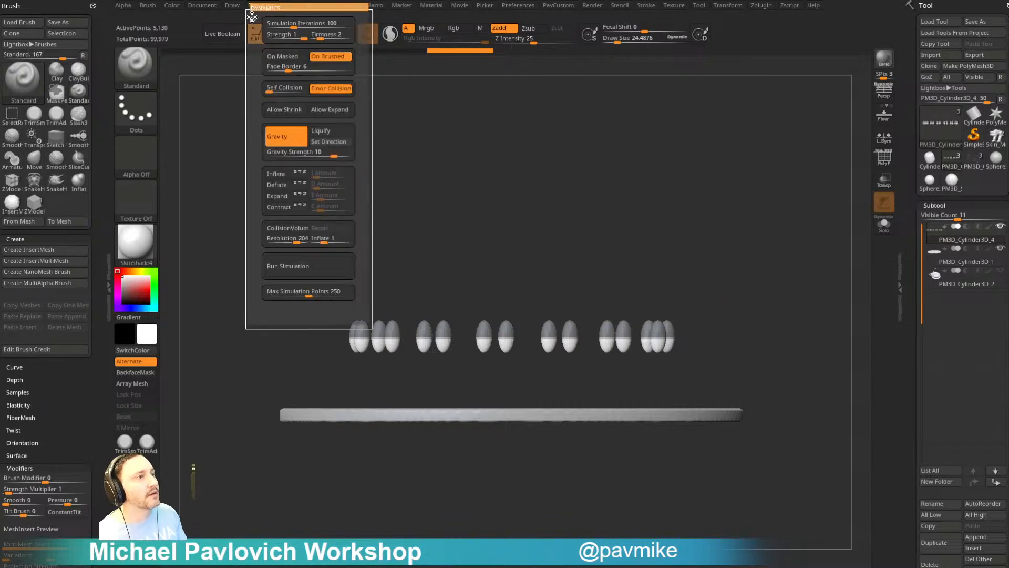
click(253, 19)
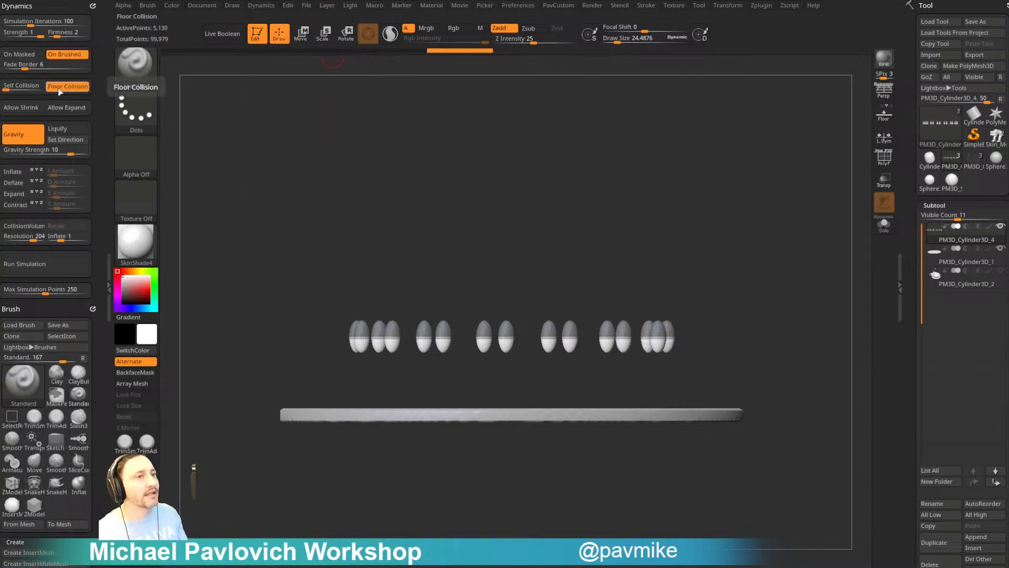
click(20, 195)
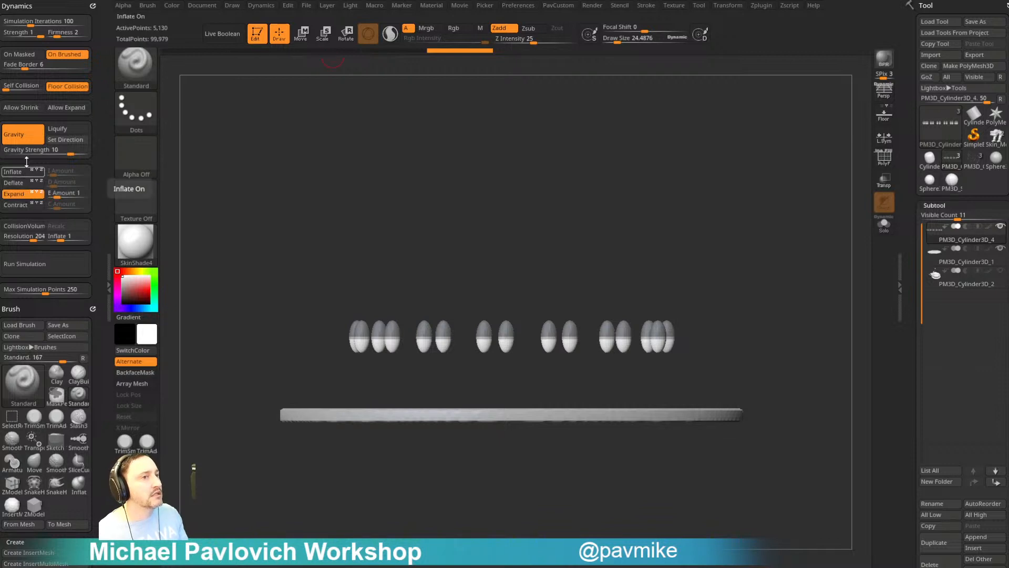
click(66, 130)
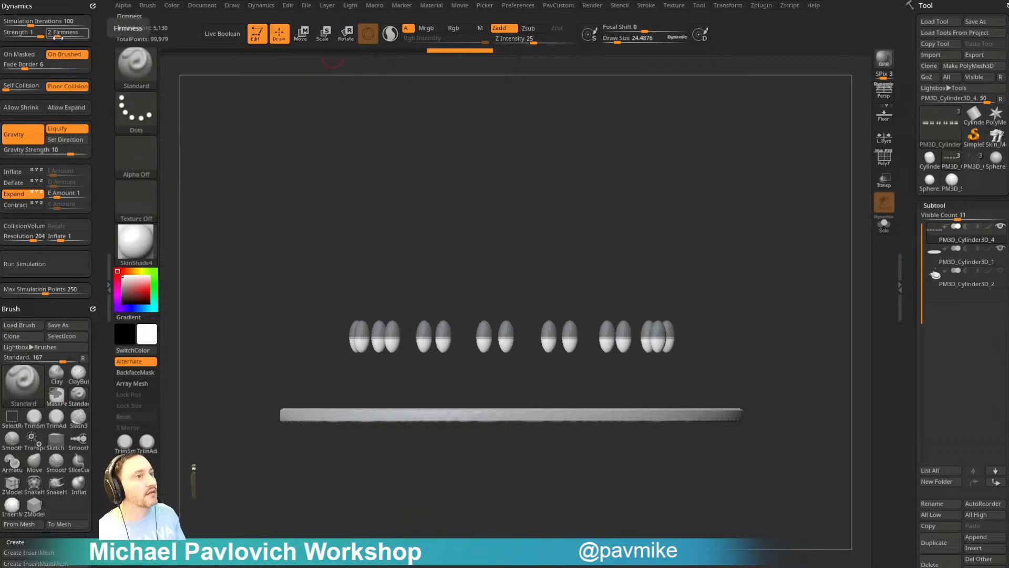
click(45, 263)
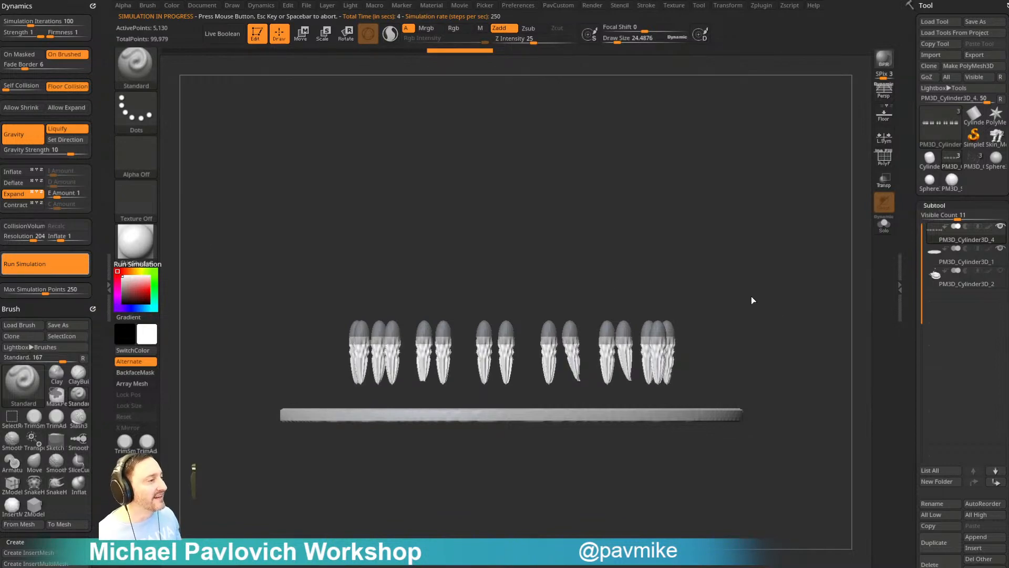
- Undo the simulation and ZRemesh the ellipsoids with the Same polygon count and an adaptive size of 15
drag(752, 296, 790, 293)
key(shift+f)
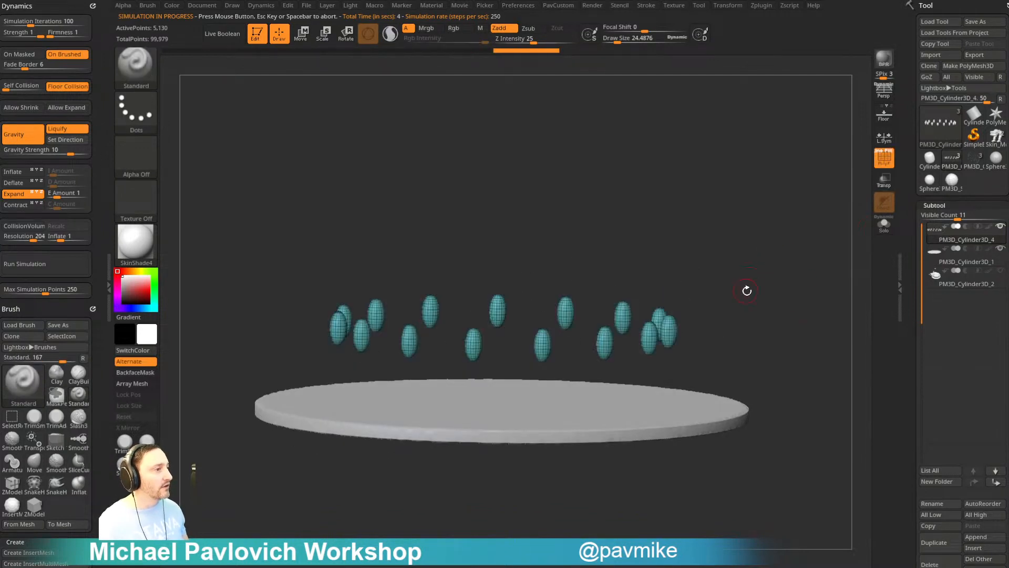
key(F1)
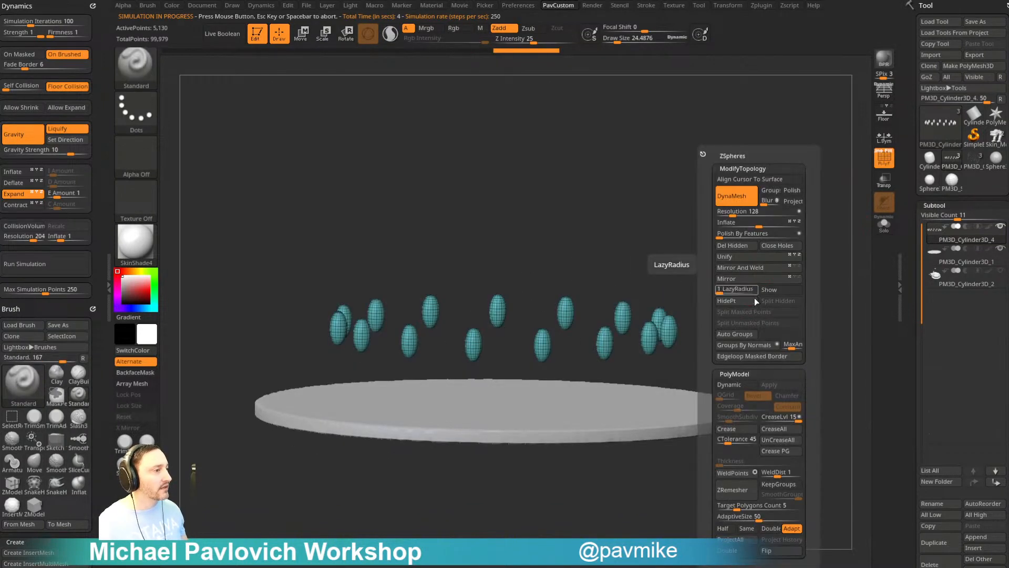
click(750, 528)
click(752, 517)
text(15)
click(747, 491)
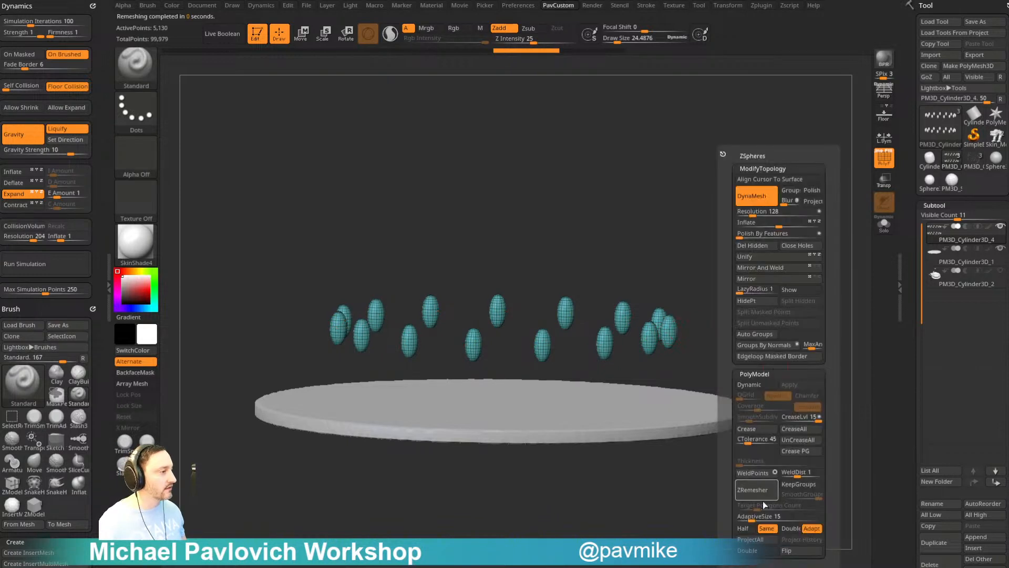
click(758, 490)
- Hide and delete the duplicate ring of ellipsoids below the disc
shift+drag(772, 384, 773, 376)
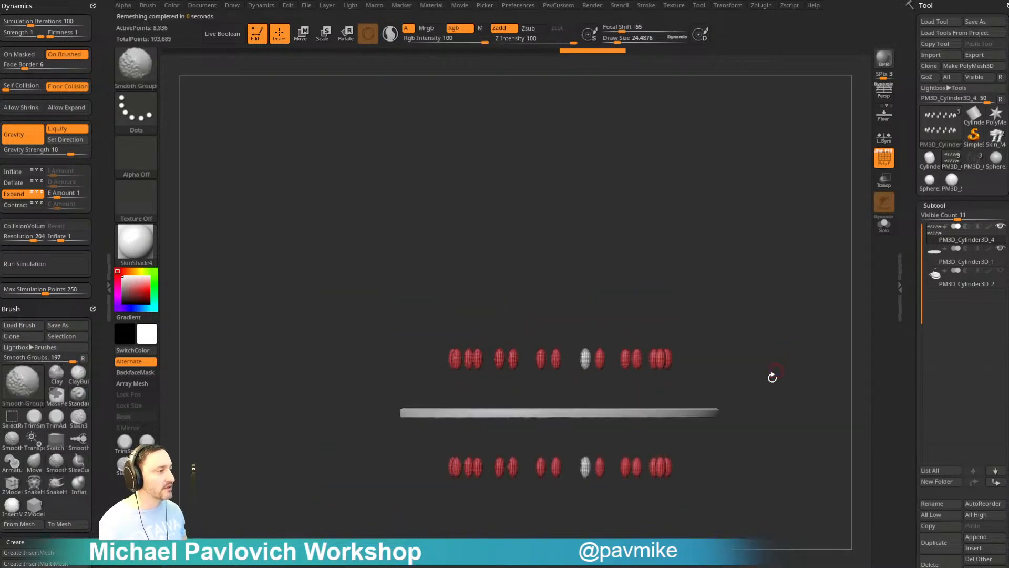
ctrl+alt+shift+drag(784, 424, 406, 526)
key(1)
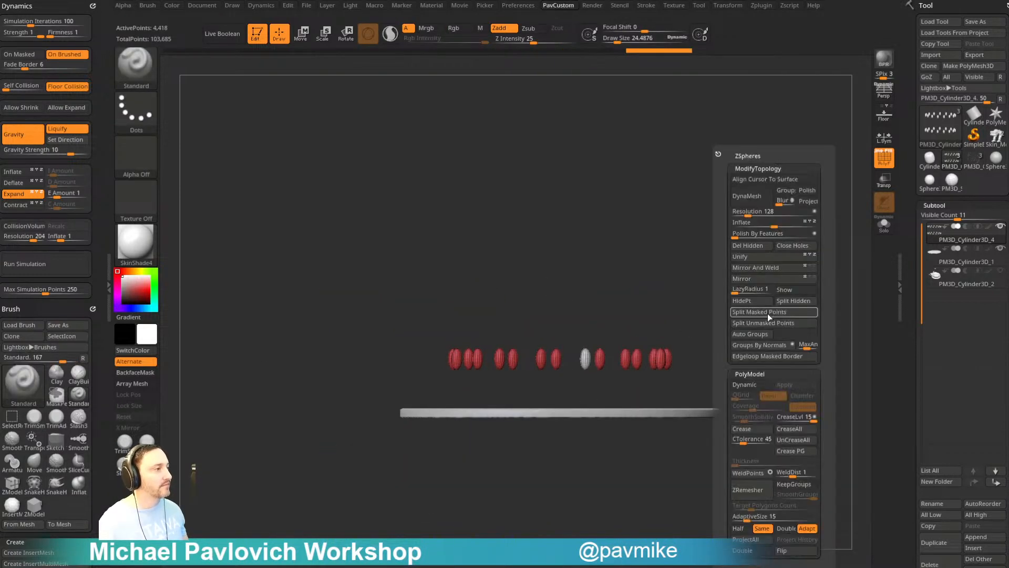
click(756, 256)
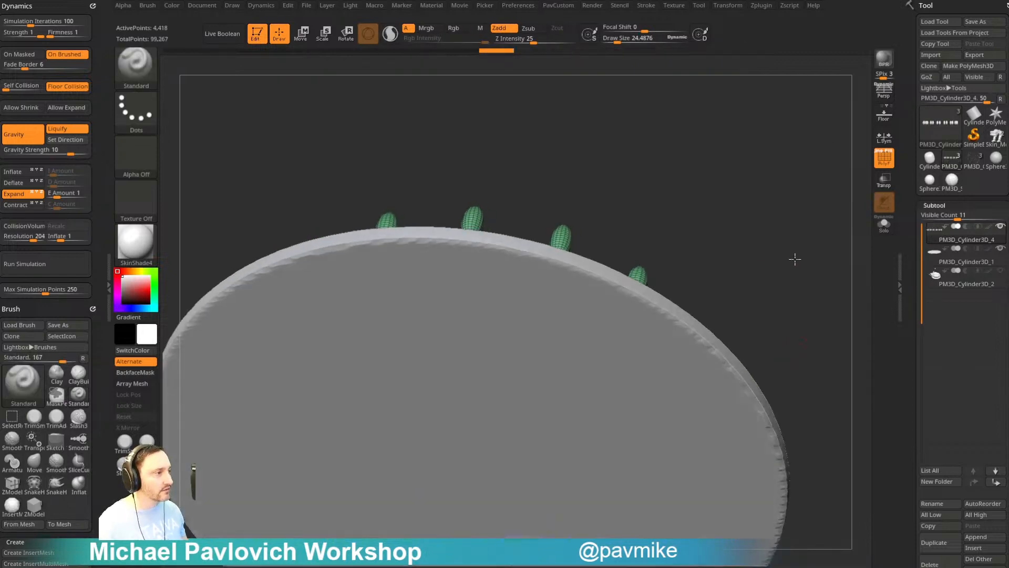
- Mask the upper halves of the remeshed ellipsoids and try the dynamics simulation on the lower halves
mouse_move(795, 259)
shift+mouse_down()
mouse_move(777, 270)
mouse_move(799, 295)
mouse_move(785, 264)
shift+mouse_up()
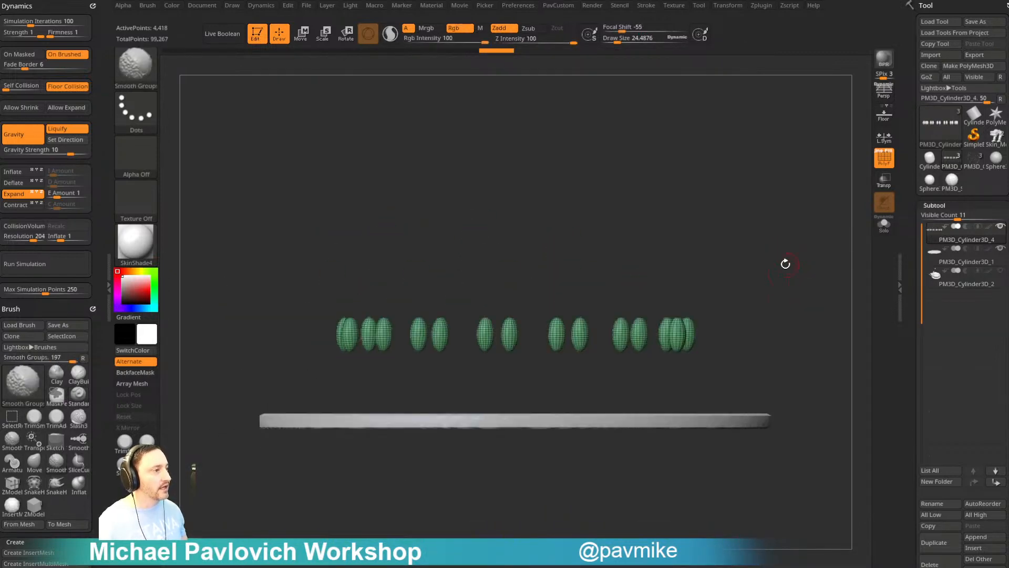
ctrl+drag(809, 226, 293, 333)
drag(734, 225, 437, 268)
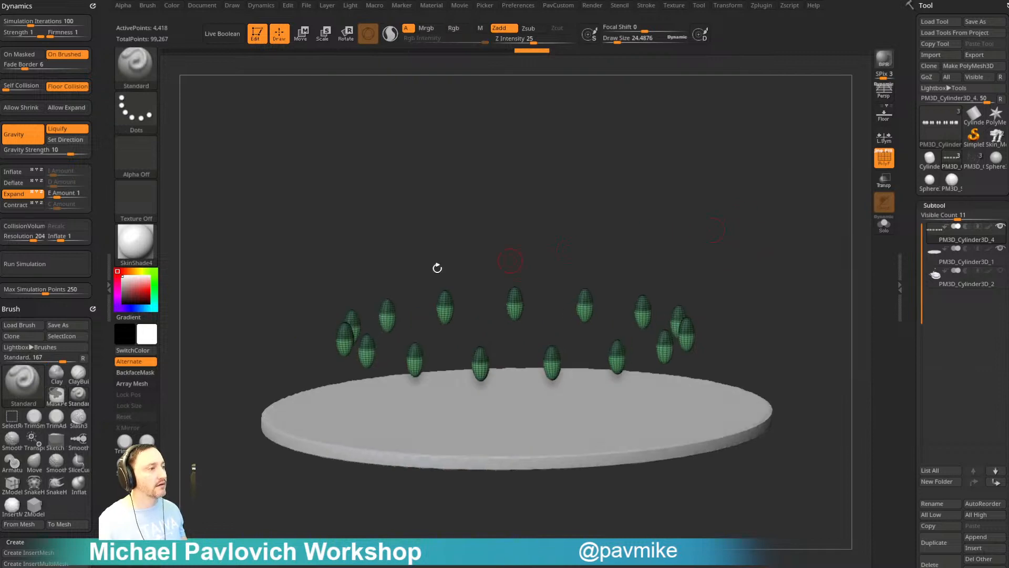
click(49, 265)
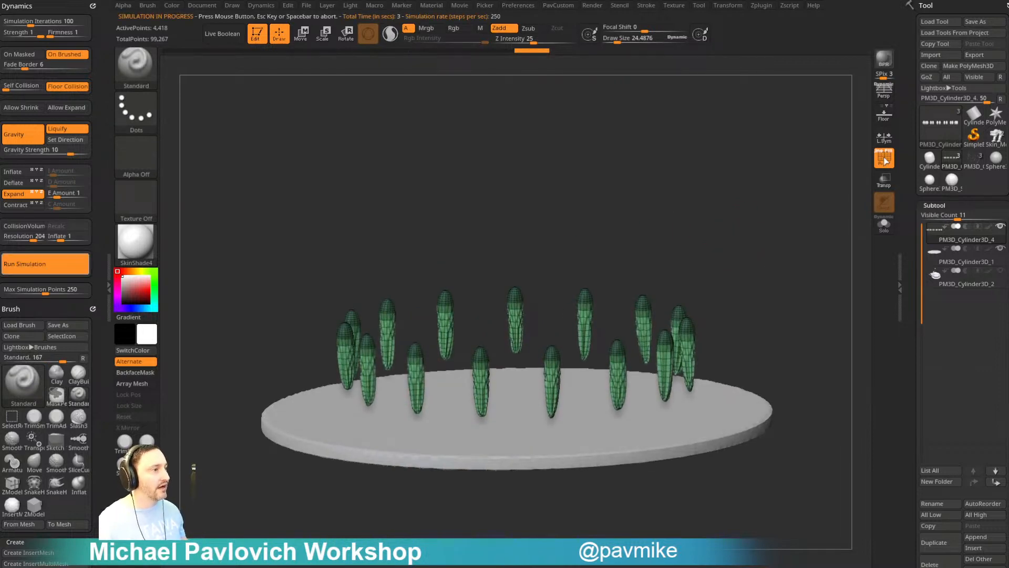
key(shift+f)
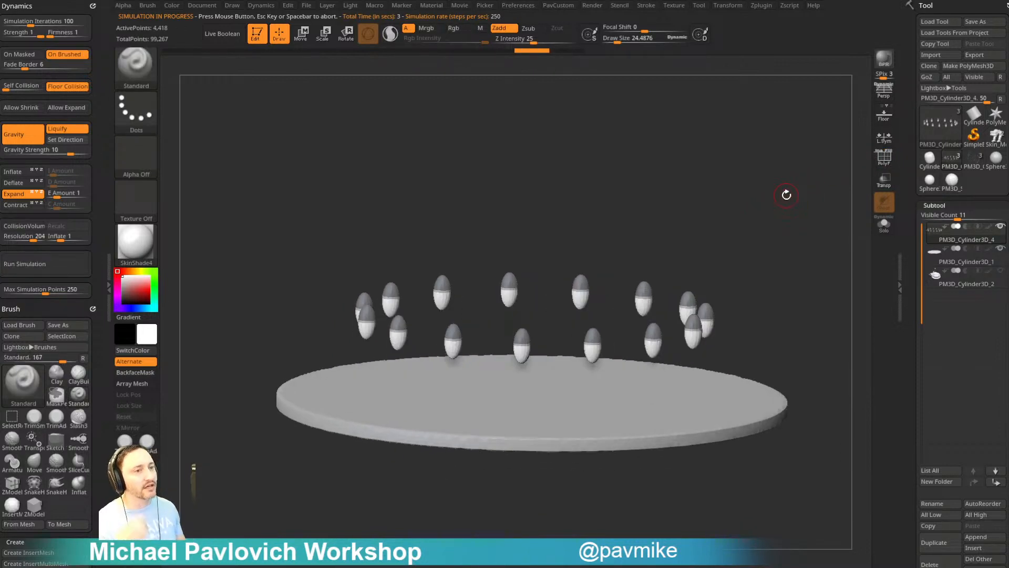
- Turn off Expand and try the simulation on the ellipsoids' lower halves without it
click(20, 195)
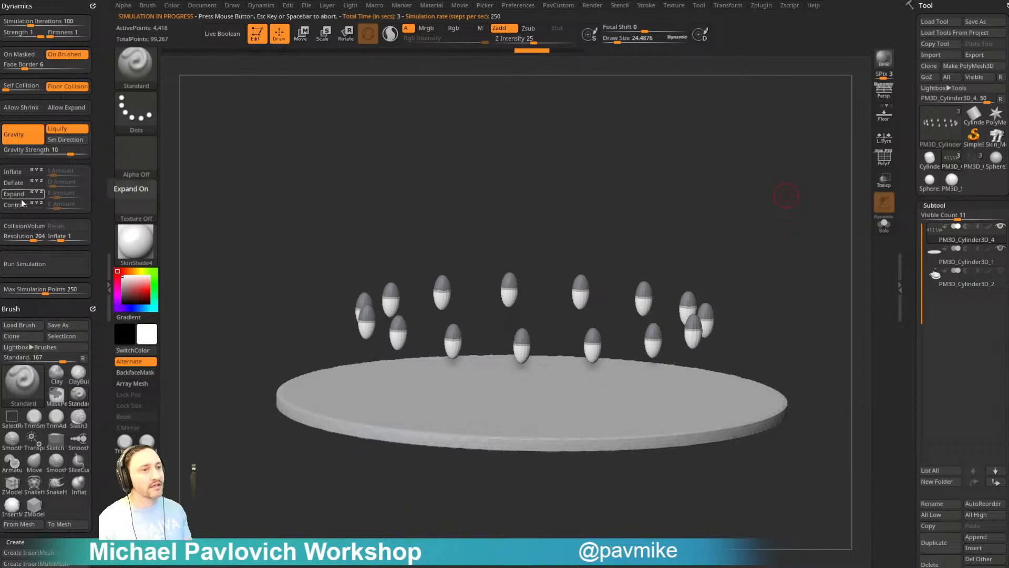
click(41, 269)
shift+drag(712, 191, 787, 181)
key(shift+f)
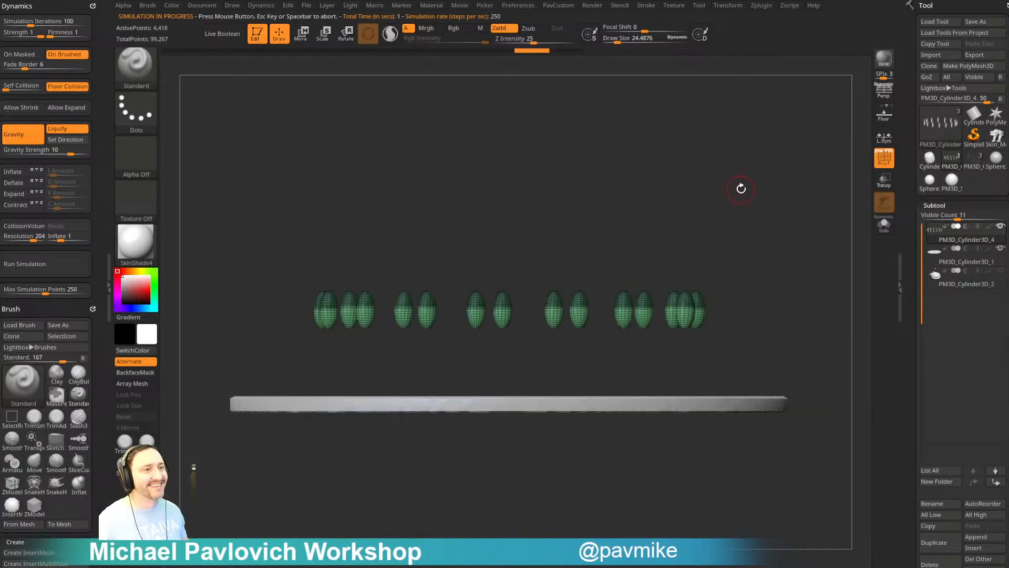
- Pull the unmasked lower halves of the ellipsoids down into tapered tails with the TransposeCloth brush
key(w)
key(b)
click(727, 208)
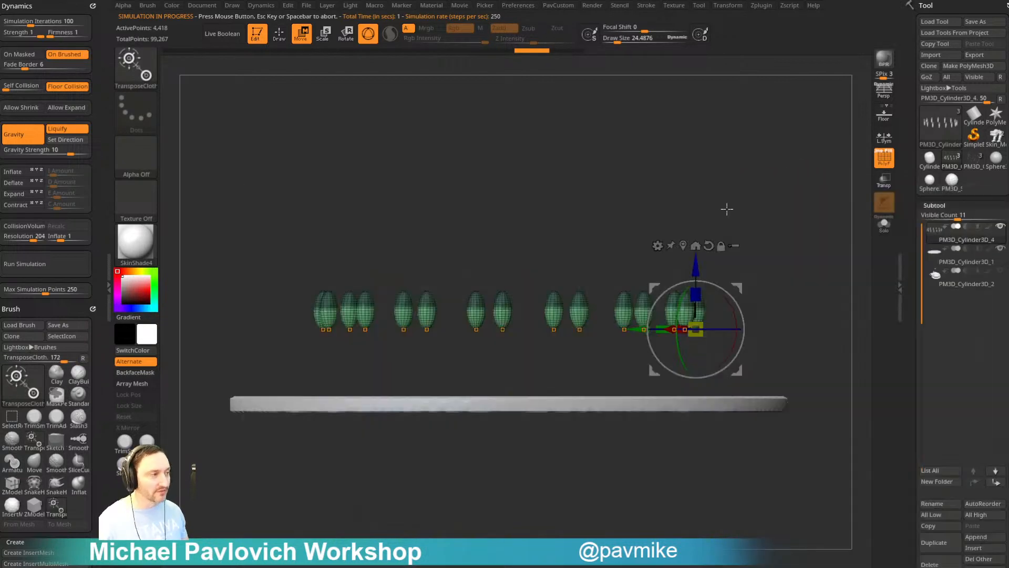
drag(696, 269, 686, 512)
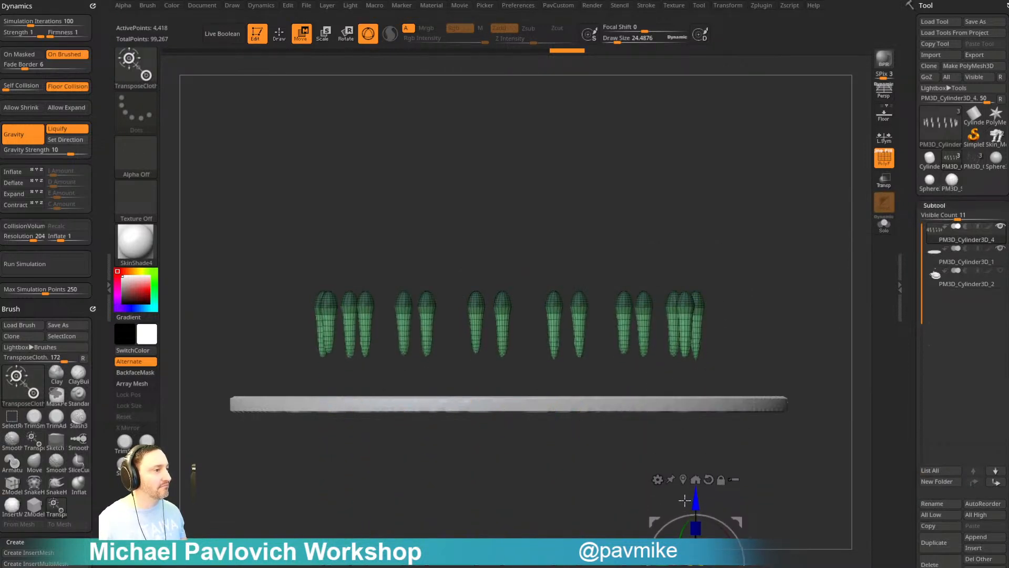
- Clear the mask and raise the whole ring of tapered droplets higher above the disc
mouse_move(793, 283)
alt+mouse_down()
mouse_move(779, 249)
mouse_move(748, 286)
mouse_move(802, 282)
mouse_move(776, 270)
mouse_move(759, 282)
mouse_move(757, 260)
alt+mouse_up()
key(q)
key(w)
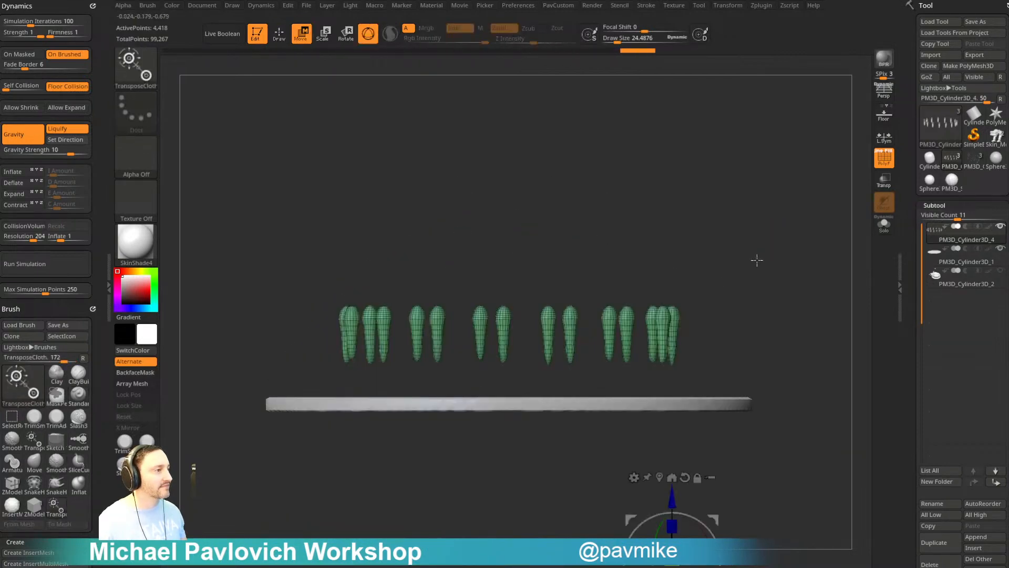
drag(671, 499, 703, 427)
key(q)
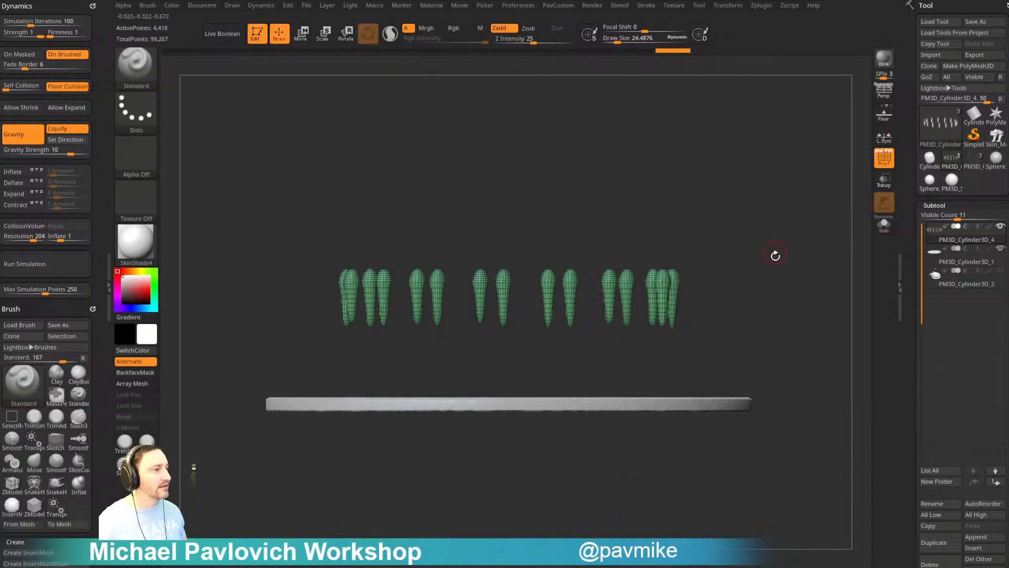
- ZRemesh the droplets, mask their upper parts, and stretch the tails further down with TransposeCloth
key(space)
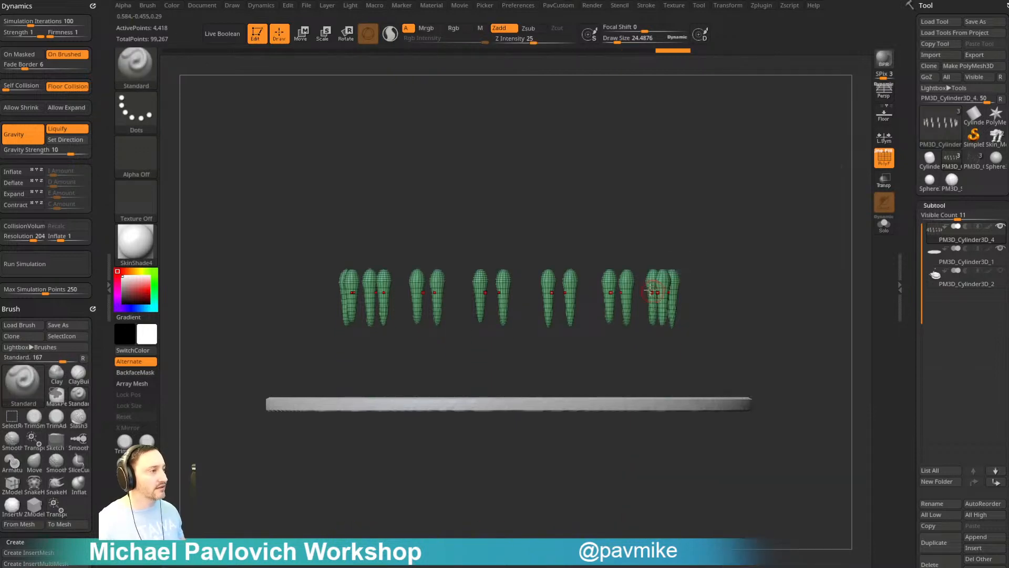
key(space)
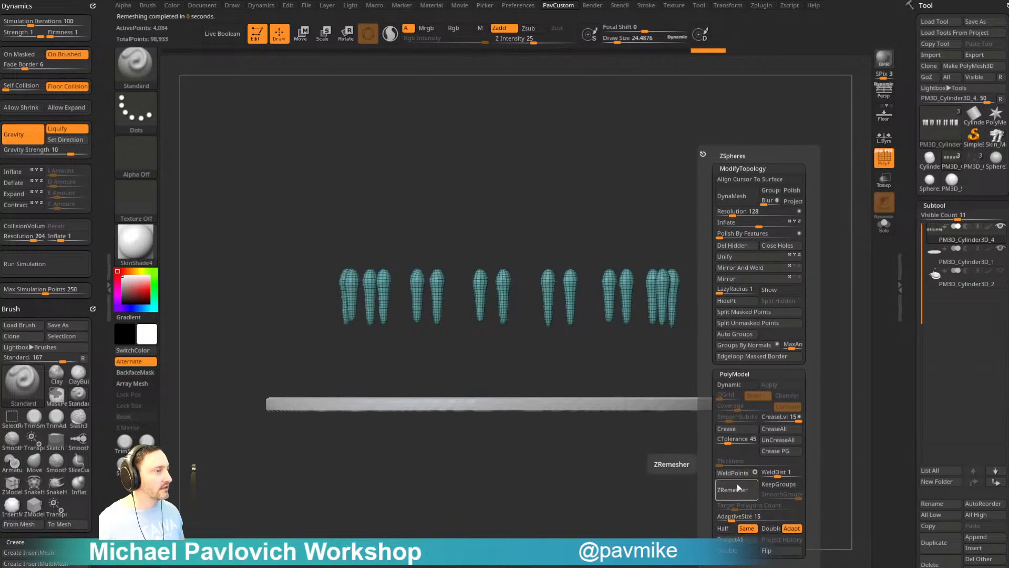
key(ctrl)
ctrl+drag(778, 175, 309, 278)
key(w)
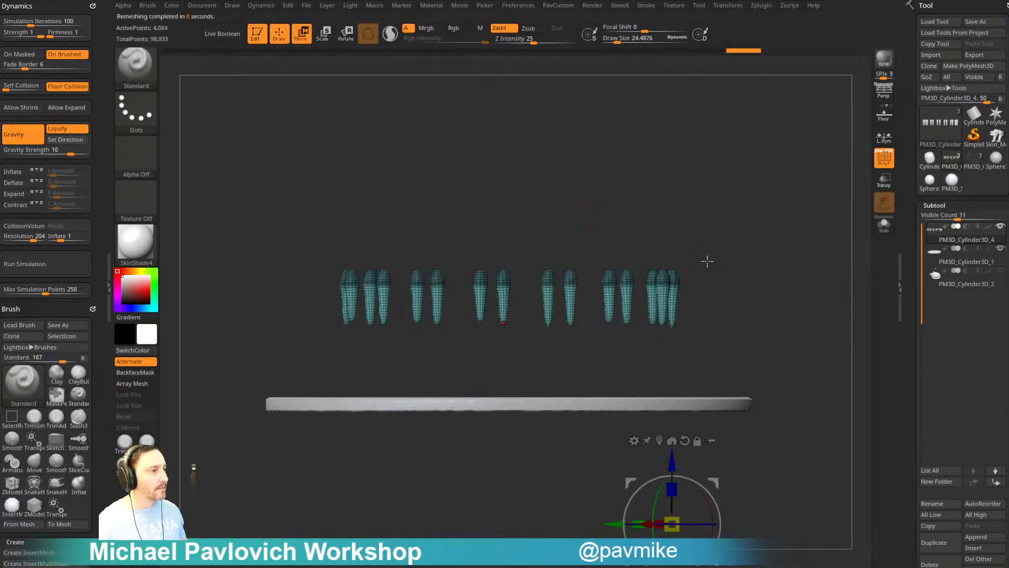
drag(674, 465, 798, 333)
- ZRemesh the droplets again, mask their heads, and pull the thin tails down until they reach the disc
key(space)
click(795, 497)
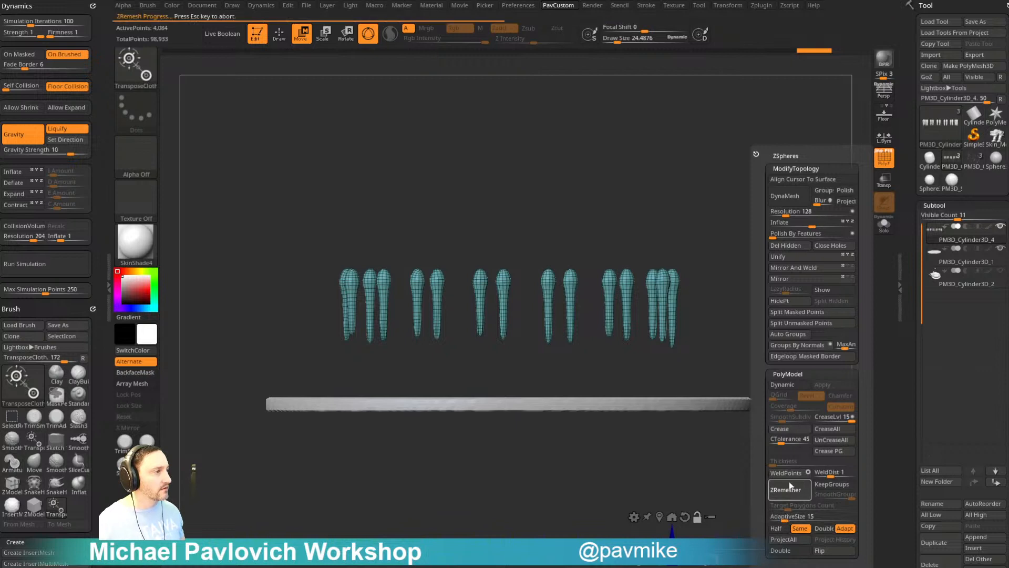
ctrl+drag(787, 179, 301, 292)
alt+drag(783, 394, 767, 229)
drag(605, 376, 605, 426)
drag(691, 392, 716, 363)
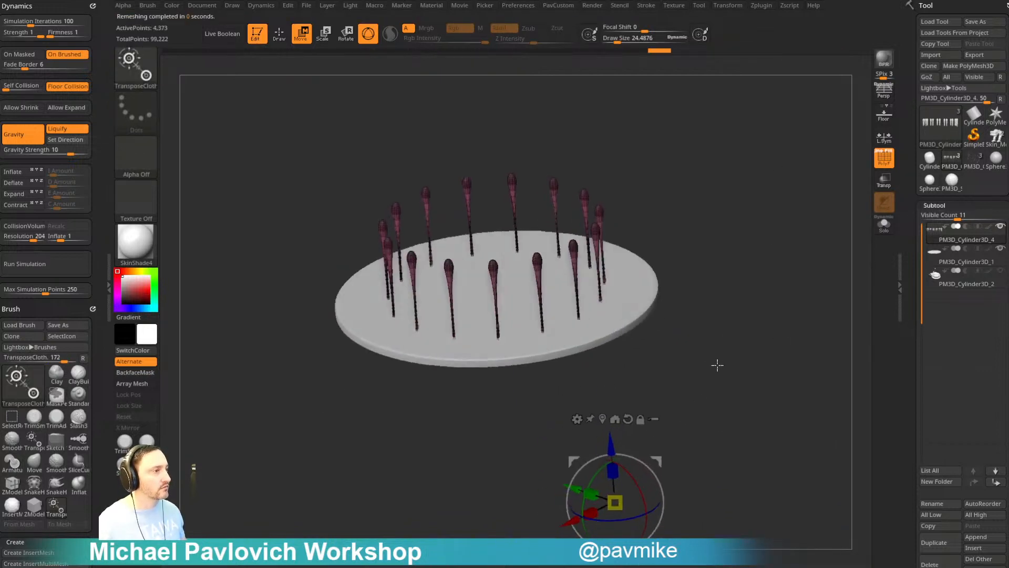
- Clear the mask, merge the droplets with the disc subtool, and fuse the result with DynaMesh
key(q)
key(shift+f)
mouse_move(822, 254)
ctrl+mouse_down()
mouse_move(862, 162)
mouse_move(811, 263)
mouse_move(782, 236)
mouse_move(799, 234)
mouse_move(821, 260)
mouse_move(798, 256)
ctrl+mouse_up()
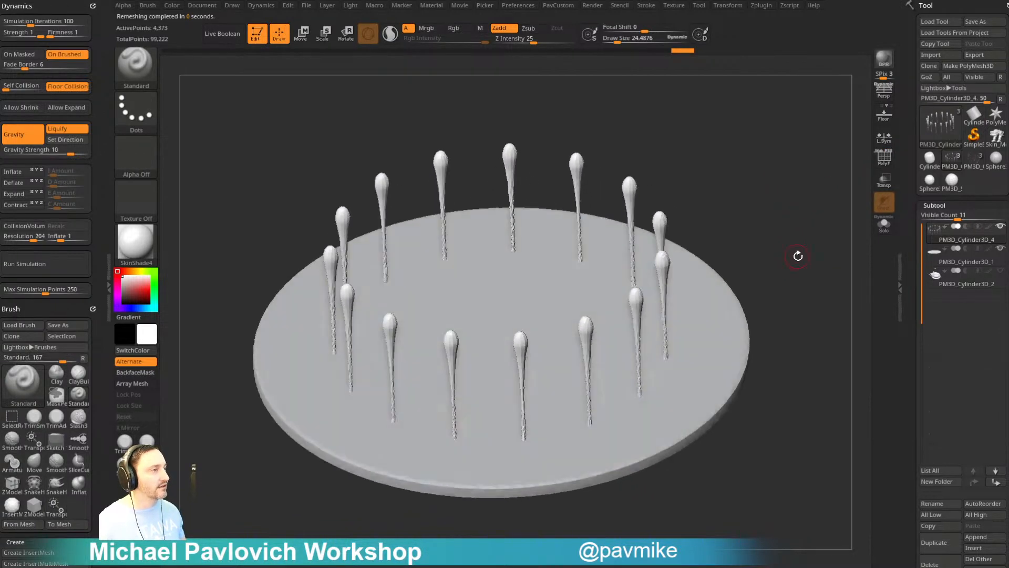
key(ctrl+shift+m)
key(g)
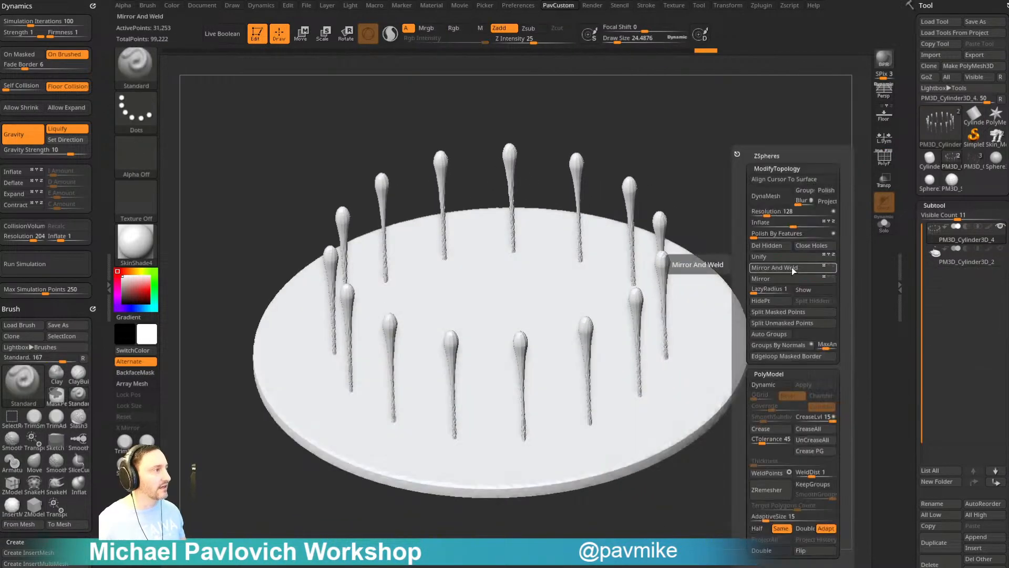
click(766, 195)
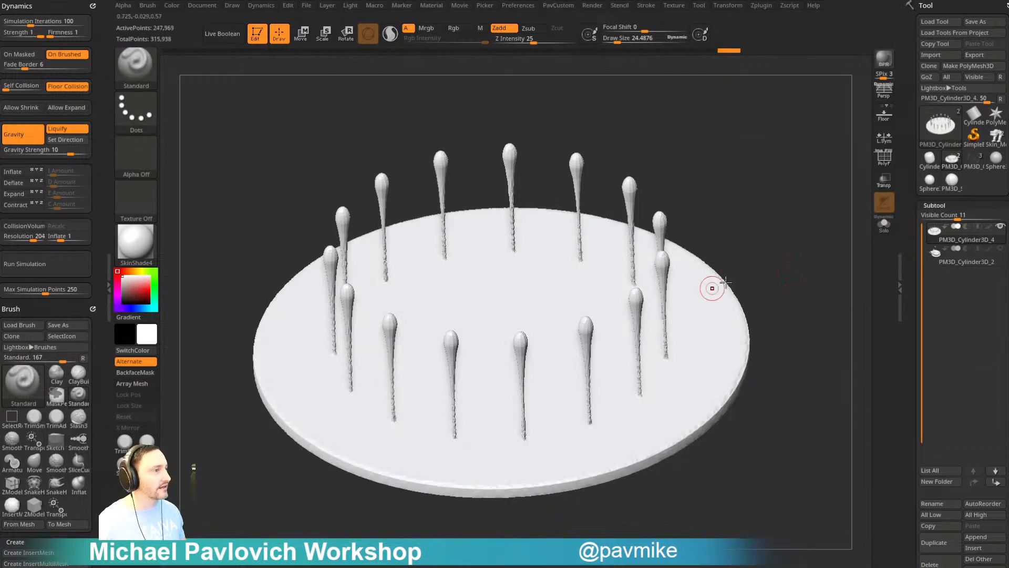
- Smooth the thin droplet tails where they meet the disc and refresh the DynaMesh
key(shift)
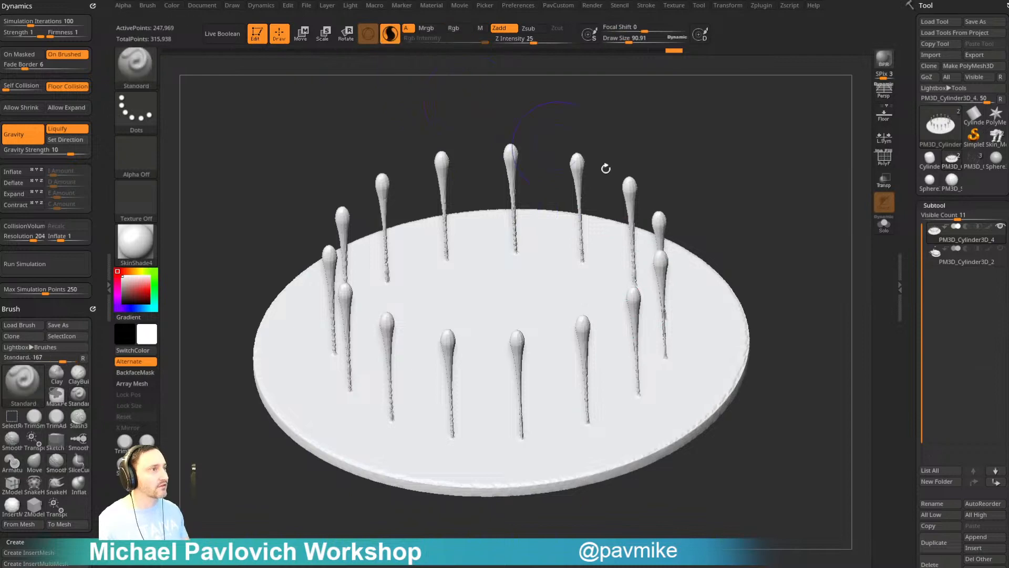
drag(604, 166, 568, 421)
drag(736, 232, 462, 361)
key(shift)
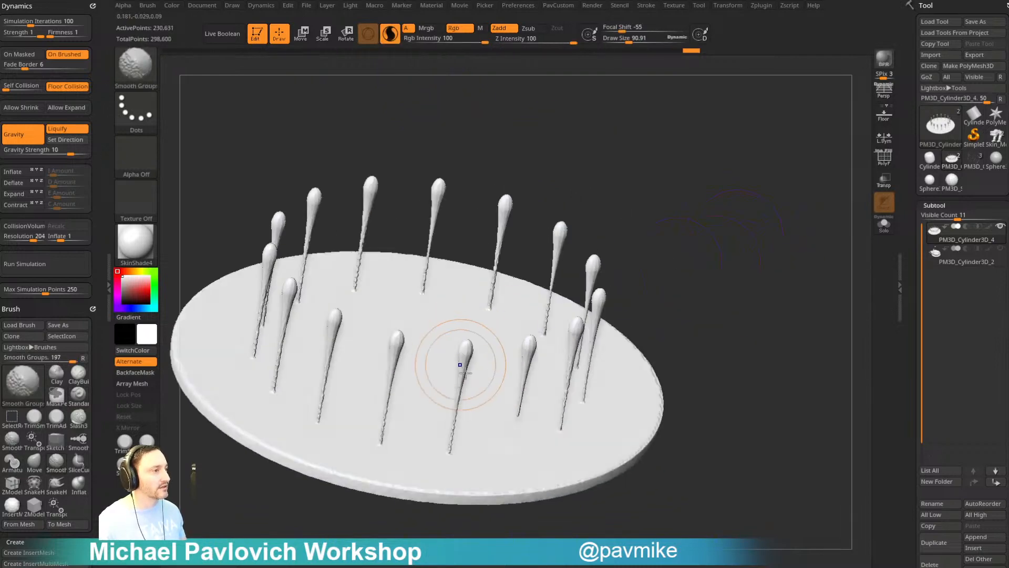
mouse_move(768, 266)
mouse_down()
mouse_move(675, 205)
mouse_move(750, 243)
mouse_move(702, 248)
mouse_move(306, 62)
mouse_up()
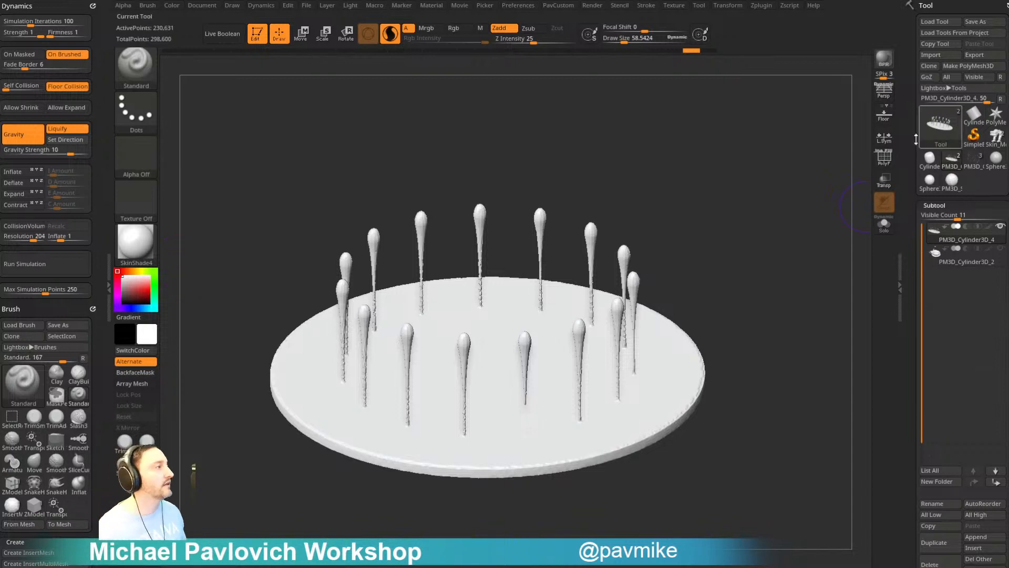
- Clear the droplet model from the canvas, place a new ZSphere in edit mode, and frame it
click(974, 135)
click(435, 179)
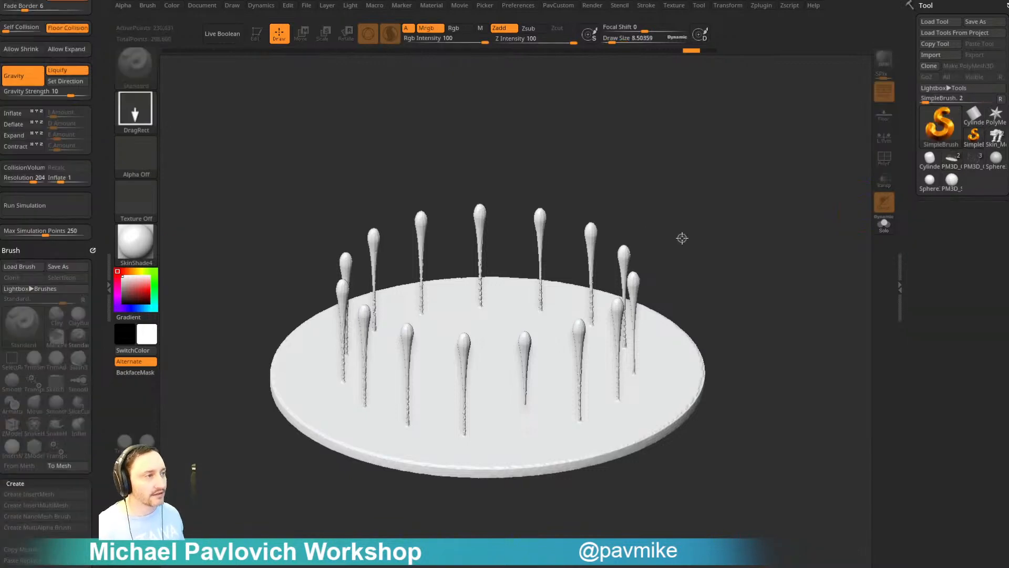
click(941, 124)
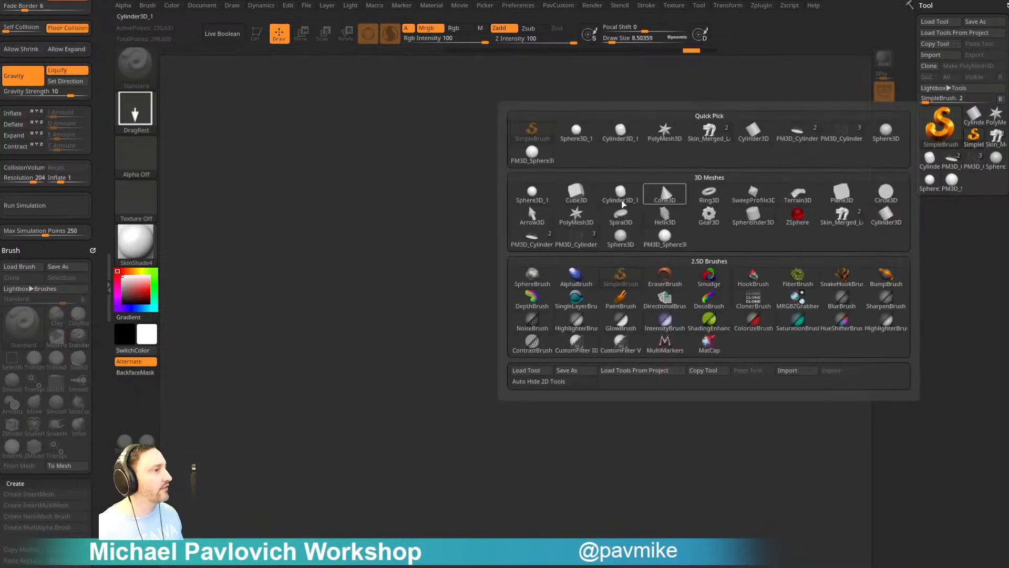
click(798, 215)
drag(568, 186, 648, 253)
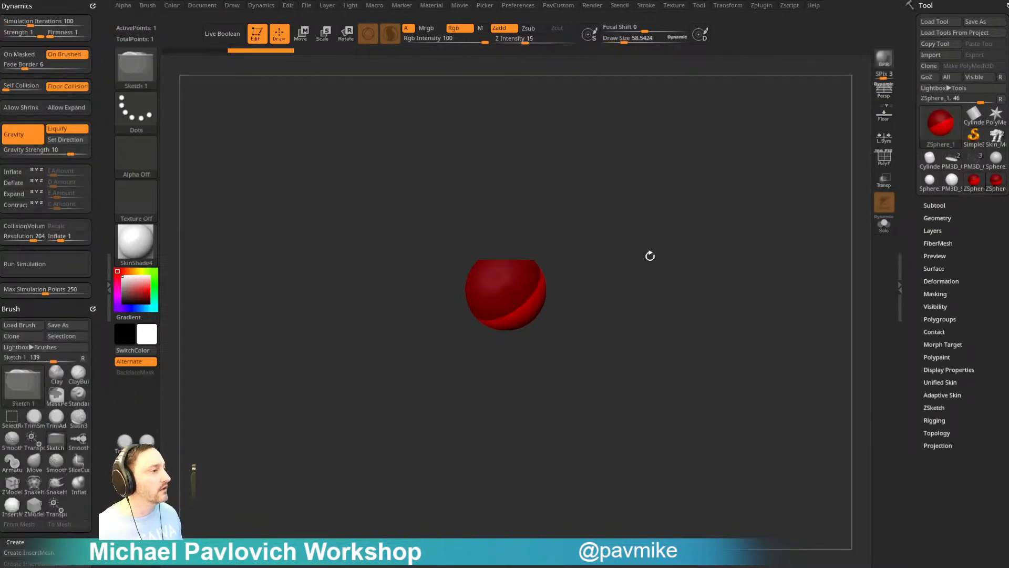
key(f)
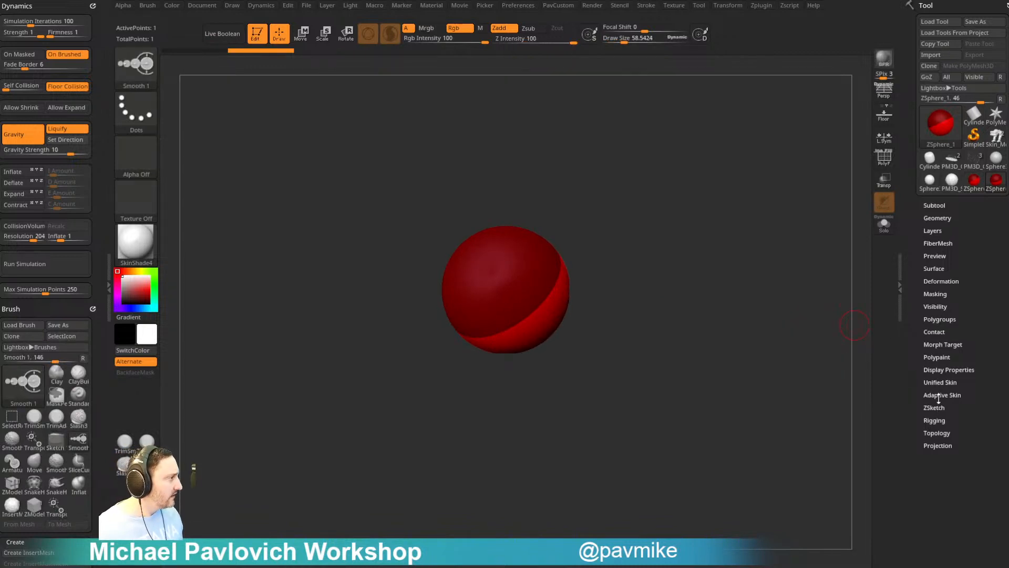
- Enable Use Classic Skinning in the ZSphere's Adaptive Skin settings
click(941, 396)
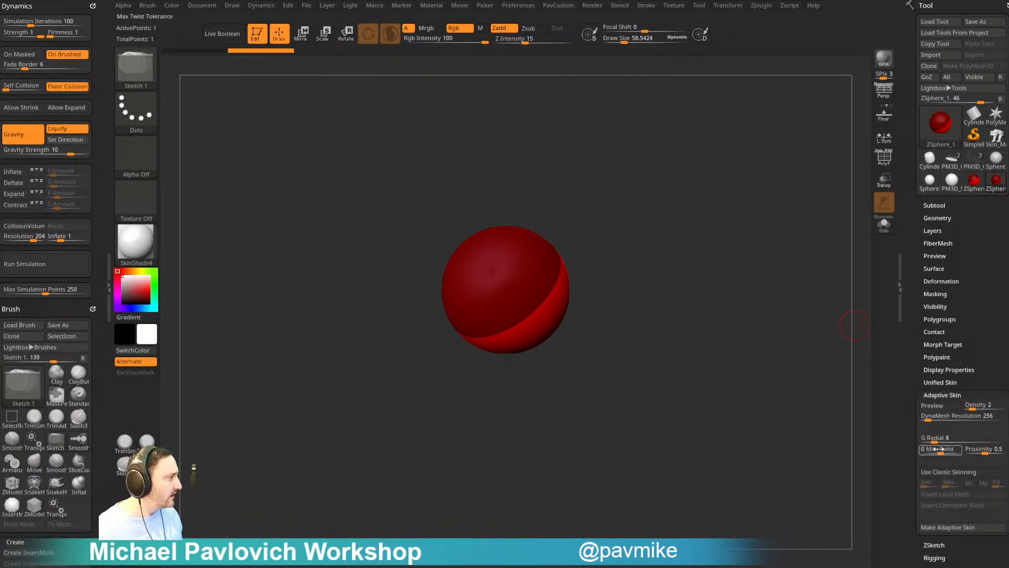
click(949, 471)
scroll(954, 422, down, 3)
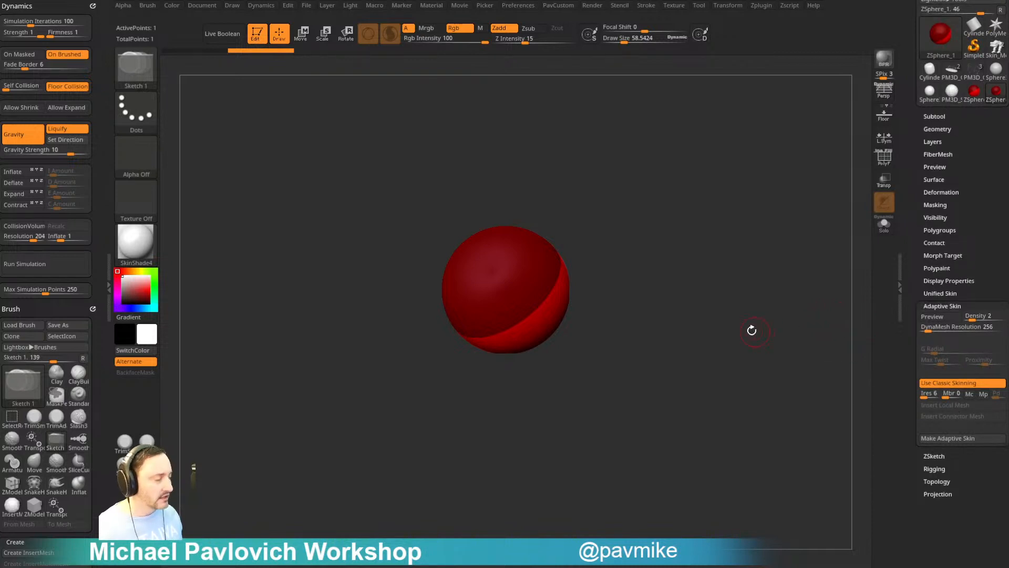
- Browse the Mannequin sample projects in Lightbox
key(comma)
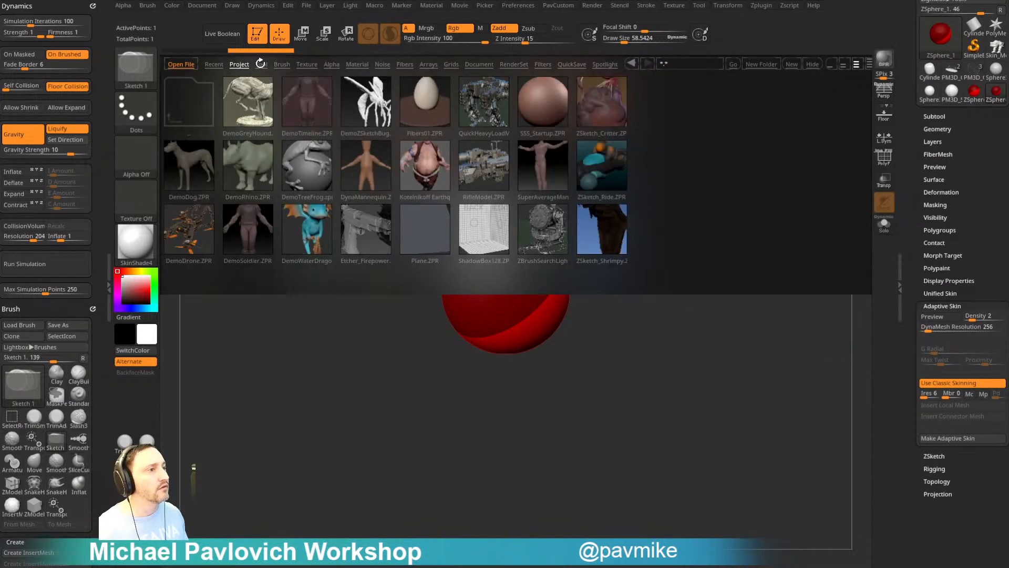
click(261, 65)
click(246, 64)
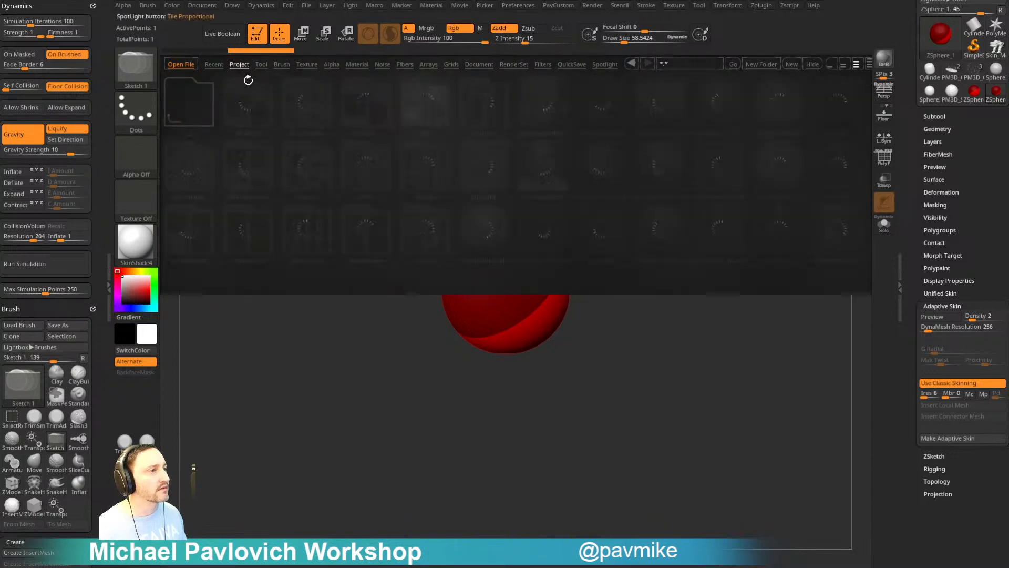
click(296, 228)
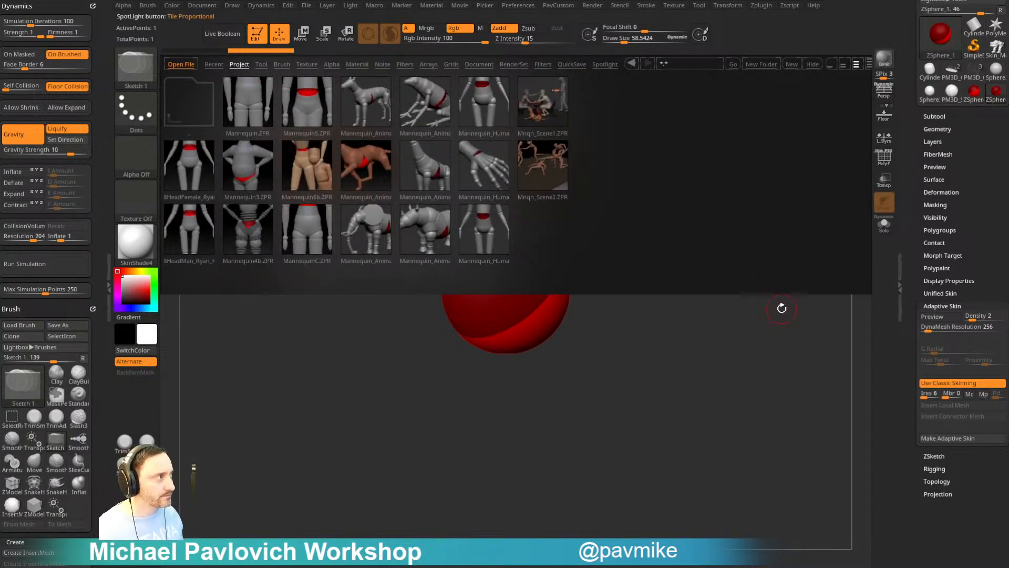
key(comma)
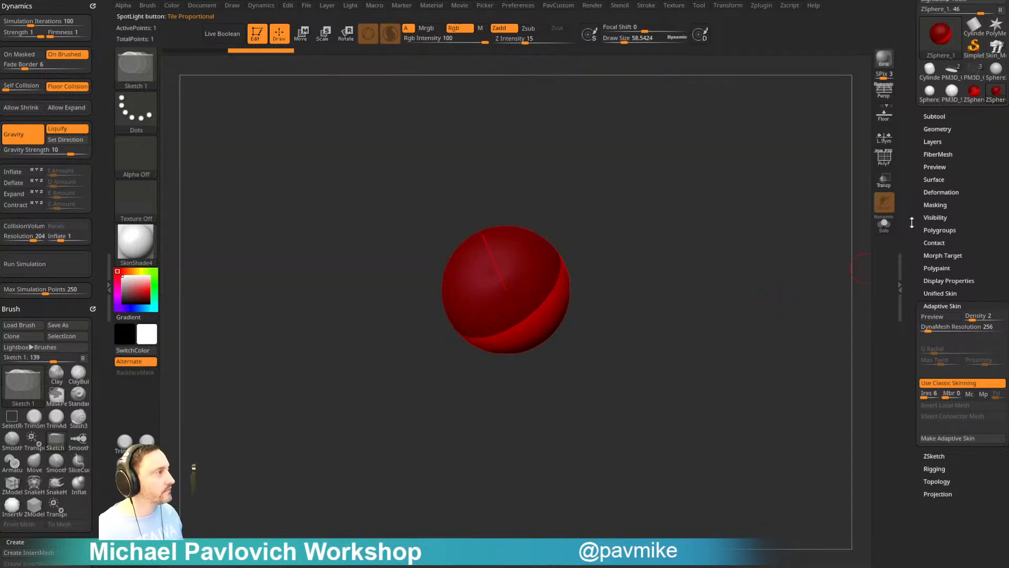
- Load the tools from Mannequin.ZPR in the ZProjects Mannequin folder
scroll(967, 105, up, 3)
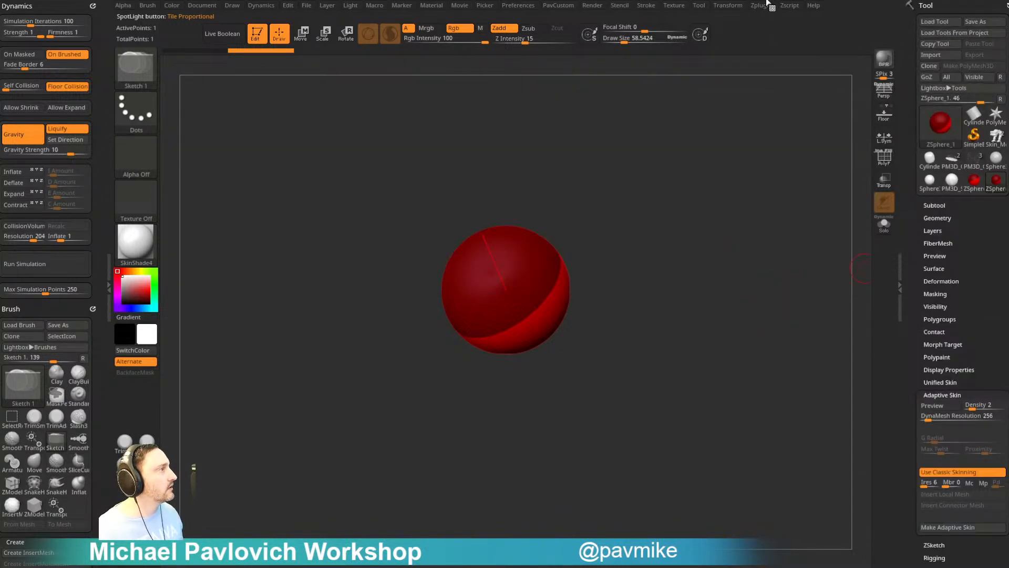
click(978, 33)
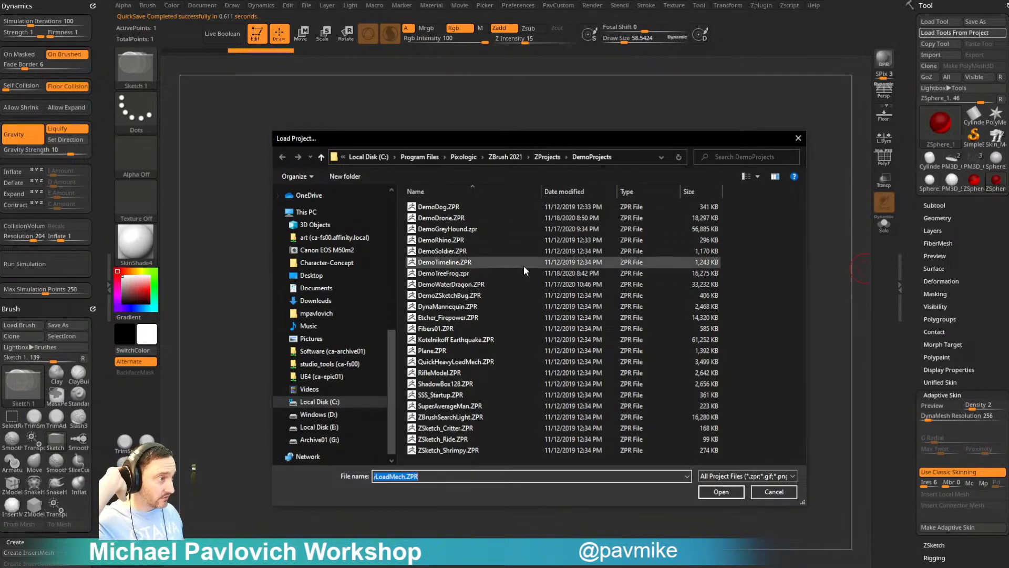
click(544, 157)
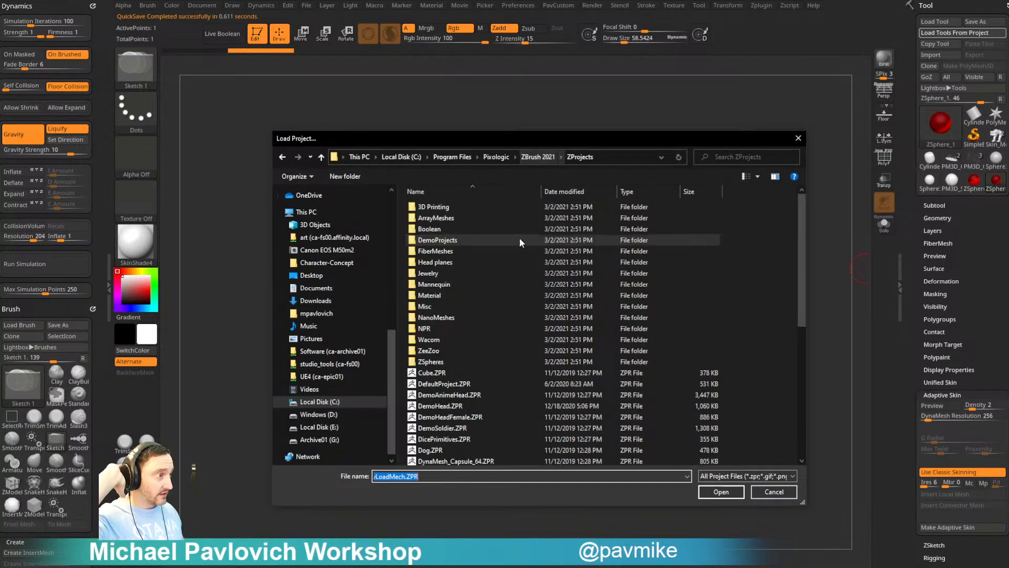
double_click(457, 284)
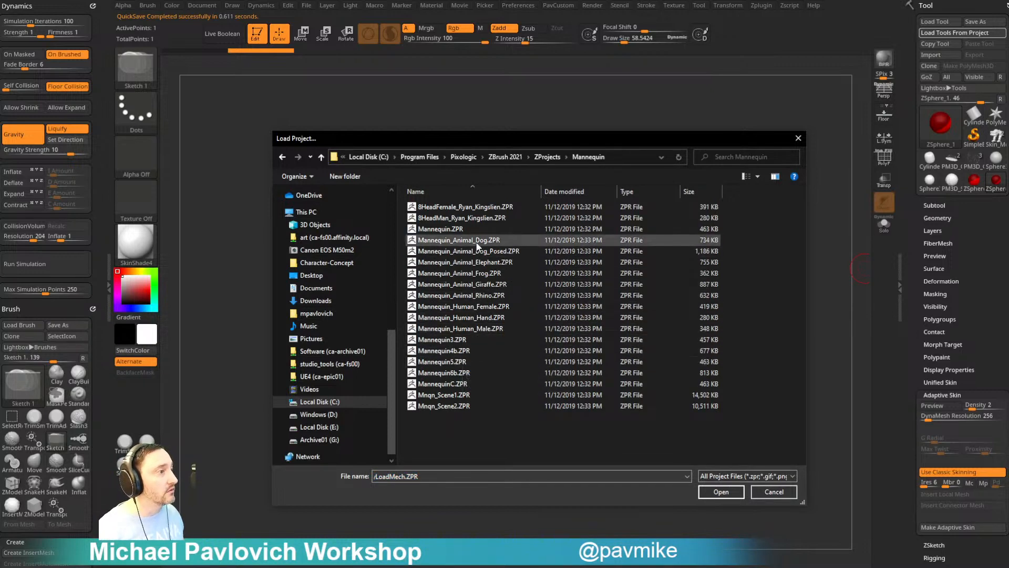
double_click(440, 229)
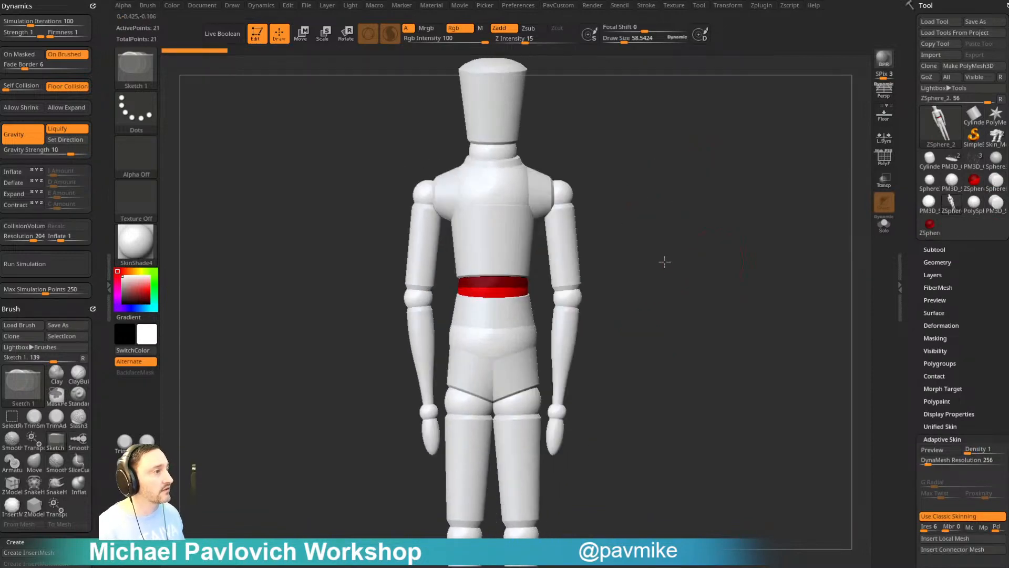
- Show the mannequin's polyframe and insert PolyMesh3D as the local mesh for its joints
click(884, 157)
drag(770, 208, 619, 223)
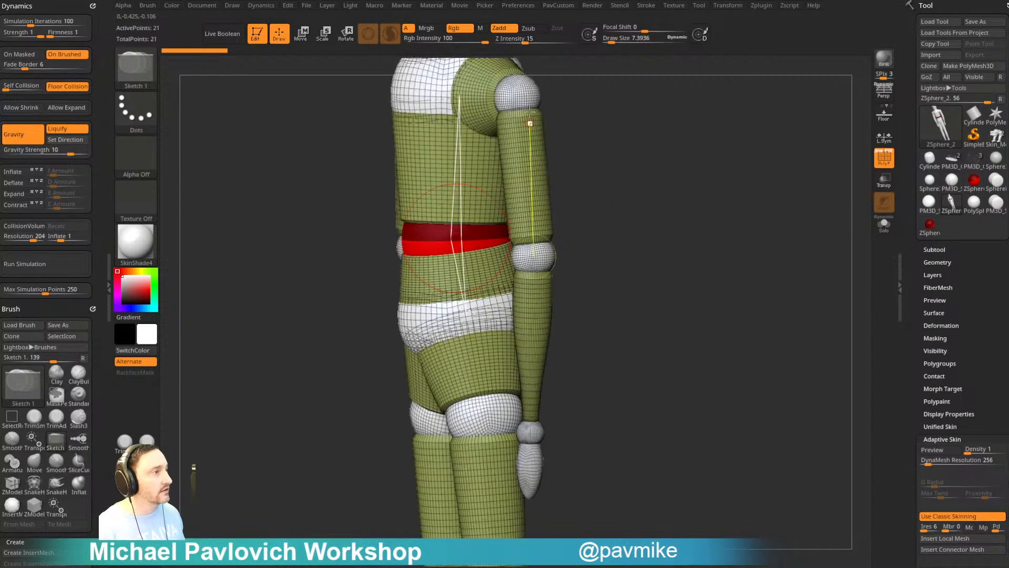
scroll(890, 381, down, 5)
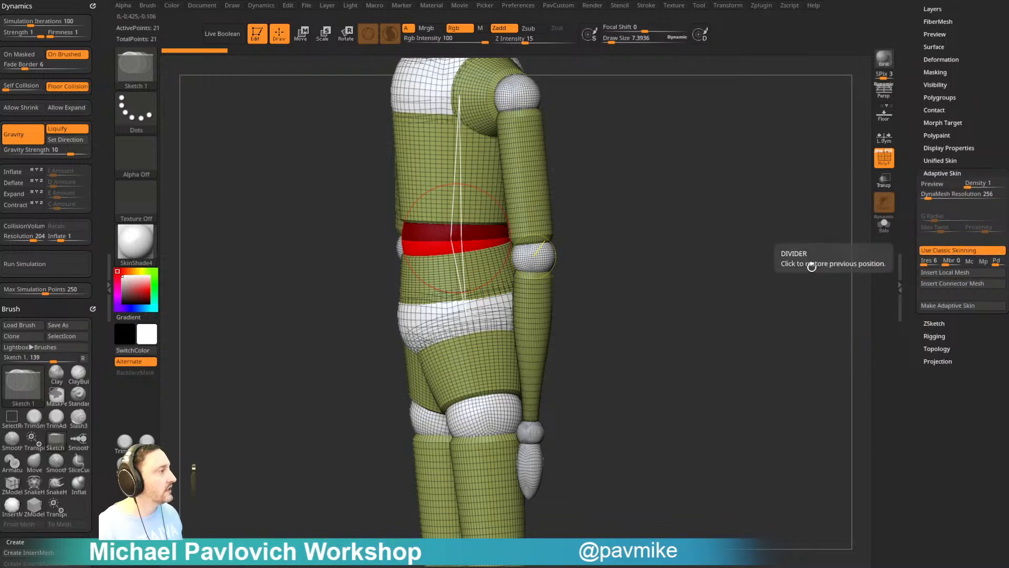
drag(776, 265, 819, 302)
click(952, 272)
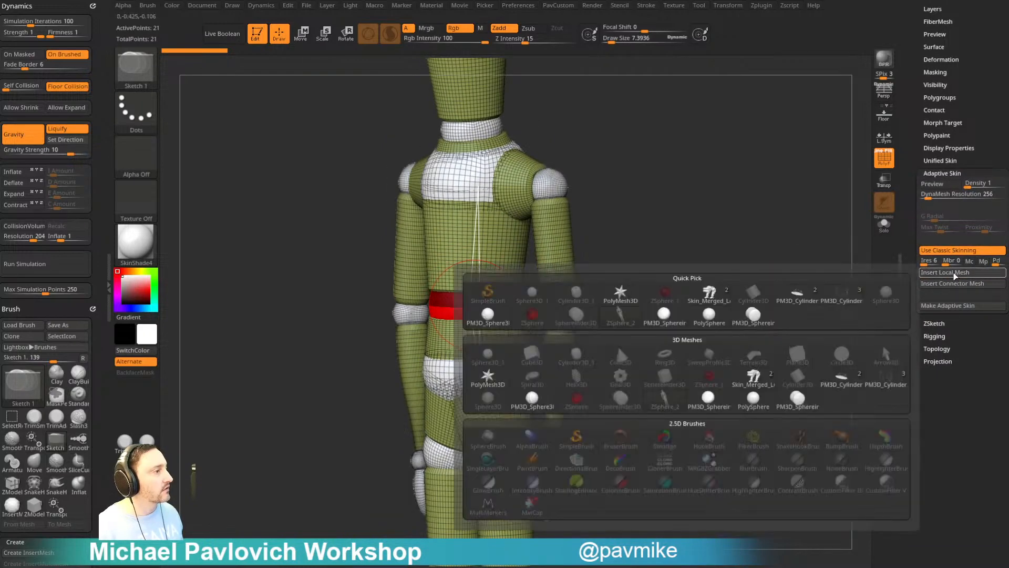
click(611, 308)
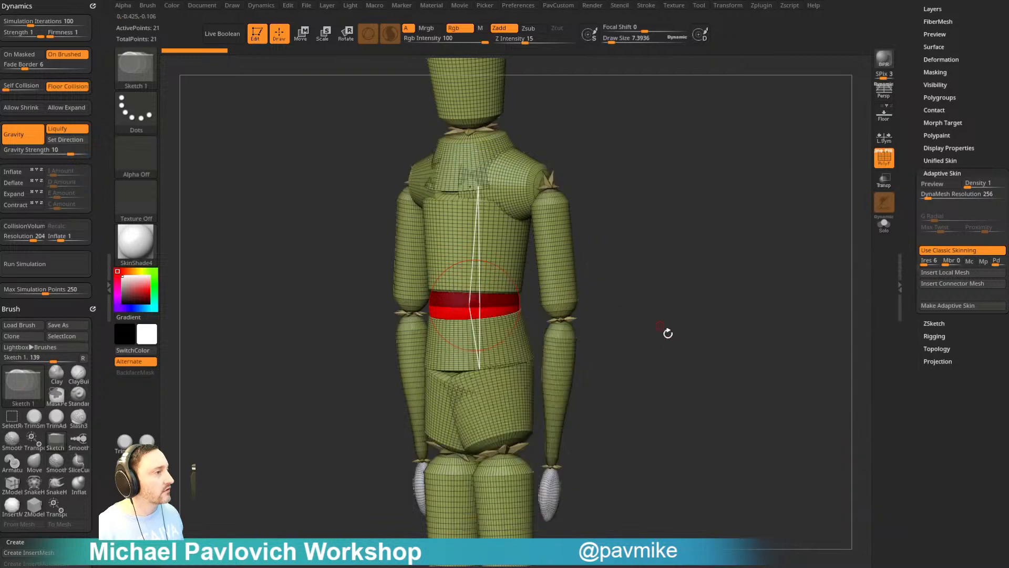
- Insert the PM3D_Sphere3D mesh as the mannequin's connector mesh
click(953, 284)
click(953, 284)
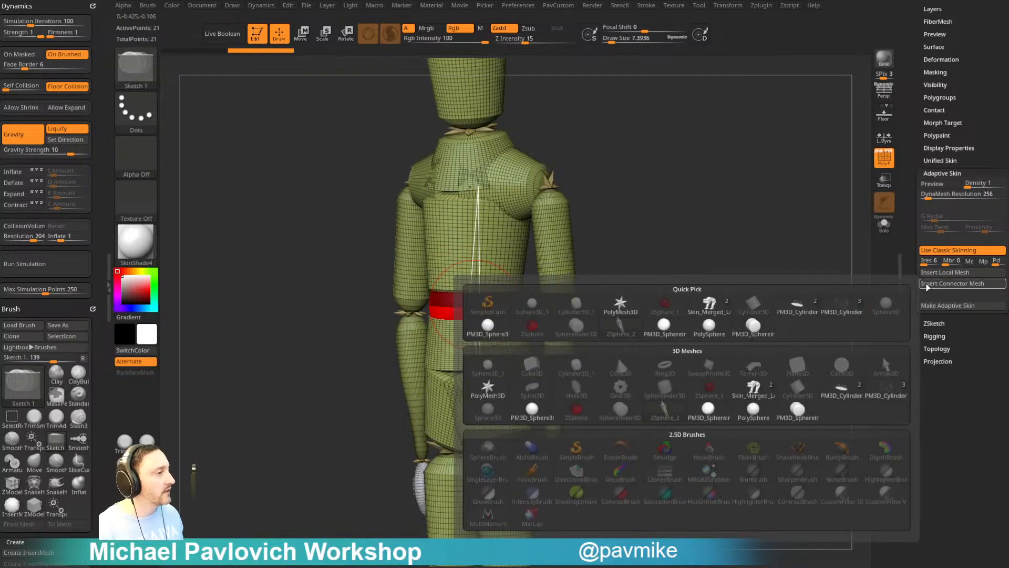
mouse_move(772, 412)
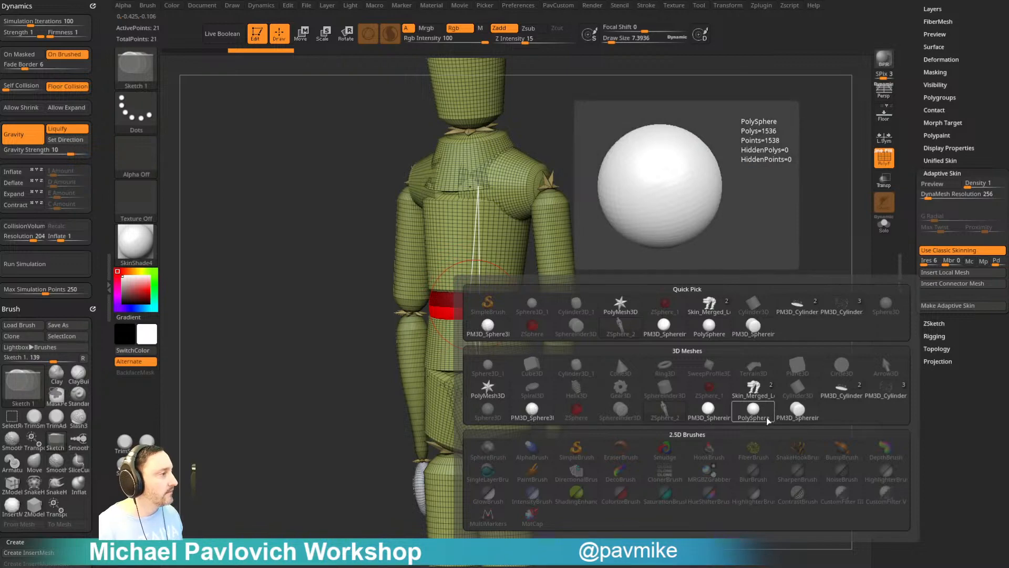
click(531, 409)
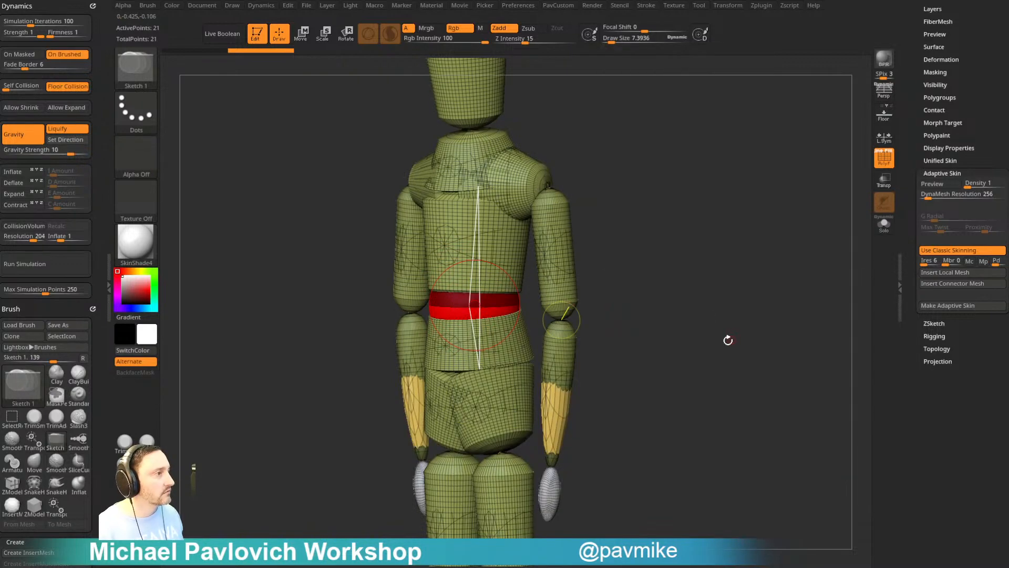
- Move the mannequin's elbow and shoulder joints outward on one arm, then select the shoulder ZSphere
mouse_move(728, 334)
mouse_down()
mouse_move(736, 336)
mouse_move(718, 338)
mouse_move(718, 320)
mouse_up()
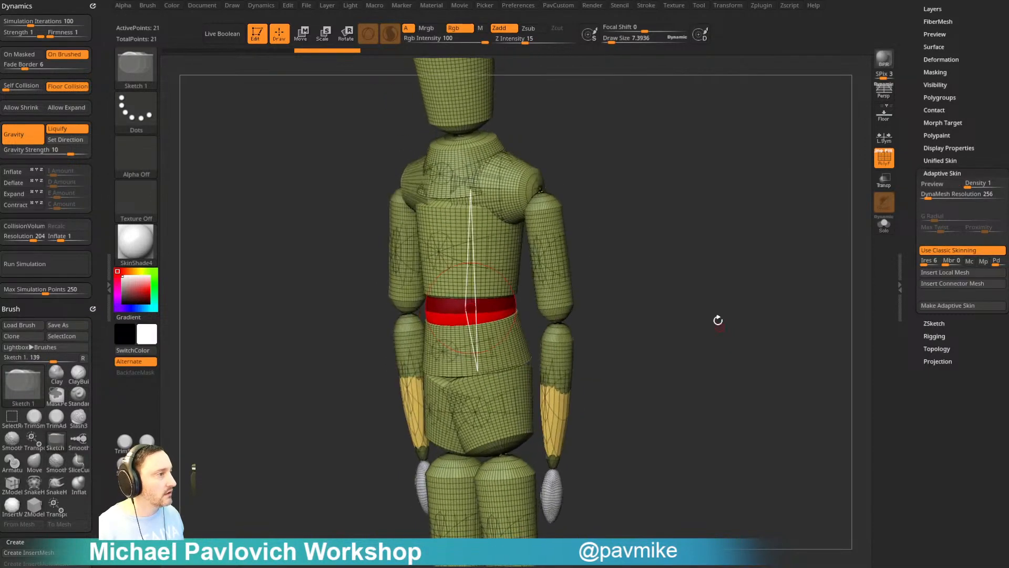
key(w)
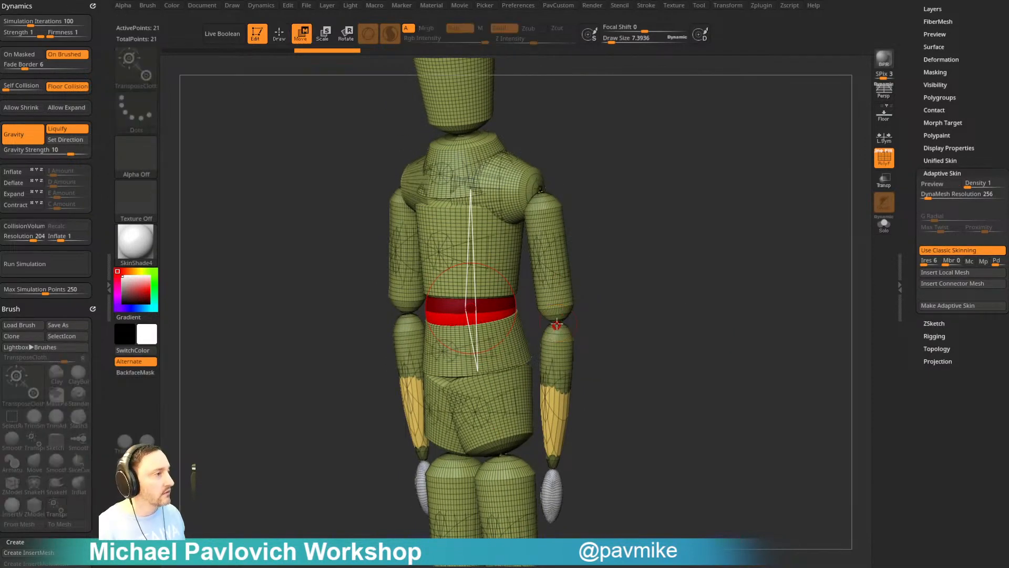
drag(560, 292, 601, 280)
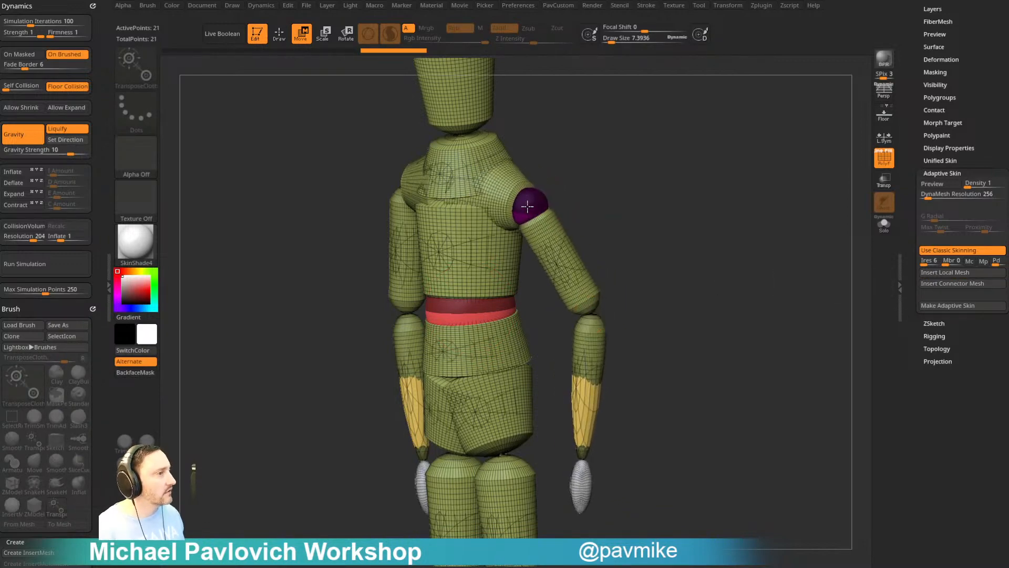
drag(552, 174, 649, 198)
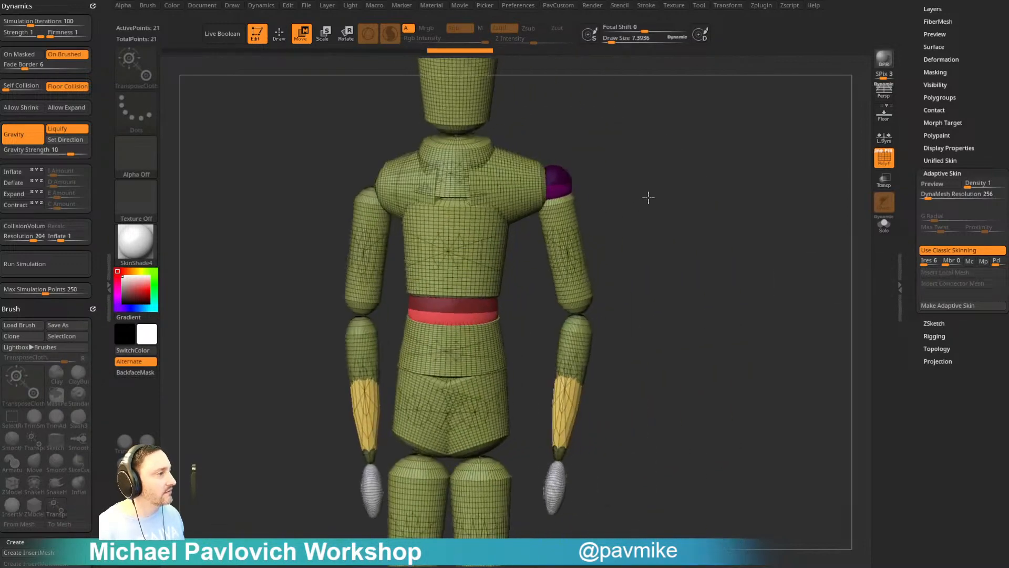
click(600, 344)
click(552, 174)
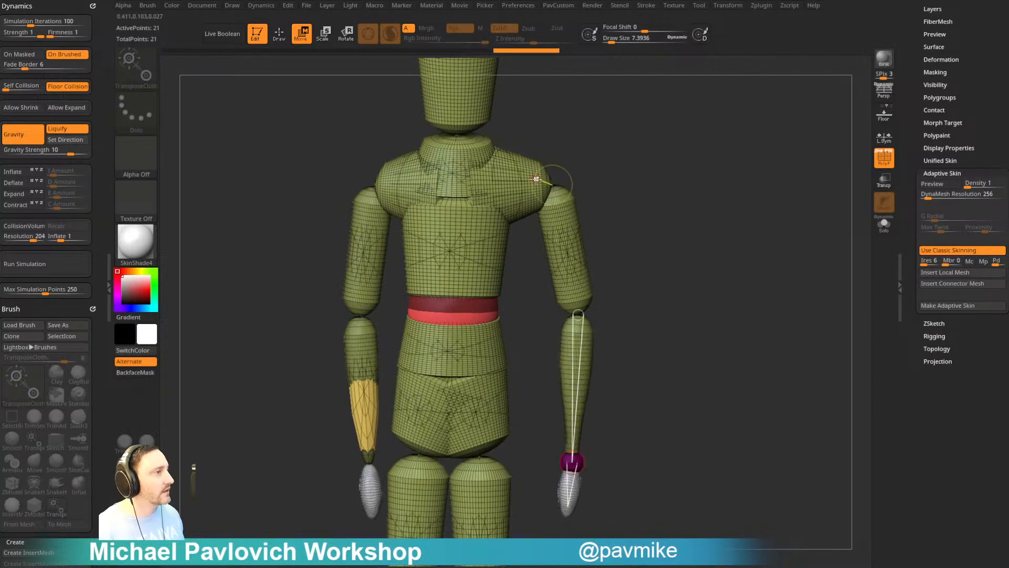
- Try two sphere meshes as the local mesh at the selected shoulder, ending with PM3D_Sphere3D, and shift that joint slightly down
click(945, 273)
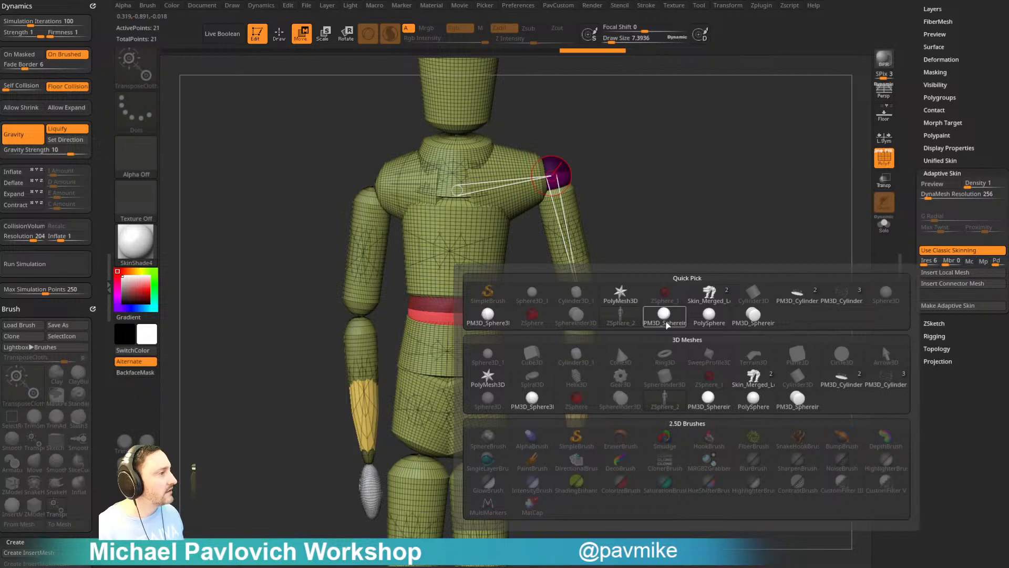
click(664, 317)
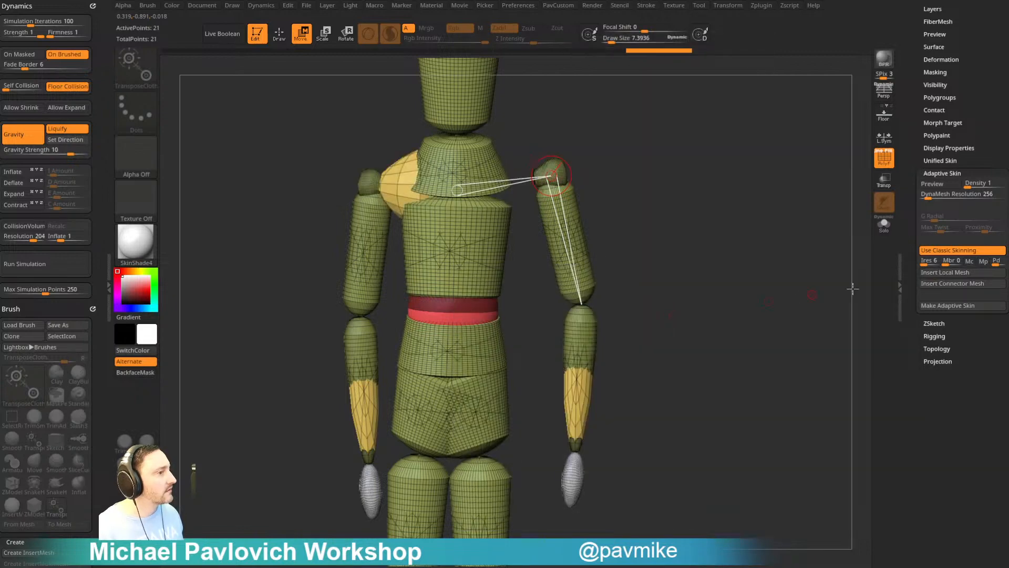
click(941, 273)
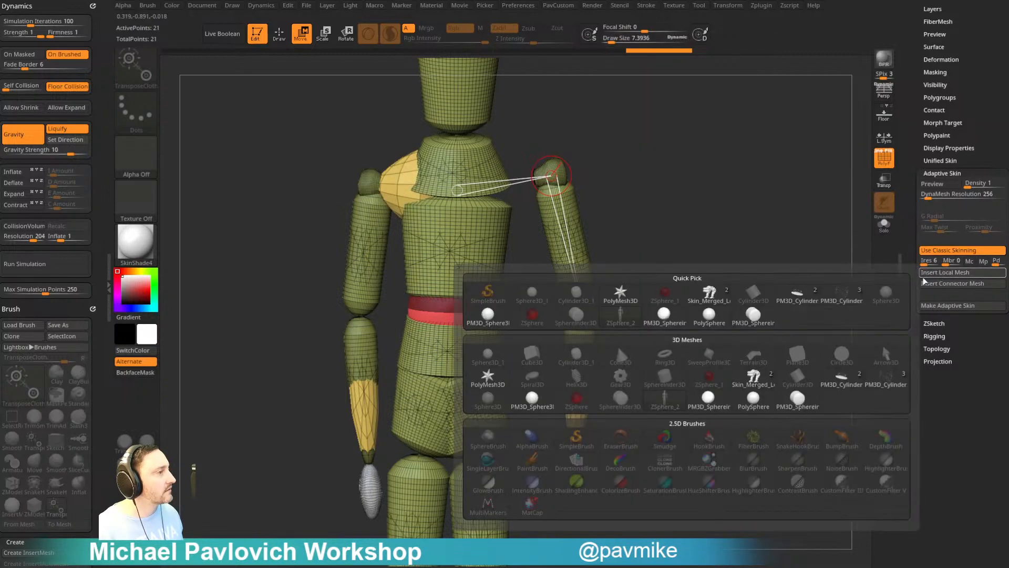
click(495, 313)
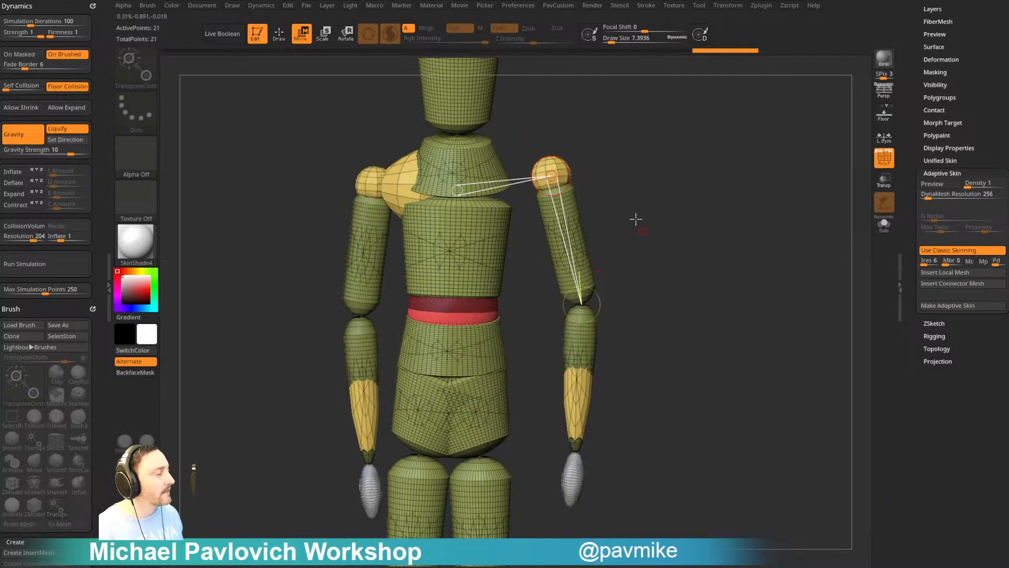
drag(552, 175, 556, 183)
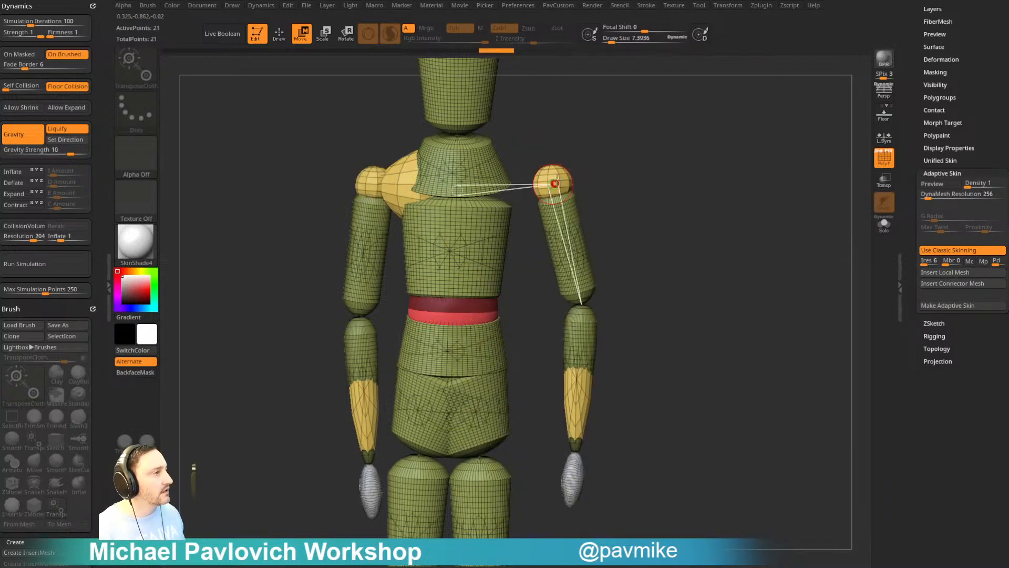
- Insert a connector mesh at the selected shoulder ZSphere of the mannequin
click(945, 284)
click(724, 342)
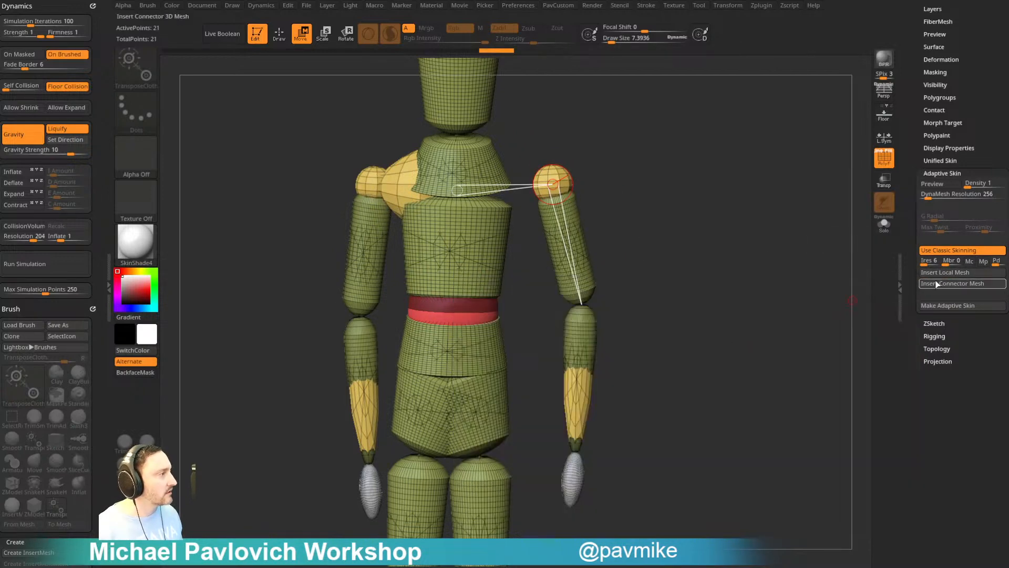
click(952, 283)
click(544, 408)
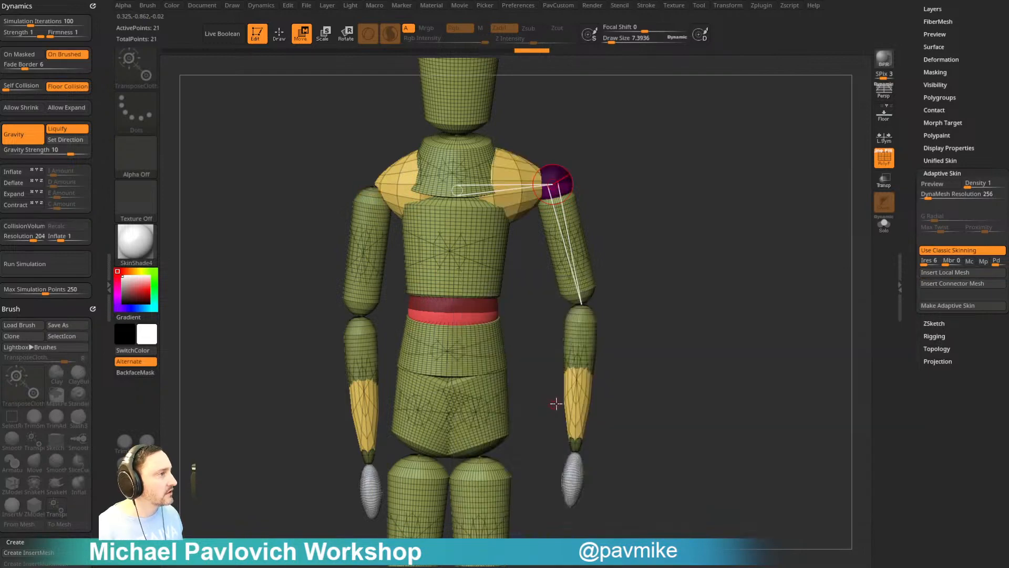
- Pose the arm by moving its shoulder and elbow joints outward so the elbow bends away from the torso
drag(556, 403, 660, 295)
drag(592, 303, 599, 305)
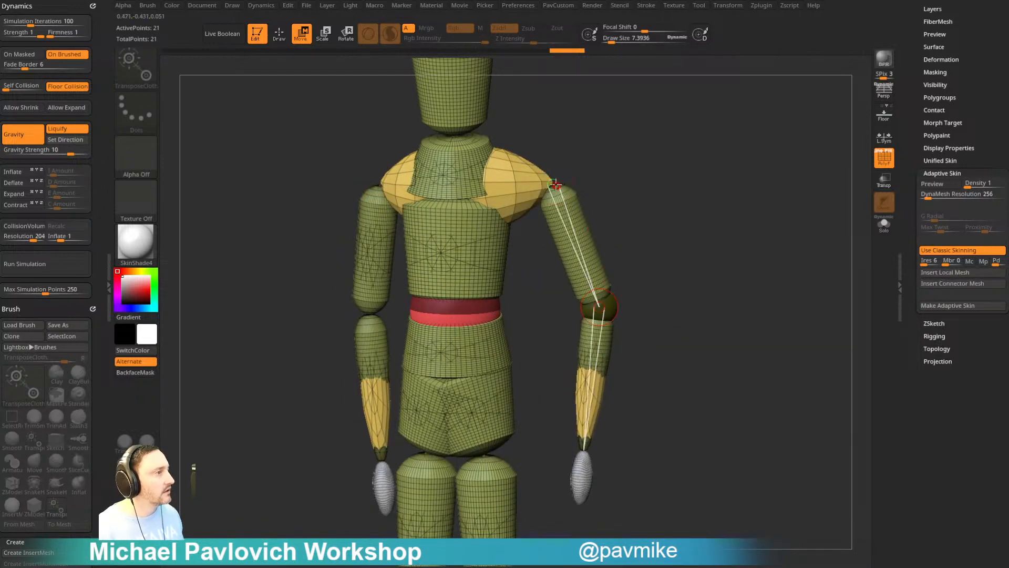
drag(552, 180, 567, 181)
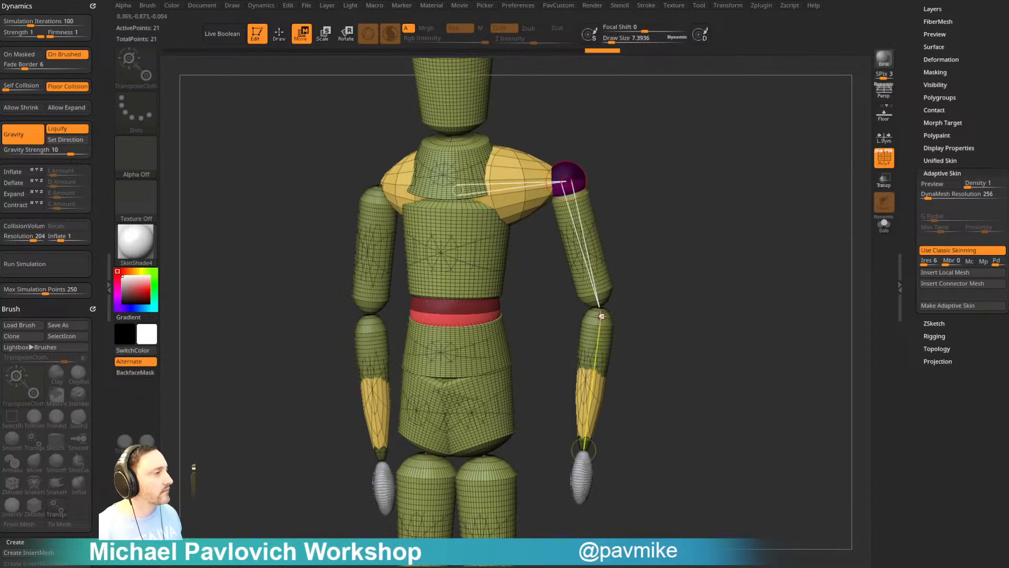
drag(600, 307, 642, 290)
drag(745, 372, 709, 330)
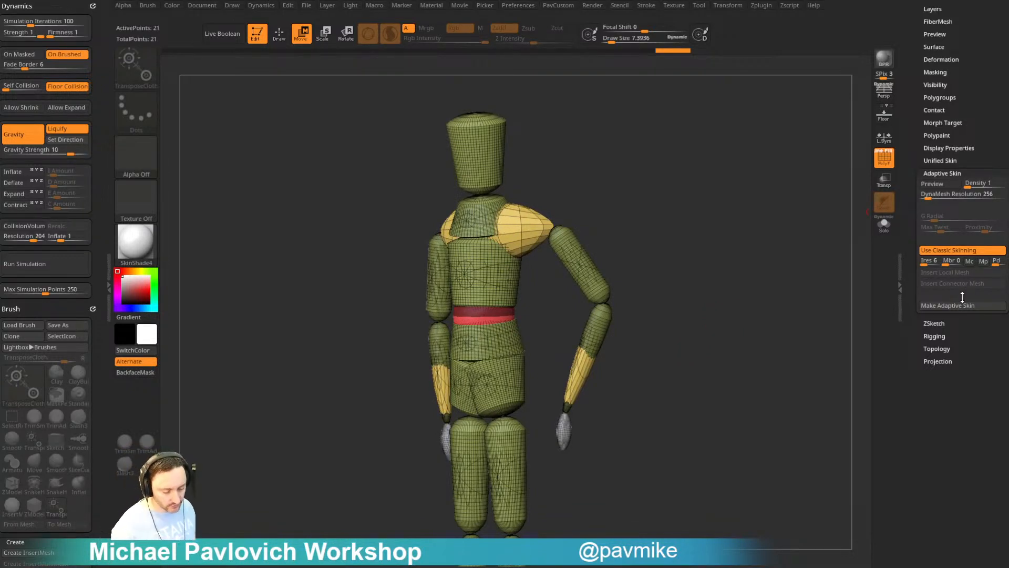
- Switch to the browser, search the YouTube channel for "UI" videos, and move the browser window off the ZBrush view
key(ctrl+shift)
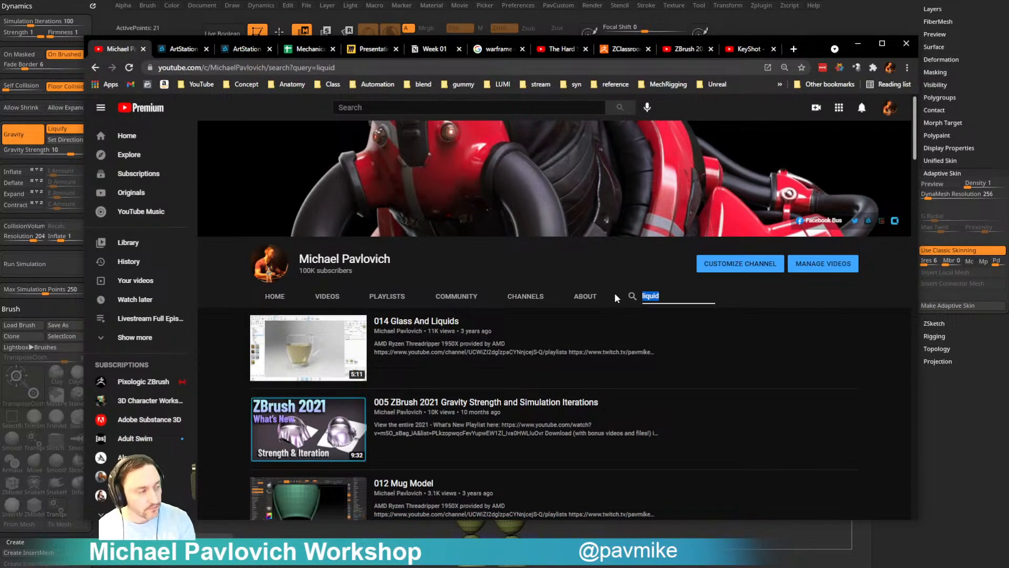
text(UI)
key(Return)
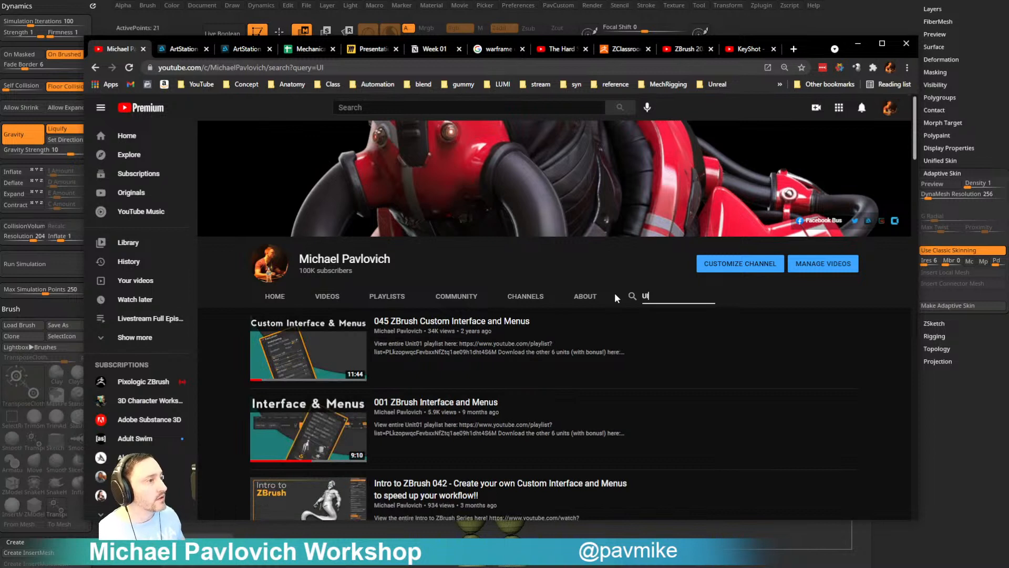
scroll(543, 348, down, 1)
key(ctrl+l)
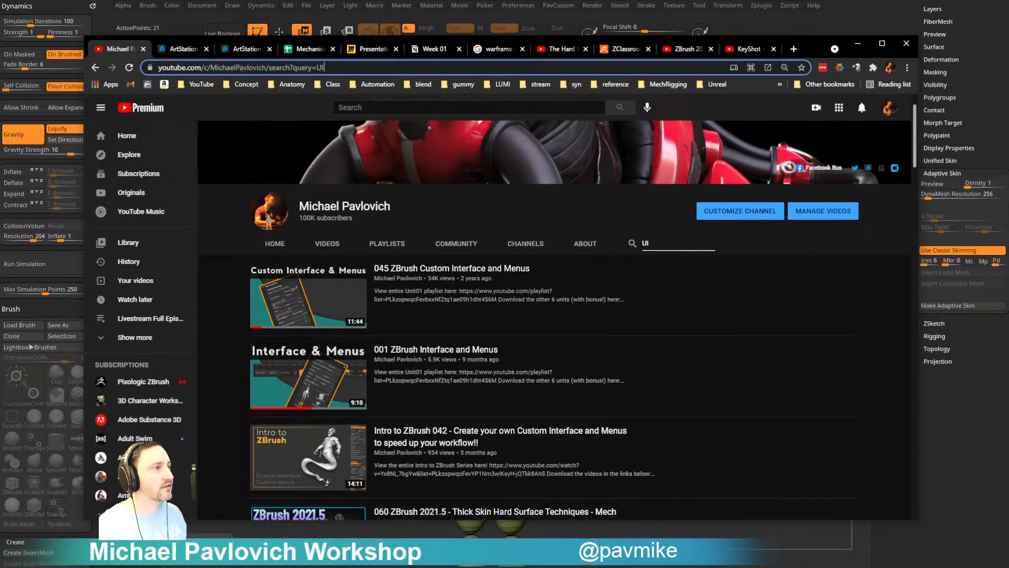
key(ctrl+a)
key(alt+Tab)
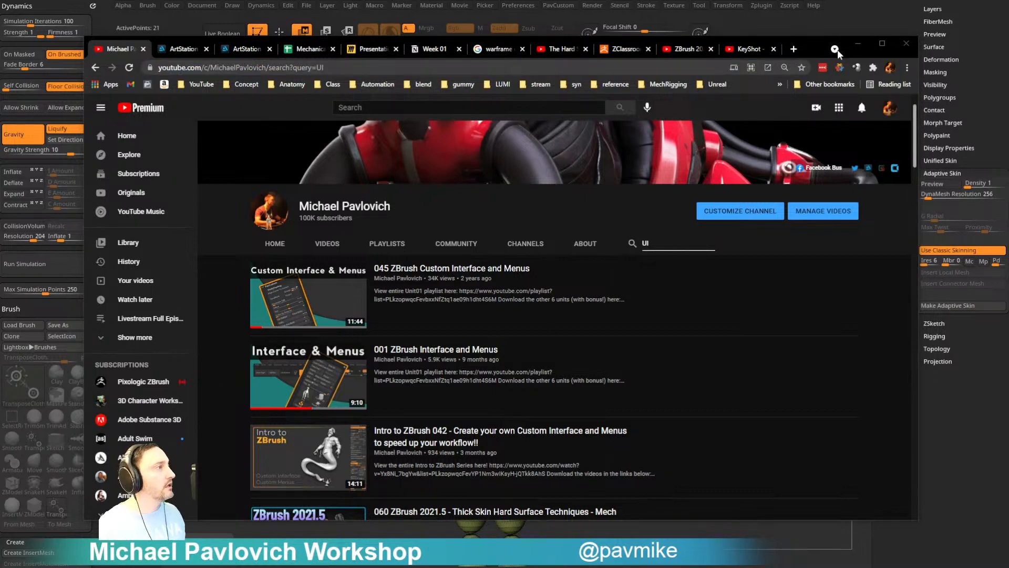
drag(814, 46, 1008, 62)
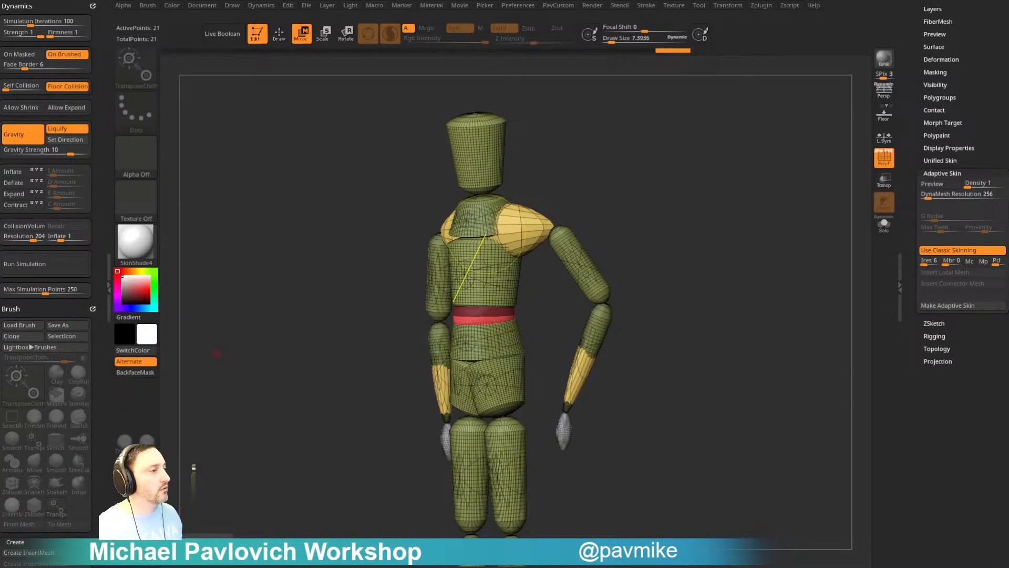
- Set the Draw Size to about 22.5
key(space)
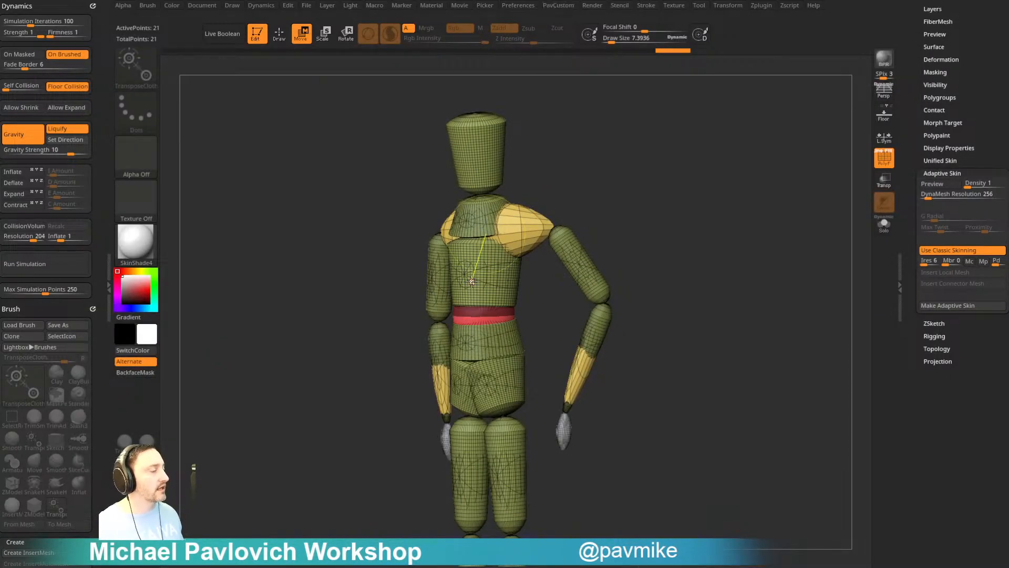
key(s)
drag(623, 163, 633, 166)
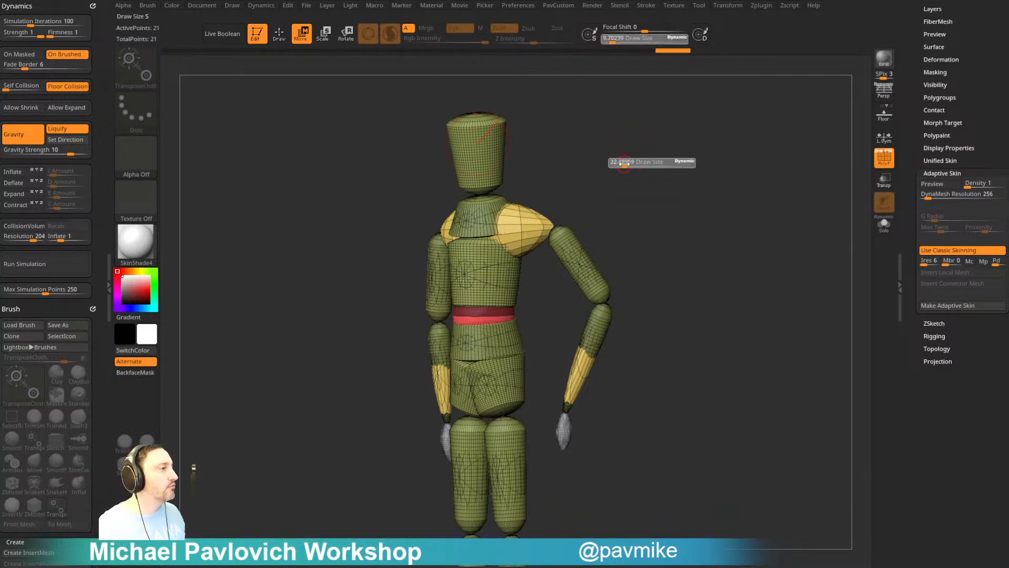
scroll(928, 98, up, 5)
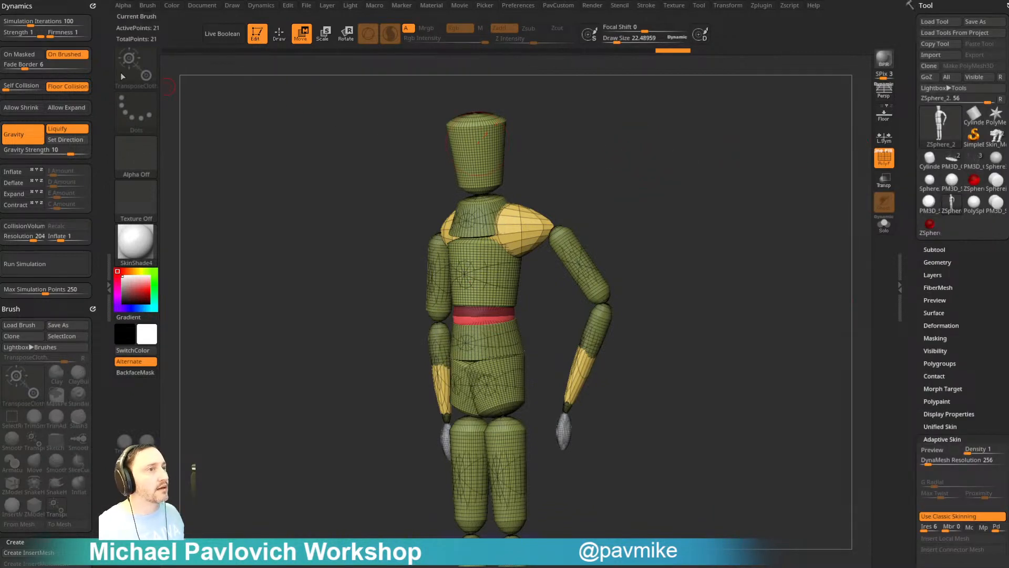
drag(99, 34, 112, 267)
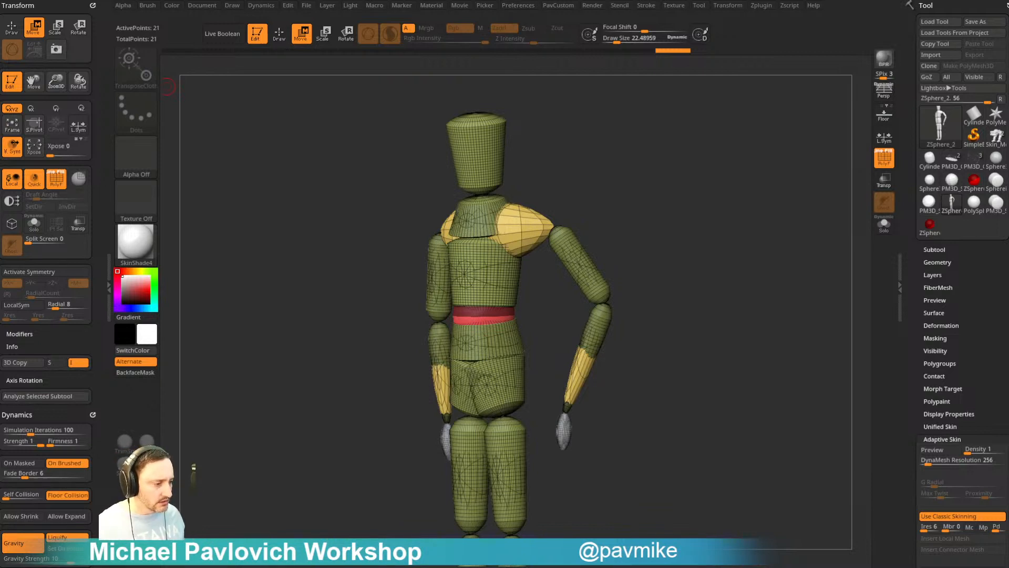
- Switch to the browser and open the Intro To ZBrush files product in the Gumroad store
key(alt+Tab)
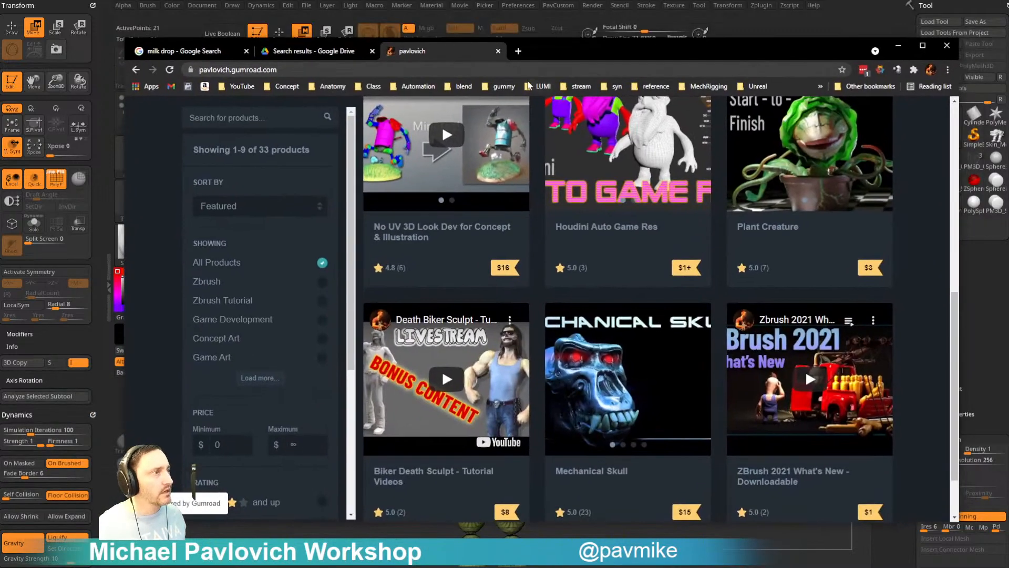
key(ctrl+l)
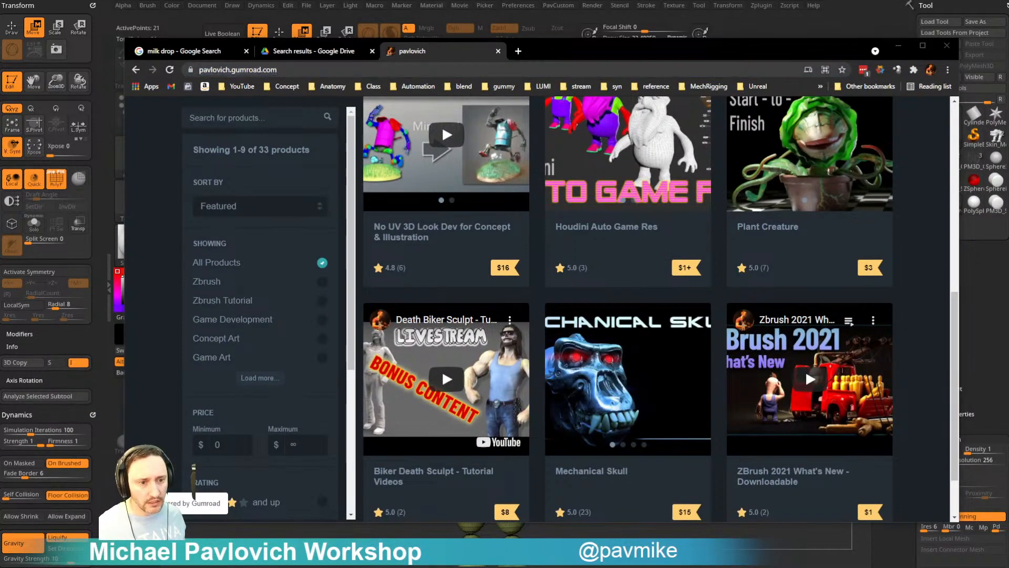
scroll(710, 347, down, 6)
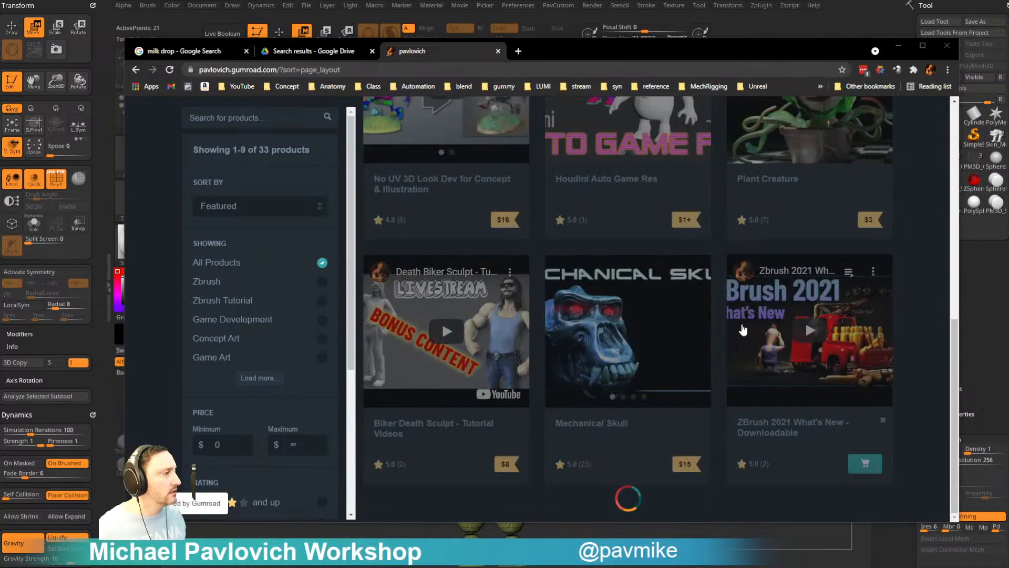
scroll(662, 341, down, 10)
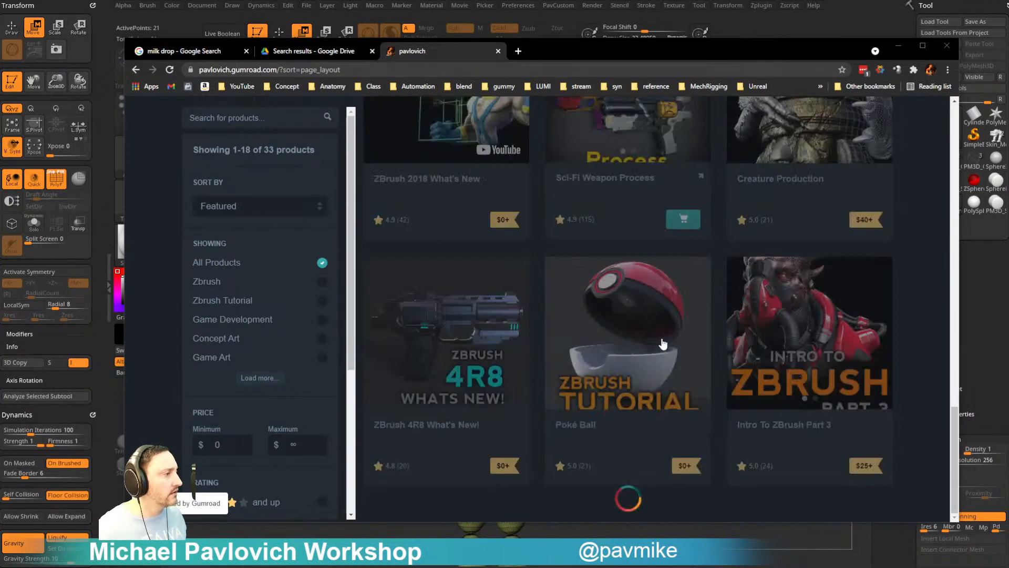
scroll(662, 344, down, 7)
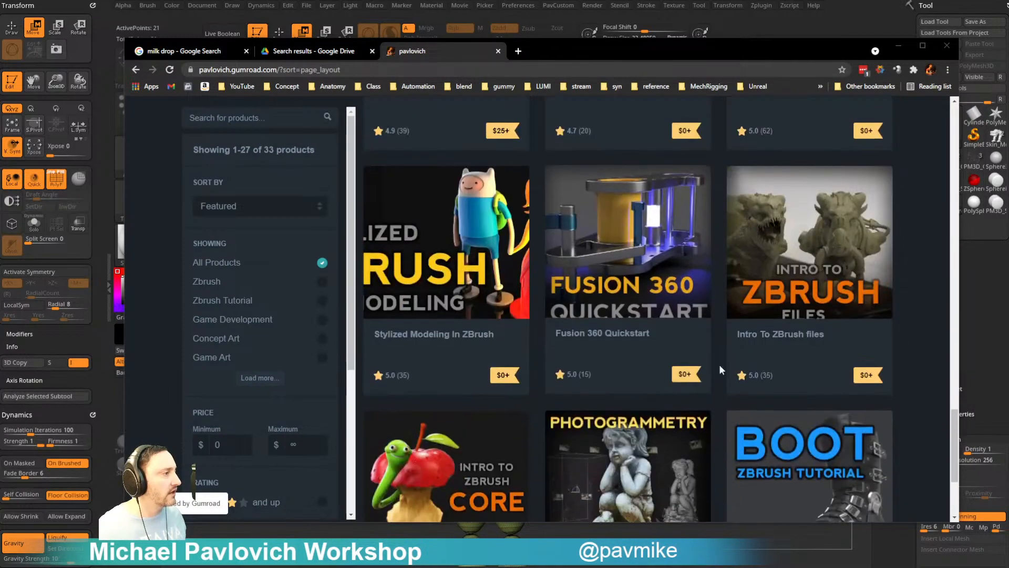
click(784, 336)
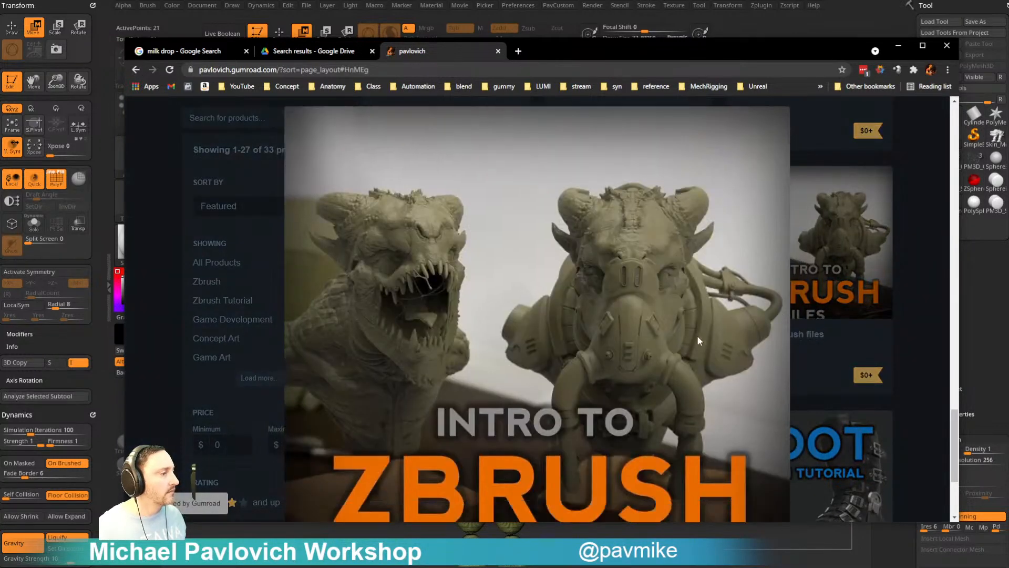
- Open the Intro To ZBrush files product on its own page and highlight "ZStartup folder" in its description
scroll(690, 337, down, 5)
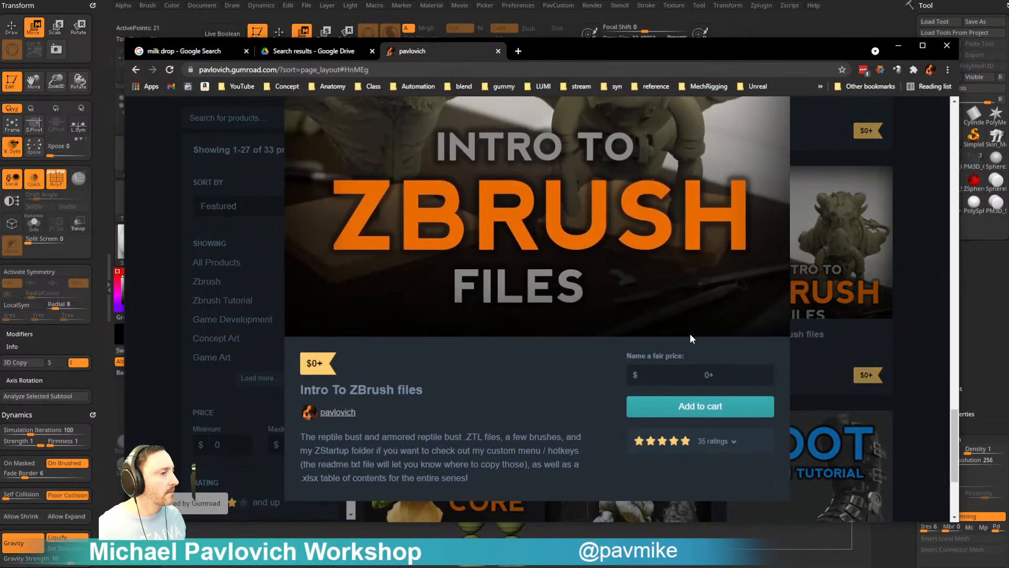
click(801, 126)
click(881, 336)
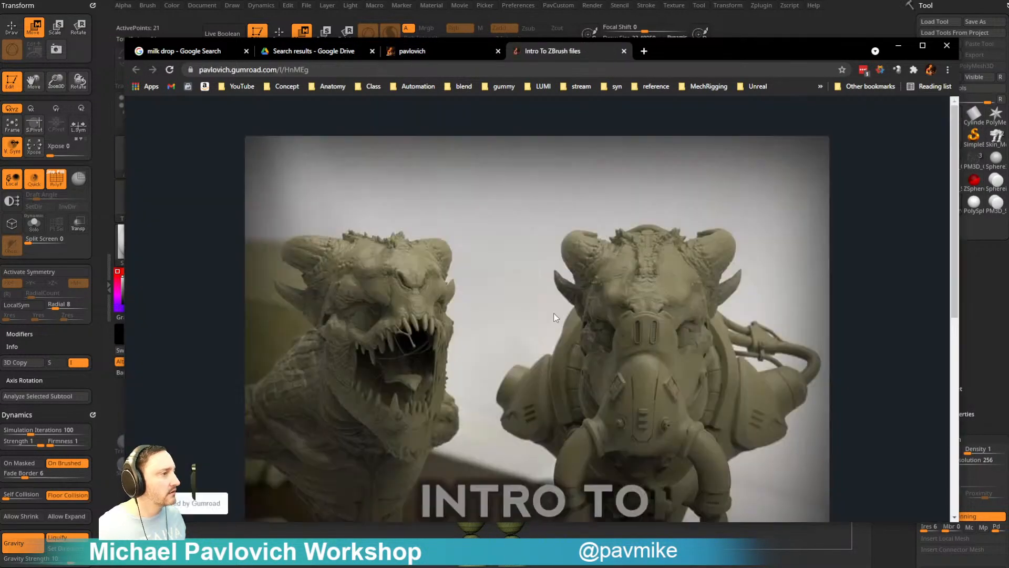
scroll(537, 315, down, 2)
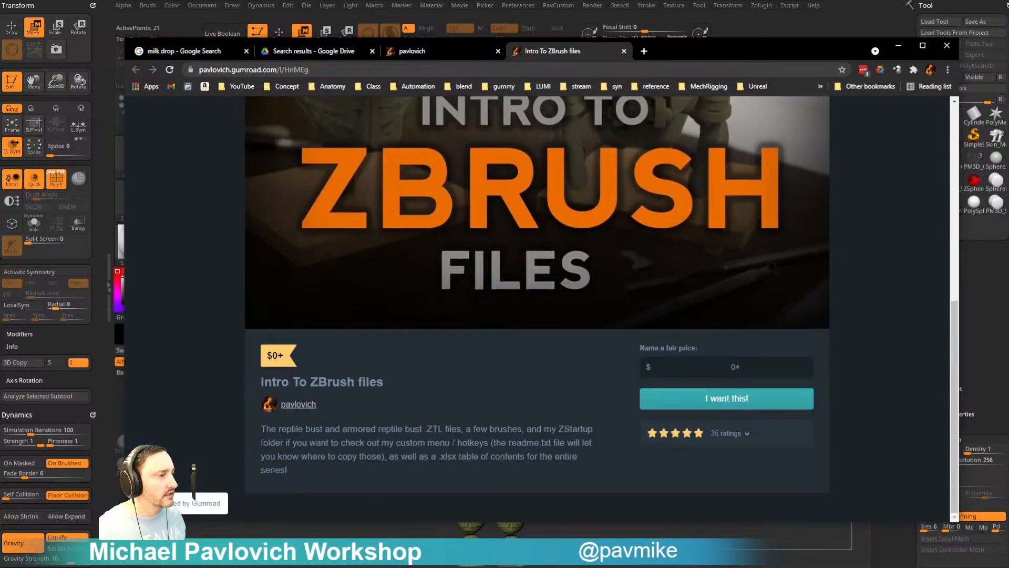
drag(558, 429, 283, 443)
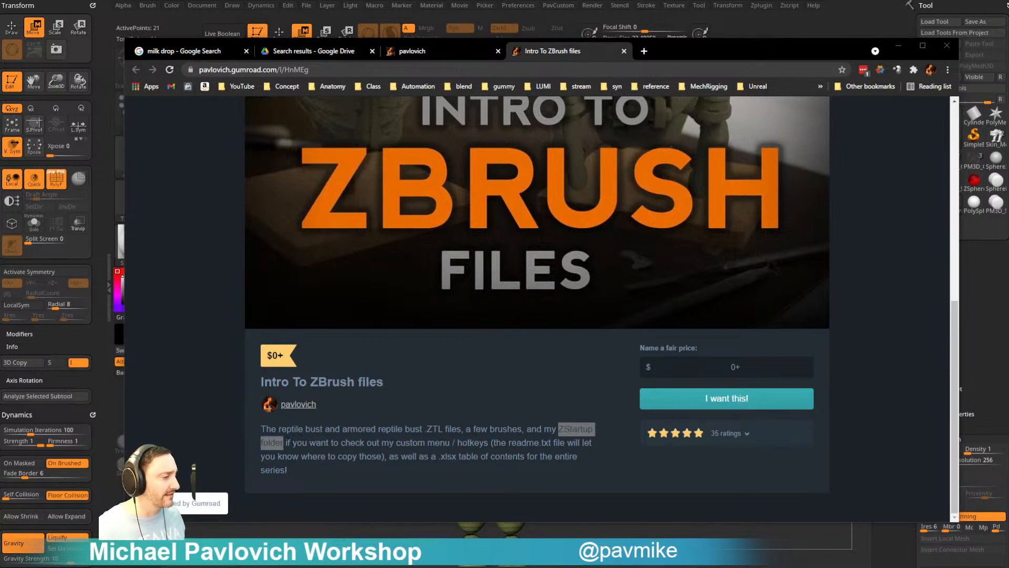
- Switch to File Explorer and open the ZStartup folder inside ZBrushData2021
key(super+e)
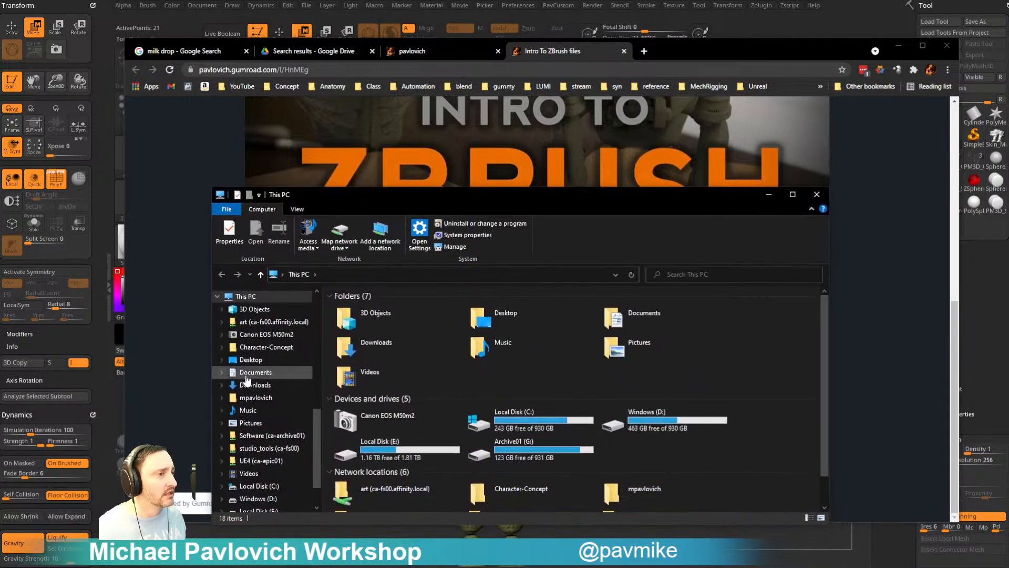
scroll(269, 380, up, 4)
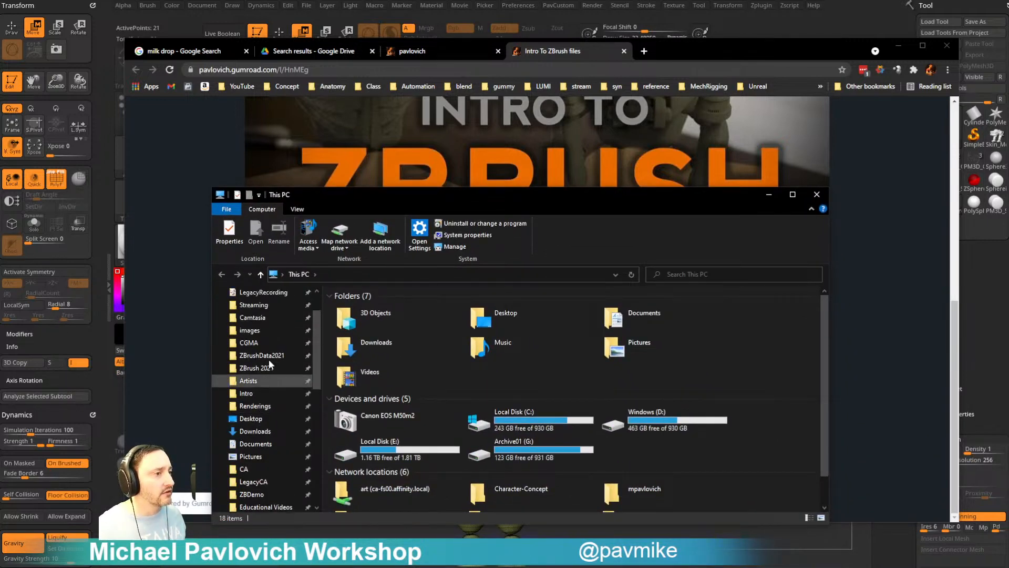
scroll(273, 351, down, 1)
click(264, 367)
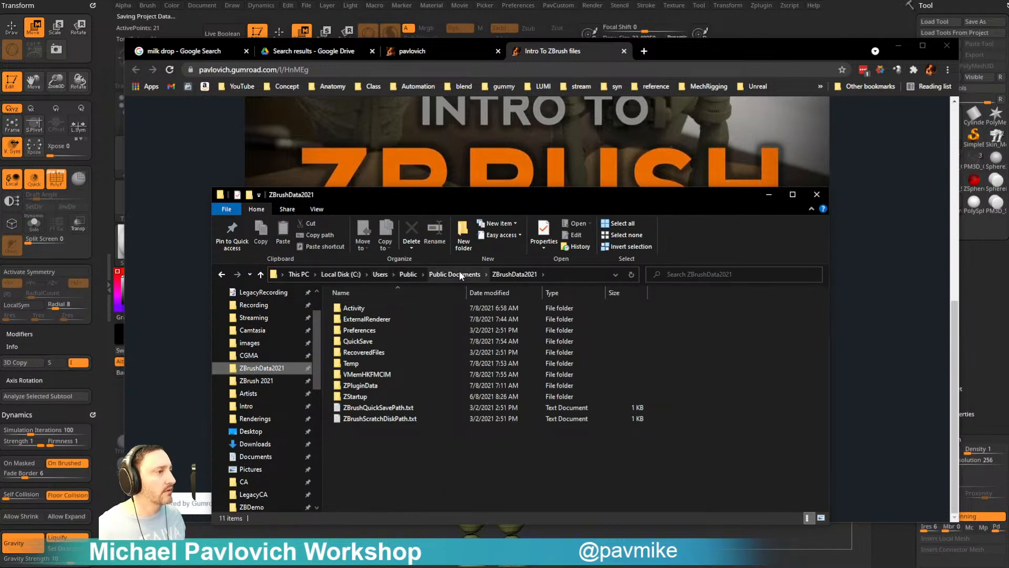
double_click(358, 397)
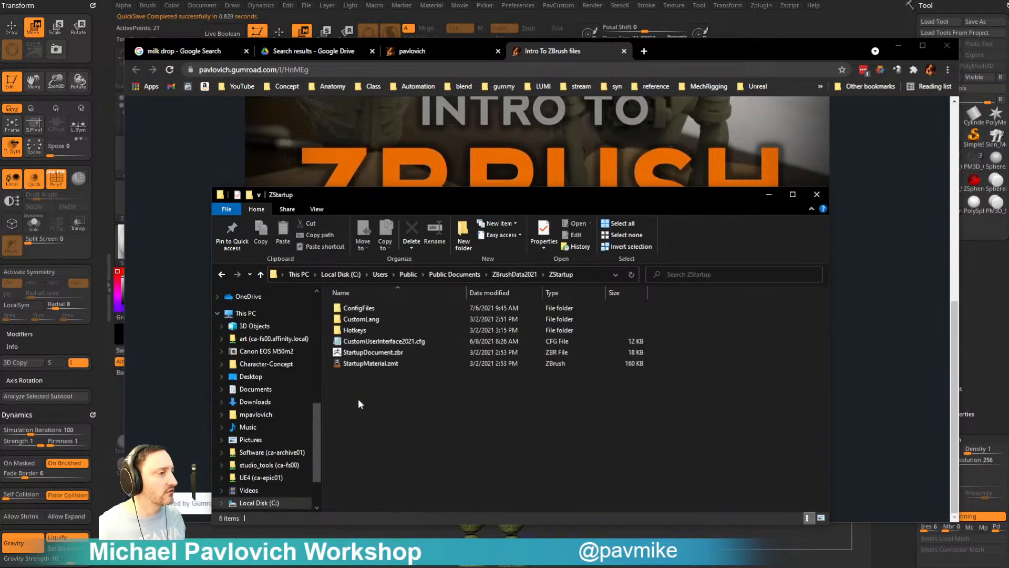
- Point out CustomUserInterface2021.cfg and the contents of the Hotkeys folder, then go back up to Public Documents
click(401, 341)
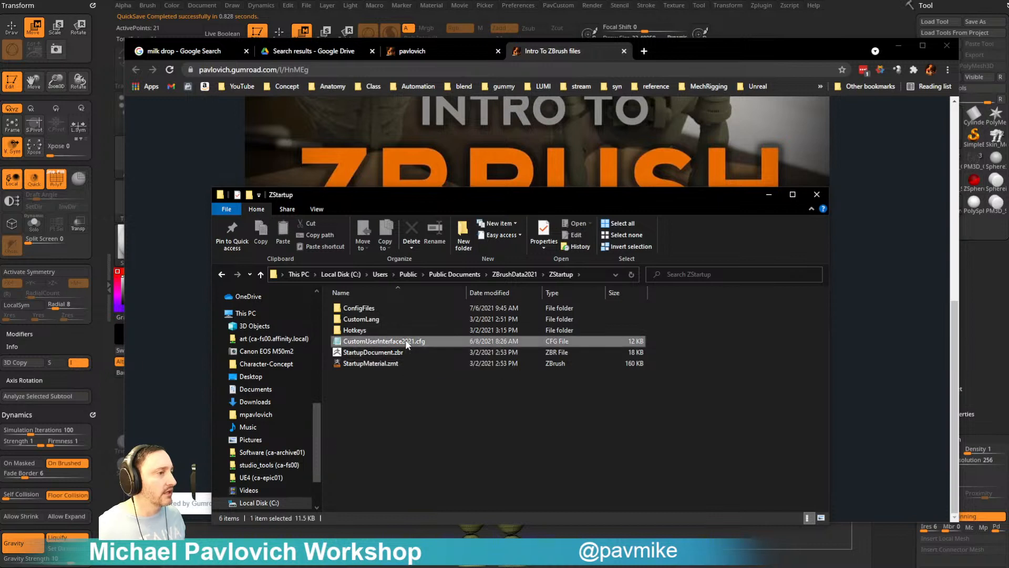
double_click(371, 329)
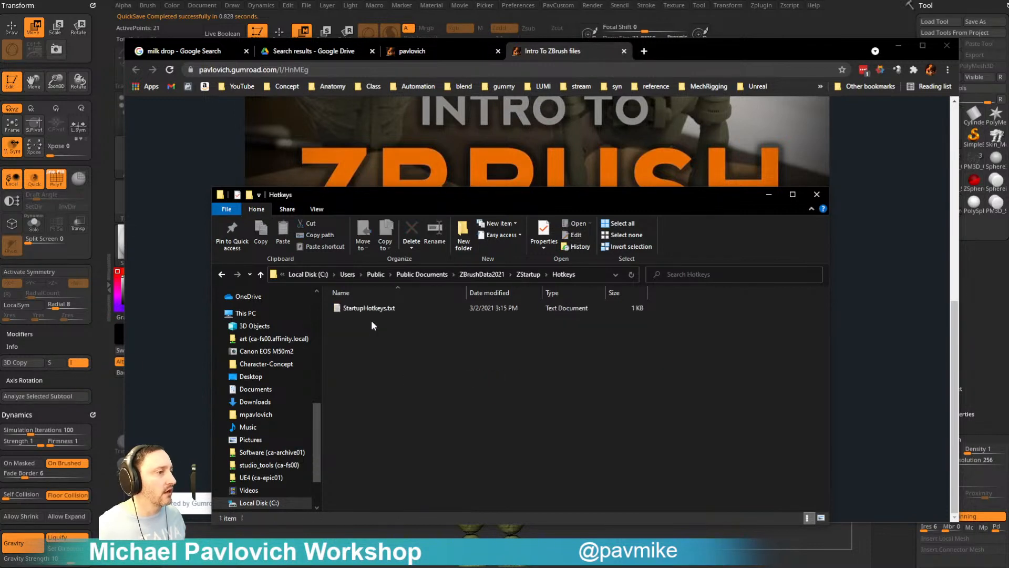
click(525, 275)
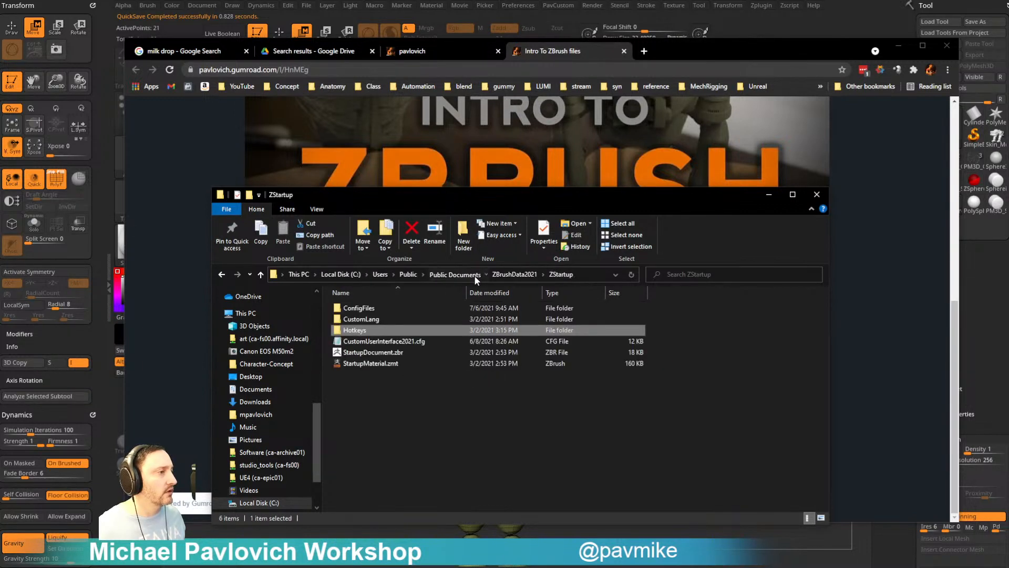
click(474, 275)
- Minimize the browser and close File Explorer to return to the mannequin in ZBrush
click(898, 46)
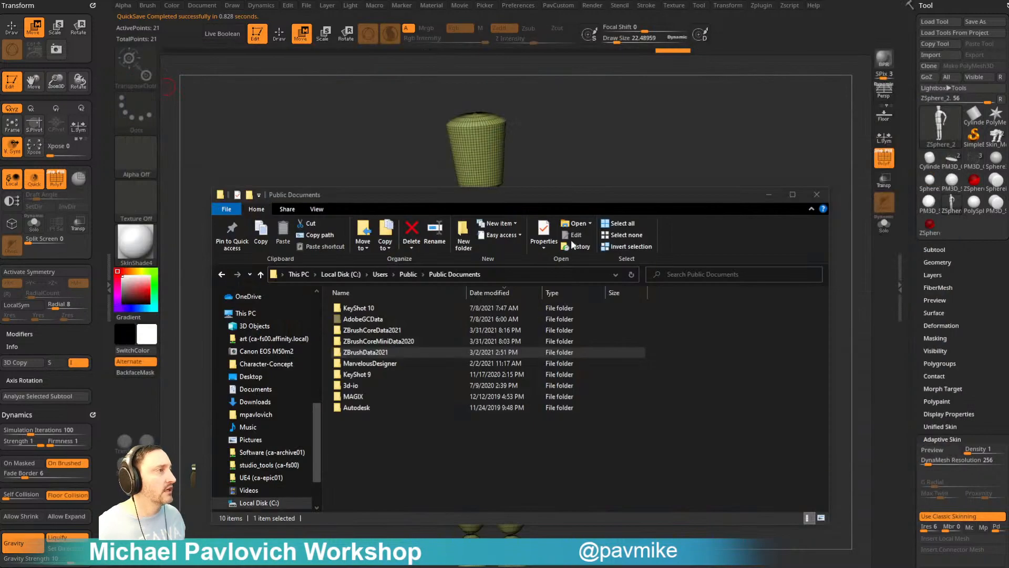
click(816, 195)
key(2)
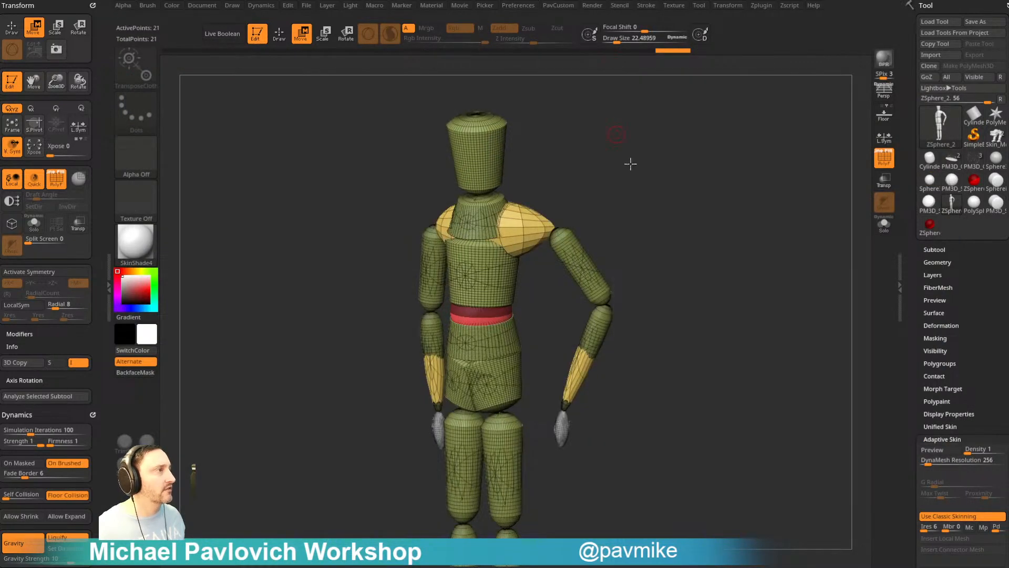
key(2)
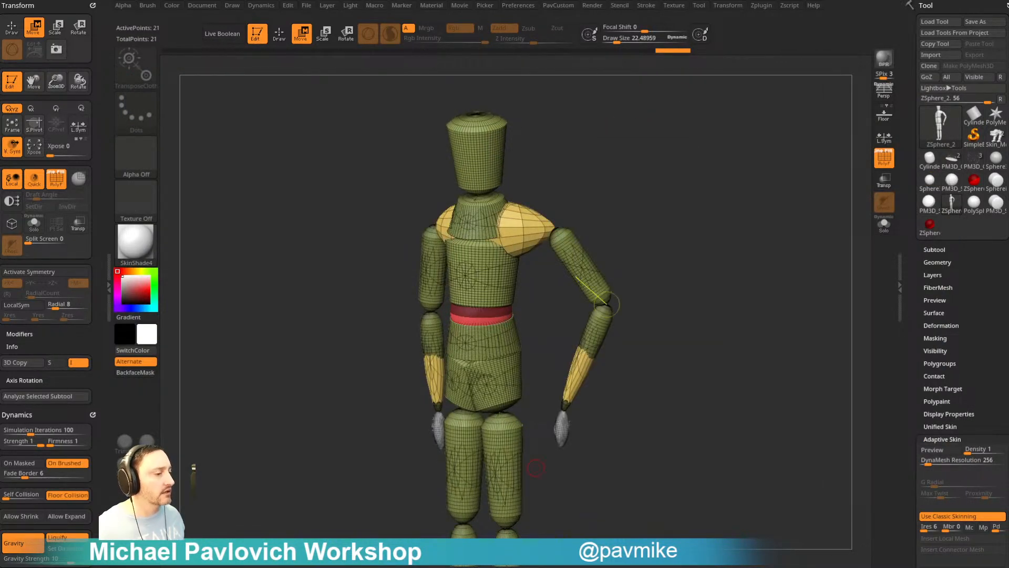
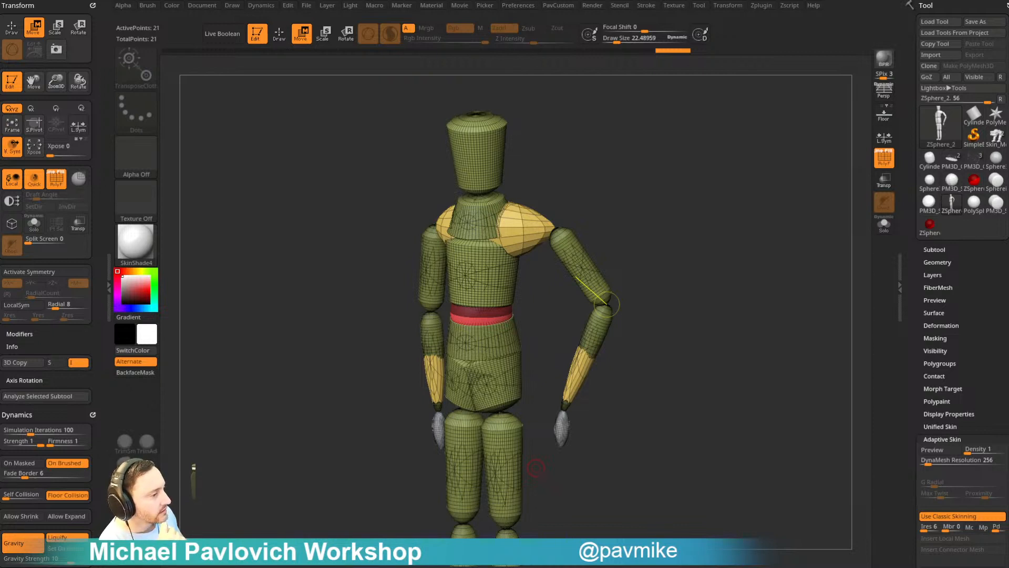
- Switch to the browser, open the artist's ArtStation portfolio from the artwork page, and browse its ZBrush tutorial projects
key(alt+Tab)
drag(853, 75, 824, 97)
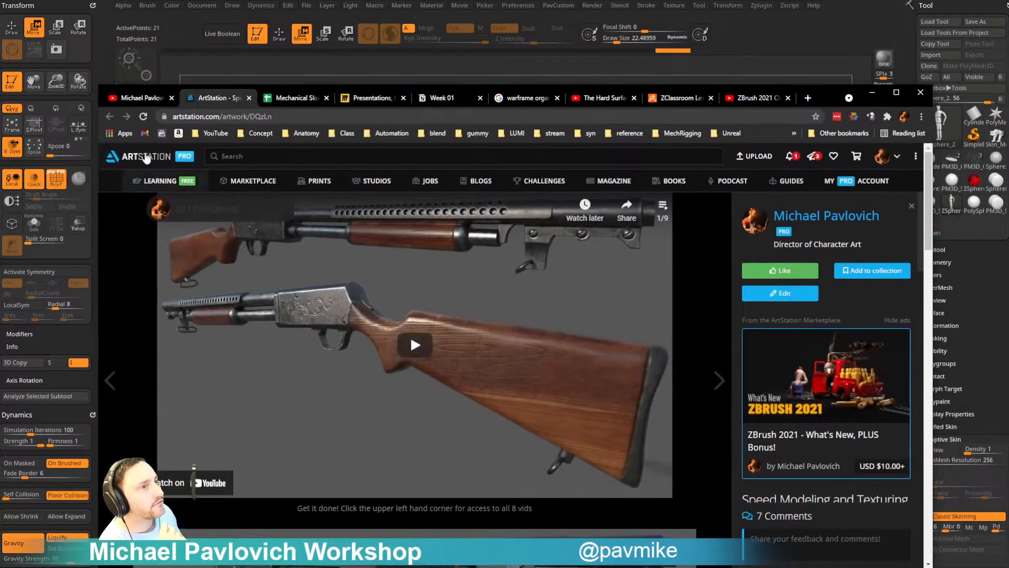
click(820, 216)
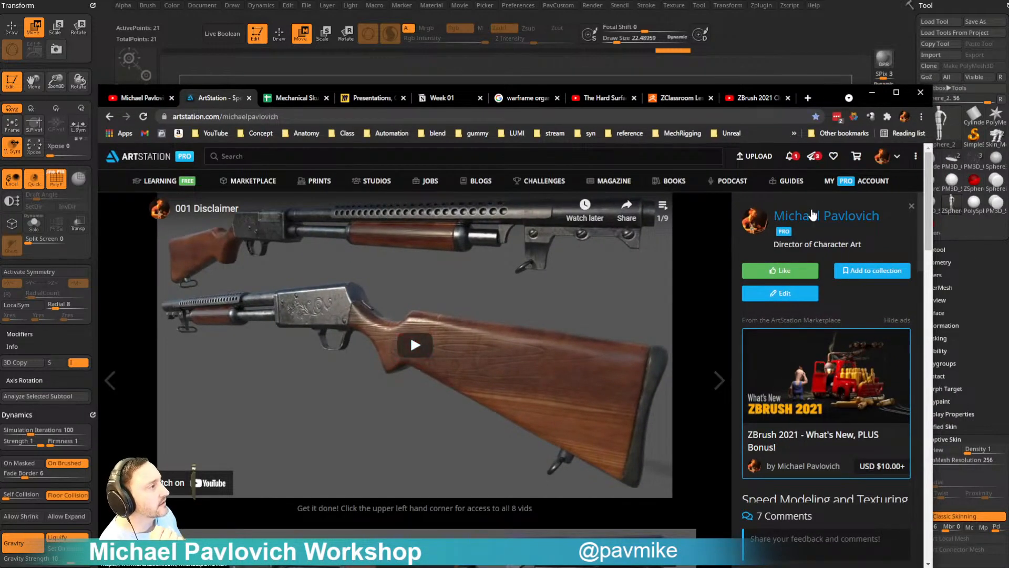
scroll(296, 255, down, 15)
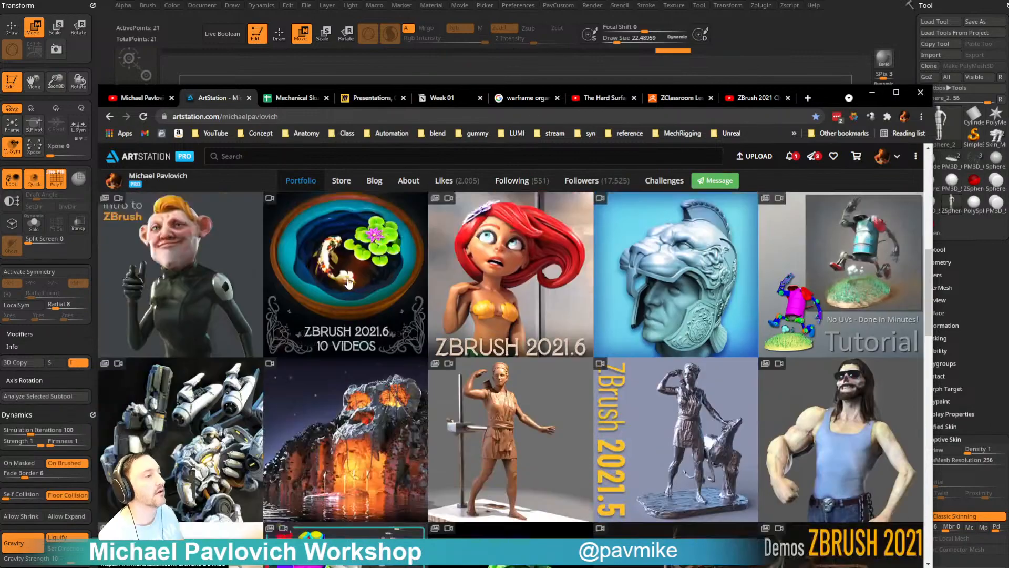
scroll(347, 284, down, 8)
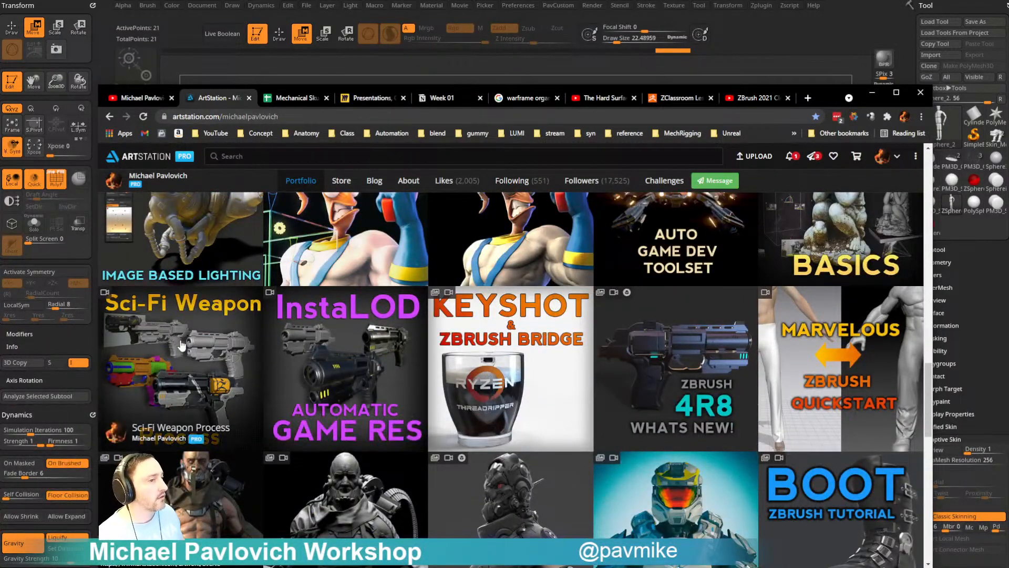
scroll(183, 342, down, 2)
scroll(183, 342, down, 3)
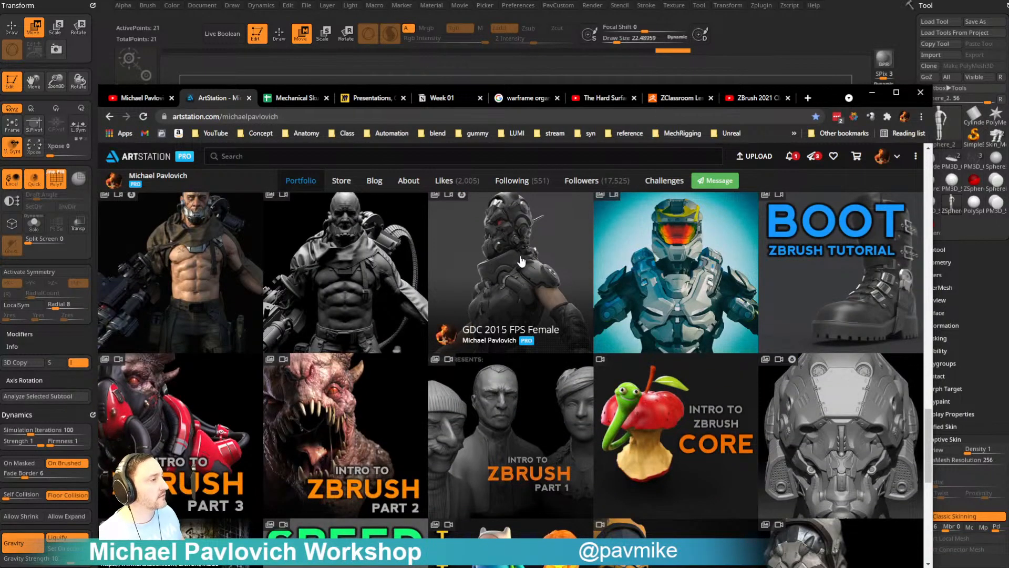
scroll(866, 357, down, 2)
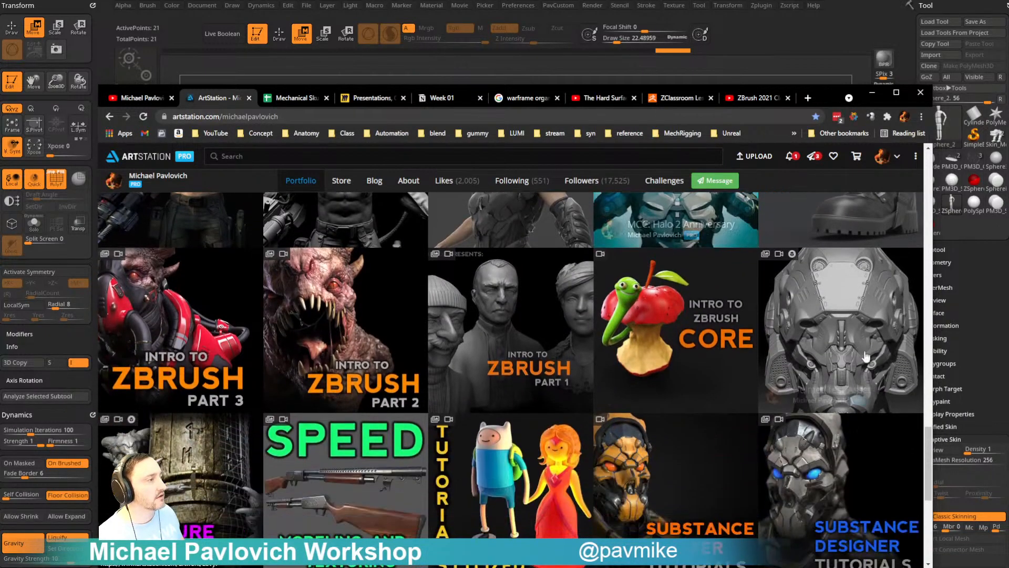
- Open the mech helmet, GDC 2015 FPS Female, Sci-Fi Weapon Process and Mechanical Skull projects in separate background tabs
middle_click(858, 339)
middle_click(513, 221)
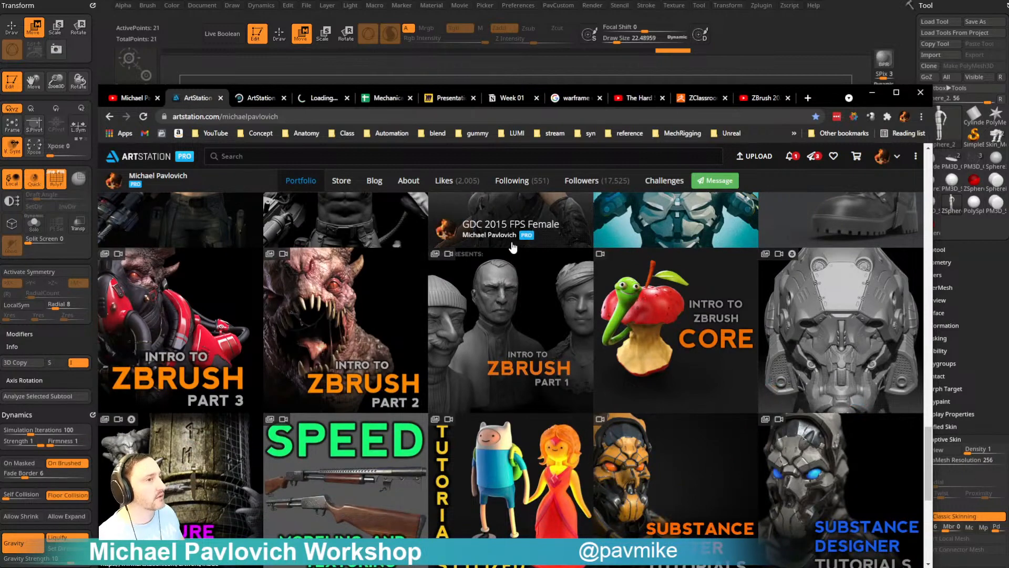
scroll(198, 275, up, 5)
middle_click(197, 314)
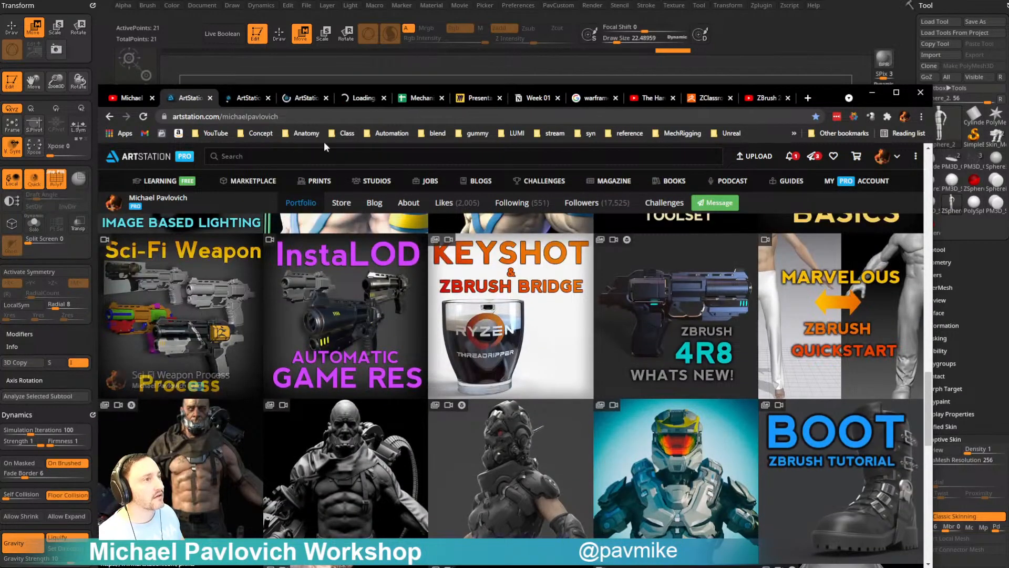
scroll(401, 356, up, 1)
scroll(400, 356, up, 8)
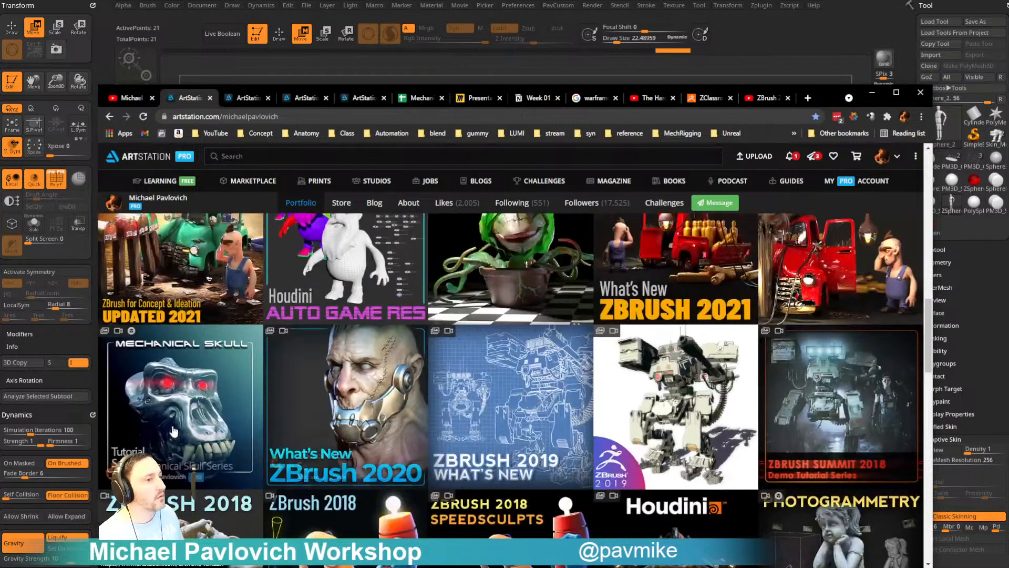
middle_click(304, 254)
- Review the Helmet Test Asset page, including its renders and embedded ZBrush Mech Helmet videos
key(ctrl+Tab)
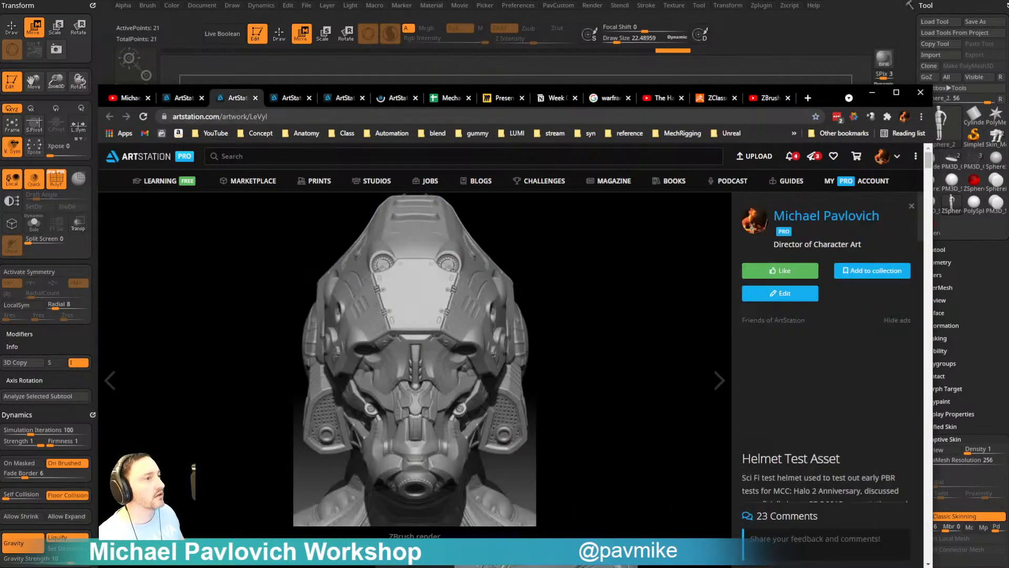
scroll(377, 284, down, 20)
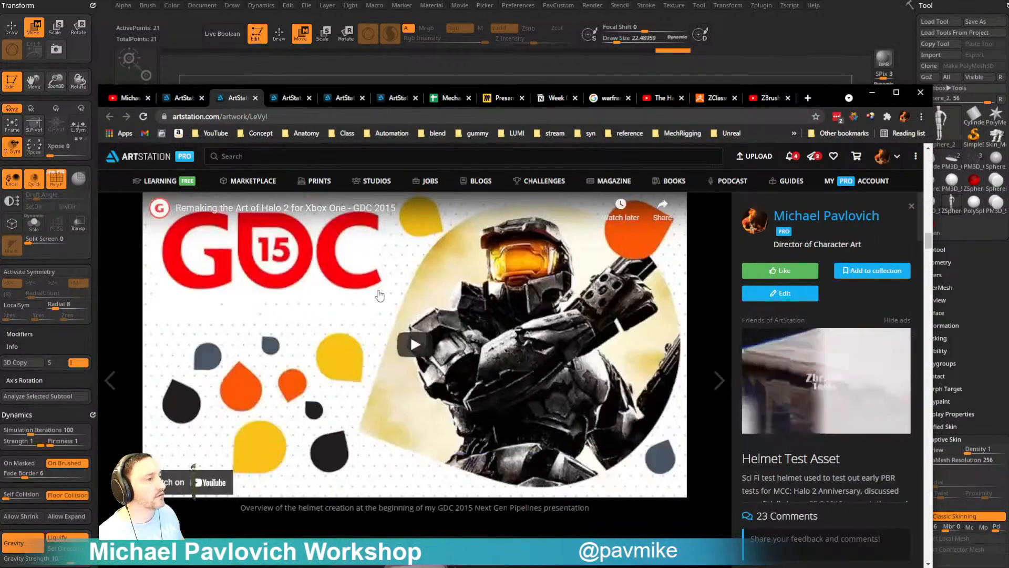
scroll(378, 294, down, 20)
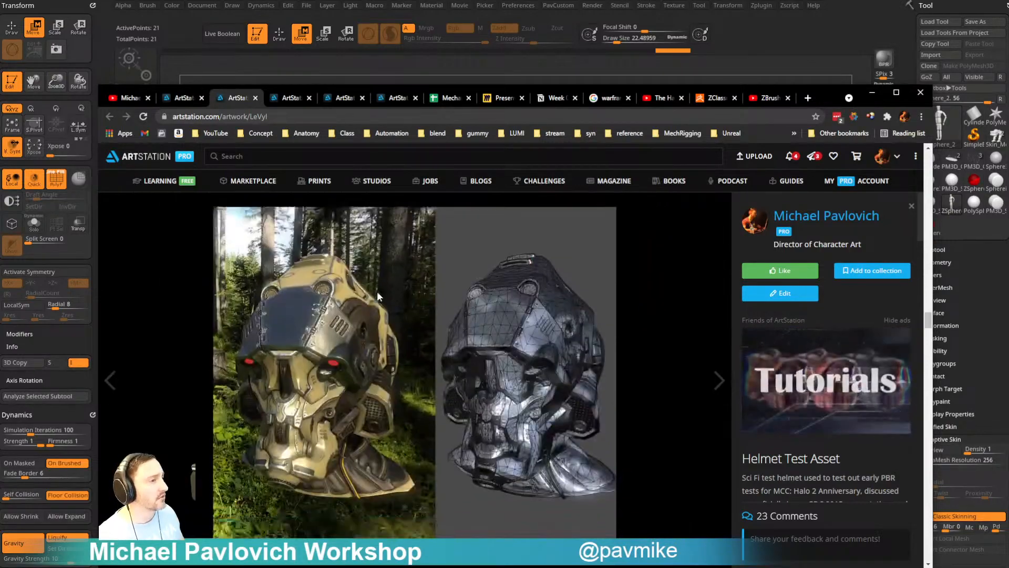
scroll(378, 293, down, 20)
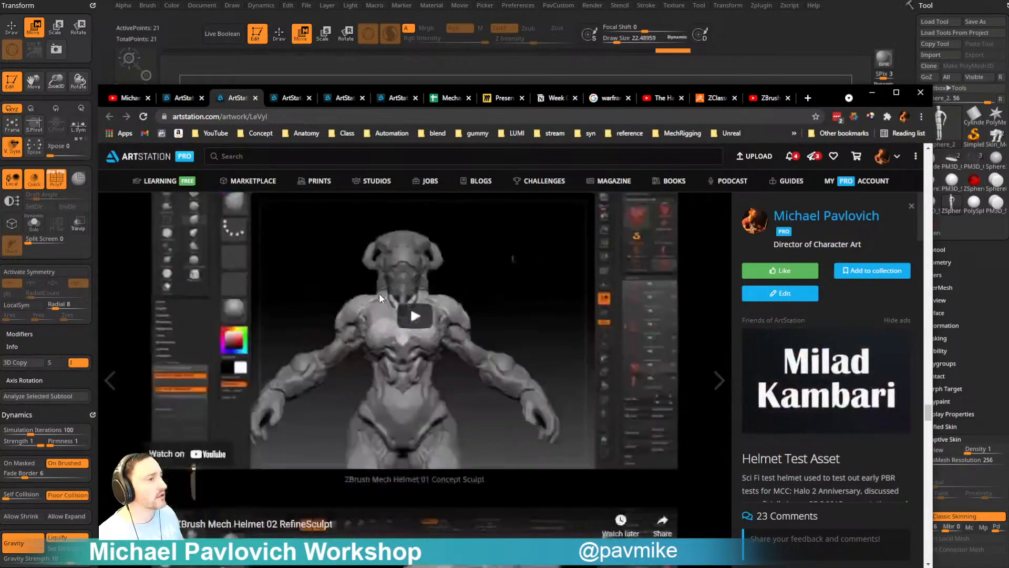
scroll(380, 302, up, 5)
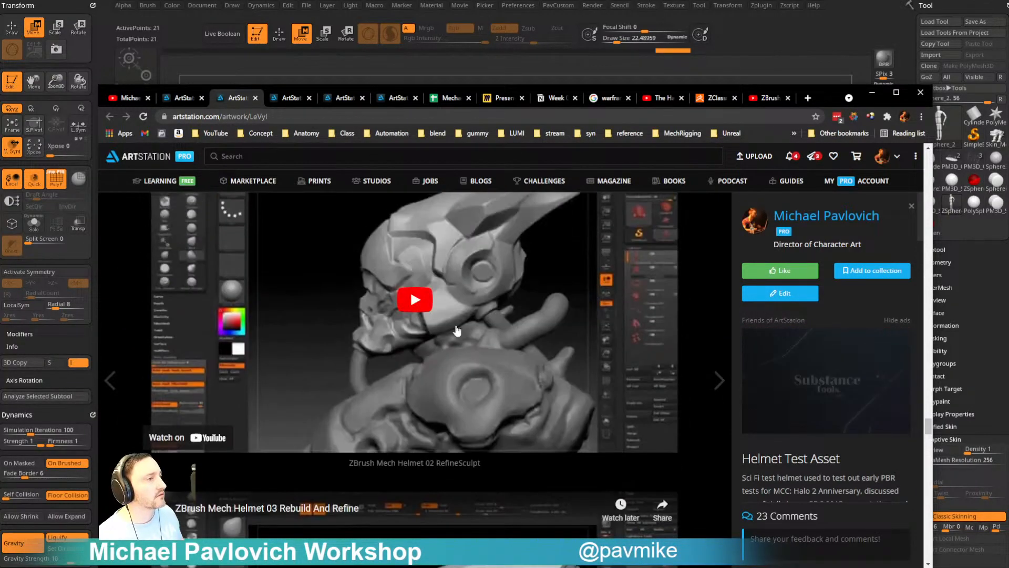
- Review the GDC 2015 FPS Female page, from its renders down to the embedded sketch videos
click(291, 98)
scroll(441, 389, down, 15)
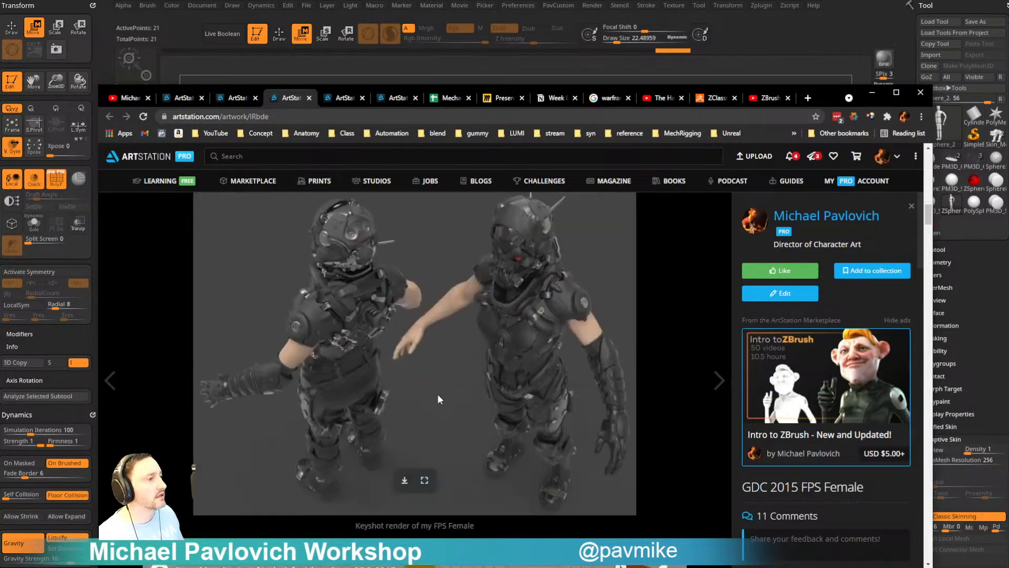
scroll(438, 399, down, 15)
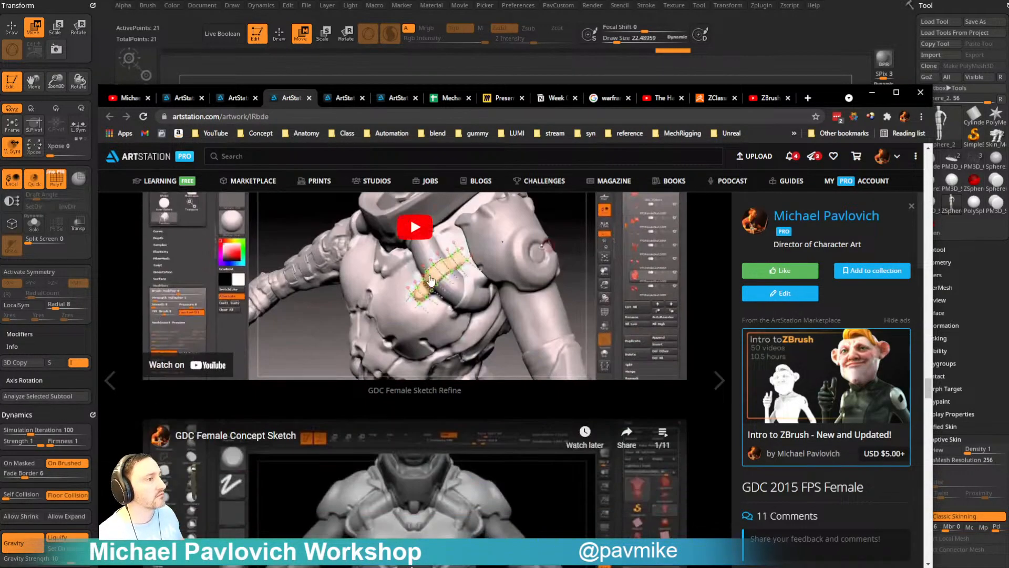
- View the Sci-Fi Weapon Process page and open the playlist of its embedded video series
click(339, 97)
scroll(439, 334, down, 5)
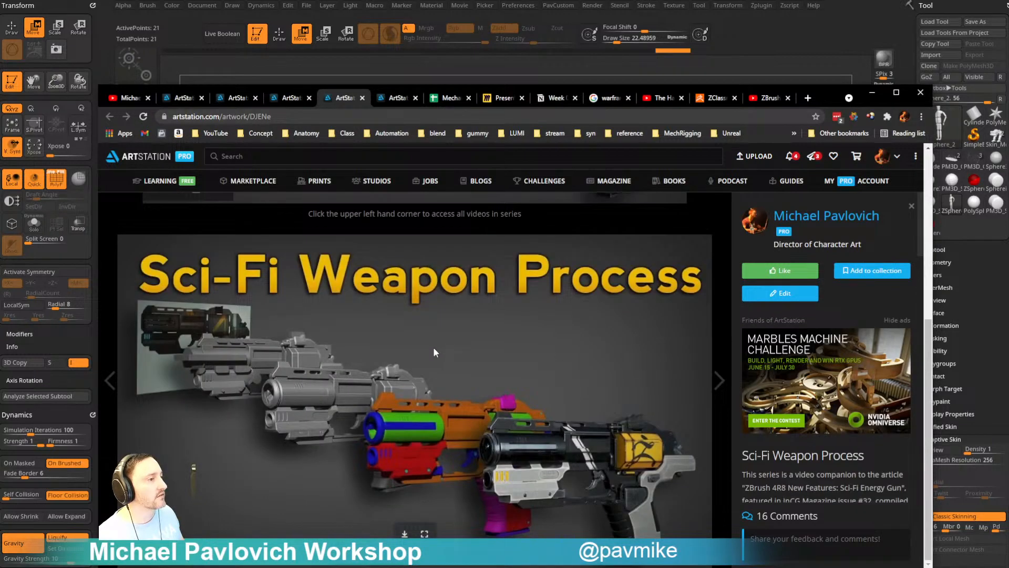
scroll(433, 347, up, 5)
click(662, 206)
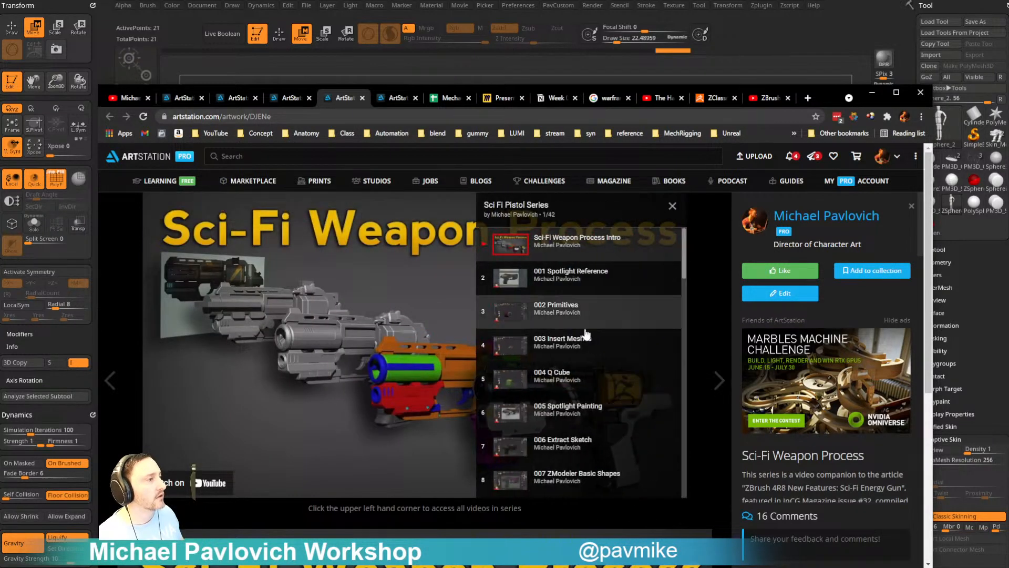
- Play the intro video on the Mechanical Skull Series page and open its playlist
click(396, 99)
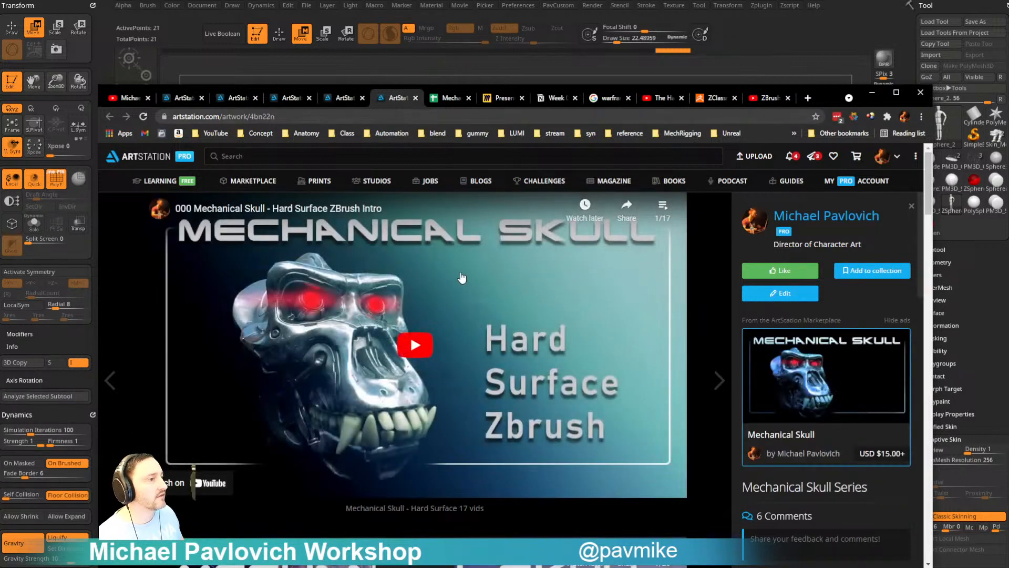
scroll(414, 294, down, 1)
click(414, 294)
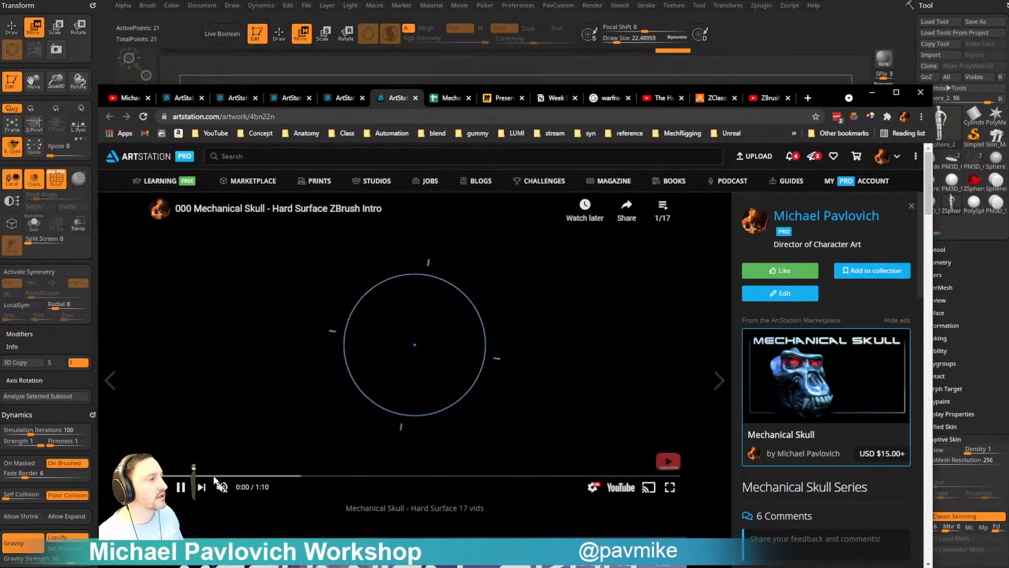
click(662, 206)
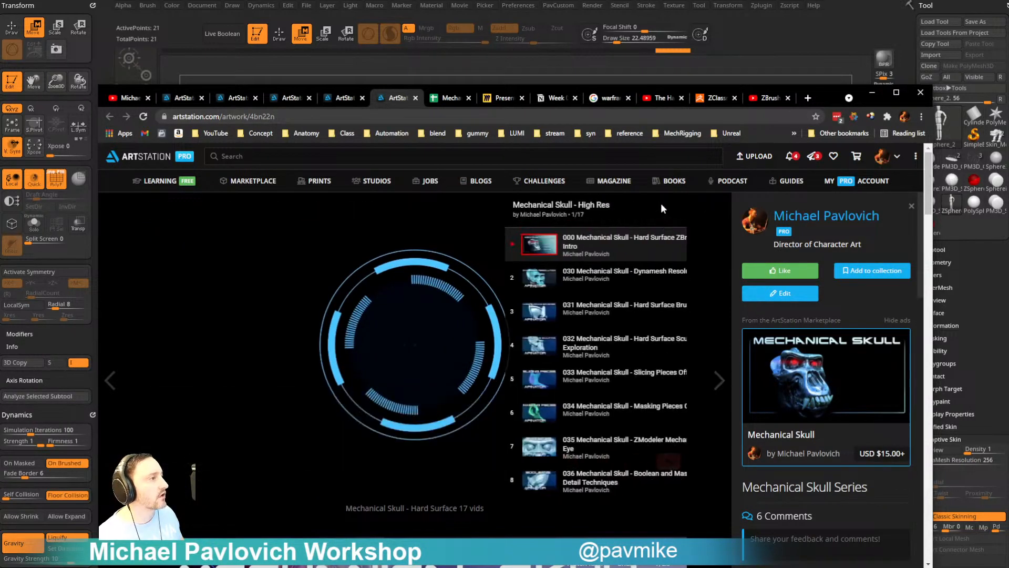
- Go back to the portfolio page, highlight its web address, and return to the mannequin in ZBrush
click(204, 95)
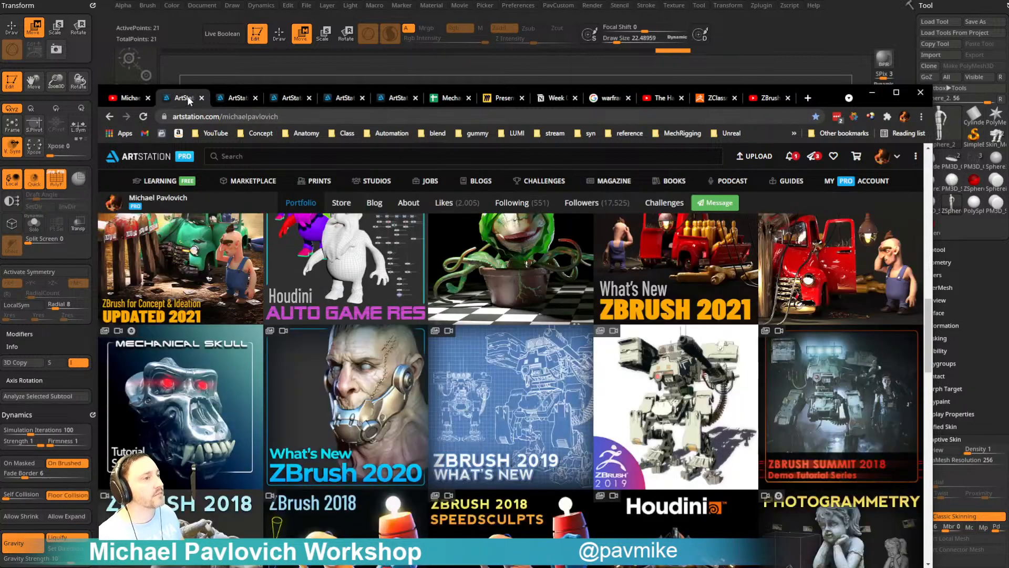
click(218, 116)
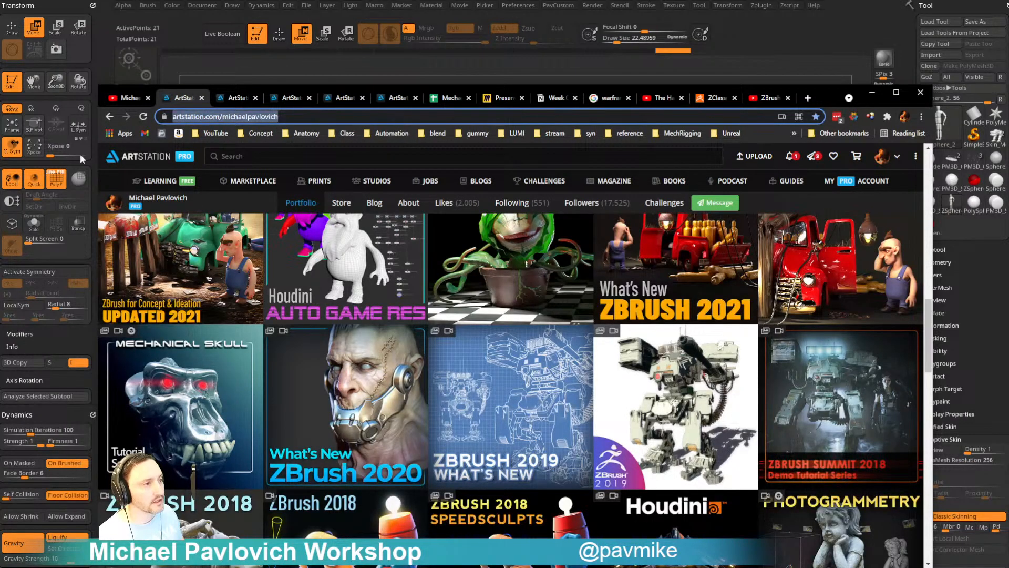
click(21, 288)
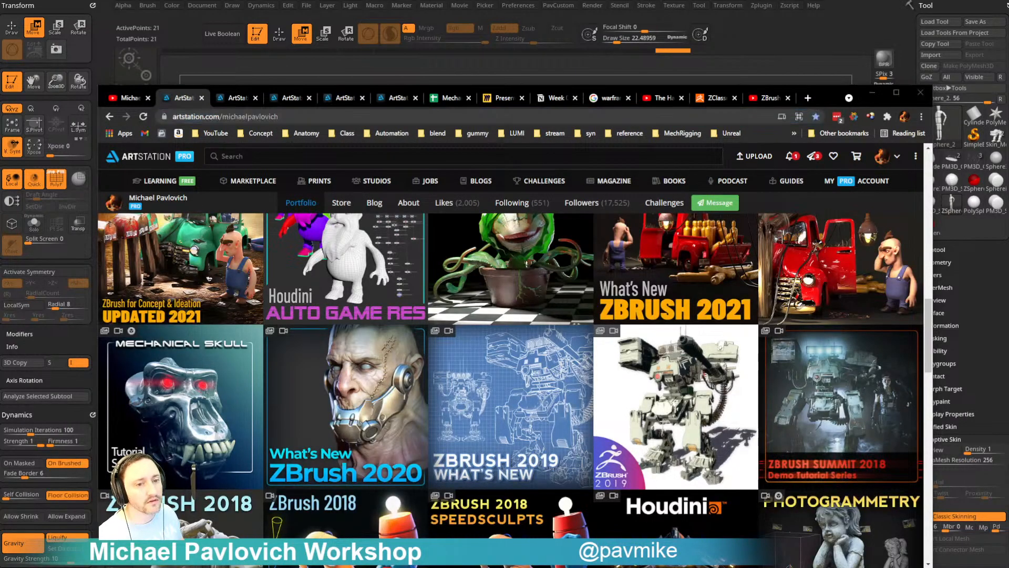
click(11, 284)
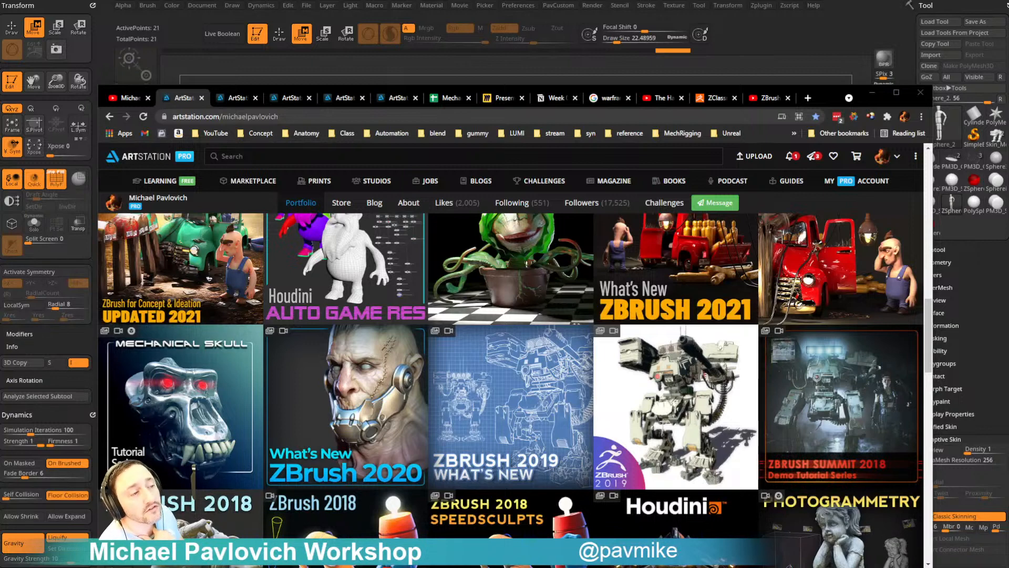
scroll(591, 458, up, 2)
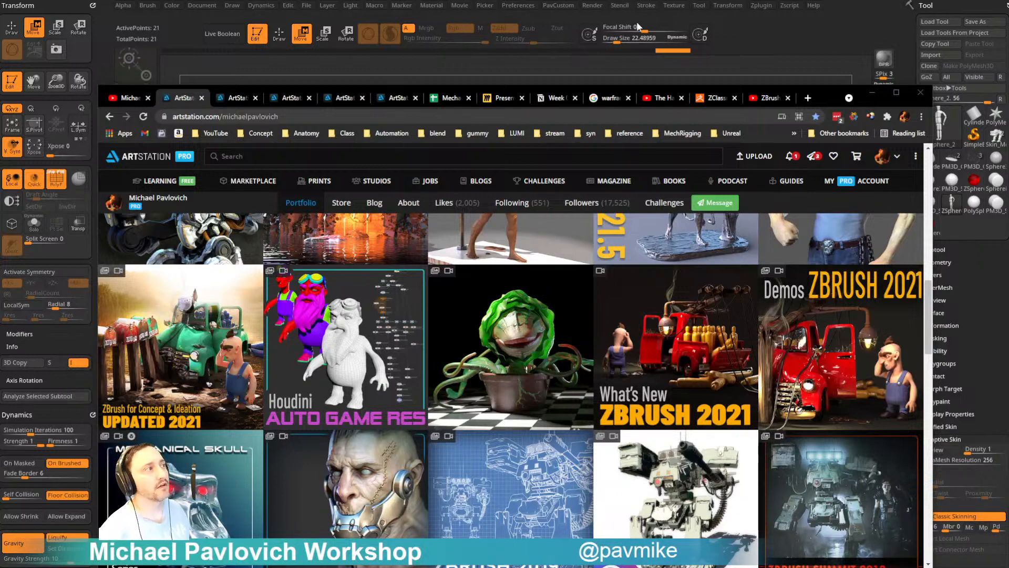
click(708, 2)
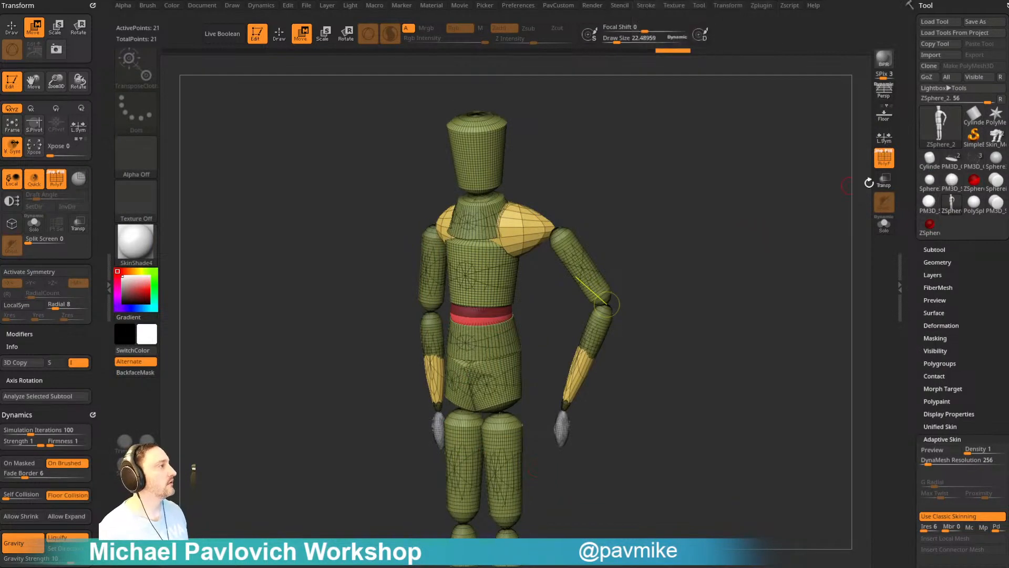
- Switch to the cylinder cup tool, turn on its polyframe, and duplicate the PM3D_Cylinder3D_2 subtool
click(974, 158)
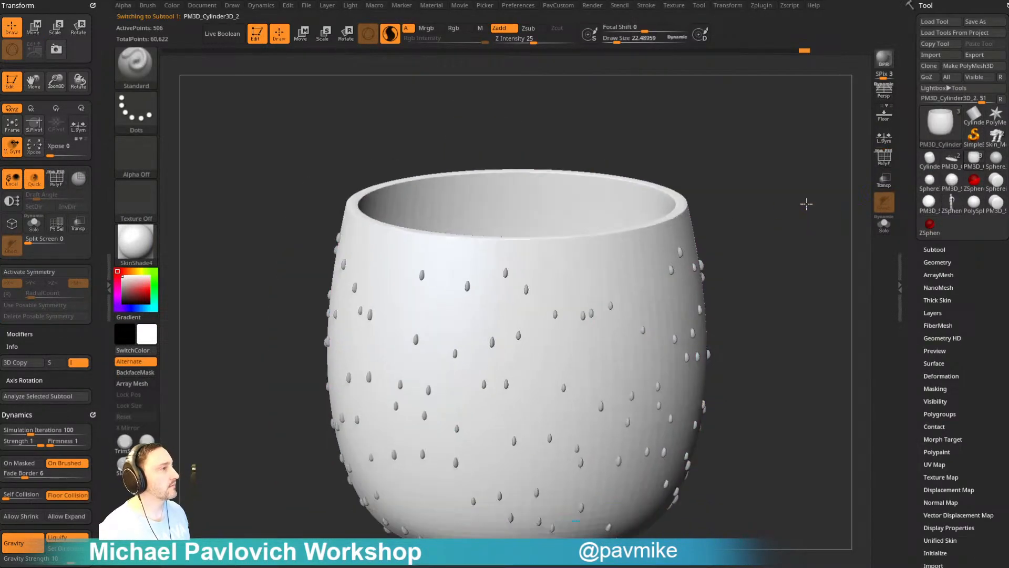
click(884, 157)
click(935, 250)
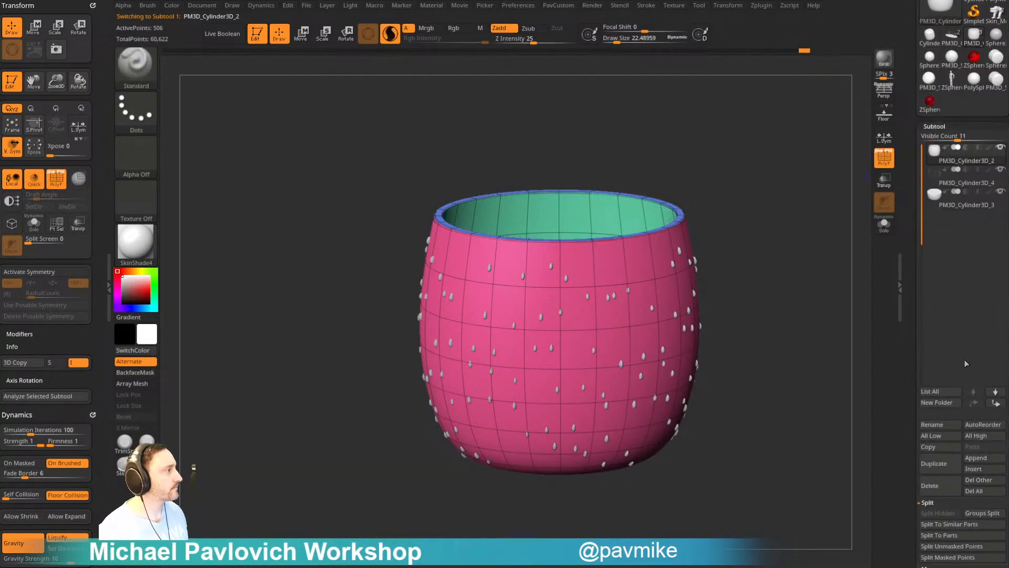
click(940, 464)
- Toggle Dynamic Subdiv off and on again for the duplicated cup and lower its SmoothSubdiv level
drag(911, 312, 904, 157)
click(937, 258)
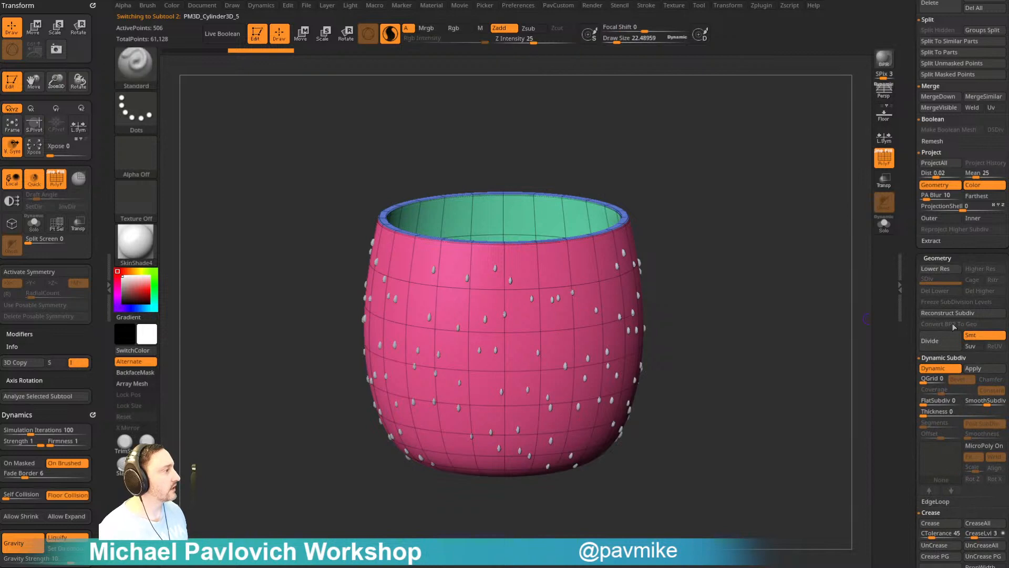
click(940, 368)
click(949, 372)
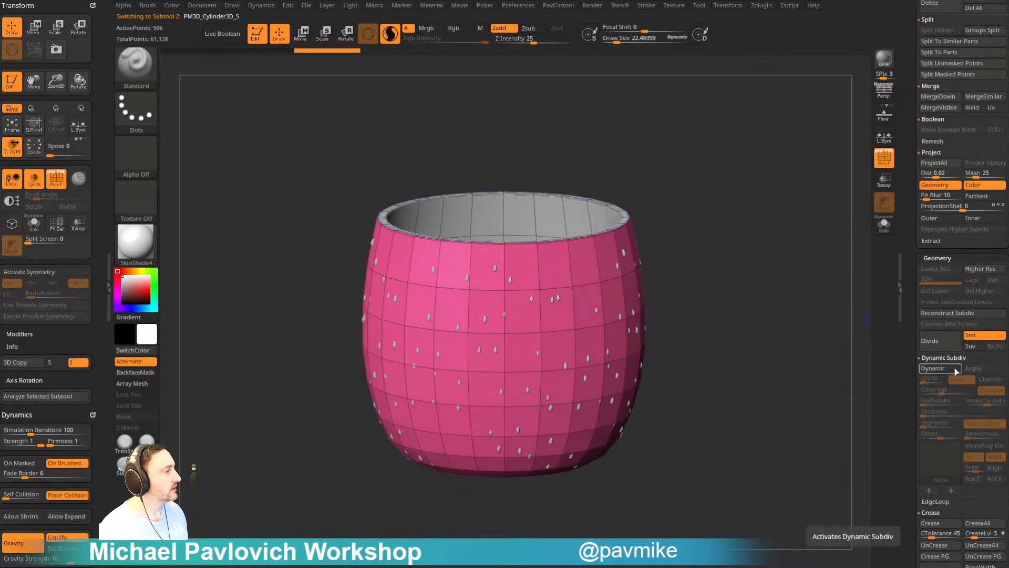
click(956, 371)
click(979, 401)
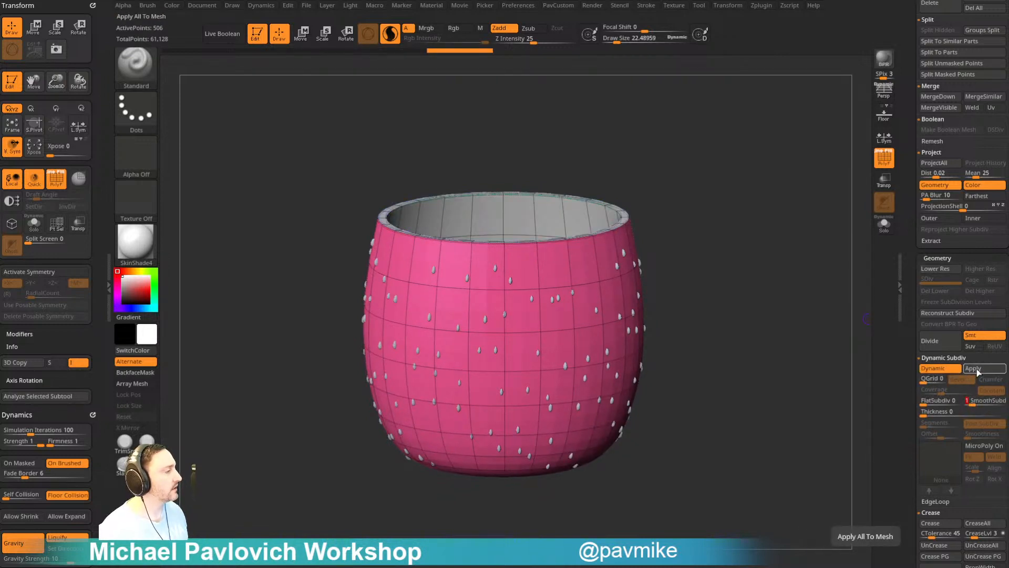
- Apply the Loops01 MicroPoly mesh to the duplicated cup's dynamic subdivision
scroll(975, 371, down, 3)
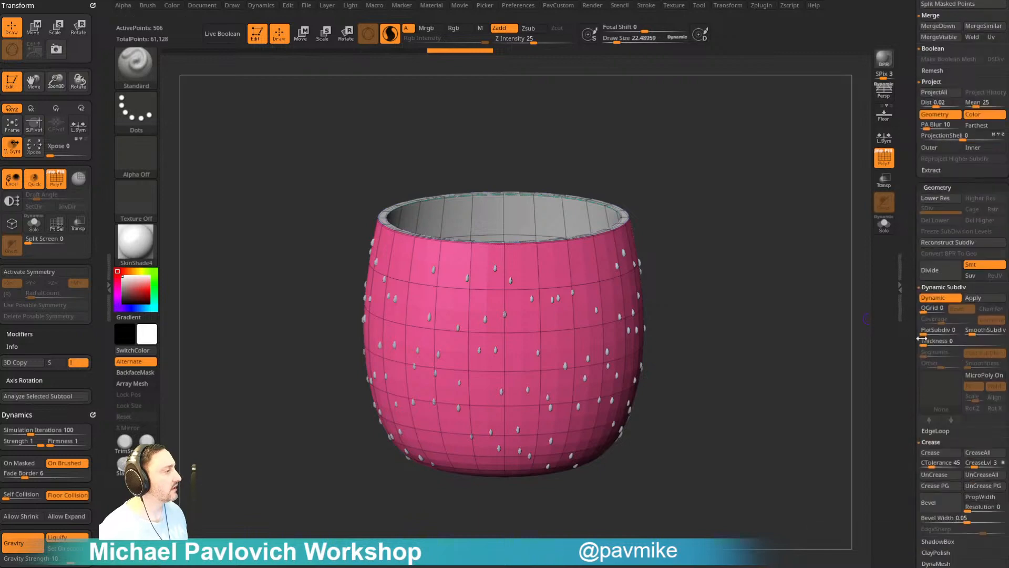
click(955, 389)
click(802, 319)
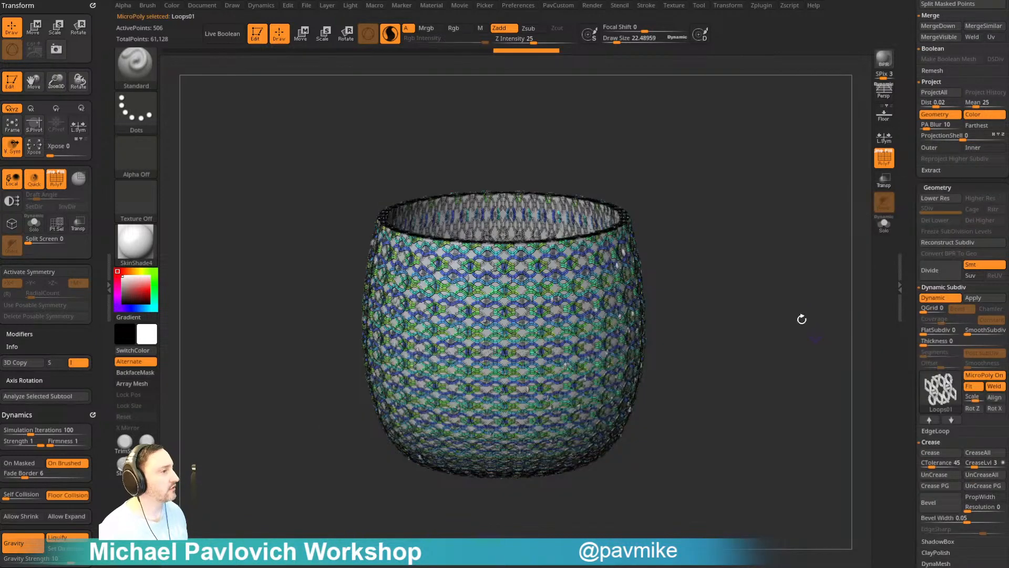
- Hide the polyframe and isolate the looped cup with Solo to inspect its woven surface
click(884, 158)
click(884, 225)
mouse_move(767, 285)
mouse_down()
mouse_move(807, 241)
mouse_move(793, 320)
mouse_move(794, 234)
mouse_up()
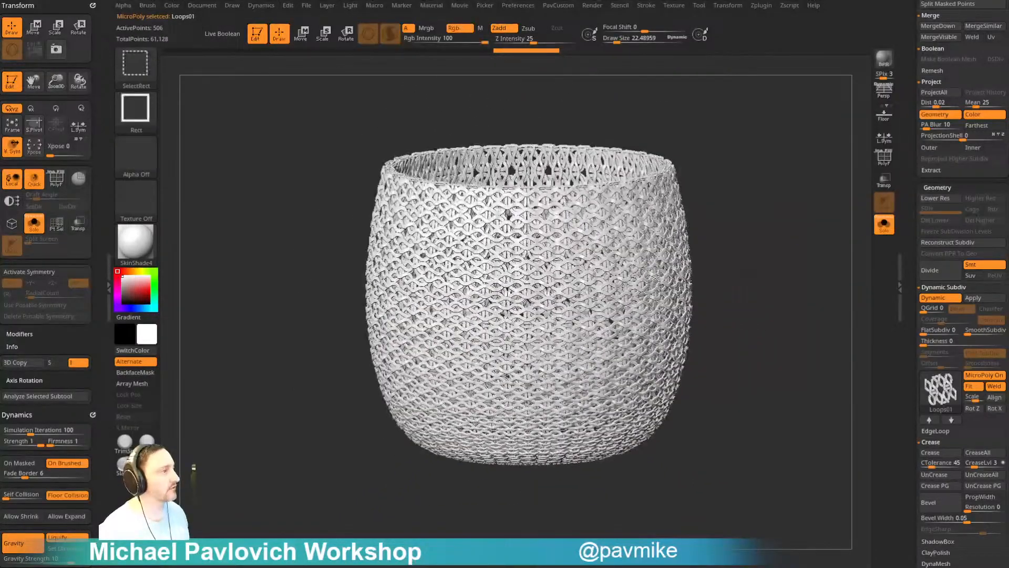
- Turn on the polyframe, switch off the cup's Dynamic Subdiv, and isolate the outer wall polygroup
key(shift+f)
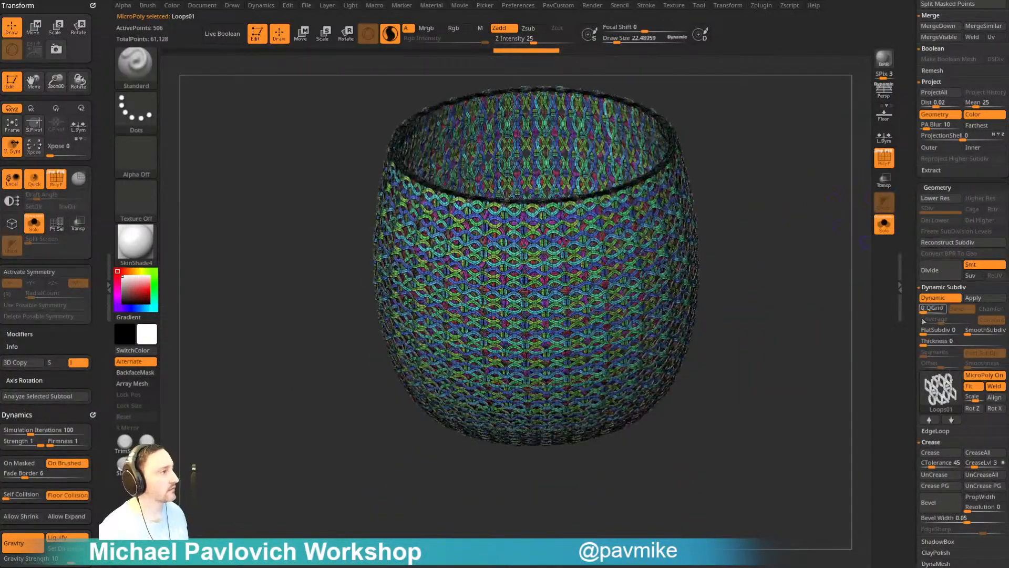
click(933, 297)
key(ctrl+shift)
ctrl+shift+click(627, 263)
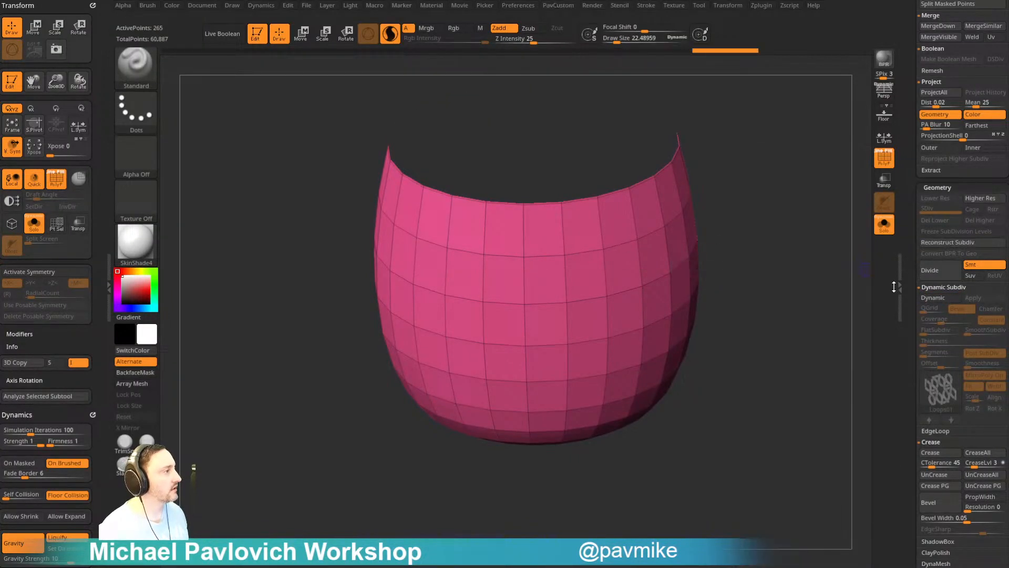
- Re-enable Dynamic Subdiv on the isolated cup wall with SmoothSubdiv 1 and inspect the weave without polyframe
click(945, 298)
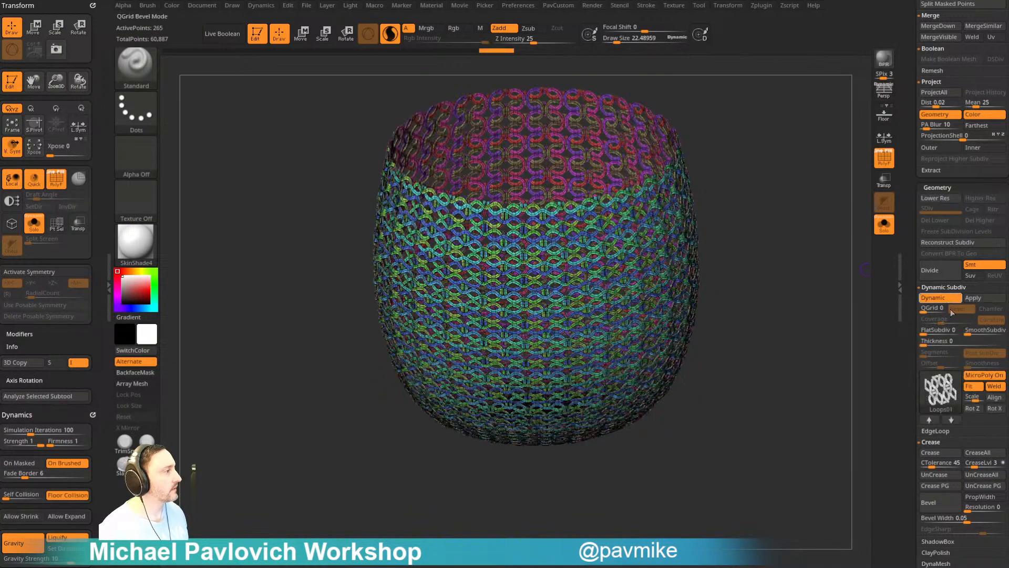
click(970, 333)
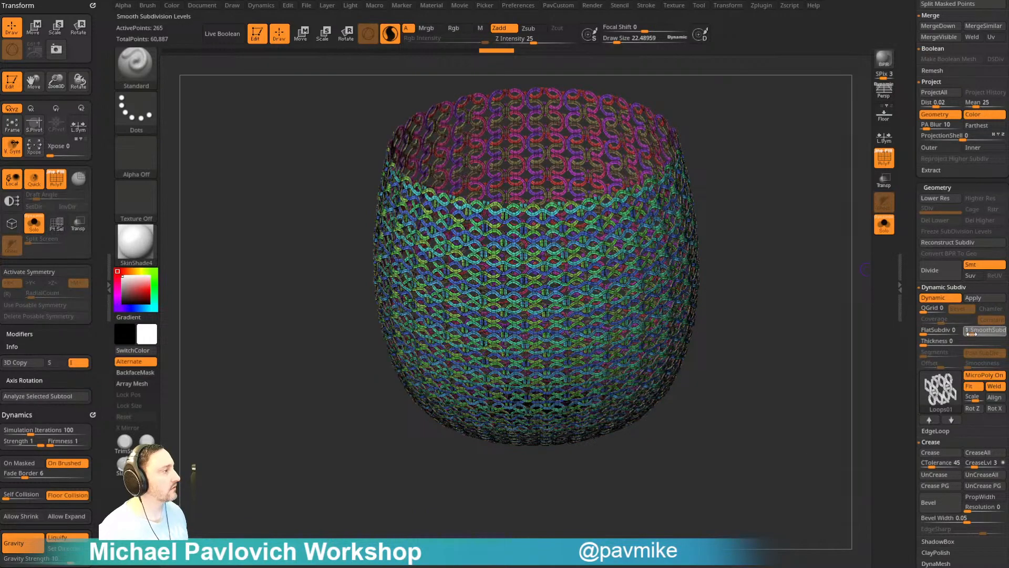
click(887, 163)
mouse_move(801, 219)
ctrl+right_down()
mouse_move(813, 275)
mouse_move(806, 183)
mouse_move(711, 284)
mouse_move(750, 237)
ctrl+right_up()
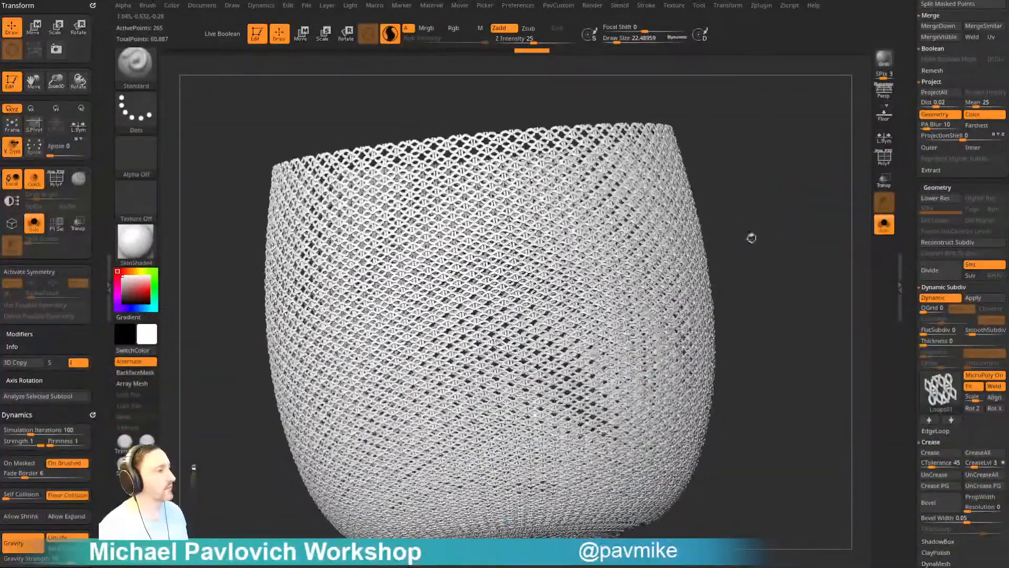
- Try an ordinary subdivision on the cup wall with Dynamic Subdiv off, revert it, and re-enable Dynamic Subdiv
key(shift+f)
right_drag(858, 171, 868, 218)
key(shift+f)
click(933, 298)
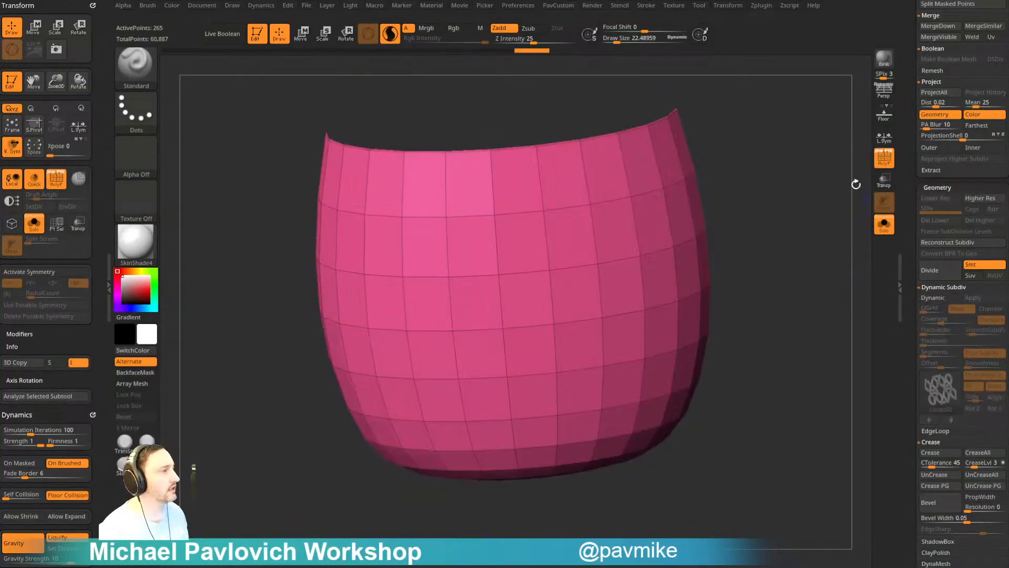
key(shift+f)
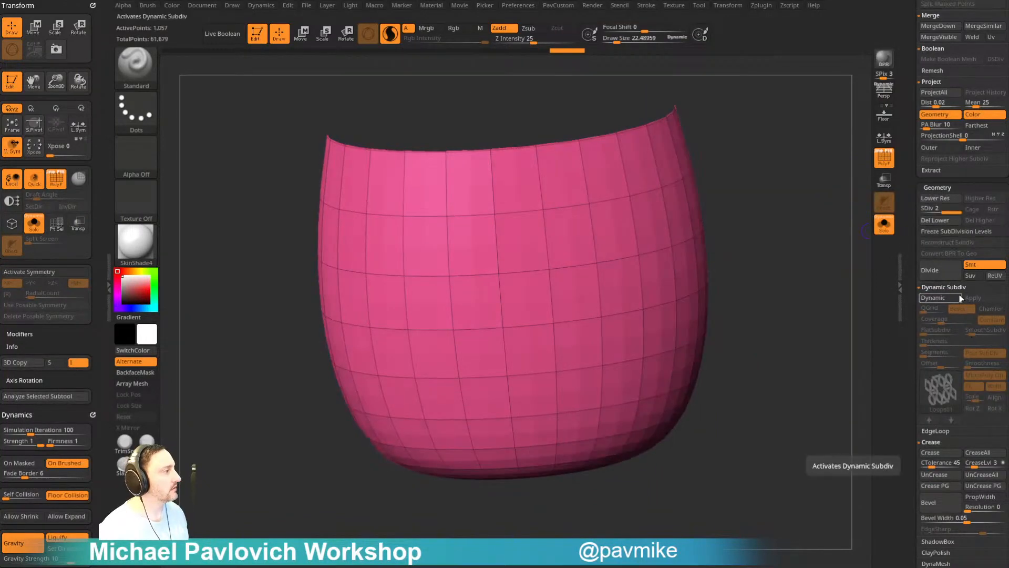
key(shift+d)
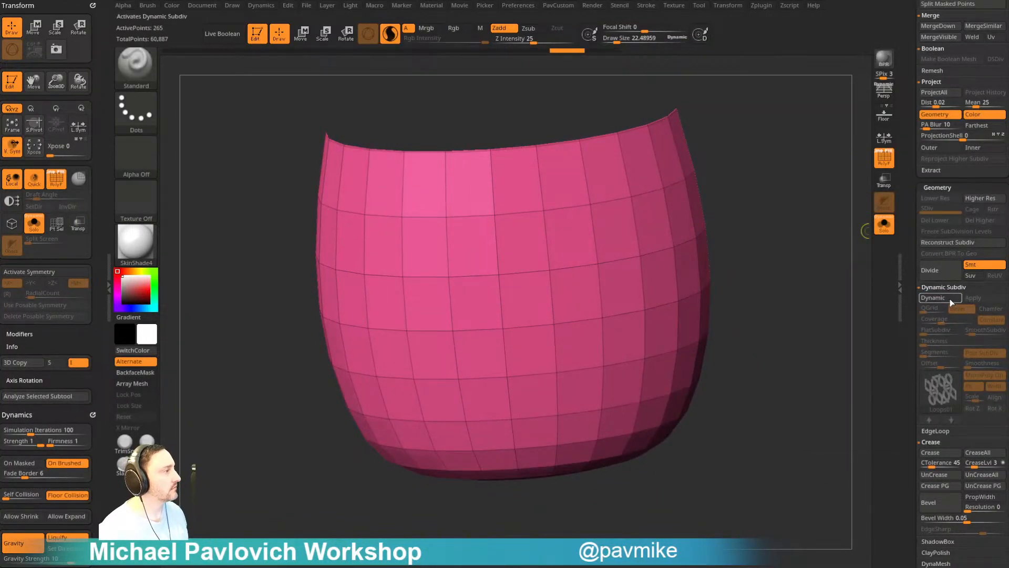
click(933, 298)
- Try pulling the woven cup's front rim upward with an enlarged Move brush and undo the pull
alt+drag(683, 236, 513, 359)
mouse_move(633, 279)
mouse_down()
mouse_move(786, 243)
mouse_move(667, 218)
mouse_move(775, 273)
mouse_move(633, 254)
mouse_up()
key(s)
key(s)
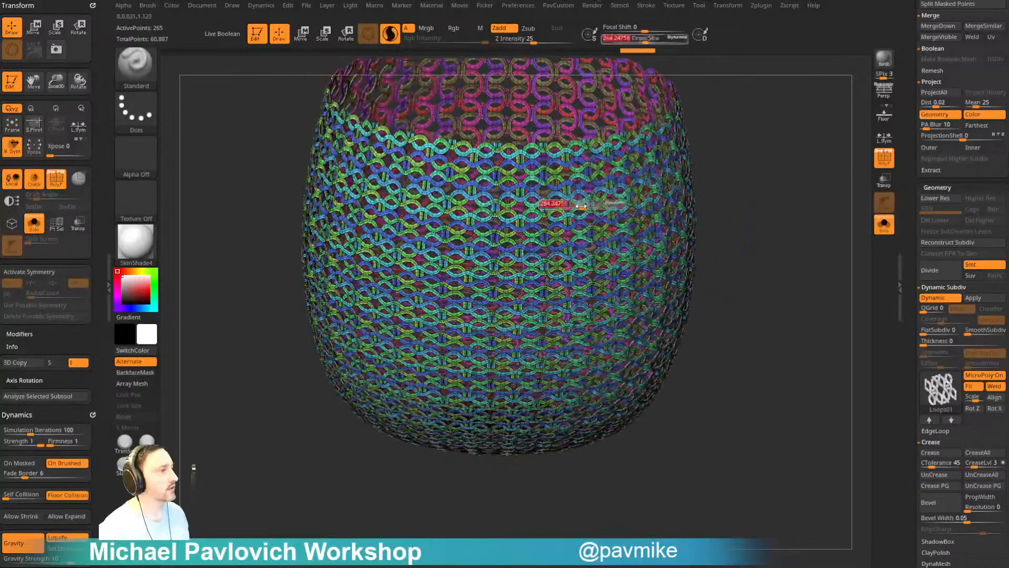
key(b)
key(m)
key(v)
mouse_move(564, 205)
mouse_down()
mouse_move(553, 334)
mouse_move(572, 26)
mouse_move(575, 84)
mouse_up()
alt+drag(757, 174, 665, 224)
key(ctrl+z)
- Pull another part of the woven rim into a tall peak, inspect the stretched loops, and undo it
drag(577, 232, 581, 168)
drag(766, 270, 785, 258)
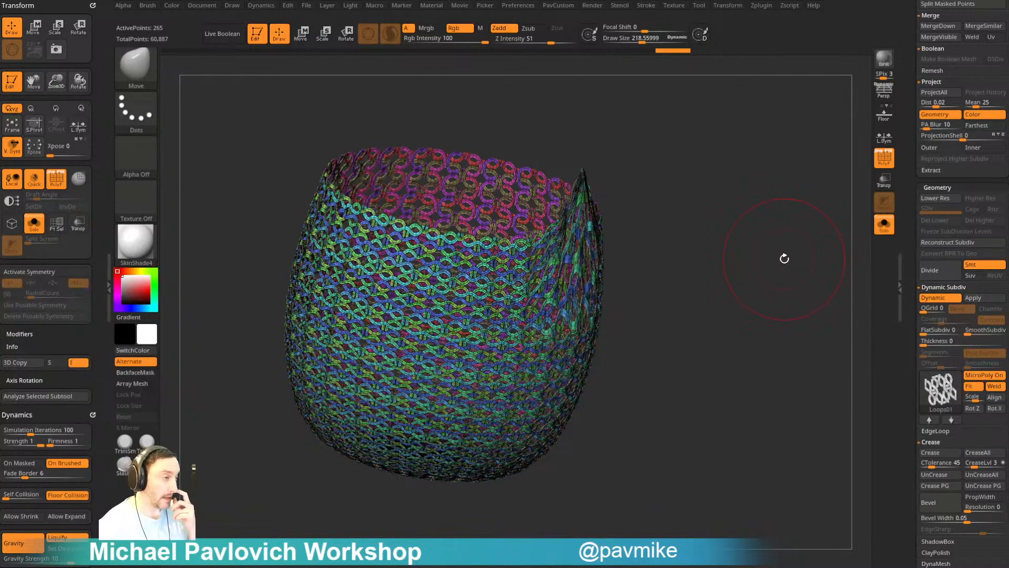
mouse_move(784, 258)
mouse_down()
mouse_move(698, 201)
mouse_move(728, 218)
mouse_move(727, 209)
mouse_move(716, 223)
mouse_move(723, 217)
mouse_up()
key(ctrl+z)
- Switch back to the Standard brush with a draw size of about 72 and inspect the woven cup
key(s)
key(s)
key(b)
key(s)
key(t)
key(s)
key(s)
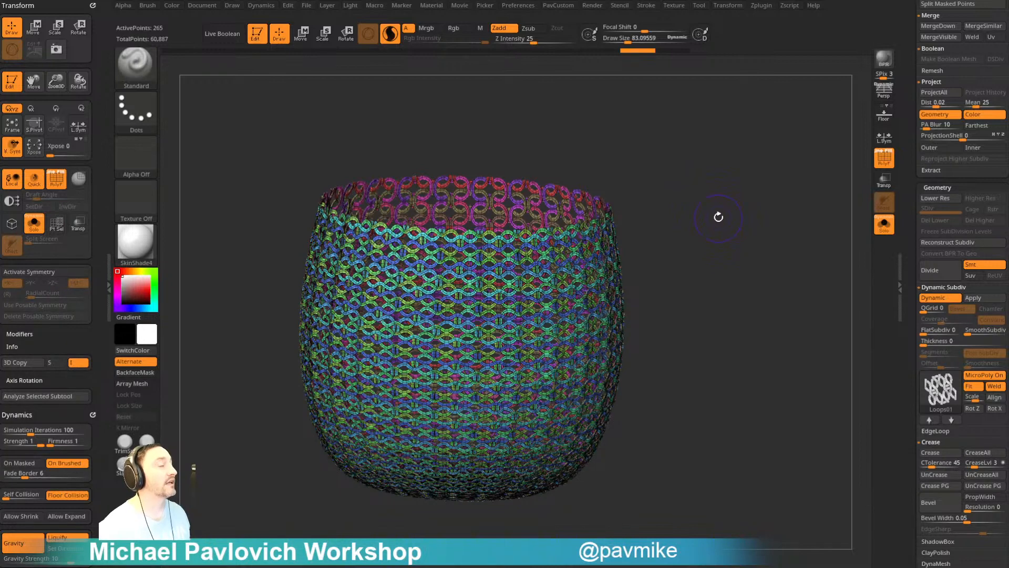
mouse_move(716, 223)
mouse_down()
mouse_move(730, 230)
mouse_move(718, 238)
mouse_up()
key(s)
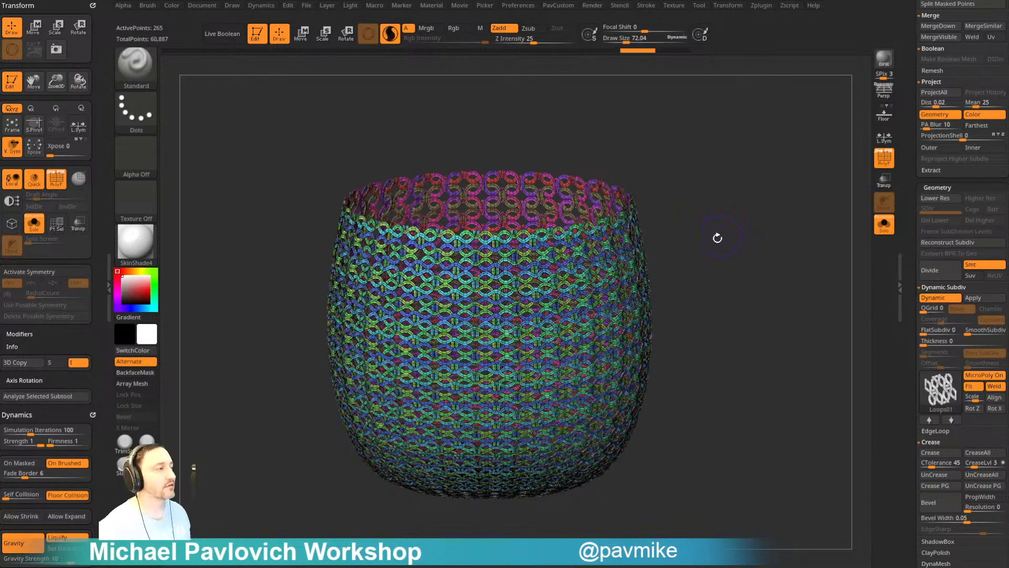
drag(654, 192, 684, 299)
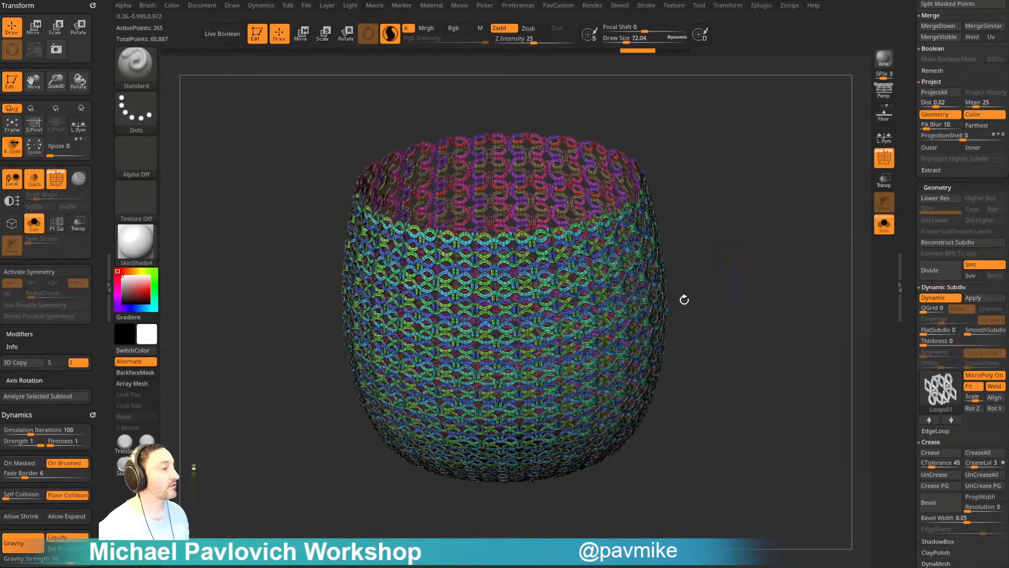
drag(628, 378, 738, 258)
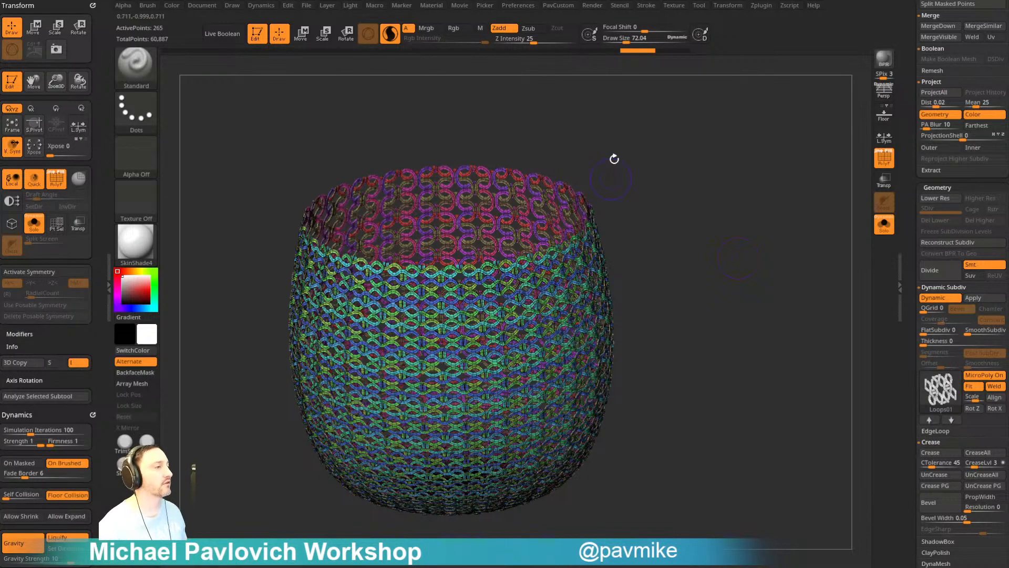
drag(613, 158, 706, 227)
- Switch to the Sphere3D tool, stretch it vertically into an ellipsoid, and convert it to a PolyMesh3D
drag(902, 194, 905, 280)
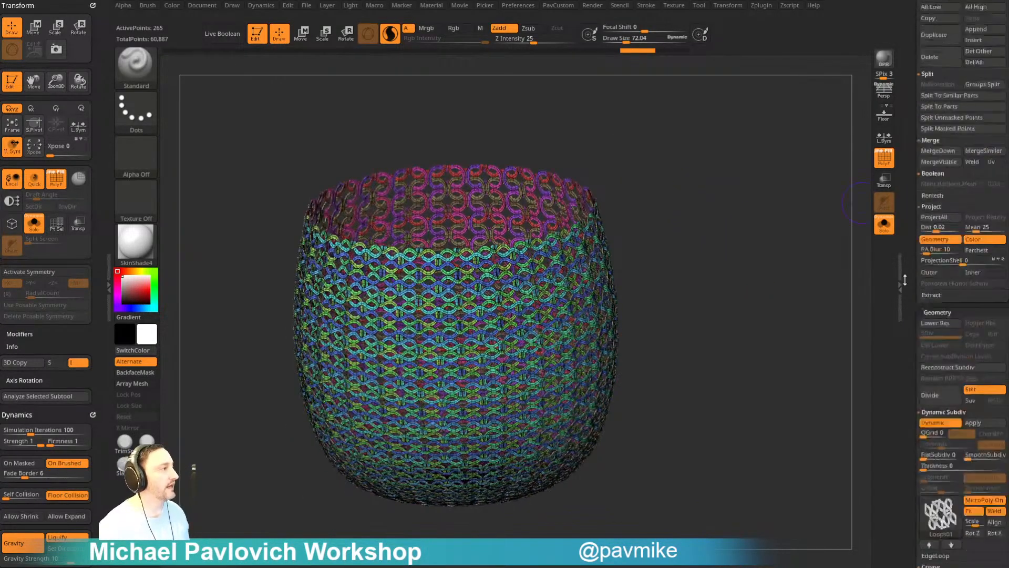
scroll(905, 280, up, 10)
click(930, 157)
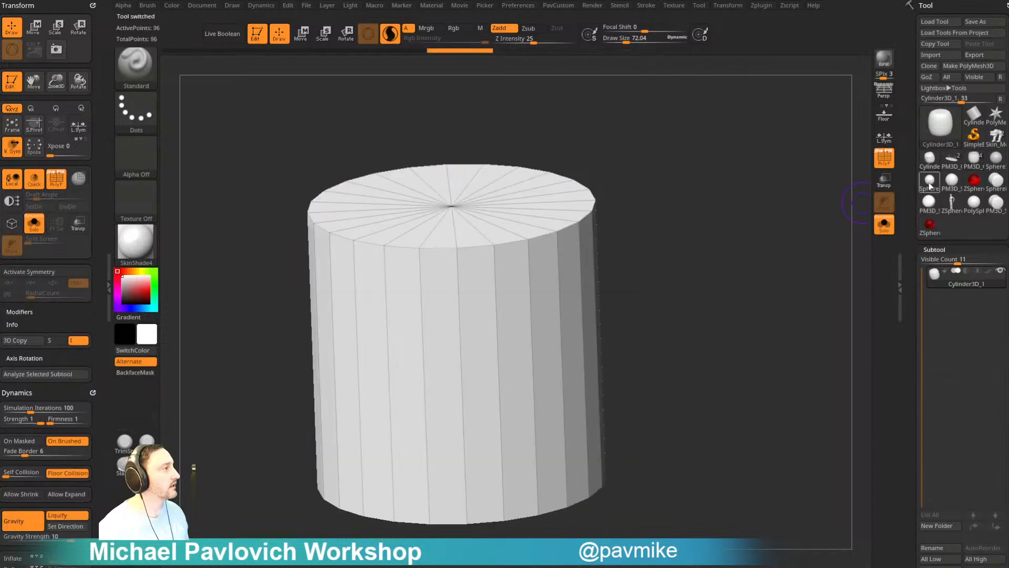
click(929, 179)
key(w)
drag(456, 309, 452, 219)
key(q)
click(966, 67)
- Subdivide the ellipsoid to SDiv 3 and delete its lower subdivision levels
key(d)
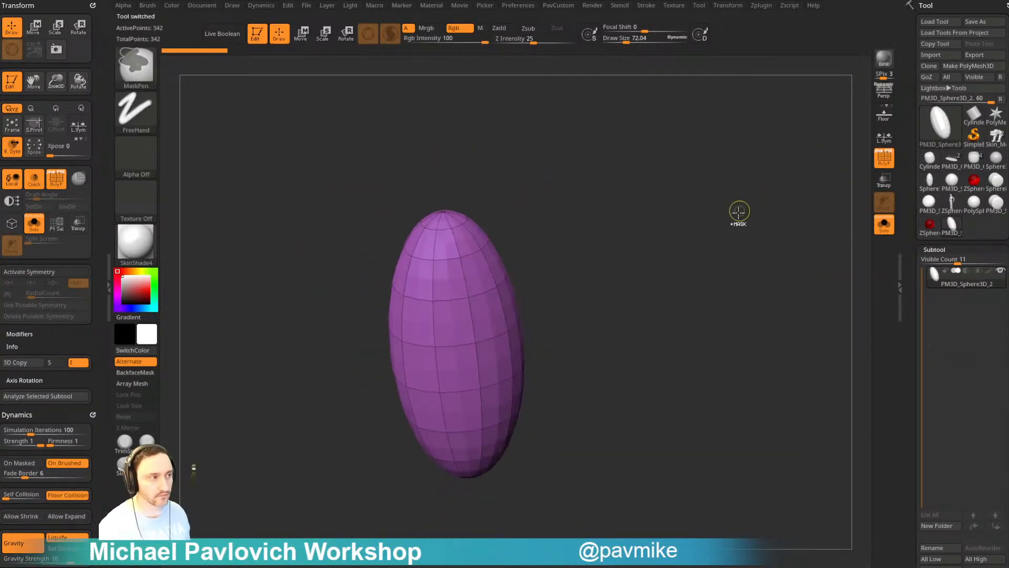
scroll(936, 273, down, 10)
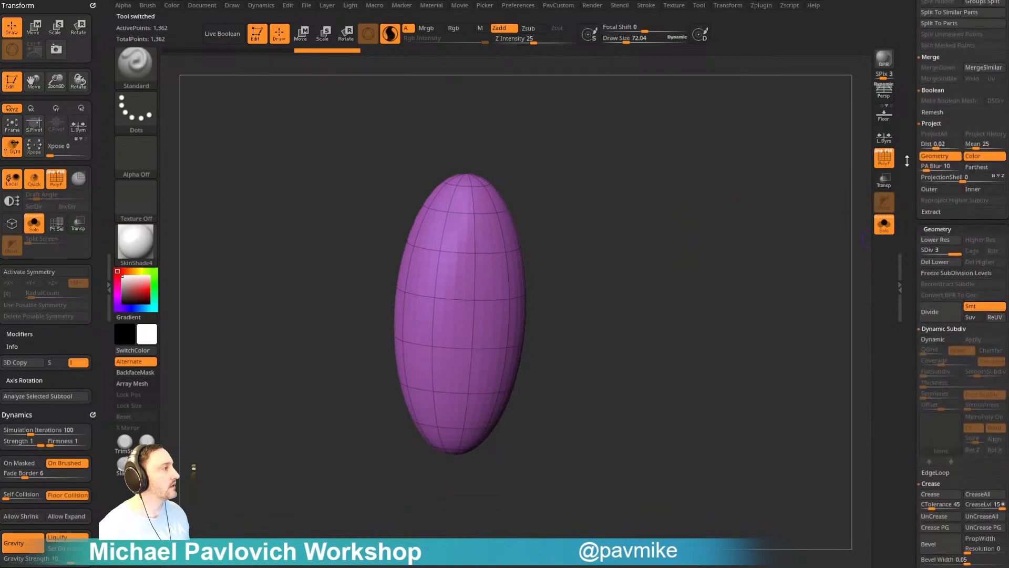
click(936, 267)
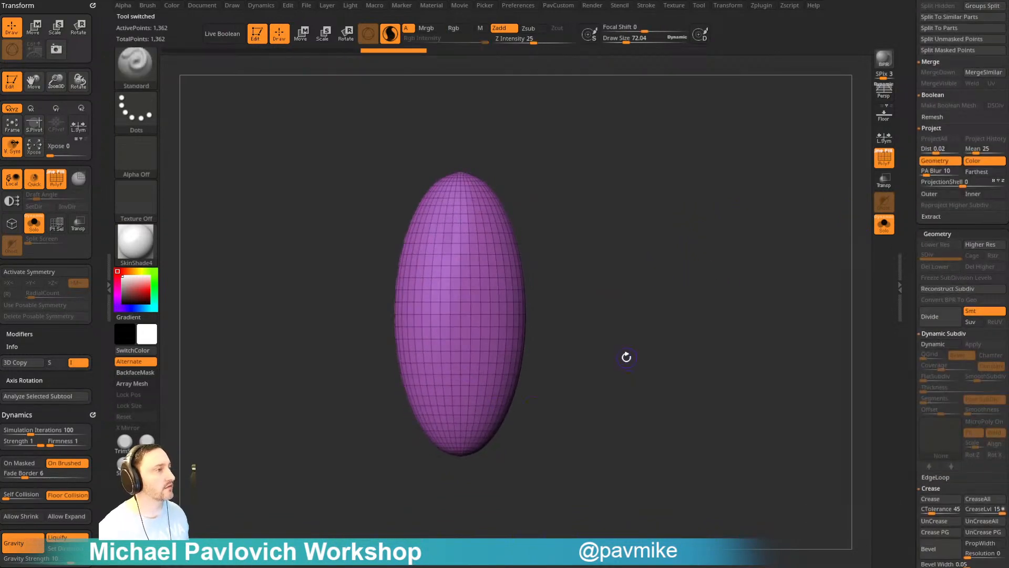
- Cut the ellipsoid lengthwise off-centre with the SliceCurve brush
mouse_move(626, 357)
mouse_down()
mouse_move(537, 358)
mouse_move(624, 273)
mouse_up()
key(ctrl+shift)
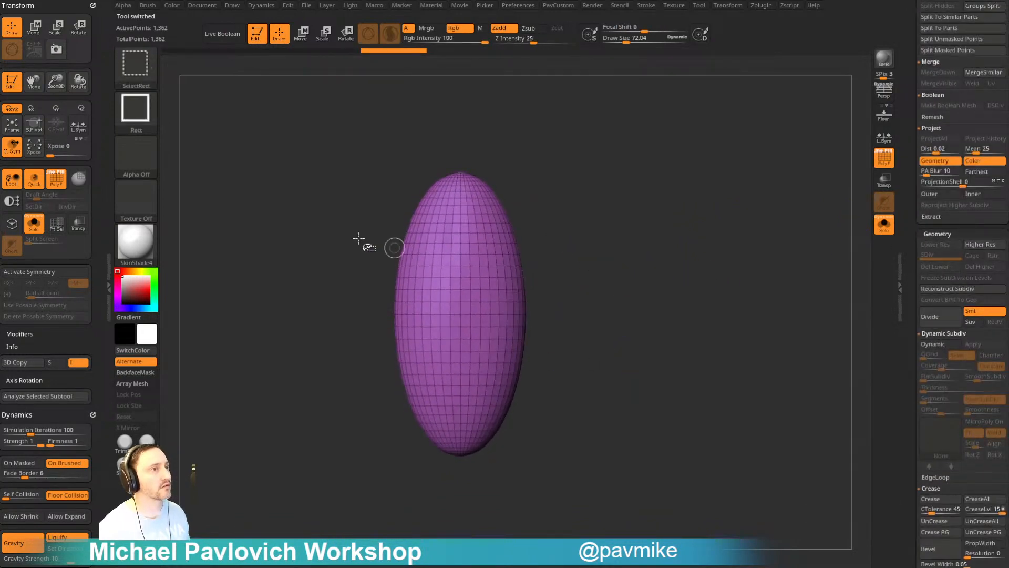
click(135, 68)
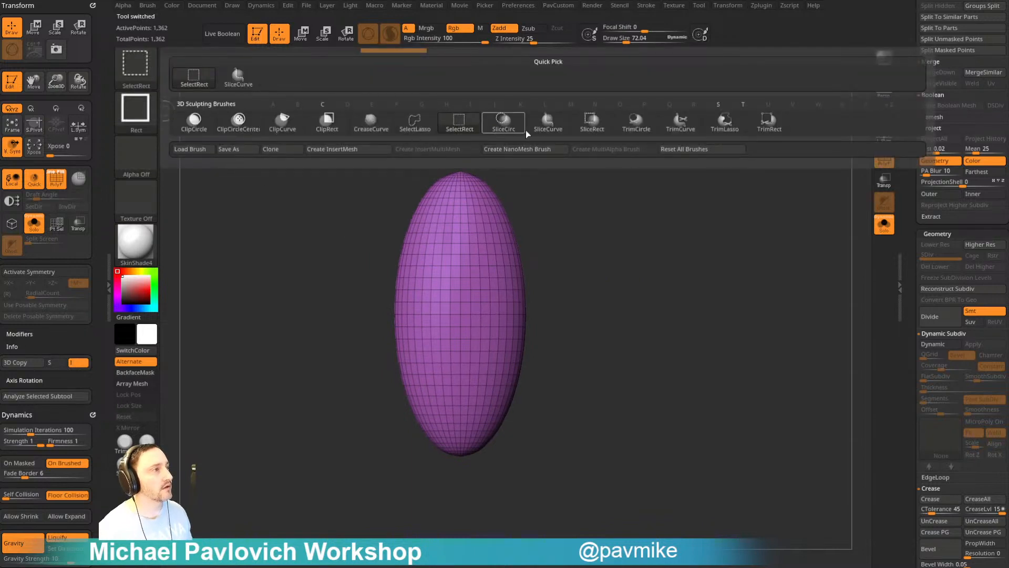
click(548, 122)
mouse_move(579, 166)
ctrl+shift+mouse_down()
mouse_move(507, 226)
mouse_move(473, 371)
mouse_move(511, 473)
mouse_move(565, 537)
ctrl+shift+mouse_up()
- Isolate one sliced side of the ellipsoid as a shallow shell and delete the hidden remainder
drag(716, 271, 539, 308)
ctrl+shift+click(497, 304)
drag(665, 232, 691, 217)
key(4)
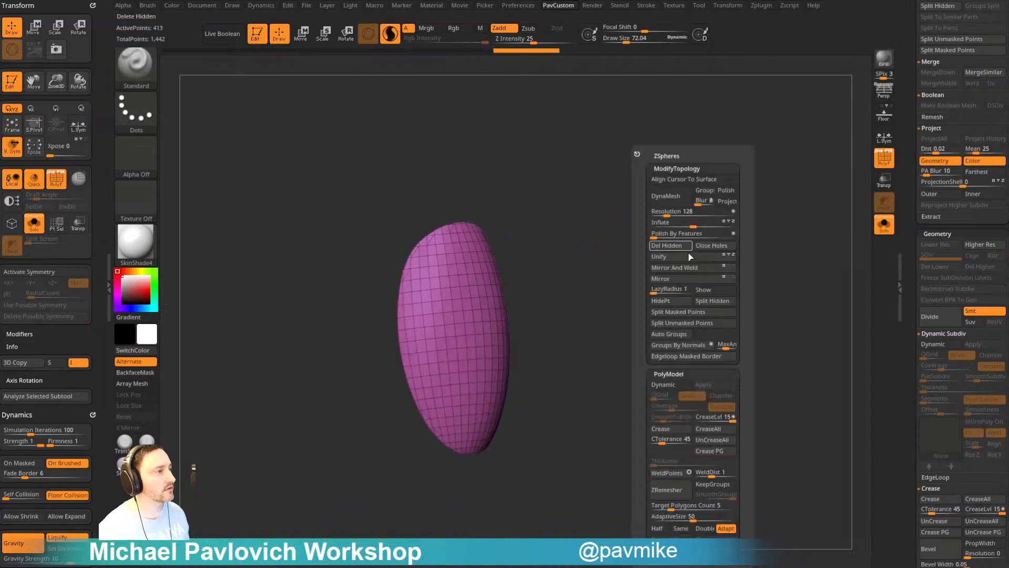
click(688, 249)
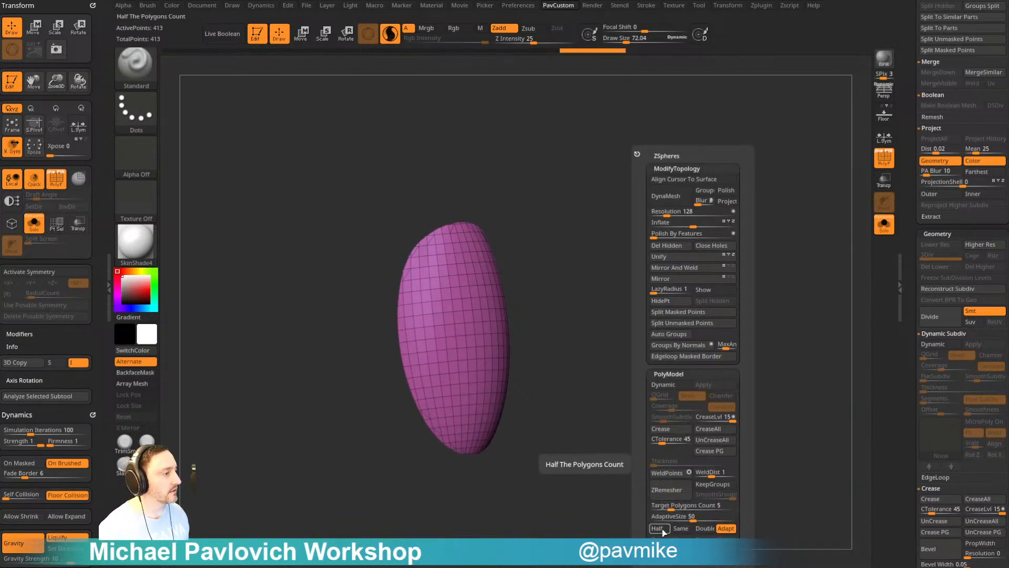
- Try ZRemeshing the shell with the Same polygon count and AdaptiveSize 0, and undo the remesh
click(679, 528)
drag(683, 516, 651, 516)
click(674, 491)
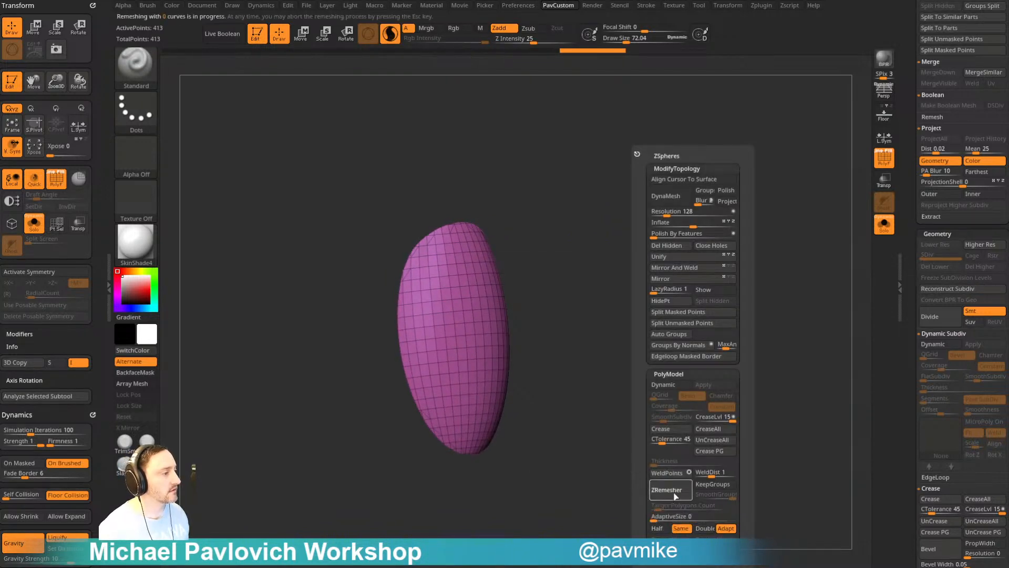
drag(538, 209, 539, 329)
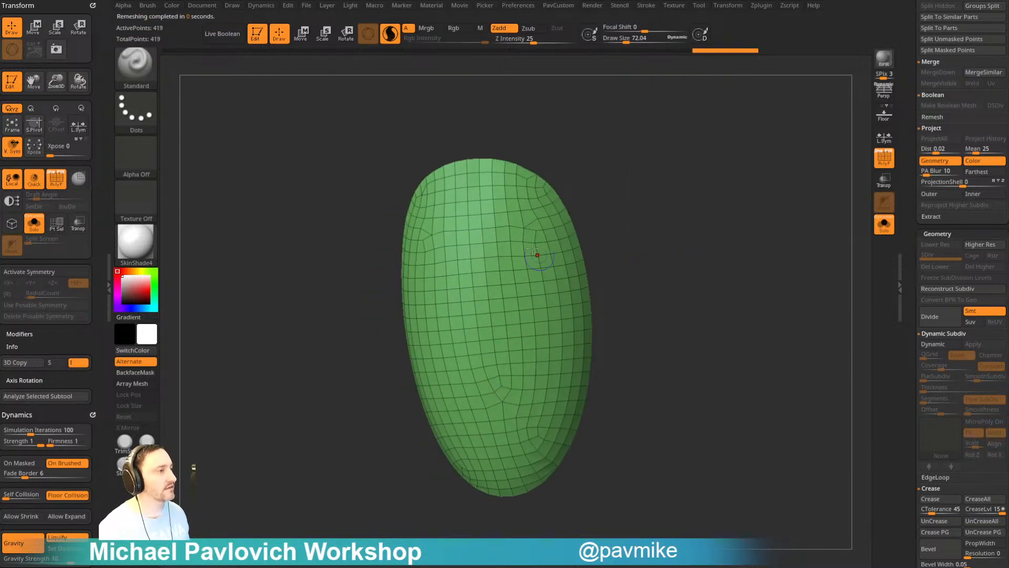
drag(540, 206, 591, 223)
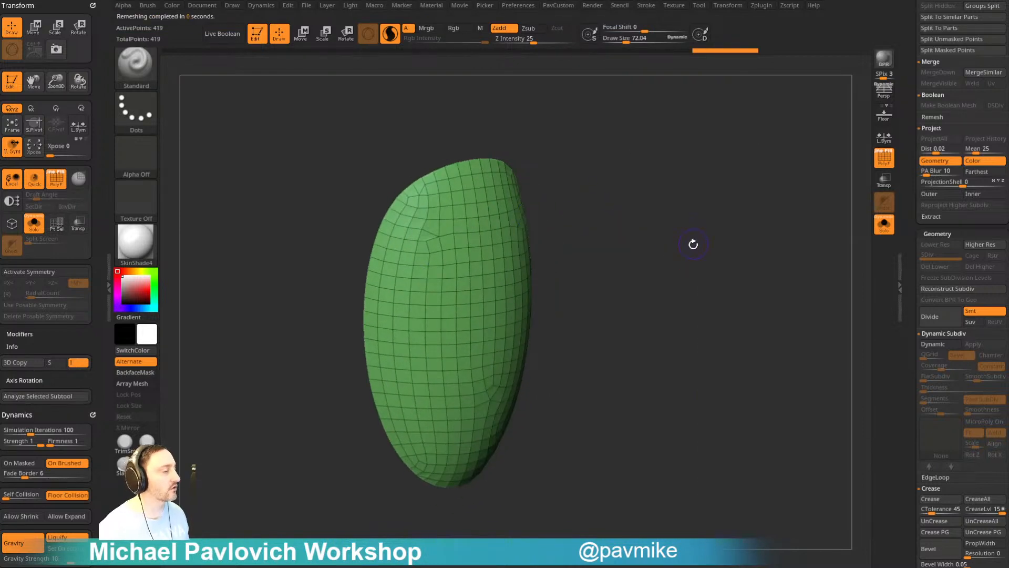
key(ctrl+z)
drag(672, 225, 681, 248)
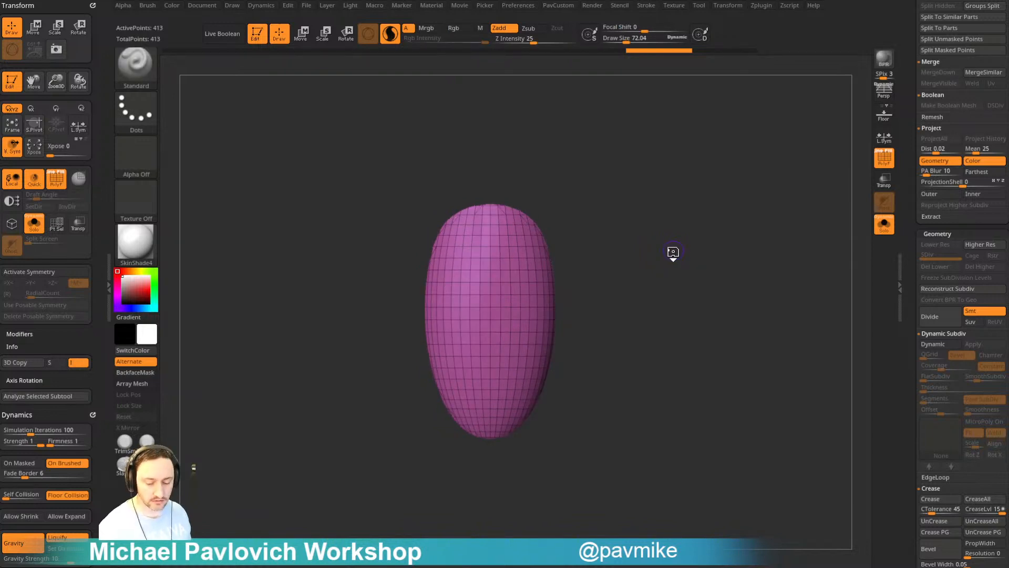
- Insert a Plane on the ellipsoid shell using the IMM base primitives brush
key(b)
key(i)
key(m)
key(m)
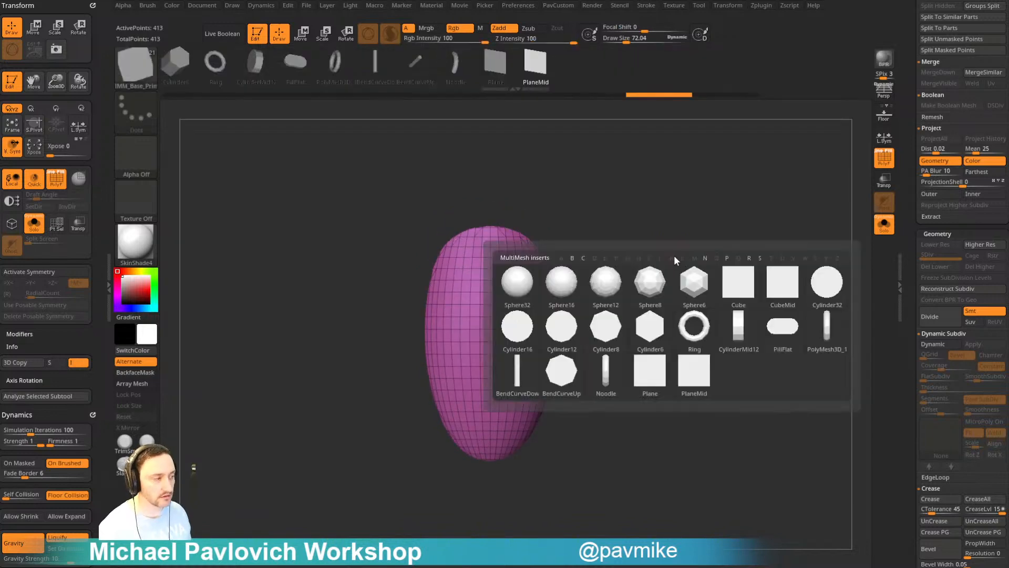
click(653, 382)
drag(662, 342, 734, 283)
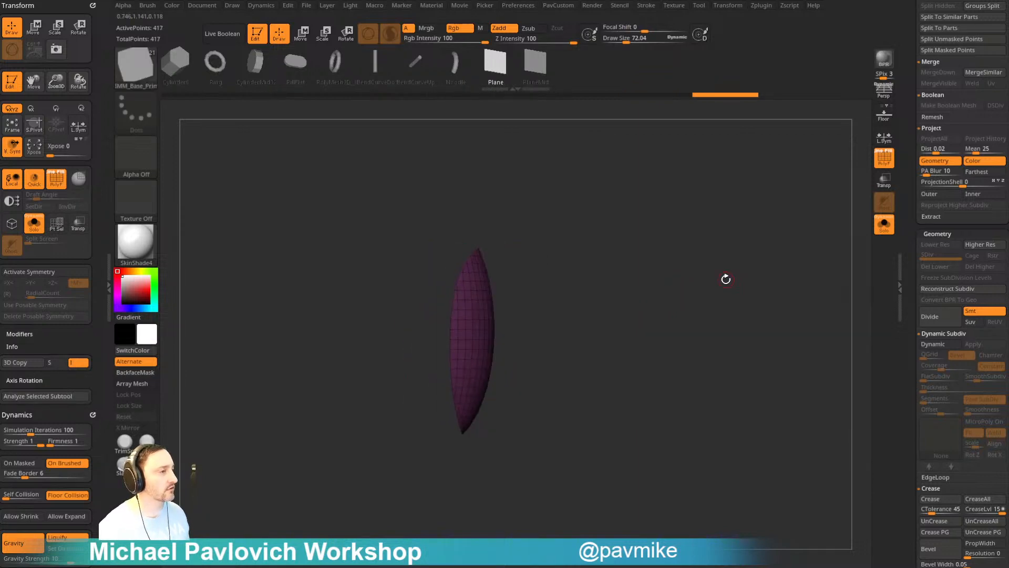
- Separate the inserted plane from the shell into its own subtool with Split Masked Points
key(w)
key(space)
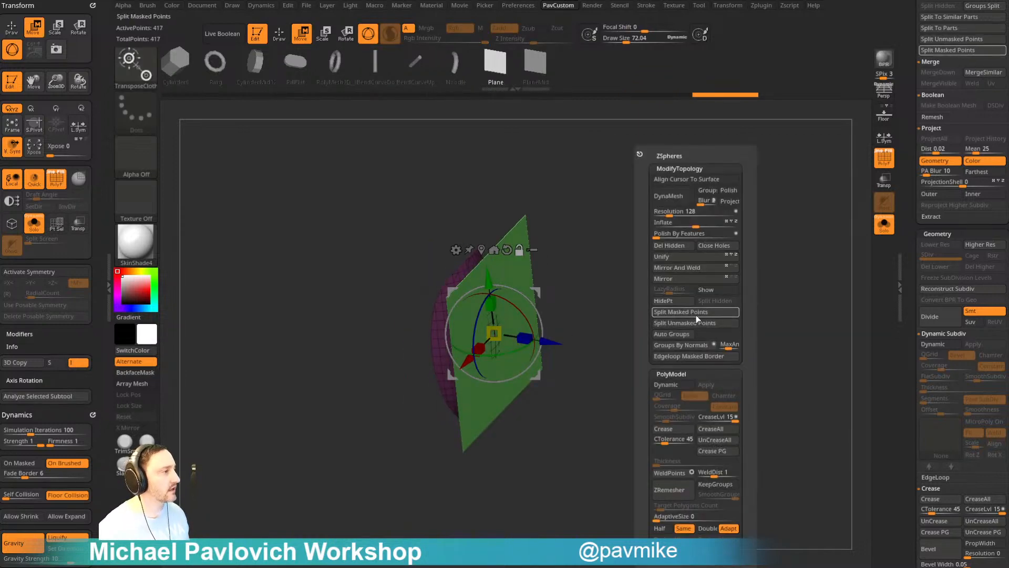
click(695, 311)
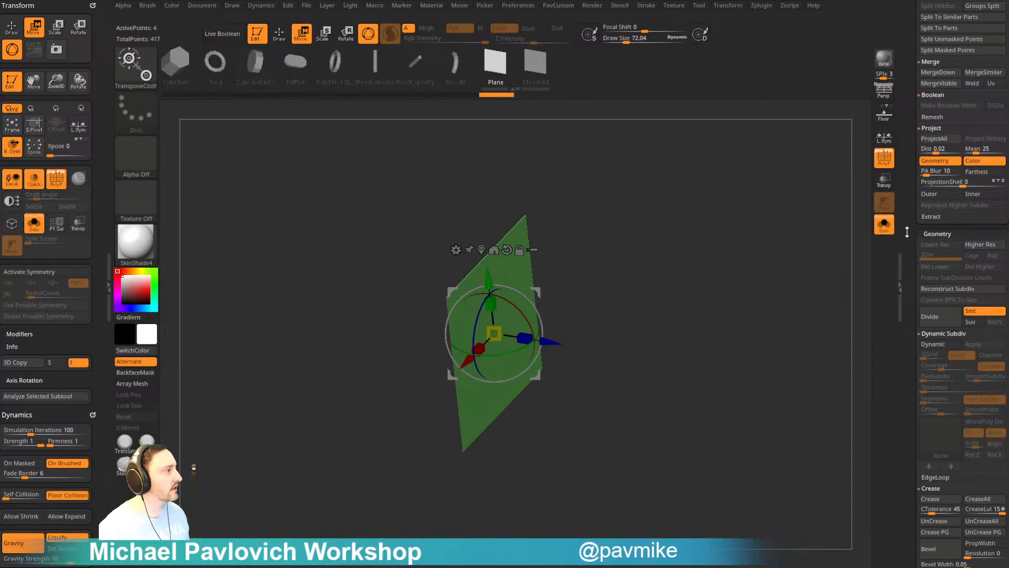
- Divide the plane to SDiv 4 with Smt off and hide its polyframe
scroll(913, 240, down, 3)
double_click(939, 262)
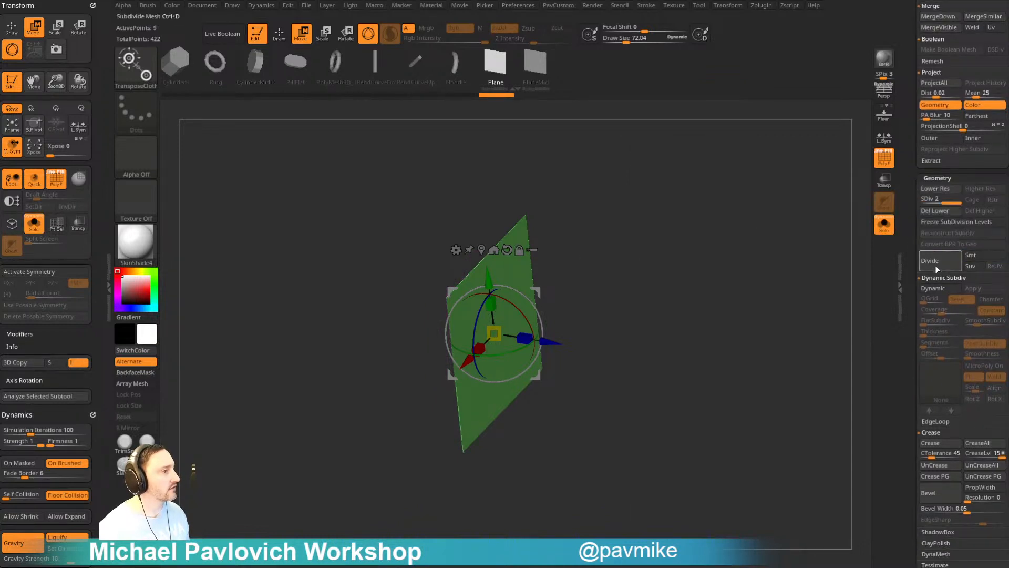
click(940, 263)
click(885, 156)
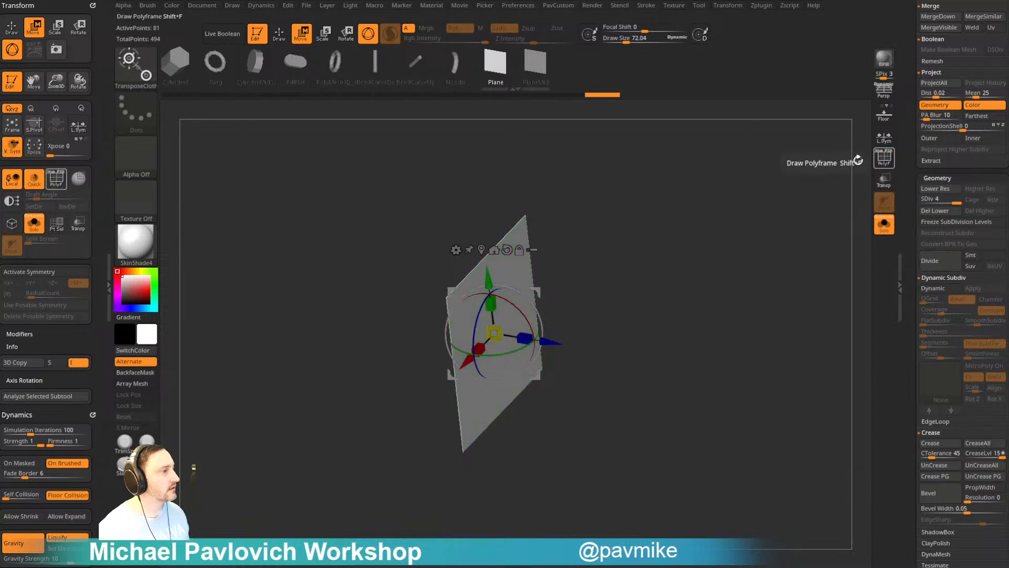
- Turn off Solo to show the shell with the plane, and turn the polyframe back on
drag(678, 211, 728, 255)
click(884, 223)
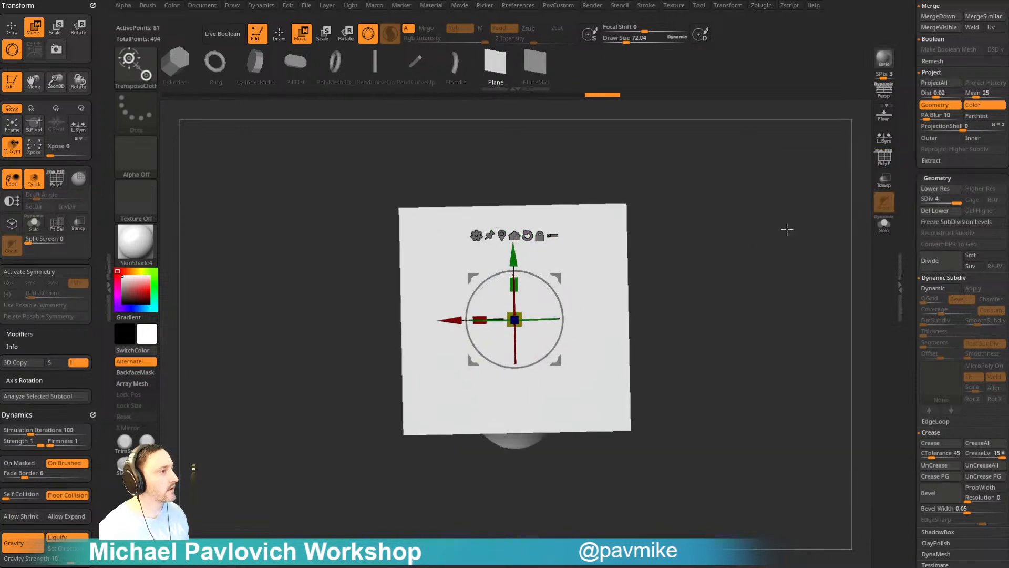
drag(787, 229, 892, 161)
click(892, 161)
drag(798, 214, 841, 226)
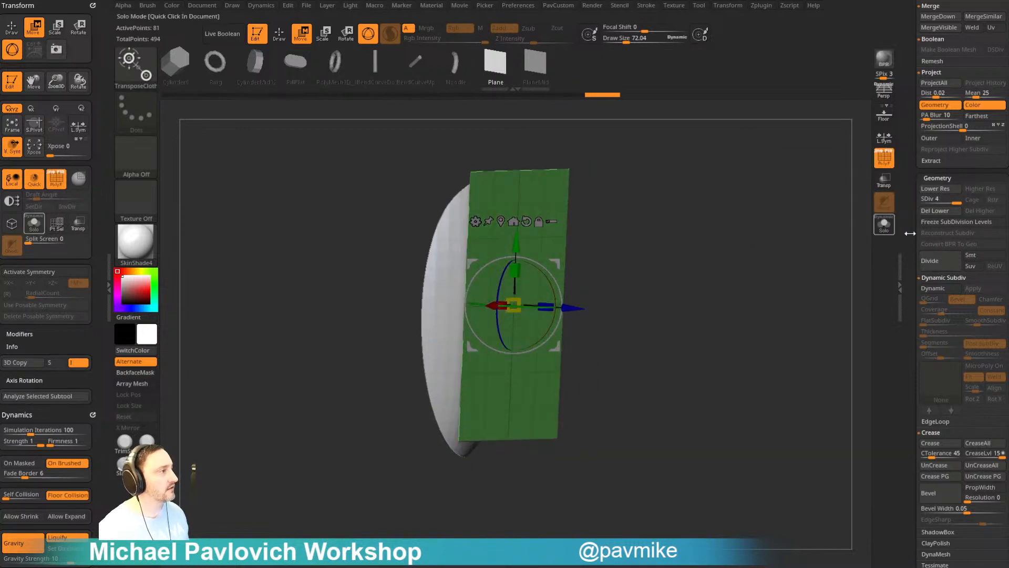
- Delete the plane's lower subdivision levels and divide the plane two more times with Smt off
click(936, 211)
shift+drag(763, 246, 867, 238)
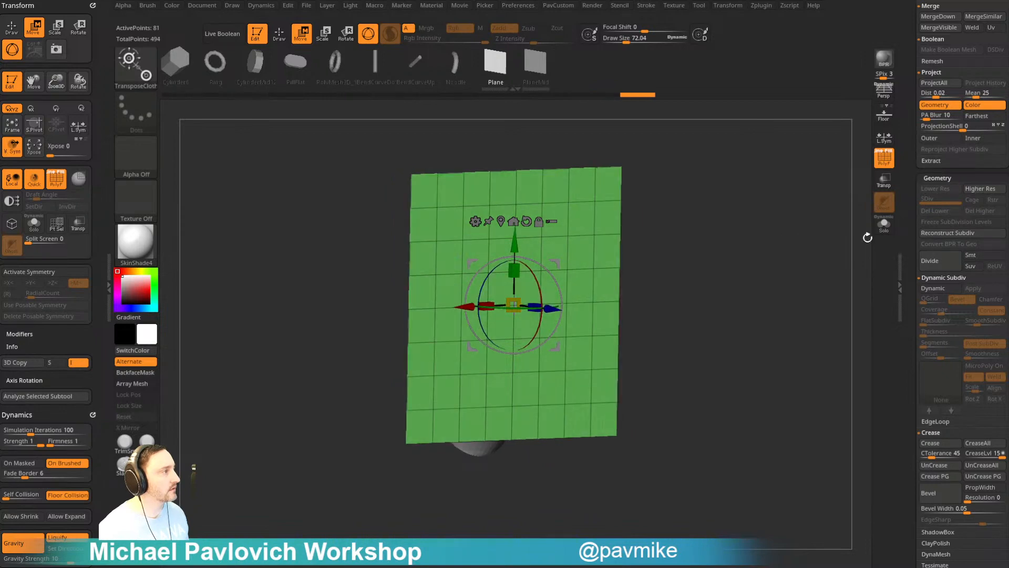
click(926, 265)
click(926, 265)
drag(777, 223, 703, 257)
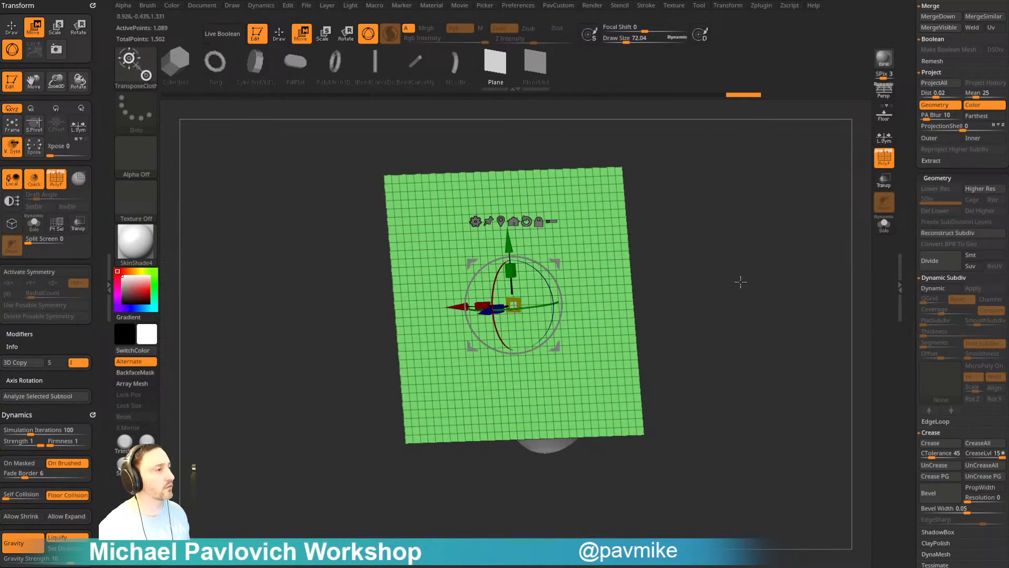
- Add a Bend Arc deformer to the divided plane
shift+drag(711, 236, 678, 292)
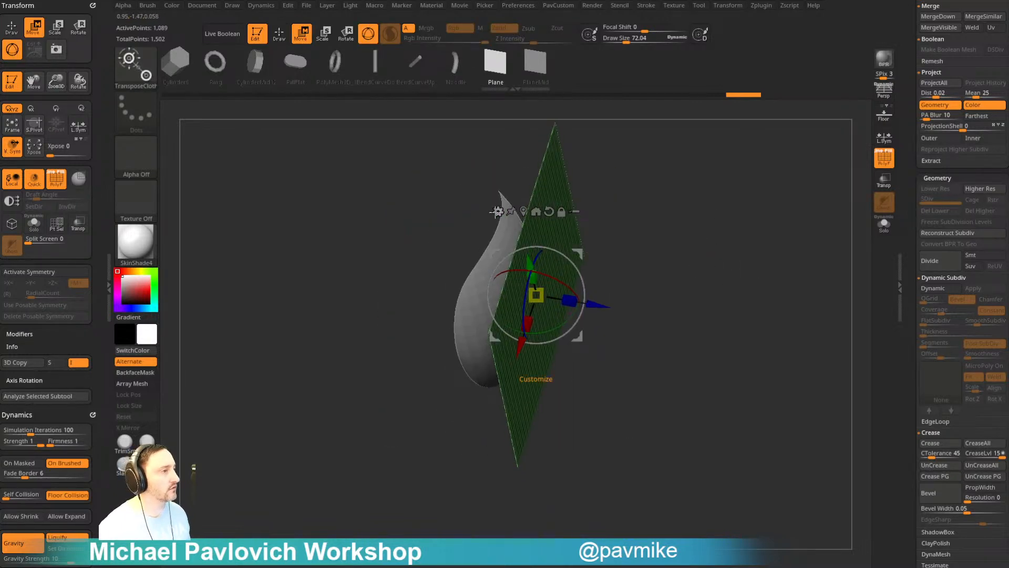
click(497, 212)
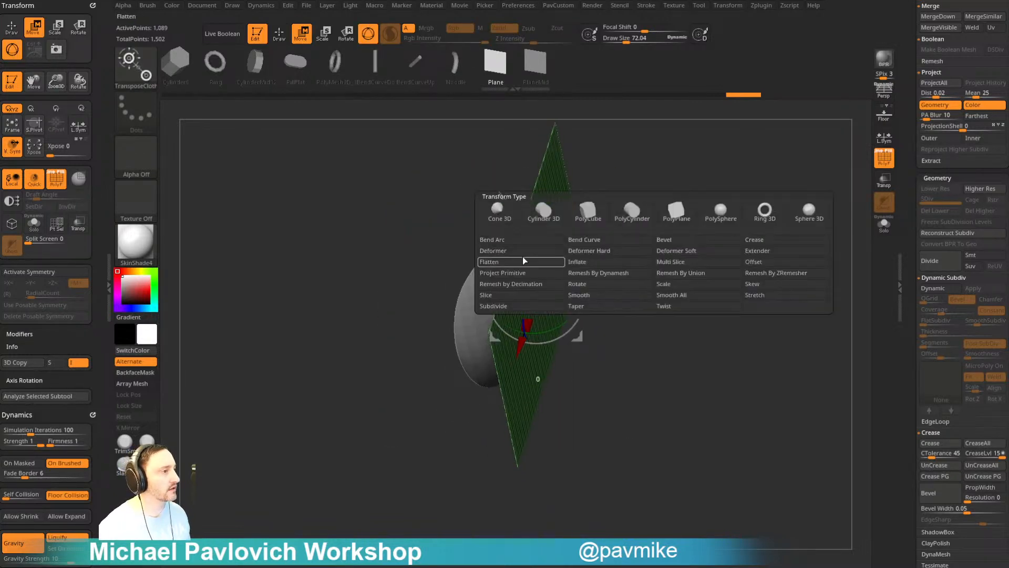
click(544, 239)
drag(604, 238, 513, 235)
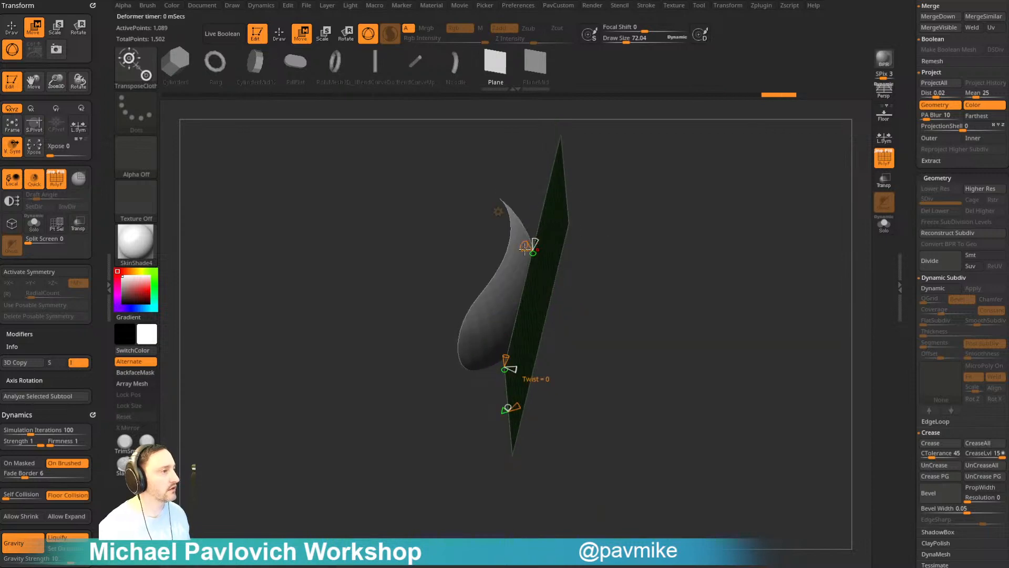
drag(585, 242, 554, 271)
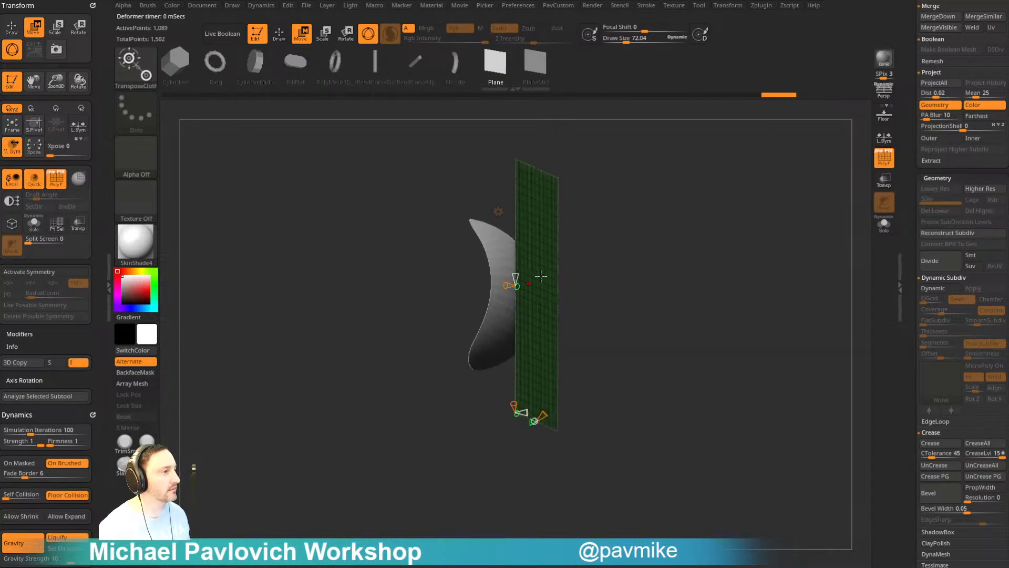
- Turn on Dynamic Subdiv with a thickness of about 0.00884 and bend the plane -90 degrees around the shell
click(932, 288)
drag(931, 333, 943, 334)
drag(589, 257, 534, 359)
drag(498, 295, 486, 294)
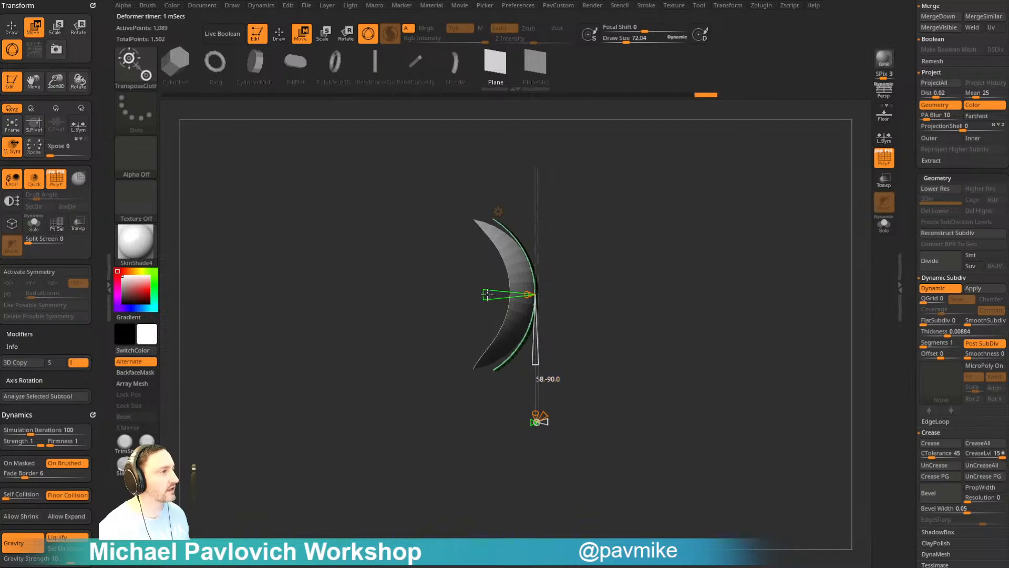
drag(620, 210, 562, 277)
drag(620, 247, 678, 208)
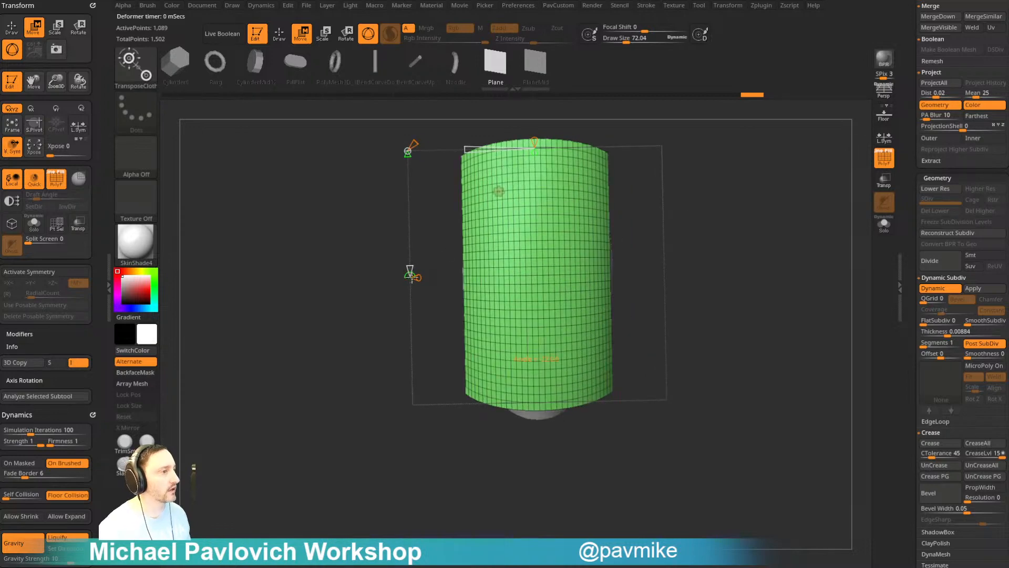
- Accept the bend and shift the curved plane slightly down over the shell using the plain Transpose brush
mouse_move(410, 277)
mouse_down()
mouse_move(513, 274)
mouse_move(416, 270)
mouse_up()
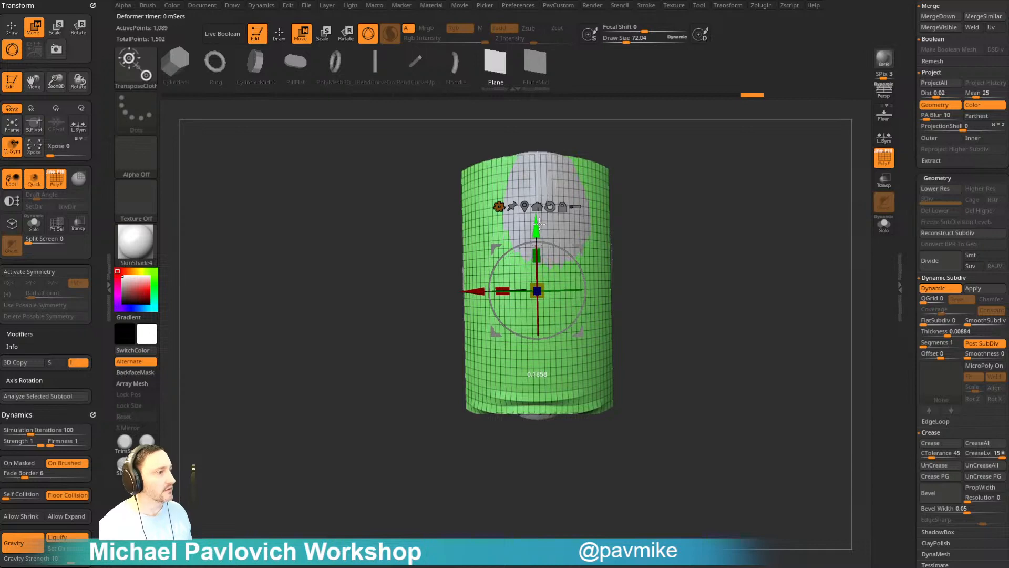
key(b)
key(Escape)
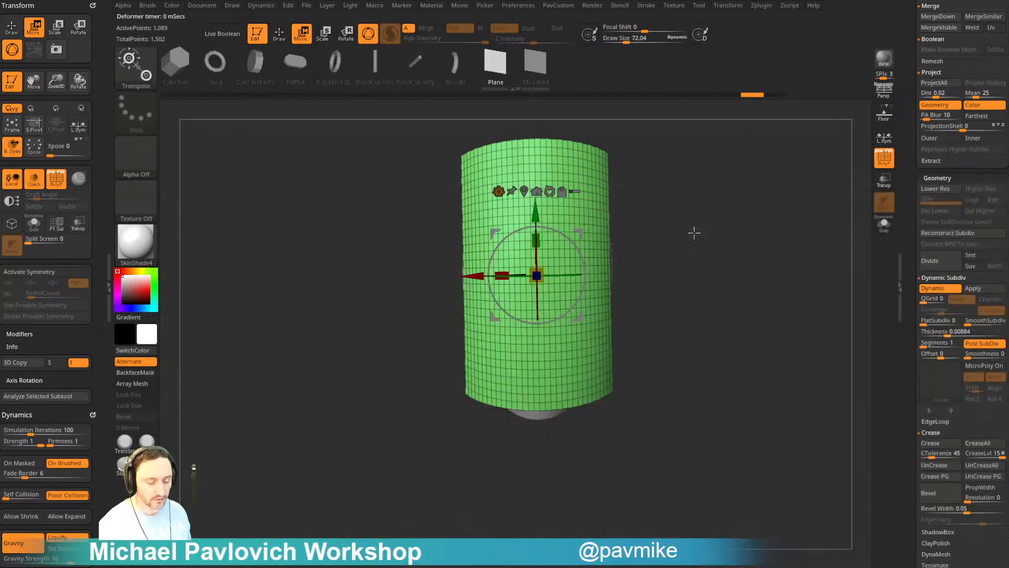
drag(537, 227, 537, 243)
key(q)
mouse_move(673, 227)
mouse_down()
mouse_move(739, 223)
mouse_move(734, 212)
mouse_move(681, 215)
mouse_move(699, 211)
mouse_up()
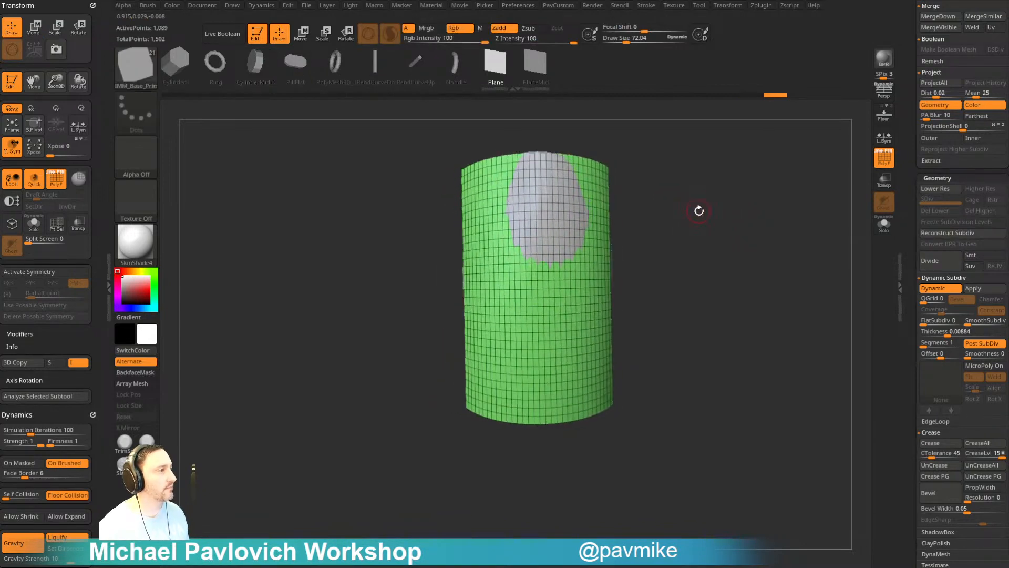
- Turn off Dynamic Subdiv and make the shell see-through with Transparency on, Ghost off and the polyframe visible
key(ctrl+shift)
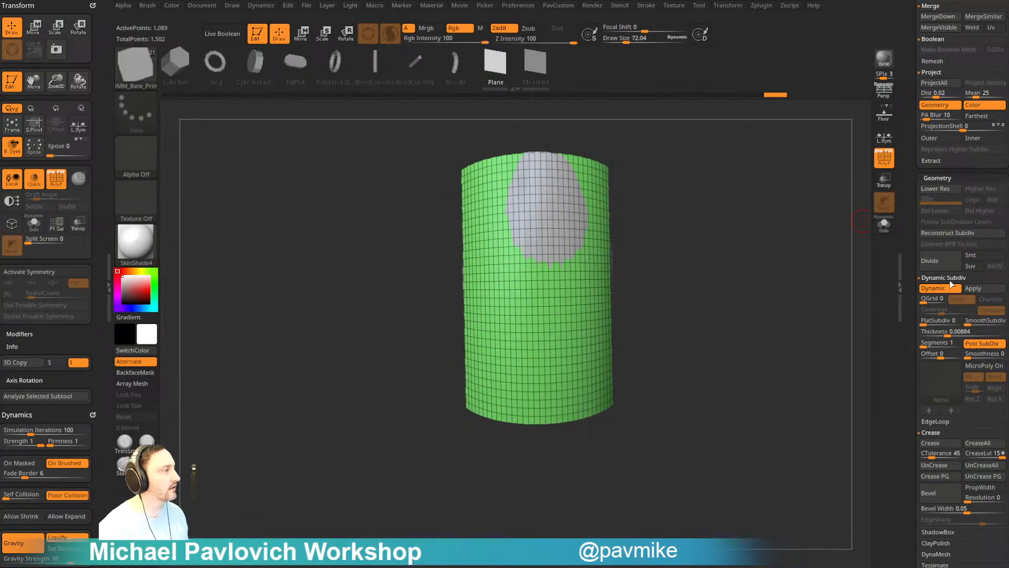
mouse_move(827, 284)
mouse_down()
mouse_move(756, 266)
mouse_move(786, 254)
mouse_move(760, 237)
mouse_move(773, 250)
mouse_move(760, 252)
mouse_up()
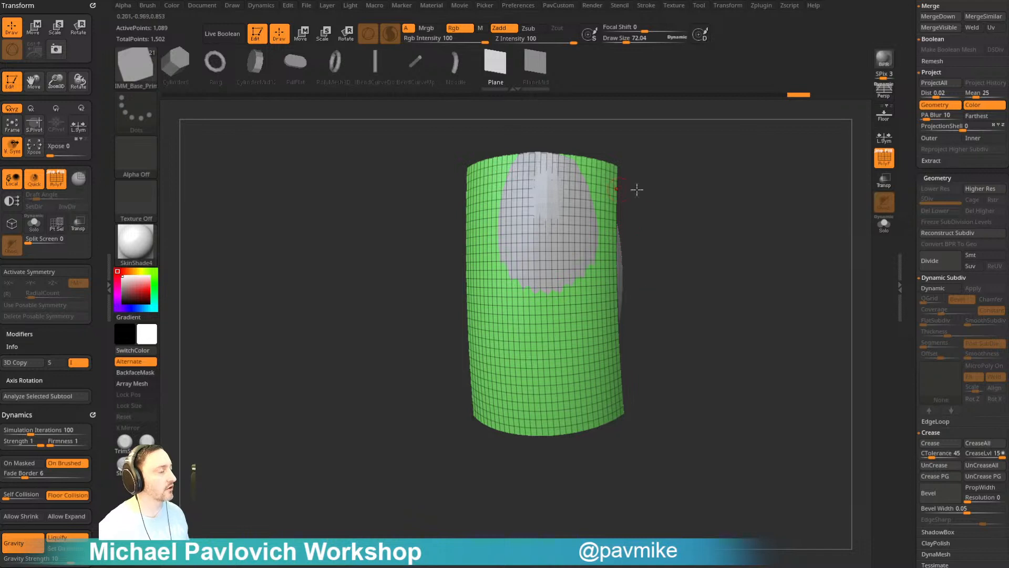
drag(637, 190, 710, 225)
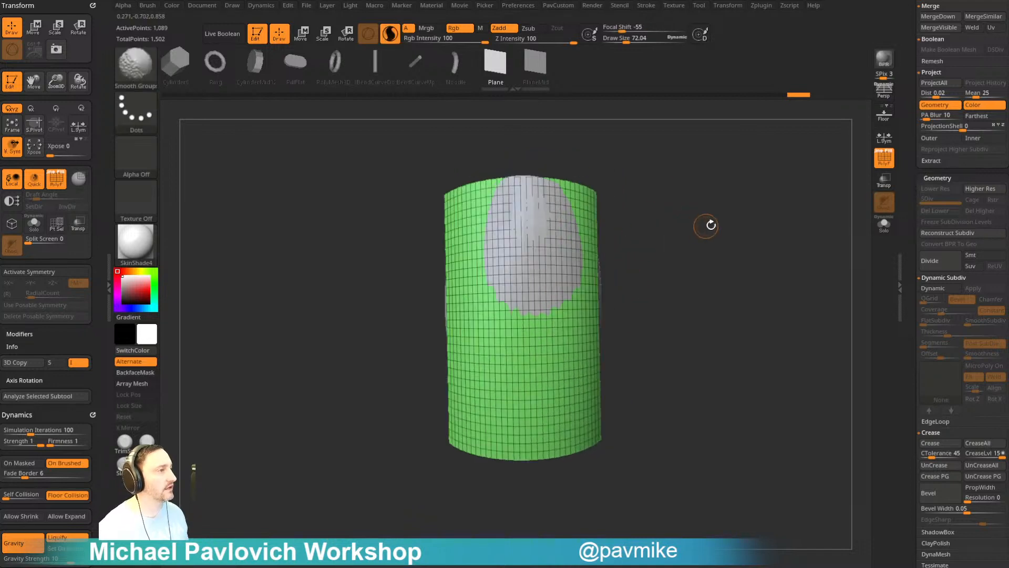
click(884, 157)
click(884, 178)
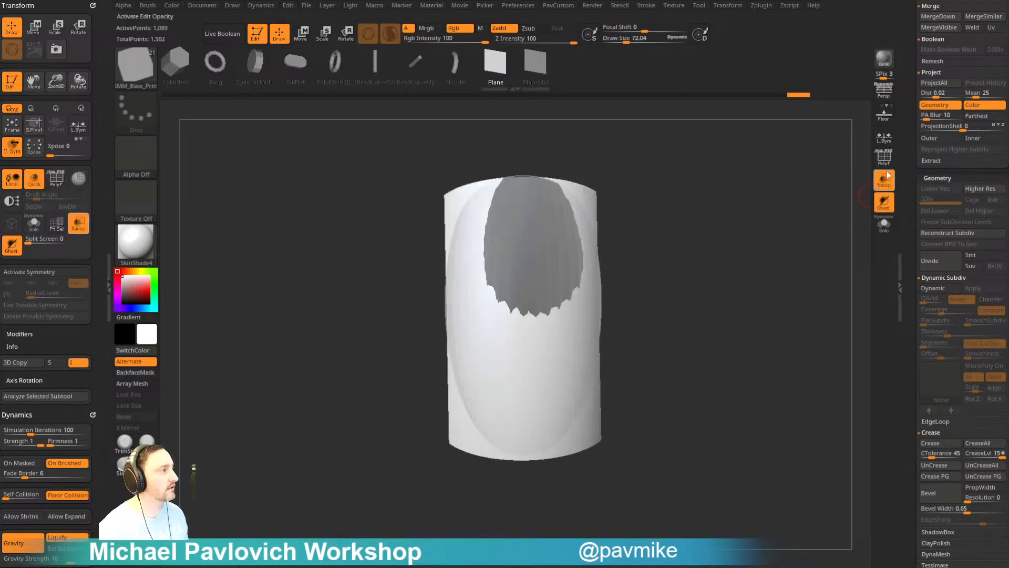
click(884, 157)
click(884, 206)
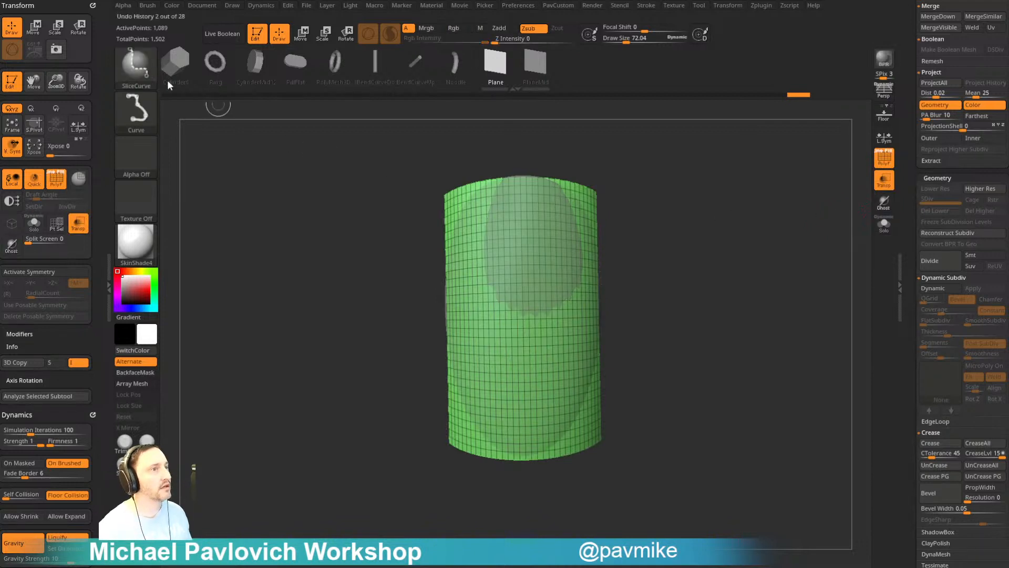
- Slice the curved plane's upper-right corner into its own polygroup with a SliceCurve arc following the shell
ctrl+shift+drag(493, 147, 574, 185)
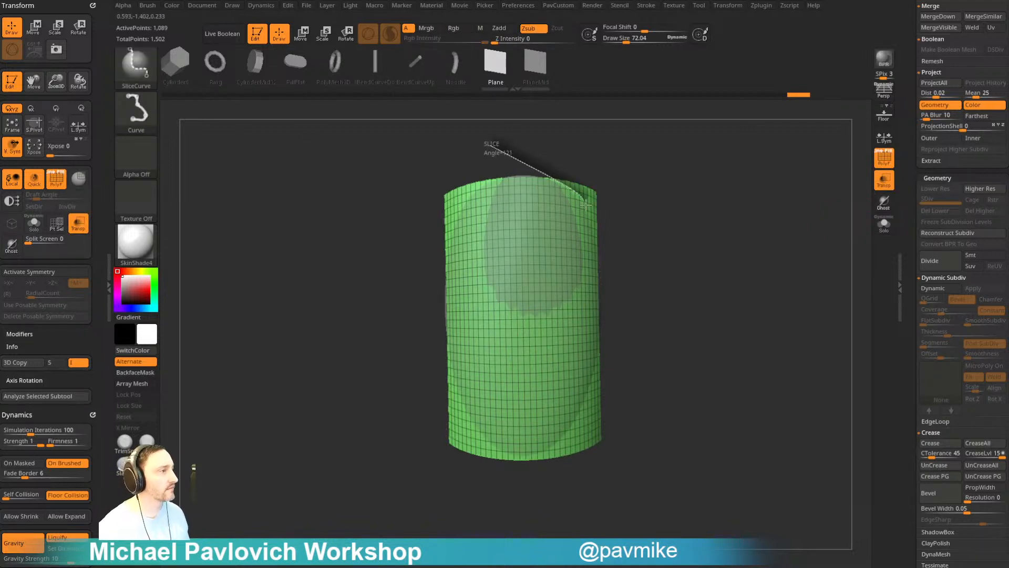
ctrl+shift+drag(601, 242, 603, 243)
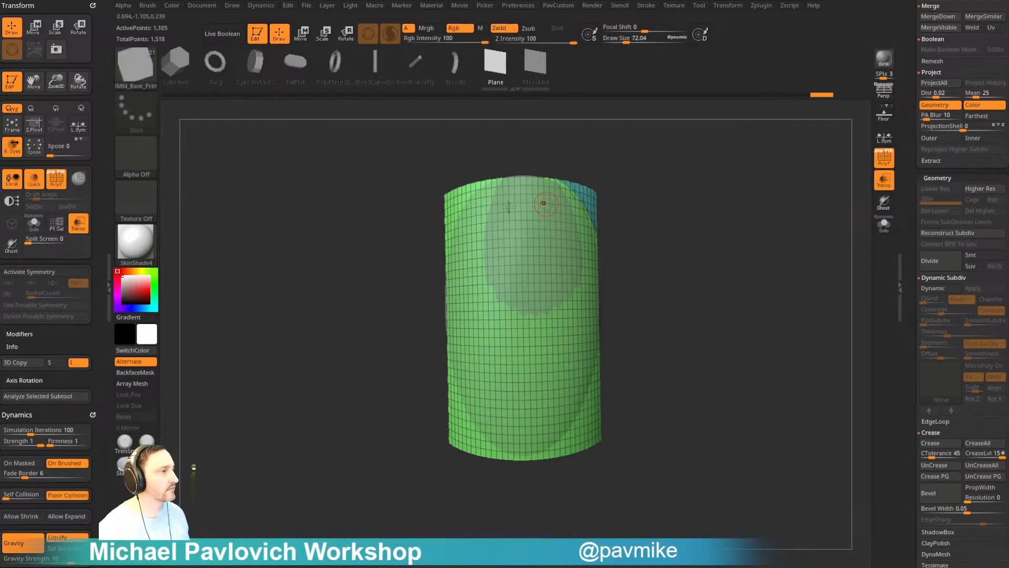
mouse_move(423, 330)
ctrl+shift+mouse_down()
mouse_move(442, 226)
mouse_move(473, 184)
mouse_move(529, 153)
mouse_move(479, 181)
mouse_move(468, 174)
ctrl+shift+mouse_up()
mouse_move(427, 299)
ctrl+mouse_down()
mouse_move(449, 207)
mouse_move(503, 166)
ctrl+mouse_up()
alt+drag(674, 271, 660, 232)
key(ctrl+z)
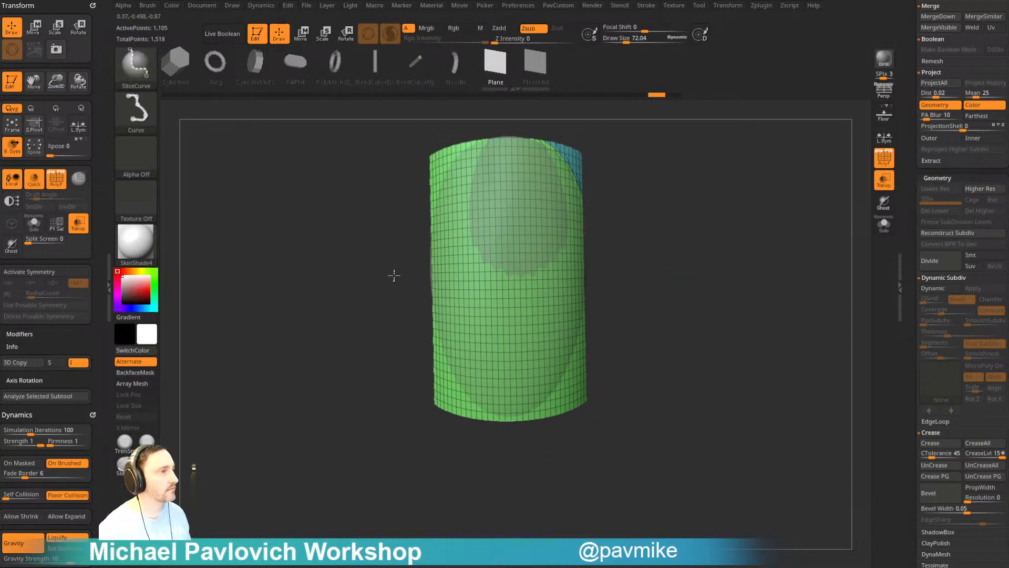
- Slice the upper-left, lower-right and lower-left corners of the curved plane along the shell outline with SliceCurve
ctrl+shift+drag(393, 281, 504, 129)
ctrl+shift+drag(604, 282, 499, 437)
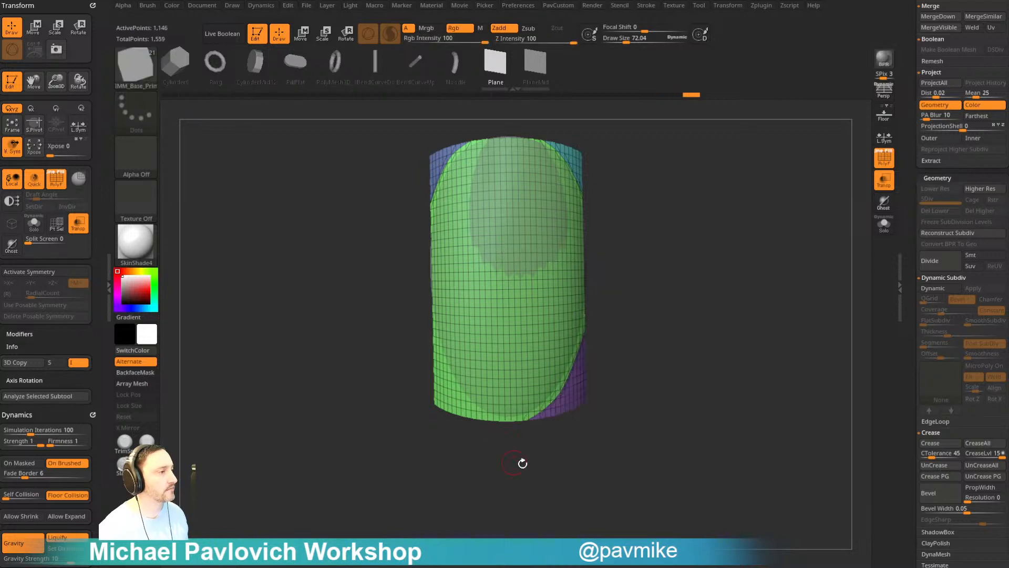
mouse_move(564, 457)
ctrl+shift+mouse_down()
mouse_move(459, 402)
mouse_move(418, 299)
ctrl+shift+mouse_up()
- Isolate the plane's central polygroup and delete the hidden corner pieces with Del Hidden
ctrl+shift+click(555, 265)
key(2)
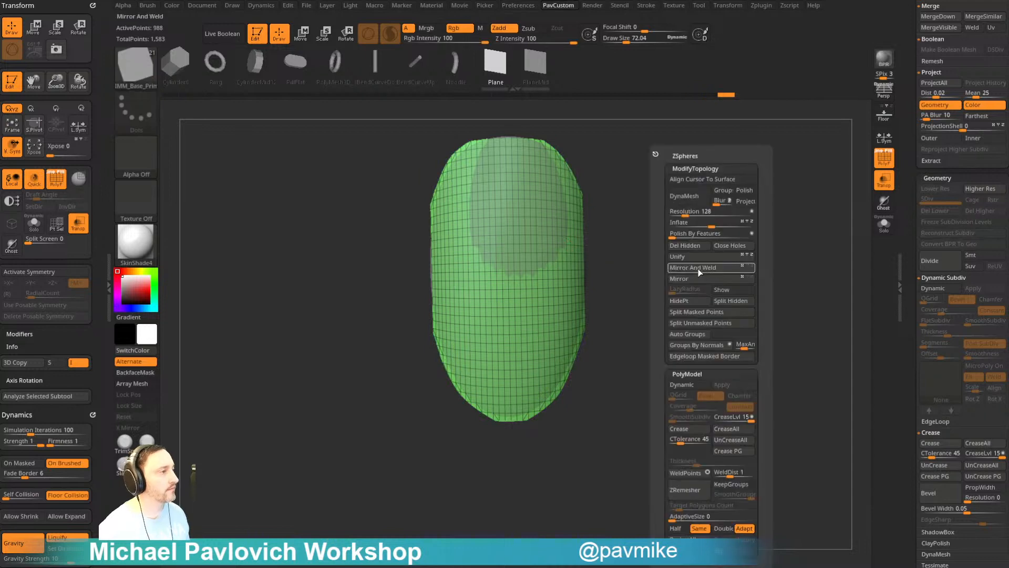
click(695, 245)
- Turn on Dynamic Subdiv with thickness 0 and apply the Loops01 MicroPoly to the trimmed plane
click(933, 288)
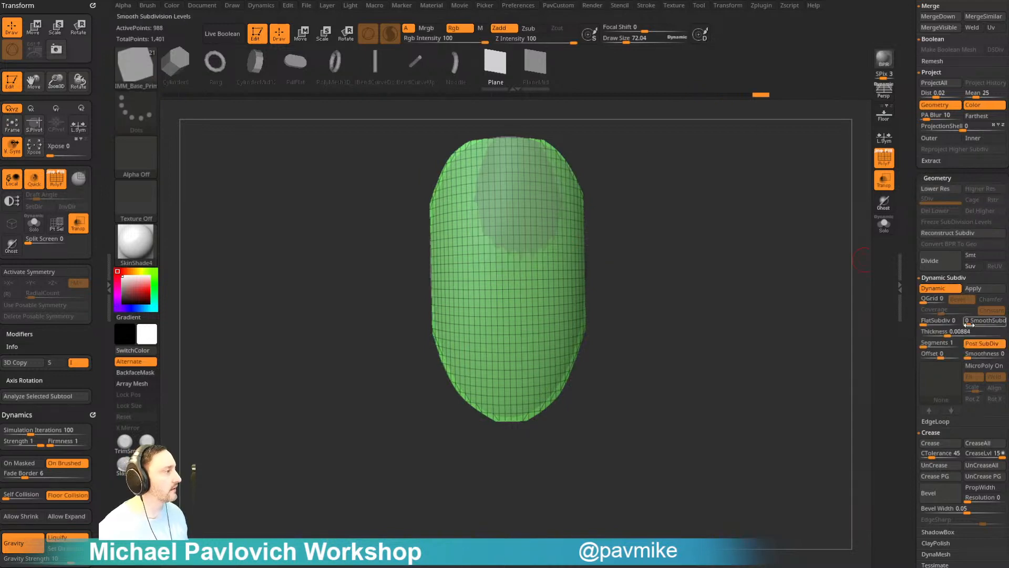
drag(948, 332, 914, 343)
click(984, 366)
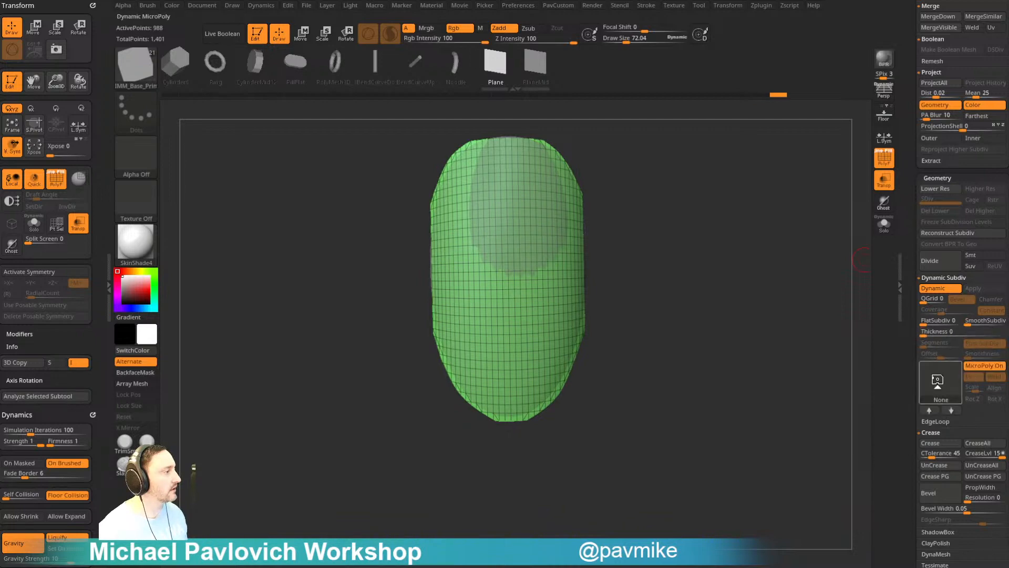
click(941, 381)
click(885, 360)
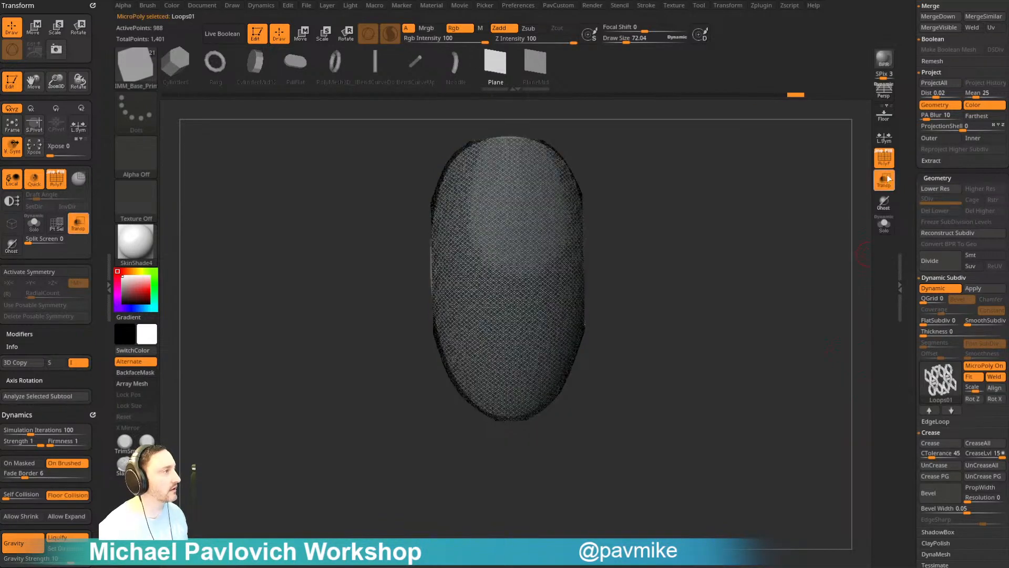
- Turn off the polyframe and Transparency to show the woven mesh over the solid shell
key(shift+f)
mouse_move(812, 236)
mouse_down()
mouse_move(790, 311)
mouse_move(805, 287)
mouse_up()
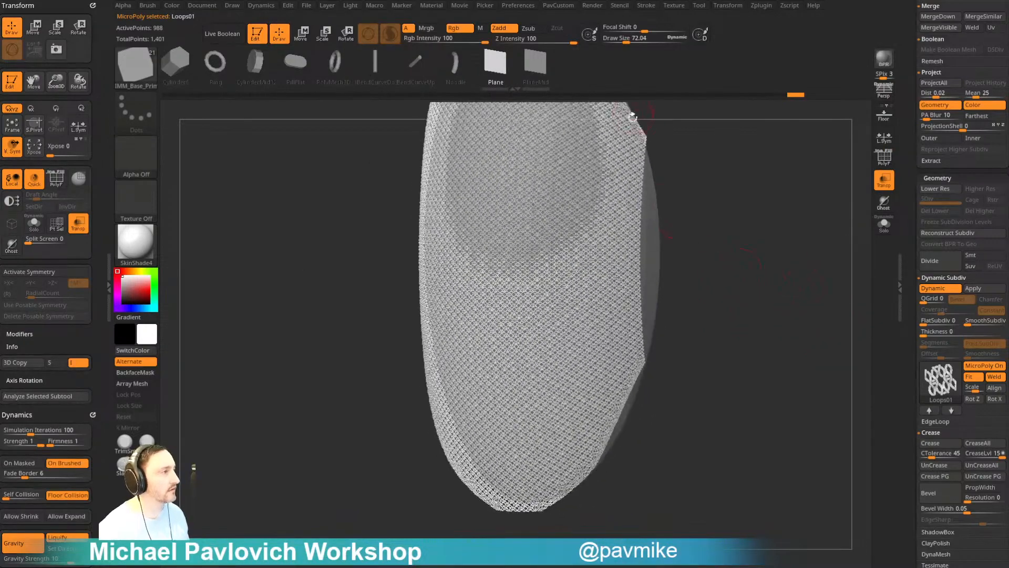
mouse_move(713, 238)
mouse_down()
mouse_move(727, 286)
mouse_move(704, 240)
mouse_up()
mouse_move(713, 224)
mouse_down()
mouse_move(838, 207)
mouse_move(809, 197)
mouse_move(828, 216)
mouse_move(777, 231)
mouse_move(856, 153)
mouse_move(782, 203)
mouse_move(816, 219)
mouse_move(739, 232)
mouse_move(790, 258)
mouse_move(770, 255)
mouse_up()
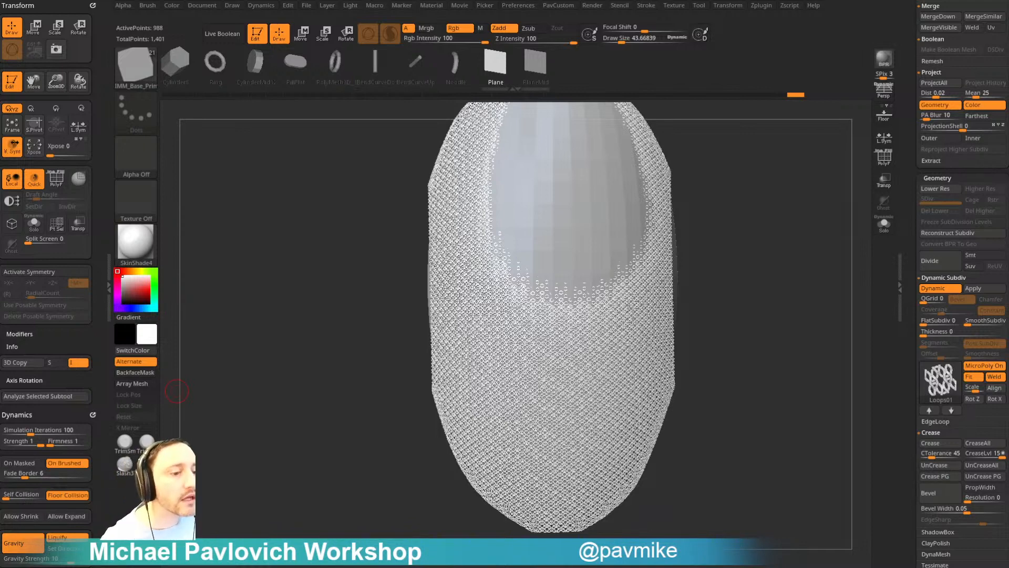
- Switch to the browser, search the YouTube channel for "micropoly", select the results page's address, and return to ZBrush
key(alt+Tab)
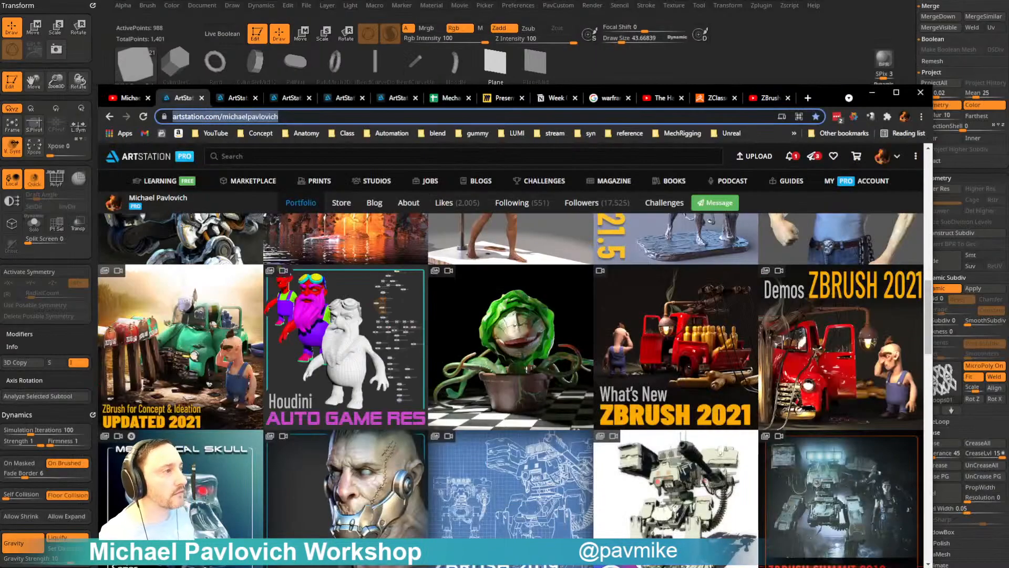
click(127, 99)
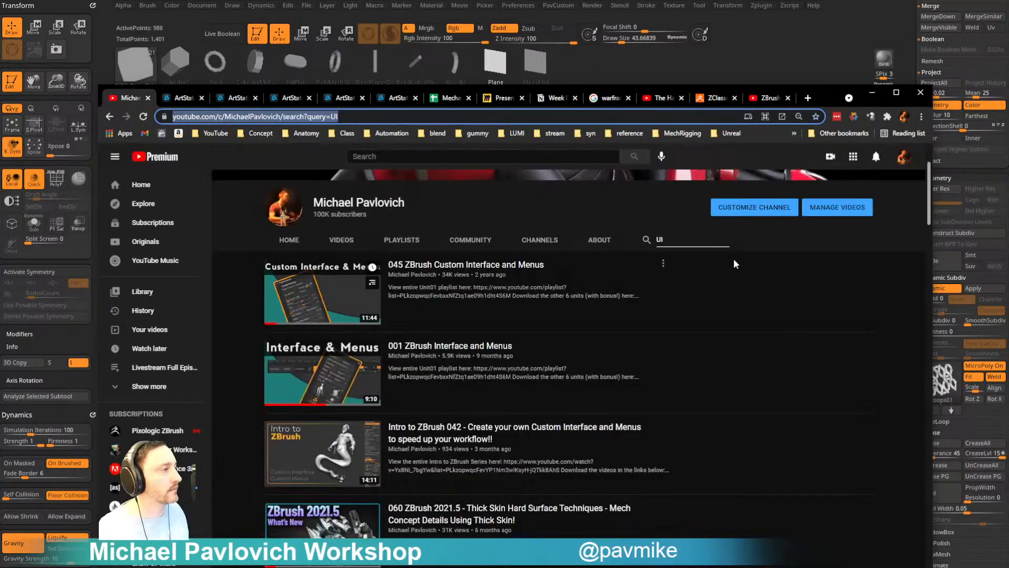
text(micropoly)
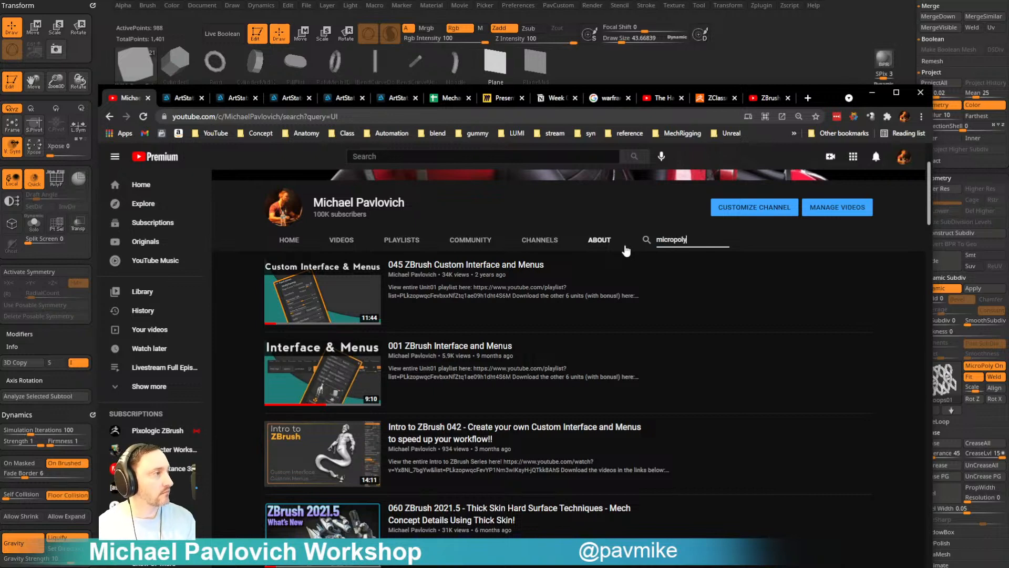
key(Return)
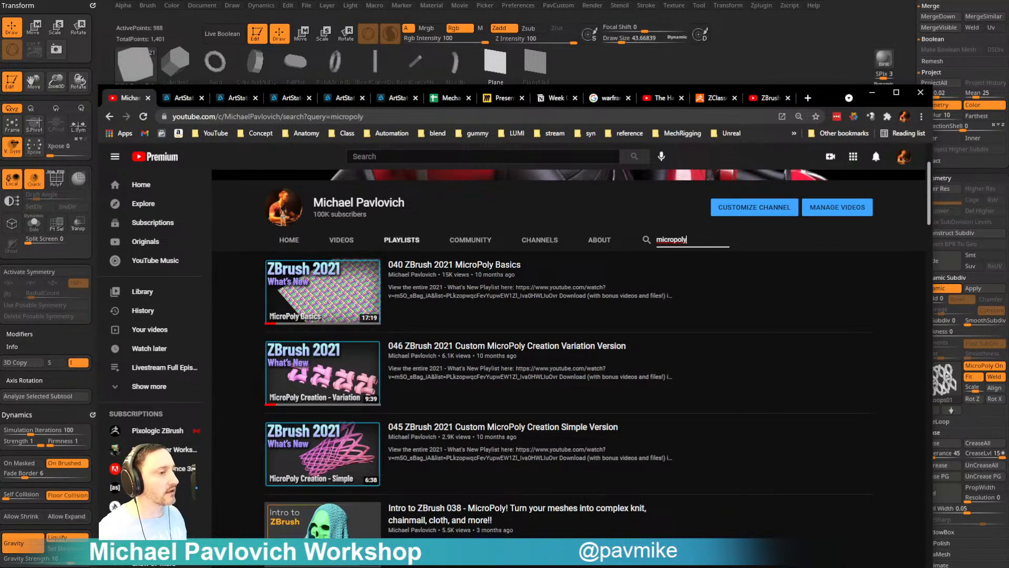
scroll(391, 309, down, 2)
key(ctrl+l)
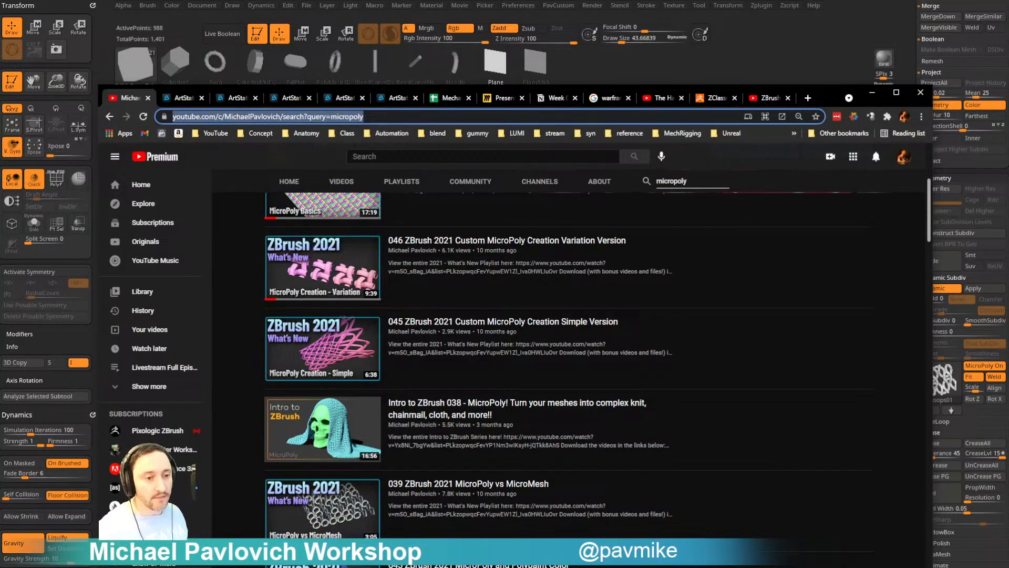
key(alt+Tab)
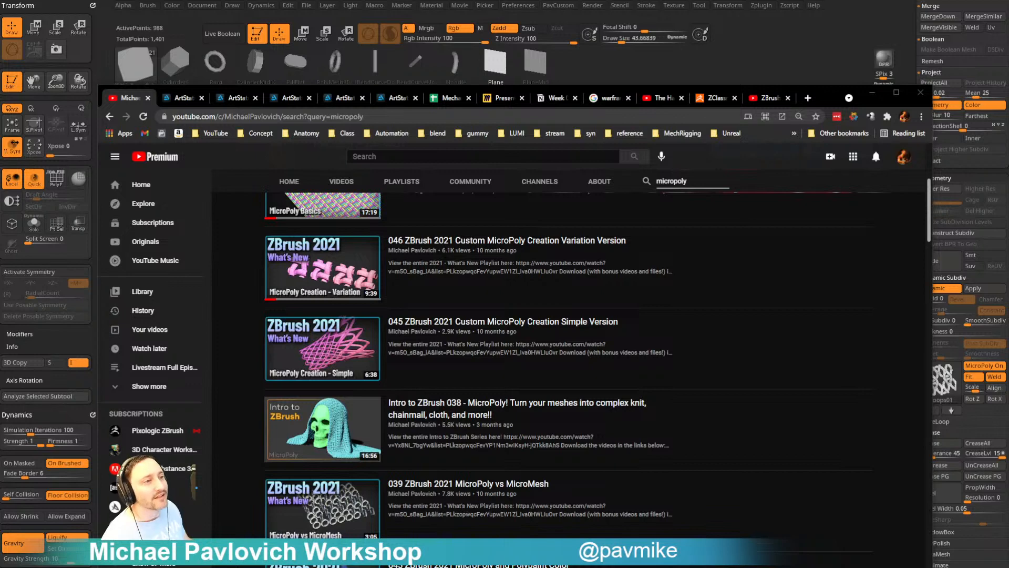
click(872, 92)
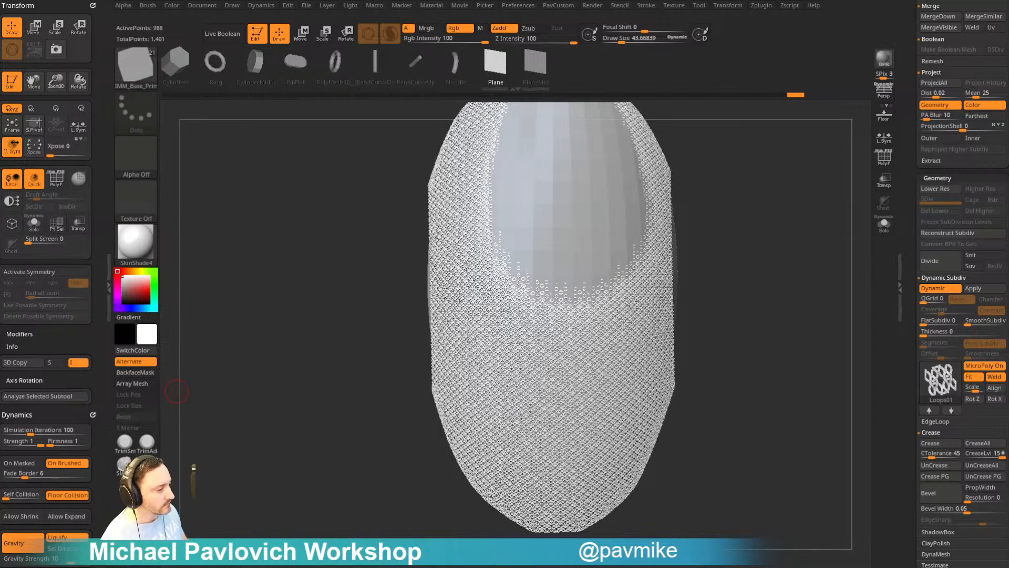
- Switch to the YouTube channel's home page in the browser and highlight the subscriber count
key(alt+Tab)
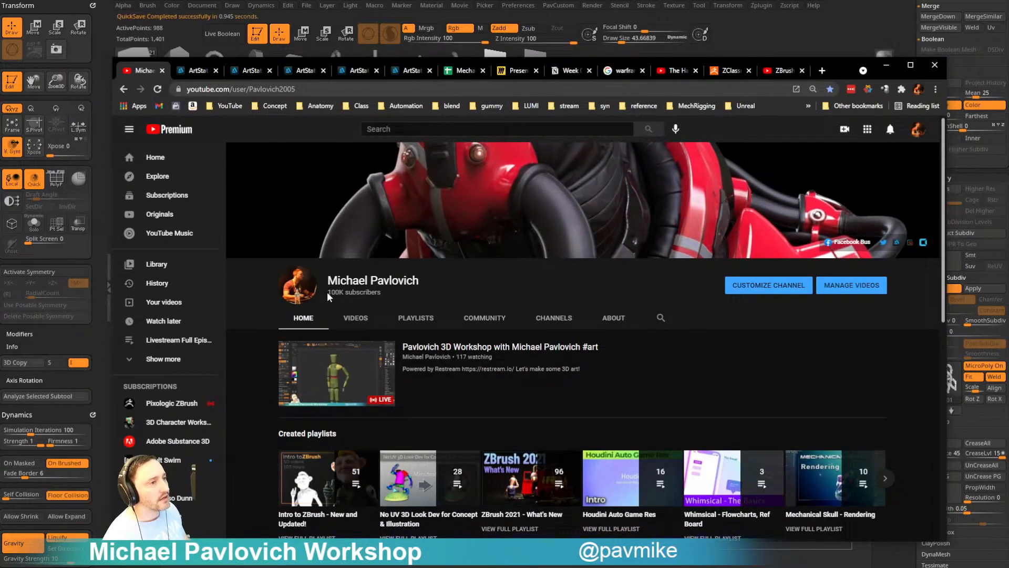
drag(328, 292, 399, 308)
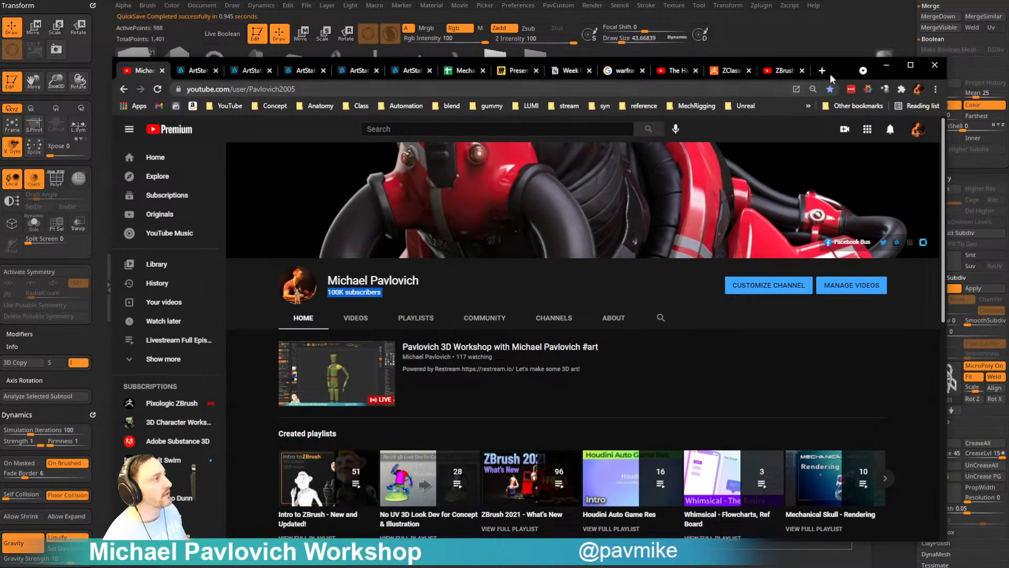
- Return to ZBrush and examine the woven mesh over the shell from a slightly turned angle
click(887, 64)
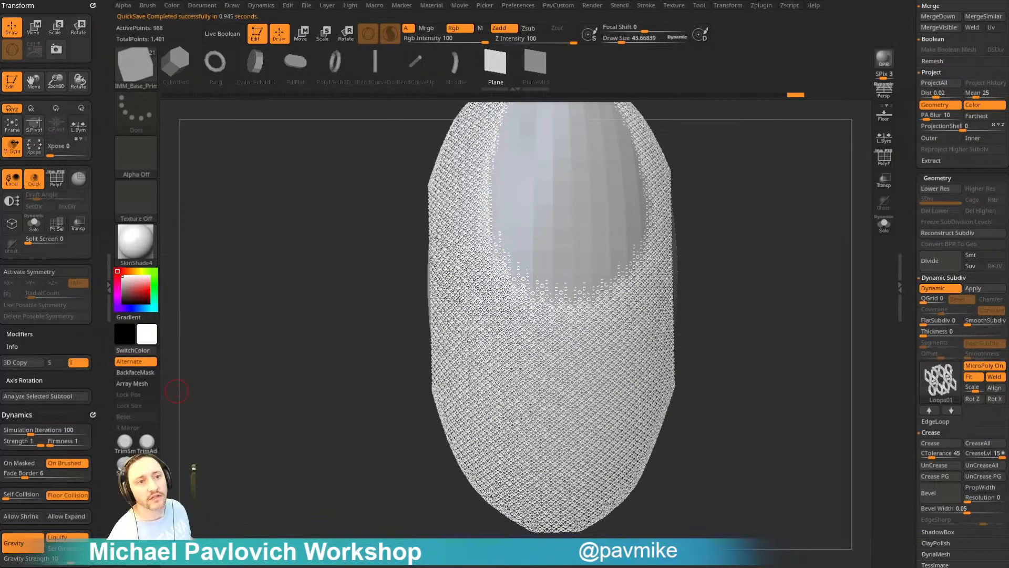
drag(284, 237, 289, 235)
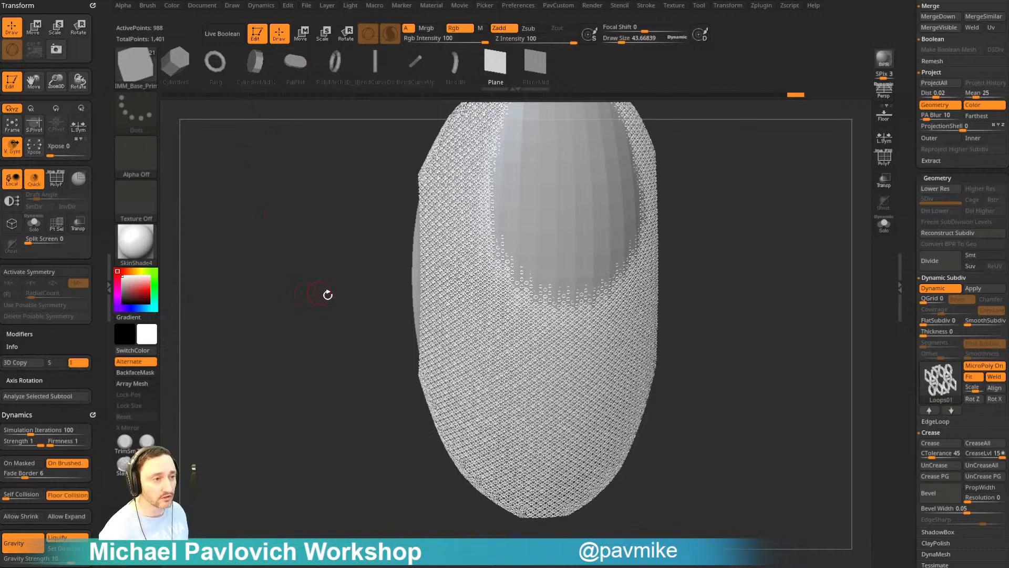
key(x)
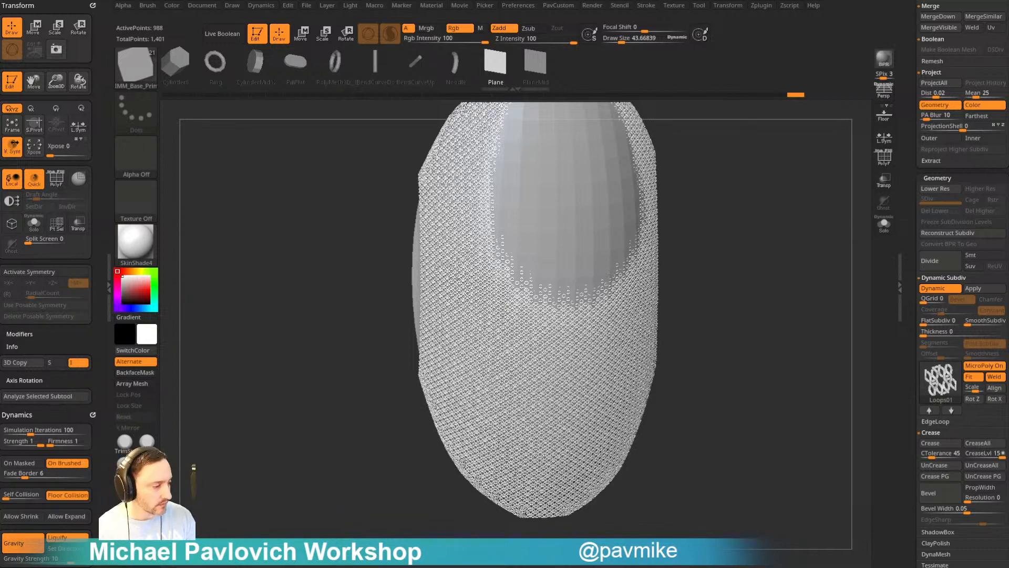
- Switch to the browser, look through the YouTube channel's video results for "marvelous", and return to ZBrush
drag(775, 567, 749, 81)
scroll(514, 255, down, 2)
scroll(514, 254, down, 2)
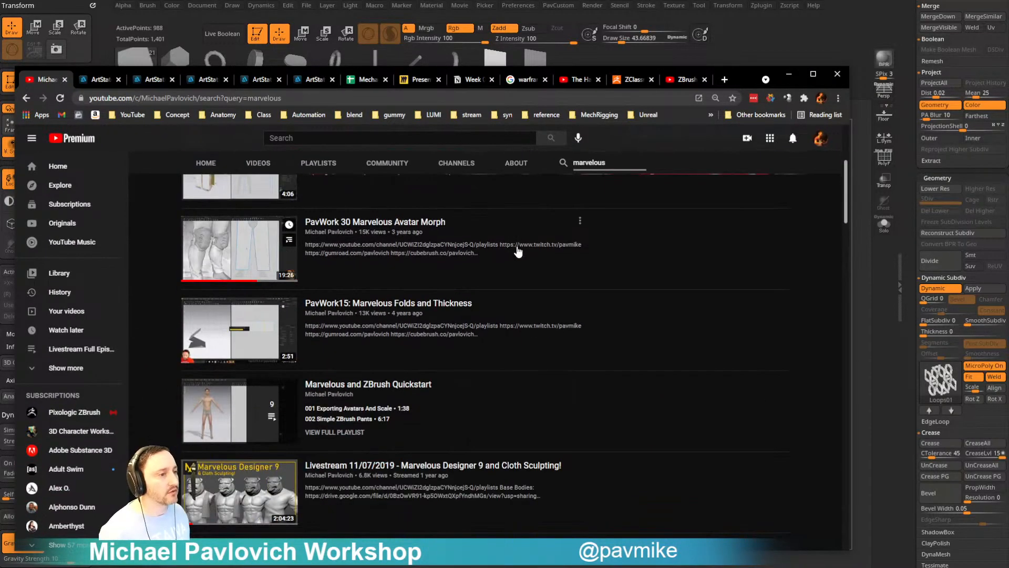
scroll(469, 334, up, 1)
scroll(469, 334, down, 1)
scroll(469, 333, down, 3)
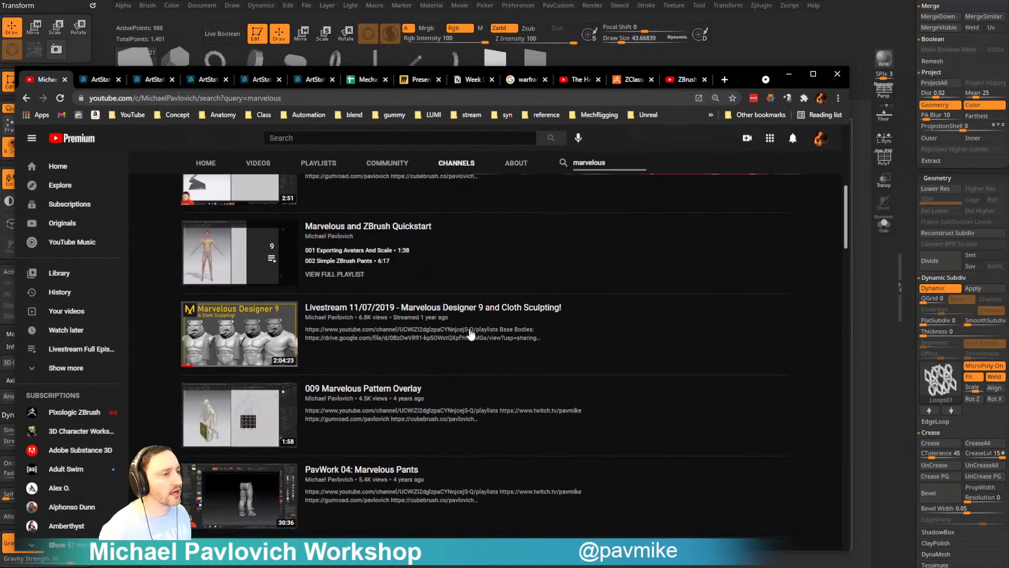
scroll(412, 371, down, 2)
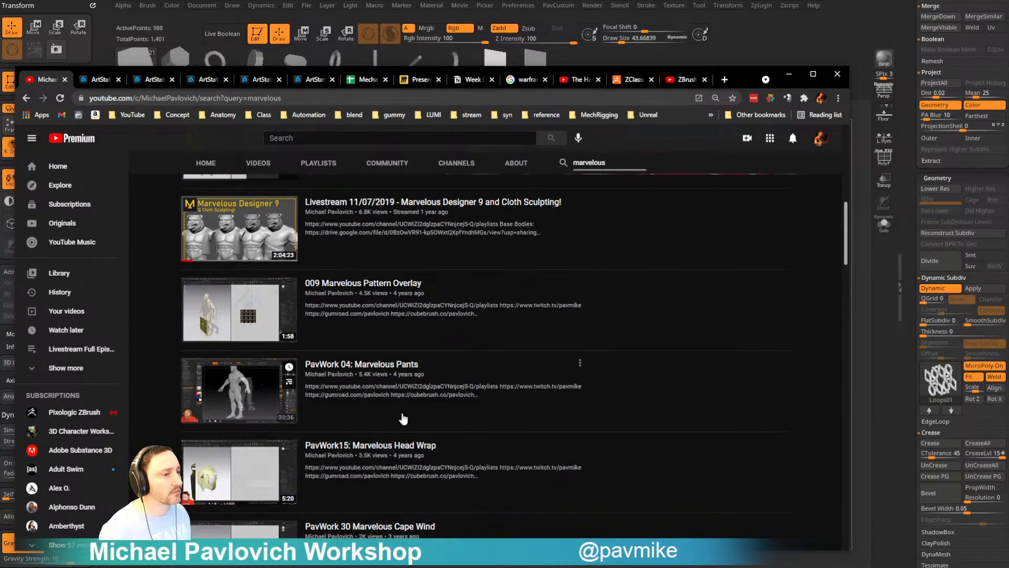
scroll(401, 417, down, 2)
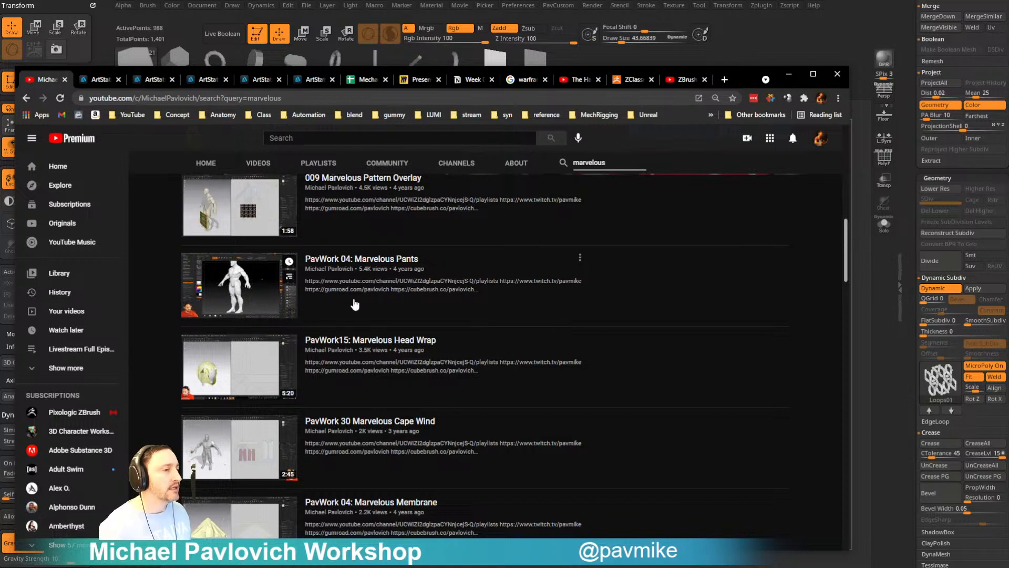
scroll(359, 310, up, 10)
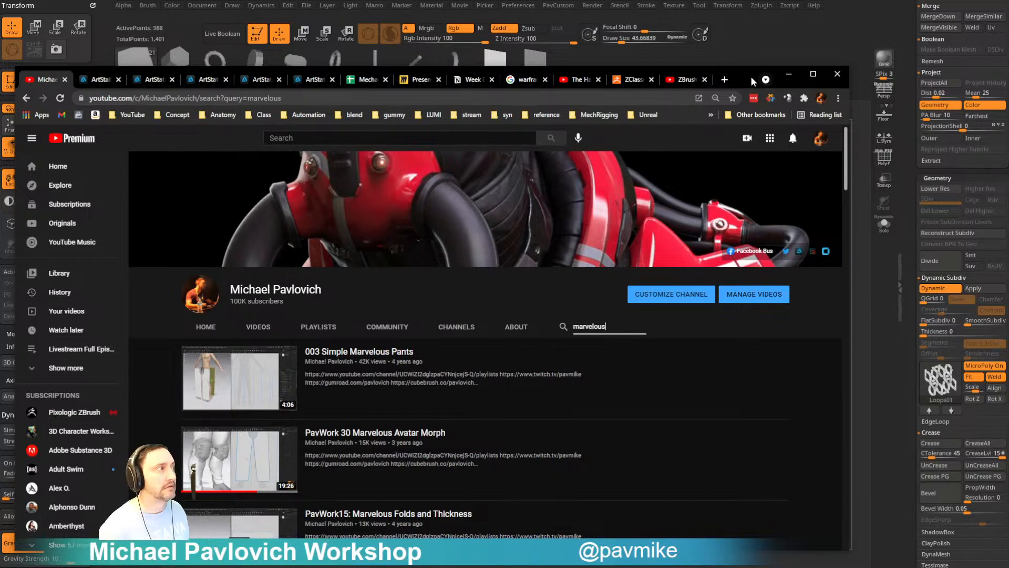
drag(752, 81, 752, 0)
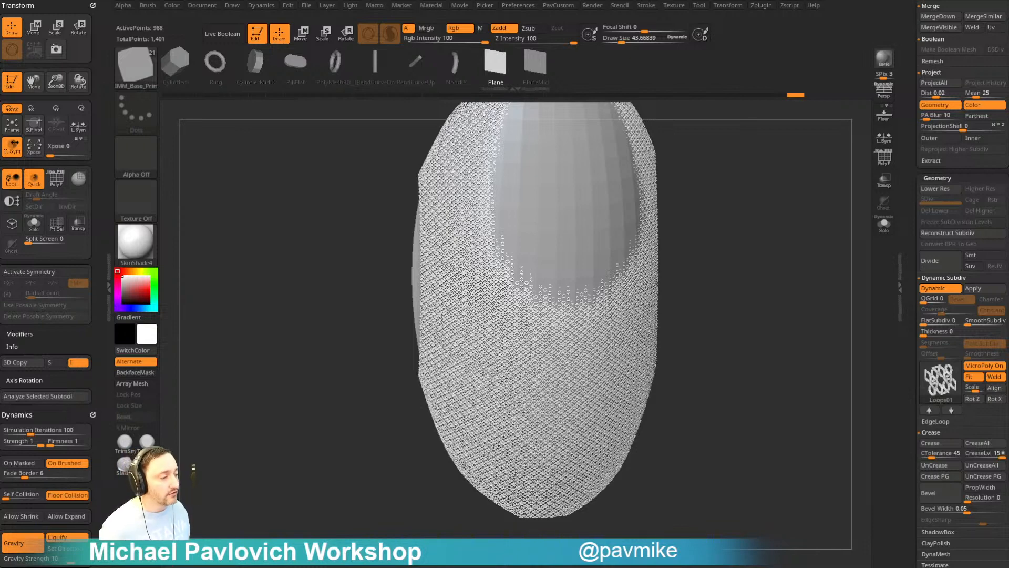
- Switch back to the browser, search the YouTube channel for "topology", and look through the resulting videos
key(alt+Tab)
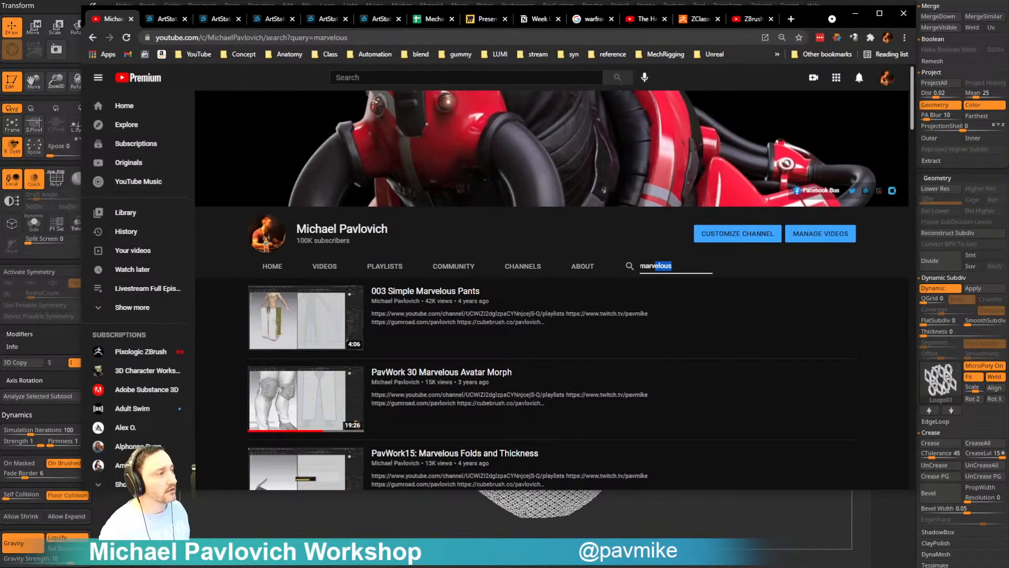
drag(655, 266, 622, 268)
text(topology)
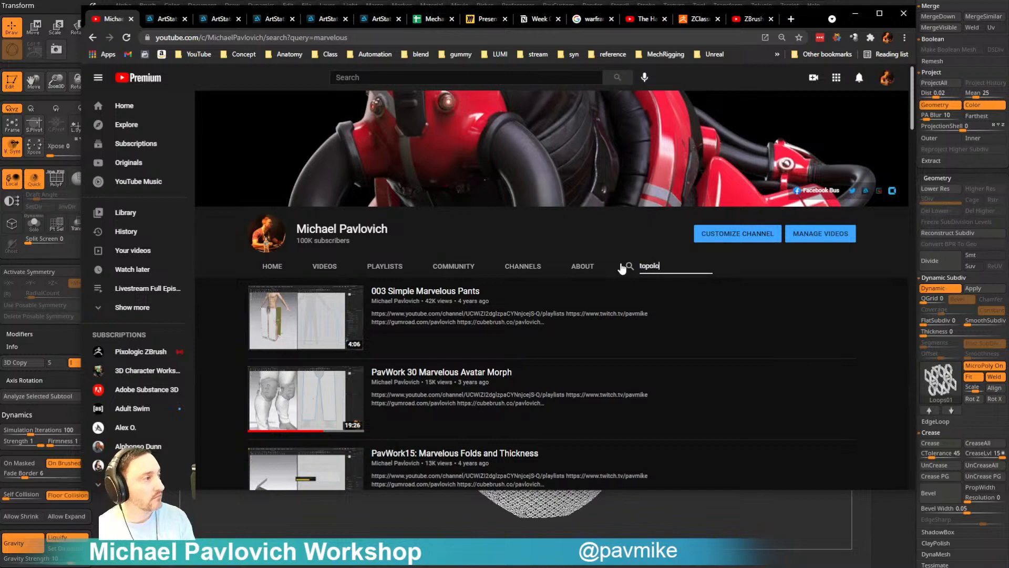
key(Return)
scroll(412, 318, down, 8)
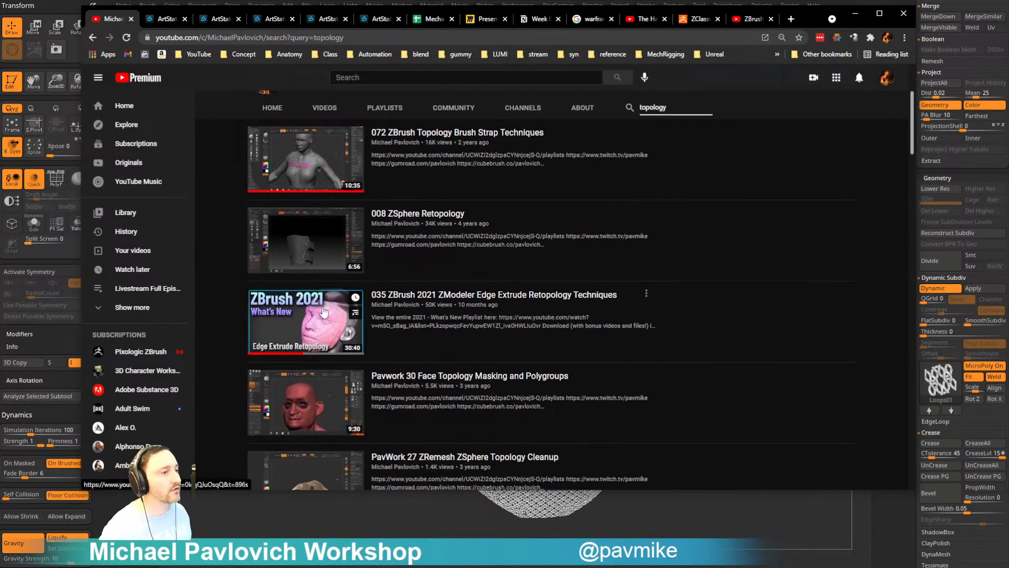
scroll(413, 318, down, 13)
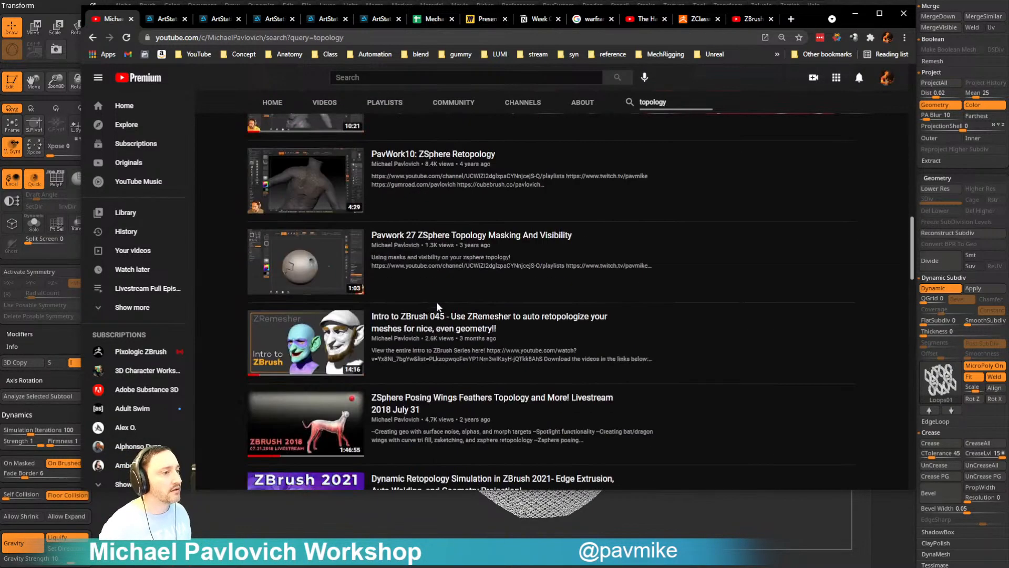
scroll(445, 258, up, 2)
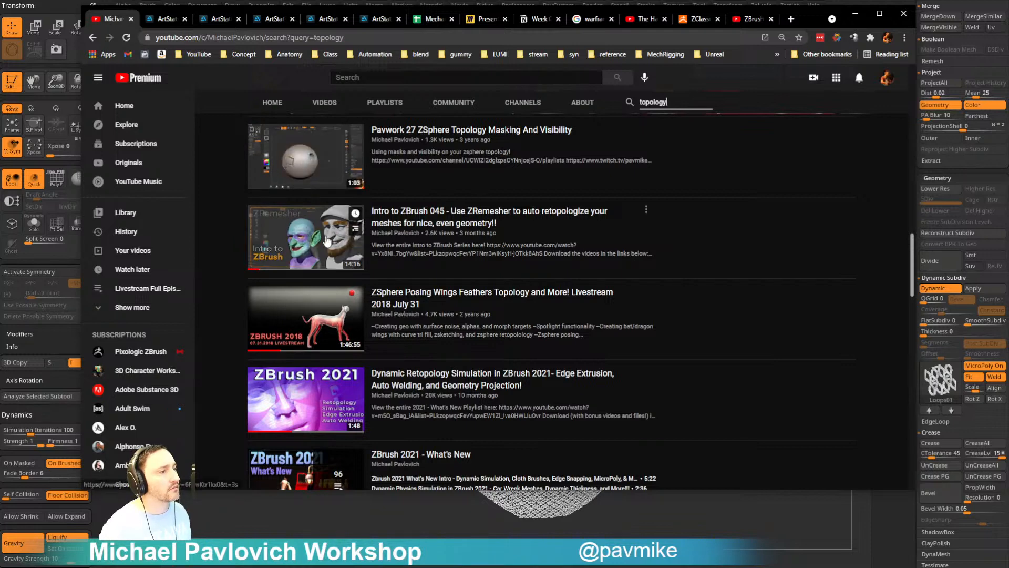
scroll(505, 242, down, 10)
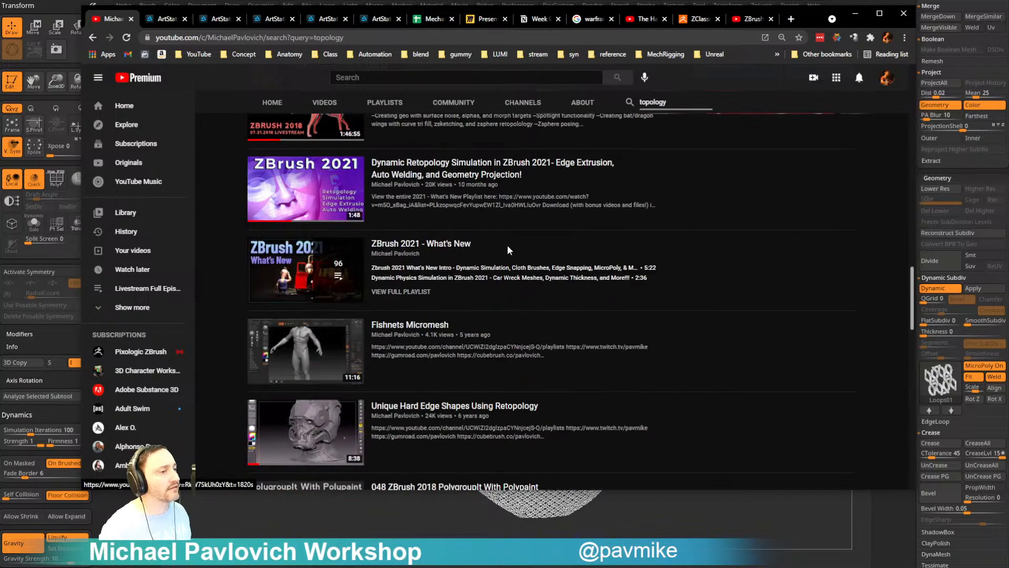
scroll(520, 252, down, 5)
scroll(523, 257, up, 14)
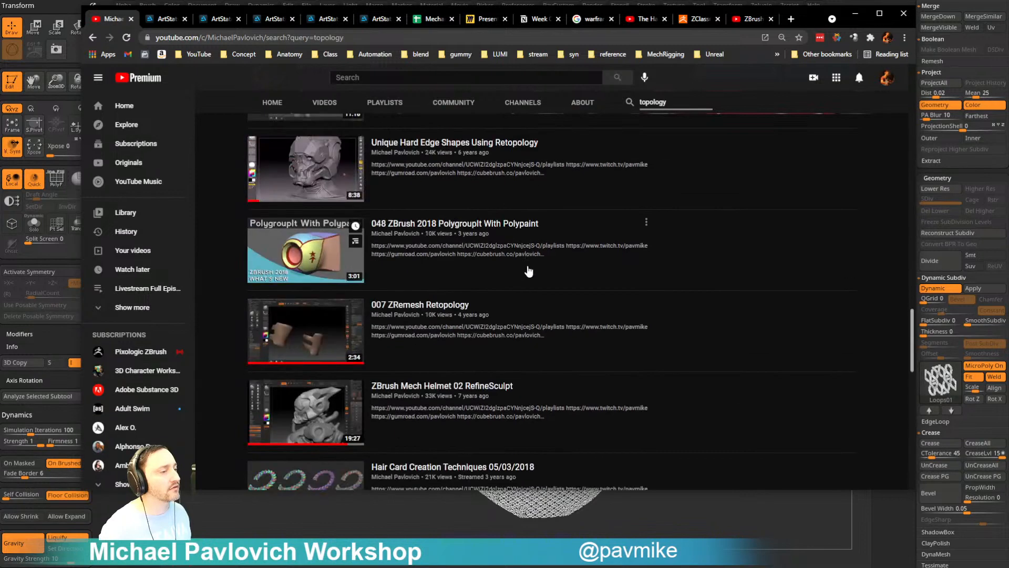
scroll(530, 275, up, 2)
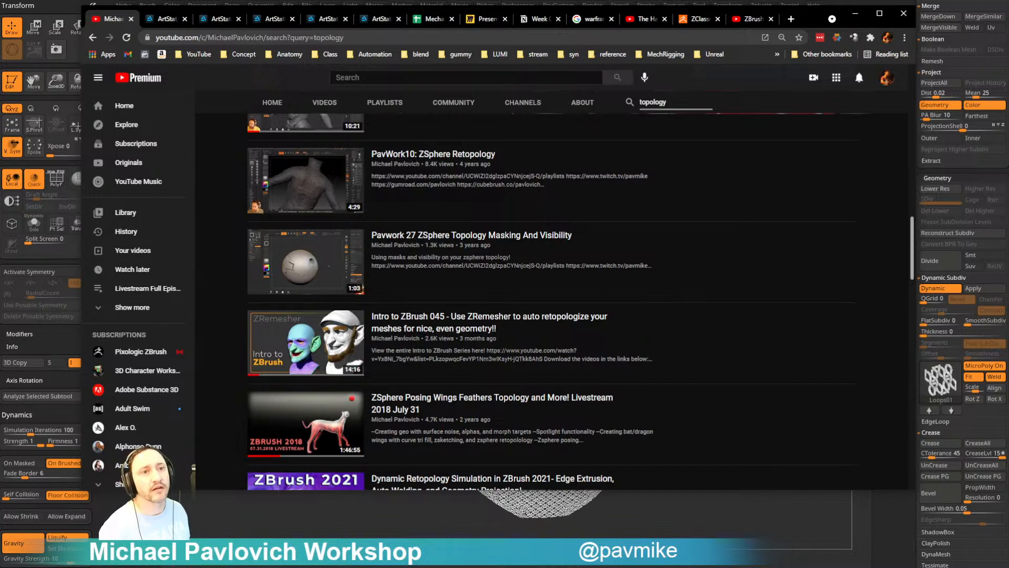
scroll(552, 302, up, 10)
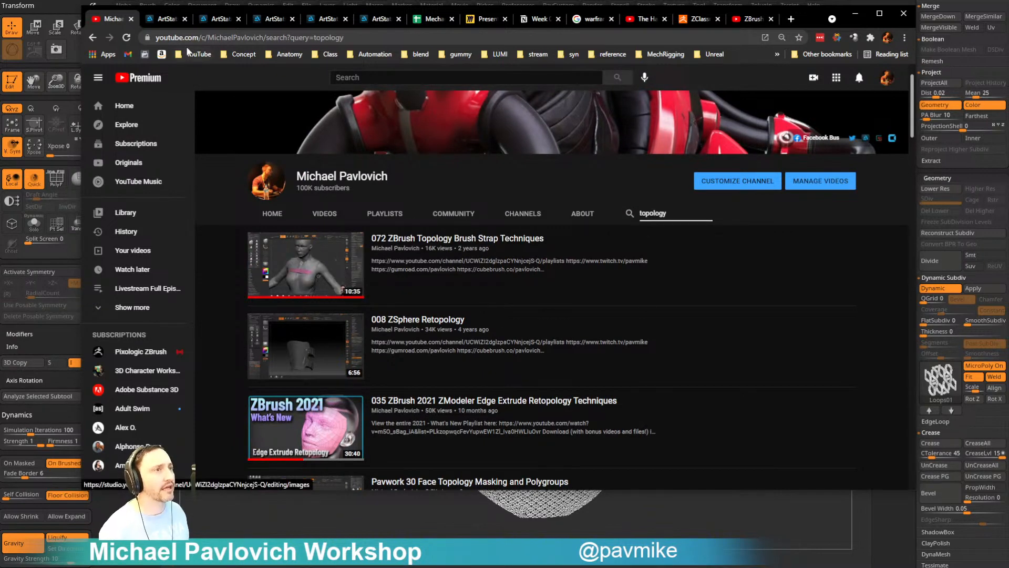
- Search the YouTube channel for "bake", look through the resulting videos, and go back to the "topology" results
click(174, 22)
click(106, 22)
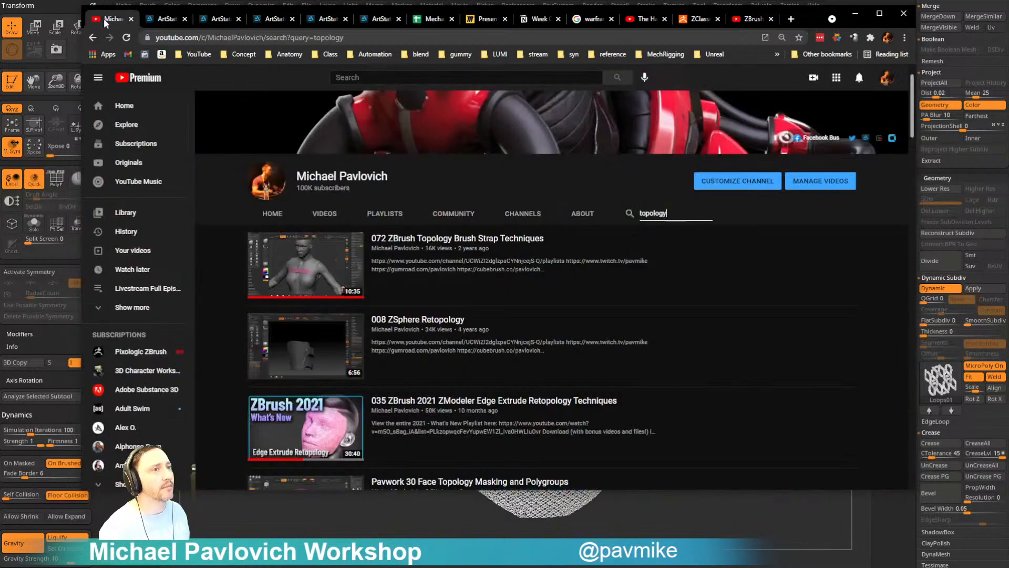
double_click(662, 213)
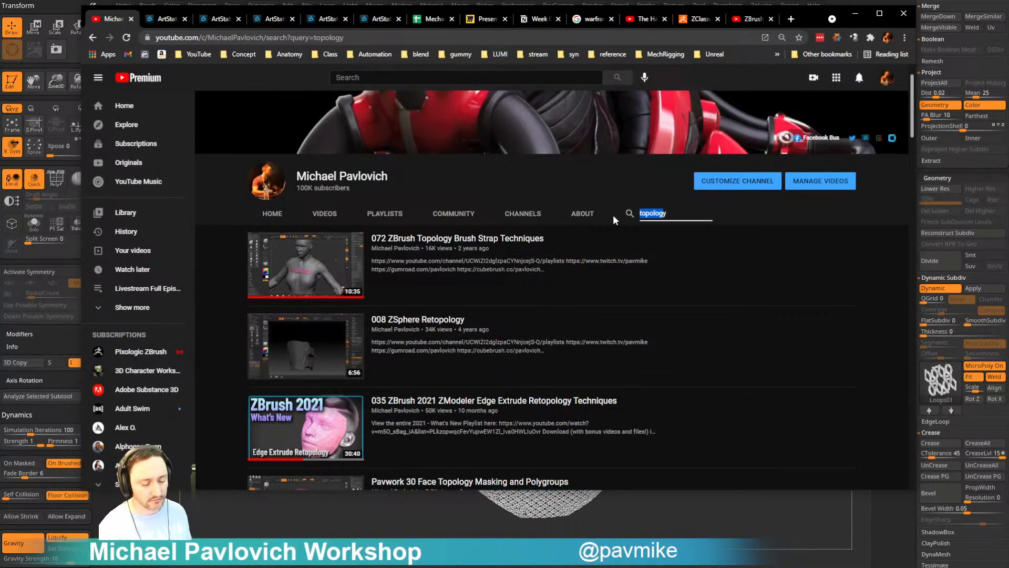
key(BackSpace)
text(bake)
key(Return)
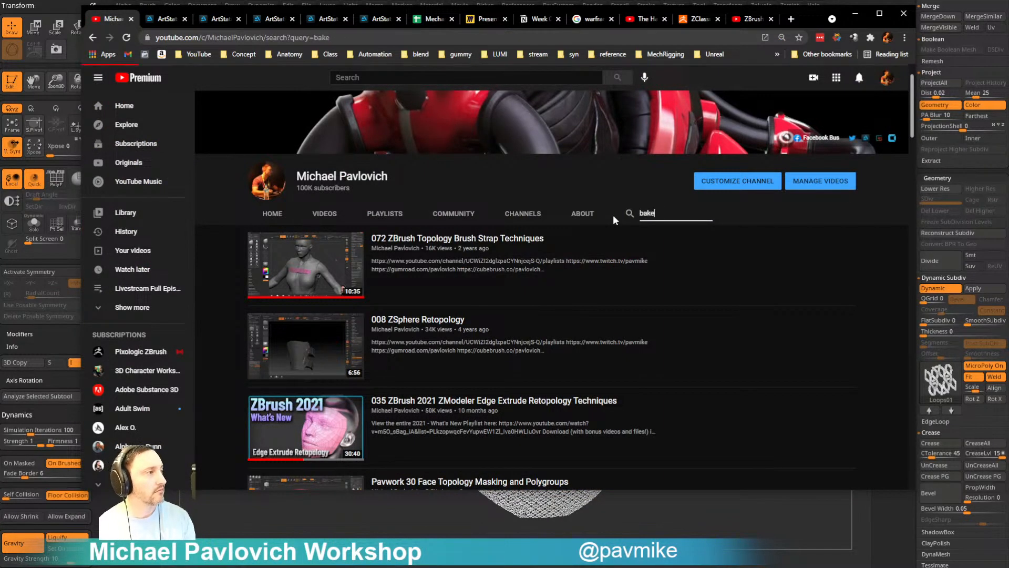
scroll(614, 218, down, 8)
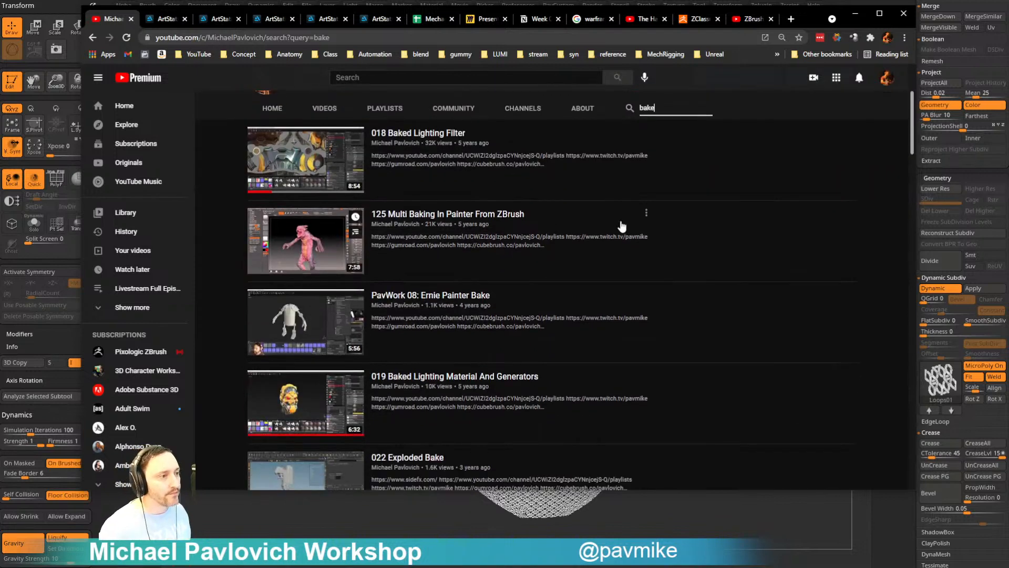
scroll(621, 235, down, 1)
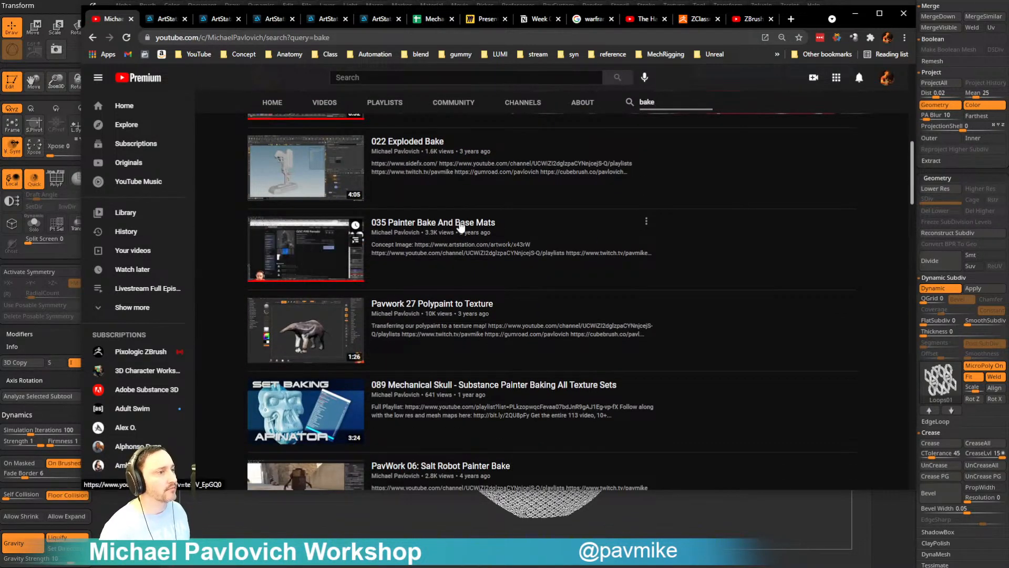
scroll(450, 241, down, 5)
scroll(450, 235, up, 6)
click(92, 37)
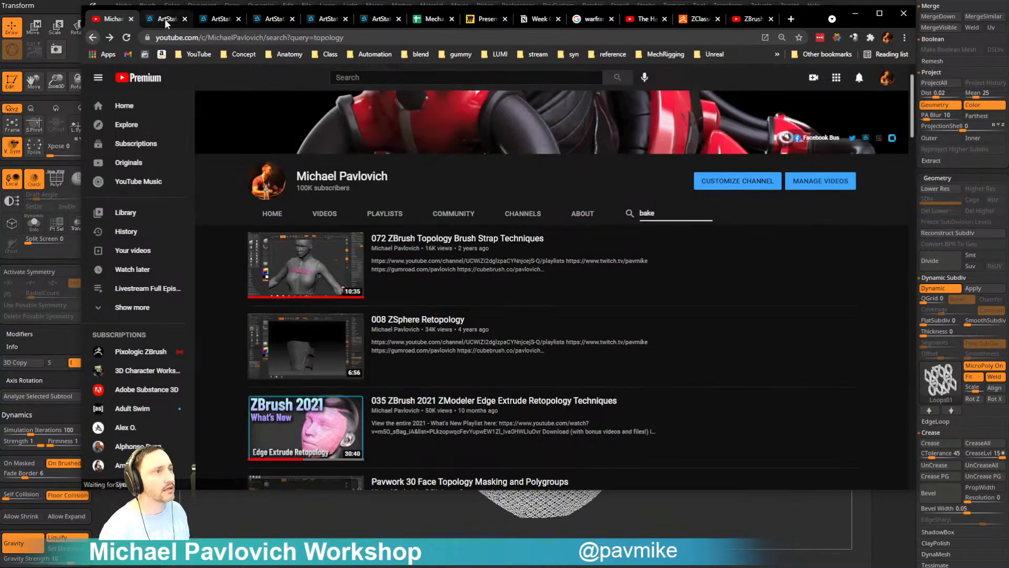
- Open the Sci-Fi Weapon Process and Speed Modeling and Texturing posts from the ArtStation portfolio in new tabs, view the former, and return to ZBrush
click(165, 19)
scroll(253, 234, up, 3)
scroll(252, 234, up, 2)
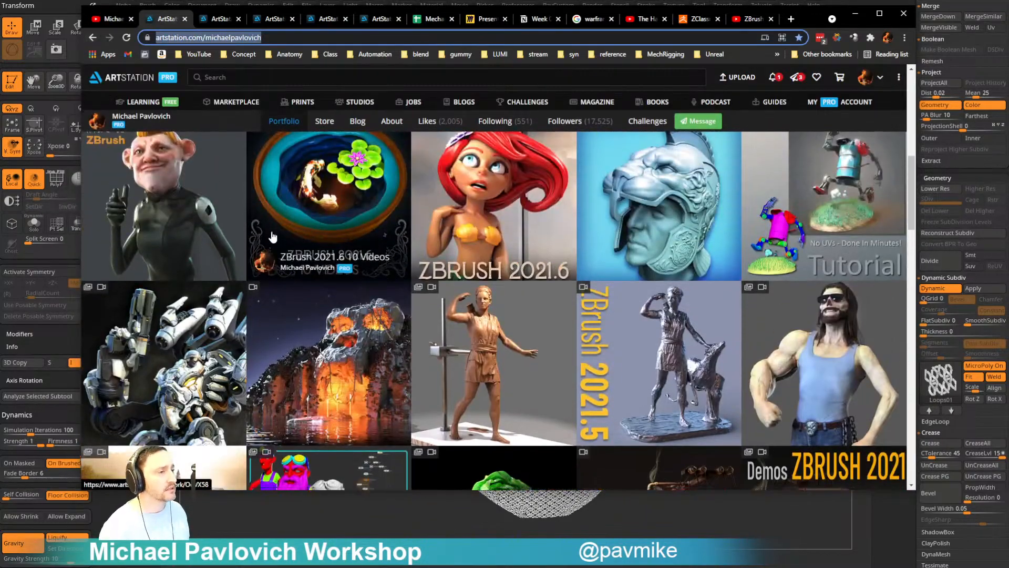
scroll(268, 235, down, 5)
scroll(272, 236, down, 10)
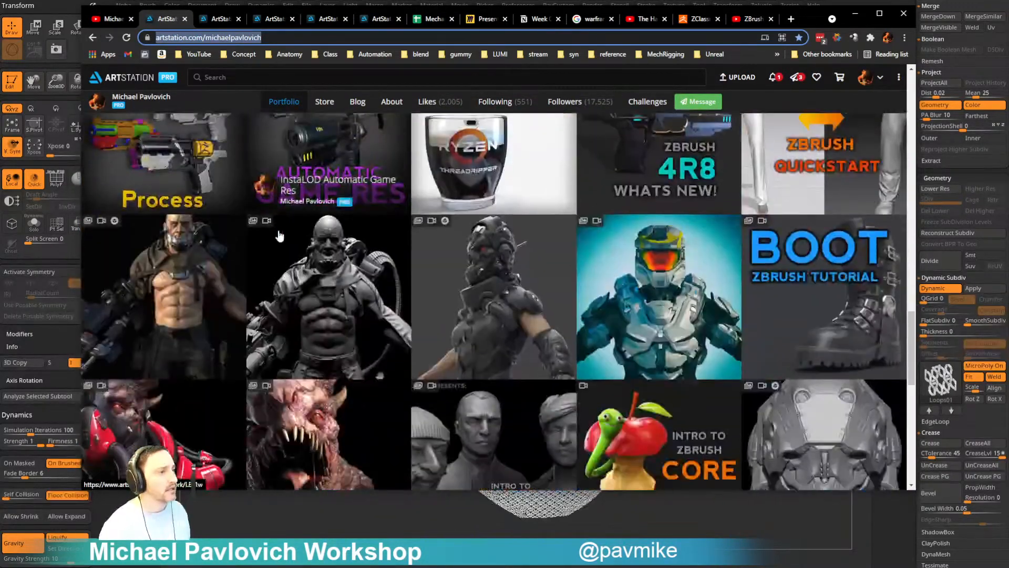
scroll(202, 239, up, 2)
middle_click(201, 239)
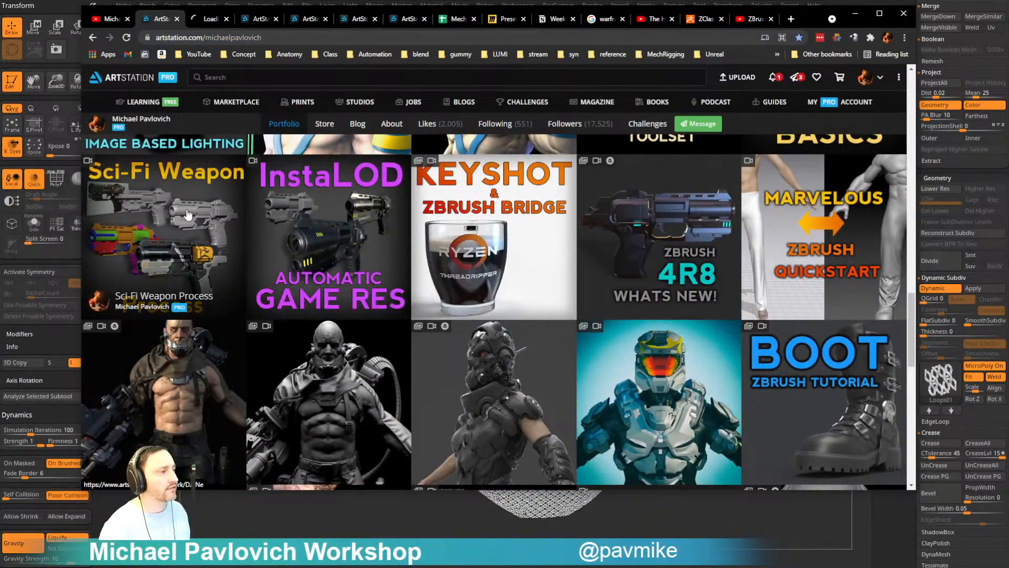
scroll(205, 231, down, 8)
scroll(208, 221, down, 1)
middle_click(324, 247)
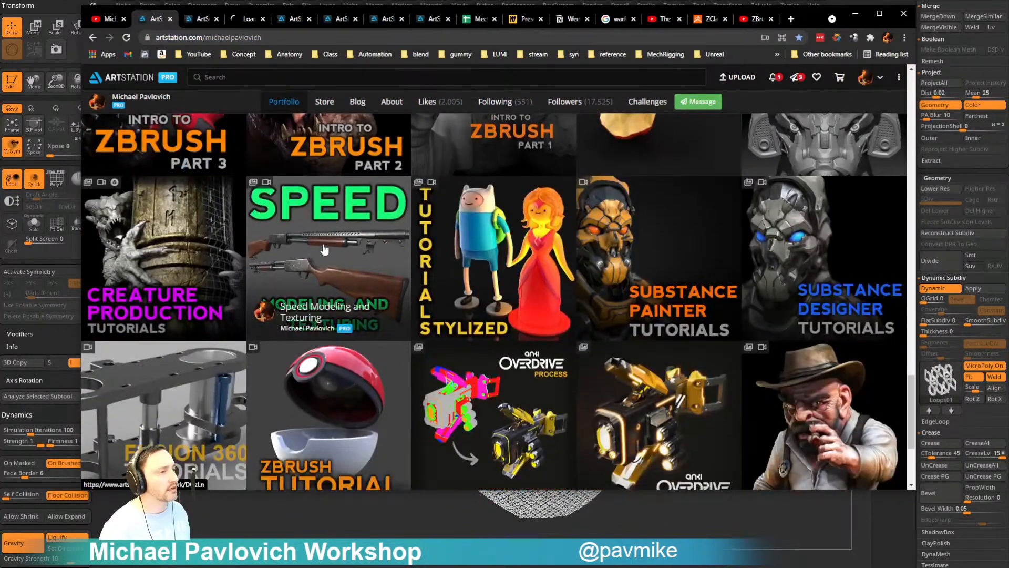
click(196, 20)
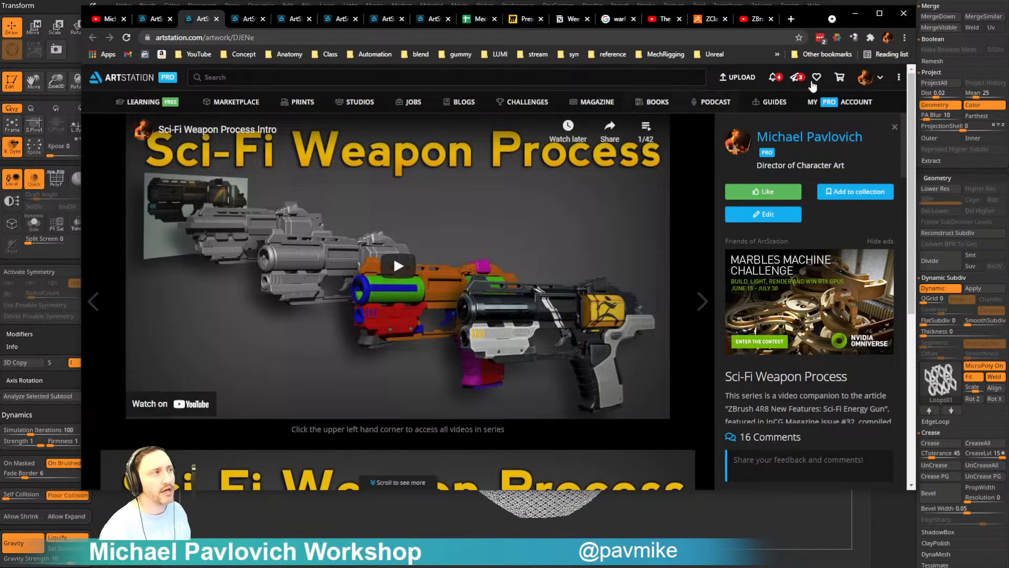
drag(812, 17, 812, 0)
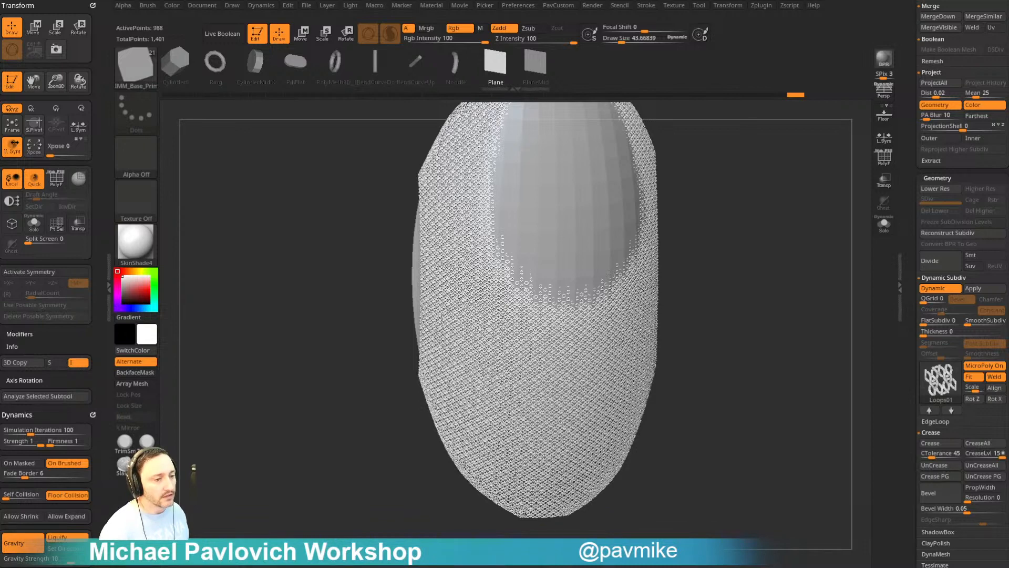
- Switch to the browser, open the Fusion 360 tutorials post from the ArtStation portfolio, and select the page's address
key(alt+Tab)
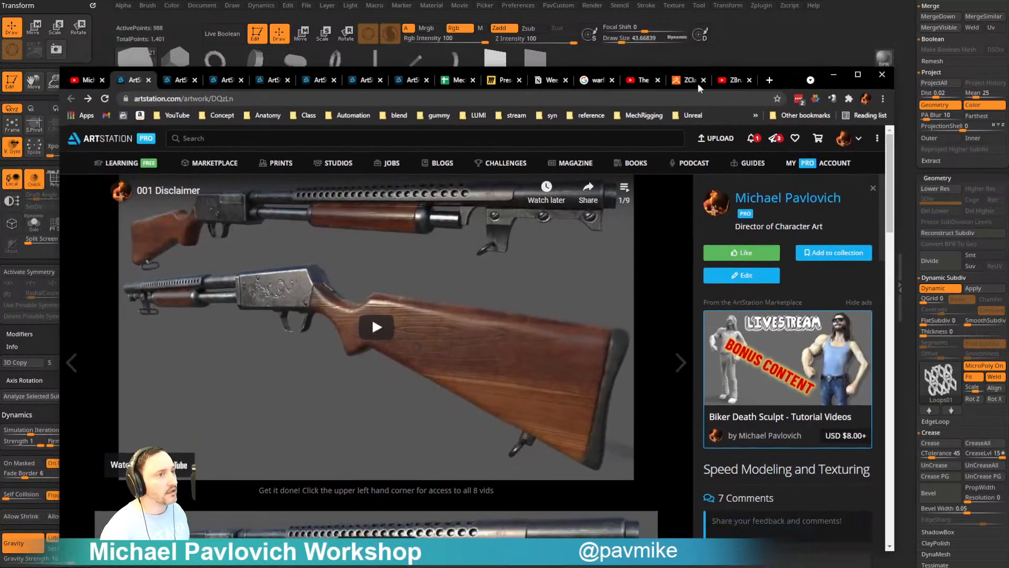
click(88, 98)
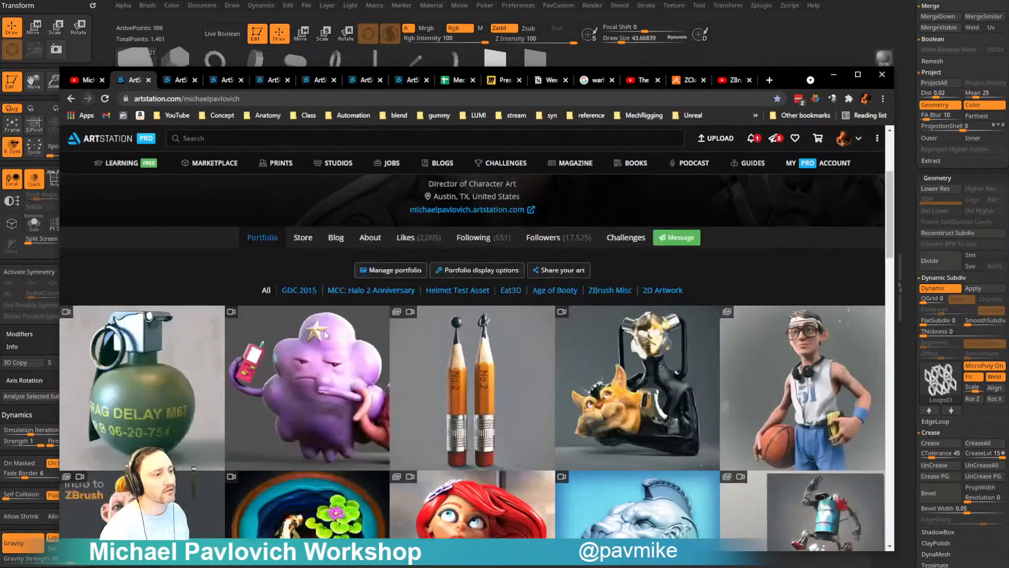
scroll(332, 339, down, 15)
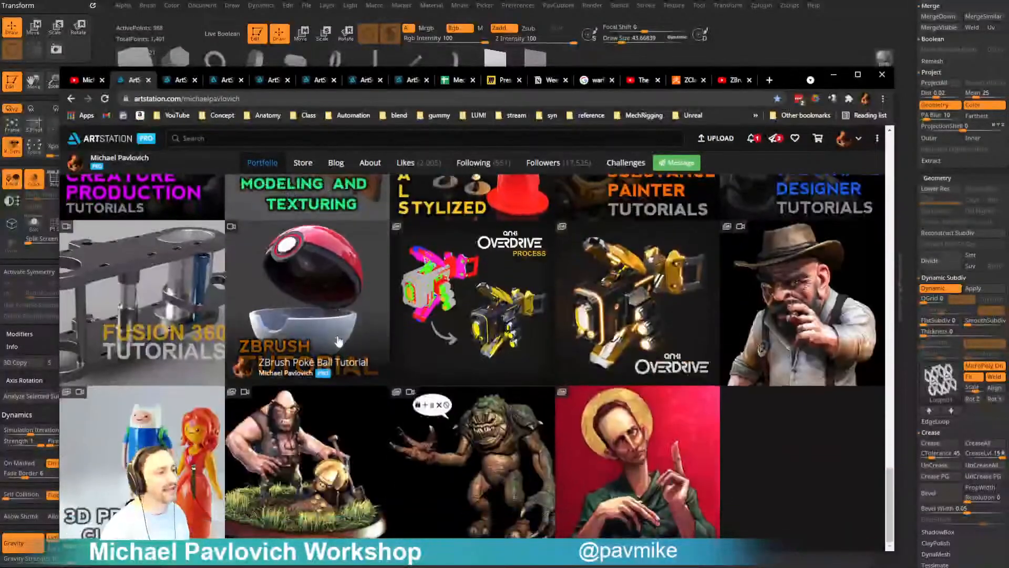
scroll(455, 367, up, 3)
click(202, 423)
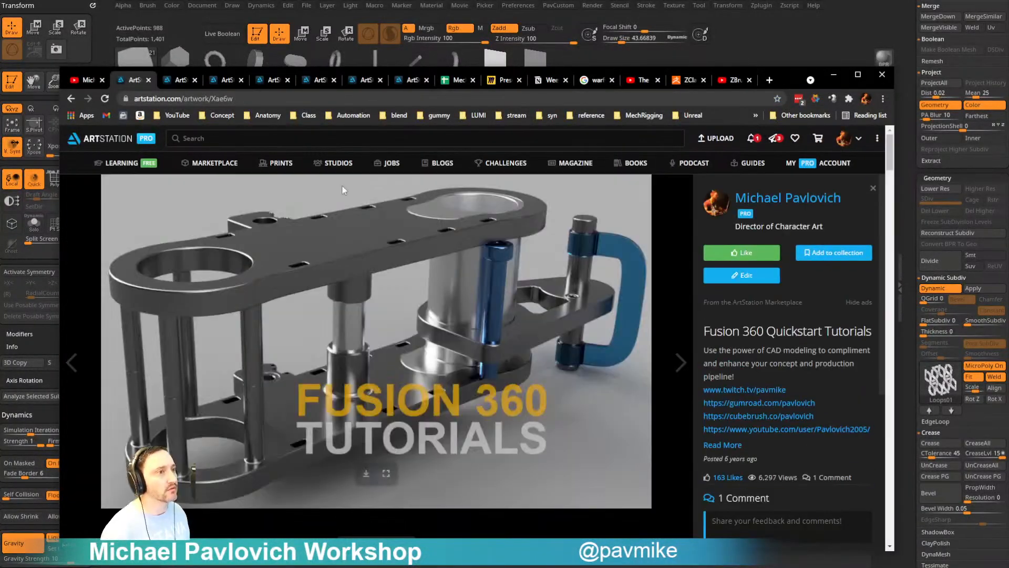
click(356, 98)
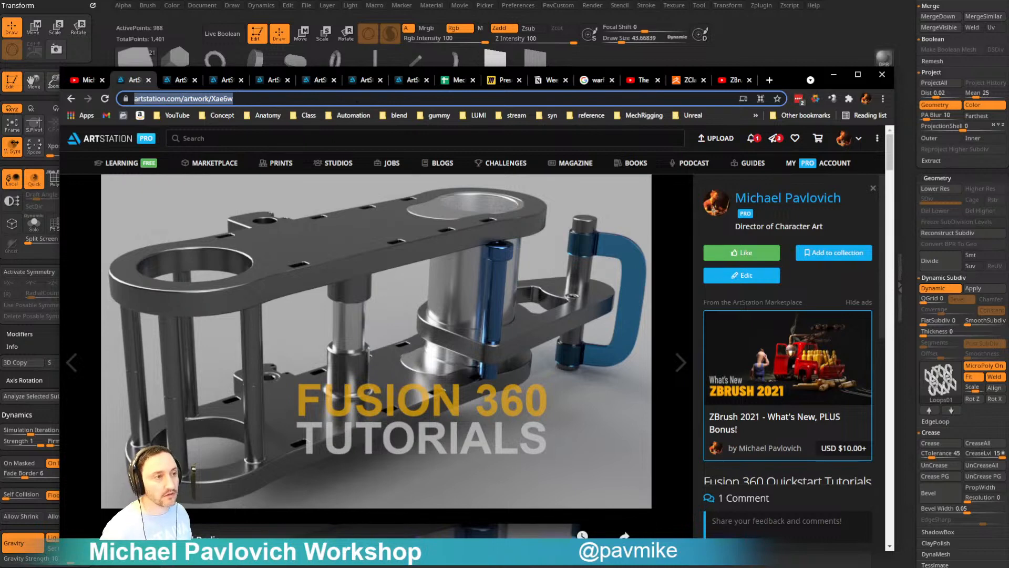
- Return to ZBrush and mask the woven MicroPoly mesh by features, using only Border with Groups and Crease turned off
click(869, 49)
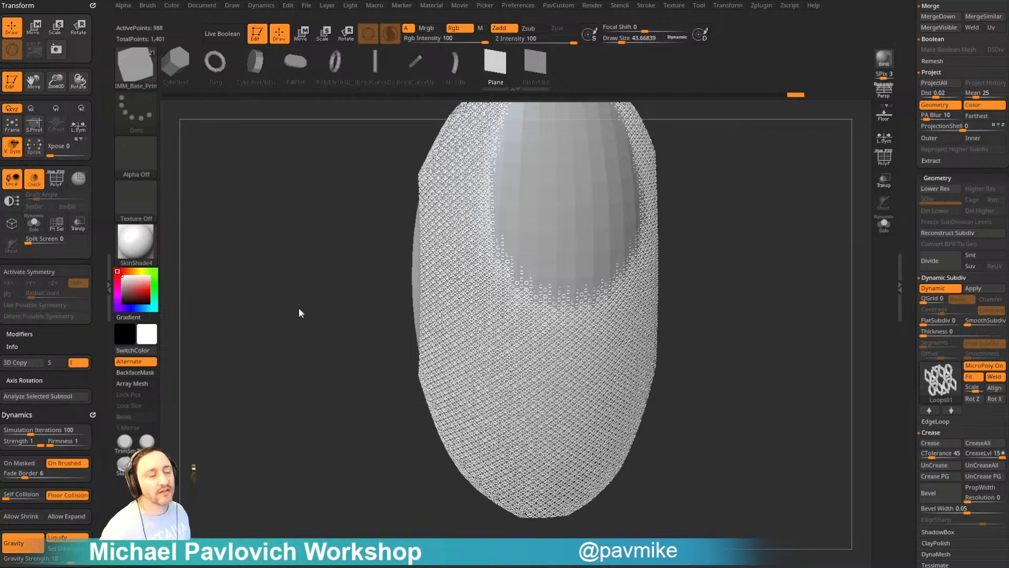
drag(914, 308, 929, 153)
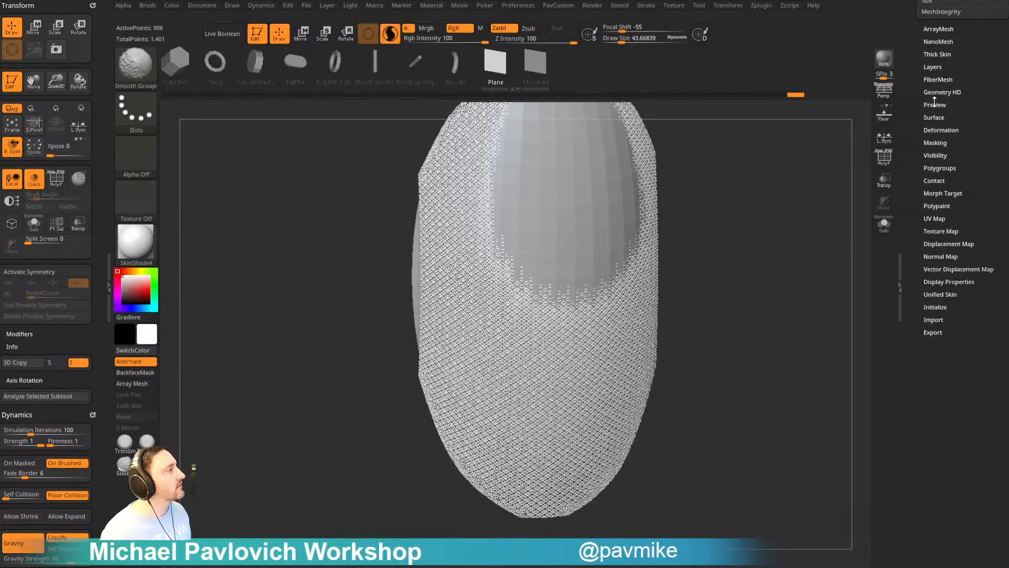
click(937, 142)
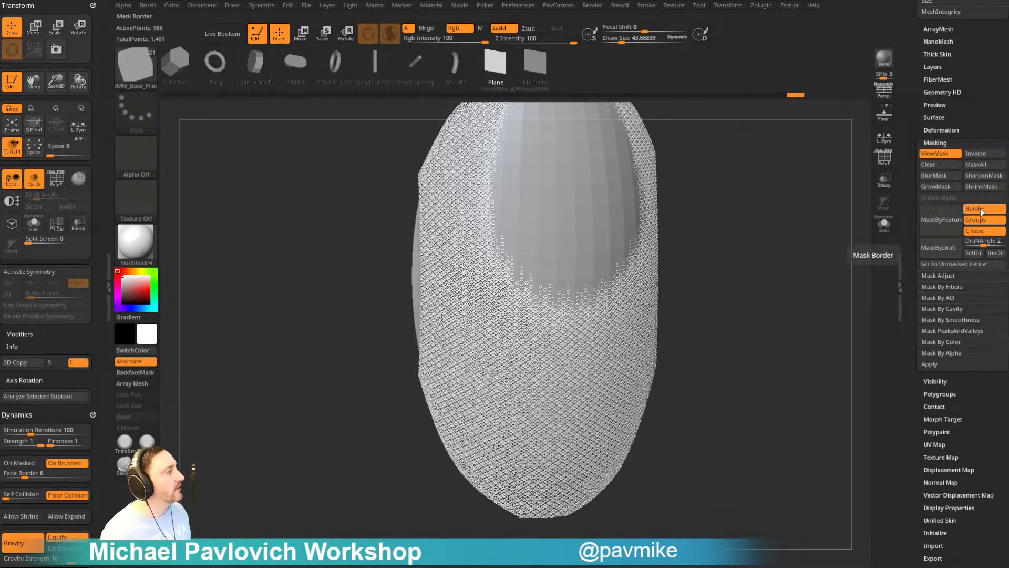
click(978, 223)
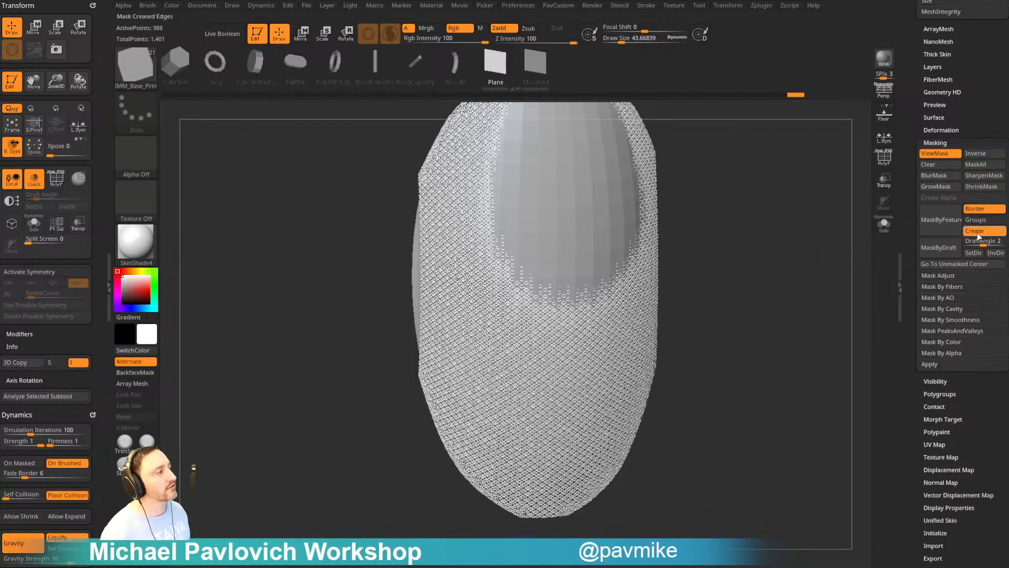
click(976, 232)
click(933, 220)
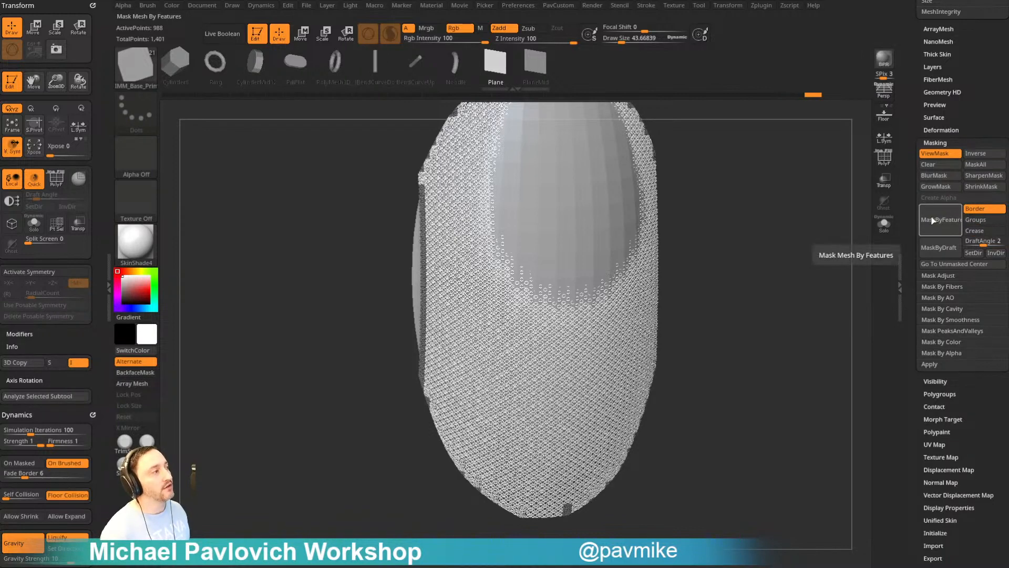
- Grow the border mask and invert it so that it covers the interior of the woven mesh
click(947, 190)
click(948, 189)
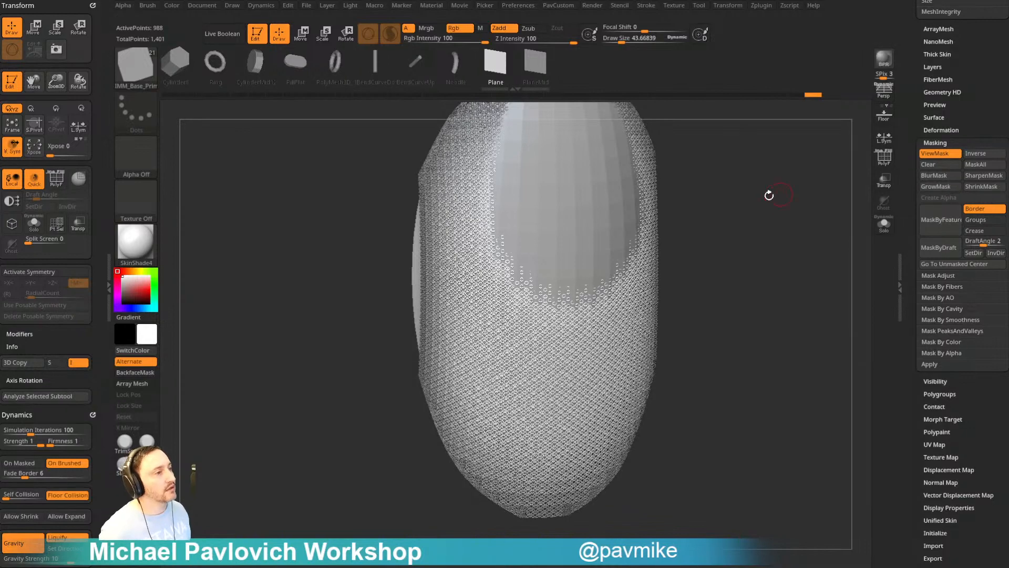
ctrl+click(769, 189)
click(938, 187)
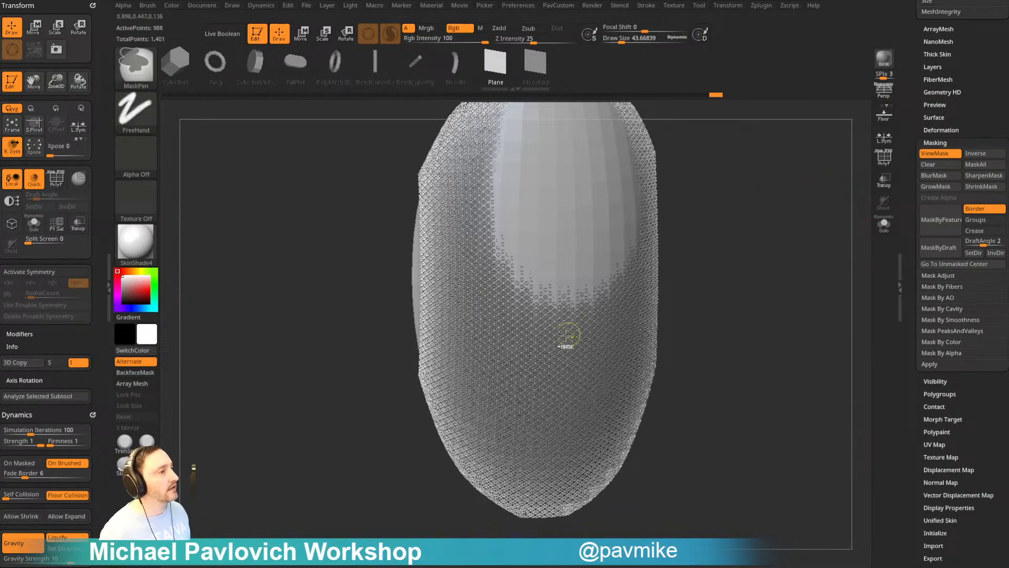
ctrl+click(546, 352)
- Hide the mask display on the woven mesh and turn off the Border masking feature
mouse_move(723, 332)
mouse_down()
mouse_move(779, 295)
mouse_move(811, 291)
mouse_move(736, 288)
mouse_move(800, 238)
mouse_up()
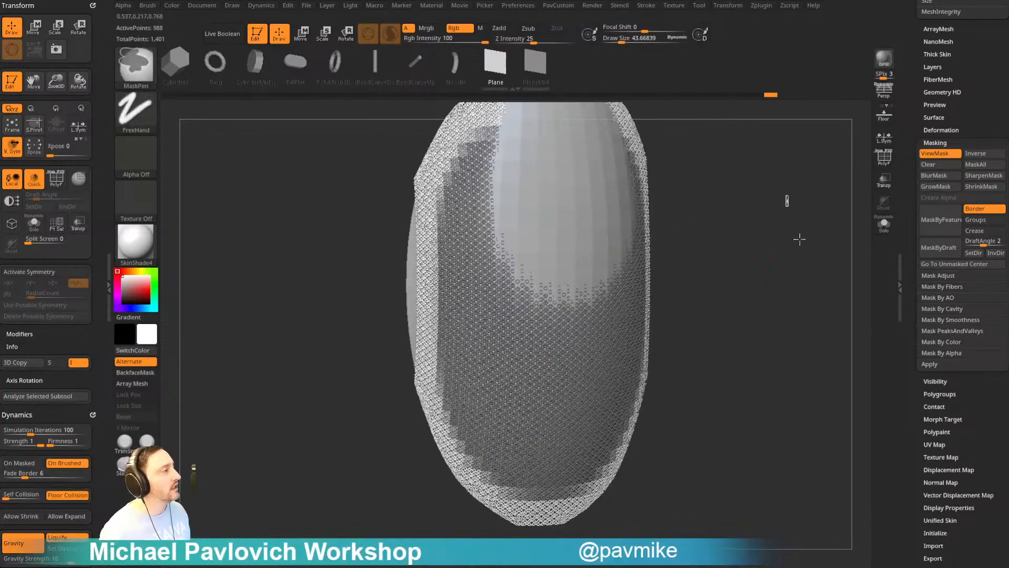
key(ctrl+h)
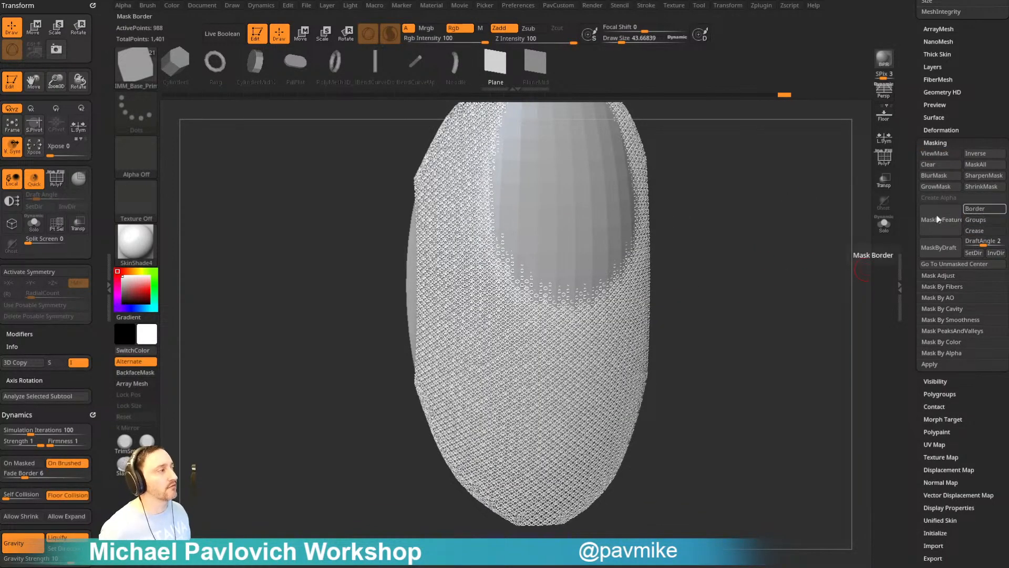
click(979, 209)
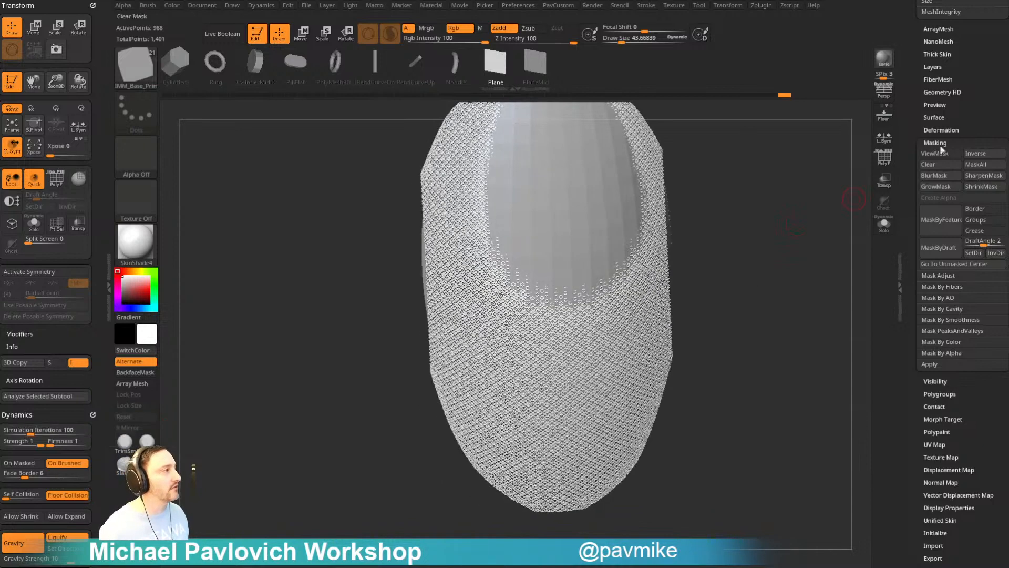
- Look through the session's loaded sphere, ZSphere and cylinder tools, including the PM3D_Cylinder3D_4 water splash
scroll(936, 295, up, 10)
click(946, 224)
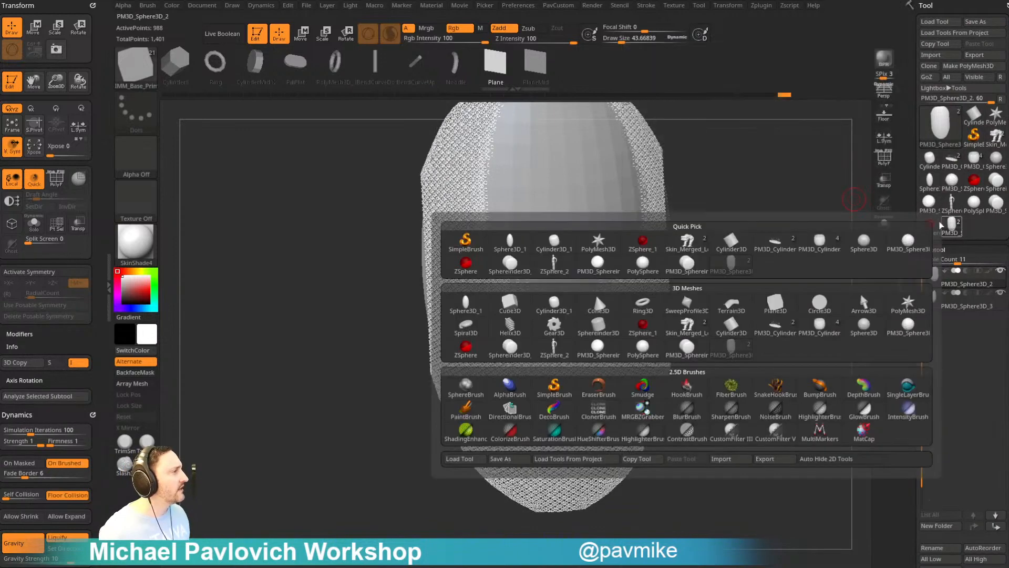
click(935, 206)
click(955, 211)
drag(769, 216, 766, 358)
click(951, 183)
click(952, 160)
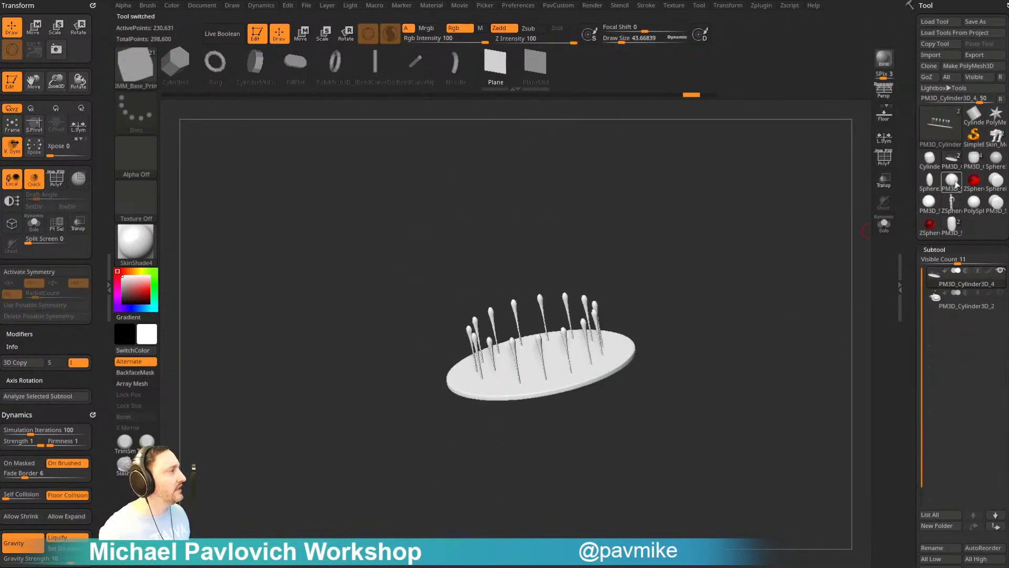
click(974, 160)
drag(805, 247, 844, 222)
- View the Skin_Merged_LowerLegs mech, the Cylinder3D_1 primitive and the PM3D_Sphereinder3D_2 tool in turn
click(994, 139)
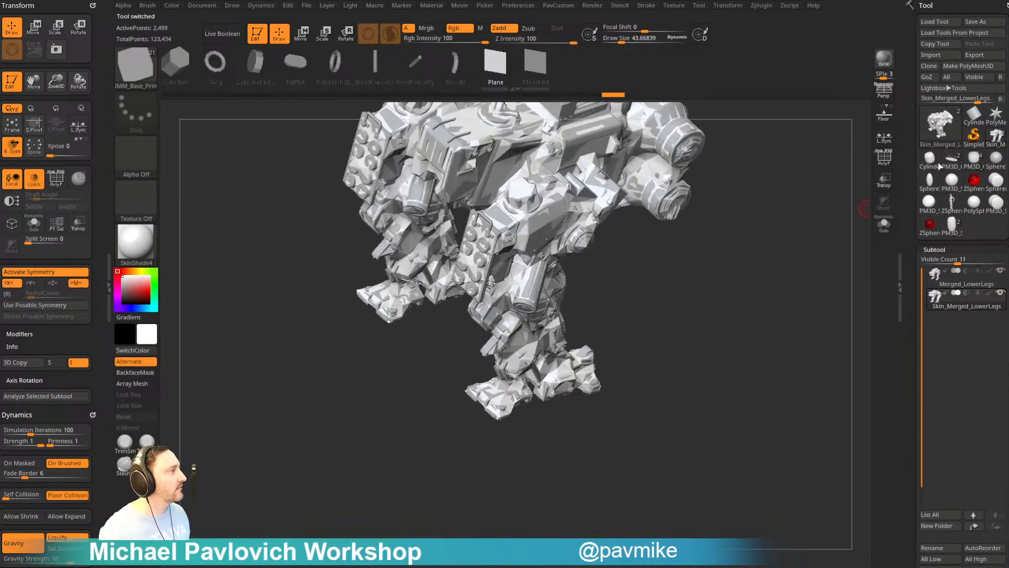
click(933, 162)
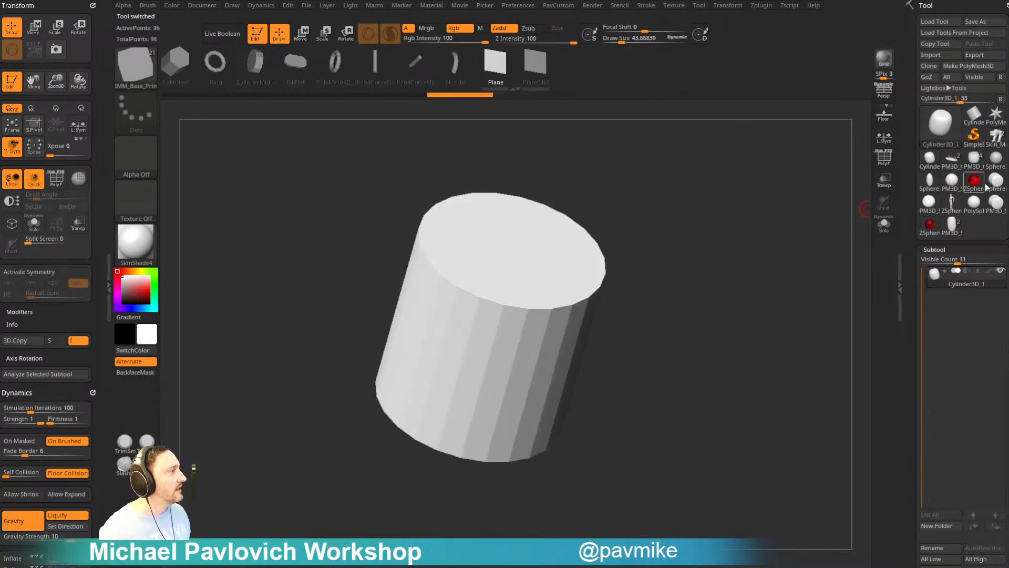
click(929, 201)
drag(717, 255, 723, 169)
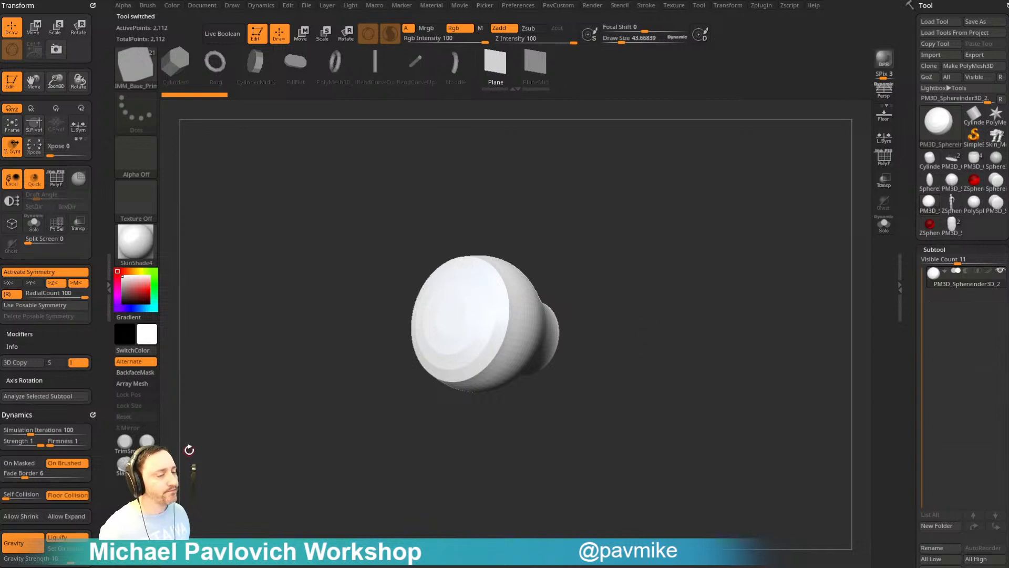